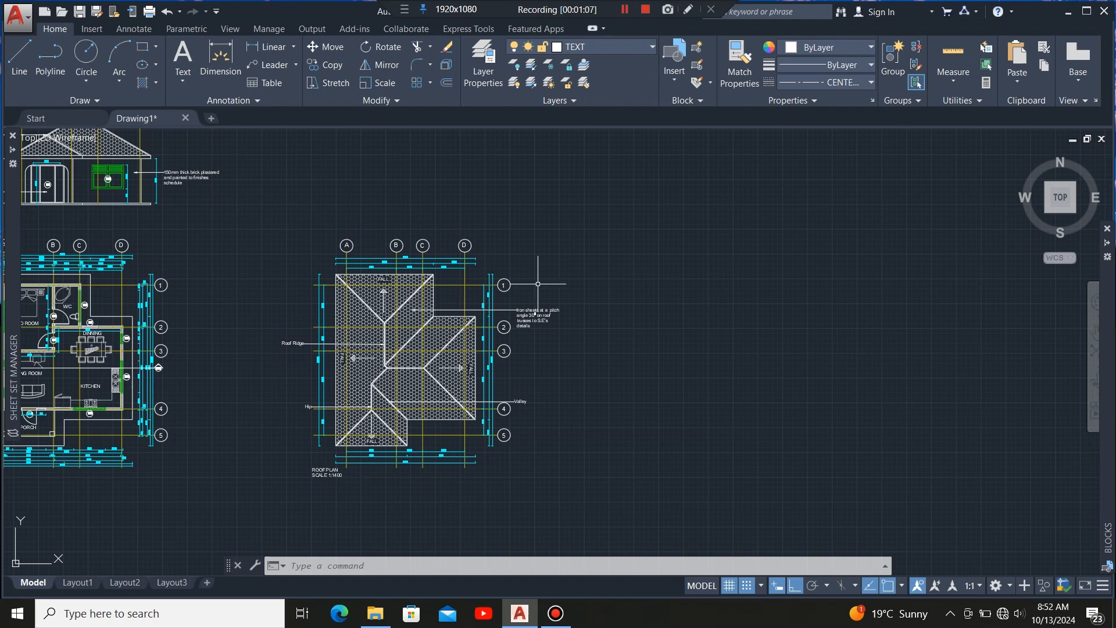
Select the whole roof plan and copy it horizontally to an empty area on its right.
{"action": "left_click", "coordinate": [586, 212]}
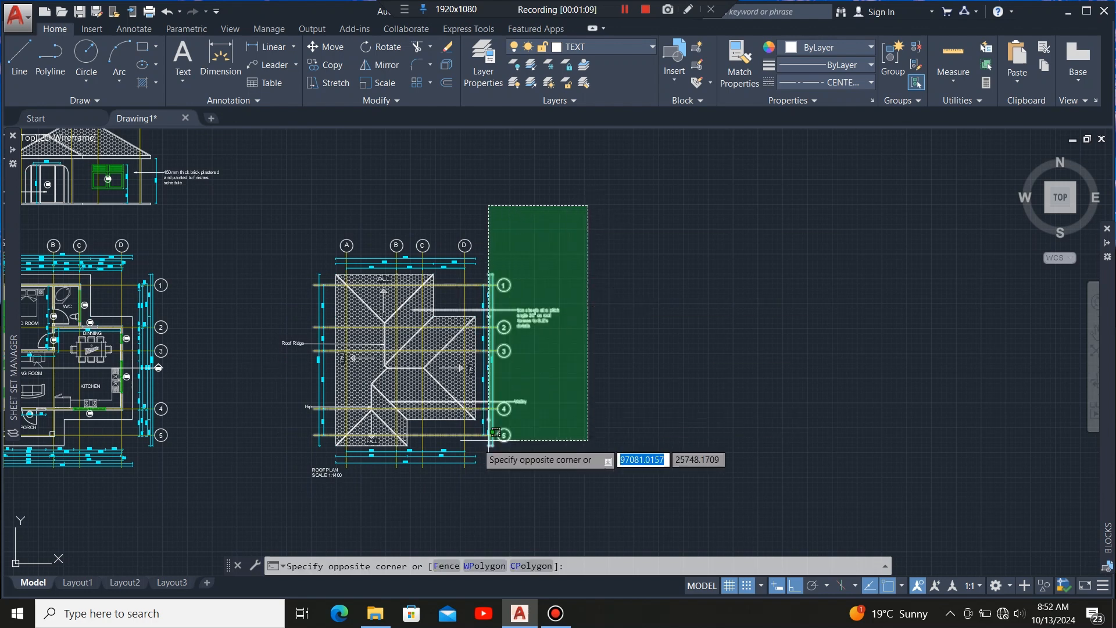
{"action": "left_click", "coordinate": [261, 538]}
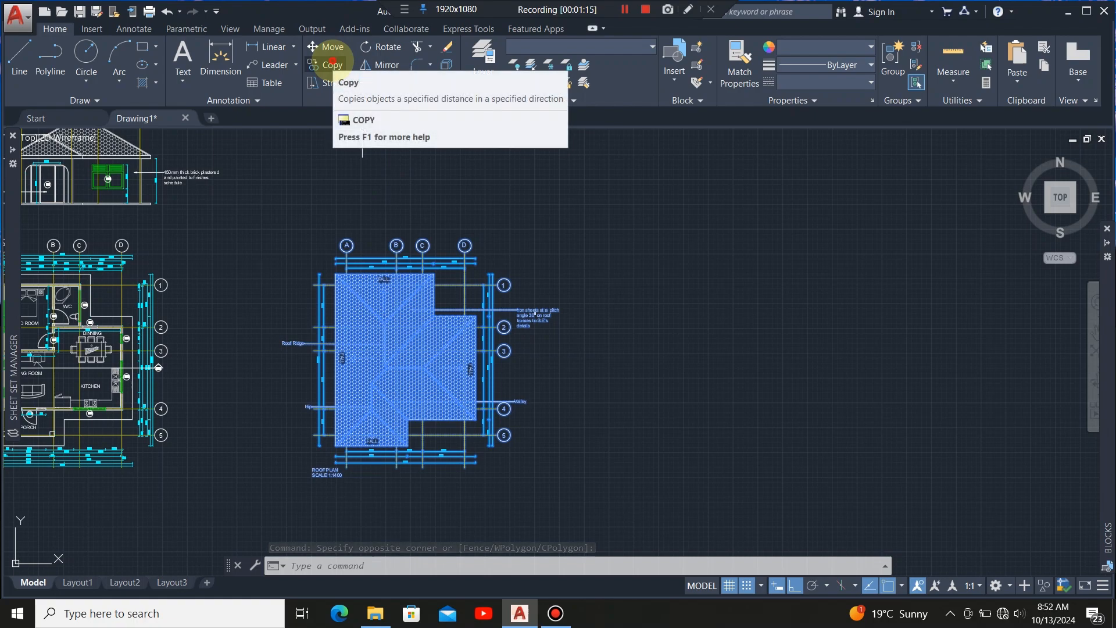
{"action": "left_click", "coordinate": [330, 64]}
{"action": "scroll", "coordinate": [324, 269], "scroll_direction": "up", "scroll_amount": 4}
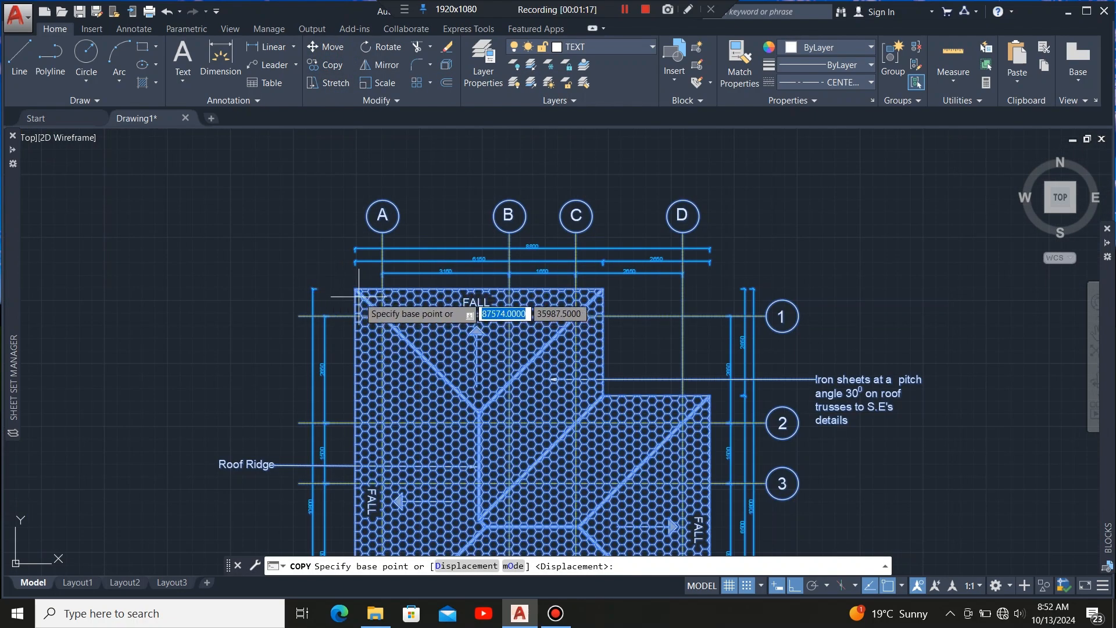
{"action": "left_click", "coordinate": [356, 292]}
{"action": "scroll", "coordinate": [409, 283], "scroll_direction": "down", "scroll_amount": 4}
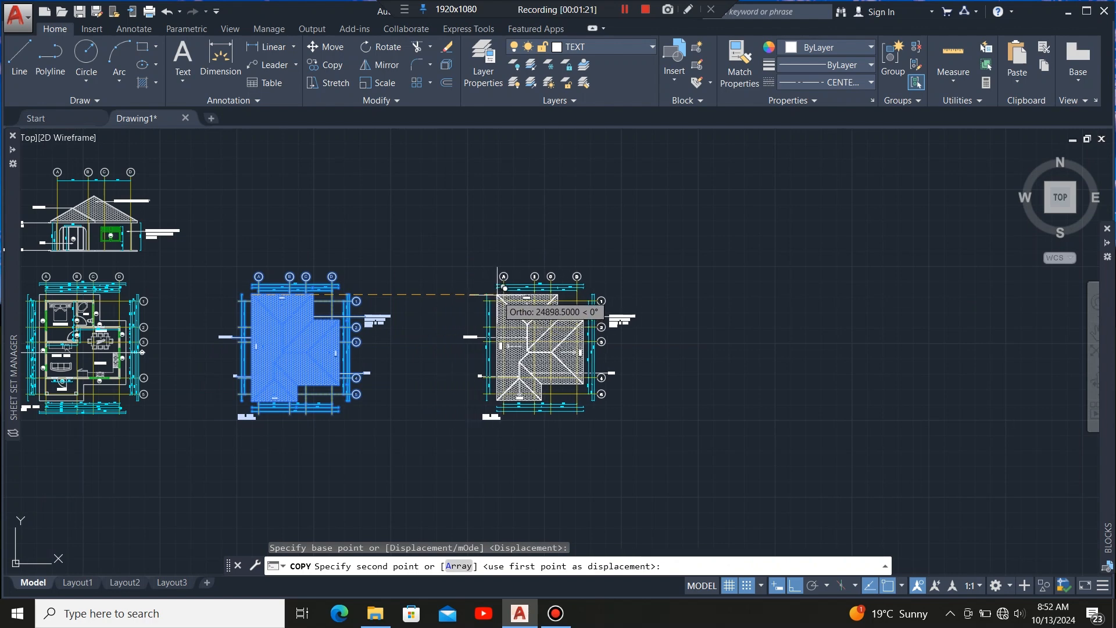
{"action": "left_click", "coordinate": [504, 288]}
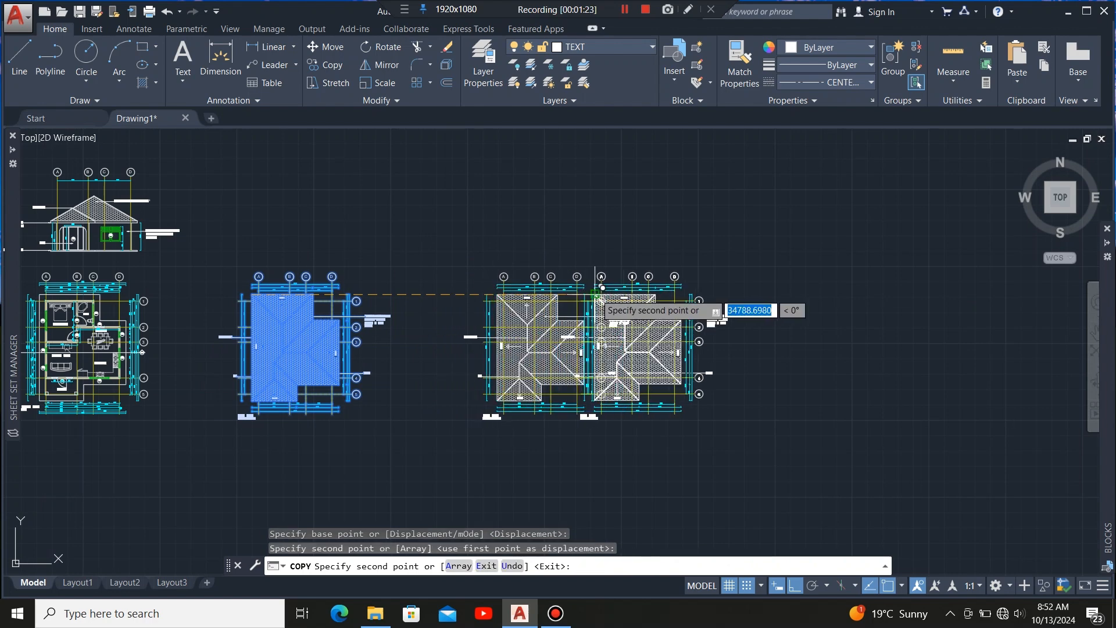
{"action": "key", "text": "Escape"}
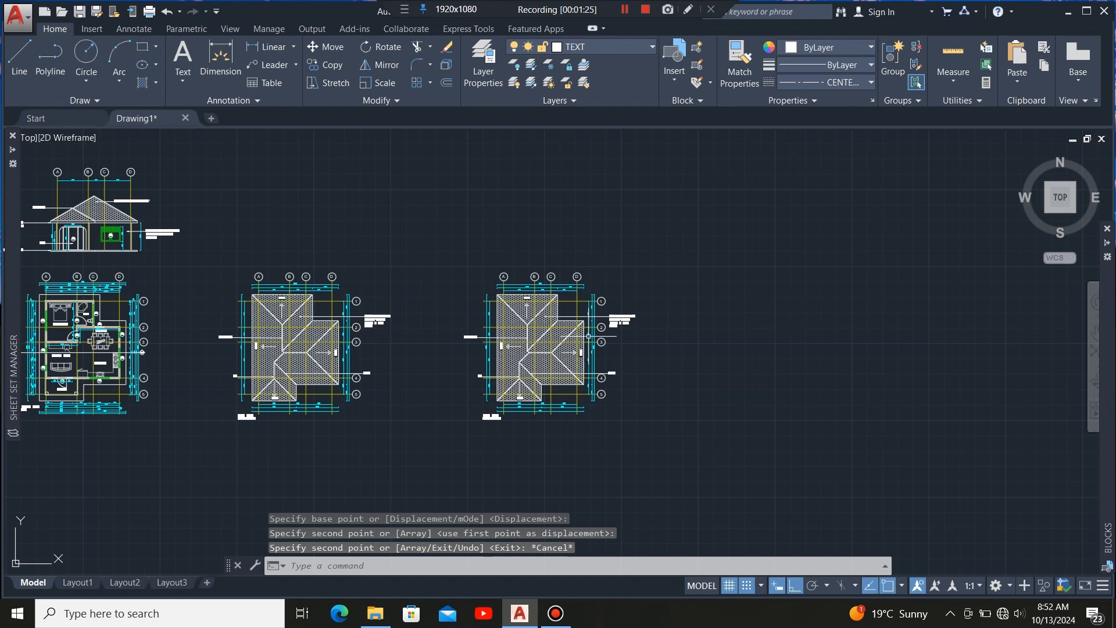
Retitle the copied plan's label from ROOF PLAN to ROOF FRAMING PLAN.
{"action": "scroll", "coordinate": [560, 352], "scroll_direction": "up", "scroll_amount": 2}
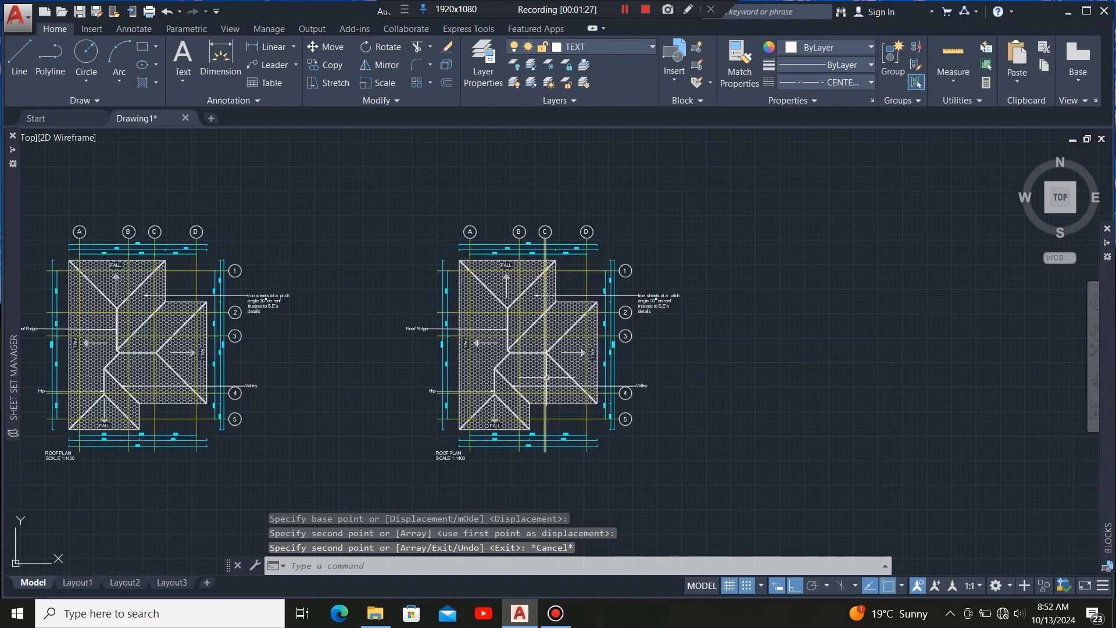
{"action": "scroll", "coordinate": [471, 473], "scroll_direction": "up", "scroll_amount": 6}
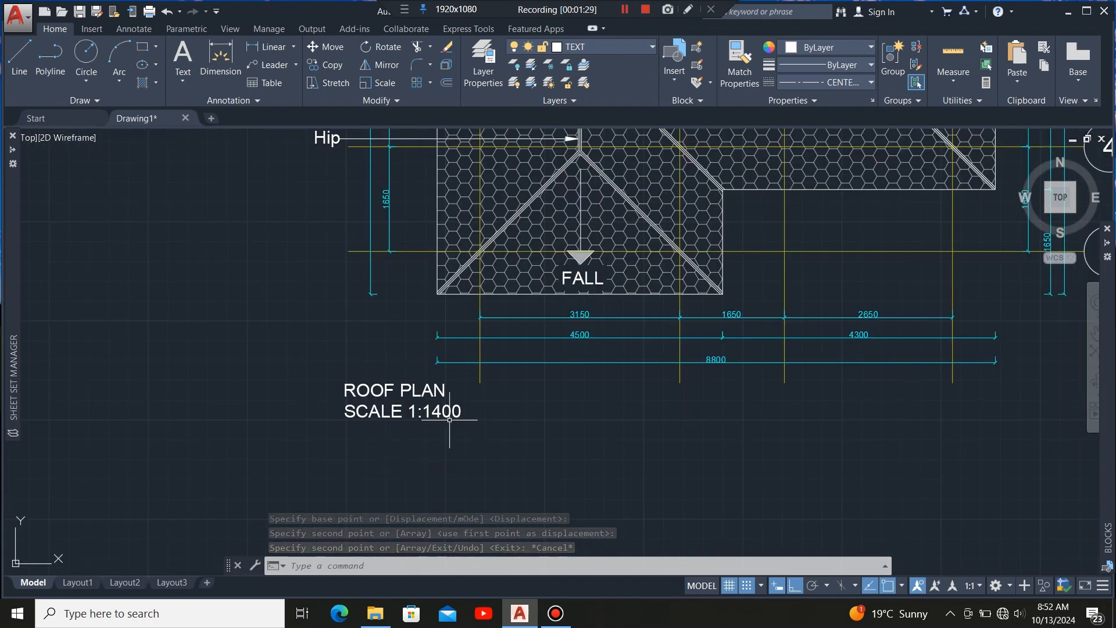
{"action": "left_click", "coordinate": [450, 420]}
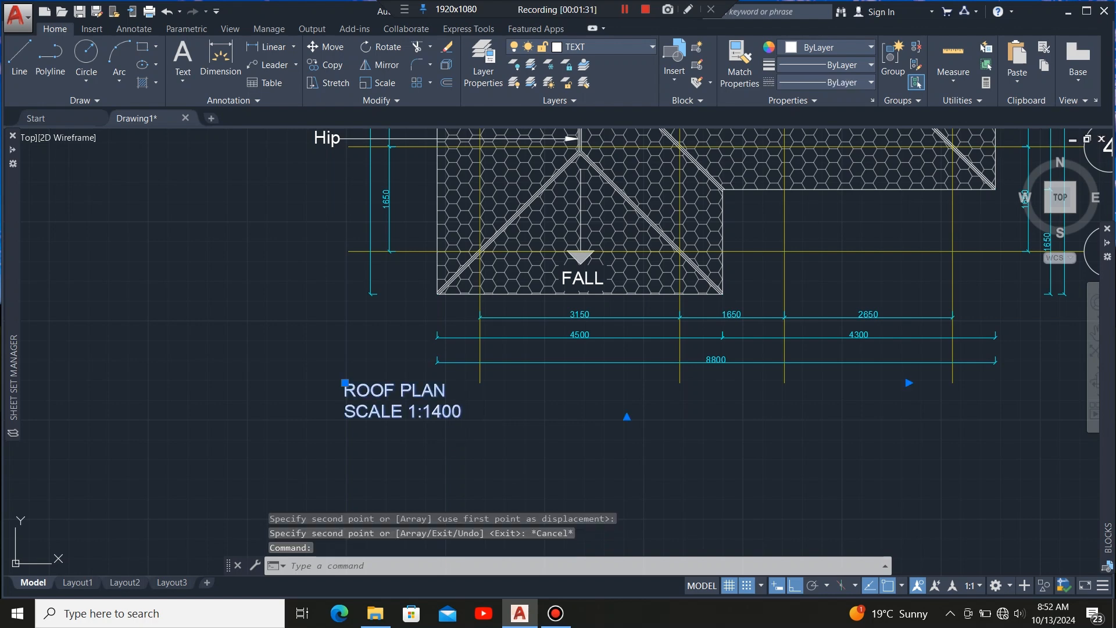
{"action": "double_click", "coordinate": [436, 396]}
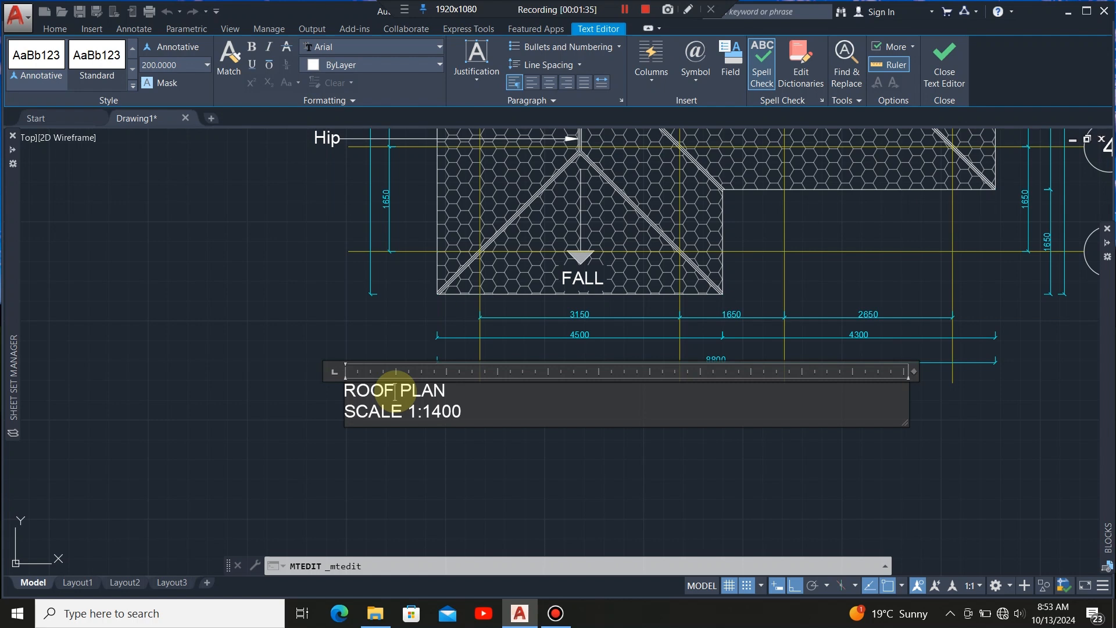
{"action": "left_click", "coordinate": [395, 393]}
{"action": "type", "text": "FR "}
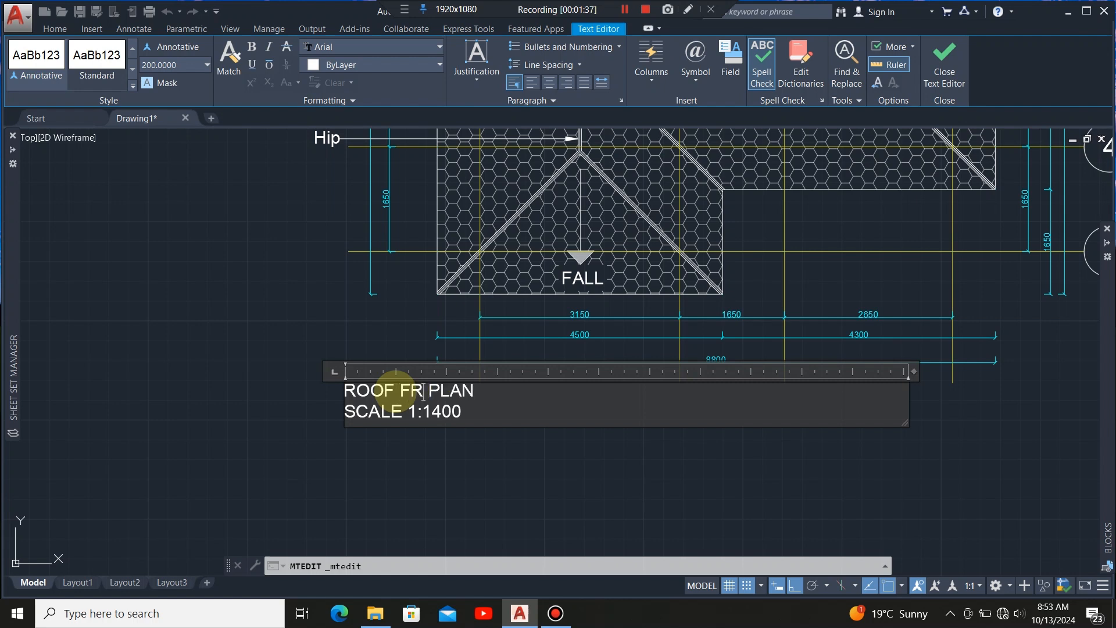
{"action": "type", "text": "AMIN"}
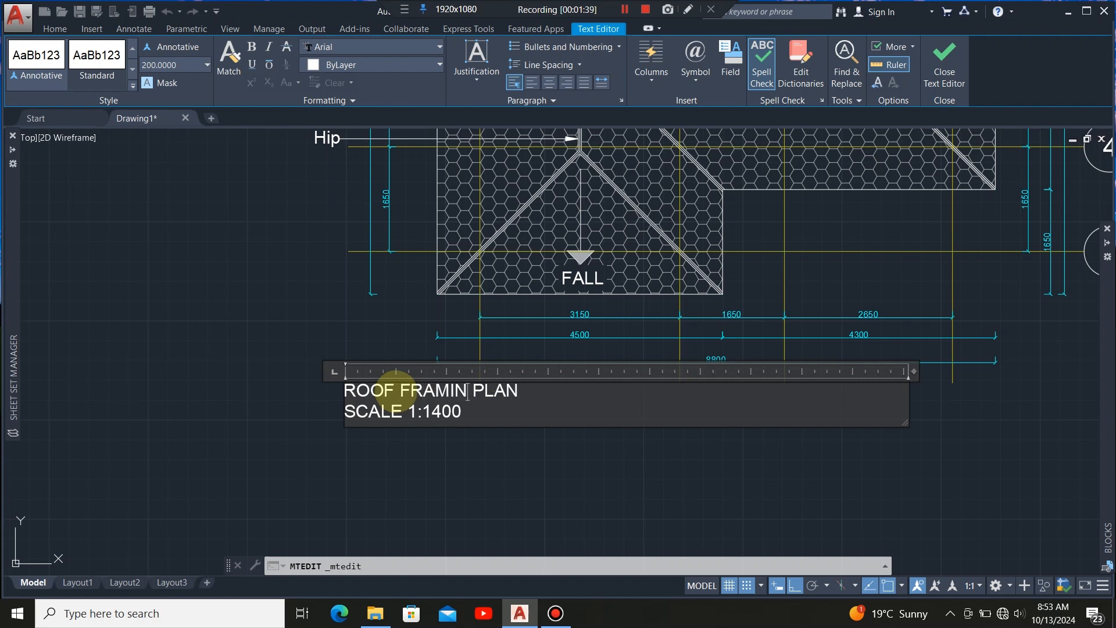
{"action": "type", "text": "G"}
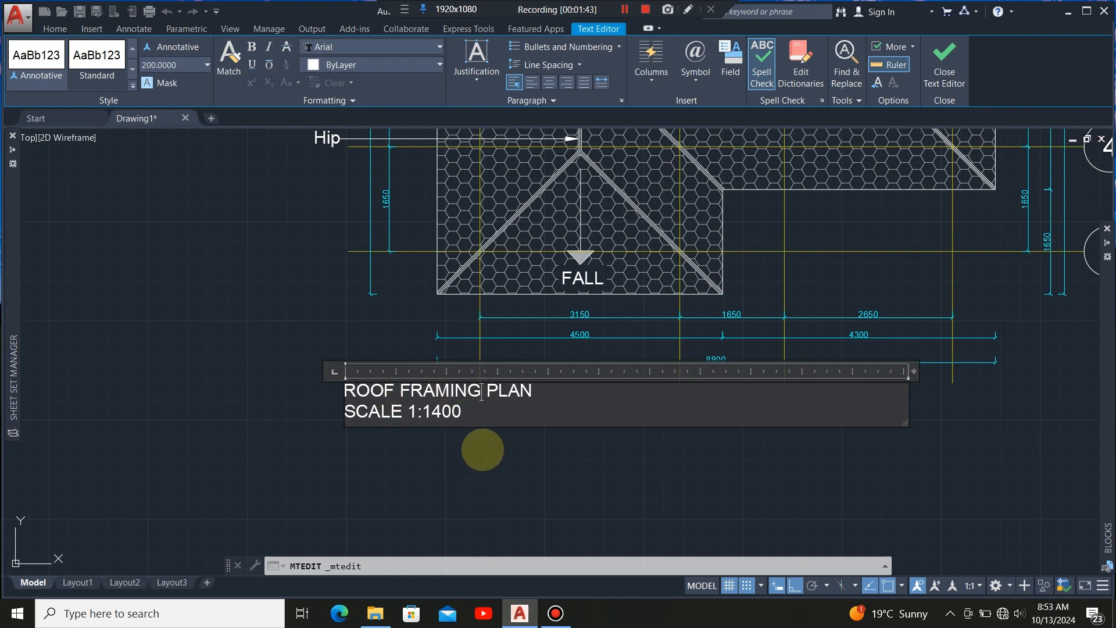
{"action": "left_click", "coordinate": [483, 458]}
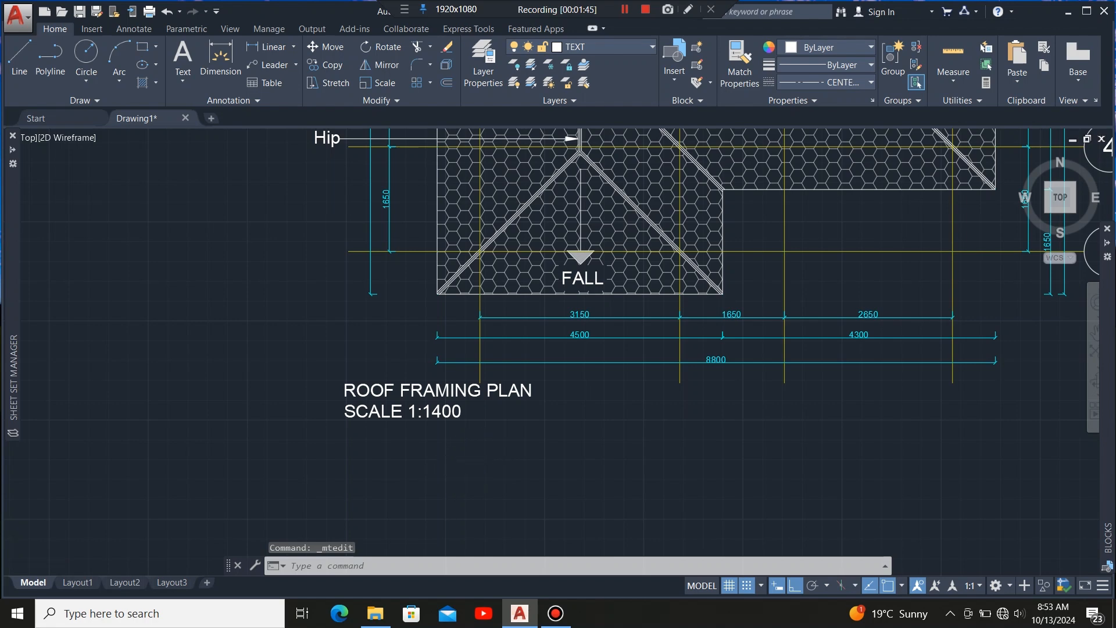
Delete the roof covering hatch from the copied plan.
{"action": "scroll", "coordinate": [462, 494], "scroll_direction": "down", "scroll_amount": 3}
{"action": "scroll", "coordinate": [477, 367], "scroll_direction": "down", "scroll_amount": 3}
{"action": "scroll", "coordinate": [488, 262], "scroll_direction": "up", "scroll_amount": 3}
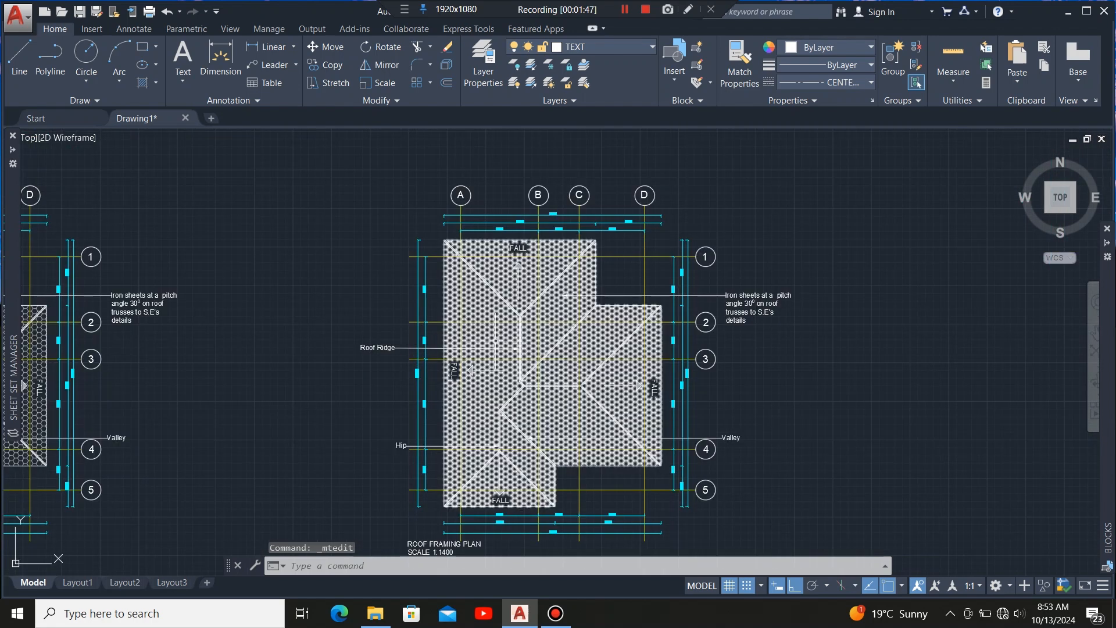
{"action": "left_click", "coordinate": [495, 340]}
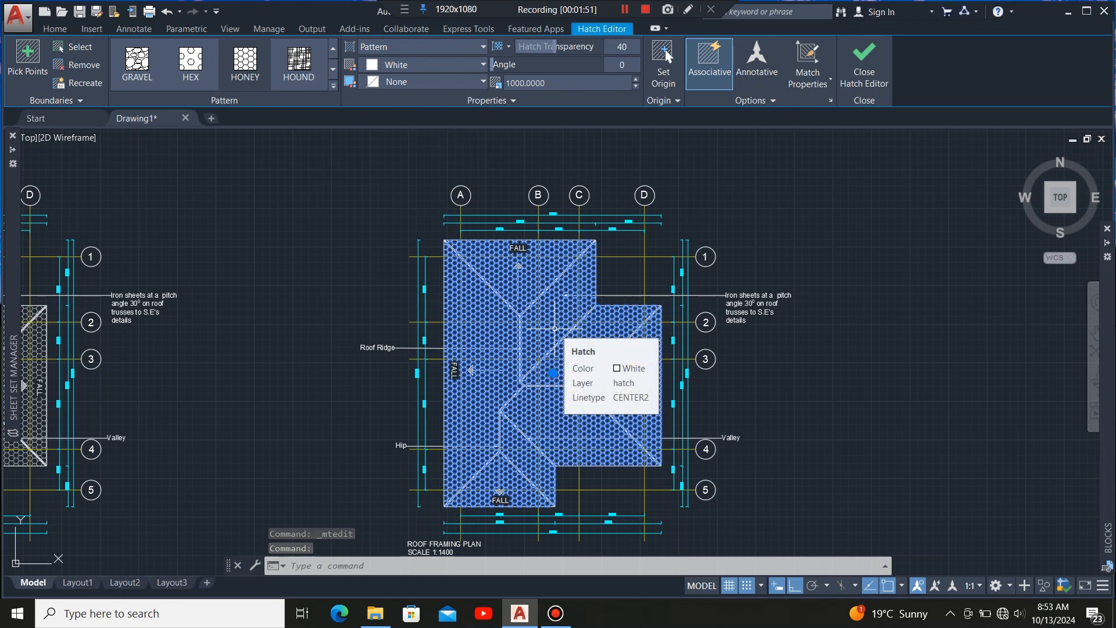
{"action": "key", "text": "Delete"}
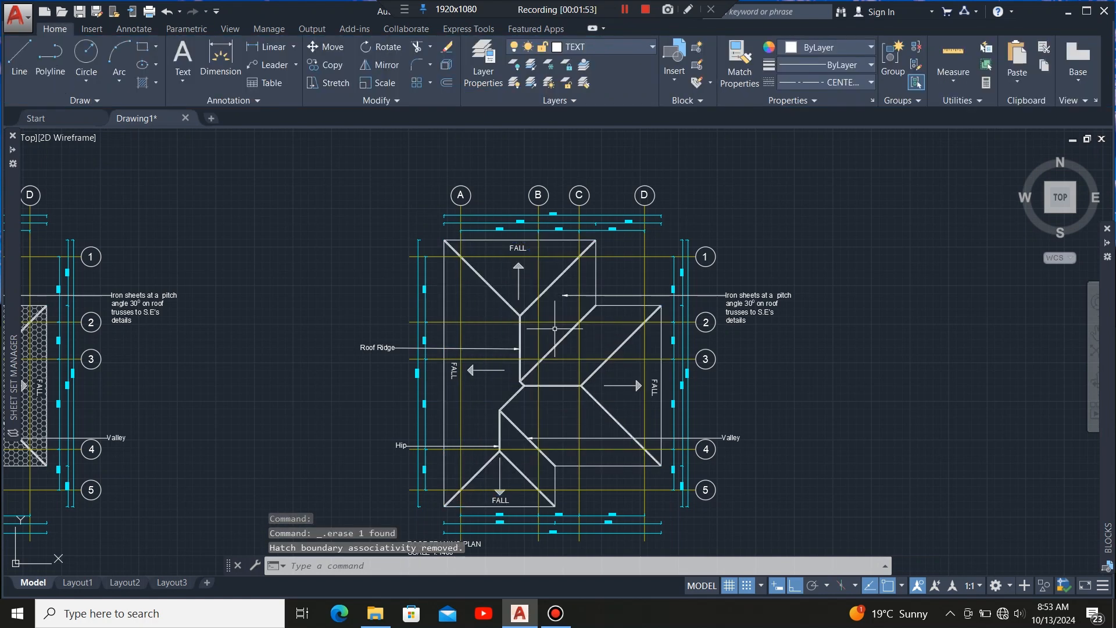
Delete the parallel outer offset lines on both sides of every ridge, hip and valley in the copied plan.
{"action": "scroll", "coordinate": [531, 329], "scroll_direction": "up", "scroll_amount": 6}
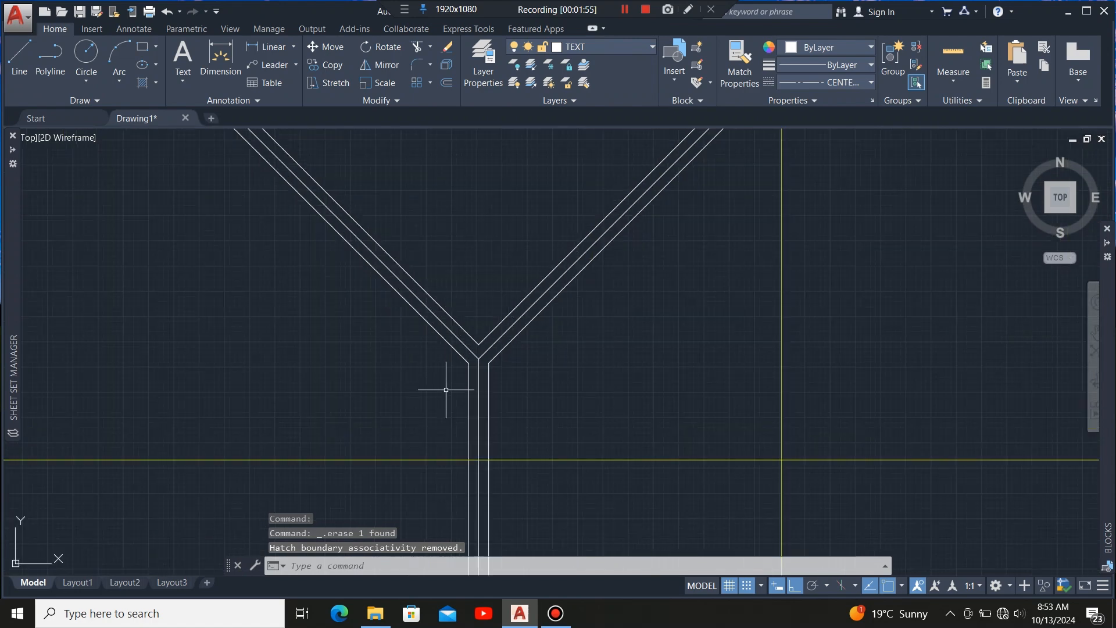
{"action": "left_click", "coordinate": [521, 351]}
{"action": "left_click", "coordinate": [489, 391]}
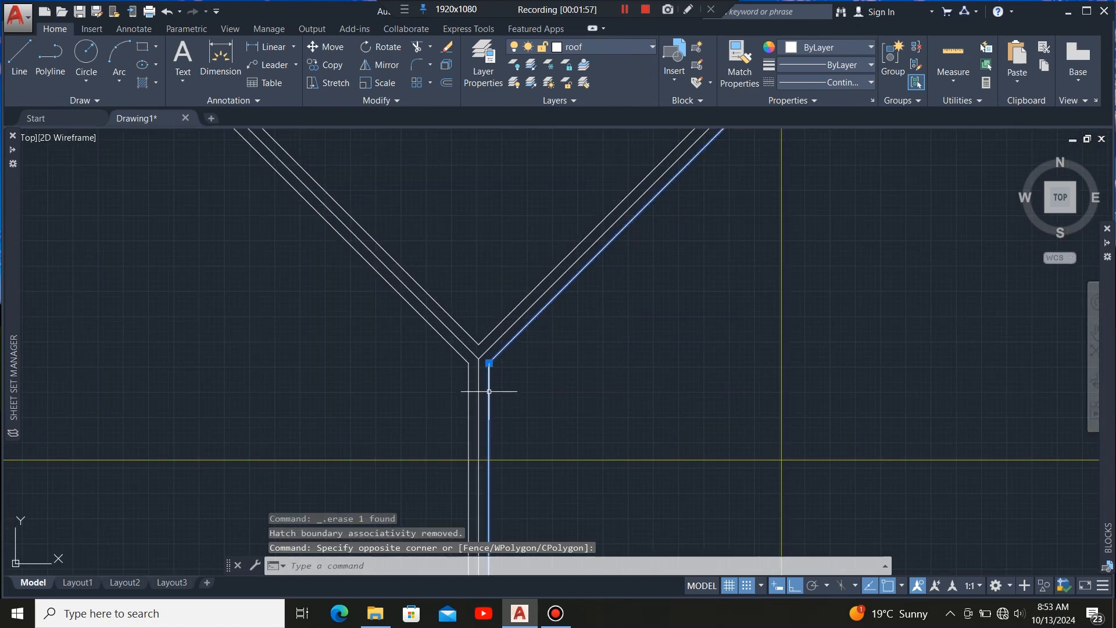
{"action": "scroll", "coordinate": [477, 363], "scroll_direction": "up", "scroll_amount": 3}
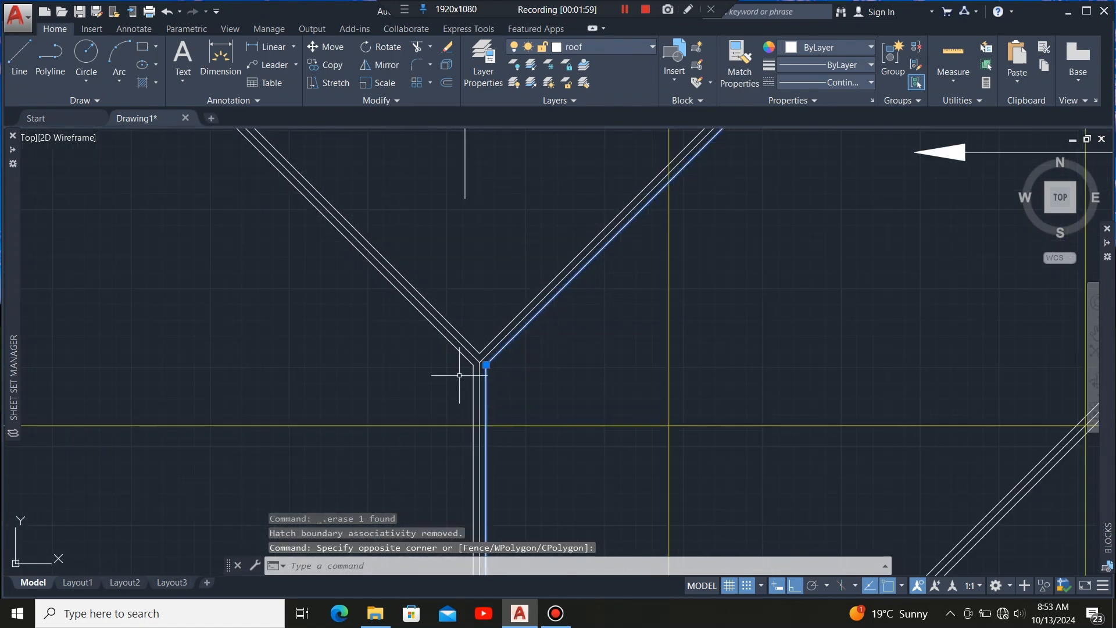
{"action": "left_click", "coordinate": [472, 364]}
{"action": "left_click", "coordinate": [452, 380]}
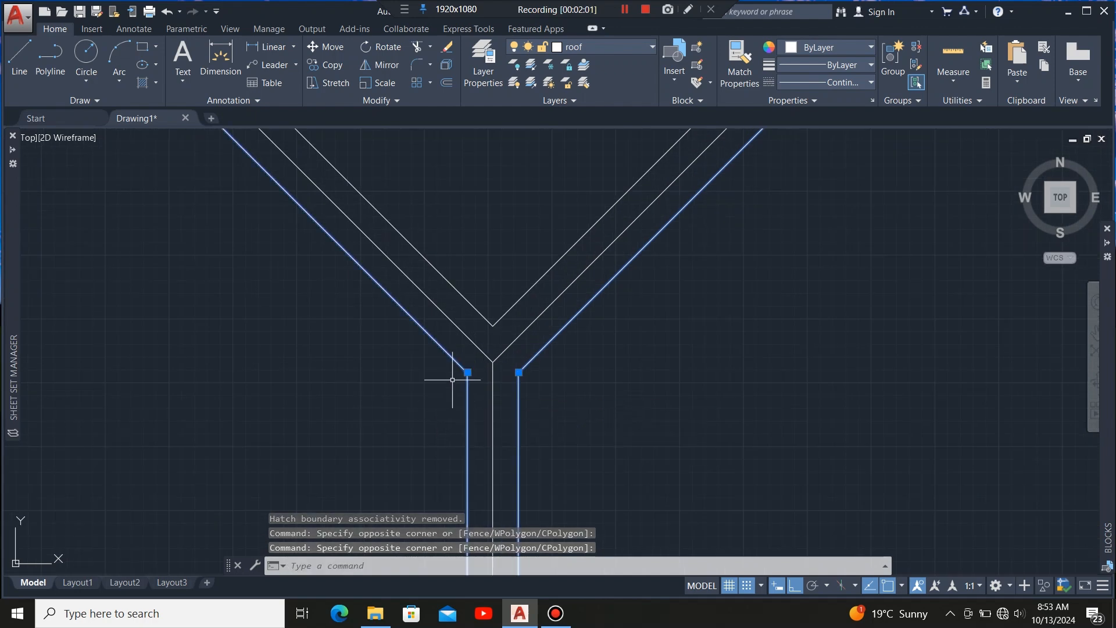
{"action": "left_click", "coordinate": [511, 273]}
{"action": "left_click", "coordinate": [491, 319]}
{"action": "scroll", "coordinate": [465, 224], "scroll_direction": "down", "scroll_amount": 5}
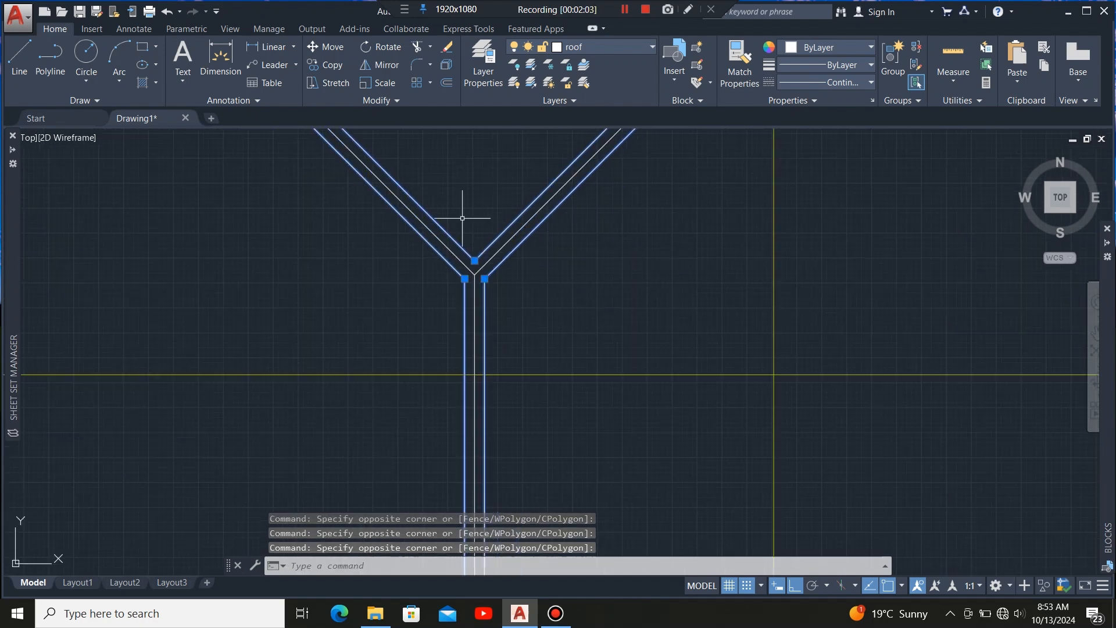
{"action": "scroll", "coordinate": [472, 283], "scroll_direction": "up", "scroll_amount": 5}
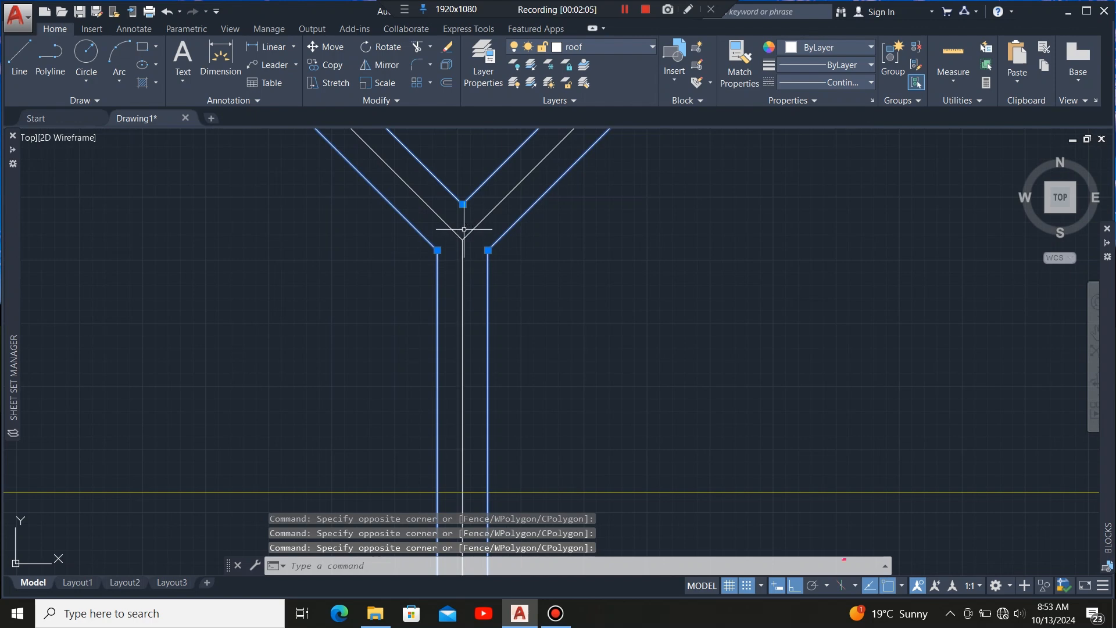
{"action": "scroll", "coordinate": [465, 302], "scroll_direction": "down", "scroll_amount": 6}
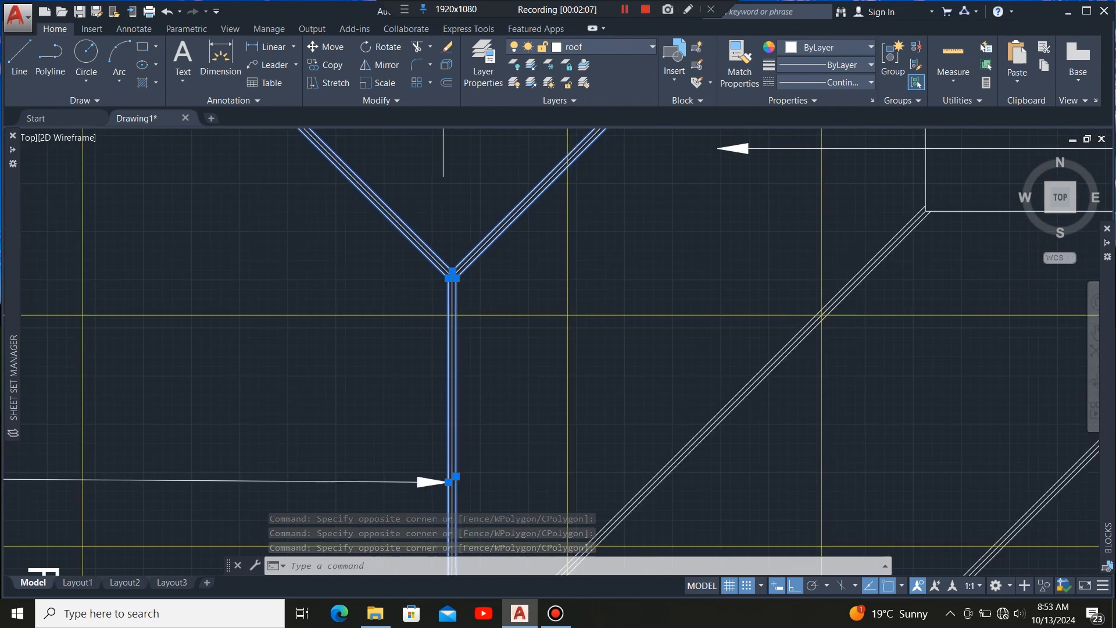
{"action": "left_click", "coordinate": [486, 332]}
{"action": "scroll", "coordinate": [461, 462], "scroll_direction": "up", "scroll_amount": 10}
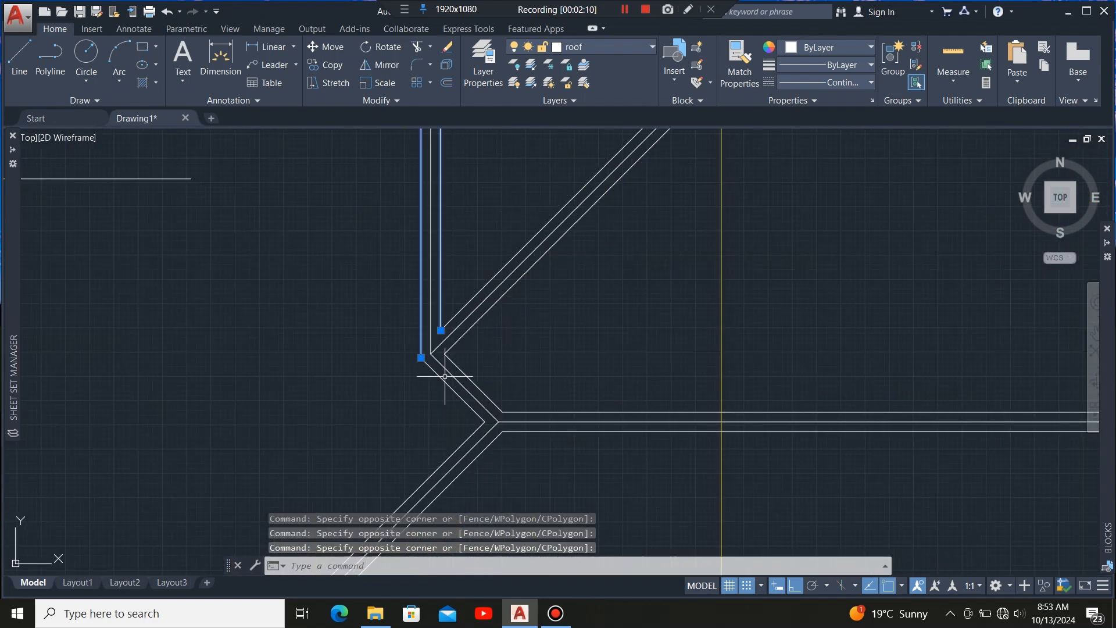
{"action": "left_click", "coordinate": [426, 408]}
{"action": "left_click", "coordinate": [450, 252]}
{"action": "left_click", "coordinate": [436, 276]}
{"action": "scroll", "coordinate": [480, 217], "scroll_direction": "down", "scroll_amount": 5}
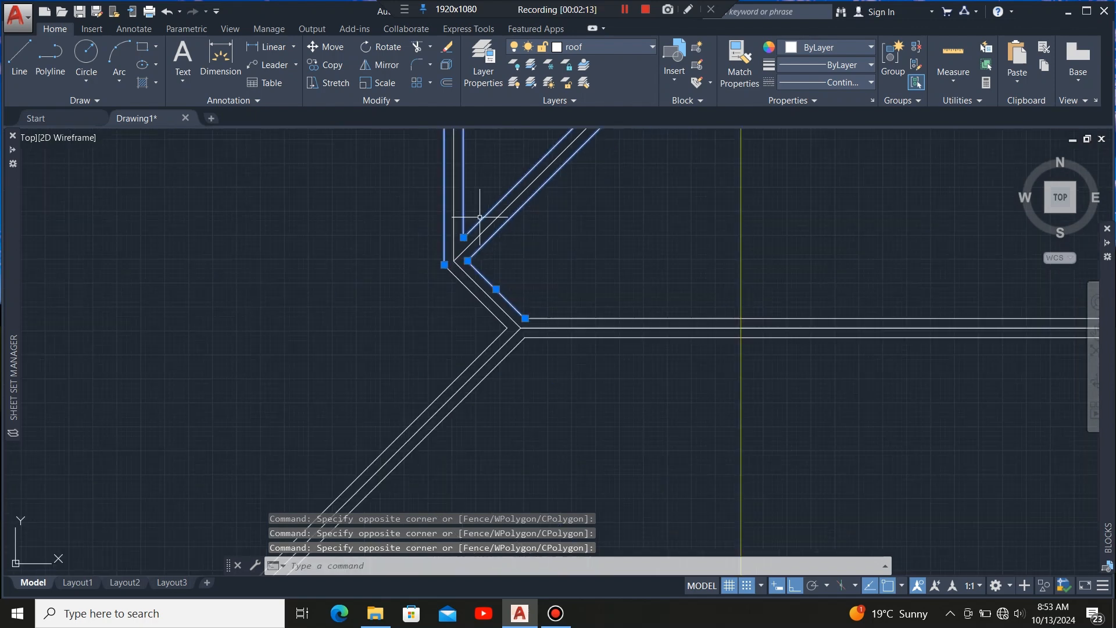
{"action": "scroll", "coordinate": [495, 321], "scroll_direction": "up", "scroll_amount": 5}
{"action": "left_click", "coordinate": [541, 325]}
{"action": "left_click", "coordinate": [513, 351]}
{"action": "left_click", "coordinate": [630, 277]}
{"action": "left_click", "coordinate": [612, 303]}
{"action": "left_click", "coordinate": [606, 364]}
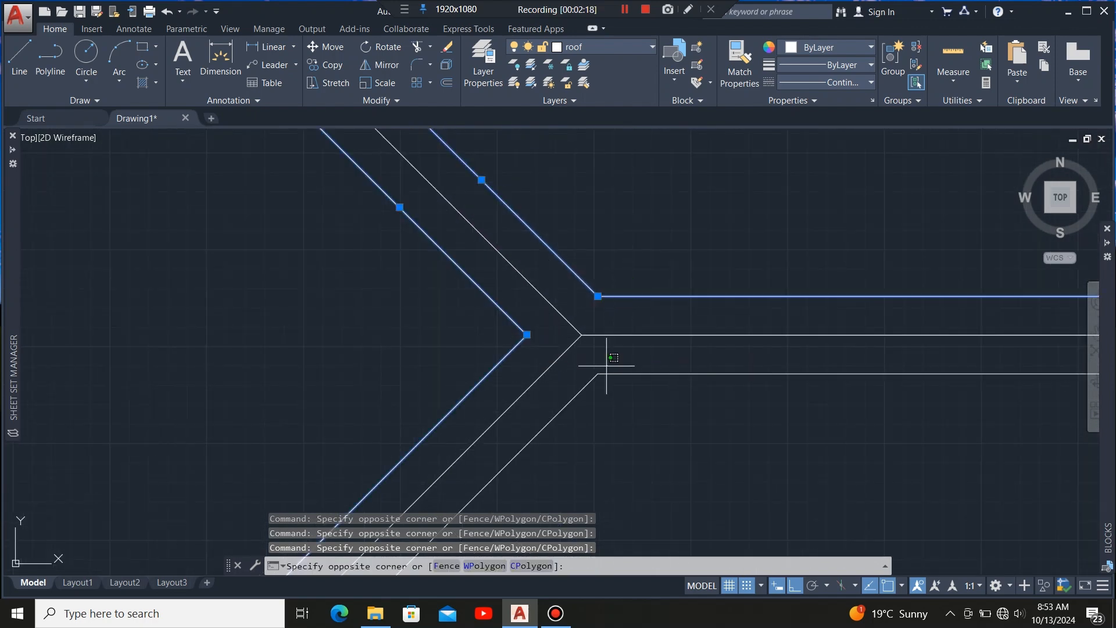
{"action": "left_click", "coordinate": [584, 387]}
{"action": "scroll", "coordinate": [543, 251], "scroll_direction": "down", "scroll_amount": 5}
{"action": "scroll", "coordinate": [436, 461], "scroll_direction": "down", "scroll_amount": 5}
{"action": "scroll", "coordinate": [498, 369], "scroll_direction": "up", "scroll_amount": 5}
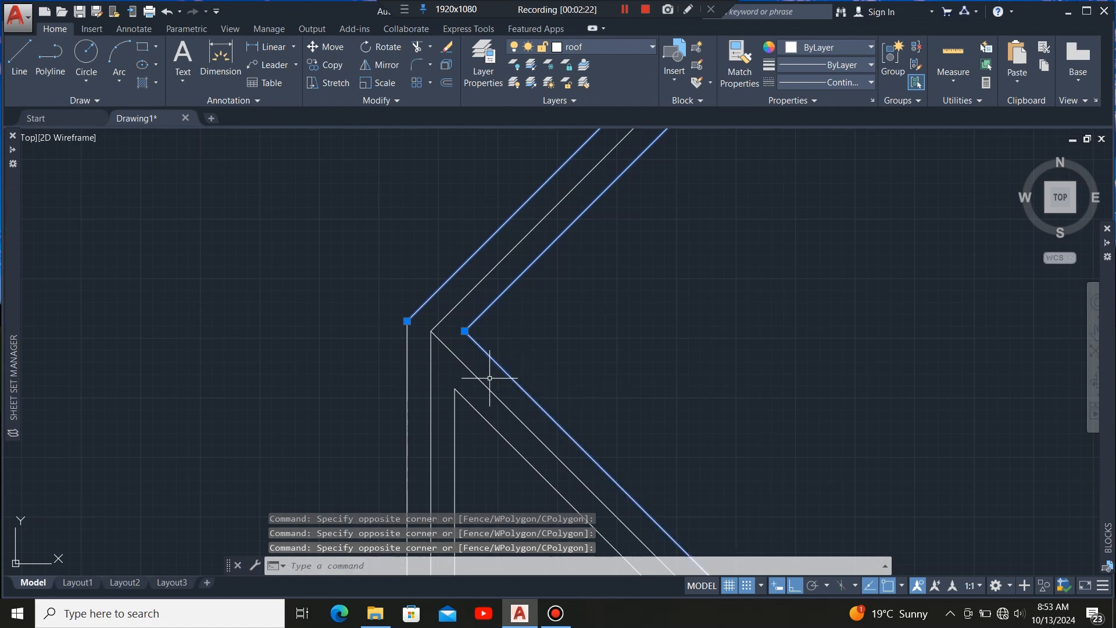
{"action": "left_click", "coordinate": [475, 395]}
{"action": "left_click", "coordinate": [454, 409]}
{"action": "scroll", "coordinate": [436, 349], "scroll_direction": "down", "scroll_amount": 5}
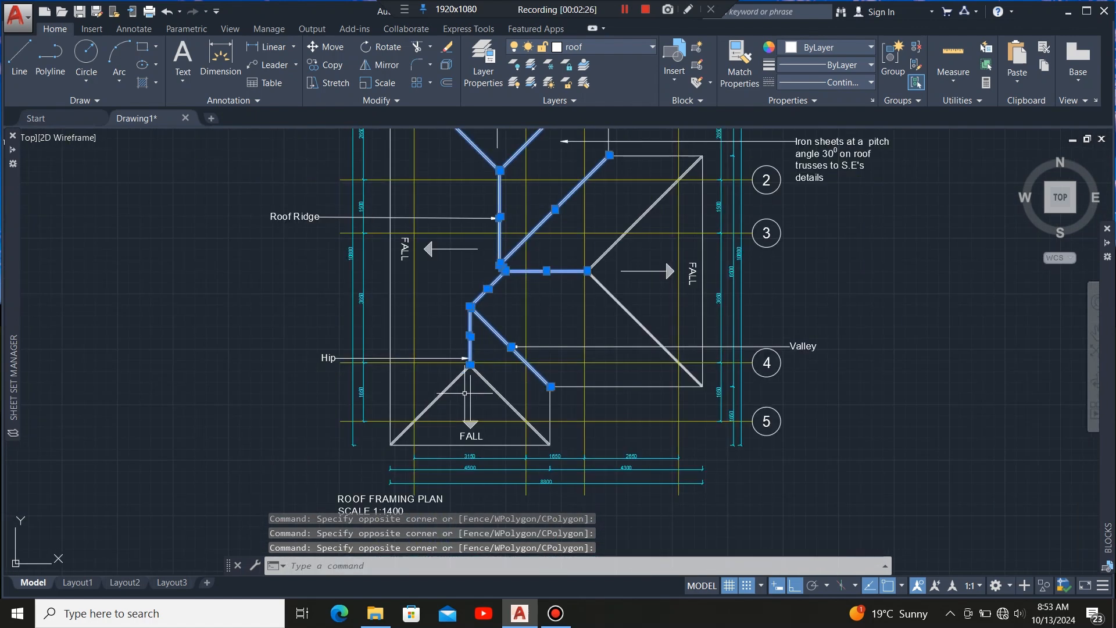
{"action": "scroll", "coordinate": [485, 290], "scroll_direction": "up", "scroll_amount": 5}
{"action": "scroll", "coordinate": [498, 297], "scroll_direction": "up", "scroll_amount": 2}
{"action": "left_click", "coordinate": [556, 279]}
{"action": "left_click", "coordinate": [535, 300]}
{"action": "left_click", "coordinate": [638, 264]}
{"action": "left_click", "coordinate": [611, 295]}
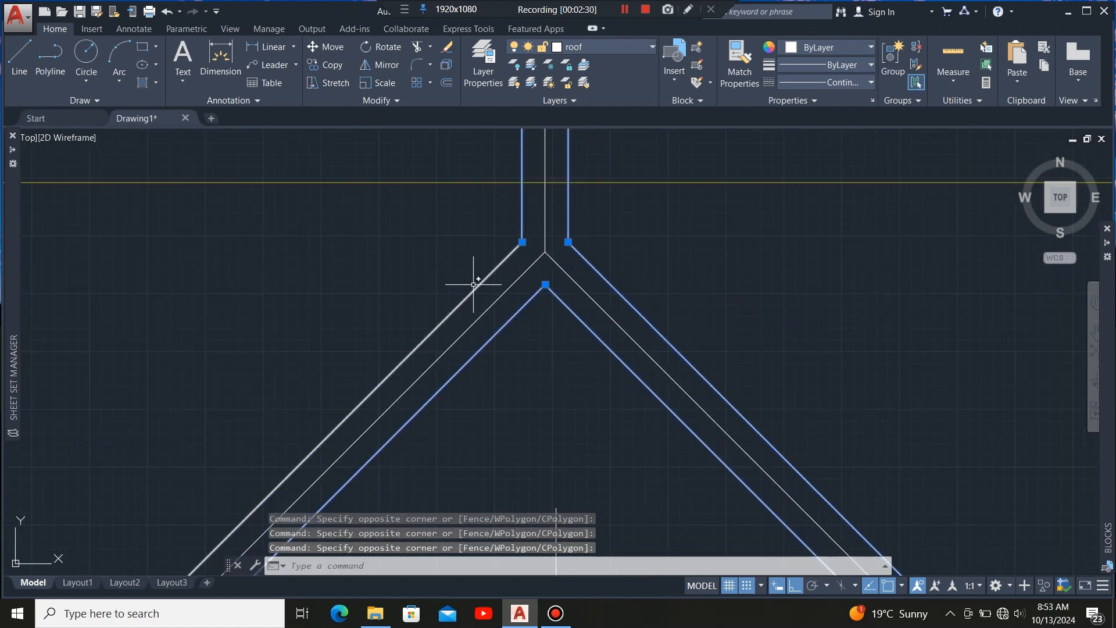
{"action": "left_click", "coordinate": [502, 281]}
{"action": "left_click", "coordinate": [467, 280]}
{"action": "scroll", "coordinate": [489, 299], "scroll_direction": "down", "scroll_amount": 5}
{"action": "scroll", "coordinate": [436, 399], "scroll_direction": "up", "scroll_amount": 6}
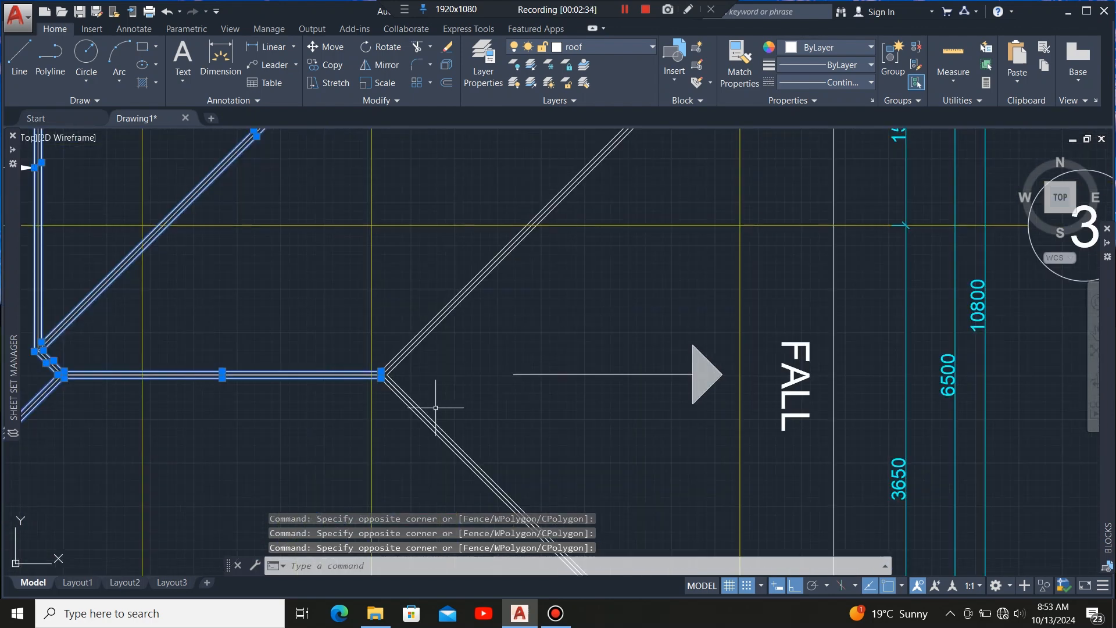
{"action": "left_click", "coordinate": [431, 339]}
{"action": "scroll", "coordinate": [447, 288], "scroll_direction": "up", "scroll_amount": 5}
{"action": "left_click", "coordinate": [431, 254]}
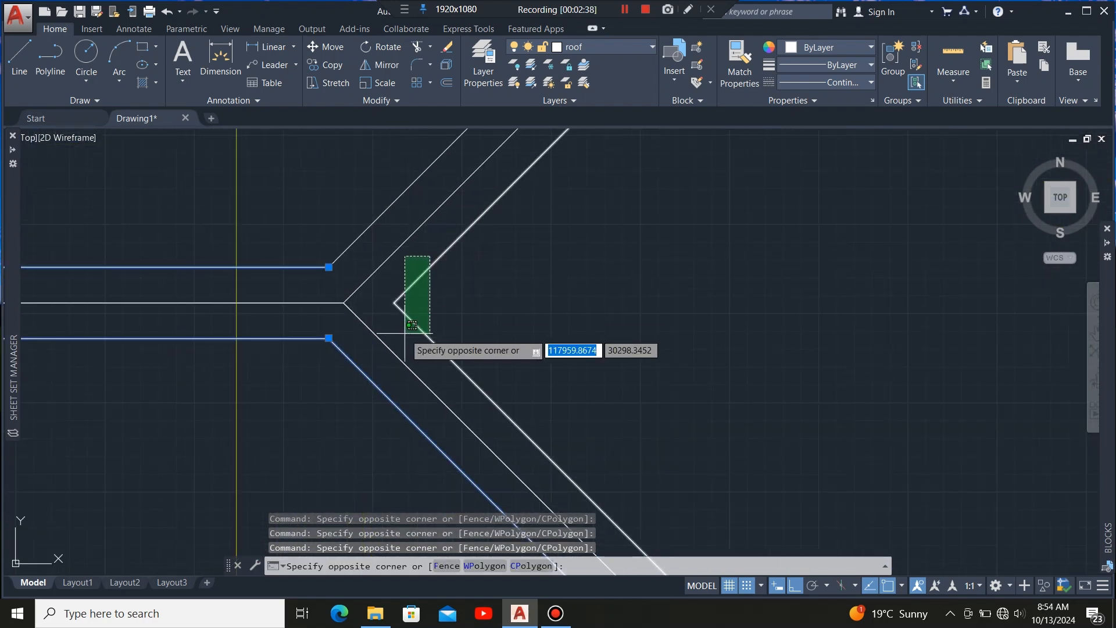
{"action": "left_click", "coordinate": [404, 332]}
{"action": "left_click", "coordinate": [369, 247]}
{"action": "left_click", "coordinate": [360, 226]}
{"action": "scroll", "coordinate": [526, 378], "scroll_direction": "down", "scroll_amount": 7}
{"action": "scroll", "coordinate": [544, 286], "scroll_direction": "down", "scroll_amount": 1}
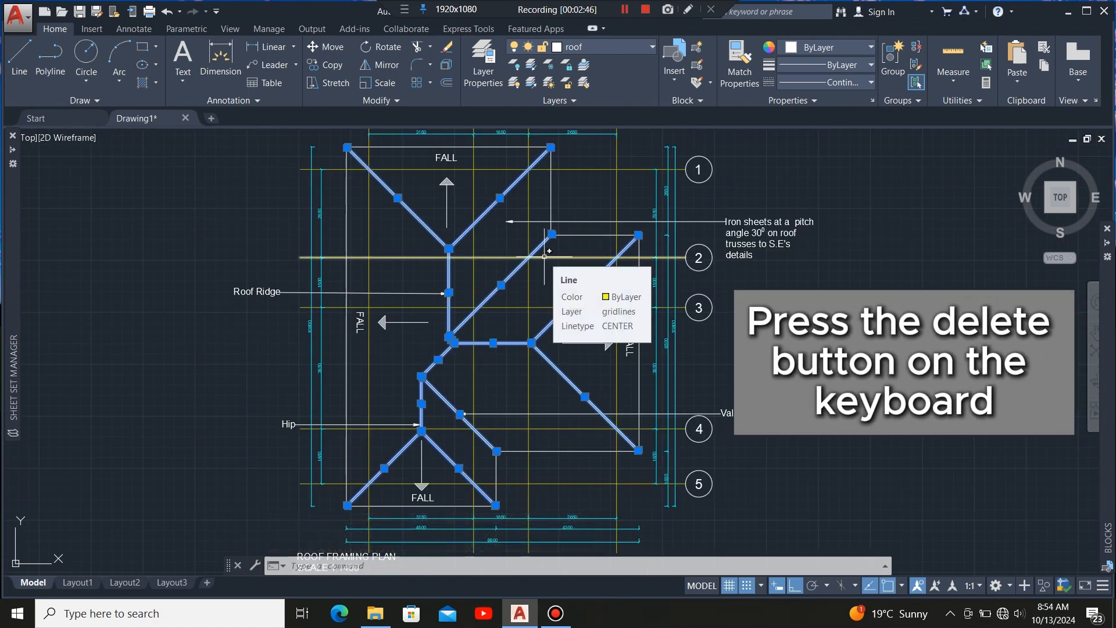
{"action": "key", "text": "Delete"}
{"action": "scroll", "coordinate": [448, 249], "scroll_direction": "up", "scroll_amount": 3}
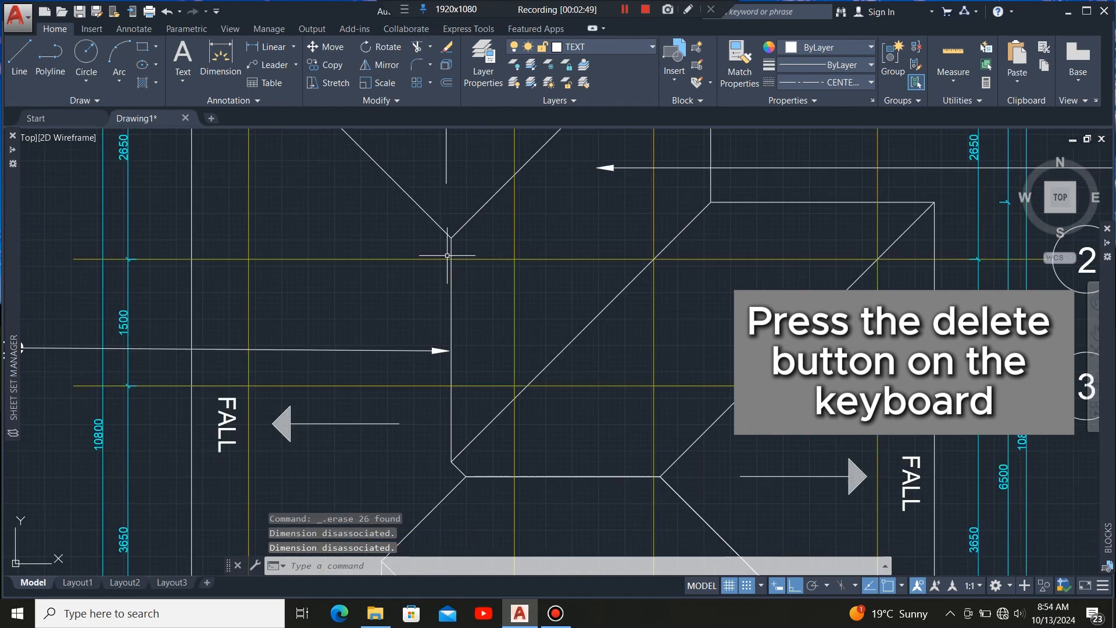
{"action": "scroll", "coordinate": [448, 229], "scroll_direction": "down", "scroll_amount": 1}
{"action": "scroll", "coordinate": [451, 226], "scroll_direction": "down", "scroll_amount": 2}
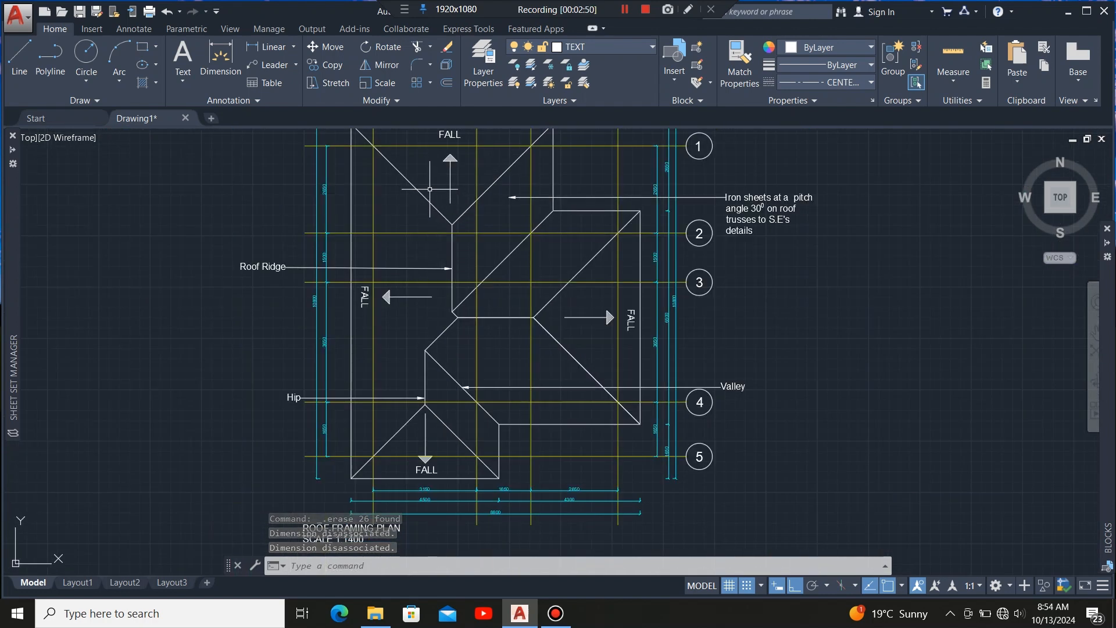
{"action": "scroll", "coordinate": [457, 215], "scroll_direction": "down", "scroll_amount": 5}
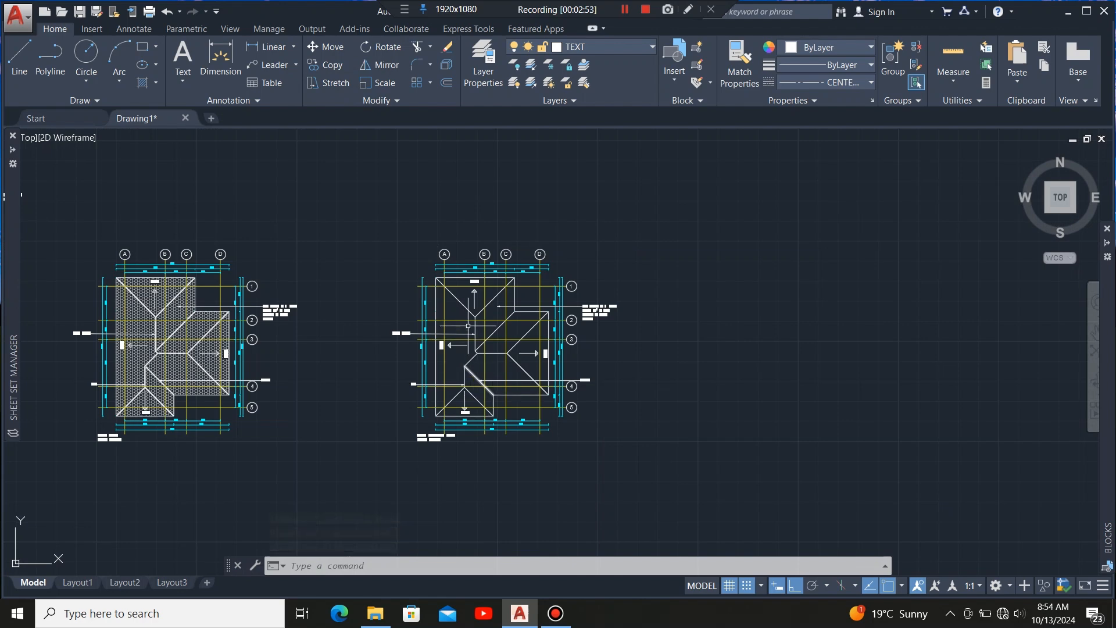
{"action": "scroll", "coordinate": [458, 215], "scroll_direction": "up", "scroll_amount": 5}
{"action": "scroll", "coordinate": [486, 363], "scroll_direction": "up", "scroll_amount": 2}
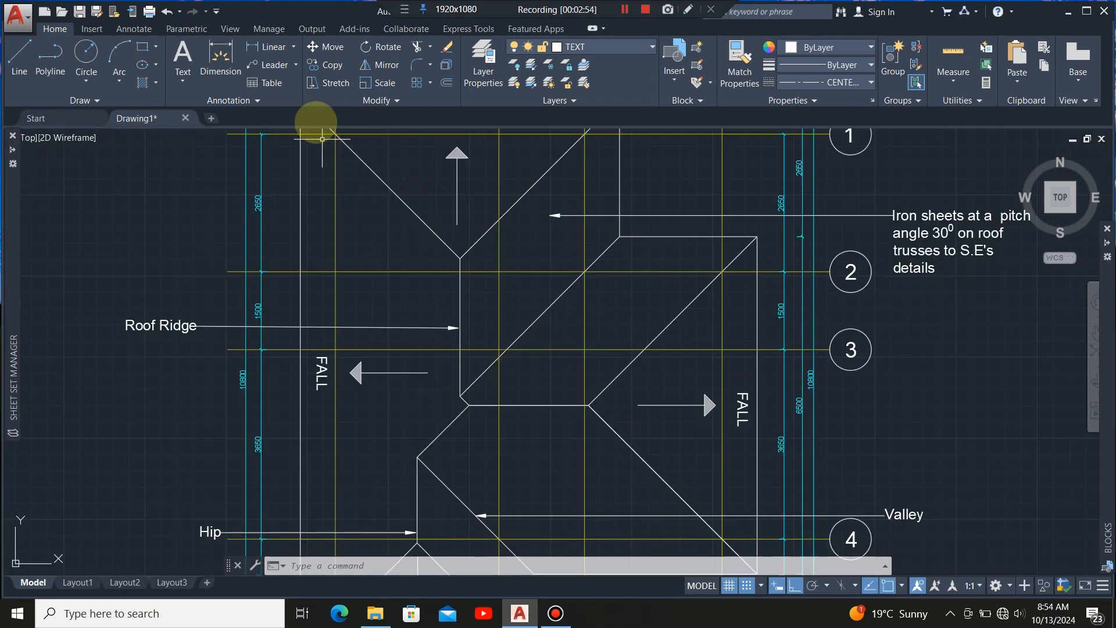
On the roof layer, draw a 50 by 100 rectangle in the empty space right of the framing plan.
{"action": "left_click", "coordinate": [143, 47]}
{"action": "scroll", "coordinate": [91, 253], "scroll_direction": "down", "scroll_amount": 4}
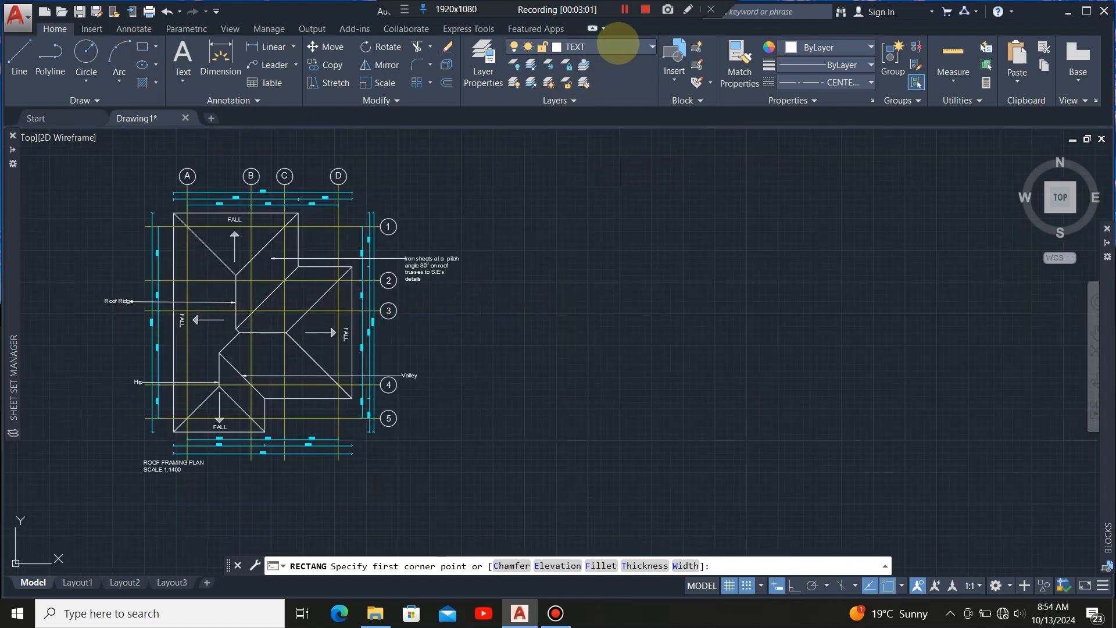
{"action": "left_click", "coordinate": [617, 45]}
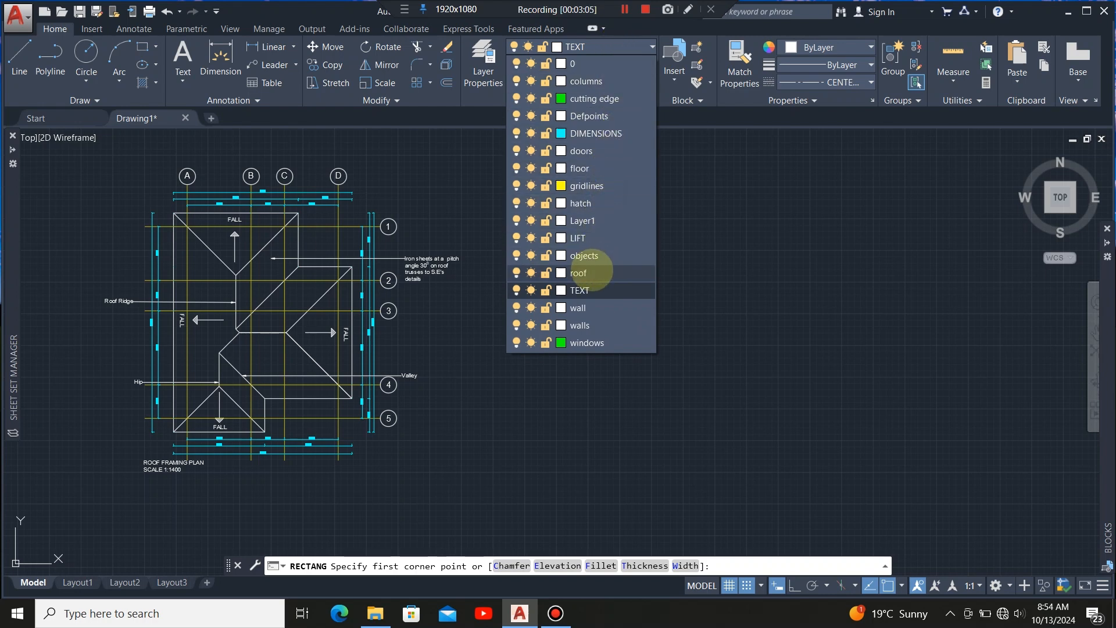
{"action": "left_click", "coordinate": [592, 272]}
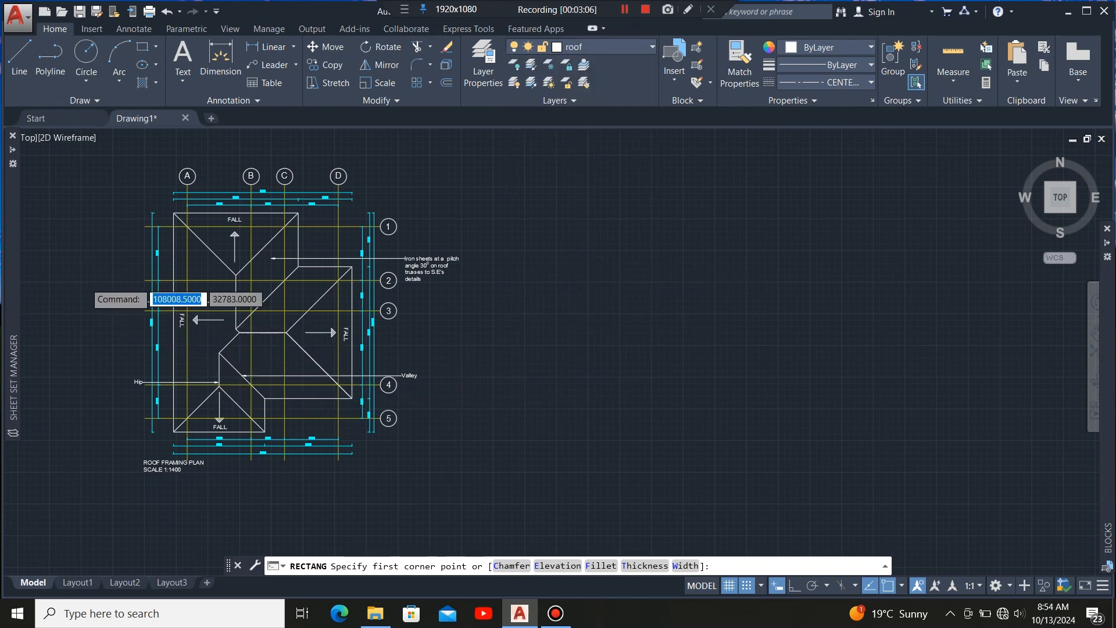
{"action": "scroll", "coordinate": [105, 285], "scroll_direction": "up", "scroll_amount": 2}
{"action": "scroll", "coordinate": [494, 279], "scroll_direction": "down", "scroll_amount": 2}
{"action": "scroll", "coordinate": [407, 290], "scroll_direction": "up", "scroll_amount": 2}
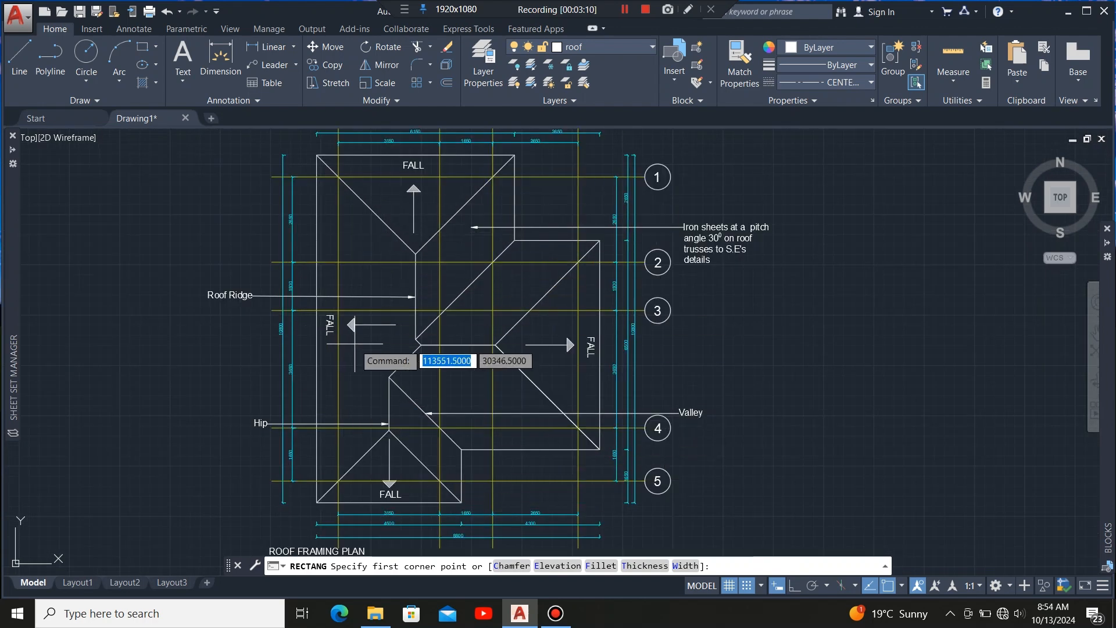
{"action": "scroll", "coordinate": [372, 401], "scroll_direction": "down", "scroll_amount": 2}
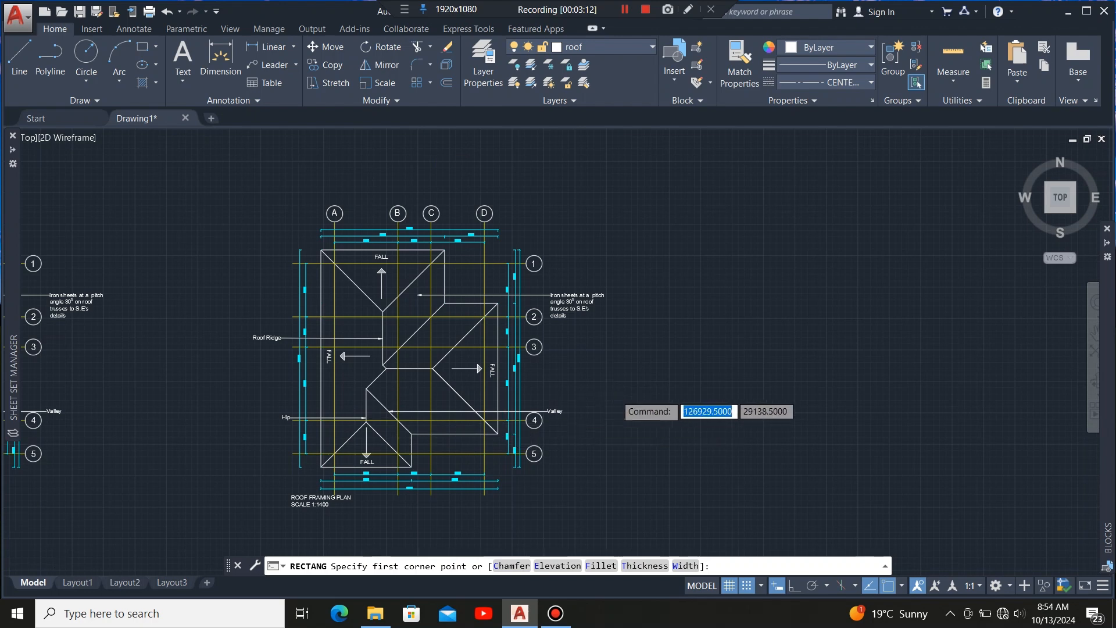
{"action": "scroll", "coordinate": [605, 401], "scroll_direction": "up", "scroll_amount": 2}
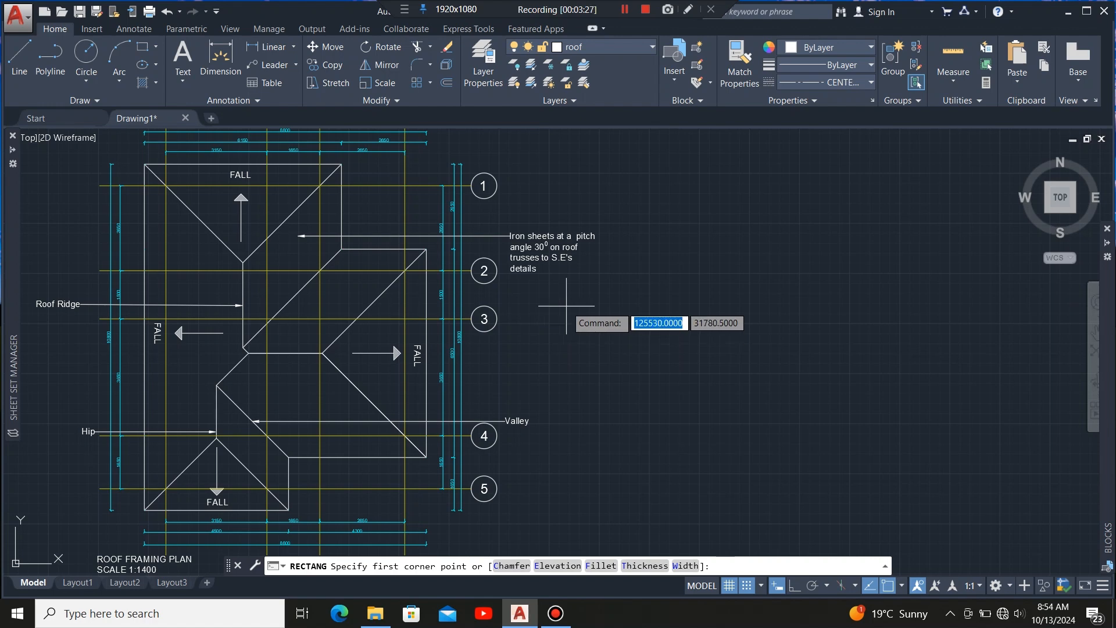
{"action": "left_click", "coordinate": [566, 305]}
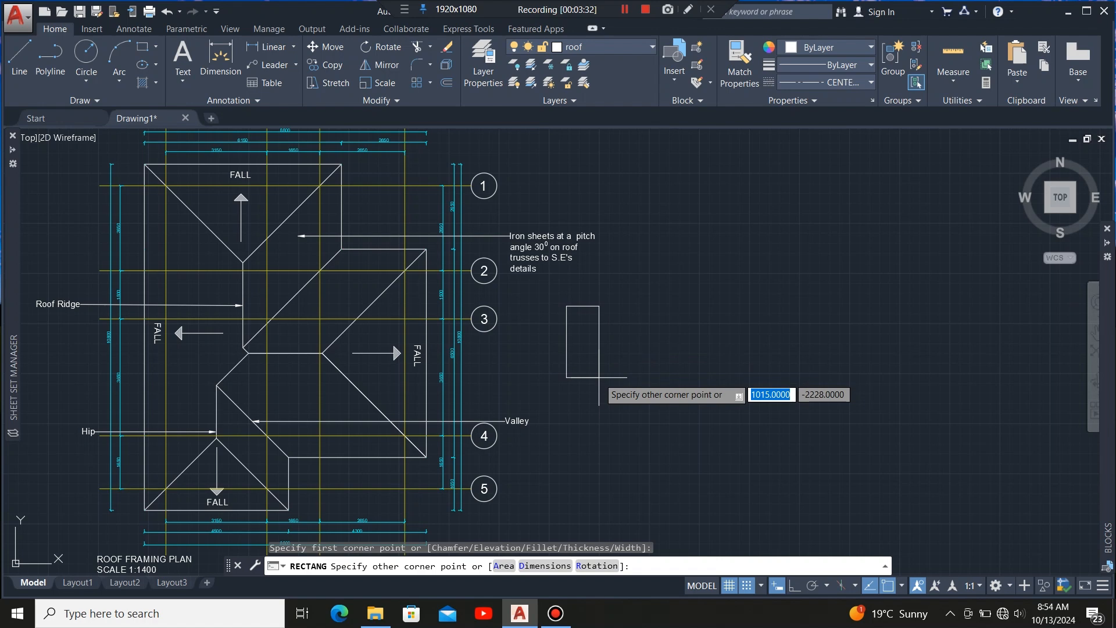
{"action": "type", "text": "5"}
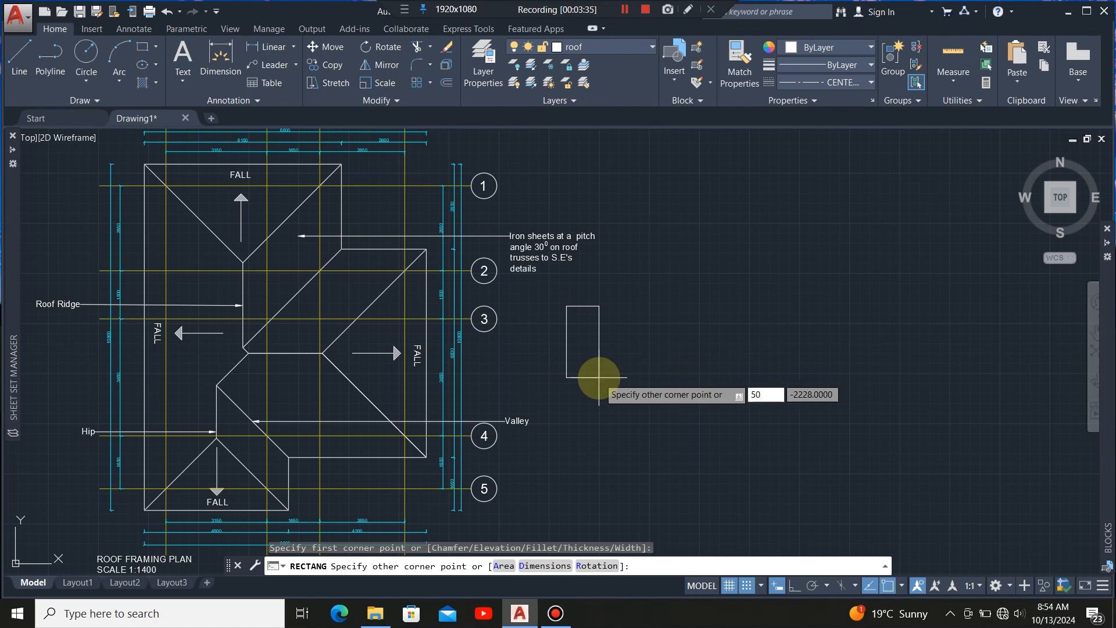
{"action": "type", "text": "0"}
{"action": "key", "text": "Tab"}
{"action": "type", "text": "100"}
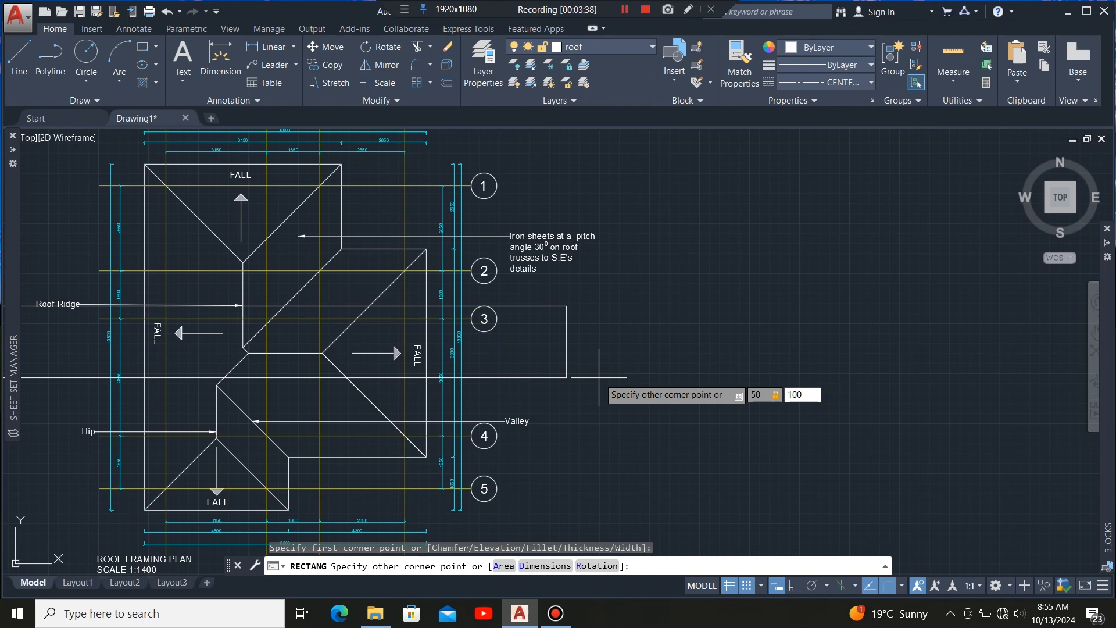
{"action": "key", "text": "Return"}
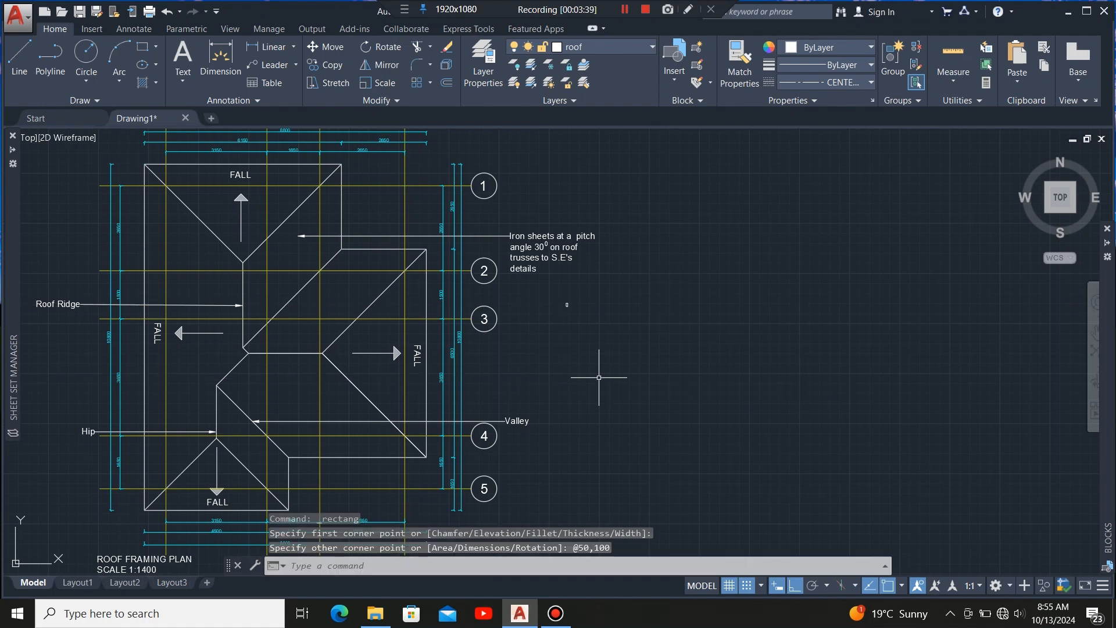
Make hatch the current layer, briefly starting and cancelling a hatch.
{"action": "scroll", "coordinate": [572, 321], "scroll_direction": "up", "scroll_amount": 10}
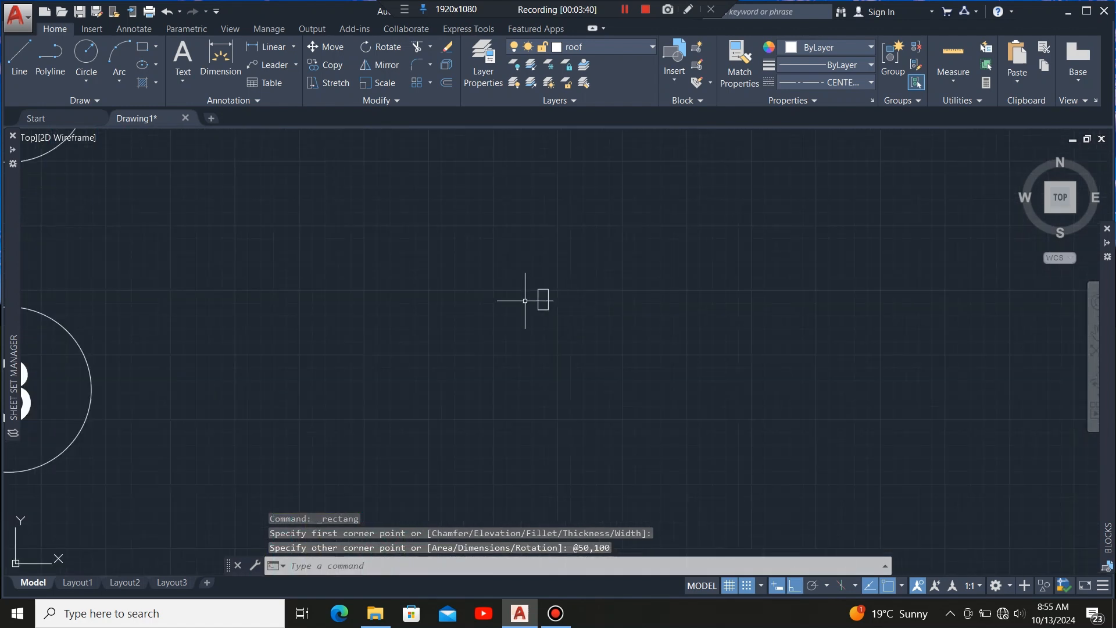
{"action": "scroll", "coordinate": [588, 319], "scroll_direction": "up", "scroll_amount": 3}
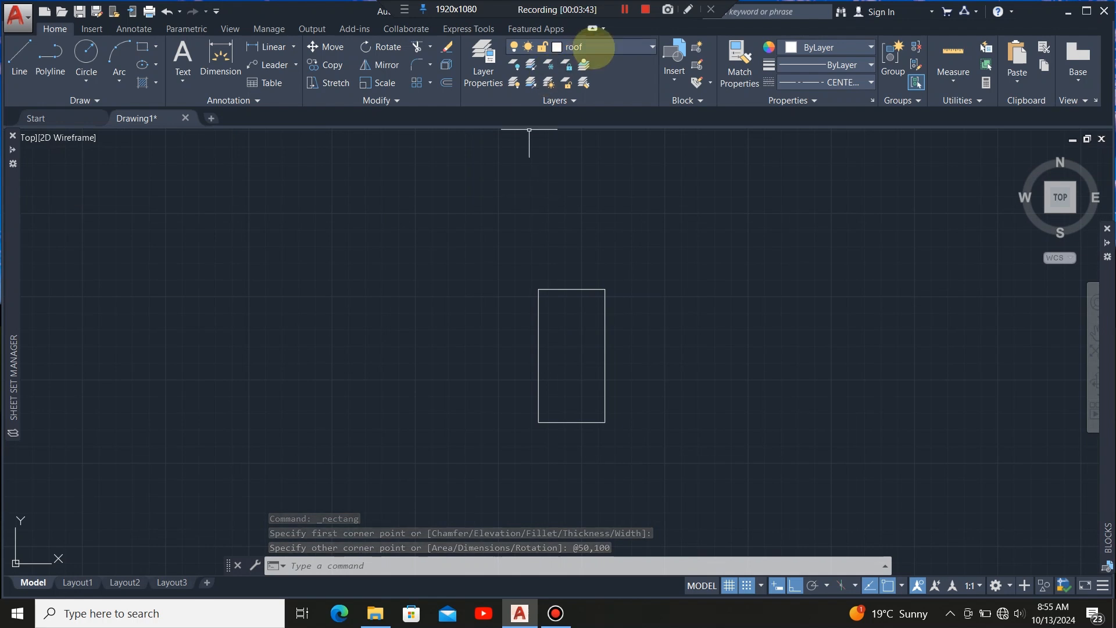
{"action": "left_click", "coordinate": [596, 46]}
{"action": "left_click", "coordinate": [581, 203]}
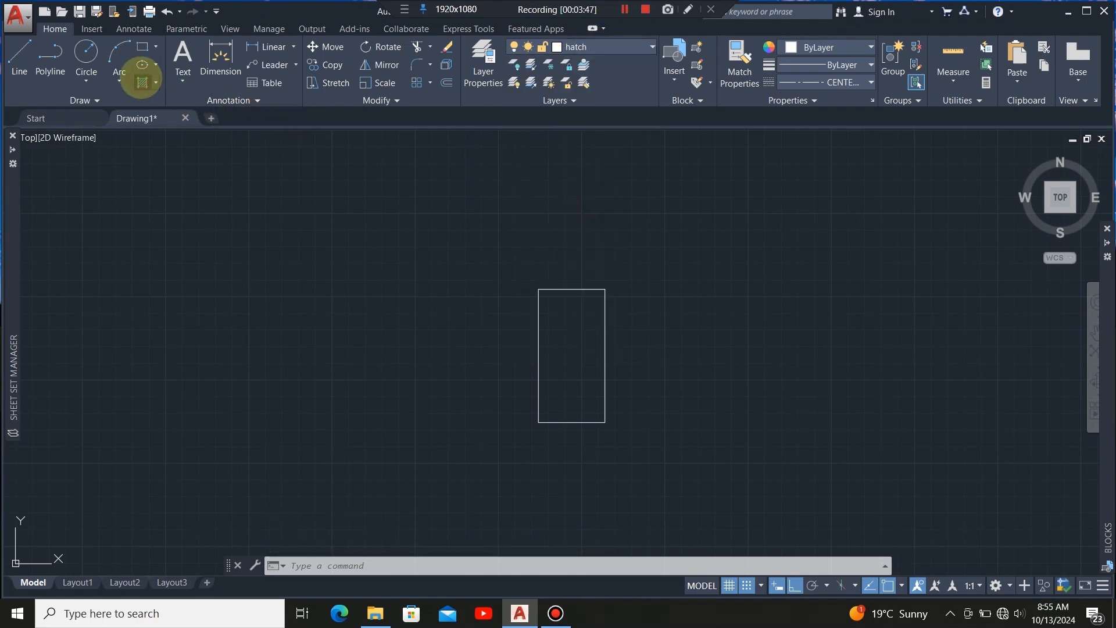
{"action": "left_click", "coordinate": [142, 82]}
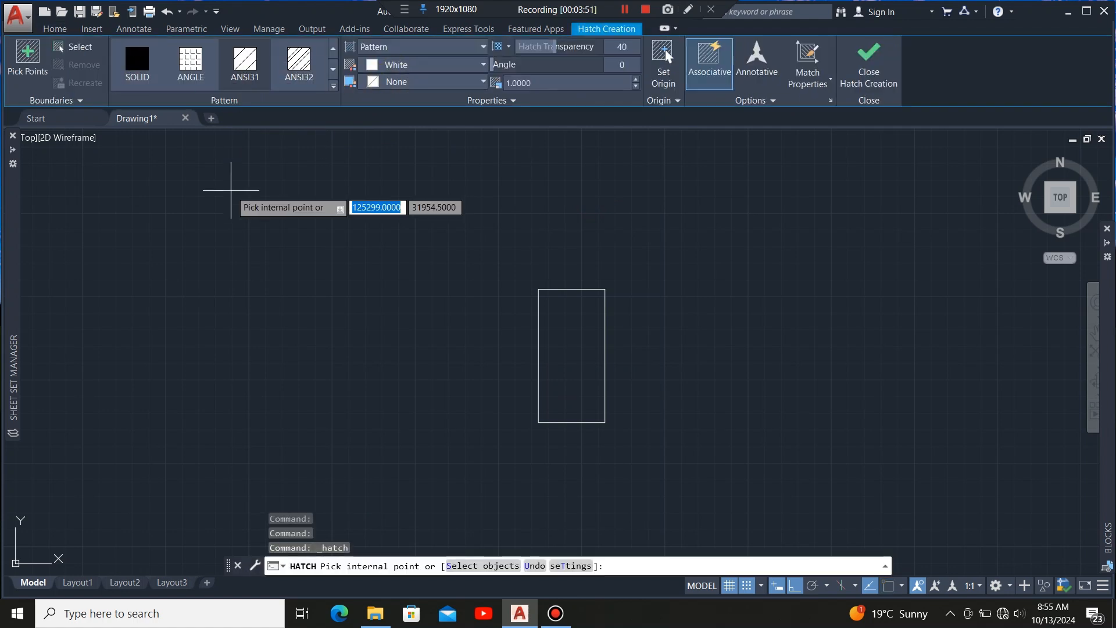
{"action": "key", "text": "Escape"}
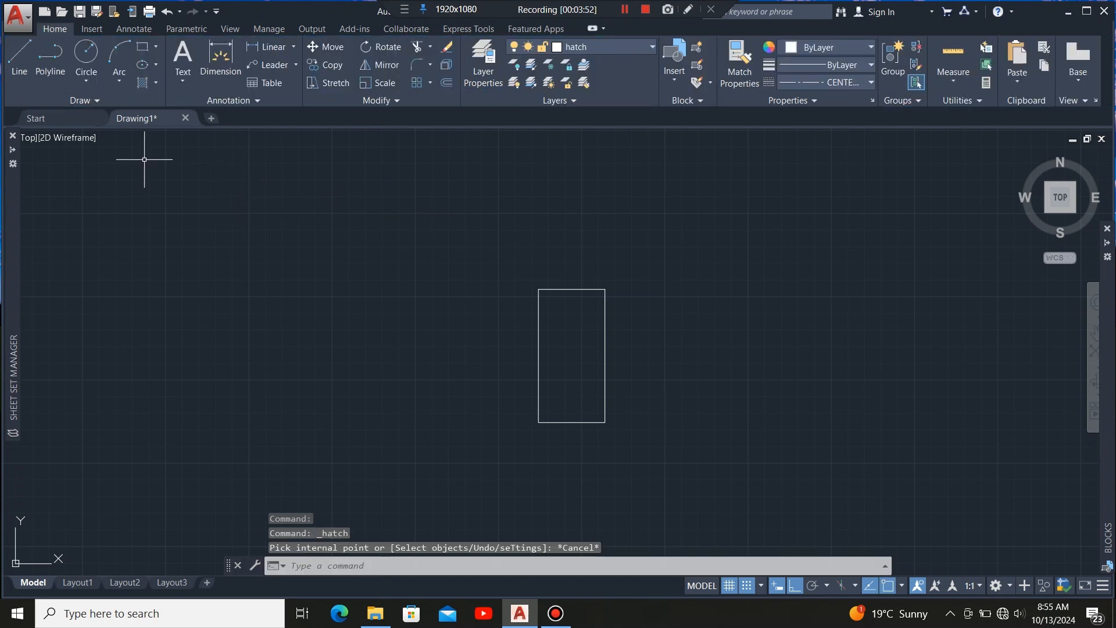
Draw two diagonal lines corner to corner across the rectangle to form a cross.
{"action": "left_click", "coordinate": [19, 57]}
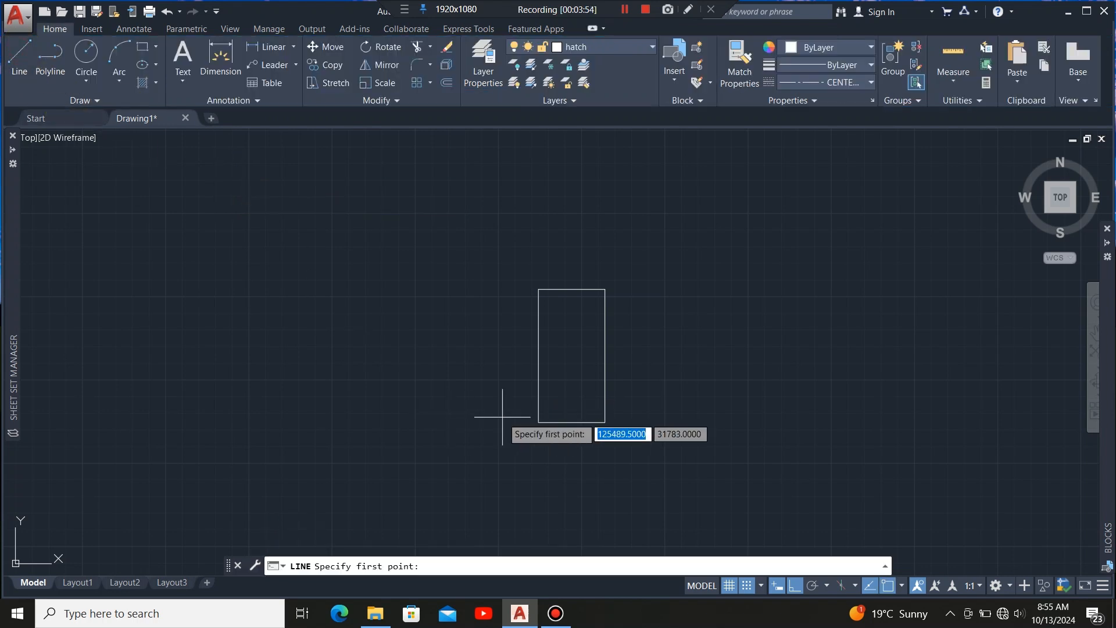
{"action": "left_click", "coordinate": [538, 422]}
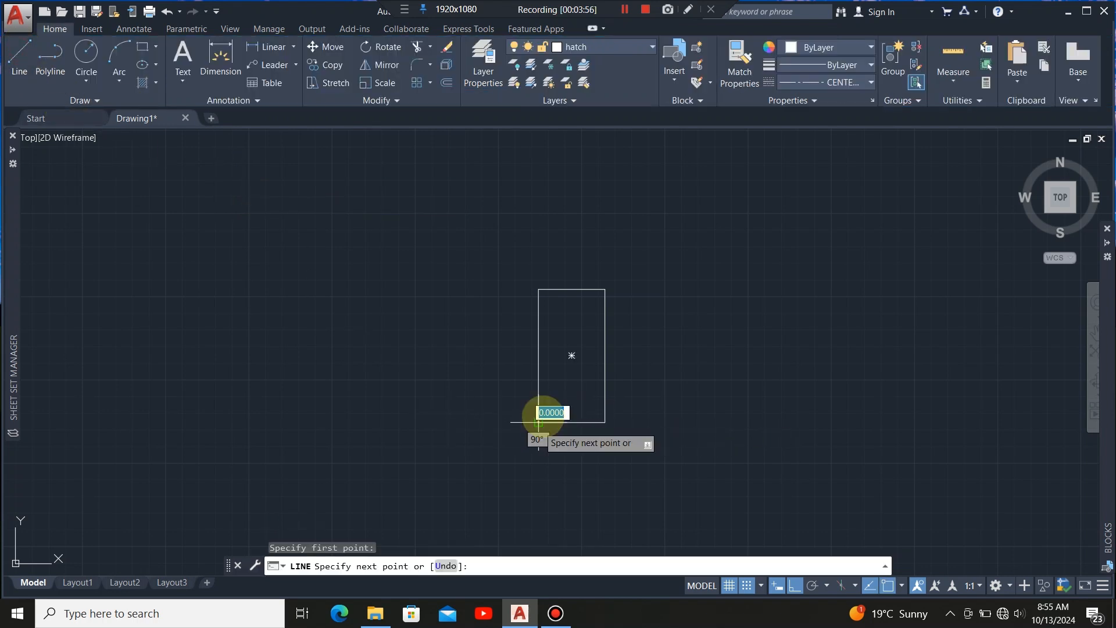
{"action": "left_click", "coordinate": [605, 289]}
{"action": "key", "text": "Escape"}
{"action": "left_click", "coordinate": [26, 64]}
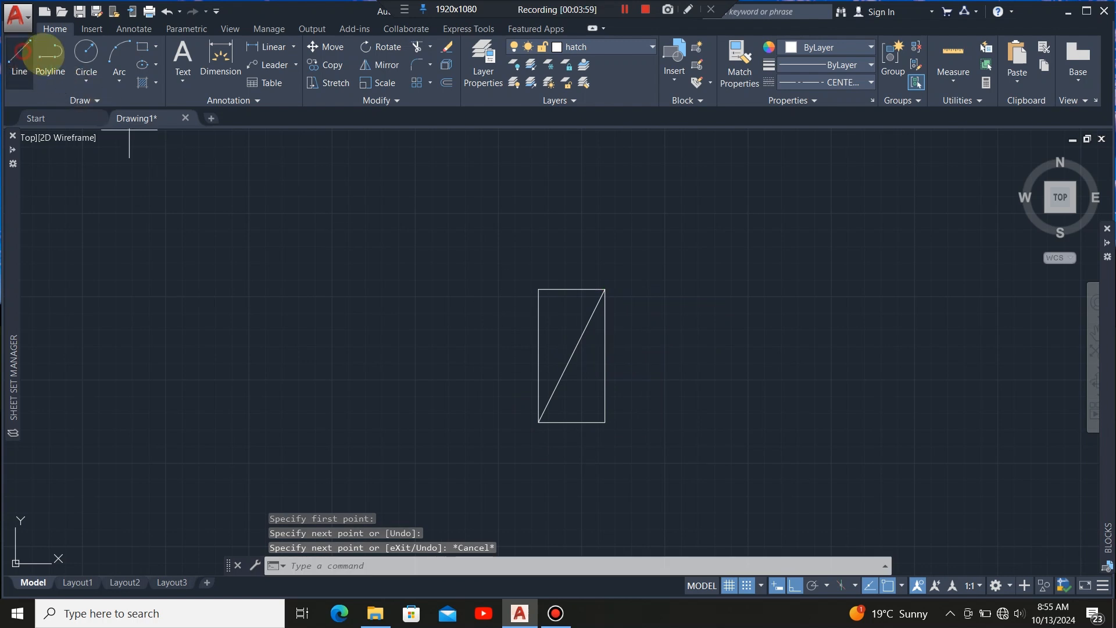
{"action": "left_click", "coordinate": [605, 422]}
{"action": "left_click", "coordinate": [538, 289]}
{"action": "key", "text": "Escape"}
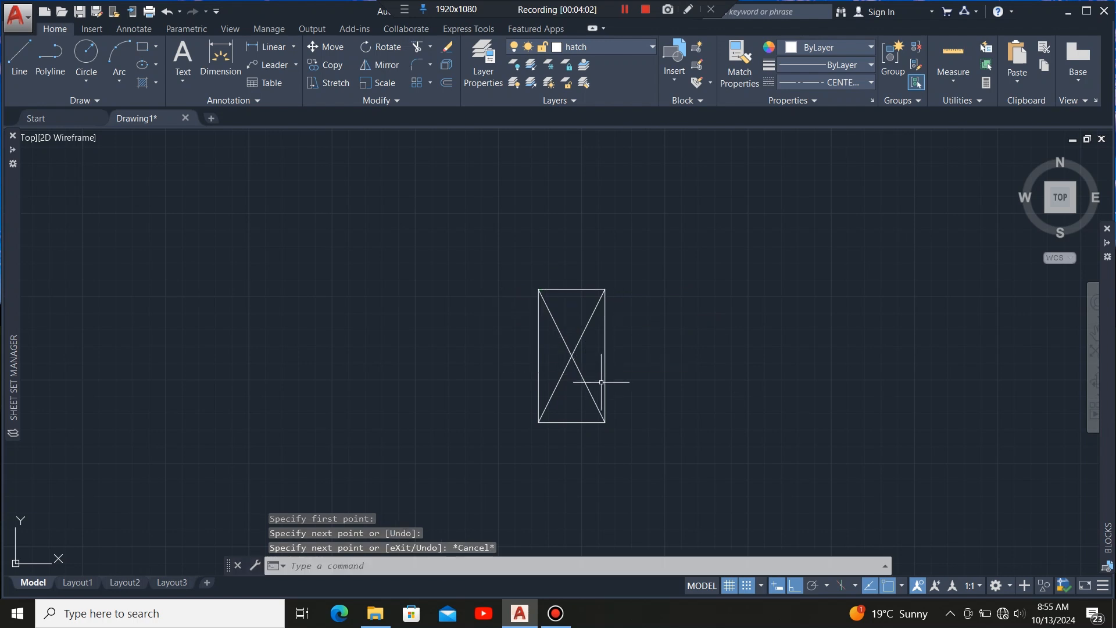
Dimension the rectangle's top edge and right edge.
{"action": "left_click", "coordinate": [220, 57]}
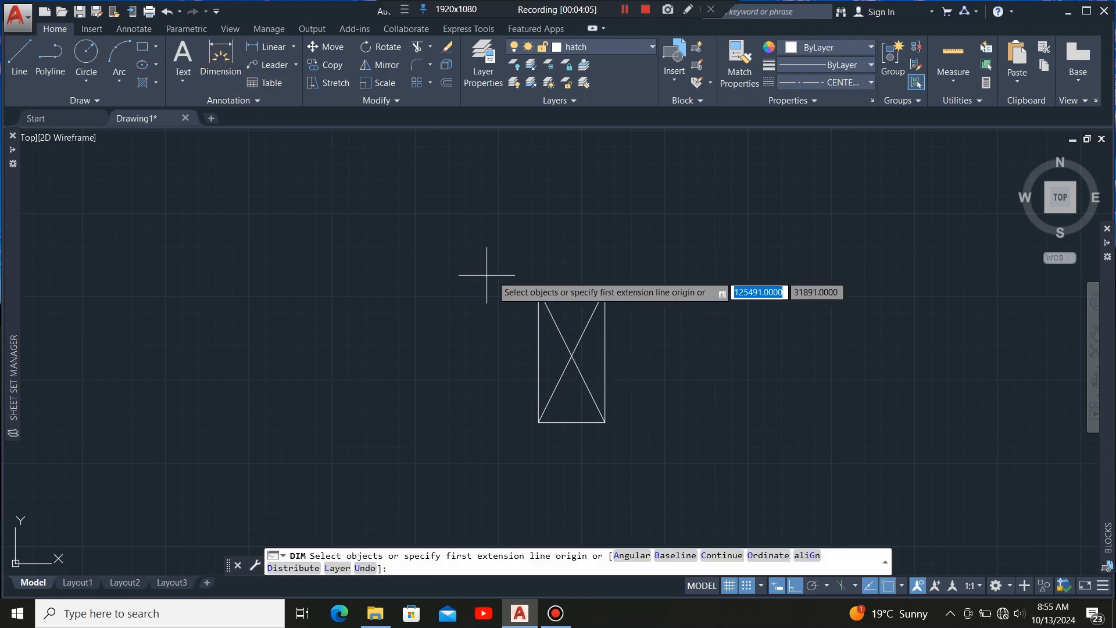
{"action": "key", "text": "Return"}
{"action": "left_click", "coordinate": [557, 289]}
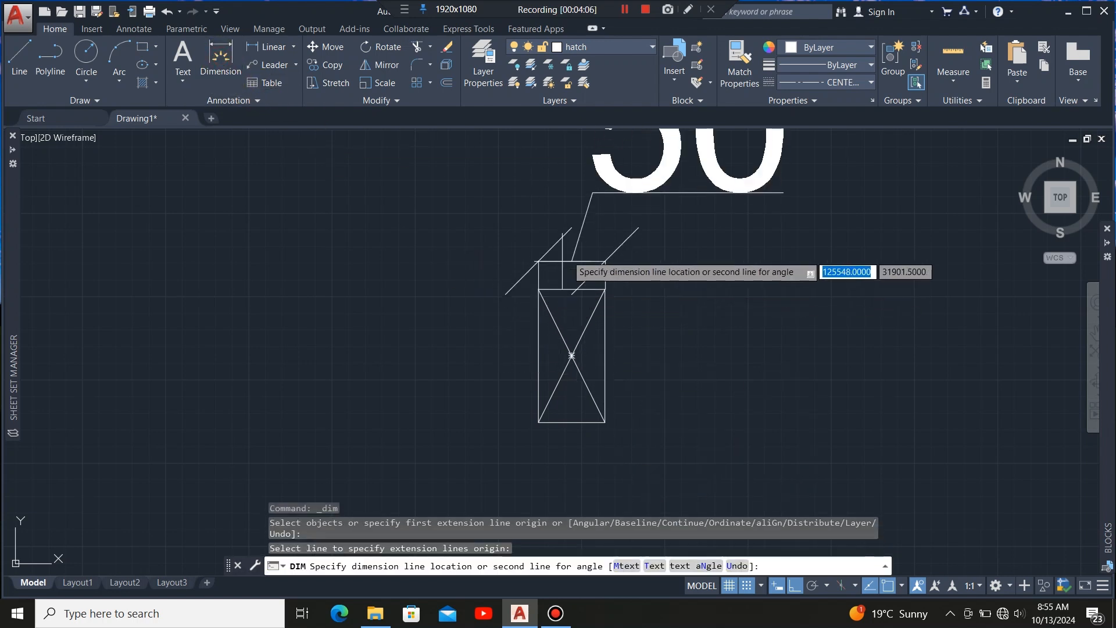
{"action": "left_click", "coordinate": [589, 229]}
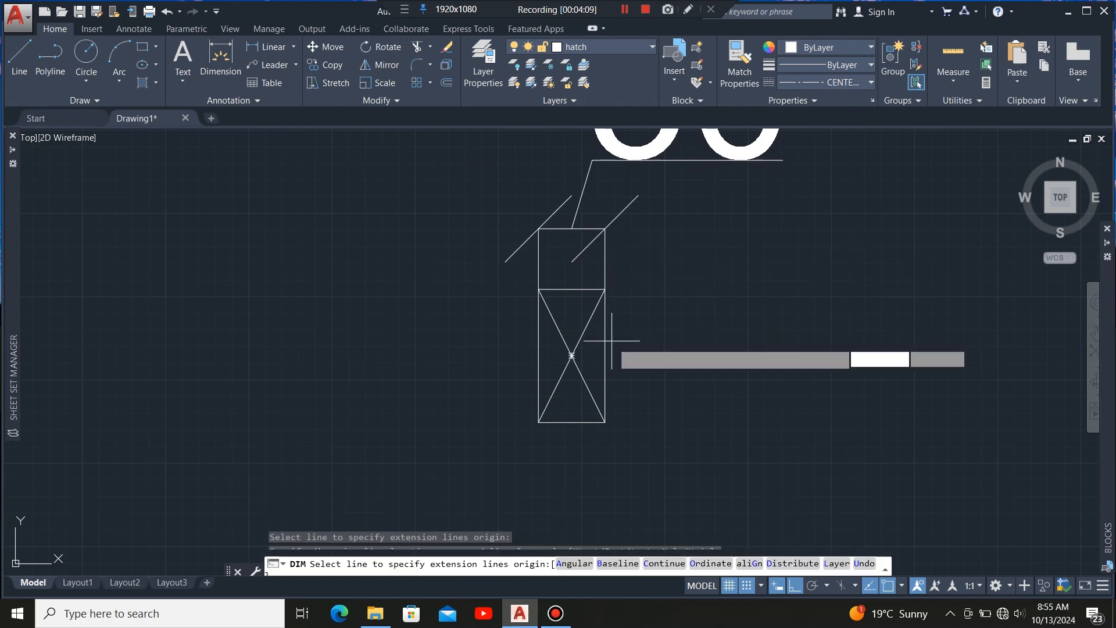
{"action": "key", "text": "Return"}
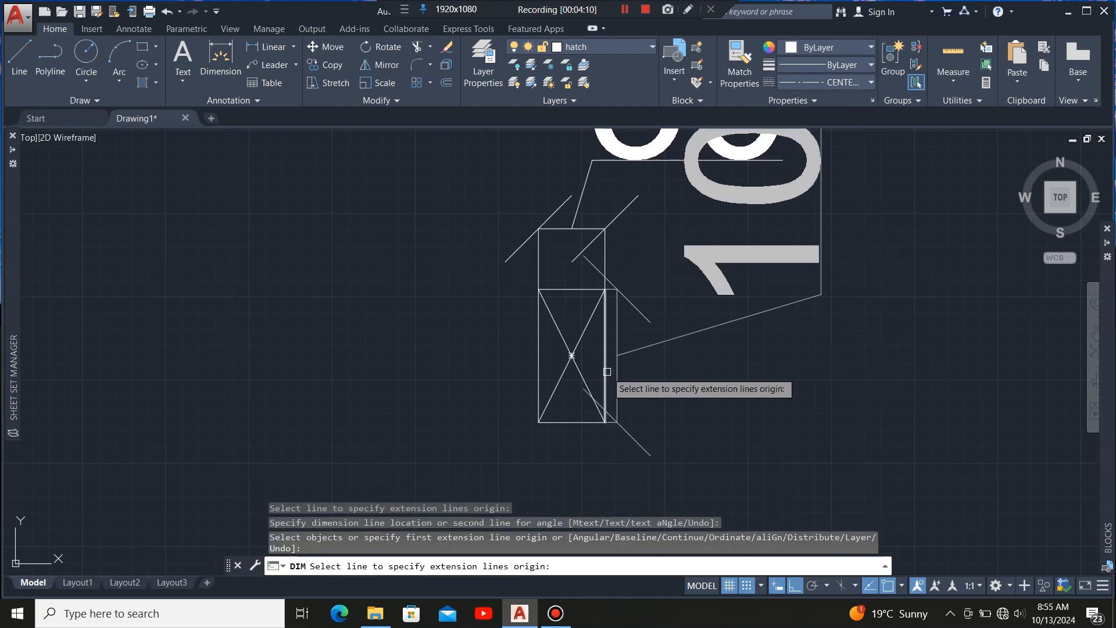
{"action": "left_click", "coordinate": [605, 367]}
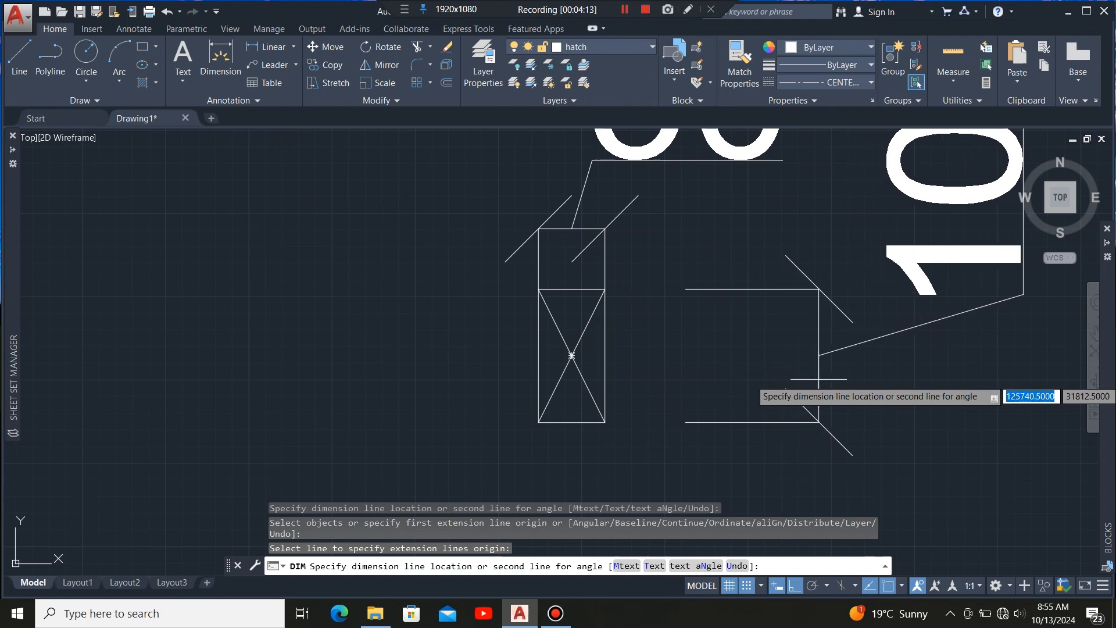
{"action": "left_click", "coordinate": [826, 372]}
{"action": "scroll", "coordinate": [641, 341], "scroll_direction": "down", "scroll_amount": 4}
{"action": "scroll", "coordinate": [613, 348], "scroll_direction": "up", "scroll_amount": 2}
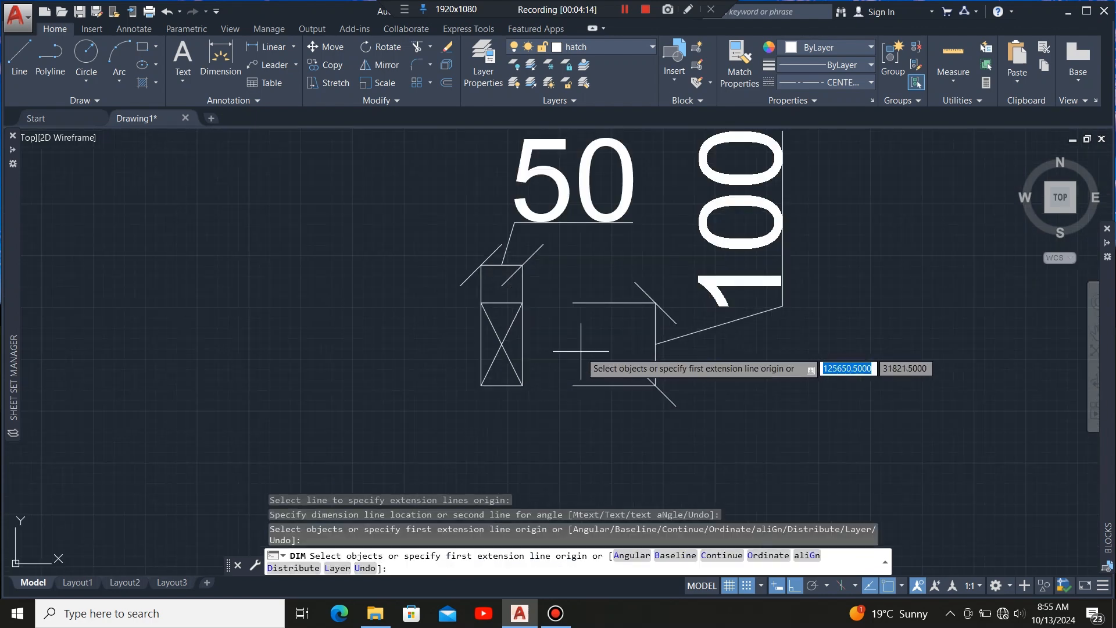
{"action": "scroll", "coordinate": [611, 348], "scroll_direction": "down", "scroll_amount": 2}
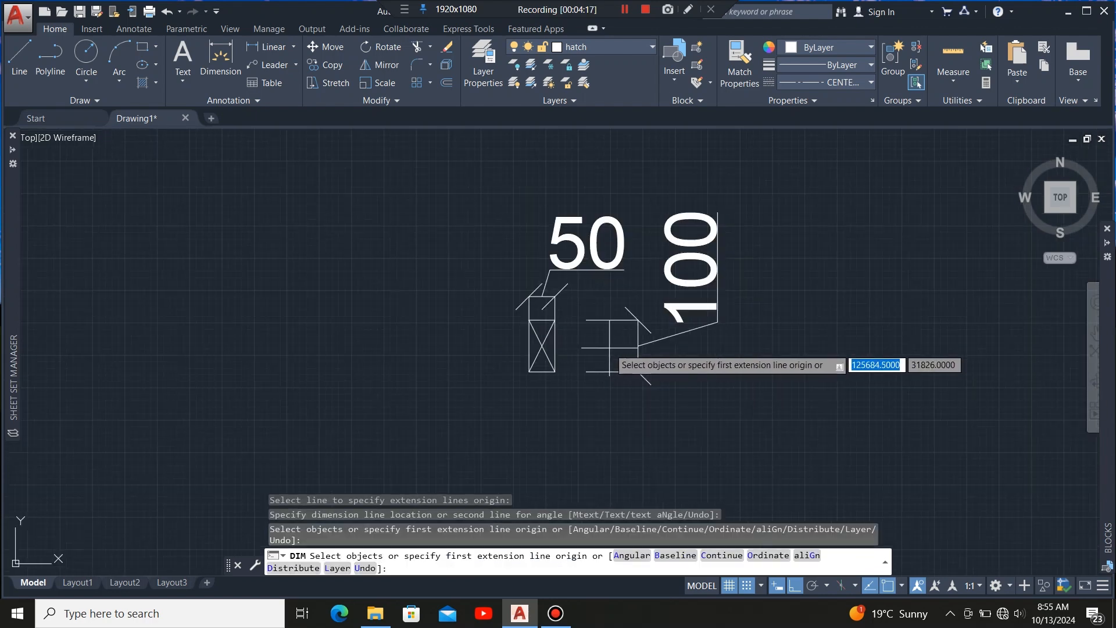
{"action": "key", "text": "Return"}
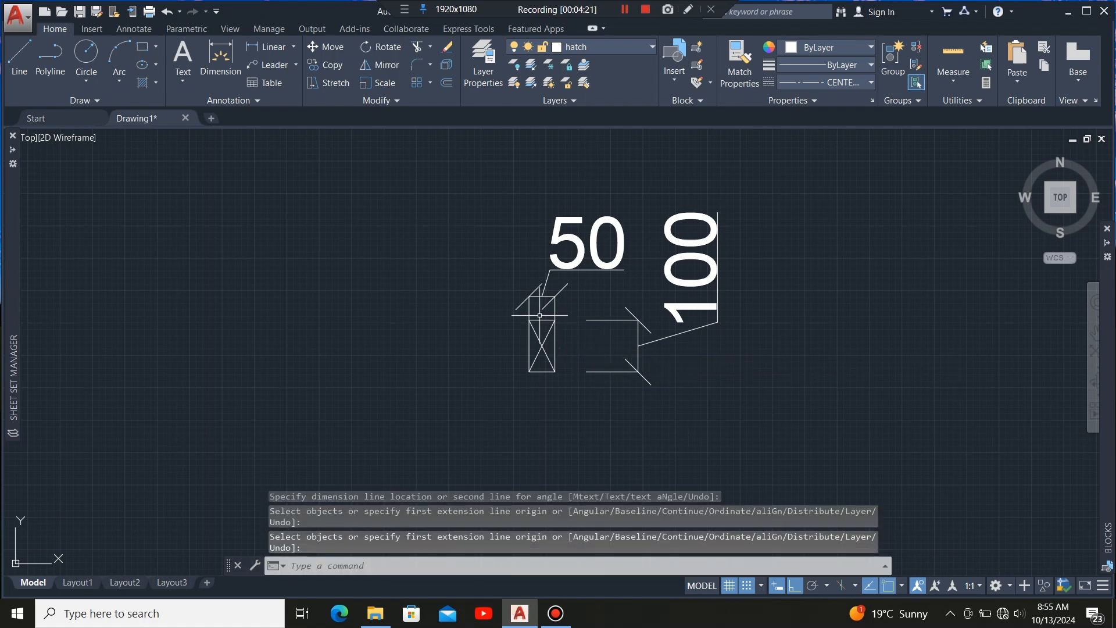
Delete the 50 x 100 timber section symbol together with its cross and dimensions.
{"action": "scroll", "coordinate": [540, 315], "scroll_direction": "up", "scroll_amount": 3}
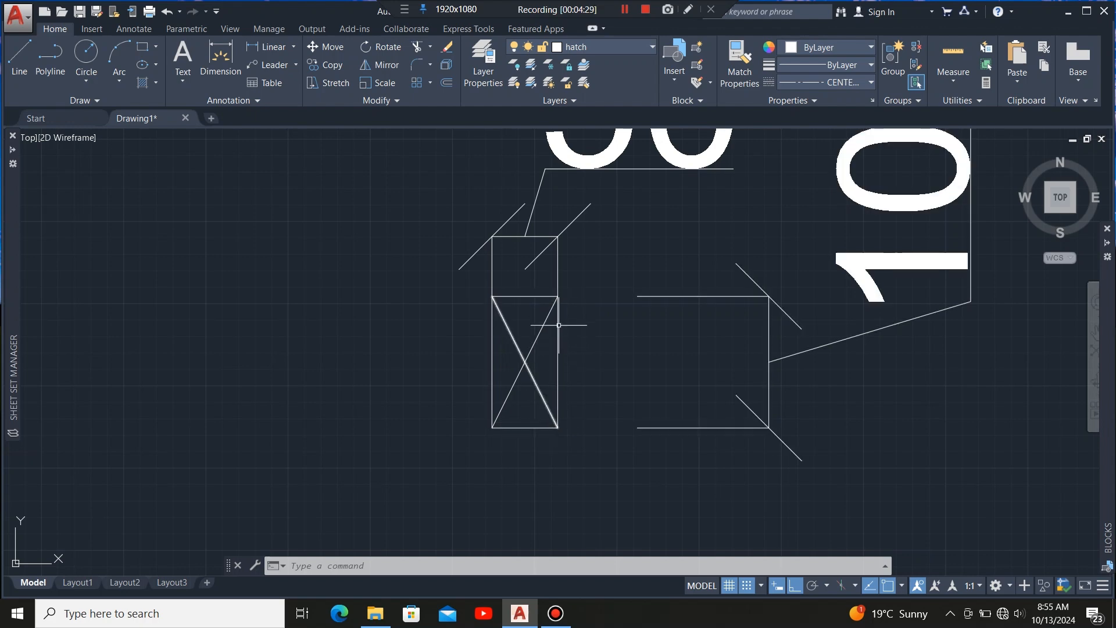
{"action": "scroll", "coordinate": [557, 403], "scroll_direction": "down", "scroll_amount": 3}
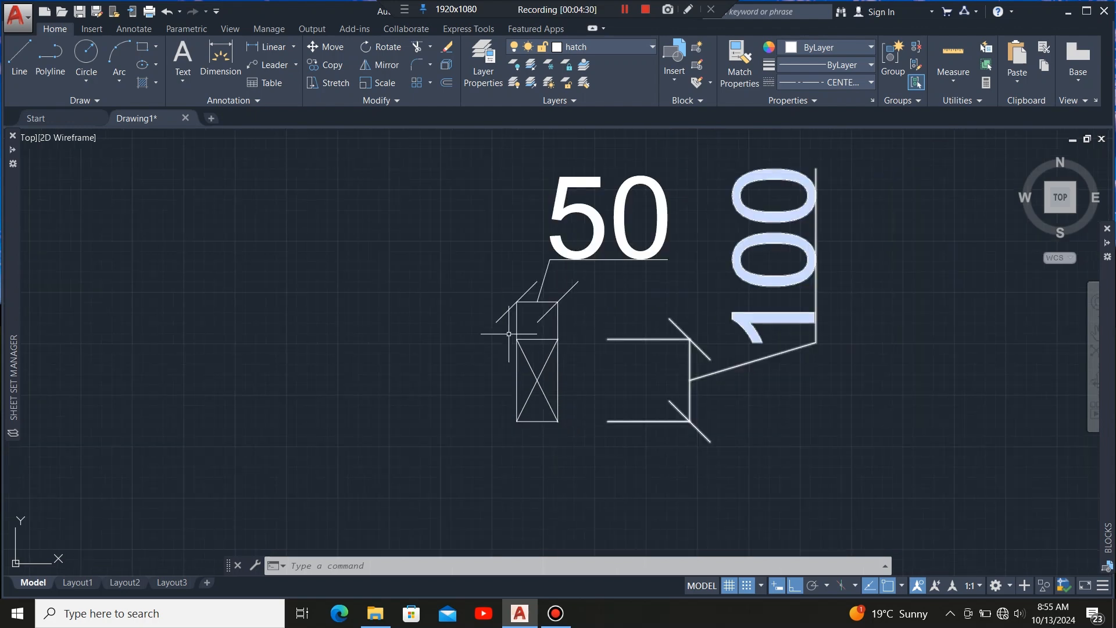
{"action": "scroll", "coordinate": [543, 349], "scroll_direction": "up", "scroll_amount": 5}
{"action": "scroll", "coordinate": [546, 357], "scroll_direction": "down", "scroll_amount": 2}
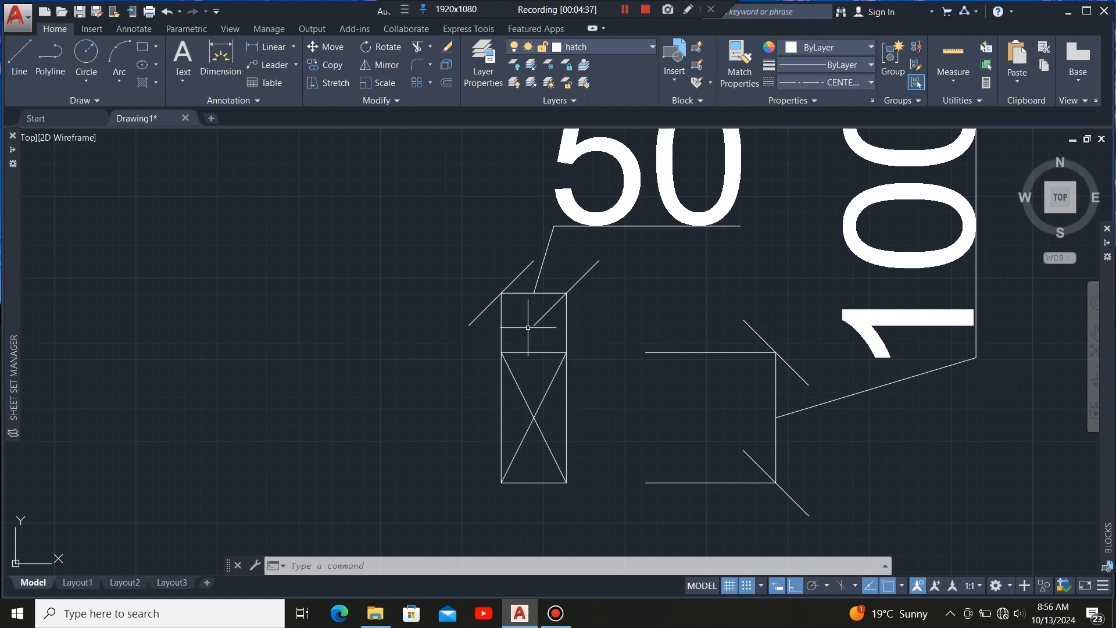
{"action": "scroll", "coordinate": [520, 303], "scroll_direction": "down", "scroll_amount": 5}
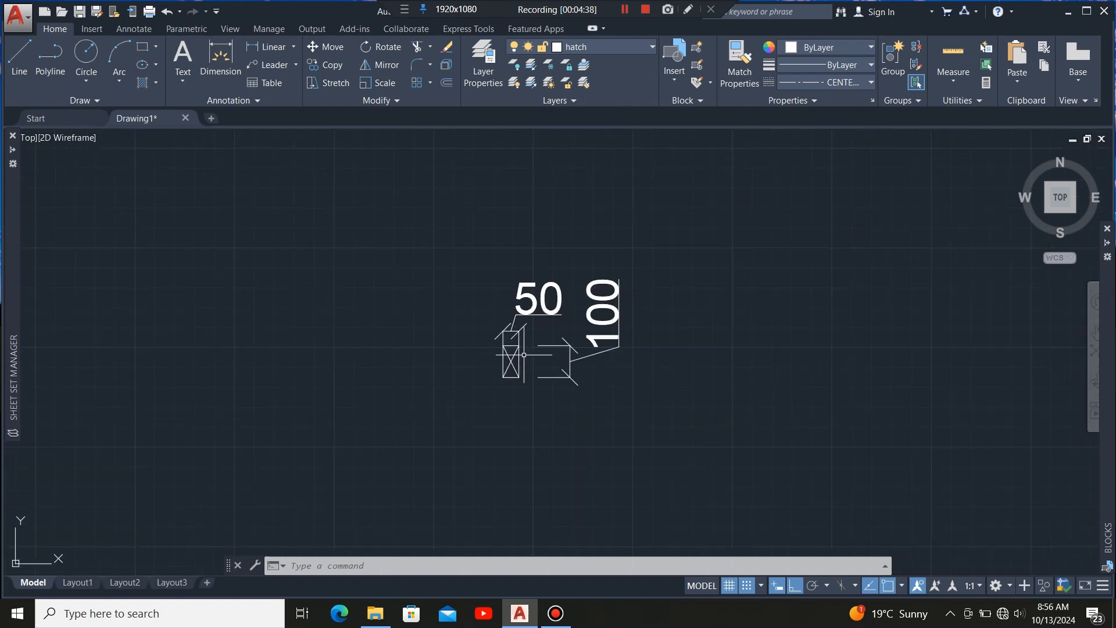
{"action": "scroll", "coordinate": [549, 331], "scroll_direction": "up", "scroll_amount": 2}
{"action": "scroll", "coordinate": [669, 332], "scroll_direction": "down", "scroll_amount": 2}
{"action": "left_click", "coordinate": [709, 247]}
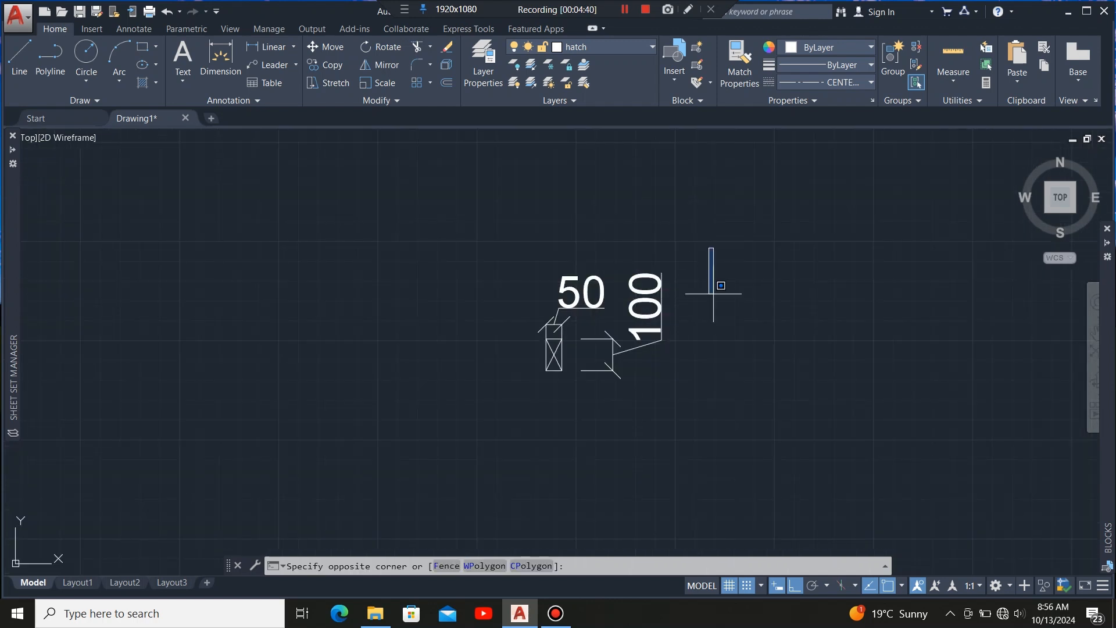
{"action": "left_click", "coordinate": [455, 482]}
{"action": "scroll", "coordinate": [555, 377], "scroll_direction": "up", "scroll_amount": 2}
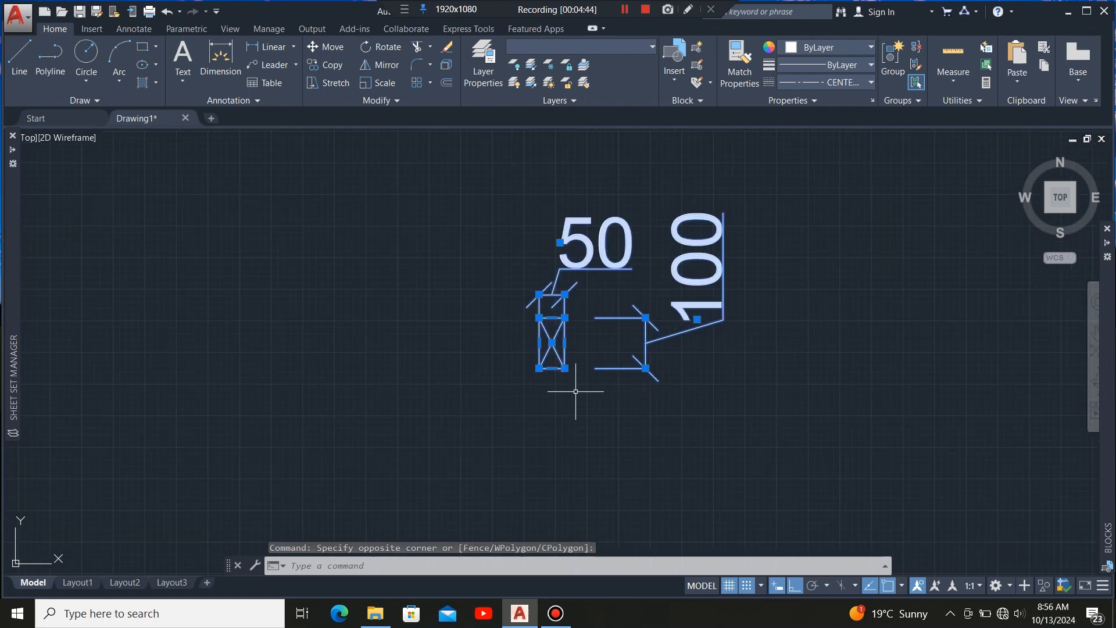
{"action": "key", "text": "Delete"}
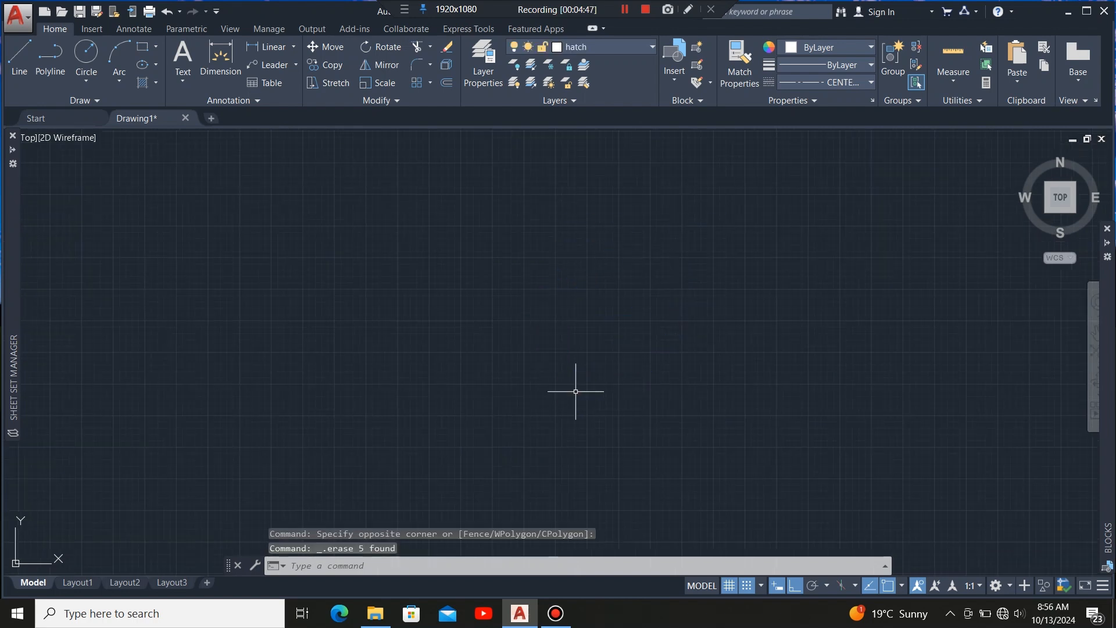
Draw a 50 by 50 square near the top end of the roof ridge on the framing plan.
{"action": "scroll", "coordinate": [793, 348], "scroll_direction": "down", "scroll_amount": 5}
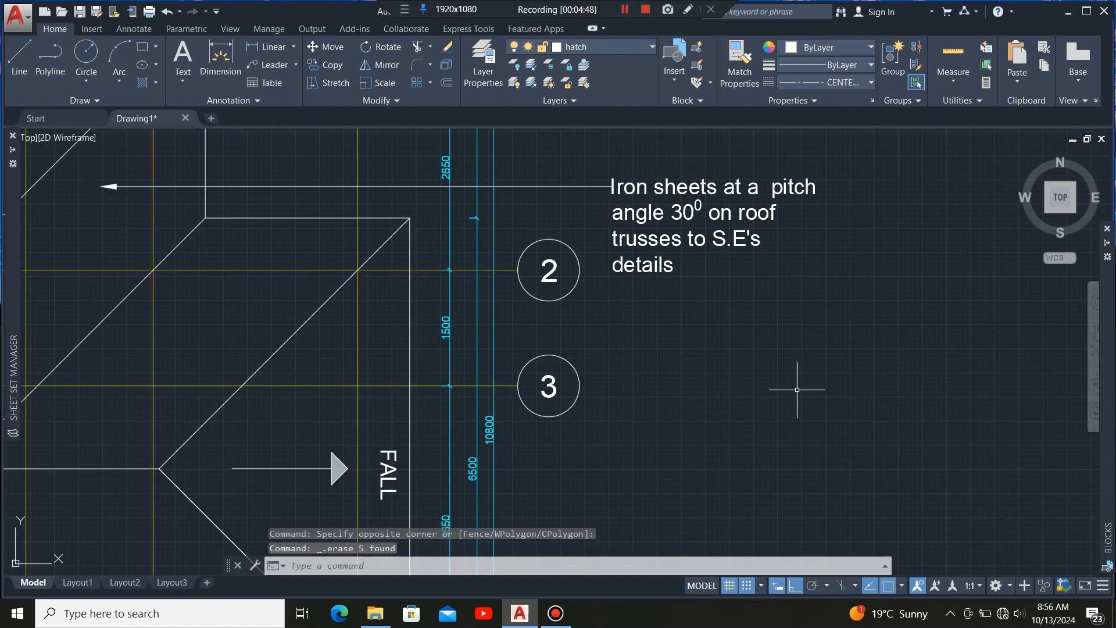
{"action": "scroll", "coordinate": [685, 370], "scroll_direction": "down", "scroll_amount": 5}
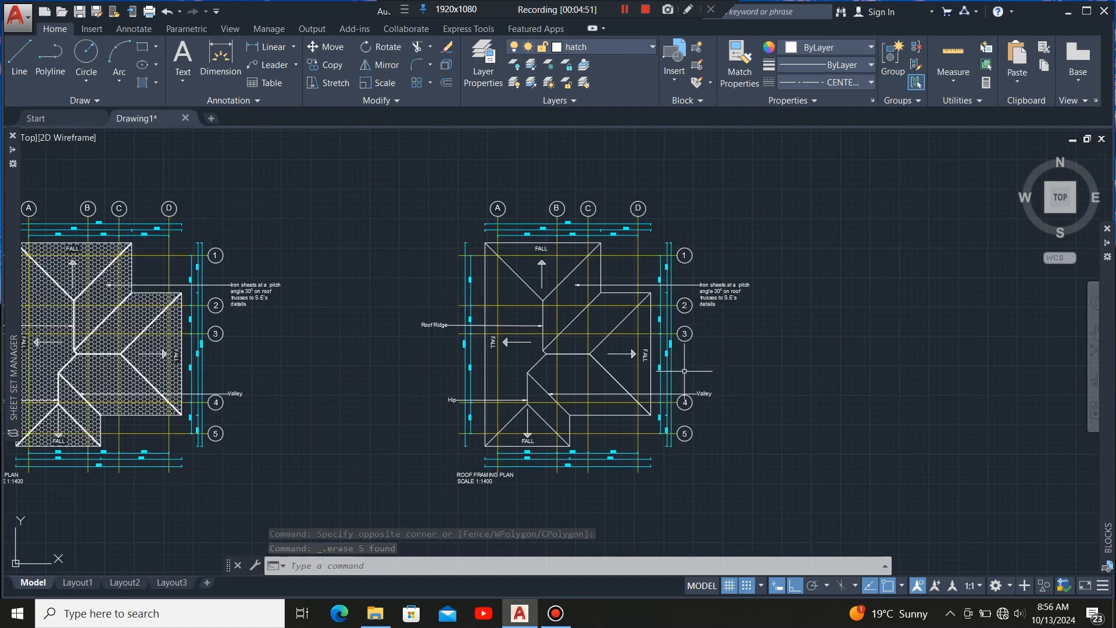
{"action": "scroll", "coordinate": [570, 349], "scroll_direction": "up", "scroll_amount": 5}
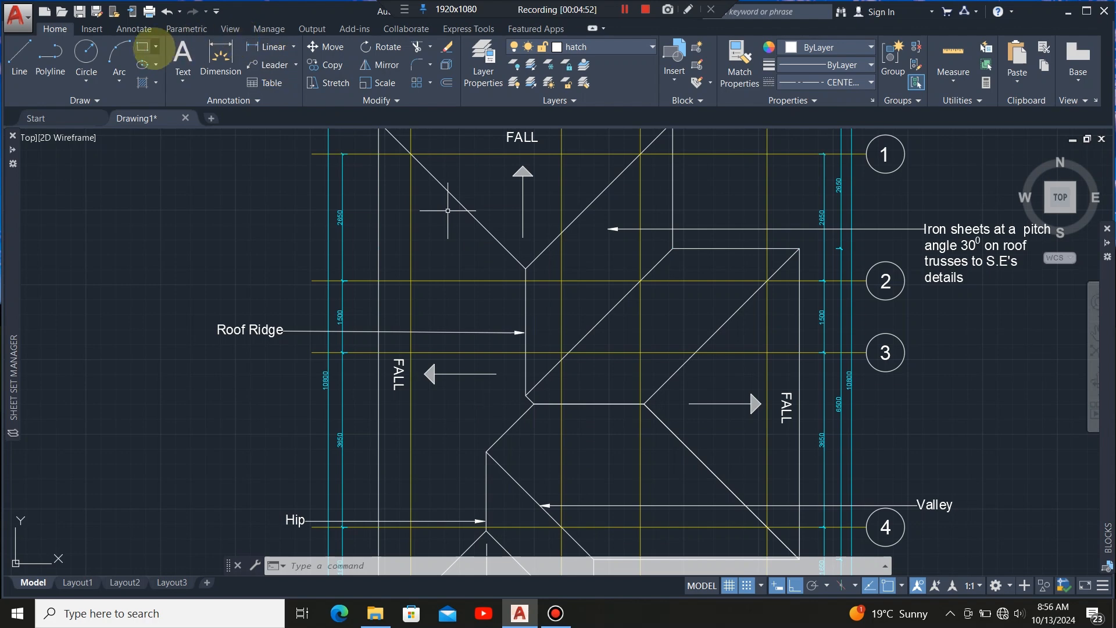
{"action": "left_click", "coordinate": [143, 45]}
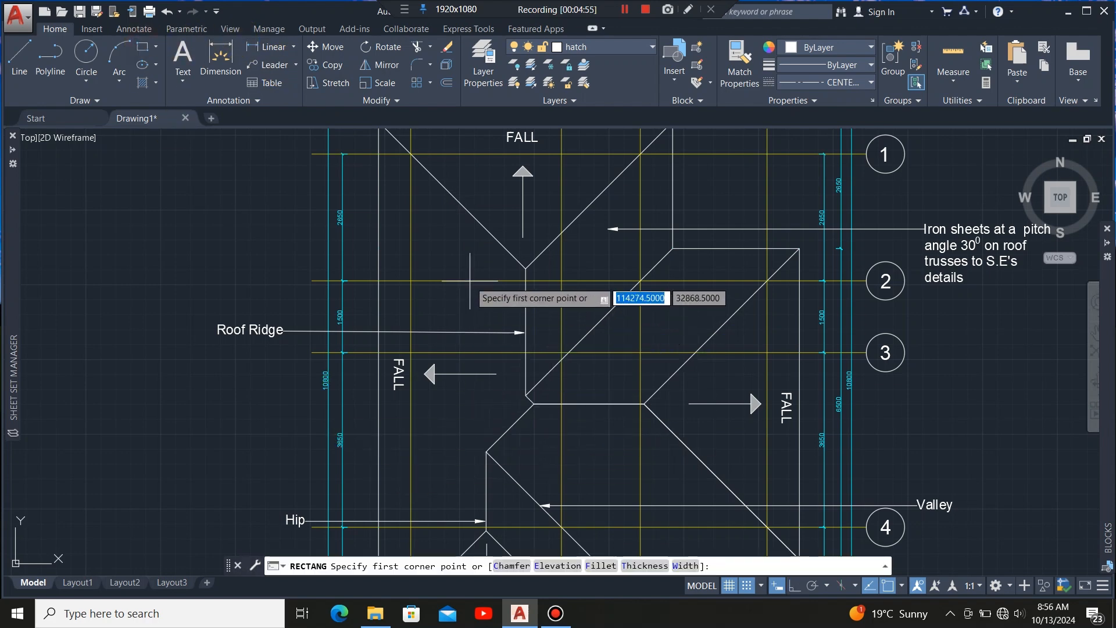
{"action": "scroll", "coordinate": [473, 293], "scroll_direction": "up", "scroll_amount": 4}
{"action": "left_click", "coordinate": [443, 294]}
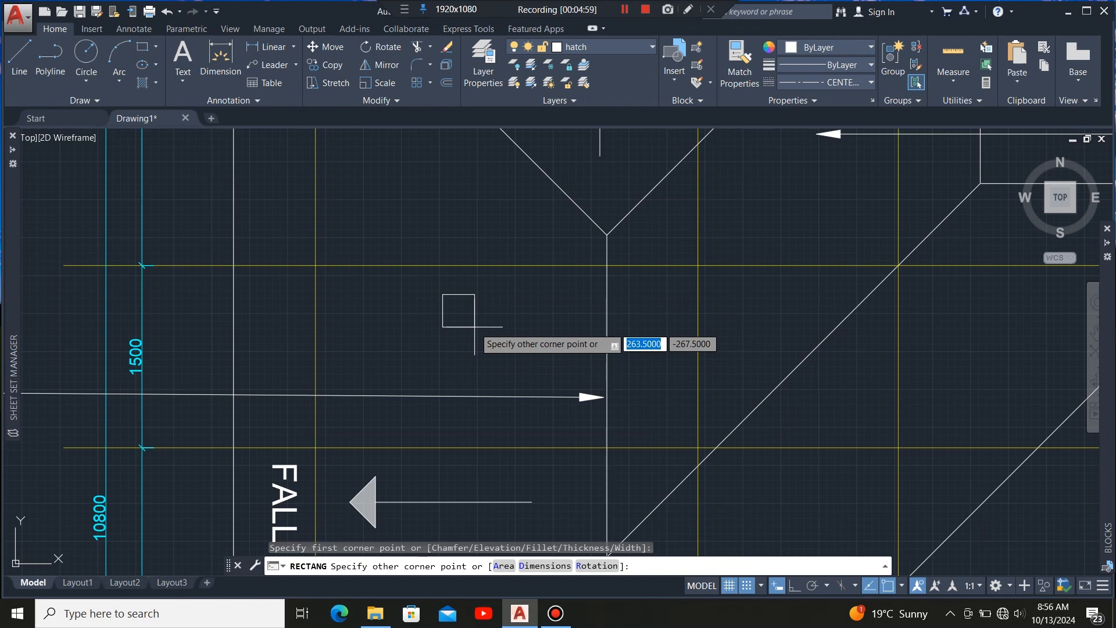
{"action": "type", "text": "50"}
{"action": "key", "text": "Tab"}
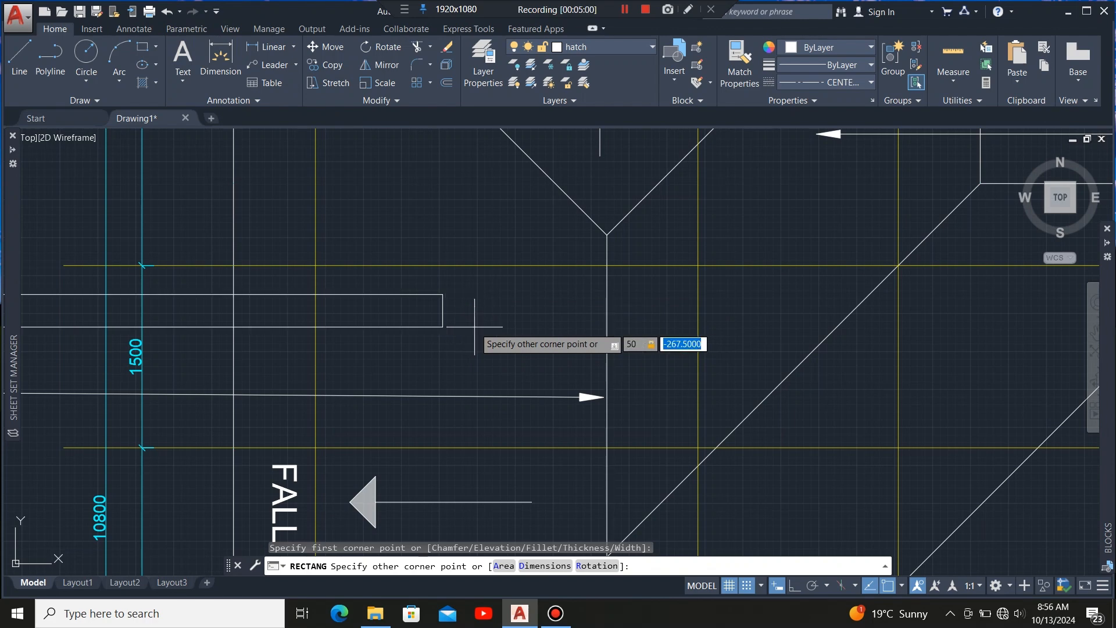
{"action": "type", "text": "50"}
{"action": "key", "text": "Return"}
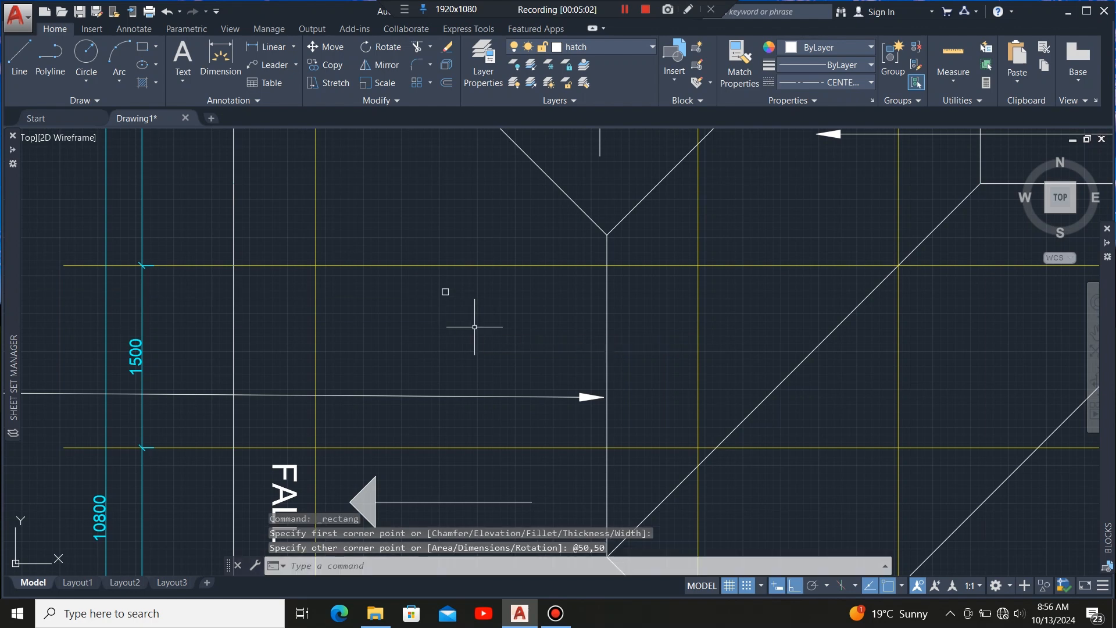
Move the square so its top midpoint sits on the top end of the roof ridge.
{"action": "scroll", "coordinate": [446, 283], "scroll_direction": "up", "scroll_amount": 5}
{"action": "left_click", "coordinate": [453, 293]}
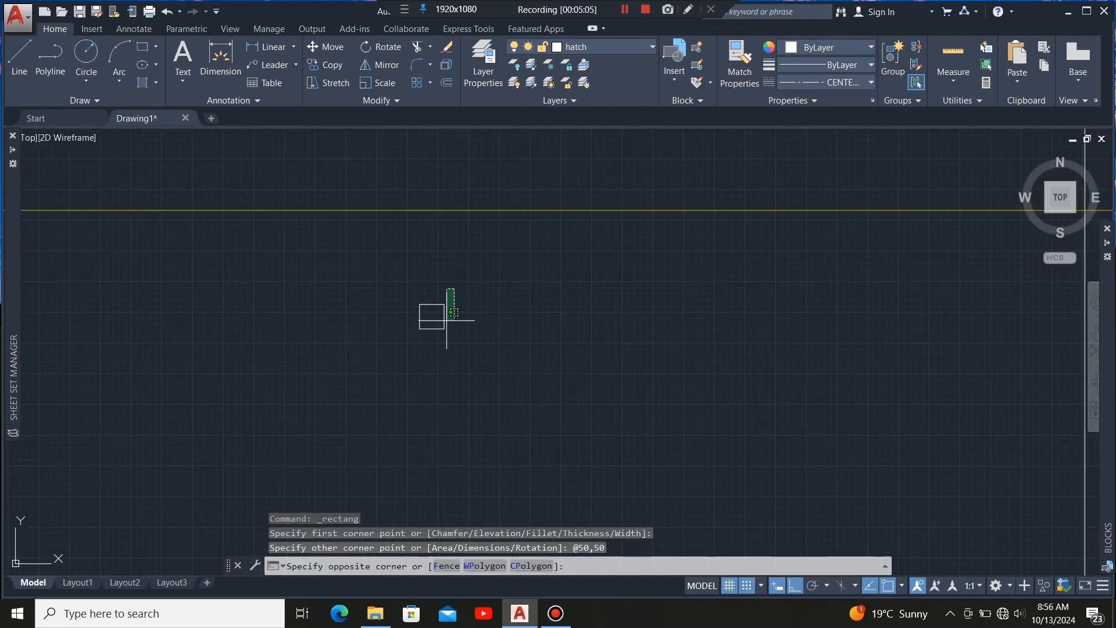
{"action": "left_click", "coordinate": [388, 400]}
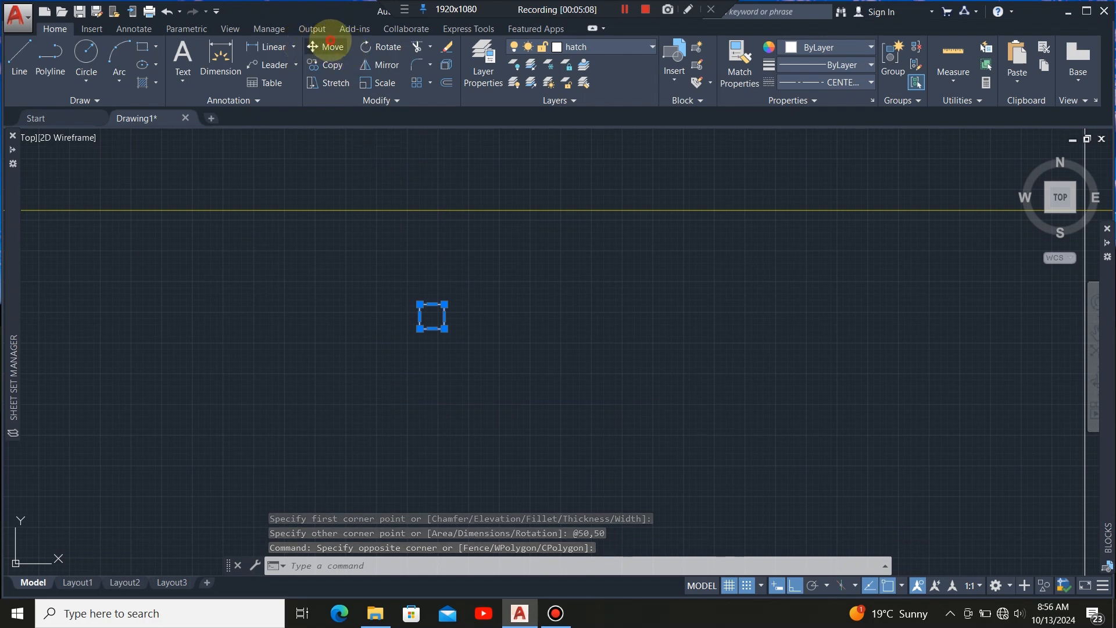
{"action": "left_click", "coordinate": [327, 47]}
{"action": "scroll", "coordinate": [442, 311], "scroll_direction": "up", "scroll_amount": 6}
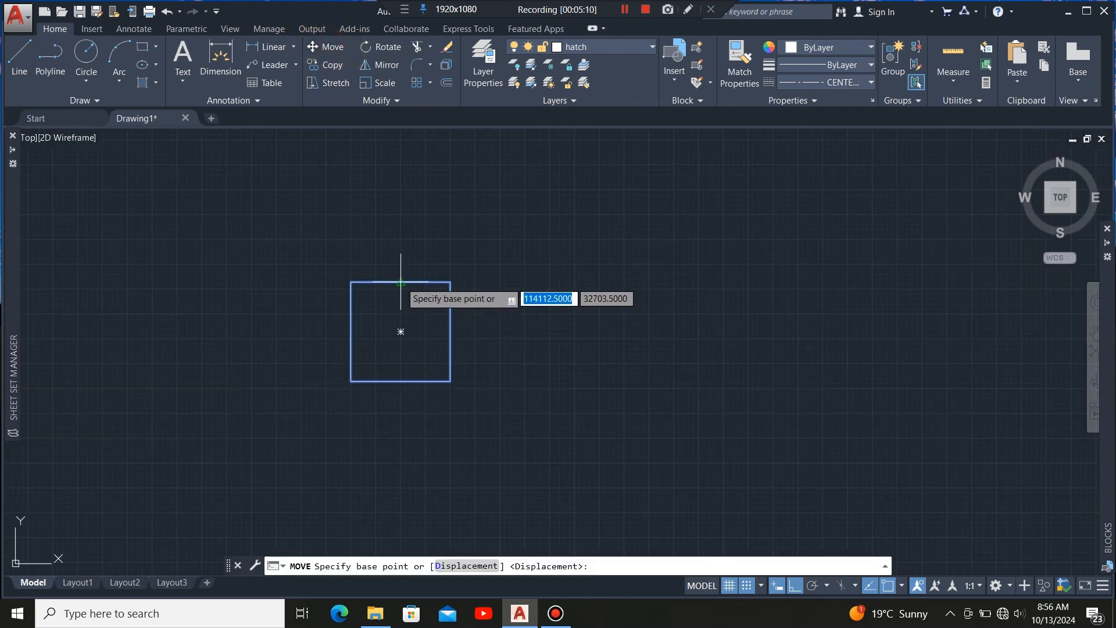
{"action": "left_click", "coordinate": [398, 282]}
{"action": "scroll", "coordinate": [403, 391], "scroll_direction": "down", "scroll_amount": 10}
{"action": "scroll", "coordinate": [538, 329], "scroll_direction": "up", "scroll_amount": 5}
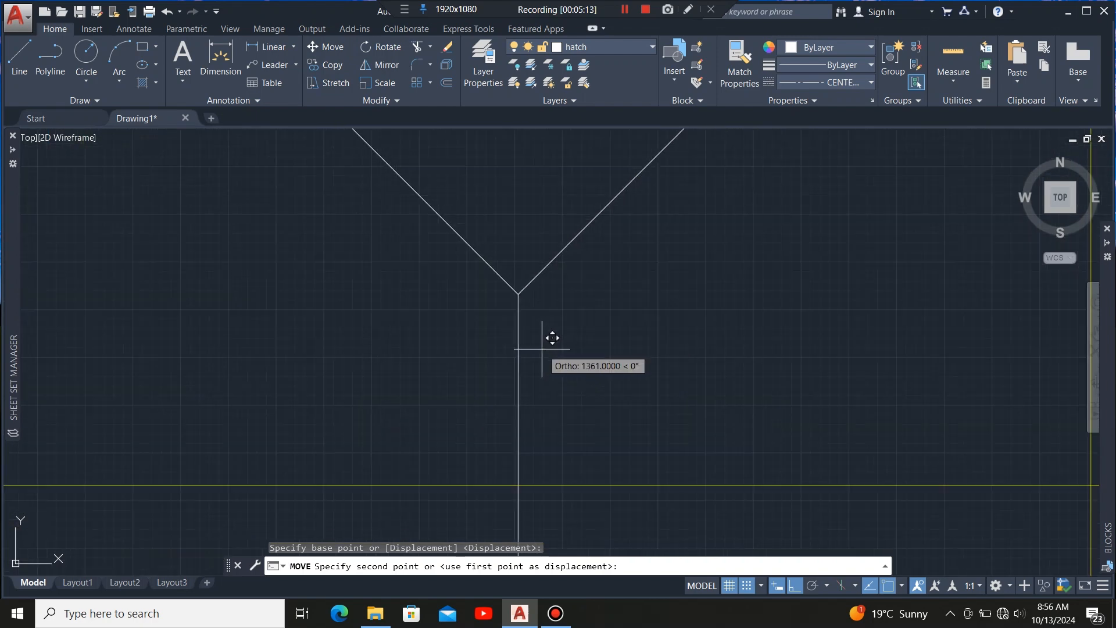
{"action": "left_click", "coordinate": [518, 293]}
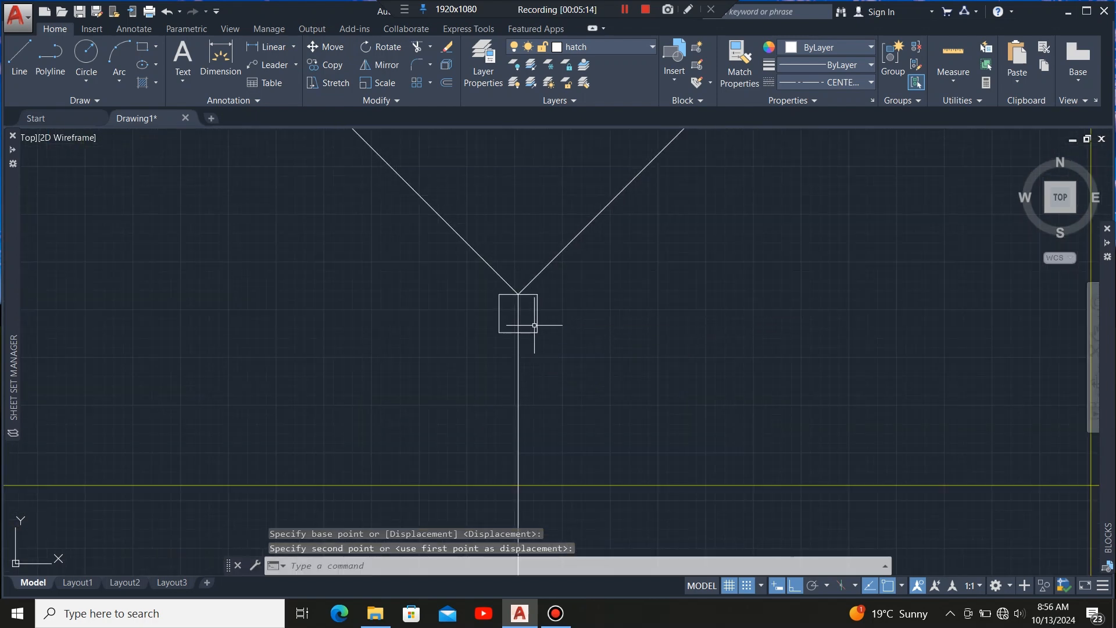
Stretch the square's top edge up along the ridge to the roof's outer edge.
{"action": "left_click", "coordinate": [533, 328]}
{"action": "left_click", "coordinate": [526, 353]}
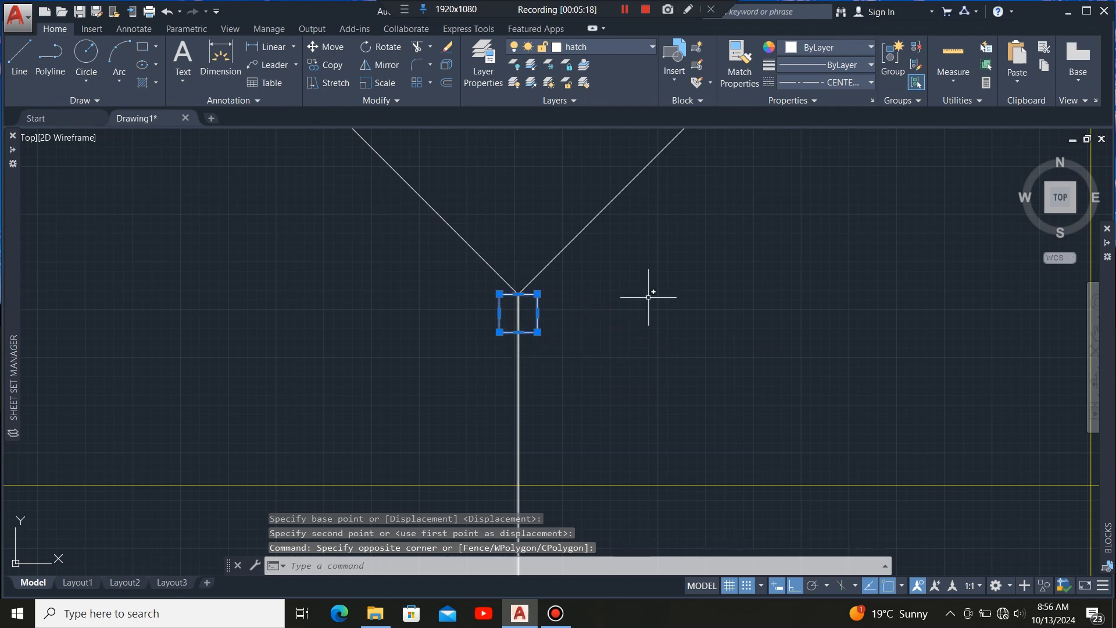
{"action": "scroll", "coordinate": [533, 304], "scroll_direction": "up", "scroll_amount": 6}
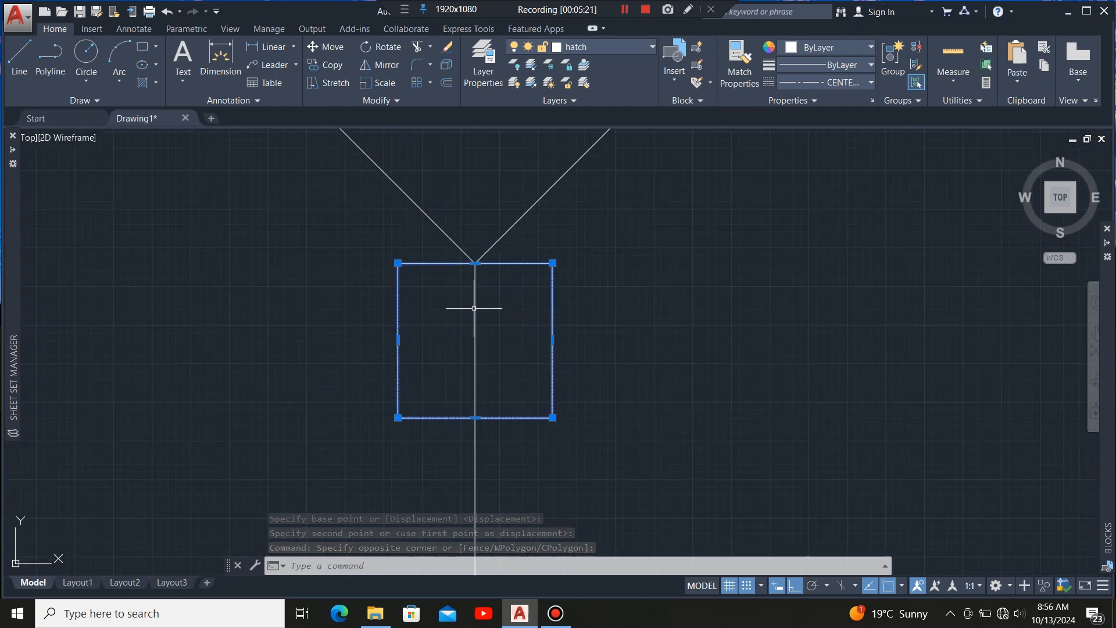
{"action": "mouse_move", "coordinate": [475, 262]}
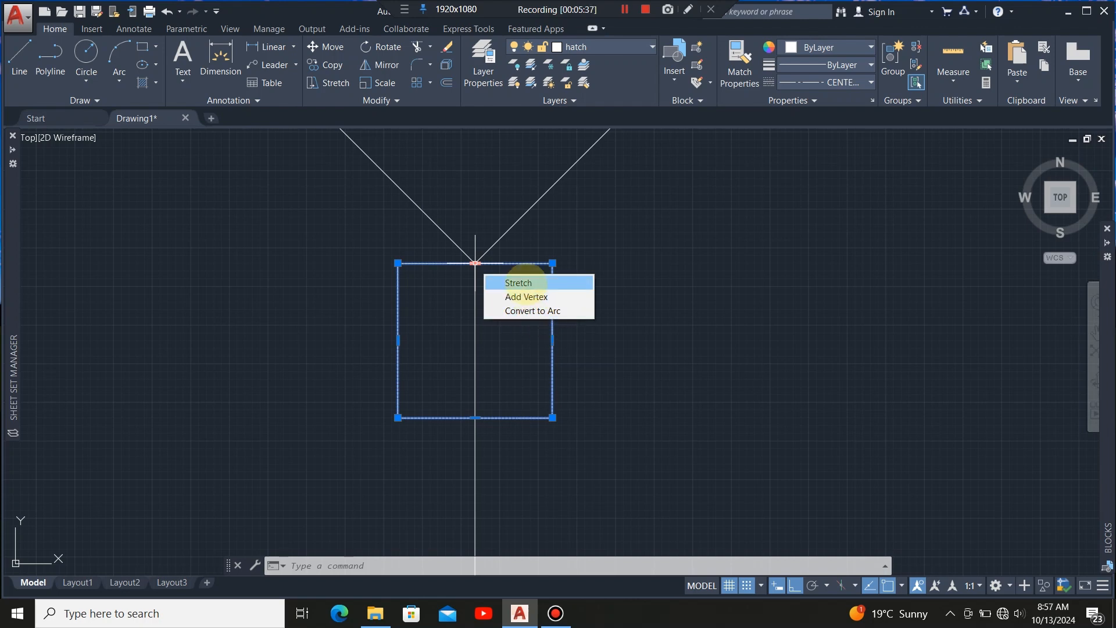
{"action": "left_click", "coordinate": [526, 283]}
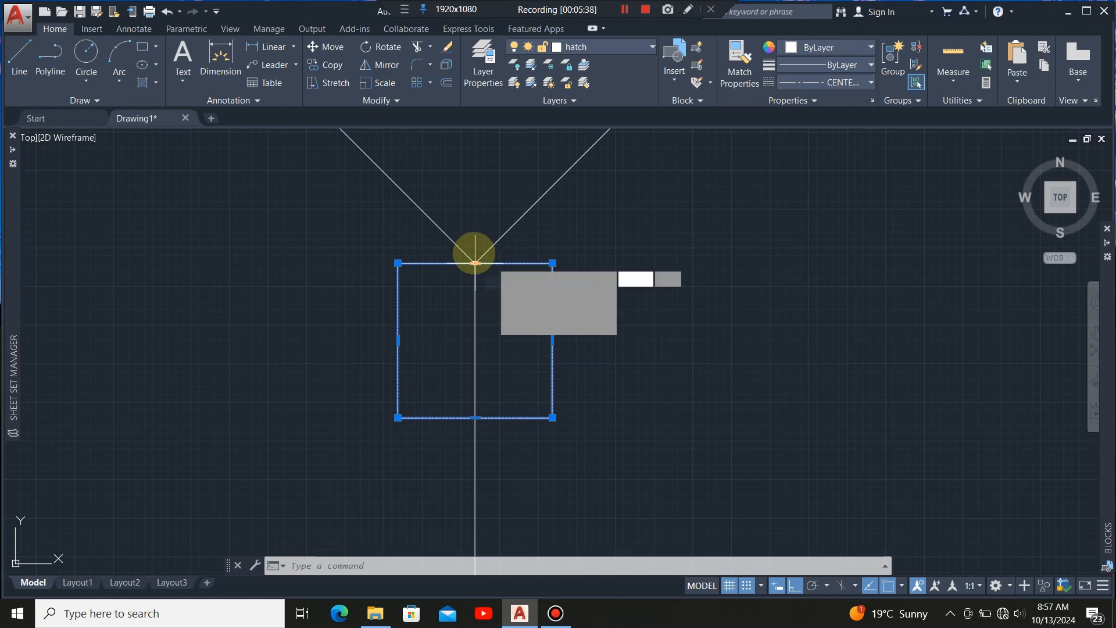
{"action": "scroll", "coordinate": [488, 406], "scroll_direction": "down", "scroll_amount": 8}
{"action": "scroll", "coordinate": [490, 385], "scroll_direction": "down", "scroll_amount": 13}
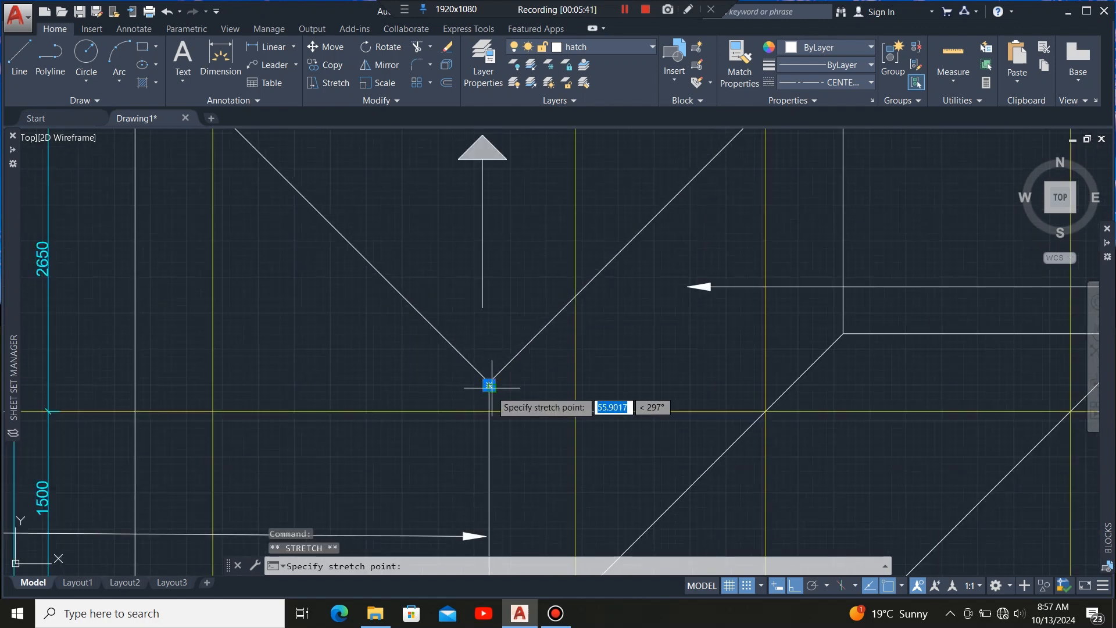
{"action": "scroll", "coordinate": [493, 332], "scroll_direction": "up", "scroll_amount": 5}
{"action": "scroll", "coordinate": [489, 333], "scroll_direction": "up", "scroll_amount": 8}
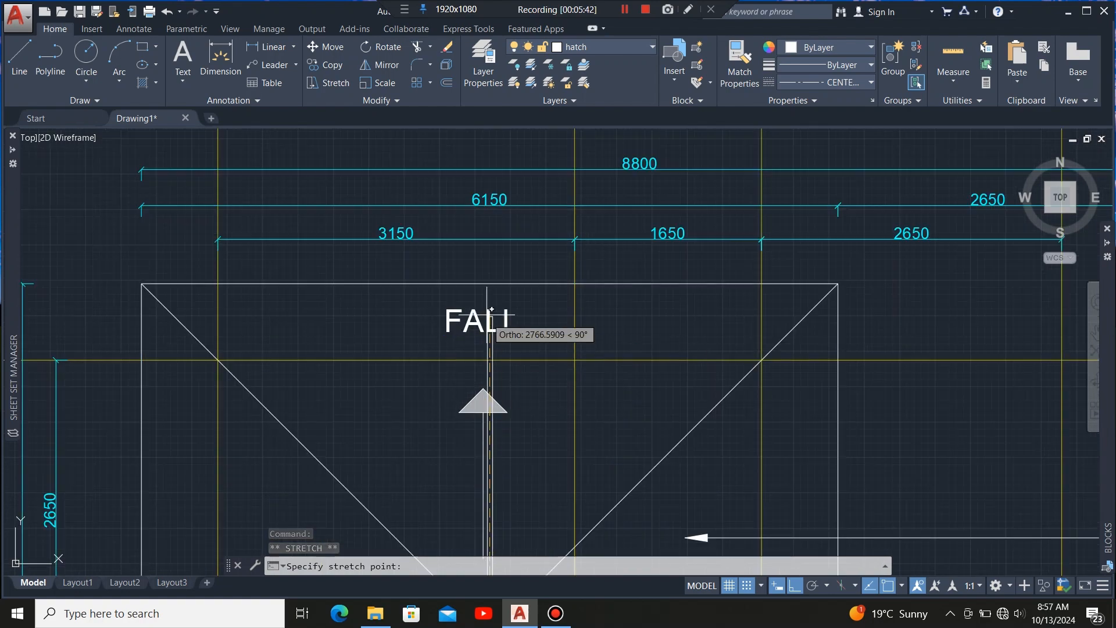
{"action": "left_click", "coordinate": [483, 250]}
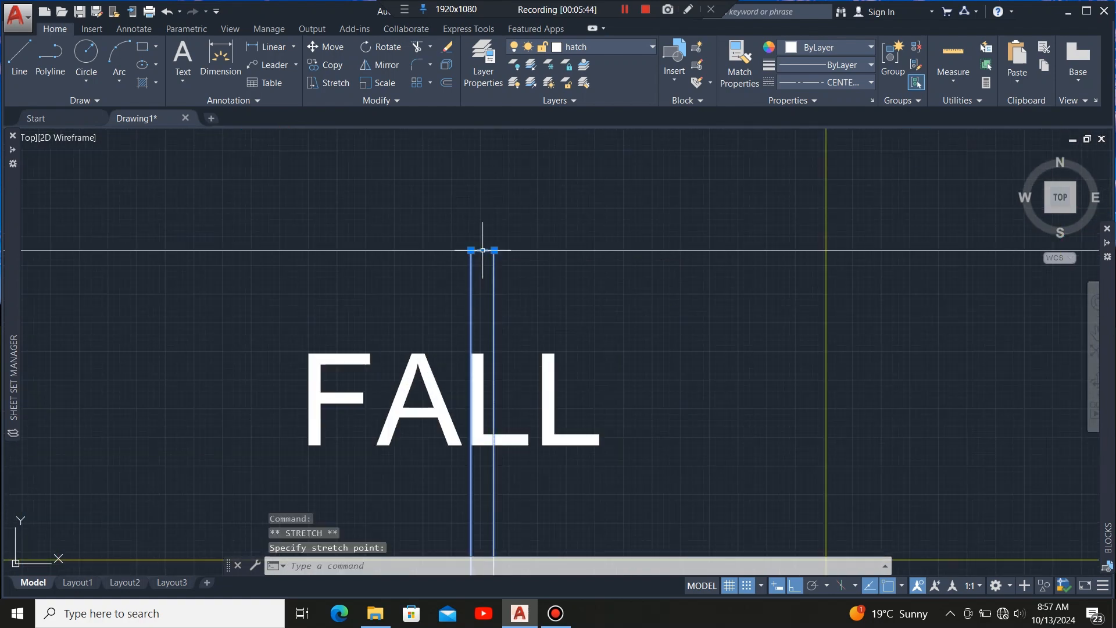
Stretch the rectangle's bottom edge down to the lower end of the roof ridge.
{"action": "scroll", "coordinate": [484, 168], "scroll_direction": "down", "scroll_amount": 8}
{"action": "scroll", "coordinate": [486, 395], "scroll_direction": "up", "scroll_amount": 8}
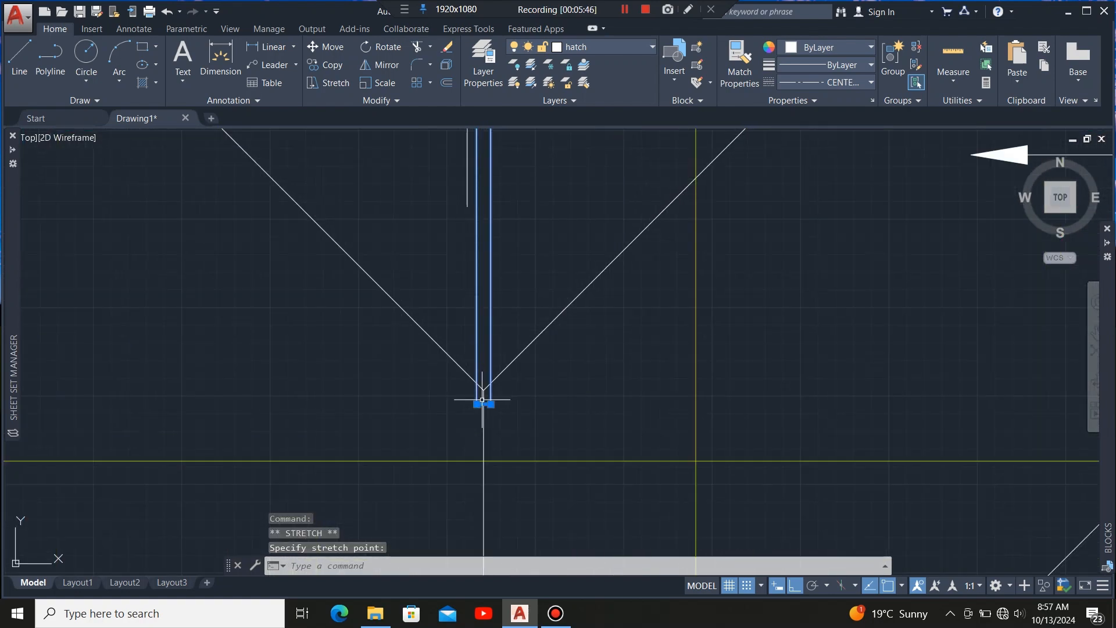
{"action": "scroll", "coordinate": [501, 412], "scroll_direction": "up", "scroll_amount": 4}
{"action": "scroll", "coordinate": [526, 222], "scroll_direction": "down", "scroll_amount": 6}
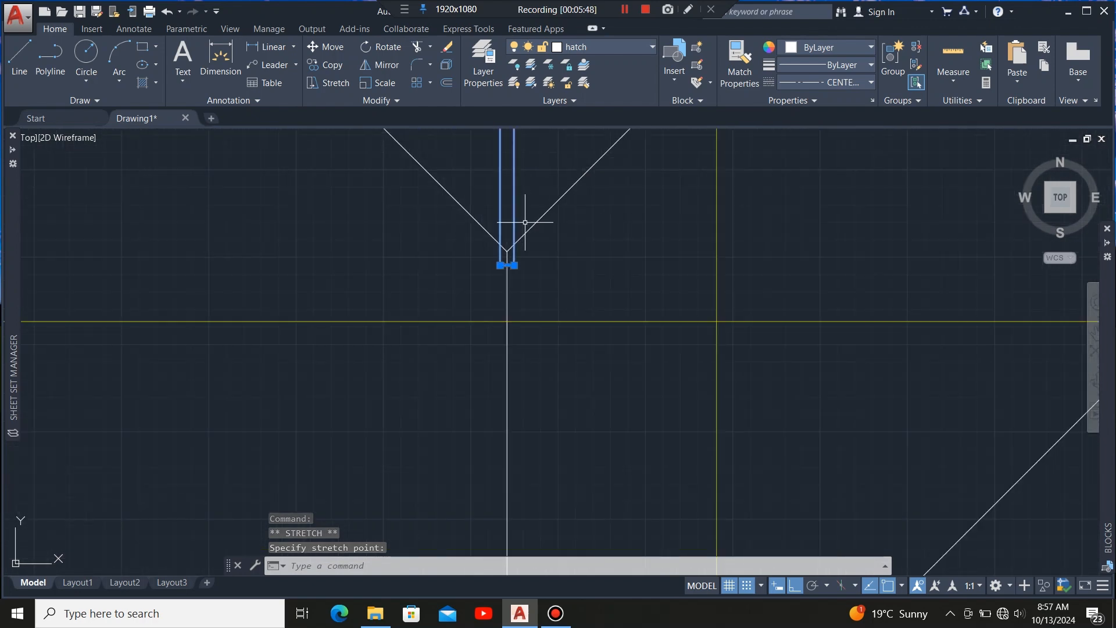
{"action": "scroll", "coordinate": [505, 267], "scroll_direction": "up", "scroll_amount": 6}
{"action": "left_click", "coordinate": [510, 262]}
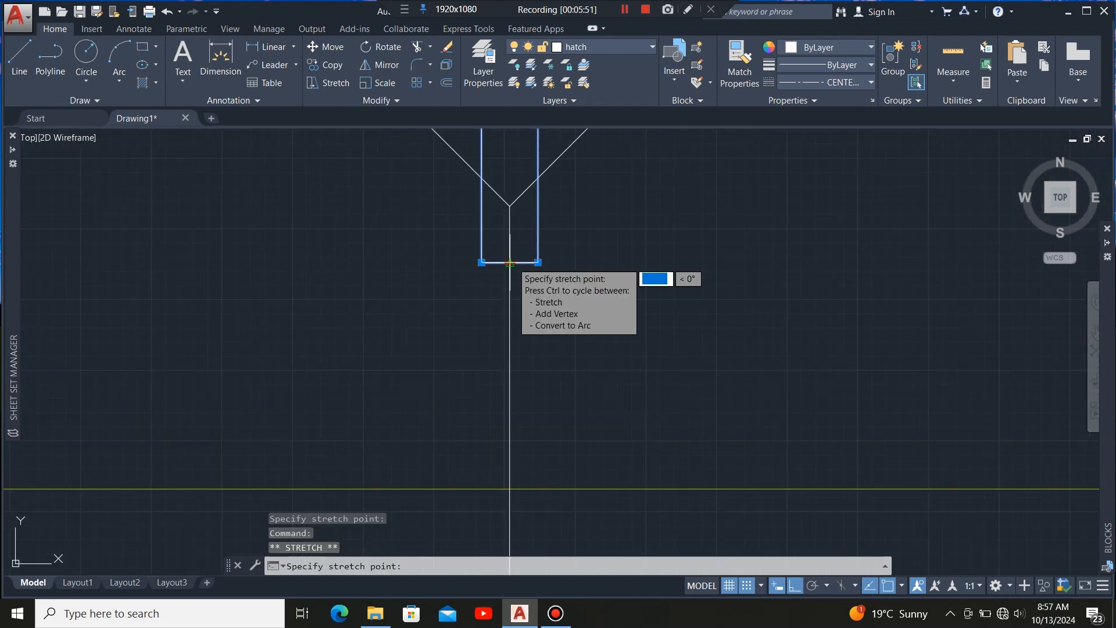
{"action": "scroll", "coordinate": [492, 244], "scroll_direction": "down", "scroll_amount": 5}
{"action": "scroll", "coordinate": [490, 291], "scroll_direction": "up", "scroll_amount": 6}
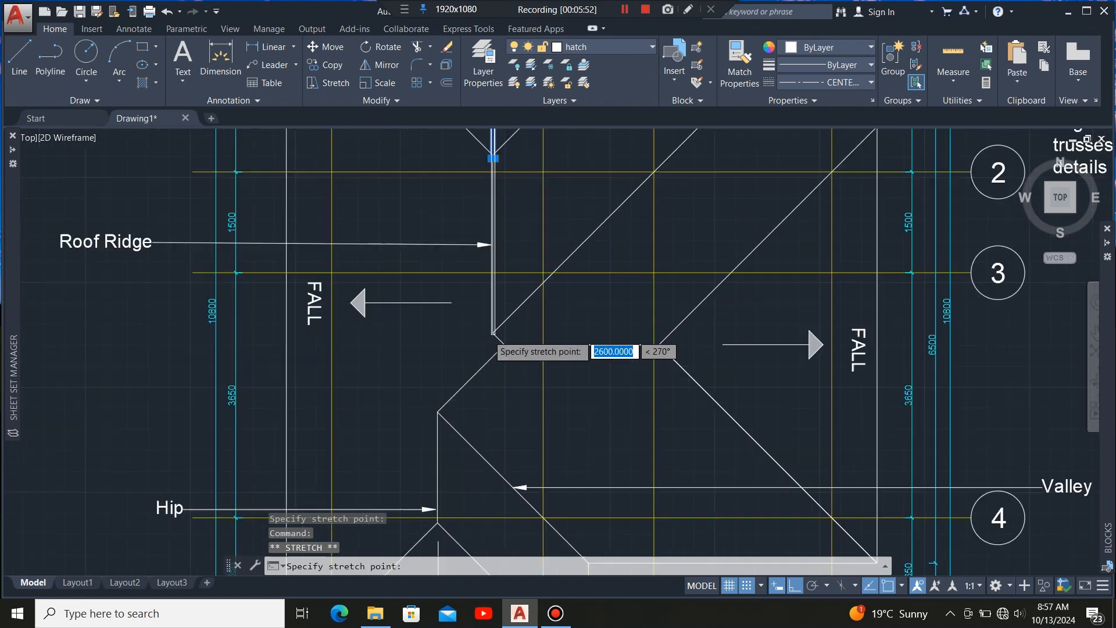
{"action": "left_click", "coordinate": [495, 313]}
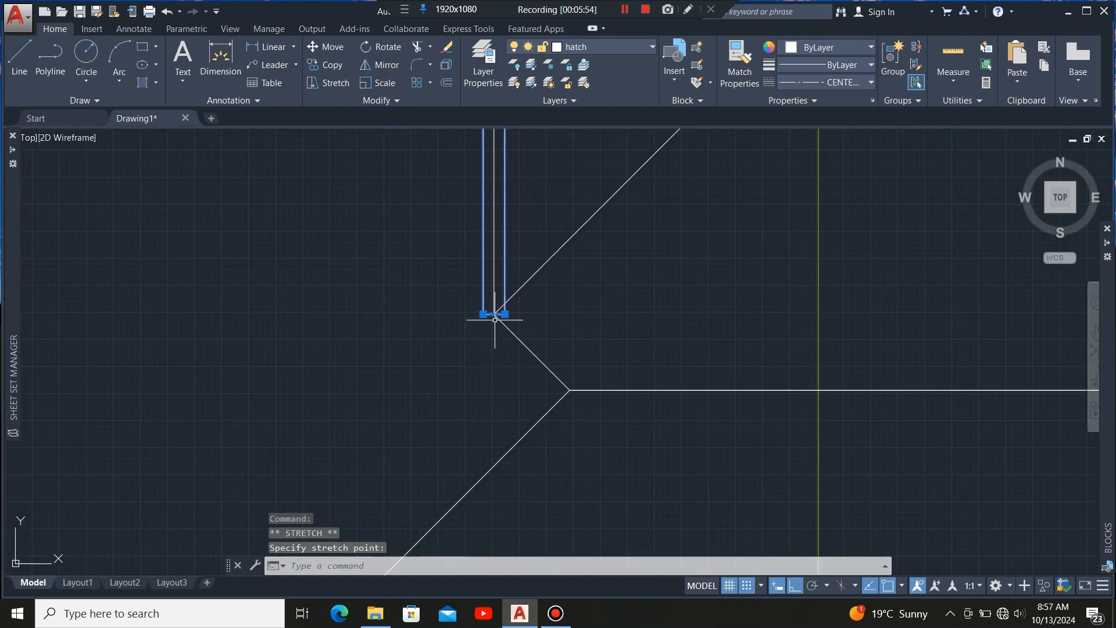
{"action": "scroll", "coordinate": [484, 379], "scroll_direction": "down", "scroll_amount": 3}
{"action": "scroll", "coordinate": [502, 224], "scroll_direction": "down", "scroll_amount": 5}
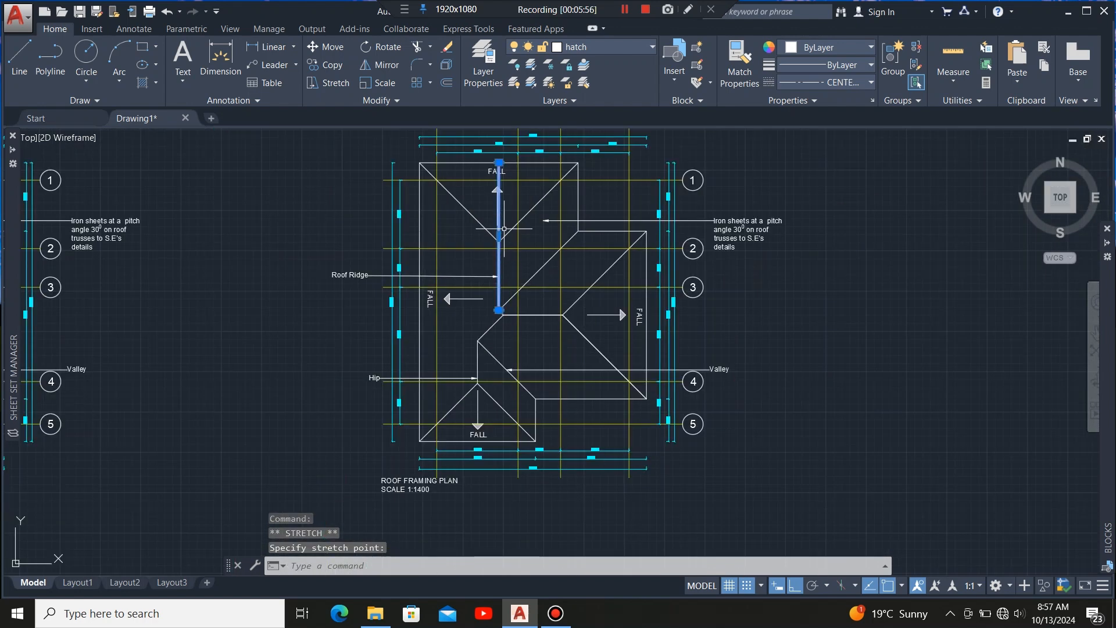
{"action": "scroll", "coordinate": [514, 266], "scroll_direction": "up", "scroll_amount": 5}
{"action": "key", "text": "Escape"}
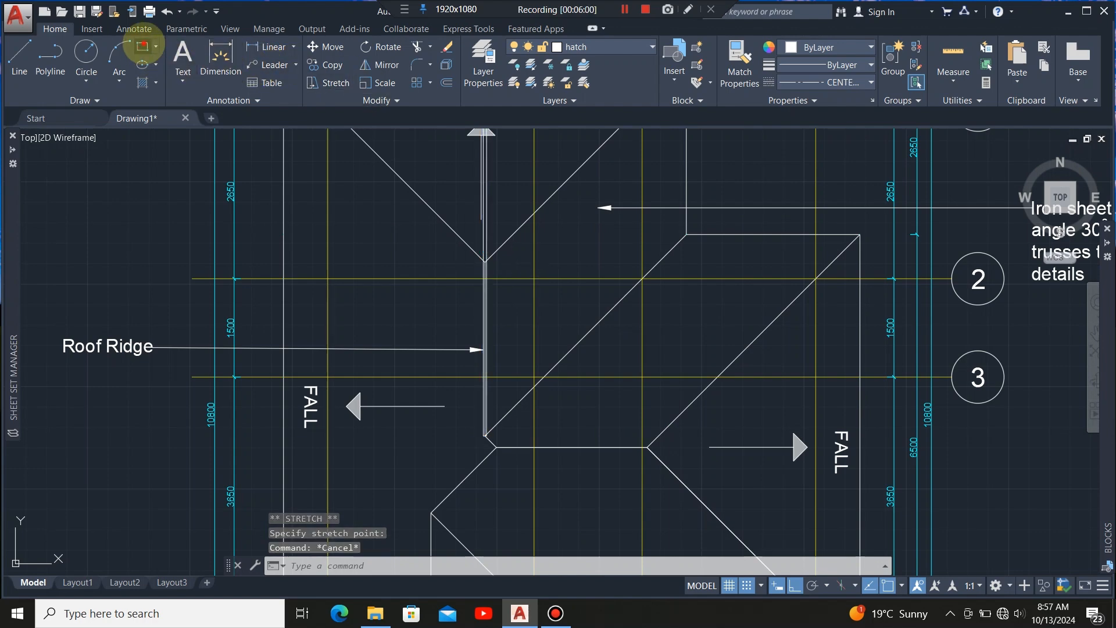
Draw a 50 by 50 square near the junction of the roof ridge and the upper hip lines.
{"action": "left_click", "coordinate": [142, 47]}
{"action": "scroll", "coordinate": [411, 294], "scroll_direction": "up", "scroll_amount": 3}
{"action": "left_click", "coordinate": [386, 284]}
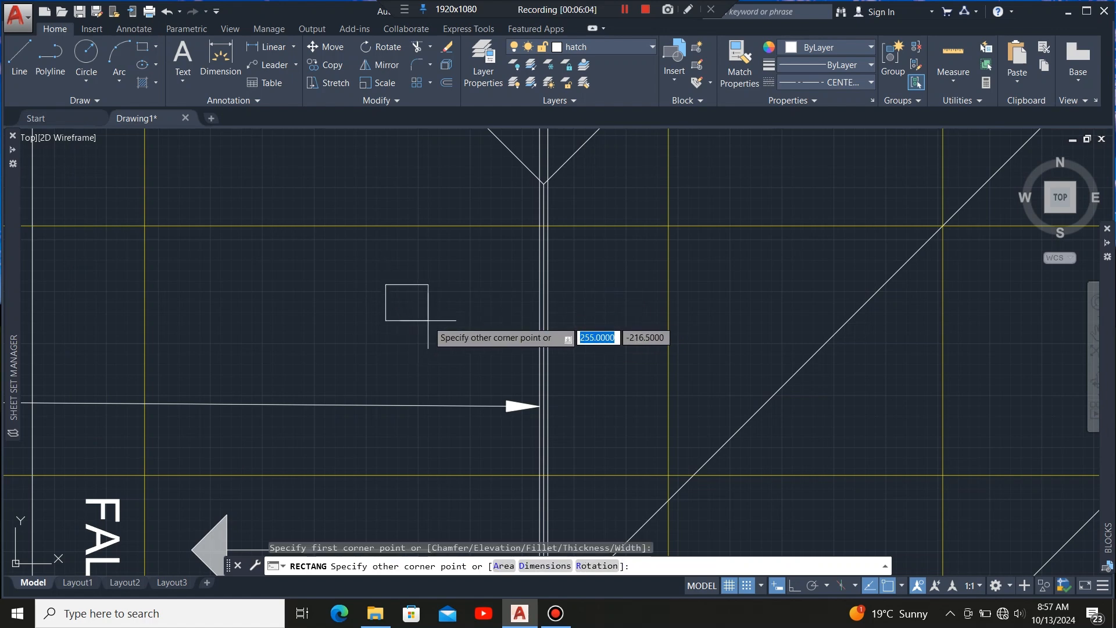
{"action": "type", "text": "50"}
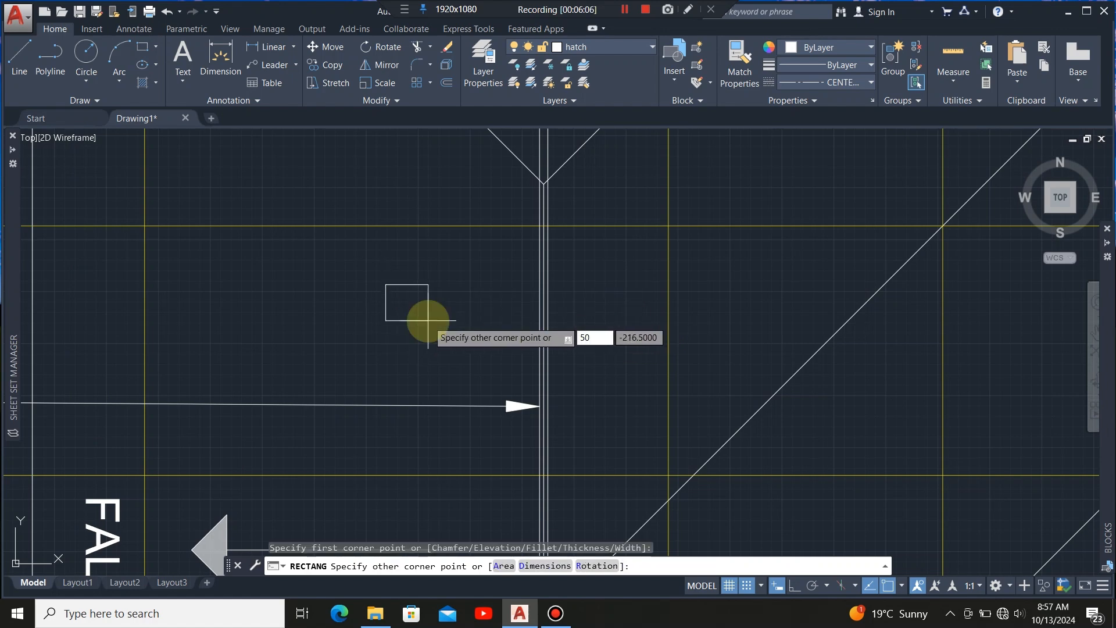
{"action": "key", "text": "Tab"}
{"action": "type", "text": "5"}
{"action": "key", "text": "Return"}
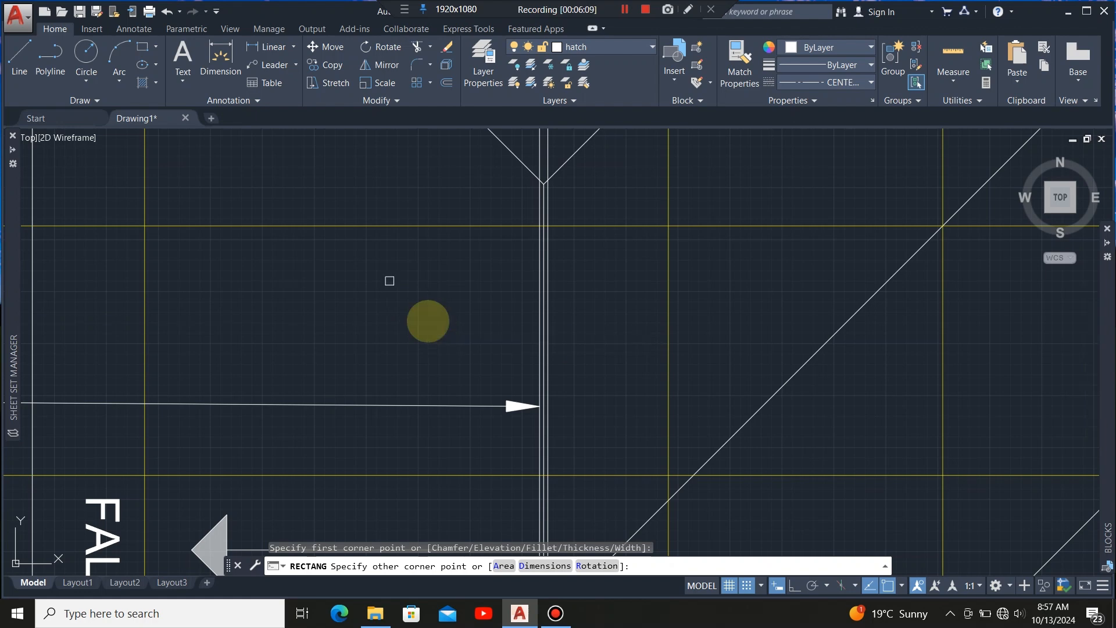
Select the new square and rotate it 45 degrees about its centre.
{"action": "scroll", "coordinate": [392, 283], "scroll_direction": "up", "scroll_amount": 8}
{"action": "left_click", "coordinate": [391, 244]}
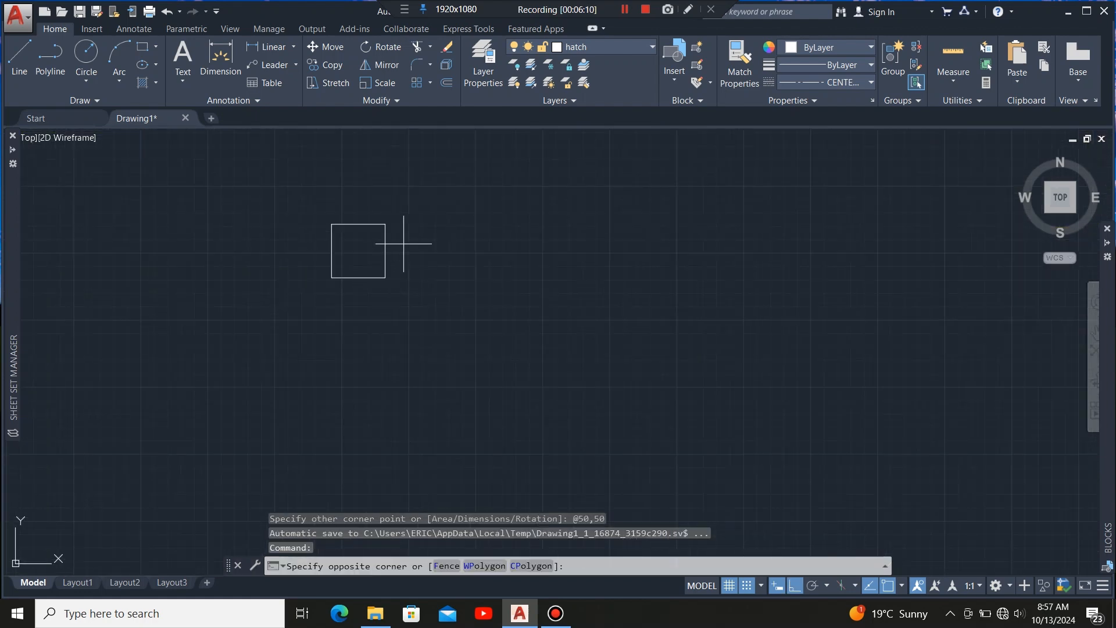
{"action": "left_click", "coordinate": [334, 358]}
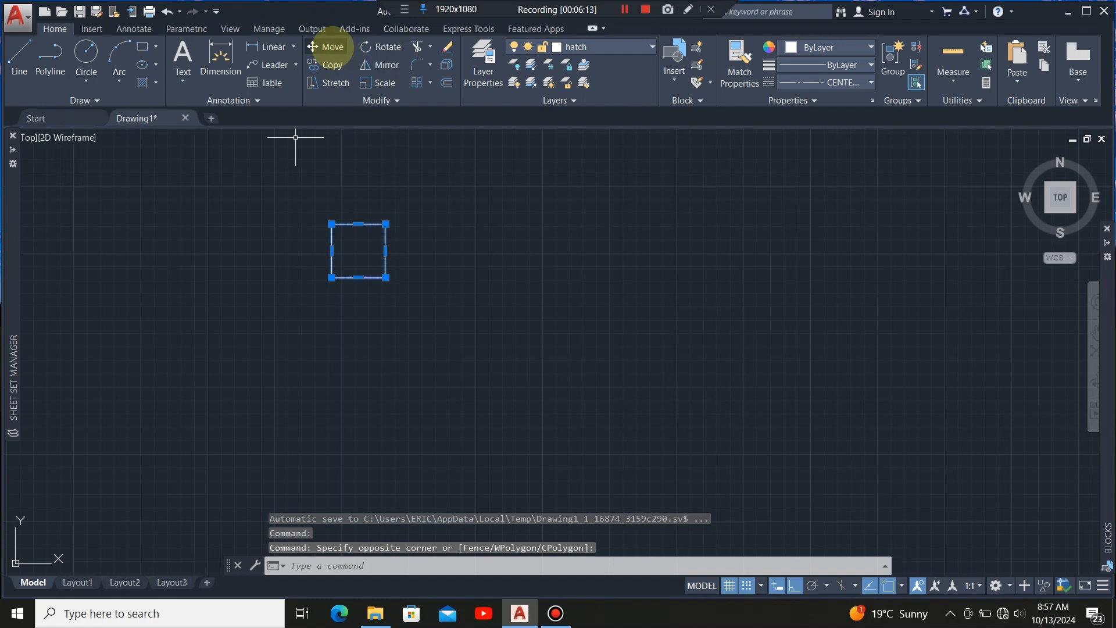
{"action": "left_click", "coordinate": [389, 46]}
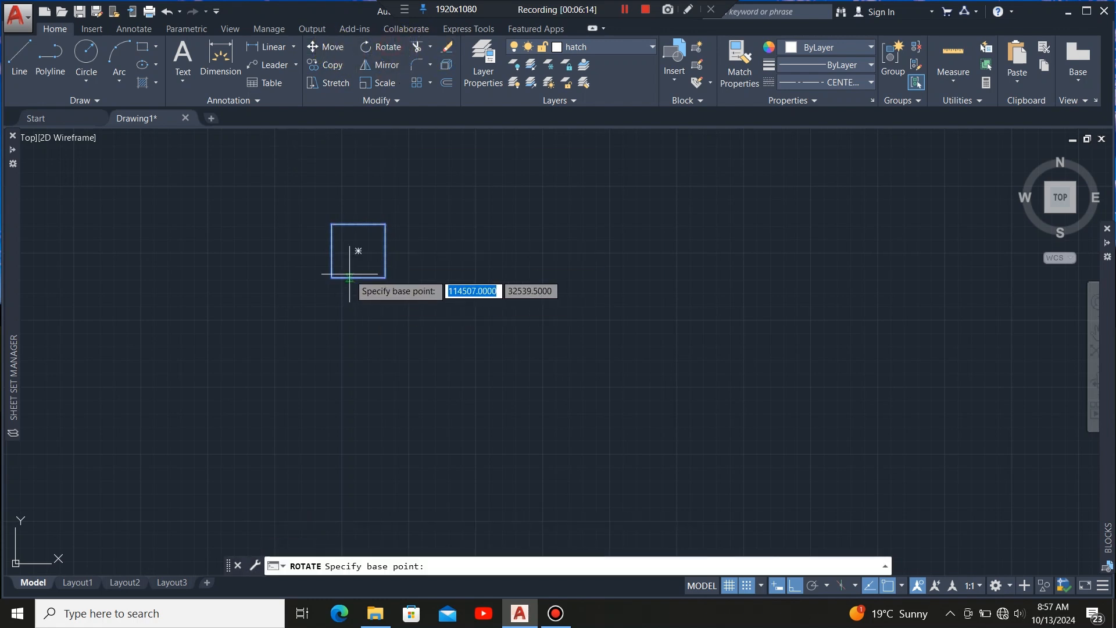
{"action": "left_click", "coordinate": [358, 251]}
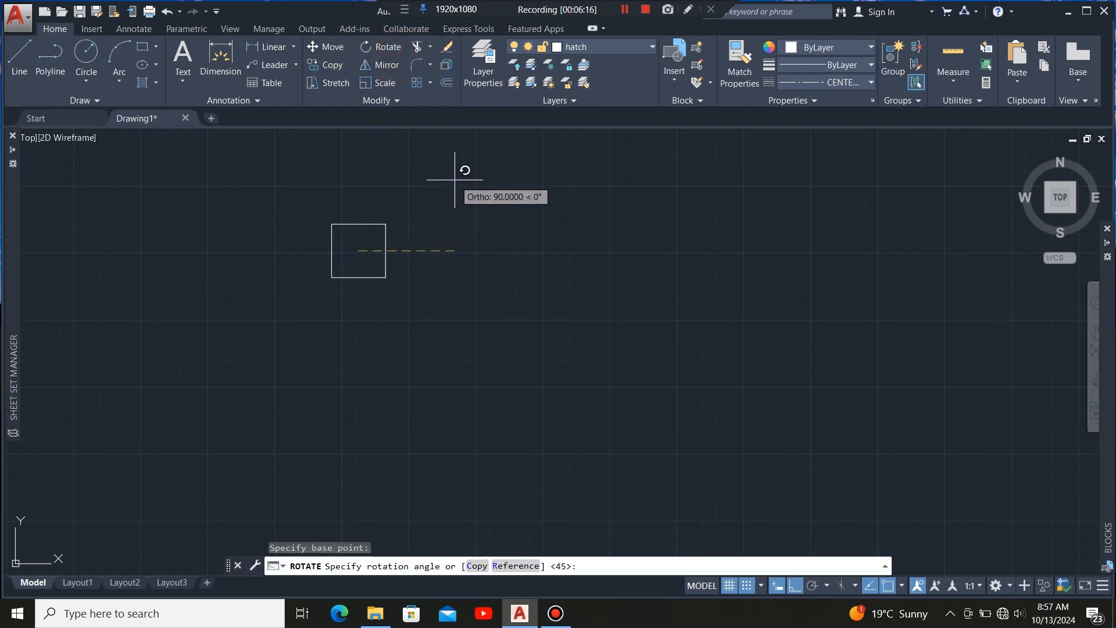
{"action": "type", "text": "45"}
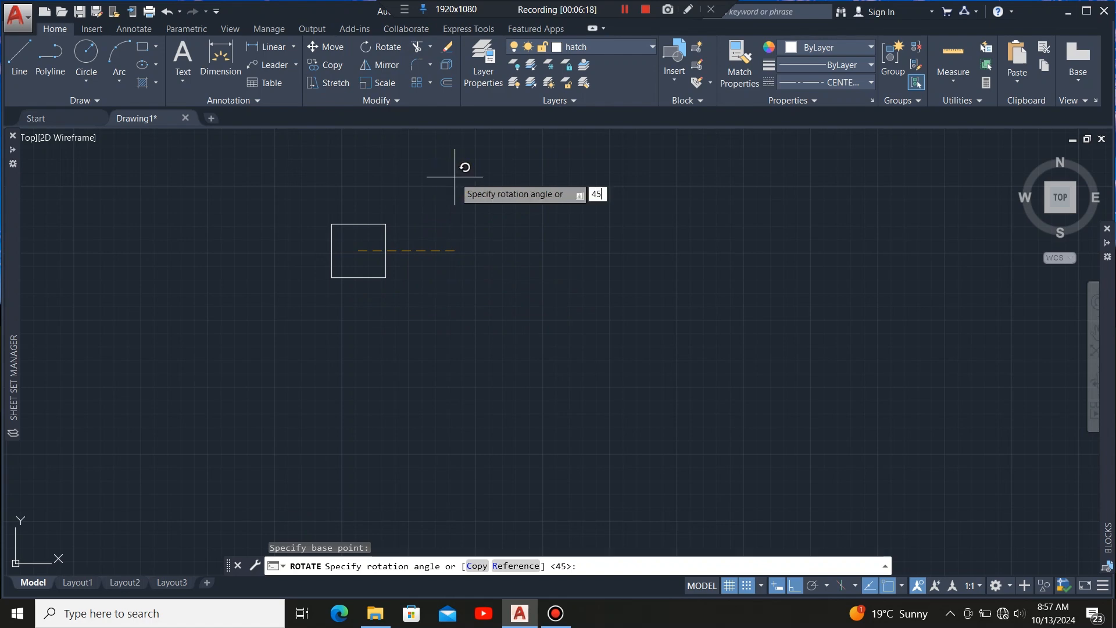
{"action": "key", "text": "Return"}
Move the rotated square so its centre sits on the point where the hip lines meet the ridge.
{"action": "left_click", "coordinate": [456, 186]}
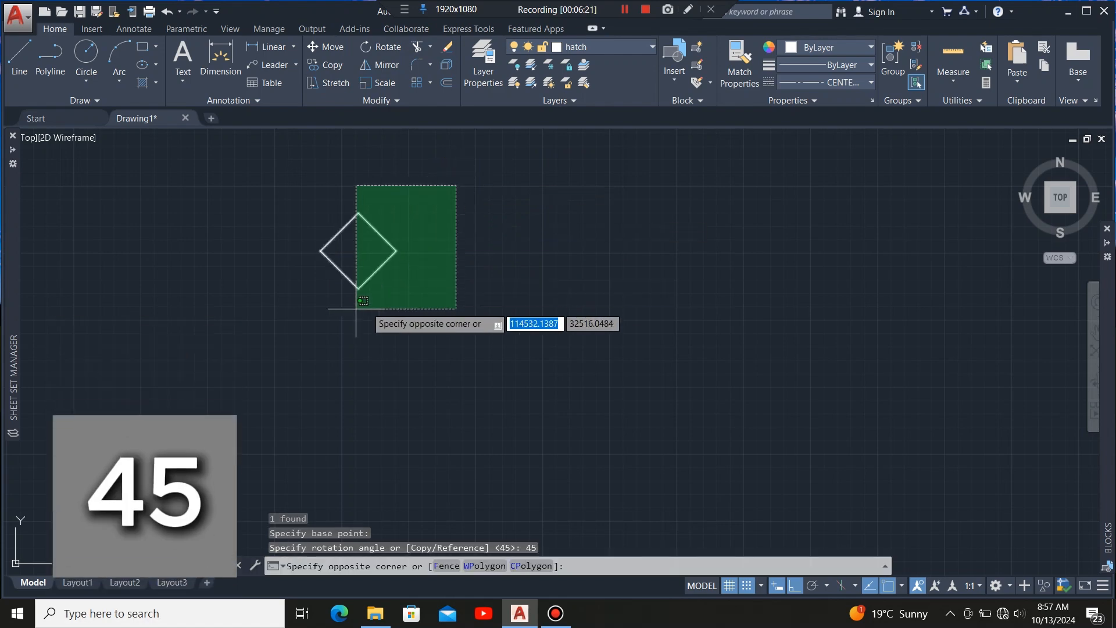
{"action": "left_click", "coordinate": [356, 319]}
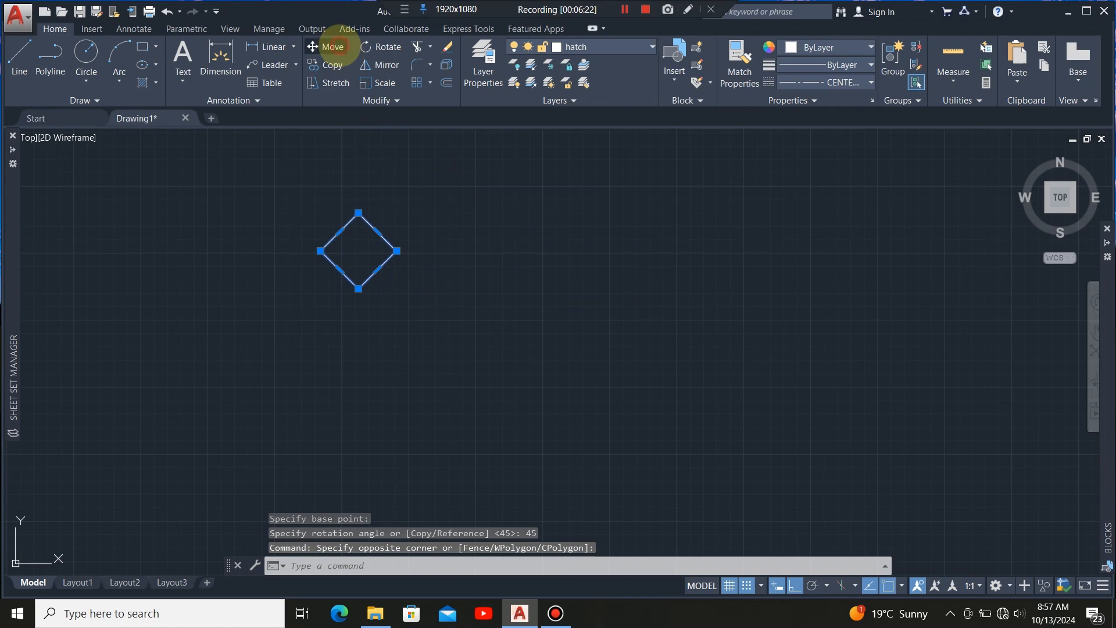
{"action": "left_click", "coordinate": [333, 48]}
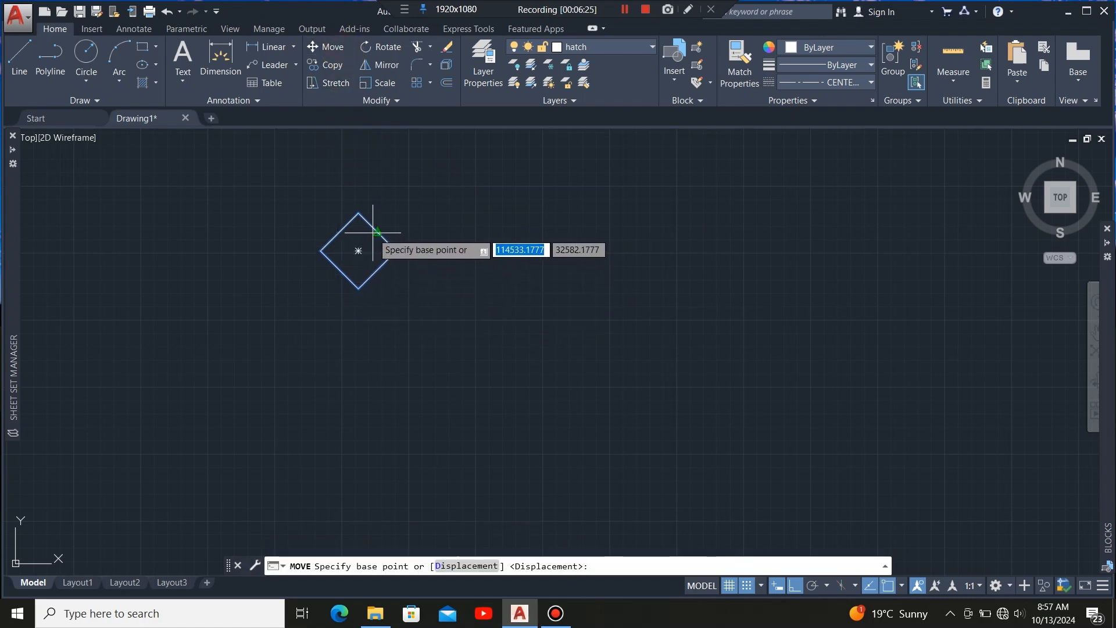
{"action": "left_click", "coordinate": [358, 250]}
{"action": "scroll", "coordinate": [361, 396], "scroll_direction": "down", "scroll_amount": 5}
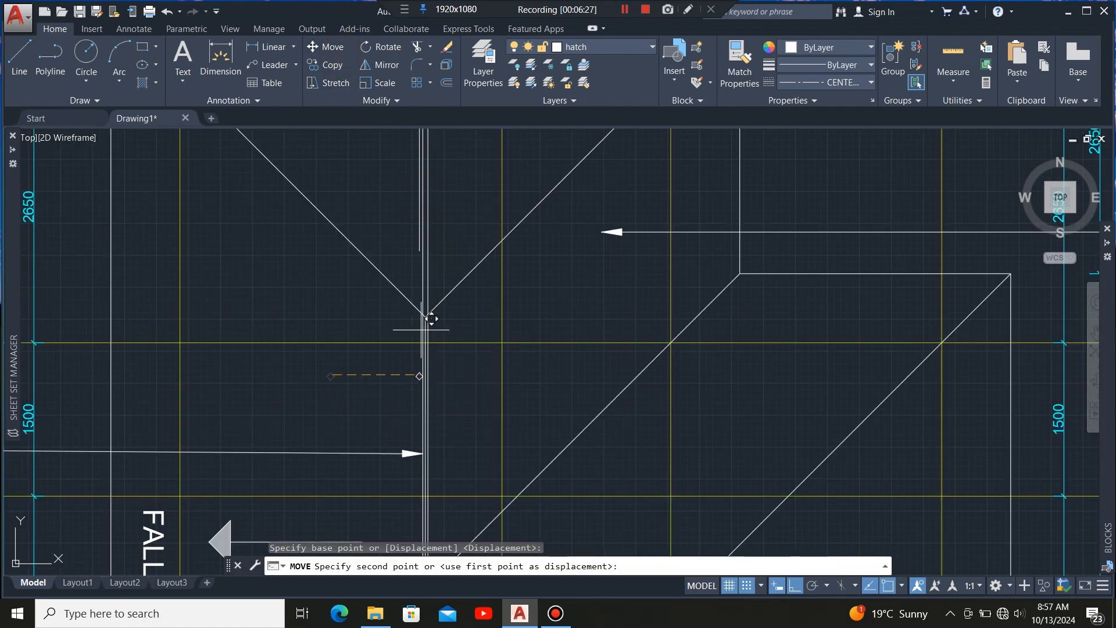
{"action": "scroll", "coordinate": [429, 316], "scroll_direction": "up", "scroll_amount": 5}
{"action": "scroll", "coordinate": [401, 326], "scroll_direction": "up", "scroll_amount": 2}
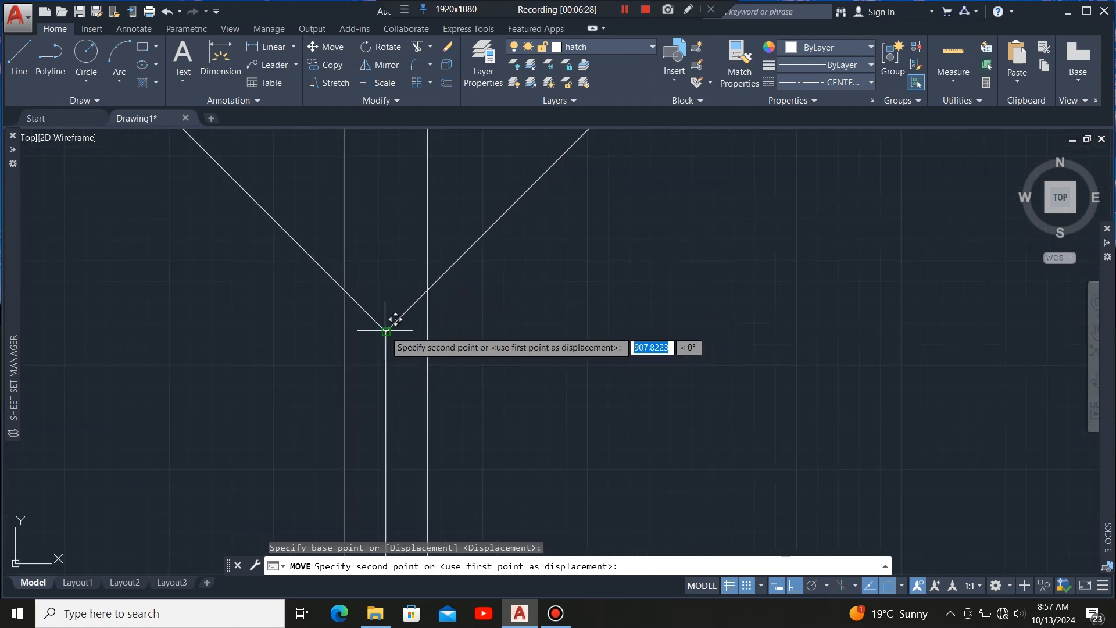
{"action": "left_click", "coordinate": [386, 331]}
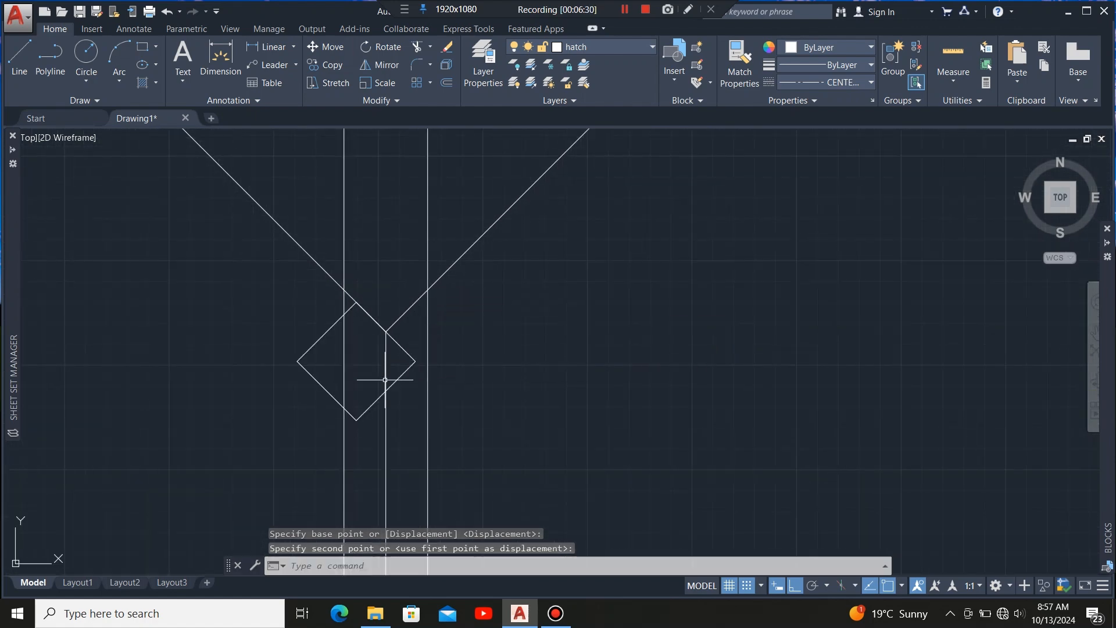
Move the rotated square so the midpoint of its lower-left edge sits on the ridge and hip junction.
{"action": "left_click", "coordinate": [361, 414]}
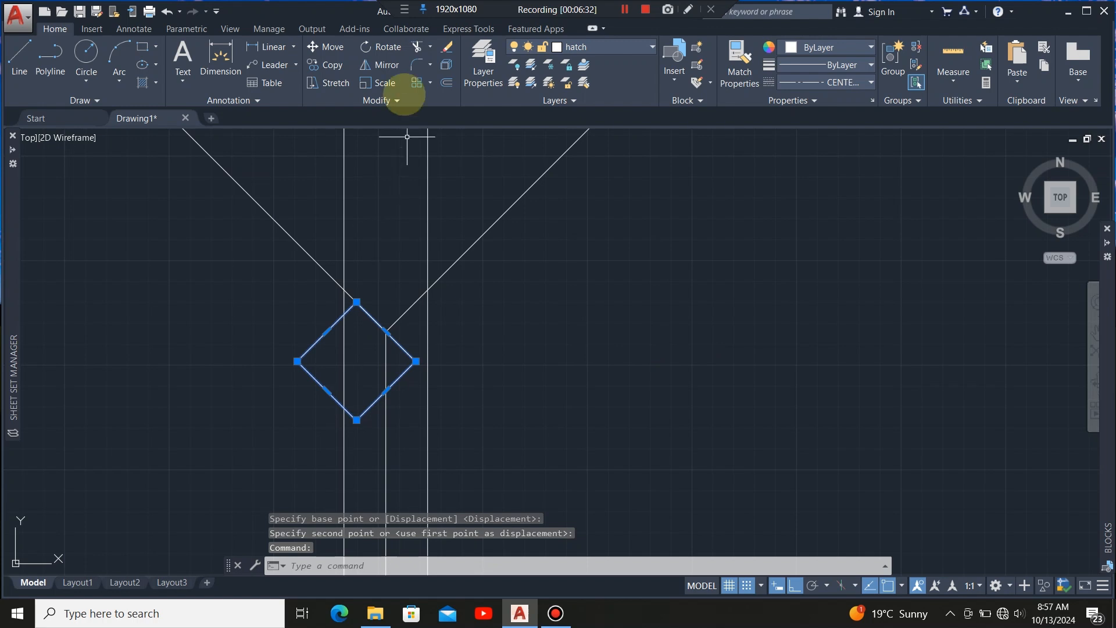
{"action": "left_click", "coordinate": [328, 46]}
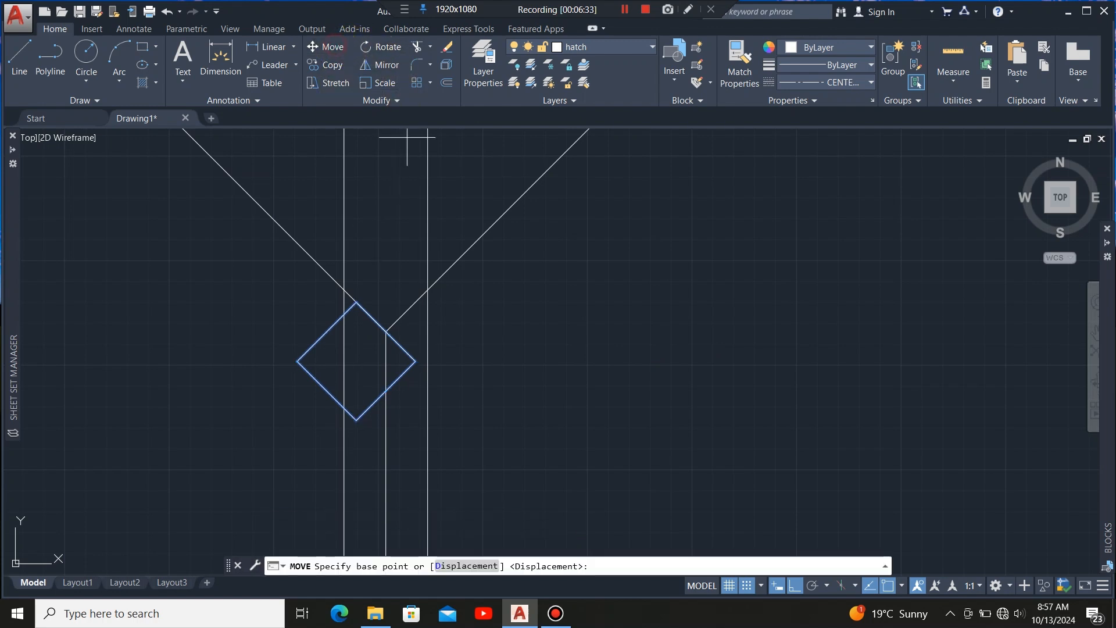
{"action": "left_click", "coordinate": [327, 391]}
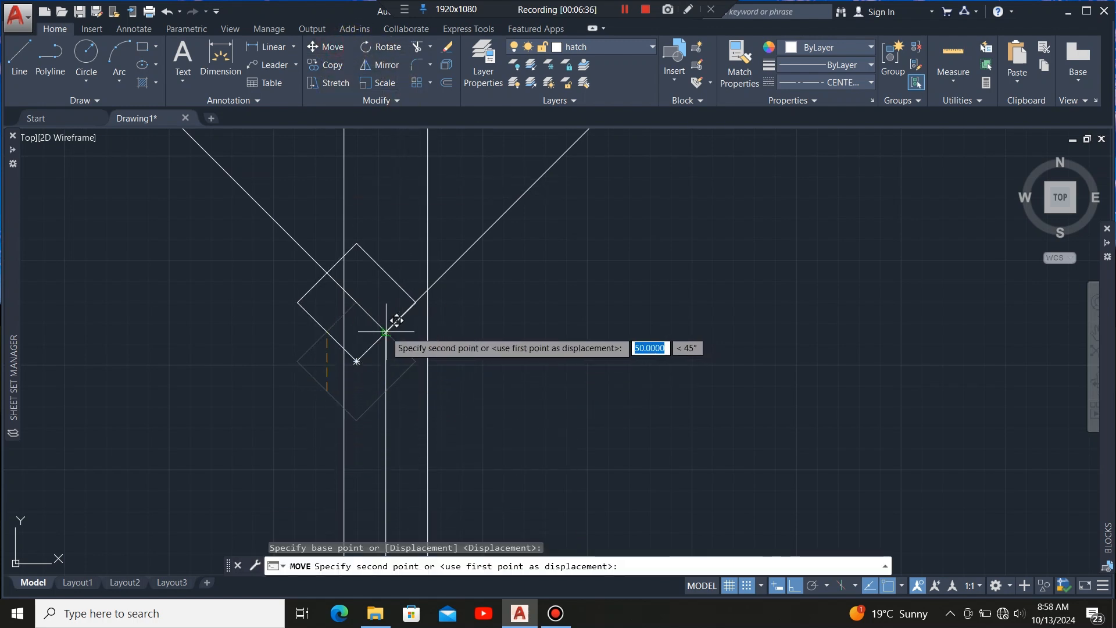
{"action": "left_click", "coordinate": [386, 331]}
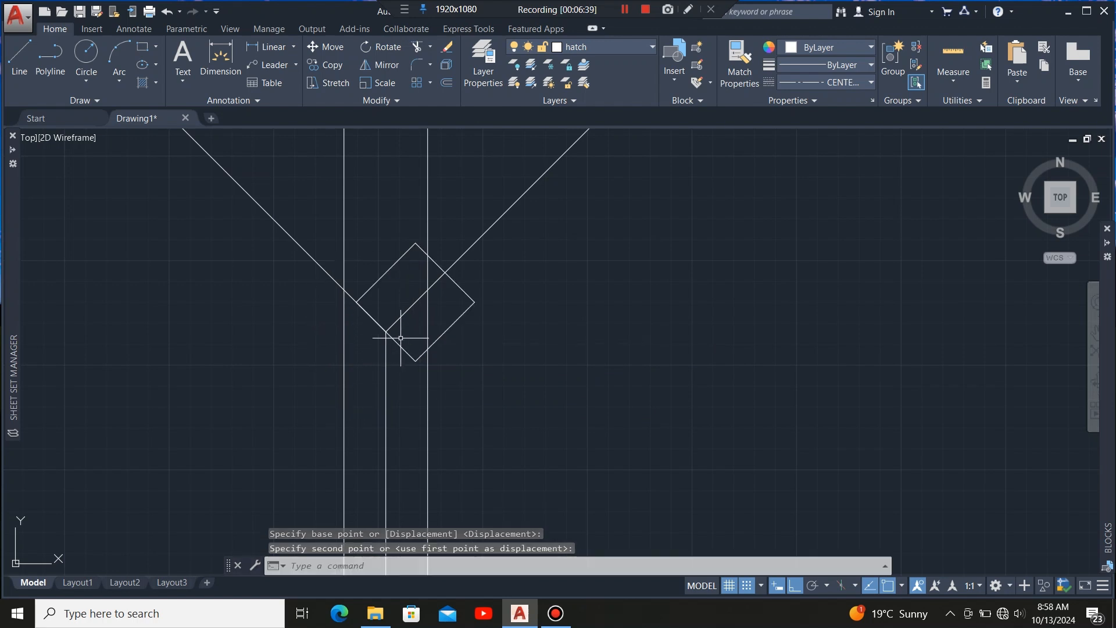
Stretch the square's upper-right edge along the right hip line to the roof's outer corner.
{"action": "left_click", "coordinate": [386, 336]}
{"action": "scroll", "coordinate": [415, 425], "scroll_direction": "down", "scroll_amount": 4}
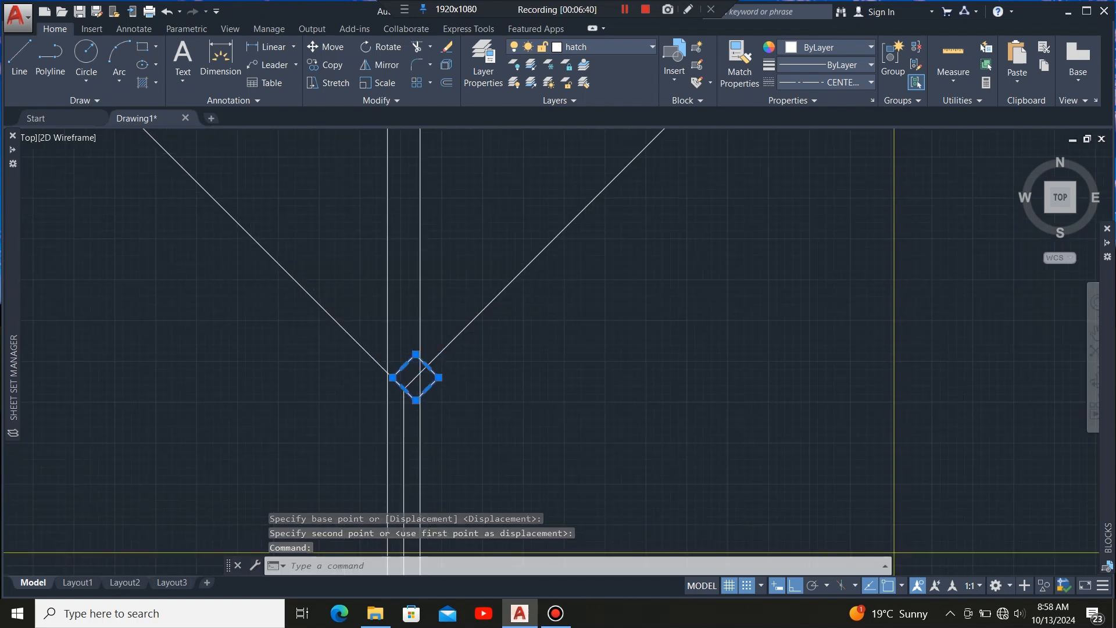
{"action": "scroll", "coordinate": [430, 354], "scroll_direction": "up", "scroll_amount": 4}
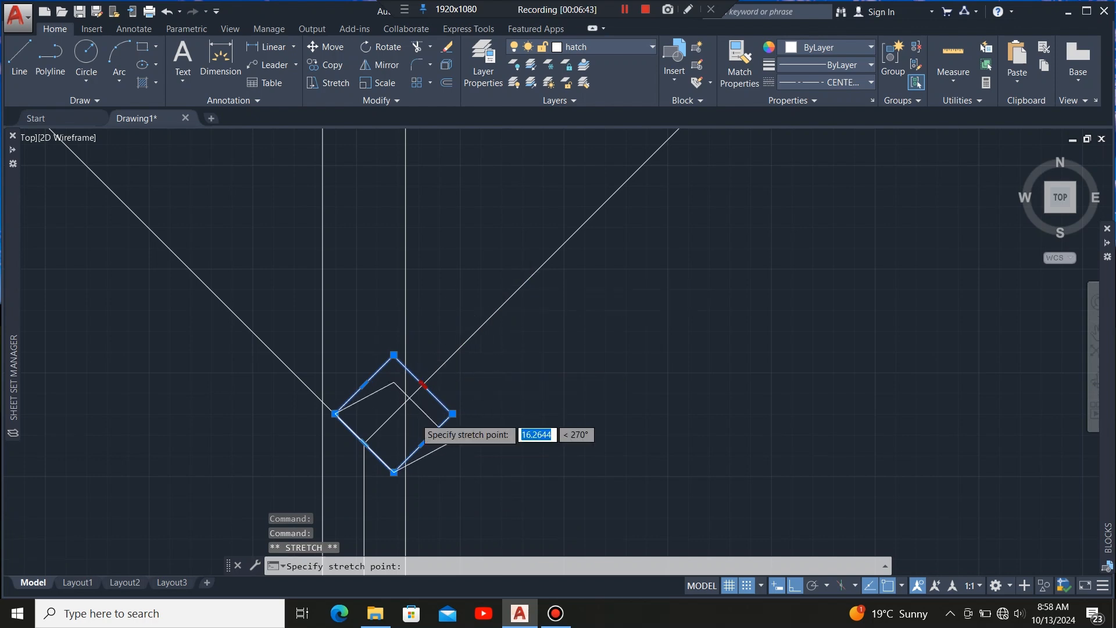
{"action": "scroll", "coordinate": [436, 390], "scroll_direction": "up", "scroll_amount": 5}
{"action": "scroll", "coordinate": [716, 155], "scroll_direction": "up", "scroll_amount": 3}
{"action": "scroll", "coordinate": [716, 155], "scroll_direction": "up", "scroll_amount": 4}
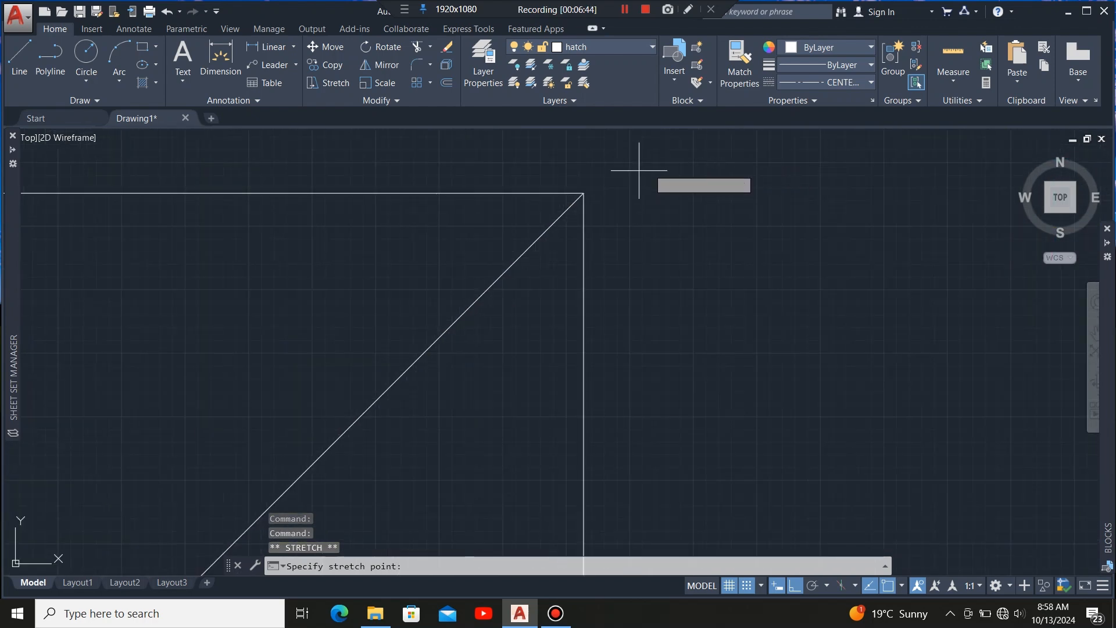
{"action": "left_click", "coordinate": [584, 192]}
{"action": "scroll", "coordinate": [612, 177], "scroll_direction": "down", "scroll_amount": 6}
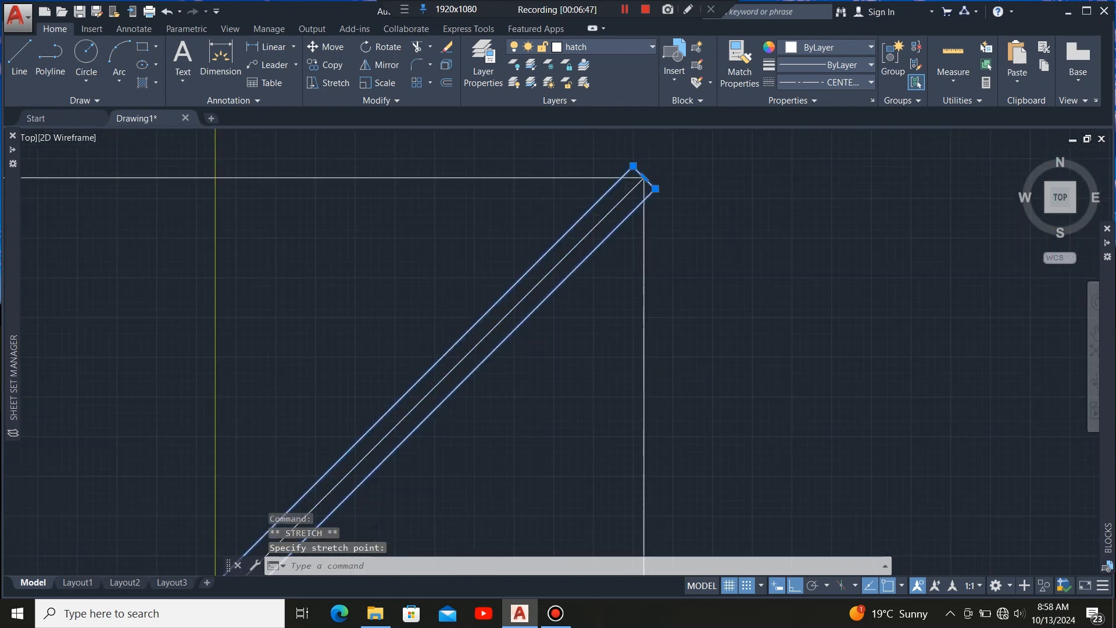
{"action": "scroll", "coordinate": [556, 371], "scroll_direction": "up", "scroll_amount": 6}
{"action": "scroll", "coordinate": [558, 297], "scroll_direction": "up", "scroll_amount": 2}
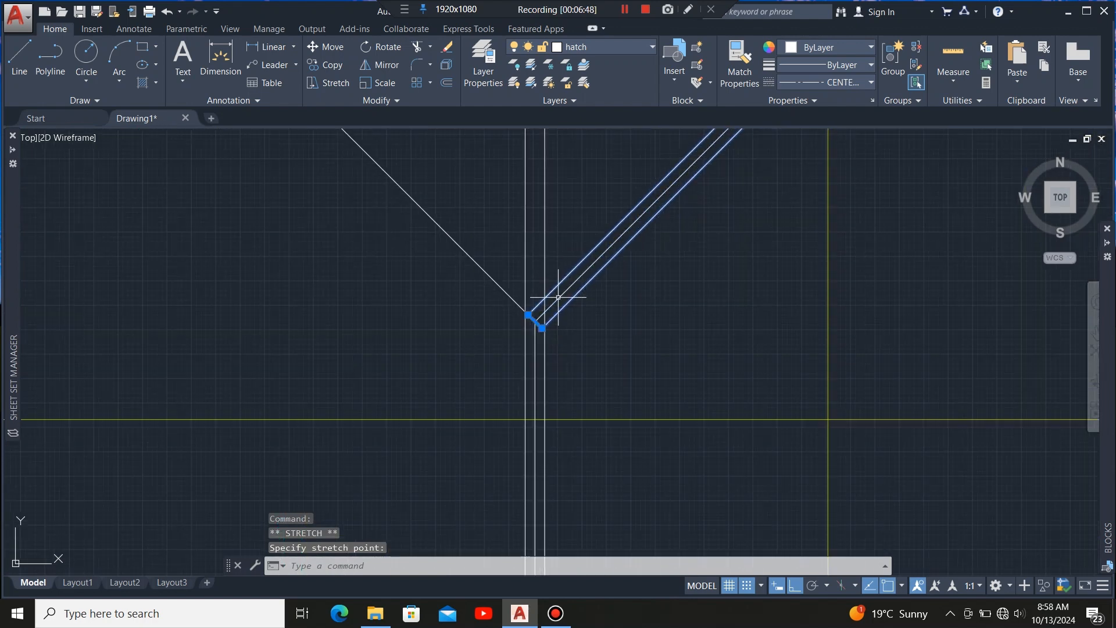
{"action": "scroll", "coordinate": [478, 379], "scroll_direction": "down", "scroll_amount": 5}
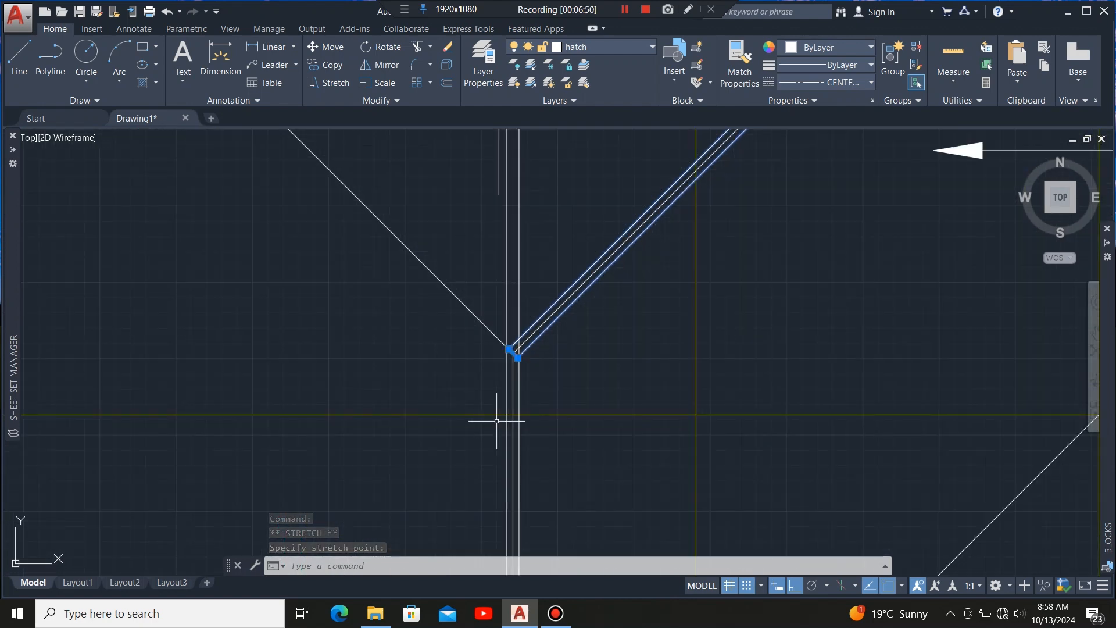
{"action": "scroll", "coordinate": [497, 382], "scroll_direction": "up", "scroll_amount": 1}
{"action": "scroll", "coordinate": [512, 410], "scroll_direction": "up", "scroll_amount": 2}
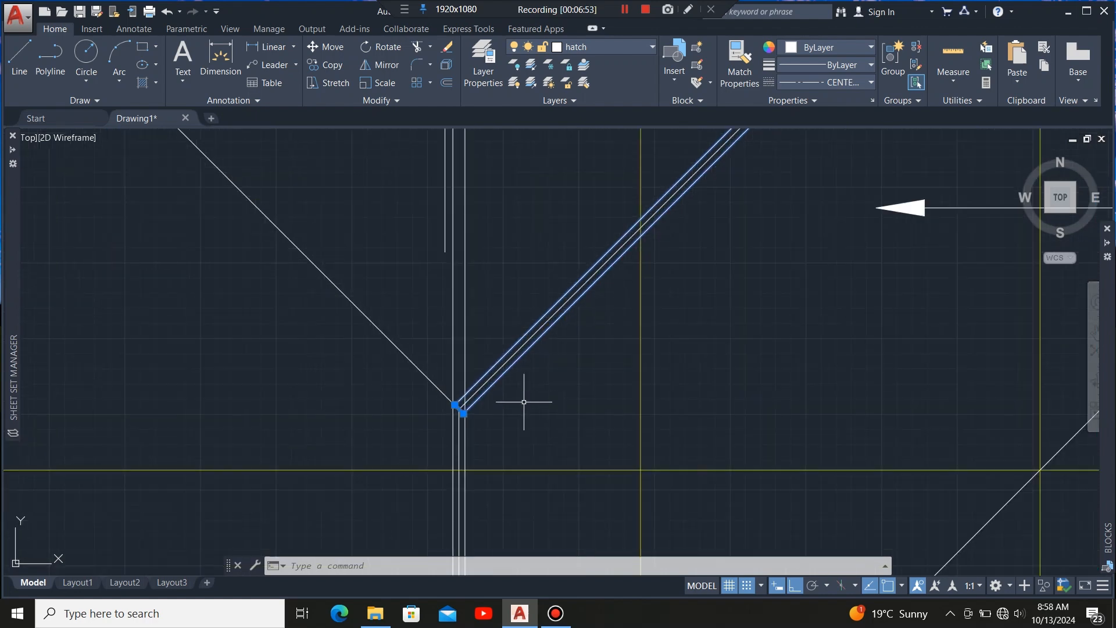
{"action": "scroll", "coordinate": [442, 421], "scroll_direction": "down", "scroll_amount": 2}
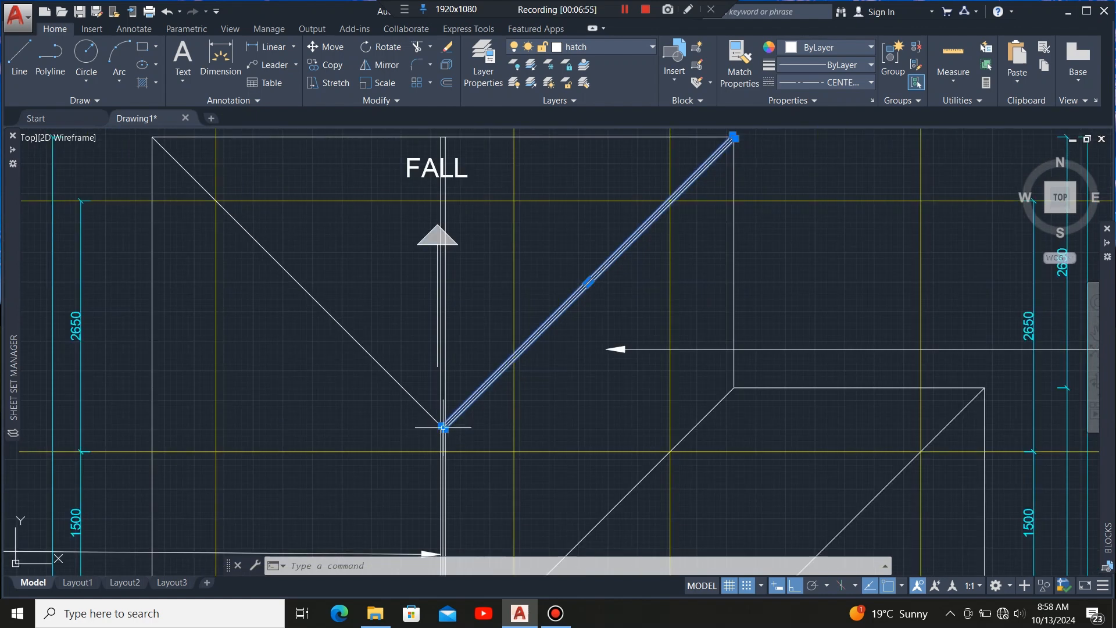
{"action": "mouse_move", "coordinate": [443, 427]}
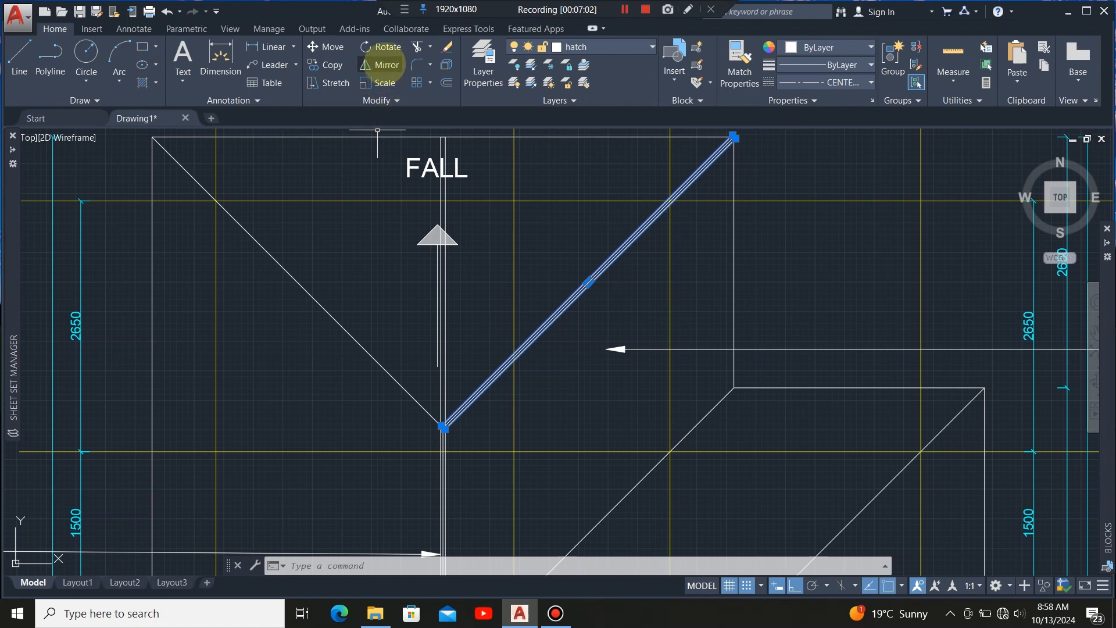
Mirror the hip member about the vertical ridge line, keeping the original.
{"action": "left_click", "coordinate": [379, 65]}
{"action": "scroll", "coordinate": [459, 465], "scroll_direction": "up", "scroll_amount": 4}
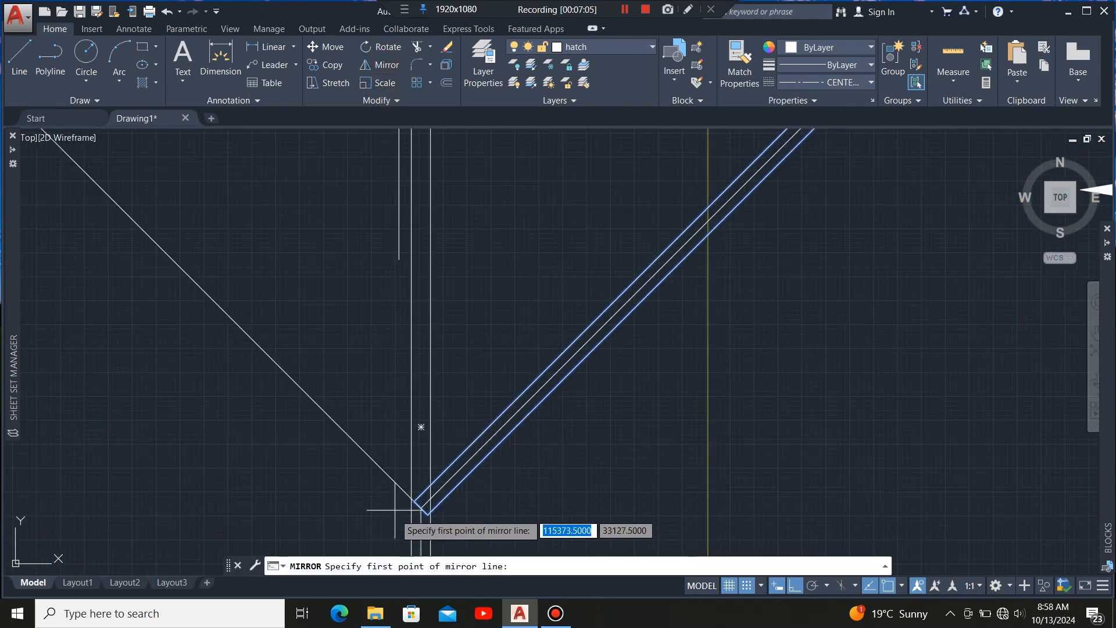
{"action": "scroll", "coordinate": [409, 506], "scroll_direction": "up", "scroll_amount": 5}
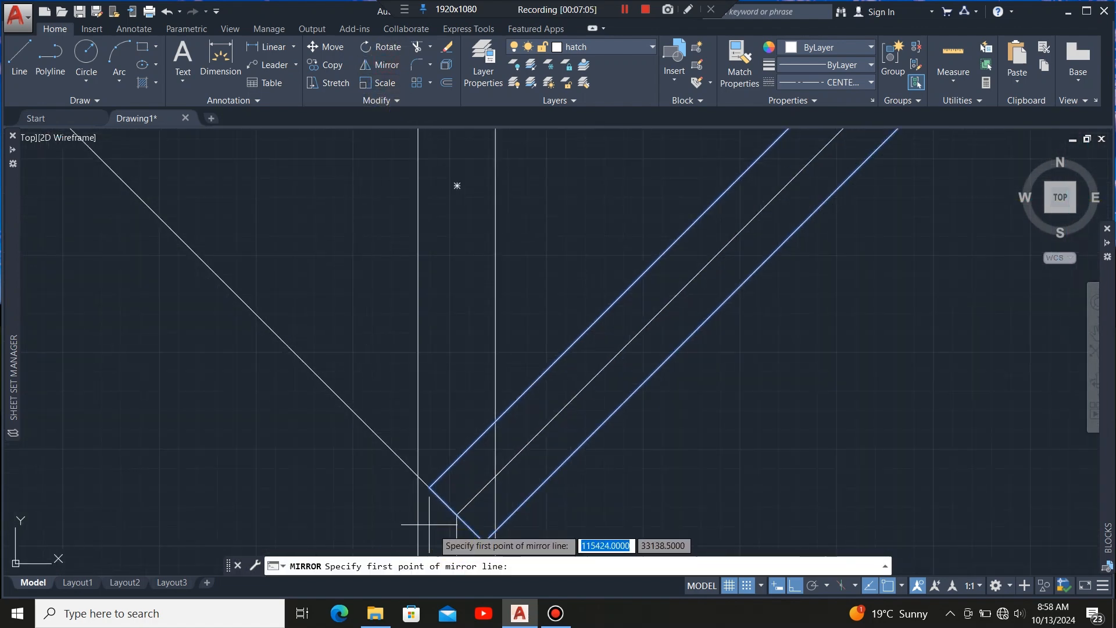
{"action": "left_click", "coordinate": [457, 515]}
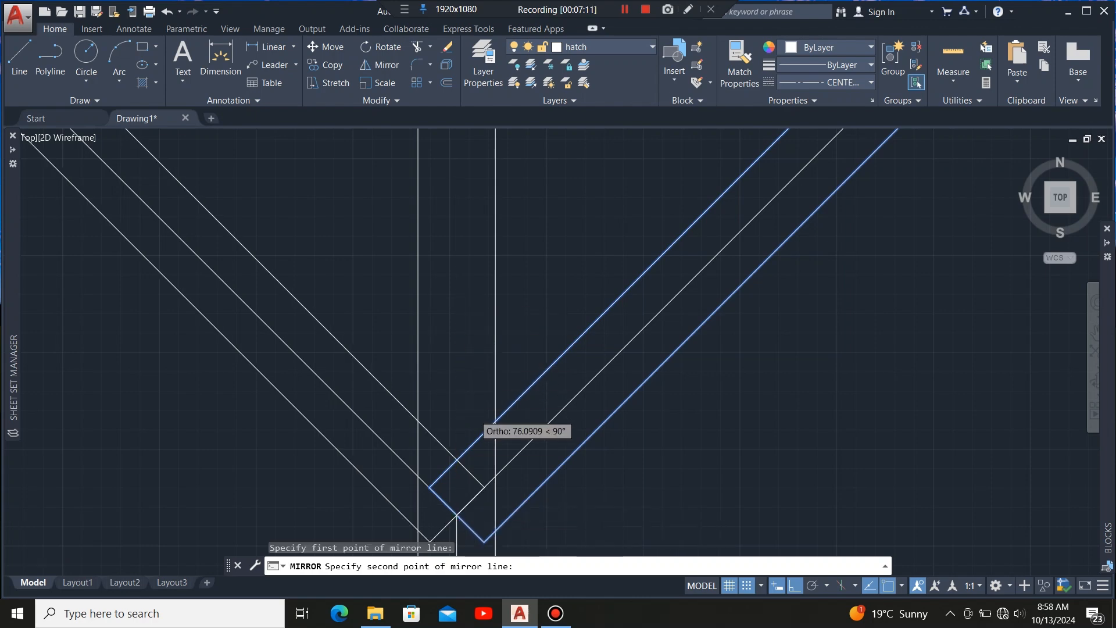
{"action": "scroll", "coordinate": [479, 429], "scroll_direction": "down", "scroll_amount": 6}
{"action": "scroll", "coordinate": [453, 272], "scroll_direction": "up", "scroll_amount": 6}
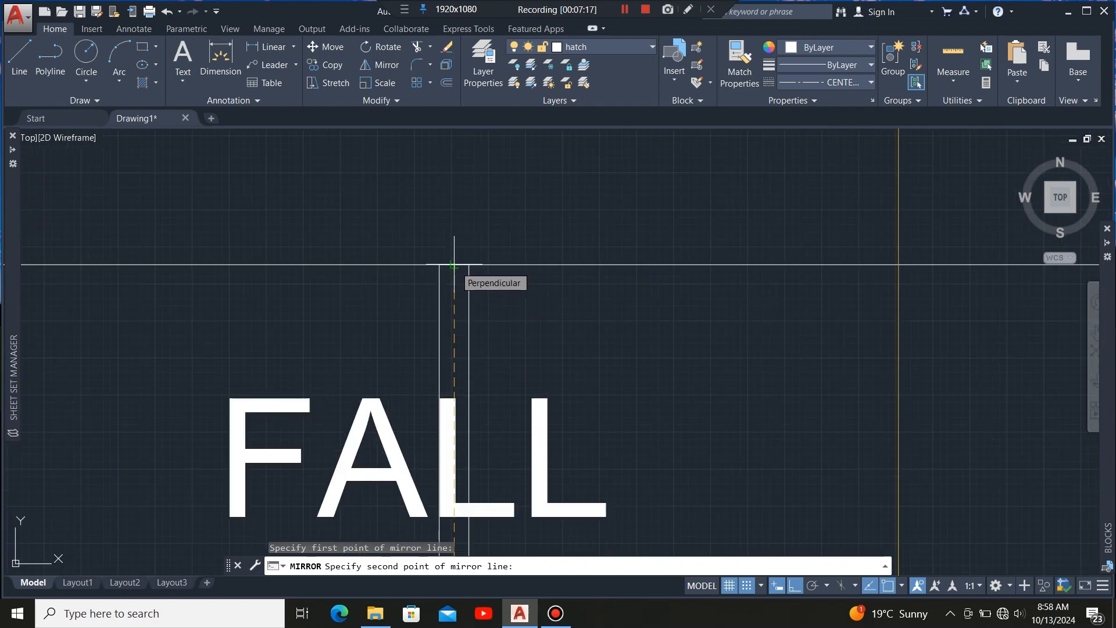
{"action": "left_click", "coordinate": [454, 265]}
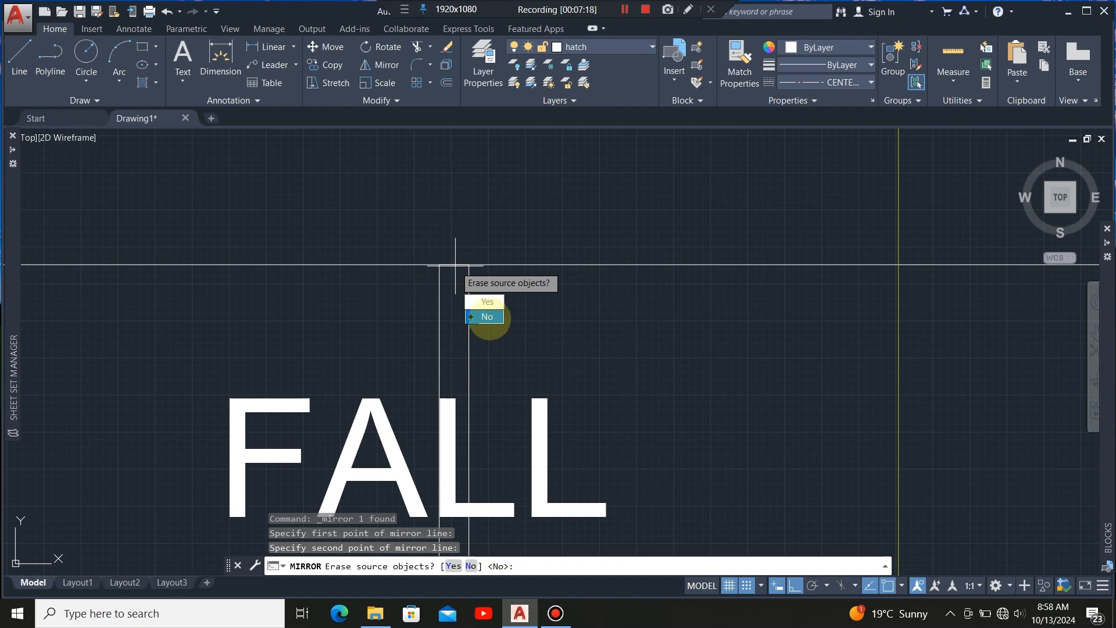
{"action": "left_click", "coordinate": [488, 317]}
{"action": "scroll", "coordinate": [553, 244], "scroll_direction": "down", "scroll_amount": 6}
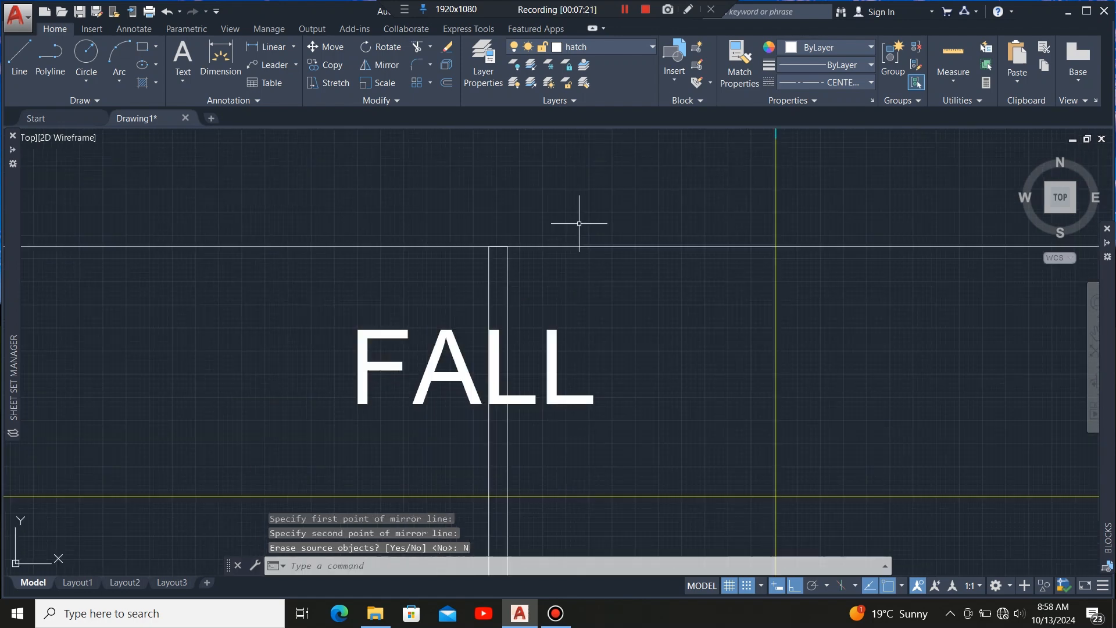
{"action": "scroll", "coordinate": [542, 338], "scroll_direction": "up", "scroll_amount": 5}
{"action": "scroll", "coordinate": [660, 339], "scroll_direction": "up", "scroll_amount": 2}
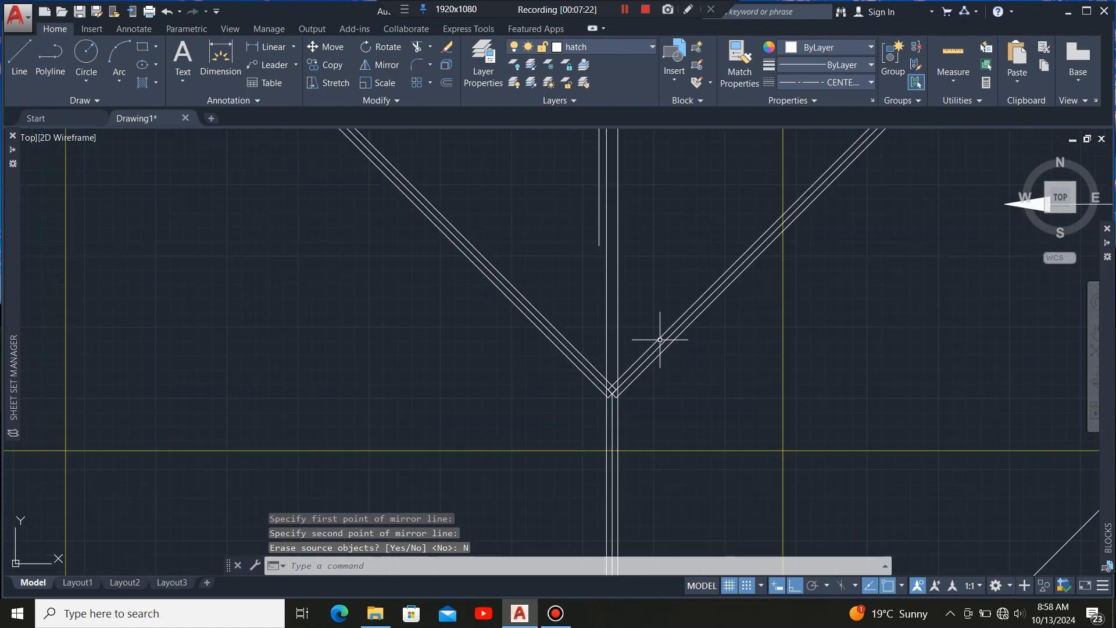
{"action": "scroll", "coordinate": [605, 392], "scroll_direction": "up", "scroll_amount": 2}
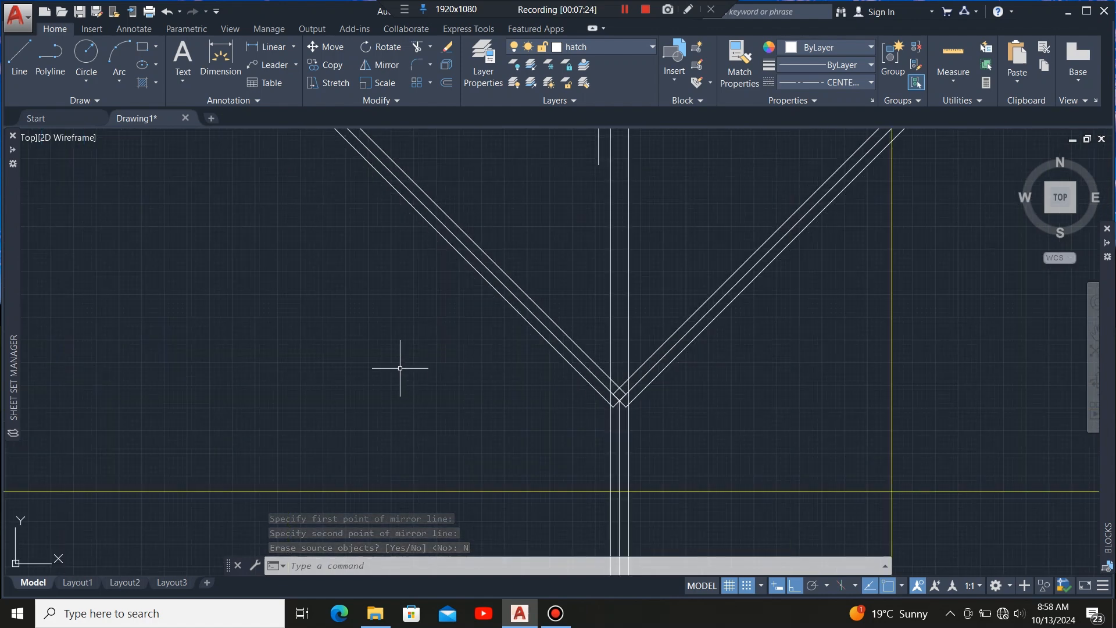
Stretch the ridge line's lower endpoint up to the roof's top edge.
{"action": "scroll", "coordinate": [399, 368], "scroll_direction": "down", "scroll_amount": 4}
{"action": "scroll", "coordinate": [453, 370], "scroll_direction": "down", "scroll_amount": 3}
{"action": "scroll", "coordinate": [432, 305], "scroll_direction": "down", "scroll_amount": 2}
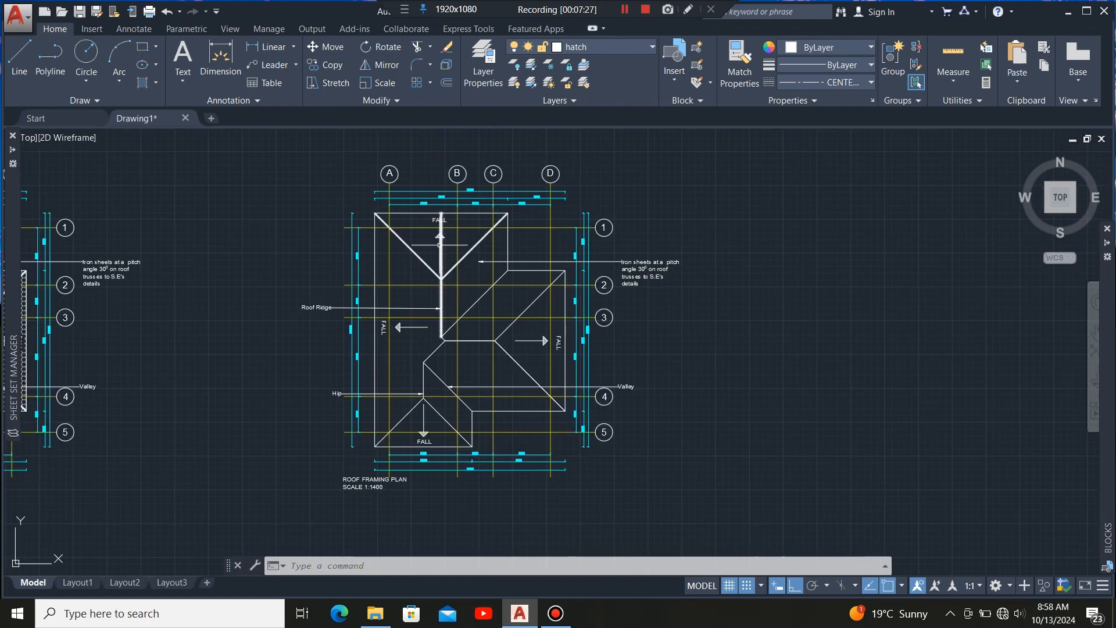
{"action": "scroll", "coordinate": [433, 302], "scroll_direction": "up", "scroll_amount": 6}
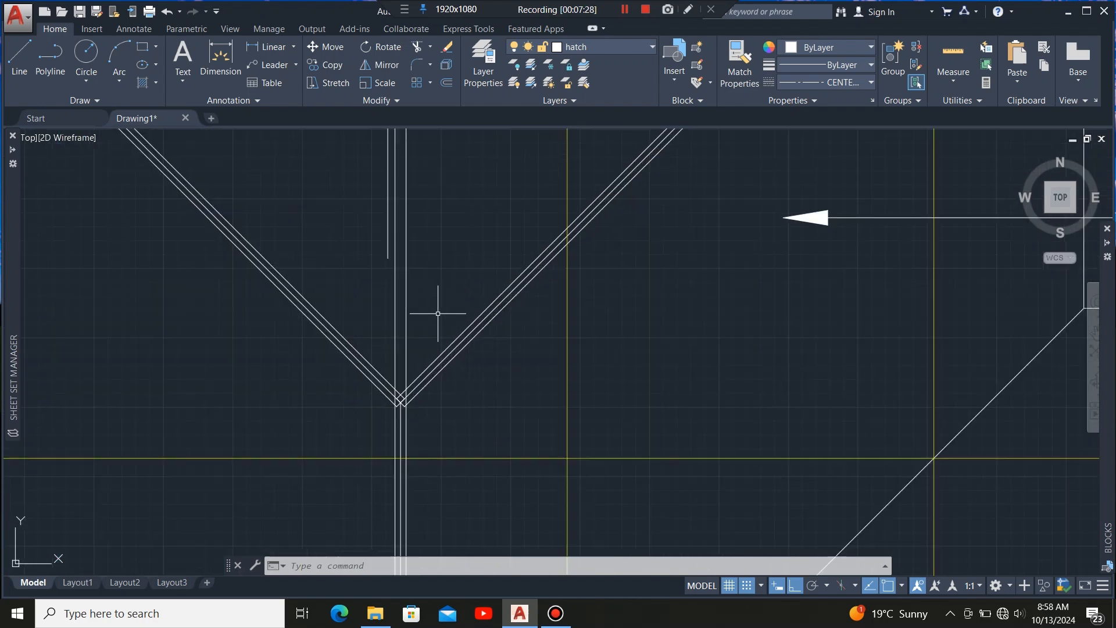
{"action": "scroll", "coordinate": [438, 314], "scroll_direction": "down", "scroll_amount": 3}
{"action": "scroll", "coordinate": [428, 369], "scroll_direction": "up", "scroll_amount": 3}
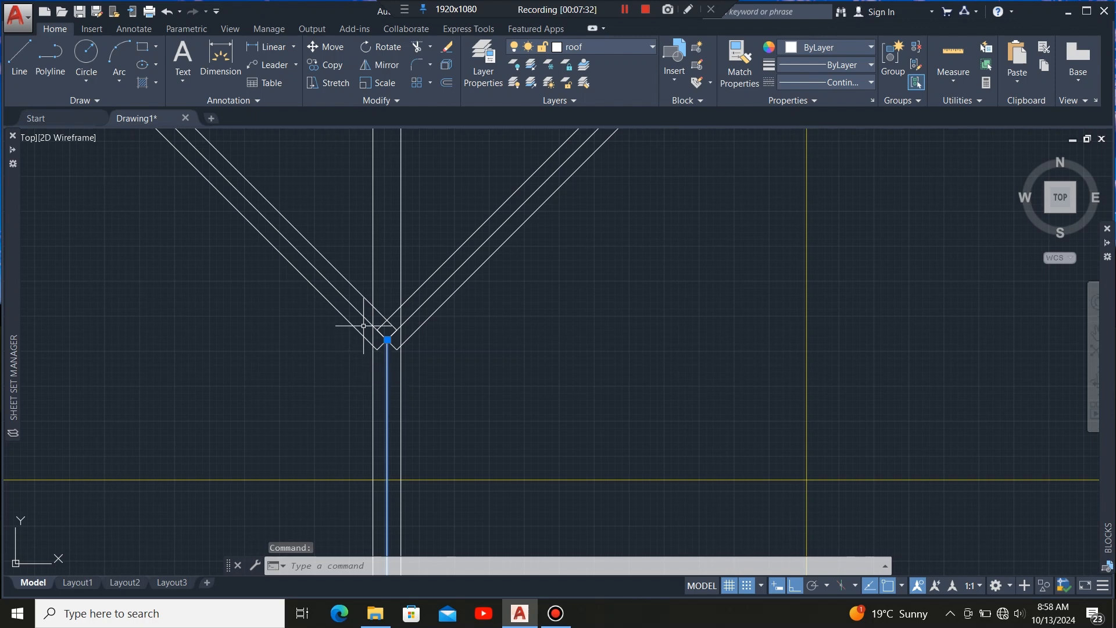
{"action": "scroll", "coordinate": [364, 325], "scroll_direction": "up", "scroll_amount": 3}
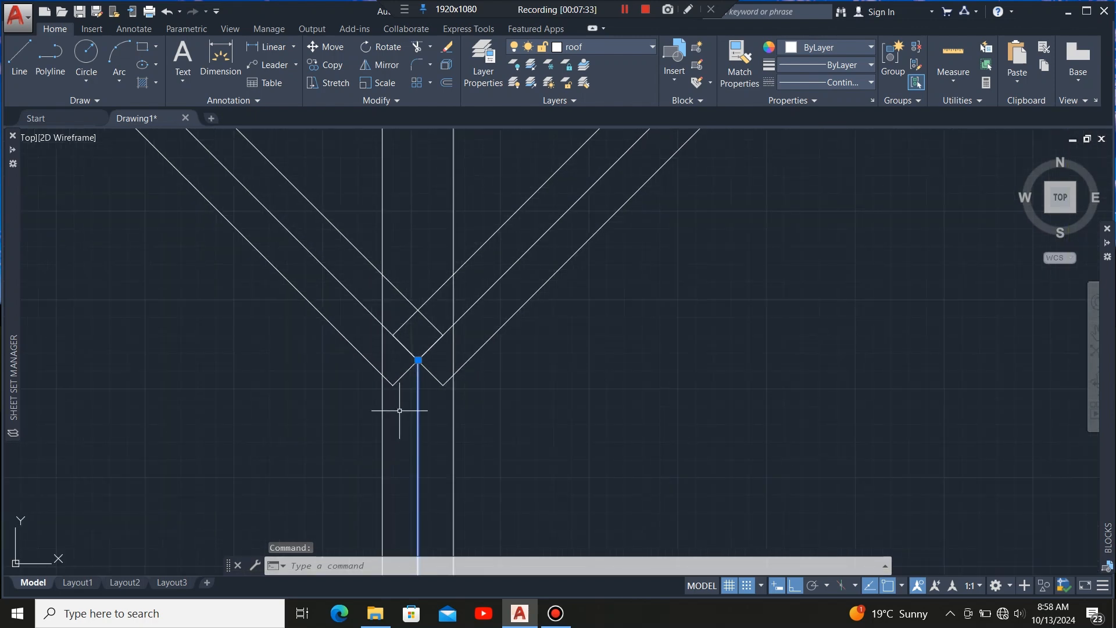
{"action": "left_click", "coordinate": [417, 361]}
{"action": "scroll", "coordinate": [397, 418], "scroll_direction": "down", "scroll_amount": 1}
{"action": "scroll", "coordinate": [397, 417], "scroll_direction": "down", "scroll_amount": 5}
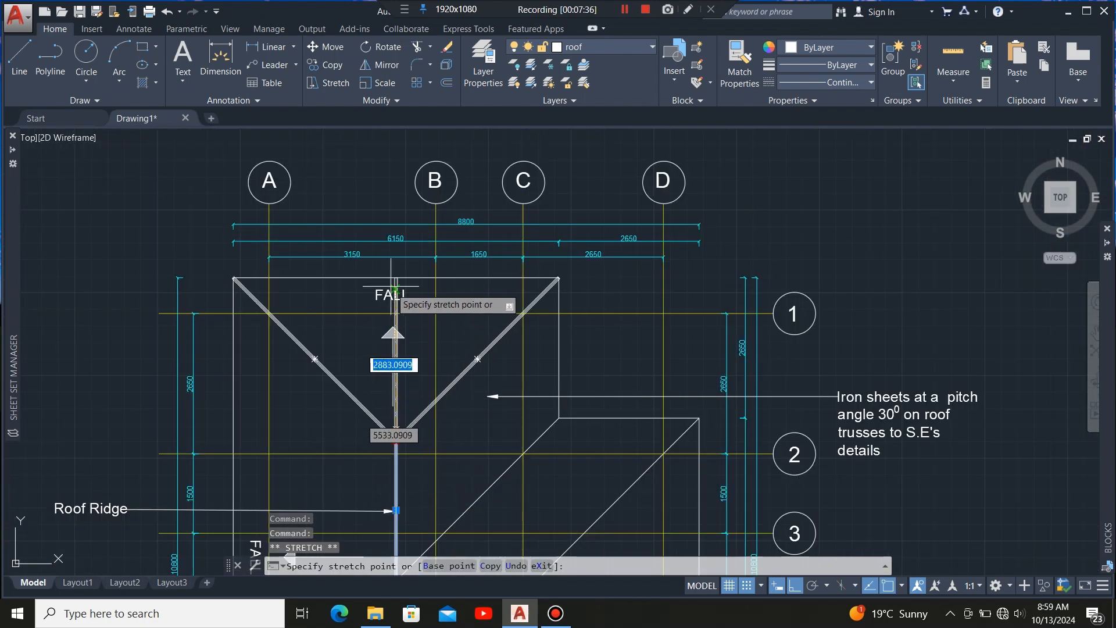
{"action": "scroll", "coordinate": [395, 314], "scroll_direction": "up", "scroll_amount": 5}
{"action": "left_click", "coordinate": [418, 208]}
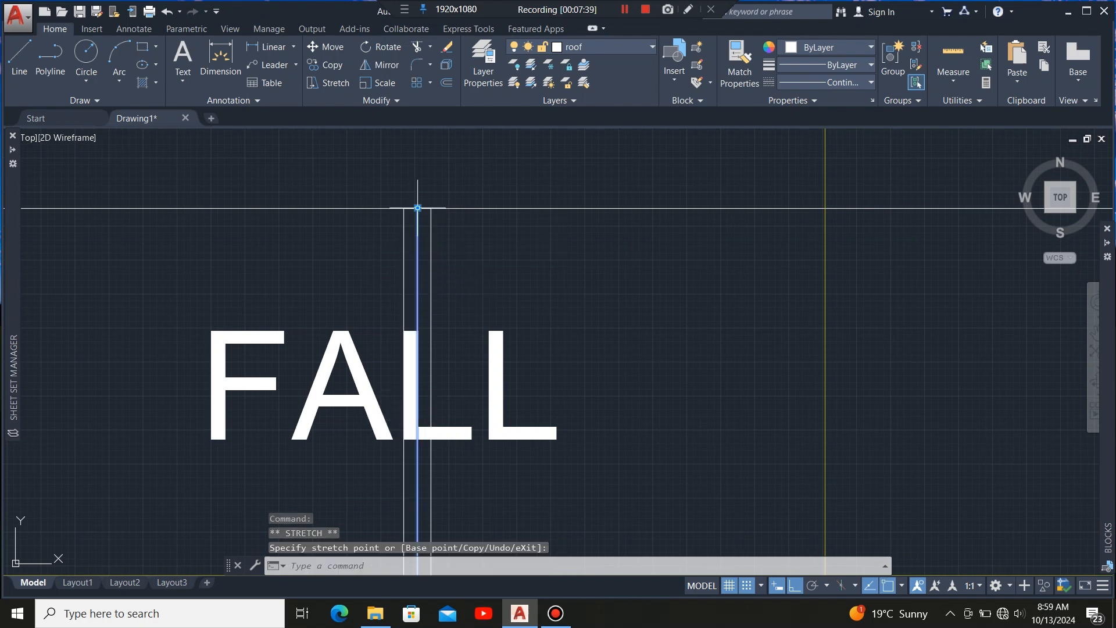
{"action": "scroll", "coordinate": [410, 195], "scroll_direction": "down", "scroll_amount": 4}
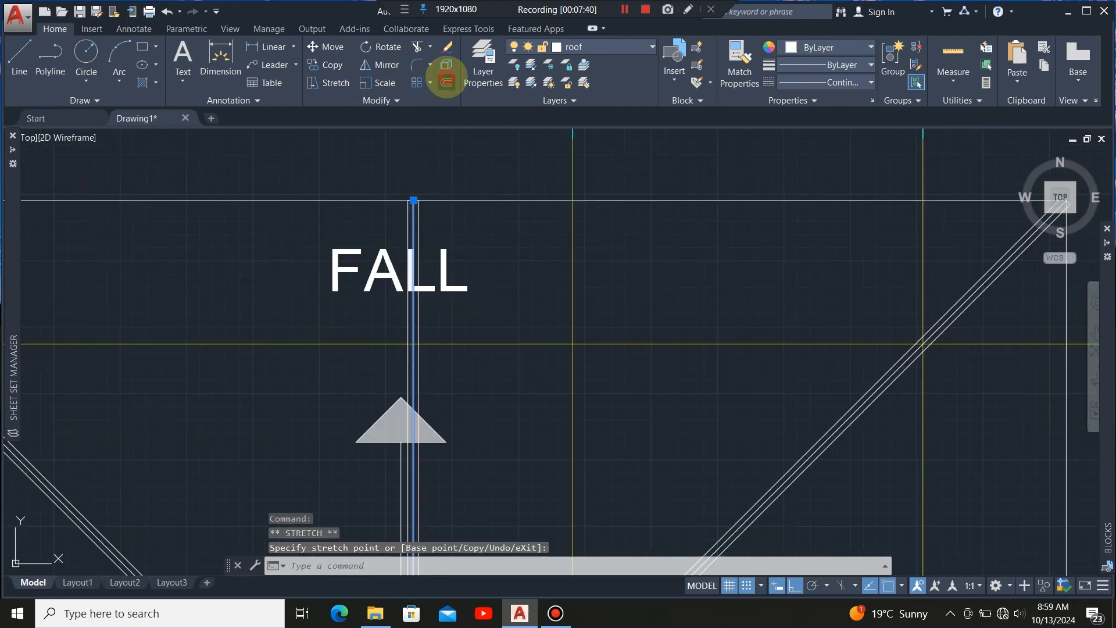
Offset parallel rafter lines at 600 mm spacing successively to the right of the ridge up to the right hip.
{"action": "left_click", "coordinate": [446, 79]}
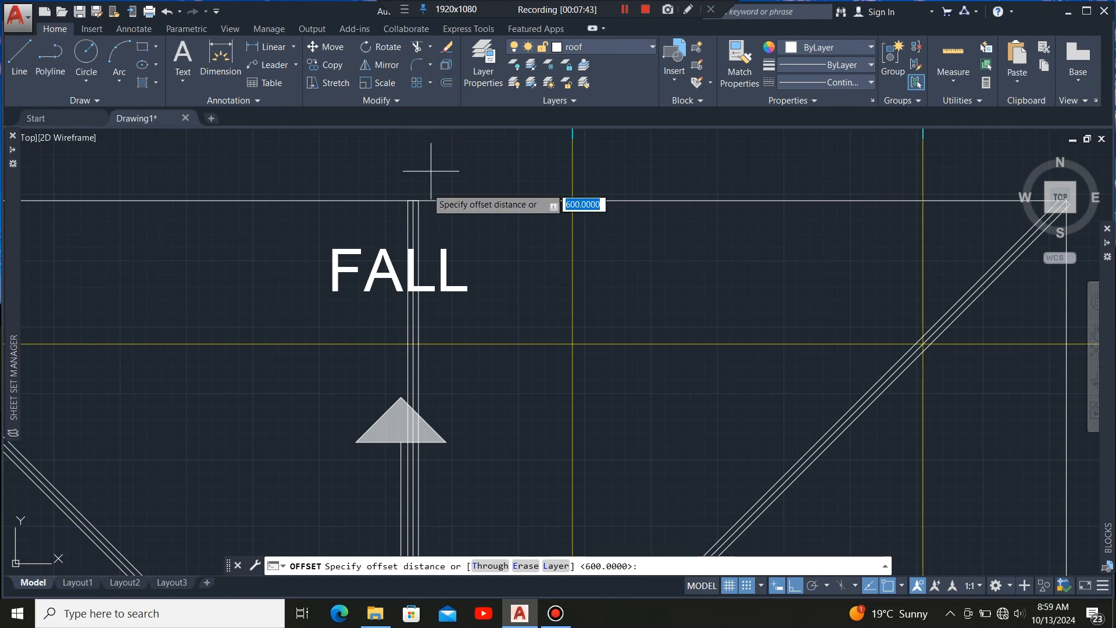
{"action": "left_click", "coordinate": [414, 226]}
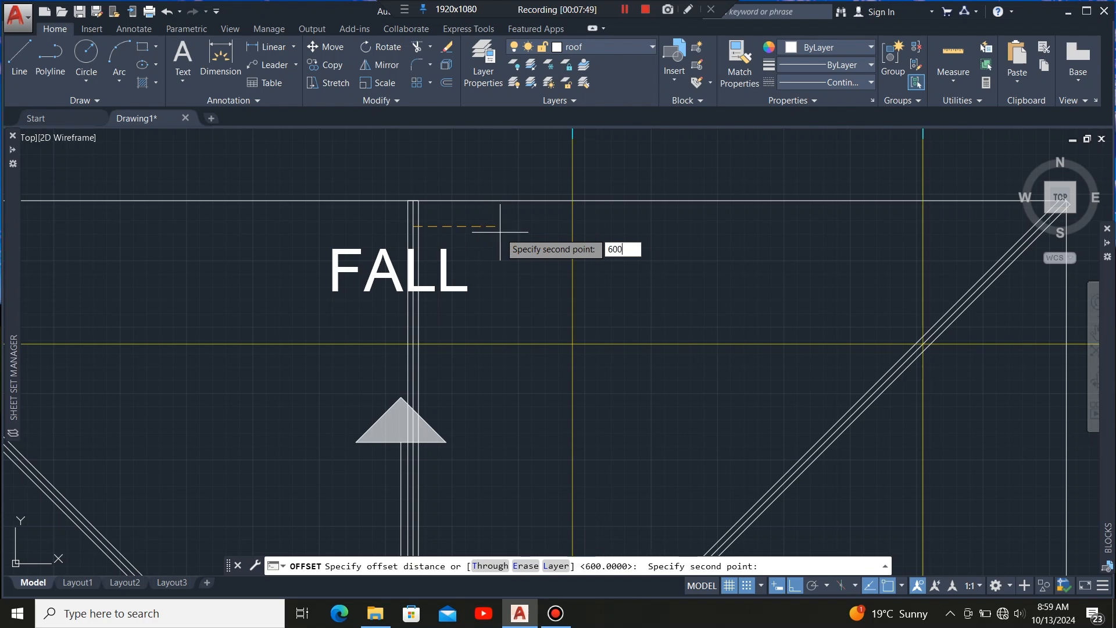
{"action": "key", "text": "Return"}
{"action": "left_click", "coordinate": [500, 231]}
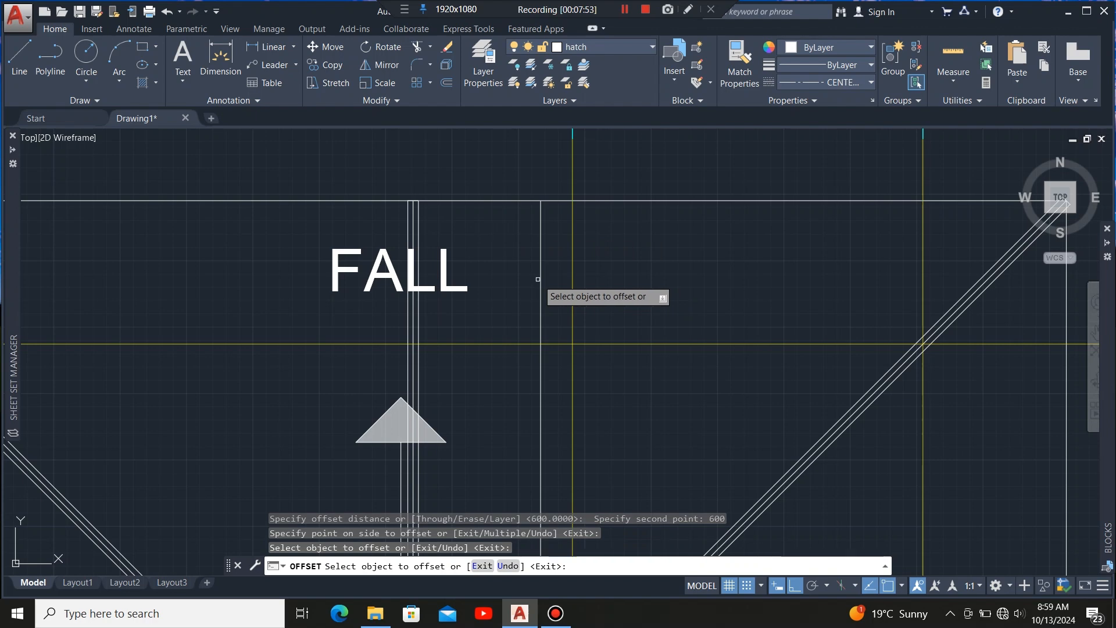
{"action": "left_click", "coordinate": [539, 279]}
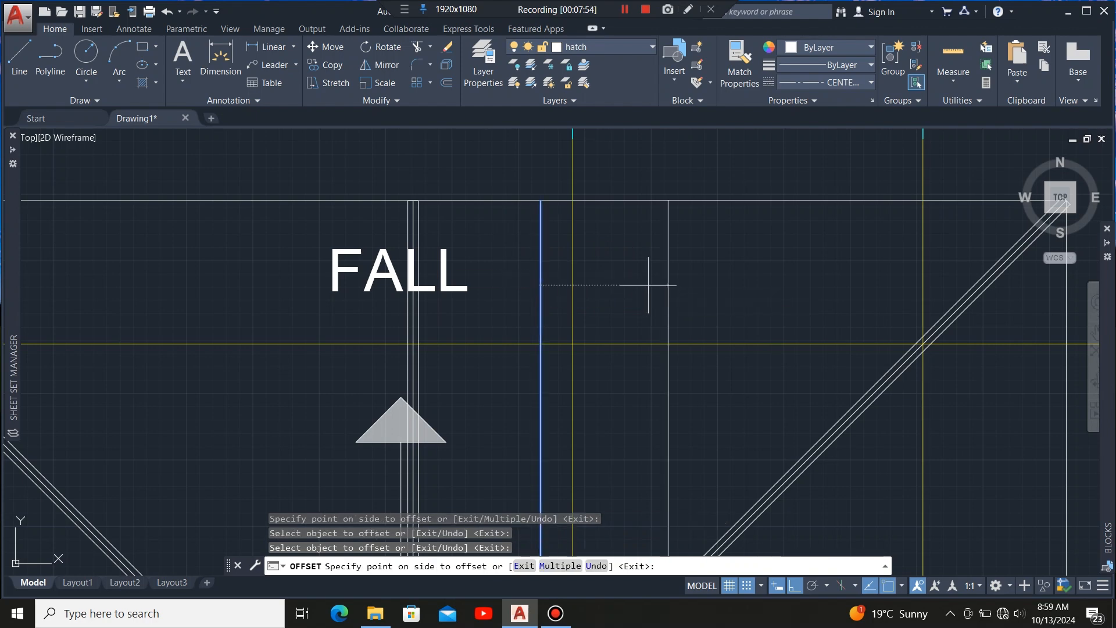
{"action": "left_click", "coordinate": [648, 294]}
{"action": "scroll", "coordinate": [465, 349], "scroll_direction": "down", "scroll_amount": 4}
{"action": "scroll", "coordinate": [472, 380], "scroll_direction": "up", "scroll_amount": 2}
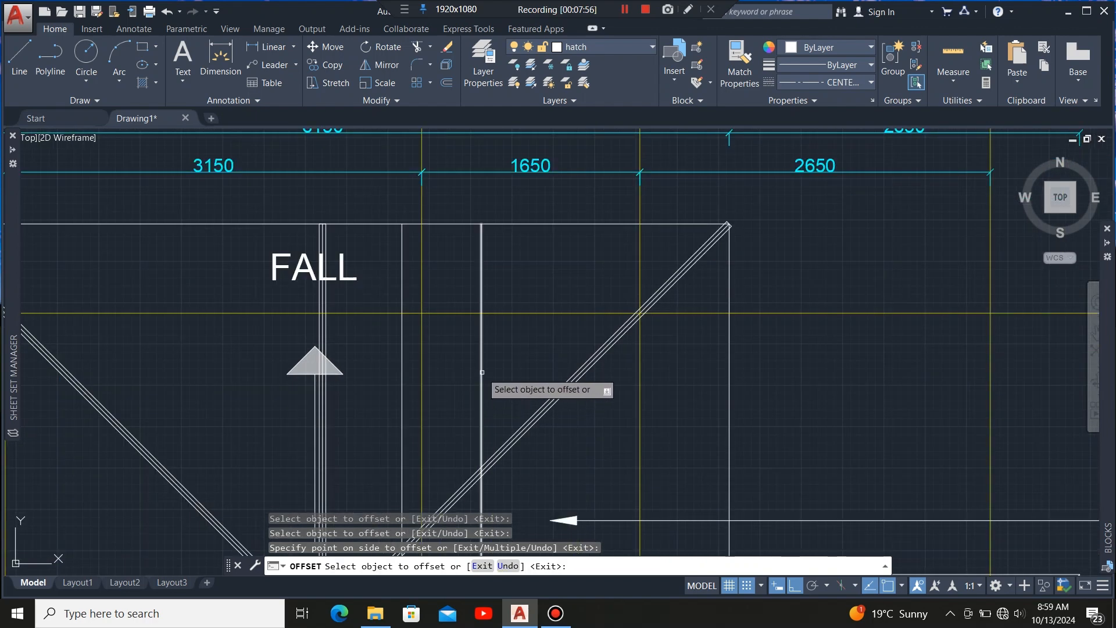
{"action": "left_click", "coordinate": [480, 373]}
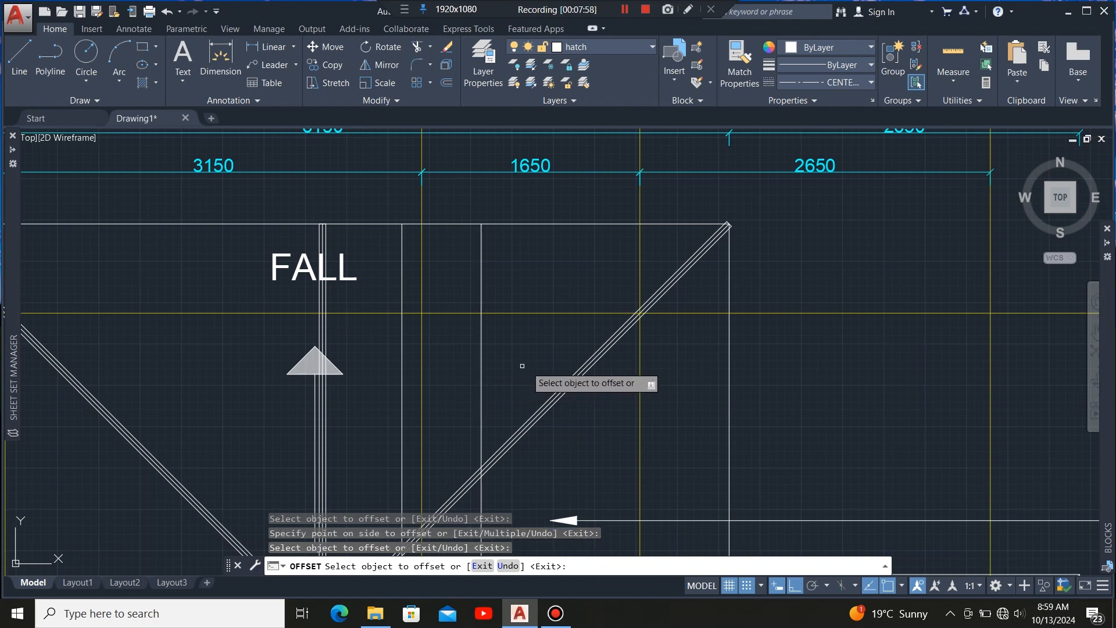
{"action": "left_click", "coordinate": [550, 361]}
{"action": "left_click", "coordinate": [478, 366]}
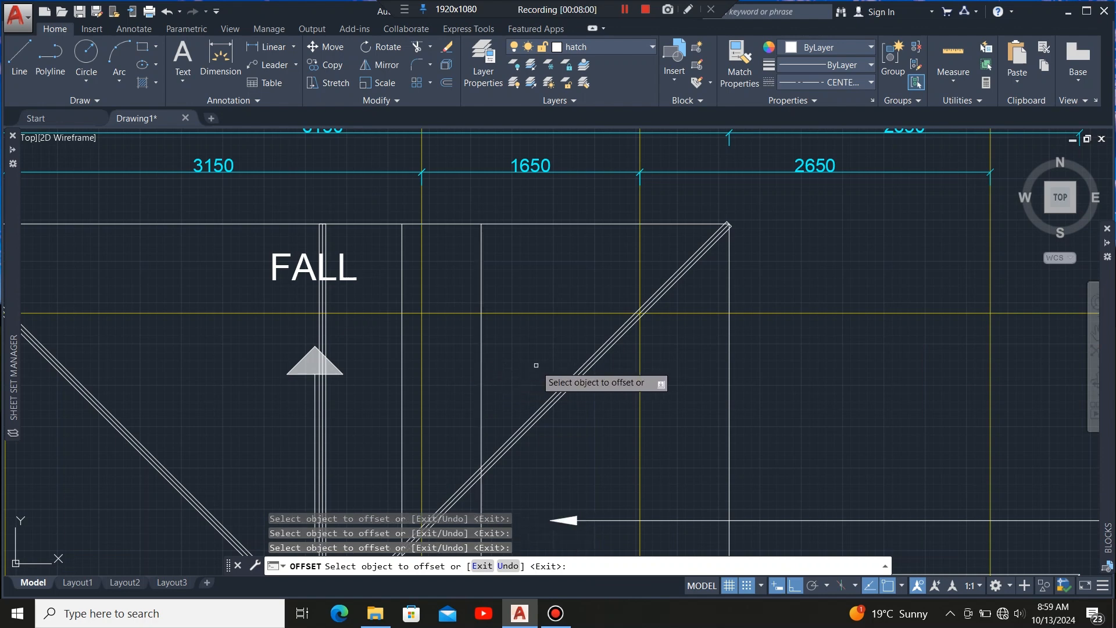
{"action": "left_click", "coordinate": [482, 363]}
{"action": "left_click", "coordinate": [550, 364]}
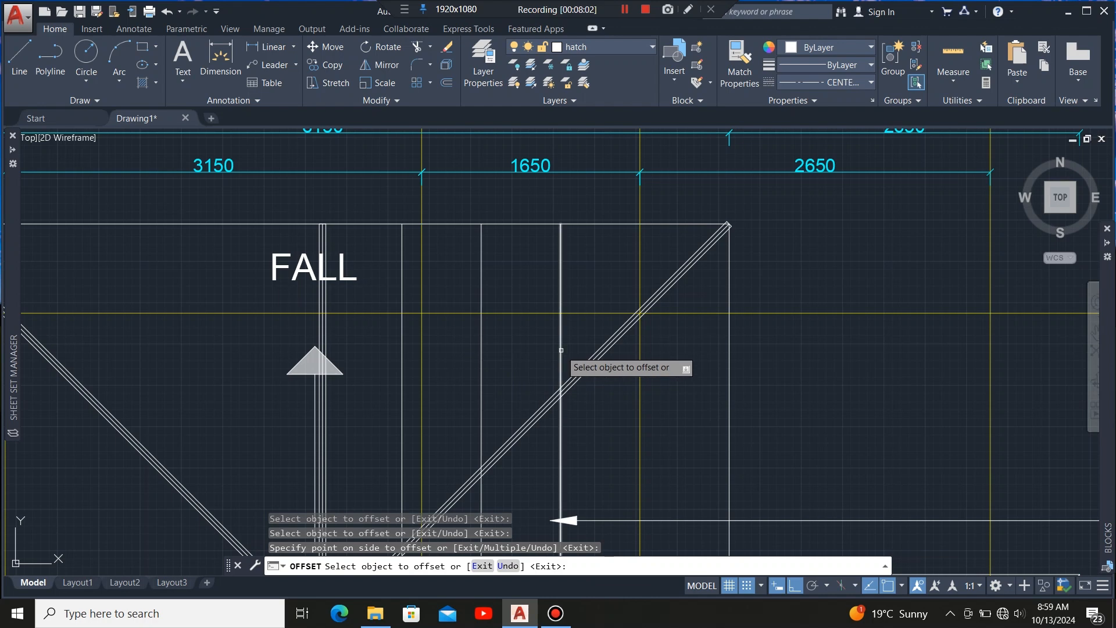
{"action": "left_click", "coordinate": [559, 351]}
{"action": "left_click", "coordinate": [642, 360]}
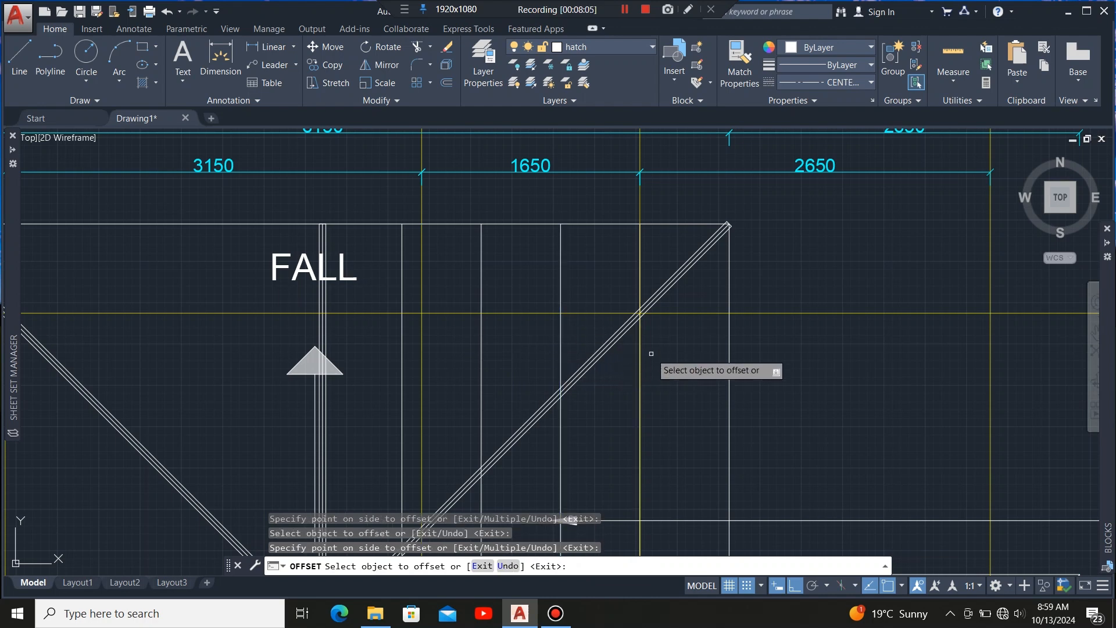
{"action": "scroll", "coordinate": [617, 270], "scroll_direction": "down", "scroll_amount": 1}
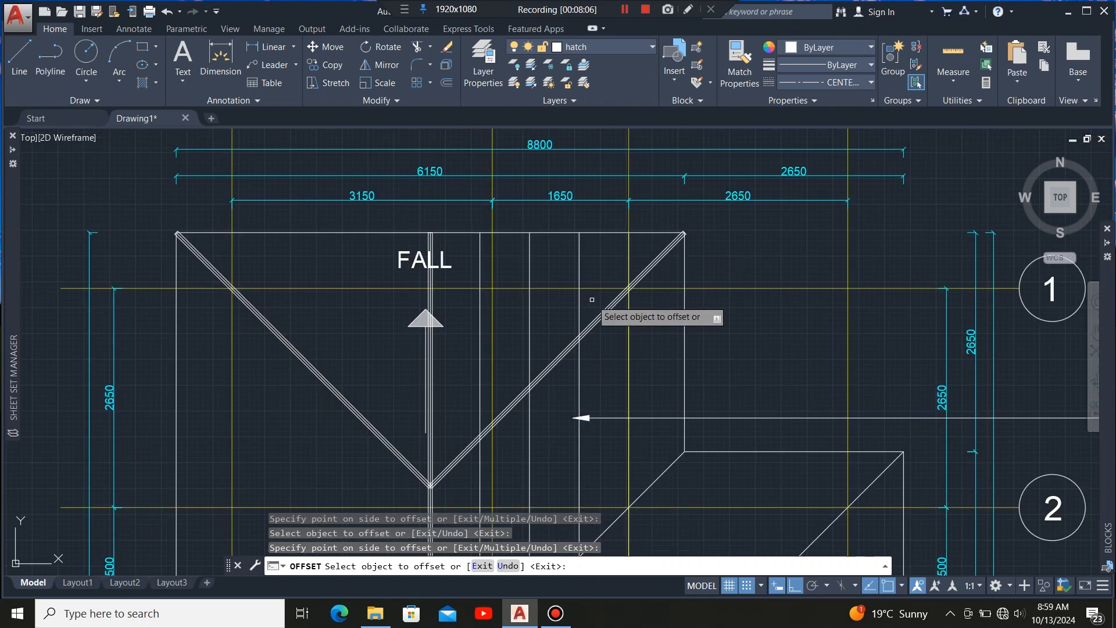
{"action": "key", "text": "Escape"}
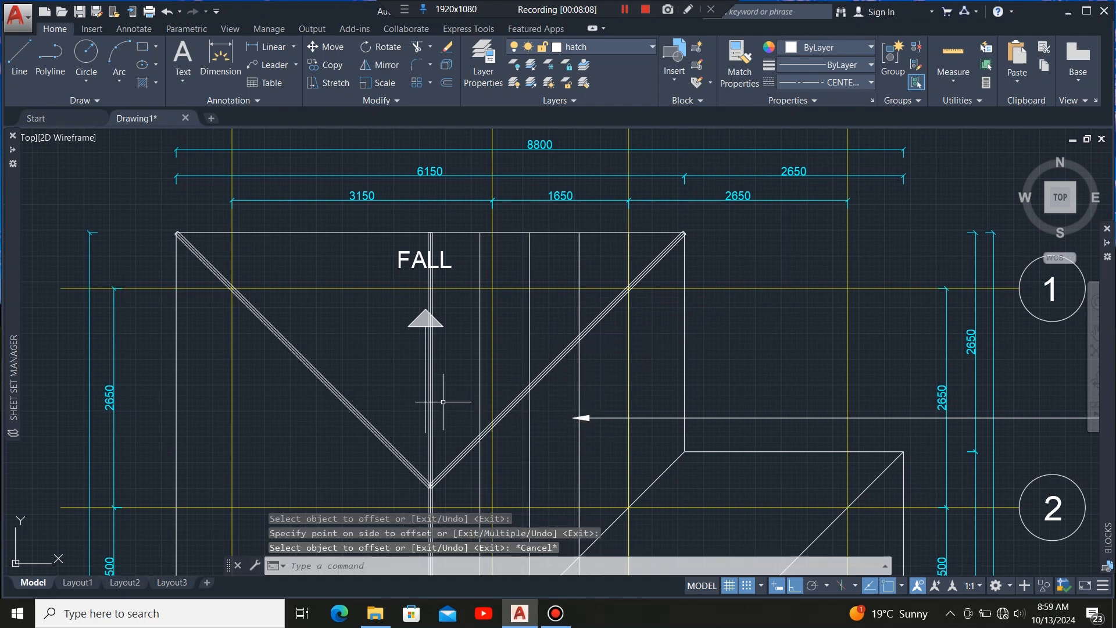
Copy the 50 mm ridge member onto each 600 mm rafter line, placing its lower corner on the hip line.
{"action": "scroll", "coordinate": [439, 416], "scroll_direction": "up", "scroll_amount": 1}
{"action": "scroll", "coordinate": [436, 411], "scroll_direction": "down", "scroll_amount": 2}
{"action": "scroll", "coordinate": [436, 476], "scroll_direction": "up", "scroll_amount": 4}
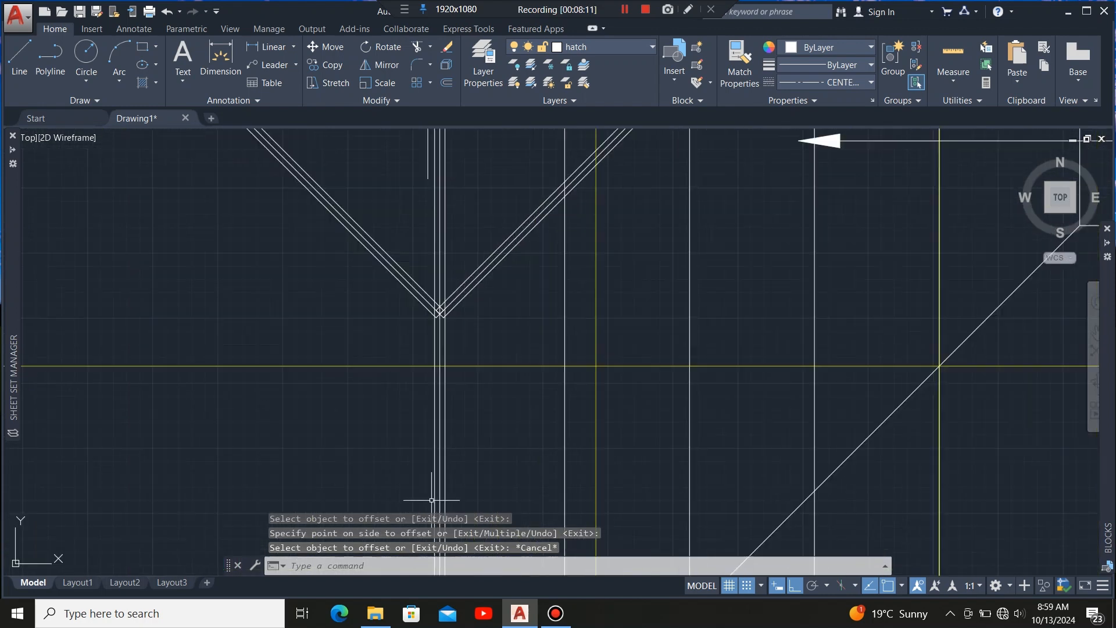
{"action": "left_click", "coordinate": [451, 467]}
{"action": "scroll", "coordinate": [416, 316], "scroll_direction": "down", "scroll_amount": 6}
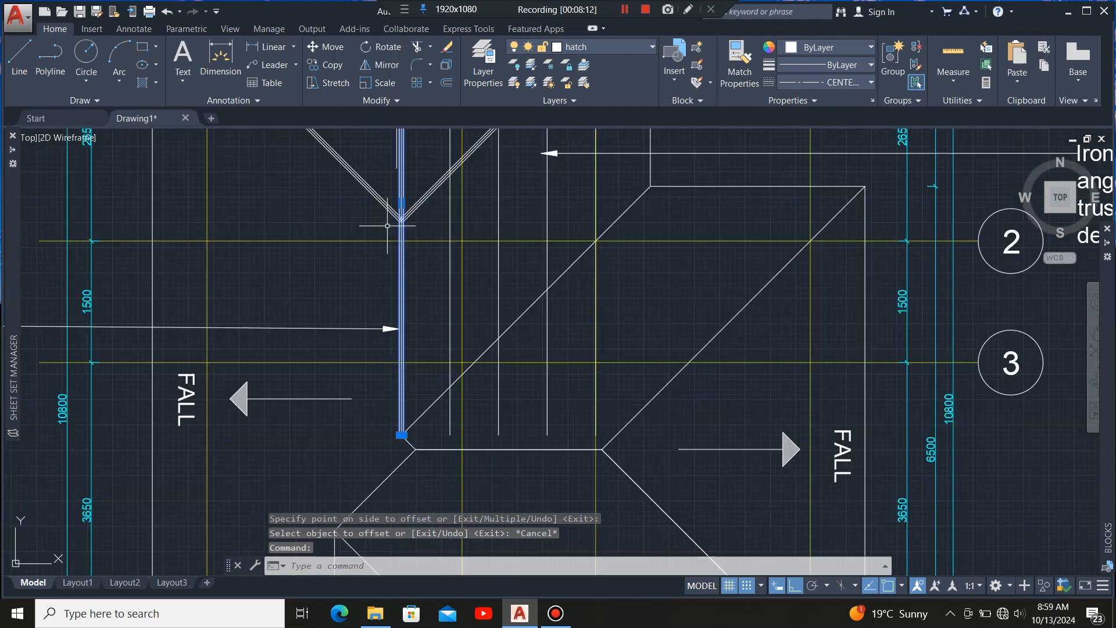
{"action": "scroll", "coordinate": [394, 280], "scroll_direction": "up", "scroll_amount": 2}
{"action": "scroll", "coordinate": [394, 280], "scroll_direction": "up", "scroll_amount": 2}
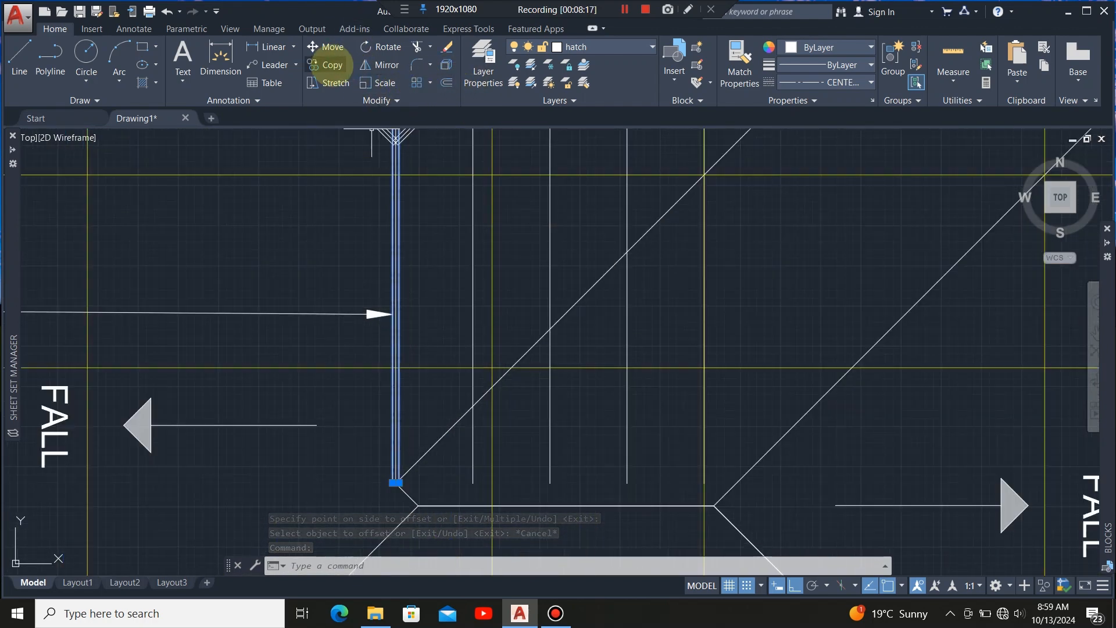
{"action": "left_click", "coordinate": [331, 65]}
{"action": "scroll", "coordinate": [407, 500], "scroll_direction": "up", "scroll_amount": 5}
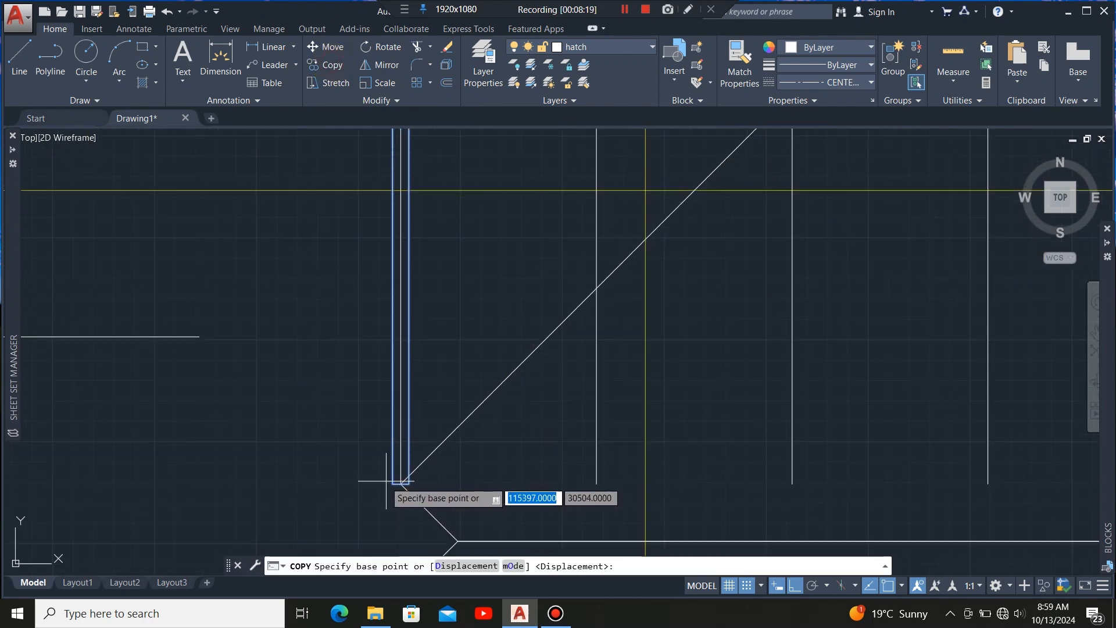
{"action": "left_click", "coordinate": [434, 464]}
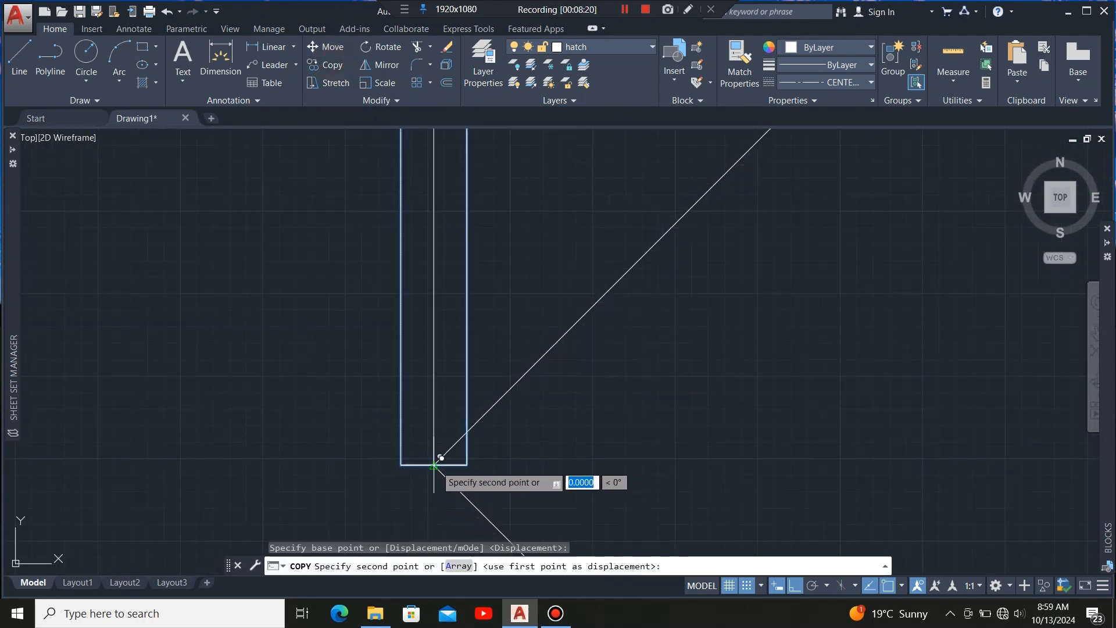
{"action": "scroll", "coordinate": [406, 465], "scroll_direction": "down", "scroll_amount": 3}
{"action": "scroll", "coordinate": [344, 468], "scroll_direction": "down", "scroll_amount": 3}
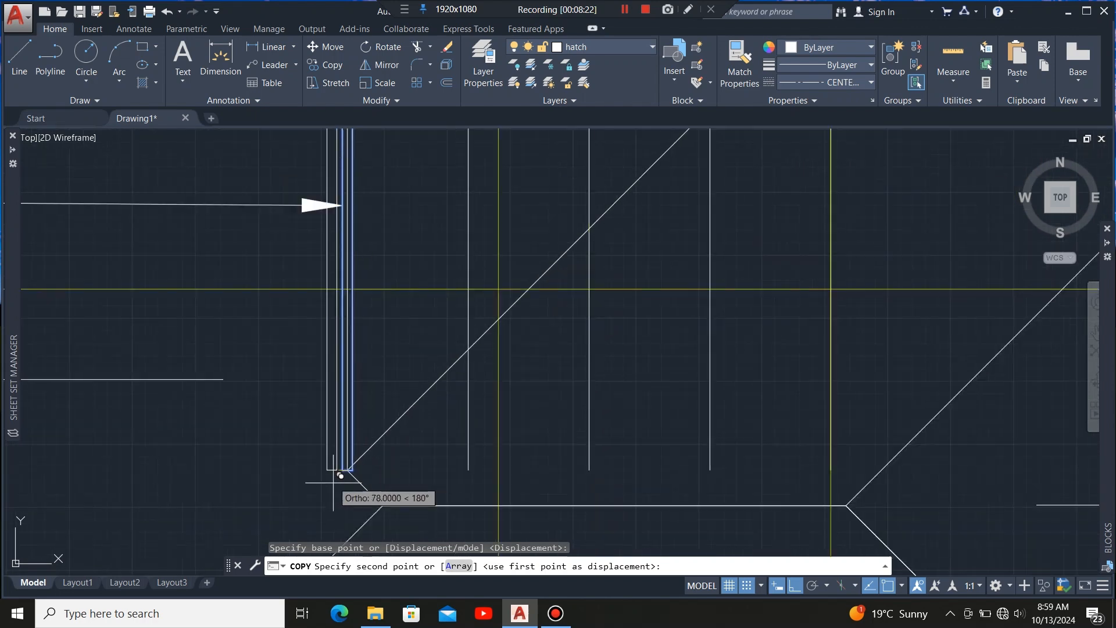
{"action": "scroll", "coordinate": [378, 384], "scroll_direction": "up", "scroll_amount": 5}
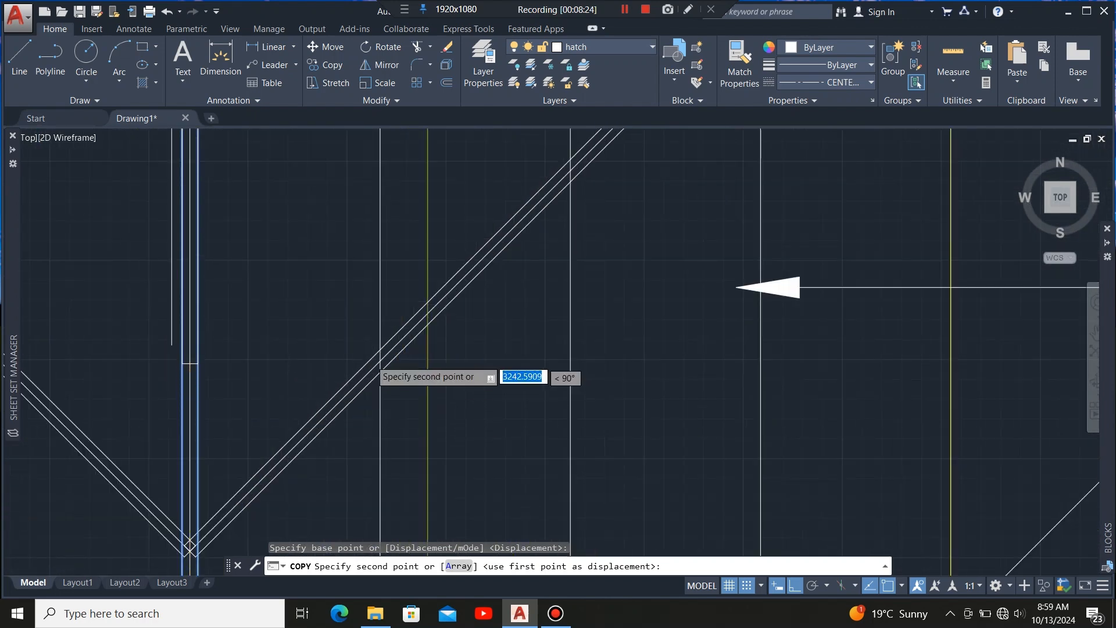
{"action": "left_click", "coordinate": [410, 335]}
{"action": "scroll", "coordinate": [261, 436], "scroll_direction": "down", "scroll_amount": 3}
{"action": "scroll", "coordinate": [451, 247], "scroll_direction": "up", "scroll_amount": 2}
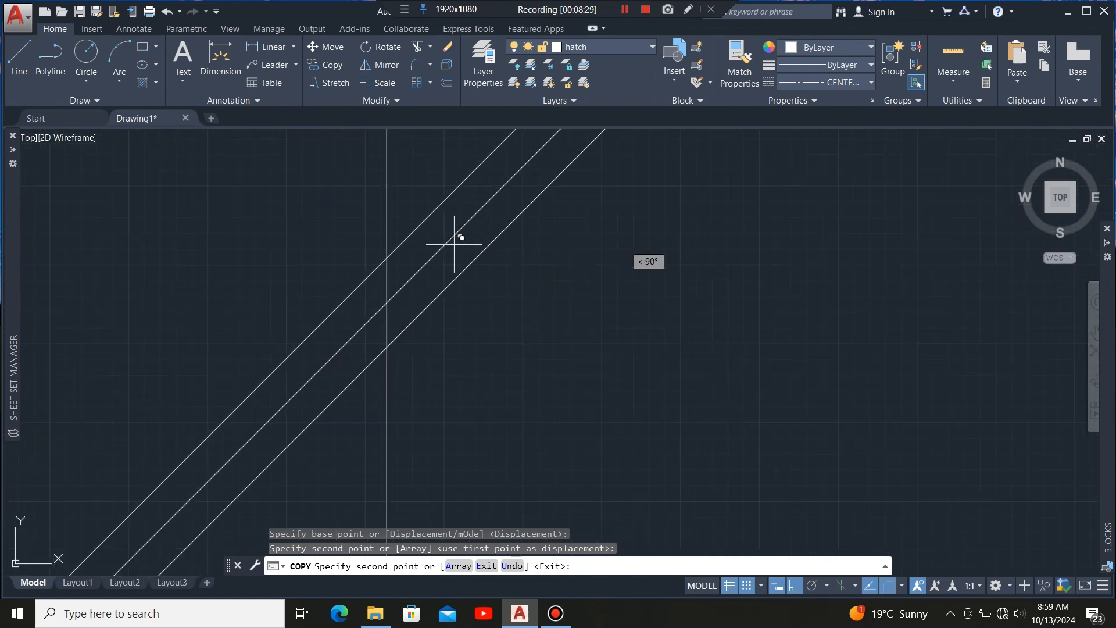
{"action": "left_click", "coordinate": [388, 301]}
{"action": "scroll", "coordinate": [259, 448], "scroll_direction": "down", "scroll_amount": 3}
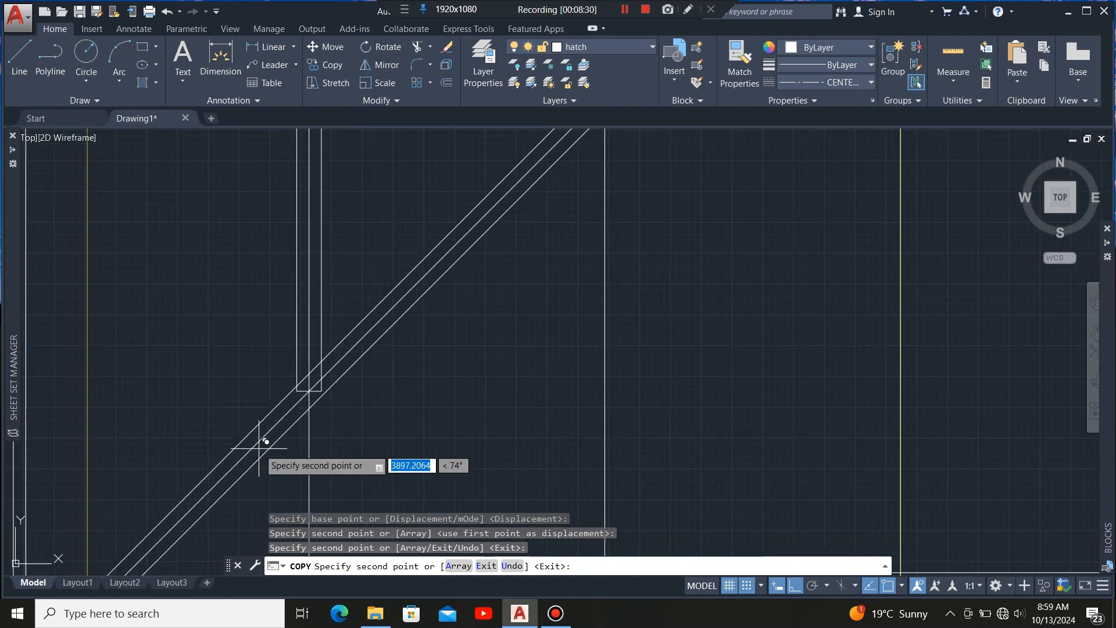
{"action": "scroll", "coordinate": [285, 412], "scroll_direction": "down", "scroll_amount": 3}
{"action": "scroll", "coordinate": [308, 361], "scroll_direction": "up", "scroll_amount": 5}
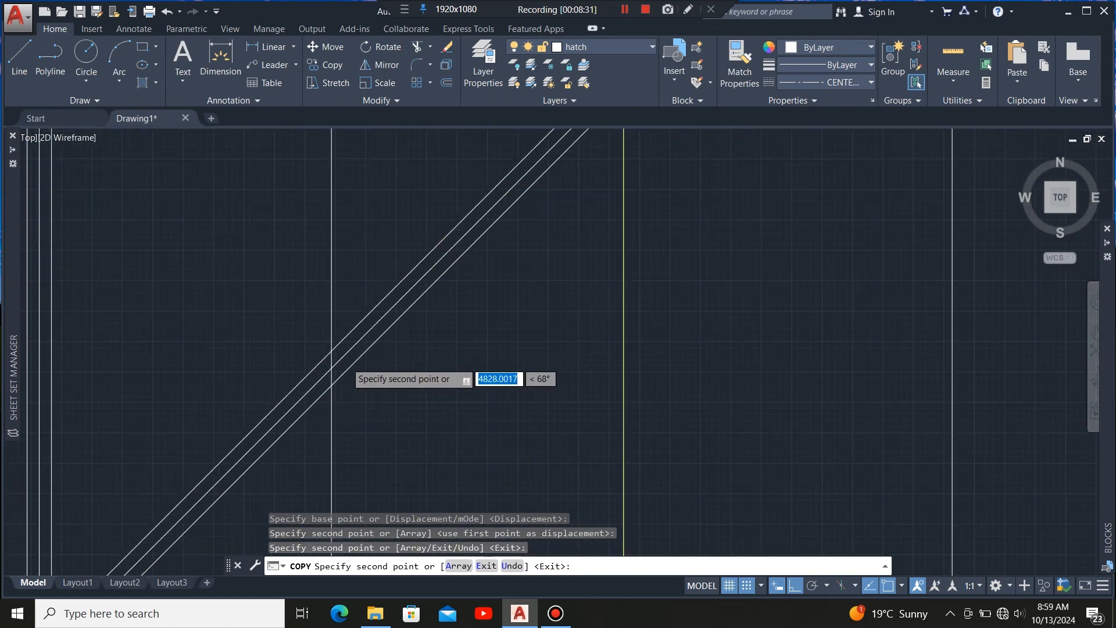
{"action": "left_click", "coordinate": [301, 370]}
{"action": "scroll", "coordinate": [275, 456], "scroll_direction": "down", "scroll_amount": 4}
{"action": "scroll", "coordinate": [399, 303], "scroll_direction": "up", "scroll_amount": 3}
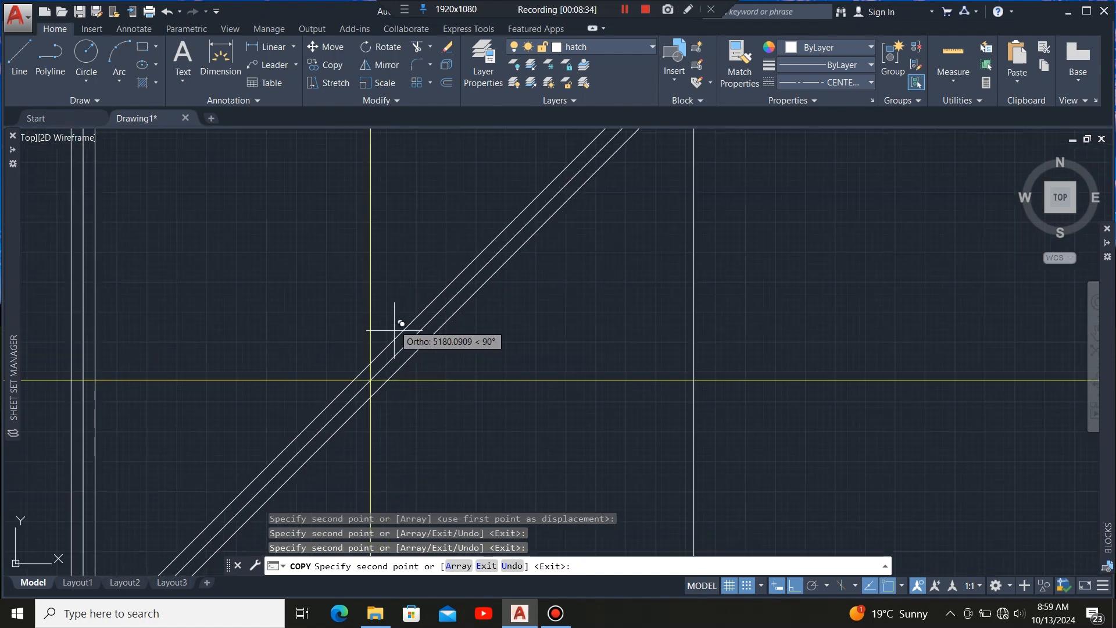
{"action": "left_click", "coordinate": [368, 381]}
{"action": "scroll", "coordinate": [399, 348], "scroll_direction": "down", "scroll_amount": 4}
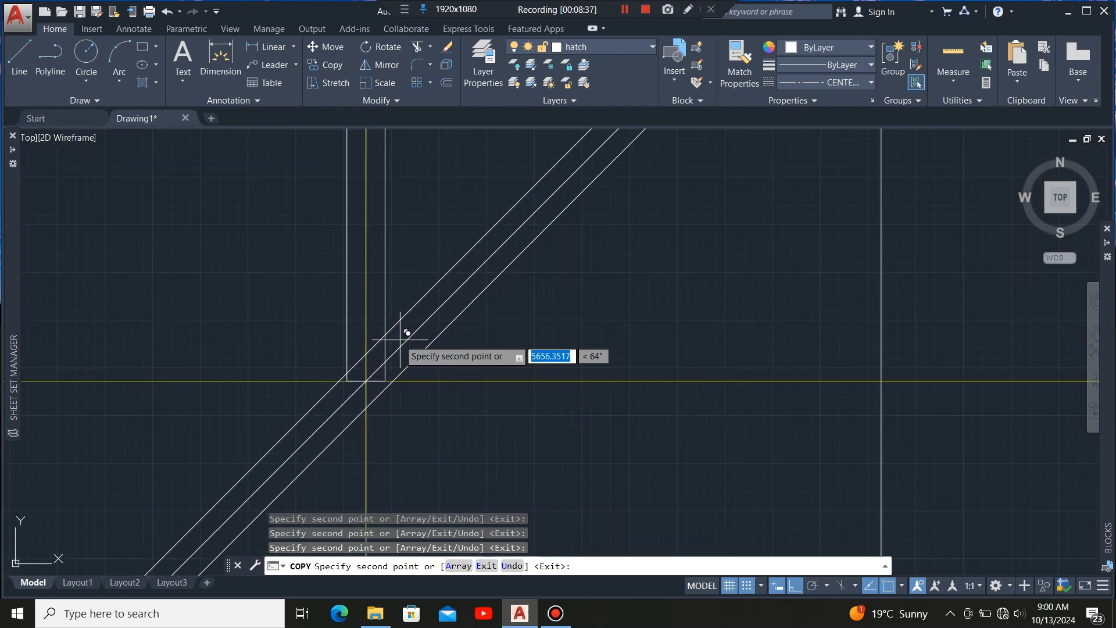
{"action": "key", "text": "Escape"}
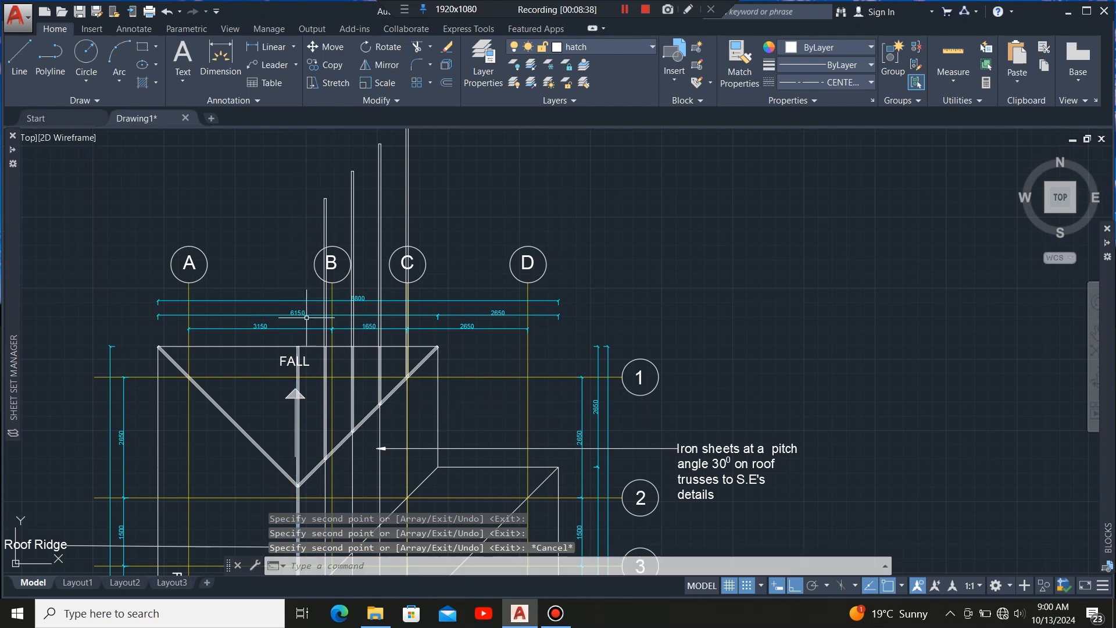
Select the copied rafter members and stretch the first one's top end down to the roof's top edge line.
{"action": "scroll", "coordinate": [302, 464], "scroll_direction": "up", "scroll_amount": 4}
{"action": "scroll", "coordinate": [348, 385], "scroll_direction": "down", "scroll_amount": 5}
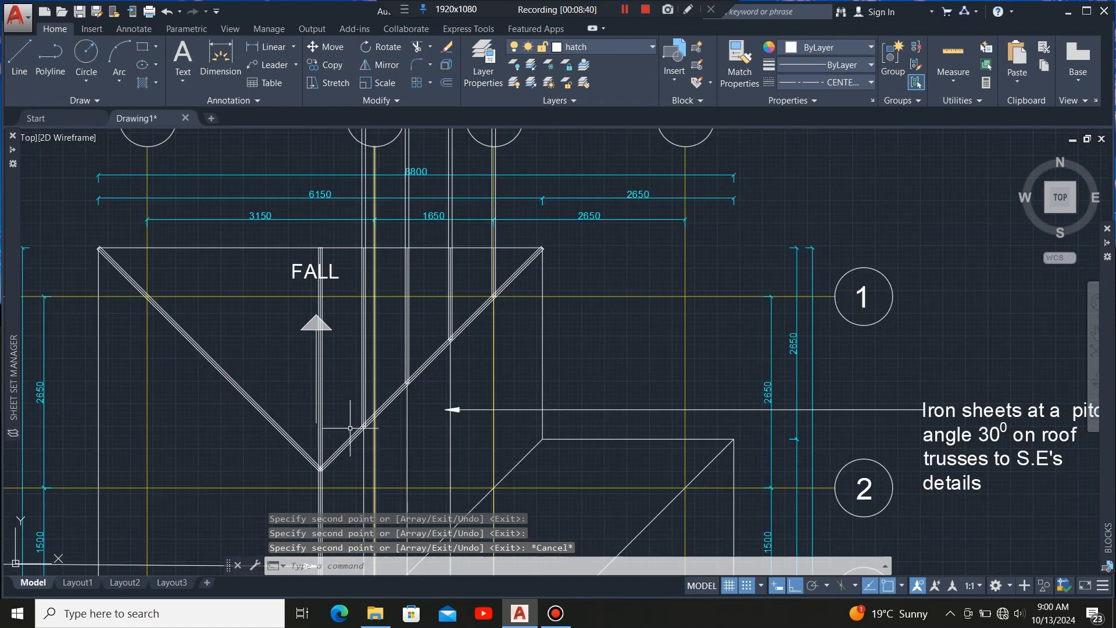
{"action": "scroll", "coordinate": [348, 280], "scroll_direction": "up", "scroll_amount": 8}
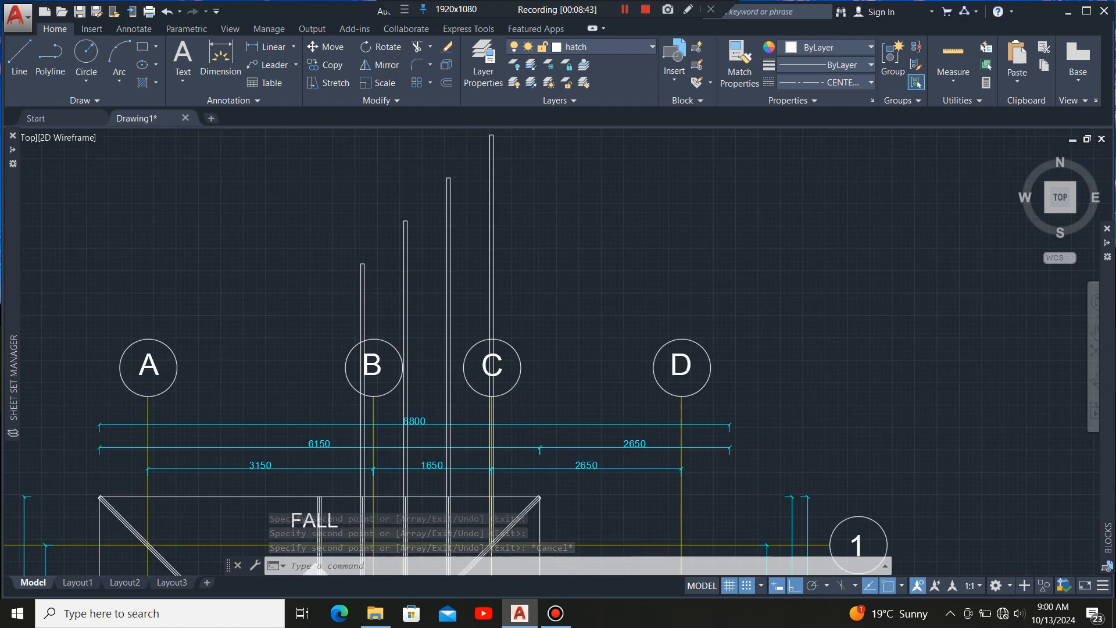
{"action": "left_click", "coordinate": [401, 234]}
{"action": "left_click", "coordinate": [318, 318]}
{"action": "scroll", "coordinate": [365, 180], "scroll_direction": "up", "scroll_amount": 6}
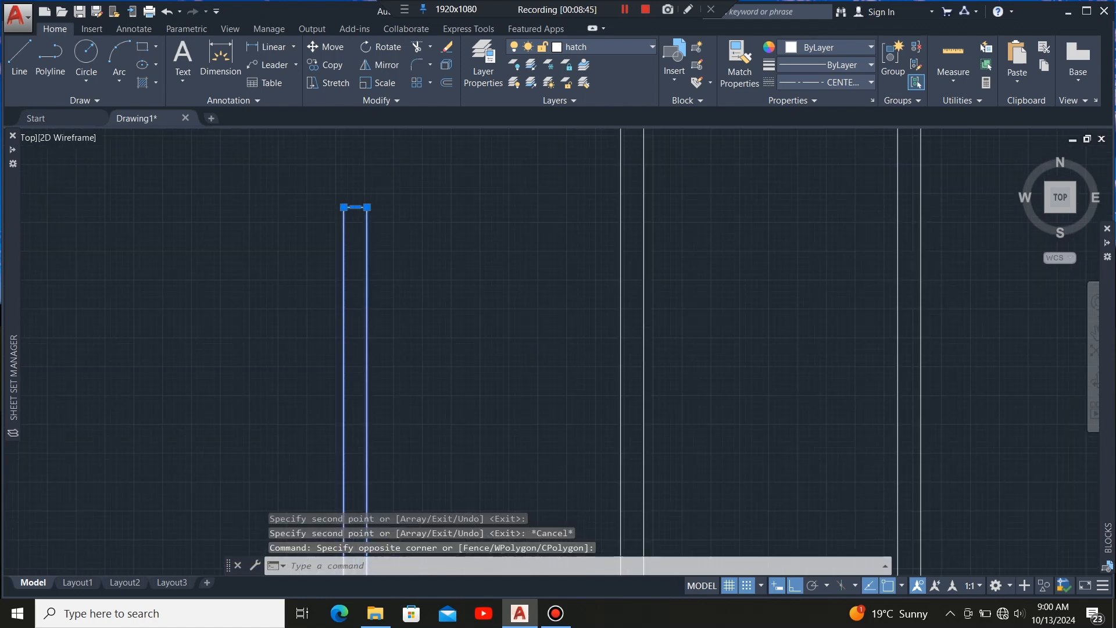
{"action": "scroll", "coordinate": [114, 321], "scroll_direction": "down", "scroll_amount": 10}
{"action": "scroll", "coordinate": [159, 319], "scroll_direction": "up", "scroll_amount": 4}
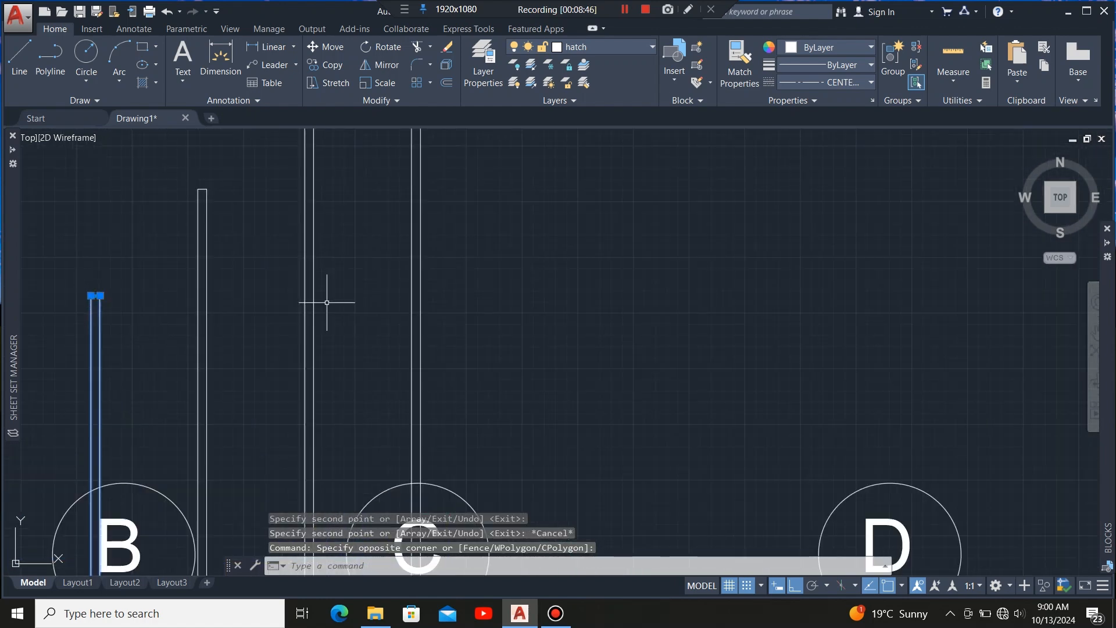
{"action": "left_click", "coordinate": [473, 282]}
{"action": "left_click", "coordinate": [125, 369]}
{"action": "scroll", "coordinate": [478, 307], "scroll_direction": "down", "scroll_amount": 4}
{"action": "scroll", "coordinate": [374, 312], "scroll_direction": "down", "scroll_amount": 3}
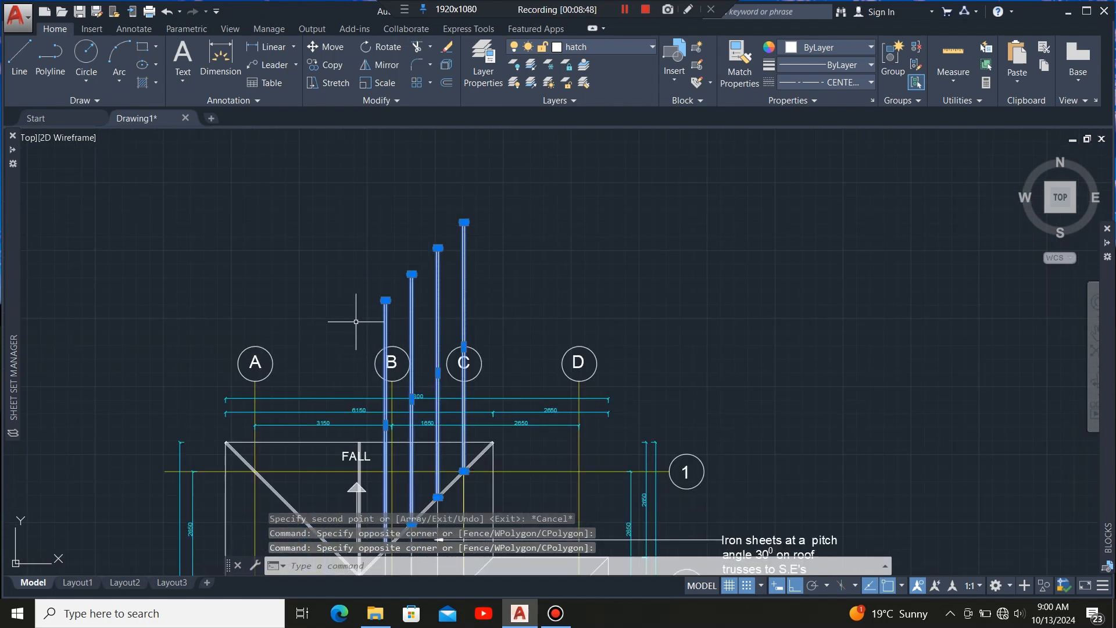
{"action": "scroll", "coordinate": [392, 281], "scroll_direction": "up", "scroll_amount": 10}
{"action": "scroll", "coordinate": [352, 260], "scroll_direction": "up", "scroll_amount": 4}
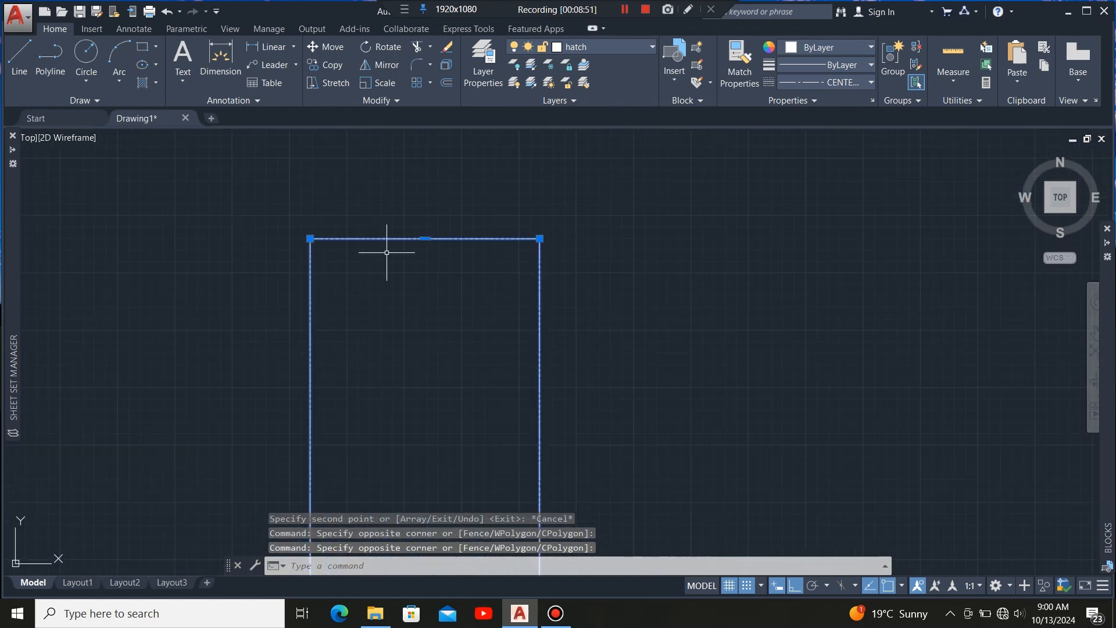
{"action": "left_click", "coordinate": [425, 238]}
{"action": "scroll", "coordinate": [429, 220], "scroll_direction": "down", "scroll_amount": 4}
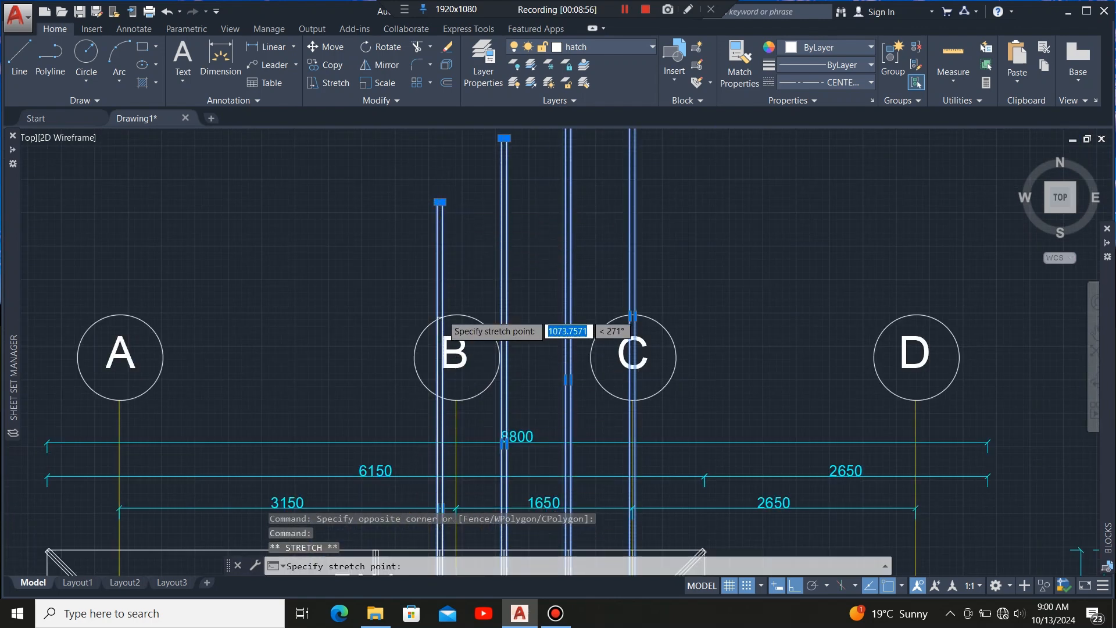
{"action": "scroll", "coordinate": [444, 316], "scroll_direction": "down", "scroll_amount": 4}
{"action": "scroll", "coordinate": [434, 404], "scroll_direction": "up", "scroll_amount": 6}
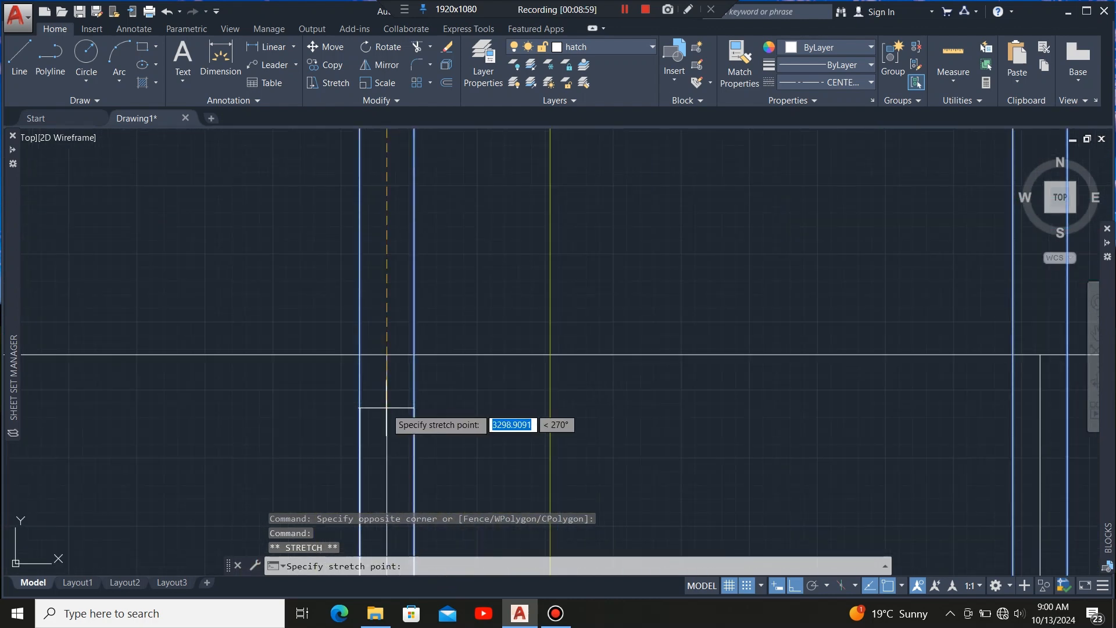
{"action": "left_click", "coordinate": [386, 354]}
Stretch the top ends of the remaining rafter members down to the roof's top edge line.
{"action": "scroll", "coordinate": [387, 354], "scroll_direction": "down", "scroll_amount": 6}
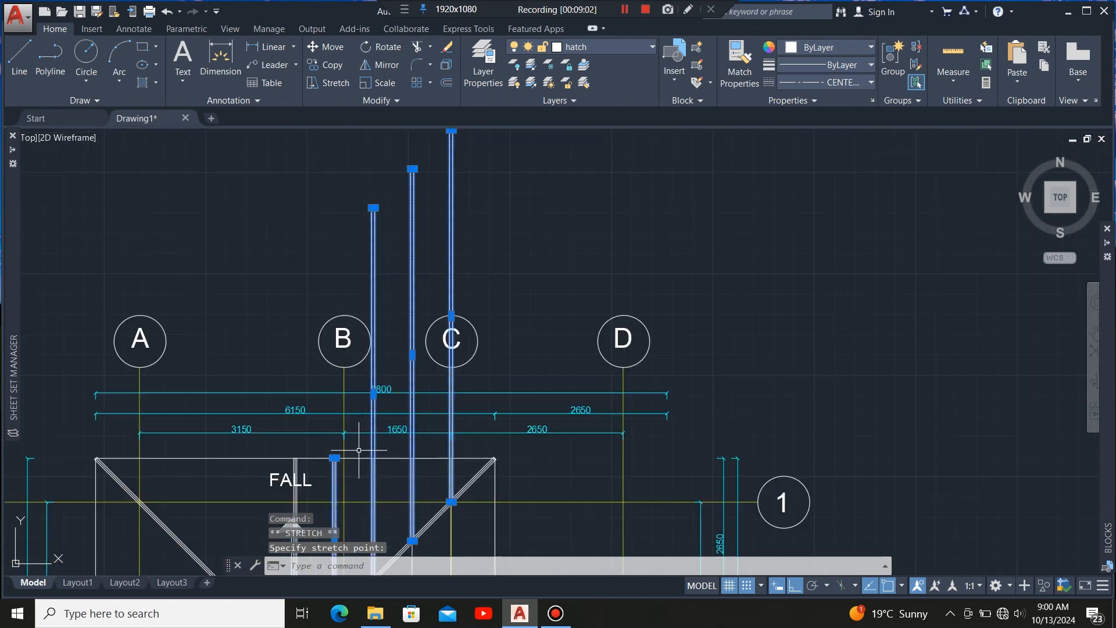
{"action": "scroll", "coordinate": [360, 215], "scroll_direction": "up", "scroll_amount": 6}
{"action": "scroll", "coordinate": [360, 299], "scroll_direction": "up", "scroll_amount": 6}
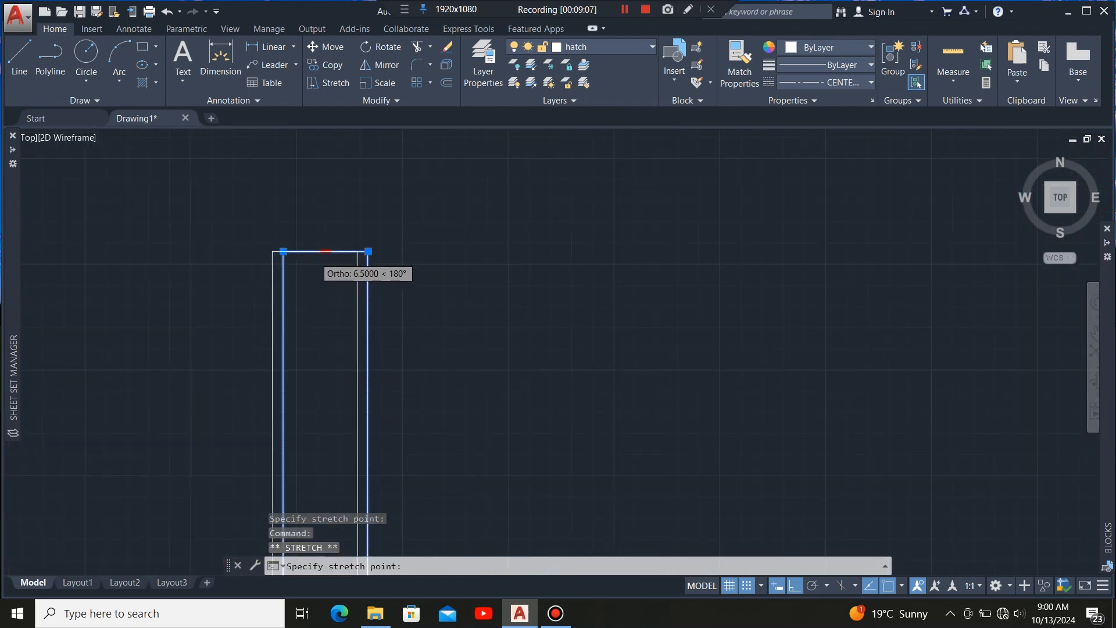
{"action": "scroll", "coordinate": [321, 256], "scroll_direction": "down", "scroll_amount": 6}
{"action": "scroll", "coordinate": [309, 409], "scroll_direction": "up", "scroll_amount": 10}
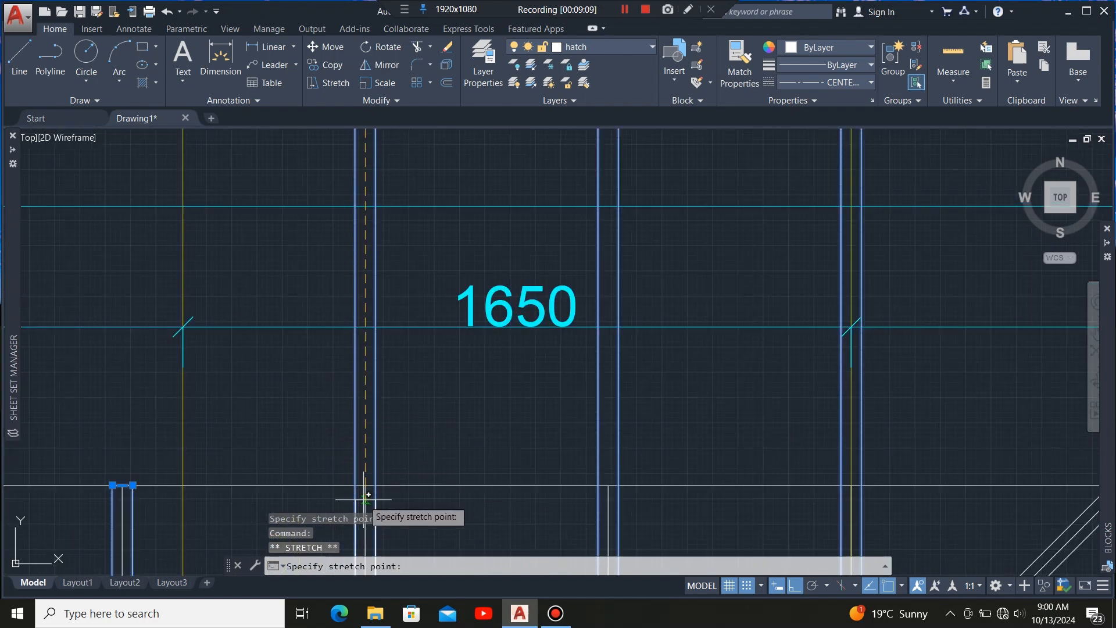
{"action": "left_click", "coordinate": [370, 480]}
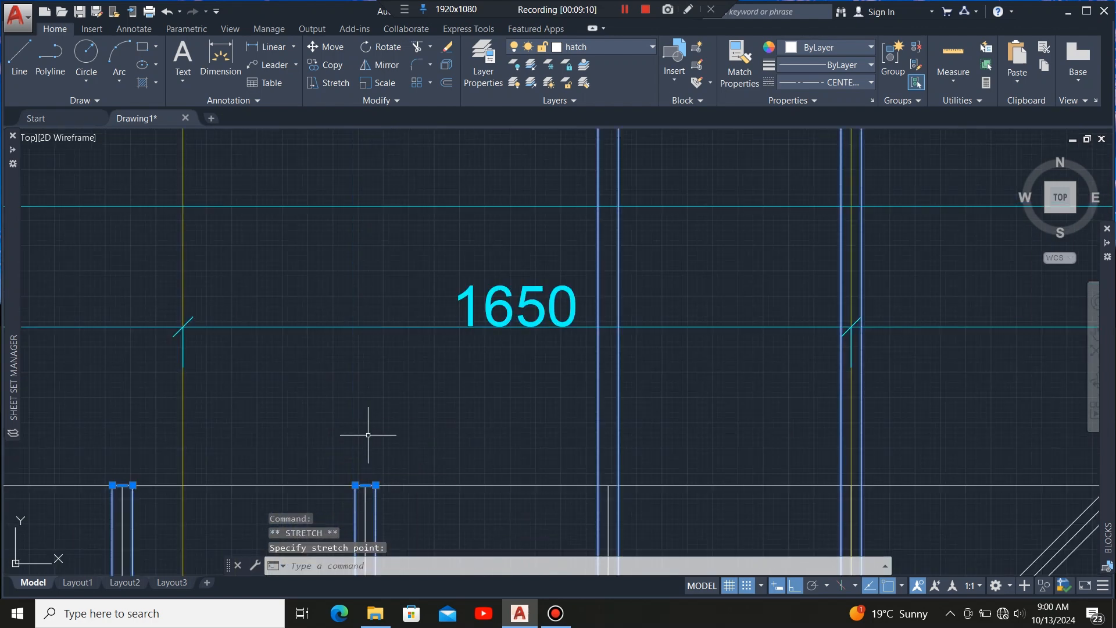
{"action": "scroll", "coordinate": [415, 277], "scroll_direction": "down", "scroll_amount": 8}
{"action": "scroll", "coordinate": [415, 277], "scroll_direction": "up", "scroll_amount": 10}
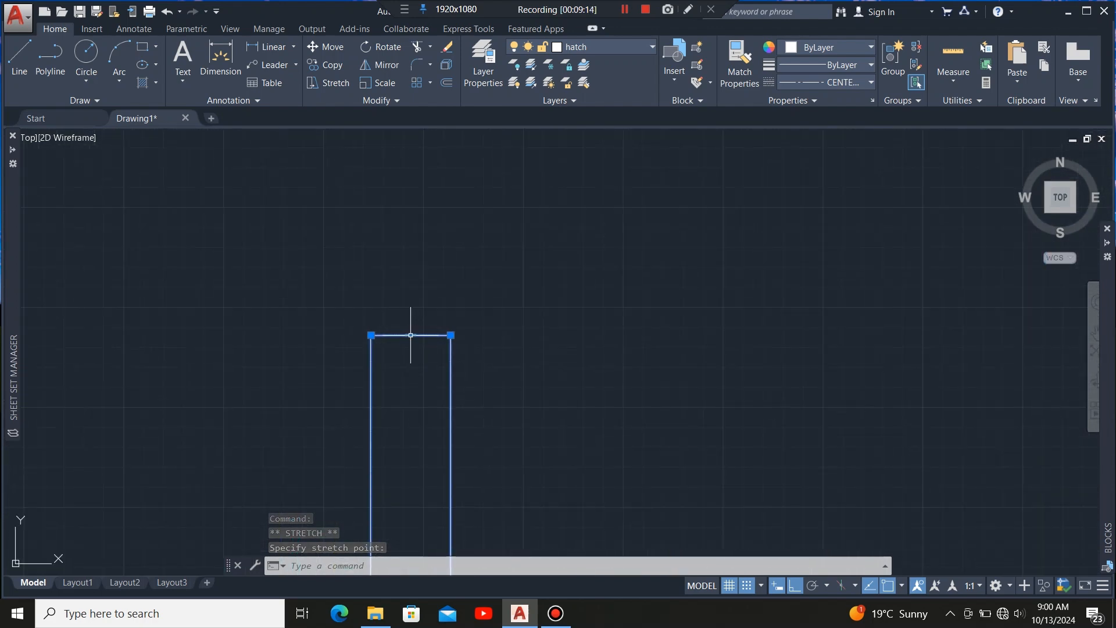
{"action": "left_click", "coordinate": [410, 335]}
{"action": "scroll", "coordinate": [411, 343], "scroll_direction": "down", "scroll_amount": 8}
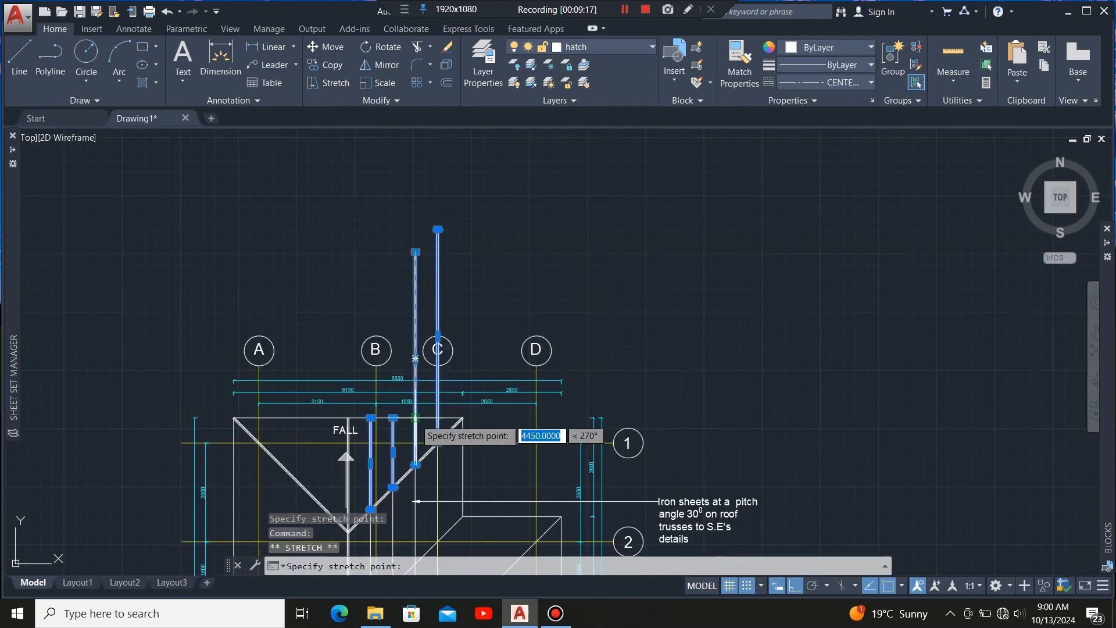
{"action": "scroll", "coordinate": [415, 417], "scroll_direction": "up", "scroll_amount": 8}
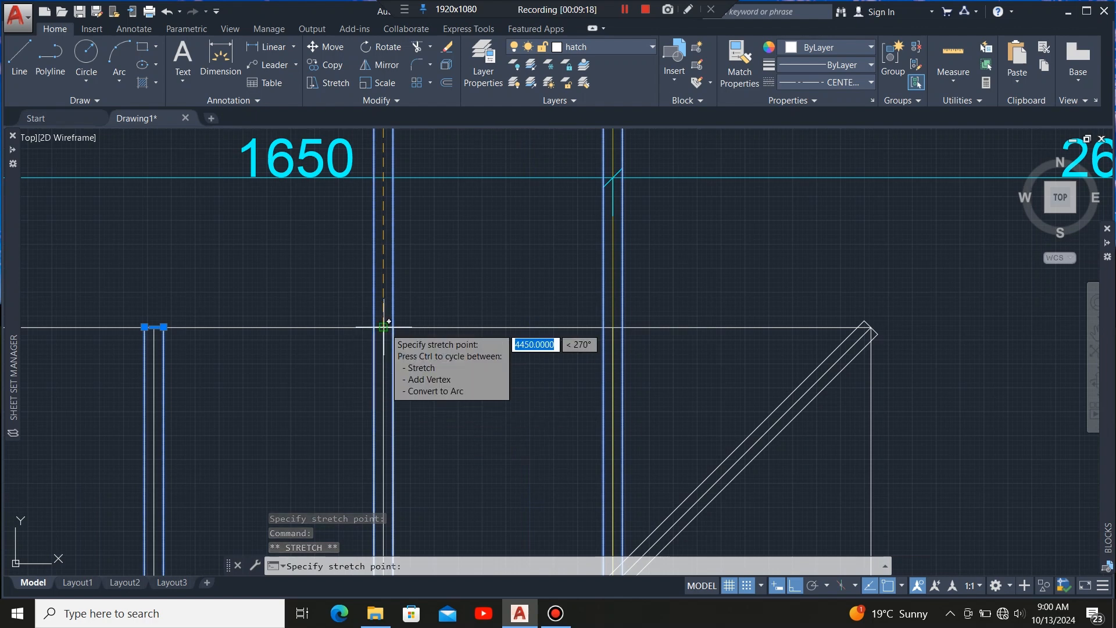
{"action": "scroll", "coordinate": [361, 423], "scroll_direction": "down", "scroll_amount": 10}
{"action": "scroll", "coordinate": [428, 268], "scroll_direction": "up", "scroll_amount": 2}
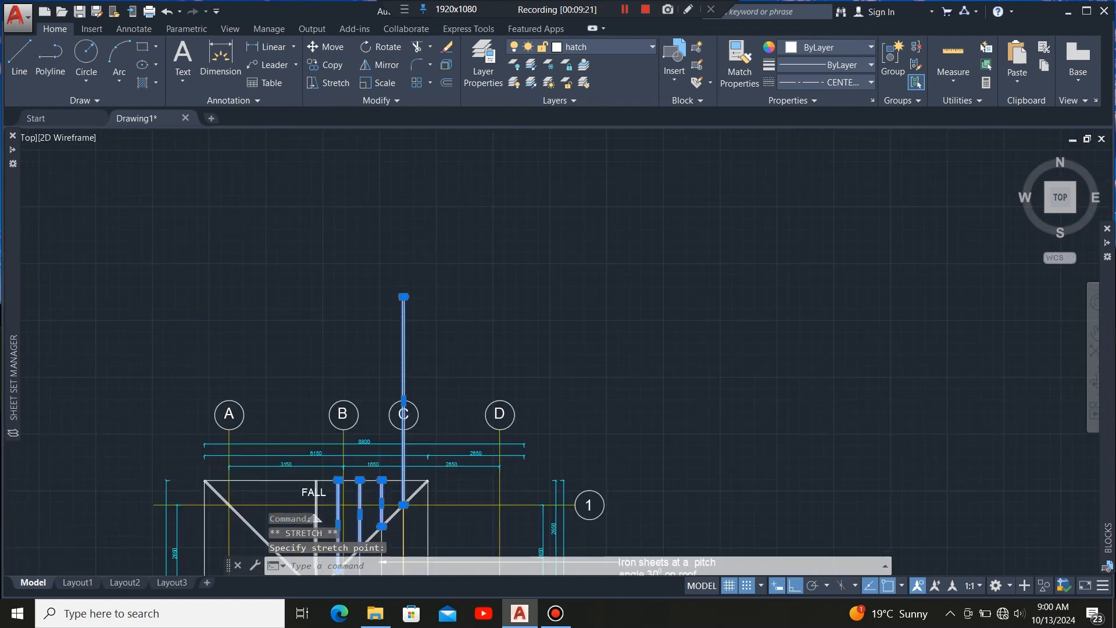
{"action": "scroll", "coordinate": [372, 323], "scroll_direction": "up", "scroll_amount": 5}
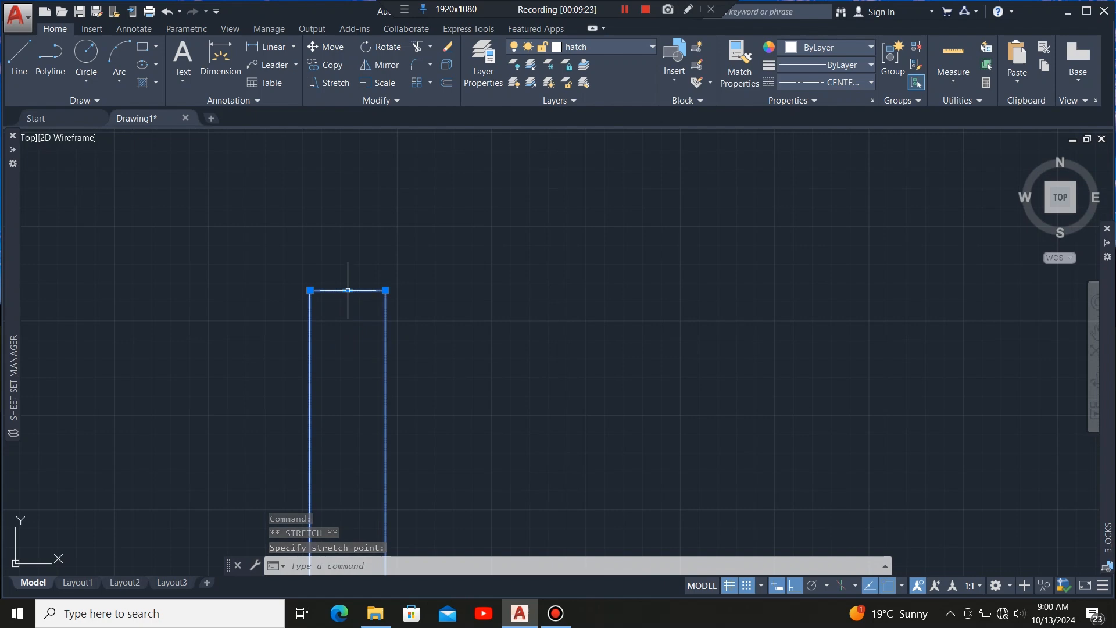
{"action": "left_click", "coordinate": [348, 291]}
{"action": "scroll", "coordinate": [349, 298], "scroll_direction": "down", "scroll_amount": 8}
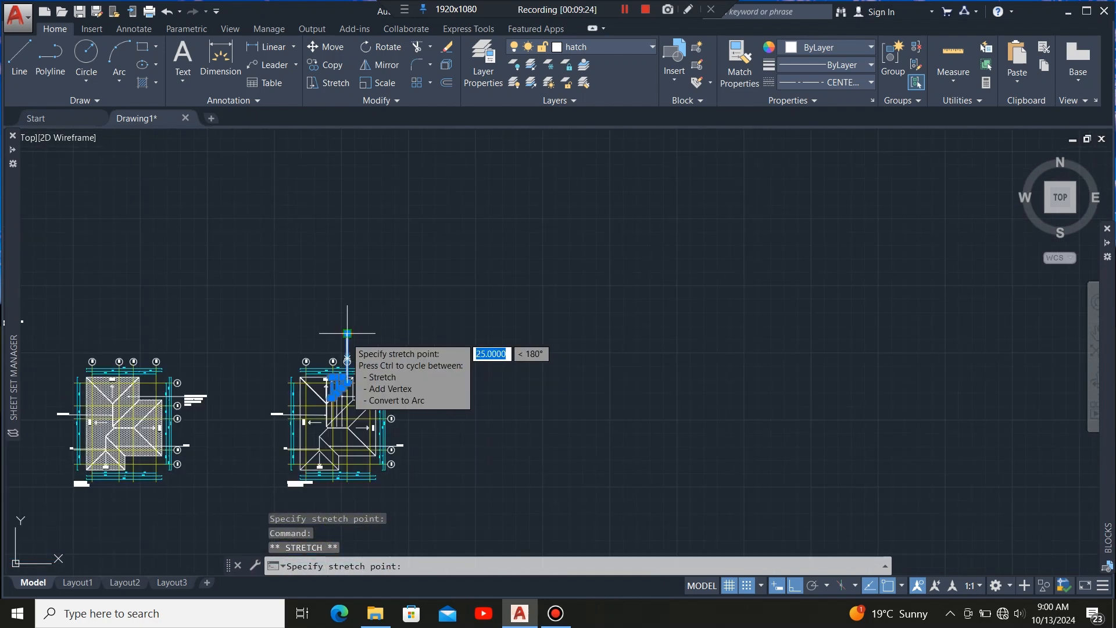
{"action": "scroll", "coordinate": [337, 368], "scroll_direction": "up", "scroll_amount": 12}
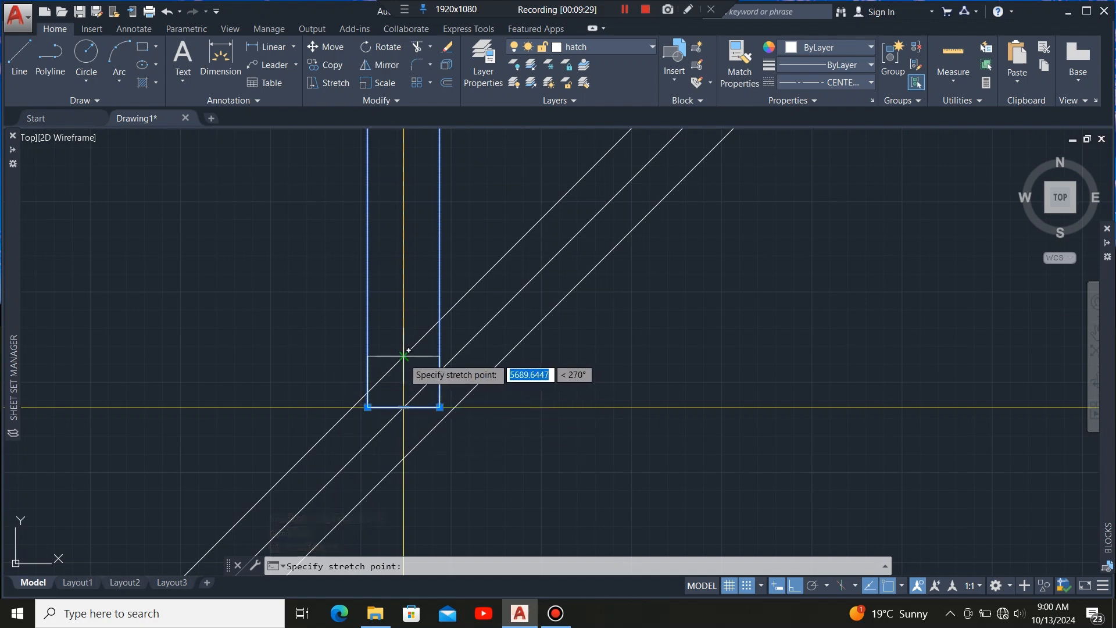
{"action": "left_click", "coordinate": [405, 354]}
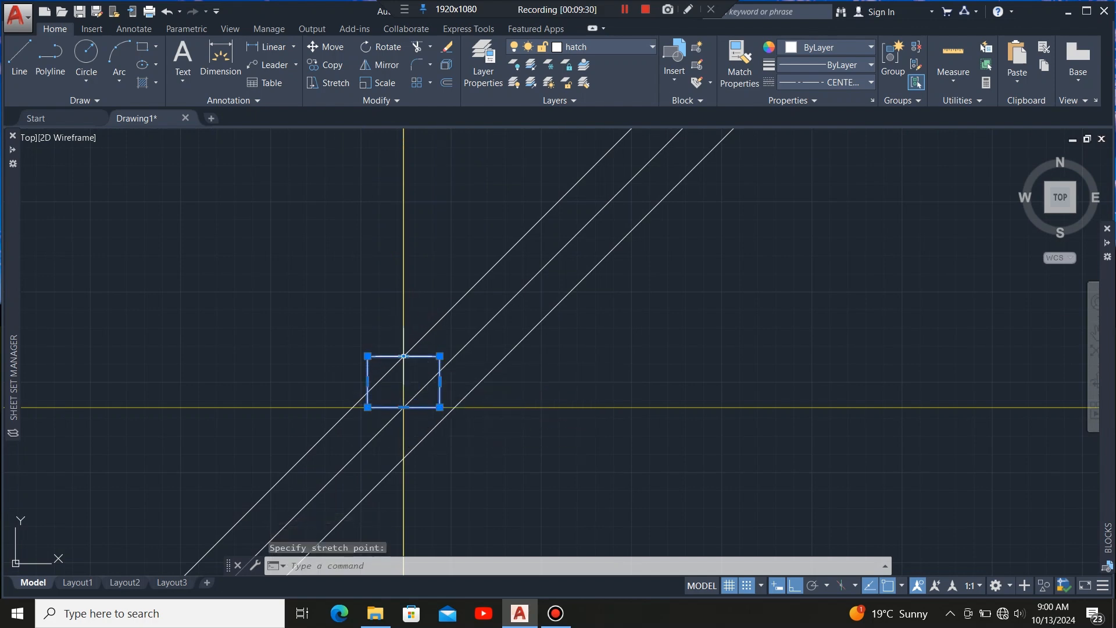
{"action": "left_click", "coordinate": [404, 356]}
{"action": "scroll", "coordinate": [387, 400], "scroll_direction": "down", "scroll_amount": 3}
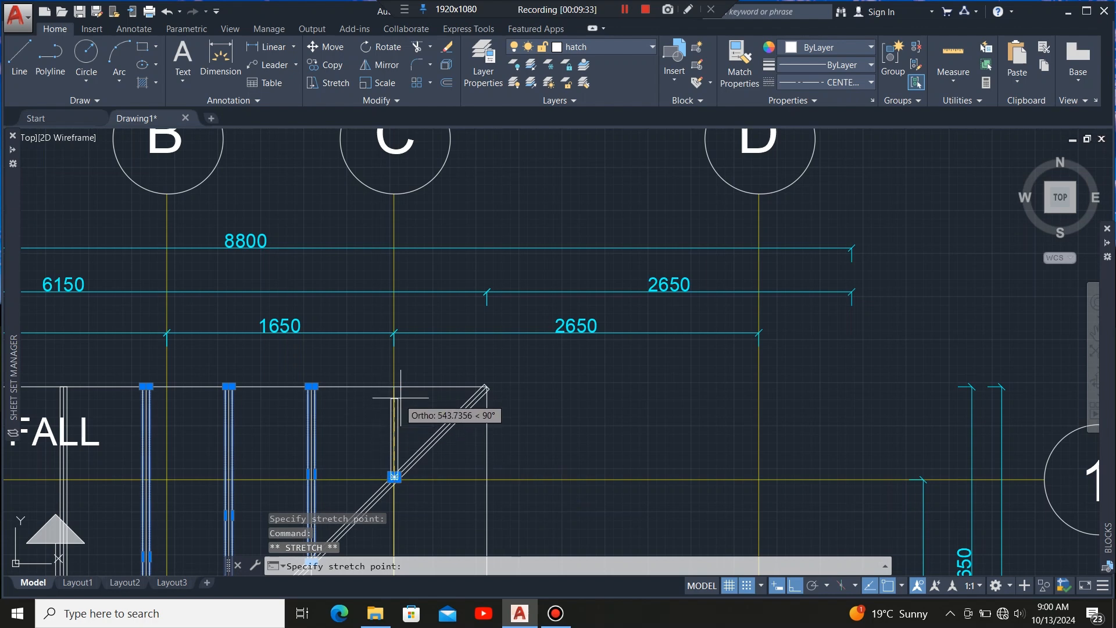
{"action": "scroll", "coordinate": [401, 398], "scroll_direction": "up", "scroll_amount": 3}
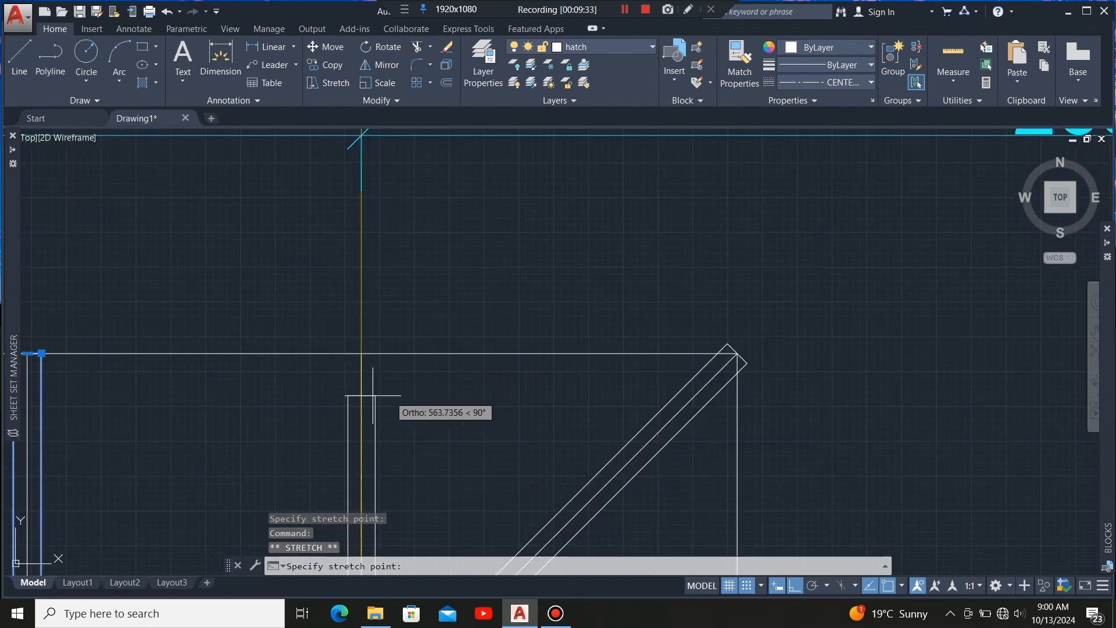
{"action": "left_click", "coordinate": [362, 353]}
Inspect where the rafter members meet the right hip member along its length.
{"action": "scroll", "coordinate": [430, 352], "scroll_direction": "down", "scroll_amount": 5}
{"action": "scroll", "coordinate": [401, 325], "scroll_direction": "up", "scroll_amount": 4}
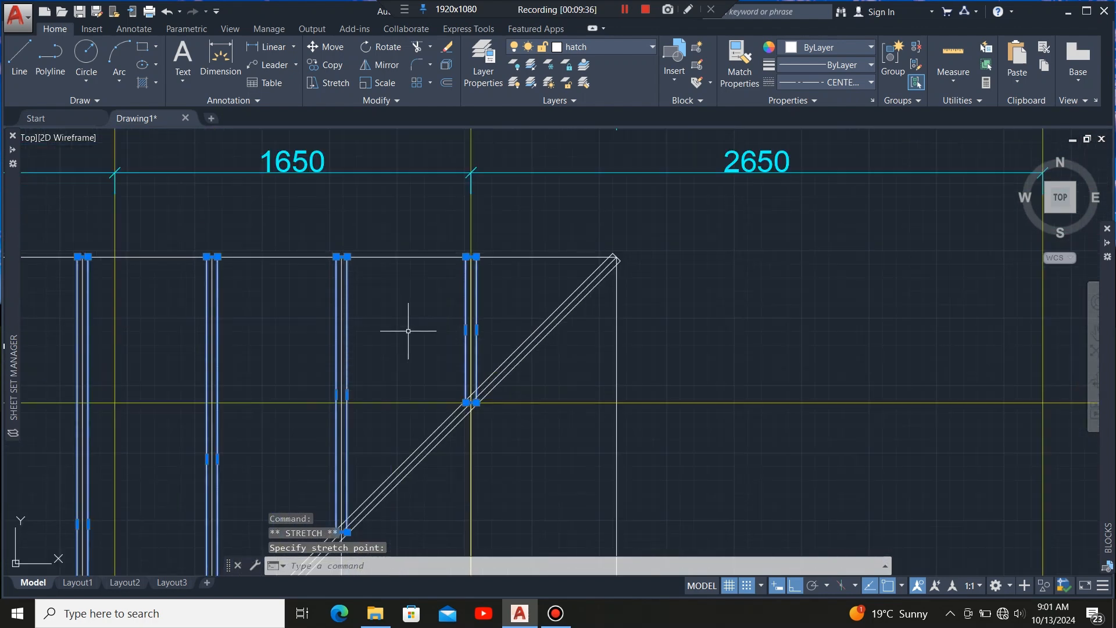
{"action": "scroll", "coordinate": [464, 321], "scroll_direction": "down", "scroll_amount": 6}
{"action": "scroll", "coordinate": [535, 308], "scroll_direction": "up", "scroll_amount": 5}
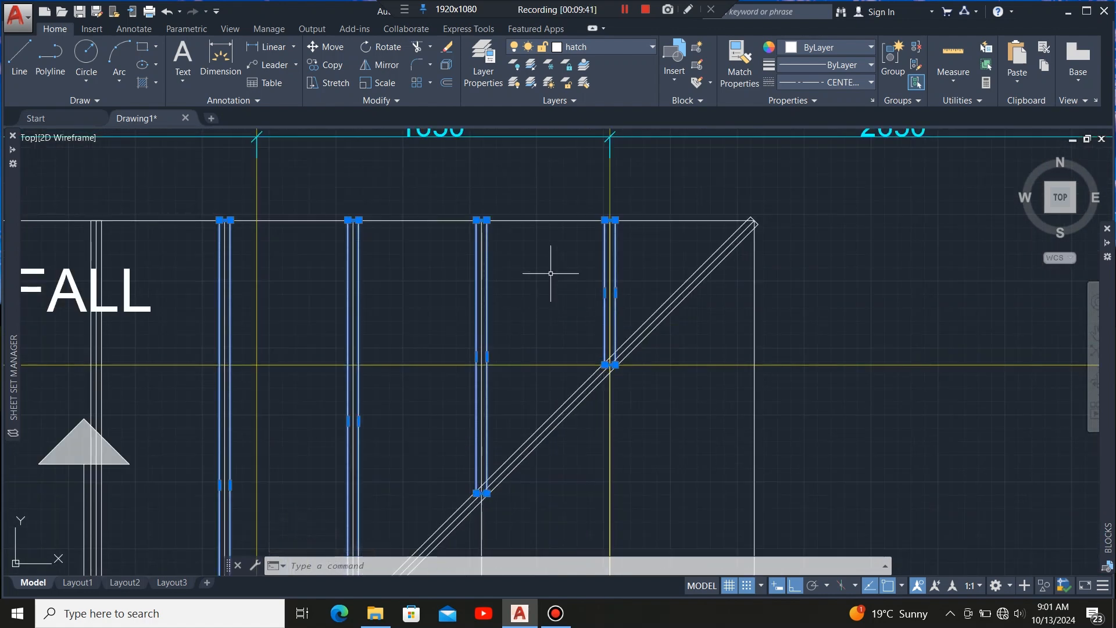
{"action": "scroll", "coordinate": [550, 273], "scroll_direction": "down", "scroll_amount": 1}
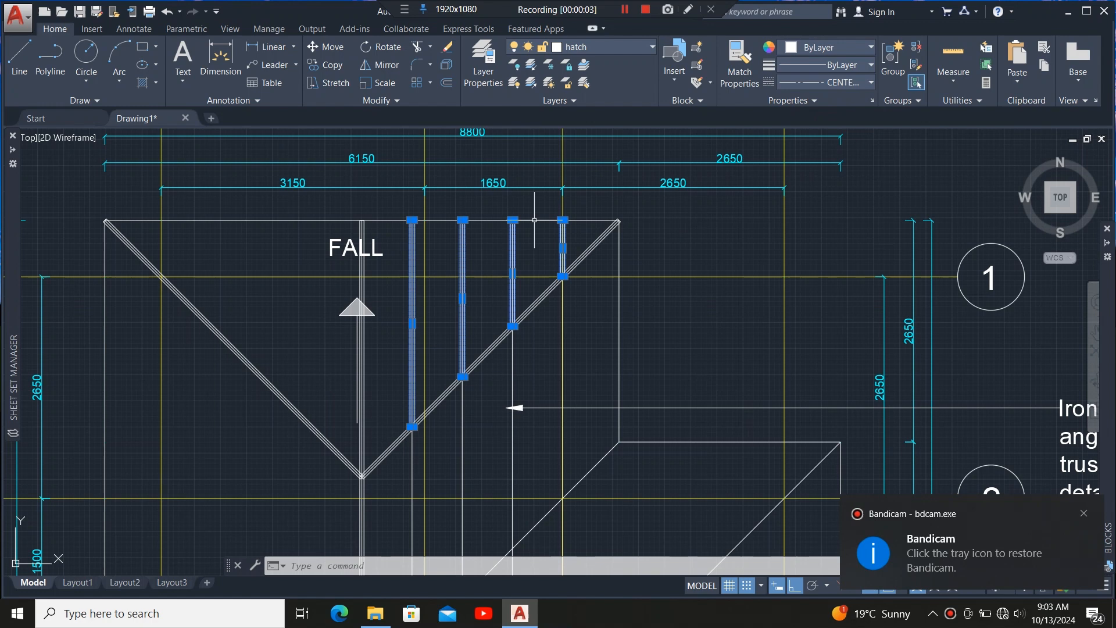
{"action": "scroll", "coordinate": [534, 220], "scroll_direction": "up", "scroll_amount": 2}
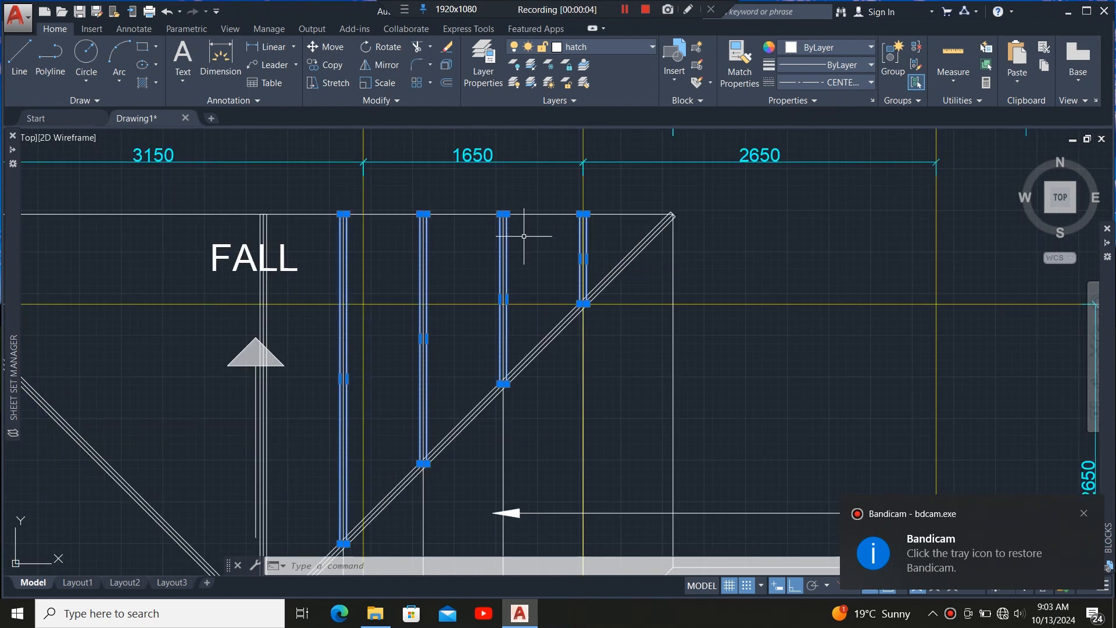
{"action": "scroll", "coordinate": [536, 239], "scroll_direction": "down", "scroll_amount": 2}
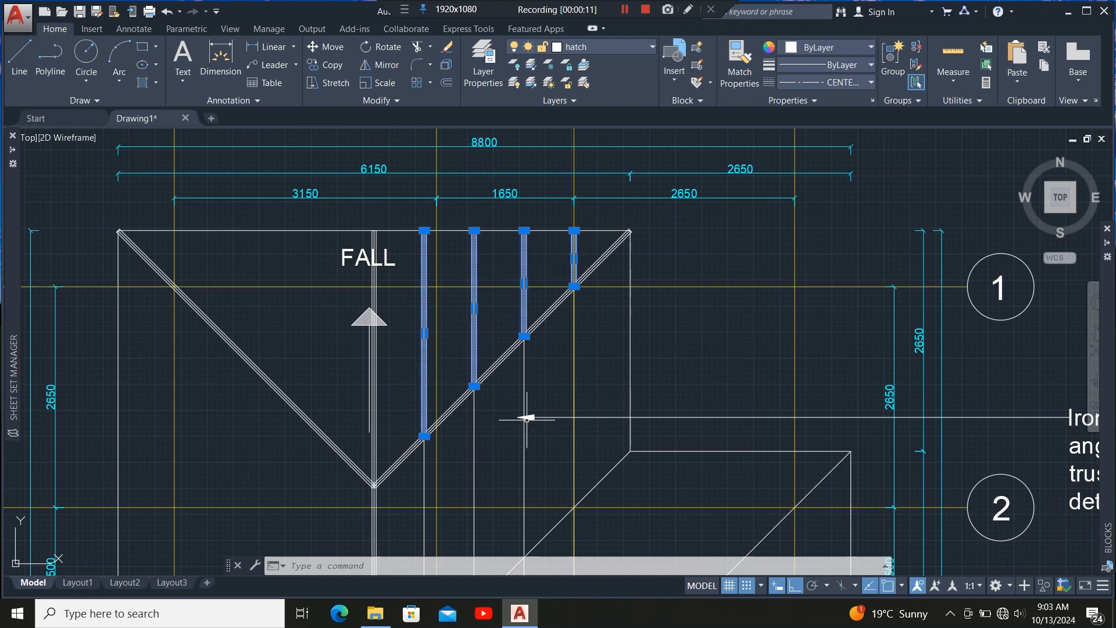
{"action": "scroll", "coordinate": [429, 430], "scroll_direction": "up", "scroll_amount": 12}
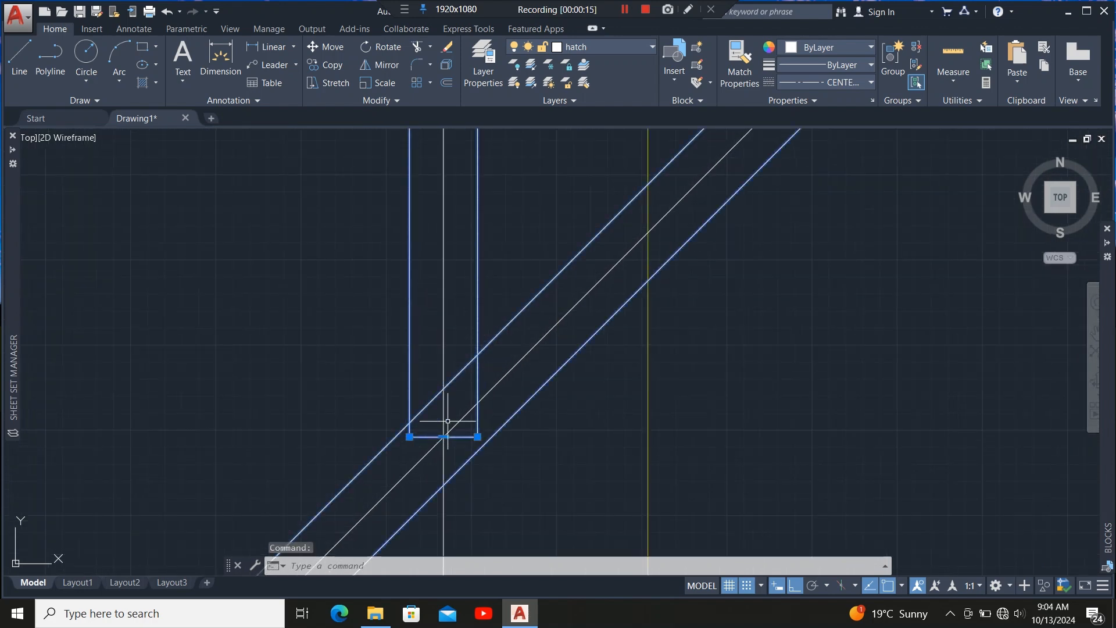
{"action": "scroll", "coordinate": [472, 416], "scroll_direction": "down", "scroll_amount": 6}
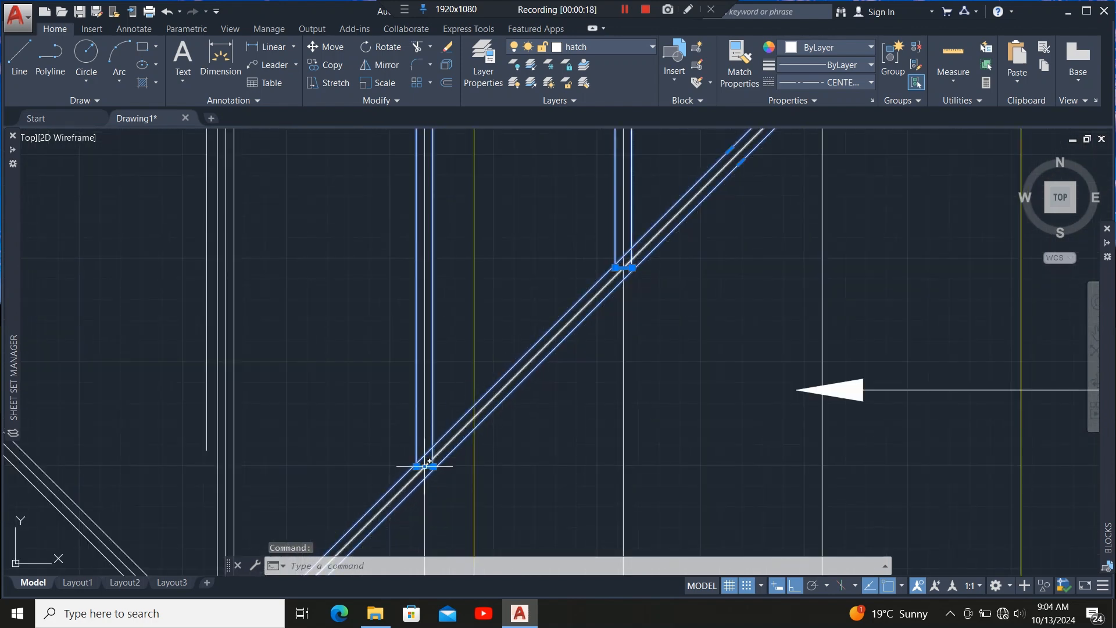
{"action": "scroll", "coordinate": [427, 474], "scroll_direction": "up", "scroll_amount": 4}
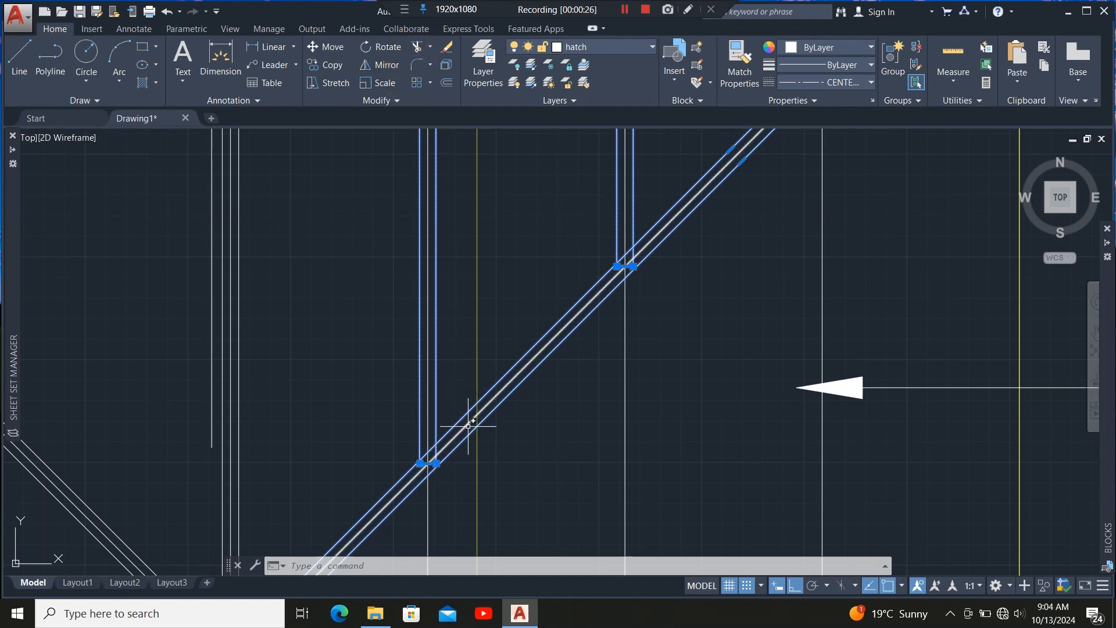
{"action": "scroll", "coordinate": [468, 429], "scroll_direction": "up", "scroll_amount": 2}
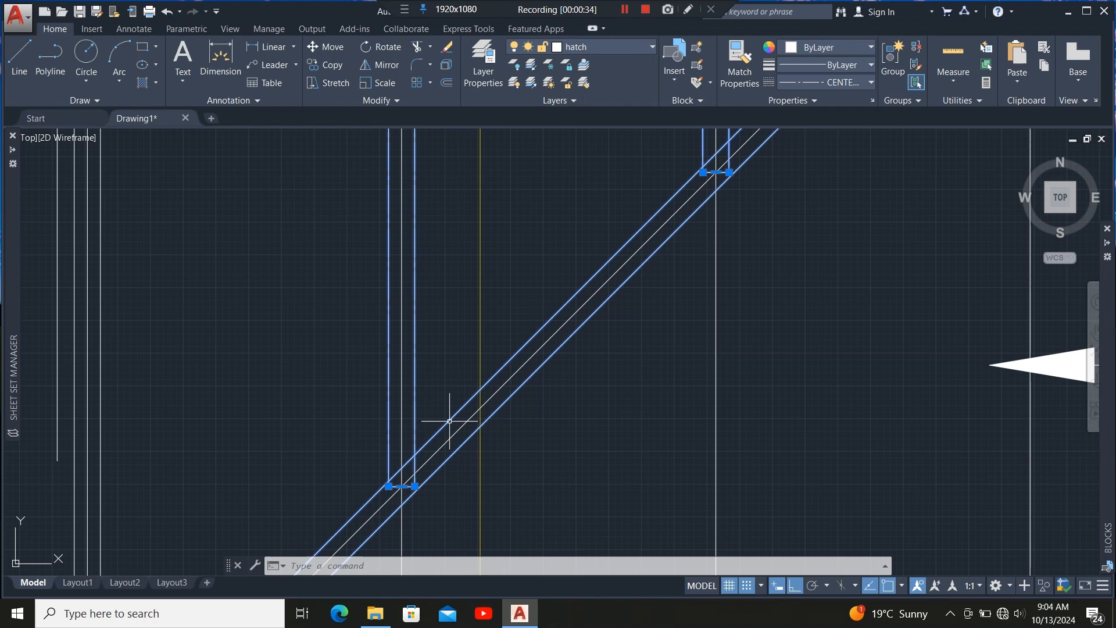
{"action": "scroll", "coordinate": [406, 500], "scroll_direction": "up", "scroll_amount": 3}
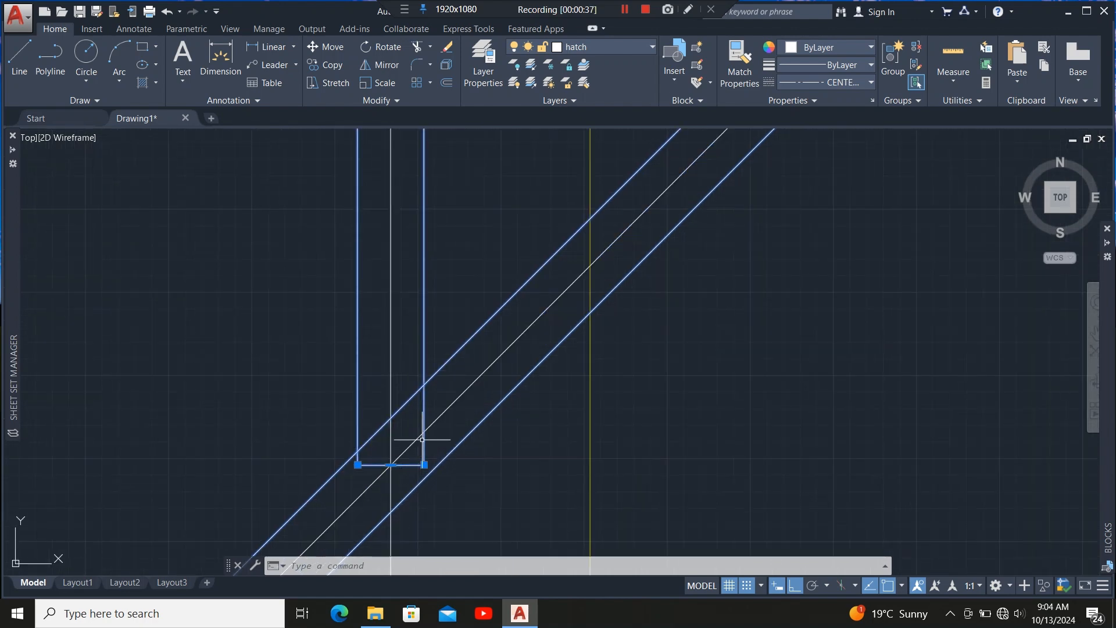
Trim the lower ends of the first rafter members back to the hip member's upper edge.
{"action": "left_click", "coordinate": [417, 64]}
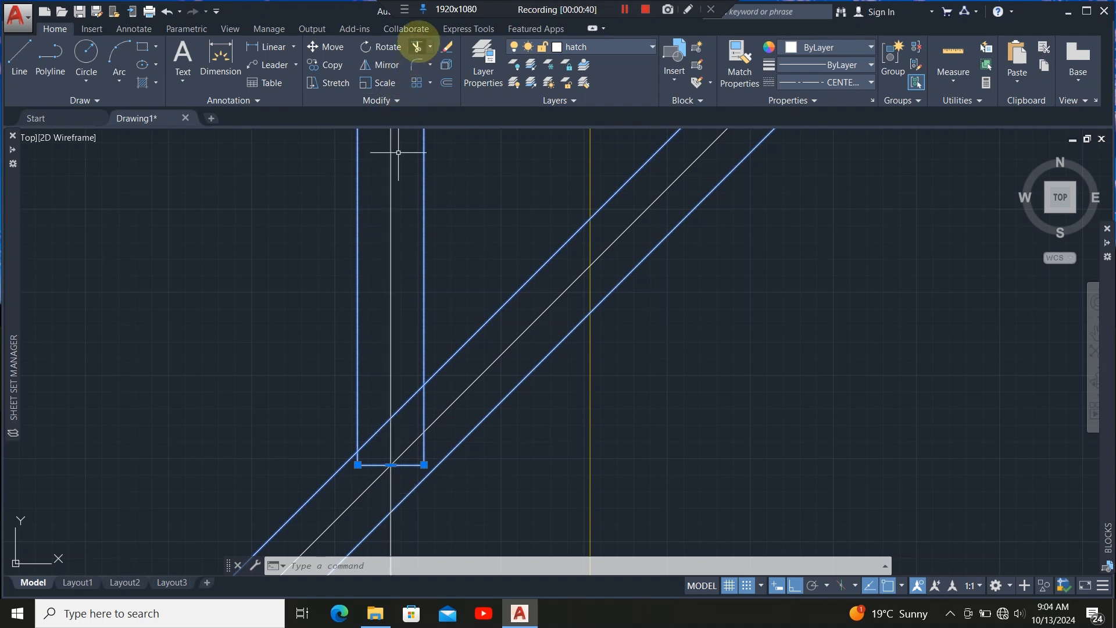
{"action": "left_click", "coordinate": [417, 47]}
{"action": "left_click", "coordinate": [424, 455]}
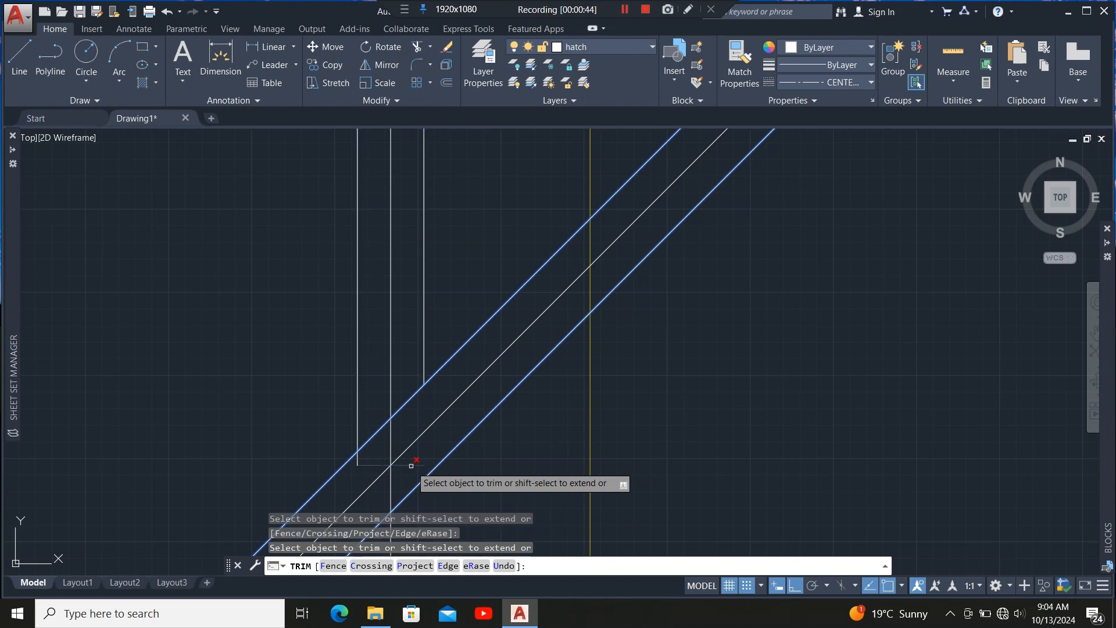
{"action": "left_click", "coordinate": [411, 465]}
{"action": "left_click", "coordinate": [357, 462]}
{"action": "scroll", "coordinate": [304, 510], "scroll_direction": "down", "scroll_amount": 6}
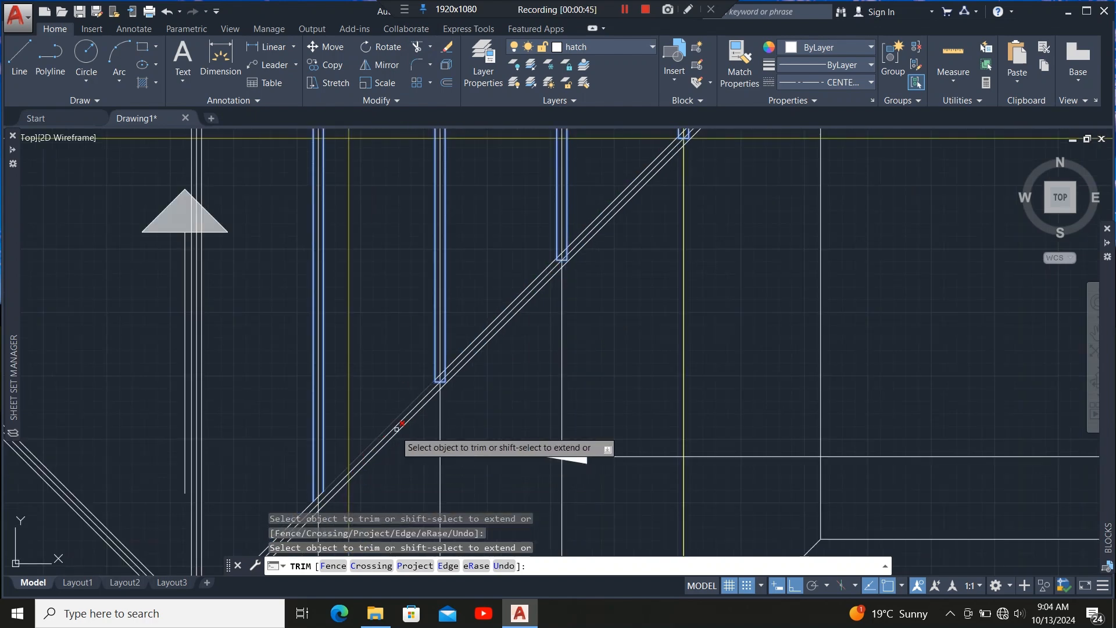
{"action": "scroll", "coordinate": [453, 382], "scroll_direction": "up", "scroll_amount": 6}
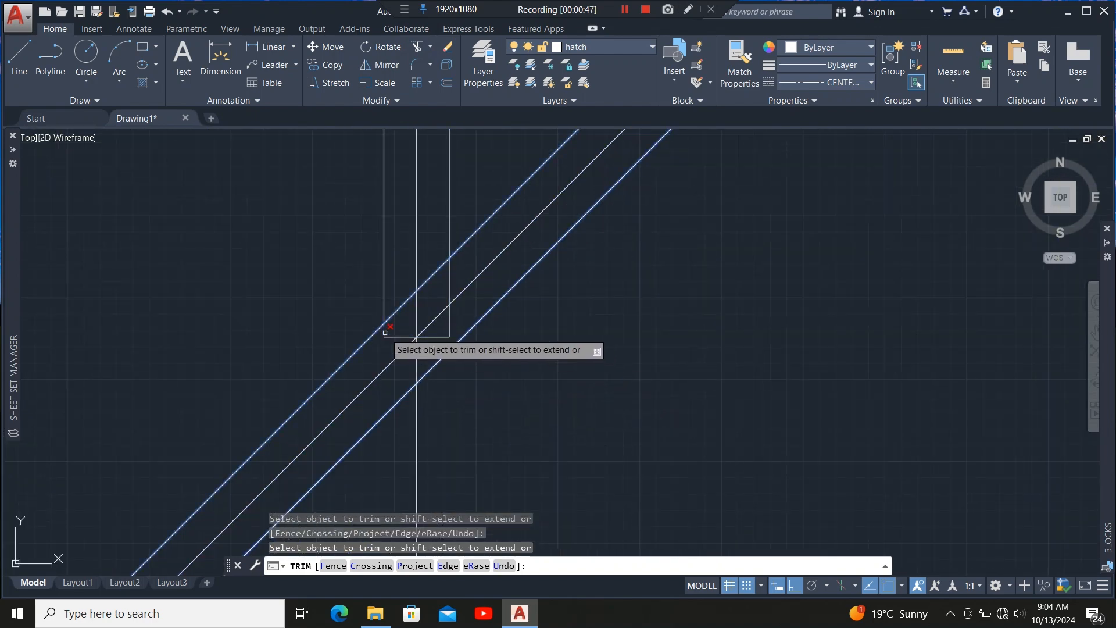
{"action": "left_click", "coordinate": [386, 331]}
{"action": "left_click", "coordinate": [389, 337]}
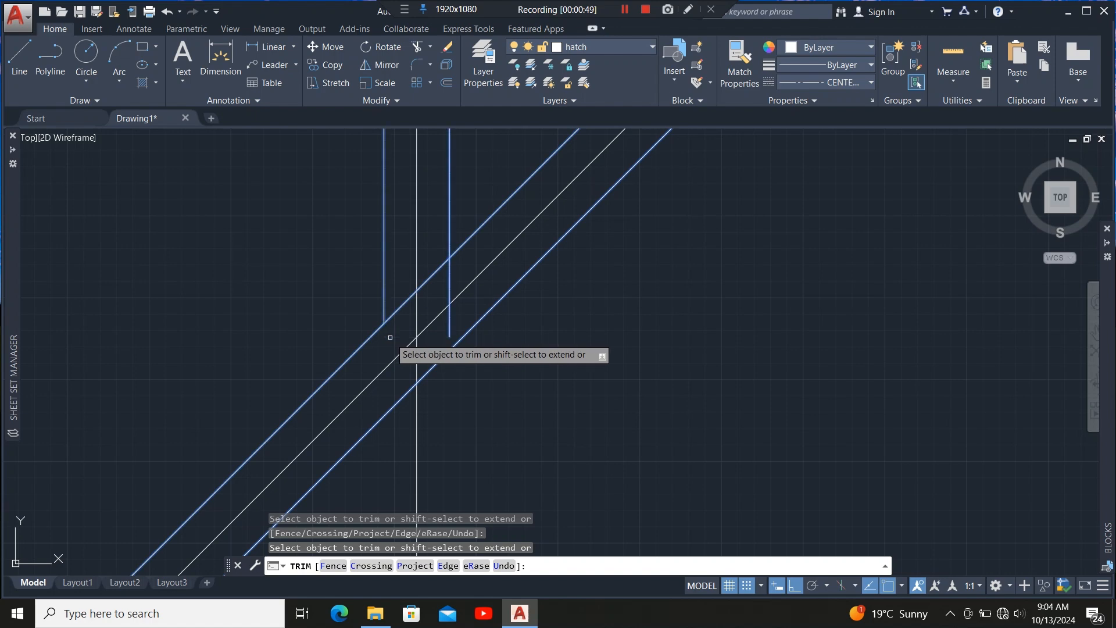
{"action": "left_click", "coordinate": [452, 326]}
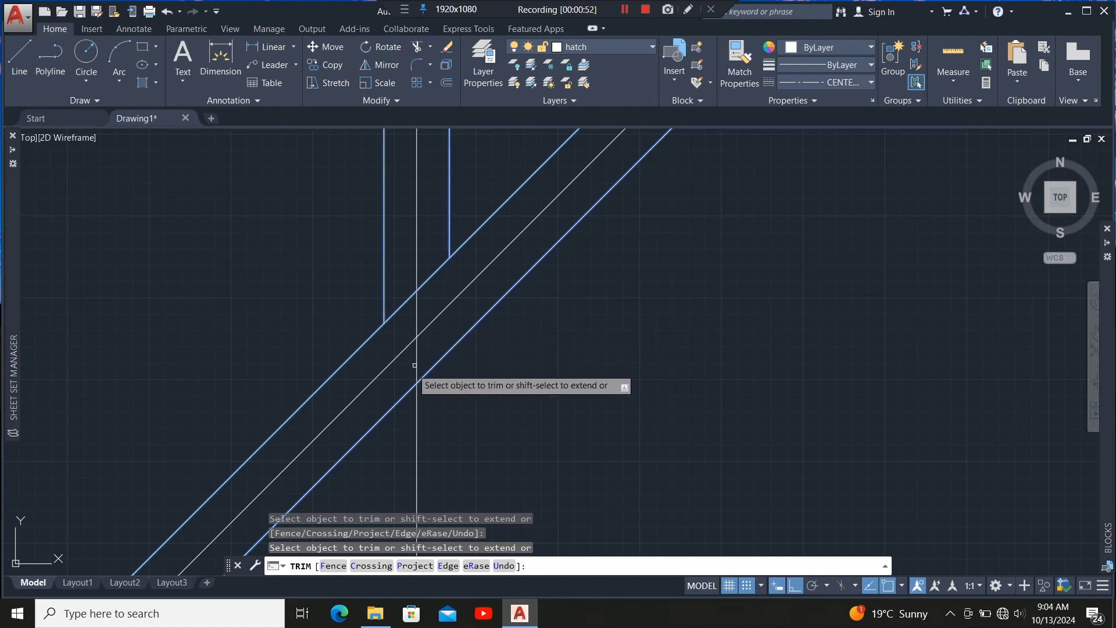
Trim the lower ends of the remaining rafter members at the hip member's upper edge.
{"action": "scroll", "coordinate": [430, 354], "scroll_direction": "down", "scroll_amount": 5}
{"action": "scroll", "coordinate": [539, 254], "scroll_direction": "up", "scroll_amount": 1}
{"action": "scroll", "coordinate": [539, 254], "scroll_direction": "up", "scroll_amount": 5}
{"action": "left_click", "coordinate": [442, 293]}
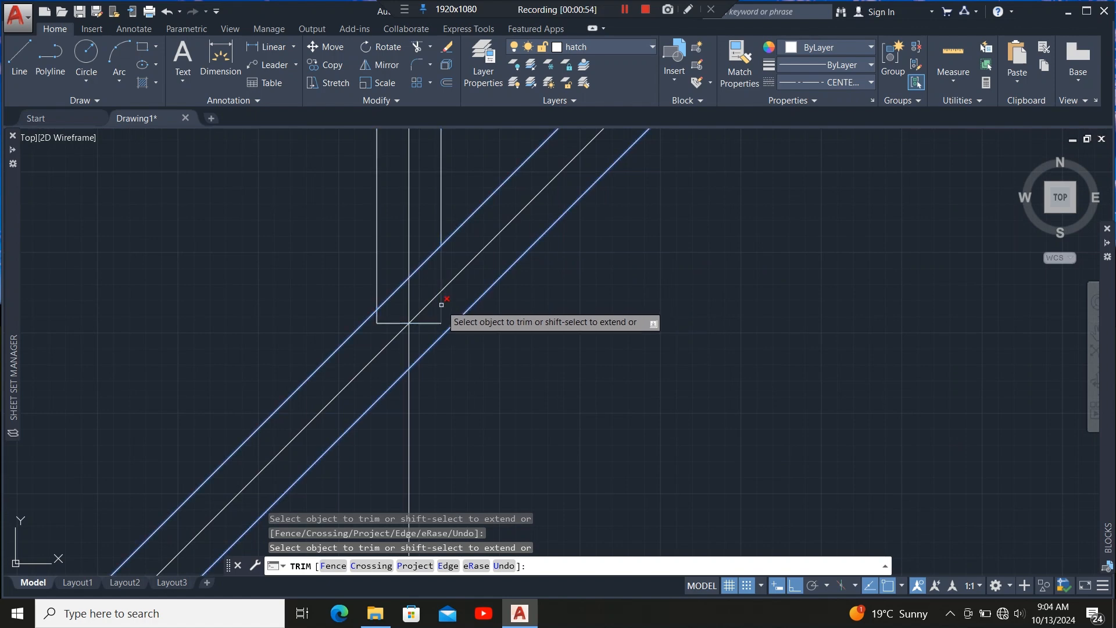
{"action": "left_click", "coordinate": [433, 321]}
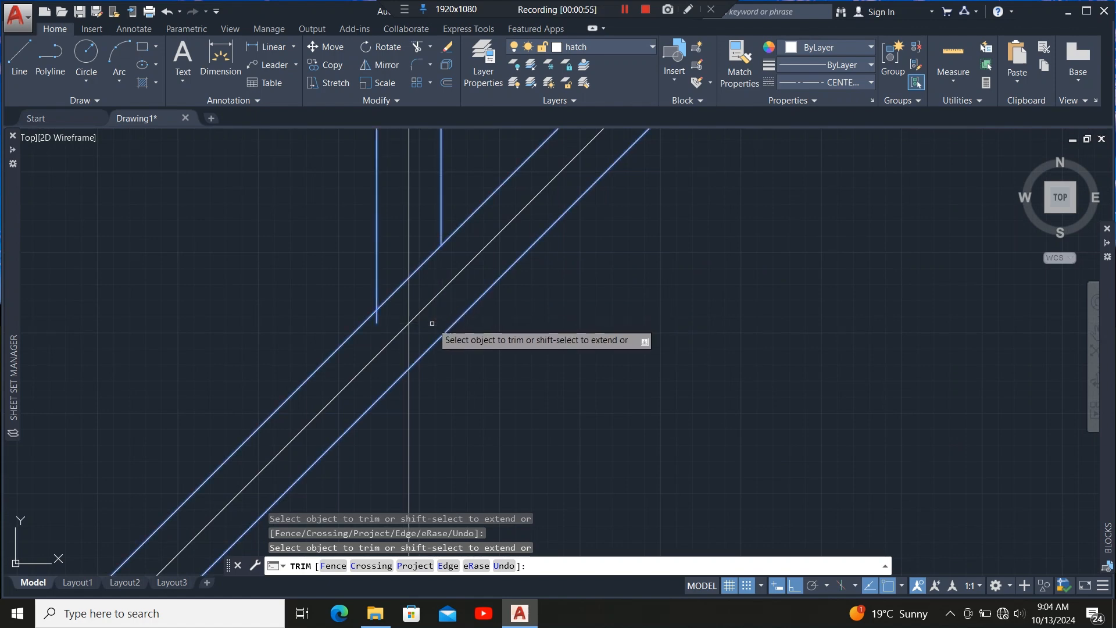
{"action": "left_click", "coordinate": [377, 317]}
{"action": "scroll", "coordinate": [414, 359], "scroll_direction": "down", "scroll_amount": 5}
{"action": "scroll", "coordinate": [473, 302], "scroll_direction": "up", "scroll_amount": 5}
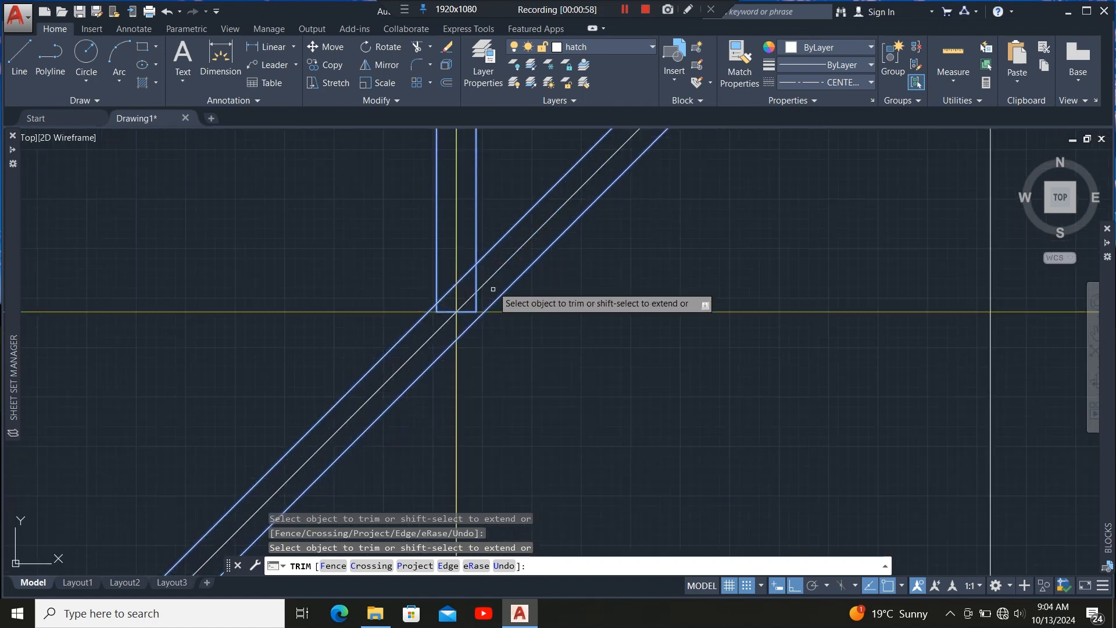
{"action": "left_click", "coordinate": [467, 304]}
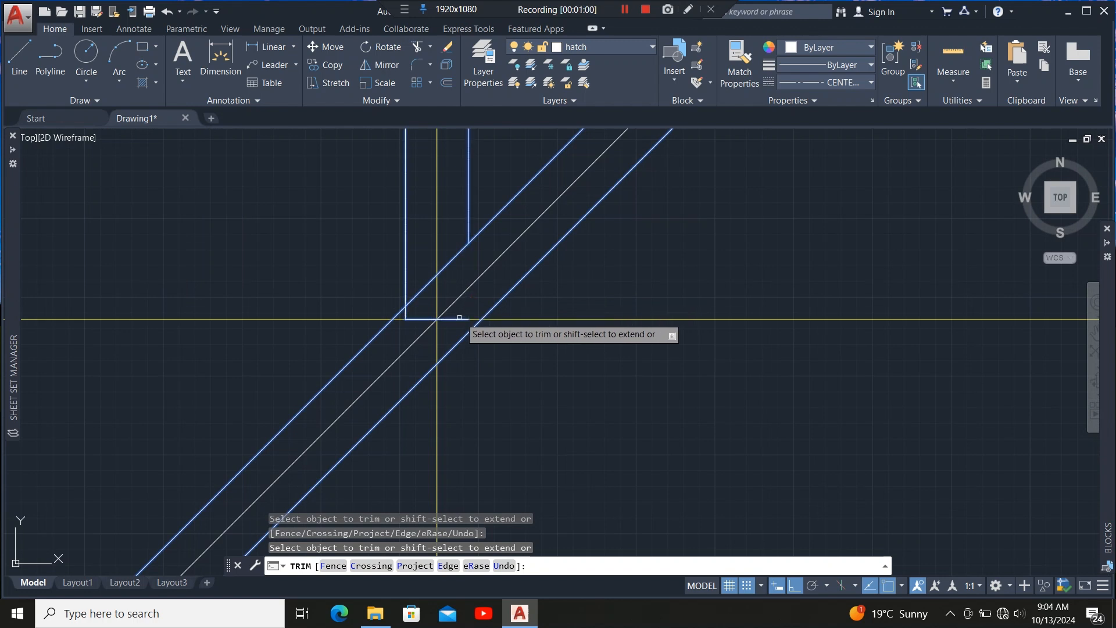
{"action": "left_click", "coordinate": [456, 319]}
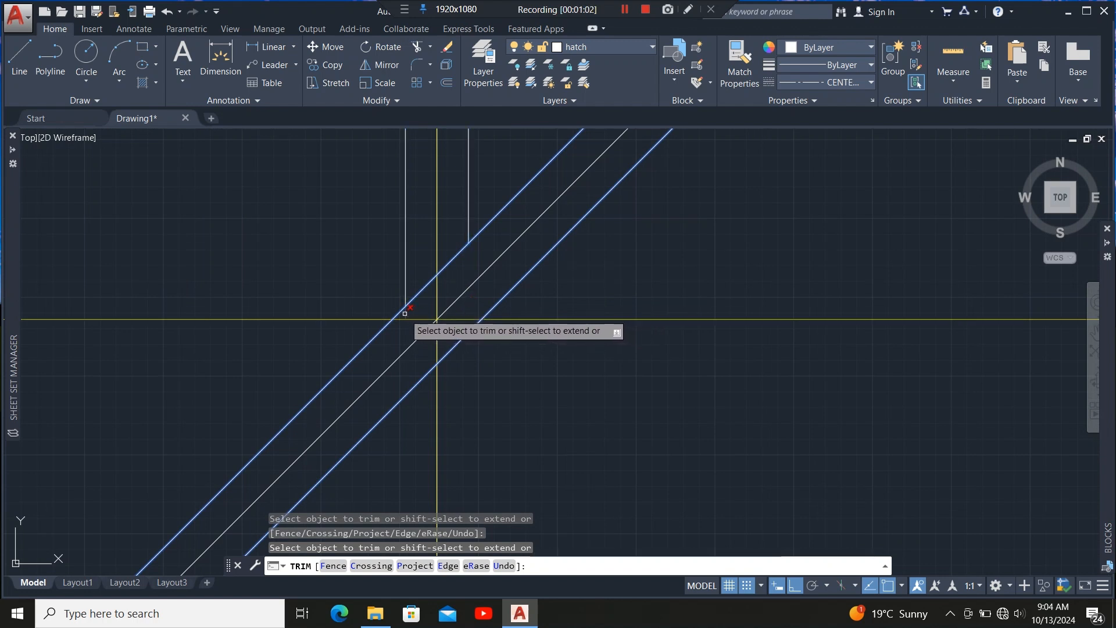
{"action": "scroll", "coordinate": [500, 299], "scroll_direction": "down", "scroll_amount": 6}
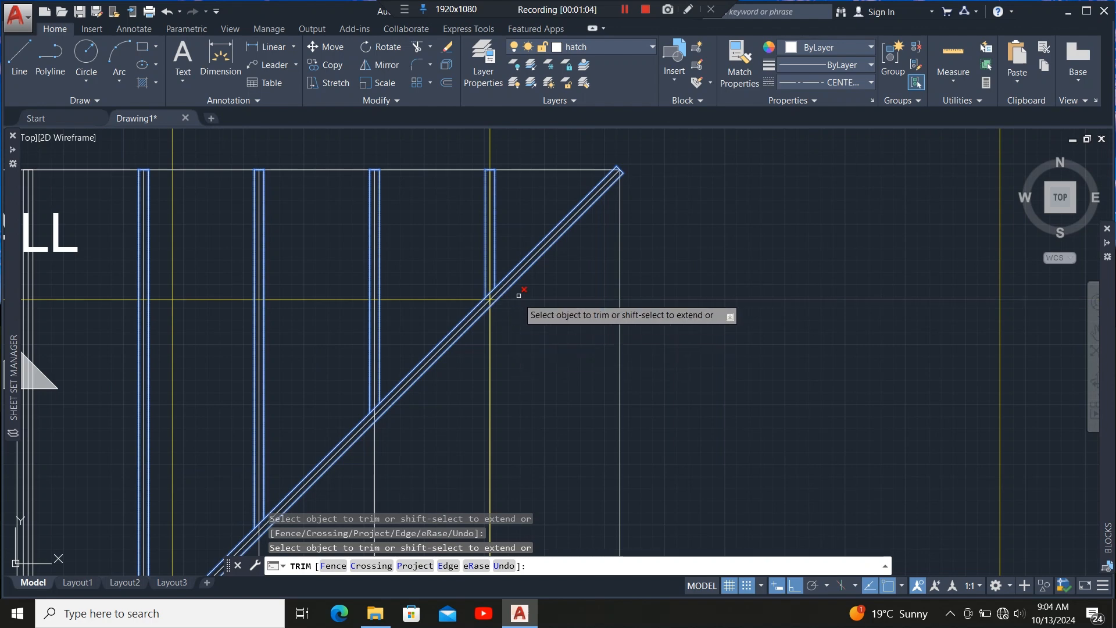
{"action": "scroll", "coordinate": [506, 302], "scroll_direction": "down", "scroll_amount": 3}
{"action": "key", "text": "Escape"}
Select the rafter members and mirror them about the hip line, keeping the source objects.
{"action": "scroll", "coordinate": [298, 272], "scroll_direction": "up", "scroll_amount": 3}
{"action": "scroll", "coordinate": [300, 272], "scroll_direction": "up", "scroll_amount": 2}
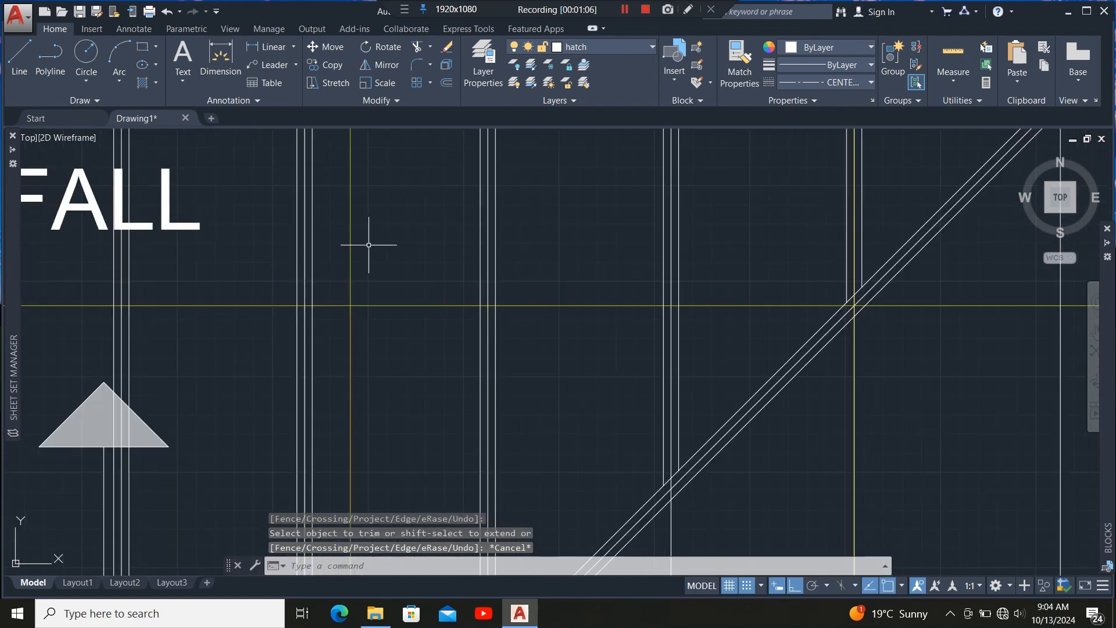
{"action": "scroll", "coordinate": [366, 246], "scroll_direction": "down", "scroll_amount": 5}
{"action": "scroll", "coordinate": [355, 295], "scroll_direction": "up", "scroll_amount": 5}
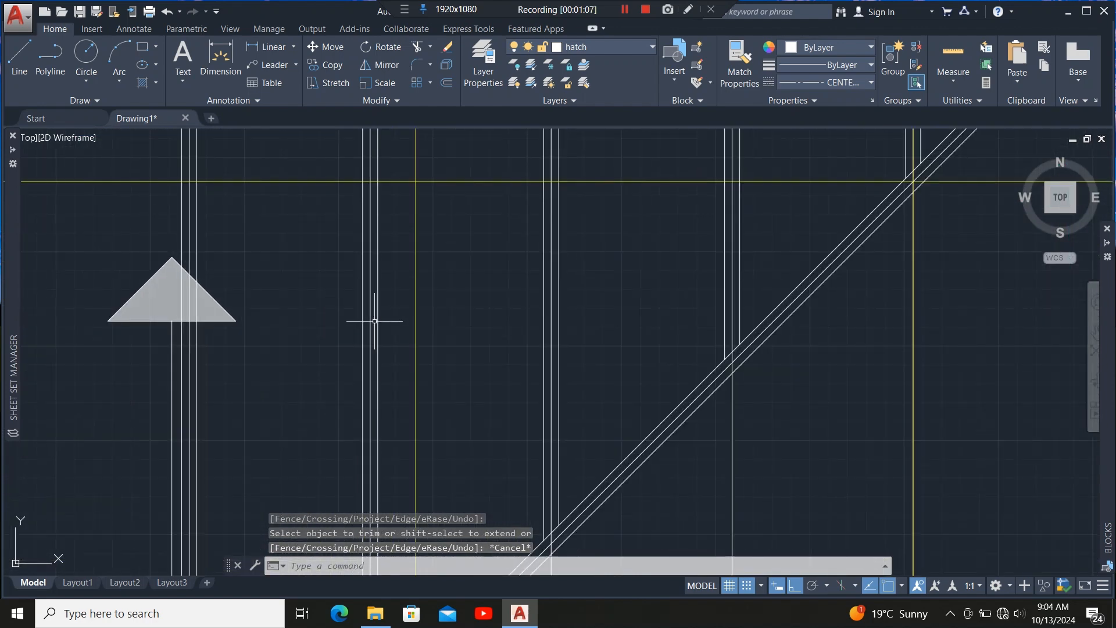
{"action": "left_click", "coordinate": [377, 321]}
{"action": "scroll", "coordinate": [323, 334], "scroll_direction": "down", "scroll_amount": 4}
{"action": "scroll", "coordinate": [420, 314], "scroll_direction": "up", "scroll_amount": 4}
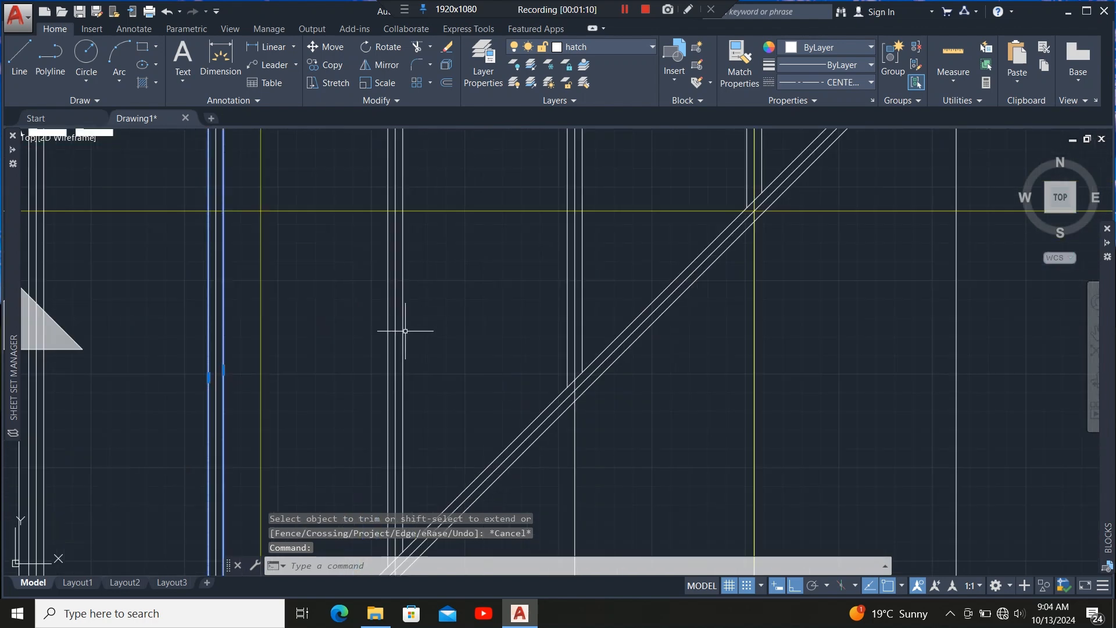
{"action": "left_click", "coordinate": [401, 329]}
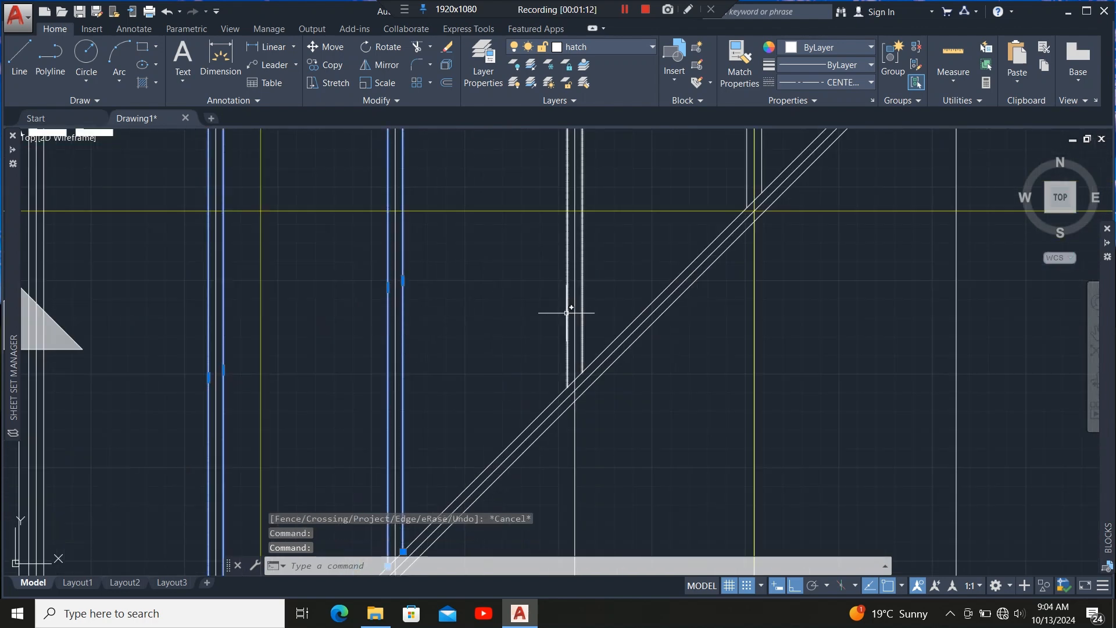
{"action": "left_click", "coordinate": [567, 313]}
{"action": "scroll", "coordinate": [474, 356], "scroll_direction": "down", "scroll_amount": 4}
{"action": "scroll", "coordinate": [475, 364], "scroll_direction": "up", "scroll_amount": 4}
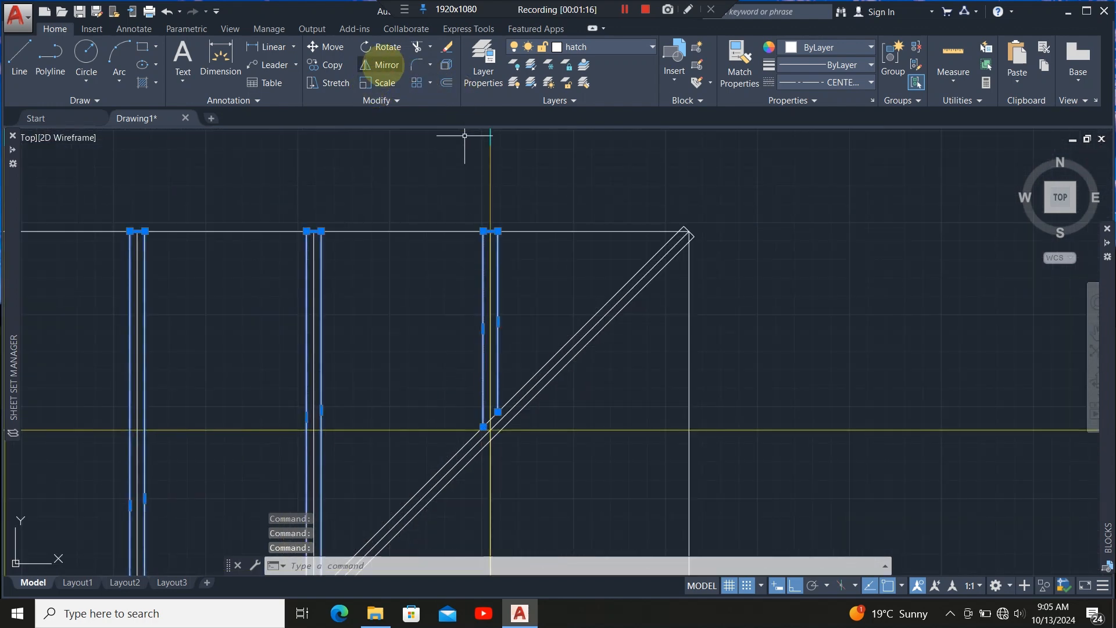
{"action": "left_click", "coordinate": [387, 63]}
{"action": "scroll", "coordinate": [350, 316], "scroll_direction": "down", "scroll_amount": 5}
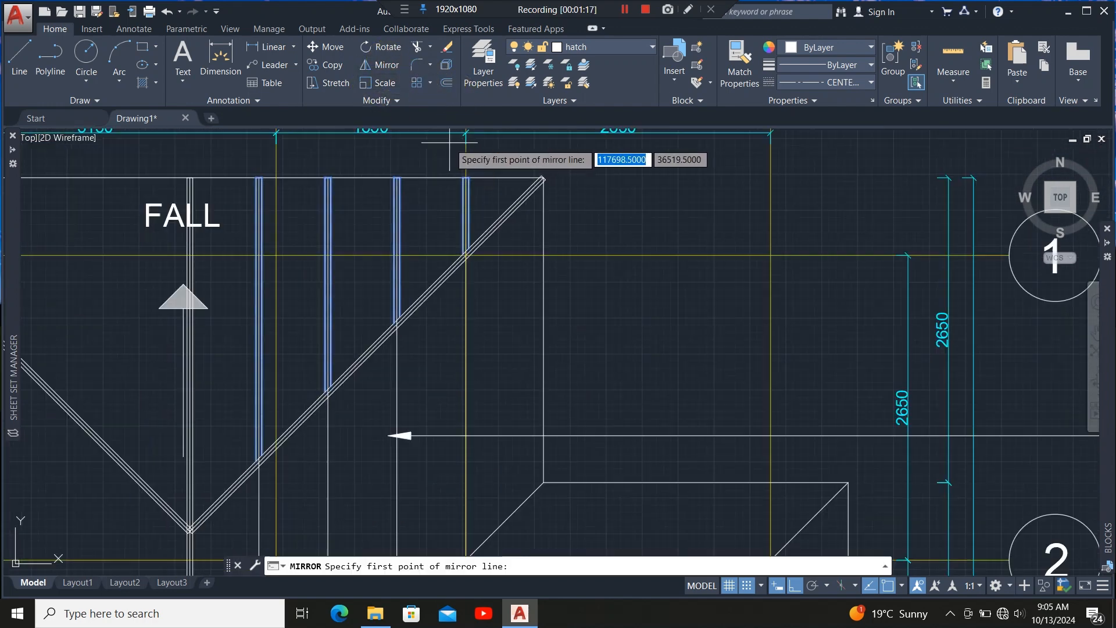
{"action": "scroll", "coordinate": [285, 385], "scroll_direction": "up", "scroll_amount": 8}
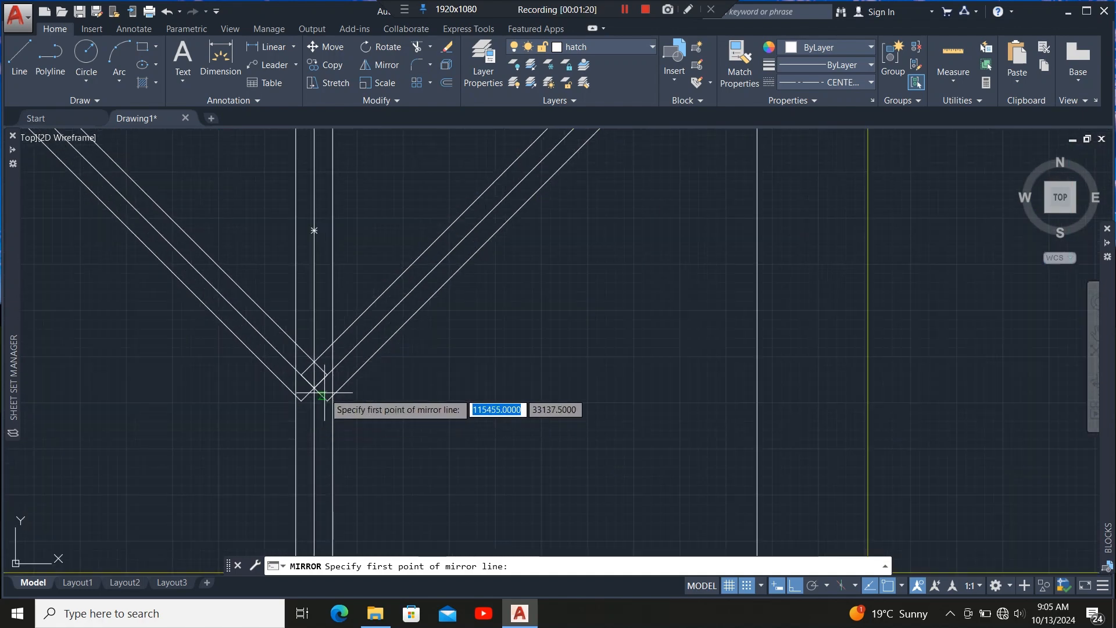
{"action": "left_click", "coordinate": [295, 380]}
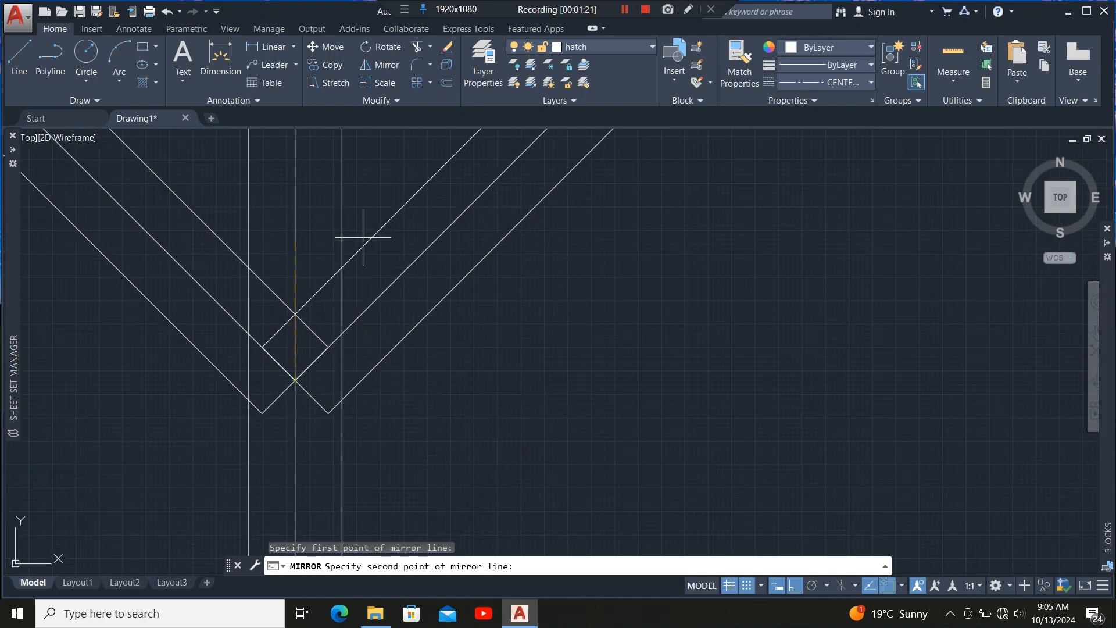
{"action": "scroll", "coordinate": [273, 424], "scroll_direction": "down", "scroll_amount": 5}
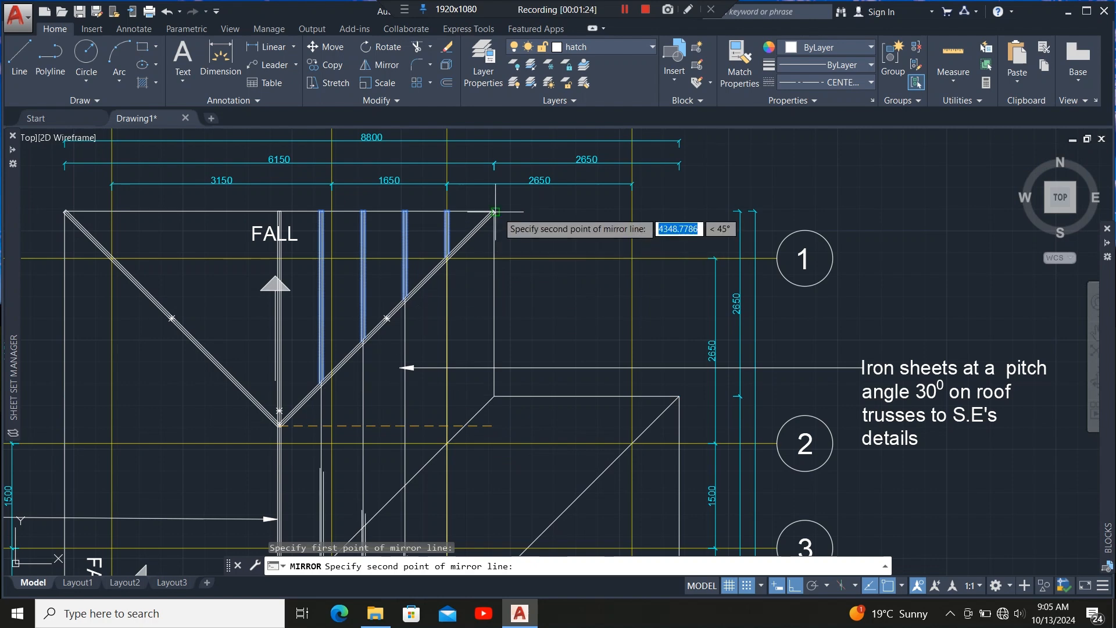
{"action": "scroll", "coordinate": [491, 227], "scroll_direction": "up", "scroll_amount": 6}
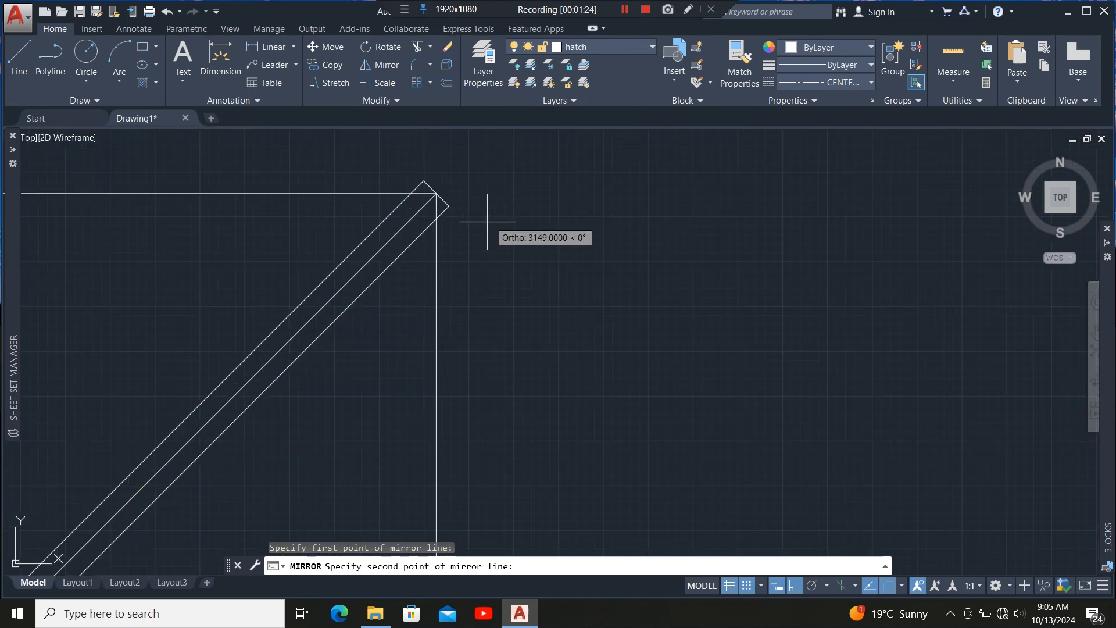
{"action": "left_click", "coordinate": [436, 192]}
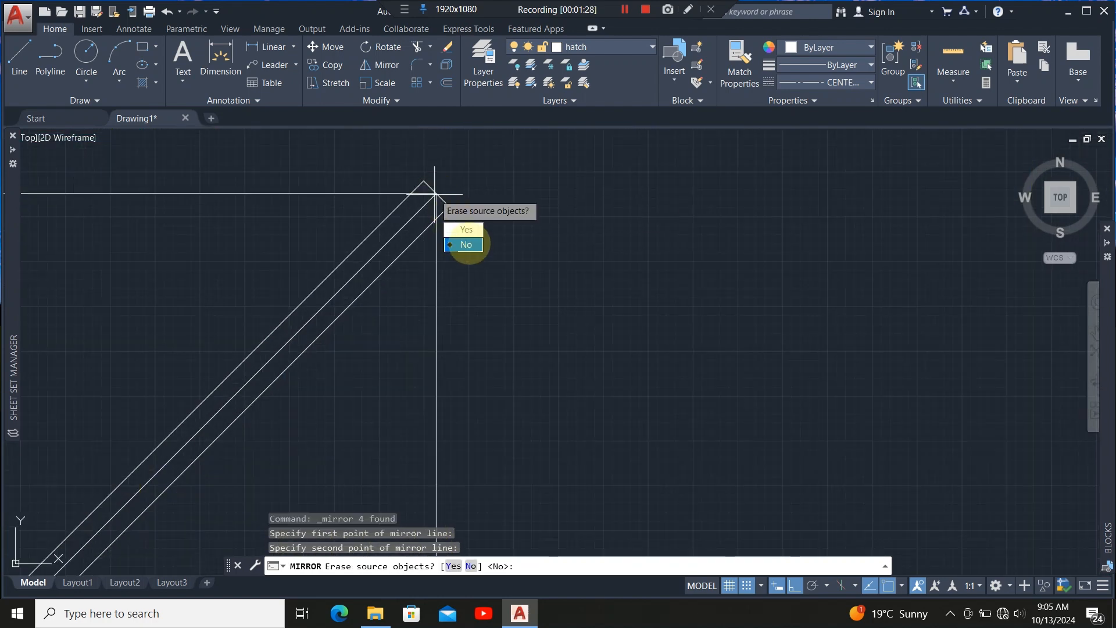
{"action": "left_click", "coordinate": [466, 244]}
Inspect the mirrored members on the other side of the hip across the roof plan.
{"action": "scroll", "coordinate": [476, 303], "scroll_direction": "down", "scroll_amount": 5}
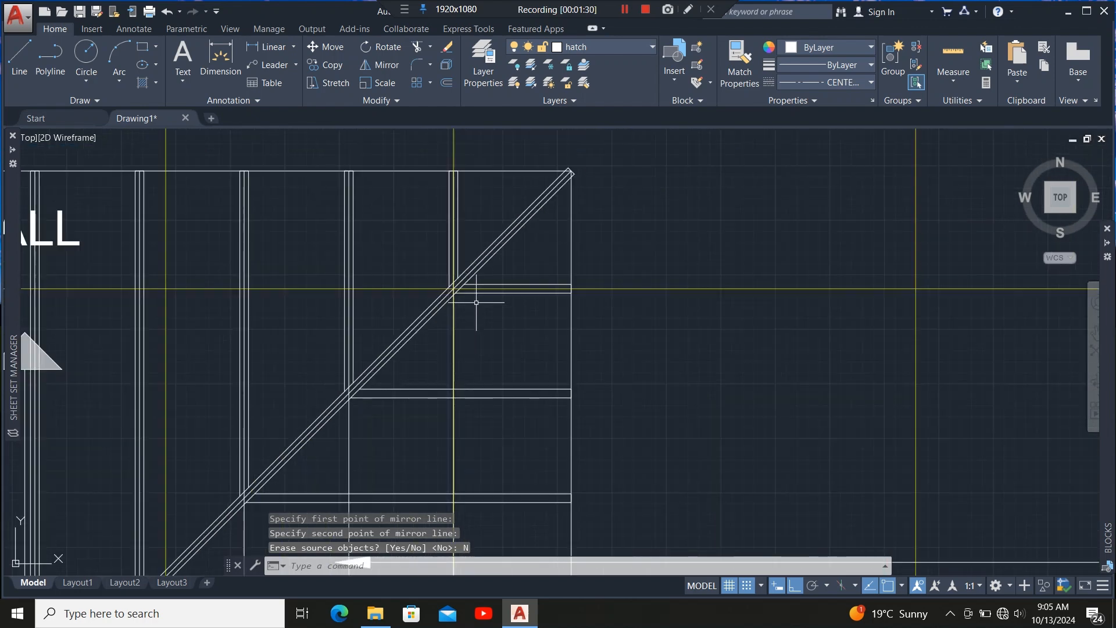
{"action": "scroll", "coordinate": [476, 302], "scroll_direction": "up", "scroll_amount": 3}
{"action": "scroll", "coordinate": [437, 349], "scroll_direction": "down", "scroll_amount": 3}
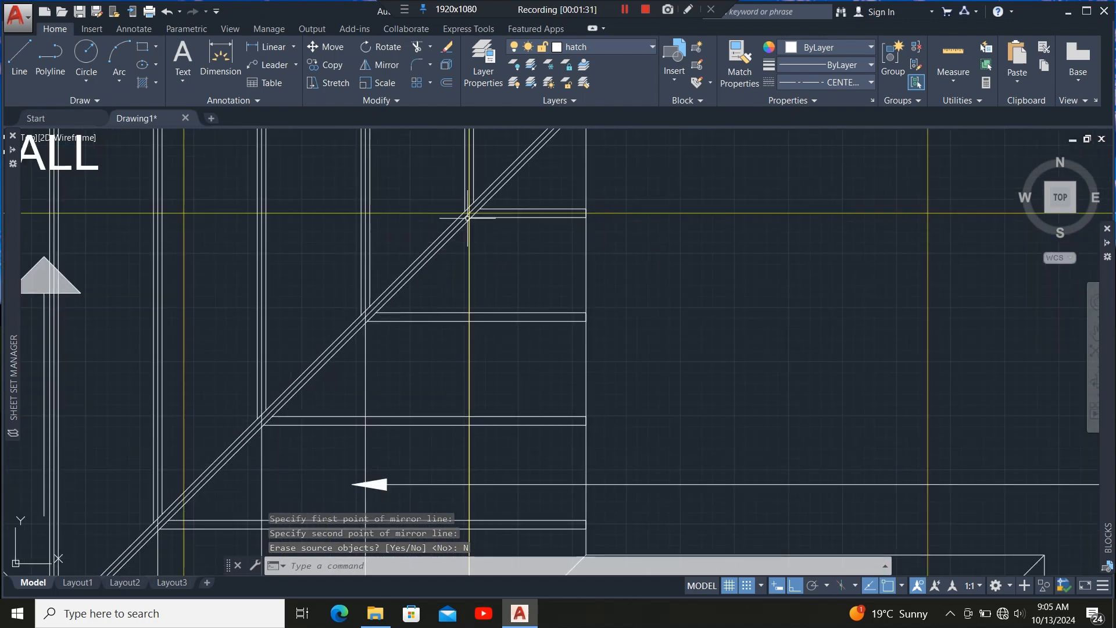
{"action": "scroll", "coordinate": [467, 218], "scroll_direction": "down", "scroll_amount": 3}
{"action": "scroll", "coordinate": [472, 353], "scroll_direction": "up", "scroll_amount": 3}
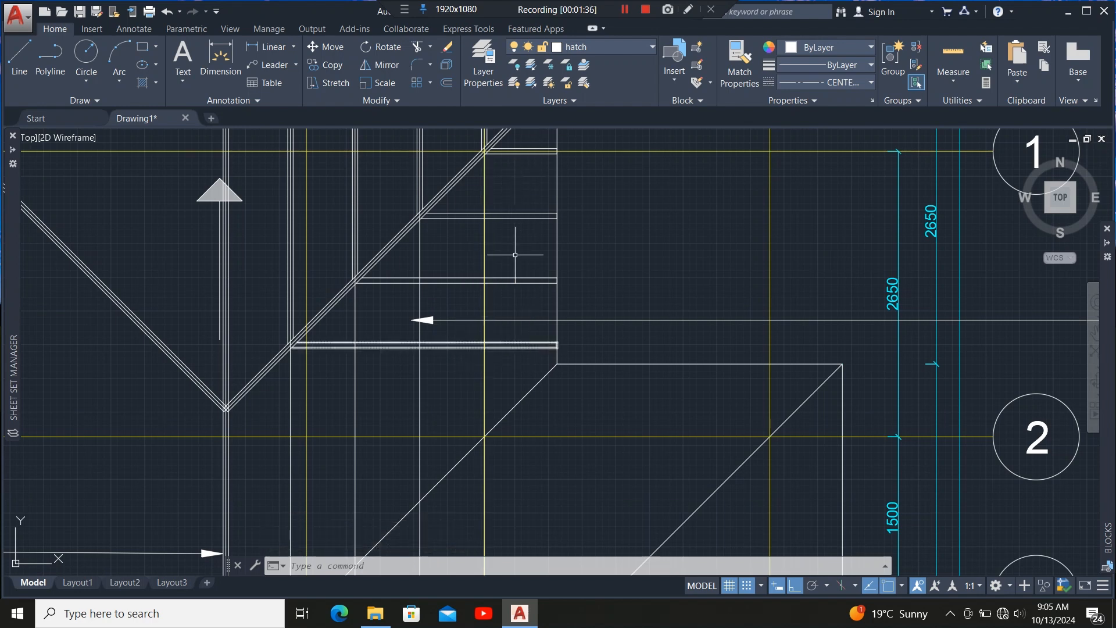
{"action": "scroll", "coordinate": [498, 314], "scroll_direction": "down", "scroll_amount": 2}
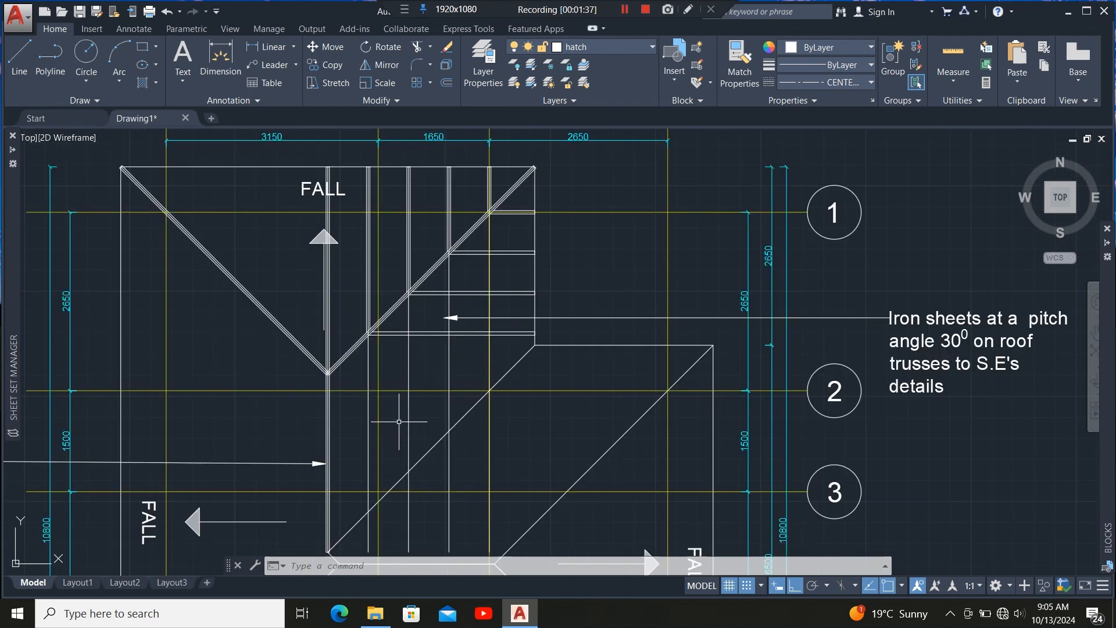
{"action": "scroll", "coordinate": [424, 415], "scroll_direction": "up", "scroll_amount": 2}
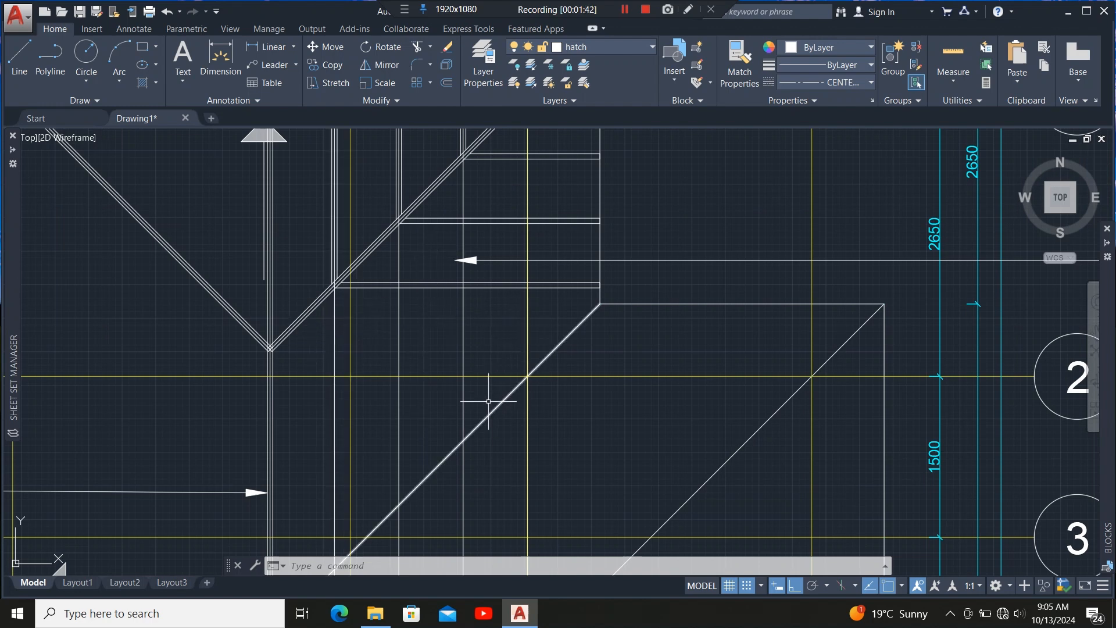
{"action": "scroll", "coordinate": [488, 402], "scroll_direction": "down", "scroll_amount": 2}
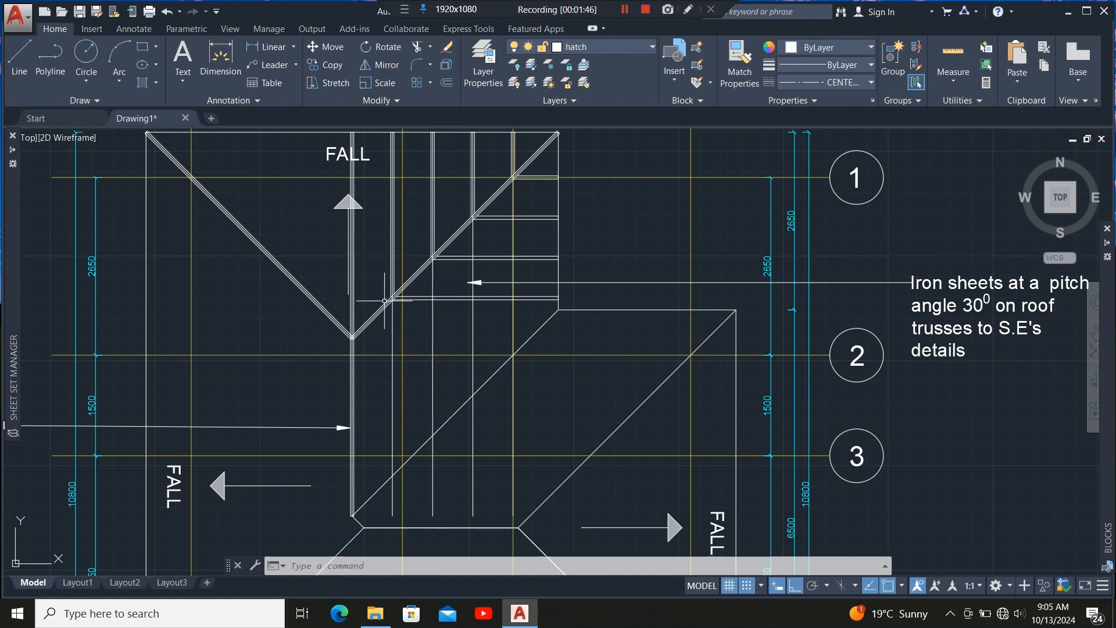
{"action": "scroll", "coordinate": [384, 301], "scroll_direction": "up", "scroll_amount": 4}
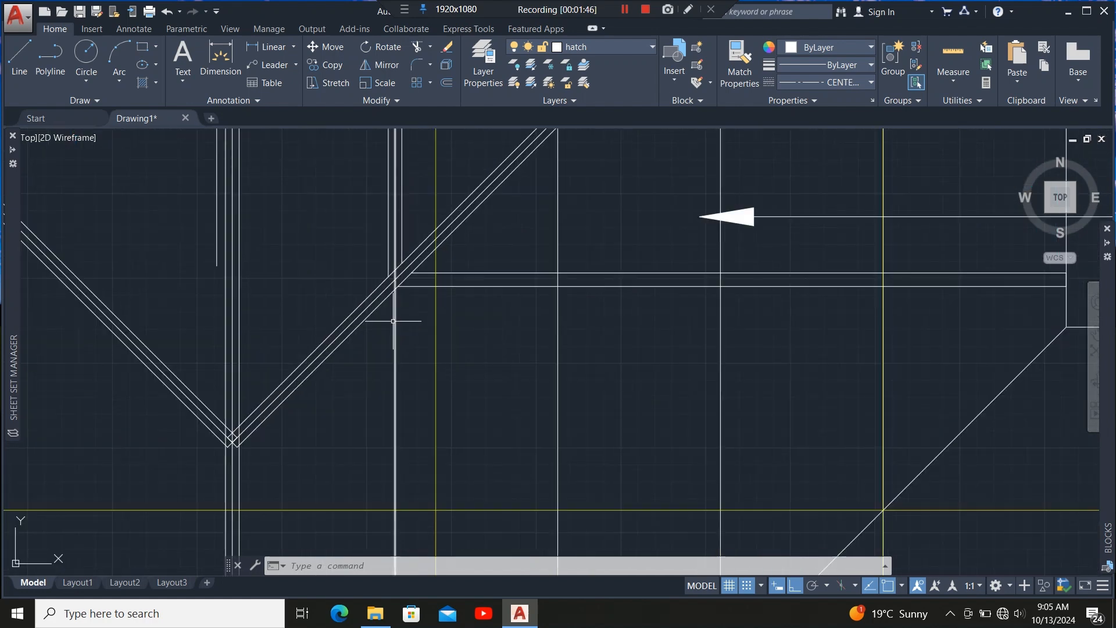
{"action": "left_click", "coordinate": [370, 294]}
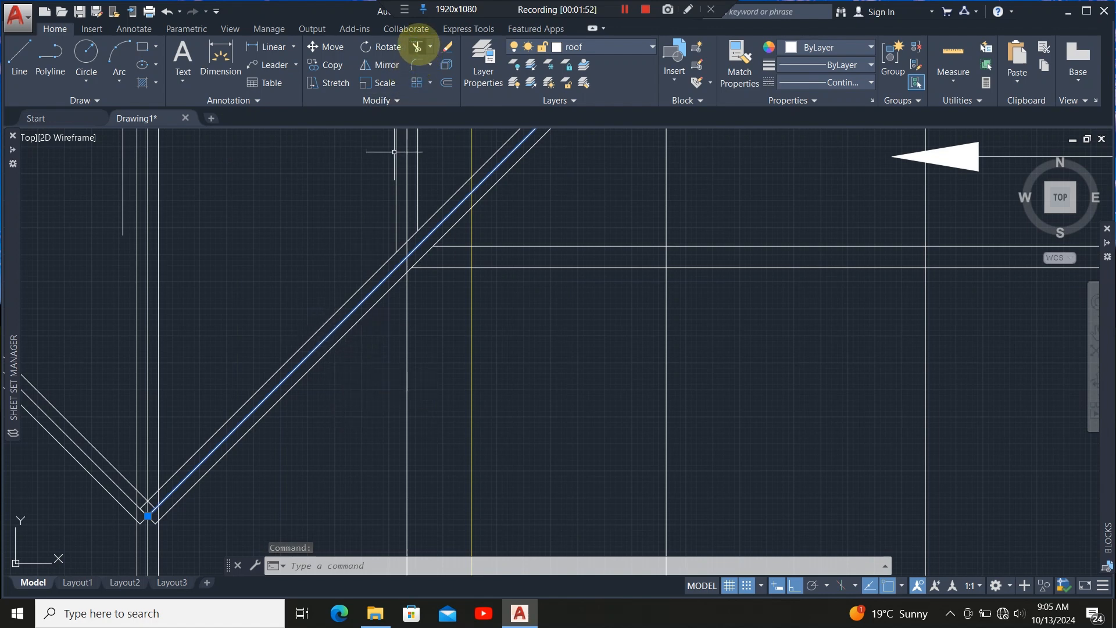
{"action": "left_click", "coordinate": [417, 47]}
{"action": "left_click", "coordinate": [426, 354]}
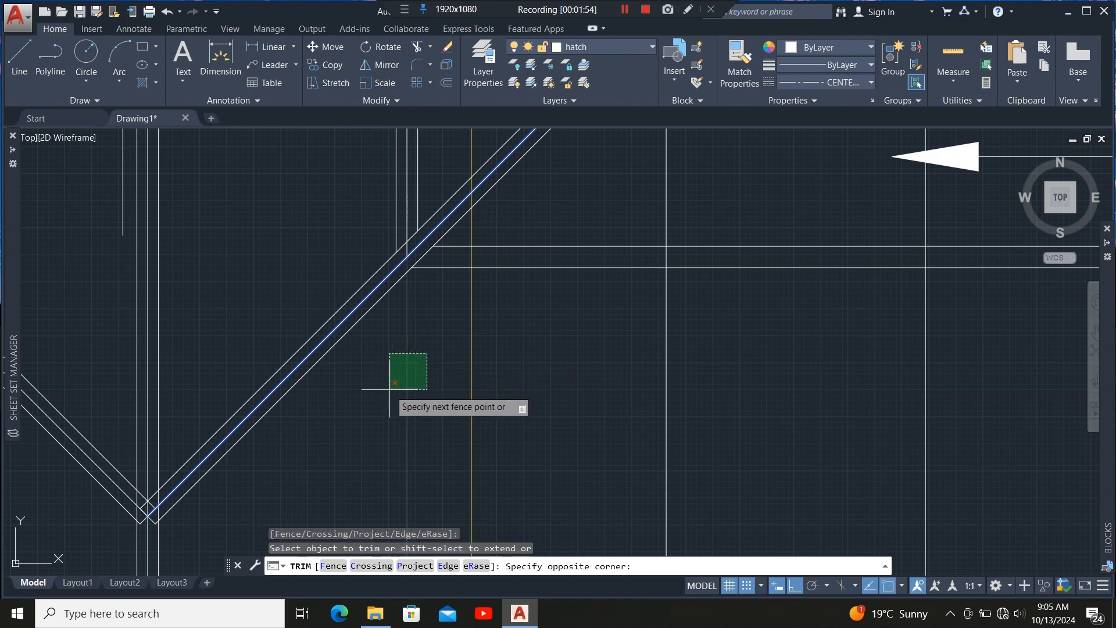
{"action": "left_click", "coordinate": [383, 389]}
{"action": "left_click", "coordinate": [954, 349]}
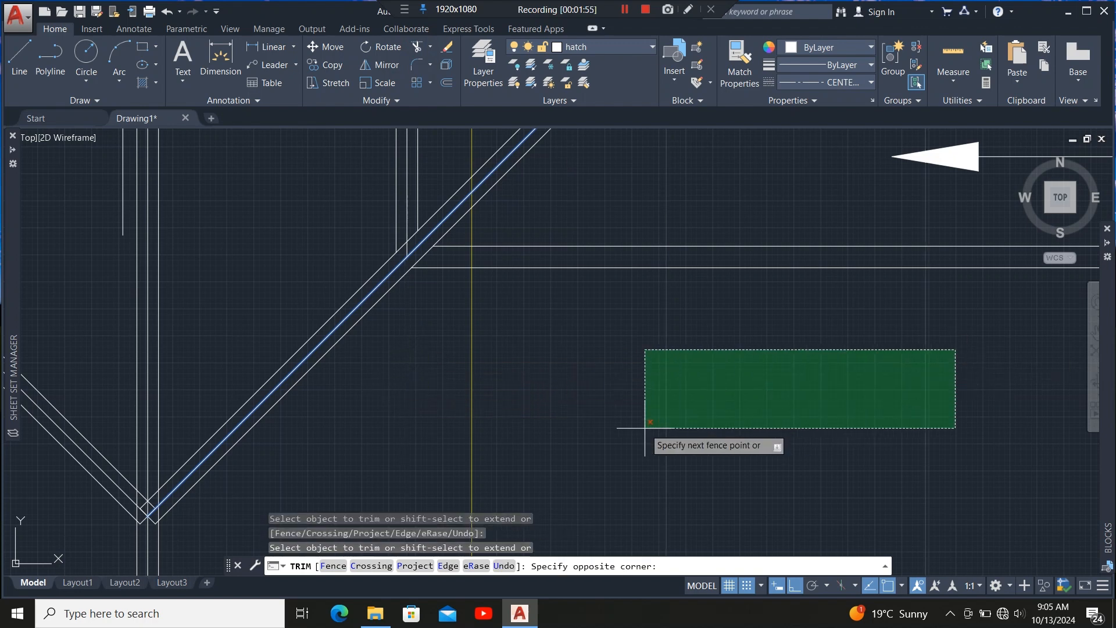
{"action": "left_click", "coordinate": [637, 427]}
{"action": "scroll", "coordinate": [436, 443], "scroll_direction": "down", "scroll_amount": 4}
{"action": "scroll", "coordinate": [582, 436], "scroll_direction": "up", "scroll_amount": 2}
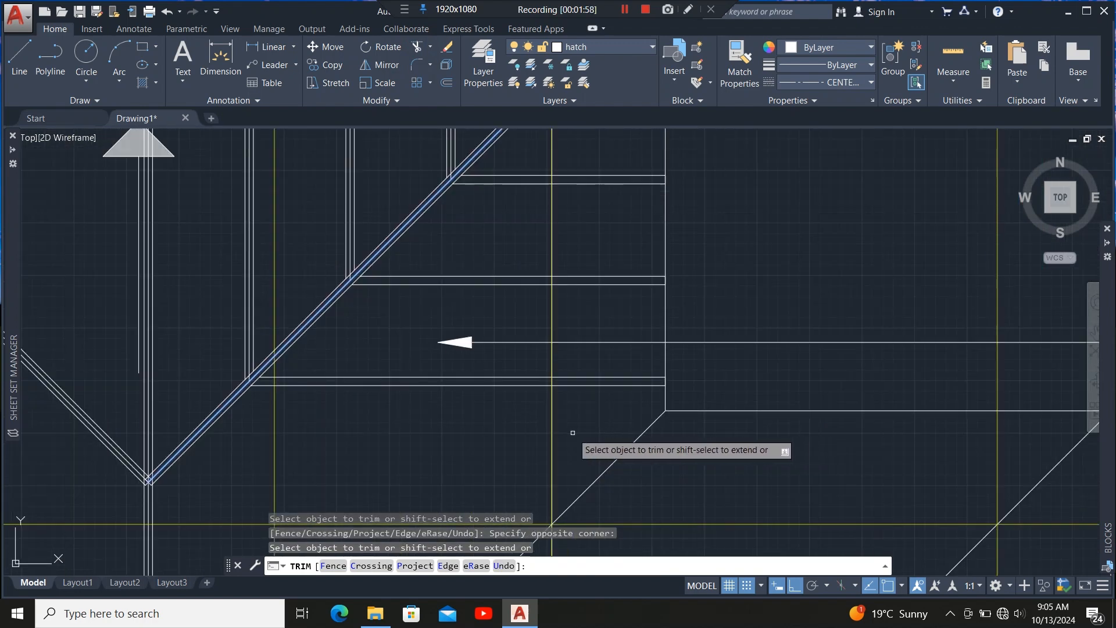
{"action": "scroll", "coordinate": [523, 442], "scroll_direction": "down", "scroll_amount": 2}
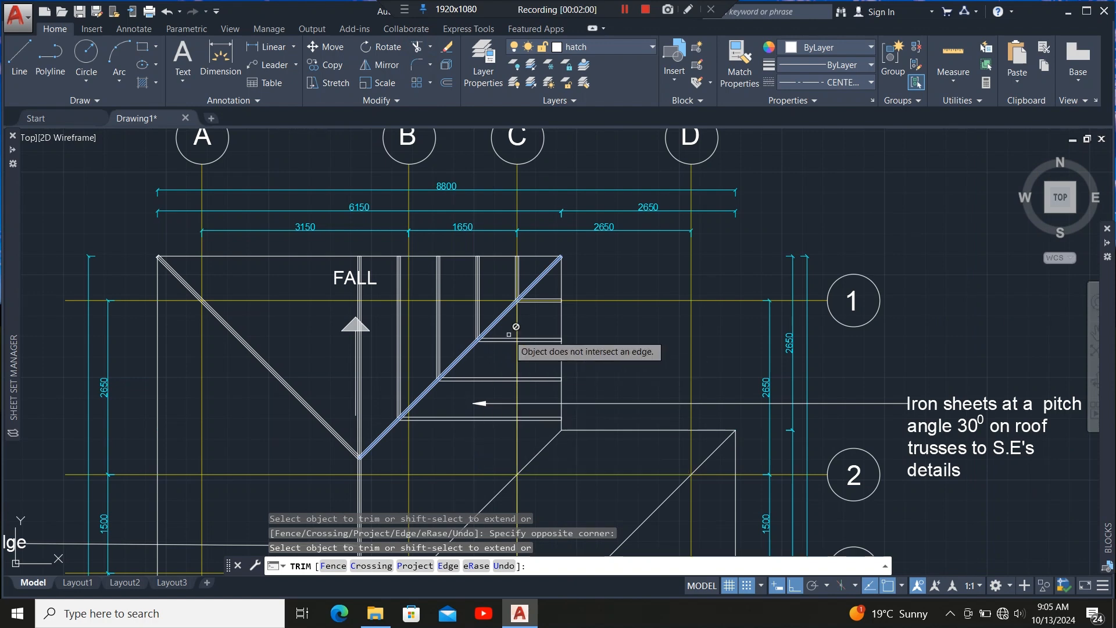
{"action": "scroll", "coordinate": [510, 324], "scroll_direction": "up", "scroll_amount": 4}
{"action": "key", "text": "Escape"}
{"action": "scroll", "coordinate": [544, 295], "scroll_direction": "down", "scroll_amount": 3}
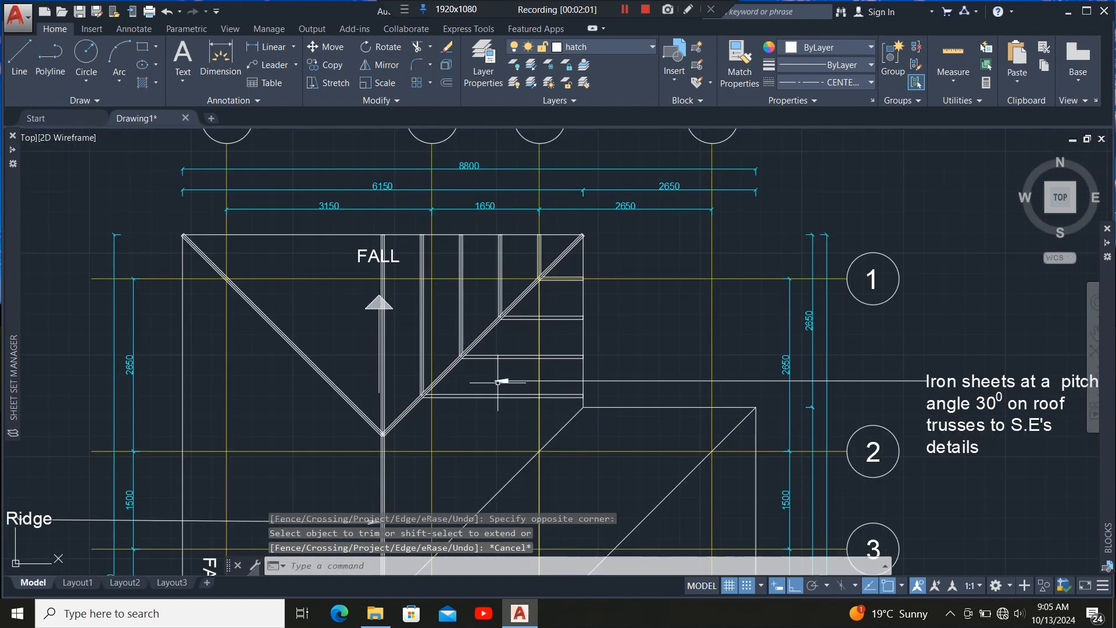
{"action": "scroll", "coordinate": [473, 291], "scroll_direction": "up", "scroll_amount": 3}
{"action": "scroll", "coordinate": [474, 291], "scroll_direction": "down", "scroll_amount": 4}
{"action": "scroll", "coordinate": [533, 285], "scroll_direction": "up", "scroll_amount": 5}
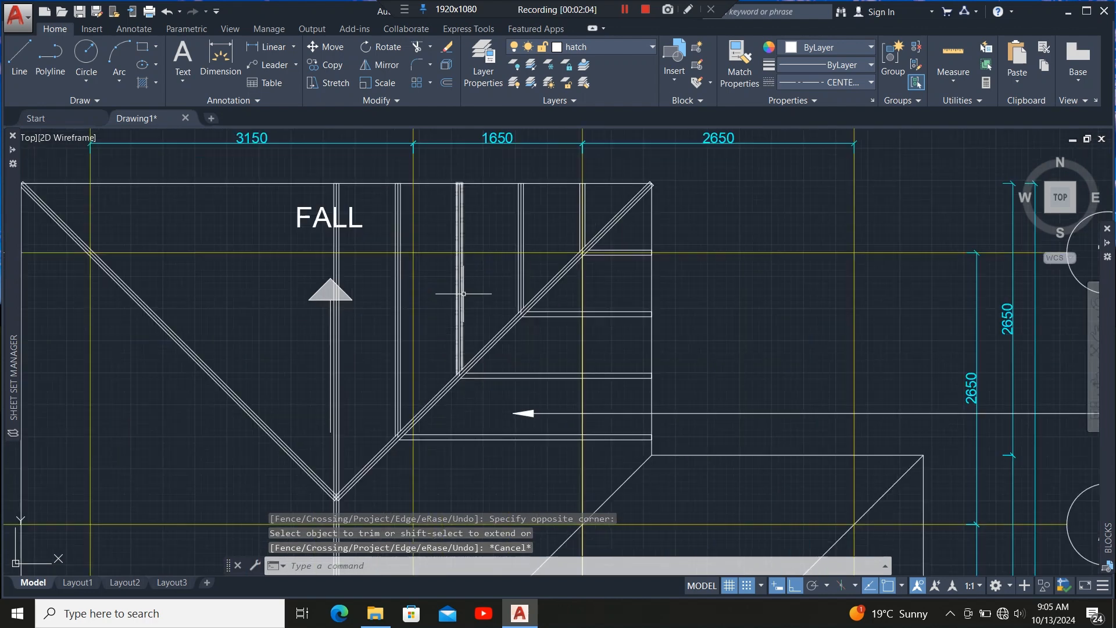
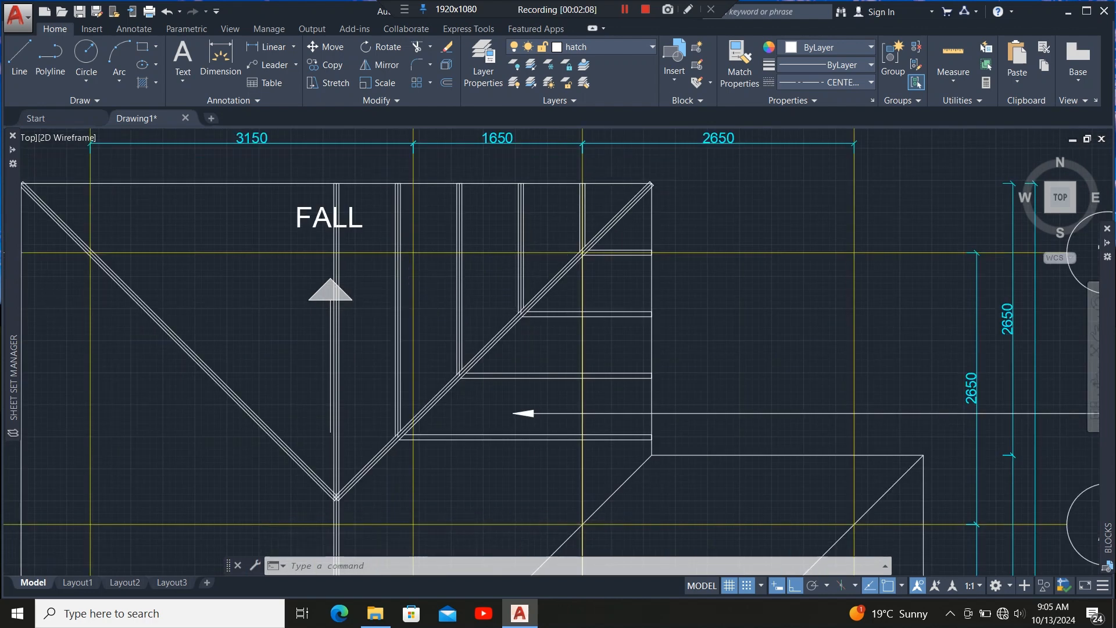
Select the rafter and hip members on one side of the ridge and mirror them about the ridge line, keeping the source objects.
{"action": "scroll", "coordinate": [393, 314], "scroll_direction": "up", "scroll_amount": 3}
{"action": "left_click", "coordinate": [418, 273]}
{"action": "left_click", "coordinate": [361, 329]}
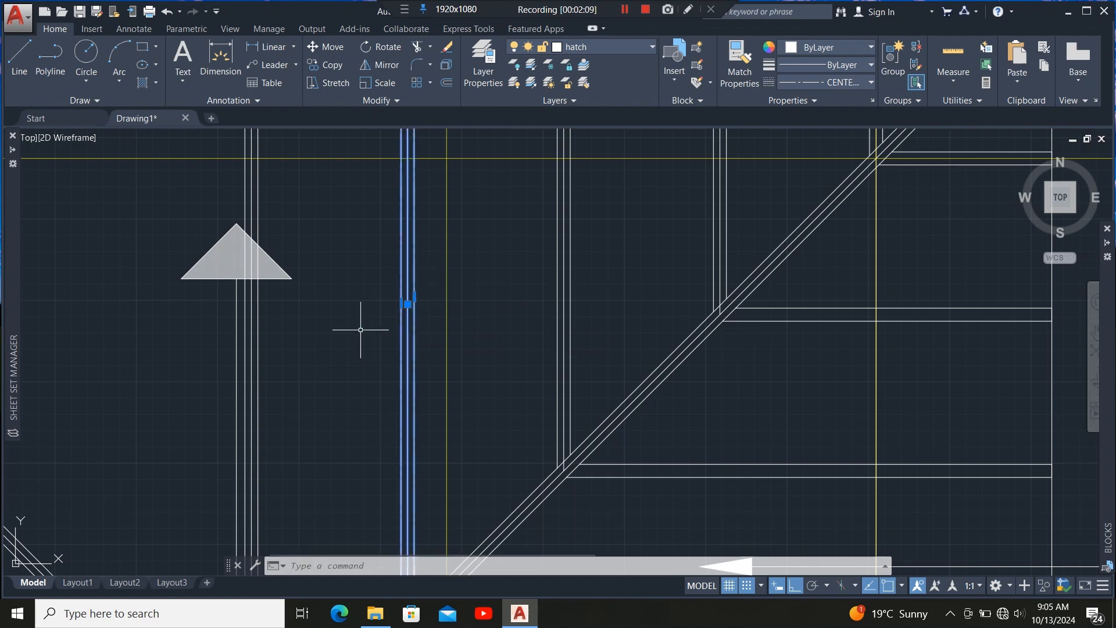
{"action": "left_click", "coordinate": [607, 268]}
{"action": "left_click", "coordinate": [531, 329]}
{"action": "scroll", "coordinate": [348, 372], "scroll_direction": "down", "scroll_amount": 4}
{"action": "scroll", "coordinate": [442, 320], "scroll_direction": "up", "scroll_amount": 4}
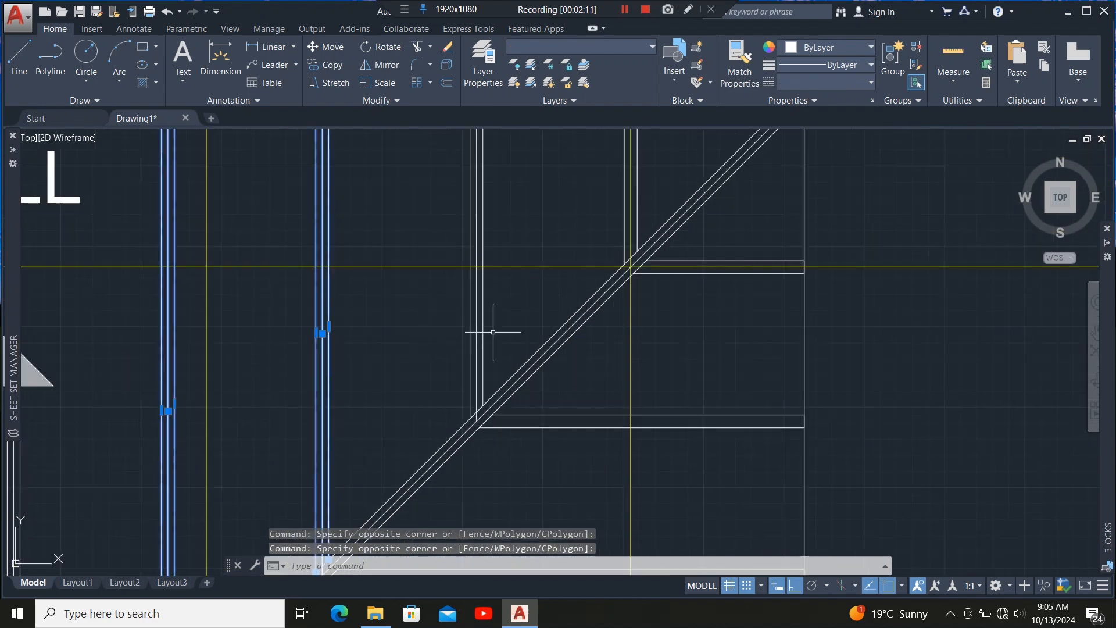
{"action": "left_click", "coordinate": [515, 313]}
{"action": "left_click", "coordinate": [438, 352]}
{"action": "scroll", "coordinate": [639, 220], "scroll_direction": "up", "scroll_amount": 5}
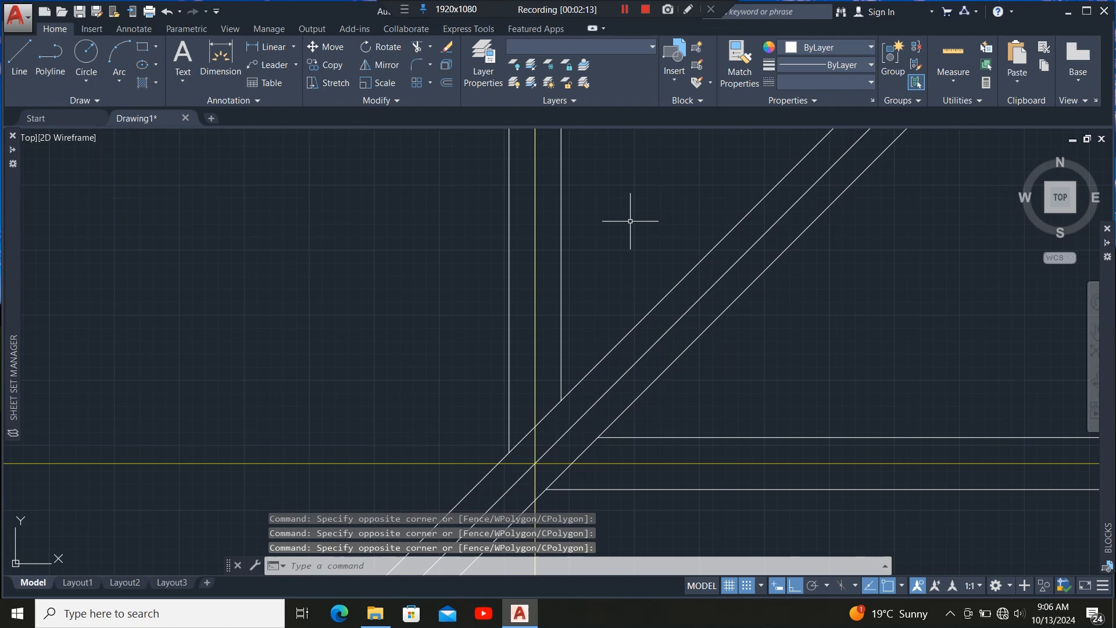
{"action": "left_click", "coordinate": [562, 253]}
{"action": "scroll", "coordinate": [399, 225], "scroll_direction": "down", "scroll_amount": 5}
{"action": "scroll", "coordinate": [539, 300], "scroll_direction": "up", "scroll_amount": 5}
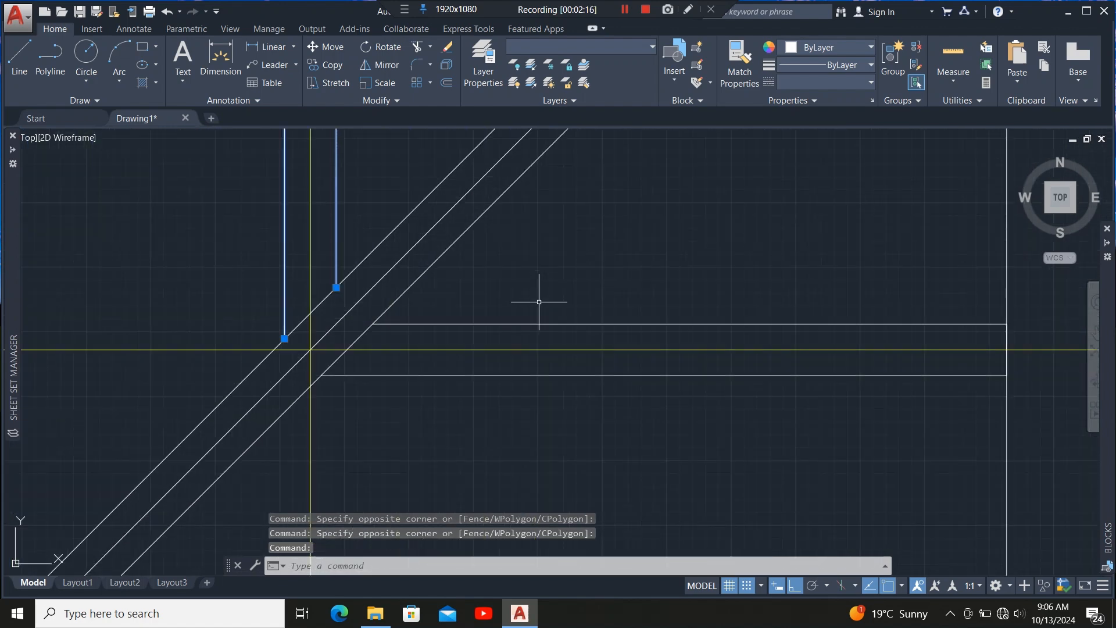
{"action": "left_click", "coordinate": [539, 302]}
{"action": "left_click", "coordinate": [516, 328]}
{"action": "scroll", "coordinate": [526, 215], "scroll_direction": "down", "scroll_amount": 5}
{"action": "scroll", "coordinate": [531, 317], "scroll_direction": "up", "scroll_amount": 5}
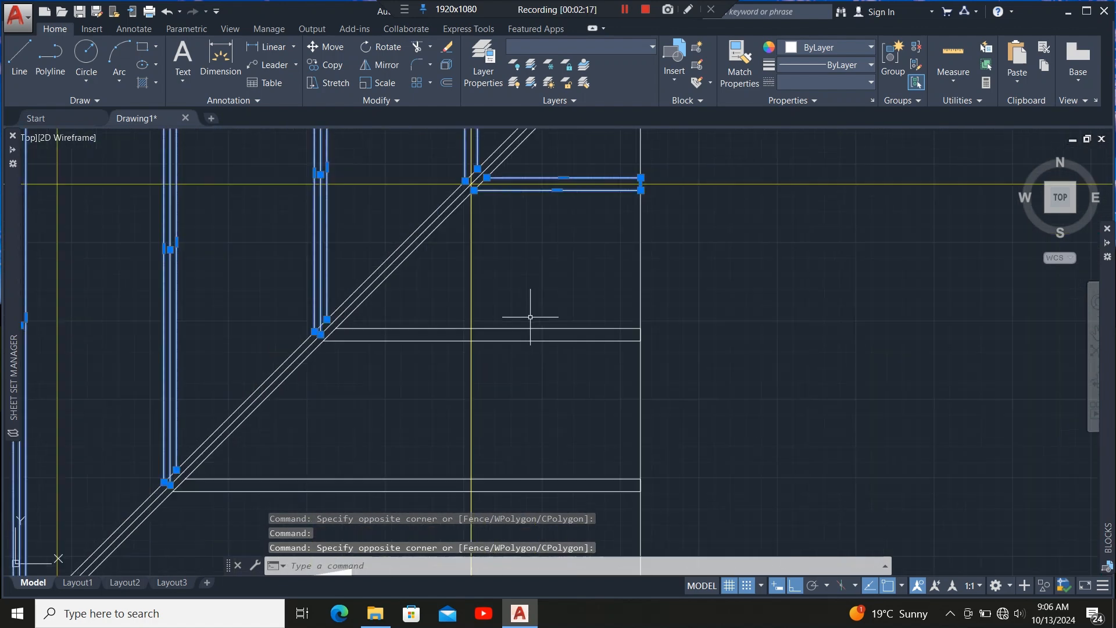
{"action": "left_click", "coordinate": [550, 305]}
{"action": "left_click", "coordinate": [518, 411]}
{"action": "scroll", "coordinate": [552, 242], "scroll_direction": "down", "scroll_amount": 5}
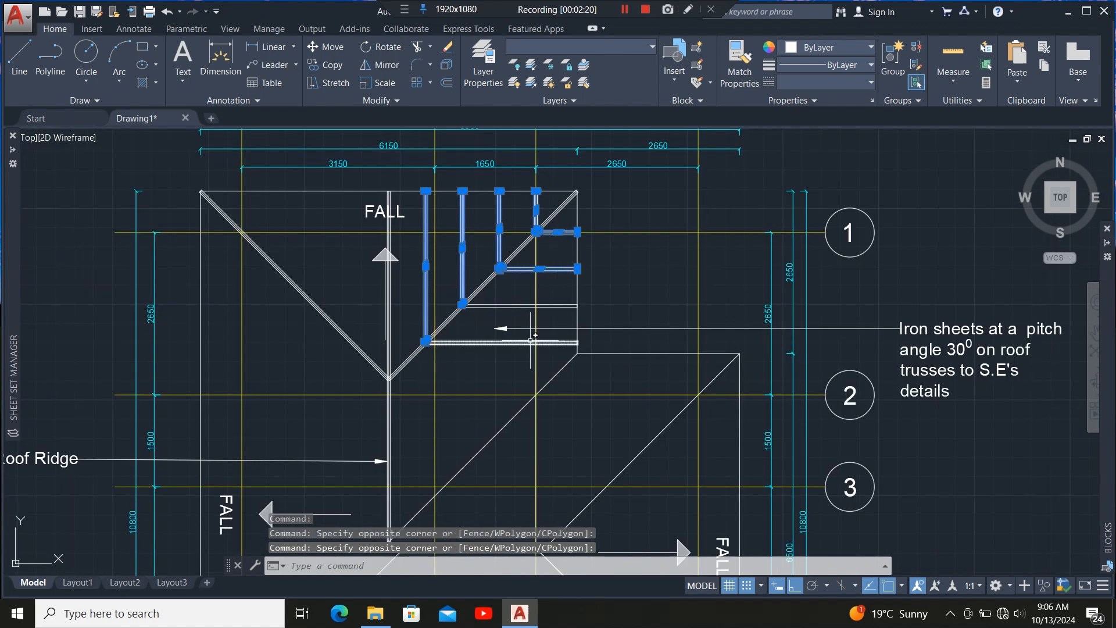
{"action": "scroll", "coordinate": [494, 353], "scroll_direction": "up", "scroll_amount": 5}
{"action": "left_click", "coordinate": [494, 353]}
{"action": "left_click", "coordinate": [451, 309]}
{"action": "left_click", "coordinate": [498, 215]}
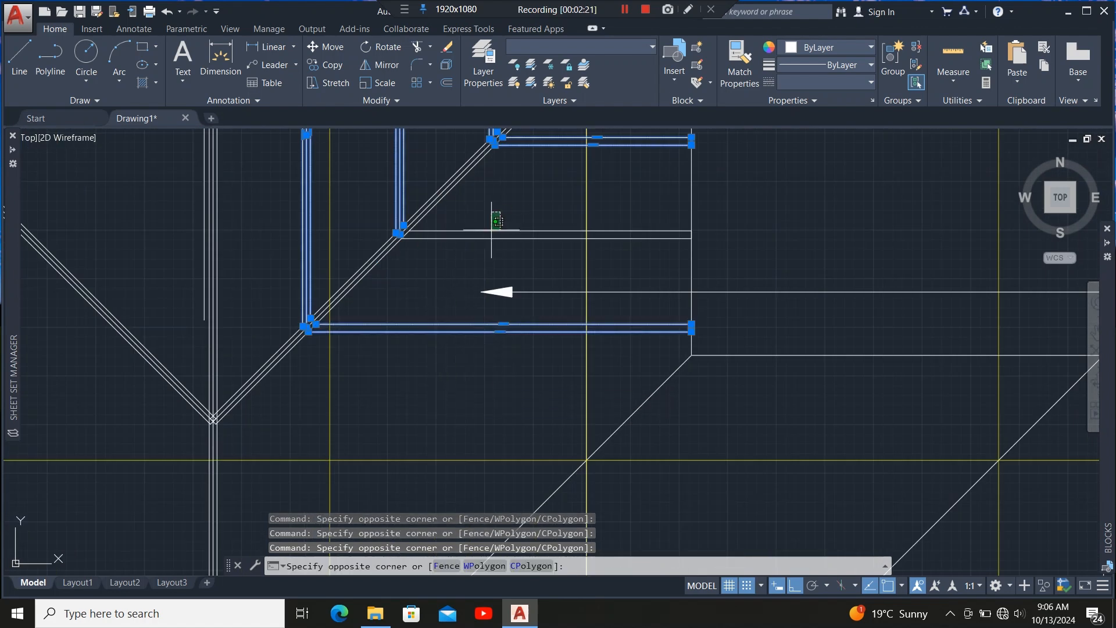
{"action": "left_click", "coordinate": [484, 263]}
{"action": "scroll", "coordinate": [464, 356], "scroll_direction": "down", "scroll_amount": 5}
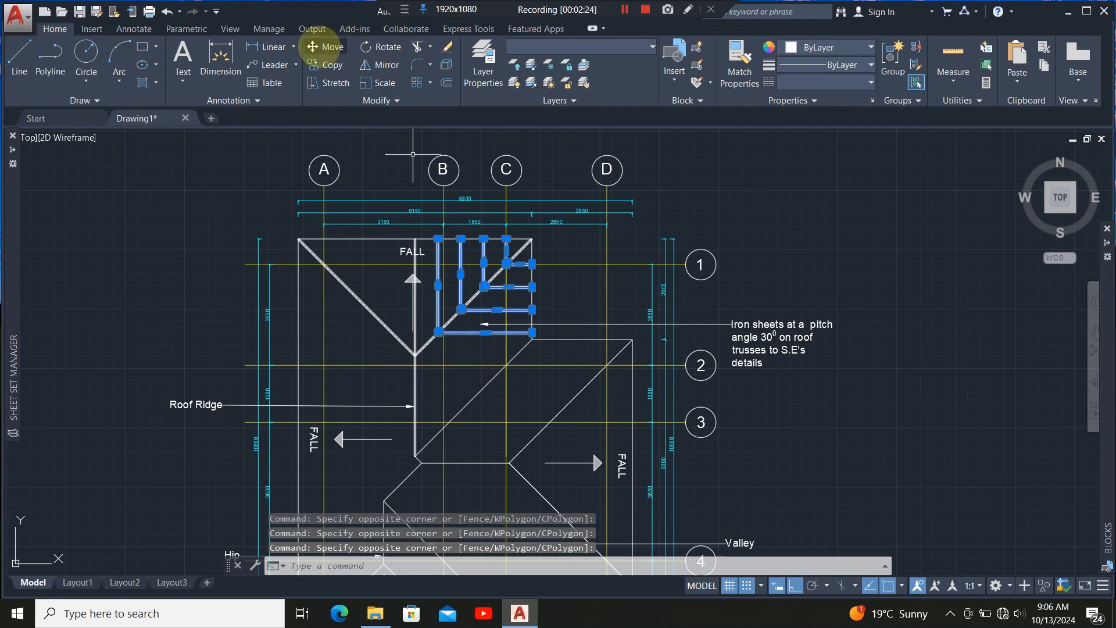
{"action": "left_click", "coordinate": [379, 64]}
{"action": "scroll", "coordinate": [402, 330], "scroll_direction": "up", "scroll_amount": 5}
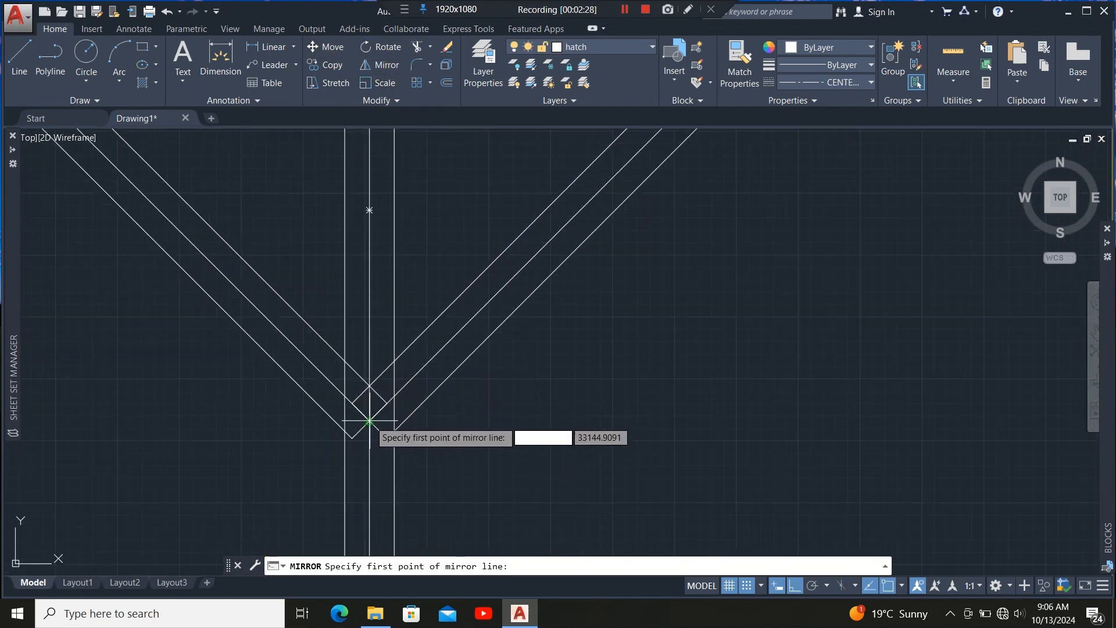
{"action": "left_click", "coordinate": [369, 420]}
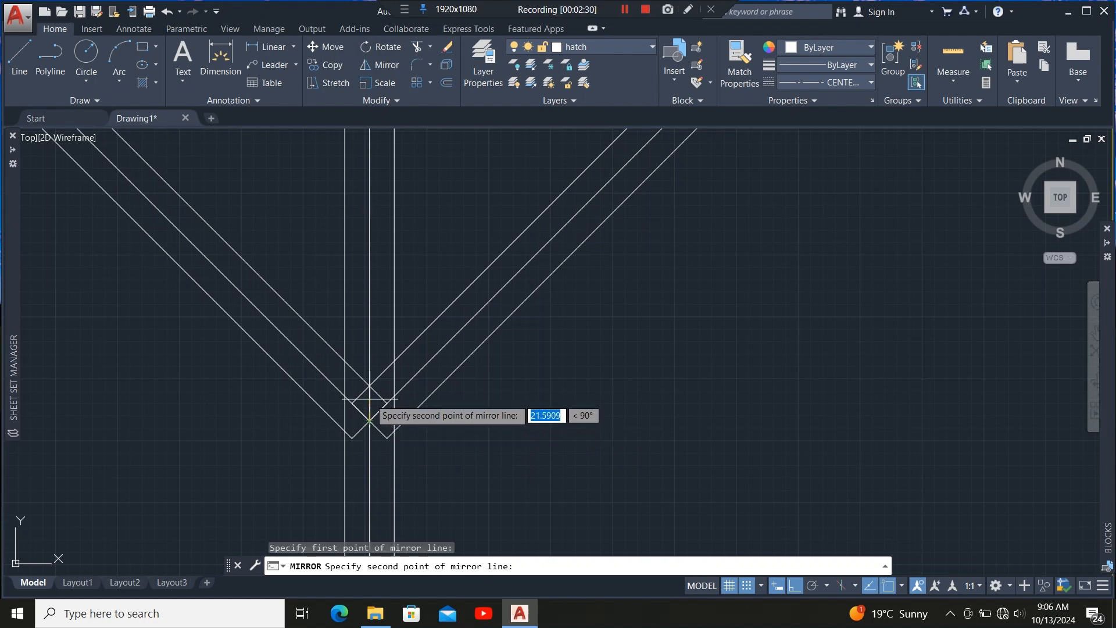
{"action": "scroll", "coordinate": [369, 386], "scroll_direction": "down", "scroll_amount": 6}
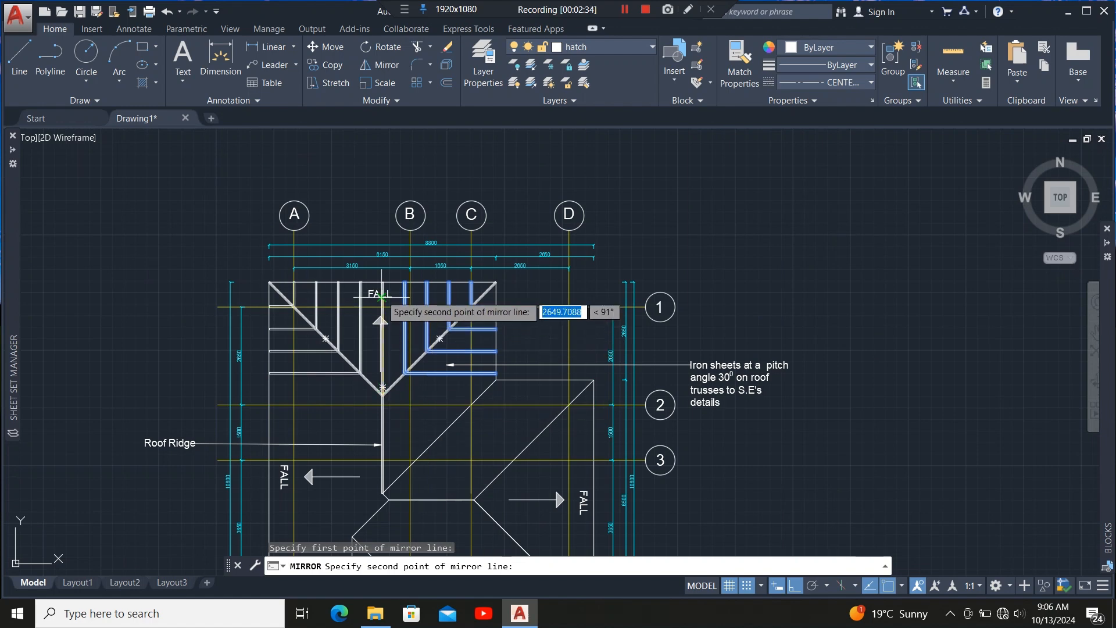
{"action": "scroll", "coordinate": [382, 295], "scroll_direction": "up", "scroll_amount": 8}
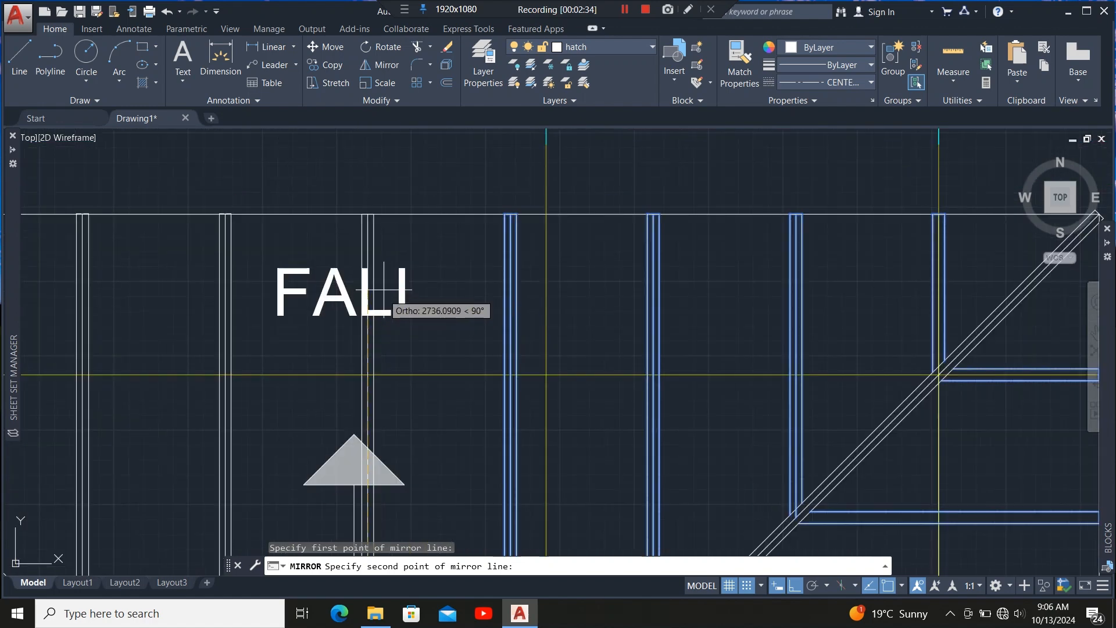
{"action": "left_click", "coordinate": [368, 214]}
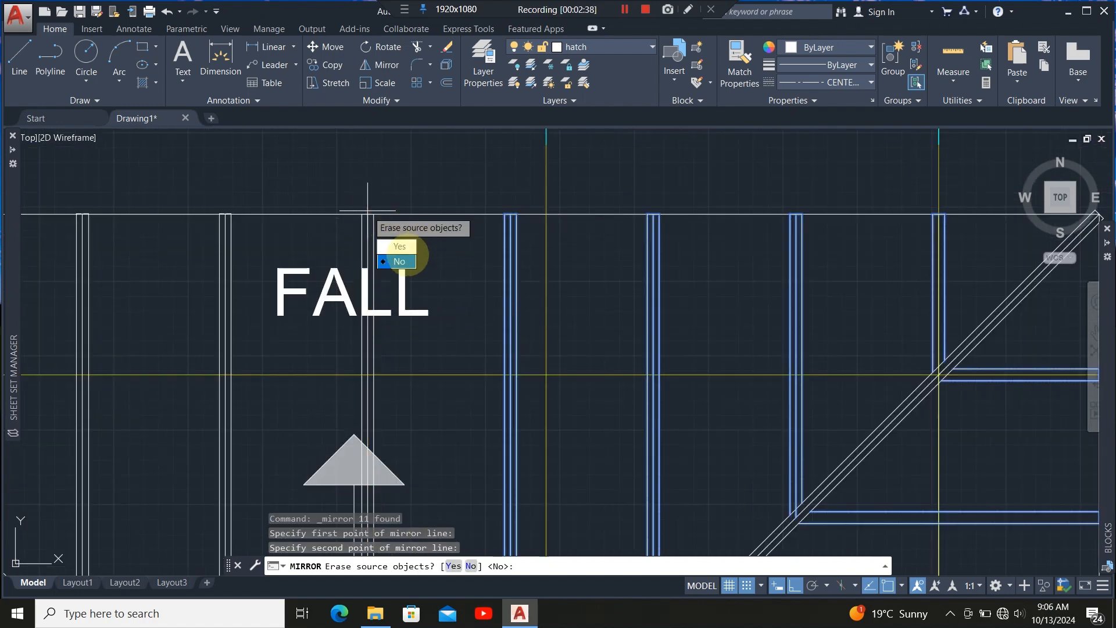
{"action": "left_click", "coordinate": [402, 259]}
Inspect the mirrored rafters and hips on both sides of the ridge across the roof plan.
{"action": "scroll", "coordinate": [383, 209], "scroll_direction": "down", "scroll_amount": 6}
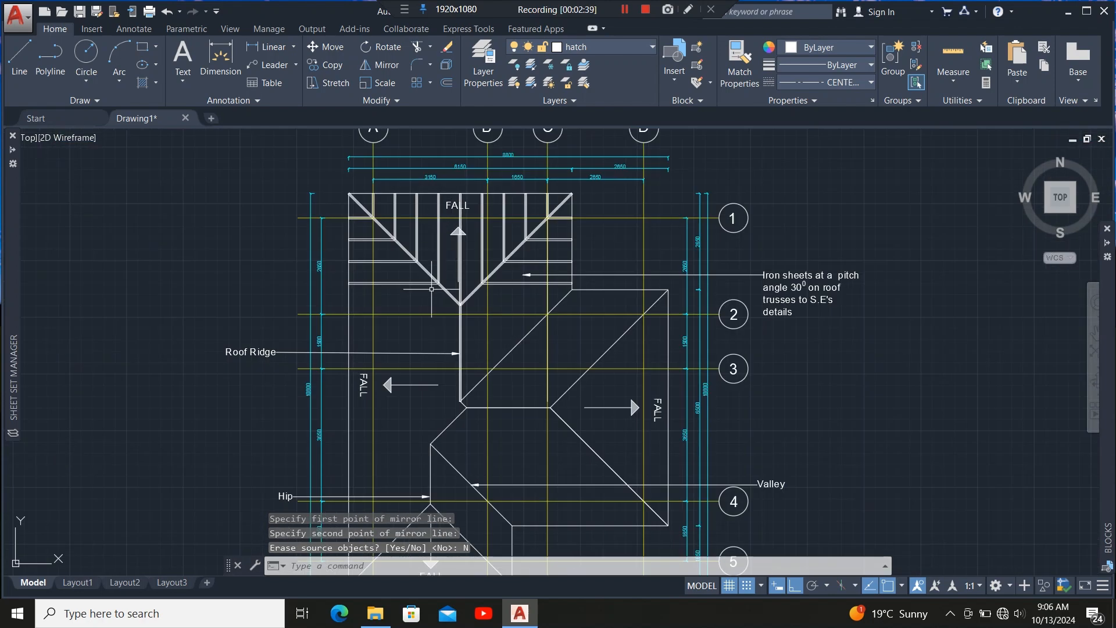
{"action": "scroll", "coordinate": [419, 247], "scroll_direction": "up", "scroll_amount": 4}
{"action": "scroll", "coordinate": [442, 308], "scroll_direction": "down", "scroll_amount": 5}
{"action": "scroll", "coordinate": [442, 308], "scroll_direction": "up", "scroll_amount": 6}
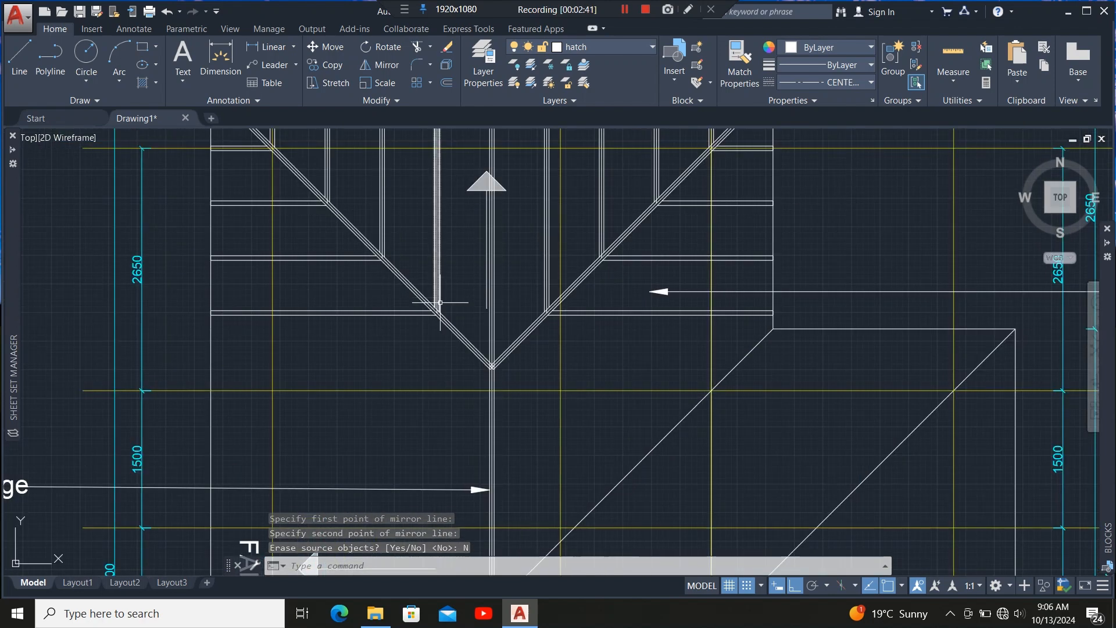
{"action": "scroll", "coordinate": [407, 338], "scroll_direction": "down", "scroll_amount": 2}
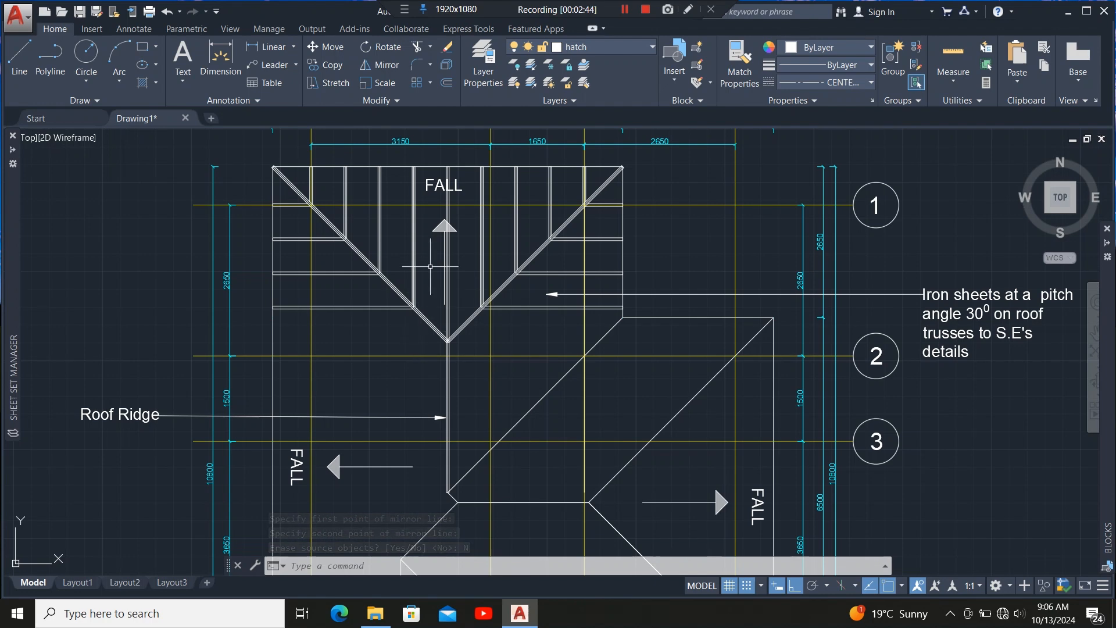
{"action": "scroll", "coordinate": [398, 237], "scroll_direction": "up", "scroll_amount": 2}
{"action": "scroll", "coordinate": [304, 252], "scroll_direction": "down", "scroll_amount": 4}
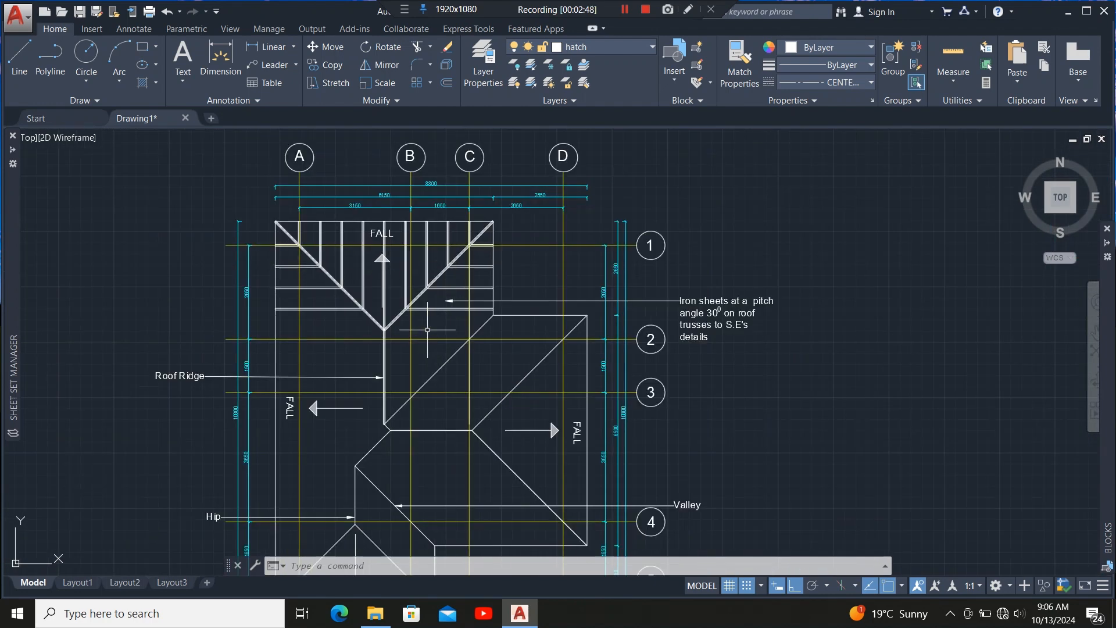
{"action": "scroll", "coordinate": [427, 330], "scroll_direction": "up", "scroll_amount": 8}
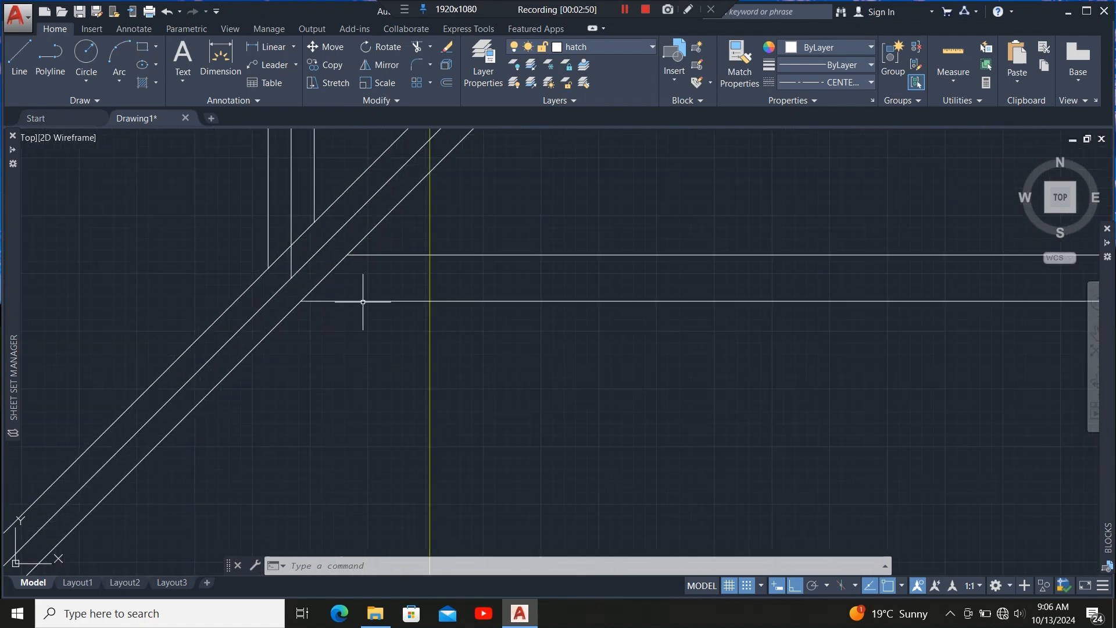
{"action": "scroll", "coordinate": [362, 302], "scroll_direction": "down", "scroll_amount": 2}
Draw a horizontal rafter line about 2480 mm long from the lower hip across to the roof's right edge.
{"action": "left_click", "coordinate": [19, 58]}
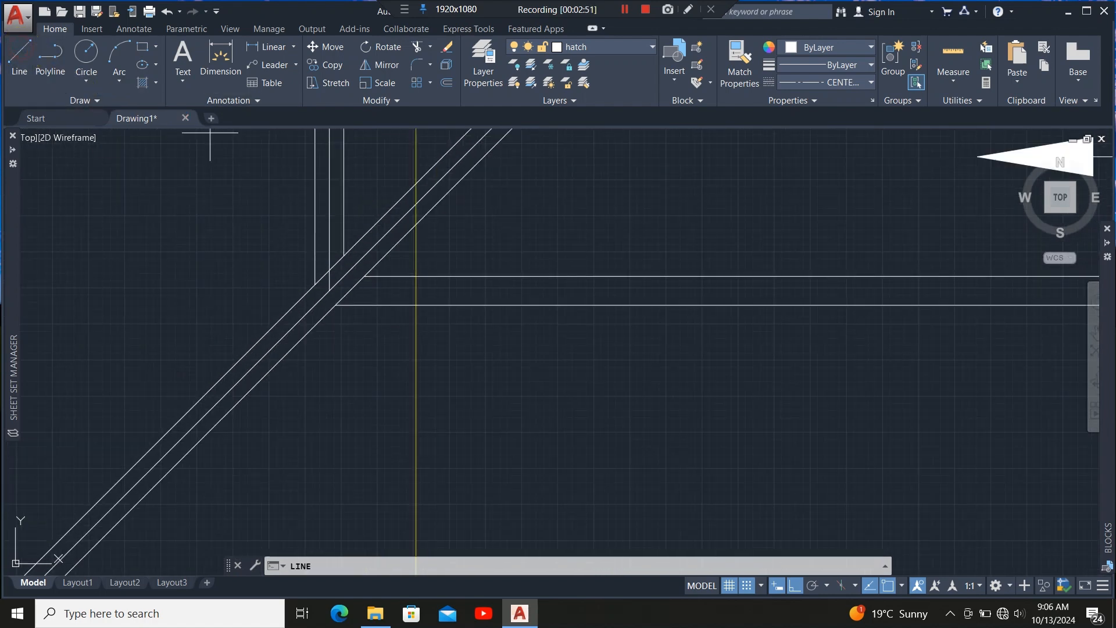
{"action": "scroll", "coordinate": [345, 295], "scroll_direction": "up", "scroll_amount": 4}
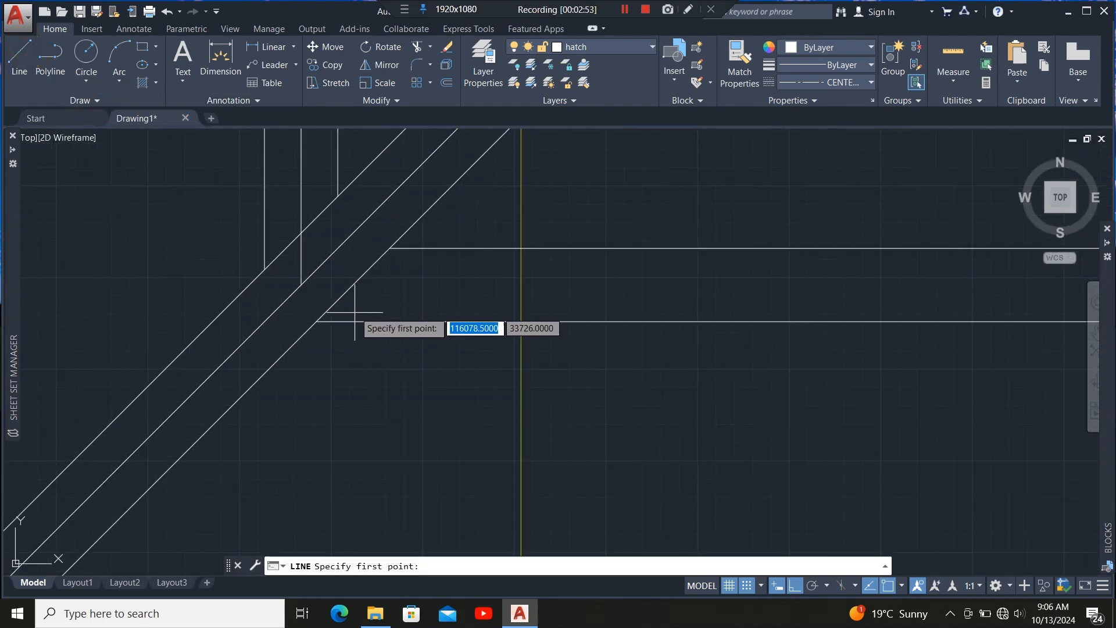
{"action": "left_click", "coordinate": [300, 283]}
{"action": "scroll", "coordinate": [225, 313], "scroll_direction": "down", "scroll_amount": 3}
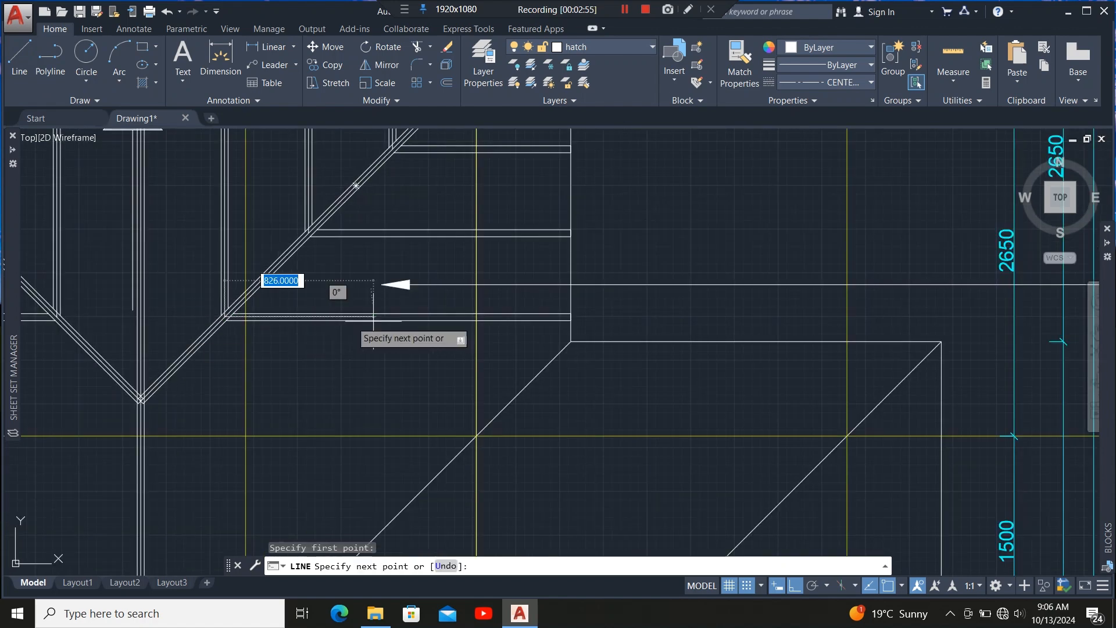
{"action": "scroll", "coordinate": [567, 325], "scroll_direction": "up", "scroll_amount": 4}
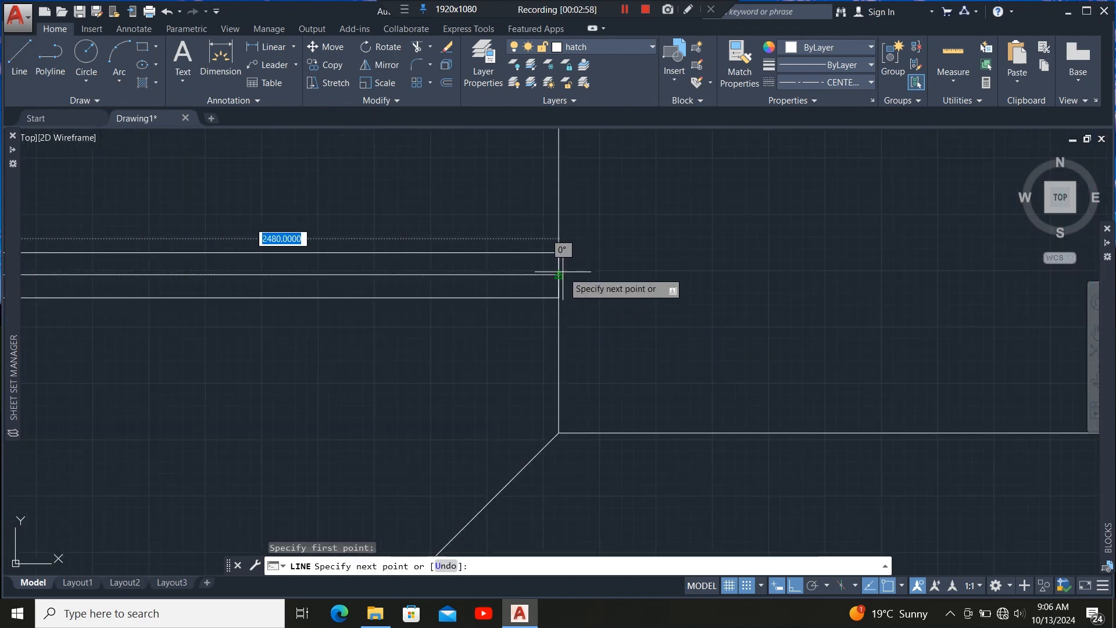
{"action": "left_click", "coordinate": [559, 274]}
{"action": "scroll", "coordinate": [625, 333], "scroll_direction": "down", "scroll_amount": 5}
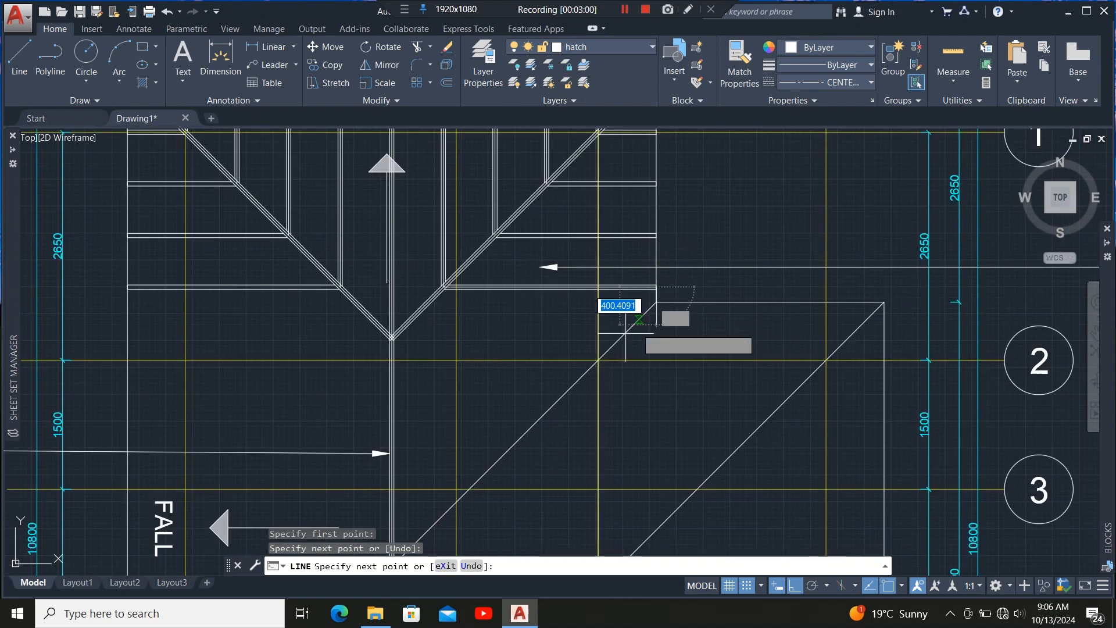
{"action": "key", "text": "Escape"}
Offset the new rafter line 600 mm downward.
{"action": "scroll", "coordinate": [512, 298], "scroll_direction": "up", "scroll_amount": 5}
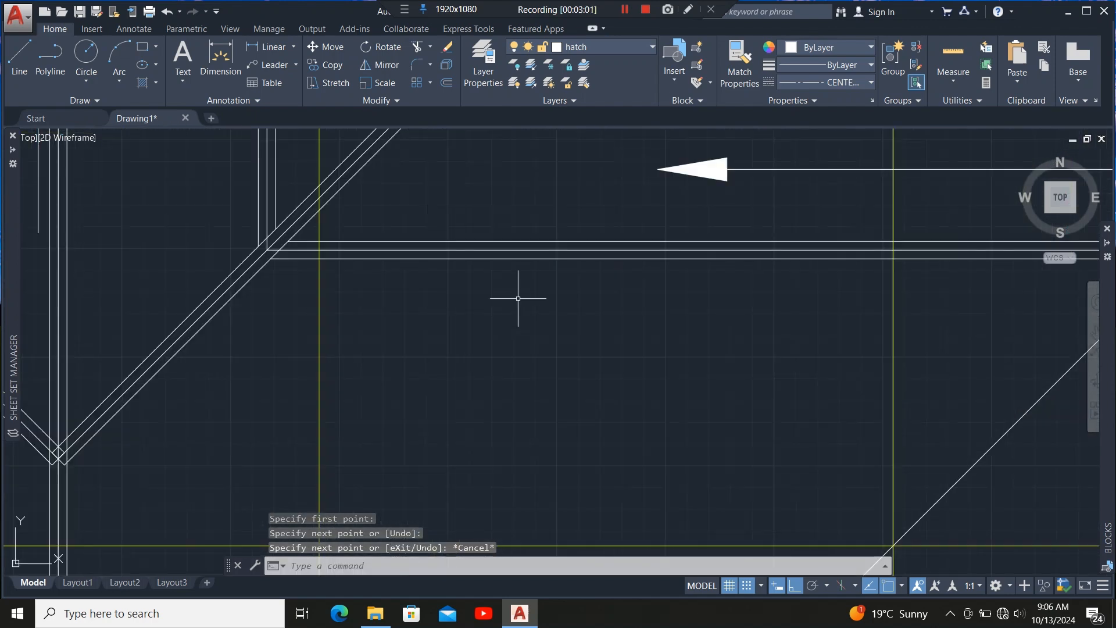
{"action": "left_click", "coordinate": [510, 250]}
{"action": "left_click", "coordinate": [447, 82]}
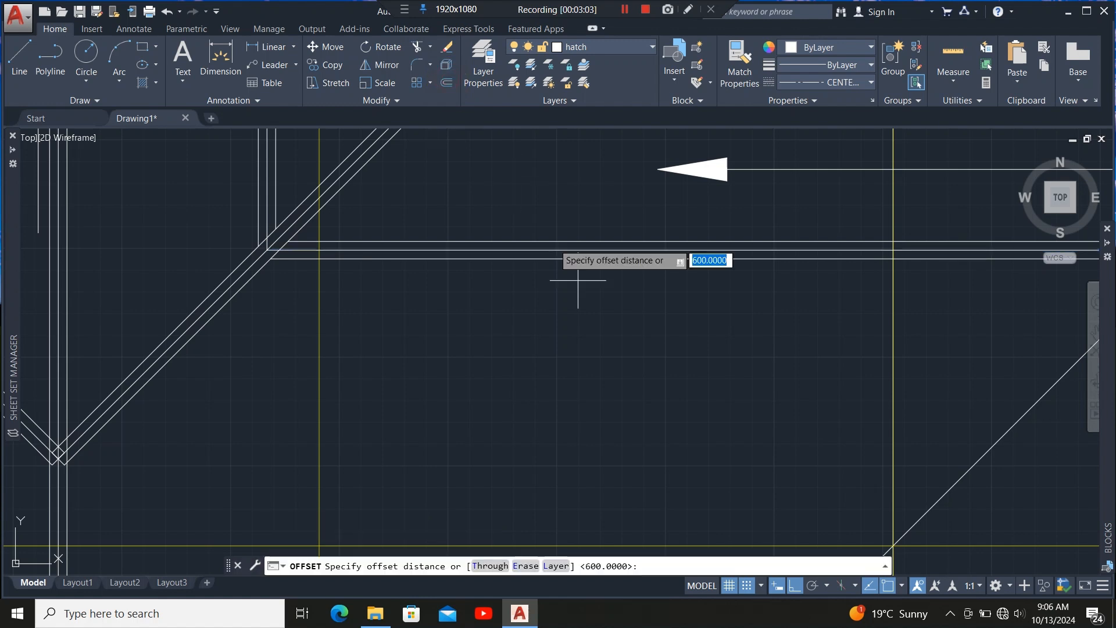
{"action": "left_click", "coordinate": [697, 249]}
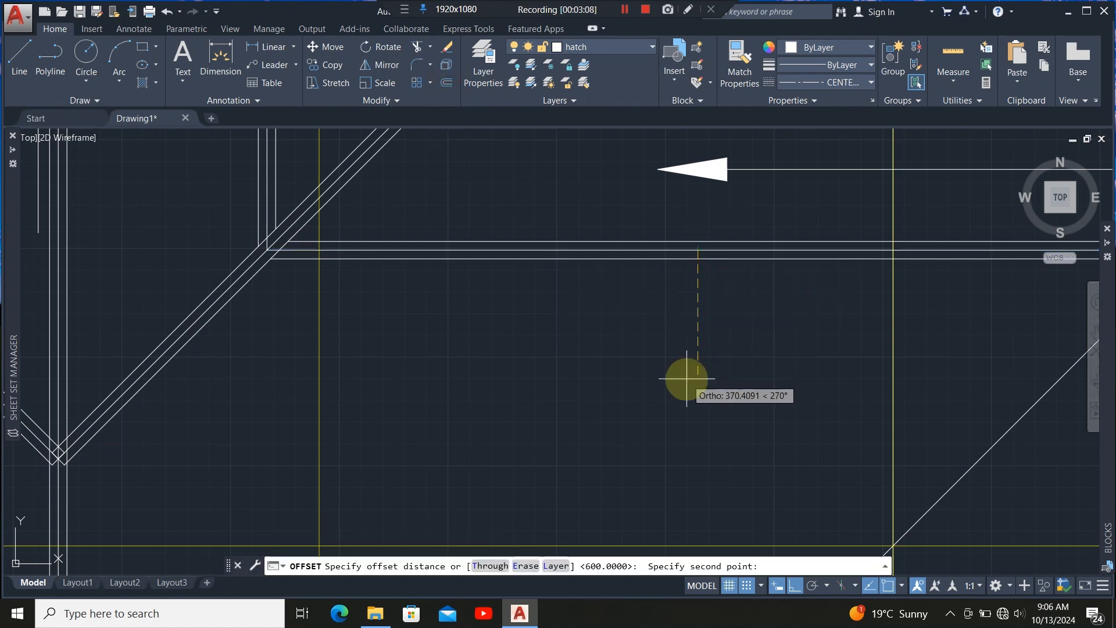
{"action": "key", "text": "Return"}
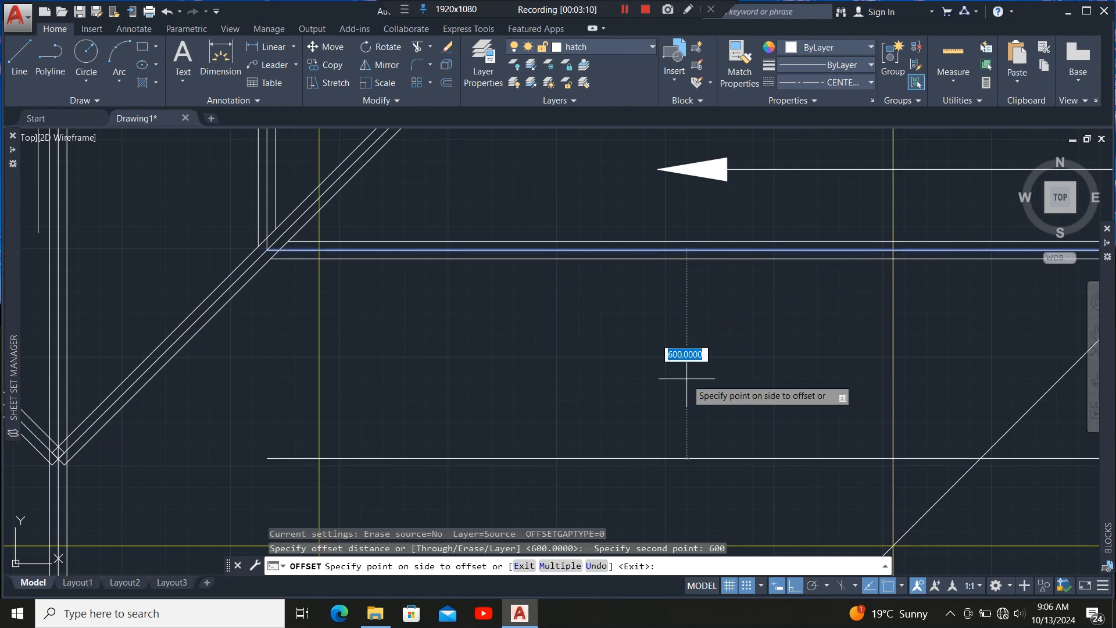
{"action": "left_click", "coordinate": [686, 378]}
{"action": "scroll", "coordinate": [581, 233], "scroll_direction": "down", "scroll_amount": 3}
{"action": "scroll", "coordinate": [561, 331], "scroll_direction": "up", "scroll_amount": 4}
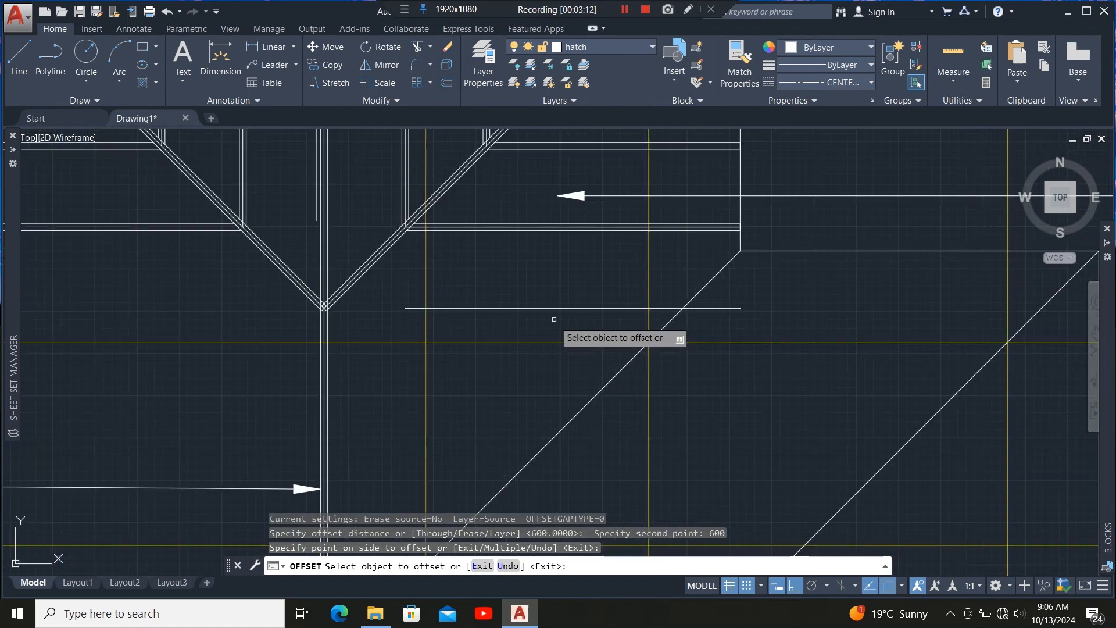
Keep offsetting each newest rafter line 600 mm downward, adding four more rafter lines.
{"action": "left_click", "coordinate": [550, 309]}
{"action": "left_click", "coordinate": [554, 403]}
{"action": "scroll", "coordinate": [515, 285], "scroll_direction": "down", "scroll_amount": 4}
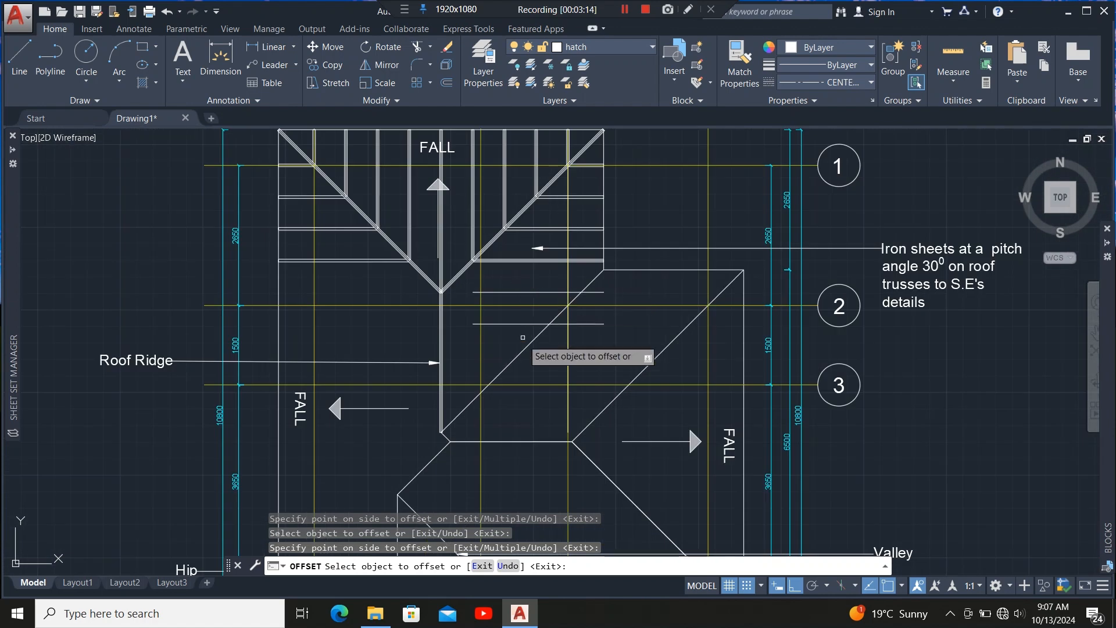
{"action": "scroll", "coordinate": [523, 337], "scroll_direction": "up", "scroll_amount": 2}
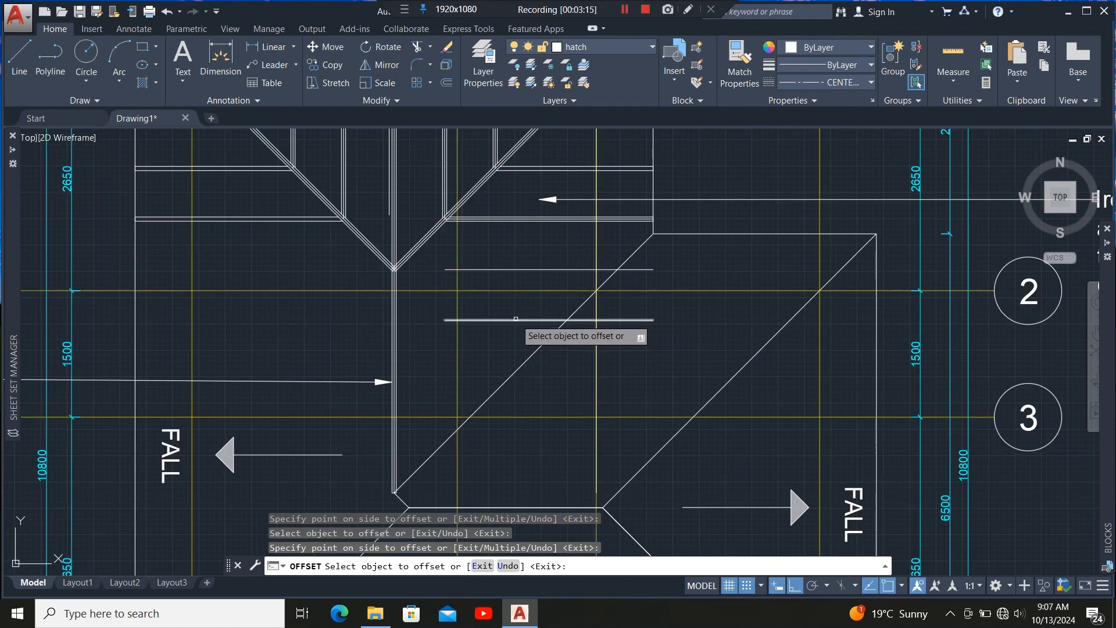
{"action": "left_click", "coordinate": [515, 318]}
{"action": "left_click", "coordinate": [511, 401]}
{"action": "left_click", "coordinate": [493, 371]}
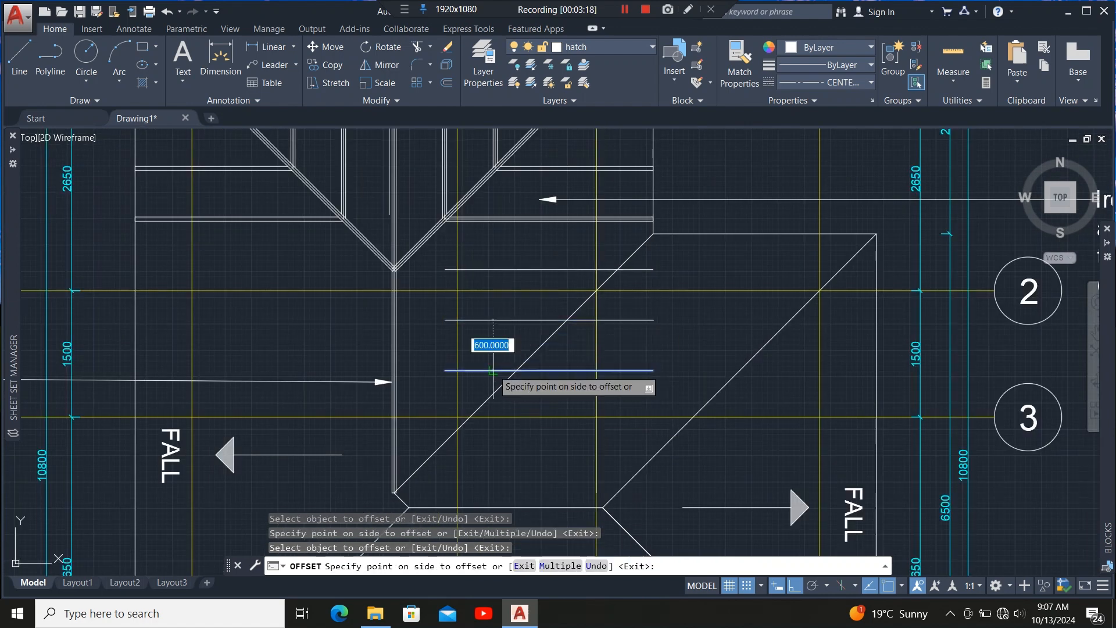
{"action": "left_click", "coordinate": [498, 472]}
{"action": "scroll", "coordinate": [477, 265], "scroll_direction": "down", "scroll_amount": 2}
{"action": "scroll", "coordinate": [508, 380], "scroll_direction": "up", "scroll_amount": 2}
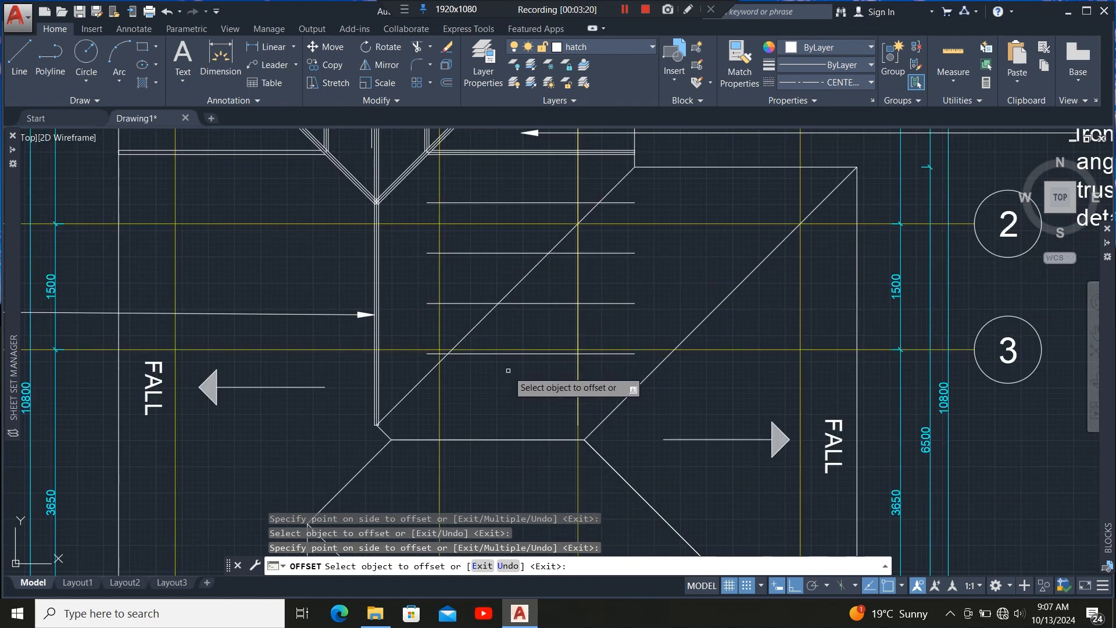
{"action": "left_click", "coordinate": [510, 354]}
{"action": "left_click", "coordinate": [505, 412]}
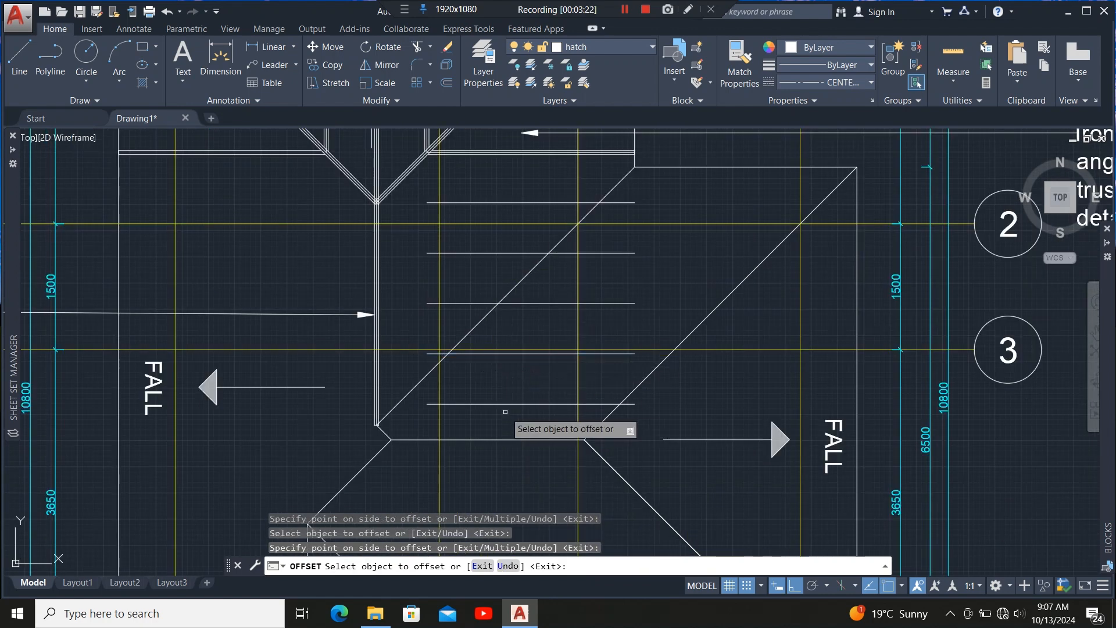
{"action": "key", "text": "Escape"}
Extend the rafter lines so they run to the ridge.
{"action": "scroll", "coordinate": [390, 242], "scroll_direction": "up", "scroll_amount": 3}
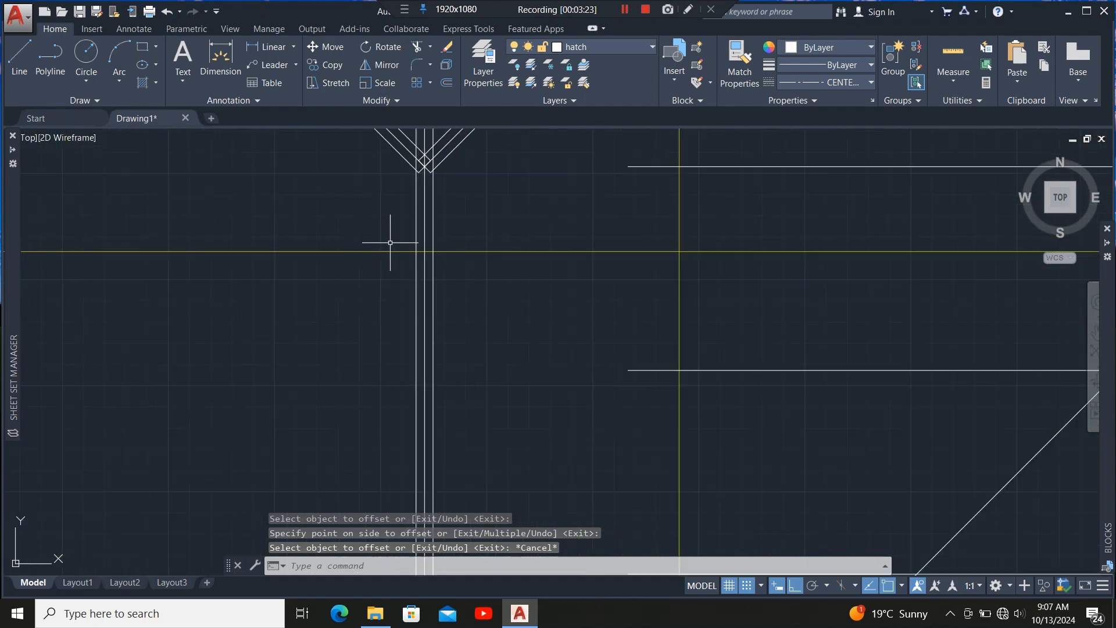
{"action": "left_click", "coordinate": [425, 214]}
{"action": "scroll", "coordinate": [367, 317], "scroll_direction": "down", "scroll_amount": 5}
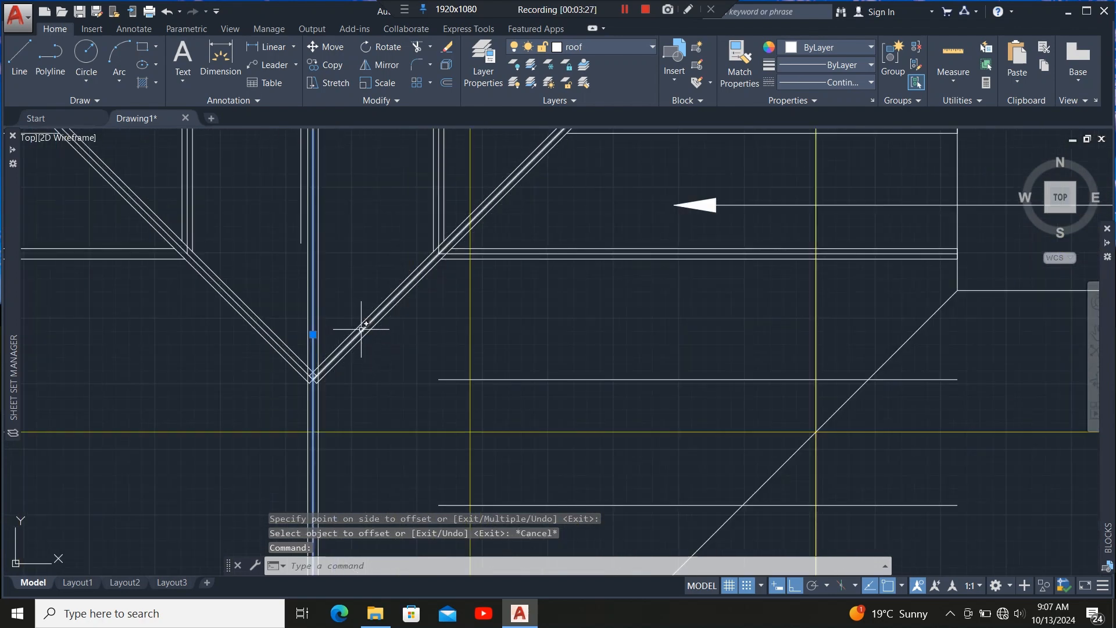
{"action": "left_click", "coordinate": [362, 329]}
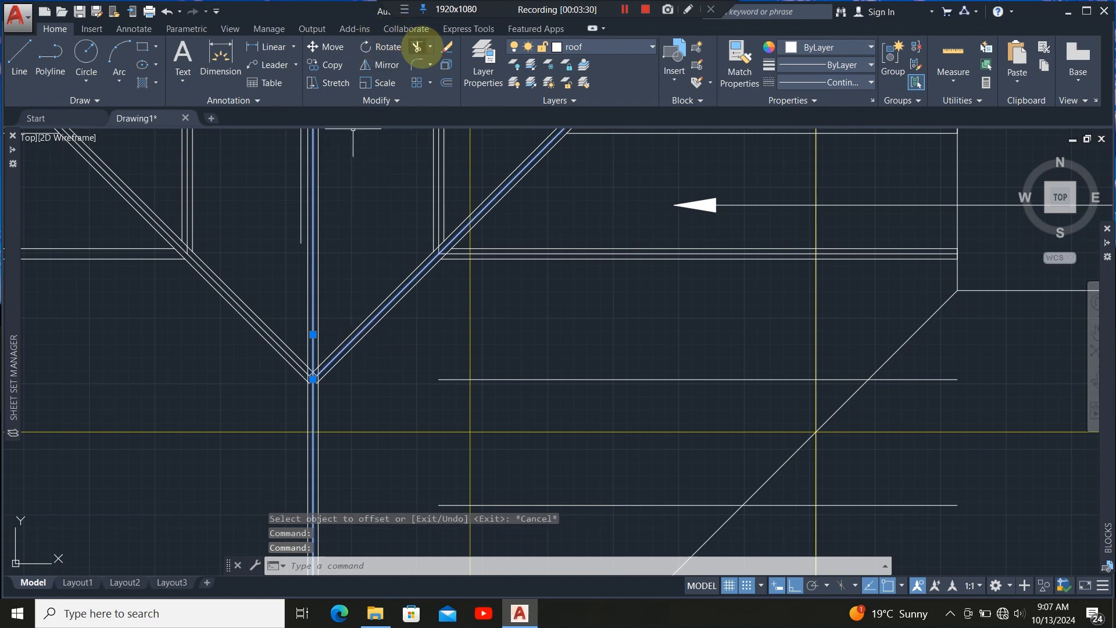
{"action": "left_click", "coordinate": [430, 46]}
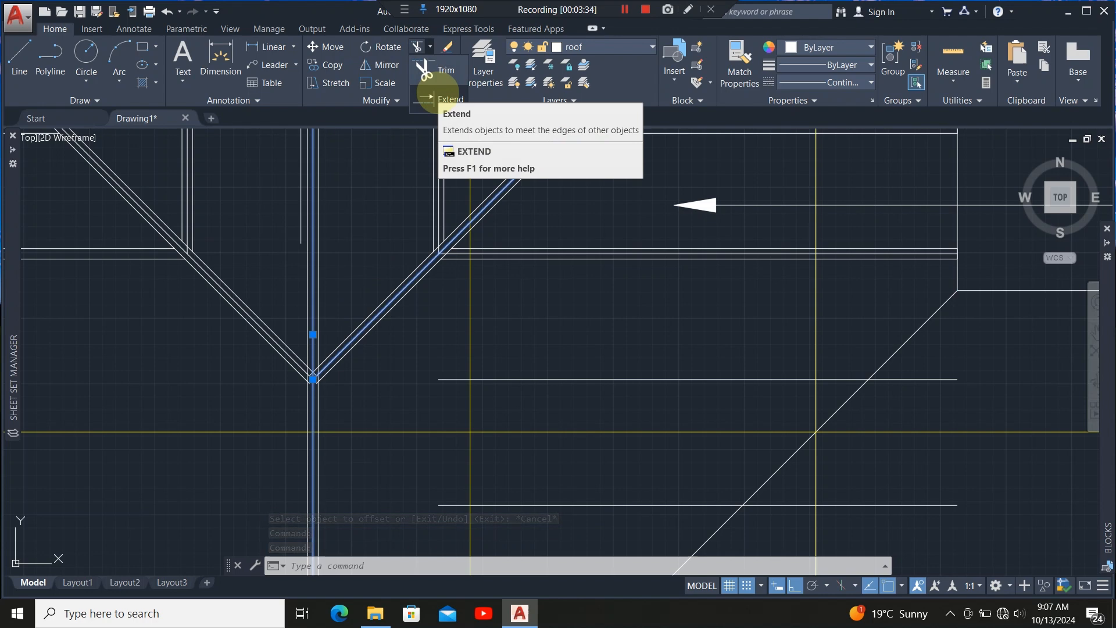
{"action": "left_click", "coordinate": [440, 97]}
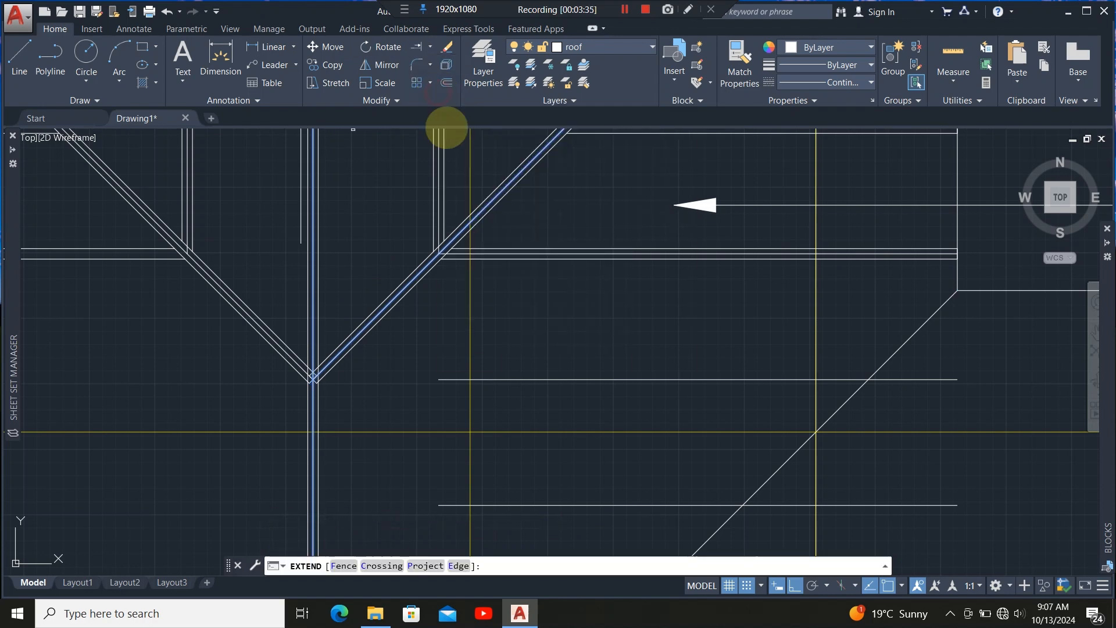
{"action": "left_click", "coordinate": [504, 380]}
{"action": "scroll", "coordinate": [372, 209], "scroll_direction": "down", "scroll_amount": 4}
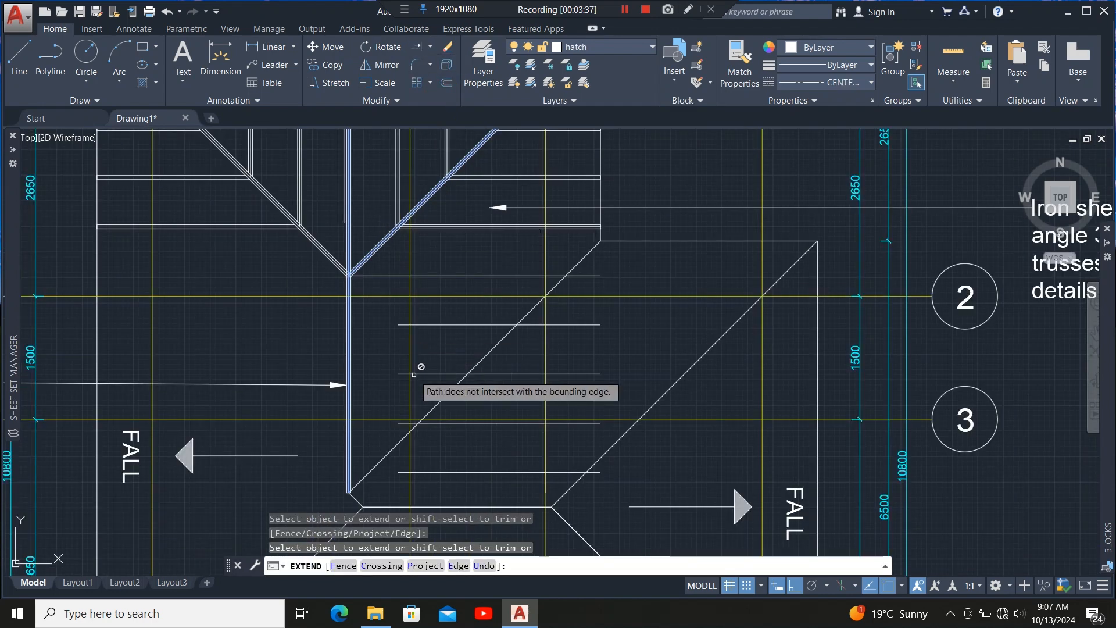
{"action": "left_click", "coordinate": [423, 325]}
{"action": "left_click", "coordinate": [431, 374]}
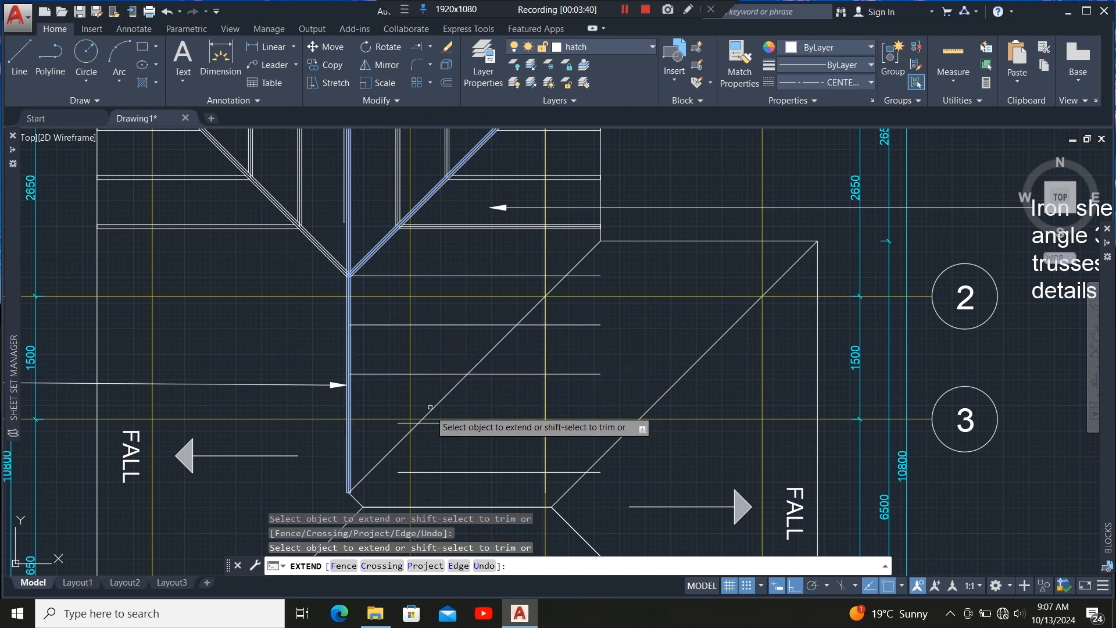
{"action": "left_click", "coordinate": [438, 425]}
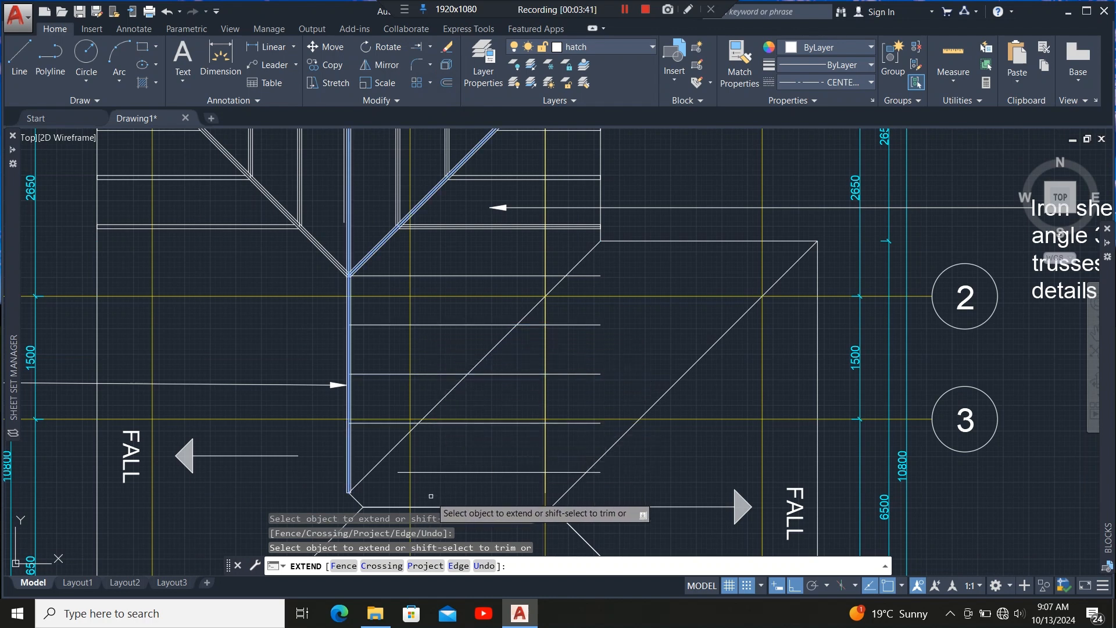
Trim the rafter line ends that run past the hip line.
{"action": "scroll", "coordinate": [368, 481], "scroll_direction": "up", "scroll_amount": 3}
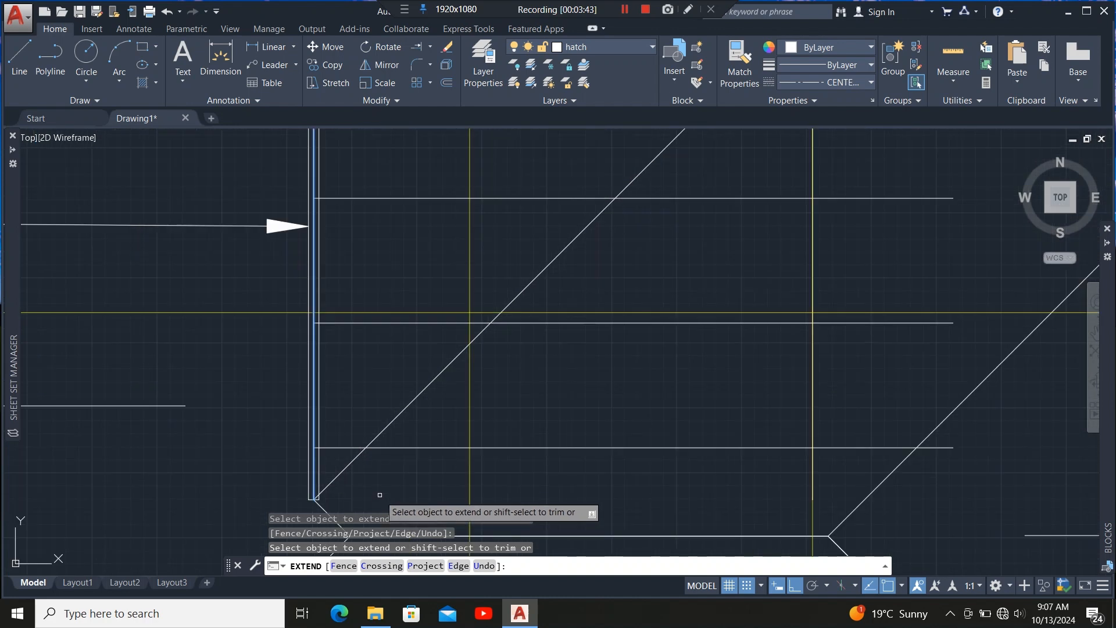
{"action": "key", "text": "Escape"}
{"action": "left_click", "coordinate": [401, 409]}
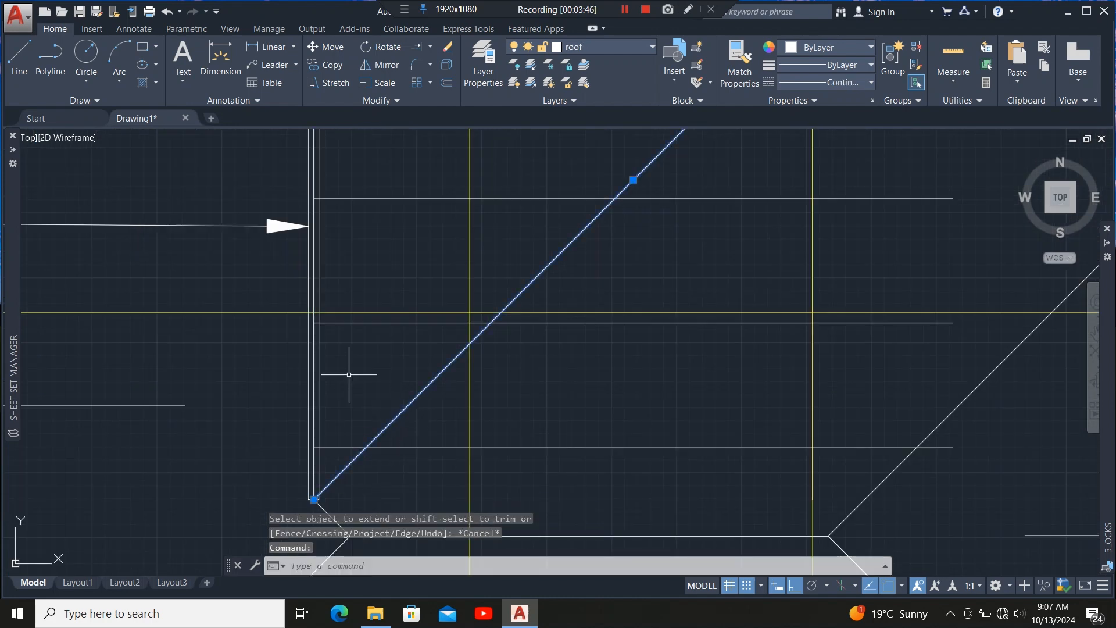
{"action": "scroll", "coordinate": [372, 377], "scroll_direction": "down", "scroll_amount": 4}
{"action": "scroll", "coordinate": [399, 363], "scroll_direction": "up", "scroll_amount": 3}
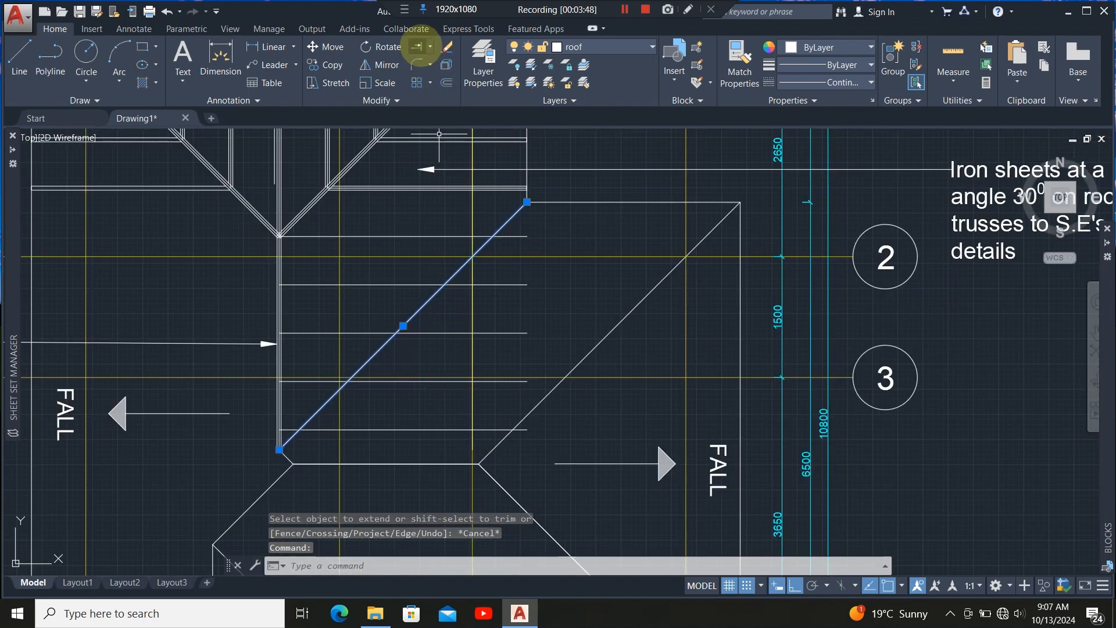
{"action": "left_click", "coordinate": [442, 69]}
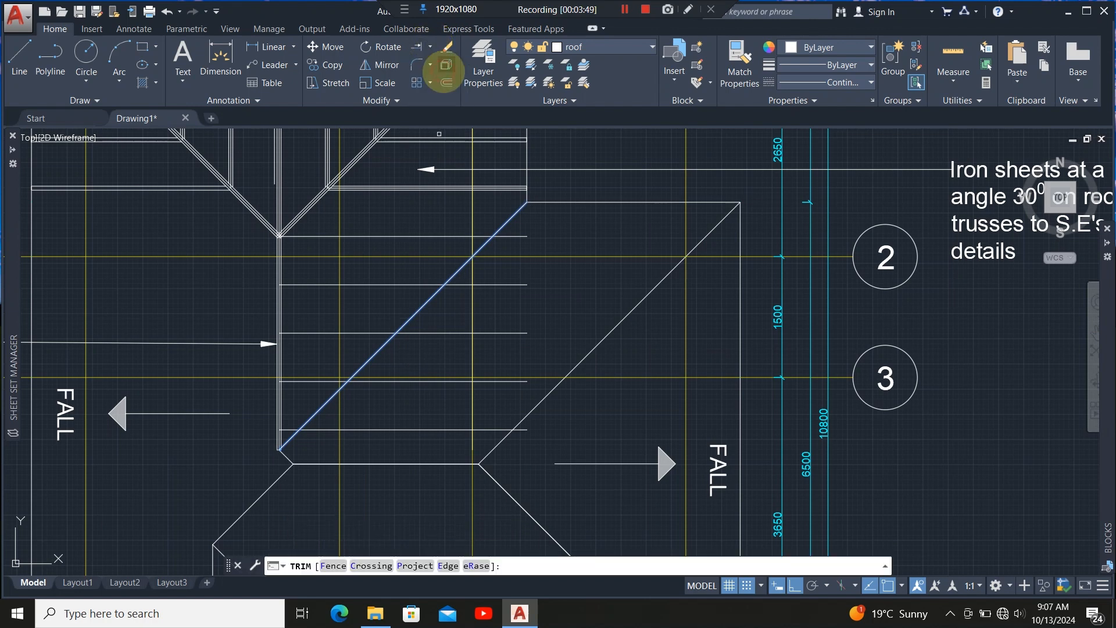
{"action": "left_click", "coordinate": [538, 276]}
{"action": "left_click", "coordinate": [514, 347]}
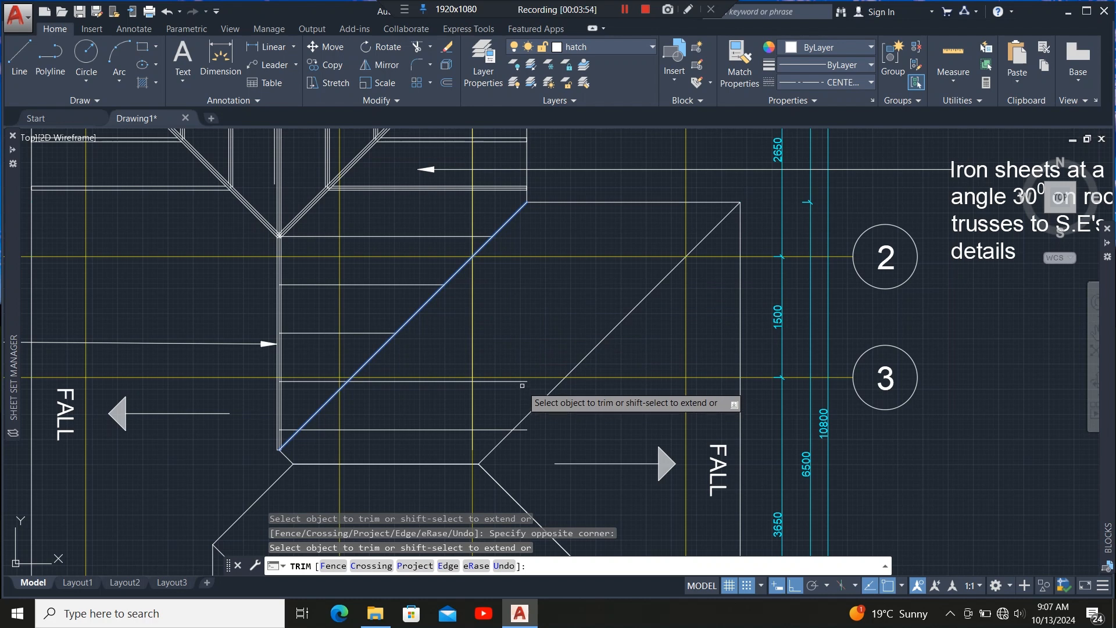
{"action": "left_click", "coordinate": [523, 382]}
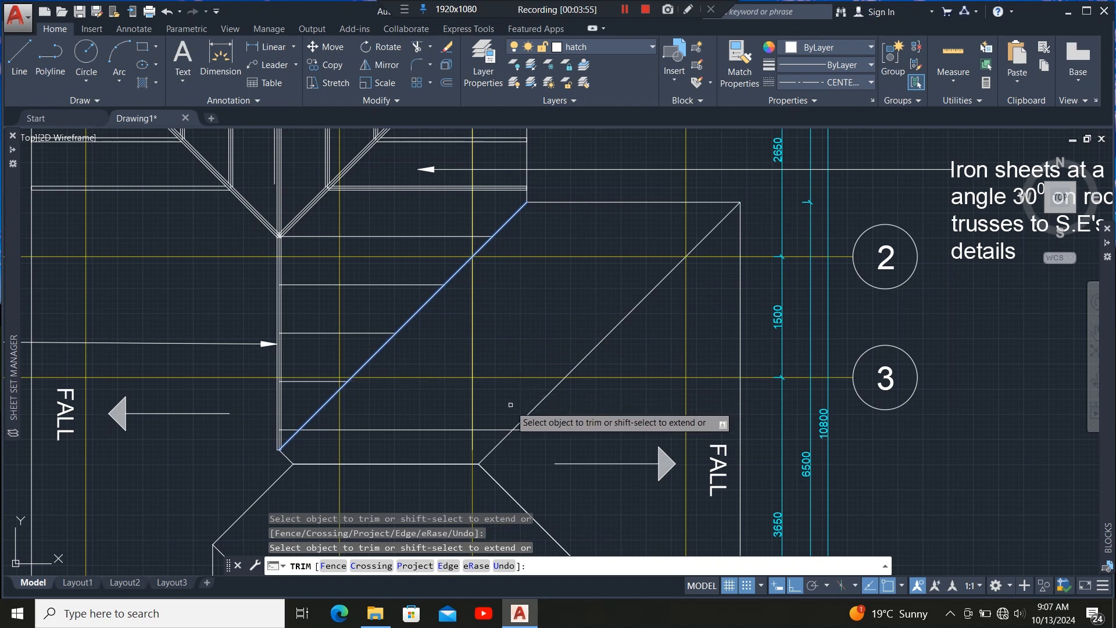
{"action": "left_click", "coordinate": [495, 429]}
{"action": "scroll", "coordinate": [488, 325], "scroll_direction": "down", "scroll_amount": 3}
{"action": "scroll", "coordinate": [442, 302], "scroll_direction": "up", "scroll_amount": 3}
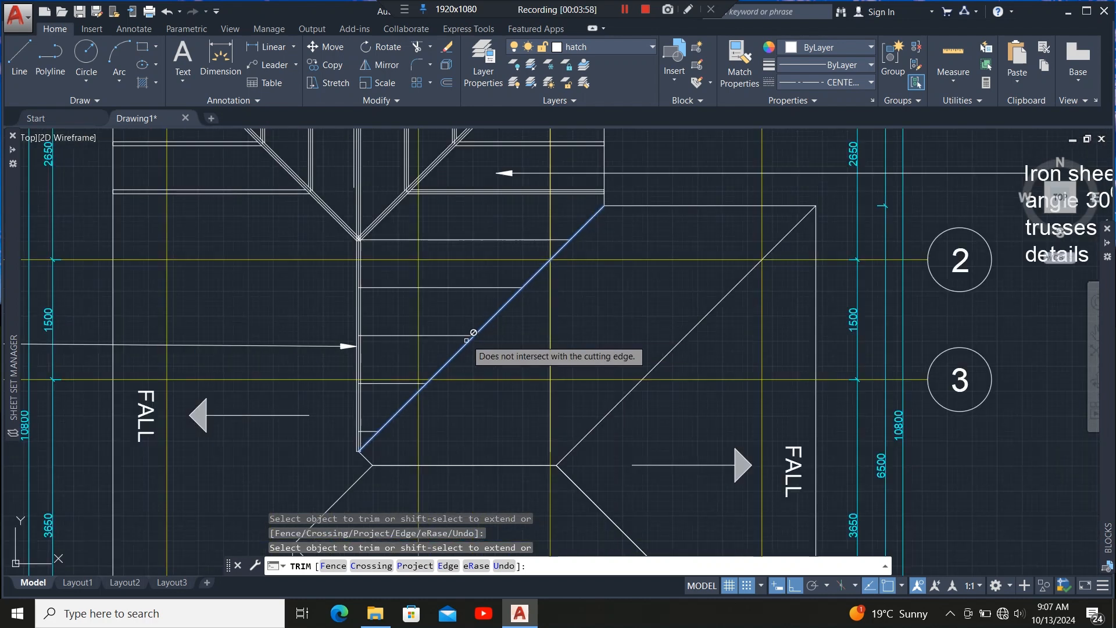
{"action": "scroll", "coordinate": [476, 332], "scroll_direction": "up", "scroll_amount": 2}
{"action": "scroll", "coordinate": [448, 372], "scroll_direction": "down", "scroll_amount": 5}
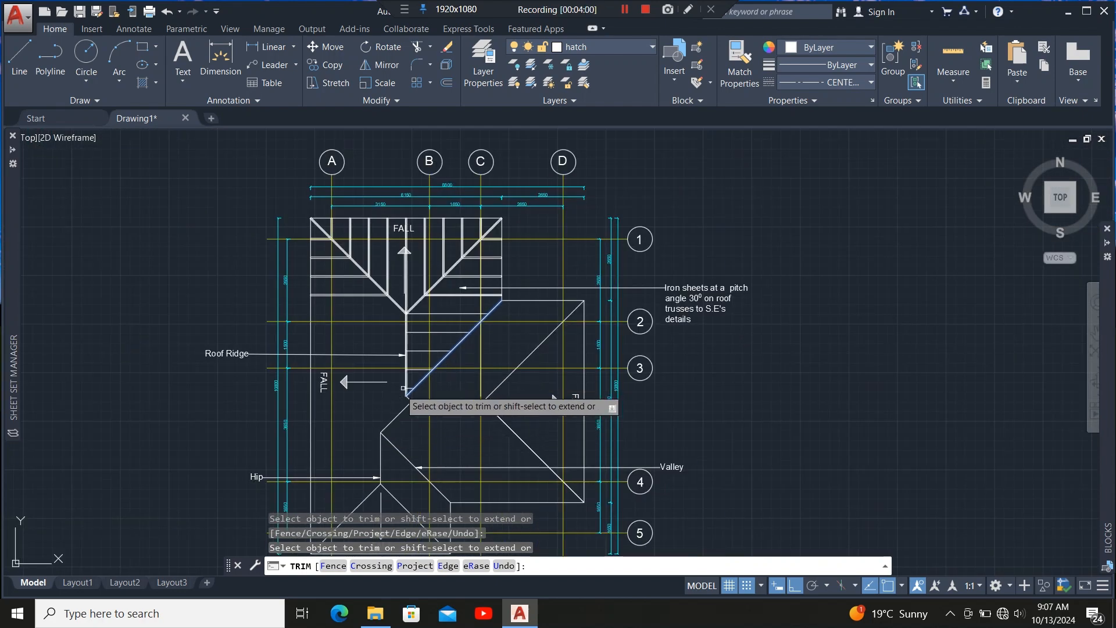
{"action": "scroll", "coordinate": [406, 388], "scroll_direction": "up", "scroll_amount": 4}
{"action": "key", "text": "Escape"}
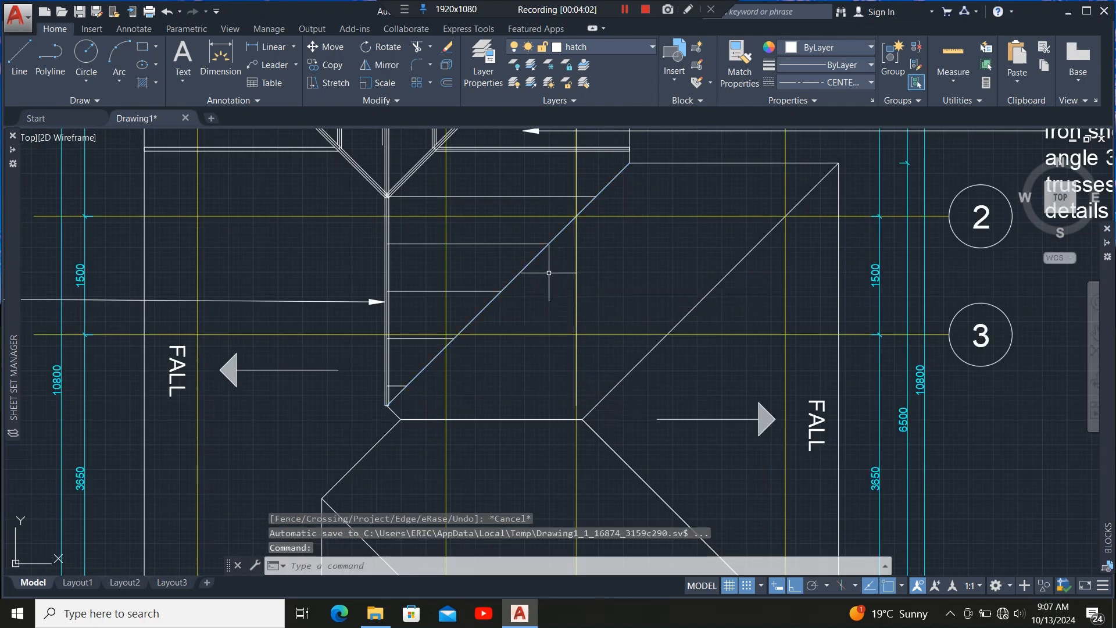
{"action": "scroll", "coordinate": [439, 350], "scroll_direction": "down", "scroll_amount": 2}
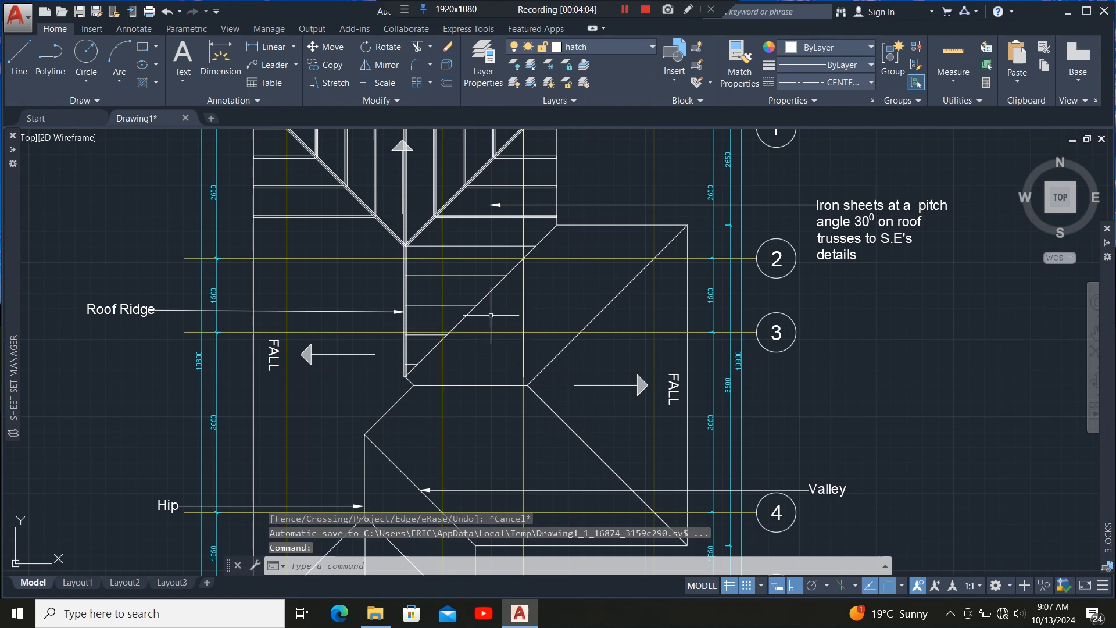
{"action": "scroll", "coordinate": [421, 256], "scroll_direction": "up", "scroll_amount": 2}
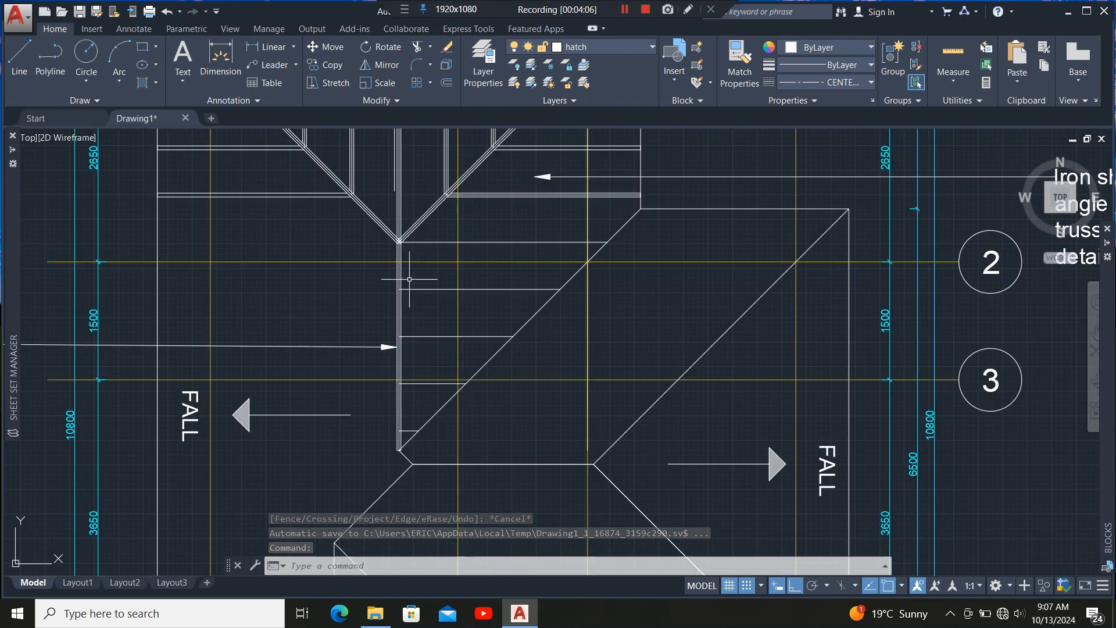
{"action": "scroll", "coordinate": [504, 199], "scroll_direction": "up", "scroll_amount": 6}
{"action": "left_click", "coordinate": [503, 203]}
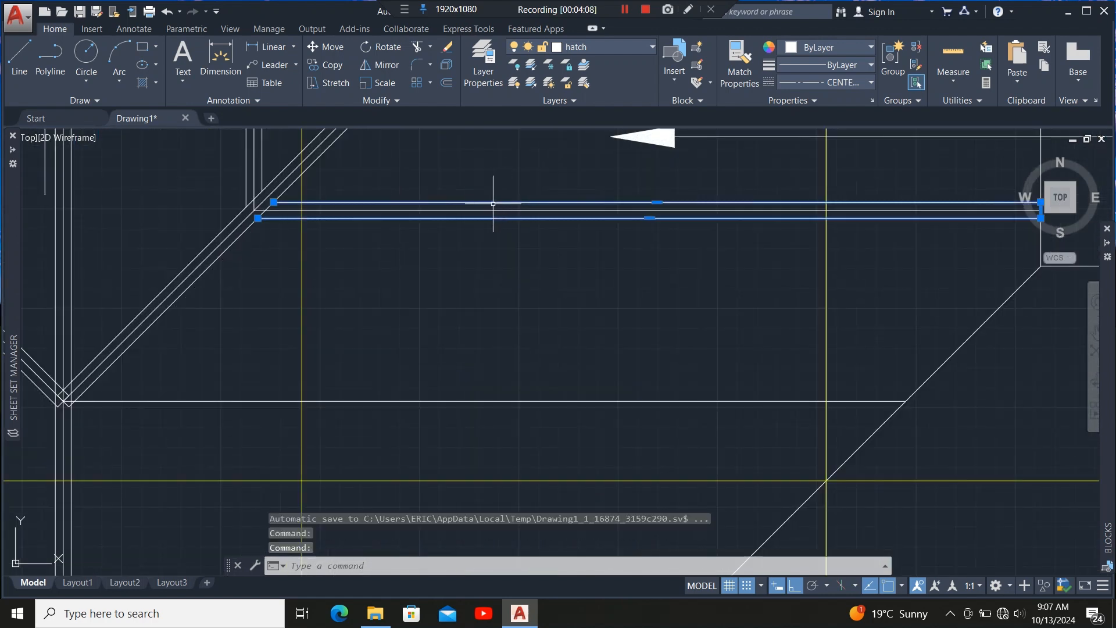
{"action": "scroll", "coordinate": [340, 232], "scroll_direction": "down", "scroll_amount": 7}
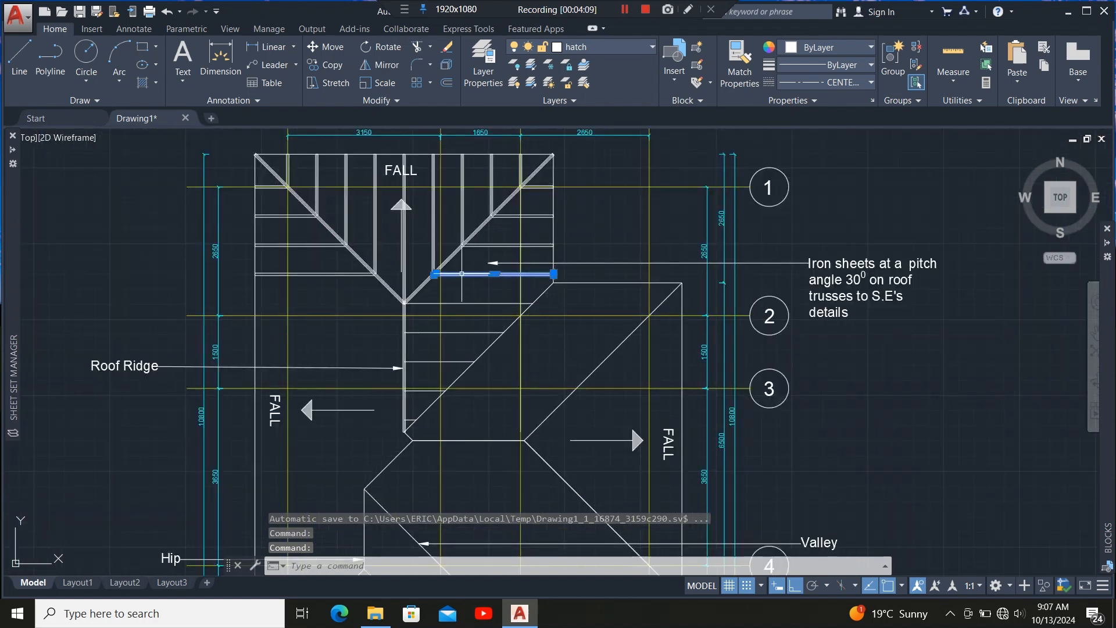
{"action": "scroll", "coordinate": [470, 273], "scroll_direction": "up", "scroll_amount": 2}
{"action": "key", "text": "Escape"}
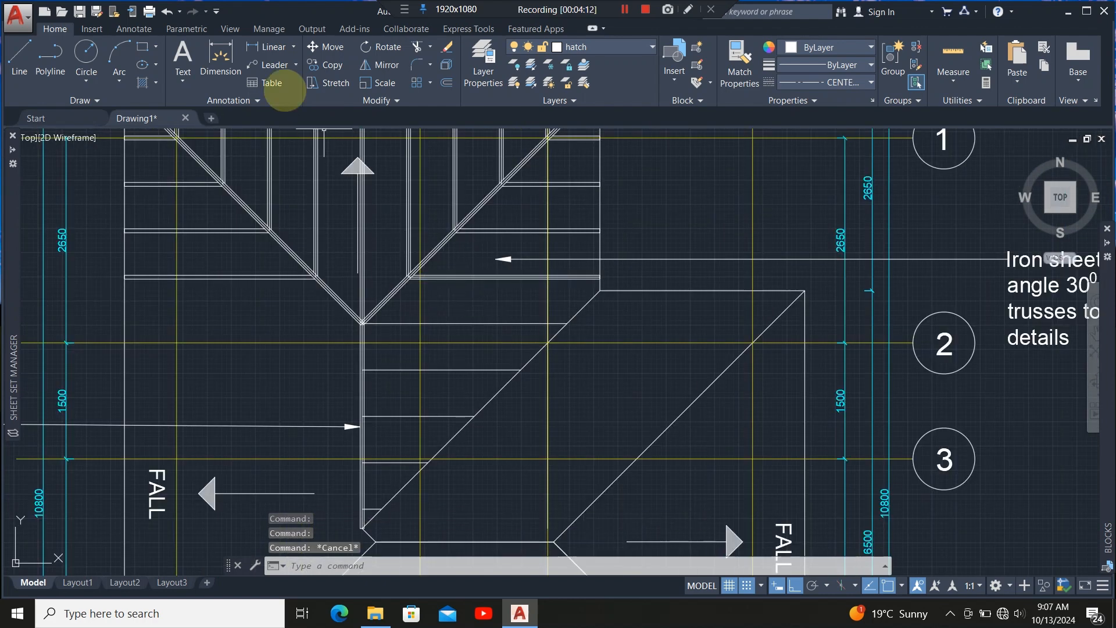
Draw a 50 mm by 50 mm square with the Rectangle tool.
{"action": "left_click", "coordinate": [142, 47]}
{"action": "scroll", "coordinate": [450, 289], "scroll_direction": "up", "scroll_amount": 6}
{"action": "left_click", "coordinate": [442, 320]}
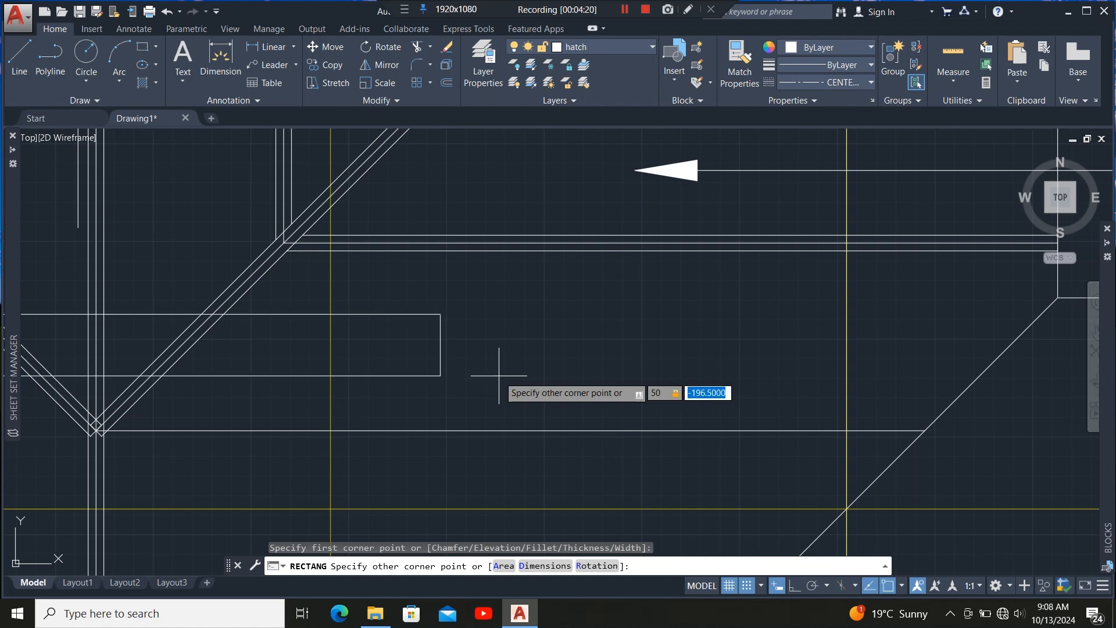
{"action": "key", "text": "Return"}
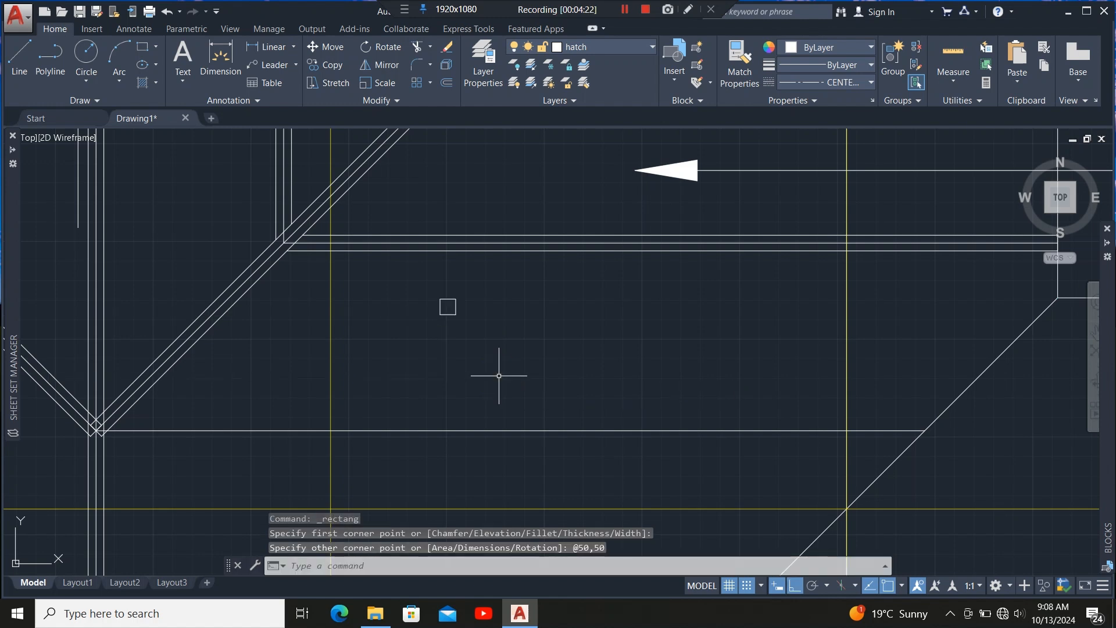
Move the 50 mm square to the junction where the hips meet the ridge.
{"action": "left_click", "coordinate": [504, 356]}
{"action": "left_click", "coordinate": [442, 300]}
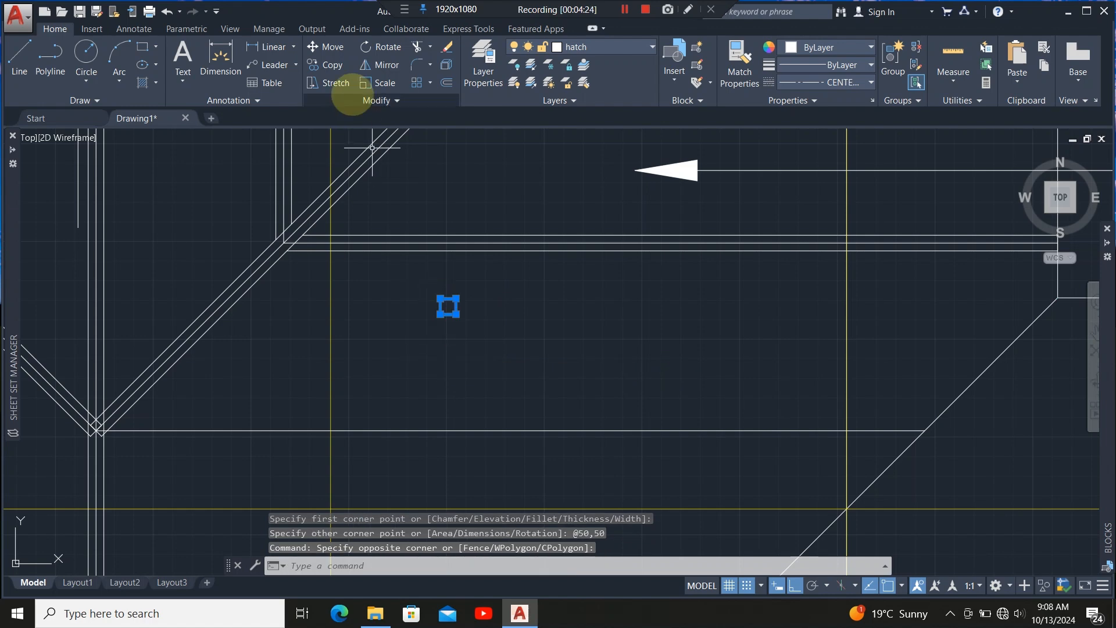
{"action": "left_click", "coordinate": [331, 47]}
{"action": "scroll", "coordinate": [423, 282], "scroll_direction": "up", "scroll_amount": 4}
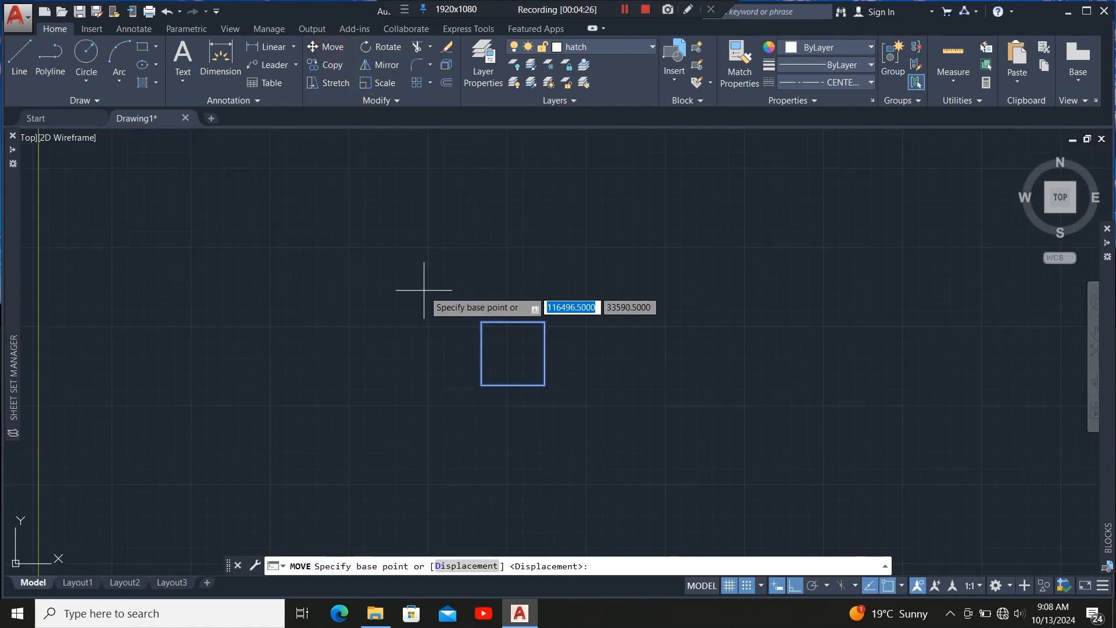
{"action": "left_click", "coordinate": [513, 353]}
{"action": "scroll", "coordinate": [675, 360], "scroll_direction": "down", "scroll_amount": 5}
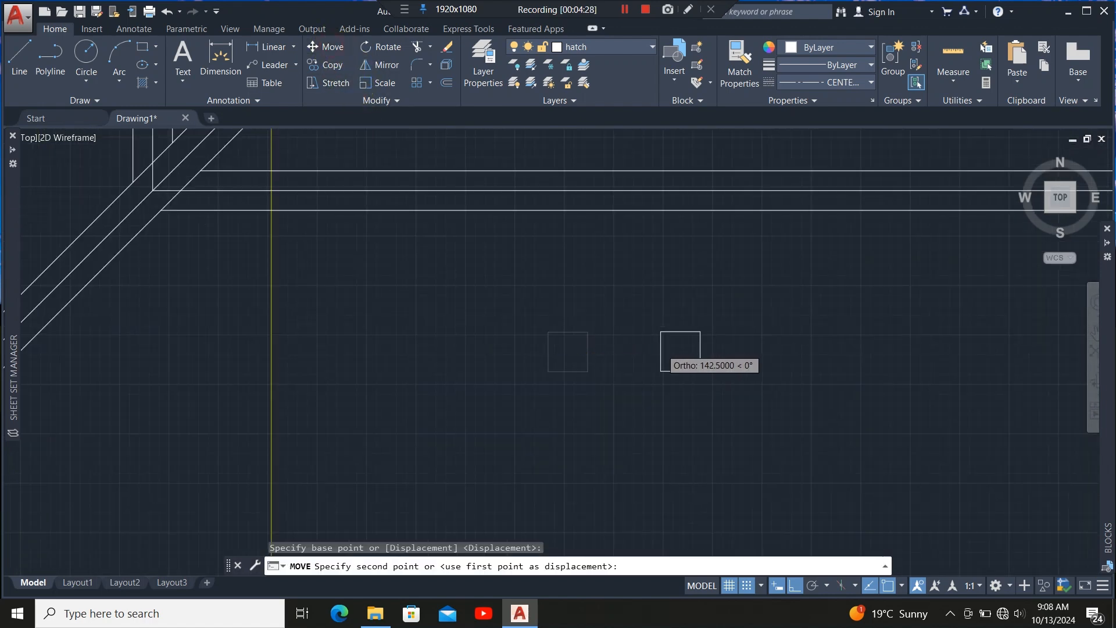
{"action": "scroll", "coordinate": [568, 428], "scroll_direction": "up", "scroll_amount": 3}
{"action": "scroll", "coordinate": [505, 407], "scroll_direction": "up", "scroll_amount": 3}
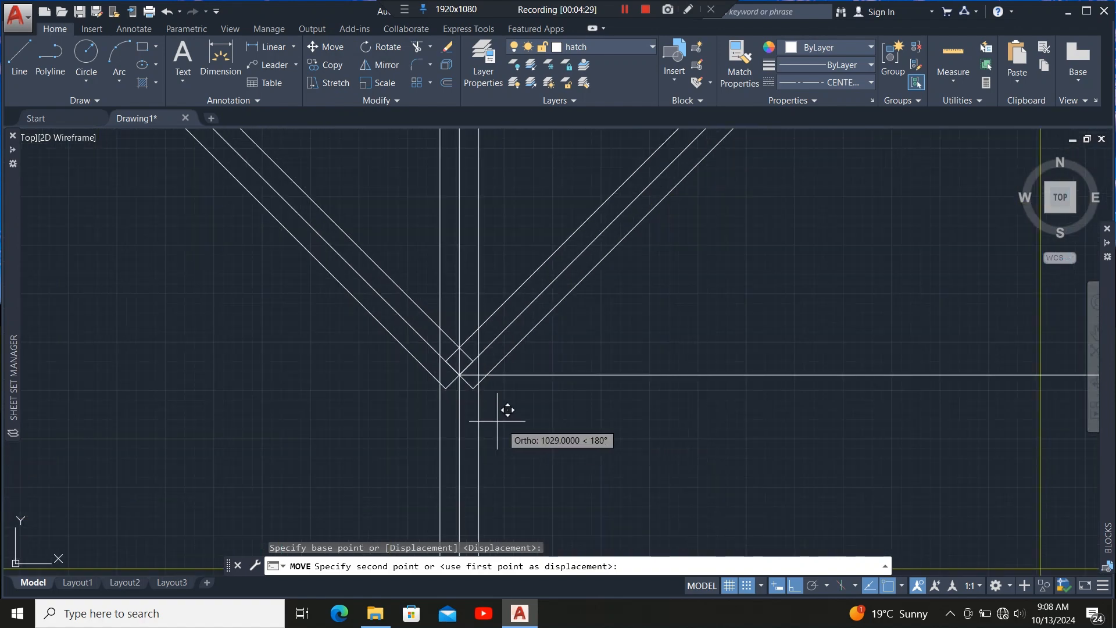
{"action": "left_click", "coordinate": [460, 377]}
{"action": "scroll", "coordinate": [404, 428], "scroll_direction": "down", "scroll_amount": 5}
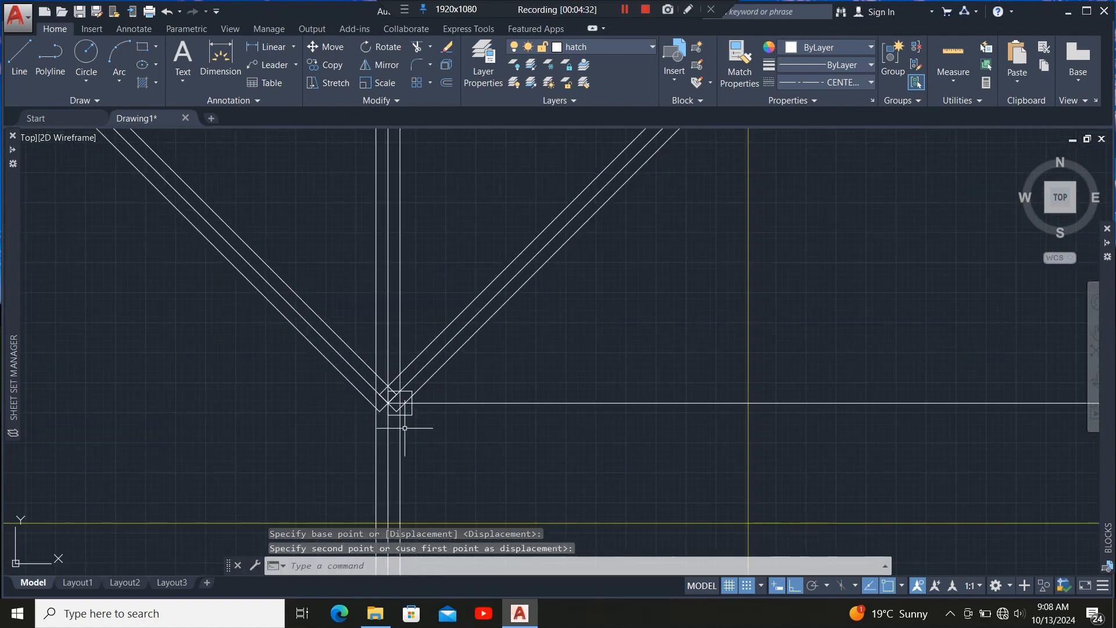
Stretch the end of the horizontal member at the ridge junction onto the hip line.
{"action": "left_click", "coordinate": [400, 402]}
{"action": "left_click", "coordinate": [399, 396]}
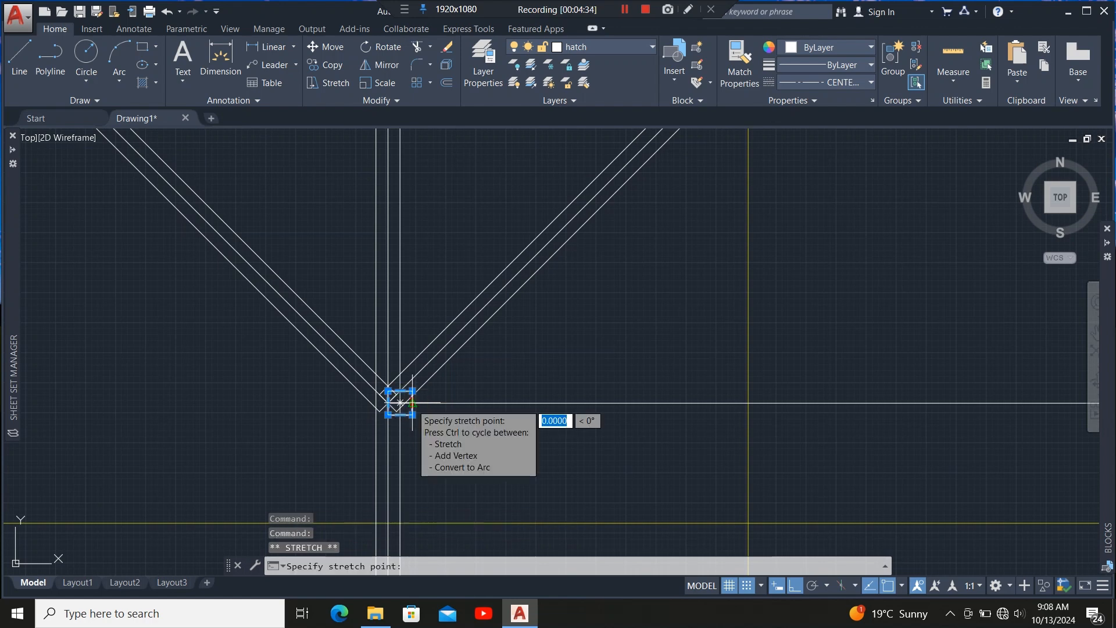
{"action": "scroll", "coordinate": [355, 407], "scroll_direction": "down", "scroll_amount": 3}
{"action": "scroll", "coordinate": [511, 407], "scroll_direction": "up", "scroll_amount": 5}
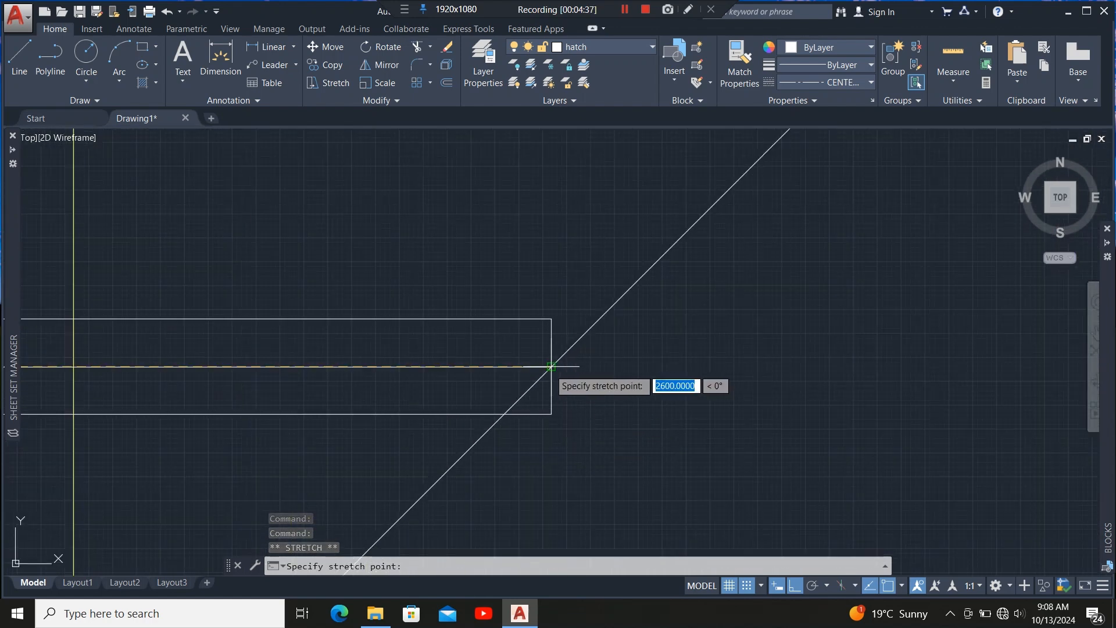
{"action": "left_click", "coordinate": [551, 367]}
{"action": "scroll", "coordinate": [612, 318], "scroll_direction": "down", "scroll_amount": 2}
{"action": "scroll", "coordinate": [612, 319], "scroll_direction": "down", "scroll_amount": 10}
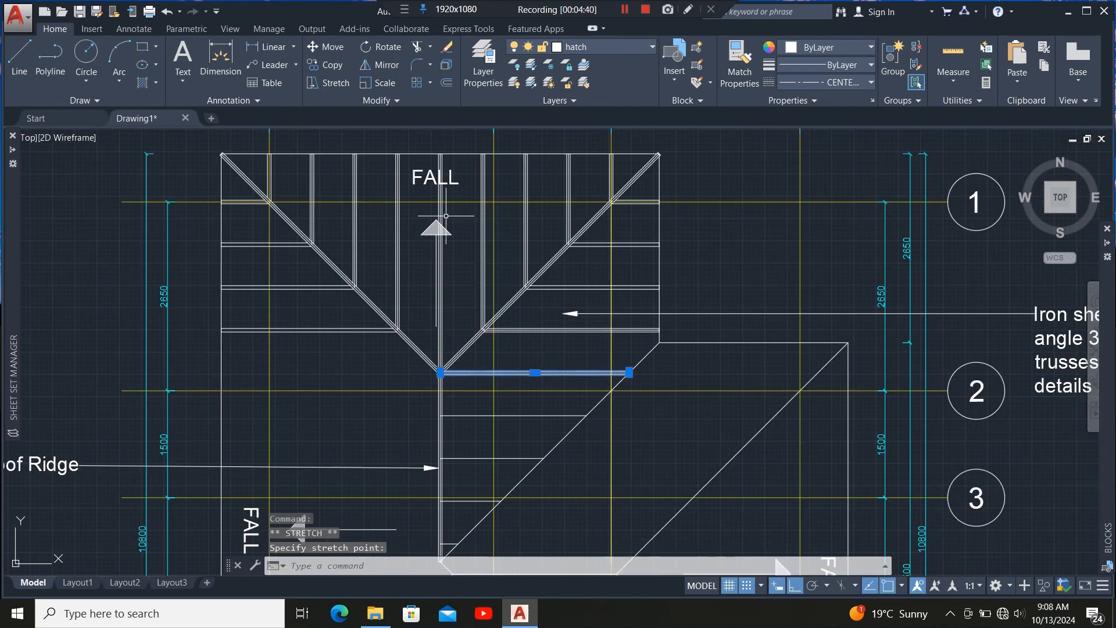
Copy the horizontal ridge-junction member down the ridge at 600, 1200 and 1800 mm spacing.
{"action": "left_click", "coordinate": [329, 64]}
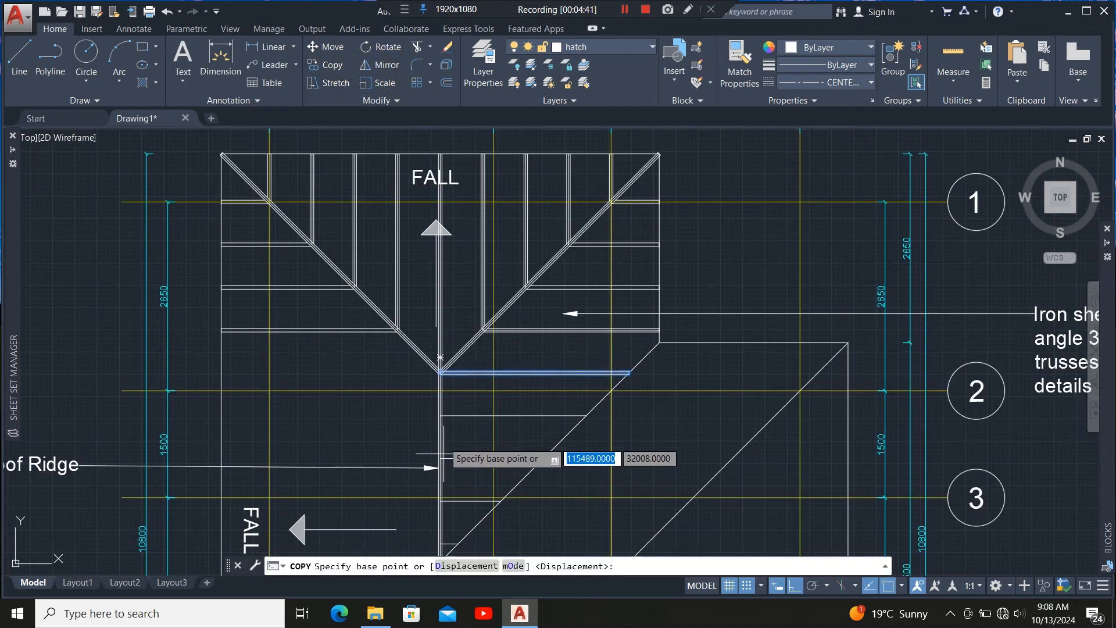
{"action": "scroll", "coordinate": [443, 372], "scroll_direction": "up", "scroll_amount": 6}
{"action": "scroll", "coordinate": [441, 366], "scroll_direction": "up", "scroll_amount": 2}
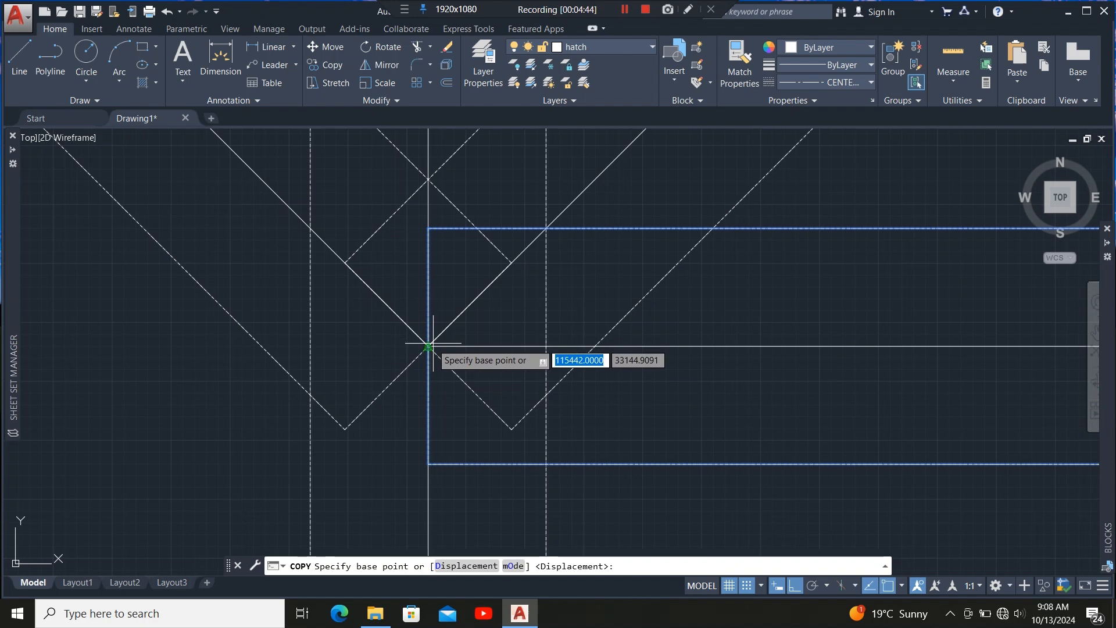
{"action": "left_click", "coordinate": [427, 347]}
{"action": "scroll", "coordinate": [427, 343], "scroll_direction": "down", "scroll_amount": 15}
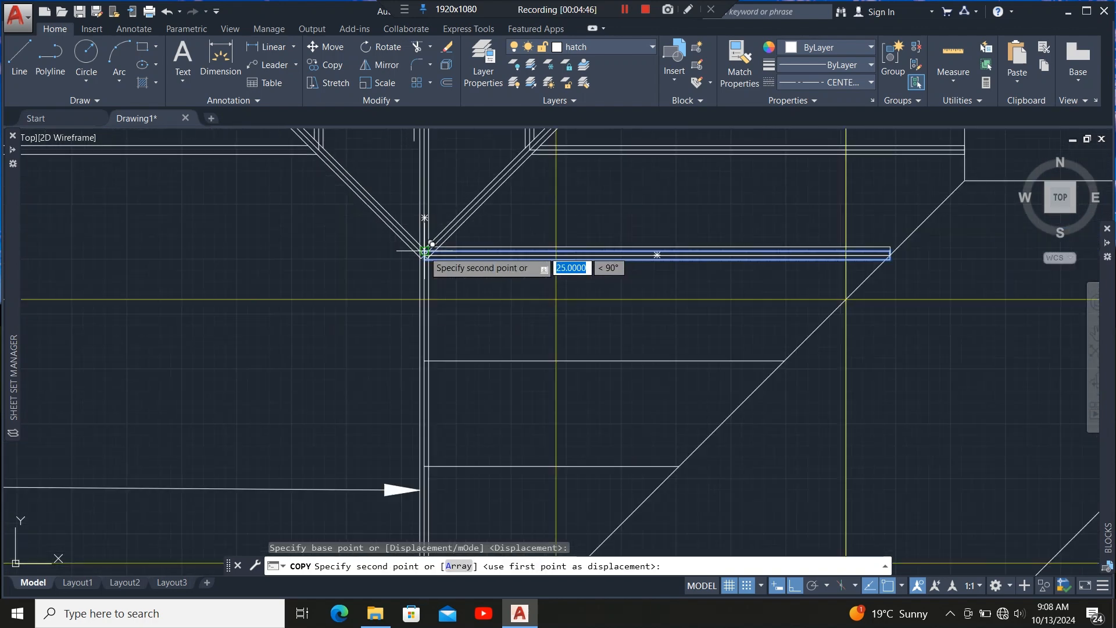
{"action": "scroll", "coordinate": [425, 337], "scroll_direction": "up", "scroll_amount": 9}
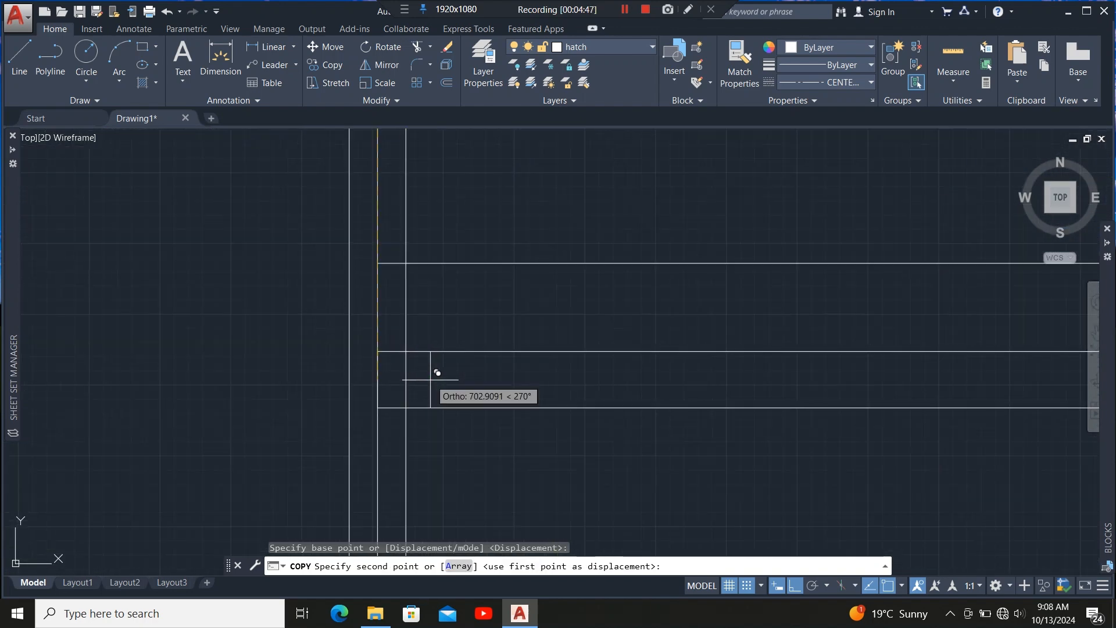
{"action": "left_click", "coordinate": [377, 263]}
{"action": "scroll", "coordinate": [381, 244], "scroll_direction": "down", "scroll_amount": 9}
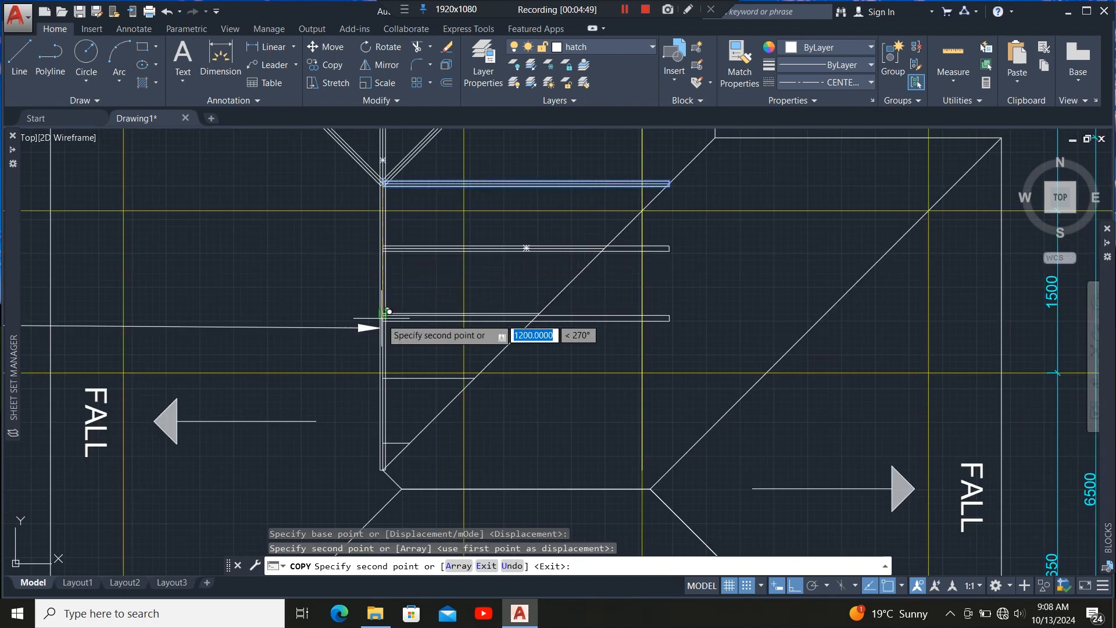
{"action": "scroll", "coordinate": [378, 319], "scroll_direction": "up", "scroll_amount": 7}
{"action": "scroll", "coordinate": [379, 316], "scroll_direction": "up", "scroll_amount": 6}
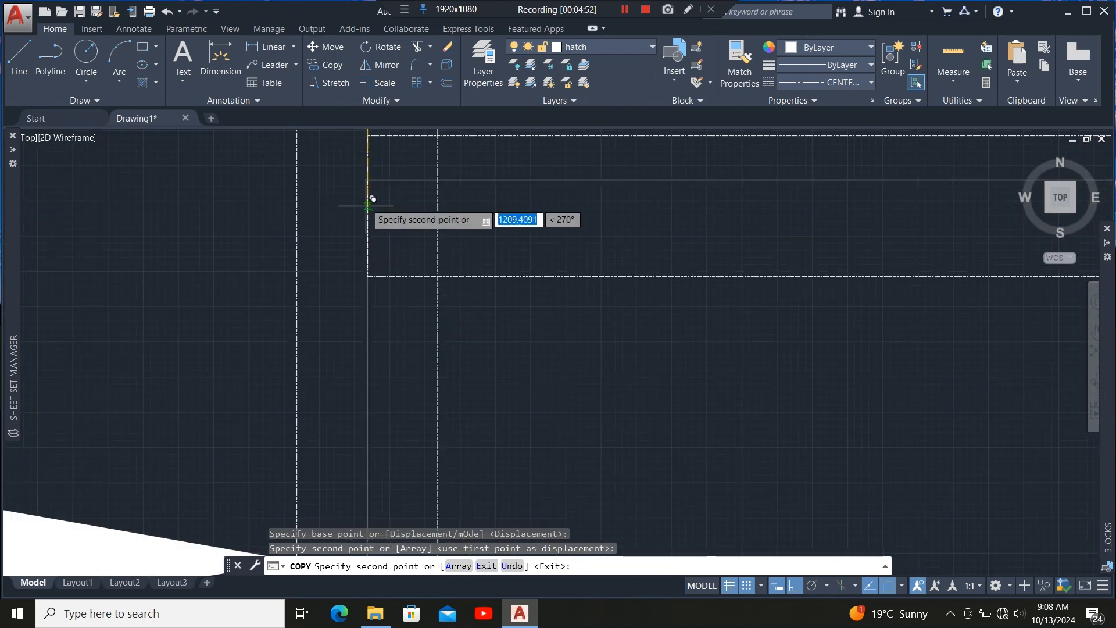
{"action": "left_click", "coordinate": [367, 180]}
{"action": "scroll", "coordinate": [406, 195], "scroll_direction": "down", "scroll_amount": 12}
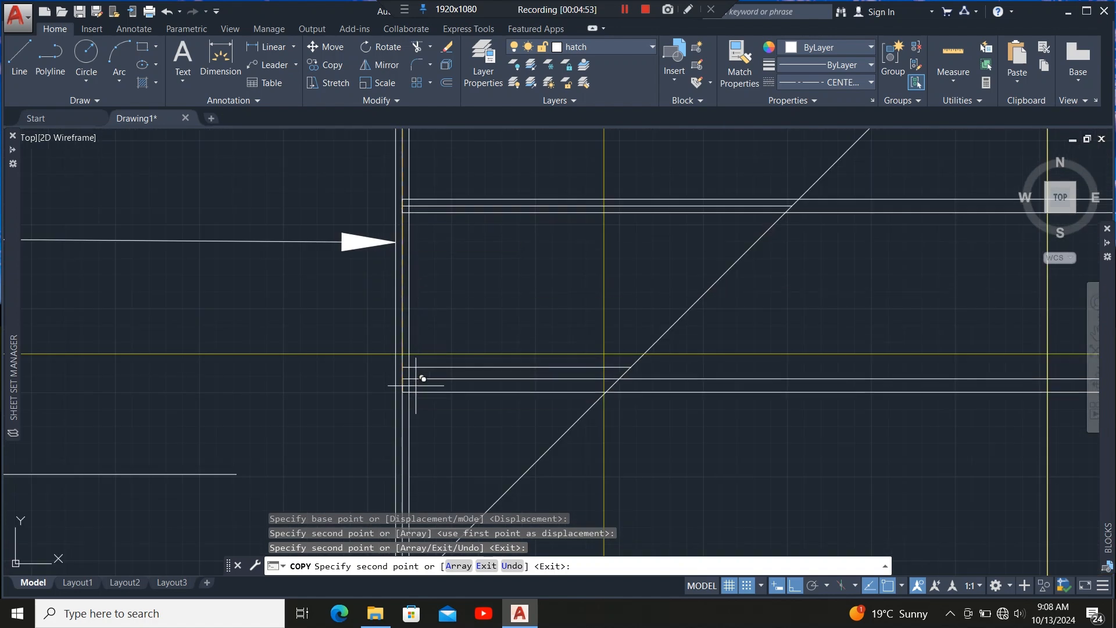
{"action": "scroll", "coordinate": [394, 353], "scroll_direction": "up", "scroll_amount": 8}
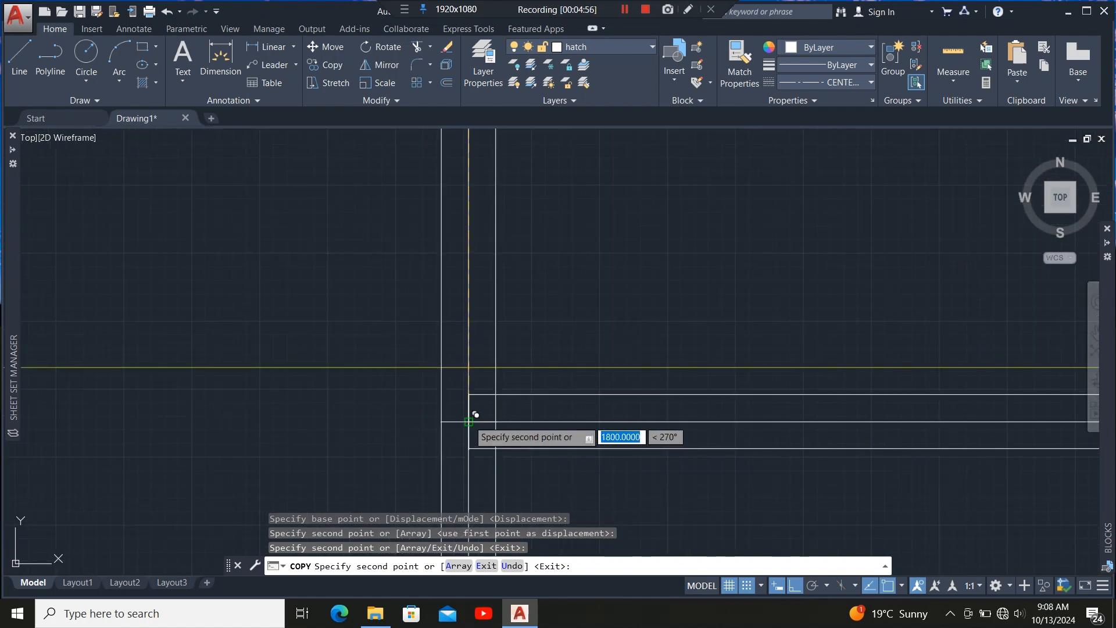
{"action": "left_click", "coordinate": [470, 428]}
{"action": "scroll", "coordinate": [448, 249], "scroll_direction": "down", "scroll_amount": 8}
{"action": "scroll", "coordinate": [444, 386], "scroll_direction": "up", "scroll_amount": 8}
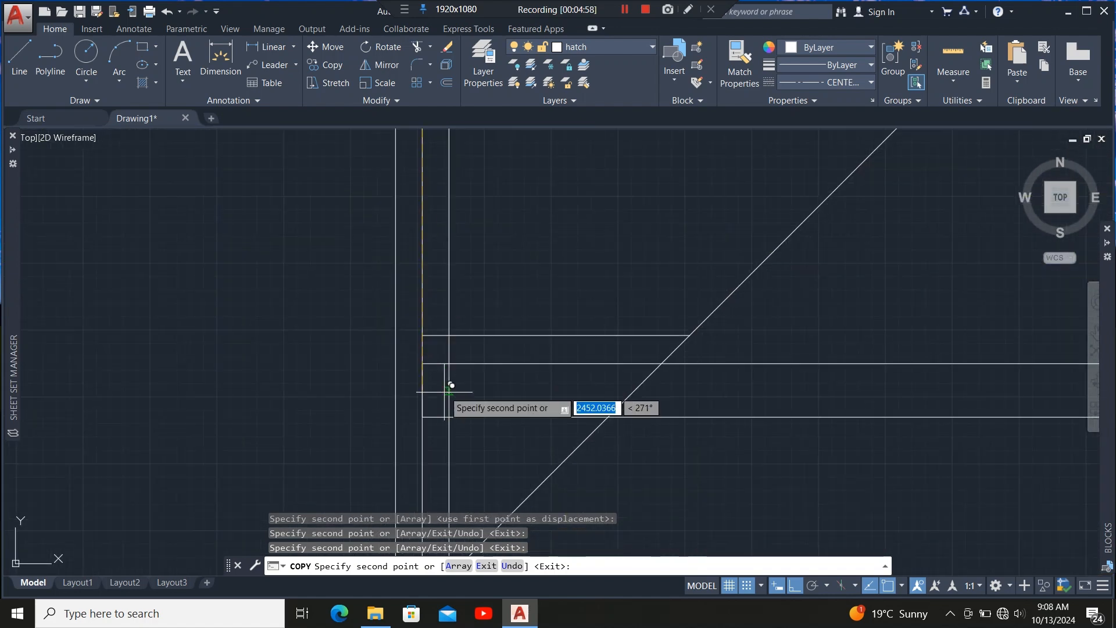
{"action": "scroll", "coordinate": [356, 250], "scroll_direction": "down", "scroll_amount": 6}
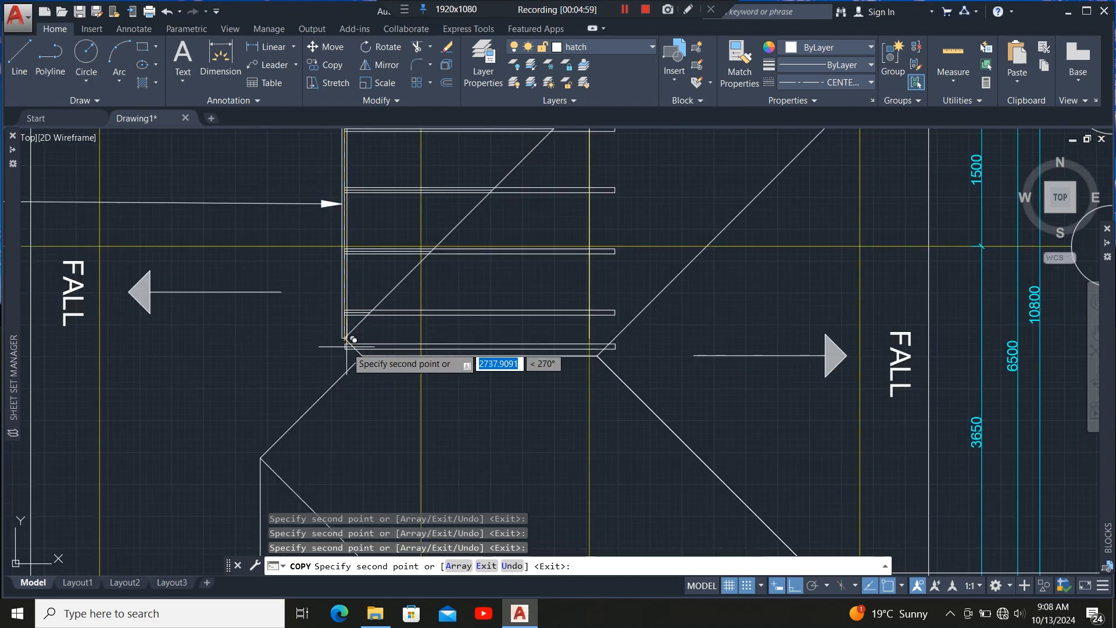
{"action": "key", "text": "Escape"}
Select the four copied members and stretch the upper member's end back onto the hip line.
{"action": "scroll", "coordinate": [485, 335], "scroll_direction": "up", "scroll_amount": 5}
{"action": "left_click", "coordinate": [491, 303]}
{"action": "left_click", "coordinate": [486, 319]}
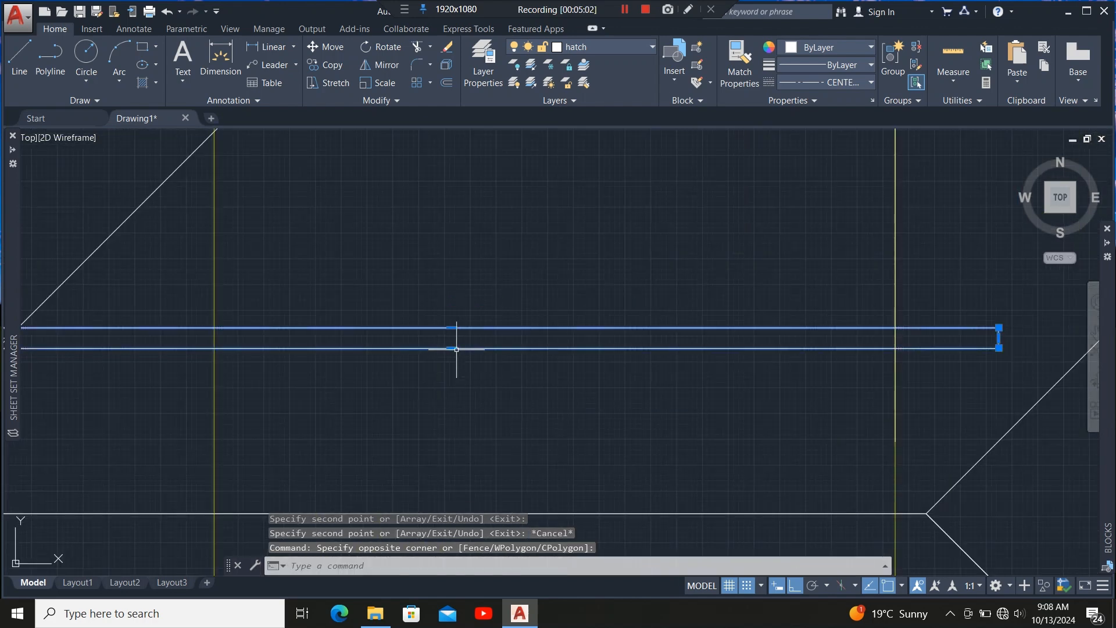
{"action": "scroll", "coordinate": [456, 349], "scroll_direction": "down", "scroll_amount": 7}
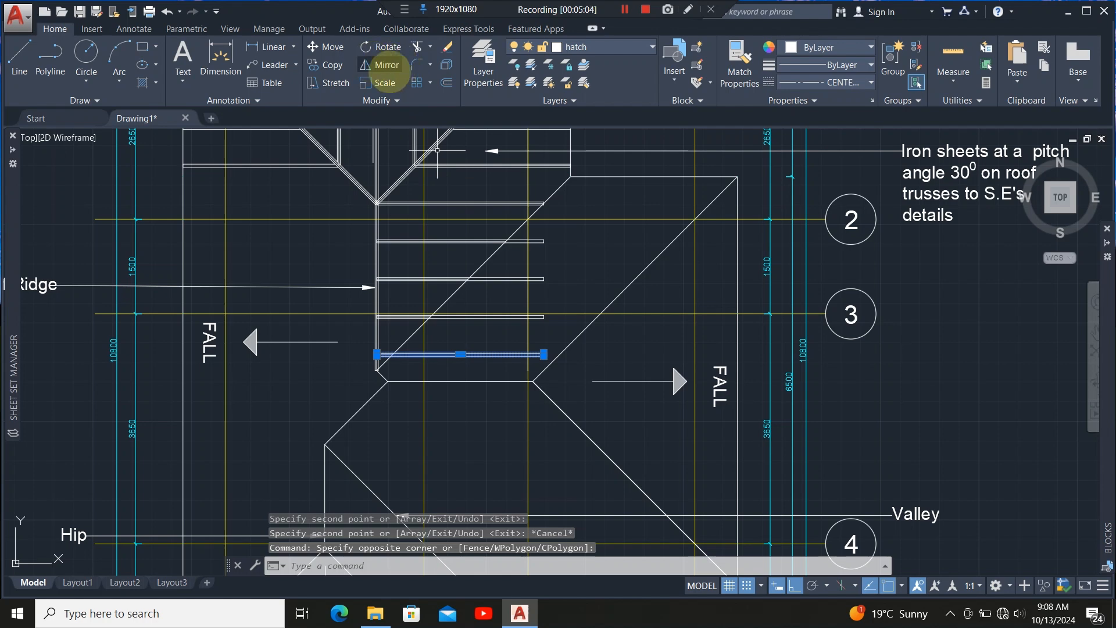
{"action": "scroll", "coordinate": [497, 319], "scroll_direction": "up", "scroll_amount": 8}
{"action": "left_click", "coordinate": [511, 319]}
{"action": "left_click", "coordinate": [461, 391]}
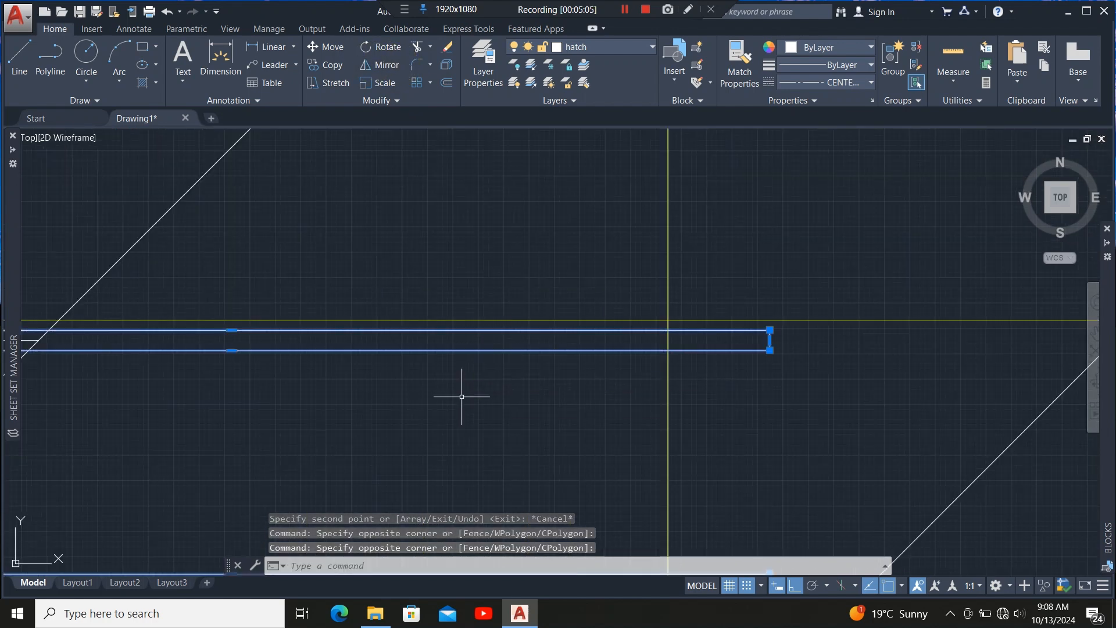
{"action": "scroll", "coordinate": [461, 391], "scroll_direction": "down", "scroll_amount": 2}
{"action": "scroll", "coordinate": [459, 422], "scroll_direction": "down", "scroll_amount": 2}
{"action": "left_click", "coordinate": [473, 267]}
{"action": "left_click", "coordinate": [446, 355]}
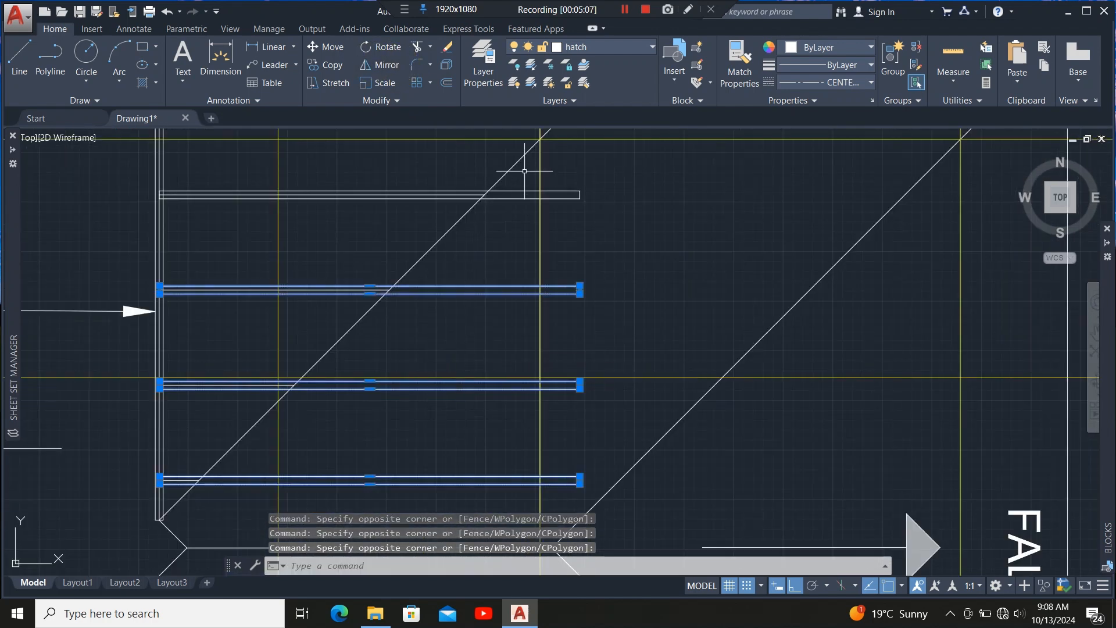
{"action": "scroll", "coordinate": [525, 171], "scroll_direction": "up", "scroll_amount": 4}
{"action": "scroll", "coordinate": [498, 311], "scroll_direction": "down", "scroll_amount": 7}
{"action": "scroll", "coordinate": [555, 320], "scroll_direction": "up", "scroll_amount": 5}
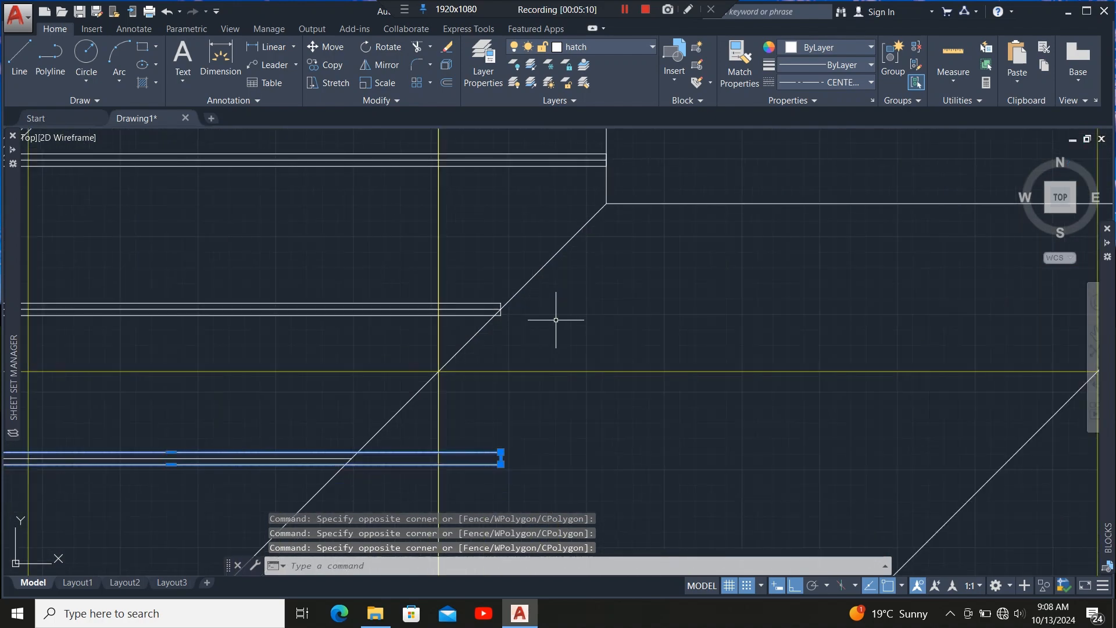
{"action": "scroll", "coordinate": [555, 323], "scroll_direction": "up", "scroll_amount": 2}
{"action": "scroll", "coordinate": [524, 232], "scroll_direction": "down", "scroll_amount": 3}
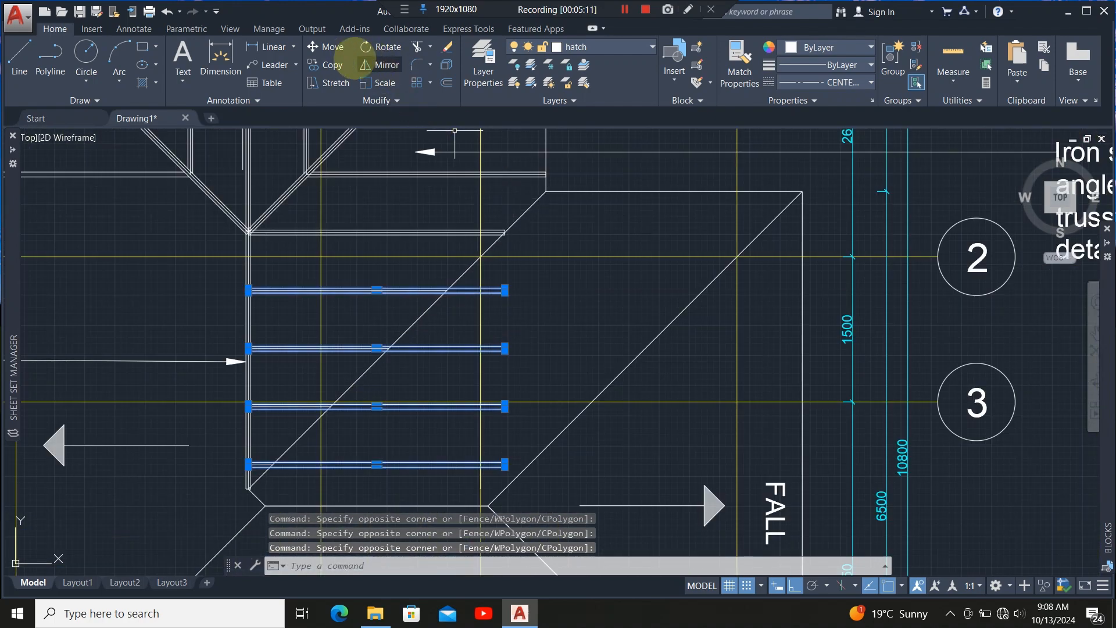
{"action": "scroll", "coordinate": [515, 451], "scroll_direction": "up", "scroll_amount": 6}
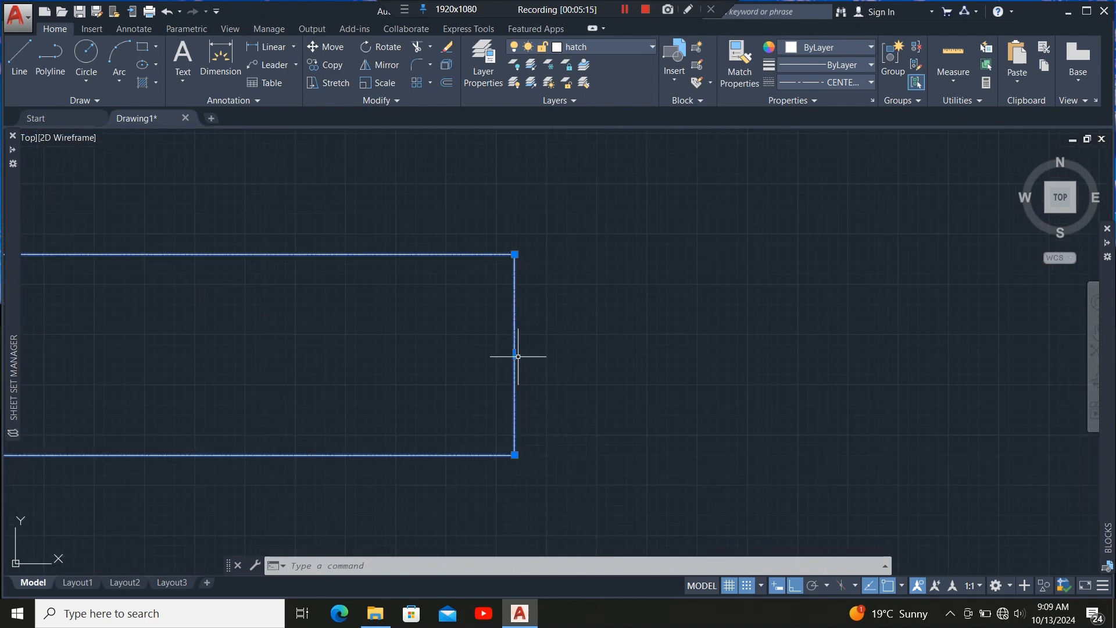
{"action": "left_click", "coordinate": [515, 354]}
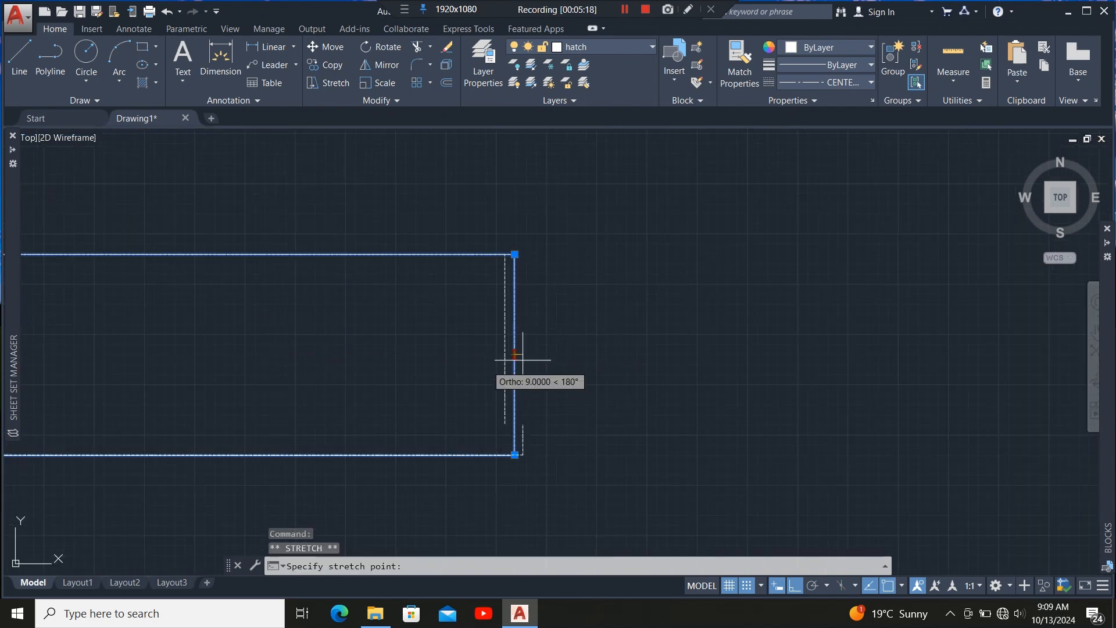
{"action": "scroll", "coordinate": [511, 372], "scroll_direction": "down", "scroll_amount": 6}
{"action": "scroll", "coordinate": [98, 375], "scroll_direction": "up", "scroll_amount": 6}
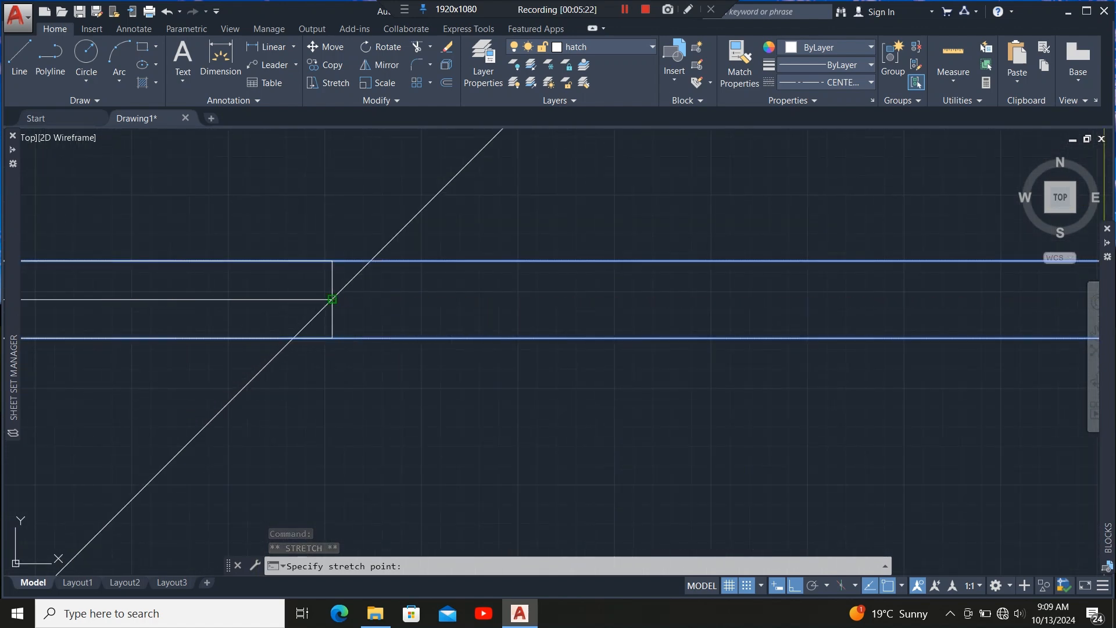
{"action": "left_click", "coordinate": [332, 299]}
Stretch the ends of the next two copied members onto the hip line.
{"action": "scroll", "coordinate": [429, 308], "scroll_direction": "down", "scroll_amount": 3}
{"action": "scroll", "coordinate": [860, 256], "scroll_direction": "up", "scroll_amount": 5}
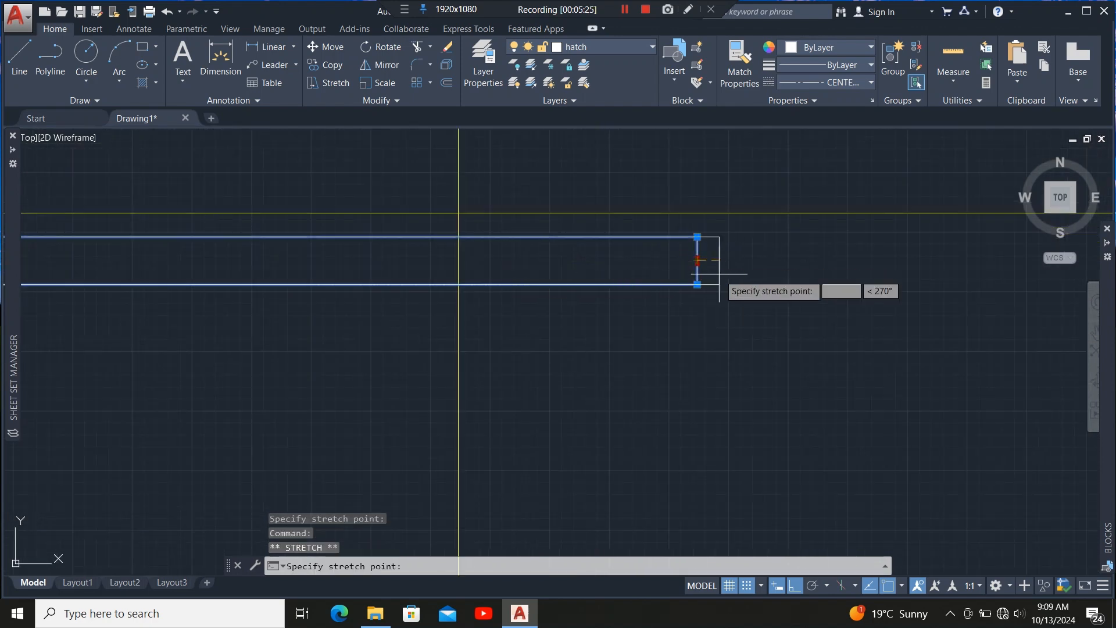
{"action": "scroll", "coordinate": [697, 262], "scroll_direction": "down", "scroll_amount": 3}
{"action": "scroll", "coordinate": [523, 295], "scroll_direction": "up", "scroll_amount": 4}
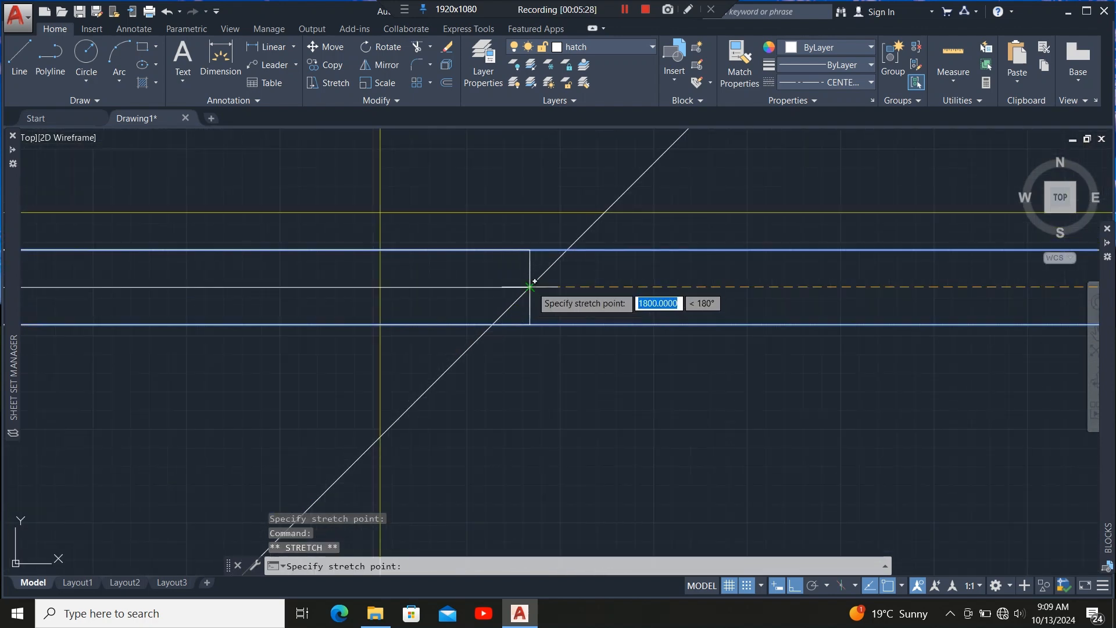
{"action": "left_click", "coordinate": [523, 294]}
{"action": "scroll", "coordinate": [361, 366], "scroll_direction": "down", "scroll_amount": 4}
{"action": "scroll", "coordinate": [632, 251], "scroll_direction": "up", "scroll_amount": 6}
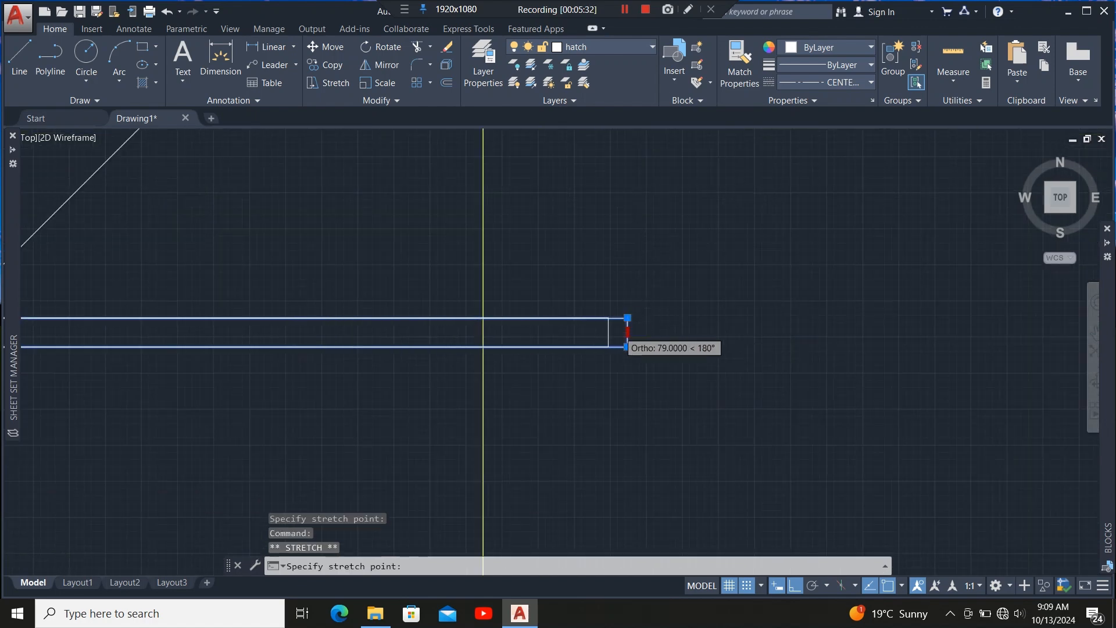
{"action": "scroll", "coordinate": [627, 341], "scroll_direction": "down", "scroll_amount": 6}
{"action": "scroll", "coordinate": [597, 335], "scroll_direction": "up", "scroll_amount": 8}
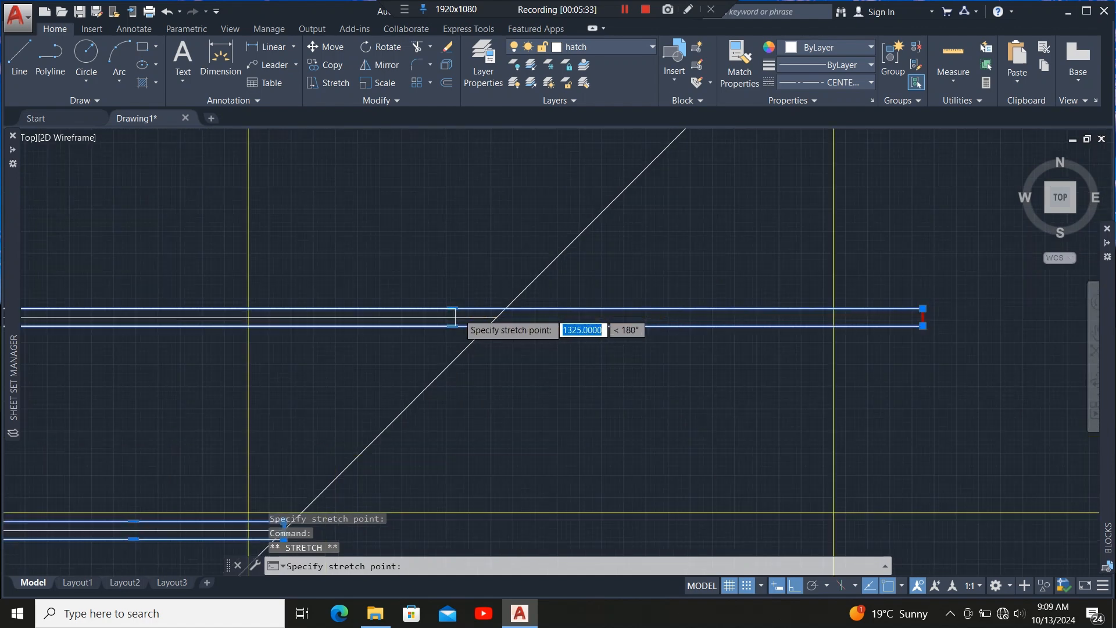
{"action": "left_click", "coordinate": [595, 325]}
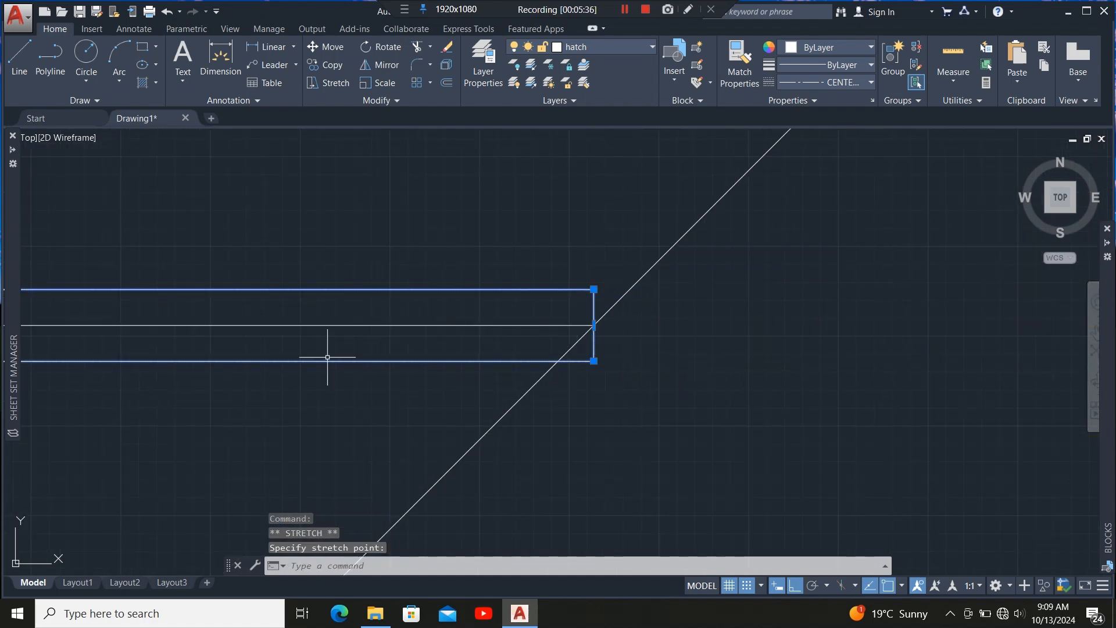
Stretch the end of the last copied member onto the hip line.
{"action": "scroll", "coordinate": [327, 358], "scroll_direction": "down", "scroll_amount": 10}
{"action": "scroll", "coordinate": [477, 268], "scroll_direction": "up", "scroll_amount": 2}
{"action": "scroll", "coordinate": [495, 272], "scroll_direction": "up", "scroll_amount": 5}
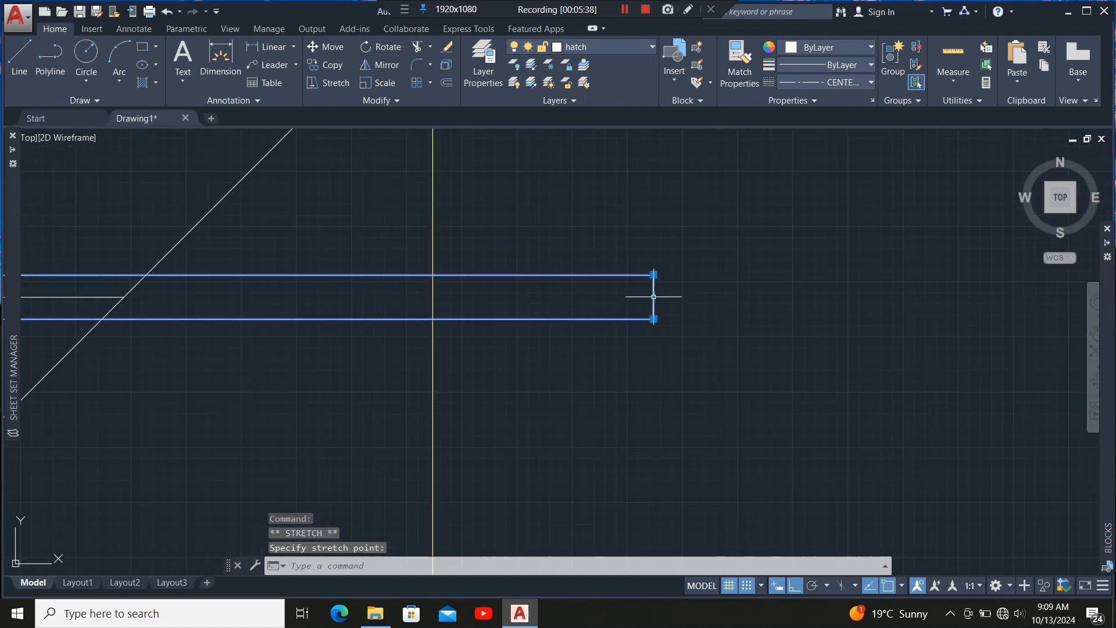
{"action": "left_click", "coordinate": [654, 296]}
{"action": "scroll", "coordinate": [523, 312], "scroll_direction": "down", "scroll_amount": 6}
{"action": "scroll", "coordinate": [493, 311], "scroll_direction": "up", "scroll_amount": 2}
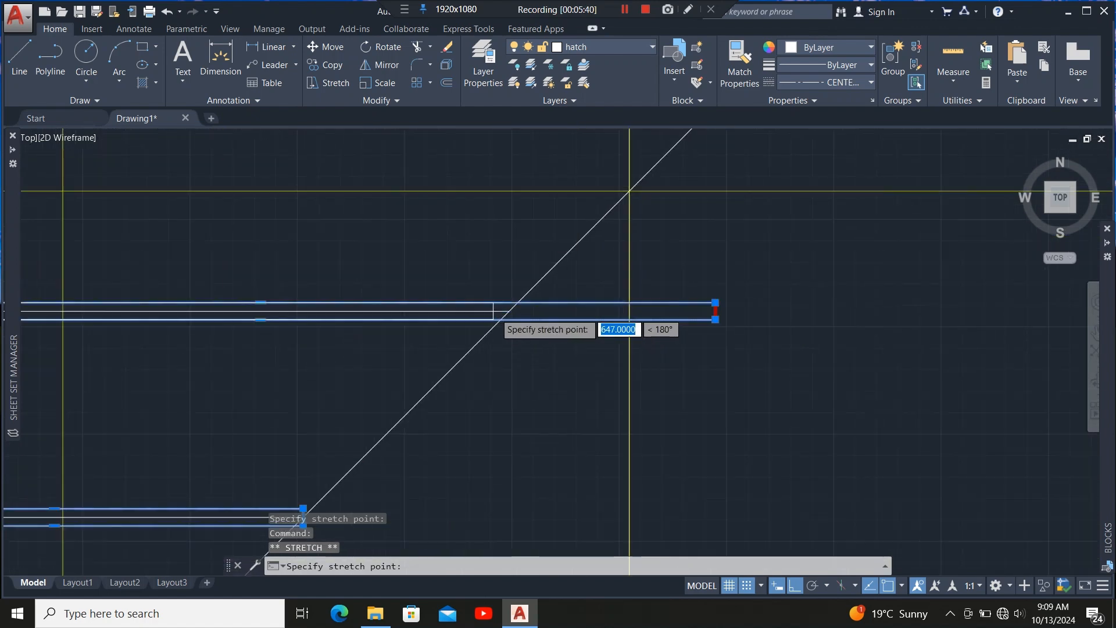
{"action": "scroll", "coordinate": [500, 314], "scroll_direction": "up", "scroll_amount": 6}
{"action": "left_click", "coordinate": [509, 295]}
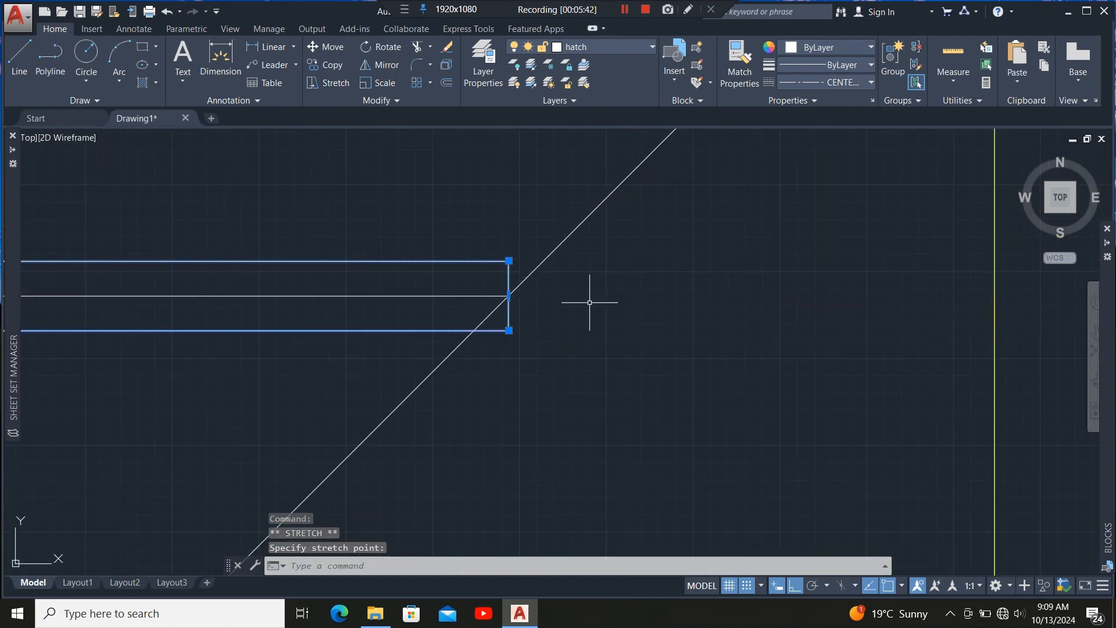
Inspect the shortened members along the hip and ridge, then clear the selection.
{"action": "scroll", "coordinate": [590, 303], "scroll_direction": "down", "scroll_amount": 10}
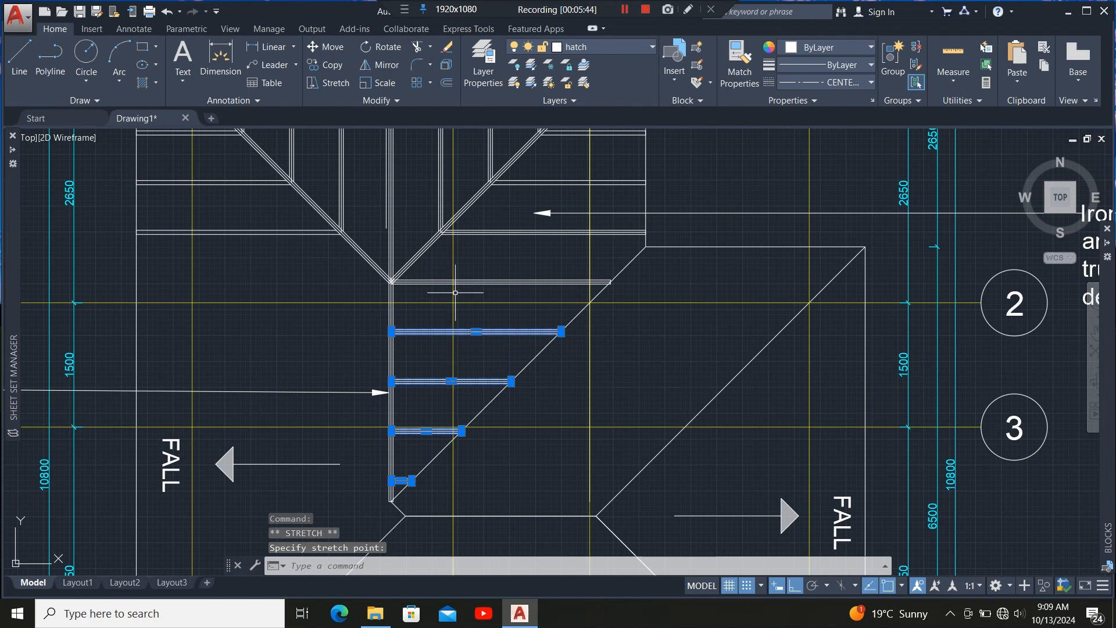
{"action": "scroll", "coordinate": [455, 292], "scroll_direction": "down", "scroll_amount": 2}
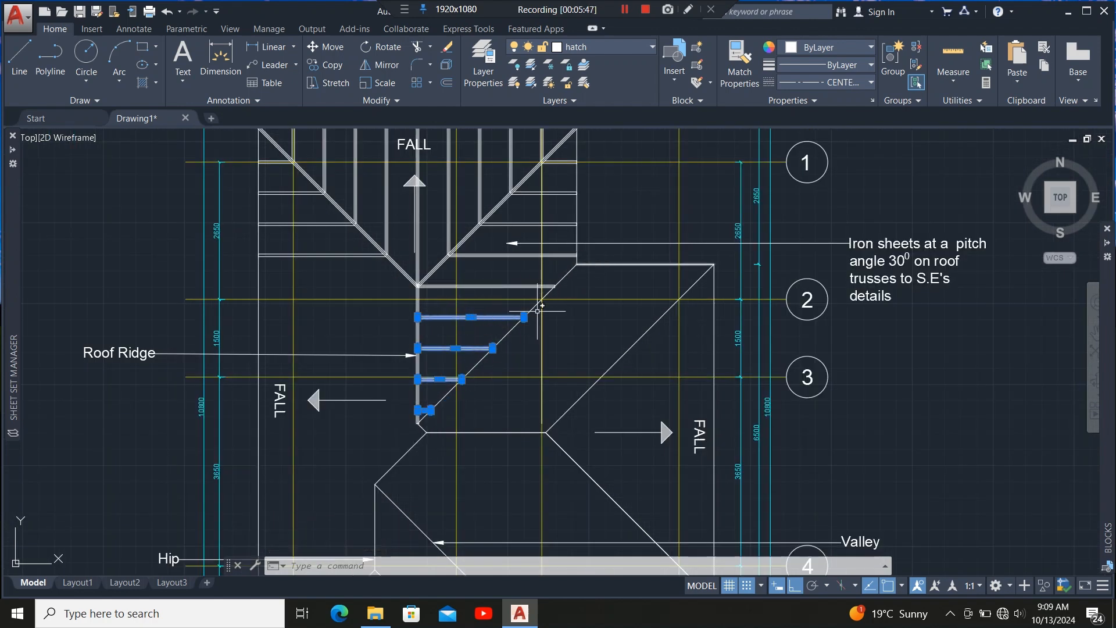
{"action": "scroll", "coordinate": [417, 427], "scroll_direction": "up", "scroll_amount": 4}
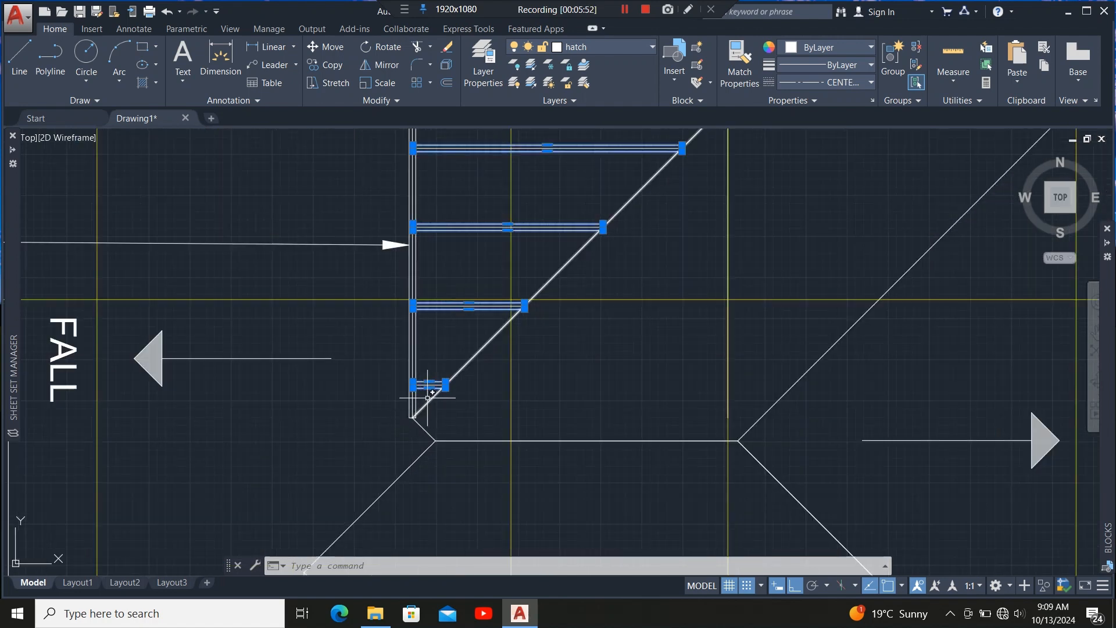
{"action": "scroll", "coordinate": [415, 449], "scroll_direction": "down", "scroll_amount": 5}
{"action": "scroll", "coordinate": [395, 372], "scroll_direction": "up", "scroll_amount": 8}
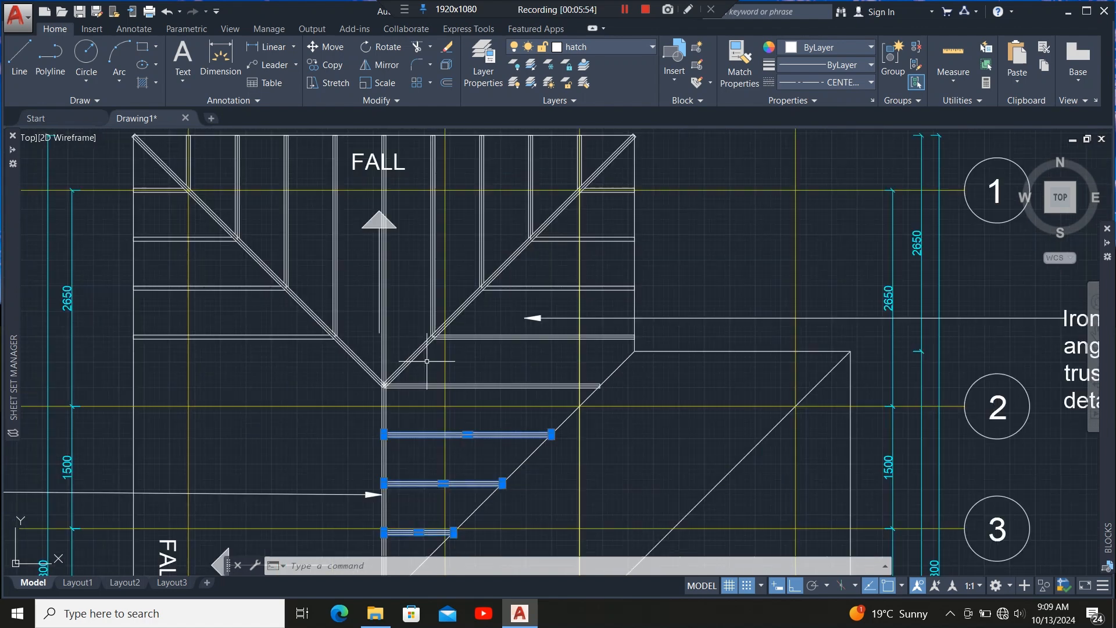
{"action": "scroll", "coordinate": [484, 311], "scroll_direction": "down", "scroll_amount": 5}
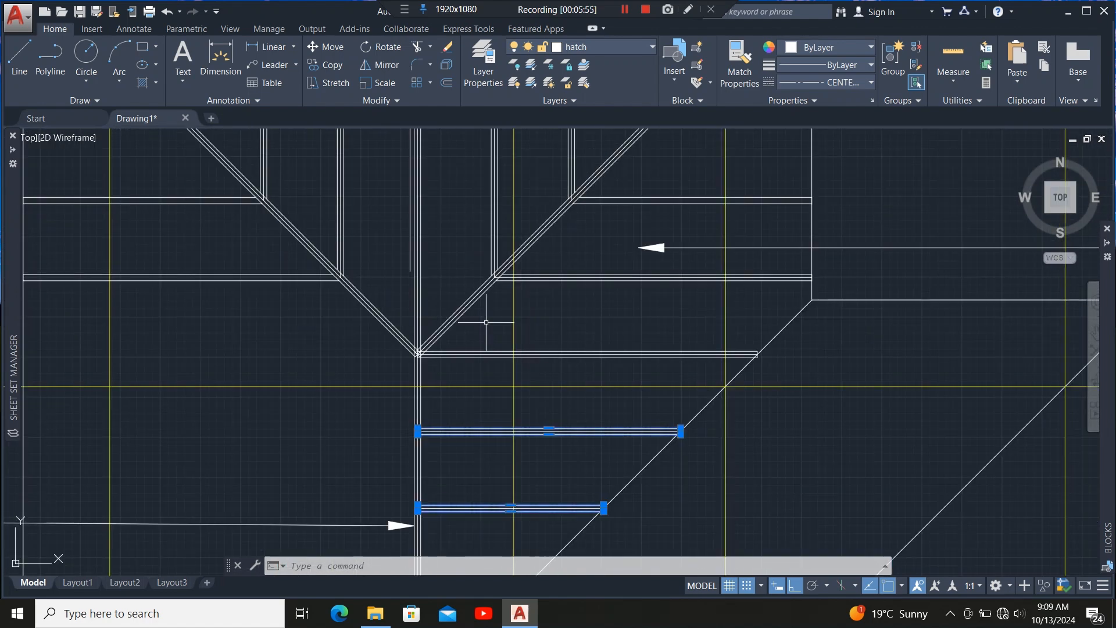
{"action": "key", "text": "Escape"}
{"action": "key", "text": "Escape"}
Copy the upper hip member straight down onto the lower hip line, then exit the Copy command.
{"action": "scroll", "coordinate": [460, 329], "scroll_direction": "up", "scroll_amount": 5}
{"action": "left_click", "coordinate": [442, 324]}
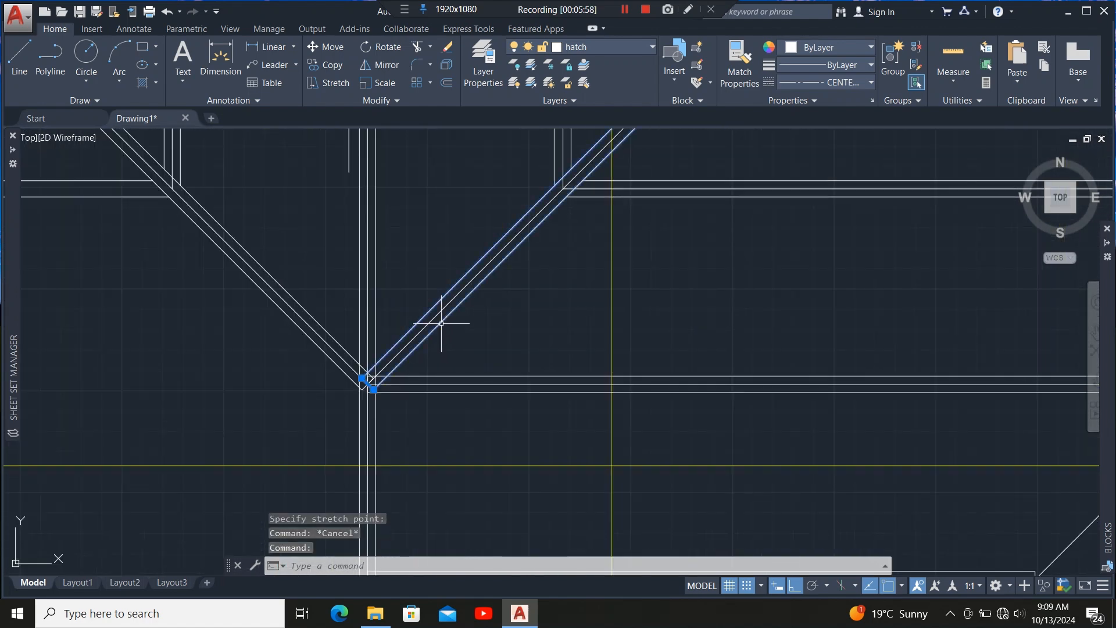
{"action": "scroll", "coordinate": [423, 339], "scroll_direction": "down", "scroll_amount": 2}
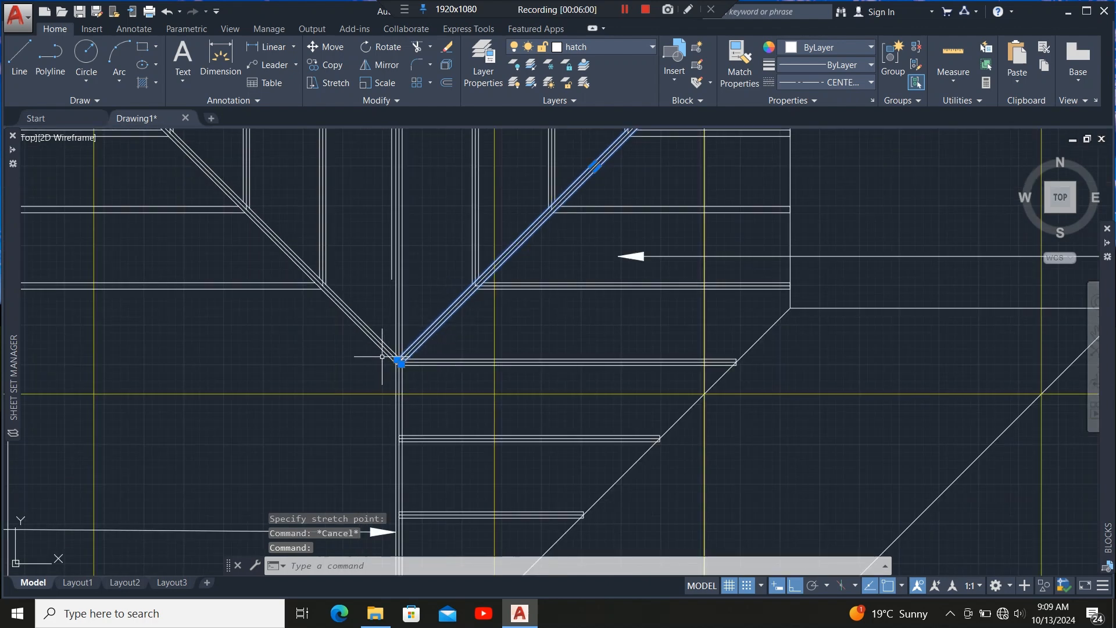
{"action": "scroll", "coordinate": [382, 356], "scroll_direction": "up", "scroll_amount": 3}
{"action": "left_click", "coordinate": [333, 65]}
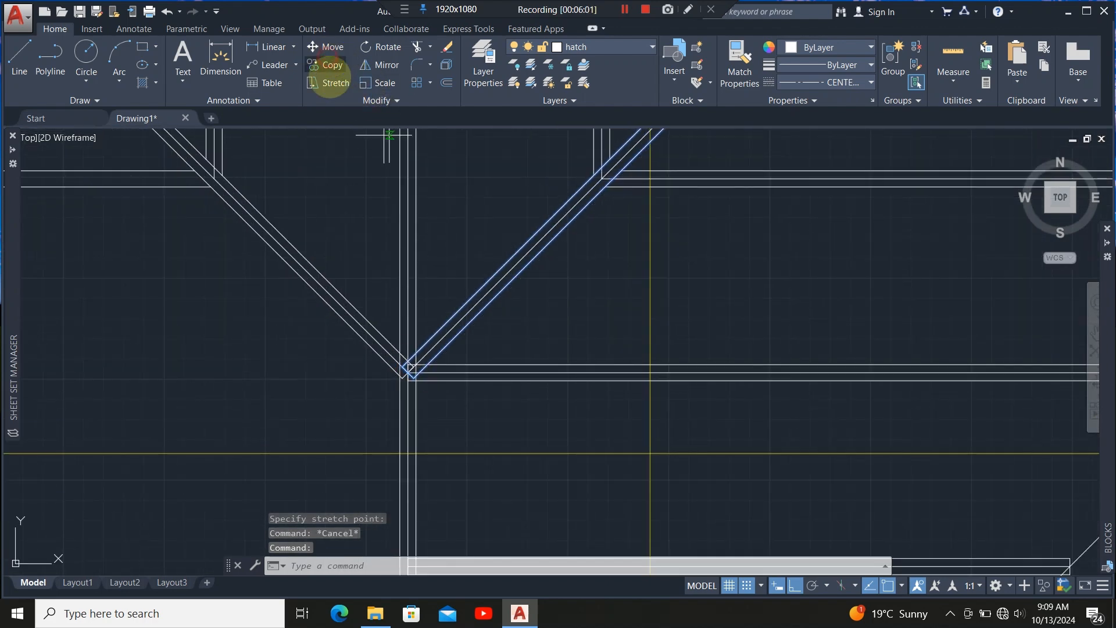
{"action": "scroll", "coordinate": [407, 384], "scroll_direction": "up", "scroll_amount": 4}
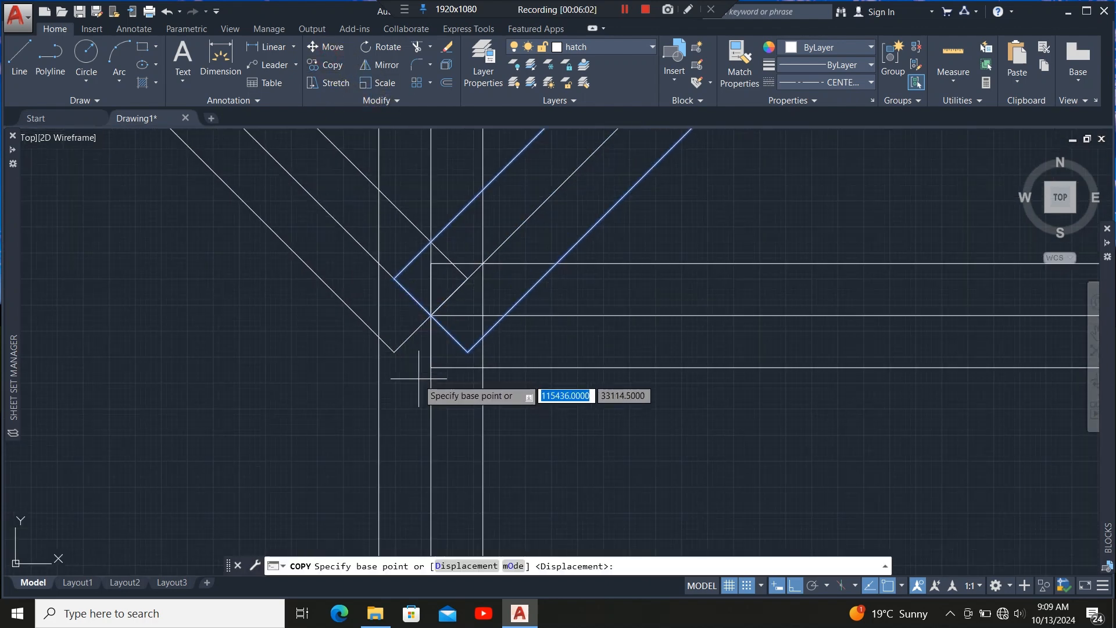
{"action": "left_click", "coordinate": [432, 320]}
{"action": "scroll", "coordinate": [455, 332], "scroll_direction": "down", "scroll_amount": 5}
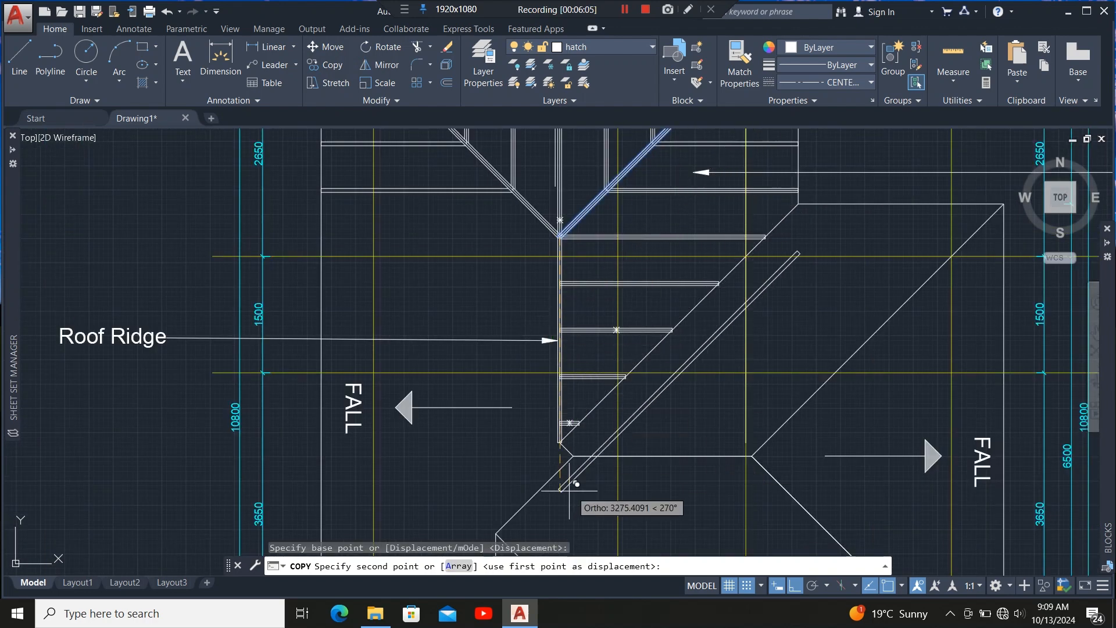
{"action": "scroll", "coordinate": [534, 453], "scroll_direction": "up", "scroll_amount": 5}
{"action": "scroll", "coordinate": [479, 405], "scroll_direction": "up", "scroll_amount": 2}
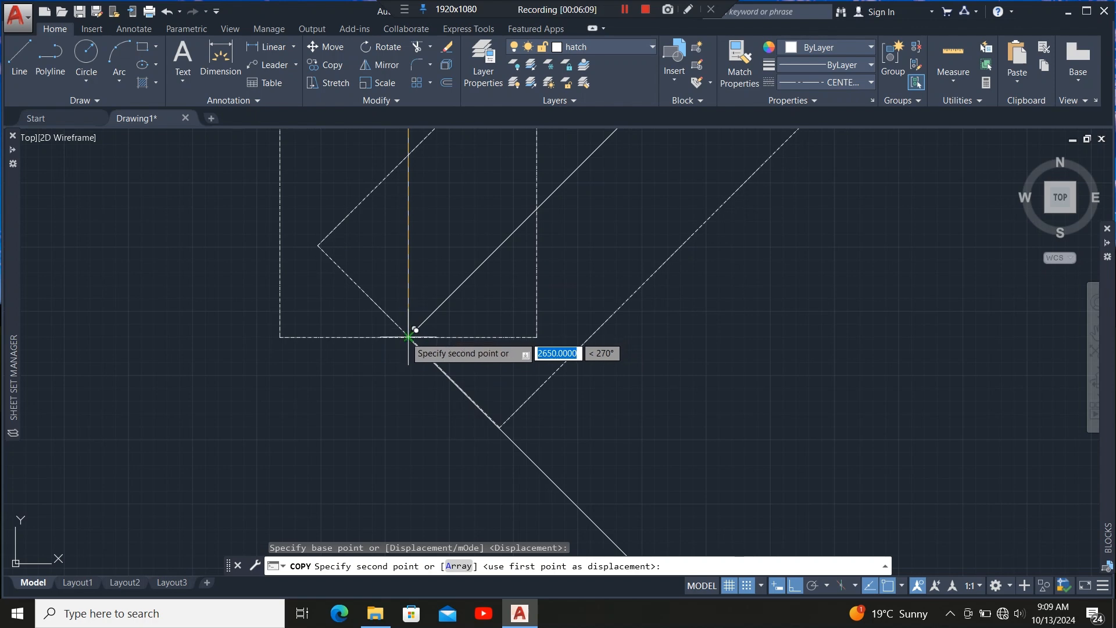
{"action": "left_click", "coordinate": [408, 336]}
{"action": "scroll", "coordinate": [401, 401], "scroll_direction": "down", "scroll_amount": 5}
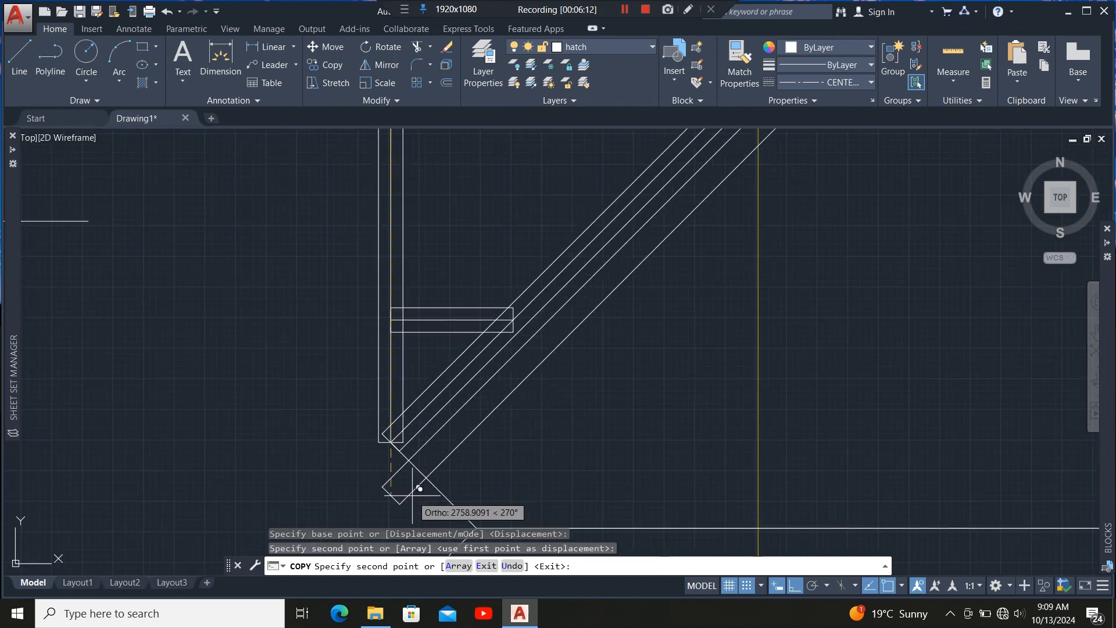
{"action": "key", "text": "Escape"}
Inspect the copied hip member and the rafter ends along the lower hip, then clear the selection.
{"action": "scroll", "coordinate": [468, 409], "scroll_direction": "down", "scroll_amount": 3}
{"action": "scroll", "coordinate": [505, 364], "scroll_direction": "up", "scroll_amount": 3}
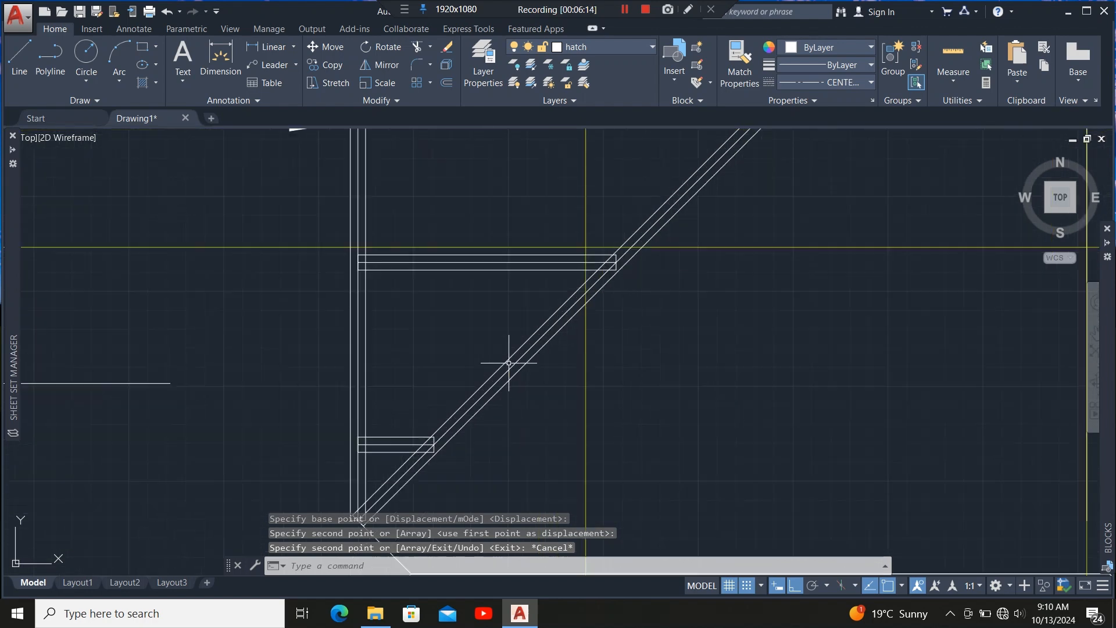
{"action": "scroll", "coordinate": [420, 393], "scroll_direction": "down", "scroll_amount": 2}
{"action": "scroll", "coordinate": [414, 381], "scroll_direction": "down", "scroll_amount": 2}
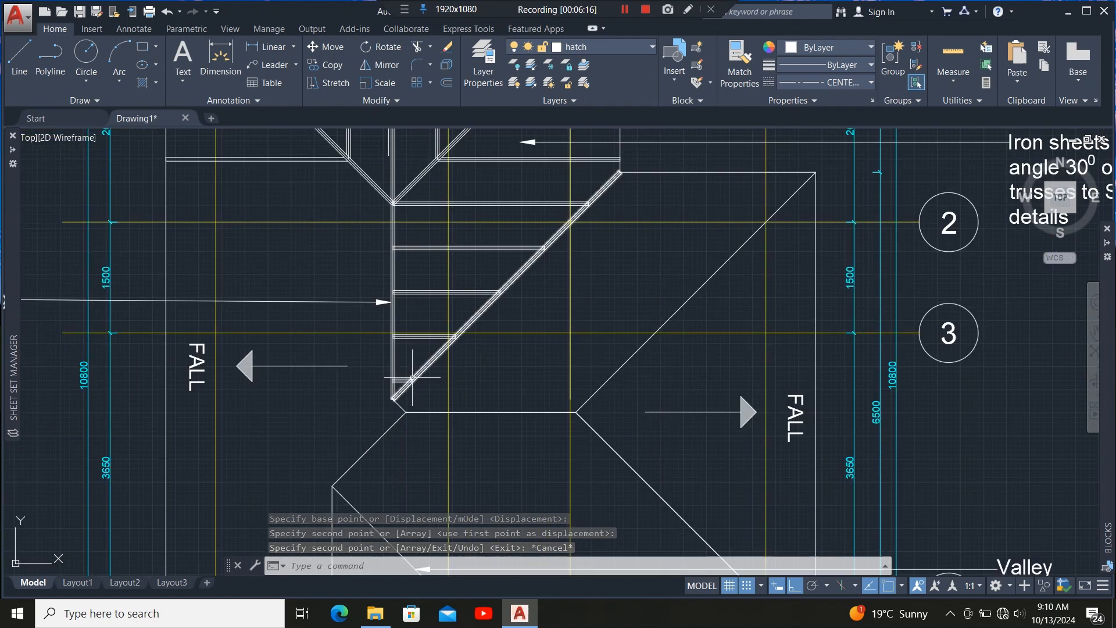
{"action": "scroll", "coordinate": [427, 227], "scroll_direction": "up", "scroll_amount": 2}
{"action": "scroll", "coordinate": [368, 256], "scroll_direction": "down", "scroll_amount": 4}
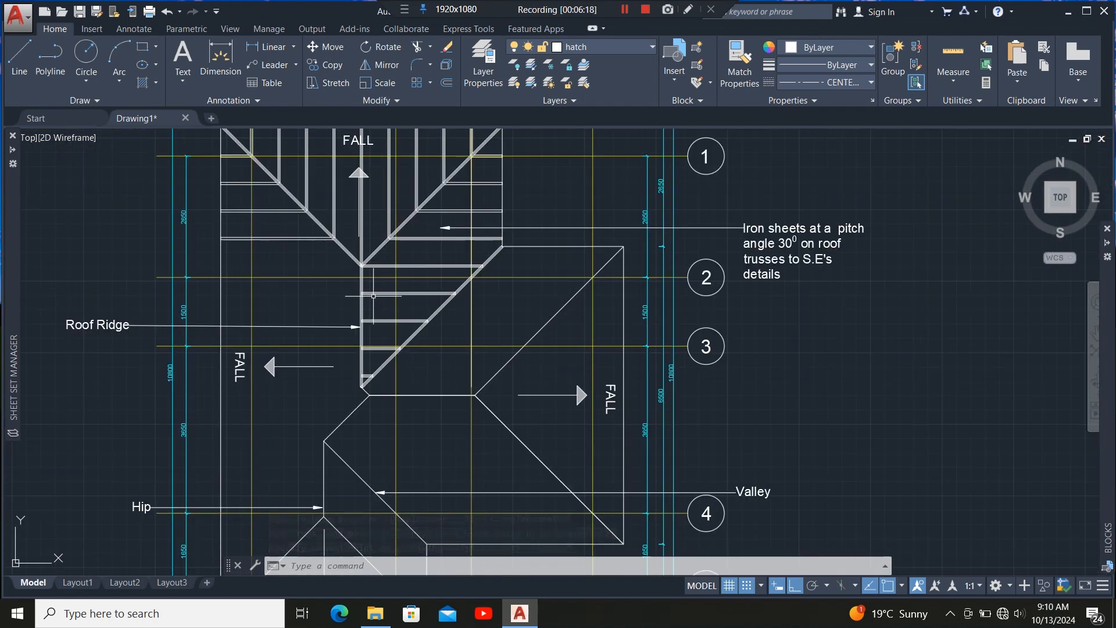
{"action": "scroll", "coordinate": [377, 259], "scroll_direction": "up", "scroll_amount": 4}
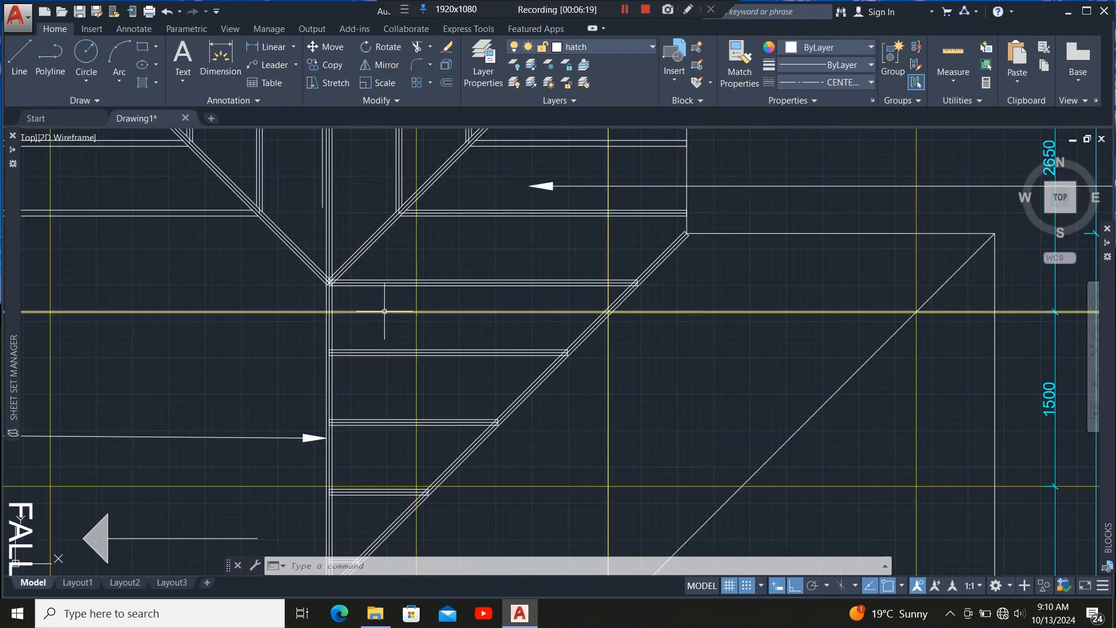
{"action": "scroll", "coordinate": [384, 311], "scroll_direction": "down", "scroll_amount": 4}
{"action": "scroll", "coordinate": [378, 325], "scroll_direction": "up", "scroll_amount": 8}
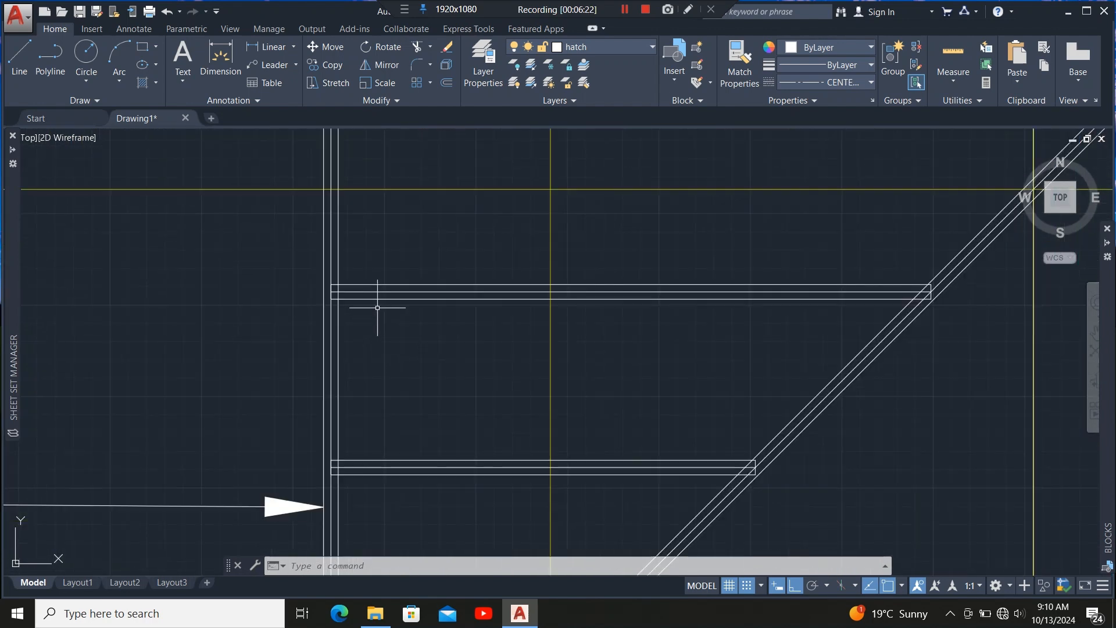
{"action": "scroll", "coordinate": [377, 308], "scroll_direction": "up", "scroll_amount": 5}
{"action": "left_click", "coordinate": [369, 285]}
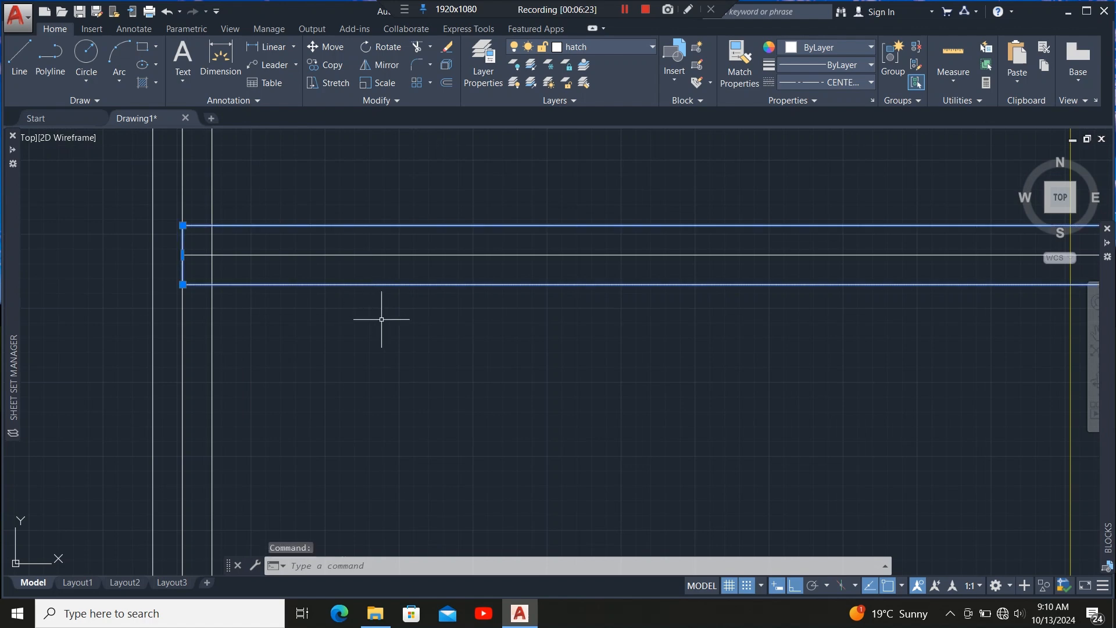
{"action": "scroll", "coordinate": [383, 325], "scroll_direction": "down", "scroll_amount": 5}
{"action": "scroll", "coordinate": [386, 368], "scroll_direction": "up", "scroll_amount": 6}
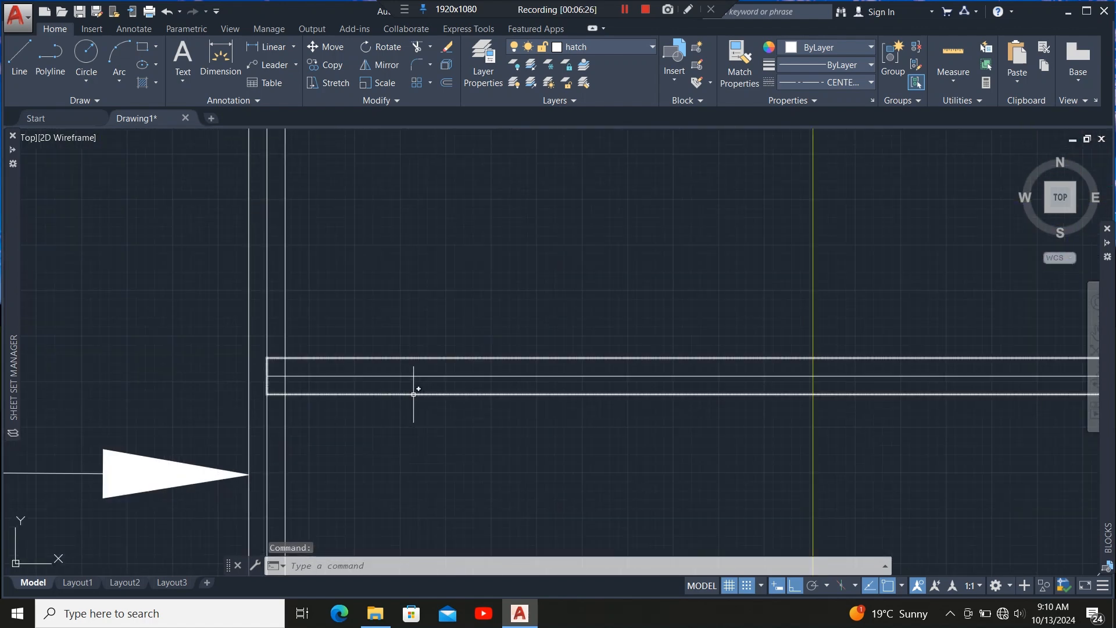
{"action": "scroll", "coordinate": [386, 368], "scroll_direction": "down", "scroll_amount": 4}
{"action": "key", "text": "Escape"}
Select all the ridge, hip and rafter framing members and move them onto the roof layer.
{"action": "scroll", "coordinate": [382, 333], "scroll_direction": "up", "scroll_amount": 4}
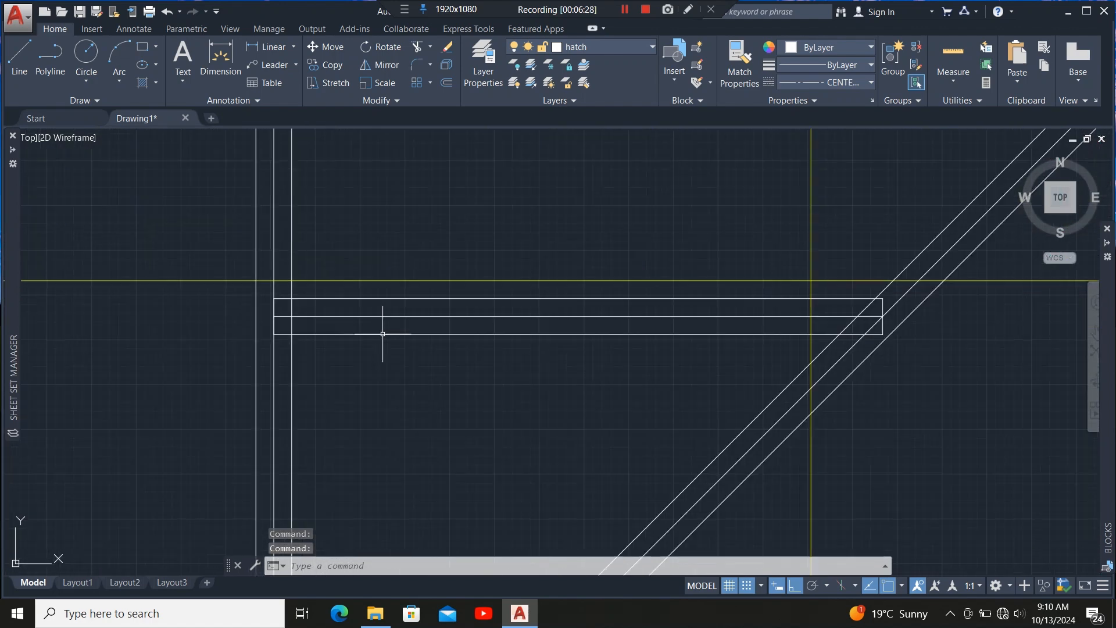
{"action": "left_click", "coordinate": [385, 335]}
{"action": "scroll", "coordinate": [386, 335], "scroll_direction": "down", "scroll_amount": 5}
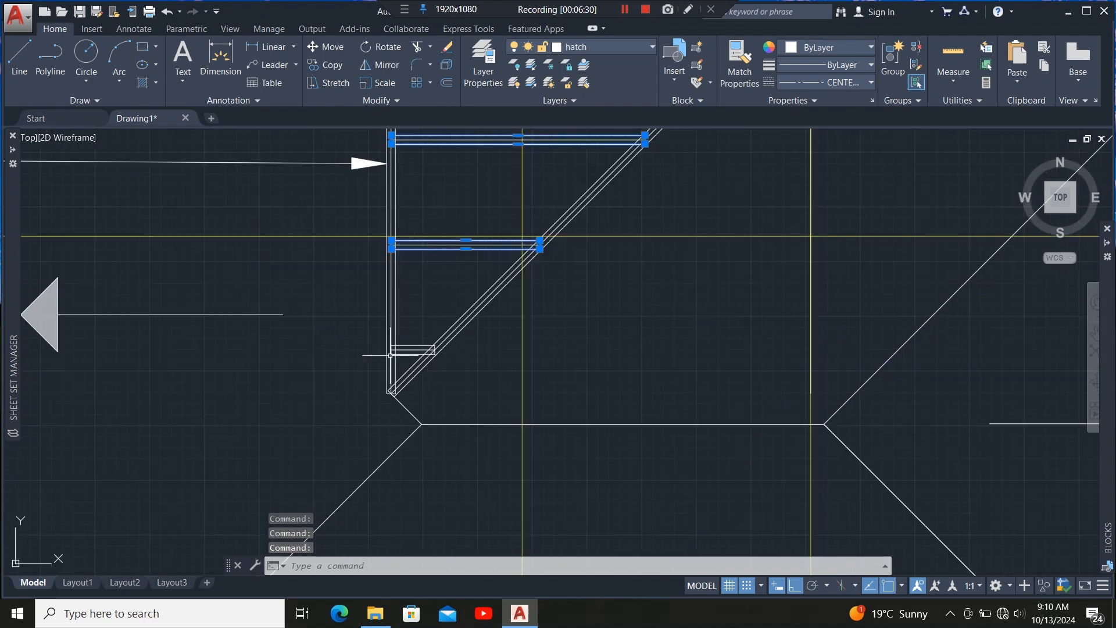
{"action": "key", "text": "Escape"}
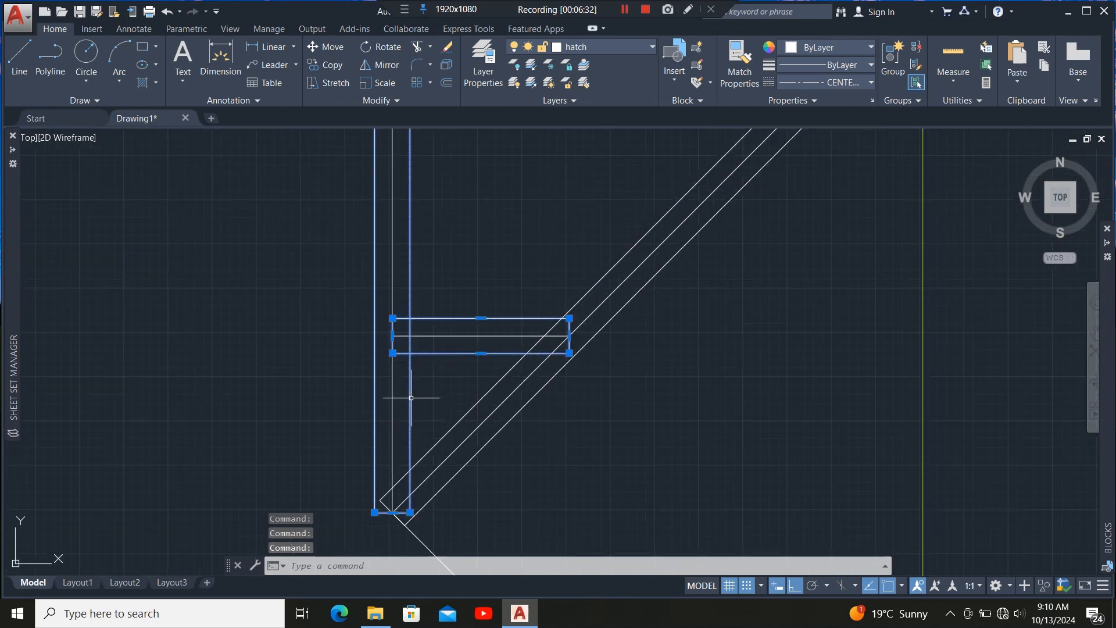
{"action": "scroll", "coordinate": [447, 424], "scroll_direction": "down", "scroll_amount": 5}
{"action": "scroll", "coordinate": [451, 302], "scroll_direction": "up", "scroll_amount": 6}
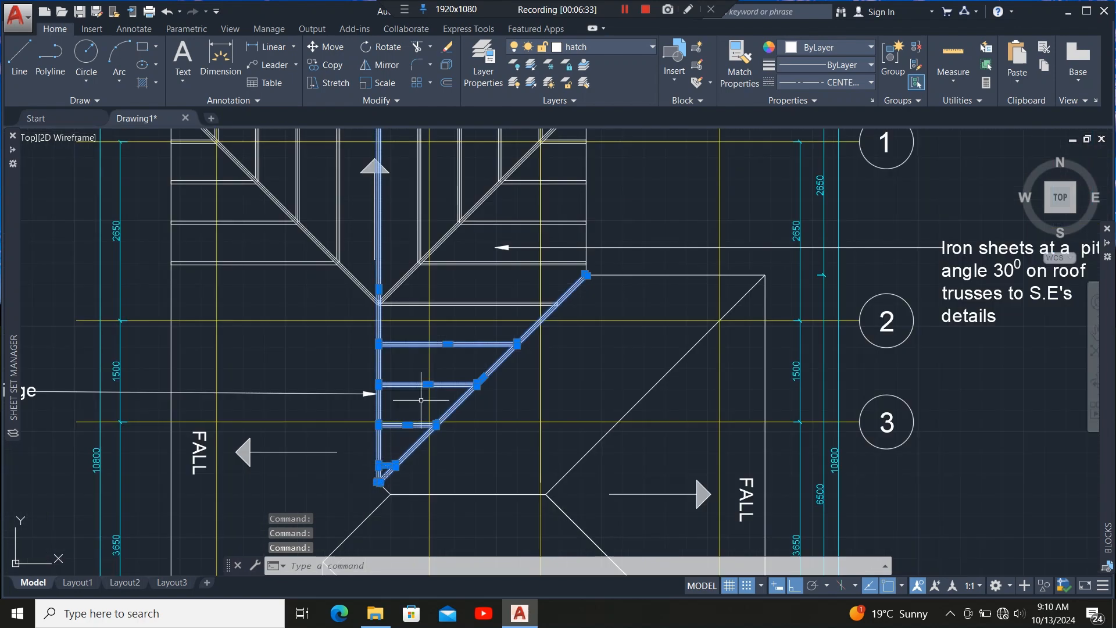
{"action": "scroll", "coordinate": [453, 305], "scroll_direction": "up", "scroll_amount": 2}
{"action": "scroll", "coordinate": [430, 360], "scroll_direction": "down", "scroll_amount": 5}
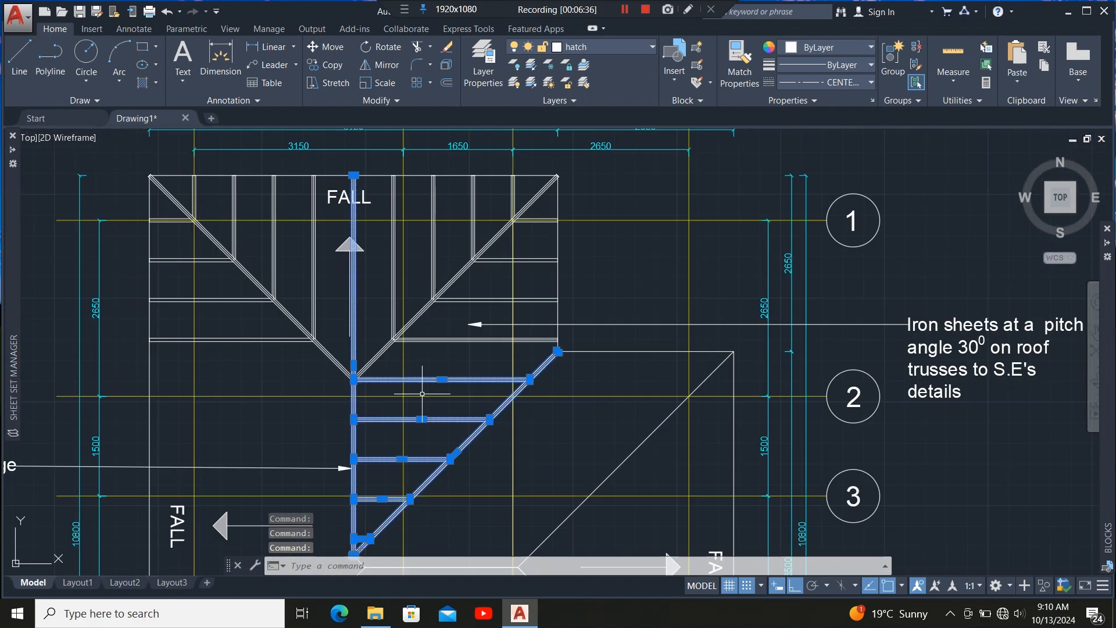
{"action": "scroll", "coordinate": [427, 358], "scroll_direction": "up", "scroll_amount": 4}
{"action": "scroll", "coordinate": [446, 340], "scroll_direction": "up", "scroll_amount": 2}
{"action": "left_click", "coordinate": [461, 318]}
{"action": "left_click", "coordinate": [454, 349]}
{"action": "left_click", "coordinate": [504, 220]}
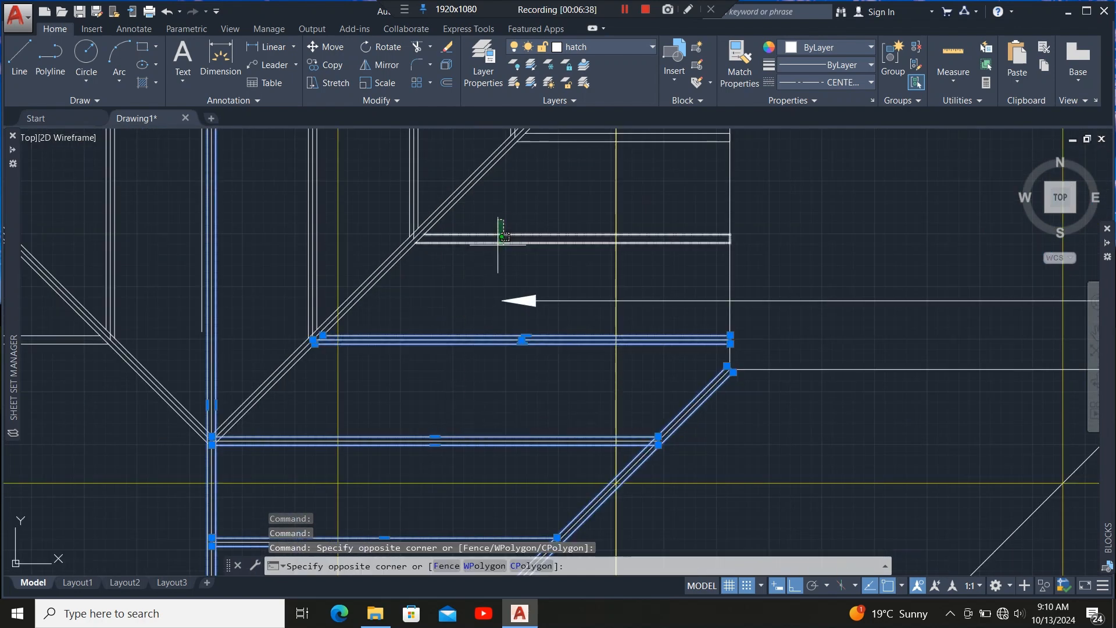
{"action": "left_click", "coordinate": [496, 247]}
{"action": "scroll", "coordinate": [430, 312], "scroll_direction": "down", "scroll_amount": 5}
{"action": "scroll", "coordinate": [484, 271], "scroll_direction": "up", "scroll_amount": 4}
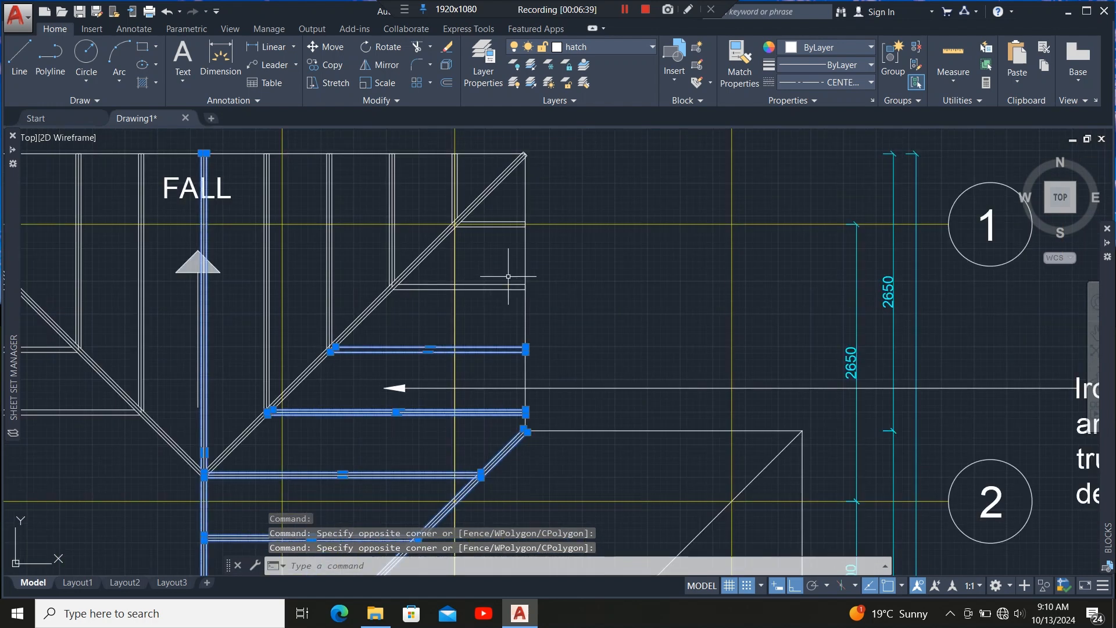
{"action": "left_click", "coordinate": [508, 277]}
{"action": "left_click", "coordinate": [486, 336]}
{"action": "scroll", "coordinate": [496, 218], "scroll_direction": "up", "scroll_amount": 5}
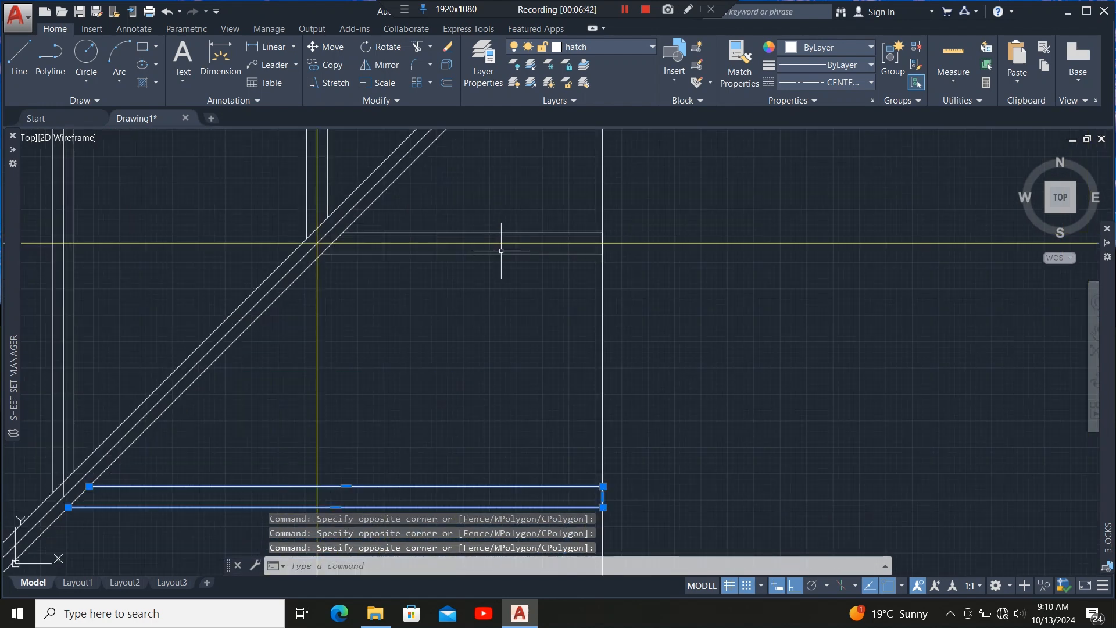
{"action": "left_click", "coordinate": [501, 250]}
{"action": "left_click", "coordinate": [490, 310]}
{"action": "scroll", "coordinate": [507, 332], "scroll_direction": "down", "scroll_amount": 6}
{"action": "scroll", "coordinate": [434, 347], "scroll_direction": "up", "scroll_amount": 4}
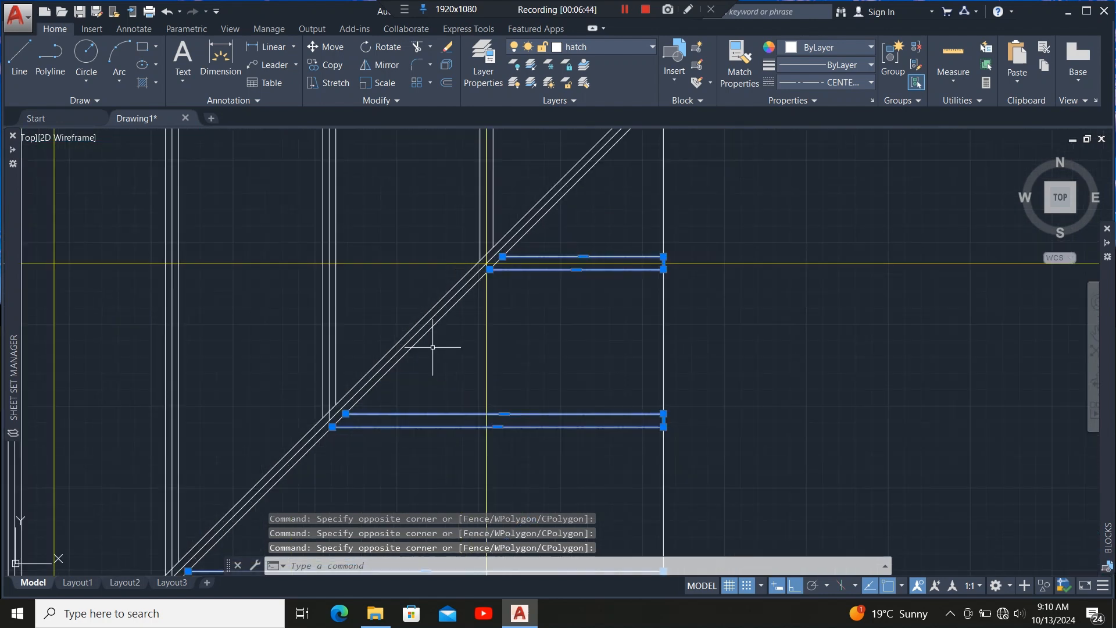
{"action": "left_click", "coordinate": [429, 334]}
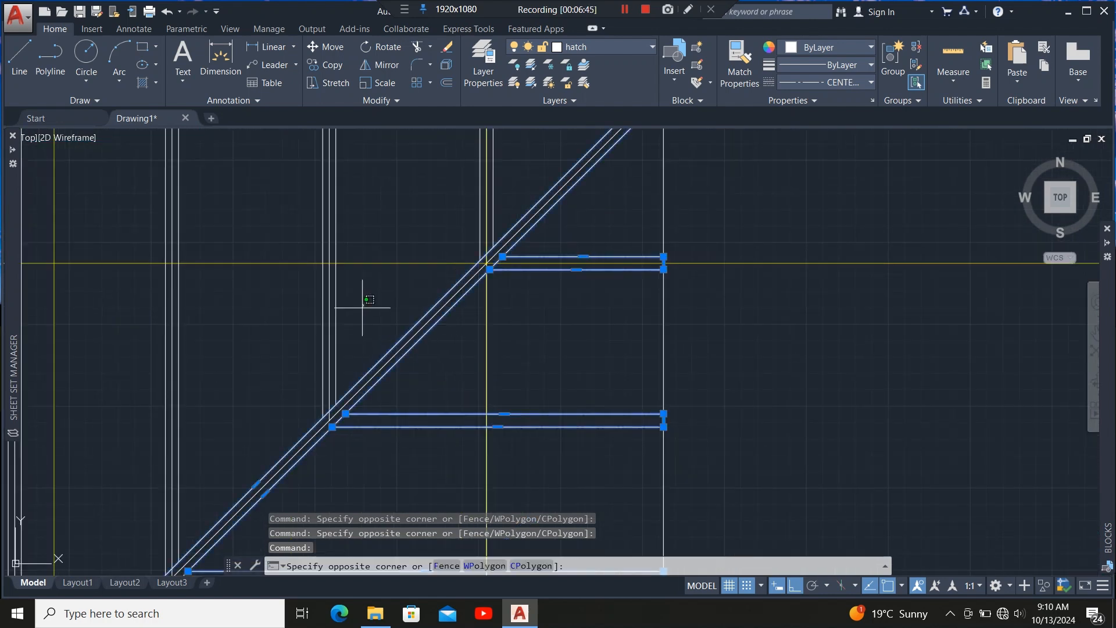
{"action": "left_click", "coordinate": [337, 331]}
{"action": "scroll", "coordinate": [430, 296], "scroll_direction": "down", "scroll_amount": 5}
{"action": "left_click", "coordinate": [374, 306]}
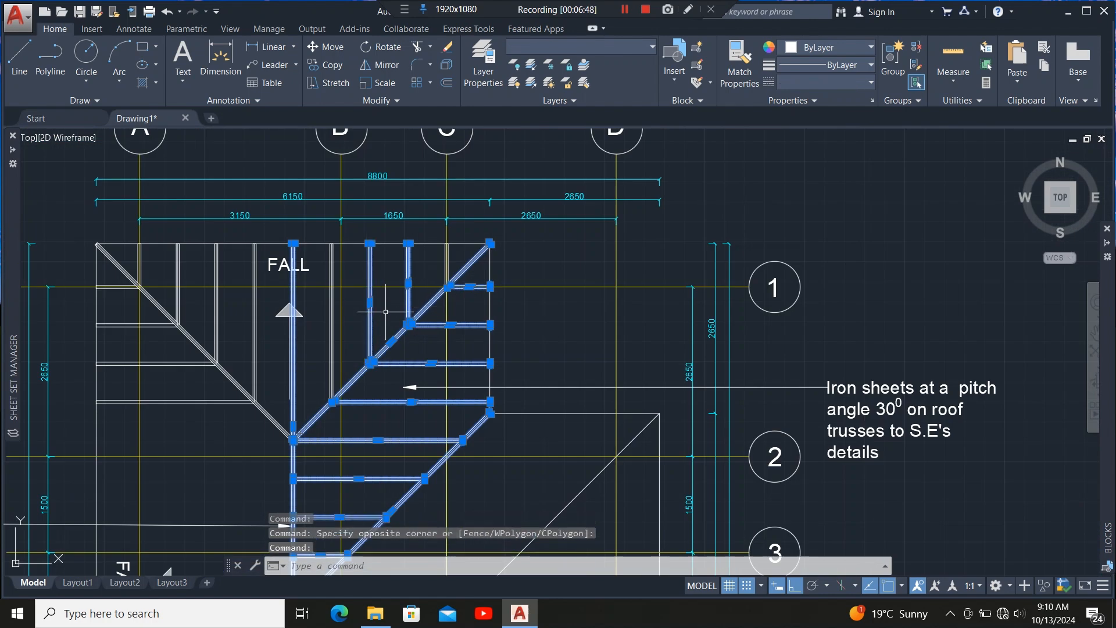
{"action": "scroll", "coordinate": [364, 314], "scroll_direction": "up", "scroll_amount": 4}
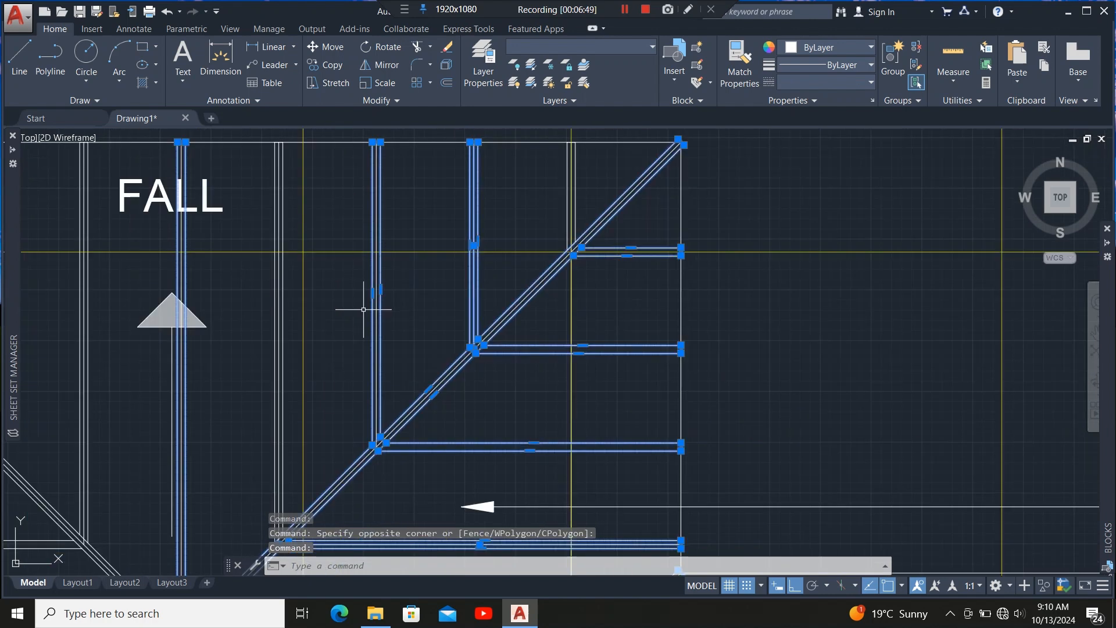
{"action": "left_click", "coordinate": [293, 318]}
{"action": "scroll", "coordinate": [349, 325], "scroll_direction": "down", "scroll_amount": 5}
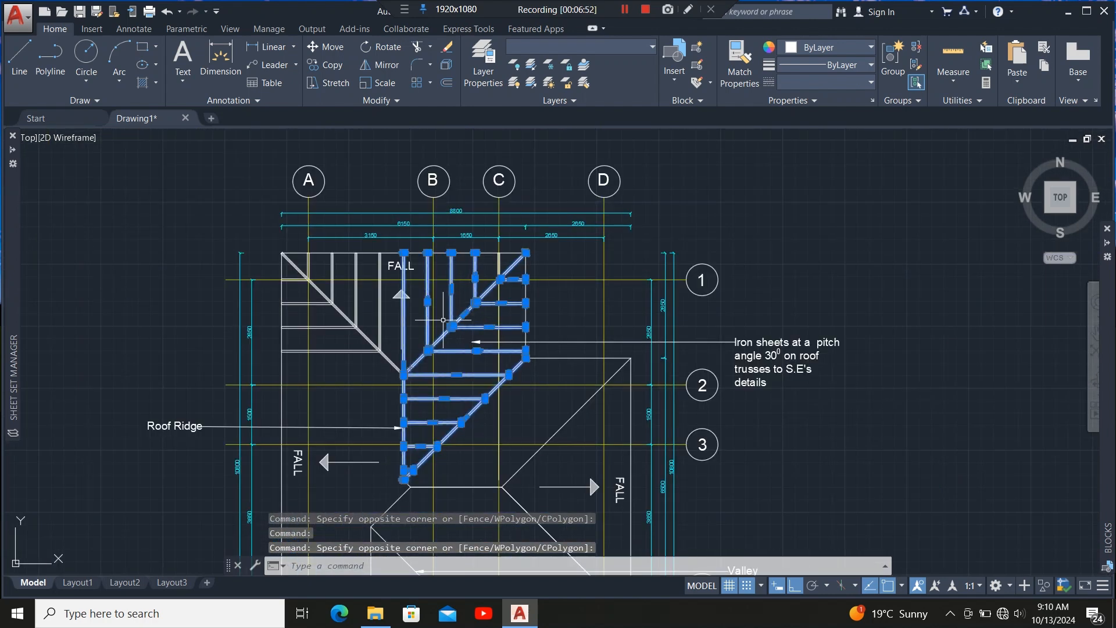
{"action": "scroll", "coordinate": [385, 310], "scroll_direction": "up", "scroll_amount": 3}
{"action": "scroll", "coordinate": [384, 310], "scroll_direction": "up", "scroll_amount": 4}
{"action": "left_click", "coordinate": [376, 306]}
{"action": "left_click", "coordinate": [316, 345]}
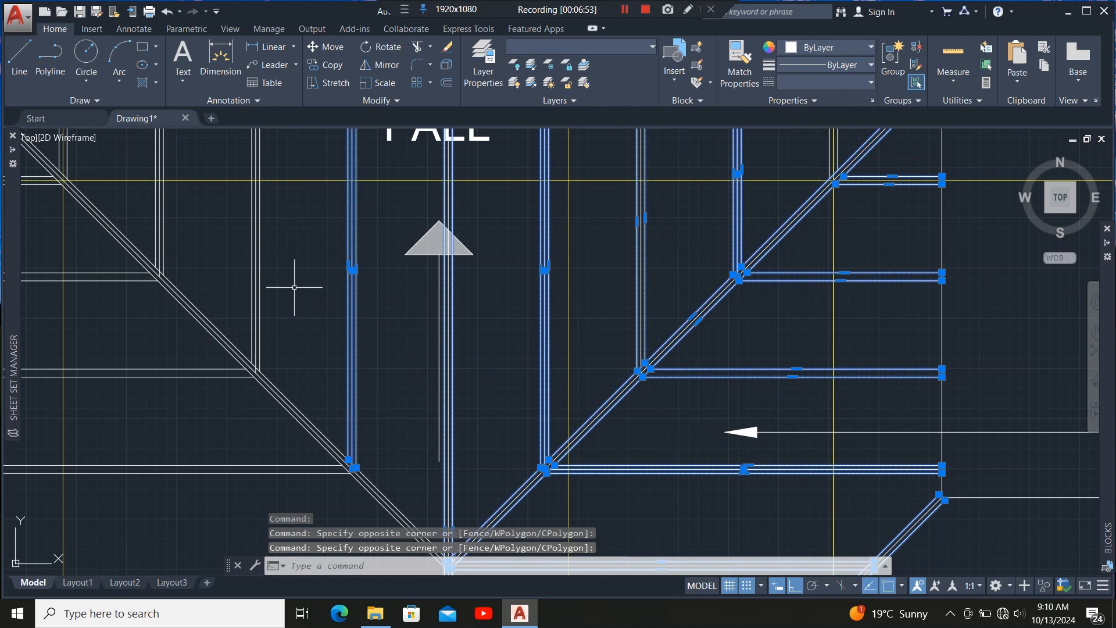
{"action": "left_click", "coordinate": [295, 282]}
{"action": "left_click", "coordinate": [244, 308]}
{"action": "left_click", "coordinate": [219, 492]}
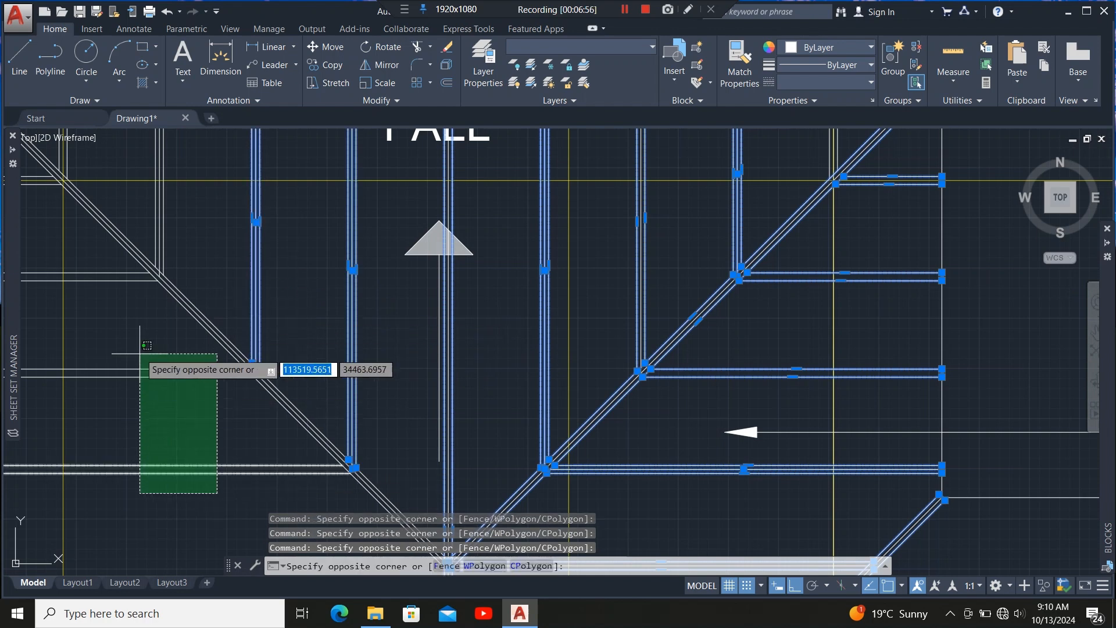
{"action": "left_click", "coordinate": [140, 349]}
{"action": "scroll", "coordinate": [472, 378], "scroll_direction": "down", "scroll_amount": 5}
{"action": "scroll", "coordinate": [383, 344], "scroll_direction": "up", "scroll_amount": 2}
{"action": "scroll", "coordinate": [385, 345], "scroll_direction": "up", "scroll_amount": 6}
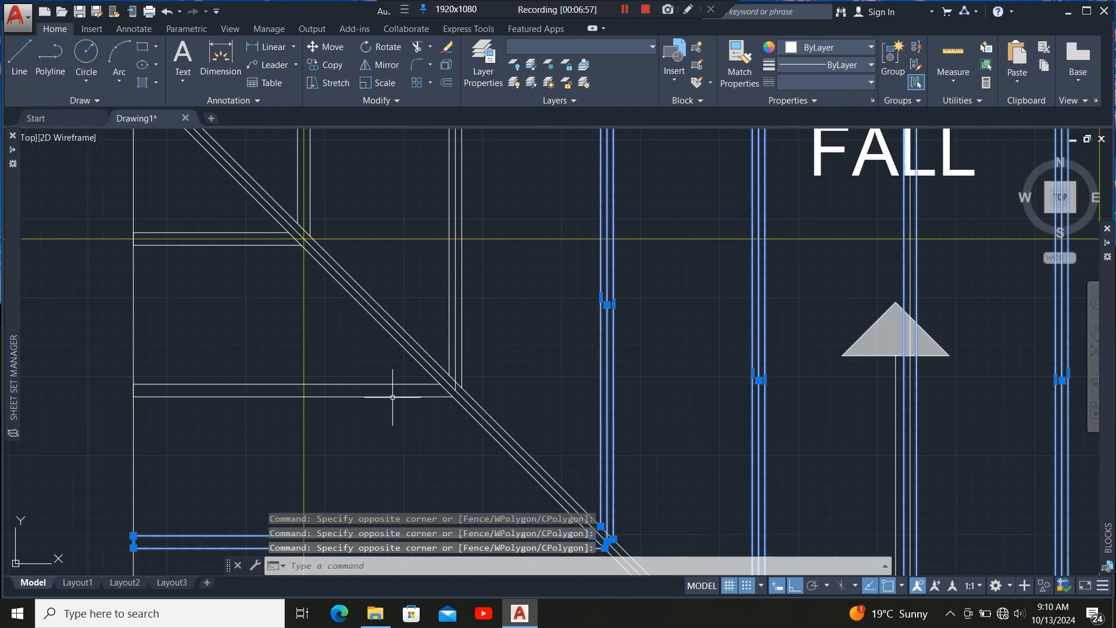
{"action": "left_click", "coordinate": [386, 417]}
{"action": "left_click", "coordinate": [367, 371]}
{"action": "left_click", "coordinate": [505, 272]}
{"action": "left_click", "coordinate": [442, 302]}
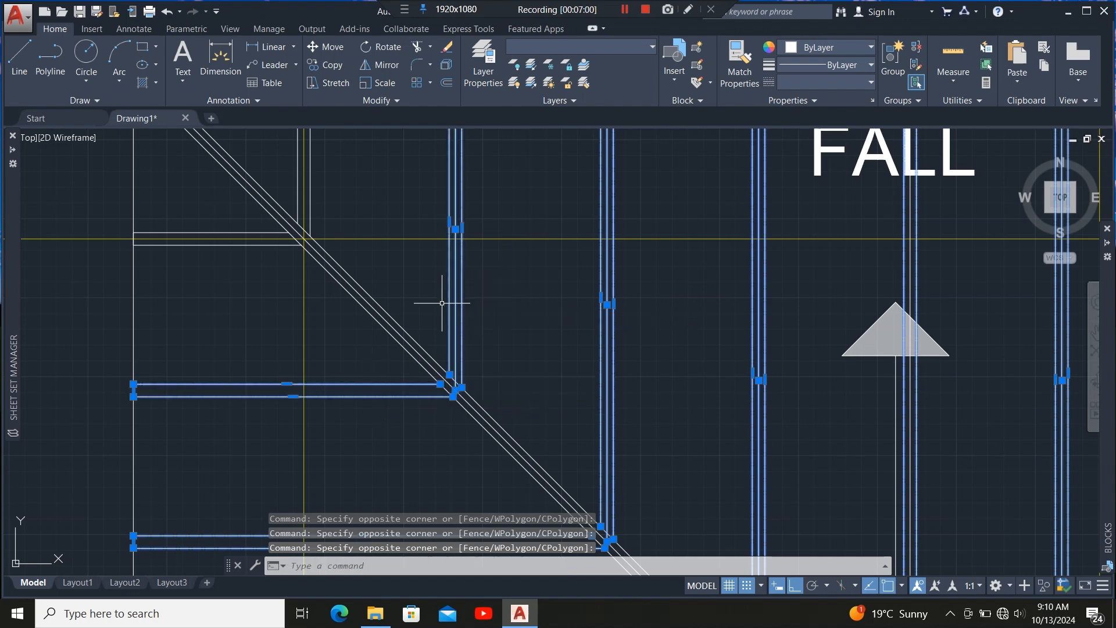
{"action": "left_click", "coordinate": [250, 244]}
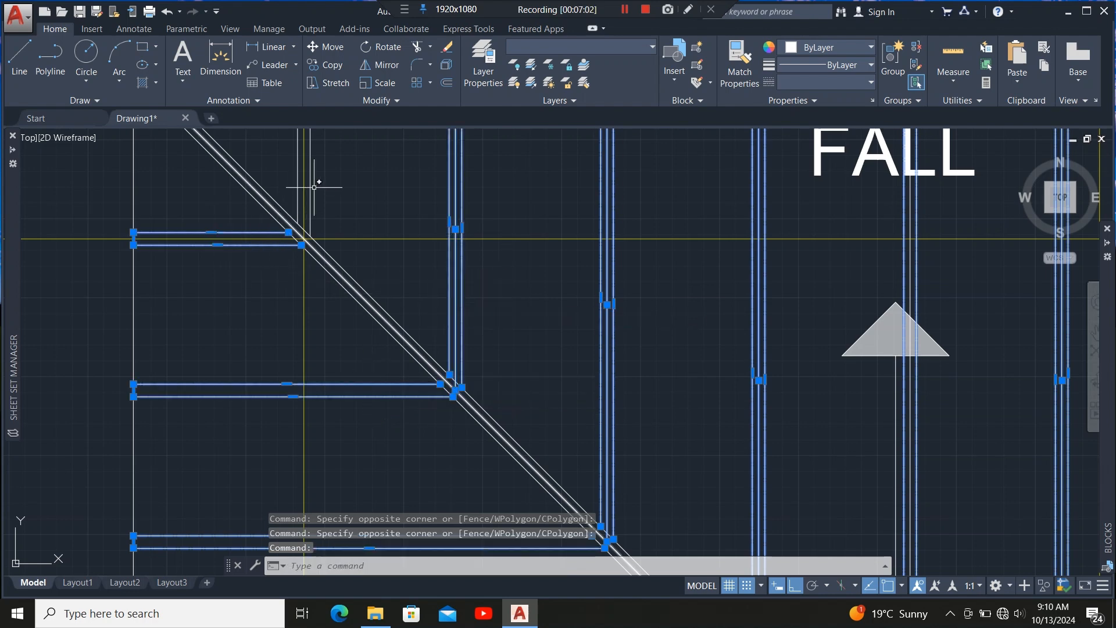
{"action": "left_click", "coordinate": [349, 275]}
{"action": "scroll", "coordinate": [271, 325], "scroll_direction": "down", "scroll_amount": 6}
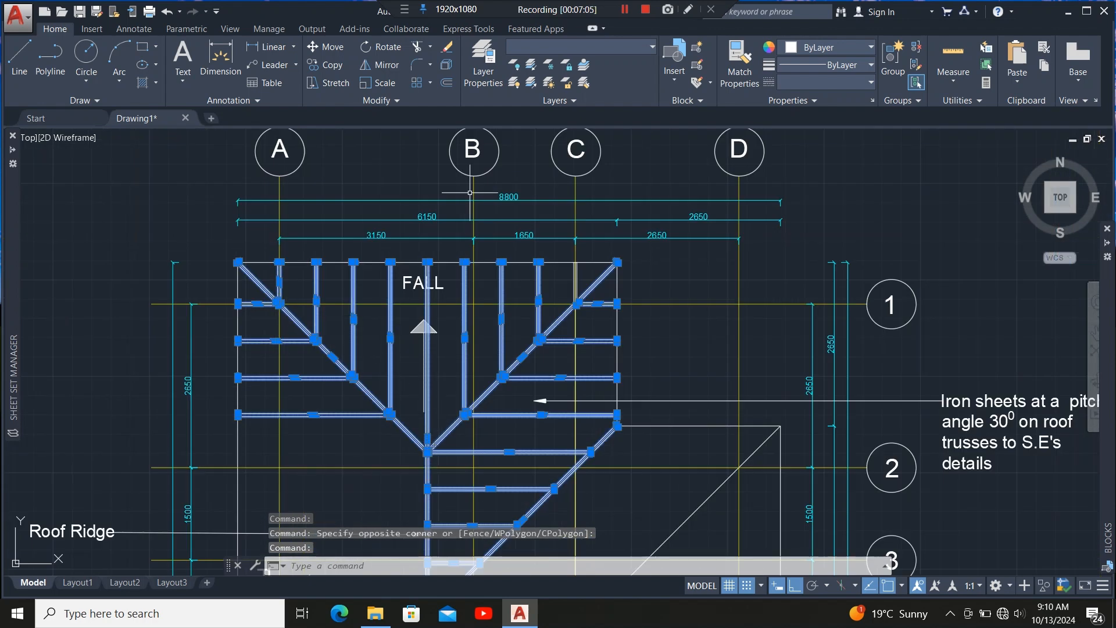
{"action": "left_click", "coordinate": [591, 46]}
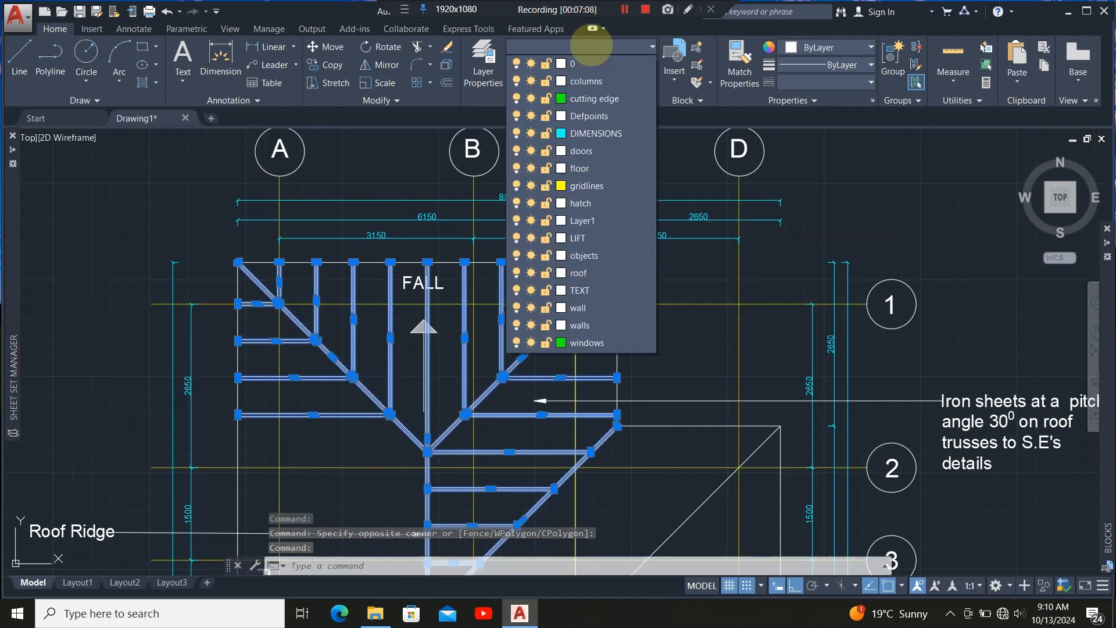
{"action": "left_click", "coordinate": [579, 273]}
{"action": "scroll", "coordinate": [372, 325], "scroll_direction": "down", "scroll_amount": 4}
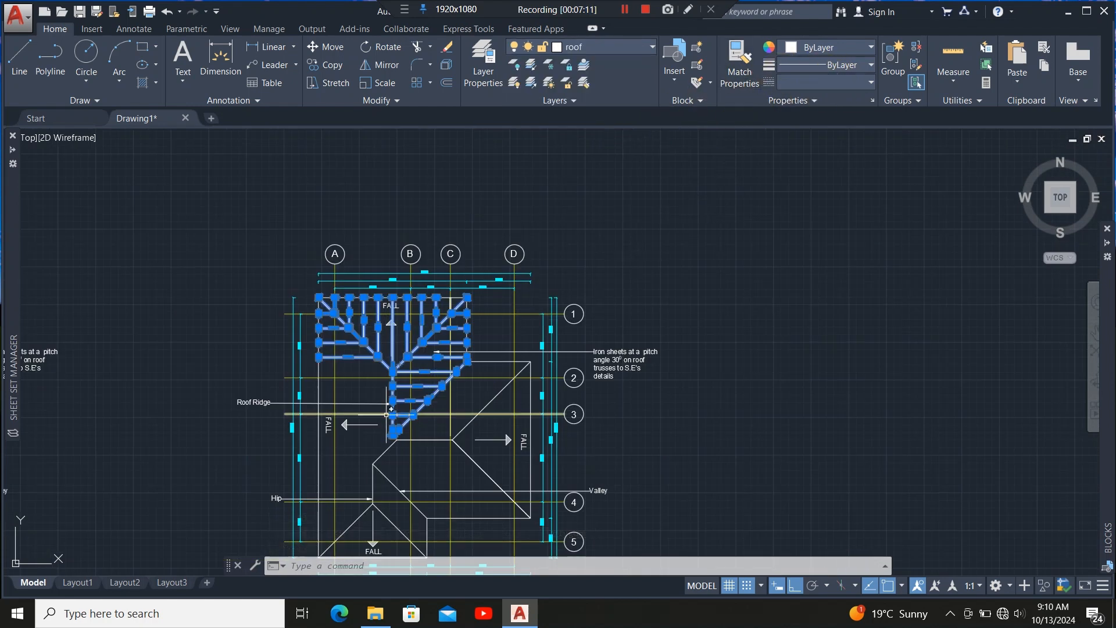
Clear the selection and set the current linetype to Continuous.
{"action": "scroll", "coordinate": [416, 385], "scroll_direction": "up", "scroll_amount": 4}
{"action": "key", "text": "Escape"}
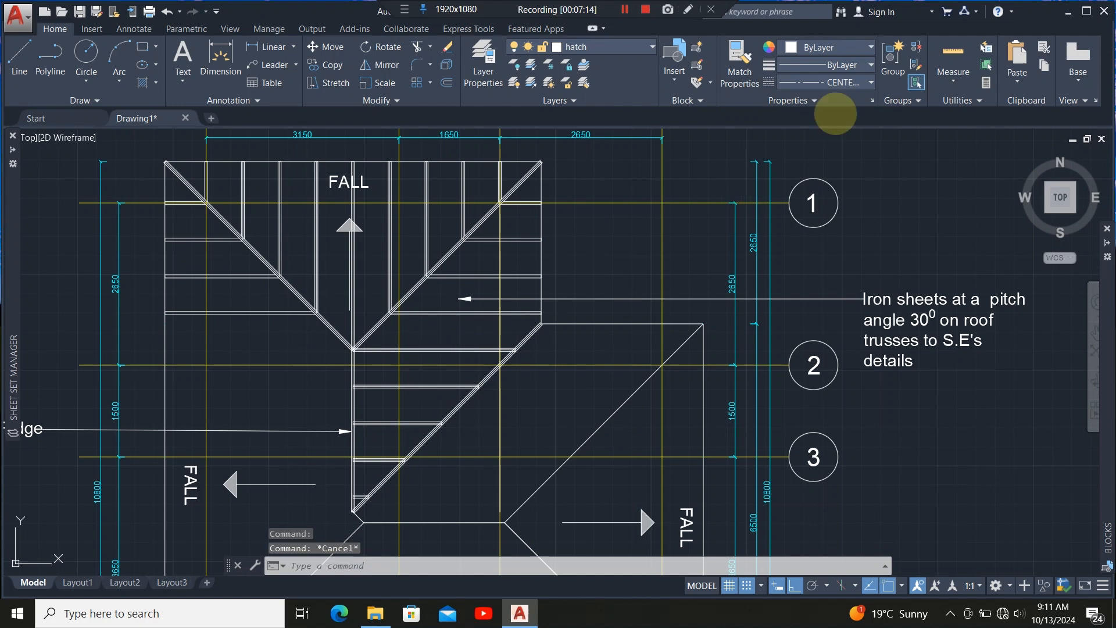
{"action": "left_click", "coordinate": [851, 82]}
{"action": "left_click", "coordinate": [852, 165]}
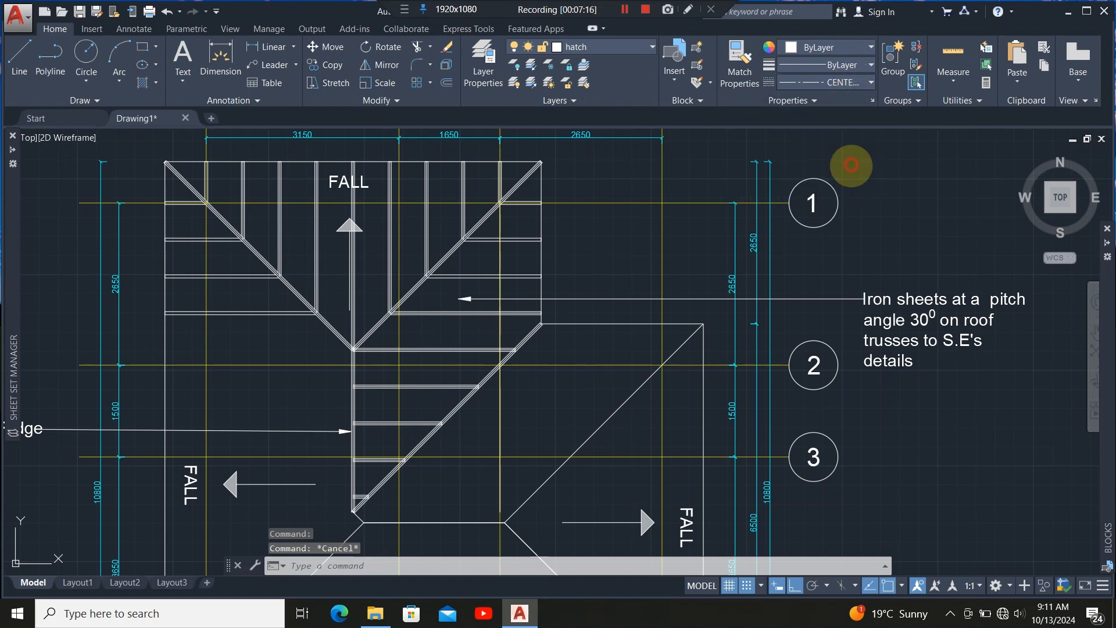
Inspect the rafter ends where they meet the lower hip member.
{"action": "scroll", "coordinate": [406, 396], "scroll_direction": "up", "scroll_amount": 6}
{"action": "scroll", "coordinate": [436, 262], "scroll_direction": "down", "scroll_amount": 4}
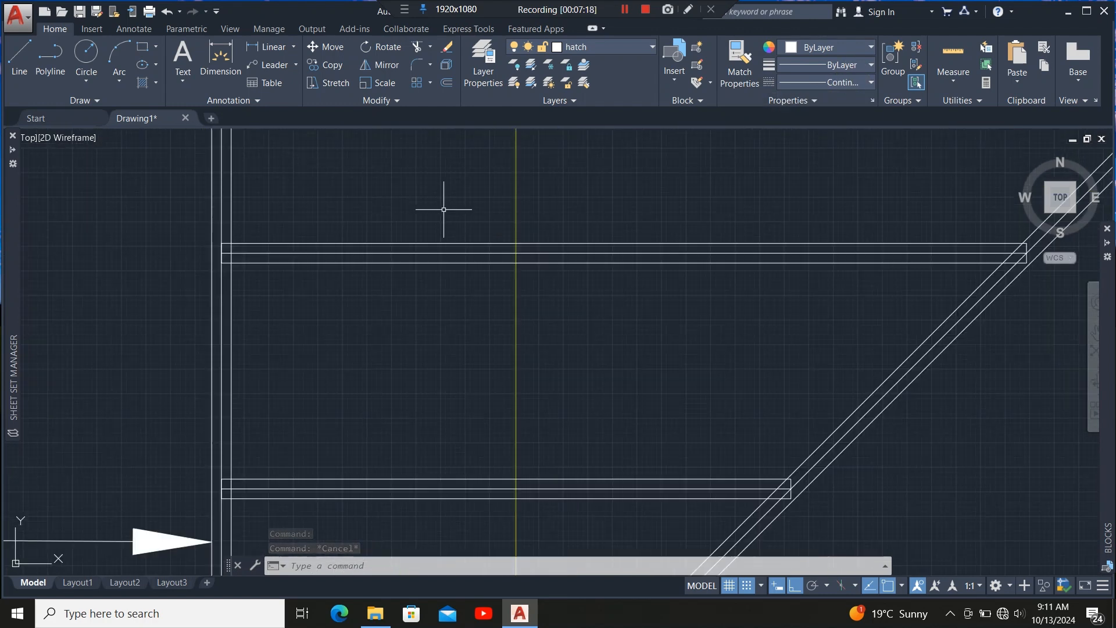
{"action": "scroll", "coordinate": [417, 389], "scroll_direction": "down", "scroll_amount": 3}
{"action": "scroll", "coordinate": [423, 404], "scroll_direction": "up", "scroll_amount": 5}
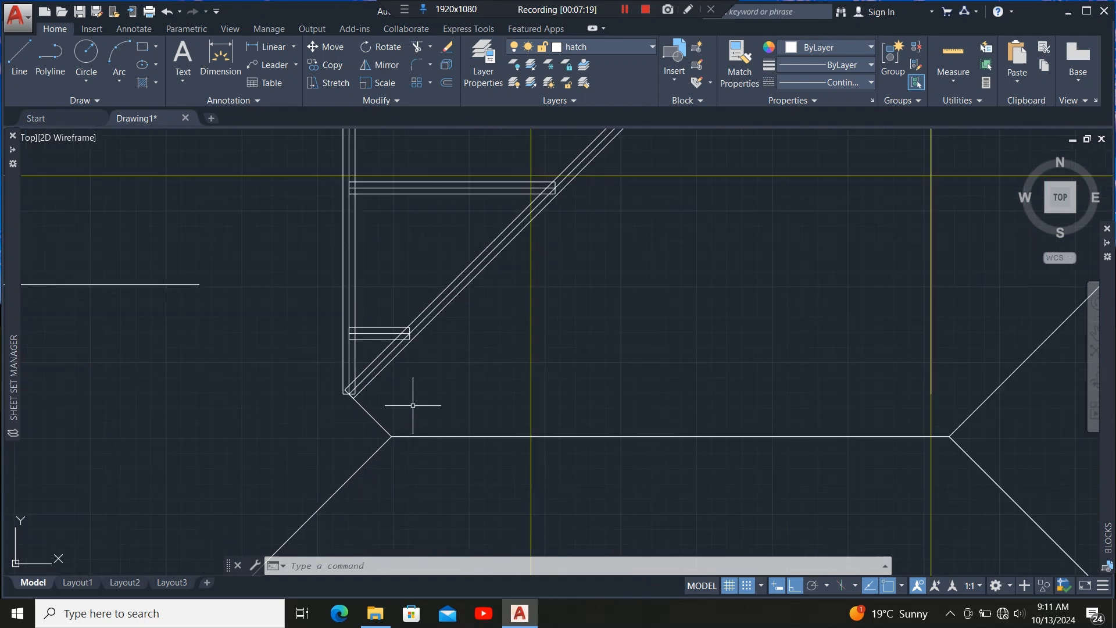
{"action": "scroll", "coordinate": [394, 344], "scroll_direction": "down", "scroll_amount": 8}
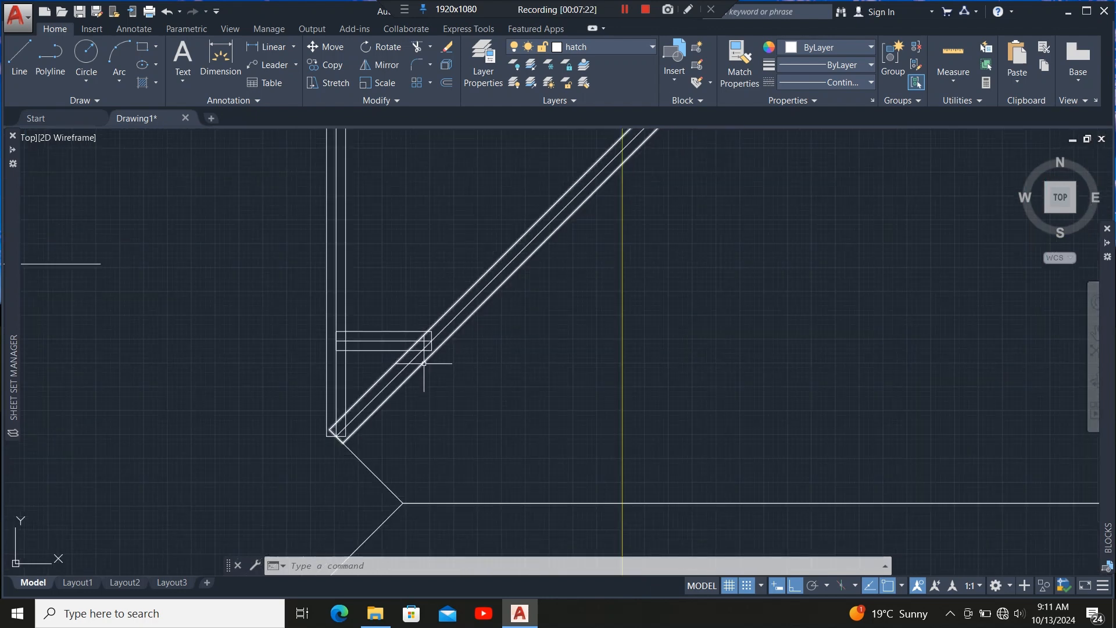
{"action": "scroll", "coordinate": [399, 276], "scroll_direction": "up", "scroll_amount": 4}
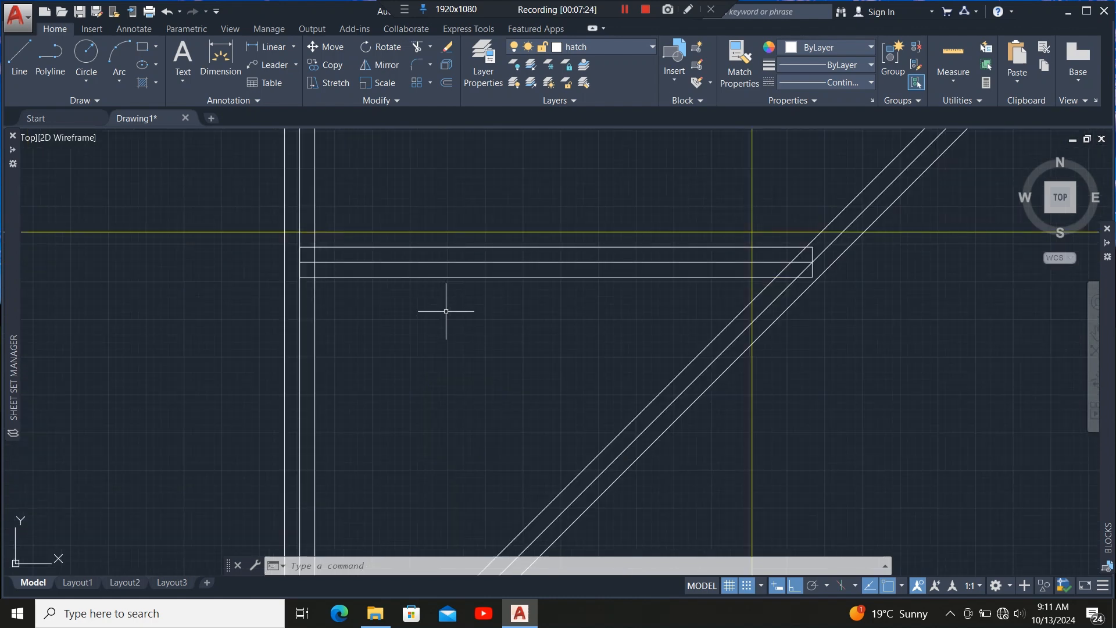
{"action": "scroll", "coordinate": [384, 244], "scroll_direction": "down", "scroll_amount": 5}
{"action": "scroll", "coordinate": [350, 351], "scroll_direction": "up", "scroll_amount": 5}
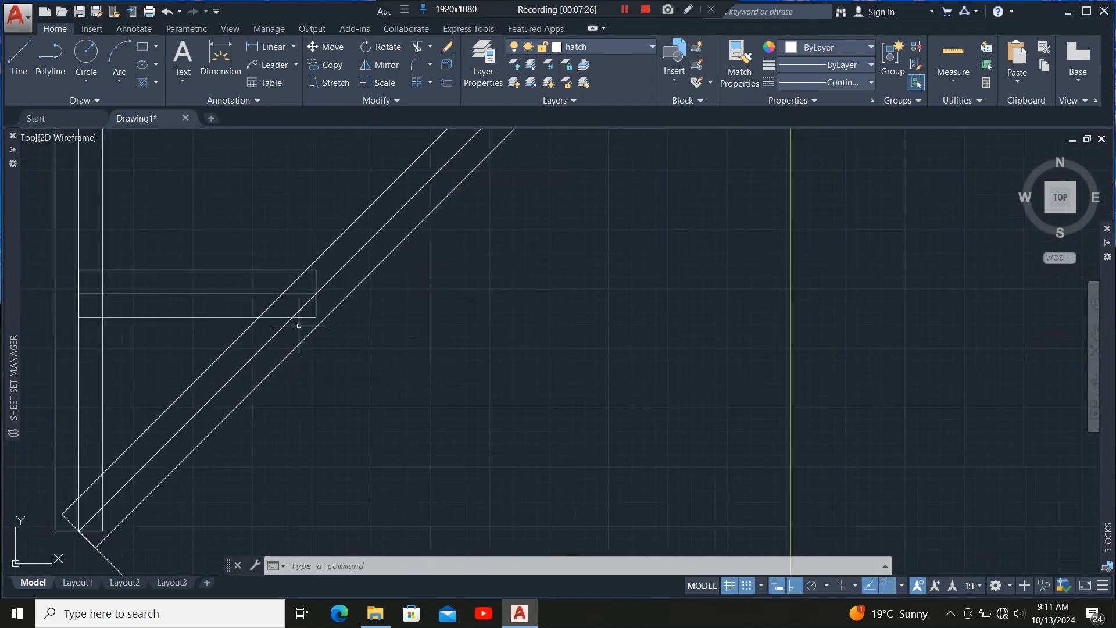
Trim the rafter ends overshooting the lower hip member using the hip lines as cutting edges, then exit Trim.
{"action": "left_click", "coordinate": [302, 344]}
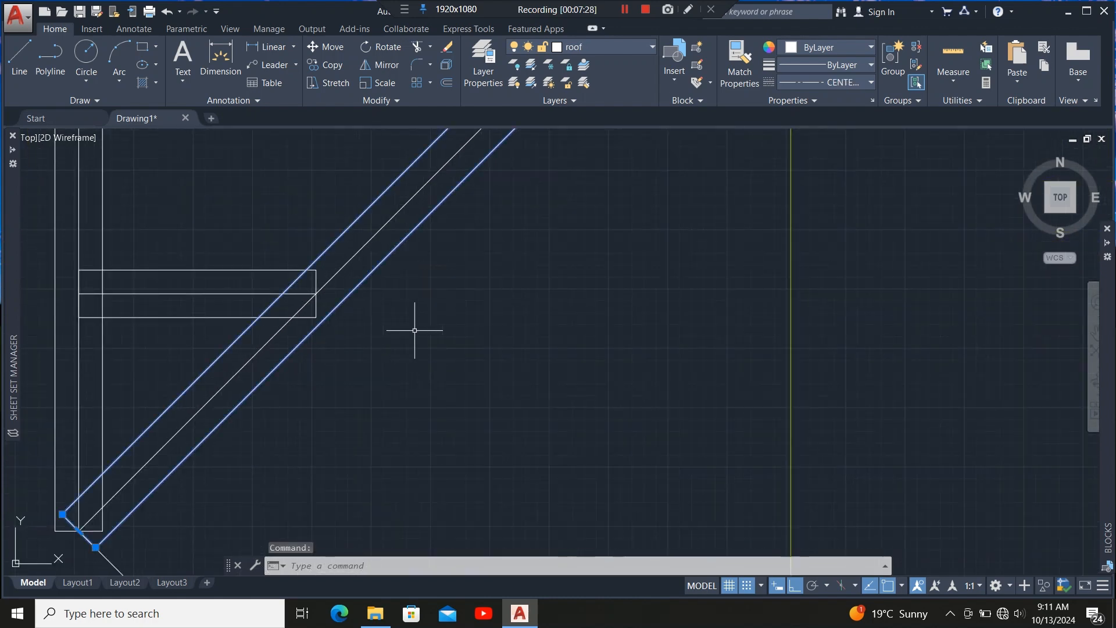
{"action": "scroll", "coordinate": [415, 330], "scroll_direction": "down", "scroll_amount": 5}
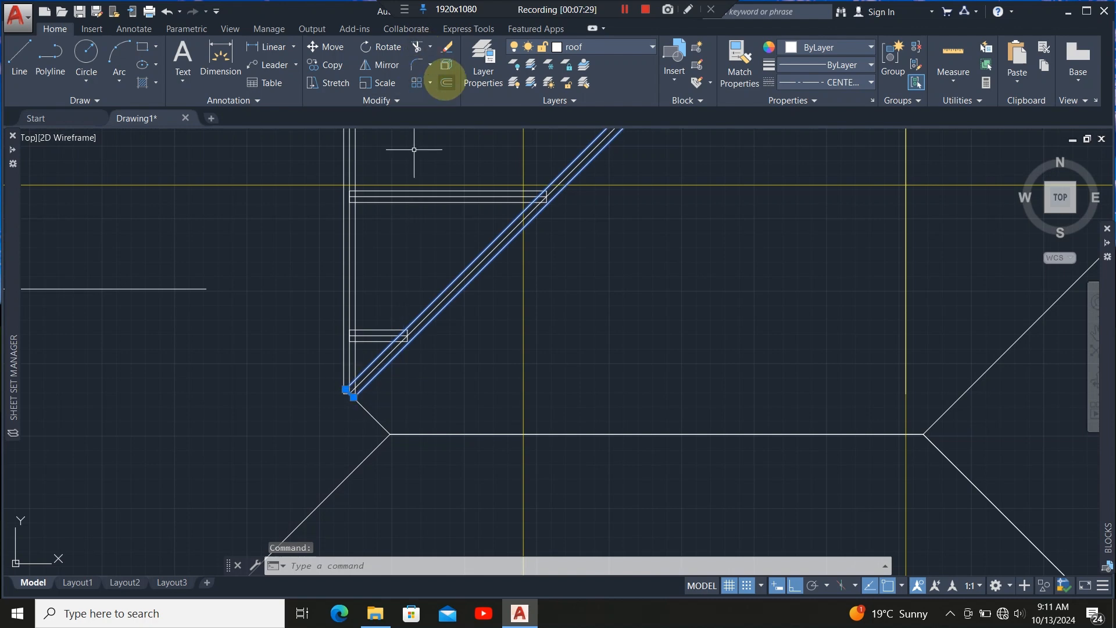
{"action": "left_click", "coordinate": [416, 46]}
{"action": "scroll", "coordinate": [420, 383], "scroll_direction": "up", "scroll_amount": 6}
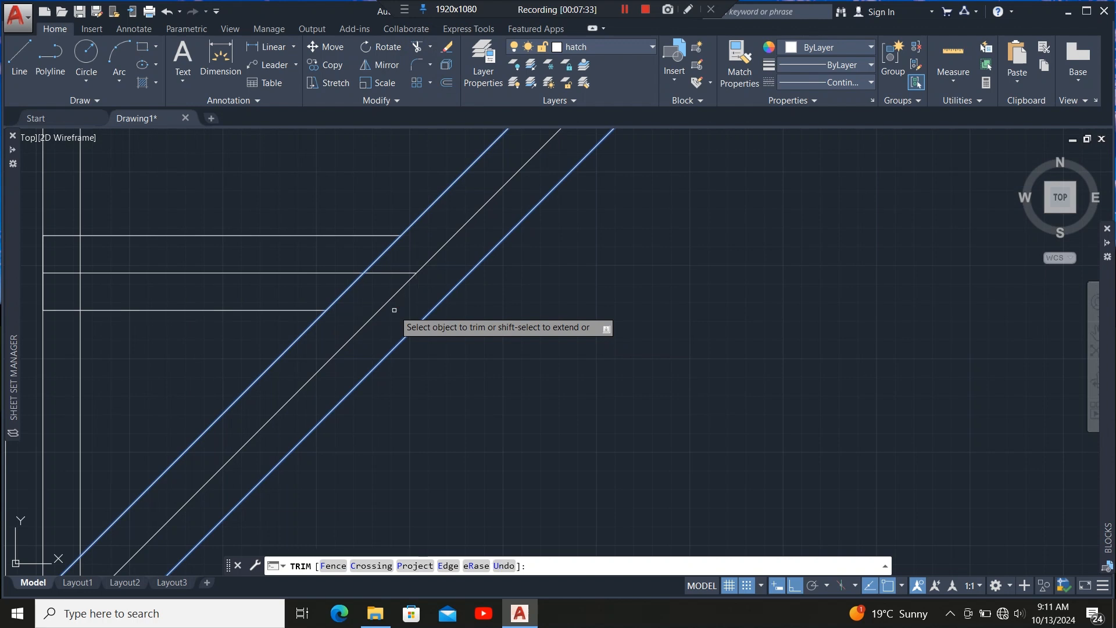
{"action": "scroll", "coordinate": [382, 393], "scroll_direction": "down", "scroll_amount": 6}
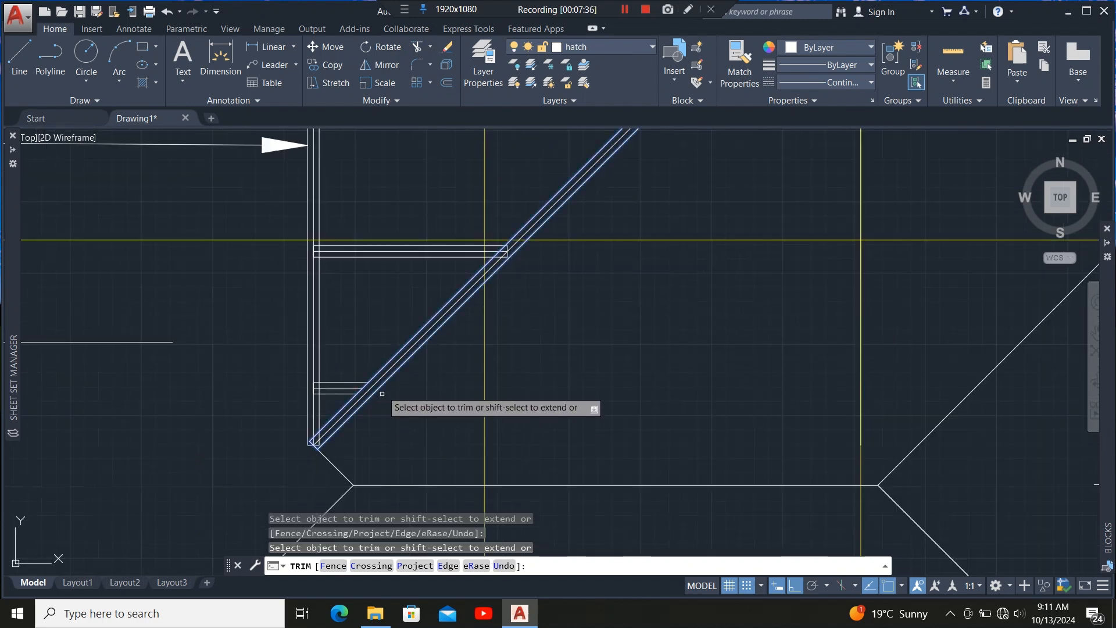
{"action": "scroll", "coordinate": [519, 253], "scroll_direction": "up", "scroll_amount": 5}
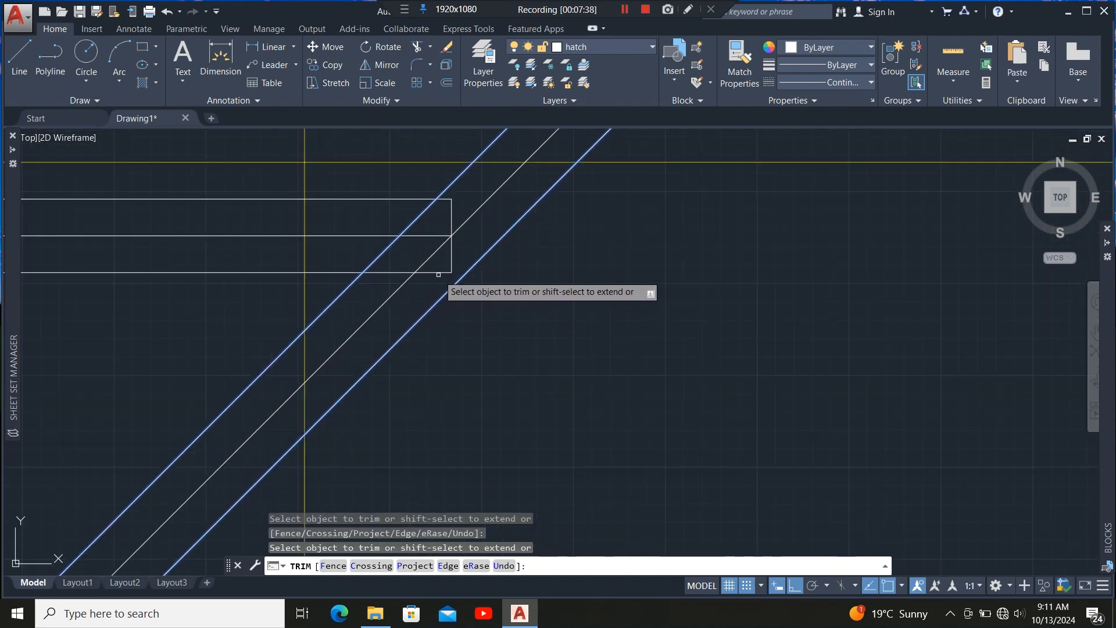
{"action": "left_click", "coordinate": [442, 264]}
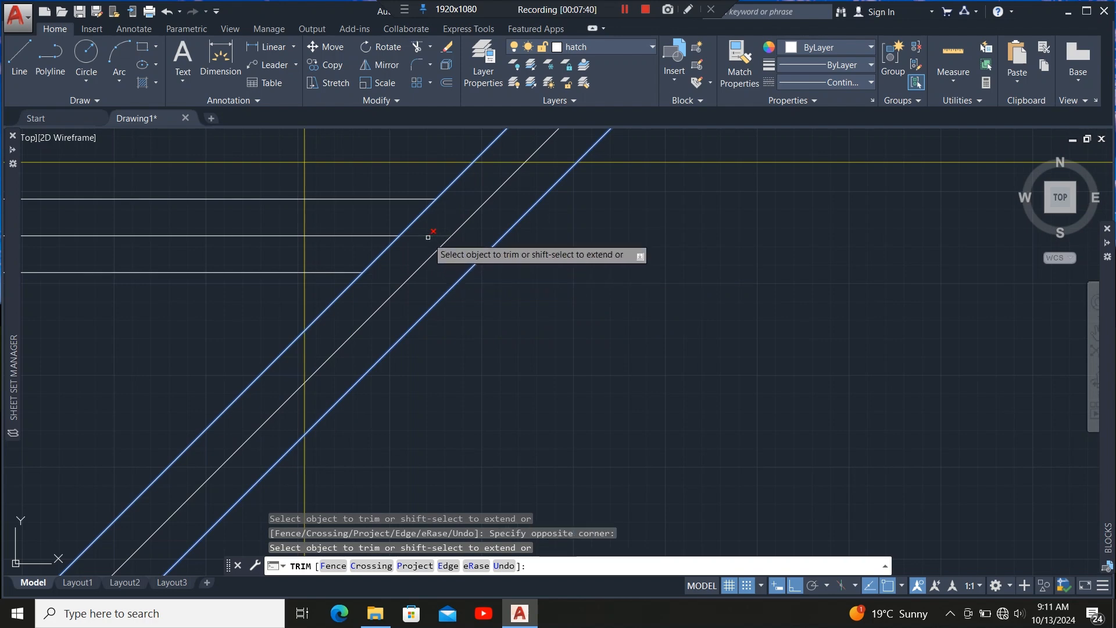
{"action": "scroll", "coordinate": [410, 408], "scroll_direction": "down", "scroll_amount": 5}
{"action": "scroll", "coordinate": [506, 323], "scroll_direction": "up", "scroll_amount": 3}
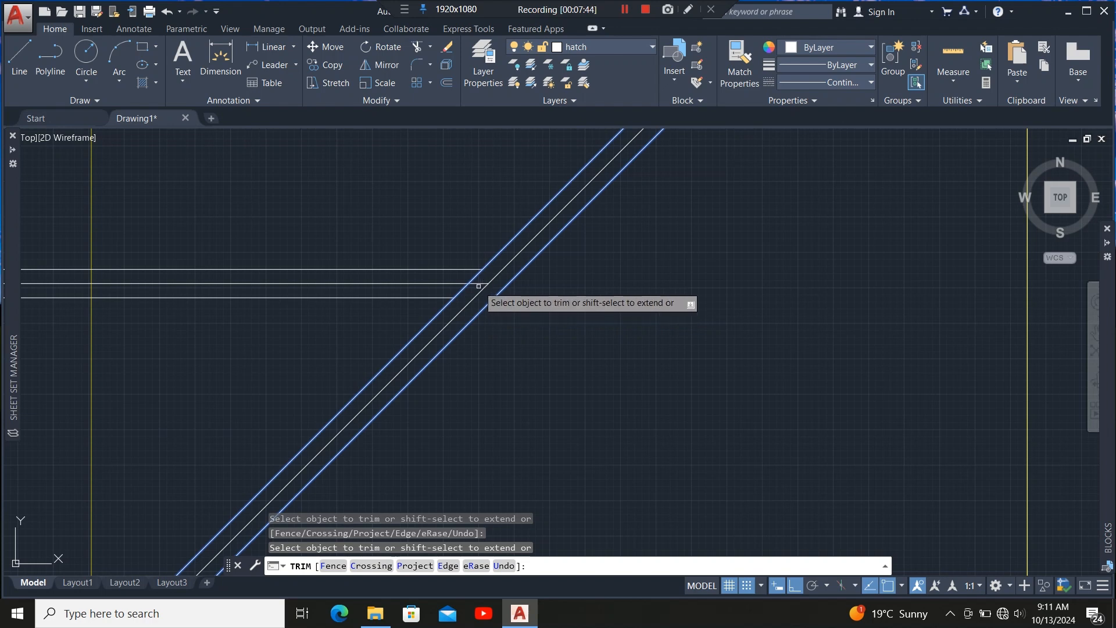
{"action": "scroll", "coordinate": [407, 401], "scroll_direction": "down", "scroll_amount": 5}
{"action": "scroll", "coordinate": [436, 384], "scroll_direction": "up", "scroll_amount": 4}
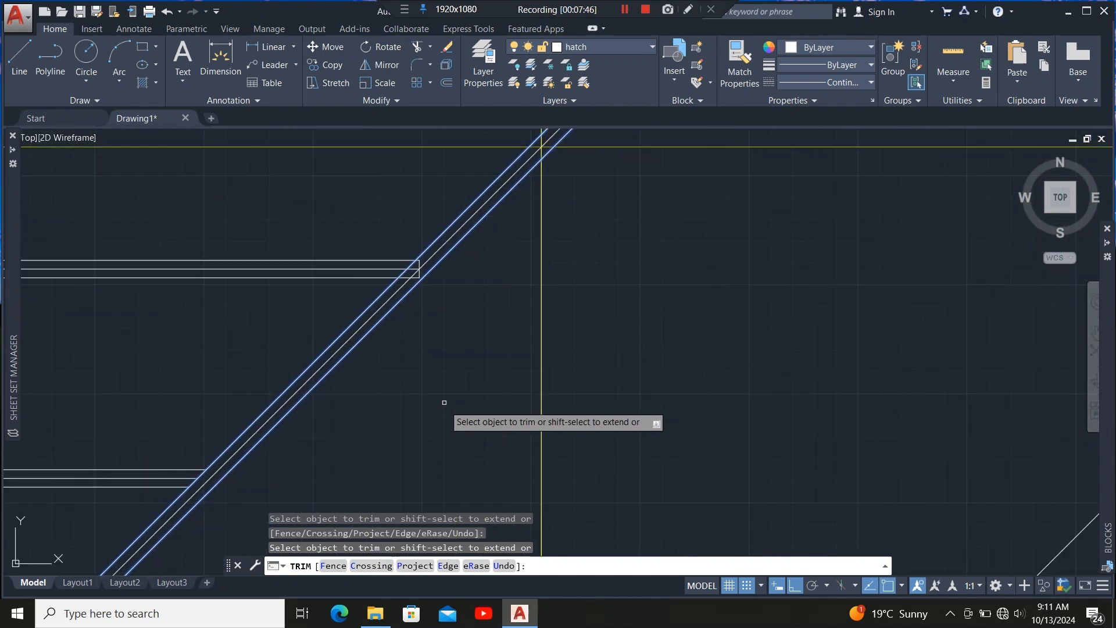
{"action": "scroll", "coordinate": [415, 292], "scroll_direction": "up", "scroll_amount": 4}
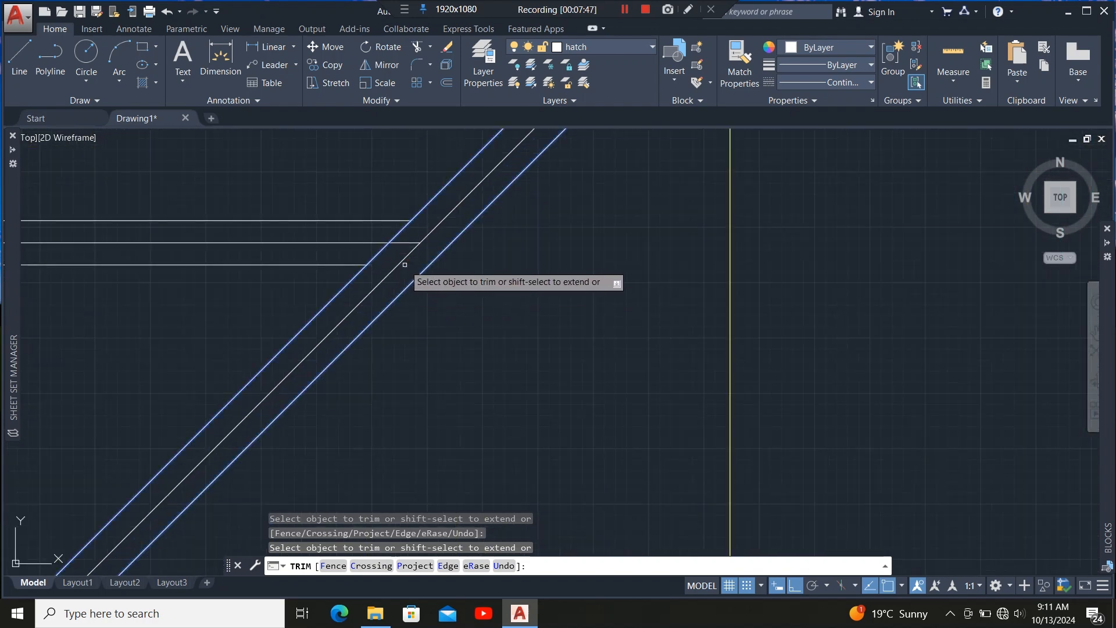
{"action": "scroll", "coordinate": [401, 366], "scroll_direction": "down", "scroll_amount": 4}
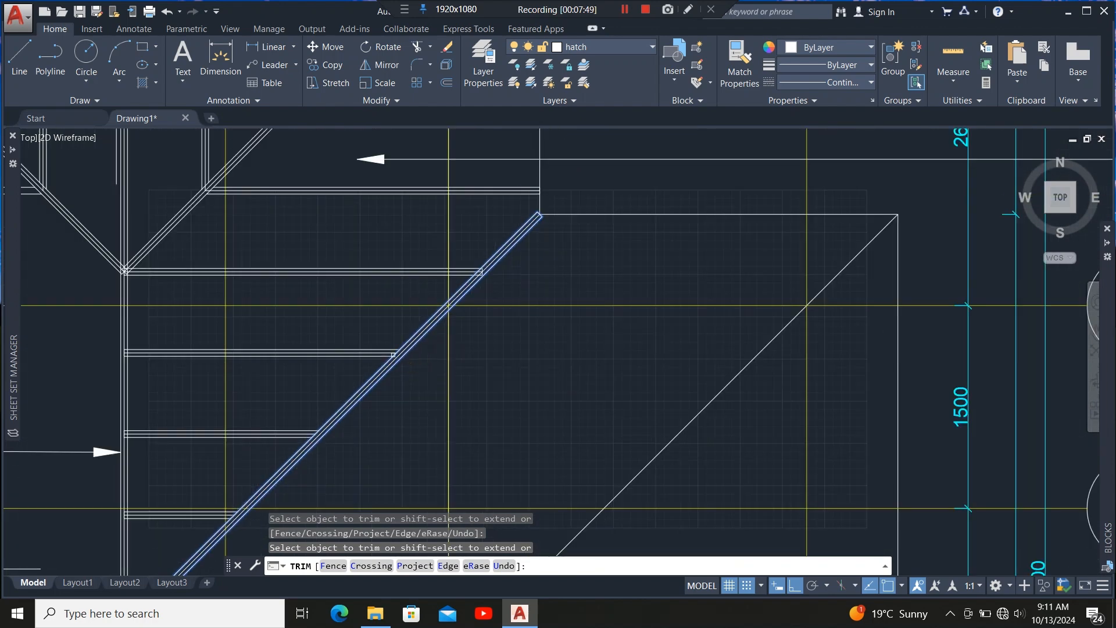
{"action": "scroll", "coordinate": [475, 280], "scroll_direction": "up", "scroll_amount": 4}
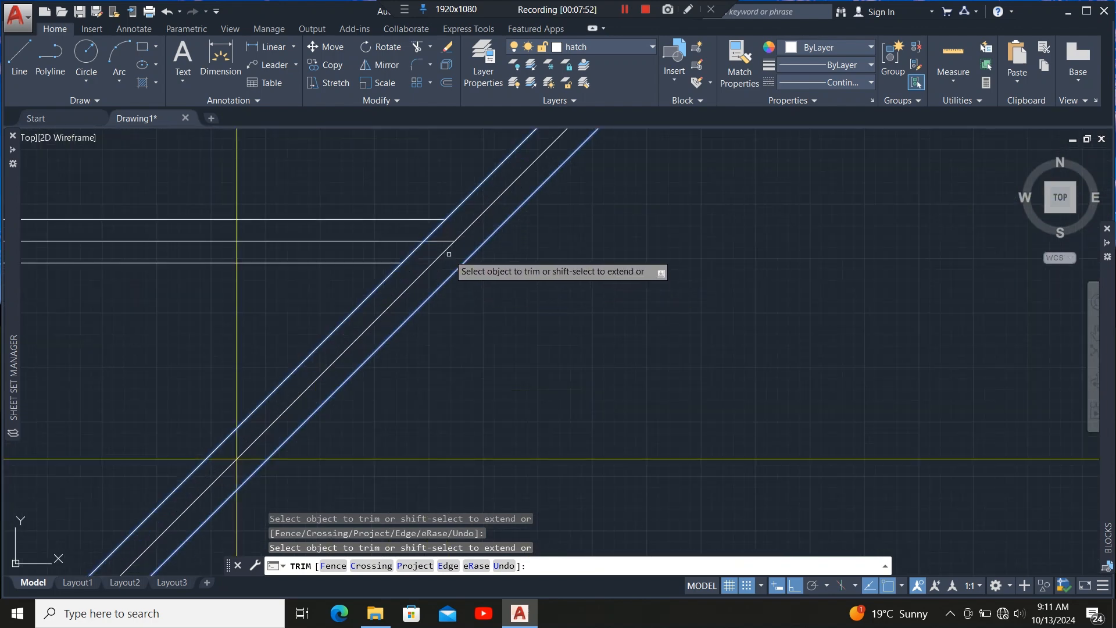
{"action": "scroll", "coordinate": [435, 317], "scroll_direction": "down", "scroll_amount": 3}
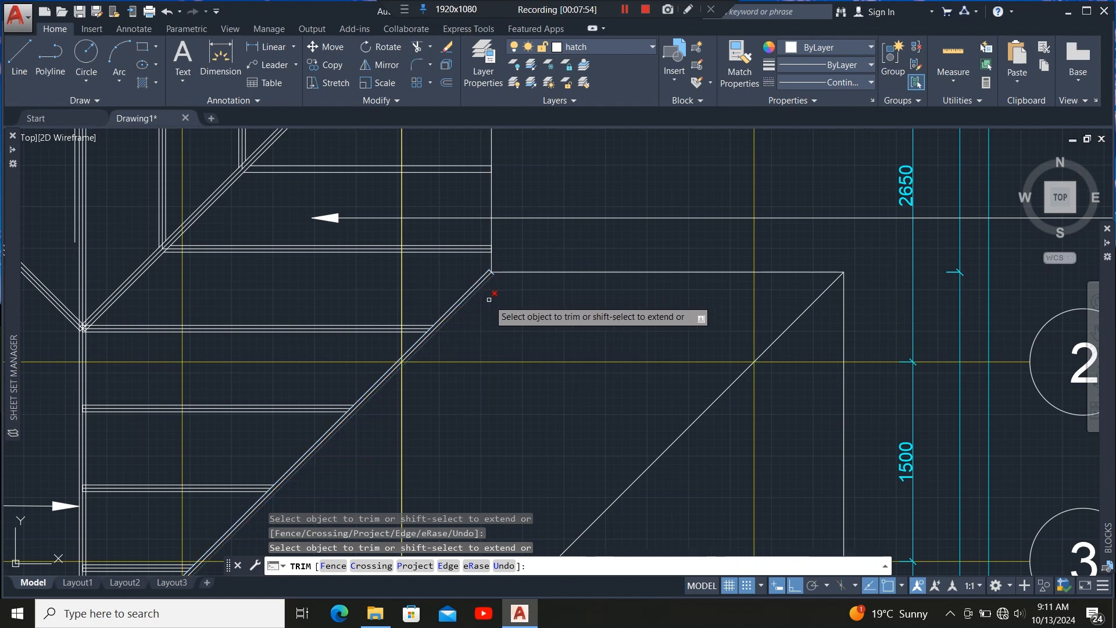
{"action": "scroll", "coordinate": [491, 303], "scroll_direction": "up", "scroll_amount": 2}
{"action": "scroll", "coordinate": [584, 168], "scroll_direction": "down", "scroll_amount": 3}
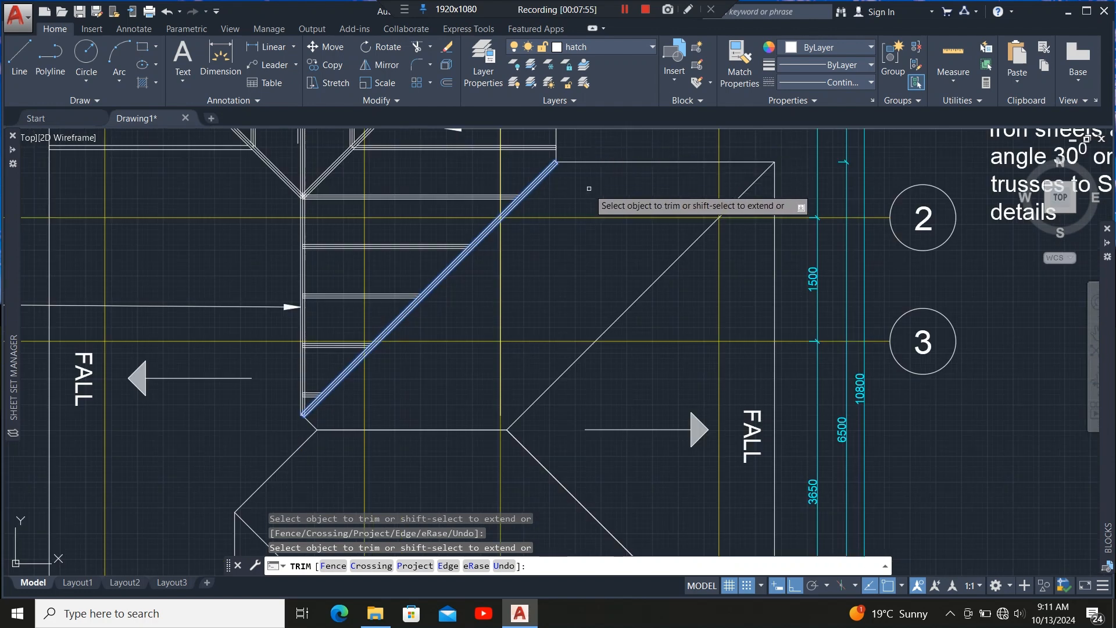
{"action": "key", "text": "Escape"}
Examine the framing members at the ridge and hip junctions across the roof plan.
{"action": "scroll", "coordinate": [304, 409], "scroll_direction": "up", "scroll_amount": 3}
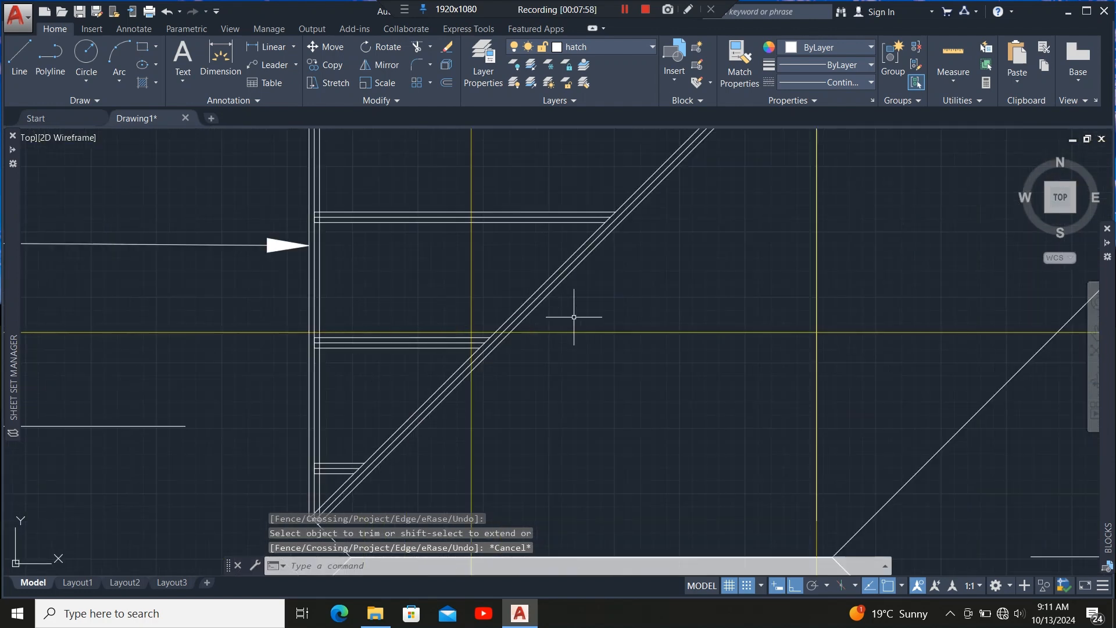
{"action": "scroll", "coordinate": [578, 312], "scroll_direction": "down", "scroll_amount": 3}
{"action": "scroll", "coordinate": [493, 186], "scroll_direction": "up", "scroll_amount": 4}
{"action": "scroll", "coordinate": [465, 209], "scroll_direction": "down", "scroll_amount": 4}
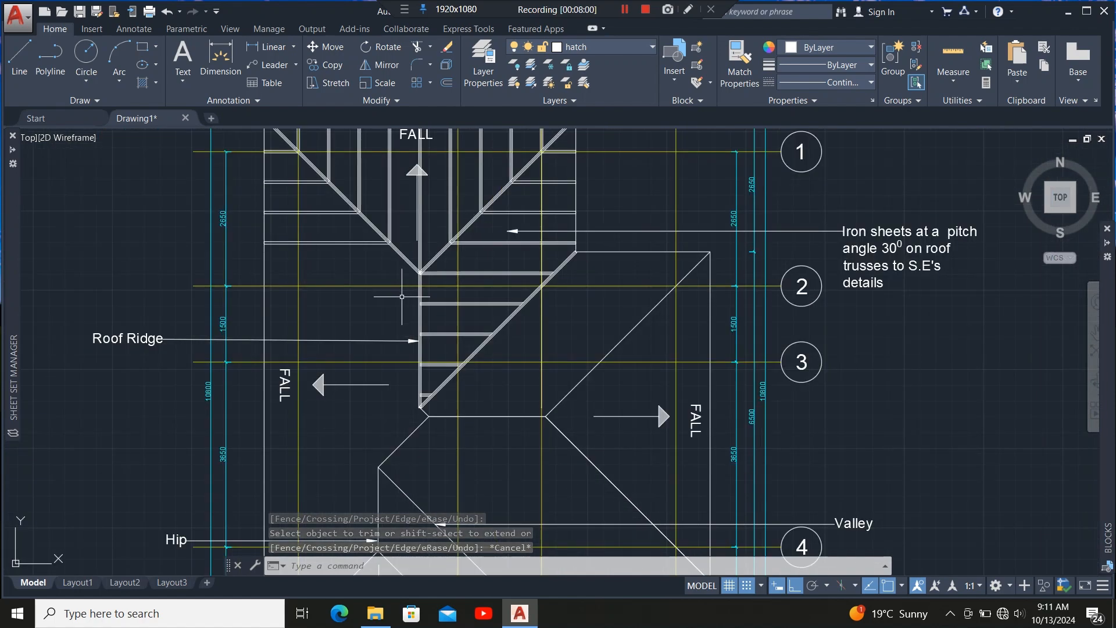
{"action": "scroll", "coordinate": [357, 219], "scroll_direction": "up", "scroll_amount": 4}
{"action": "scroll", "coordinate": [545, 369], "scroll_direction": "up", "scroll_amount": 5}
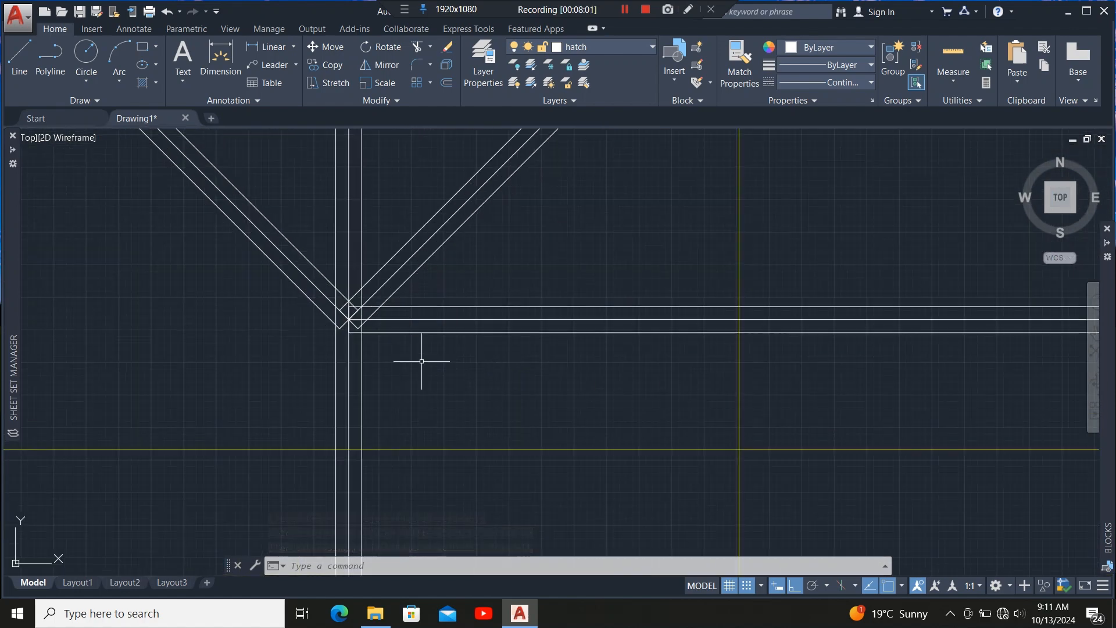
{"action": "scroll", "coordinate": [448, 272], "scroll_direction": "down", "scroll_amount": 4}
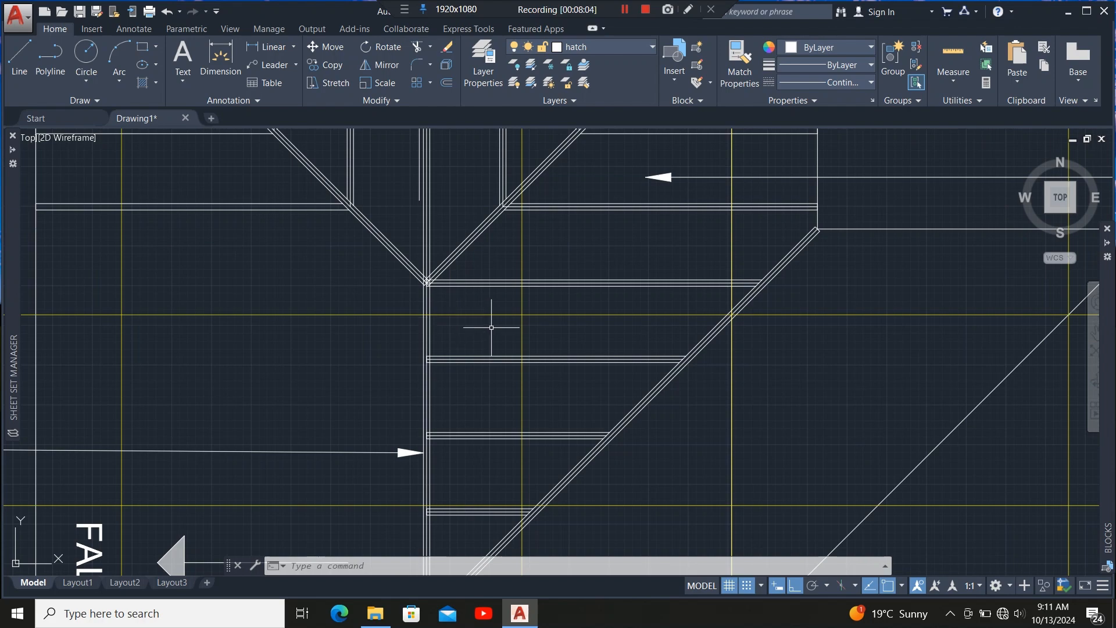
{"action": "scroll", "coordinate": [492, 327], "scroll_direction": "down", "scroll_amount": 3}
{"action": "scroll", "coordinate": [465, 318], "scroll_direction": "up", "scroll_amount": 2}
{"action": "scroll", "coordinate": [373, 280], "scroll_direction": "down", "scroll_amount": 5}
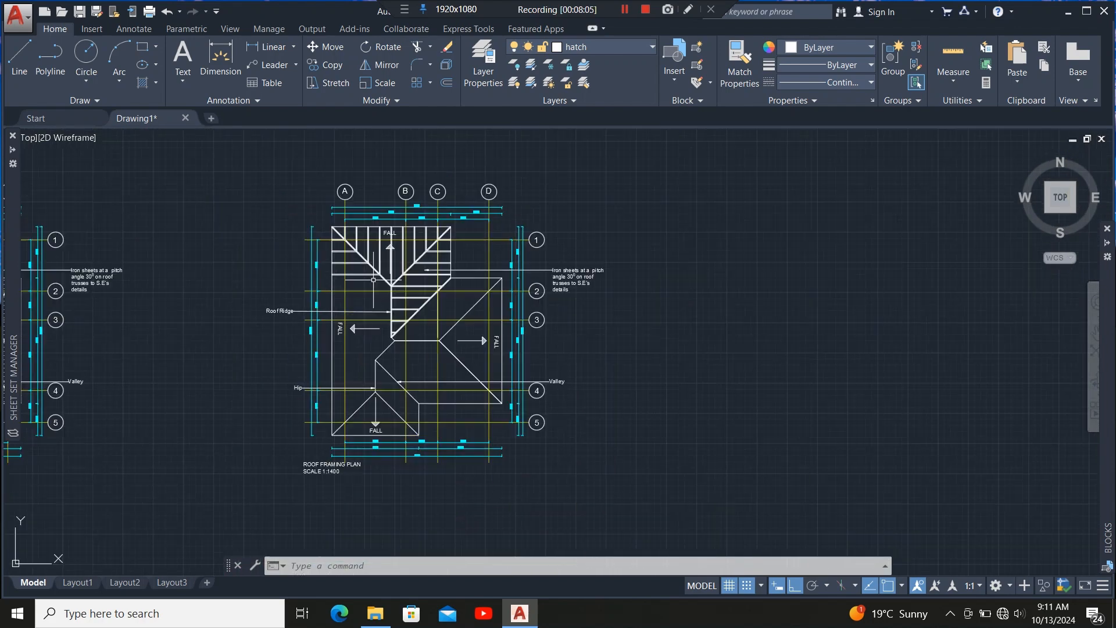
{"action": "scroll", "coordinate": [426, 343], "scroll_direction": "up", "scroll_amount": 5}
{"action": "scroll", "coordinate": [415, 331], "scroll_direction": "up", "scroll_amount": 2}
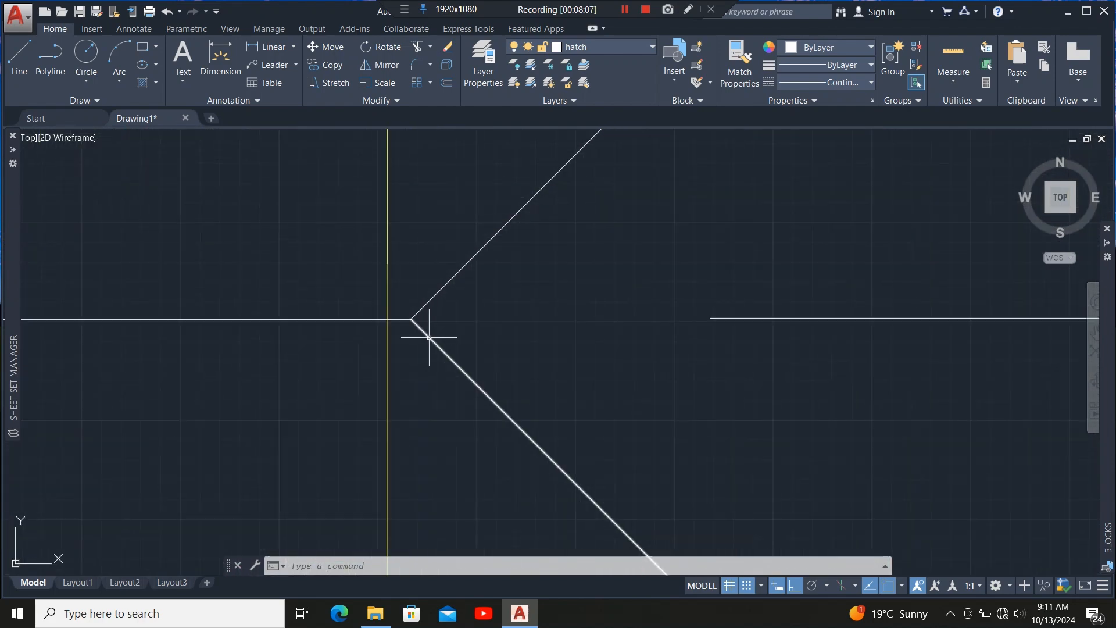
{"action": "scroll", "coordinate": [419, 316], "scroll_direction": "down", "scroll_amount": 4}
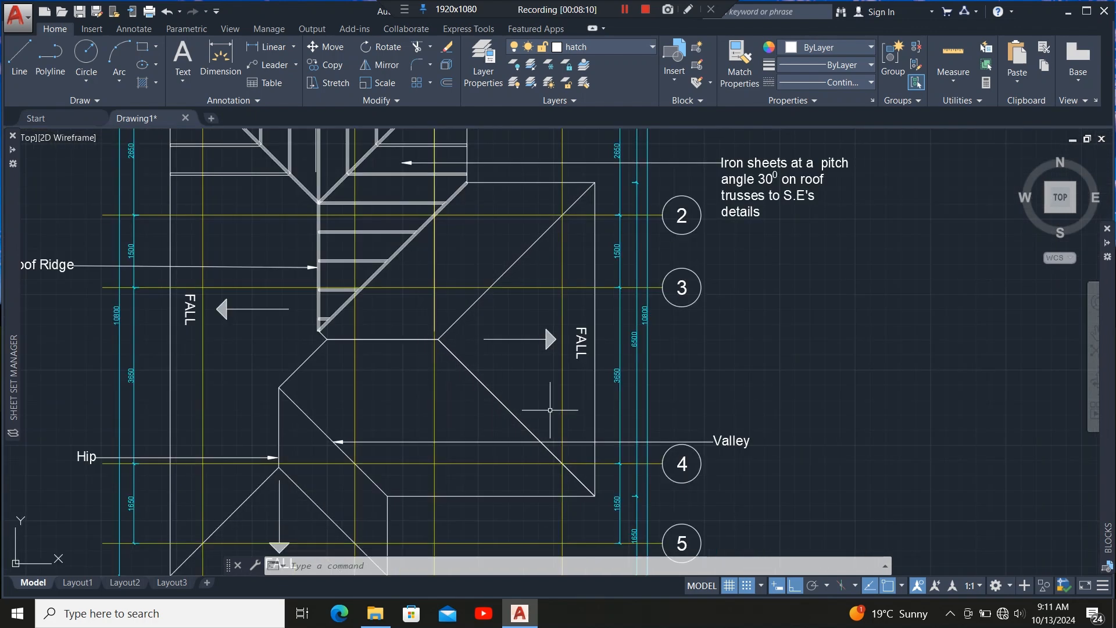
{"action": "scroll", "coordinate": [570, 327], "scroll_direction": "down", "scroll_amount": 6}
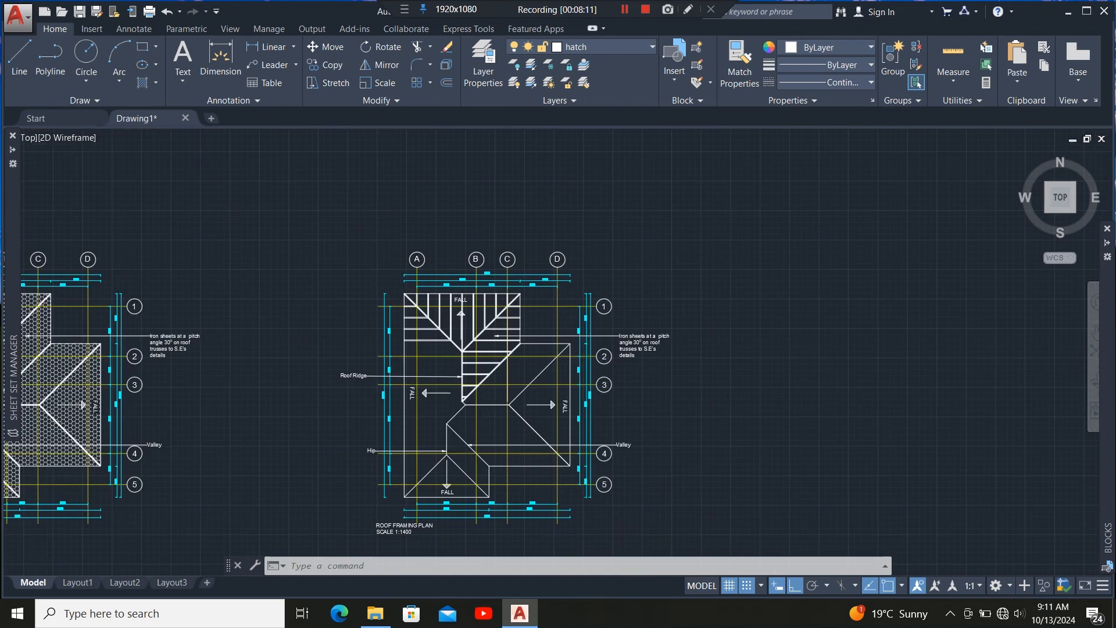
{"action": "scroll", "coordinate": [553, 395], "scroll_direction": "up", "scroll_amount": 10}
{"action": "scroll", "coordinate": [469, 441], "scroll_direction": "up", "scroll_amount": 4}
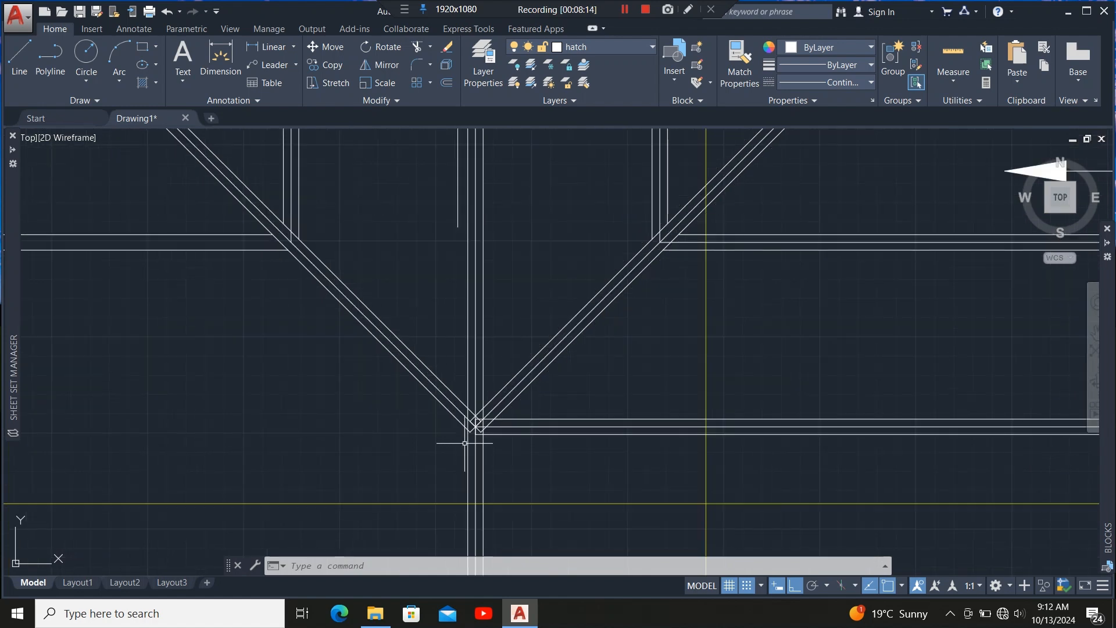
Copy the selected upper-left hip member from its top corner to the ridge end at the lower hip junction.
{"action": "scroll", "coordinate": [416, 322], "scroll_direction": "down", "scroll_amount": 6}
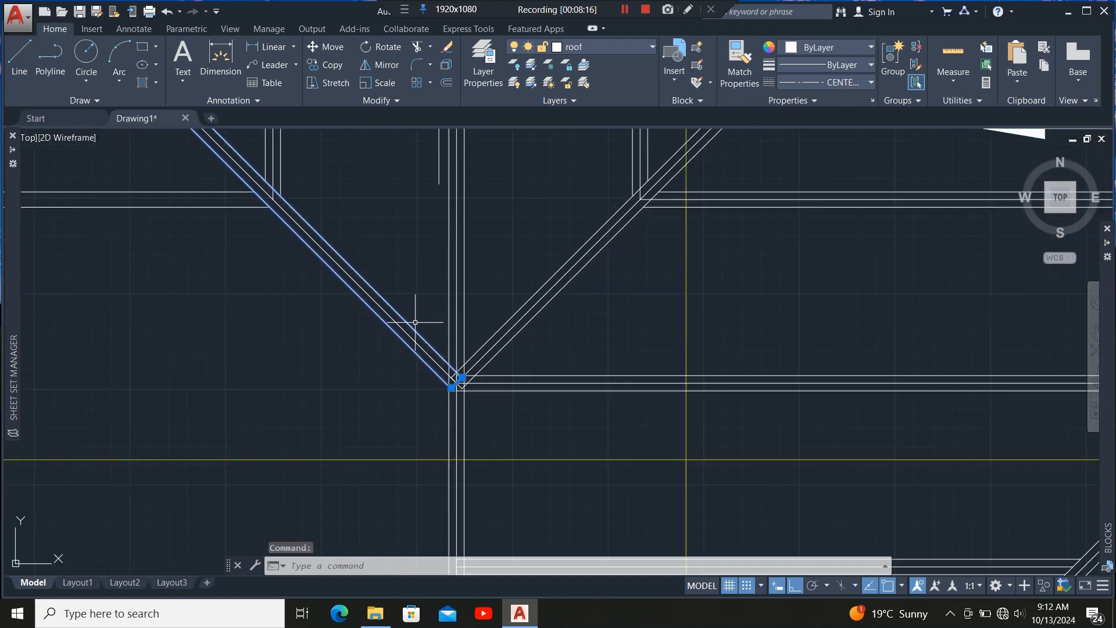
{"action": "scroll", "coordinate": [437, 349], "scroll_direction": "up", "scroll_amount": 6}
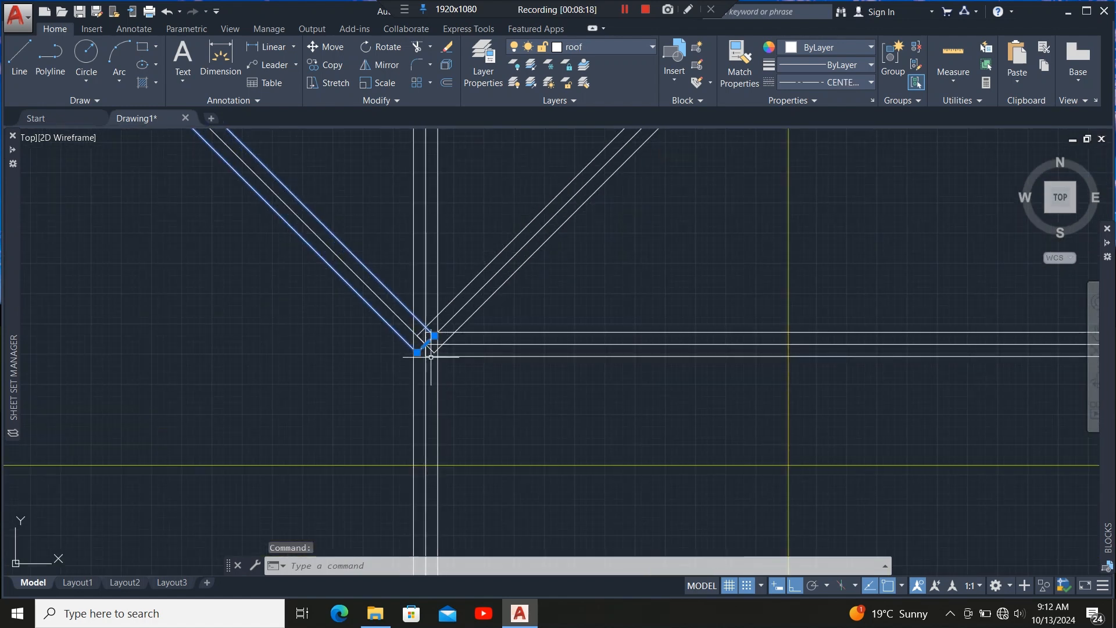
{"action": "scroll", "coordinate": [387, 303], "scroll_direction": "down", "scroll_amount": 3}
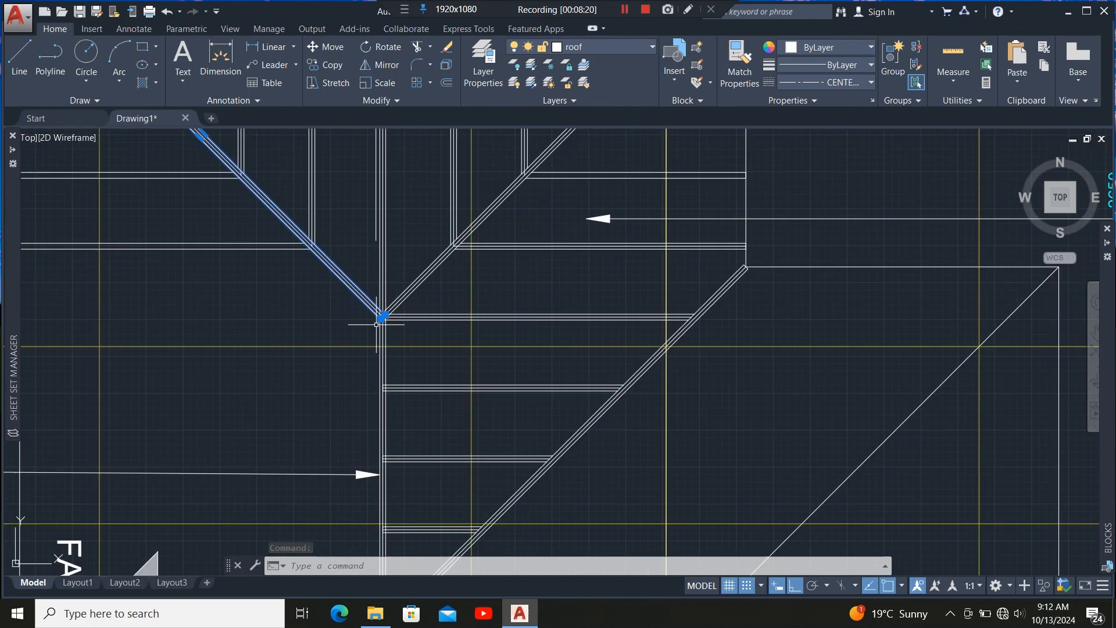
{"action": "scroll", "coordinate": [425, 253], "scroll_direction": "down", "scroll_amount": 5}
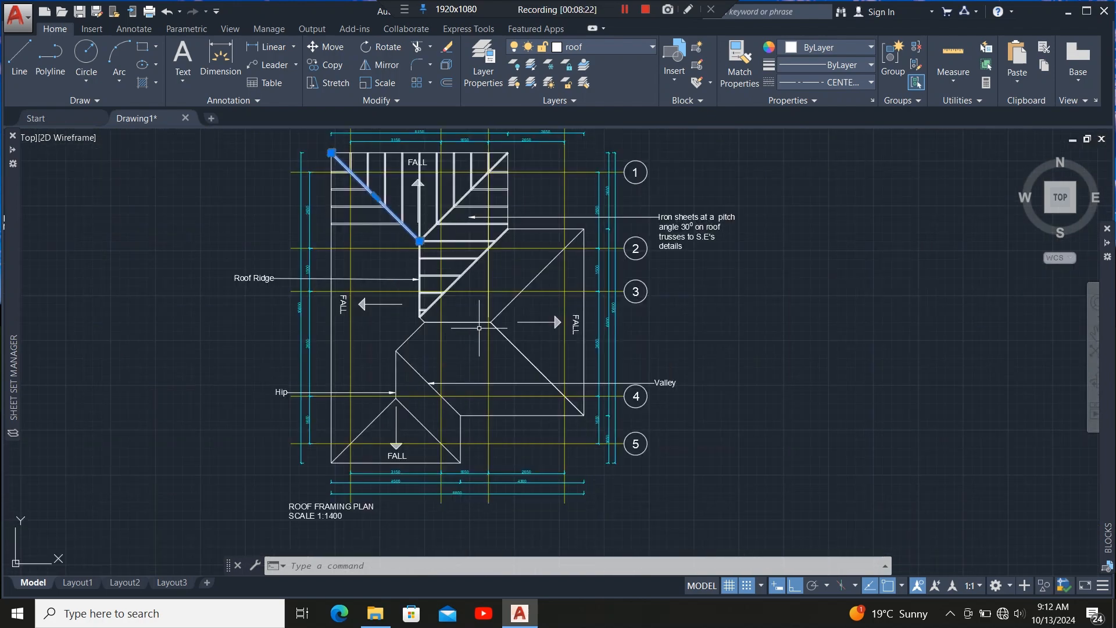
{"action": "scroll", "coordinate": [479, 328], "scroll_direction": "up", "scroll_amount": 4}
{"action": "scroll", "coordinate": [473, 356], "scroll_direction": "down", "scroll_amount": 5}
{"action": "scroll", "coordinate": [384, 308], "scroll_direction": "up", "scroll_amount": 7}
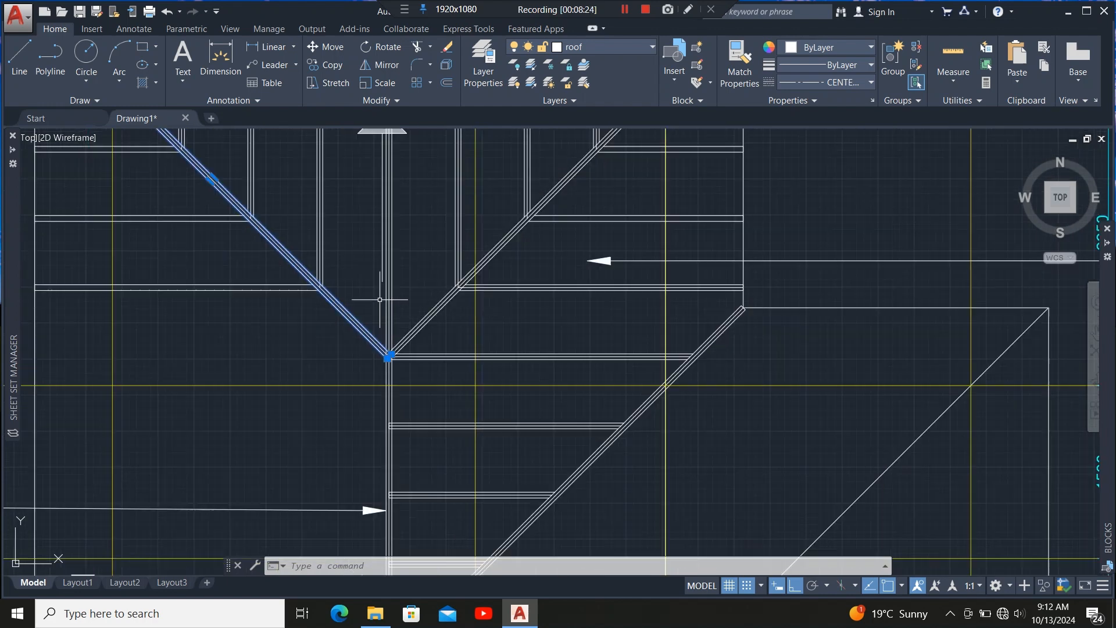
{"action": "scroll", "coordinate": [379, 299], "scroll_direction": "up", "scroll_amount": 1}
{"action": "scroll", "coordinate": [375, 292], "scroll_direction": "up", "scroll_amount": 1}
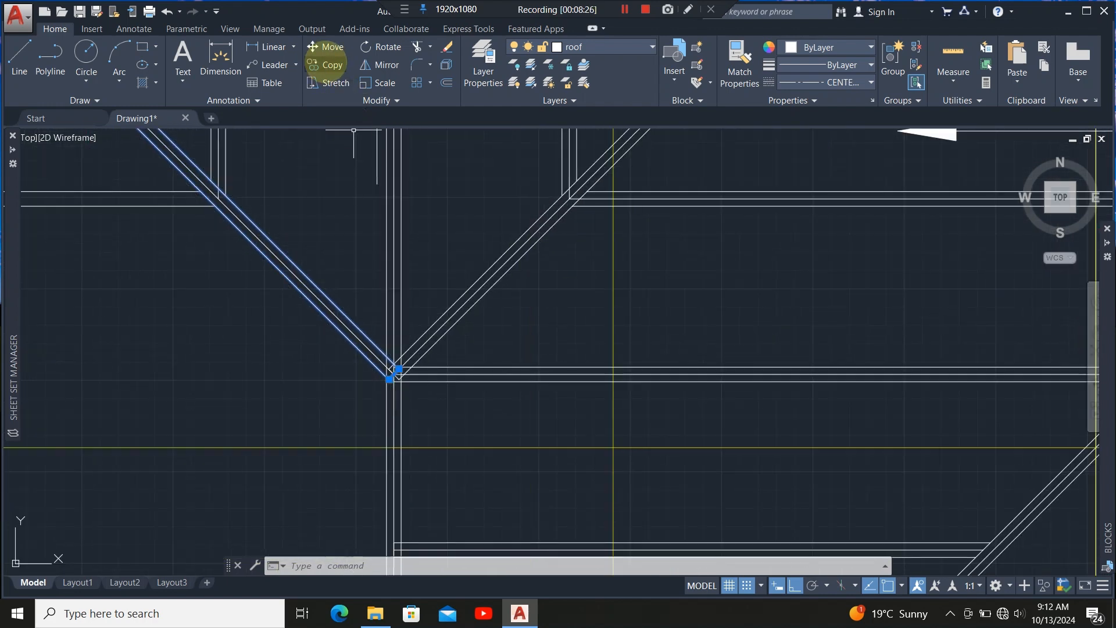
{"action": "left_click", "coordinate": [326, 64]}
{"action": "scroll", "coordinate": [395, 378], "scroll_direction": "down", "scroll_amount": 5}
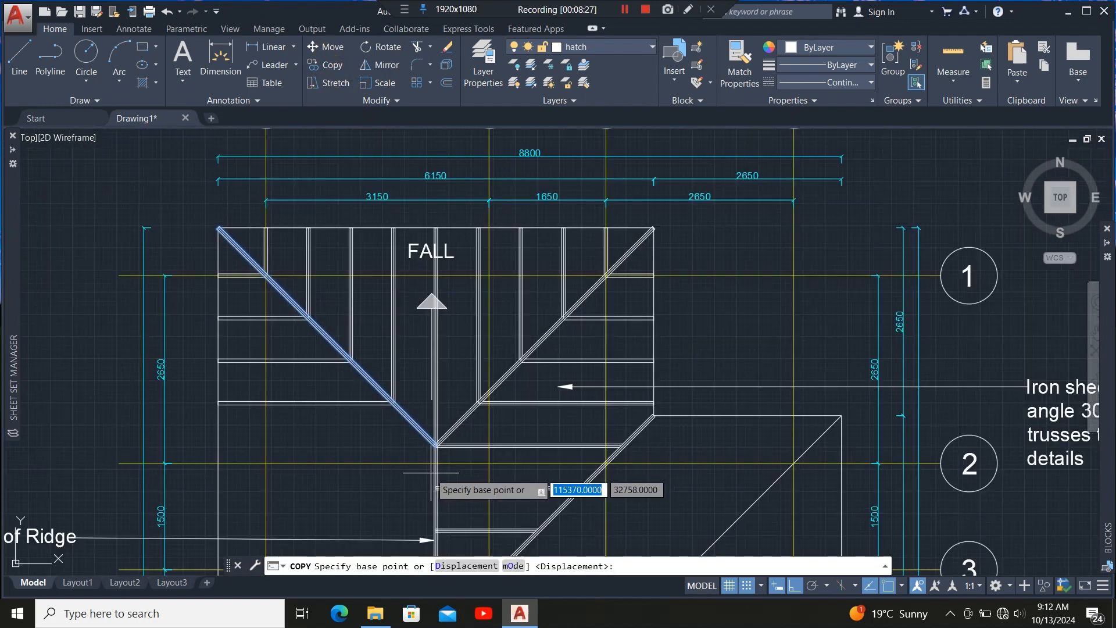
{"action": "scroll", "coordinate": [230, 265], "scroll_direction": "up", "scroll_amount": 8}
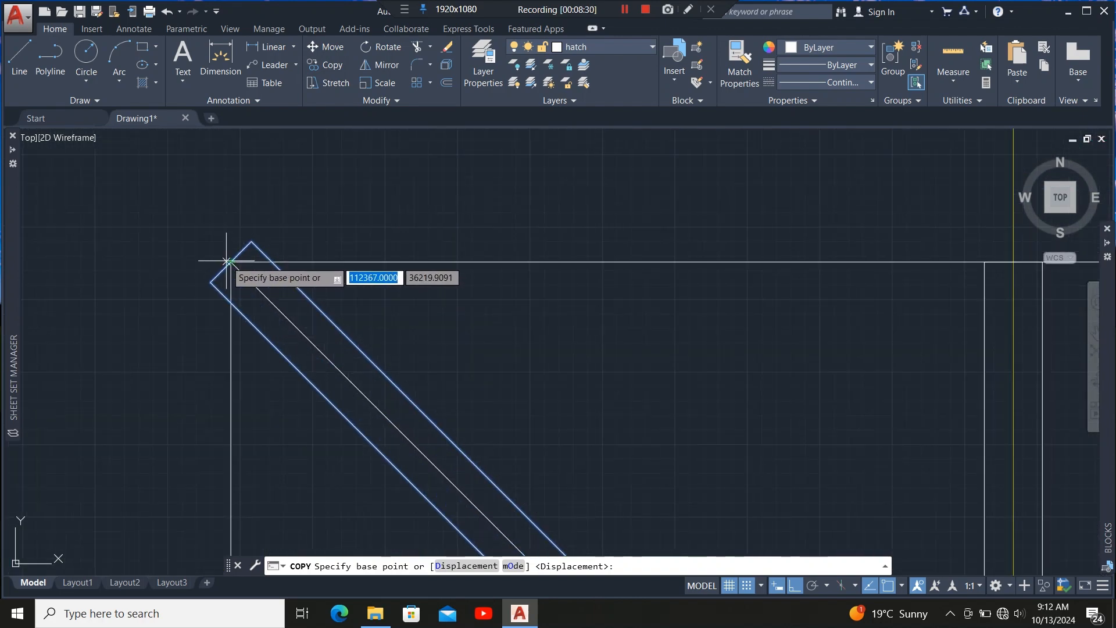
{"action": "left_click", "coordinate": [228, 261]}
{"action": "scroll", "coordinate": [227, 261], "scroll_direction": "down", "scroll_amount": 5}
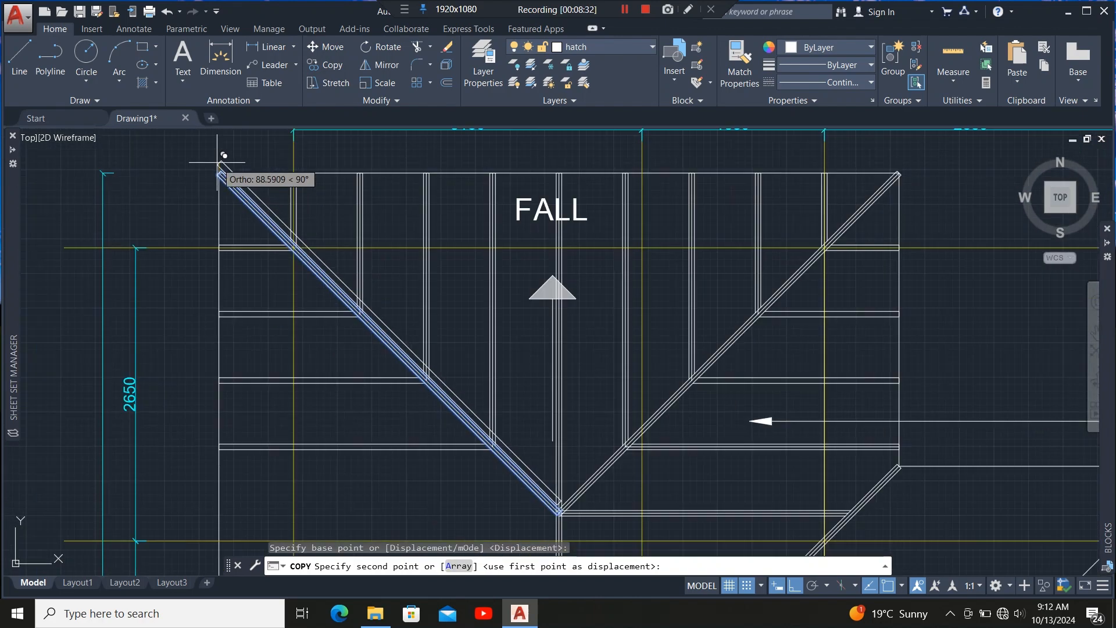
{"action": "scroll", "coordinate": [224, 155], "scroll_direction": "down", "scroll_amount": 5}
{"action": "scroll", "coordinate": [378, 326], "scroll_direction": "up", "scroll_amount": 8}
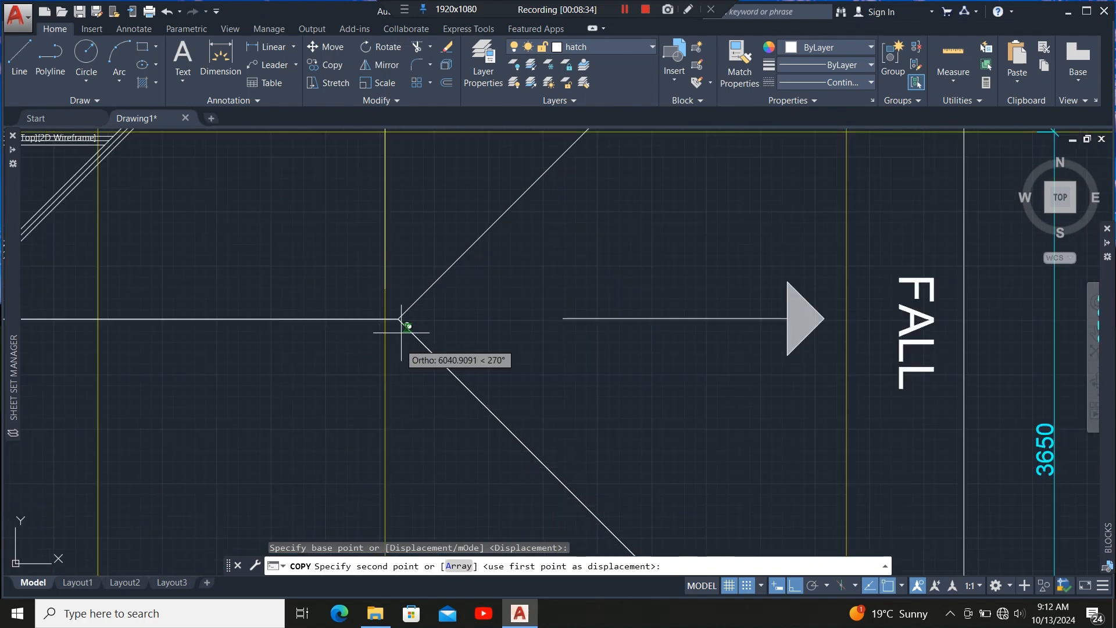
{"action": "scroll", "coordinate": [404, 331], "scroll_direction": "up", "scroll_amount": 6}
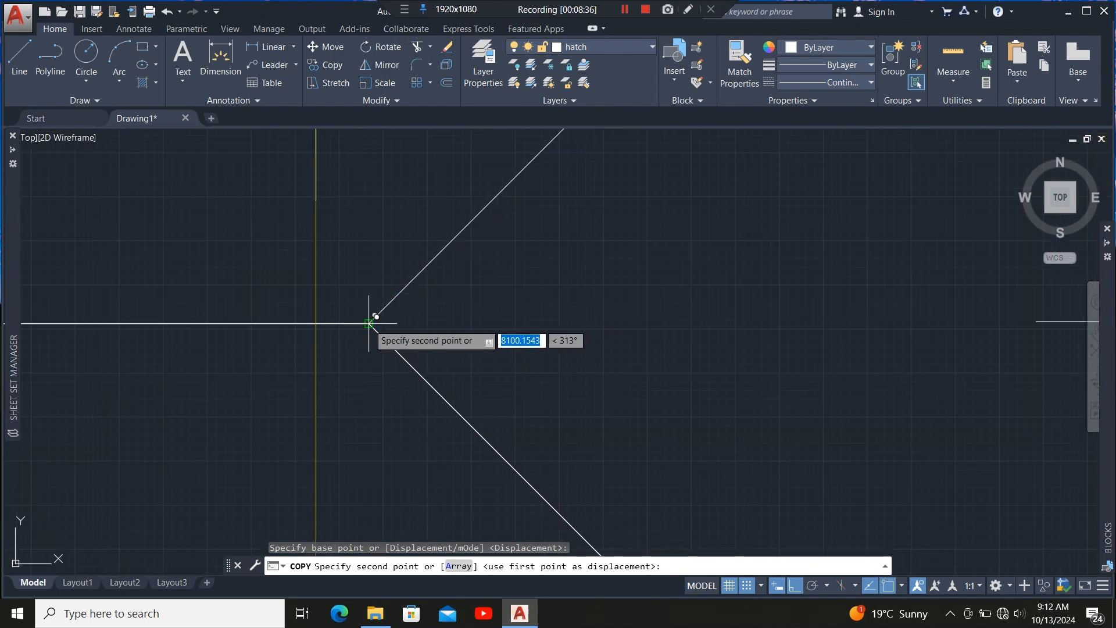
{"action": "left_click", "coordinate": [372, 328]}
{"action": "middle_click_drag", "start_coordinate": [386, 349], "coordinate": [335, 356]}
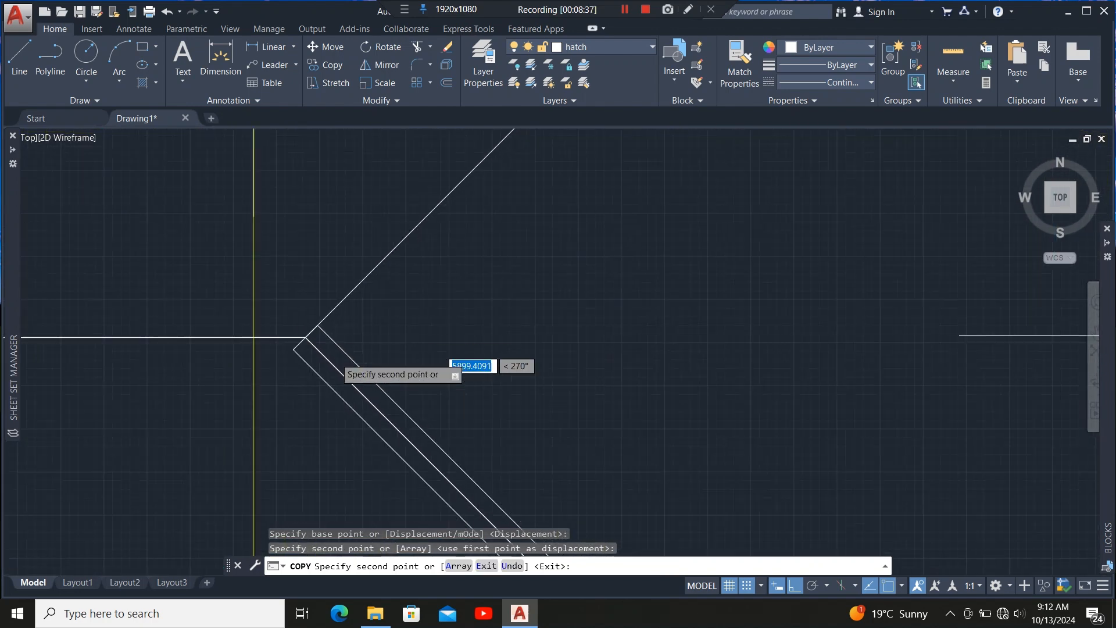
{"action": "scroll", "coordinate": [303, 349], "scroll_direction": "up", "scroll_amount": 6}
{"action": "key", "text": "Escape"}
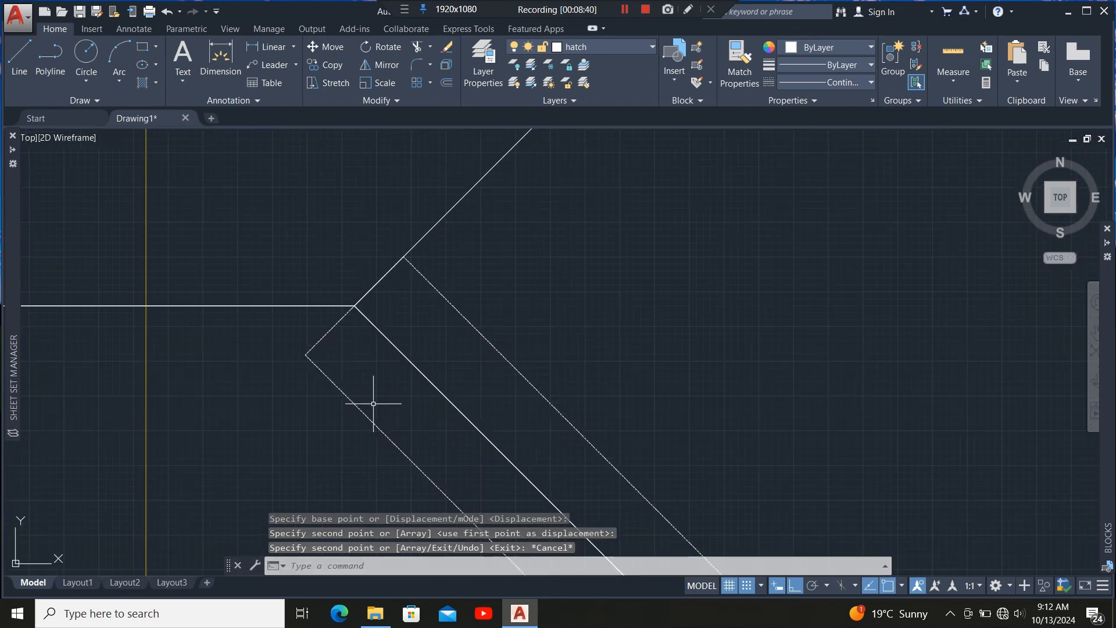
Set the copied hip member's linetype to Continuous.
{"action": "left_click", "coordinate": [323, 338]}
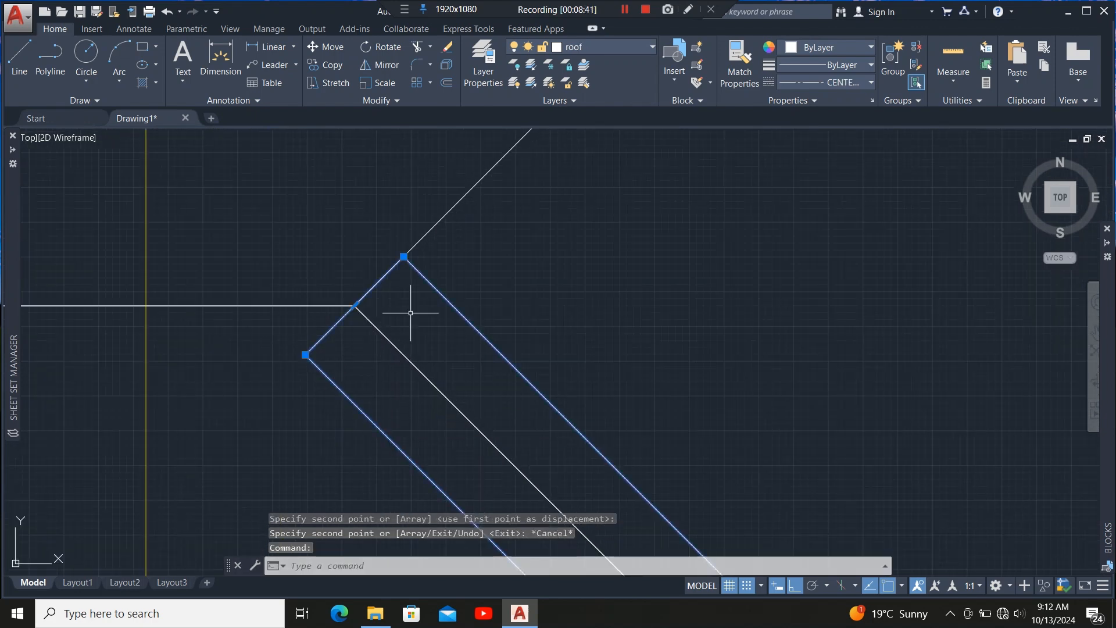
{"action": "left_click", "coordinate": [838, 81]}
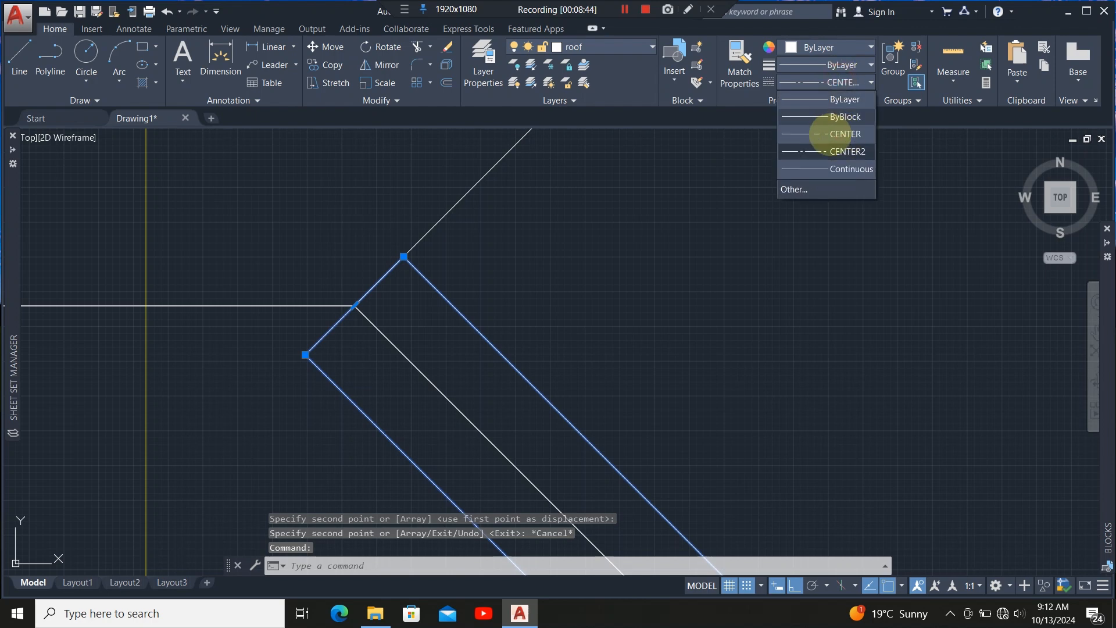
{"action": "left_click", "coordinate": [843, 151]}
{"action": "scroll", "coordinate": [424, 286], "scroll_direction": "down", "scroll_amount": 6}
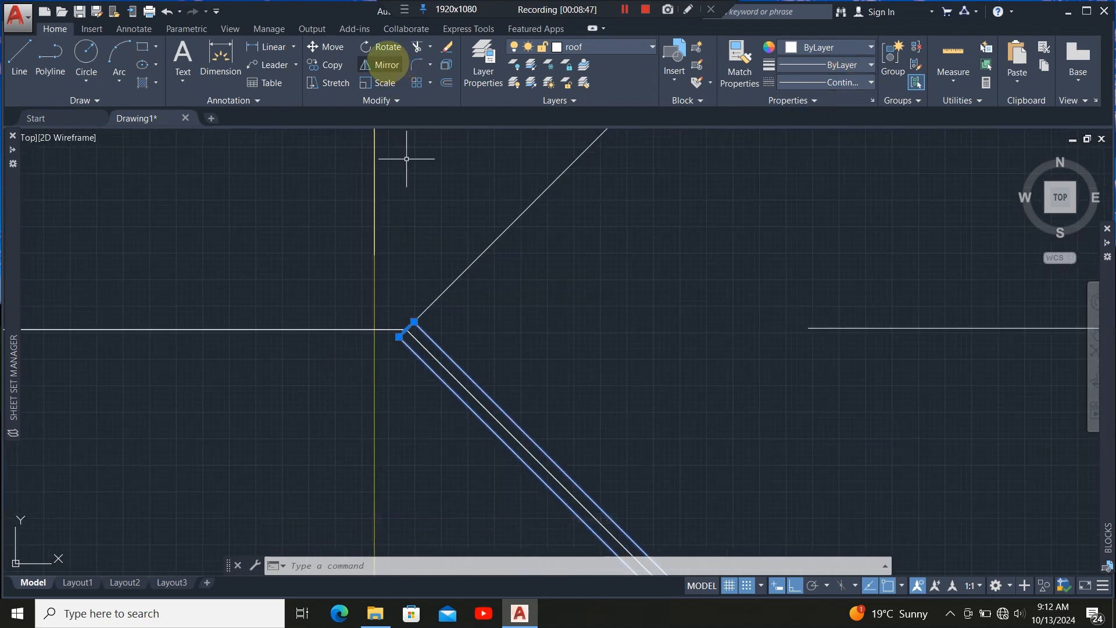
Mirror the copied hip member about the horizontal ridge line through the junction, keeping the original.
{"action": "left_click", "coordinate": [384, 65]}
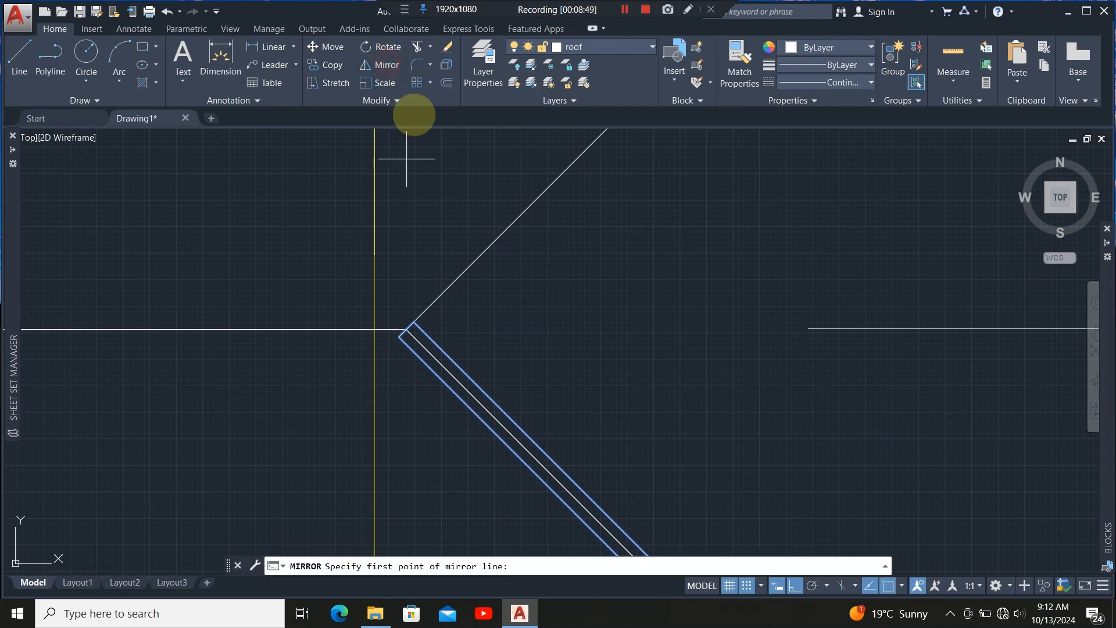
{"action": "left_click", "coordinate": [412, 331]}
{"action": "scroll", "coordinate": [262, 339], "scroll_direction": "down", "scroll_amount": 6}
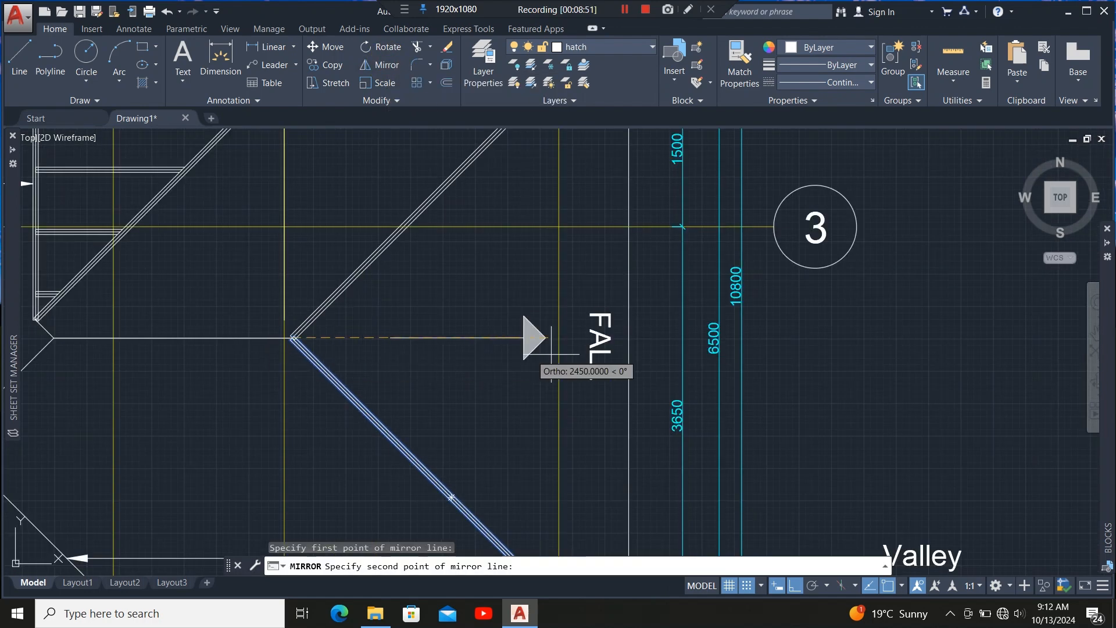
{"action": "scroll", "coordinate": [644, 334], "scroll_direction": "up", "scroll_amount": 6}
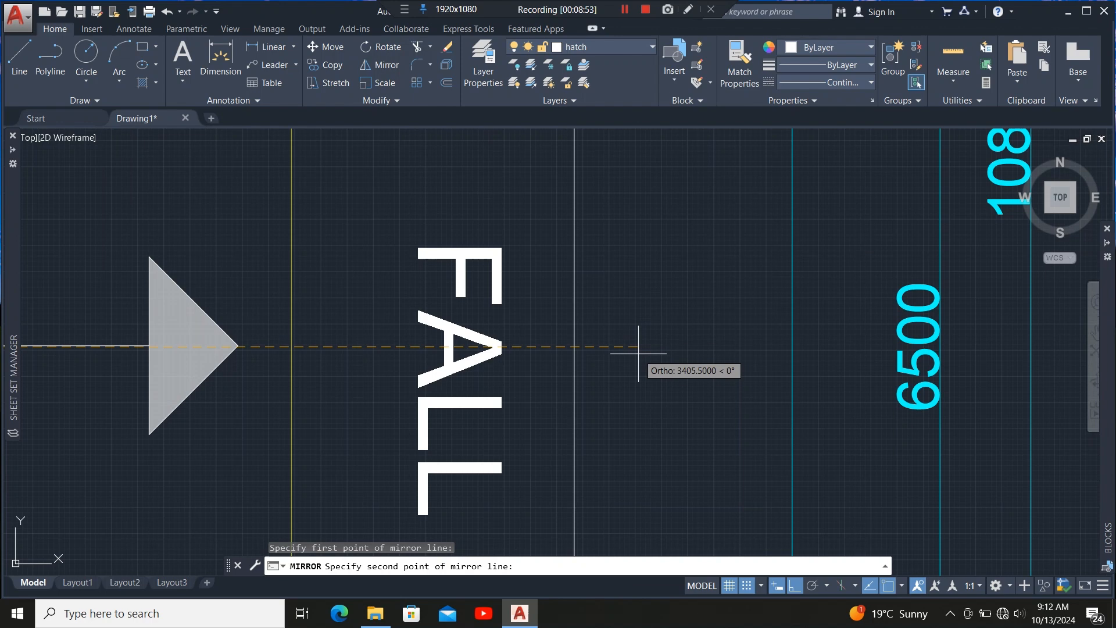
{"action": "left_click", "coordinate": [578, 343]}
{"action": "left_click", "coordinate": [607, 393]}
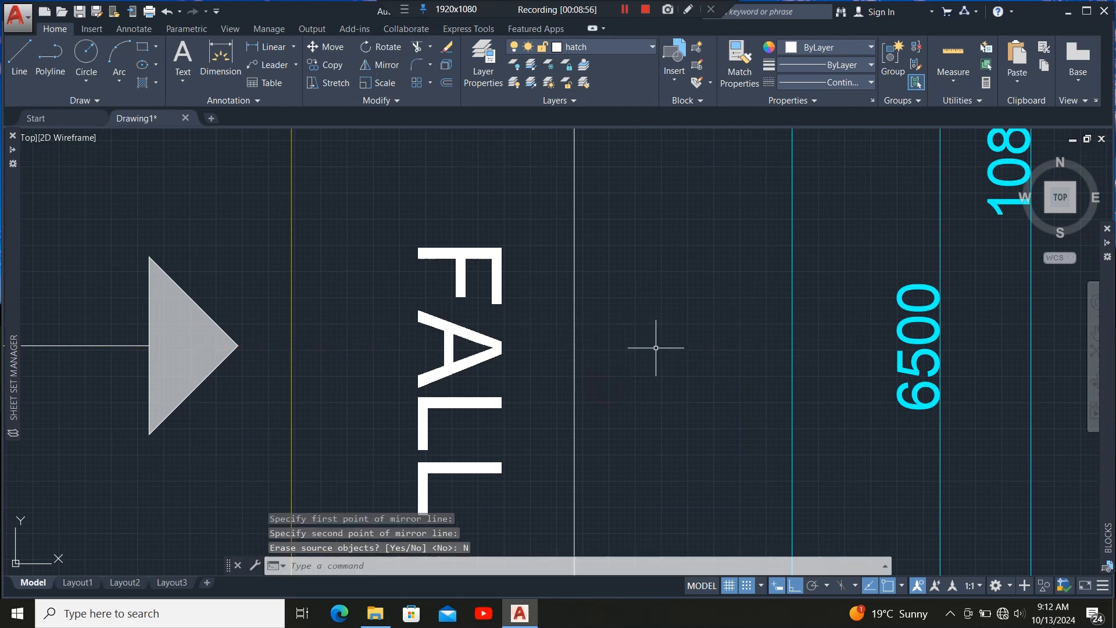
{"action": "scroll", "coordinate": [651, 349], "scroll_direction": "down", "scroll_amount": 5}
{"action": "scroll", "coordinate": [521, 358], "scroll_direction": "up", "scroll_amount": 5}
{"action": "scroll", "coordinate": [448, 398], "scroll_direction": "up", "scroll_amount": 5}
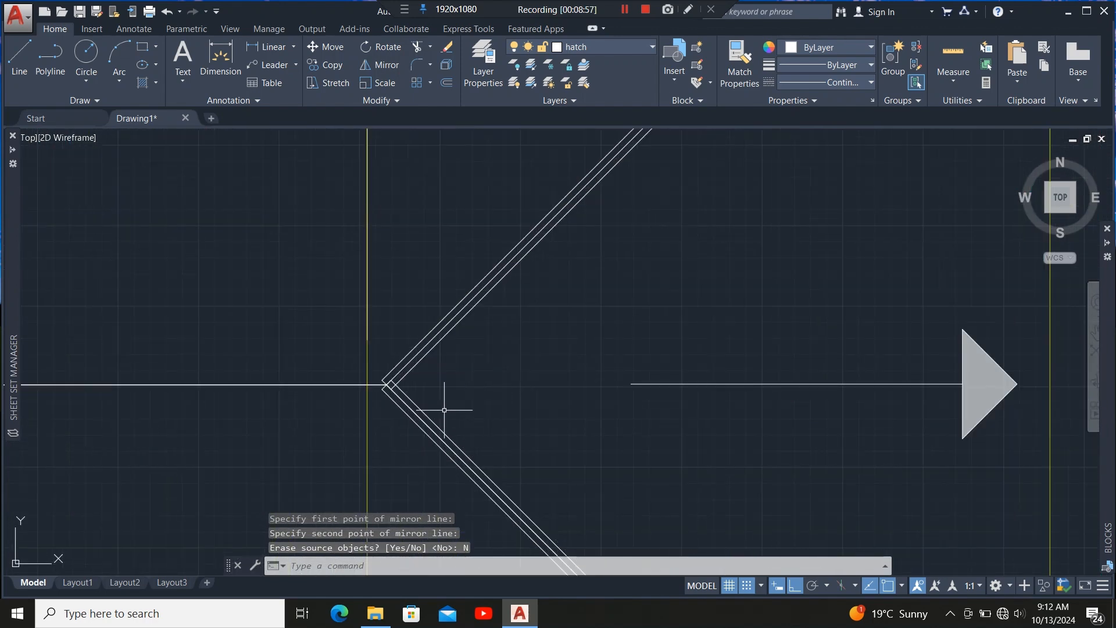
{"action": "scroll", "coordinate": [577, 304], "scroll_direction": "down", "scroll_amount": 5}
{"action": "scroll", "coordinate": [544, 317], "scroll_direction": "down", "scroll_amount": 4}
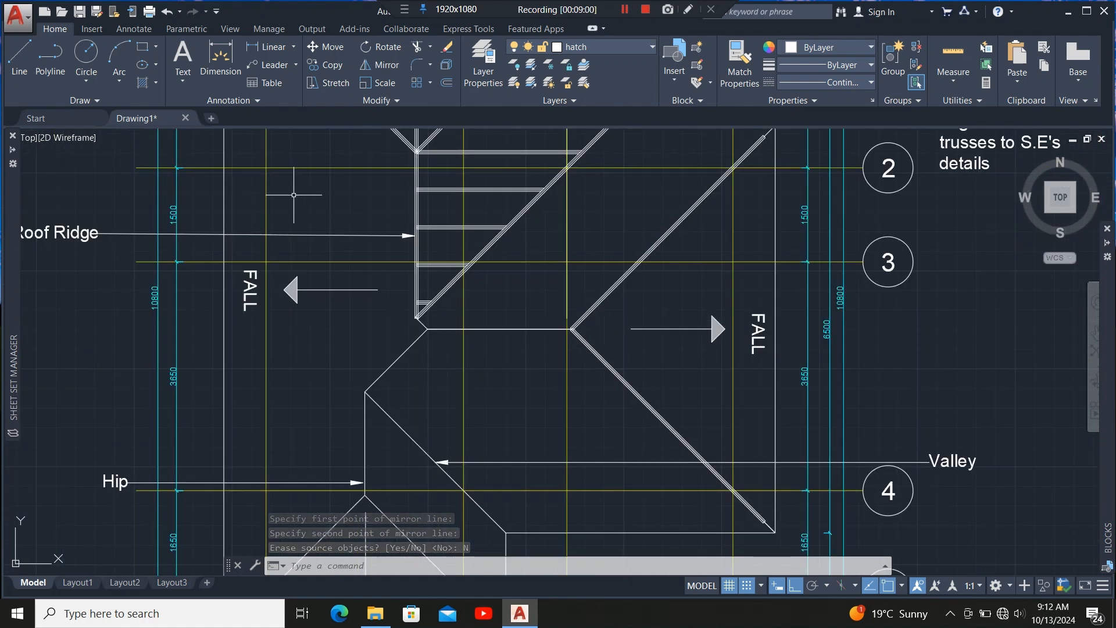
{"action": "scroll", "coordinate": [421, 352], "scroll_direction": "down", "scroll_amount": 2}
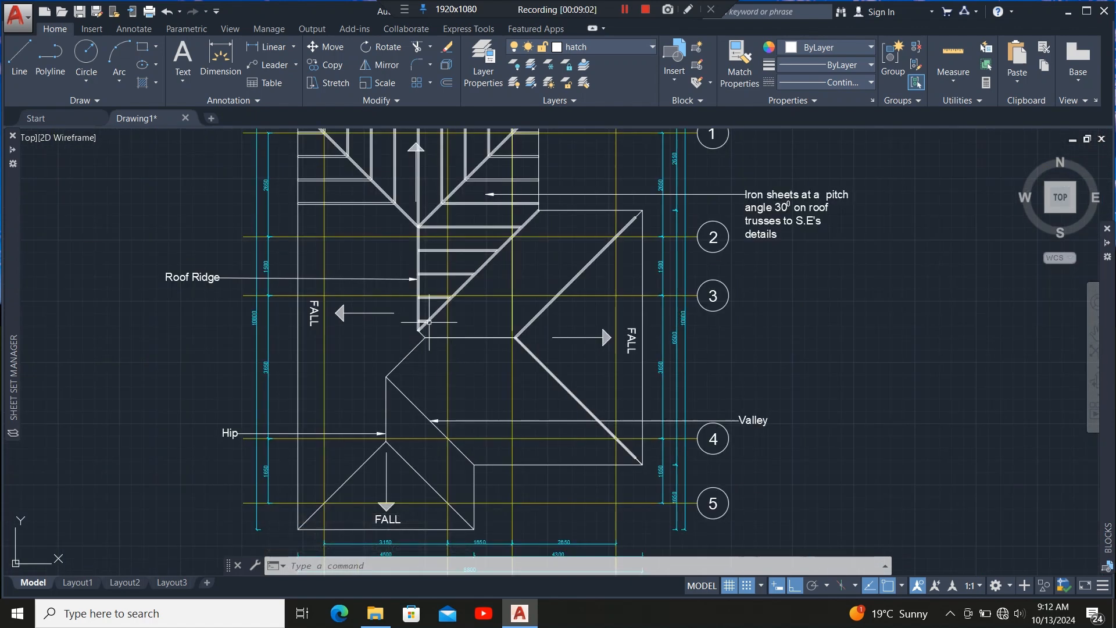
Draw a 50 × 50 mm rectangle beside the lower ridge junction.
{"action": "left_click", "coordinate": [140, 44]}
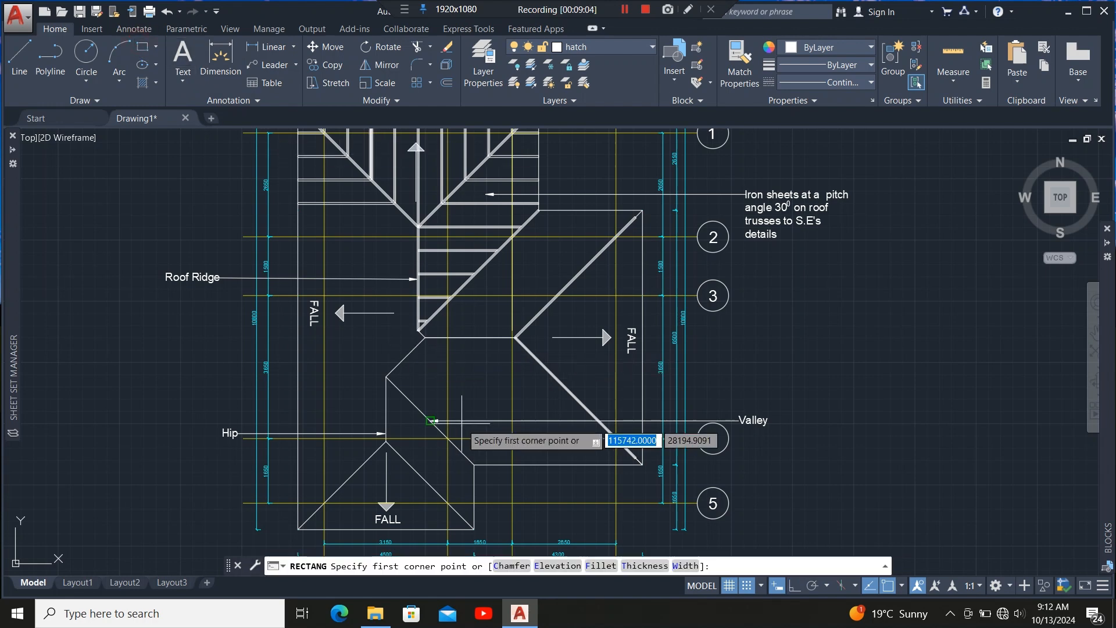
{"action": "scroll", "coordinate": [464, 369], "scroll_direction": "up", "scroll_amount": 6}
{"action": "left_click", "coordinate": [471, 322]}
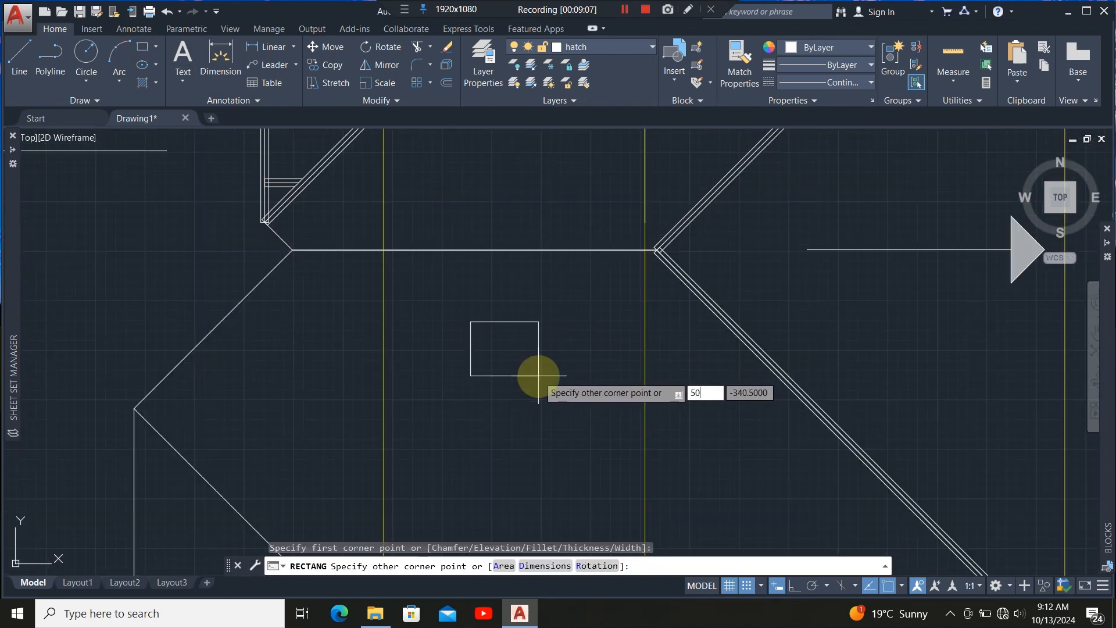
{"action": "type", "text": "50"}
{"action": "key", "text": "Tab"}
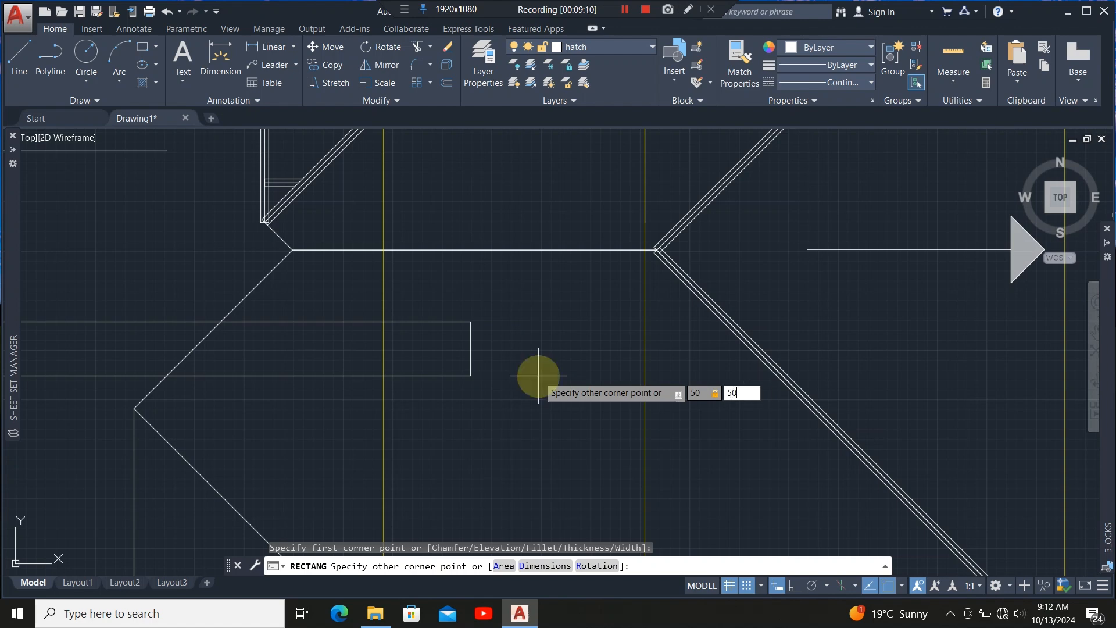
{"action": "type", "text": "50"}
{"action": "key", "text": "Return"}
{"action": "scroll", "coordinate": [484, 324], "scroll_direction": "up", "scroll_amount": 5}
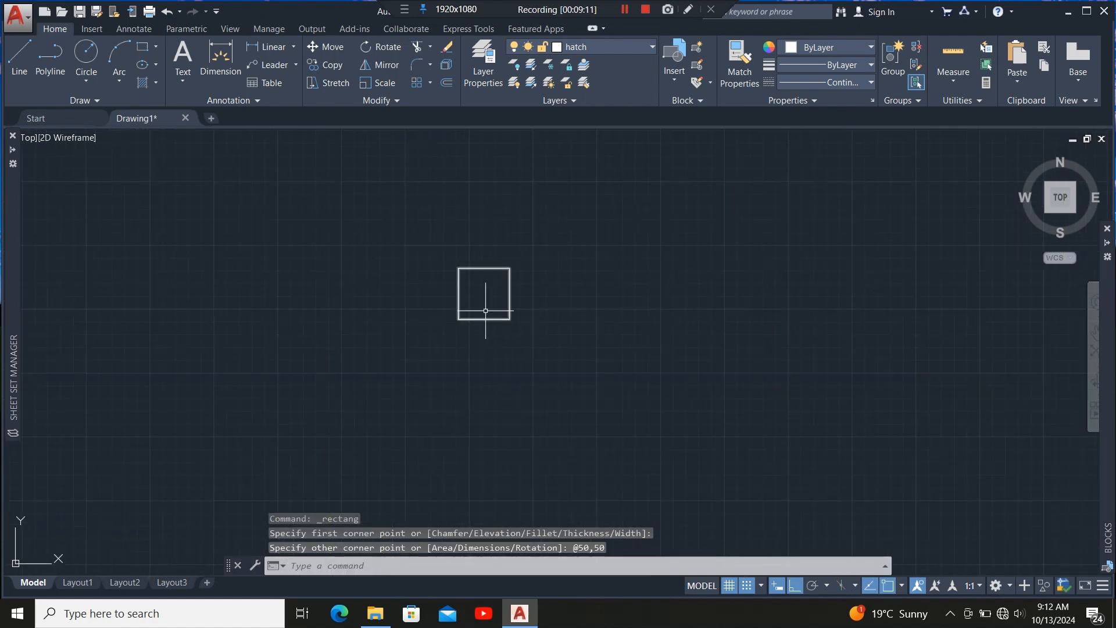
Move the 50 mm square from its left edge midpoint to the ridge end at the left hip junction.
{"action": "left_click", "coordinate": [535, 256]}
{"action": "left_click", "coordinate": [465, 423]}
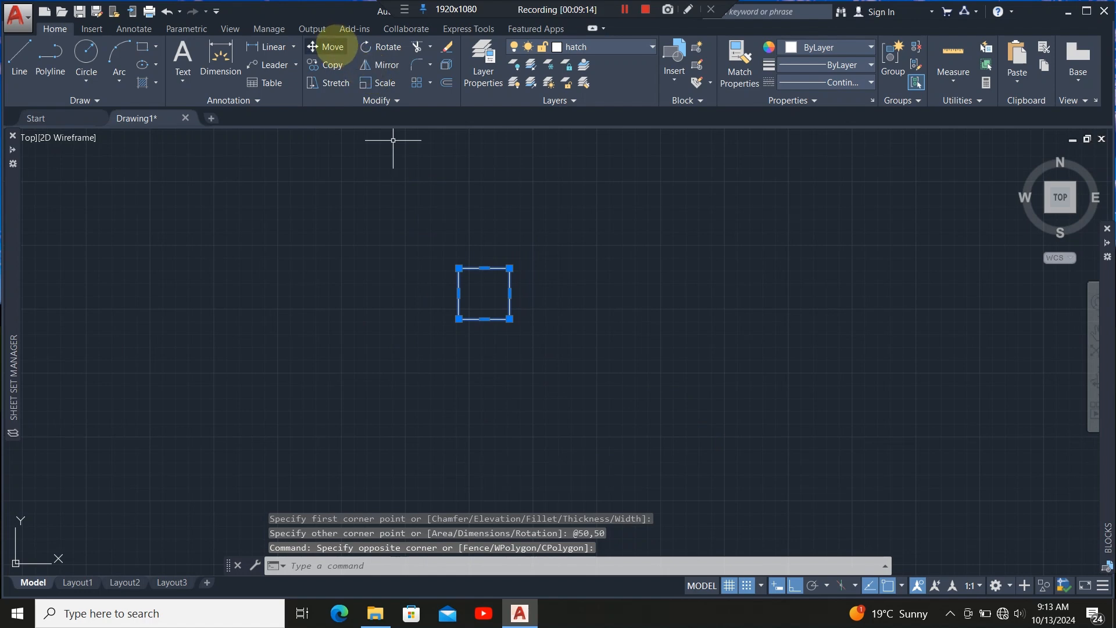
{"action": "left_click", "coordinate": [458, 293]}
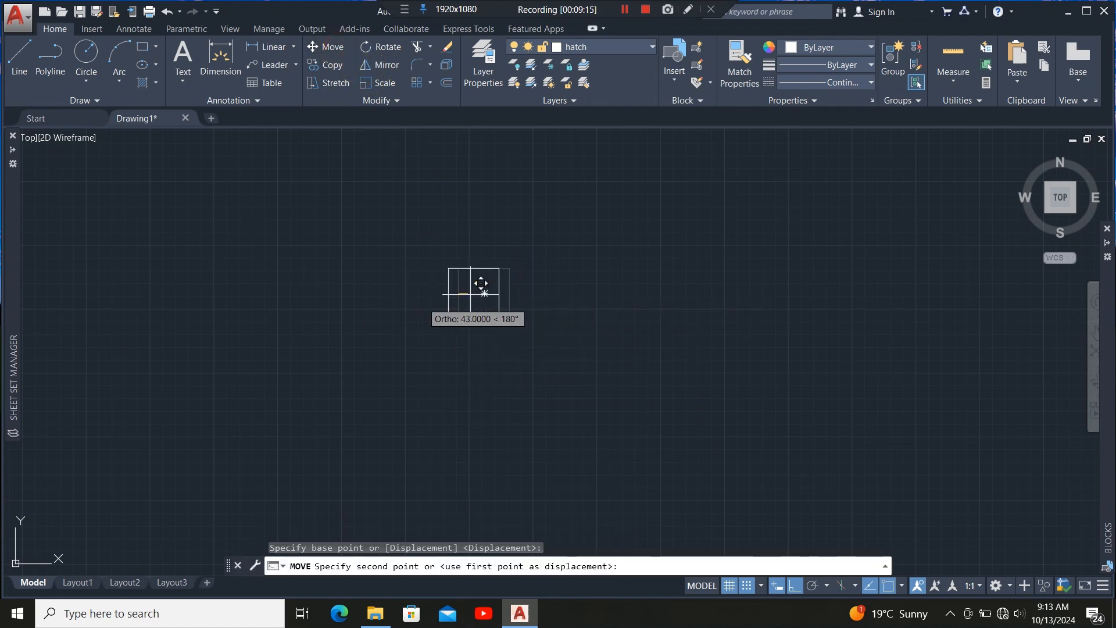
{"action": "scroll", "coordinate": [599, 349], "scroll_direction": "down", "scroll_amount": 7}
{"action": "scroll", "coordinate": [417, 277], "scroll_direction": "up", "scroll_amount": 8}
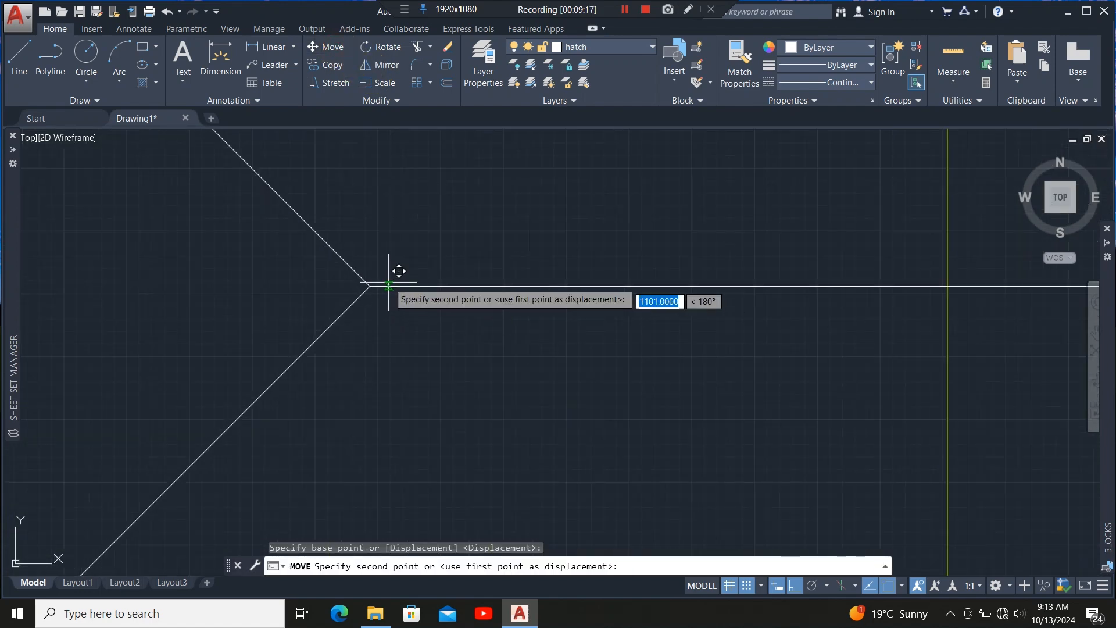
{"action": "left_click", "coordinate": [370, 286]}
Stretch the 50 mm square's right edge along the ridge to the roof's right end, forming the ridge member.
{"action": "left_click", "coordinate": [436, 303]}
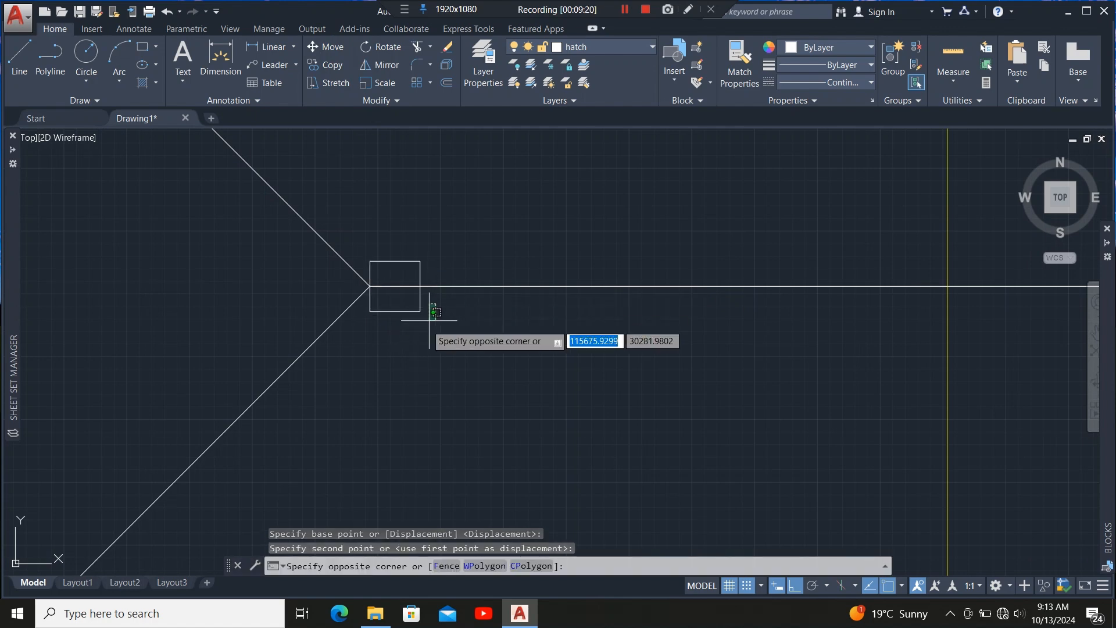
{"action": "left_click", "coordinate": [407, 337]}
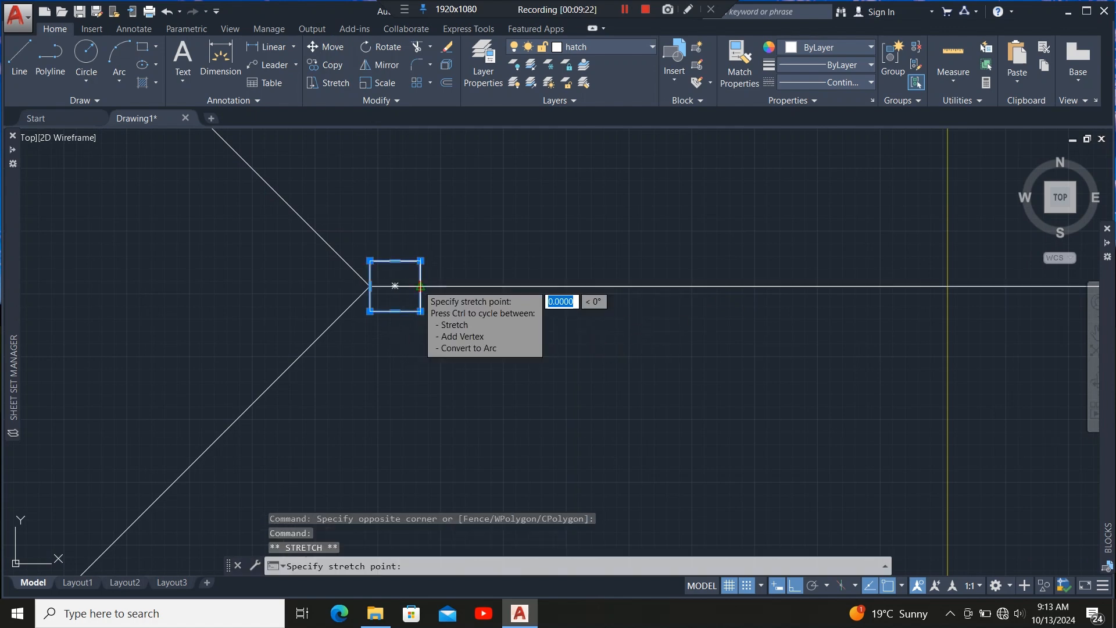
{"action": "left_click", "coordinate": [420, 286]}
{"action": "scroll", "coordinate": [297, 309], "scroll_direction": "down", "scroll_amount": 5}
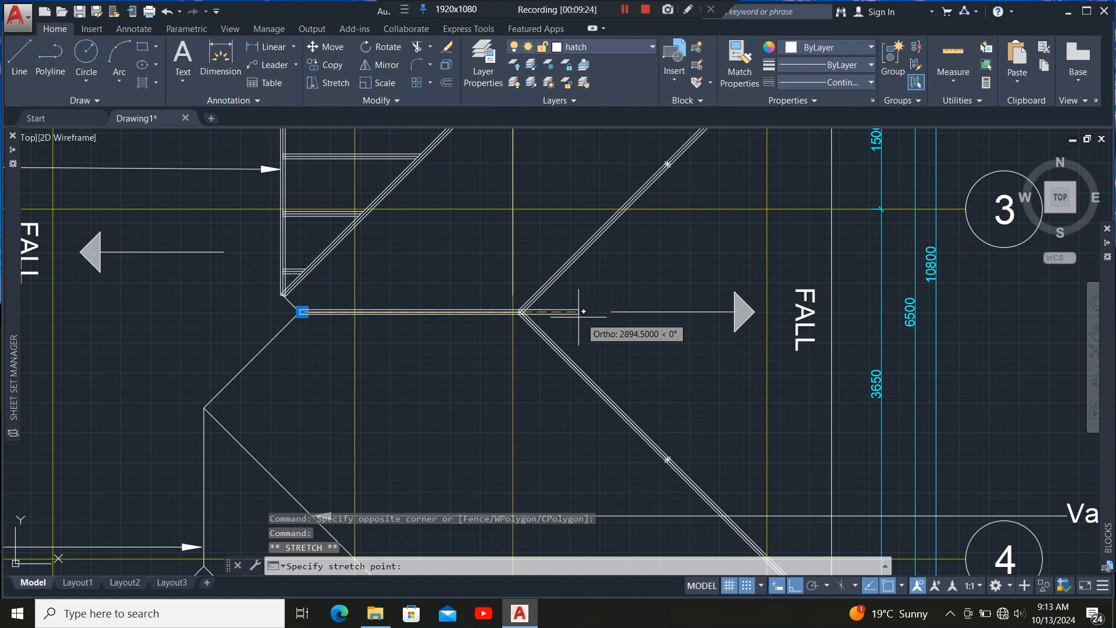
{"action": "scroll", "coordinate": [581, 314], "scroll_direction": "down", "scroll_amount": 5}
{"action": "scroll", "coordinate": [651, 319], "scroll_direction": "up", "scroll_amount": 6}
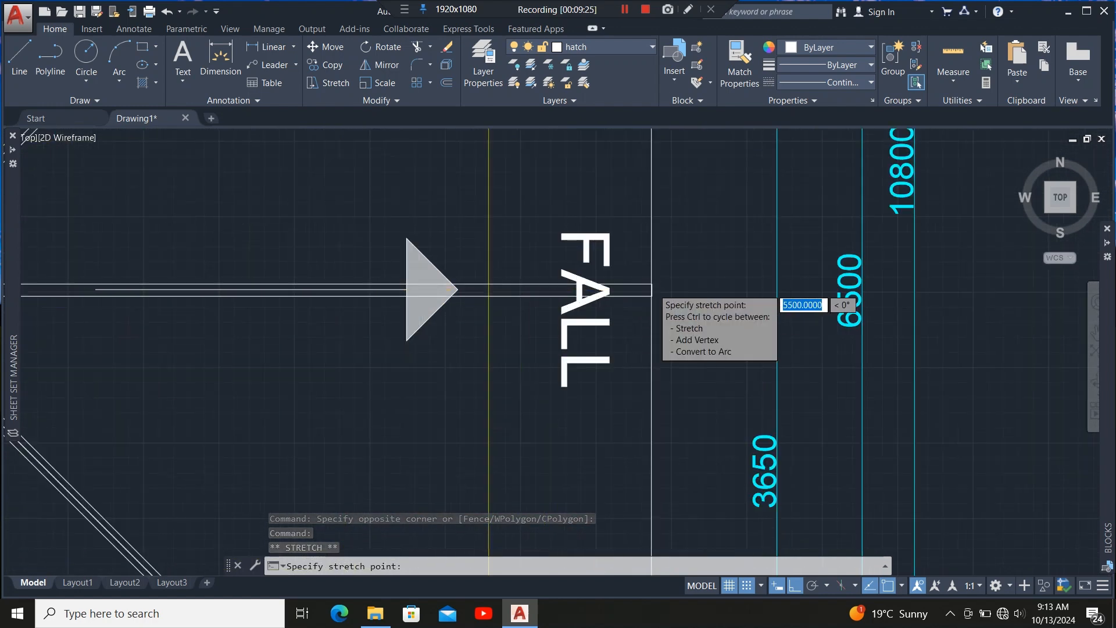
{"action": "scroll", "coordinate": [648, 306], "scroll_direction": "up", "scroll_amount": 4}
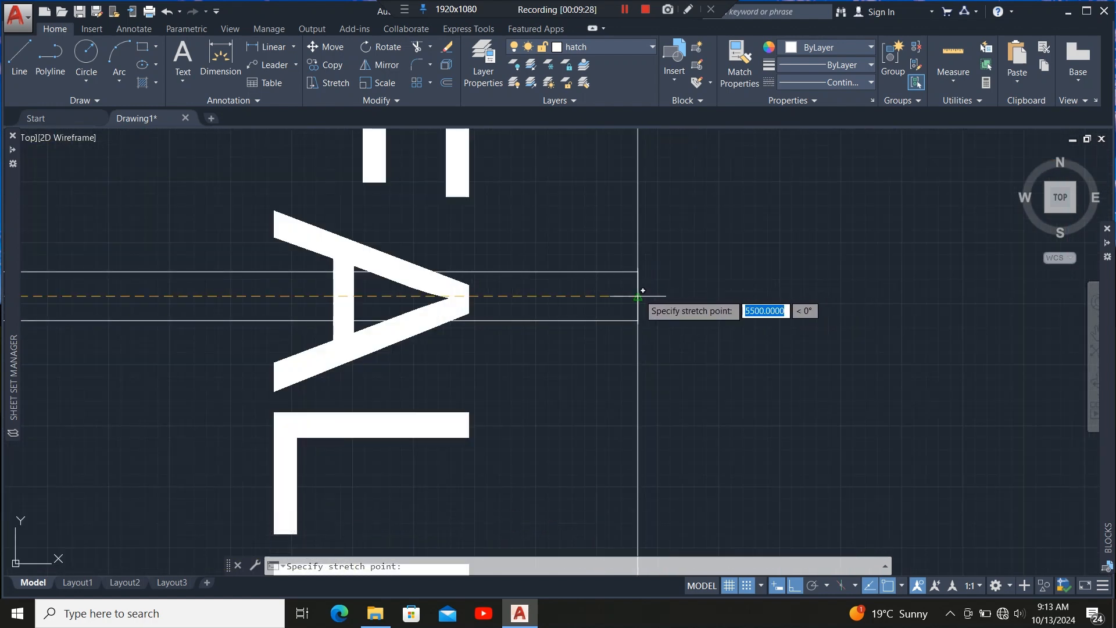
{"action": "left_click", "coordinate": [642, 294]}
{"action": "scroll", "coordinate": [728, 327], "scroll_direction": "down", "scroll_amount": 4}
{"action": "scroll", "coordinate": [730, 343], "scroll_direction": "down", "scroll_amount": 5}
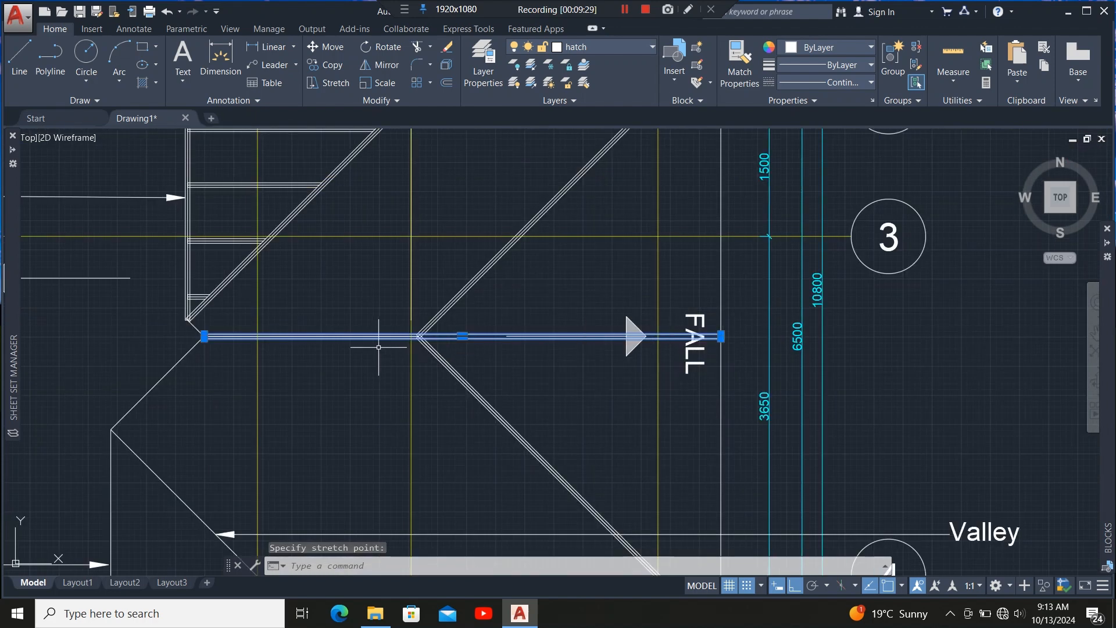
{"action": "scroll", "coordinate": [378, 347], "scroll_direction": "up", "scroll_amount": 5}
{"action": "scroll", "coordinate": [312, 374], "scroll_direction": "down", "scroll_amount": 5}
{"action": "scroll", "coordinate": [407, 336], "scroll_direction": "up", "scroll_amount": 5}
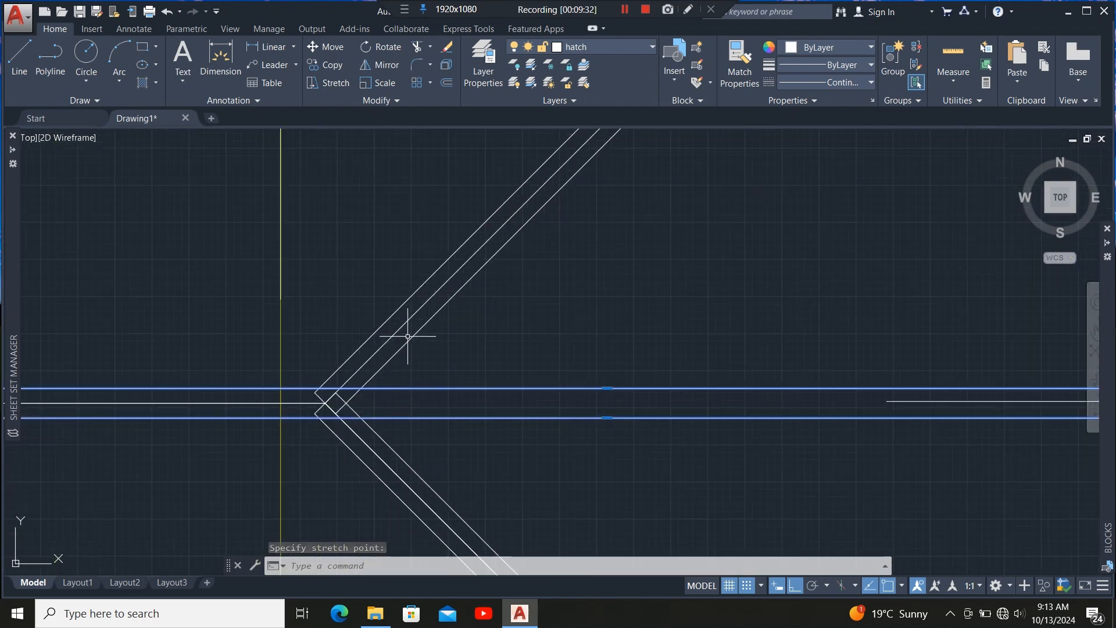
{"action": "scroll", "coordinate": [425, 299], "scroll_direction": "down", "scroll_amount": 2}
{"action": "scroll", "coordinate": [365, 358], "scroll_direction": "up", "scroll_amount": 3}
{"action": "key", "text": "Escape"}
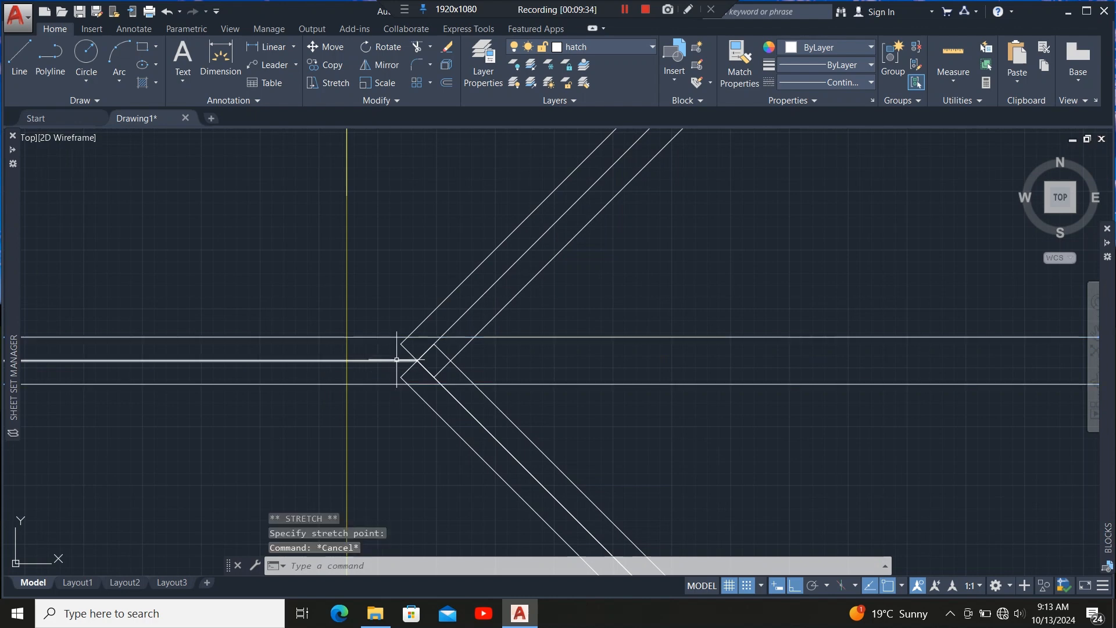
Stretch the ridge centre line's end past the right hip junction to the roof's right edge.
{"action": "left_click", "coordinate": [417, 359]}
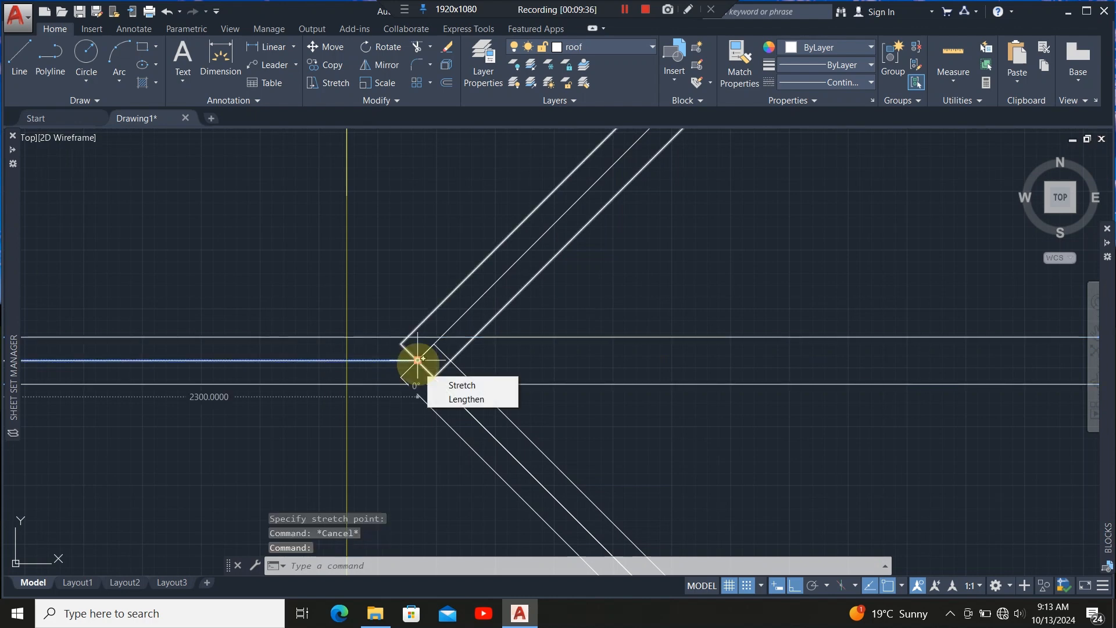
{"action": "left_click", "coordinate": [417, 359]}
{"action": "scroll", "coordinate": [317, 366], "scroll_direction": "down", "scroll_amount": 5}
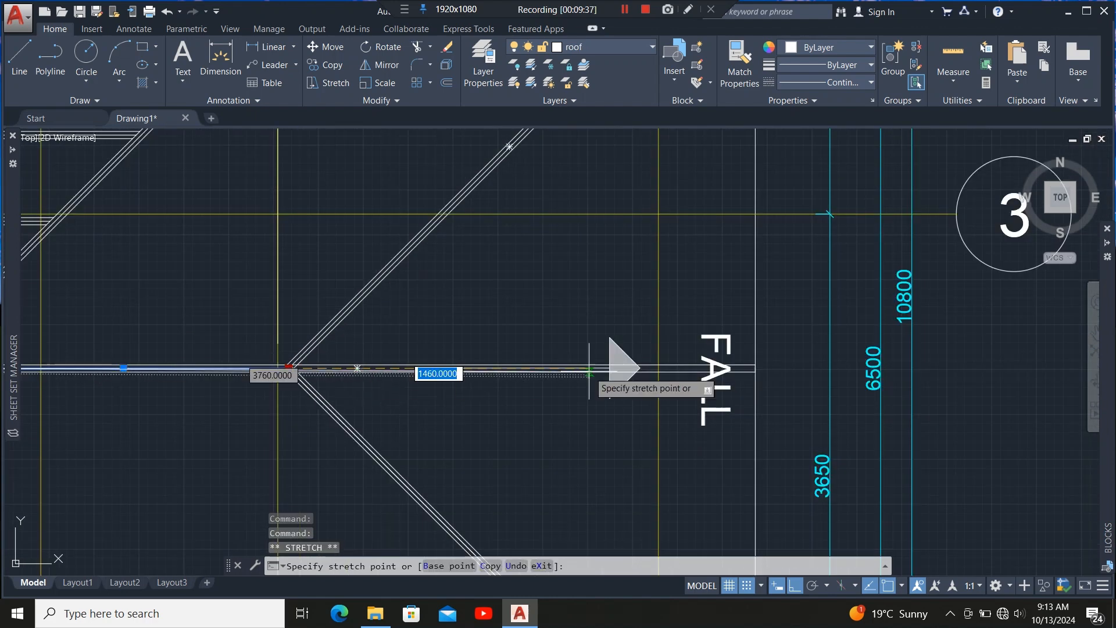
{"action": "scroll", "coordinate": [834, 361], "scroll_direction": "up", "scroll_amount": 5}
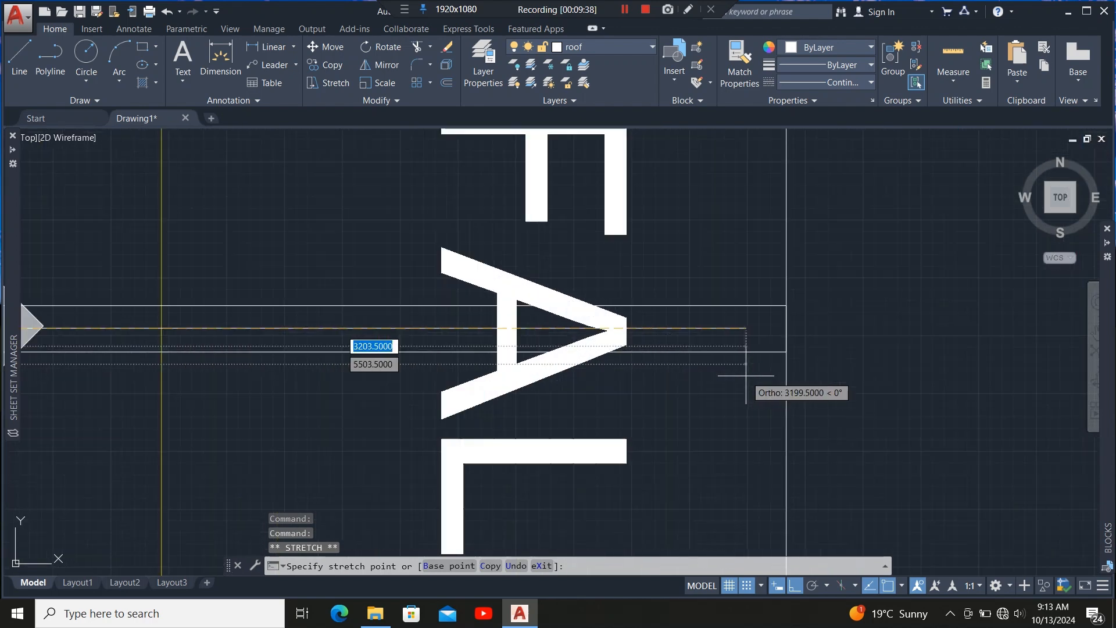
{"action": "left_click", "coordinate": [786, 328]}
{"action": "scroll", "coordinate": [768, 359], "scroll_direction": "down", "scroll_amount": 5}
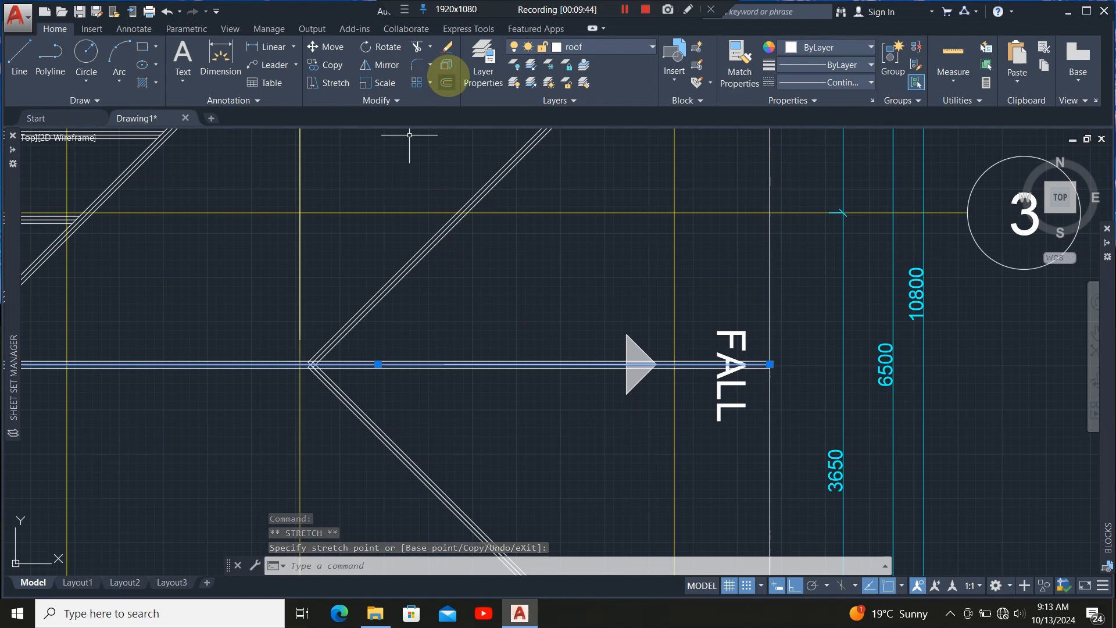
Offset the ridge line 600 mm upward to start the rafter lines.
{"action": "left_click", "coordinate": [446, 79]}
{"action": "scroll", "coordinate": [442, 360], "scroll_direction": "up", "scroll_amount": 5}
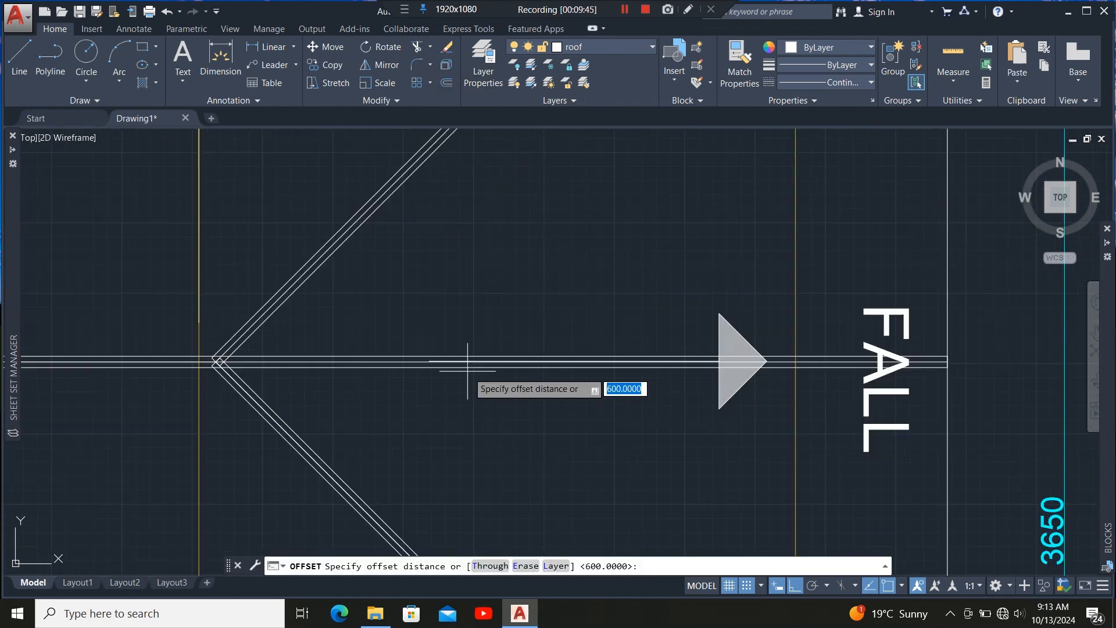
{"action": "left_click", "coordinate": [361, 356]}
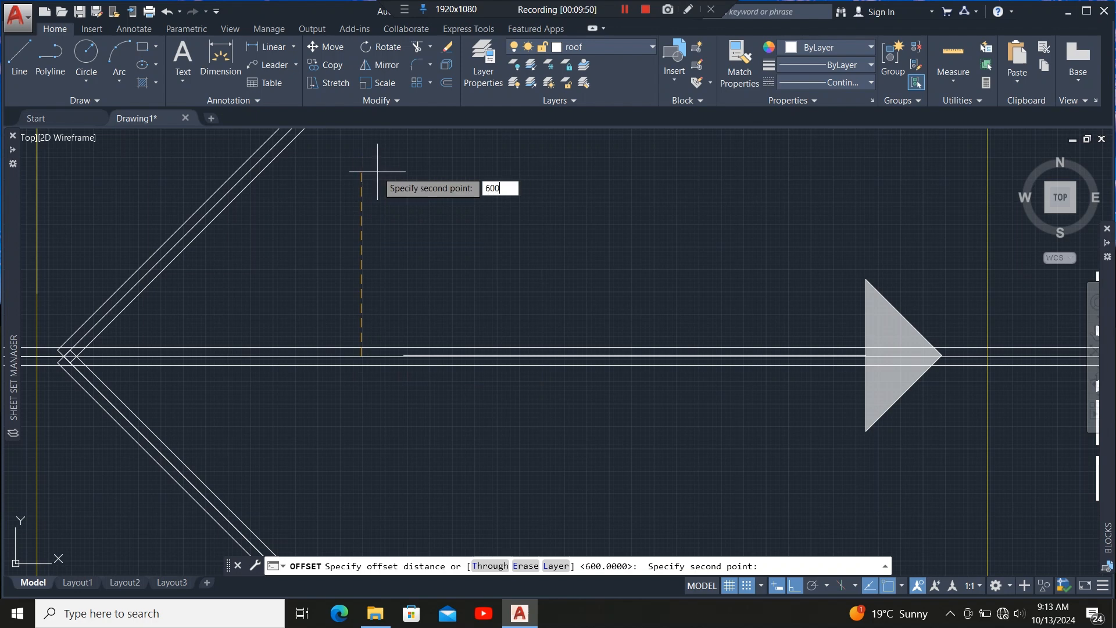
{"action": "key", "text": "Return"}
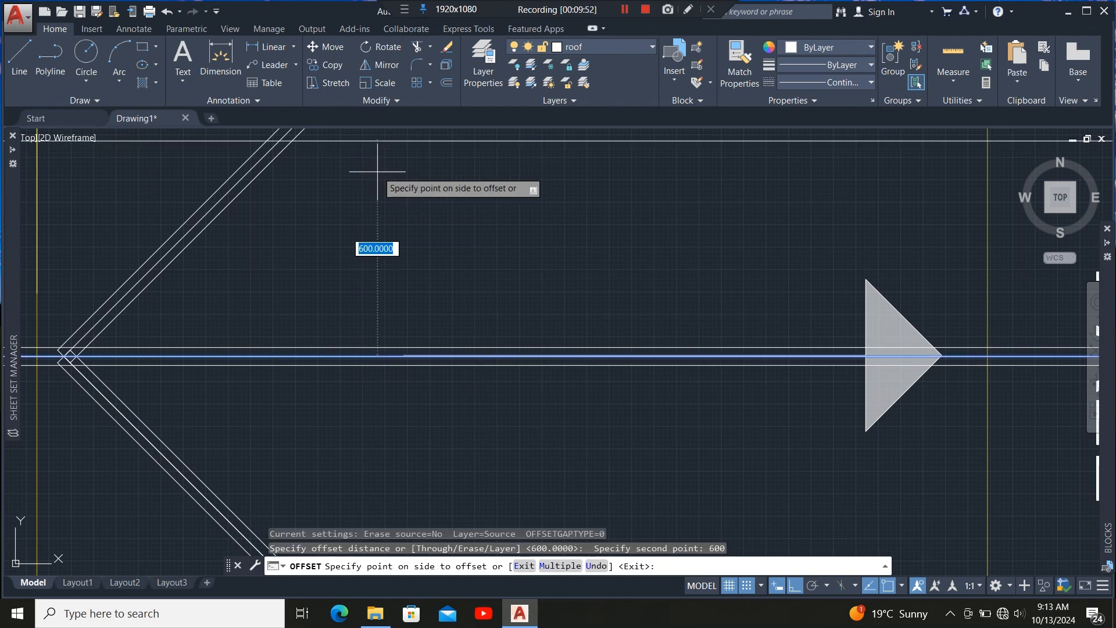
{"action": "left_click", "coordinate": [377, 178]}
{"action": "scroll", "coordinate": [390, 425], "scroll_direction": "down", "scroll_amount": 6}
{"action": "scroll", "coordinate": [424, 352], "scroll_direction": "up", "scroll_amount": 4}
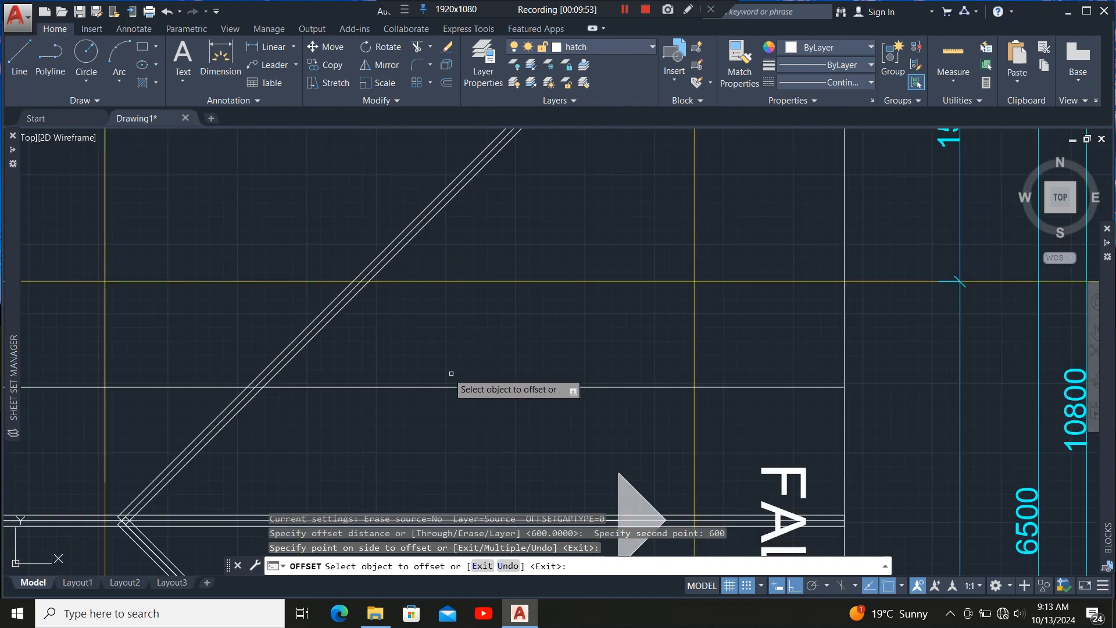
Keep offsetting each new rafter line 600 mm upward until the upper roof area is filled.
{"action": "left_click", "coordinate": [474, 387]}
{"action": "left_click", "coordinate": [481, 311]}
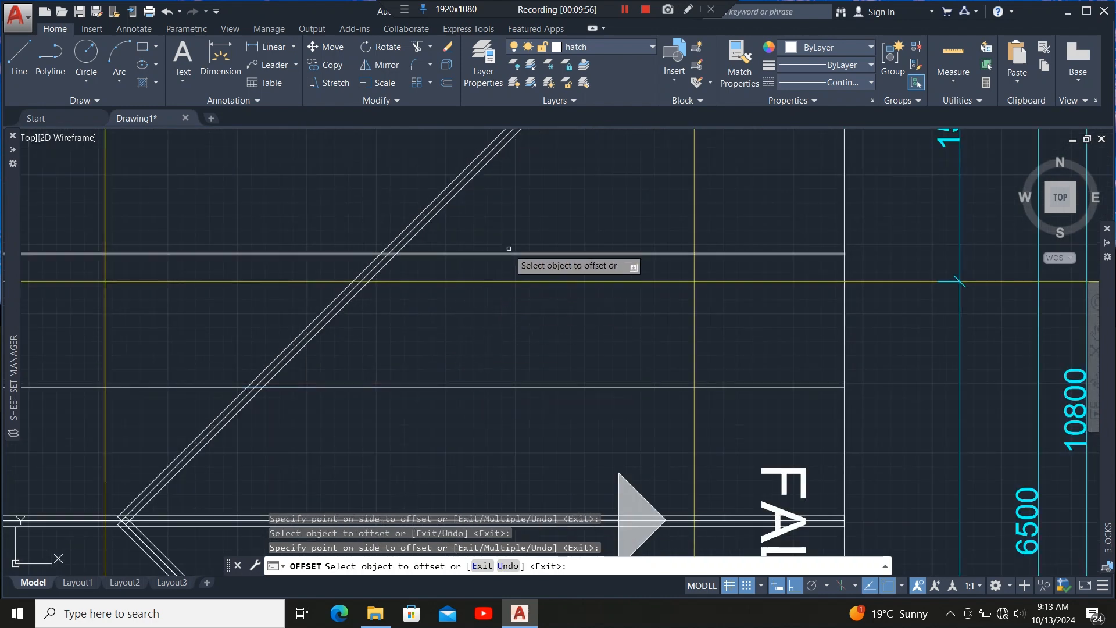
{"action": "left_click", "coordinate": [516, 254]}
{"action": "left_click", "coordinate": [518, 230]}
{"action": "scroll", "coordinate": [457, 415], "scroll_direction": "down", "scroll_amount": 5}
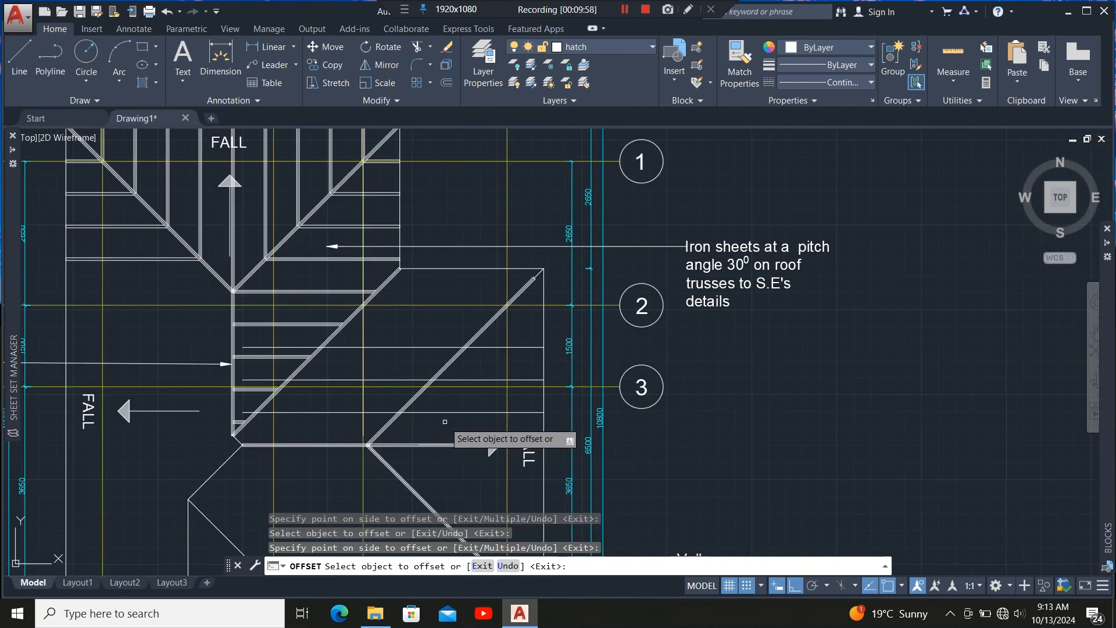
{"action": "scroll", "coordinate": [491, 326], "scroll_direction": "up", "scroll_amount": 4}
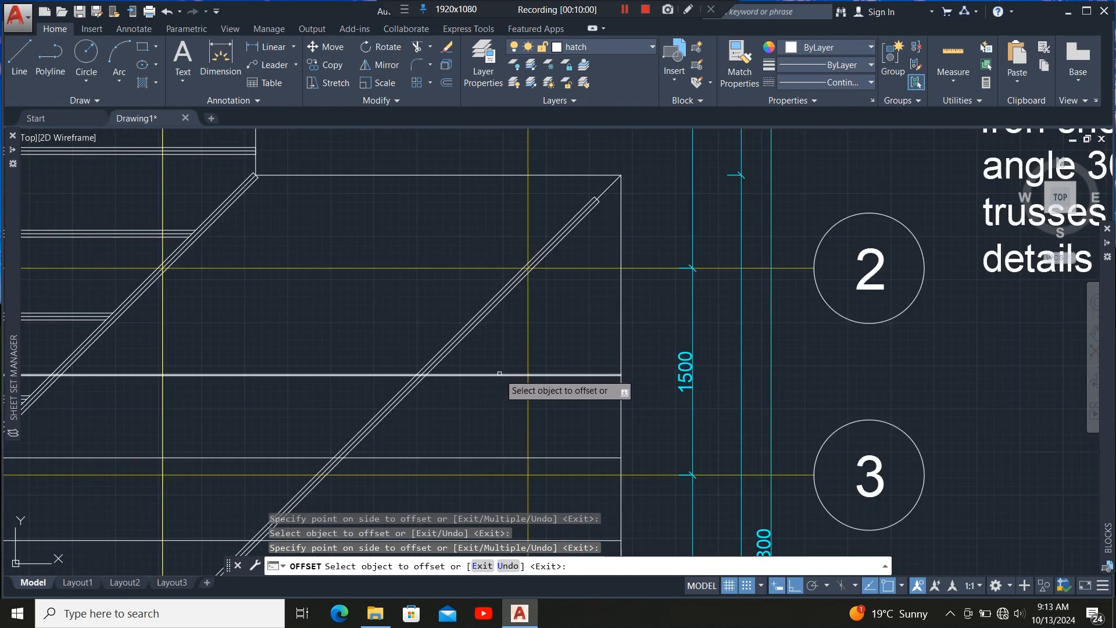
{"action": "left_click", "coordinate": [499, 373]}
{"action": "left_click", "coordinate": [499, 317]}
{"action": "scroll", "coordinate": [535, 330], "scroll_direction": "down", "scroll_amount": 4}
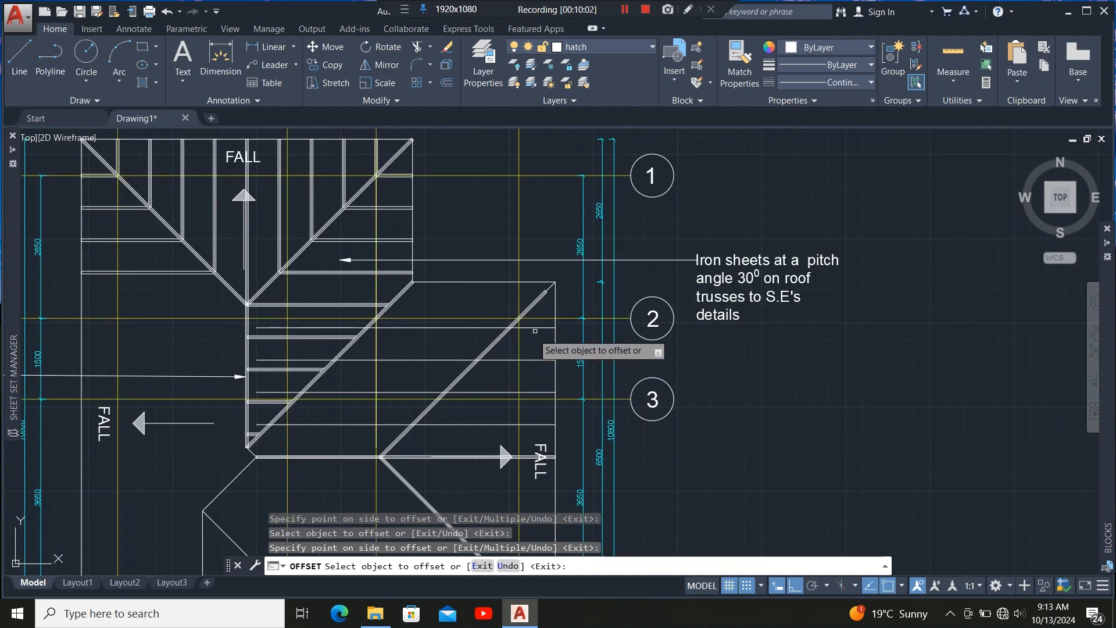
{"action": "scroll", "coordinate": [535, 331], "scroll_direction": "up", "scroll_amount": 4}
{"action": "left_click", "coordinate": [537, 337]}
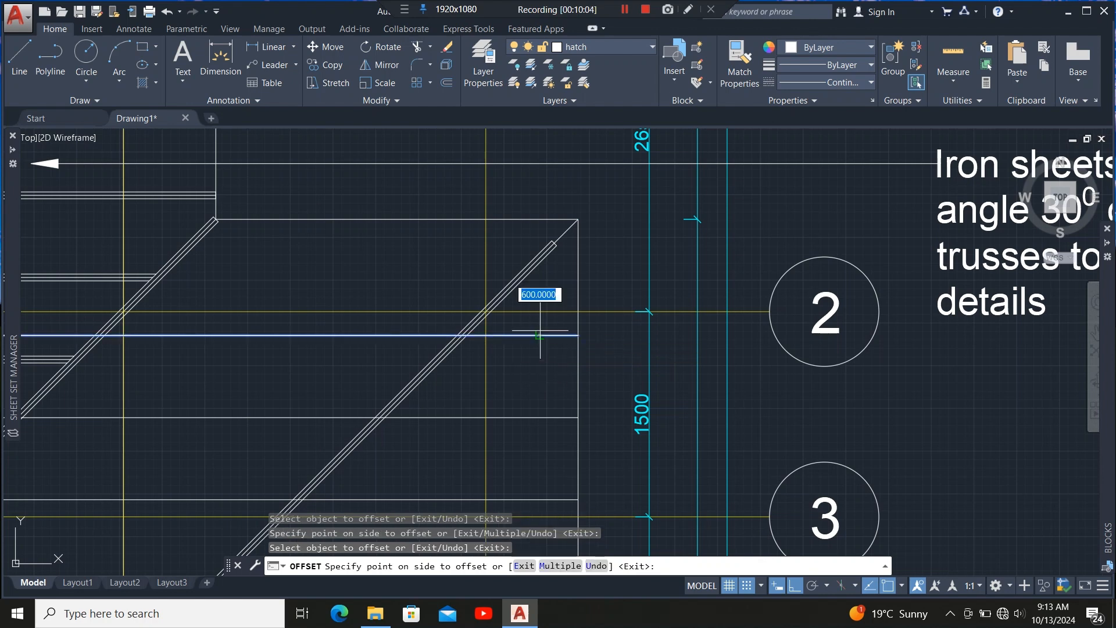
{"action": "left_click", "coordinate": [538, 306]}
{"action": "scroll", "coordinate": [544, 290], "scroll_direction": "down", "scroll_amount": 2}
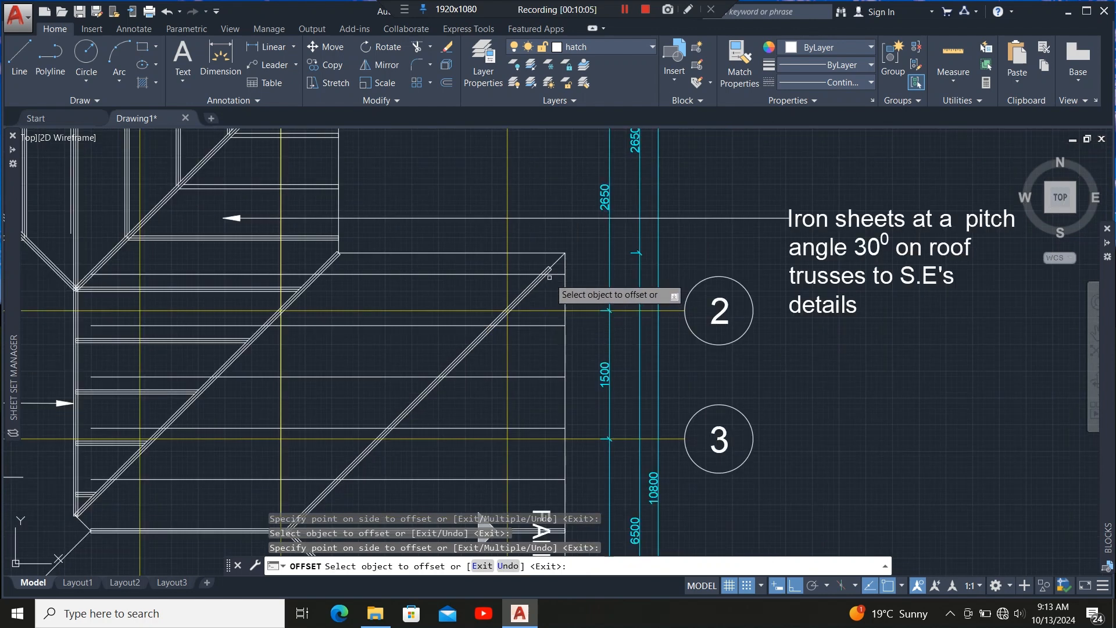
{"action": "scroll", "coordinate": [558, 299], "scroll_direction": "up", "scroll_amount": 6}
{"action": "key", "text": "Escape"}
Stretch the upper hip member's end to the roof's top-right corner.
{"action": "scroll", "coordinate": [527, 245], "scroll_direction": "up", "scroll_amount": 6}
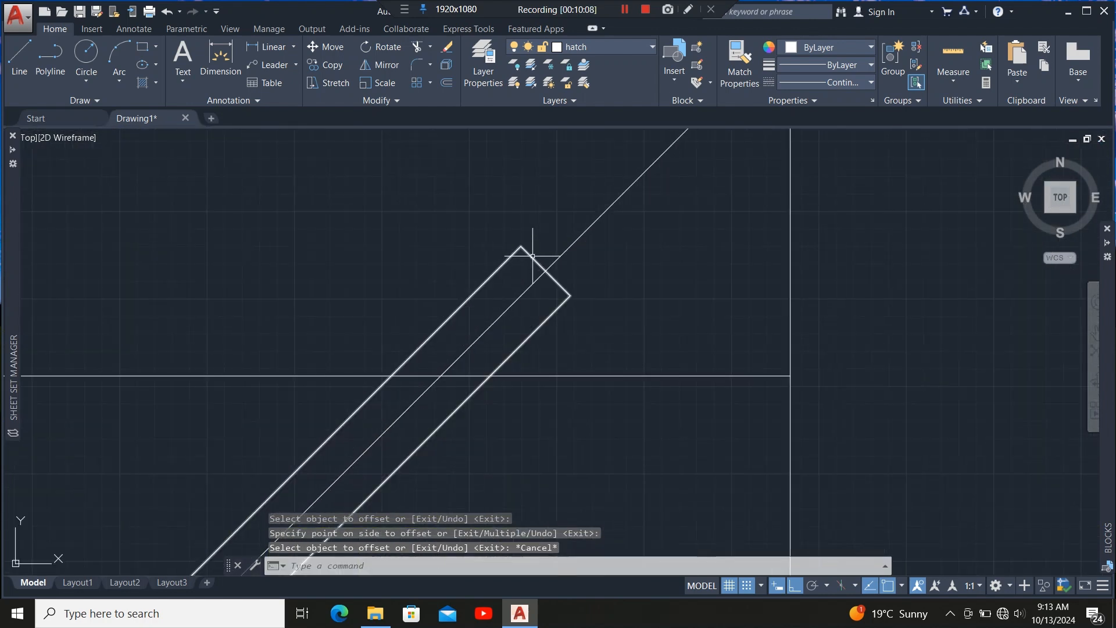
{"action": "left_click", "coordinate": [552, 268]}
{"action": "left_click", "coordinate": [545, 271]}
{"action": "scroll", "coordinate": [591, 256], "scroll_direction": "down", "scroll_amount": 2}
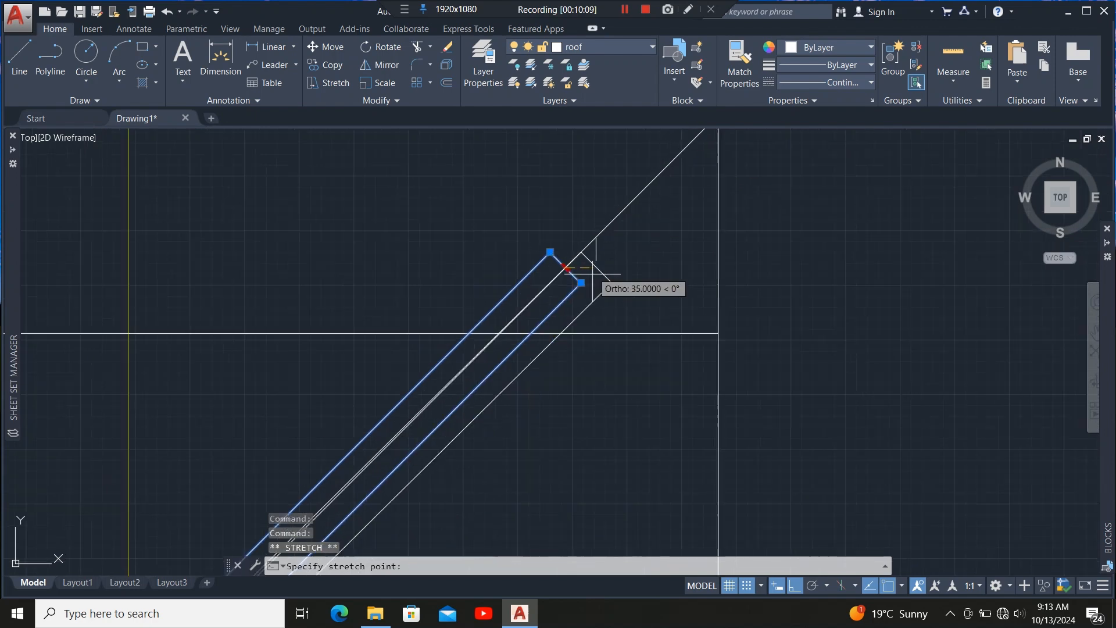
{"action": "left_click", "coordinate": [625, 217]}
{"action": "middle_click_drag", "start_coordinate": [626, 216], "coordinate": [603, 187]}
{"action": "scroll", "coordinate": [573, 173], "scroll_direction": "down", "scroll_amount": 6}
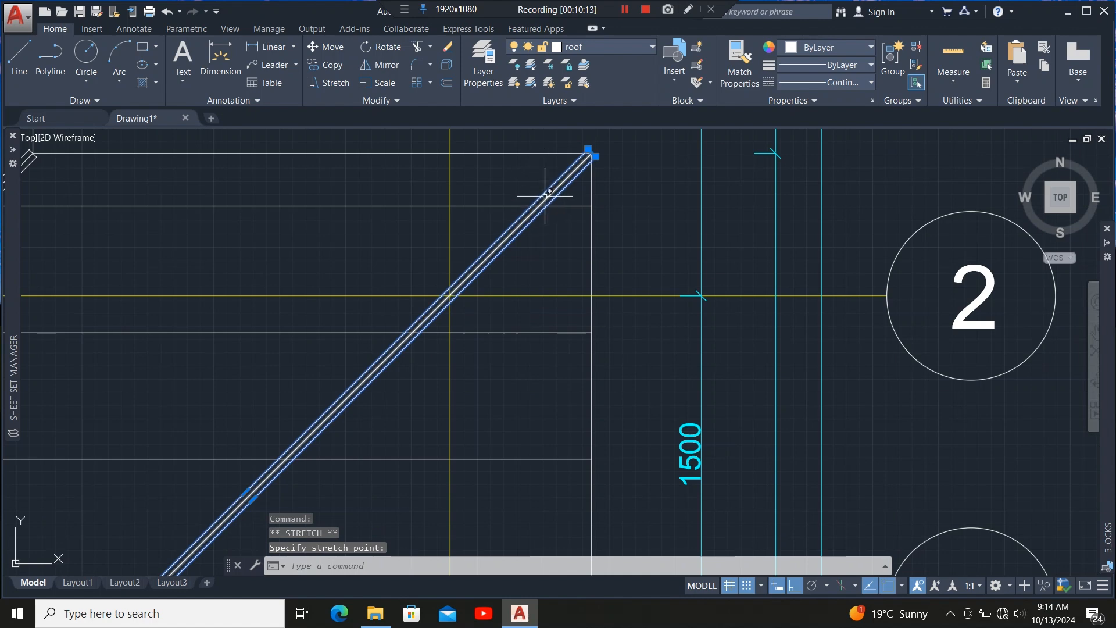
{"action": "scroll", "coordinate": [558, 173], "scroll_direction": "down", "scroll_amount": 5}
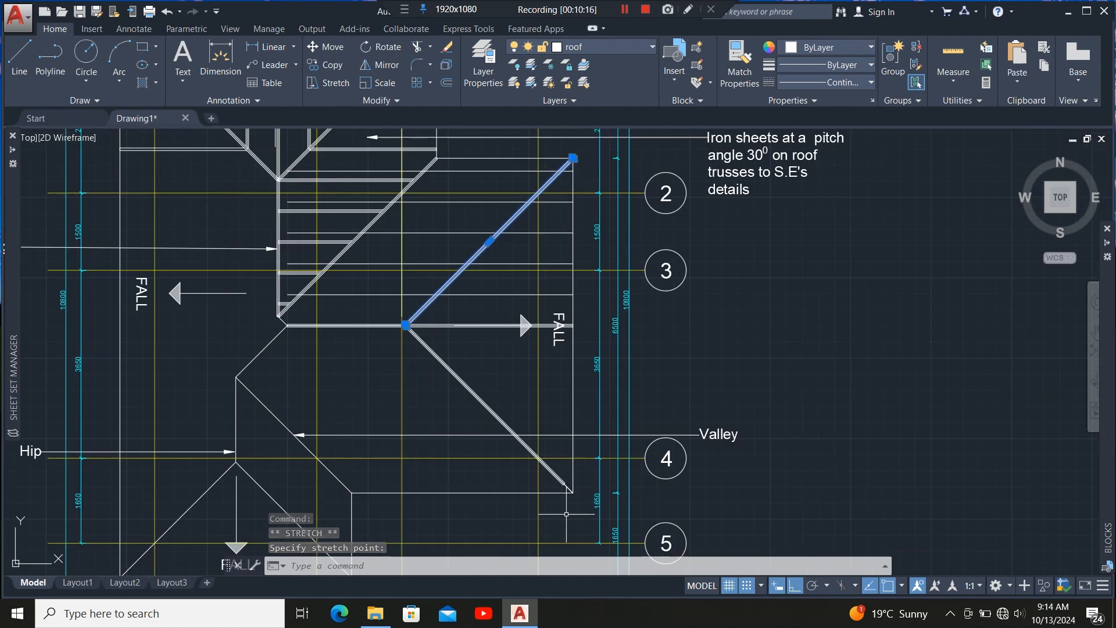
Stretch the lower hip member's end down to the roof's lower-right corner.
{"action": "scroll", "coordinate": [504, 457], "scroll_direction": "up", "scroll_amount": 6}
{"action": "scroll", "coordinate": [504, 457], "scroll_direction": "up", "scroll_amount": 4}
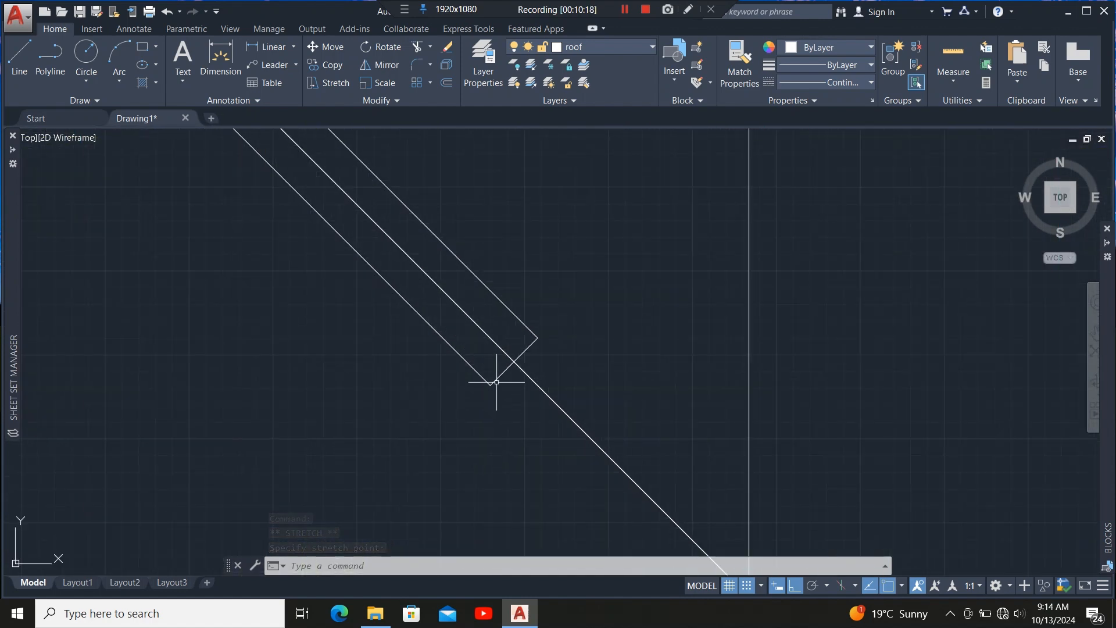
{"action": "left_click", "coordinate": [514, 361]}
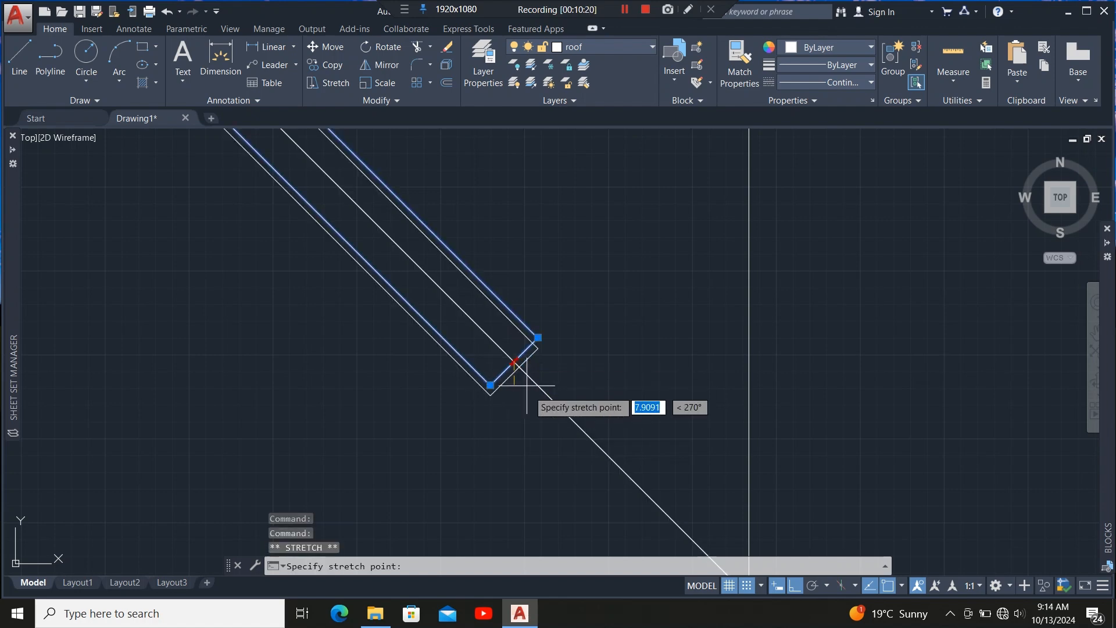
{"action": "scroll", "coordinate": [560, 399], "scroll_direction": "down", "scroll_amount": 5}
{"action": "scroll", "coordinate": [572, 412], "scroll_direction": "up", "scroll_amount": 3}
{"action": "scroll", "coordinate": [572, 413], "scroll_direction": "up", "scroll_amount": 2}
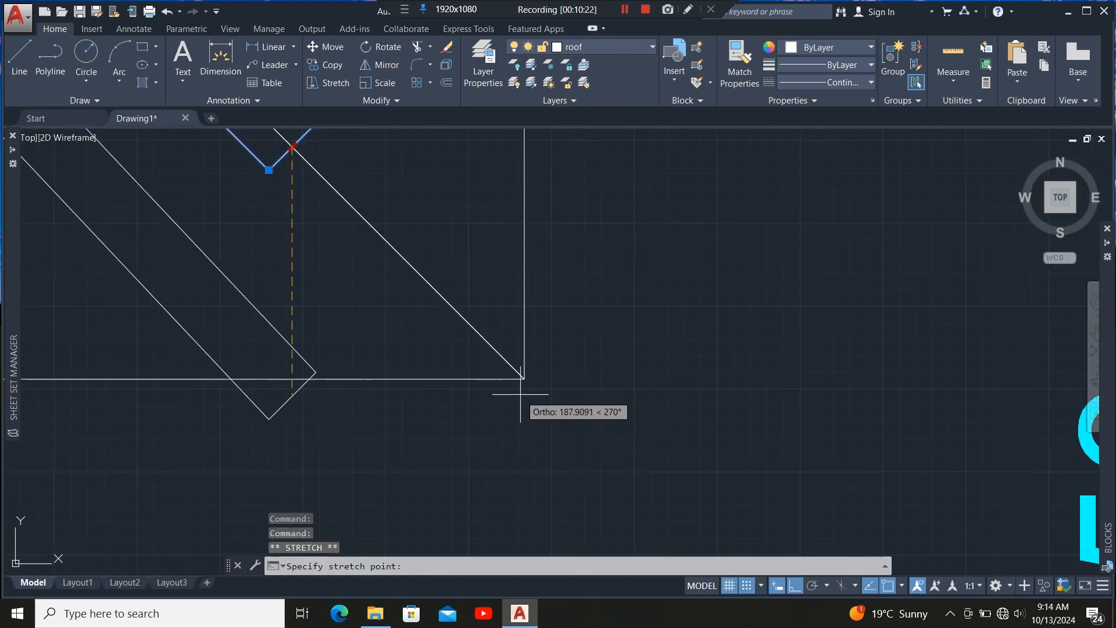
{"action": "scroll", "coordinate": [535, 481], "scroll_direction": "down", "scroll_amount": 5}
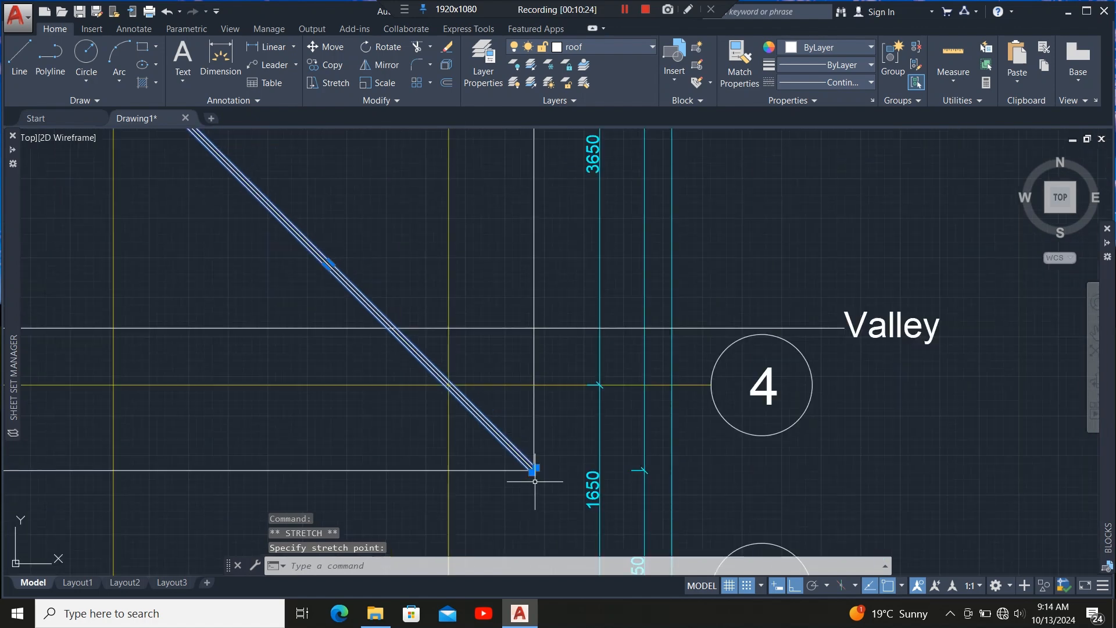
{"action": "scroll", "coordinate": [530, 460], "scroll_direction": "down", "scroll_amount": 5}
{"action": "scroll", "coordinate": [508, 366], "scroll_direction": "up", "scroll_amount": 6}
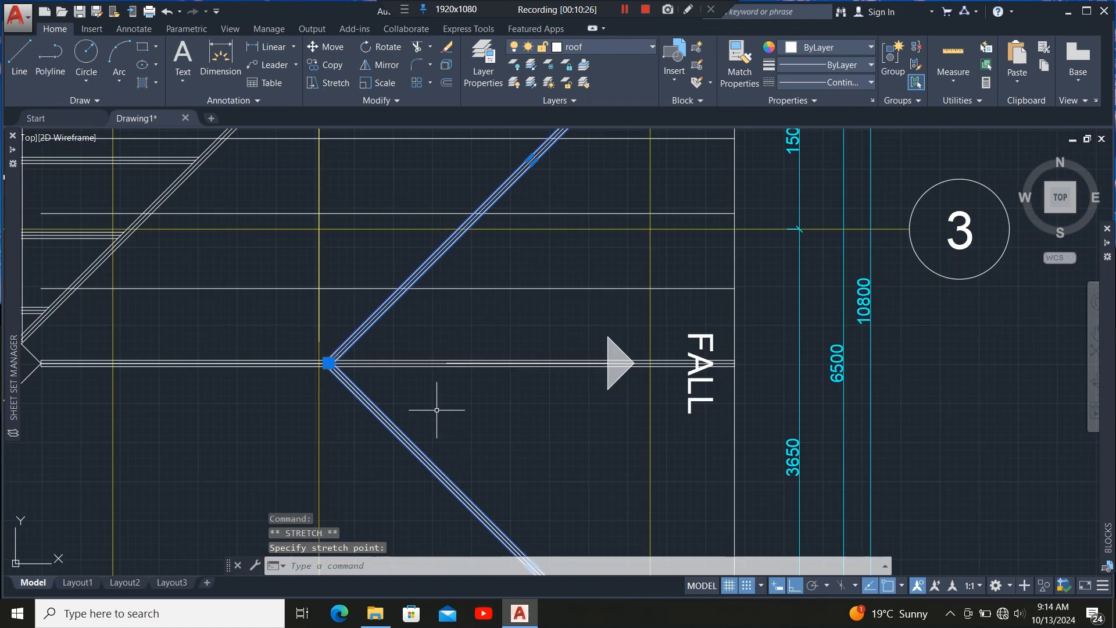
{"action": "key", "text": "Escape"}
Select the 50 mm ridge member running from the left hip junction.
{"action": "scroll", "coordinate": [515, 349], "scroll_direction": "down", "scroll_amount": 5}
{"action": "scroll", "coordinate": [368, 366], "scroll_direction": "up", "scroll_amount": 6}
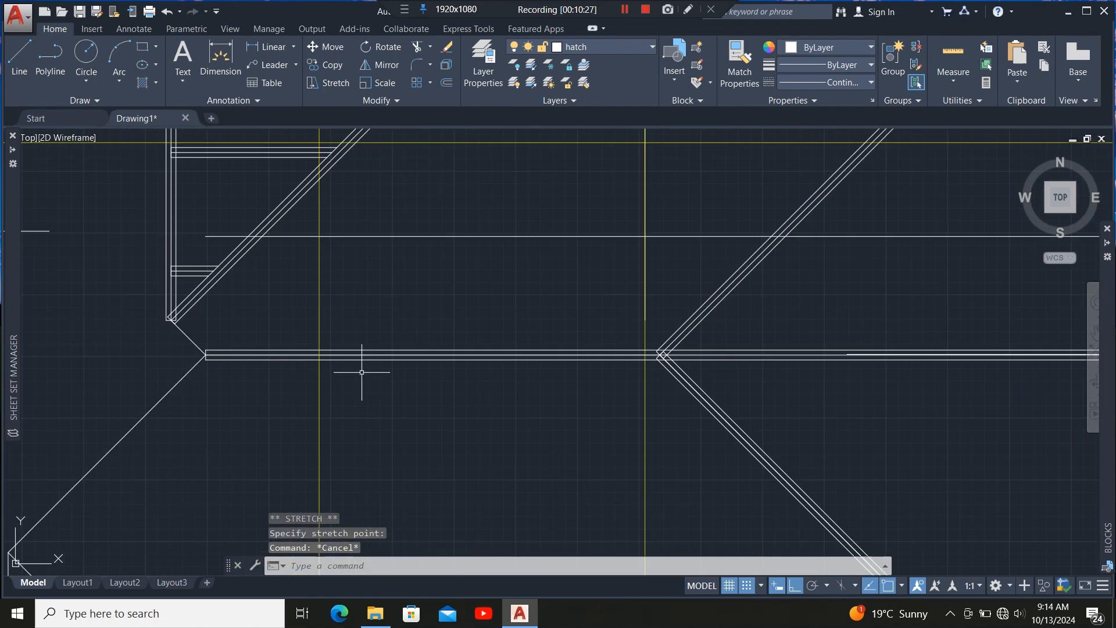
{"action": "left_click", "coordinate": [374, 351]}
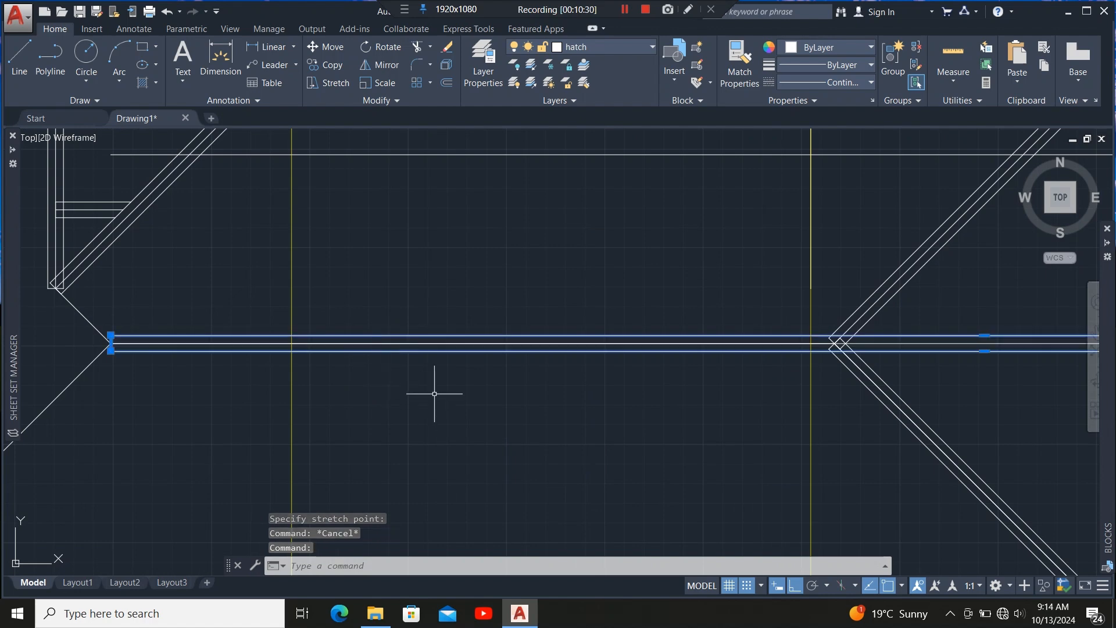
{"action": "scroll", "coordinate": [407, 412], "scroll_direction": "down", "scroll_amount": 4}
{"action": "scroll", "coordinate": [272, 363], "scroll_direction": "up", "scroll_amount": 3}
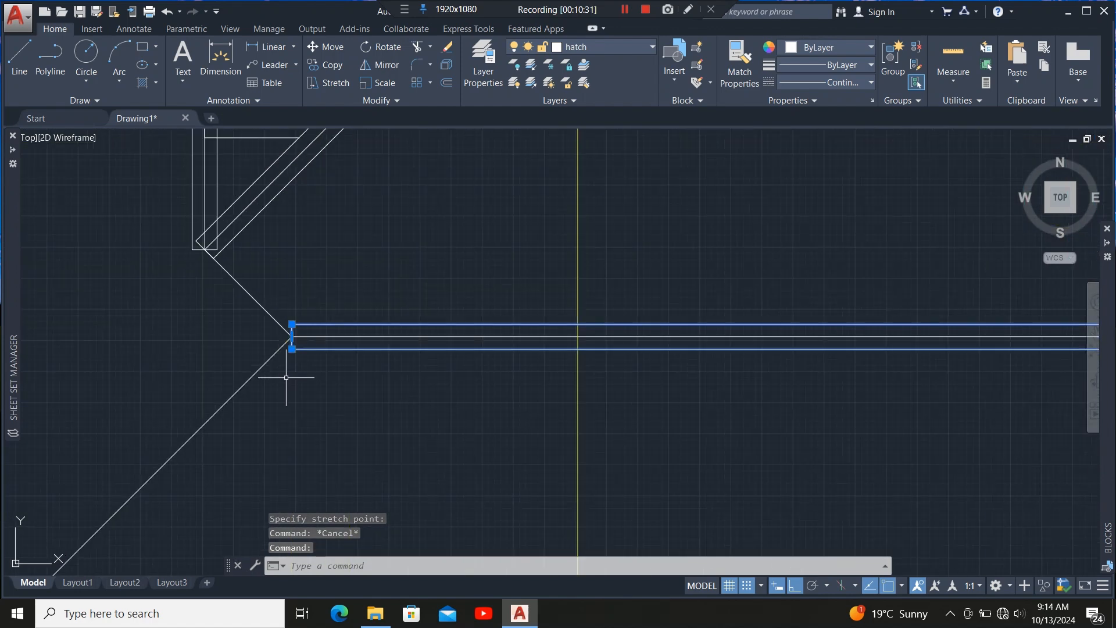
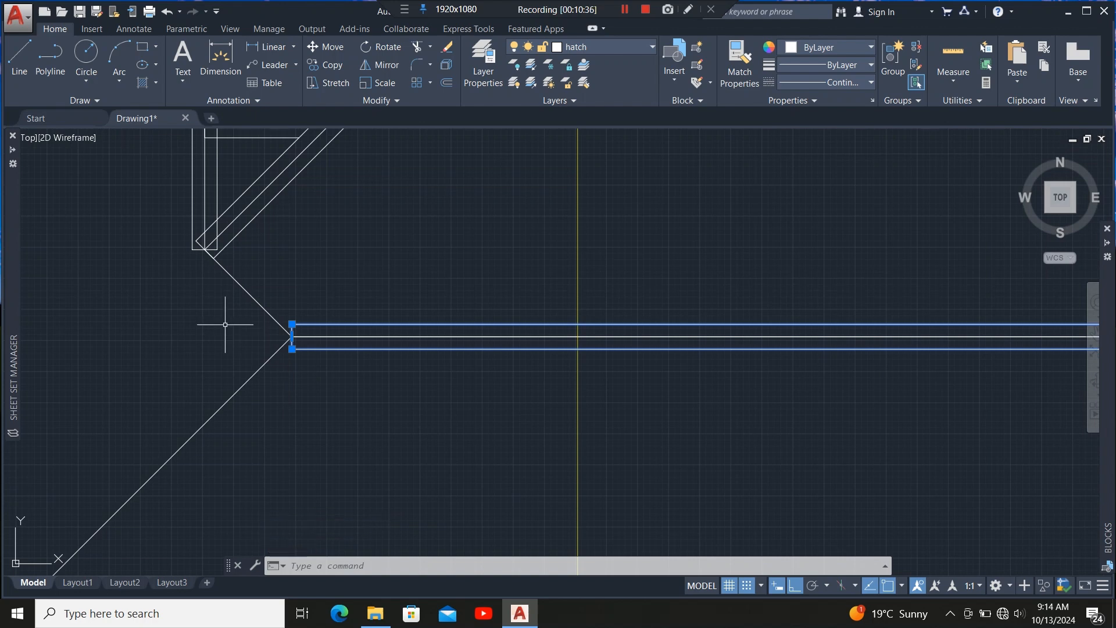
Copy the selected ridge member from its hip-junction end onto the first two rafter lines where they meet the hip.
{"action": "left_click", "coordinate": [330, 64]}
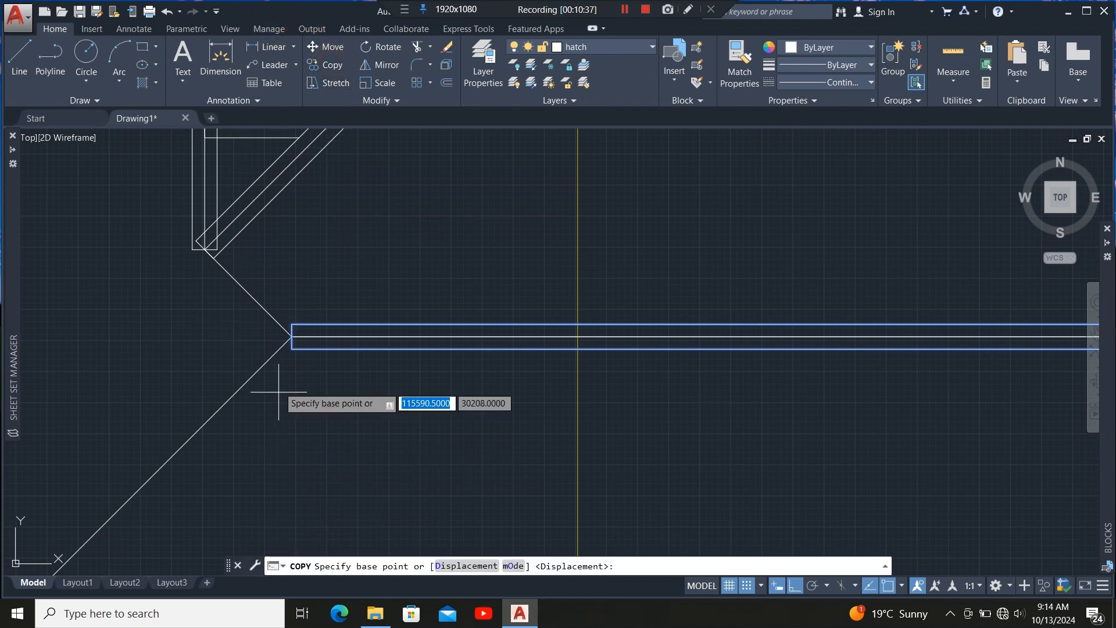
{"action": "scroll", "coordinate": [291, 378], "scroll_direction": "up", "scroll_amount": 3}
{"action": "left_click", "coordinate": [290, 372]}
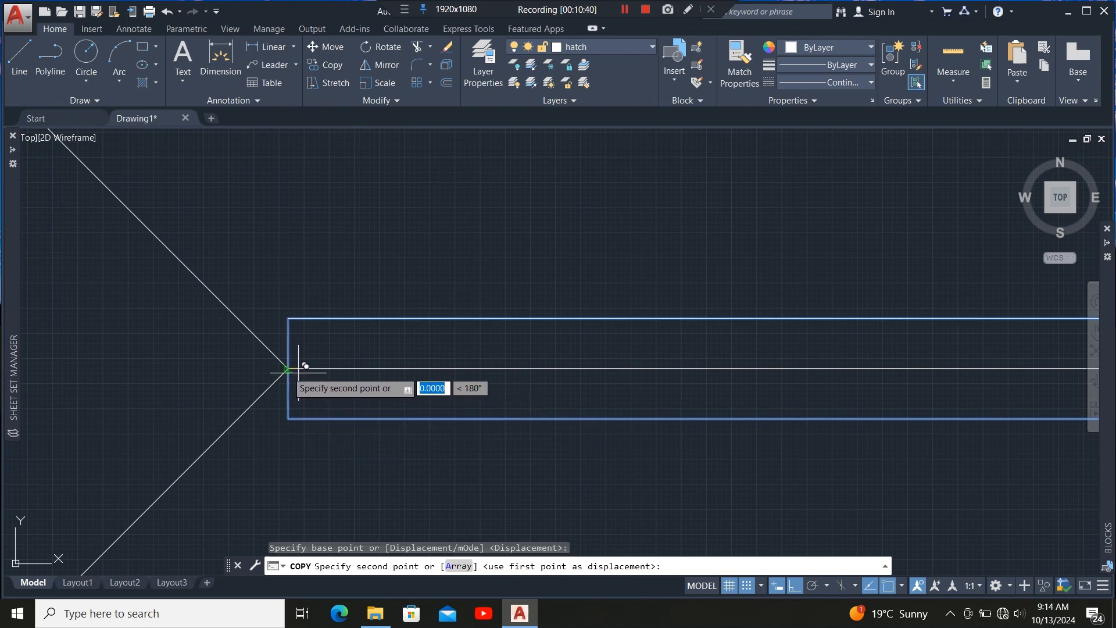
{"action": "scroll", "coordinate": [284, 433], "scroll_direction": "down", "scroll_amount": 4}
{"action": "scroll", "coordinate": [498, 324], "scroll_direction": "up", "scroll_amount": 5}
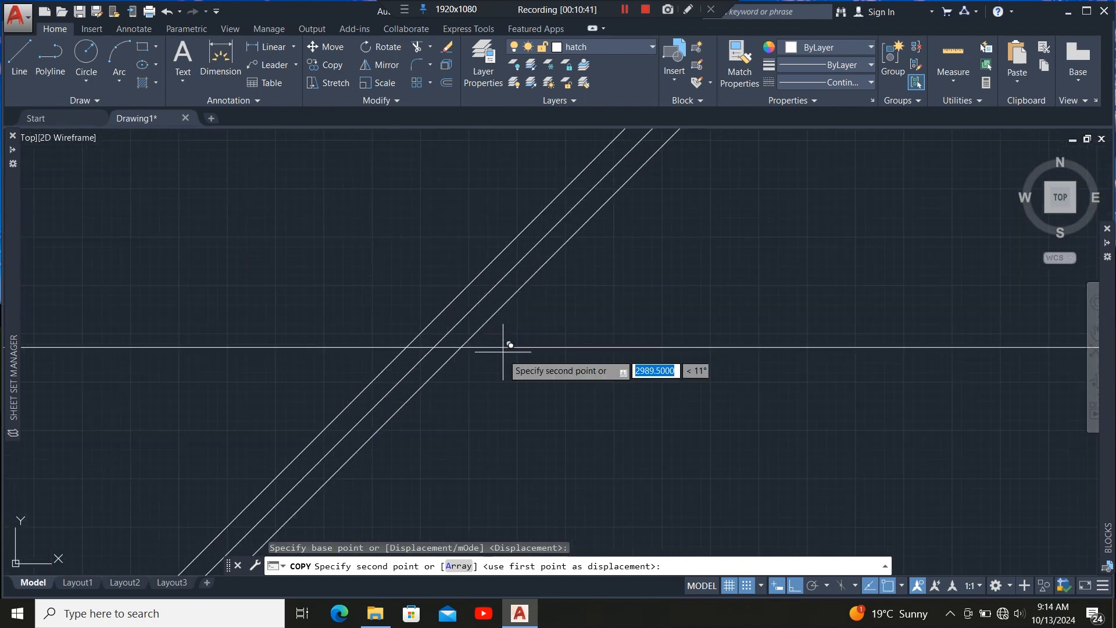
{"action": "left_click", "coordinate": [441, 340]}
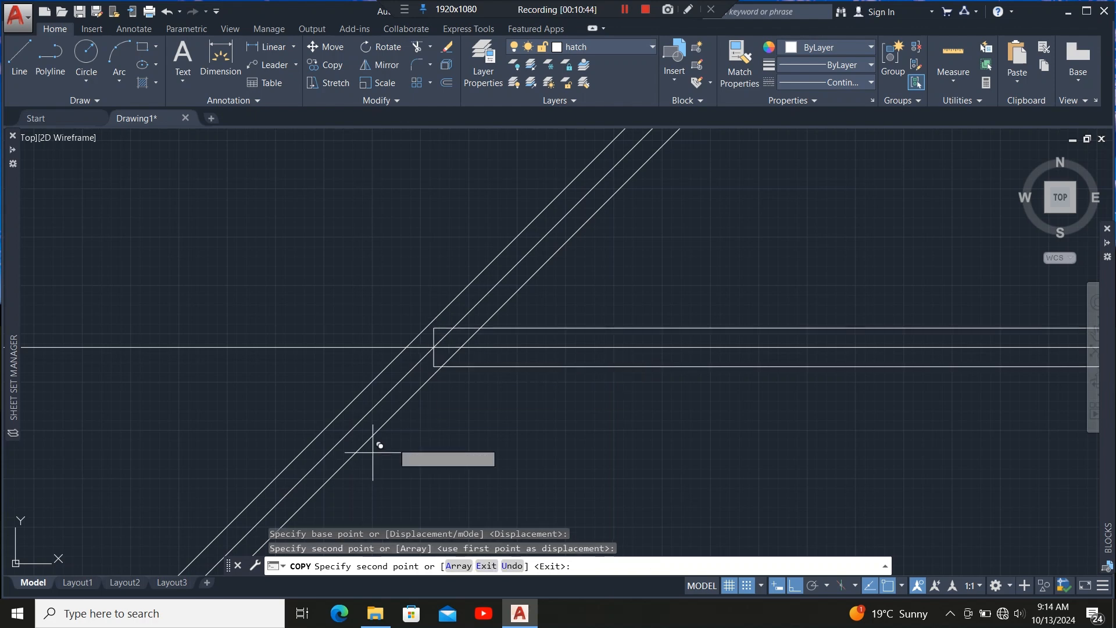
{"action": "scroll", "coordinate": [390, 436], "scroll_direction": "down", "scroll_amount": 3}
{"action": "scroll", "coordinate": [407, 415], "scroll_direction": "up", "scroll_amount": 4}
{"action": "scroll", "coordinate": [472, 411], "scroll_direction": "up", "scroll_amount": 2}
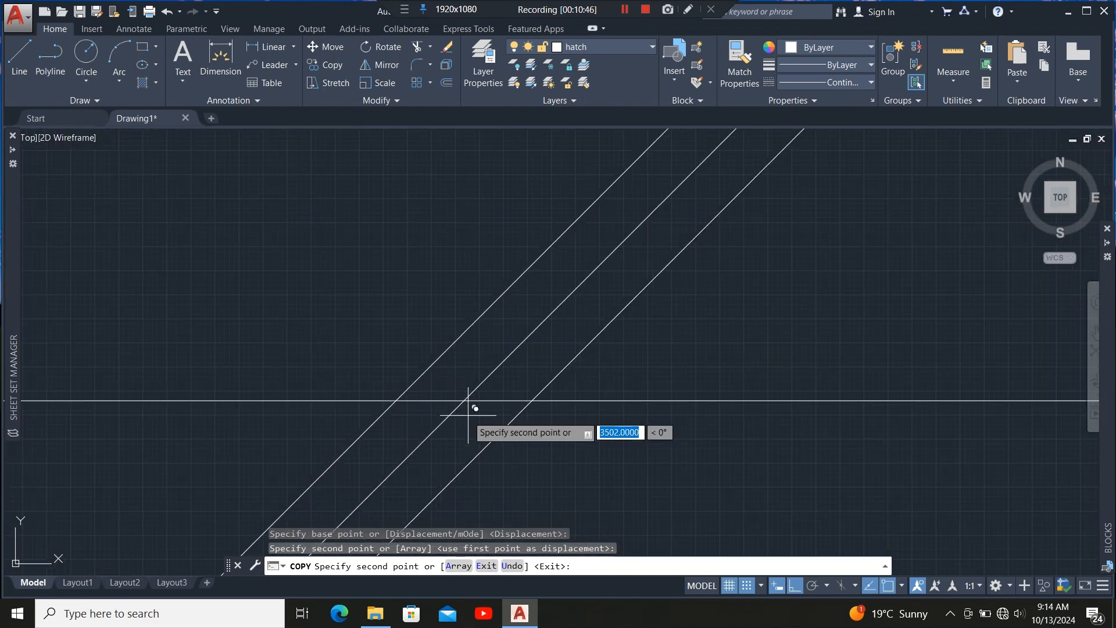
{"action": "left_click", "coordinate": [464, 400]}
Copy the member onto the remaining rafter lines at their hip intersections and exit the Copy command.
{"action": "scroll", "coordinate": [336, 445], "scroll_direction": "down", "scroll_amount": 5}
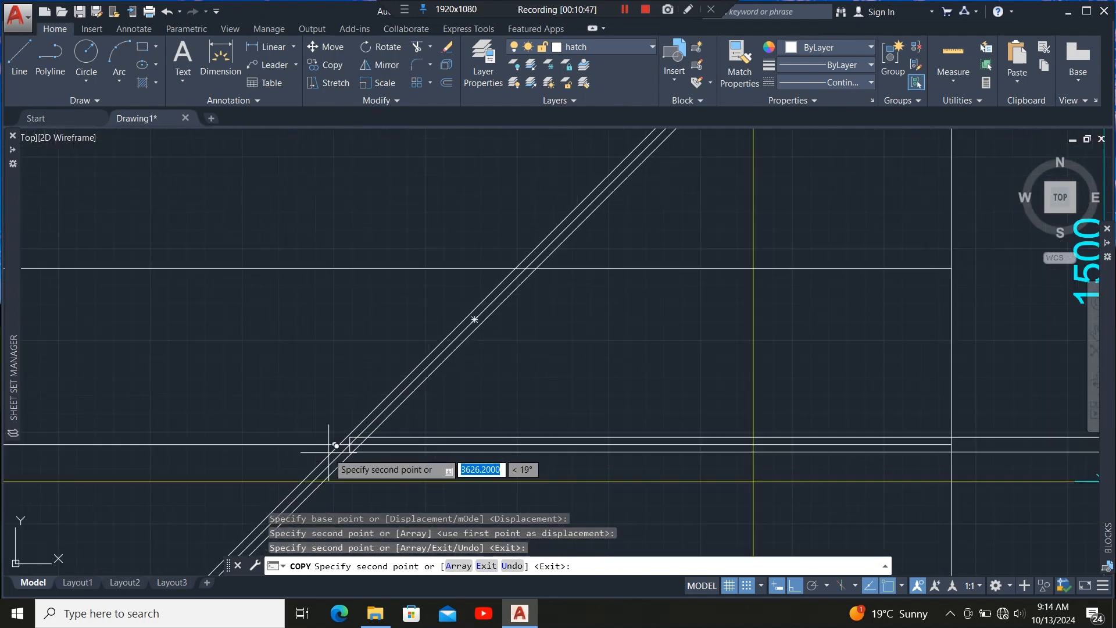
{"action": "scroll", "coordinate": [493, 303], "scroll_direction": "up", "scroll_amount": 5}
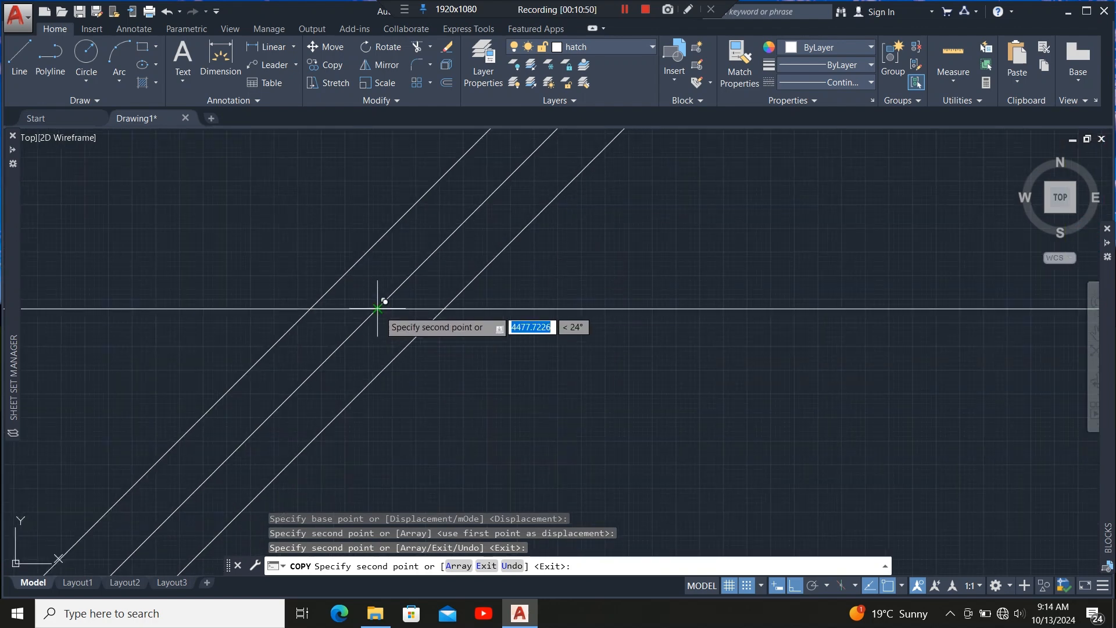
{"action": "left_click", "coordinate": [377, 308]}
{"action": "scroll", "coordinate": [312, 455], "scroll_direction": "down", "scroll_amount": 4}
{"action": "scroll", "coordinate": [419, 324], "scroll_direction": "up", "scroll_amount": 4}
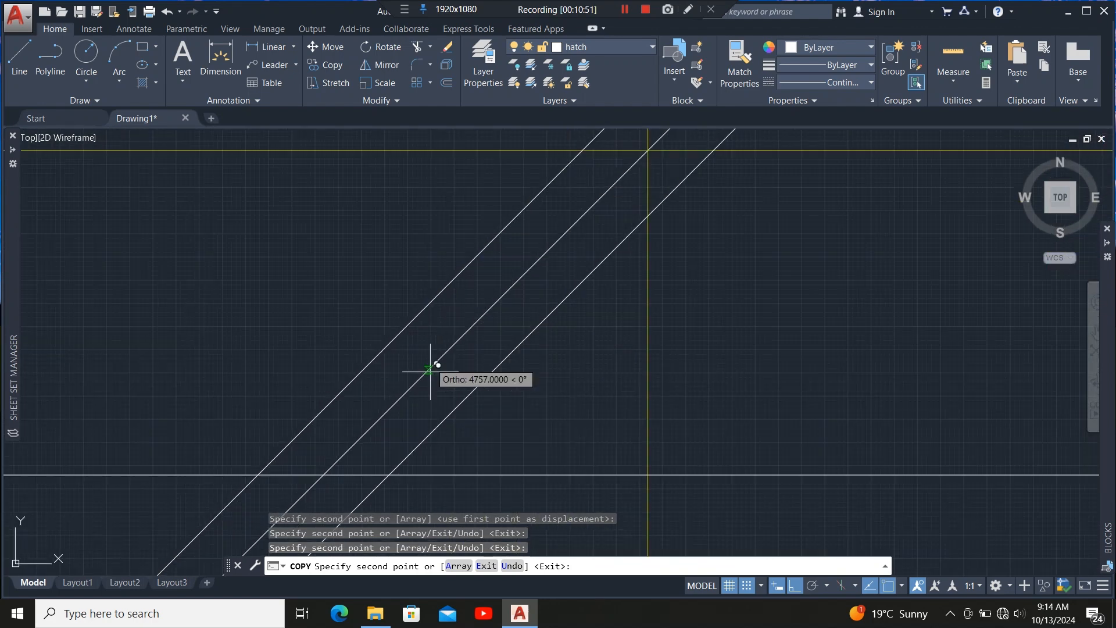
{"action": "left_click", "coordinate": [324, 463]}
{"action": "scroll", "coordinate": [312, 411], "scroll_direction": "down", "scroll_amount": 4}
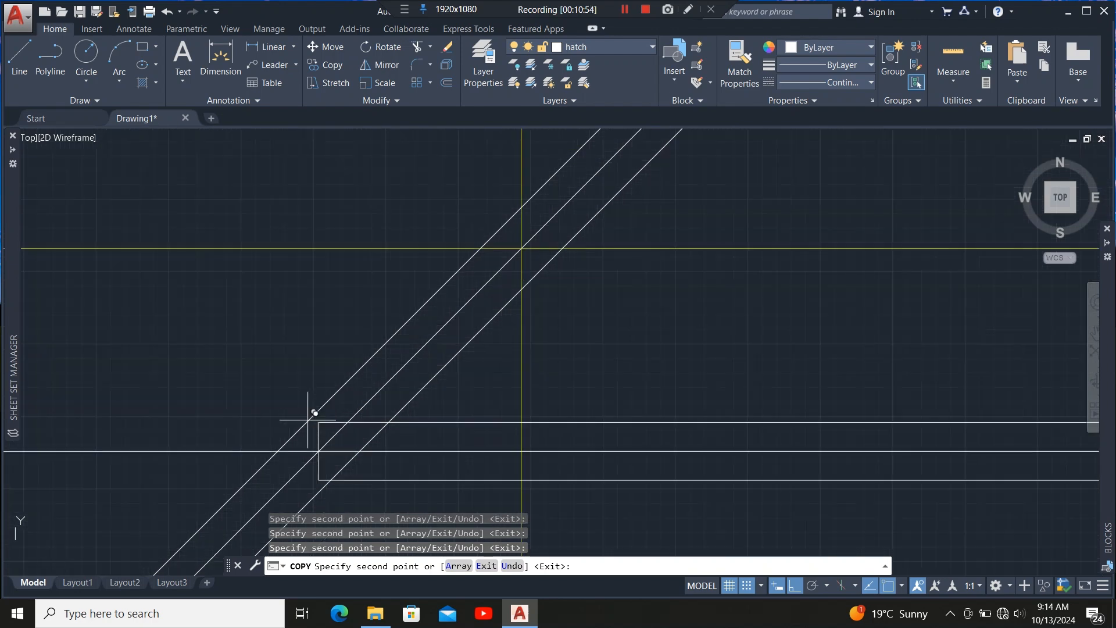
{"action": "scroll", "coordinate": [442, 291], "scroll_direction": "up", "scroll_amount": 5}
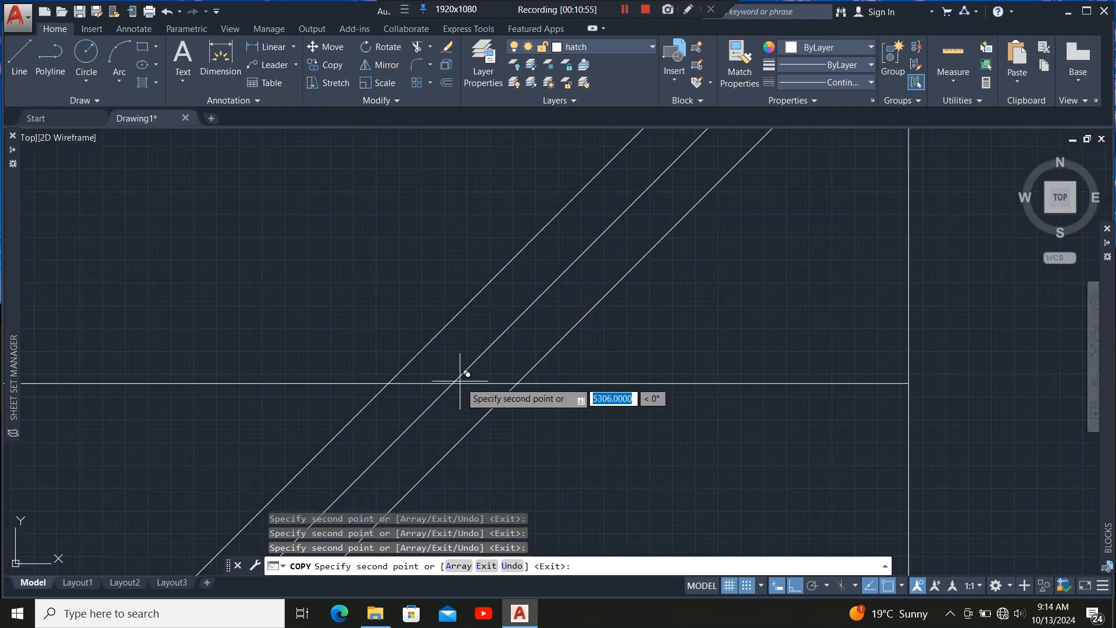
{"action": "scroll", "coordinate": [453, 383], "scroll_direction": "down", "scroll_amount": 4}
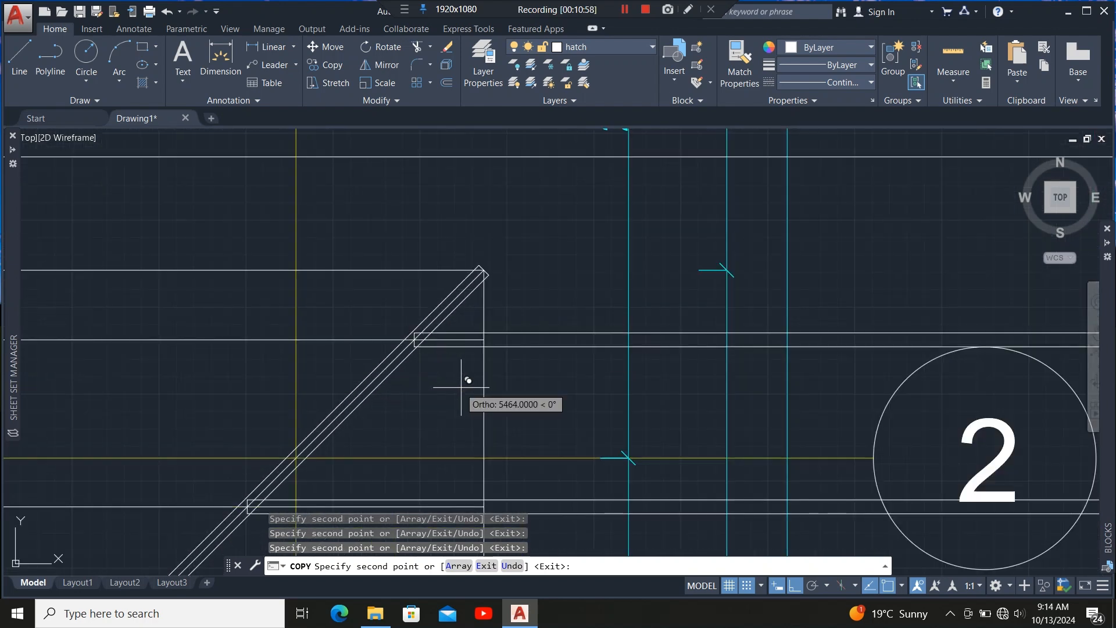
{"action": "key", "text": "Escape"}
Select the copied rafter members and stretch the lowest one's right end back to the vertical roof line.
{"action": "scroll", "coordinate": [373, 312], "scroll_direction": "down", "scroll_amount": 3}
{"action": "scroll", "coordinate": [412, 329], "scroll_direction": "up", "scroll_amount": 4}
{"action": "left_click", "coordinate": [428, 288]}
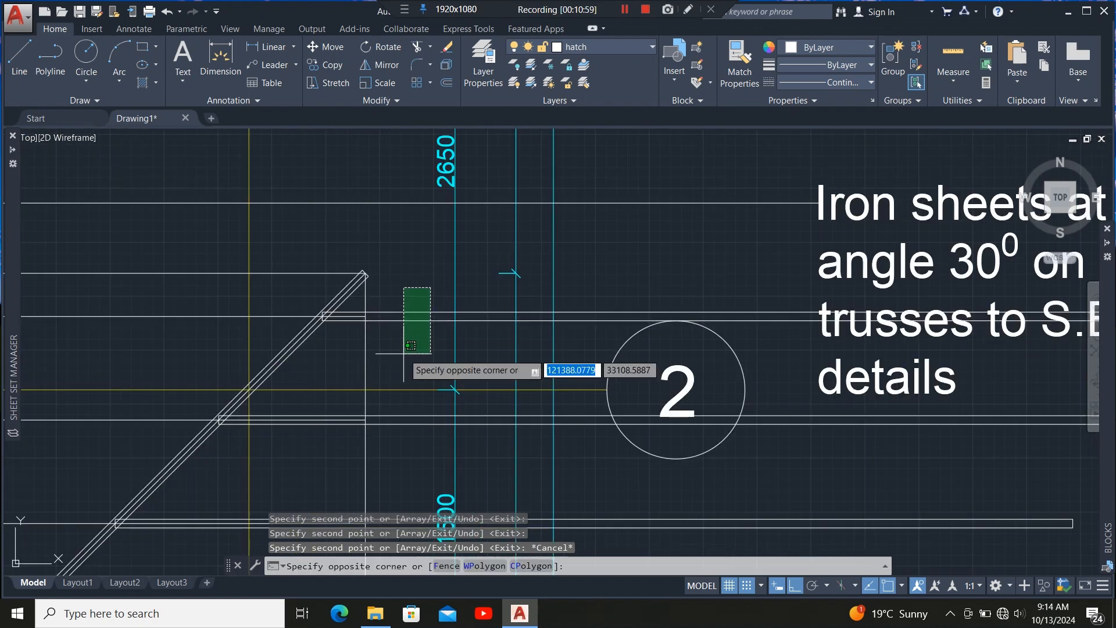
{"action": "left_click", "coordinate": [400, 349]}
{"action": "left_click", "coordinate": [417, 401]}
{"action": "left_click", "coordinate": [410, 409]}
{"action": "scroll", "coordinate": [433, 287], "scroll_direction": "down", "scroll_amount": 4}
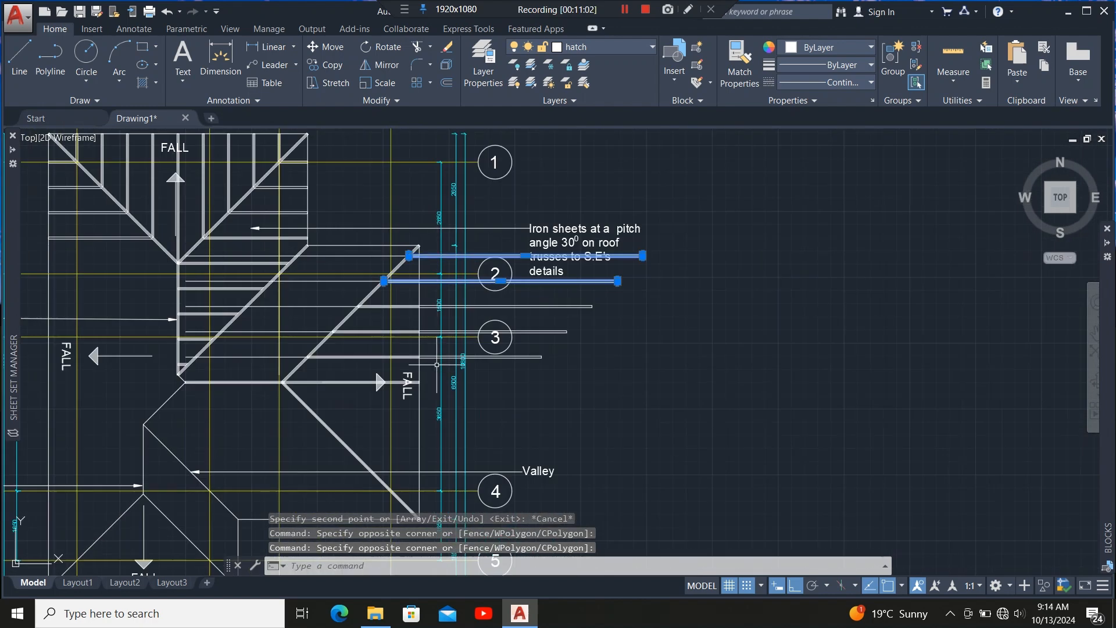
{"action": "scroll", "coordinate": [428, 297], "scroll_direction": "up", "scroll_amount": 5}
{"action": "left_click", "coordinate": [429, 297]}
{"action": "left_click", "coordinate": [413, 349]}
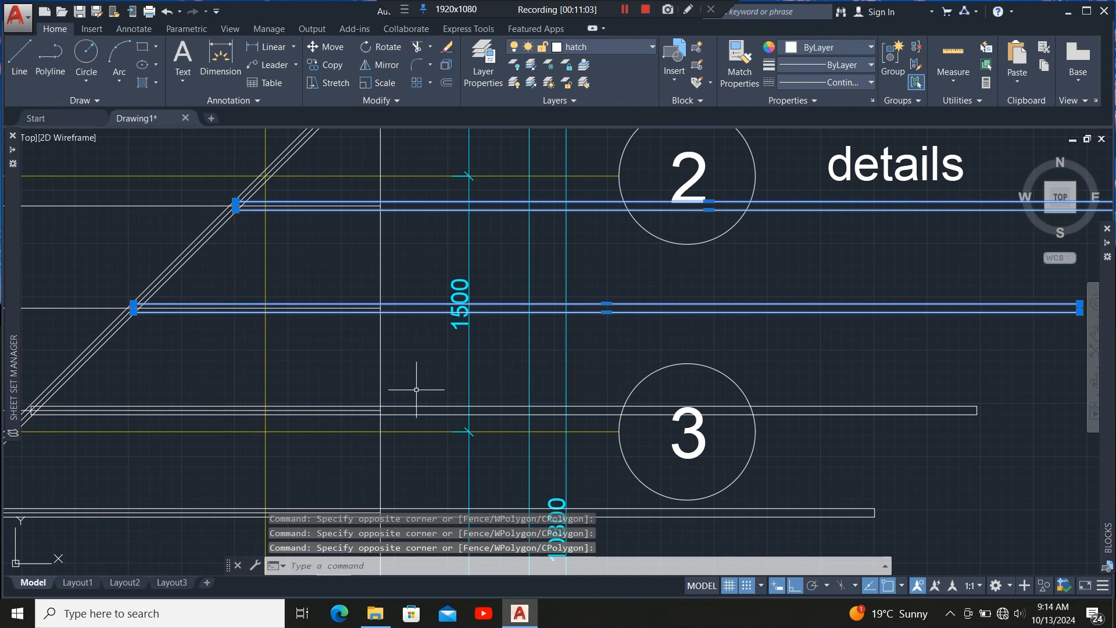
{"action": "left_click", "coordinate": [418, 388]}
{"action": "left_click", "coordinate": [416, 427]}
{"action": "scroll", "coordinate": [422, 317], "scroll_direction": "down", "scroll_amount": 5}
{"action": "scroll", "coordinate": [422, 365], "scroll_direction": "up", "scroll_amount": 3}
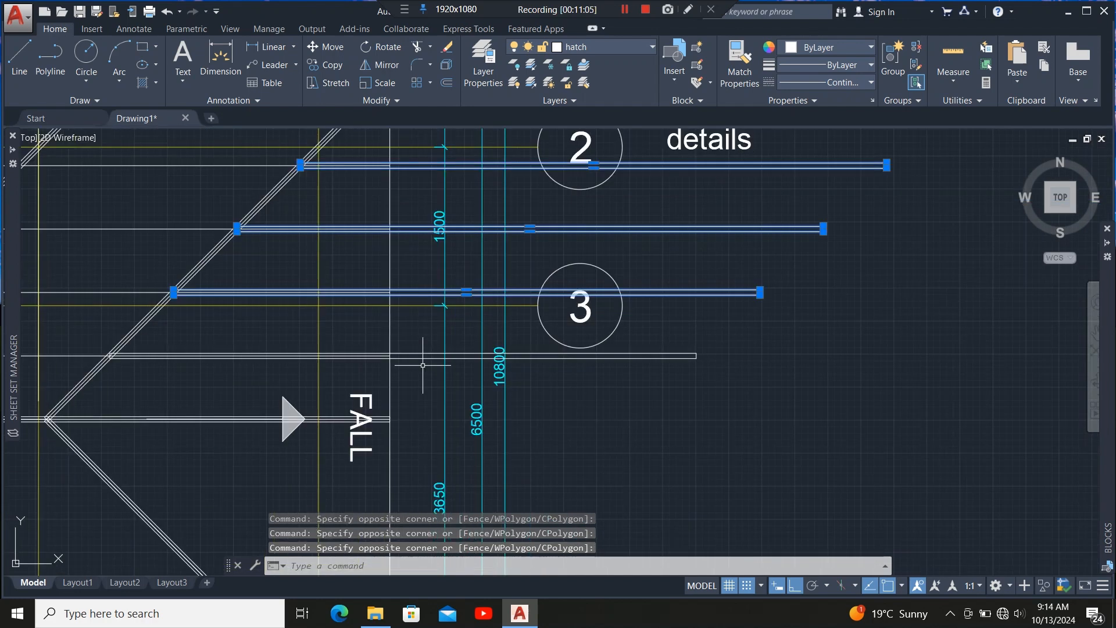
{"action": "left_click", "coordinate": [414, 405]}
{"action": "scroll", "coordinate": [710, 360], "scroll_direction": "up", "scroll_amount": 6}
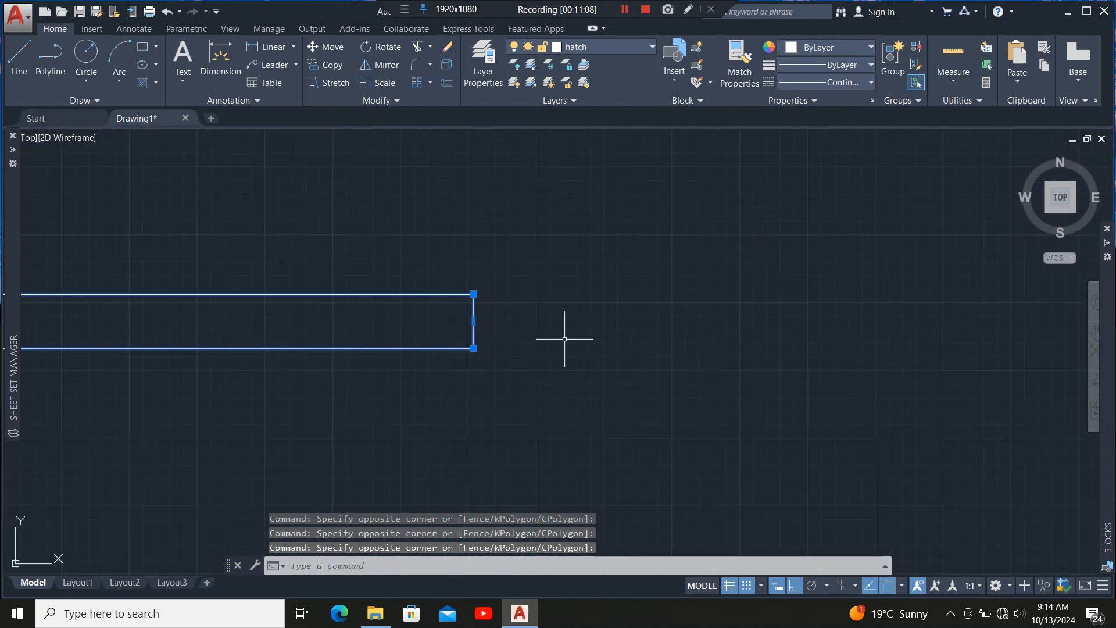
{"action": "left_click", "coordinate": [473, 318]}
{"action": "scroll", "coordinate": [648, 345], "scroll_direction": "down", "scroll_amount": 5}
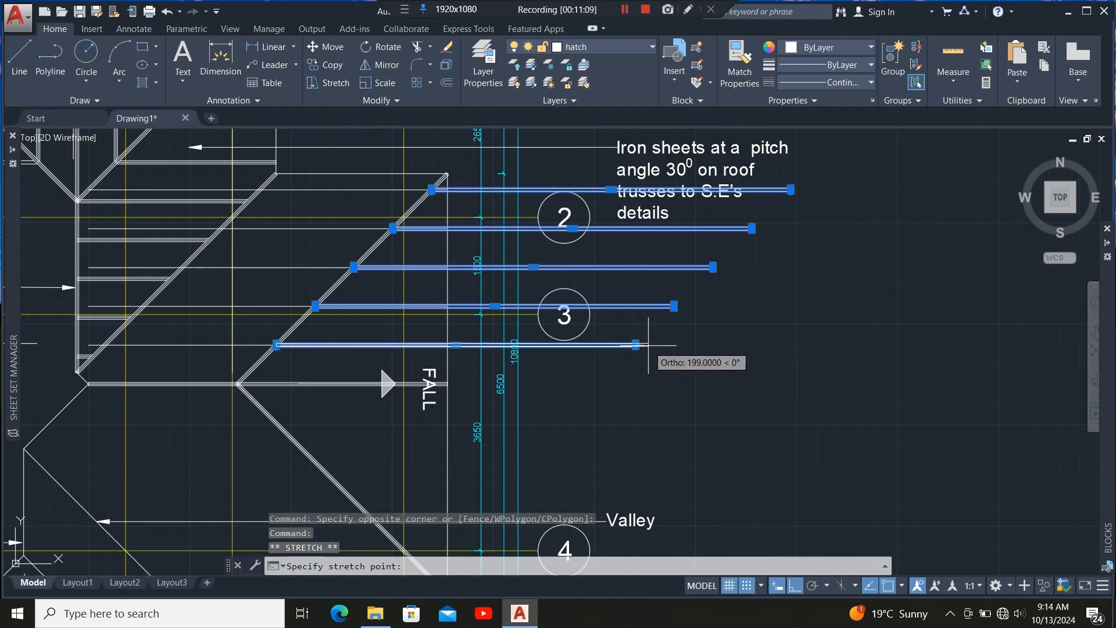
{"action": "scroll", "coordinate": [427, 329], "scroll_direction": "up", "scroll_amount": 5}
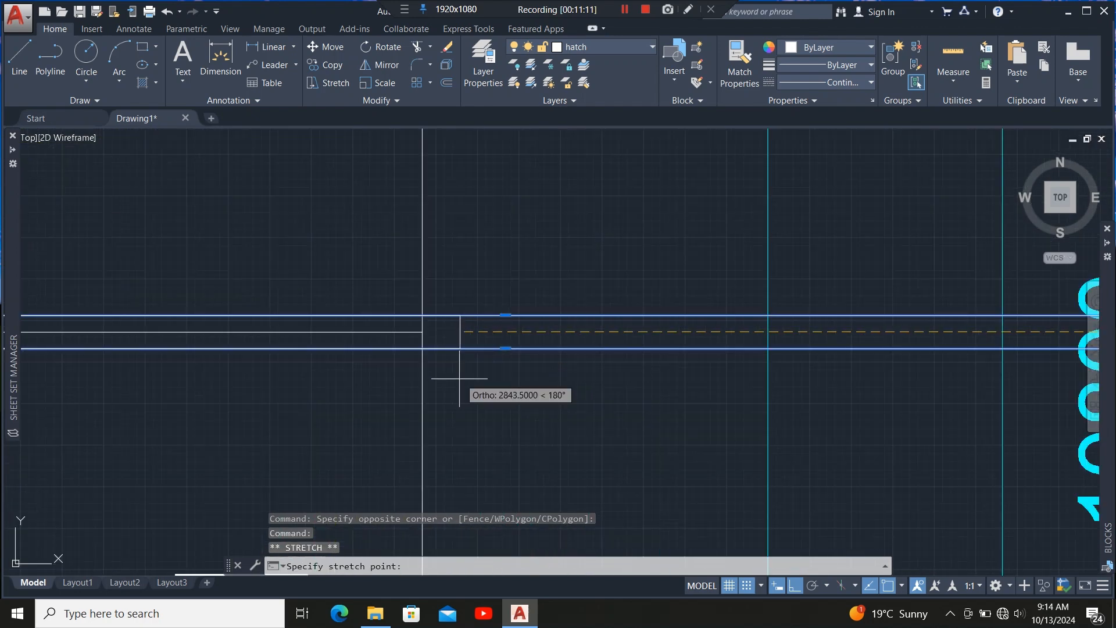
{"action": "left_click", "coordinate": [422, 327]}
Stretch the second rafter member's right end back to the same vertical roof line.
{"action": "scroll", "coordinate": [422, 326], "scroll_direction": "down", "scroll_amount": 5}
{"action": "scroll", "coordinate": [509, 398], "scroll_direction": "up", "scroll_amount": 4}
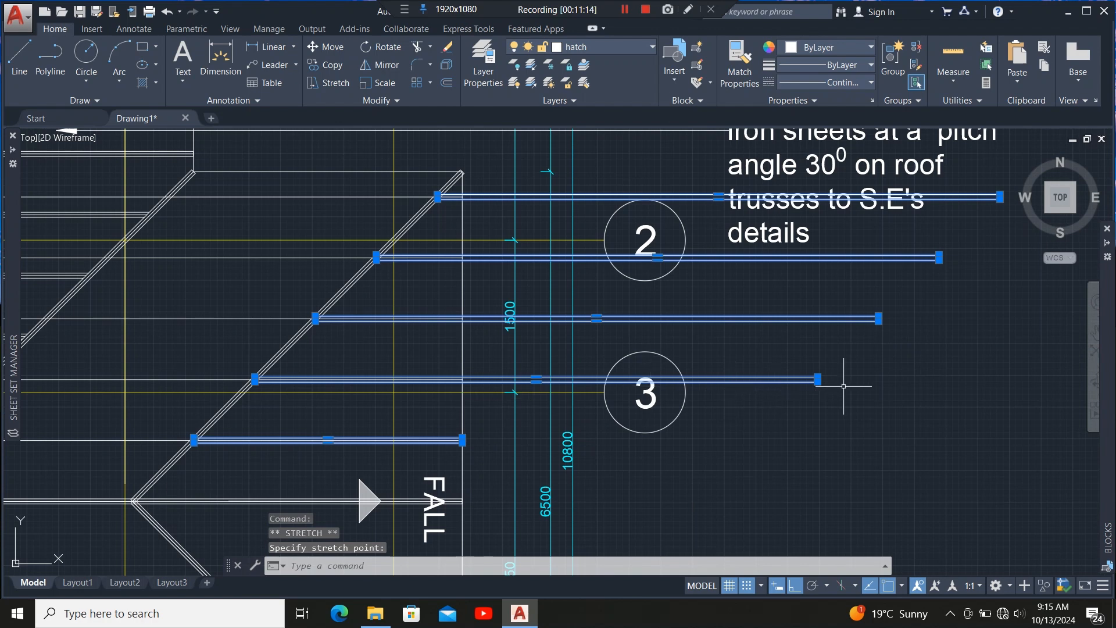
{"action": "scroll", "coordinate": [837, 380], "scroll_direction": "up", "scroll_amount": 10}
{"action": "scroll", "coordinate": [666, 369], "scroll_direction": "up", "scroll_amount": 4}
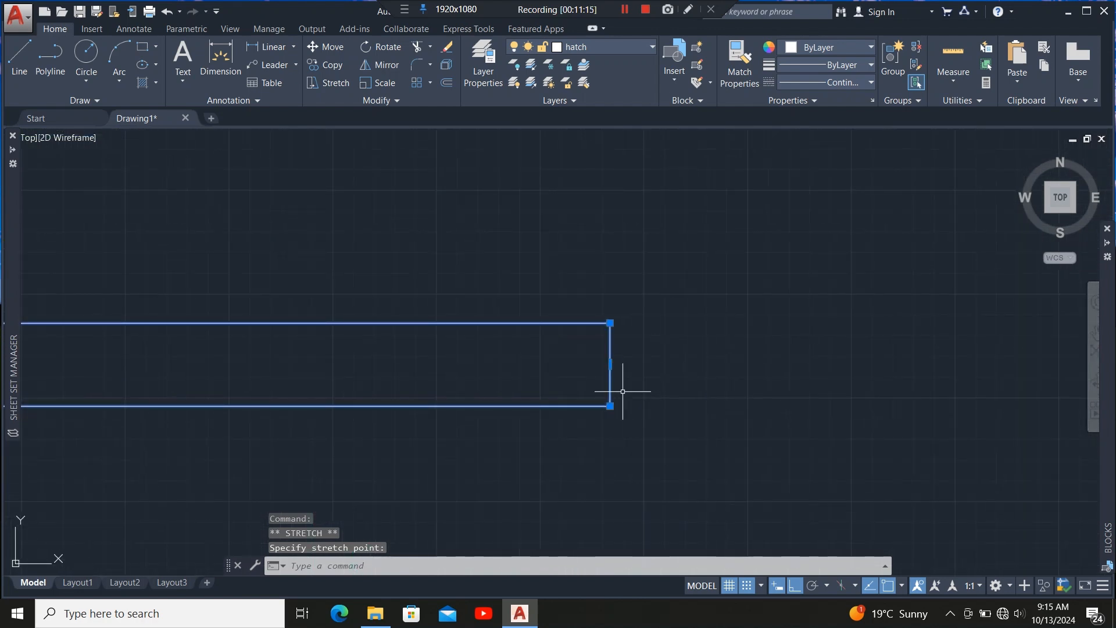
{"action": "left_click", "coordinate": [610, 364]}
{"action": "scroll", "coordinate": [695, 374], "scroll_direction": "down", "scroll_amount": 10}
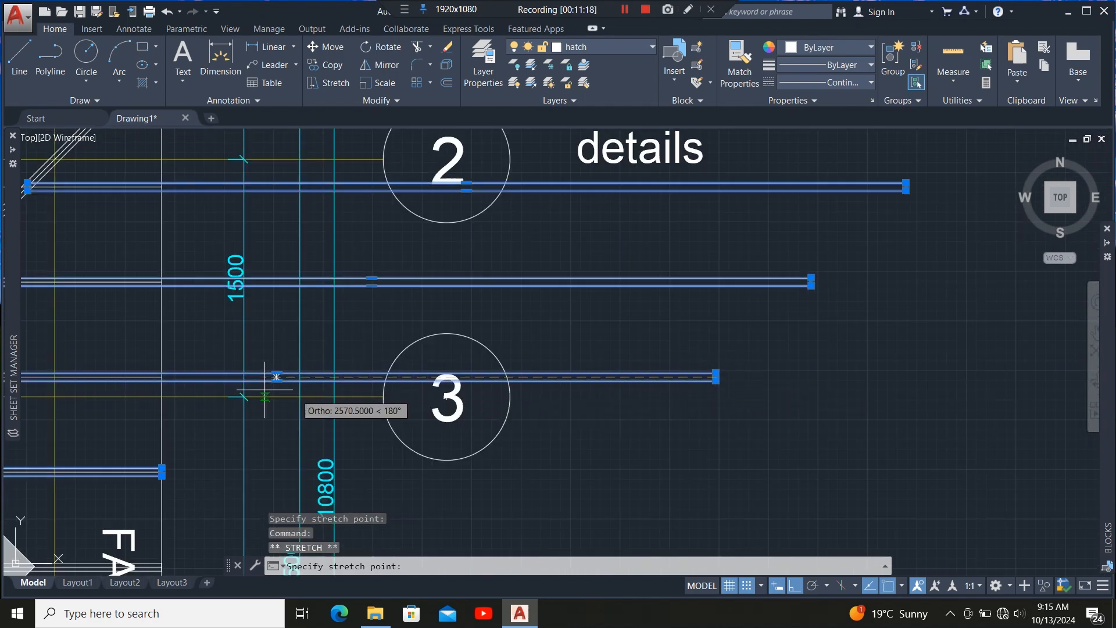
{"action": "scroll", "coordinate": [111, 375], "scroll_direction": "up", "scroll_amount": 13}
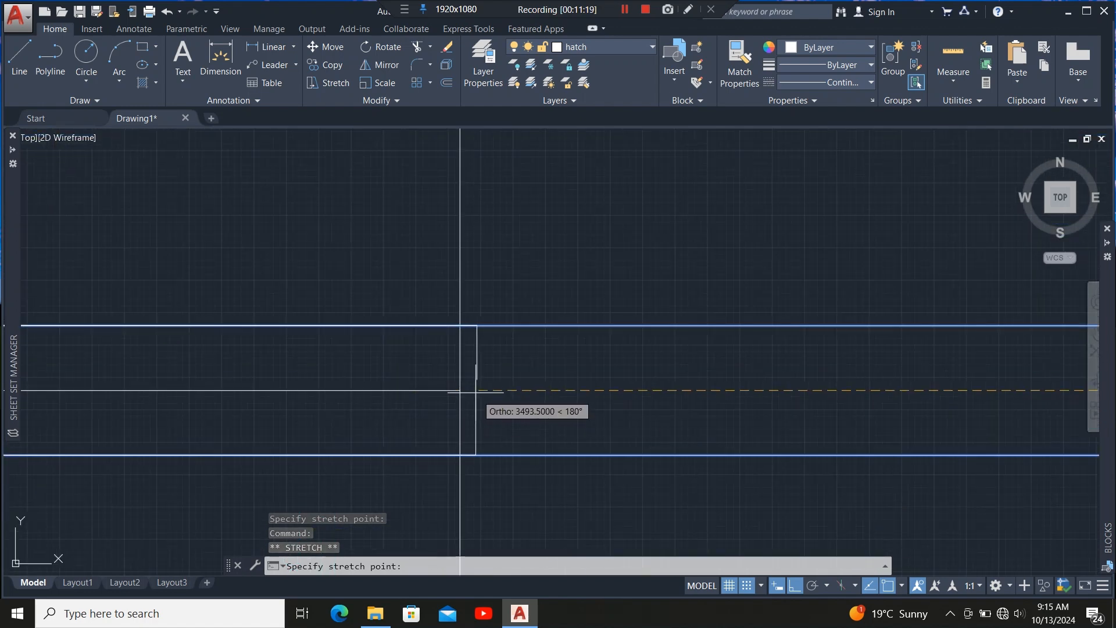
{"action": "left_click", "coordinate": [459, 390]}
Stretch the third rafter member's right end back to the vertical roof line.
{"action": "scroll", "coordinate": [499, 386], "scroll_direction": "down", "scroll_amount": 10}
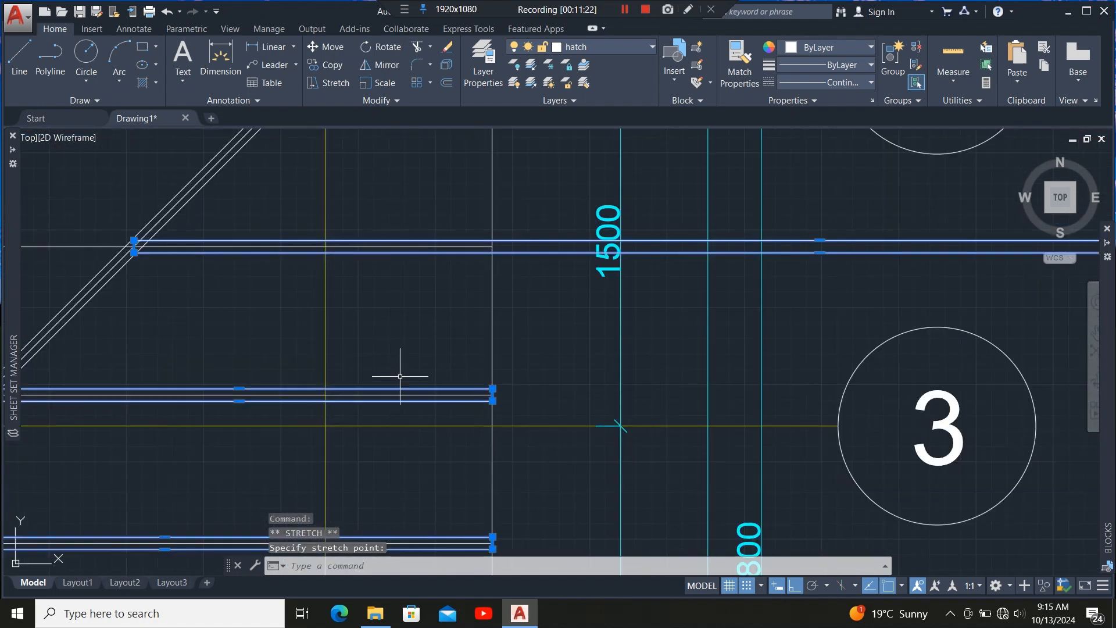
{"action": "scroll", "coordinate": [542, 391], "scroll_direction": "down", "scroll_amount": 3}
{"action": "scroll", "coordinate": [558, 391], "scroll_direction": "up", "scroll_amount": 12}
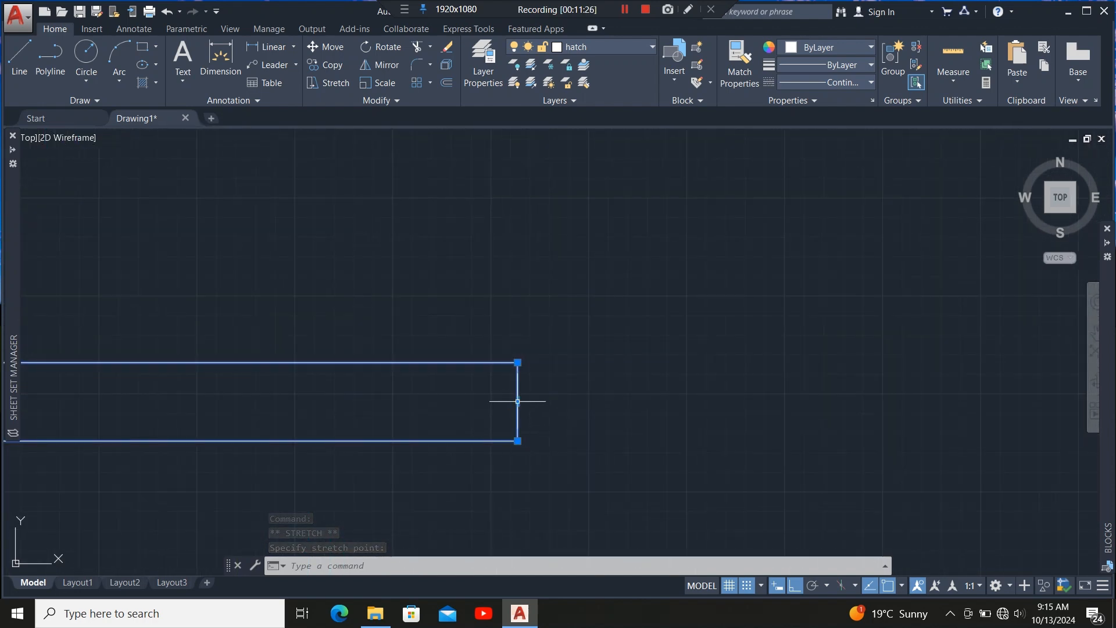
{"action": "scroll", "coordinate": [672, 407], "scroll_direction": "down", "scroll_amount": 11}
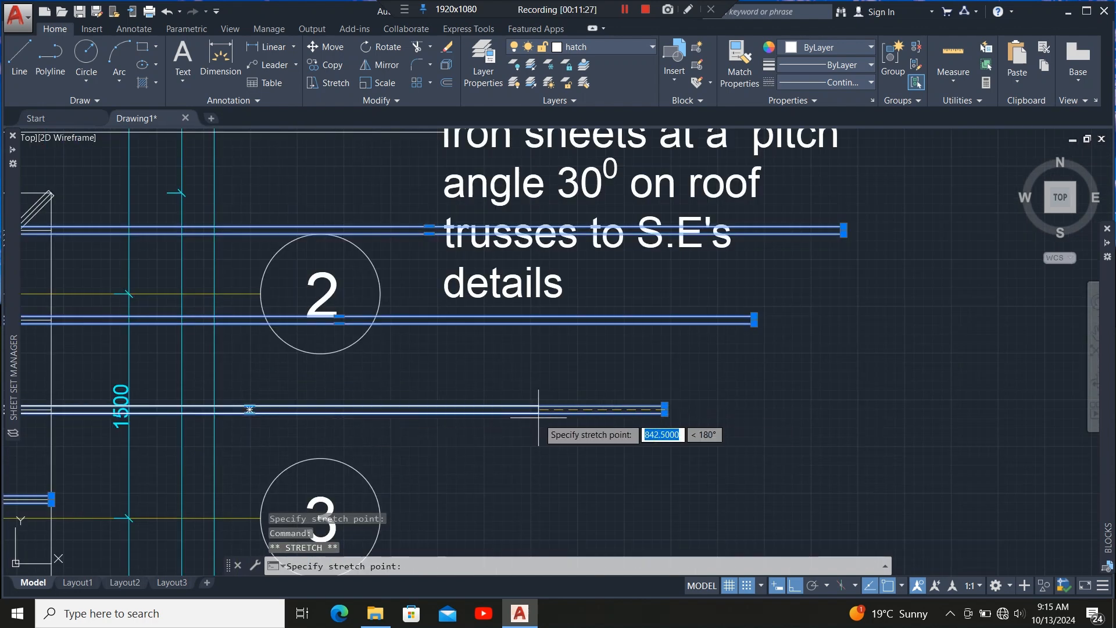
{"action": "scroll", "coordinate": [539, 410], "scroll_direction": "down", "scroll_amount": 5}
{"action": "scroll", "coordinate": [465, 407], "scroll_direction": "up", "scroll_amount": 12}
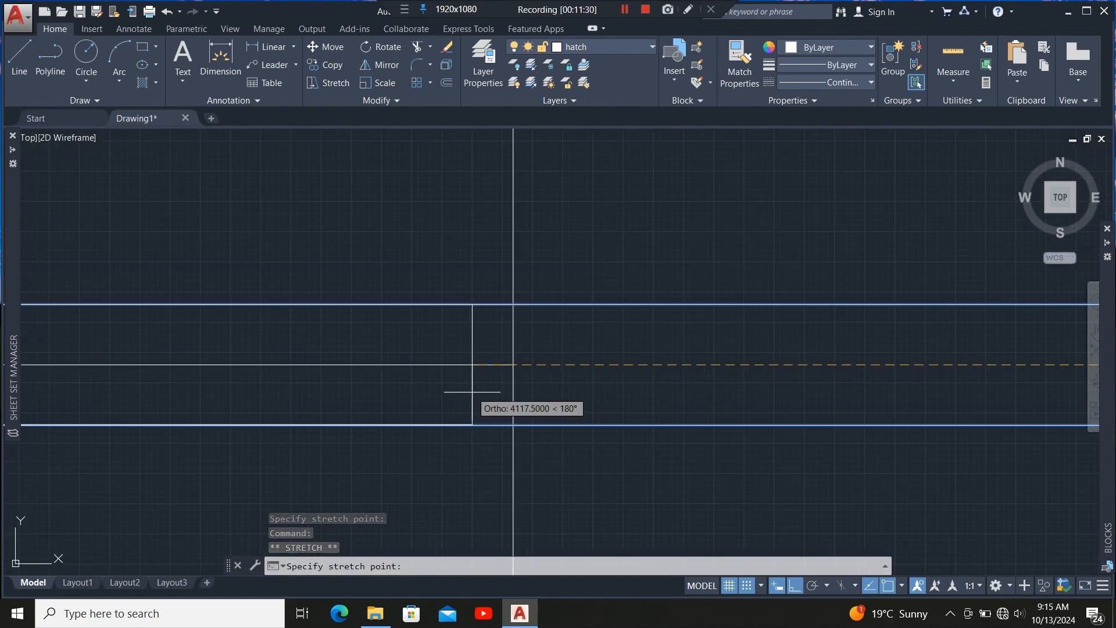
{"action": "left_click", "coordinate": [513, 365]}
Stretch the fourth rafter member's right end back to the vertical roof line.
{"action": "scroll", "coordinate": [512, 442], "scroll_direction": "down", "scroll_amount": 5}
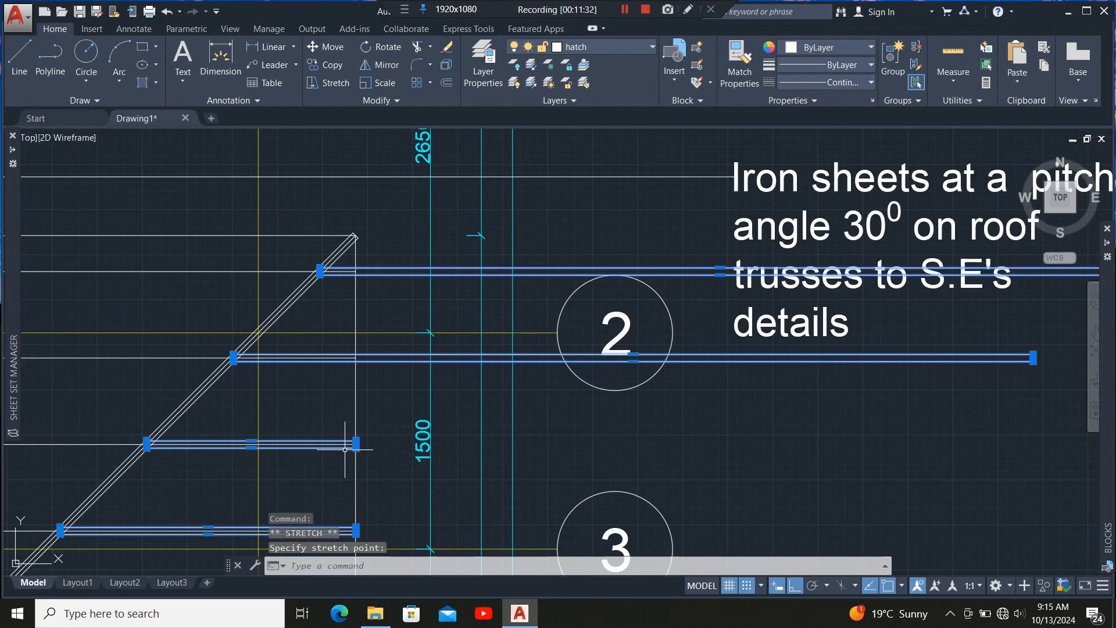
{"action": "scroll", "coordinate": [511, 442], "scroll_direction": "up", "scroll_amount": 3}
{"action": "scroll", "coordinate": [488, 437], "scroll_direction": "up", "scroll_amount": 6}
{"action": "scroll", "coordinate": [592, 392], "scroll_direction": "up", "scroll_amount": 7}
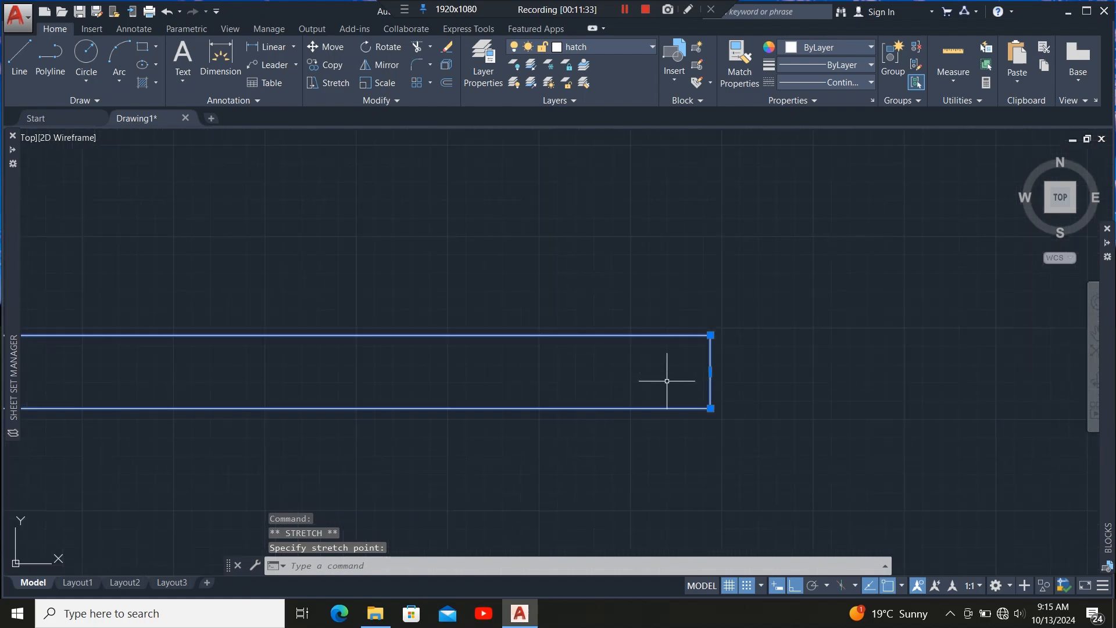
{"action": "left_click", "coordinate": [710, 373]}
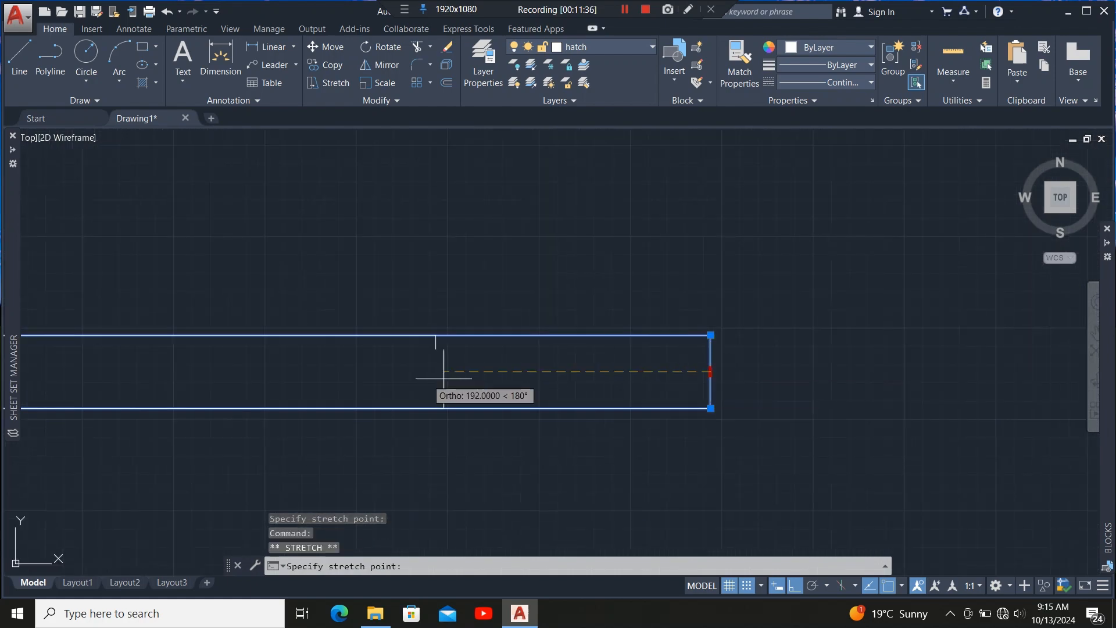
{"action": "scroll", "coordinate": [696, 390], "scroll_direction": "down", "scroll_amount": 11}
{"action": "scroll", "coordinate": [415, 393], "scroll_direction": "up", "scroll_amount": 8}
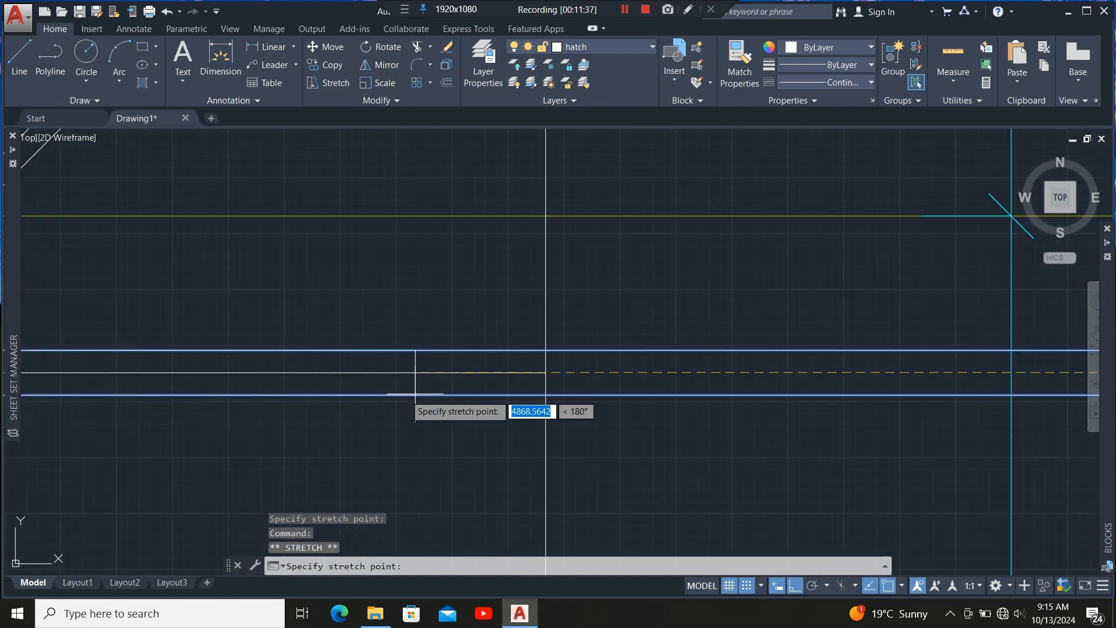
{"action": "scroll", "coordinate": [552, 367], "scroll_direction": "down", "scroll_amount": 2}
{"action": "scroll", "coordinate": [566, 372], "scroll_direction": "up", "scroll_amount": 1}
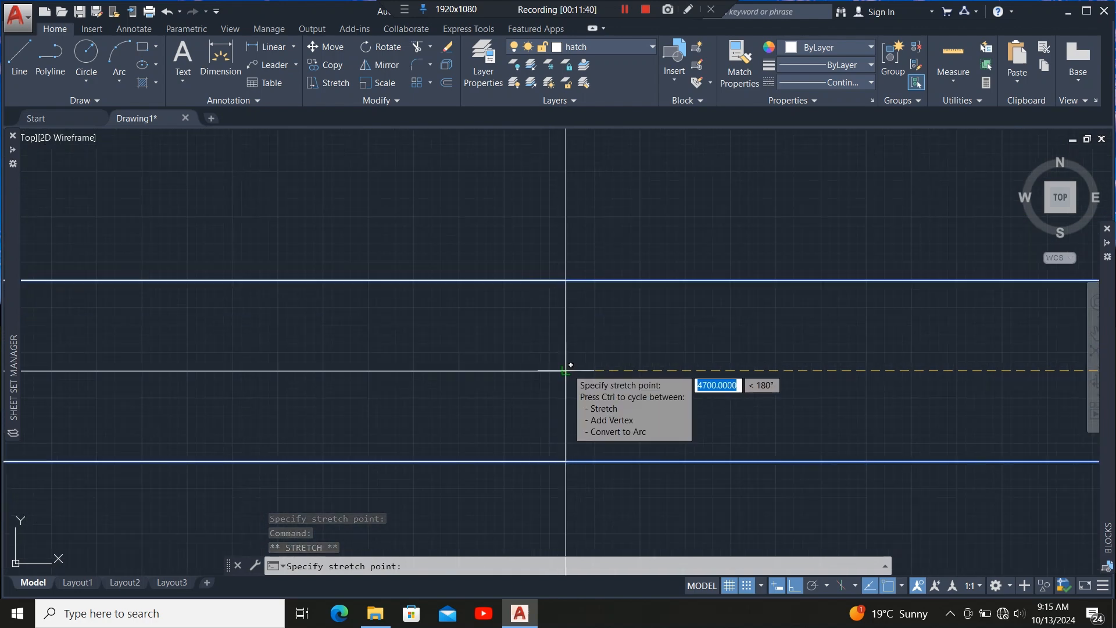
{"action": "left_click", "coordinate": [566, 370]}
Stretch the fifth rafter member's right end back to the vertical roof line.
{"action": "scroll", "coordinate": [566, 371], "scroll_direction": "down", "scroll_amount": 4}
{"action": "scroll", "coordinate": [407, 375], "scroll_direction": "up", "scroll_amount": 2}
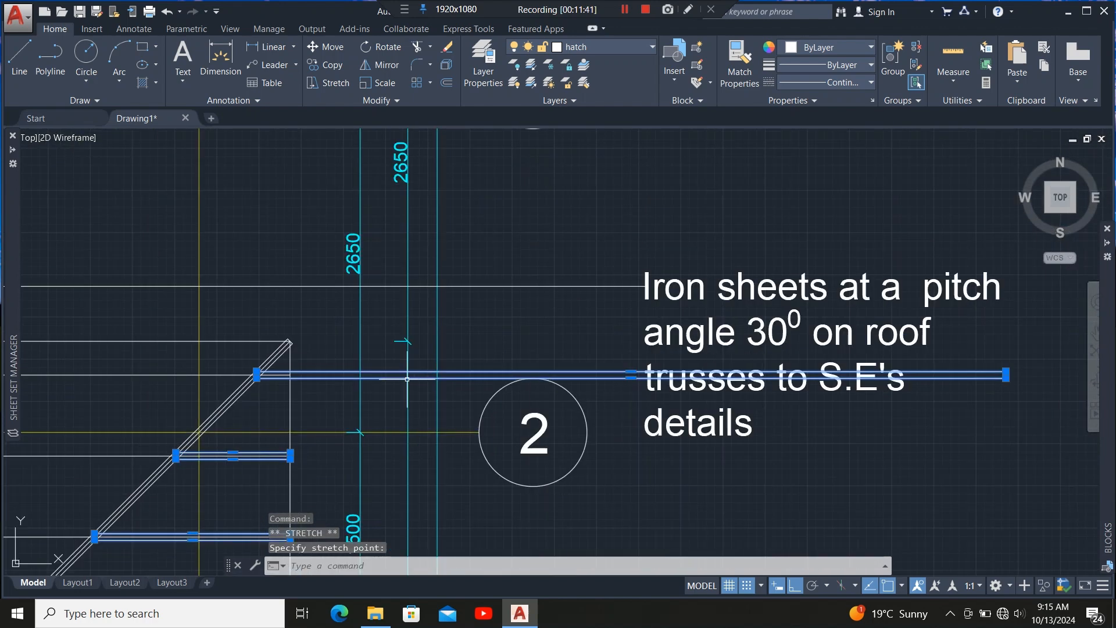
{"action": "scroll", "coordinate": [408, 379], "scroll_direction": "down", "scroll_amount": 5}
{"action": "scroll", "coordinate": [454, 375], "scroll_direction": "up", "scroll_amount": 10}
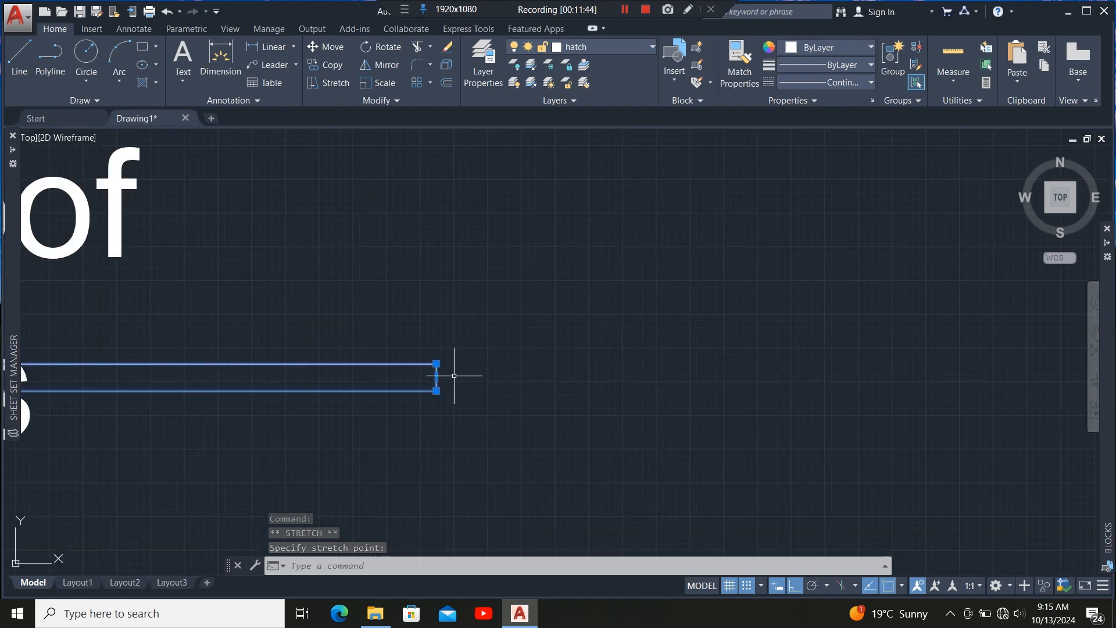
{"action": "left_click", "coordinate": [436, 376]}
Stretch the sixth rafter member's right end back to the same vertical roof line.
{"action": "scroll", "coordinate": [565, 397], "scroll_direction": "down", "scroll_amount": 6}
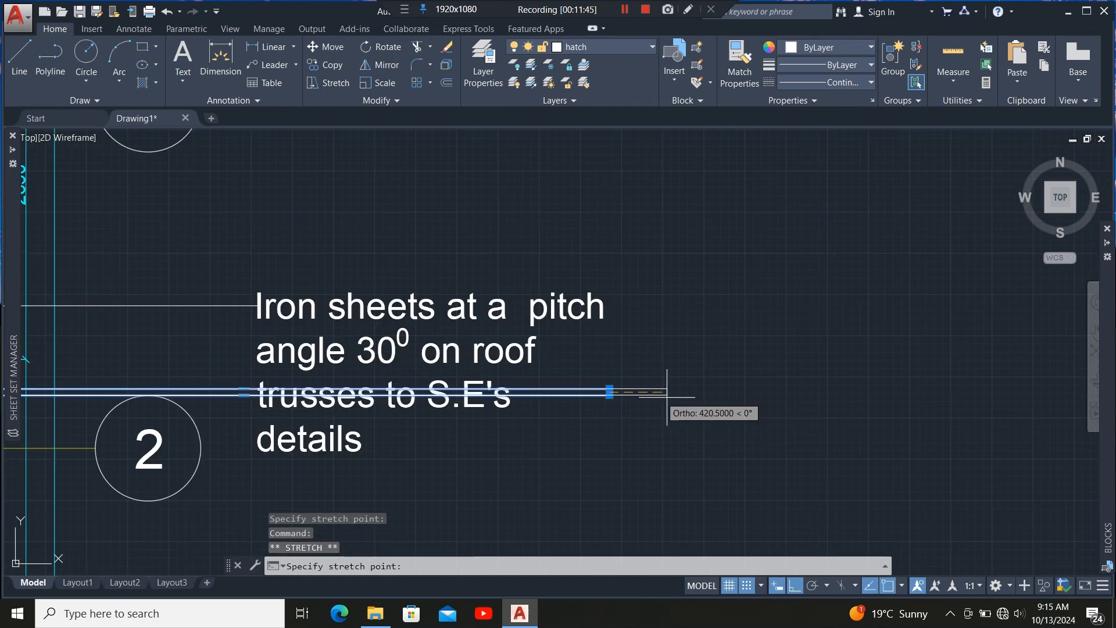
{"action": "scroll", "coordinate": [485, 396], "scroll_direction": "up", "scroll_amount": 8}
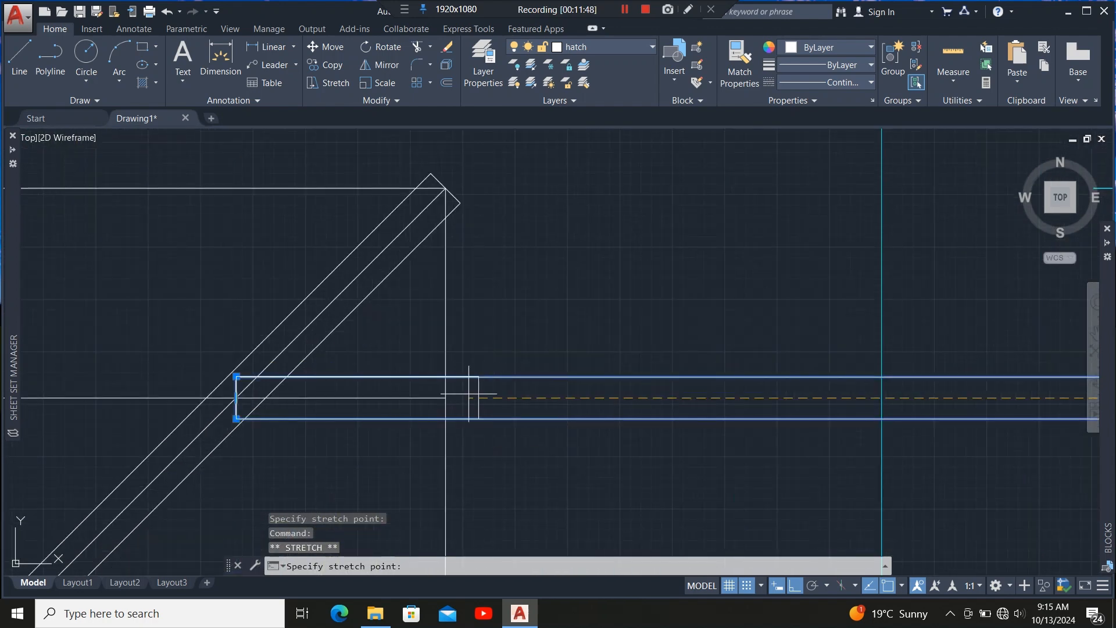
{"action": "left_click", "coordinate": [450, 393]}
Select the hip members and use Trim to cut one rafter member's end back to the hip's edge.
{"action": "scroll", "coordinate": [573, 349], "scroll_direction": "down", "scroll_amount": 5}
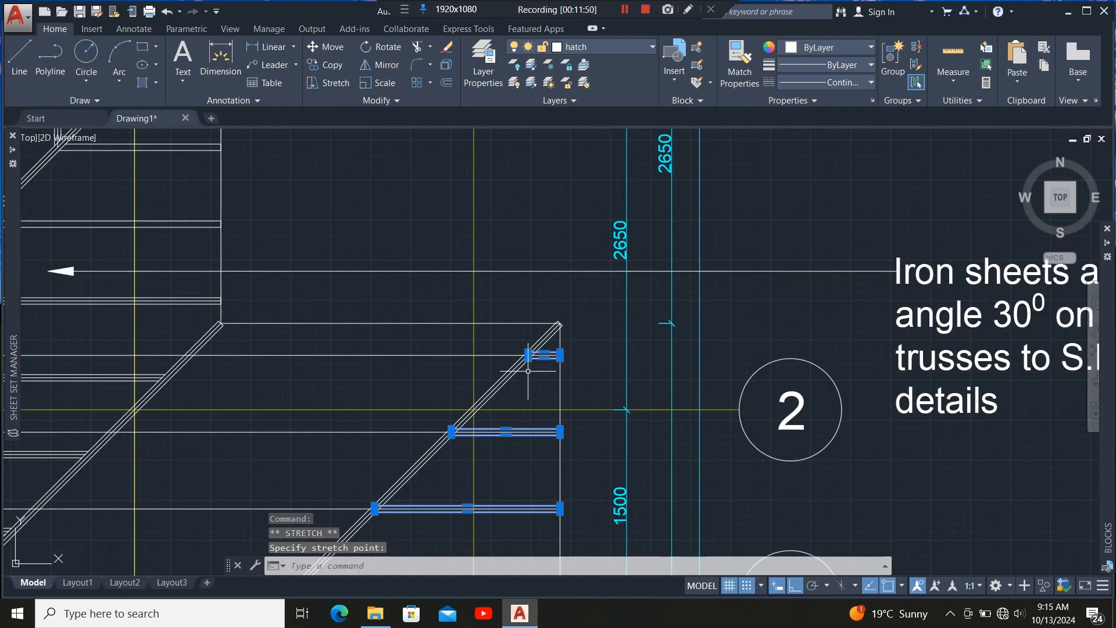
{"action": "scroll", "coordinate": [557, 354], "scroll_direction": "up", "scroll_amount": 6}
{"action": "left_click", "coordinate": [556, 354]}
{"action": "scroll", "coordinate": [559, 262], "scroll_direction": "down", "scroll_amount": 4}
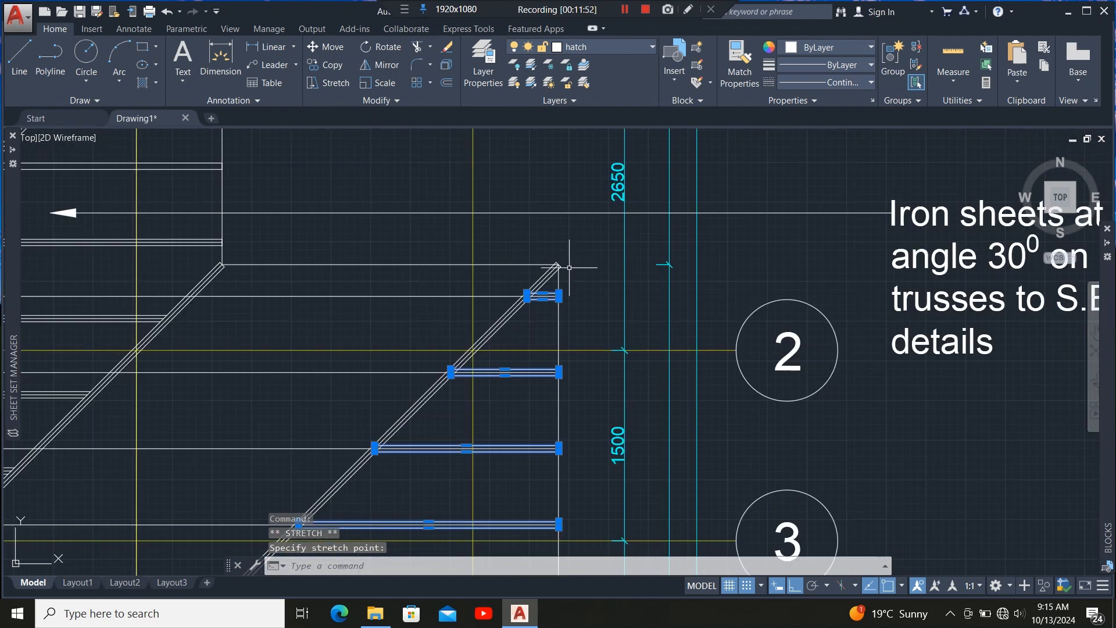
{"action": "scroll", "coordinate": [569, 268], "scroll_direction": "down", "scroll_amount": 2}
{"action": "scroll", "coordinate": [468, 362], "scroll_direction": "up", "scroll_amount": 6}
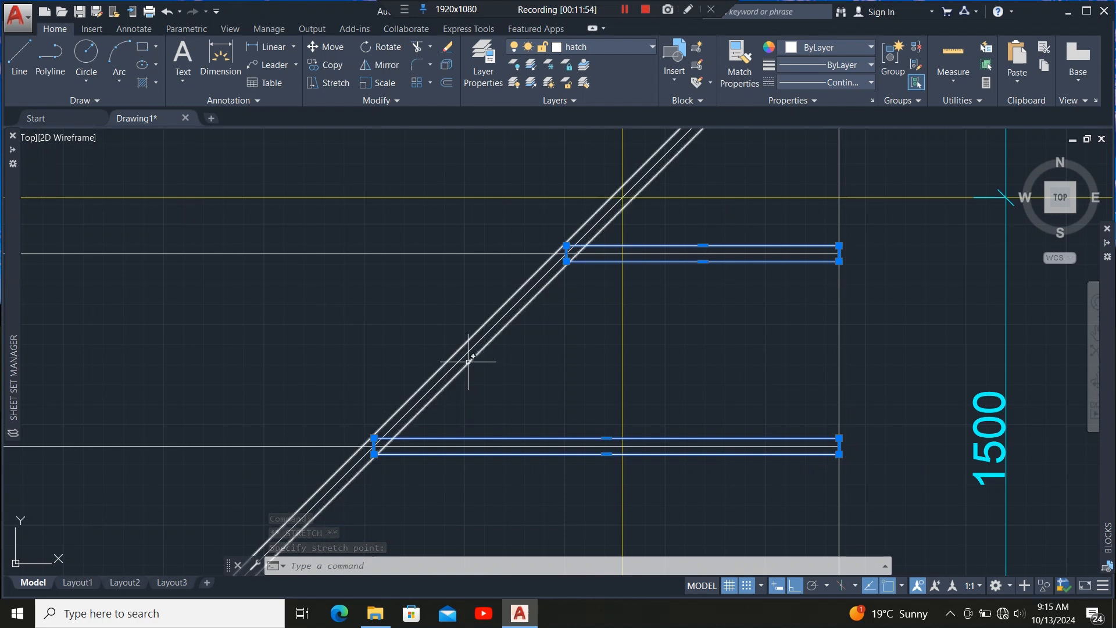
{"action": "left_click", "coordinate": [469, 360]}
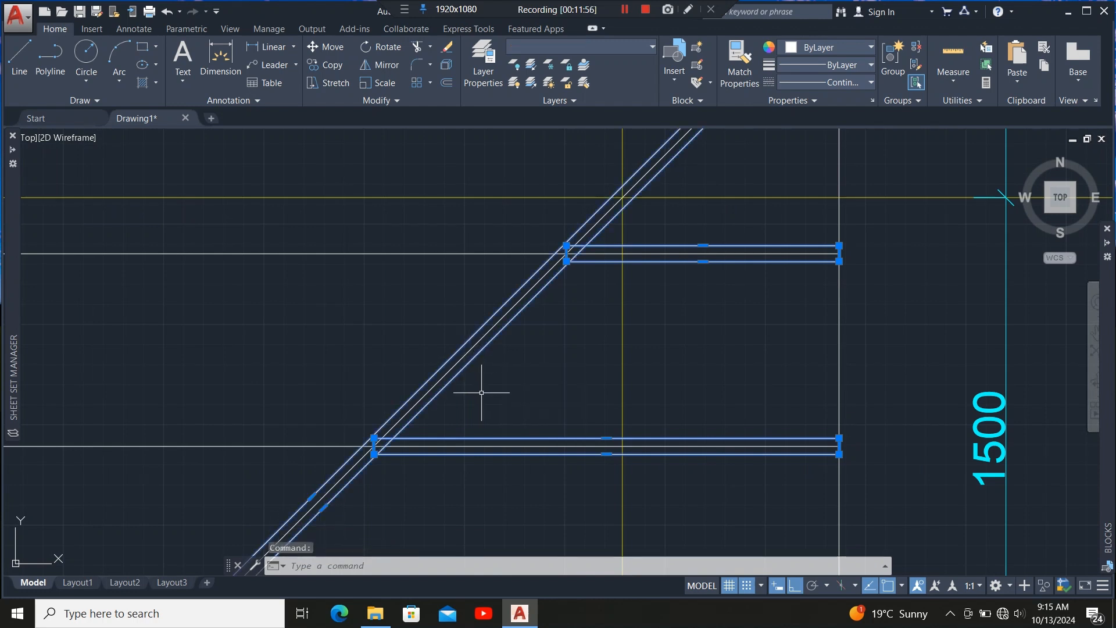
{"action": "scroll", "coordinate": [357, 461], "scroll_direction": "up", "scroll_amount": 4}
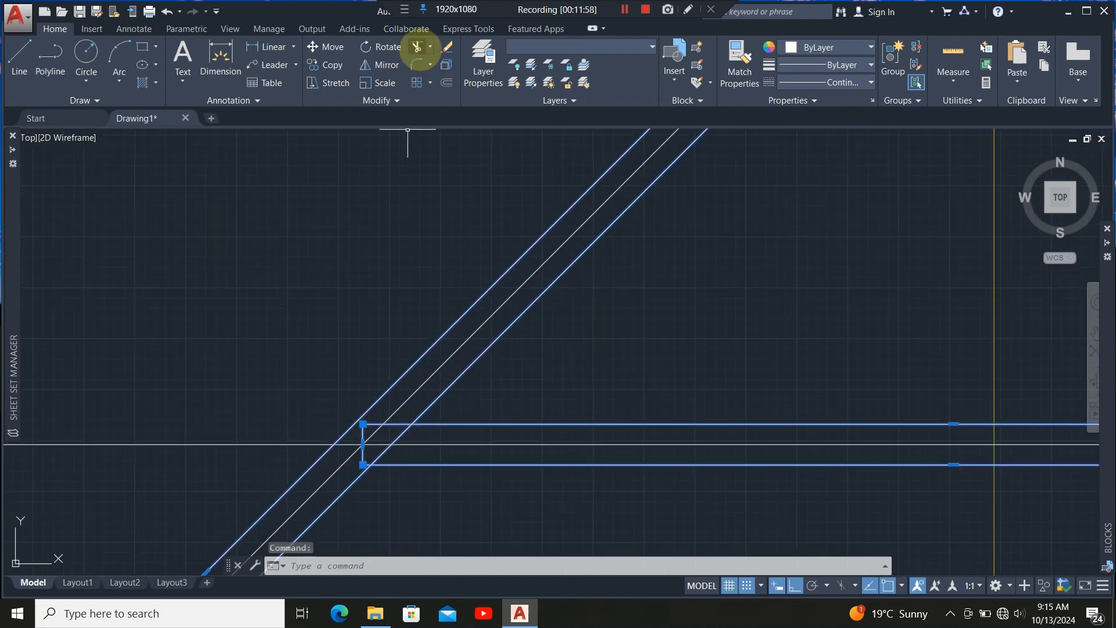
{"action": "left_click", "coordinate": [416, 47]}
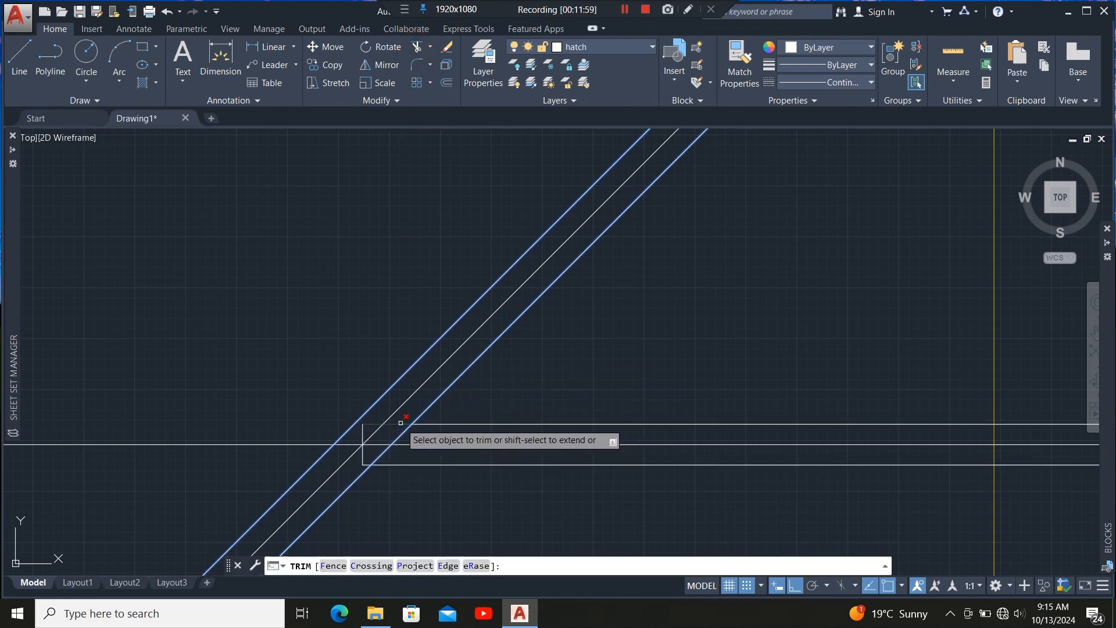
{"action": "scroll", "coordinate": [359, 451], "scroll_direction": "up", "scroll_amount": 4}
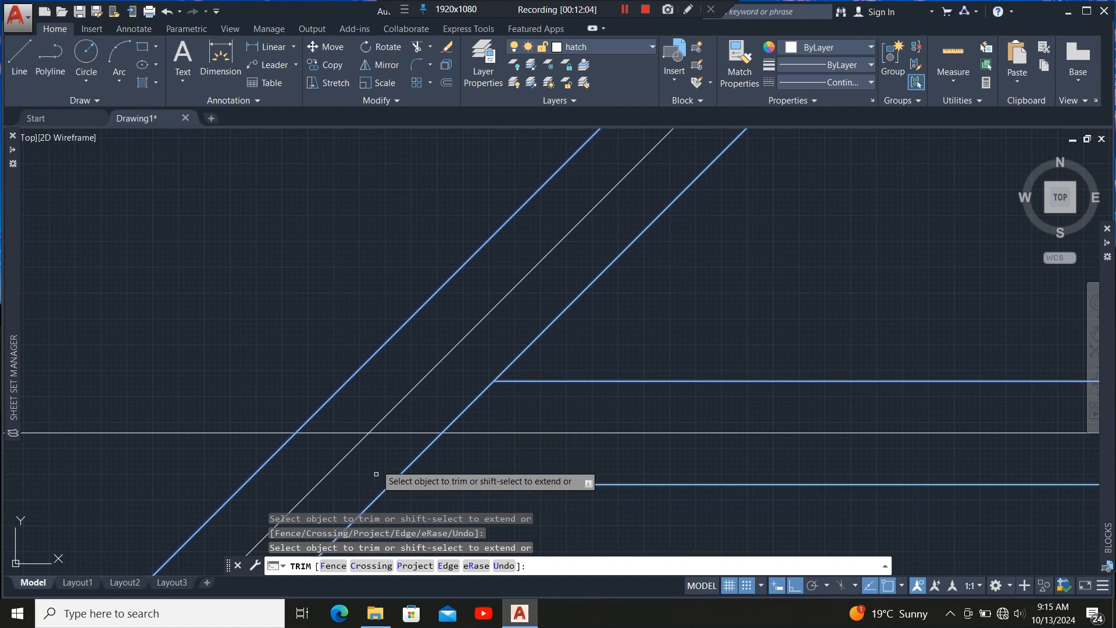
{"action": "scroll", "coordinate": [581, 276], "scroll_direction": "down", "scroll_amount": 6}
{"action": "scroll", "coordinate": [435, 429], "scroll_direction": "up", "scroll_amount": 5}
{"action": "scroll", "coordinate": [424, 404], "scroll_direction": "down", "scroll_amount": 4}
{"action": "scroll", "coordinate": [391, 406], "scroll_direction": "up", "scroll_amount": 3}
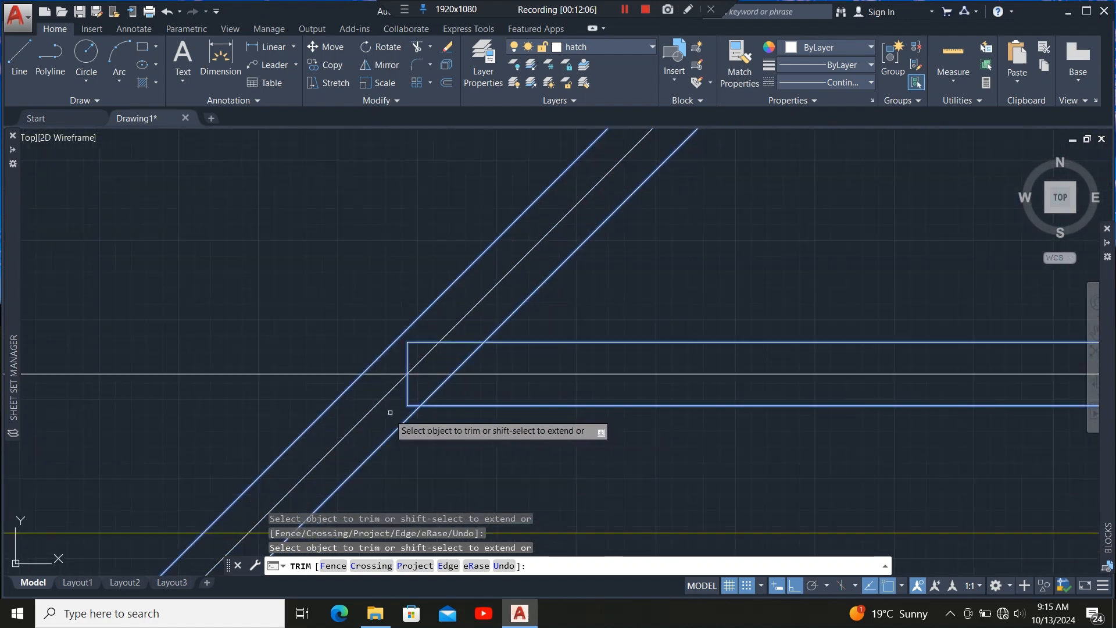
{"action": "left_click", "coordinate": [406, 403]}
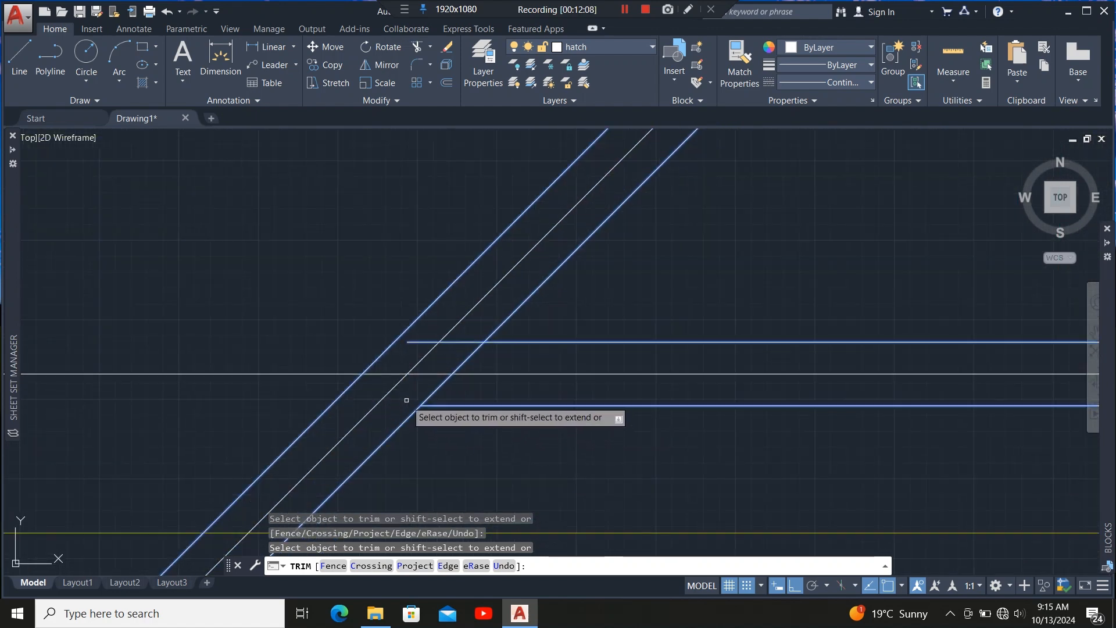
Trim the remaining rafter members' ends inside the hip back to its outer edge, then exit Trim.
{"action": "scroll", "coordinate": [506, 305], "scroll_direction": "down", "scroll_amount": 3}
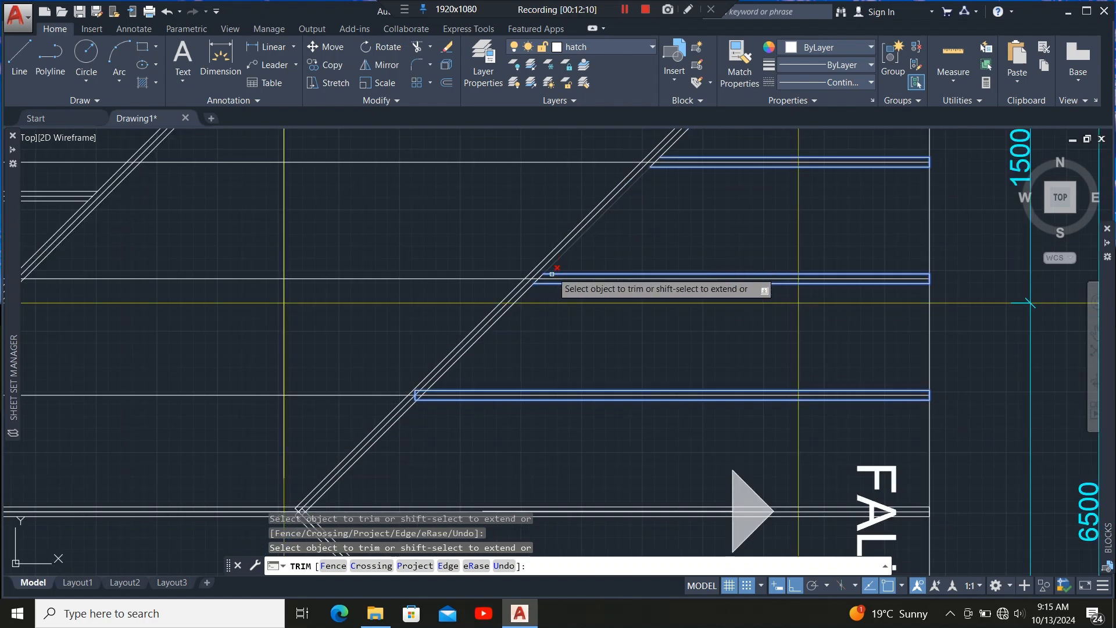
{"action": "scroll", "coordinate": [411, 398], "scroll_direction": "up", "scroll_amount": 4}
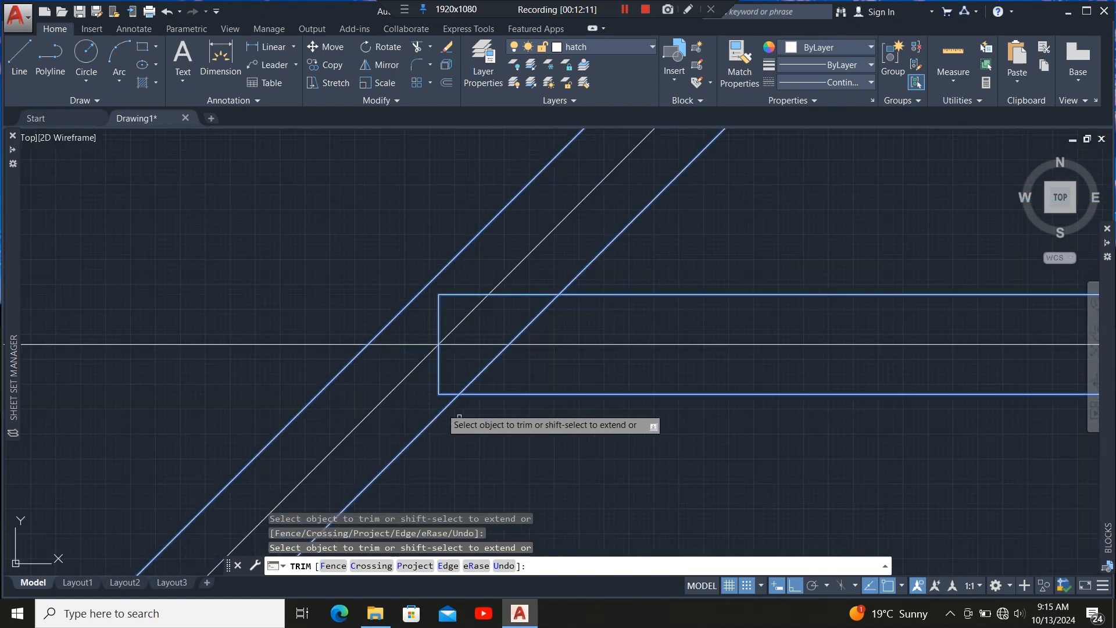
{"action": "left_click", "coordinate": [446, 379]}
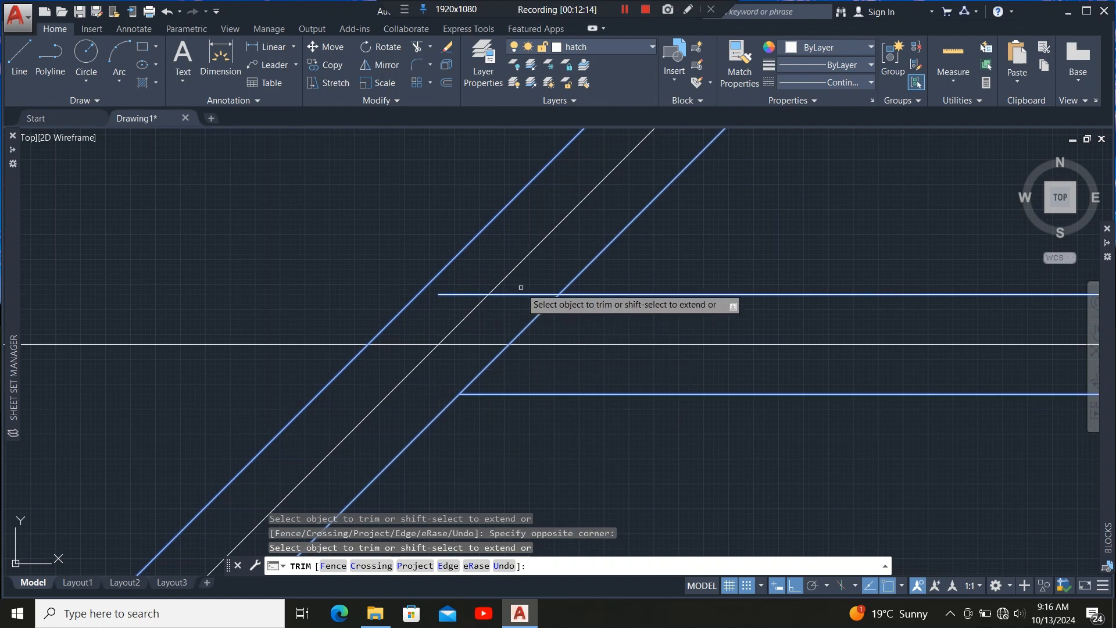
{"action": "scroll", "coordinate": [561, 311], "scroll_direction": "down", "scroll_amount": 5}
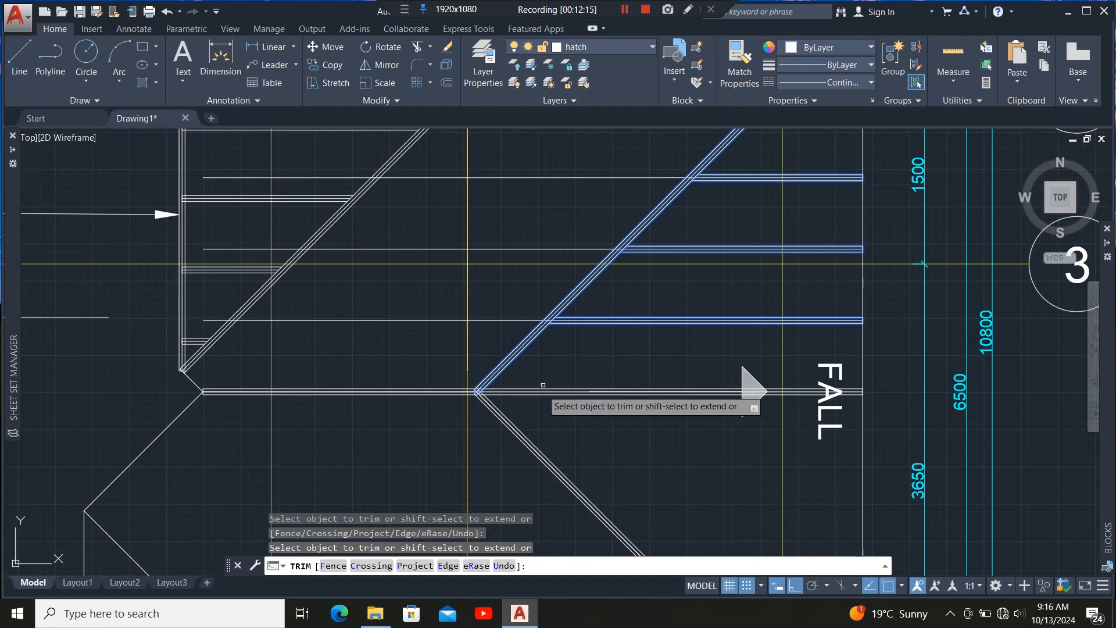
{"action": "scroll", "coordinate": [504, 393], "scroll_direction": "up", "scroll_amount": 5}
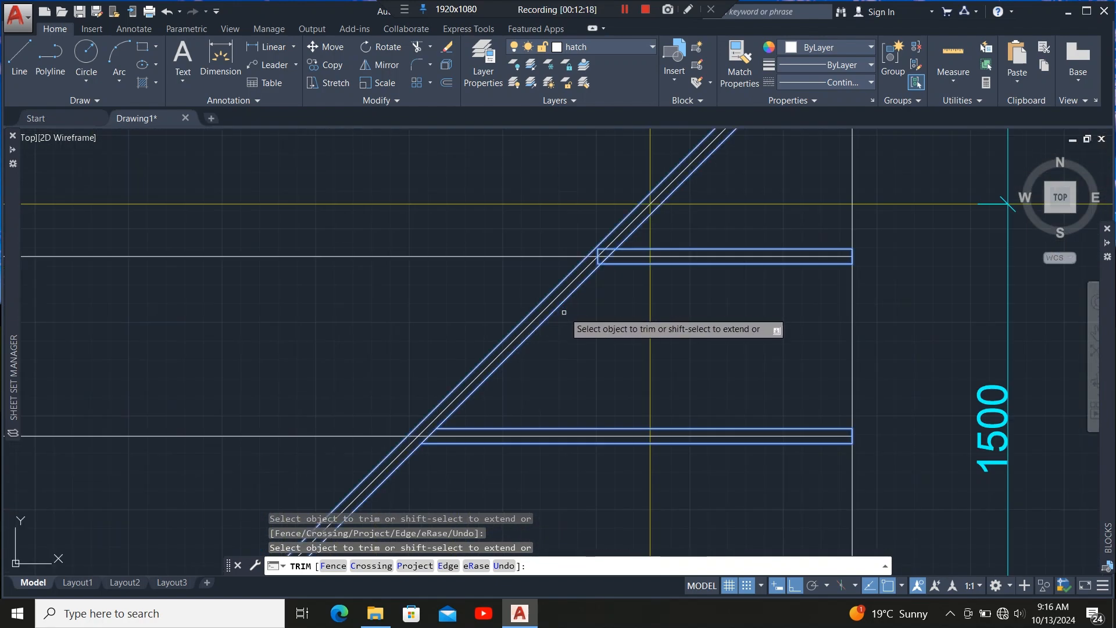
{"action": "scroll", "coordinate": [580, 259], "scroll_direction": "up", "scroll_amount": 3}
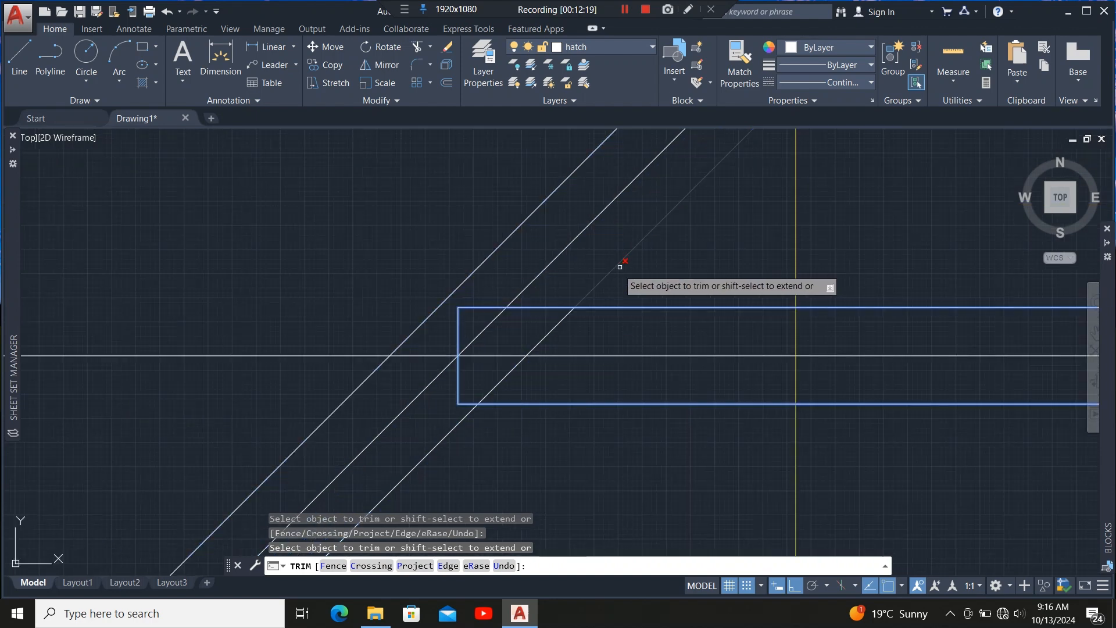
{"action": "left_click", "coordinate": [542, 304]}
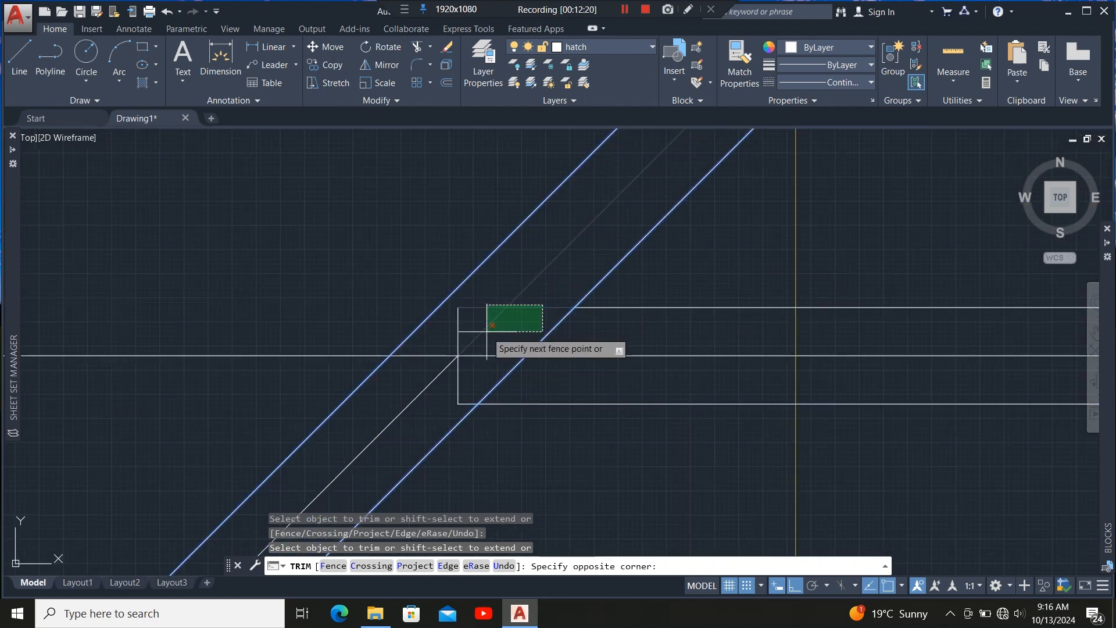
{"action": "left_click", "coordinate": [526, 323]}
{"action": "left_click", "coordinate": [458, 329]}
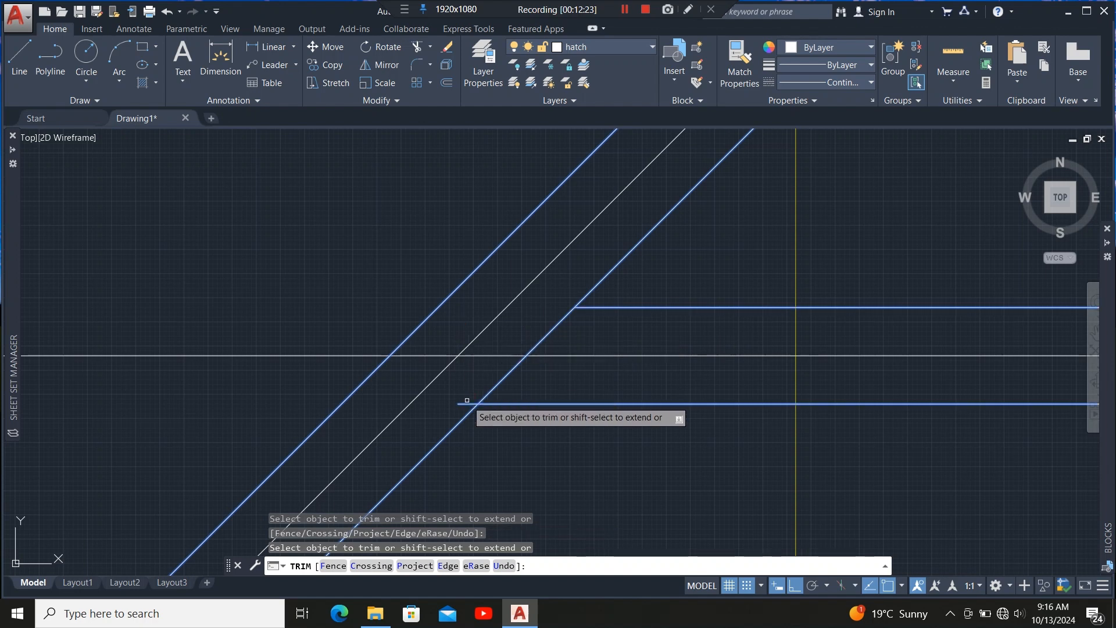
{"action": "left_click", "coordinate": [466, 403]}
{"action": "scroll", "coordinate": [383, 449], "scroll_direction": "down", "scroll_amount": 3}
{"action": "scroll", "coordinate": [481, 358], "scroll_direction": "down", "scroll_amount": 2}
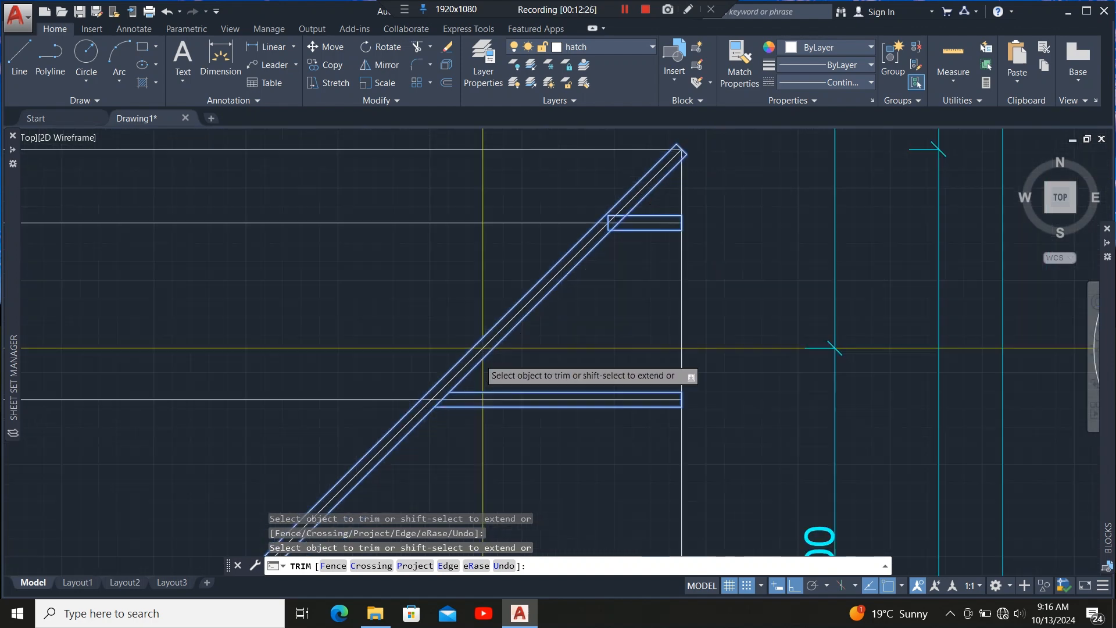
{"action": "scroll", "coordinate": [569, 270], "scroll_direction": "up", "scroll_amount": 4}
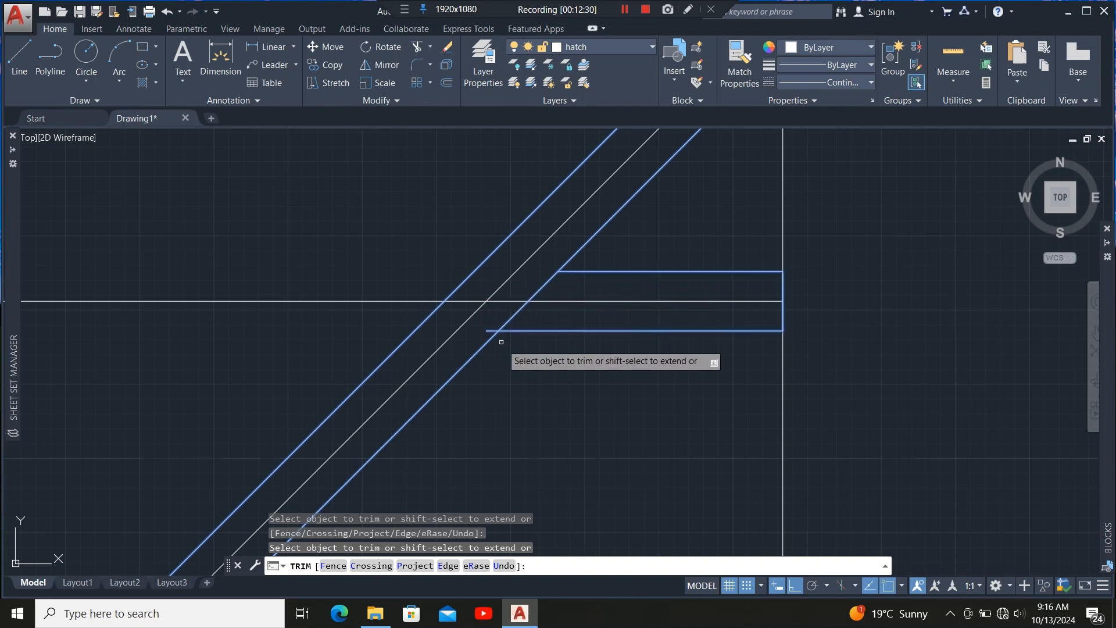
{"action": "scroll", "coordinate": [576, 253], "scroll_direction": "down", "scroll_amount": 4}
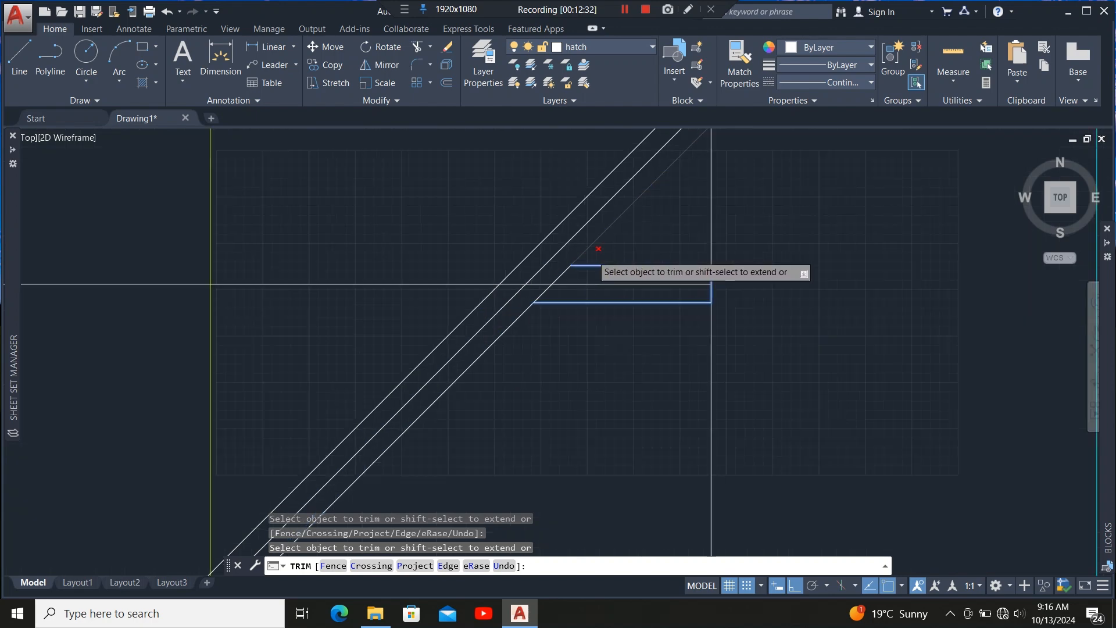
{"action": "scroll", "coordinate": [642, 244], "scroll_direction": "up", "scroll_amount": 4}
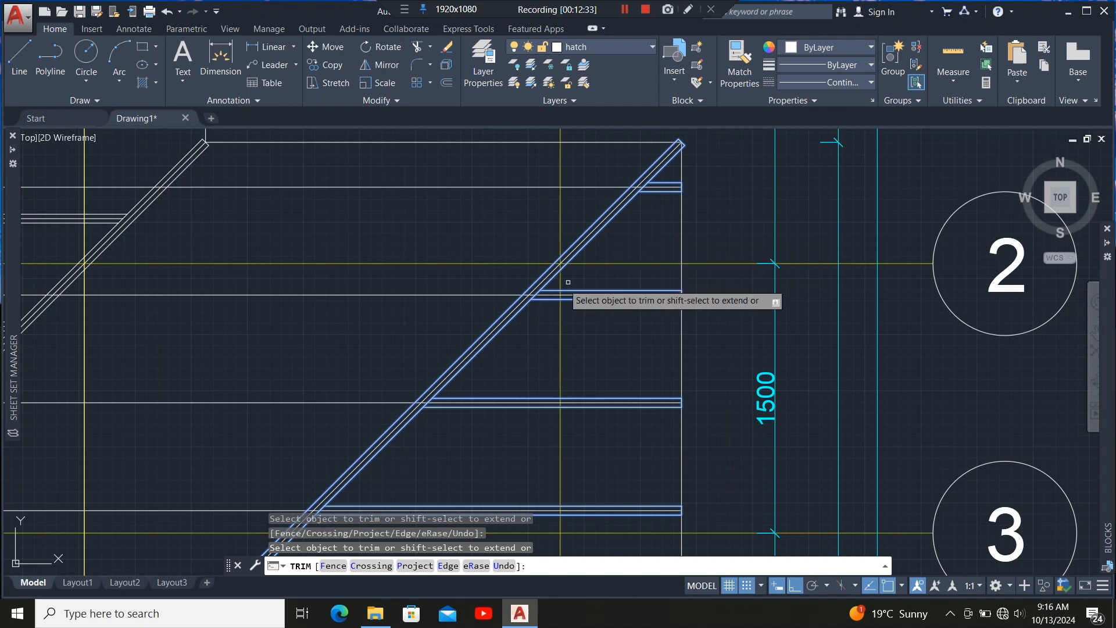
{"action": "scroll", "coordinate": [568, 282], "scroll_direction": "down", "scroll_amount": 3}
{"action": "scroll", "coordinate": [587, 262], "scroll_direction": "up", "scroll_amount": 6}
{"action": "key", "text": "Escape"}
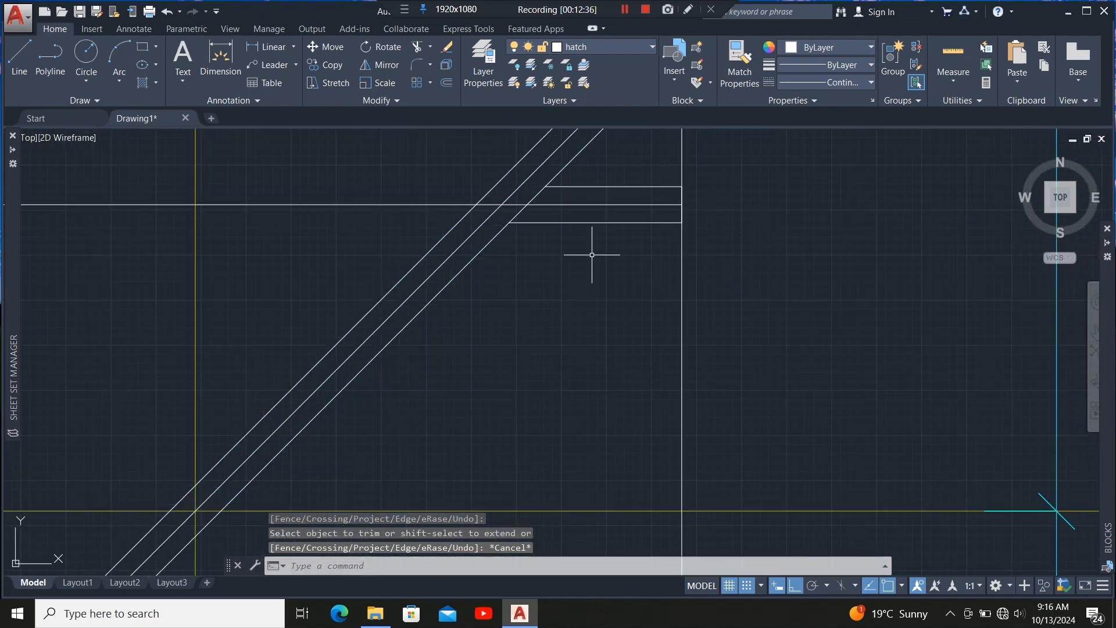
{"action": "left_click", "coordinate": [598, 220]}
{"action": "left_click", "coordinate": [566, 264]}
{"action": "scroll", "coordinate": [562, 229], "scroll_direction": "down", "scroll_amount": 6}
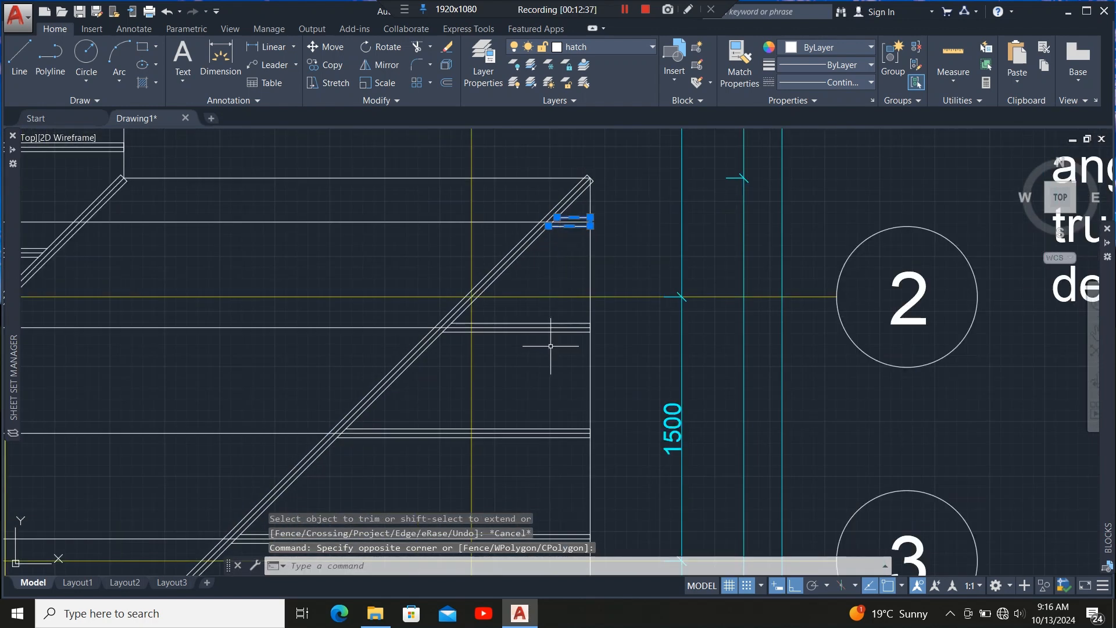
{"action": "scroll", "coordinate": [556, 330], "scroll_direction": "up", "scroll_amount": 4}
{"action": "left_click", "coordinate": [557, 331]}
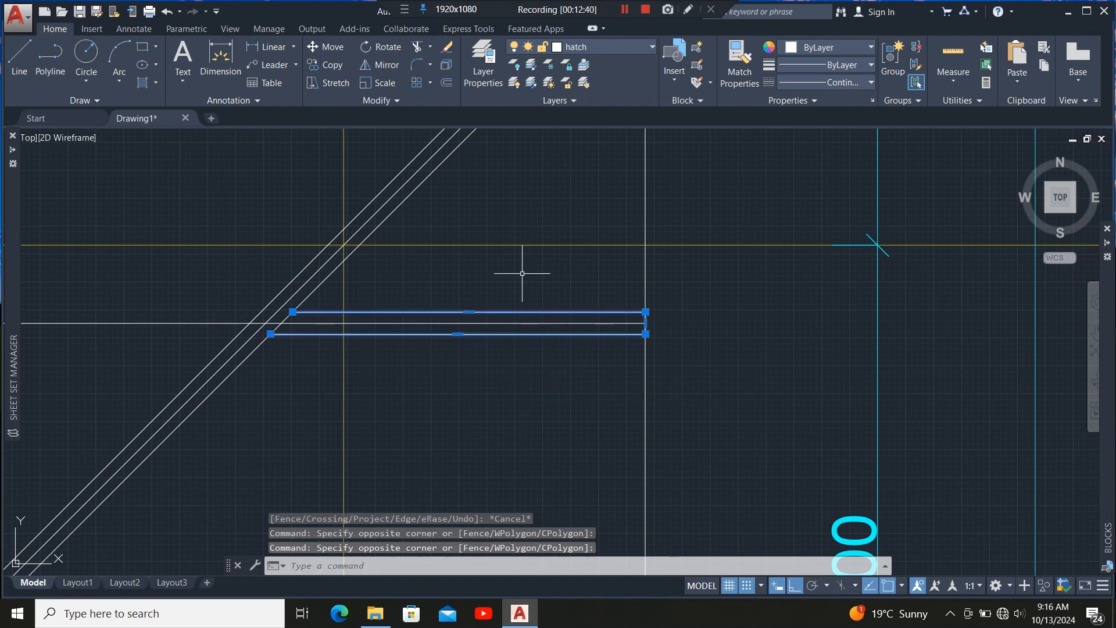
{"action": "scroll", "coordinate": [518, 269], "scroll_direction": "down", "scroll_amount": 4}
{"action": "scroll", "coordinate": [523, 304], "scroll_direction": "up", "scroll_amount": 5}
{"action": "scroll", "coordinate": [529, 325], "scroll_direction": "down", "scroll_amount": 4}
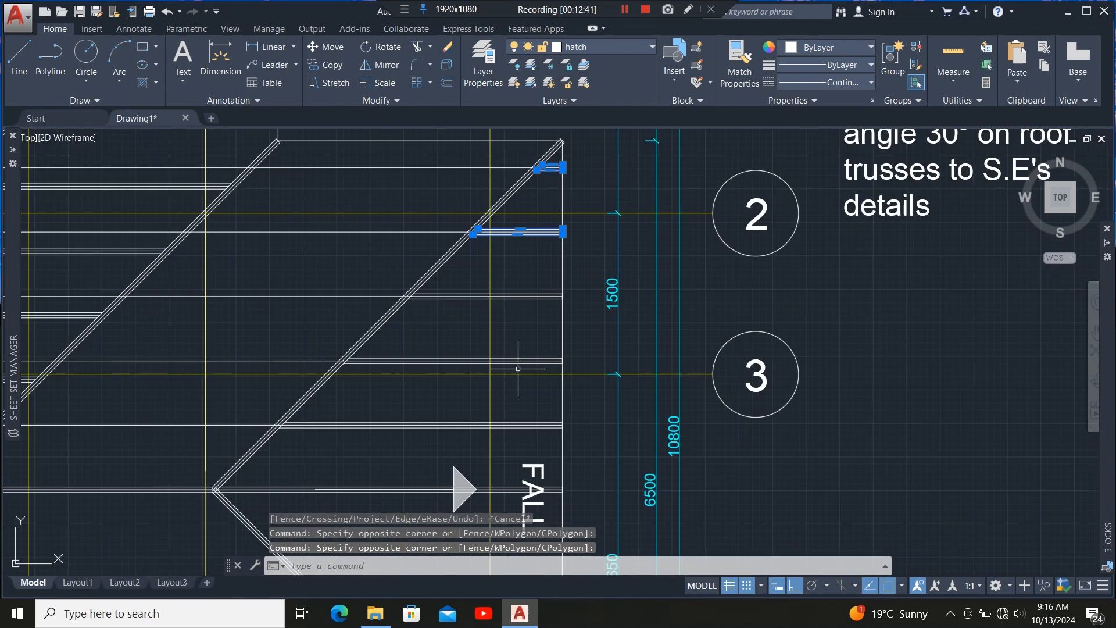
{"action": "scroll", "coordinate": [517, 326], "scroll_direction": "up", "scroll_amount": 6}
{"action": "left_click", "coordinate": [528, 289]}
{"action": "scroll", "coordinate": [529, 289], "scroll_direction": "down", "scroll_amount": 5}
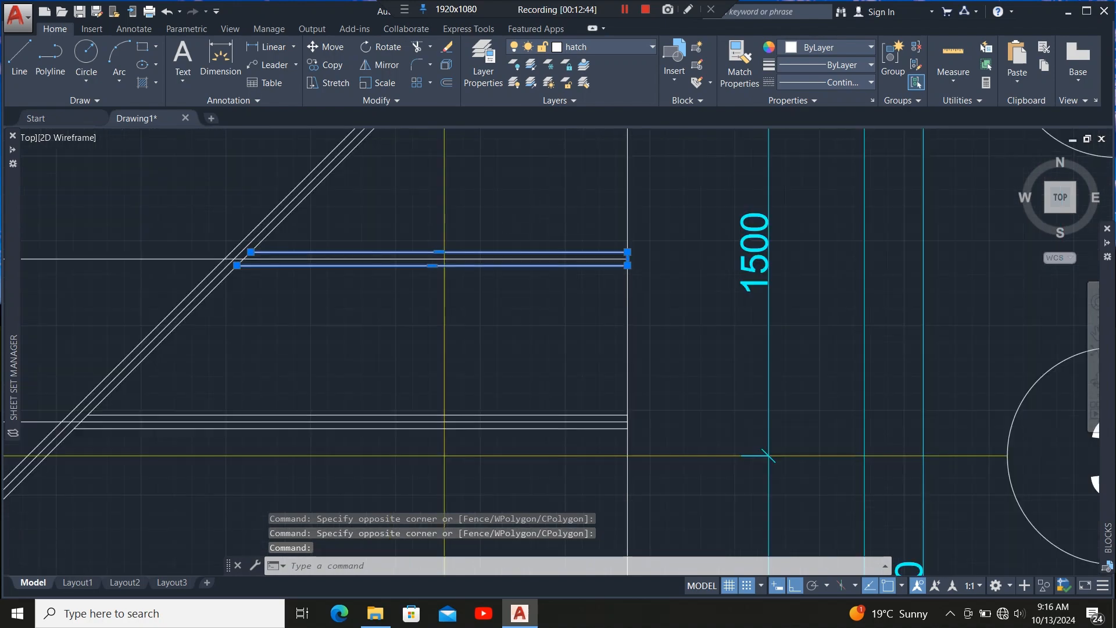
{"action": "scroll", "coordinate": [530, 308], "scroll_direction": "up", "scroll_amount": 5}
{"action": "key", "text": "Escape"}
Select the five horizontal rafter members beside the hip and mirror them about the hip line, keeping the originals.
{"action": "left_click", "coordinate": [530, 308]}
{"action": "left_click", "coordinate": [512, 343]}
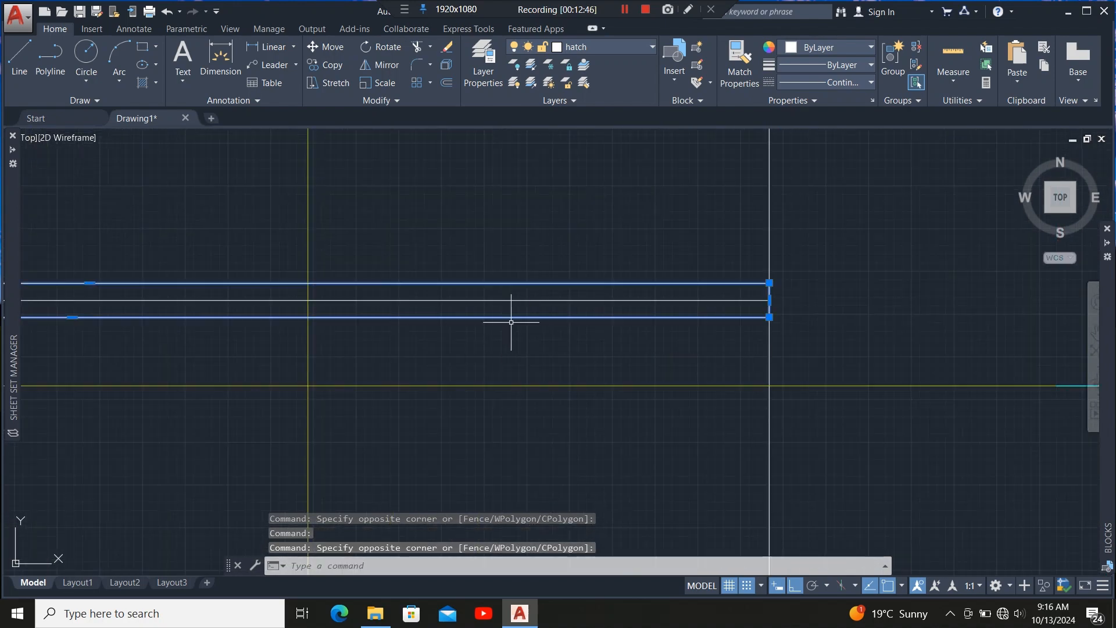
{"action": "scroll", "coordinate": [578, 220], "scroll_direction": "down", "scroll_amount": 5}
{"action": "scroll", "coordinate": [563, 291], "scroll_direction": "up", "scroll_amount": 5}
{"action": "left_click", "coordinate": [563, 295]}
{"action": "left_click", "coordinate": [554, 314]}
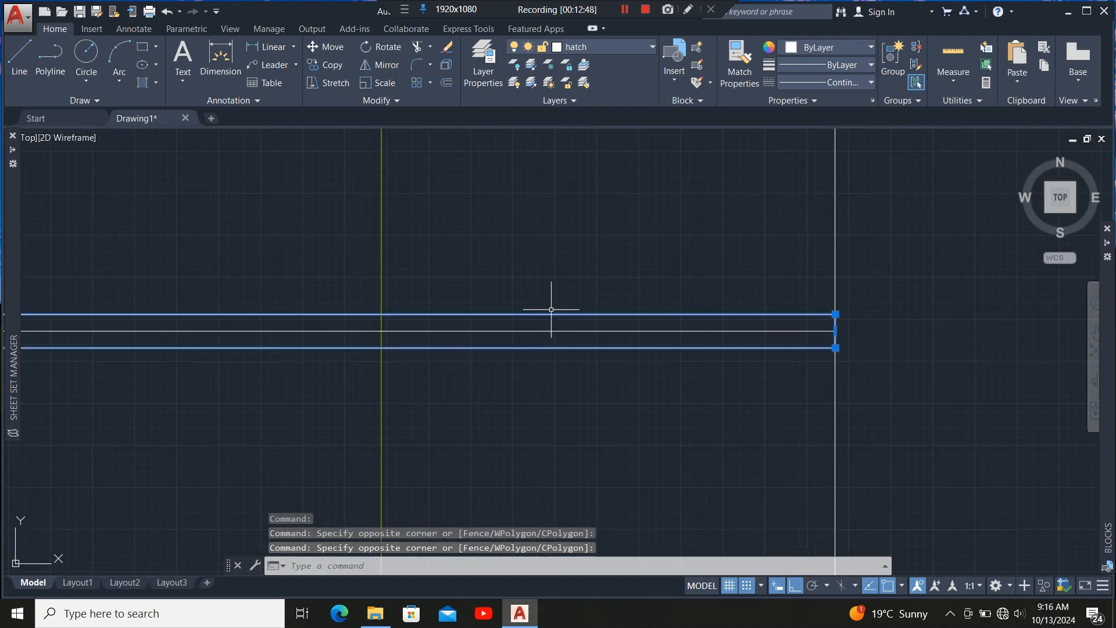
{"action": "scroll", "coordinate": [555, 302], "scroll_direction": "down", "scroll_amount": 5}
{"action": "scroll", "coordinate": [543, 319], "scroll_direction": "up", "scroll_amount": 4}
{"action": "scroll", "coordinate": [552, 361], "scroll_direction": "down", "scroll_amount": 2}
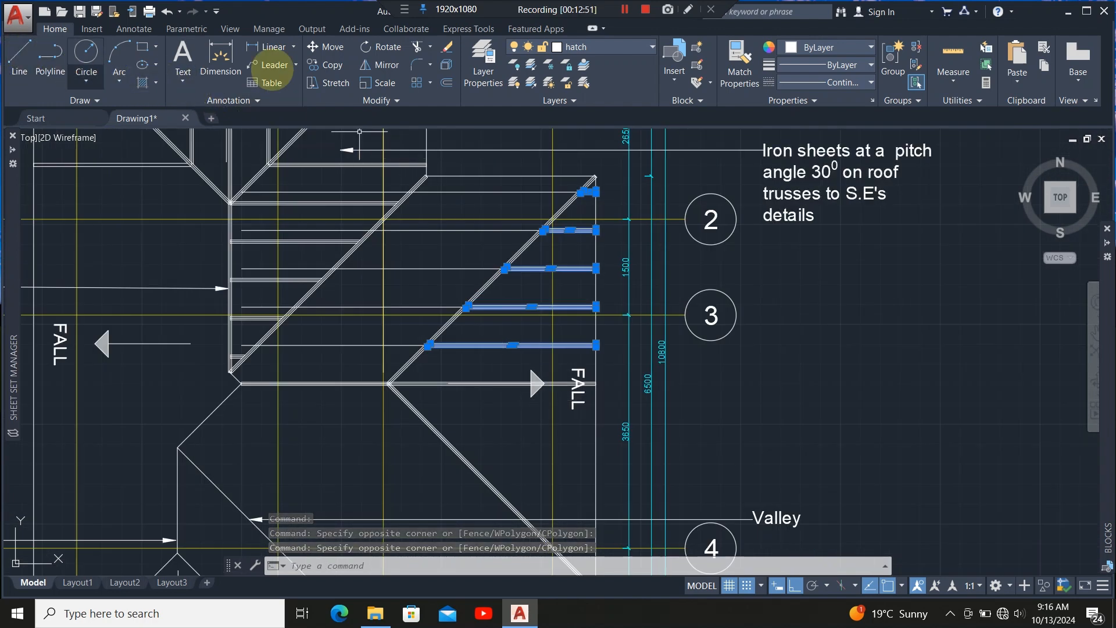
{"action": "left_click", "coordinate": [383, 65]}
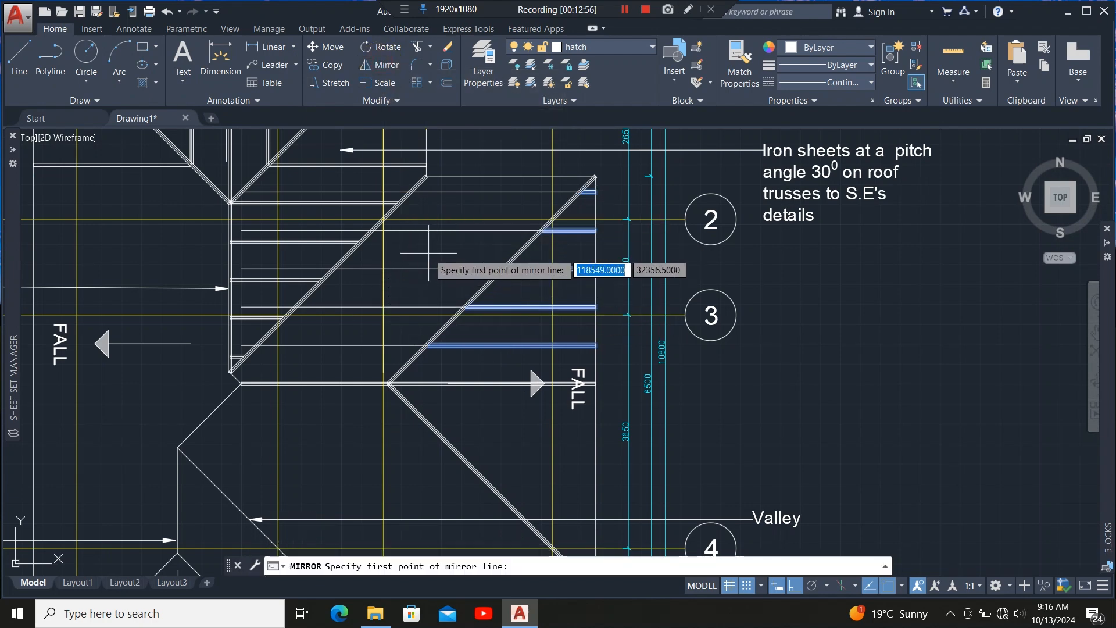
{"action": "scroll", "coordinate": [389, 384], "scroll_direction": "up", "scroll_amount": 6}
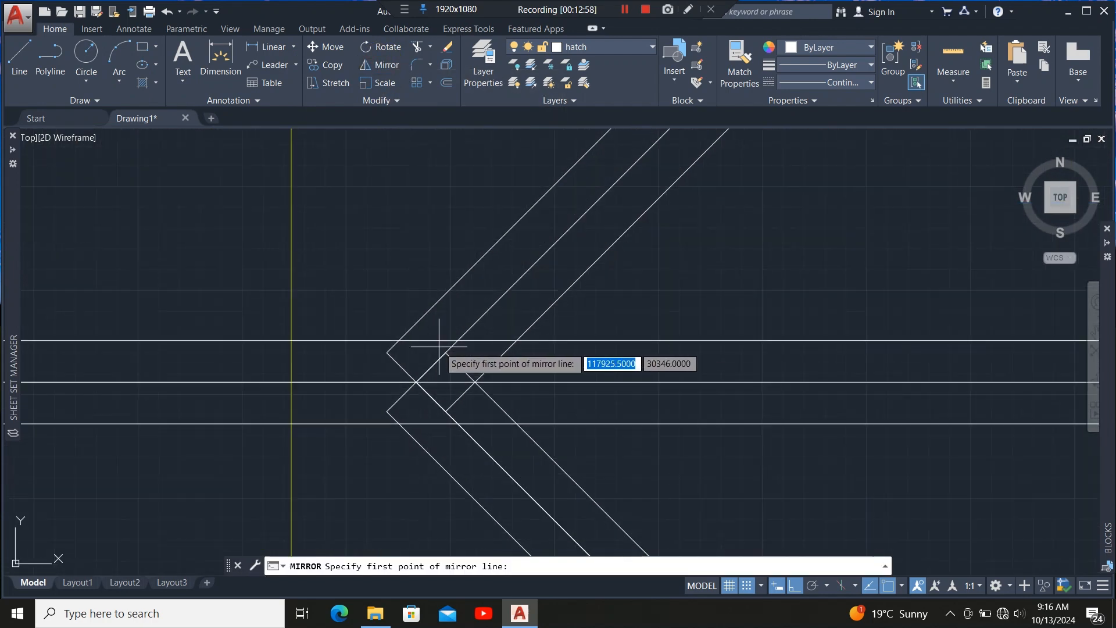
{"action": "left_click", "coordinate": [417, 383]}
{"action": "scroll", "coordinate": [348, 445], "scroll_direction": "down", "scroll_amount": 4}
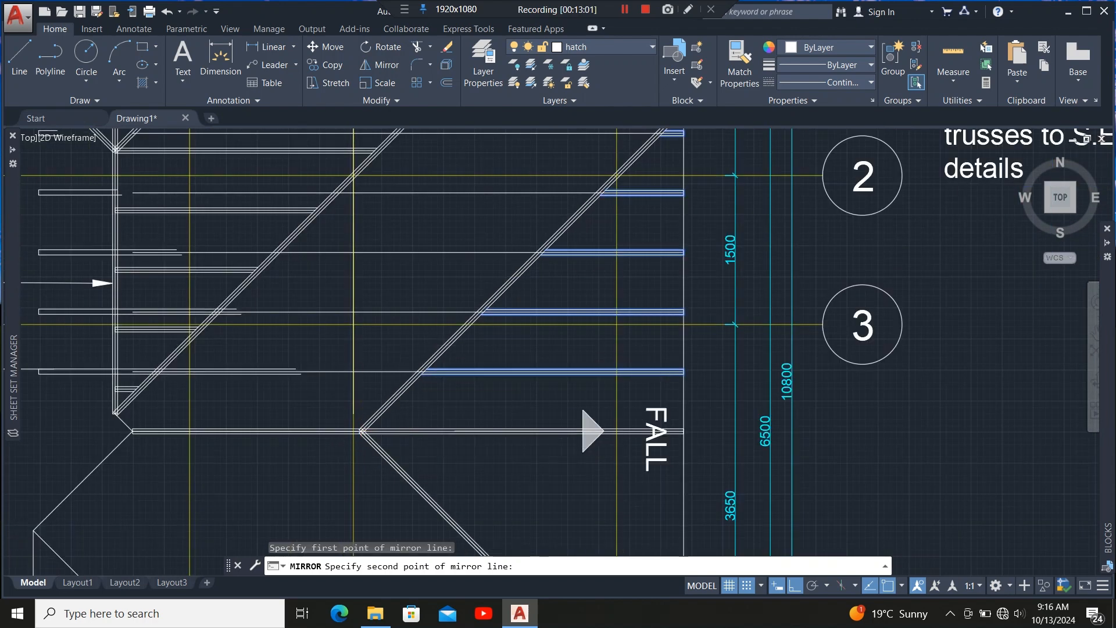
{"action": "scroll", "coordinate": [625, 317], "scroll_direction": "down", "scroll_amount": 3}
{"action": "scroll", "coordinate": [480, 335], "scroll_direction": "up", "scroll_amount": 4}
{"action": "scroll", "coordinate": [465, 292], "scroll_direction": "up", "scroll_amount": 6}
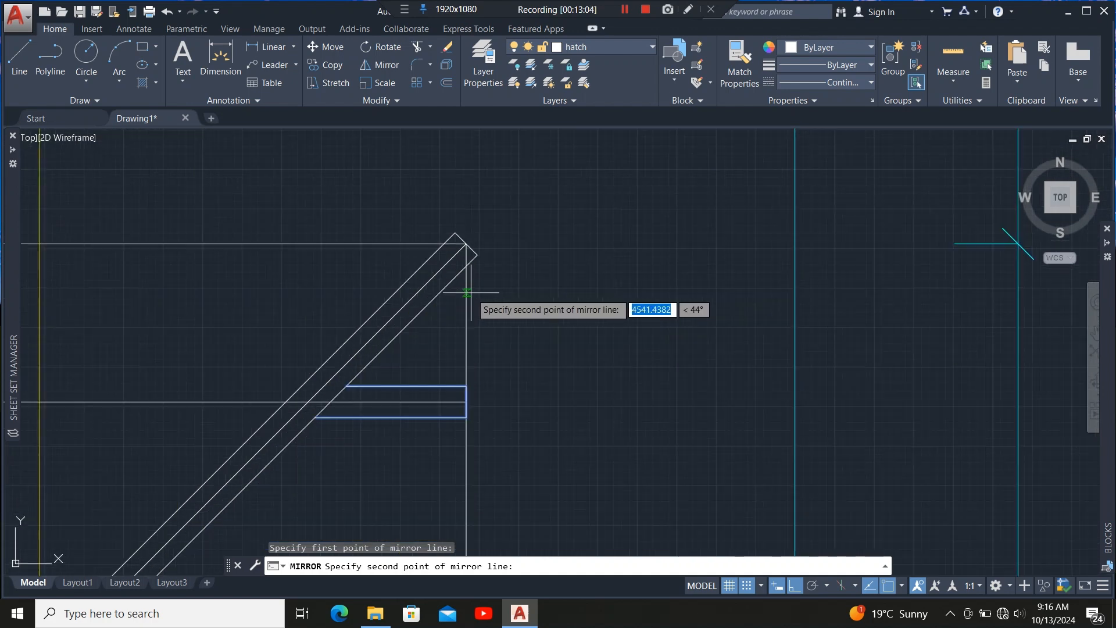
{"action": "left_click", "coordinate": [465, 238]}
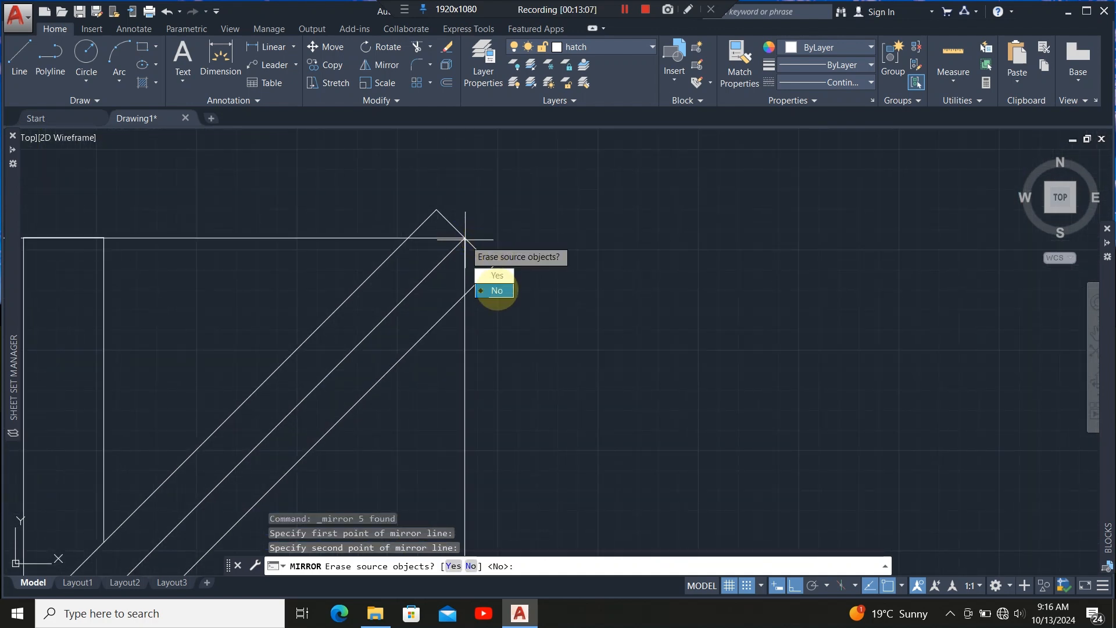
{"action": "left_click", "coordinate": [498, 290]}
Inspect the mirrored rafter members where they meet the hip and the roof edge.
{"action": "scroll", "coordinate": [611, 304], "scroll_direction": "down", "scroll_amount": 10}
{"action": "scroll", "coordinate": [234, 372], "scroll_direction": "up", "scroll_amount": 2}
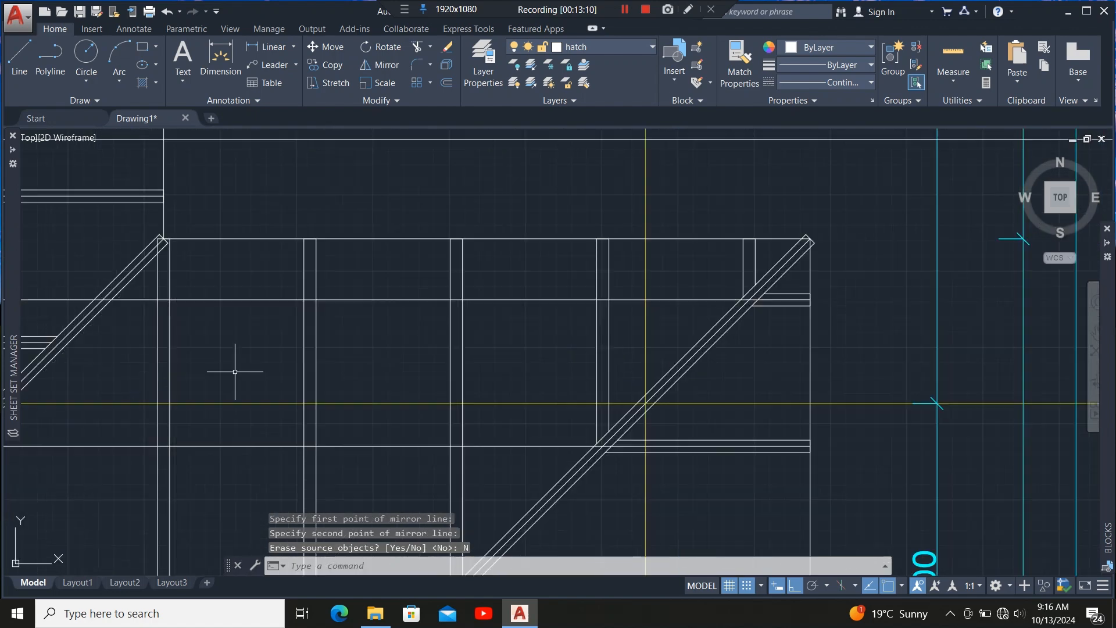
{"action": "scroll", "coordinate": [414, 234], "scroll_direction": "down", "scroll_amount": 4}
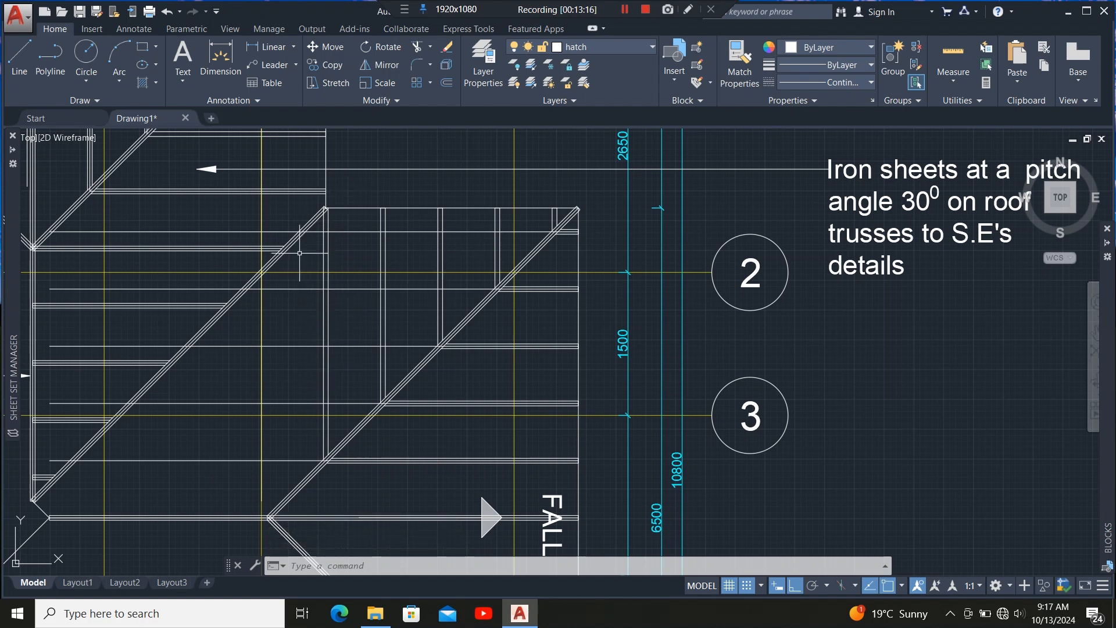
{"action": "scroll", "coordinate": [299, 253], "scroll_direction": "up", "scroll_amount": 6}
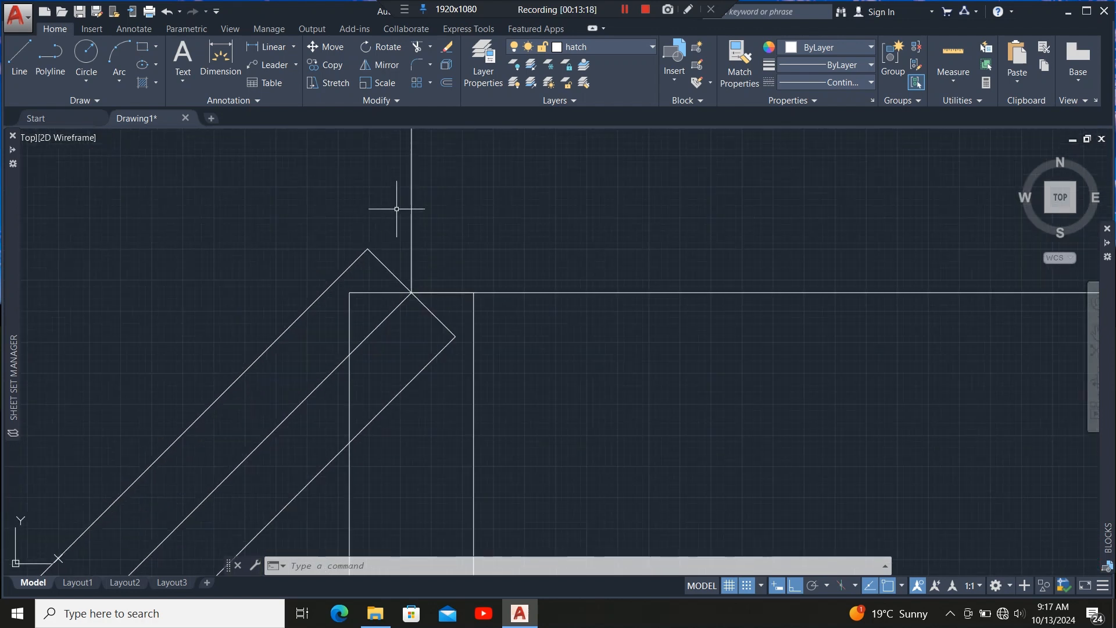
{"action": "scroll", "coordinate": [397, 209], "scroll_direction": "down", "scroll_amount": 3}
{"action": "scroll", "coordinate": [425, 257], "scroll_direction": "up", "scroll_amount": 6}
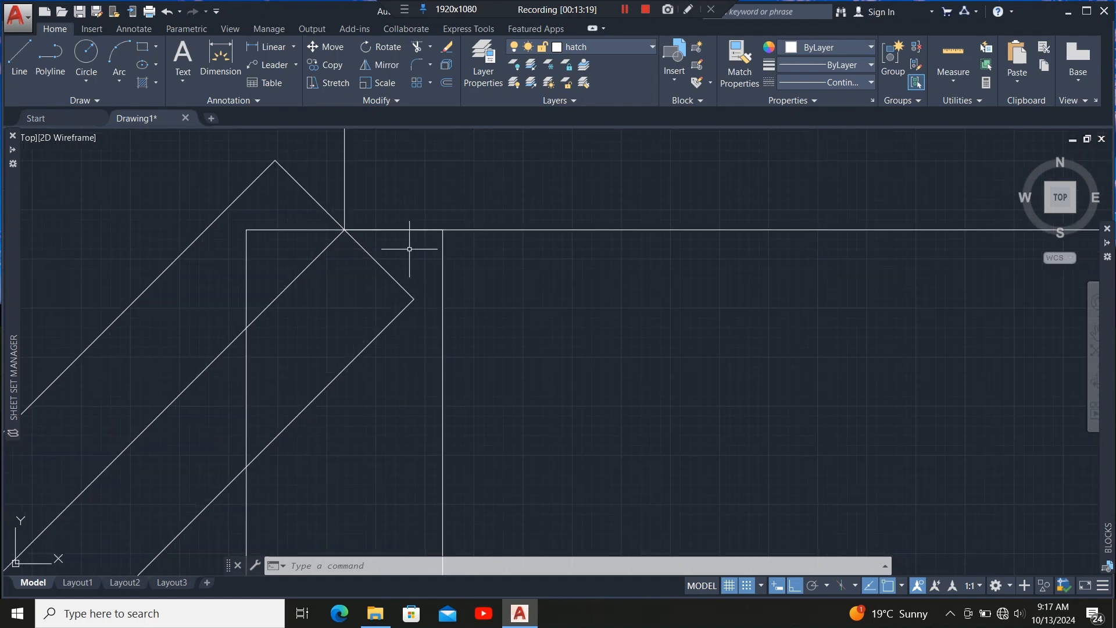
{"action": "scroll", "coordinate": [409, 249], "scroll_direction": "down", "scroll_amount": 8}
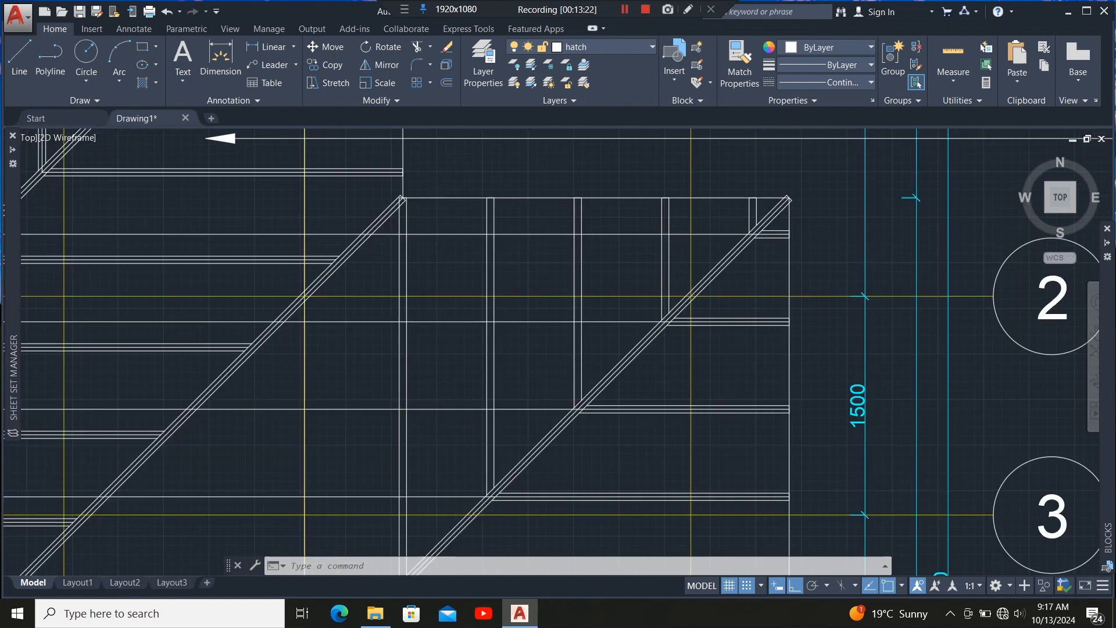
{"action": "scroll", "coordinate": [394, 251], "scroll_direction": "up", "scroll_amount": 3}
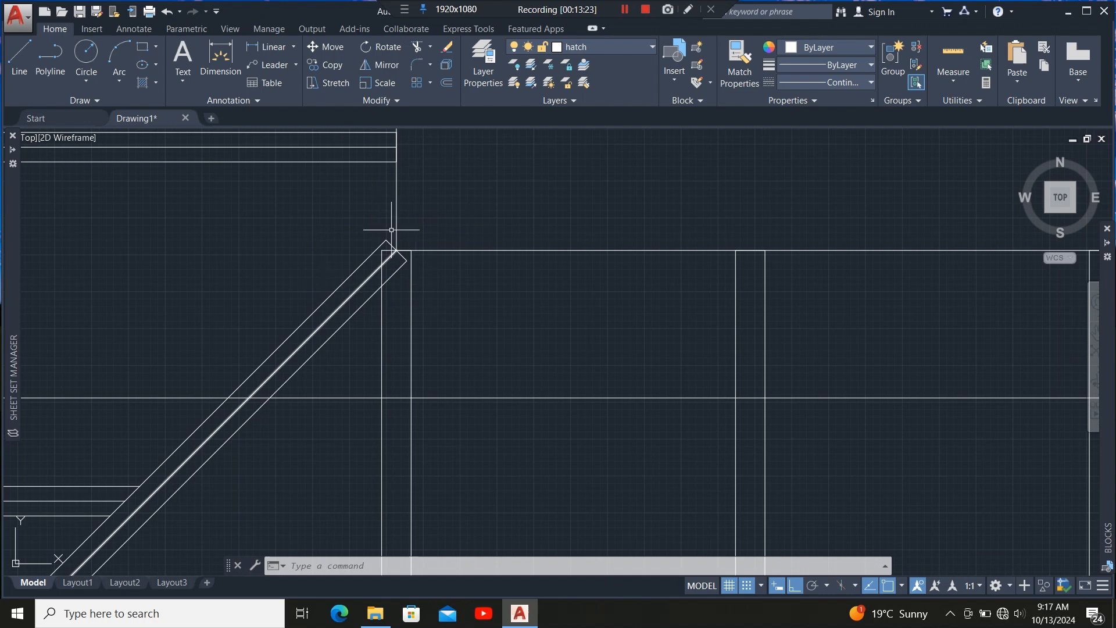
{"action": "scroll", "coordinate": [391, 229], "scroll_direction": "down", "scroll_amount": 3}
{"action": "scroll", "coordinate": [339, 497], "scroll_direction": "up", "scroll_amount": 5}
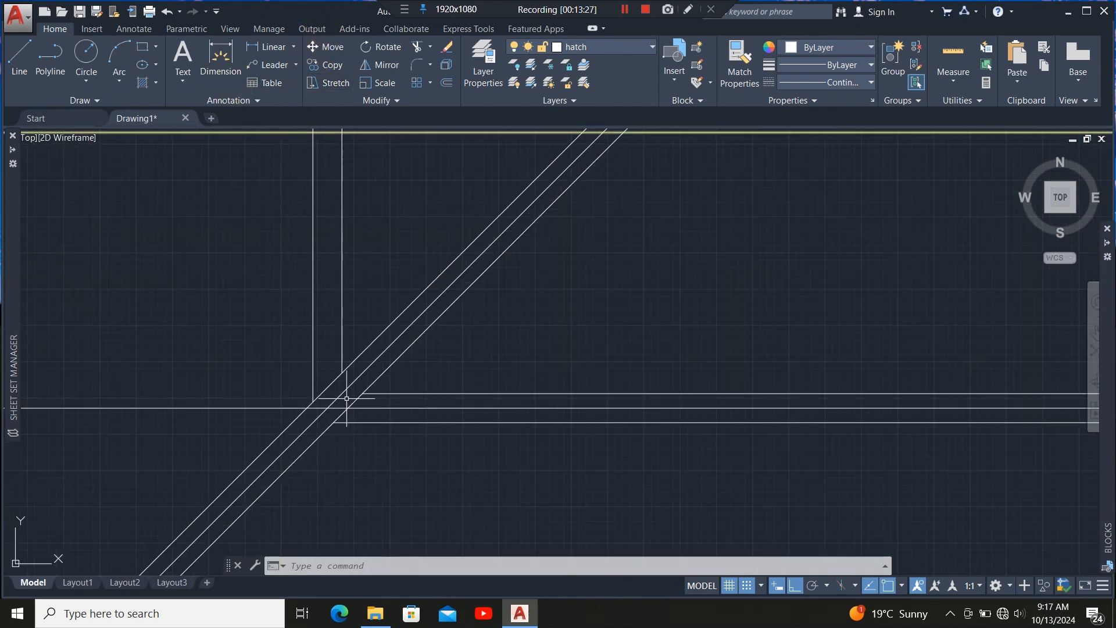
Select the hip member and trim the mirrored vertical members' ends beyond it, then exit Trim.
{"action": "left_click", "coordinate": [382, 339]}
{"action": "scroll", "coordinate": [489, 406], "scroll_direction": "down", "scroll_amount": 3}
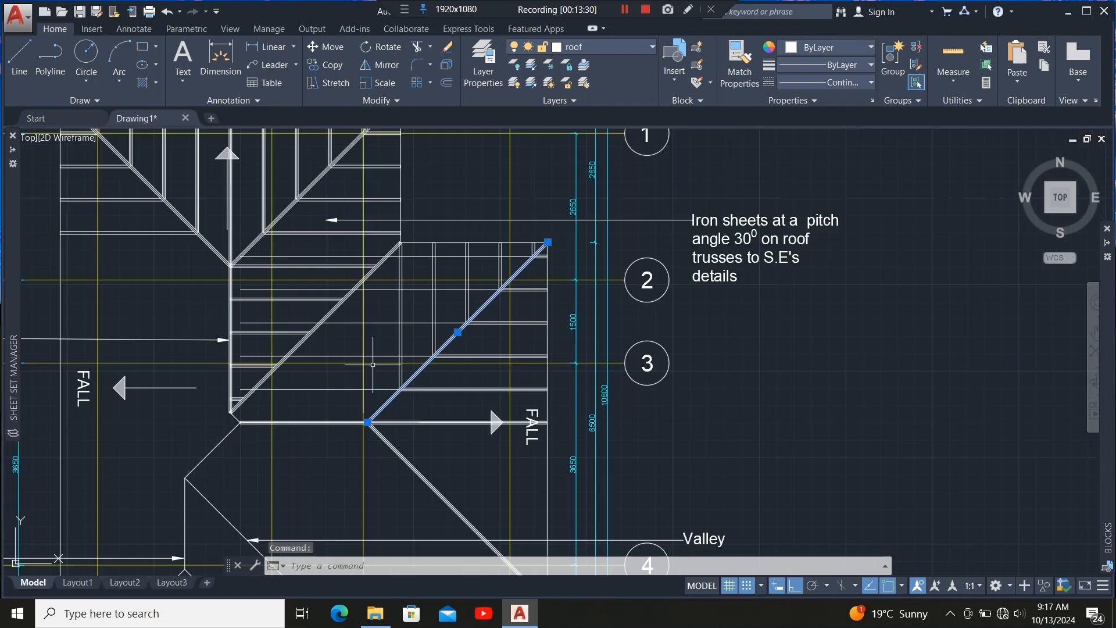
{"action": "scroll", "coordinate": [399, 381], "scroll_direction": "up", "scroll_amount": 3}
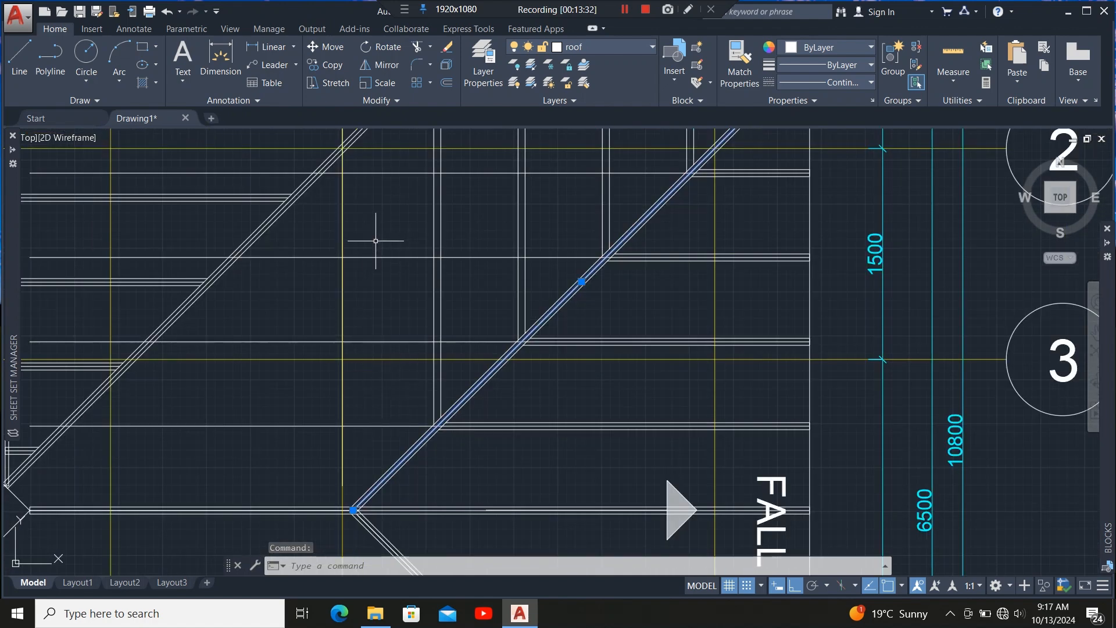
{"action": "left_click", "coordinate": [417, 46]}
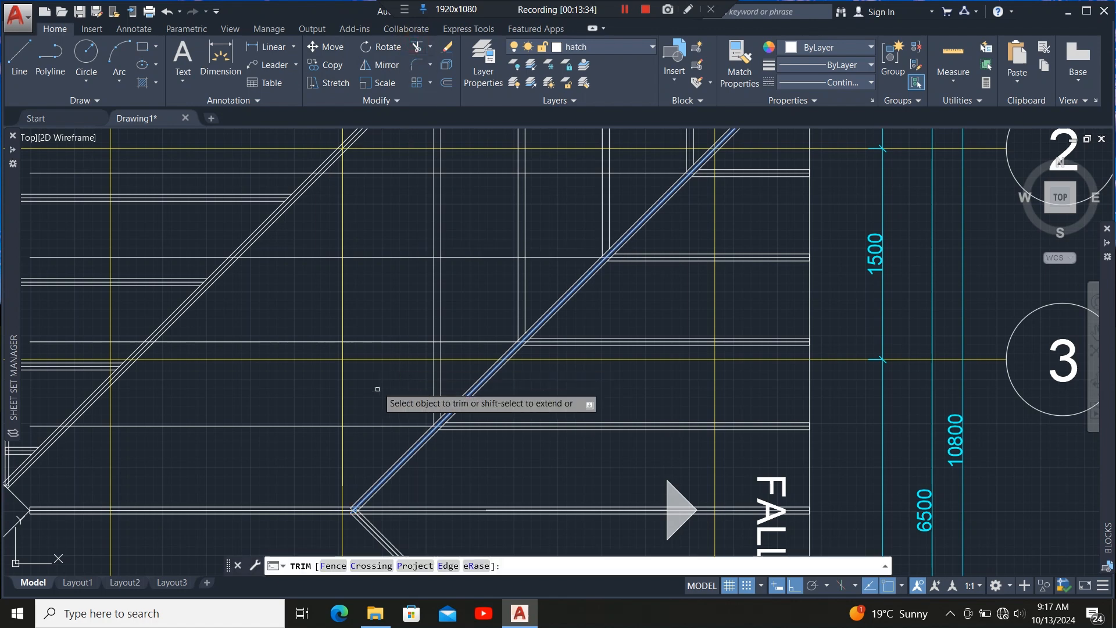
{"action": "left_click", "coordinate": [372, 425]}
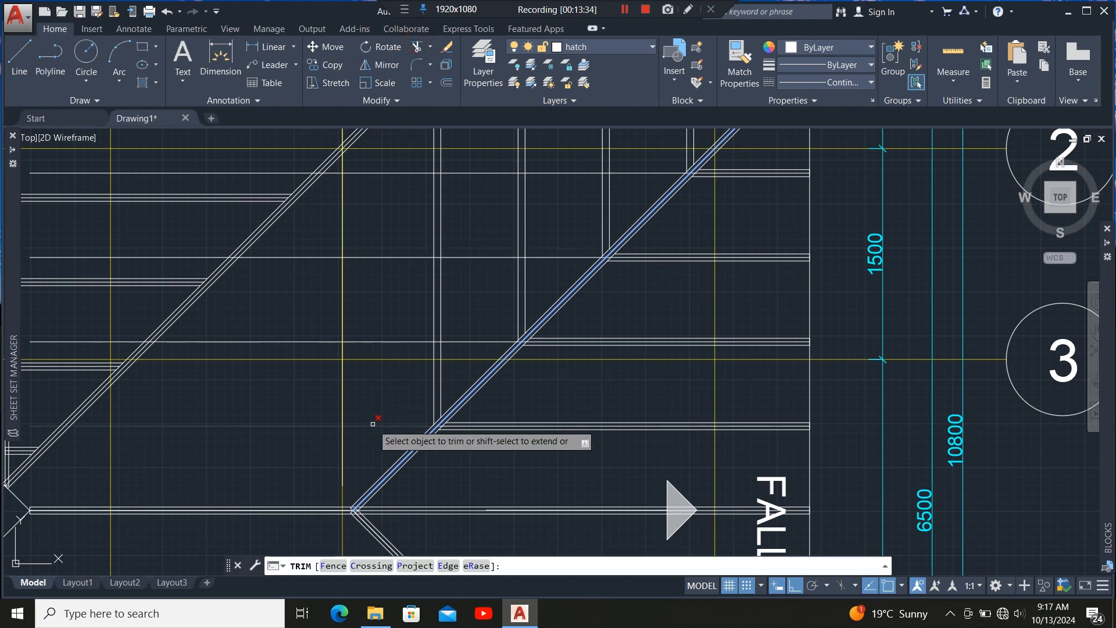
{"action": "left_click", "coordinate": [378, 340]}
{"action": "left_click", "coordinate": [386, 255]}
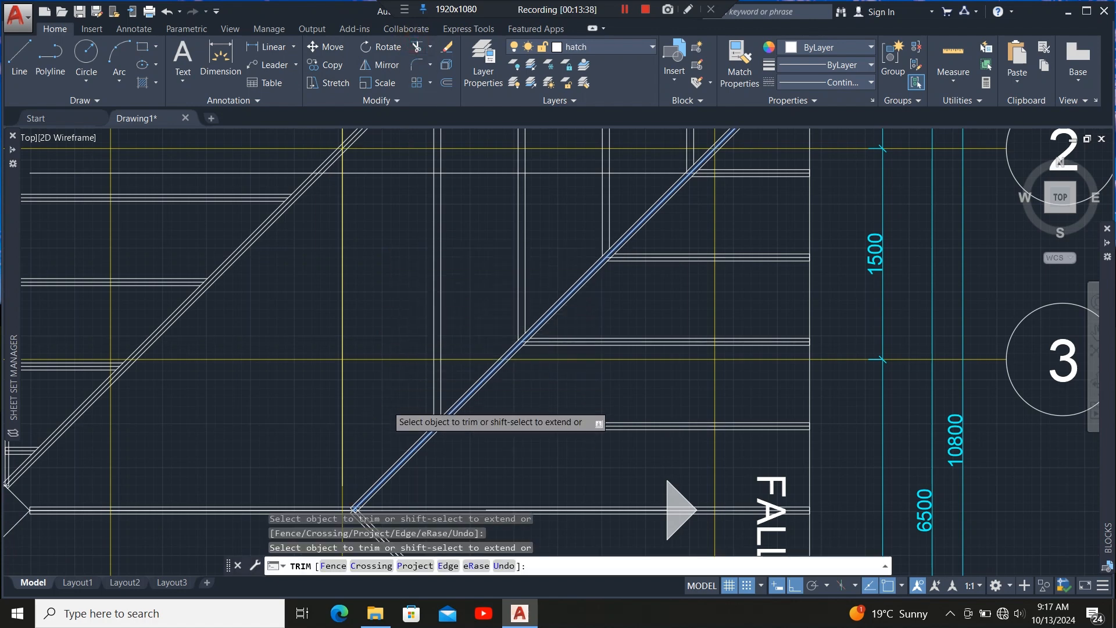
{"action": "scroll", "coordinate": [385, 403], "scroll_direction": "down", "scroll_amount": 3}
{"action": "scroll", "coordinate": [425, 314], "scroll_direction": "up", "scroll_amount": 4}
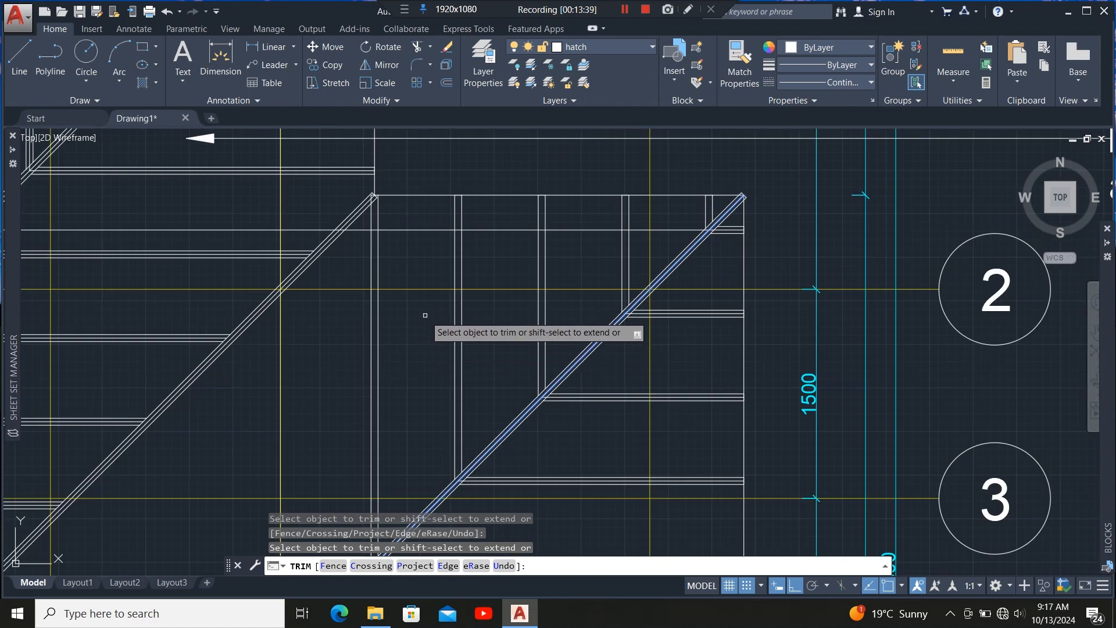
{"action": "left_click", "coordinate": [424, 229]}
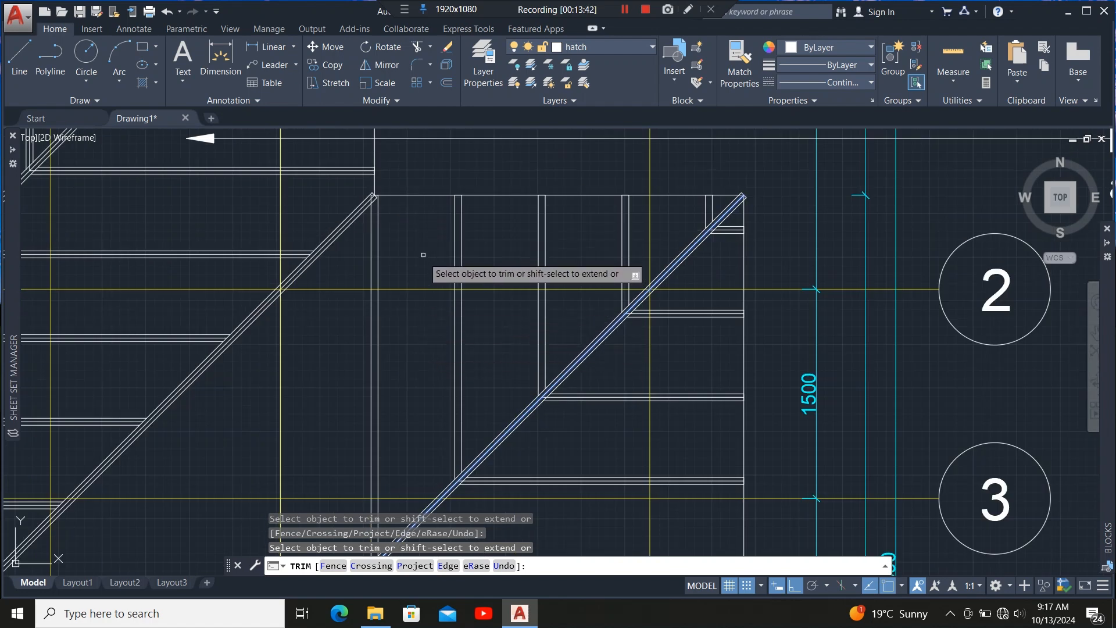
{"action": "scroll", "coordinate": [444, 209], "scroll_direction": "down", "scroll_amount": 2}
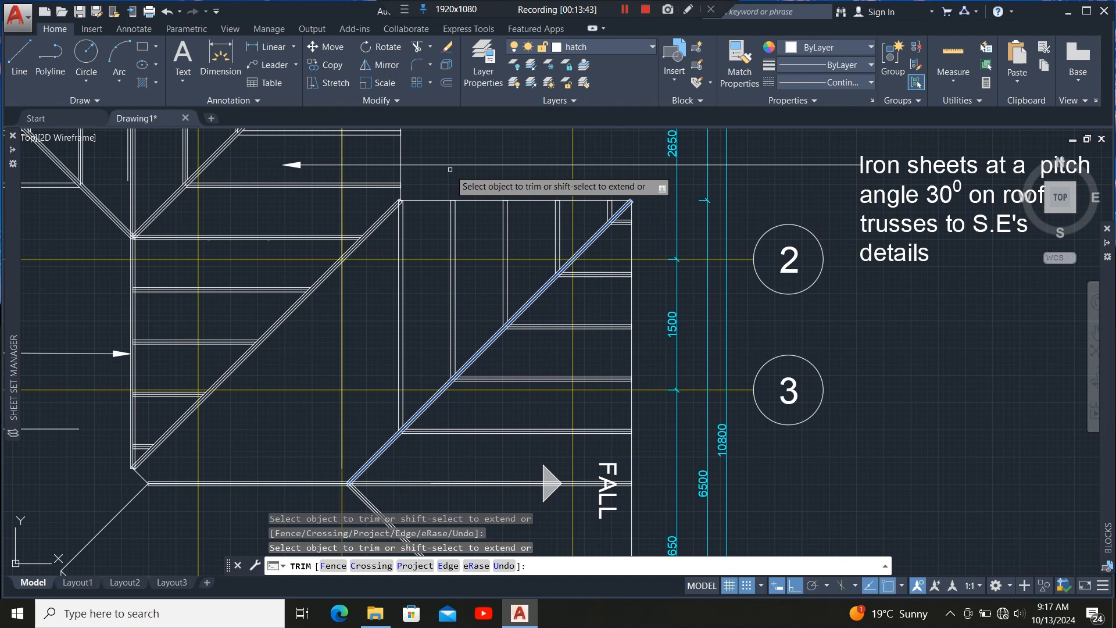
{"action": "key", "text": "Escape"}
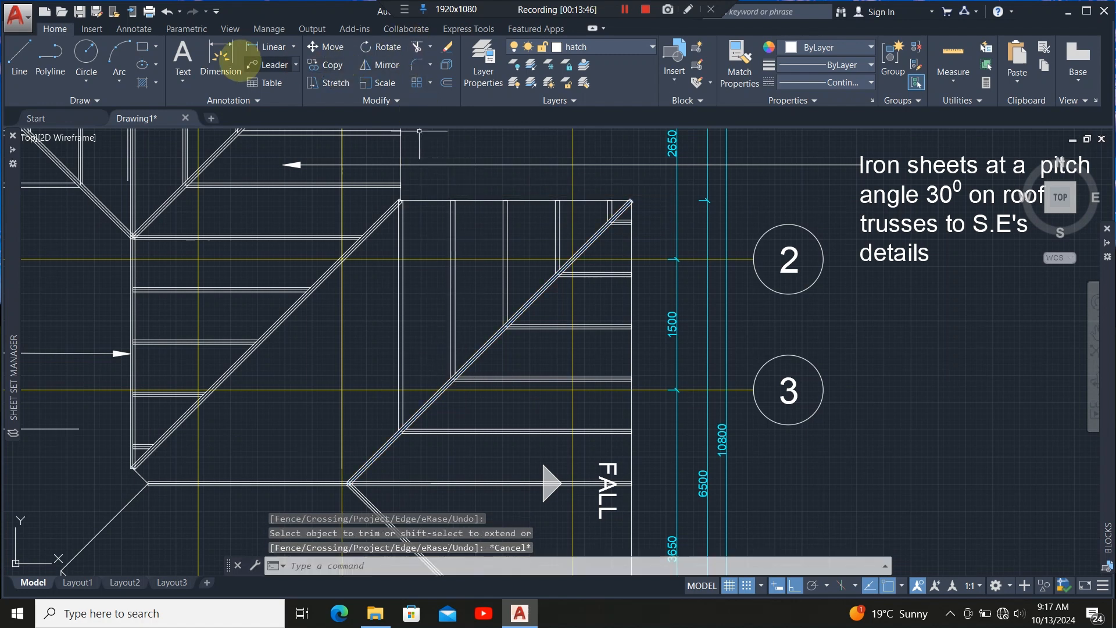
Draw a vertical line from the hip's edge up to the upper roof edge corner.
{"action": "left_click", "coordinate": [19, 55]}
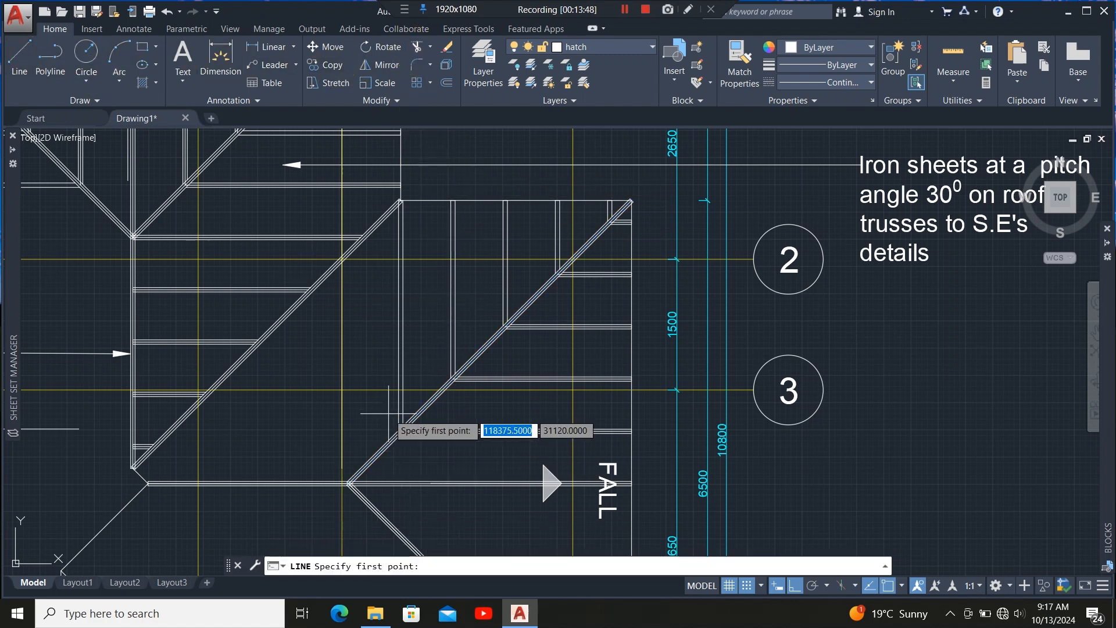
{"action": "scroll", "coordinate": [439, 489], "scroll_direction": "up", "scroll_amount": 5}
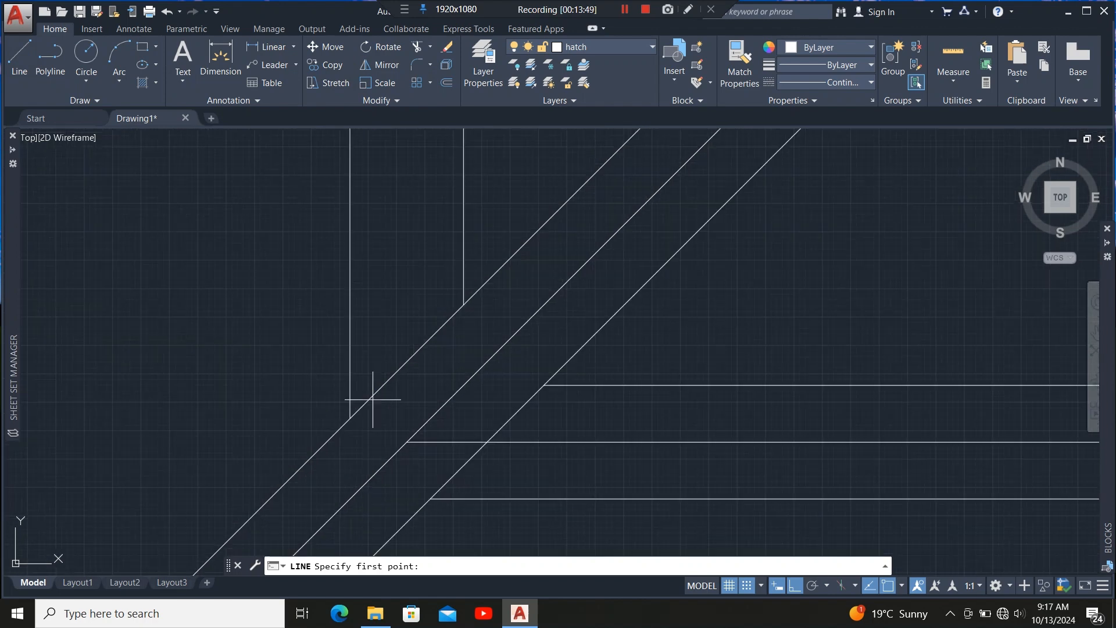
{"action": "left_click", "coordinate": [407, 442]}
{"action": "scroll", "coordinate": [399, 394], "scroll_direction": "down", "scroll_amount": 3}
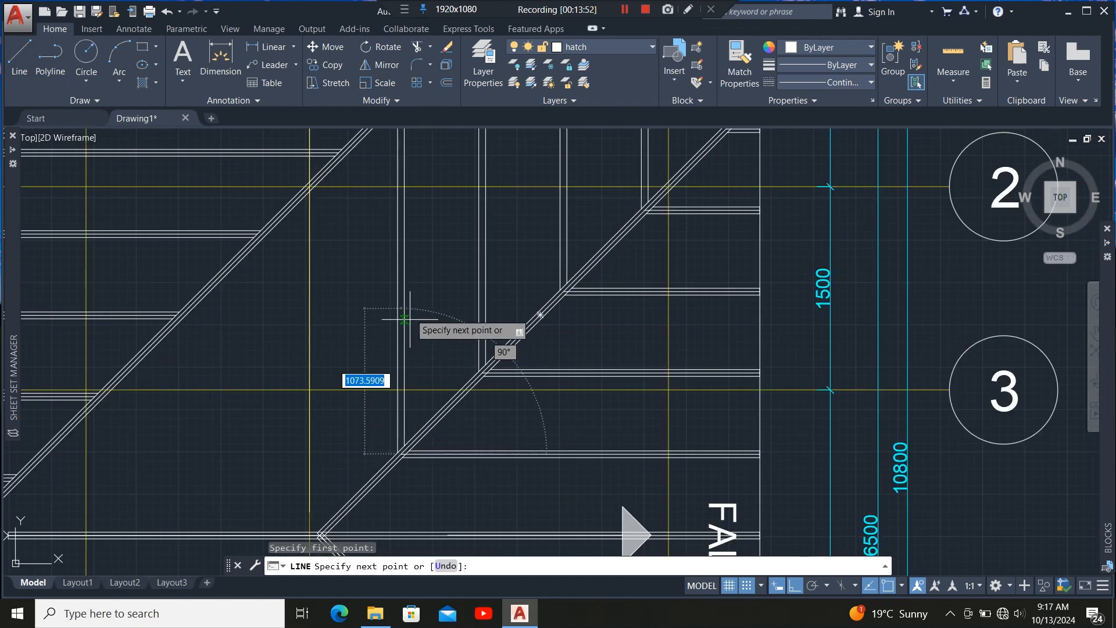
{"action": "scroll", "coordinate": [389, 360], "scroll_direction": "down", "scroll_amount": 3}
{"action": "scroll", "coordinate": [407, 234], "scroll_direction": "up", "scroll_amount": 5}
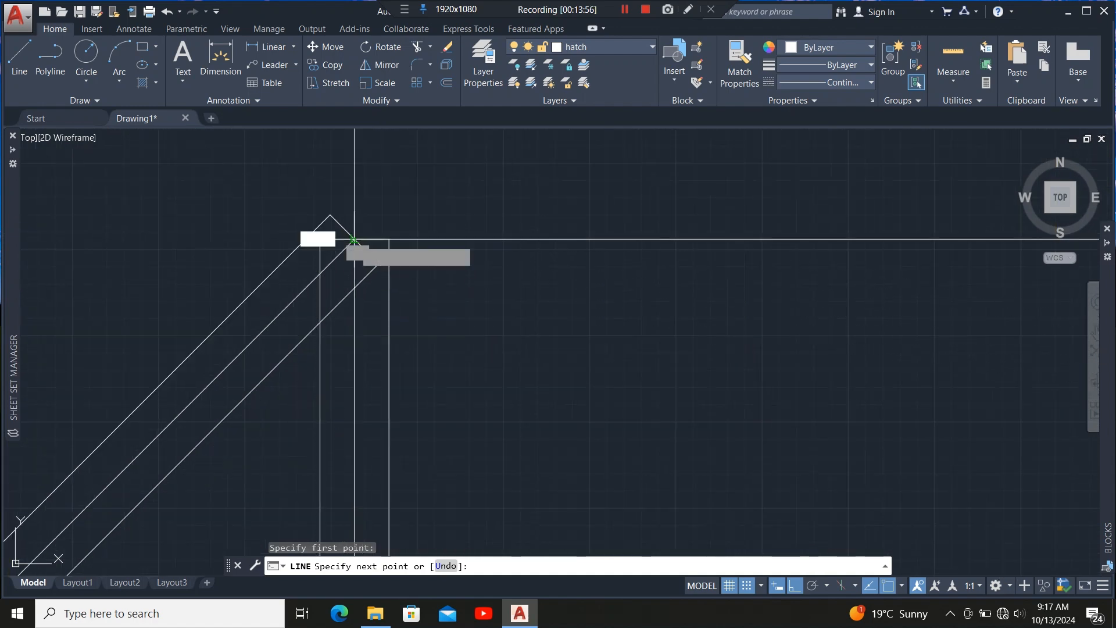
{"action": "left_click", "coordinate": [353, 240]}
{"action": "key", "text": "Escape"}
Offset the new vertical line 600 mm to the left to create the next rafter line.
{"action": "scroll", "coordinate": [424, 245], "scroll_direction": "down", "scroll_amount": 4}
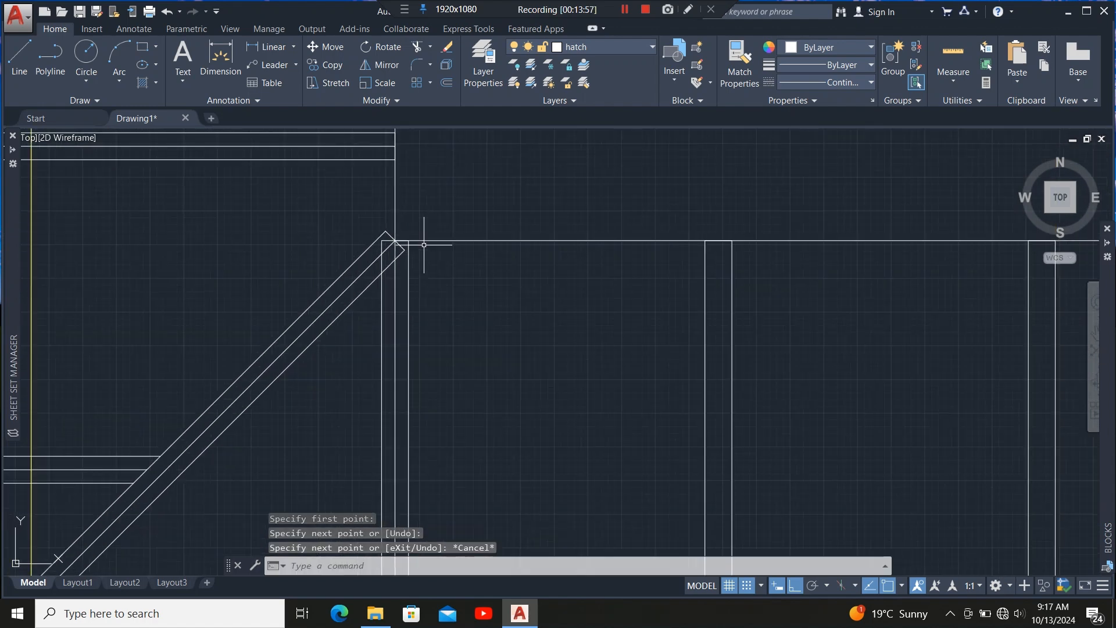
{"action": "scroll", "coordinate": [369, 349], "scroll_direction": "up", "scroll_amount": 4}
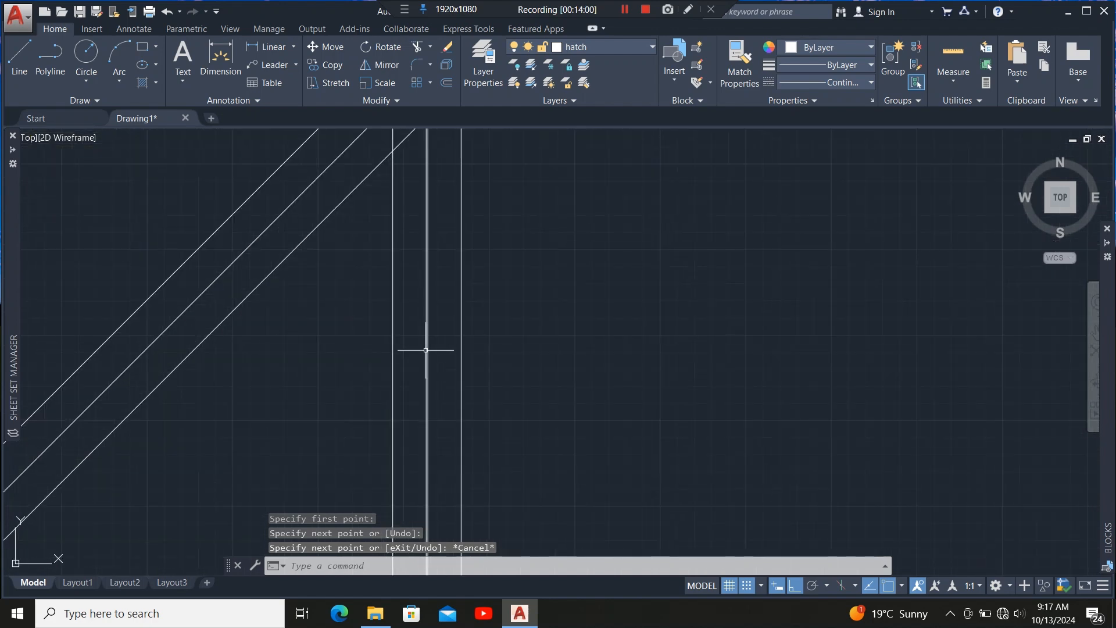
{"action": "scroll", "coordinate": [444, 174], "scroll_direction": "down", "scroll_amount": 3}
{"action": "left_click", "coordinate": [470, 242]}
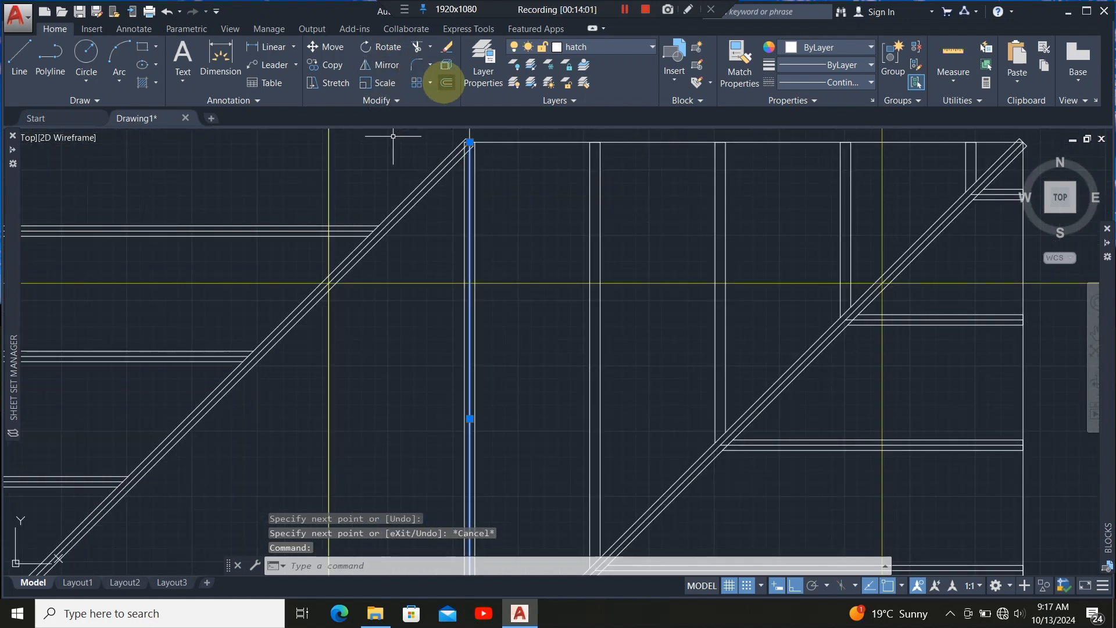
{"action": "left_click", "coordinate": [445, 81]}
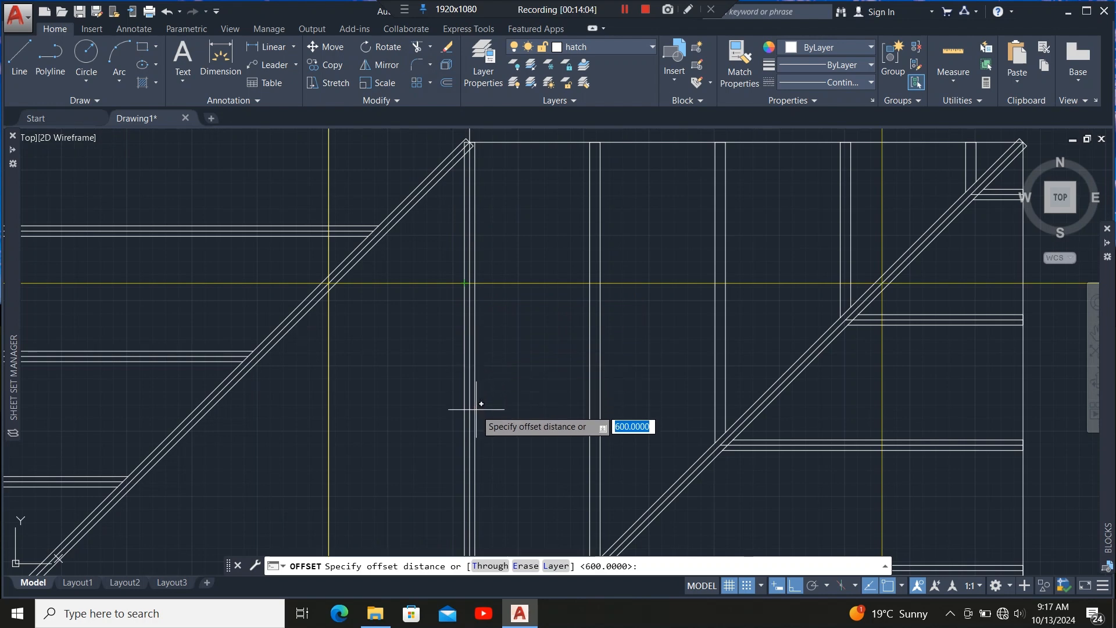
{"action": "scroll", "coordinate": [470, 429], "scroll_direction": "up", "scroll_amount": 2}
{"action": "scroll", "coordinate": [433, 248], "scroll_direction": "down", "scroll_amount": 4}
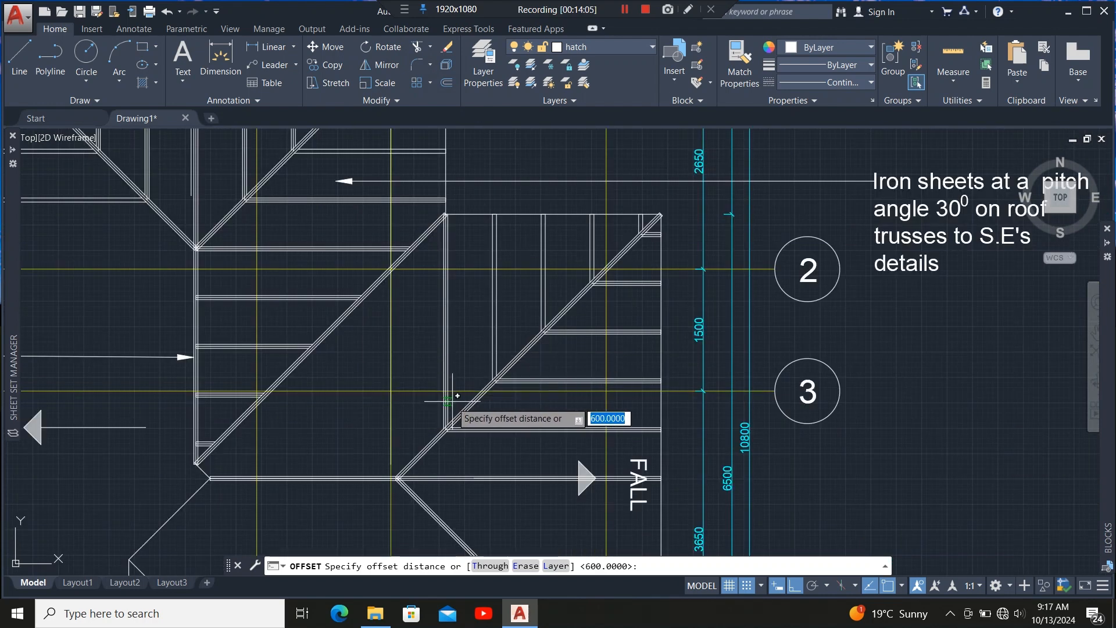
{"action": "scroll", "coordinate": [450, 404], "scroll_direction": "up", "scroll_amount": 4}
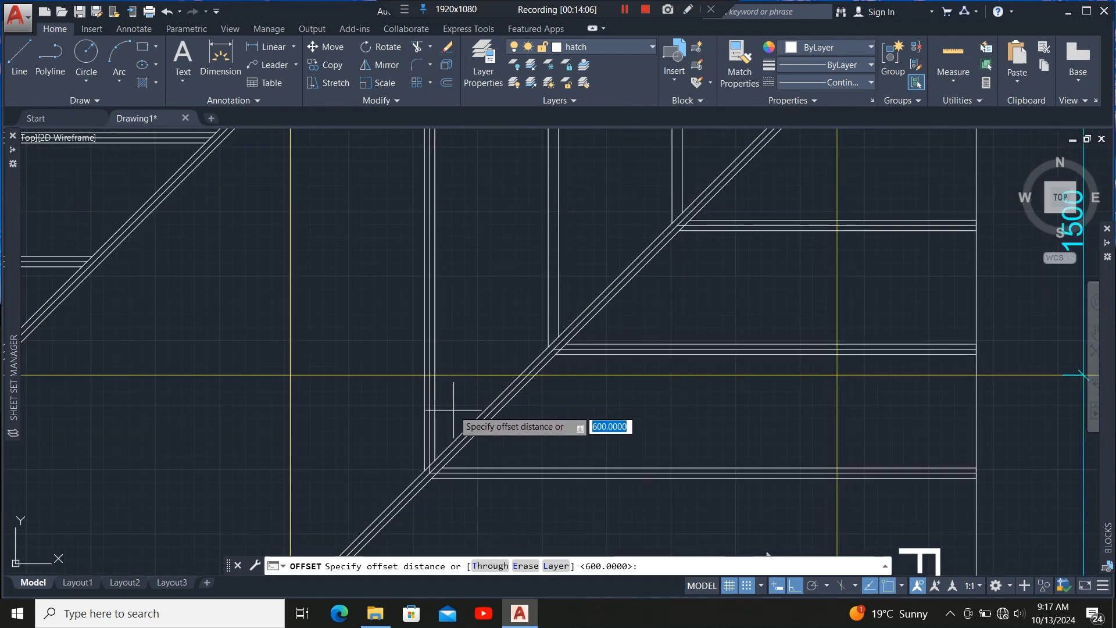
{"action": "scroll", "coordinate": [435, 355], "scroll_direction": "up", "scroll_amount": 3}
{"action": "left_click", "coordinate": [435, 340]}
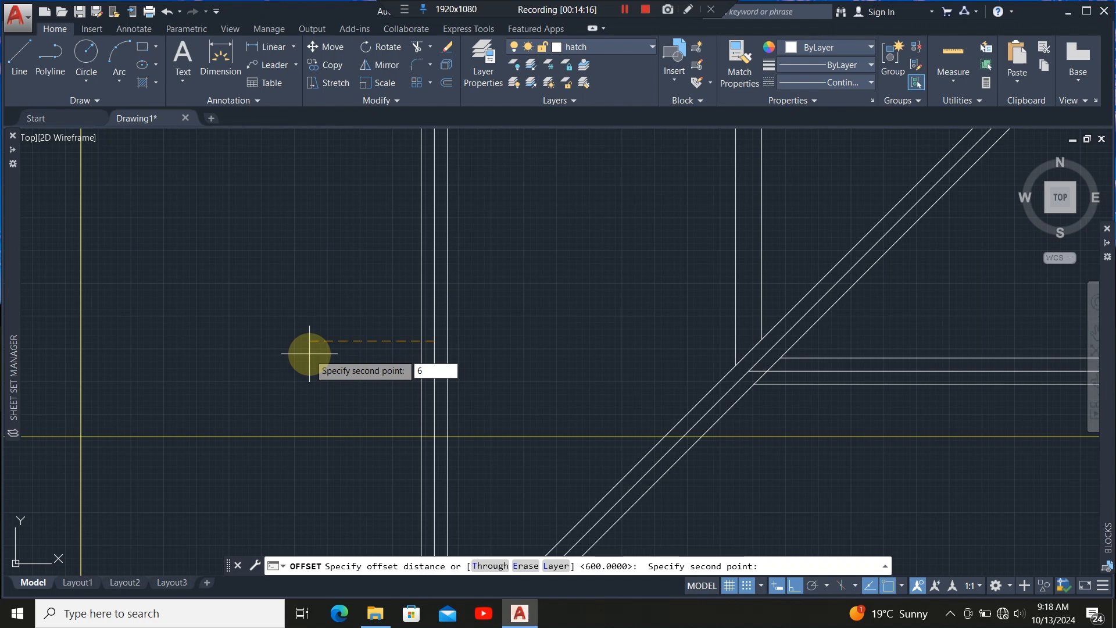
{"action": "type", "text": "600"}
{"action": "key", "text": "Return"}
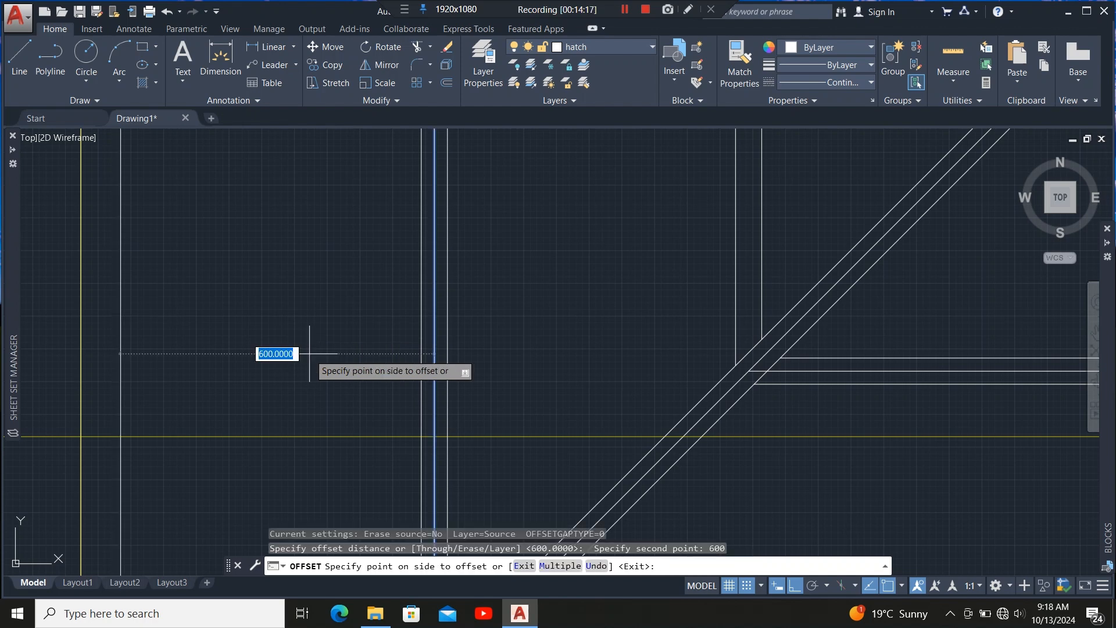
{"action": "left_click", "coordinate": [309, 353]}
Keep offsetting each newest rafter line 600 mm leftwards to add three more rafter lines, then exit Offset.
{"action": "scroll", "coordinate": [476, 322], "scroll_direction": "down", "scroll_amount": 4}
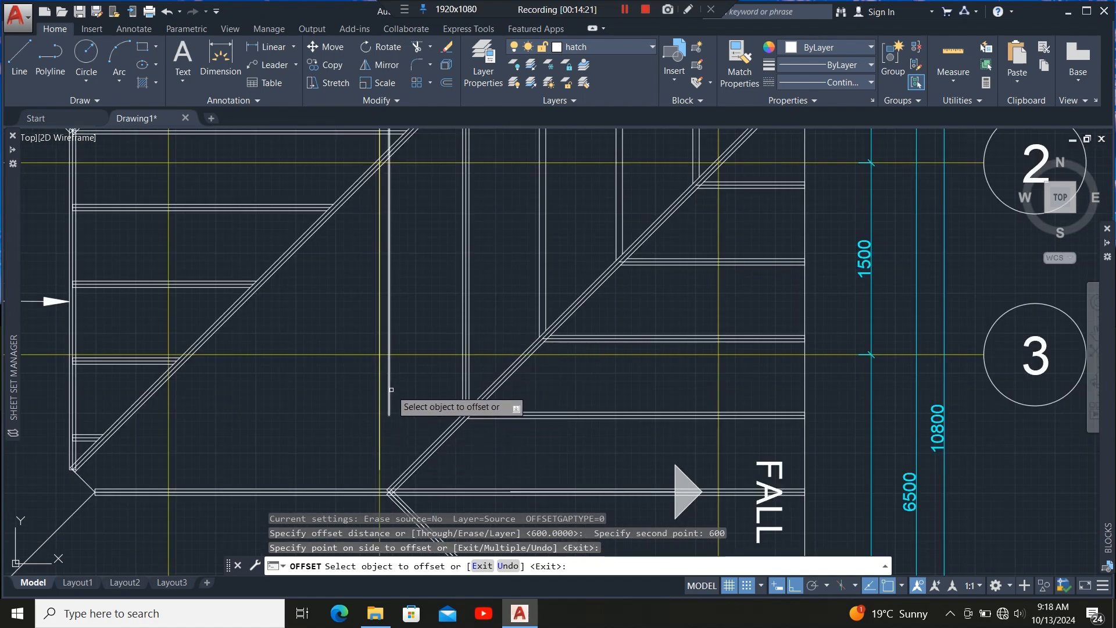
{"action": "left_click", "coordinate": [368, 396]}
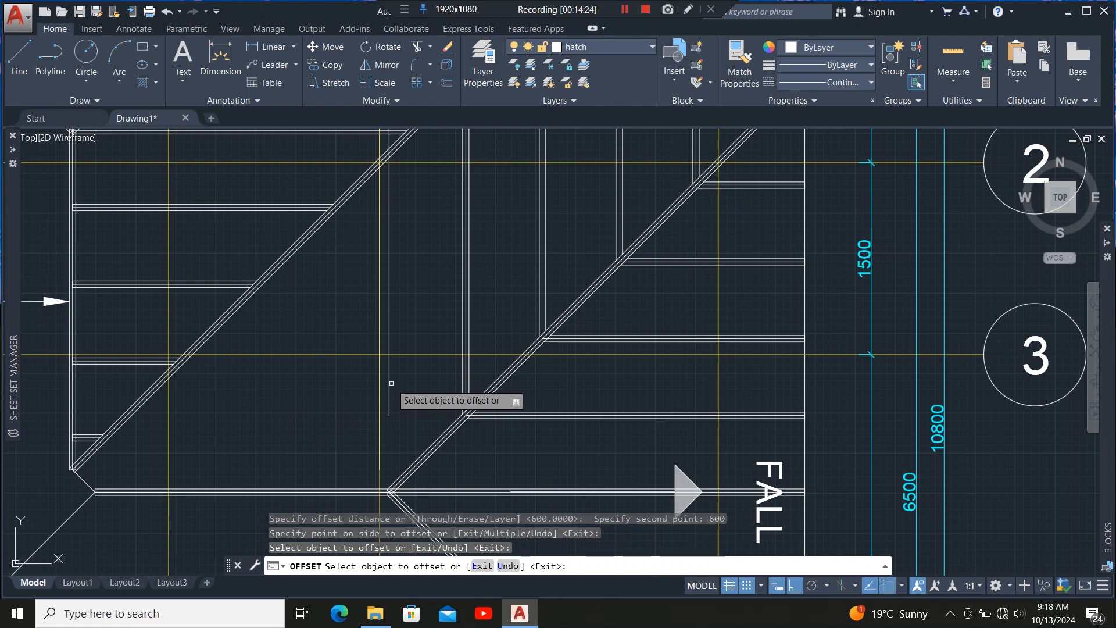
{"action": "left_click", "coordinate": [389, 384]}
{"action": "left_click", "coordinate": [302, 393]}
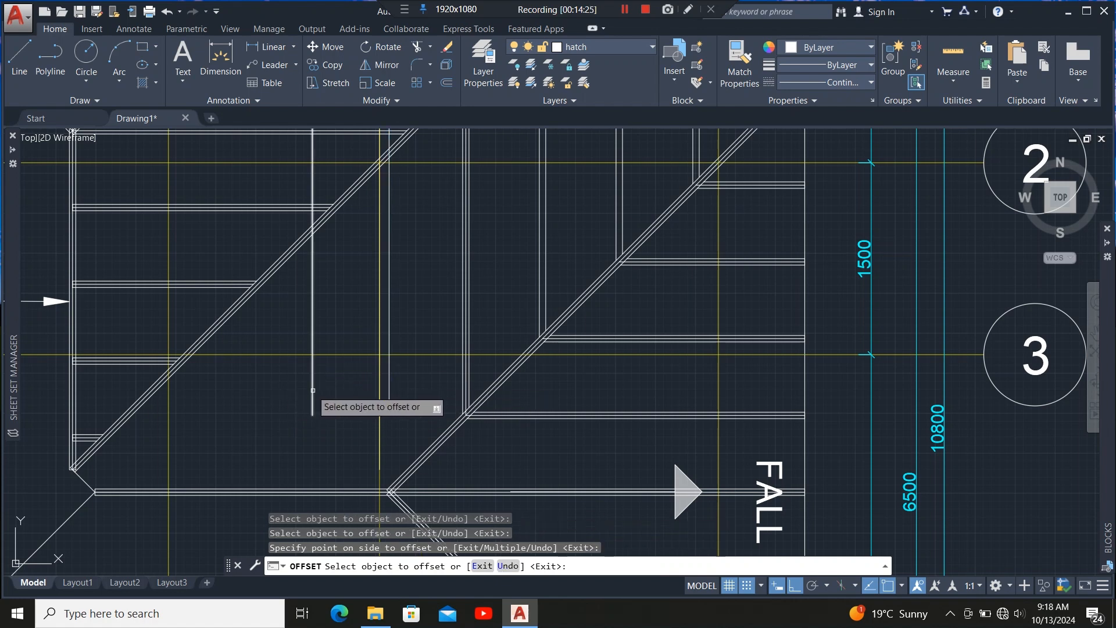
{"action": "left_click", "coordinate": [313, 391]}
{"action": "left_click", "coordinate": [228, 398]}
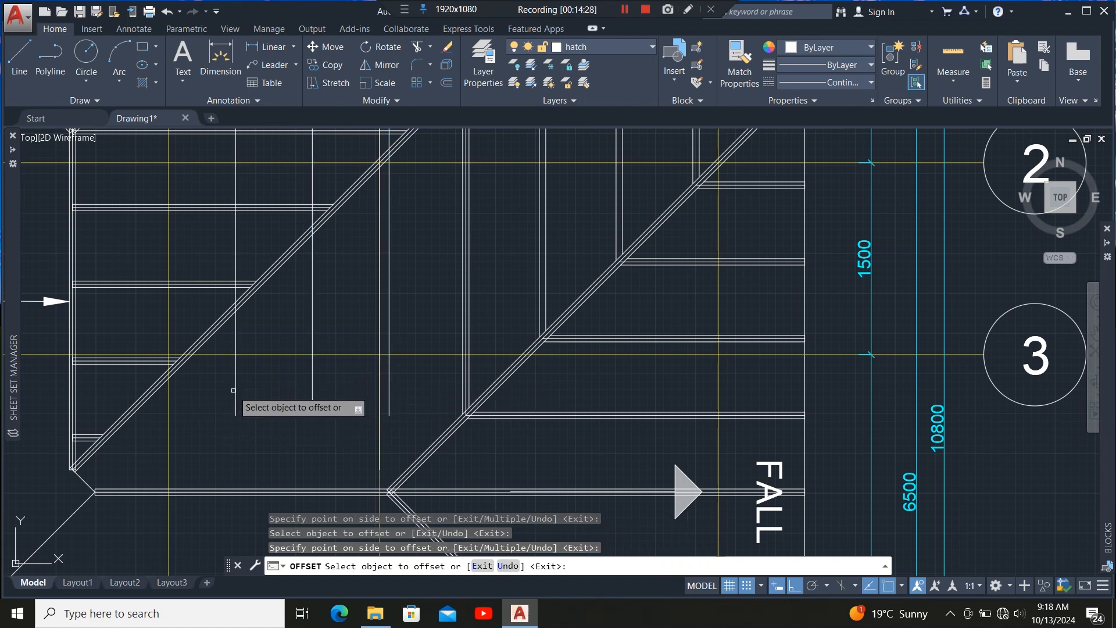
{"action": "left_click", "coordinate": [234, 390]}
{"action": "left_click", "coordinate": [169, 378]}
{"action": "scroll", "coordinate": [325, 372], "scroll_direction": "down", "scroll_amount": 5}
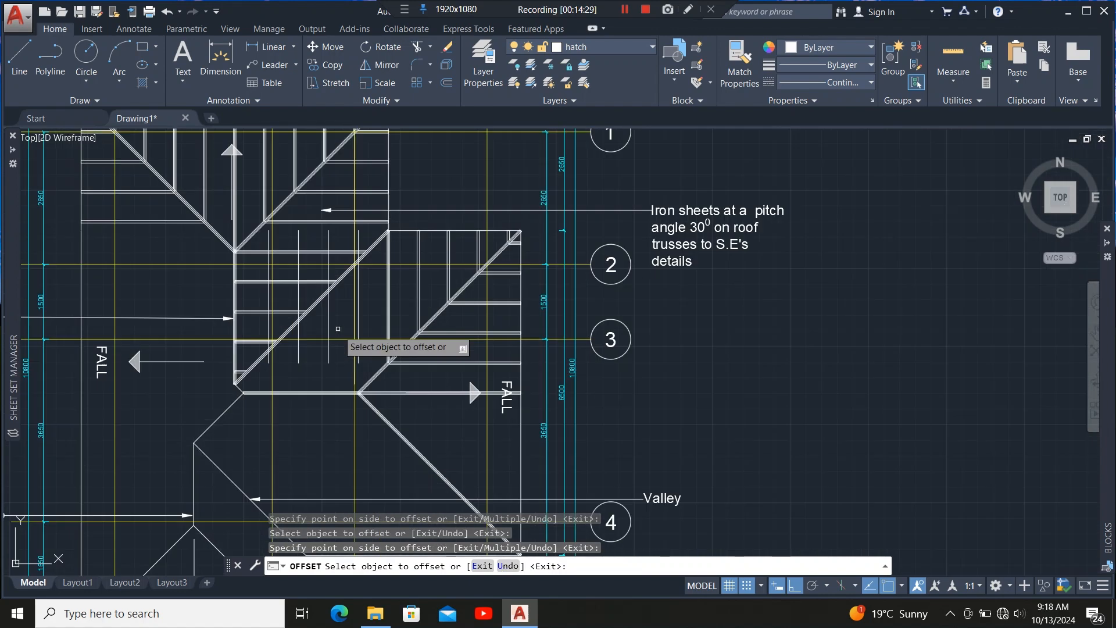
{"action": "scroll", "coordinate": [292, 387], "scroll_direction": "up", "scroll_amount": 3}
{"action": "scroll", "coordinate": [397, 357], "scroll_direction": "up", "scroll_amount": 2}
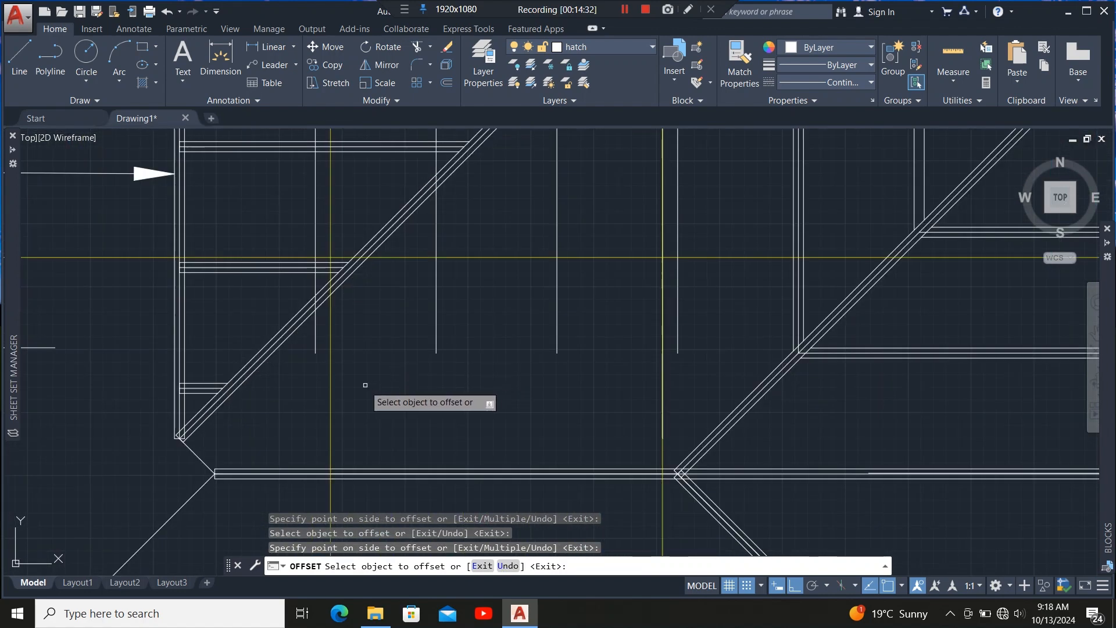
{"action": "left_click", "coordinate": [316, 343]}
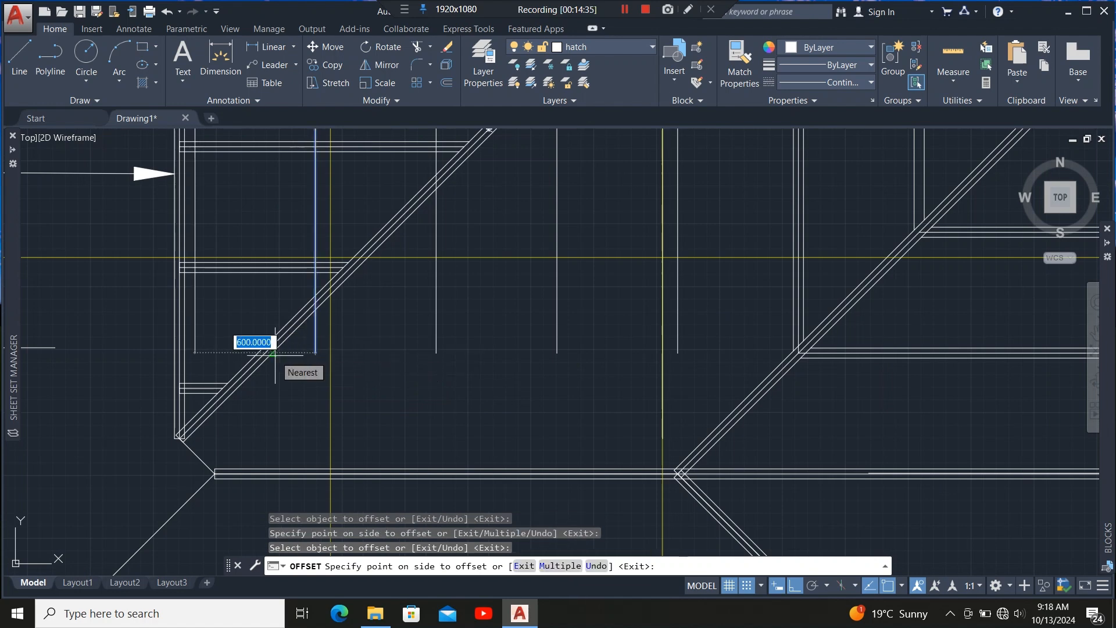
{"action": "key", "text": "Escape"}
Extend the new rafter lines down to the horizontal eaves member, then exit Extend.
{"action": "scroll", "coordinate": [355, 418], "scroll_direction": "down", "scroll_amount": 2}
{"action": "scroll", "coordinate": [380, 456], "scroll_direction": "up", "scroll_amount": 3}
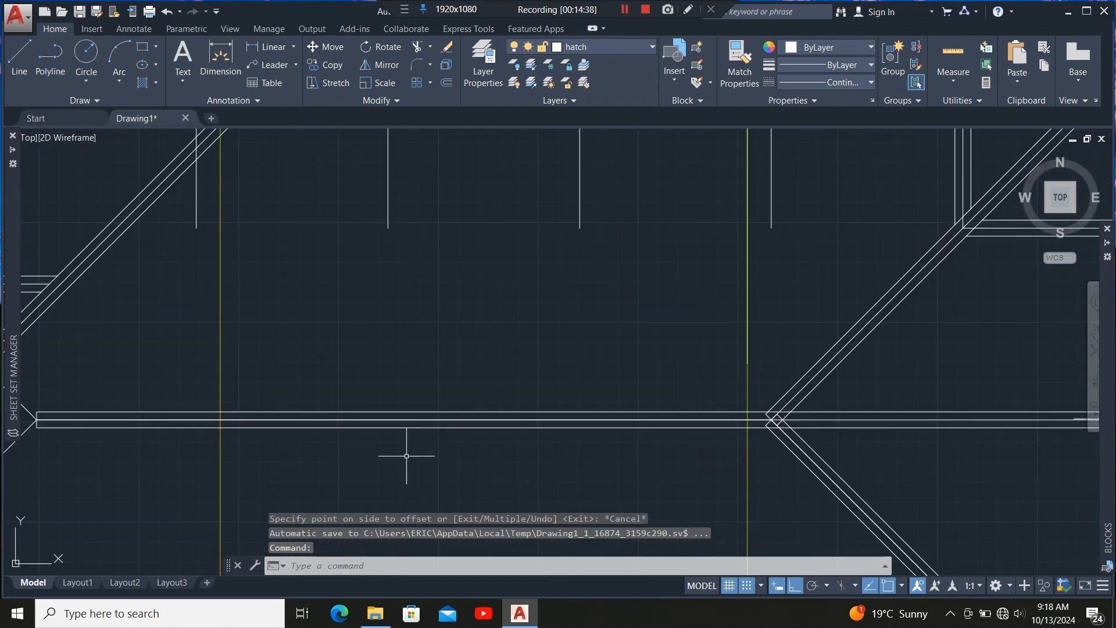
{"action": "left_click", "coordinate": [378, 423]}
{"action": "scroll", "coordinate": [237, 423], "scroll_direction": "down", "scroll_amount": 3}
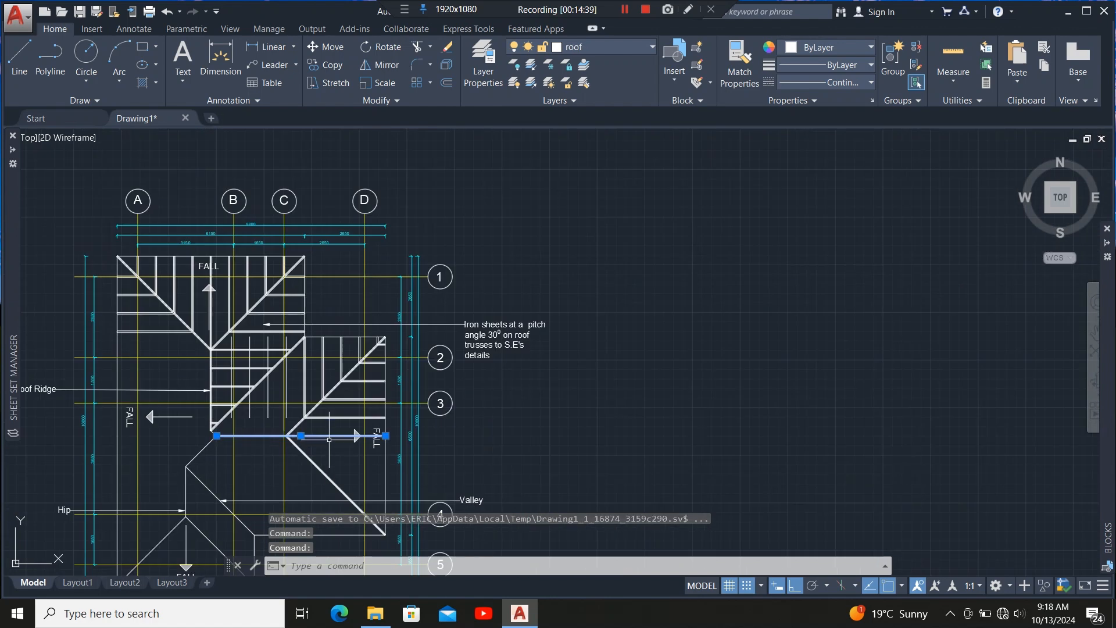
{"action": "scroll", "coordinate": [255, 433], "scroll_direction": "up", "scroll_amount": 4}
{"action": "scroll", "coordinate": [233, 439], "scroll_direction": "up", "scroll_amount": 3}
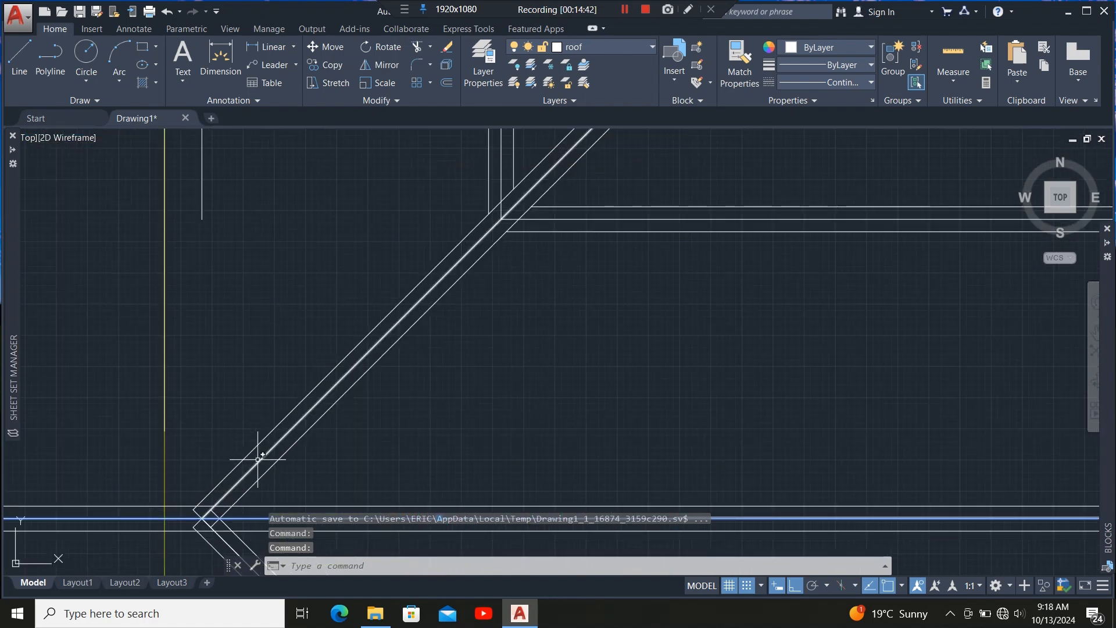
{"action": "scroll", "coordinate": [561, 411], "scroll_direction": "down", "scroll_amount": 2}
{"action": "scroll", "coordinate": [564, 413], "scroll_direction": "down", "scroll_amount": 2}
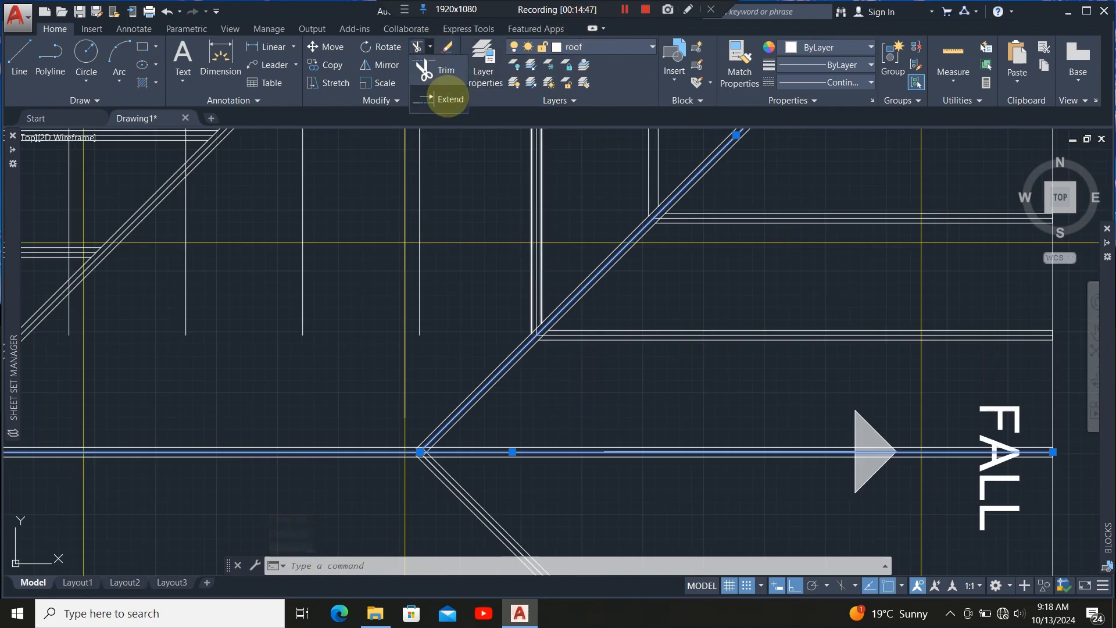
{"action": "left_click", "coordinate": [449, 98]}
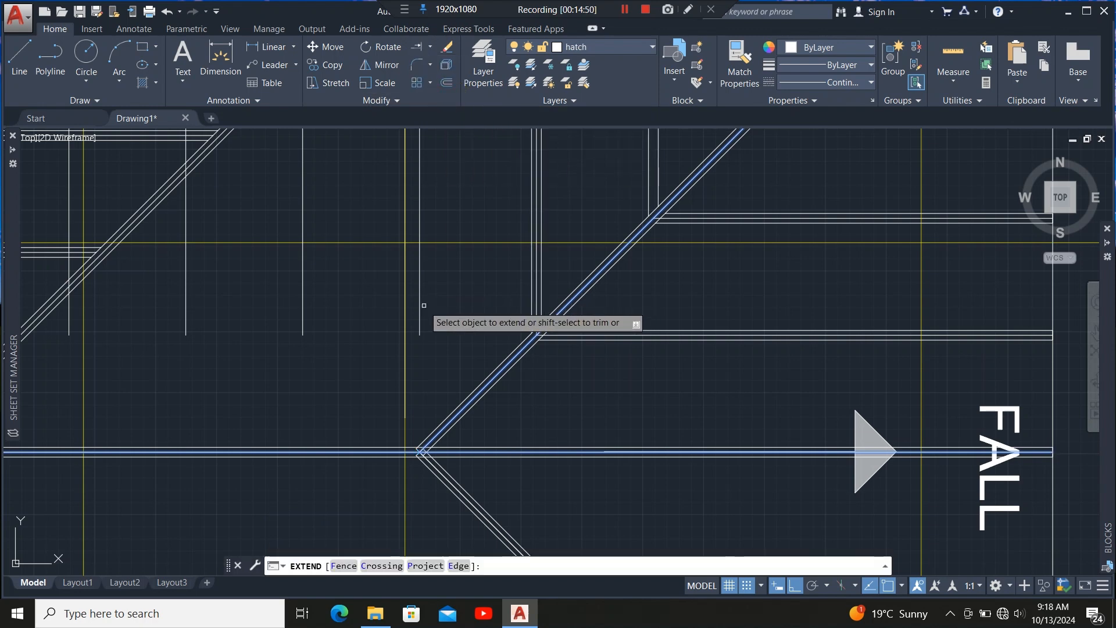
{"action": "left_click", "coordinate": [420, 305]}
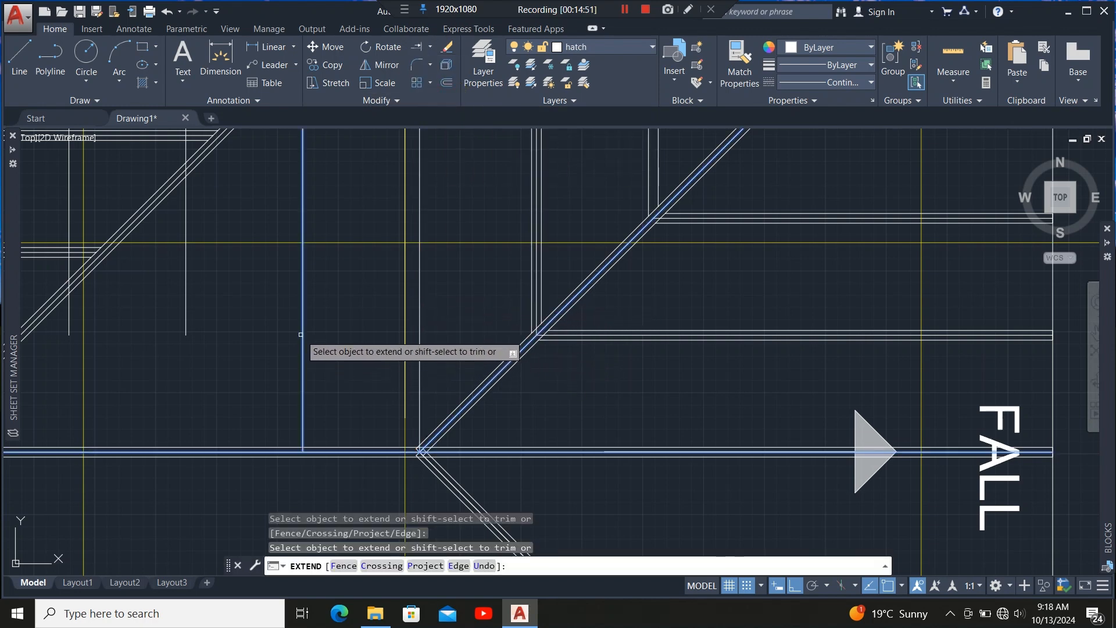
{"action": "scroll", "coordinate": [433, 349], "scroll_direction": "down", "scroll_amount": 5}
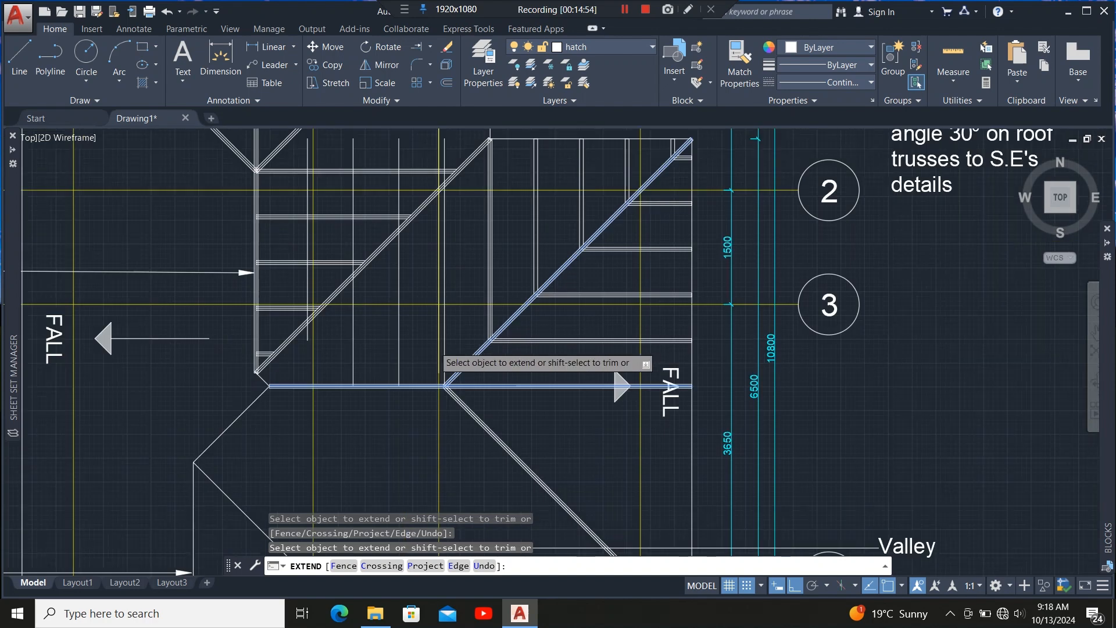
{"action": "scroll", "coordinate": [334, 305], "scroll_direction": "up", "scroll_amount": 5}
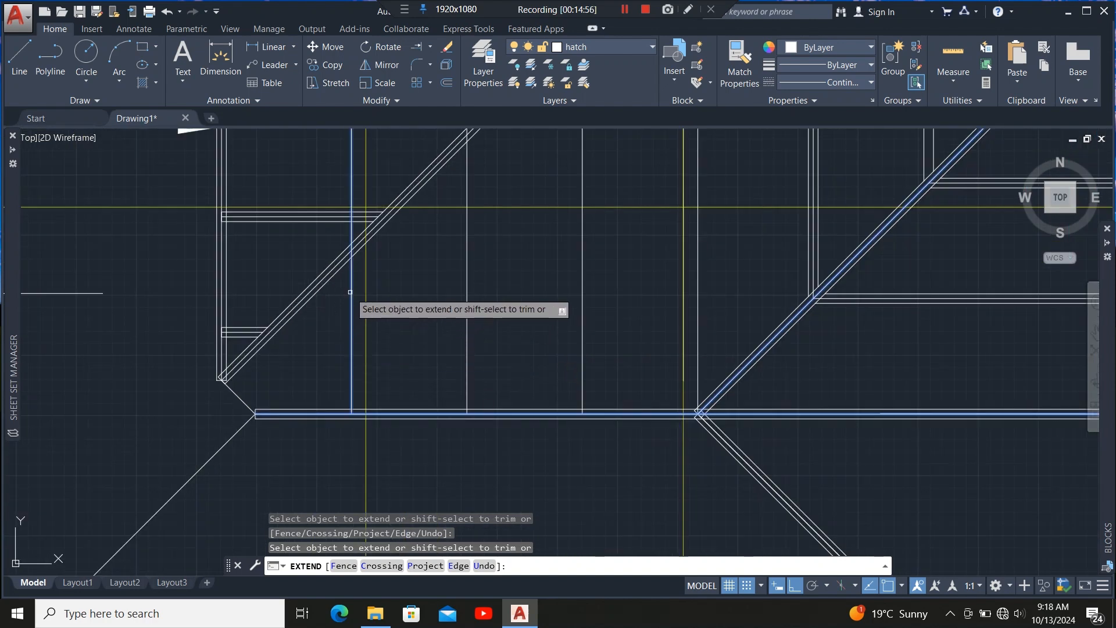
{"action": "left_click", "coordinate": [349, 295]}
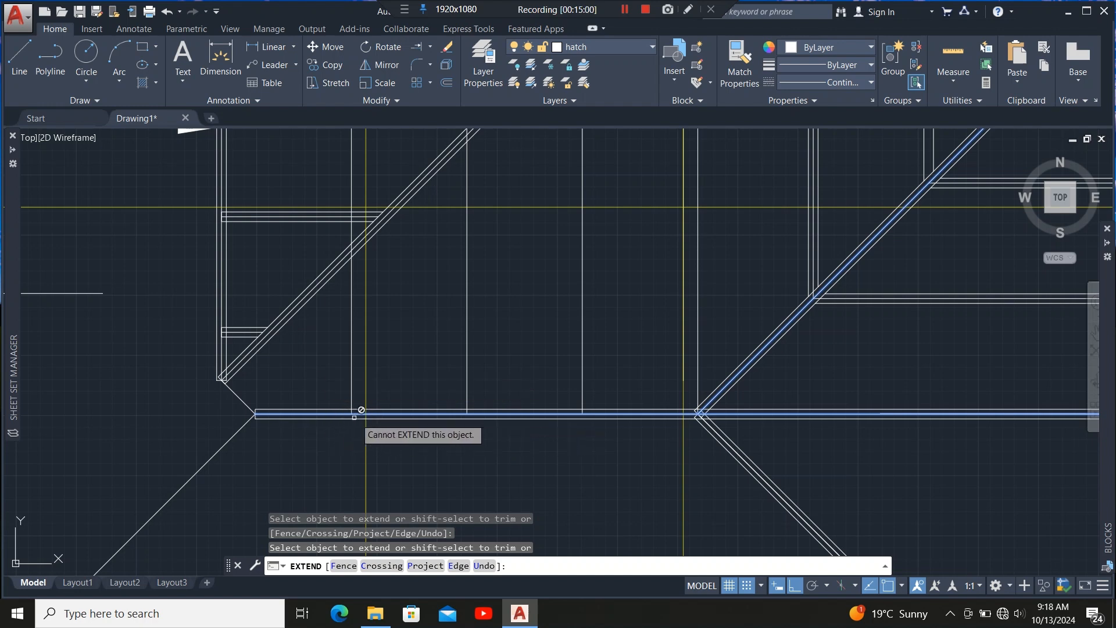
{"action": "scroll", "coordinate": [302, 340], "scroll_direction": "up", "scroll_amount": 4}
{"action": "key", "text": "Escape"}
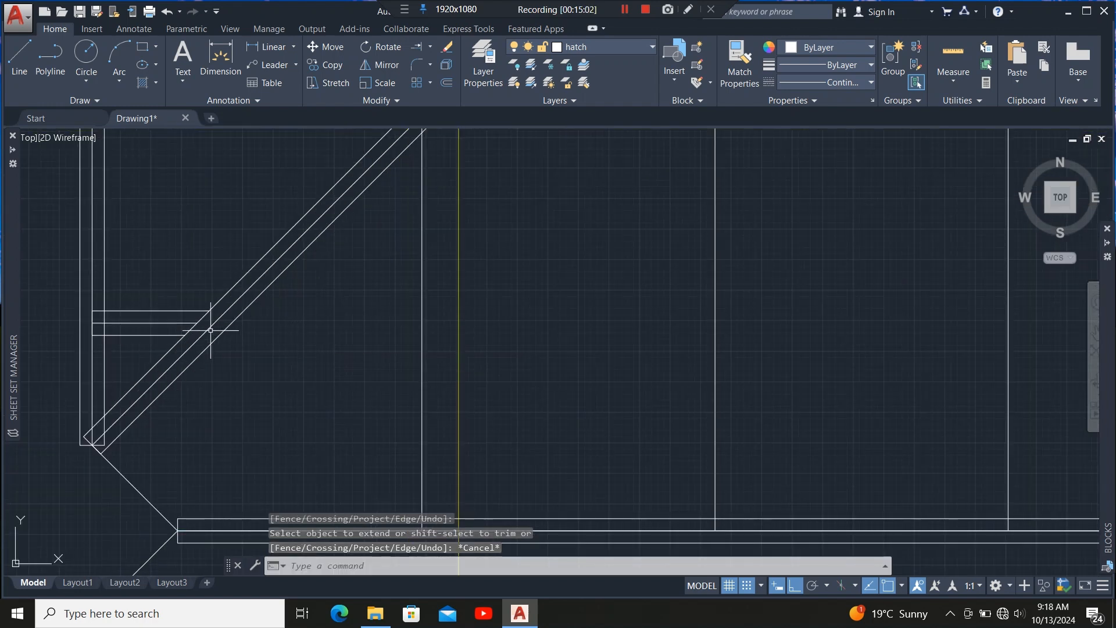
Trim the new rafter lines' upper ends beyond the hip member, then exit Trim.
{"action": "scroll", "coordinate": [319, 388], "scroll_direction": "down", "scroll_amount": 2}
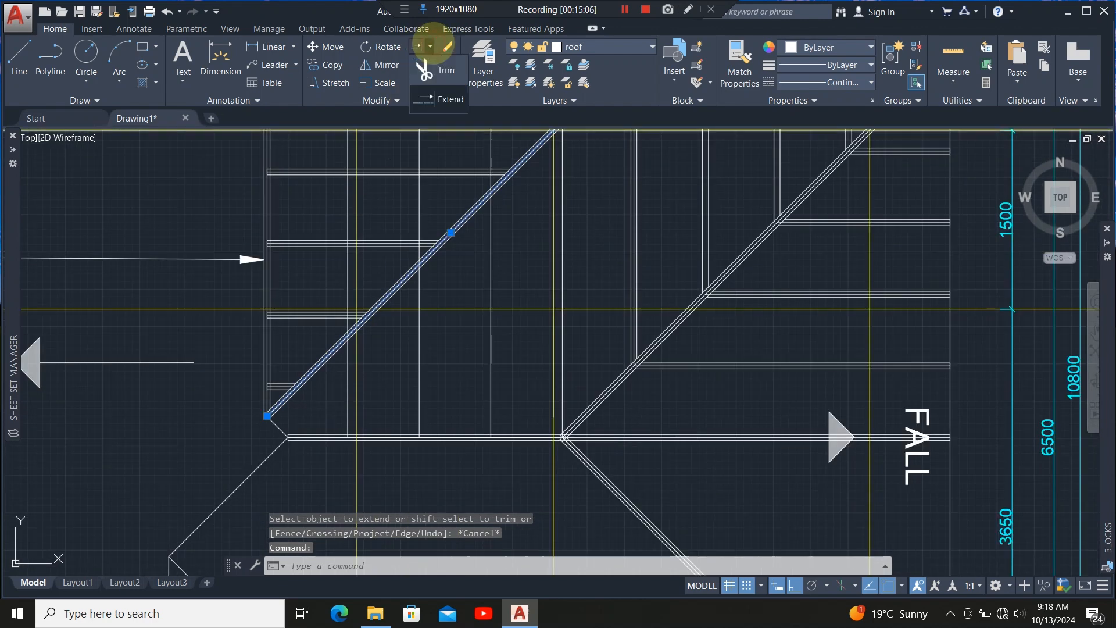
{"action": "left_click", "coordinate": [437, 69]}
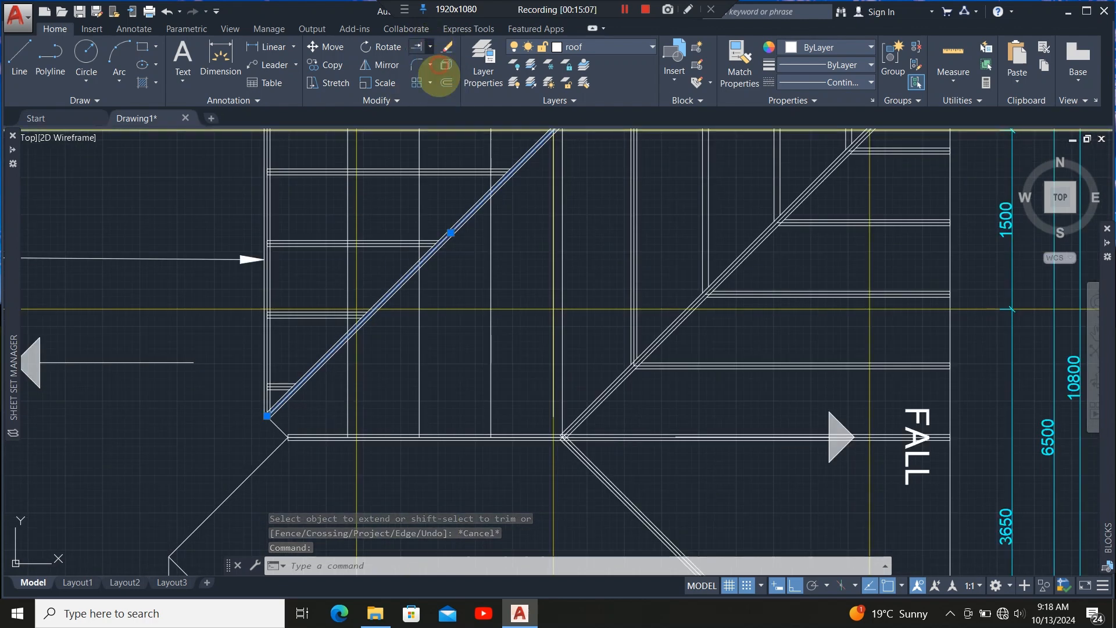
{"action": "left_click", "coordinate": [348, 288]}
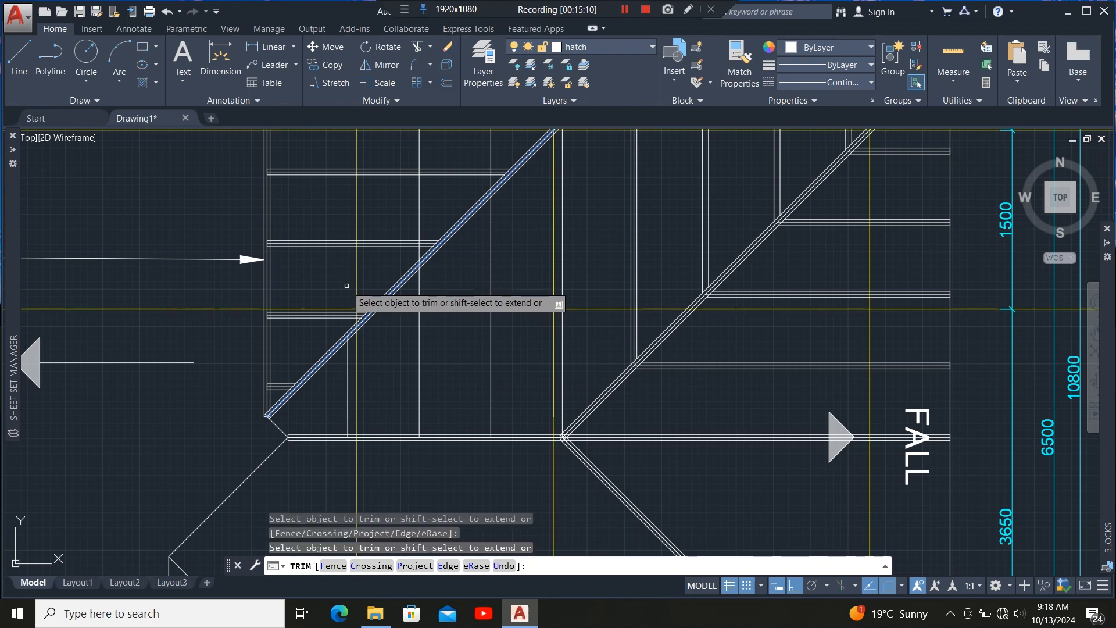
{"action": "left_click", "coordinate": [419, 219]}
{"action": "scroll", "coordinate": [414, 392], "scroll_direction": "down", "scroll_amount": 1}
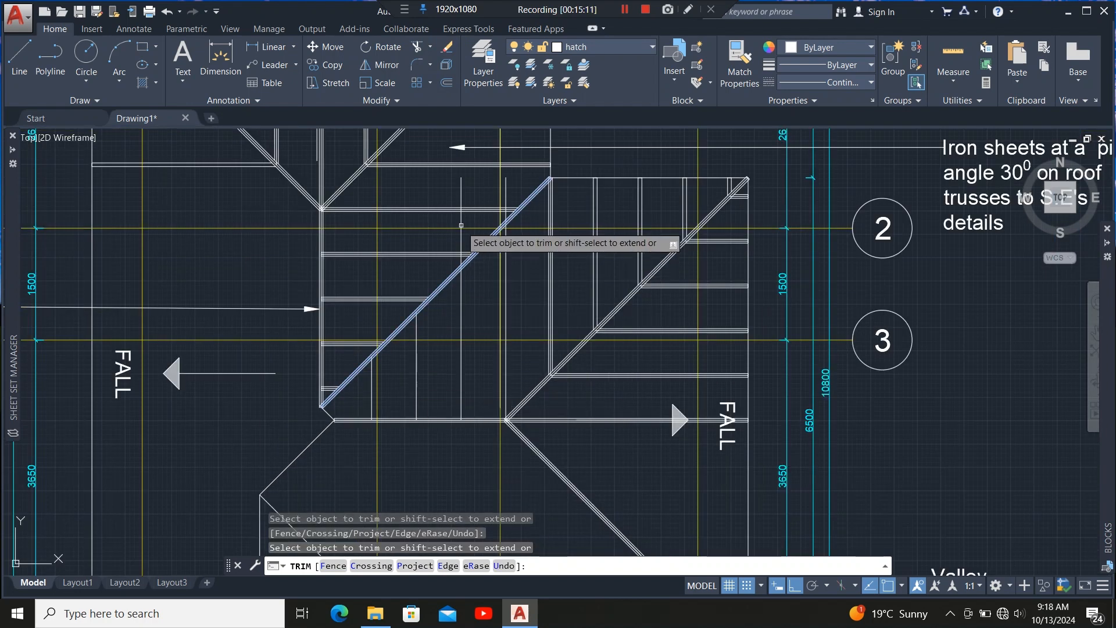
{"action": "scroll", "coordinate": [459, 242], "scroll_direction": "up", "scroll_amount": 1}
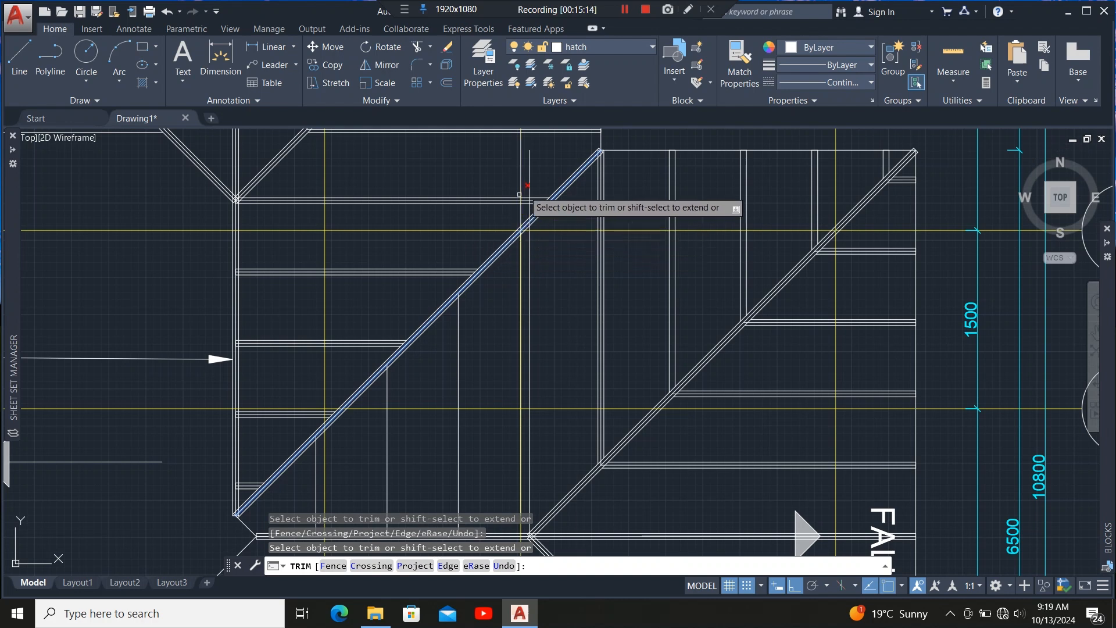
{"action": "scroll", "coordinate": [529, 223], "scroll_direction": "up", "scroll_amount": 3}
{"action": "left_click", "coordinate": [501, 219]}
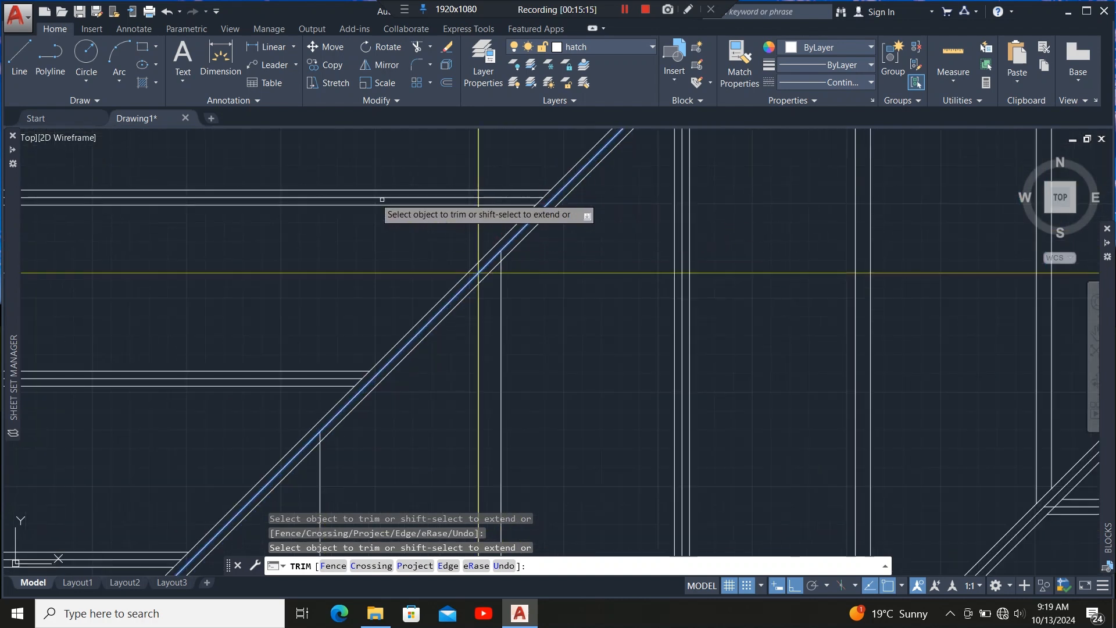
{"action": "scroll", "coordinate": [375, 204], "scroll_direction": "down", "scroll_amount": 3}
{"action": "scroll", "coordinate": [446, 387], "scroll_direction": "up", "scroll_amount": 2}
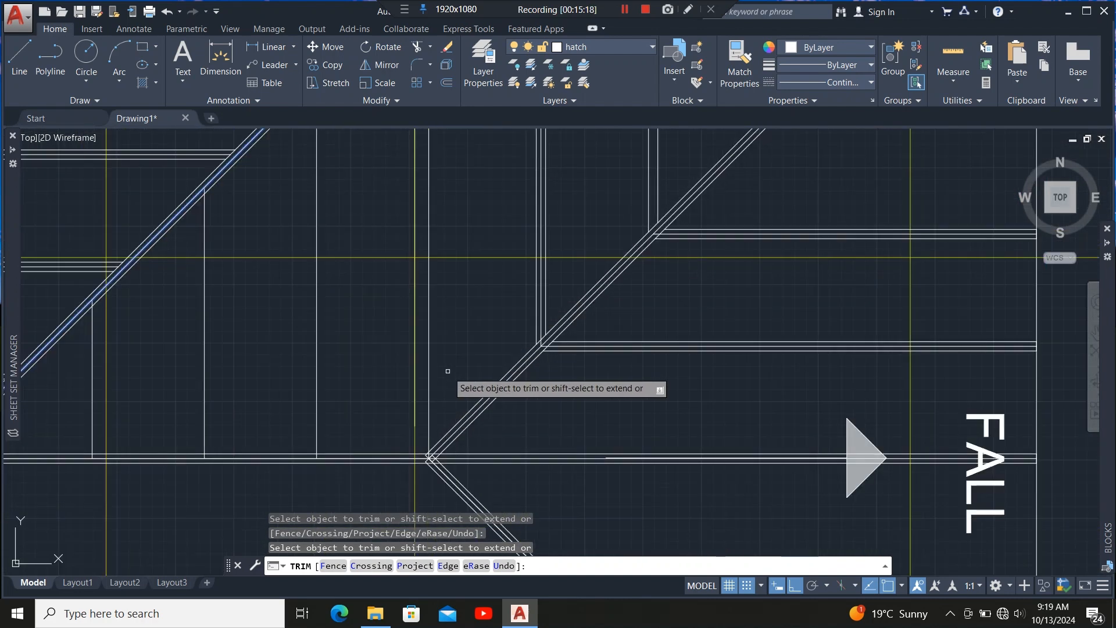
{"action": "key", "text": "Escape"}
Draw a 50 mm by 50 mm rectangle beside the new rafter lines.
{"action": "scroll", "coordinate": [435, 412], "scroll_direction": "down", "scroll_amount": 2}
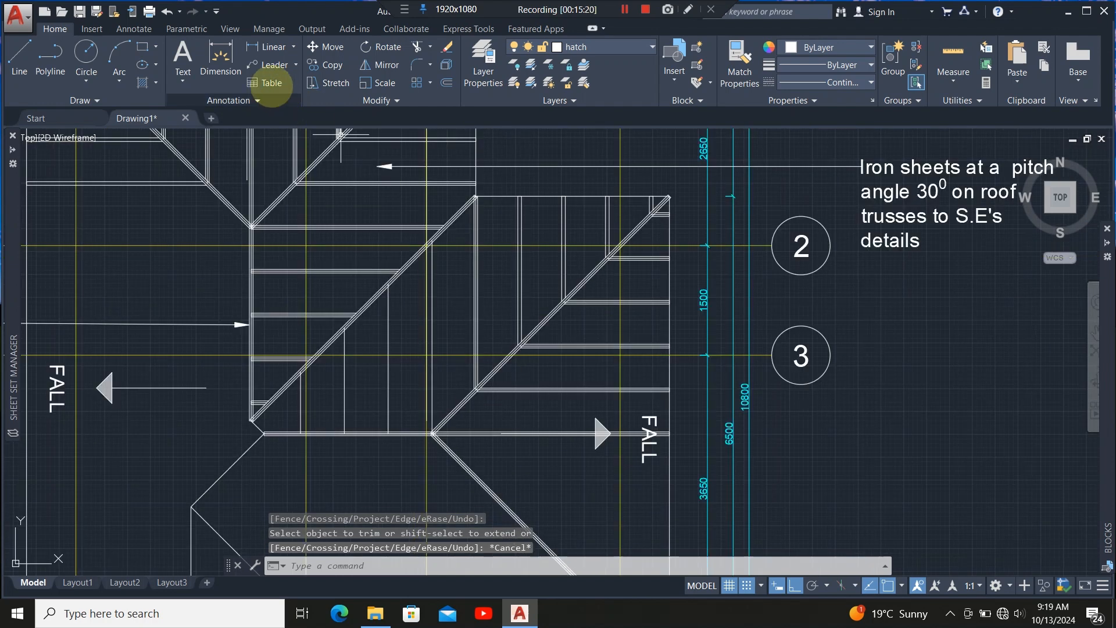
{"action": "left_click", "coordinate": [143, 46]}
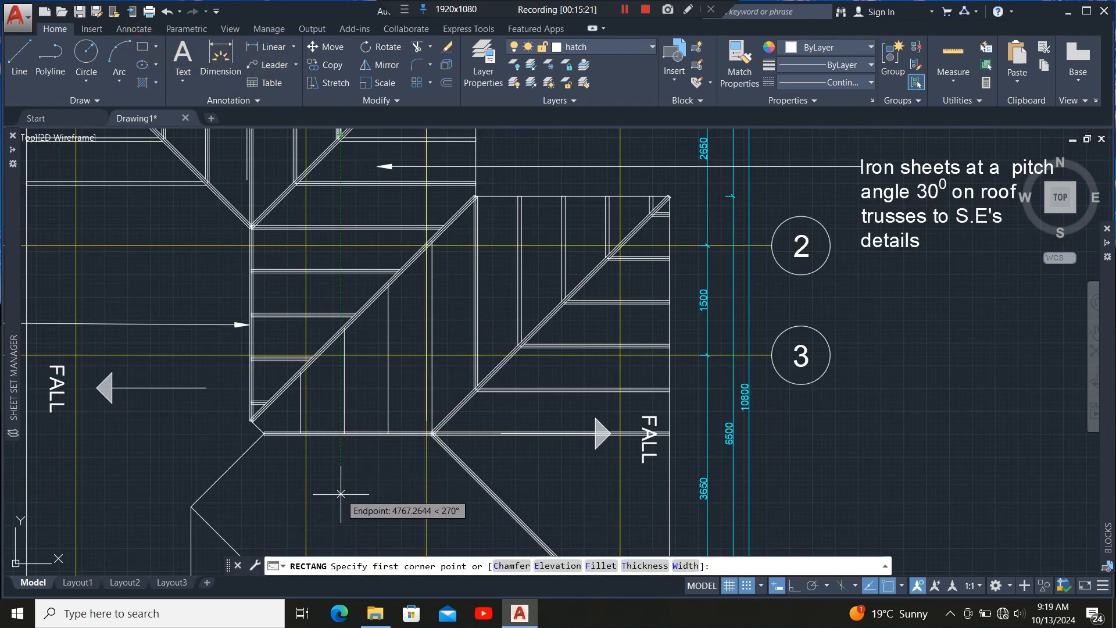
{"action": "scroll", "coordinate": [372, 400], "scroll_direction": "up", "scroll_amount": 2}
{"action": "left_click", "coordinate": [351, 359]}
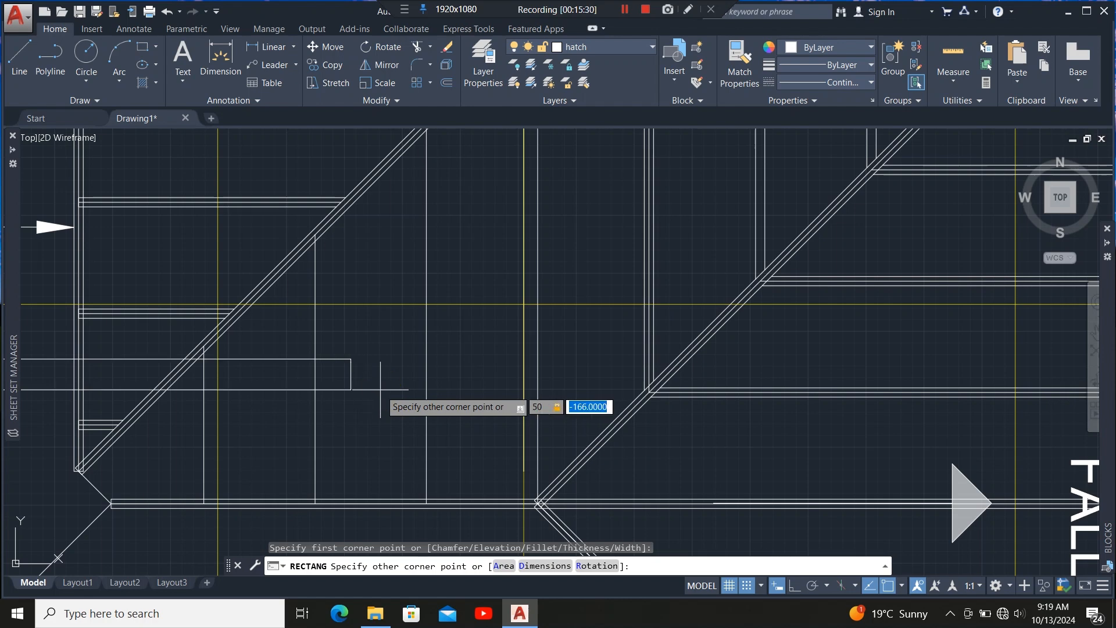
{"action": "key", "text": "Return"}
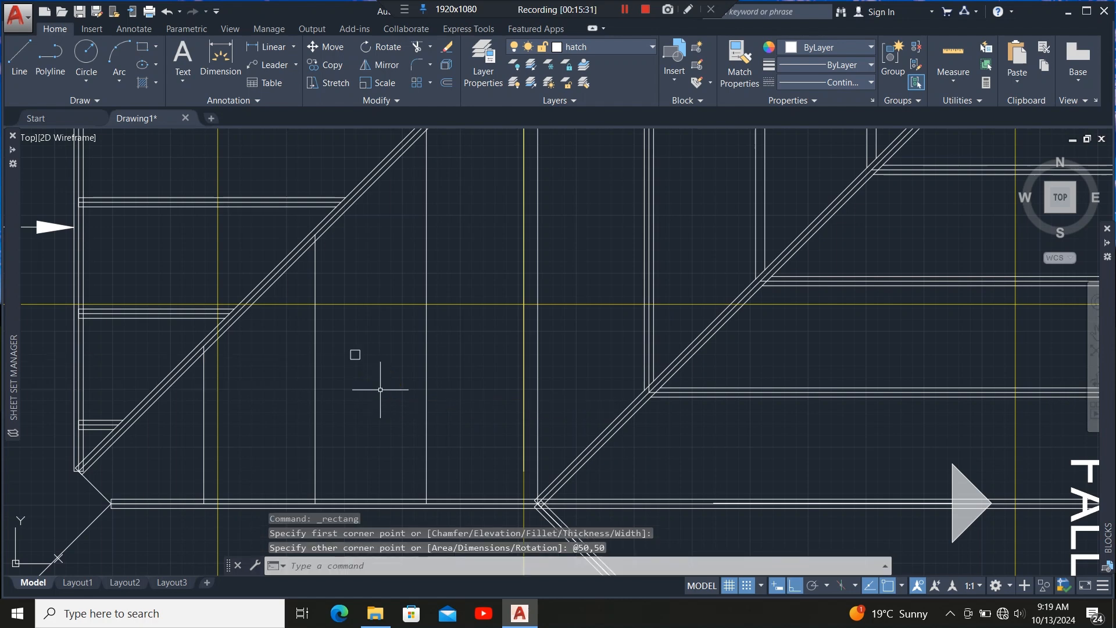
Move the rectangle onto the foot of the new rafter line at the eaves member.
{"action": "scroll", "coordinate": [349, 368], "scroll_direction": "up", "scroll_amount": 4}
{"action": "left_click", "coordinate": [407, 313]}
{"action": "left_click", "coordinate": [321, 390]}
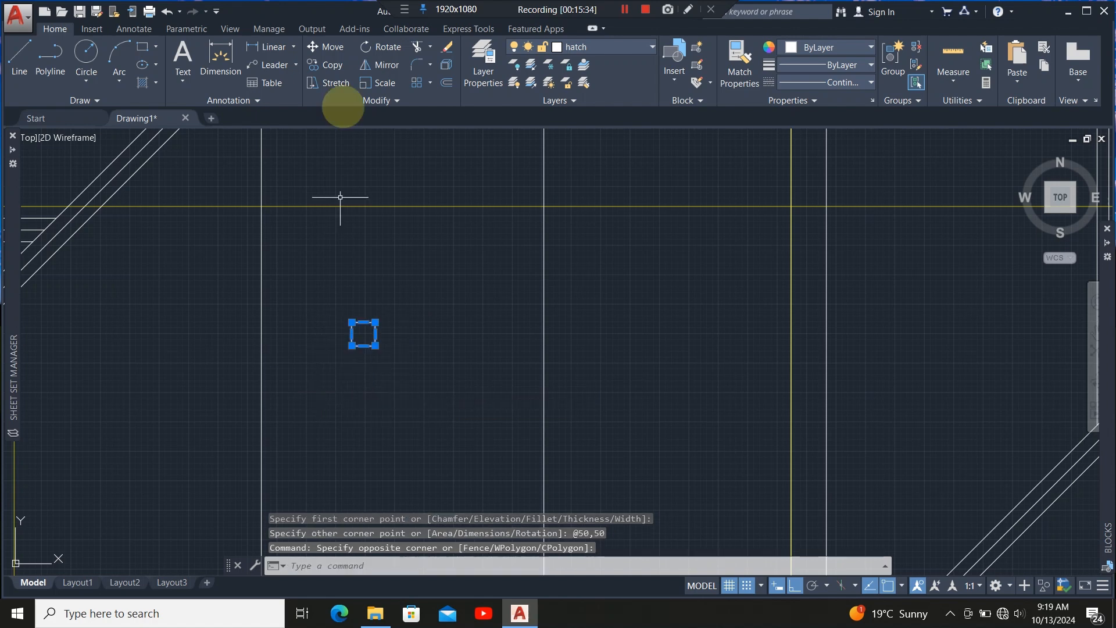
{"action": "left_click", "coordinate": [328, 46]}
{"action": "scroll", "coordinate": [342, 294], "scroll_direction": "up", "scroll_amount": 5}
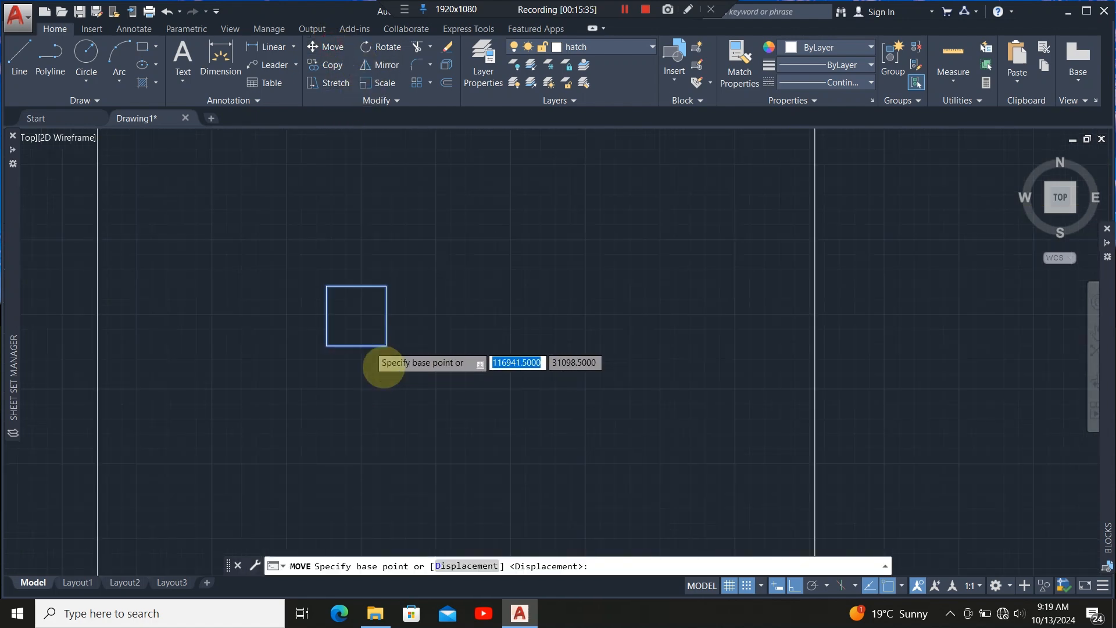
{"action": "left_click", "coordinate": [343, 337]}
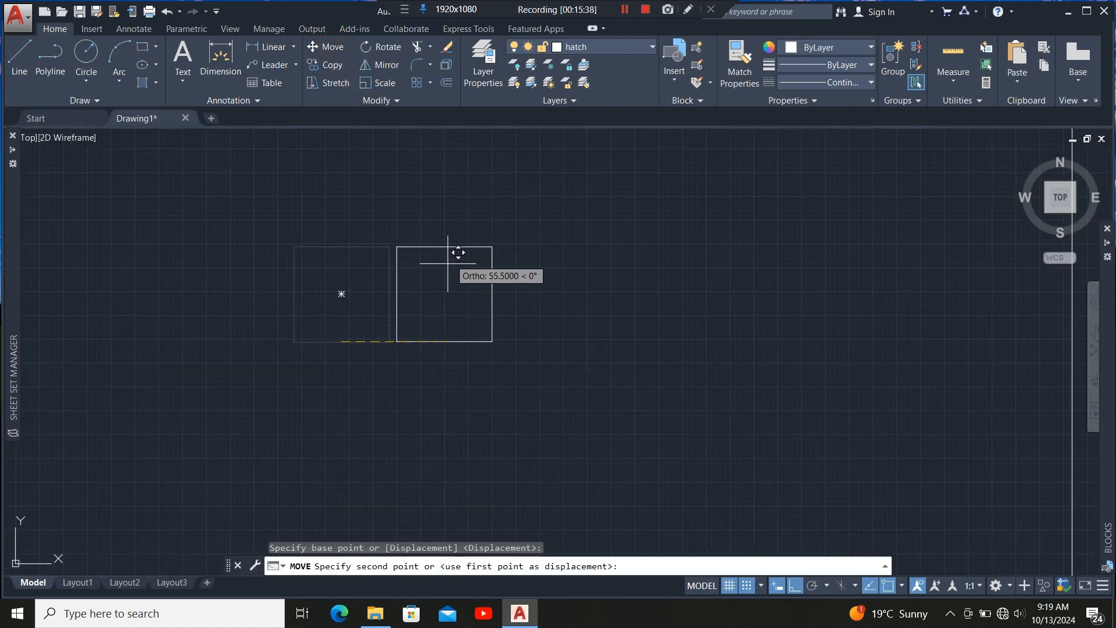
{"action": "scroll", "coordinate": [447, 274], "scroll_direction": "down", "scroll_amount": 5}
{"action": "scroll", "coordinate": [401, 486], "scroll_direction": "up", "scroll_amount": 3}
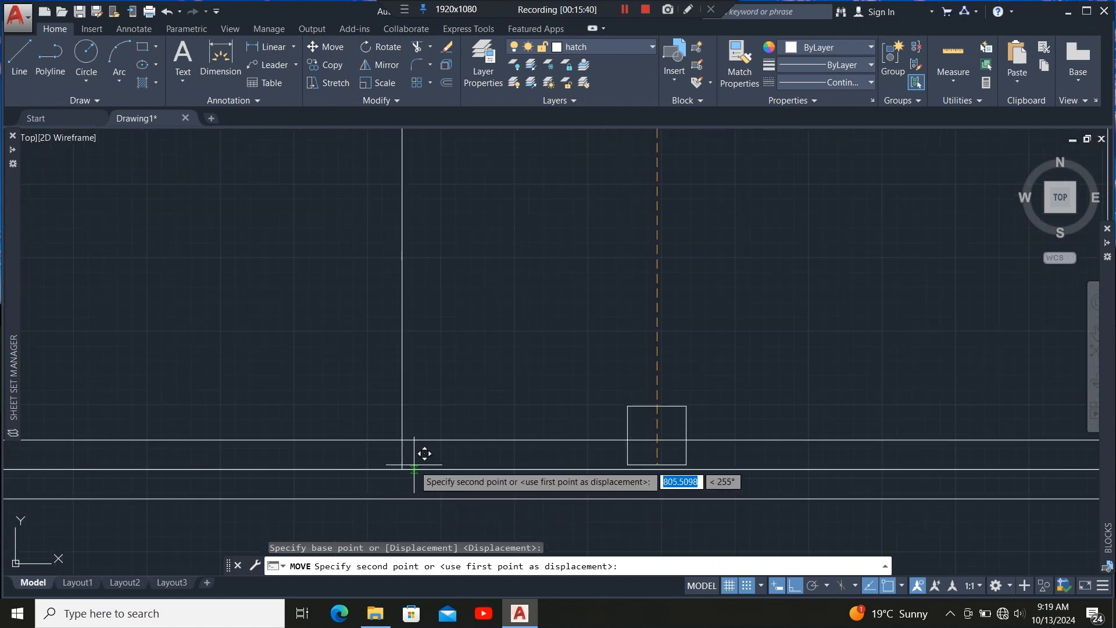
{"action": "left_click", "coordinate": [402, 459]}
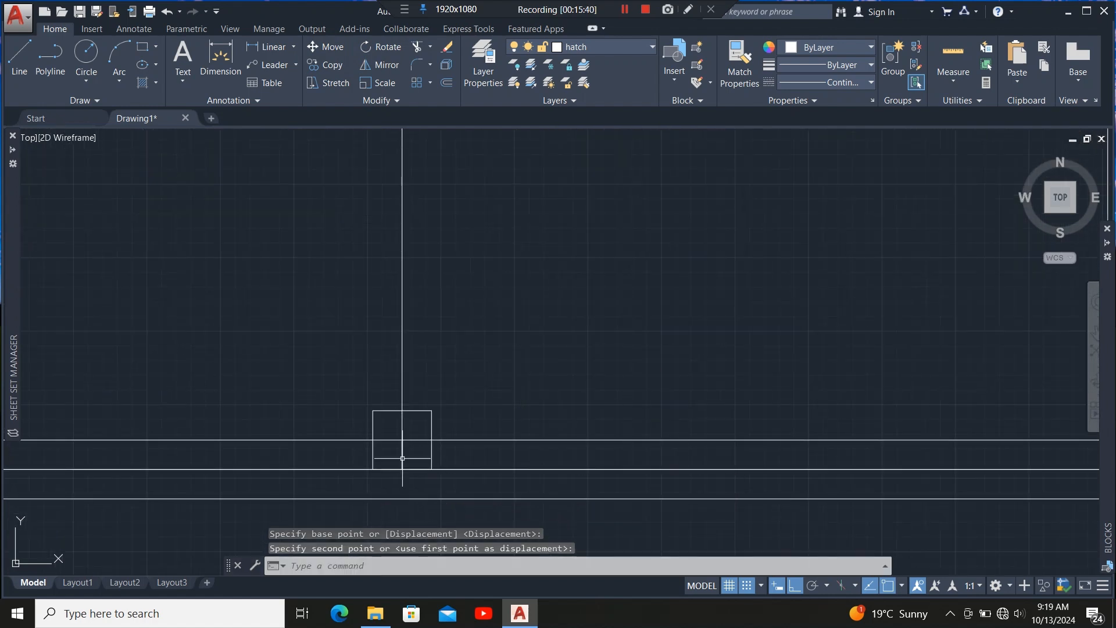
Stretch the rectangle's top edge up to the hip member to form a 50 mm rafter.
{"action": "left_click", "coordinate": [421, 412]}
{"action": "left_click", "coordinate": [401, 411]}
{"action": "scroll", "coordinate": [412, 416], "scroll_direction": "down", "scroll_amount": 3}
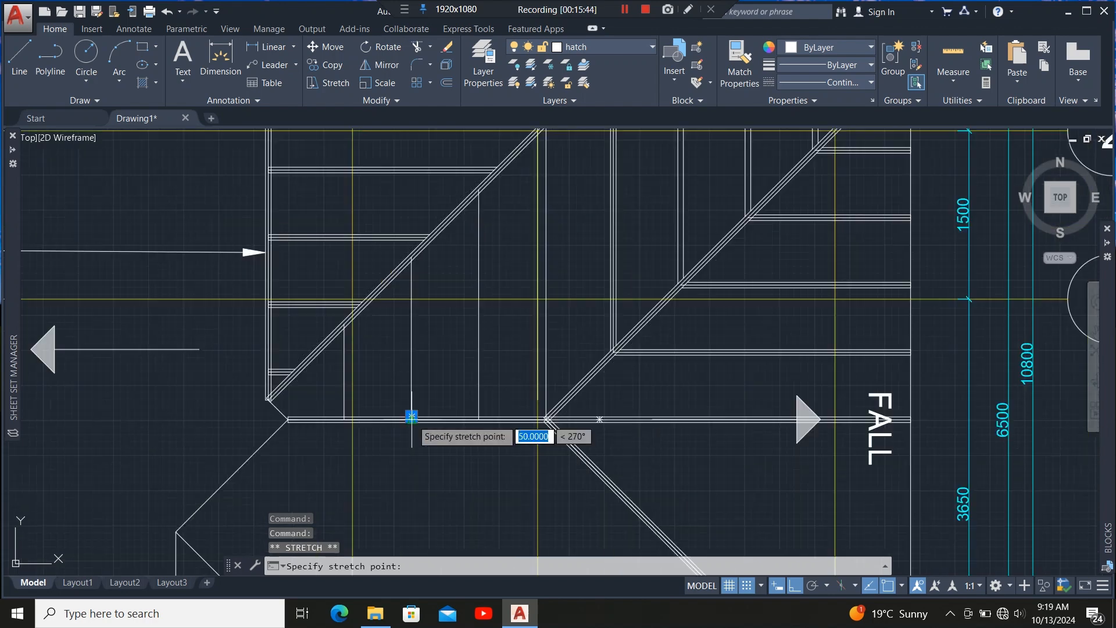
{"action": "scroll", "coordinate": [412, 416], "scroll_direction": "down", "scroll_amount": 2}
{"action": "scroll", "coordinate": [406, 348], "scroll_direction": "up", "scroll_amount": 7}
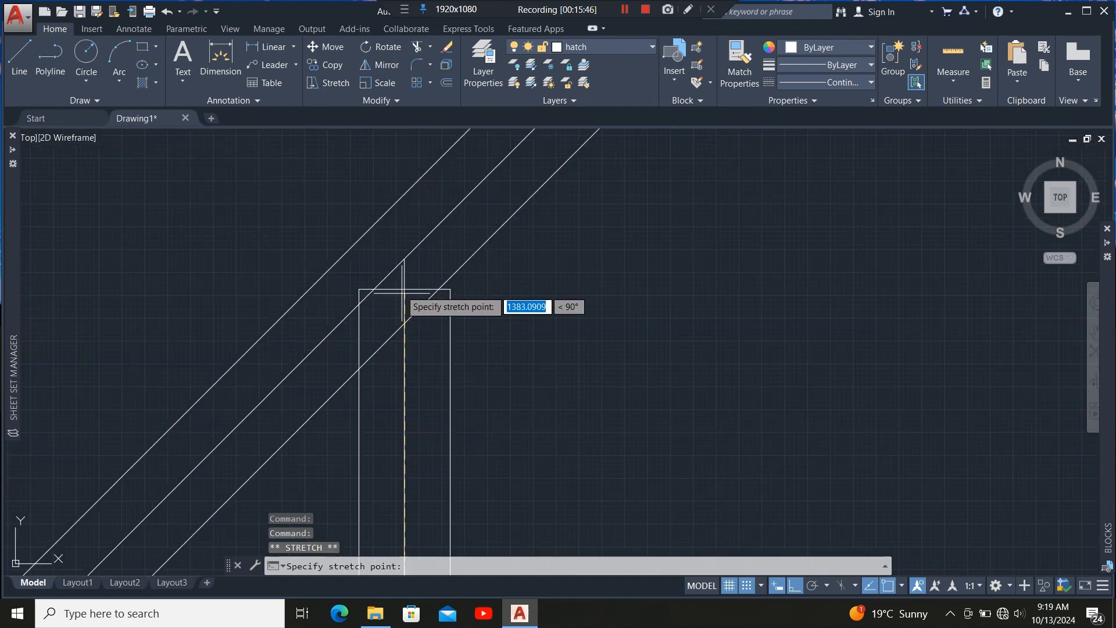
{"action": "left_click", "coordinate": [403, 256]}
{"action": "scroll", "coordinate": [401, 224], "scroll_direction": "down", "scroll_amount": 5}
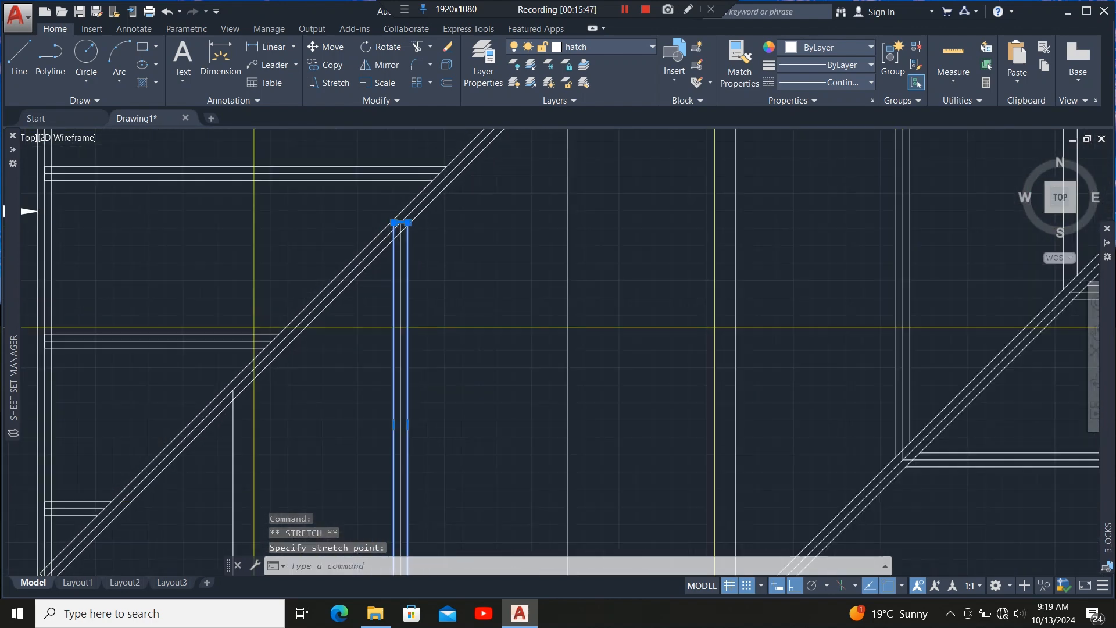
{"action": "scroll", "coordinate": [407, 307], "scroll_direction": "down", "scroll_amount": 4}
Copy the rafter member onto the next two rafter lines at the eaves member.
{"action": "left_click", "coordinate": [329, 63]}
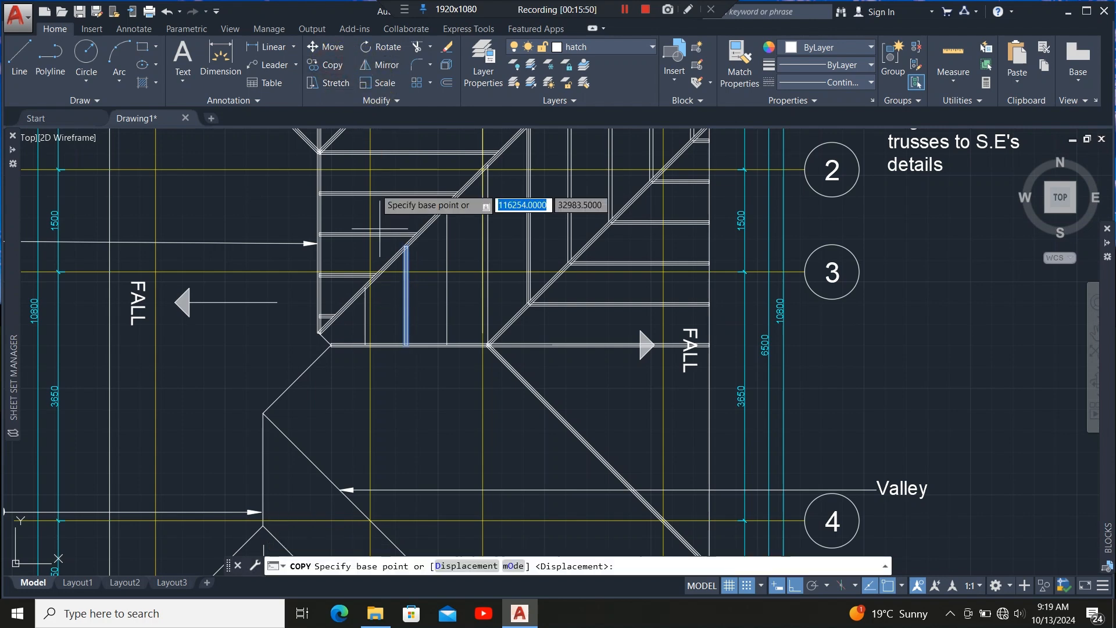
{"action": "scroll", "coordinate": [407, 343], "scroll_direction": "up", "scroll_amount": 6}
{"action": "scroll", "coordinate": [363, 363], "scroll_direction": "up", "scroll_amount": 3}
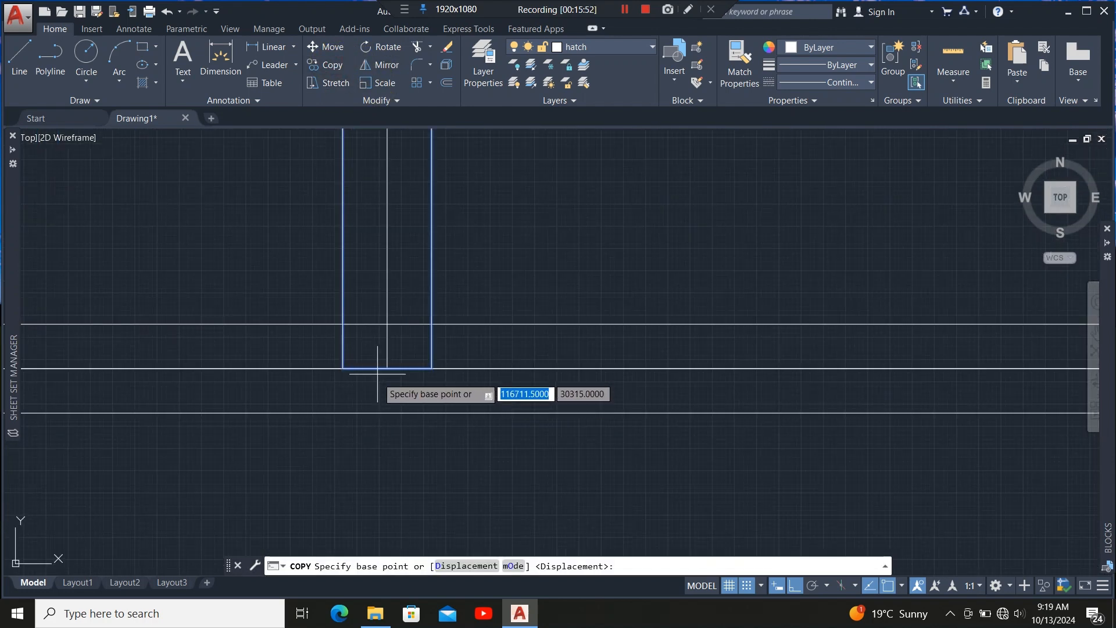
{"action": "left_click", "coordinate": [387, 368]}
{"action": "scroll", "coordinate": [349, 384], "scroll_direction": "down", "scroll_amount": 4}
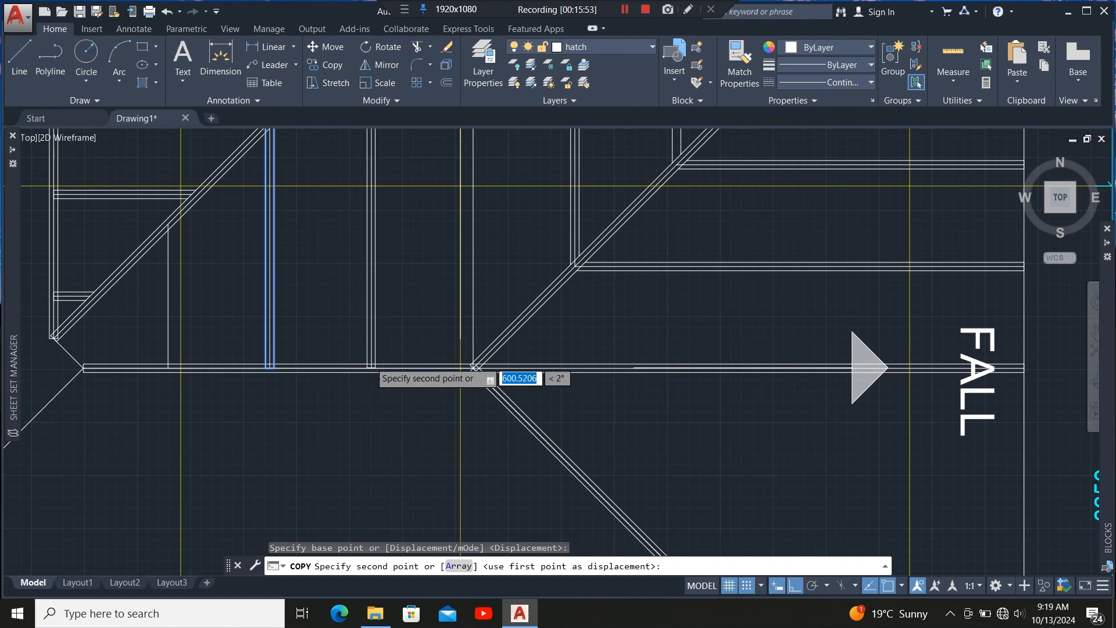
{"action": "scroll", "coordinate": [383, 396], "scroll_direction": "up", "scroll_amount": 4}
{"action": "left_click", "coordinate": [361, 384]}
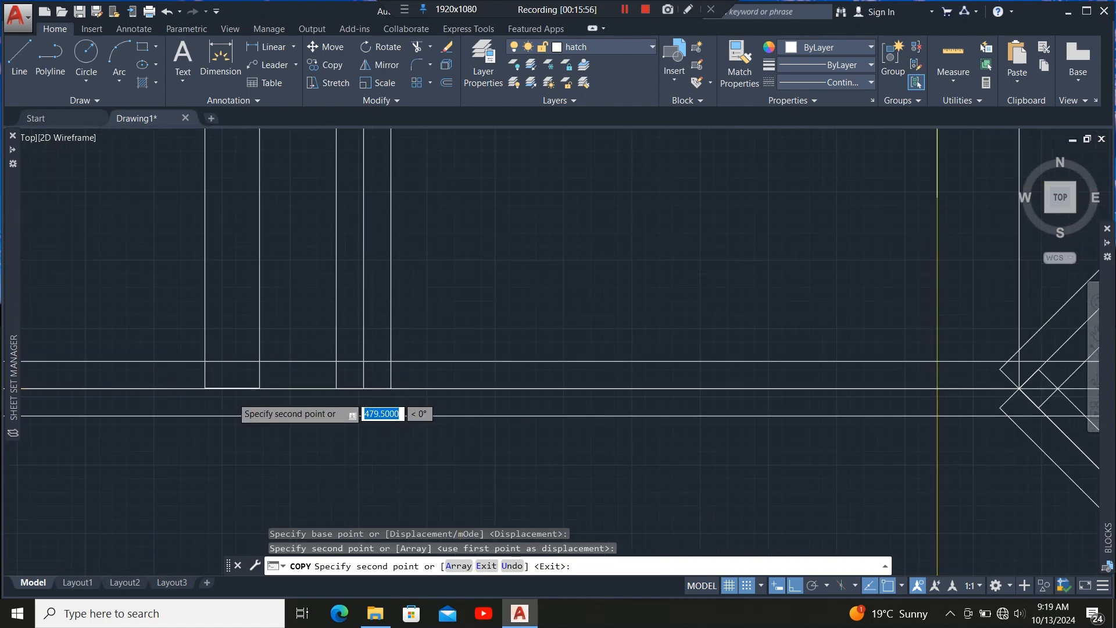
{"action": "scroll", "coordinate": [289, 416], "scroll_direction": "down", "scroll_amount": 2}
{"action": "scroll", "coordinate": [355, 400], "scroll_direction": "up", "scroll_amount": 5}
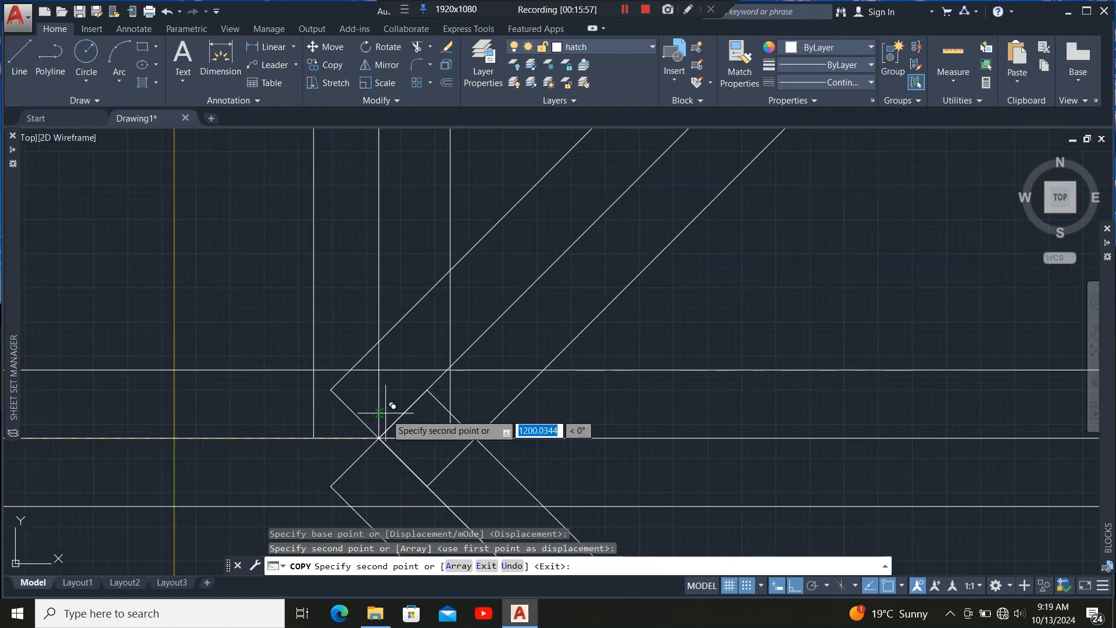
{"action": "left_click", "coordinate": [379, 437]}
{"action": "scroll", "coordinate": [369, 470], "scroll_direction": "down", "scroll_amount": 8}
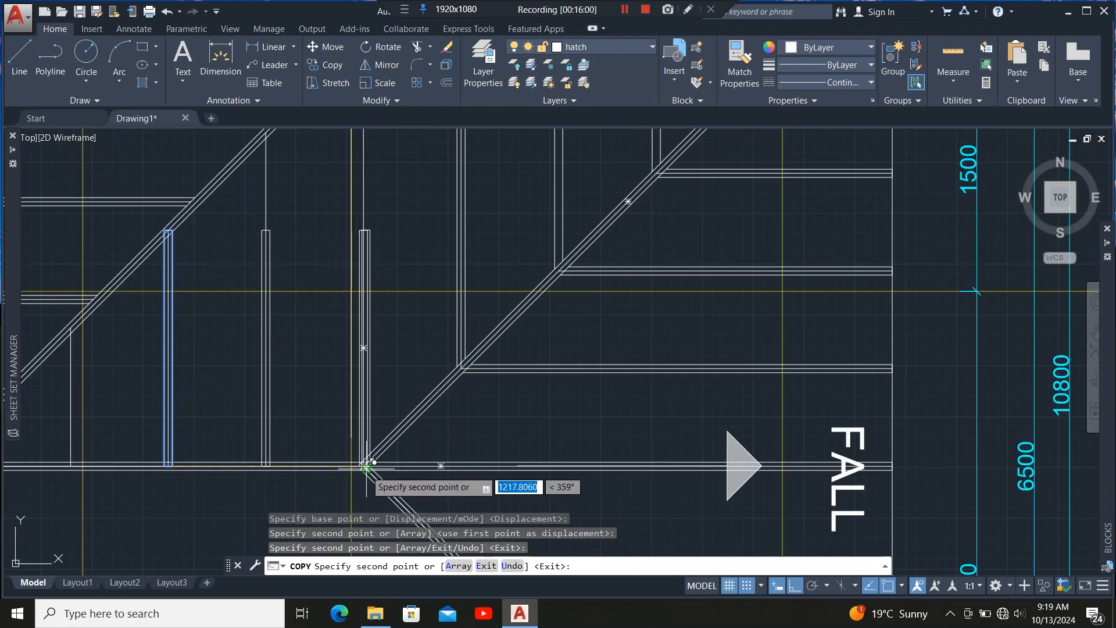
{"action": "scroll", "coordinate": [365, 468], "scroll_direction": "down", "scroll_amount": 5}
{"action": "scroll", "coordinate": [365, 468], "scroll_direction": "up", "scroll_amount": 5}
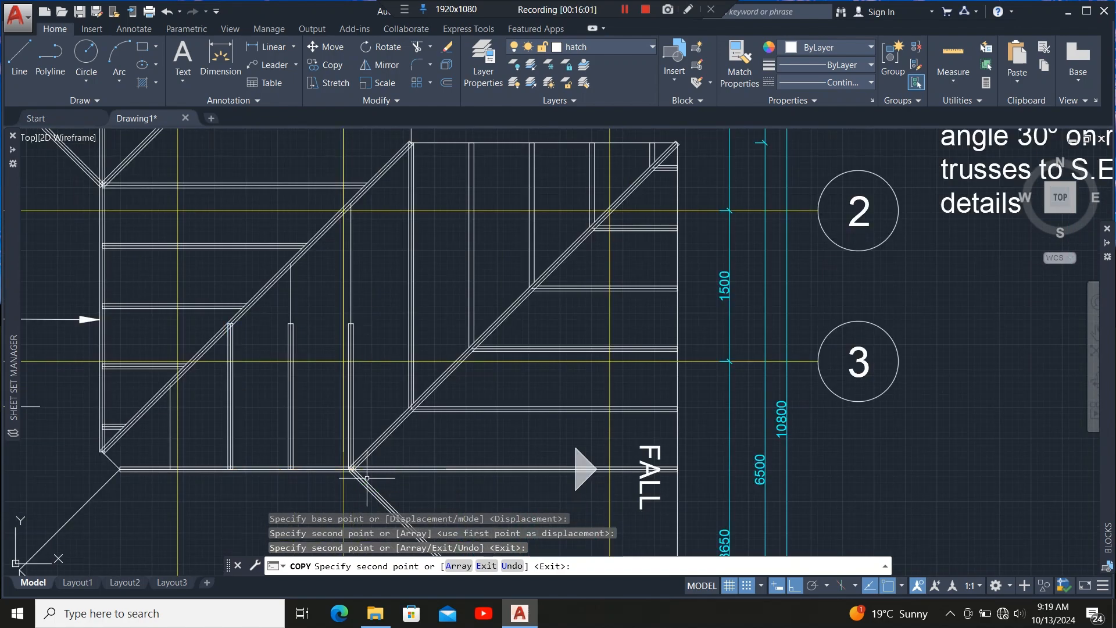
{"action": "key", "text": "Escape"}
Stretch the first copied rafter's top edge up to the hip member.
{"action": "scroll", "coordinate": [322, 345], "scroll_direction": "up", "scroll_amount": 8}
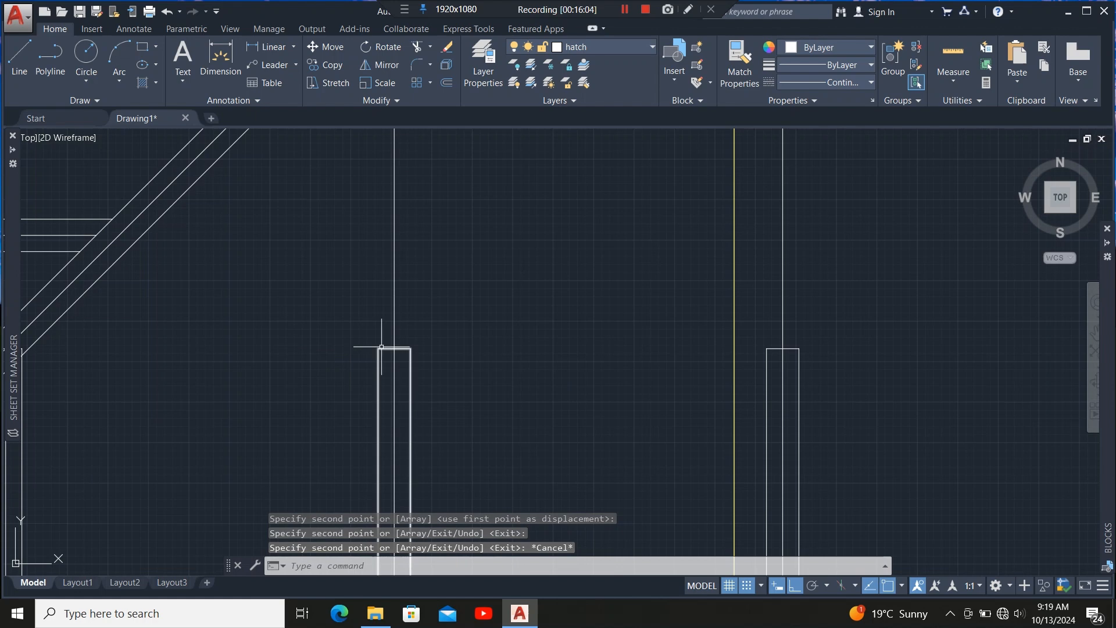
{"action": "left_click", "coordinate": [381, 347]}
{"action": "scroll", "coordinate": [380, 350], "scroll_direction": "up", "scroll_amount": 6}
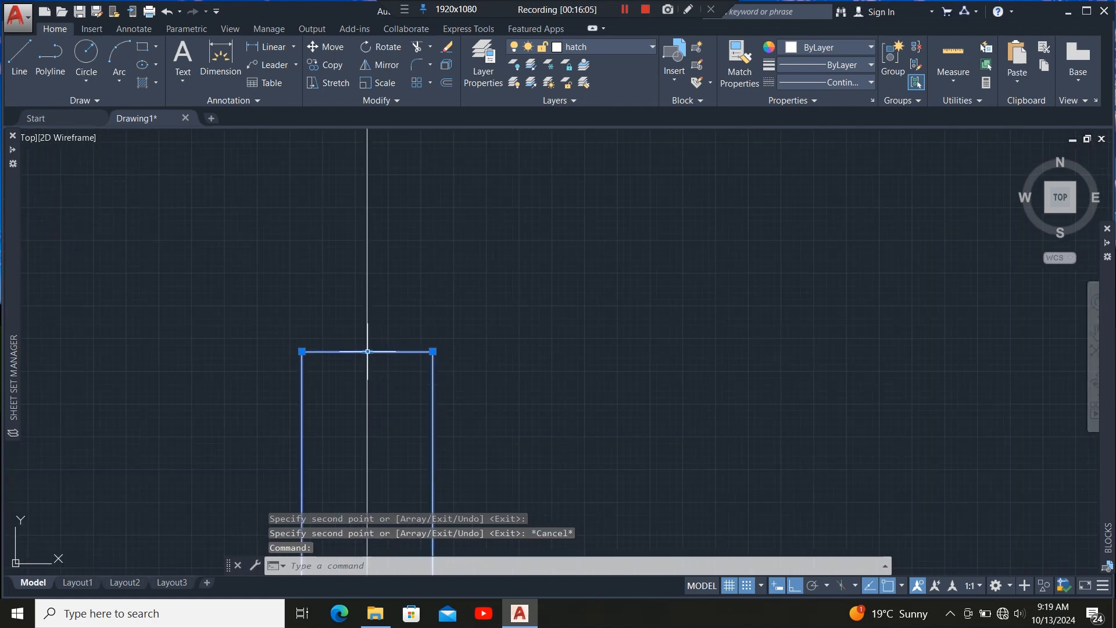
{"action": "left_click", "coordinate": [368, 351]}
{"action": "scroll", "coordinate": [372, 348], "scroll_direction": "down", "scroll_amount": 8}
{"action": "scroll", "coordinate": [375, 343], "scroll_direction": "up", "scroll_amount": 2}
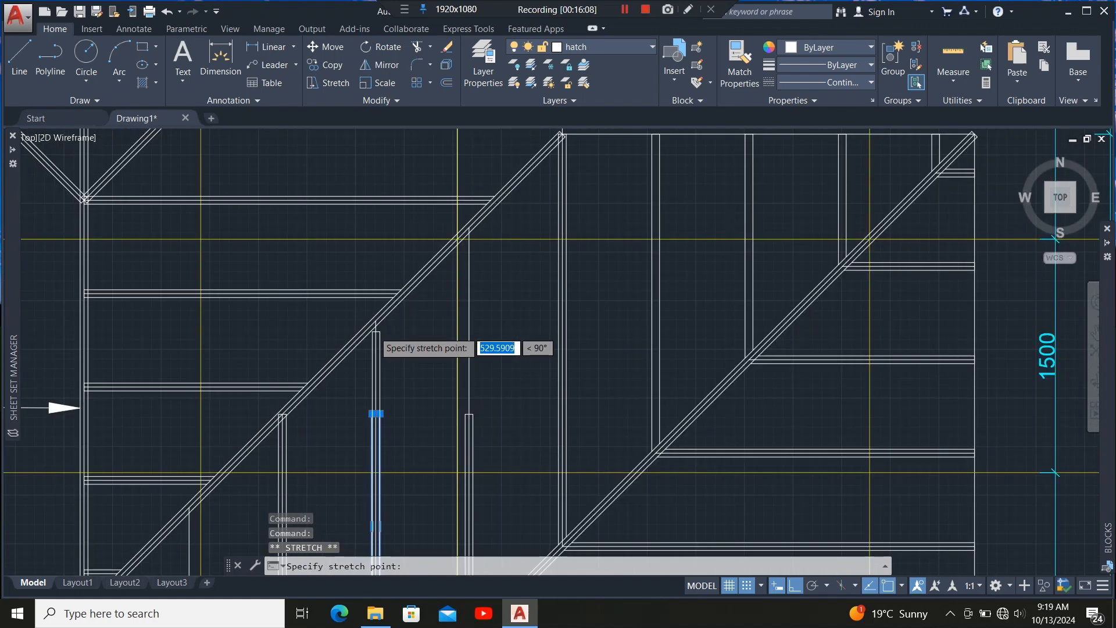
{"action": "scroll", "coordinate": [375, 326], "scroll_direction": "up", "scroll_amount": 10}
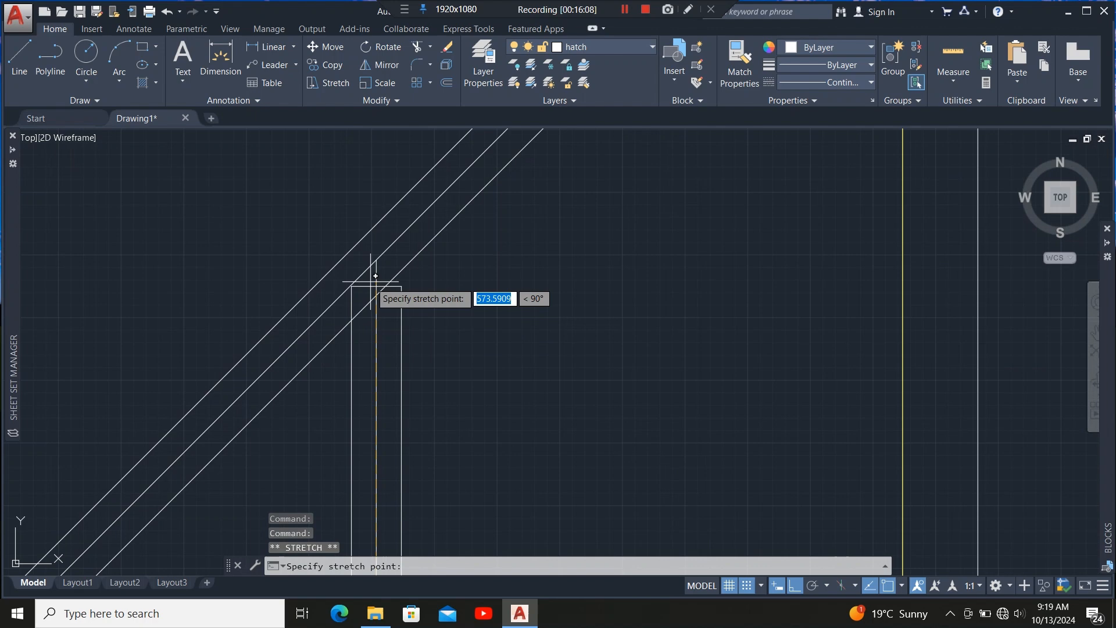
{"action": "left_click", "coordinate": [369, 239]}
Stretch the second copied rafter's top edge up to the hip member.
{"action": "scroll", "coordinate": [273, 299], "scroll_direction": "down", "scroll_amount": 8}
{"action": "scroll", "coordinate": [386, 324], "scroll_direction": "down", "scroll_amount": 5}
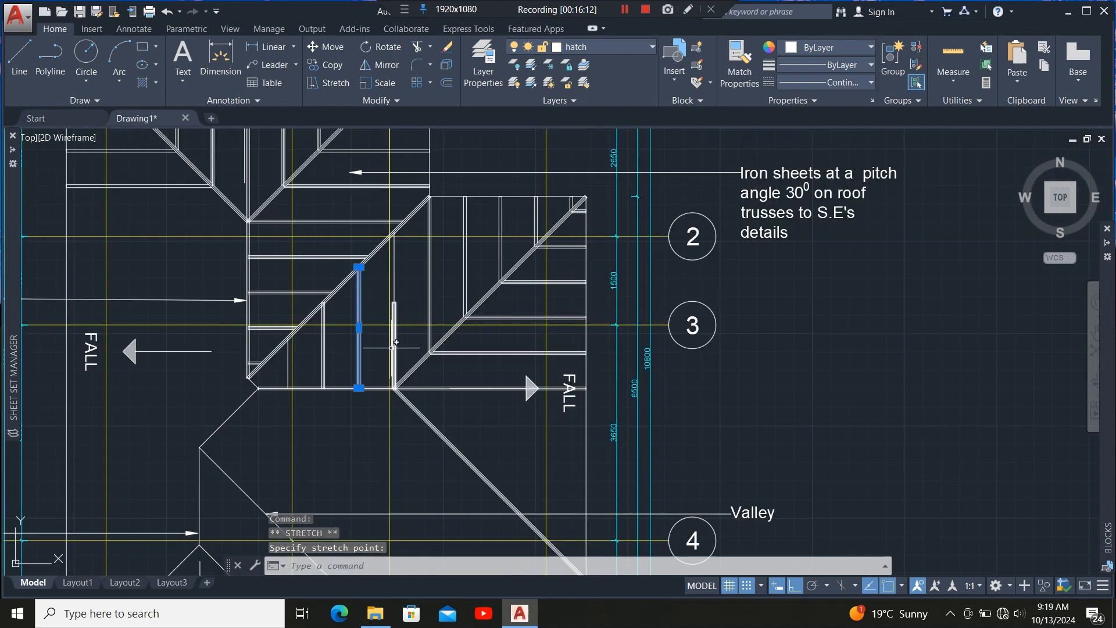
{"action": "scroll", "coordinate": [400, 297], "scroll_direction": "up", "scroll_amount": 6}
{"action": "left_click", "coordinate": [372, 326]}
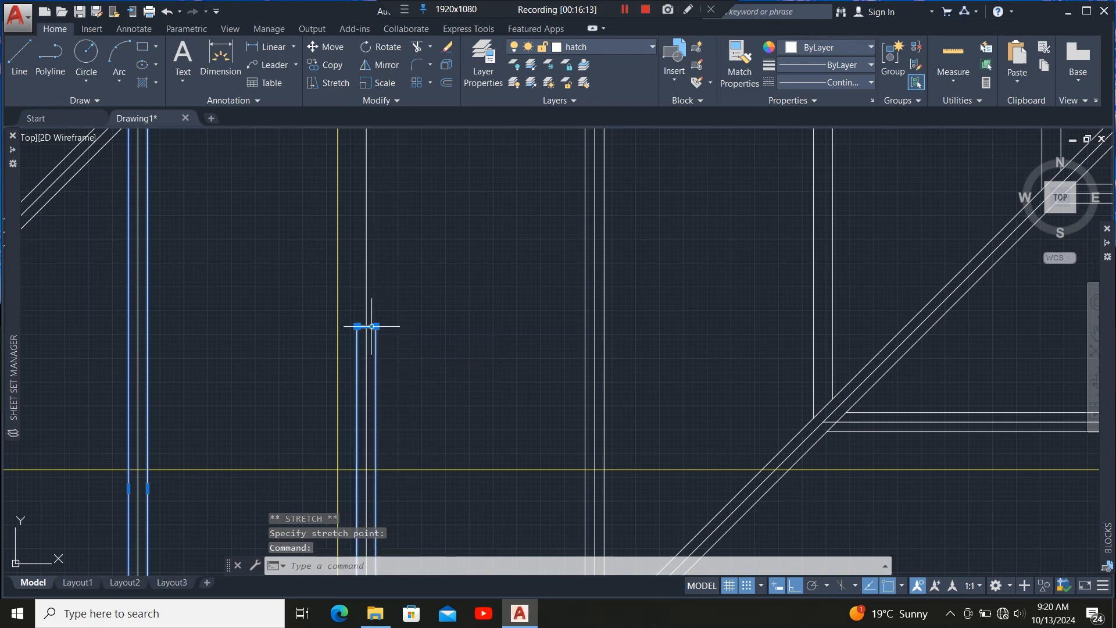
{"action": "left_click", "coordinate": [366, 326]}
{"action": "scroll", "coordinate": [359, 341], "scroll_direction": "down", "scroll_amount": 5}
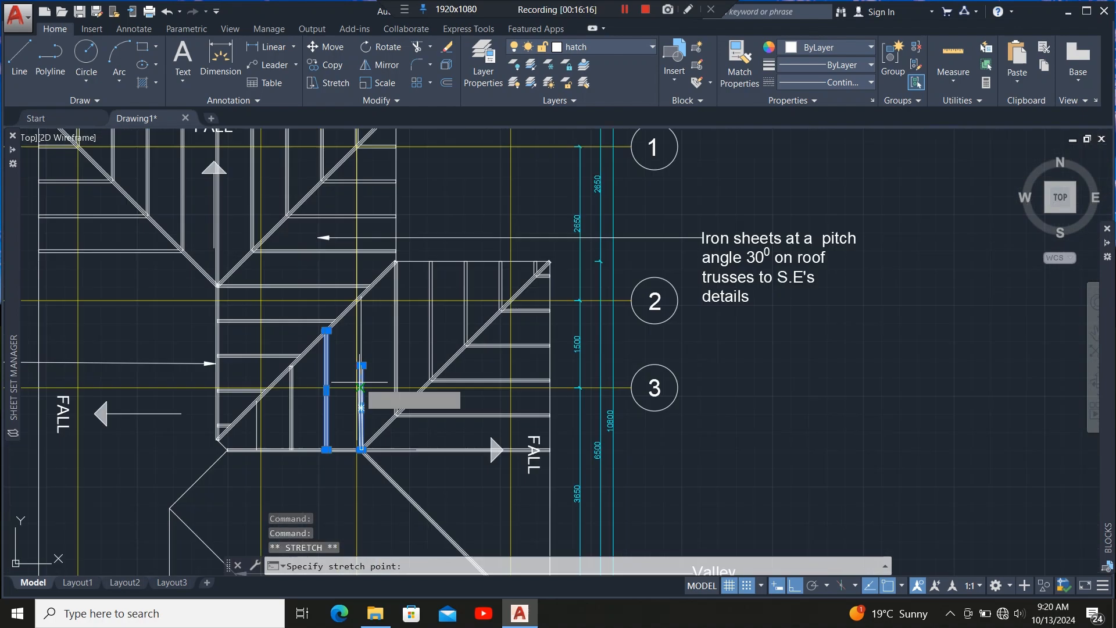
{"action": "scroll", "coordinate": [360, 338], "scroll_direction": "up", "scroll_amount": 6}
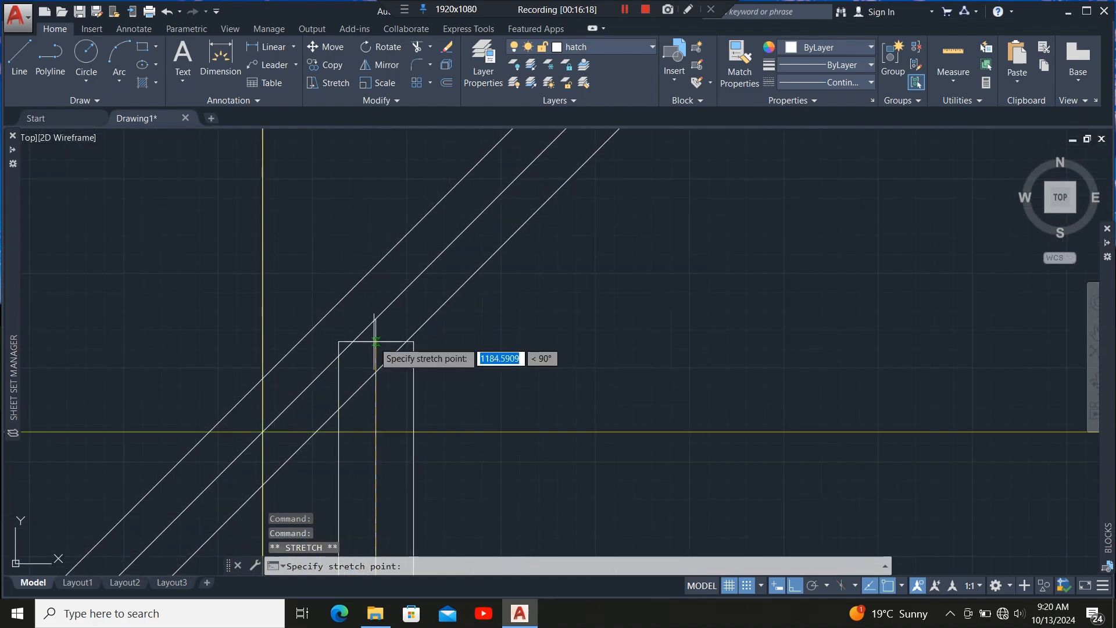
{"action": "left_click", "coordinate": [376, 318]}
Inspect the new rafter members where they meet the hip and eaves members.
{"action": "scroll", "coordinate": [406, 307], "scroll_direction": "down", "scroll_amount": 4}
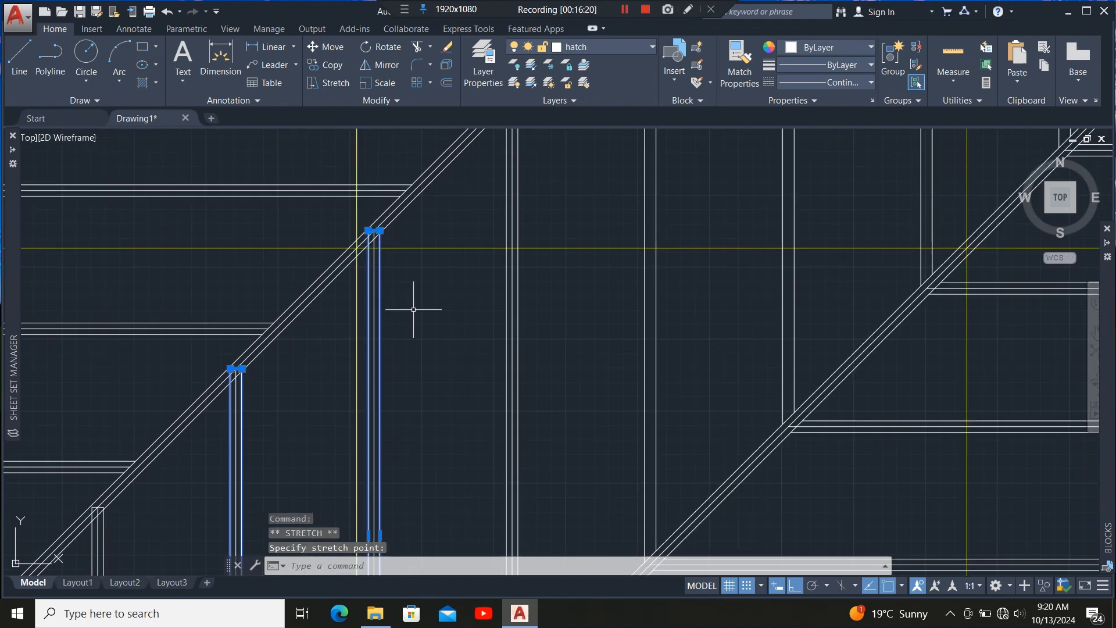
{"action": "scroll", "coordinate": [410, 225], "scroll_direction": "up", "scroll_amount": 6}
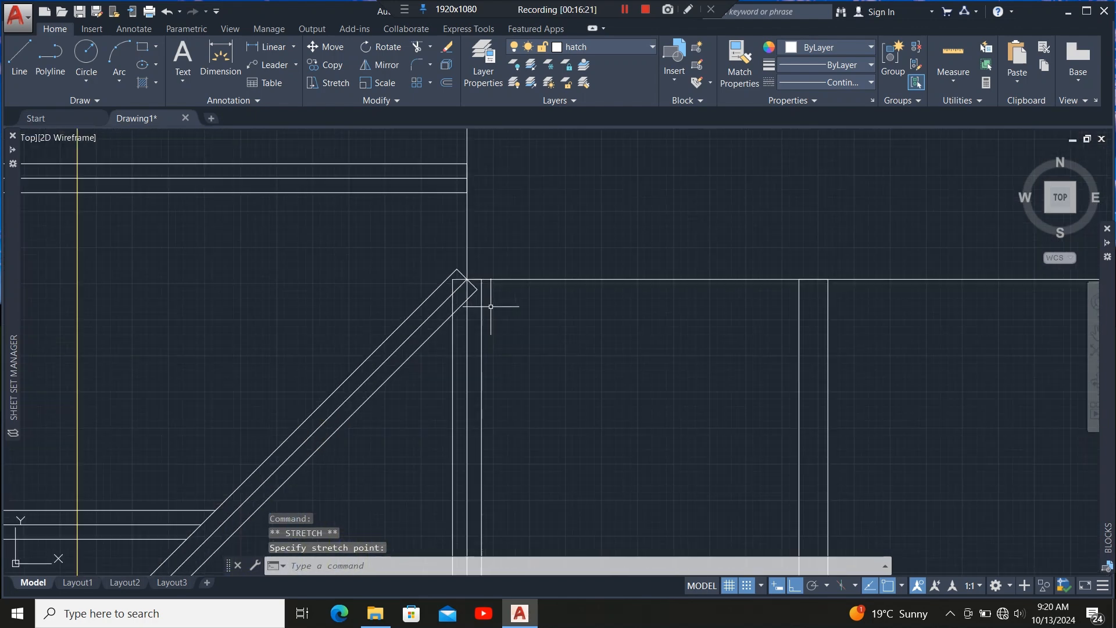
{"action": "scroll", "coordinate": [491, 309], "scroll_direction": "down", "scroll_amount": 4}
{"action": "scroll", "coordinate": [300, 431], "scroll_direction": "up", "scroll_amount": 6}
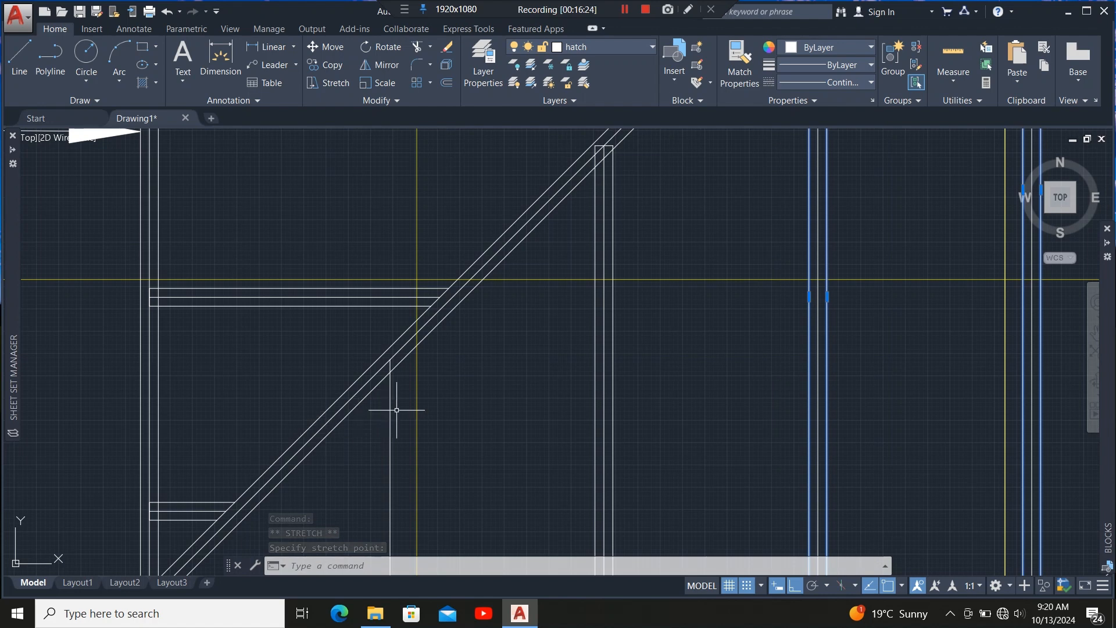
{"action": "scroll", "coordinate": [397, 410], "scroll_direction": "up", "scroll_amount": 4}
{"action": "scroll", "coordinate": [414, 231], "scroll_direction": "down", "scroll_amount": 6}
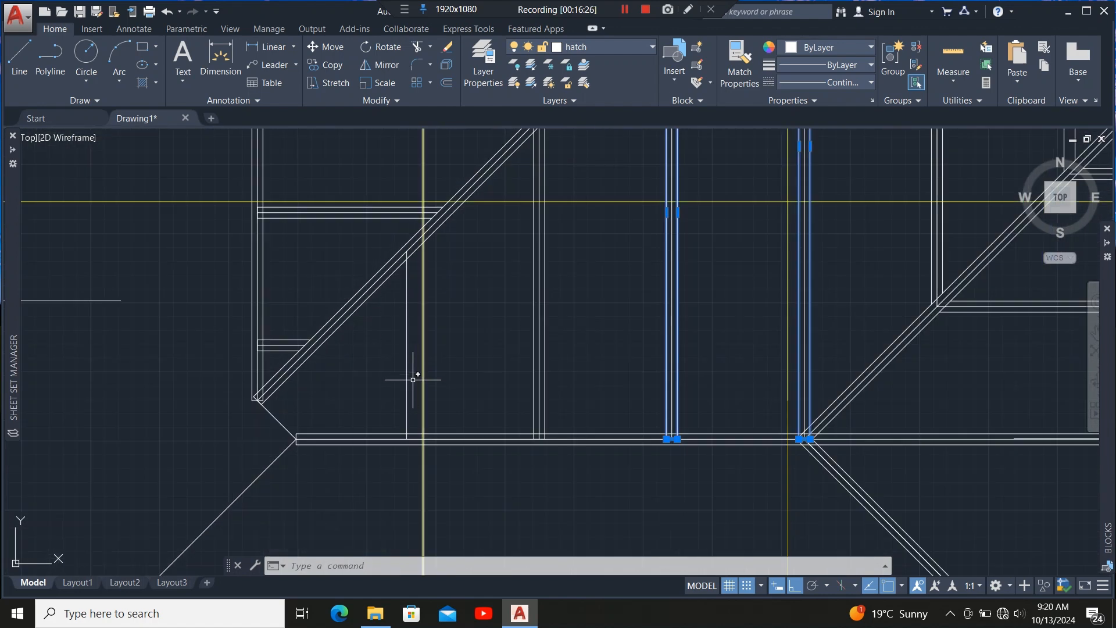
{"action": "scroll", "coordinate": [413, 379], "scroll_direction": "down", "scroll_amount": 5}
{"action": "scroll", "coordinate": [467, 398], "scroll_direction": "up", "scroll_amount": 5}
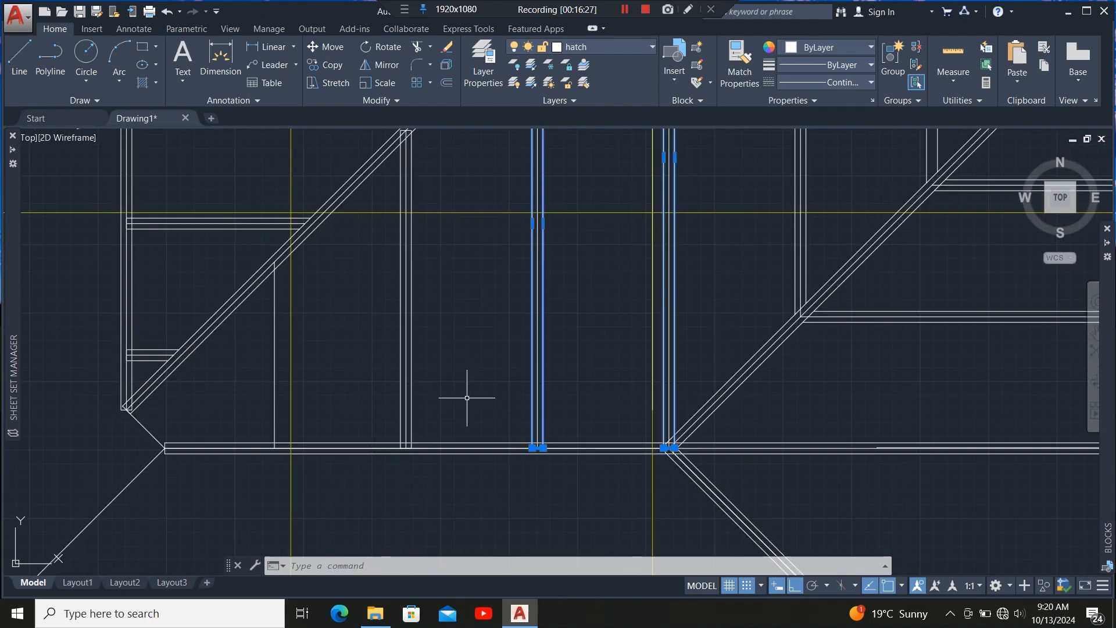
{"action": "key", "text": "Escape"}
{"action": "left_click", "coordinate": [411, 417]}
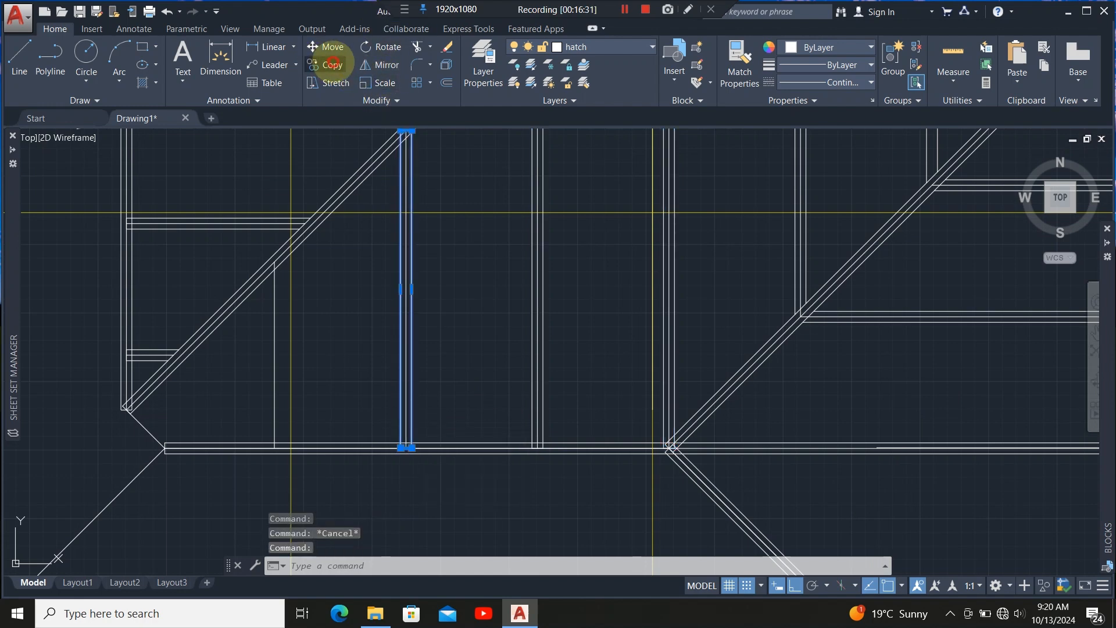
{"action": "left_click", "coordinate": [332, 65]}
{"action": "scroll", "coordinate": [407, 447], "scroll_direction": "up", "scroll_amount": 6}
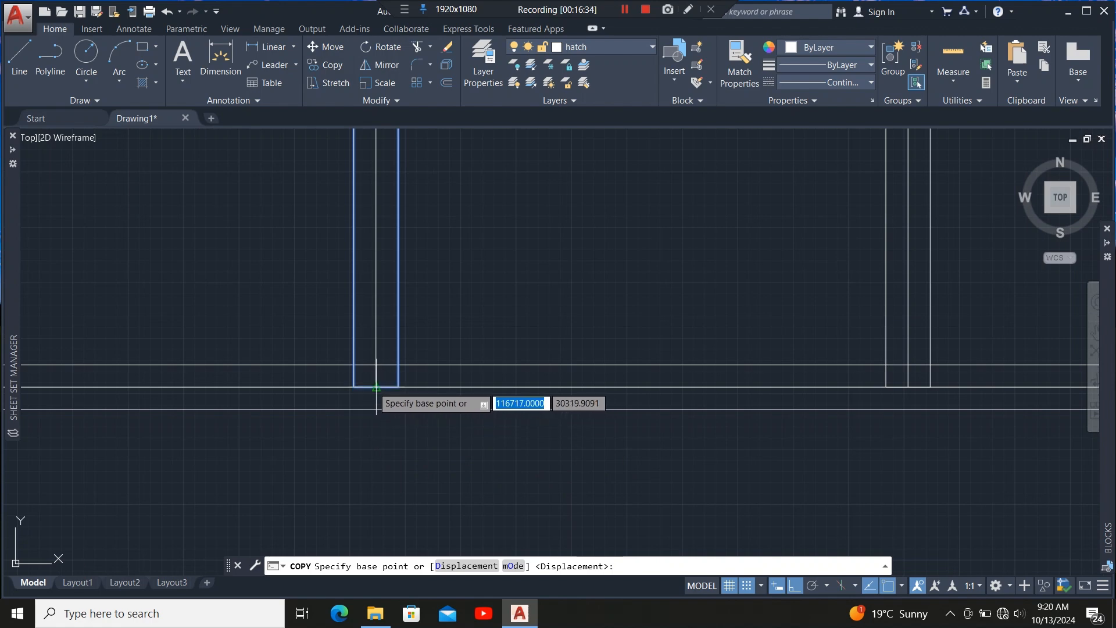
{"action": "left_click", "coordinate": [376, 386]}
{"action": "key", "text": "Escape"}
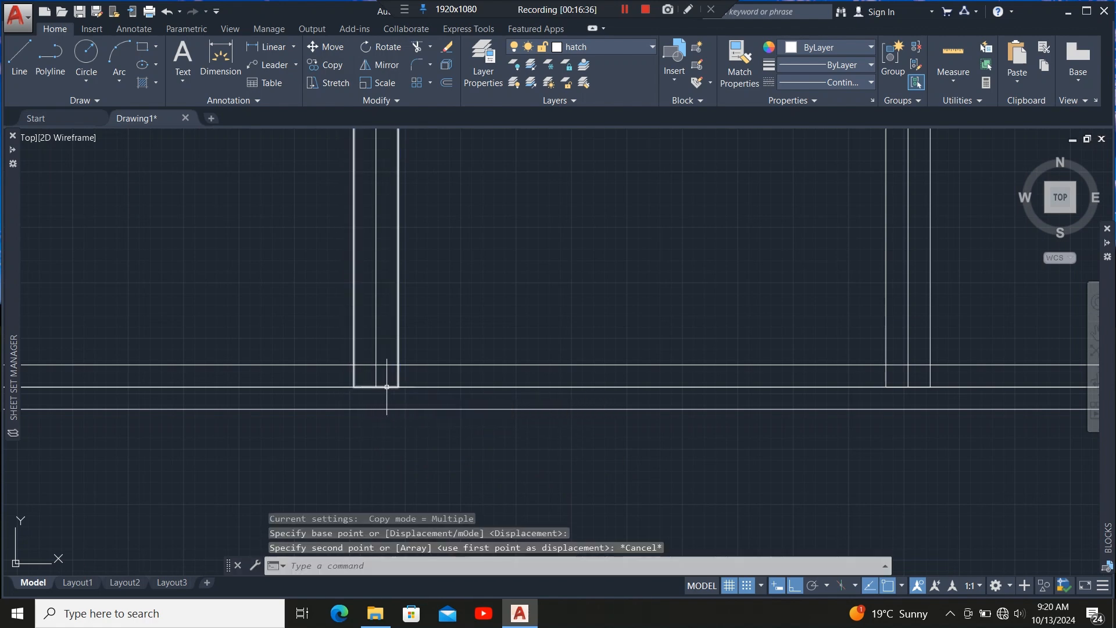
Copy the rafter member 600 mm along the eaves member to the next rafter position.
{"action": "left_click", "coordinate": [399, 379]}
{"action": "left_click", "coordinate": [388, 376]}
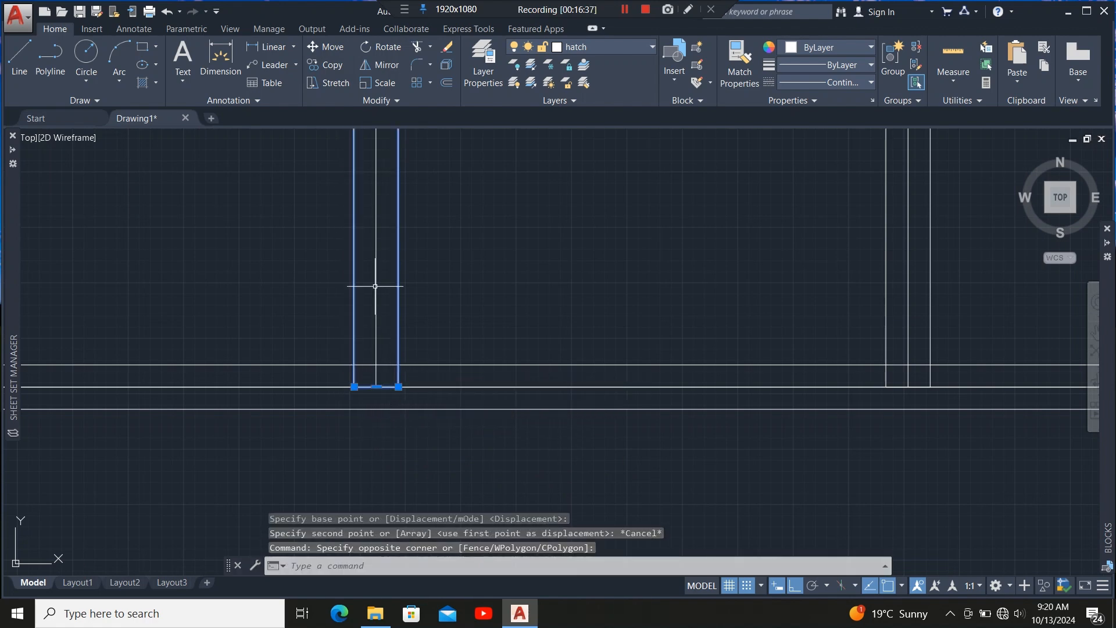
{"action": "left_click", "coordinate": [333, 65]}
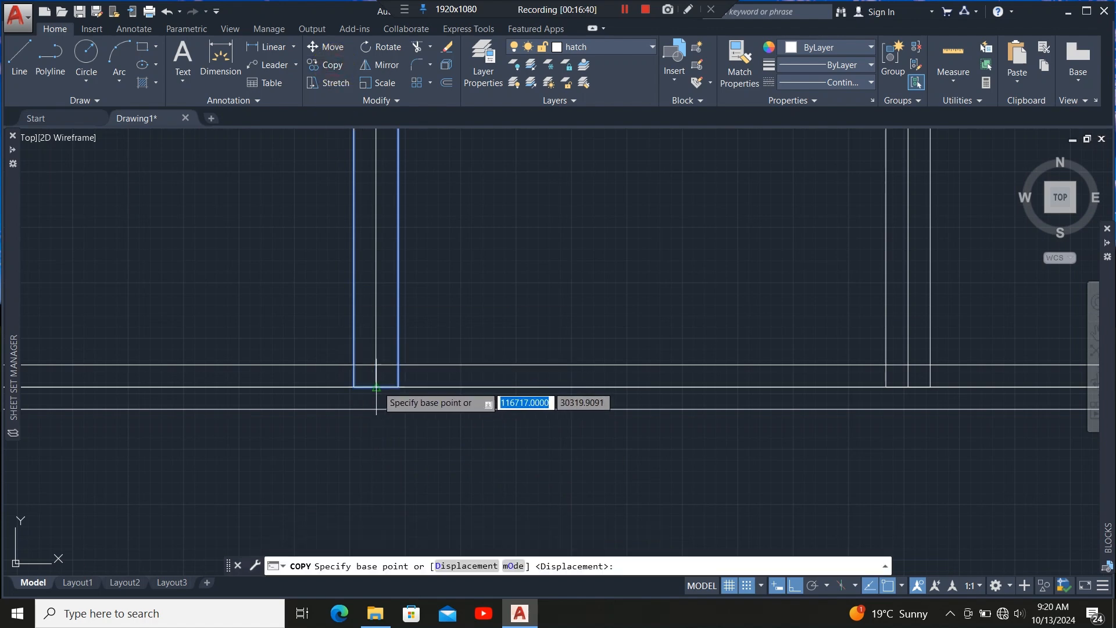
{"action": "left_click", "coordinate": [377, 386]}
{"action": "scroll", "coordinate": [595, 401], "scroll_direction": "down", "scroll_amount": 3}
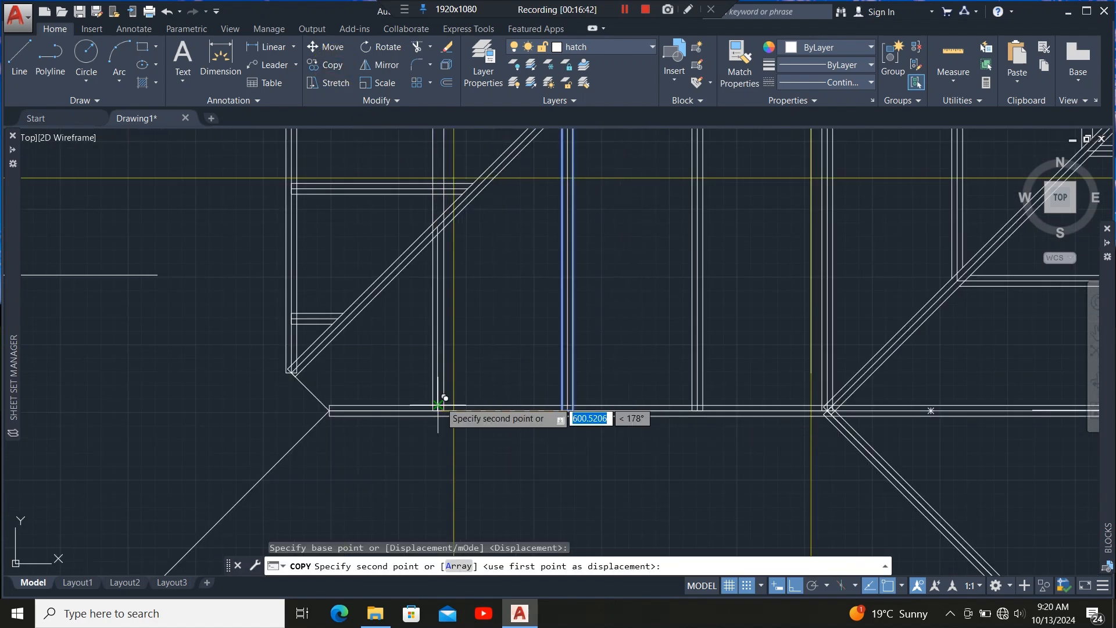
{"action": "scroll", "coordinate": [428, 411], "scroll_direction": "up", "scroll_amount": 5}
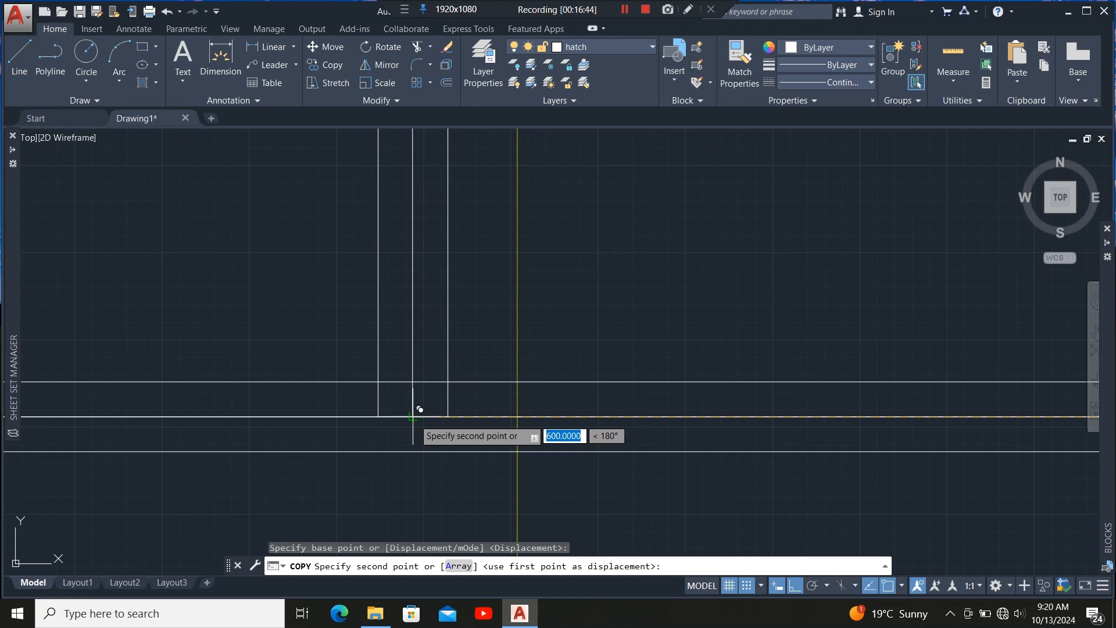
{"action": "left_click", "coordinate": [411, 417]}
{"action": "scroll", "coordinate": [417, 428], "scroll_direction": "down", "scroll_amount": 4}
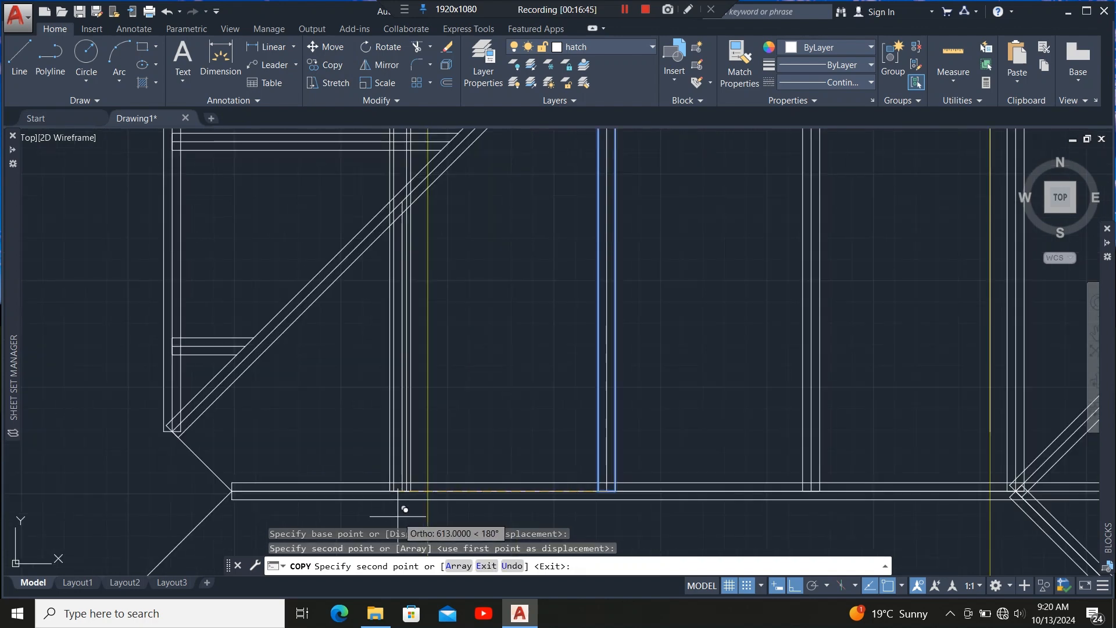
{"action": "key", "text": "Escape"}
Stretch the newly copied rafter's top edge up to the hip member.
{"action": "scroll", "coordinate": [413, 185], "scroll_direction": "up", "scroll_amount": 4}
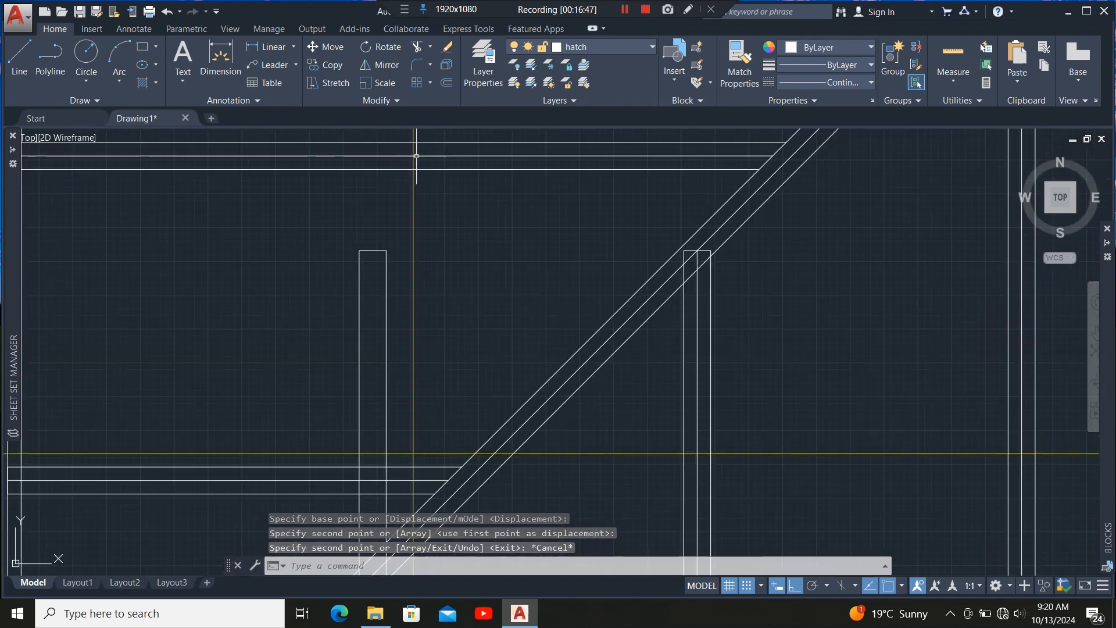
{"action": "left_click", "coordinate": [390, 240]}
{"action": "left_click", "coordinate": [369, 279]}
{"action": "left_click", "coordinate": [373, 250]}
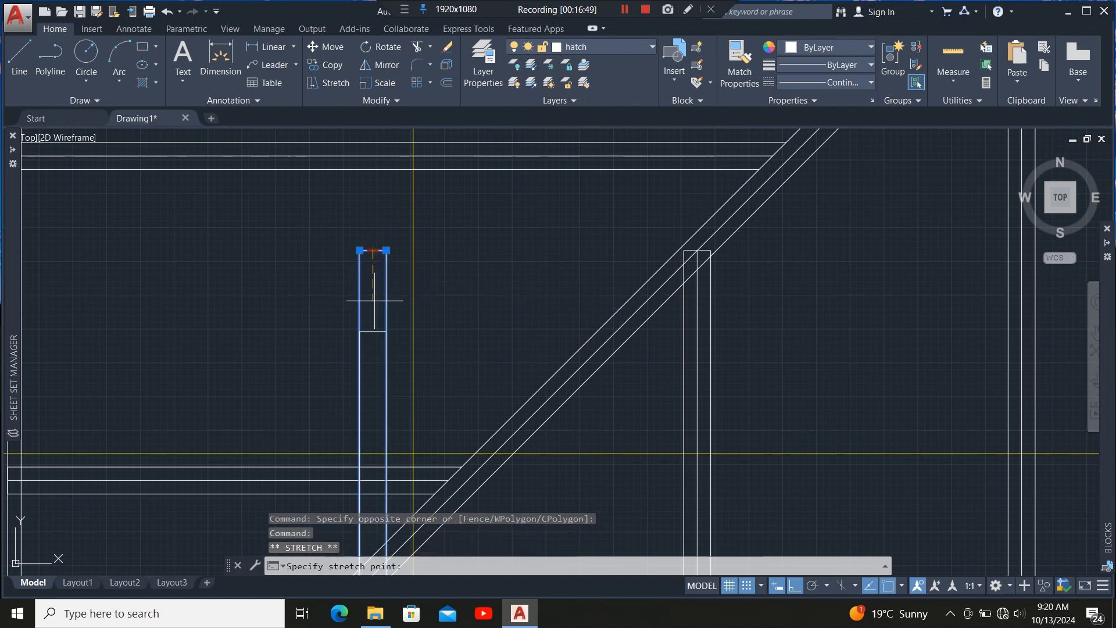
{"action": "scroll", "coordinate": [375, 300], "scroll_direction": "up", "scroll_amount": 3}
{"action": "scroll", "coordinate": [386, 257], "scroll_direction": "up", "scroll_amount": 4}
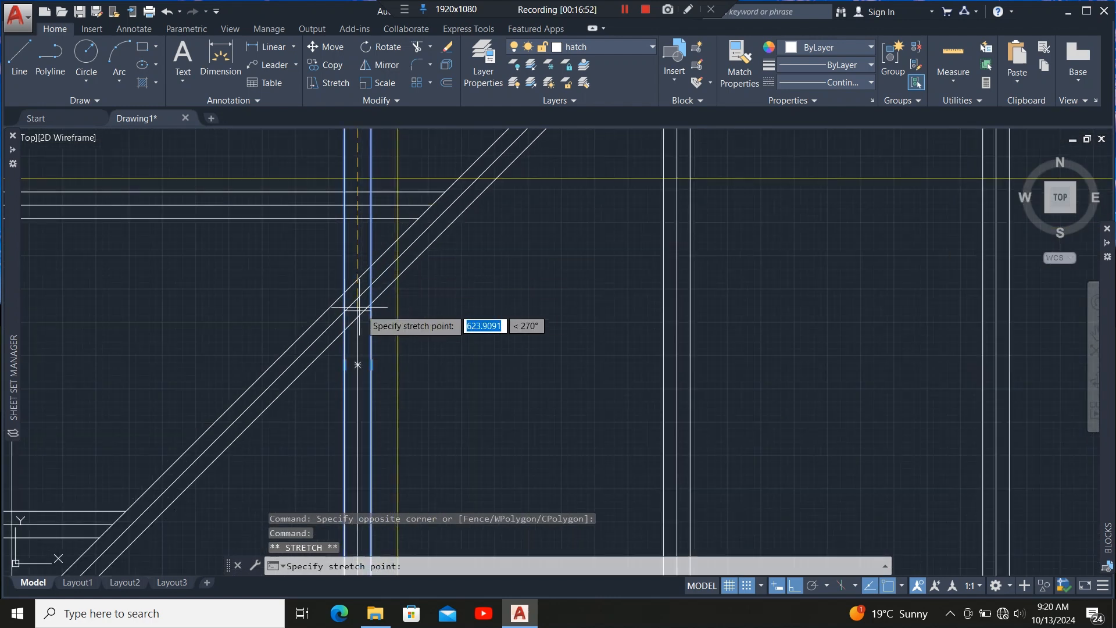
{"action": "scroll", "coordinate": [351, 311], "scroll_direction": "up", "scroll_amount": 4}
{"action": "left_click", "coordinate": [348, 285]}
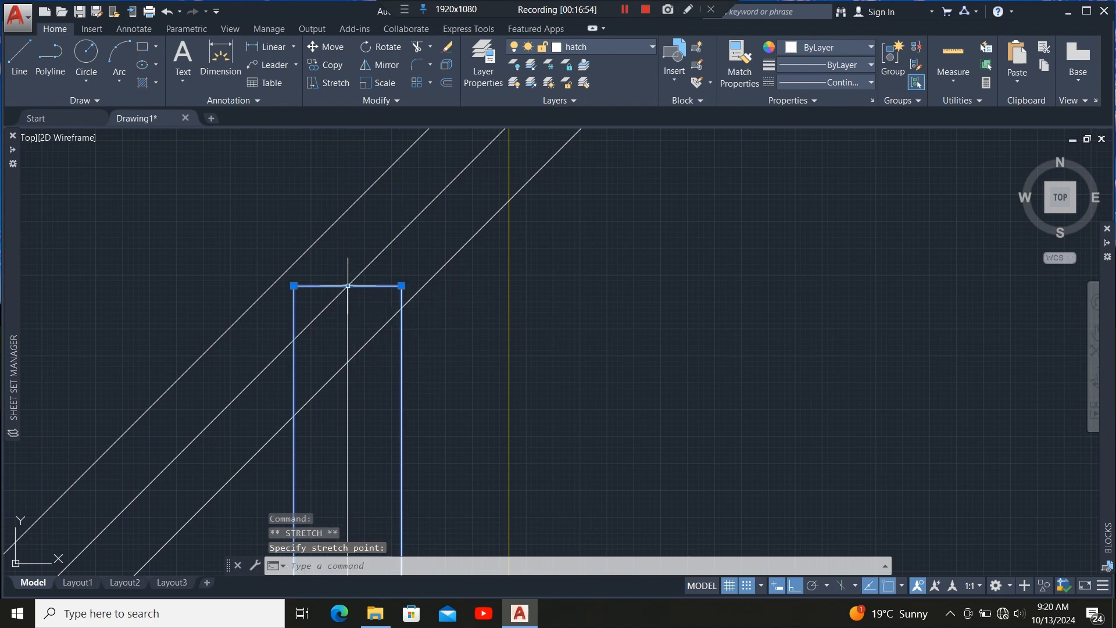
Trim the rafter lines where they run into the hip member.
{"action": "left_click", "coordinate": [438, 275]}
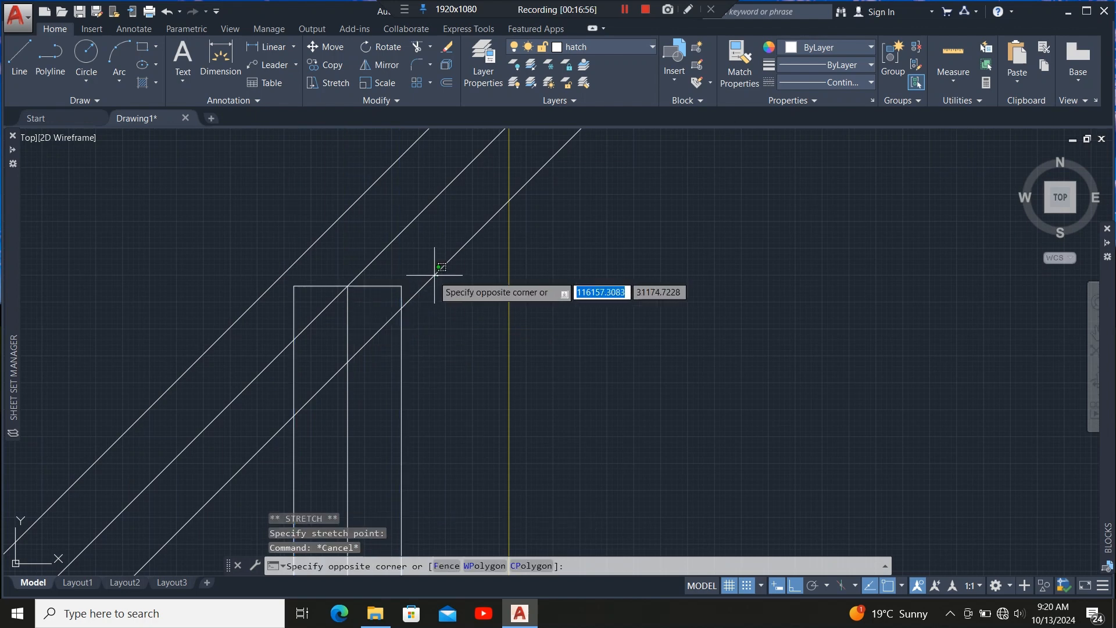
{"action": "left_click", "coordinate": [424, 269]}
{"action": "scroll", "coordinate": [435, 285], "scroll_direction": "down", "scroll_amount": 3}
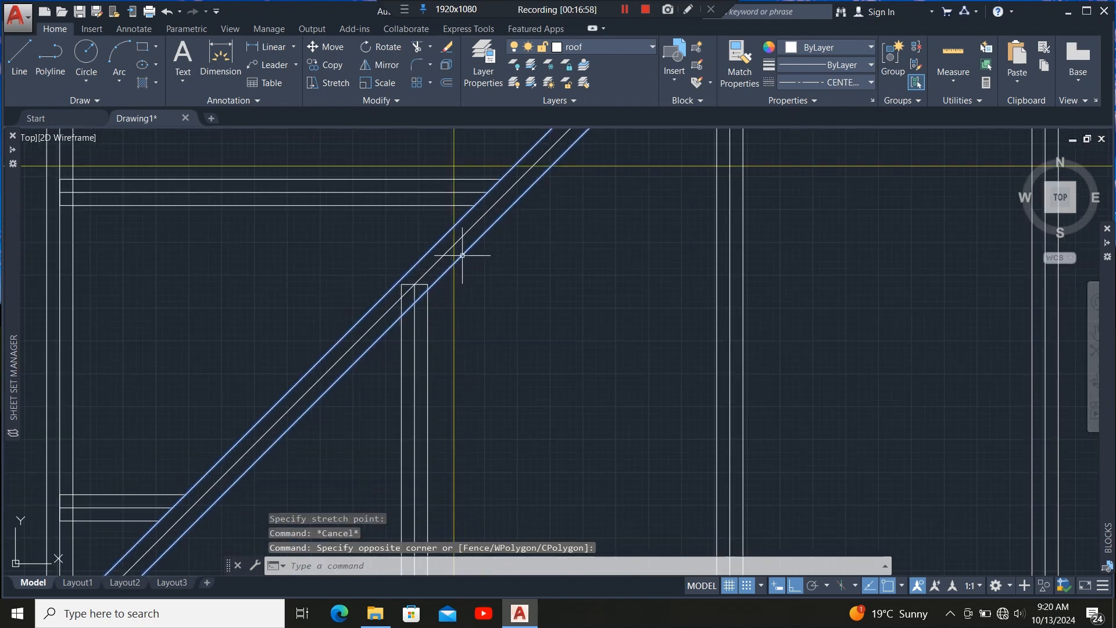
{"action": "scroll", "coordinate": [434, 326], "scroll_direction": "down", "scroll_amount": 5}
{"action": "scroll", "coordinate": [407, 319], "scroll_direction": "up", "scroll_amount": 8}
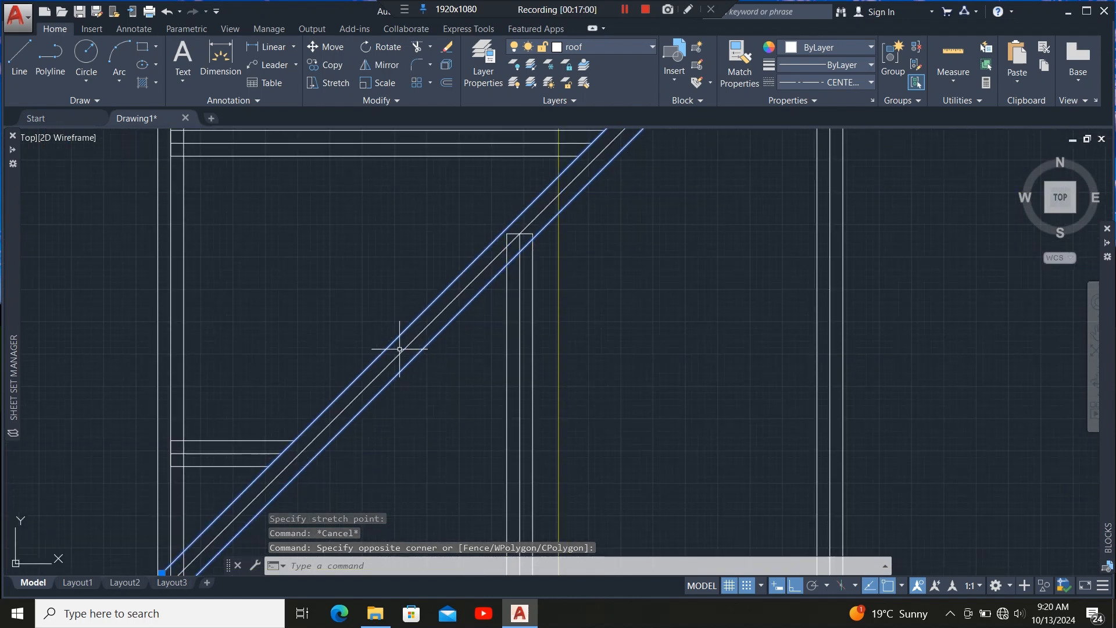
{"action": "left_click", "coordinate": [417, 47]}
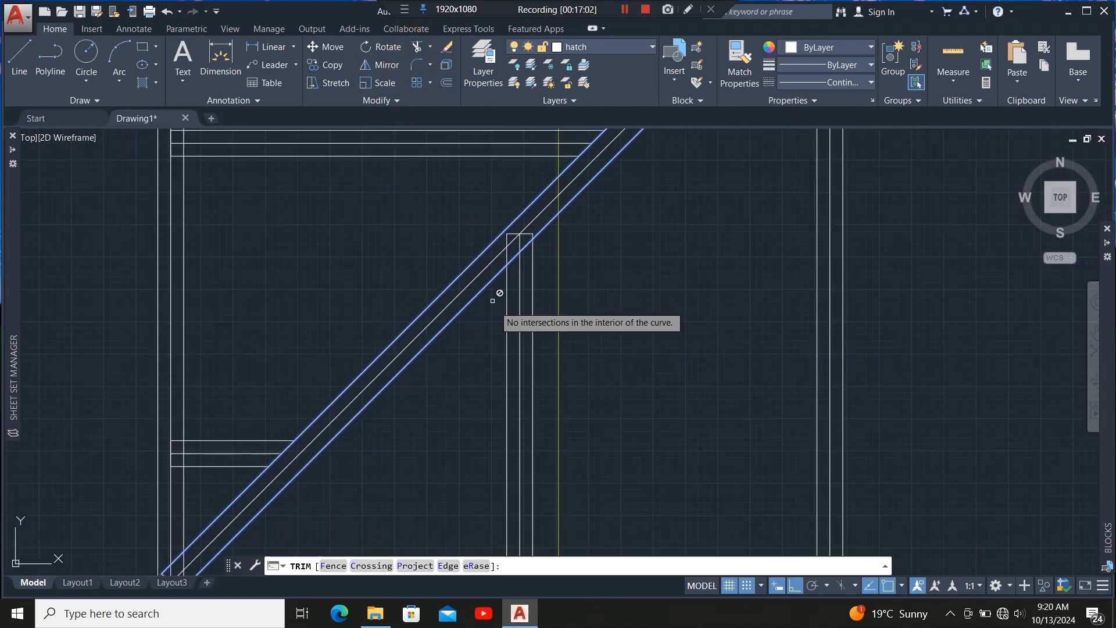
{"action": "scroll", "coordinate": [547, 199], "scroll_direction": "up", "scroll_amount": 6}
{"action": "left_click", "coordinate": [495, 357]}
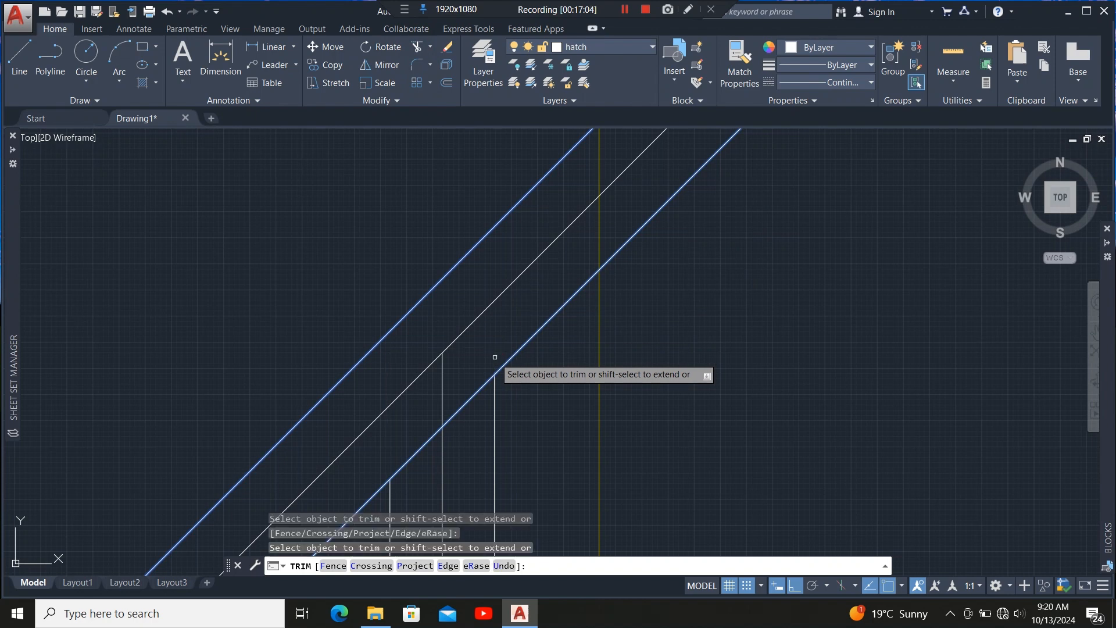
{"action": "left_click", "coordinate": [442, 393]}
{"action": "scroll", "coordinate": [387, 437], "scroll_direction": "down", "scroll_amount": 3}
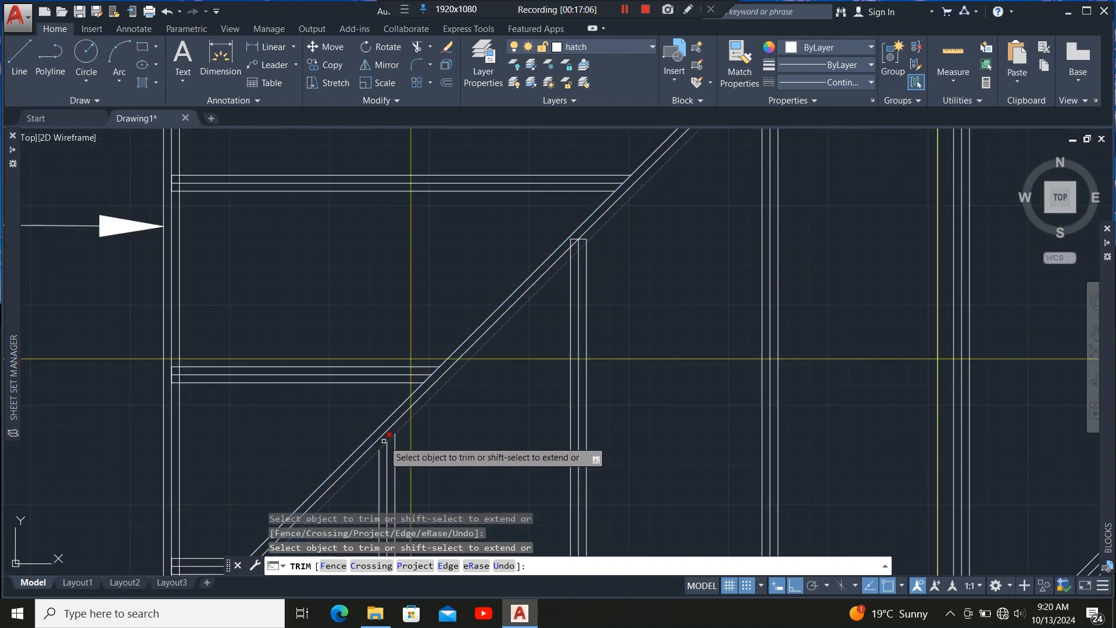
{"action": "scroll", "coordinate": [582, 241], "scroll_direction": "up", "scroll_amount": 3}
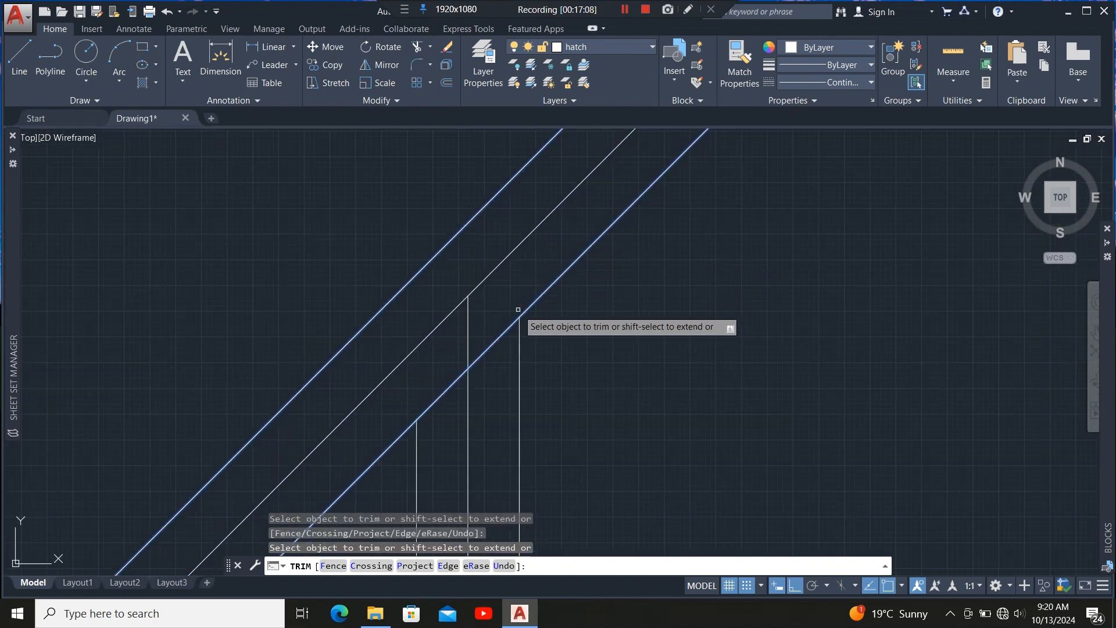
{"action": "scroll", "coordinate": [466, 329], "scroll_direction": "down", "scroll_amount": 3}
{"action": "scroll", "coordinate": [486, 308], "scroll_direction": "up", "scroll_amount": 3}
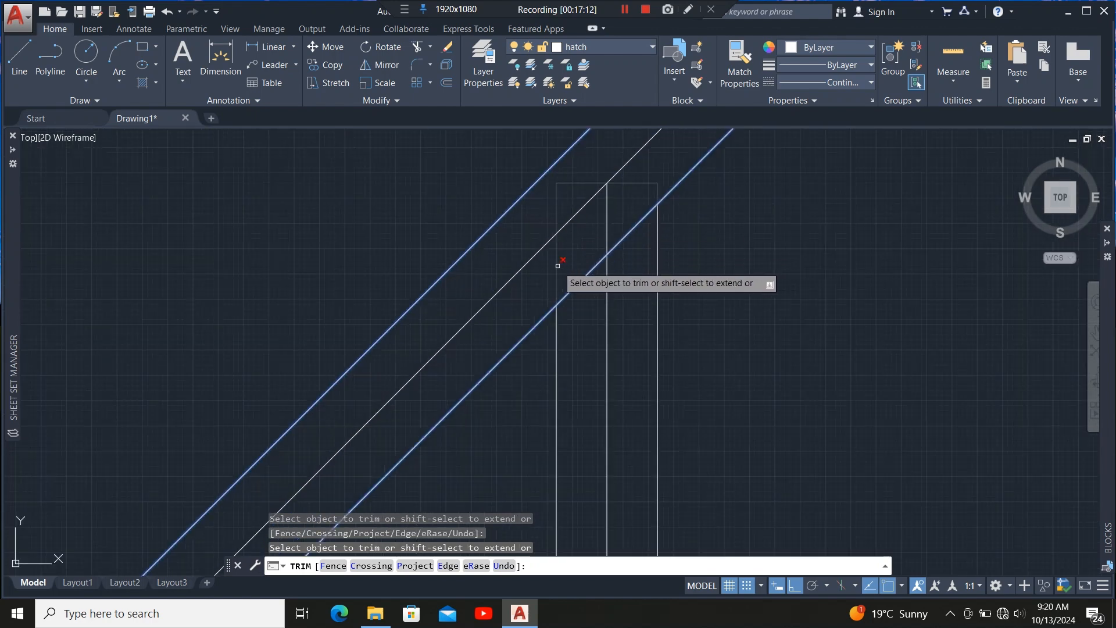
{"action": "left_click", "coordinate": [609, 225]}
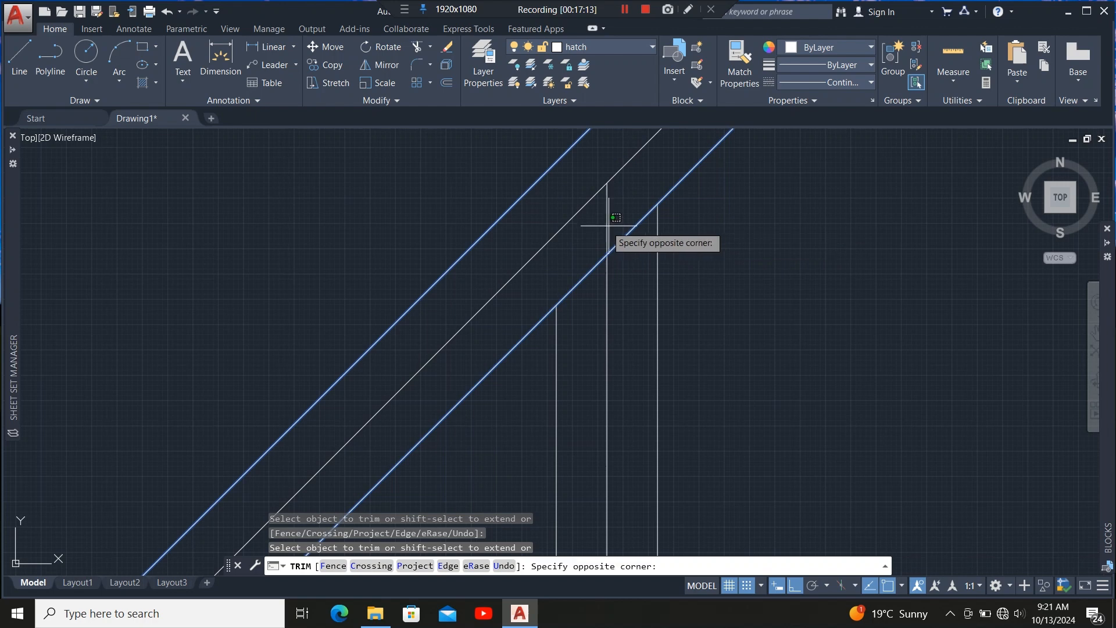
{"action": "left_click", "coordinate": [601, 234]}
Trim the remaining rafter line crossing inside the hip member and exit Trim.
{"action": "scroll", "coordinate": [365, 344], "scroll_direction": "down", "scroll_amount": 6}
{"action": "scroll", "coordinate": [523, 262], "scroll_direction": "down", "scroll_amount": 3}
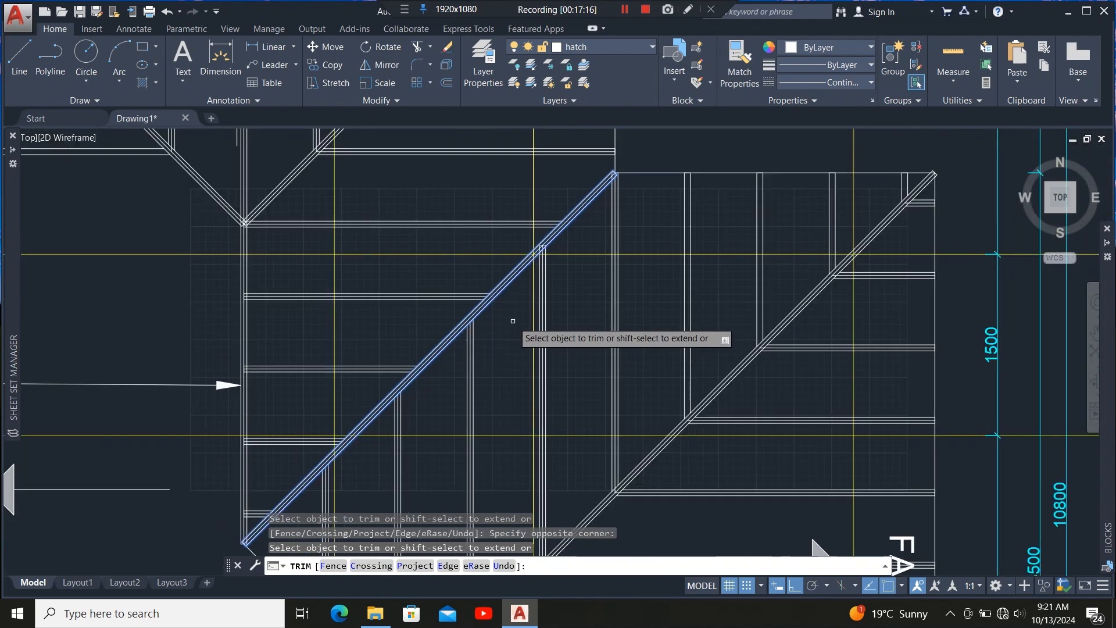
{"action": "scroll", "coordinate": [523, 250], "scroll_direction": "up", "scroll_amount": 5}
{"action": "scroll", "coordinate": [460, 267], "scroll_direction": "up", "scroll_amount": 4}
{"action": "left_click", "coordinate": [474, 279]}
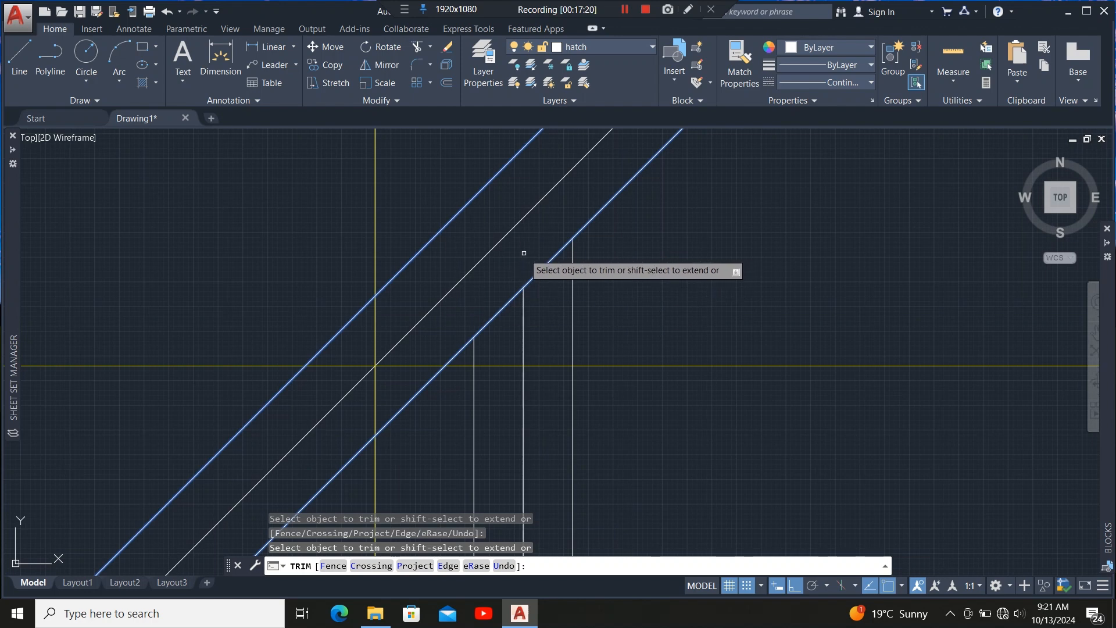
{"action": "scroll", "coordinate": [523, 253], "scroll_direction": "down", "scroll_amount": 5}
{"action": "scroll", "coordinate": [551, 232], "scroll_direction": "up", "scroll_amount": 6}
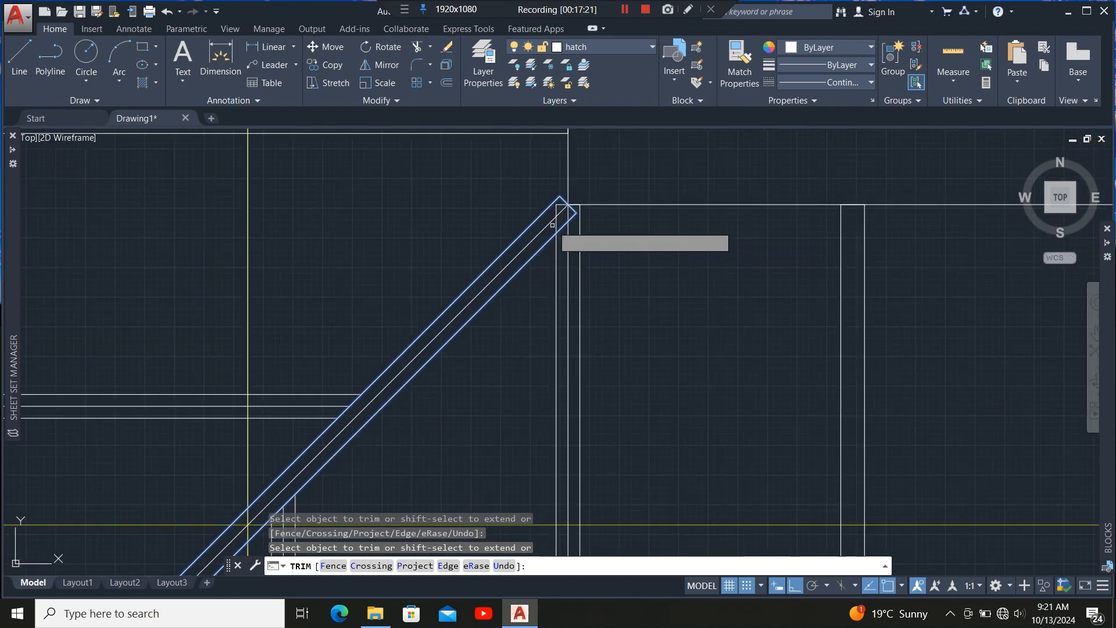
{"action": "scroll", "coordinate": [581, 215], "scroll_direction": "up", "scroll_amount": 4}
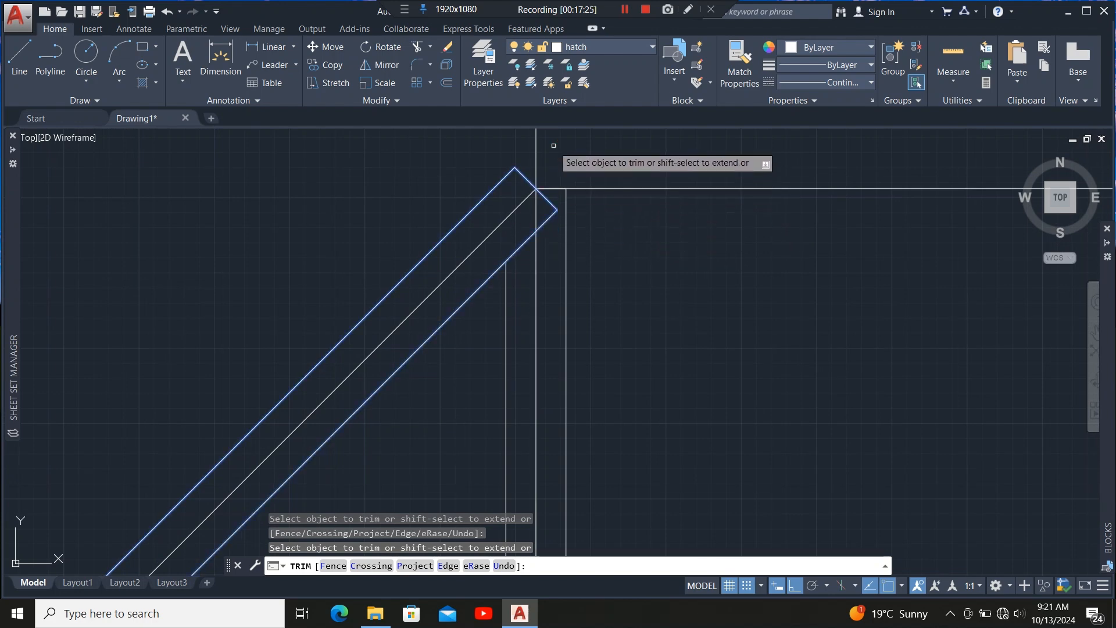
{"action": "scroll", "coordinate": [573, 172], "scroll_direction": "down", "scroll_amount": 5}
{"action": "scroll", "coordinate": [541, 233], "scroll_direction": "down", "scroll_amount": 6}
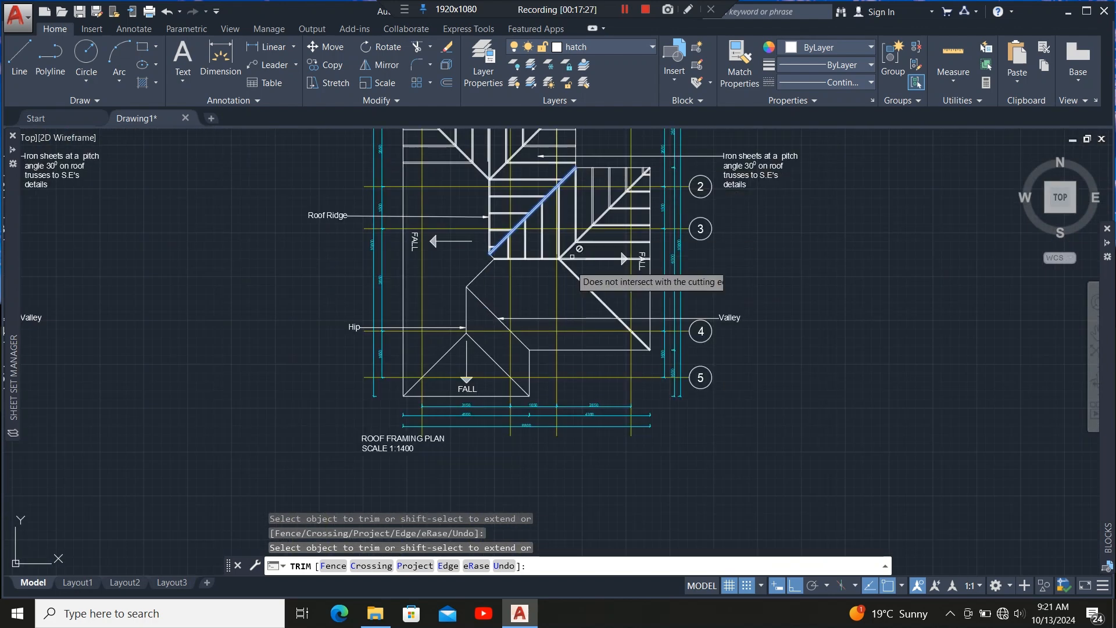
{"action": "scroll", "coordinate": [561, 215], "scroll_direction": "up", "scroll_amount": 6}
{"action": "key", "text": "Escape"}
Try to mirror the upper-right section's rafters about a diagonal line from the hip junction to the lower-right eave corner, keeping the originals.
{"action": "scroll", "coordinate": [492, 267], "scroll_direction": "down", "scroll_amount": 3}
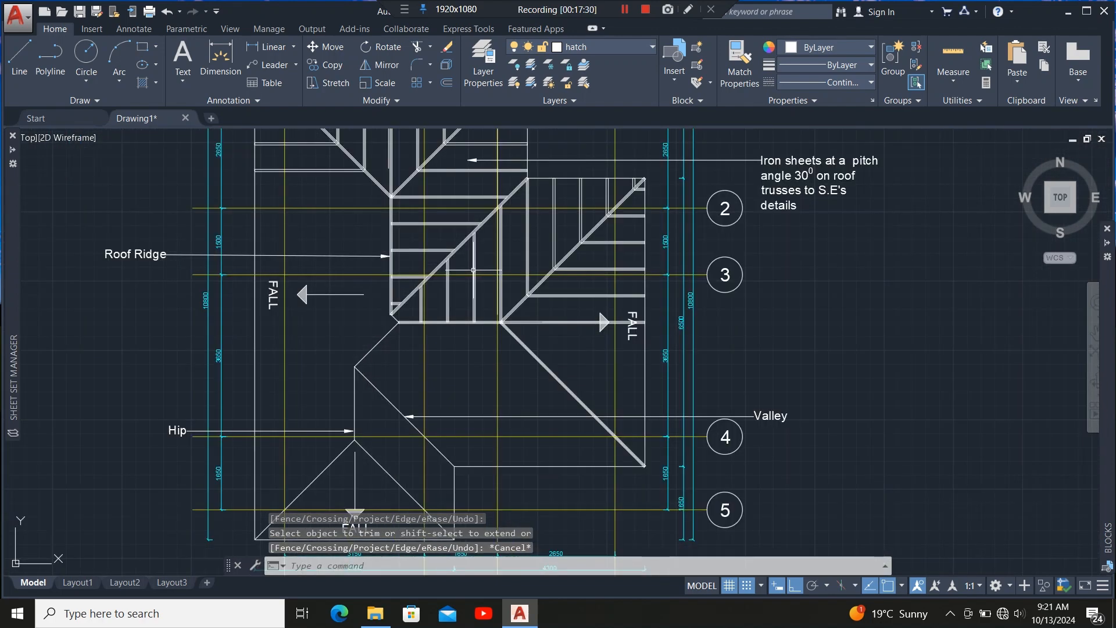
{"action": "scroll", "coordinate": [529, 343], "scroll_direction": "up", "scroll_amount": 3}
{"action": "scroll", "coordinate": [523, 343], "scroll_direction": "down", "scroll_amount": 3}
{"action": "scroll", "coordinate": [436, 327], "scroll_direction": "up", "scroll_amount": 5}
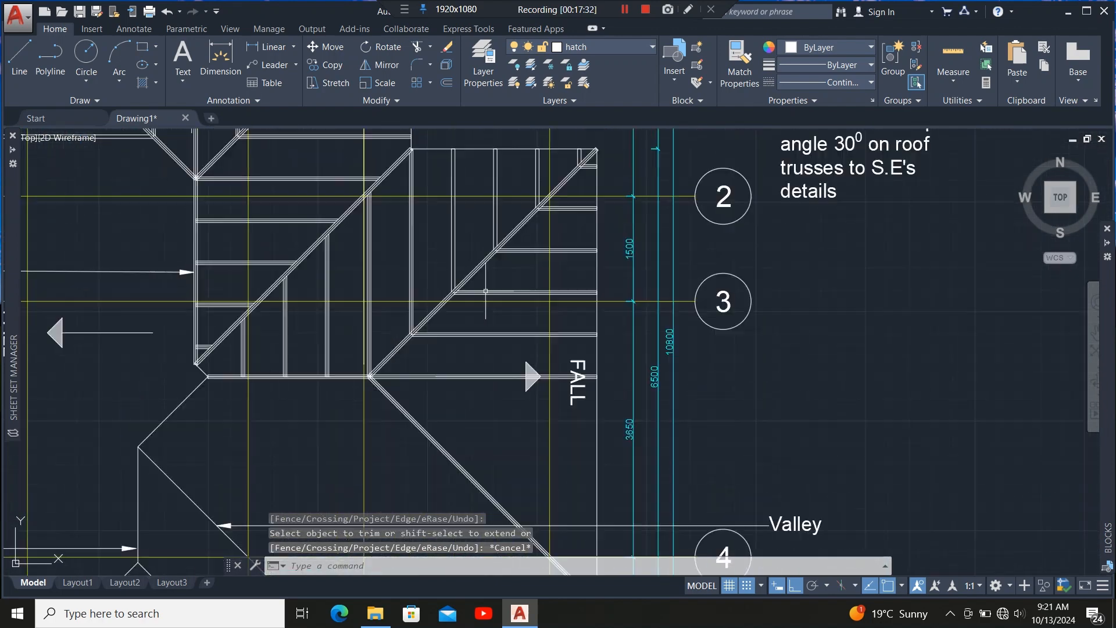
{"action": "scroll", "coordinate": [436, 327], "scroll_direction": "down", "scroll_amount": 5}
{"action": "scroll", "coordinate": [411, 275], "scroll_direction": "down", "scroll_amount": 2}
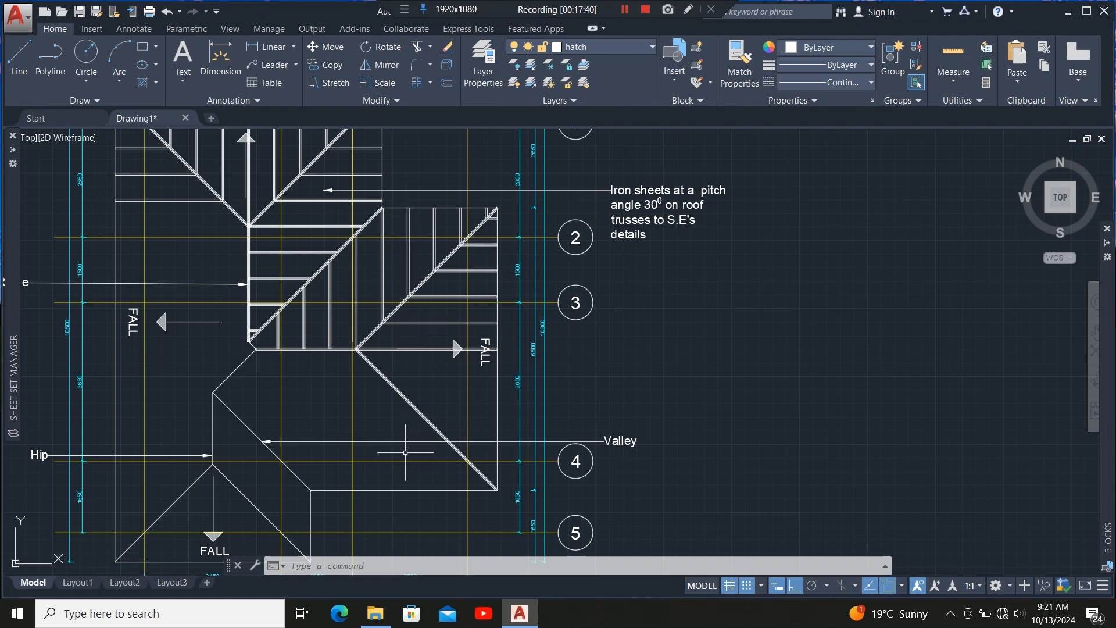
{"action": "scroll", "coordinate": [415, 333], "scroll_direction": "up", "scroll_amount": 3}
{"action": "left_click", "coordinate": [493, 239]}
{"action": "left_click", "coordinate": [461, 329]}
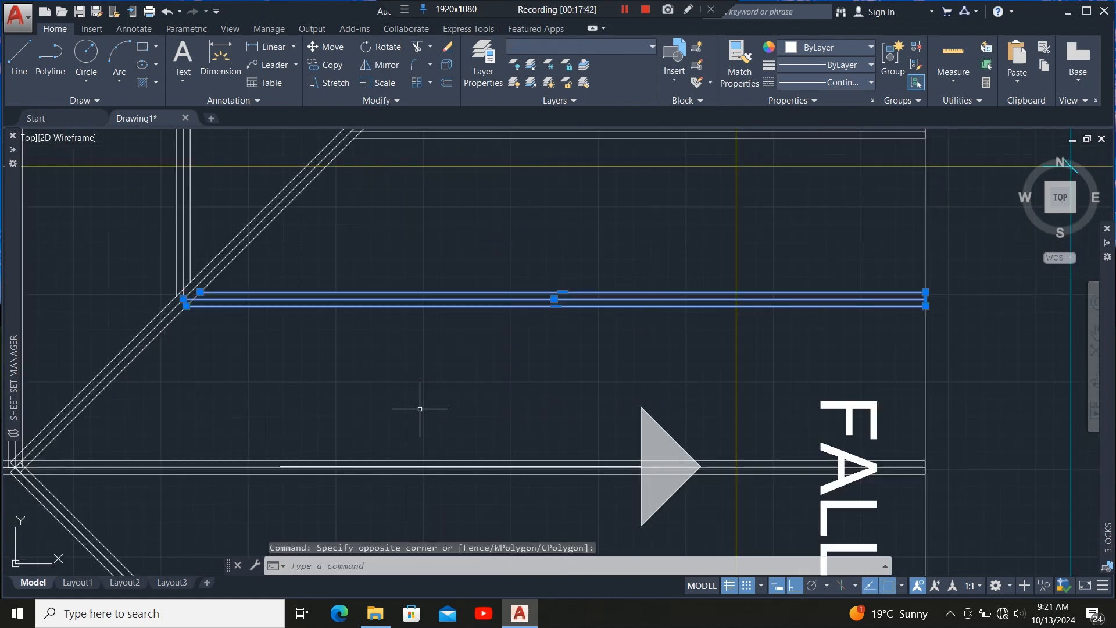
{"action": "scroll", "coordinate": [416, 403], "scroll_direction": "down", "scroll_amount": 2}
{"action": "scroll", "coordinate": [450, 345], "scroll_direction": "up", "scroll_amount": 5}
{"action": "left_click", "coordinate": [453, 366]}
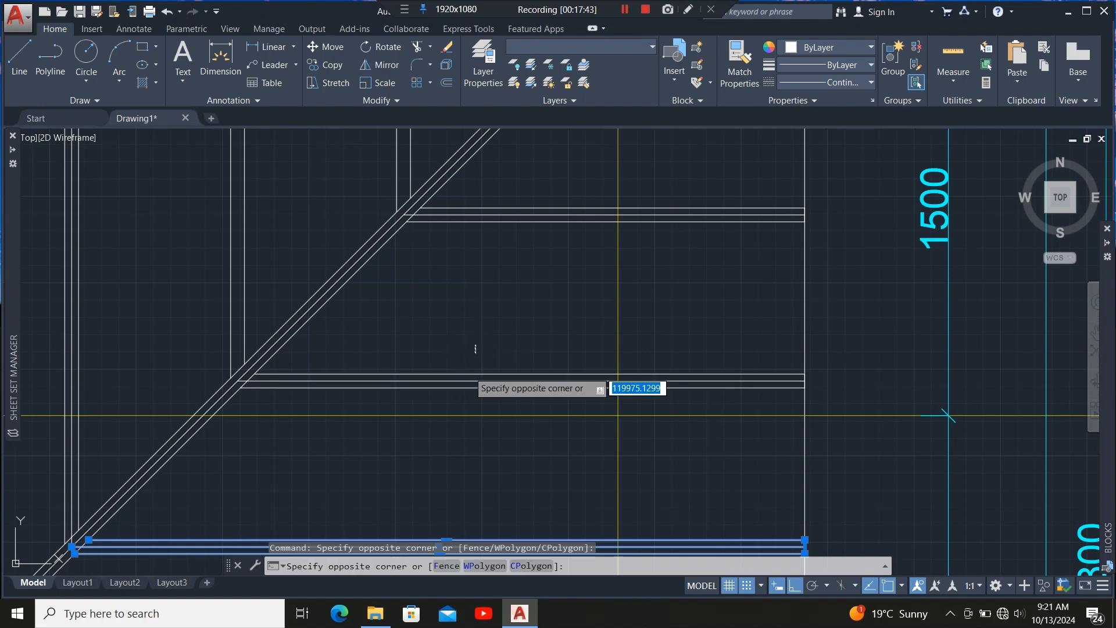
{"action": "left_click", "coordinate": [442, 403]}
{"action": "left_click", "coordinate": [526, 194]}
{"action": "left_click", "coordinate": [498, 262]}
{"action": "scroll", "coordinate": [481, 385], "scroll_direction": "down", "scroll_amount": 5}
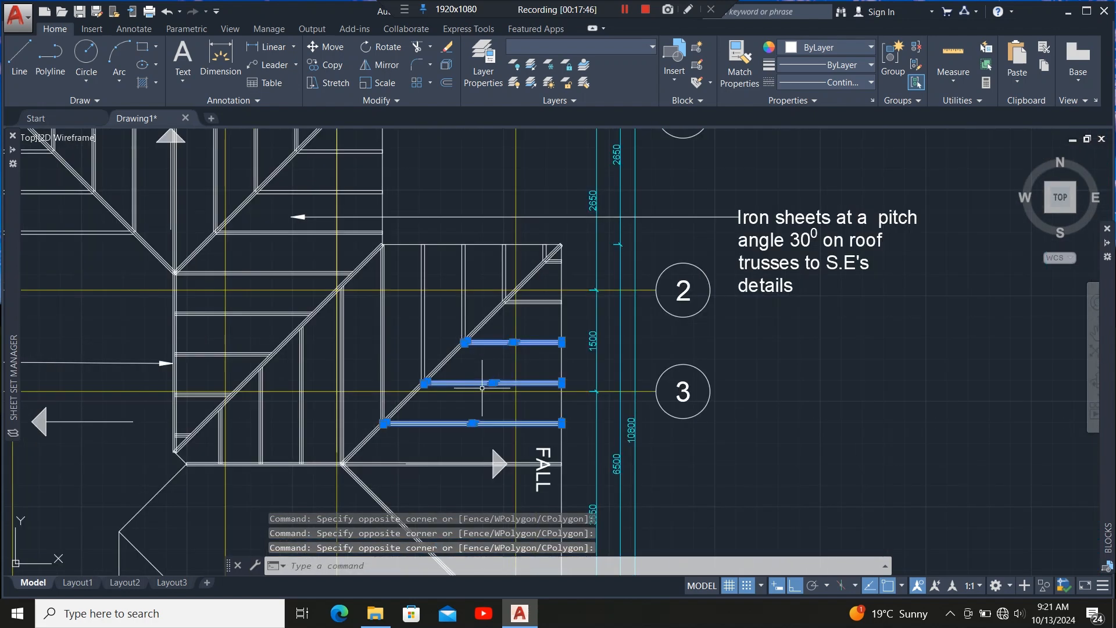
{"action": "scroll", "coordinate": [529, 306], "scroll_direction": "up", "scroll_amount": 5}
{"action": "scroll", "coordinate": [546, 349], "scroll_direction": "down", "scroll_amount": 4}
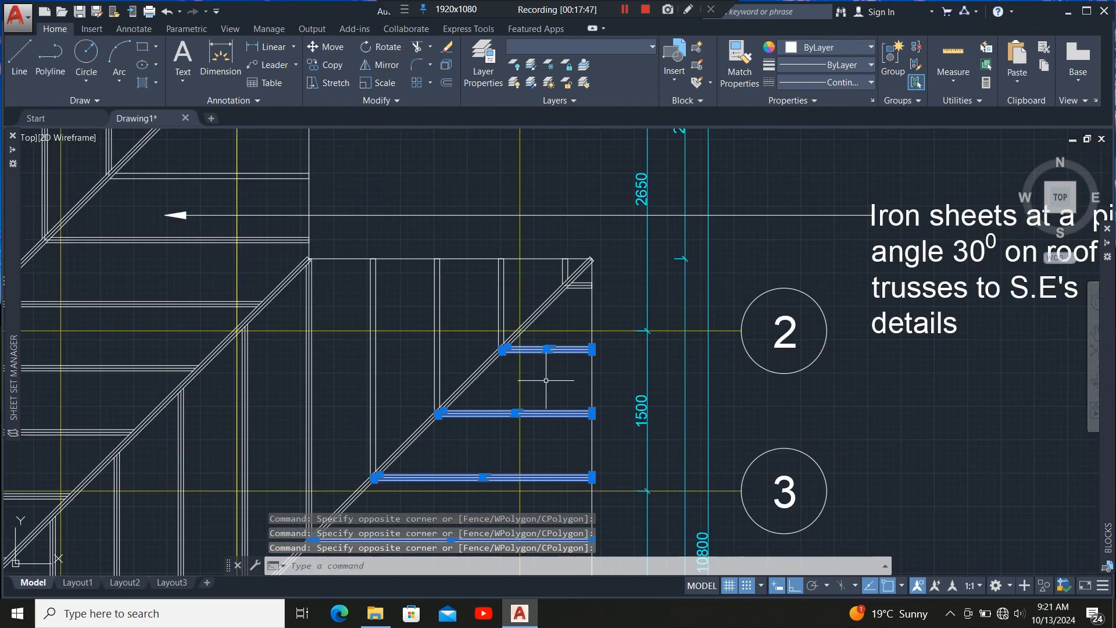
{"action": "scroll", "coordinate": [583, 299], "scroll_direction": "up", "scroll_amount": 5}
{"action": "scroll", "coordinate": [587, 297], "scroll_direction": "down", "scroll_amount": 2}
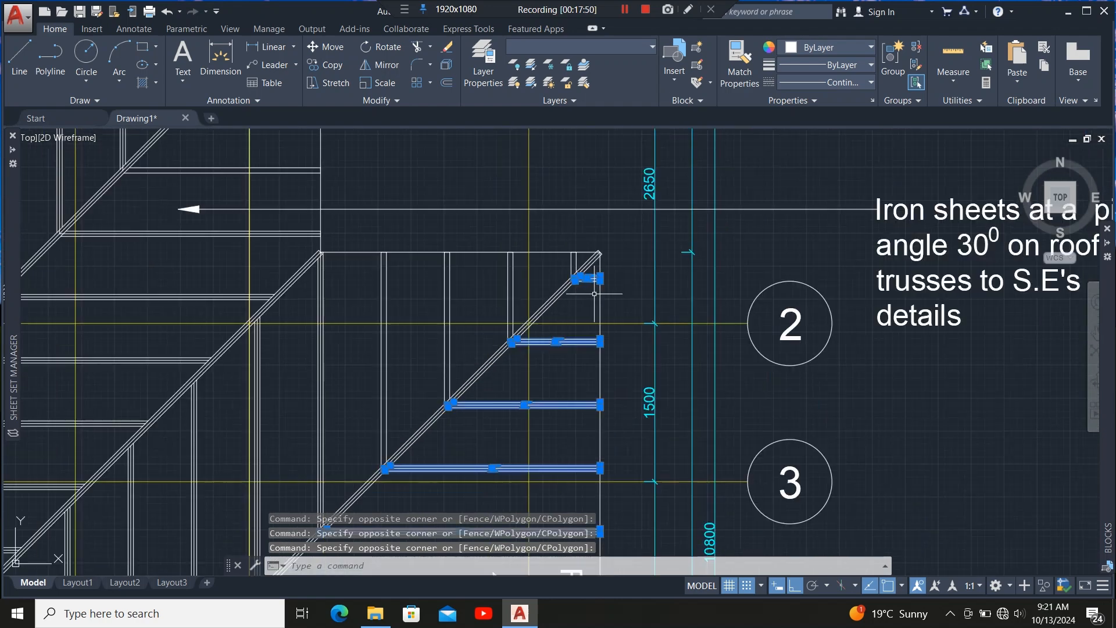
{"action": "scroll", "coordinate": [581, 256], "scroll_direction": "up", "scroll_amount": 5}
{"action": "left_click", "coordinate": [578, 258]}
{"action": "left_click", "coordinate": [480, 300]}
{"action": "scroll", "coordinate": [619, 249], "scroll_direction": "down", "scroll_amount": 4}
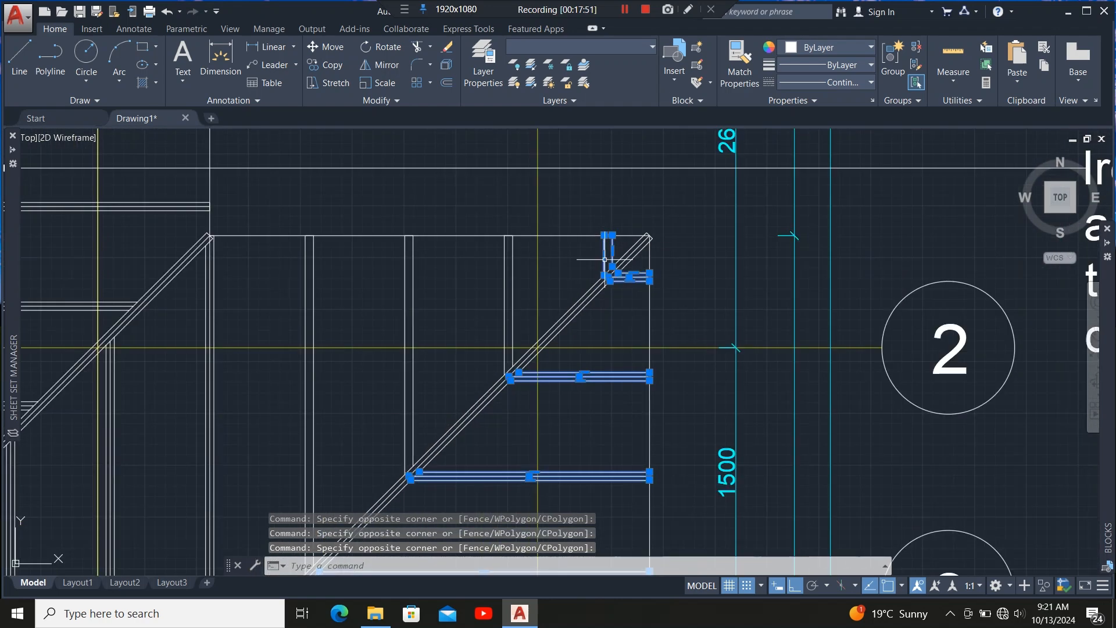
{"action": "left_click", "coordinate": [305, 311]}
{"action": "scroll", "coordinate": [357, 219], "scroll_direction": "down", "scroll_amount": 4}
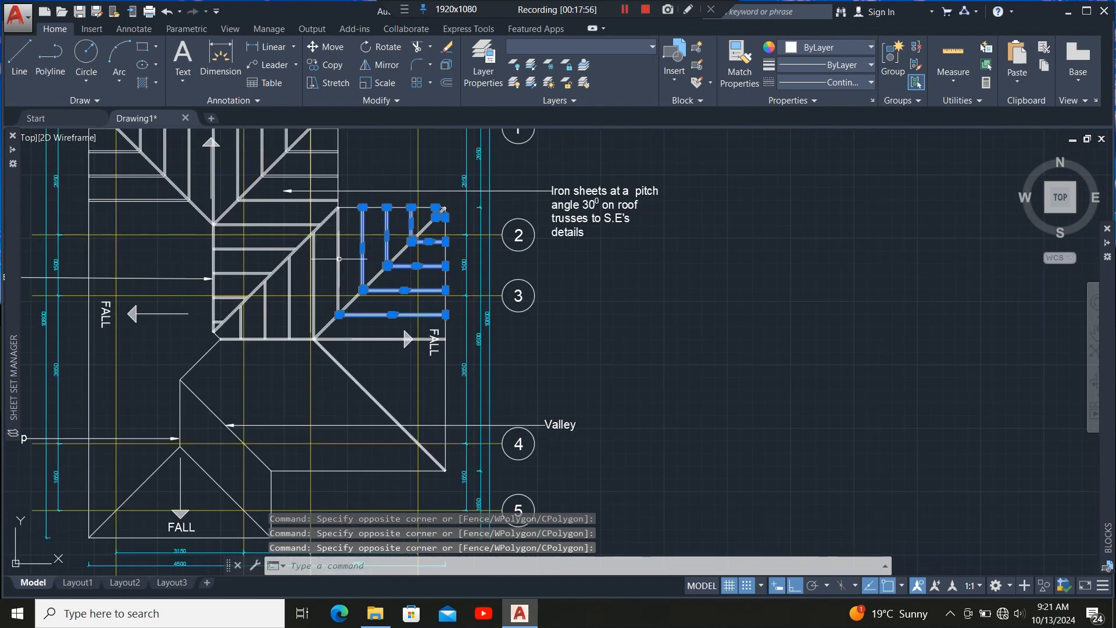
{"action": "scroll", "coordinate": [332, 277], "scroll_direction": "up", "scroll_amount": 5}
{"action": "scroll", "coordinate": [403, 270], "scroll_direction": "down", "scroll_amount": 5}
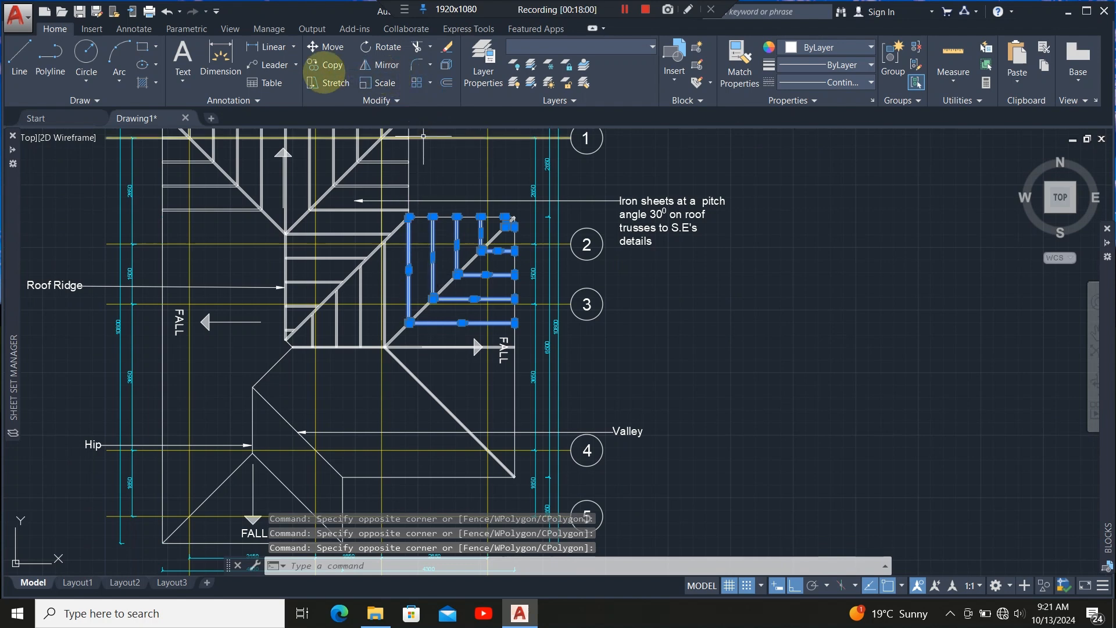
{"action": "left_click", "coordinate": [374, 65]}
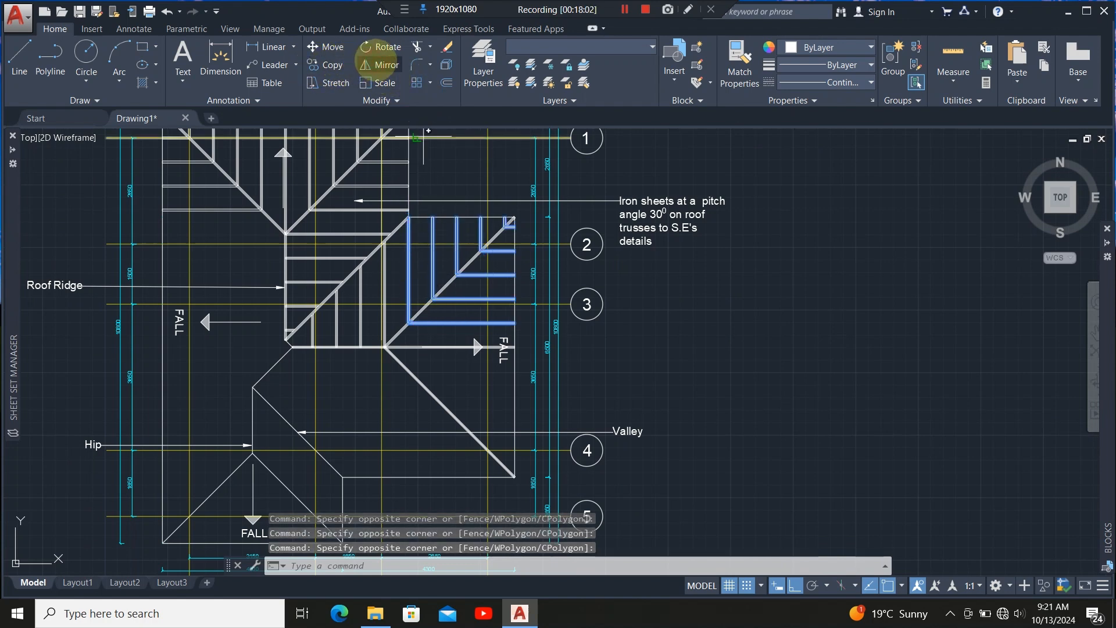
{"action": "scroll", "coordinate": [359, 357], "scroll_direction": "up", "scroll_amount": 2}
{"action": "scroll", "coordinate": [376, 356], "scroll_direction": "up", "scroll_amount": 9}
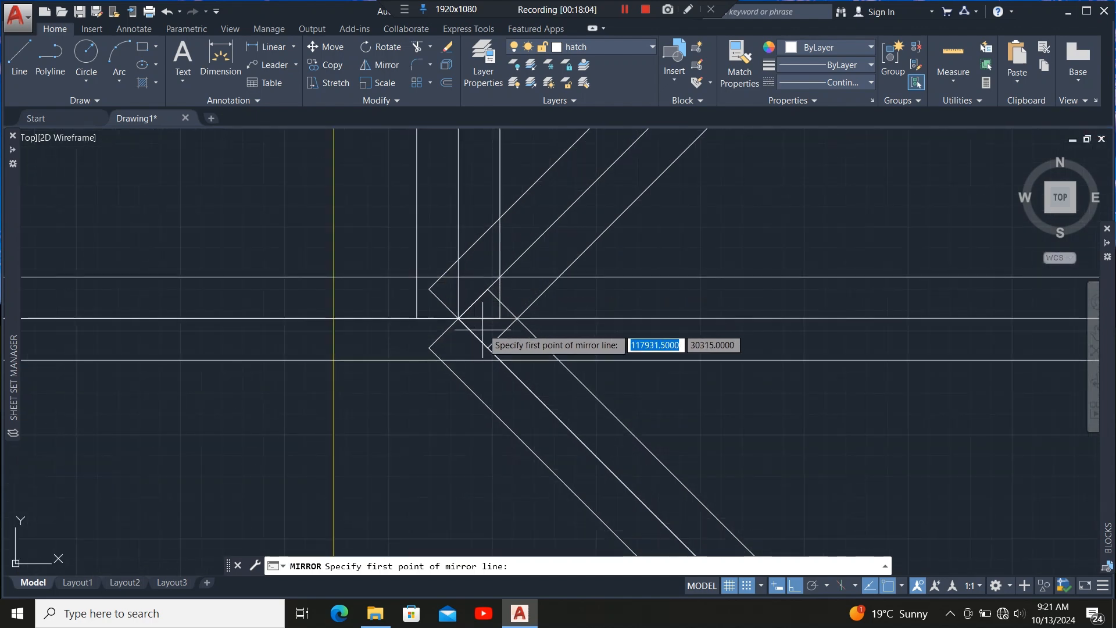
{"action": "left_click", "coordinate": [459, 318]}
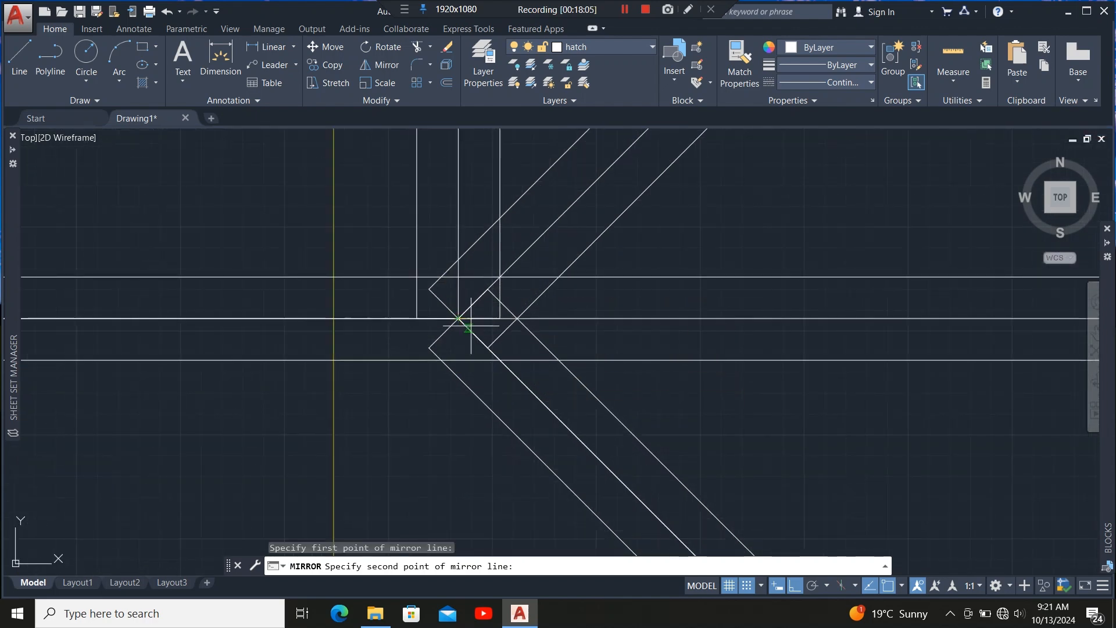
{"action": "scroll", "coordinate": [384, 272], "scroll_direction": "down", "scroll_amount": 8}
{"action": "scroll", "coordinate": [596, 484], "scroll_direction": "down", "scroll_amount": 7}
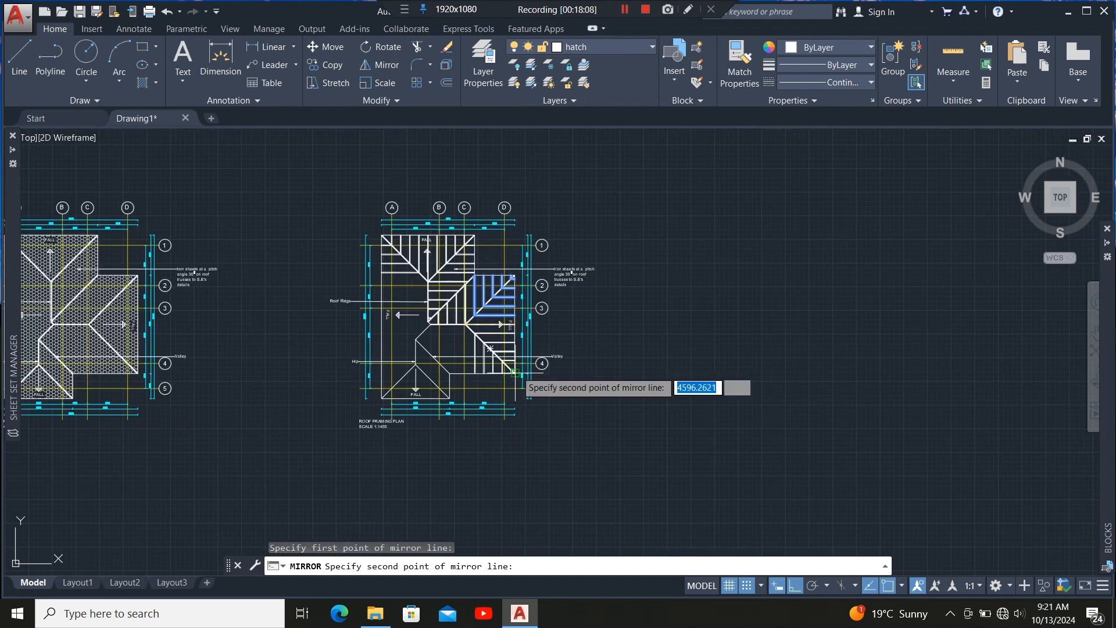
{"action": "scroll", "coordinate": [512, 378], "scroll_direction": "up", "scroll_amount": 10}
{"action": "scroll", "coordinate": [454, 444], "scroll_direction": "up", "scroll_amount": 6}
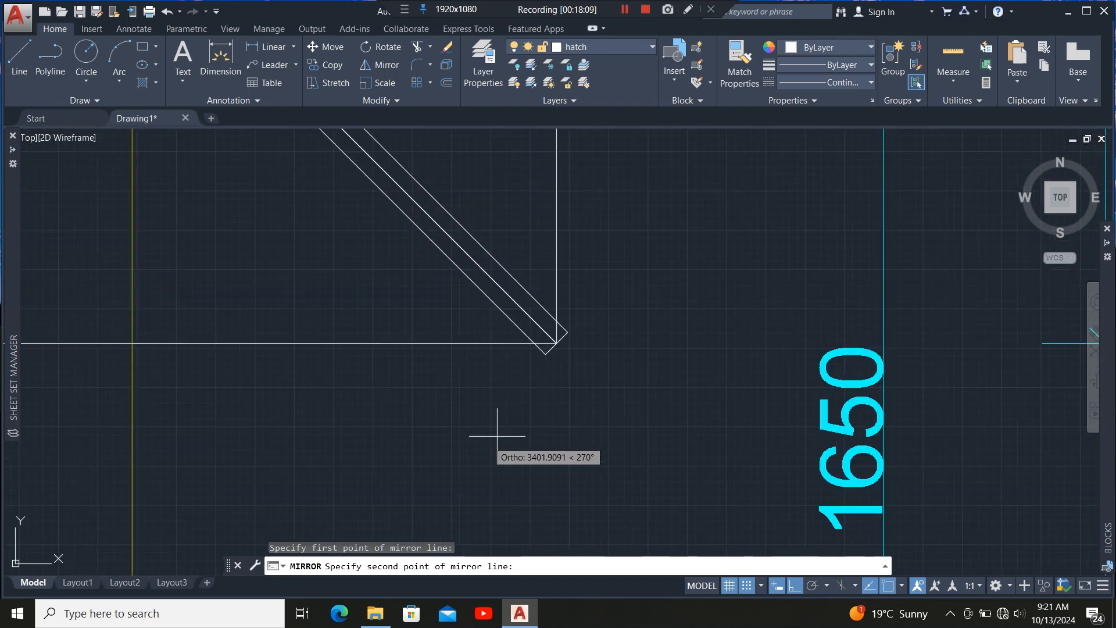
{"action": "left_click", "coordinate": [558, 343]}
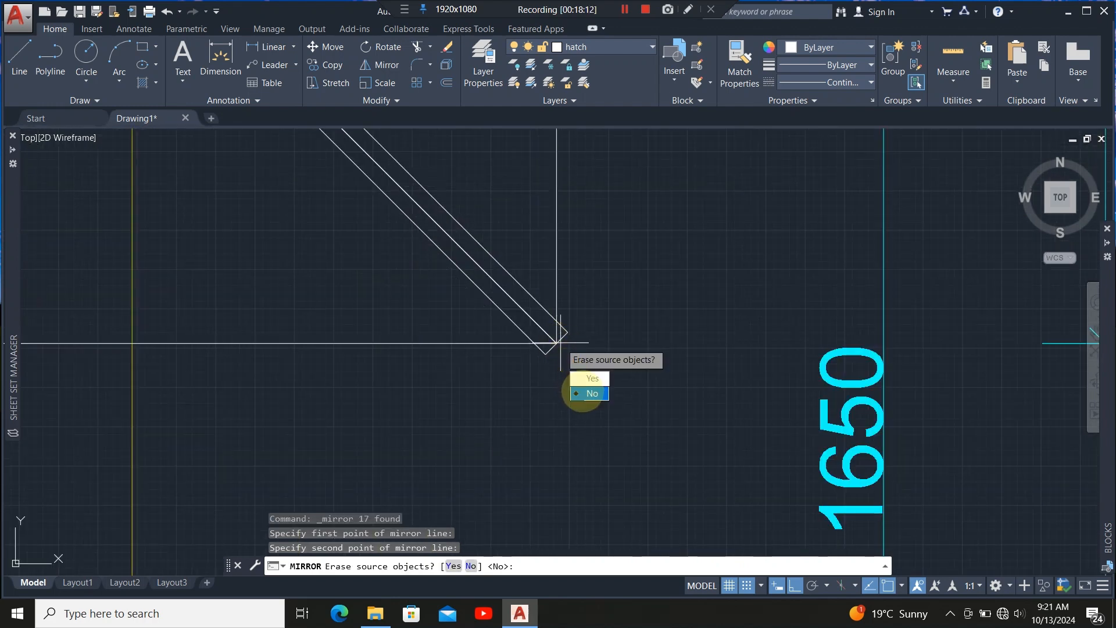
{"action": "left_click", "coordinate": [590, 393]}
Undo the mirrored rafters.
{"action": "scroll", "coordinate": [538, 424], "scroll_direction": "down", "scroll_amount": 6}
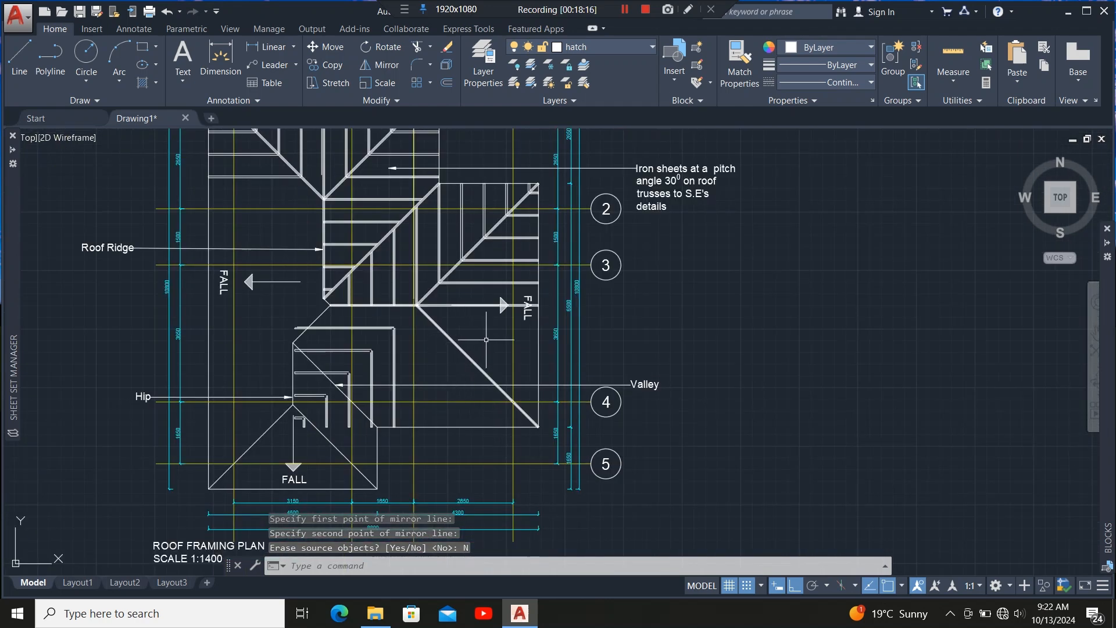
{"action": "scroll", "coordinate": [363, 353], "scroll_direction": "up", "scroll_amount": 7}
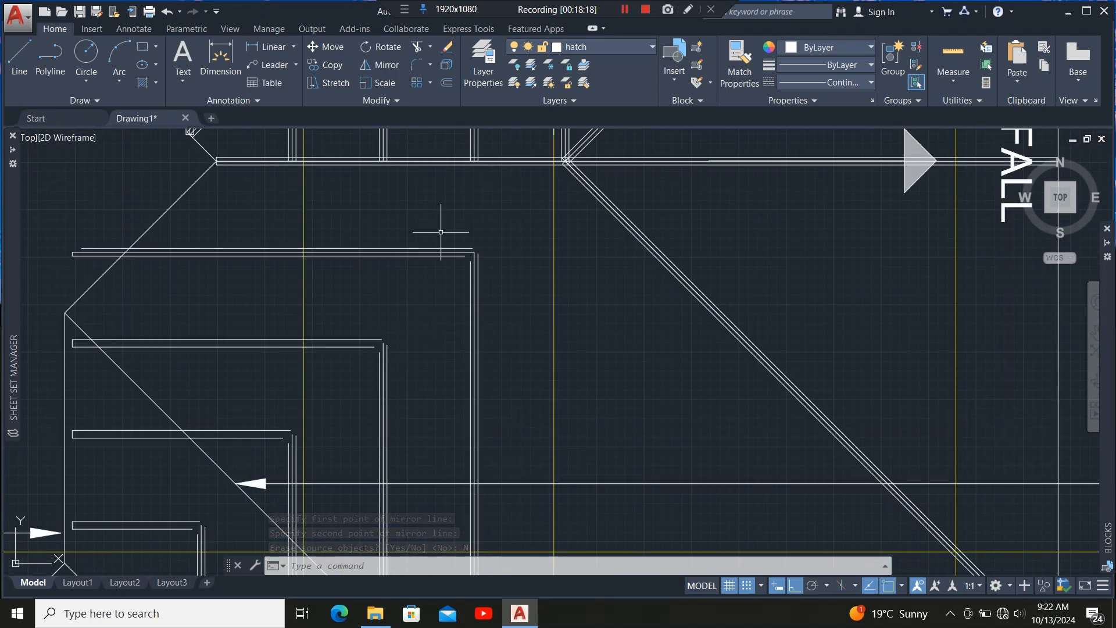
{"action": "scroll", "coordinate": [440, 232], "scroll_direction": "down", "scroll_amount": 3}
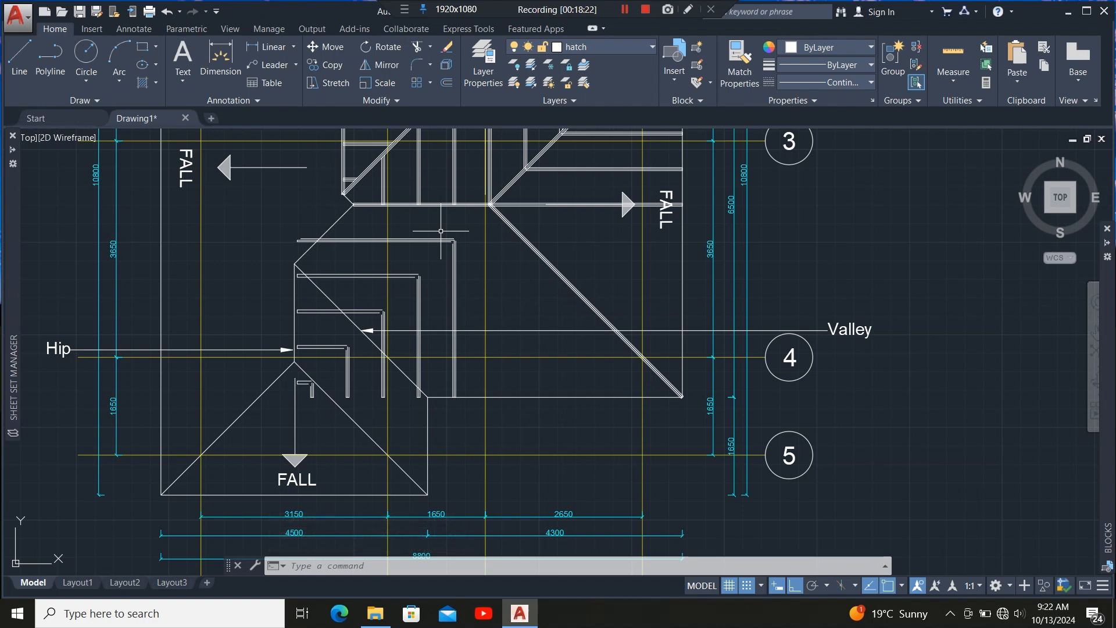
{"action": "key", "text": "ctrl+z"}
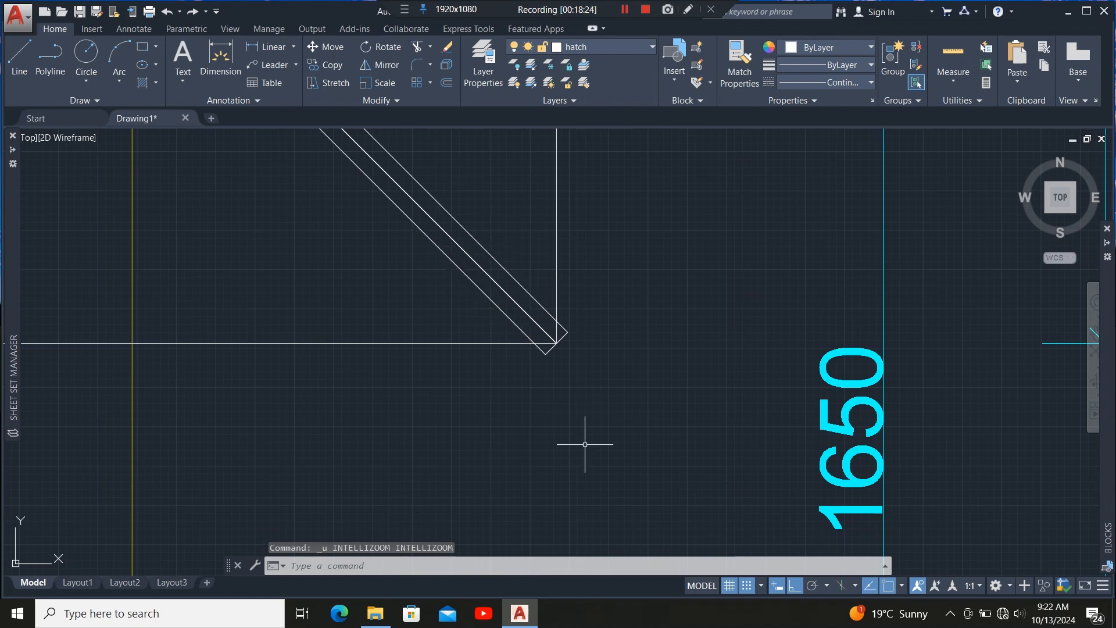
{"action": "scroll", "coordinate": [585, 444], "scroll_direction": "down", "scroll_amount": 6}
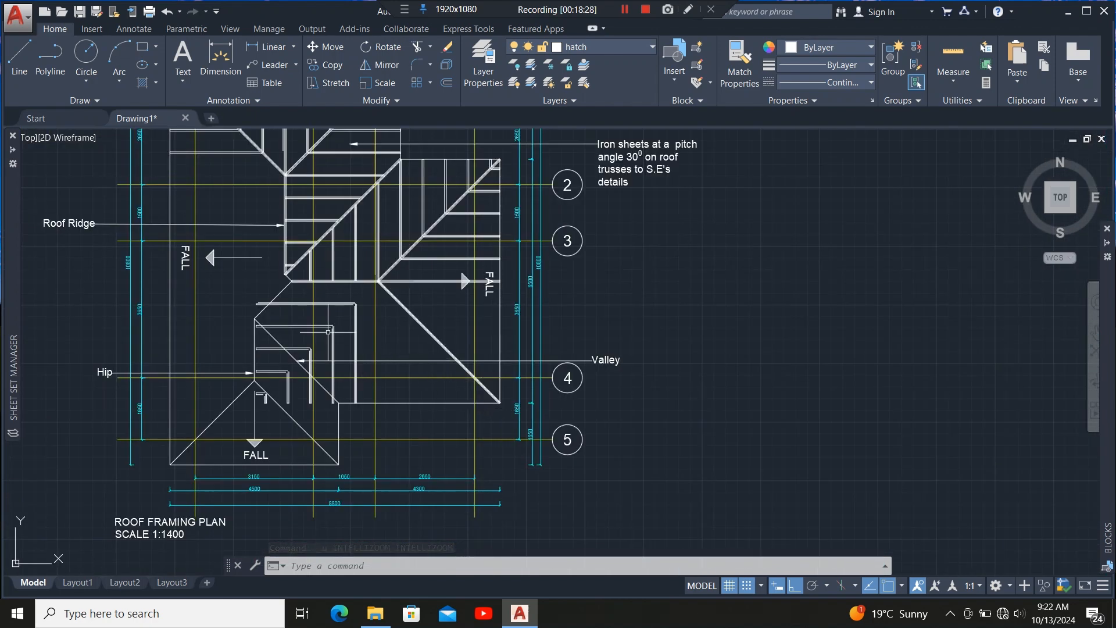
{"action": "key", "text": "ctrl+z"}
{"action": "key", "text": "ctrl+z"}
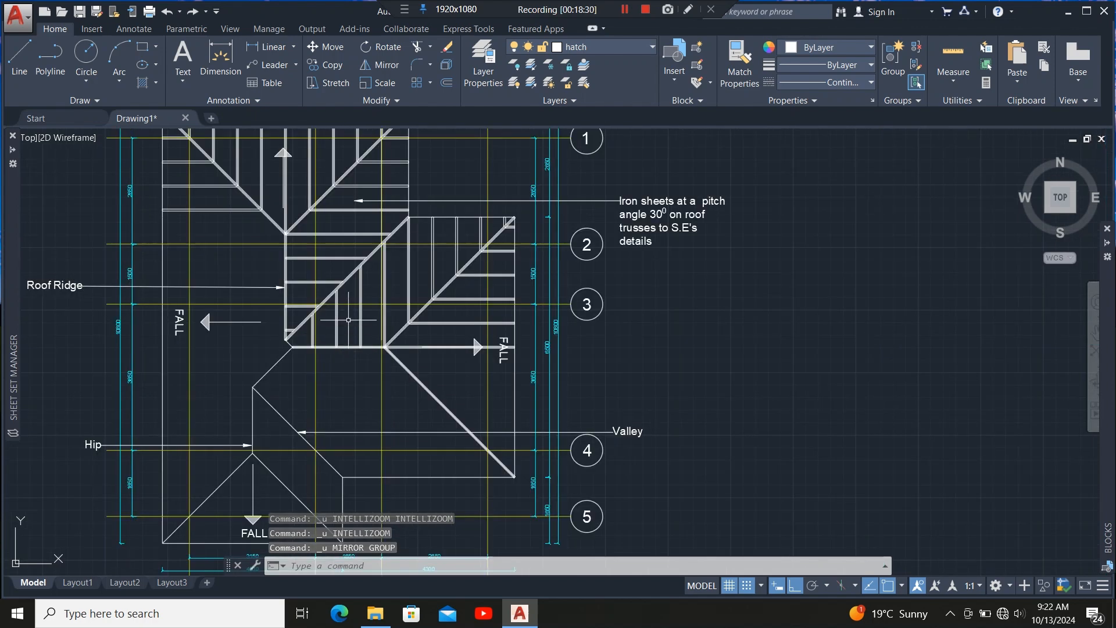
Mirror the upper-right section's rafters about the horizontal ridge line through the hip junction, keeping the originals.
{"action": "scroll", "coordinate": [454, 316], "scroll_direction": "up", "scroll_amount": 4}
{"action": "left_click", "coordinate": [451, 304]}
{"action": "left_click", "coordinate": [391, 349]}
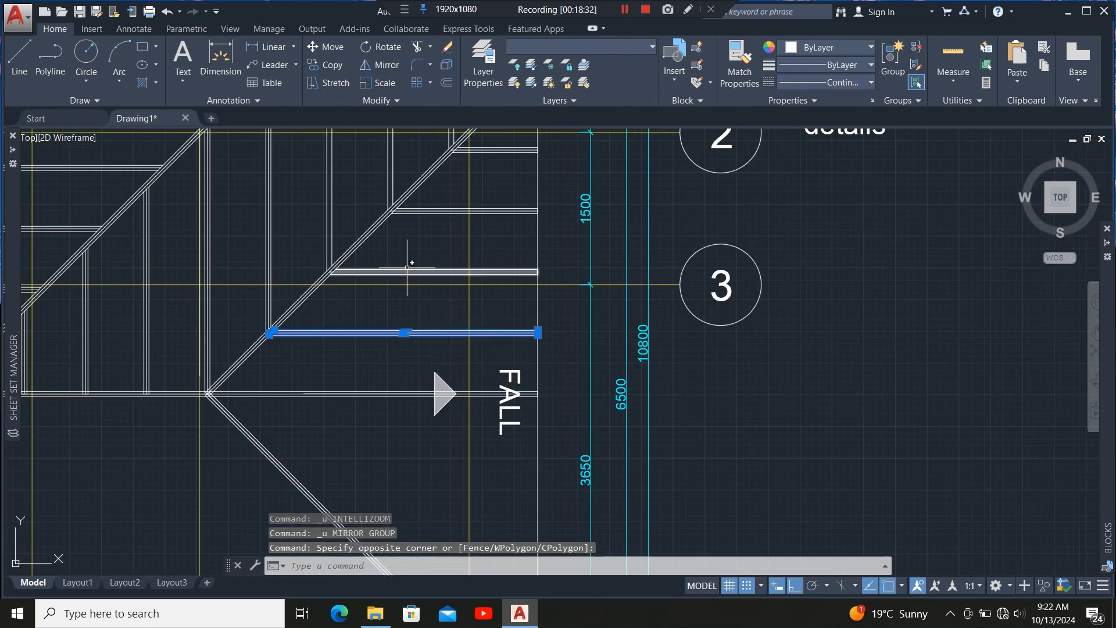
{"action": "scroll", "coordinate": [407, 256], "scroll_direction": "up", "scroll_amount": 4}
{"action": "left_click", "coordinate": [444, 254]}
{"action": "left_click", "coordinate": [411, 305]}
{"action": "scroll", "coordinate": [437, 366], "scroll_direction": "down", "scroll_amount": 6}
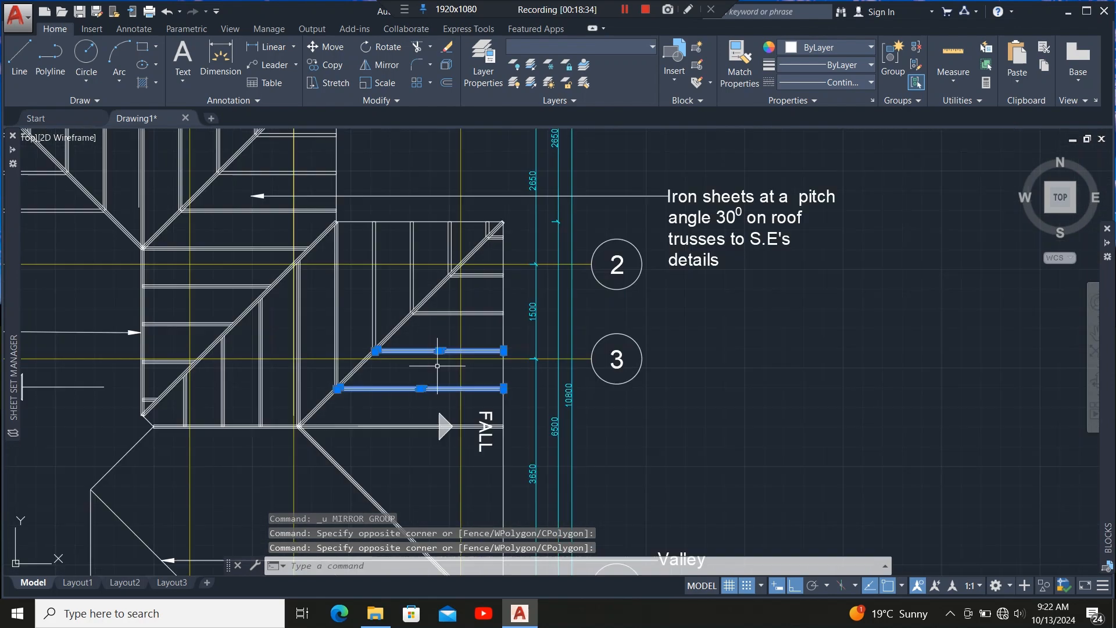
{"action": "scroll", "coordinate": [438, 366], "scroll_direction": "up", "scroll_amount": 4}
{"action": "left_click", "coordinate": [448, 304]}
{"action": "left_click", "coordinate": [428, 398]}
{"action": "scroll", "coordinate": [429, 399], "scroll_direction": "down", "scroll_amount": 5}
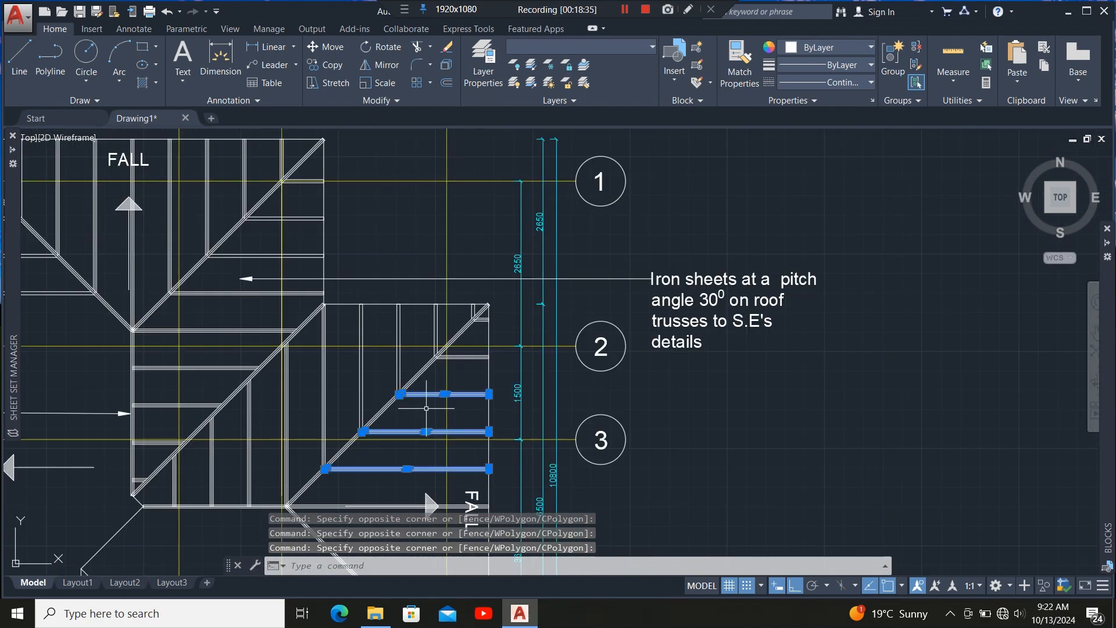
{"action": "scroll", "coordinate": [468, 360], "scroll_direction": "up", "scroll_amount": 4}
{"action": "left_click", "coordinate": [497, 327]}
{"action": "left_click", "coordinate": [473, 394]}
{"action": "scroll", "coordinate": [474, 394], "scroll_direction": "down", "scroll_amount": 5}
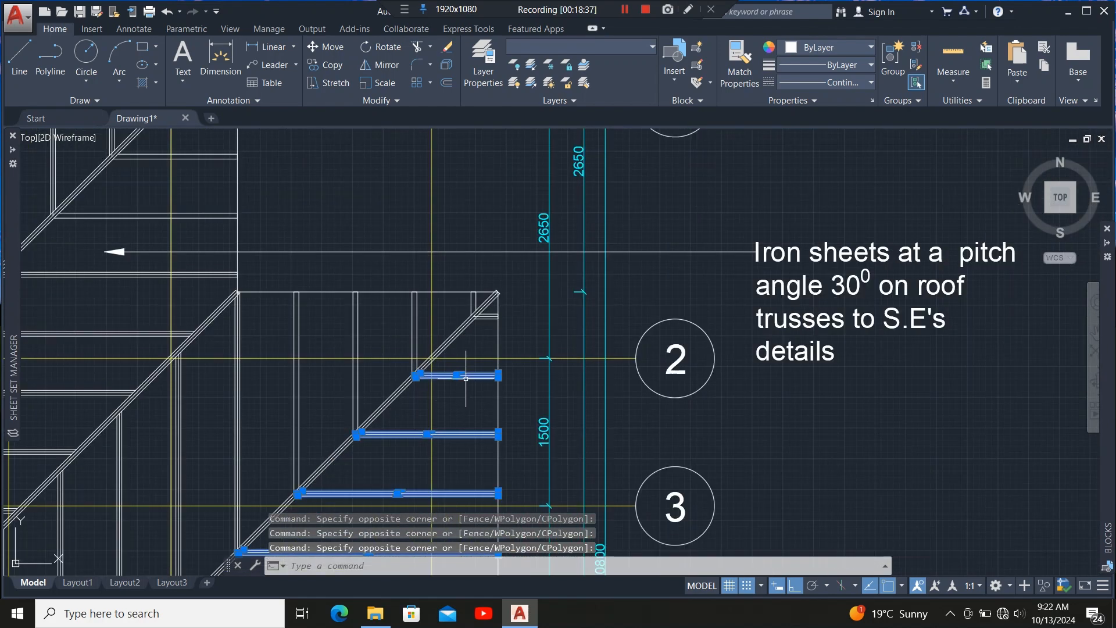
{"action": "scroll", "coordinate": [486, 313], "scroll_direction": "up", "scroll_amount": 4}
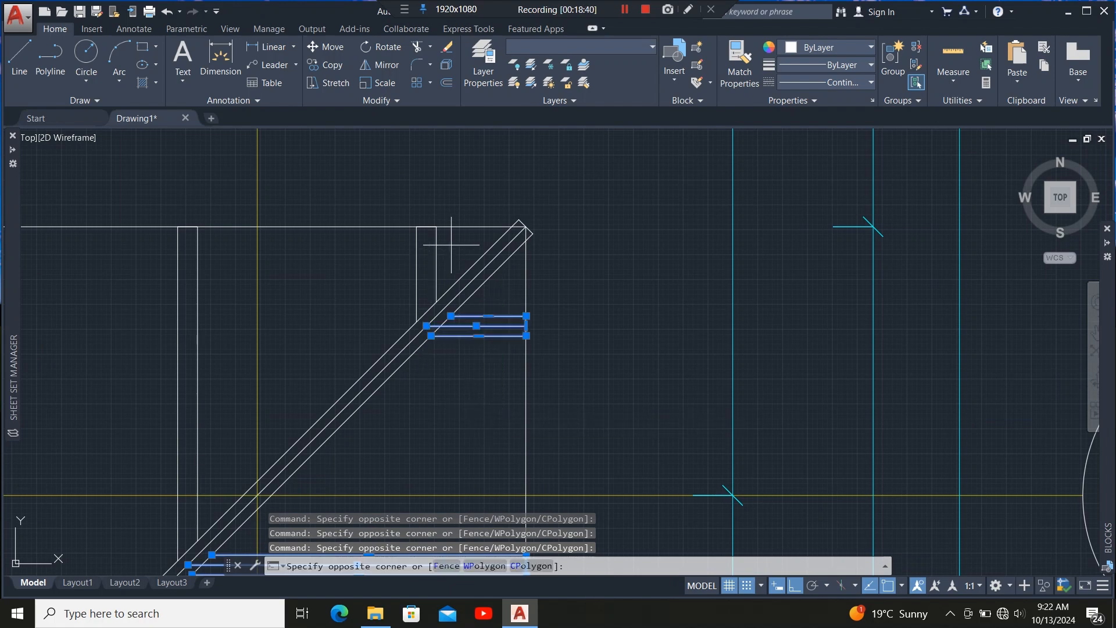
{"action": "left_click", "coordinate": [370, 275]}
{"action": "scroll", "coordinate": [582, 247], "scroll_direction": "down", "scroll_amount": 5}
{"action": "scroll", "coordinate": [499, 267], "scroll_direction": "up", "scroll_amount": 4}
{"action": "left_click", "coordinate": [499, 247]}
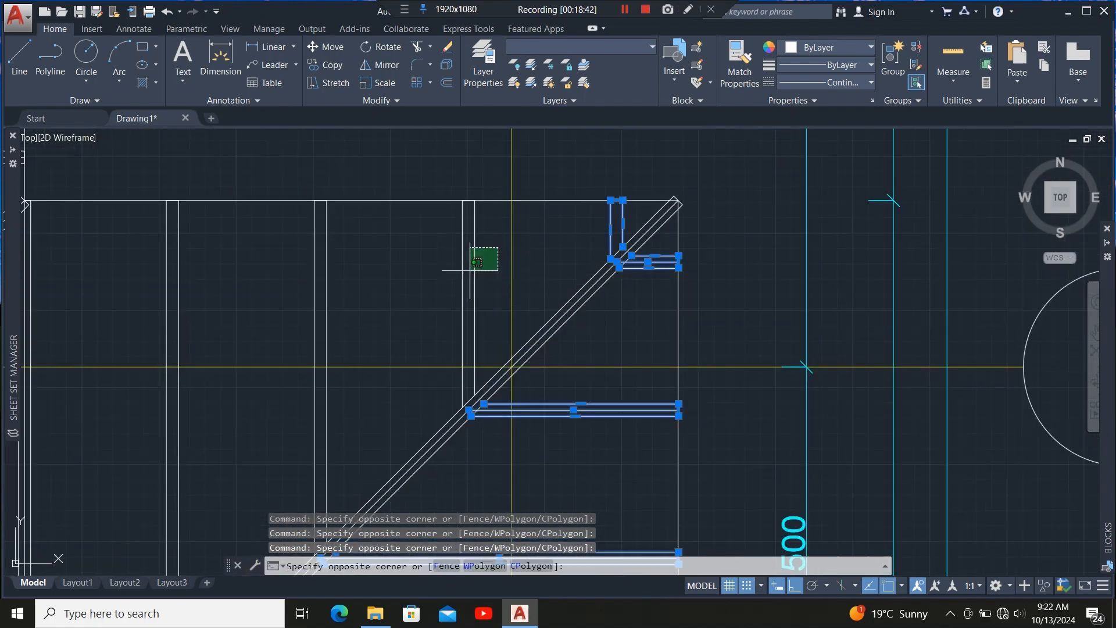
{"action": "left_click", "coordinate": [120, 287]}
{"action": "scroll", "coordinate": [119, 287], "scroll_direction": "down", "scroll_amount": 5}
{"action": "scroll", "coordinate": [436, 342], "scroll_direction": "up", "scroll_amount": 4}
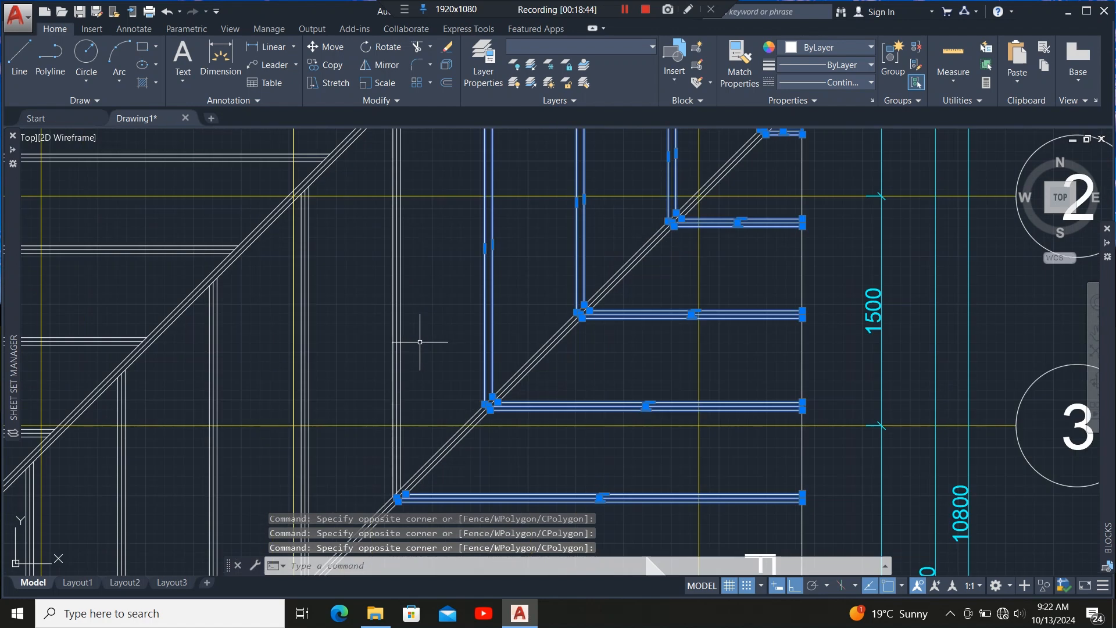
{"action": "left_click", "coordinate": [420, 342]}
{"action": "left_click", "coordinate": [361, 304]}
{"action": "scroll", "coordinate": [448, 241], "scroll_direction": "down", "scroll_amount": 5}
{"action": "scroll", "coordinate": [433, 314], "scroll_direction": "up", "scroll_amount": 4}
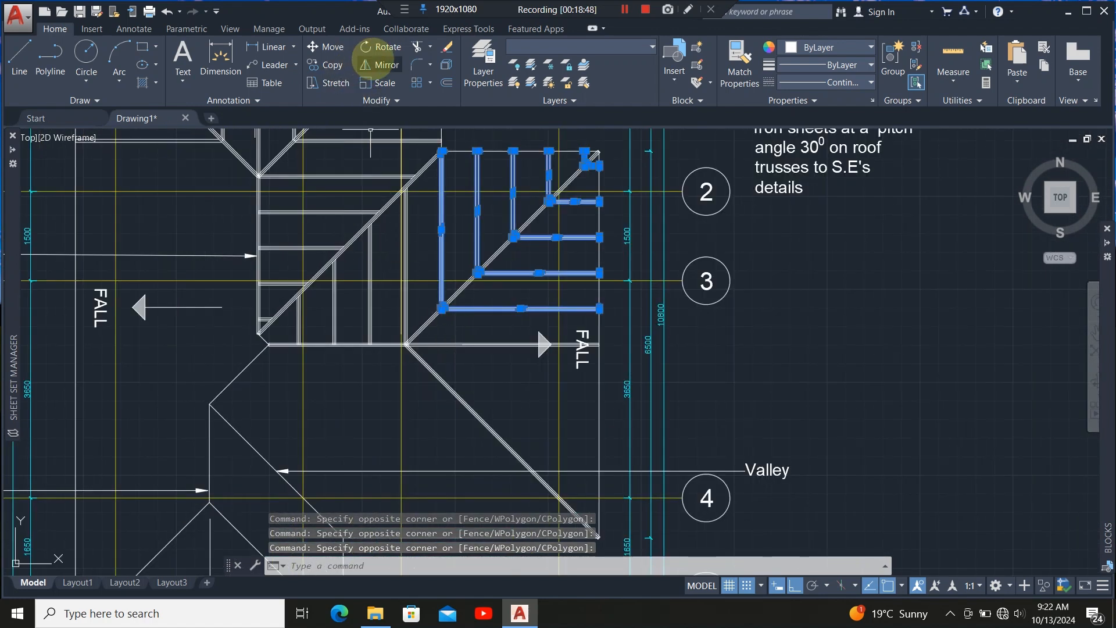
{"action": "left_click", "coordinate": [381, 64]}
{"action": "scroll", "coordinate": [572, 346], "scroll_direction": "up", "scroll_amount": 5}
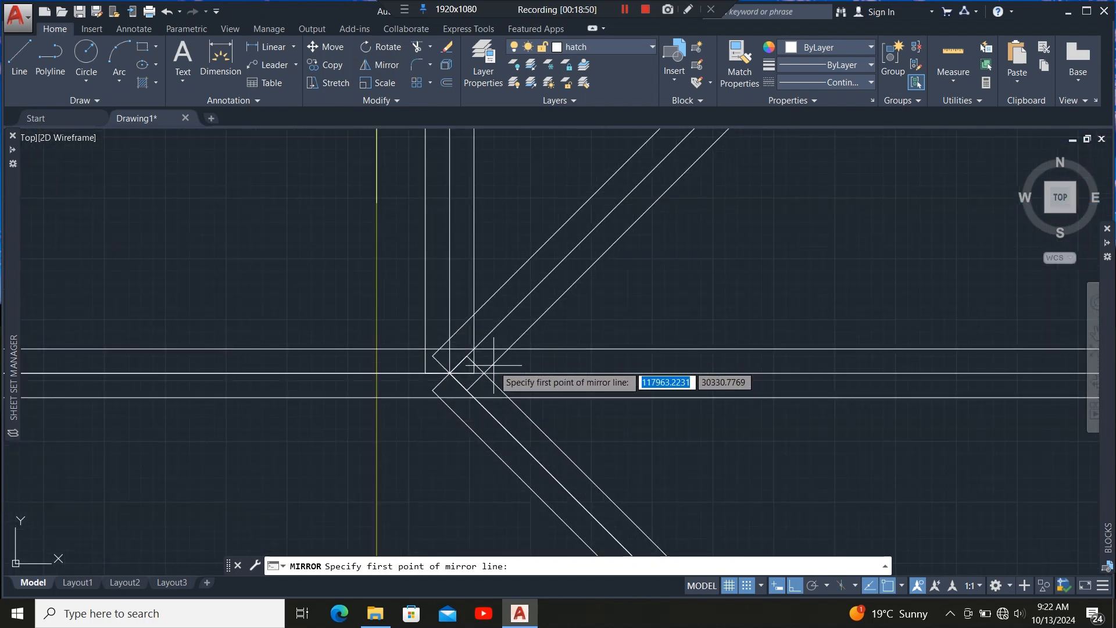
{"action": "left_click", "coordinate": [450, 372]}
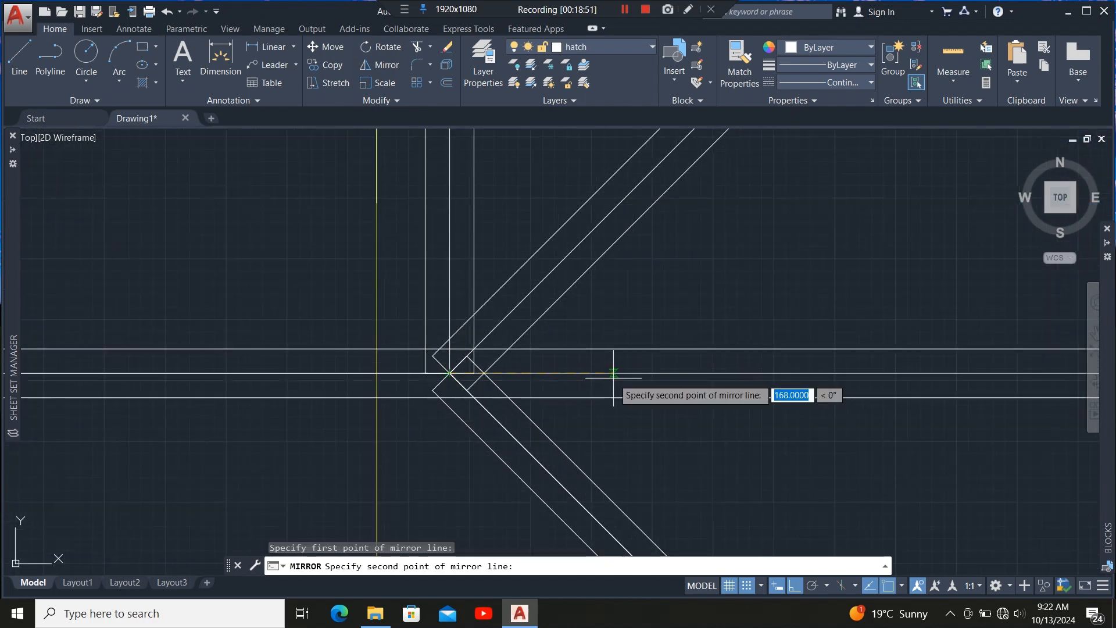
{"action": "scroll", "coordinate": [411, 391], "scroll_direction": "down", "scroll_amount": 6}
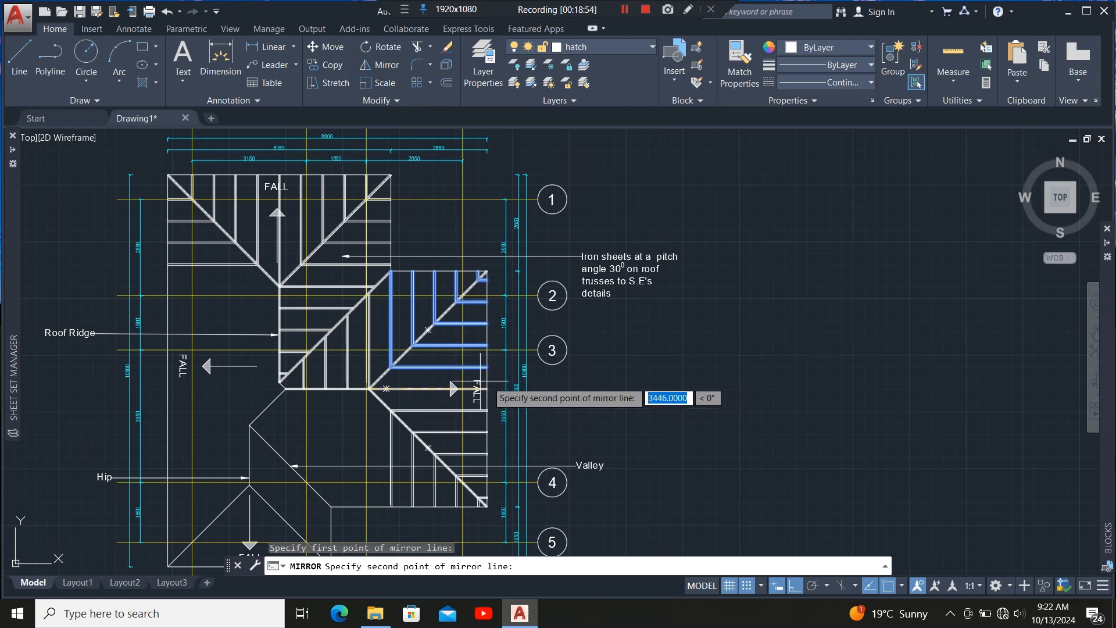
{"action": "scroll", "coordinate": [479, 384], "scroll_direction": "up", "scroll_amount": 5}
{"action": "scroll", "coordinate": [495, 356], "scroll_direction": "down", "scroll_amount": 5}
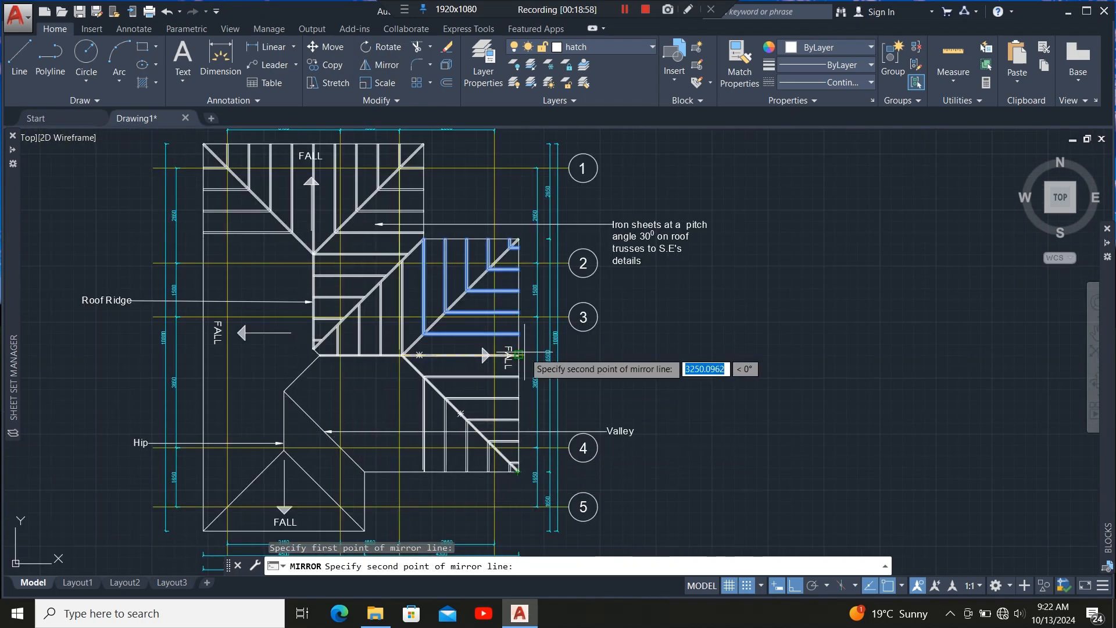
{"action": "scroll", "coordinate": [518, 355], "scroll_direction": "up", "scroll_amount": 6}
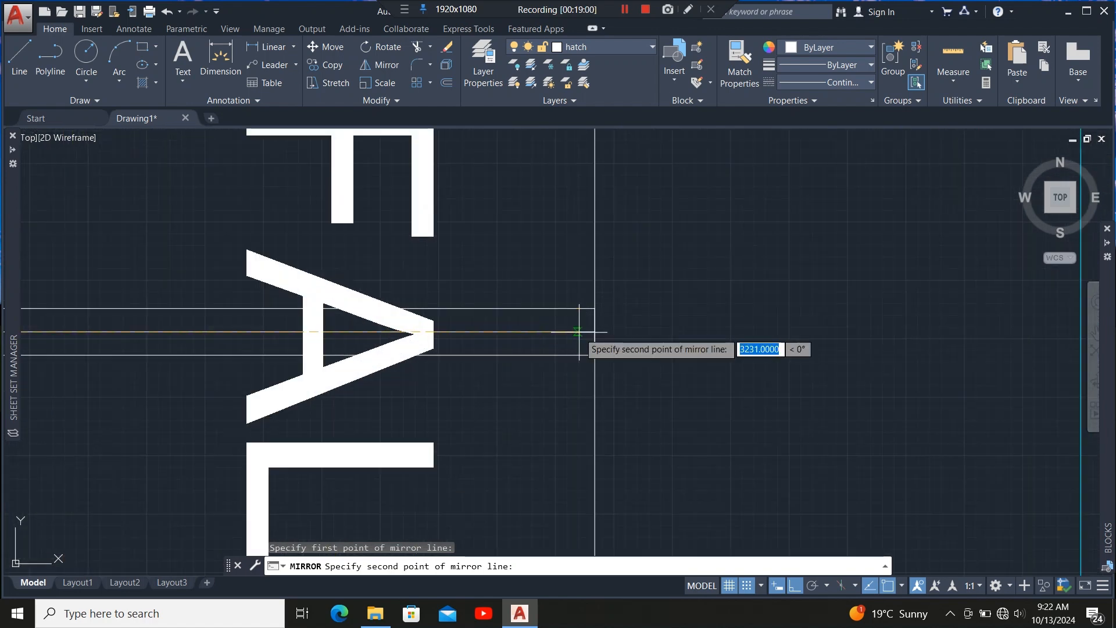
{"action": "left_click", "coordinate": [592, 331]}
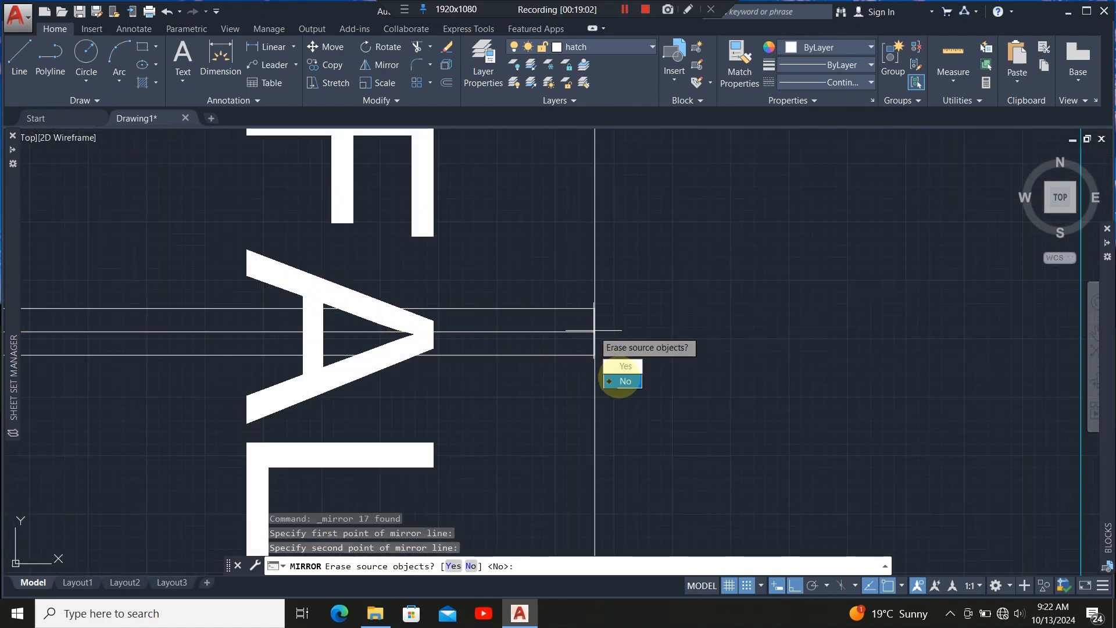
{"action": "left_click", "coordinate": [622, 380]}
Examine the mirrored rafters in the lower-right section of the roof plan.
{"action": "scroll", "coordinate": [558, 296], "scroll_direction": "down", "scroll_amount": 8}
{"action": "scroll", "coordinate": [546, 281], "scroll_direction": "down", "scroll_amount": 5}
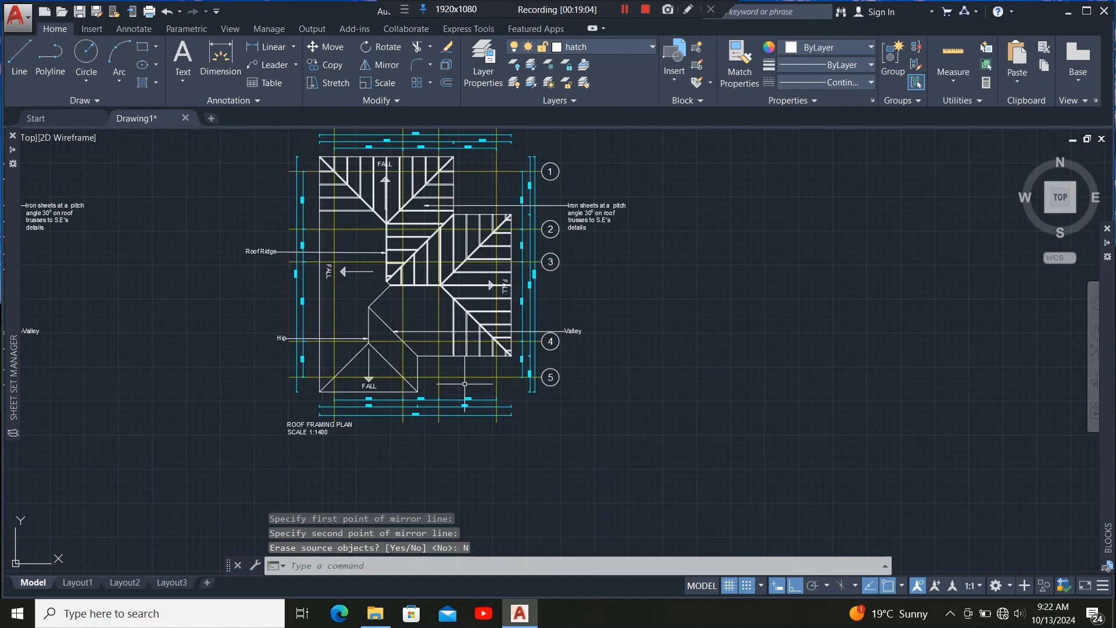
{"action": "scroll", "coordinate": [484, 314], "scroll_direction": "up", "scroll_amount": 5}
{"action": "scroll", "coordinate": [462, 285], "scroll_direction": "down", "scroll_amount": 2}
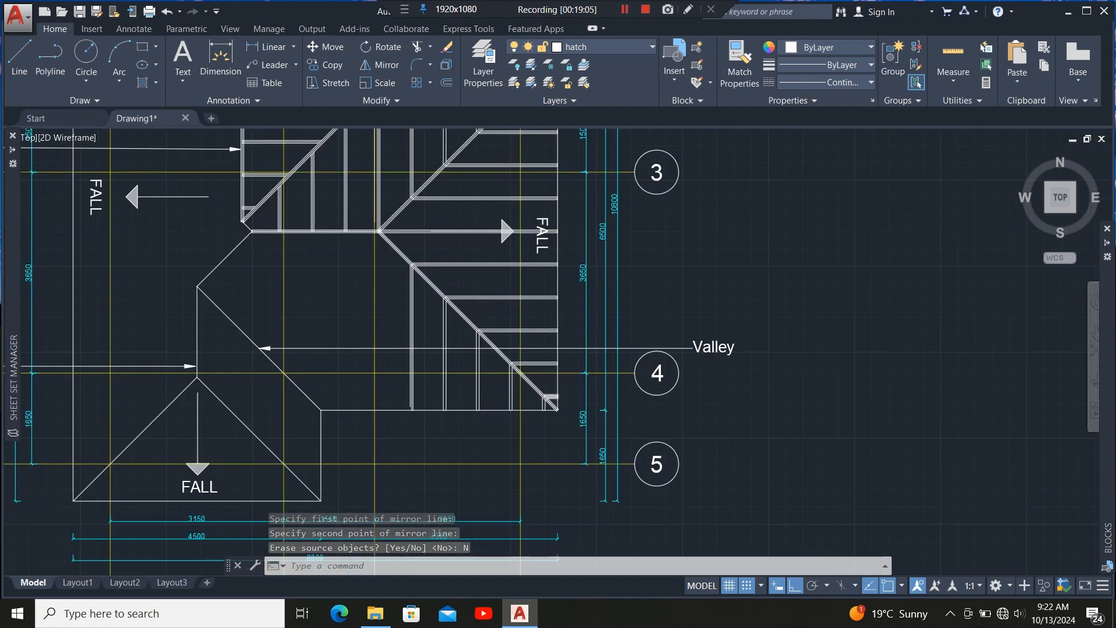
{"action": "scroll", "coordinate": [599, 395], "scroll_direction": "down", "scroll_amount": 3}
{"action": "scroll", "coordinate": [503, 322], "scroll_direction": "up", "scroll_amount": 5}
{"action": "scroll", "coordinate": [480, 408], "scroll_direction": "up", "scroll_amount": 4}
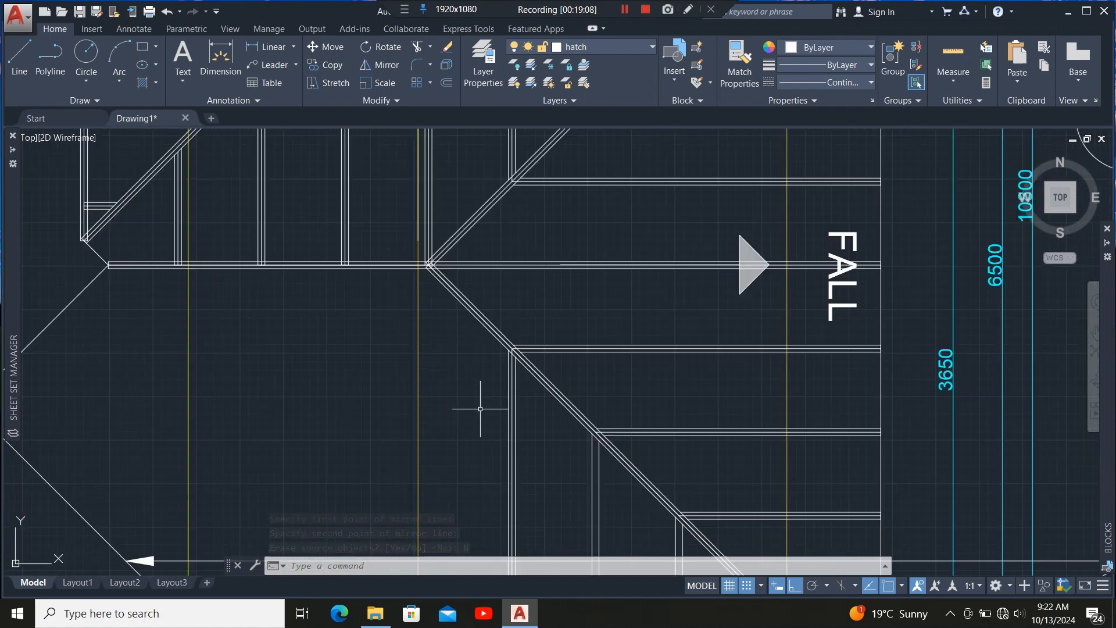
{"action": "scroll", "coordinate": [488, 411], "scroll_direction": "up", "scroll_amount": 4}
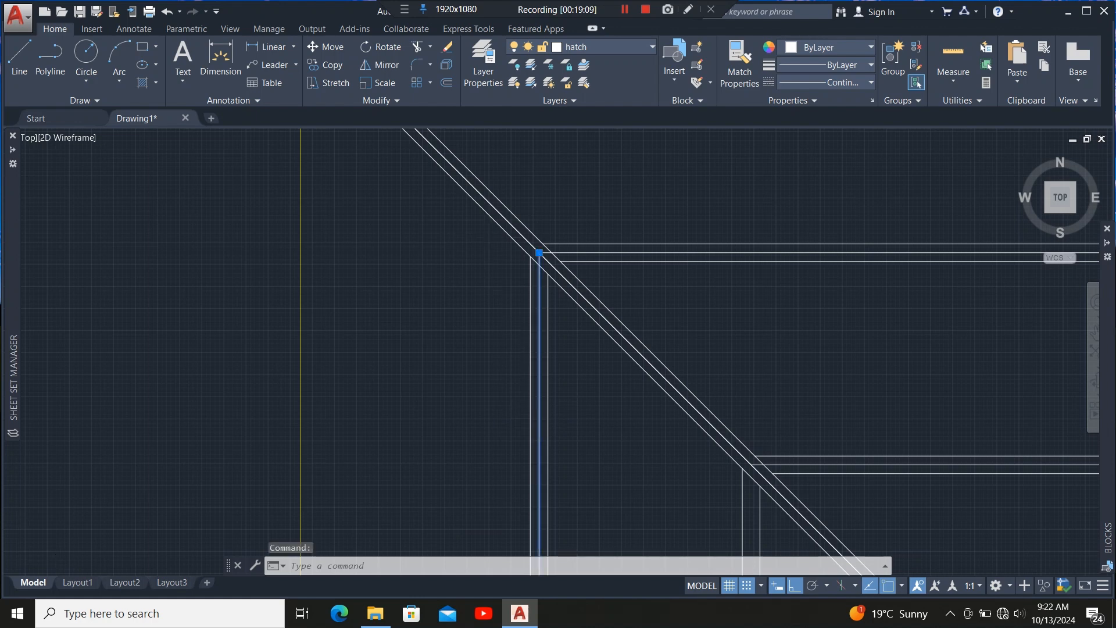
{"action": "scroll", "coordinate": [498, 341], "scroll_direction": "down", "scroll_amount": 5}
{"action": "scroll", "coordinate": [523, 341], "scroll_direction": "up", "scroll_amount": 3}
{"action": "scroll", "coordinate": [523, 341], "scroll_direction": "down", "scroll_amount": 3}
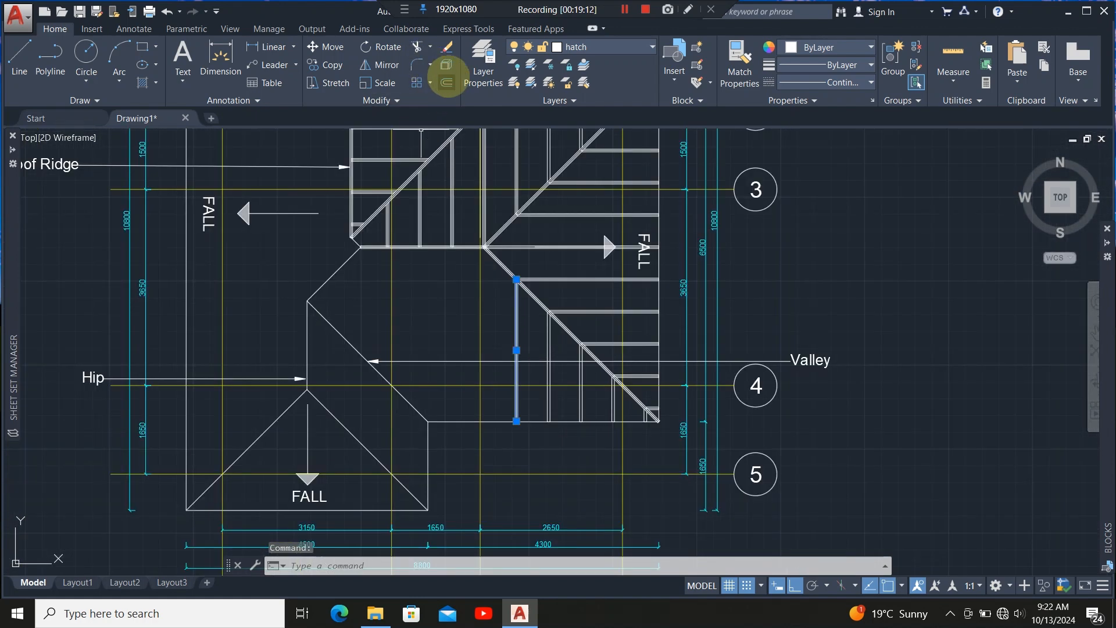
Offset vertical rafter lines 600 mm apart leftward across the lower hip area below the ridge, then exit Offset.
{"action": "left_click", "coordinate": [447, 82]}
{"action": "scroll", "coordinate": [512, 325], "scroll_direction": "up", "scroll_amount": 5}
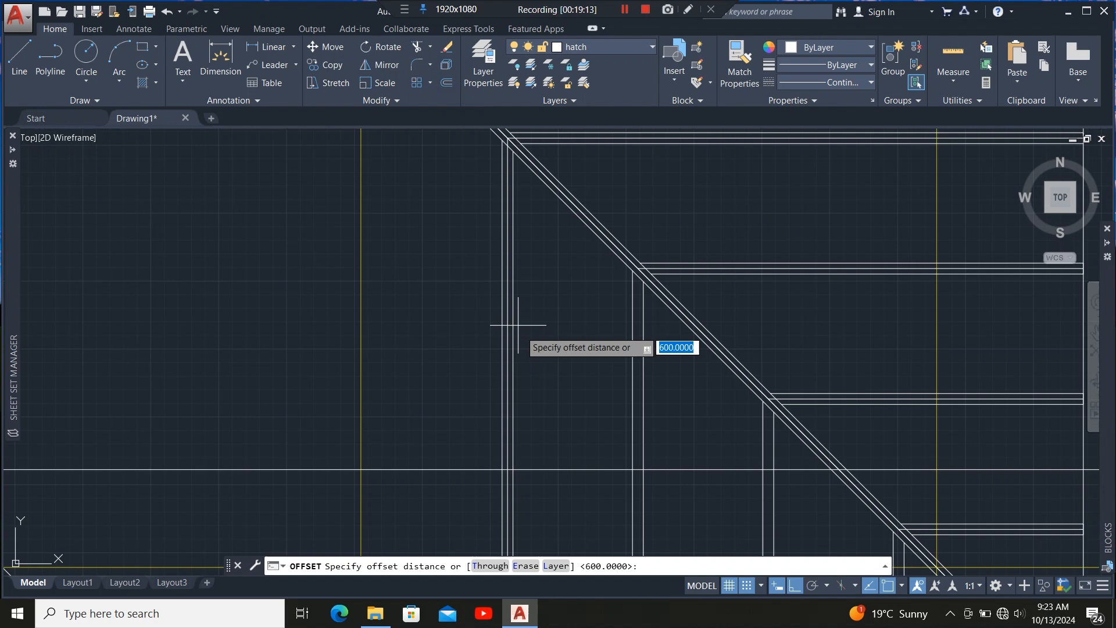
{"action": "left_click", "coordinate": [509, 357]}
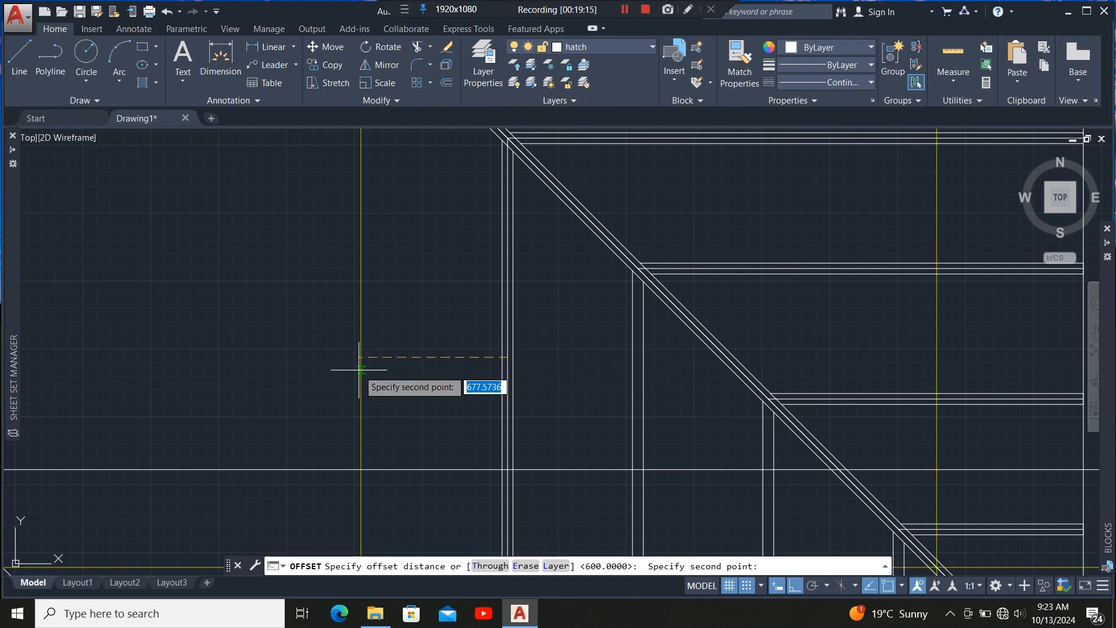
{"action": "type", "text": "60"}
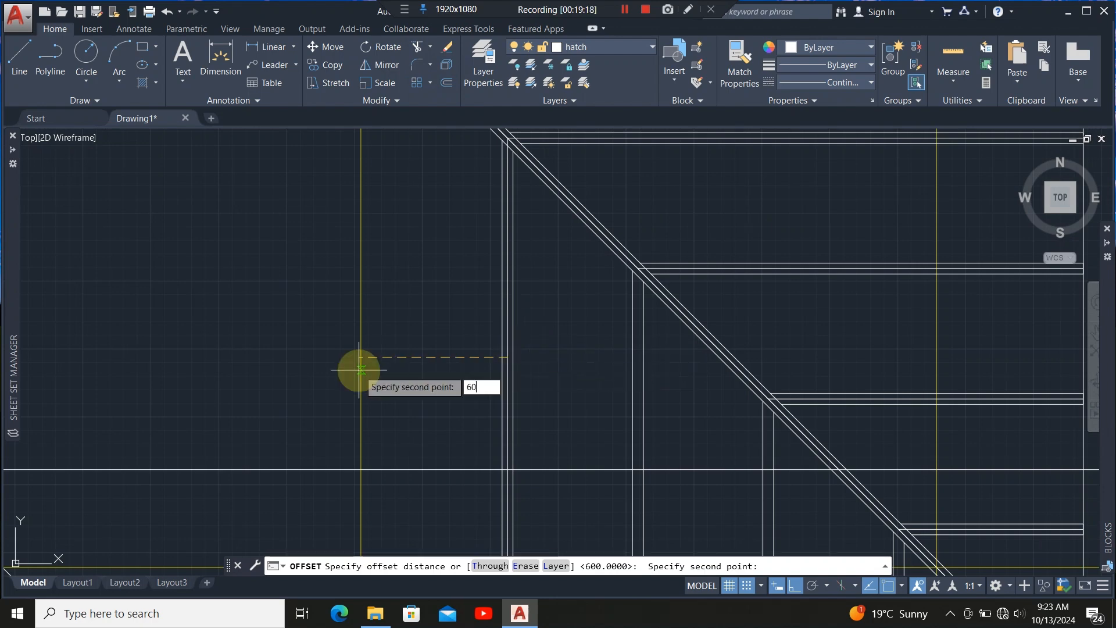
{"action": "type", "text": "0"}
{"action": "key", "text": "Return"}
{"action": "left_click", "coordinate": [369, 374]}
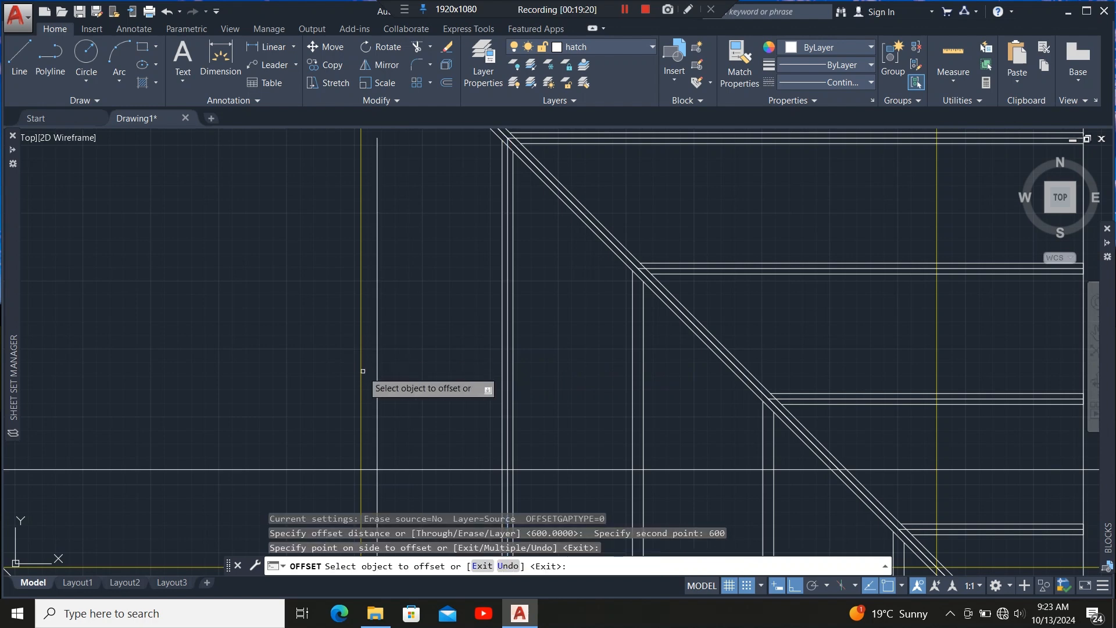
{"action": "left_click", "coordinate": [377, 375]}
{"action": "left_click", "coordinate": [305, 382]}
{"action": "scroll", "coordinate": [557, 362], "scroll_direction": "down", "scroll_amount": 2}
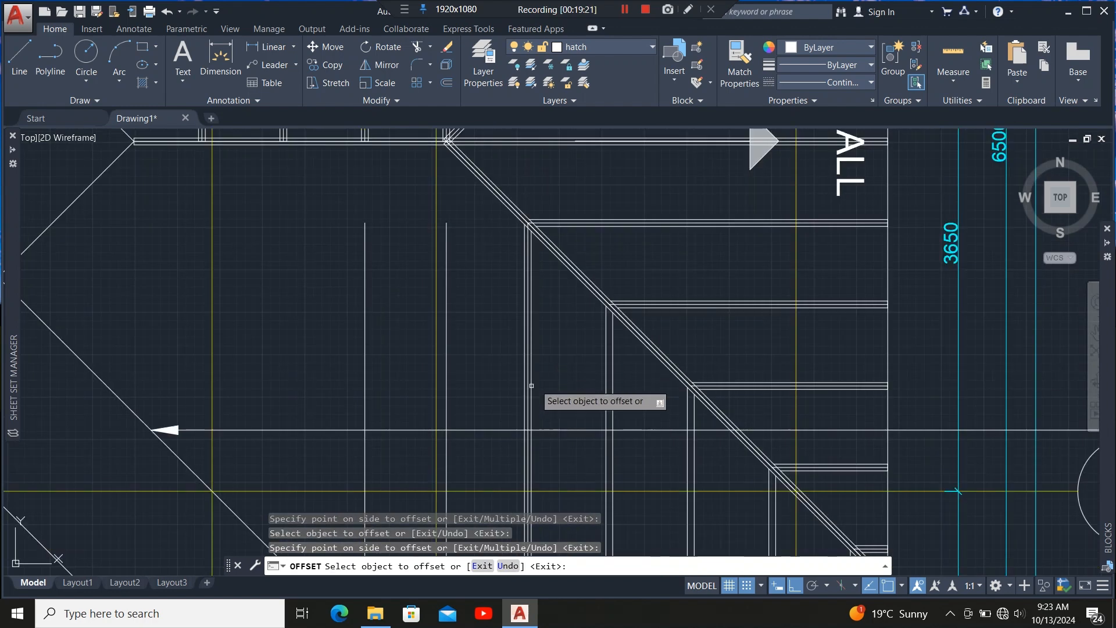
{"action": "left_click", "coordinate": [364, 386]}
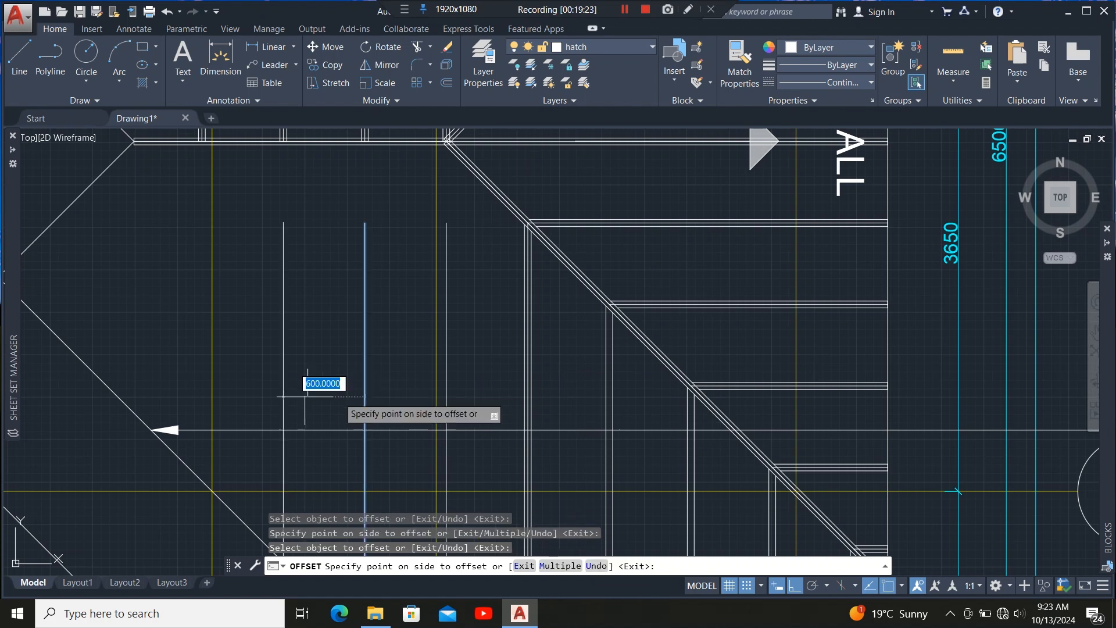
{"action": "left_click", "coordinate": [302, 390]}
{"action": "left_click", "coordinate": [283, 388]}
{"action": "left_click", "coordinate": [256, 391]}
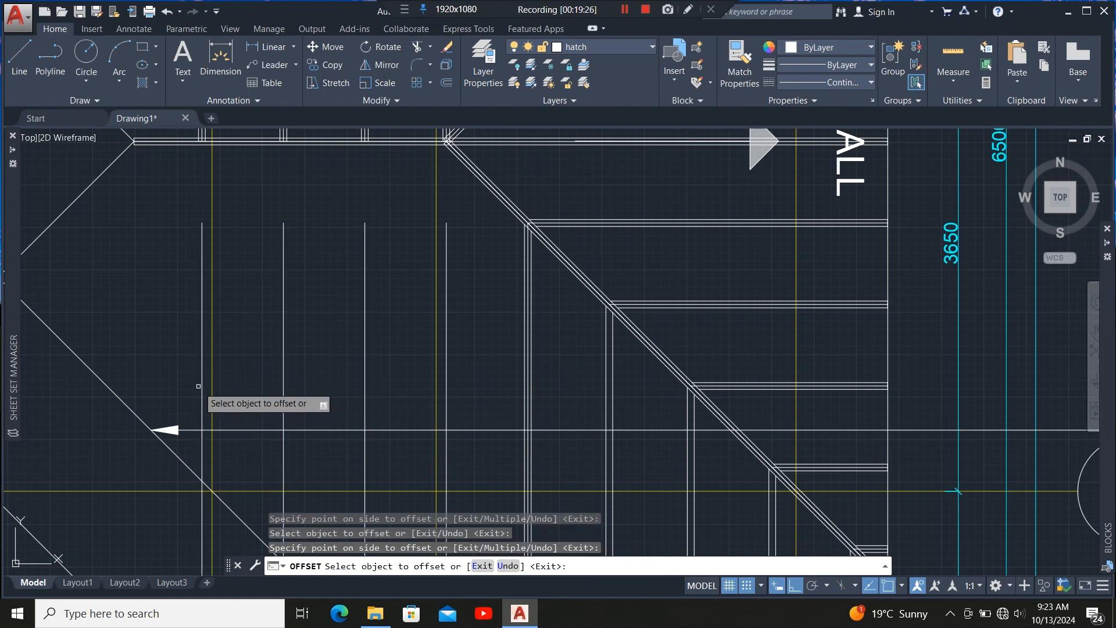
{"action": "left_click", "coordinate": [201, 388]}
{"action": "left_click", "coordinate": [197, 369]}
{"action": "scroll", "coordinate": [407, 331], "scroll_direction": "down", "scroll_amount": 5}
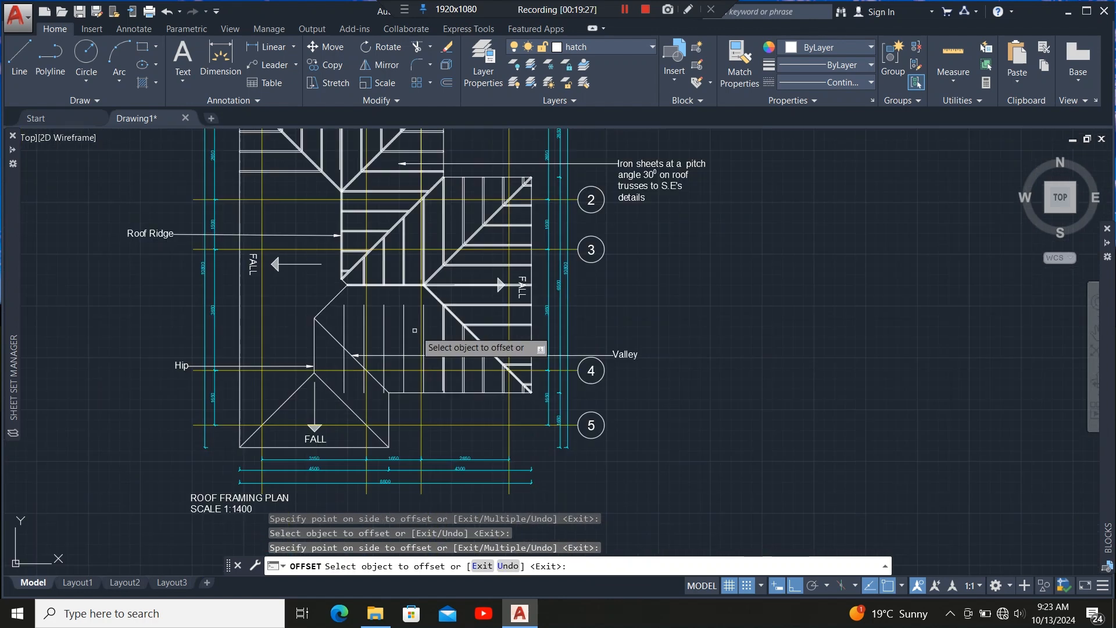
{"action": "scroll", "coordinate": [303, 332], "scroll_direction": "up", "scroll_amount": 4}
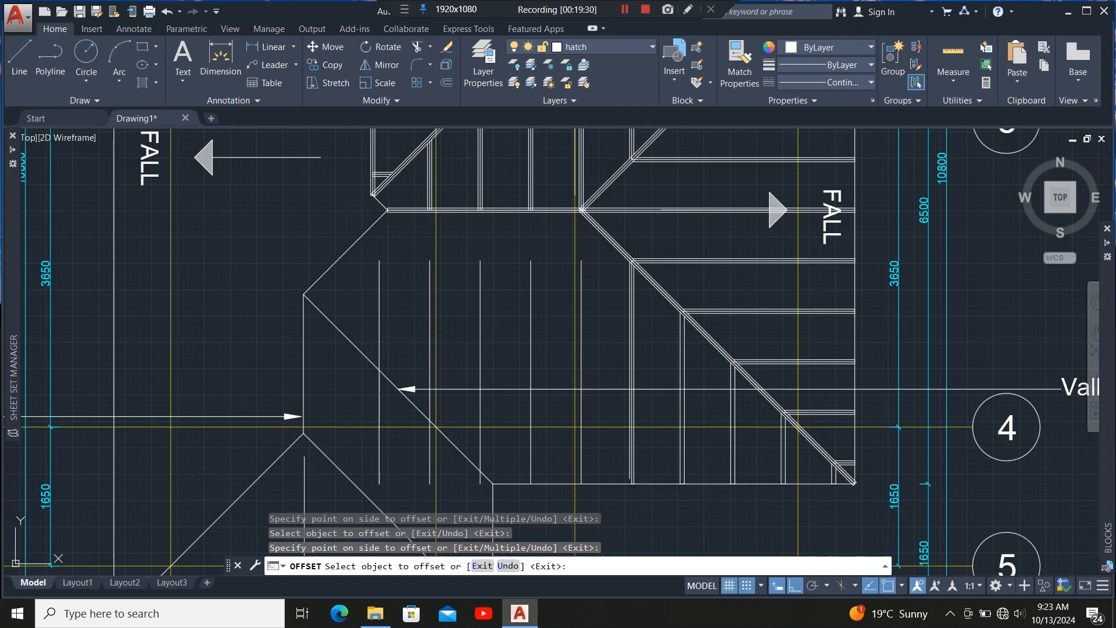
{"action": "left_click", "coordinate": [379, 321]}
{"action": "left_click", "coordinate": [349, 322]}
{"action": "scroll", "coordinate": [354, 277], "scroll_direction": "down", "scroll_amount": 4}
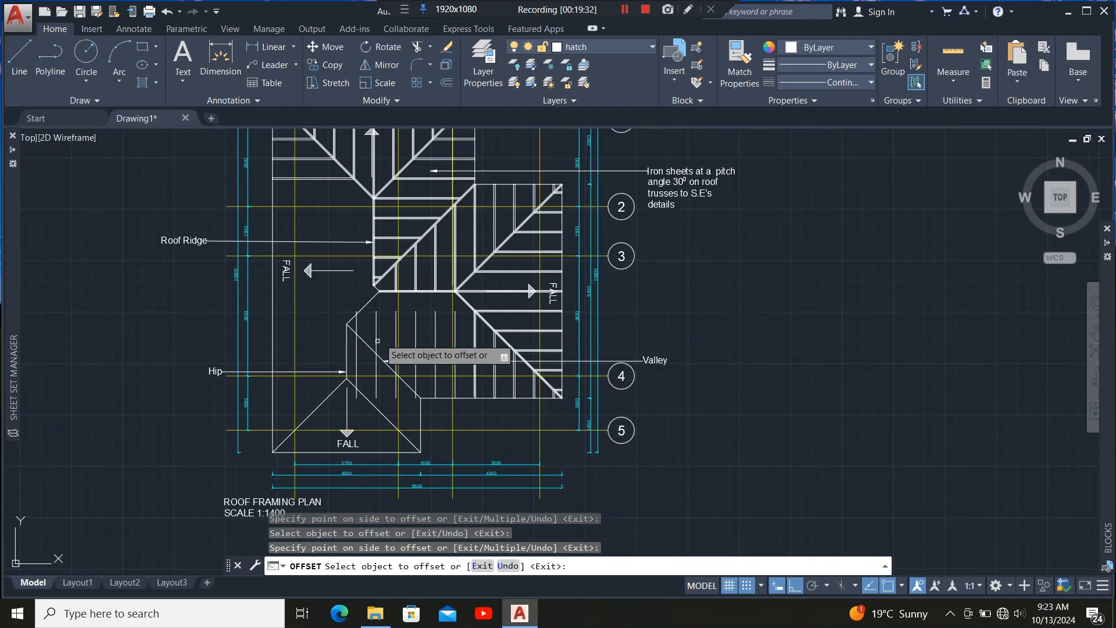
{"action": "scroll", "coordinate": [401, 326], "scroll_direction": "up", "scroll_amount": 4}
{"action": "key", "text": "Escape"}
Examine the new rafter lines where they meet the hip in the lower-left area.
{"action": "scroll", "coordinate": [377, 301], "scroll_direction": "down", "scroll_amount": 1}
{"action": "scroll", "coordinate": [377, 301], "scroll_direction": "down", "scroll_amount": 3}
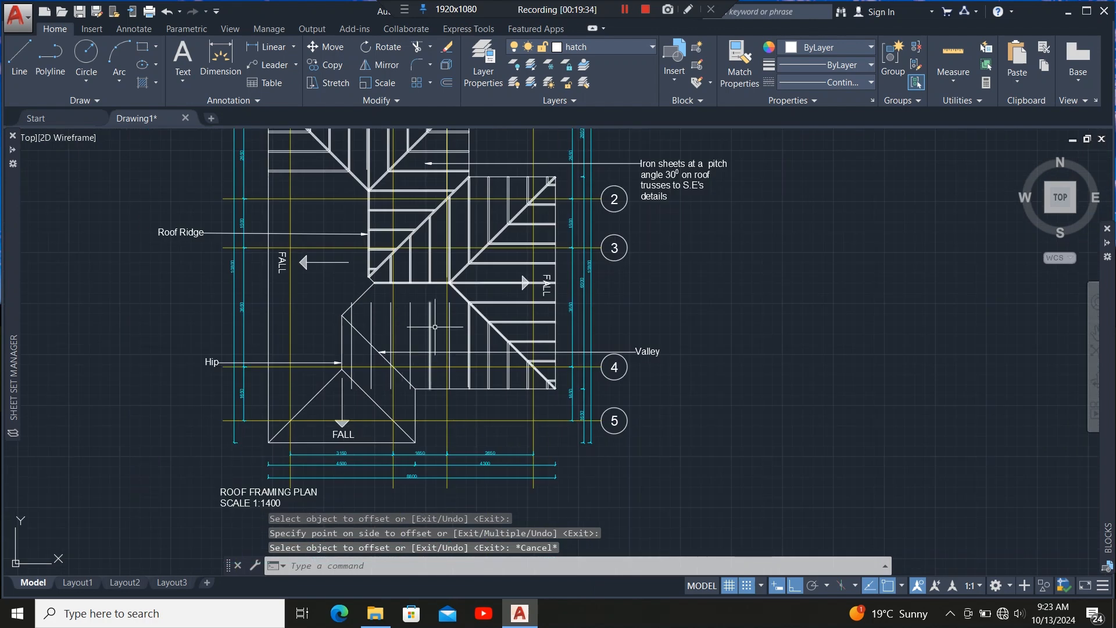
{"action": "scroll", "coordinate": [452, 322], "scroll_direction": "up", "scroll_amount": 3}
{"action": "scroll", "coordinate": [406, 264], "scroll_direction": "up", "scroll_amount": 3}
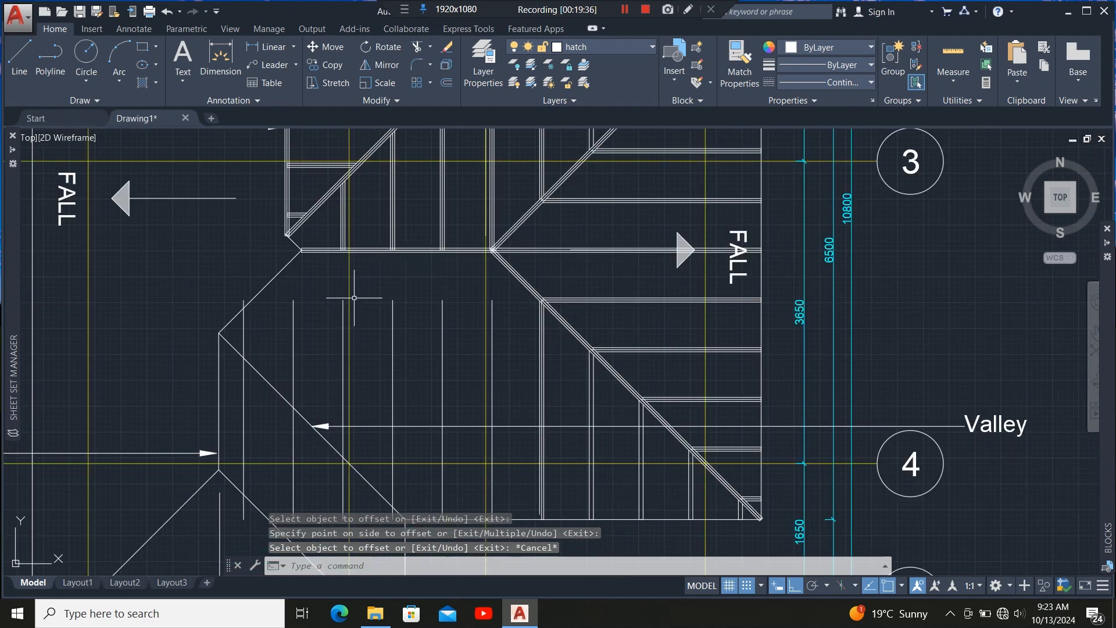
{"action": "scroll", "coordinate": [506, 314], "scroll_direction": "down", "scroll_amount": 4}
{"action": "scroll", "coordinate": [411, 224], "scroll_direction": "up", "scroll_amount": 3}
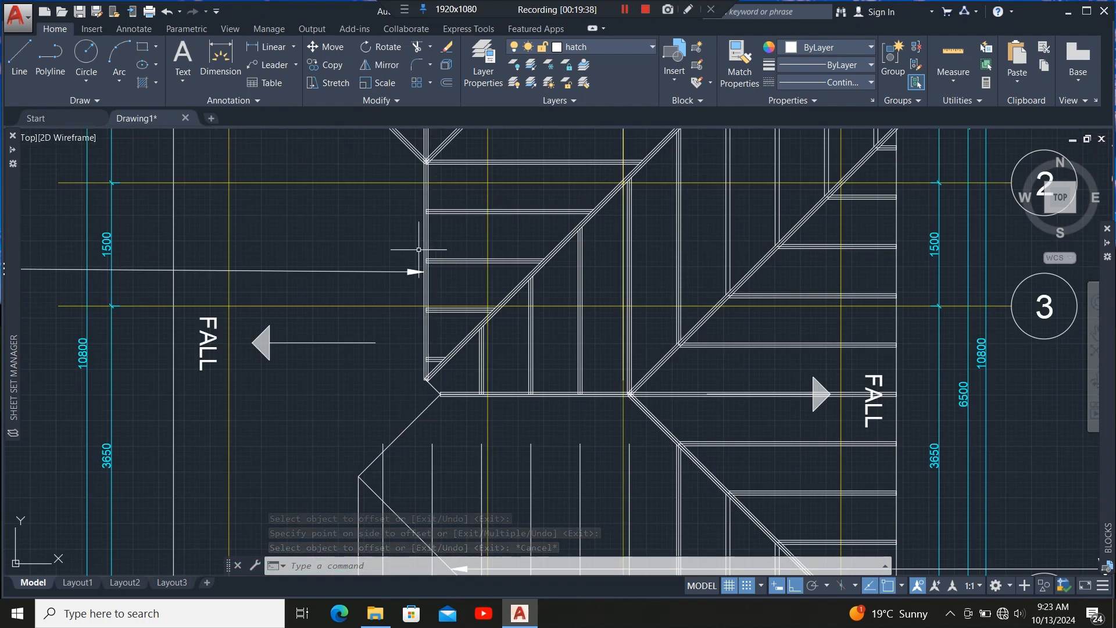
{"action": "scroll", "coordinate": [419, 250], "scroll_direction": "down", "scroll_amount": 3}
{"action": "scroll", "coordinate": [429, 325], "scroll_direction": "up", "scroll_amount": 4}
{"action": "scroll", "coordinate": [449, 373], "scroll_direction": "up", "scroll_amount": 2}
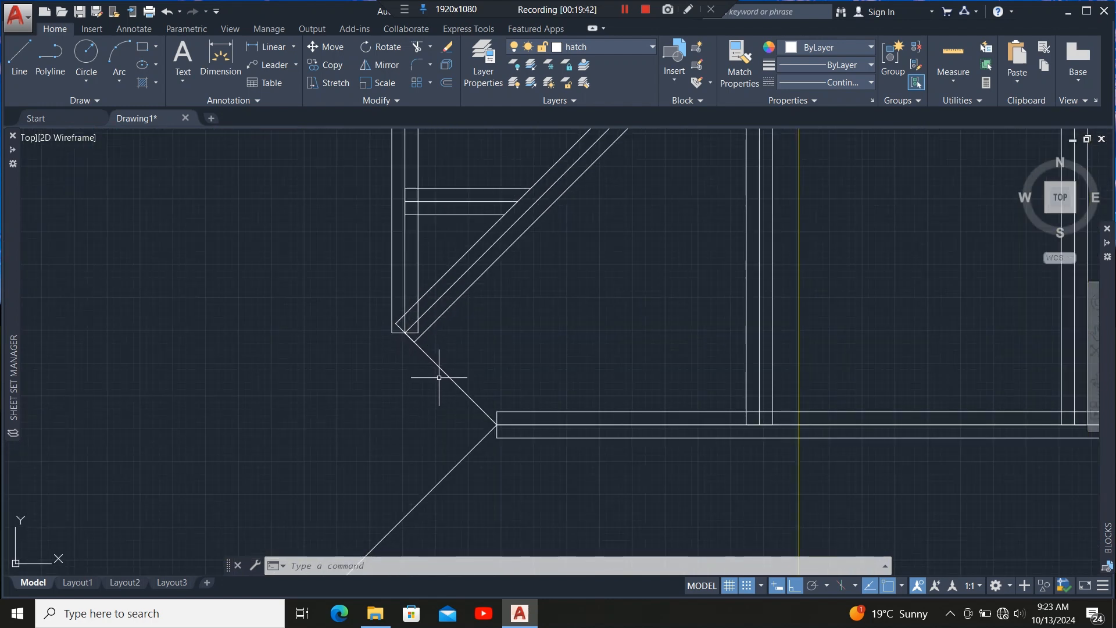
{"action": "scroll", "coordinate": [450, 380], "scroll_direction": "down", "scroll_amount": 4}
{"action": "scroll", "coordinate": [463, 376], "scroll_direction": "up", "scroll_amount": 2}
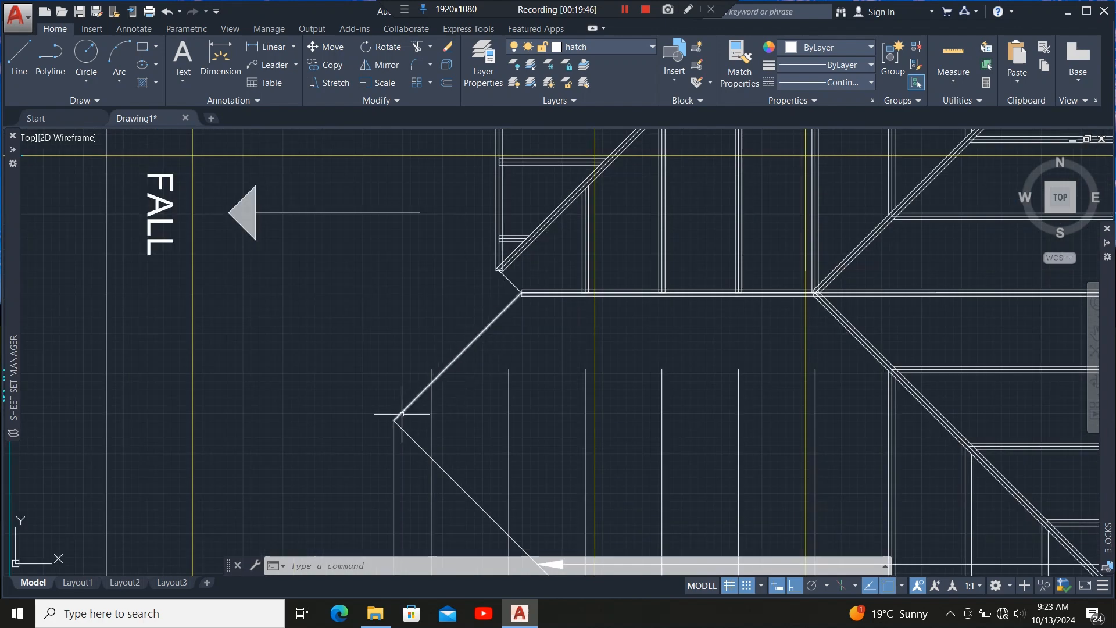
{"action": "scroll", "coordinate": [399, 410], "scroll_direction": "down", "scroll_amount": 5}
{"action": "scroll", "coordinate": [399, 306], "scroll_direction": "up", "scroll_amount": 4}
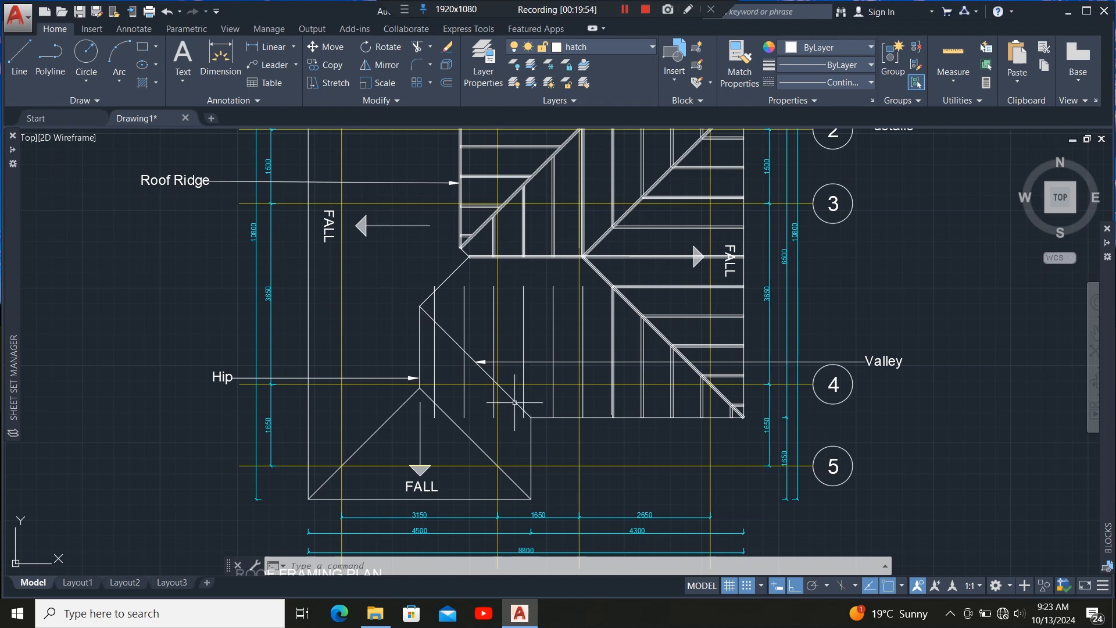
Try to trim the rafter ends that project past the lower-left hip lines.
{"action": "scroll", "coordinate": [514, 405], "scroll_direction": "up", "scroll_amount": 4}
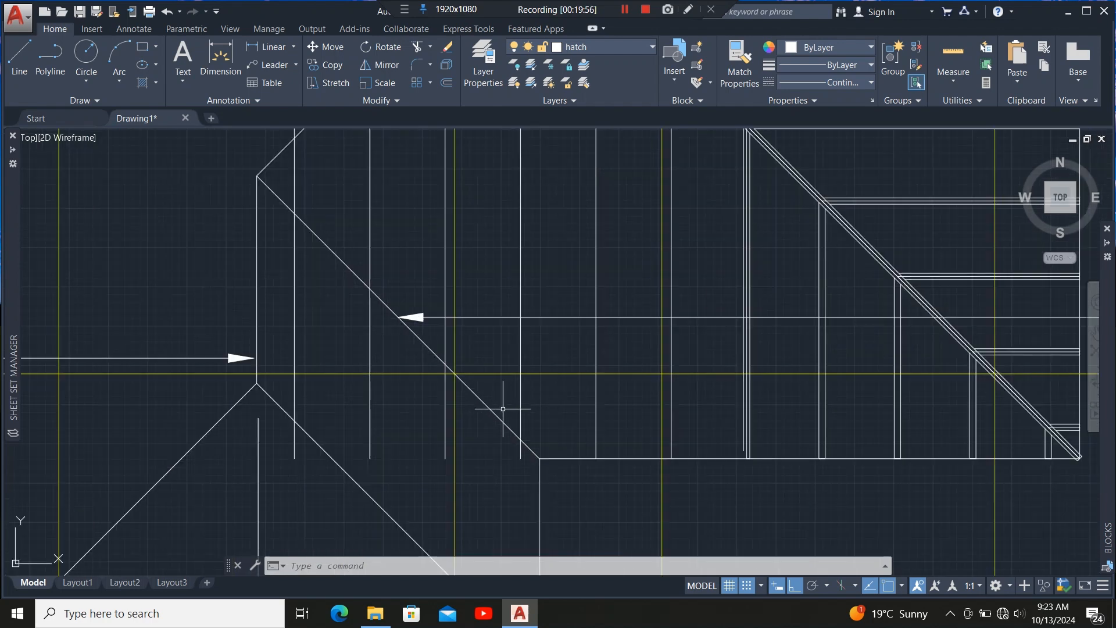
{"action": "scroll", "coordinate": [525, 366], "scroll_direction": "down", "scroll_amount": 5}
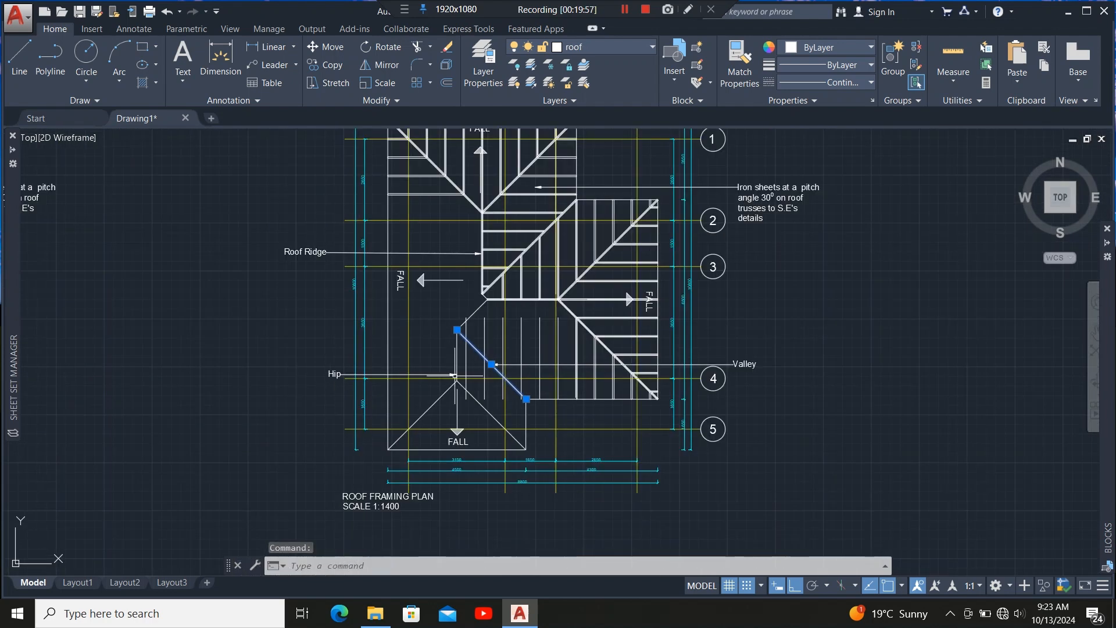
{"action": "scroll", "coordinate": [465, 372], "scroll_direction": "up", "scroll_amount": 5}
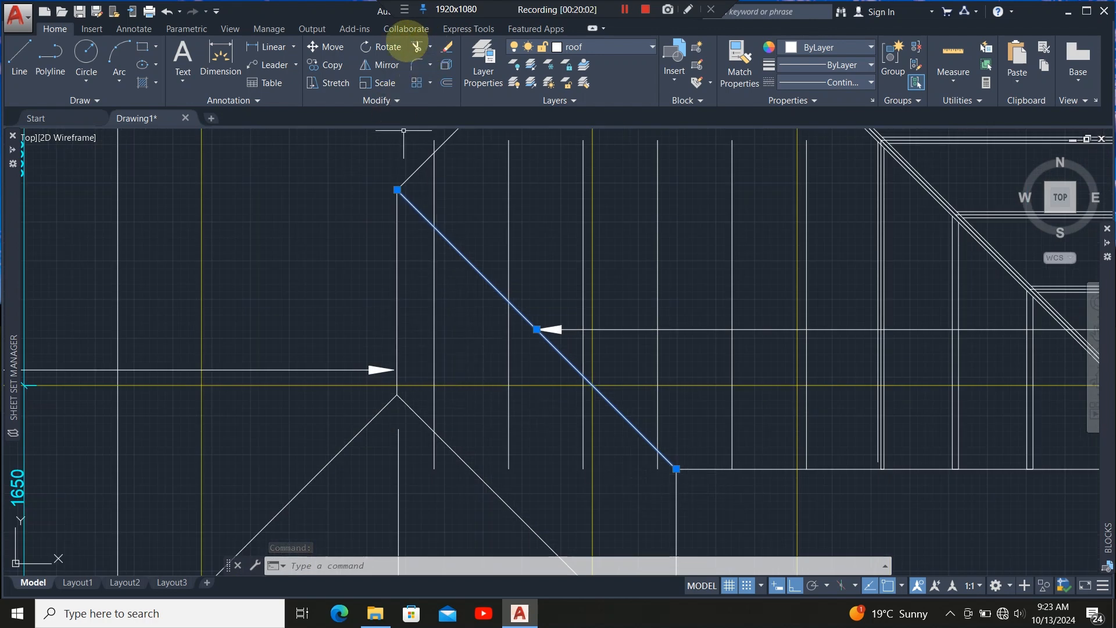
{"action": "left_click", "coordinate": [417, 46]}
{"action": "left_click", "coordinate": [523, 365]}
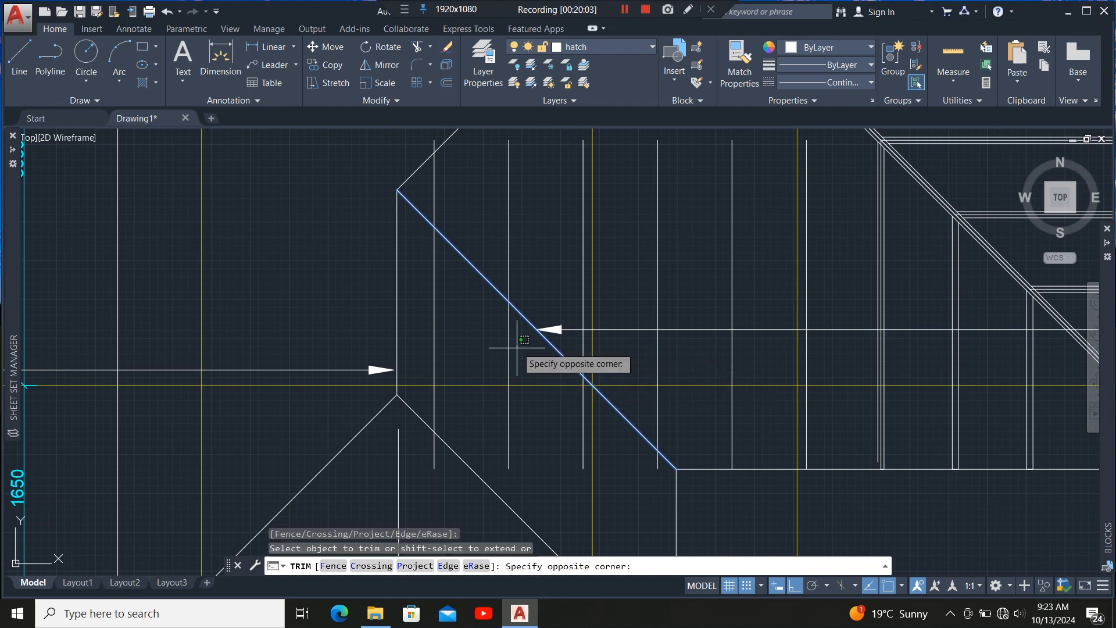
{"action": "left_click", "coordinate": [428, 346]}
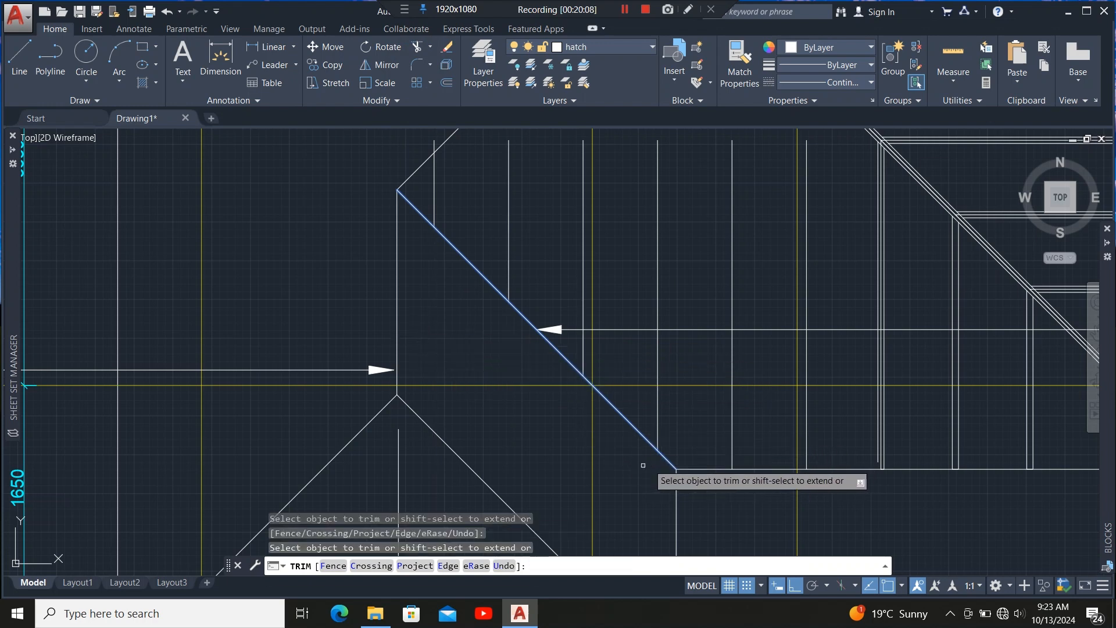
{"action": "scroll", "coordinate": [639, 468], "scroll_direction": "down", "scroll_amount": 5}
{"action": "scroll", "coordinate": [549, 354], "scroll_direction": "up", "scroll_amount": 8}
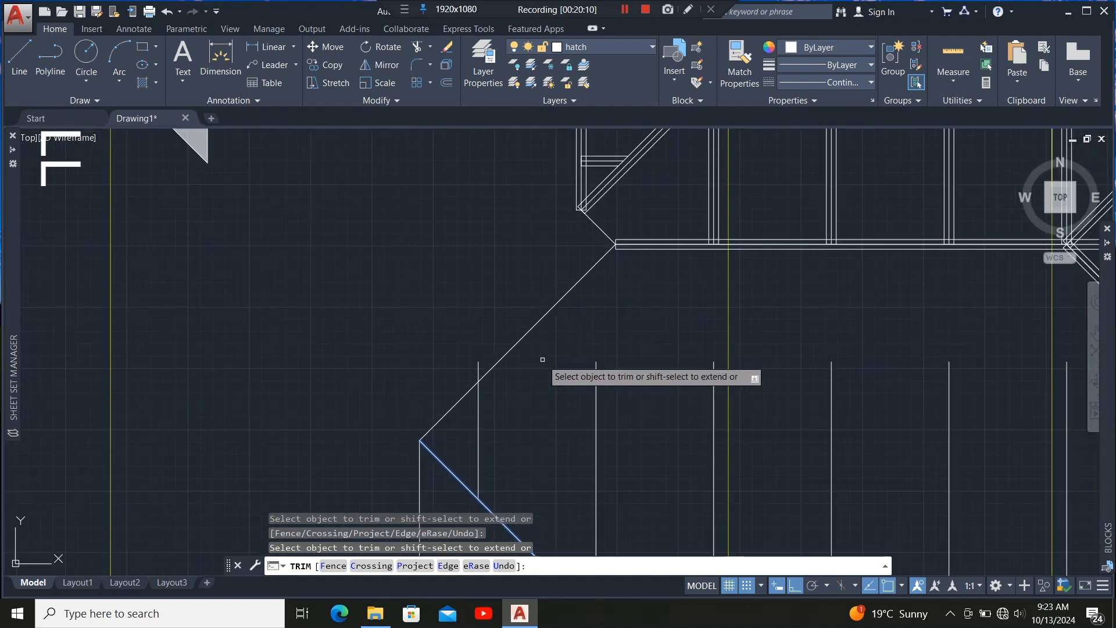
{"action": "key", "text": "Escape"}
Try again to trim the short rafter ends crossing the upper-left hip line, using that hip as the cutting edge.
{"action": "left_click", "coordinate": [509, 352]}
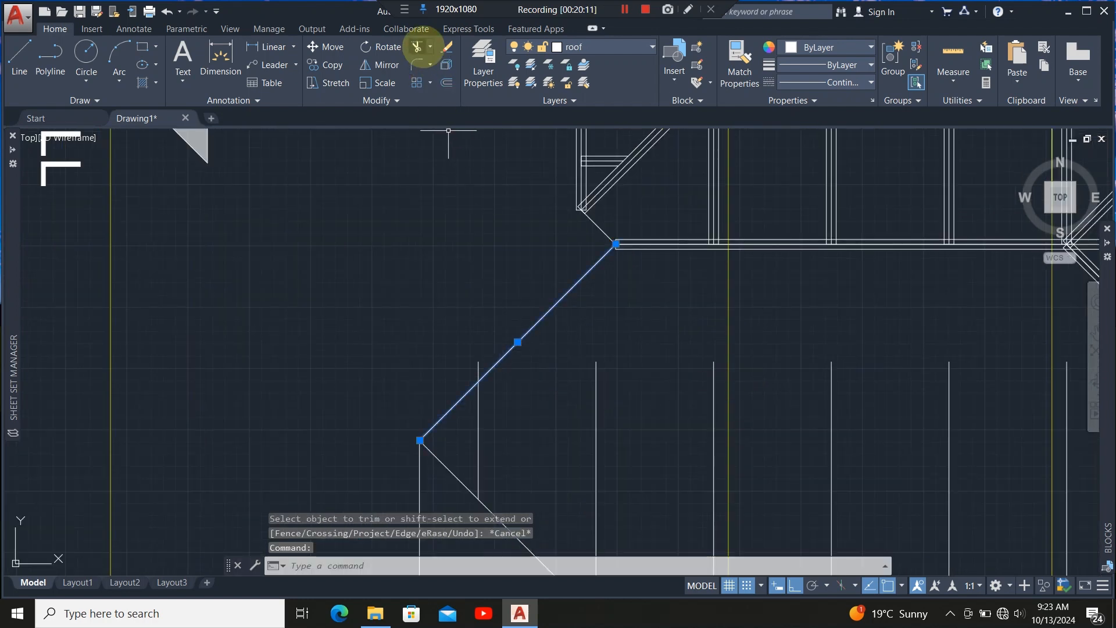
{"action": "left_click", "coordinate": [417, 47]}
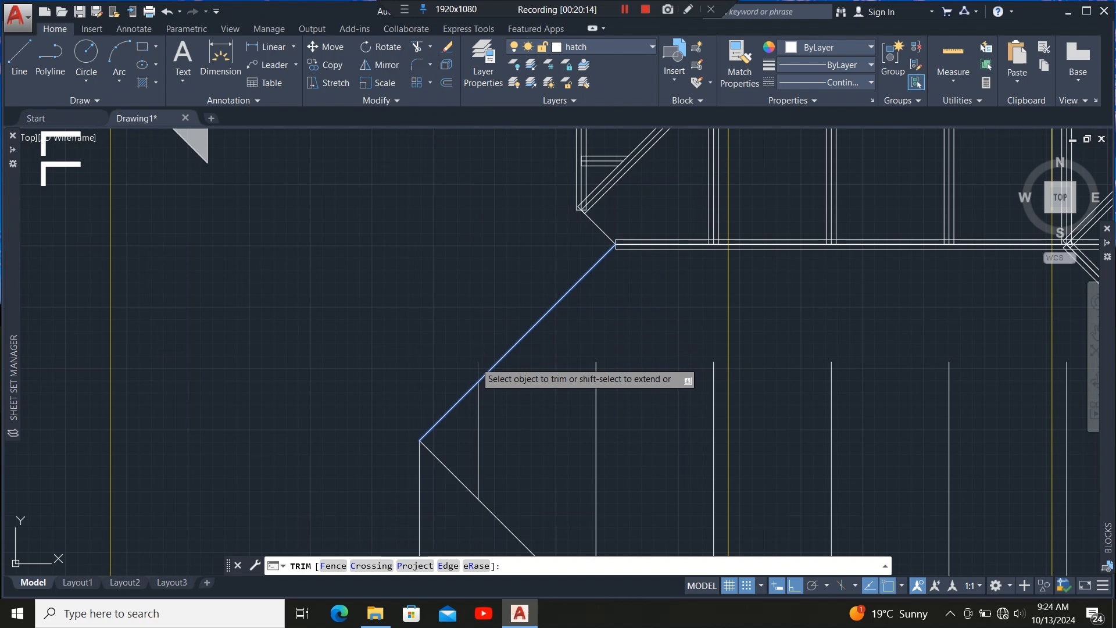
{"action": "left_click", "coordinate": [475, 364]}
{"action": "scroll", "coordinate": [426, 217], "scroll_direction": "down", "scroll_amount": 2}
{"action": "left_click", "coordinate": [391, 198]}
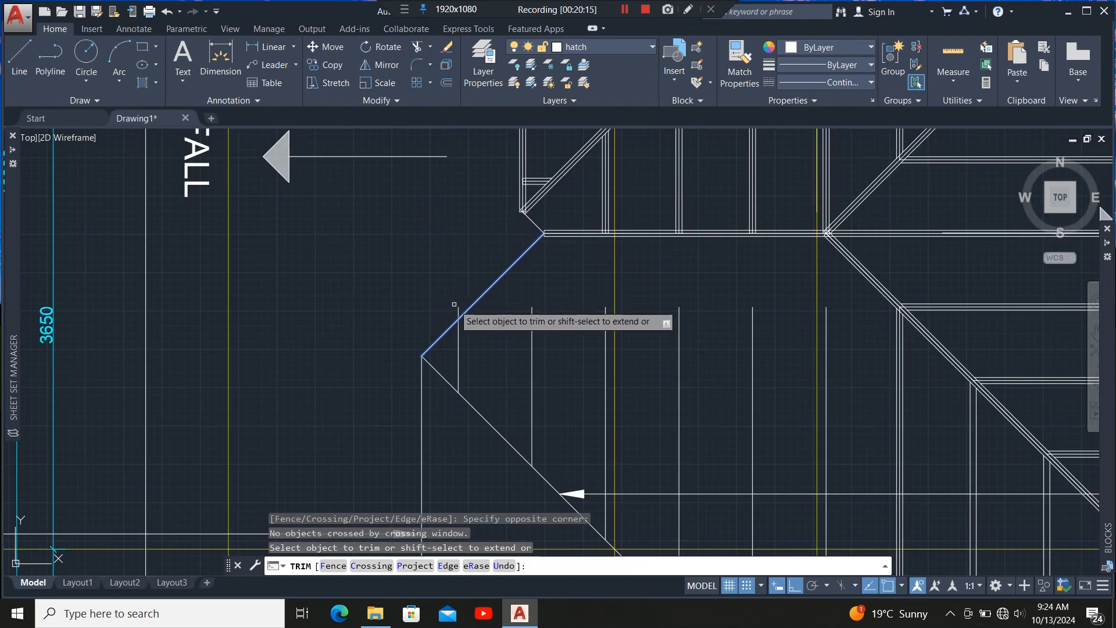
{"action": "scroll", "coordinate": [456, 304], "scroll_direction": "up", "scroll_amount": 3}
{"action": "left_click", "coordinate": [472, 290]}
{"action": "left_click", "coordinate": [443, 329]}
{"action": "scroll", "coordinate": [427, 233], "scroll_direction": "down", "scroll_amount": 4}
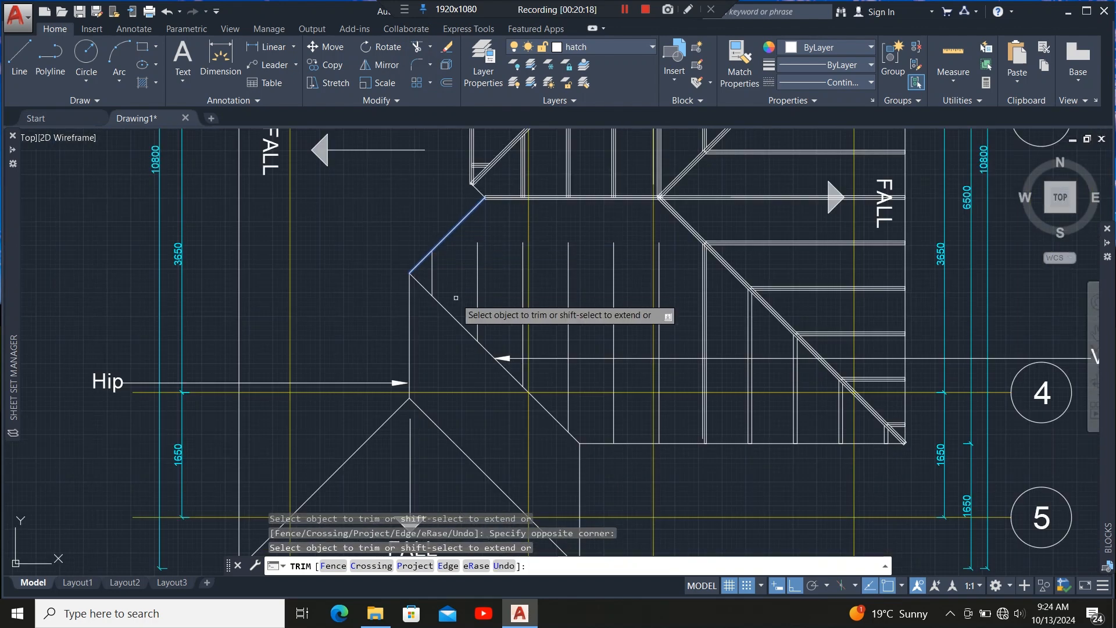
{"action": "scroll", "coordinate": [459, 271], "scroll_direction": "up", "scroll_amount": 4}
{"action": "scroll", "coordinate": [459, 271], "scroll_direction": "down", "scroll_amount": 3}
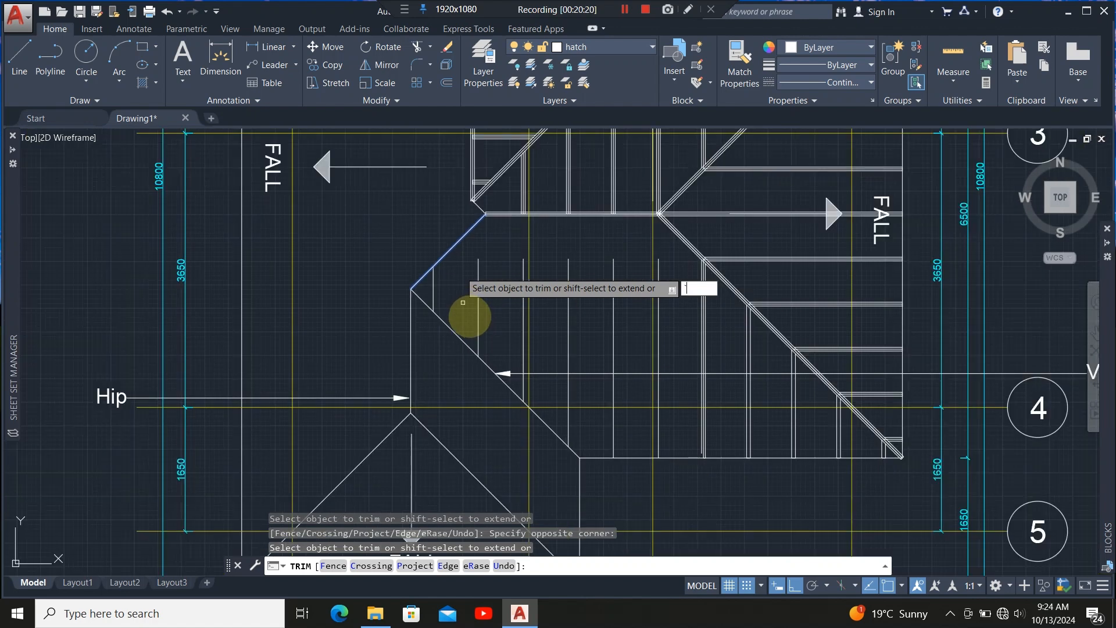
{"action": "key", "text": "Escape"}
Examine the hip and valley members across the roof framing plan.
{"action": "scroll", "coordinate": [464, 284], "scroll_direction": "down", "scroll_amount": 2}
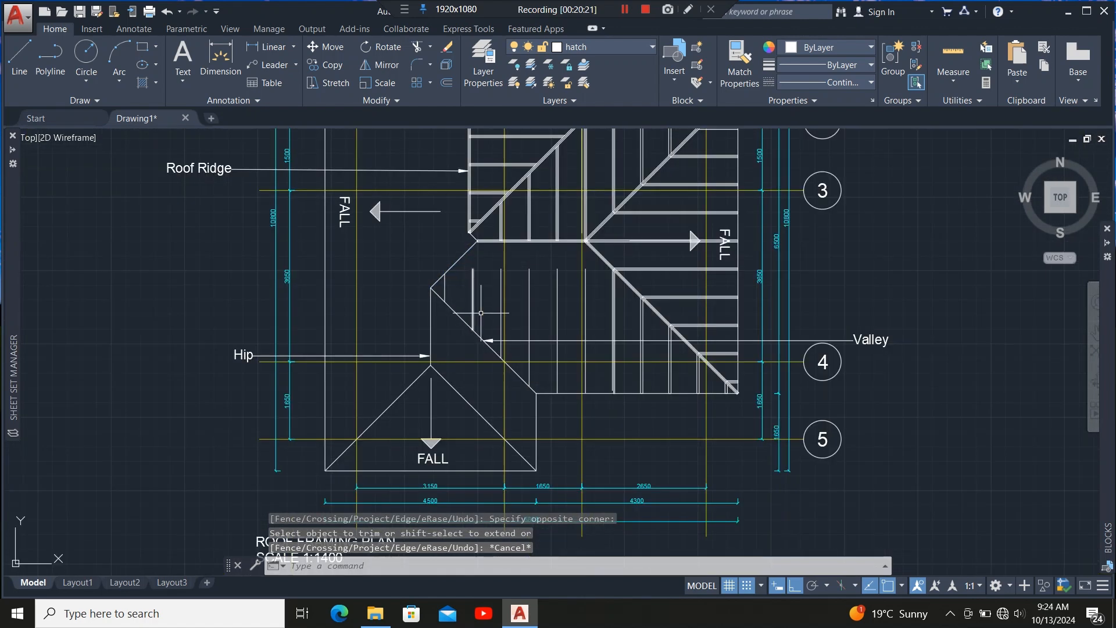
{"action": "scroll", "coordinate": [558, 343], "scroll_direction": "down", "scroll_amount": 2}
{"action": "scroll", "coordinate": [608, 309], "scroll_direction": "up", "scroll_amount": 2}
{"action": "scroll", "coordinate": [621, 328], "scroll_direction": "down", "scroll_amount": 4}
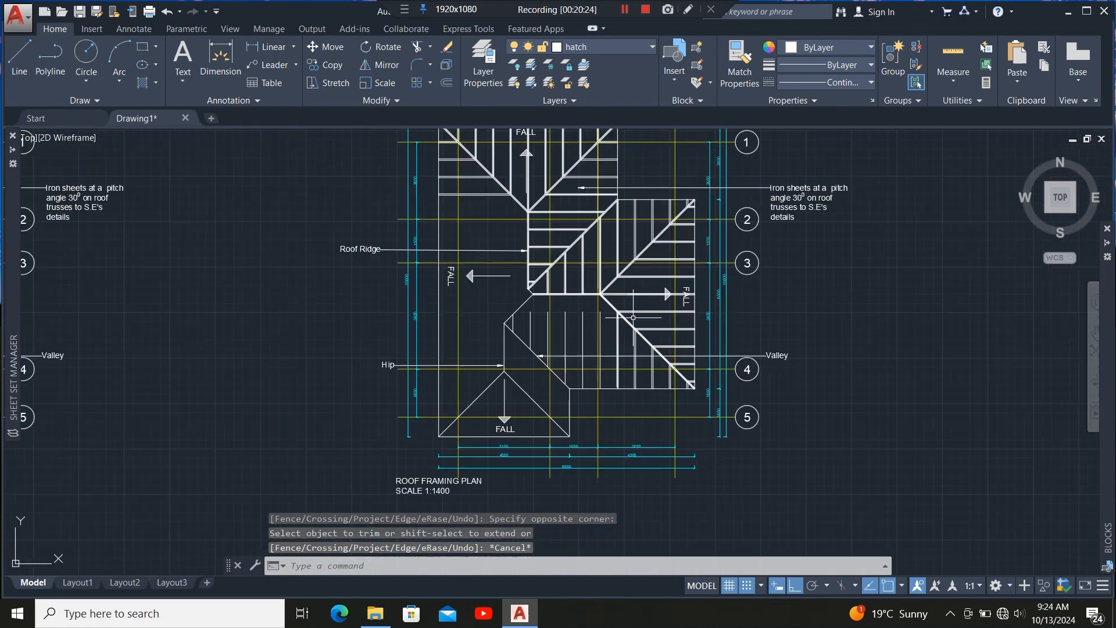
{"action": "scroll", "coordinate": [575, 313], "scroll_direction": "up", "scroll_amount": 2}
{"action": "scroll", "coordinate": [575, 313], "scroll_direction": "down", "scroll_amount": 2}
{"action": "scroll", "coordinate": [649, 354], "scroll_direction": "up", "scroll_amount": 6}
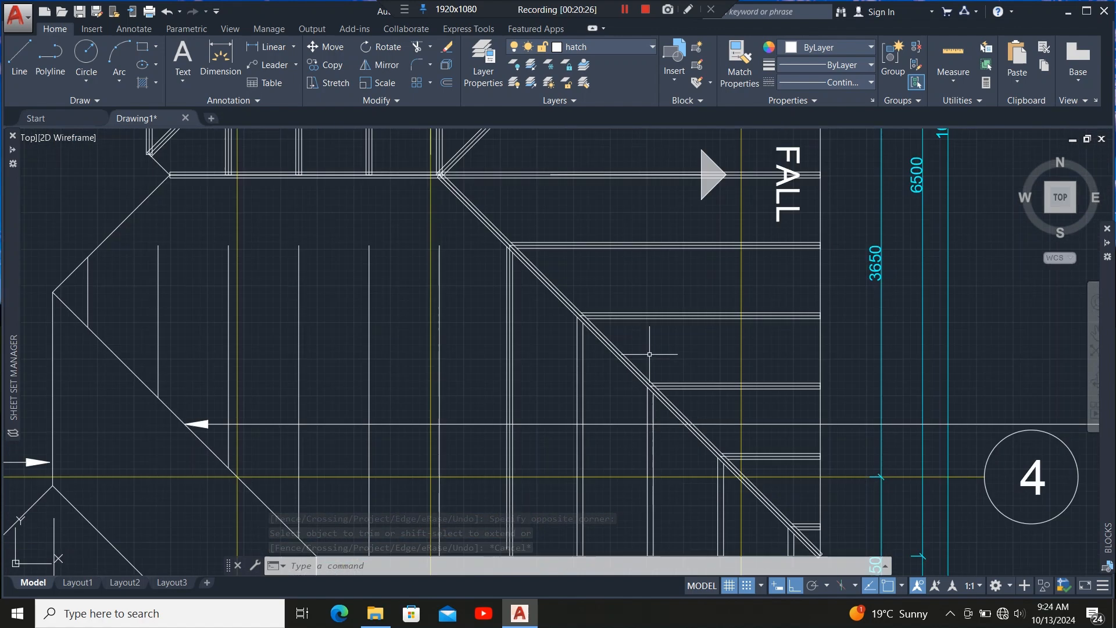
{"action": "scroll", "coordinate": [629, 353], "scroll_direction": "up", "scroll_amount": 3}
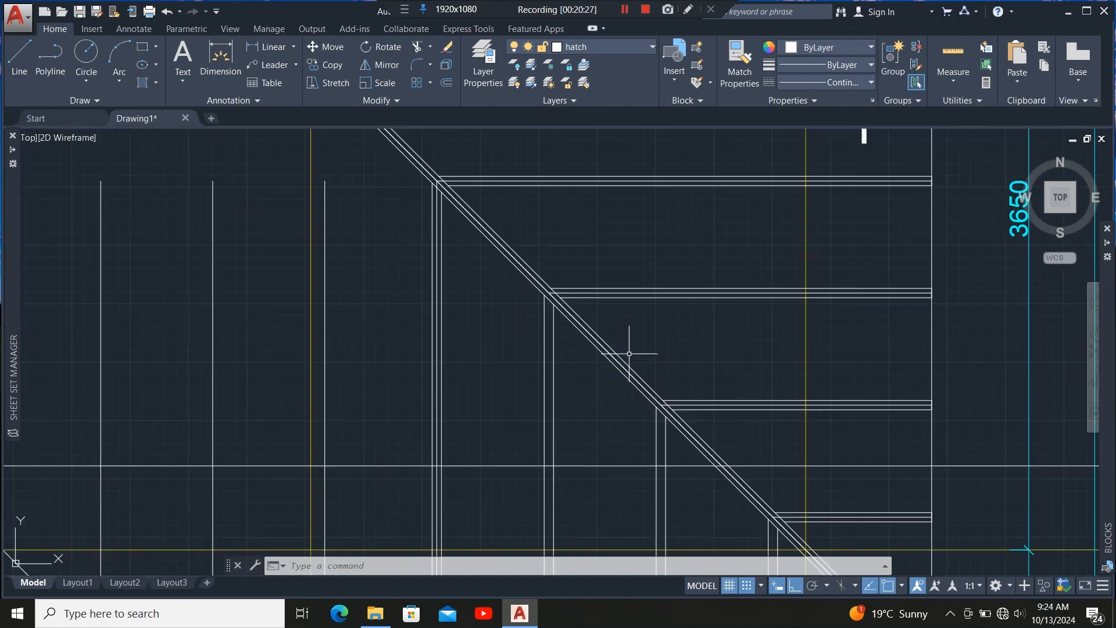
Copy the triple-line diagonal valley member from the right section to the left hip junction and the lower hip apex.
{"action": "left_click", "coordinate": [615, 381]}
{"action": "scroll", "coordinate": [604, 392], "scroll_direction": "down", "scroll_amount": 2}
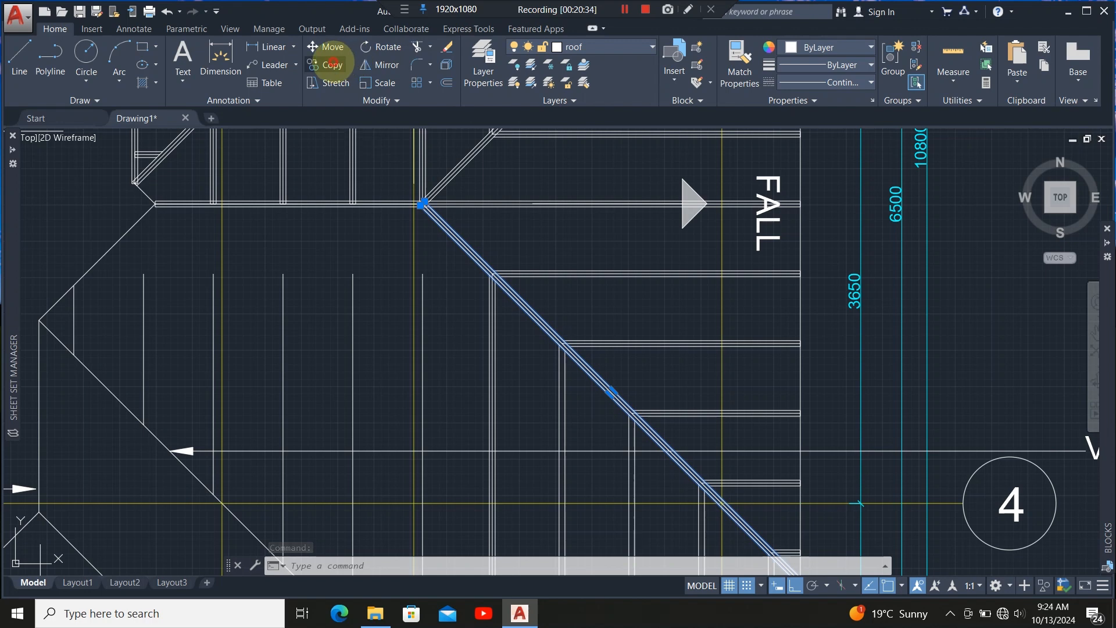
{"action": "left_click", "coordinate": [333, 63]}
{"action": "scroll", "coordinate": [448, 312], "scroll_direction": "down", "scroll_amount": 3}
{"action": "scroll", "coordinate": [453, 326], "scroll_direction": "up", "scroll_amount": 6}
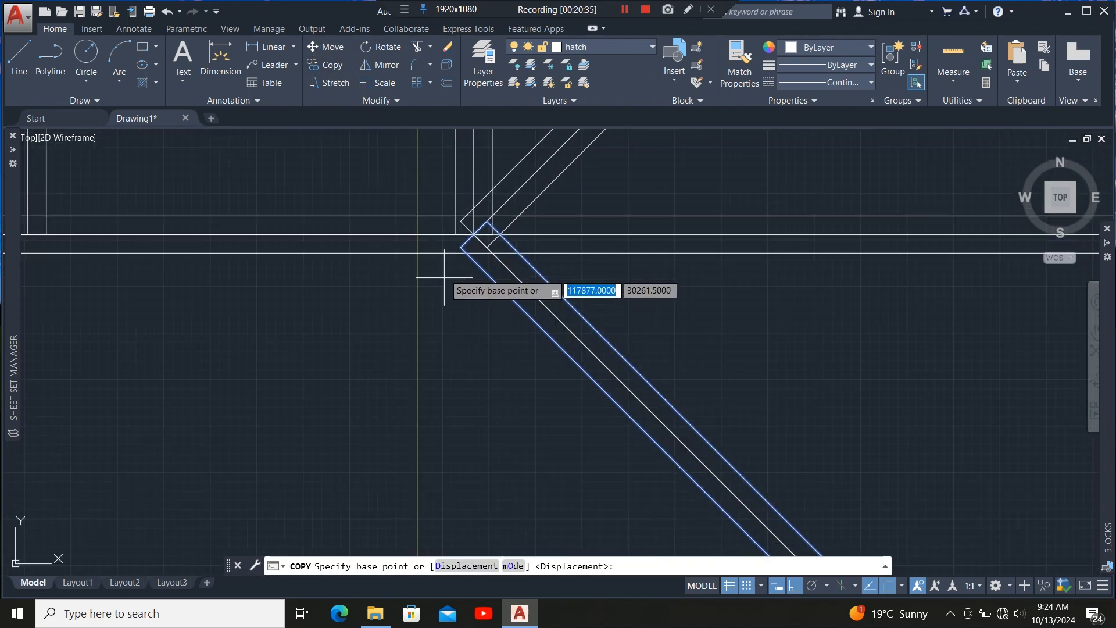
{"action": "scroll", "coordinate": [479, 204], "scroll_direction": "up", "scroll_amount": 6}
{"action": "left_click", "coordinate": [460, 325]}
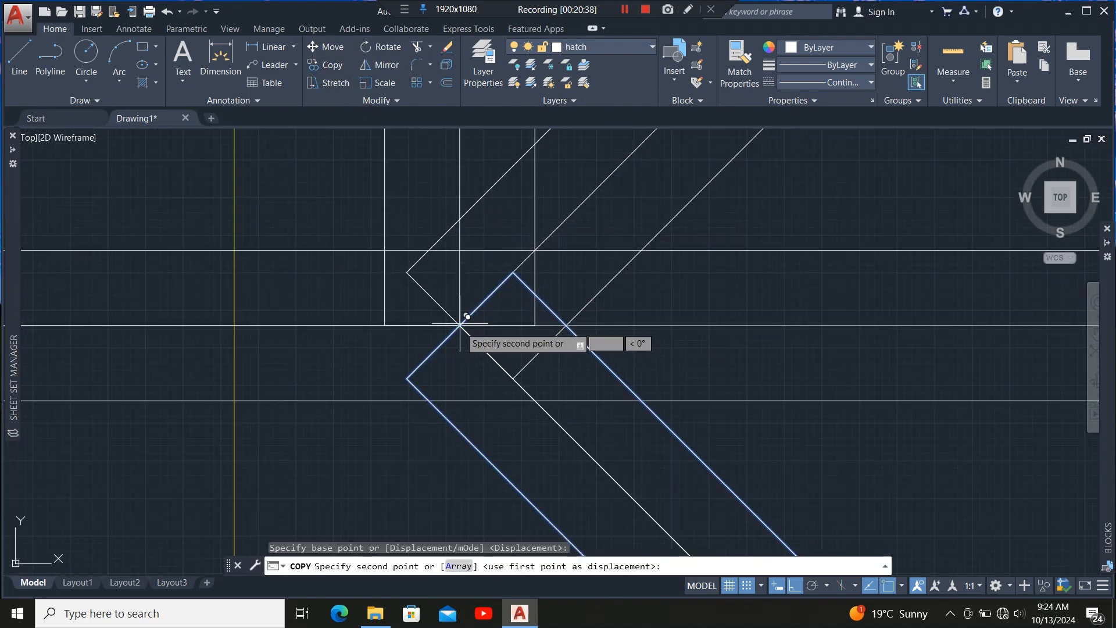
{"action": "scroll", "coordinate": [598, 244], "scroll_direction": "down", "scroll_amount": 3}
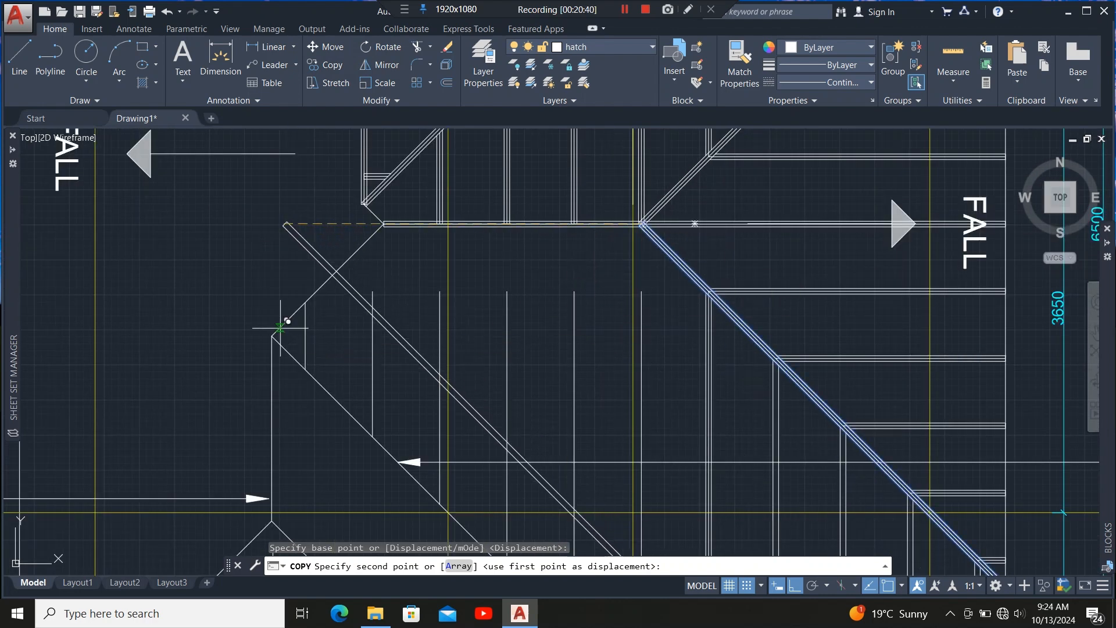
{"action": "scroll", "coordinate": [279, 327], "scroll_direction": "up", "scroll_amount": 3}
{"action": "scroll", "coordinate": [375, 303], "scroll_direction": "up", "scroll_amount": 3}
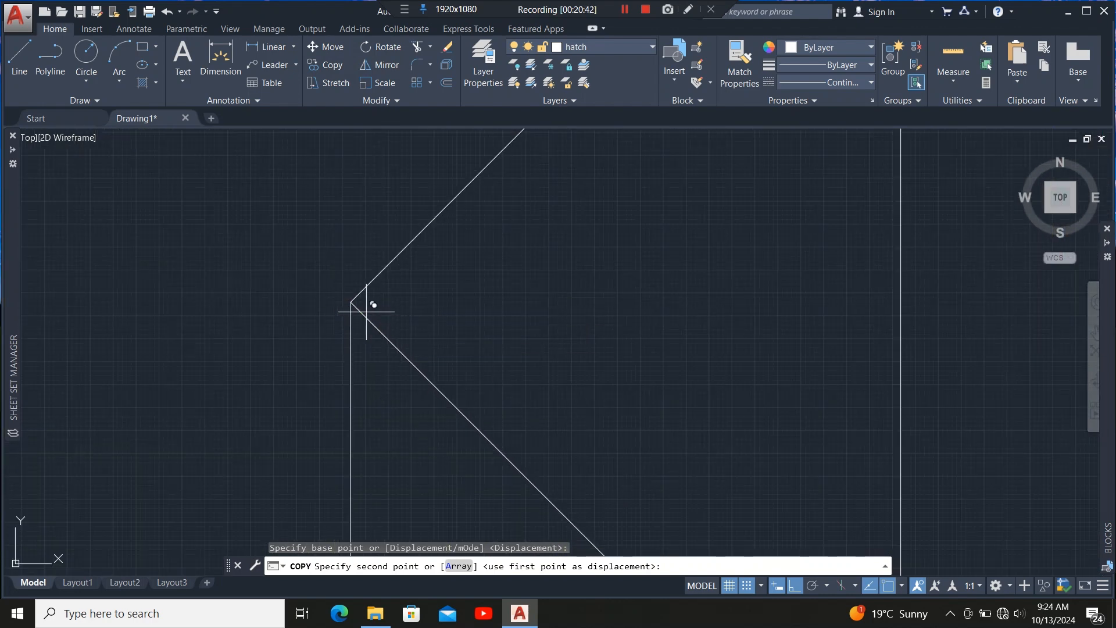
{"action": "left_click", "coordinate": [351, 301]}
{"action": "scroll", "coordinate": [512, 212], "scroll_direction": "down", "scroll_amount": 5}
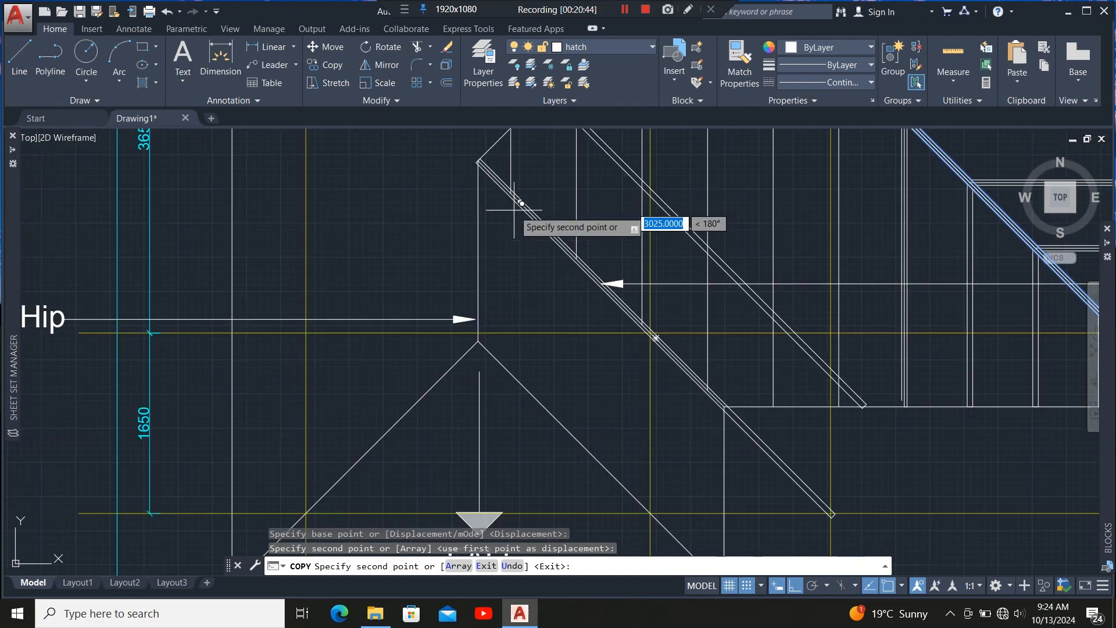
{"action": "scroll", "coordinate": [493, 314], "scroll_direction": "up", "scroll_amount": 5}
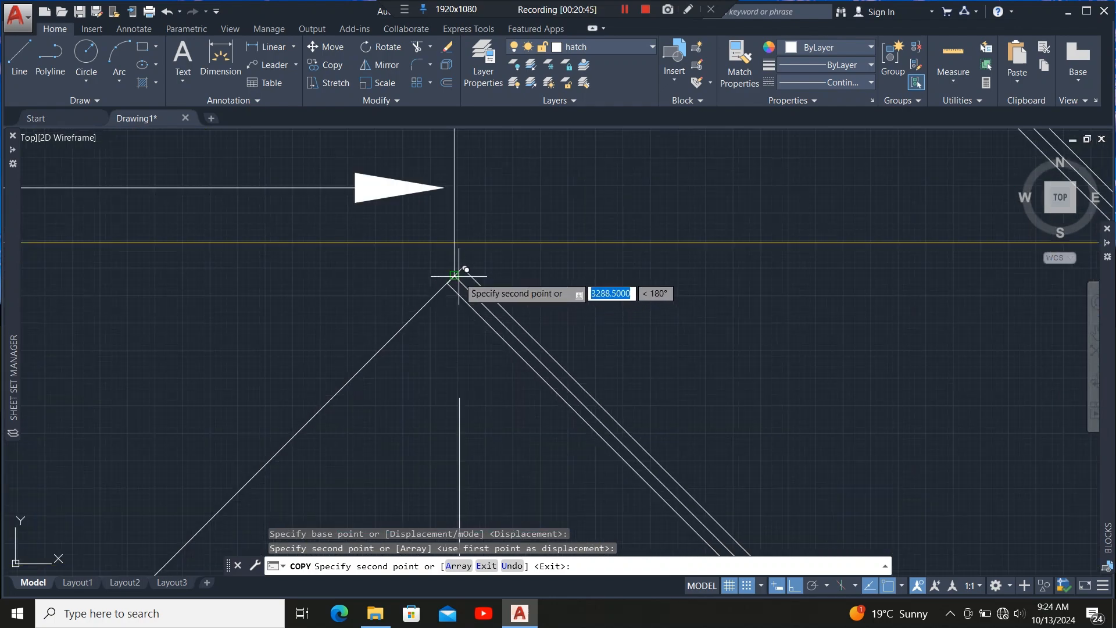
{"action": "left_click", "coordinate": [454, 276]}
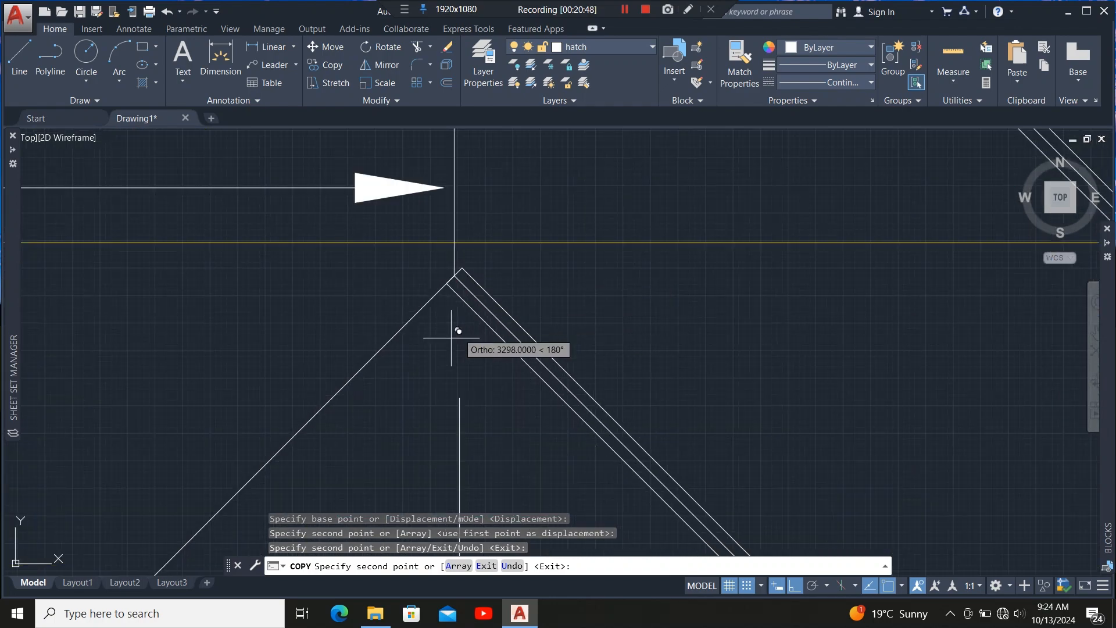
{"action": "scroll", "coordinate": [443, 367], "scroll_direction": "down", "scroll_amount": 10}
{"action": "scroll", "coordinate": [494, 401], "scroll_direction": "up", "scroll_amount": 3}
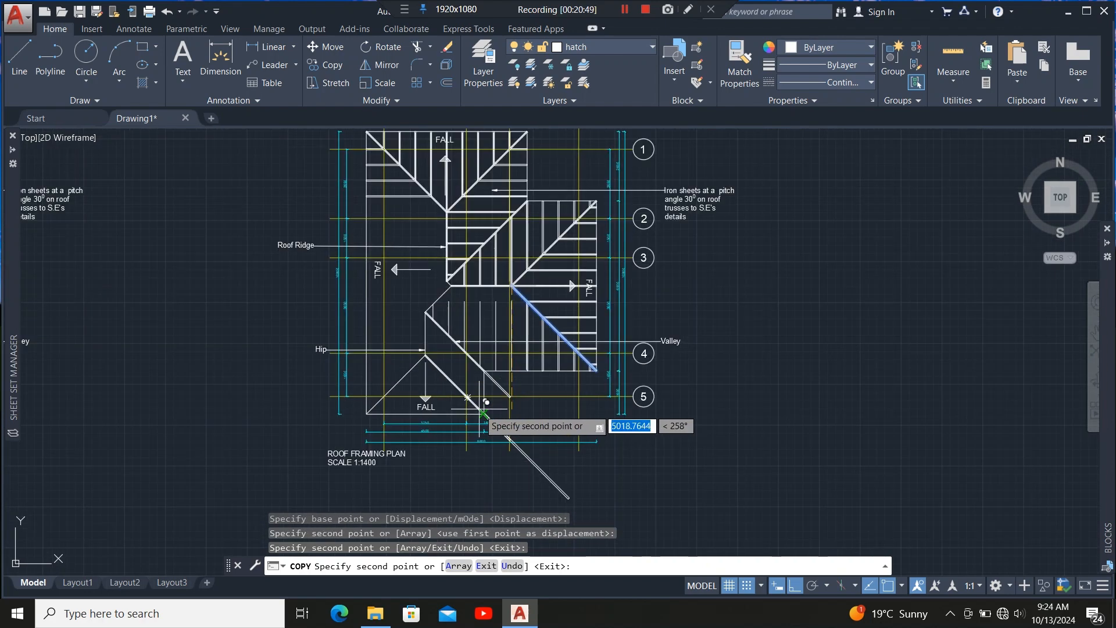
{"action": "scroll", "coordinate": [503, 418], "scroll_direction": "up", "scroll_amount": 3}
{"action": "scroll", "coordinate": [562, 382], "scroll_direction": "down", "scroll_amount": 2}
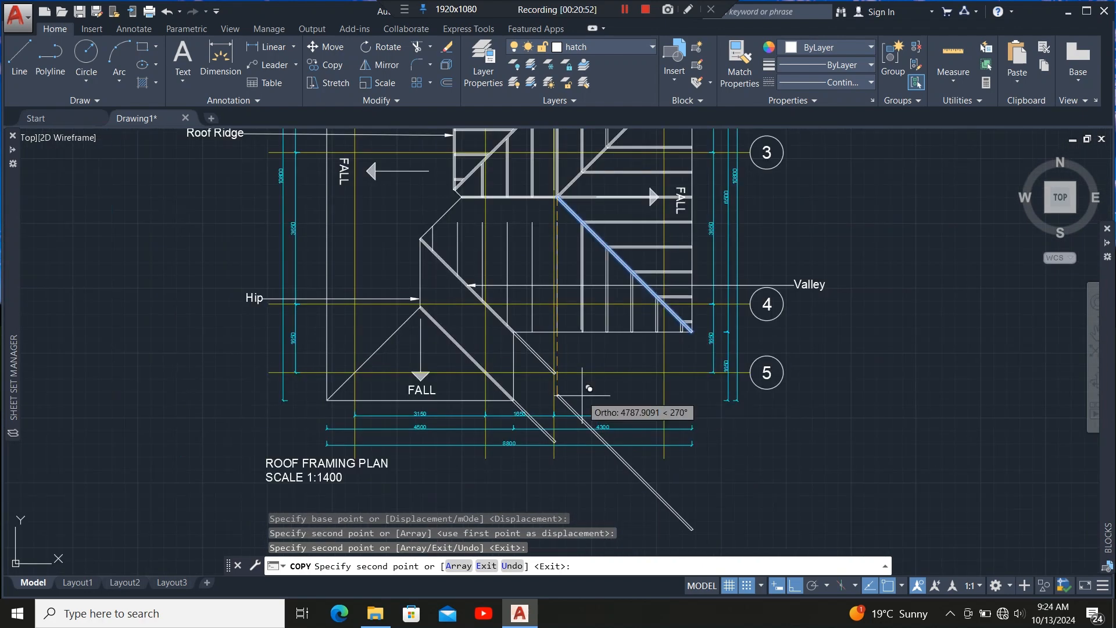
{"action": "key", "text": "Escape"}
Copy the ridge member from its lower end to the lower hip apex on the left wing.
{"action": "scroll", "coordinate": [552, 360], "scroll_direction": "down", "scroll_amount": 5}
{"action": "scroll", "coordinate": [547, 349], "scroll_direction": "up", "scroll_amount": 5}
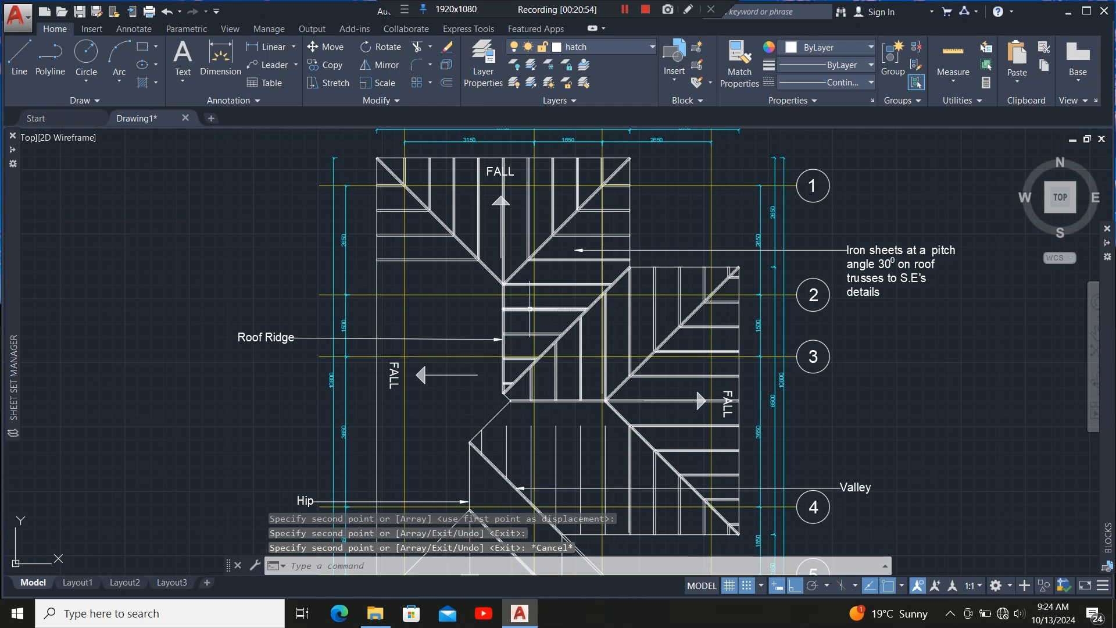
{"action": "scroll", "coordinate": [532, 329], "scroll_direction": "down", "scroll_amount": 2}
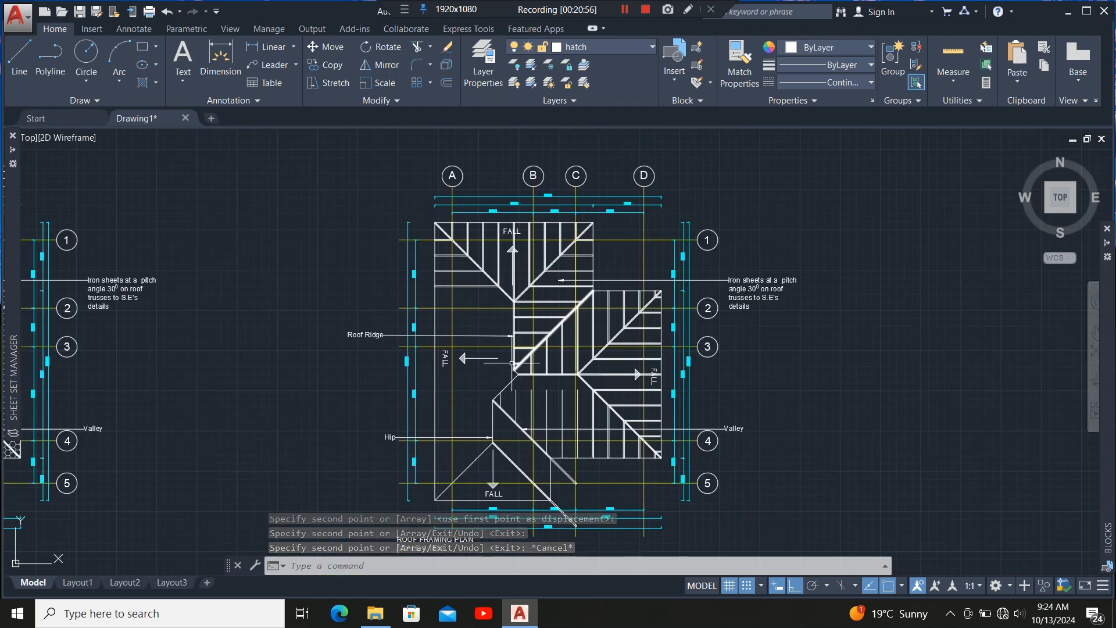
{"action": "scroll", "coordinate": [511, 363], "scroll_direction": "up", "scroll_amount": 2}
{"action": "scroll", "coordinate": [508, 360], "scroll_direction": "up", "scroll_amount": 8}
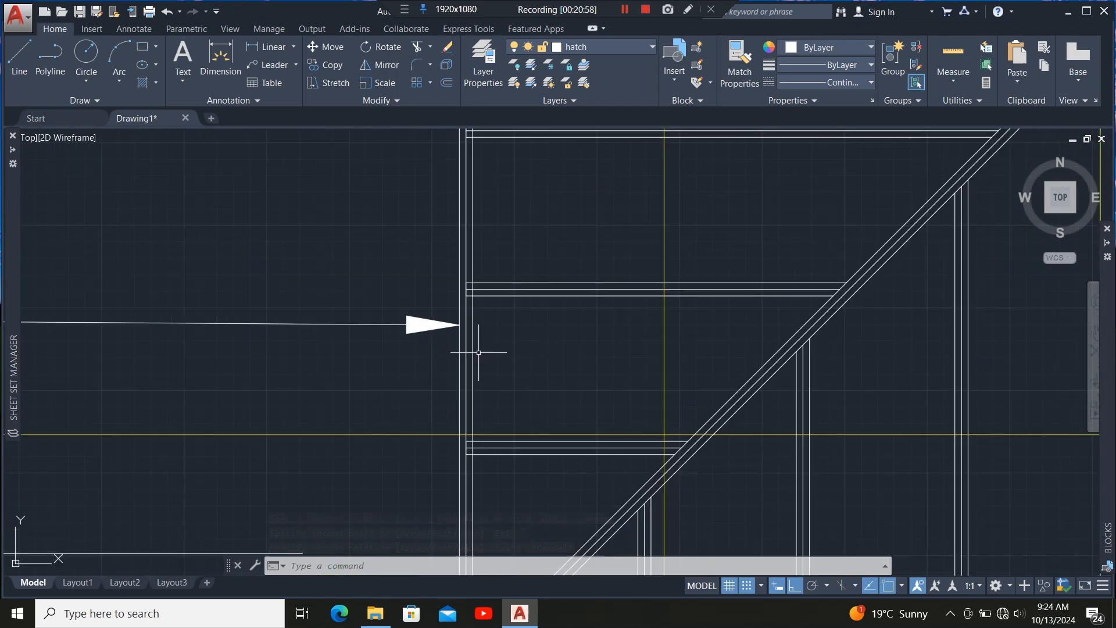
{"action": "scroll", "coordinate": [479, 325], "scroll_direction": "down", "scroll_amount": 2}
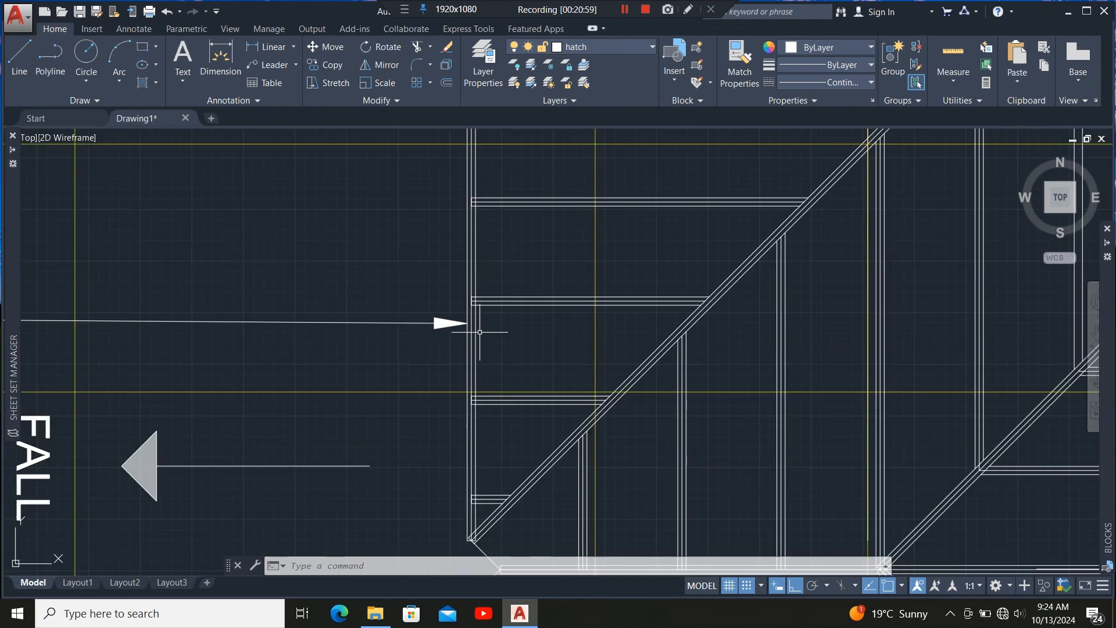
{"action": "scroll", "coordinate": [476, 357], "scroll_direction": "down", "scroll_amount": 6}
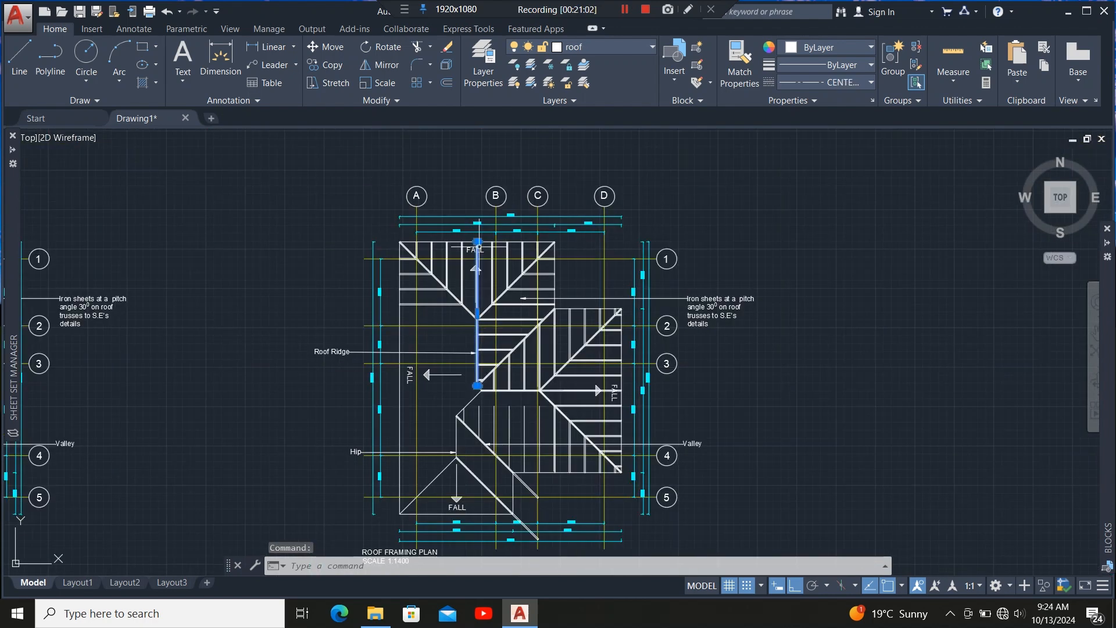
{"action": "type", "text": "co"}
{"action": "key", "text": "Return"}
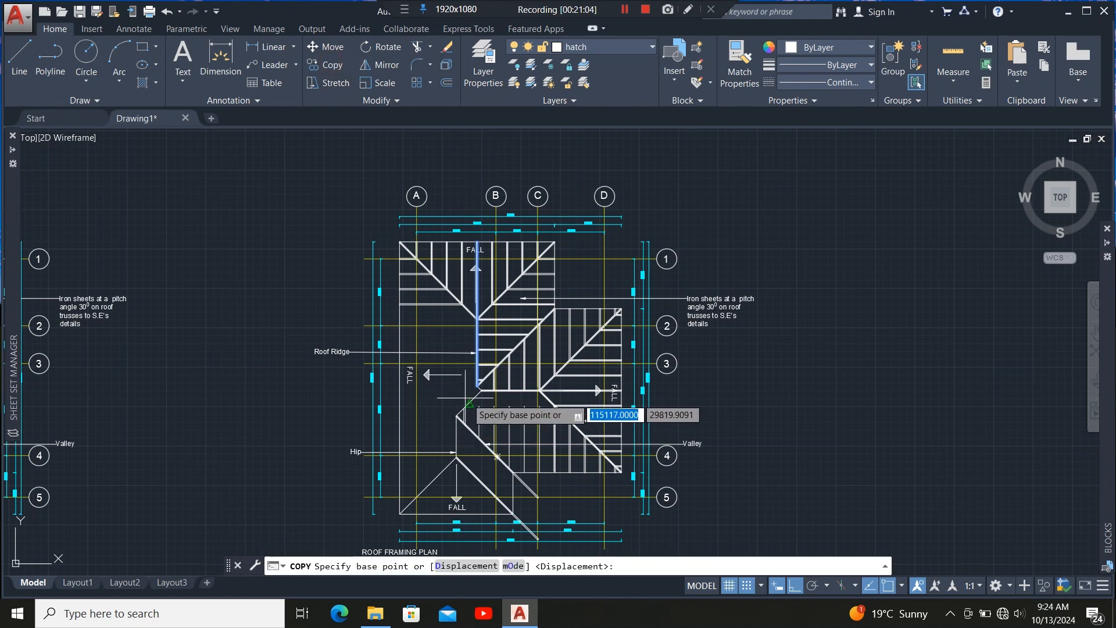
{"action": "scroll", "coordinate": [407, 395], "scroll_direction": "up", "scroll_amount": 6}
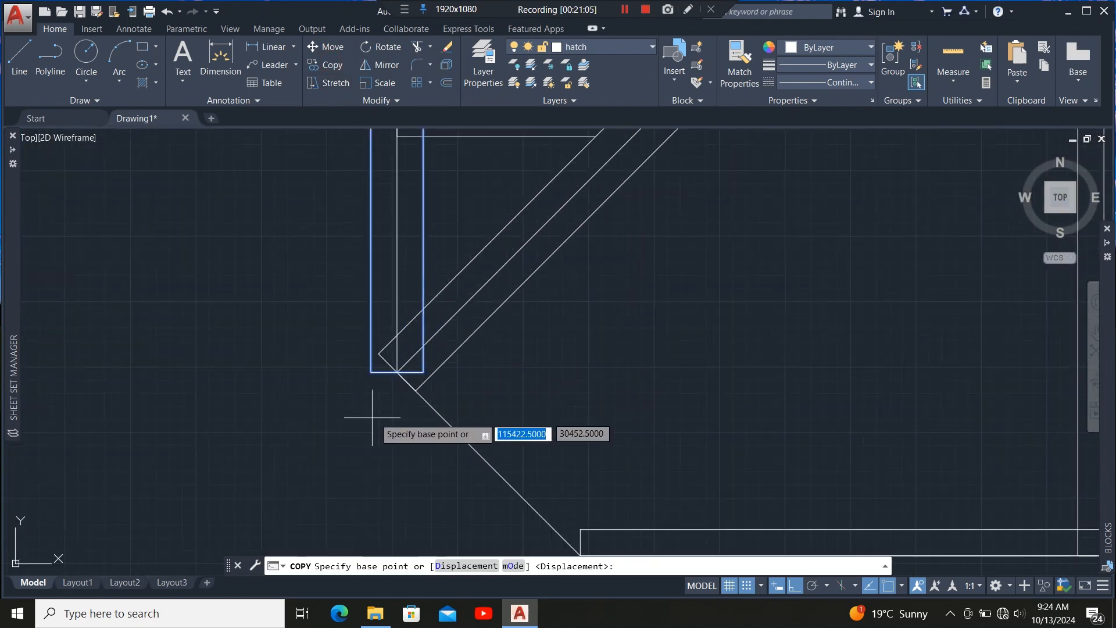
{"action": "left_click", "coordinate": [397, 372]}
{"action": "scroll", "coordinate": [419, 253], "scroll_direction": "down", "scroll_amount": 3}
{"action": "scroll", "coordinate": [420, 251], "scroll_direction": "down", "scroll_amount": 3}
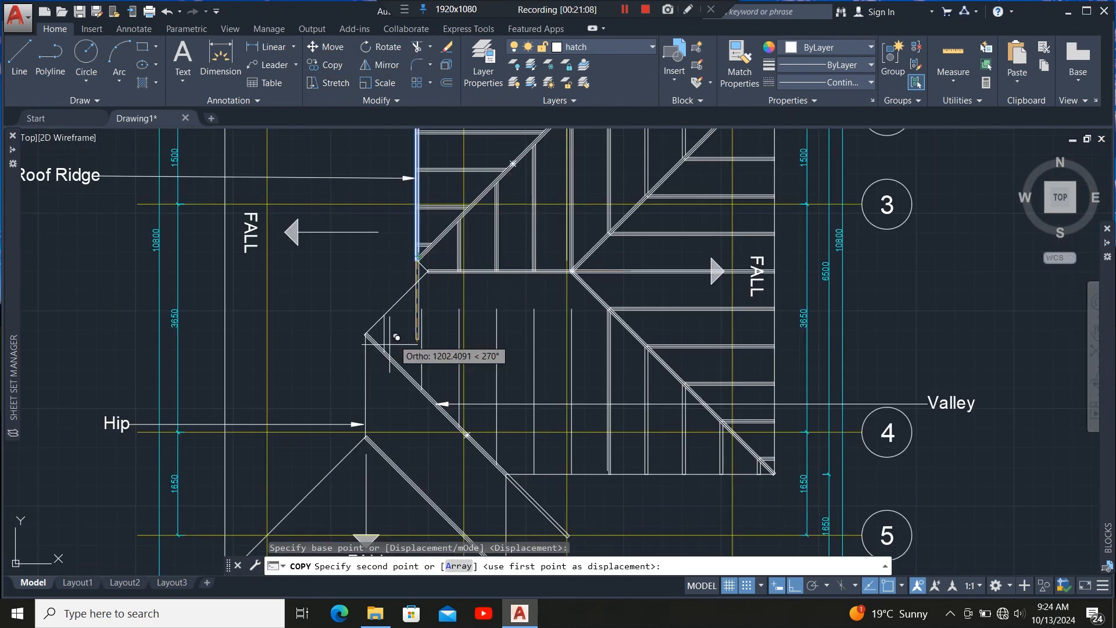
{"action": "scroll", "coordinate": [360, 442], "scroll_direction": "up", "scroll_amount": 5}
{"action": "scroll", "coordinate": [262, 433], "scroll_direction": "up", "scroll_amount": 4}
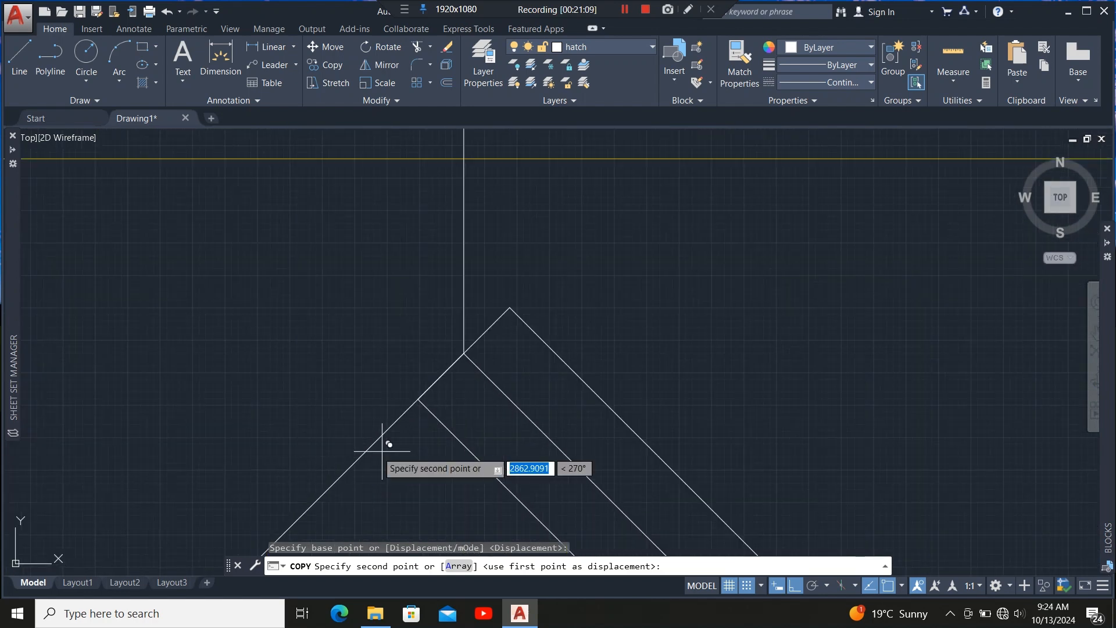
{"action": "left_click", "coordinate": [464, 352]}
{"action": "scroll", "coordinate": [442, 445], "scroll_direction": "down", "scroll_amount": 4}
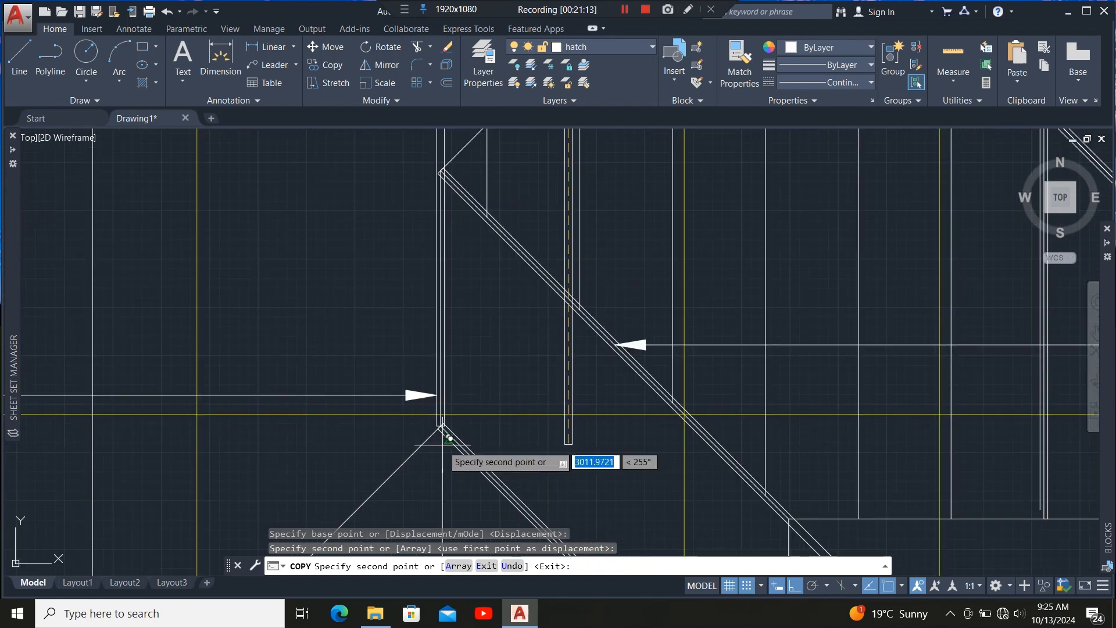
{"action": "key", "text": "Escape"}
Stretch the copied member's top end down so it stops at the upper hip line junction.
{"action": "scroll", "coordinate": [453, 351], "scroll_direction": "up", "scroll_amount": 4}
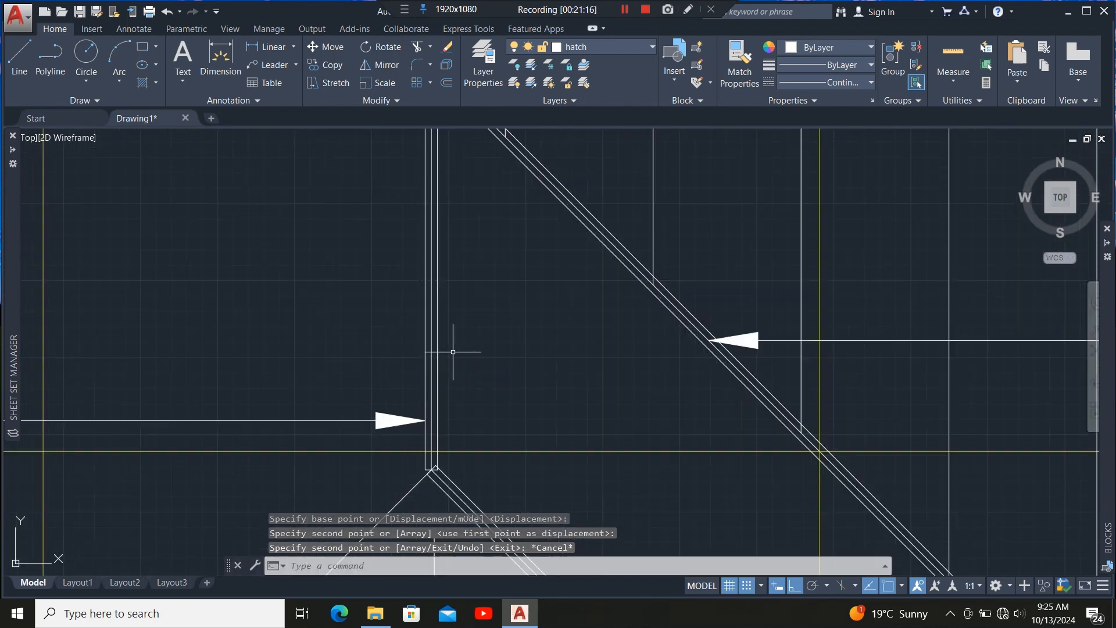
{"action": "left_click", "coordinate": [429, 362]}
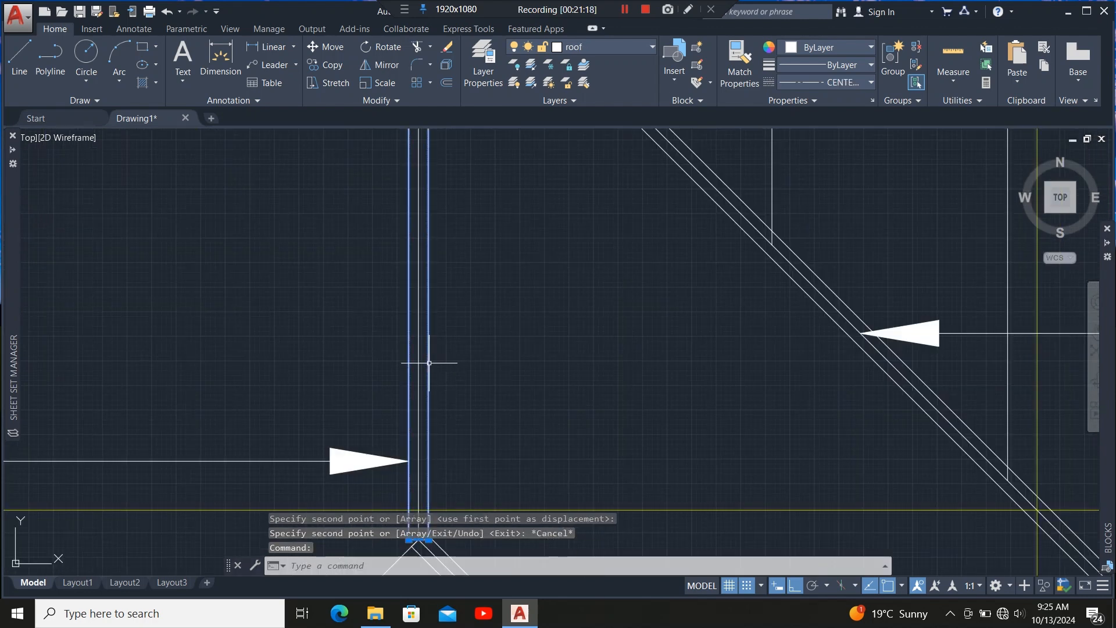
{"action": "scroll", "coordinate": [446, 308], "scroll_direction": "down", "scroll_amount": 5}
{"action": "scroll", "coordinate": [442, 255], "scroll_direction": "down", "scroll_amount": 5}
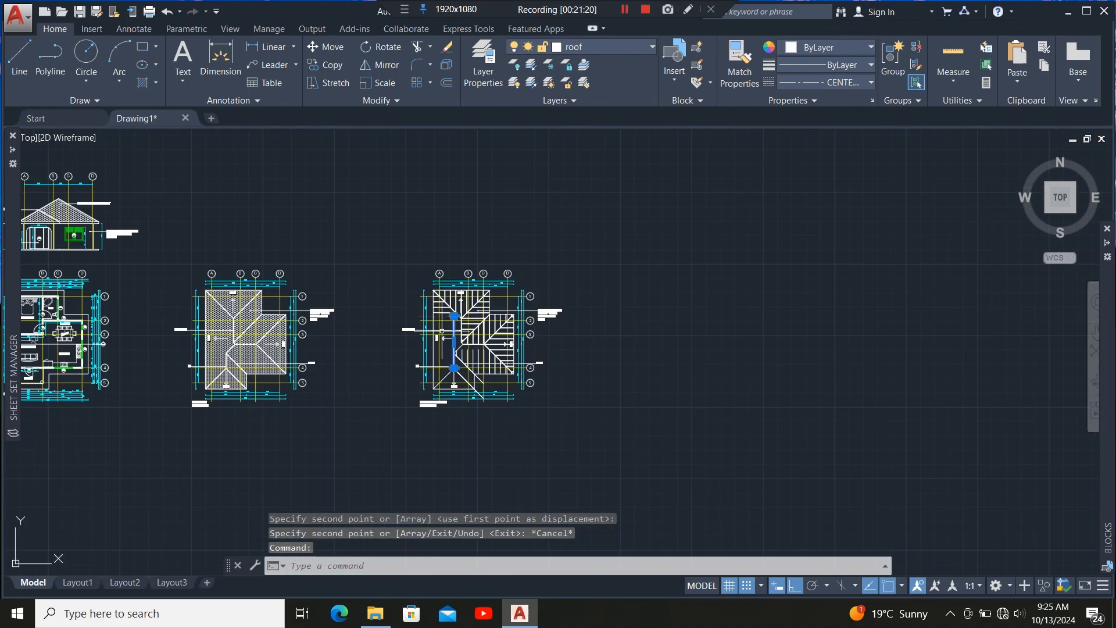
{"action": "scroll", "coordinate": [472, 353], "scroll_direction": "up", "scroll_amount": 3}
{"action": "scroll", "coordinate": [438, 321], "scroll_direction": "up", "scroll_amount": 6}
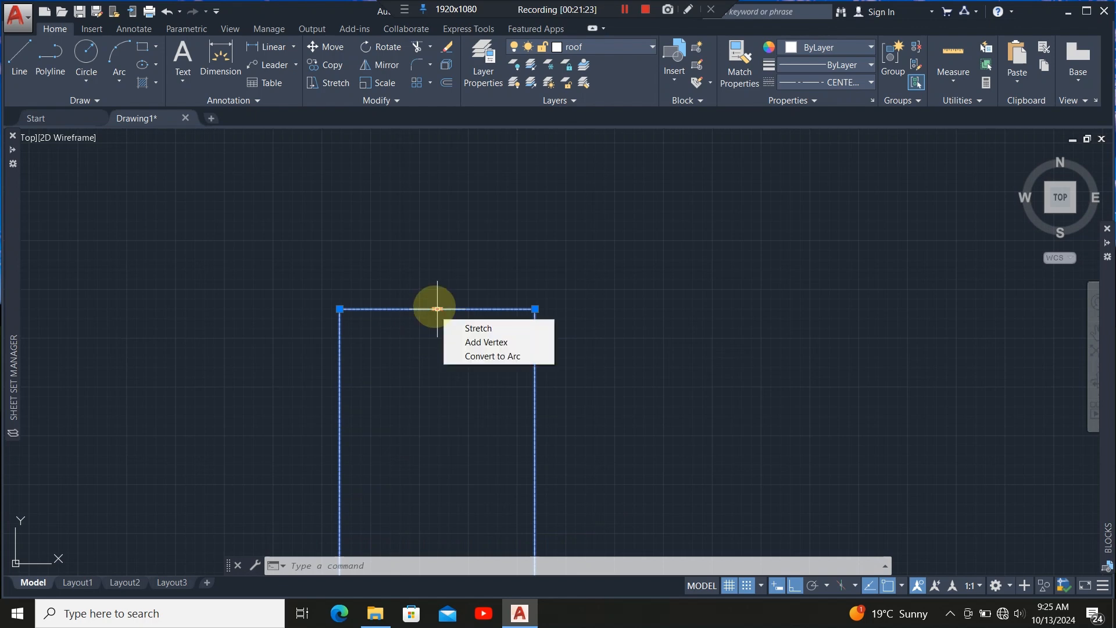
{"action": "left_click", "coordinate": [437, 309]}
{"action": "scroll", "coordinate": [443, 239], "scroll_direction": "down", "scroll_amount": 5}
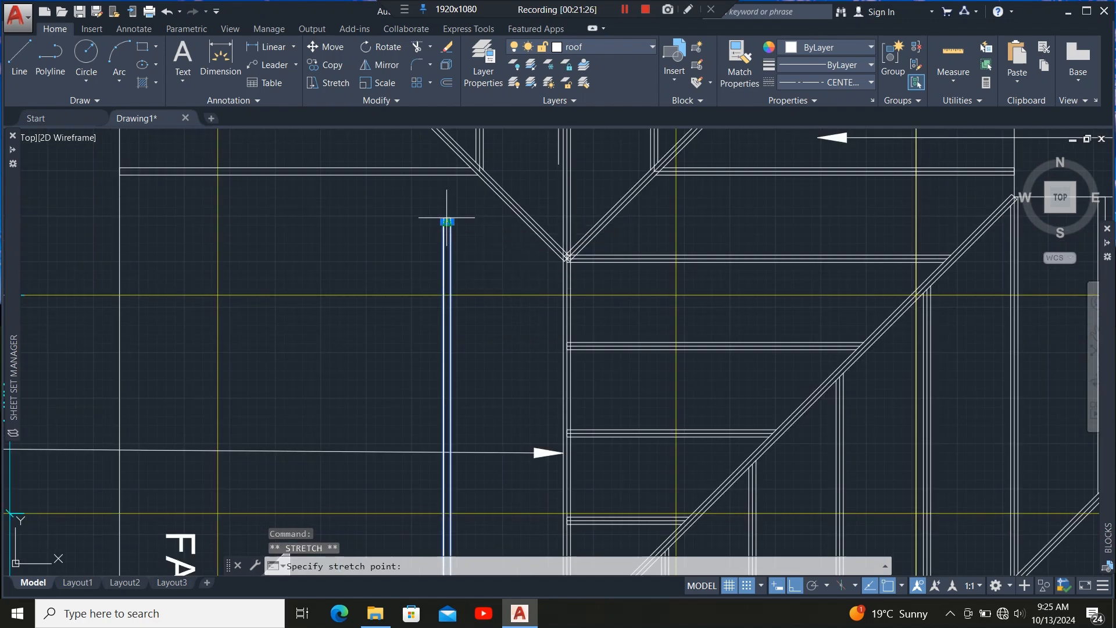
{"action": "scroll", "coordinate": [449, 225], "scroll_direction": "down", "scroll_amount": 4}
{"action": "scroll", "coordinate": [446, 489], "scroll_direction": "up", "scroll_amount": 3}
{"action": "scroll", "coordinate": [446, 469], "scroll_direction": "up", "scroll_amount": 5}
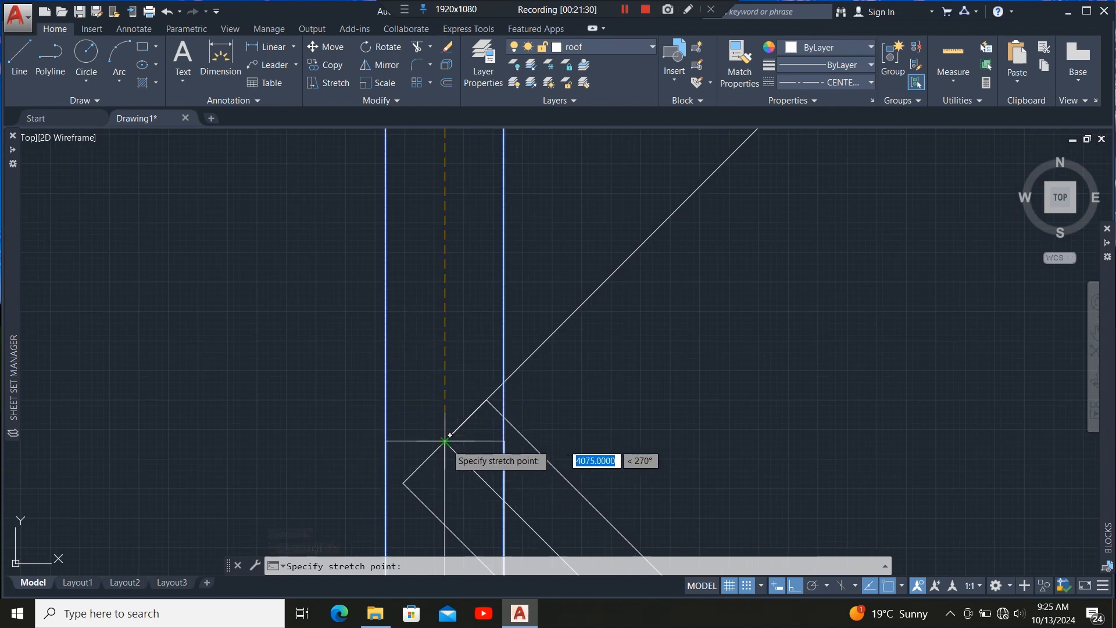
{"action": "left_click", "coordinate": [449, 435]}
{"action": "scroll", "coordinate": [443, 423], "scroll_direction": "down", "scroll_amount": 5}
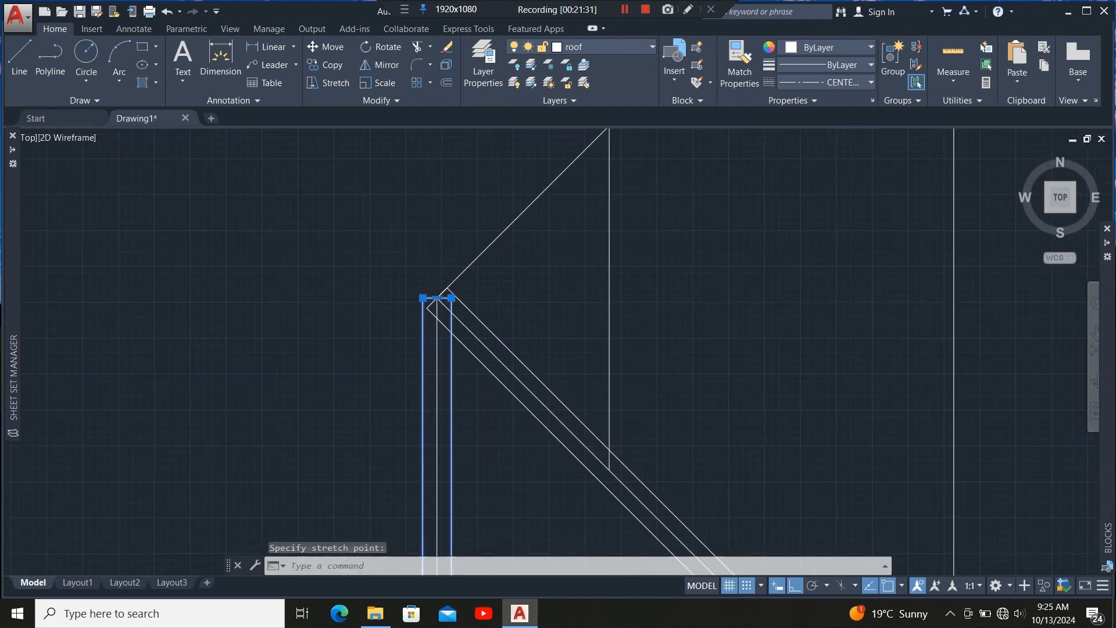
{"action": "scroll", "coordinate": [441, 332], "scroll_direction": "up", "scroll_amount": 5}
{"action": "scroll", "coordinate": [448, 231], "scroll_direction": "down", "scroll_amount": 6}
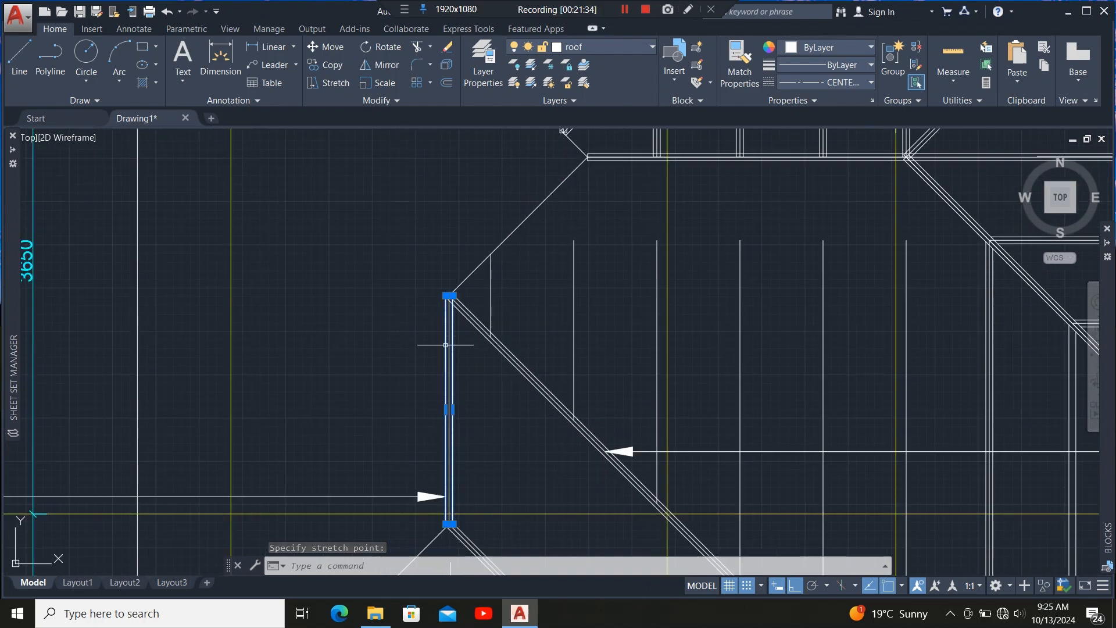
{"action": "scroll", "coordinate": [449, 385], "scroll_direction": "up", "scroll_amount": 5}
{"action": "scroll", "coordinate": [445, 349], "scroll_direction": "down", "scroll_amount": 4}
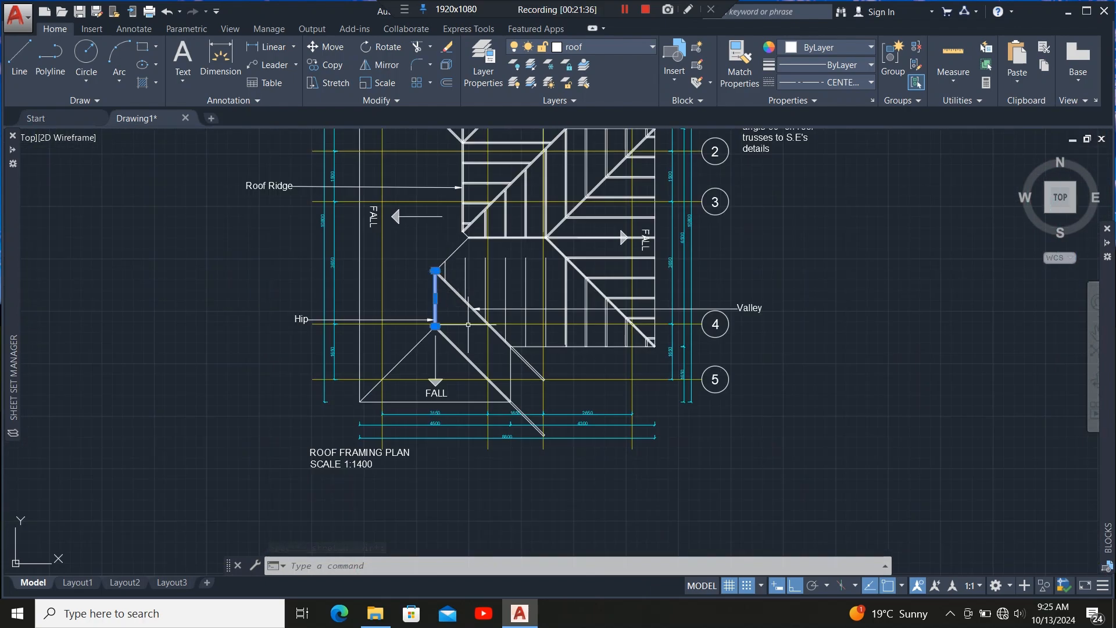
{"action": "scroll", "coordinate": [467, 332], "scroll_direction": "up", "scroll_amount": 2}
{"action": "key", "text": "Escape"}
Copy the left diagonal hip member, snapping its lower corner onto the nearby hip-line intersection.
{"action": "scroll", "coordinate": [466, 335], "scroll_direction": "down", "scroll_amount": 5}
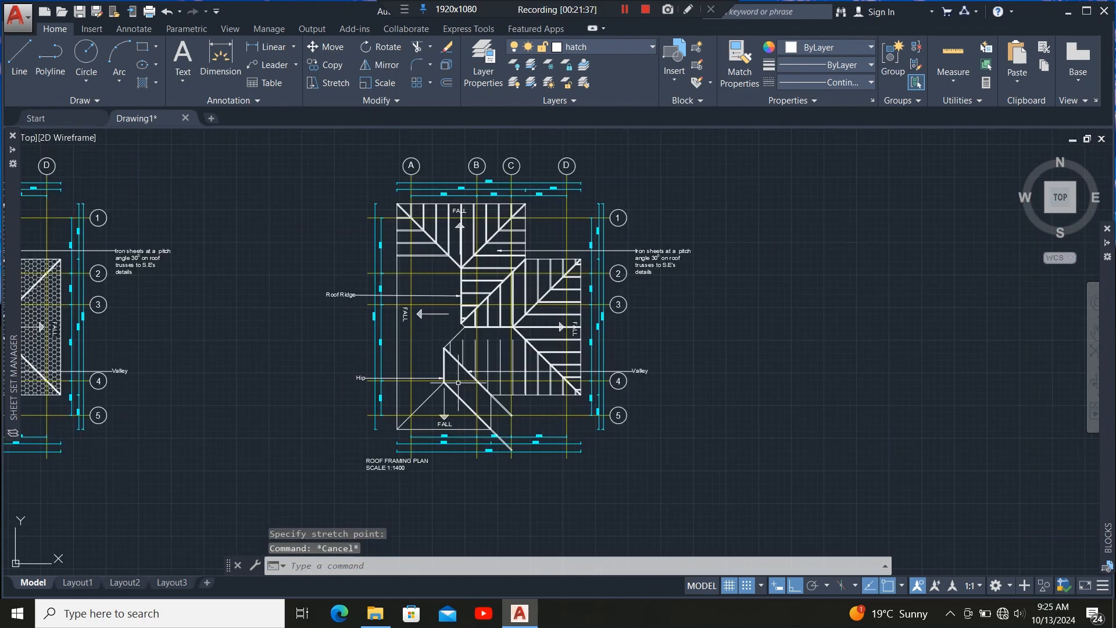
{"action": "scroll", "coordinate": [470, 323], "scroll_direction": "up", "scroll_amount": 6}
{"action": "scroll", "coordinate": [467, 329], "scroll_direction": "up", "scroll_amount": 4}
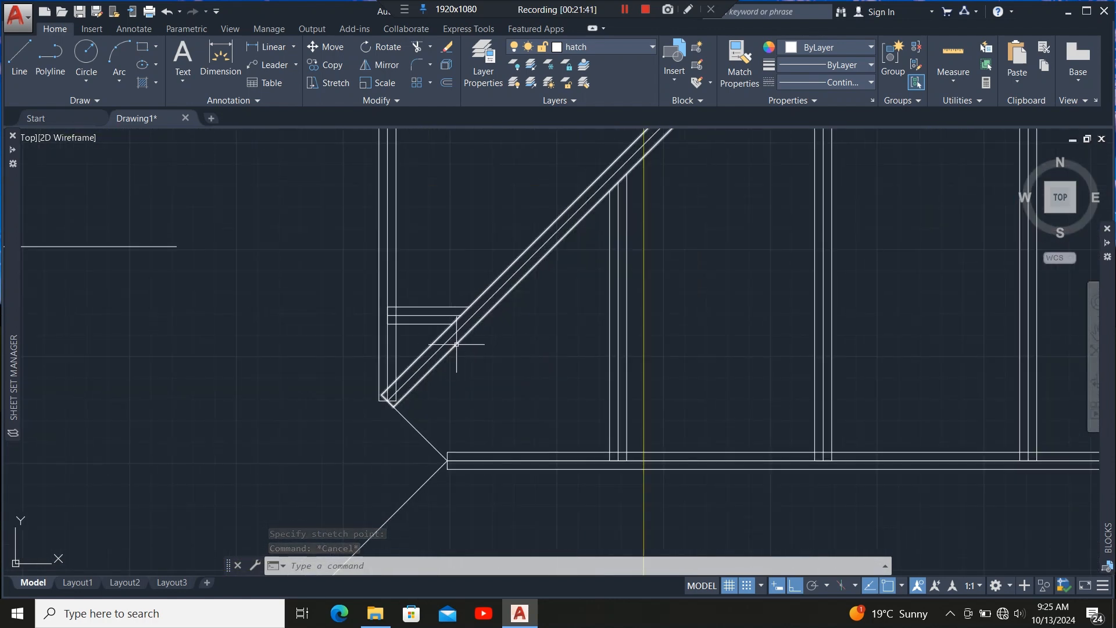
{"action": "left_click", "coordinate": [454, 356]}
{"action": "scroll", "coordinate": [444, 373], "scroll_direction": "down", "scroll_amount": 4}
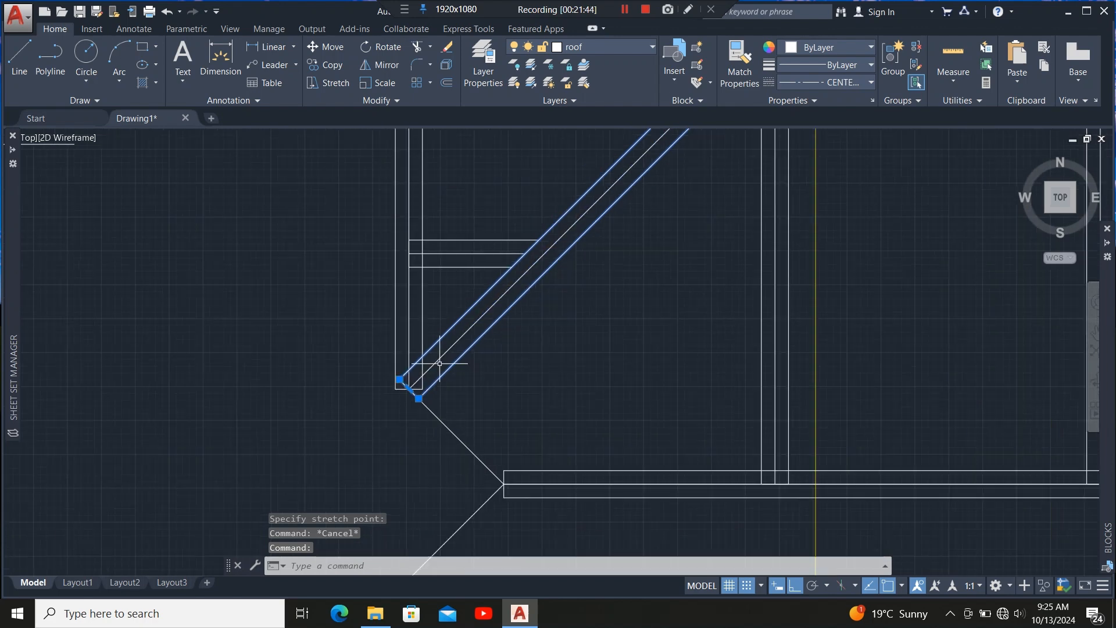
{"action": "scroll", "coordinate": [419, 392], "scroll_direction": "up", "scroll_amount": 4}
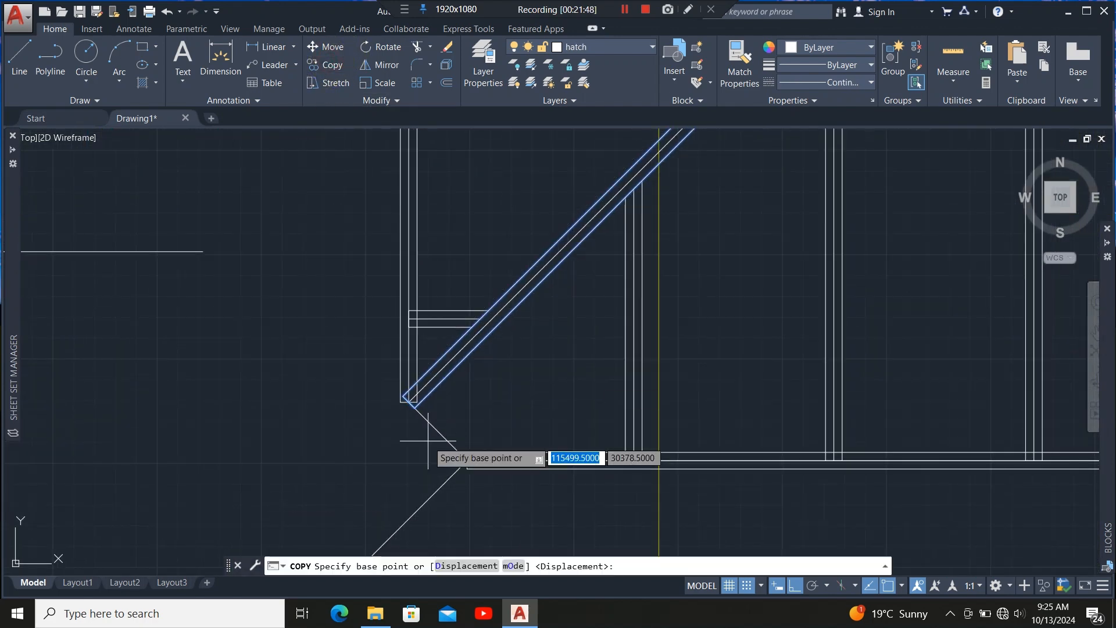
{"action": "scroll", "coordinate": [404, 398], "scroll_direction": "up", "scroll_amount": 5}
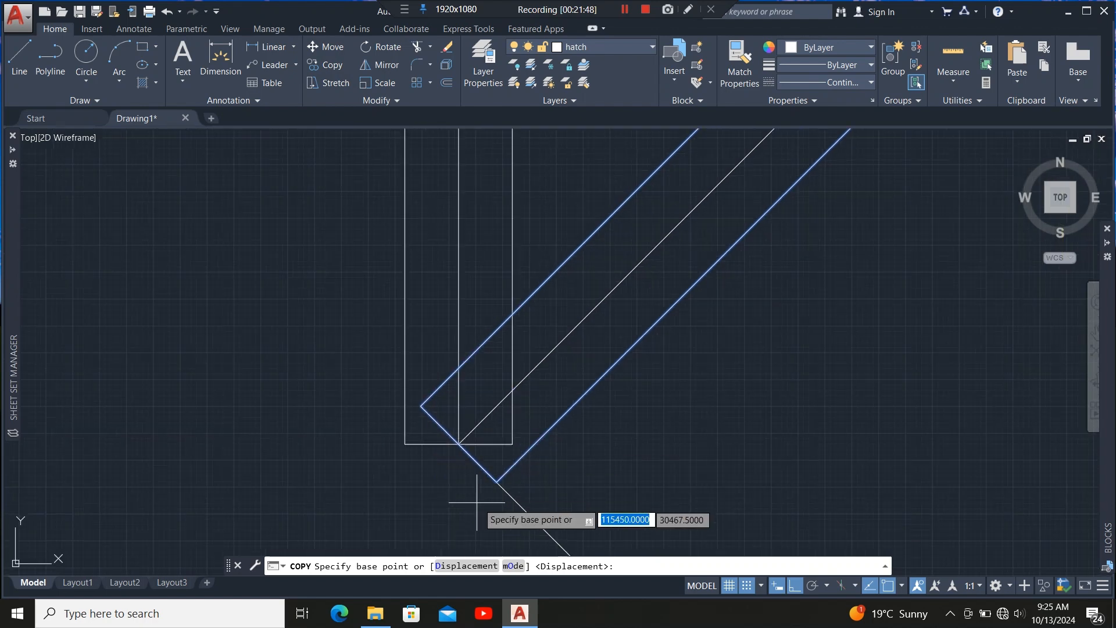
{"action": "left_click", "coordinate": [459, 445]}
{"action": "scroll", "coordinate": [512, 256], "scroll_direction": "down", "scroll_amount": 5}
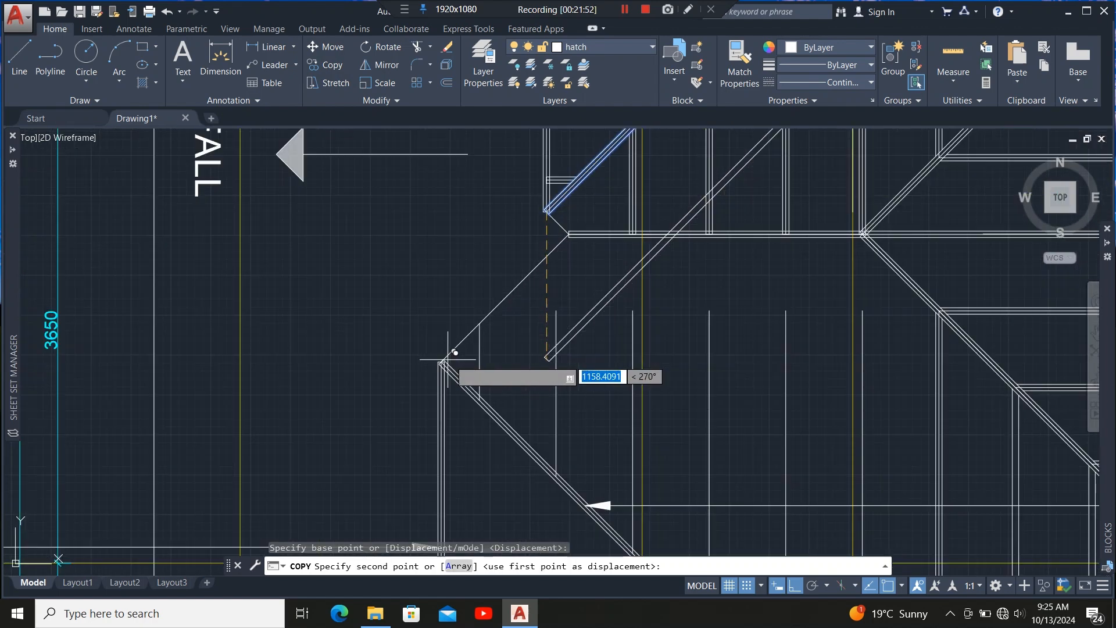
{"action": "scroll", "coordinate": [447, 359], "scroll_direction": "up", "scroll_amount": 5}
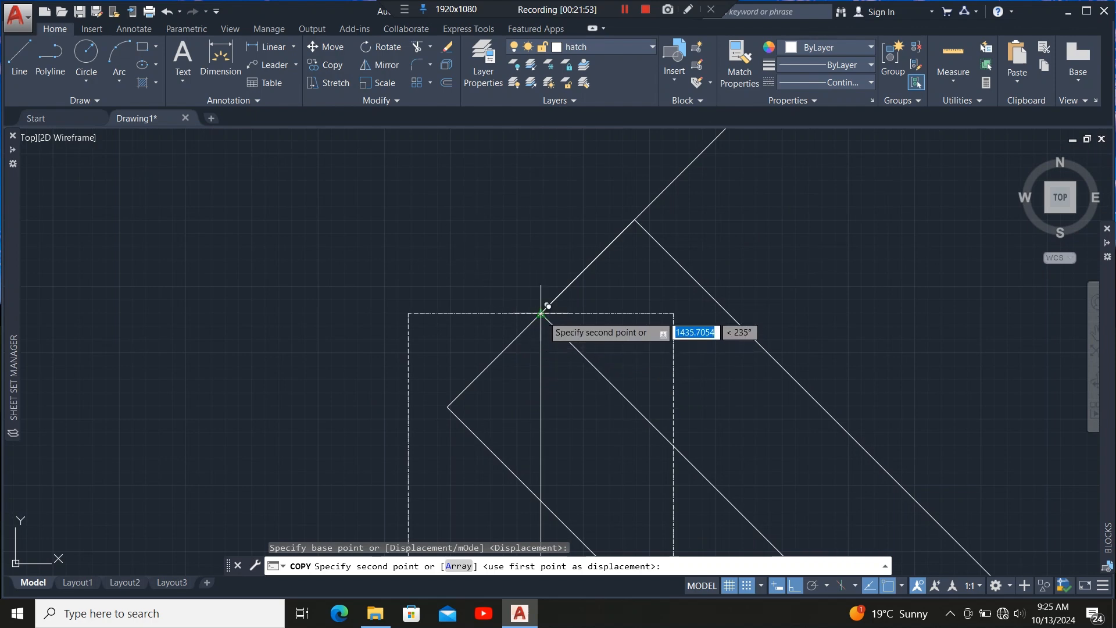
{"action": "left_click", "coordinate": [542, 314]}
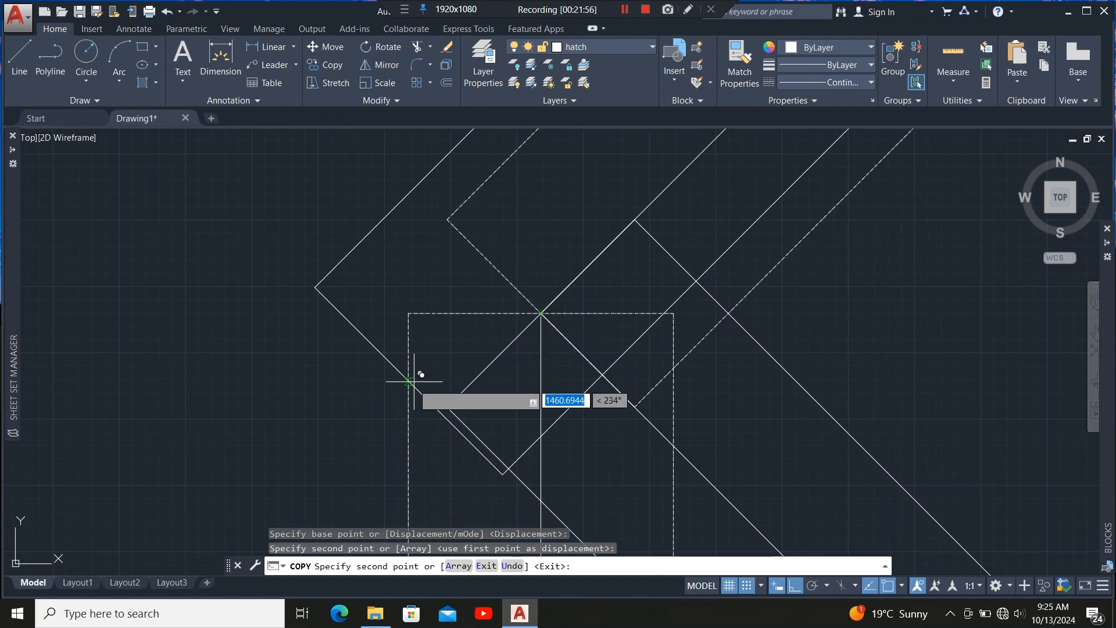
{"action": "key", "text": "Escape"}
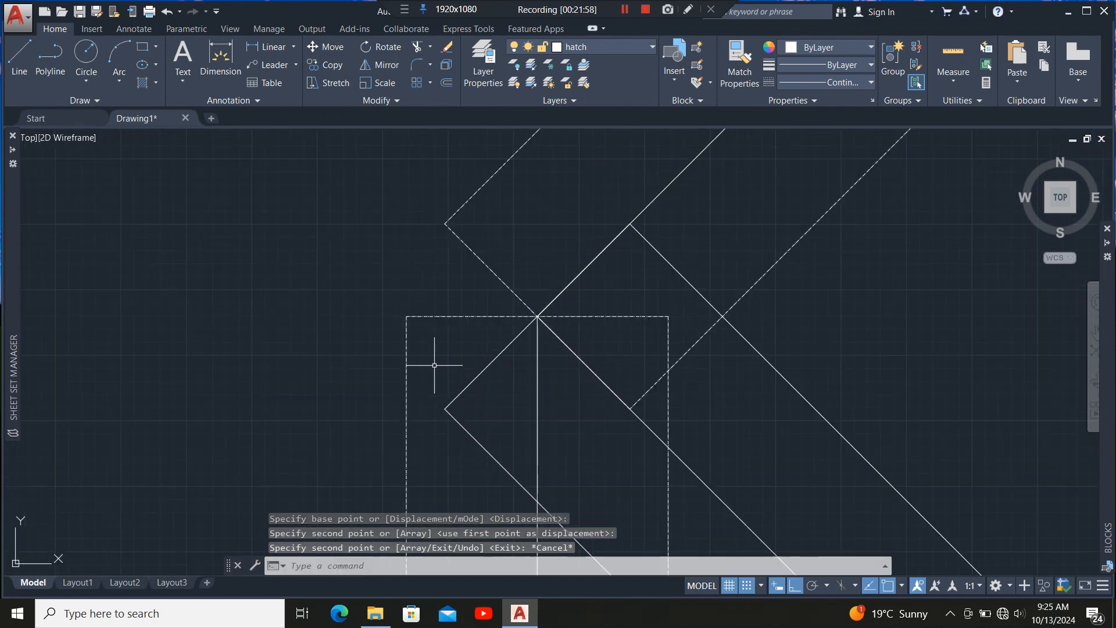
Set the linetype of the newly copied diagonal member lines to Continuous.
{"action": "left_click", "coordinate": [498, 243]}
{"action": "left_click", "coordinate": [458, 329]}
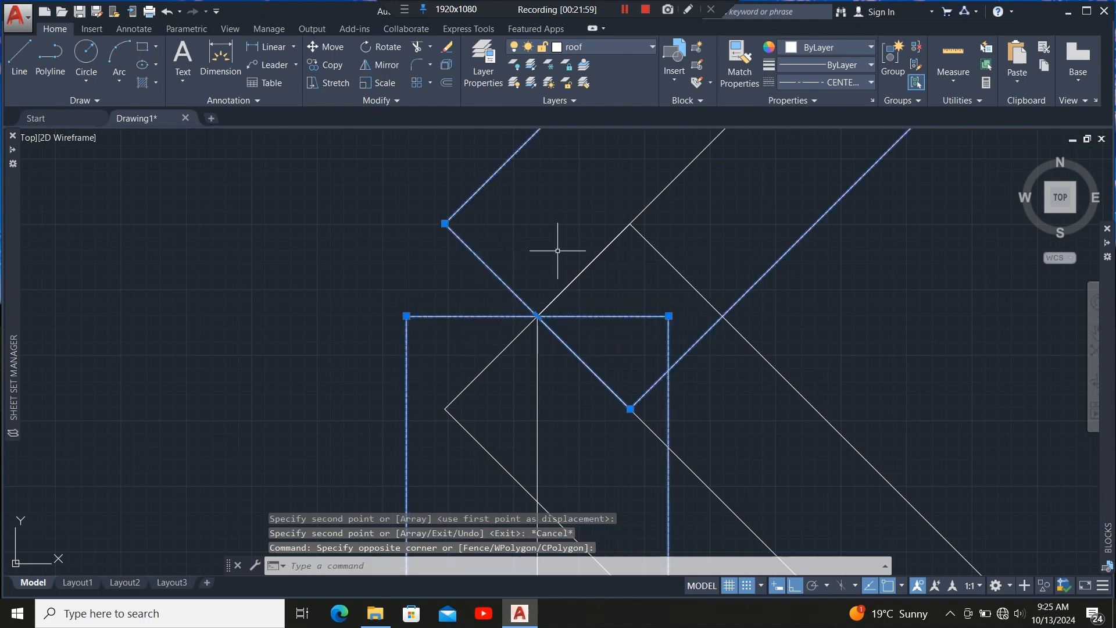
{"action": "left_click", "coordinate": [823, 81]}
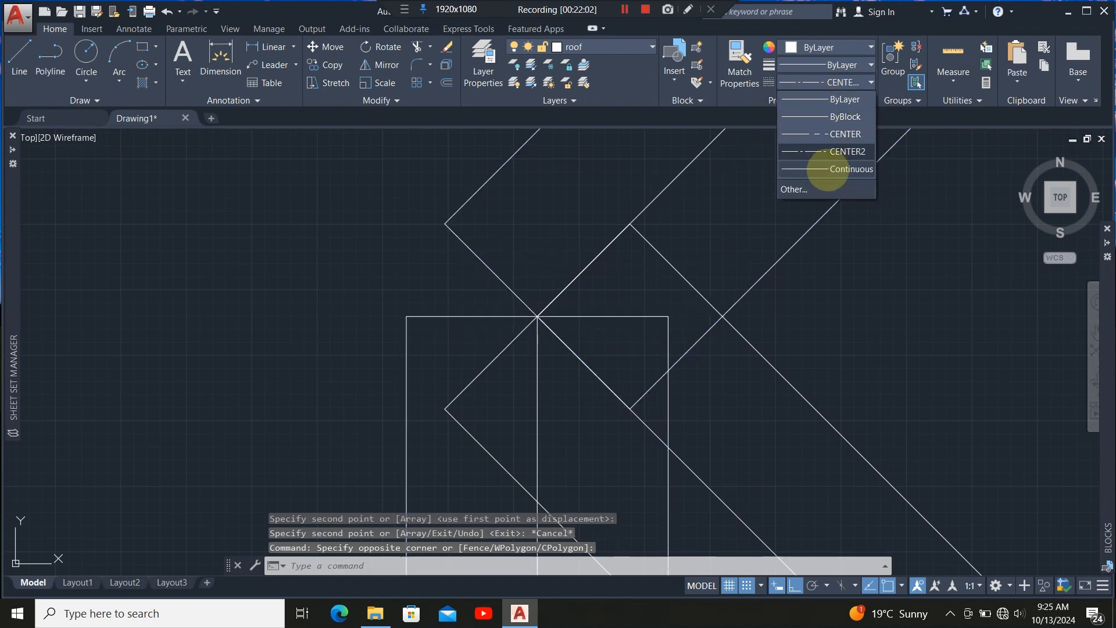
{"action": "left_click", "coordinate": [831, 133]}
{"action": "scroll", "coordinate": [347, 347], "scroll_direction": "down", "scroll_amount": 5}
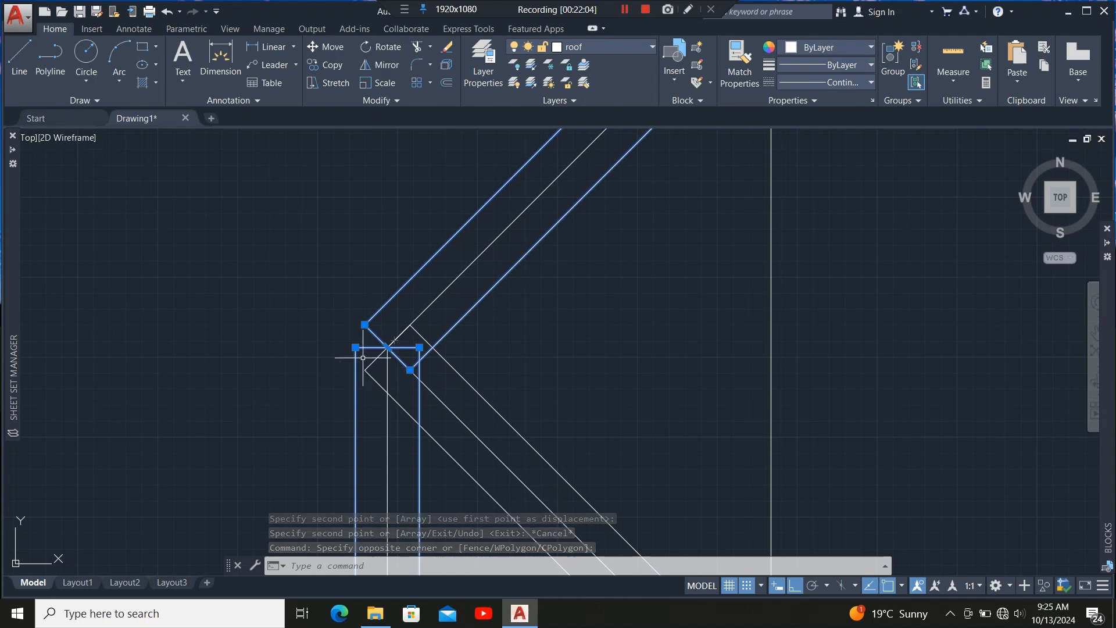
{"action": "scroll", "coordinate": [357, 344], "scroll_direction": "up", "scroll_amount": 5}
{"action": "key", "text": "Escape"}
Stretch the upper end of the copied diagonal member so it meets the corner of the horizontal ridge member.
{"action": "scroll", "coordinate": [372, 372], "scroll_direction": "down", "scroll_amount": 7}
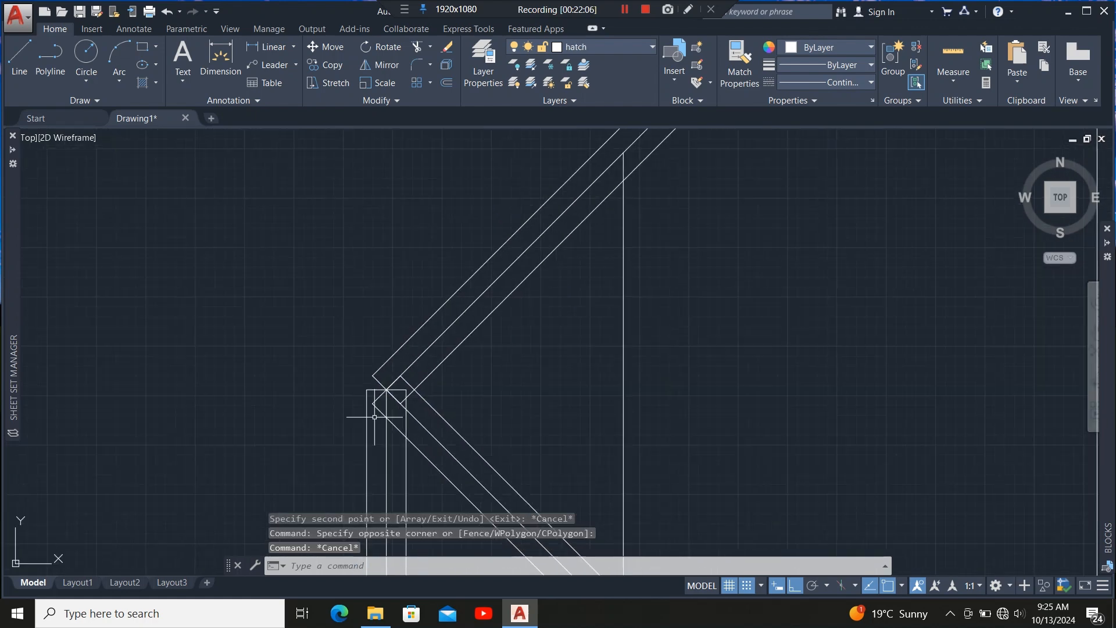
{"action": "scroll", "coordinate": [375, 417], "scroll_direction": "down", "scroll_amount": 6}
{"action": "scroll", "coordinate": [465, 294], "scroll_direction": "up", "scroll_amount": 3}
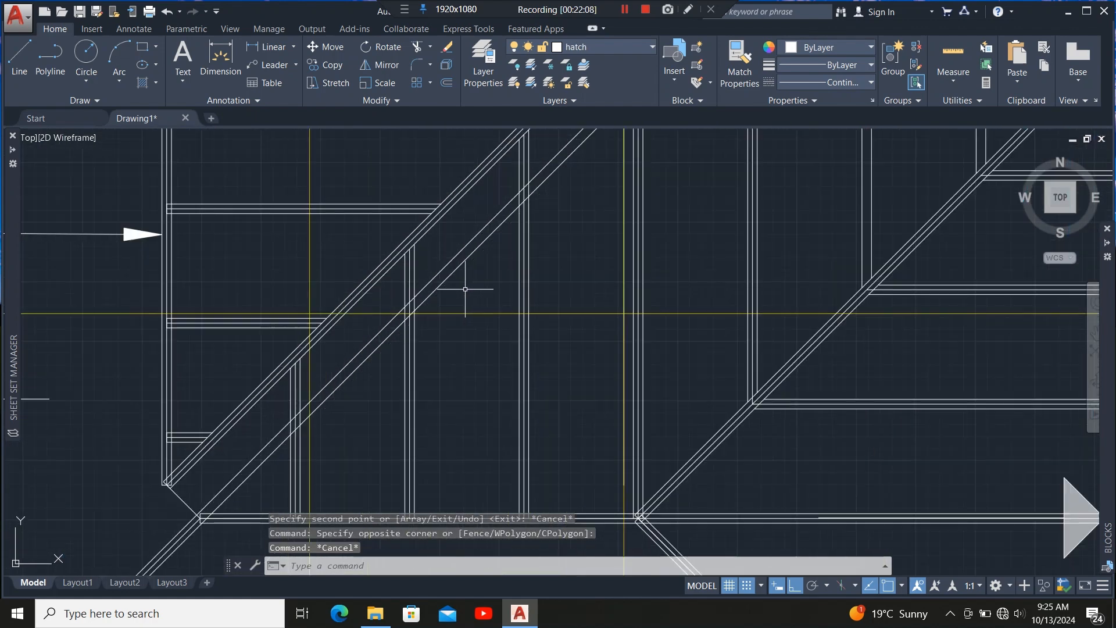
{"action": "left_click", "coordinate": [461, 259]}
{"action": "scroll", "coordinate": [469, 384], "scroll_direction": "up", "scroll_amount": 3}
{"action": "scroll", "coordinate": [515, 288], "scroll_direction": "up", "scroll_amount": 3}
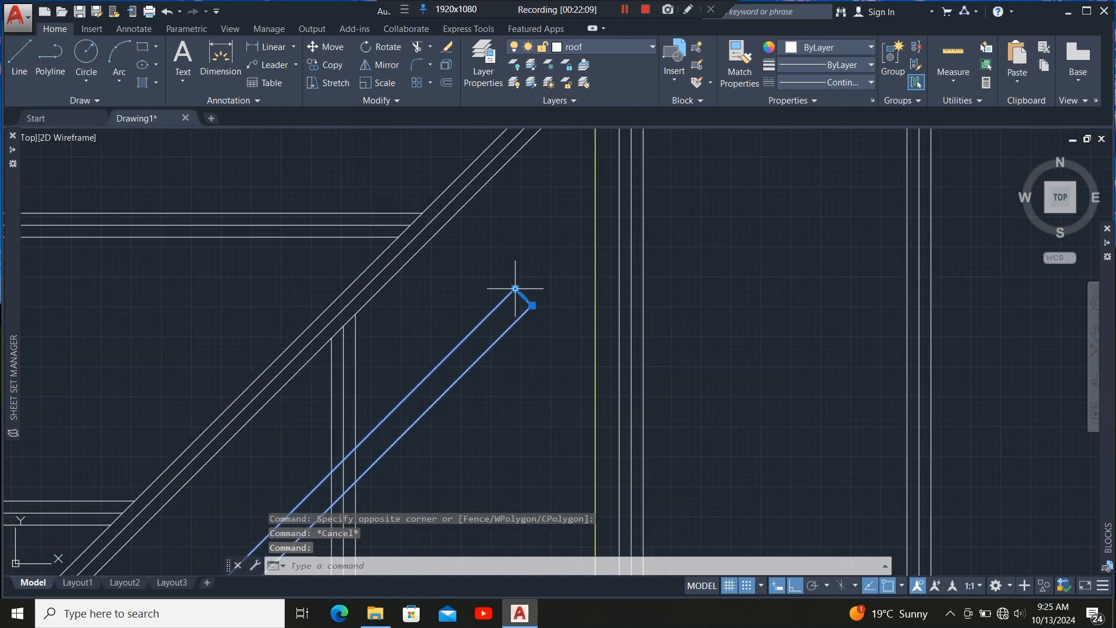
{"action": "mouse_move", "coordinate": [515, 288]}
{"action": "scroll", "coordinate": [517, 313], "scroll_direction": "up", "scroll_amount": 5}
{"action": "left_click", "coordinate": [553, 250]}
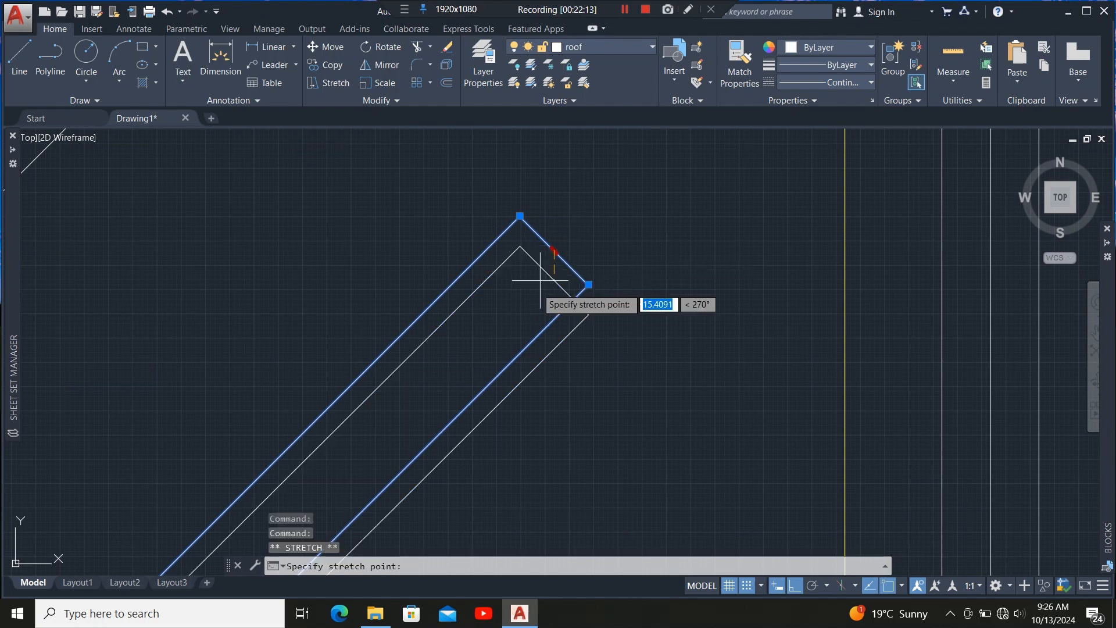
{"action": "scroll", "coordinate": [575, 255], "scroll_direction": "down", "scroll_amount": 5}
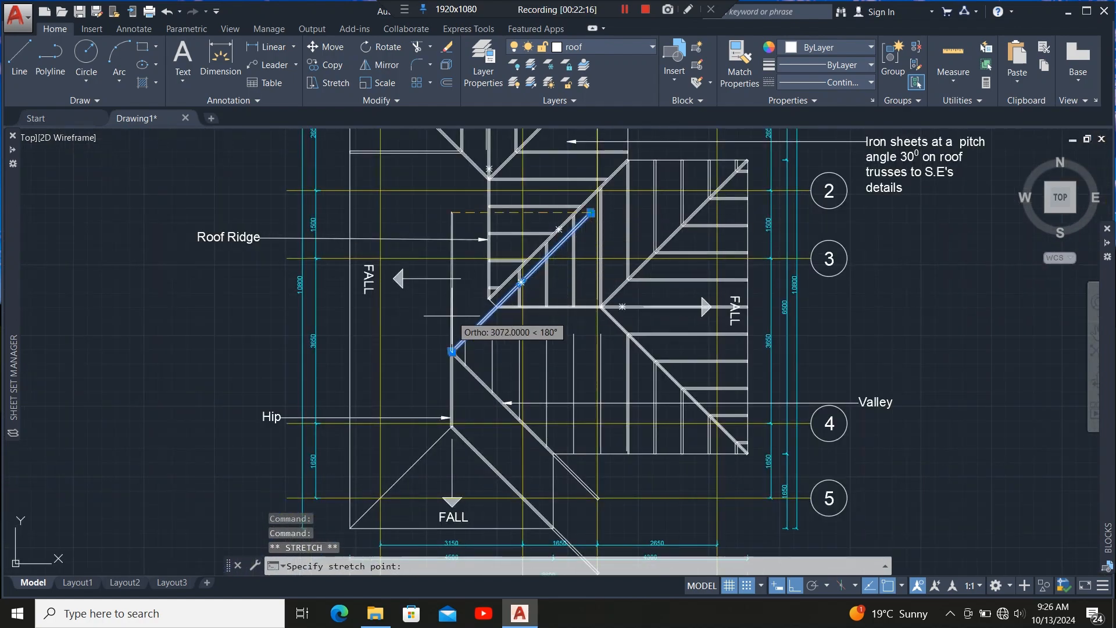
{"action": "scroll", "coordinate": [503, 305], "scroll_direction": "up", "scroll_amount": 5}
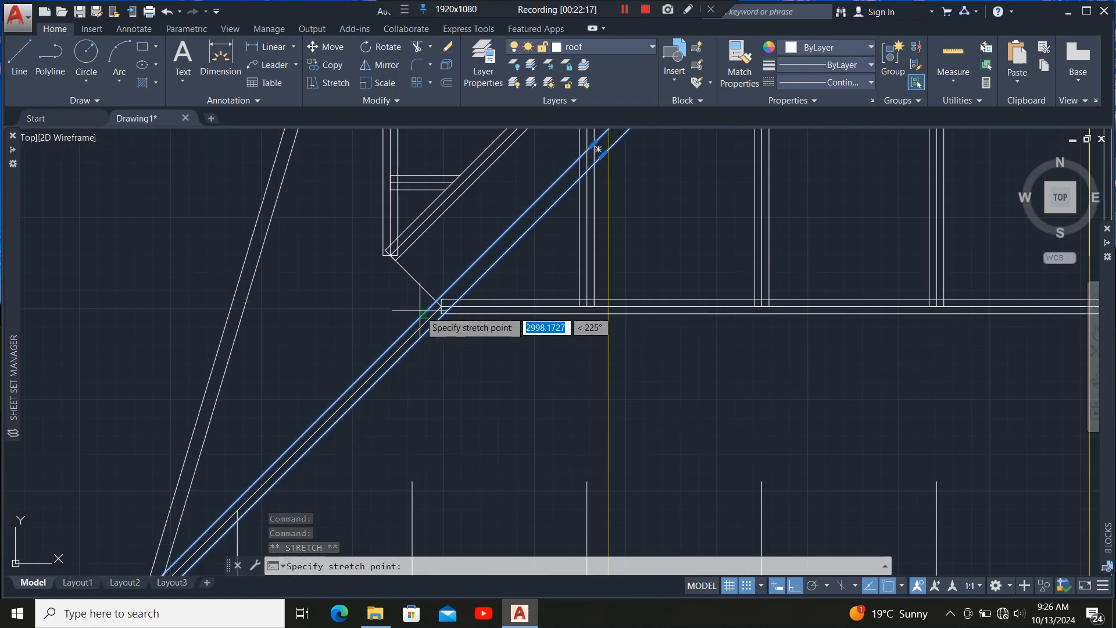
{"action": "scroll", "coordinate": [460, 314], "scroll_direction": "up", "scroll_amount": 6}
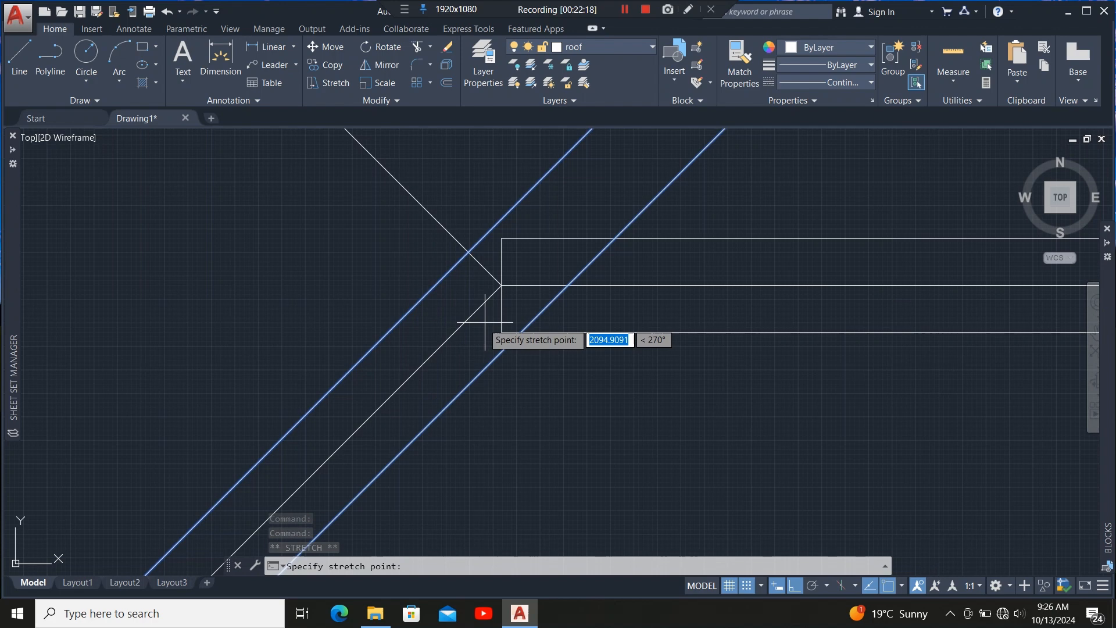
{"action": "left_click", "coordinate": [502, 285]}
{"action": "scroll", "coordinate": [479, 371], "scroll_direction": "down", "scroll_amount": 8}
{"action": "scroll", "coordinate": [477, 347], "scroll_direction": "up", "scroll_amount": 2}
{"action": "scroll", "coordinate": [495, 377], "scroll_direction": "down", "scroll_amount": 7}
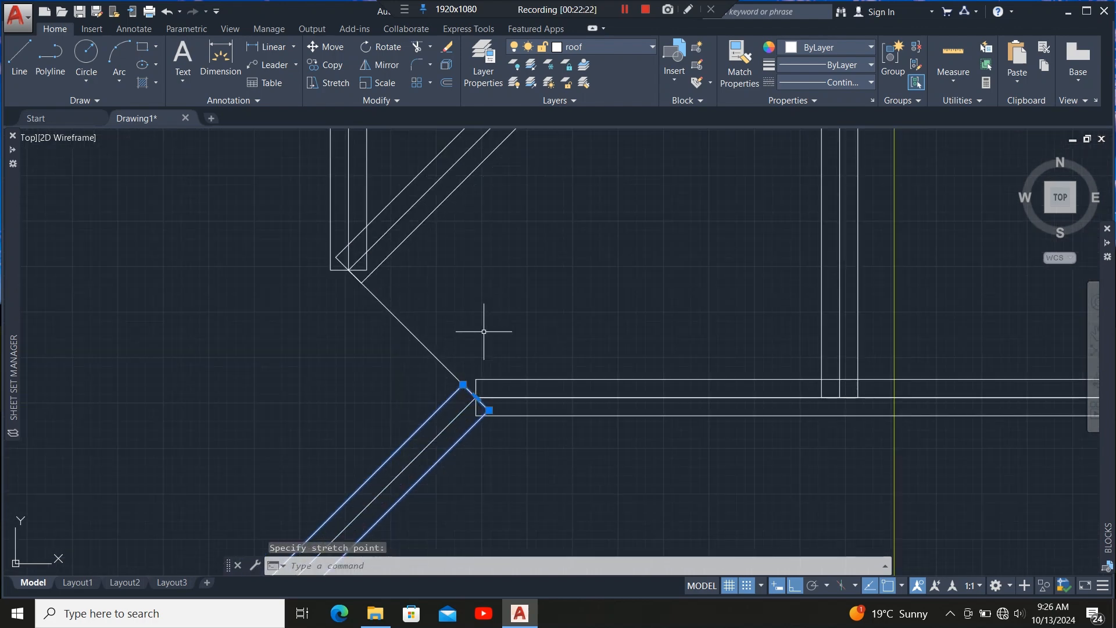
{"action": "key", "text": "Escape"}
Copy the upper-left hip member from its lower end to the lower corner where the horizontal ridge meets the valley.
{"action": "scroll", "coordinate": [501, 425], "scroll_direction": "down", "scroll_amount": 6}
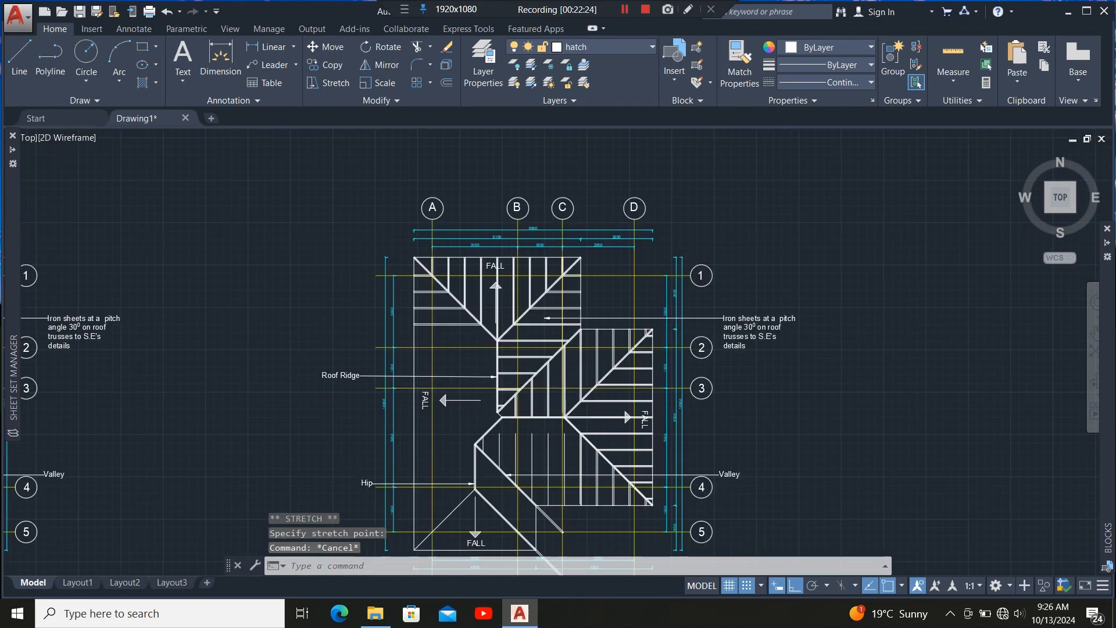
{"action": "scroll", "coordinate": [553, 399], "scroll_direction": "up", "scroll_amount": 10}
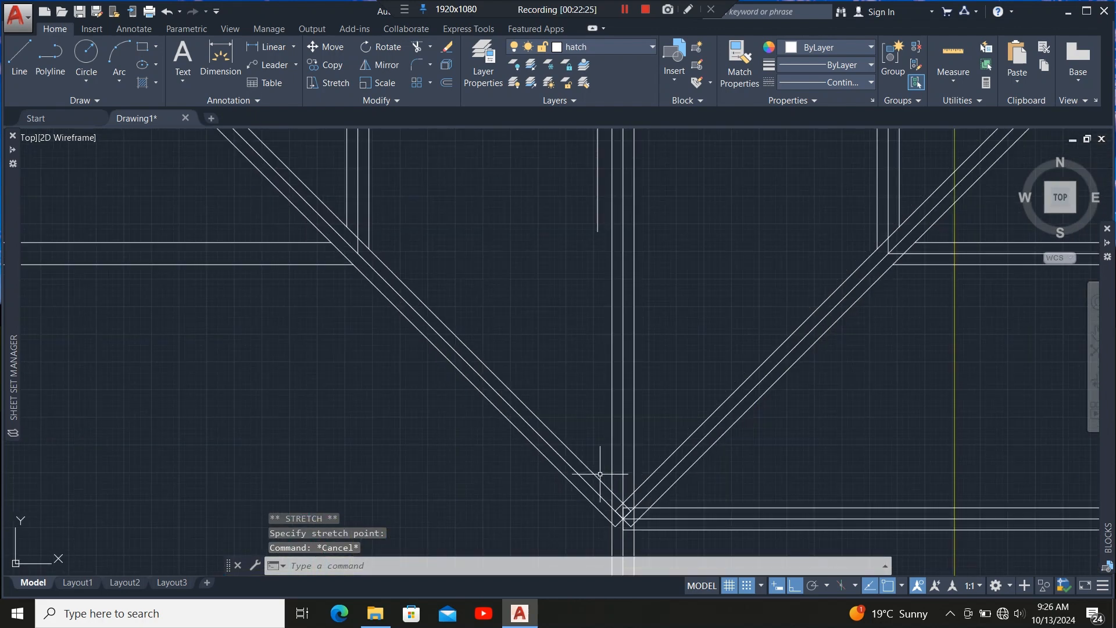
{"action": "left_click", "coordinate": [498, 411]}
{"action": "scroll", "coordinate": [406, 395], "scroll_direction": "down", "scroll_amount": 8}
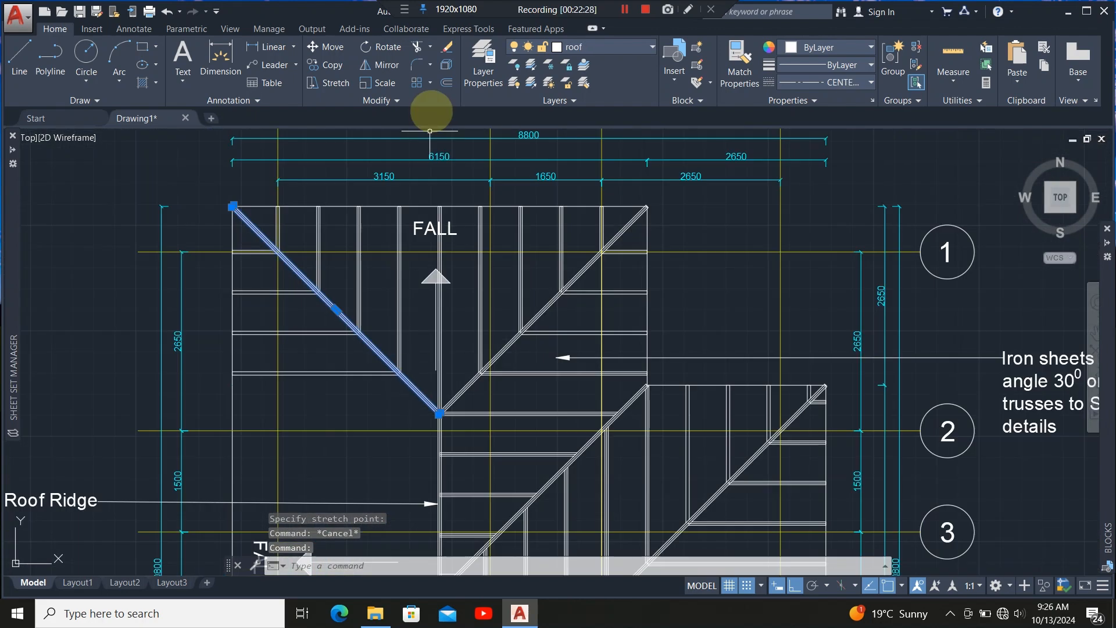
{"action": "left_click", "coordinate": [330, 62]}
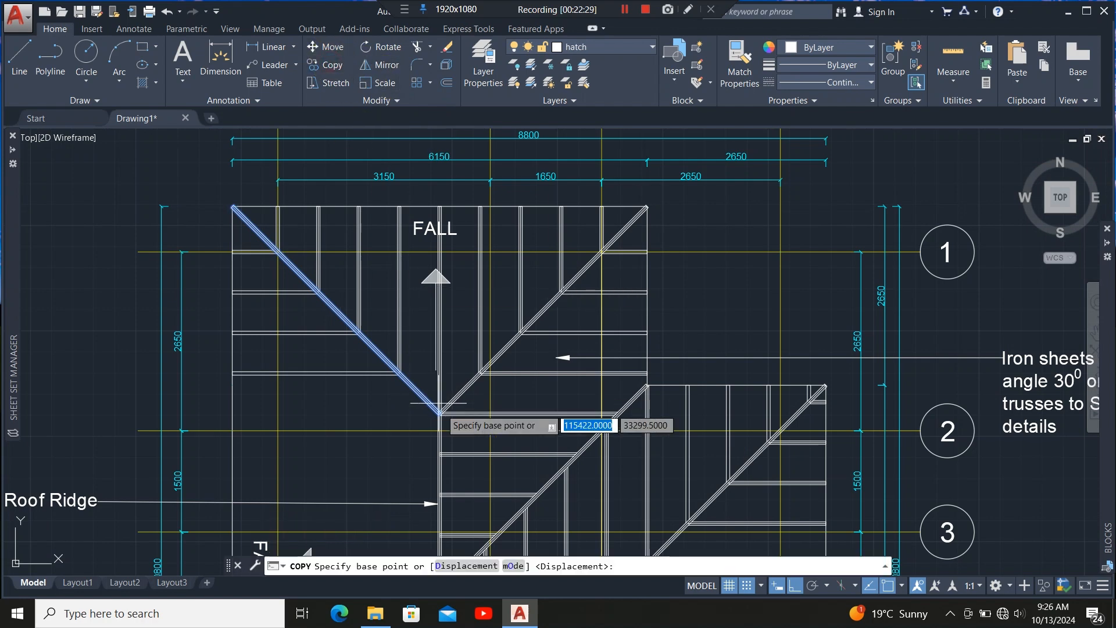
{"action": "scroll", "coordinate": [437, 411], "scroll_direction": "up", "scroll_amount": 8}
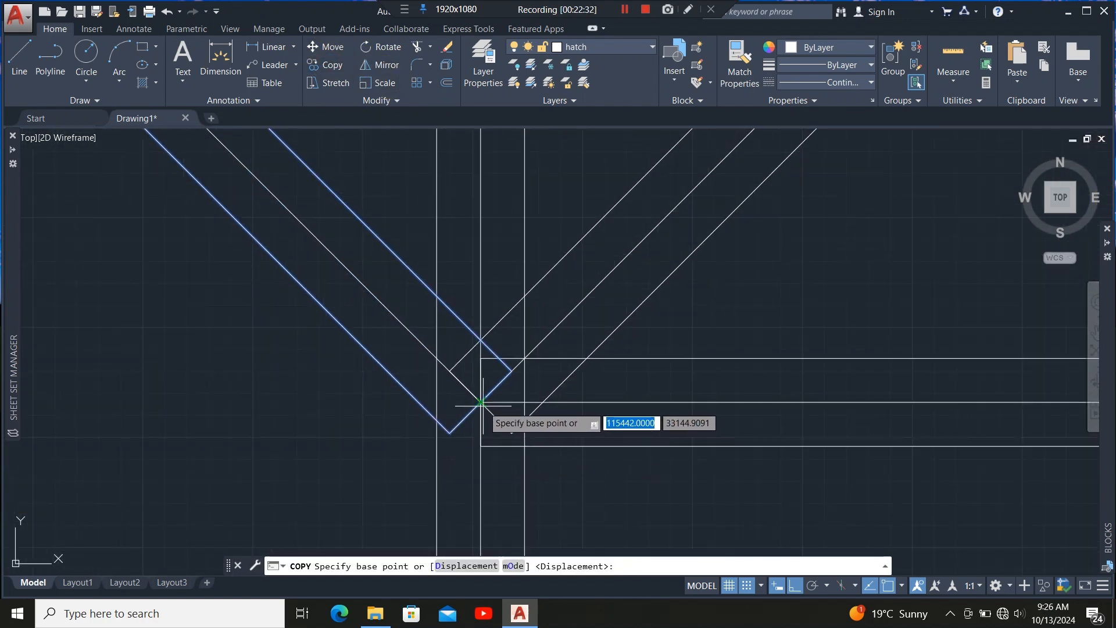
{"action": "left_click", "coordinate": [480, 402]}
{"action": "scroll", "coordinate": [443, 293], "scroll_direction": "down", "scroll_amount": 8}
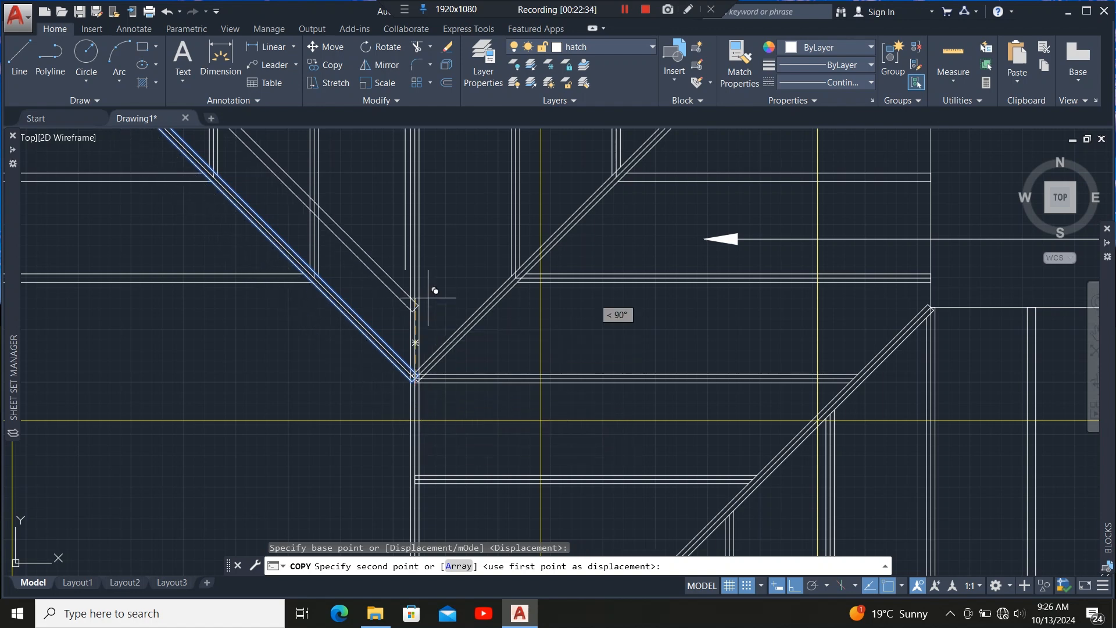
{"action": "scroll", "coordinate": [433, 378], "scroll_direction": "up", "scroll_amount": 10}
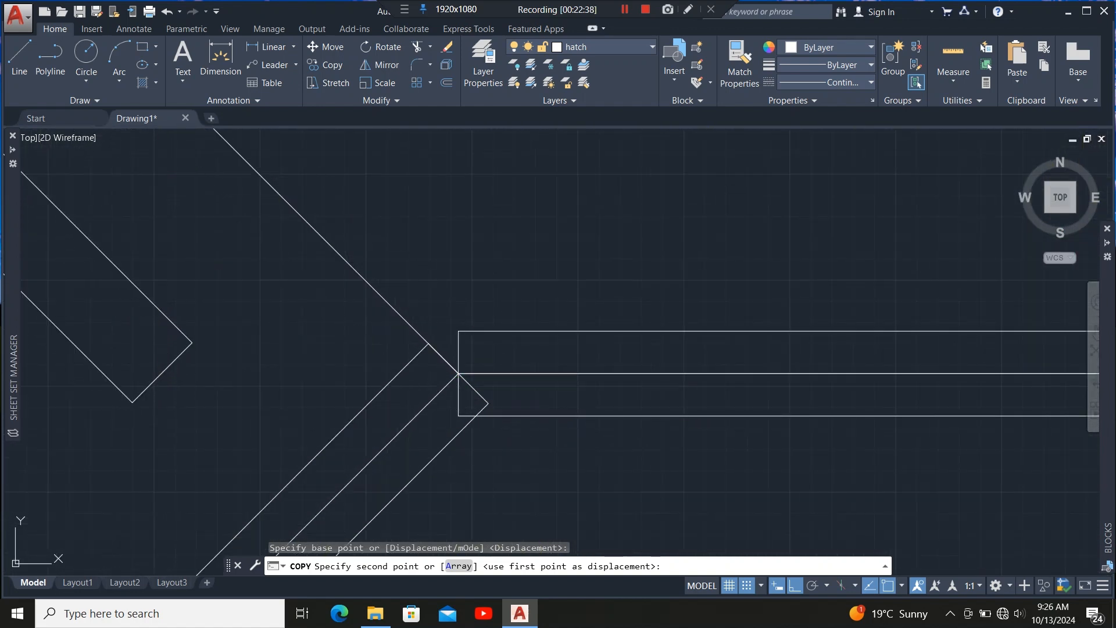
{"action": "left_click", "coordinate": [501, 419]}
{"action": "scroll", "coordinate": [532, 429], "scroll_direction": "down", "scroll_amount": 3}
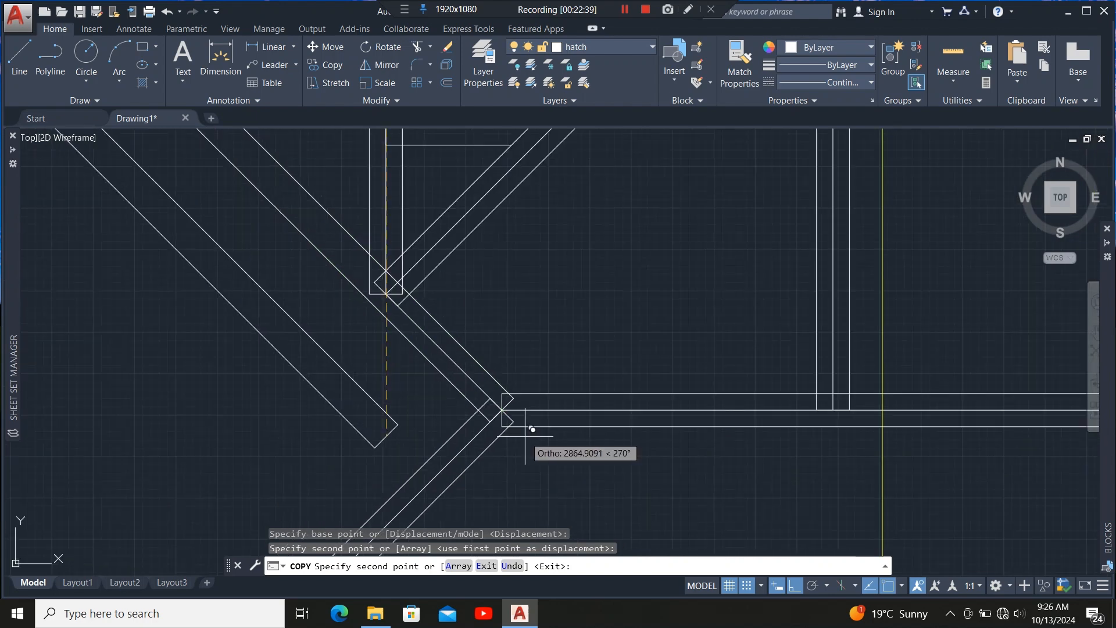
{"action": "key", "text": "Escape"}
Stretch the copied member's upper end down so it stops at the corner of the vertical member.
{"action": "left_click", "coordinate": [492, 372]}
{"action": "scroll", "coordinate": [607, 492], "scroll_direction": "down", "scroll_amount": 6}
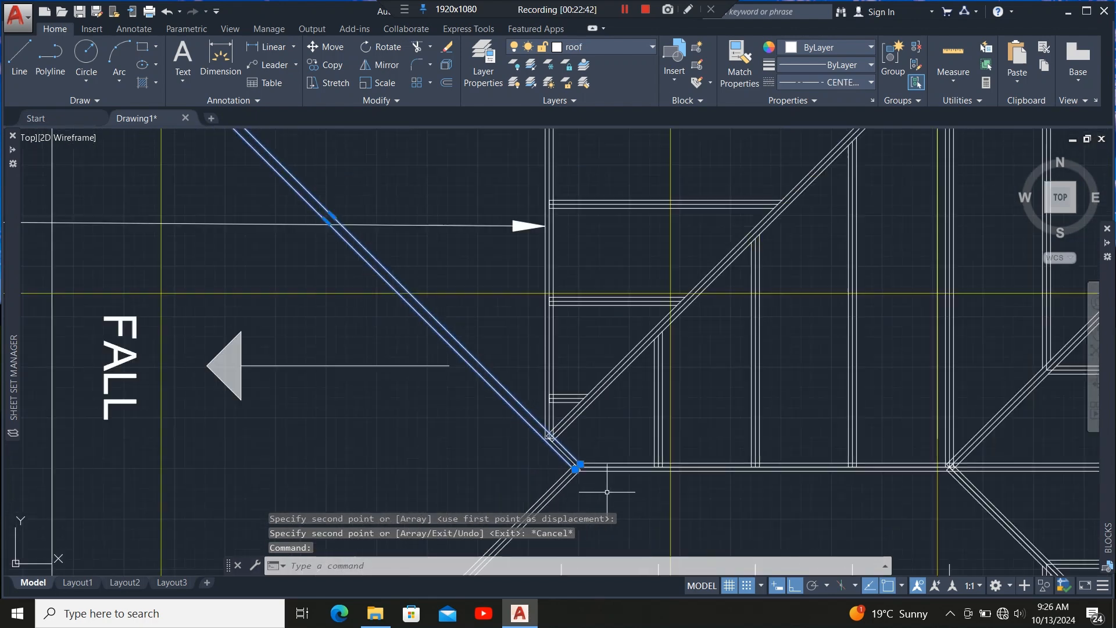
{"action": "scroll", "coordinate": [607, 492], "scroll_direction": "down", "scroll_amount": 4}
{"action": "scroll", "coordinate": [406, 270], "scroll_direction": "up", "scroll_amount": 6}
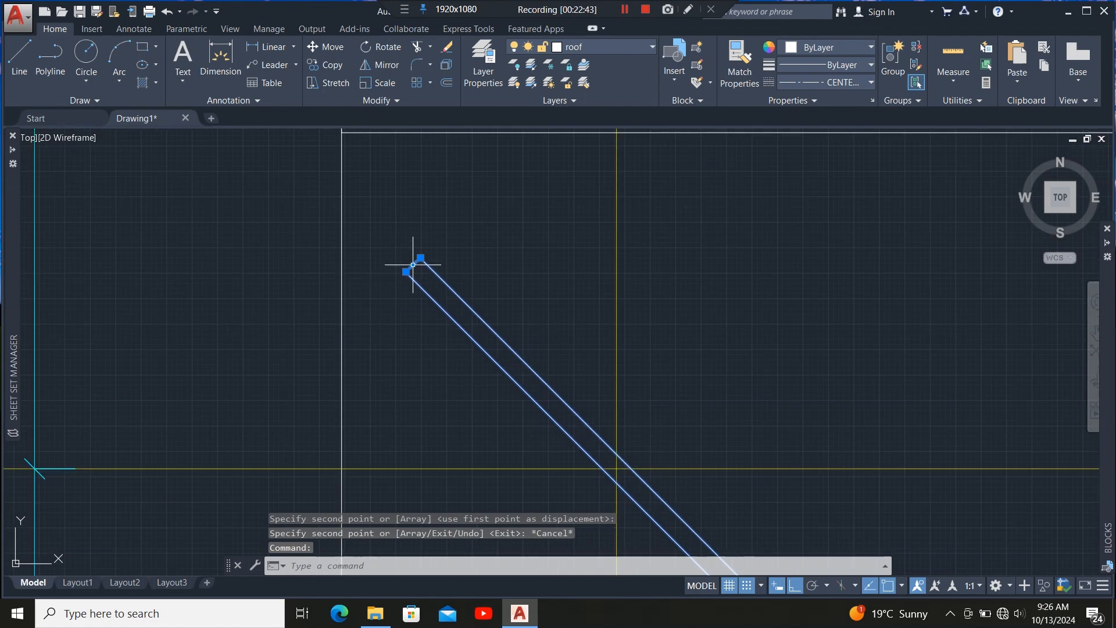
{"action": "mouse_move", "coordinate": [413, 264]}
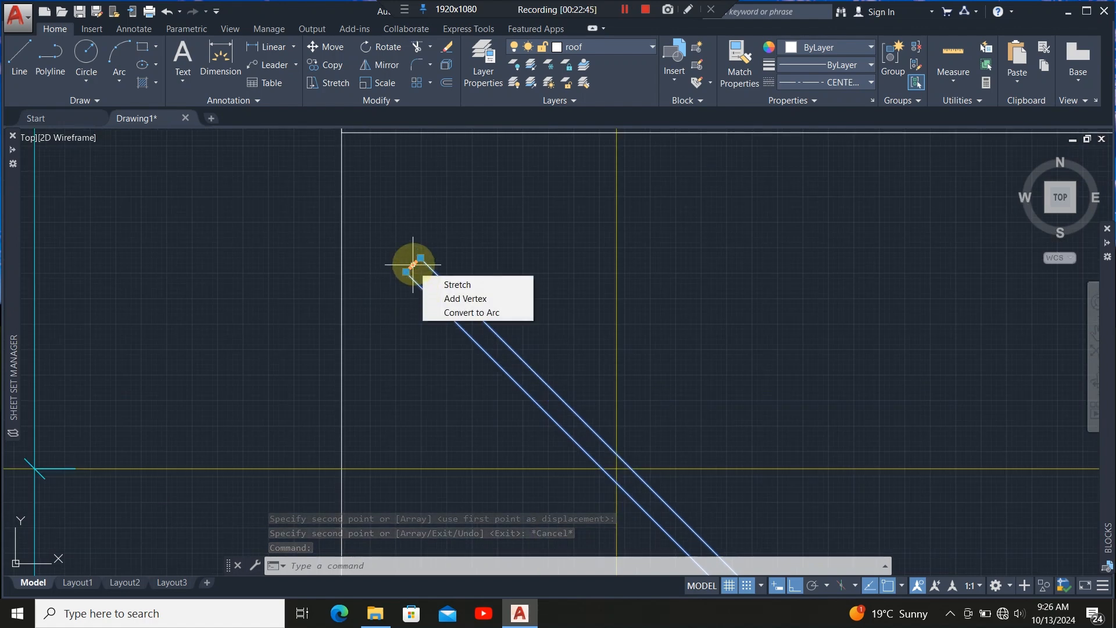
{"action": "left_click", "coordinate": [413, 265]}
{"action": "scroll", "coordinate": [414, 324], "scroll_direction": "down", "scroll_amount": 6}
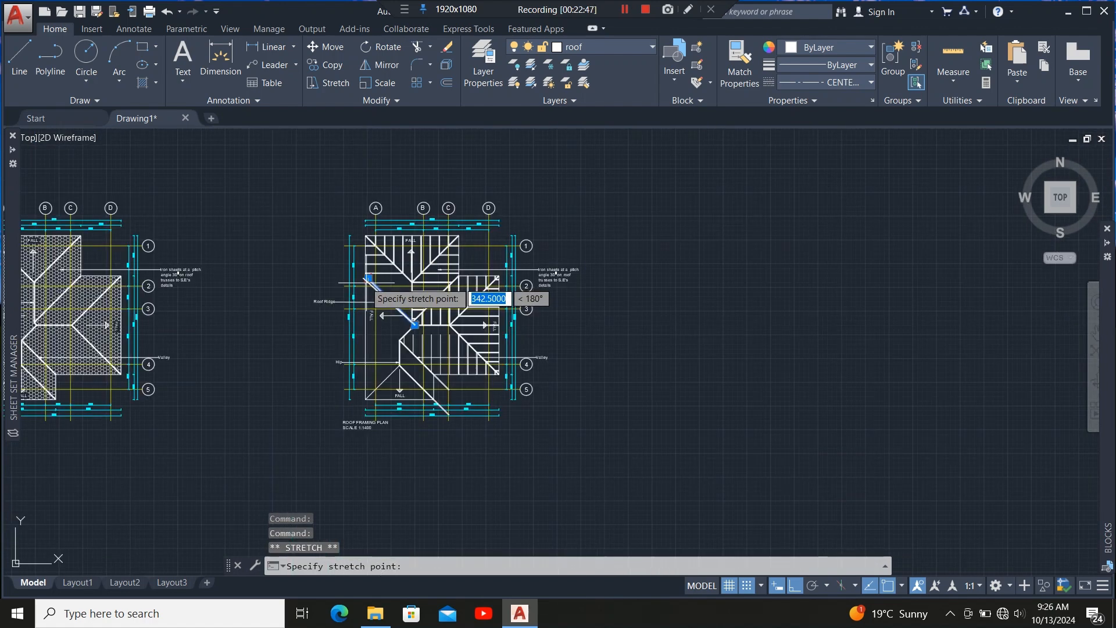
{"action": "scroll", "coordinate": [459, 329], "scroll_direction": "down", "scroll_amount": 1}
{"action": "scroll", "coordinate": [523, 349], "scroll_direction": "up", "scroll_amount": 8}
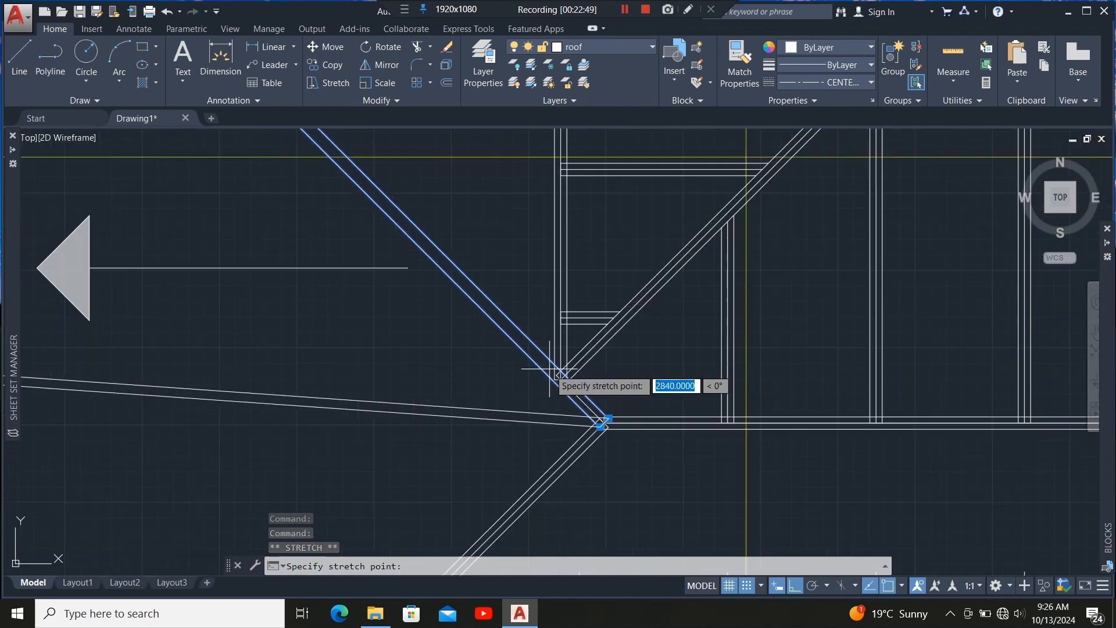
{"action": "scroll", "coordinate": [549, 369], "scroll_direction": "up", "scroll_amount": 8}
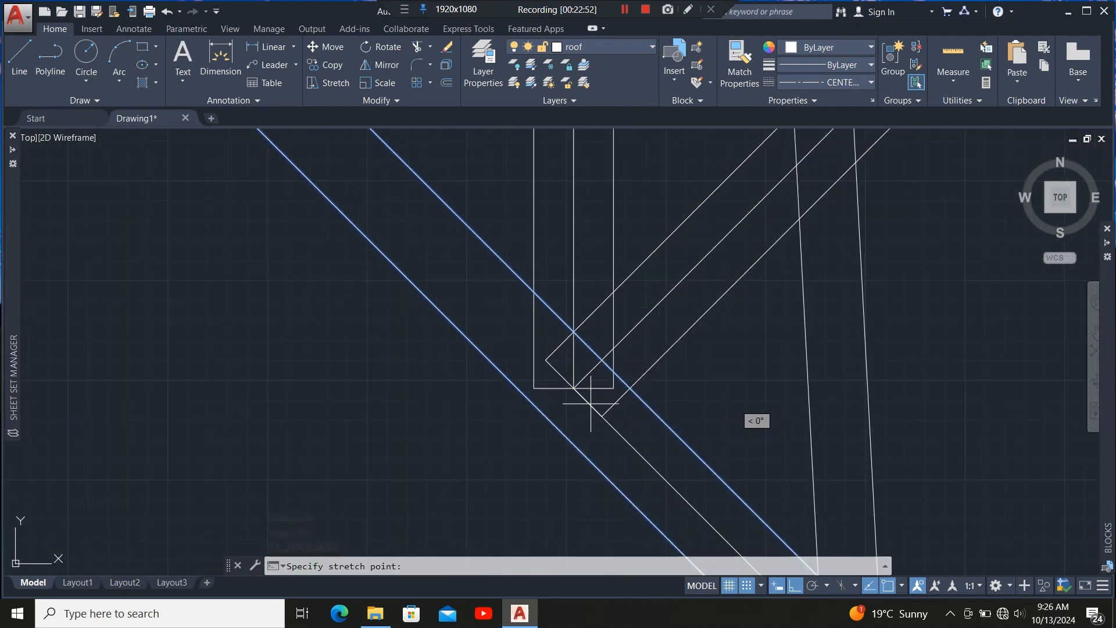
{"action": "left_click", "coordinate": [573, 387]}
{"action": "scroll", "coordinate": [494, 360], "scroll_direction": "down", "scroll_amount": 4}
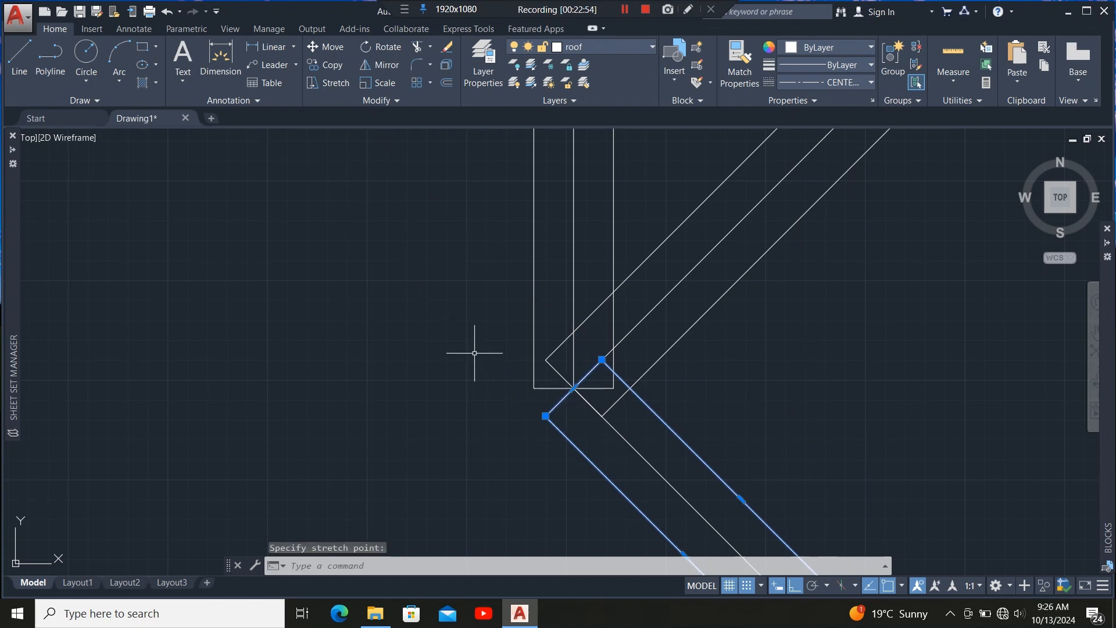
{"action": "scroll", "coordinate": [488, 312], "scroll_direction": "down", "scroll_amount": 5}
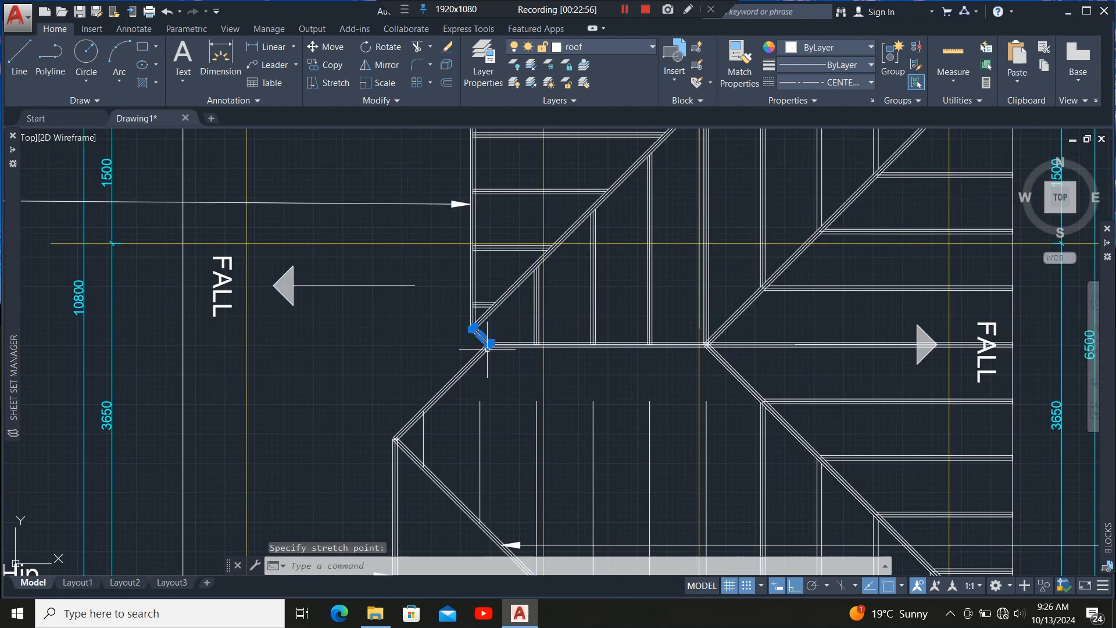
{"action": "scroll", "coordinate": [534, 320], "scroll_direction": "up", "scroll_amount": 6}
{"action": "key", "text": "Escape"}
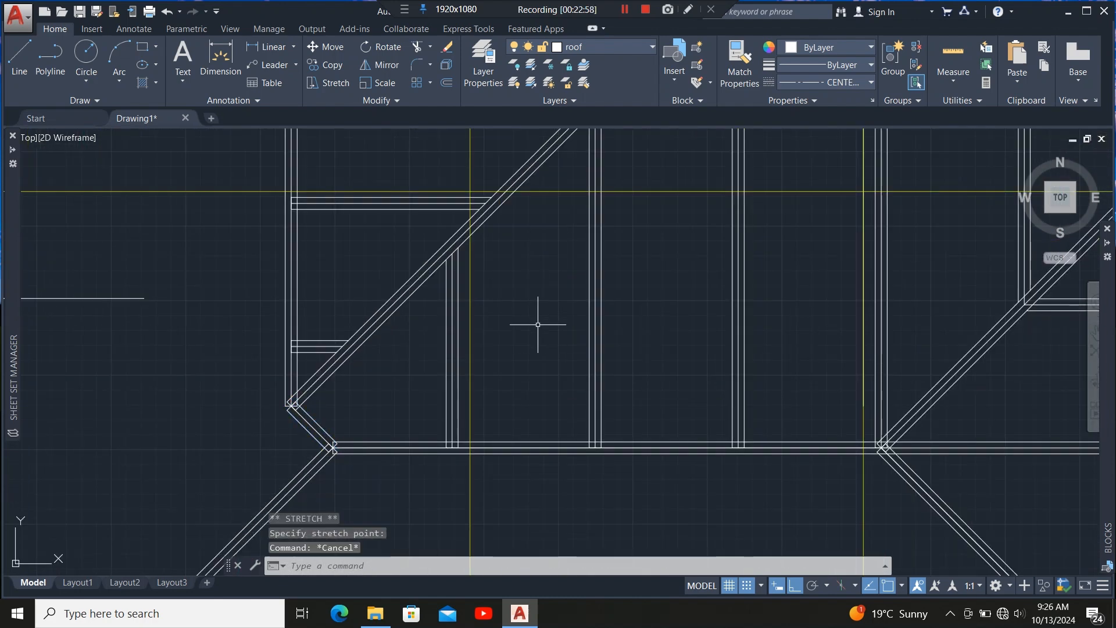
Examine the lower-left wing of the framing plan around the hip and rafter lines.
{"action": "scroll", "coordinate": [510, 296], "scroll_direction": "down", "scroll_amount": 5}
{"action": "scroll", "coordinate": [523, 365], "scroll_direction": "up", "scroll_amount": 5}
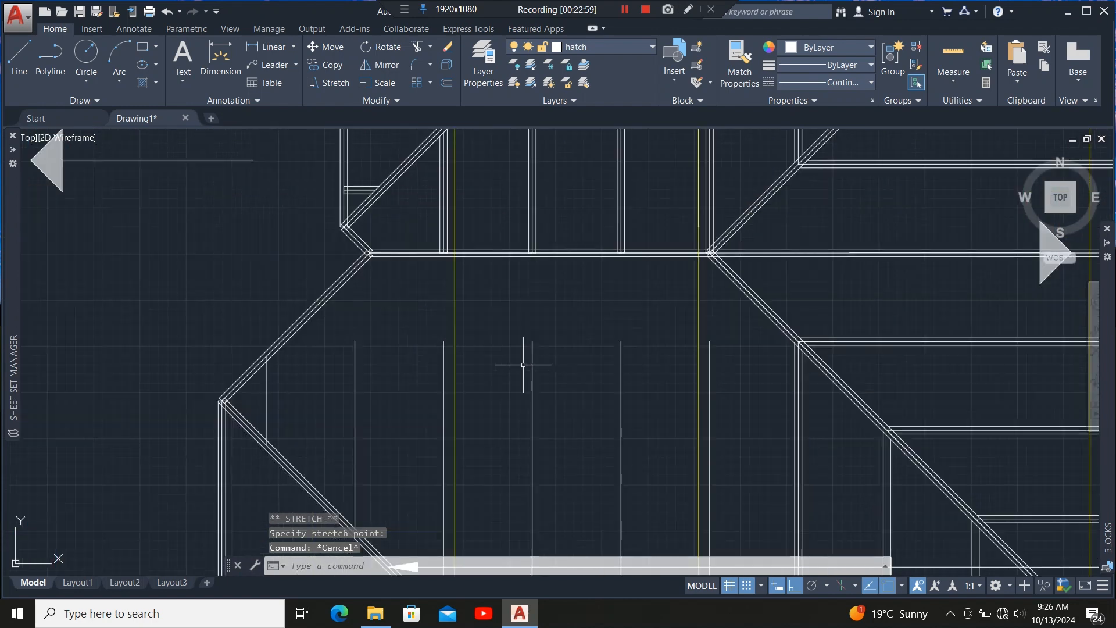
{"action": "scroll", "coordinate": [472, 236], "scroll_direction": "down", "scroll_amount": 5}
{"action": "scroll", "coordinate": [445, 288], "scroll_direction": "up", "scroll_amount": 5}
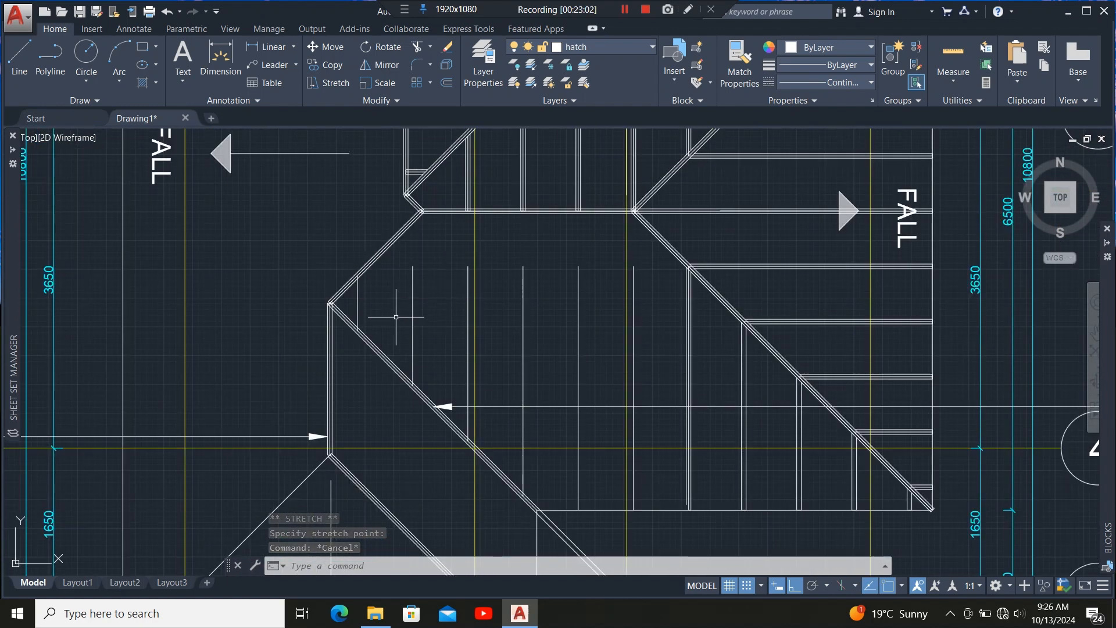
{"action": "scroll", "coordinate": [539, 398], "scroll_direction": "down", "scroll_amount": 5}
{"action": "scroll", "coordinate": [567, 367], "scroll_direction": "up", "scroll_amount": 7}
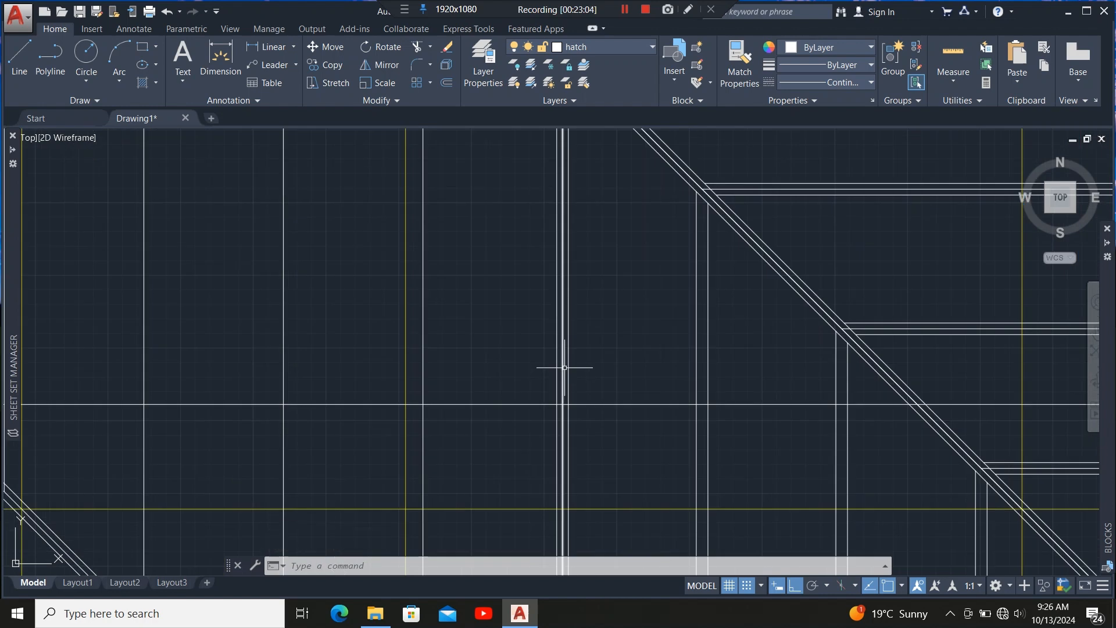
{"action": "scroll", "coordinate": [535, 401], "scroll_direction": "down", "scroll_amount": 5}
{"action": "scroll", "coordinate": [552, 280], "scroll_direction": "up", "scroll_amount": 5}
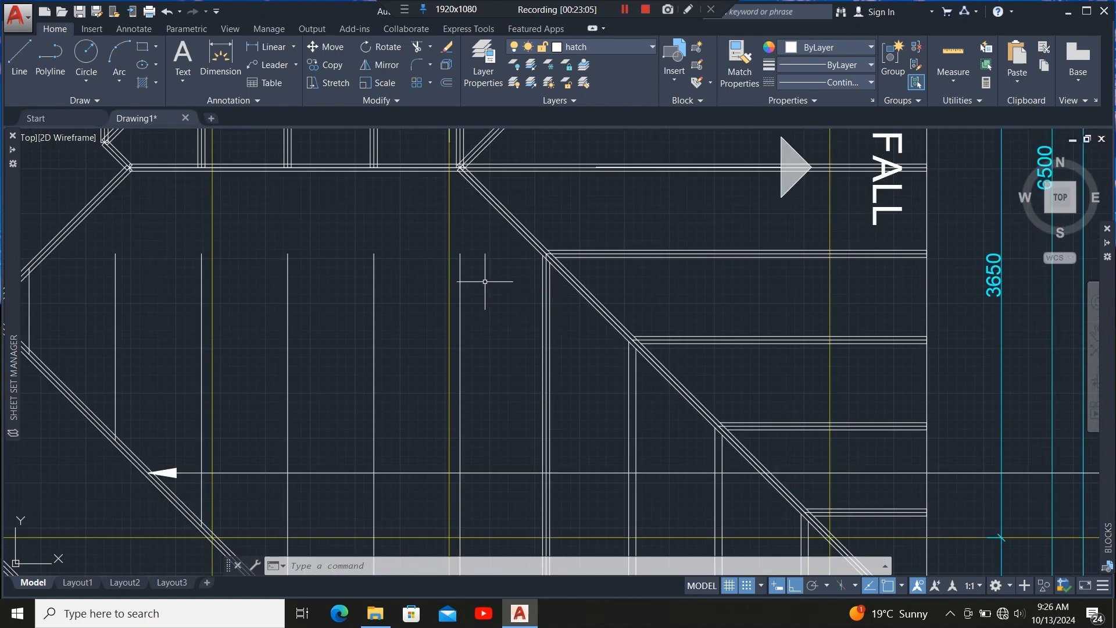
{"action": "scroll", "coordinate": [378, 186], "scroll_direction": "down", "scroll_amount": 4}
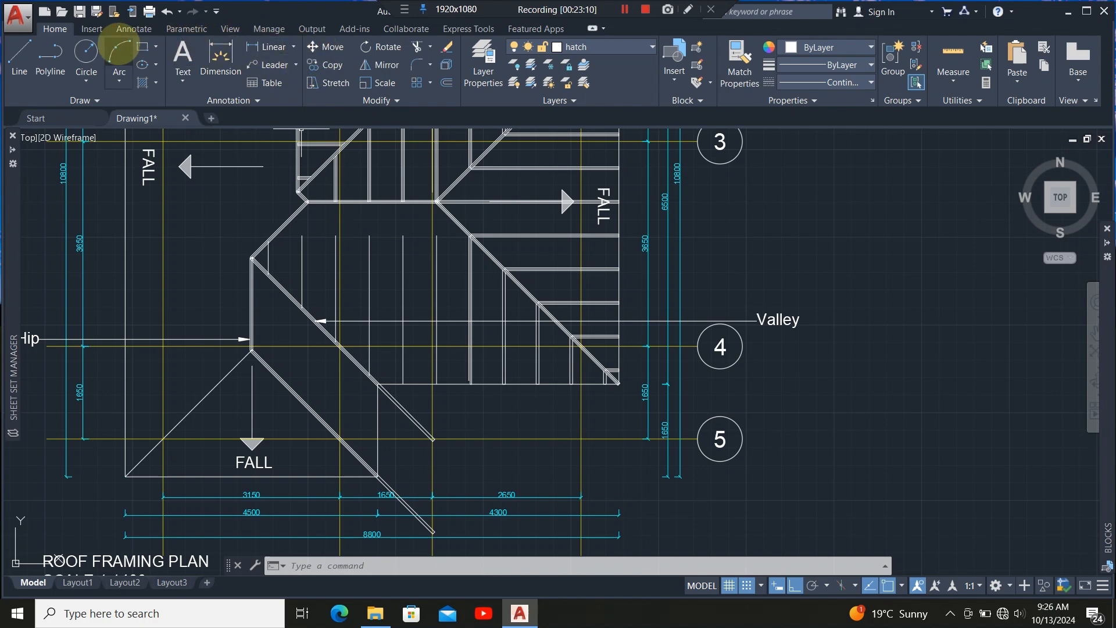
Switch the current layer to roof and draw a 50 × 50 rectangle in the lower wing's rafter area.
{"action": "left_click", "coordinate": [143, 47]}
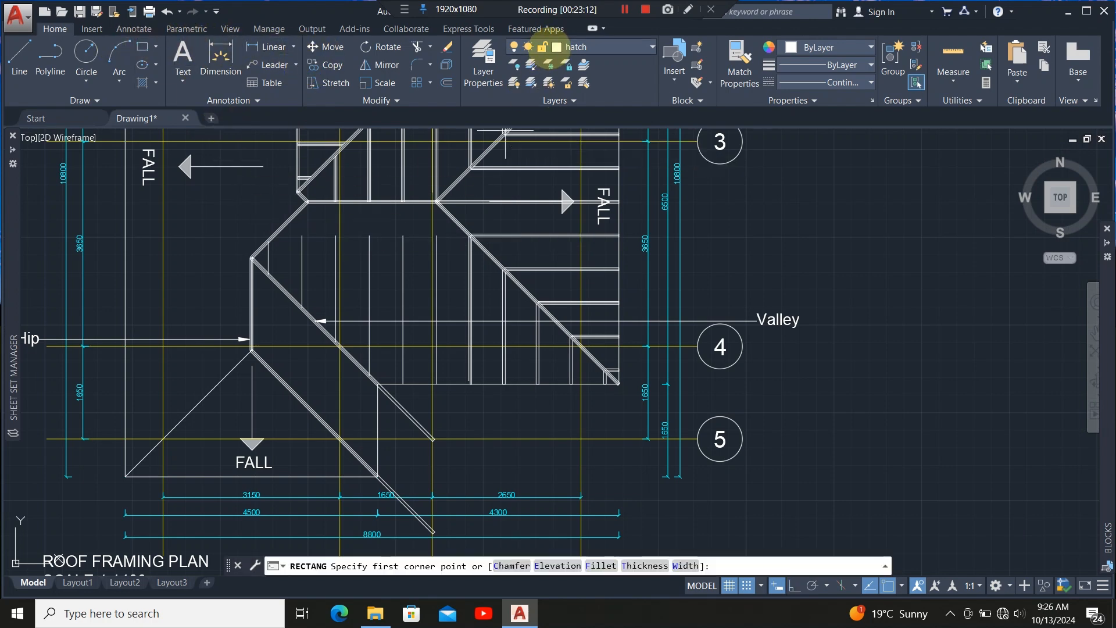
{"action": "left_click", "coordinate": [587, 47]}
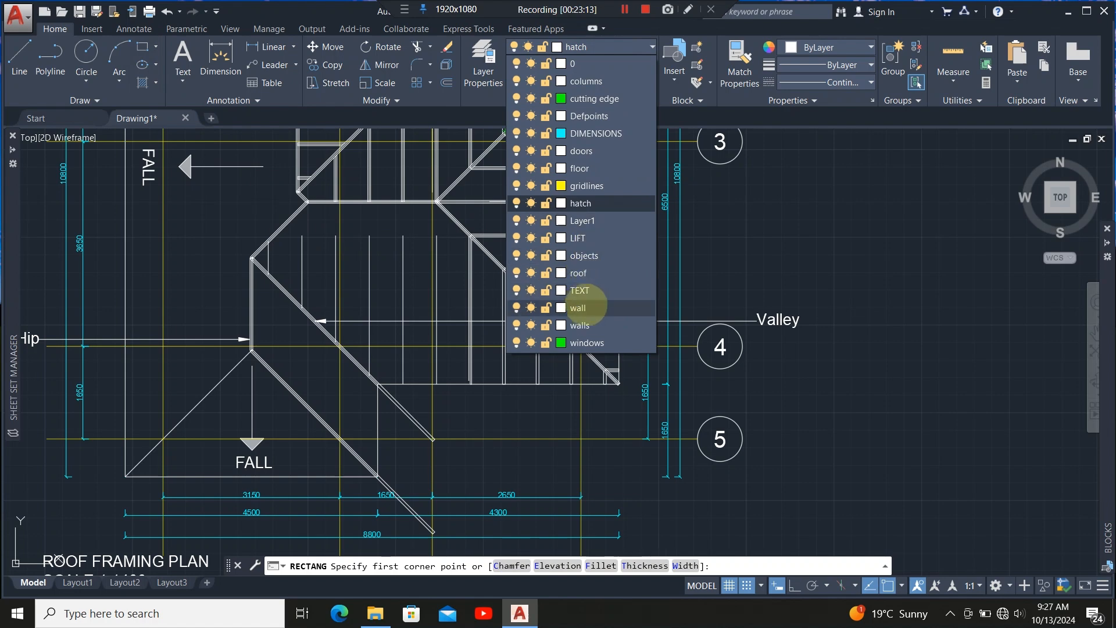
{"action": "left_click", "coordinate": [605, 272]}
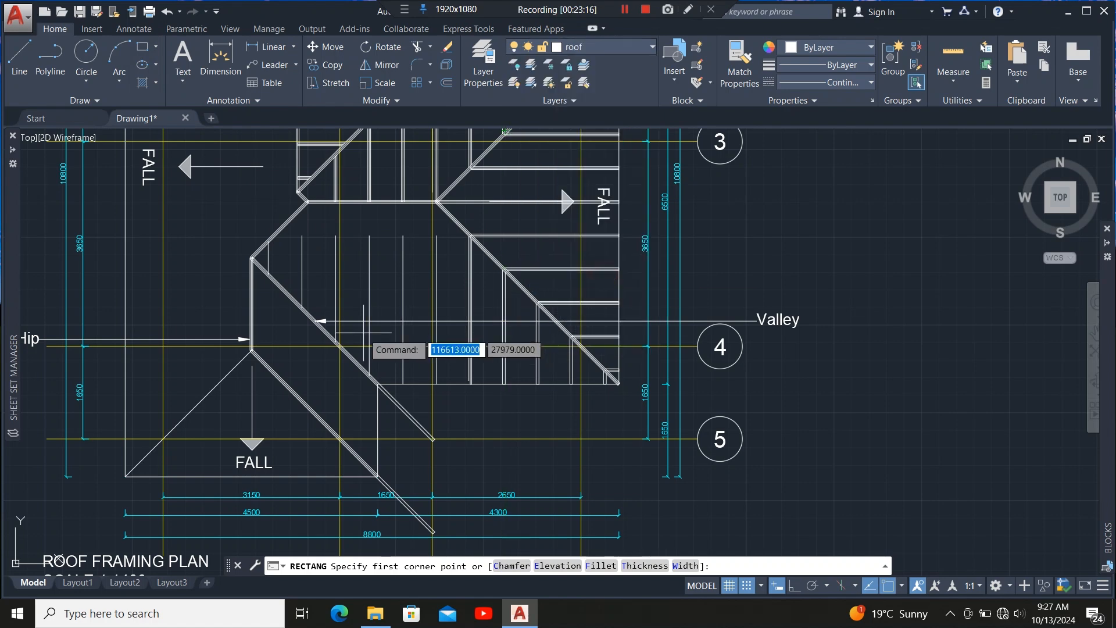
{"action": "scroll", "coordinate": [426, 275], "scroll_direction": "up", "scroll_amount": 5}
{"action": "left_click", "coordinate": [409, 277]}
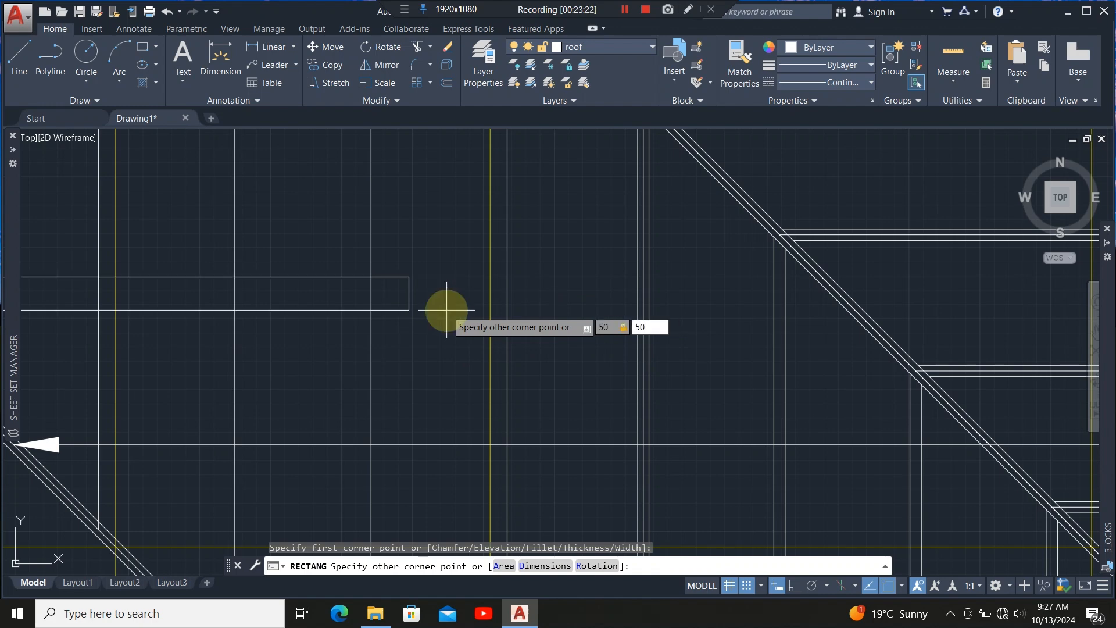
{"action": "key", "text": "Return"}
{"action": "scroll", "coordinate": [403, 274], "scroll_direction": "up", "scroll_amount": 4}
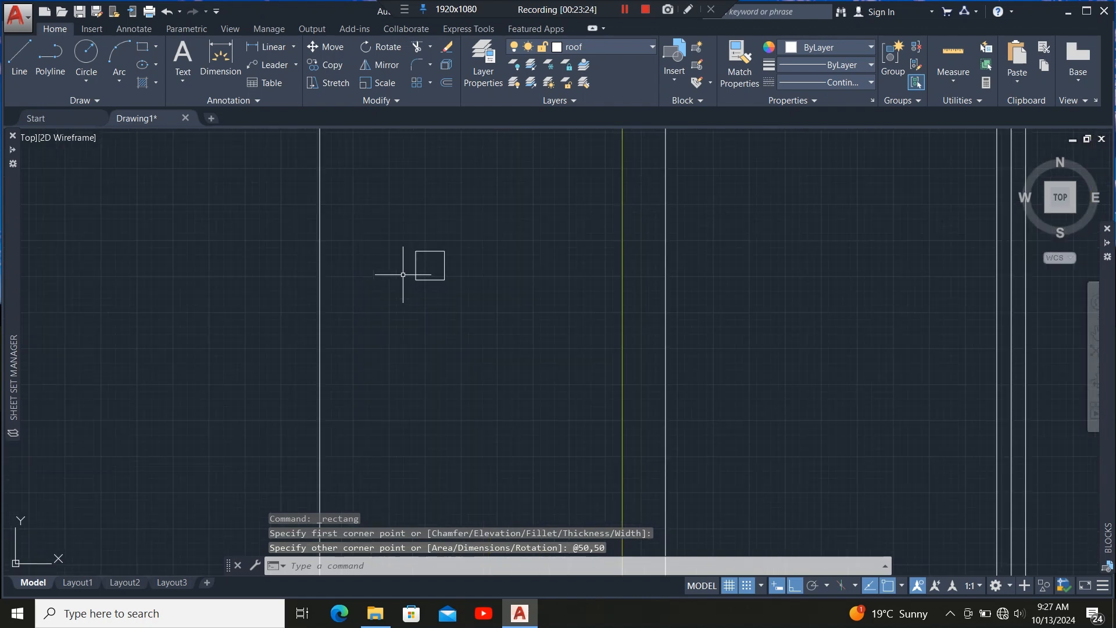
Move the 50 × 50 rectangle so its bottom edge midpoint sits where the rafter line meets the horizontal eaves line.
{"action": "left_click", "coordinate": [503, 250]}
{"action": "left_click", "coordinate": [406, 335]}
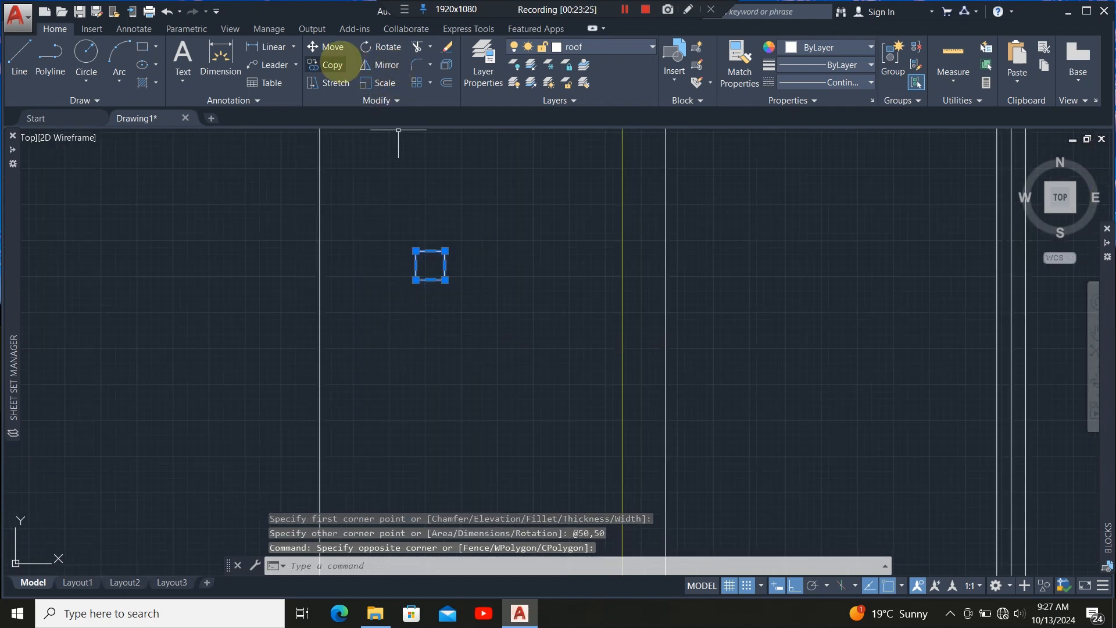
{"action": "left_click", "coordinate": [328, 47]}
{"action": "scroll", "coordinate": [433, 279], "scroll_direction": "up", "scroll_amount": 3}
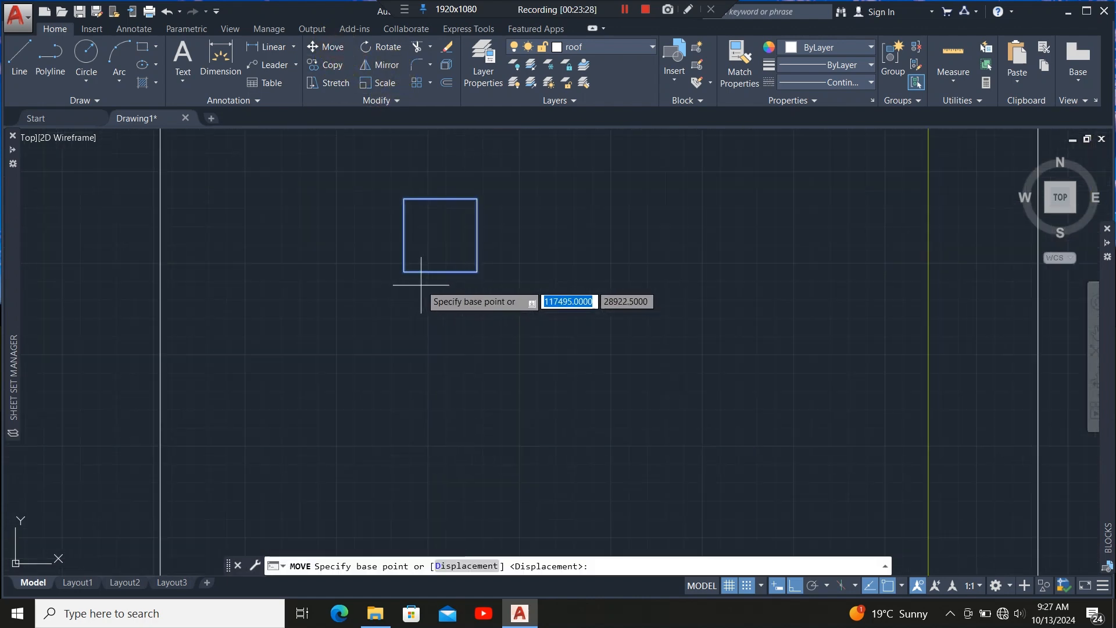
{"action": "left_click", "coordinate": [440, 271]}
{"action": "scroll", "coordinate": [440, 233], "scroll_direction": "down", "scroll_amount": 4}
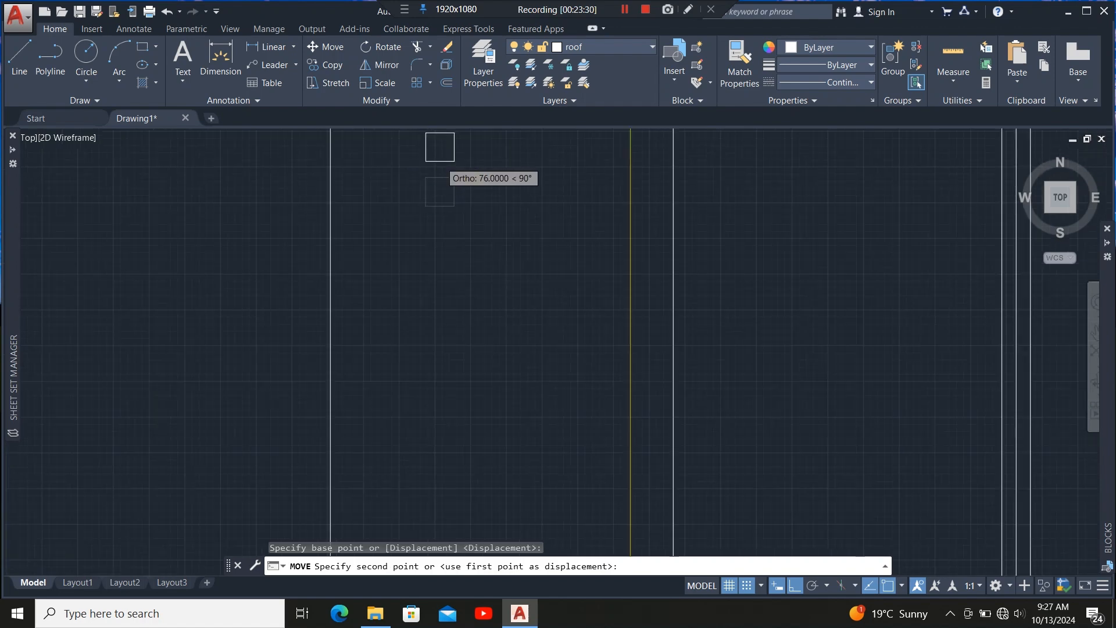
{"action": "scroll", "coordinate": [462, 256], "scroll_direction": "up", "scroll_amount": 5}
{"action": "scroll", "coordinate": [450, 355], "scroll_direction": "up", "scroll_amount": 5}
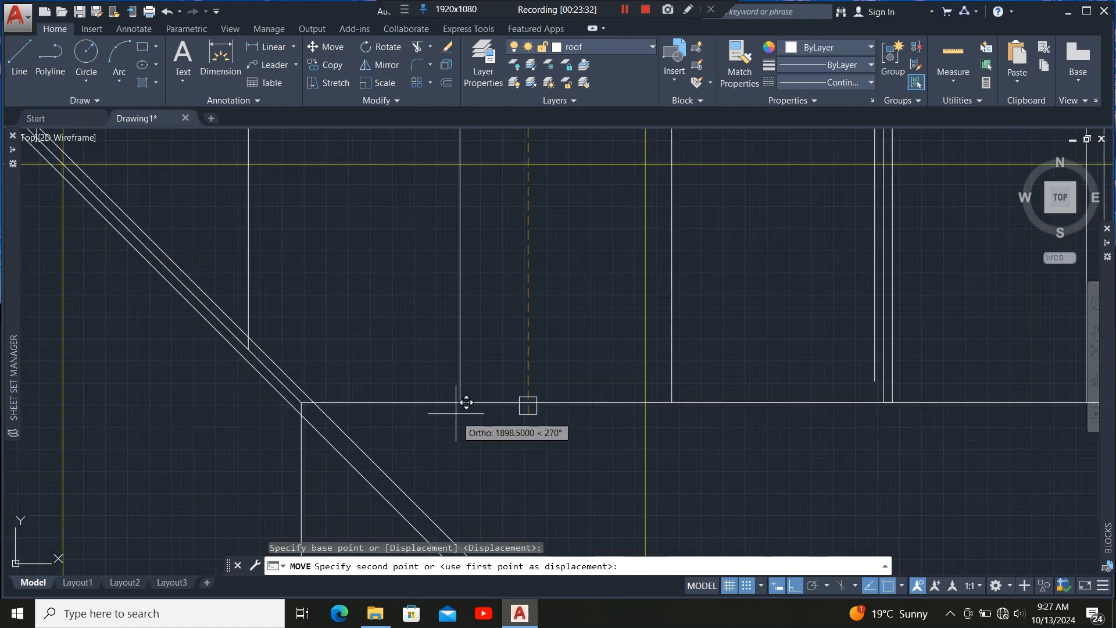
{"action": "left_click", "coordinate": [459, 401]}
{"action": "scroll", "coordinate": [458, 402], "scroll_direction": "up", "scroll_amount": 5}
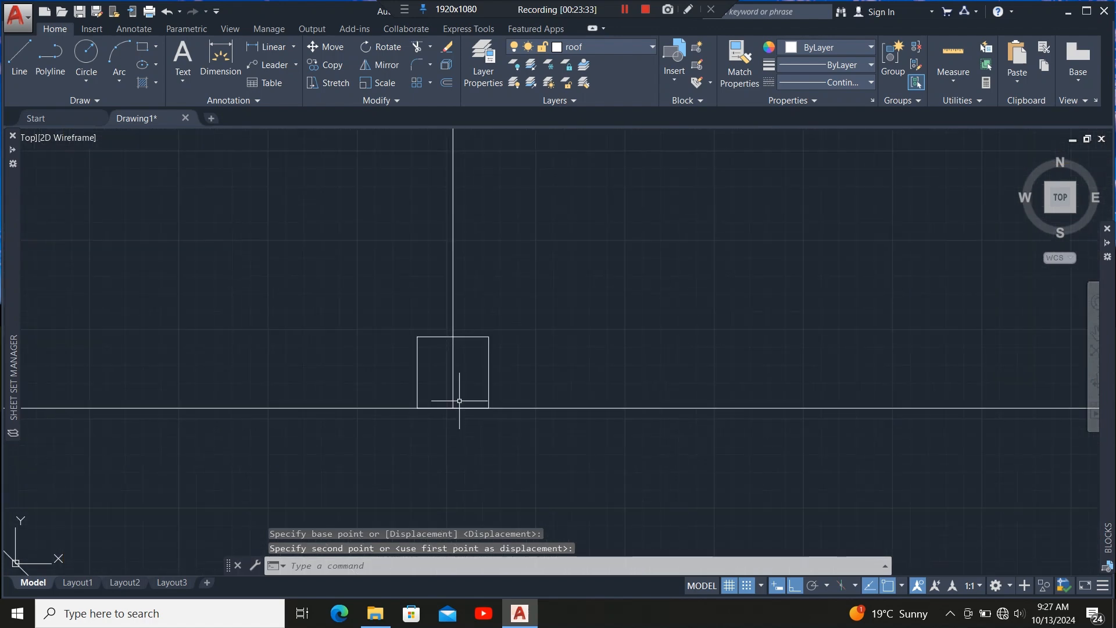
{"action": "scroll", "coordinate": [460, 411], "scroll_direction": "down", "scroll_amount": 5}
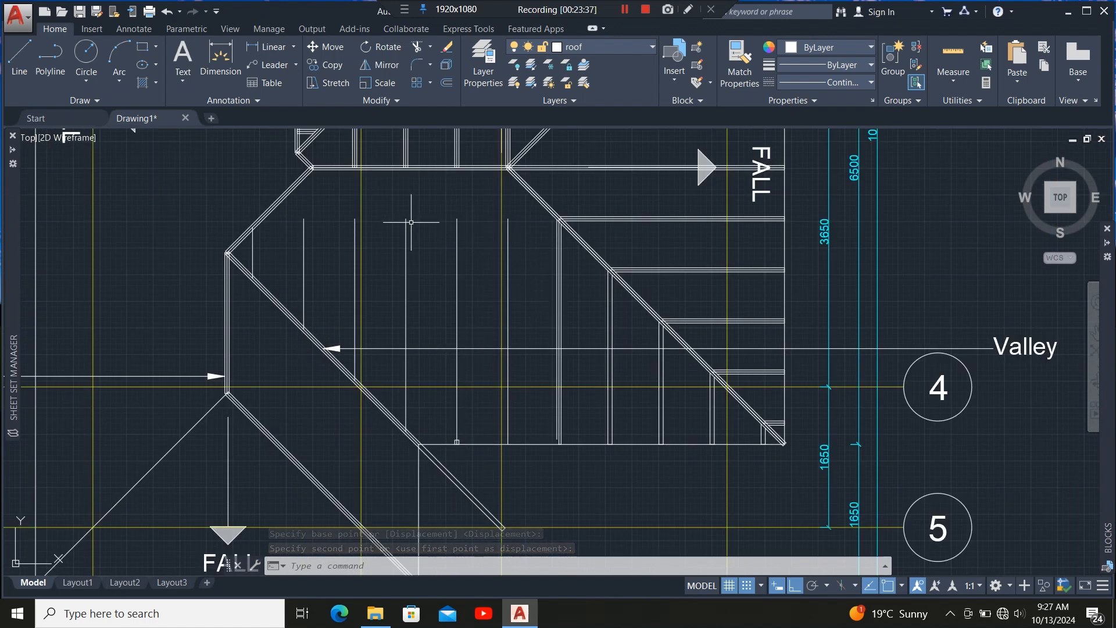
Extend the vertical rafter lines in the lower wing up to the horizontal ridge member.
{"action": "scroll", "coordinate": [421, 174], "scroll_direction": "up", "scroll_amount": 3}
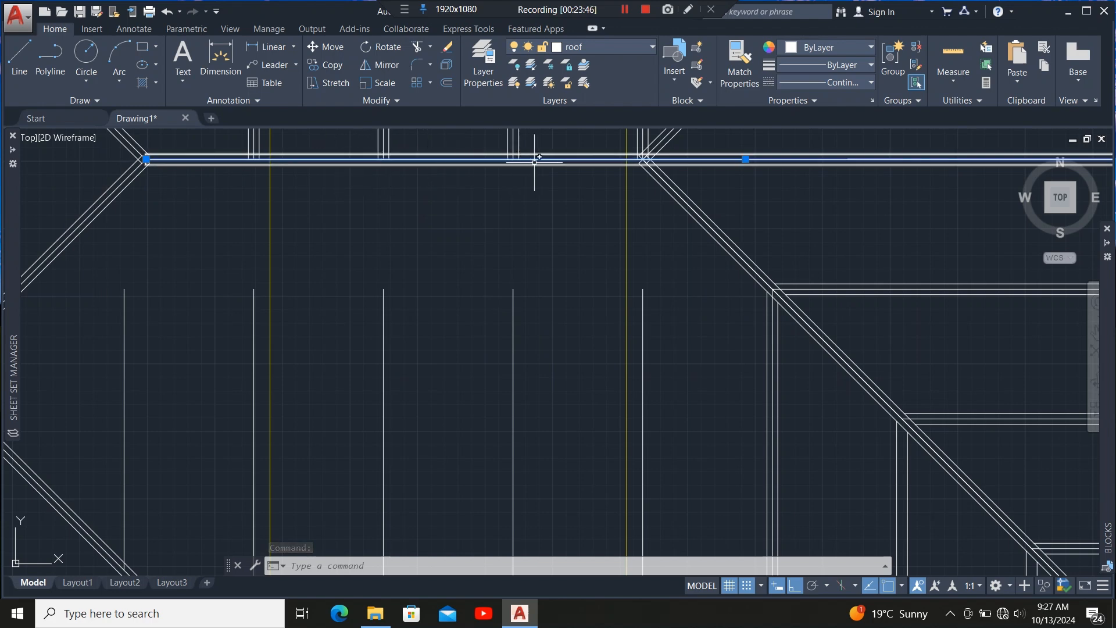
{"action": "scroll", "coordinate": [551, 163], "scroll_direction": "down", "scroll_amount": 5}
{"action": "scroll", "coordinate": [382, 192], "scroll_direction": "up", "scroll_amount": 5}
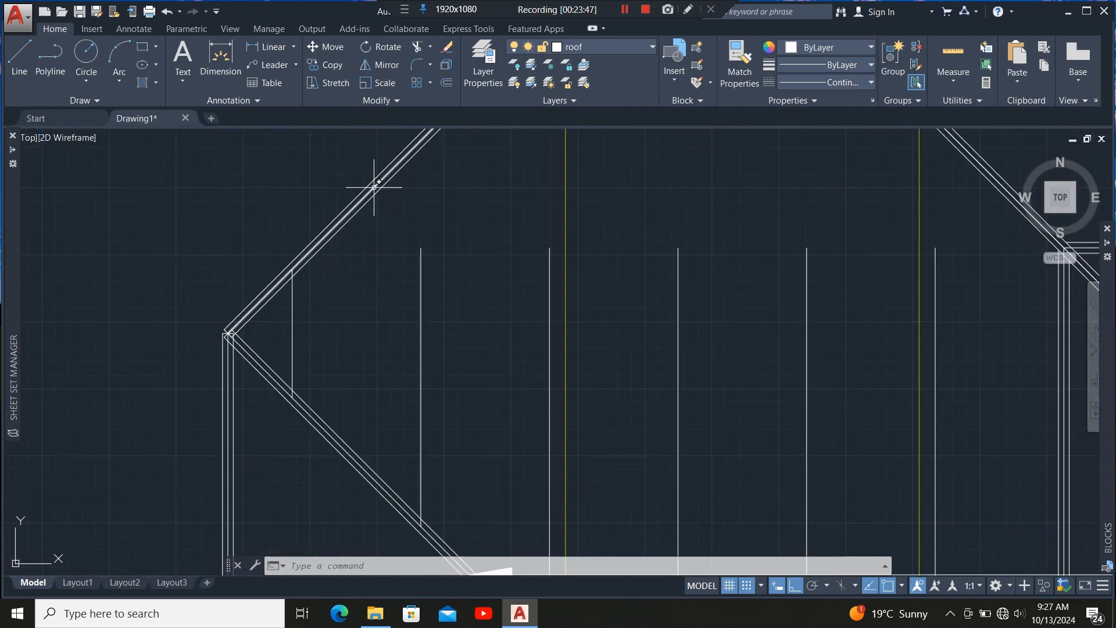
{"action": "scroll", "coordinate": [372, 221], "scroll_direction": "down", "scroll_amount": 4}
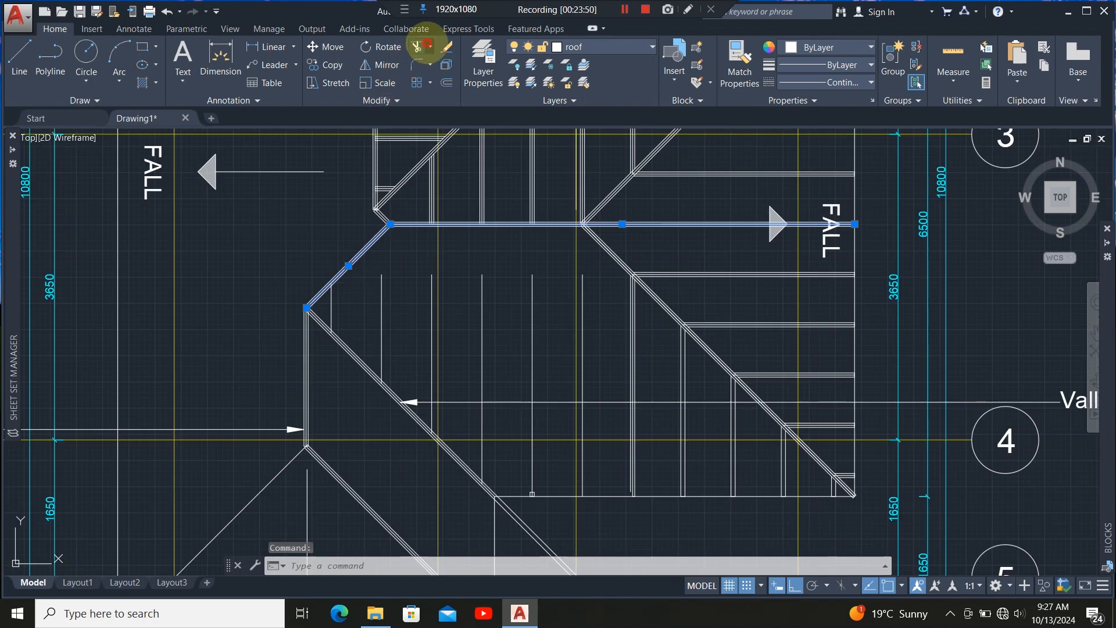
{"action": "left_click", "coordinate": [440, 98]}
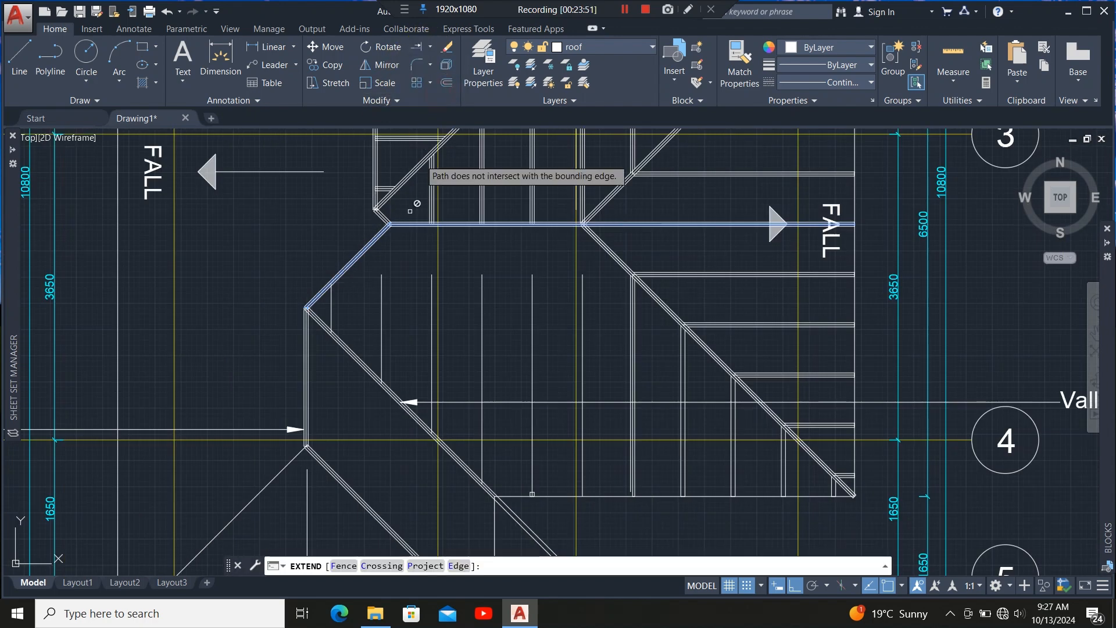
{"action": "left_click", "coordinate": [381, 302]}
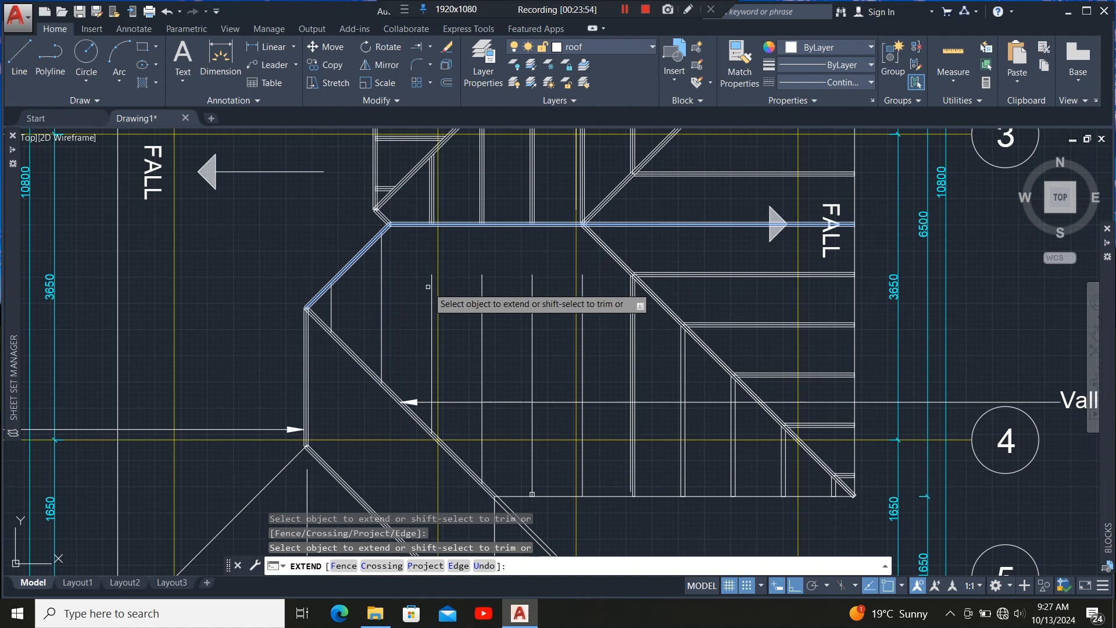
{"action": "left_click", "coordinate": [536, 270]}
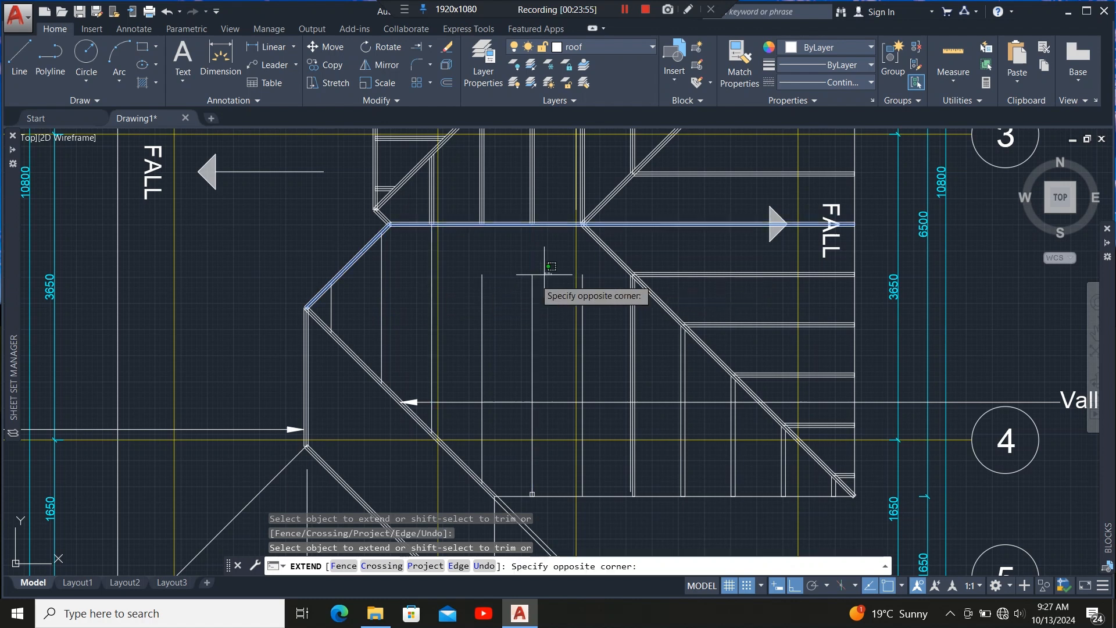
{"action": "left_click", "coordinate": [476, 290]}
{"action": "left_click", "coordinate": [584, 287]}
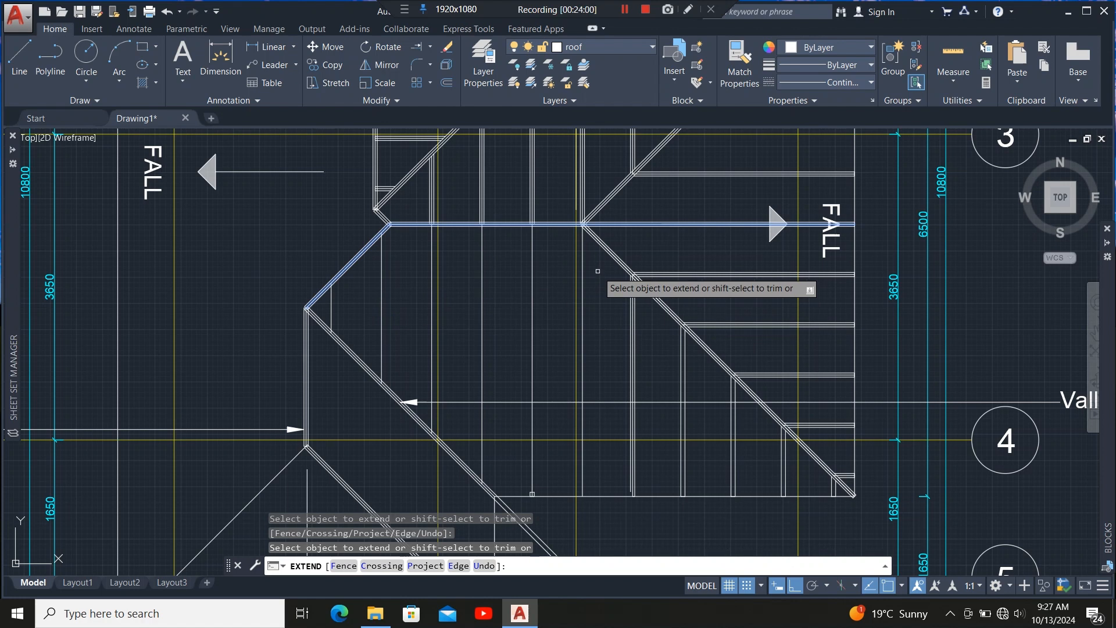
{"action": "key", "text": "Escape"}
Stretch the rectangle's top edge up to the ridge member's lower edge to form a full-length rafter.
{"action": "scroll", "coordinate": [546, 499], "scroll_direction": "up", "scroll_amount": 8}
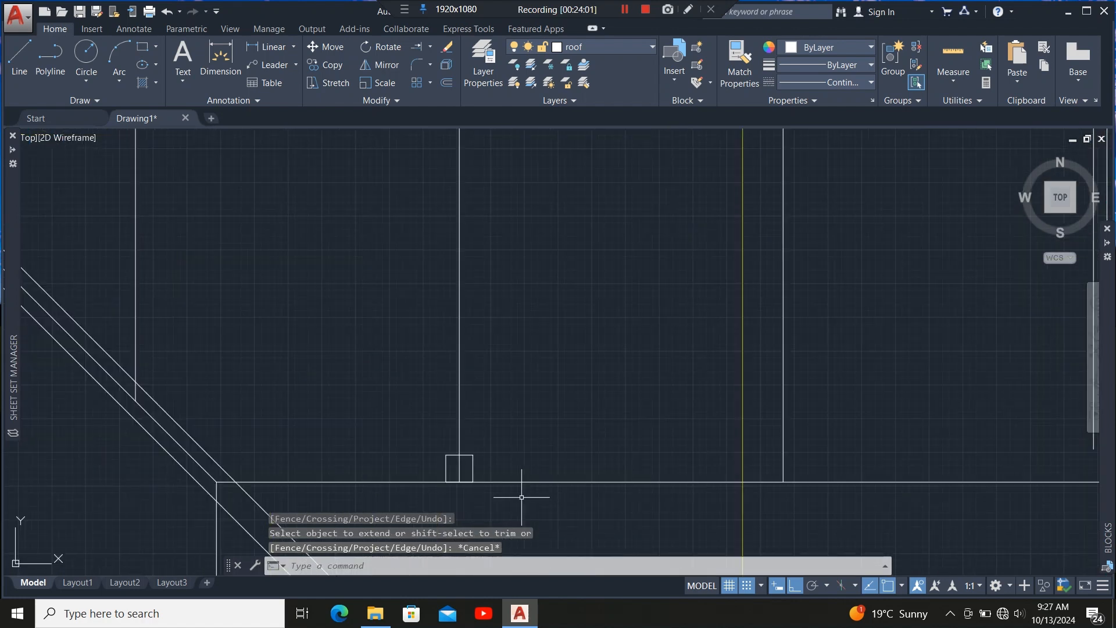
{"action": "left_click", "coordinate": [476, 418]}
{"action": "left_click", "coordinate": [445, 445]}
{"action": "scroll", "coordinate": [429, 450], "scroll_direction": "up", "scroll_amount": 5}
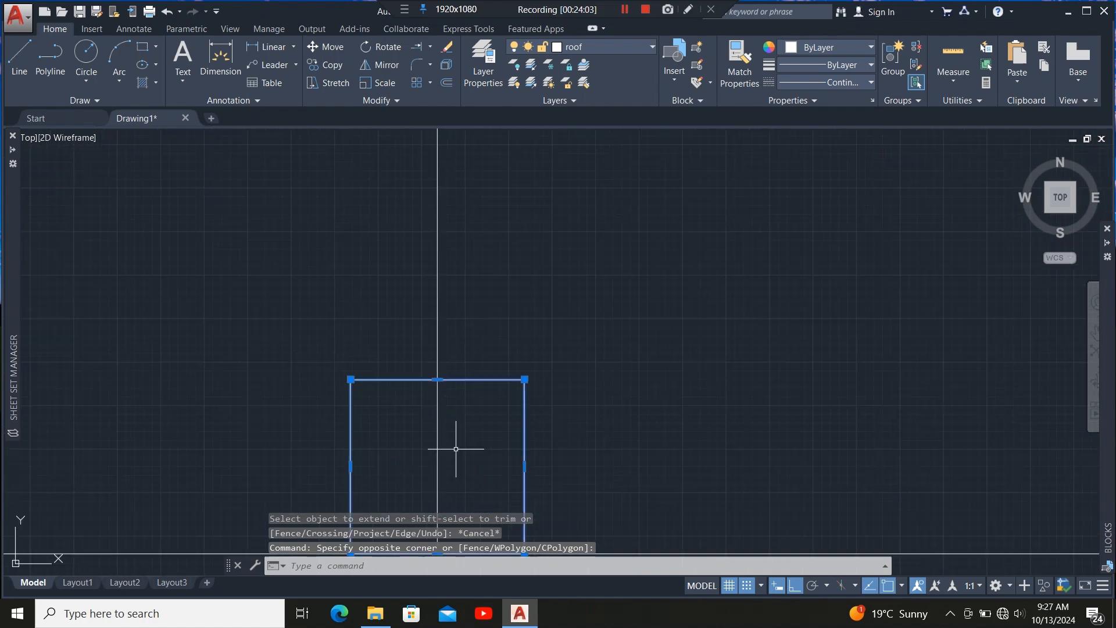
{"action": "left_click", "coordinate": [437, 379]}
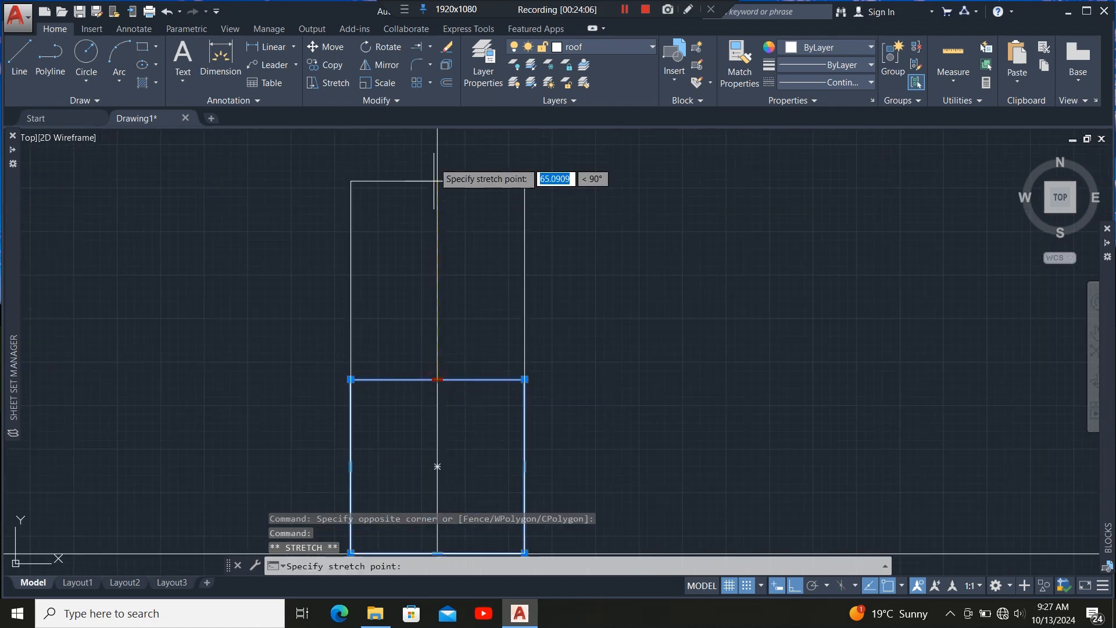
{"action": "scroll", "coordinate": [436, 429], "scroll_direction": "down", "scroll_amount": 8}
{"action": "scroll", "coordinate": [437, 349], "scroll_direction": "down", "scroll_amount": 3}
{"action": "scroll", "coordinate": [437, 372], "scroll_direction": "up", "scroll_amount": 10}
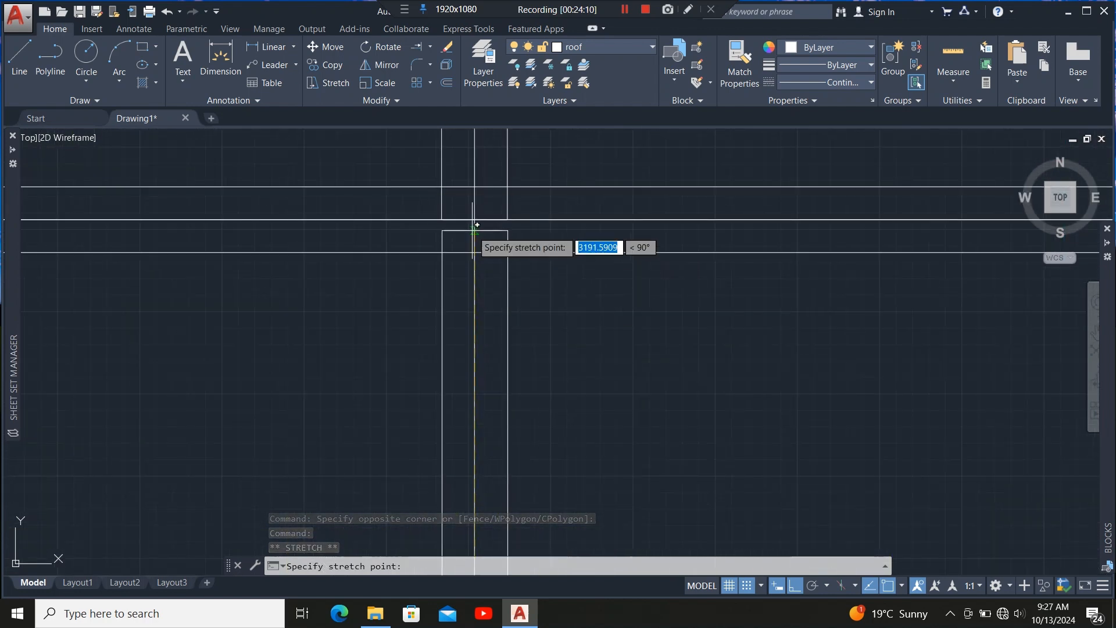
{"action": "left_click", "coordinate": [475, 220]}
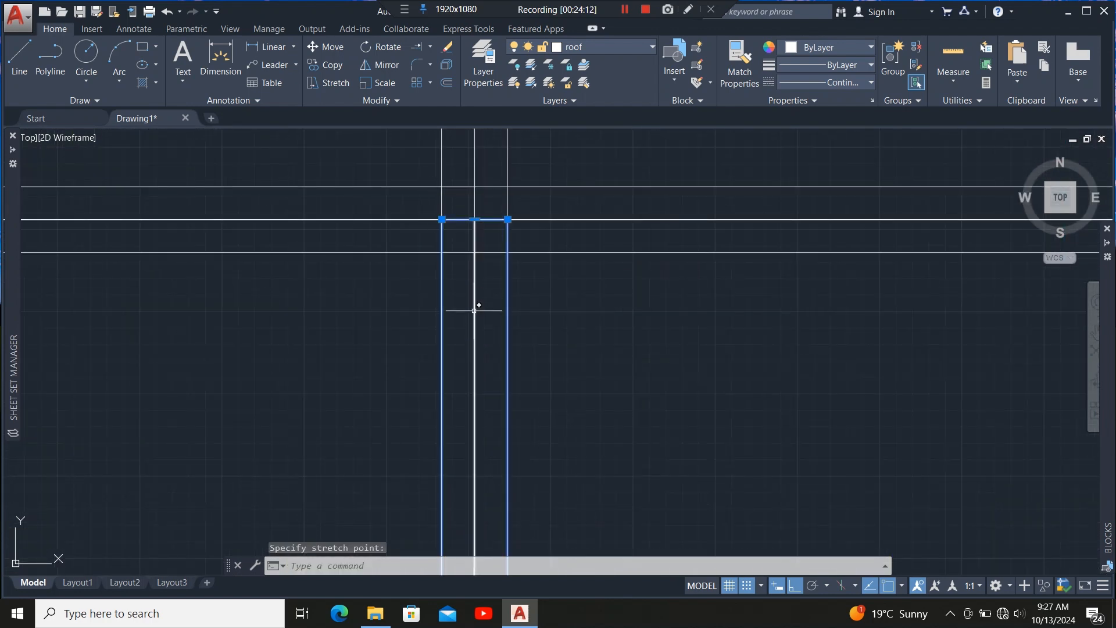
{"action": "scroll", "coordinate": [461, 192], "scroll_direction": "down", "scroll_amount": 4}
{"action": "scroll", "coordinate": [457, 177], "scroll_direction": "up", "scroll_amount": 4}
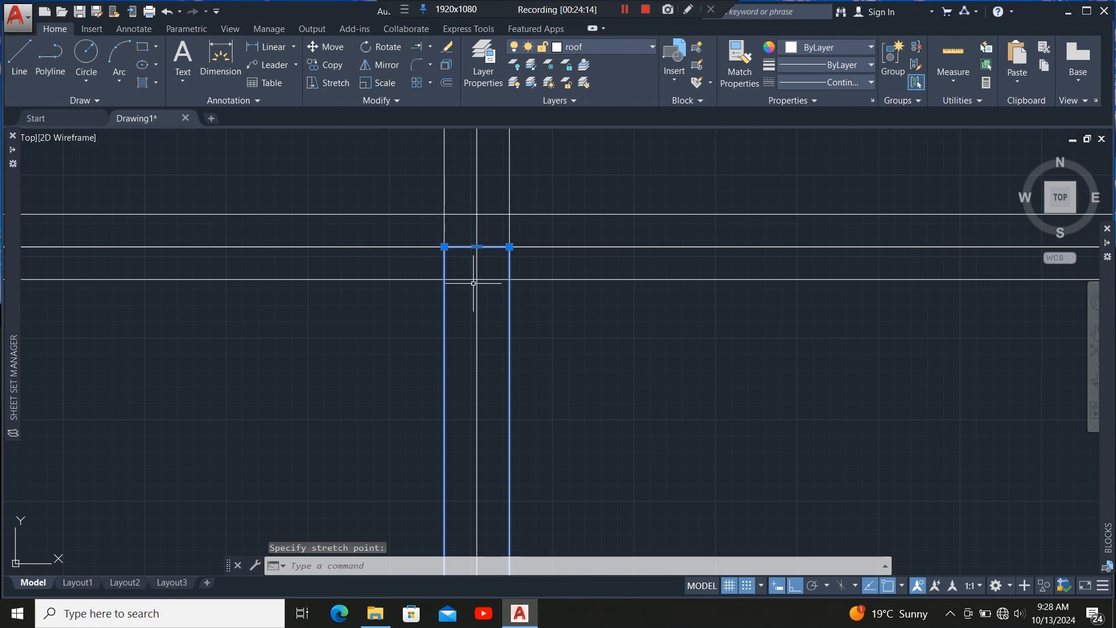
{"action": "scroll", "coordinate": [494, 324], "scroll_direction": "down", "scroll_amount": 6}
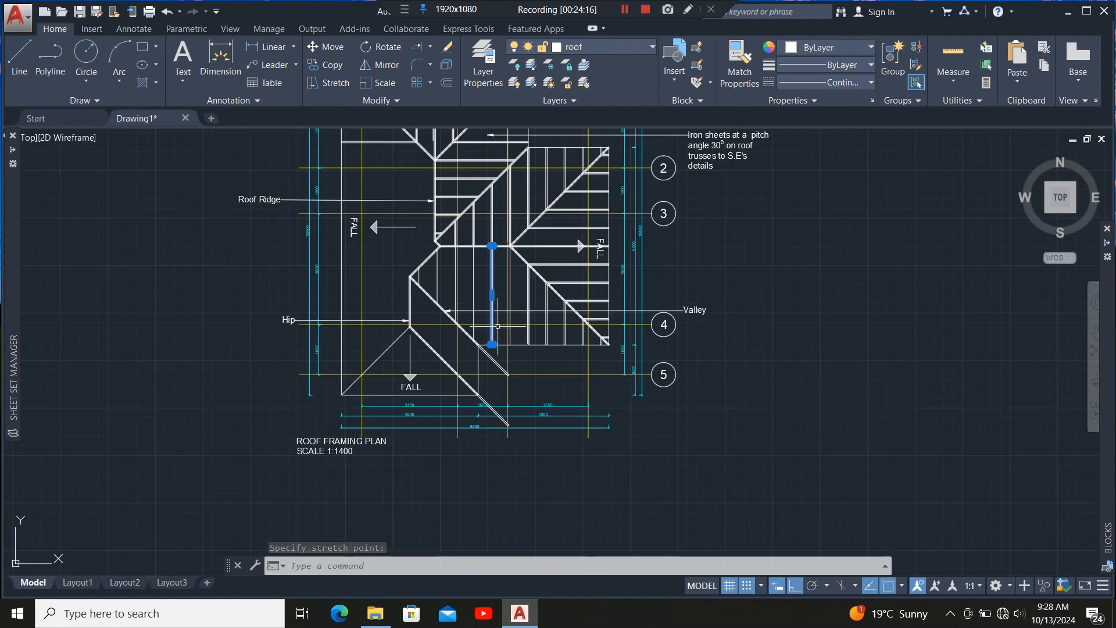
Copy the rafter member onto the neighbouring rafter lines, placing copies at their lower ends along the eaves and hip.
{"action": "scroll", "coordinate": [499, 350], "scroll_direction": "up", "scroll_amount": 5}
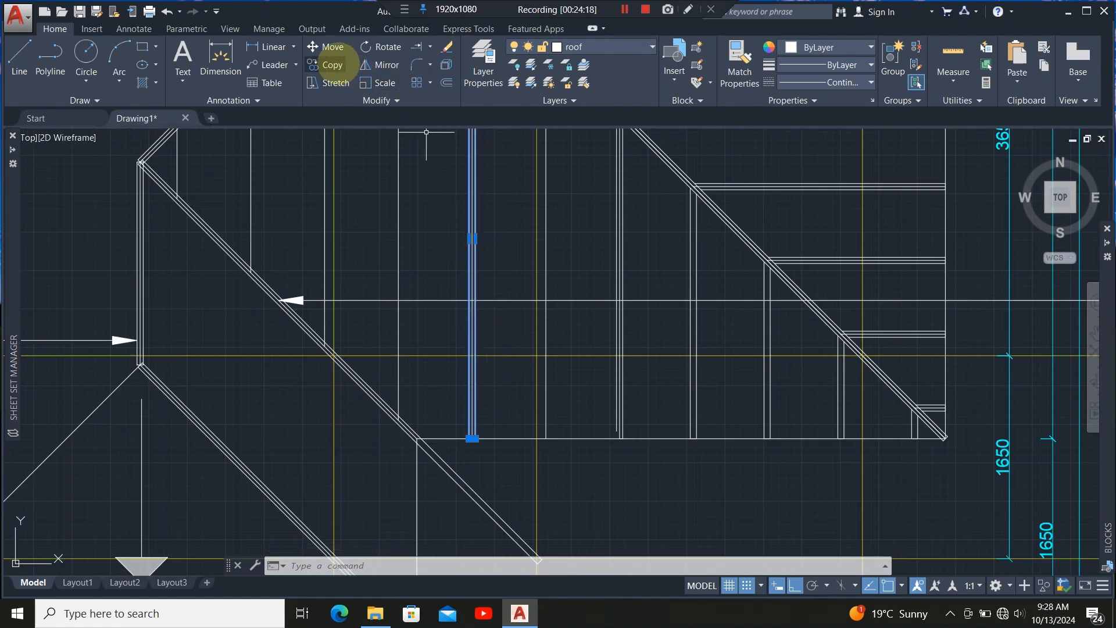
{"action": "left_click", "coordinate": [333, 64]}
{"action": "scroll", "coordinate": [459, 447], "scroll_direction": "up", "scroll_amount": 5}
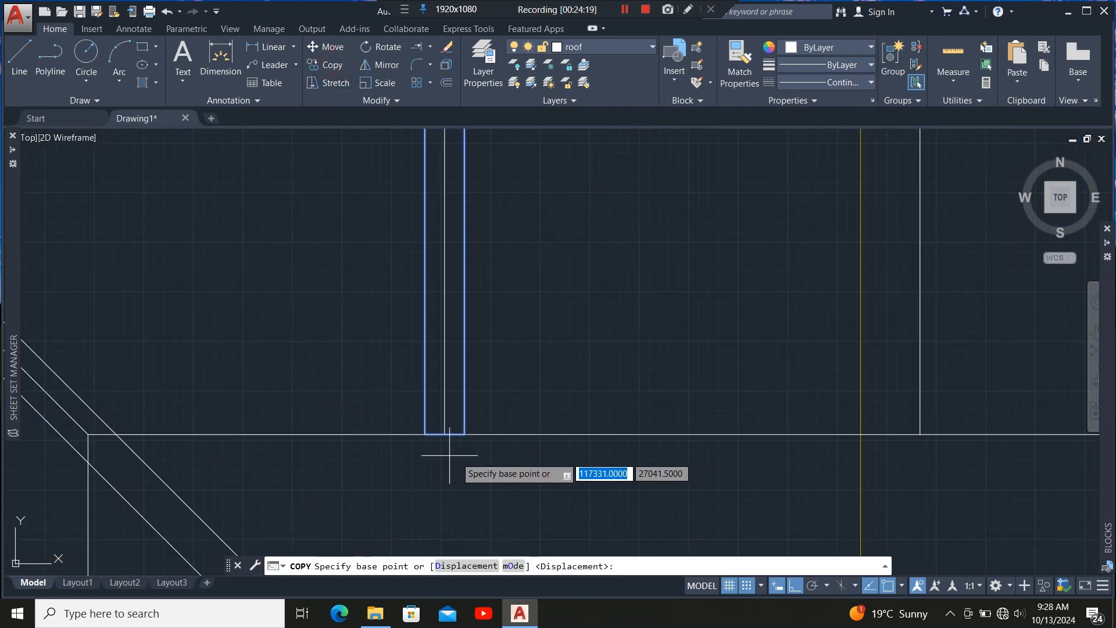
{"action": "left_click", "coordinate": [444, 435]}
{"action": "scroll", "coordinate": [344, 428], "scroll_direction": "down", "scroll_amount": 5}
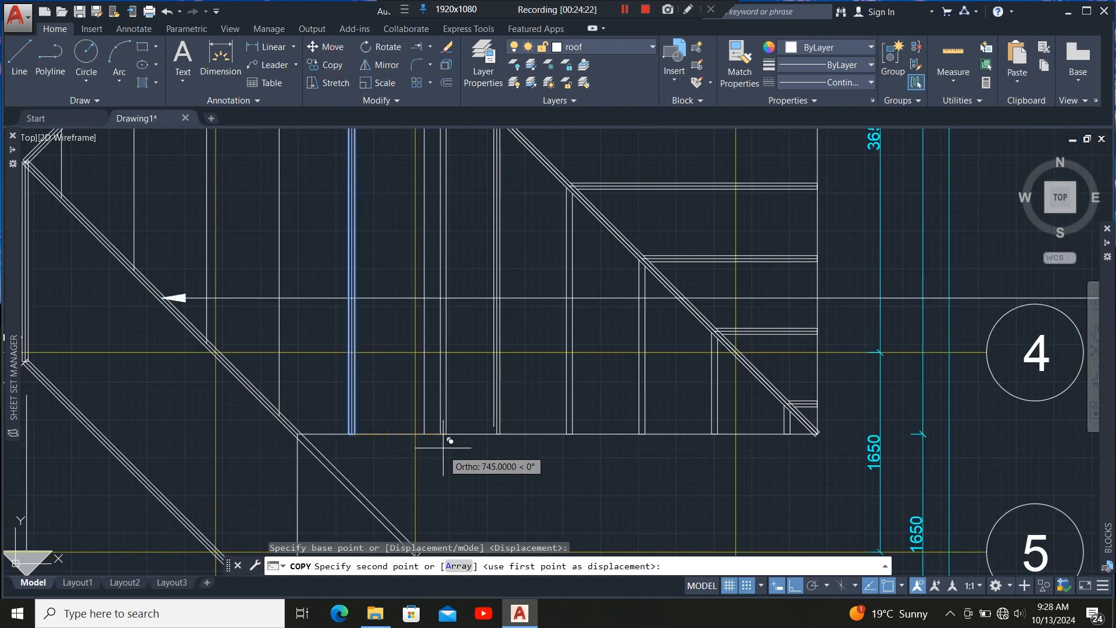
{"action": "scroll", "coordinate": [424, 444], "scroll_direction": "up", "scroll_amount": 5}
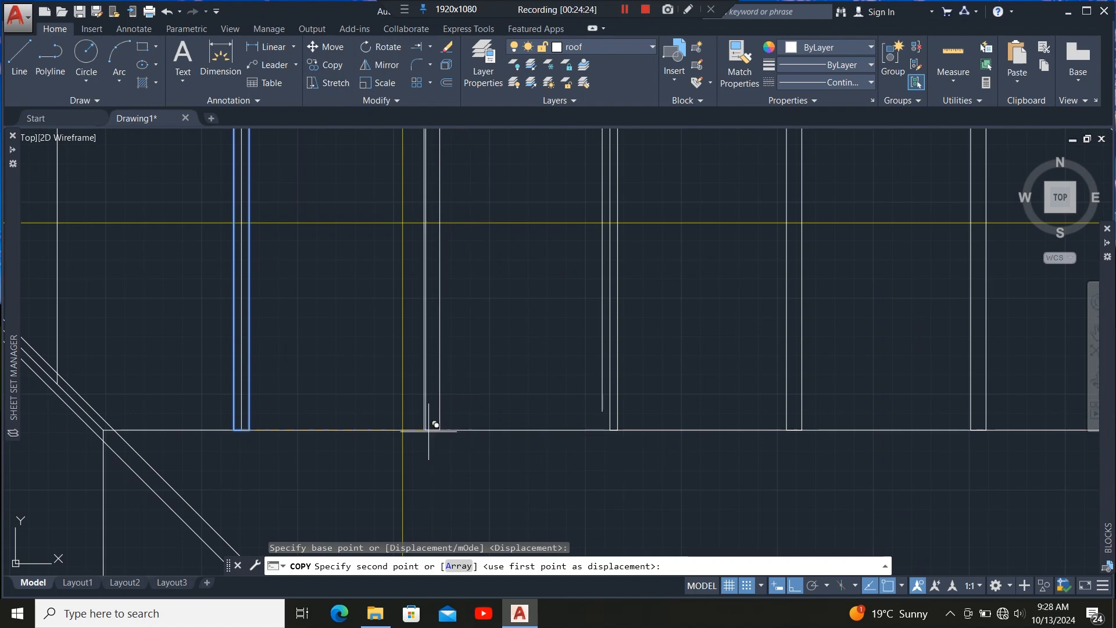
{"action": "left_click", "coordinate": [433, 423]}
{"action": "scroll", "coordinate": [489, 448], "scroll_direction": "down", "scroll_amount": 4}
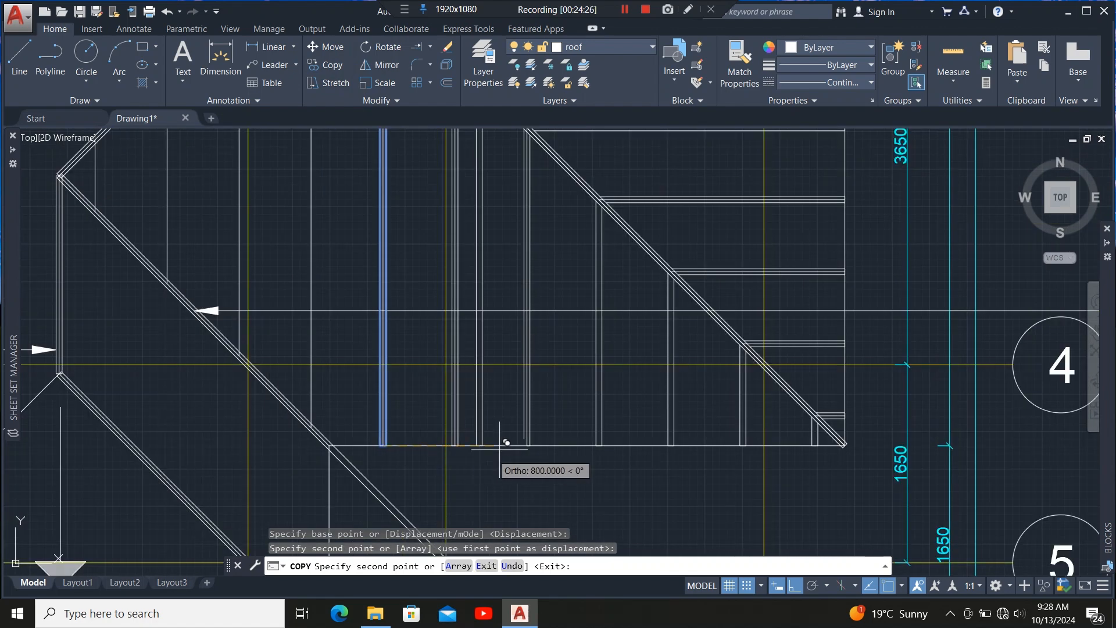
{"action": "scroll", "coordinate": [633, 446], "scroll_direction": "down", "scroll_amount": 3}
{"action": "scroll", "coordinate": [511, 422], "scroll_direction": "up", "scroll_amount": 5}
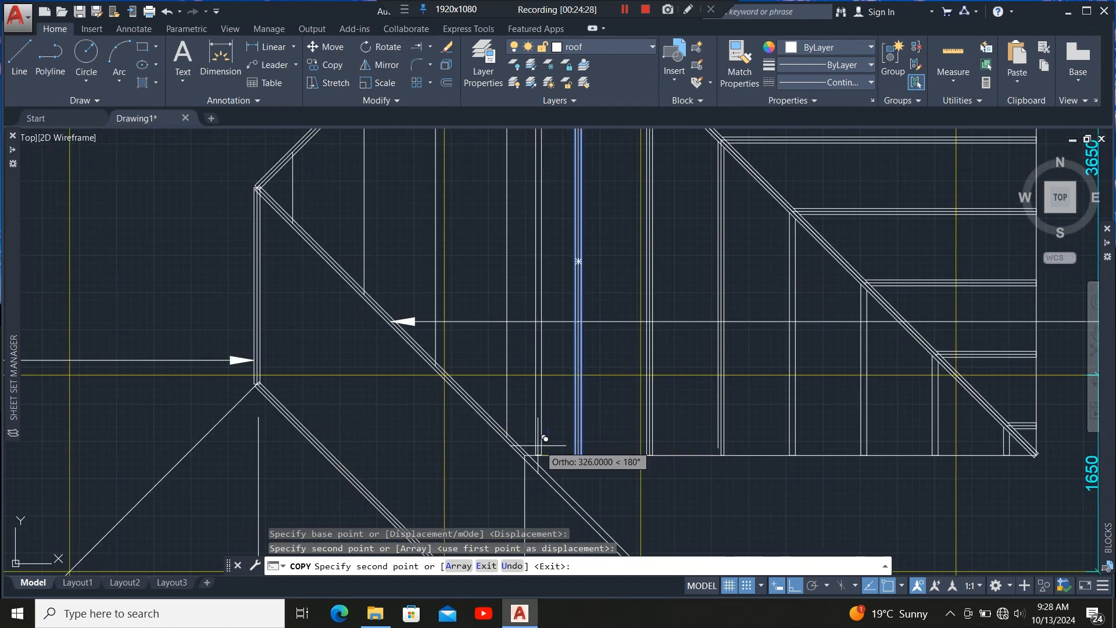
{"action": "scroll", "coordinate": [514, 434], "scroll_direction": "up", "scroll_amount": 3}
{"action": "scroll", "coordinate": [513, 434], "scroll_direction": "up", "scroll_amount": 2}
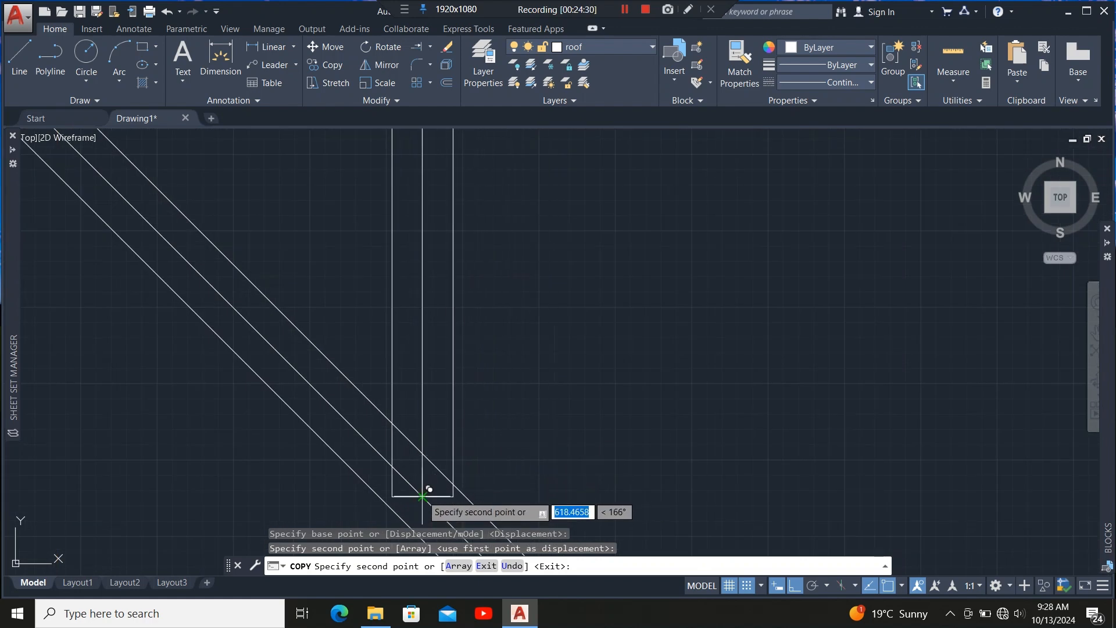
{"action": "left_click", "coordinate": [423, 496]}
{"action": "scroll", "coordinate": [645, 430], "scroll_direction": "down", "scroll_amount": 2}
{"action": "scroll", "coordinate": [514, 343], "scroll_direction": "up", "scroll_amount": 2}
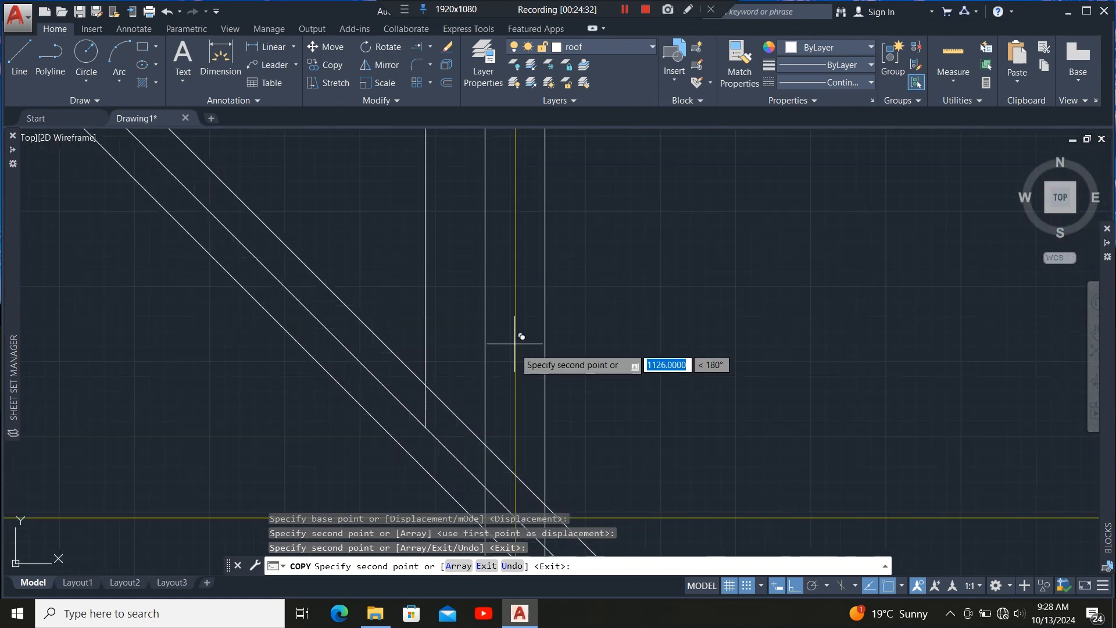
{"action": "left_click", "coordinate": [426, 427]}
{"action": "scroll", "coordinate": [671, 429], "scroll_direction": "down", "scroll_amount": 4}
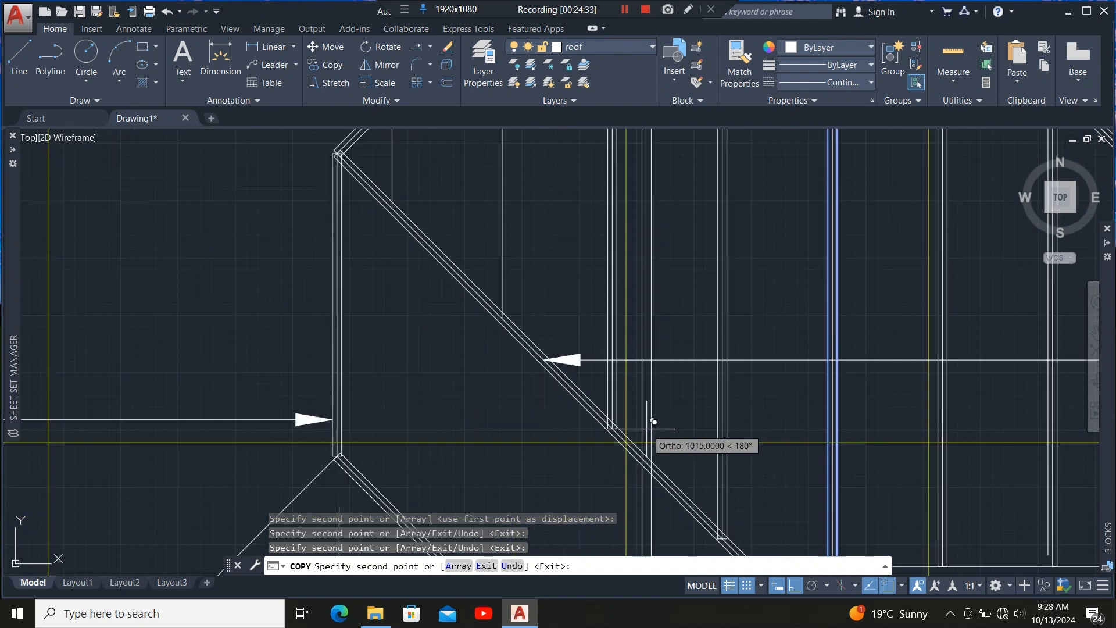
{"action": "scroll", "coordinate": [511, 276], "scroll_direction": "up", "scroll_amount": 4}
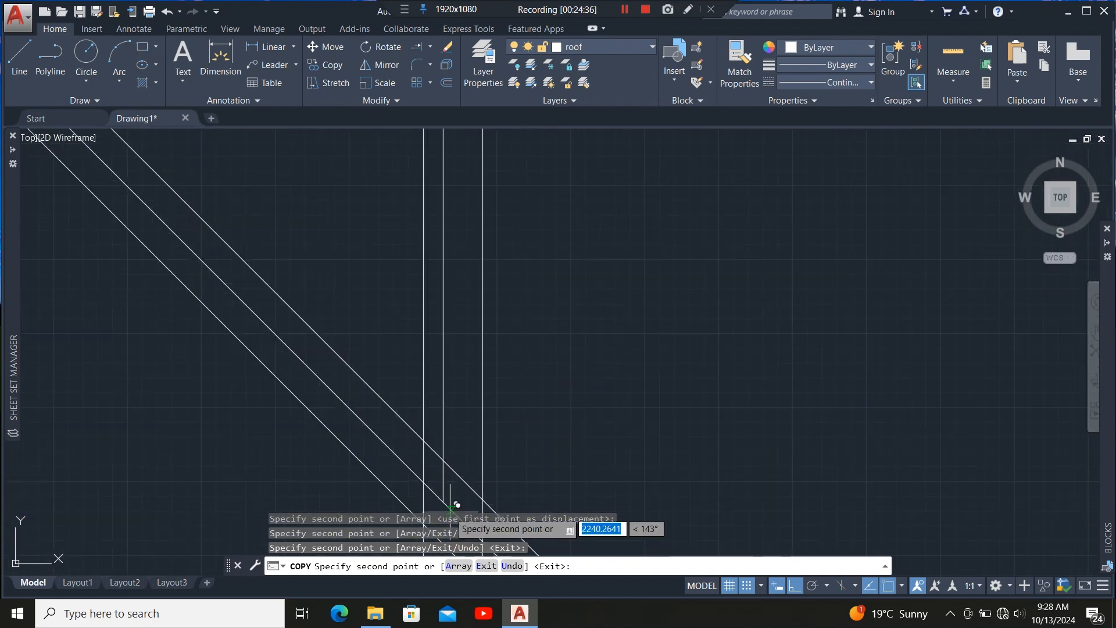
{"action": "scroll", "coordinate": [564, 447], "scroll_direction": "down", "scroll_amount": 4}
{"action": "scroll", "coordinate": [549, 349], "scroll_direction": "up", "scroll_amount": 3}
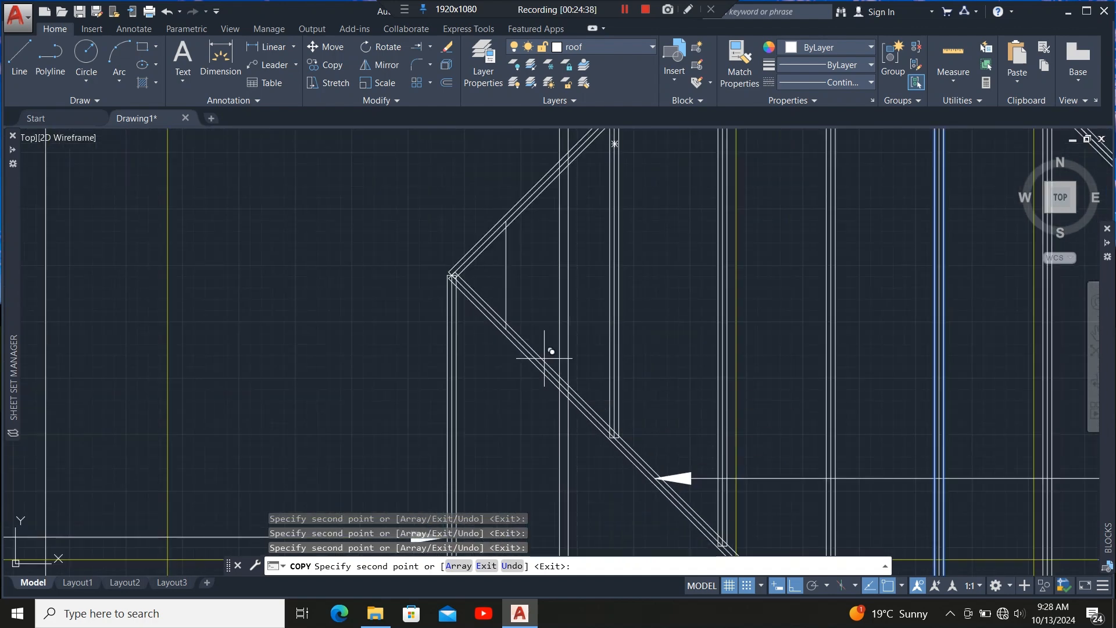
{"action": "scroll", "coordinate": [512, 348], "scroll_direction": "up", "scroll_amount": 1}
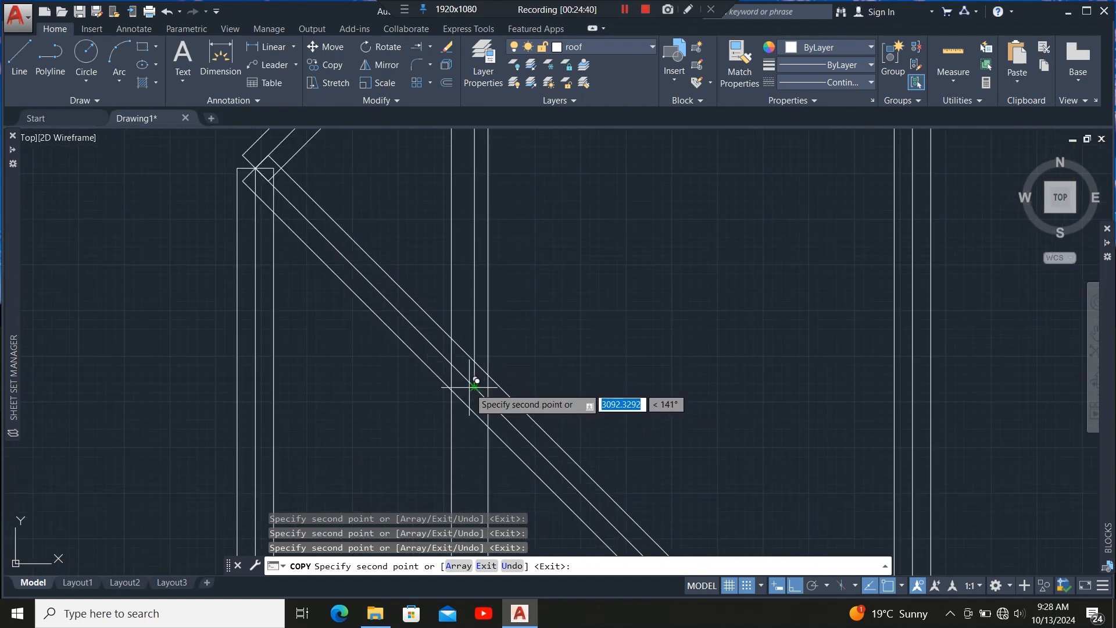
{"action": "scroll", "coordinate": [484, 379], "scroll_direction": "down", "scroll_amount": 3}
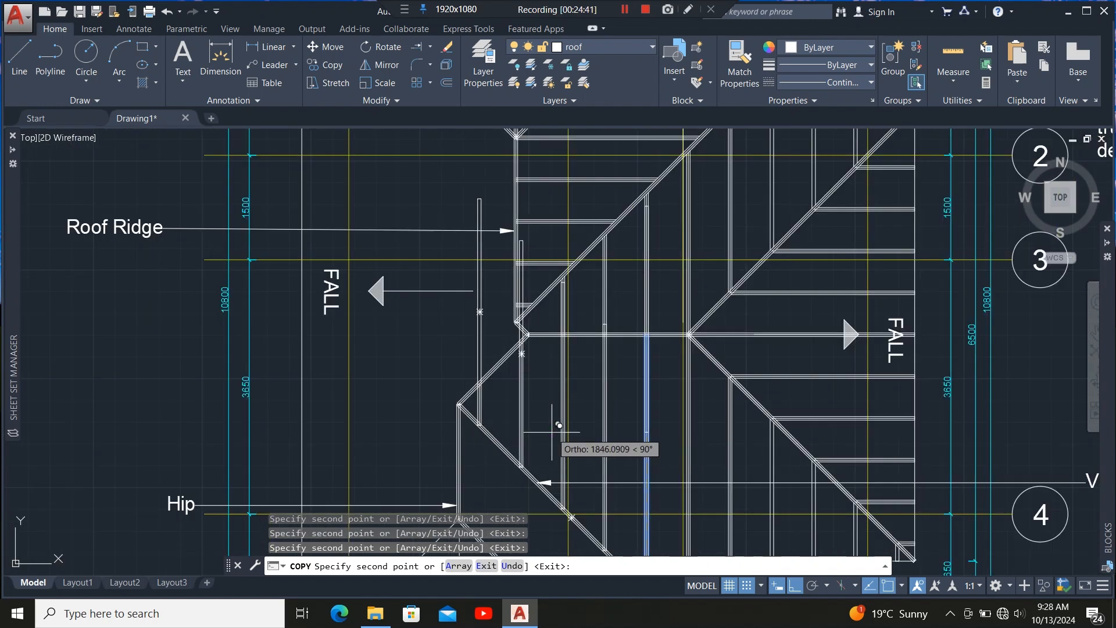
{"action": "scroll", "coordinate": [547, 442], "scroll_direction": "up", "scroll_amount": 1}
{"action": "key", "text": "Escape"}
{"action": "scroll", "coordinate": [543, 447], "scroll_direction": "down", "scroll_amount": 3}
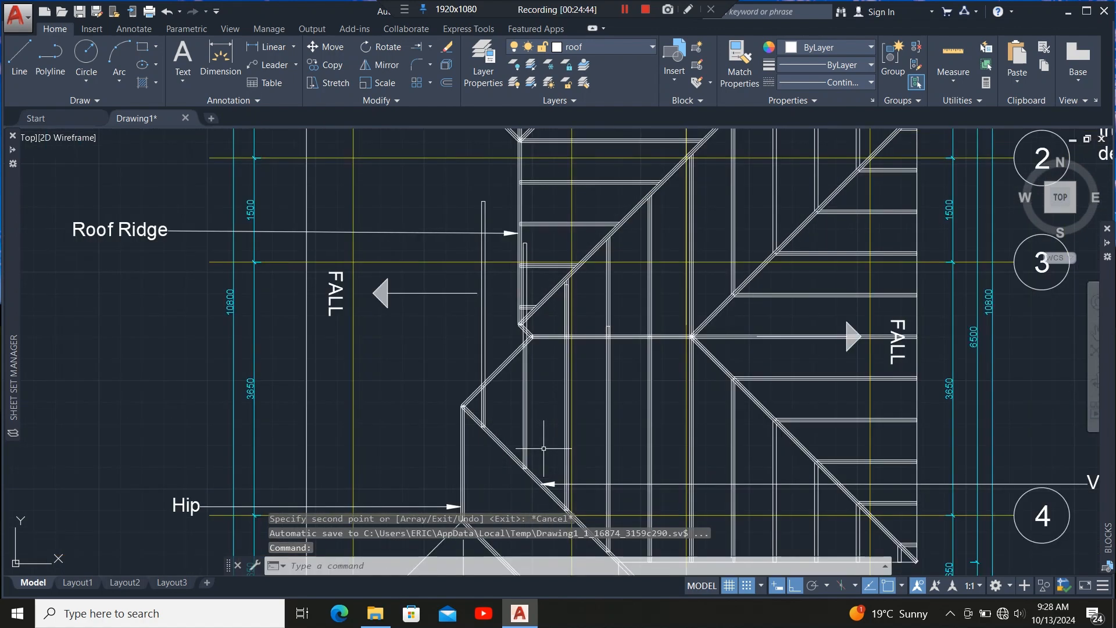
Grip-stretch the tops of the selected rafter members up to the lower edge of the horizontal ridge member.
{"action": "scroll", "coordinate": [512, 378], "scroll_direction": "up", "scroll_amount": 4}
{"action": "left_click", "coordinate": [505, 368]}
{"action": "left_click", "coordinate": [425, 416]}
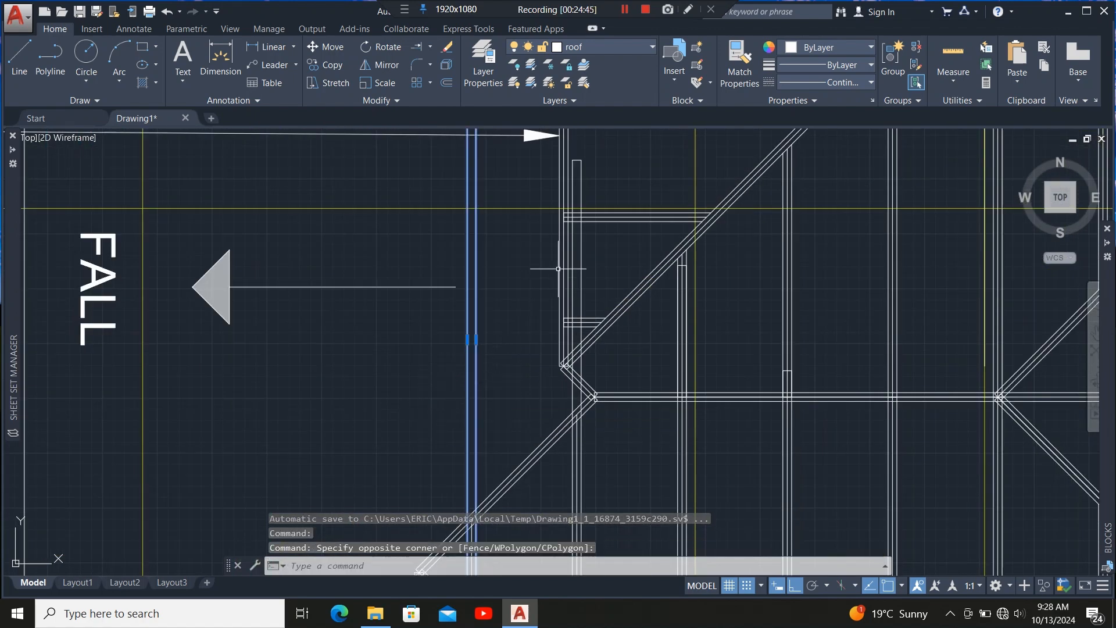
{"action": "left_click", "coordinate": [582, 262]}
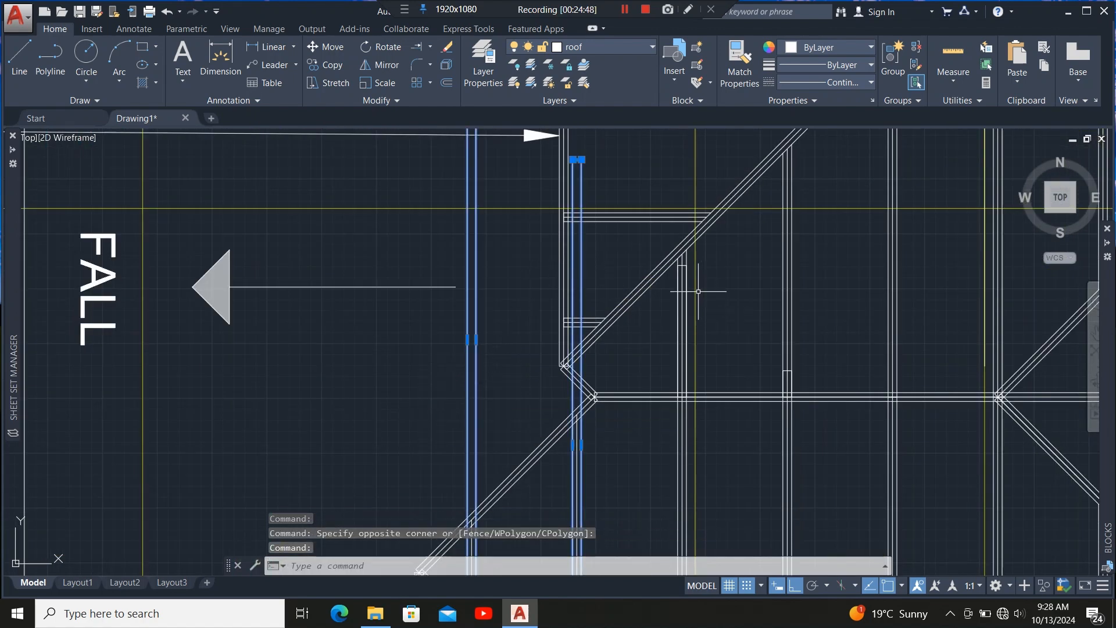
{"action": "scroll", "coordinate": [687, 268], "scroll_direction": "up", "scroll_amount": 5}
{"action": "left_click", "coordinate": [654, 232]}
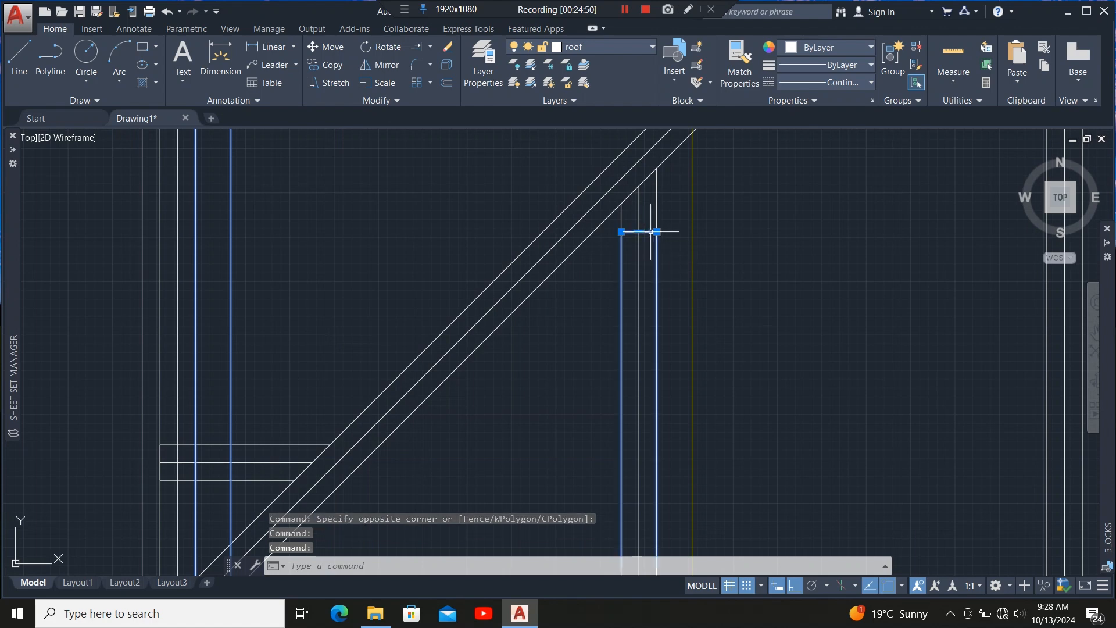
{"action": "scroll", "coordinate": [413, 270], "scroll_direction": "down", "scroll_amount": 6}
{"action": "scroll", "coordinate": [526, 328], "scroll_direction": "up", "scroll_amount": 3}
{"action": "scroll", "coordinate": [525, 327], "scroll_direction": "up", "scroll_amount": 2}
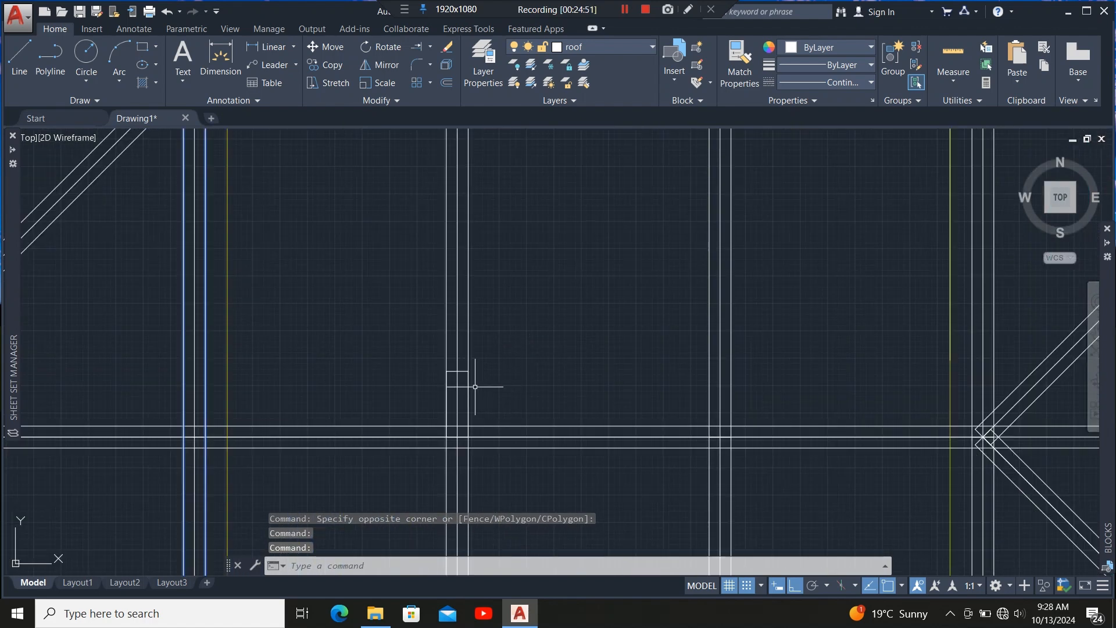
{"action": "left_click", "coordinate": [464, 370]}
{"action": "scroll", "coordinate": [410, 346], "scroll_direction": "down", "scroll_amount": 5}
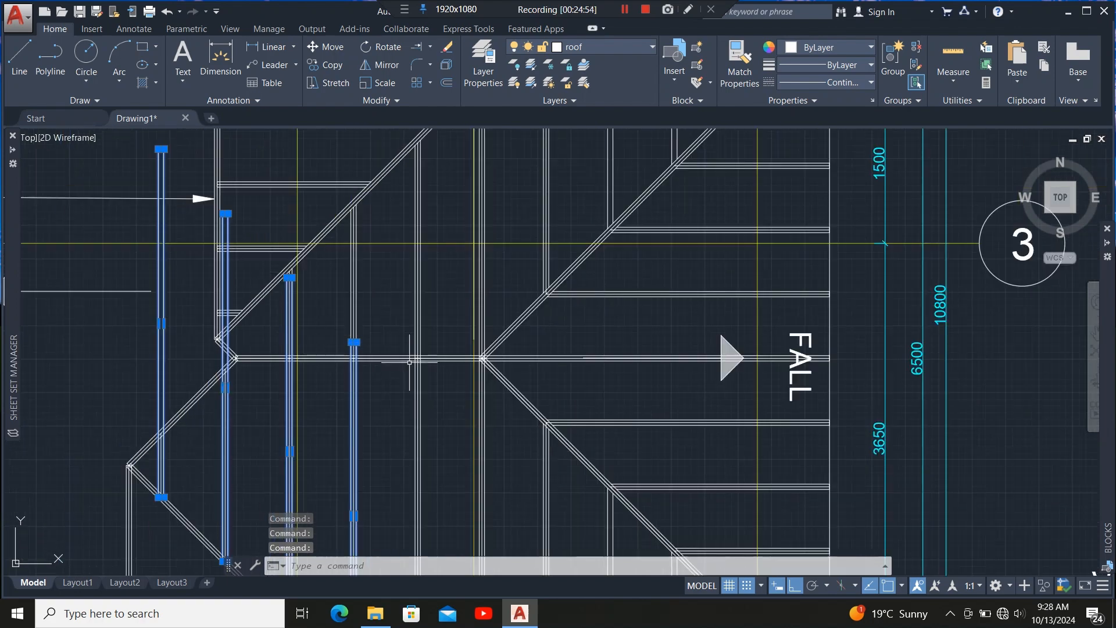
{"action": "scroll", "coordinate": [425, 367], "scroll_direction": "up", "scroll_amount": 5}
{"action": "scroll", "coordinate": [422, 407], "scroll_direction": "down", "scroll_amount": 4}
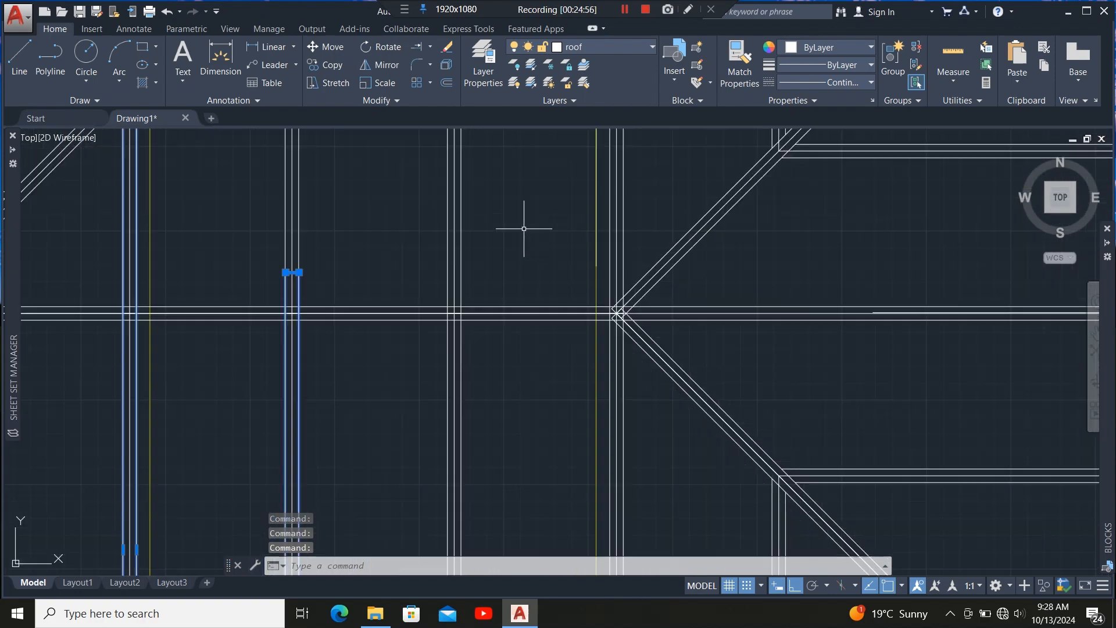
{"action": "scroll", "coordinate": [527, 268], "scroll_direction": "up", "scroll_amount": 2}
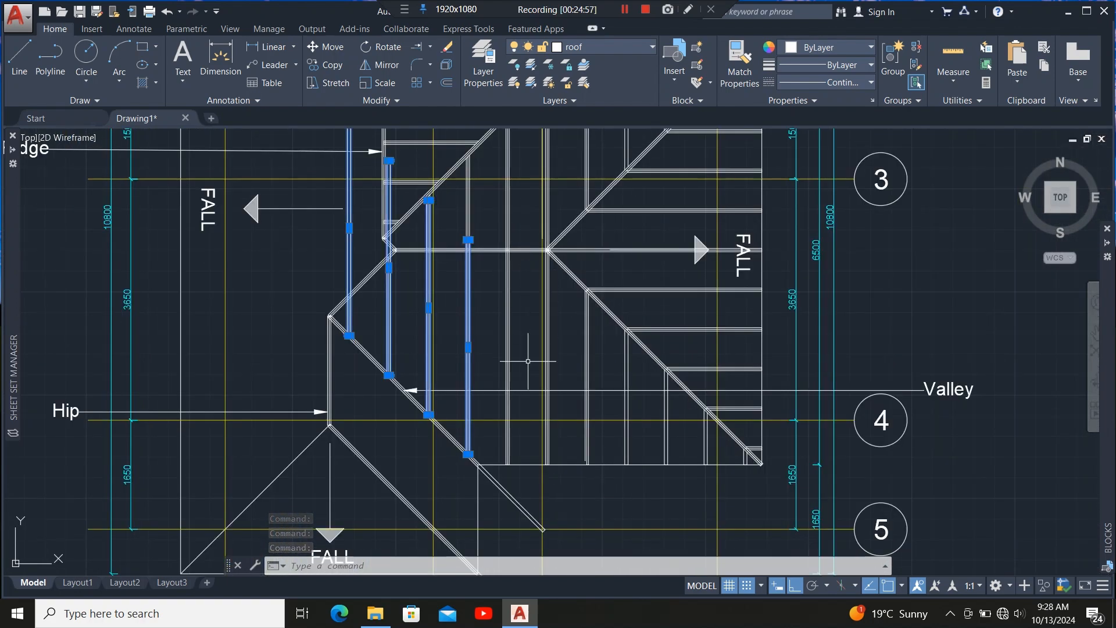
{"action": "scroll", "coordinate": [528, 361], "scroll_direction": "down", "scroll_amount": 4}
{"action": "scroll", "coordinate": [505, 313], "scroll_direction": "up", "scroll_amount": 8}
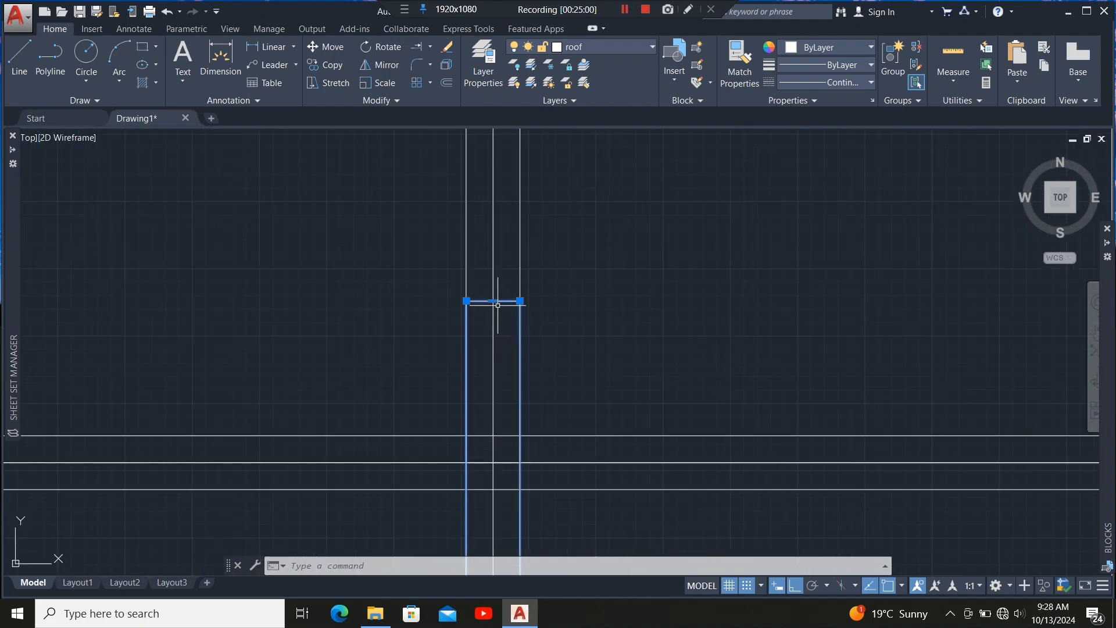
{"action": "left_click", "coordinate": [495, 302]}
{"action": "scroll", "coordinate": [493, 372], "scroll_direction": "down", "scroll_amount": 4}
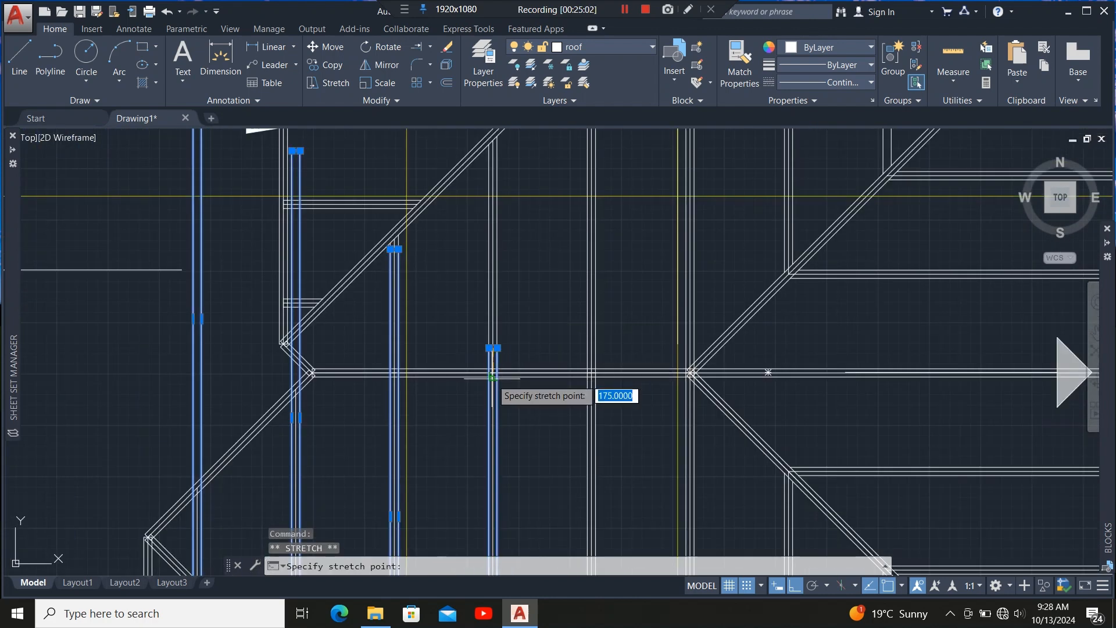
{"action": "scroll", "coordinate": [492, 377], "scroll_direction": "up", "scroll_amount": 5}
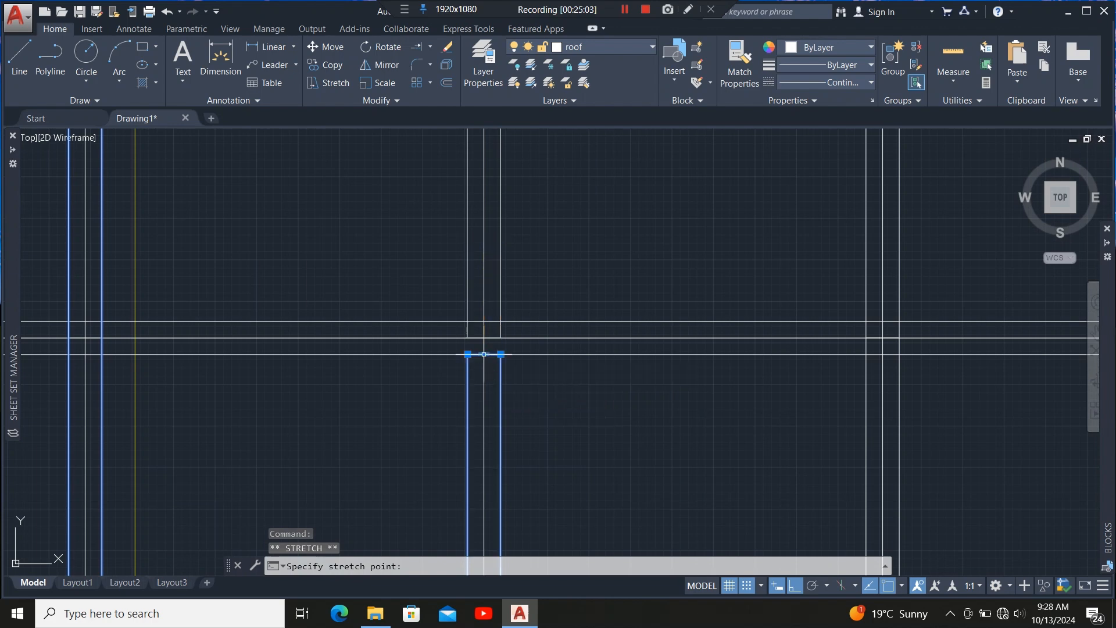
{"action": "scroll", "coordinate": [489, 376], "scroll_direction": "down", "scroll_amount": 4}
{"action": "scroll", "coordinate": [487, 217], "scroll_direction": "up", "scroll_amount": 7}
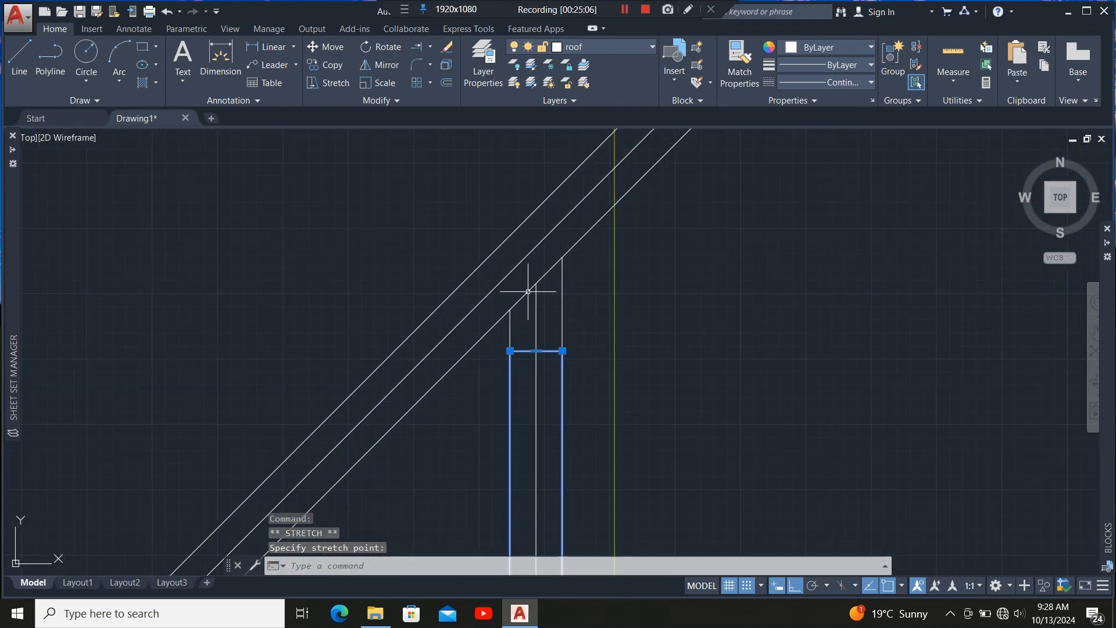
{"action": "scroll", "coordinate": [528, 352], "scroll_direction": "up", "scroll_amount": 4}
{"action": "left_click", "coordinate": [544, 348]}
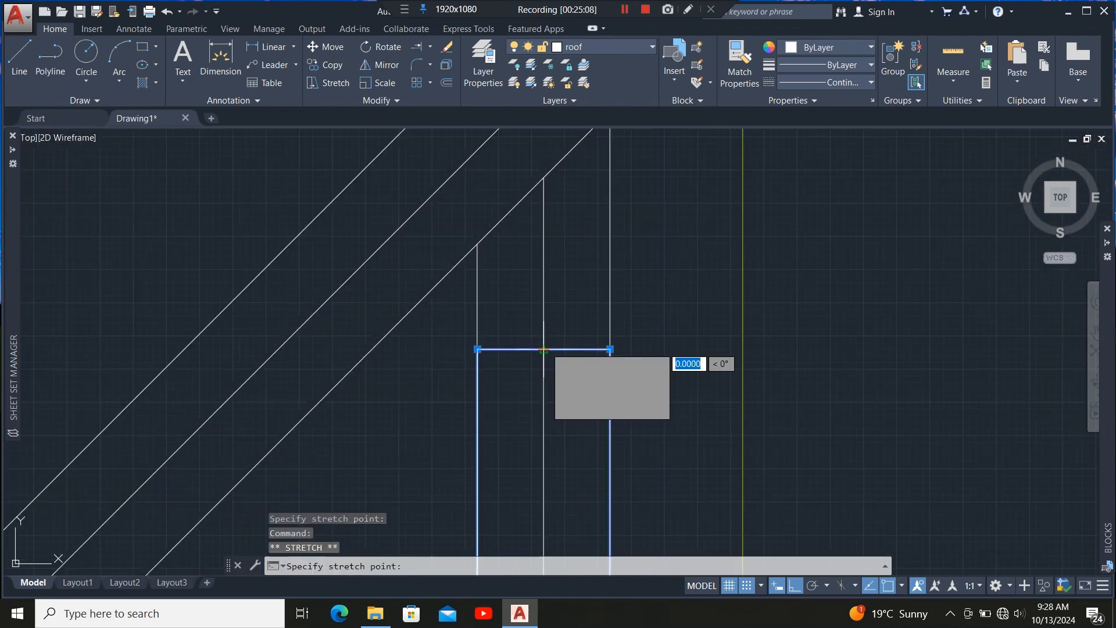
{"action": "scroll", "coordinate": [553, 247], "scroll_direction": "down", "scroll_amount": 5}
{"action": "scroll", "coordinate": [553, 254], "scroll_direction": "down", "scroll_amount": 1}
{"action": "scroll", "coordinate": [553, 379], "scroll_direction": "up", "scroll_amount": 1}
{"action": "scroll", "coordinate": [549, 376], "scroll_direction": "up", "scroll_amount": 5}
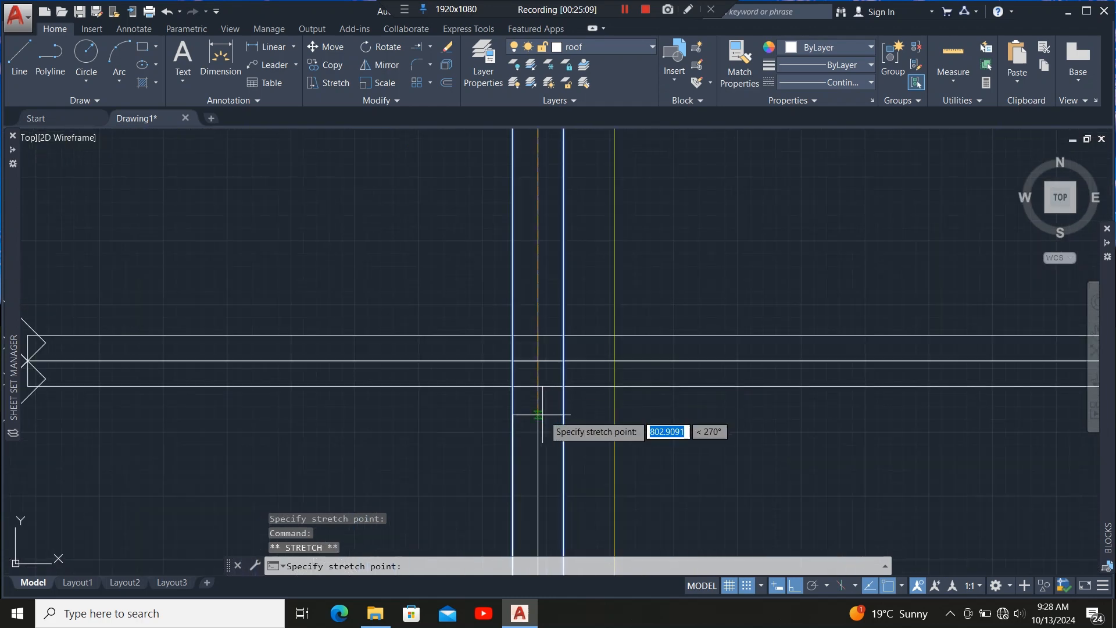
{"action": "left_click", "coordinate": [538, 385]}
Stretch the tops of the remaining short rafters up to the lower edge of the diagonal hip member.
{"action": "scroll", "coordinate": [610, 372], "scroll_direction": "down", "scroll_amount": 5}
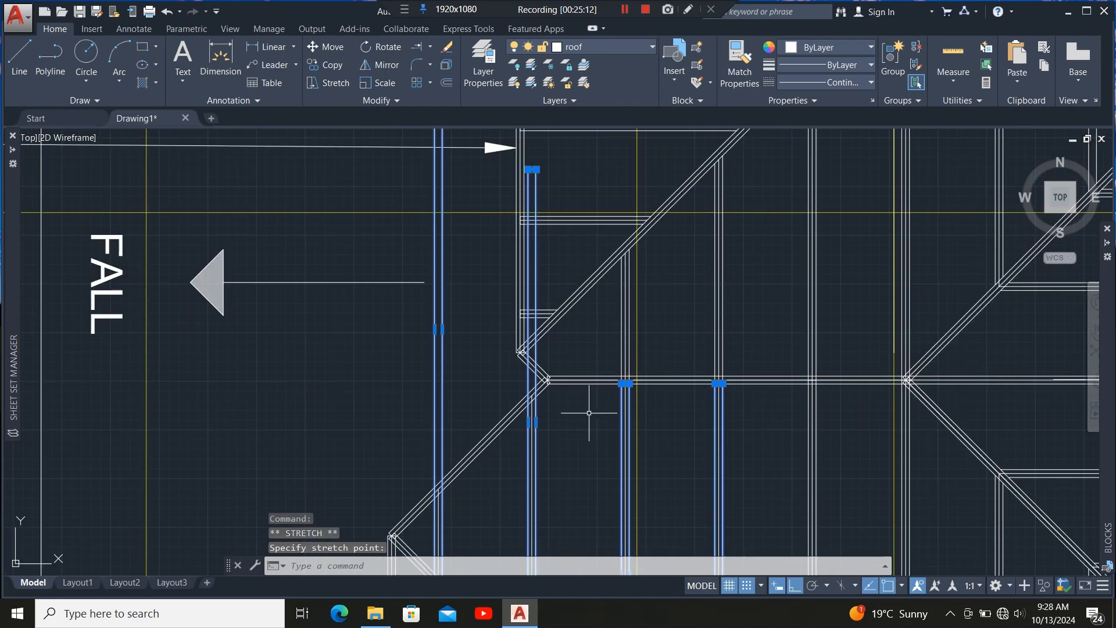
{"action": "scroll", "coordinate": [522, 179], "scroll_direction": "up", "scroll_amount": 6}
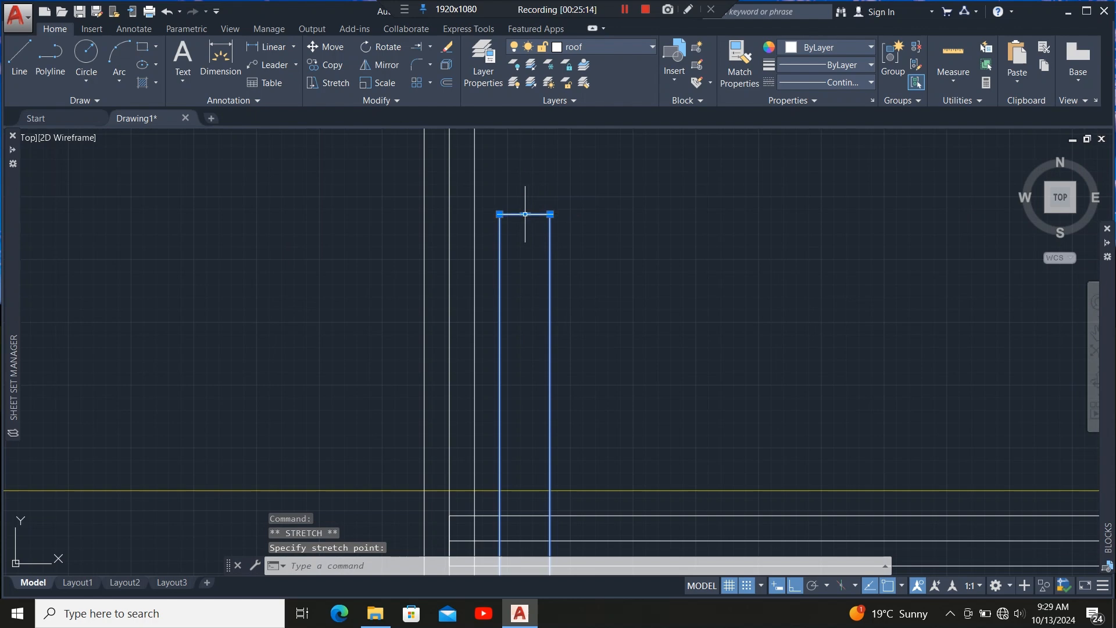
{"action": "left_click", "coordinate": [525, 214]}
{"action": "scroll", "coordinate": [515, 192], "scroll_direction": "down", "scroll_amount": 5}
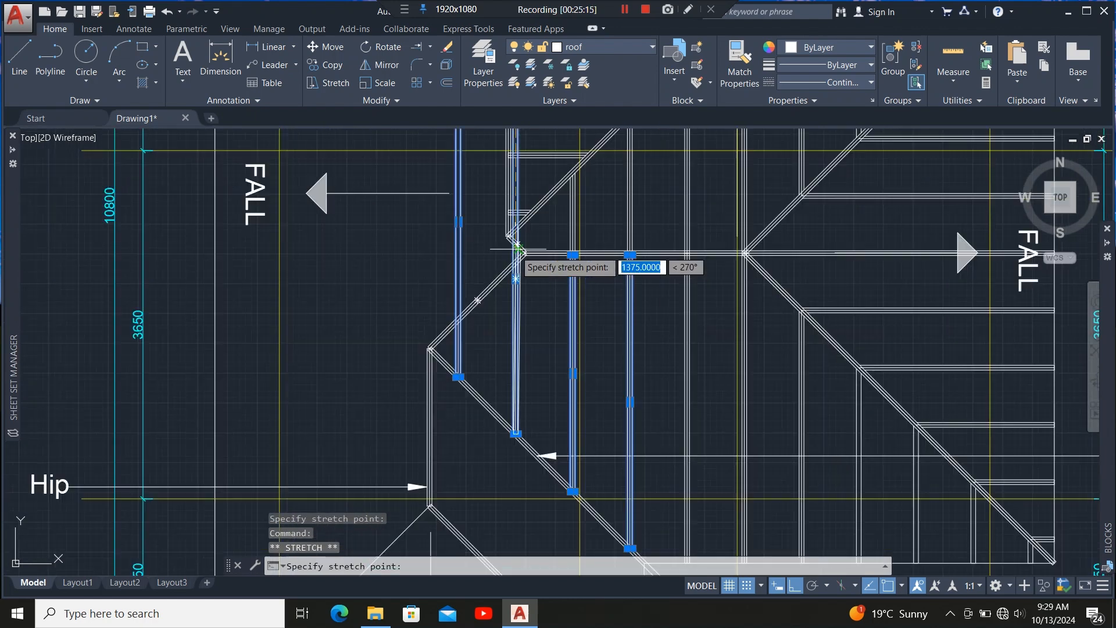
{"action": "scroll", "coordinate": [517, 248], "scroll_direction": "up", "scroll_amount": 6}
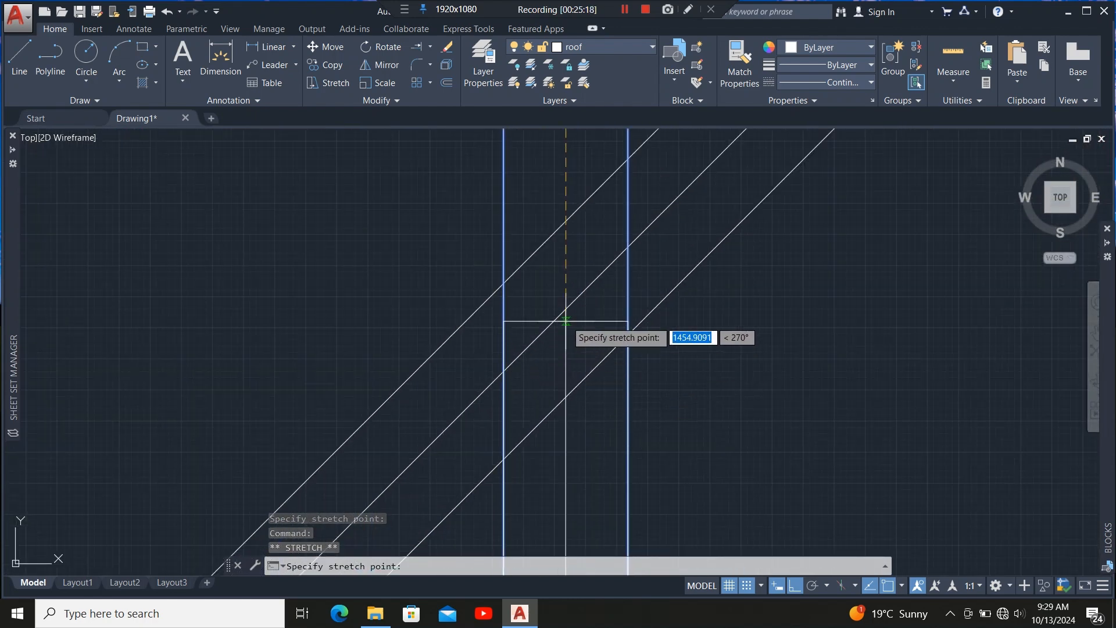
{"action": "left_click", "coordinate": [566, 307]}
{"action": "scroll", "coordinate": [526, 423], "scroll_direction": "down", "scroll_amount": 5}
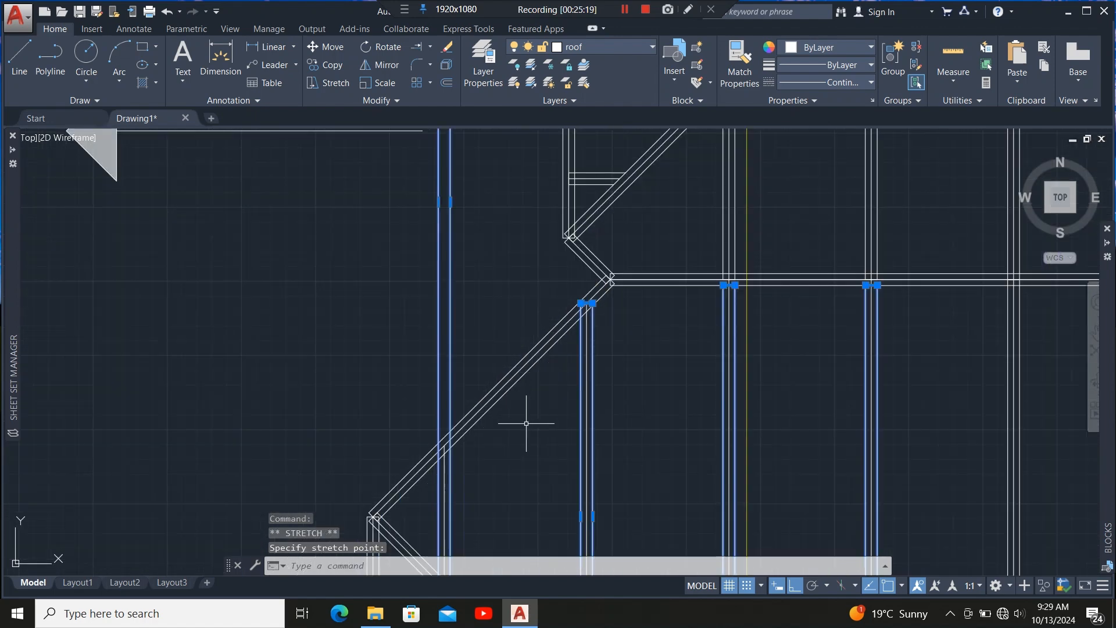
{"action": "scroll", "coordinate": [438, 312], "scroll_direction": "down", "scroll_amount": 3}
{"action": "scroll", "coordinate": [453, 141], "scroll_direction": "up", "scroll_amount": 8}
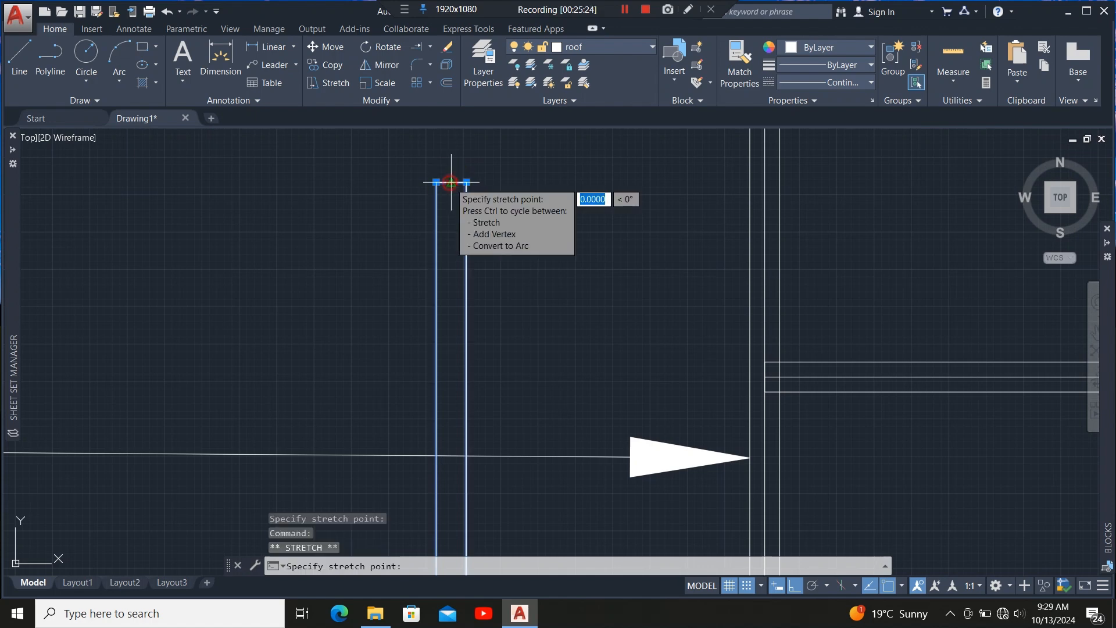
{"action": "scroll", "coordinate": [445, 180], "scroll_direction": "down", "scroll_amount": 8}
{"action": "scroll", "coordinate": [454, 254], "scroll_direction": "up", "scroll_amount": 10}
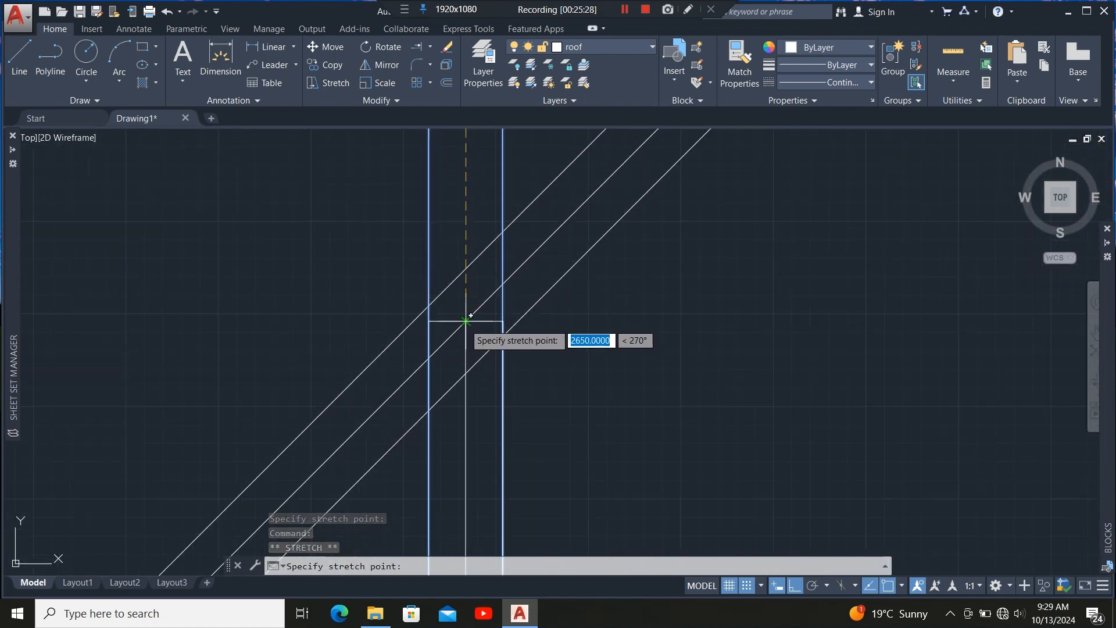
{"action": "left_click", "coordinate": [471, 316]}
Trim the rafter ends that project past the hip member, using the hip lines as cutting edges.
{"action": "scroll", "coordinate": [444, 174], "scroll_direction": "down", "scroll_amount": 10}
{"action": "scroll", "coordinate": [465, 324], "scroll_direction": "up", "scroll_amount": 6}
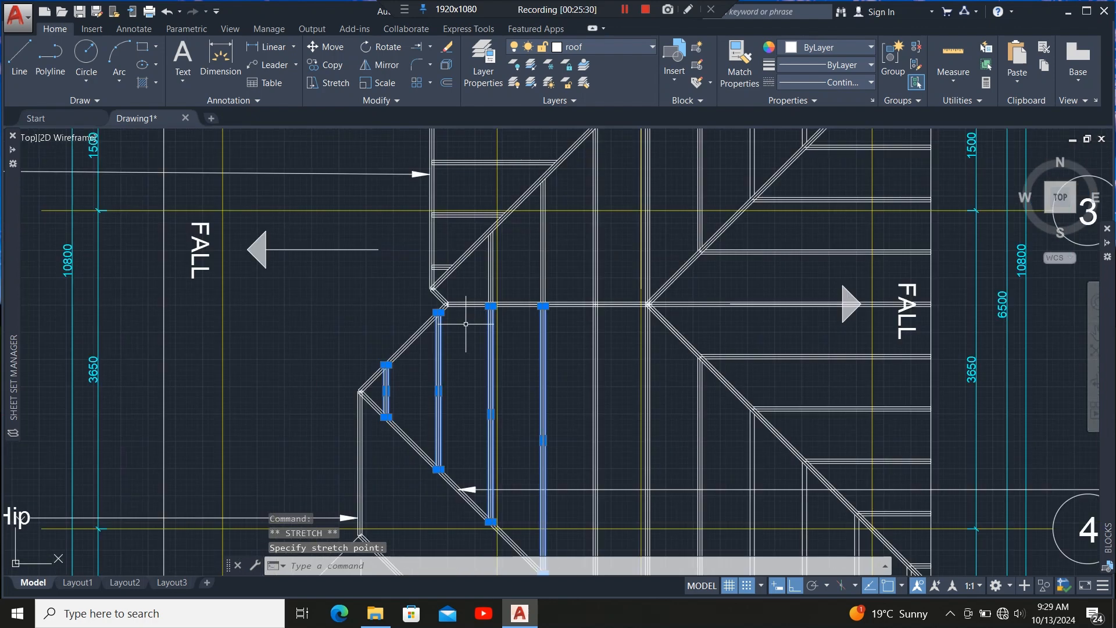
{"action": "scroll", "coordinate": [466, 324], "scroll_direction": "up", "scroll_amount": 6}
{"action": "left_click", "coordinate": [449, 356]}
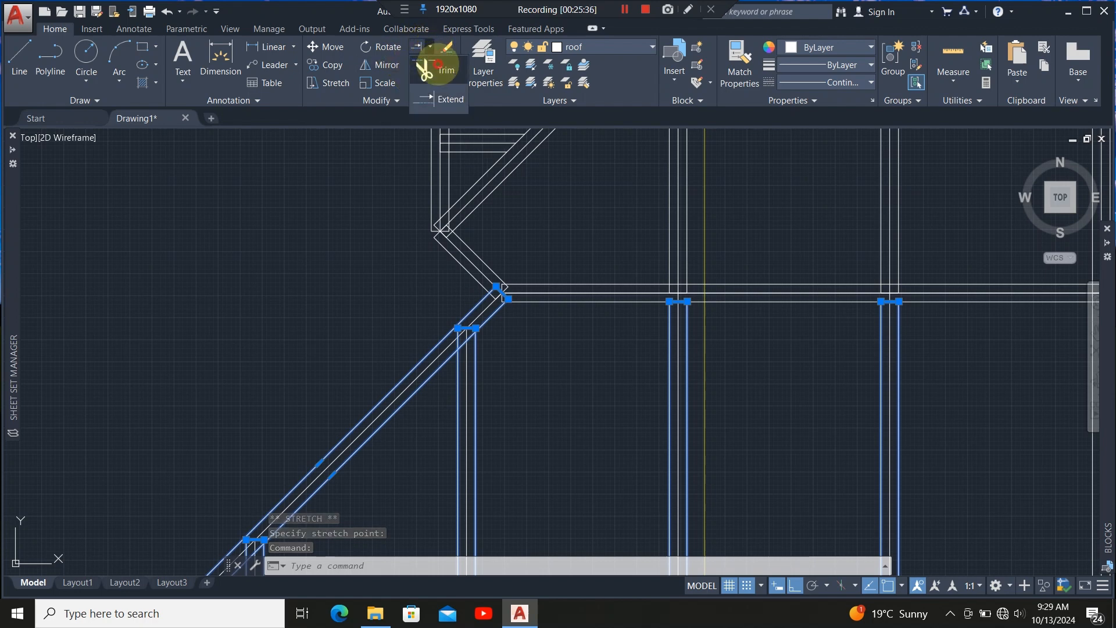
{"action": "left_click", "coordinate": [424, 69]}
{"action": "scroll", "coordinate": [459, 320], "scroll_direction": "up", "scroll_amount": 3}
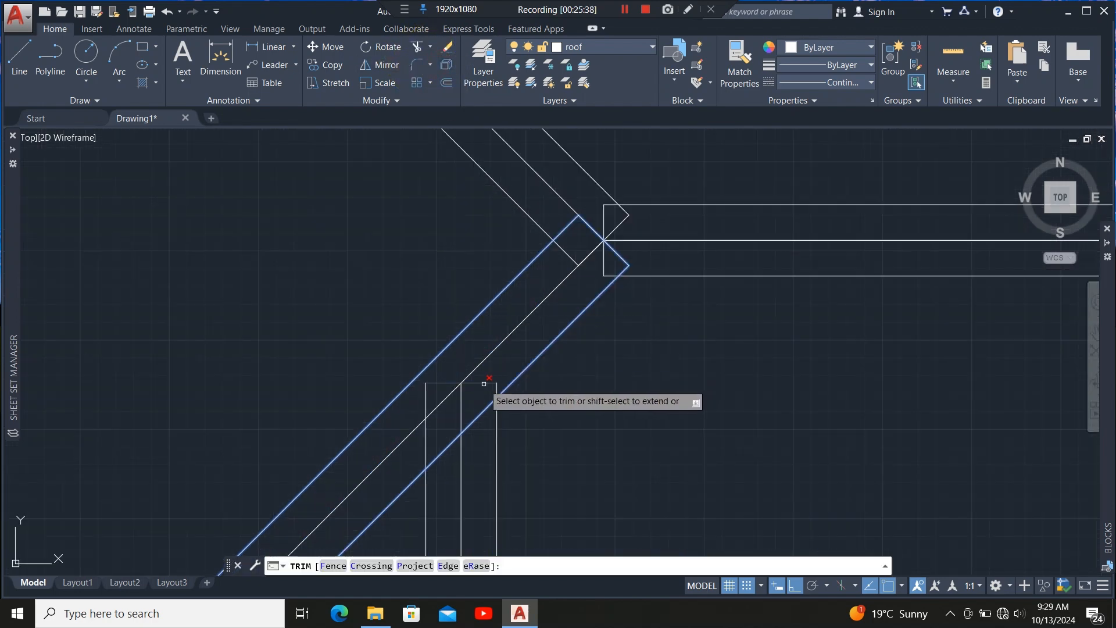
{"action": "left_click", "coordinate": [487, 383]}
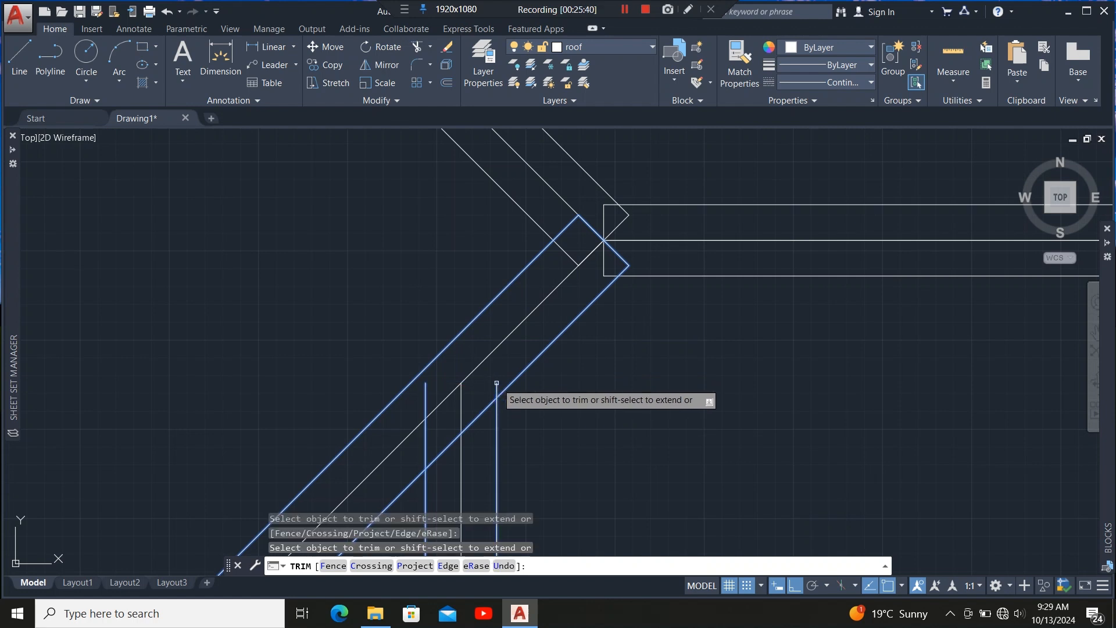
{"action": "left_click", "coordinate": [497, 387]}
{"action": "left_click", "coordinate": [425, 413]}
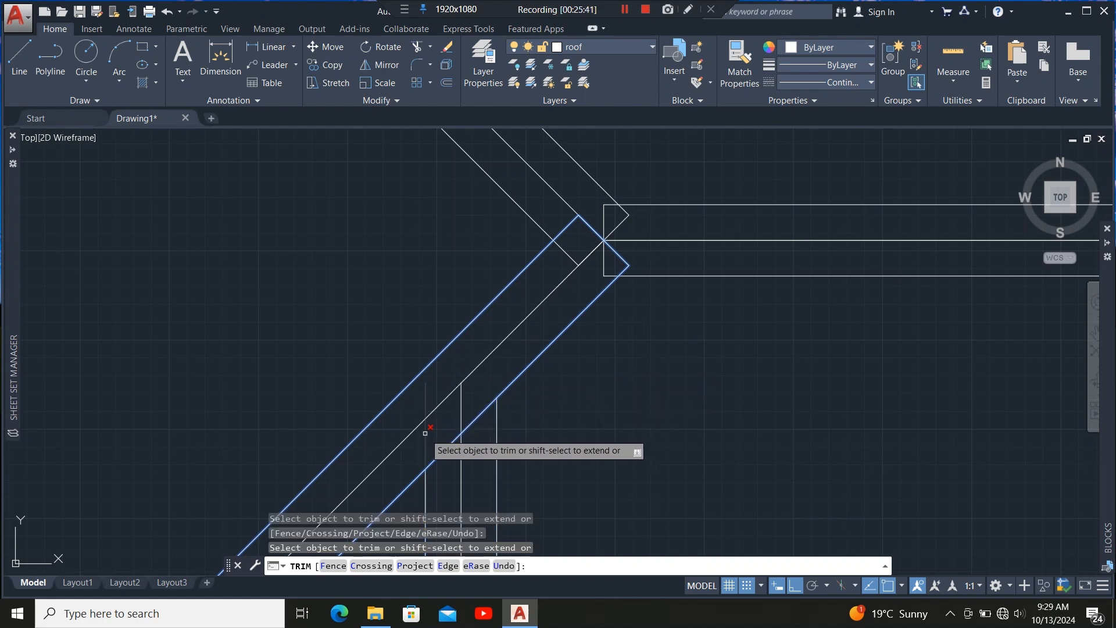
{"action": "left_click", "coordinate": [461, 412]}
{"action": "scroll", "coordinate": [538, 277], "scroll_direction": "down", "scroll_amount": 4}
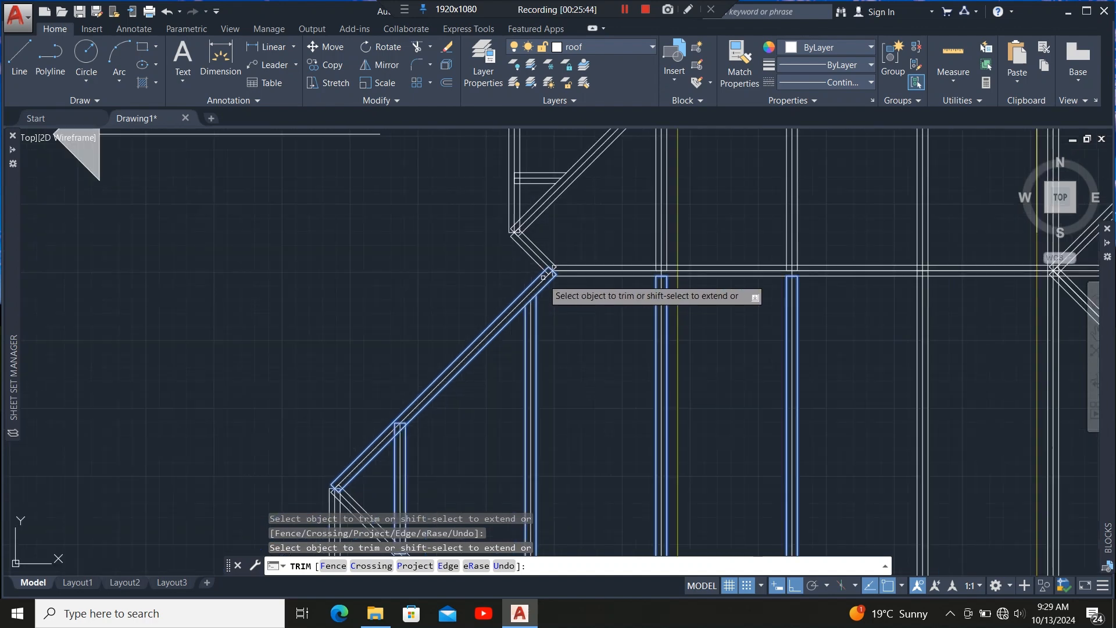
{"action": "scroll", "coordinate": [444, 415], "scroll_direction": "up", "scroll_amount": 2}
{"action": "scroll", "coordinate": [478, 368], "scroll_direction": "down", "scroll_amount": 4}
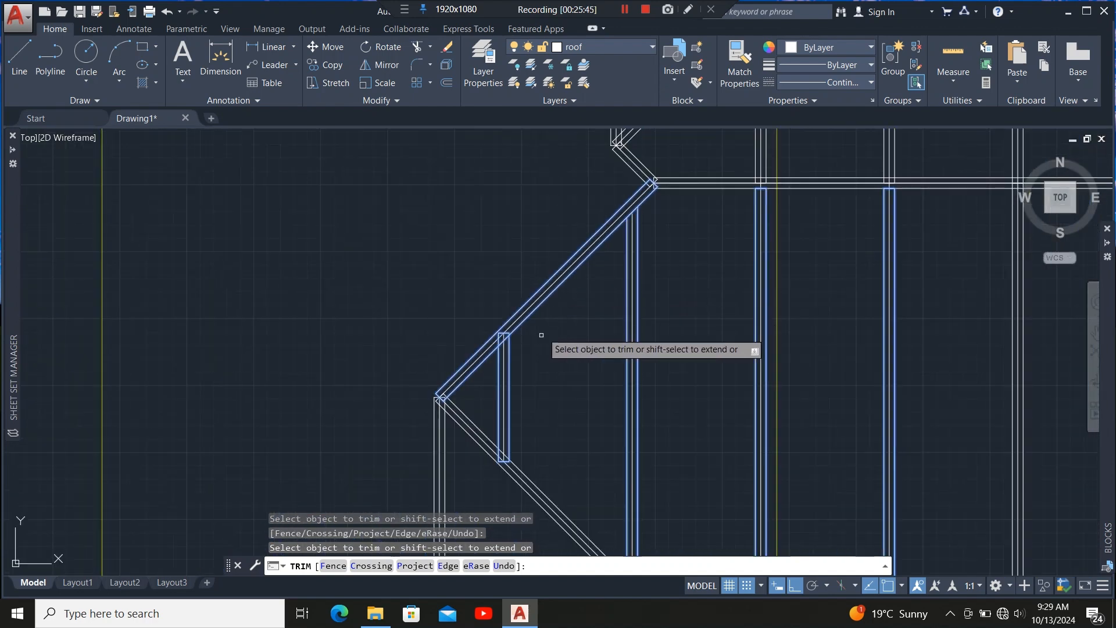
{"action": "scroll", "coordinate": [514, 346], "scroll_direction": "up", "scroll_amount": 4}
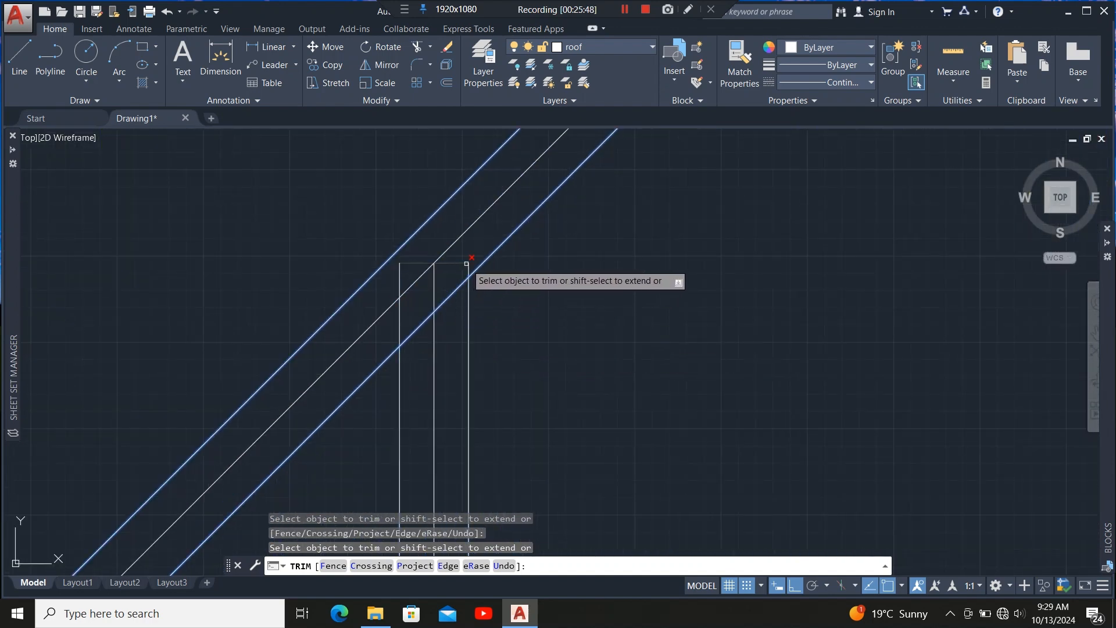
{"action": "left_click", "coordinate": [467, 263]}
{"action": "left_click", "coordinate": [435, 281]}
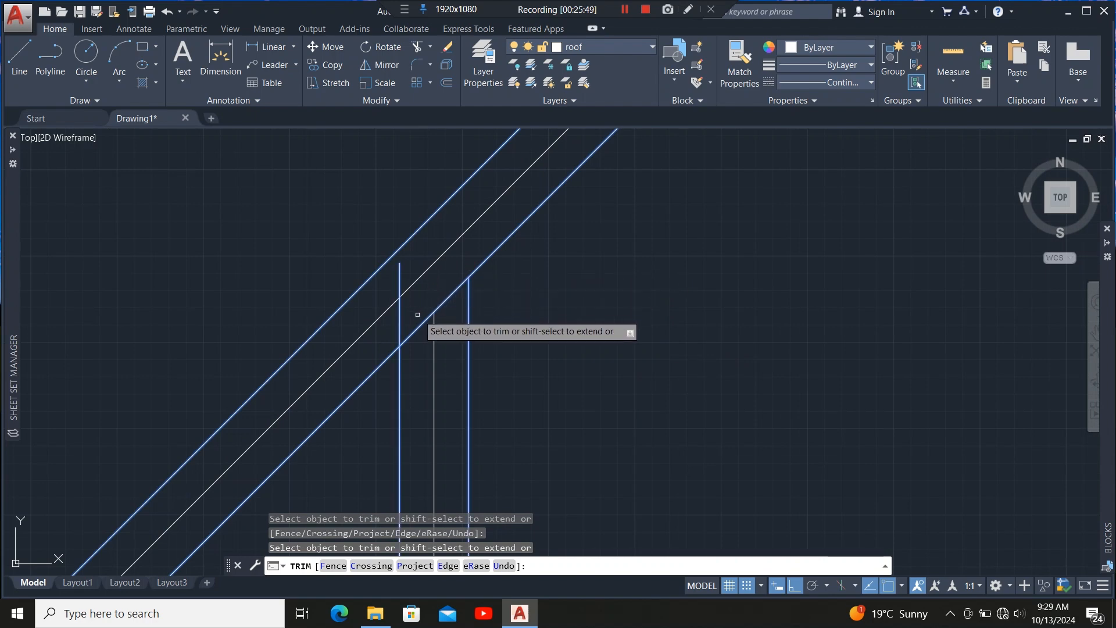
{"action": "scroll", "coordinate": [401, 321], "scroll_direction": "down", "scroll_amount": 3}
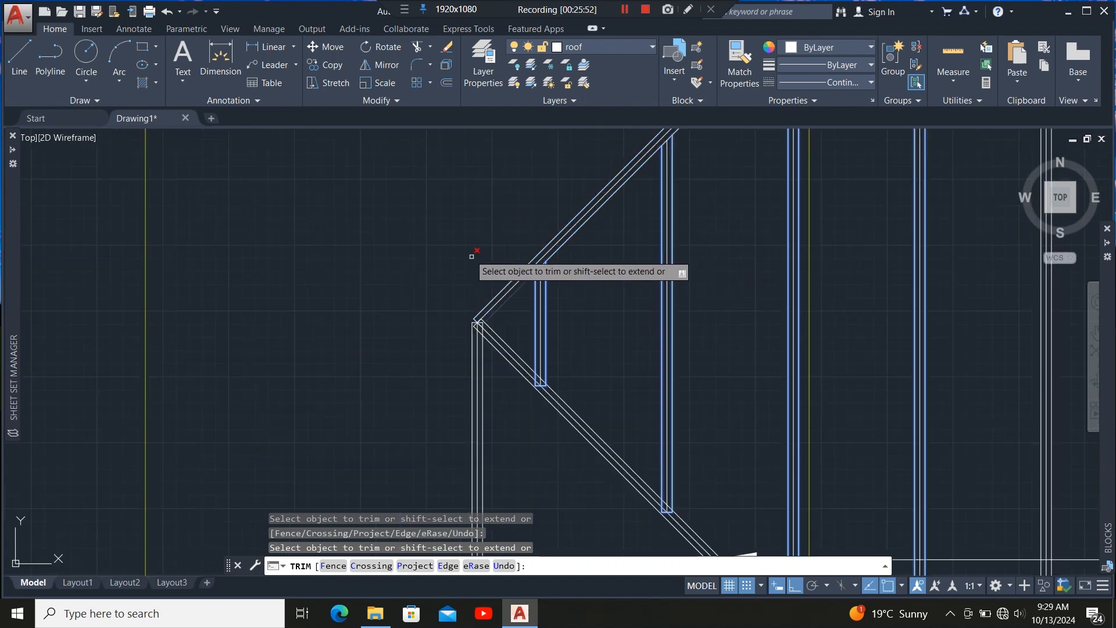
{"action": "scroll", "coordinate": [466, 333], "scroll_direction": "up", "scroll_amount": 4}
{"action": "key", "text": "Escape"}
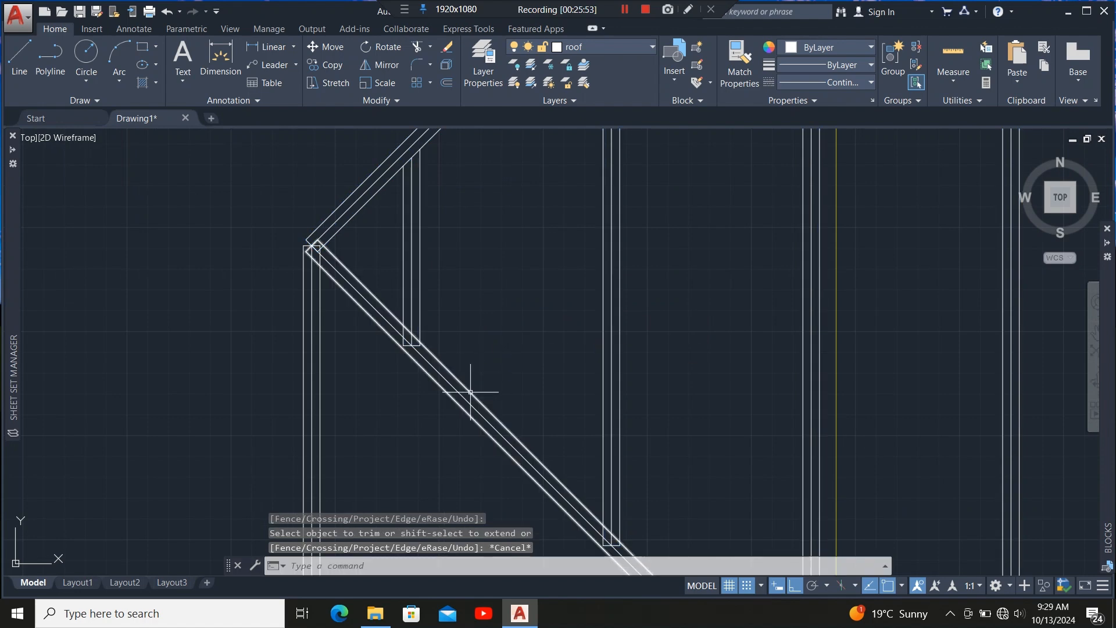
Trim the rafter ends that project past the lower hip member, using it as the cutting edge.
{"action": "left_click", "coordinate": [470, 388]}
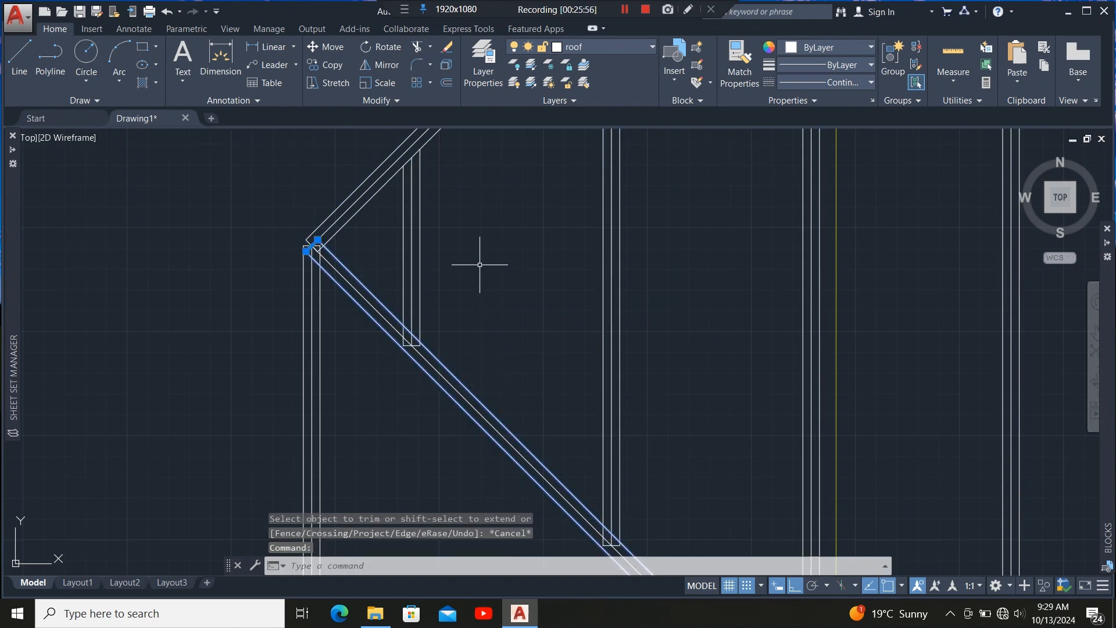
{"action": "scroll", "coordinate": [483, 296], "scroll_direction": "down", "scroll_amount": 3}
{"action": "scroll", "coordinate": [516, 349], "scroll_direction": "up", "scroll_amount": 3}
{"action": "scroll", "coordinate": [582, 407], "scroll_direction": "down", "scroll_amount": 2}
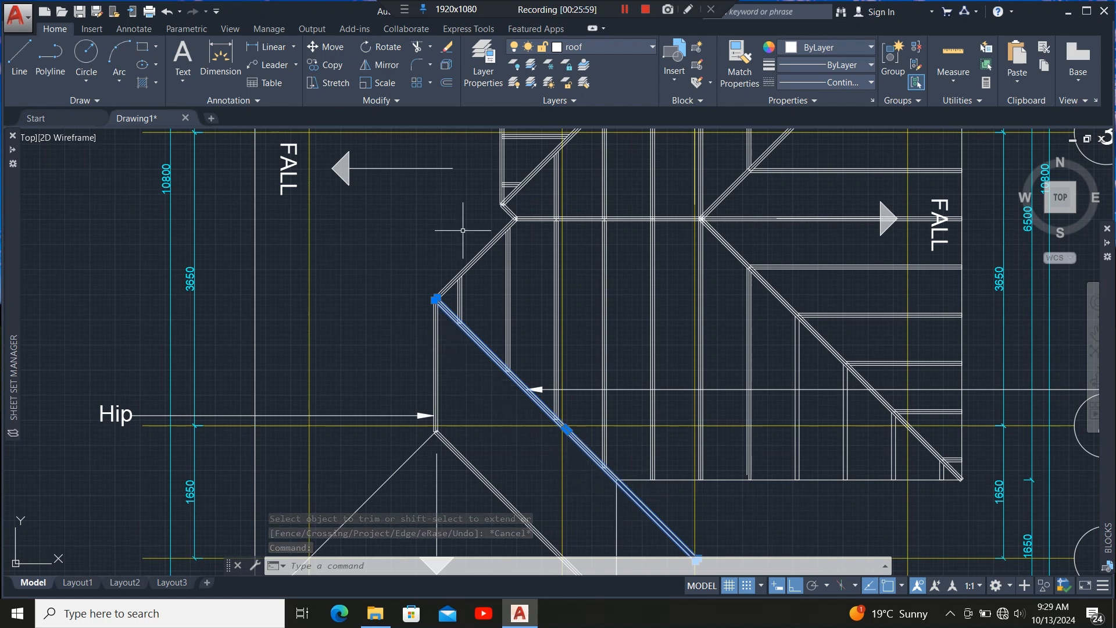
{"action": "left_click", "coordinate": [417, 47]}
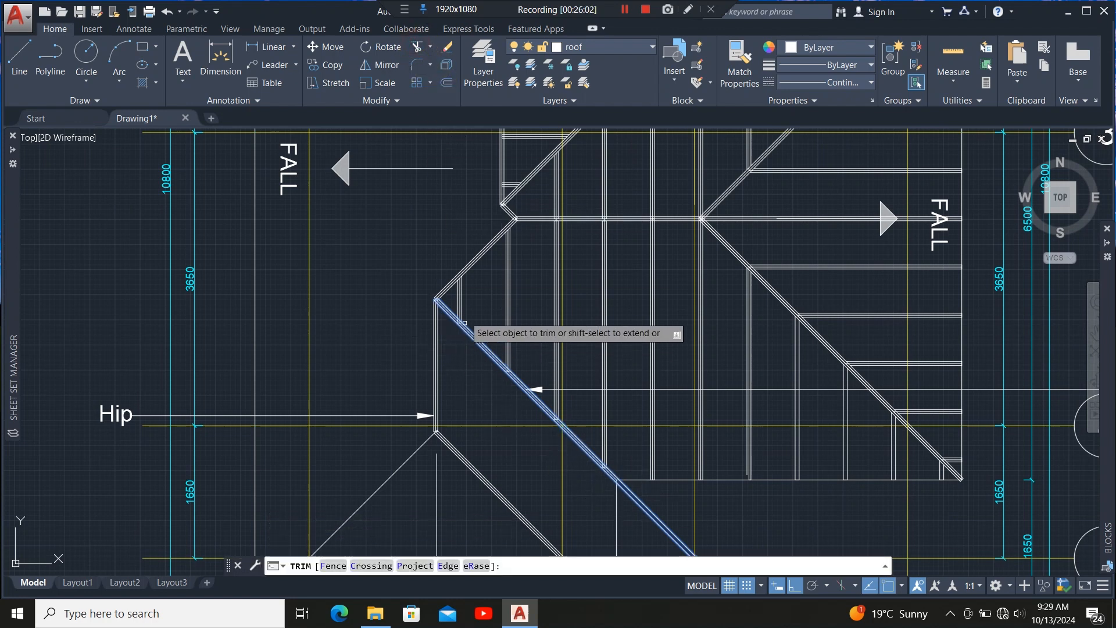
{"action": "scroll", "coordinate": [401, 359], "scroll_direction": "up", "scroll_amount": 5}
{"action": "scroll", "coordinate": [405, 365], "scroll_direction": "up", "scroll_amount": 2}
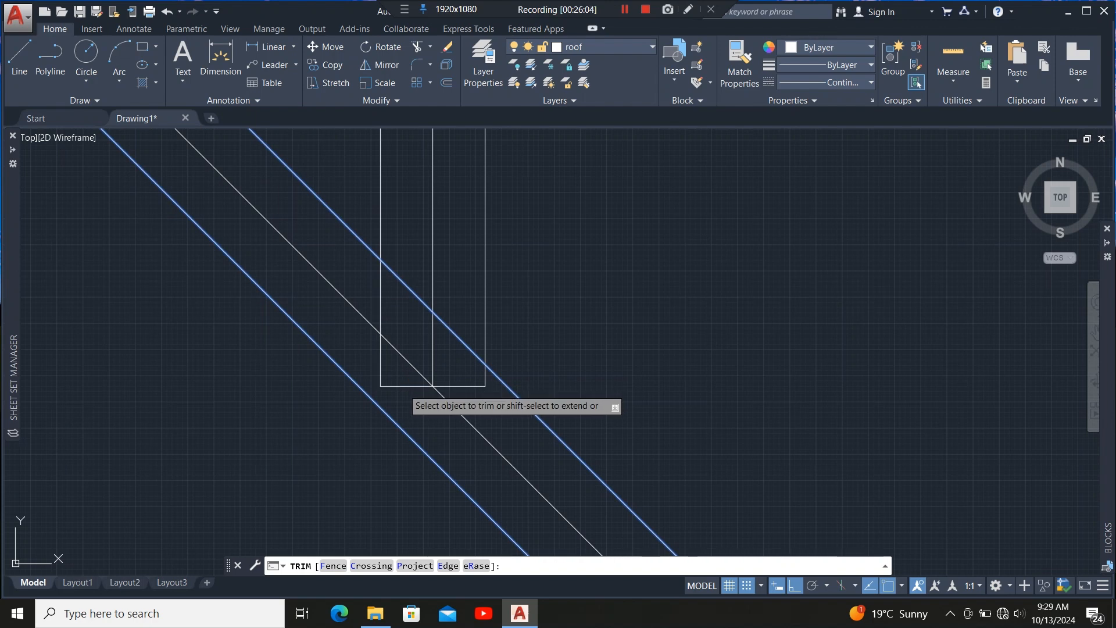
{"action": "left_click", "coordinate": [403, 388]}
{"action": "left_click", "coordinate": [391, 381]}
{"action": "left_click", "coordinate": [390, 381]}
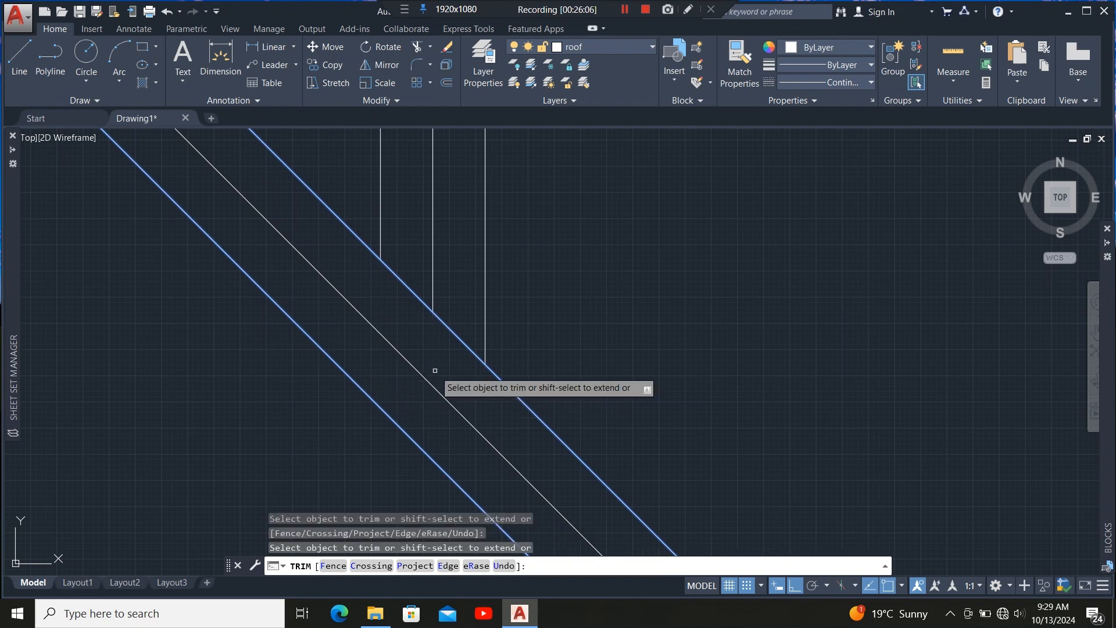
{"action": "scroll", "coordinate": [377, 227], "scroll_direction": "down", "scroll_amount": 4}
{"action": "scroll", "coordinate": [556, 444], "scroll_direction": "up", "scroll_amount": 4}
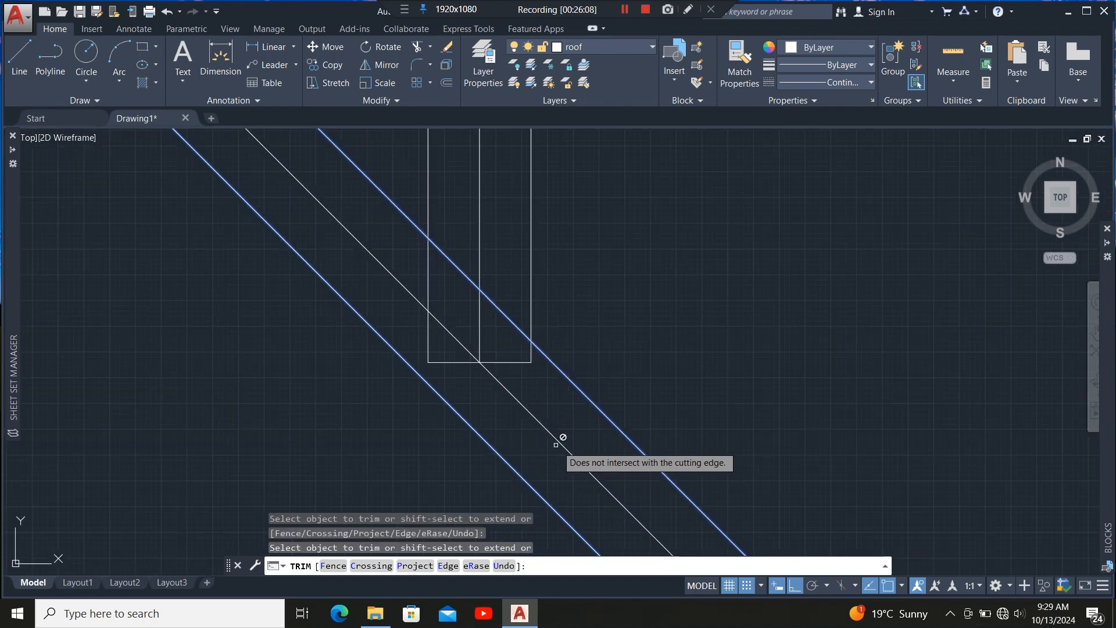
{"action": "left_click", "coordinate": [537, 377]}
{"action": "left_click", "coordinate": [511, 350]}
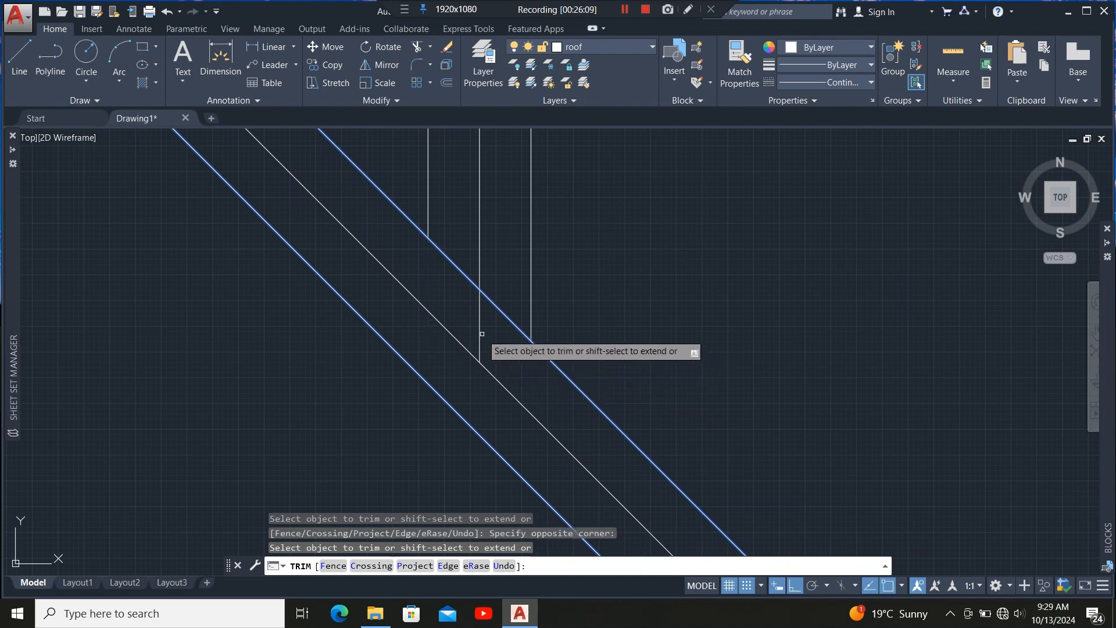
{"action": "scroll", "coordinate": [479, 385], "scroll_direction": "down", "scroll_amount": 2}
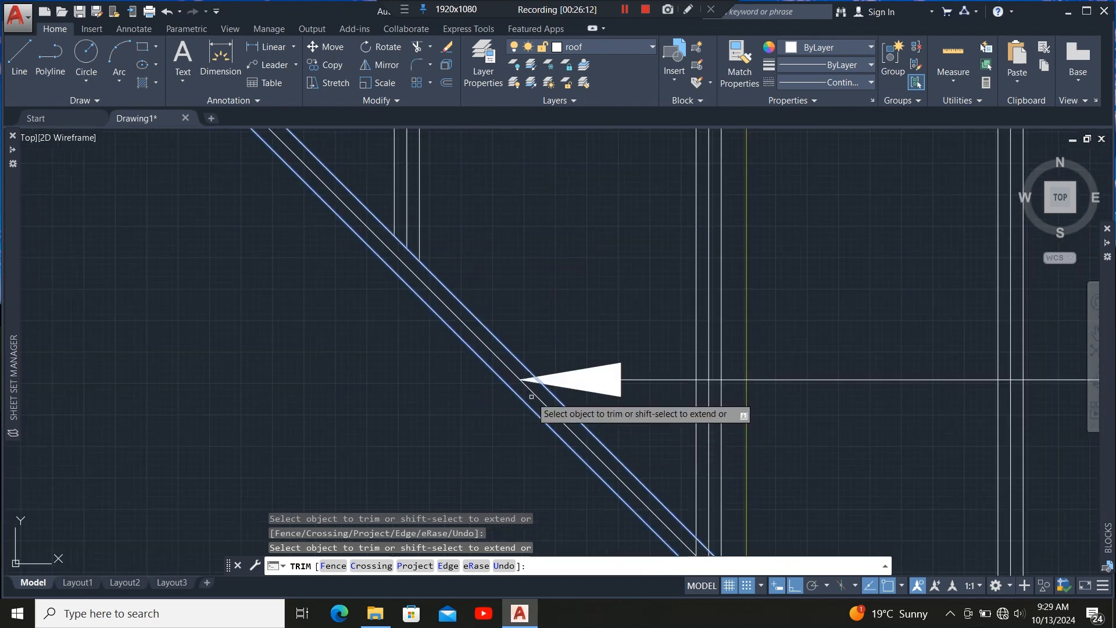
{"action": "scroll", "coordinate": [410, 344], "scroll_direction": "down", "scroll_amount": 3}
{"action": "scroll", "coordinate": [456, 366], "scroll_direction": "up", "scroll_amount": 8}
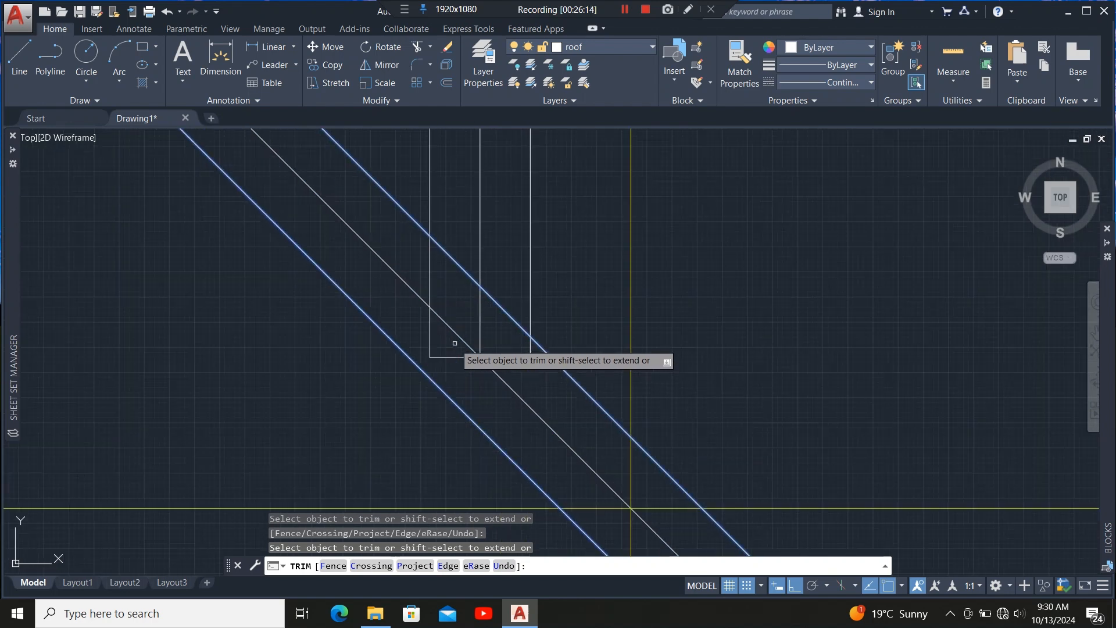
{"action": "left_click", "coordinate": [480, 349]}
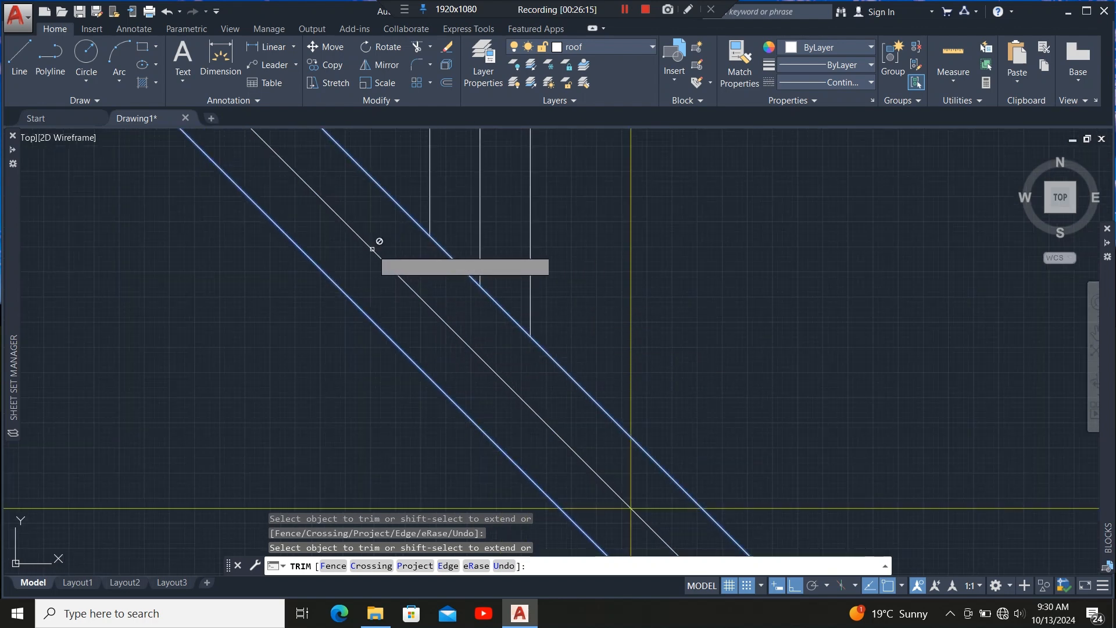
{"action": "scroll", "coordinate": [376, 242], "scroll_direction": "down", "scroll_amount": 3}
{"action": "scroll", "coordinate": [501, 404], "scroll_direction": "up", "scroll_amount": 5}
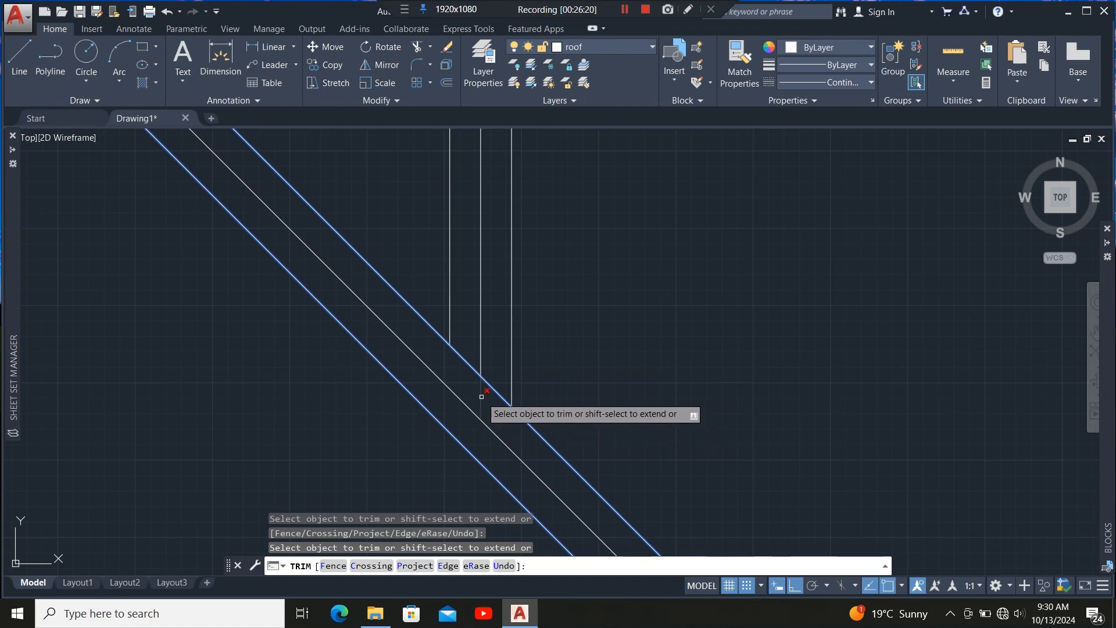
{"action": "scroll", "coordinate": [407, 291], "scroll_direction": "down", "scroll_amount": 3}
{"action": "scroll", "coordinate": [442, 296], "scroll_direction": "up", "scroll_amount": 3}
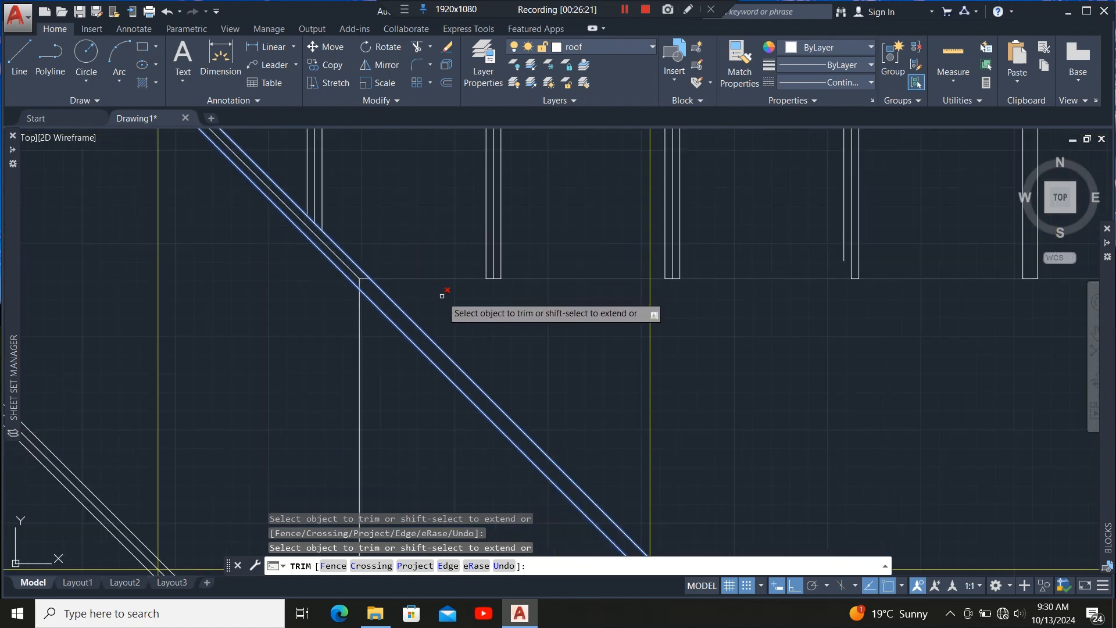
{"action": "scroll", "coordinate": [459, 326], "scroll_direction": "down", "scroll_amount": 2}
{"action": "key", "text": "Escape"}
{"action": "scroll", "coordinate": [393, 286], "scroll_direction": "up", "scroll_amount": 1}
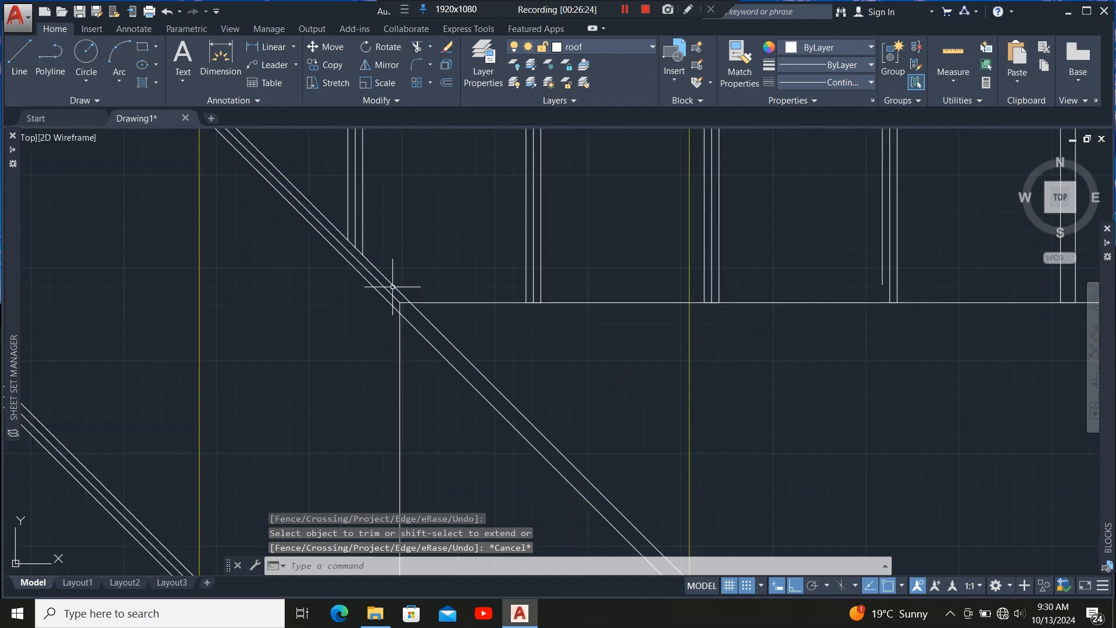
Grip-stretch the lower hip member's ends so it runs from the hip point down to the building's bottom corner.
{"action": "scroll", "coordinate": [393, 286], "scroll_direction": "up", "scroll_amount": 2}
{"action": "left_click", "coordinate": [443, 336]}
{"action": "scroll", "coordinate": [450, 315], "scroll_direction": "down", "scroll_amount": 2}
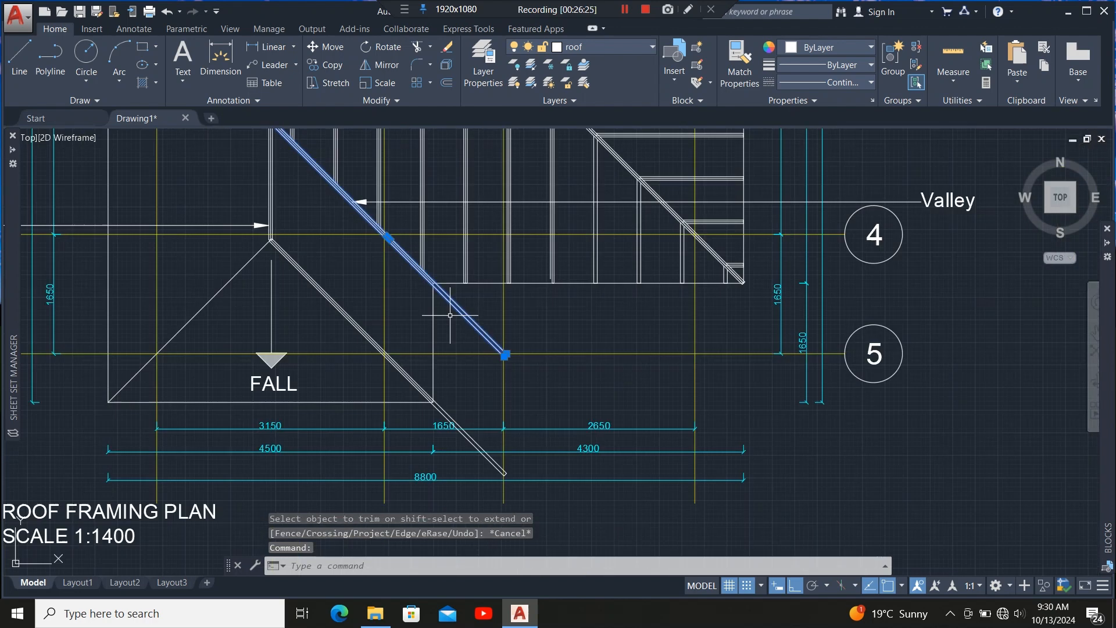
{"action": "scroll", "coordinate": [506, 353], "scroll_direction": "up", "scroll_amount": 9}
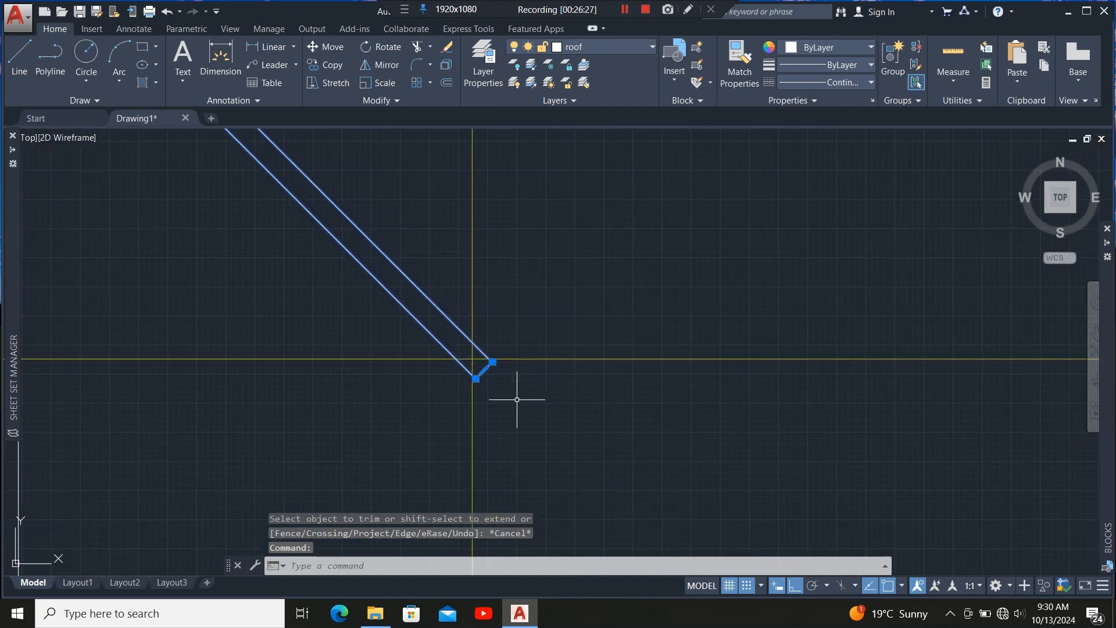
{"action": "left_click", "coordinate": [483, 370]}
{"action": "scroll", "coordinate": [465, 384], "scroll_direction": "down", "scroll_amount": 9}
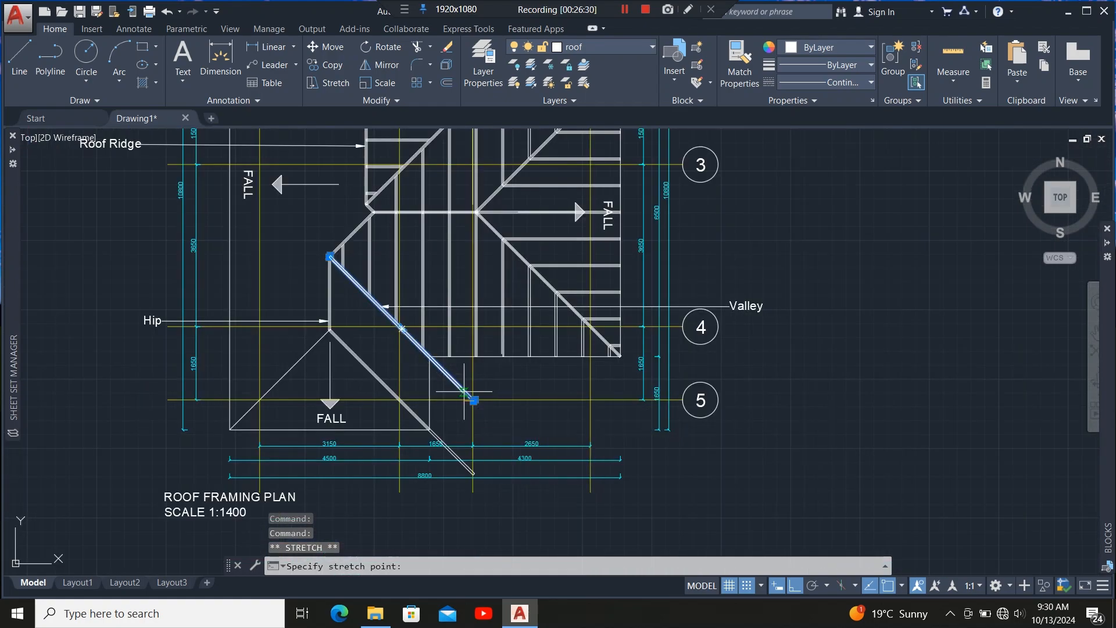
{"action": "scroll", "coordinate": [459, 372], "scroll_direction": "up", "scroll_amount": 9}
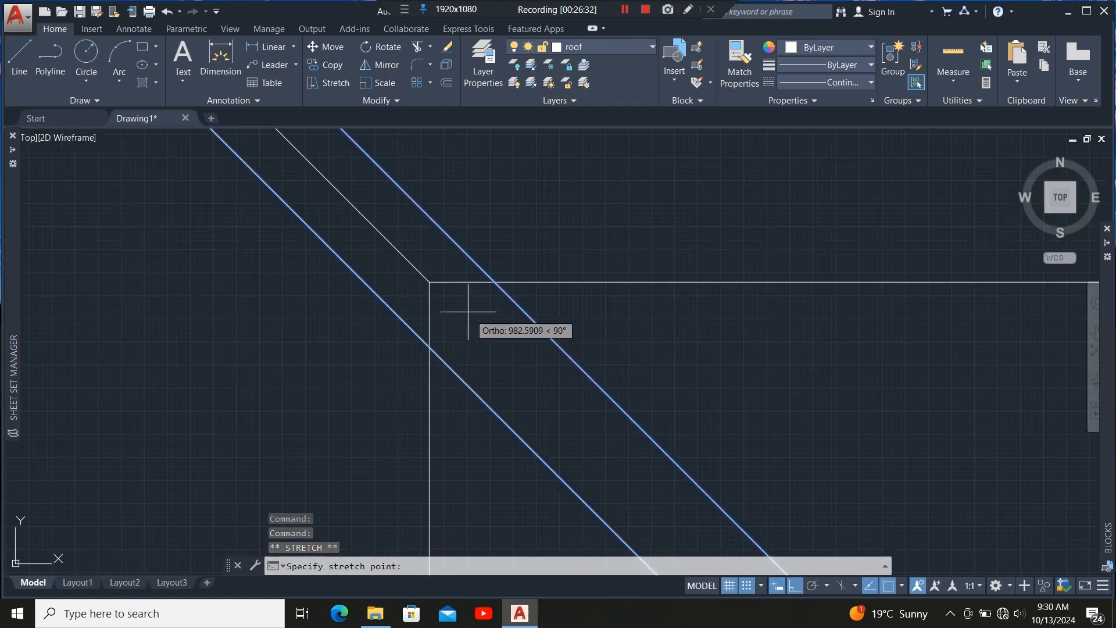
{"action": "left_click", "coordinate": [447, 251]}
{"action": "scroll", "coordinate": [465, 232], "scroll_direction": "down", "scroll_amount": 6}
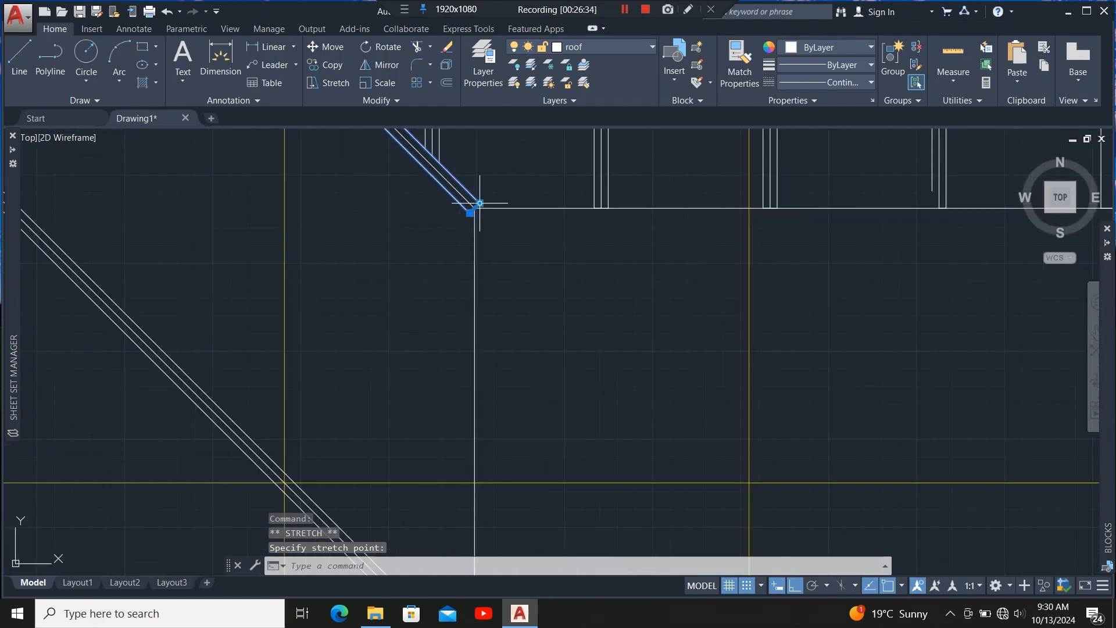
{"action": "scroll", "coordinate": [483, 227], "scroll_direction": "down", "scroll_amount": 5}
{"action": "scroll", "coordinate": [514, 310], "scroll_direction": "up", "scroll_amount": 10}
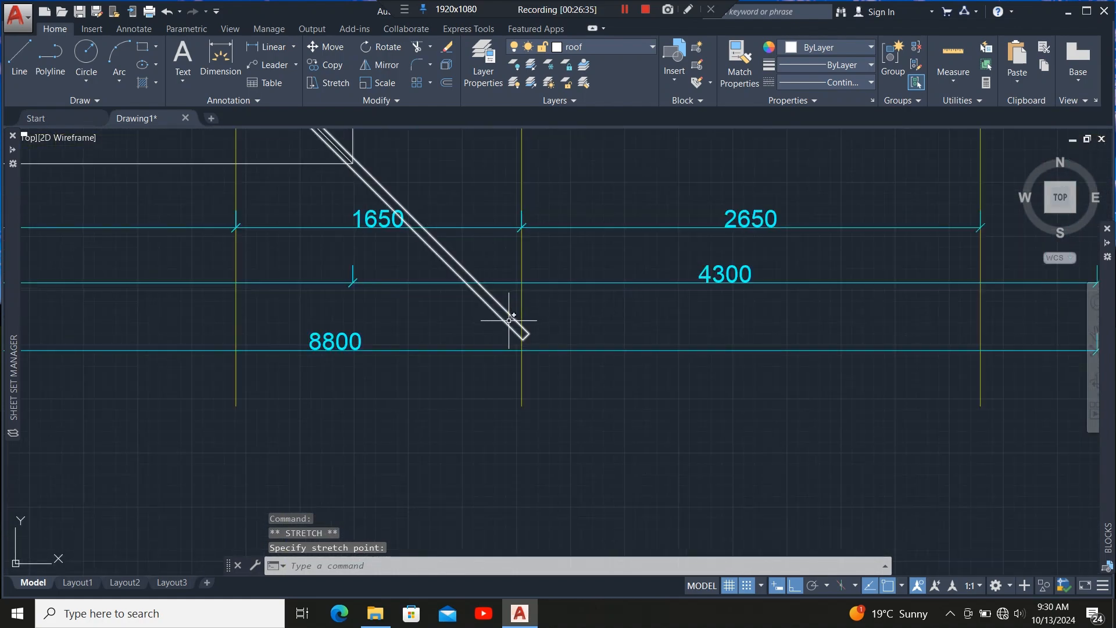
{"action": "left_click", "coordinate": [506, 321]}
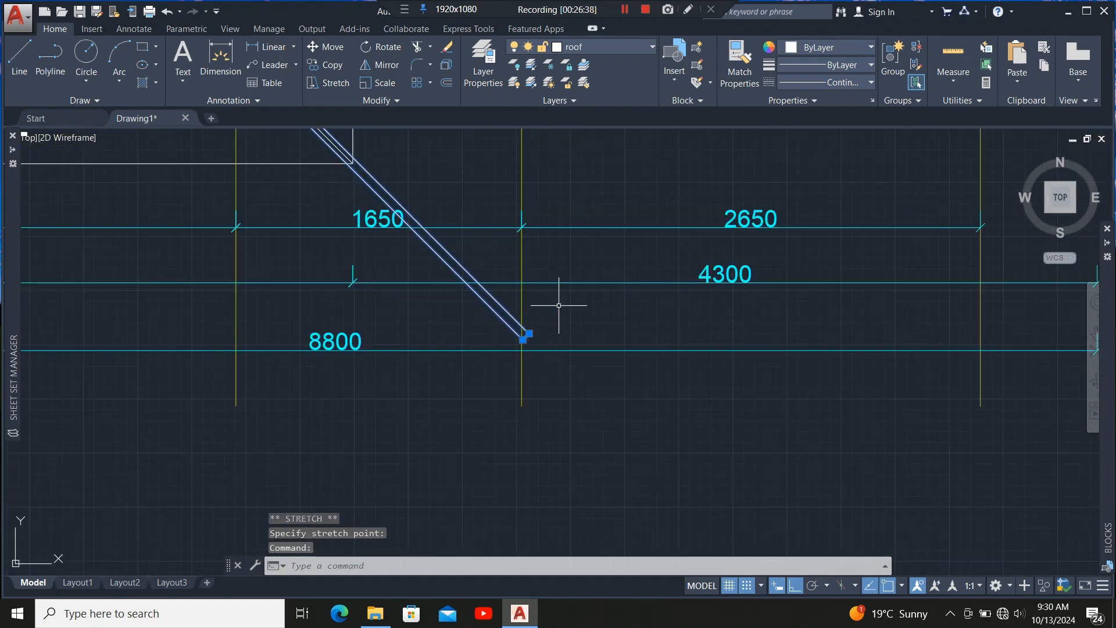
{"action": "scroll", "coordinate": [564, 307], "scroll_direction": "up", "scroll_amount": 6}
{"action": "scroll", "coordinate": [414, 413], "scroll_direction": "up", "scroll_amount": 4}
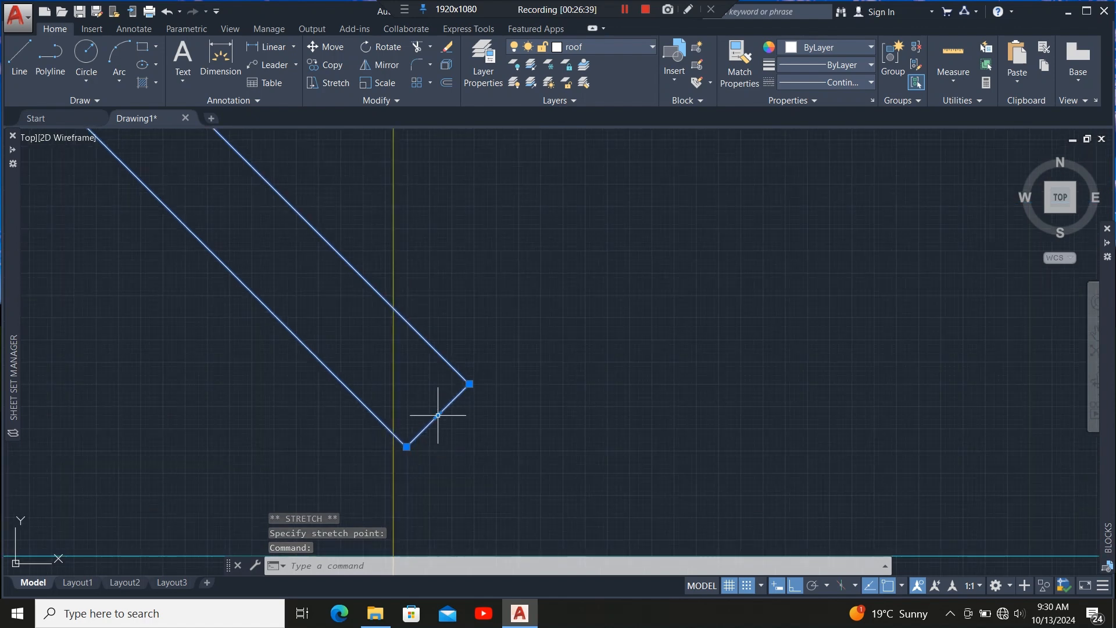
{"action": "left_click", "coordinate": [437, 415]}
{"action": "scroll", "coordinate": [438, 415], "scroll_direction": "down", "scroll_amount": 8}
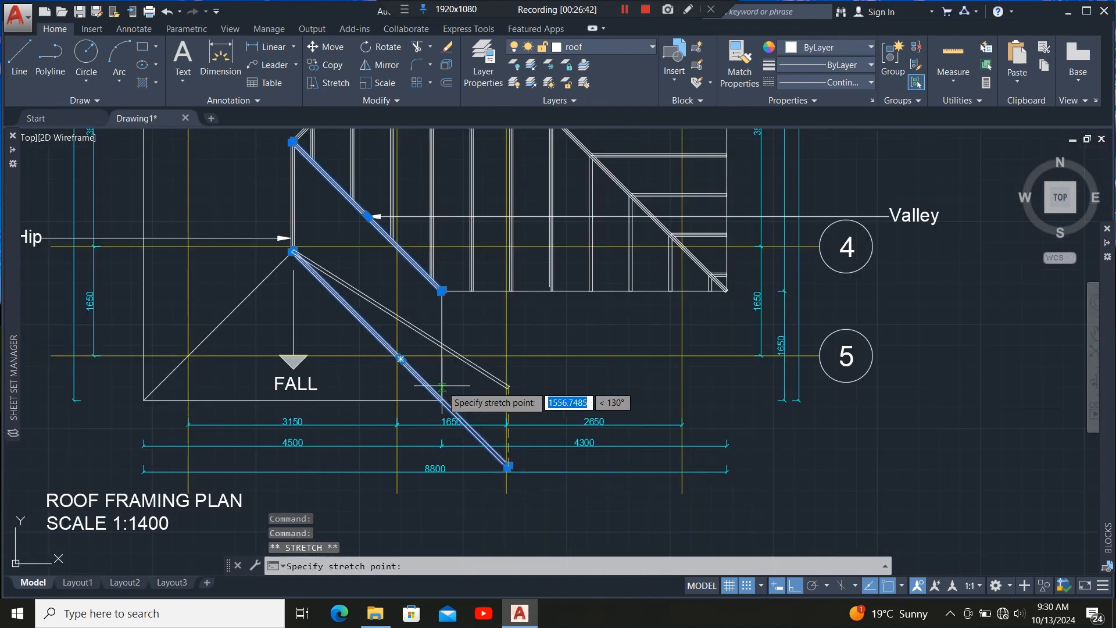
{"action": "scroll", "coordinate": [442, 385], "scroll_direction": "up", "scroll_amount": 8}
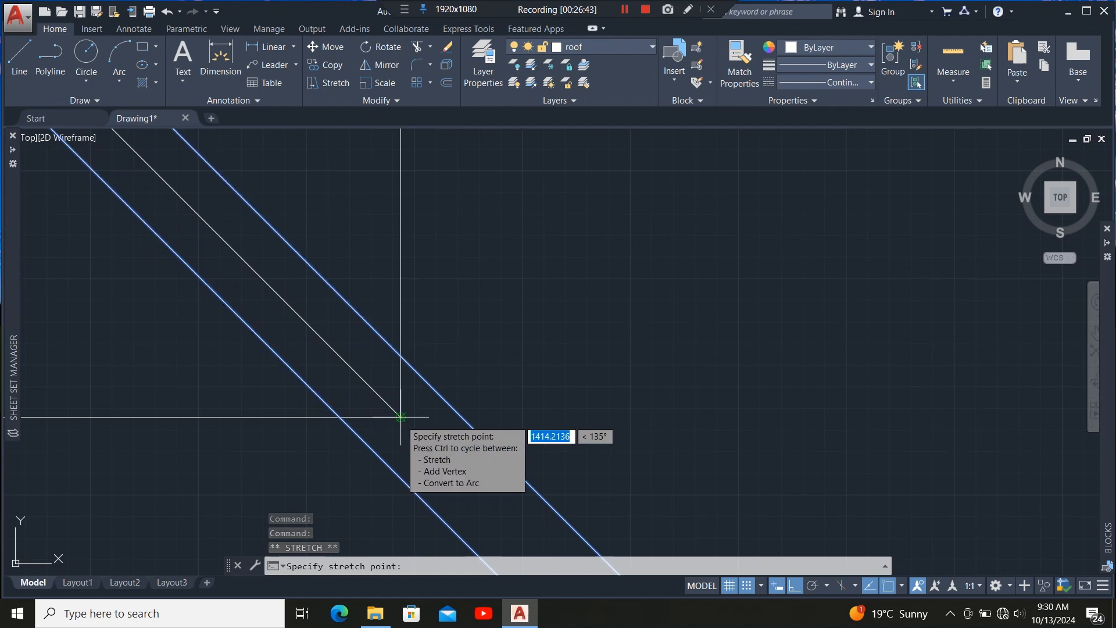
{"action": "scroll", "coordinate": [498, 424], "scroll_direction": "down", "scroll_amount": 8}
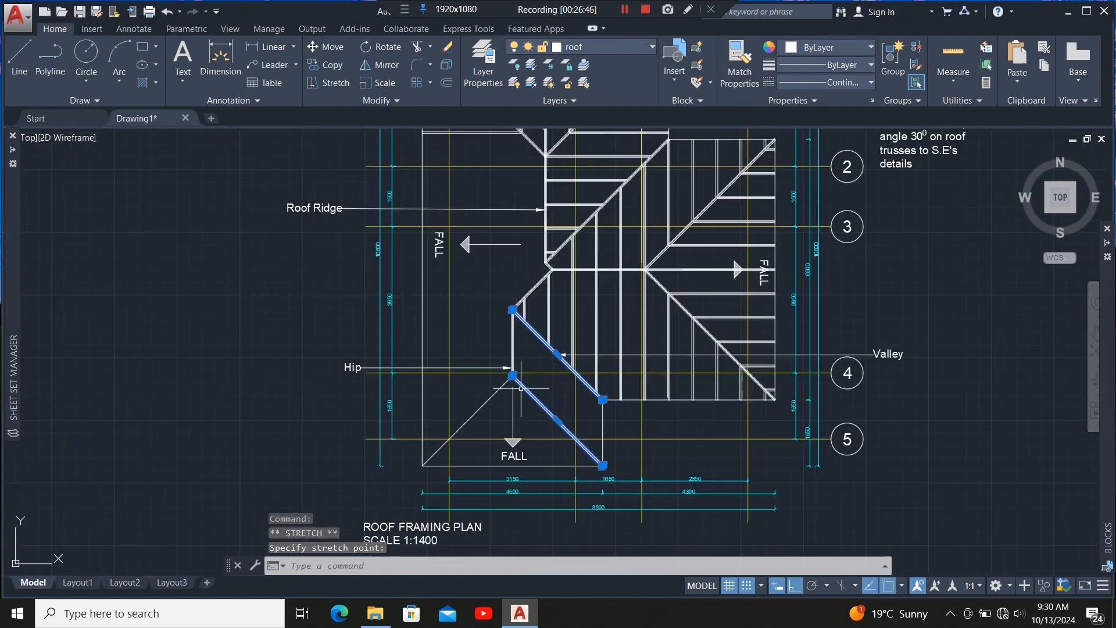
{"action": "scroll", "coordinate": [521, 388], "scroll_direction": "up", "scroll_amount": 6}
{"action": "key", "text": "Escape"}
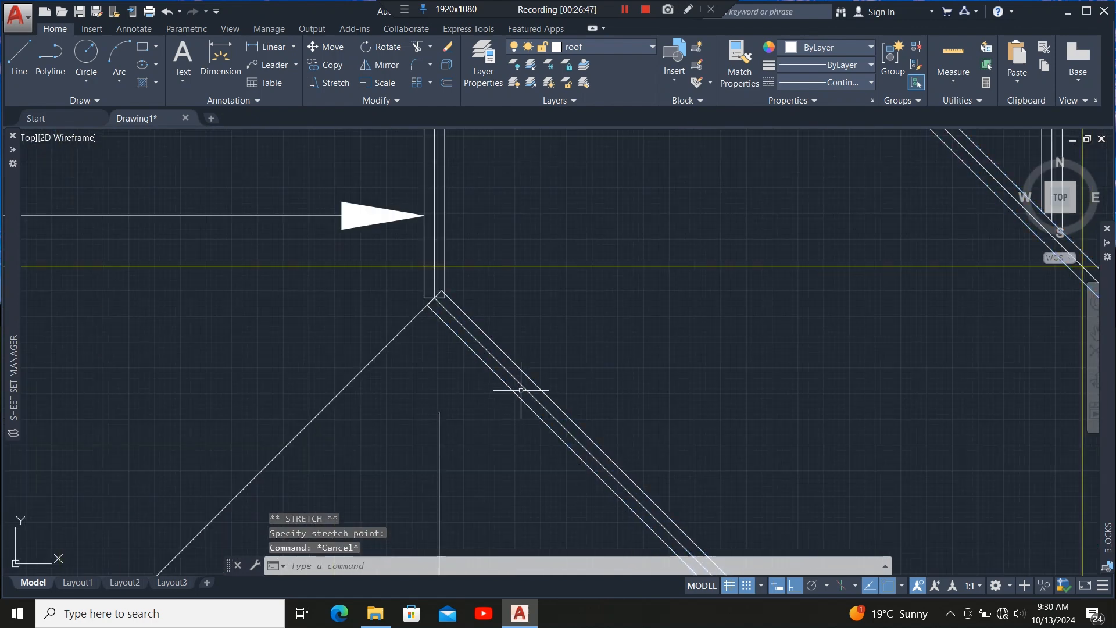
Mirror the diagonal hip member about a vertical line through the apex, keeping the source, to form the opposite hip.
{"action": "left_click", "coordinate": [526, 371]}
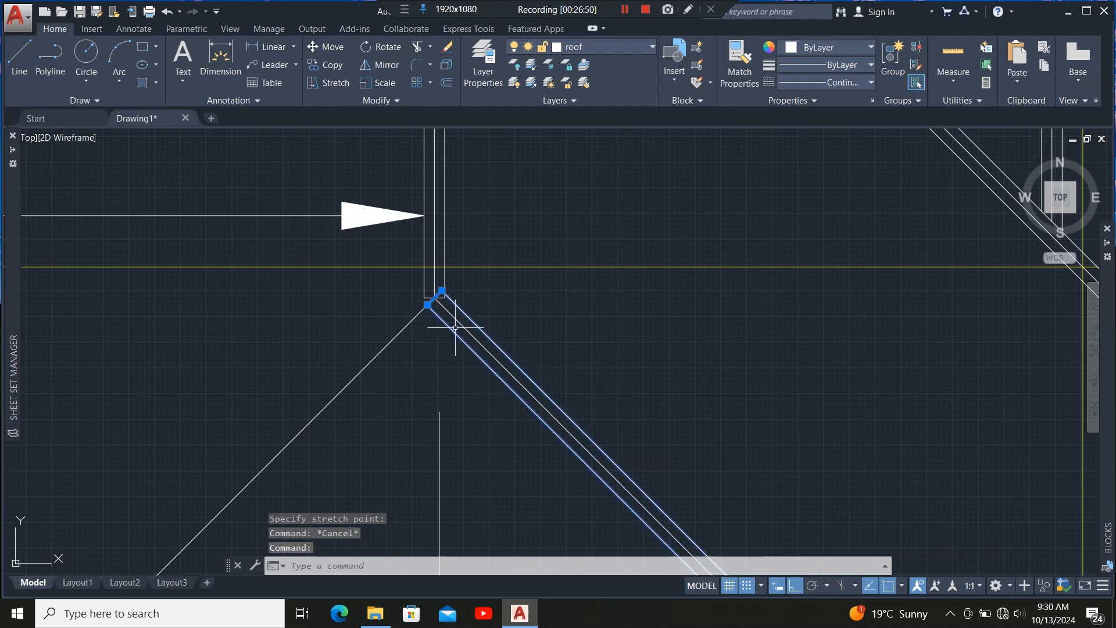
{"action": "scroll", "coordinate": [447, 326], "scroll_direction": "up", "scroll_amount": 5}
{"action": "scroll", "coordinate": [436, 249], "scroll_direction": "down", "scroll_amount": 2}
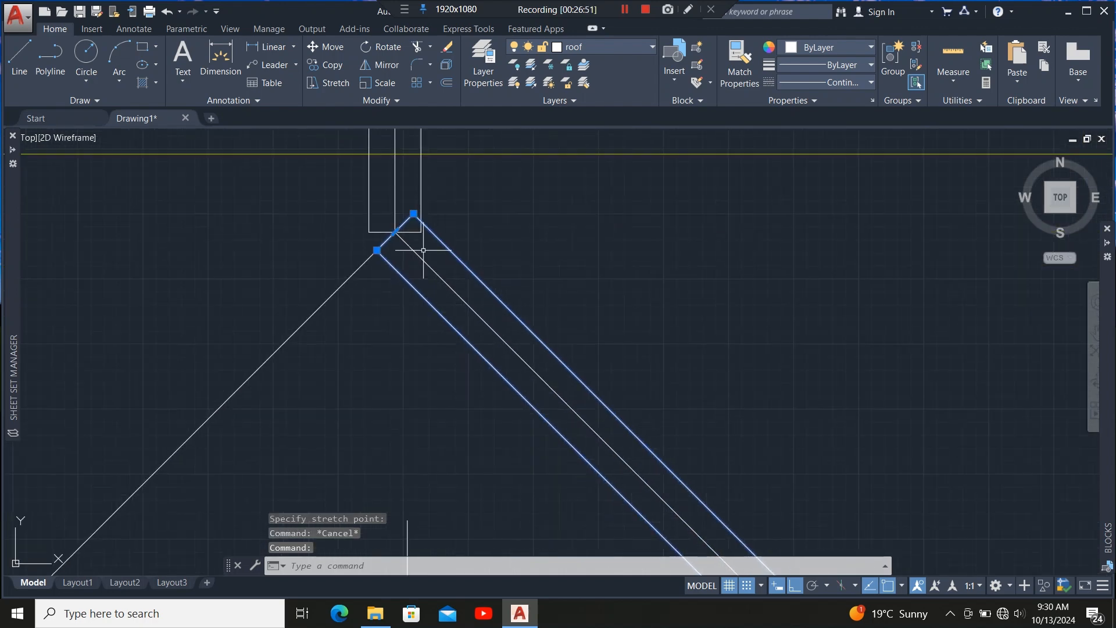
{"action": "left_click", "coordinate": [384, 62]}
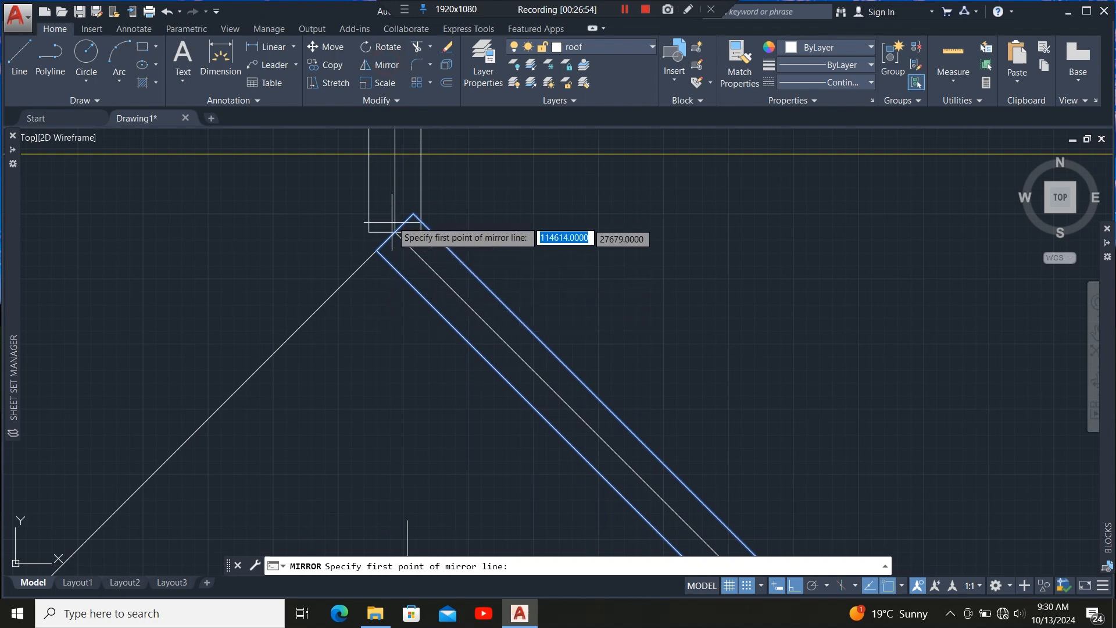
{"action": "scroll", "coordinate": [383, 251], "scroll_direction": "up", "scroll_amount": 4}
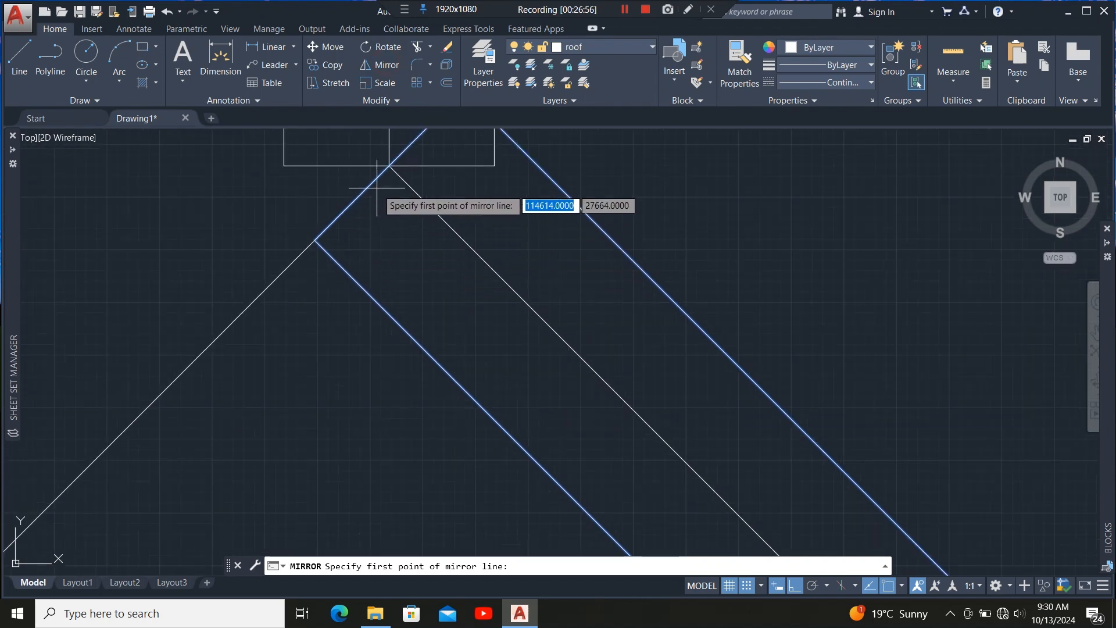
{"action": "left_click", "coordinate": [389, 165]}
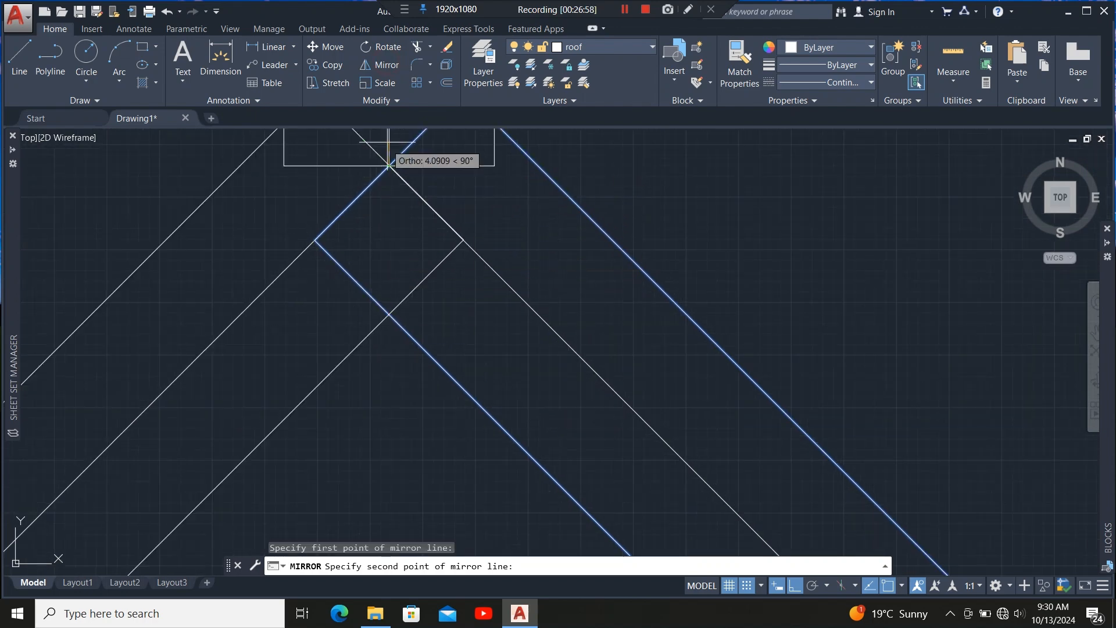
{"action": "scroll", "coordinate": [389, 165], "scroll_direction": "down", "scroll_amount": 4}
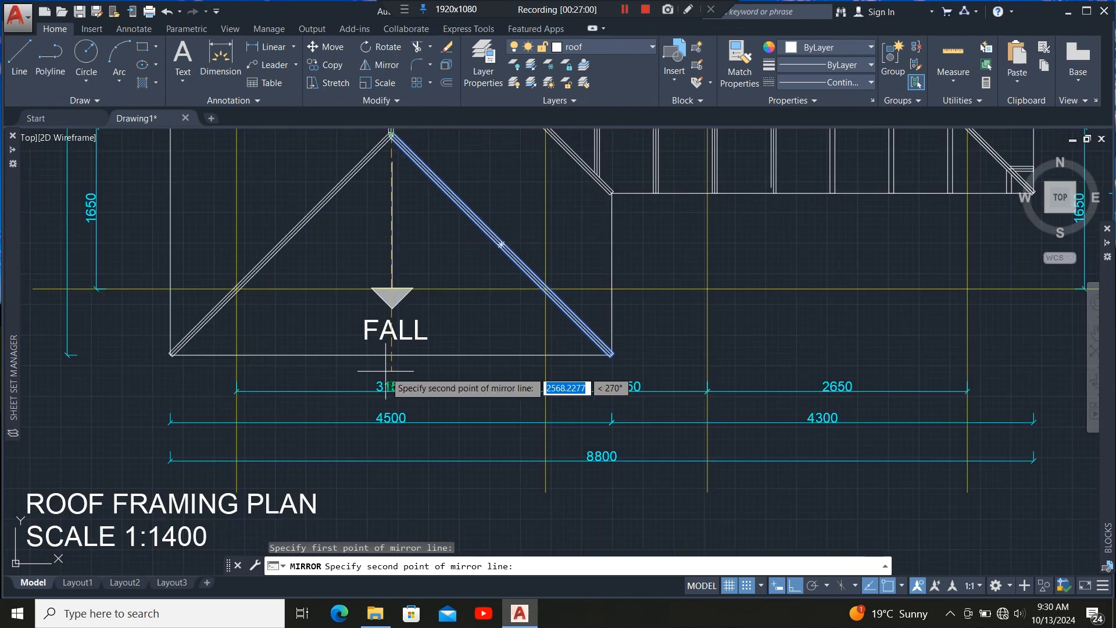
{"action": "scroll", "coordinate": [386, 370], "scroll_direction": "up", "scroll_amount": 5}
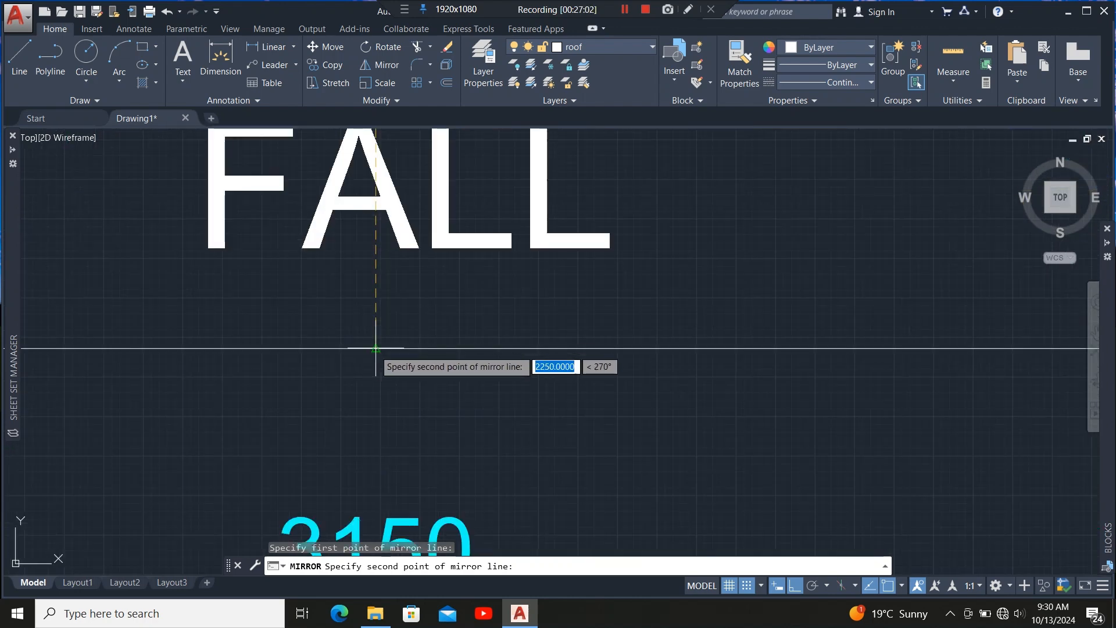
{"action": "left_click", "coordinate": [375, 348]}
{"action": "type", "text": "n"}
{"action": "key", "text": "Return"}
{"action": "scroll", "coordinate": [400, 399], "scroll_direction": "down", "scroll_amount": 8}
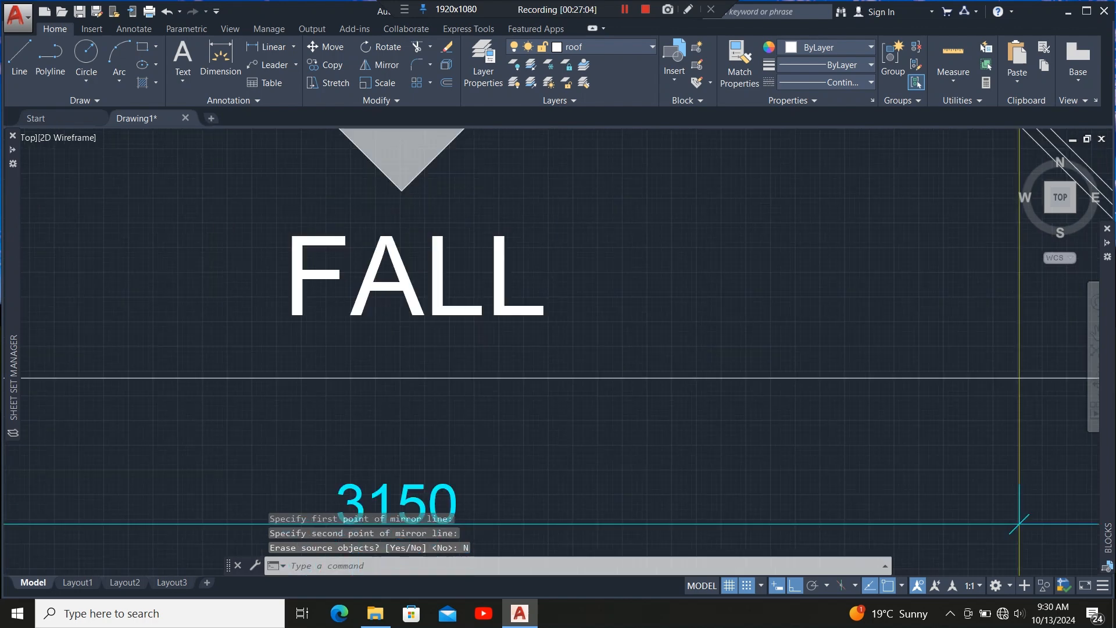
{"action": "scroll", "coordinate": [391, 197], "scroll_direction": "up", "scroll_amount": 2}
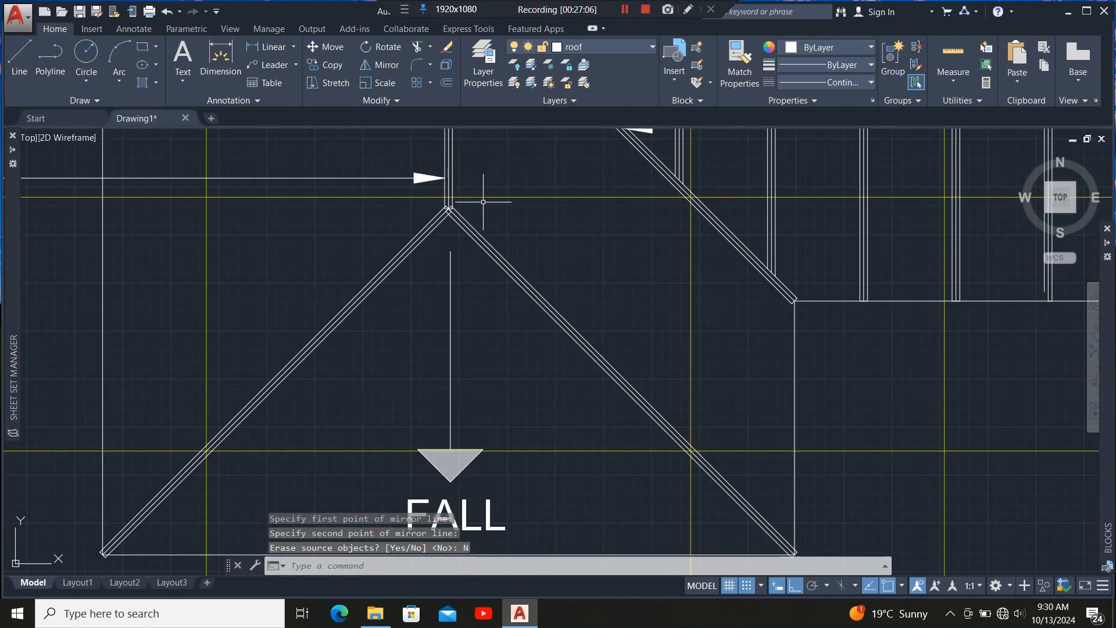
{"action": "scroll", "coordinate": [484, 201], "scroll_direction": "down", "scroll_amount": 2}
{"action": "scroll", "coordinate": [473, 222], "scroll_direction": "up", "scroll_amount": 6}
{"action": "scroll", "coordinate": [356, 329], "scroll_direction": "up", "scroll_amount": 6}
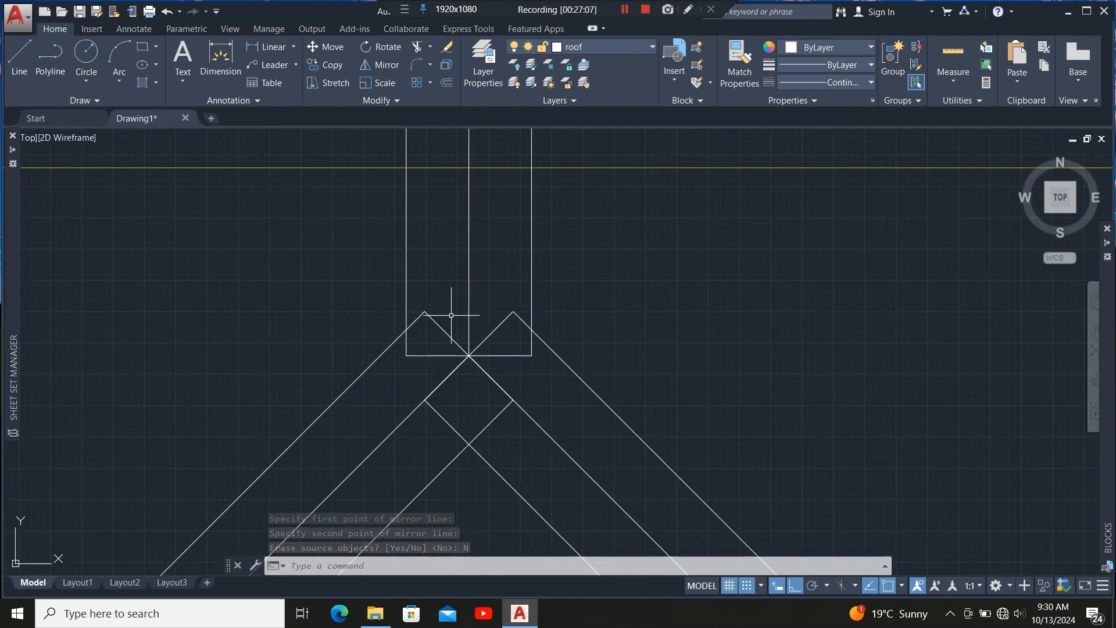
Grip-stretch the lower end of the vertical centre line at the hip apex down to the building's bottom edge.
{"action": "left_click", "coordinate": [468, 352]}
{"action": "scroll", "coordinate": [478, 368], "scroll_direction": "up", "scroll_amount": 6}
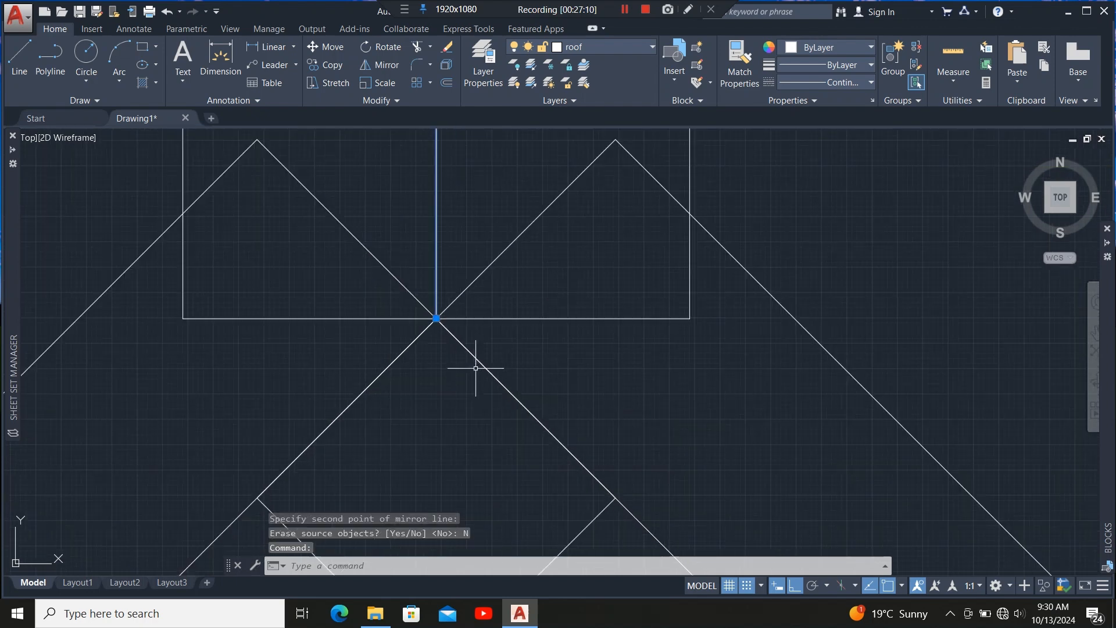
{"action": "left_click", "coordinate": [436, 318]}
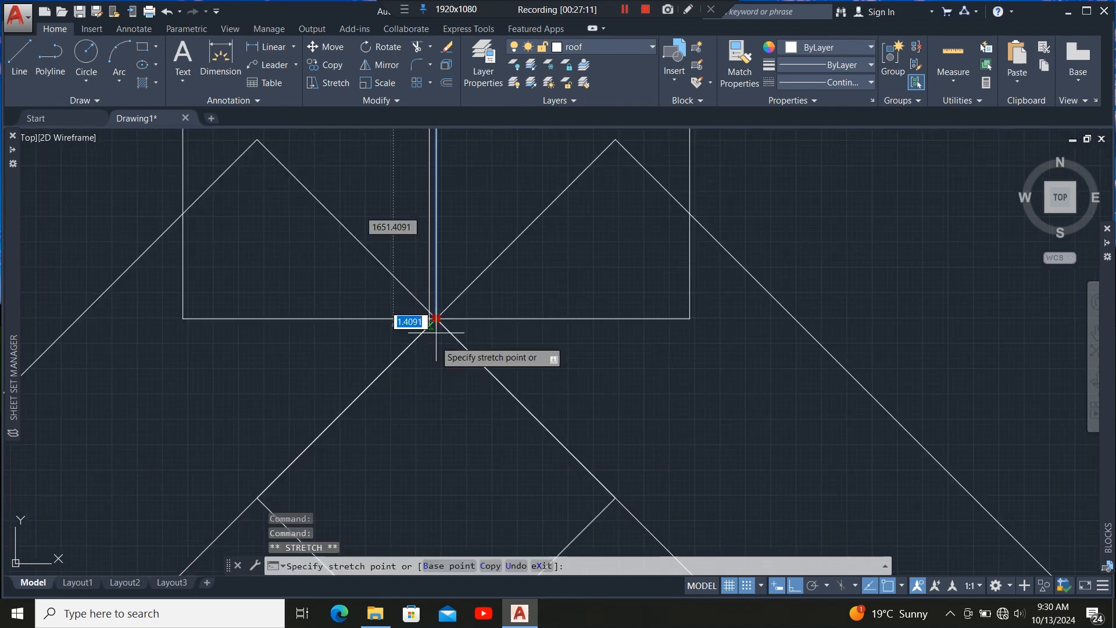
{"action": "scroll", "coordinate": [447, 286], "scroll_direction": "down", "scroll_amount": 8}
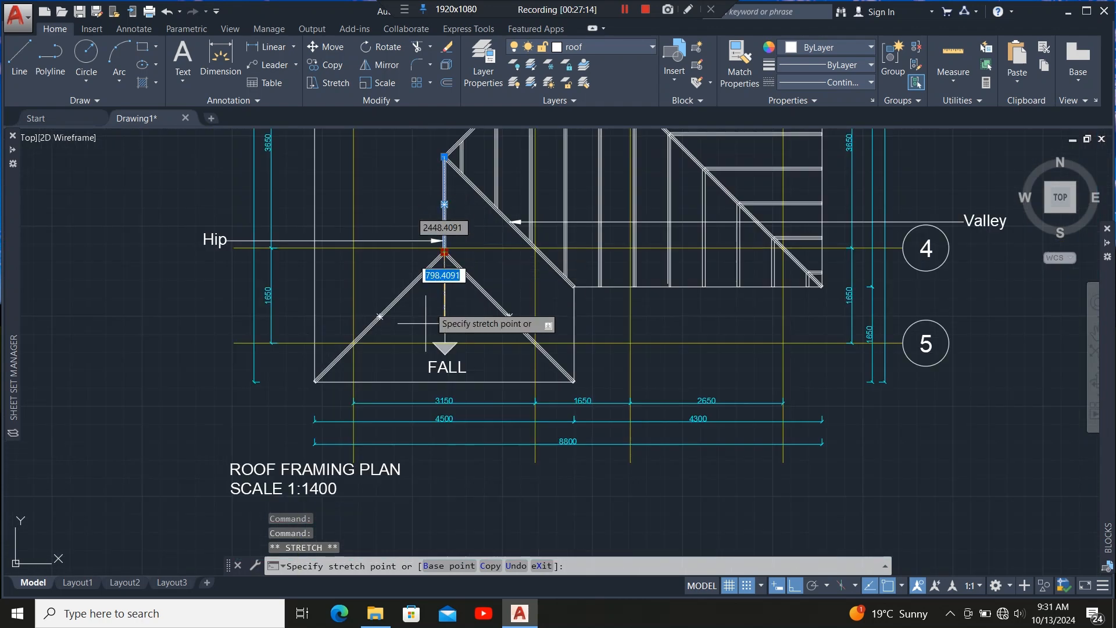
{"action": "scroll", "coordinate": [438, 393], "scroll_direction": "up", "scroll_amount": 7}
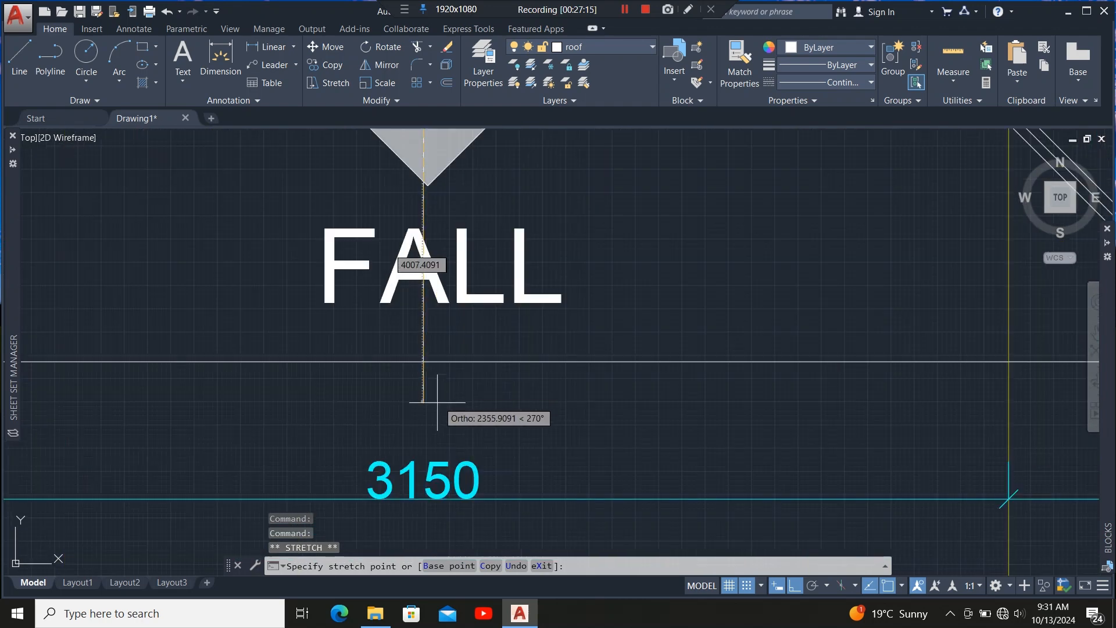
{"action": "left_click", "coordinate": [426, 363]}
{"action": "scroll", "coordinate": [428, 396], "scroll_direction": "down", "scroll_amount": 9}
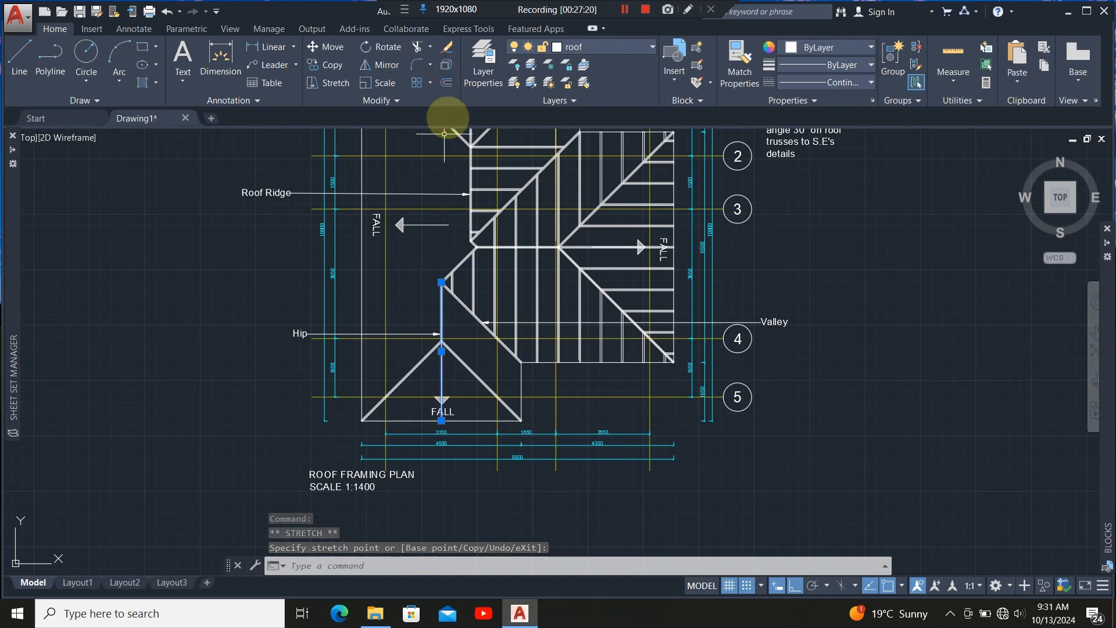
Offset the vertical centre line 600 mm three times to the right to form rafters across the hip's right half.
{"action": "left_click", "coordinate": [447, 82]}
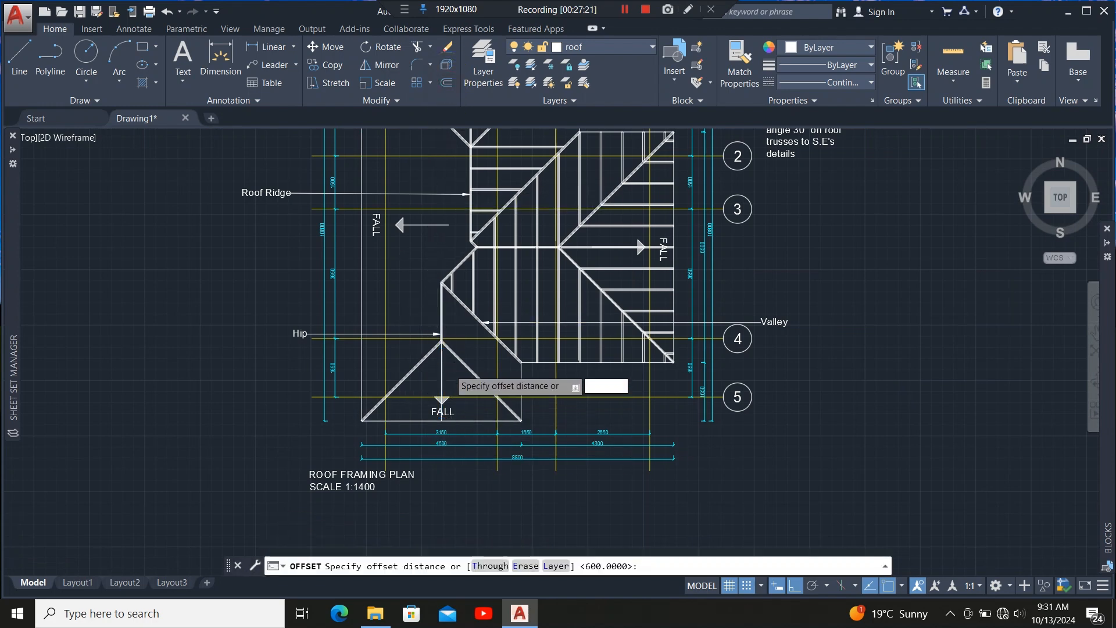
{"action": "scroll", "coordinate": [449, 375], "scroll_direction": "up", "scroll_amount": 7}
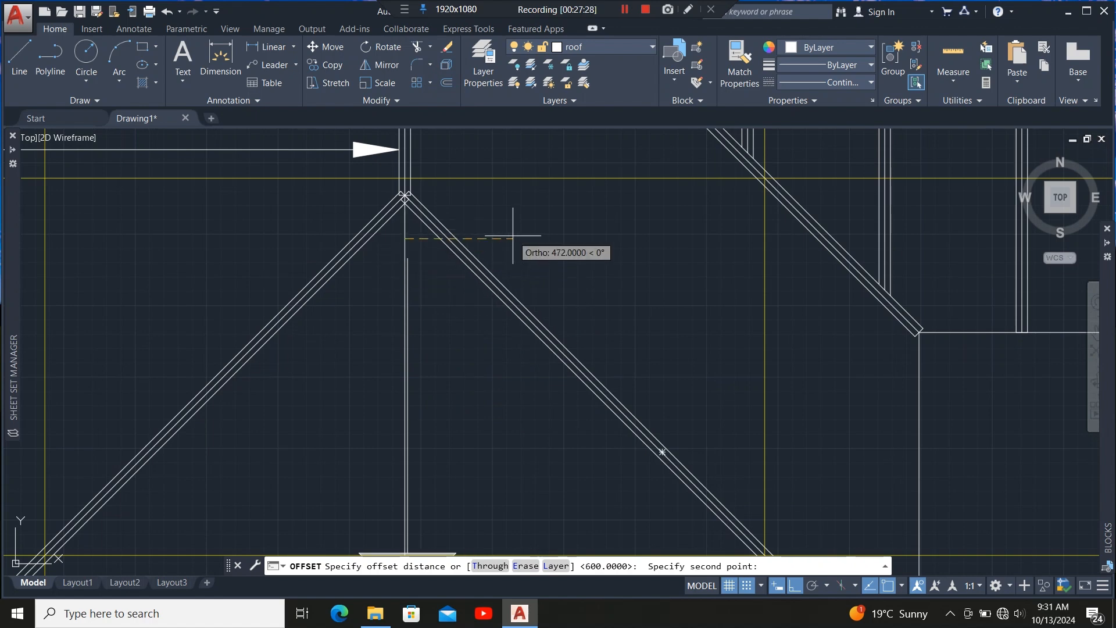
{"action": "key", "text": "Return"}
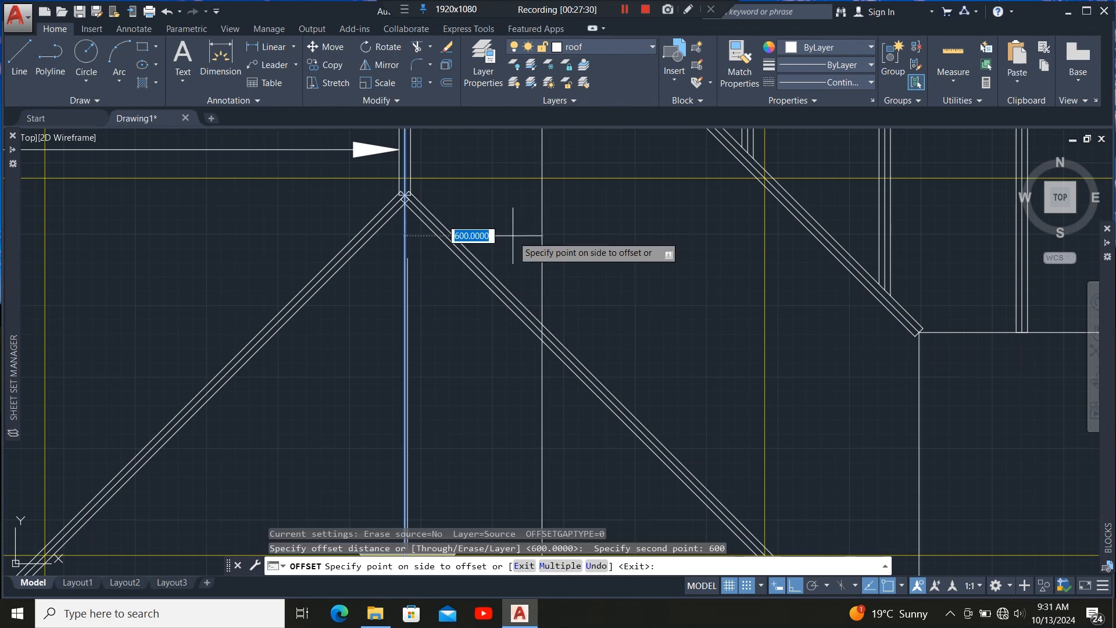
{"action": "left_click", "coordinate": [513, 235]}
{"action": "scroll", "coordinate": [508, 349], "scroll_direction": "down", "scroll_amount": 5}
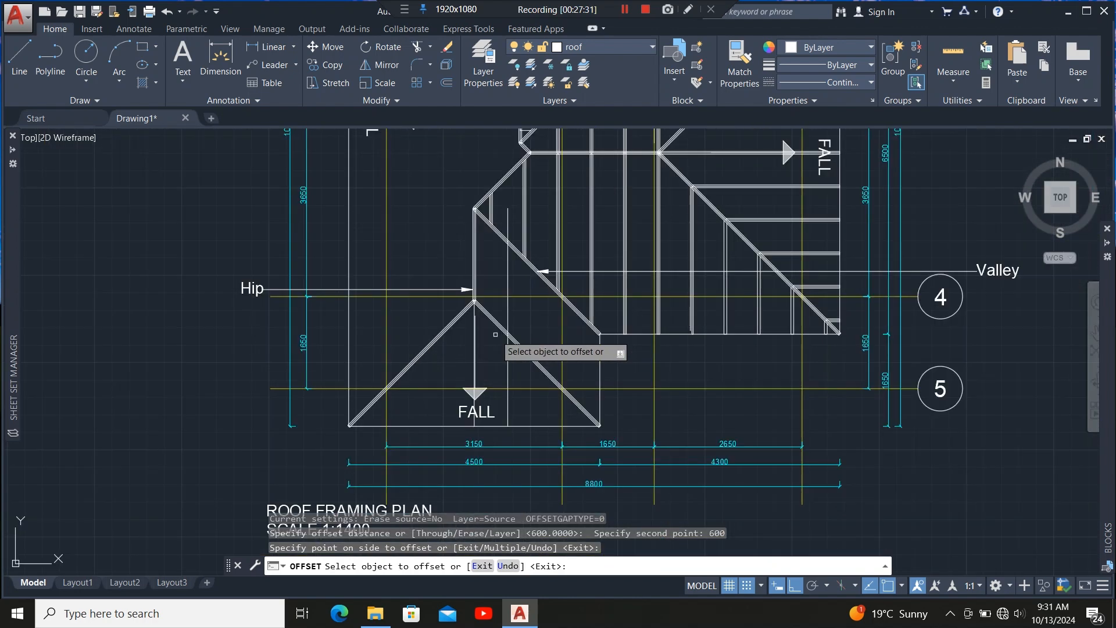
{"action": "scroll", "coordinate": [522, 367], "scroll_direction": "up", "scroll_amount": 4}
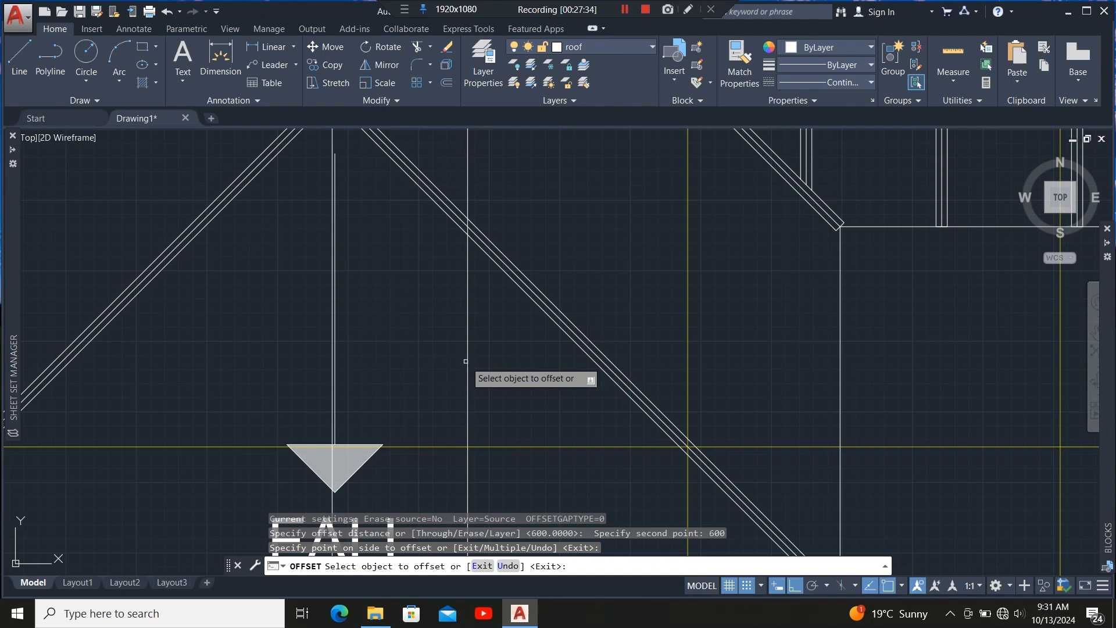
{"action": "left_click", "coordinate": [469, 361]}
{"action": "left_click", "coordinate": [506, 349]}
{"action": "scroll", "coordinate": [557, 446], "scroll_direction": "down", "scroll_amount": 4}
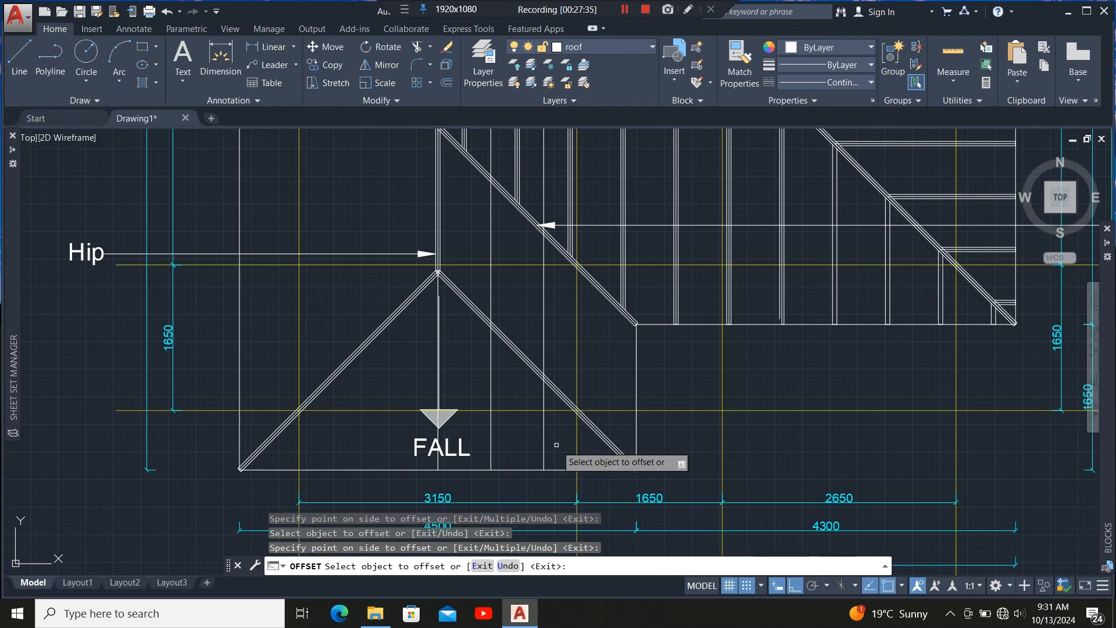
{"action": "scroll", "coordinate": [532, 440], "scroll_direction": "up", "scroll_amount": 2}
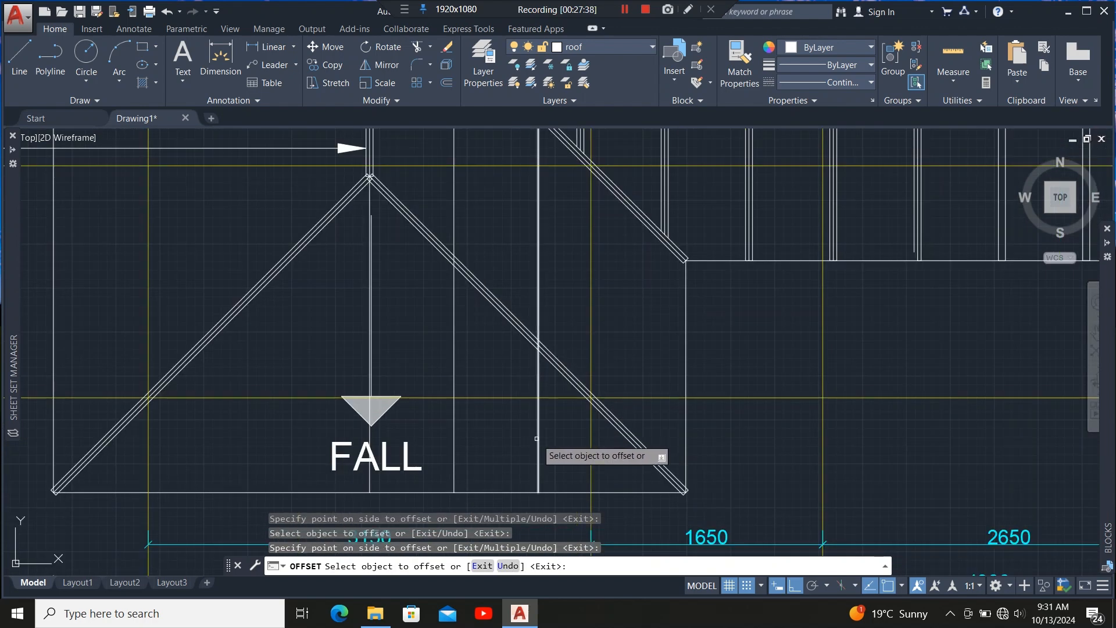
{"action": "left_click", "coordinate": [537, 438]}
{"action": "left_click", "coordinate": [584, 451]}
{"action": "scroll", "coordinate": [547, 444], "scroll_direction": "down", "scroll_amount": 2}
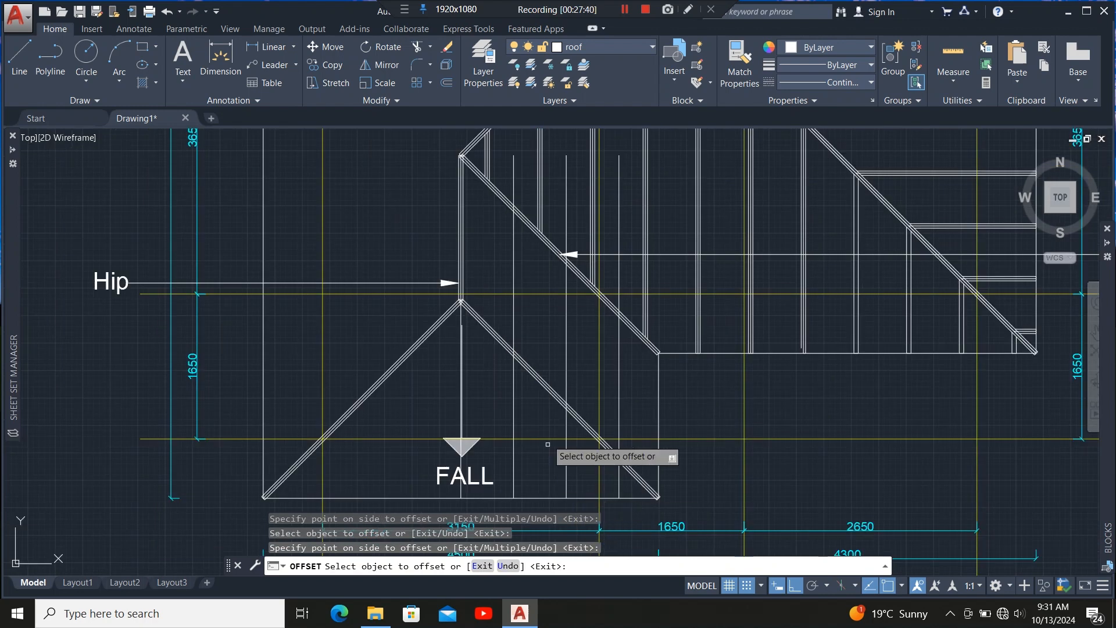
{"action": "scroll", "coordinate": [553, 337], "scroll_direction": "up", "scroll_amount": 4}
{"action": "key", "text": "Escape"}
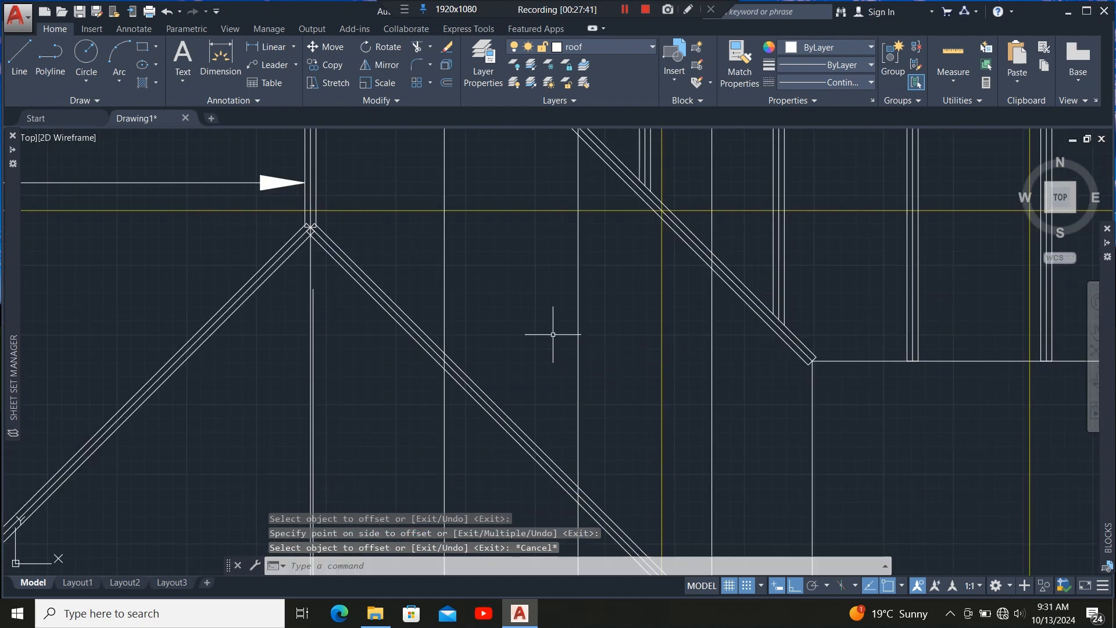
Trim the new rafter ends that project past the right hip member, using it as the cutting edge.
{"action": "left_click", "coordinate": [509, 428]}
{"action": "left_click", "coordinate": [416, 46]}
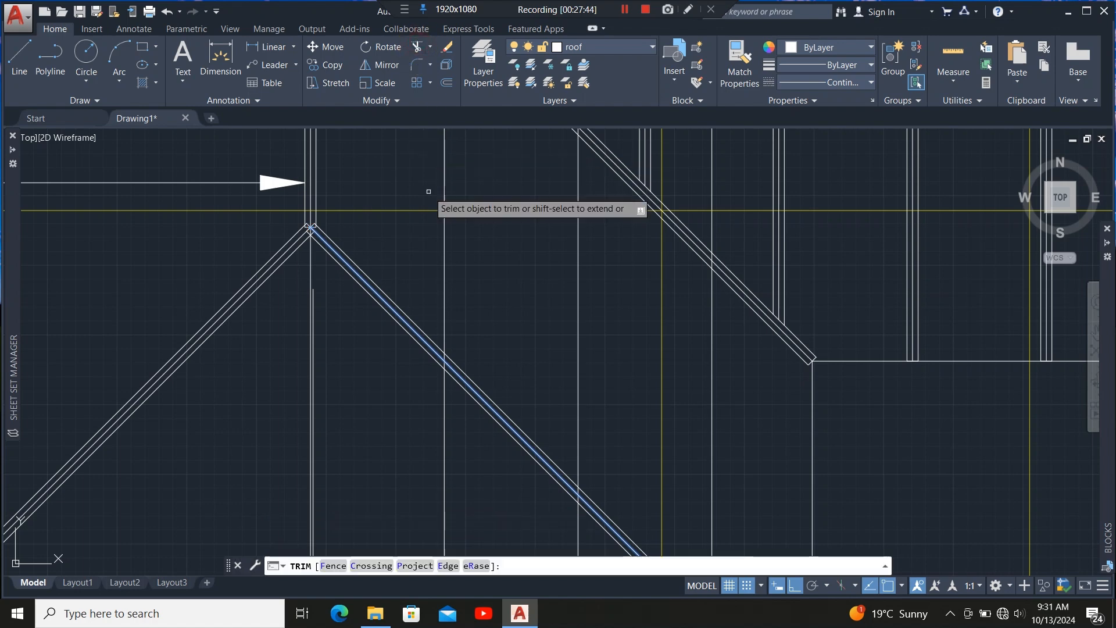
{"action": "left_click", "coordinate": [430, 195]}
{"action": "left_click", "coordinate": [451, 243]}
{"action": "left_click", "coordinate": [613, 283]}
{"action": "left_click", "coordinate": [550, 322]}
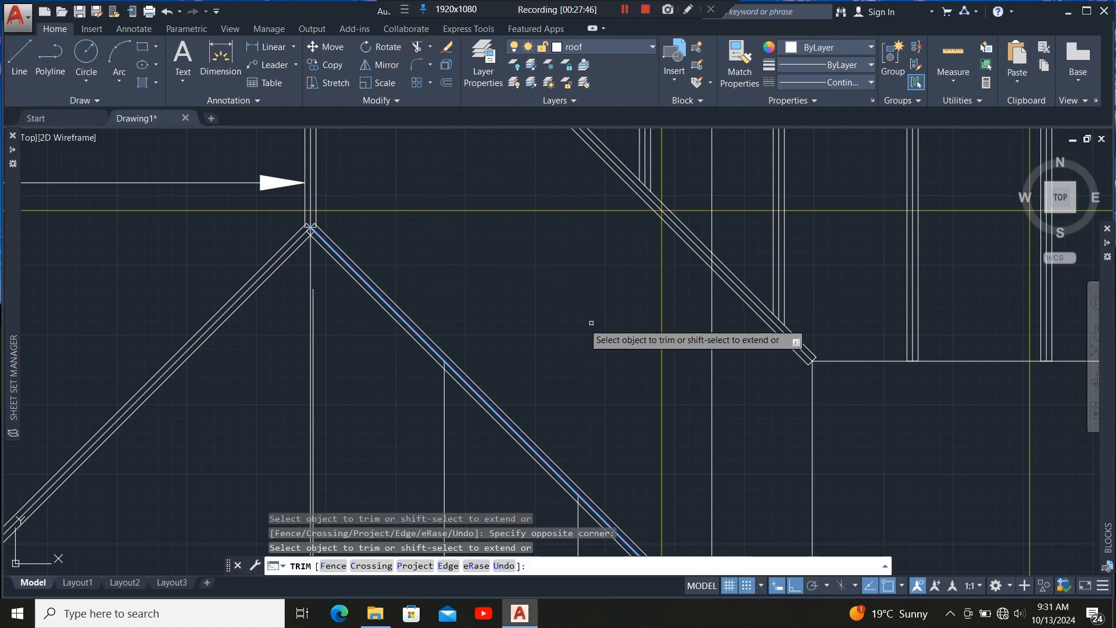
{"action": "left_click", "coordinate": [725, 355]}
{"action": "left_click", "coordinate": [687, 382]}
{"action": "scroll", "coordinate": [499, 298], "scroll_direction": "down", "scroll_amount": 4}
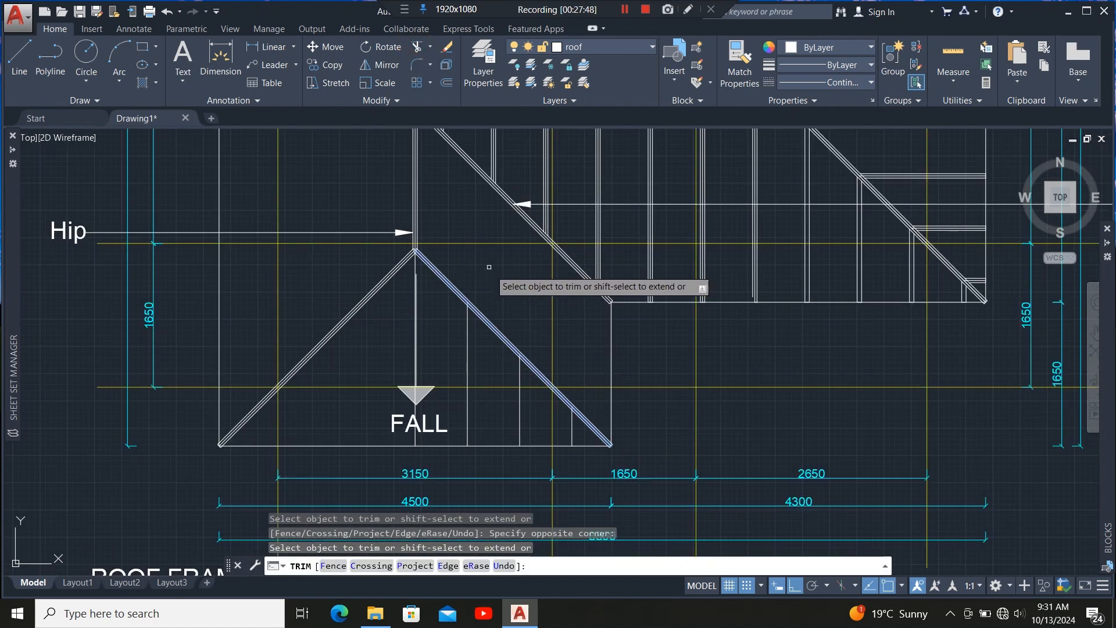
{"action": "scroll", "coordinate": [510, 292], "scroll_direction": "up", "scroll_amount": 2}
{"action": "key", "text": "Escape"}
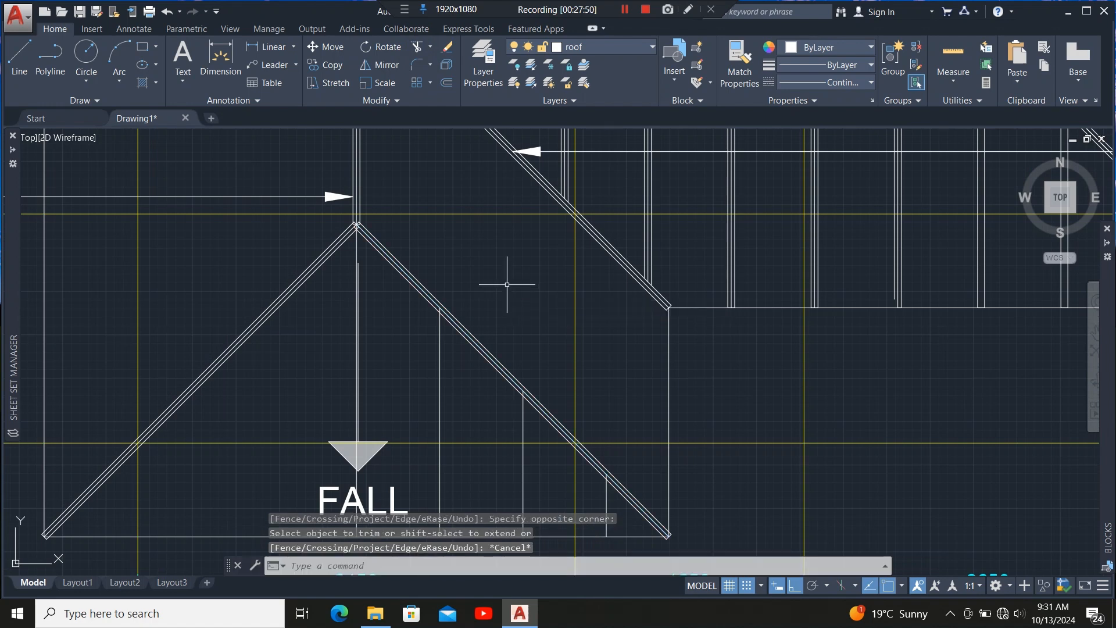
Grip-stretch the ridge member's lower end down through the hip to the building's bottom edge.
{"action": "scroll", "coordinate": [507, 236], "scroll_direction": "down", "scroll_amount": 2}
{"action": "scroll", "coordinate": [423, 255], "scroll_direction": "up", "scroll_amount": 4}
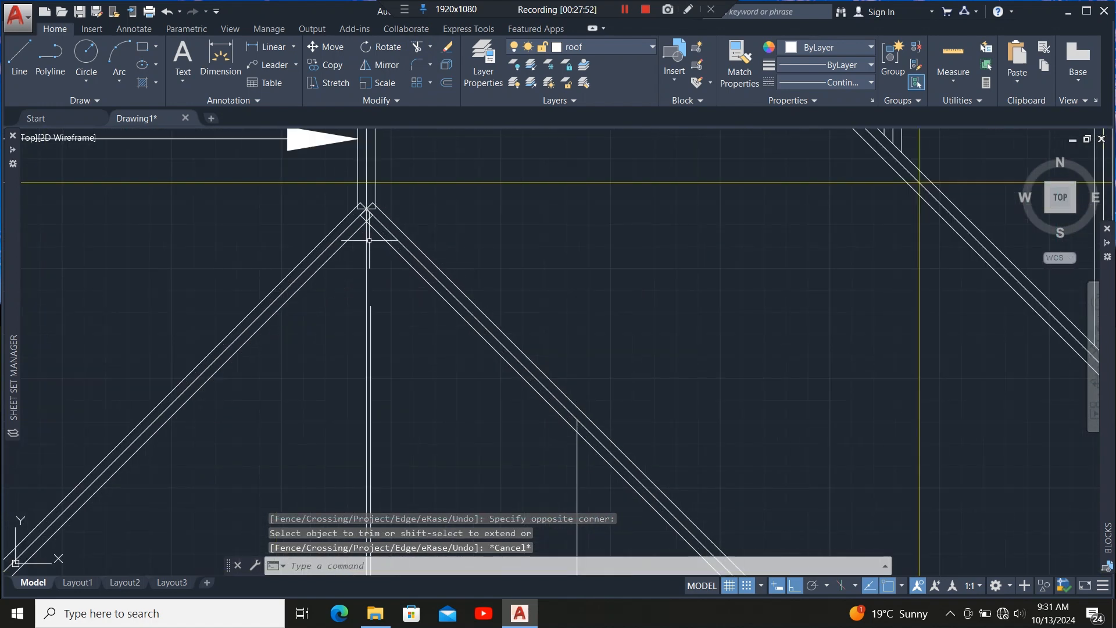
{"action": "scroll", "coordinate": [369, 240], "scroll_direction": "up", "scroll_amount": 6}
{"action": "left_click", "coordinate": [379, 256]}
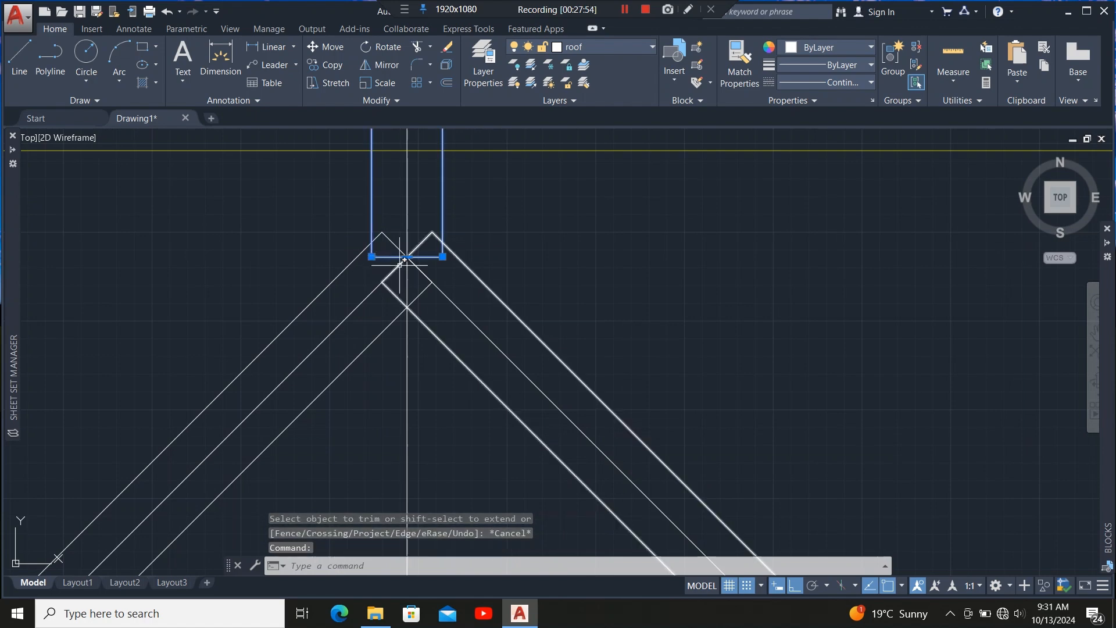
{"action": "left_click", "coordinate": [407, 256]}
{"action": "scroll", "coordinate": [400, 402], "scroll_direction": "down", "scroll_amount": 10}
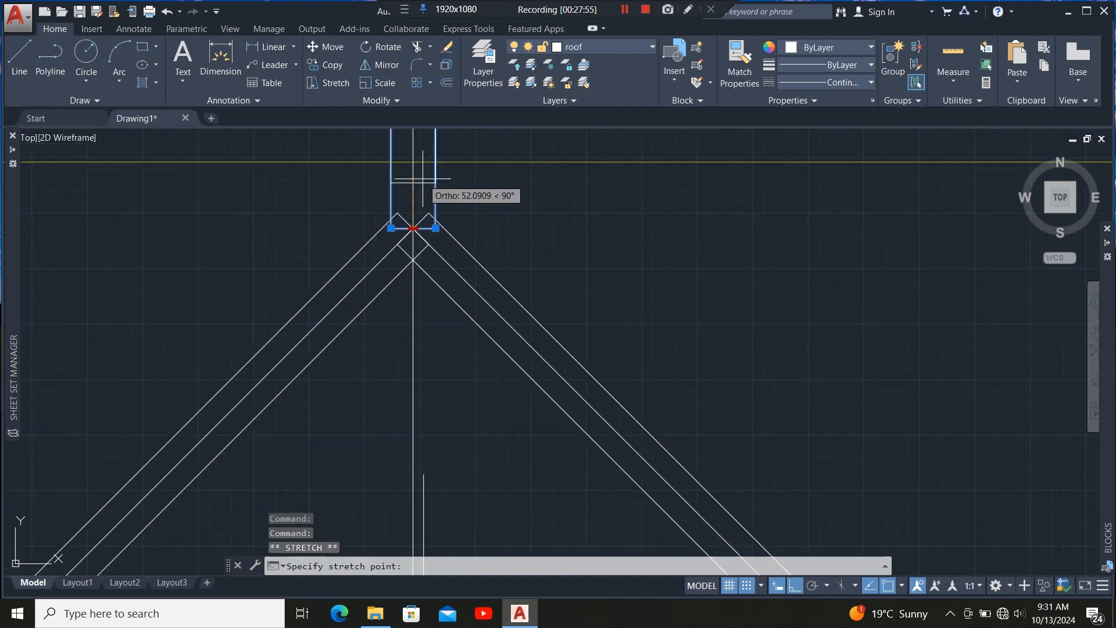
{"action": "scroll", "coordinate": [424, 255], "scroll_direction": "up", "scroll_amount": 6}
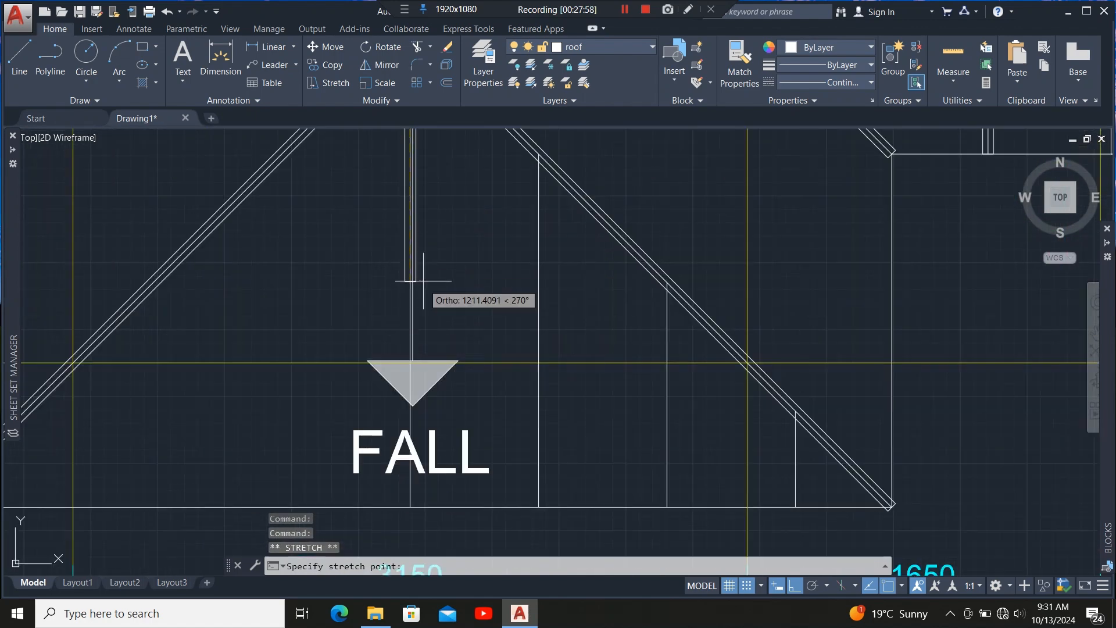
{"action": "scroll", "coordinate": [423, 281], "scroll_direction": "down", "scroll_amount": 5}
{"action": "scroll", "coordinate": [430, 326], "scroll_direction": "up", "scroll_amount": 8}
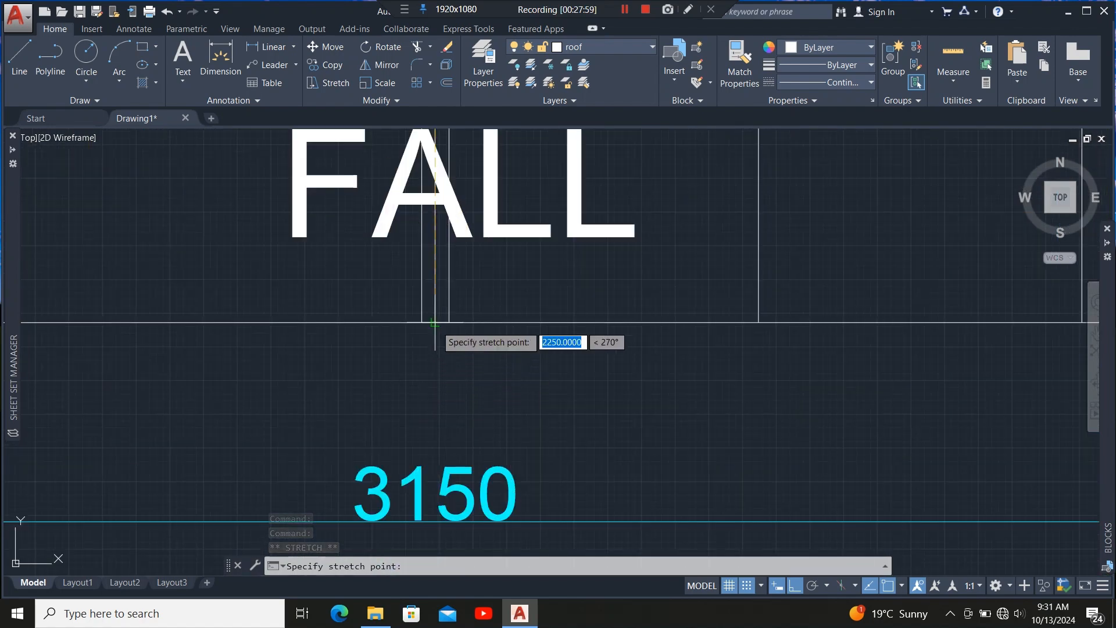
{"action": "left_click", "coordinate": [434, 322]}
{"action": "scroll", "coordinate": [434, 319], "scroll_direction": "down", "scroll_amount": 10}
{"action": "scroll", "coordinate": [433, 317], "scroll_direction": "up", "scroll_amount": 6}
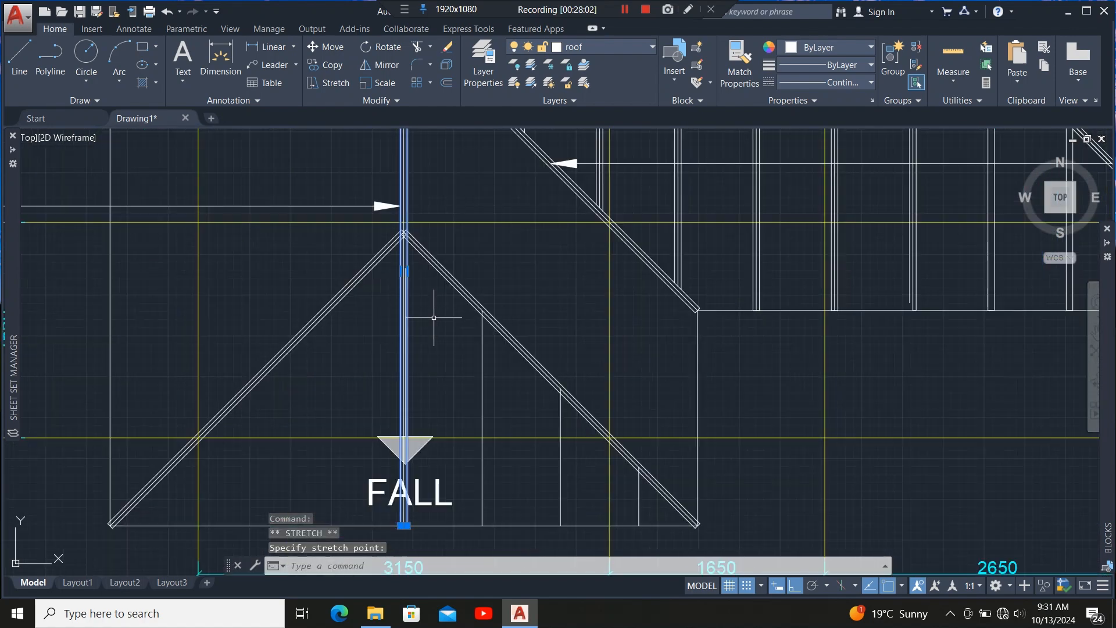
{"action": "scroll", "coordinate": [404, 235], "scroll_direction": "up", "scroll_amount": 2}
{"action": "scroll", "coordinate": [447, 359], "scroll_direction": "up", "scroll_amount": 3}
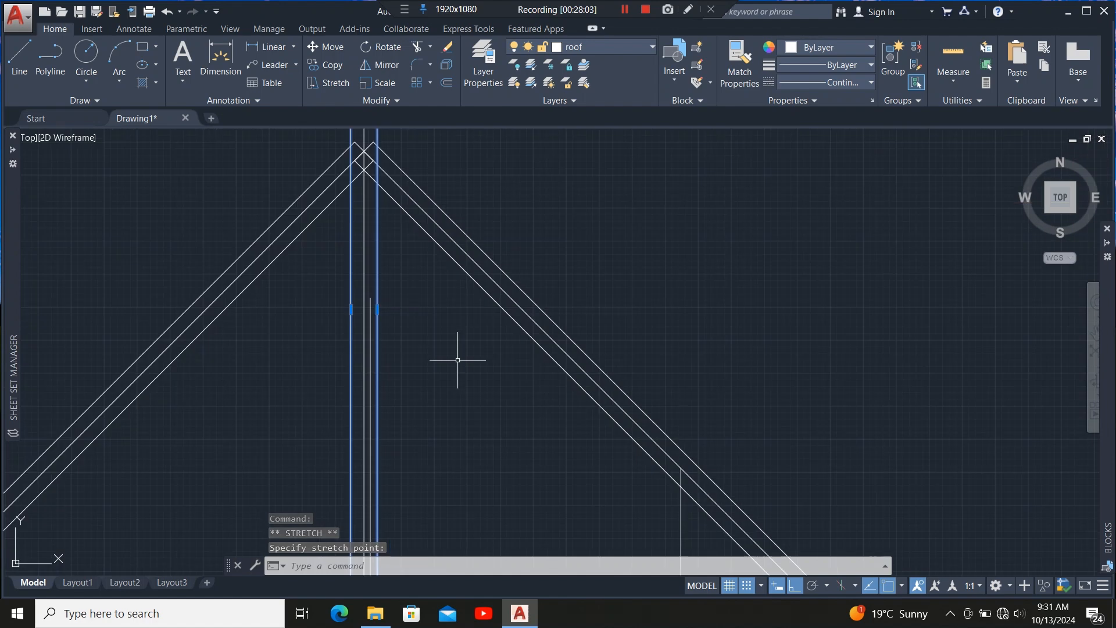
{"action": "key", "text": "Escape"}
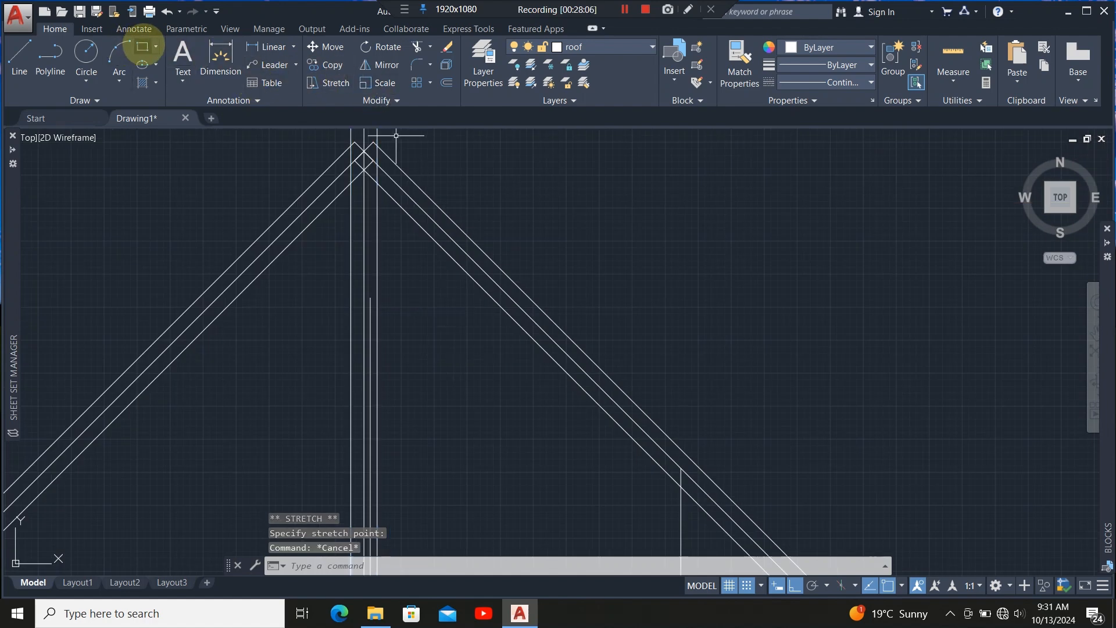
Draw a 50 × 50 mm rectangle near the hip apex.
{"action": "left_click", "coordinate": [146, 47]}
{"action": "scroll", "coordinate": [468, 262], "scroll_direction": "down", "scroll_amount": 3}
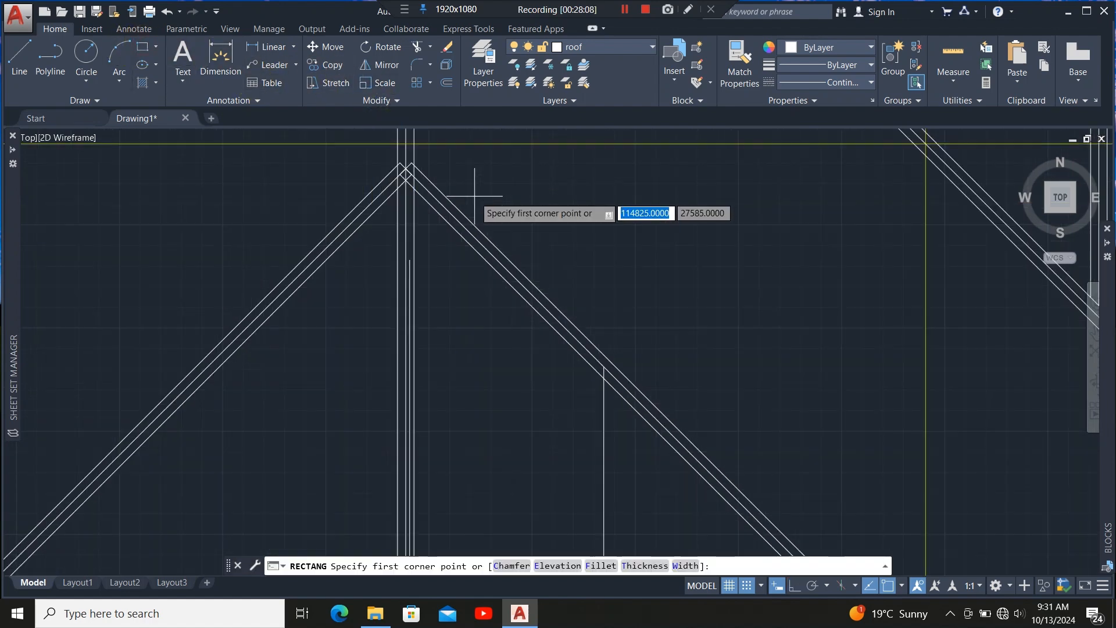
{"action": "left_click", "coordinate": [486, 297]}
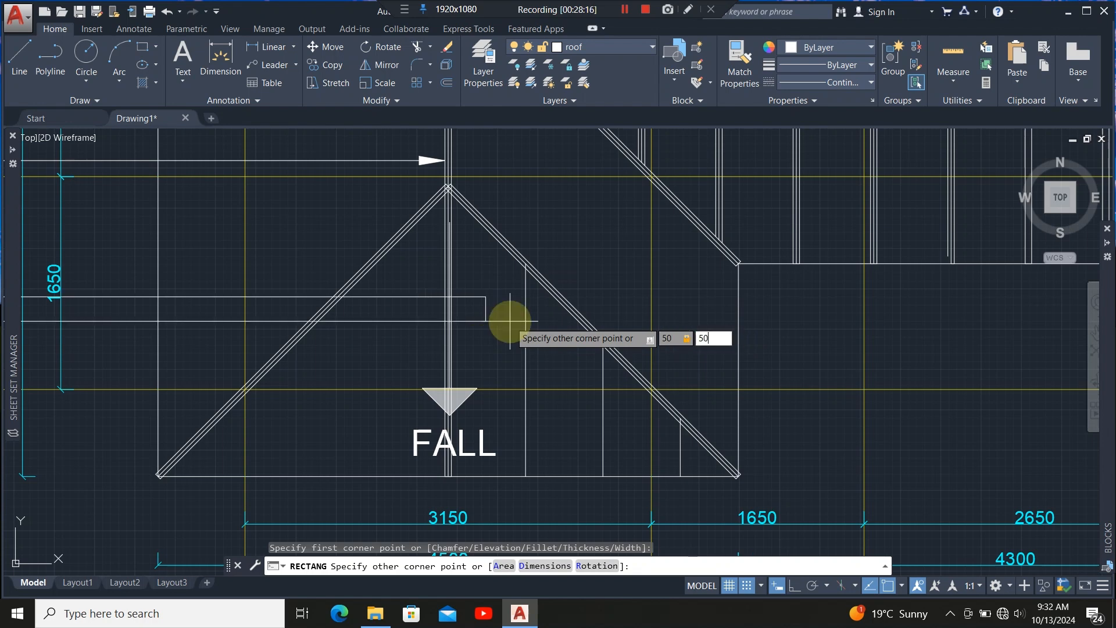
{"action": "key", "text": "Return"}
{"action": "scroll", "coordinate": [488, 299], "scroll_direction": "up", "scroll_amount": 5}
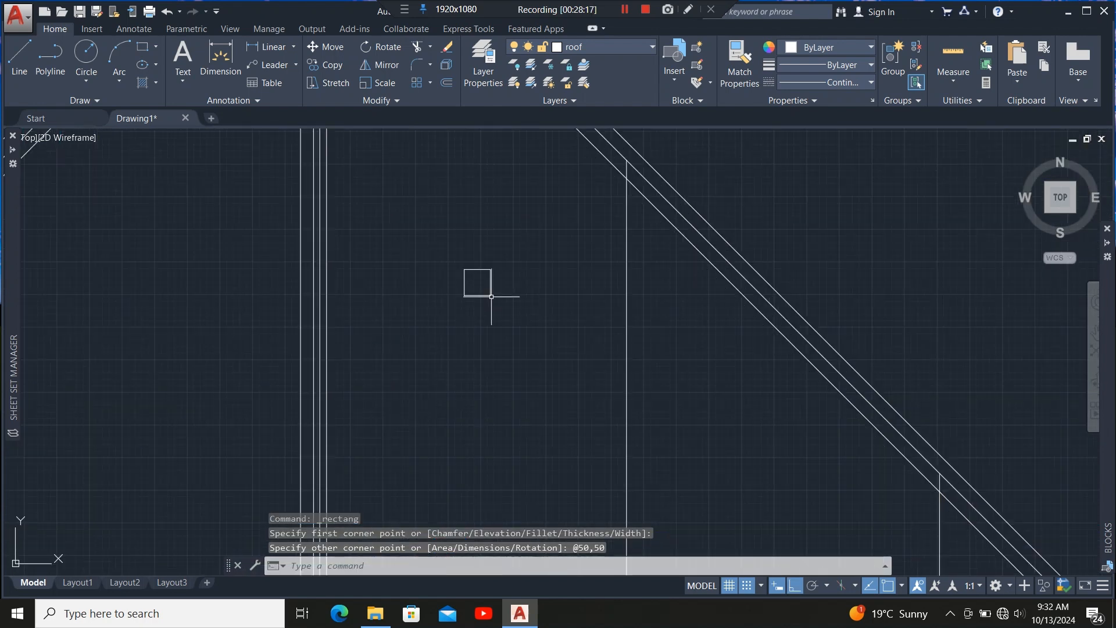
Move the 50 mm square onto the building's bottom edge, centred on the first offset rafter line.
{"action": "left_click", "coordinate": [457, 332]}
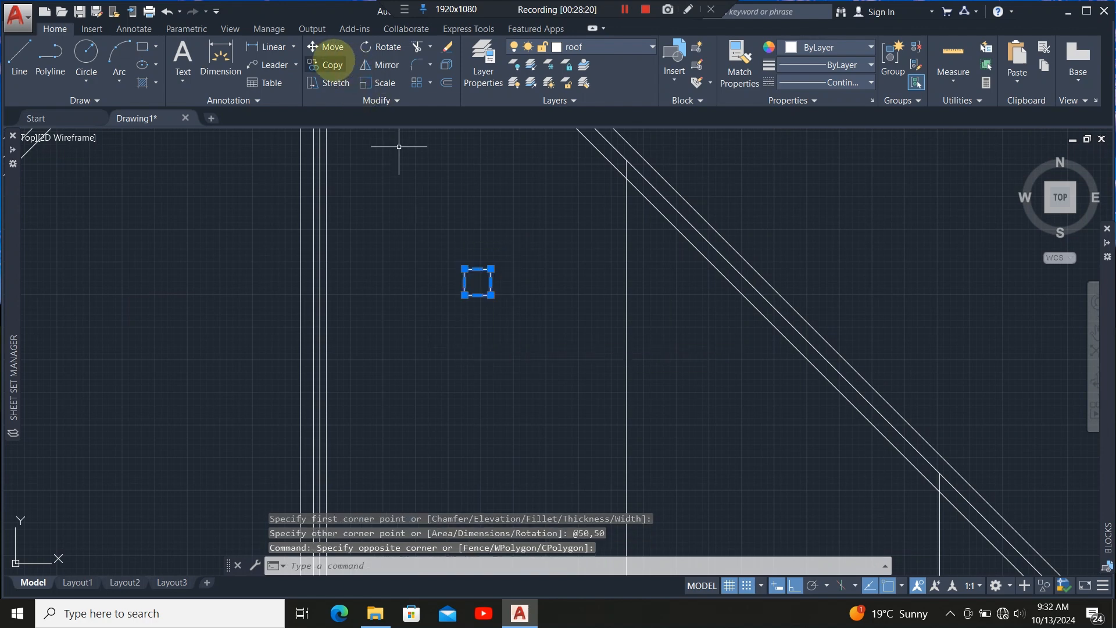
{"action": "left_click", "coordinate": [328, 47]}
{"action": "scroll", "coordinate": [481, 296], "scroll_direction": "up", "scroll_amount": 2}
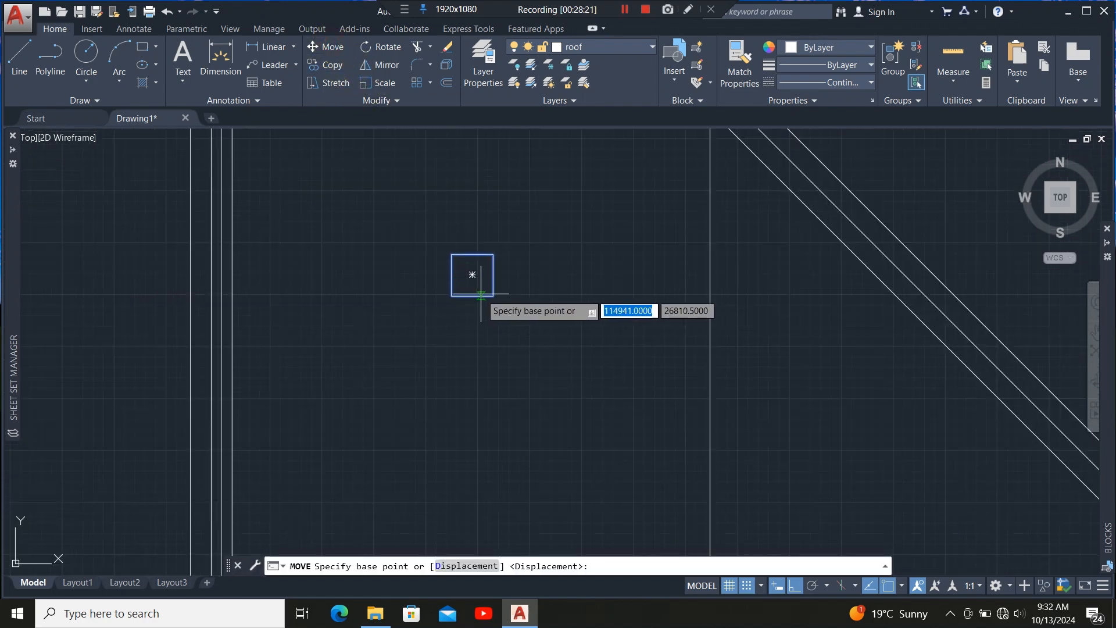
{"action": "left_click", "coordinate": [472, 295]}
{"action": "scroll", "coordinate": [581, 402], "scroll_direction": "down", "scroll_amount": 4}
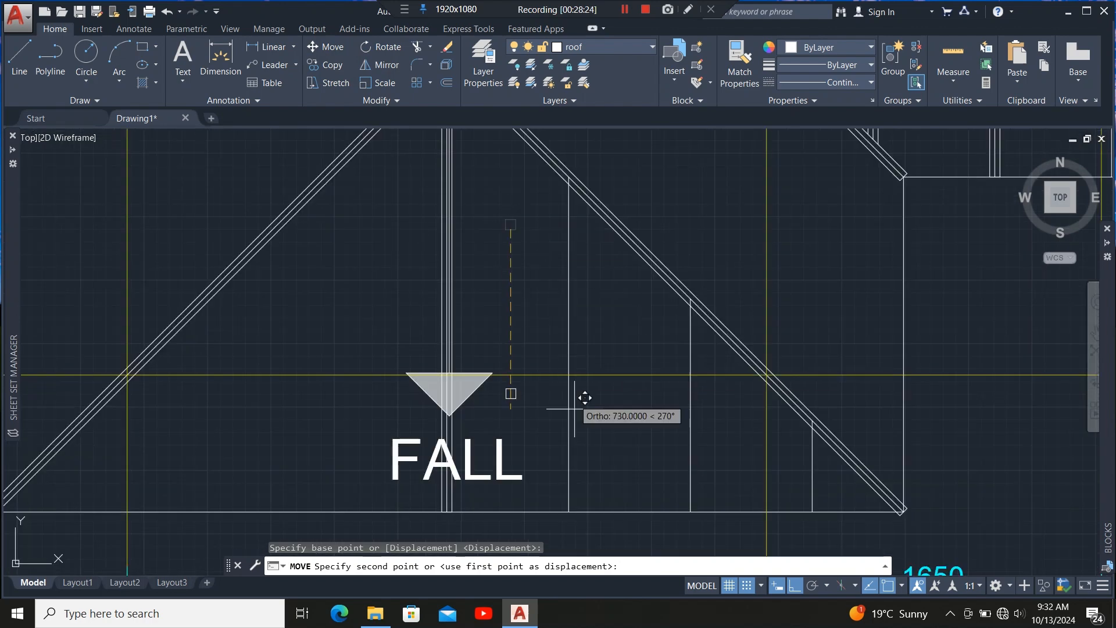
{"action": "scroll", "coordinate": [582, 523], "scroll_direction": "up", "scroll_amount": 4}
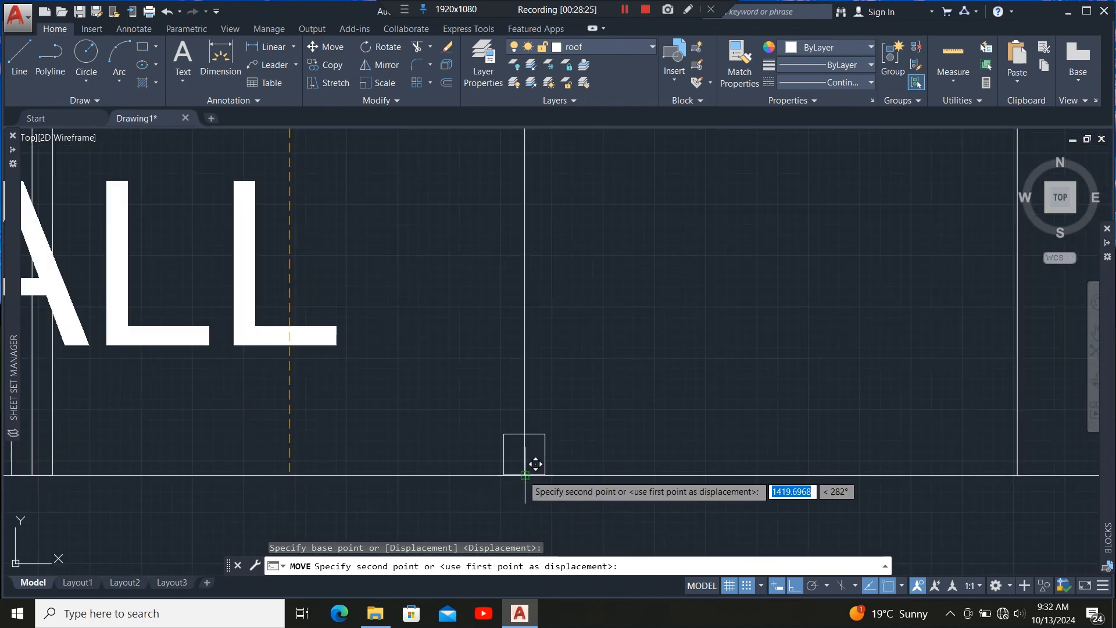
{"action": "left_click", "coordinate": [525, 475]}
{"action": "scroll", "coordinate": [556, 459], "scroll_direction": "up", "scroll_amount": 4}
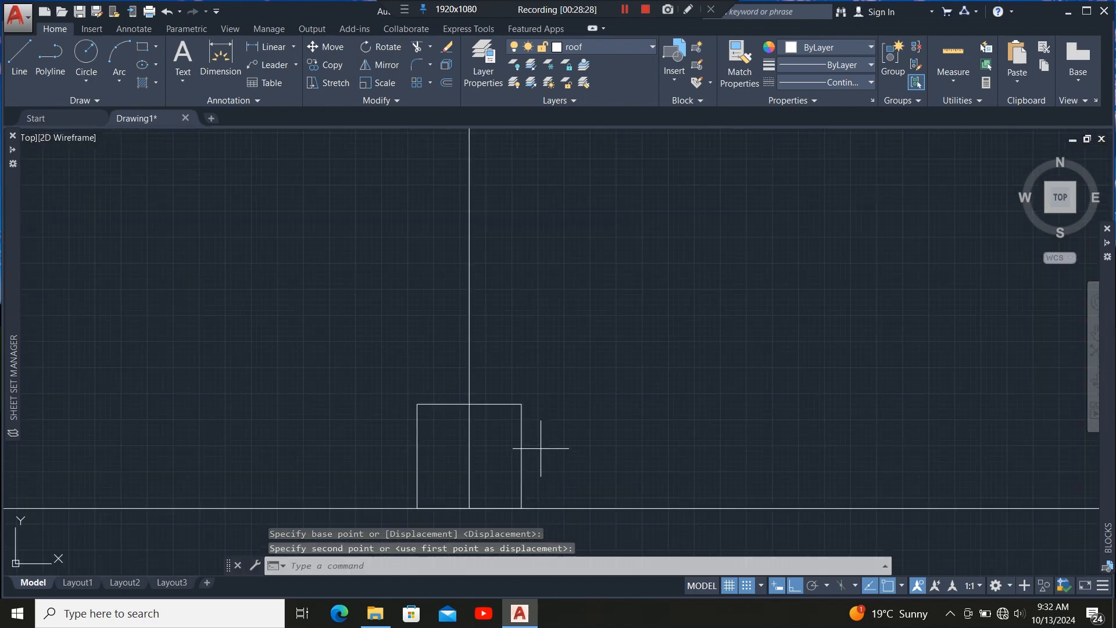
Grip-stretch the top edge of the 50 mm square up to the right hip, forming a new rafter member.
{"action": "left_click_drag", "start_coordinate": [541, 448], "coordinate": [475, 457]}
{"action": "left_click", "coordinate": [469, 403]}
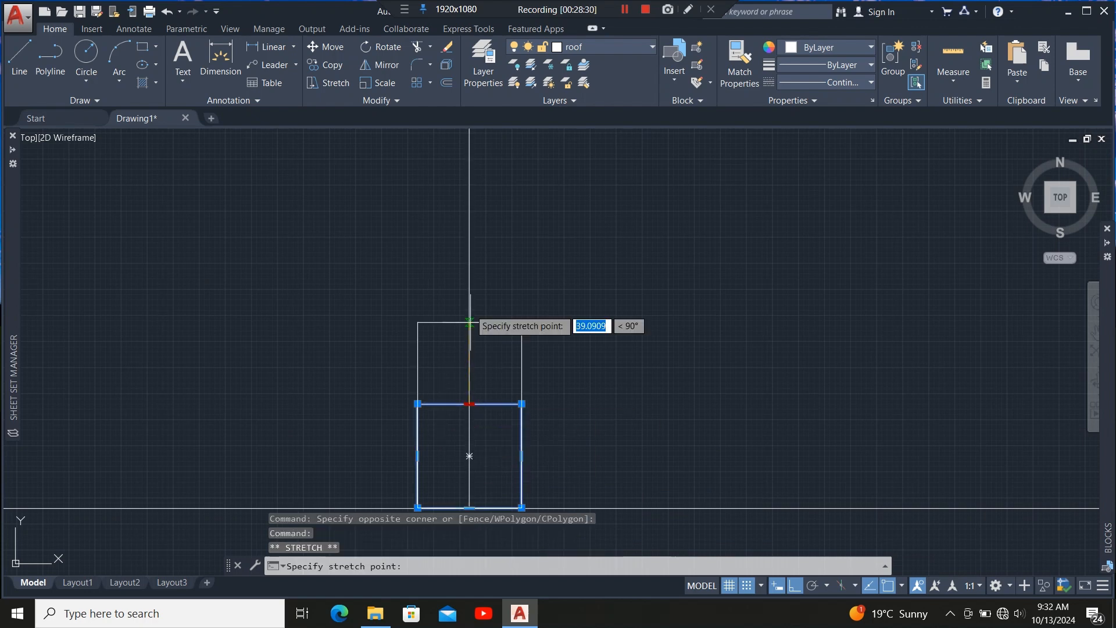
{"action": "scroll", "coordinate": [473, 379], "scroll_direction": "down", "scroll_amount": 5}
{"action": "scroll", "coordinate": [465, 265], "scroll_direction": "up", "scroll_amount": 5}
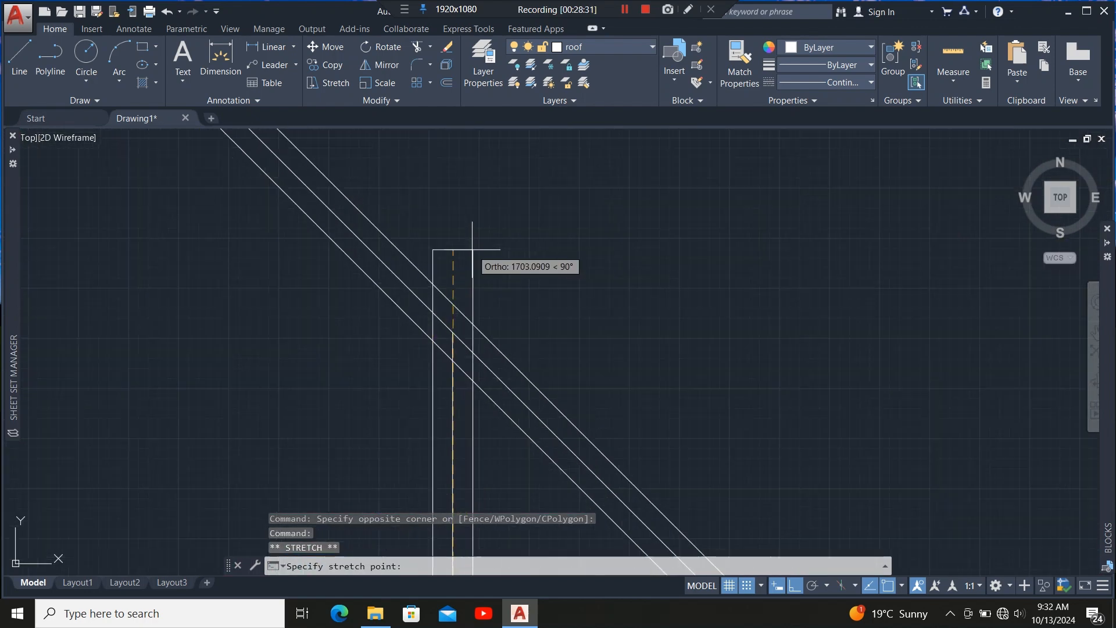
{"action": "left_click", "coordinate": [458, 327]}
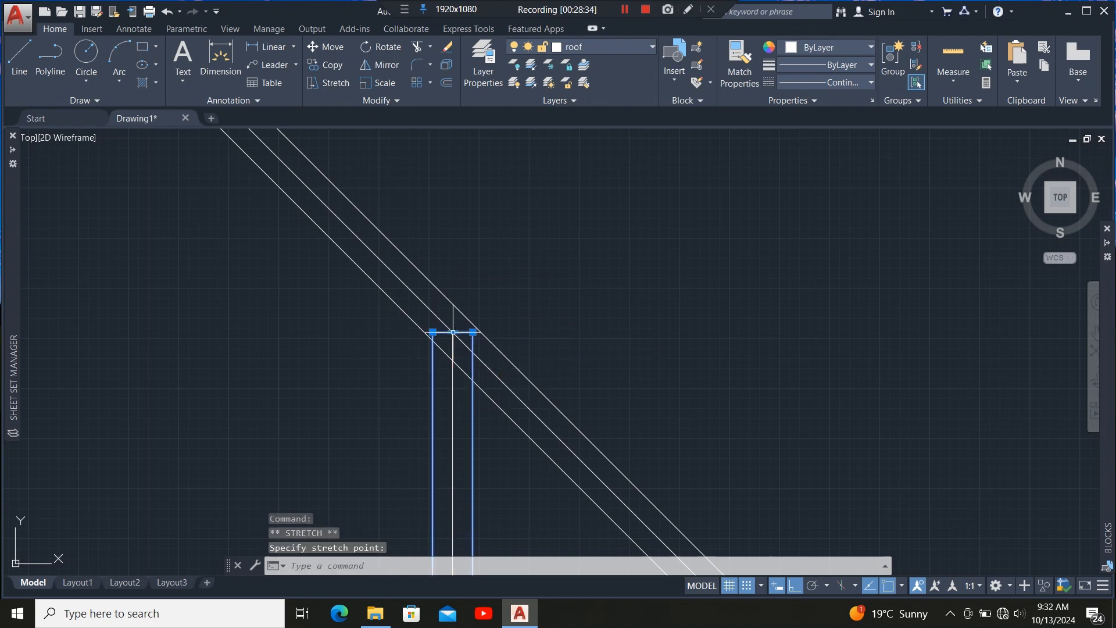
Copy the new rafter member twice to the next rafter positions along the building's bottom edge.
{"action": "scroll", "coordinate": [470, 237], "scroll_direction": "down", "scroll_amount": 5}
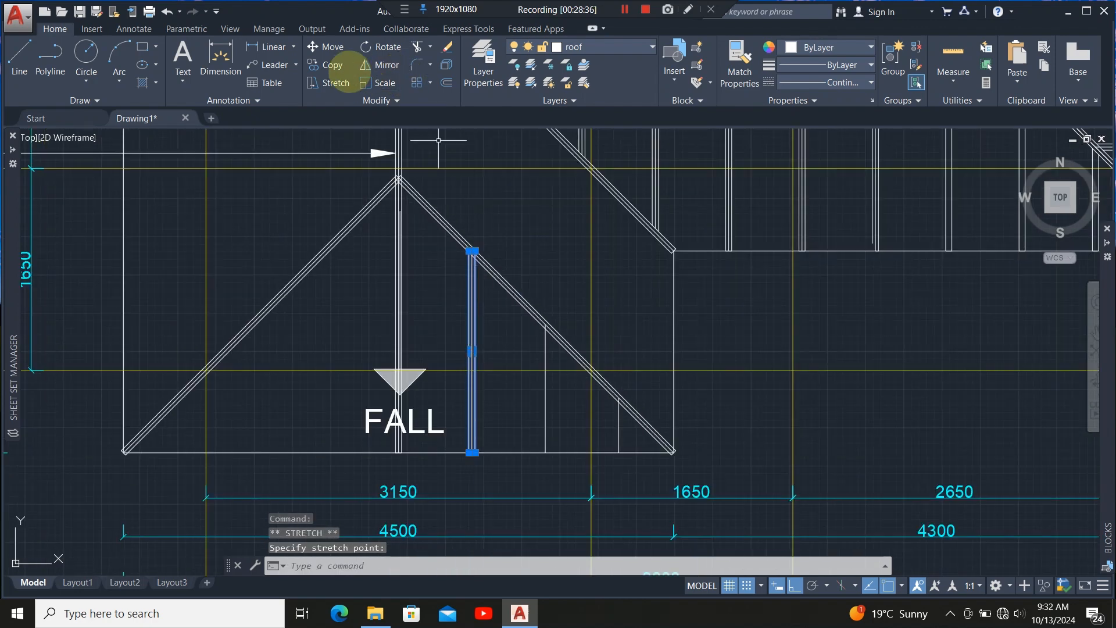
{"action": "left_click", "coordinate": [333, 64]}
{"action": "scroll", "coordinate": [462, 462], "scroll_direction": "up", "scroll_amount": 5}
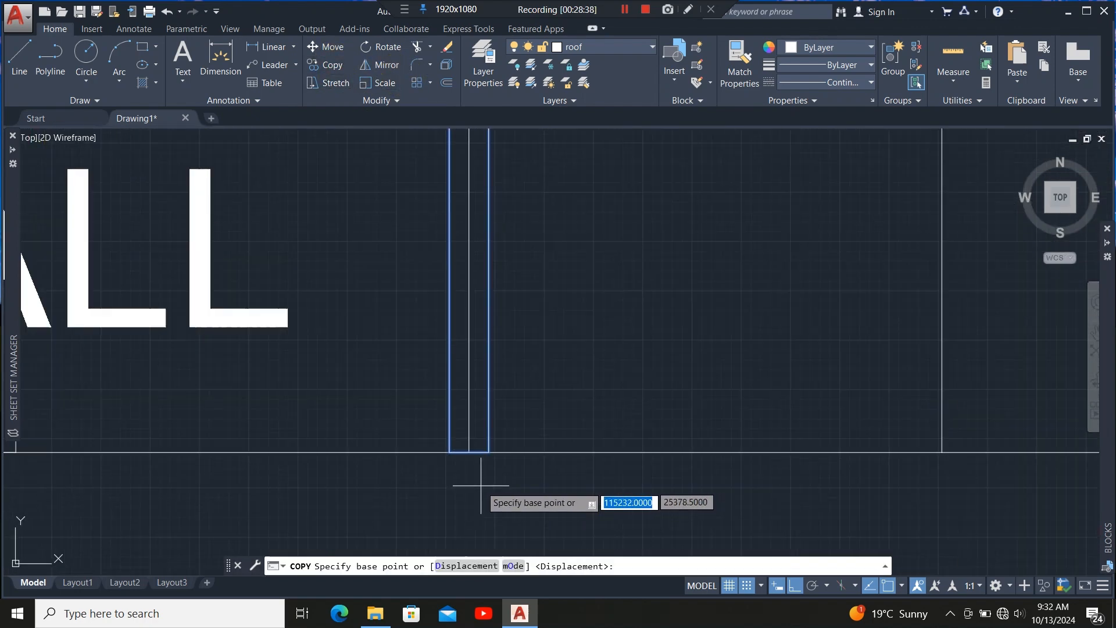
{"action": "left_click", "coordinate": [469, 451]}
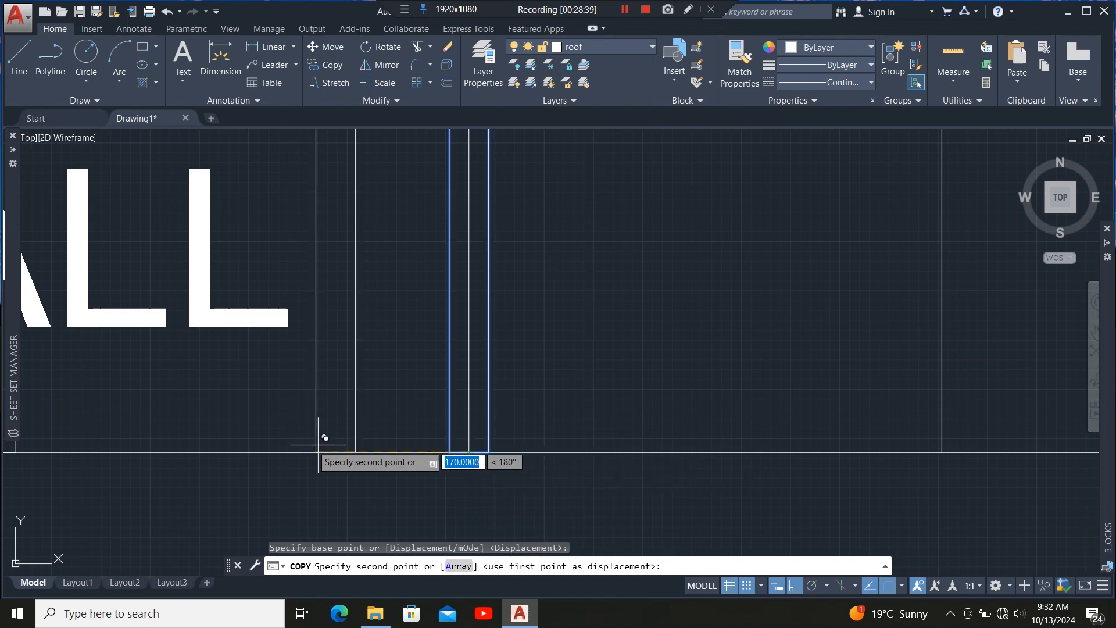
{"action": "scroll", "coordinate": [518, 472], "scroll_direction": "down", "scroll_amount": 4}
{"action": "scroll", "coordinate": [558, 459], "scroll_direction": "up", "scroll_amount": 6}
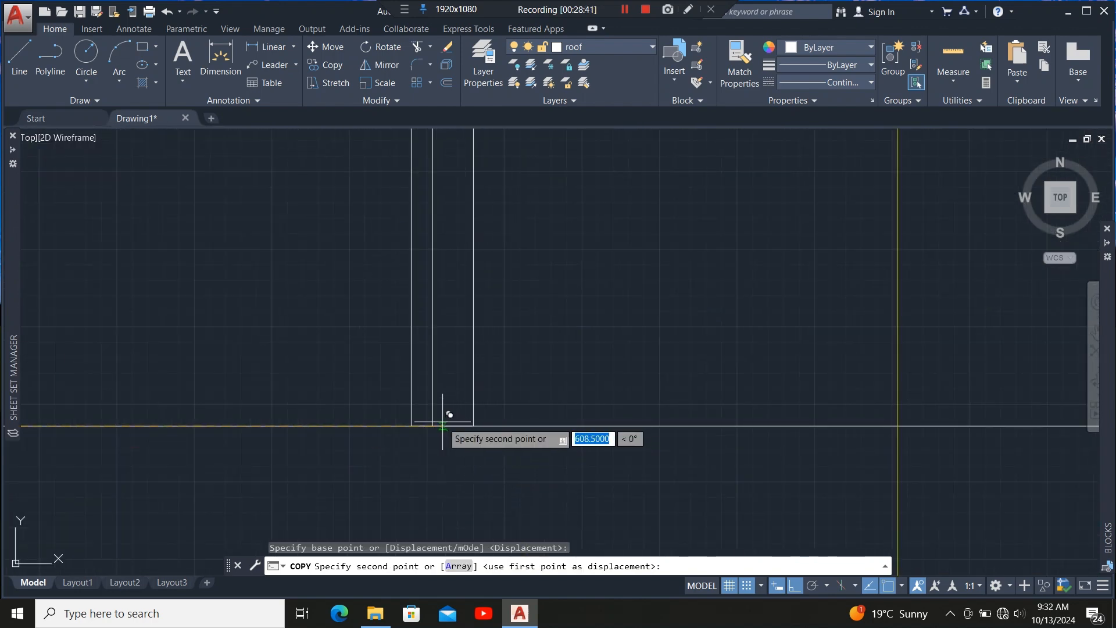
{"action": "left_click", "coordinate": [426, 433]}
{"action": "scroll", "coordinate": [401, 459], "scroll_direction": "down", "scroll_amount": 3}
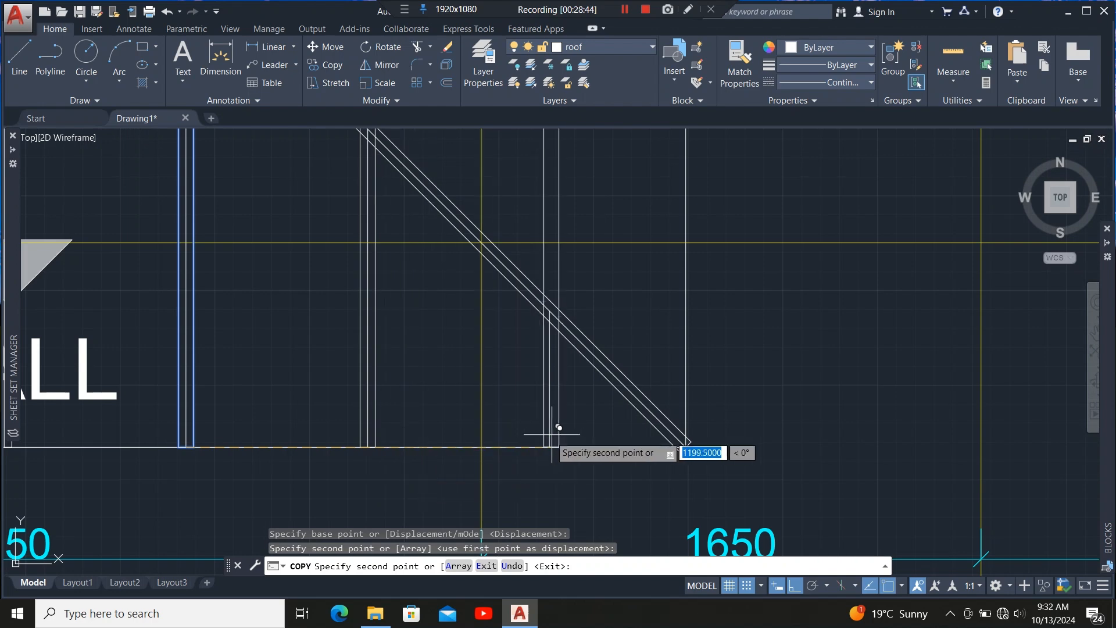
{"action": "scroll", "coordinate": [564, 453], "scroll_direction": "up", "scroll_amount": 3}
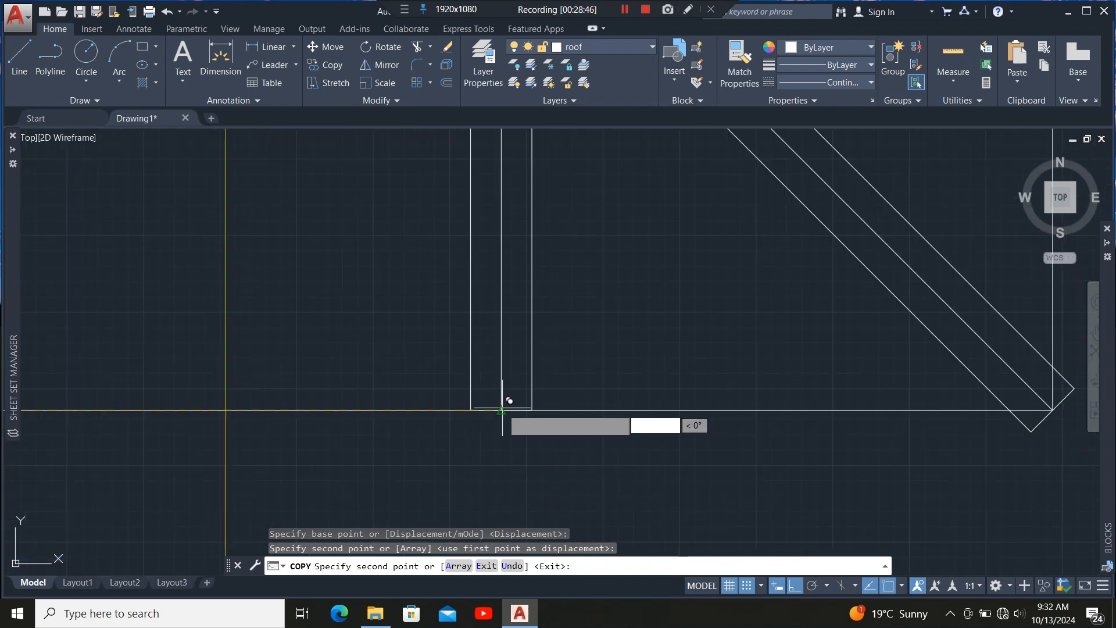
{"action": "left_click", "coordinate": [501, 410]}
{"action": "scroll", "coordinate": [494, 465], "scroll_direction": "down", "scroll_amount": 4}
{"action": "key", "text": "Escape"}
{"action": "scroll", "coordinate": [399, 263], "scroll_direction": "up", "scroll_amount": 4}
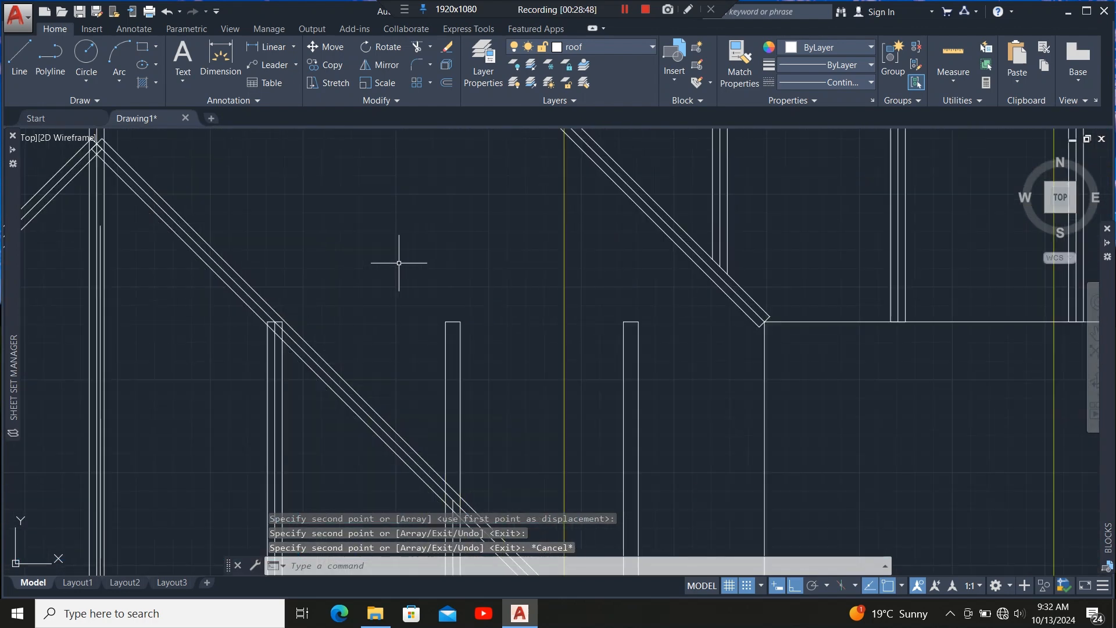
Grip-stretch the tops of the two copied rafter members down to the right hip.
{"action": "left_click", "coordinate": [478, 306]}
{"action": "left_click", "coordinate": [424, 389]}
{"action": "left_click", "coordinate": [716, 325]}
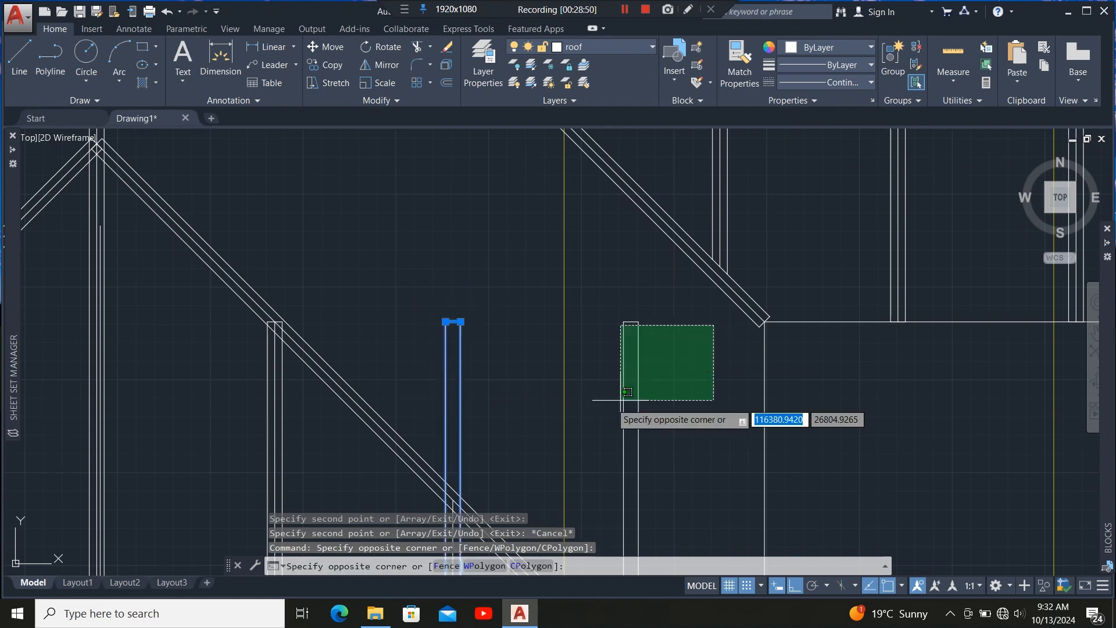
{"action": "left_click", "coordinate": [588, 417]}
{"action": "scroll", "coordinate": [453, 329], "scroll_direction": "up", "scroll_amount": 7}
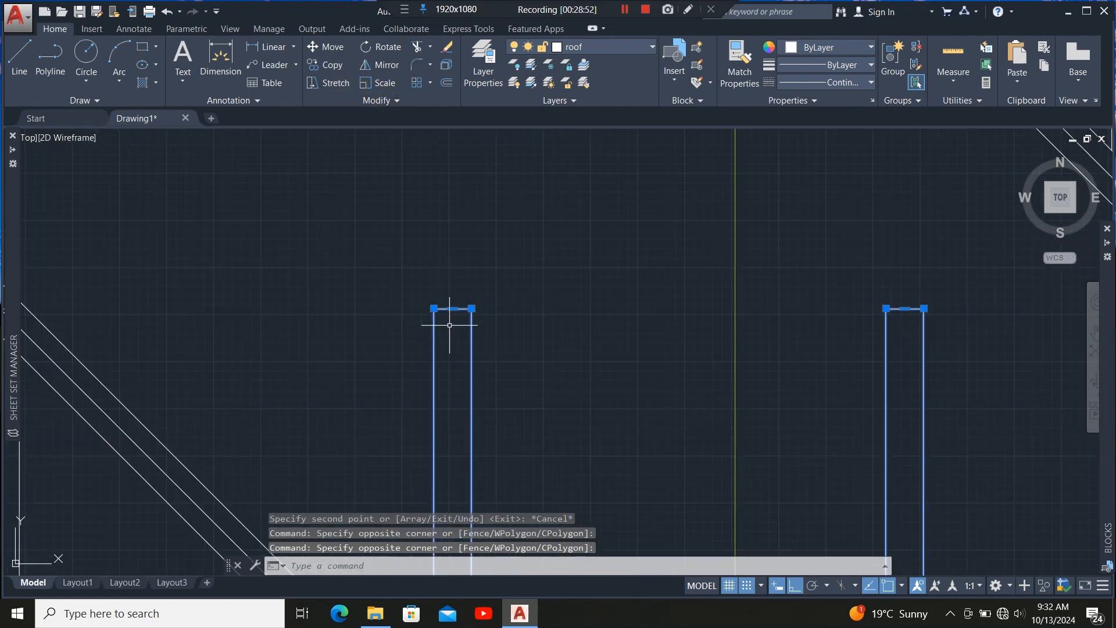
{"action": "left_click", "coordinate": [452, 258]}
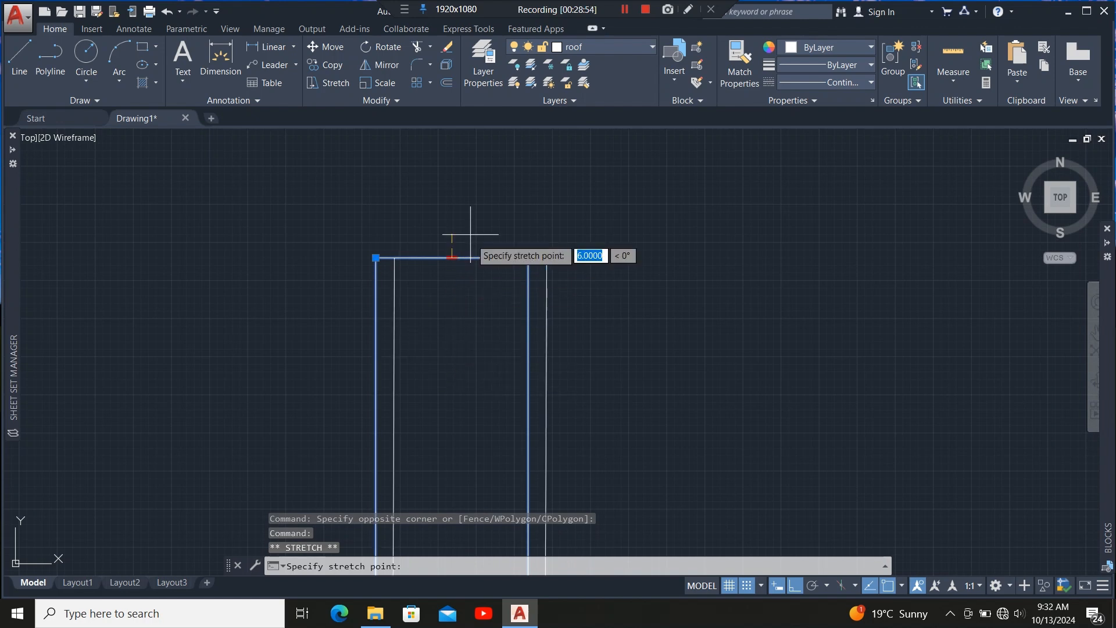
{"action": "scroll", "coordinate": [455, 250], "scroll_direction": "down", "scroll_amount": 7}
{"action": "scroll", "coordinate": [462, 323], "scroll_direction": "down", "scroll_amount": 4}
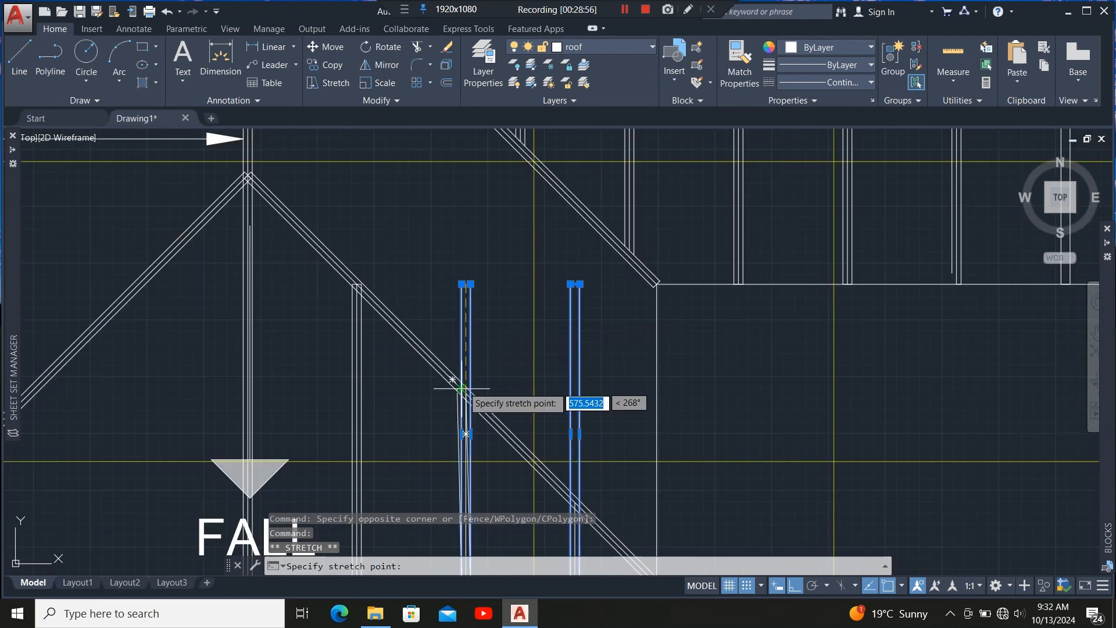
{"action": "scroll", "coordinate": [464, 396], "scroll_direction": "up", "scroll_amount": 6}
{"action": "scroll", "coordinate": [470, 418], "scroll_direction": "up", "scroll_amount": 6}
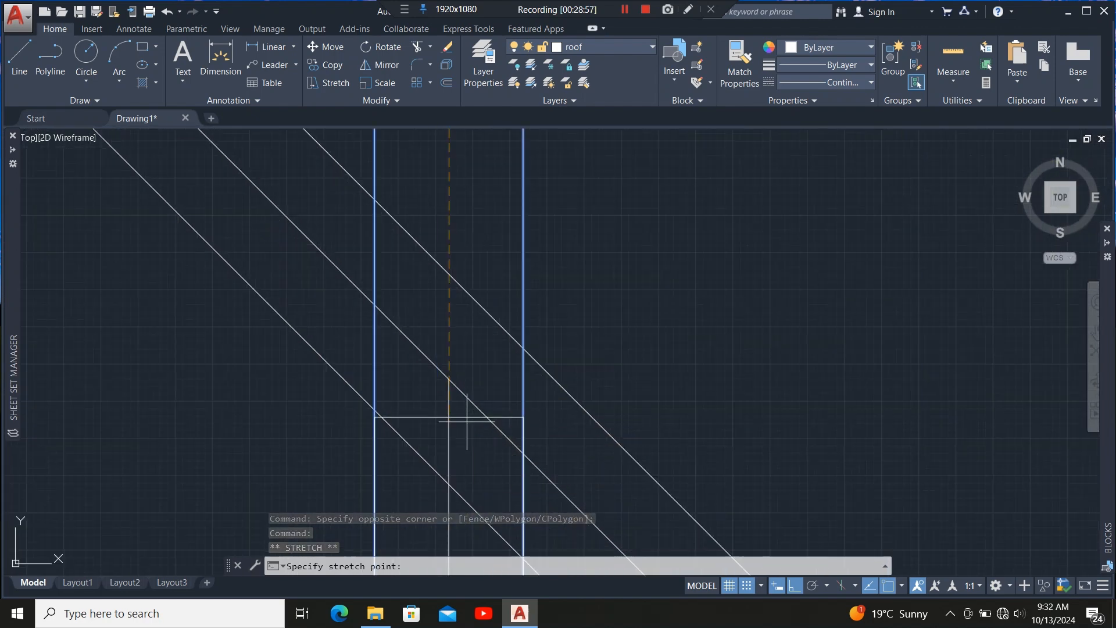
{"action": "left_click", "coordinate": [448, 378]}
{"action": "scroll", "coordinate": [374, 387], "scroll_direction": "down", "scroll_amount": 6}
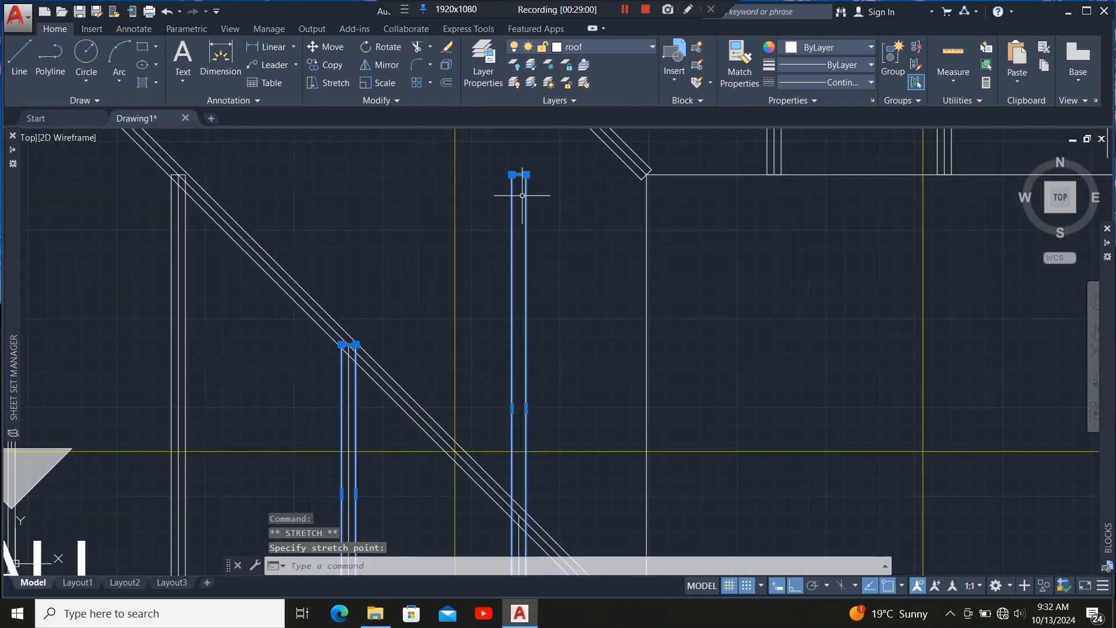
{"action": "scroll", "coordinate": [512, 373], "scroll_direction": "down", "scroll_amount": 6}
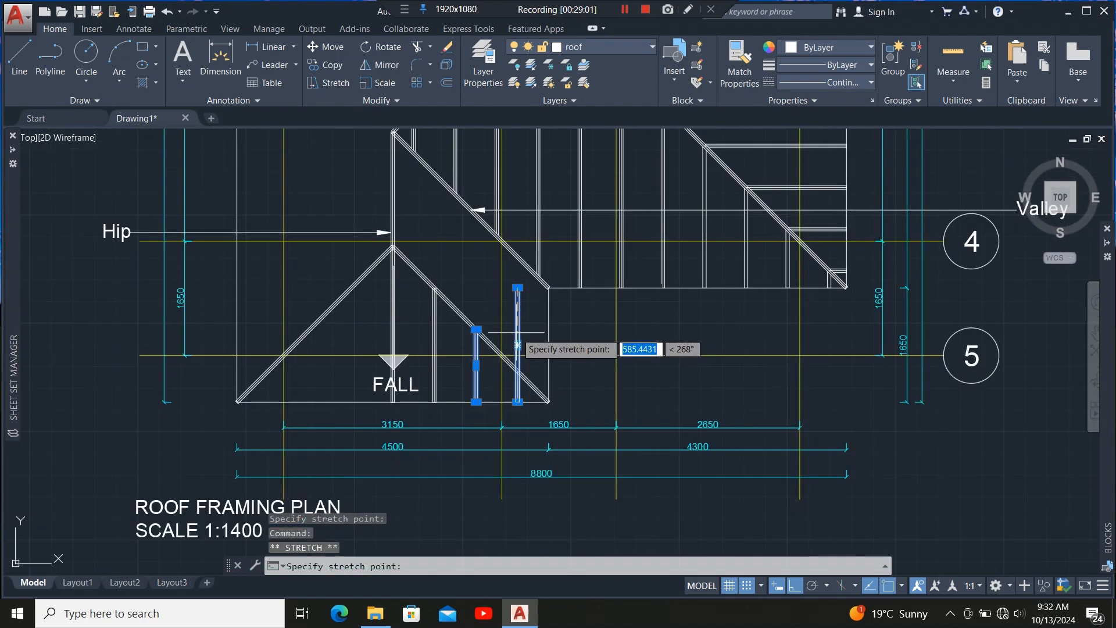
{"action": "scroll", "coordinate": [517, 374], "scroll_direction": "up", "scroll_amount": 6}
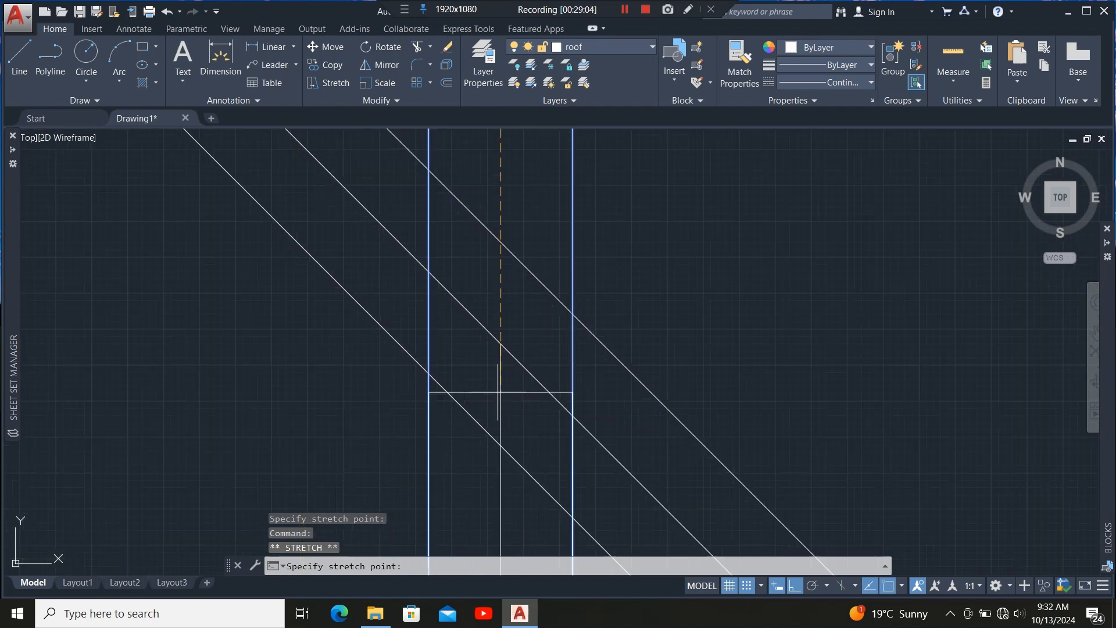
{"action": "left_click", "coordinate": [502, 343]}
Trim the rafter ends that project past the hip, using the hip member as the cutting edge.
{"action": "scroll", "coordinate": [456, 424], "scroll_direction": "down", "scroll_amount": 9}
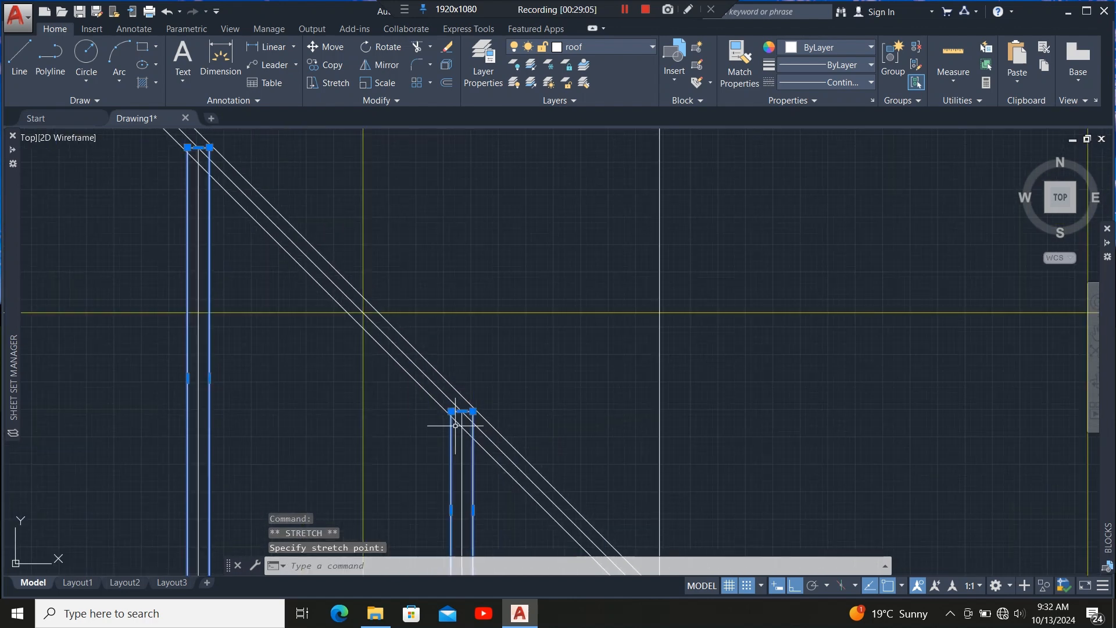
{"action": "scroll", "coordinate": [468, 393], "scroll_direction": "down", "scroll_amount": 6}
{"action": "scroll", "coordinate": [332, 253], "scroll_direction": "up", "scroll_amount": 6}
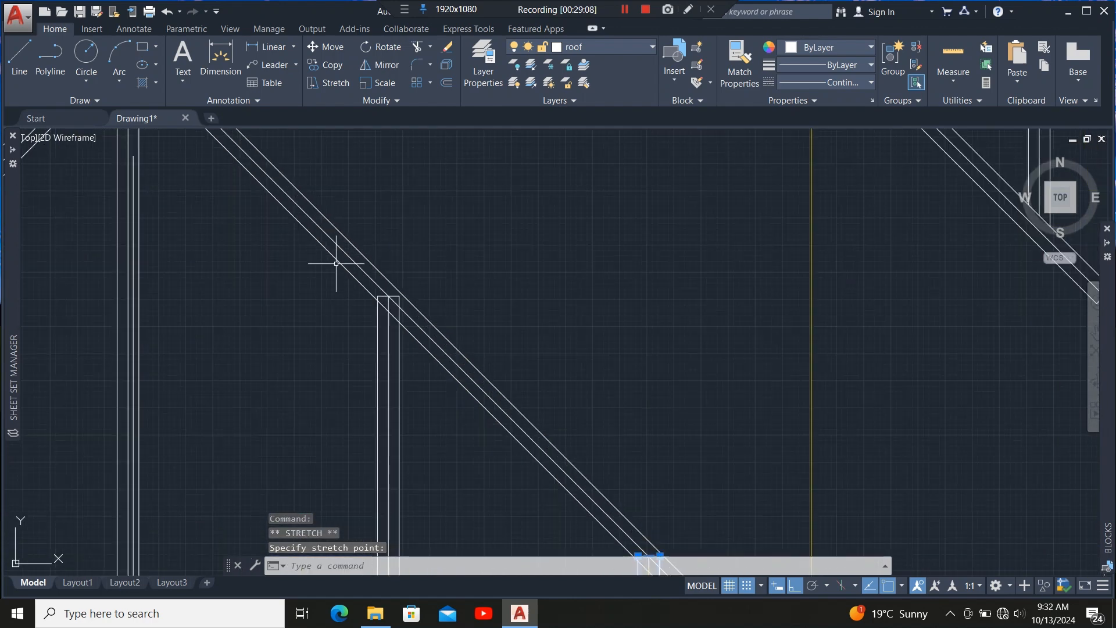
{"action": "left_click", "coordinate": [336, 265]}
{"action": "scroll", "coordinate": [348, 340], "scroll_direction": "down", "scroll_amount": 4}
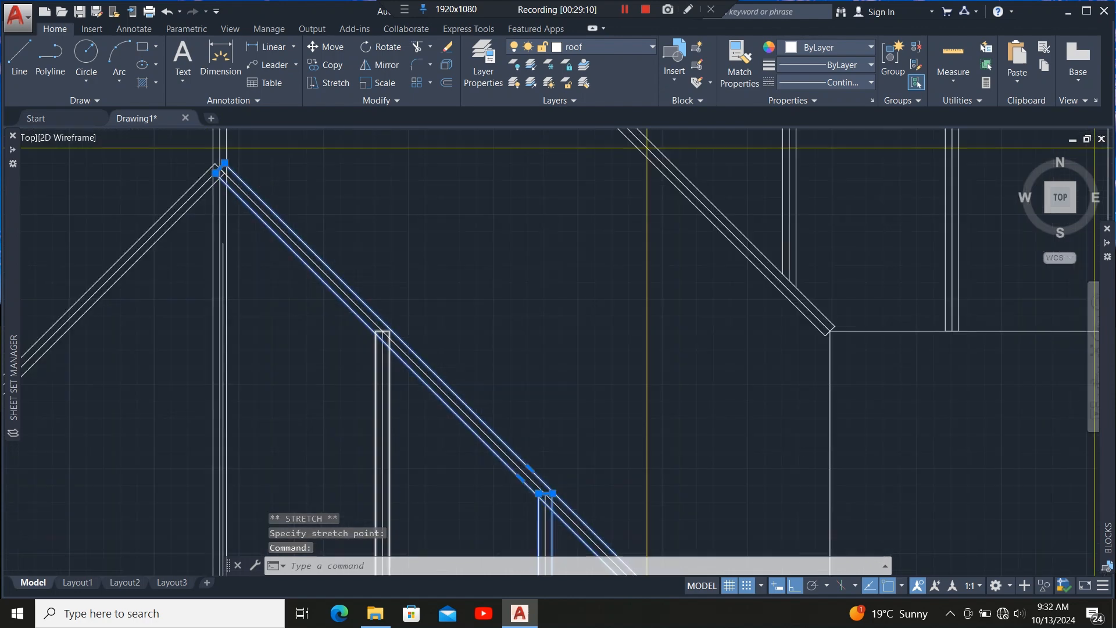
{"action": "scroll", "coordinate": [347, 331], "scroll_direction": "up", "scroll_amount": 2}
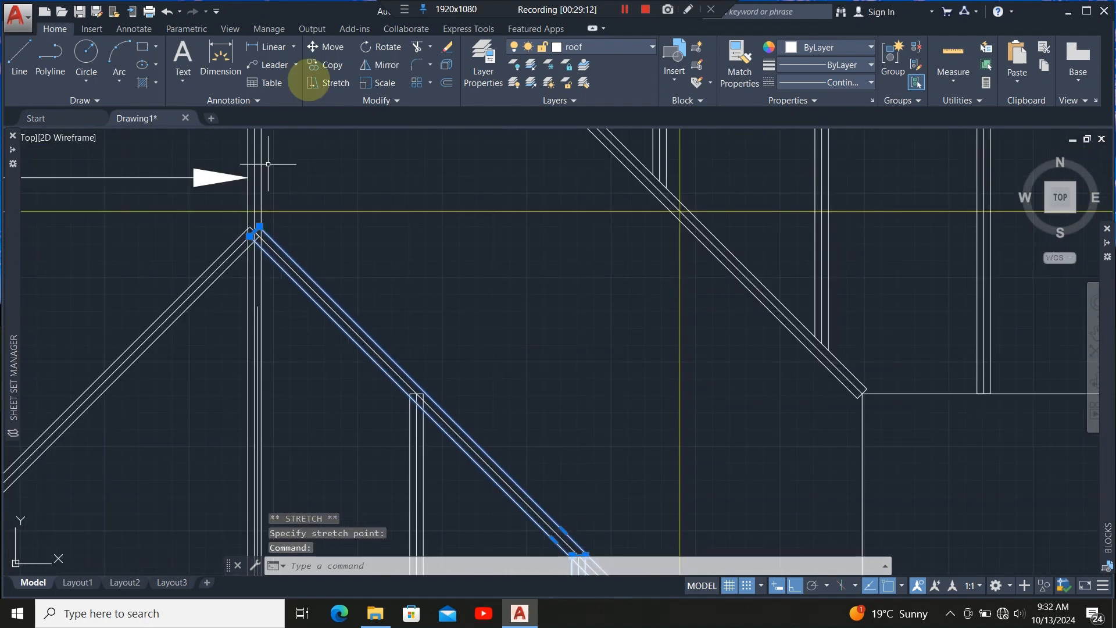
{"action": "left_click", "coordinate": [417, 47]}
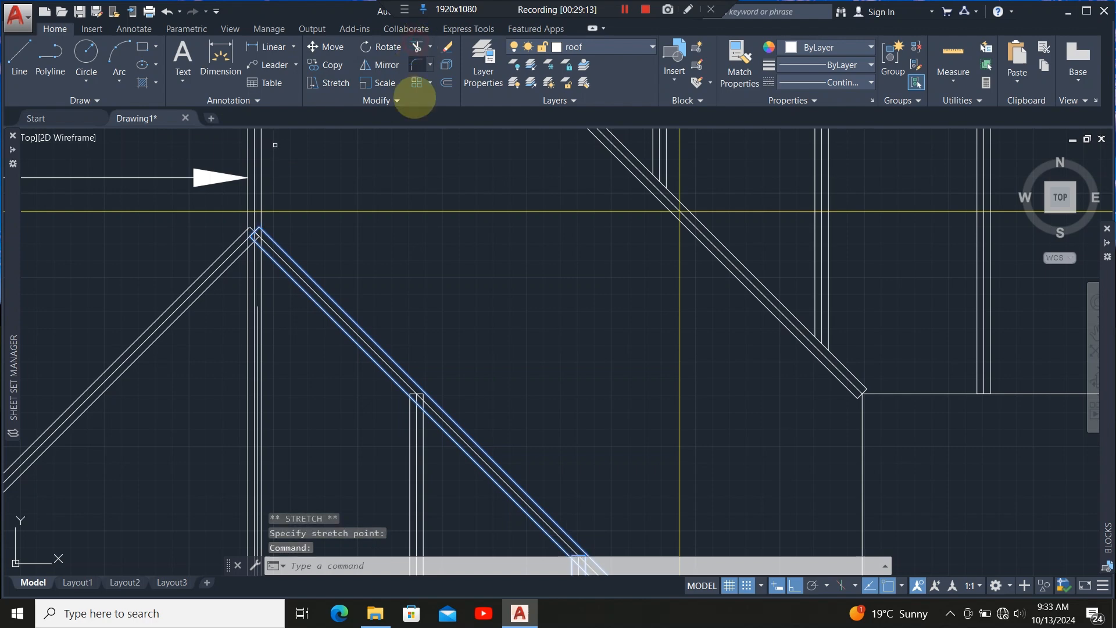
{"action": "scroll", "coordinate": [417, 421], "scroll_direction": "up", "scroll_amount": 2}
{"action": "scroll", "coordinate": [425, 401], "scroll_direction": "up", "scroll_amount": 5}
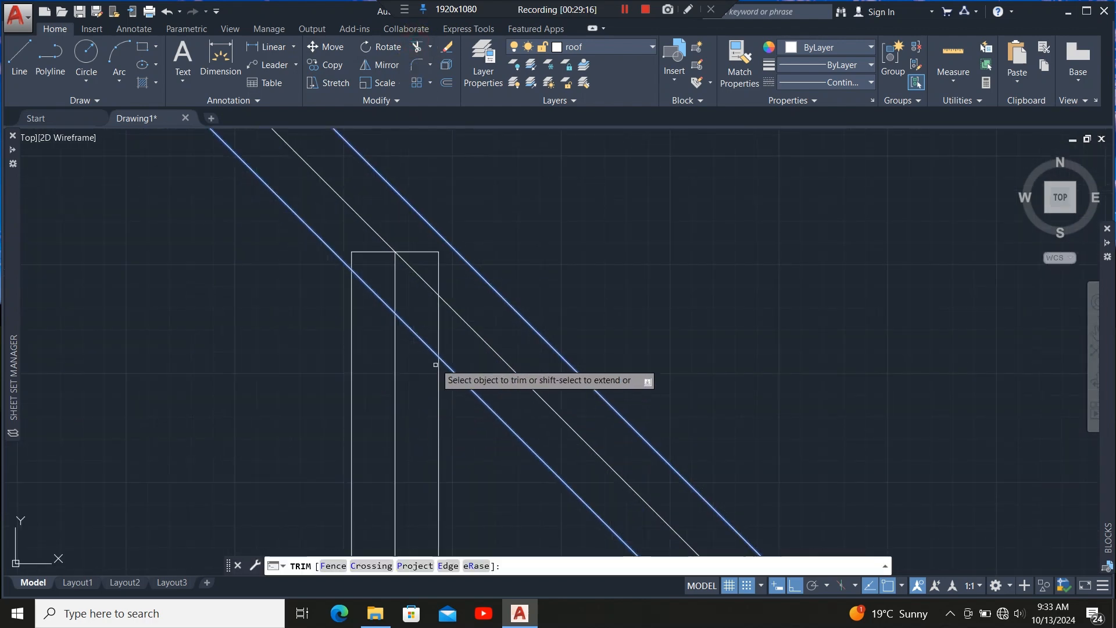
{"action": "left_click", "coordinate": [378, 279]}
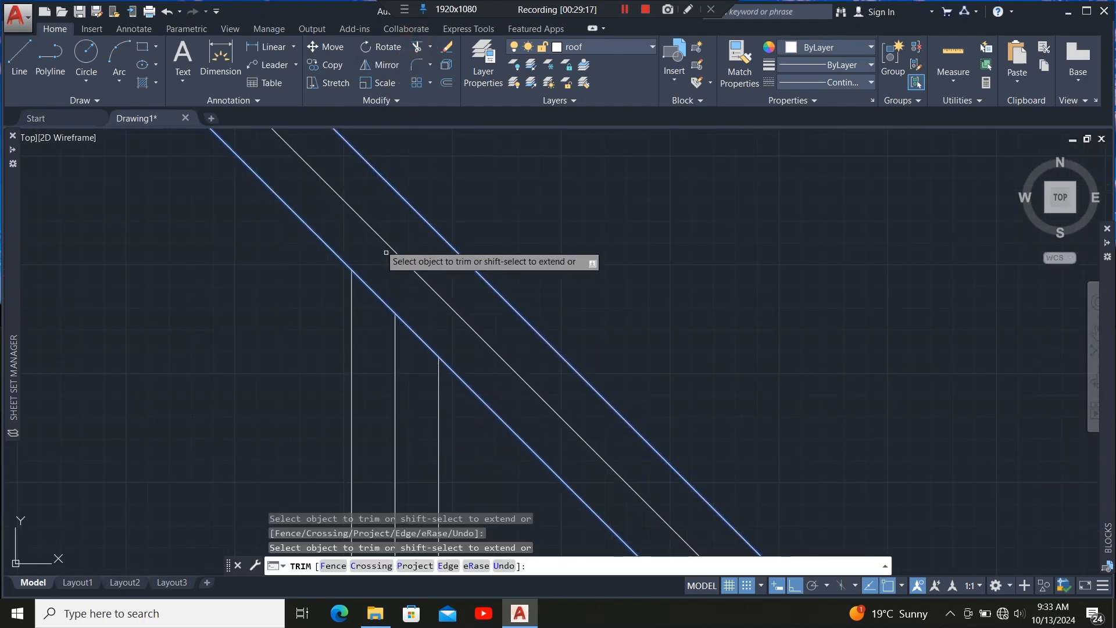
{"action": "scroll", "coordinate": [378, 244], "scroll_direction": "down", "scroll_amount": 8}
{"action": "scroll", "coordinate": [430, 321], "scroll_direction": "up", "scroll_amount": 4}
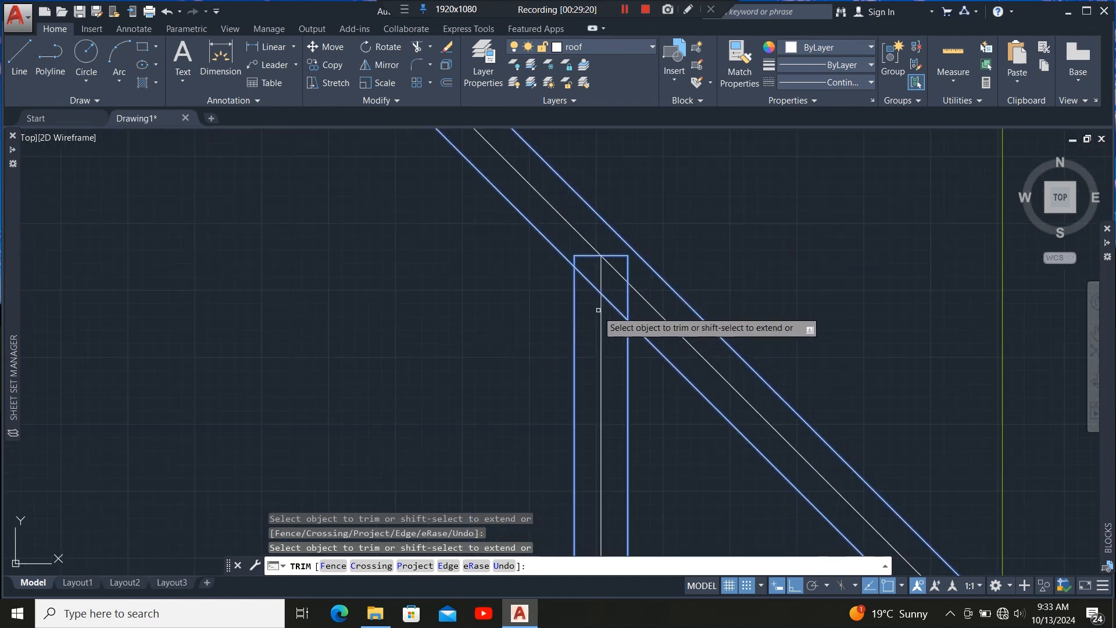
{"action": "scroll", "coordinate": [599, 317], "scroll_direction": "up", "scroll_amount": 6}
{"action": "left_click", "coordinate": [597, 307]}
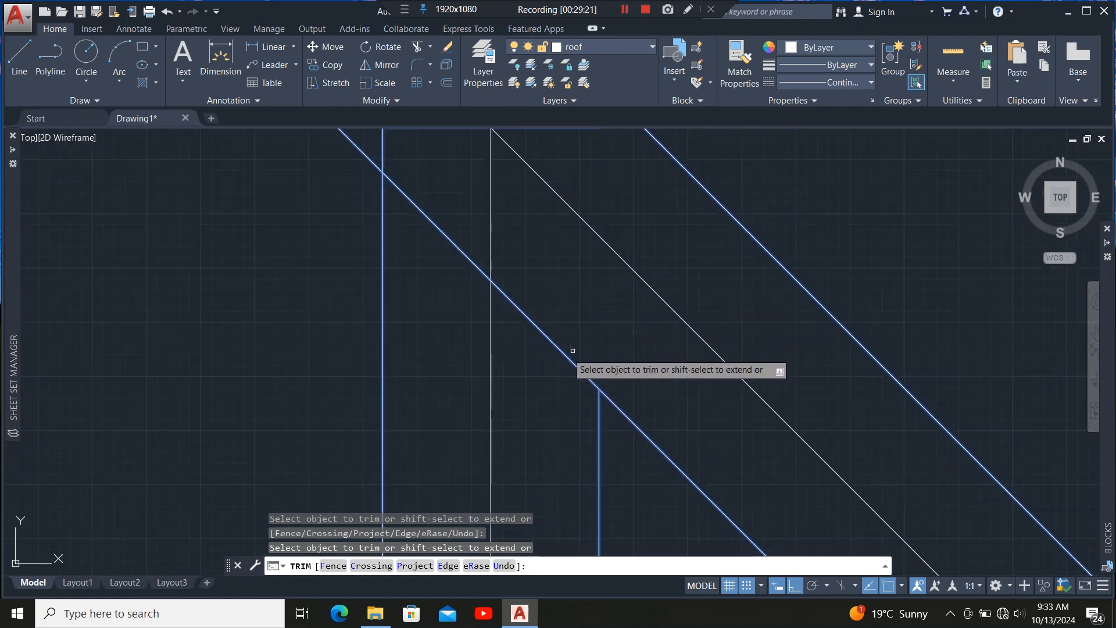
{"action": "scroll", "coordinate": [448, 369], "scroll_direction": "down", "scroll_amount": 6}
{"action": "scroll", "coordinate": [464, 314], "scroll_direction": "up", "scroll_amount": 4}
{"action": "left_click", "coordinate": [480, 307]}
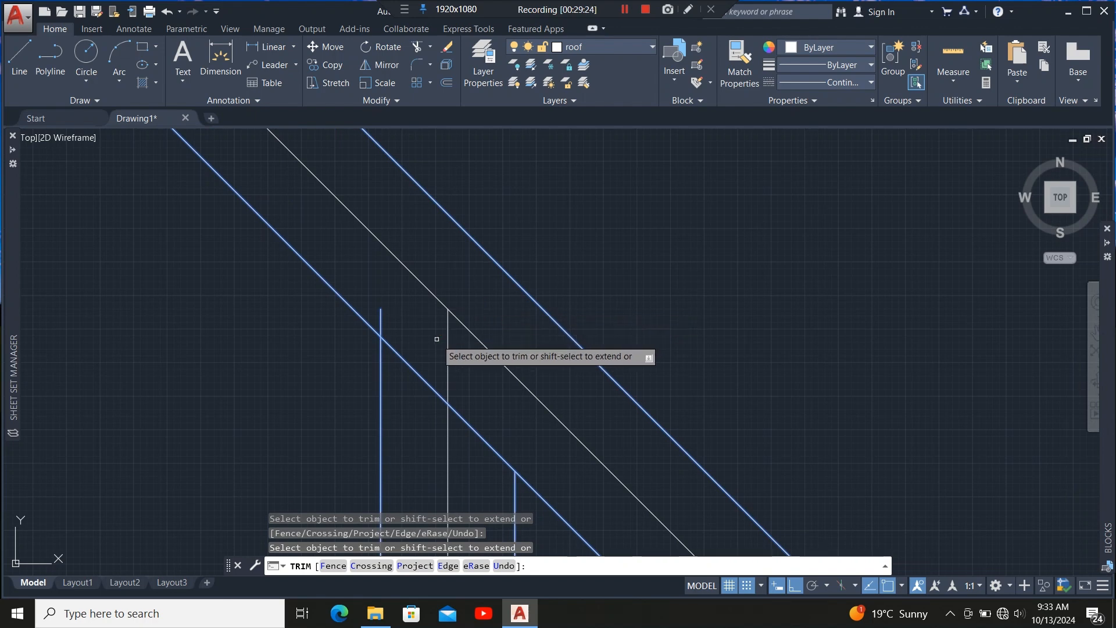
{"action": "left_click", "coordinate": [380, 316]}
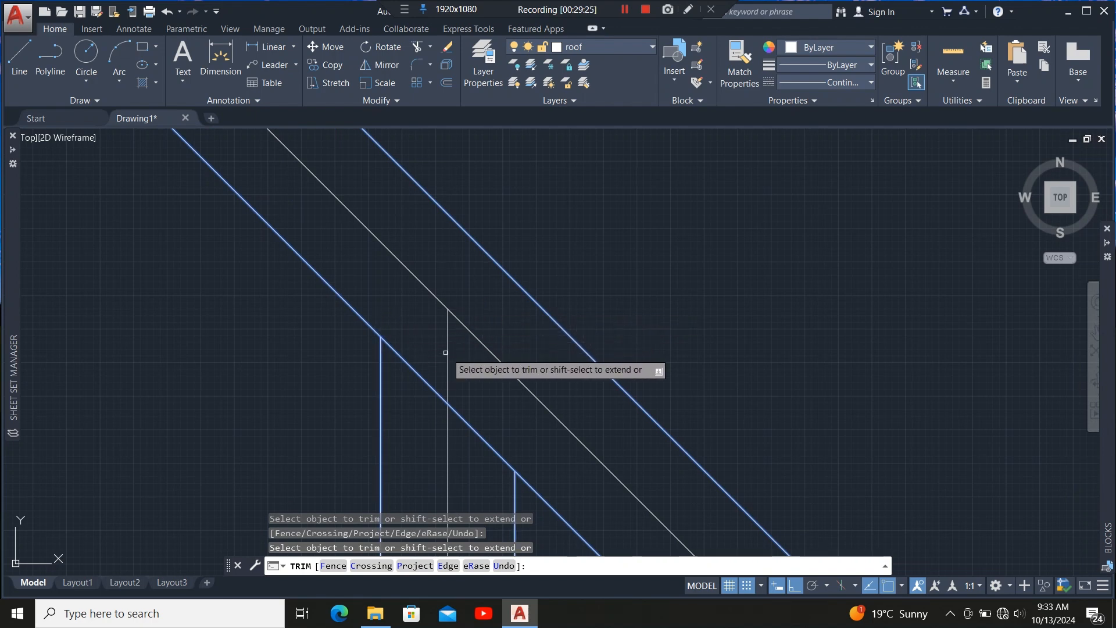
{"action": "scroll", "coordinate": [447, 369], "scroll_direction": "down", "scroll_amount": 4}
{"action": "scroll", "coordinate": [498, 426], "scroll_direction": "up", "scroll_amount": 2}
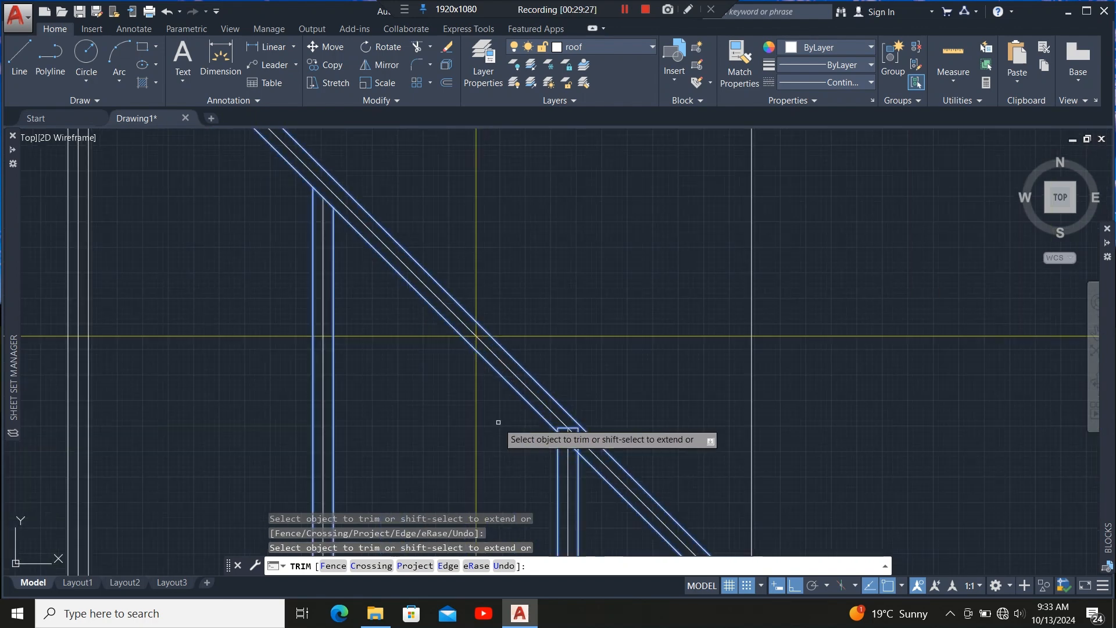
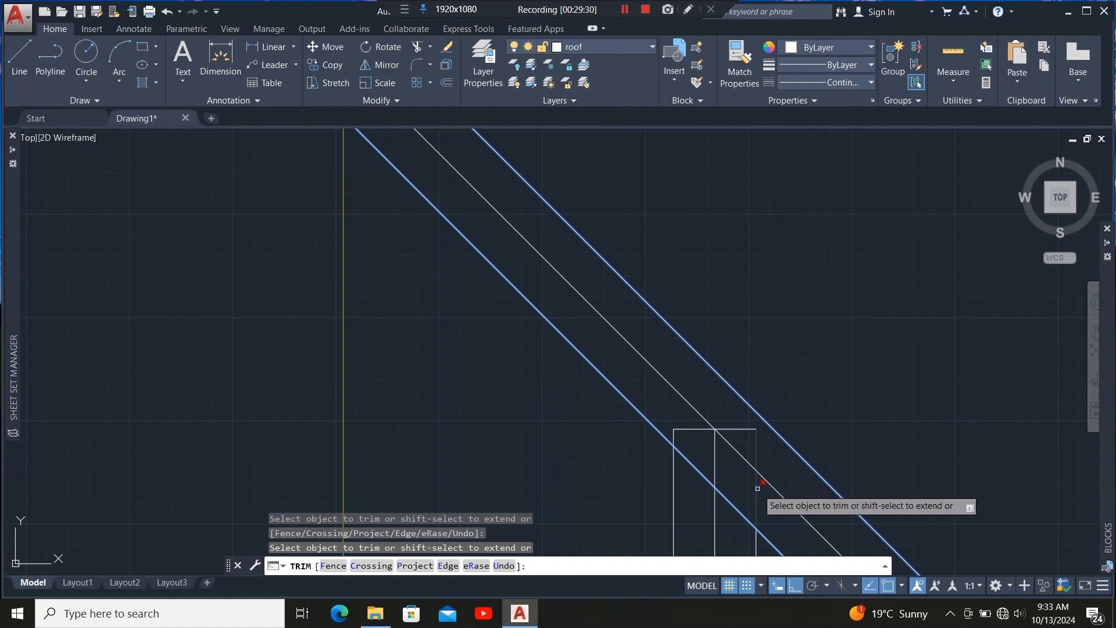
Trim the overhanging jack rafter ends back to the hip line, then leave the Trim command.
{"action": "left_click", "coordinate": [757, 488]}
{"action": "left_click", "coordinate": [750, 430]}
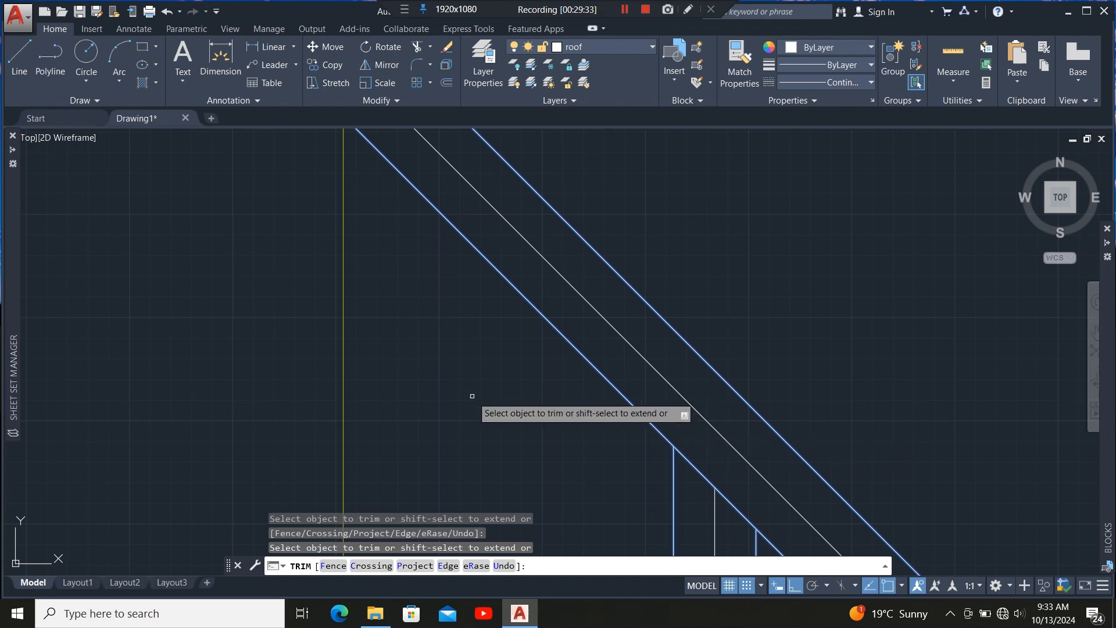
{"action": "scroll", "coordinate": [442, 366], "scroll_direction": "down", "scroll_amount": 3}
{"action": "scroll", "coordinate": [469, 319], "scroll_direction": "up", "scroll_amount": 5}
{"action": "key", "text": "Escape"}
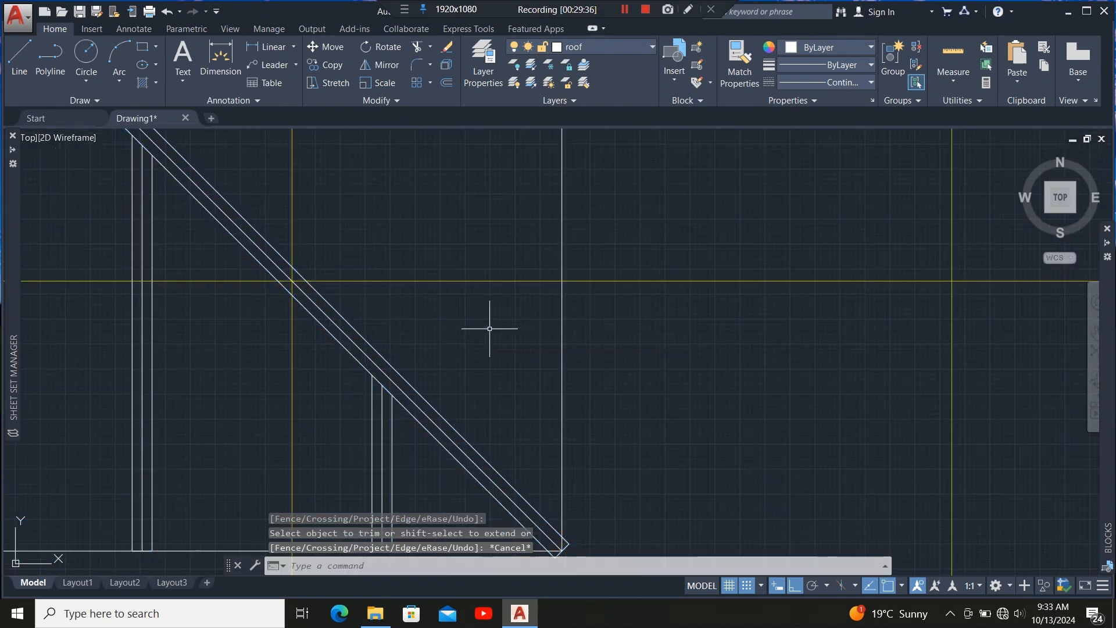
Mirror the three vertical jack rafters right of the hip about its vertical centreline, keeping the source objects.
{"action": "scroll", "coordinate": [451, 389], "scroll_direction": "down", "scroll_amount": 2}
{"action": "scroll", "coordinate": [485, 374], "scroll_direction": "down", "scroll_amount": 4}
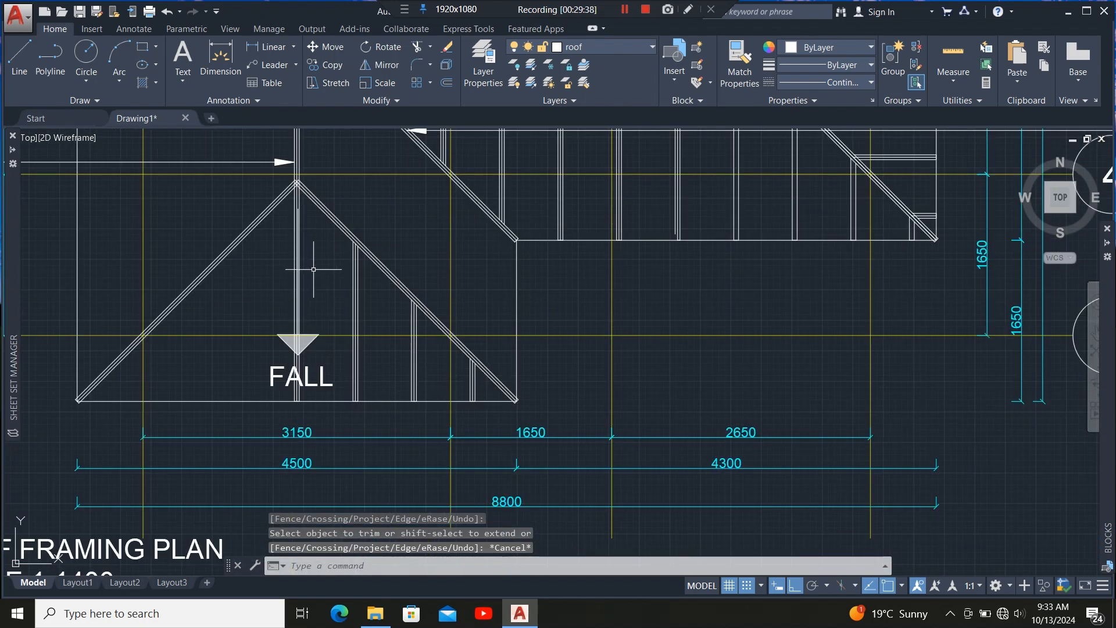
{"action": "scroll", "coordinate": [355, 296], "scroll_direction": "up", "scroll_amount": 4}
{"action": "left_click", "coordinate": [367, 295]}
{"action": "left_click", "coordinate": [324, 336]}
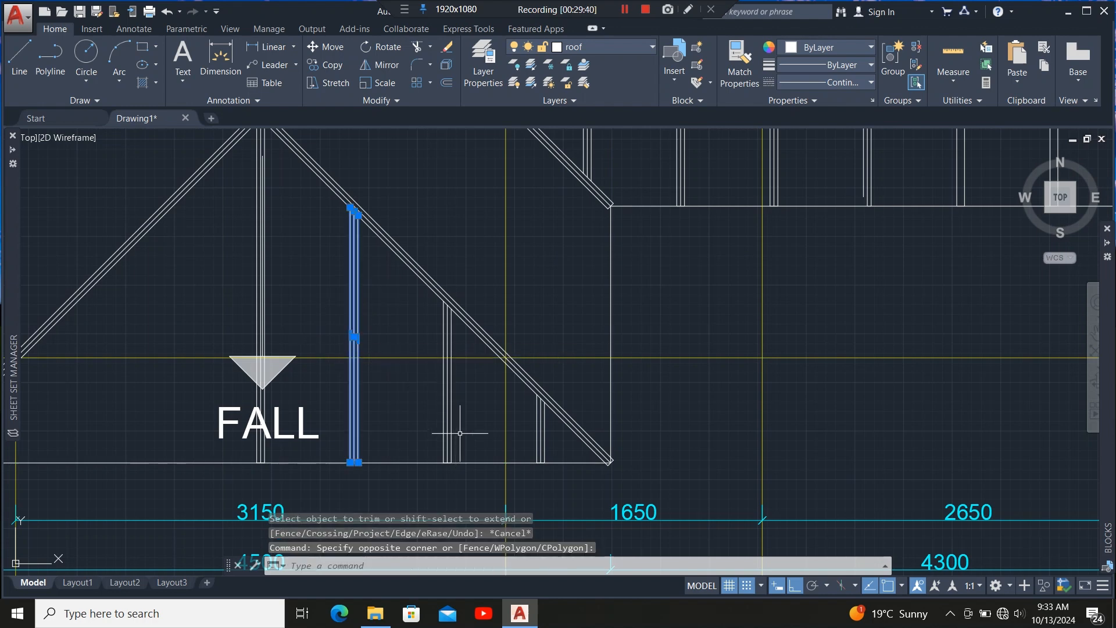
{"action": "left_click", "coordinate": [474, 411]}
{"action": "left_click", "coordinate": [443, 429]}
{"action": "left_click", "coordinate": [528, 444]}
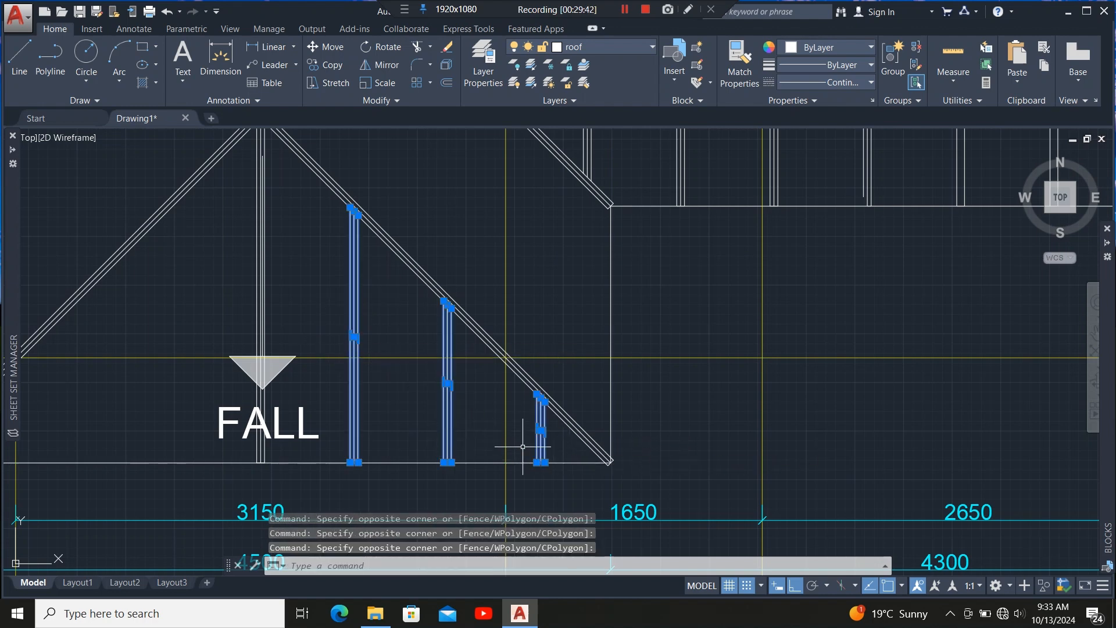
{"action": "scroll", "coordinate": [543, 463], "scroll_direction": "down", "scroll_amount": 3}
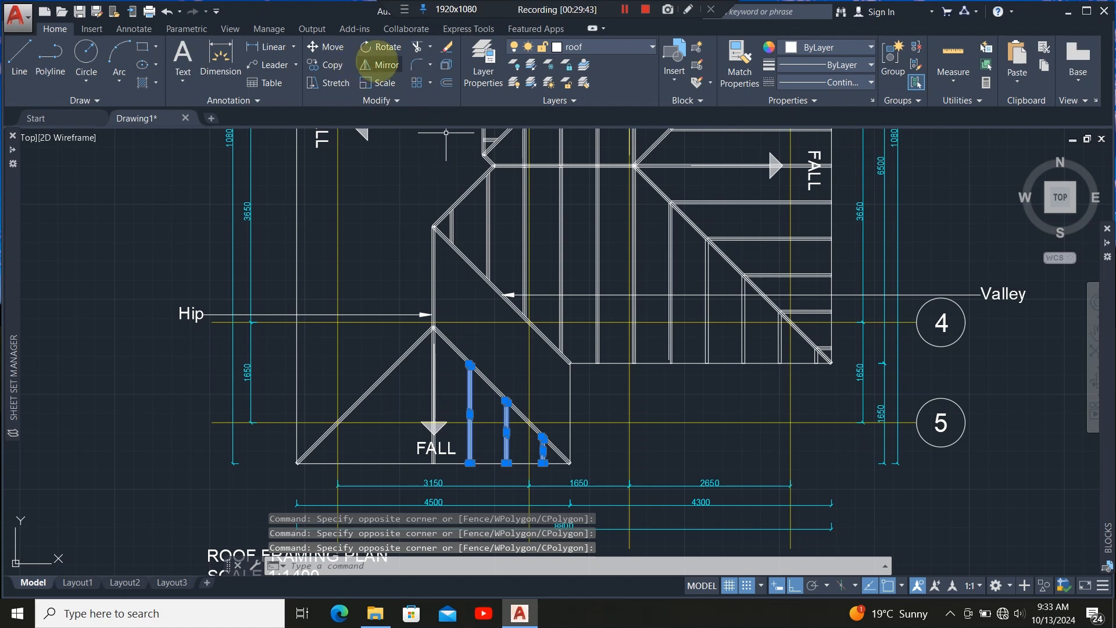
{"action": "left_click", "coordinate": [381, 64]}
{"action": "scroll", "coordinate": [442, 348], "scroll_direction": "up", "scroll_amount": 6}
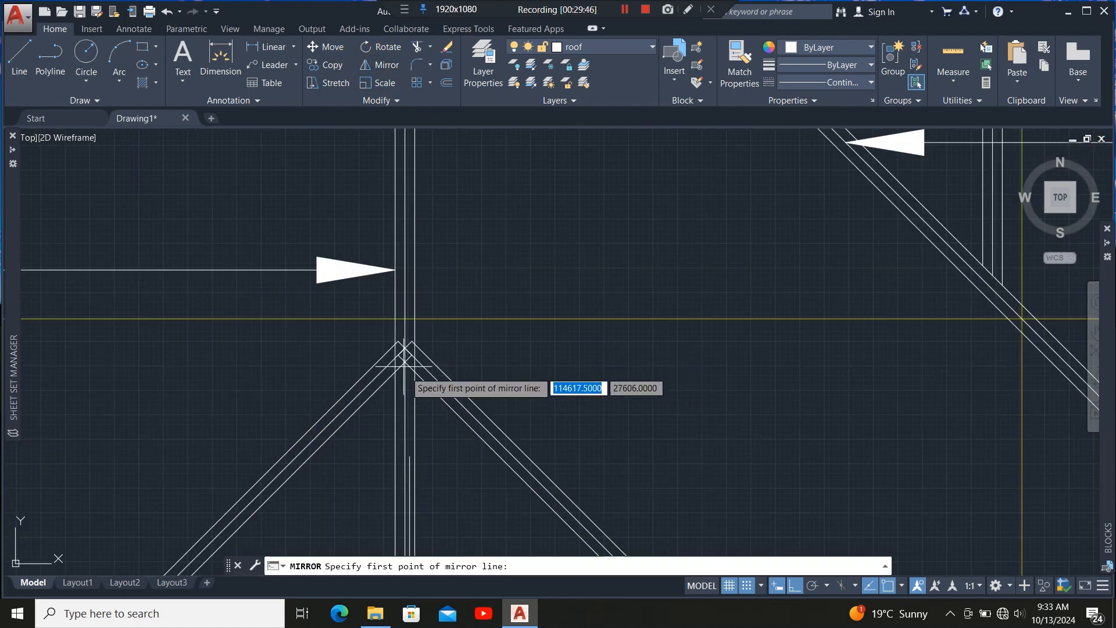
{"action": "scroll", "coordinate": [404, 366], "scroll_direction": "up", "scroll_amount": 6}
{"action": "left_click", "coordinate": [375, 331]}
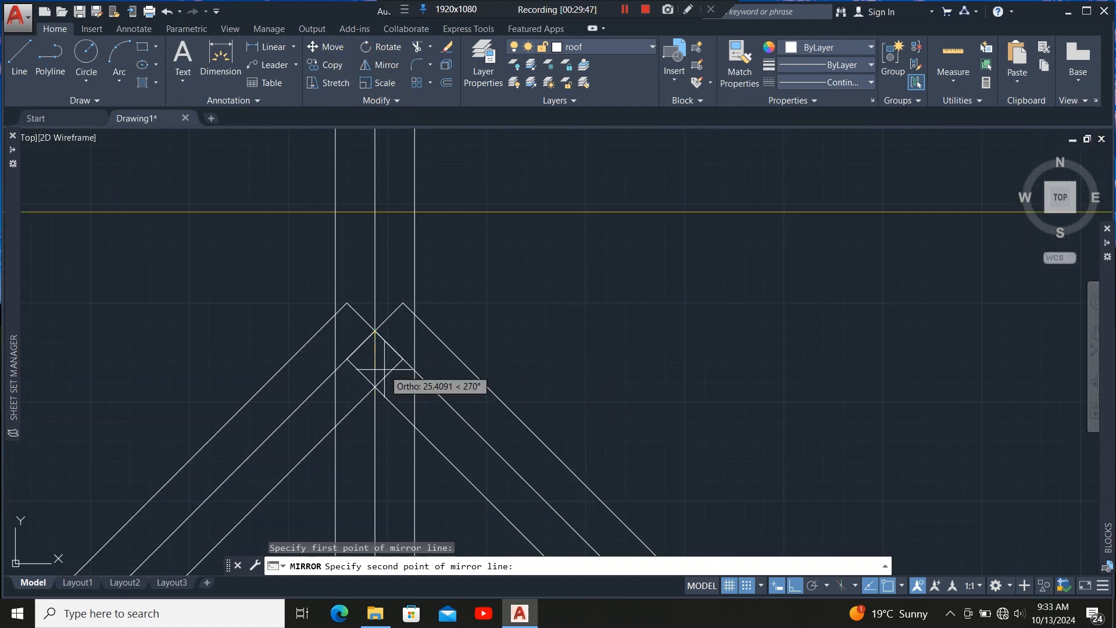
{"action": "scroll", "coordinate": [343, 322], "scroll_direction": "down", "scroll_amount": 3}
{"action": "scroll", "coordinate": [445, 355], "scroll_direction": "down", "scroll_amount": 3}
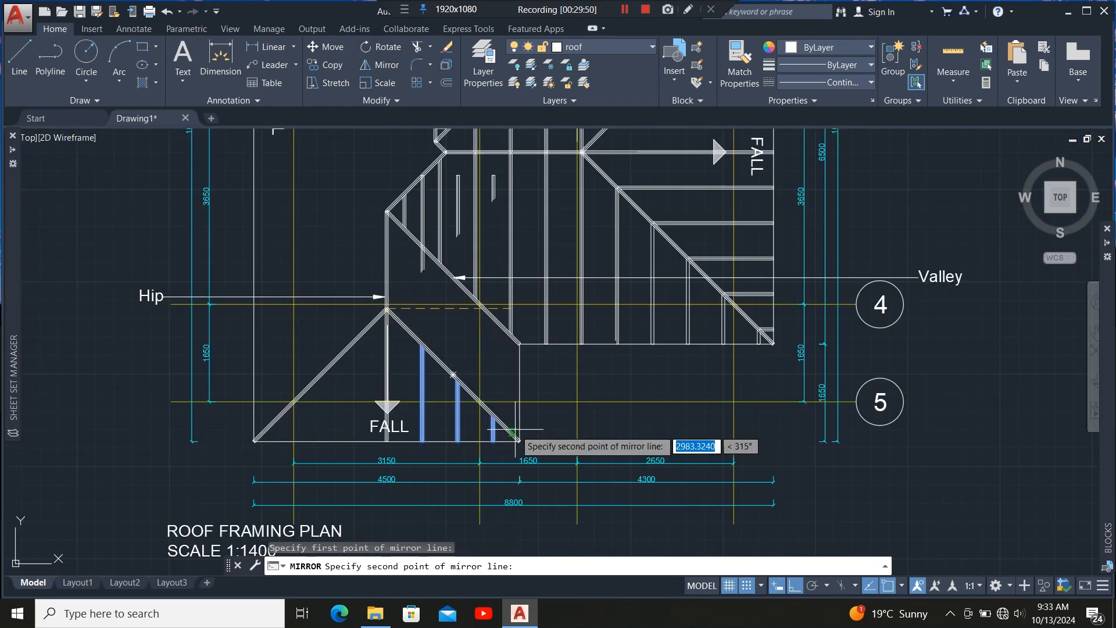
{"action": "scroll", "coordinate": [515, 442], "scroll_direction": "up", "scroll_amount": 8}
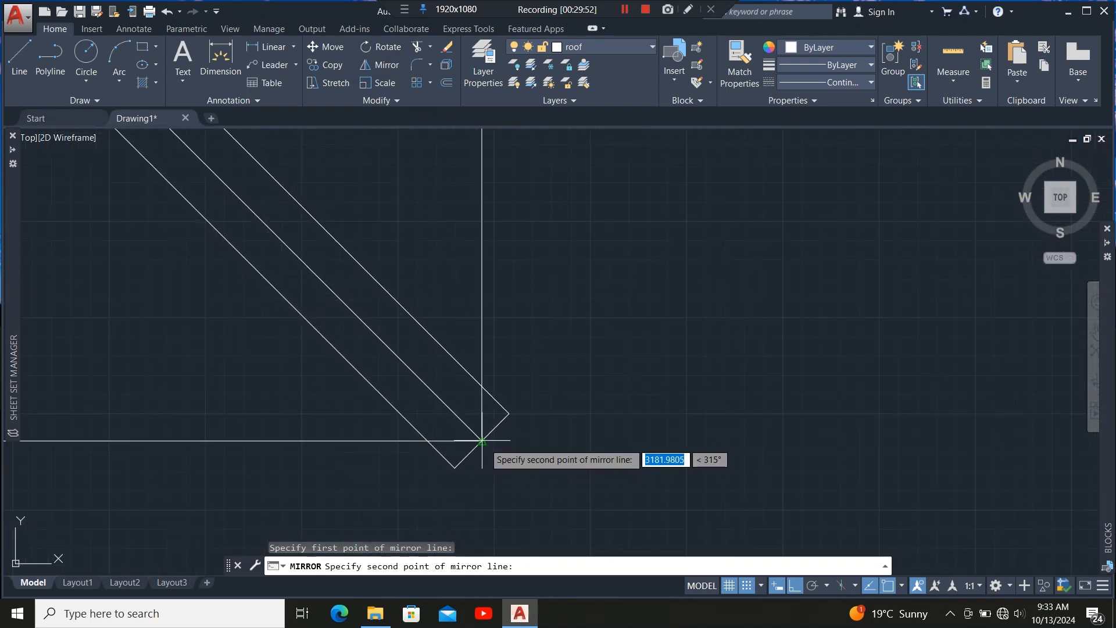
{"action": "left_click", "coordinate": [482, 442]}
{"action": "type", "text": "N"}
{"action": "key", "text": "Return"}
Select the horizontal members and jack rafters right of the hip and mirror them about the hip centreline, keeping the originals.
{"action": "scroll", "coordinate": [505, 465], "scroll_direction": "down", "scroll_amount": 2}
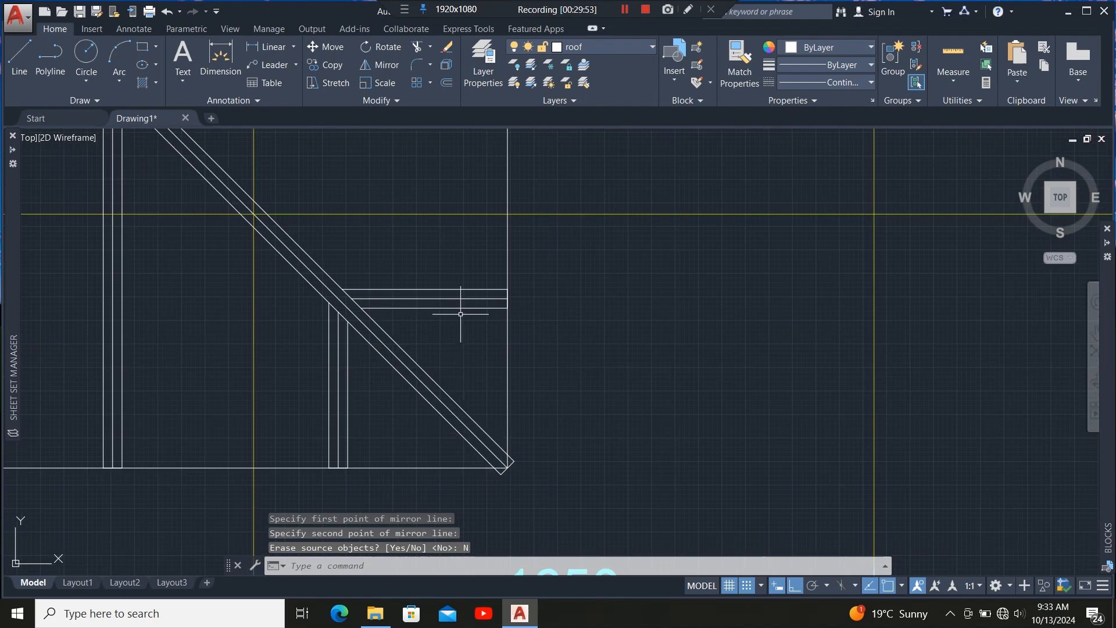
{"action": "scroll", "coordinate": [490, 378], "scroll_direction": "down", "scroll_amount": 5}
{"action": "scroll", "coordinate": [402, 234], "scroll_direction": "up", "scroll_amount": 5}
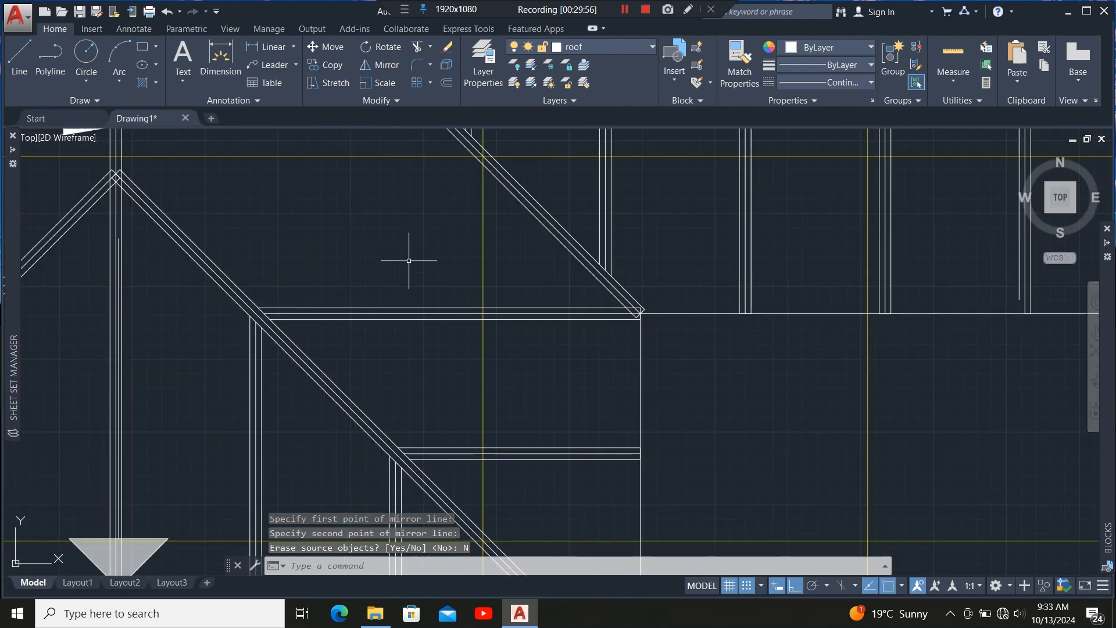
{"action": "left_click", "coordinate": [418, 282]}
{"action": "left_click", "coordinate": [386, 356]}
{"action": "scroll", "coordinate": [414, 247], "scroll_direction": "down", "scroll_amount": 6}
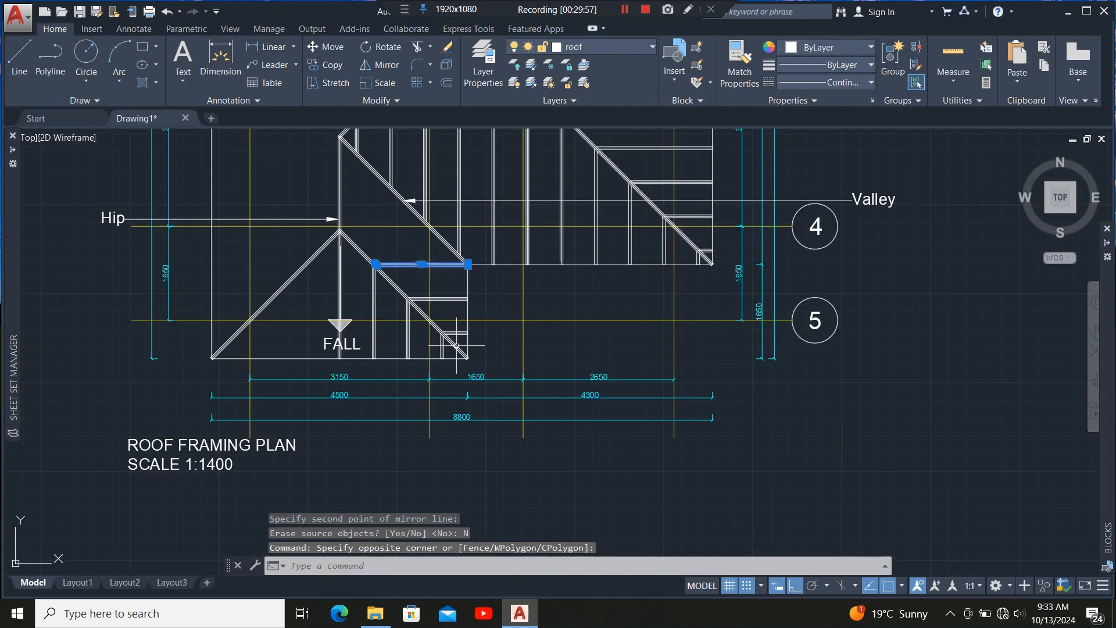
{"action": "scroll", "coordinate": [455, 308], "scroll_direction": "up", "scroll_amount": 6}
{"action": "left_click", "coordinate": [455, 357]}
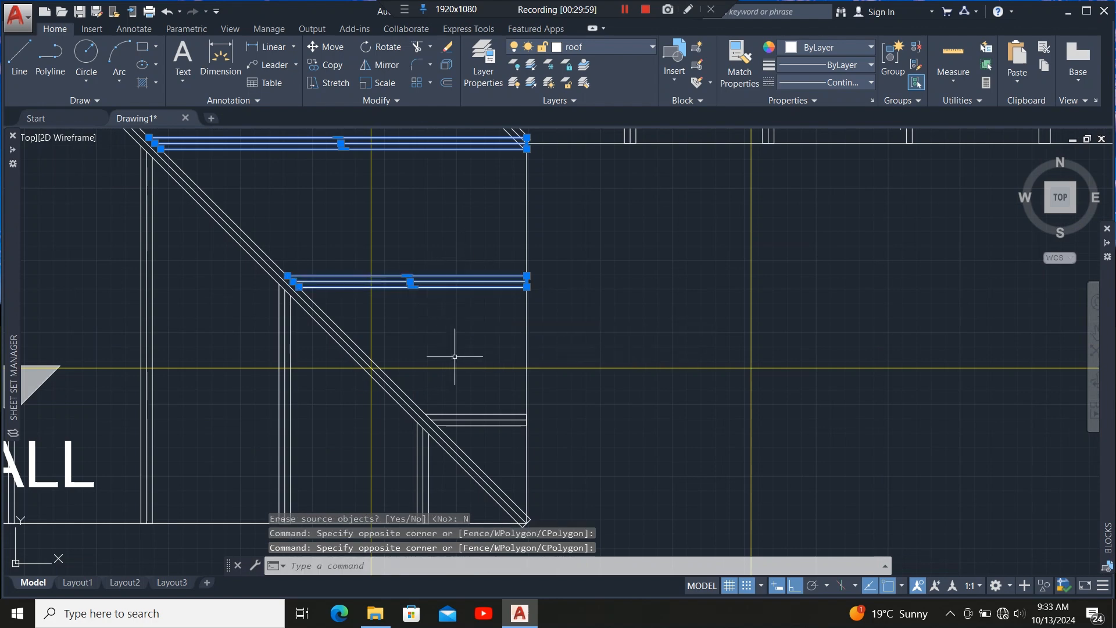
{"action": "left_click", "coordinate": [515, 398]}
{"action": "left_click", "coordinate": [502, 452]}
{"action": "scroll", "coordinate": [485, 407], "scroll_direction": "down", "scroll_amount": 5}
{"action": "scroll", "coordinate": [474, 398], "scroll_direction": "up", "scroll_amount": 7}
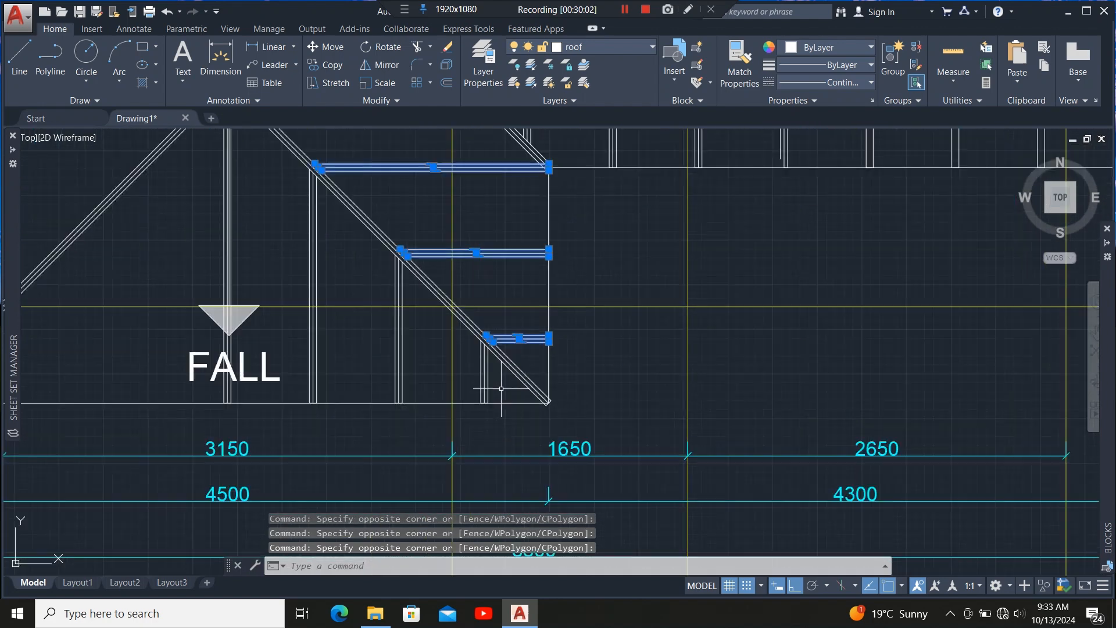
{"action": "left_click", "coordinate": [510, 376]}
{"action": "left_click", "coordinate": [369, 374]}
{"action": "left_click", "coordinate": [341, 358]}
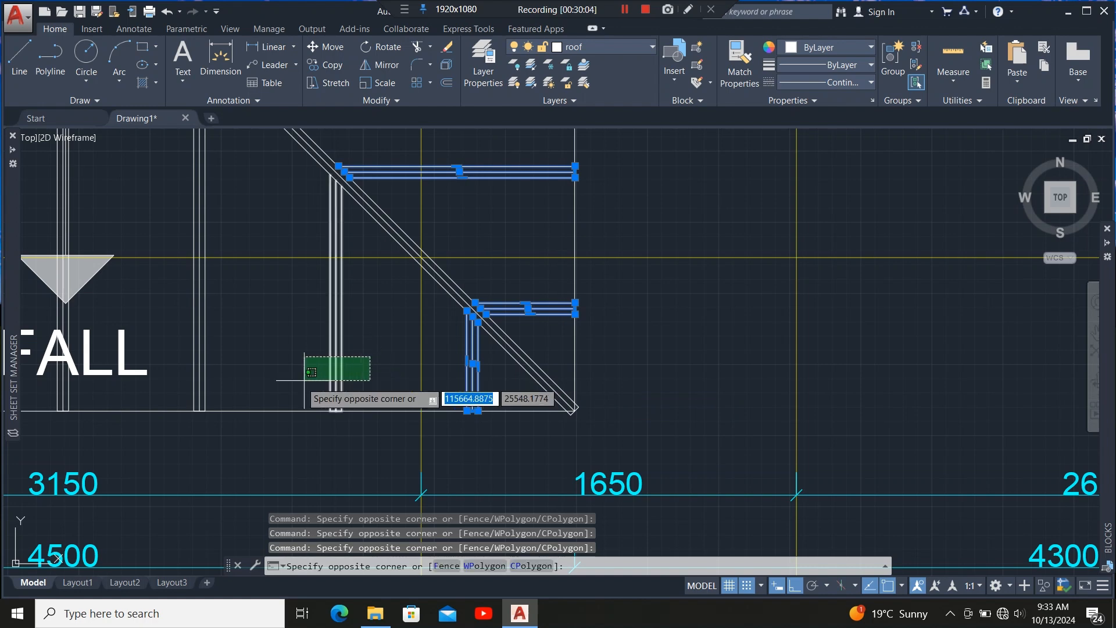
{"action": "left_click", "coordinate": [217, 344]}
{"action": "left_click", "coordinate": [214, 338]}
{"action": "key", "text": "Escape"}
{"action": "scroll", "coordinate": [361, 404], "scroll_direction": "down", "scroll_amount": 5}
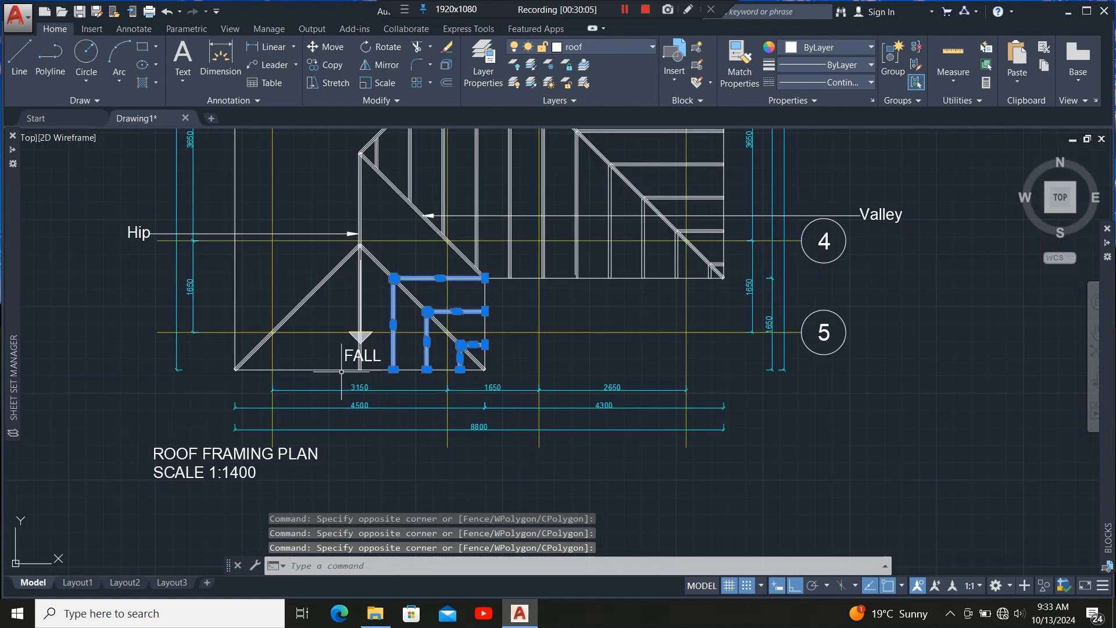
{"action": "scroll", "coordinate": [345, 317], "scroll_direction": "up", "scroll_amount": 5}
{"action": "scroll", "coordinate": [443, 398], "scroll_direction": "down", "scroll_amount": 5}
{"action": "scroll", "coordinate": [434, 272], "scroll_direction": "up", "scroll_amount": 4}
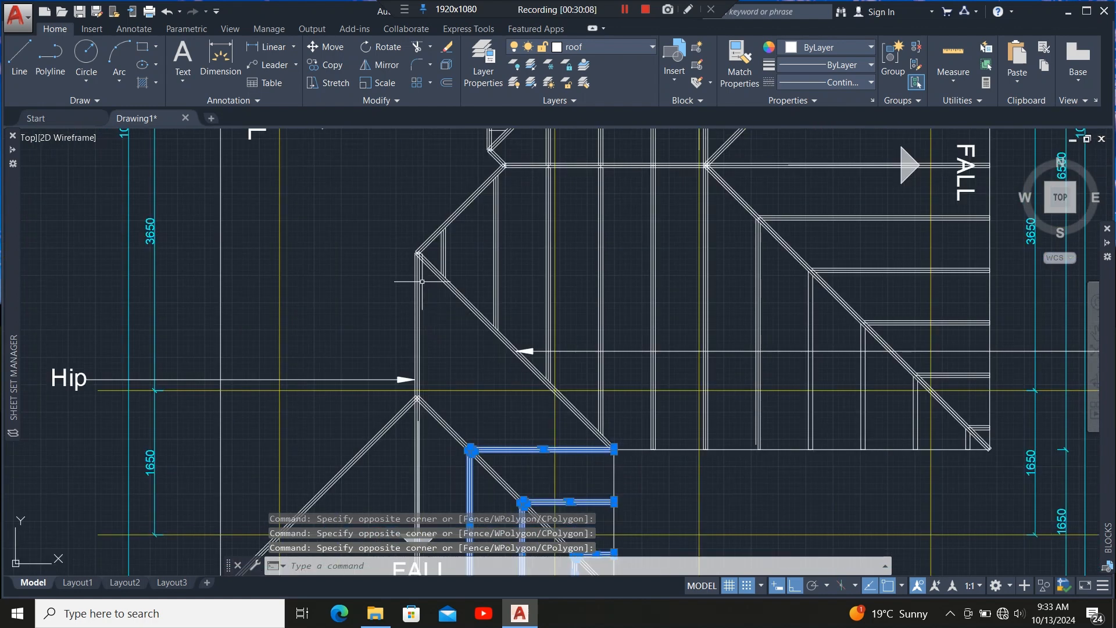
{"action": "left_click", "coordinate": [381, 63]}
{"action": "scroll", "coordinate": [492, 339], "scroll_direction": "up", "scroll_amount": 6}
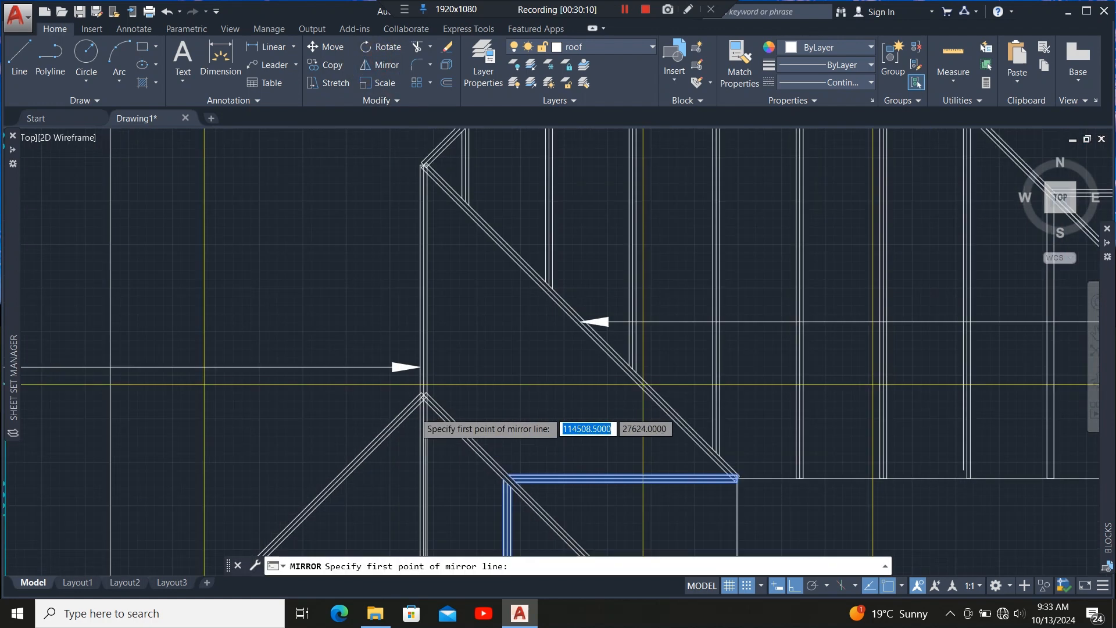
{"action": "scroll", "coordinate": [493, 339], "scroll_direction": "up", "scroll_amount": 1}
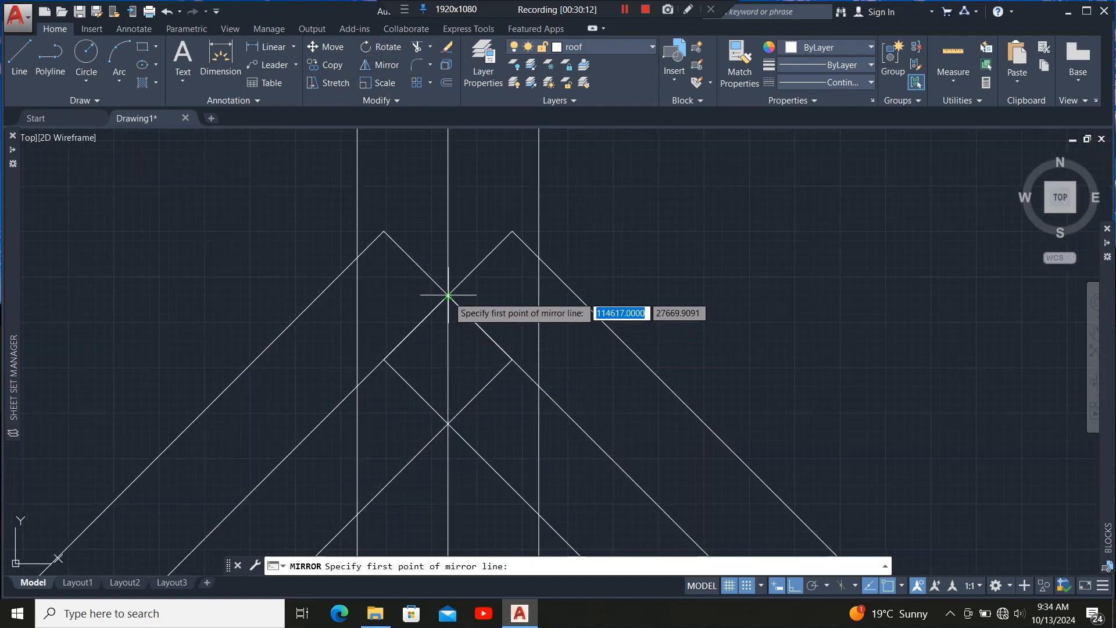
{"action": "left_click", "coordinate": [449, 296]}
{"action": "scroll", "coordinate": [445, 242], "scroll_direction": "down", "scroll_amount": 3}
{"action": "scroll", "coordinate": [445, 242], "scroll_direction": "down", "scroll_amount": 4}
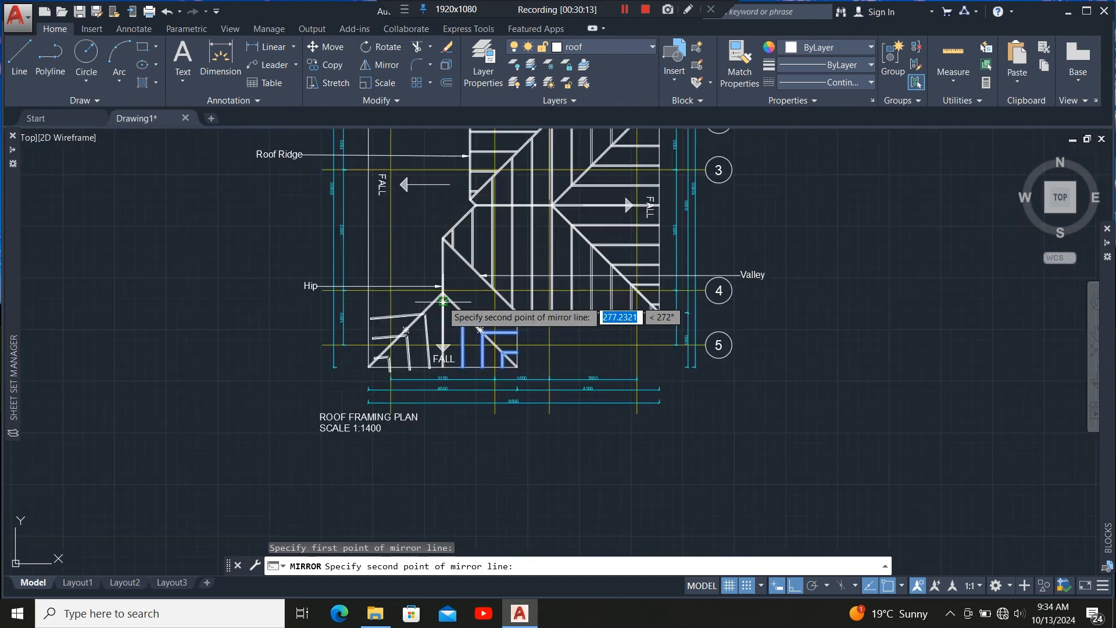
{"action": "scroll", "coordinate": [437, 354], "scroll_direction": "up", "scroll_amount": 5}
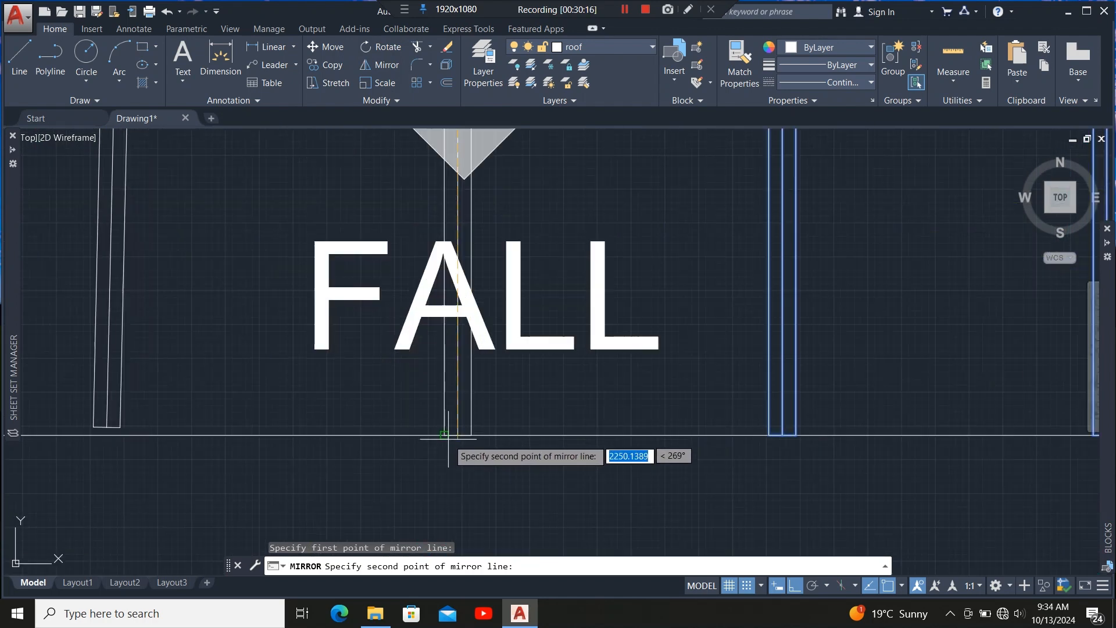
{"action": "left_click", "coordinate": [458, 435]}
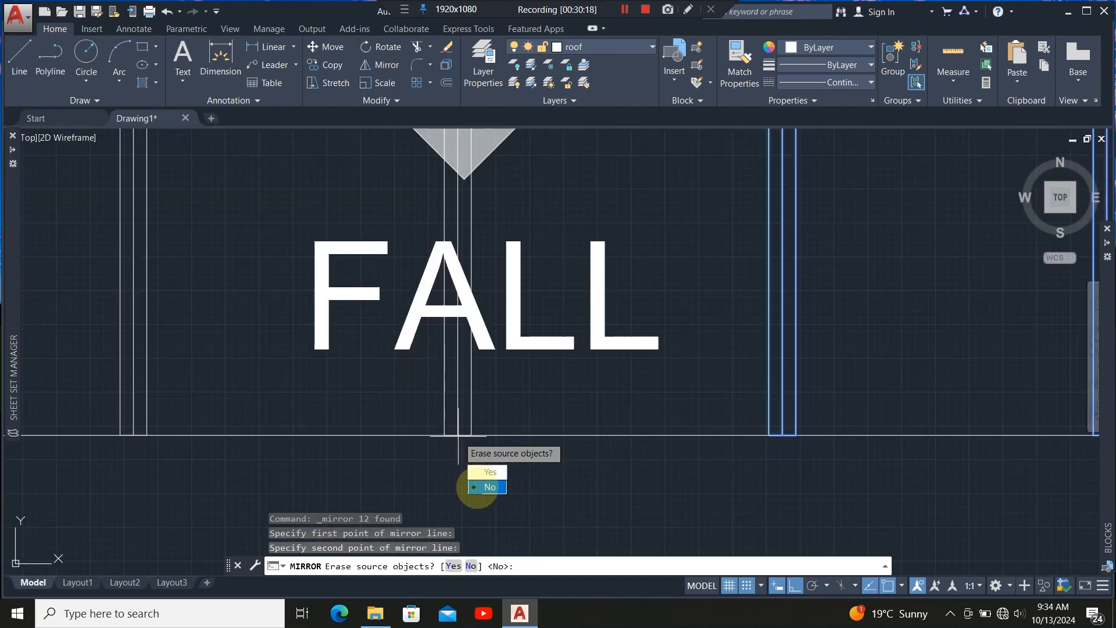
{"action": "left_click", "coordinate": [486, 487]}
Offset the top horizontal member beside the hip 600 upward.
{"action": "scroll", "coordinate": [475, 457], "scroll_direction": "down", "scroll_amount": 5}
{"action": "scroll", "coordinate": [458, 364], "scroll_direction": "up", "scroll_amount": 5}
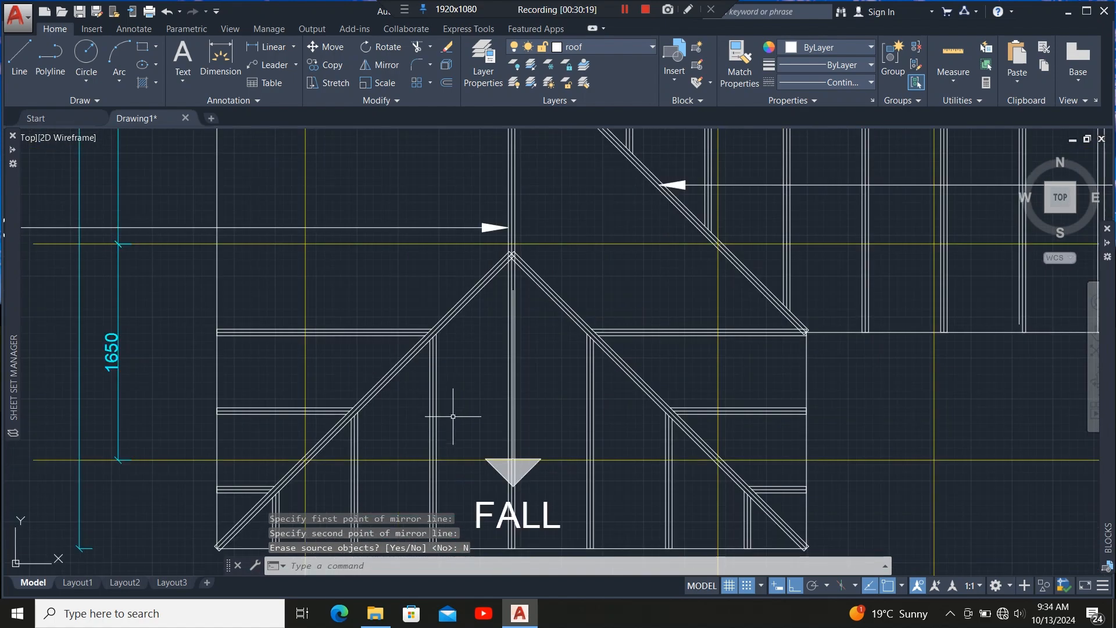
{"action": "scroll", "coordinate": [448, 411], "scroll_direction": "down", "scroll_amount": 5}
{"action": "scroll", "coordinate": [460, 372], "scroll_direction": "up", "scroll_amount": 3}
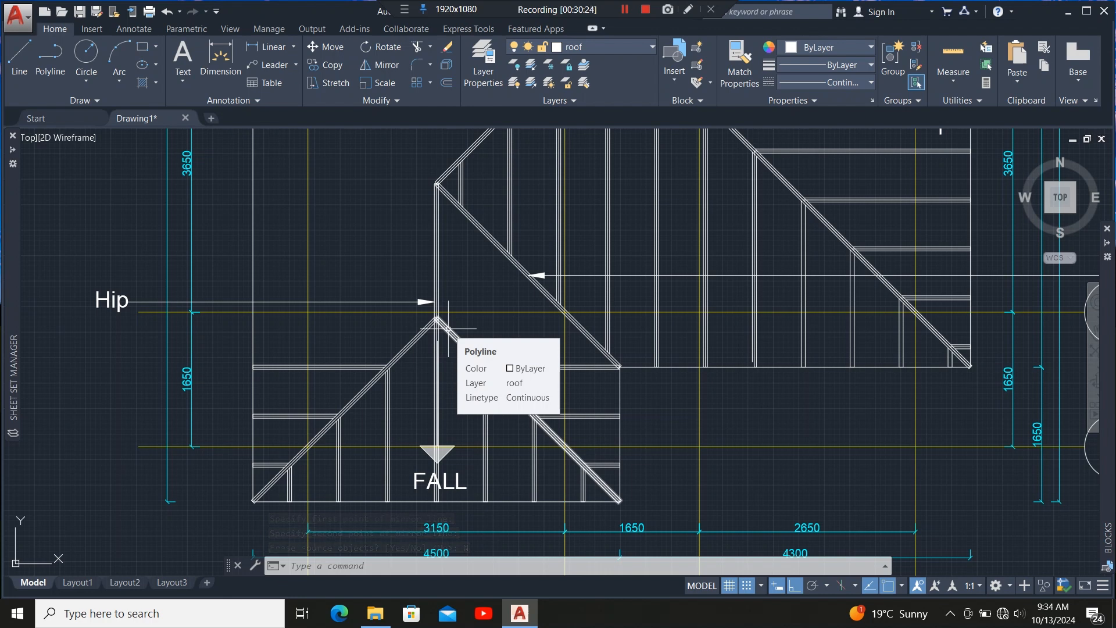
{"action": "scroll", "coordinate": [465, 341], "scroll_direction": "up", "scroll_amount": 5}
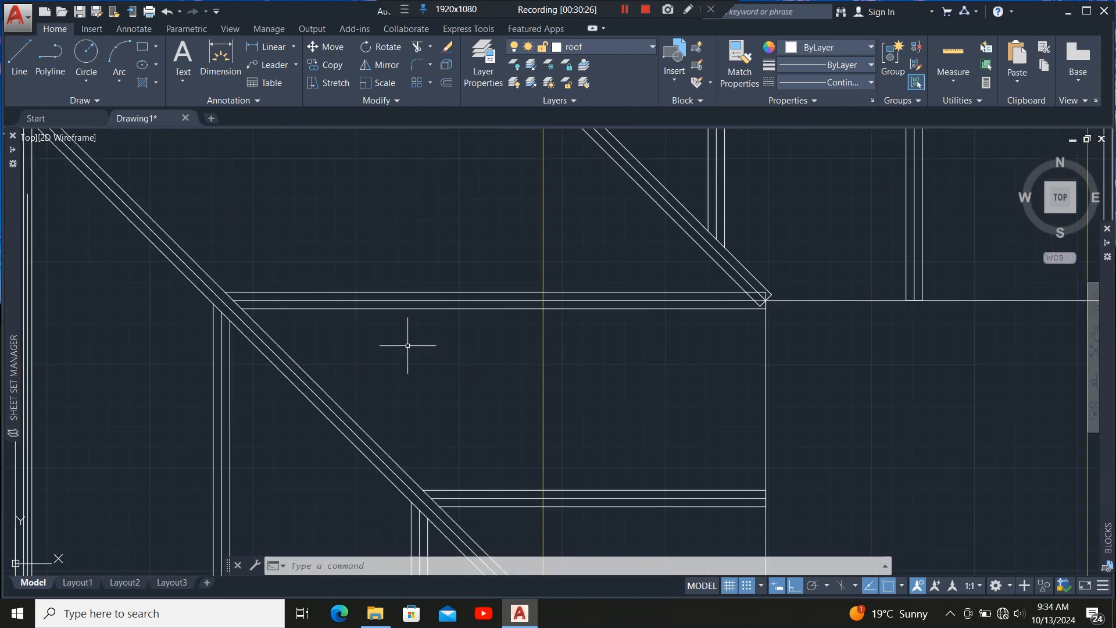
{"action": "left_click", "coordinate": [412, 302]}
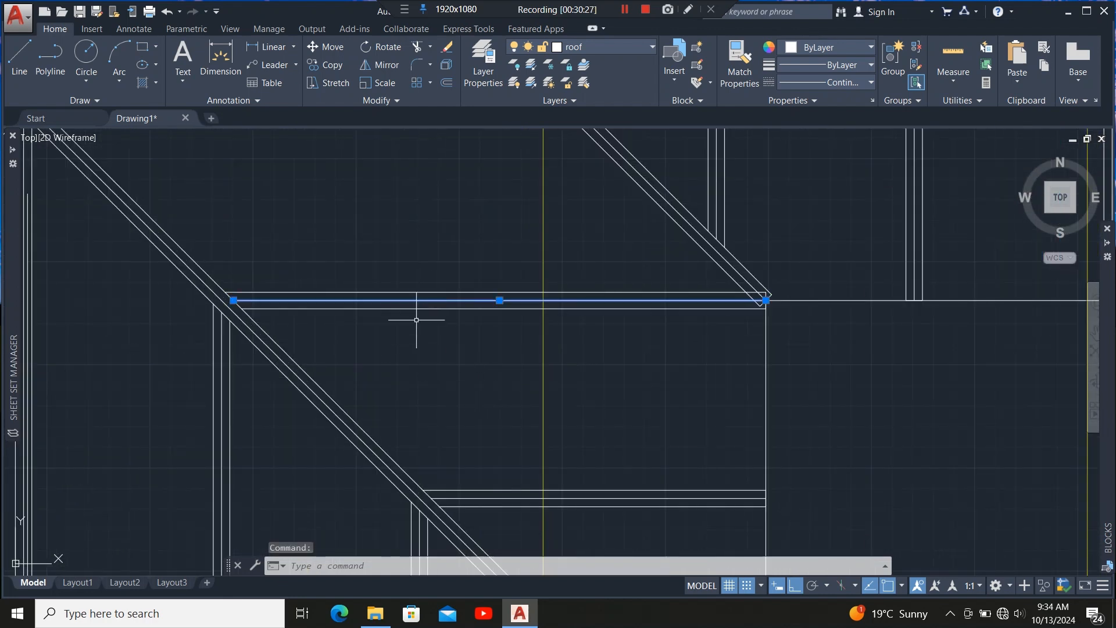
{"action": "scroll", "coordinate": [427, 403], "scroll_direction": "down", "scroll_amount": 6}
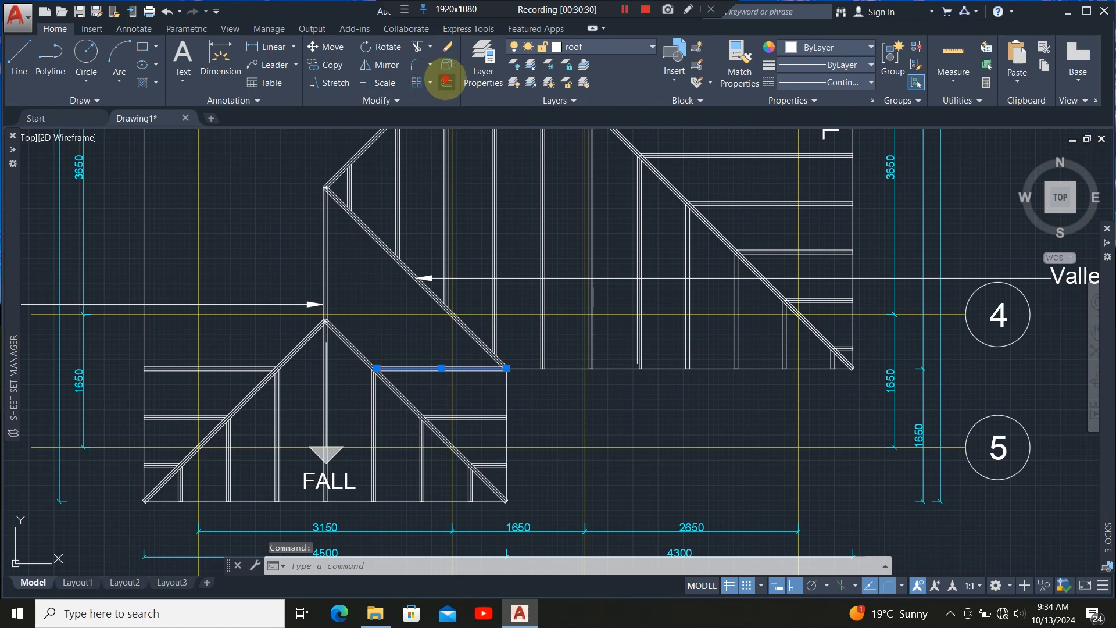
{"action": "left_click", "coordinate": [446, 82]}
{"action": "scroll", "coordinate": [442, 377], "scroll_direction": "up", "scroll_amount": 4}
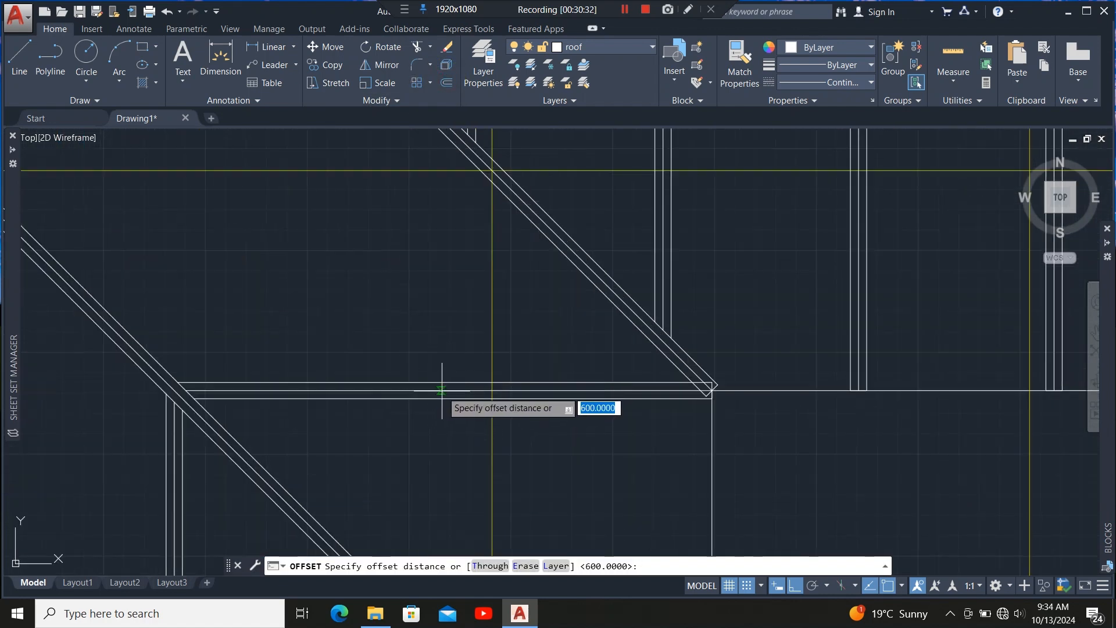
{"action": "left_click", "coordinate": [444, 390]}
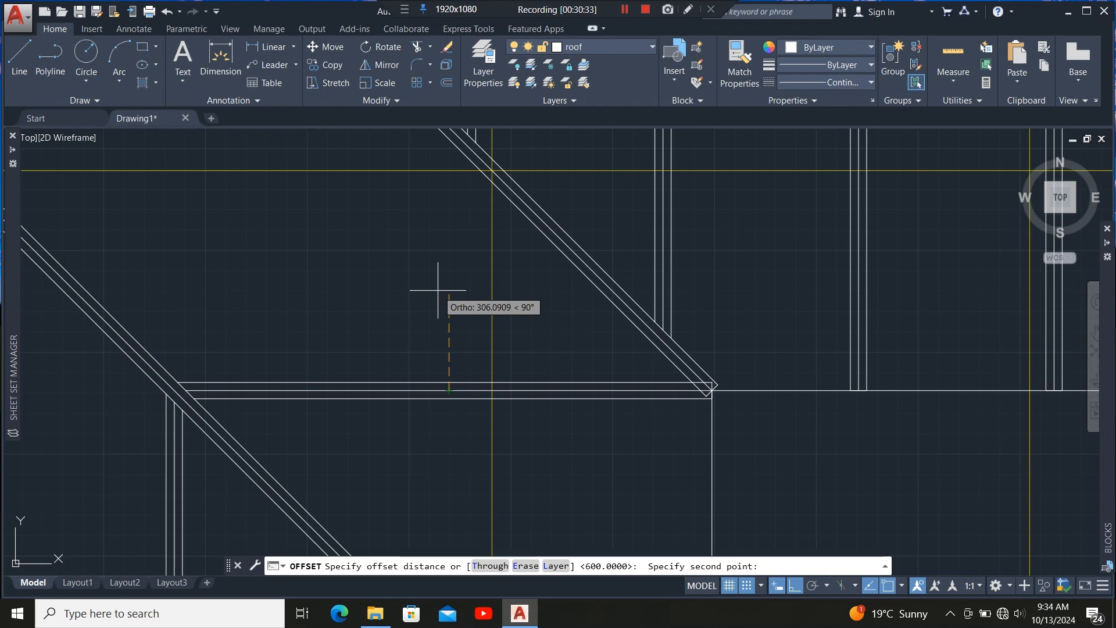
{"action": "type", "text": "600"}
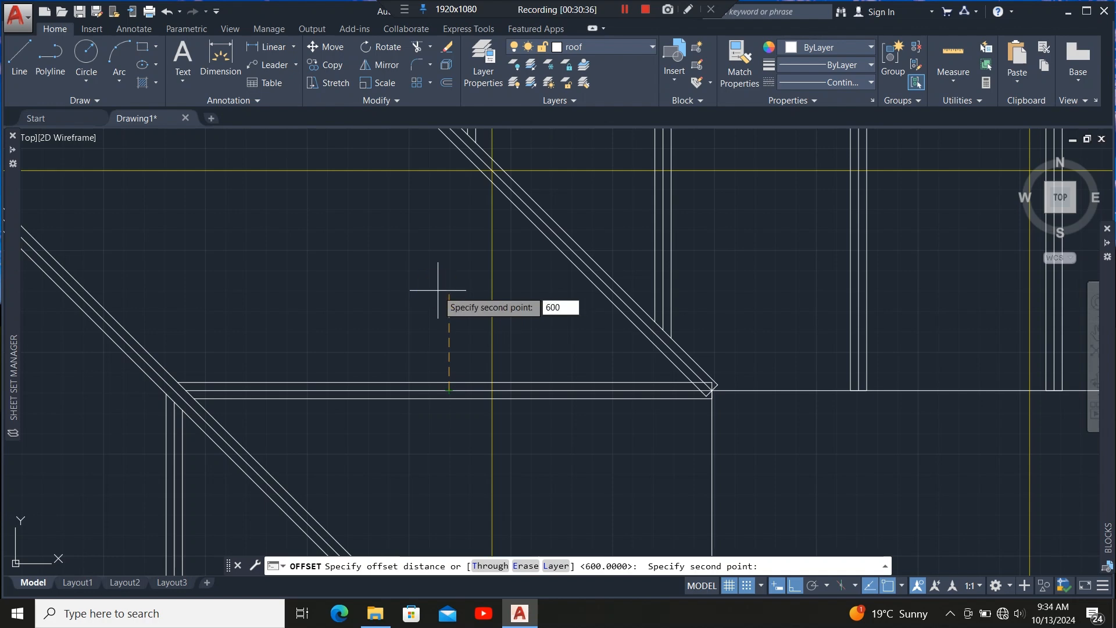
{"action": "key", "text": "Return"}
{"action": "left_click", "coordinate": [438, 289]}
{"action": "scroll", "coordinate": [399, 358], "scroll_direction": "down", "scroll_amount": 2}
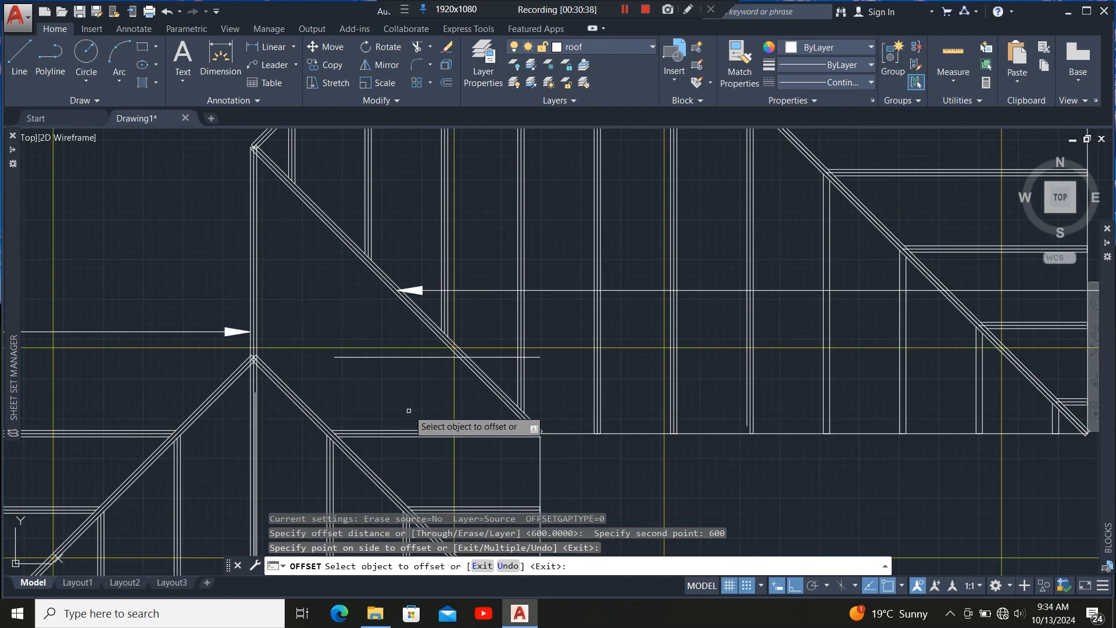
Offset two more horizontal members 600 upward beside the hip, then leave the Offset command.
{"action": "left_click", "coordinate": [401, 356]}
{"action": "left_click", "coordinate": [385, 308]}
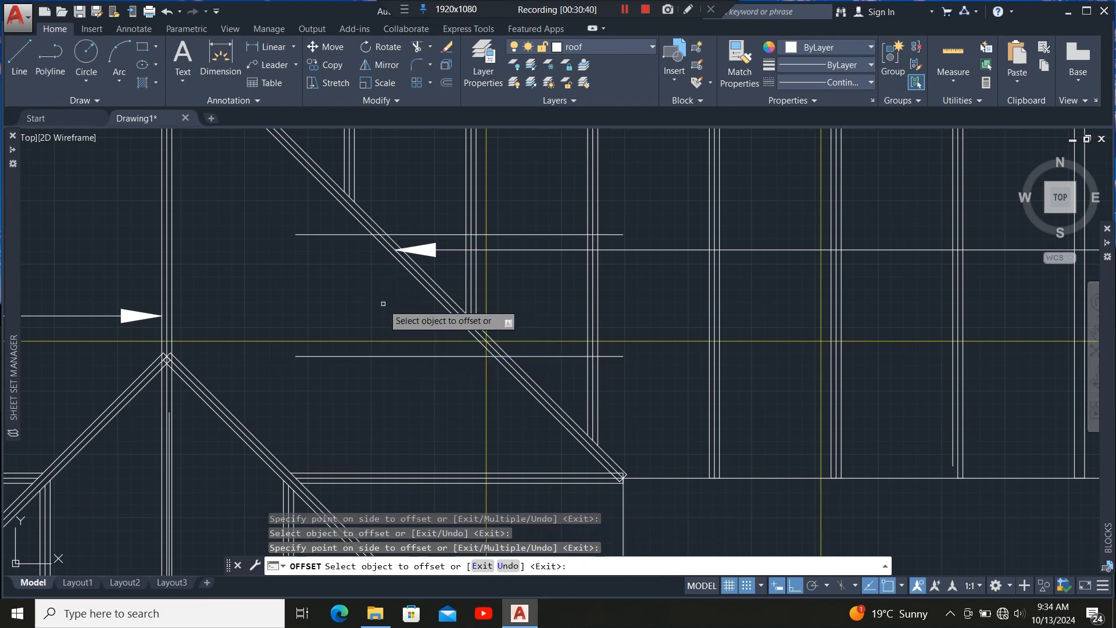
{"action": "scroll", "coordinate": [403, 394], "scroll_direction": "down", "scroll_amount": 2}
{"action": "scroll", "coordinate": [403, 393], "scroll_direction": "up", "scroll_amount": 4}
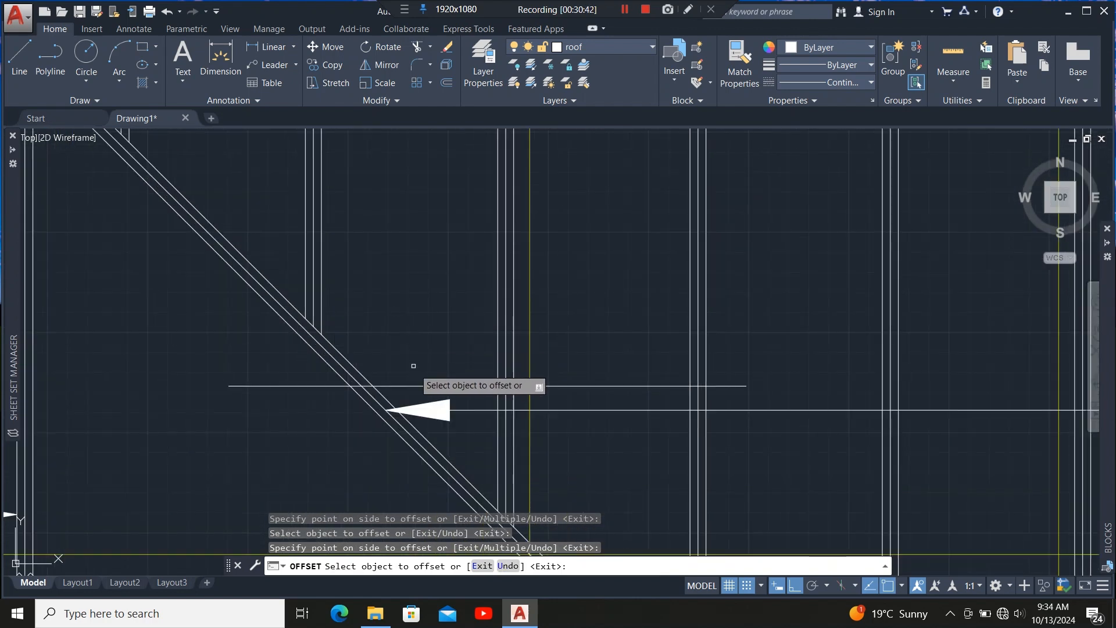
{"action": "left_click", "coordinate": [422, 385]}
{"action": "left_click", "coordinate": [424, 342]}
{"action": "scroll", "coordinate": [407, 349], "scroll_direction": "down", "scroll_amount": 2}
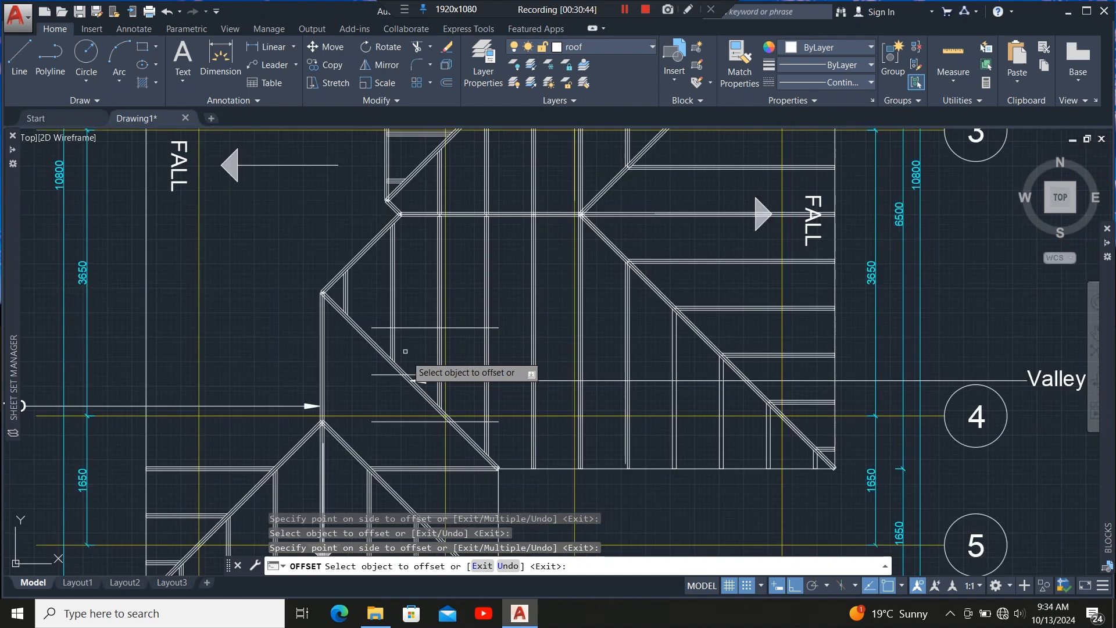
{"action": "scroll", "coordinate": [424, 353], "scroll_direction": "up", "scroll_amount": 2}
{"action": "key", "text": "Escape"}
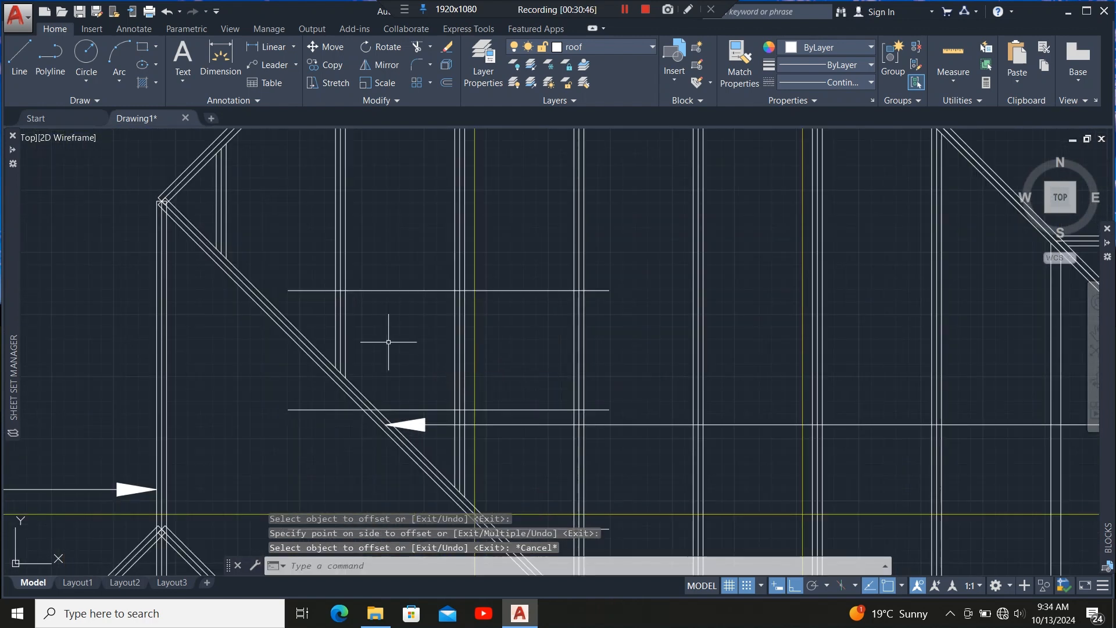
Extend the two new horizontal members back to the hip's vertical line, then leave the Extend command.
{"action": "scroll", "coordinate": [366, 321], "scroll_direction": "down", "scroll_amount": 2}
{"action": "scroll", "coordinate": [247, 396], "scroll_direction": "up", "scroll_amount": 2}
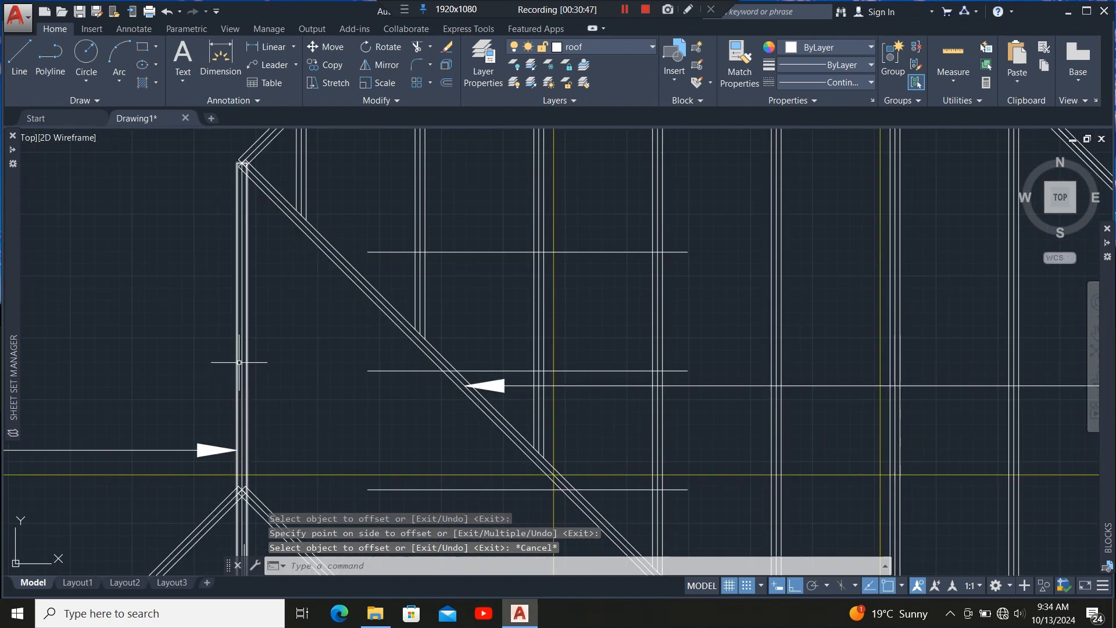
{"action": "left_click", "coordinate": [244, 340]}
{"action": "scroll", "coordinate": [279, 262], "scroll_direction": "down", "scroll_amount": 2}
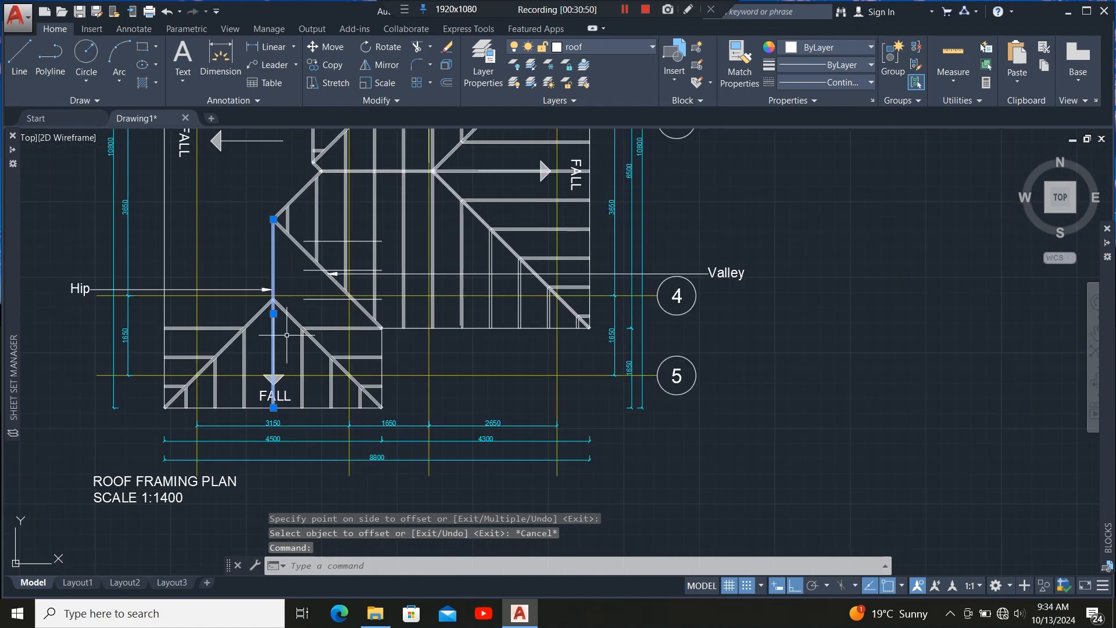
{"action": "scroll", "coordinate": [286, 335], "scroll_direction": "up", "scroll_amount": 3}
{"action": "left_click", "coordinate": [307, 318]}
{"action": "scroll", "coordinate": [328, 433], "scroll_direction": "down", "scroll_amount": 2}
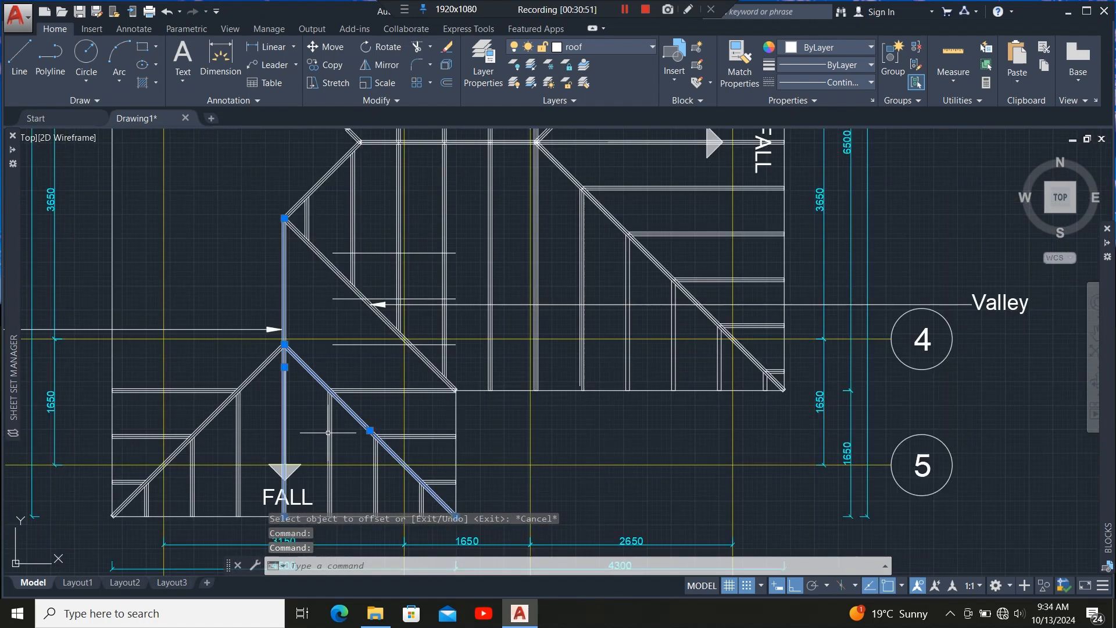
{"action": "scroll", "coordinate": [328, 432], "scroll_direction": "down", "scroll_amount": 2}
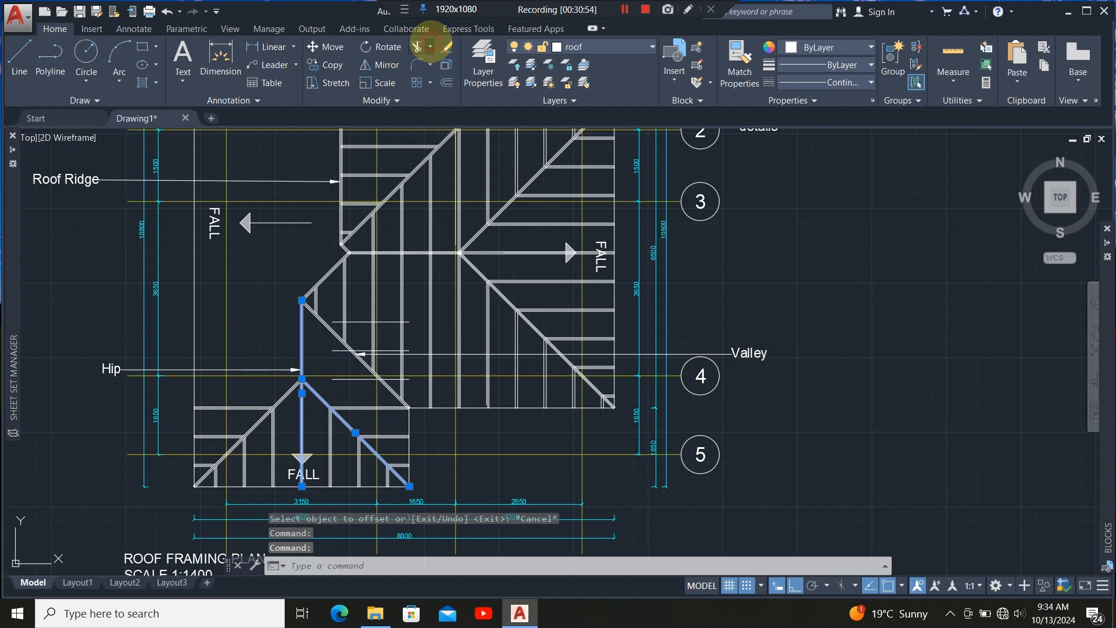
{"action": "left_click", "coordinate": [430, 46]}
{"action": "left_click", "coordinate": [435, 99]}
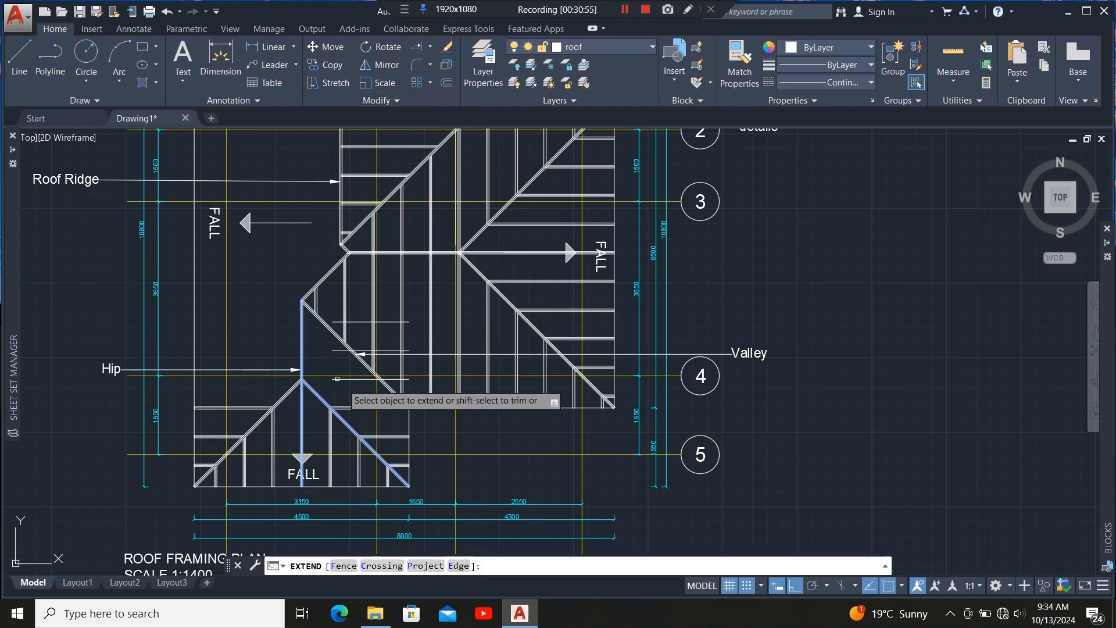
{"action": "scroll", "coordinate": [332, 317], "scroll_direction": "up", "scroll_amount": 4}
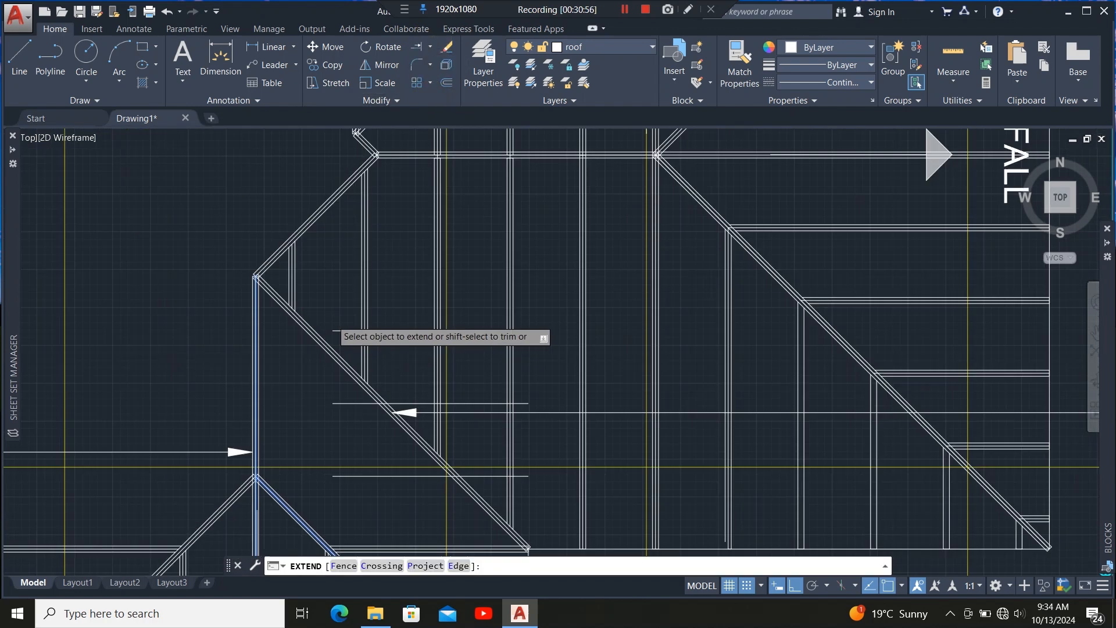
{"action": "left_click", "coordinate": [338, 330]}
{"action": "left_click", "coordinate": [337, 403]}
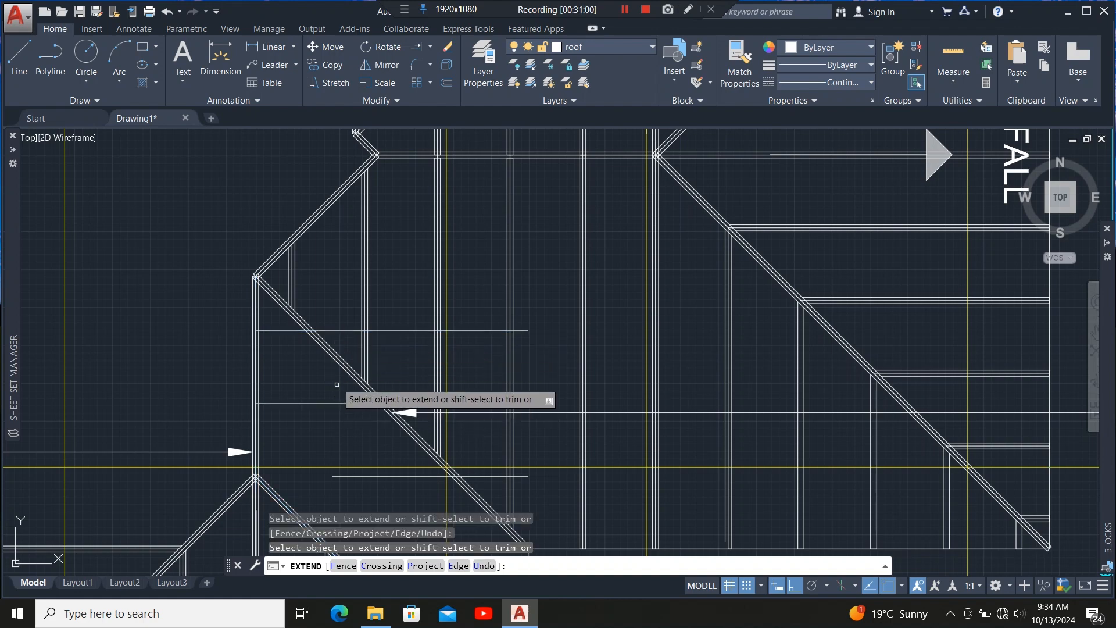
{"action": "scroll", "coordinate": [337, 384], "scroll_direction": "down", "scroll_amount": 3}
{"action": "scroll", "coordinate": [352, 363], "scroll_direction": "up", "scroll_amount": 5}
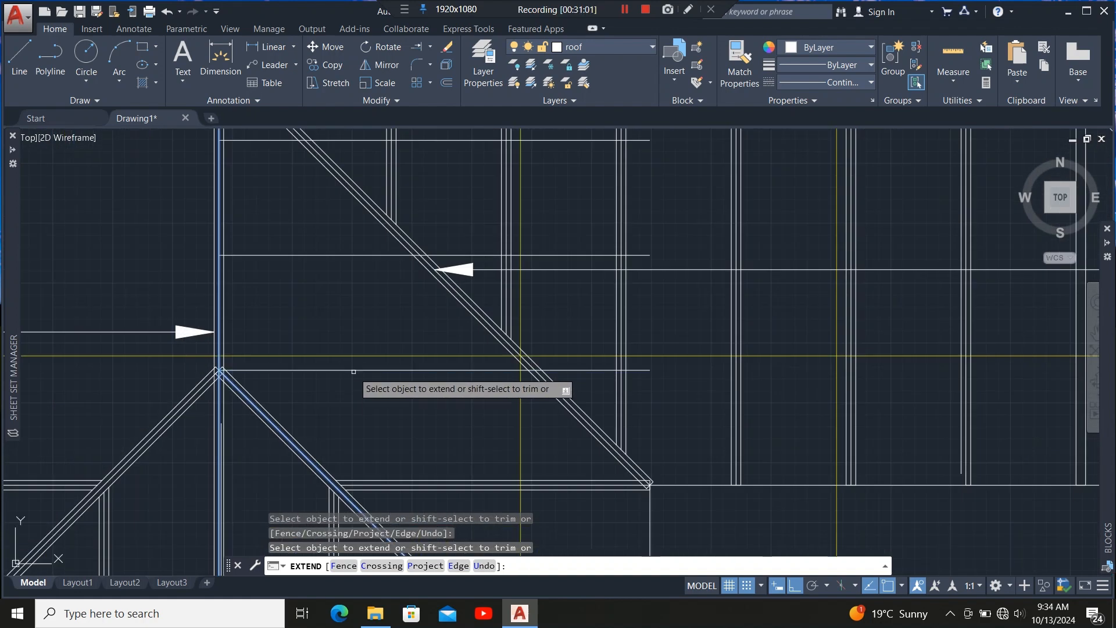
{"action": "scroll", "coordinate": [354, 371], "scroll_direction": "down", "scroll_amount": 5}
{"action": "scroll", "coordinate": [351, 349], "scroll_direction": "up", "scroll_amount": 3}
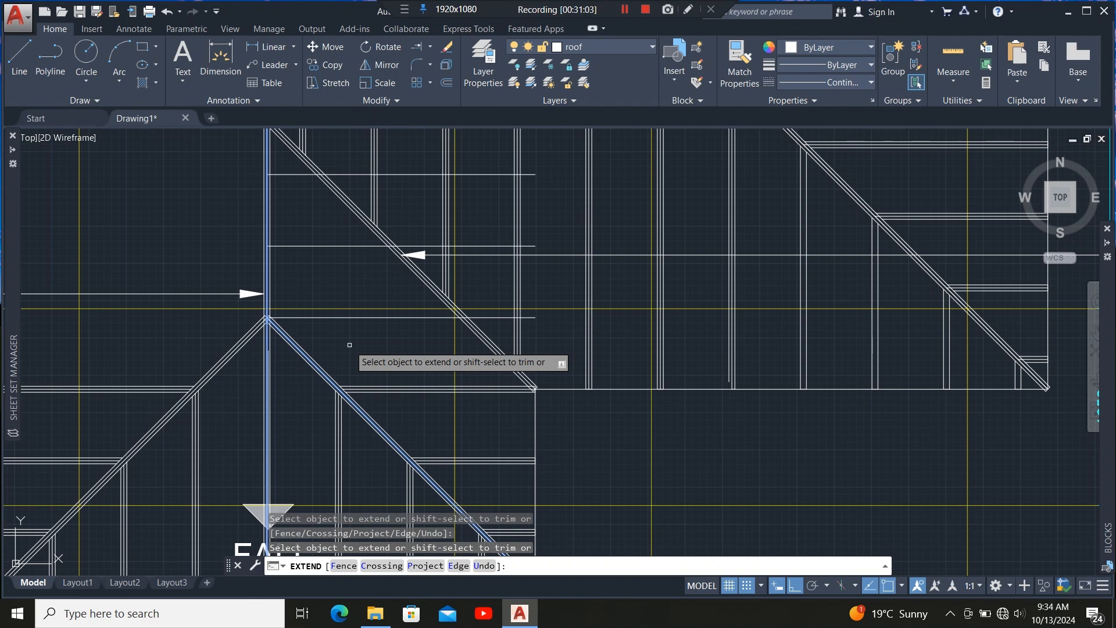
{"action": "key", "text": "Escape"}
Trim the new horizontal members' ends that cross past the diagonal hip line, then leave the Trim command.
{"action": "scroll", "coordinate": [407, 314], "scroll_direction": "up", "scroll_amount": 3}
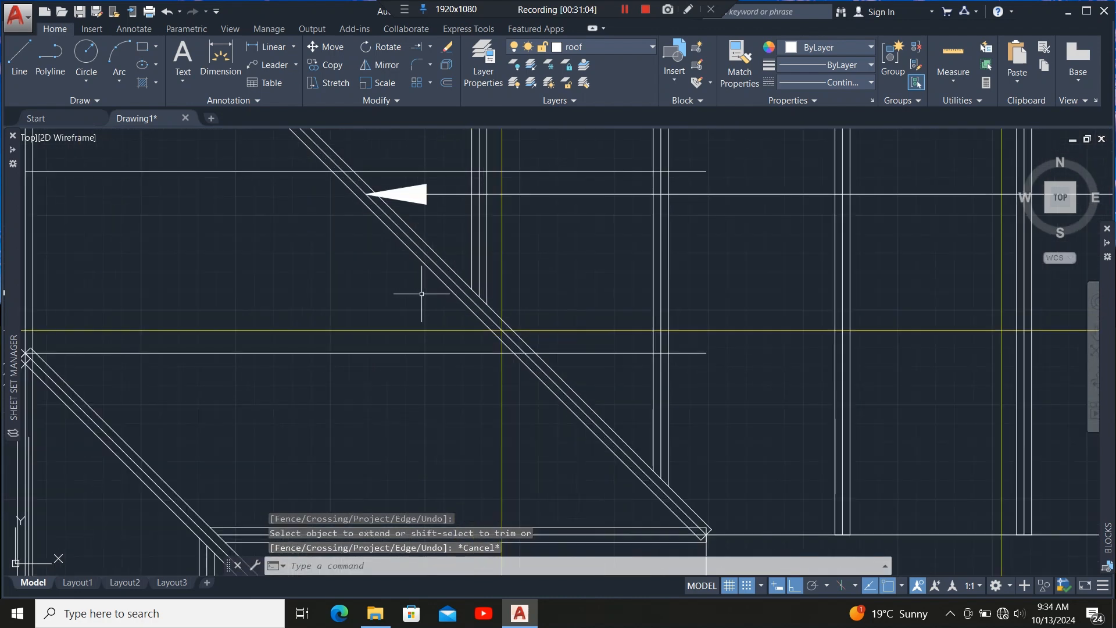
{"action": "left_click", "coordinate": [451, 282]}
{"action": "scroll", "coordinate": [395, 354], "scroll_direction": "down", "scroll_amount": 4}
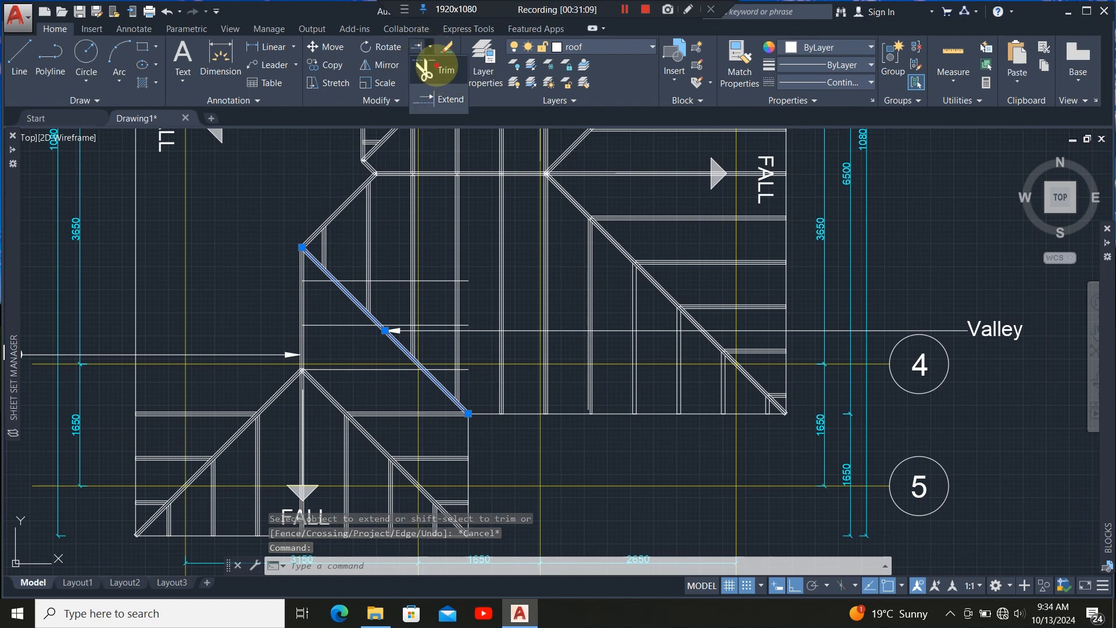
{"action": "left_click", "coordinate": [429, 70]}
{"action": "scroll", "coordinate": [382, 278], "scroll_direction": "up", "scroll_amount": 3}
{"action": "left_click", "coordinate": [404, 249]}
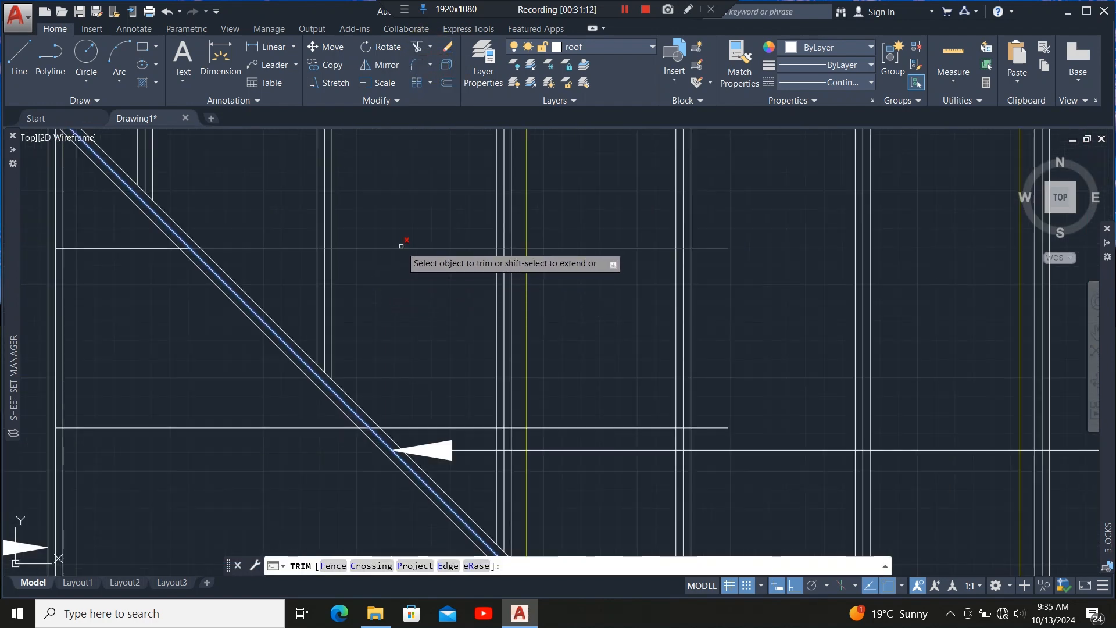
{"action": "left_click", "coordinate": [552, 430]}
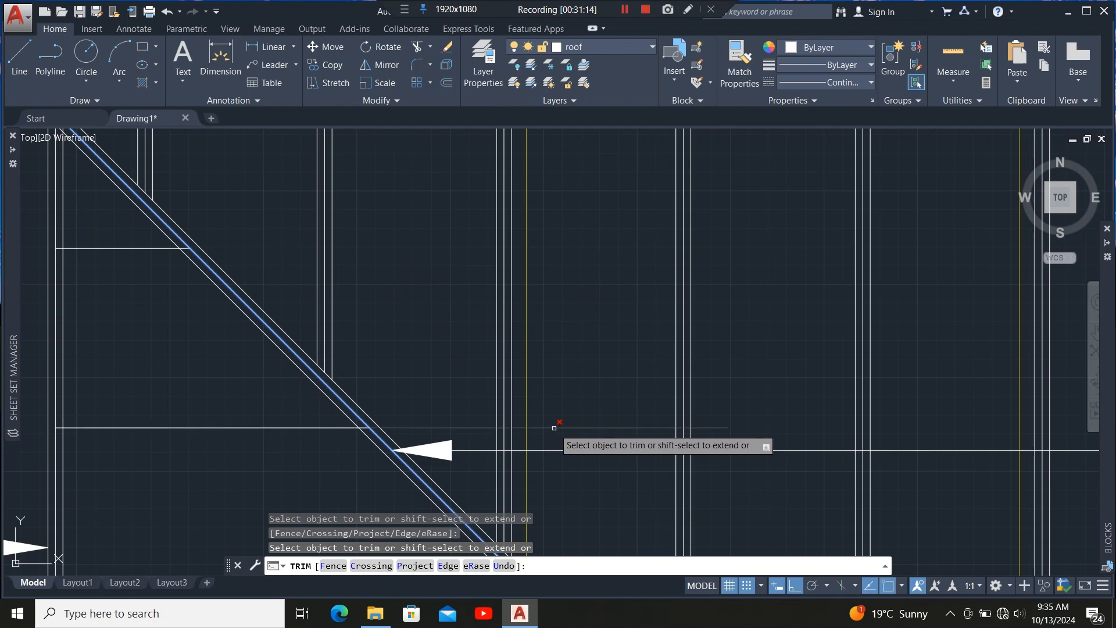
{"action": "scroll", "coordinate": [430, 289], "scroll_direction": "down", "scroll_amount": 4}
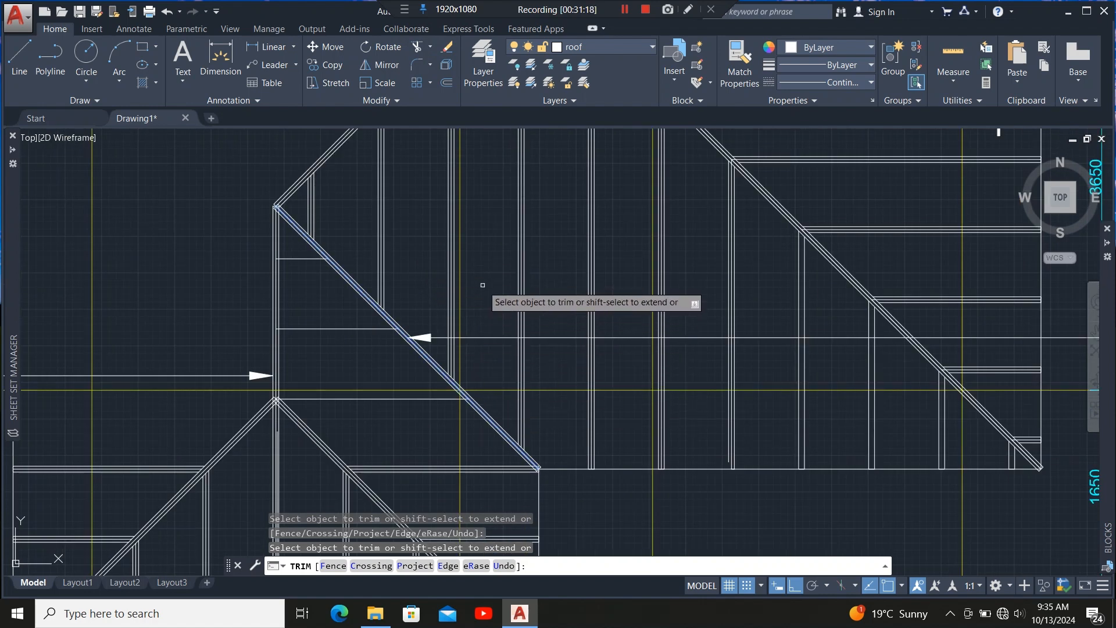
{"action": "key", "text": "Escape"}
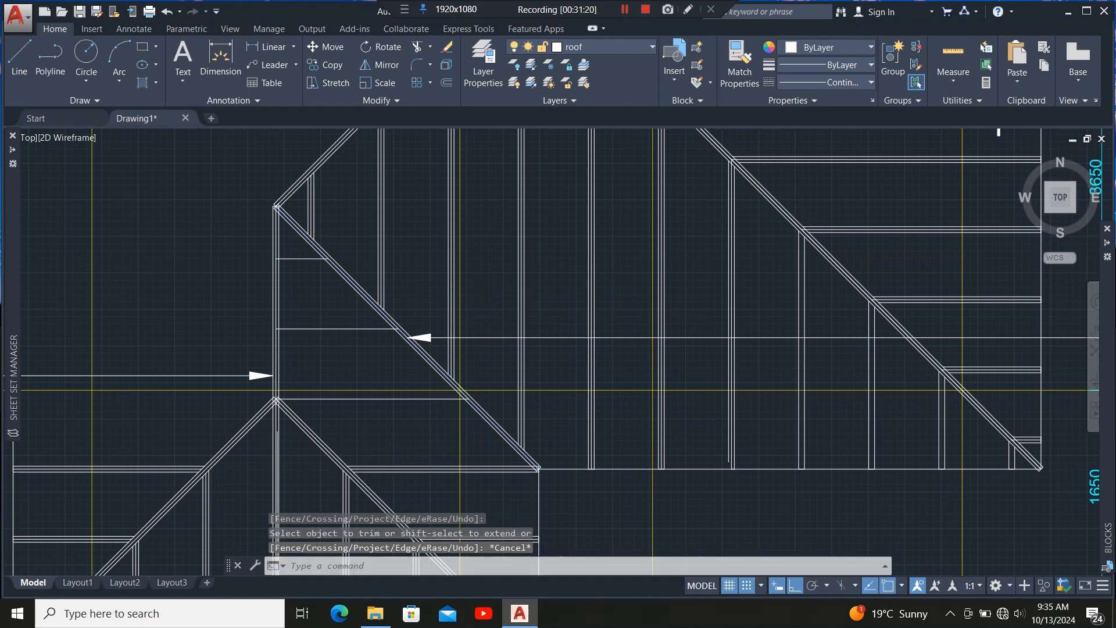
Draw a 50 by 50 rectangle beside the hip.
{"action": "scroll", "coordinate": [393, 435], "scroll_direction": "up", "scroll_amount": 4}
{"action": "scroll", "coordinate": [408, 346], "scroll_direction": "down", "scroll_amount": 3}
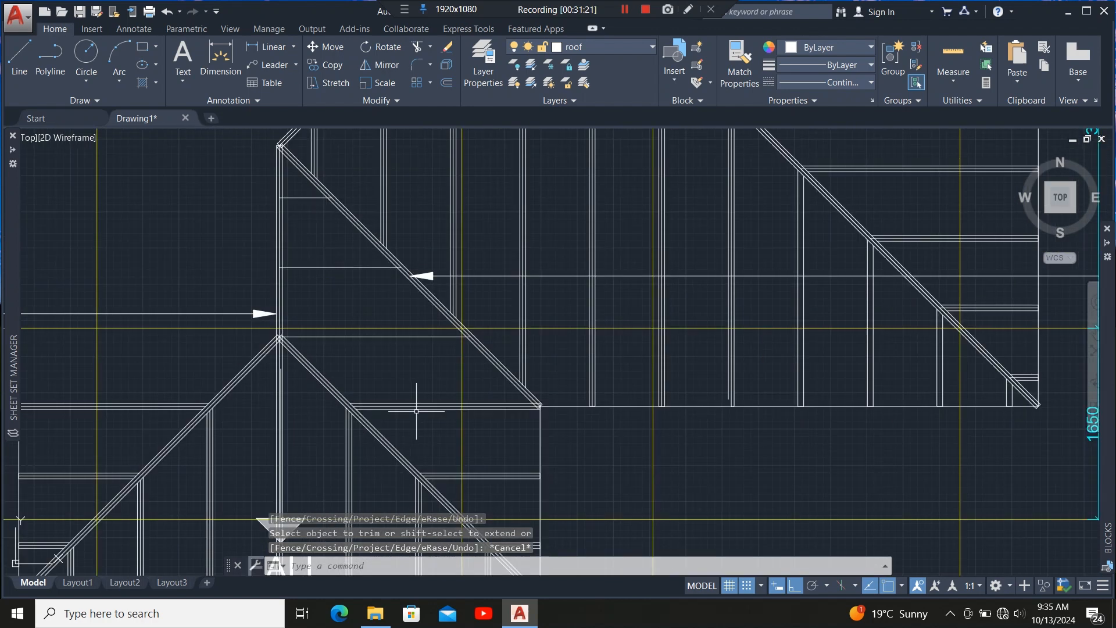
{"action": "scroll", "coordinate": [400, 375], "scroll_direction": "down", "scroll_amount": 2}
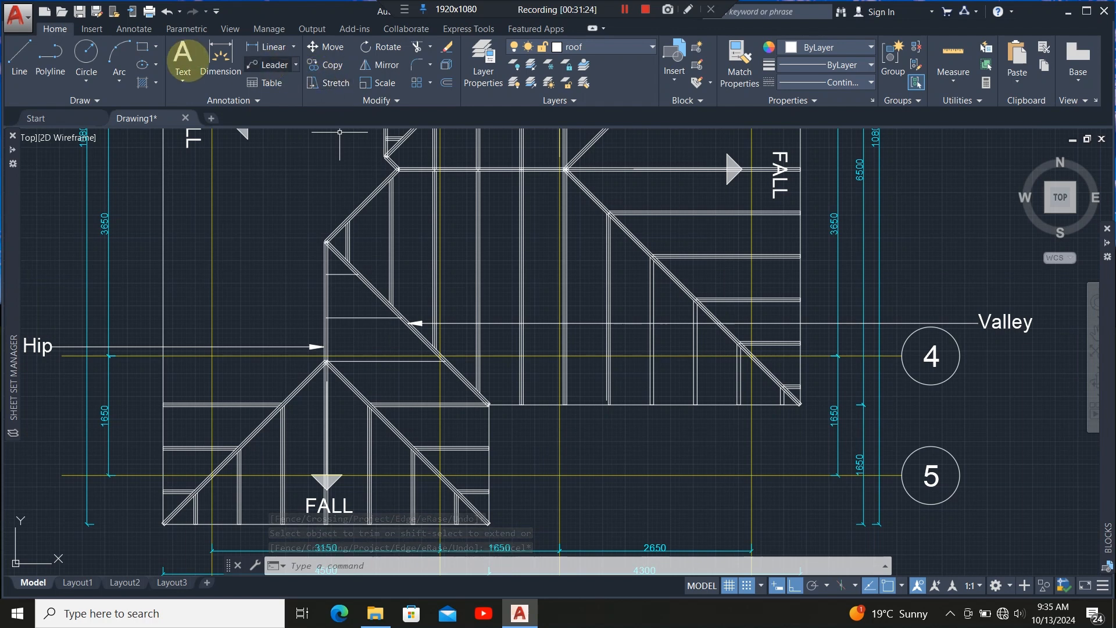
{"action": "left_click", "coordinate": [142, 46]}
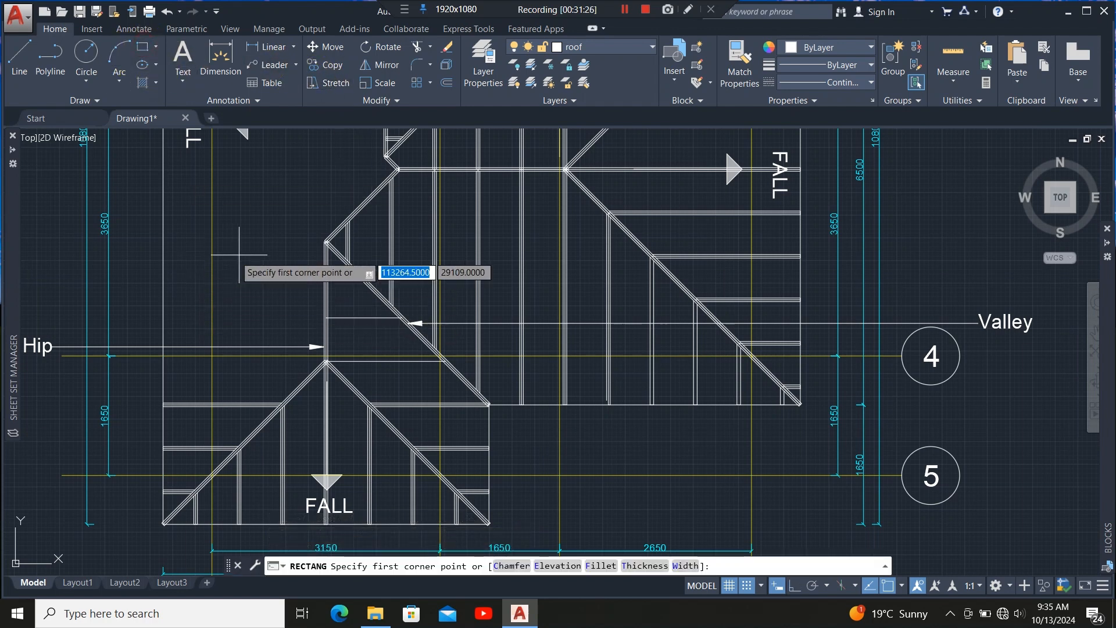
{"action": "left_click", "coordinate": [262, 240]}
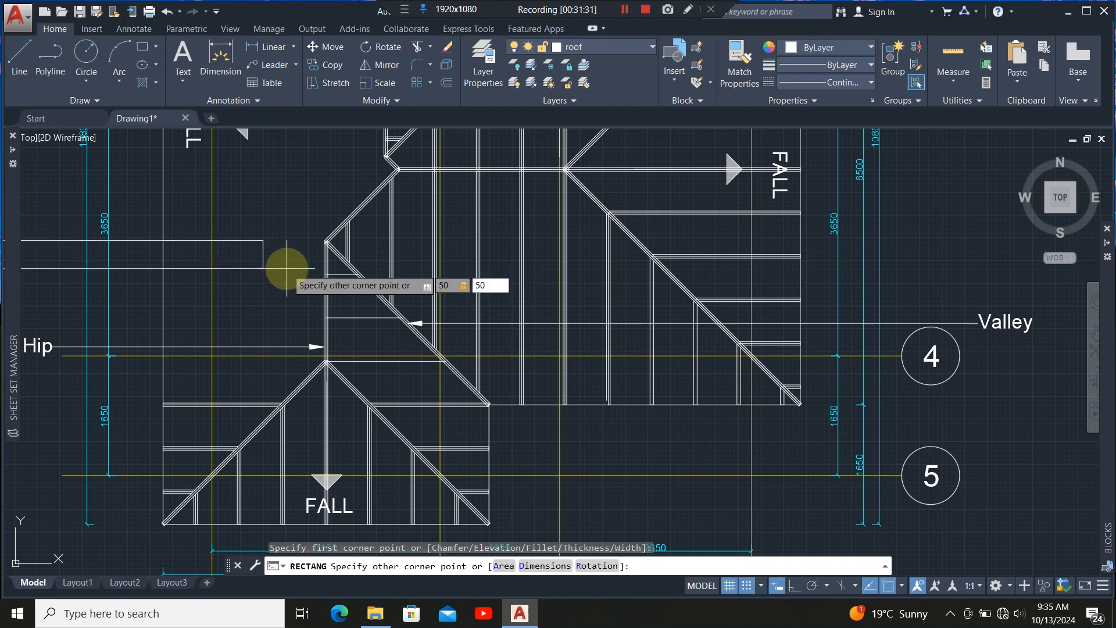
{"action": "type", "text": "50,50"}
{"action": "key", "text": "Return"}
Move the 50 by 50 rectangle to the left end of the horizontal member at the hip's vertical line.
{"action": "scroll", "coordinate": [263, 230], "scroll_direction": "up", "scroll_amount": 5}
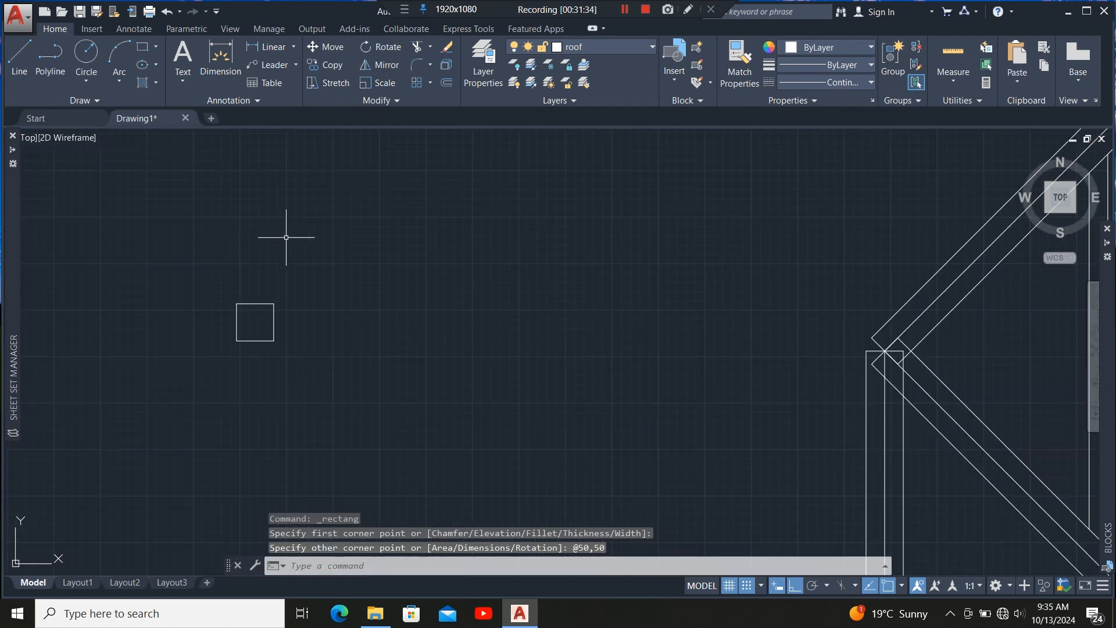
{"action": "left_click", "coordinate": [302, 281]}
{"action": "left_click", "coordinate": [269, 381]}
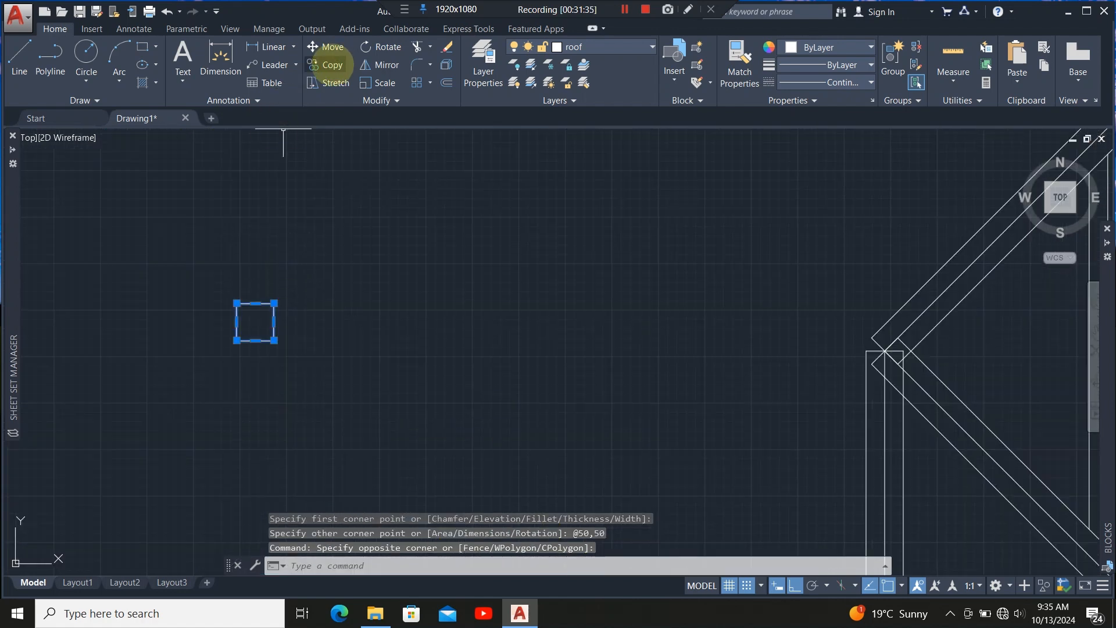
{"action": "left_click", "coordinate": [330, 47]}
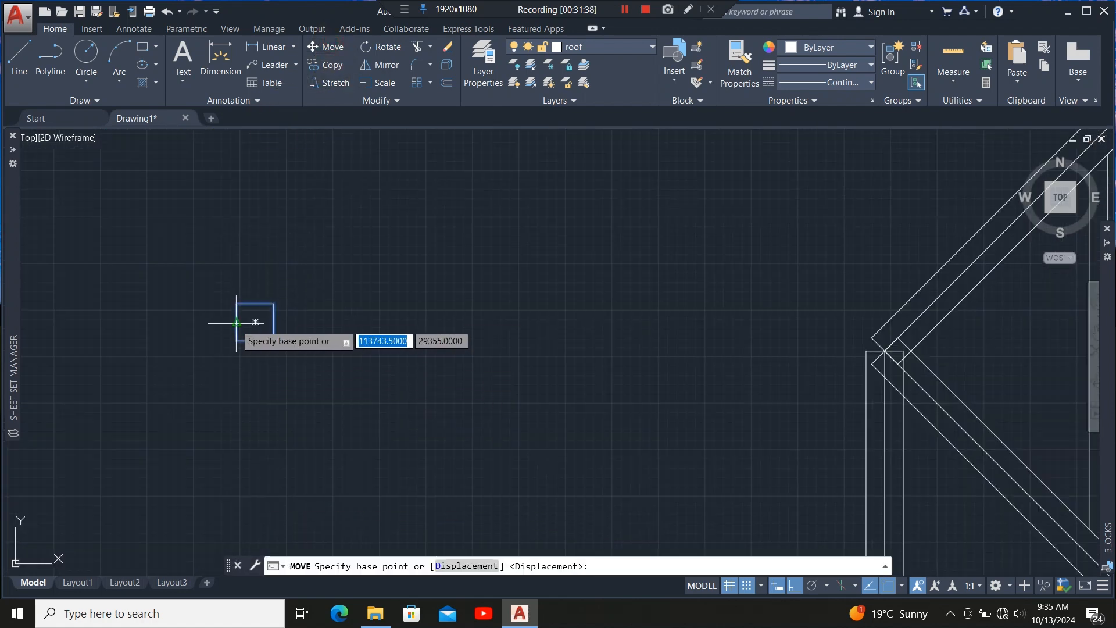
{"action": "left_click", "coordinate": [256, 321]}
{"action": "scroll", "coordinate": [145, 249], "scroll_direction": "down", "scroll_amount": 5}
{"action": "scroll", "coordinate": [159, 295], "scroll_direction": "up", "scroll_amount": 4}
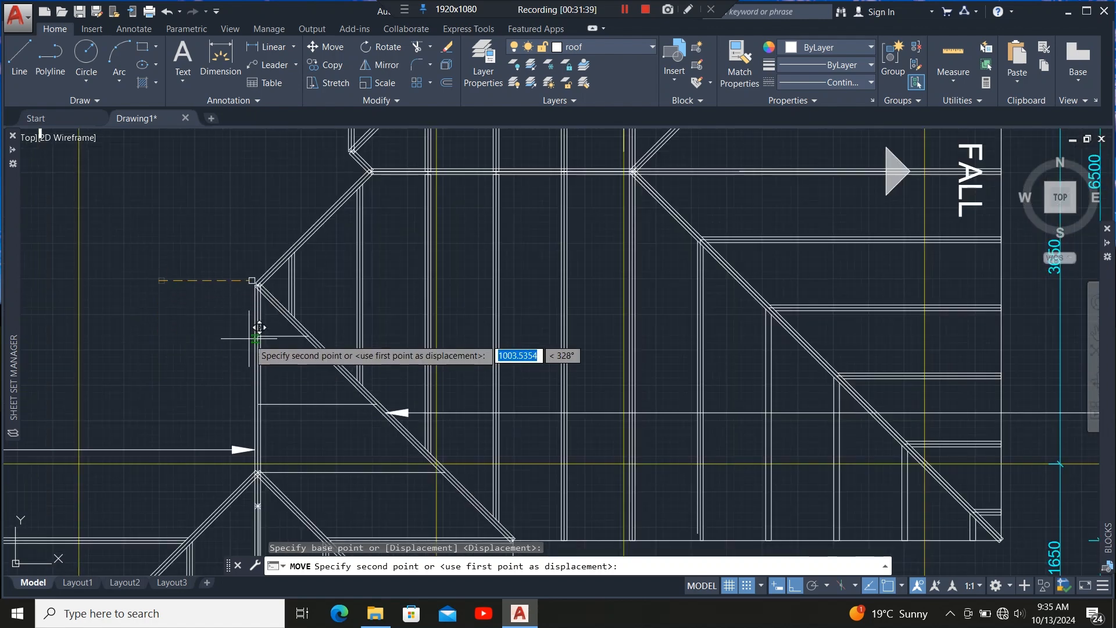
{"action": "scroll", "coordinate": [259, 319], "scroll_direction": "up", "scroll_amount": 2}
{"action": "scroll", "coordinate": [265, 314], "scroll_direction": "up", "scroll_amount": 4}
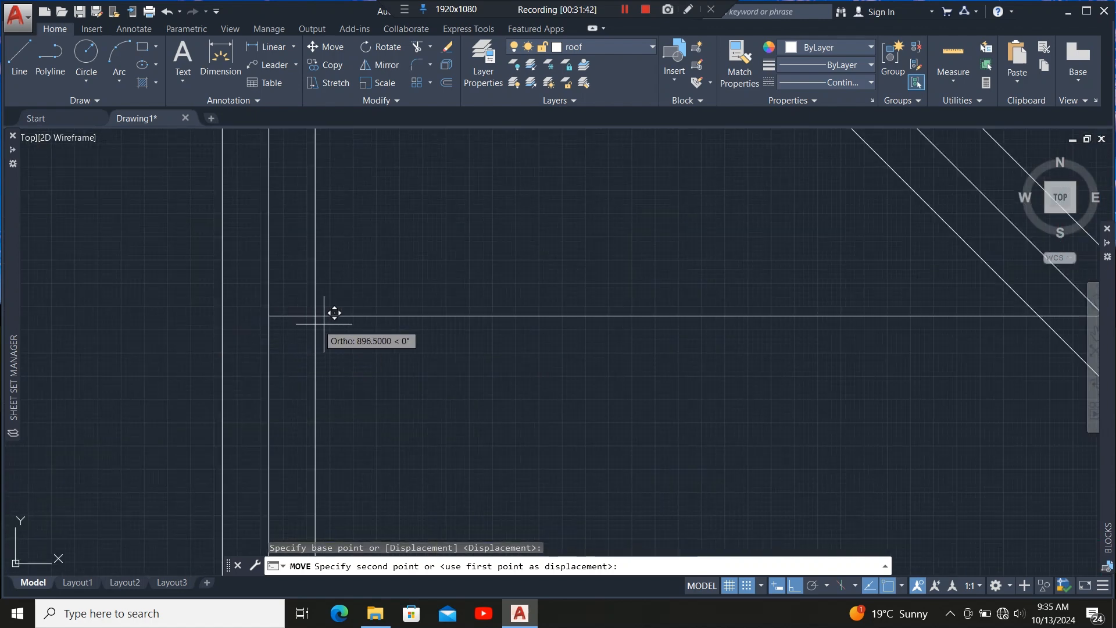
{"action": "left_click", "coordinate": [325, 306]}
Stretch the rectangle's right side out to the diagonal hip line to form a solid member.
{"action": "scroll", "coordinate": [305, 319], "scroll_direction": "down", "scroll_amount": 3}
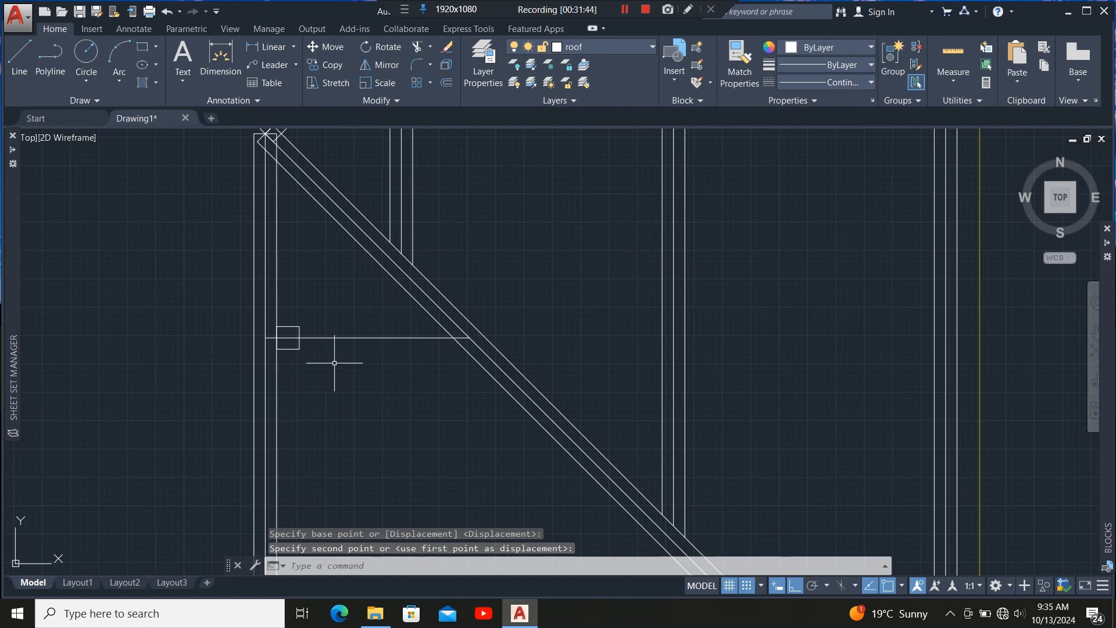
{"action": "left_click", "coordinate": [310, 324]}
{"action": "left_click", "coordinate": [293, 354]}
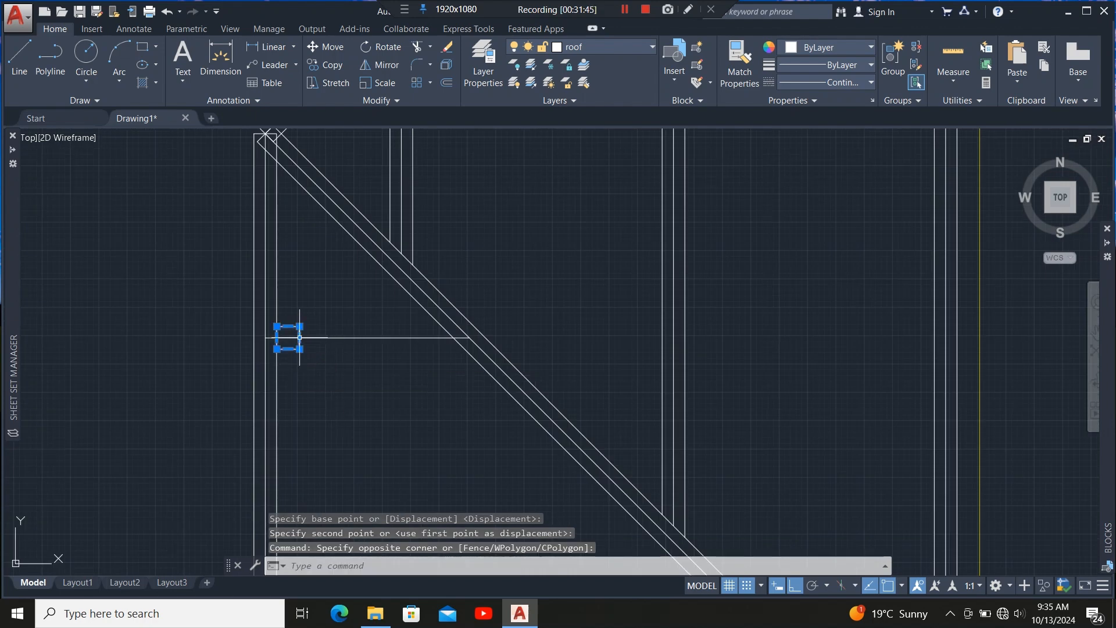
{"action": "left_click", "coordinate": [299, 337]}
{"action": "scroll", "coordinate": [465, 340], "scroll_direction": "up", "scroll_amount": 5}
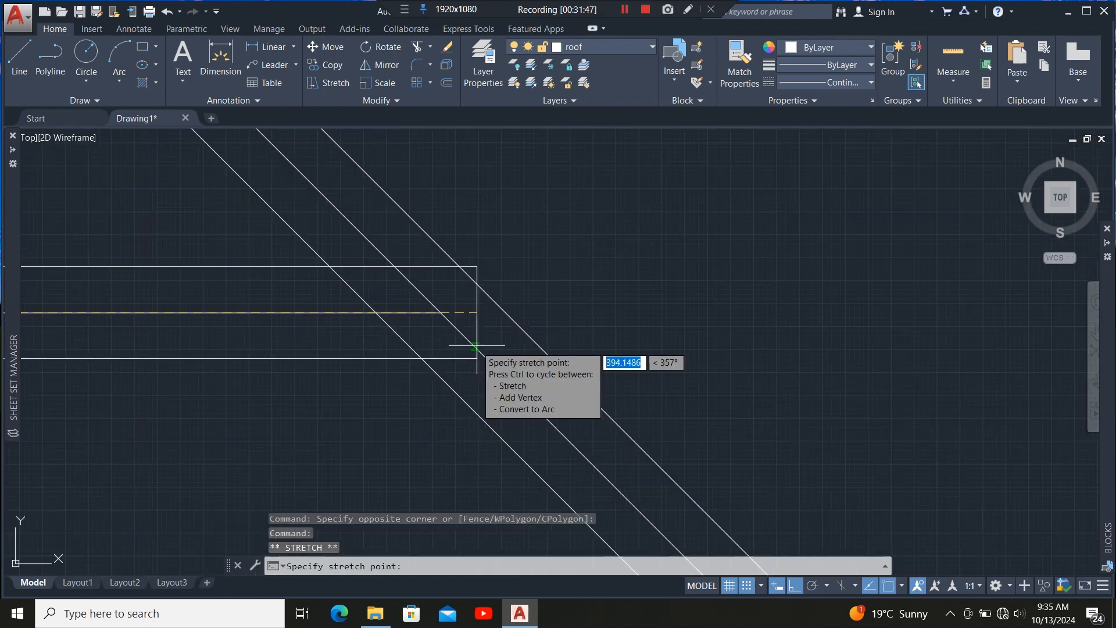
{"action": "left_click", "coordinate": [454, 313]}
{"action": "scroll", "coordinate": [442, 320], "scroll_direction": "down", "scroll_amount": 5}
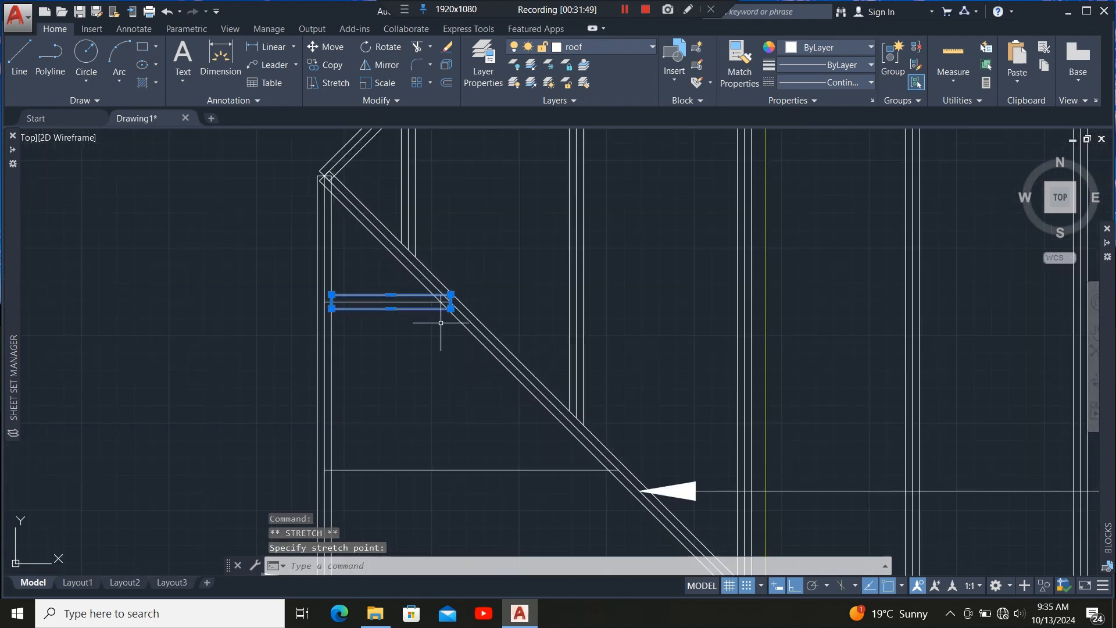
Copy the 50-wide member rectangle down to the hip's apex where the hip lines meet the vertical line.
{"action": "left_click", "coordinate": [329, 65]}
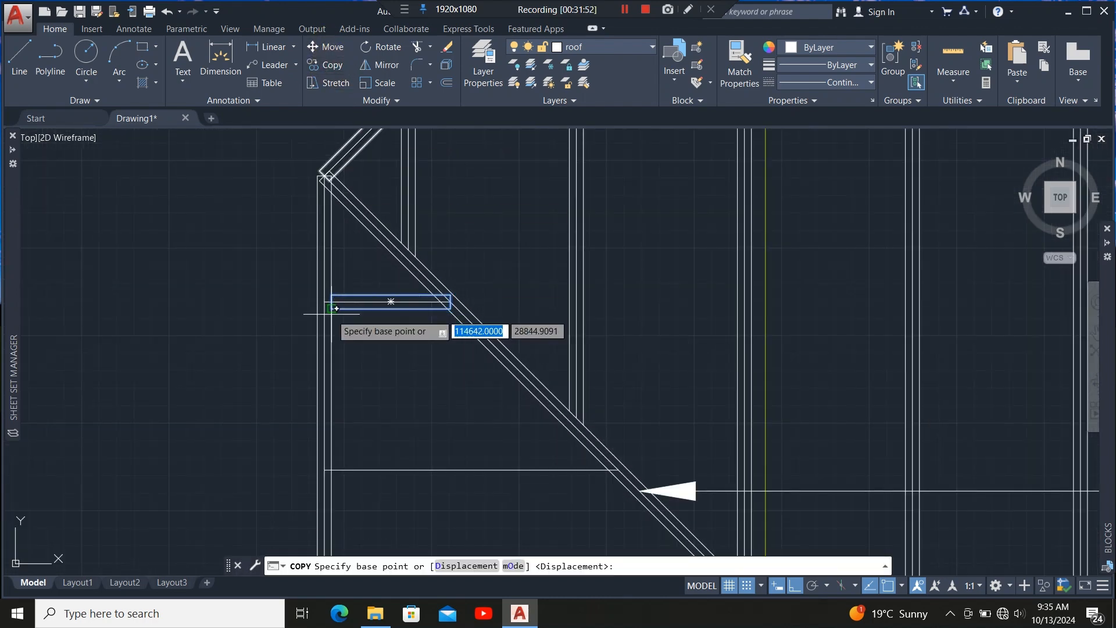
{"action": "scroll", "coordinate": [335, 311], "scroll_direction": "up", "scroll_amount": 5}
{"action": "left_click", "coordinate": [319, 277]}
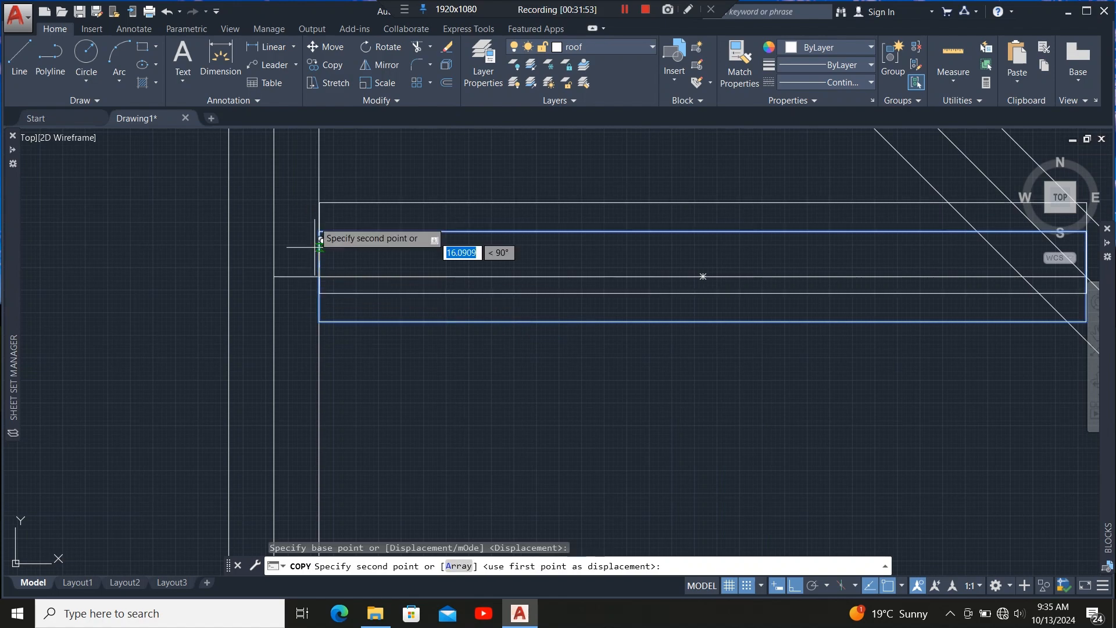
{"action": "scroll", "coordinate": [319, 169], "scroll_direction": "down", "scroll_amount": 5}
{"action": "scroll", "coordinate": [319, 330], "scroll_direction": "up", "scroll_amount": 3}
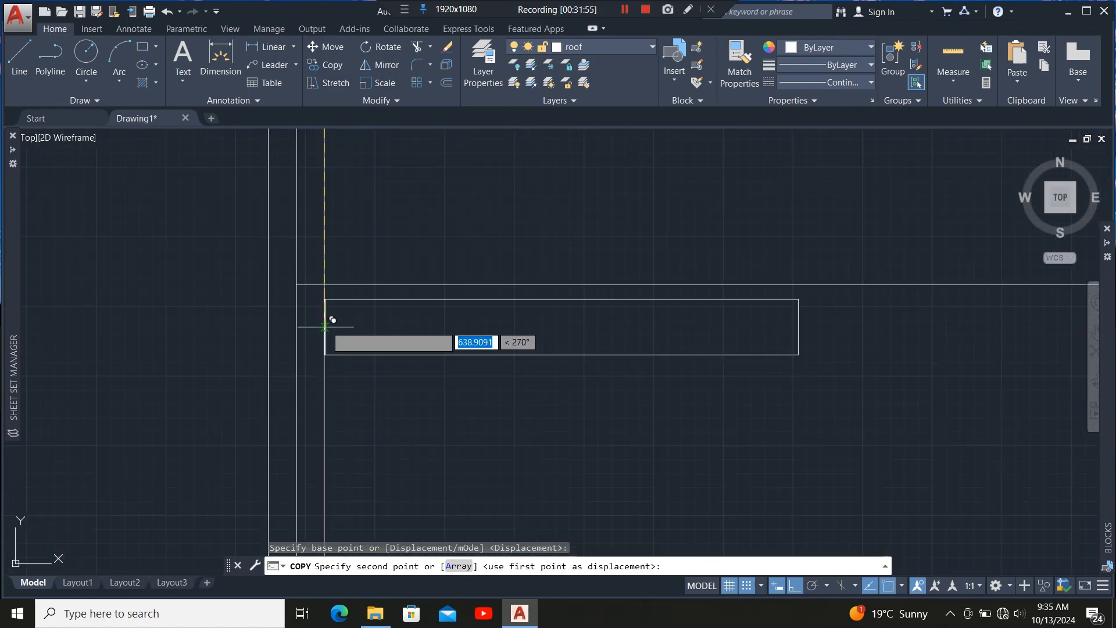
{"action": "left_click", "coordinate": [329, 273]}
{"action": "scroll", "coordinate": [337, 210], "scroll_direction": "down", "scroll_amount": 4}
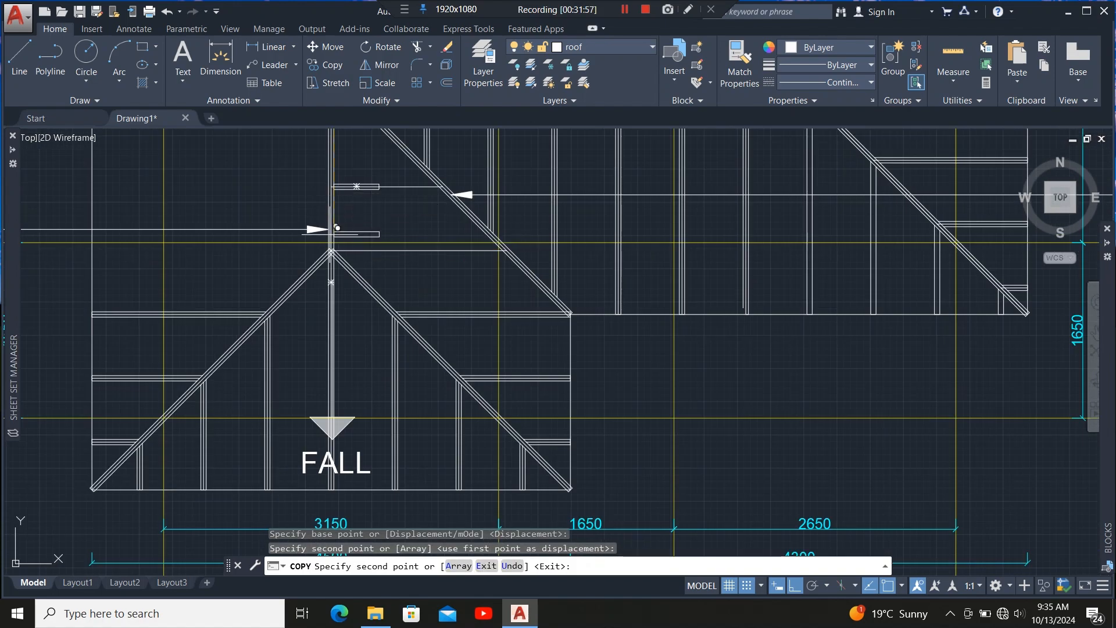
{"action": "scroll", "coordinate": [337, 244], "scroll_direction": "up", "scroll_amount": 7}
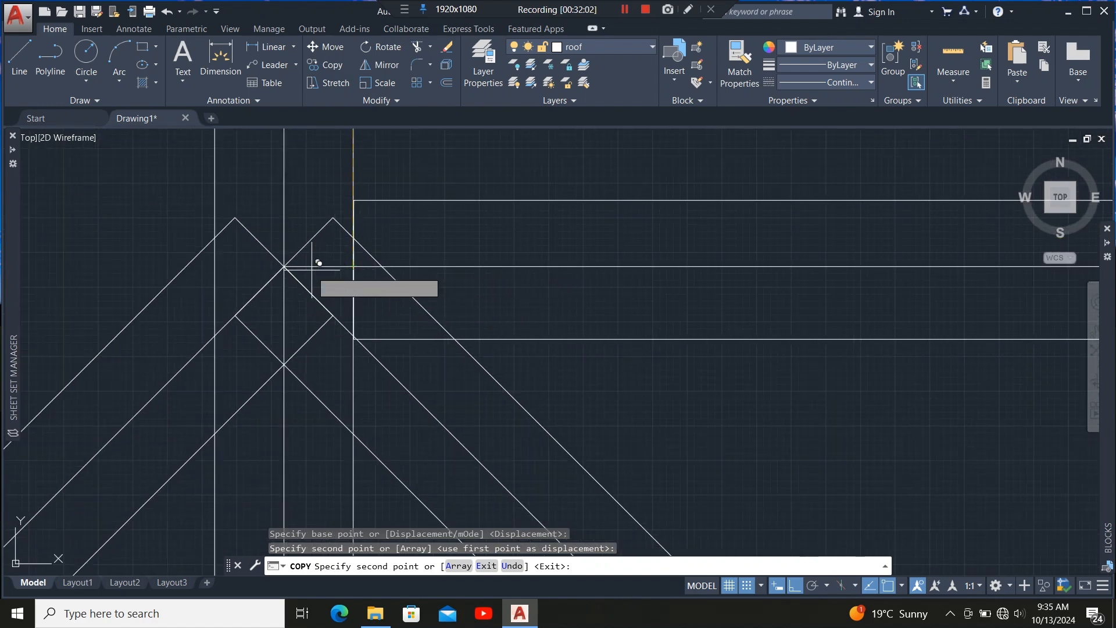
{"action": "scroll", "coordinate": [290, 259], "scroll_direction": "down", "scroll_amount": 6}
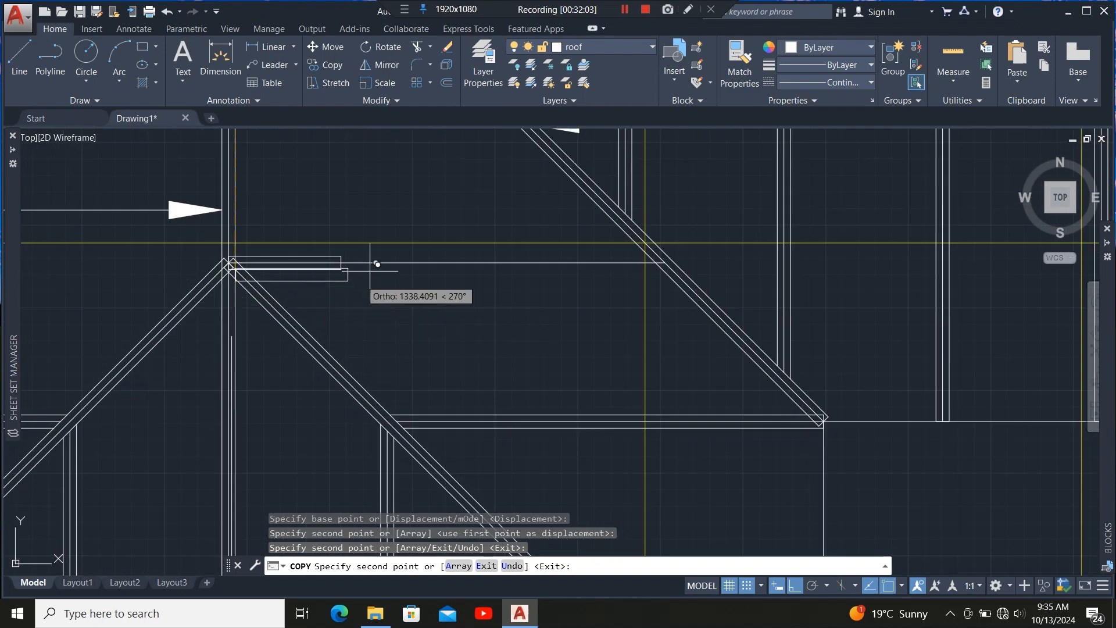
{"action": "scroll", "coordinate": [397, 328], "scroll_direction": "up", "scroll_amount": 4}
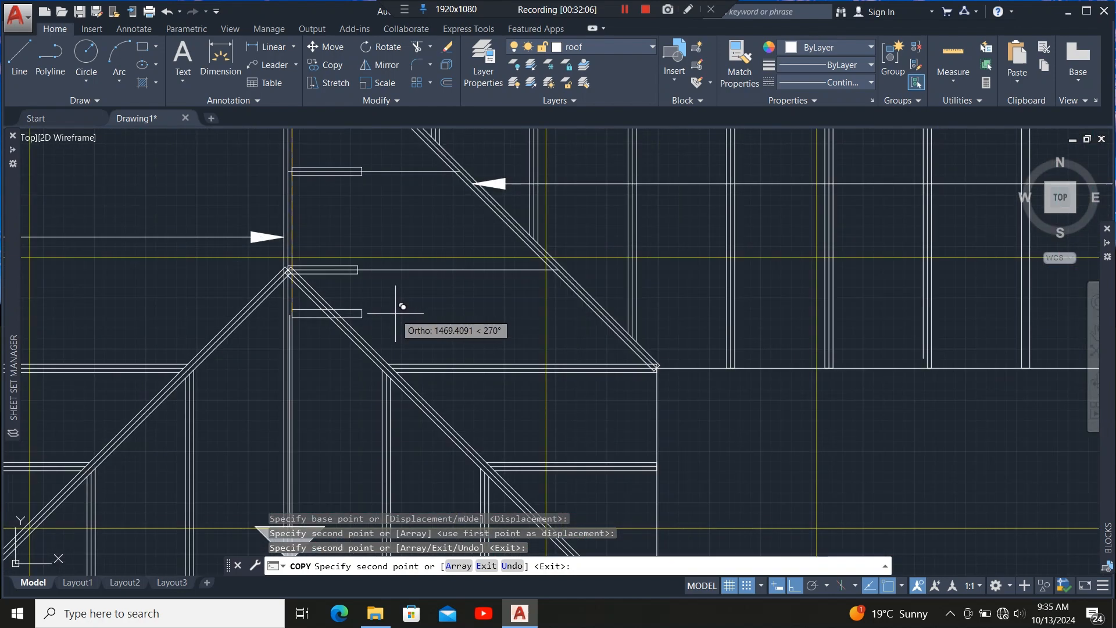
{"action": "key", "text": "Escape"}
Stretch the upper member's right end out to the diagonal hip line.
{"action": "scroll", "coordinate": [407, 328], "scroll_direction": "down", "scroll_amount": 3}
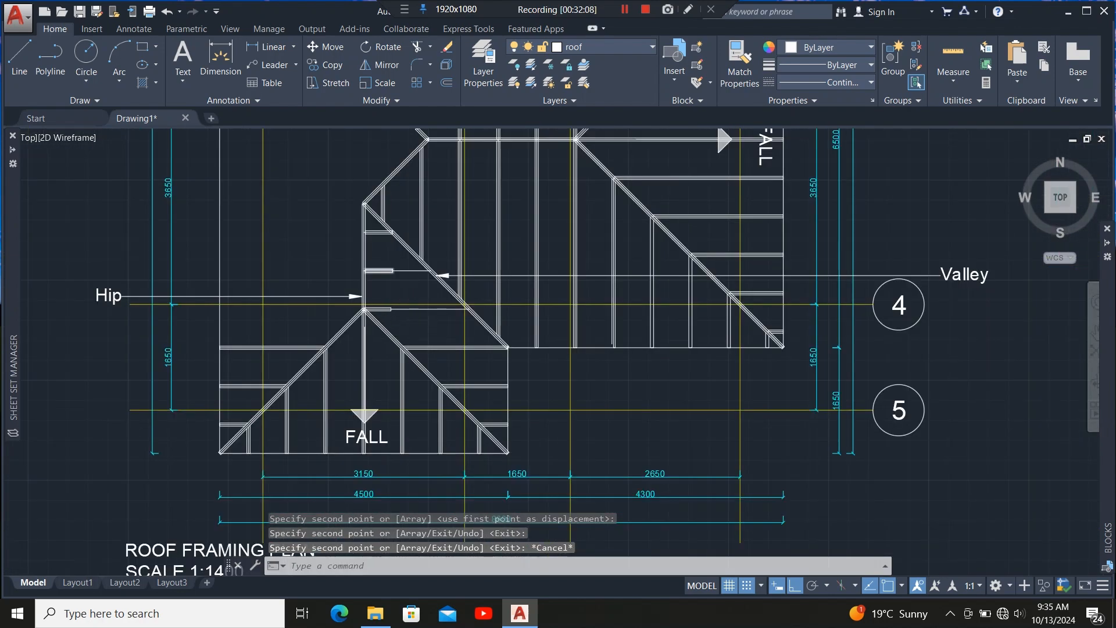
{"action": "scroll", "coordinate": [395, 273], "scroll_direction": "up", "scroll_amount": 8}
{"action": "left_click", "coordinate": [402, 295]}
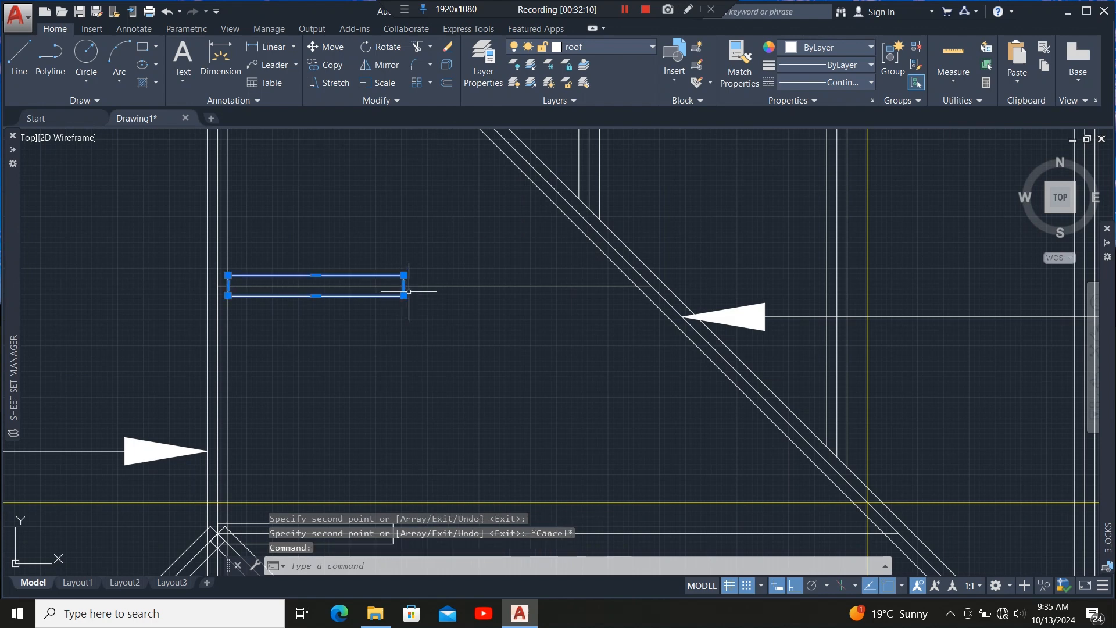
{"action": "scroll", "coordinate": [408, 291], "scroll_direction": "up", "scroll_amount": 6}
{"action": "left_click", "coordinate": [385, 287]}
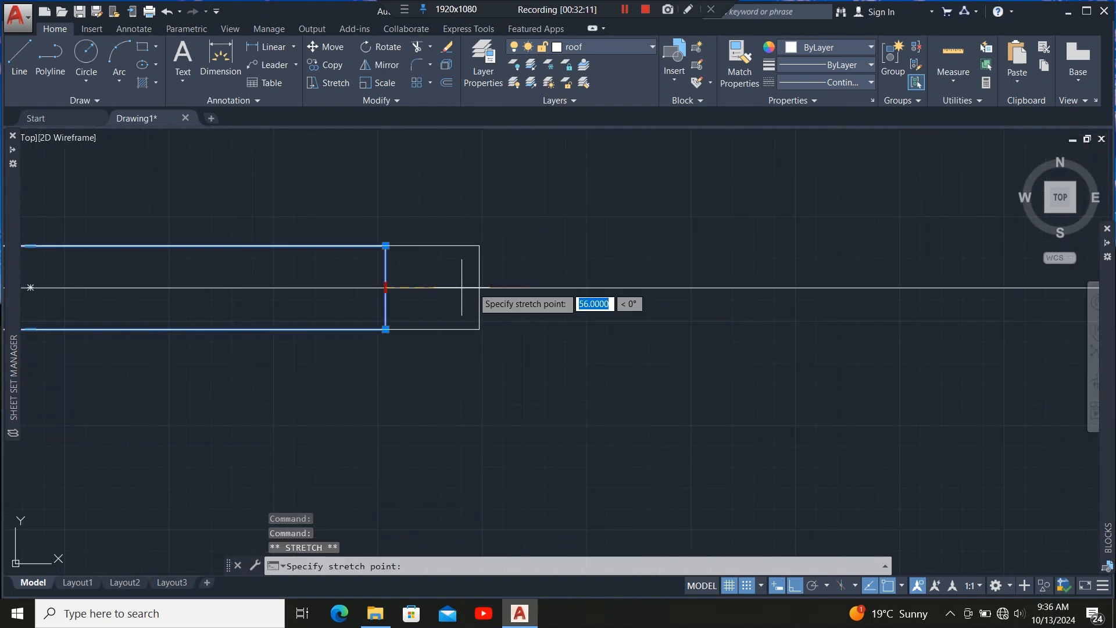
{"action": "scroll", "coordinate": [297, 296], "scroll_direction": "down", "scroll_amount": 8}
{"action": "scroll", "coordinate": [418, 291], "scroll_direction": "up", "scroll_amount": 7}
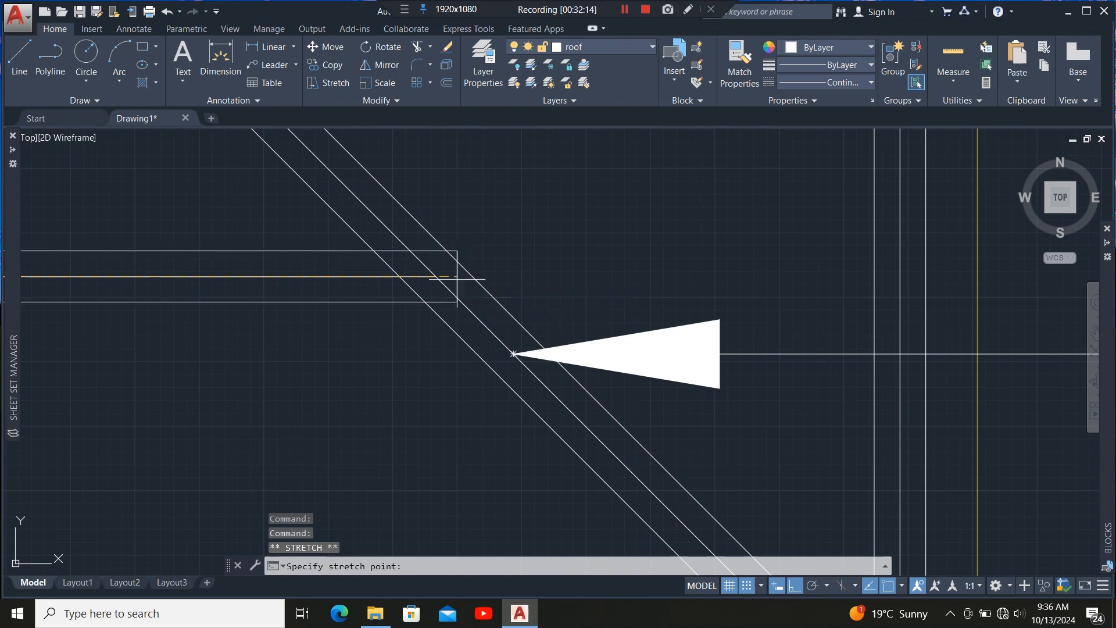
{"action": "left_click", "coordinate": [436, 276]}
Stretch the lower member at the hip apex rightwards to the diagonal hip line, then deselect it.
{"action": "scroll", "coordinate": [439, 258], "scroll_direction": "down", "scroll_amount": 10}
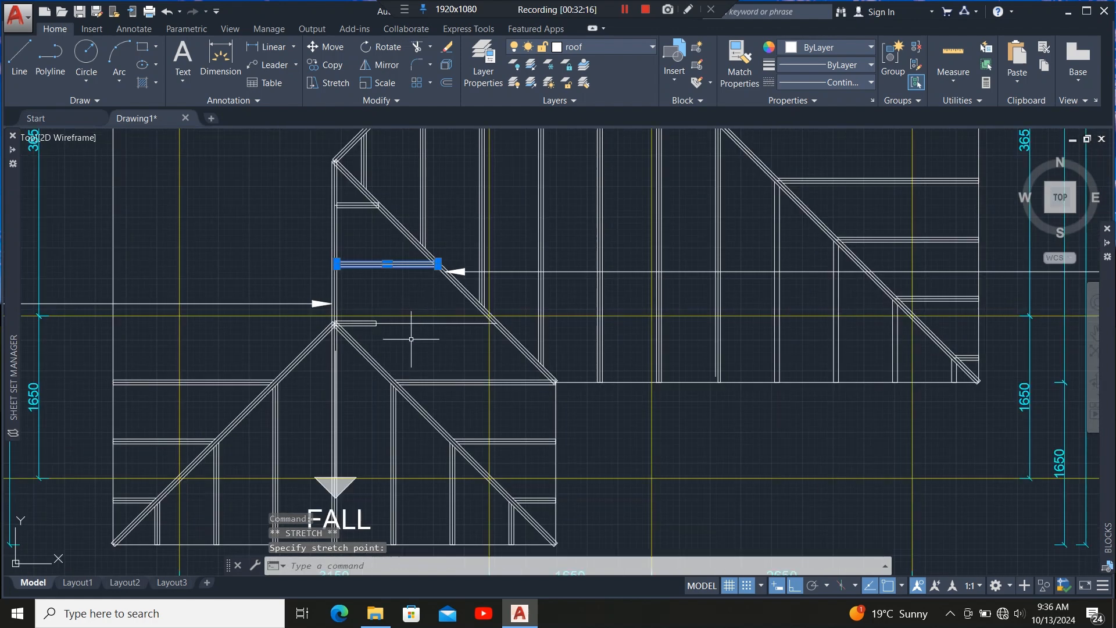
{"action": "scroll", "coordinate": [380, 322], "scroll_direction": "up", "scroll_amount": 4}
{"action": "scroll", "coordinate": [379, 322], "scroll_direction": "up", "scroll_amount": 5}
{"action": "left_click", "coordinate": [378, 320]}
{"action": "left_click", "coordinate": [323, 302]}
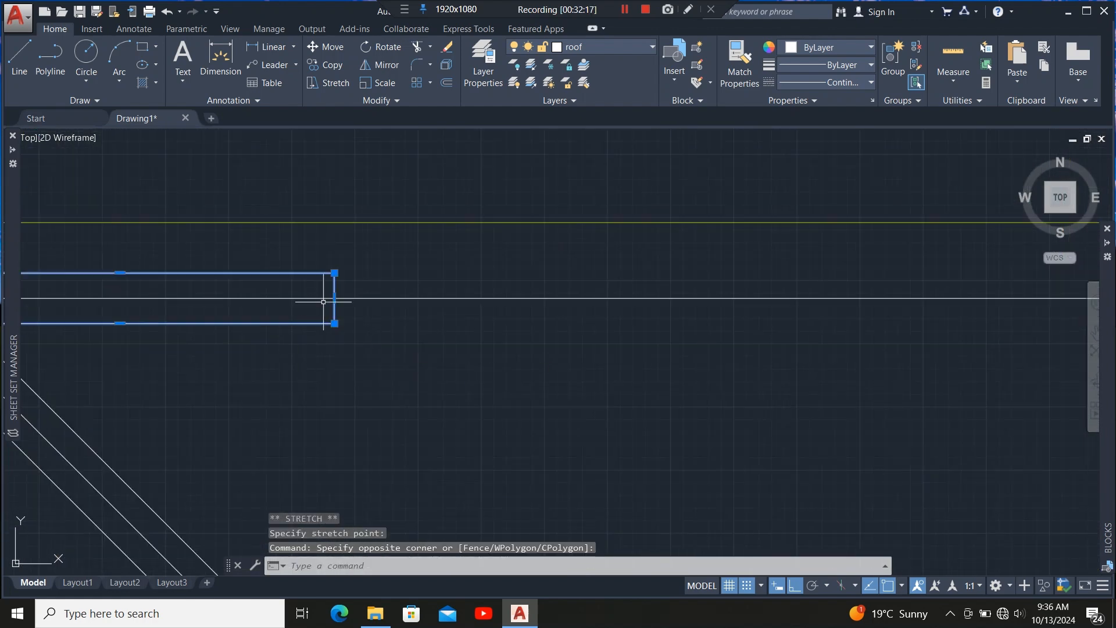
{"action": "left_click", "coordinate": [334, 298]}
{"action": "scroll", "coordinate": [325, 308], "scroll_direction": "down", "scroll_amount": 6}
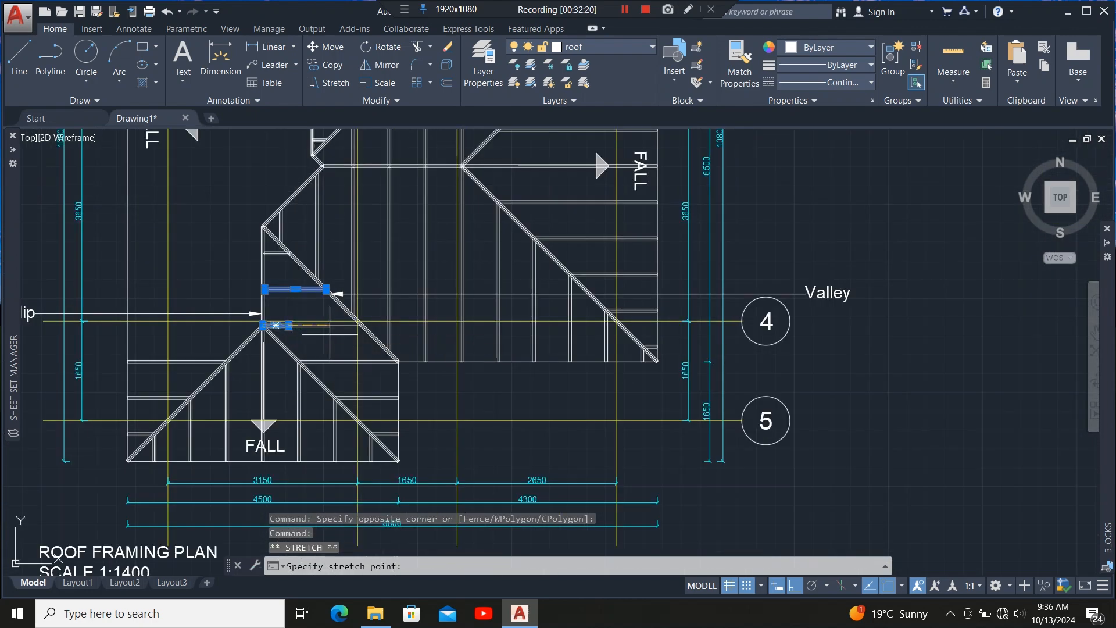
{"action": "scroll", "coordinate": [348, 319], "scroll_direction": "up", "scroll_amount": 4}
{"action": "scroll", "coordinate": [356, 322], "scroll_direction": "up", "scroll_amount": 5}
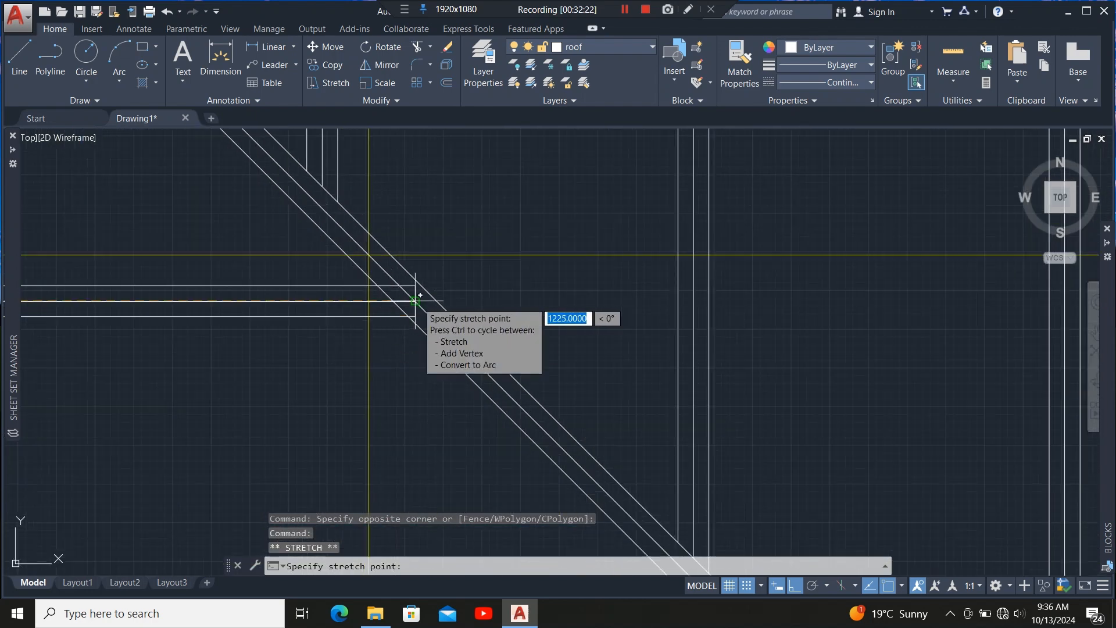
{"action": "left_click", "coordinate": [416, 300]}
{"action": "scroll", "coordinate": [475, 318], "scroll_direction": "down", "scroll_amount": 5}
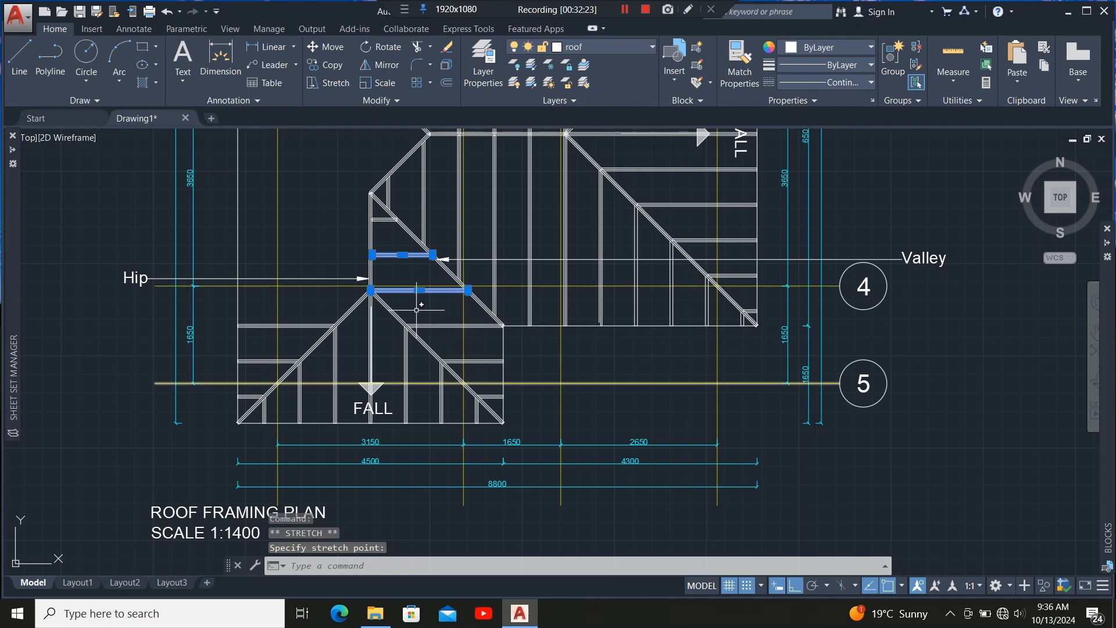
{"action": "scroll", "coordinate": [416, 310], "scroll_direction": "up", "scroll_amount": 6}
{"action": "key", "text": "Escape"}
Stretch the horizontal line at the hip apex leftwards to the outer wall line.
{"action": "scroll", "coordinate": [430, 326], "scroll_direction": "down", "scroll_amount": 4}
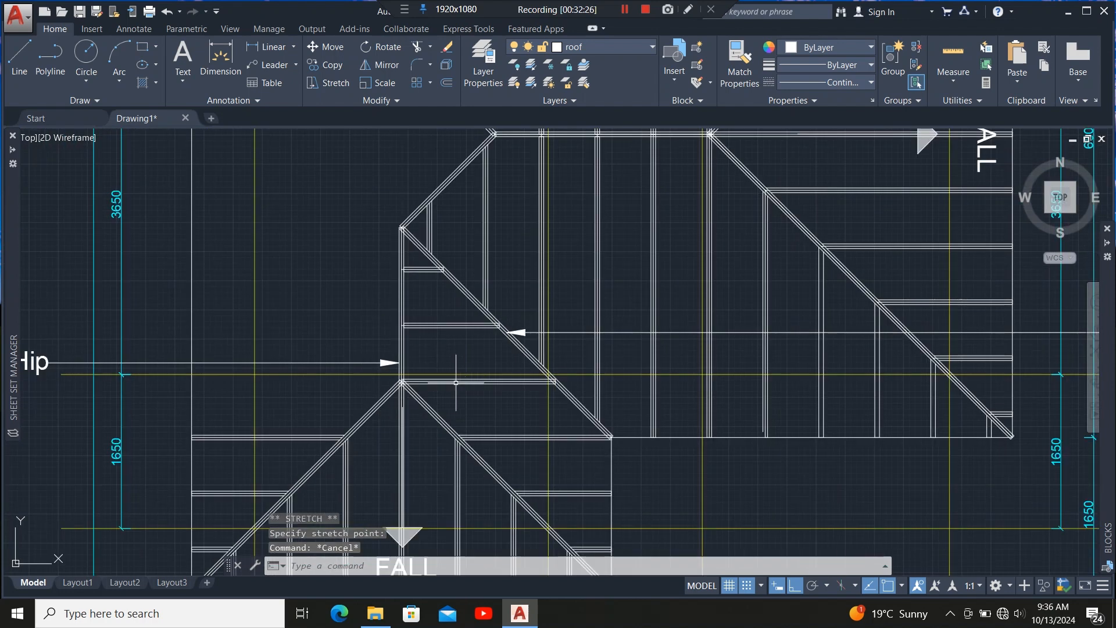
{"action": "scroll", "coordinate": [406, 344], "scroll_direction": "down", "scroll_amount": 4}
{"action": "scroll", "coordinate": [407, 320], "scroll_direction": "up", "scroll_amount": 6}
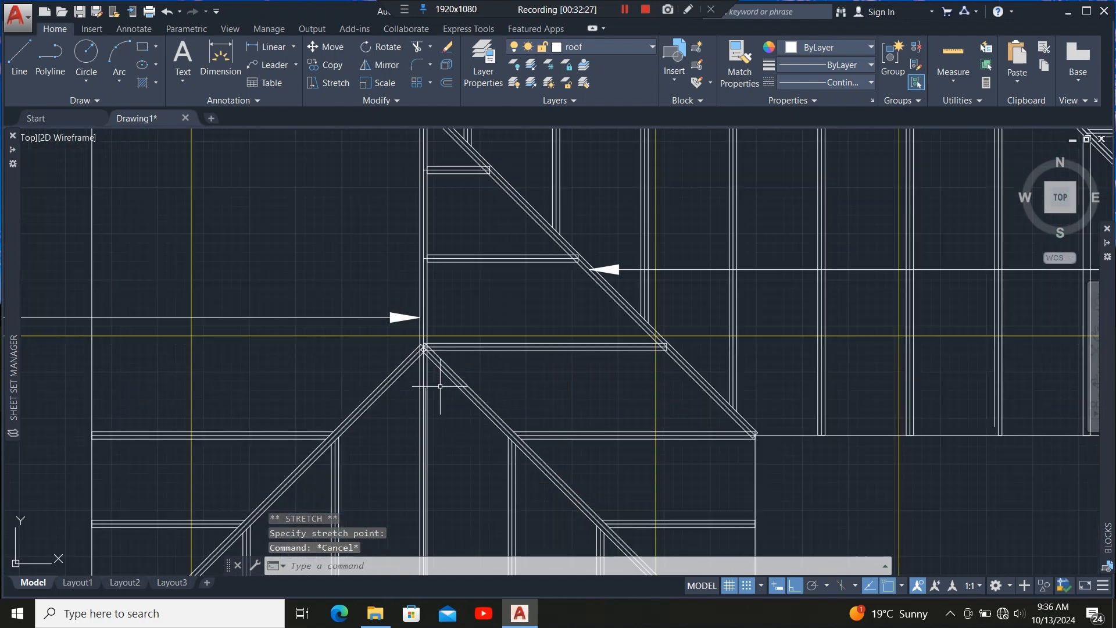
{"action": "scroll", "coordinate": [413, 330], "scroll_direction": "up", "scroll_amount": 8}
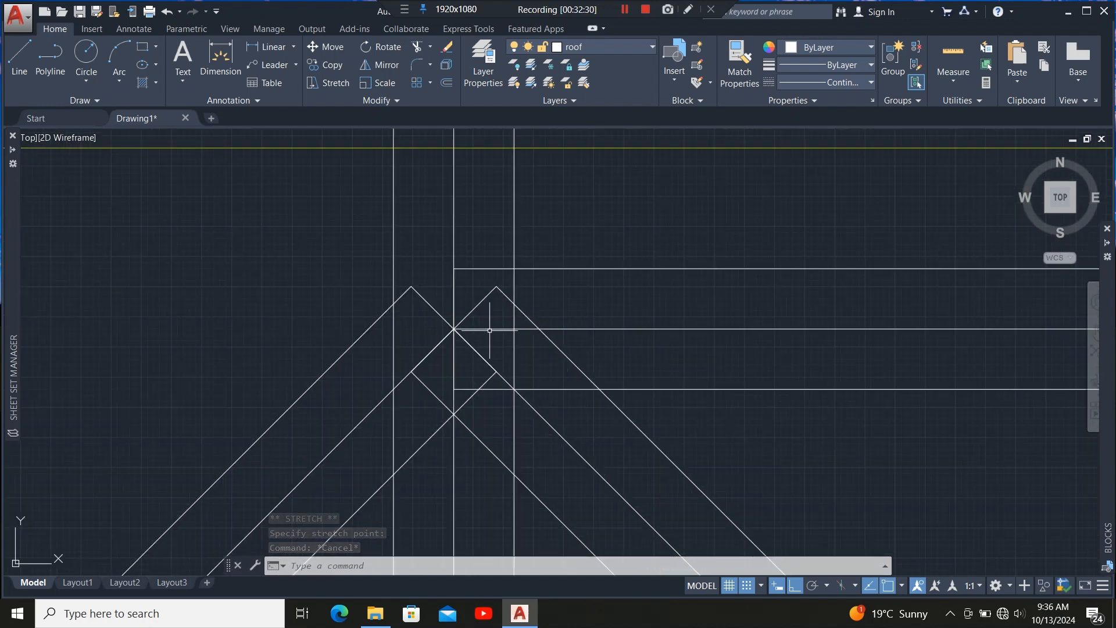
{"action": "left_click", "coordinate": [490, 330]}
{"action": "left_click", "coordinate": [454, 329]}
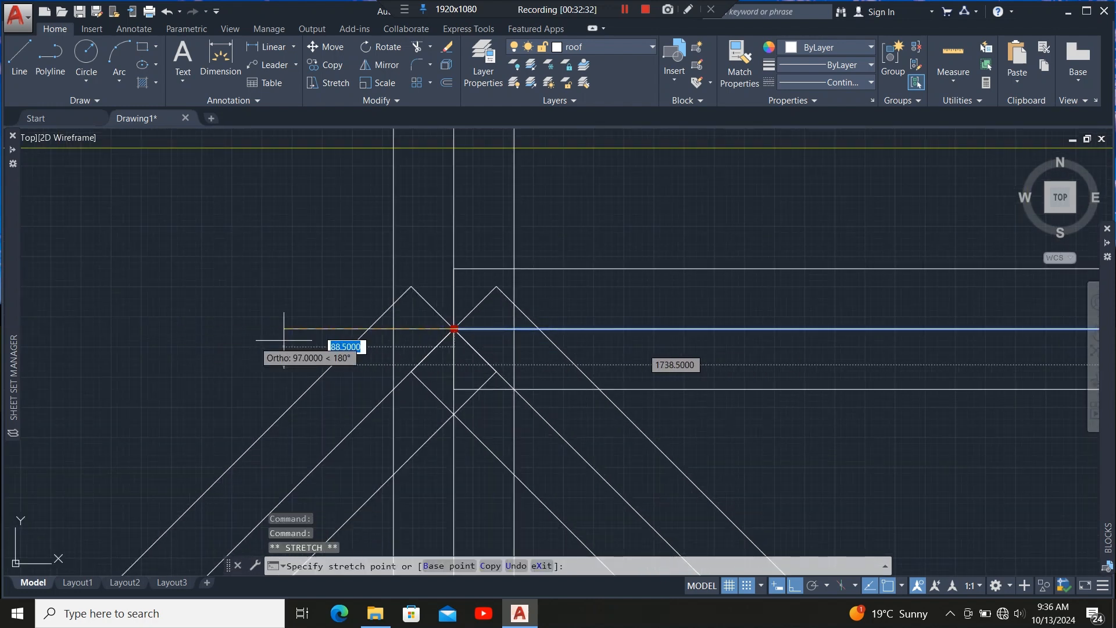
{"action": "scroll", "coordinate": [454, 329], "scroll_direction": "up", "scroll_amount": 3}
{"action": "scroll", "coordinate": [579, 338], "scroll_direction": "down", "scroll_amount": 5}
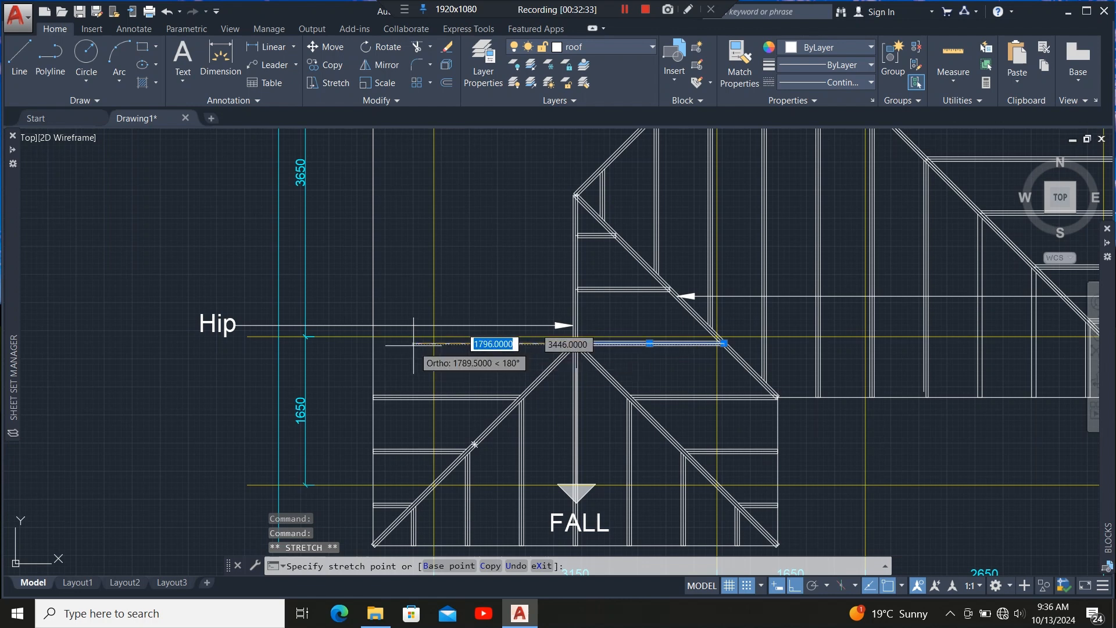
{"action": "scroll", "coordinate": [359, 343], "scroll_direction": "up", "scroll_amount": 5}
{"action": "scroll", "coordinate": [410, 343], "scroll_direction": "down", "scroll_amount": 3}
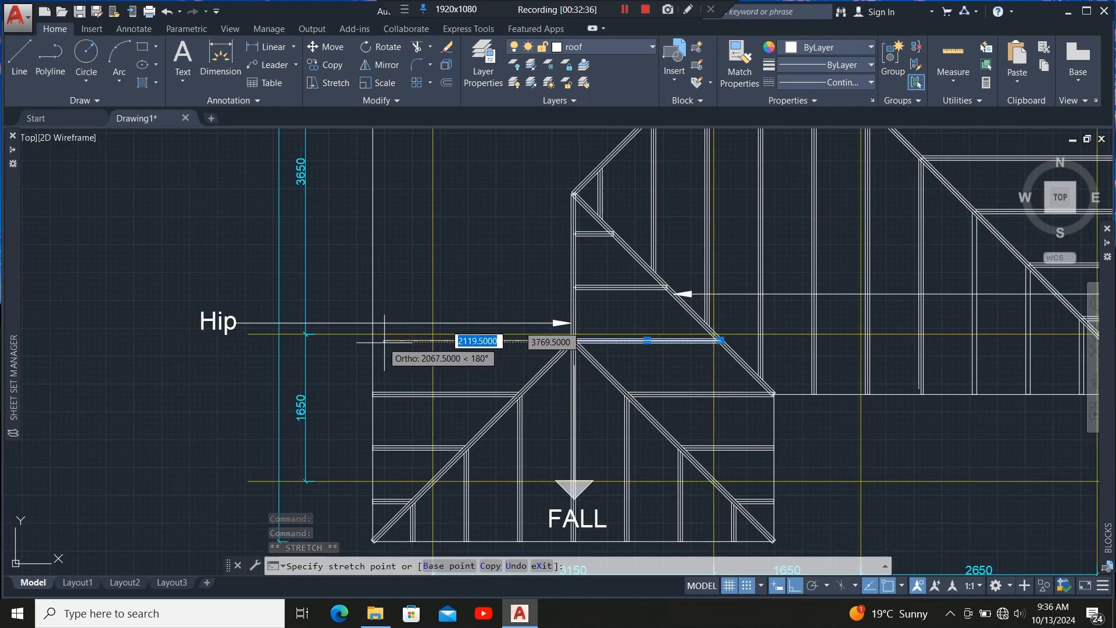
{"action": "scroll", "coordinate": [384, 342], "scroll_direction": "up", "scroll_amount": 3}
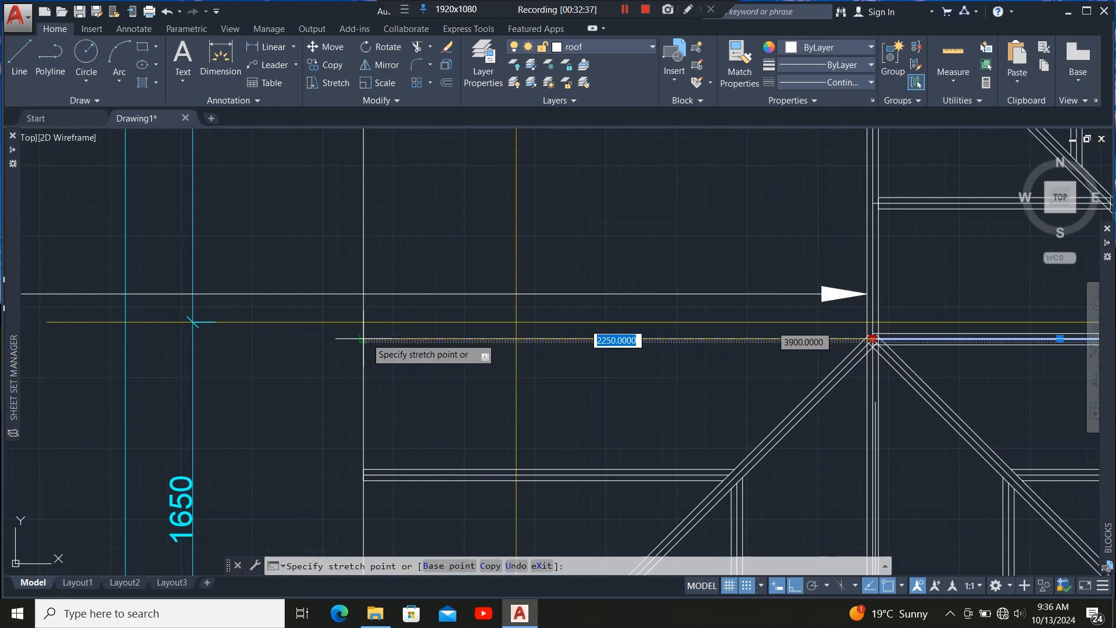
{"action": "left_click", "coordinate": [361, 340]}
{"action": "scroll", "coordinate": [236, 341], "scroll_direction": "down", "scroll_amount": 4}
{"action": "scroll", "coordinate": [328, 359], "scroll_direction": "up", "scroll_amount": 4}
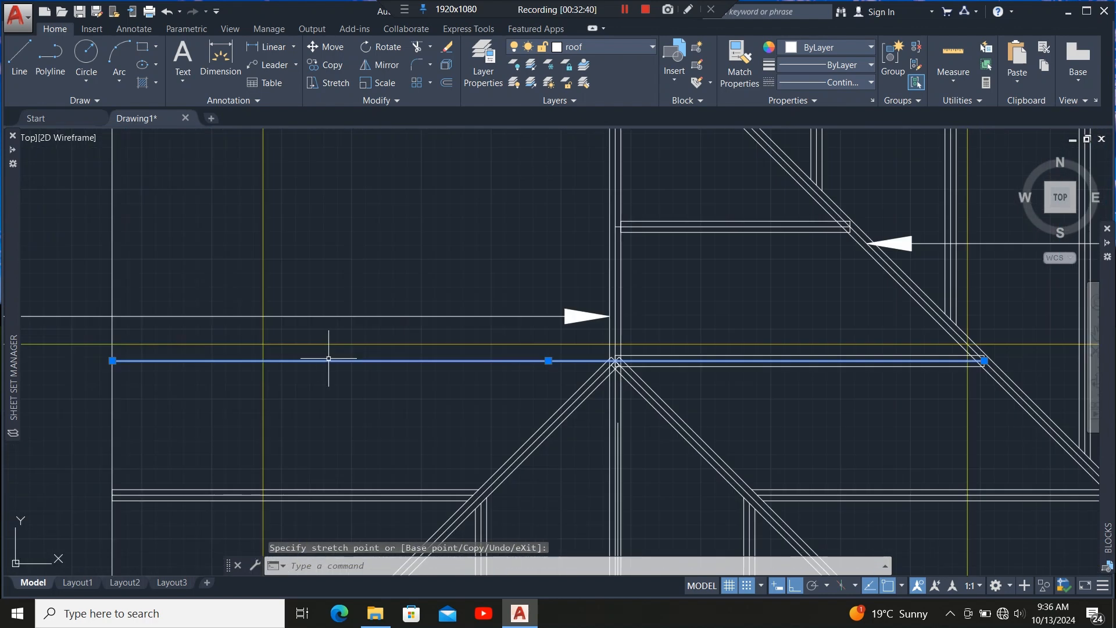
{"action": "scroll", "coordinate": [312, 362], "scroll_direction": "down", "scroll_amount": 2}
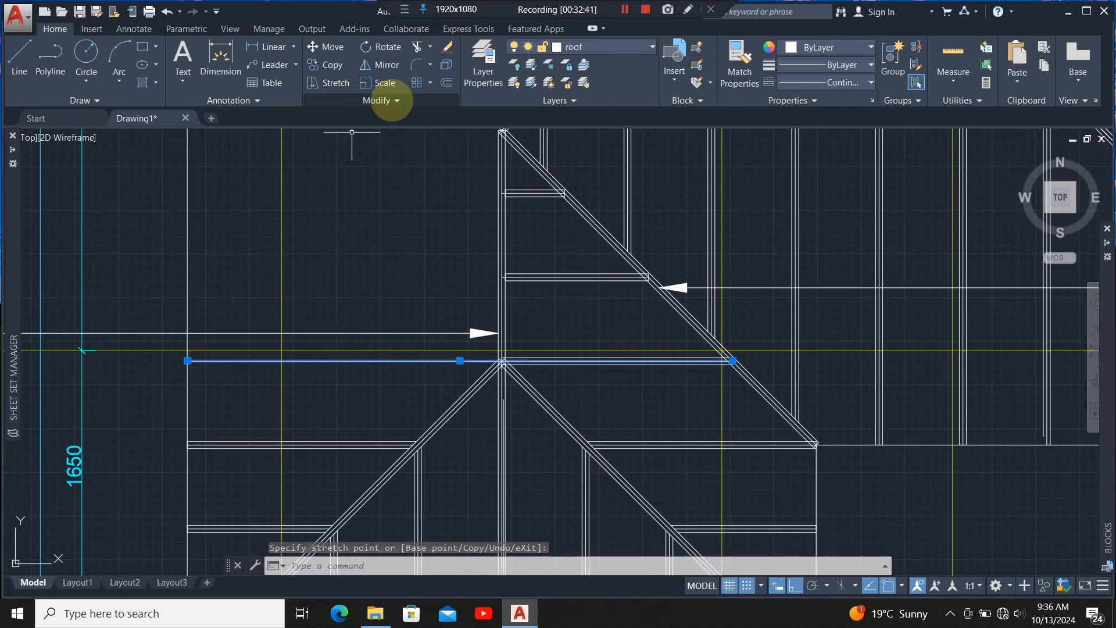
Offset the horizontal line upward twice at 600 spacing, then leave the Offset command.
{"action": "left_click", "coordinate": [446, 81]}
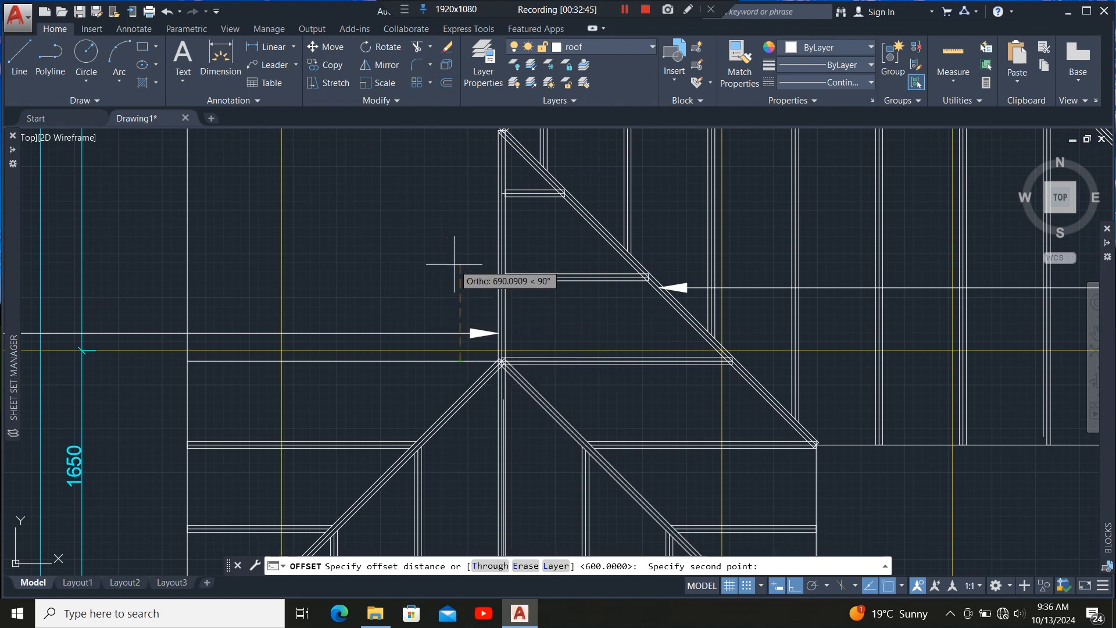
{"action": "key", "text": "Return"}
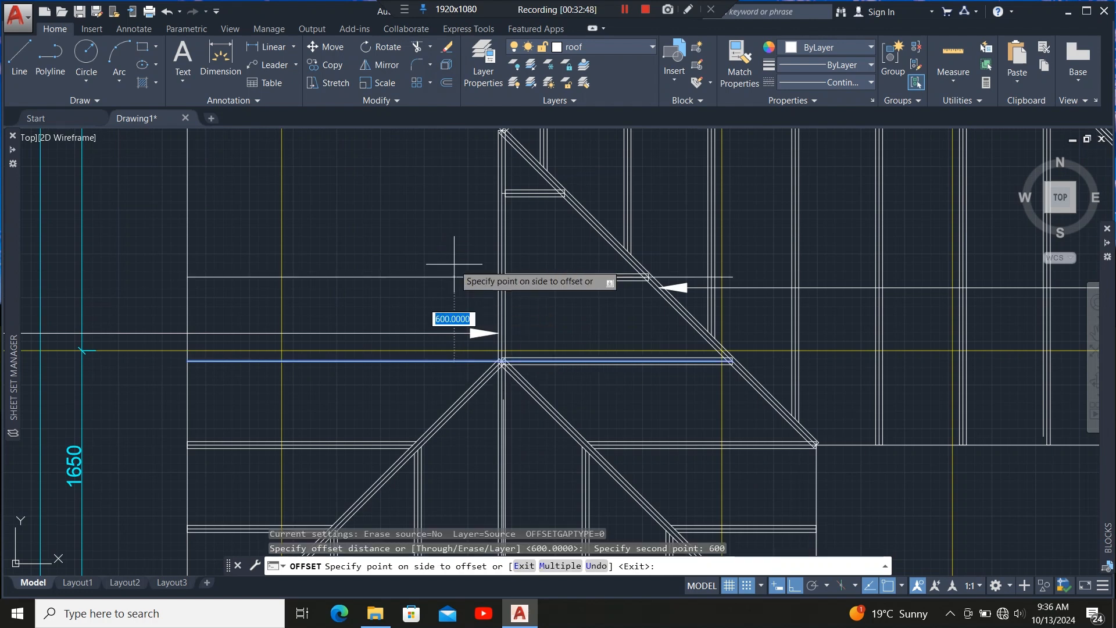
{"action": "left_click", "coordinate": [454, 264]}
{"action": "scroll", "coordinate": [497, 363], "scroll_direction": "down", "scroll_amount": 3}
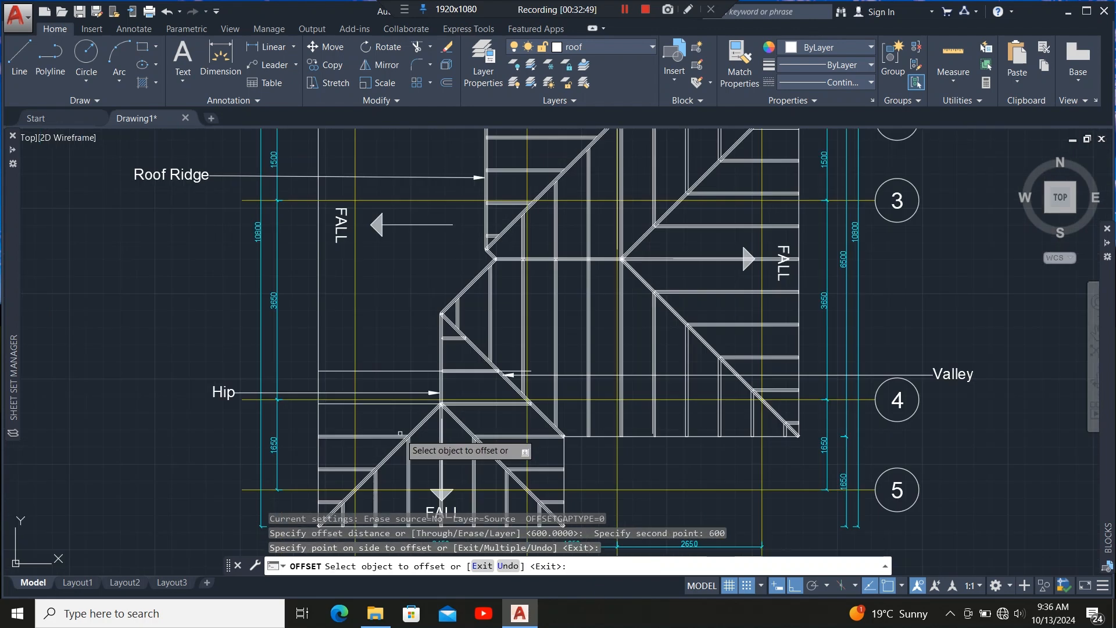
{"action": "left_click", "coordinate": [403, 370]}
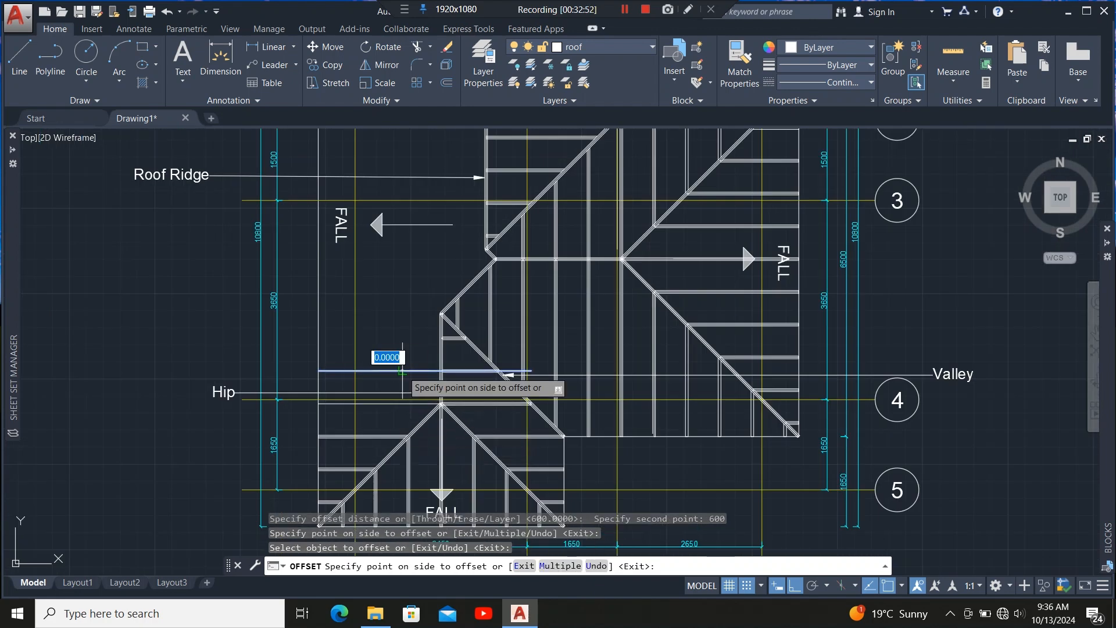
{"action": "left_click", "coordinate": [401, 348]}
{"action": "scroll", "coordinate": [385, 335], "scroll_direction": "up", "scroll_amount": 5}
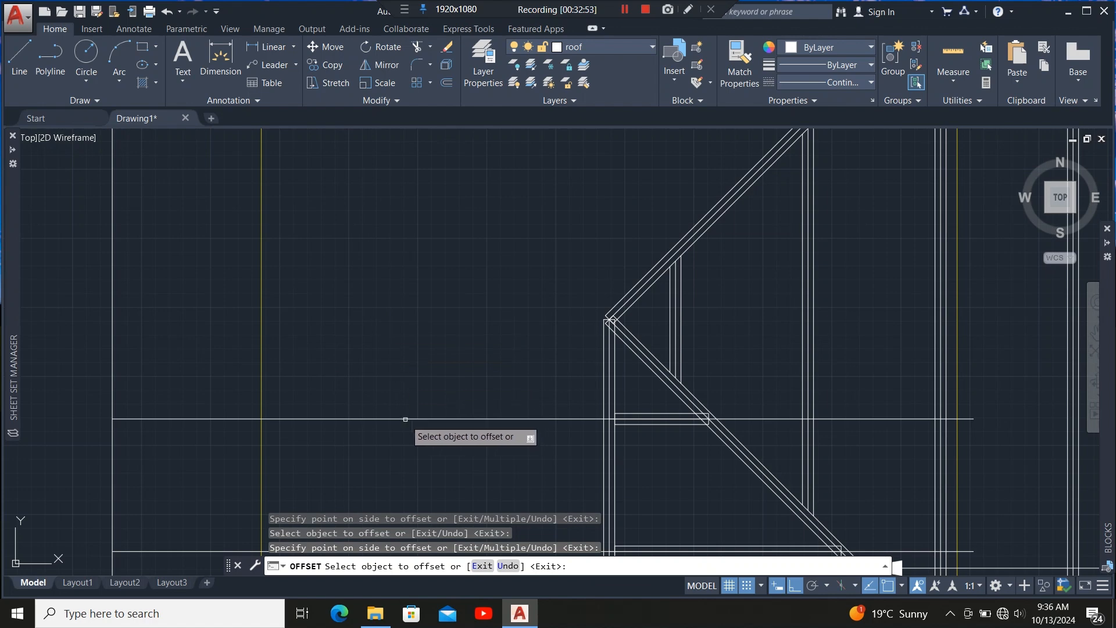
{"action": "scroll", "coordinate": [369, 411], "scroll_direction": "down", "scroll_amount": 5}
{"action": "scroll", "coordinate": [369, 411], "scroll_direction": "up", "scroll_amount": 2}
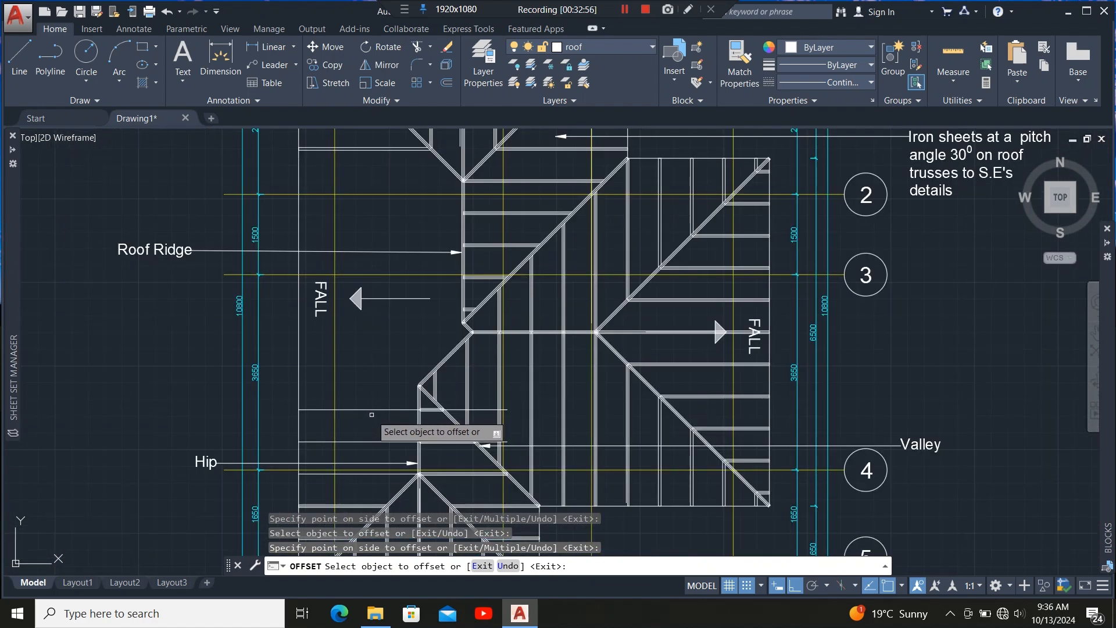
{"action": "scroll", "coordinate": [364, 317], "scroll_direction": "down", "scroll_amount": 5}
{"action": "scroll", "coordinate": [365, 266], "scroll_direction": "up", "scroll_amount": 3}
{"action": "scroll", "coordinate": [365, 266], "scroll_direction": "up", "scroll_amount": 2}
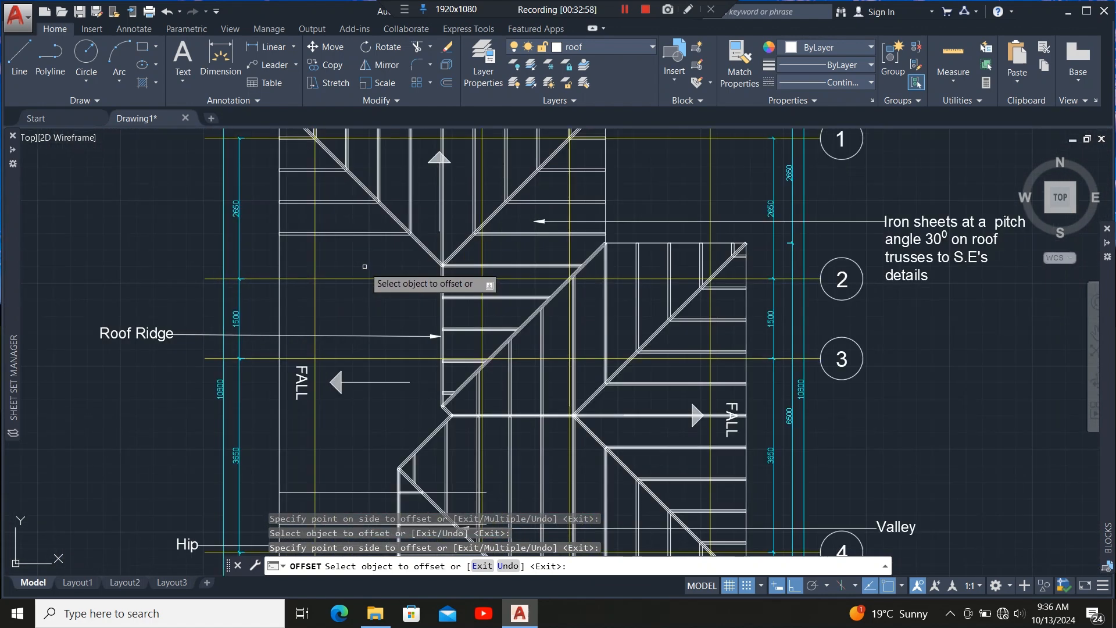
{"action": "scroll", "coordinate": [365, 266], "scroll_direction": "down", "scroll_amount": 4}
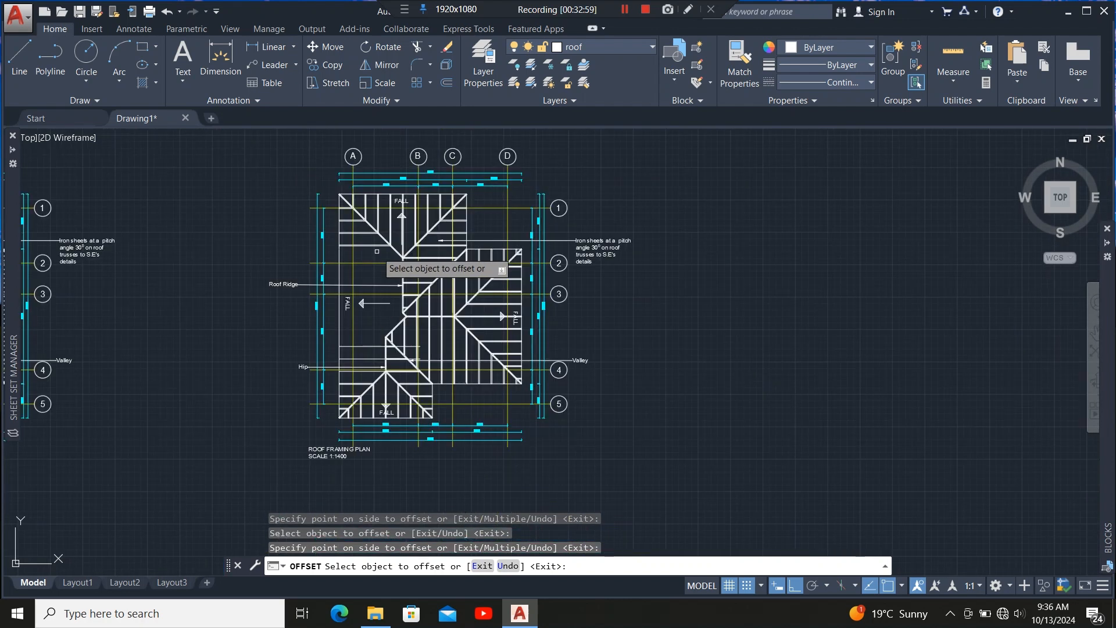
{"action": "scroll", "coordinate": [373, 363], "scroll_direction": "up", "scroll_amount": 5}
{"action": "key", "text": "Escape"}
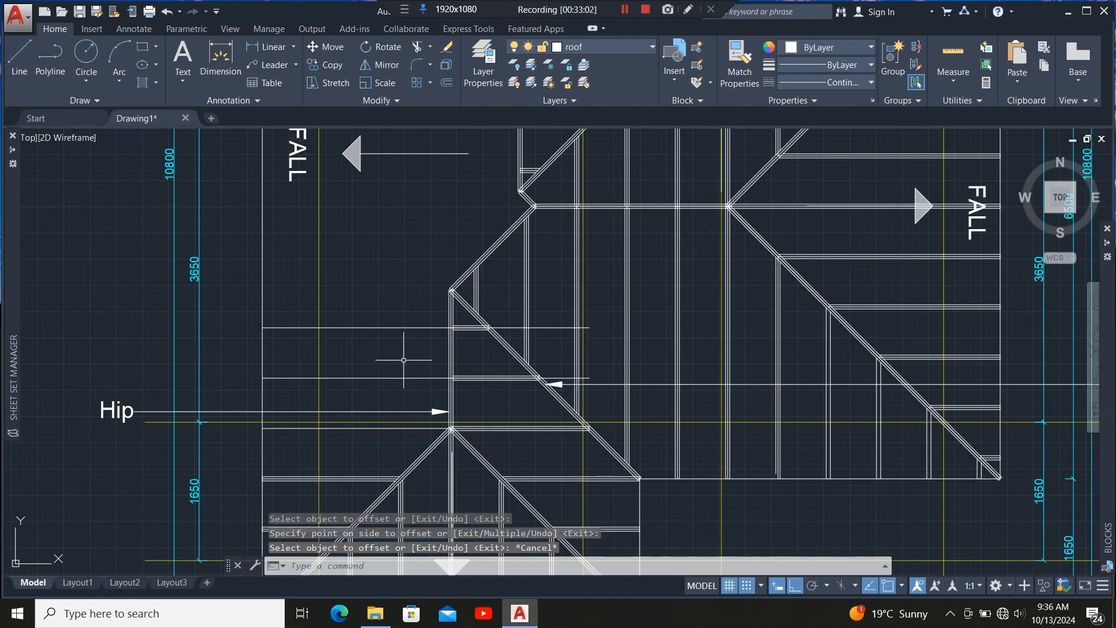
{"action": "scroll", "coordinate": [424, 413], "scroll_direction": "up", "scroll_amount": 3}
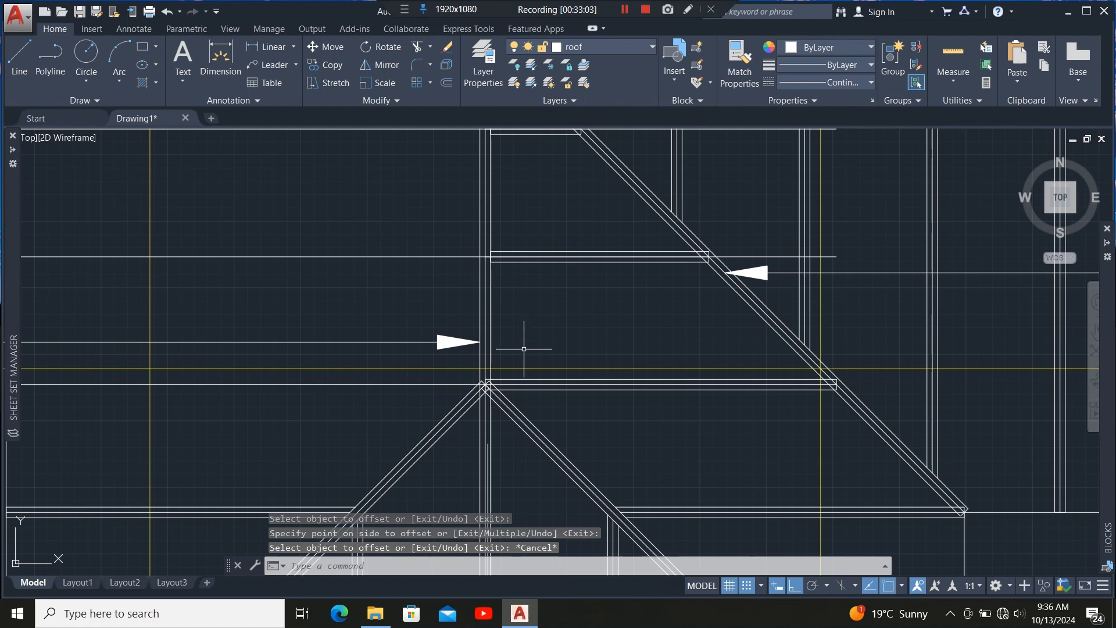
Copy the 50-wide member at the hip apex onto the left ends of the horizontal lines on the left side of the hip.
{"action": "scroll", "coordinate": [524, 348], "scroll_direction": "down", "scroll_amount": 2}
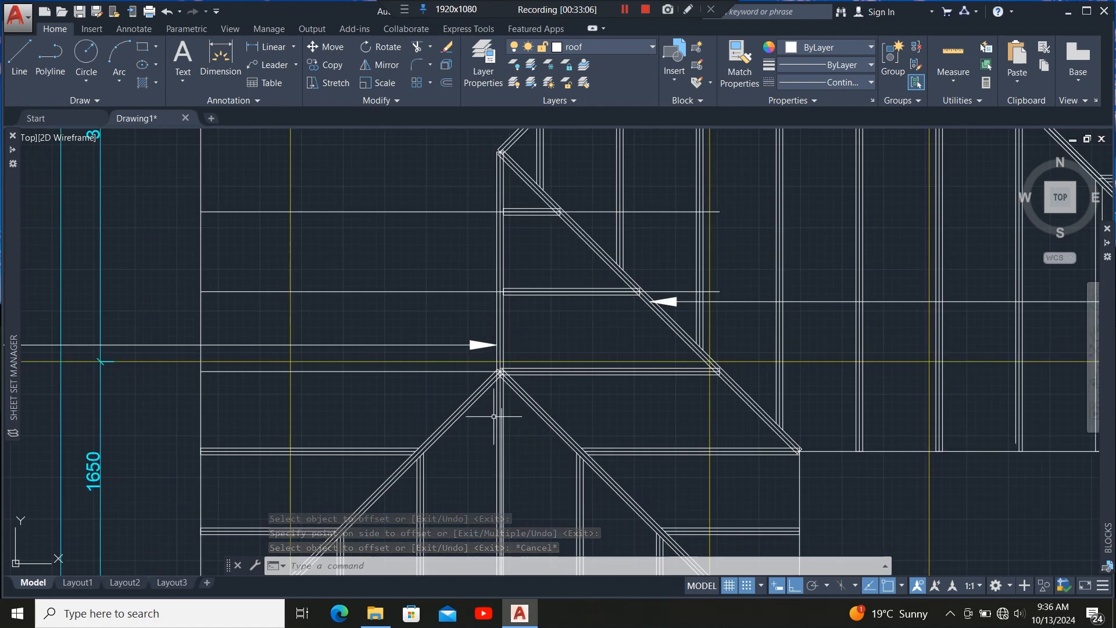
{"action": "scroll", "coordinate": [633, 372], "scroll_direction": "up", "scroll_amount": 2}
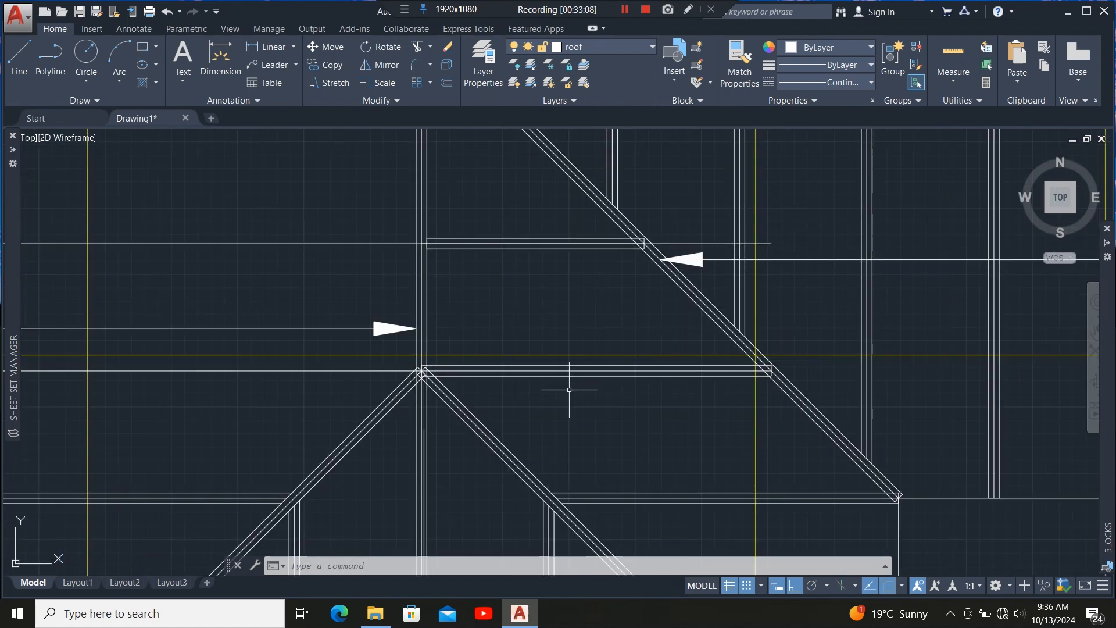
{"action": "left_click", "coordinate": [530, 376]}
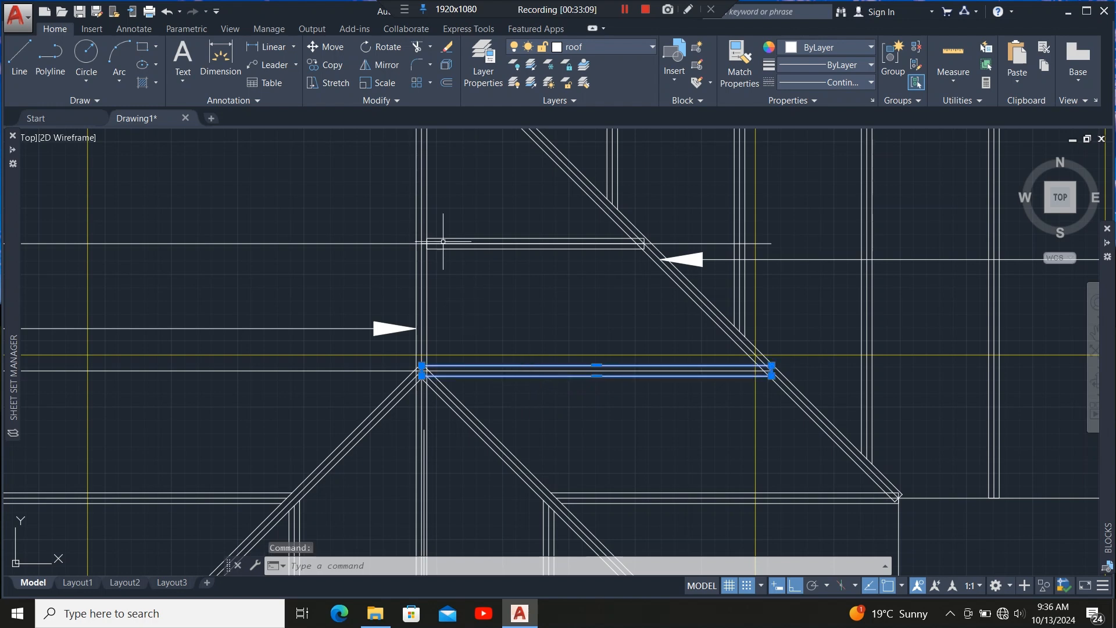
{"action": "left_click", "coordinate": [326, 65]}
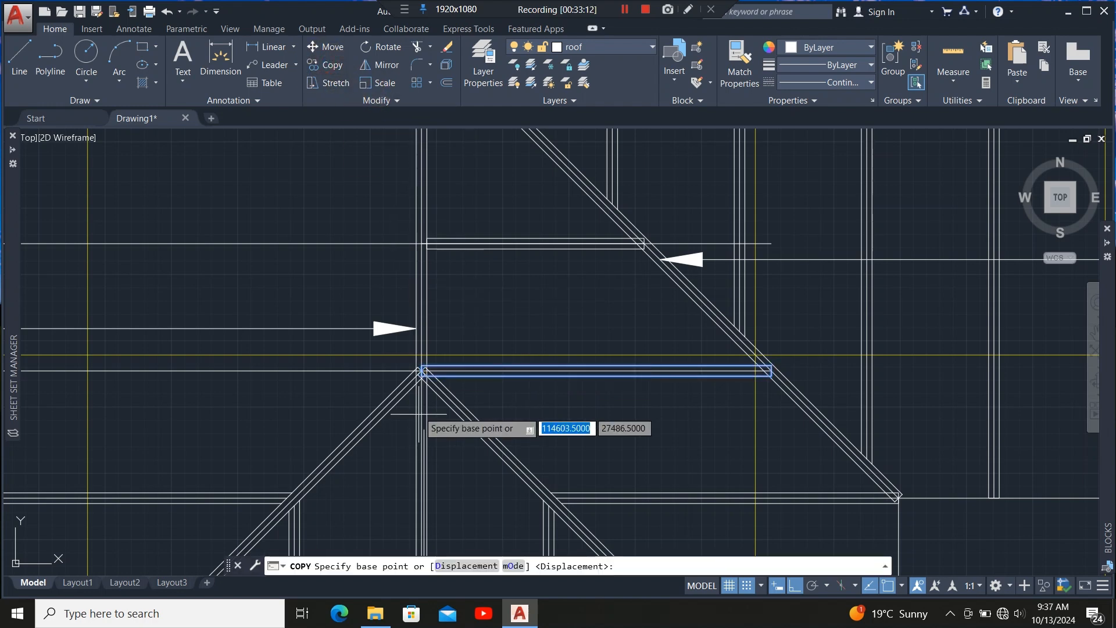
{"action": "scroll", "coordinate": [424, 381], "scroll_direction": "up", "scroll_amount": 3}
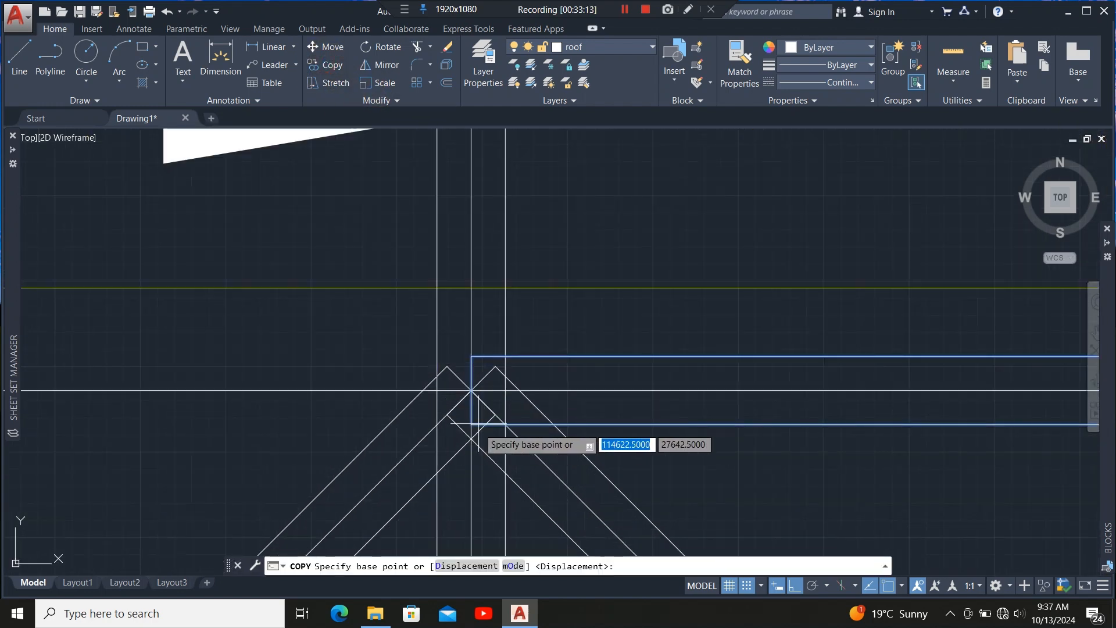
{"action": "left_click", "coordinate": [472, 390]}
{"action": "scroll", "coordinate": [633, 384], "scroll_direction": "down", "scroll_amount": 3}
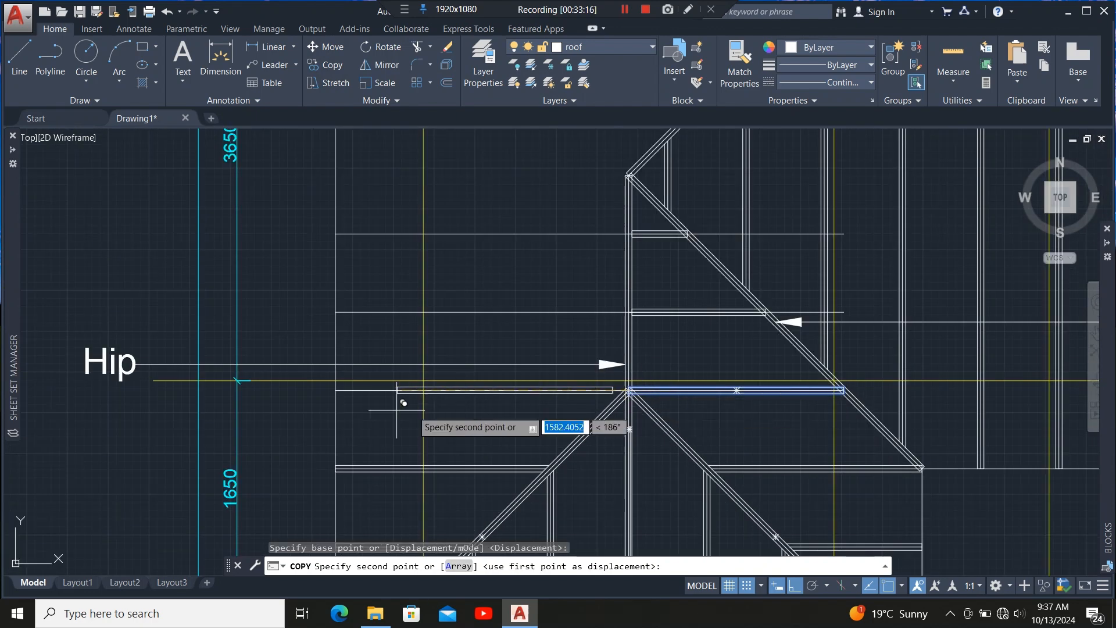
{"action": "scroll", "coordinate": [338, 394], "scroll_direction": "up", "scroll_amount": 3}
{"action": "scroll", "coordinate": [338, 395], "scroll_direction": "up", "scroll_amount": 2}
{"action": "left_click", "coordinate": [319, 378]}
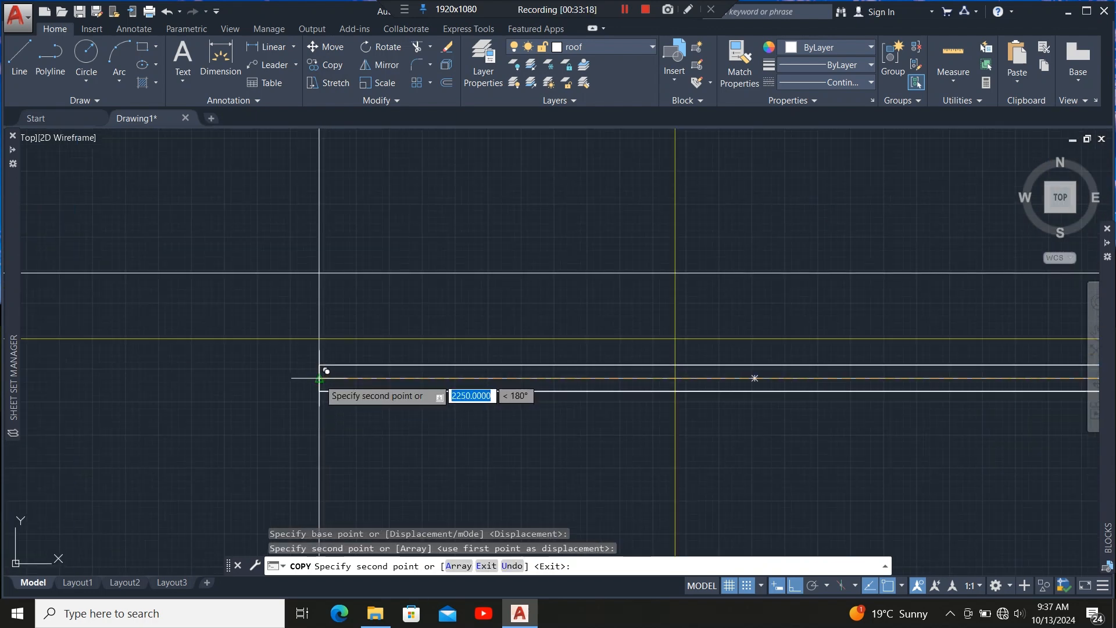
{"action": "scroll", "coordinate": [241, 413], "scroll_direction": "down", "scroll_amount": 4}
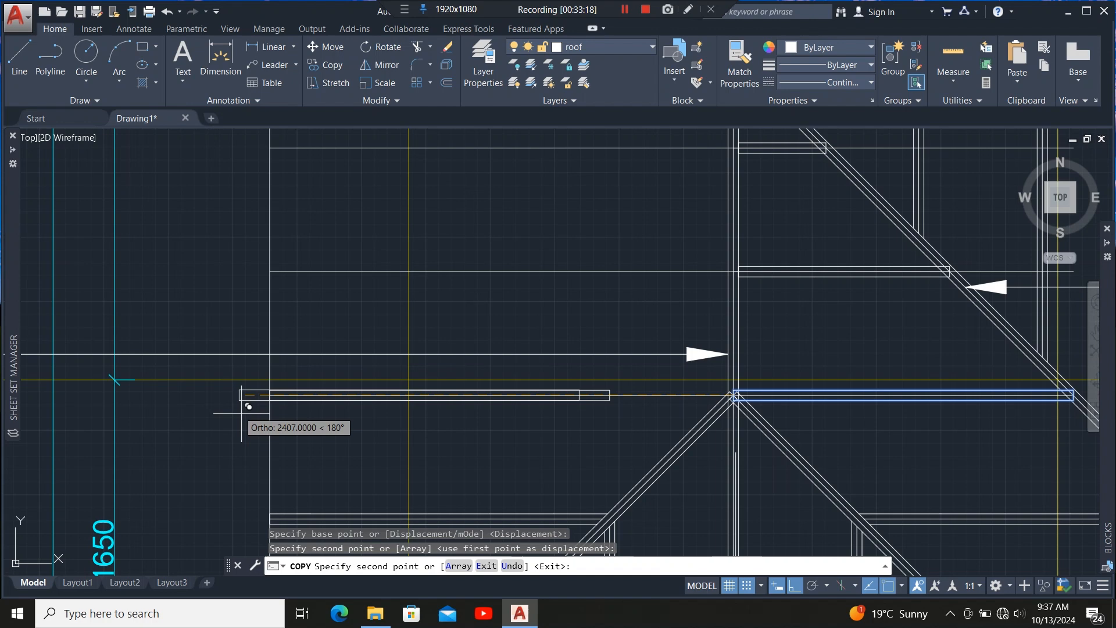
{"action": "left_click", "coordinate": [271, 270]}
{"action": "scroll", "coordinate": [349, 418], "scroll_direction": "down", "scroll_amount": 5}
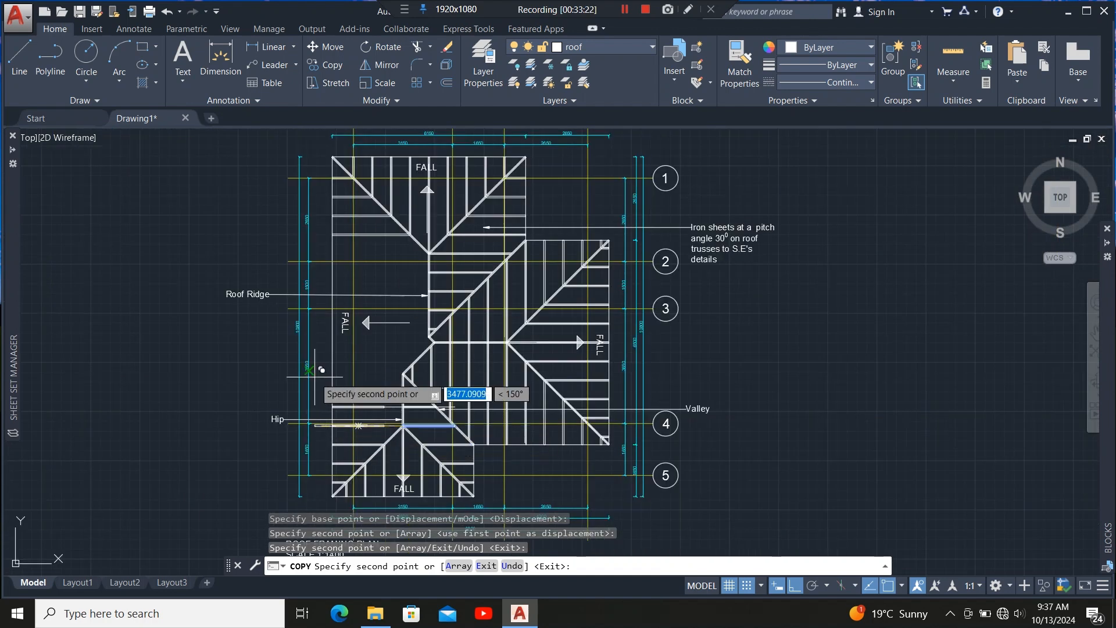
{"action": "scroll", "coordinate": [331, 401], "scroll_direction": "up", "scroll_amount": 6}
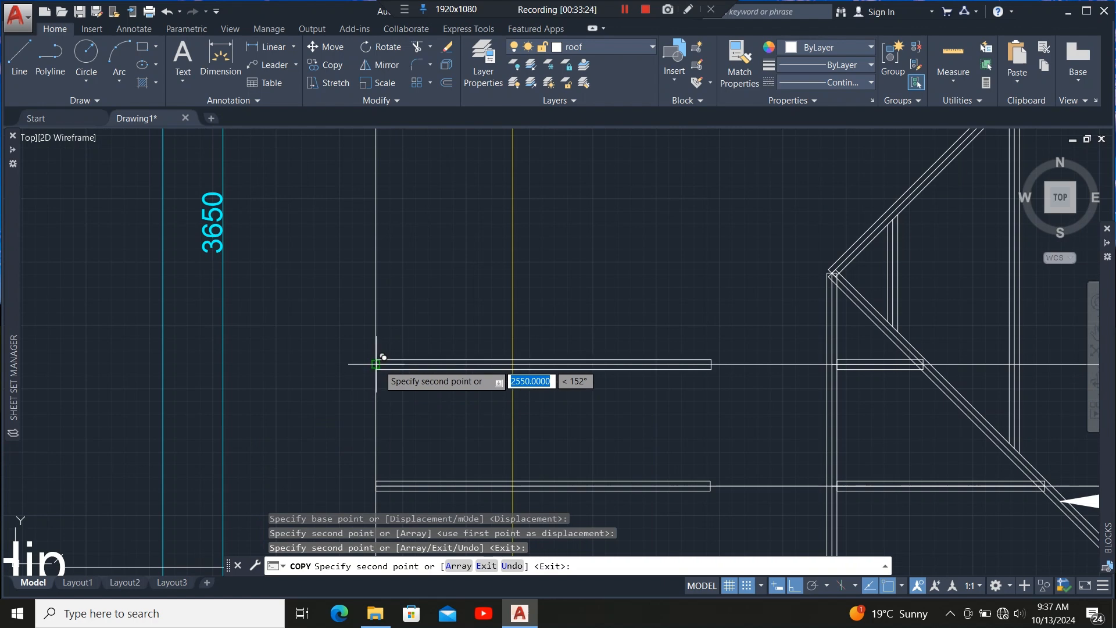
{"action": "scroll", "coordinate": [376, 363], "scroll_direction": "down", "scroll_amount": 5}
{"action": "key", "text": "Escape"}
Stretch the lowest copied member's right end to the vertical line at the hip apex.
{"action": "scroll", "coordinate": [80, 406], "scroll_direction": "up", "scroll_amount": 4}
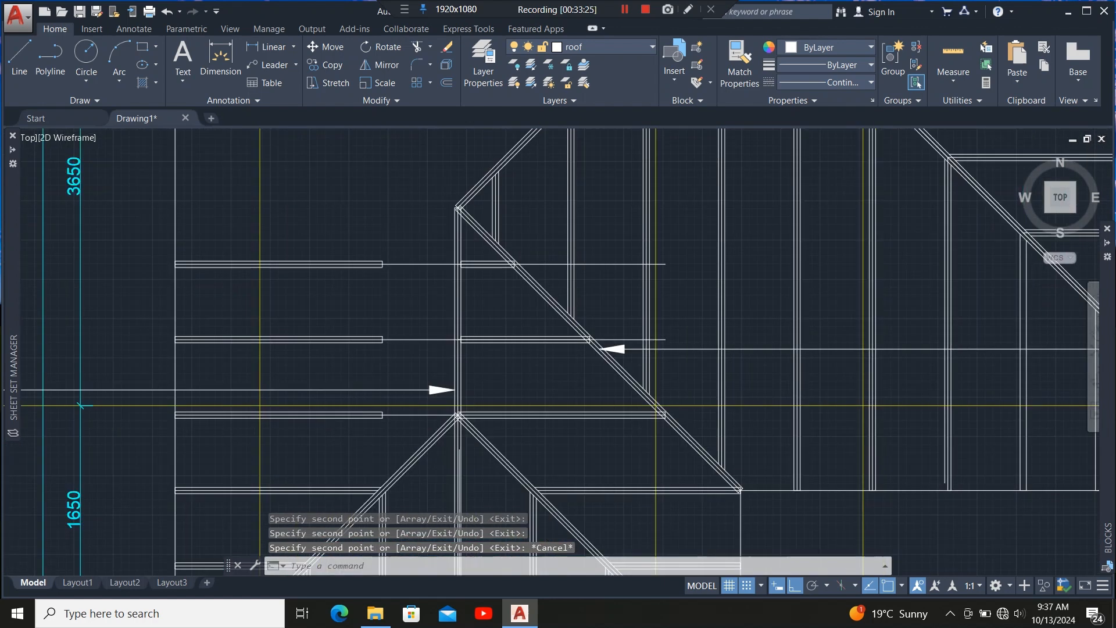
{"action": "scroll", "coordinate": [399, 418], "scroll_direction": "up", "scroll_amount": 6}
{"action": "left_click", "coordinate": [405, 393]}
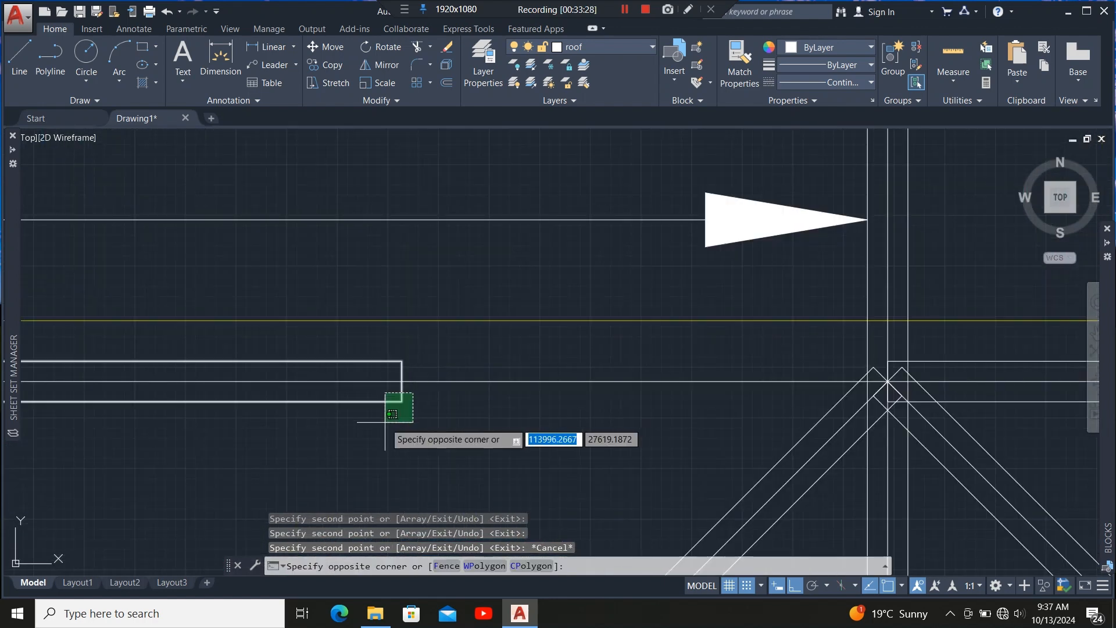
{"action": "left_click", "coordinate": [382, 423]}
{"action": "left_click", "coordinate": [402, 380]}
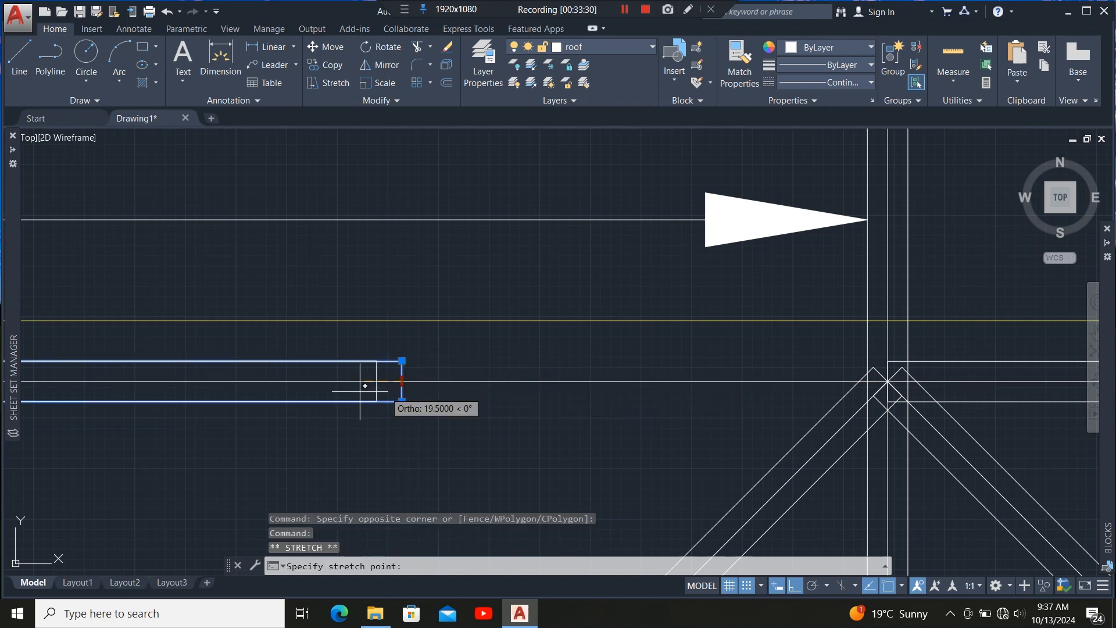
{"action": "scroll", "coordinate": [378, 381], "scroll_direction": "down", "scroll_amount": 4}
{"action": "scroll", "coordinate": [560, 399], "scroll_direction": "up", "scroll_amount": 4}
{"action": "scroll", "coordinate": [560, 398], "scroll_direction": "up", "scroll_amount": 1}
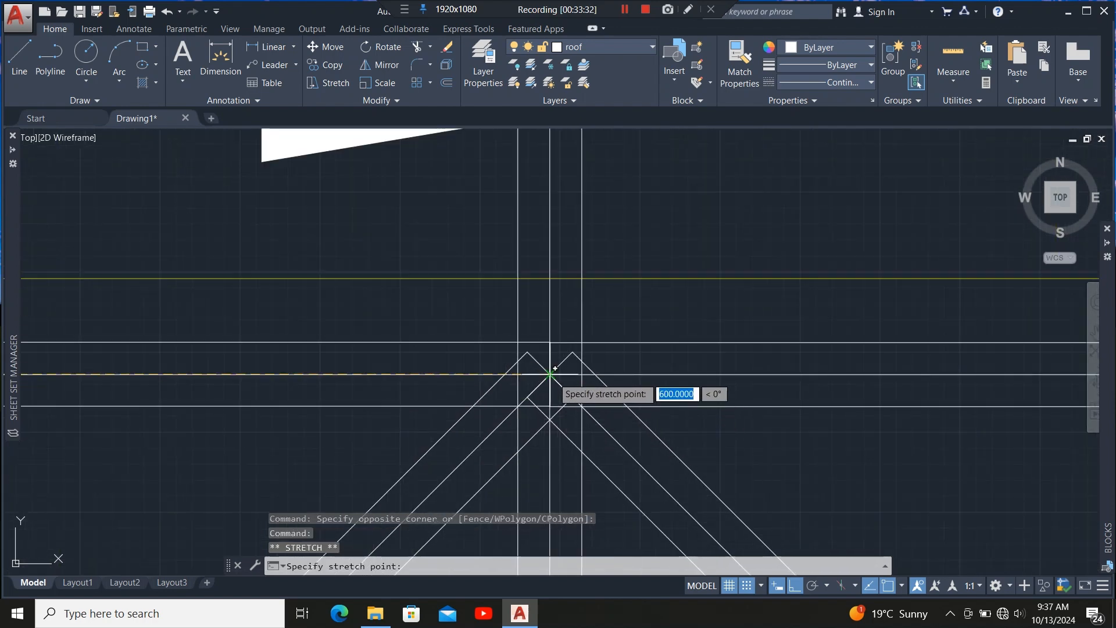
{"action": "left_click", "coordinate": [552, 376]}
Stretch the middle copied member's right end to the vertical wall line.
{"action": "scroll", "coordinate": [543, 440], "scroll_direction": "down", "scroll_amount": 3}
{"action": "scroll", "coordinate": [469, 386], "scroll_direction": "down", "scroll_amount": 2}
{"action": "scroll", "coordinate": [469, 364], "scroll_direction": "up", "scroll_amount": 5}
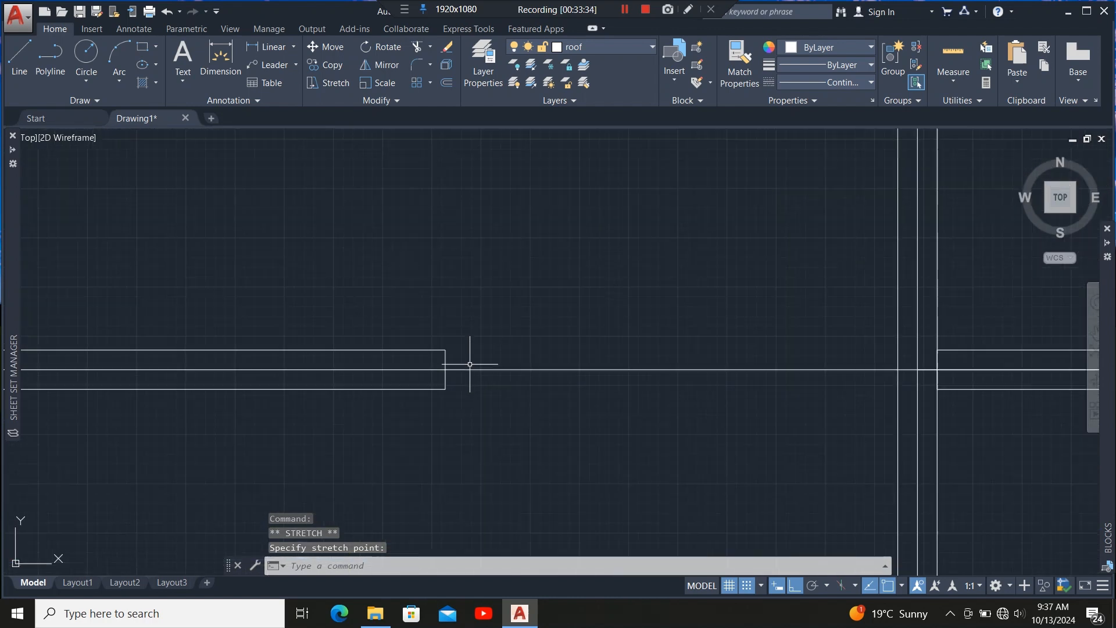
{"action": "left_click", "coordinate": [466, 386]}
{"action": "left_click", "coordinate": [413, 406]}
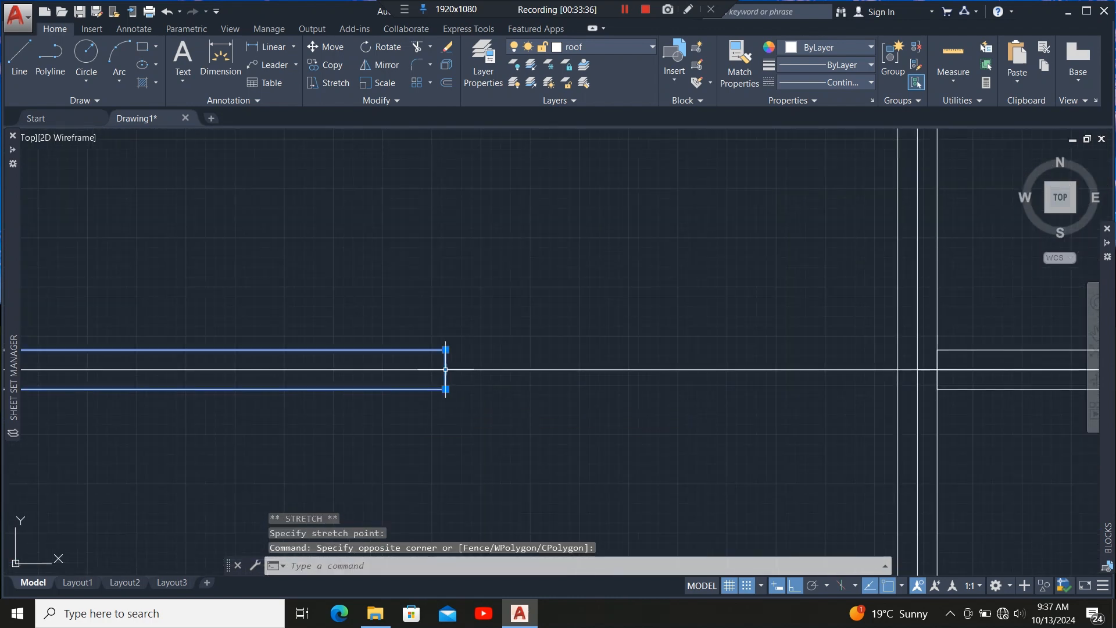
{"action": "left_click", "coordinate": [445, 369]}
{"action": "scroll", "coordinate": [362, 374], "scroll_direction": "down", "scroll_amount": 3}
{"action": "scroll", "coordinate": [446, 377], "scroll_direction": "up", "scroll_amount": 4}
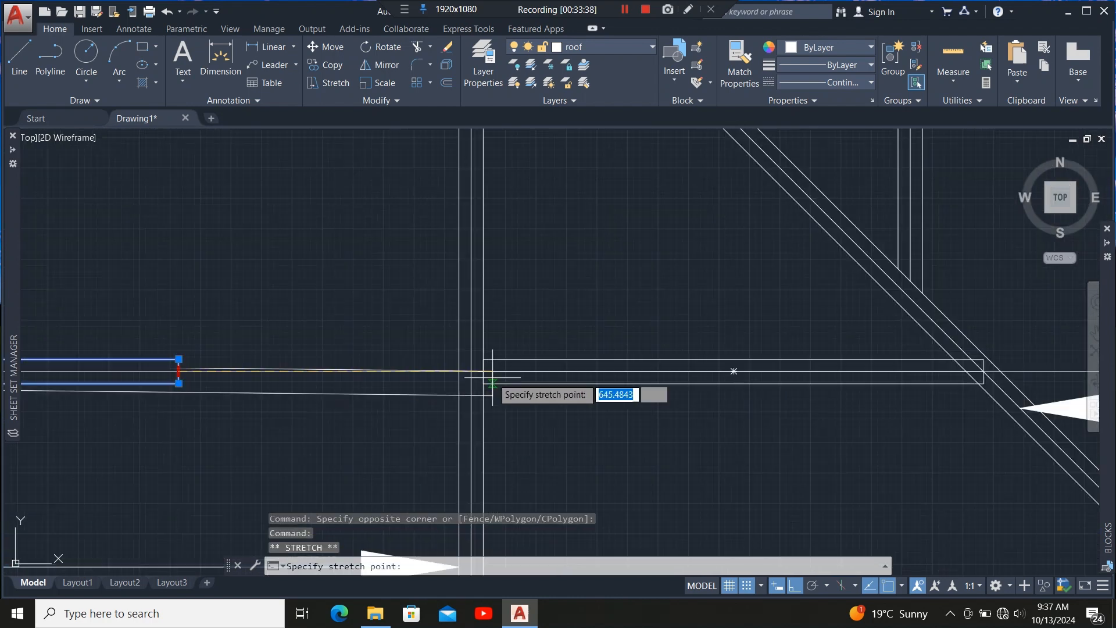
{"action": "left_click", "coordinate": [401, 363]}
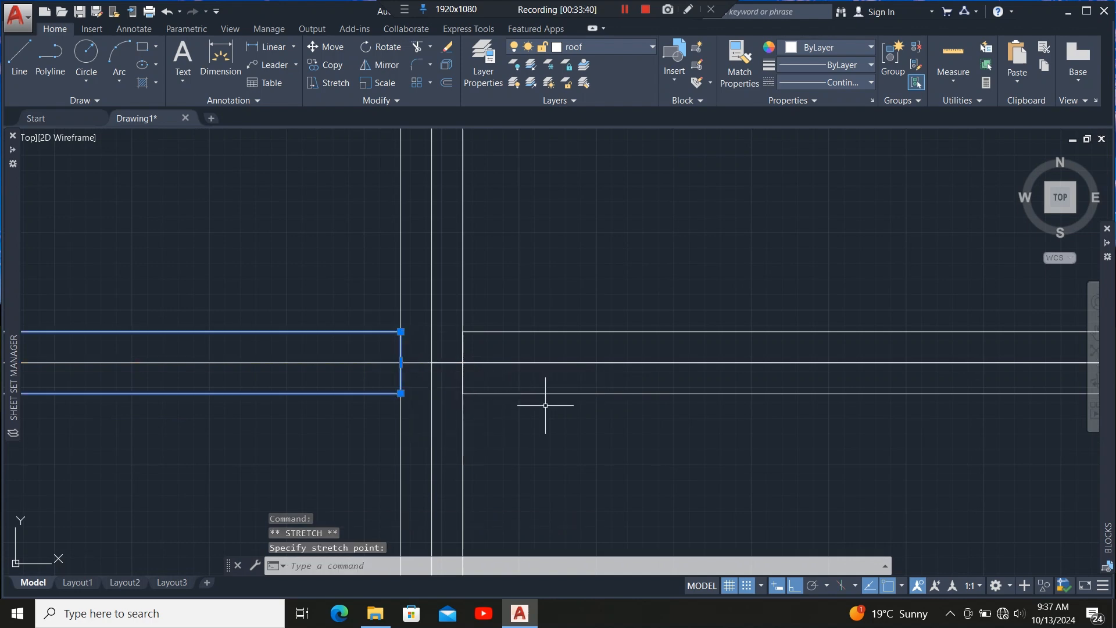
Stretch the upper copied member's right end to the vertical wall line, then deselect it.
{"action": "scroll", "coordinate": [459, 430], "scroll_direction": "down", "scroll_amount": 5}
{"action": "scroll", "coordinate": [403, 331], "scroll_direction": "up", "scroll_amount": 4}
{"action": "left_click", "coordinate": [395, 354]}
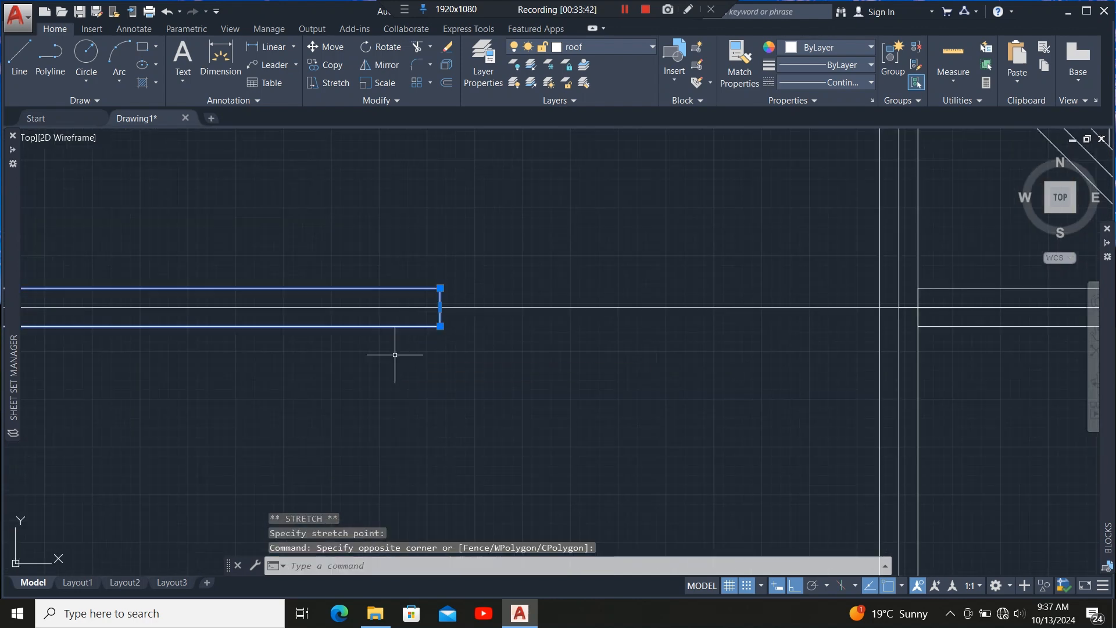
{"action": "scroll", "coordinate": [523, 317], "scroll_direction": "down", "scroll_amount": 3}
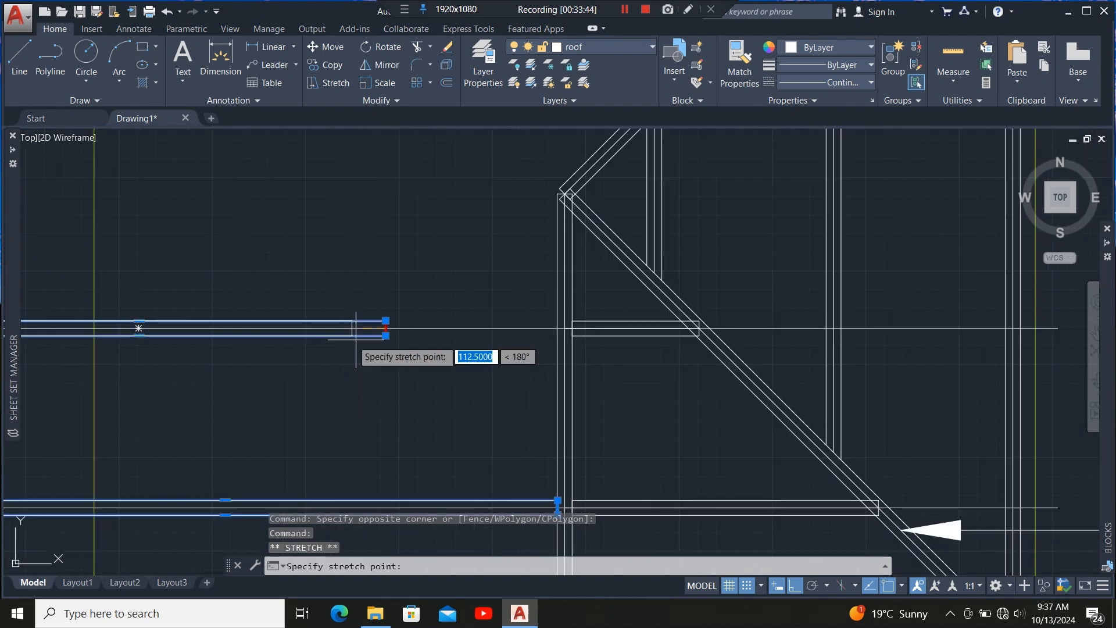
{"action": "scroll", "coordinate": [540, 332], "scroll_direction": "up", "scroll_amount": 5}
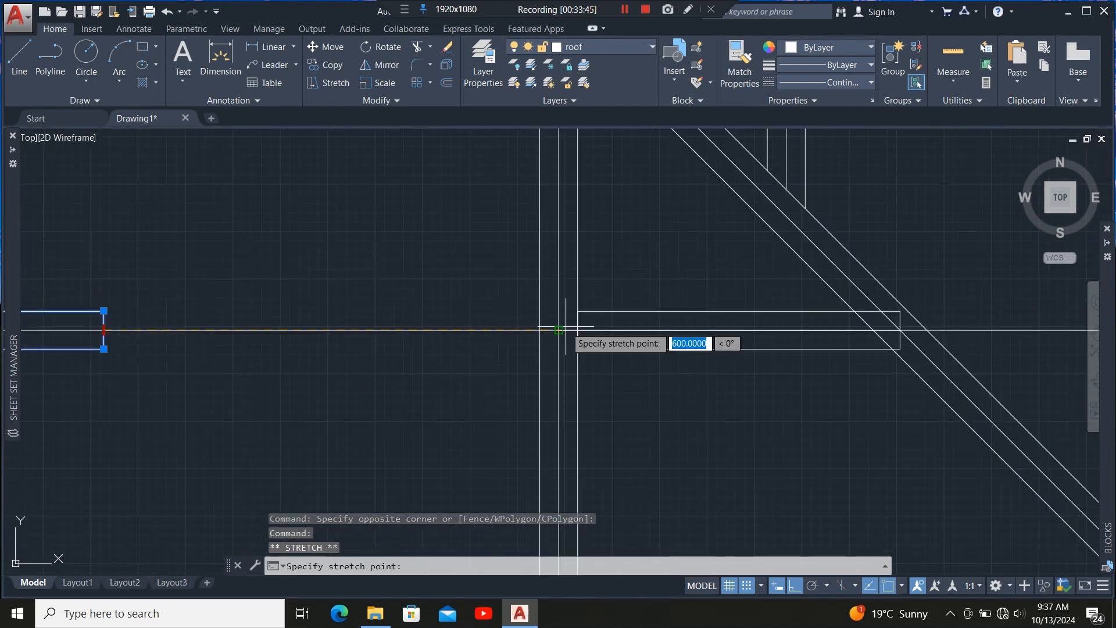
{"action": "left_click", "coordinate": [525, 326]}
{"action": "scroll", "coordinate": [444, 356], "scroll_direction": "down", "scroll_amount": 5}
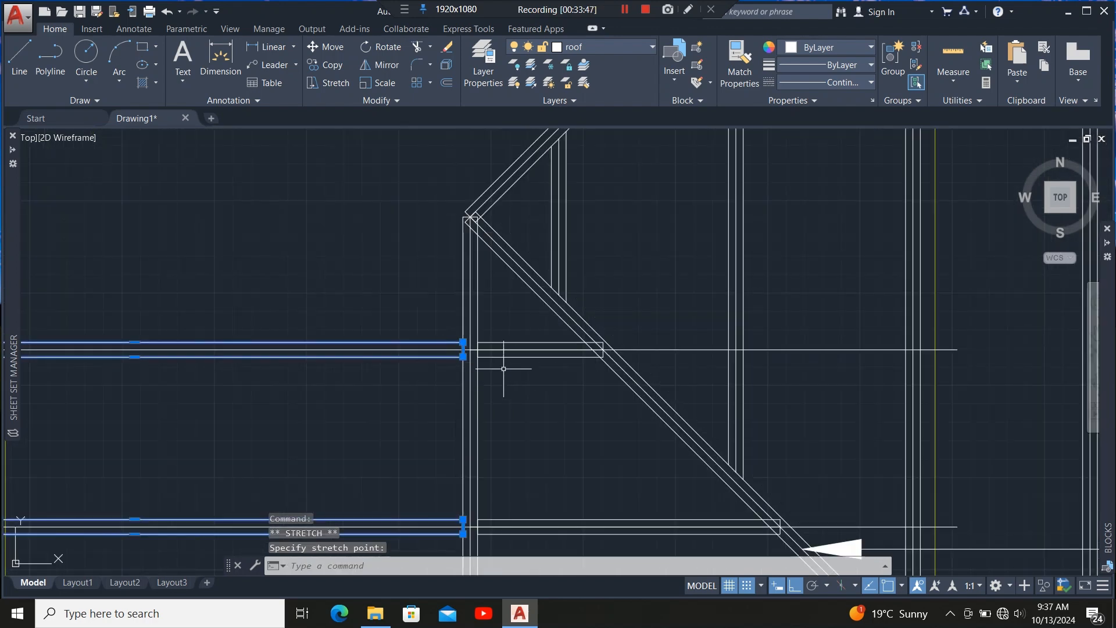
{"action": "scroll", "coordinate": [467, 304], "scroll_direction": "down", "scroll_amount": 4}
{"action": "scroll", "coordinate": [487, 320], "scroll_direction": "up", "scroll_amount": 3}
{"action": "key", "text": "Escape"}
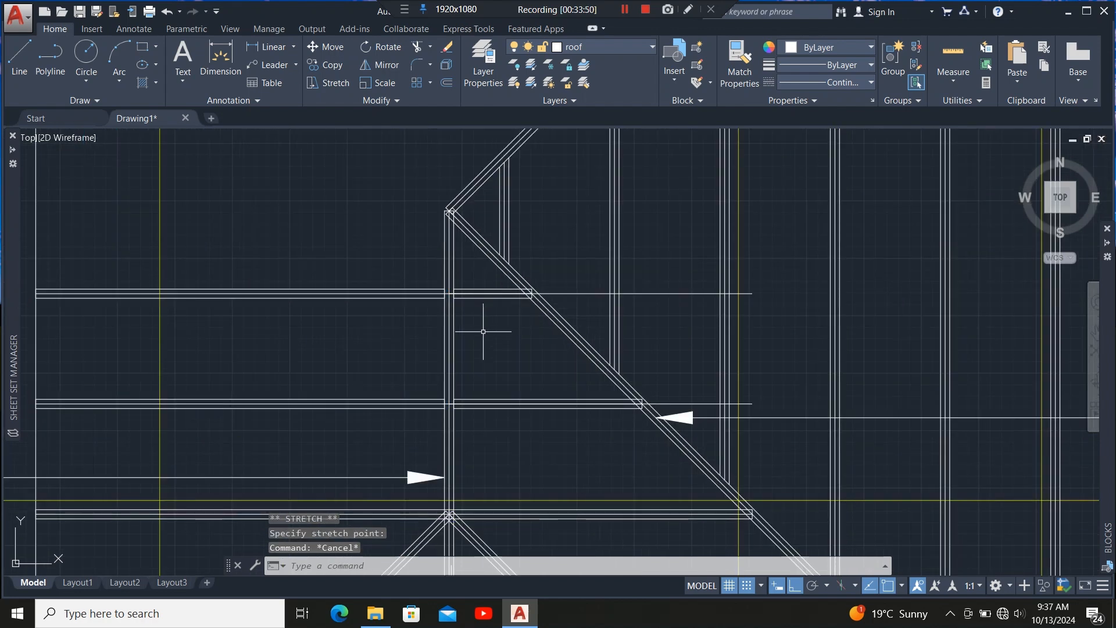
Trim the horizontal member ends that project past the diagonal hip member.
{"action": "scroll", "coordinate": [587, 319], "scroll_direction": "up", "scroll_amount": 2}
{"action": "left_click", "coordinate": [562, 354]}
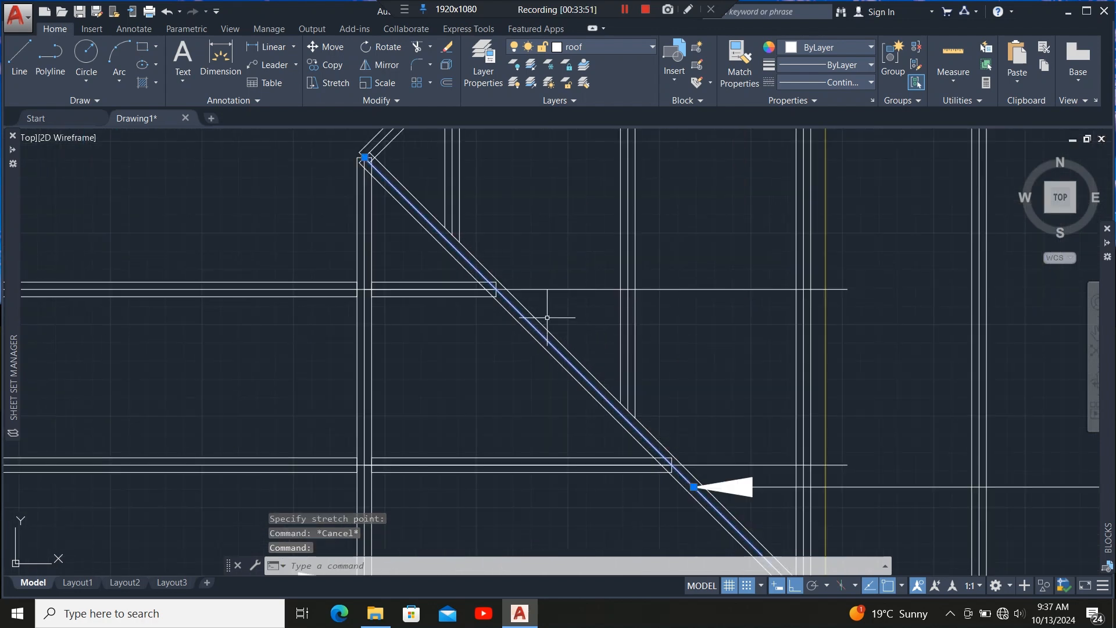
{"action": "left_click", "coordinate": [417, 47]}
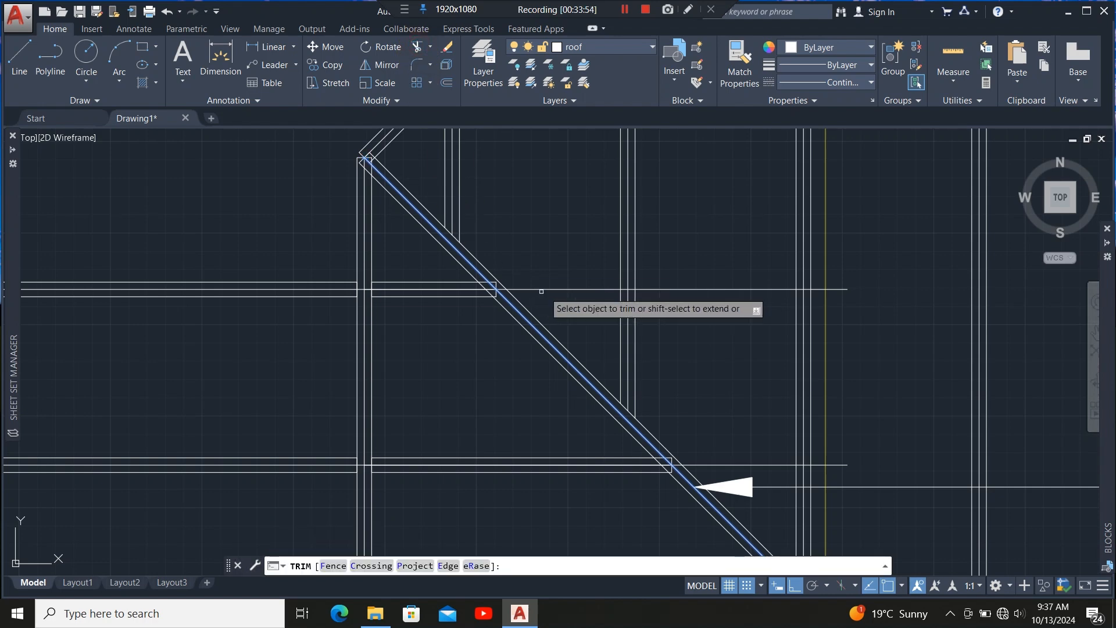
{"action": "left_click", "coordinate": [554, 290]}
{"action": "scroll", "coordinate": [489, 337], "scroll_direction": "down", "scroll_amount": 5}
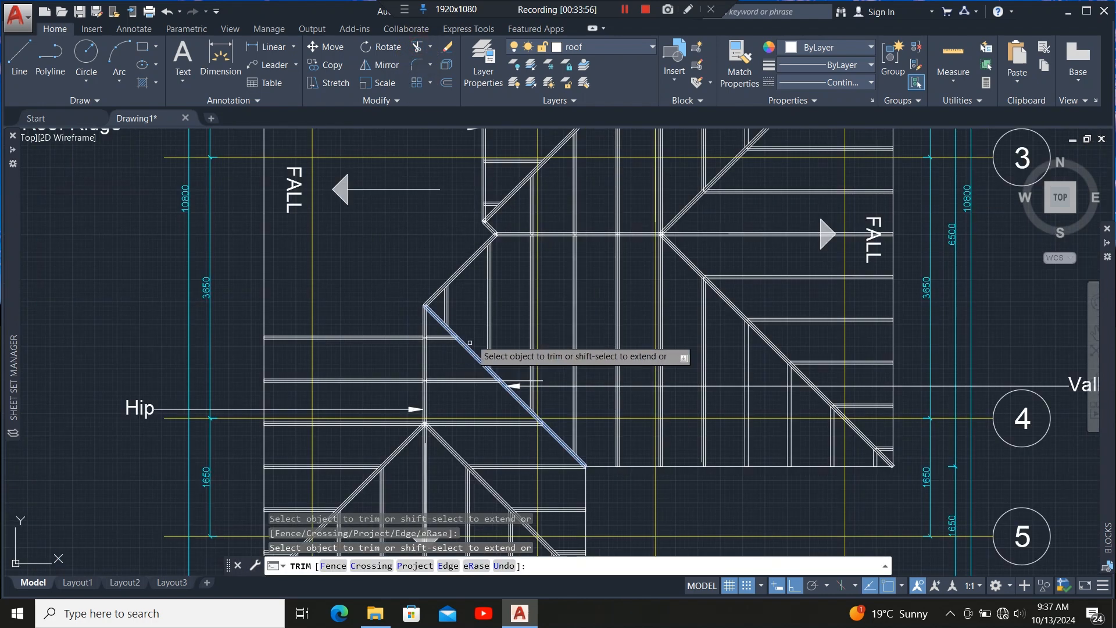
{"action": "scroll", "coordinate": [524, 395], "scroll_direction": "up", "scroll_amount": 5}
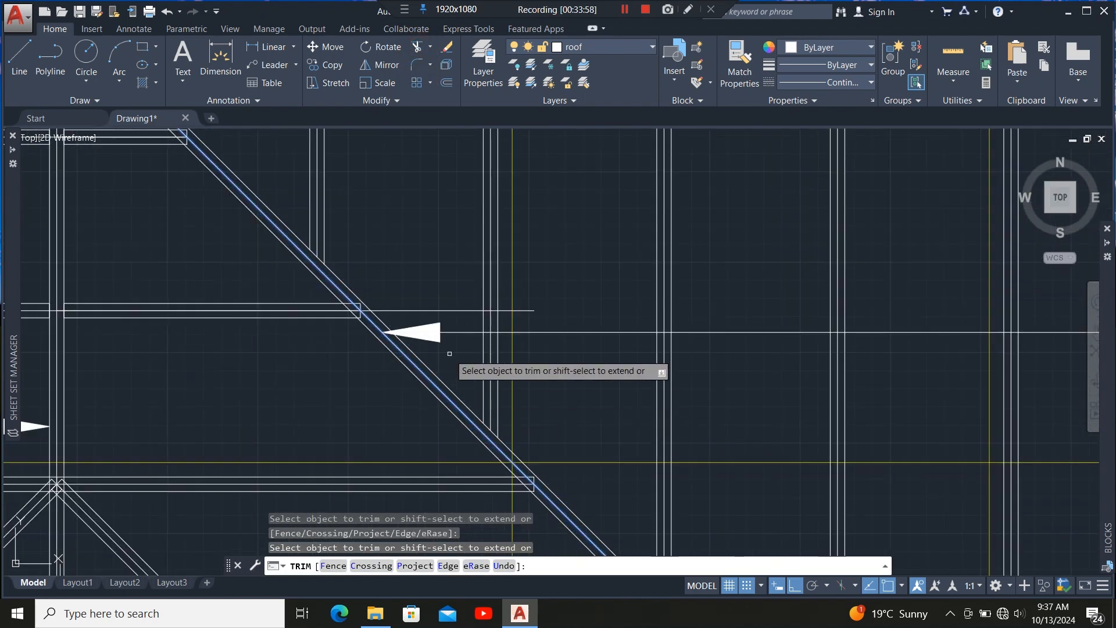
{"action": "left_click", "coordinate": [452, 311]}
{"action": "scroll", "coordinate": [471, 228], "scroll_direction": "down", "scroll_amount": 5}
{"action": "scroll", "coordinate": [464, 360], "scroll_direction": "up", "scroll_amount": 5}
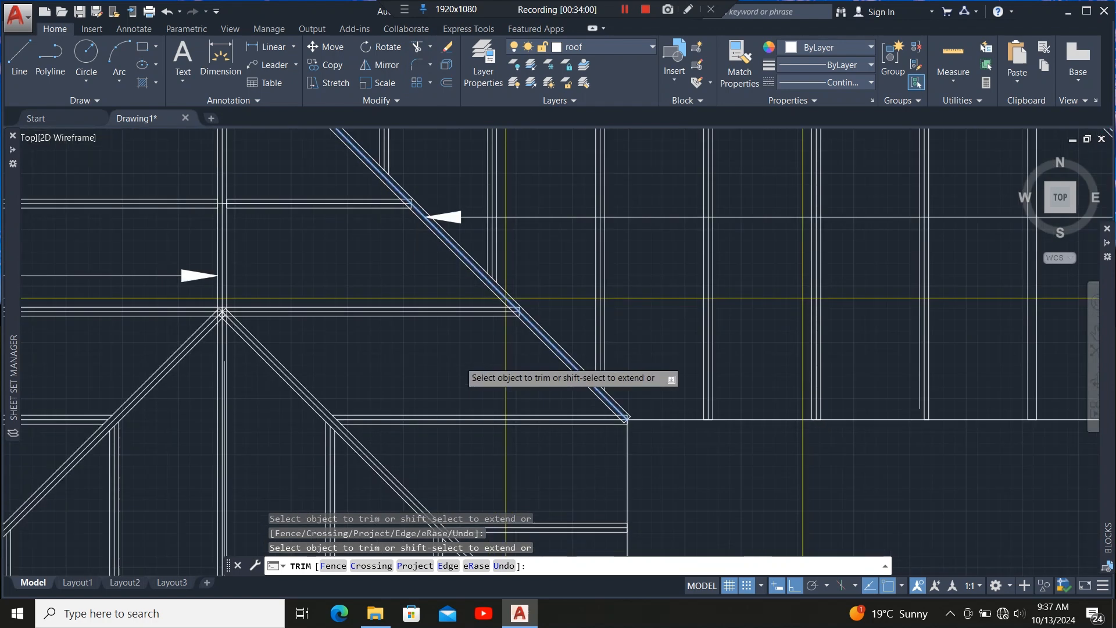
{"action": "key", "text": "Escape"}
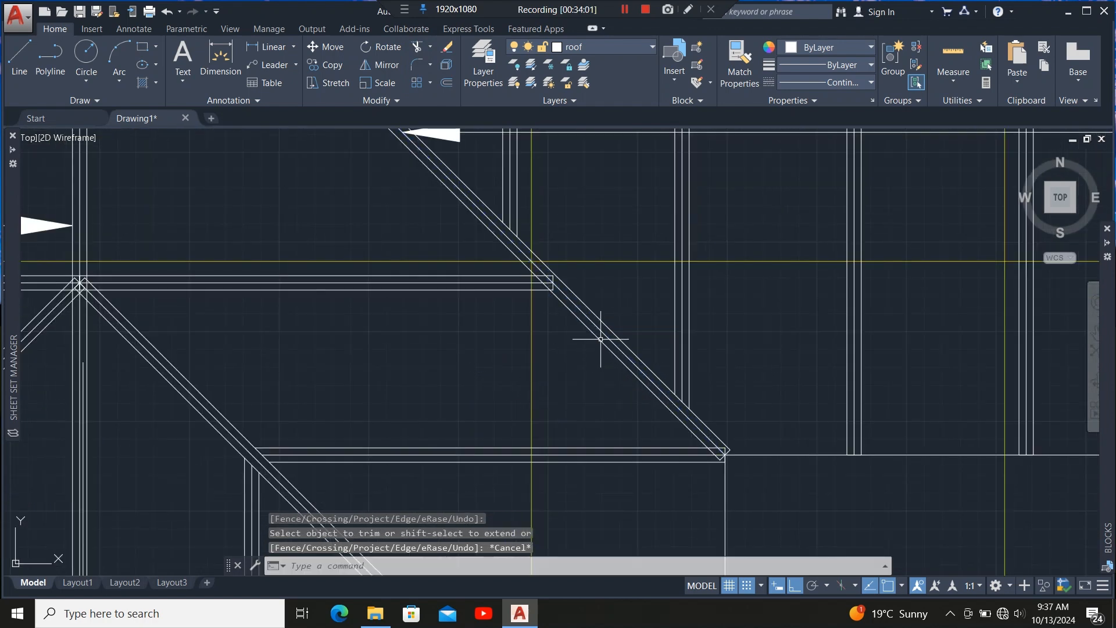
Trim the remaining horizontal member ends that project past the lower diagonal hip member.
{"action": "left_click", "coordinate": [599, 341]}
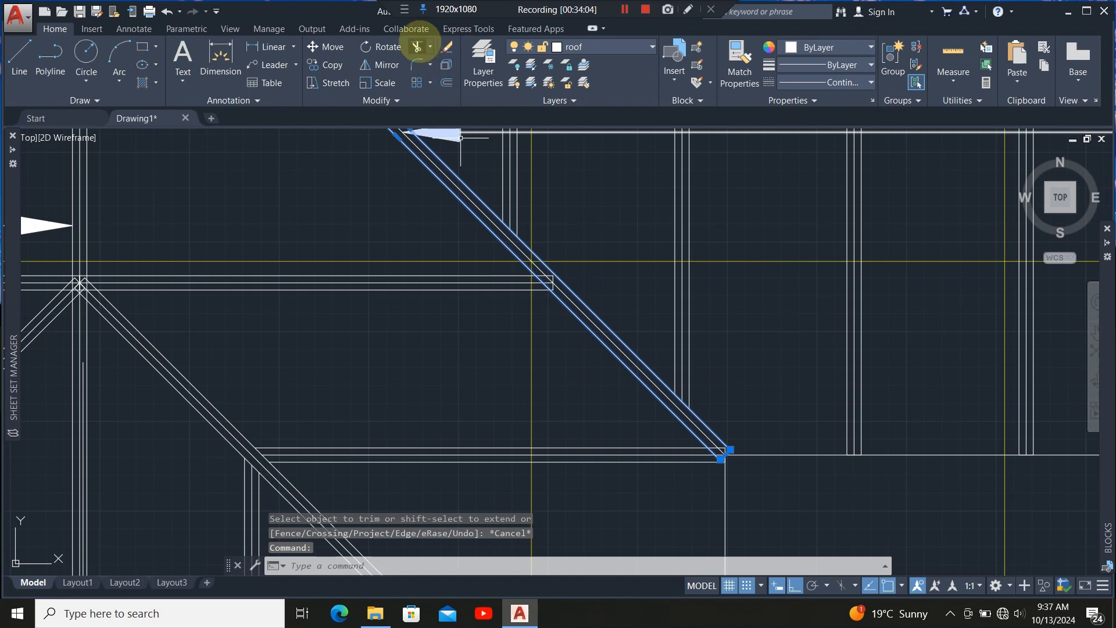
{"action": "left_click", "coordinate": [416, 47]}
{"action": "scroll", "coordinate": [549, 286], "scroll_direction": "up", "scroll_amount": 5}
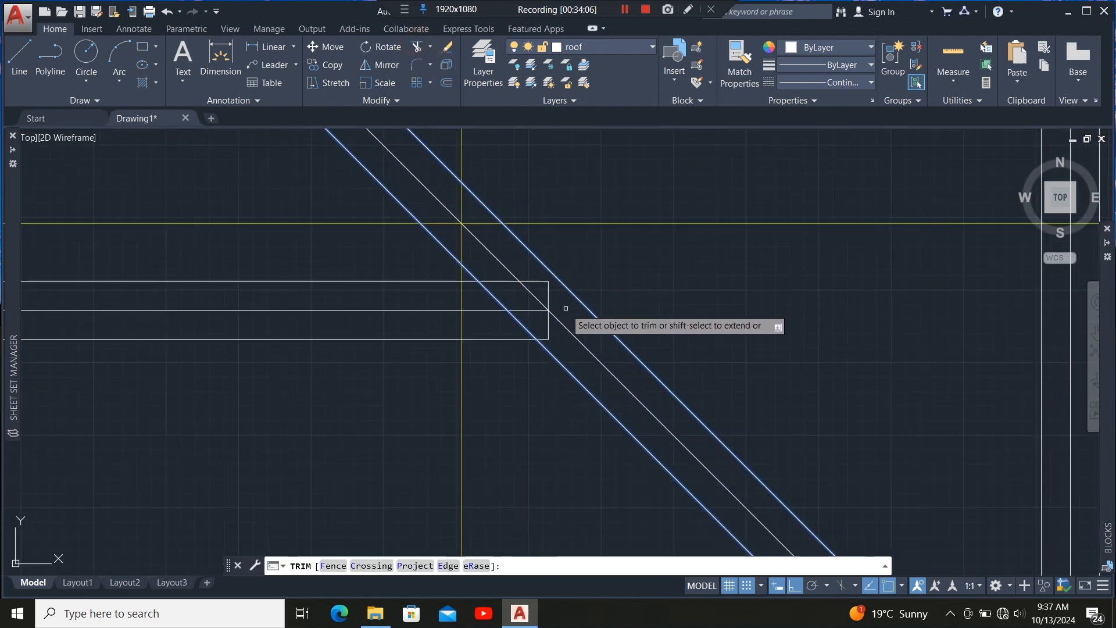
{"action": "left_click", "coordinate": [549, 287]}
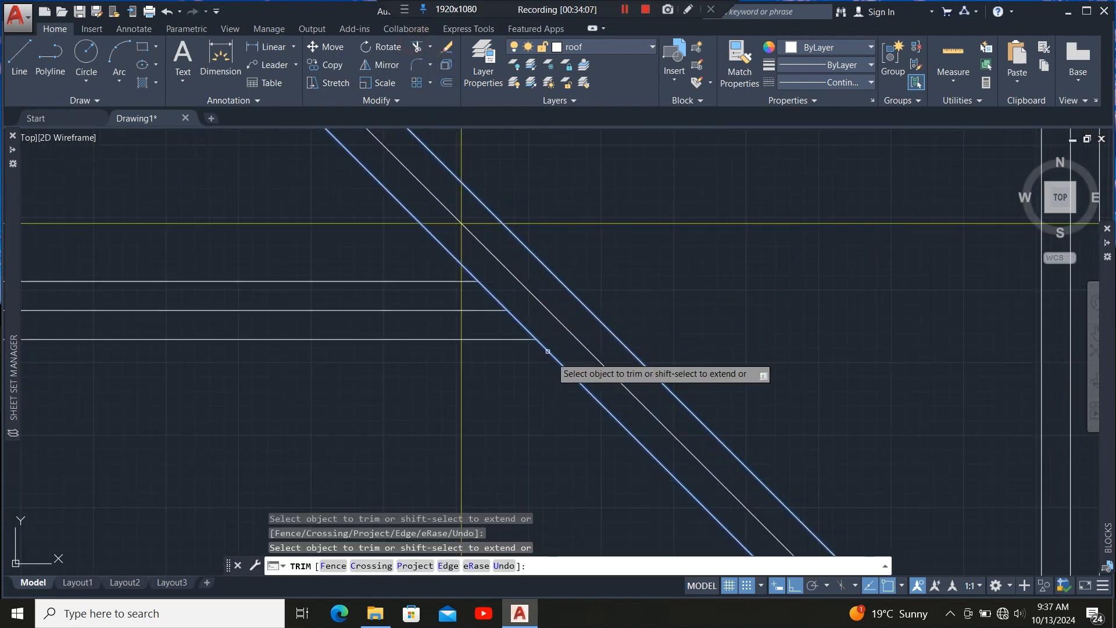
{"action": "scroll", "coordinate": [556, 420], "scroll_direction": "down", "scroll_amount": 5}
{"action": "scroll", "coordinate": [441, 318], "scroll_direction": "up", "scroll_amount": 5}
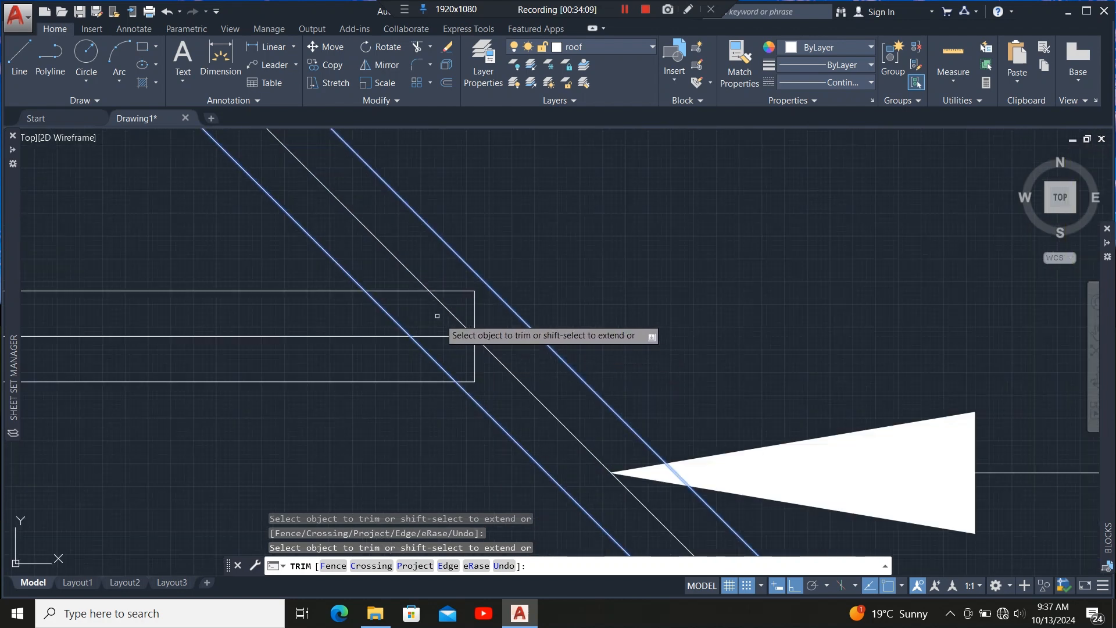
{"action": "left_click", "coordinate": [413, 290]}
{"action": "left_click", "coordinate": [450, 338]}
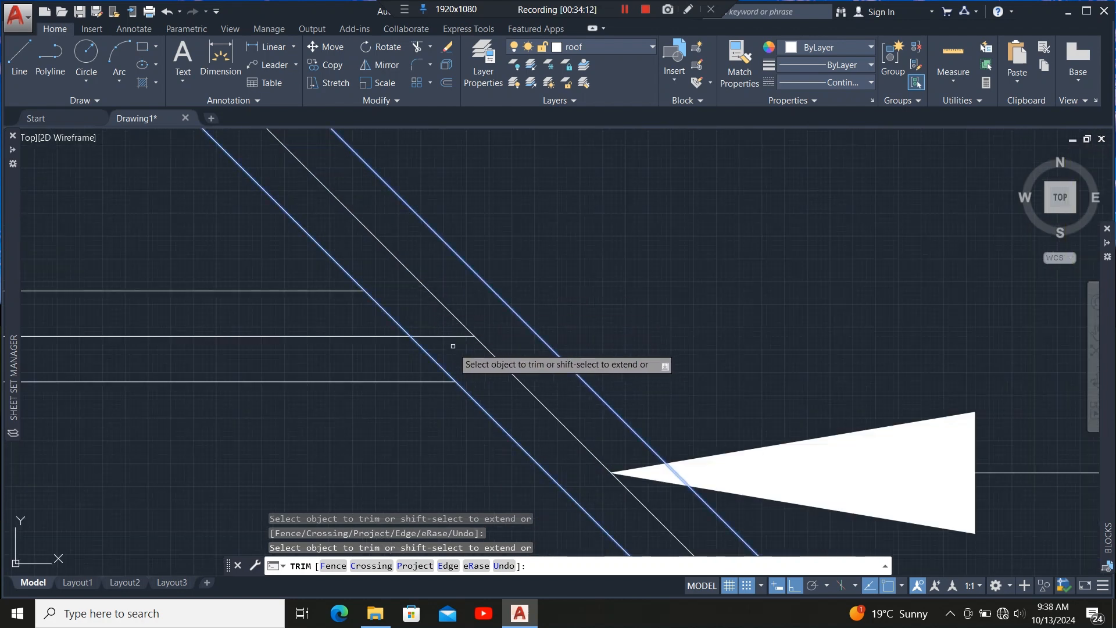
{"action": "scroll", "coordinate": [453, 372], "scroll_direction": "down", "scroll_amount": 5}
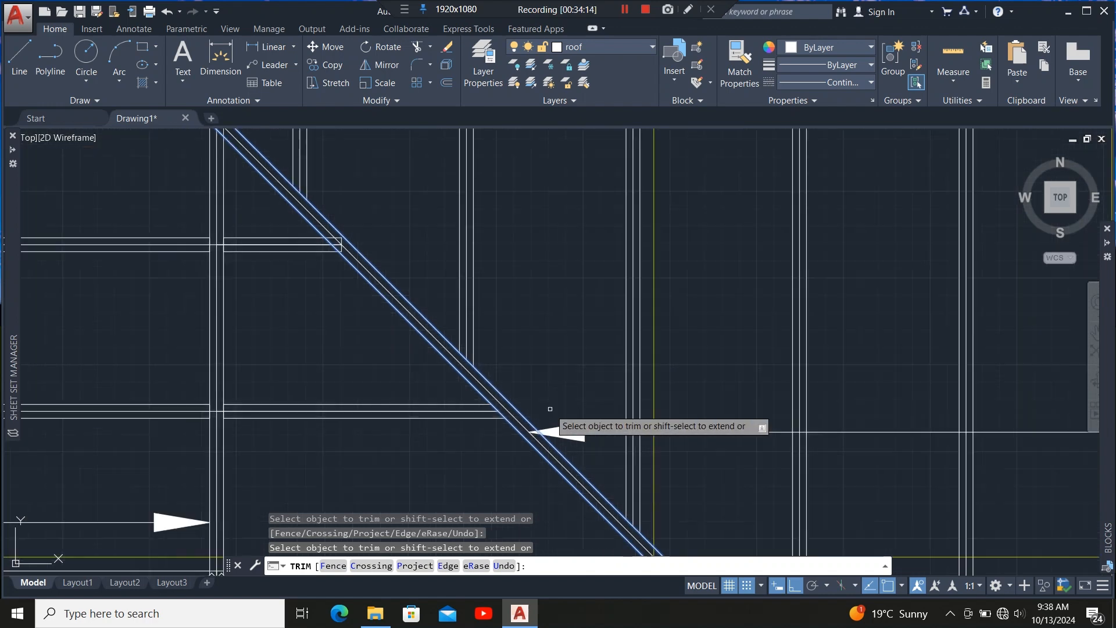
{"action": "scroll", "coordinate": [384, 305], "scroll_direction": "up", "scroll_amount": 5}
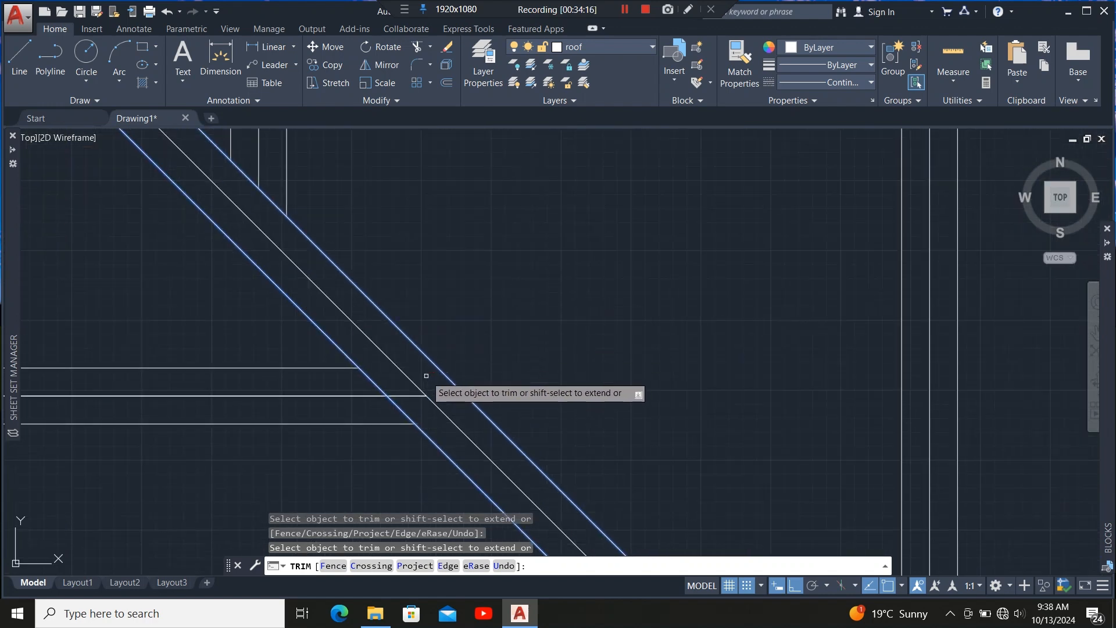
{"action": "left_click", "coordinate": [410, 397]}
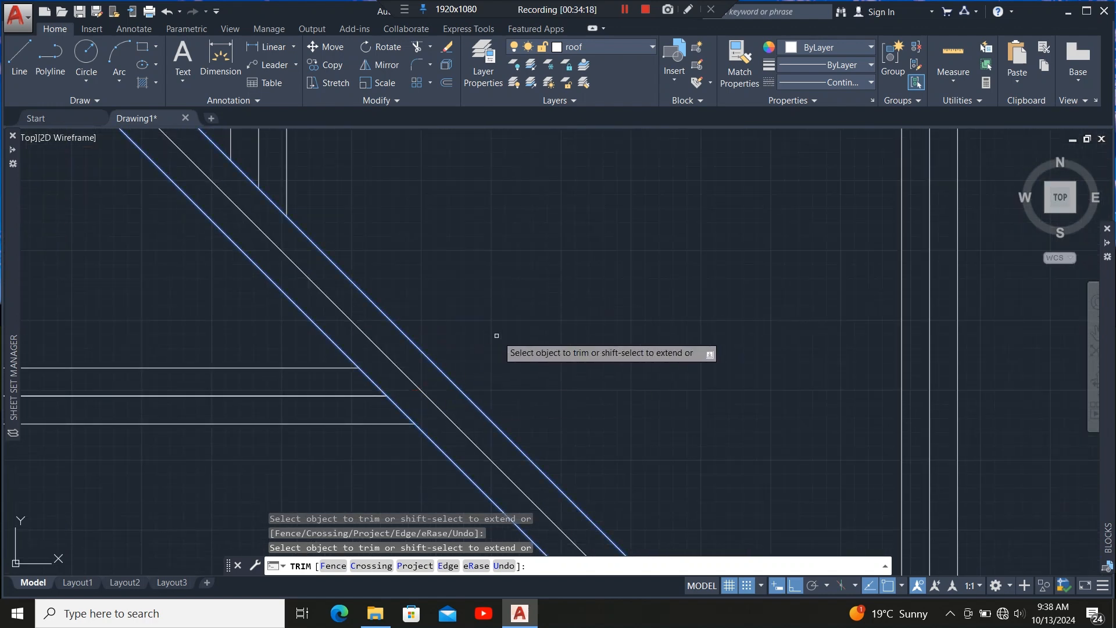
{"action": "scroll", "coordinate": [506, 337], "scroll_direction": "down", "scroll_amount": 5}
{"action": "scroll", "coordinate": [499, 372], "scroll_direction": "up", "scroll_amount": 3}
{"action": "scroll", "coordinate": [487, 356], "scroll_direction": "down", "scroll_amount": 3}
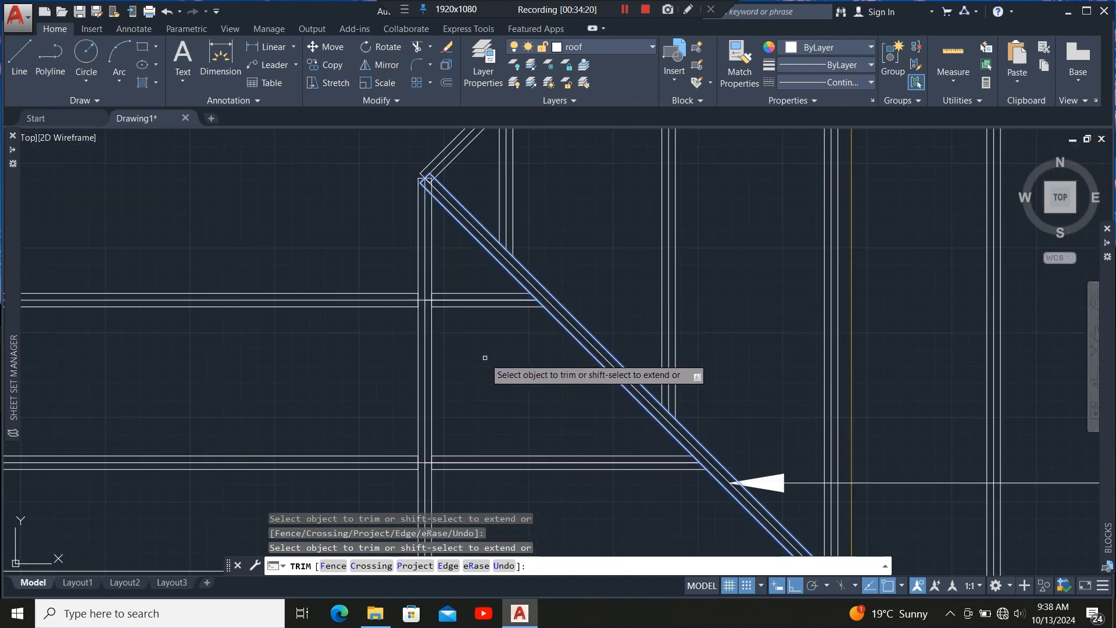
{"action": "key", "text": "Escape"}
Examine the overall roof framing plan to locate where the next horizontal members belong.
{"action": "scroll", "coordinate": [568, 333], "scroll_direction": "down", "scroll_amount": 3}
{"action": "scroll", "coordinate": [506, 384], "scroll_direction": "up", "scroll_amount": 8}
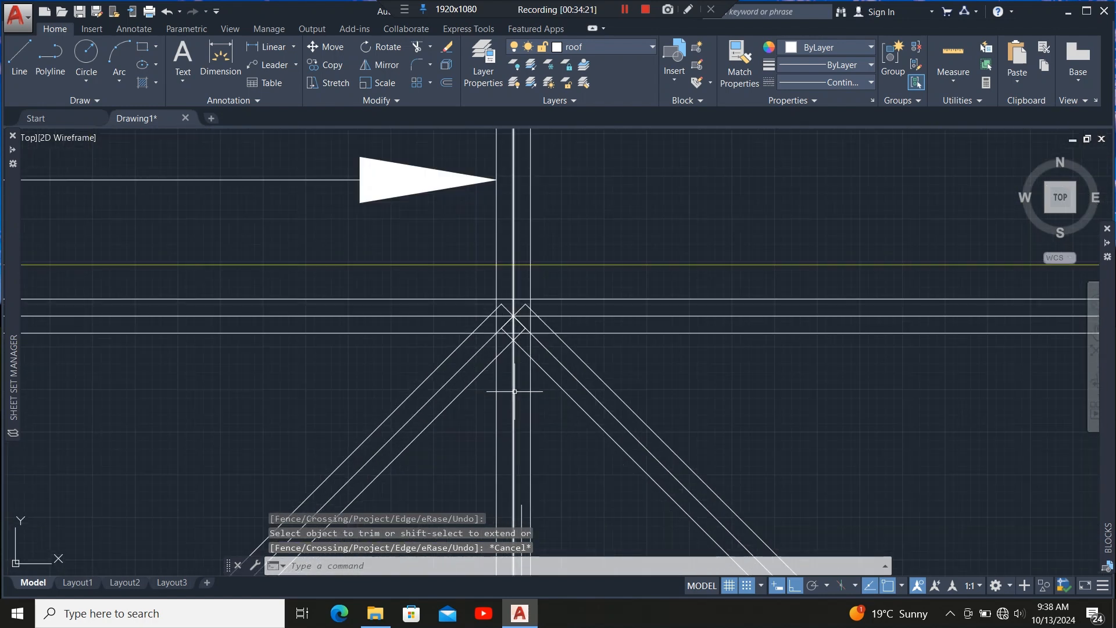
{"action": "scroll", "coordinate": [514, 322], "scroll_direction": "down", "scroll_amount": 8}
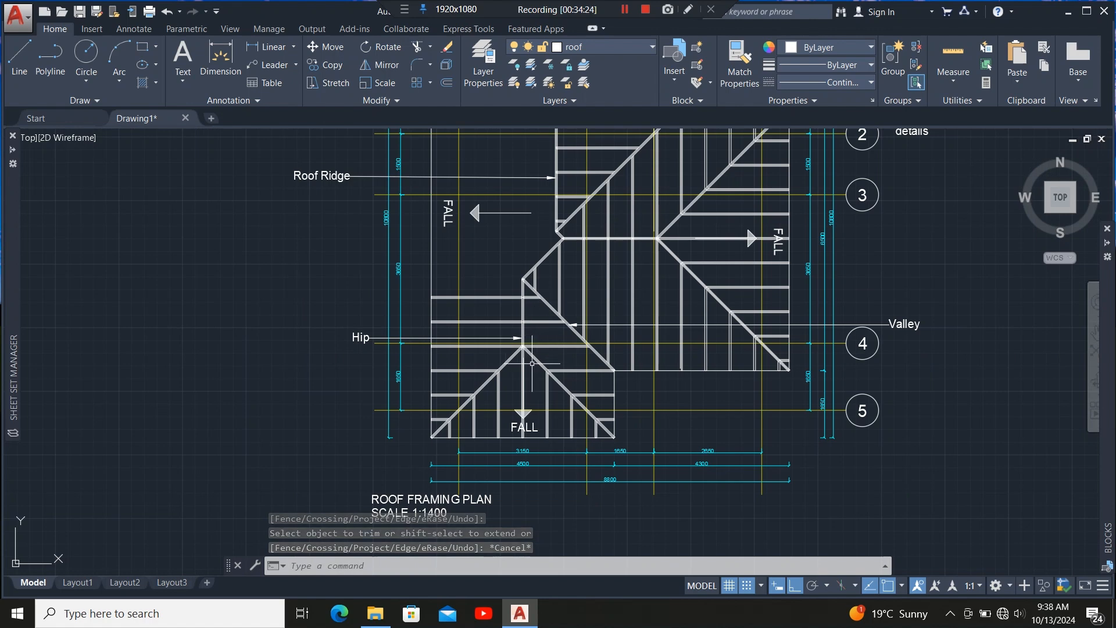
{"action": "scroll", "coordinate": [511, 250], "scroll_direction": "up", "scroll_amount": 4}
{"action": "scroll", "coordinate": [498, 312], "scroll_direction": "down", "scroll_amount": 4}
{"action": "scroll", "coordinate": [492, 349], "scroll_direction": "up", "scroll_amount": 2}
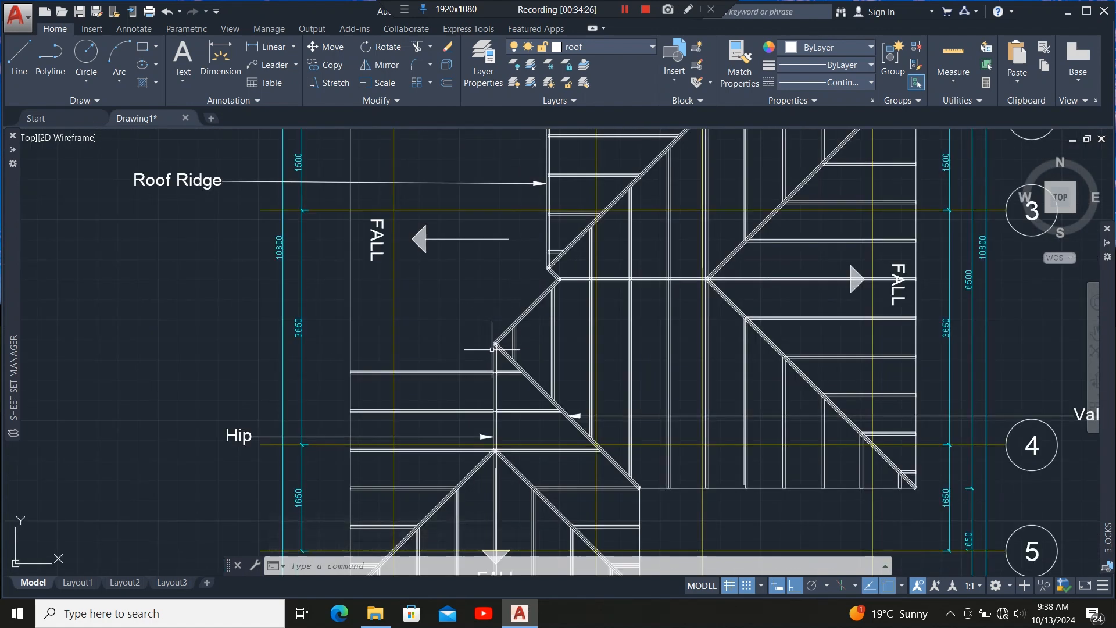
{"action": "scroll", "coordinate": [490, 416], "scroll_direction": "down", "scroll_amount": 4}
{"action": "scroll", "coordinate": [469, 296], "scroll_direction": "up", "scroll_amount": 2}
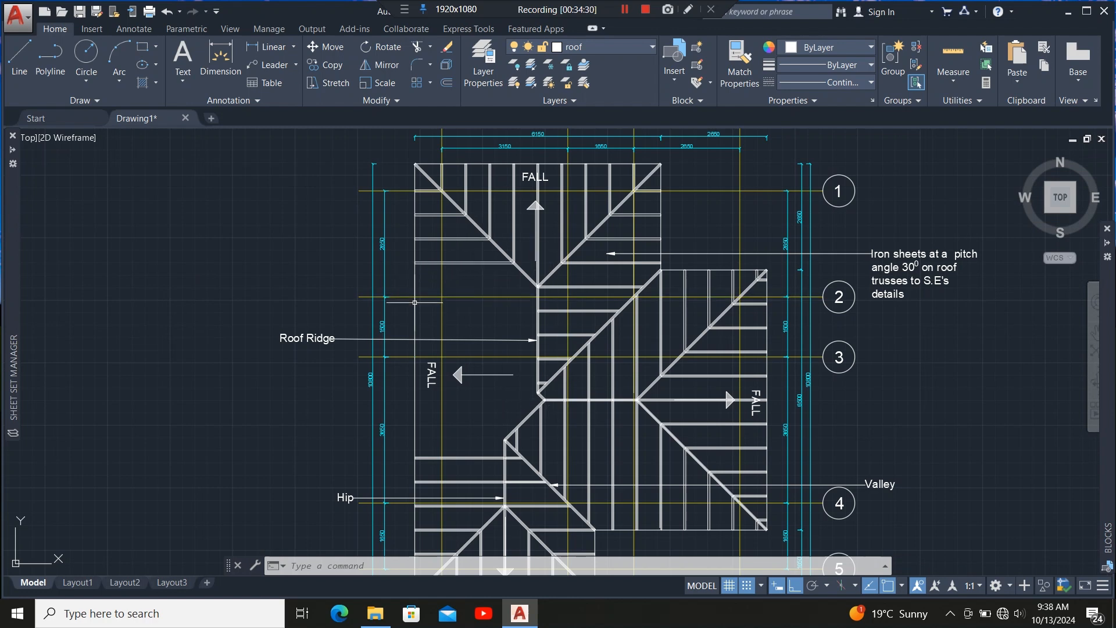
{"action": "scroll", "coordinate": [531, 287], "scroll_direction": "up", "scroll_amount": 8}
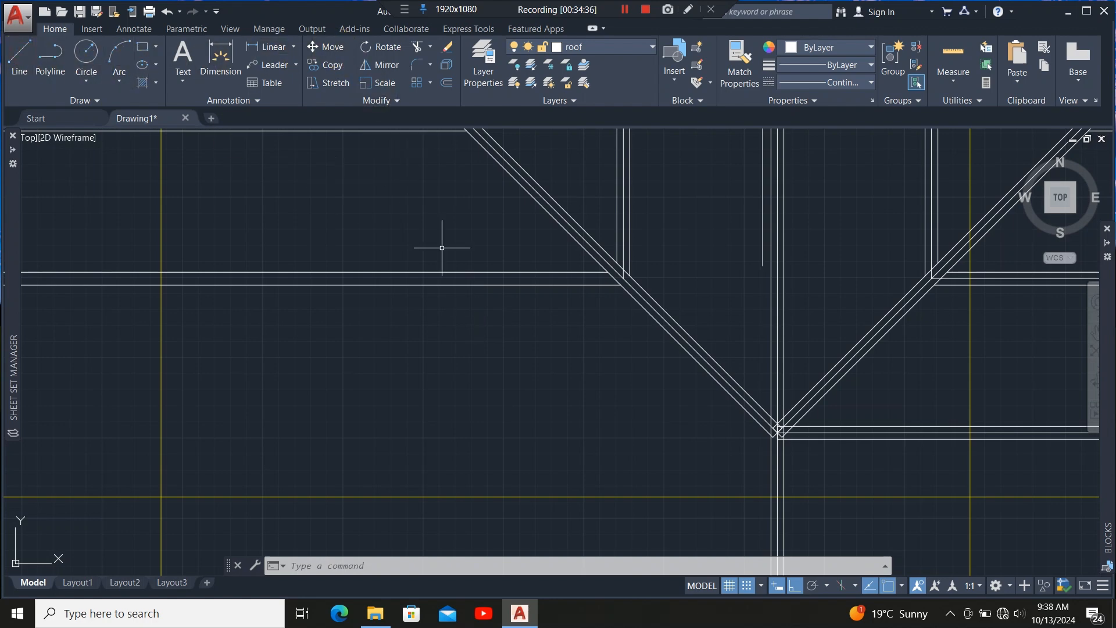
{"action": "scroll", "coordinate": [606, 287], "scroll_direction": "up", "scroll_amount": 4}
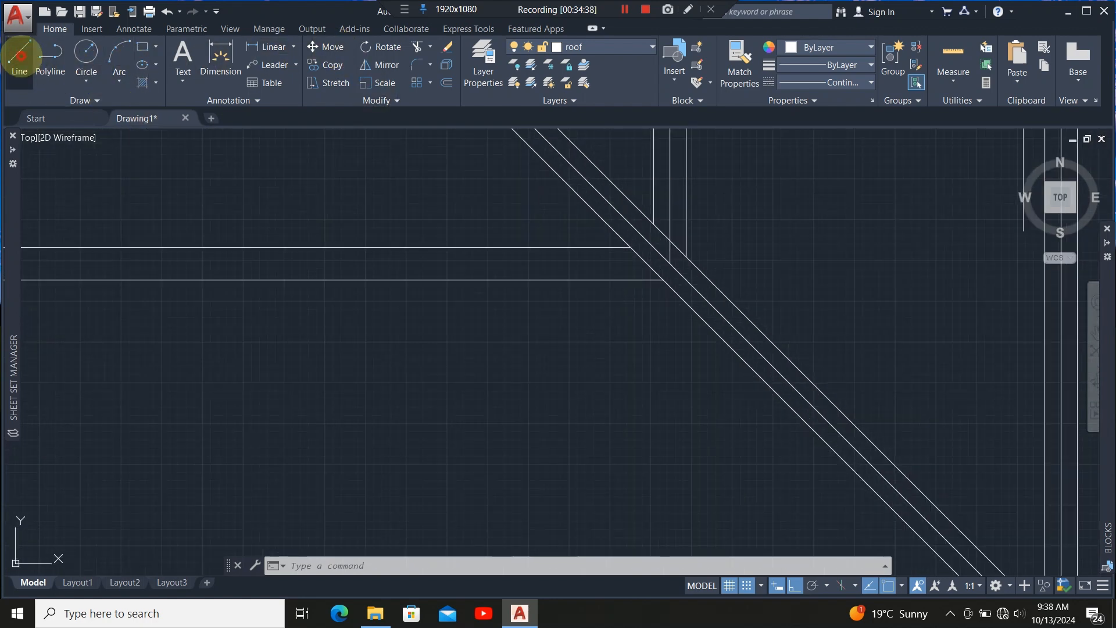
Draw a horizontal line from the diagonal member leftward to the outer vertical wall line.
{"action": "left_click", "coordinate": [21, 55]}
{"action": "scroll", "coordinate": [668, 269], "scroll_direction": "up", "scroll_amount": 8}
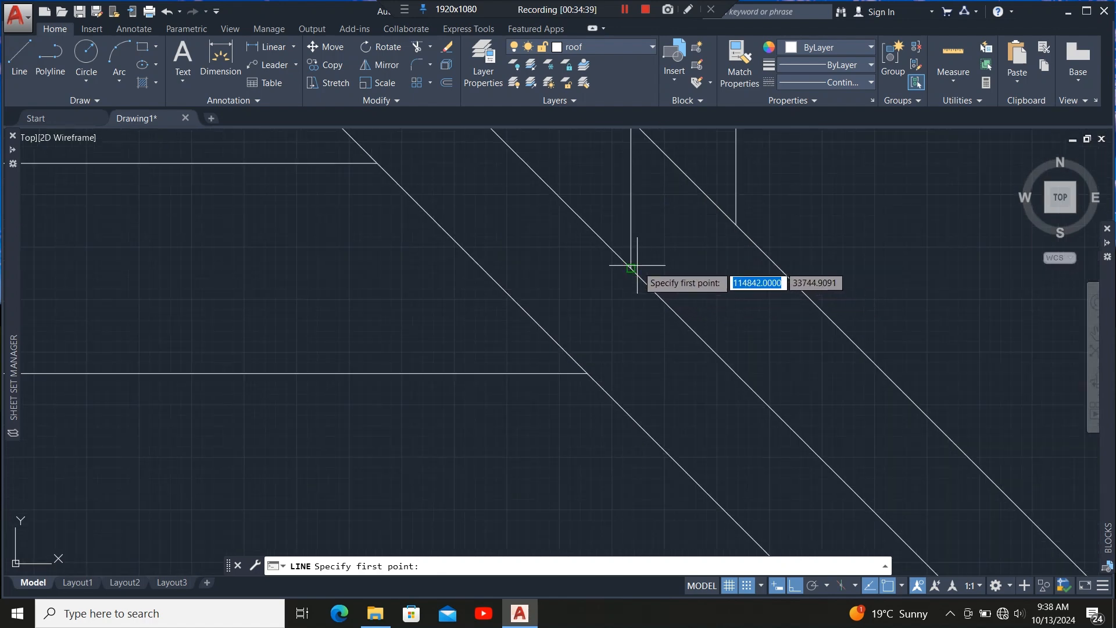
{"action": "left_click", "coordinate": [632, 268]}
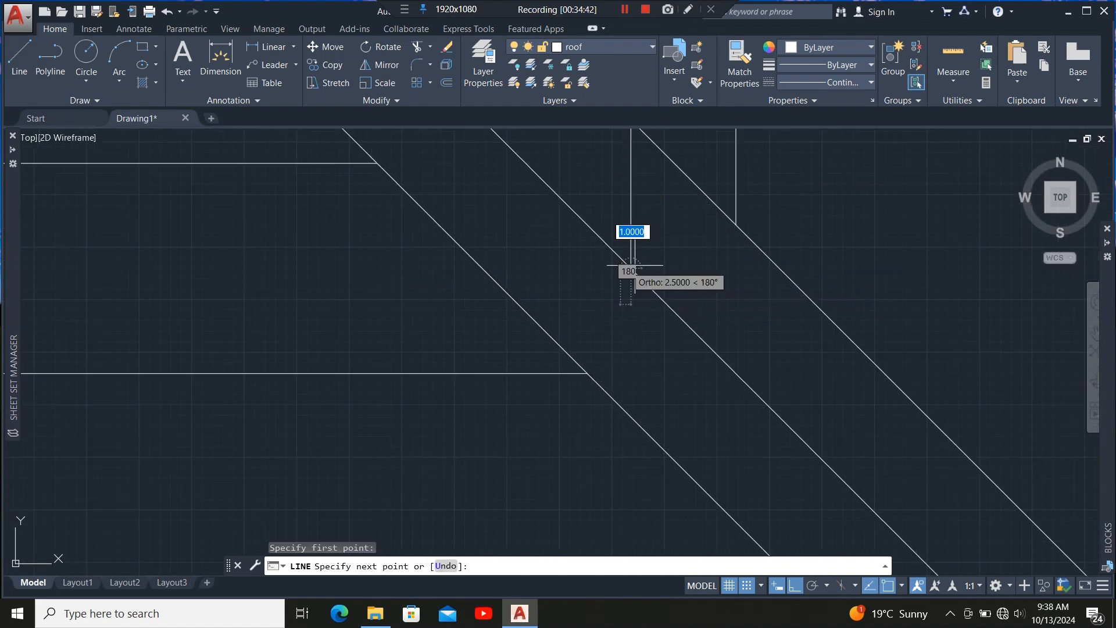
{"action": "scroll", "coordinate": [743, 281], "scroll_direction": "down", "scroll_amount": 6}
{"action": "scroll", "coordinate": [138, 282], "scroll_direction": "up", "scroll_amount": 5}
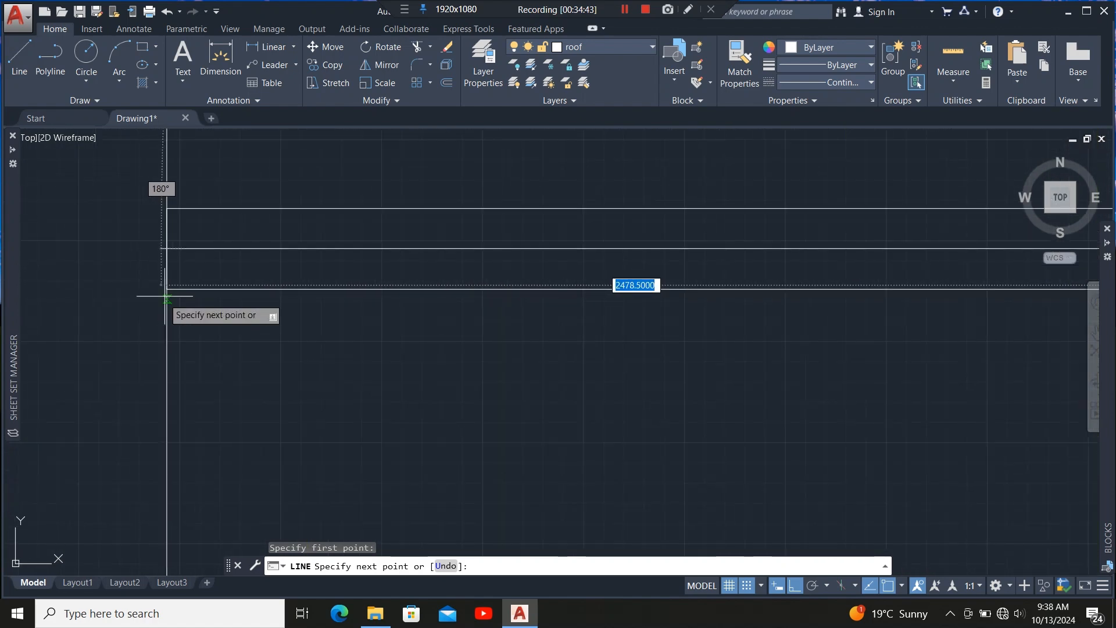
{"action": "left_click", "coordinate": [167, 249]}
{"action": "scroll", "coordinate": [181, 291], "scroll_direction": "down", "scroll_amount": 5}
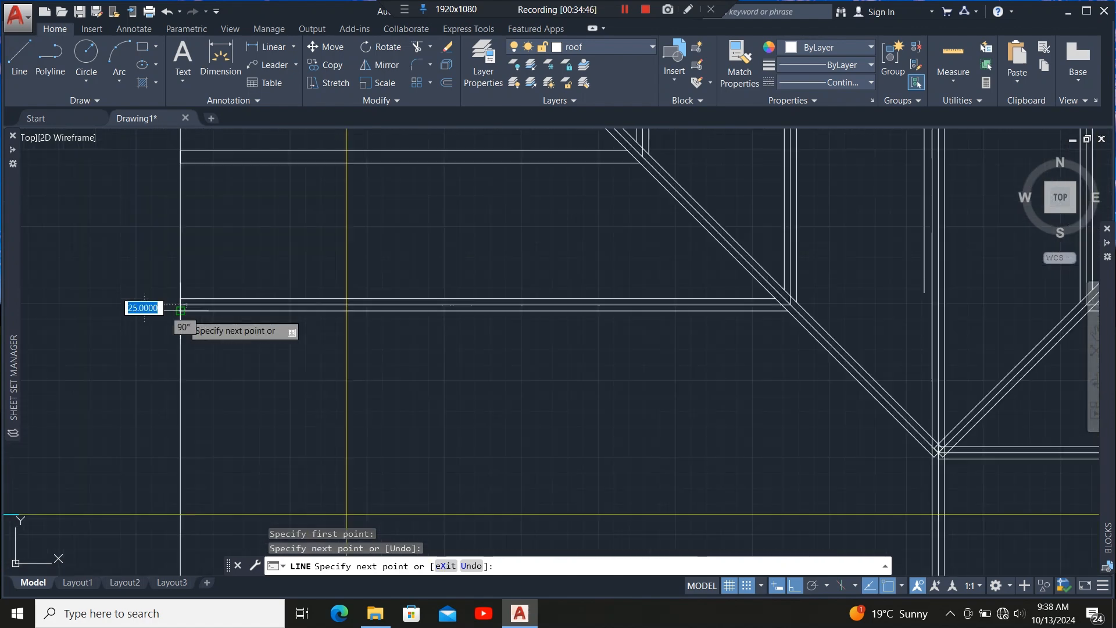
{"action": "key", "text": "Escape"}
Offset the new horizontal line 600 units downward.
{"action": "scroll", "coordinate": [379, 308], "scroll_direction": "up", "scroll_amount": 2}
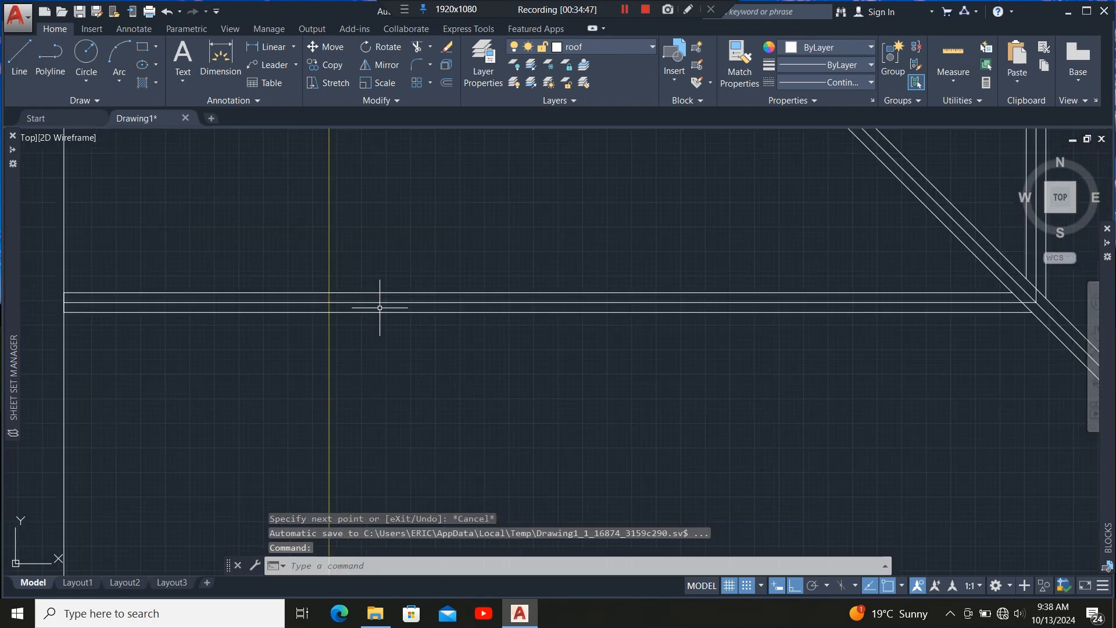
{"action": "left_click", "coordinate": [446, 302]}
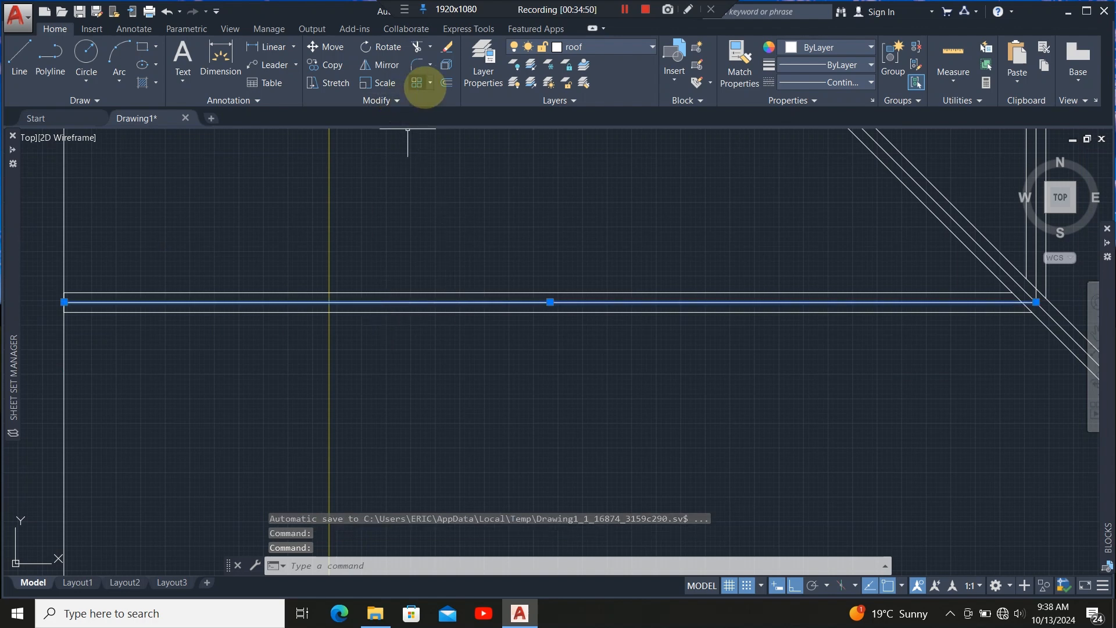
{"action": "left_click", "coordinate": [447, 82]}
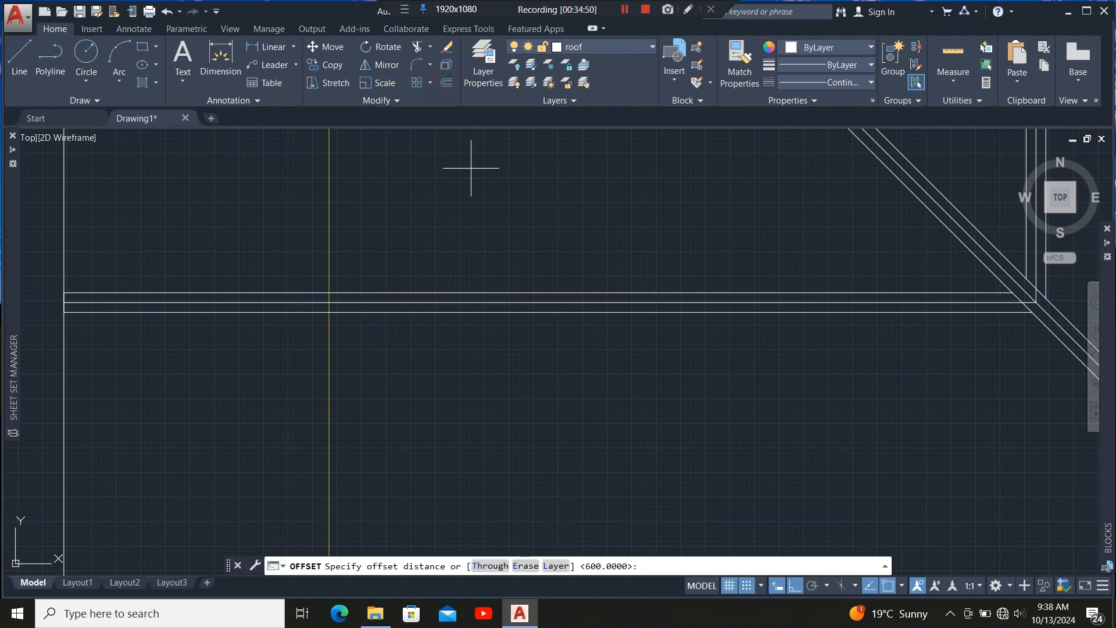
{"action": "left_click", "coordinate": [538, 302]}
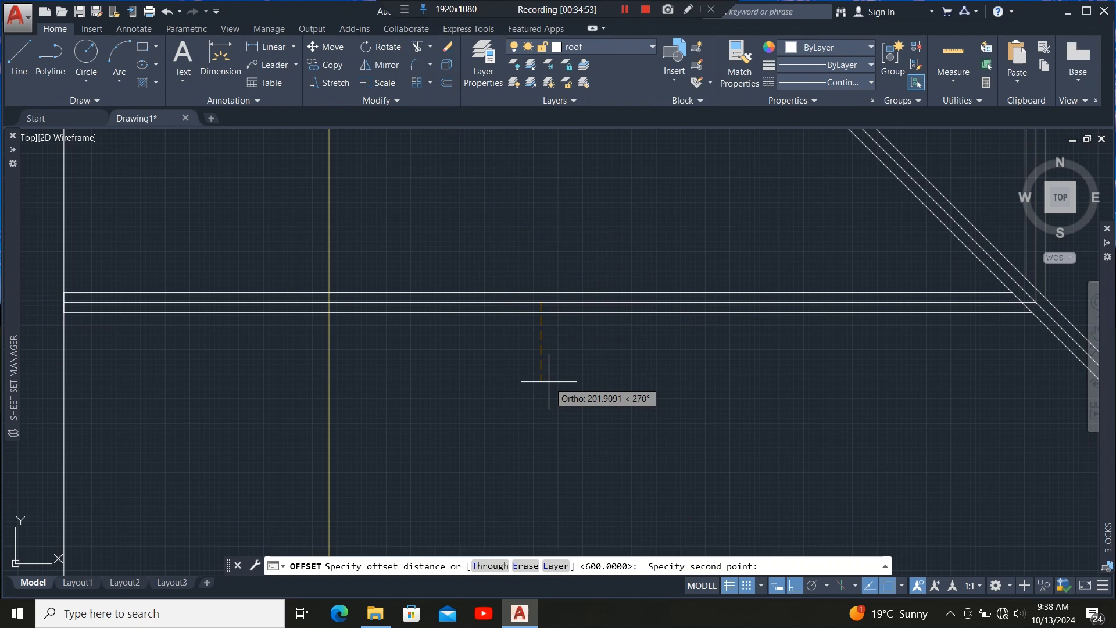
{"action": "type", "text": "600"}
{"action": "key", "text": "Return"}
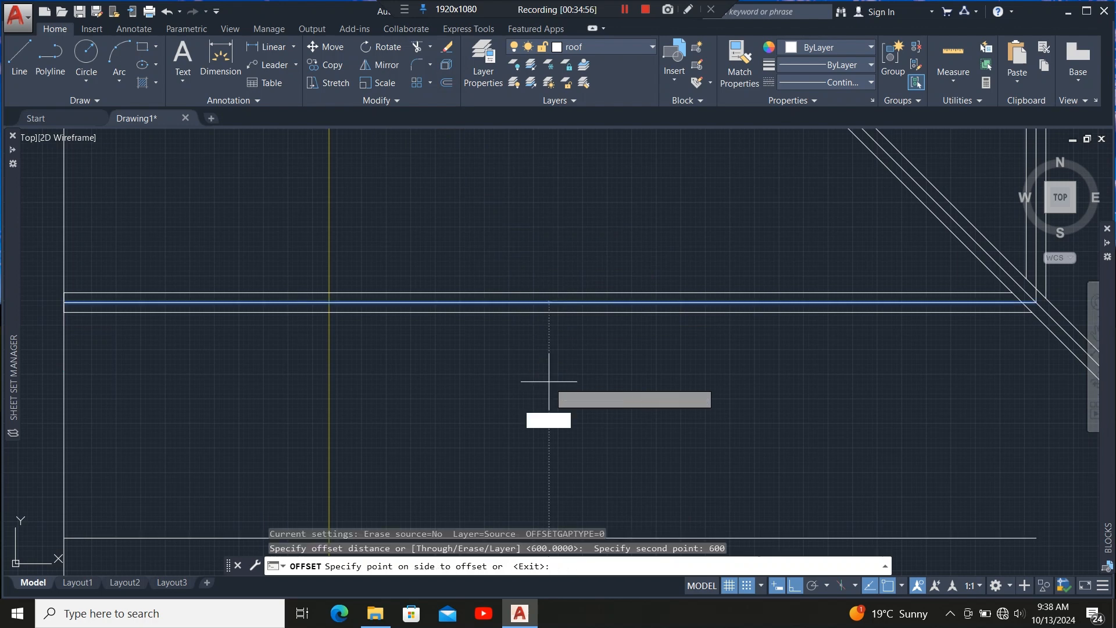
{"action": "left_click", "coordinate": [549, 381]}
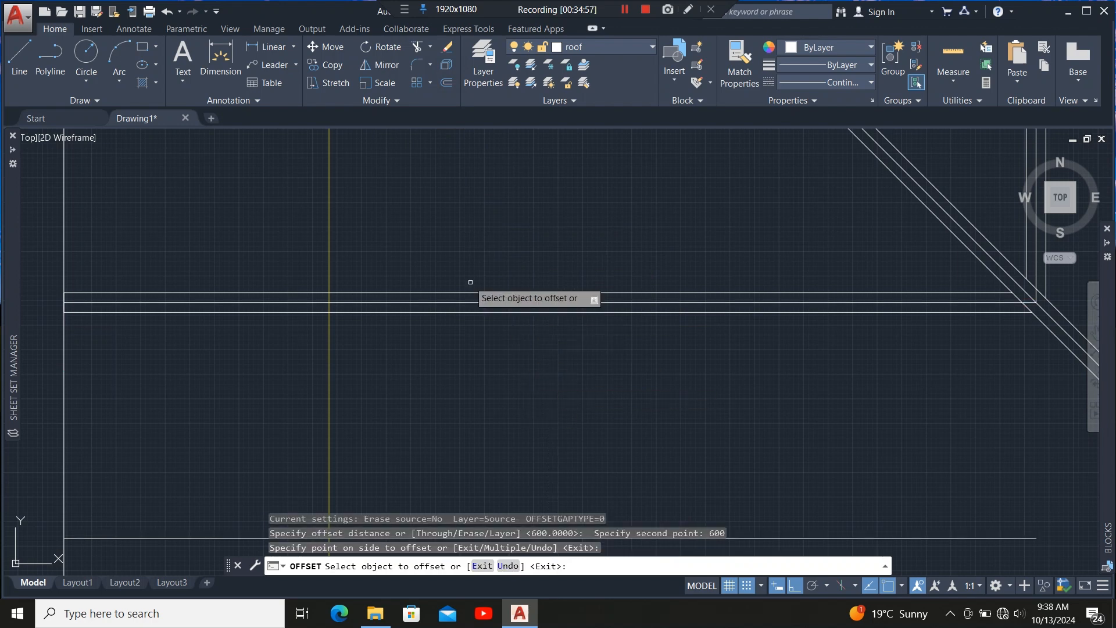
Keep offsetting each newest line 600 downward to create a series of evenly spaced horizontal lines.
{"action": "scroll", "coordinate": [482, 314], "scroll_direction": "down", "scroll_amount": 5}
{"action": "left_click", "coordinate": [494, 344]}
{"action": "left_click", "coordinate": [488, 378]}
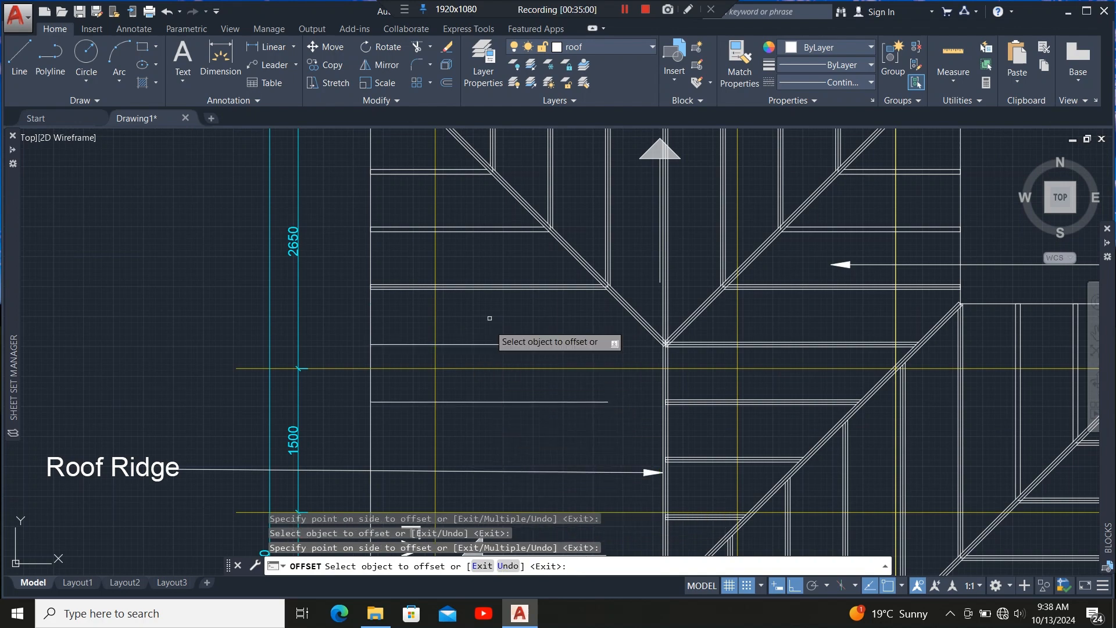
{"action": "scroll", "coordinate": [495, 322], "scroll_direction": "down", "scroll_amount": 5}
{"action": "scroll", "coordinate": [497, 306], "scroll_direction": "up", "scroll_amount": 2}
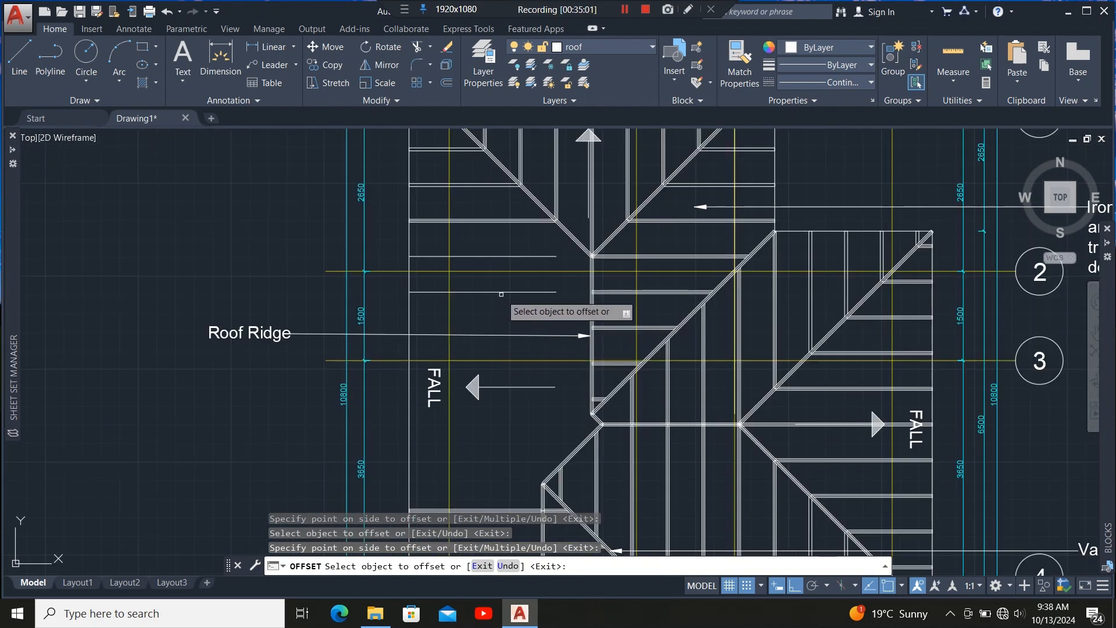
{"action": "left_click", "coordinate": [503, 291]}
{"action": "left_click", "coordinate": [502, 327]}
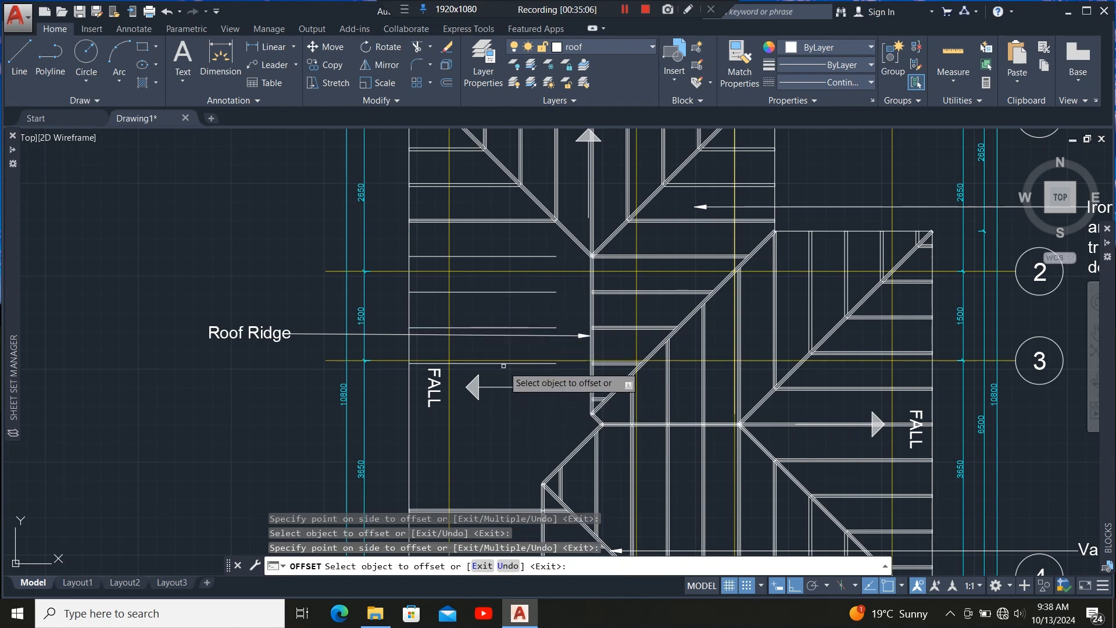
{"action": "left_click", "coordinate": [504, 363]}
{"action": "left_click", "coordinate": [502, 445]}
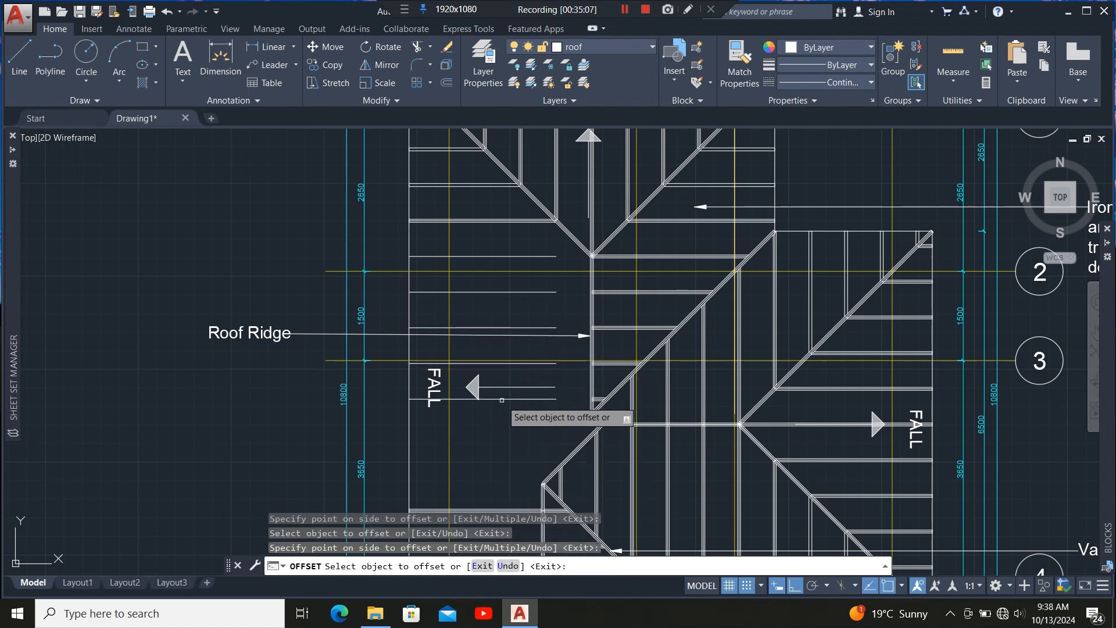
{"action": "left_click", "coordinate": [502, 399]}
{"action": "left_click", "coordinate": [502, 447]}
{"action": "scroll", "coordinate": [497, 354], "scroll_direction": "down", "scroll_amount": 5}
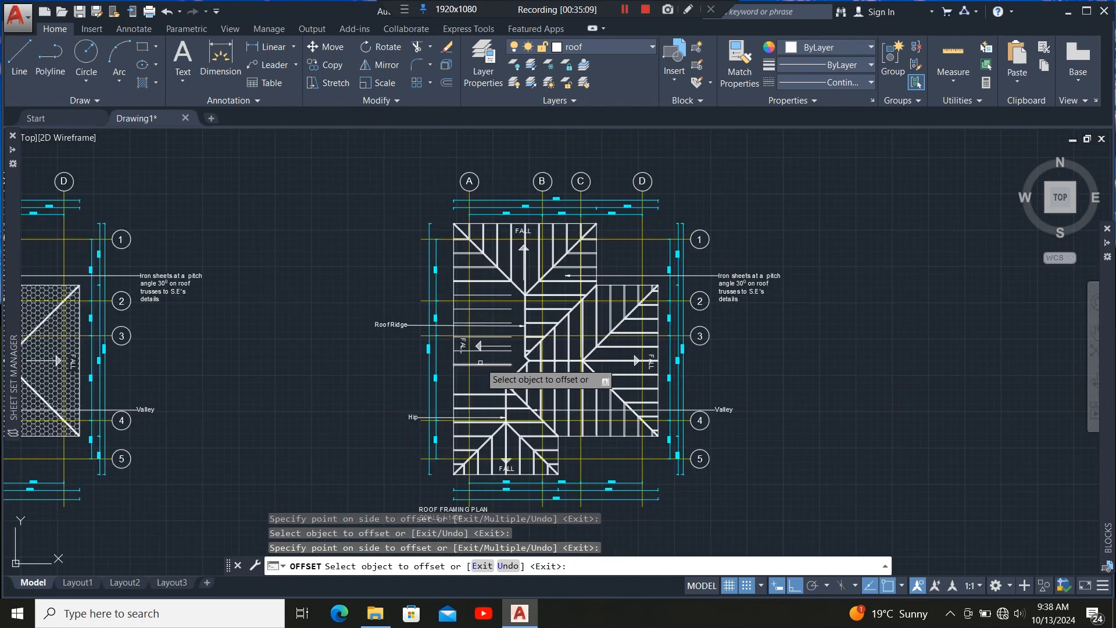
{"action": "scroll", "coordinate": [488, 410], "scroll_direction": "up", "scroll_amount": 5}
{"action": "scroll", "coordinate": [488, 410], "scroll_direction": "up", "scroll_amount": 2}
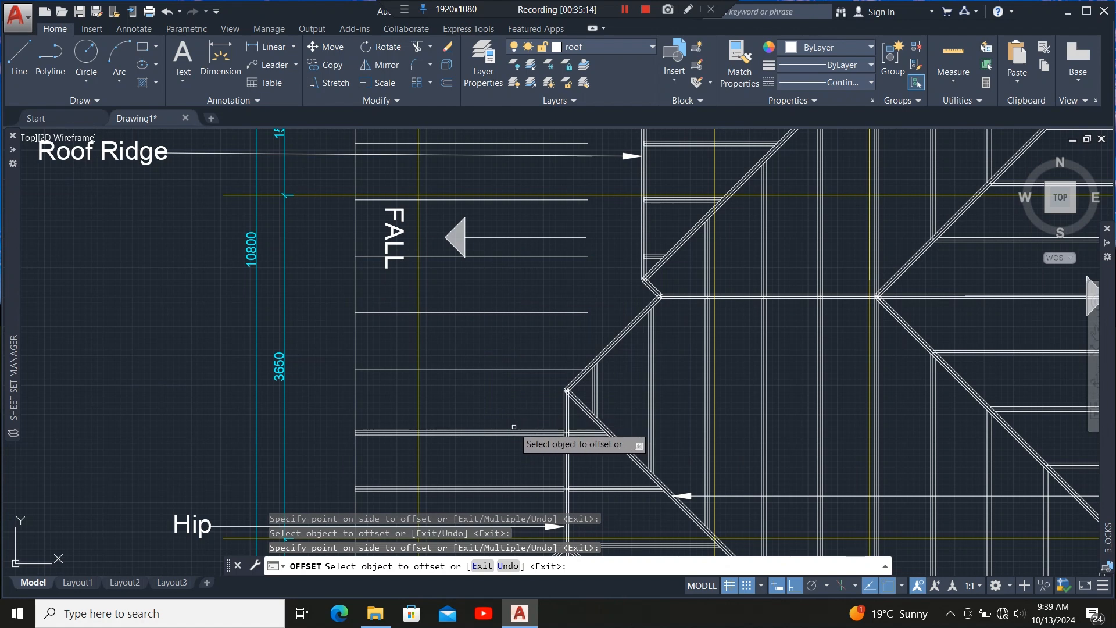
{"action": "scroll", "coordinate": [505, 415], "scroll_direction": "down", "scroll_amount": 2}
{"action": "scroll", "coordinate": [522, 371], "scroll_direction": "up", "scroll_amount": 2}
{"action": "key", "text": "Escape"}
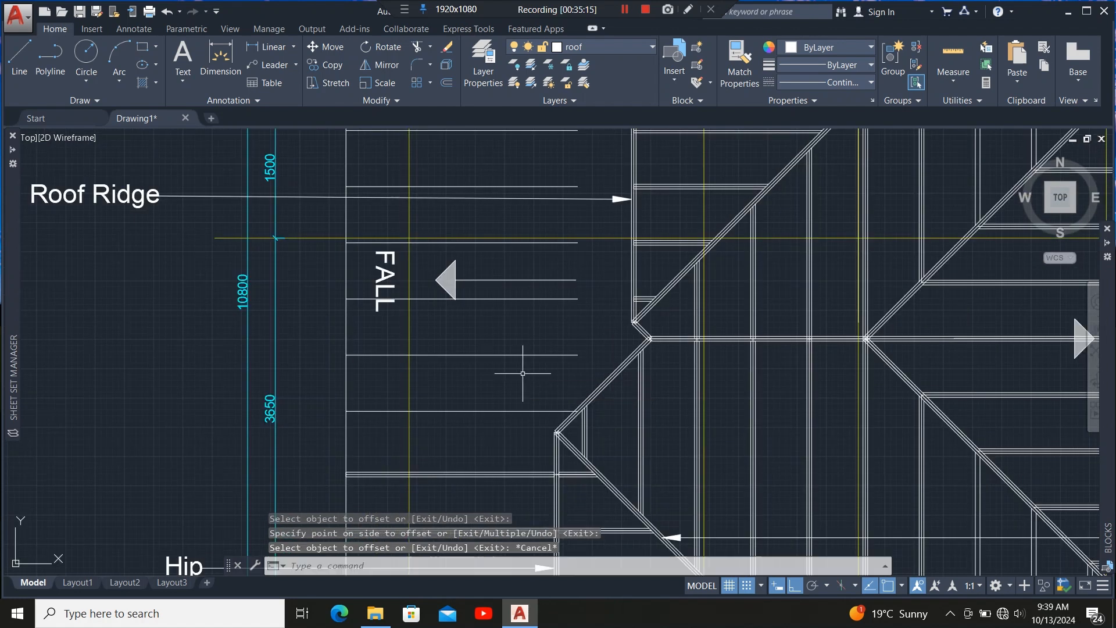
Copy the 50-wide horizontal member upward onto the evenly spaced horizontal lines above it.
{"action": "scroll", "coordinate": [508, 375], "scroll_direction": "down", "scroll_amount": 2}
{"action": "scroll", "coordinate": [483, 362], "scroll_direction": "up", "scroll_amount": 2}
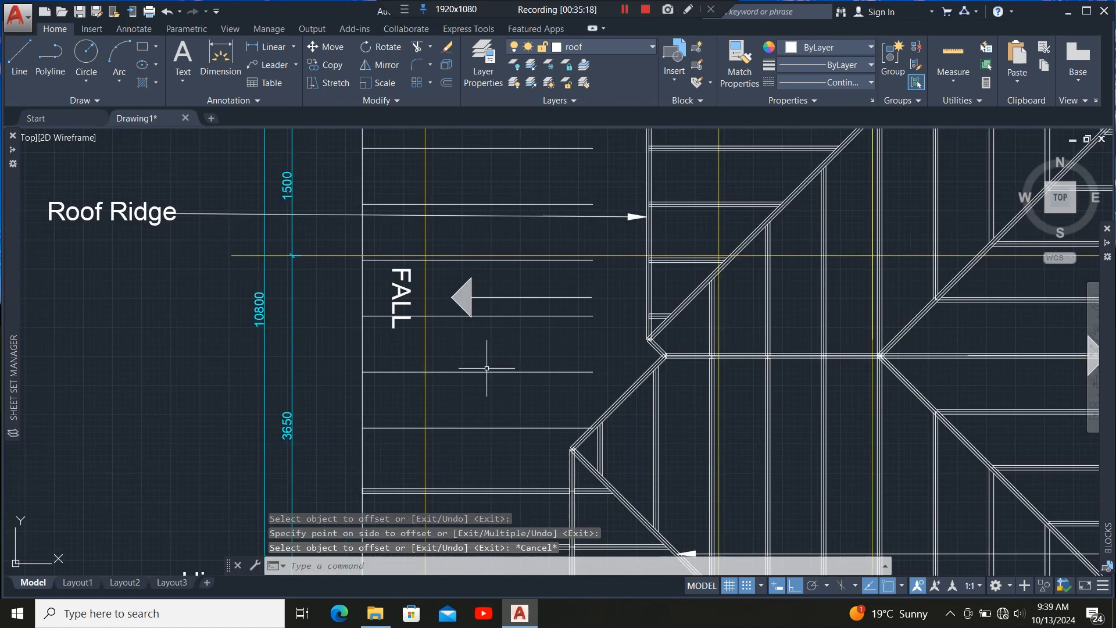
{"action": "scroll", "coordinate": [469, 381], "scroll_direction": "down", "scroll_amount": 2}
{"action": "scroll", "coordinate": [497, 456], "scroll_direction": "up", "scroll_amount": 4}
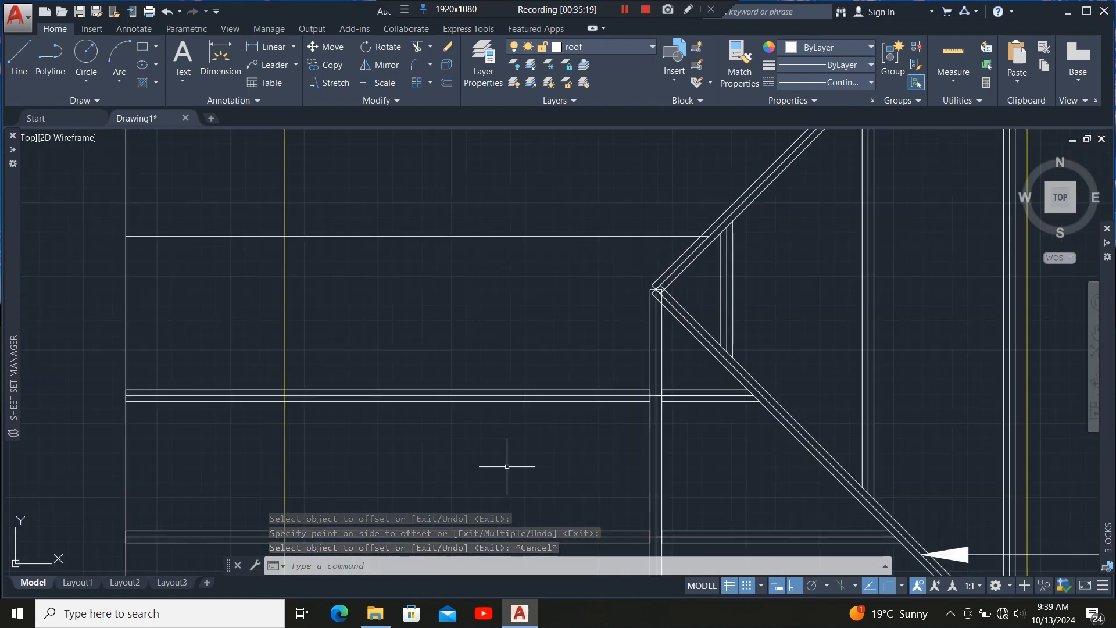
{"action": "left_click", "coordinate": [493, 401]}
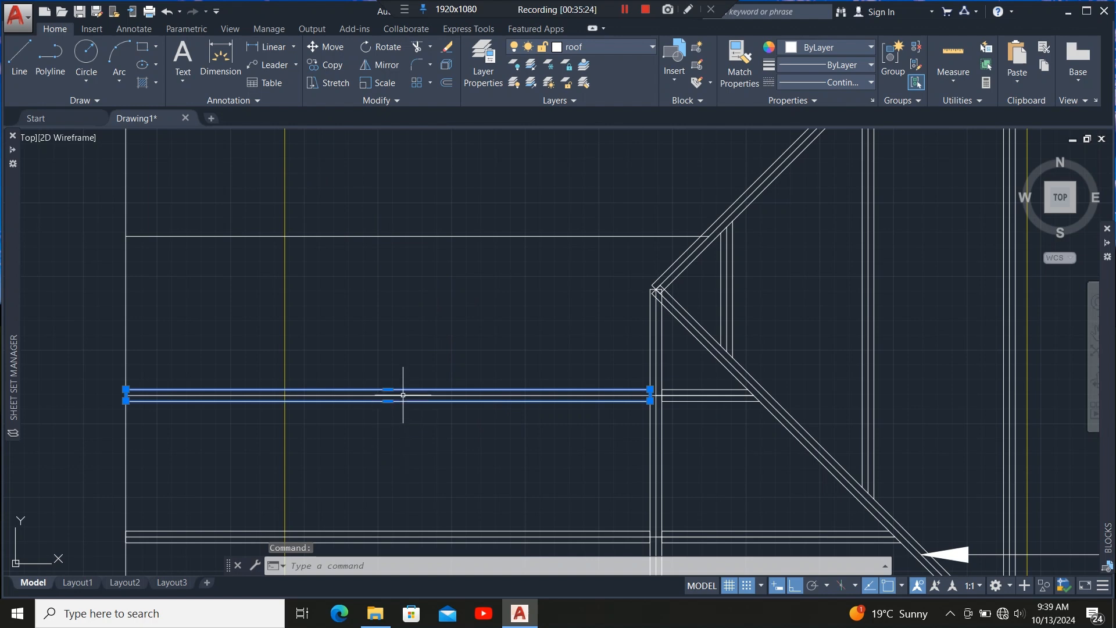
{"action": "scroll", "coordinate": [503, 431], "scroll_direction": "down", "scroll_amount": 6}
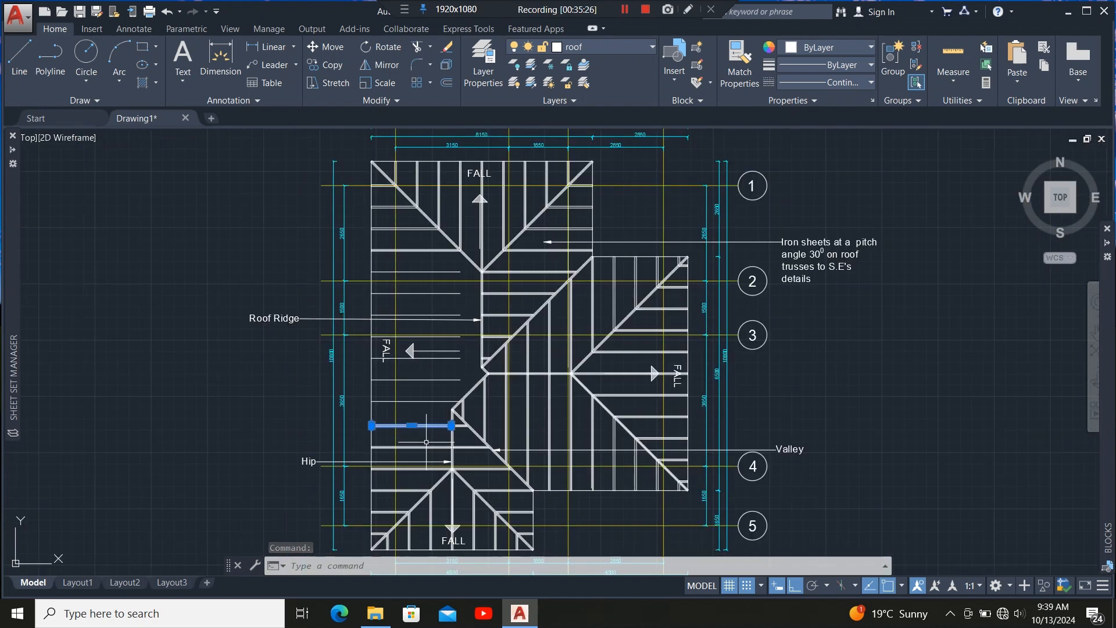
{"action": "scroll", "coordinate": [407, 439], "scroll_direction": "up", "scroll_amount": 4}
{"action": "scroll", "coordinate": [394, 424], "scroll_direction": "up", "scroll_amount": 2}
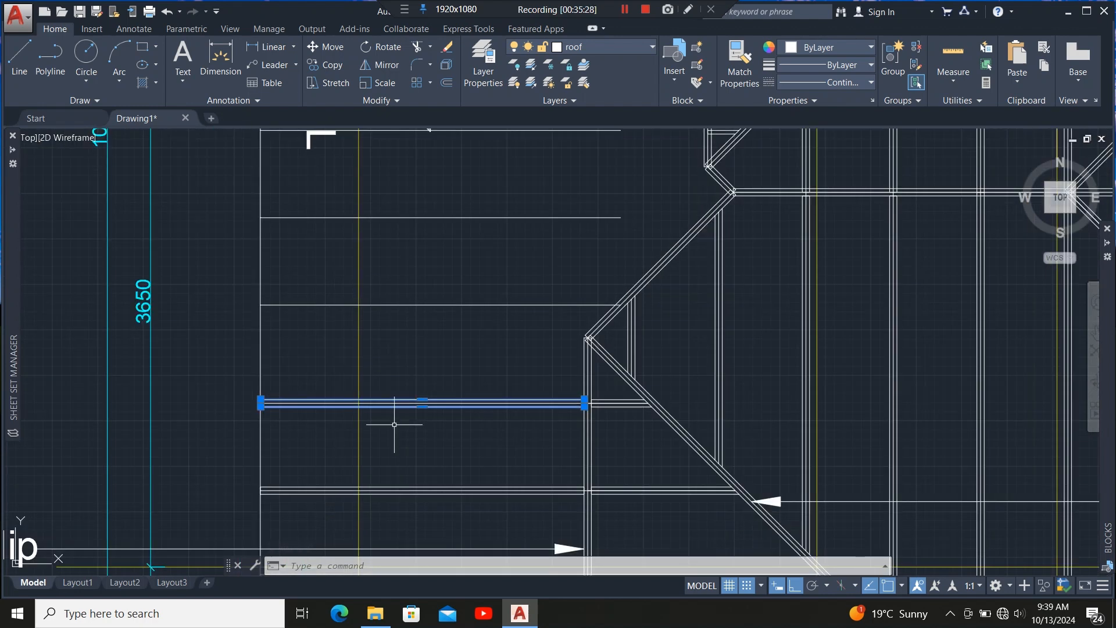
{"action": "left_click", "coordinate": [332, 67]}
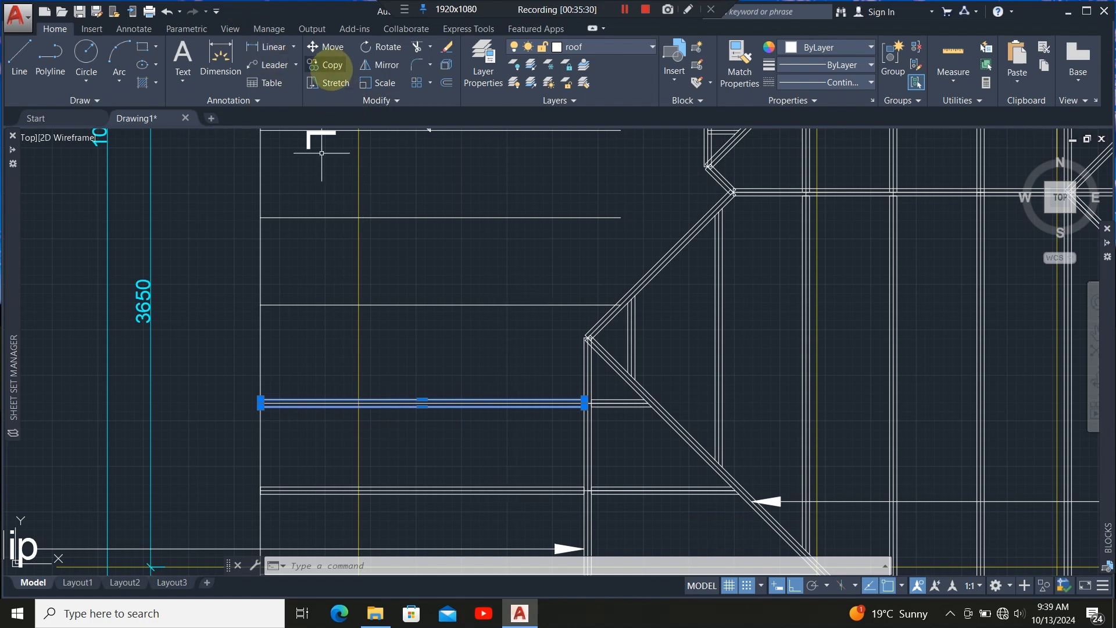
{"action": "scroll", "coordinate": [254, 398], "scroll_direction": "up", "scroll_amount": 9}
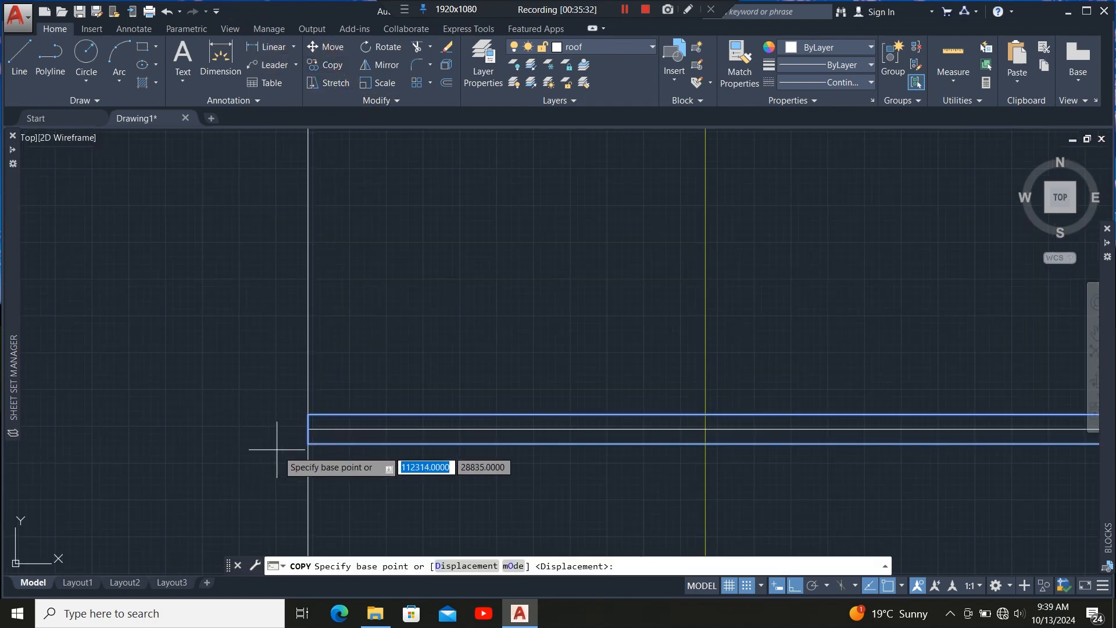
{"action": "left_click", "coordinate": [309, 429]}
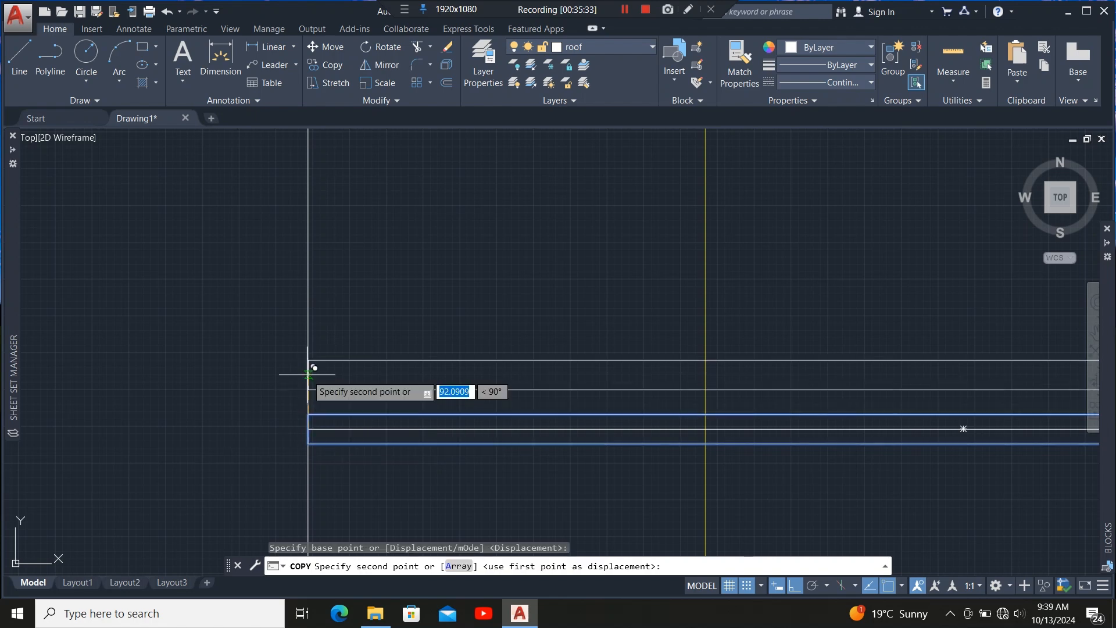
{"action": "scroll", "coordinate": [294, 430], "scroll_direction": "down", "scroll_amount": 5}
{"action": "scroll", "coordinate": [301, 427], "scroll_direction": "up", "scroll_amount": 5}
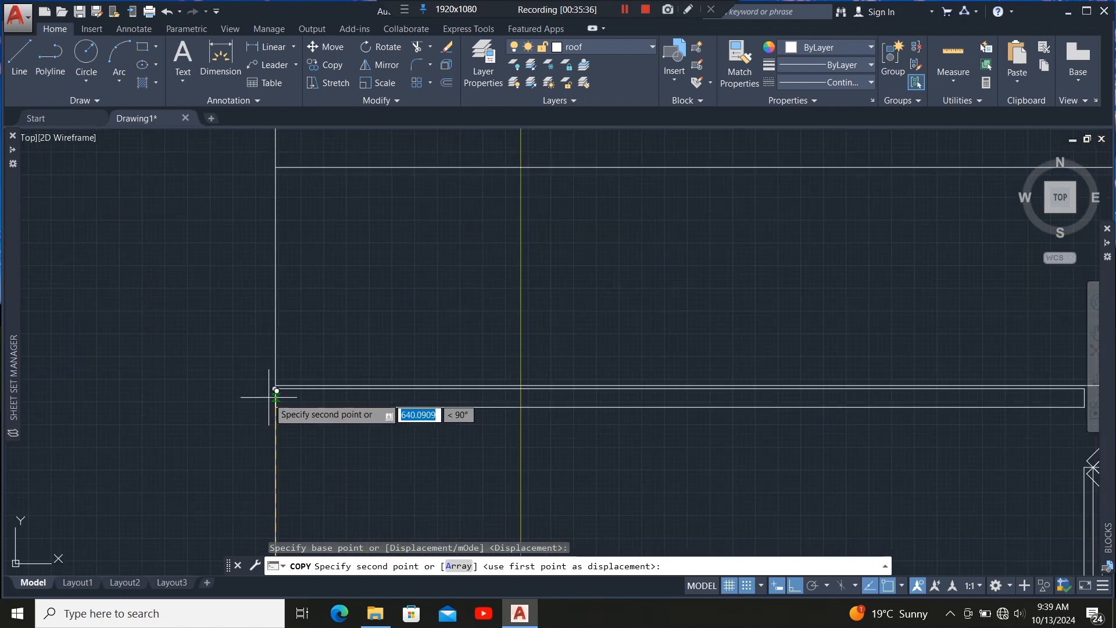
{"action": "scroll", "coordinate": [305, 419], "scroll_direction": "down", "scroll_amount": 5}
{"action": "scroll", "coordinate": [305, 416], "scroll_direction": "up", "scroll_amount": 7}
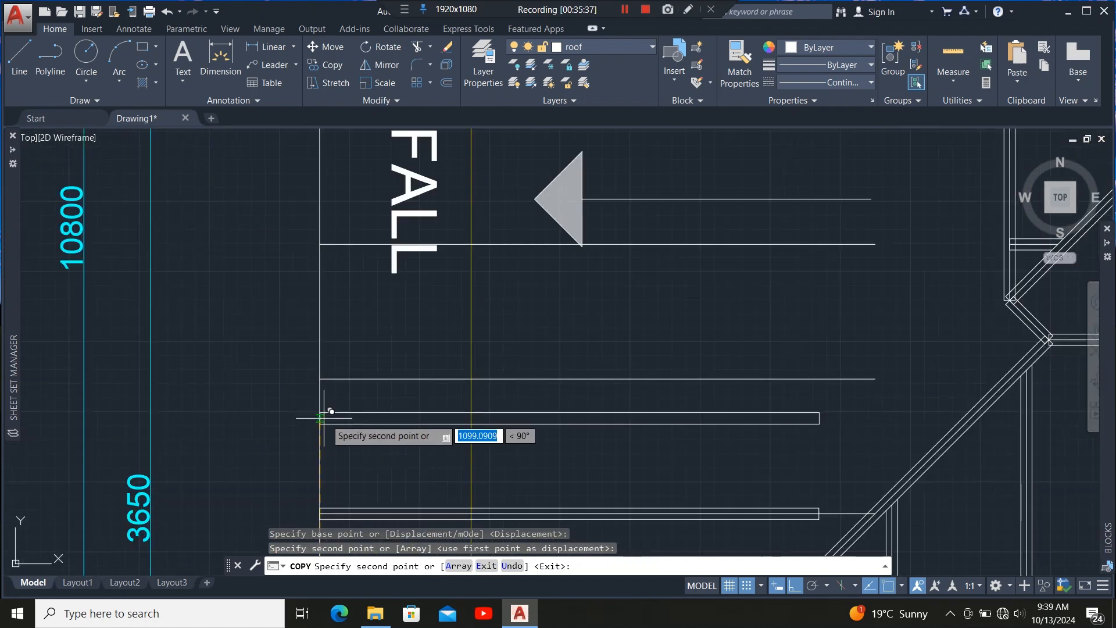
{"action": "left_click", "coordinate": [322, 375]}
{"action": "scroll", "coordinate": [341, 420], "scroll_direction": "down", "scroll_amount": 5}
{"action": "scroll", "coordinate": [342, 418], "scroll_direction": "up", "scroll_amount": 8}
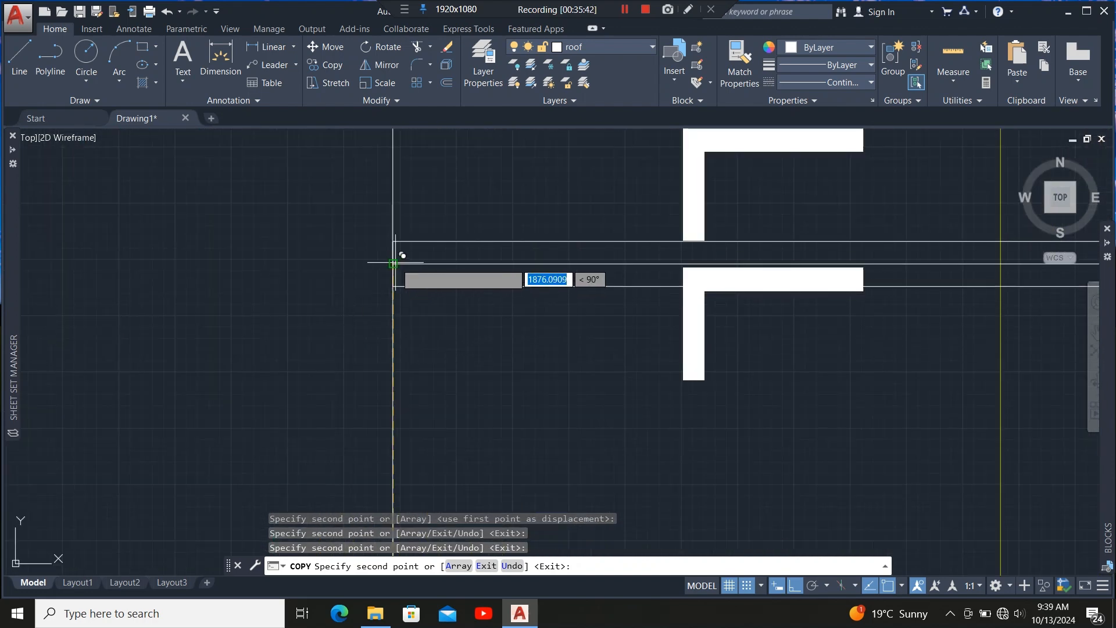
{"action": "scroll", "coordinate": [399, 423], "scroll_direction": "down", "scroll_amount": 5}
{"action": "scroll", "coordinate": [384, 361], "scroll_direction": "up", "scroll_amount": 6}
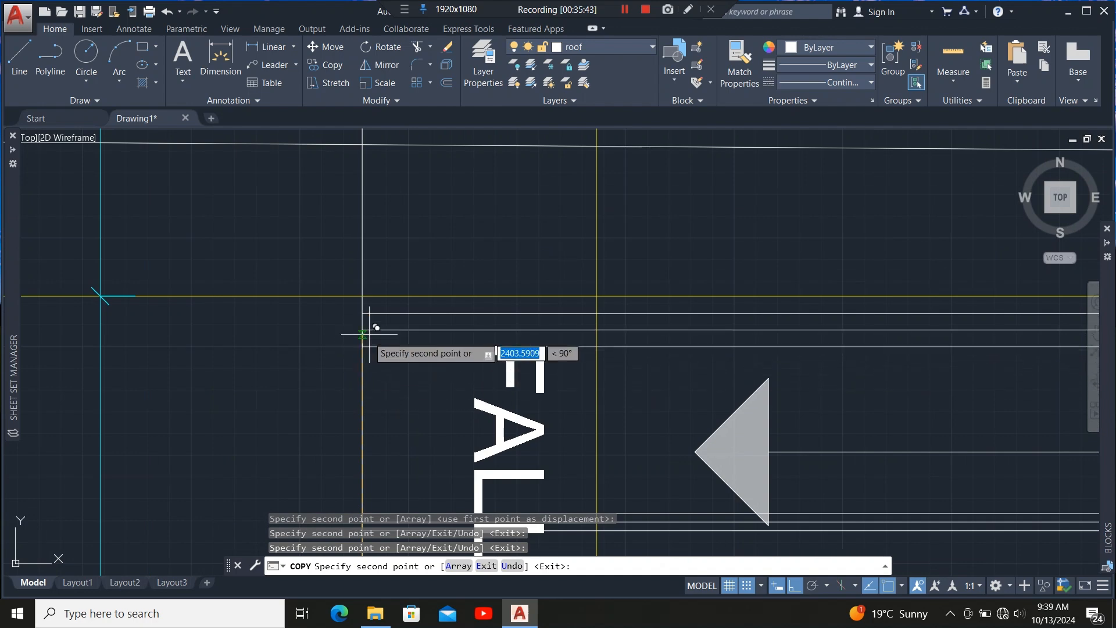
{"action": "scroll", "coordinate": [362, 312], "scroll_direction": "down", "scroll_amount": 5}
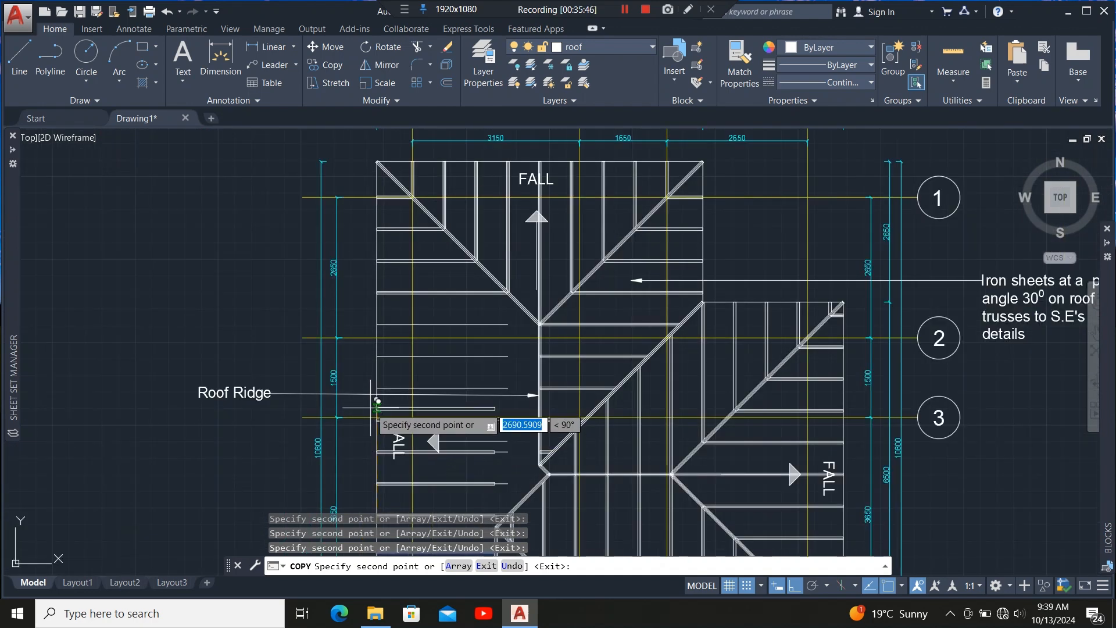
{"action": "scroll", "coordinate": [375, 395], "scroll_direction": "up", "scroll_amount": 6}
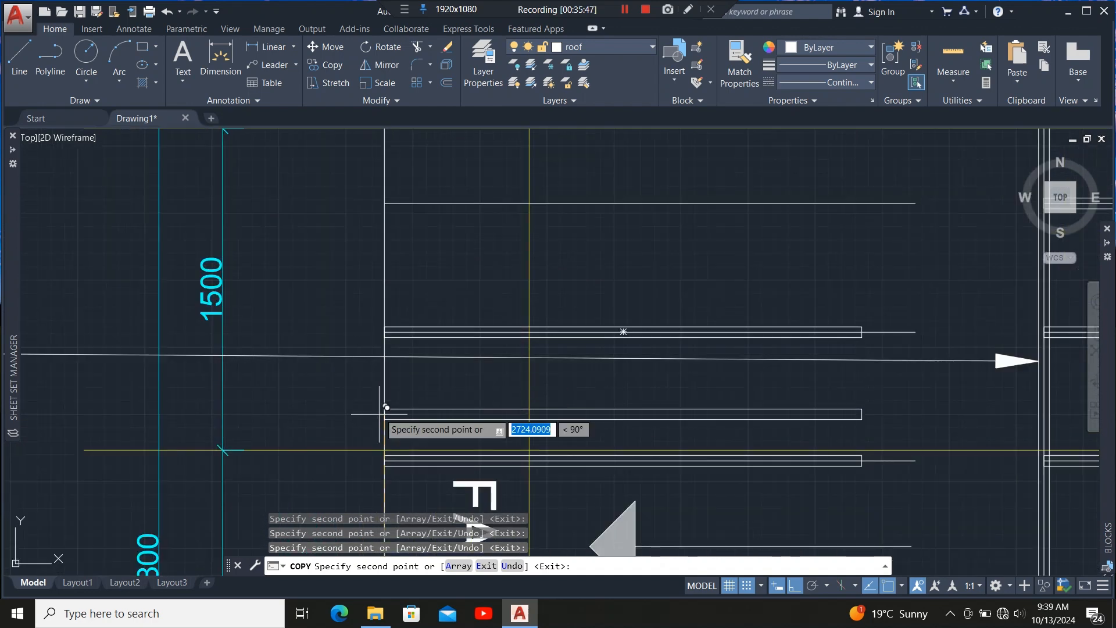
{"action": "scroll", "coordinate": [378, 401], "scroll_direction": "down", "scroll_amount": 5}
{"action": "scroll", "coordinate": [387, 323], "scroll_direction": "up", "scroll_amount": 4}
{"action": "scroll", "coordinate": [387, 322], "scroll_direction": "up", "scroll_amount": 4}
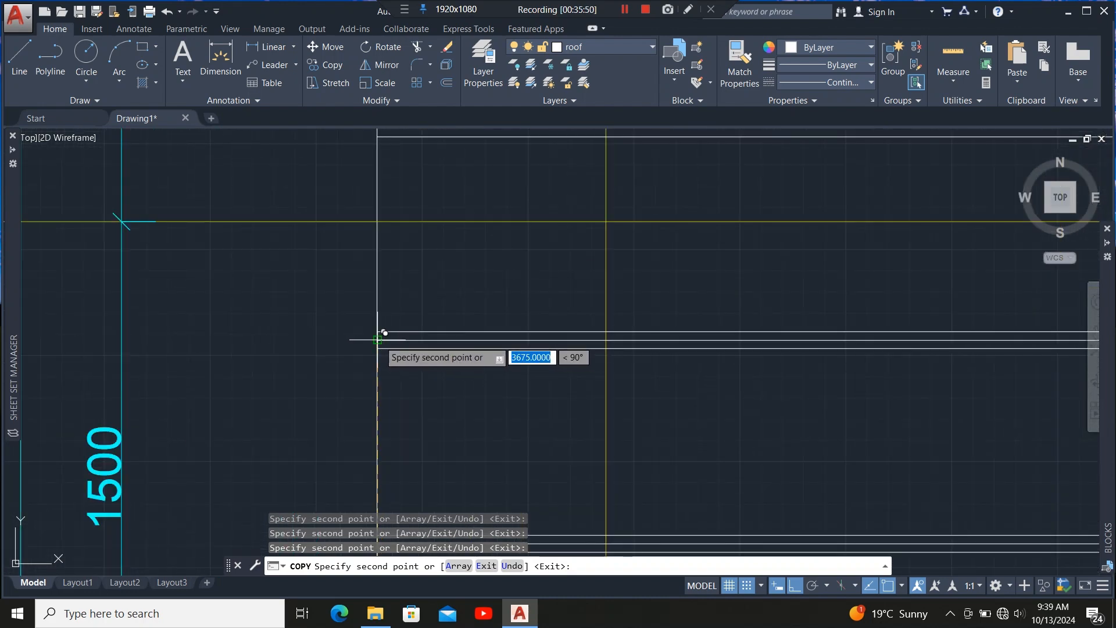
{"action": "scroll", "coordinate": [384, 409], "scroll_direction": "down", "scroll_amount": 6}
{"action": "scroll", "coordinate": [372, 356], "scroll_direction": "up", "scroll_amount": 3}
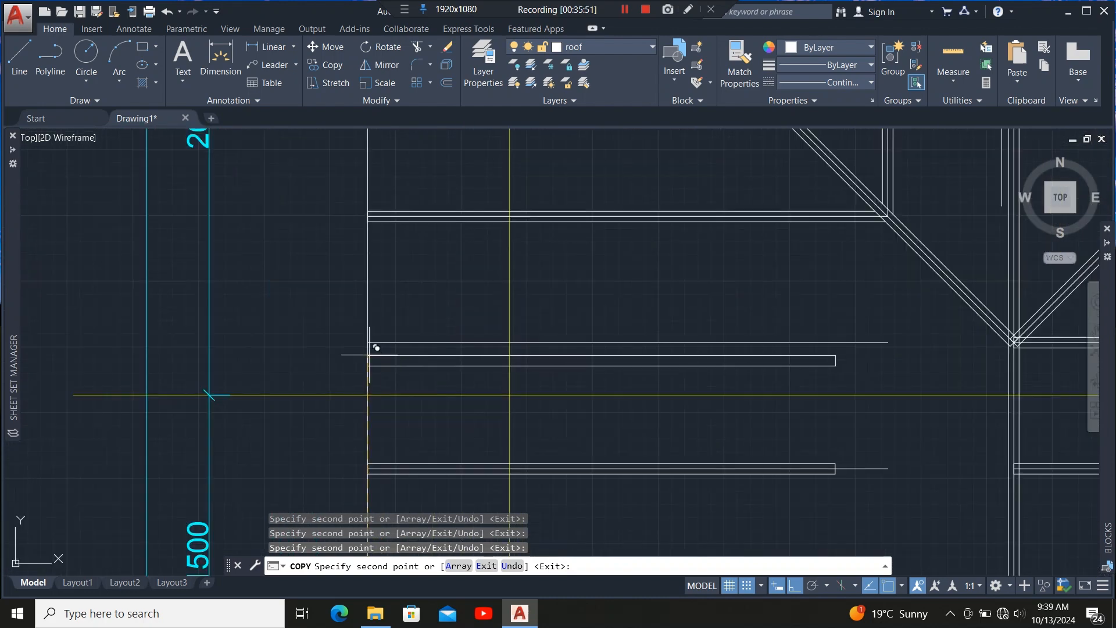
{"action": "scroll", "coordinate": [269, 343], "scroll_direction": "down", "scroll_amount": 5}
{"action": "scroll", "coordinate": [411, 369], "scroll_direction": "up", "scroll_amount": 4}
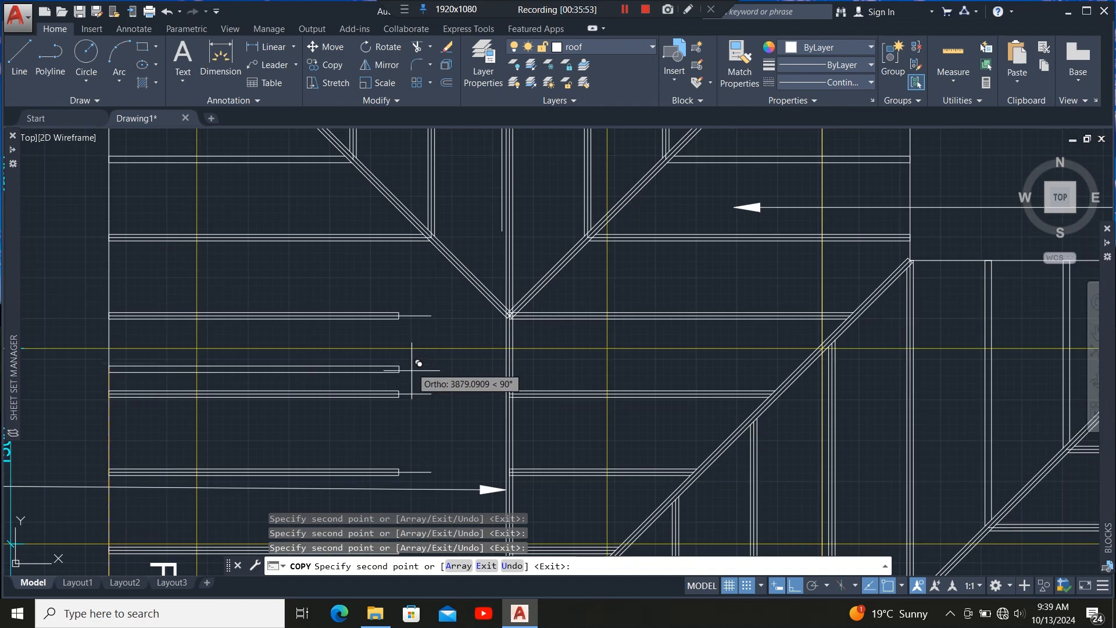
{"action": "key", "text": "Escape"}
Try to extend the thin horizontal lines beyond the members to the vertical ridge line.
{"action": "scroll", "coordinate": [429, 304], "scroll_direction": "down", "scroll_amount": 5}
{"action": "scroll", "coordinate": [458, 343], "scroll_direction": "up", "scroll_amount": 5}
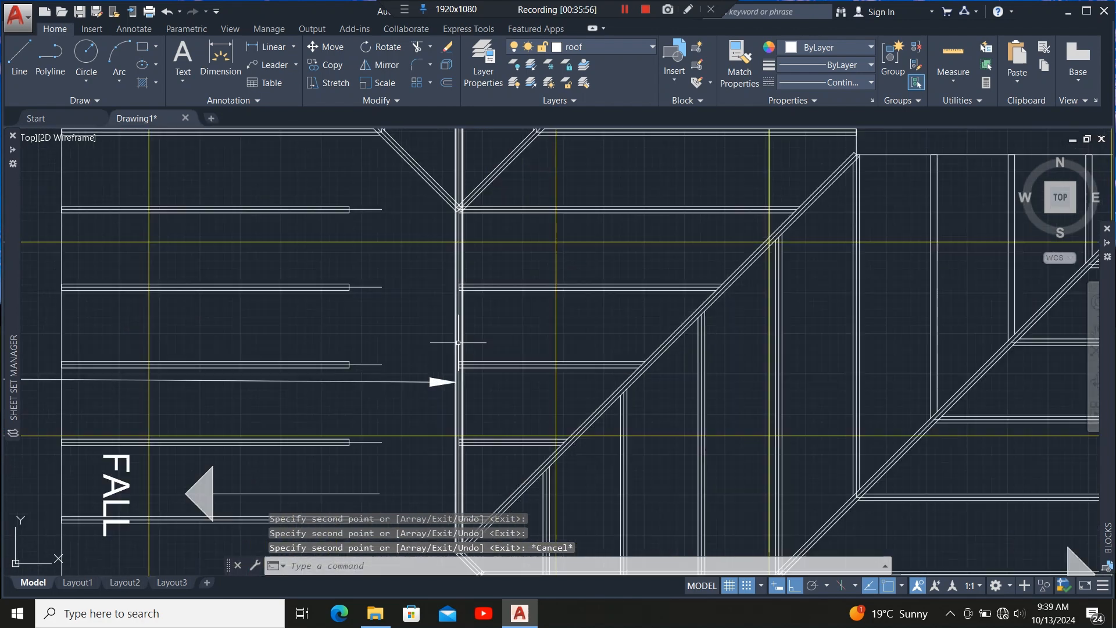
{"action": "scroll", "coordinate": [458, 343], "scroll_direction": "up", "scroll_amount": 4}
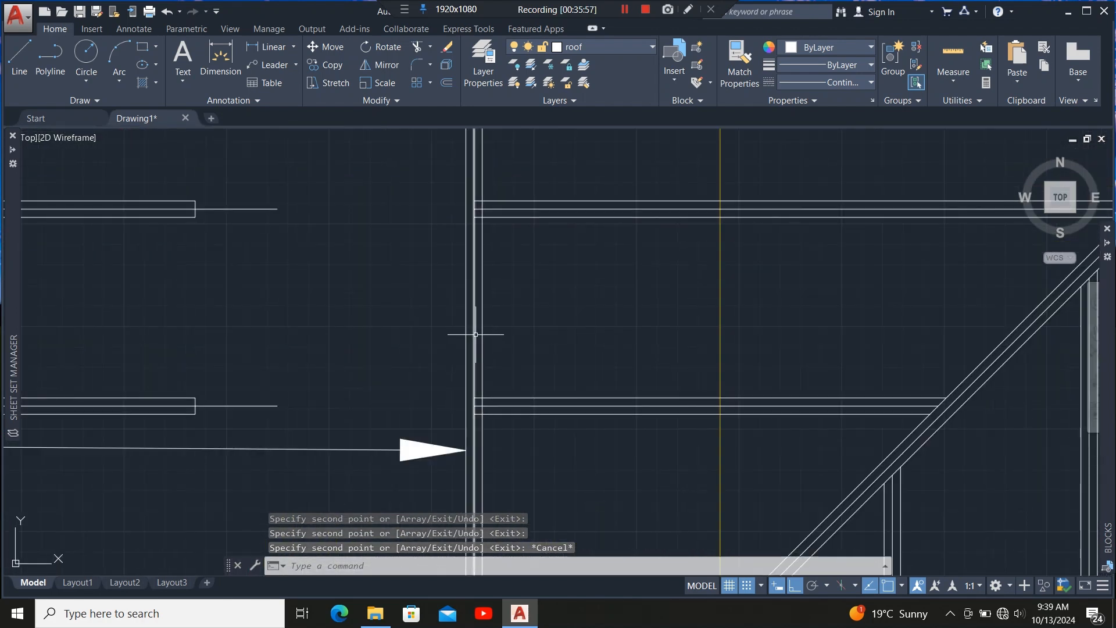
{"action": "left_click", "coordinate": [476, 334]}
{"action": "scroll", "coordinate": [475, 335], "scroll_direction": "down", "scroll_amount": 5}
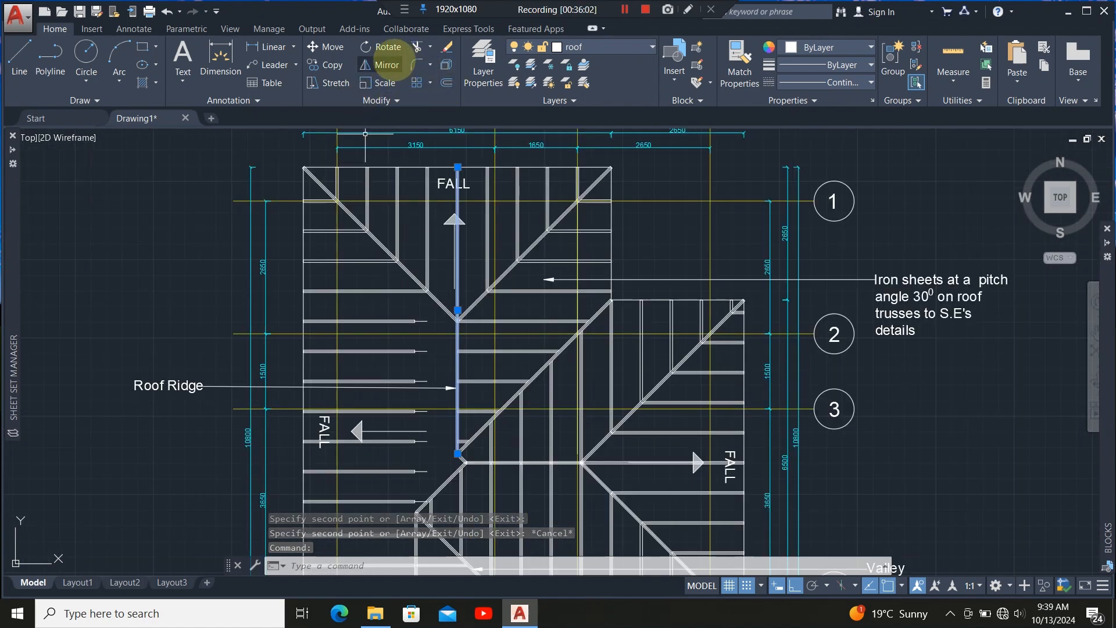
{"action": "left_click", "coordinate": [430, 47]}
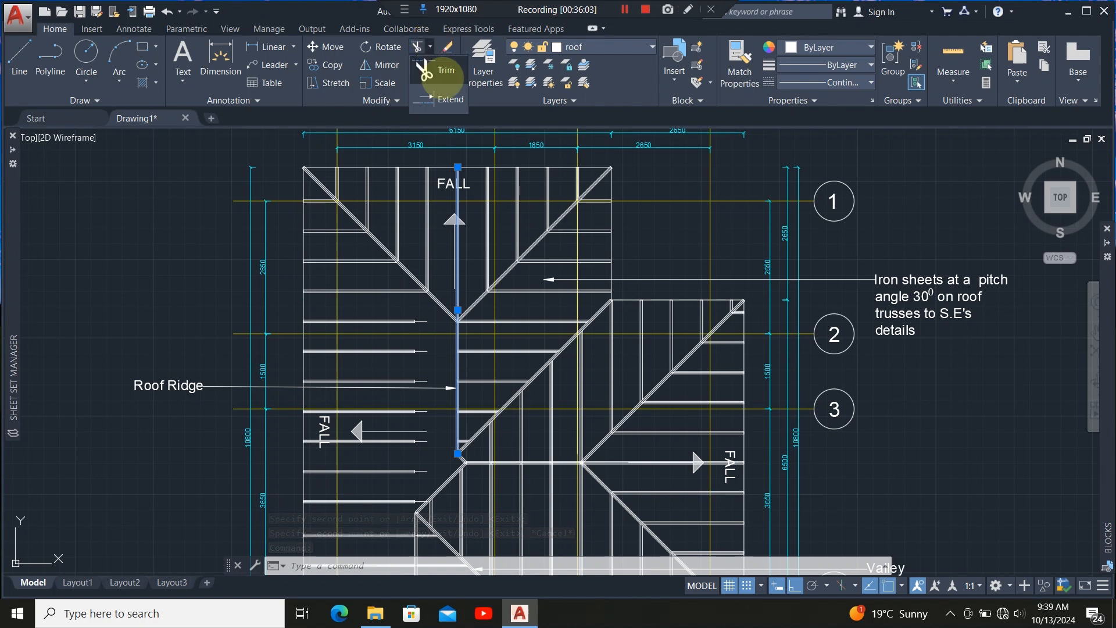
{"action": "left_click", "coordinate": [439, 100]}
{"action": "scroll", "coordinate": [433, 320], "scroll_direction": "up", "scroll_amount": 6}
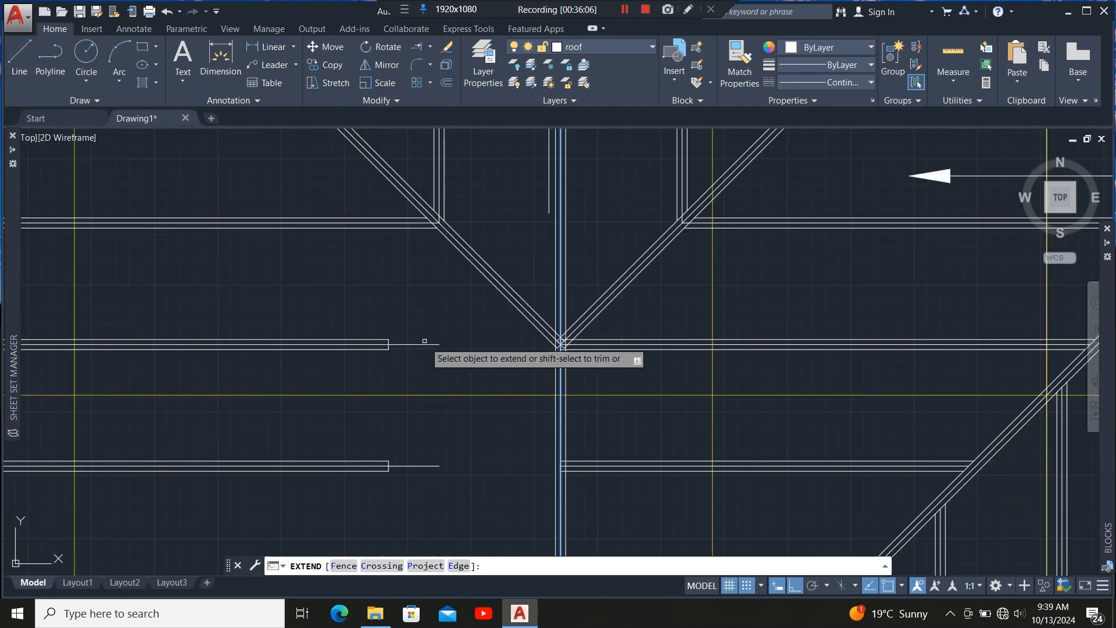
{"action": "left_click", "coordinate": [426, 343]}
{"action": "scroll", "coordinate": [417, 244], "scroll_direction": "down", "scroll_amount": 5}
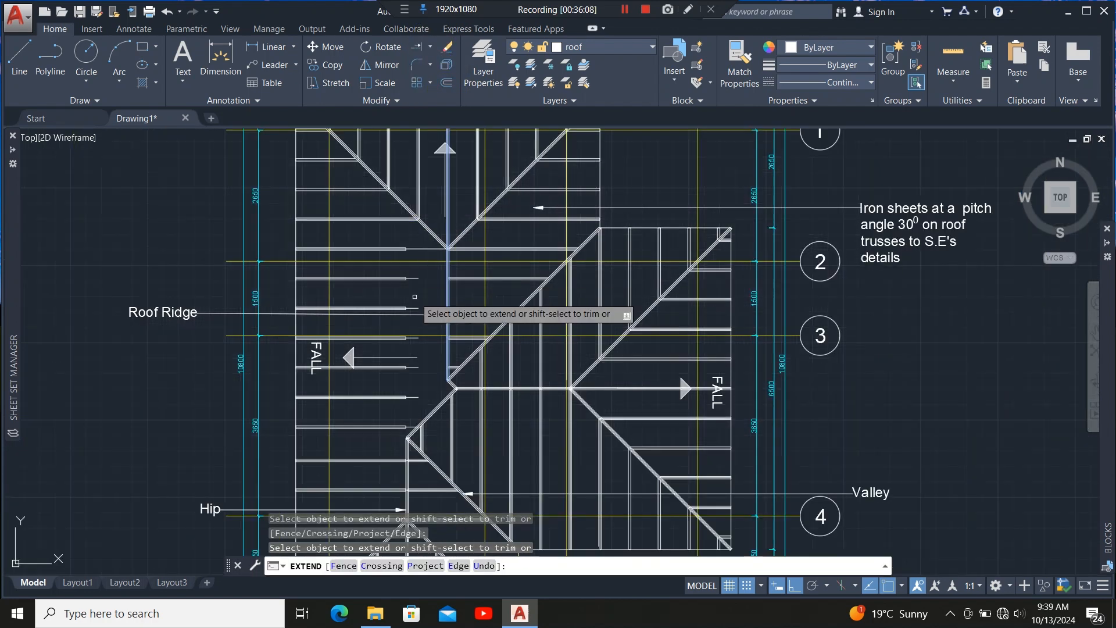
{"action": "scroll", "coordinate": [418, 290], "scroll_direction": "up", "scroll_amount": 5}
{"action": "left_click", "coordinate": [418, 220]}
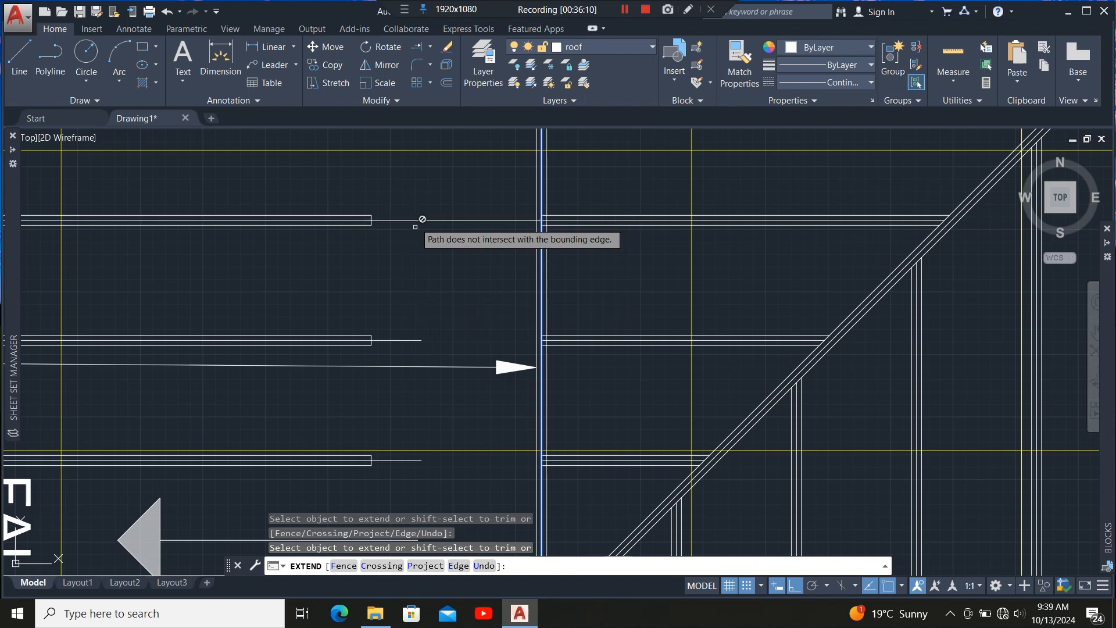
{"action": "left_click", "coordinate": [415, 340]}
{"action": "scroll", "coordinate": [427, 317], "scroll_direction": "down", "scroll_amount": 5}
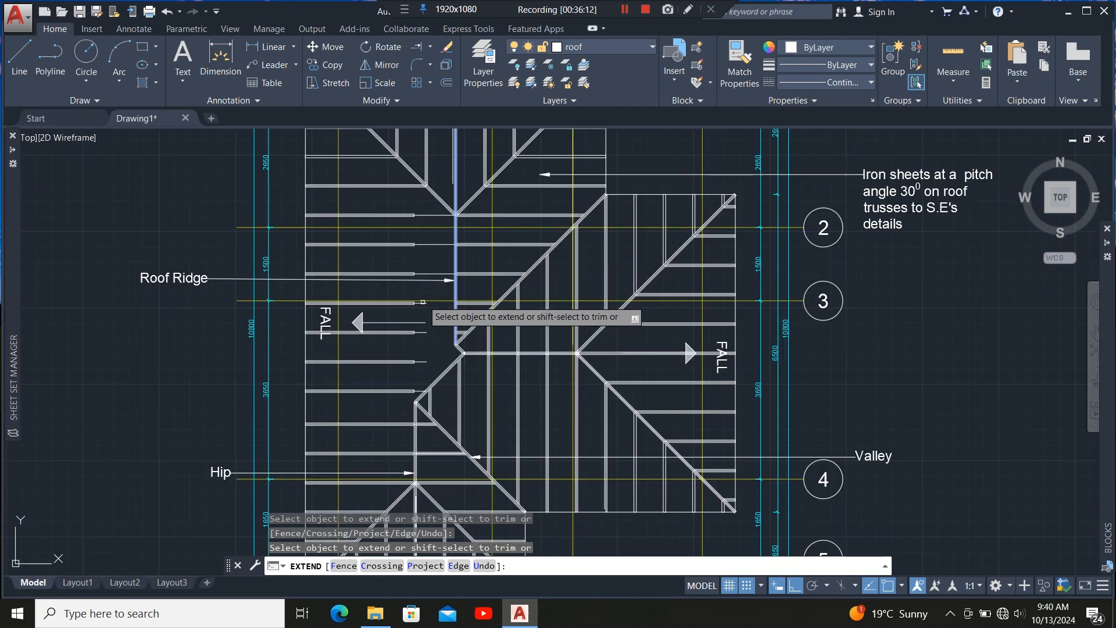
{"action": "scroll", "coordinate": [436, 304], "scroll_direction": "up", "scroll_amount": 5}
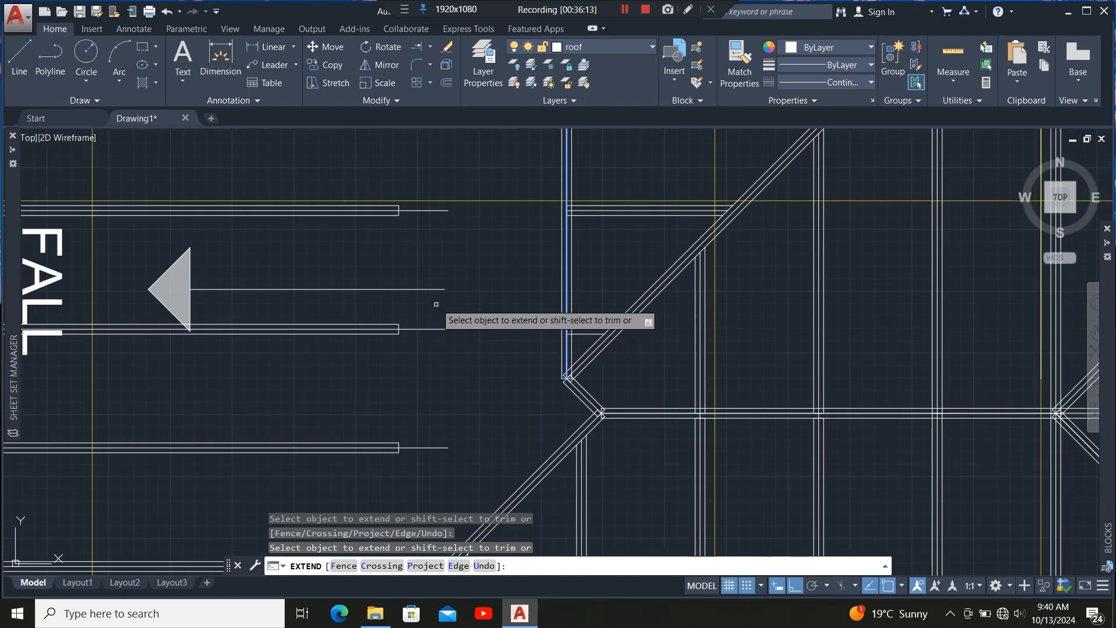
{"action": "left_click", "coordinate": [436, 210]}
{"action": "left_click", "coordinate": [446, 329]}
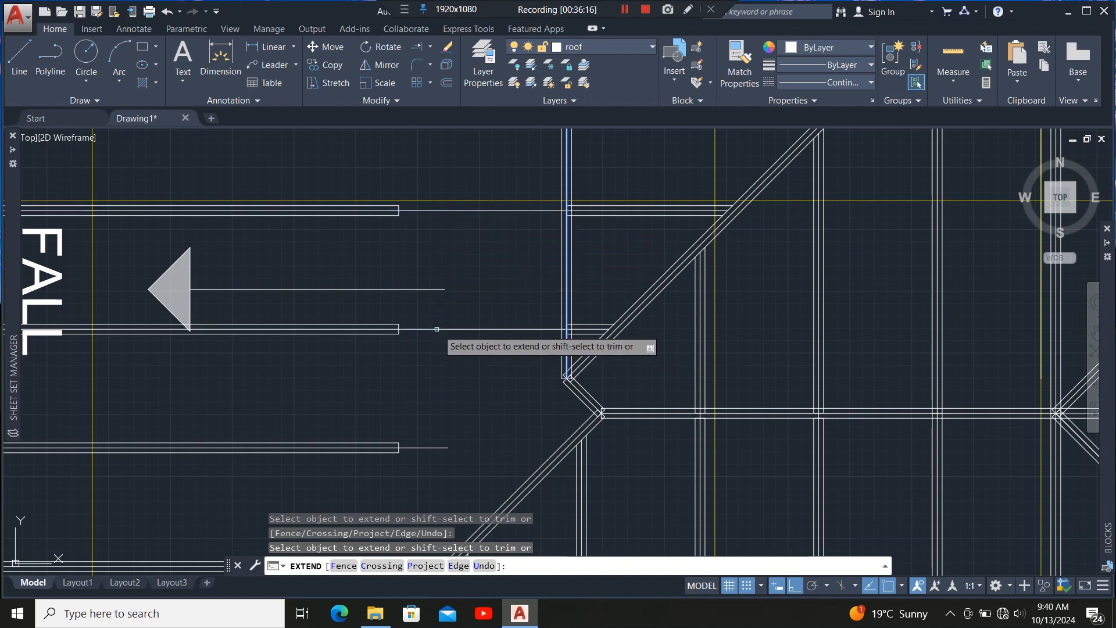
{"action": "scroll", "coordinate": [463, 301], "scroll_direction": "down", "scroll_amount": 5}
{"action": "scroll", "coordinate": [459, 375], "scroll_direction": "up", "scroll_amount": 2}
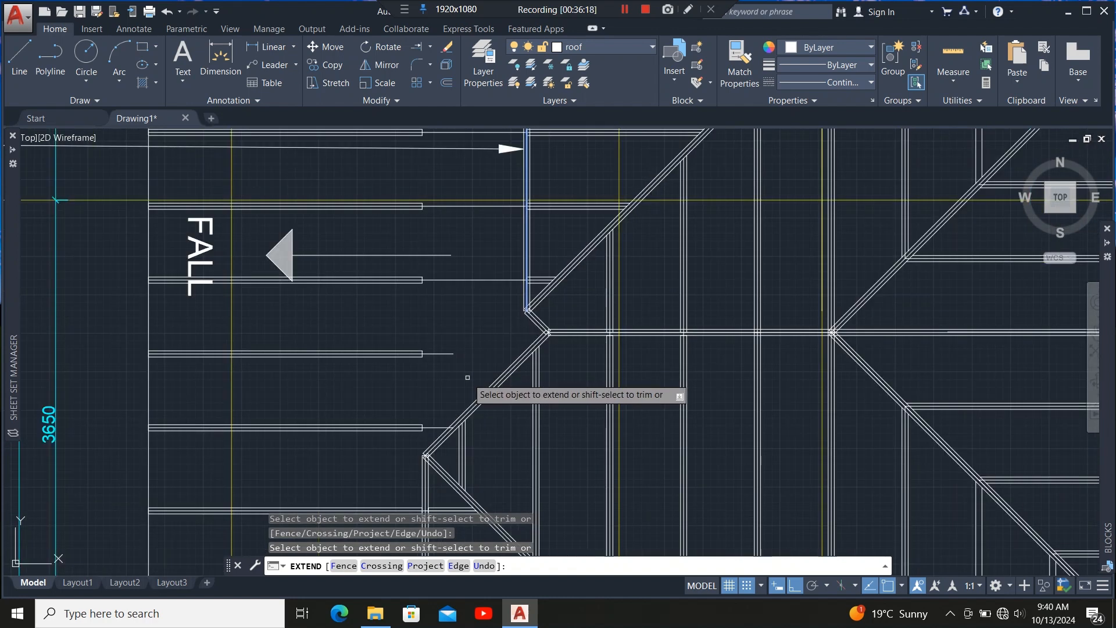
{"action": "scroll", "coordinate": [514, 352], "scroll_direction": "up", "scroll_amount": 3}
{"action": "key", "text": "Escape"}
Try to extend a horizontal line to the diagonal hip member as boundary.
{"action": "scroll", "coordinate": [498, 431], "scroll_direction": "up", "scroll_amount": 2}
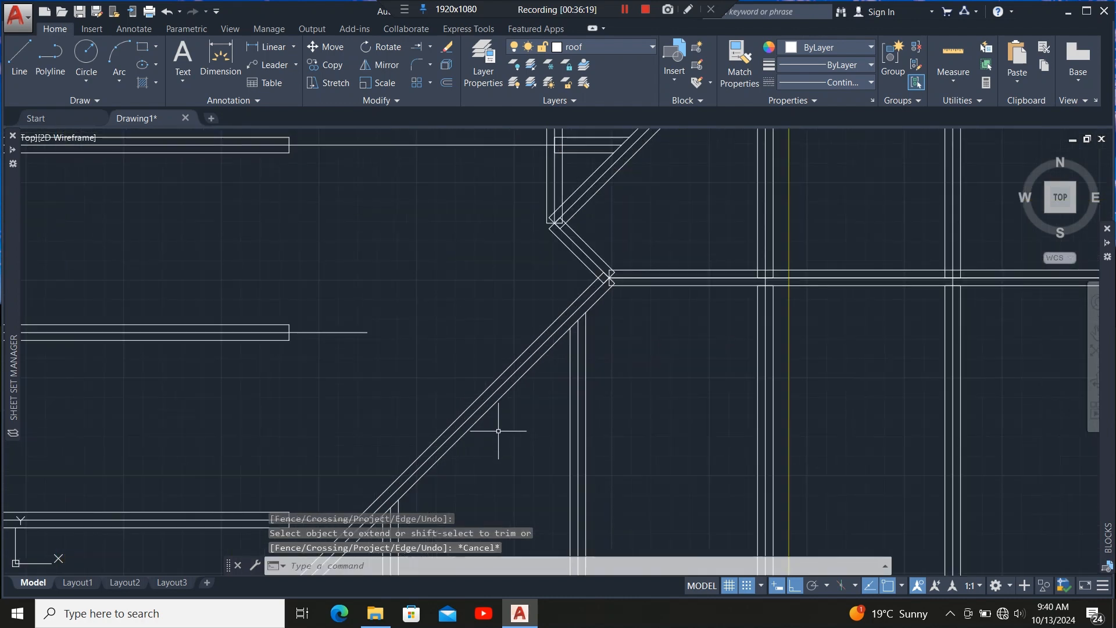
{"action": "left_click", "coordinate": [538, 349]}
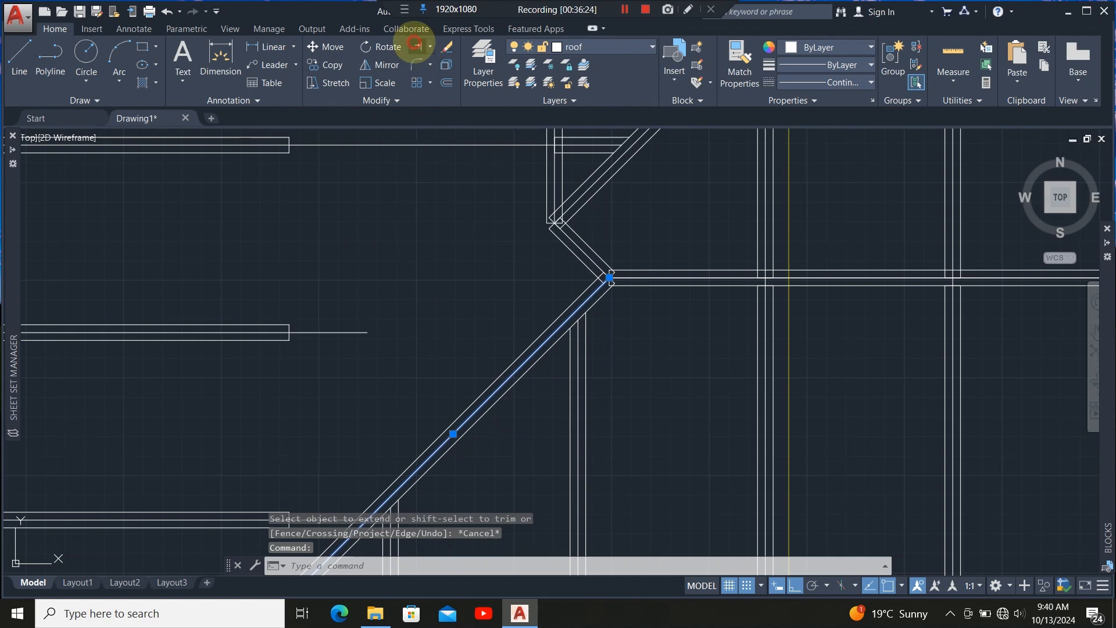
{"action": "left_click", "coordinate": [415, 45]}
{"action": "left_click", "coordinate": [344, 332]}
{"action": "scroll", "coordinate": [467, 365], "scroll_direction": "down", "scroll_amount": 5}
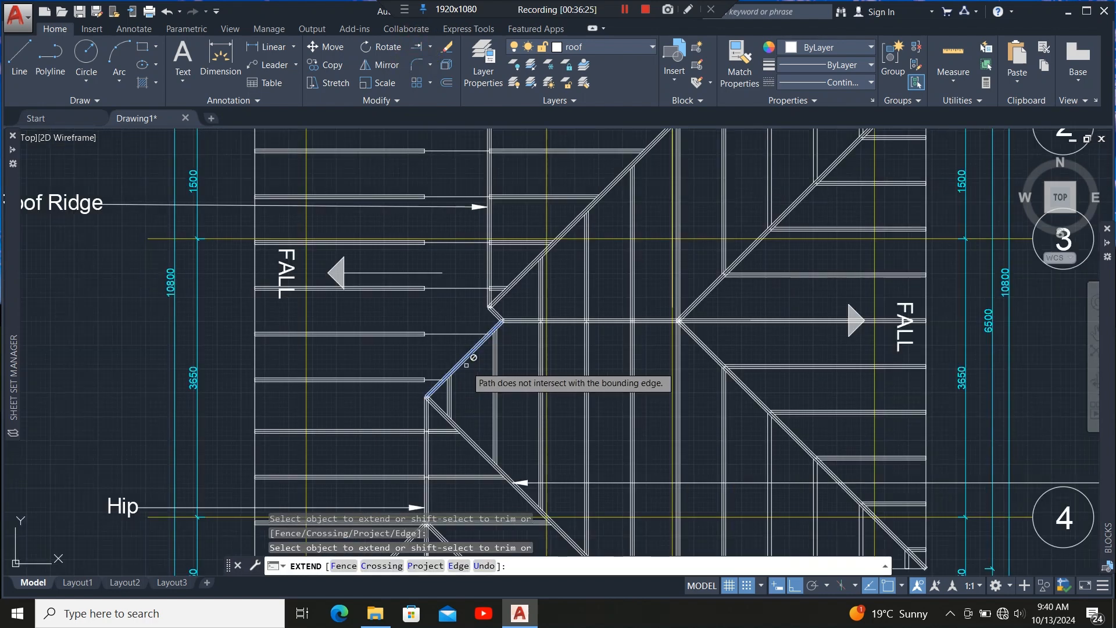
{"action": "scroll", "coordinate": [436, 441], "scroll_direction": "up", "scroll_amount": 2}
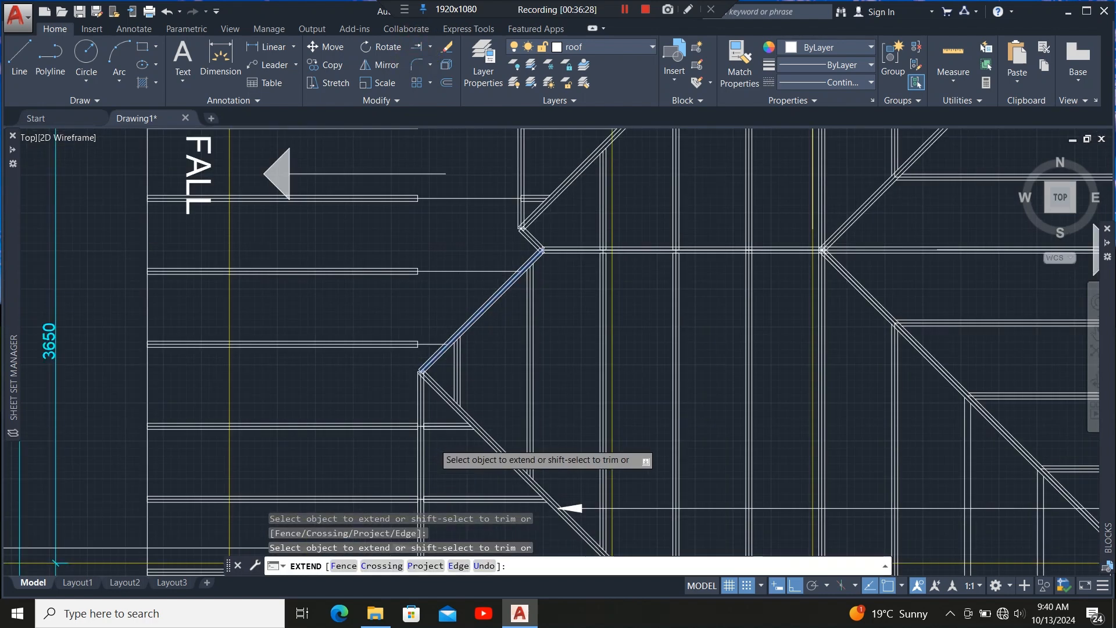
{"action": "scroll", "coordinate": [437, 441], "scroll_direction": "up", "scroll_amount": 2}
{"action": "scroll", "coordinate": [441, 462], "scroll_direction": "down", "scroll_amount": 2}
{"action": "scroll", "coordinate": [419, 384], "scroll_direction": "up", "scroll_amount": 3}
{"action": "key", "text": "Escape"}
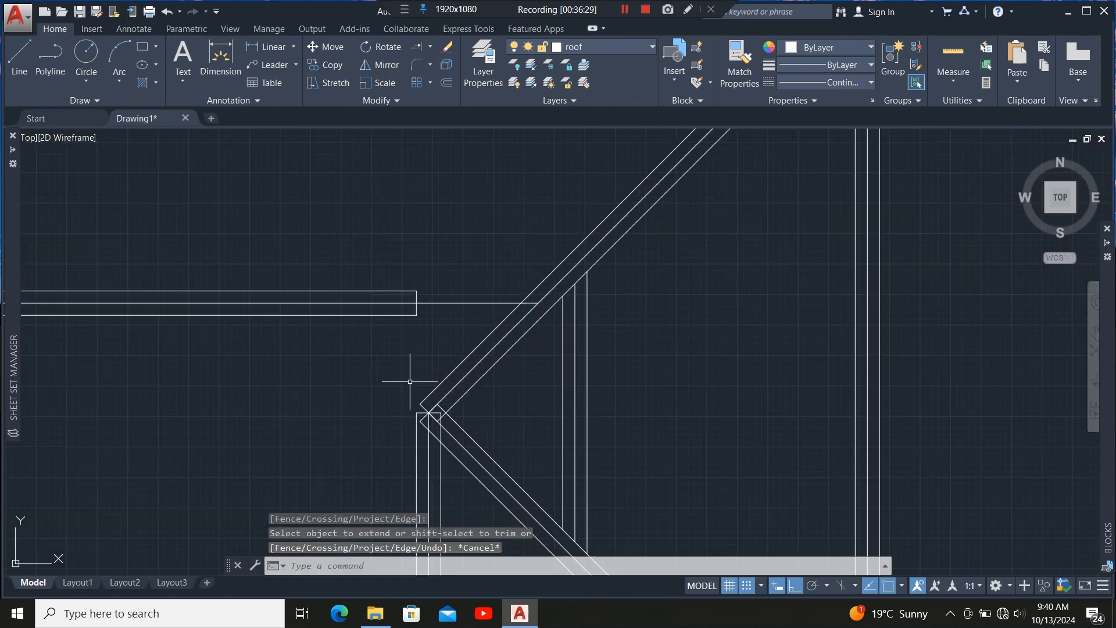
Stretch the end of a horizontal member on the left to meet the inner edge of the hip member.
{"action": "left_click", "coordinate": [415, 316]}
{"action": "scroll", "coordinate": [419, 309], "scroll_direction": "up", "scroll_amount": 4}
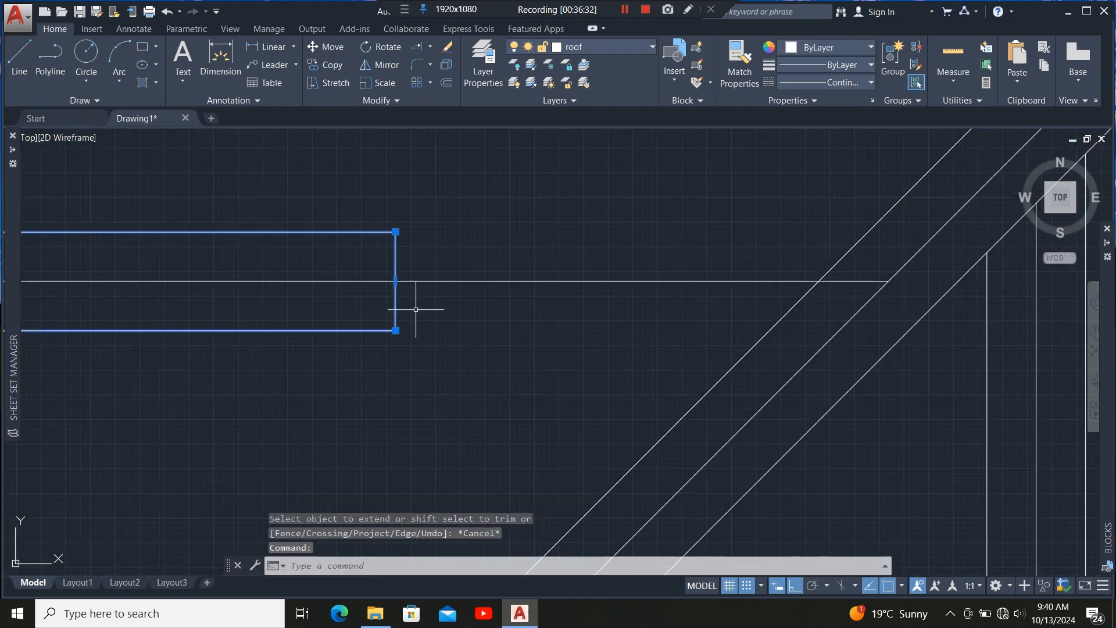
{"action": "left_click", "coordinate": [396, 281]}
{"action": "scroll", "coordinate": [326, 284], "scroll_direction": "down", "scroll_amount": 4}
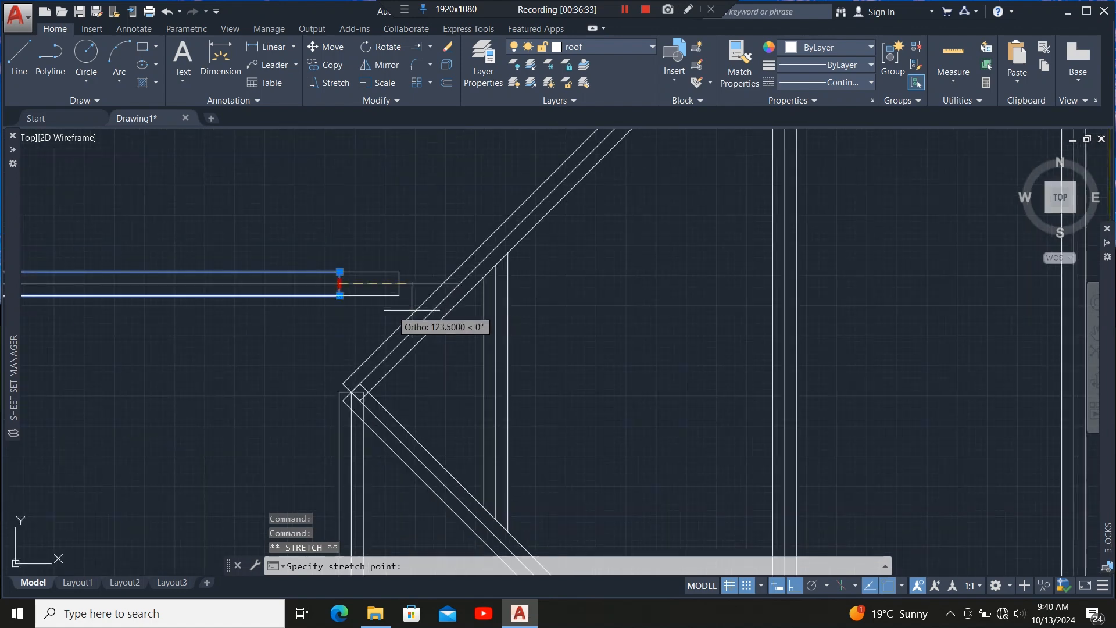
{"action": "scroll", "coordinate": [459, 283], "scroll_direction": "up", "scroll_amount": 4}
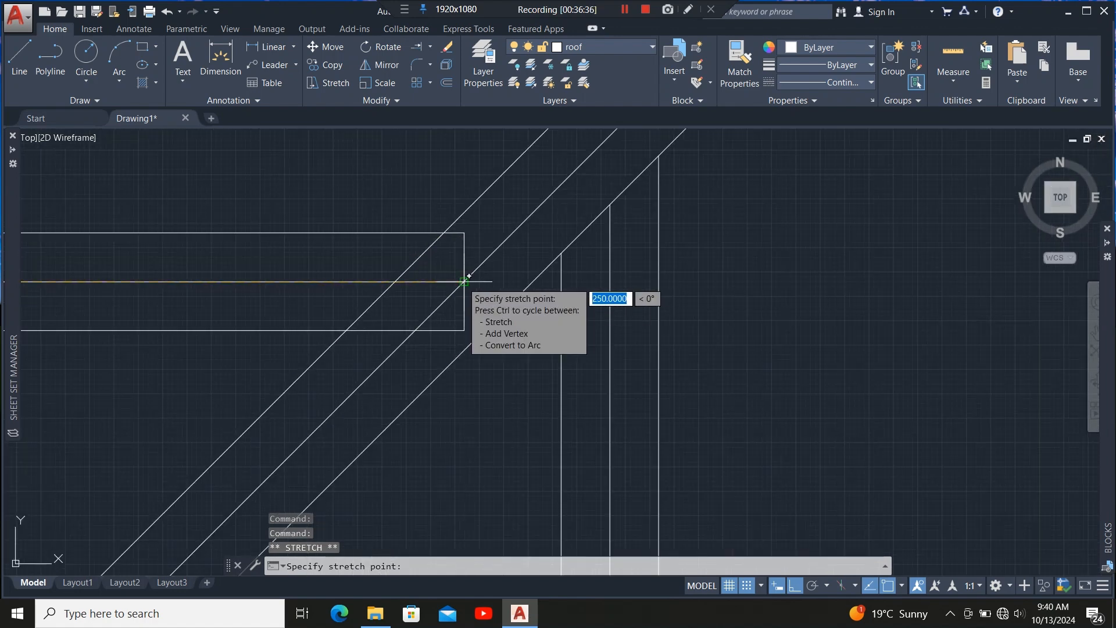
{"action": "left_click", "coordinate": [464, 282]}
Stretch the end of the next horizontal member so it reaches the hip member's edge.
{"action": "scroll", "coordinate": [440, 414], "scroll_direction": "down", "scroll_amount": 5}
{"action": "scroll", "coordinate": [390, 297], "scroll_direction": "up", "scroll_amount": 5}
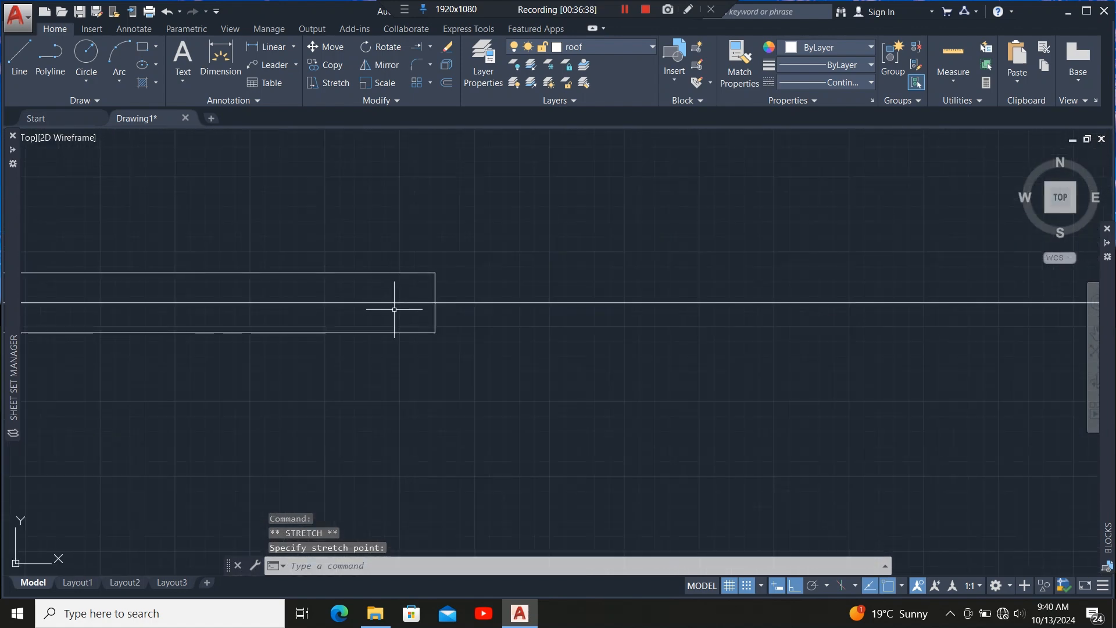
{"action": "left_click", "coordinate": [390, 337]}
{"action": "left_click", "coordinate": [354, 319]}
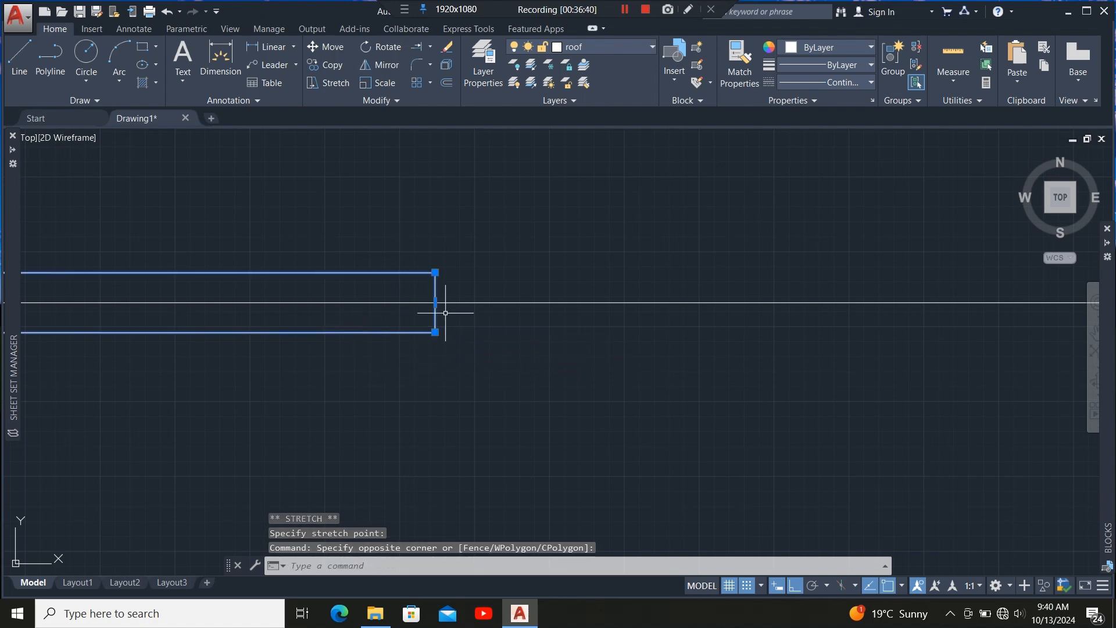
{"action": "left_click", "coordinate": [434, 303]}
{"action": "scroll", "coordinate": [259, 317], "scroll_direction": "down", "scroll_amount": 8}
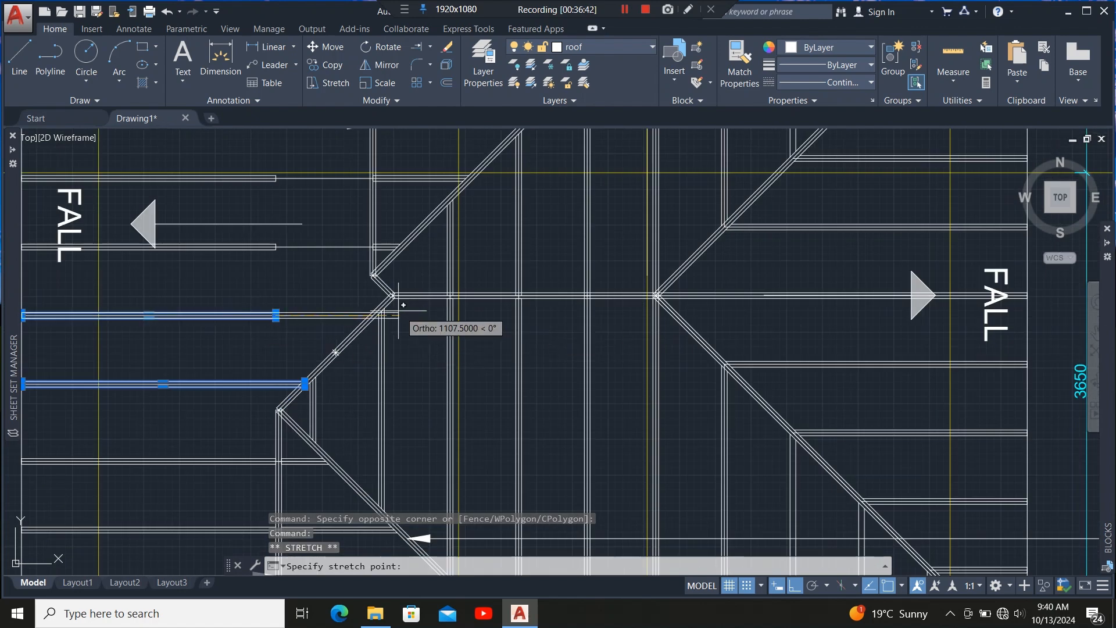
{"action": "scroll", "coordinate": [390, 306], "scroll_direction": "up", "scroll_amount": 7}
{"action": "scroll", "coordinate": [422, 382], "scroll_direction": "up", "scroll_amount": 2}
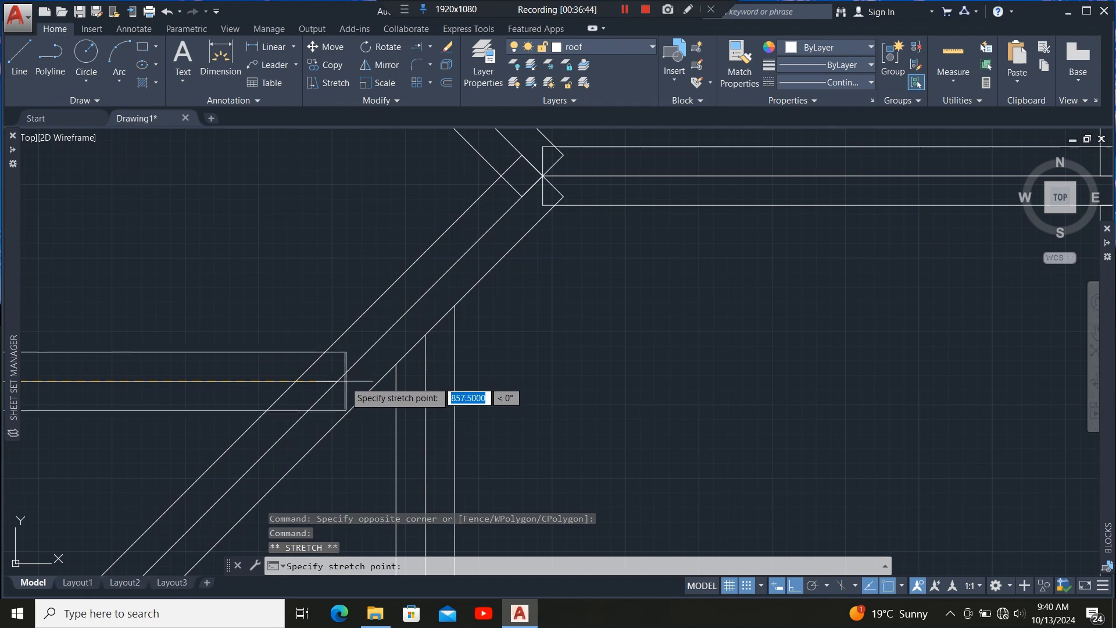
{"action": "left_click", "coordinate": [337, 380]}
Stretch another horizontal member's end across to the vertical member.
{"action": "scroll", "coordinate": [387, 413], "scroll_direction": "down", "scroll_amount": 10}
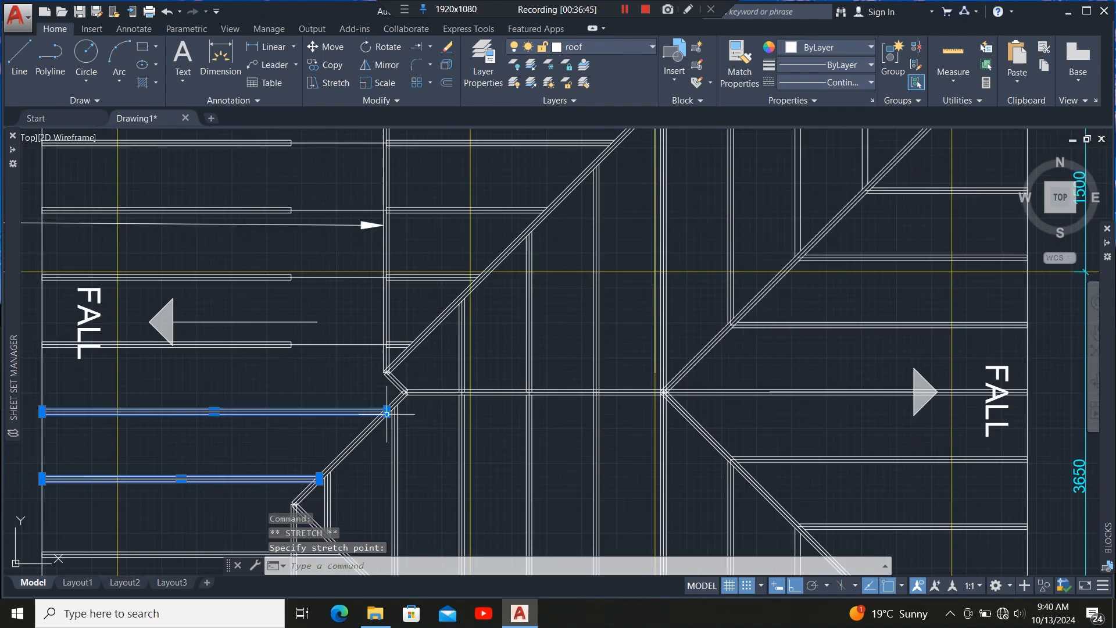
{"action": "scroll", "coordinate": [228, 342], "scroll_direction": "up", "scroll_amount": 4}
{"action": "left_click", "coordinate": [386, 352]}
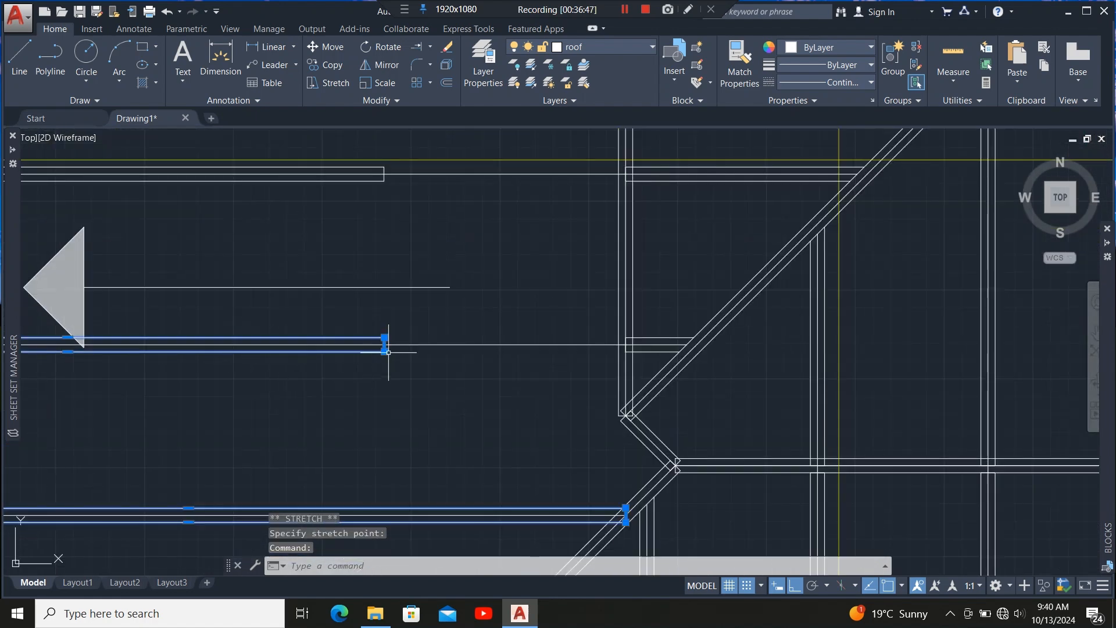
{"action": "scroll", "coordinate": [385, 355], "scroll_direction": "up", "scroll_amount": 8}
{"action": "left_click", "coordinate": [365, 357]}
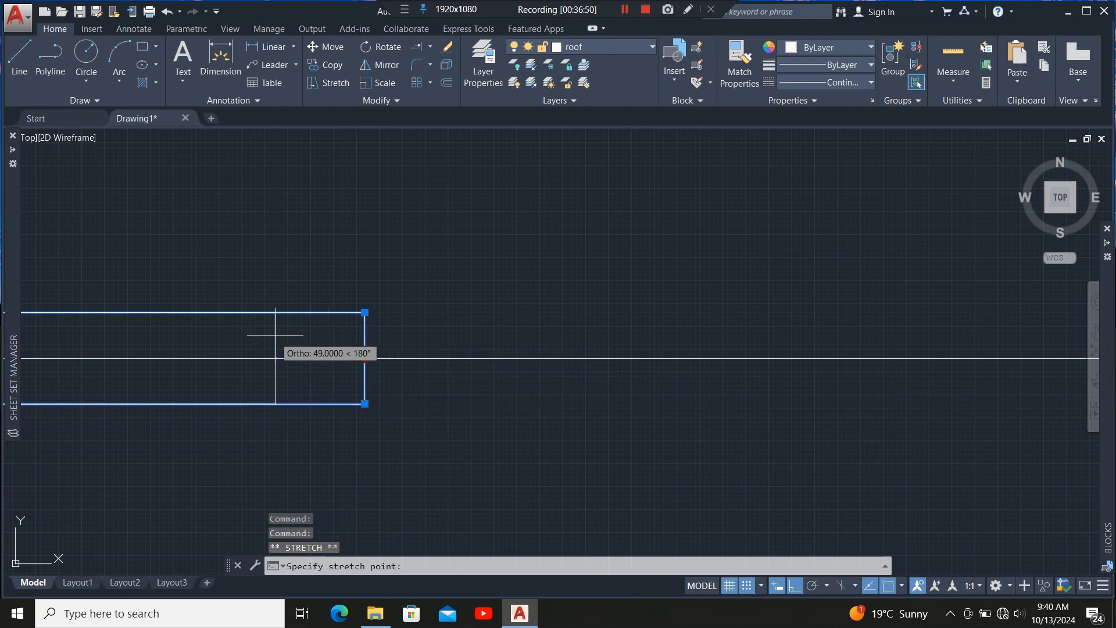
{"action": "scroll", "coordinate": [361, 352], "scroll_direction": "down", "scroll_amount": 5}
{"action": "scroll", "coordinate": [454, 349], "scroll_direction": "up", "scroll_amount": 3}
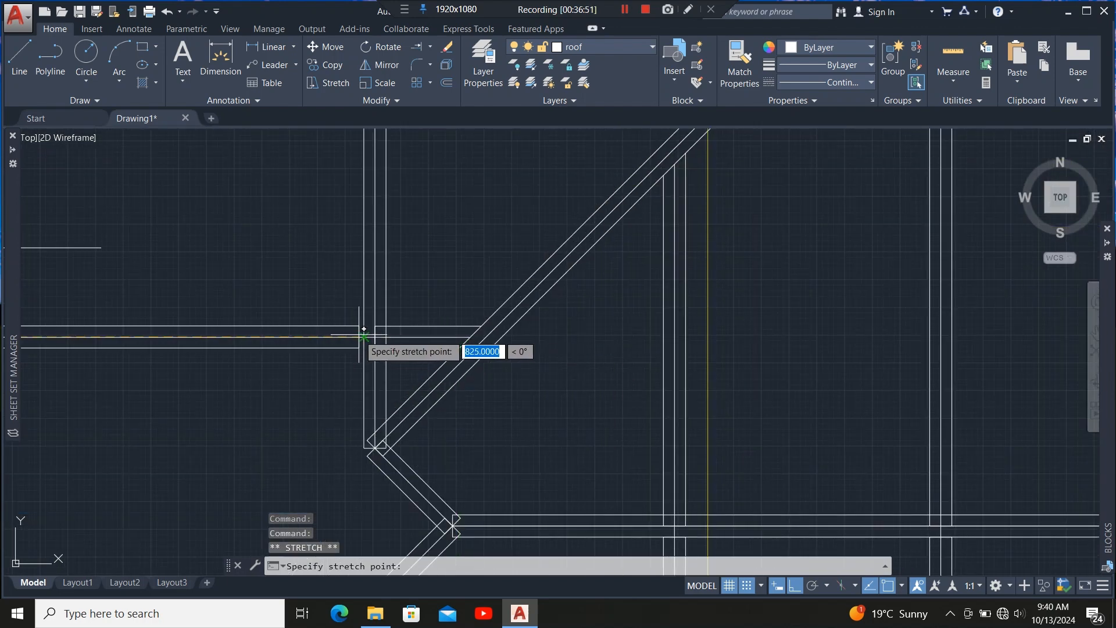
{"action": "scroll", "coordinate": [460, 342], "scroll_direction": "down", "scroll_amount": 4}
{"action": "scroll", "coordinate": [368, 319], "scroll_direction": "up", "scroll_amount": 4}
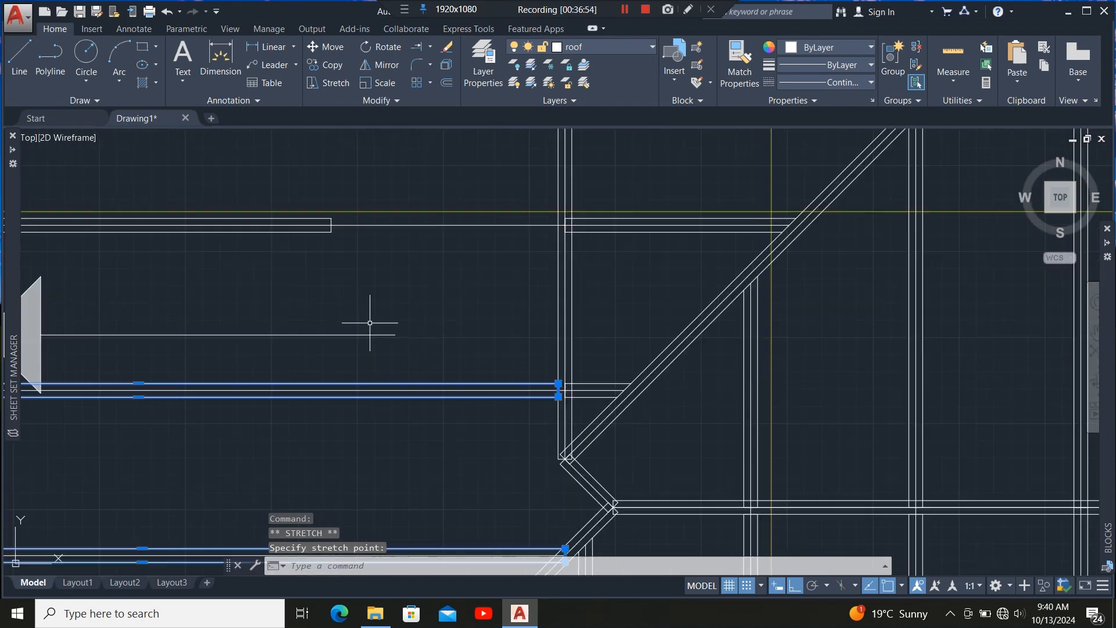
Stretch the end of a further horizontal member to the adjacent vertical member.
{"action": "scroll", "coordinate": [369, 348], "scroll_direction": "down", "scroll_amount": 4}
{"action": "scroll", "coordinate": [347, 304], "scroll_direction": "up", "scroll_amount": 4}
{"action": "scroll", "coordinate": [348, 304], "scroll_direction": "up", "scroll_amount": 2}
{"action": "left_click", "coordinate": [350, 312]}
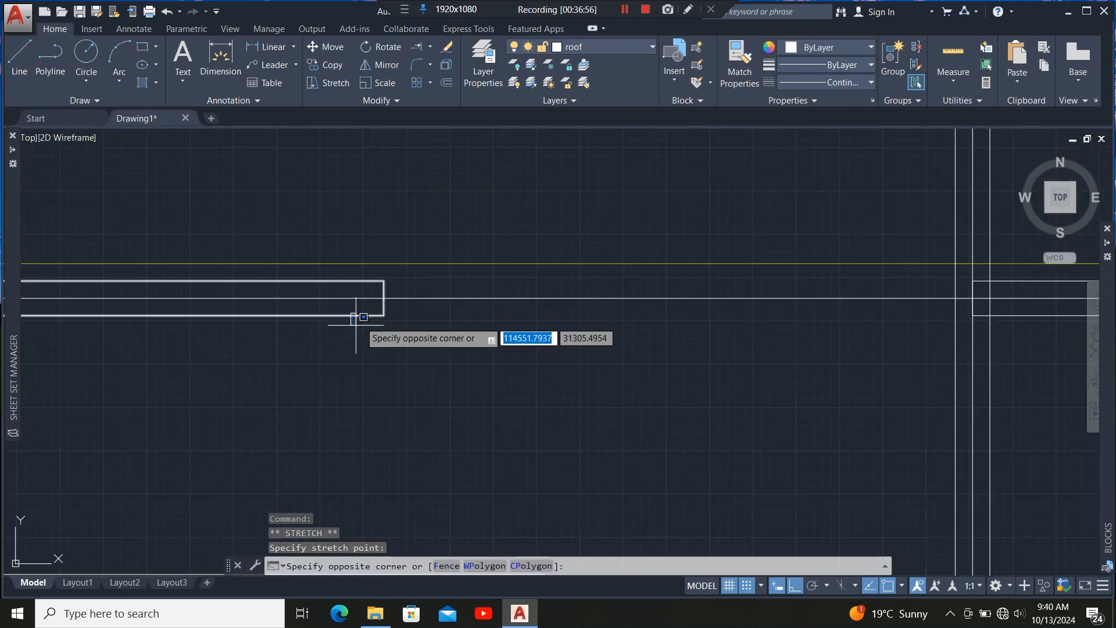
{"action": "left_click", "coordinate": [317, 339]}
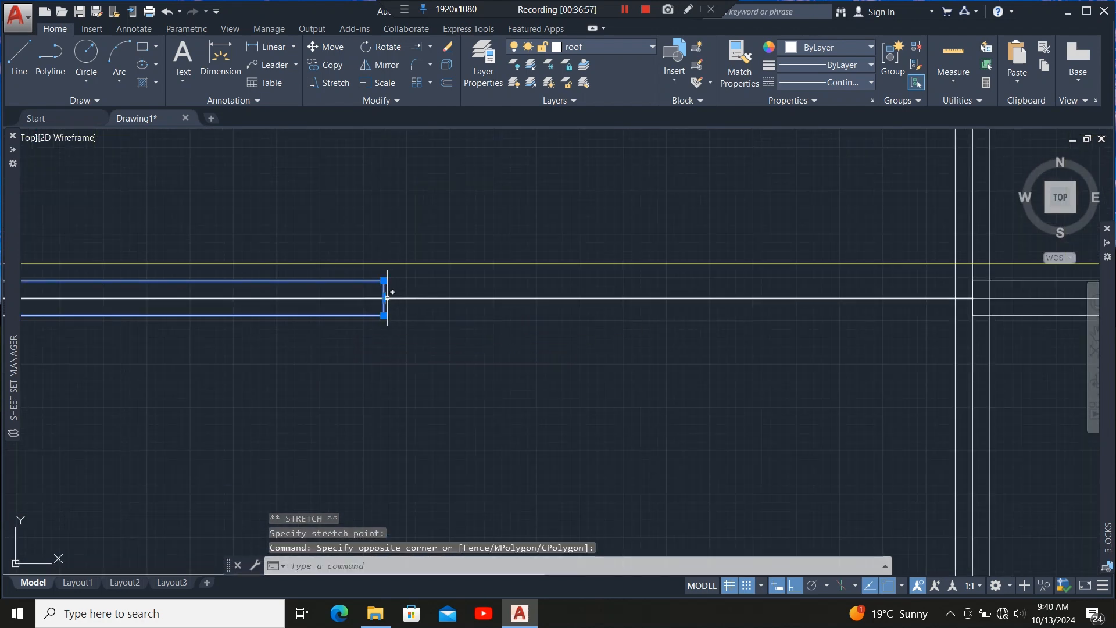
{"action": "left_click", "coordinate": [385, 297]}
{"action": "scroll", "coordinate": [250, 312], "scroll_direction": "down", "scroll_amount": 3}
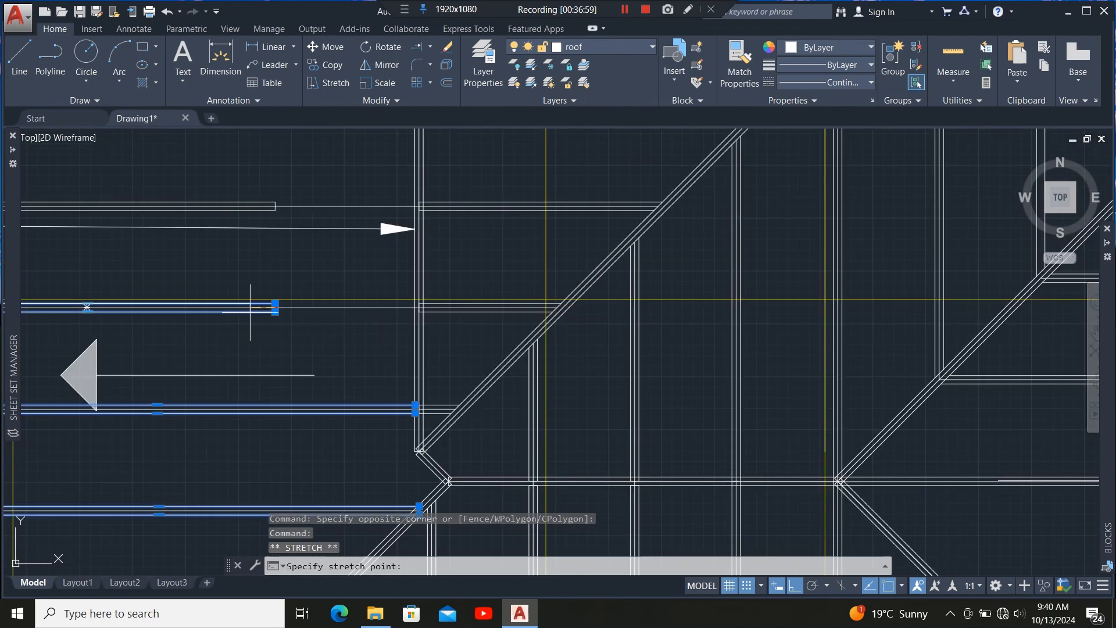
{"action": "scroll", "coordinate": [400, 305], "scroll_direction": "up", "scroll_amount": 6}
{"action": "left_click", "coordinate": [416, 289]}
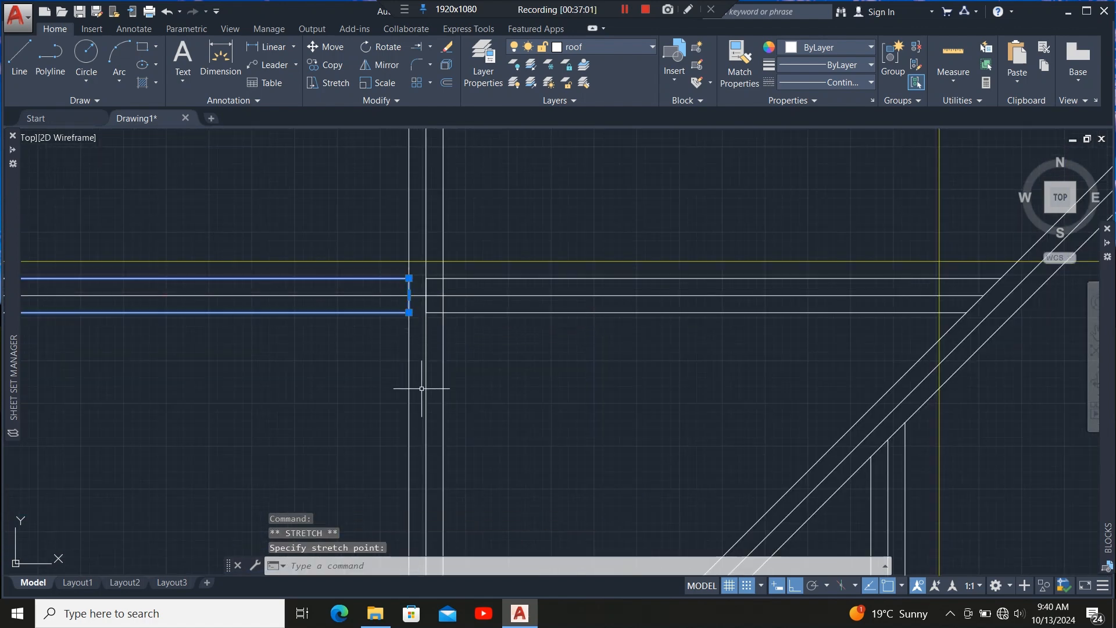
Stretch the next horizontal member's end to the vertical member beside it.
{"action": "scroll", "coordinate": [424, 386], "scroll_direction": "down", "scroll_amount": 5}
{"action": "scroll", "coordinate": [285, 288], "scroll_direction": "up", "scroll_amount": 5}
{"action": "left_click", "coordinate": [349, 318]}
{"action": "left_click", "coordinate": [330, 361]}
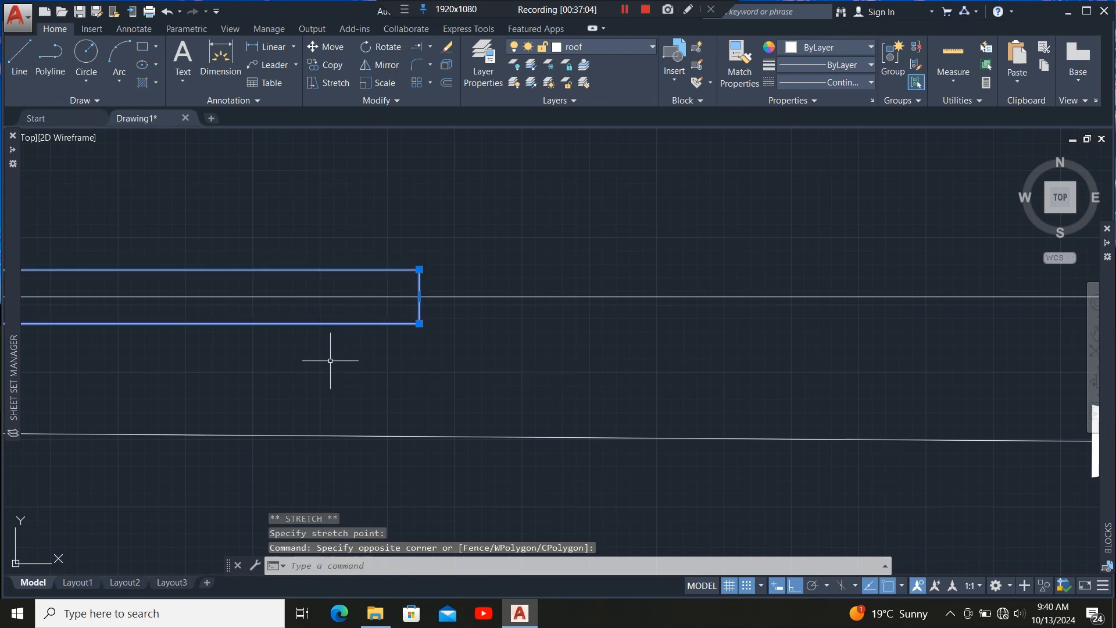
{"action": "left_click", "coordinate": [419, 296]}
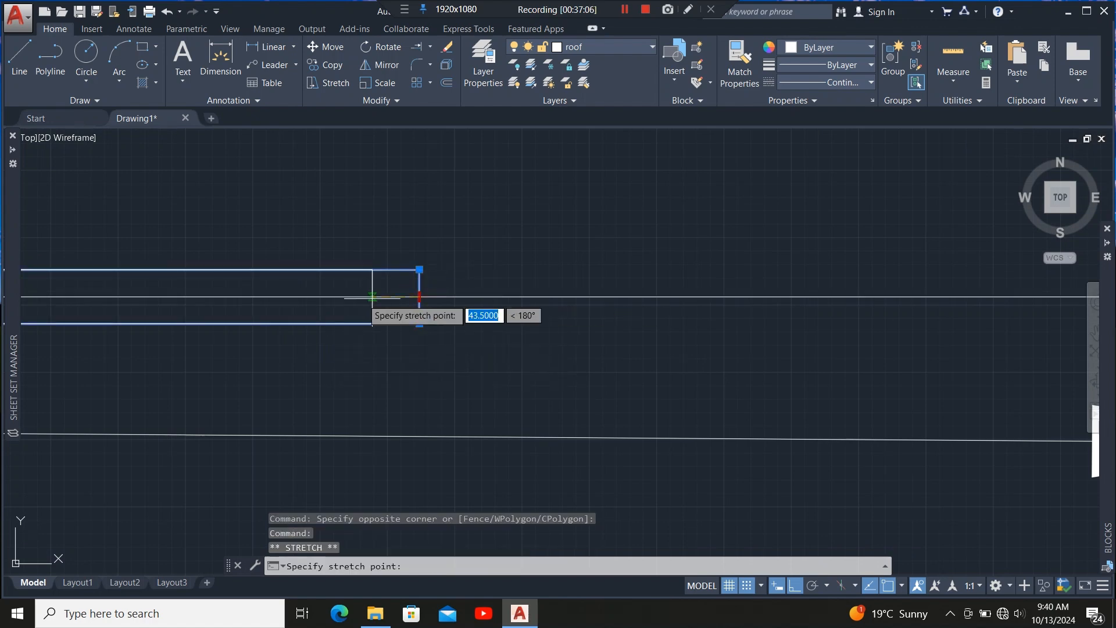
{"action": "scroll", "coordinate": [395, 314], "scroll_direction": "up", "scroll_amount": 3}
{"action": "scroll", "coordinate": [407, 314], "scroll_direction": "up", "scroll_amount": 3}
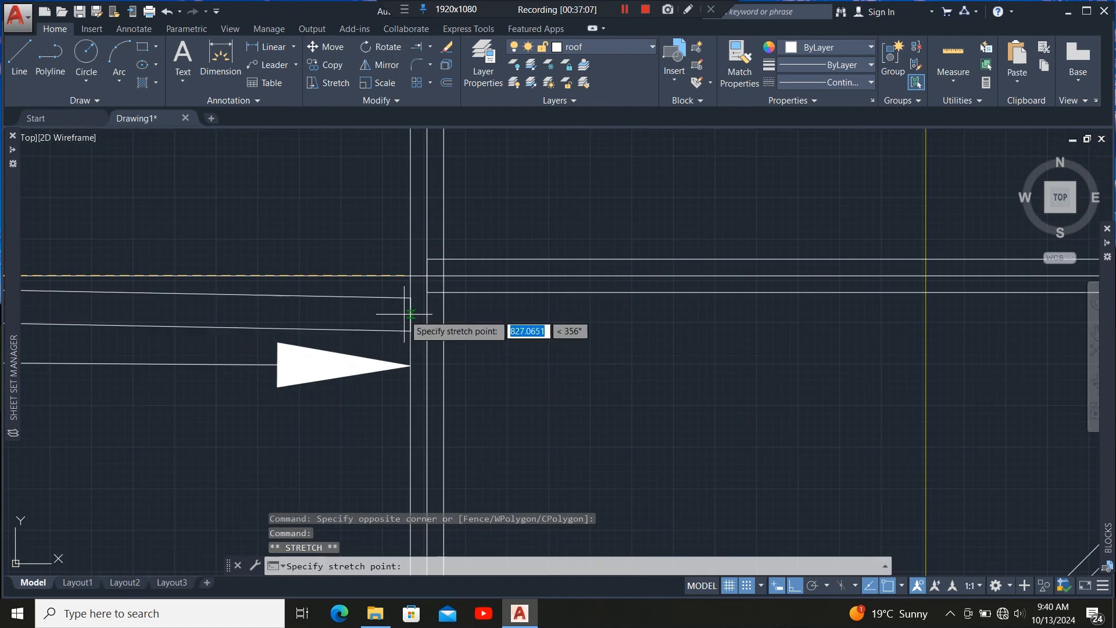
{"action": "left_click", "coordinate": [411, 275]}
Lengthen another horizontal member by stretching its end to the nearby vertical member.
{"action": "scroll", "coordinate": [406, 324], "scroll_direction": "down", "scroll_amount": 5}
{"action": "scroll", "coordinate": [304, 232], "scroll_direction": "up", "scroll_amount": 5}
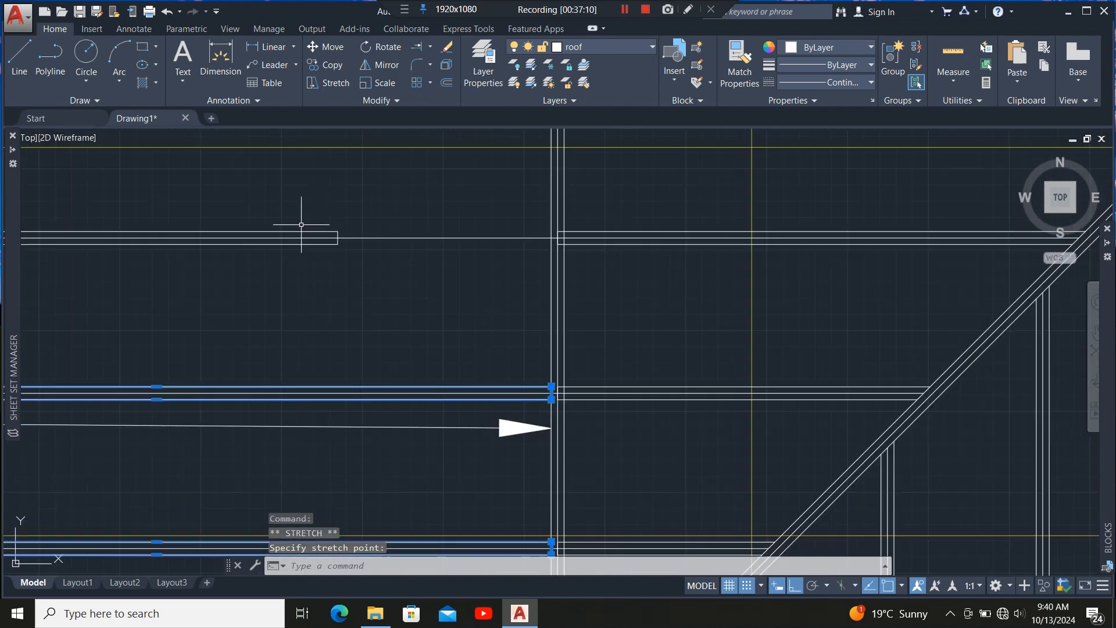
{"action": "left_click", "coordinate": [330, 279]}
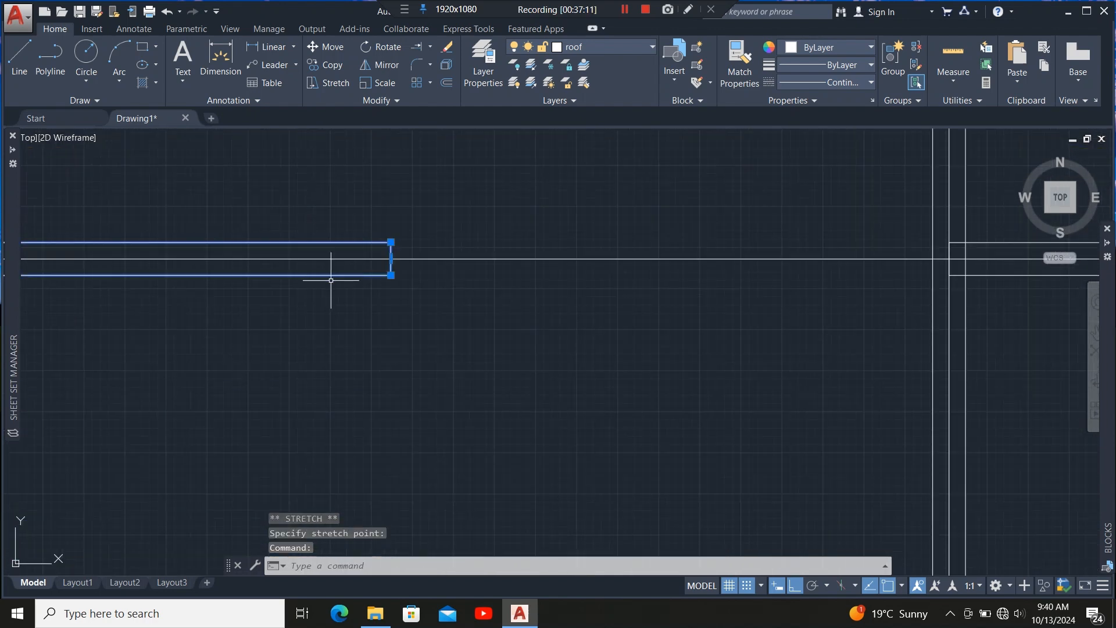
{"action": "left_click", "coordinate": [390, 259]}
{"action": "scroll", "coordinate": [320, 281], "scroll_direction": "down", "scroll_amount": 6}
{"action": "scroll", "coordinate": [470, 283], "scroll_direction": "up", "scroll_amount": 8}
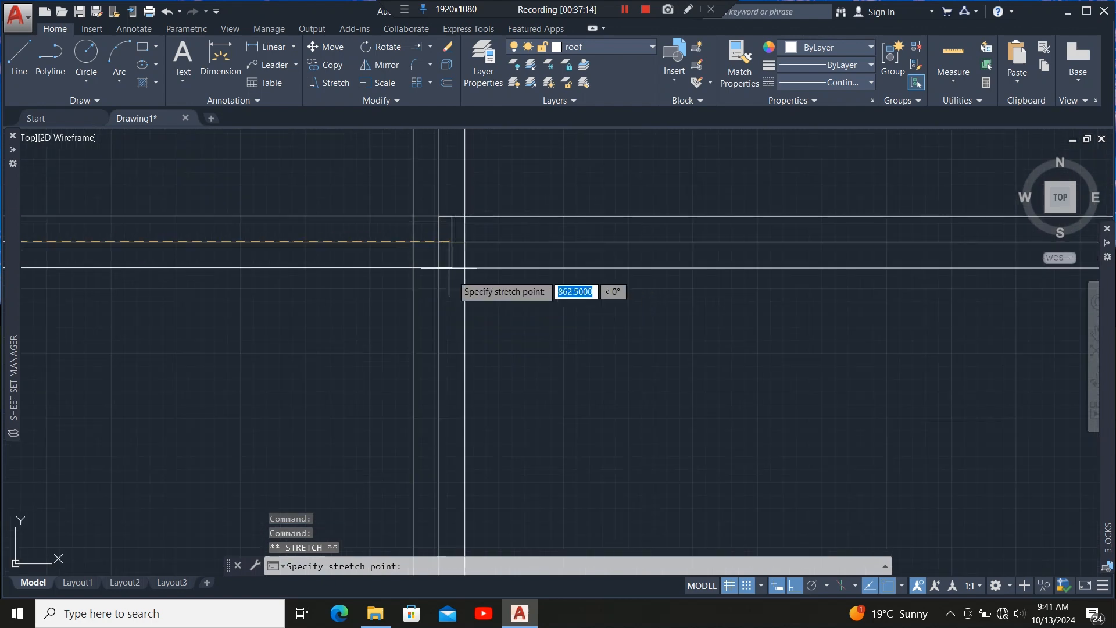
{"action": "left_click", "coordinate": [449, 268]}
Stretch a horizontal member's end to the valley junction and clear the selection.
{"action": "scroll", "coordinate": [529, 364], "scroll_direction": "down", "scroll_amount": 4}
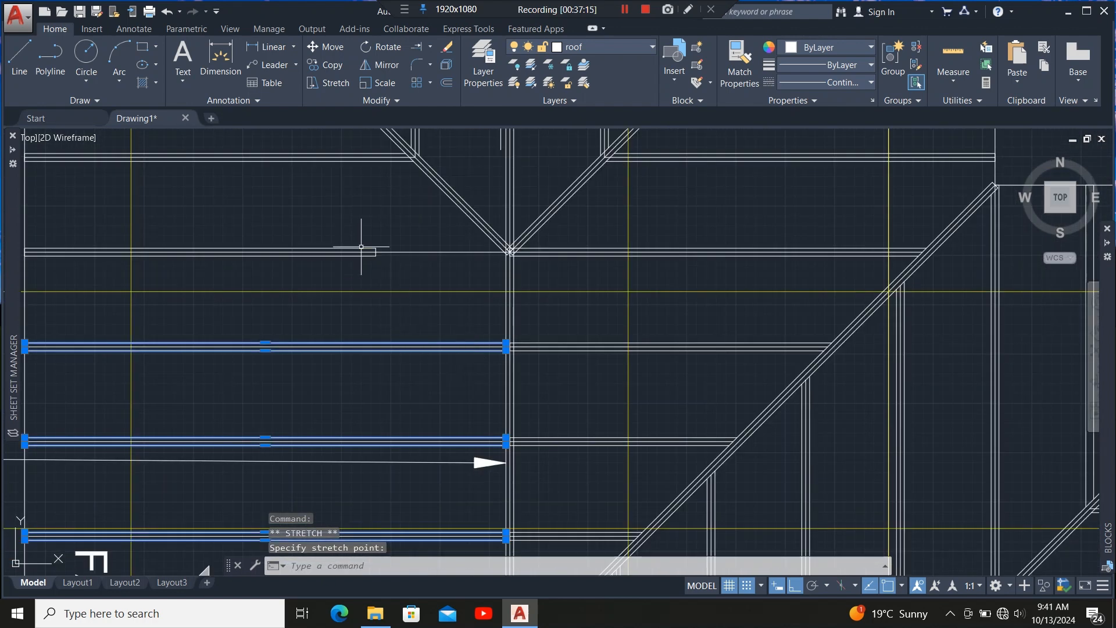
{"action": "scroll", "coordinate": [361, 248], "scroll_direction": "up", "scroll_amount": 5}
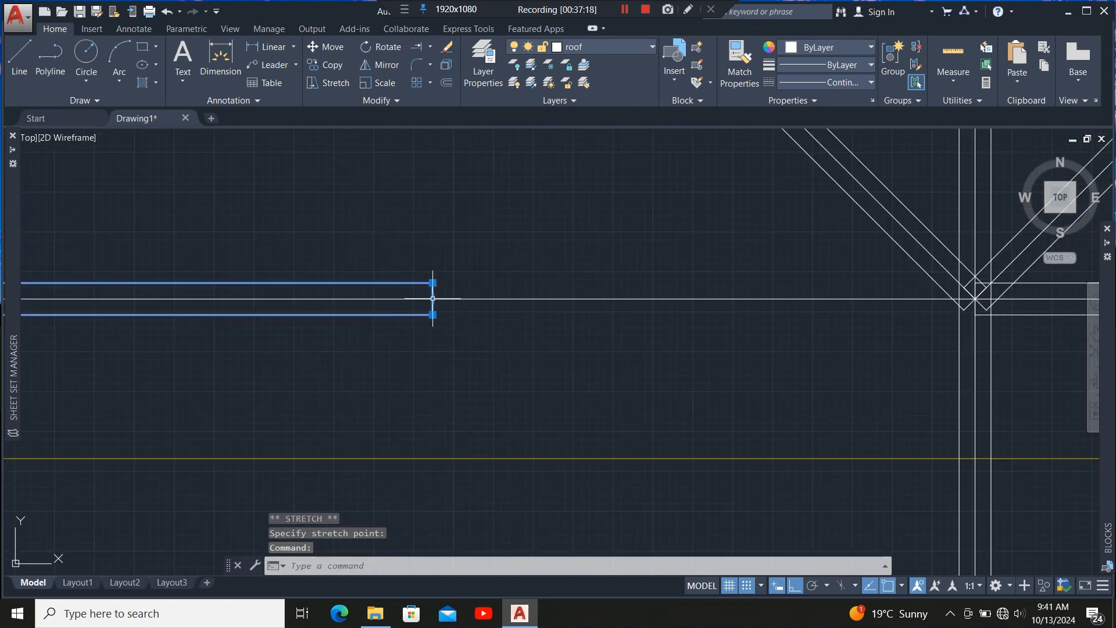
{"action": "left_click", "coordinate": [432, 298]}
{"action": "scroll", "coordinate": [473, 311], "scroll_direction": "up", "scroll_amount": 5}
{"action": "scroll", "coordinate": [483, 314], "scroll_direction": "down", "scroll_amount": 5}
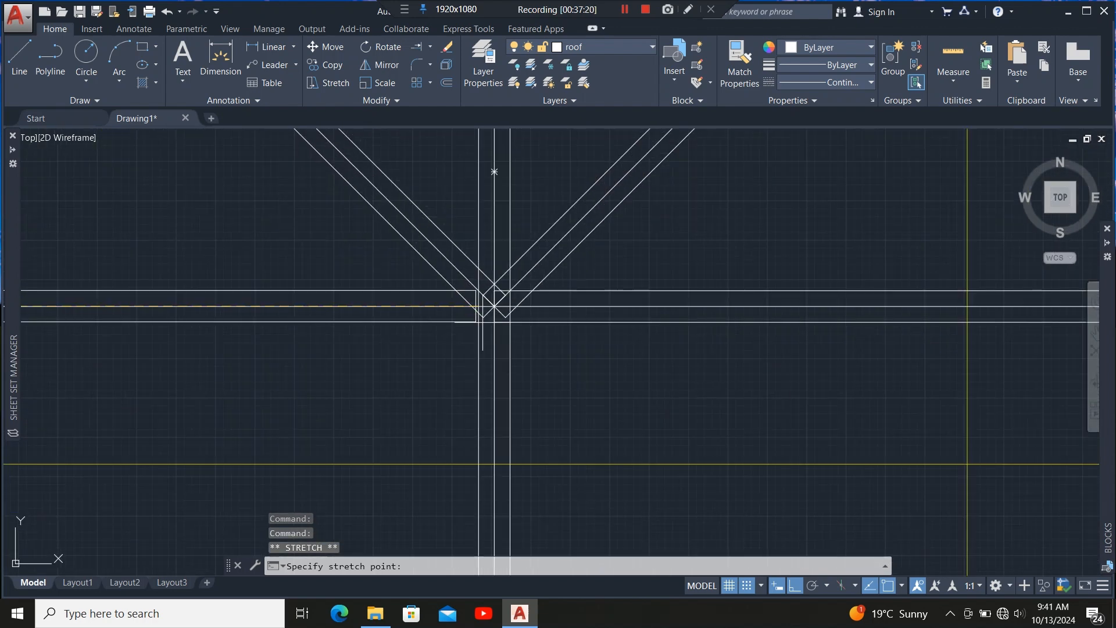
{"action": "left_click", "coordinate": [494, 306]}
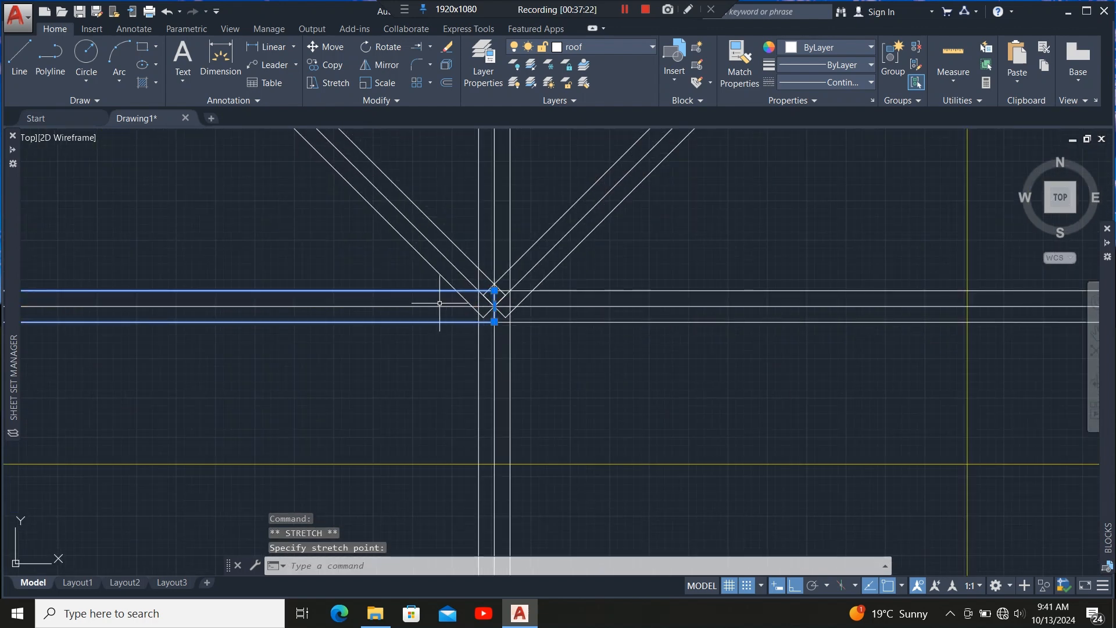
{"action": "scroll", "coordinate": [440, 303], "scroll_direction": "down", "scroll_amount": 3}
{"action": "scroll", "coordinate": [436, 317], "scroll_direction": "up", "scroll_amount": 5}
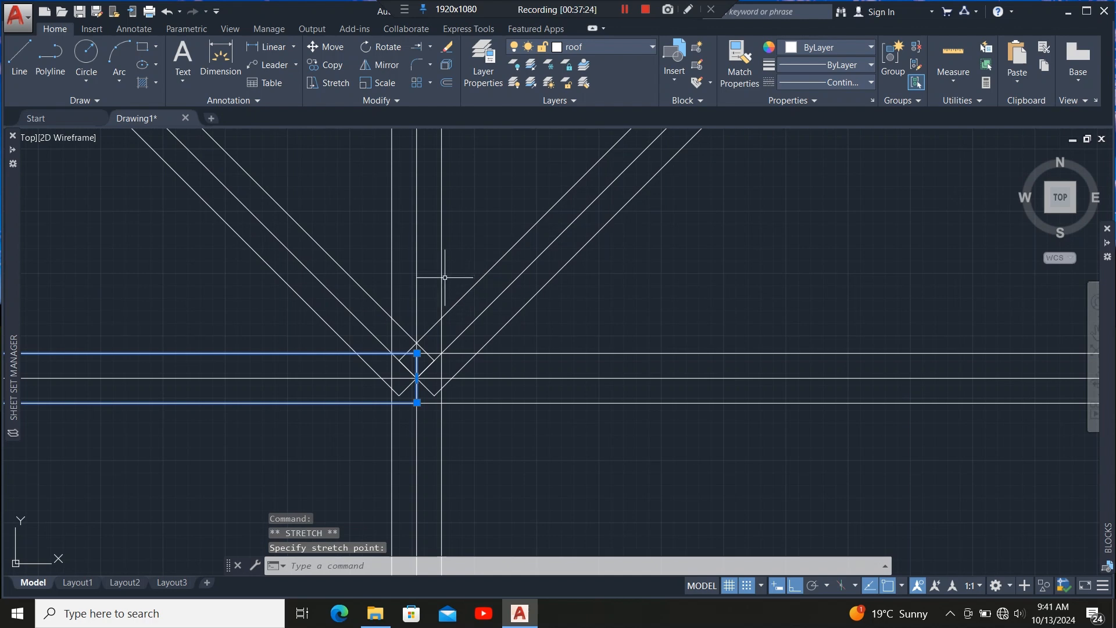
{"action": "scroll", "coordinate": [448, 326], "scroll_direction": "down", "scroll_amount": 3}
{"action": "scroll", "coordinate": [486, 317], "scroll_direction": "up", "scroll_amount": 3}
{"action": "key", "text": "Escape"}
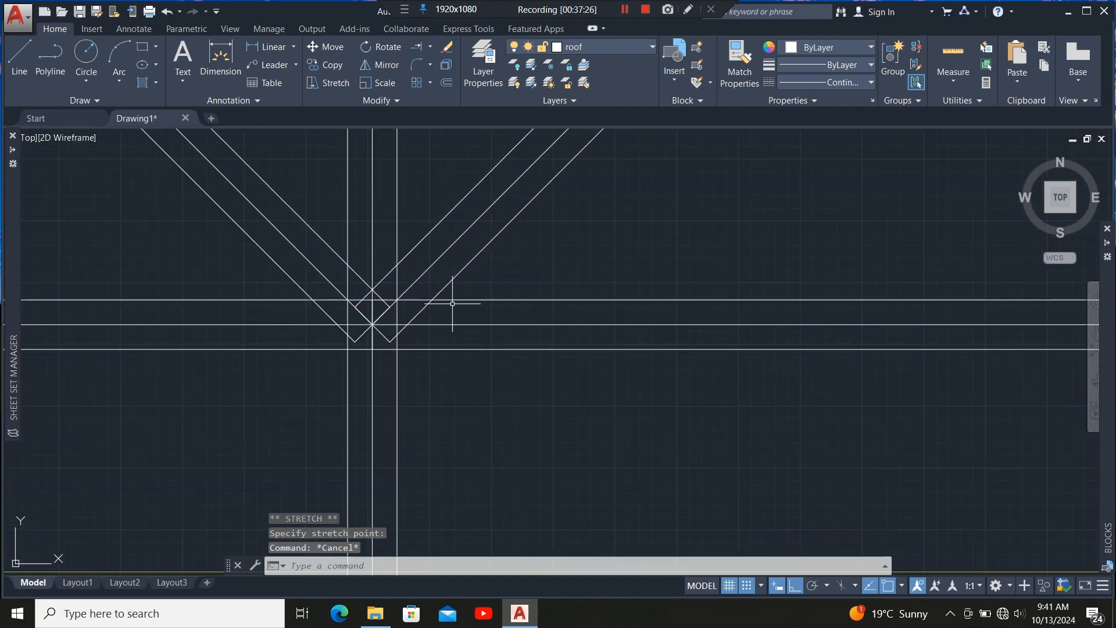
Trim the horizontal members' ends that cross into the hip rafter, using the hip's lines as cutting edges.
{"action": "scroll", "coordinate": [452, 303], "scroll_direction": "down", "scroll_amount": 4}
{"action": "scroll", "coordinate": [404, 273], "scroll_direction": "up", "scroll_amount": 5}
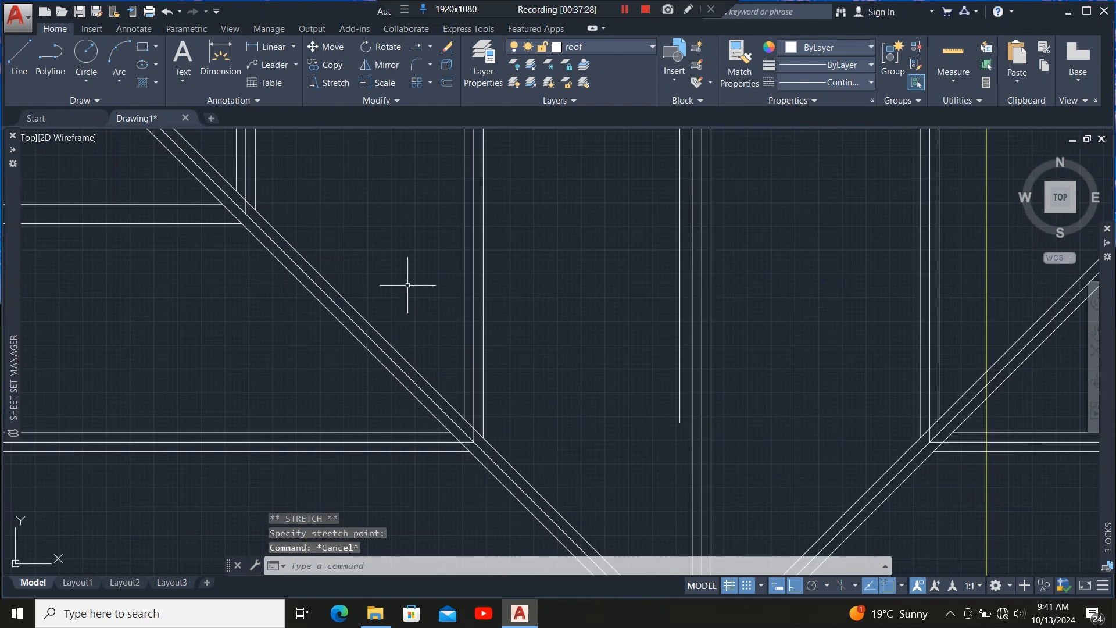
{"action": "scroll", "coordinate": [407, 285], "scroll_direction": "down", "scroll_amount": 5}
{"action": "scroll", "coordinate": [430, 326], "scroll_direction": "up", "scroll_amount": 5}
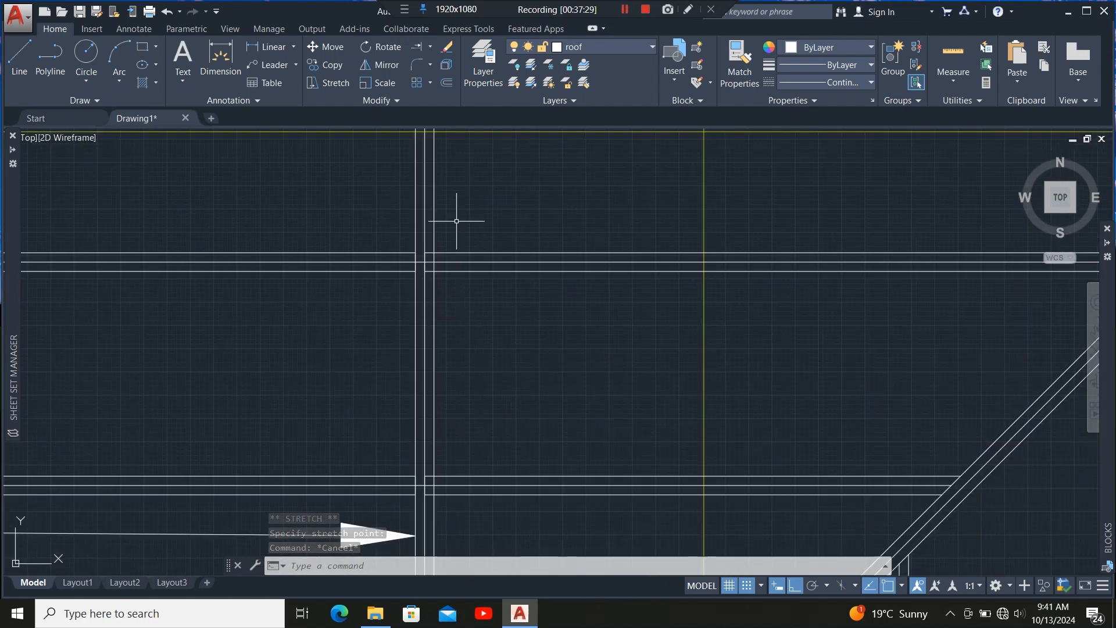
{"action": "scroll", "coordinate": [455, 317], "scroll_direction": "down", "scroll_amount": 5}
{"action": "scroll", "coordinate": [435, 346], "scroll_direction": "up", "scroll_amount": 3}
{"action": "scroll", "coordinate": [435, 346], "scroll_direction": "up", "scroll_amount": 2}
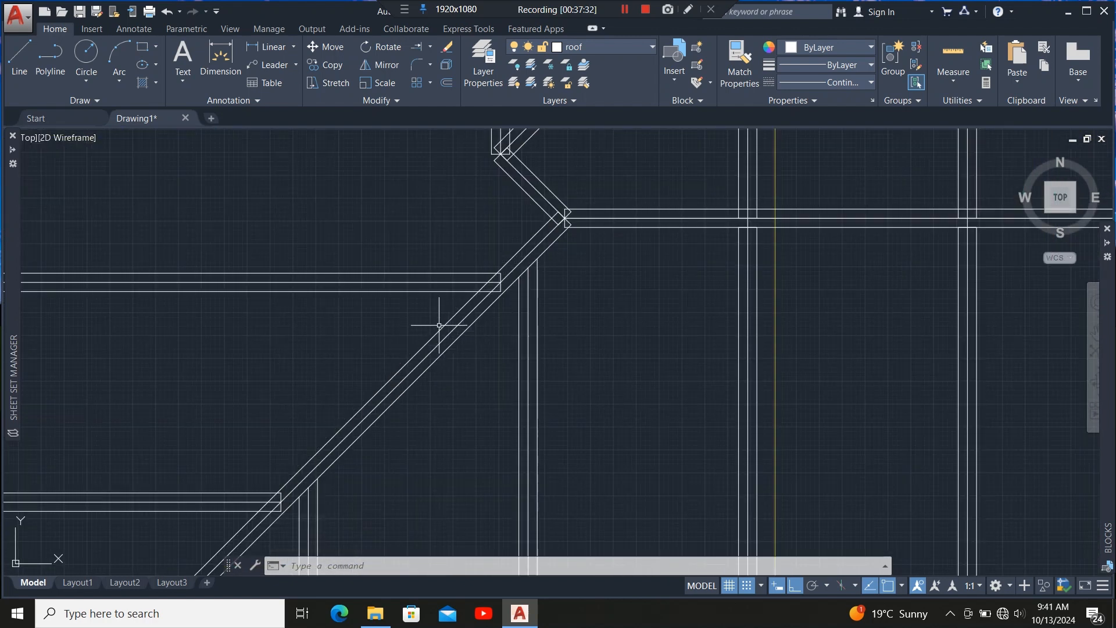
{"action": "left_click", "coordinate": [440, 326]}
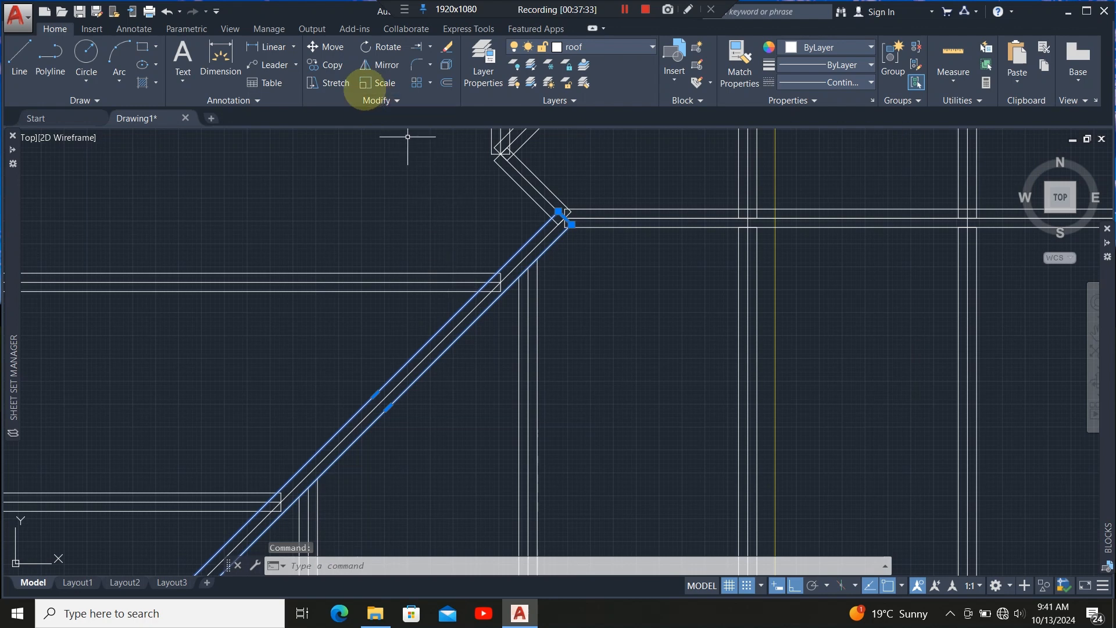
{"action": "left_click", "coordinate": [430, 46]}
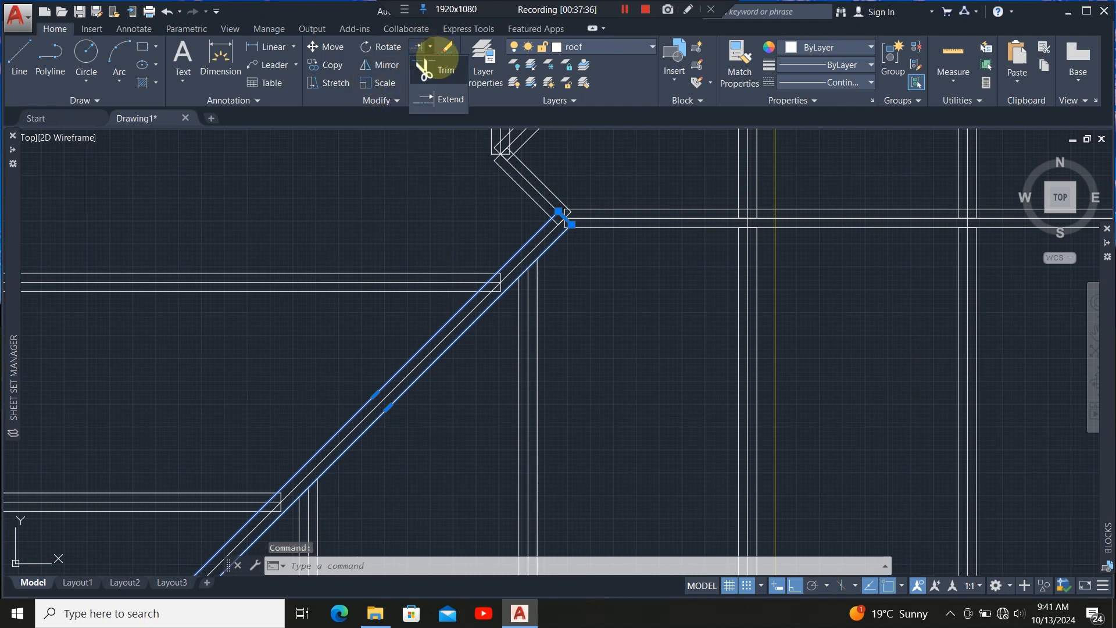
{"action": "left_click", "coordinate": [425, 69]}
{"action": "scroll", "coordinate": [500, 292], "scroll_direction": "up", "scroll_amount": 4}
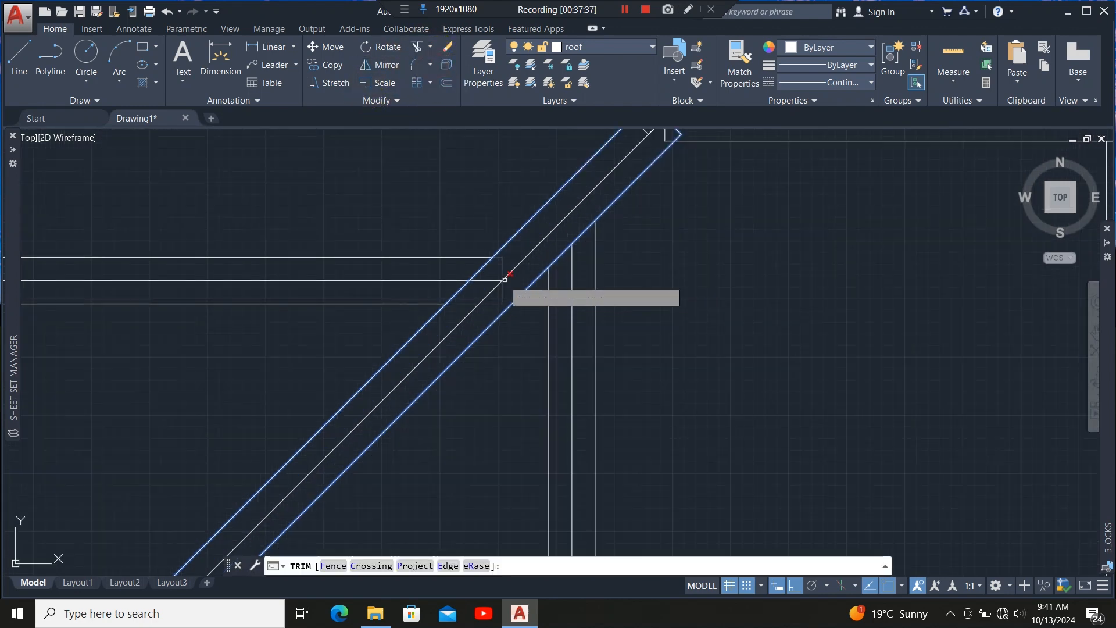
{"action": "left_click", "coordinate": [504, 293]}
{"action": "scroll", "coordinate": [497, 279], "scroll_direction": "down", "scroll_amount": 4}
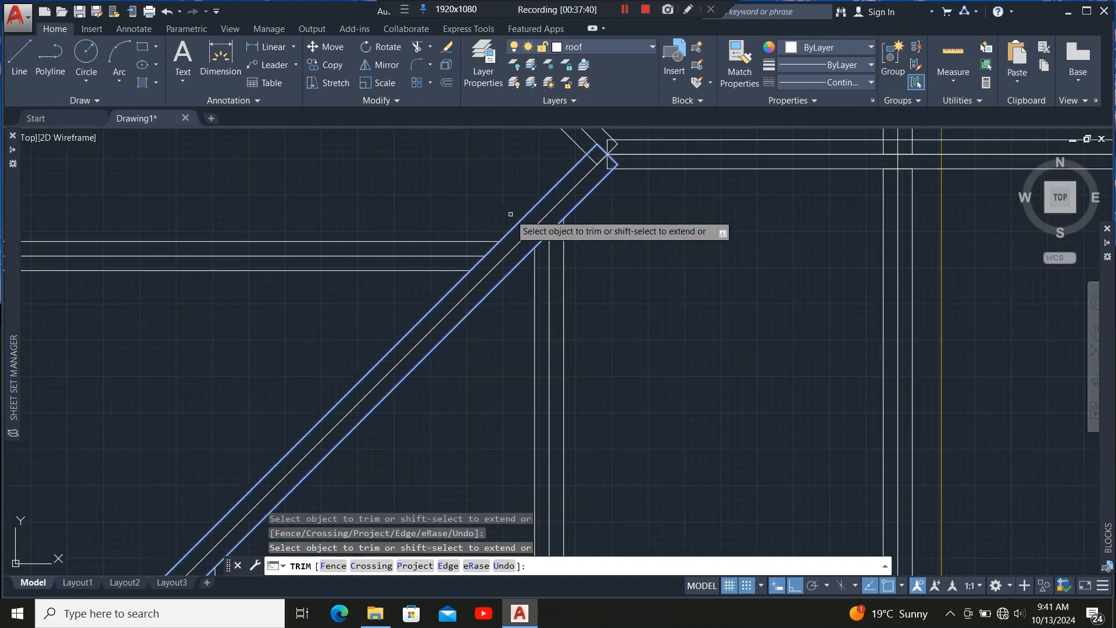
{"action": "scroll", "coordinate": [359, 372], "scroll_direction": "up", "scroll_amount": 4}
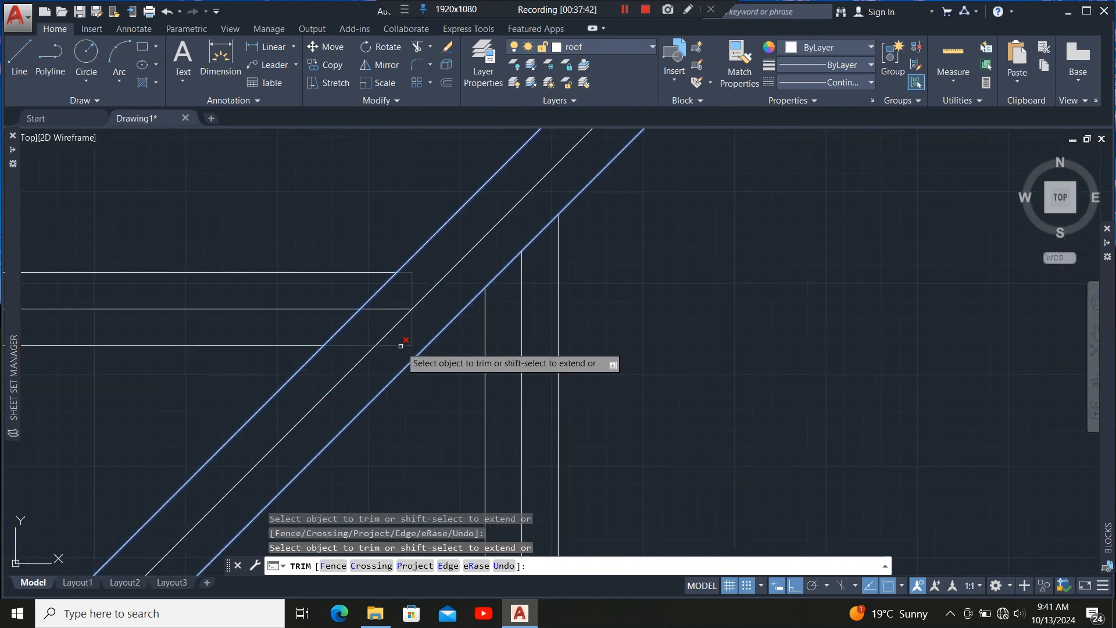
{"action": "left_click", "coordinate": [391, 317]}
{"action": "left_click", "coordinate": [400, 319]}
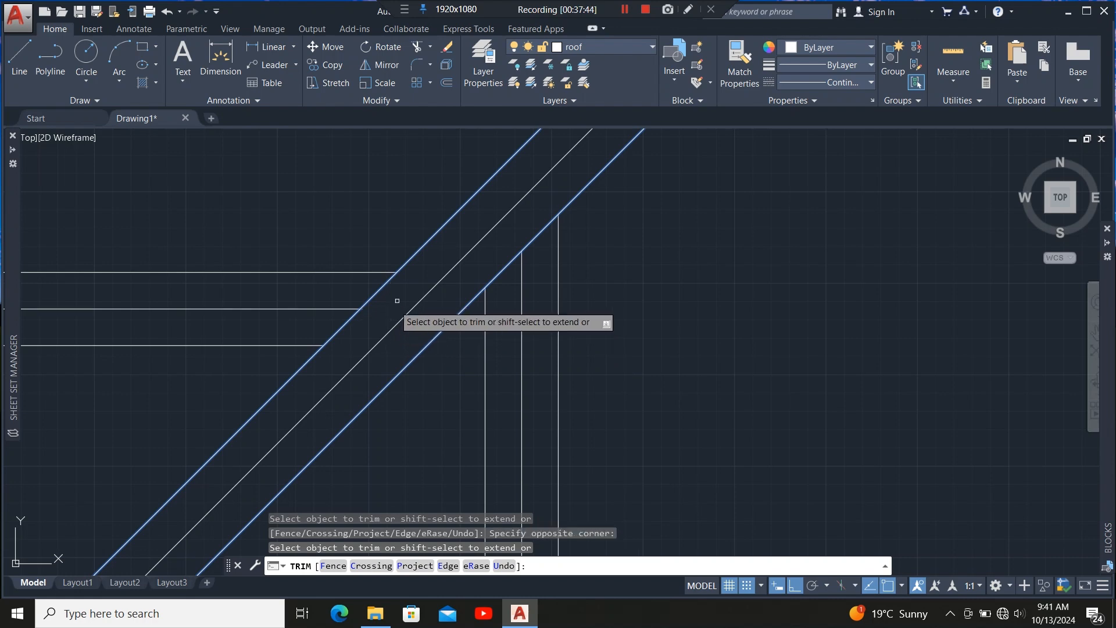
{"action": "scroll", "coordinate": [475, 239], "scroll_direction": "down", "scroll_amount": 4}
{"action": "scroll", "coordinate": [448, 331], "scroll_direction": "up", "scroll_amount": 3}
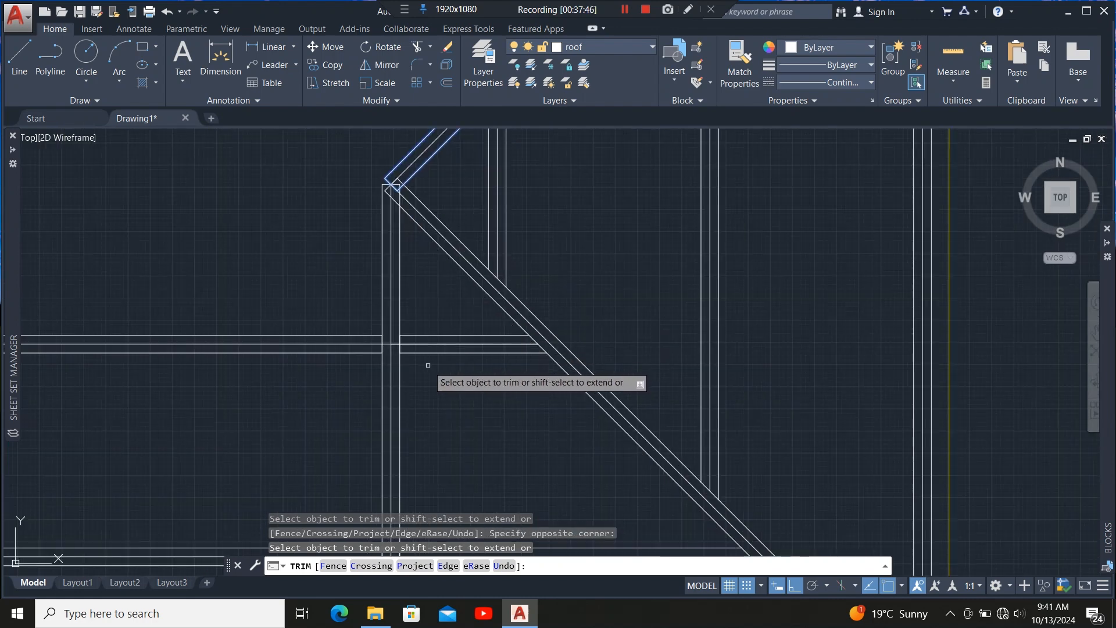
{"action": "scroll", "coordinate": [425, 322], "scroll_direction": "down", "scroll_amount": 2}
{"action": "scroll", "coordinate": [410, 266], "scroll_direction": "up", "scroll_amount": 8}
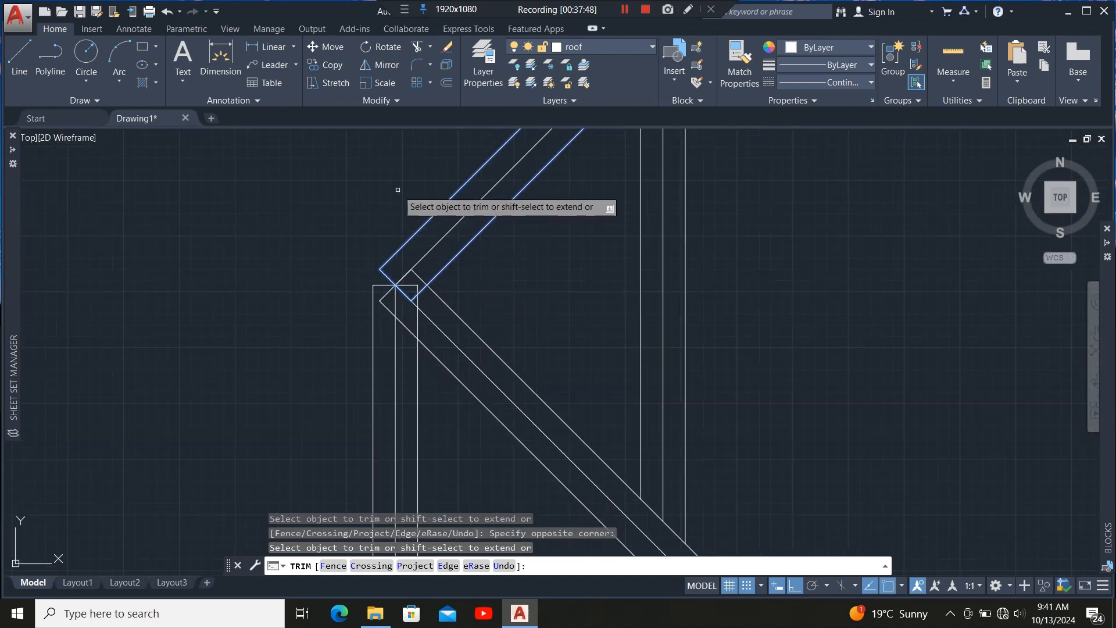
{"action": "scroll", "coordinate": [398, 190], "scroll_direction": "down", "scroll_amount": 4}
{"action": "scroll", "coordinate": [452, 228], "scroll_direction": "up", "scroll_amount": 4}
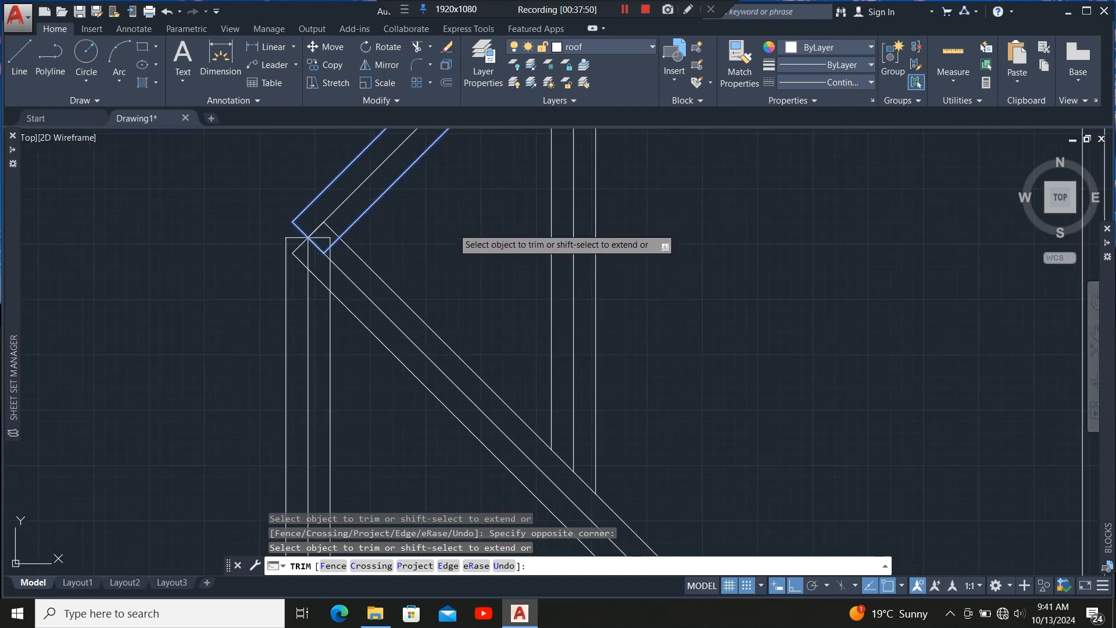
{"action": "key", "text": "Escape"}
Examine the whole roof framing plan.
{"action": "scroll", "coordinate": [454, 229], "scroll_direction": "down", "scroll_amount": 5}
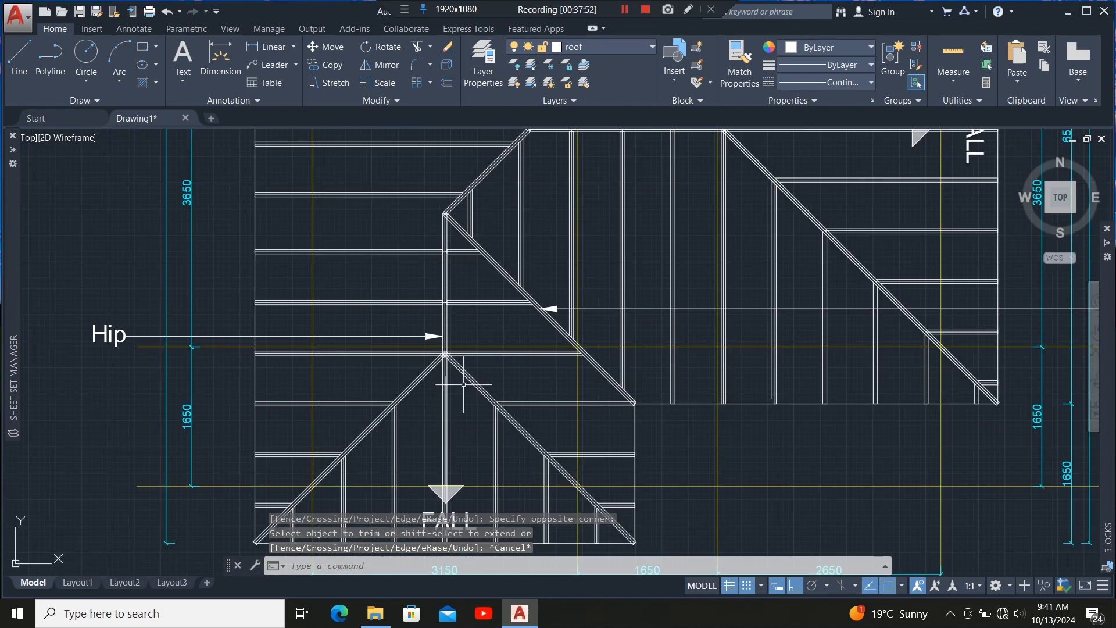
{"action": "scroll", "coordinate": [453, 378], "scroll_direction": "up", "scroll_amount": 6}
{"action": "scroll", "coordinate": [445, 215], "scroll_direction": "down", "scroll_amount": 5}
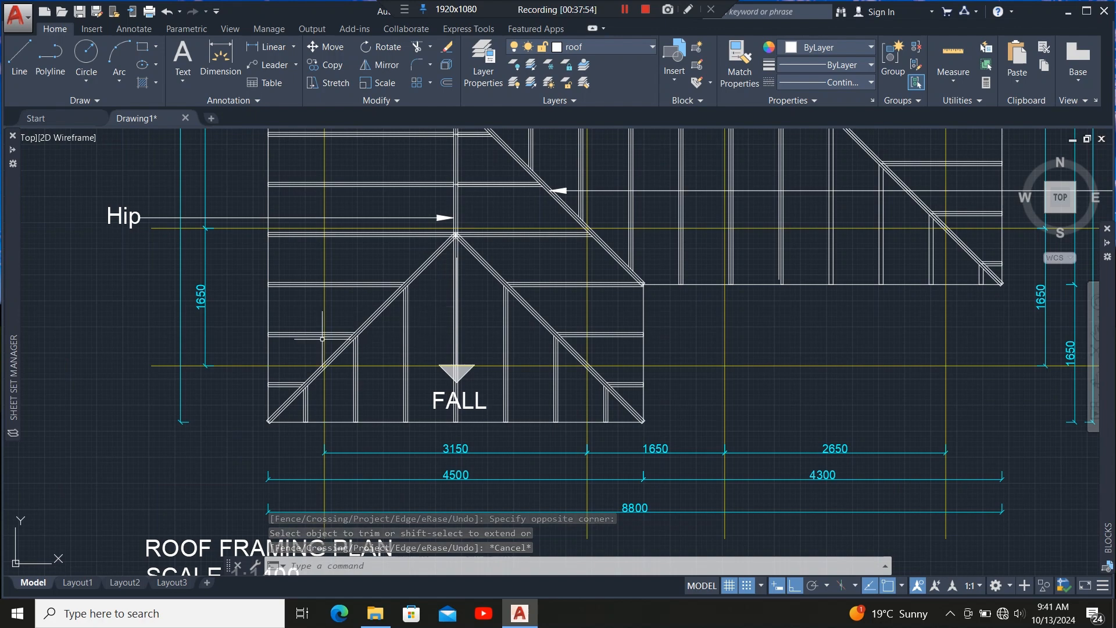
{"action": "scroll", "coordinate": [322, 339], "scroll_direction": "up", "scroll_amount": 4}
{"action": "scroll", "coordinate": [368, 375], "scroll_direction": "down", "scroll_amount": 8}
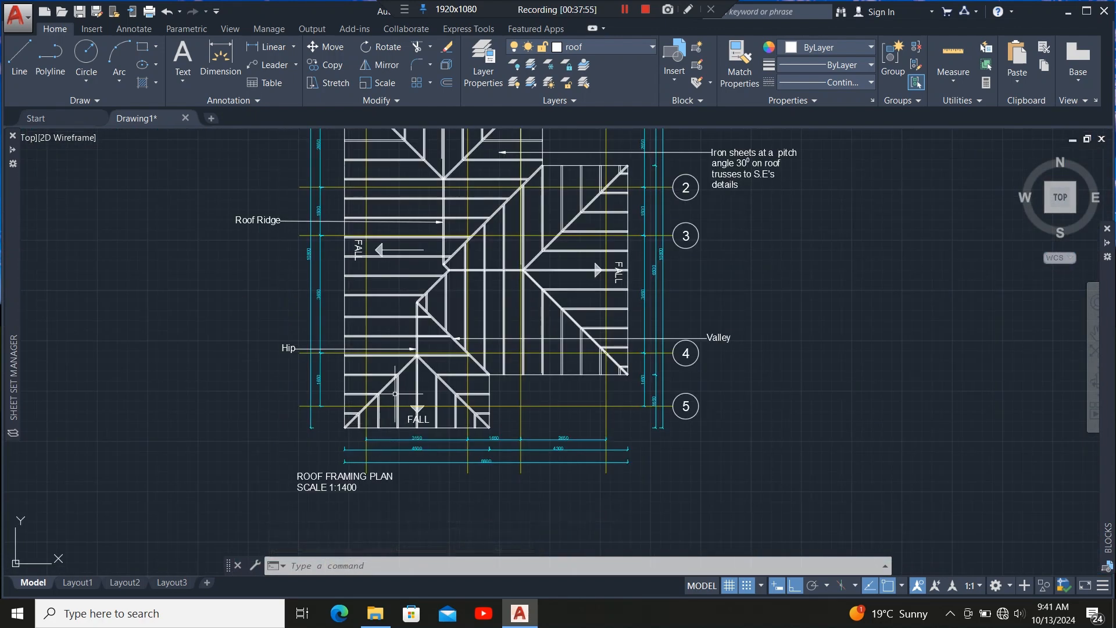
{"action": "scroll", "coordinate": [396, 393], "scroll_direction": "down", "scroll_amount": 2}
{"action": "scroll", "coordinate": [427, 275], "scroll_direction": "up", "scroll_amount": 2}
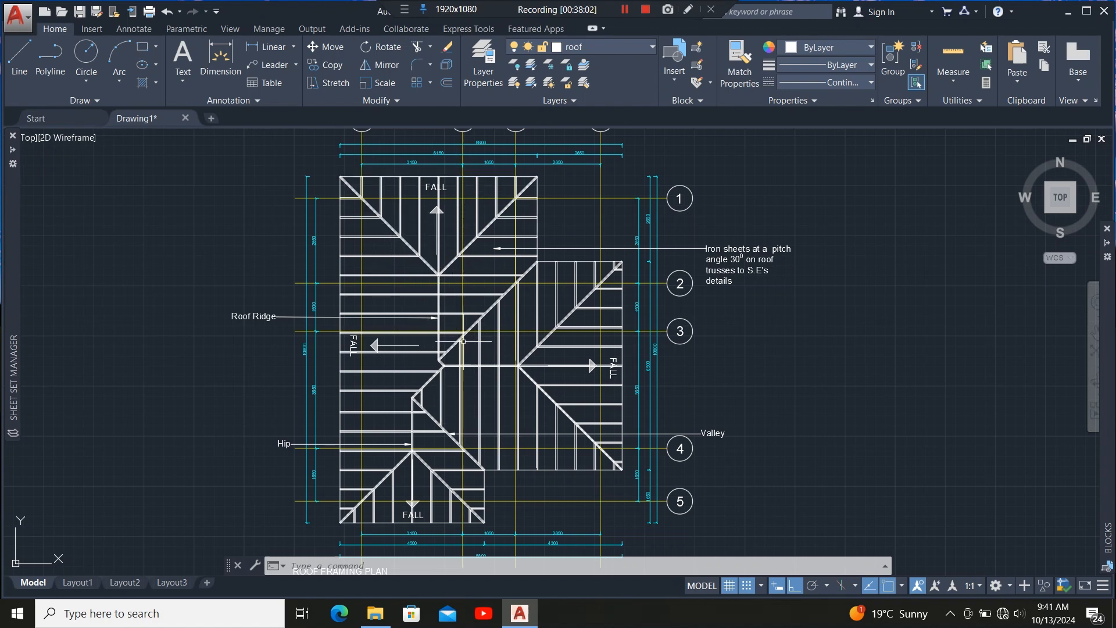
{"action": "scroll", "coordinate": [410, 171], "scroll_direction": "up", "scroll_amount": 4}
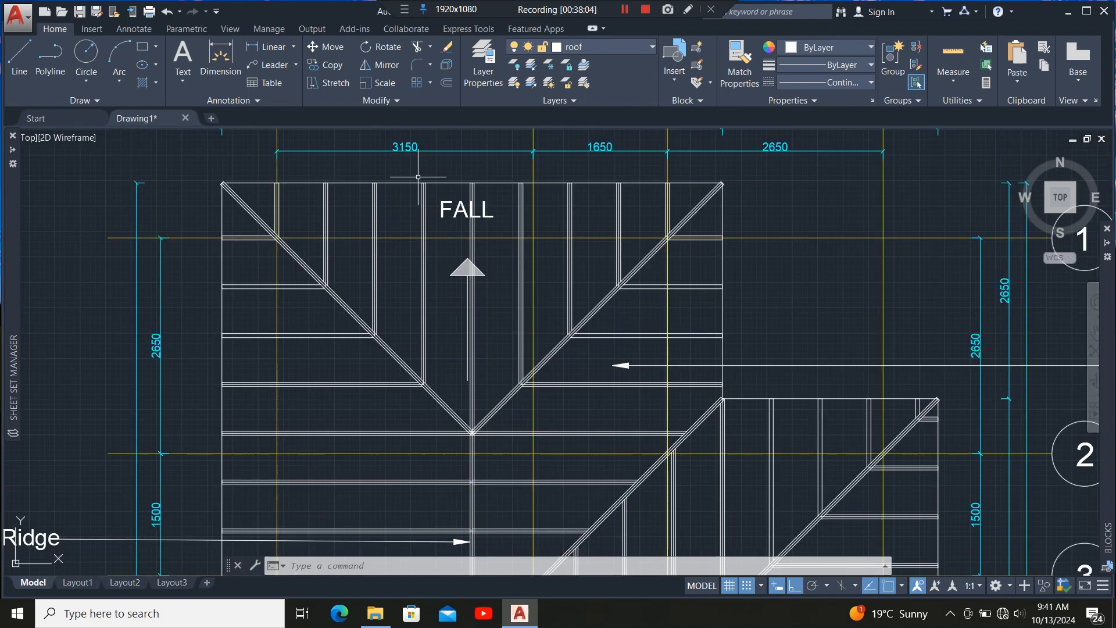
Offset the roof's top outline edge 9 units inward.
{"action": "left_click", "coordinate": [405, 182]}
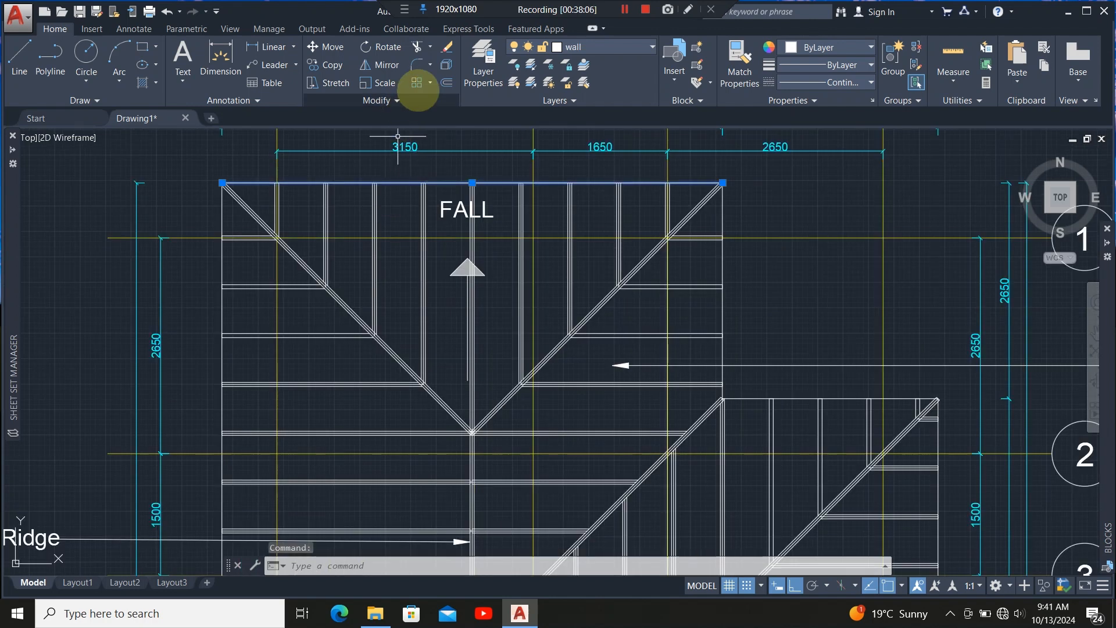
{"action": "scroll", "coordinate": [472, 178], "scroll_direction": "up", "scroll_amount": 3}
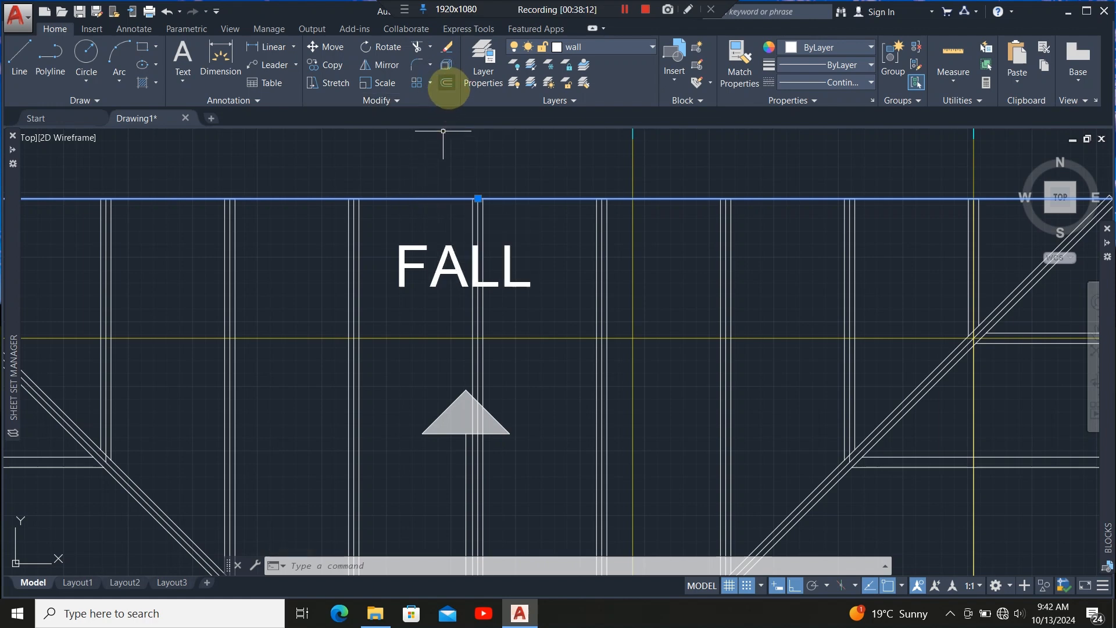
{"action": "left_click", "coordinate": [447, 82]}
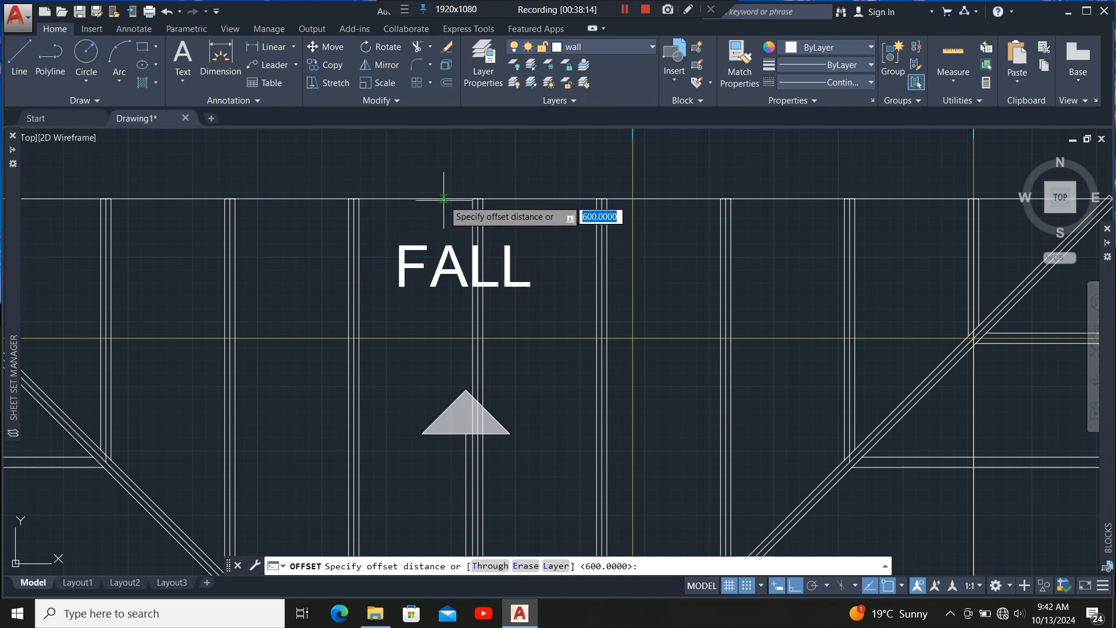
{"action": "left_click", "coordinate": [439, 199]}
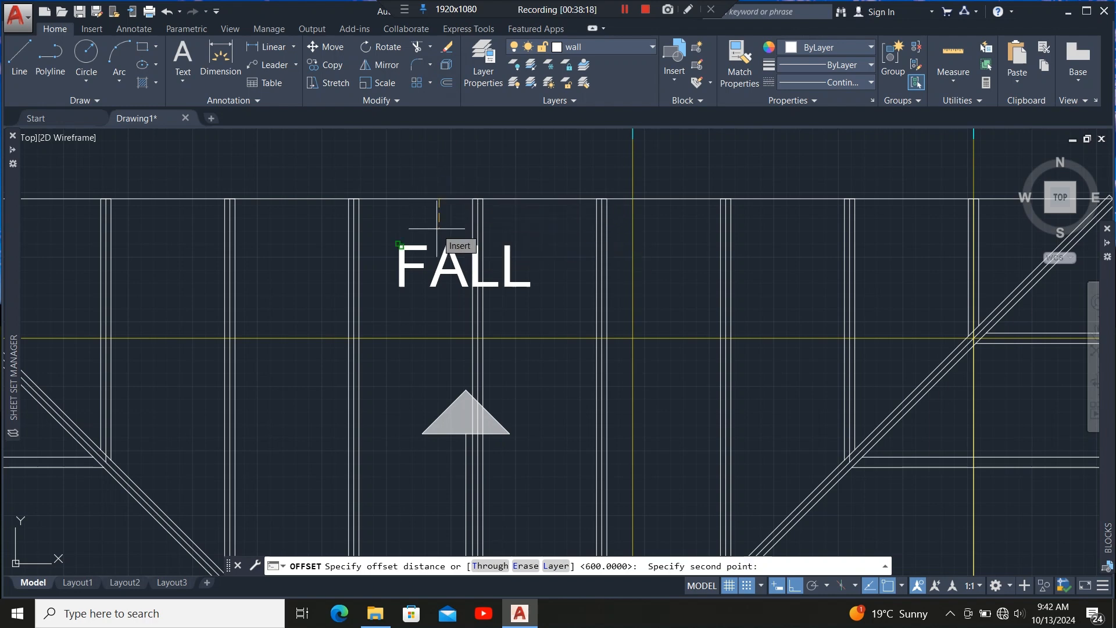
{"action": "type", "text": "9"}
{"action": "key", "text": "Return"}
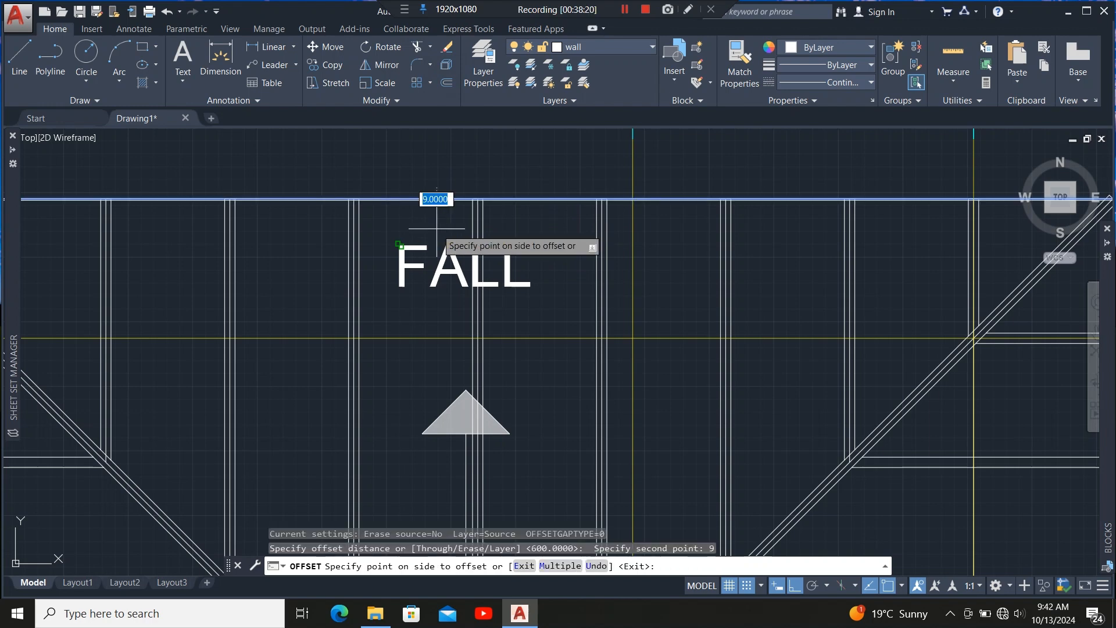
{"action": "left_click", "coordinate": [442, 232]}
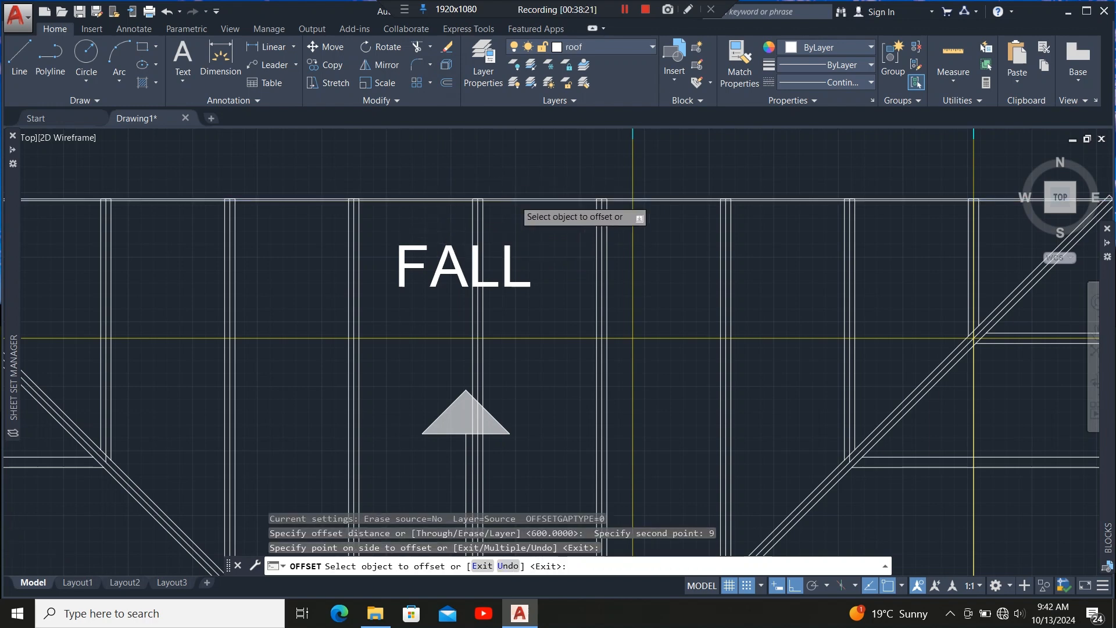
Offset the left and bottom outline edges of the roof 9 units inward.
{"action": "scroll", "coordinate": [513, 201], "scroll_direction": "down", "scroll_amount": 4}
{"action": "scroll", "coordinate": [238, 242], "scroll_direction": "up", "scroll_amount": 4}
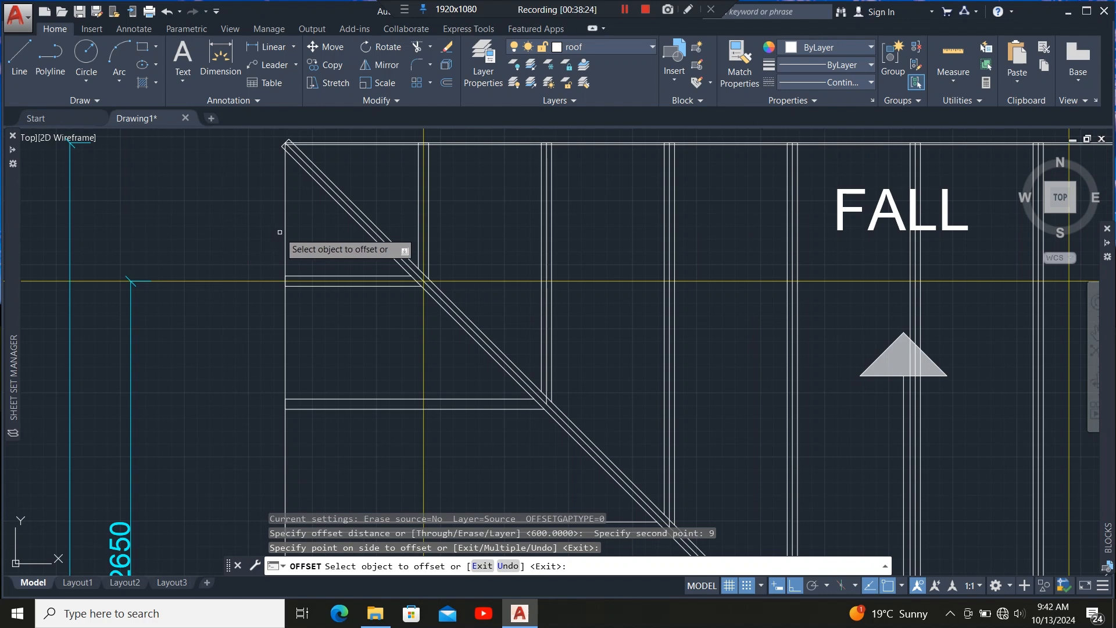
{"action": "left_click", "coordinate": [284, 232]}
{"action": "left_click", "coordinate": [317, 194]}
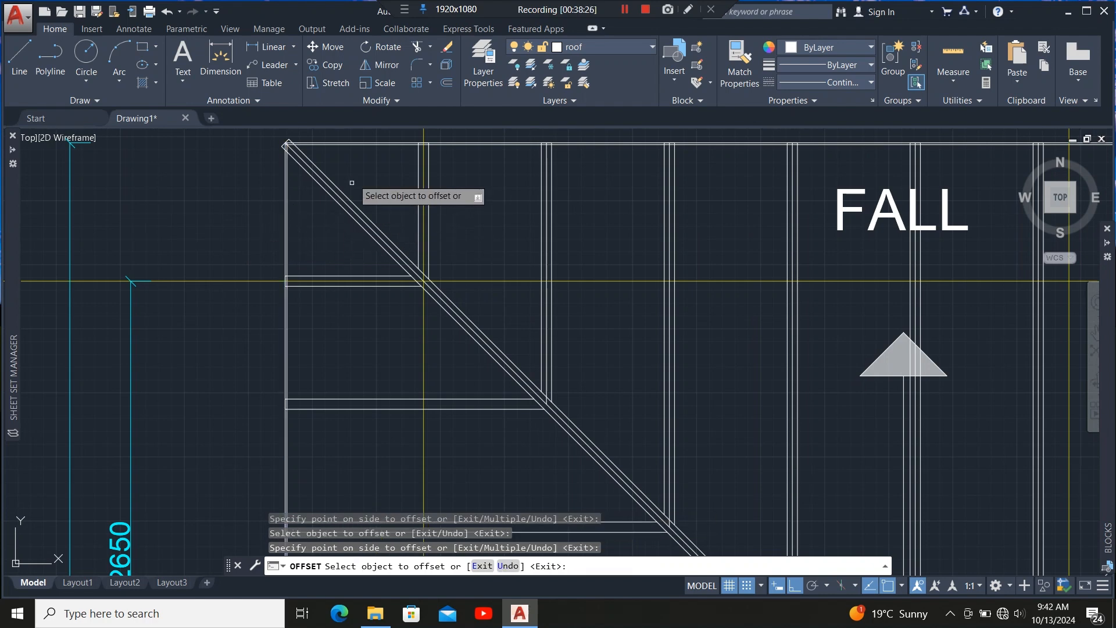
{"action": "scroll", "coordinate": [374, 299], "scroll_direction": "down", "scroll_amount": 5}
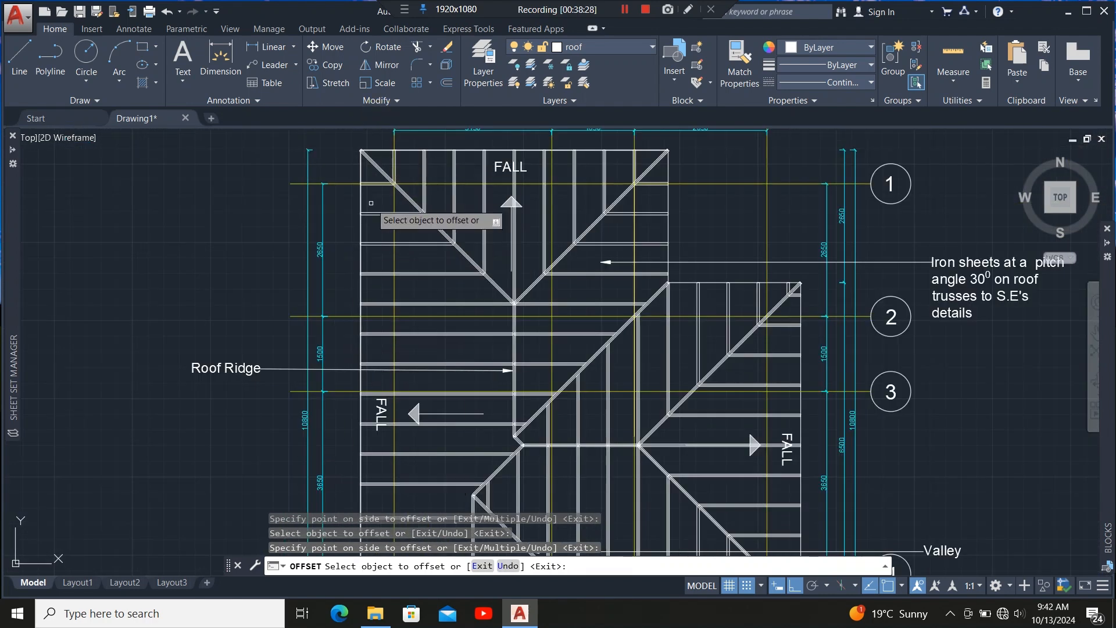
{"action": "scroll", "coordinate": [374, 358], "scroll_direction": "up", "scroll_amount": 3}
{"action": "scroll", "coordinate": [376, 325], "scroll_direction": "down", "scroll_amount": 3}
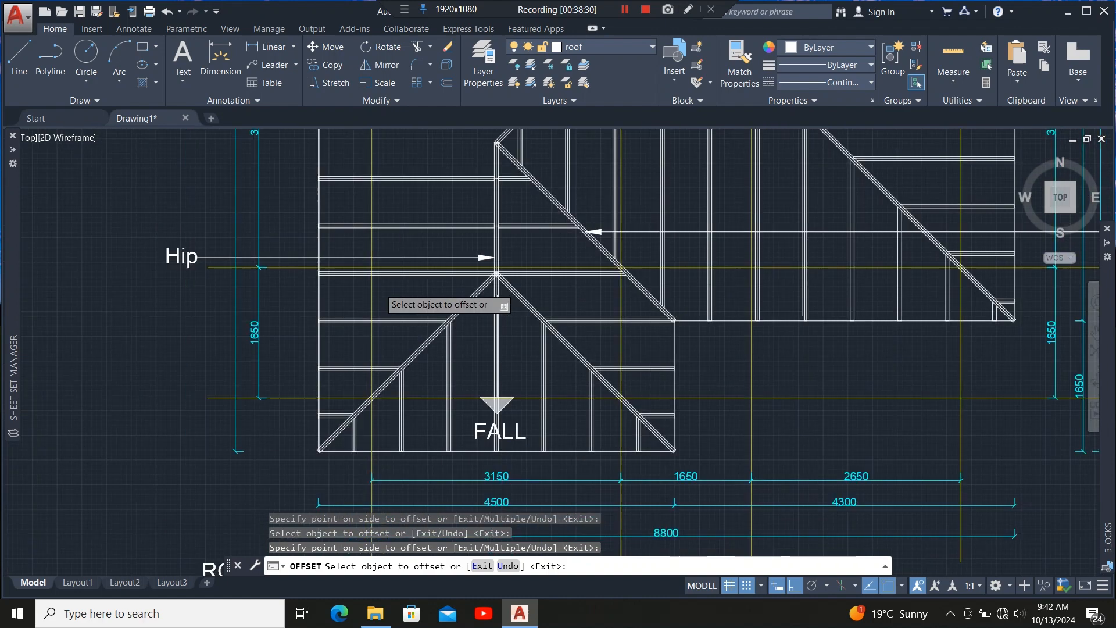
{"action": "scroll", "coordinate": [379, 368], "scroll_direction": "up", "scroll_amount": 5}
{"action": "left_click", "coordinate": [367, 349]}
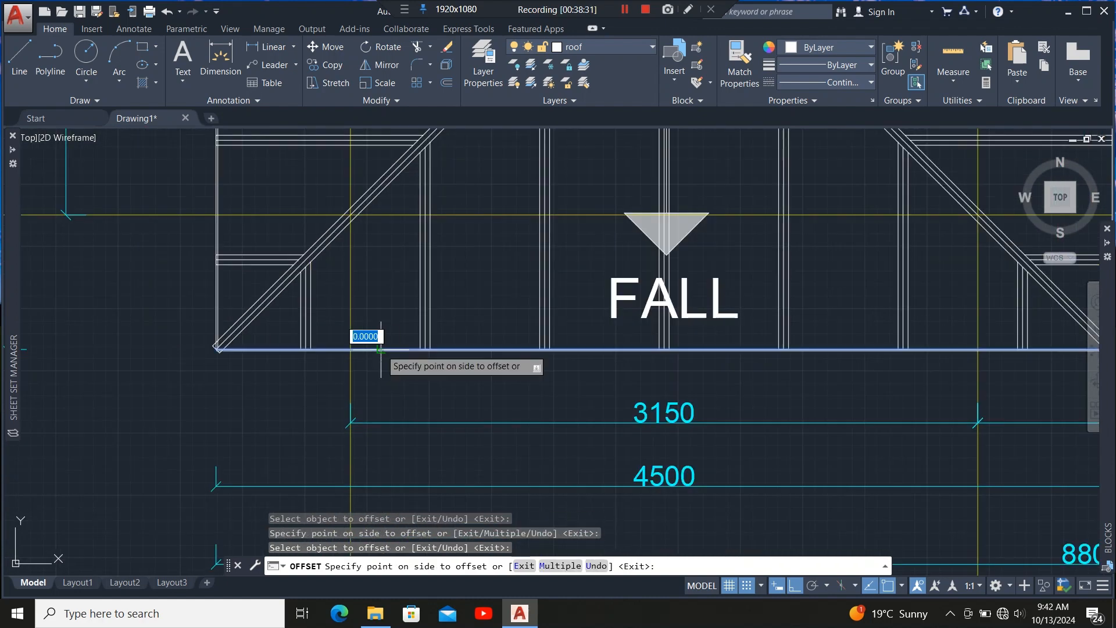
{"action": "left_click", "coordinate": [365, 332]}
Offset the lower hip wing's right edge and the right wing's bottom edge 9 units inward.
{"action": "scroll", "coordinate": [365, 332], "scroll_direction": "down", "scroll_amount": 5}
{"action": "scroll", "coordinate": [500, 391], "scroll_direction": "up", "scroll_amount": 5}
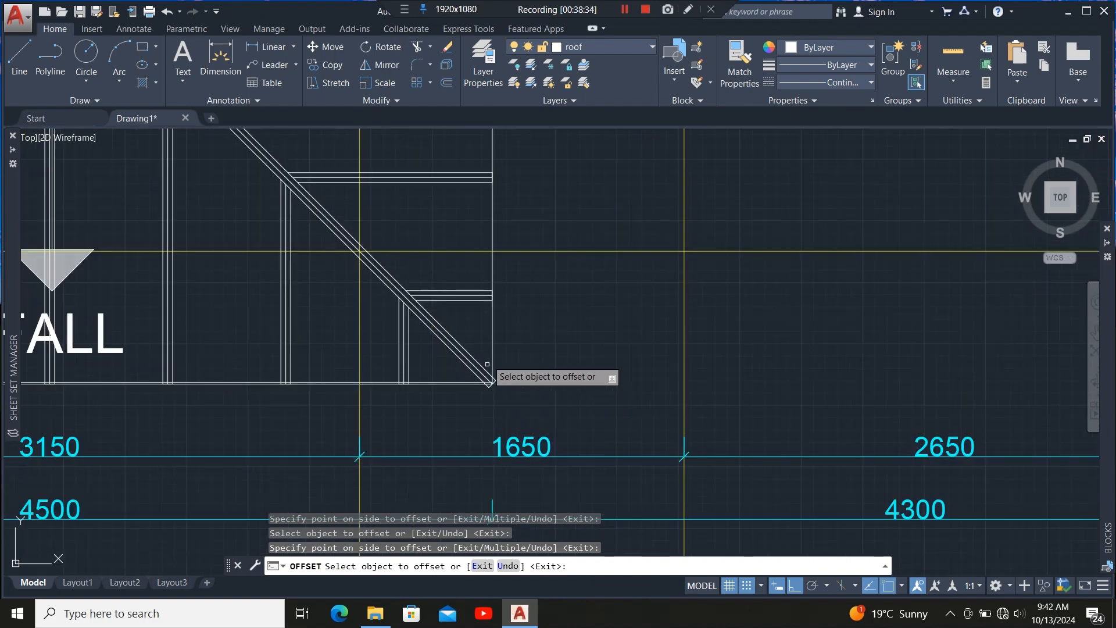
{"action": "left_click", "coordinate": [491, 344]}
{"action": "left_click", "coordinate": [466, 395]}
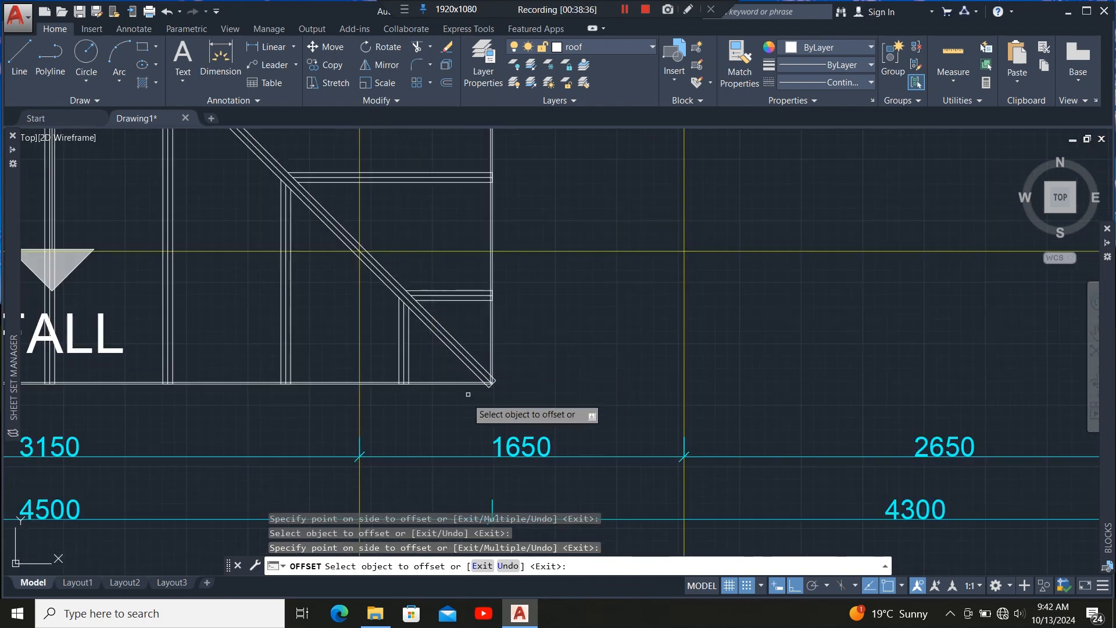
{"action": "scroll", "coordinate": [459, 372], "scroll_direction": "down", "scroll_amount": 5}
{"action": "scroll", "coordinate": [501, 337], "scroll_direction": "up", "scroll_amount": 6}
{"action": "left_click", "coordinate": [523, 315]}
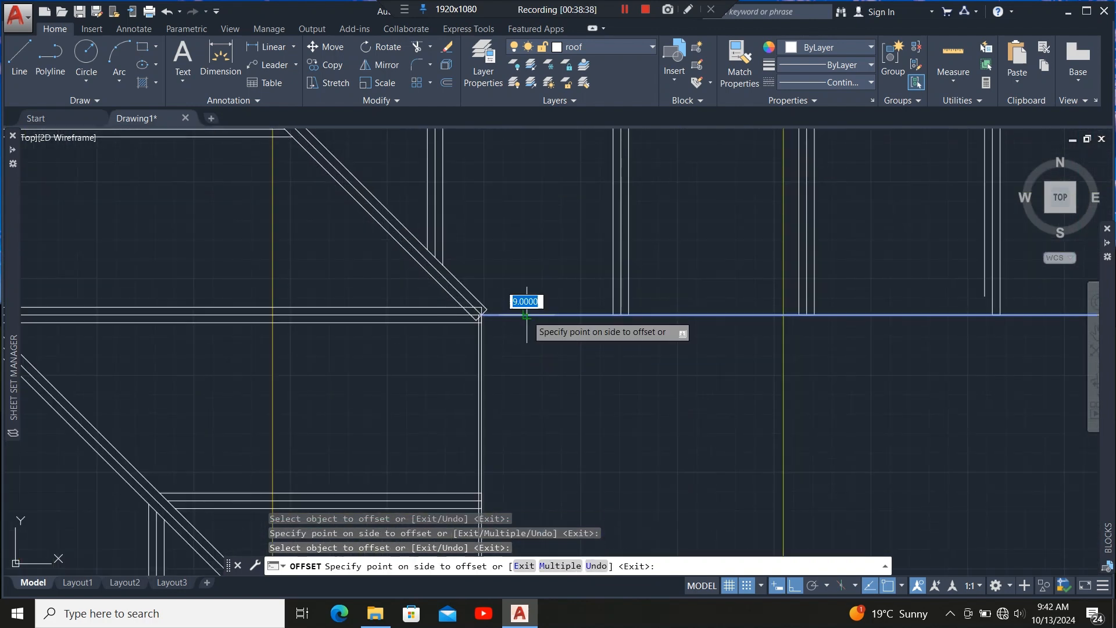
{"action": "left_click", "coordinate": [503, 303]}
Offset the right wing's top outline edge 9 units inward.
{"action": "scroll", "coordinate": [359, 377], "scroll_direction": "down", "scroll_amount": 3}
{"action": "scroll", "coordinate": [737, 364], "scroll_direction": "up", "scroll_amount": 6}
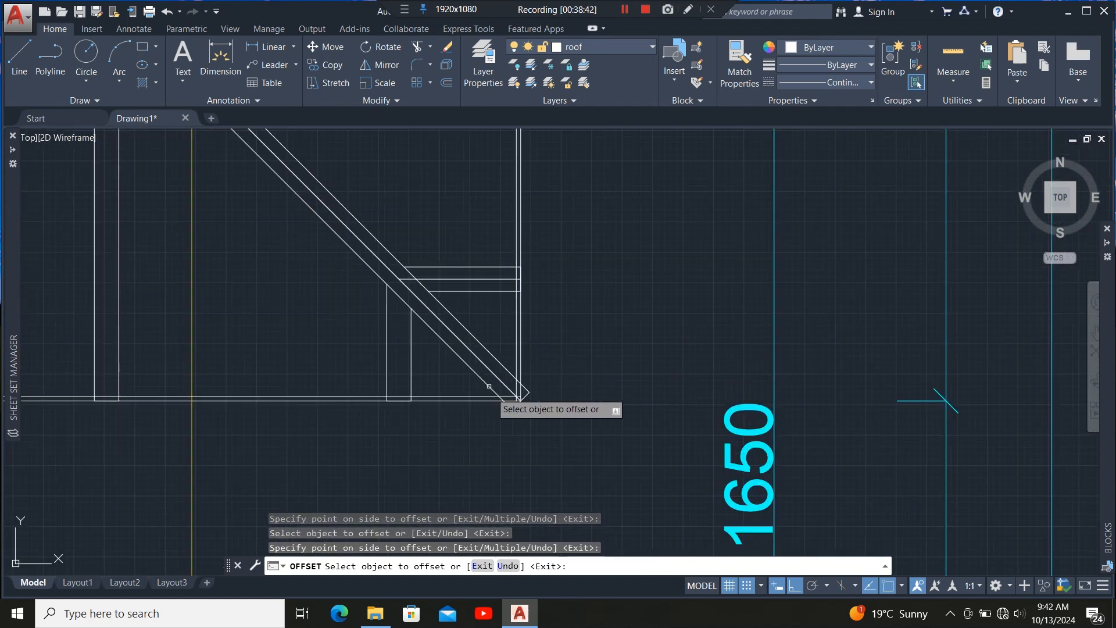
{"action": "scroll", "coordinate": [506, 430], "scroll_direction": "down", "scroll_amount": 5}
{"action": "scroll", "coordinate": [478, 416], "scroll_direction": "down", "scroll_amount": 3}
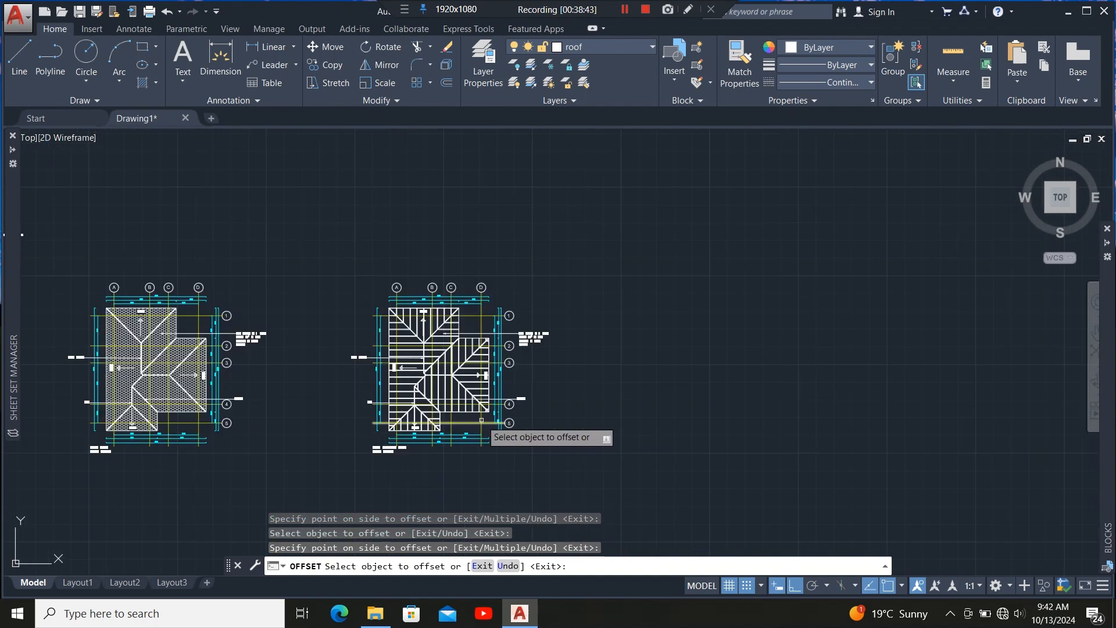
{"action": "scroll", "coordinate": [477, 354], "scroll_direction": "up", "scroll_amount": 8}
{"action": "scroll", "coordinate": [484, 305], "scroll_direction": "up", "scroll_amount": 2}
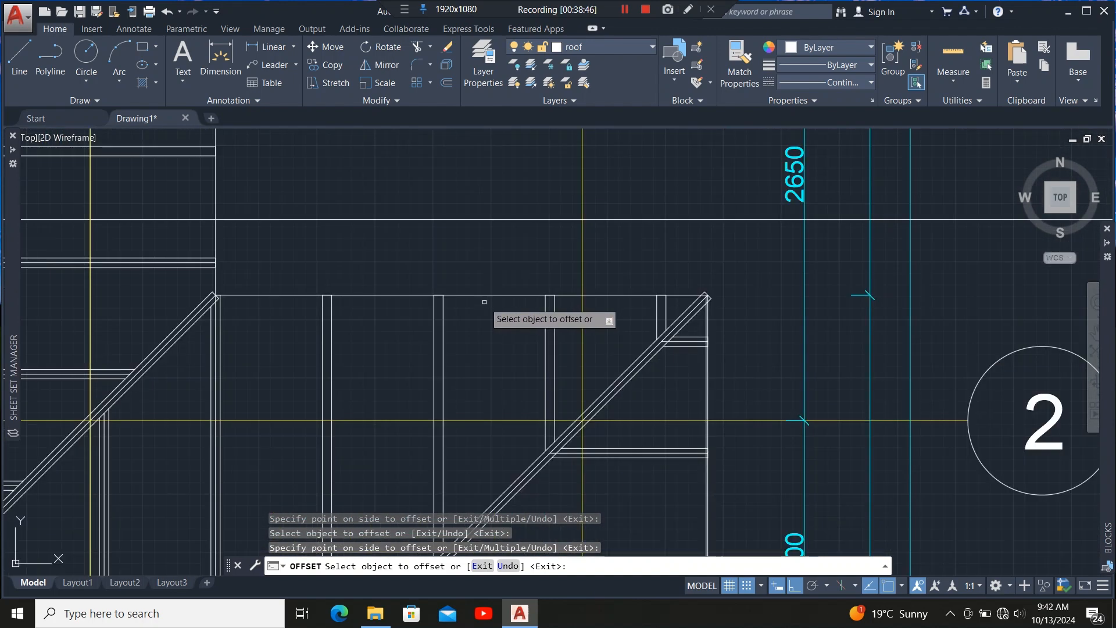
{"action": "left_click", "coordinate": [488, 297]}
{"action": "left_click", "coordinate": [488, 377]}
{"action": "scroll", "coordinate": [483, 442], "scroll_direction": "down", "scroll_amount": 5}
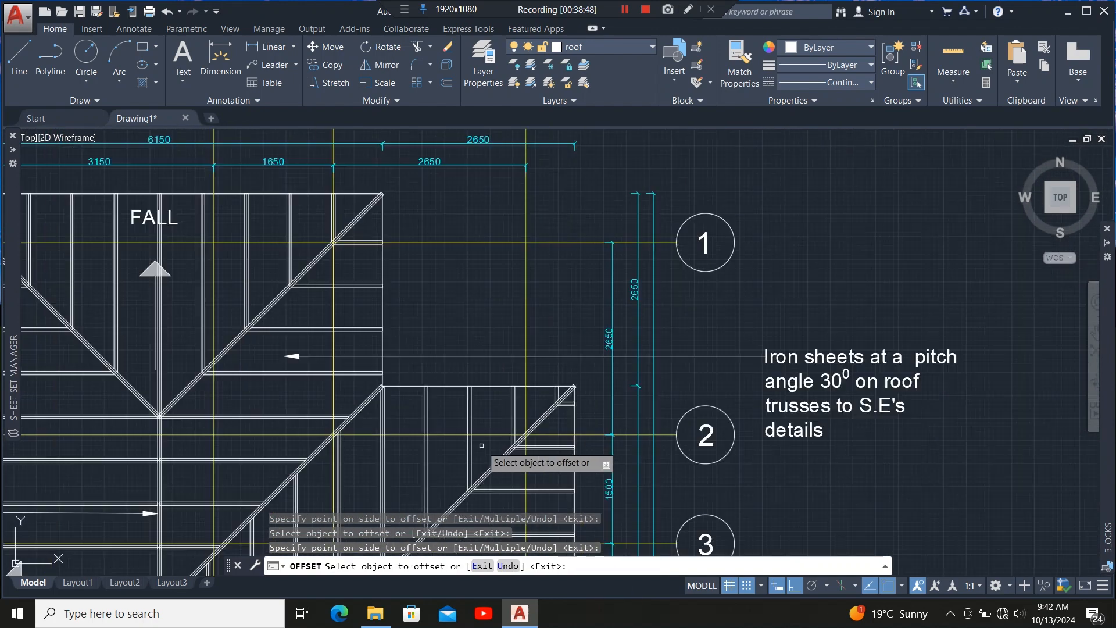
Select the offset outline polyline at the hip corner and stretch its corner vertex to the intersection with the inner edge line.
{"action": "scroll", "coordinate": [441, 421], "scroll_direction": "up", "scroll_amount": 6}
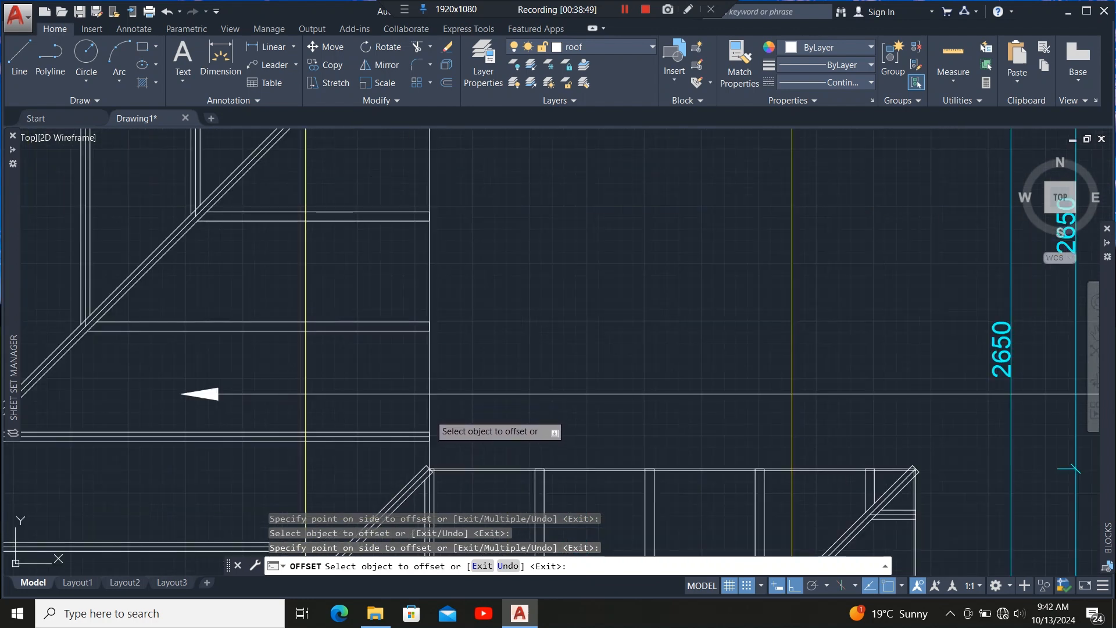
{"action": "scroll", "coordinate": [433, 479], "scroll_direction": "down", "scroll_amount": 4}
{"action": "scroll", "coordinate": [523, 412], "scroll_direction": "up", "scroll_amount": 5}
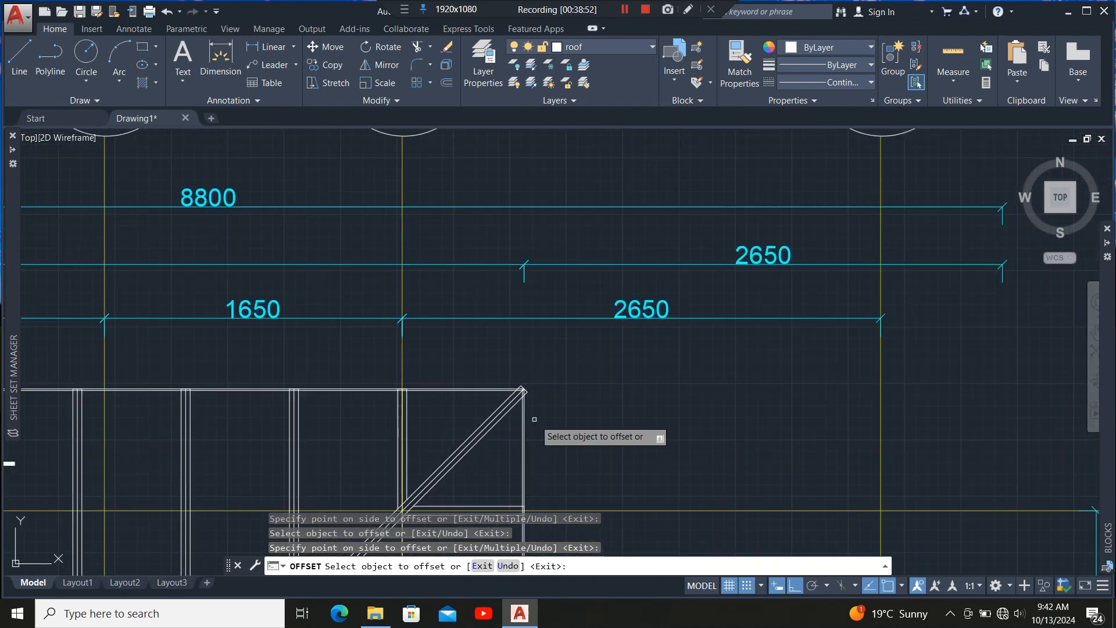
{"action": "scroll", "coordinate": [534, 419], "scroll_direction": "up", "scroll_amount": 4}
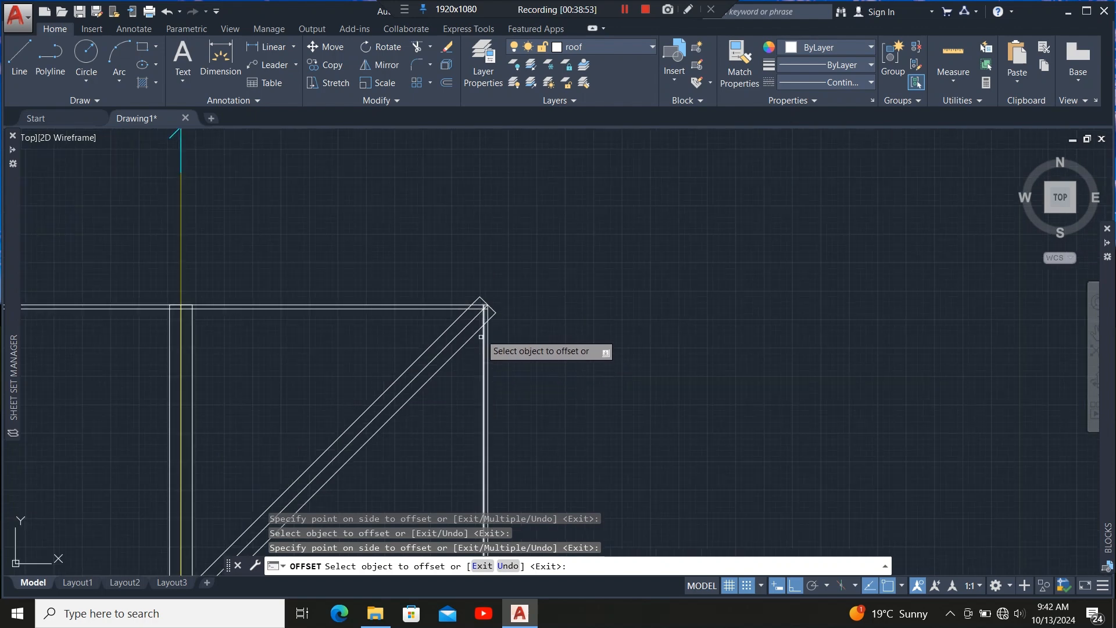
{"action": "scroll", "coordinate": [483, 340], "scroll_direction": "up", "scroll_amount": 2}
{"action": "key", "text": "Escape"}
{"action": "scroll", "coordinate": [499, 312], "scroll_direction": "up", "scroll_amount": 2}
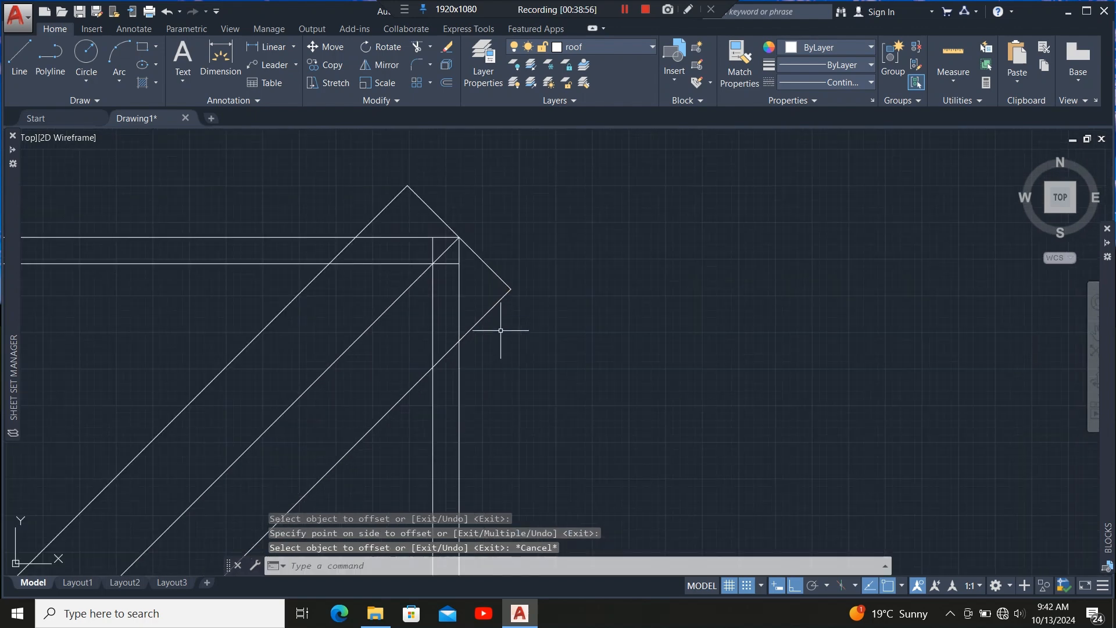
{"action": "left_click", "coordinate": [480, 270]}
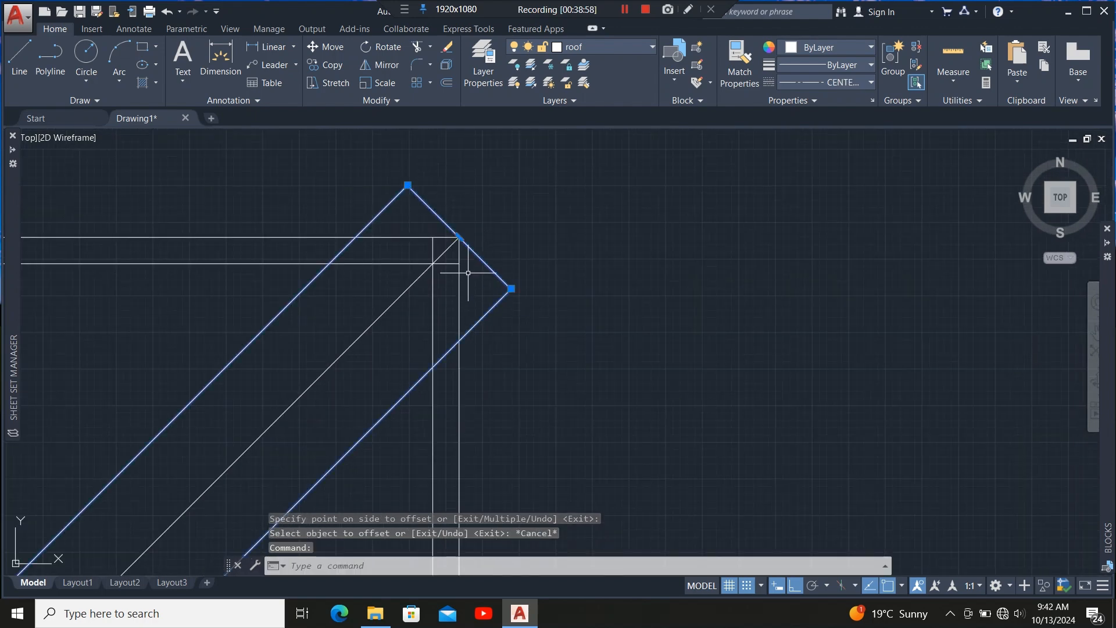
{"action": "scroll", "coordinate": [471, 236], "scroll_direction": "down", "scroll_amount": 2}
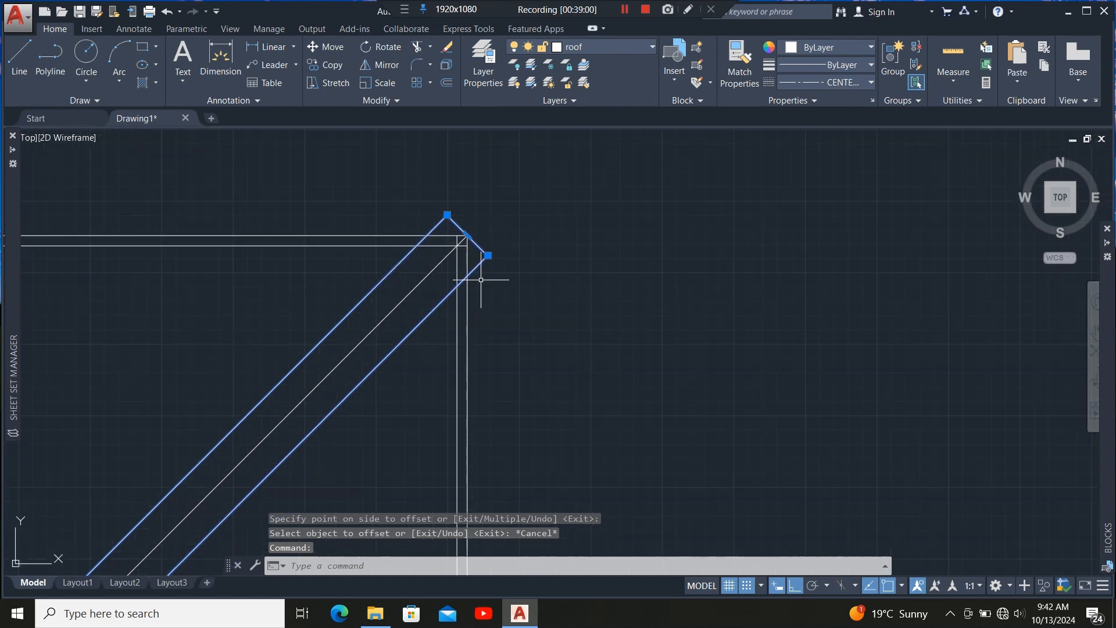
{"action": "scroll", "coordinate": [488, 264], "scroll_direction": "up", "scroll_amount": 3}
{"action": "left_click", "coordinate": [487, 236]}
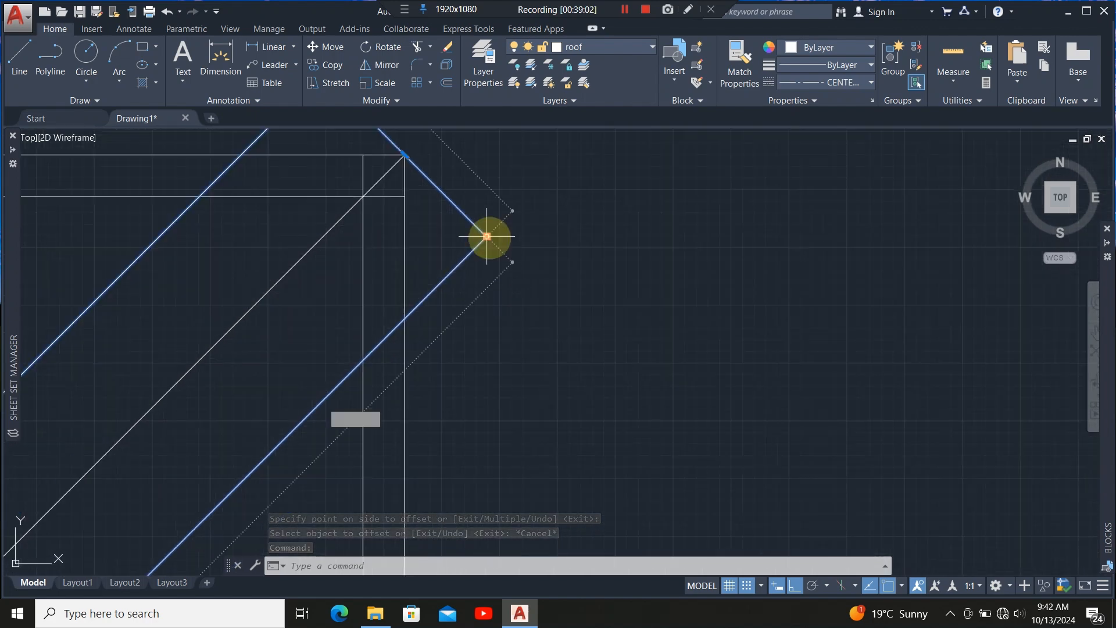
{"action": "key", "text": "Escape"}
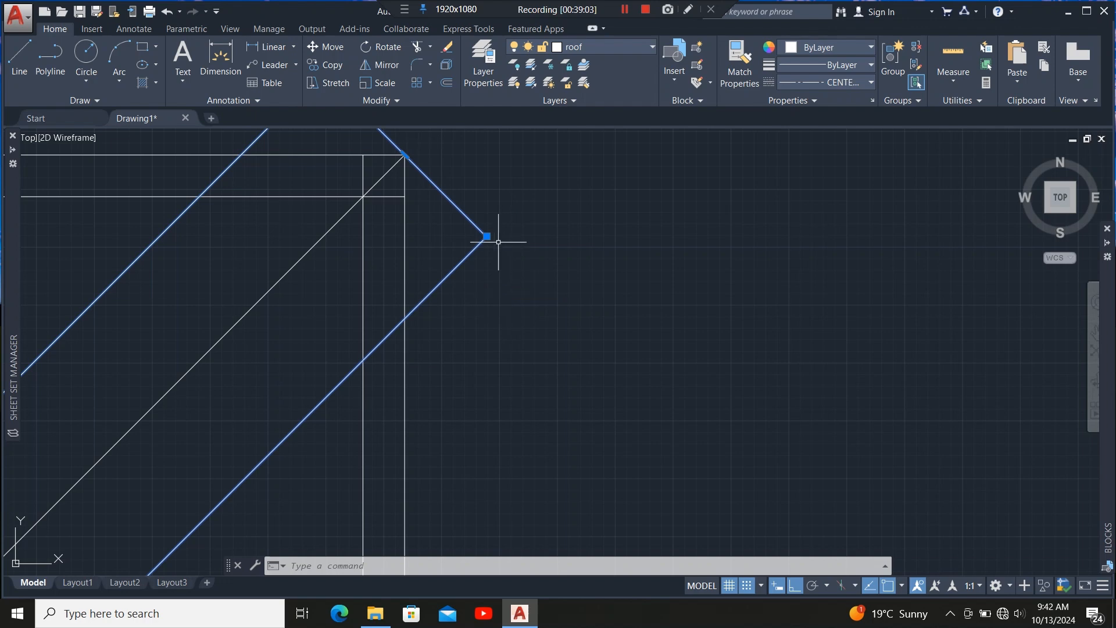
{"action": "left_click", "coordinate": [487, 236]}
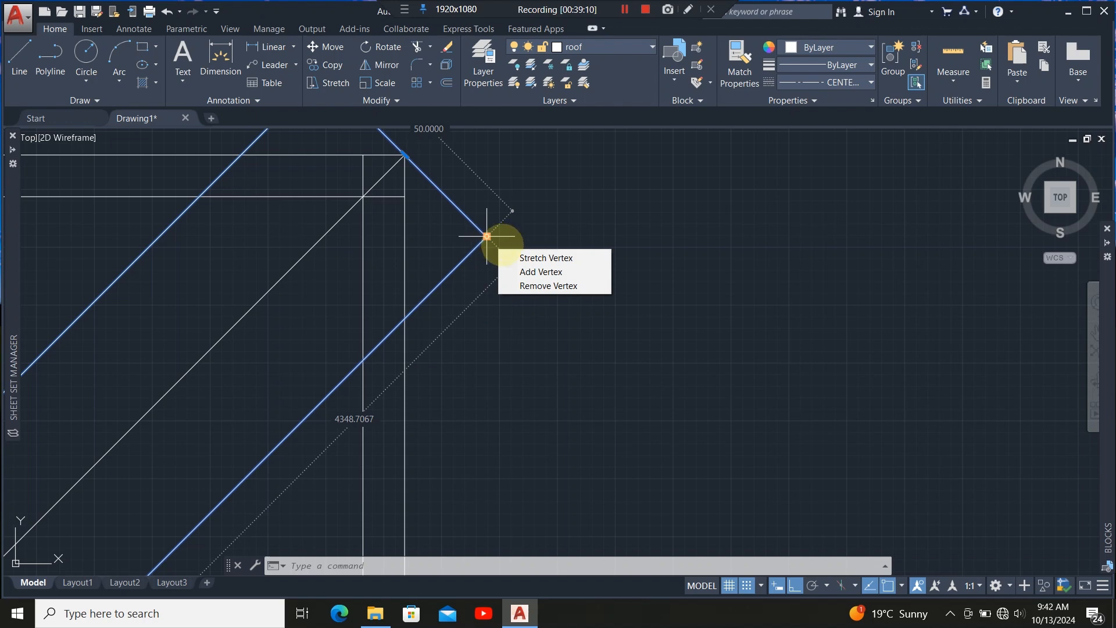
{"action": "key", "text": "Escape"}
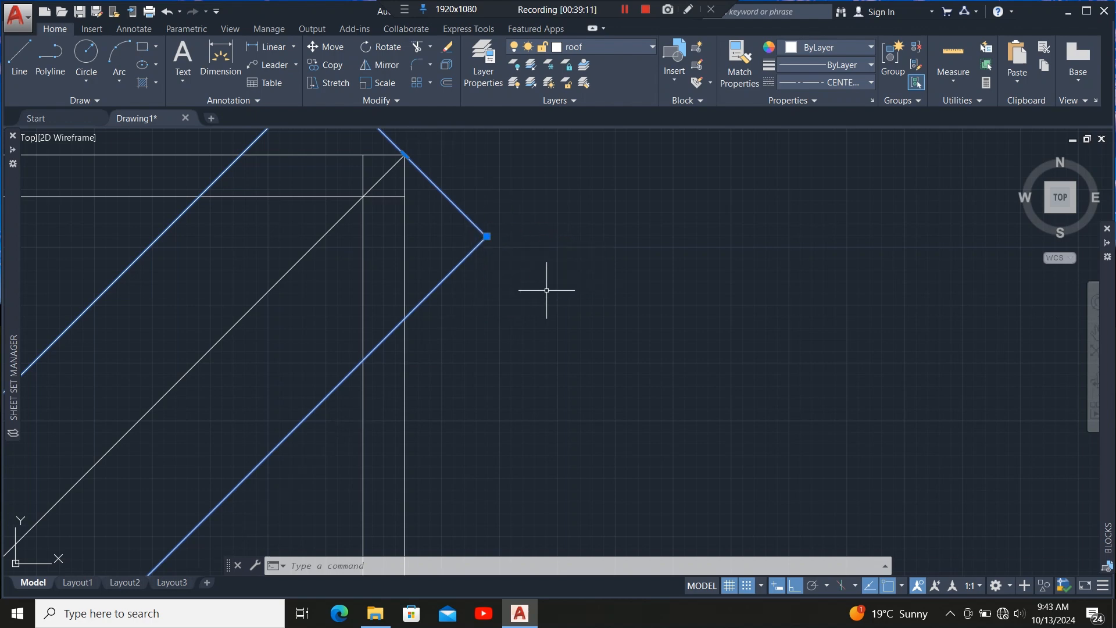
{"action": "left_click", "coordinate": [486, 236]}
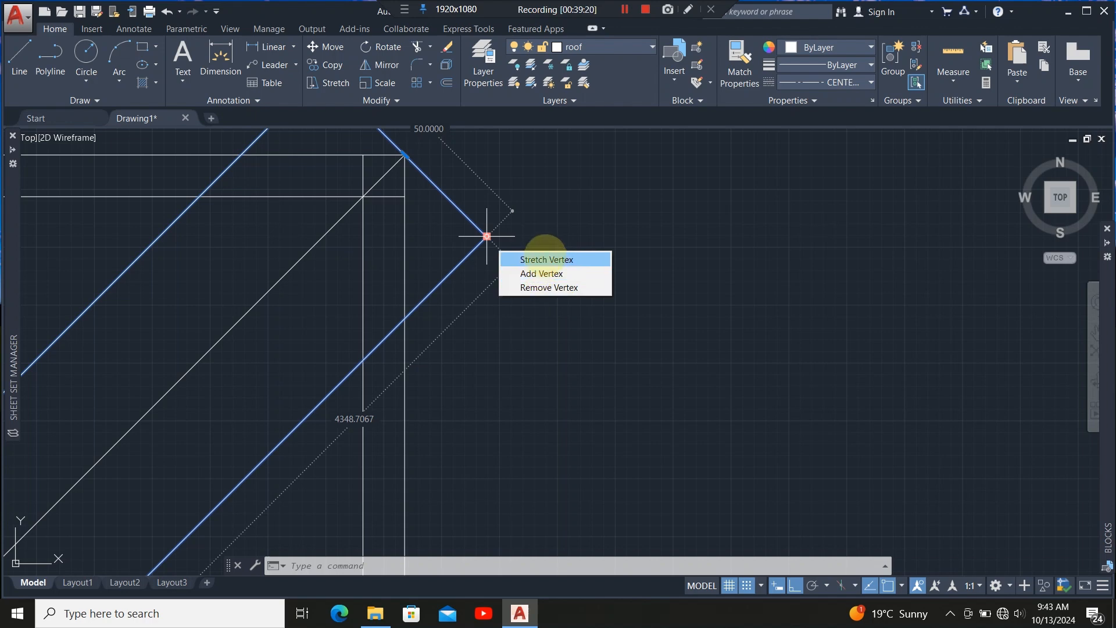
{"action": "left_click", "coordinate": [545, 257]}
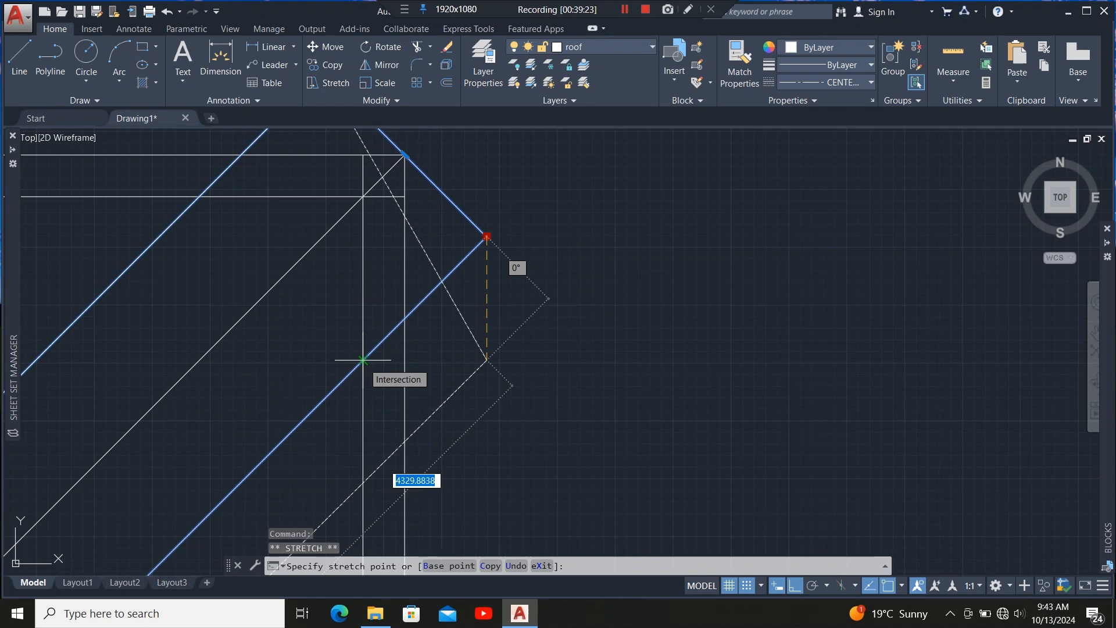
{"action": "left_click", "coordinate": [363, 360]}
Add a vertex to the offset outline polyline at the intersection of the inner edge lines near the hip corner.
{"action": "scroll", "coordinate": [395, 384], "scroll_direction": "down", "scroll_amount": 6}
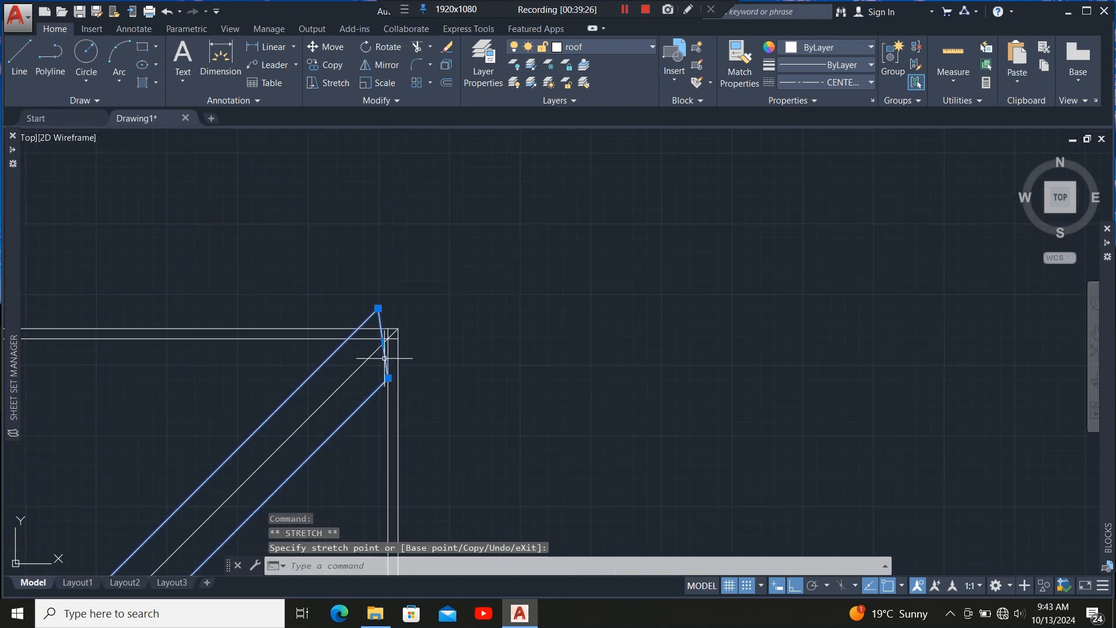
{"action": "scroll", "coordinate": [384, 358], "scroll_direction": "up", "scroll_amount": 8}
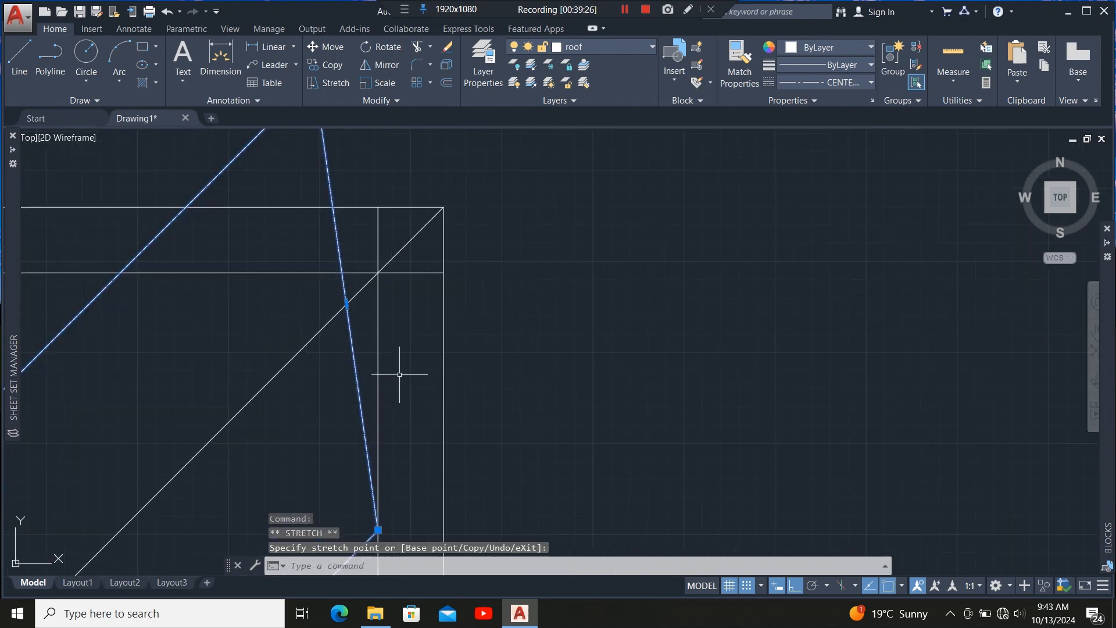
{"action": "left_click", "coordinate": [346, 304]}
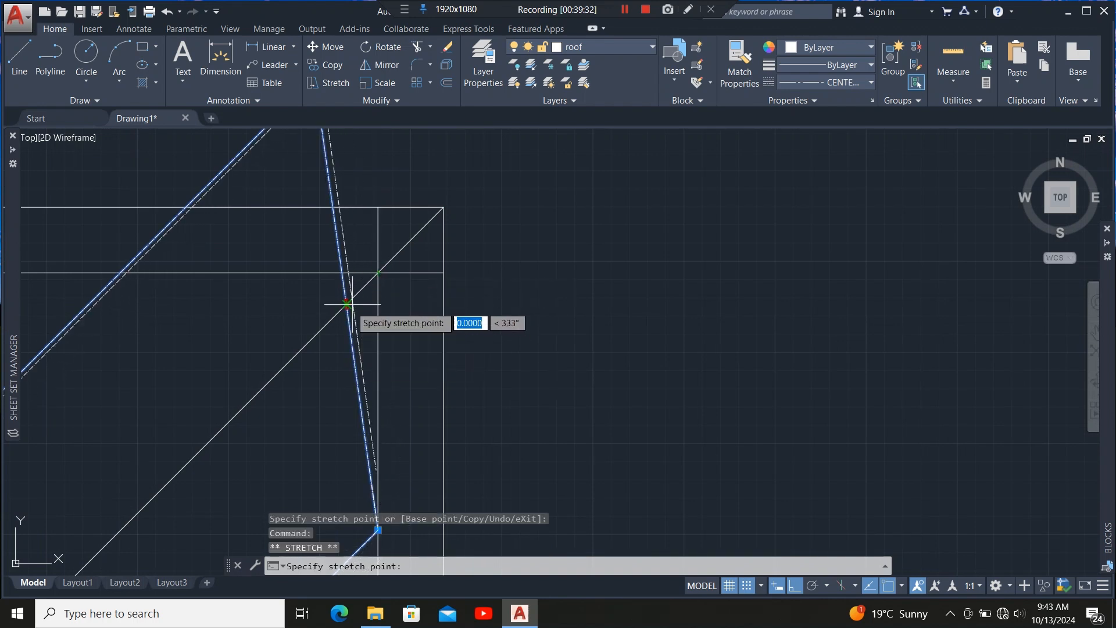
{"action": "key", "text": "Escape"}
{"action": "mouse_move", "coordinate": [347, 304]}
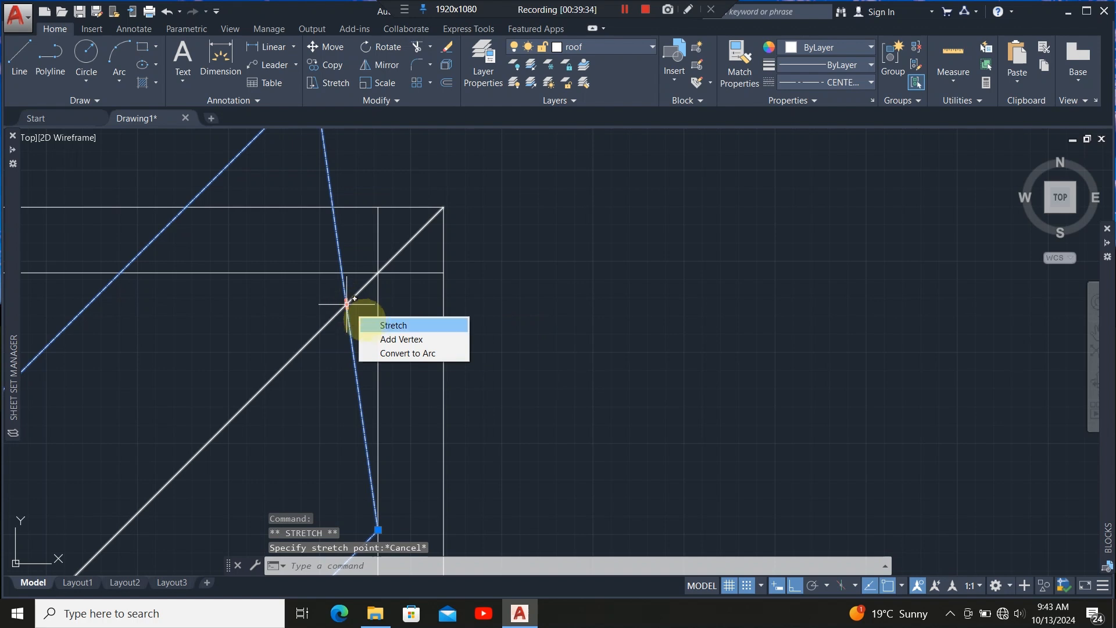
{"action": "left_click", "coordinate": [395, 338]}
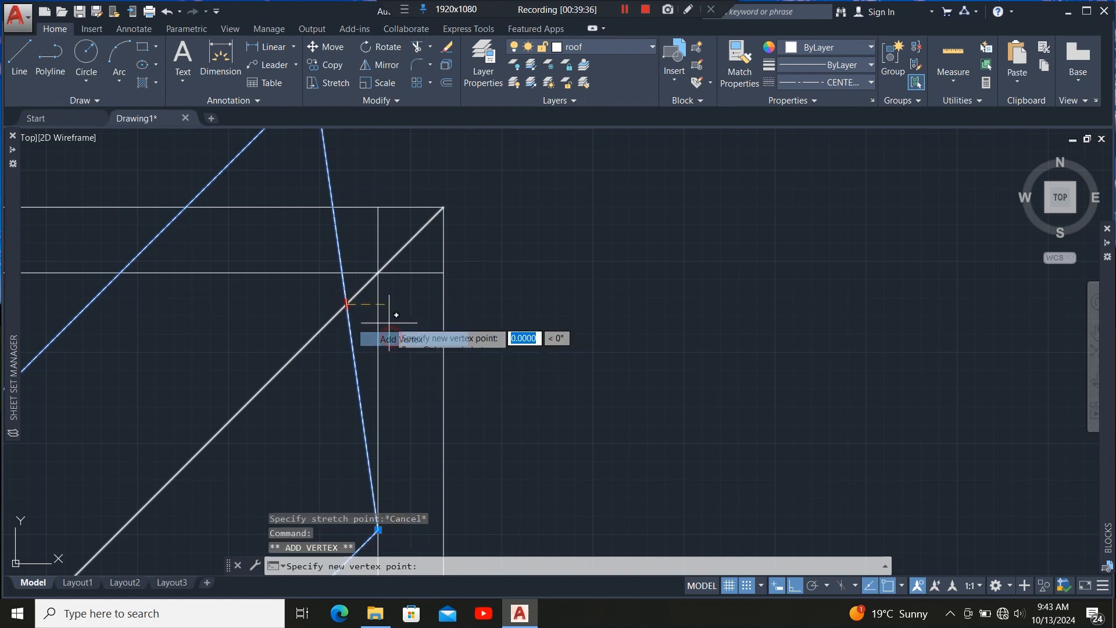
{"action": "left_click", "coordinate": [378, 272]}
Stretch the offset polyline's outer corner vertex onto the inner top edge line at the hip.
{"action": "scroll", "coordinate": [378, 323], "scroll_direction": "down", "scroll_amount": 4}
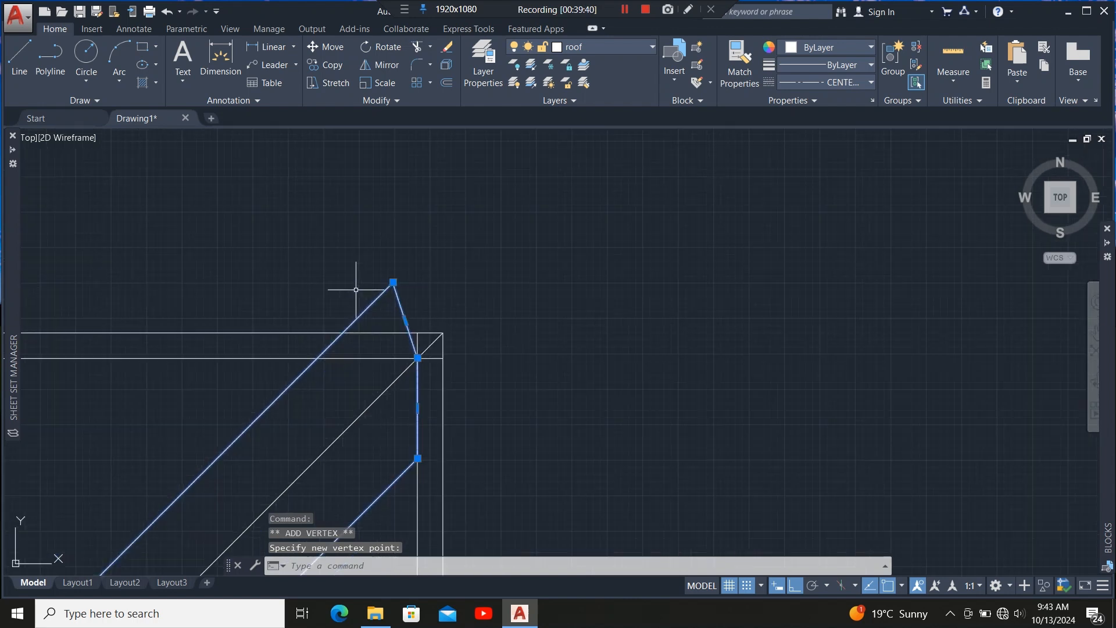
{"action": "left_click", "coordinate": [393, 282]}
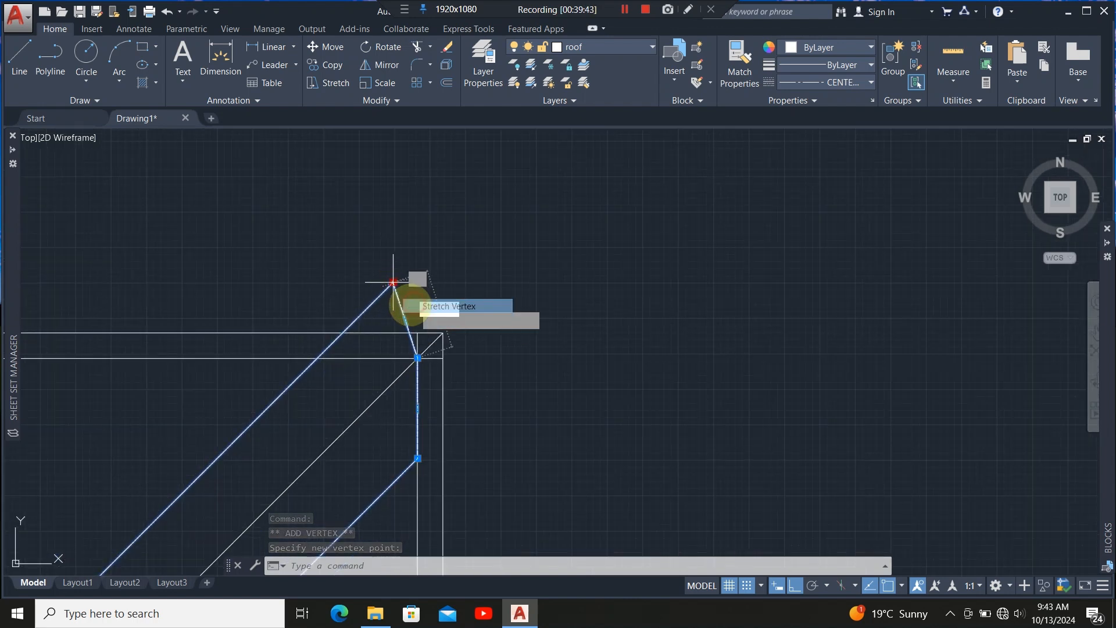
{"action": "left_click", "coordinate": [317, 357]}
{"action": "scroll", "coordinate": [423, 319], "scroll_direction": "up", "scroll_amount": 3}
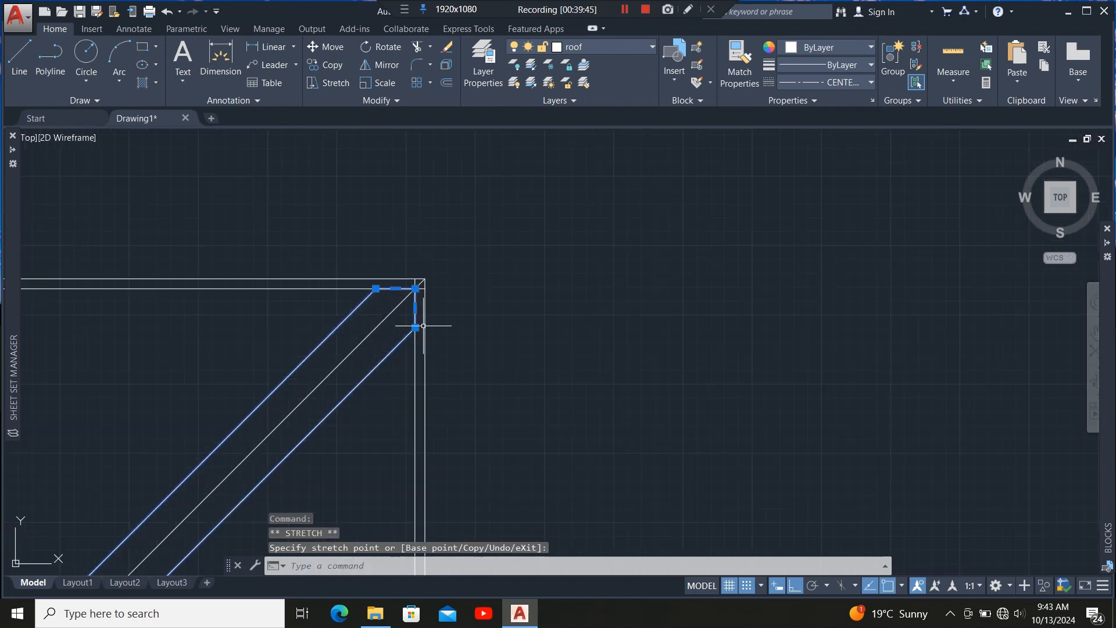
{"action": "scroll", "coordinate": [417, 303], "scroll_direction": "down", "scroll_amount": 8}
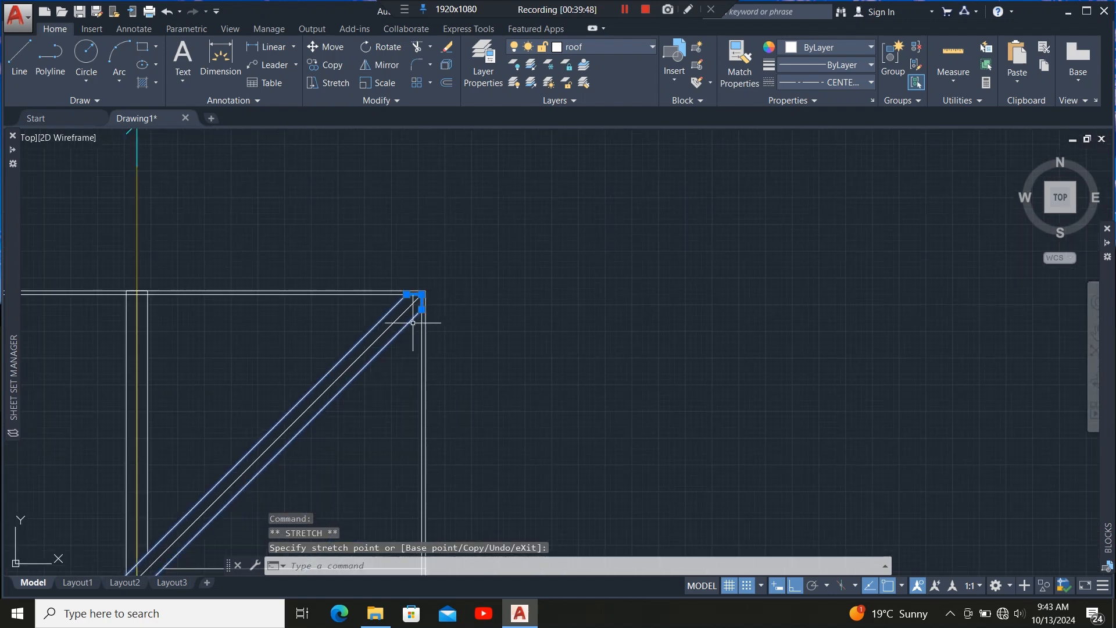
{"action": "scroll", "coordinate": [403, 304], "scroll_direction": "up", "scroll_amount": 6}
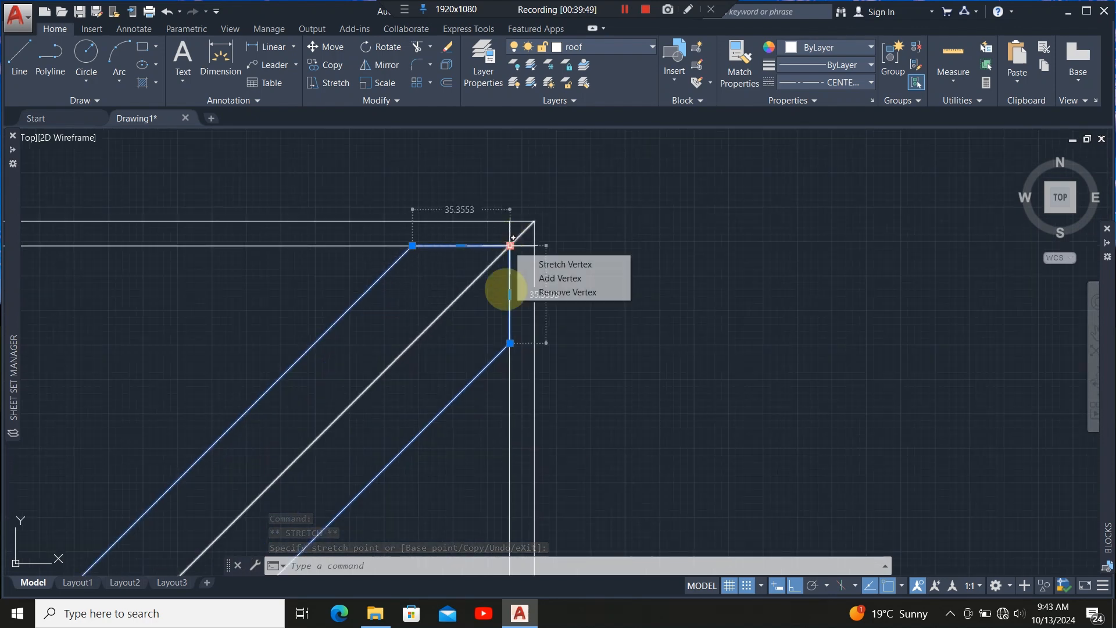
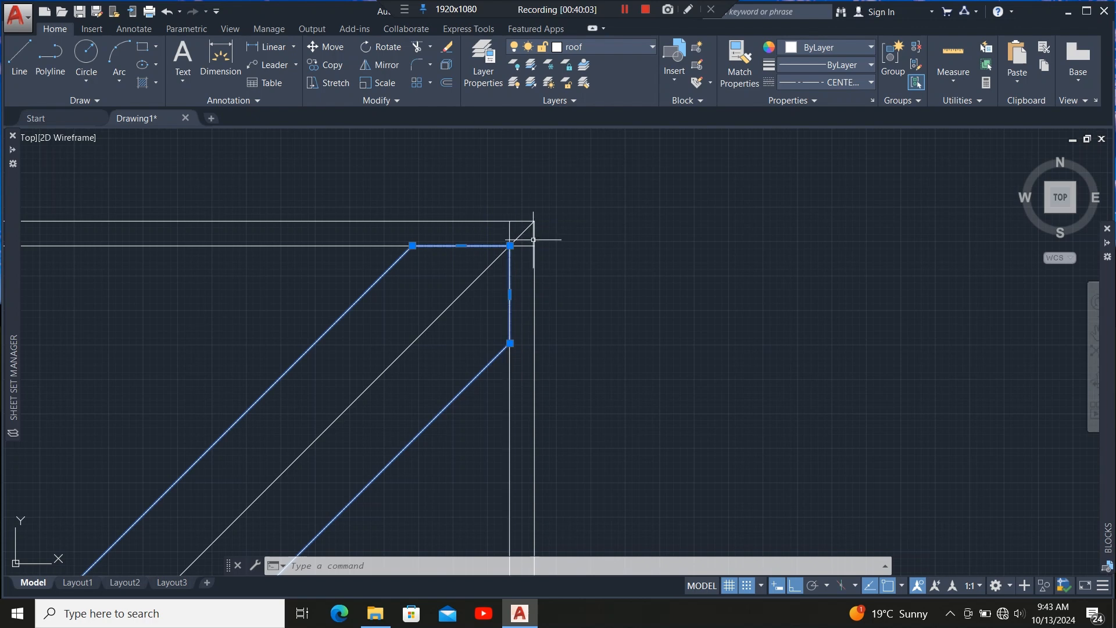
Select the offset outline polyline at the hip corner and set its linetype to Continuous.
{"action": "scroll", "coordinate": [533, 239], "scroll_direction": "up", "scroll_amount": 4}
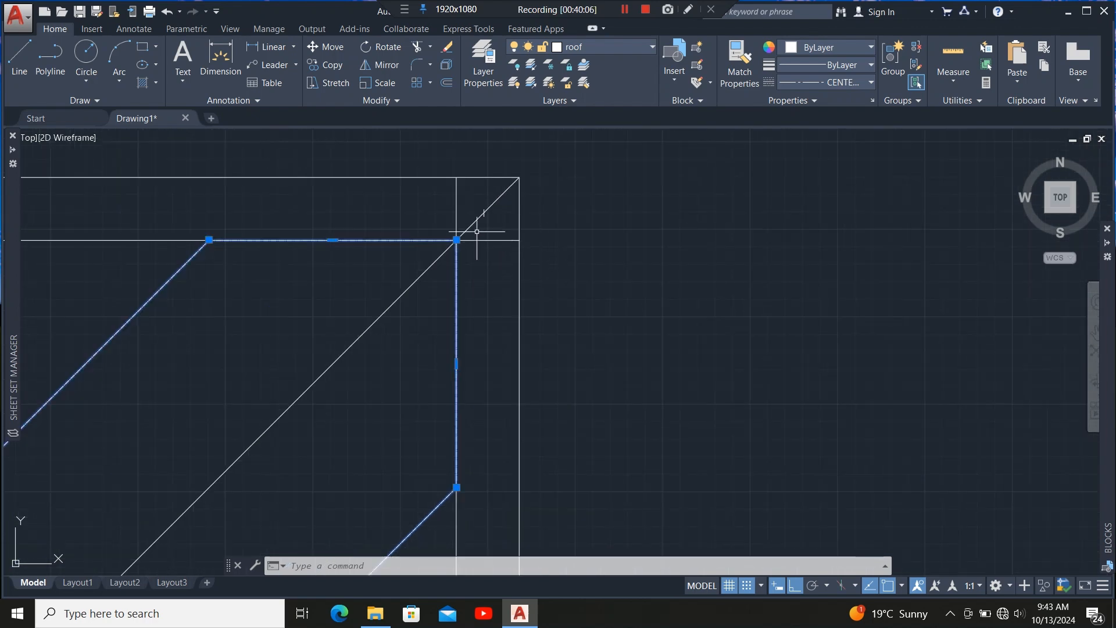
{"action": "scroll", "coordinate": [474, 241], "scroll_direction": "down", "scroll_amount": 4}
{"action": "scroll", "coordinate": [490, 269], "scroll_direction": "up", "scroll_amount": 4}
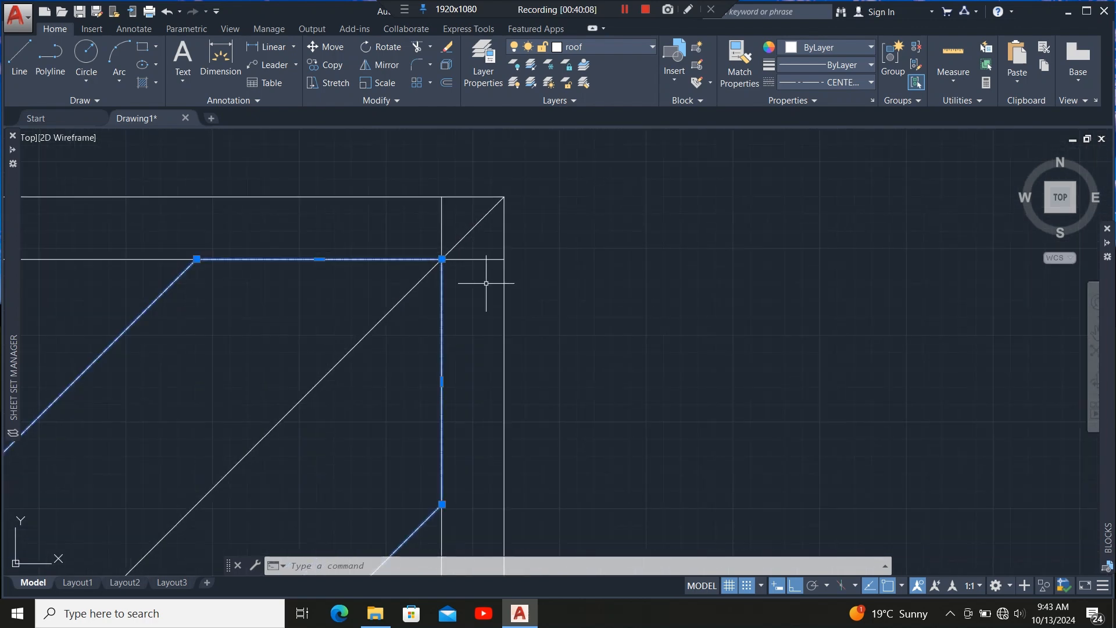
{"action": "key", "text": "Escape"}
{"action": "scroll", "coordinate": [491, 279], "scroll_direction": "up", "scroll_amount": 4}
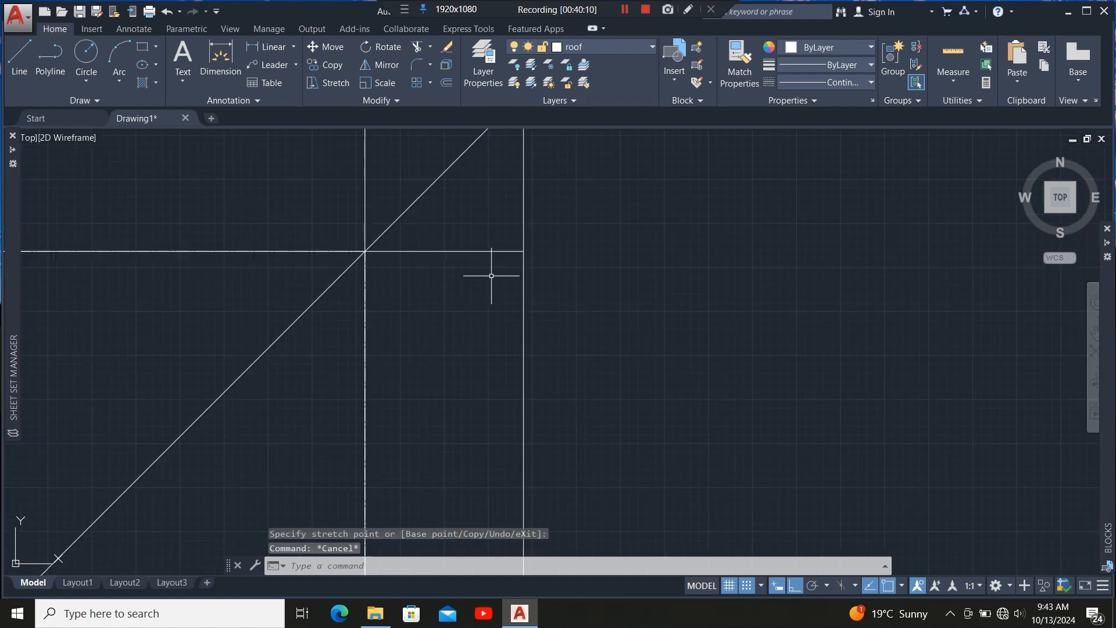
{"action": "scroll", "coordinate": [493, 280], "scroll_direction": "down", "scroll_amount": 4}
{"action": "left_click", "coordinate": [204, 307]}
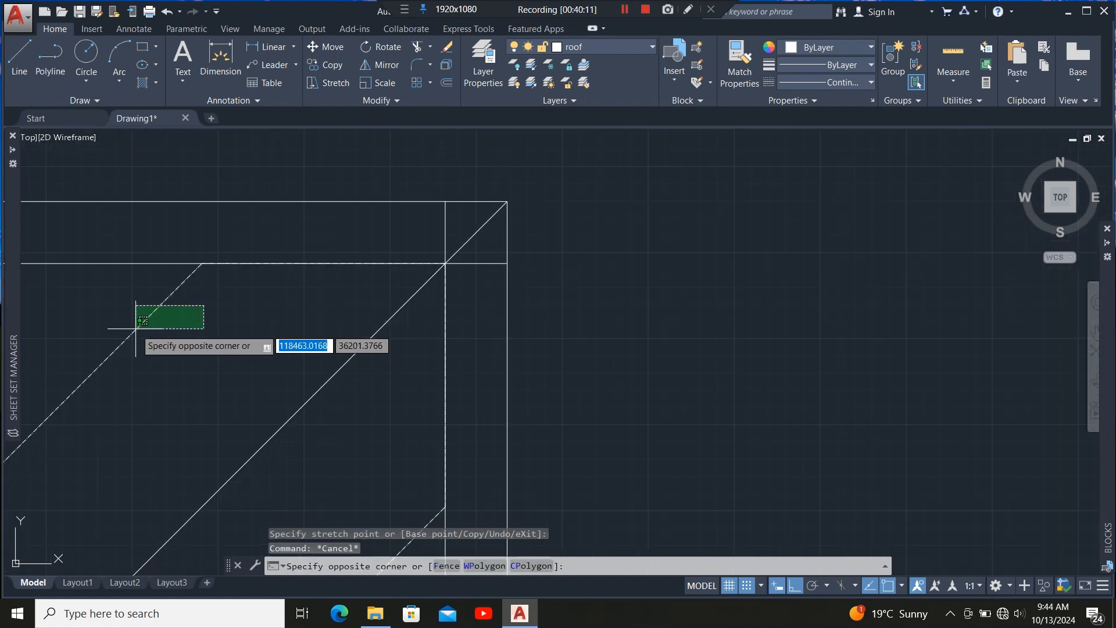
{"action": "left_click", "coordinate": [135, 328]}
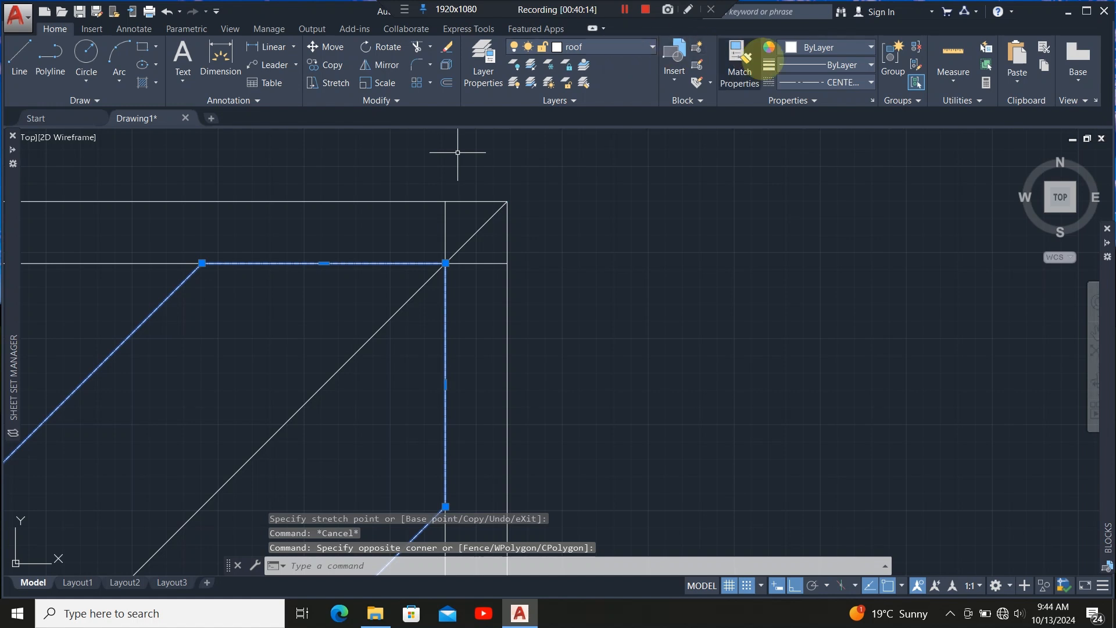
{"action": "left_click", "coordinate": [811, 82]}
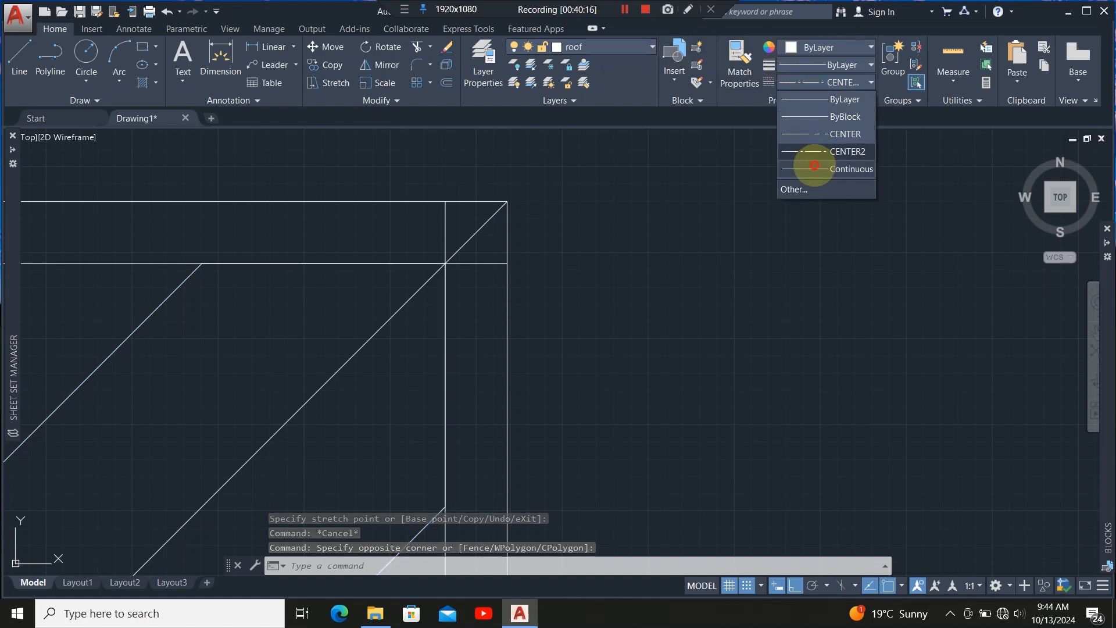
{"action": "left_click", "coordinate": [811, 169]}
{"action": "scroll", "coordinate": [434, 225], "scroll_direction": "up", "scroll_amount": 2}
{"action": "key", "text": "Escape"}
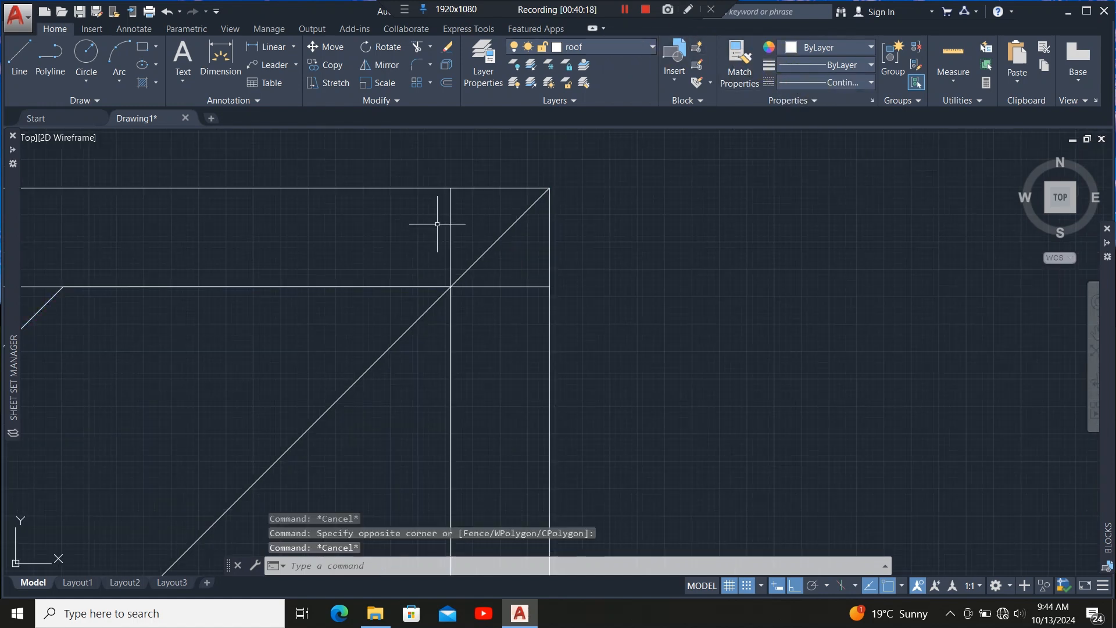
{"action": "scroll", "coordinate": [486, 211], "scroll_direction": "down", "scroll_amount": 2}
{"action": "scroll", "coordinate": [499, 257], "scroll_direction": "up", "scroll_amount": 2}
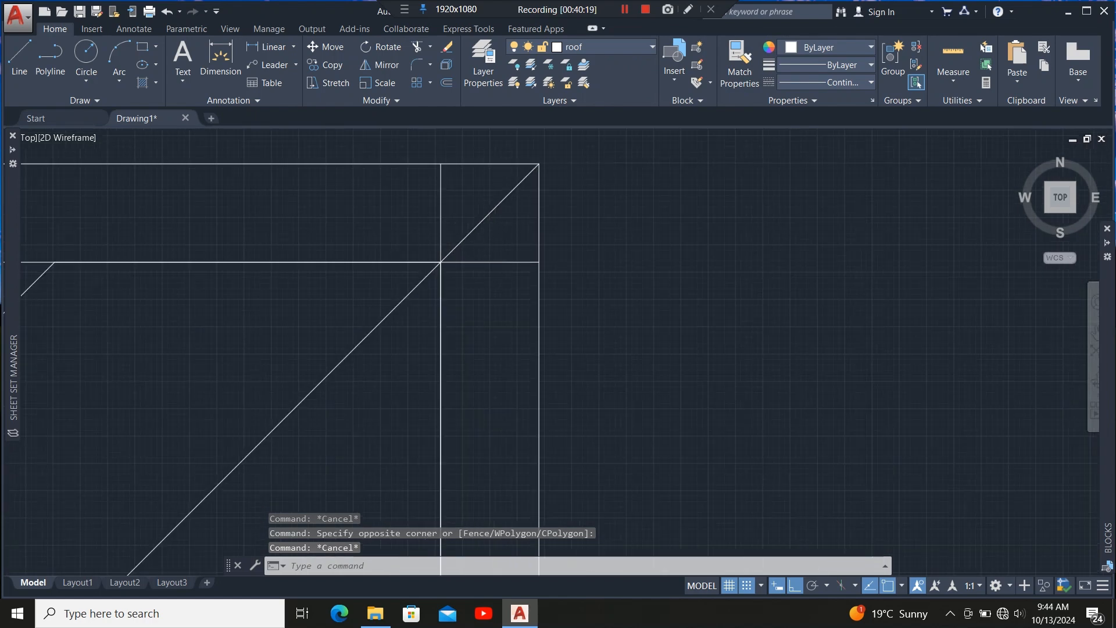
{"action": "scroll", "coordinate": [484, 230], "scroll_direction": "down", "scroll_amount": 4}
{"action": "scroll", "coordinate": [468, 230], "scroll_direction": "down", "scroll_amount": 2}
{"action": "left_click", "coordinate": [324, 208]}
{"action": "left_click", "coordinate": [288, 257]}
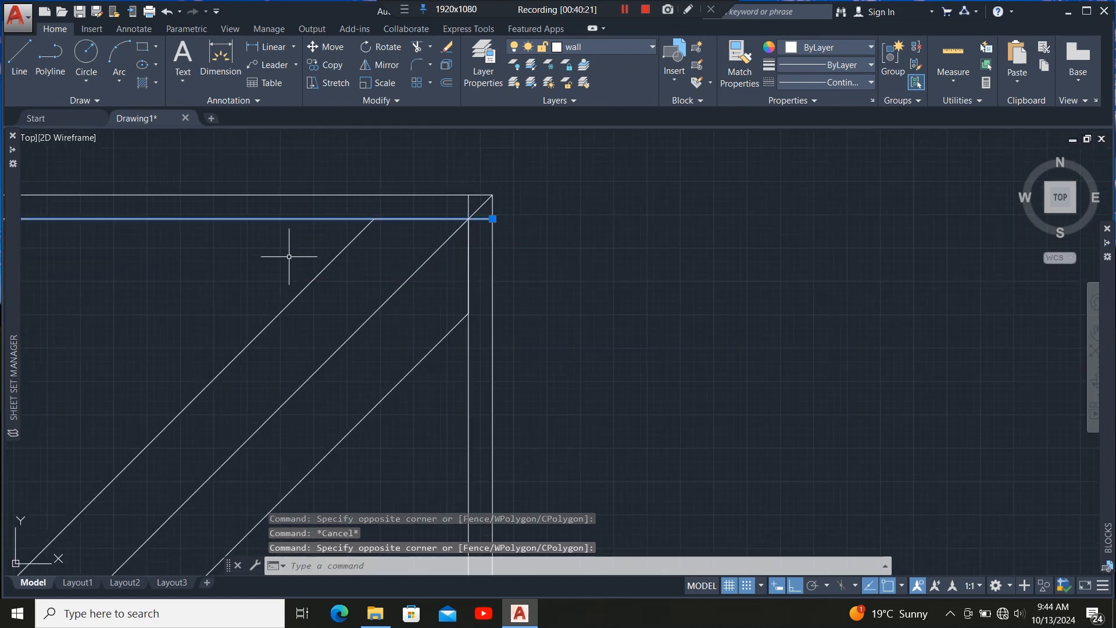
{"action": "left_click", "coordinate": [474, 386]}
{"action": "scroll", "coordinate": [464, 130], "scroll_direction": "up", "scroll_amount": 2}
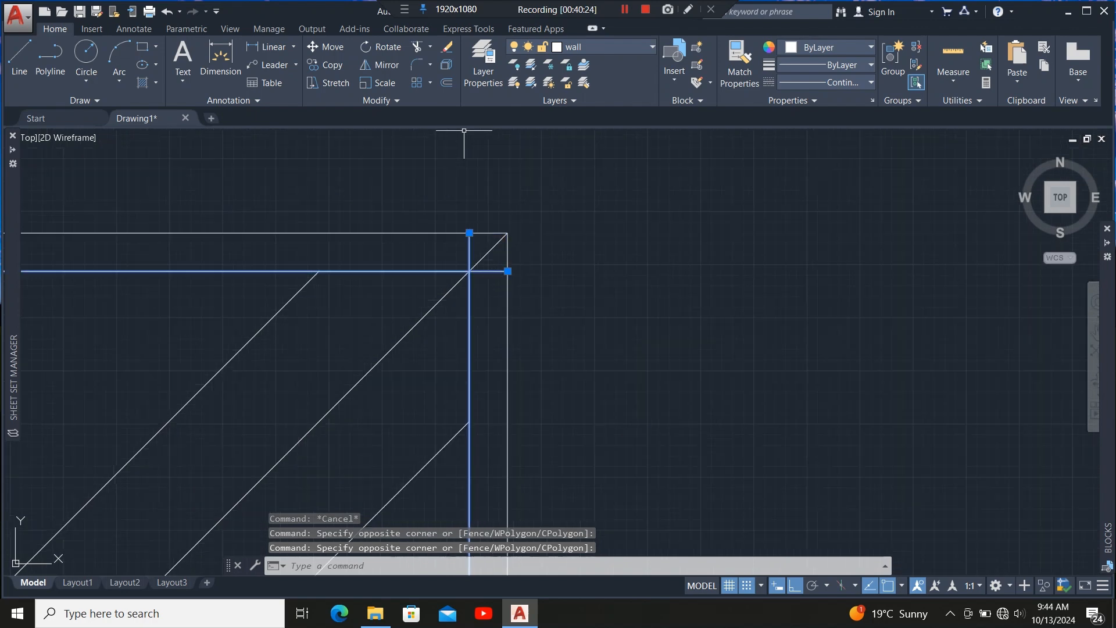
{"action": "left_click", "coordinate": [416, 46]}
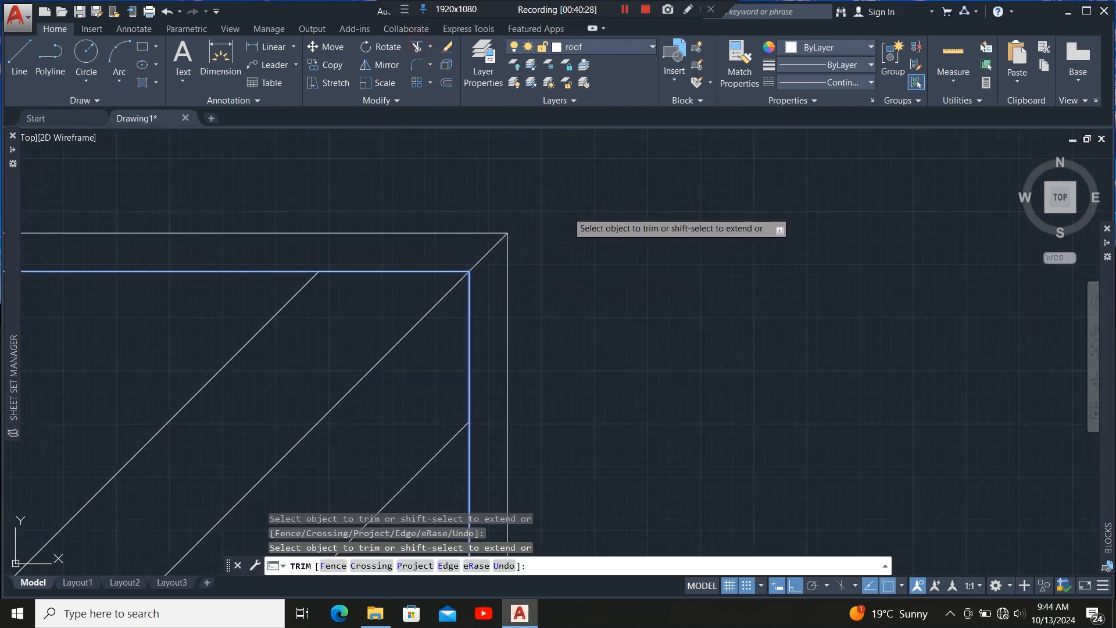
{"action": "scroll", "coordinate": [604, 218], "scroll_direction": "down", "scroll_amount": 3}
{"action": "key", "text": "Escape"}
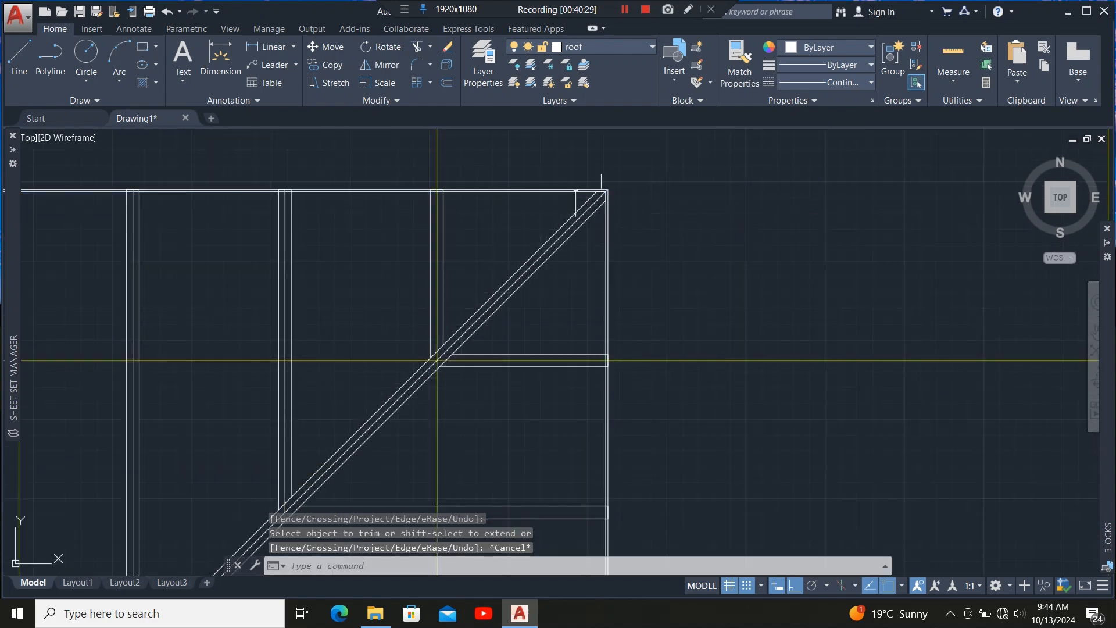
Stretch the inner horizontal and vertical wall lines so they meet at a corner near the hip.
{"action": "scroll", "coordinate": [573, 255], "scroll_direction": "down", "scroll_amount": 2}
{"action": "scroll", "coordinate": [500, 337], "scroll_direction": "down", "scroll_amount": 4}
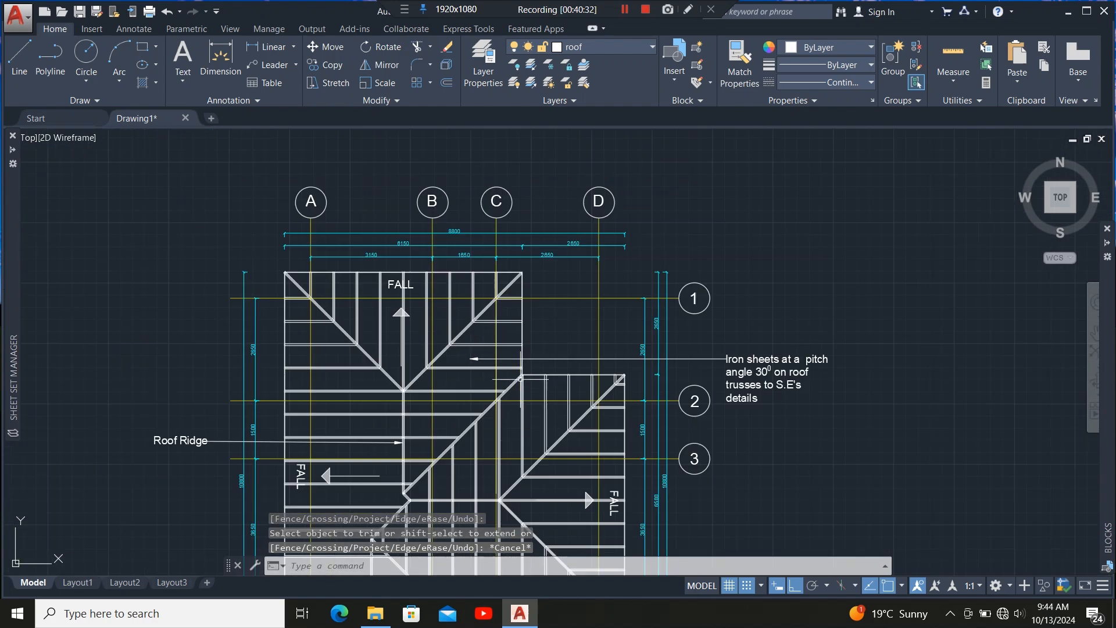
{"action": "scroll", "coordinate": [520, 378], "scroll_direction": "up", "scroll_amount": 6}
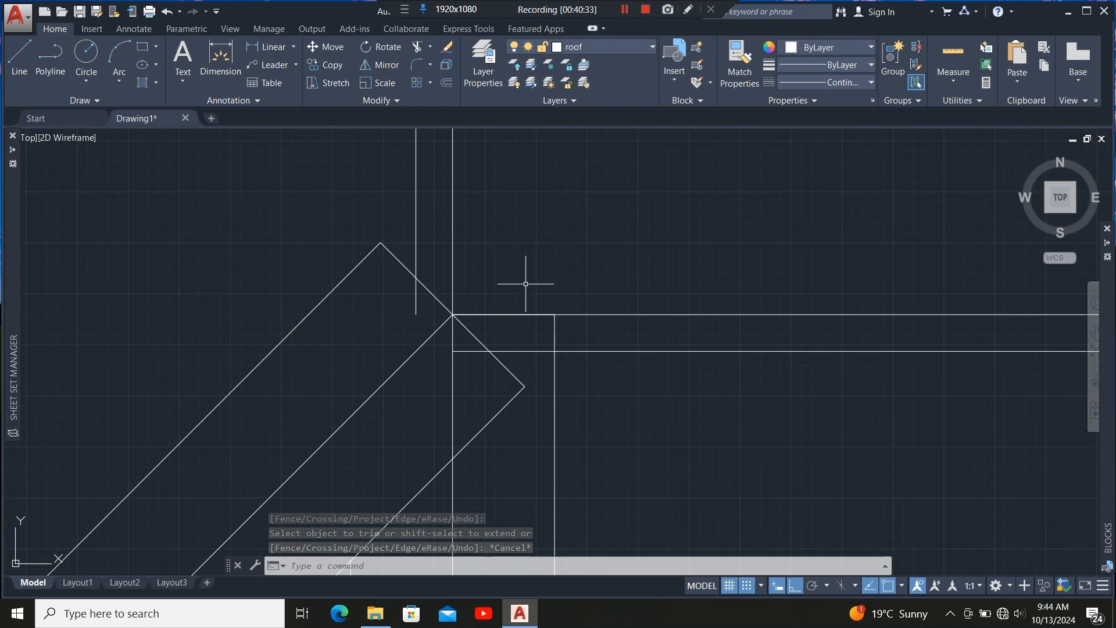
{"action": "scroll", "coordinate": [525, 284], "scroll_direction": "down", "scroll_amount": 2}
{"action": "scroll", "coordinate": [524, 309], "scroll_direction": "up", "scroll_amount": 2}
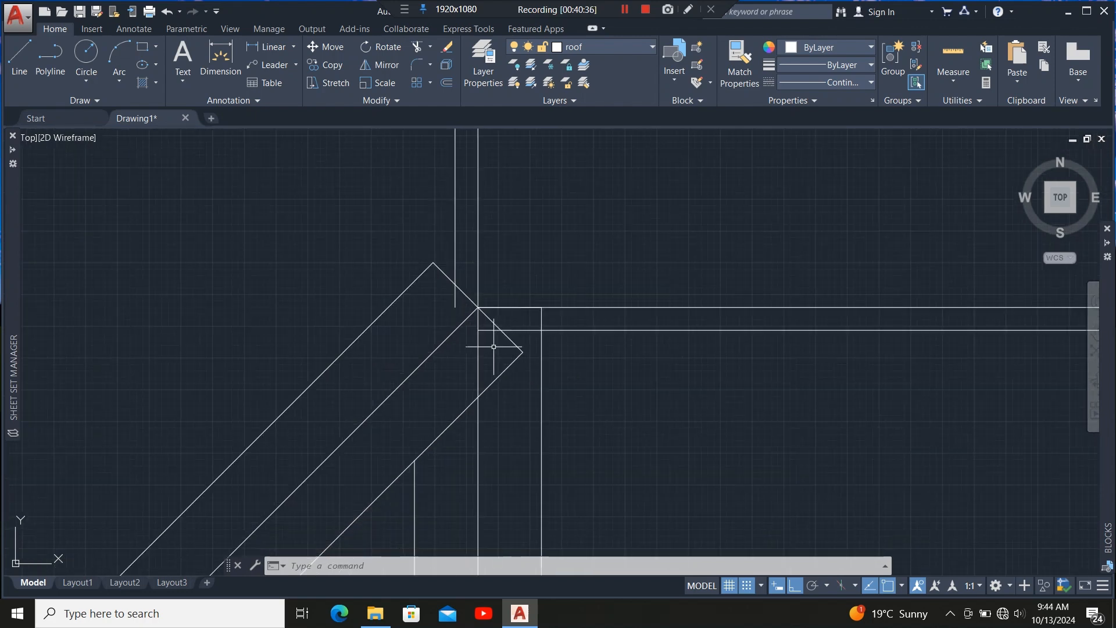
{"action": "scroll", "coordinate": [485, 337], "scroll_direction": "up", "scroll_amount": 2}
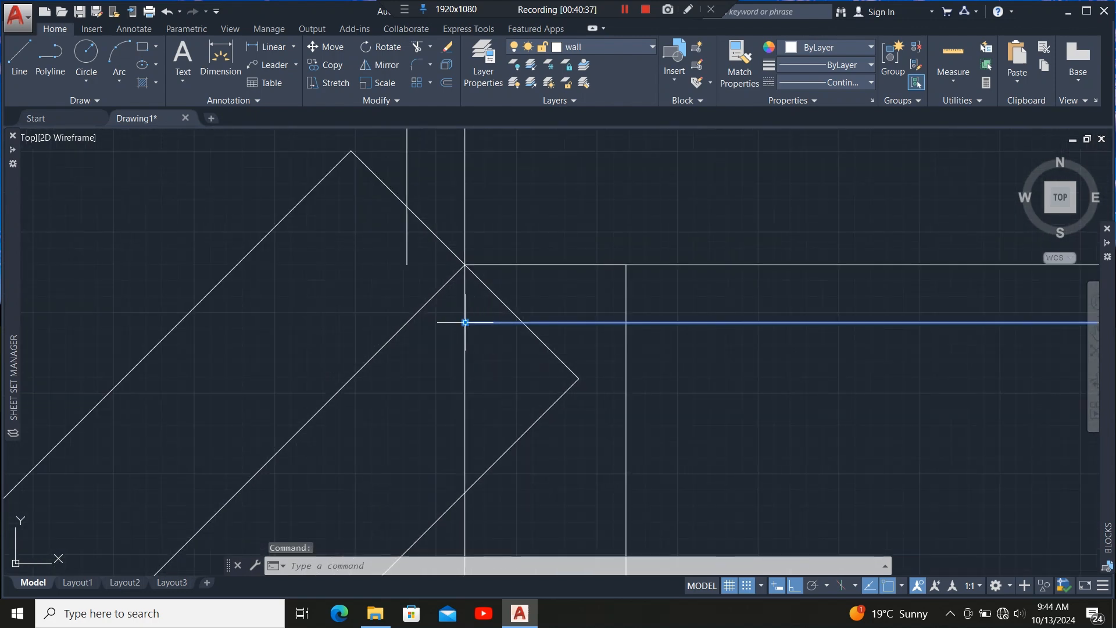
{"action": "left_click", "coordinate": [465, 322]}
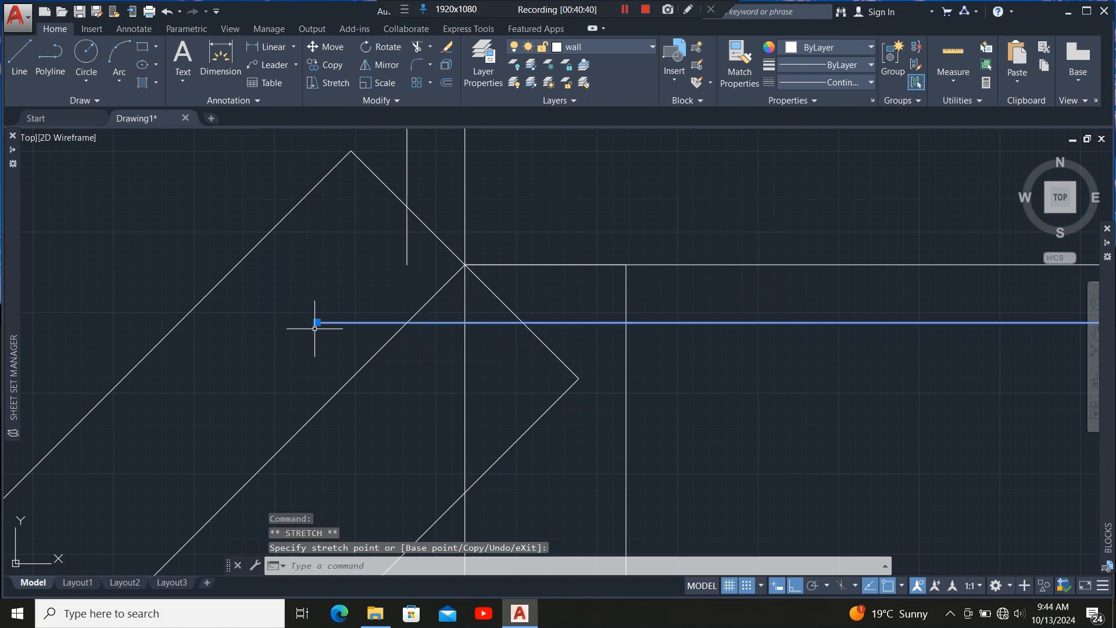
{"action": "left_click", "coordinate": [407, 263]}
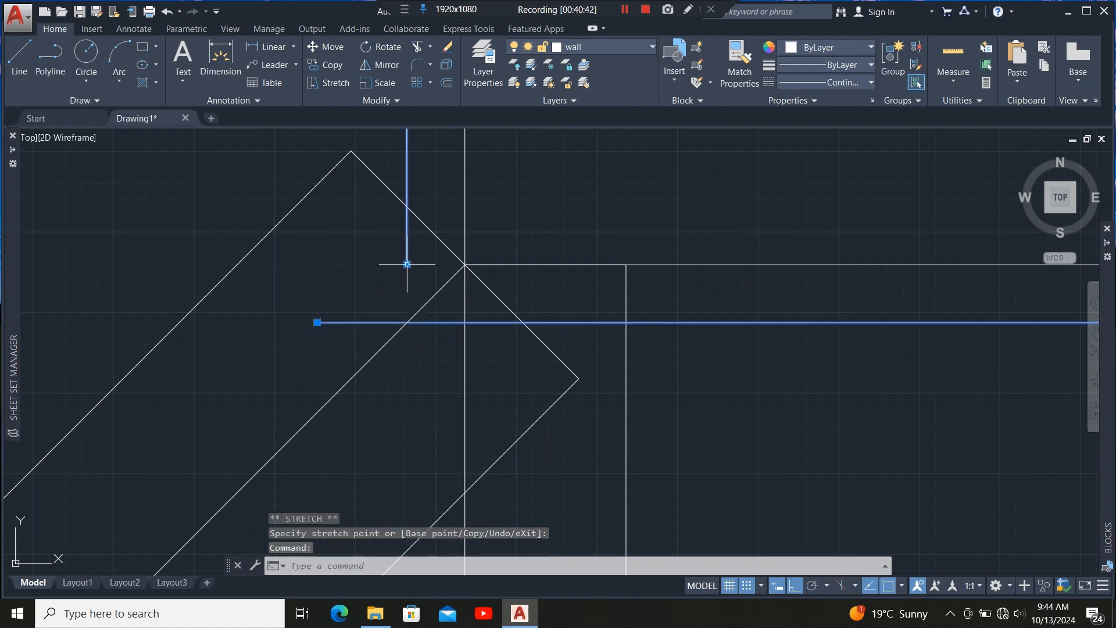
{"action": "left_click", "coordinate": [407, 264]}
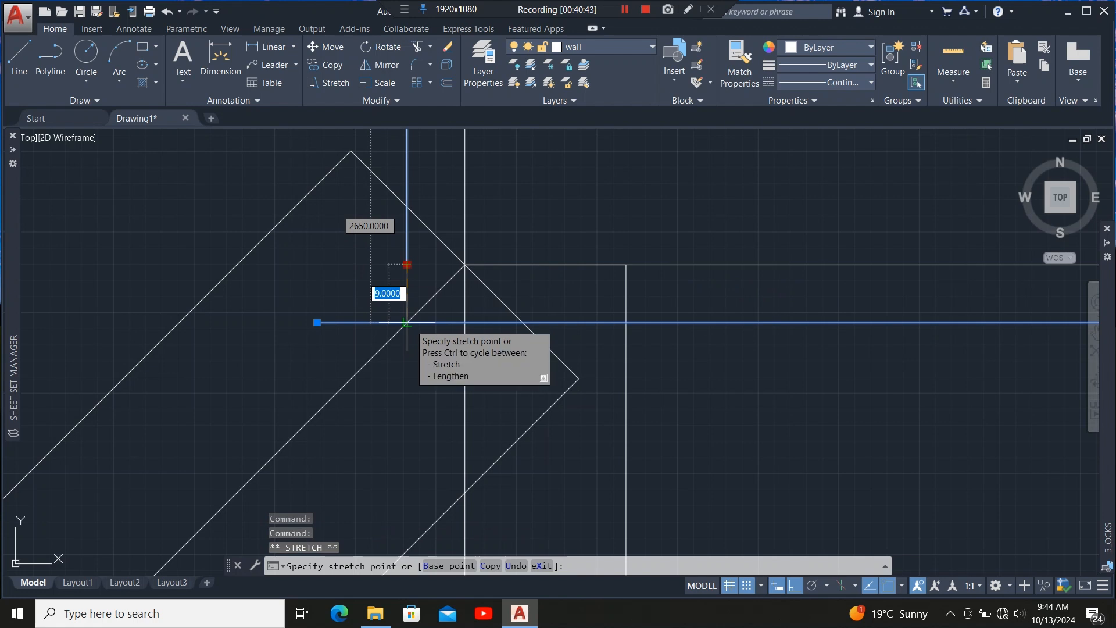
{"action": "left_click", "coordinate": [407, 322]}
Trim the horizontal wall line's overhang beyond the new corner with a crossing selection.
{"action": "scroll", "coordinate": [411, 323], "scroll_direction": "up", "scroll_amount": 4}
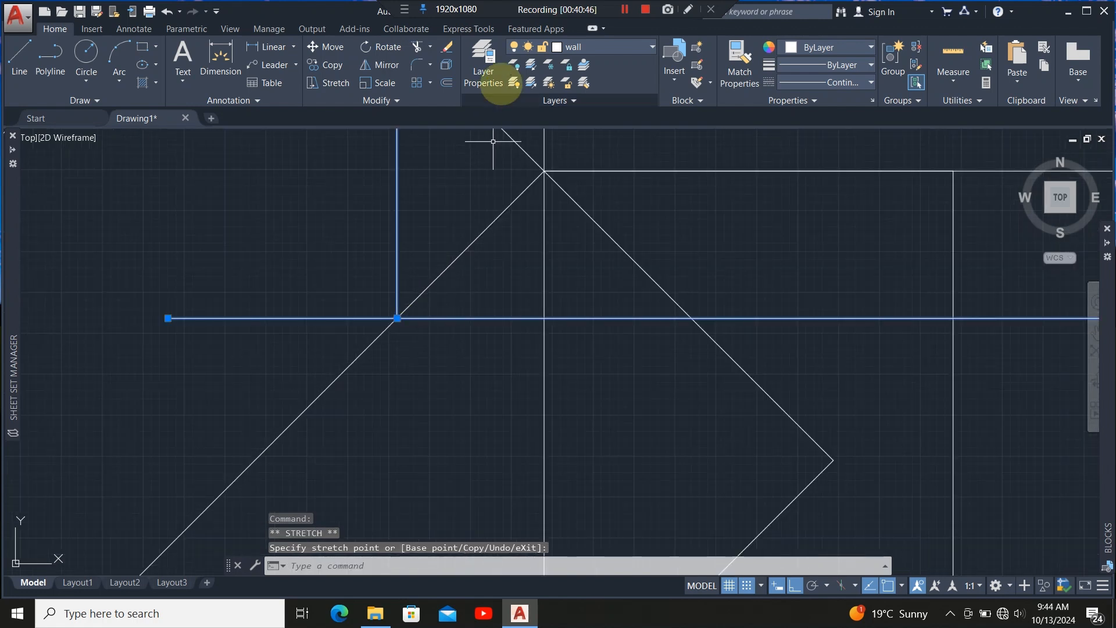
{"action": "left_click", "coordinate": [416, 46]}
{"action": "left_click", "coordinate": [313, 330]}
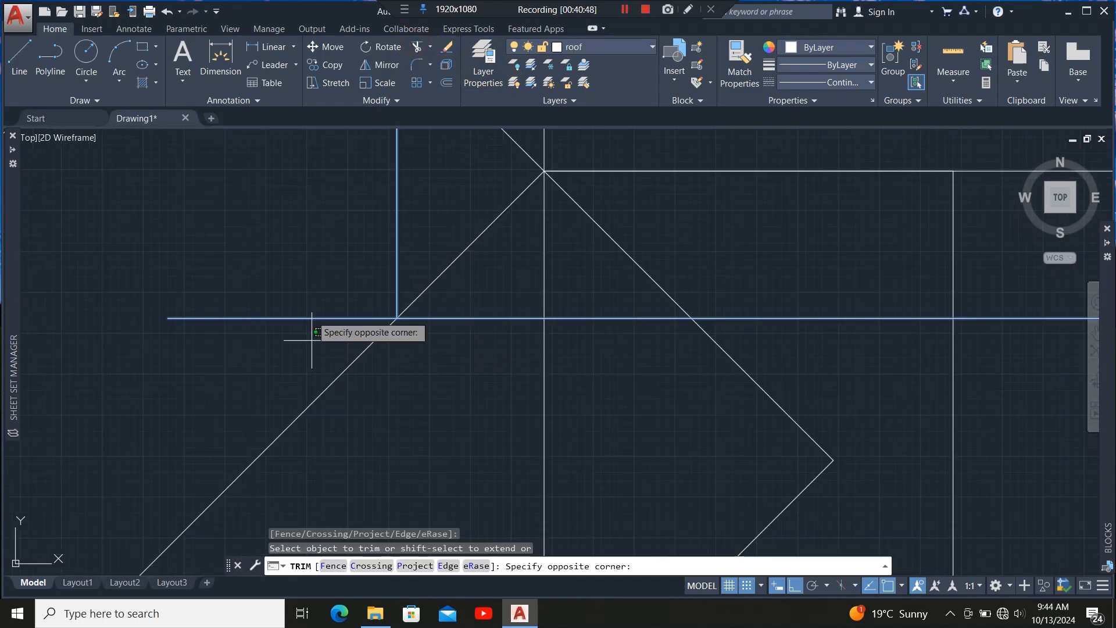
{"action": "left_click", "coordinate": [308, 274]}
{"action": "scroll", "coordinate": [401, 403], "scroll_direction": "down", "scroll_amount": 6}
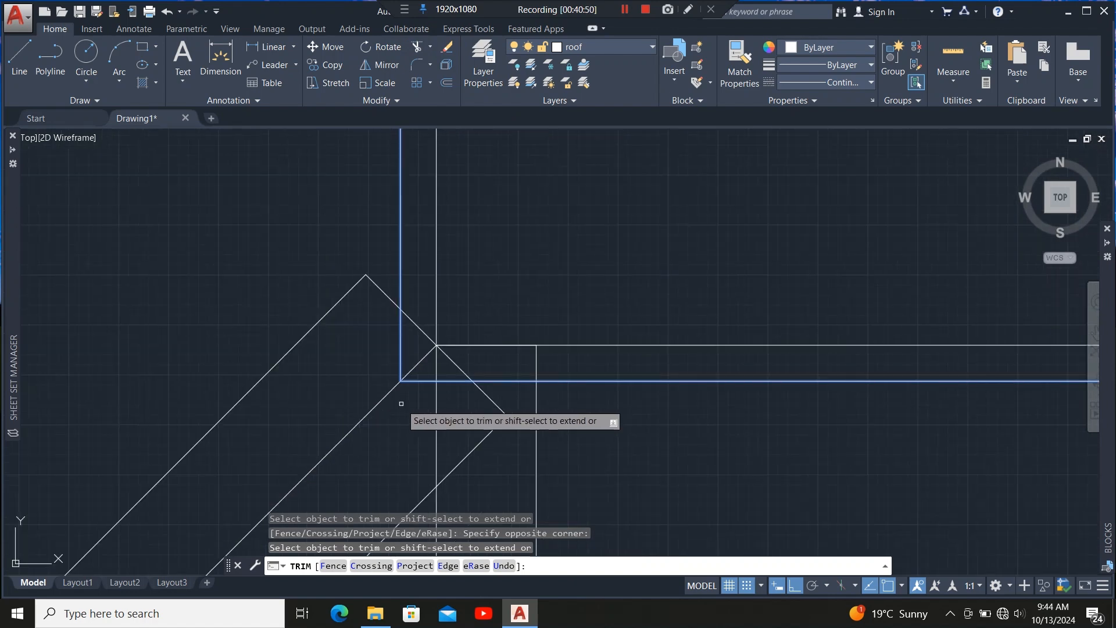
{"action": "key", "text": "Escape"}
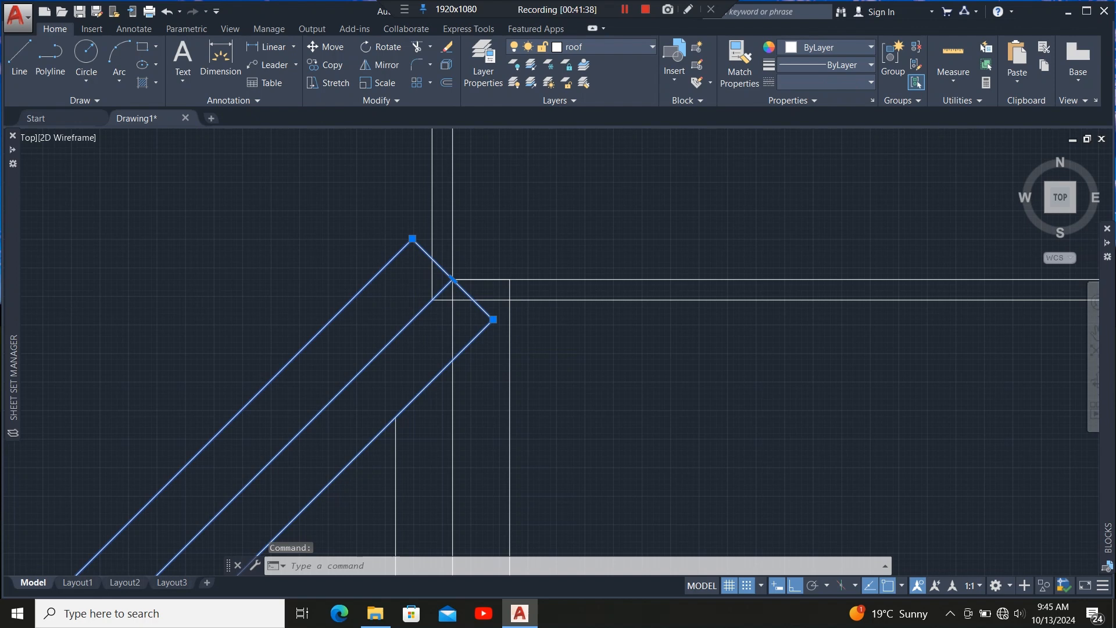
Explode the selected hip outline polylines and delete the short diagonal end segment at the hip corner.
{"action": "scroll", "coordinate": [429, 266], "scroll_direction": "up", "scroll_amount": 2}
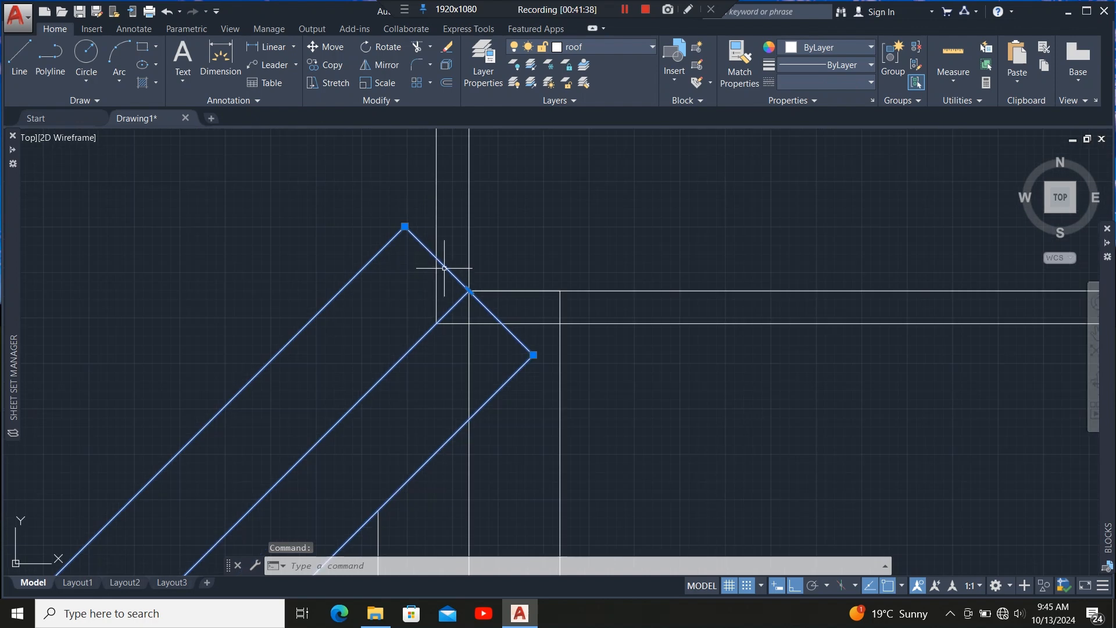
{"action": "scroll", "coordinate": [468, 287], "scroll_direction": "down", "scroll_amount": 2}
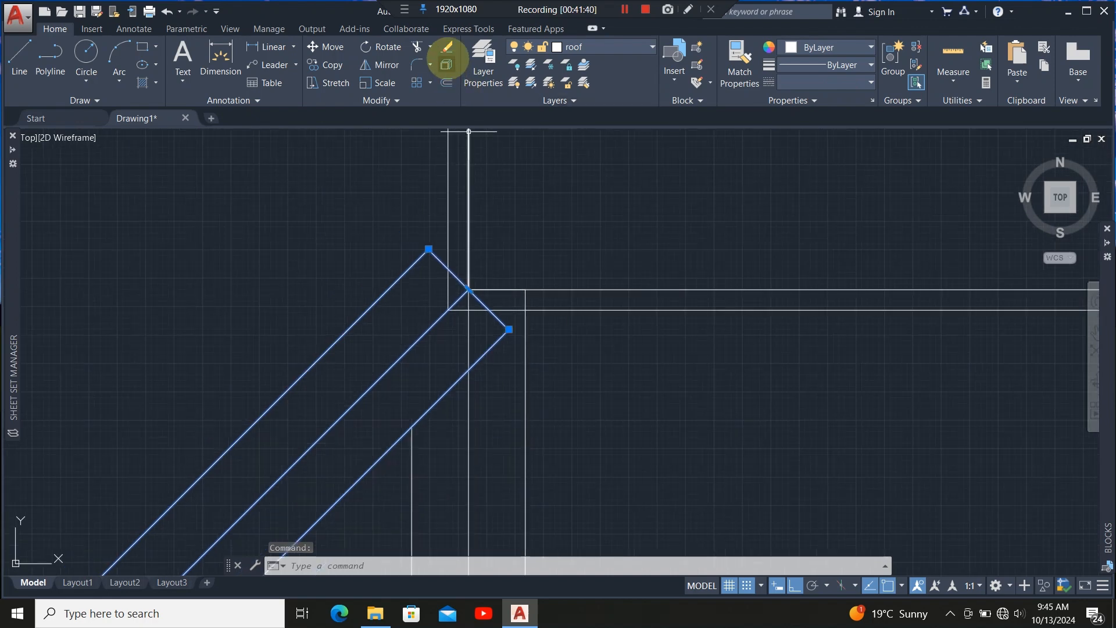
{"action": "left_click", "coordinate": [446, 63]}
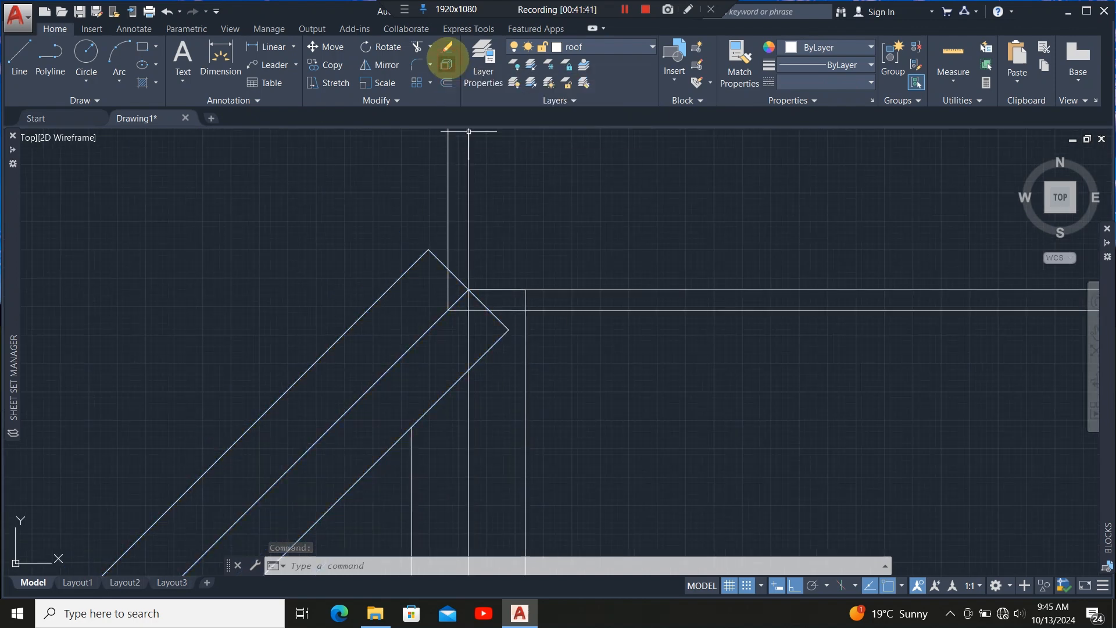
{"action": "left_click", "coordinate": [441, 262]}
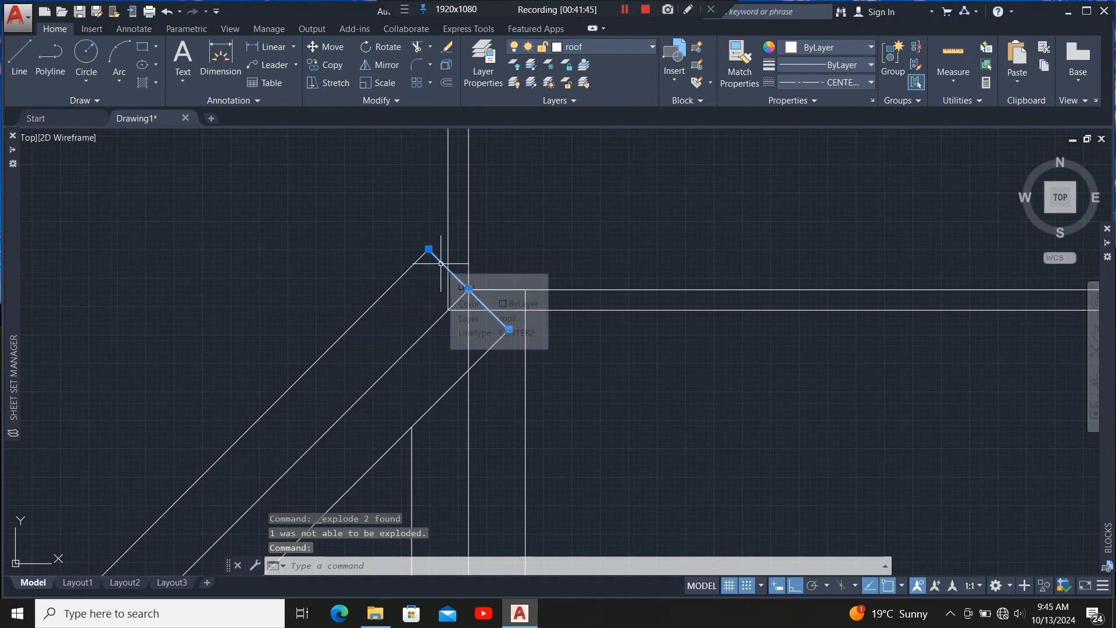
{"action": "scroll", "coordinate": [445, 259], "scroll_direction": "up", "scroll_amount": 2}
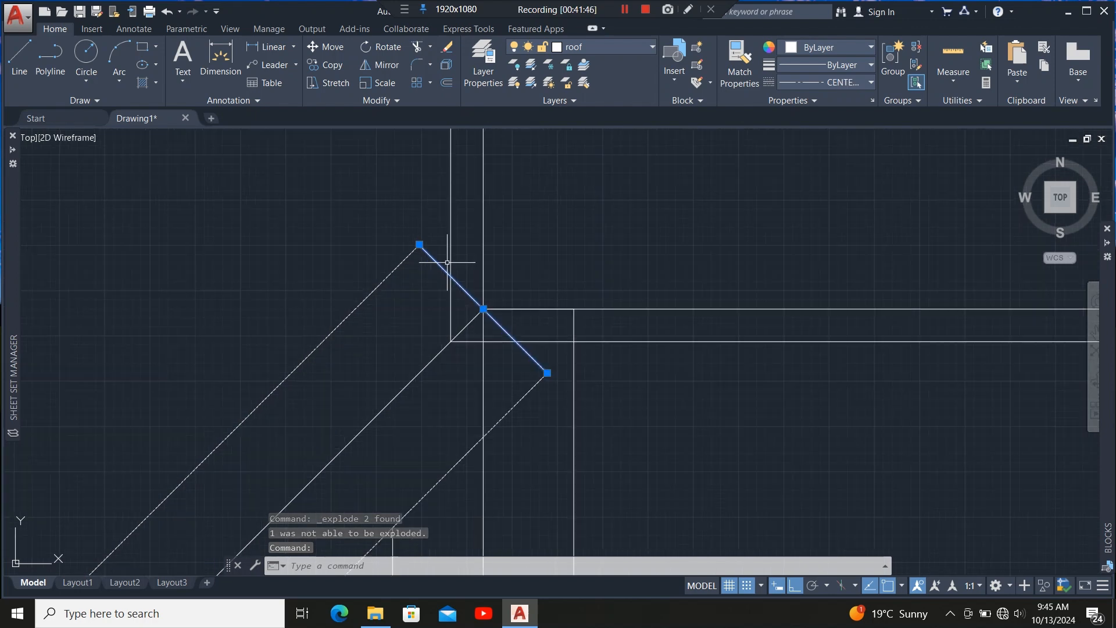
{"action": "scroll", "coordinate": [432, 289], "scroll_direction": "down", "scroll_amount": 2}
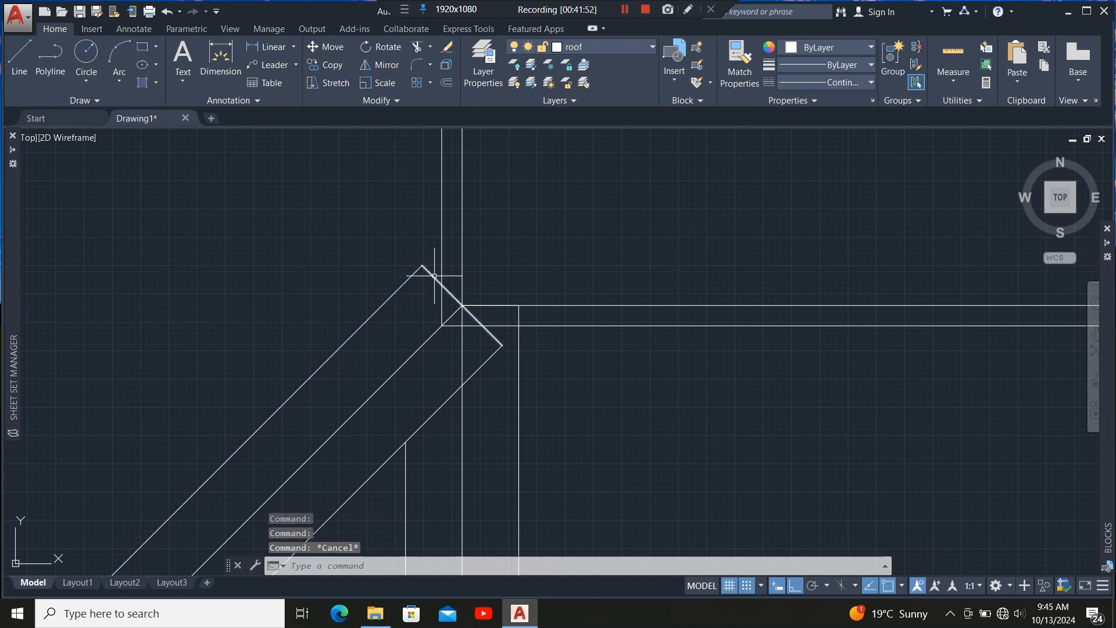
{"action": "key", "text": "Delete"}
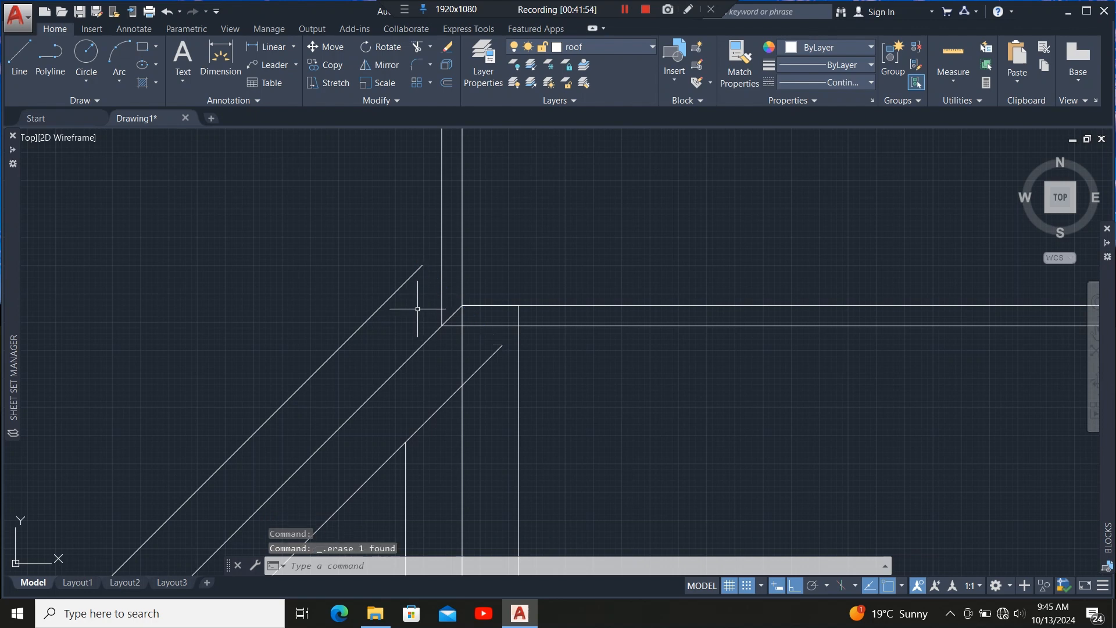
Extend the hip's diagonal roof lines to meet the horizontal and vertical wall lines at the corner.
{"action": "left_click", "coordinate": [441, 248]}
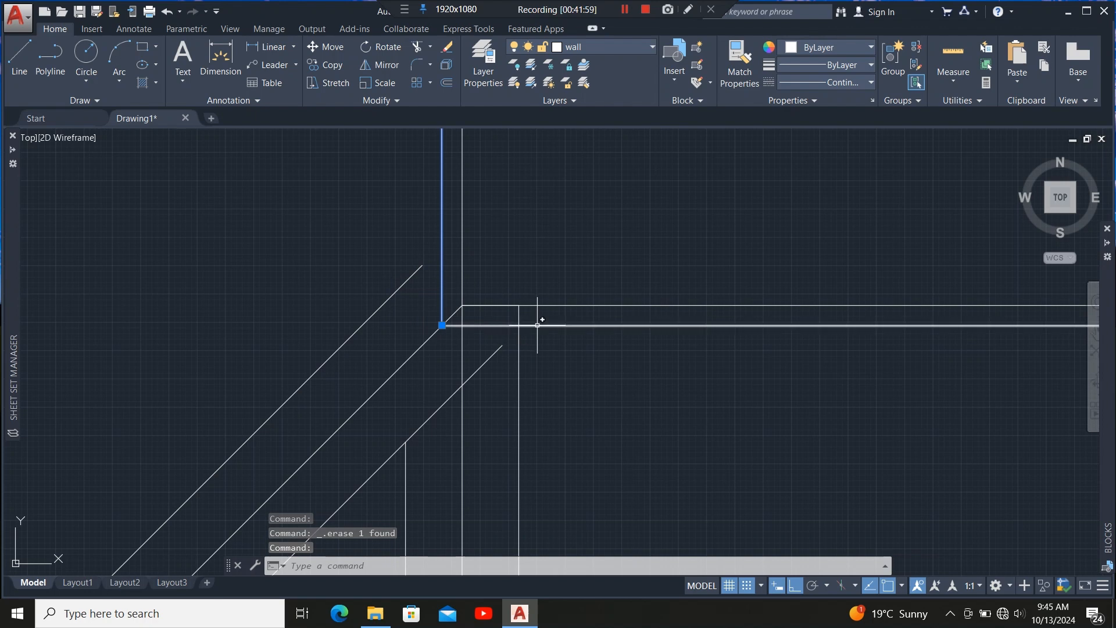
{"action": "left_click", "coordinate": [538, 325]}
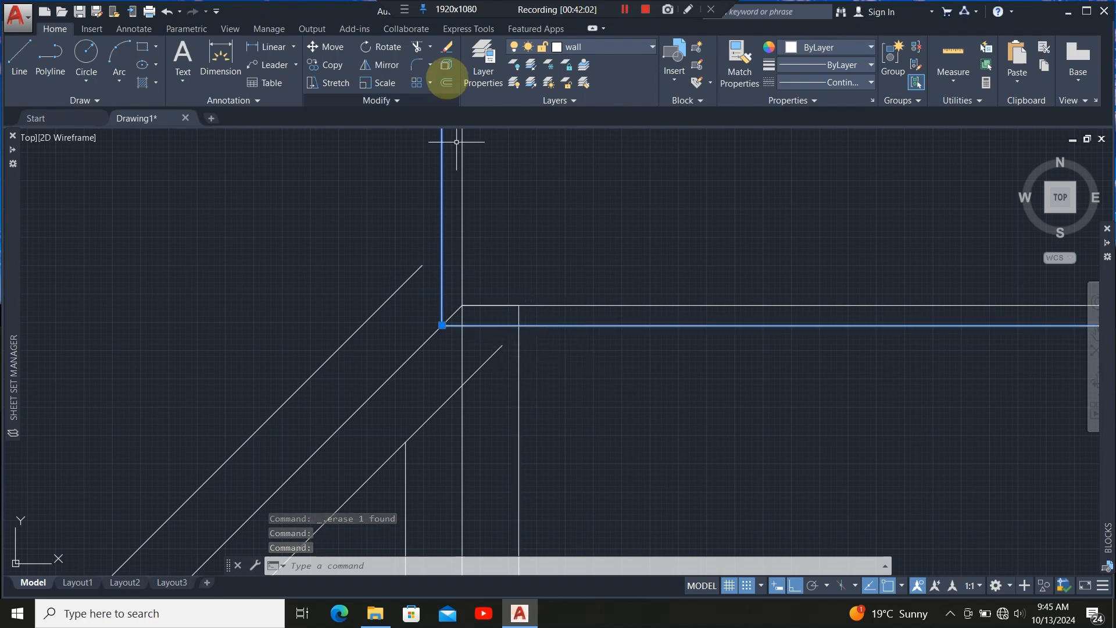
{"action": "left_click", "coordinate": [430, 47]}
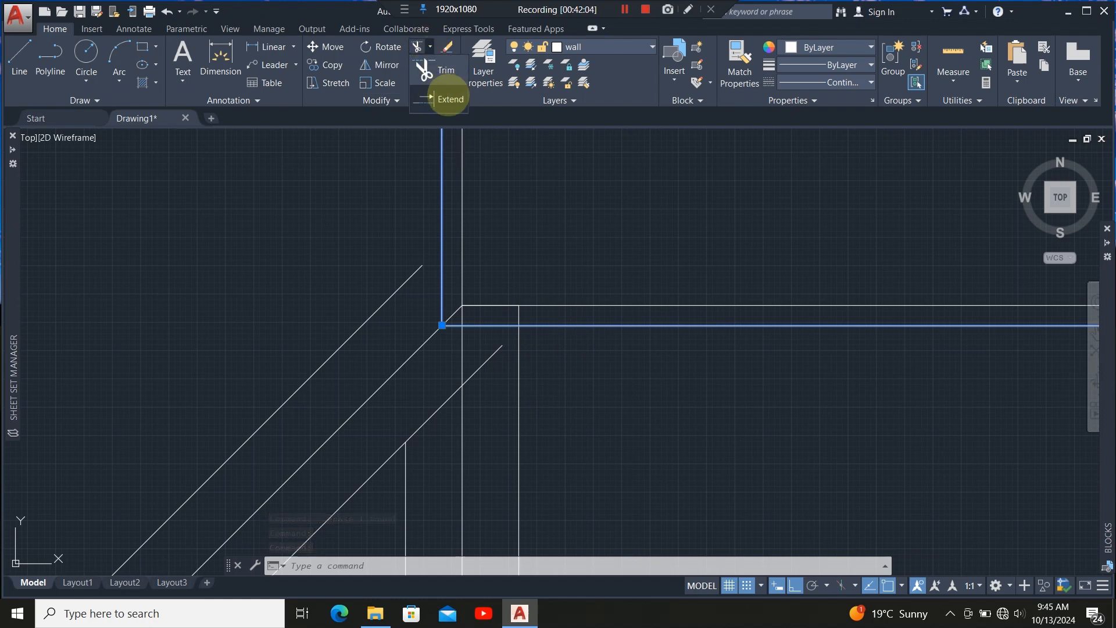
{"action": "left_click", "coordinate": [448, 99]}
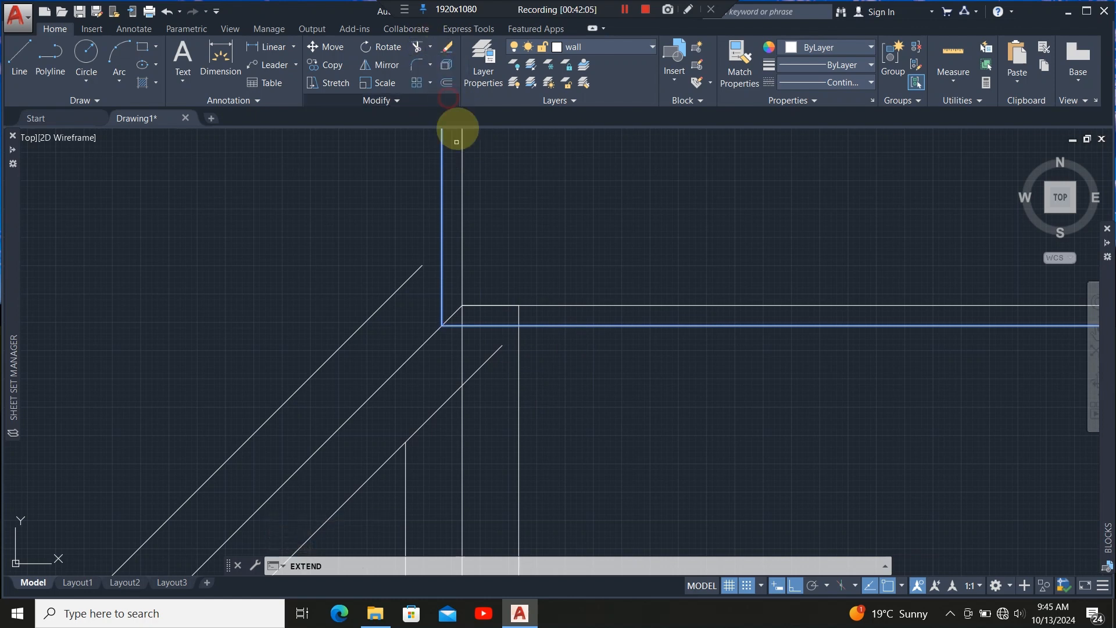
{"action": "left_click", "coordinate": [483, 365]}
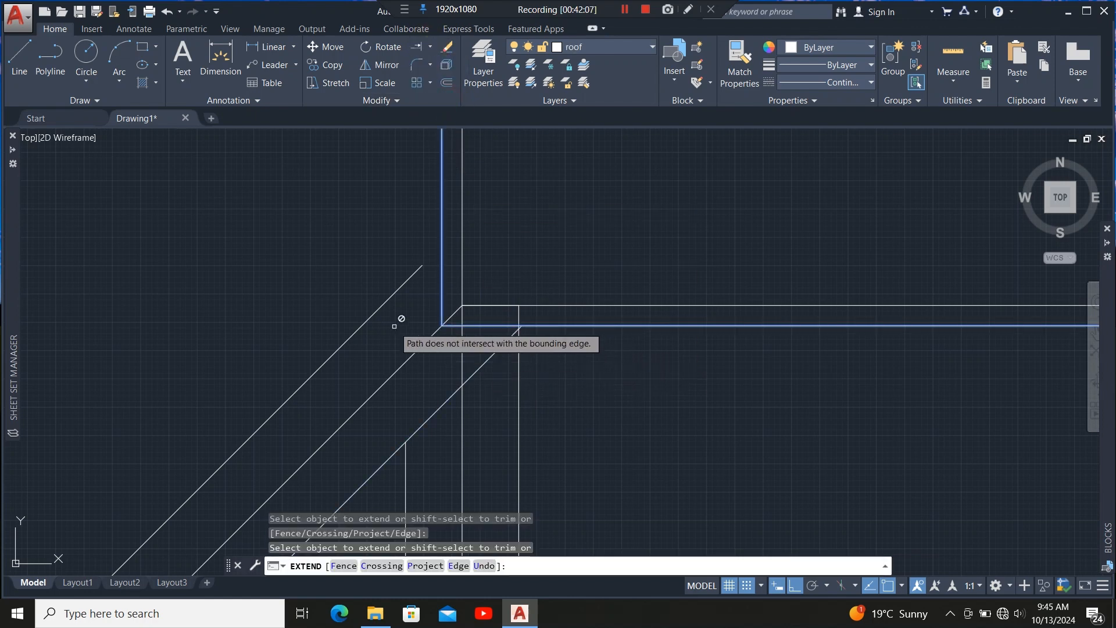
{"action": "left_click", "coordinate": [404, 291]}
{"action": "left_click", "coordinate": [454, 326]}
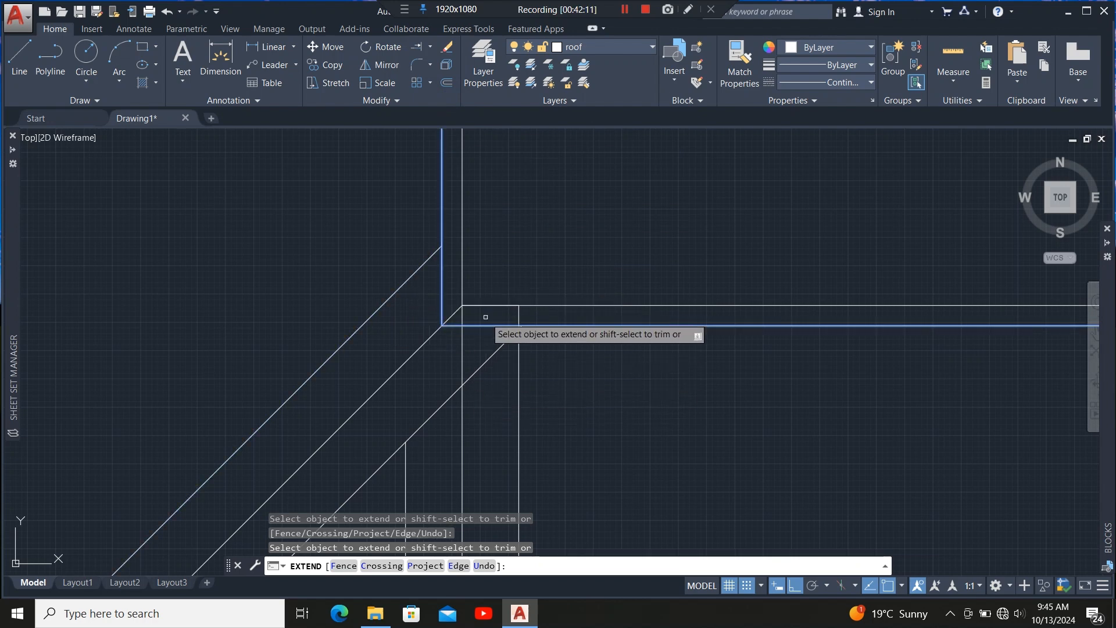
{"action": "scroll", "coordinate": [491, 343], "scroll_direction": "up", "scroll_amount": 1}
{"action": "scroll", "coordinate": [515, 262], "scroll_direction": "down", "scroll_amount": 2}
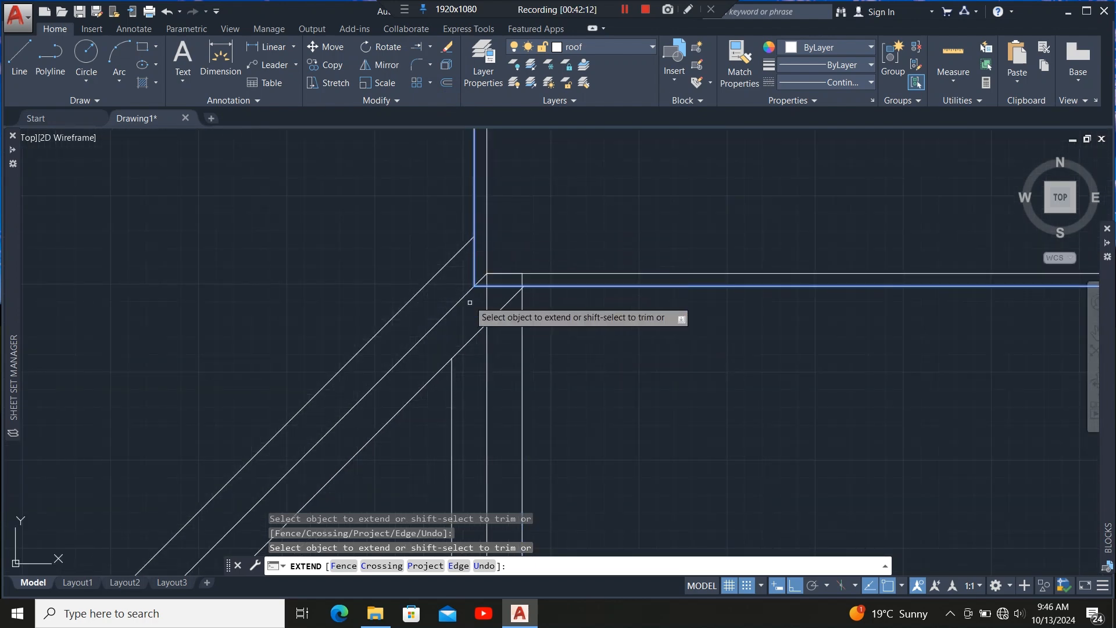
{"action": "scroll", "coordinate": [530, 294], "scroll_direction": "up", "scroll_amount": 4}
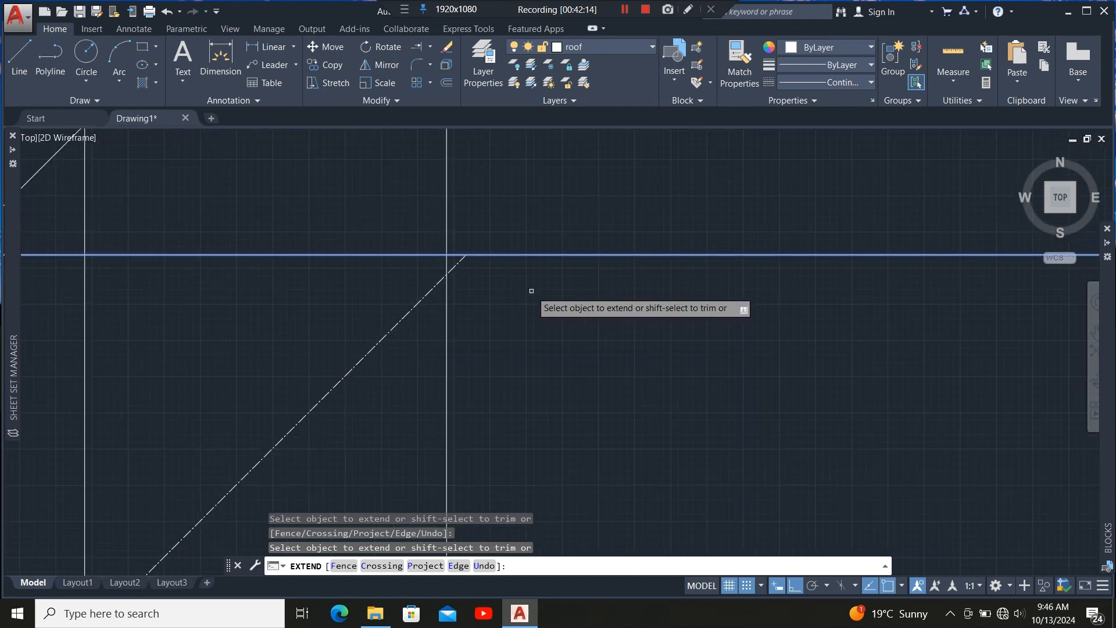
{"action": "key", "text": "Escape"}
Select the two outer hip diagonal lines and set their linetype to Continuous.
{"action": "scroll", "coordinate": [534, 298], "scroll_direction": "down", "scroll_amount": 2}
{"action": "left_click", "coordinate": [494, 355]}
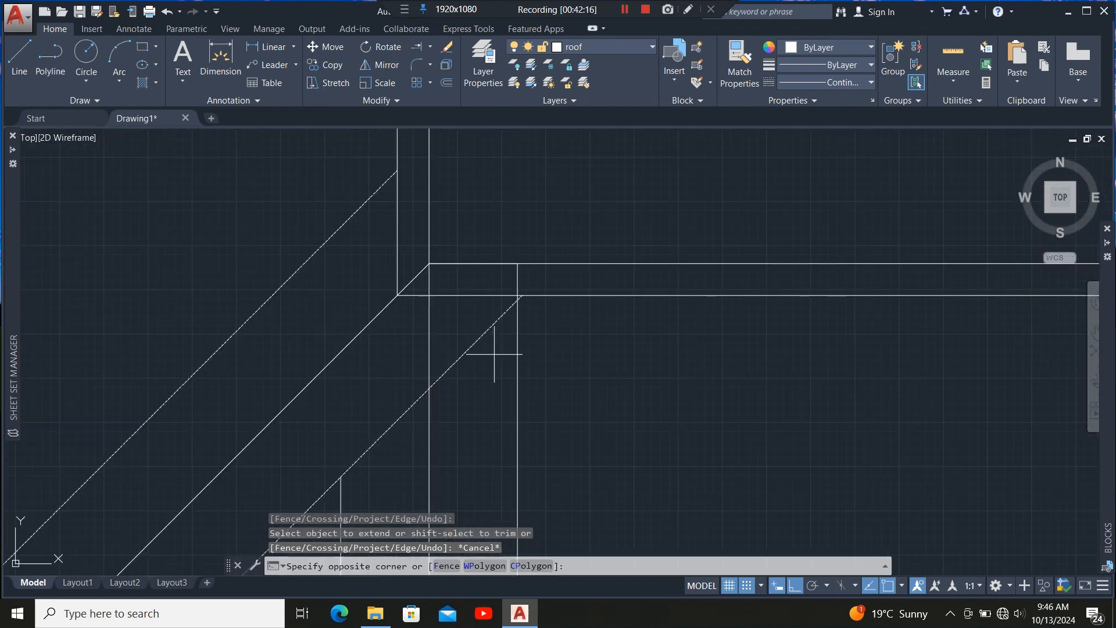
{"action": "left_click", "coordinate": [449, 387]}
{"action": "left_click", "coordinate": [249, 318]}
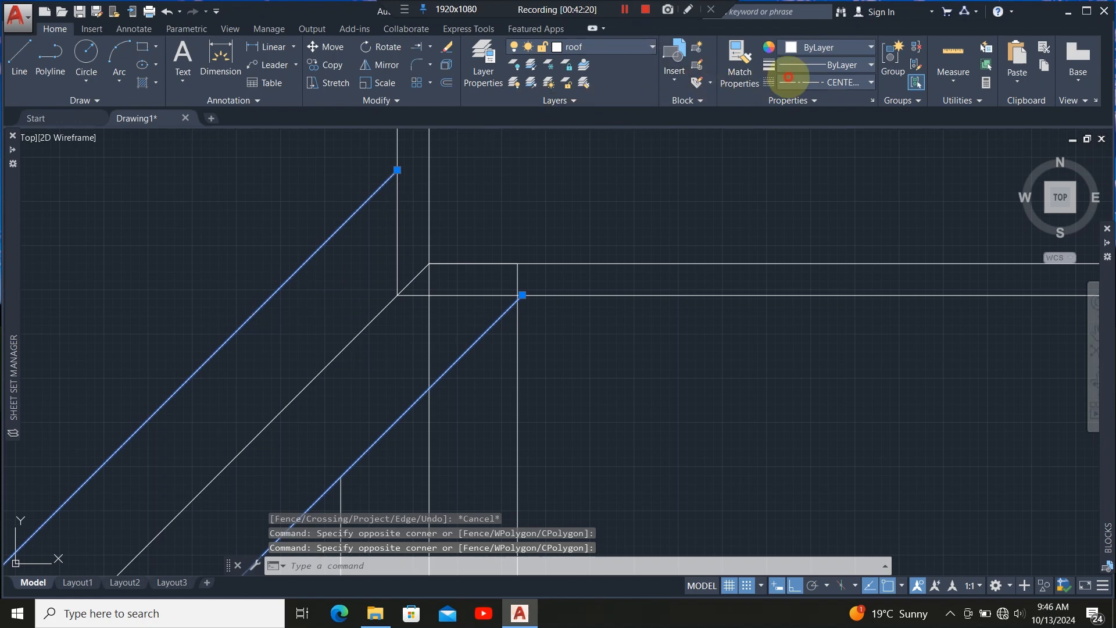
{"action": "left_click", "coordinate": [788, 78]}
{"action": "left_click", "coordinate": [796, 166]}
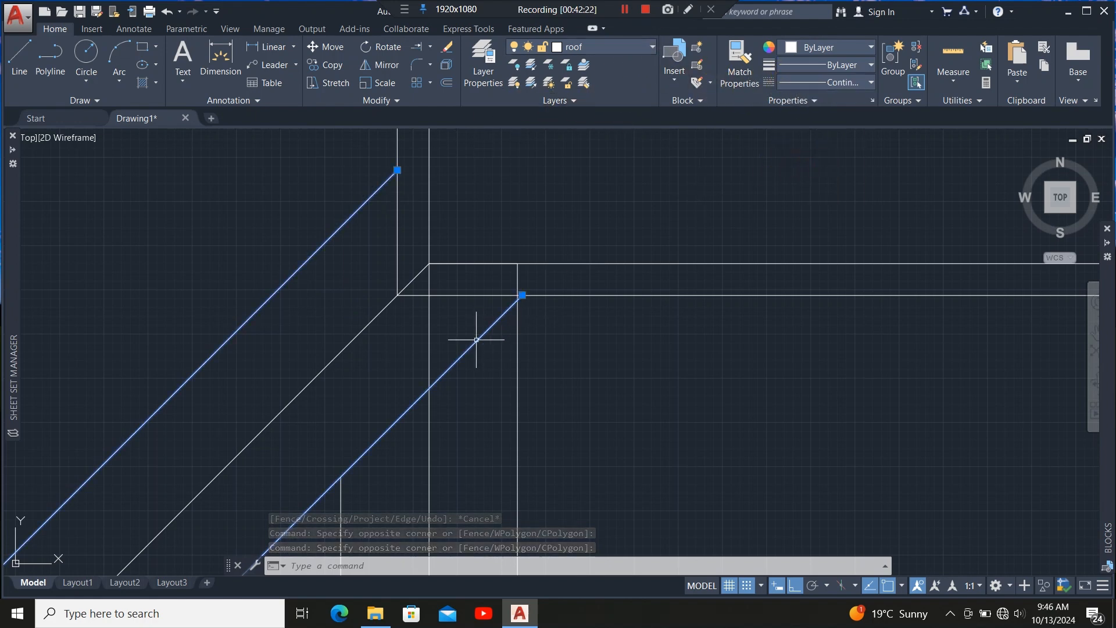
Trim the short wall line overhang beyond the hip corner with a crossing selection.
{"action": "scroll", "coordinate": [476, 339], "scroll_direction": "down", "scroll_amount": 10}
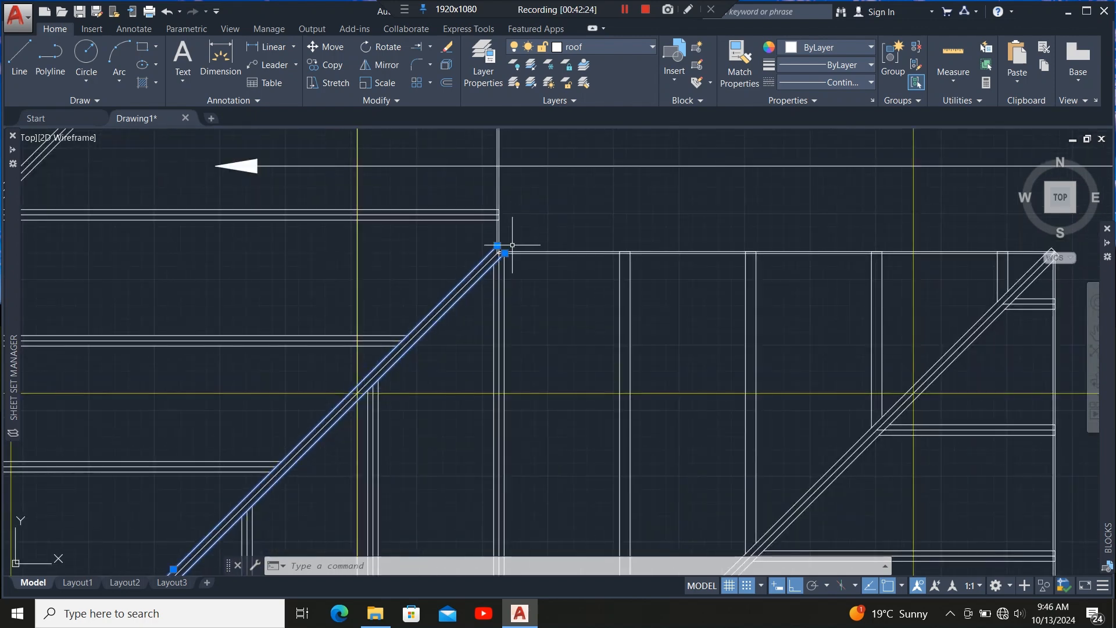
{"action": "scroll", "coordinate": [426, 320], "scroll_direction": "up", "scroll_amount": 4}
{"action": "scroll", "coordinate": [575, 204], "scroll_direction": "down", "scroll_amount": 3}
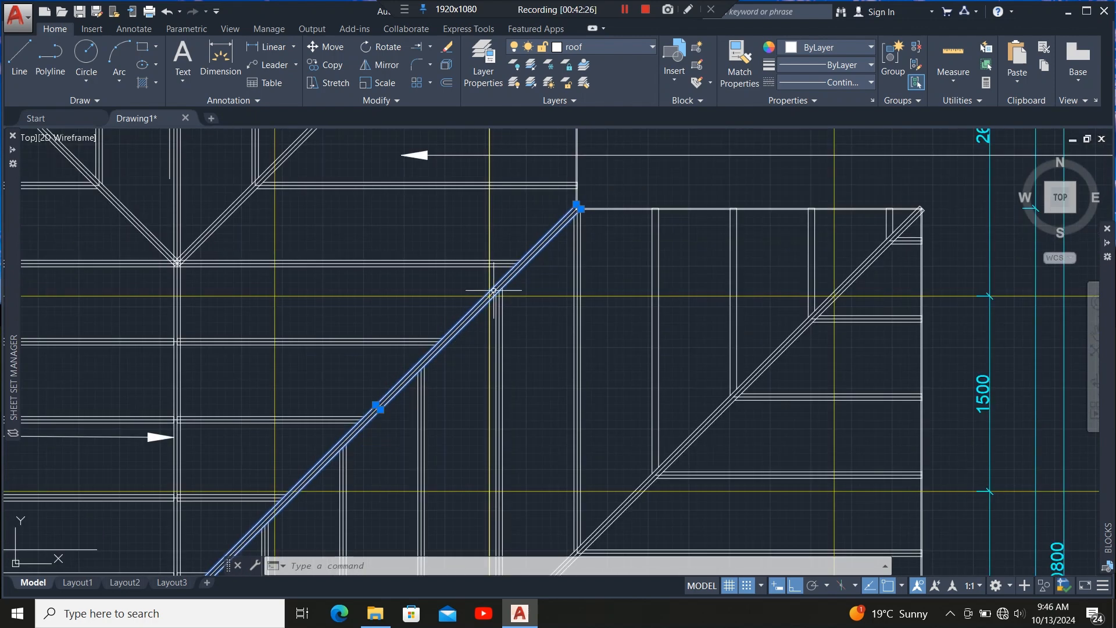
{"action": "scroll", "coordinate": [536, 261], "scroll_direction": "up", "scroll_amount": 6}
{"action": "scroll", "coordinate": [491, 214], "scroll_direction": "up", "scroll_amount": 2}
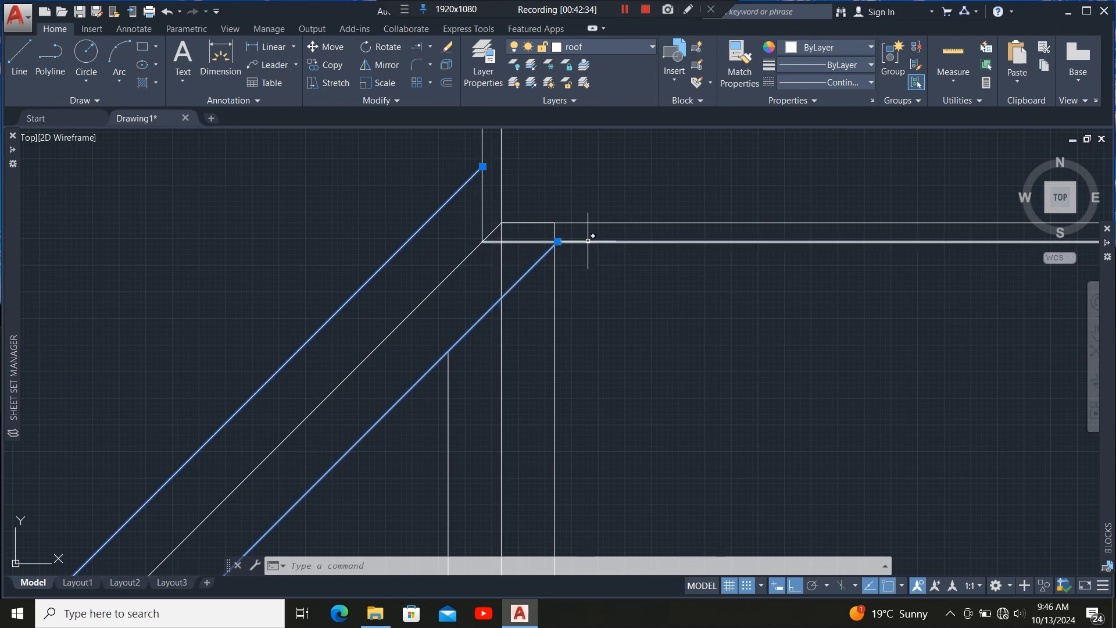
{"action": "scroll", "coordinate": [546, 223], "scroll_direction": "up", "scroll_amount": 3}
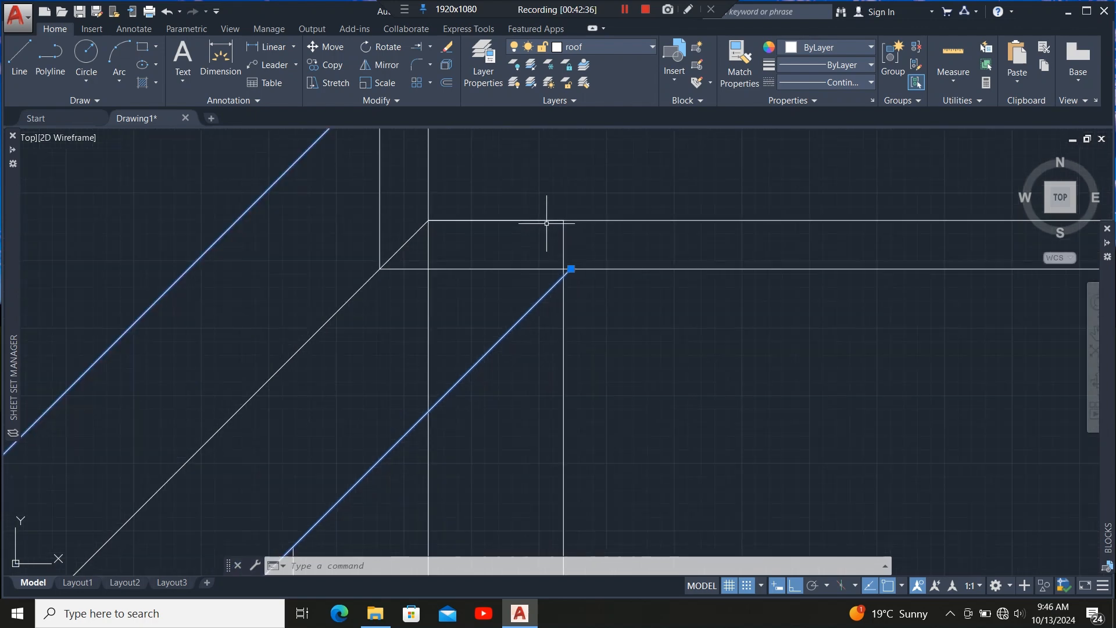
{"action": "scroll", "coordinate": [578, 242], "scroll_direction": "up", "scroll_amount": 2}
{"action": "scroll", "coordinate": [550, 237], "scroll_direction": "down", "scroll_amount": 5}
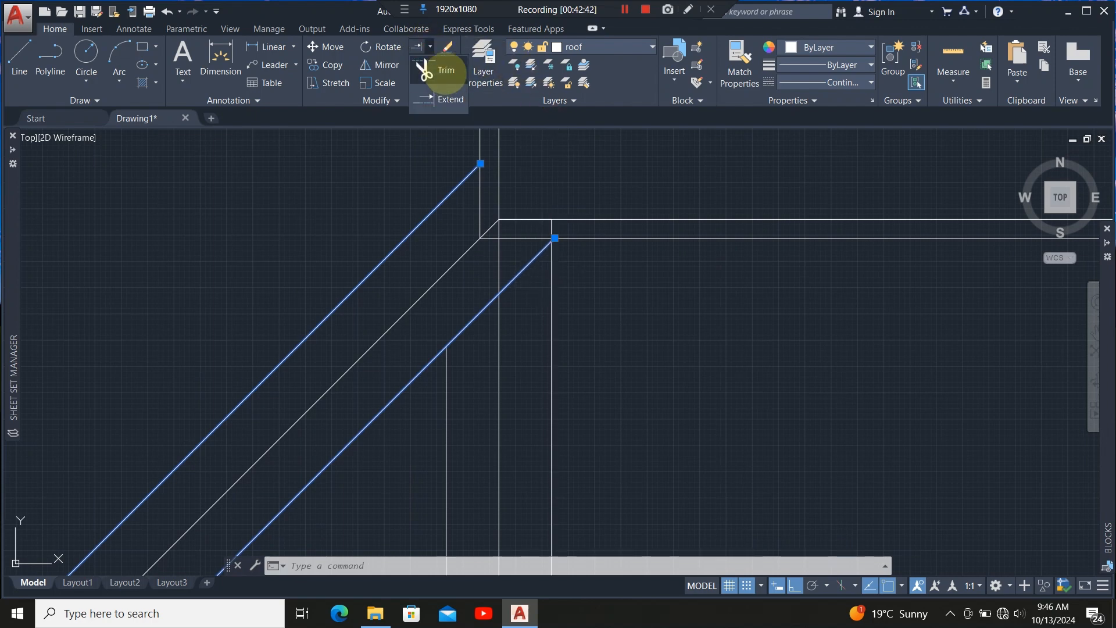
{"action": "left_click", "coordinate": [428, 47]}
{"action": "scroll", "coordinate": [549, 233], "scroll_direction": "up", "scroll_amount": 4}
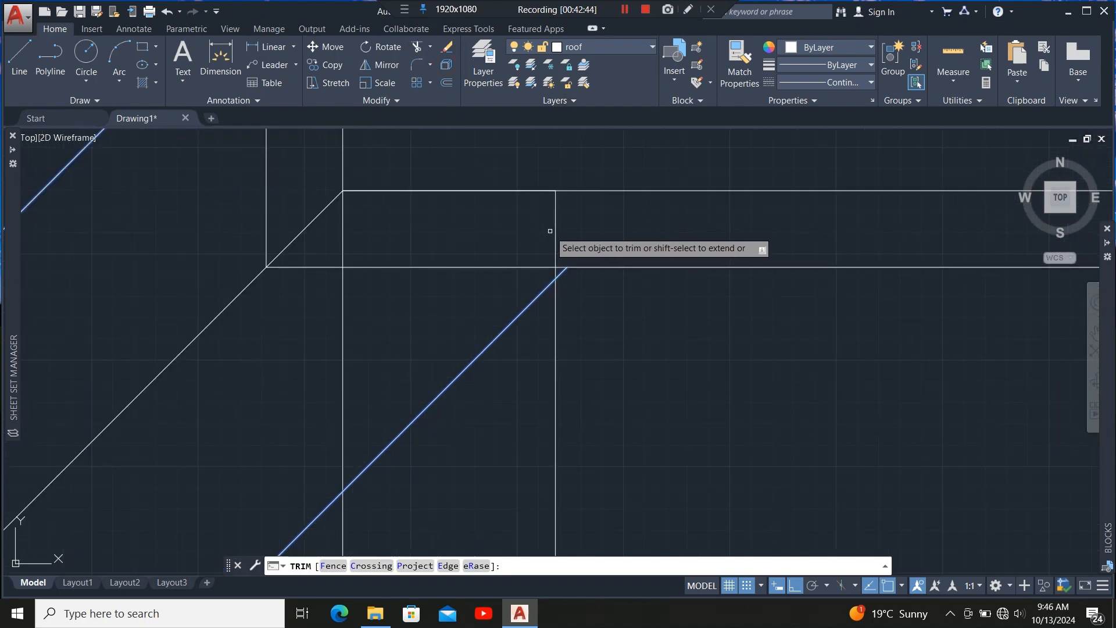
{"action": "left_click", "coordinate": [557, 220]}
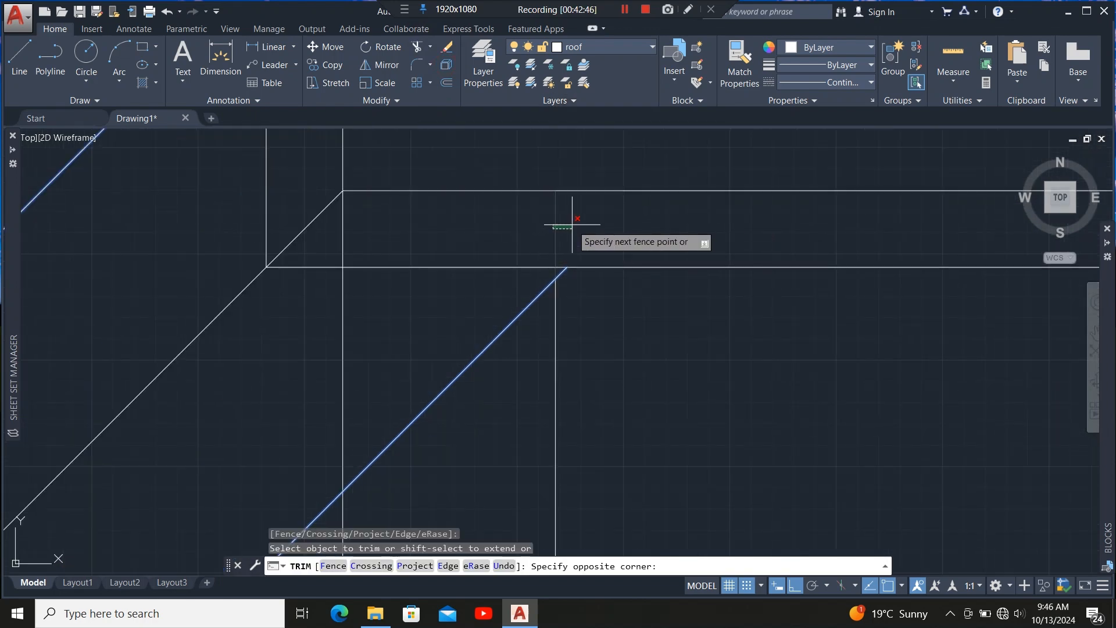
{"action": "left_click", "coordinate": [507, 195]}
{"action": "scroll", "coordinate": [506, 193], "scroll_direction": "down", "scroll_amount": 4}
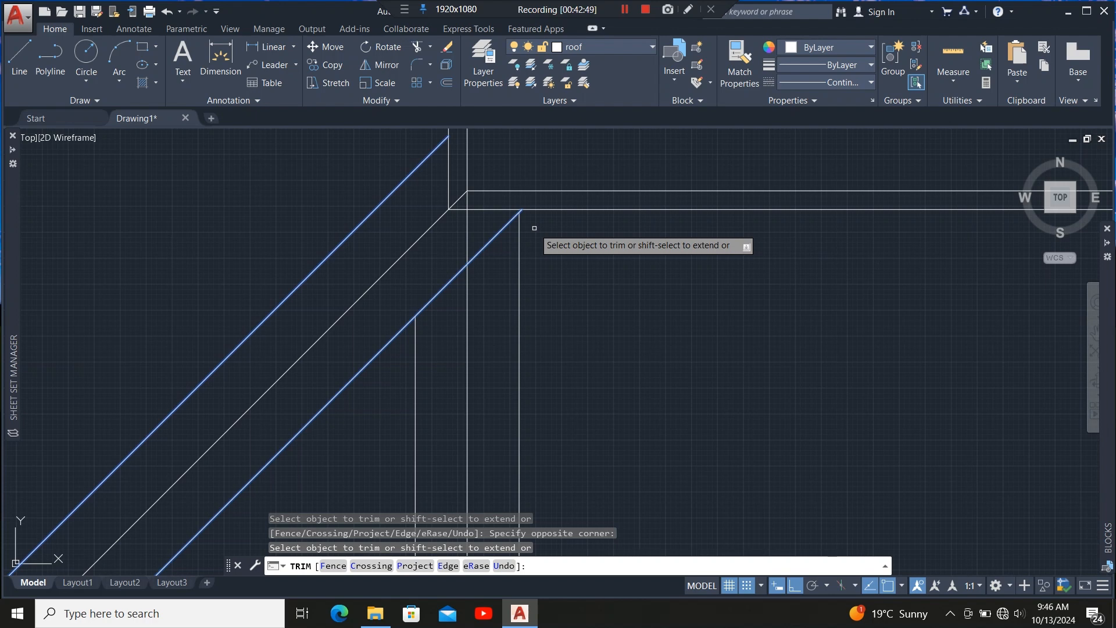
{"action": "key", "text": "Escape"}
Stretch the end vertex of the hip outline polyline at the opposite corner onto the inner wall line.
{"action": "scroll", "coordinate": [500, 191], "scroll_direction": "down", "scroll_amount": 5}
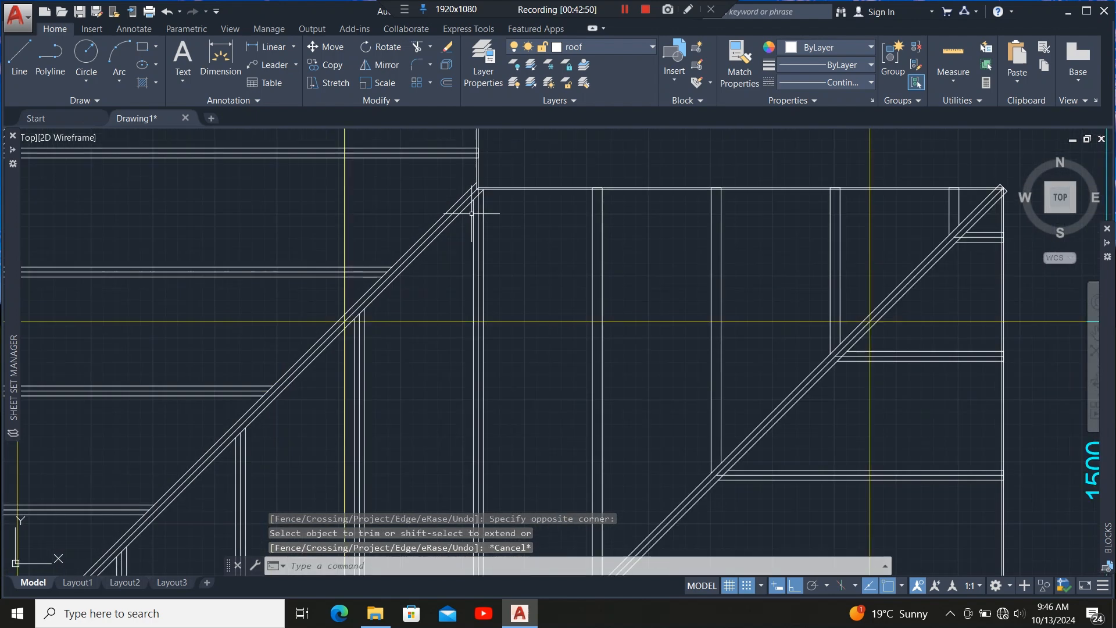
{"action": "scroll", "coordinate": [428, 160], "scroll_direction": "down", "scroll_amount": 2}
{"action": "scroll", "coordinate": [425, 265], "scroll_direction": "down", "scroll_amount": 2}
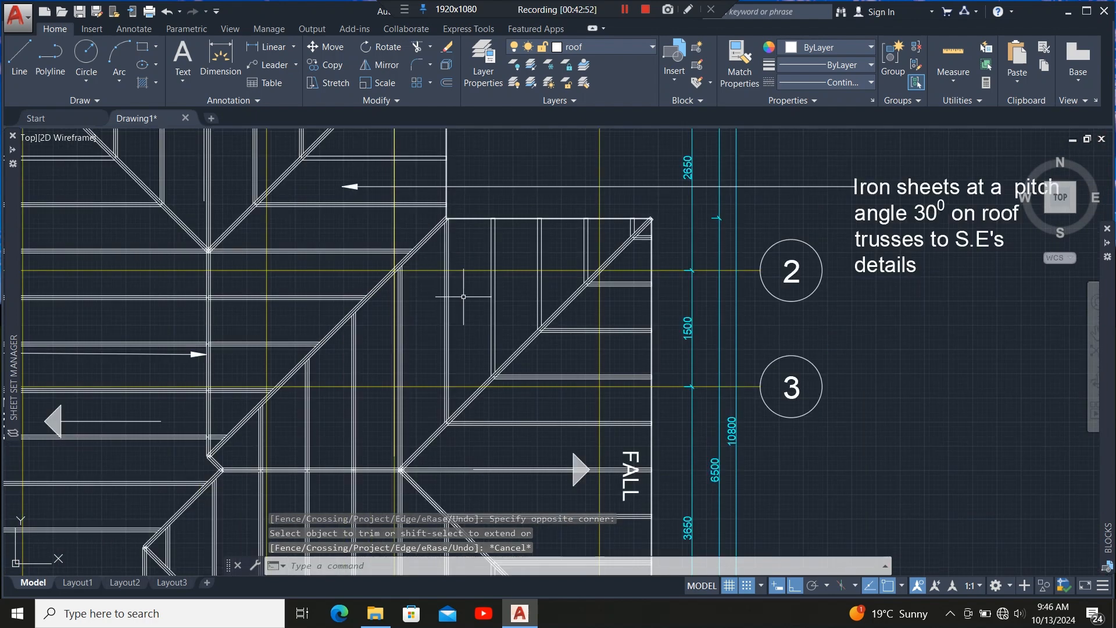
{"action": "scroll", "coordinate": [658, 224], "scroll_direction": "up", "scroll_amount": 8}
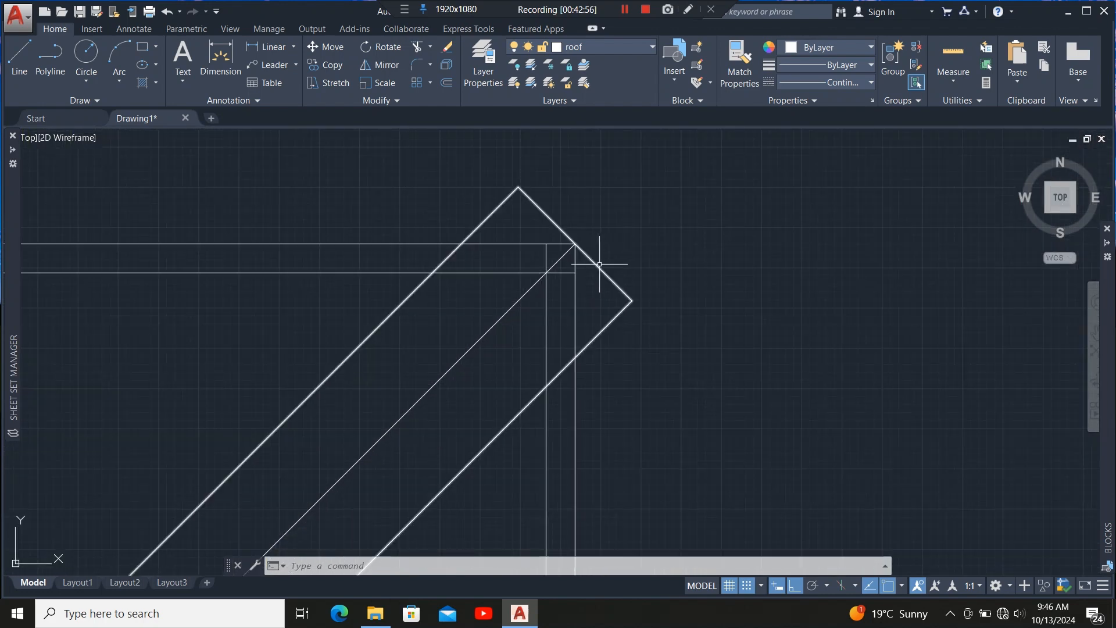
{"action": "left_click", "coordinate": [599, 265]}
{"action": "scroll", "coordinate": [499, 226], "scroll_direction": "down", "scroll_amount": 4}
{"action": "scroll", "coordinate": [541, 263], "scroll_direction": "up", "scroll_amount": 4}
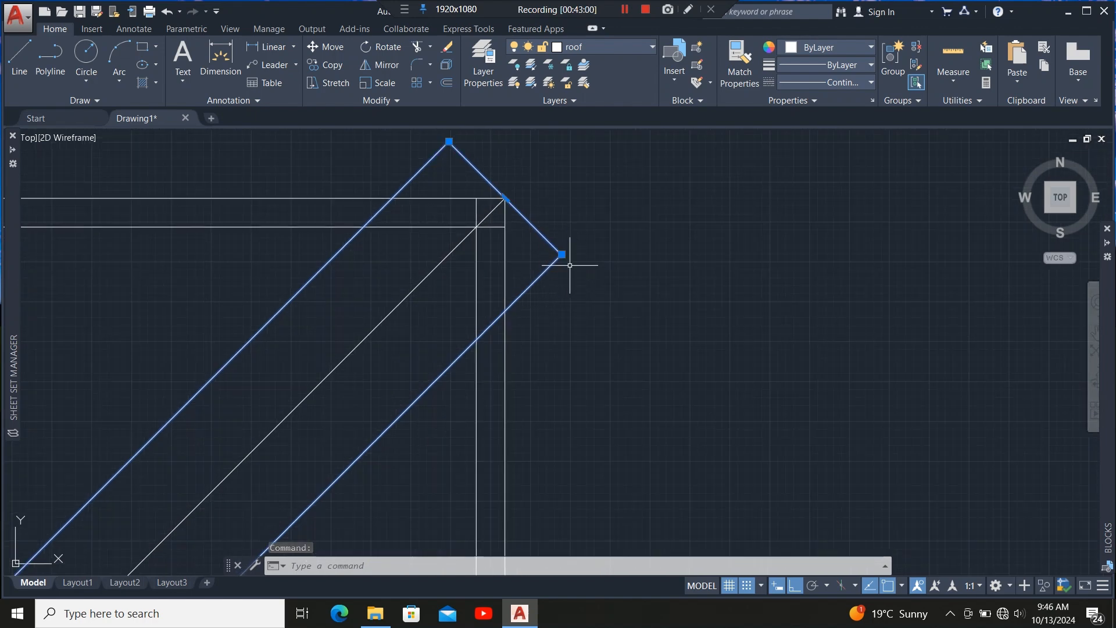
{"action": "mouse_move", "coordinate": [562, 254]}
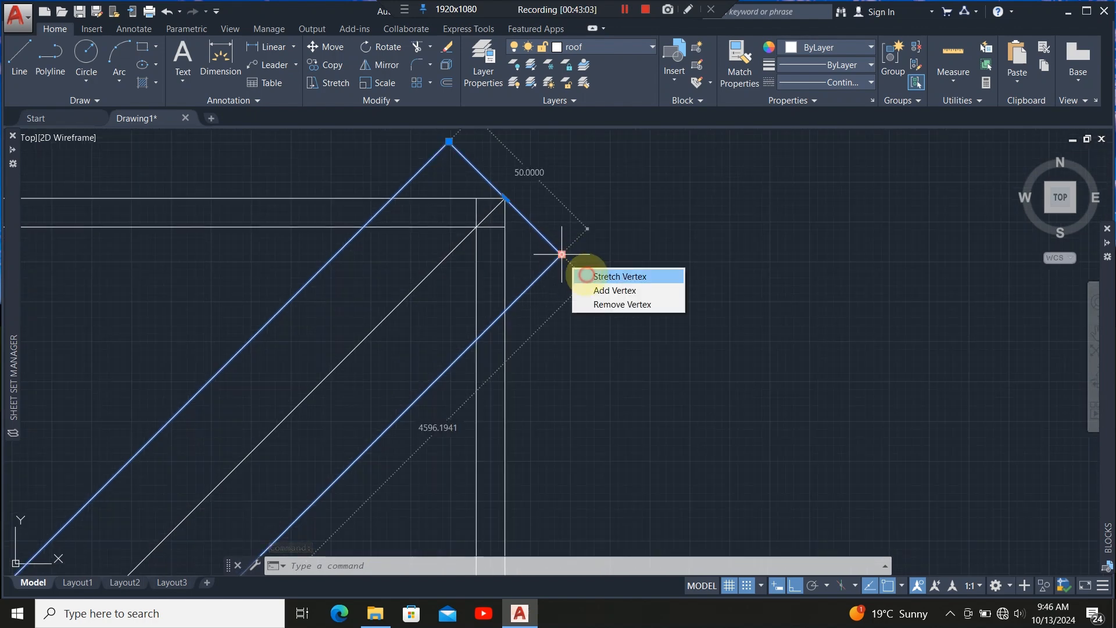
{"action": "left_click", "coordinate": [586, 275]}
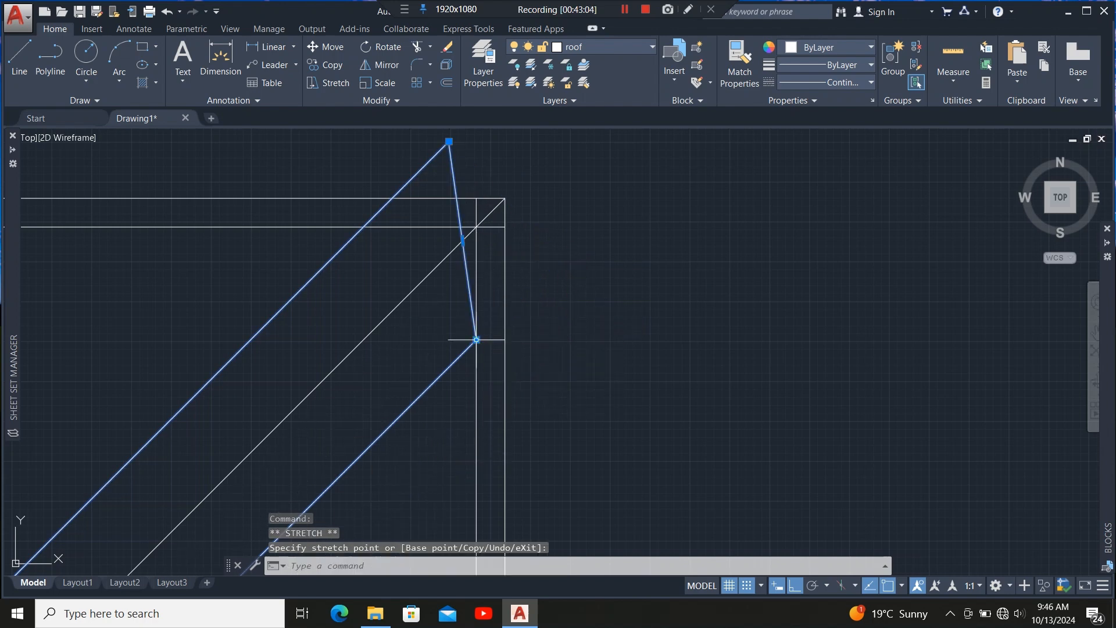
{"action": "scroll", "coordinate": [464, 300], "scroll_direction": "down", "scroll_amount": 4}
{"action": "scroll", "coordinate": [464, 277], "scroll_direction": "up", "scroll_amount": 8}
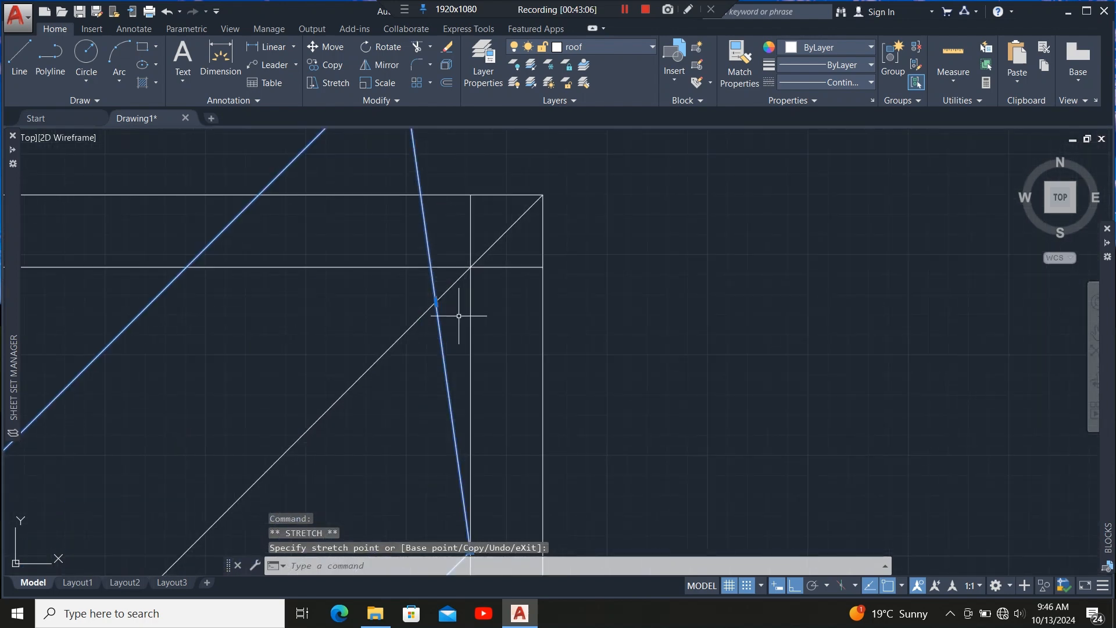
{"action": "left_click", "coordinate": [436, 301]}
Add a vertex at the wall corner and stretch the polyline's apex vertex down onto the horizontal wall line.
{"action": "mouse_move", "coordinate": [436, 304]}
{"action": "left_click", "coordinate": [463, 336]}
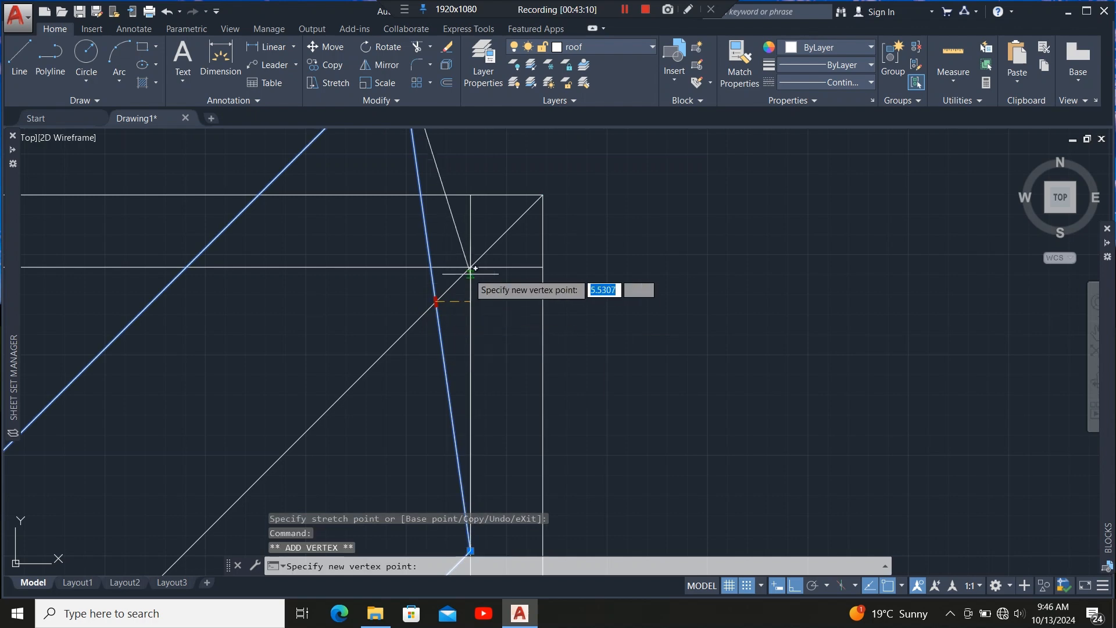
{"action": "scroll", "coordinate": [476, 326], "scroll_direction": "down", "scroll_amount": 4}
{"action": "scroll", "coordinate": [441, 225], "scroll_direction": "up", "scroll_amount": 2}
{"action": "mouse_move", "coordinate": [450, 219]}
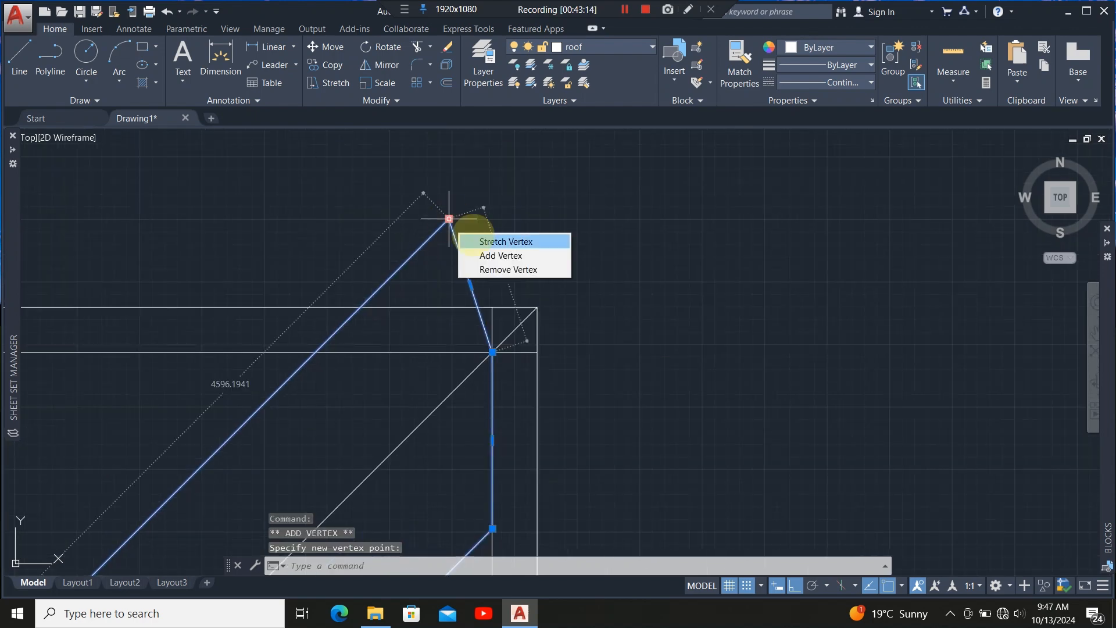
{"action": "left_click", "coordinate": [471, 238]}
{"action": "left_click", "coordinate": [315, 352]}
{"action": "scroll", "coordinate": [467, 180], "scroll_direction": "down", "scroll_amount": 5}
{"action": "scroll", "coordinate": [476, 215], "scroll_direction": "up", "scroll_amount": 5}
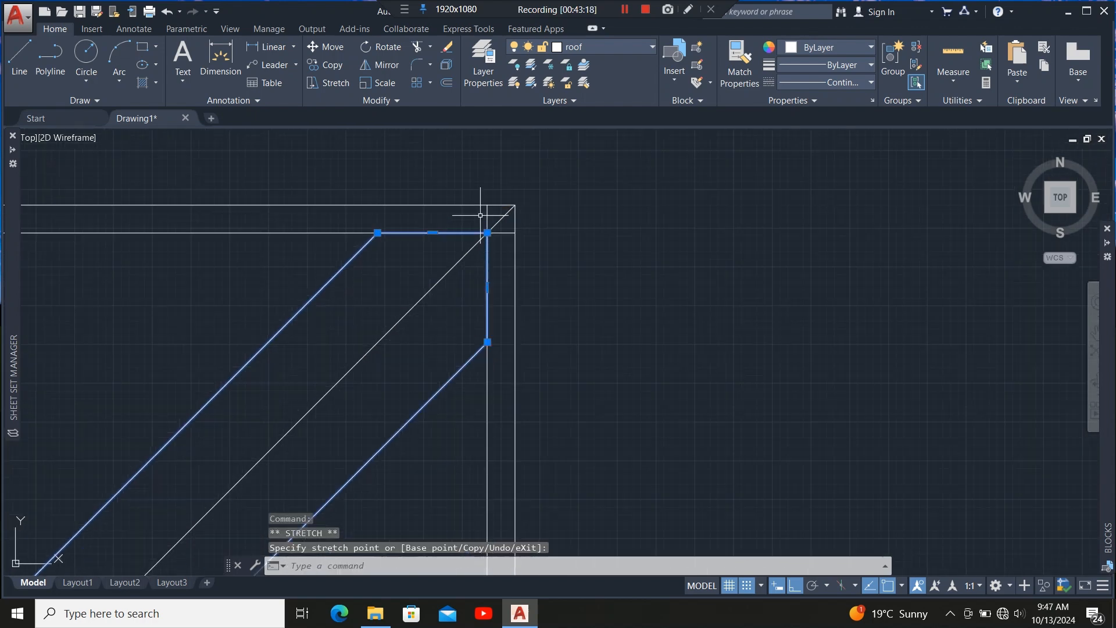
{"action": "left_click", "coordinate": [250, 229]}
{"action": "left_click", "coordinate": [223, 267]}
{"action": "left_click", "coordinate": [504, 459]}
{"action": "left_click", "coordinate": [469, 479]}
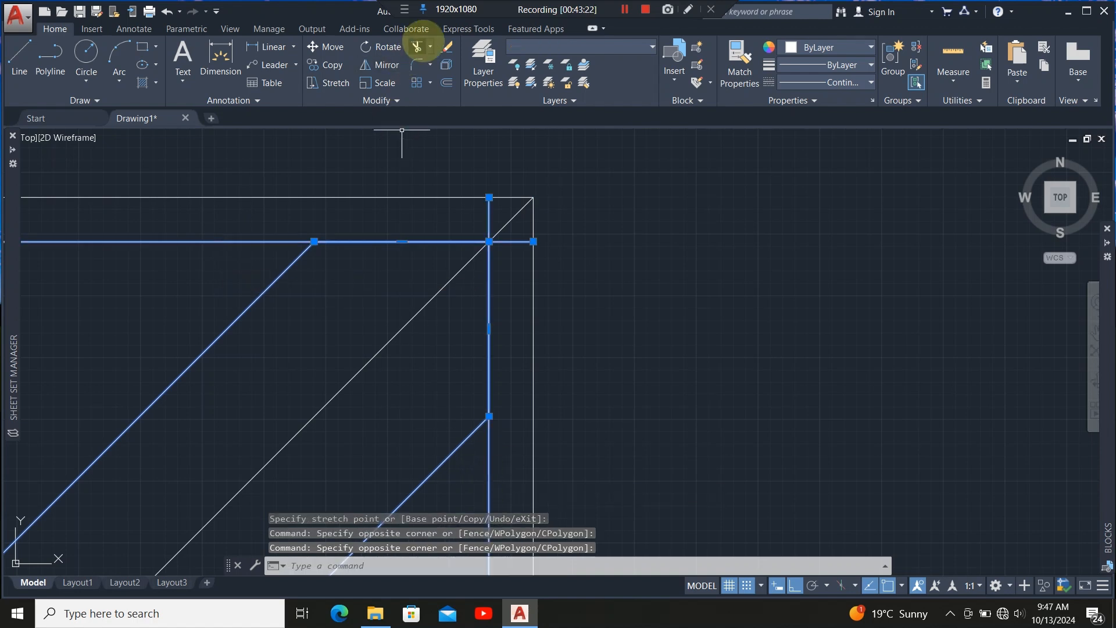
{"action": "left_click", "coordinate": [417, 47]}
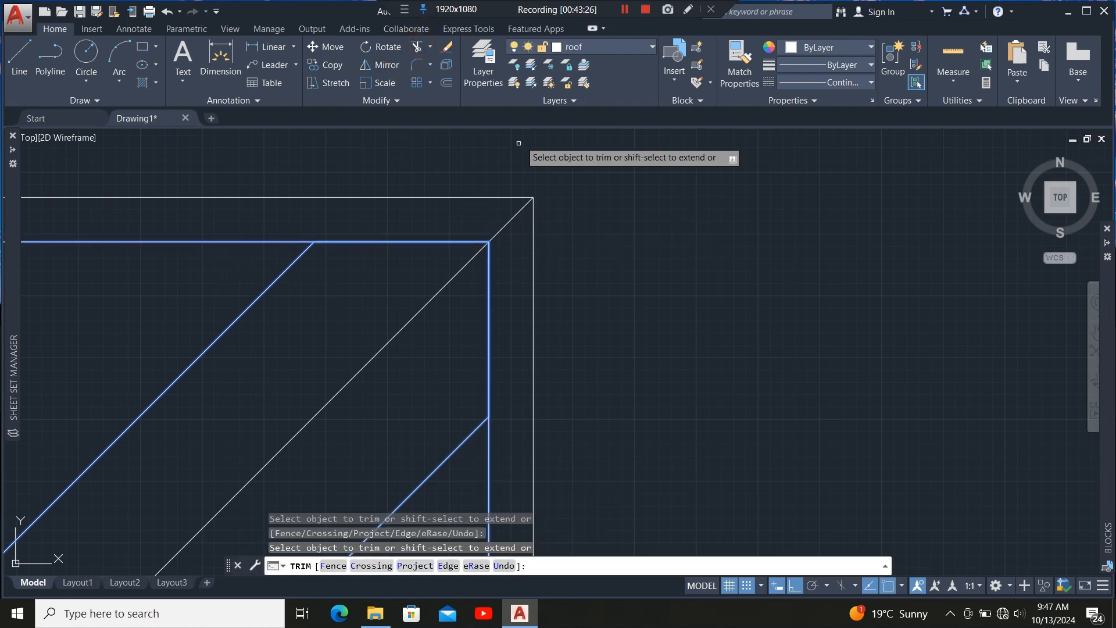
{"action": "scroll", "coordinate": [579, 185], "scroll_direction": "down", "scroll_amount": 8}
{"action": "key", "text": "Escape"}
{"action": "scroll", "coordinate": [568, 299], "scroll_direction": "up", "scroll_amount": 6}
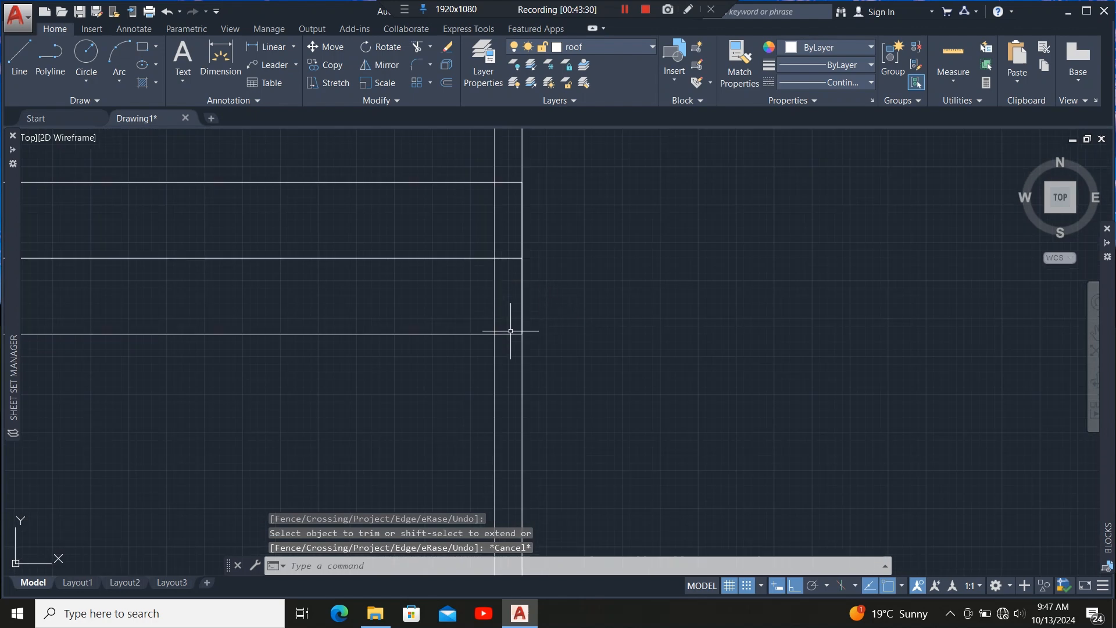
Stretch the hatch-layer outline's corner vertex back onto the adjacent vertical wall line.
{"action": "left_click", "coordinate": [506, 333]}
{"action": "left_click", "coordinate": [505, 333]}
{"action": "left_click", "coordinate": [522, 258]}
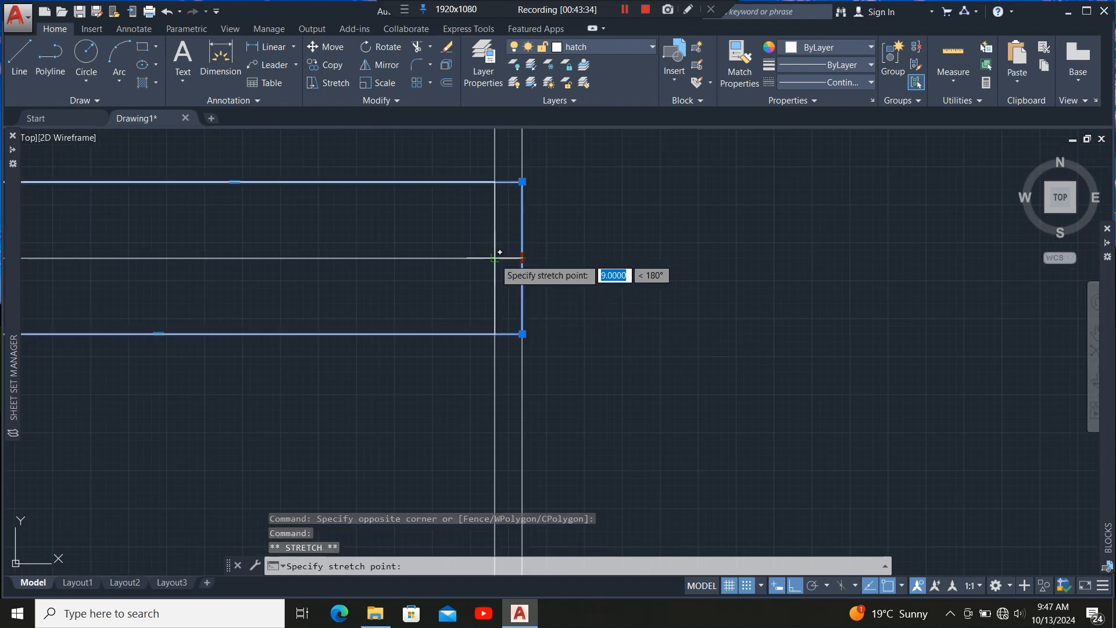
{"action": "left_click", "coordinate": [494, 258]}
{"action": "scroll", "coordinate": [568, 304], "scroll_direction": "down", "scroll_amount": 6}
{"action": "scroll", "coordinate": [450, 179], "scroll_direction": "up", "scroll_amount": 8}
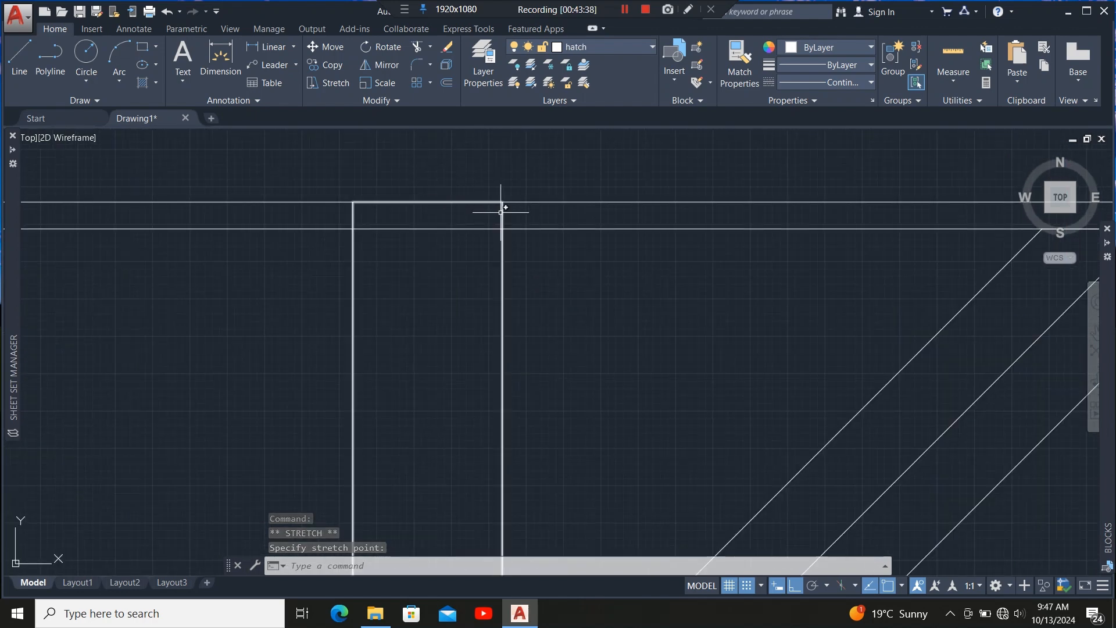
{"action": "left_click", "coordinate": [455, 203]}
{"action": "left_click", "coordinate": [428, 202]}
{"action": "left_click", "coordinate": [427, 228]}
{"action": "scroll", "coordinate": [517, 216], "scroll_direction": "down", "scroll_amount": 8}
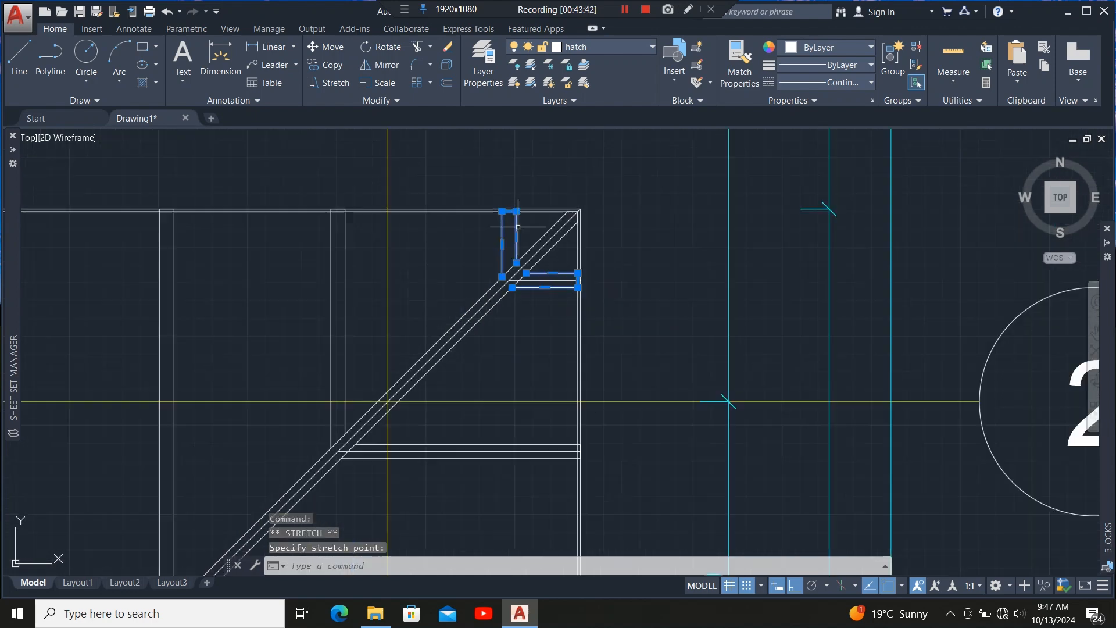
Stretch the top edges of the short jack-rafter outlines at the hip corner down onto the inner wall line.
{"action": "scroll", "coordinate": [325, 208], "scroll_direction": "up", "scroll_amount": 8}
{"action": "left_click", "coordinate": [545, 294]}
{"action": "left_click", "coordinate": [501, 263]}
{"action": "left_click", "coordinate": [490, 237]}
{"action": "left_click", "coordinate": [490, 253]}
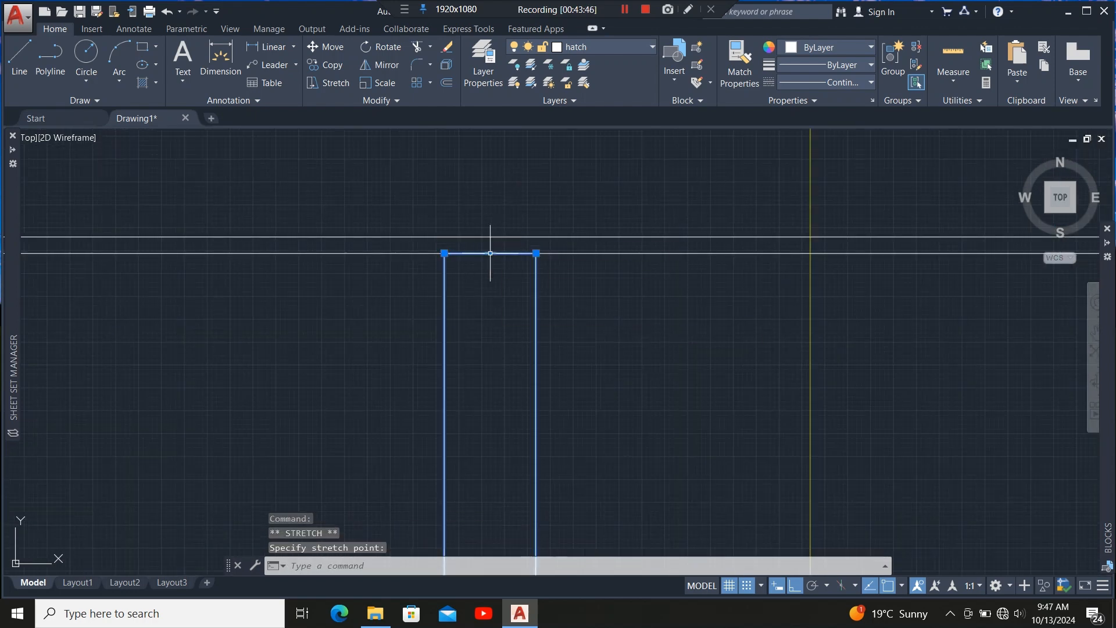
{"action": "scroll", "coordinate": [593, 253], "scroll_direction": "down", "scroll_amount": 6}
{"action": "scroll", "coordinate": [268, 243], "scroll_direction": "up", "scroll_amount": 8}
{"action": "left_click", "coordinate": [575, 336]}
{"action": "left_click", "coordinate": [465, 308]}
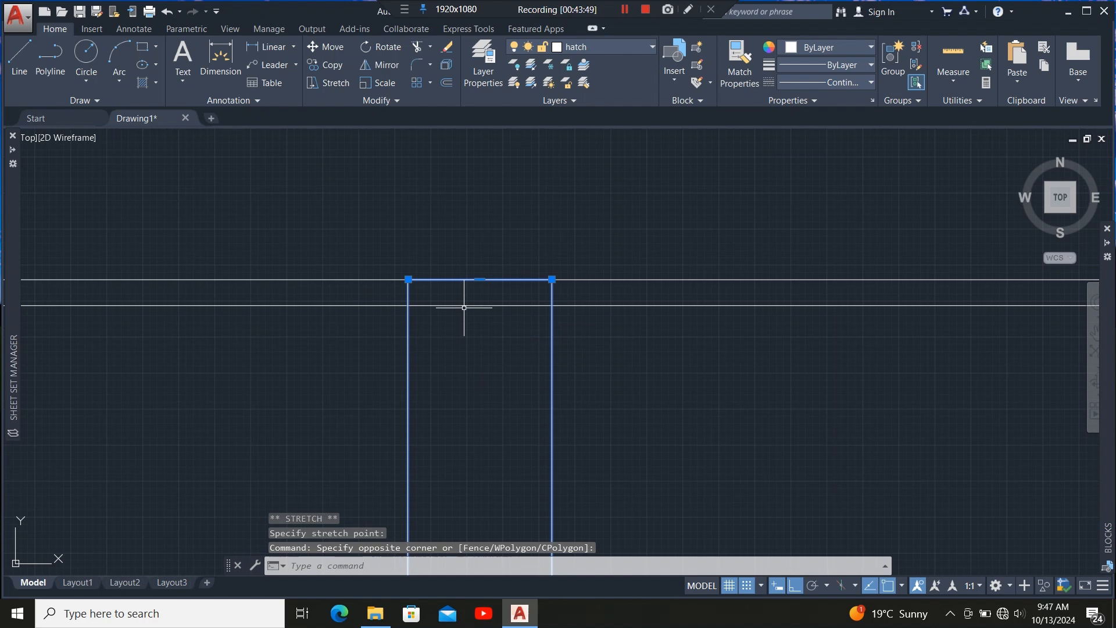
{"action": "left_click", "coordinate": [480, 280]}
{"action": "left_click", "coordinate": [480, 305]}
Stretch further rafter outline edges along the hip so their ends meet the inner wall lines.
{"action": "scroll", "coordinate": [543, 260], "scroll_direction": "down", "scroll_amount": 8}
{"action": "scroll", "coordinate": [355, 272], "scroll_direction": "up", "scroll_amount": 6}
{"action": "left_click", "coordinate": [459, 381]}
{"action": "left_click", "coordinate": [390, 355]}
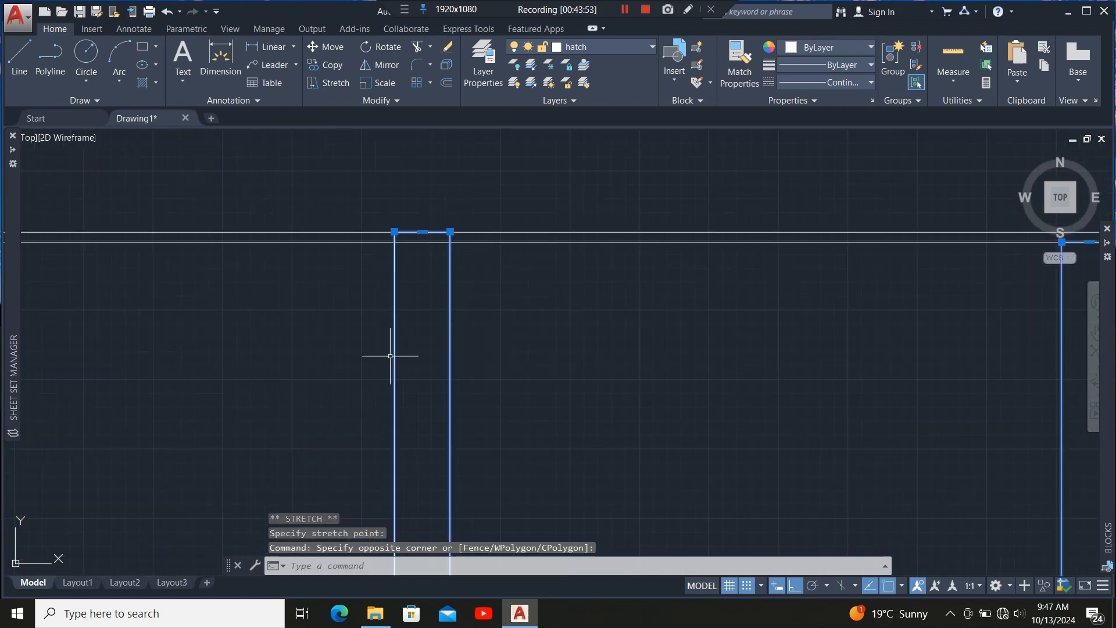
{"action": "left_click", "coordinate": [422, 231]}
{"action": "scroll", "coordinate": [510, 237], "scroll_direction": "down", "scroll_amount": 8}
{"action": "scroll", "coordinate": [357, 266], "scroll_direction": "up", "scroll_amount": 3}
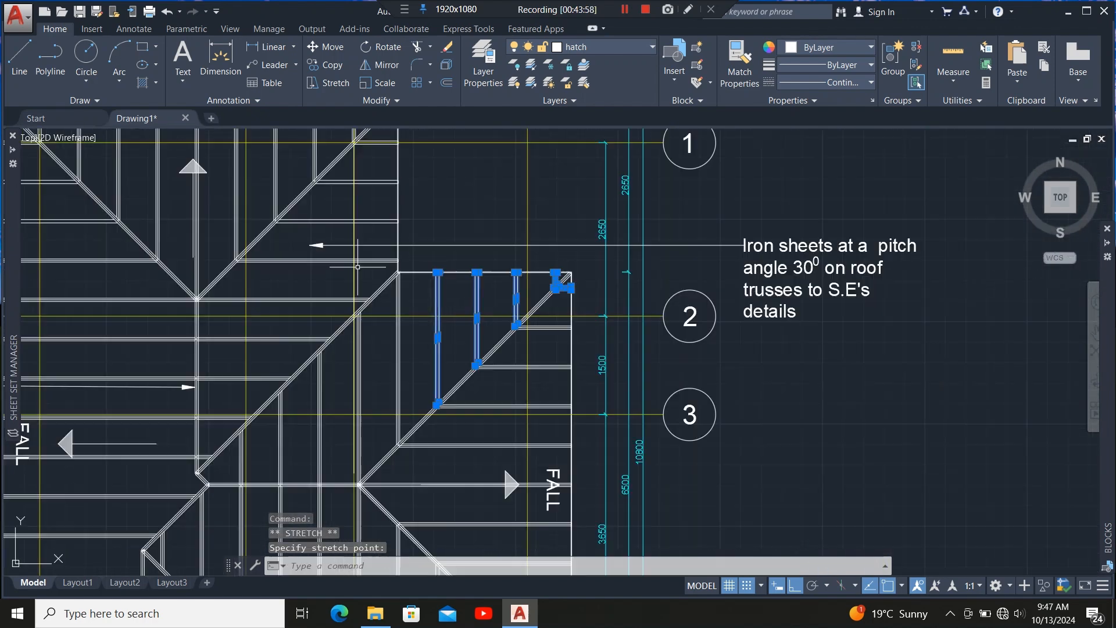
{"action": "scroll", "coordinate": [379, 250], "scroll_direction": "up", "scroll_amount": 6}
{"action": "scroll", "coordinate": [500, 371], "scroll_direction": "up", "scroll_amount": 5}
{"action": "left_click", "coordinate": [432, 336]}
{"action": "left_click", "coordinate": [400, 384]}
{"action": "scroll", "coordinate": [497, 320], "scroll_direction": "up", "scroll_amount": 5}
{"action": "left_click", "coordinate": [455, 285]}
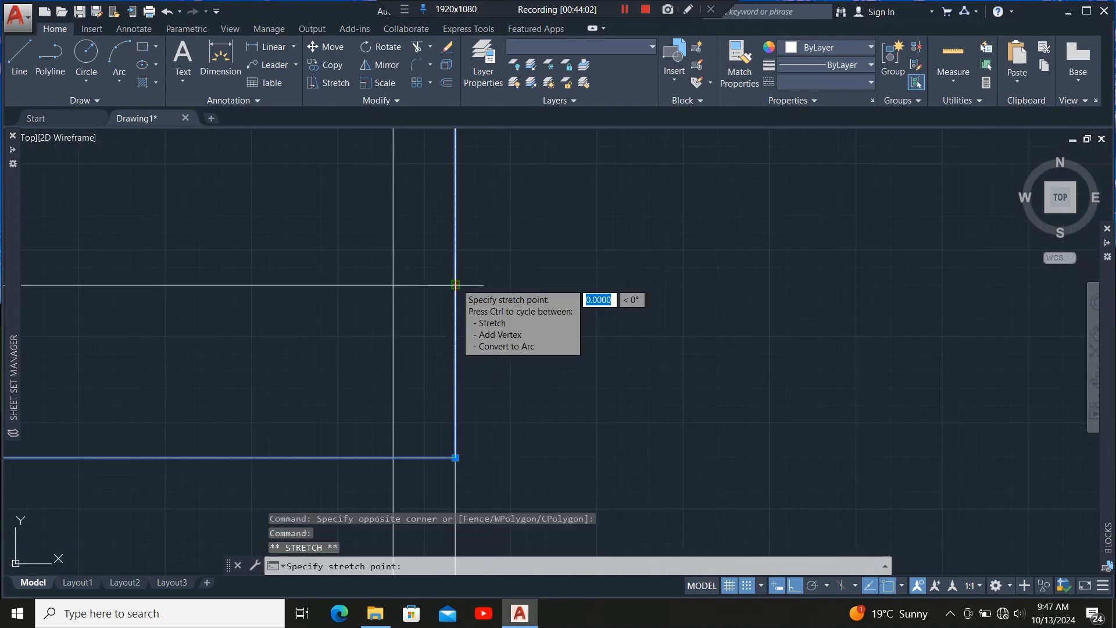
{"action": "left_click", "coordinate": [393, 285]}
Stretch the end edges of the horizontal member outlines near the hip back onto the inner vertical wall line.
{"action": "scroll", "coordinate": [410, 383], "scroll_direction": "down", "scroll_amount": 8}
{"action": "scroll", "coordinate": [388, 220], "scroll_direction": "up", "scroll_amount": 5}
{"action": "left_click", "coordinate": [388, 220]}
{"action": "left_click", "coordinate": [362, 286]}
{"action": "scroll", "coordinate": [494, 289], "scroll_direction": "up", "scroll_amount": 2}
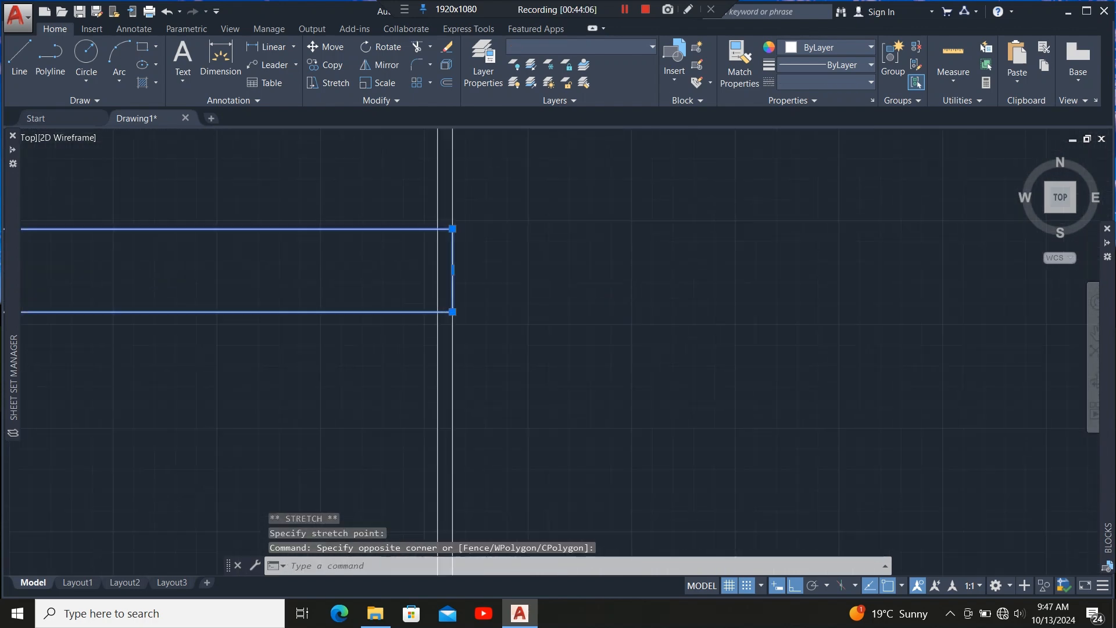
{"action": "scroll", "coordinate": [491, 272], "scroll_direction": "up", "scroll_amount": 5}
{"action": "left_click", "coordinate": [361, 269]}
{"action": "left_click", "coordinate": [314, 243]}
{"action": "scroll", "coordinate": [509, 298], "scroll_direction": "down", "scroll_amount": 5}
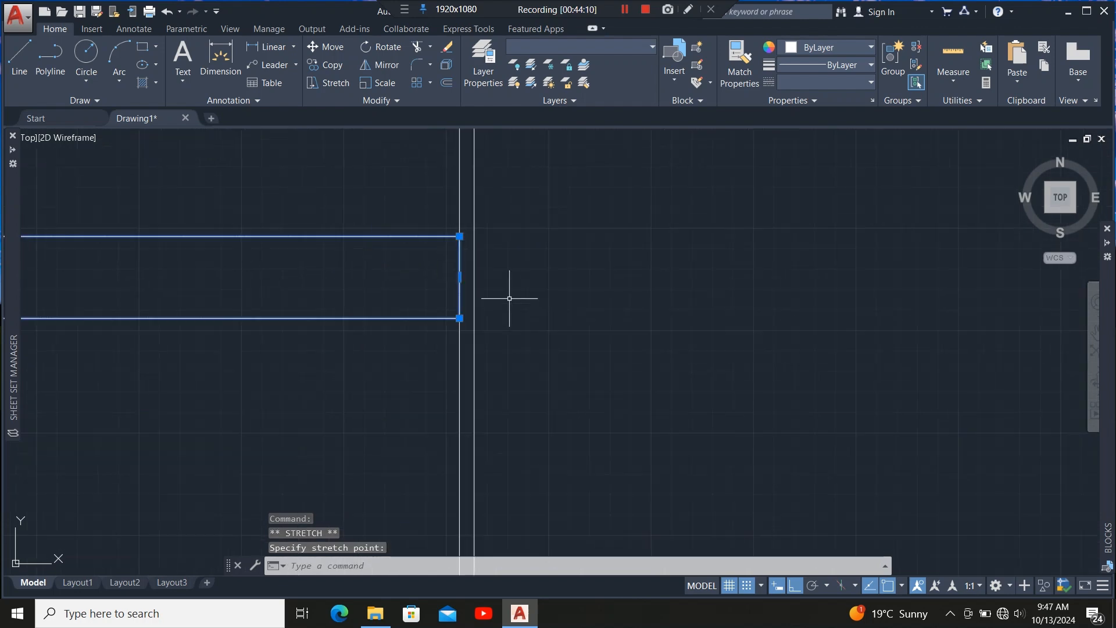
{"action": "scroll", "coordinate": [450, 355], "scroll_direction": "down", "scroll_amount": 8}
{"action": "scroll", "coordinate": [417, 288], "scroll_direction": "up", "scroll_amount": 5}
{"action": "left_click", "coordinate": [445, 294]}
{"action": "left_click", "coordinate": [410, 329]}
{"action": "scroll", "coordinate": [598, 281], "scroll_direction": "up", "scroll_amount": 6}
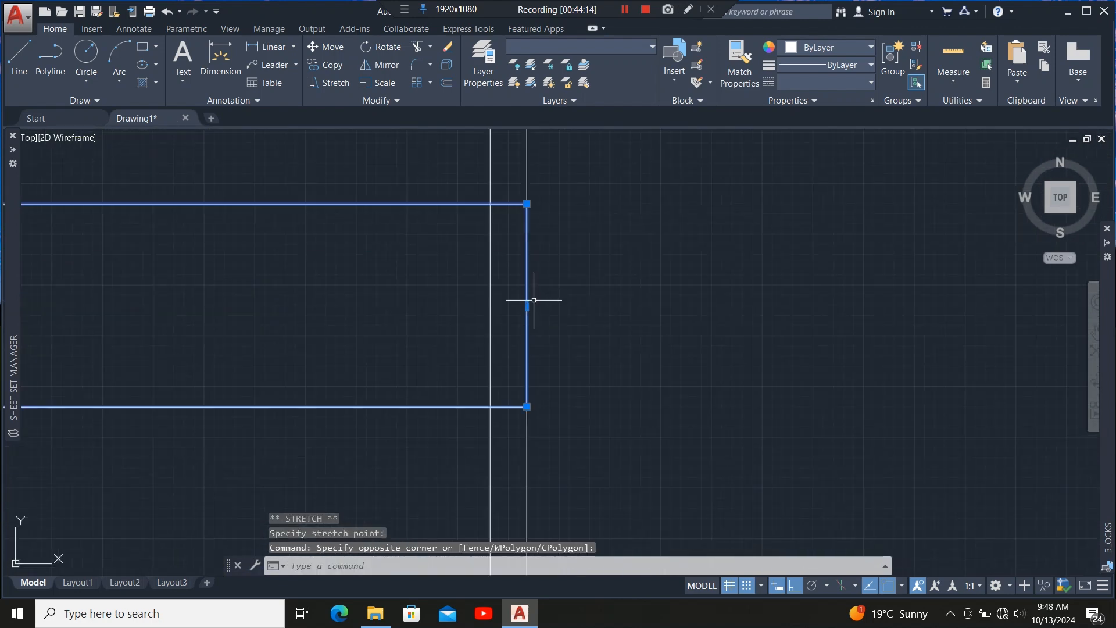
{"action": "left_click", "coordinate": [528, 302]}
{"action": "left_click", "coordinate": [491, 302]}
{"action": "scroll", "coordinate": [506, 319], "scroll_direction": "down", "scroll_amount": 3}
{"action": "scroll", "coordinate": [486, 249], "scroll_direction": "up", "scroll_amount": 4}
{"action": "left_click", "coordinate": [522, 260]}
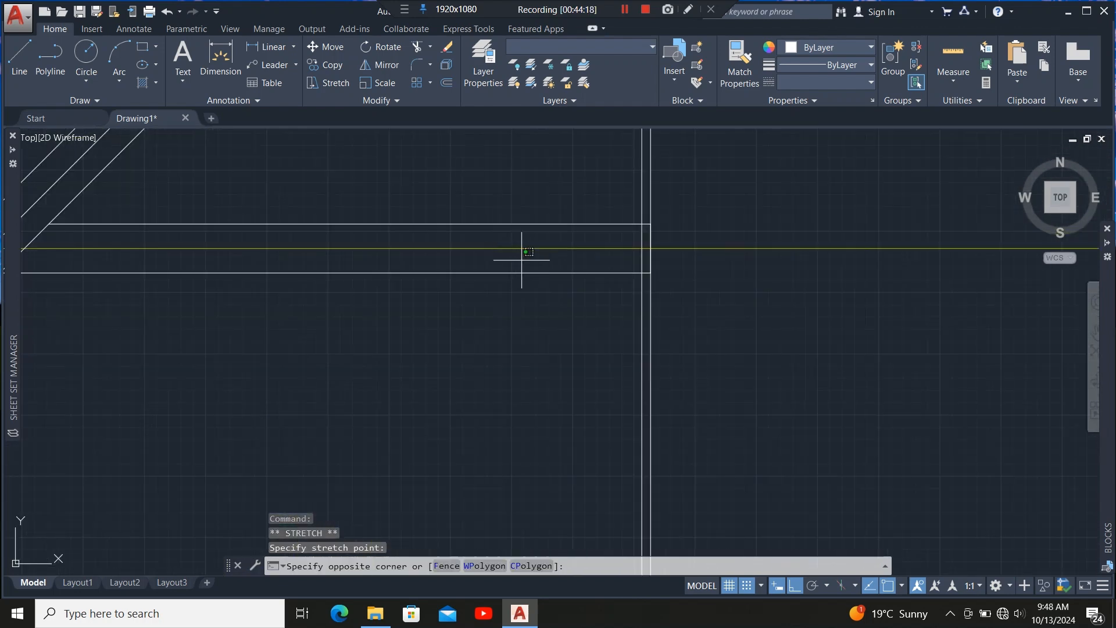
{"action": "left_click", "coordinate": [500, 285]}
{"action": "scroll", "coordinate": [644, 250], "scroll_direction": "up", "scroll_amount": 8}
{"action": "left_click", "coordinate": [658, 210]}
{"action": "left_click", "coordinate": [569, 218]}
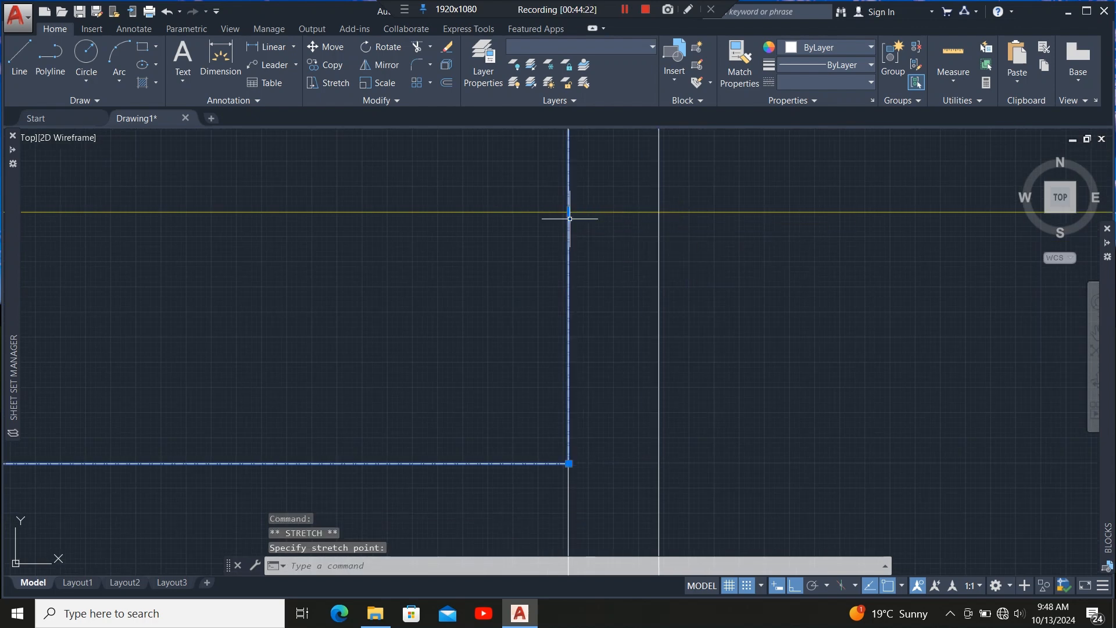
{"action": "scroll", "coordinate": [523, 355], "scroll_direction": "down", "scroll_amount": 13}
{"action": "scroll", "coordinate": [480, 366], "scroll_direction": "up", "scroll_amount": 4}
{"action": "key", "text": "Escape"}
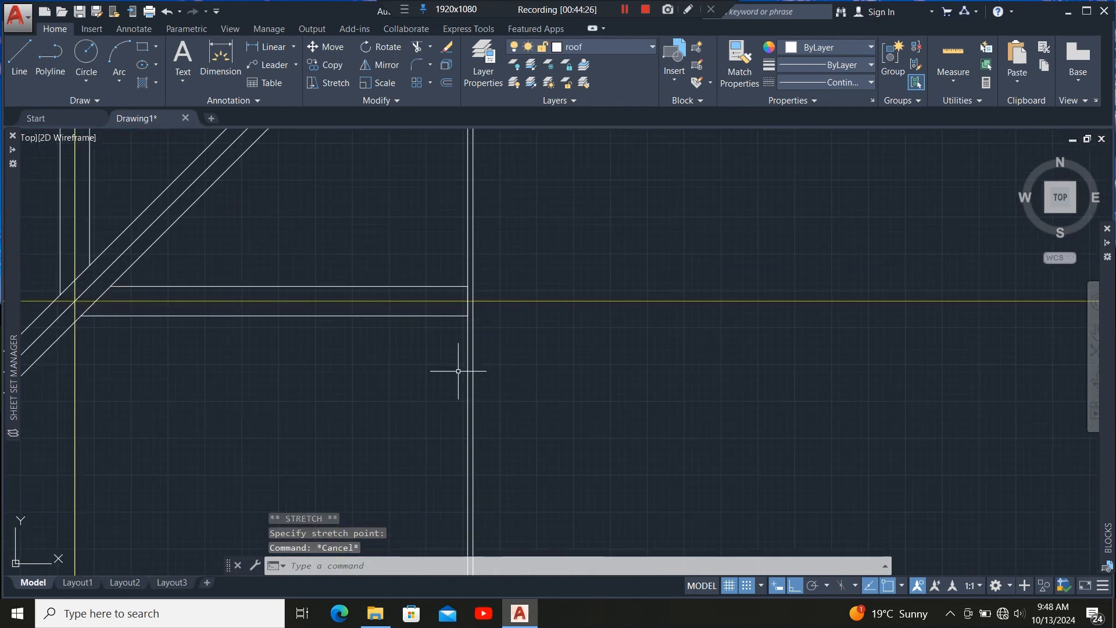
Stretch the top edges of the vertical rafter outlines under the top wall down onto its inner line.
{"action": "scroll", "coordinate": [459, 371], "scroll_direction": "down", "scroll_amount": 6}
{"action": "scroll", "coordinate": [366, 257], "scroll_direction": "up", "scroll_amount": 12}
{"action": "left_click", "coordinate": [418, 322]}
{"action": "left_click", "coordinate": [366, 349]}
{"action": "scroll", "coordinate": [300, 238], "scroll_direction": "up", "scroll_amount": 6}
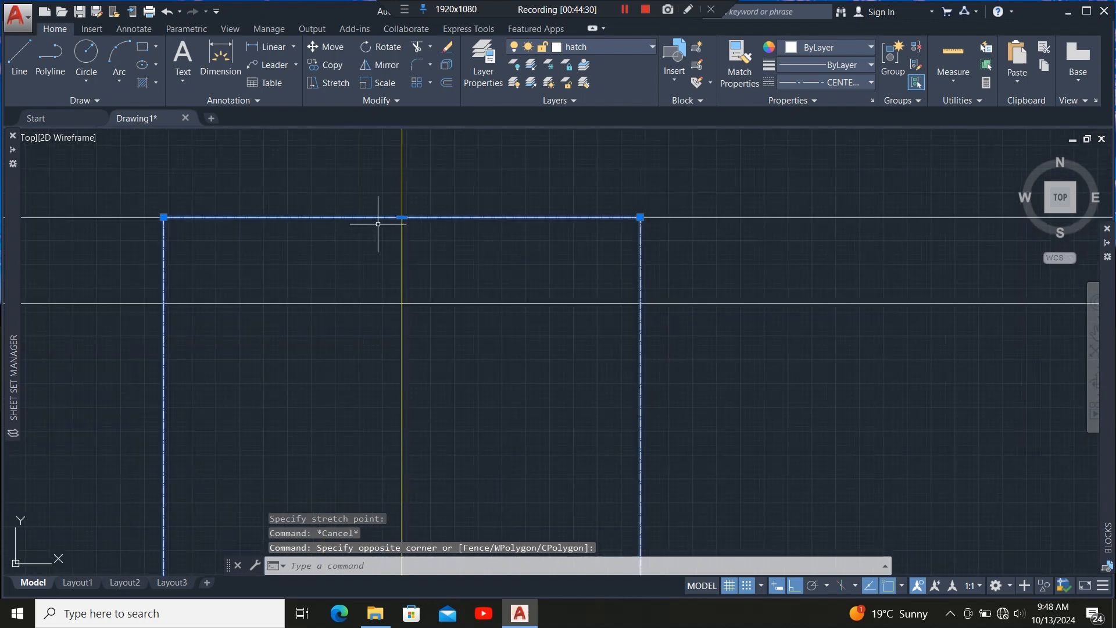
{"action": "left_click", "coordinate": [402, 218]}
{"action": "left_click", "coordinate": [402, 303]}
{"action": "scroll", "coordinate": [574, 245], "scroll_direction": "down", "scroll_amount": 13}
{"action": "scroll", "coordinate": [354, 298], "scroll_direction": "up", "scroll_amount": 6}
{"action": "left_click", "coordinate": [416, 292]}
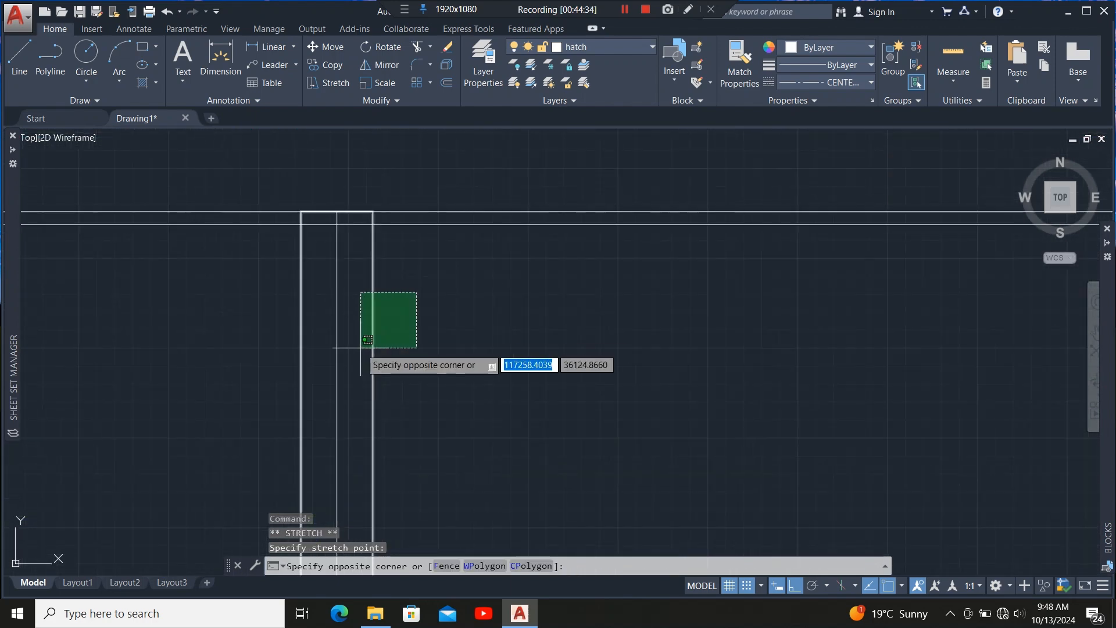
{"action": "left_click", "coordinate": [367, 340]}
{"action": "scroll", "coordinate": [343, 221], "scroll_direction": "up", "scroll_amount": 6}
{"action": "left_click", "coordinate": [369, 192]}
{"action": "left_click", "coordinate": [369, 241]}
{"action": "scroll", "coordinate": [547, 289], "scroll_direction": "down", "scroll_amount": 5}
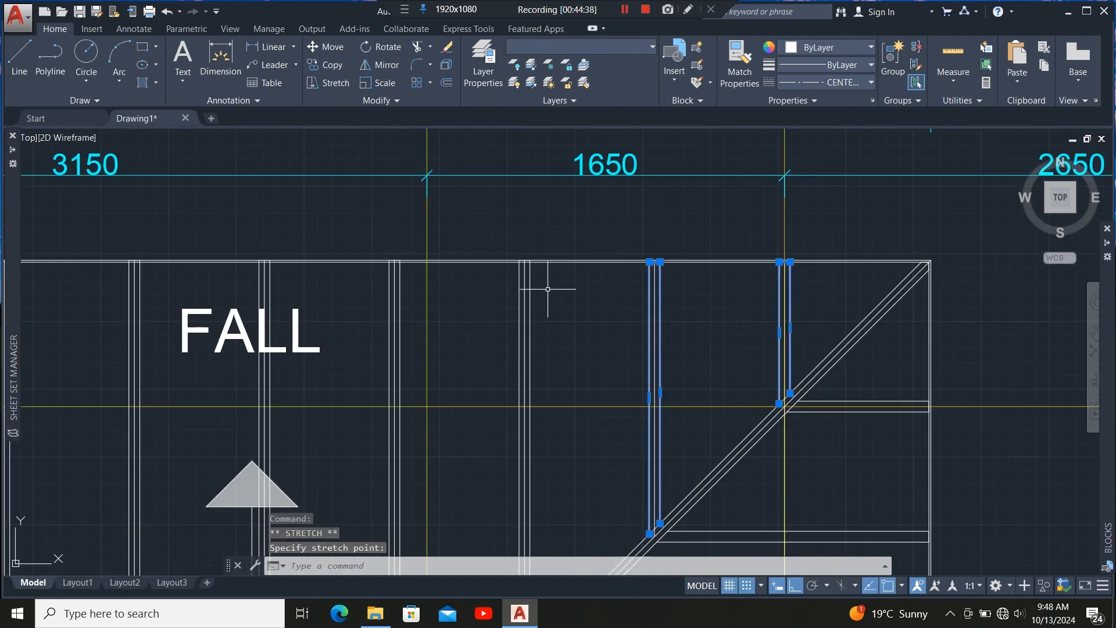
{"action": "scroll", "coordinate": [548, 289], "scroll_direction": "up", "scroll_amount": 5}
{"action": "left_click", "coordinate": [410, 342]}
{"action": "left_click", "coordinate": [372, 153]}
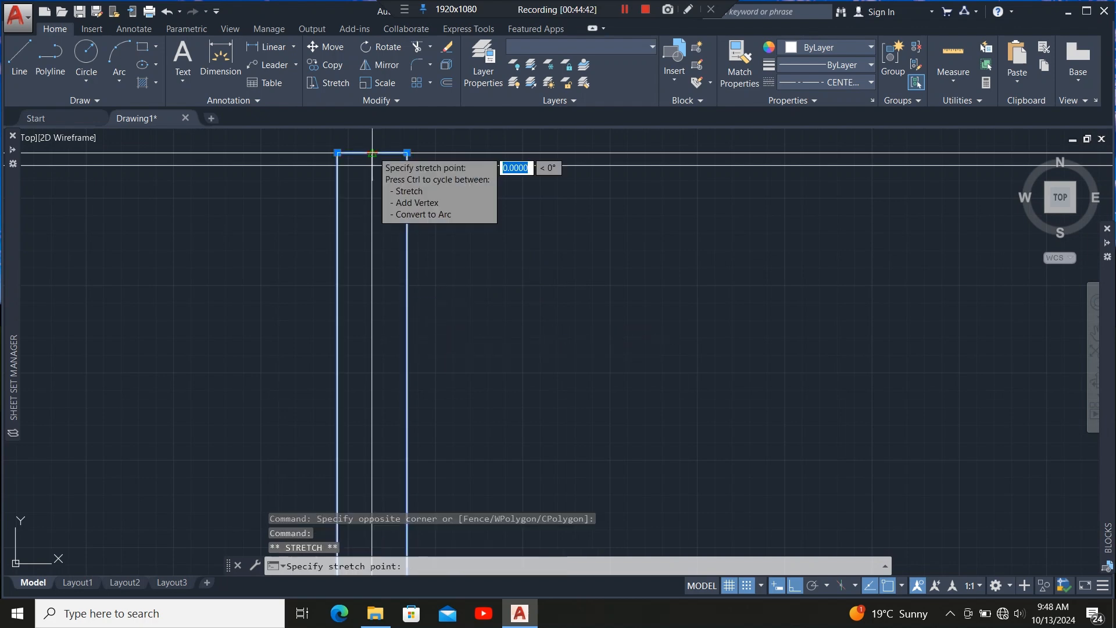
{"action": "scroll", "coordinate": [375, 162], "scroll_direction": "down", "scroll_amount": 6}
{"action": "scroll", "coordinate": [524, 215], "scroll_direction": "up", "scroll_amount": 4}
{"action": "left_click", "coordinate": [494, 200]}
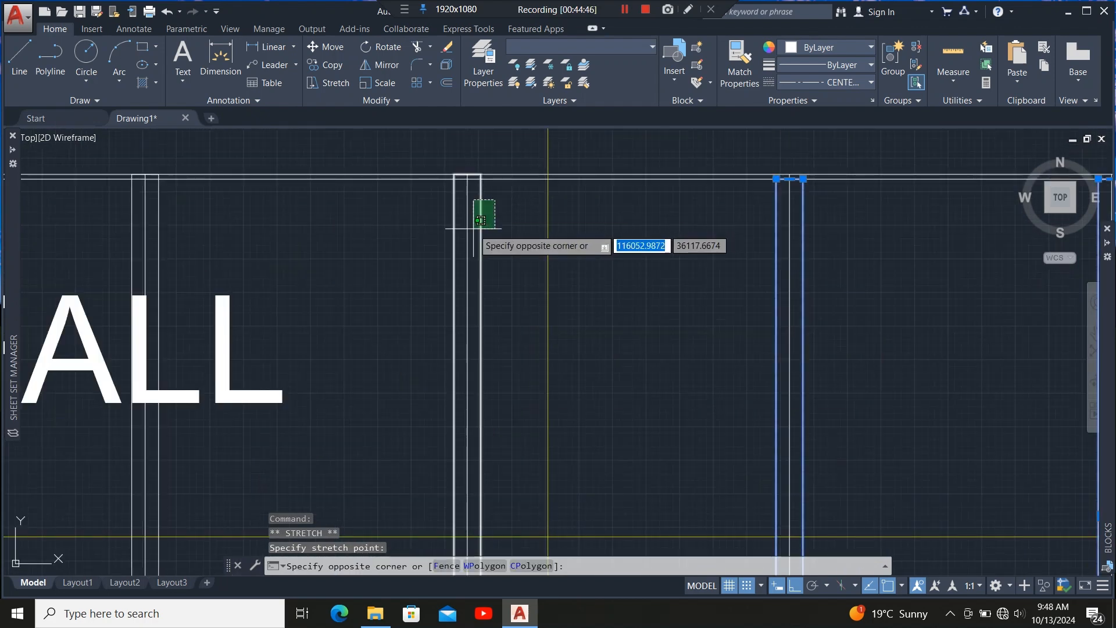
{"action": "left_click", "coordinate": [474, 226]}
{"action": "scroll", "coordinate": [470, 174], "scroll_direction": "up", "scroll_amount": 6}
{"action": "left_click", "coordinate": [458, 177]}
{"action": "left_click", "coordinate": [459, 197]}
{"action": "scroll", "coordinate": [520, 225], "scroll_direction": "down", "scroll_amount": 8}
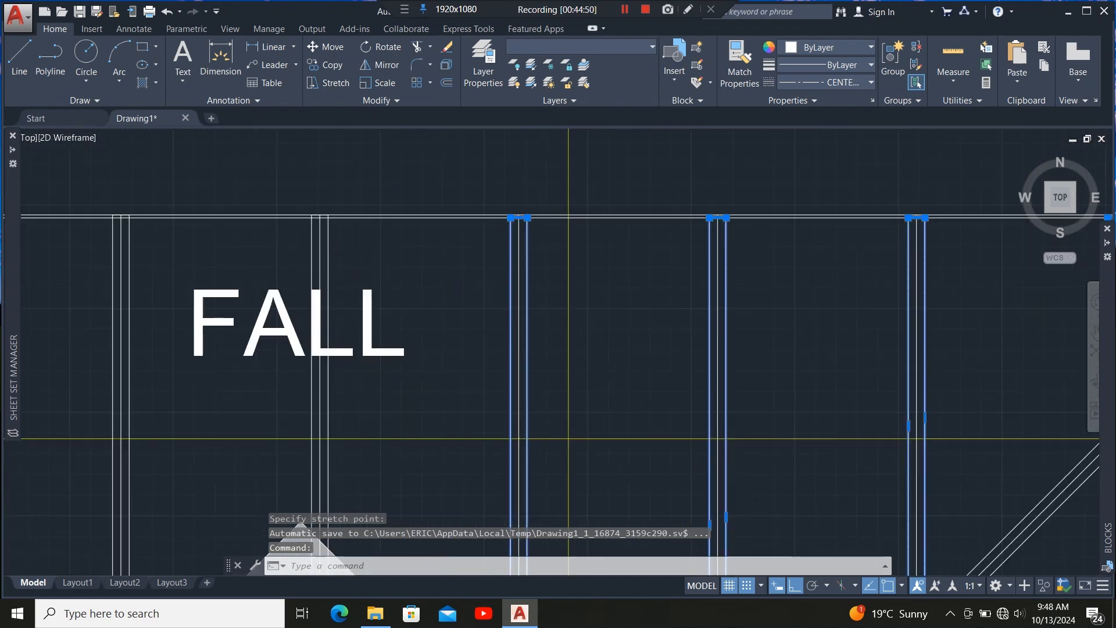
{"action": "scroll", "coordinate": [332, 240], "scroll_direction": "up", "scroll_amount": 4}
{"action": "left_click", "coordinate": [333, 235]}
{"action": "left_click", "coordinate": [309, 257]}
{"action": "scroll", "coordinate": [274, 182], "scroll_direction": "up", "scroll_amount": 6}
{"action": "left_click", "coordinate": [369, 169]}
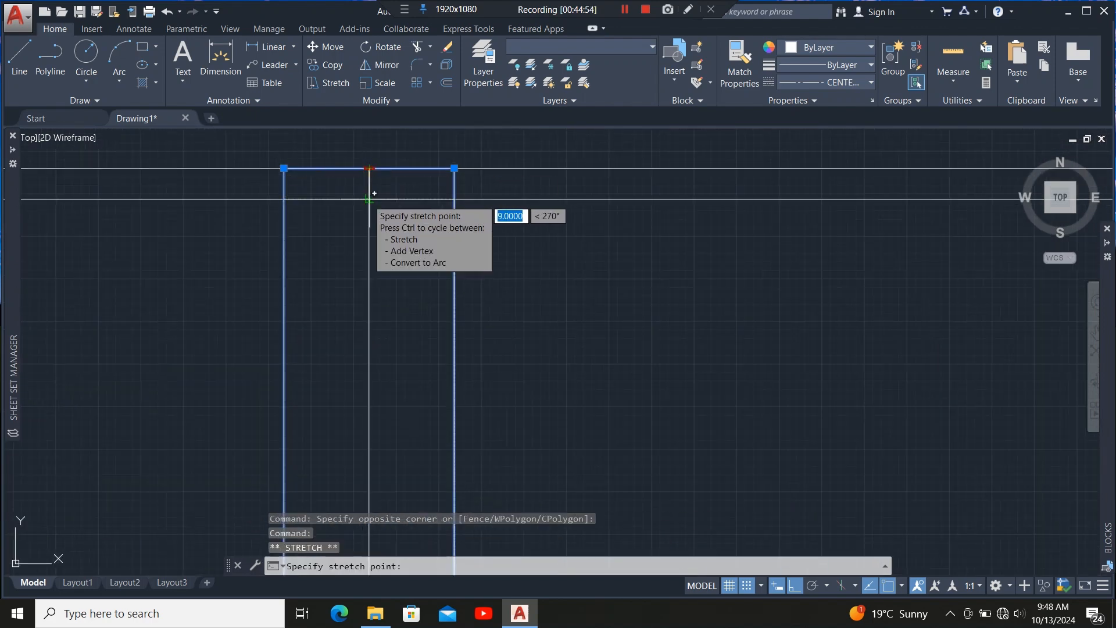
{"action": "left_click", "coordinate": [371, 199]}
Stretch the top edges of the remaining rafter outlines along the top wall down to the inner wall line.
{"action": "scroll", "coordinate": [518, 225], "scroll_direction": "down", "scroll_amount": 8}
{"action": "scroll", "coordinate": [294, 240], "scroll_direction": "up", "scroll_amount": 5}
{"action": "left_click", "coordinate": [419, 225]}
{"action": "left_click", "coordinate": [352, 236]}
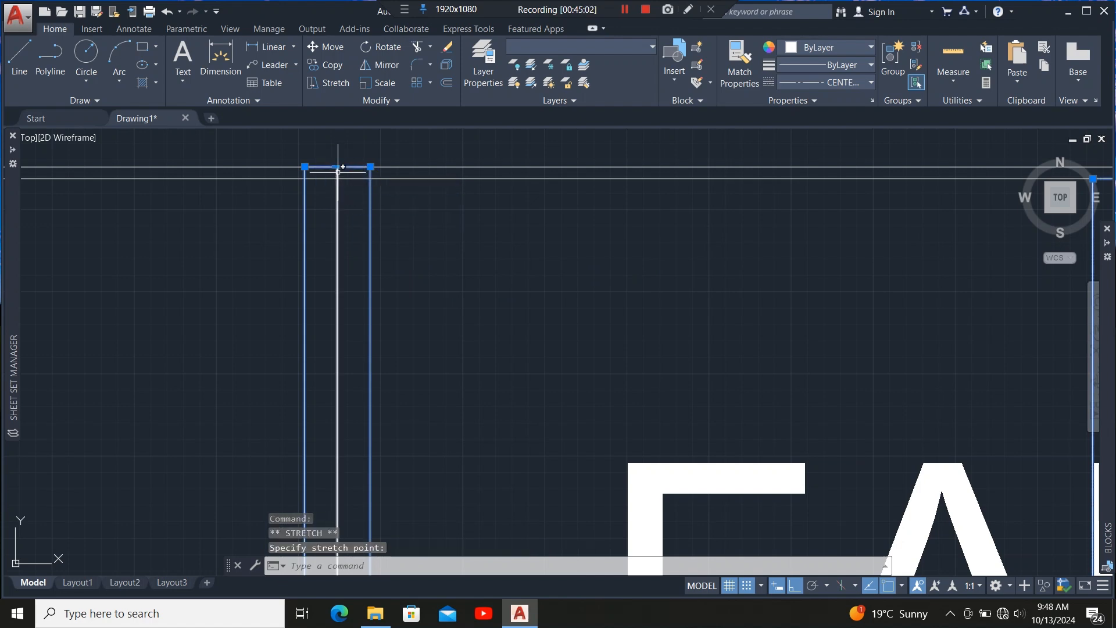
{"action": "left_click", "coordinate": [337, 178]}
{"action": "scroll", "coordinate": [566, 226], "scroll_direction": "down", "scroll_amount": 8}
{"action": "scroll", "coordinate": [485, 229], "scroll_direction": "up", "scroll_amount": 6}
{"action": "left_click", "coordinate": [488, 229]}
{"action": "left_click", "coordinate": [459, 250]}
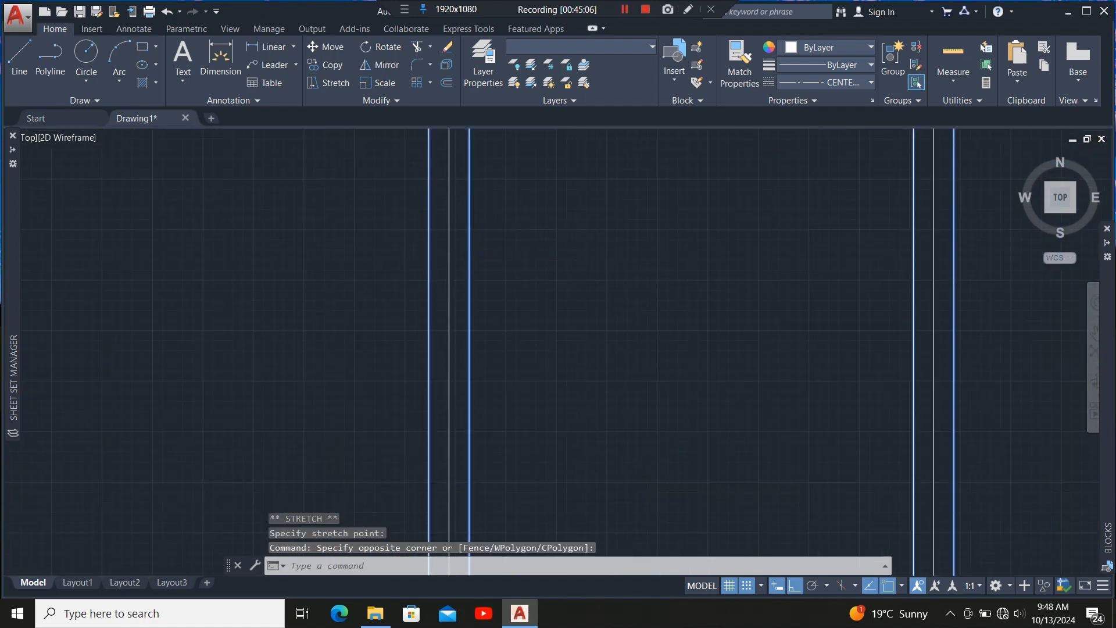
{"action": "scroll", "coordinate": [462, 250], "scroll_direction": "down", "scroll_amount": 6}
{"action": "scroll", "coordinate": [465, 224], "scroll_direction": "up", "scroll_amount": 6}
{"action": "scroll", "coordinate": [372, 317], "scroll_direction": "up", "scroll_amount": 5}
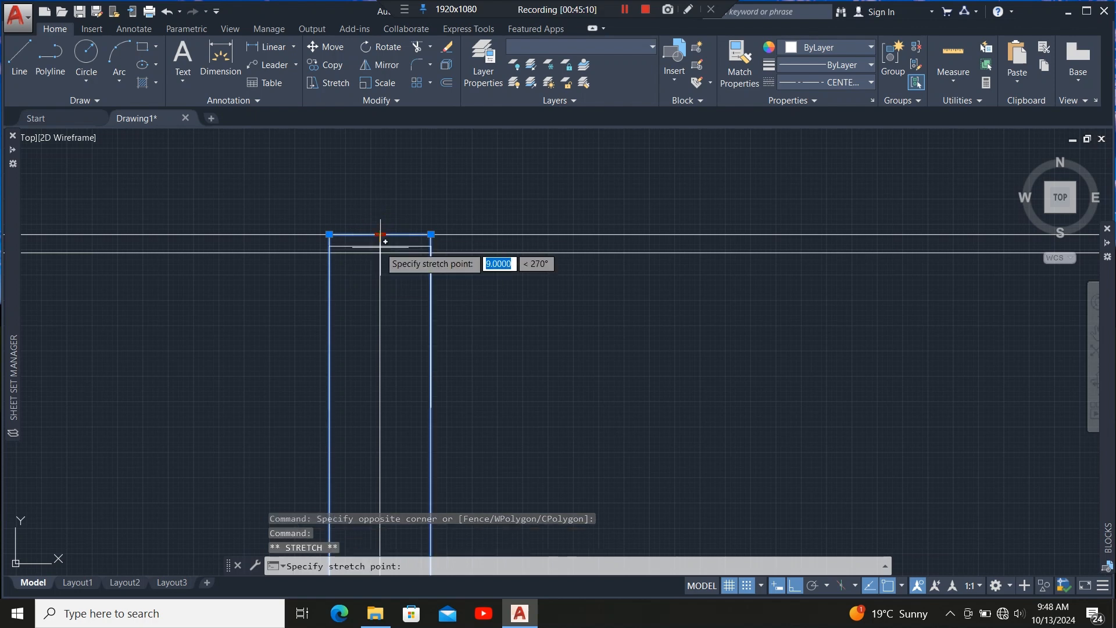
{"action": "scroll", "coordinate": [489, 218], "scroll_direction": "down", "scroll_amount": 9}
{"action": "scroll", "coordinate": [337, 239], "scroll_direction": "up", "scroll_amount": 7}
{"action": "left_click", "coordinate": [564, 255]}
{"action": "left_click", "coordinate": [457, 315]}
{"action": "scroll", "coordinate": [396, 332], "scroll_direction": "down", "scroll_amount": 6}
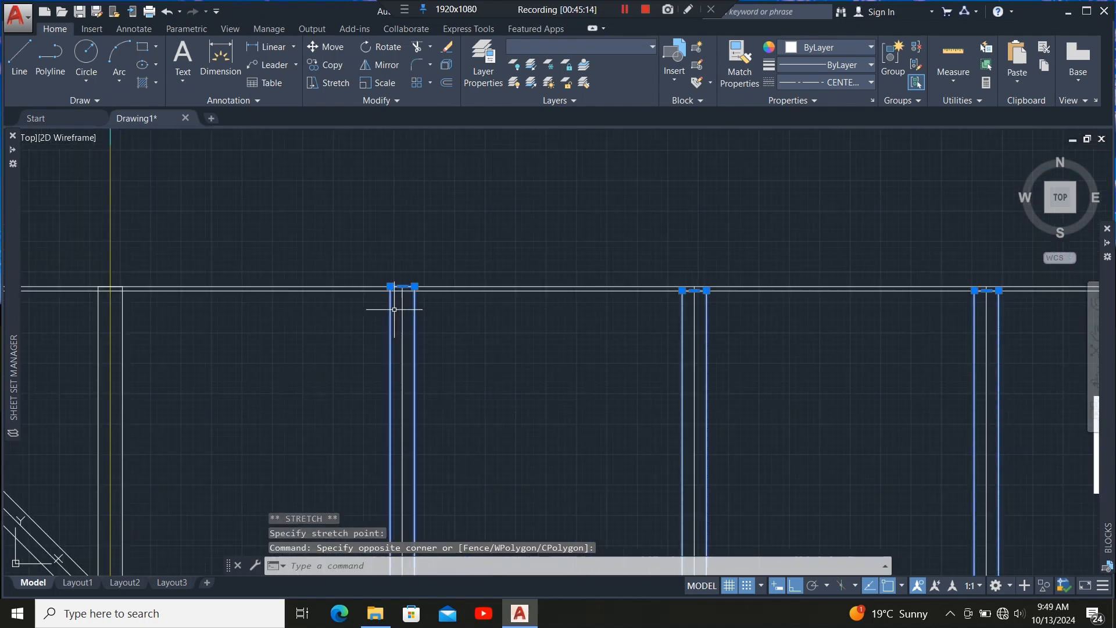
{"action": "scroll", "coordinate": [396, 308], "scroll_direction": "up", "scroll_amount": 5}
{"action": "left_click", "coordinate": [406, 263]}
{"action": "scroll", "coordinate": [512, 268], "scroll_direction": "down", "scroll_amount": 9}
{"action": "scroll", "coordinate": [378, 337], "scroll_direction": "up", "scroll_amount": 7}
{"action": "left_click", "coordinate": [473, 262]}
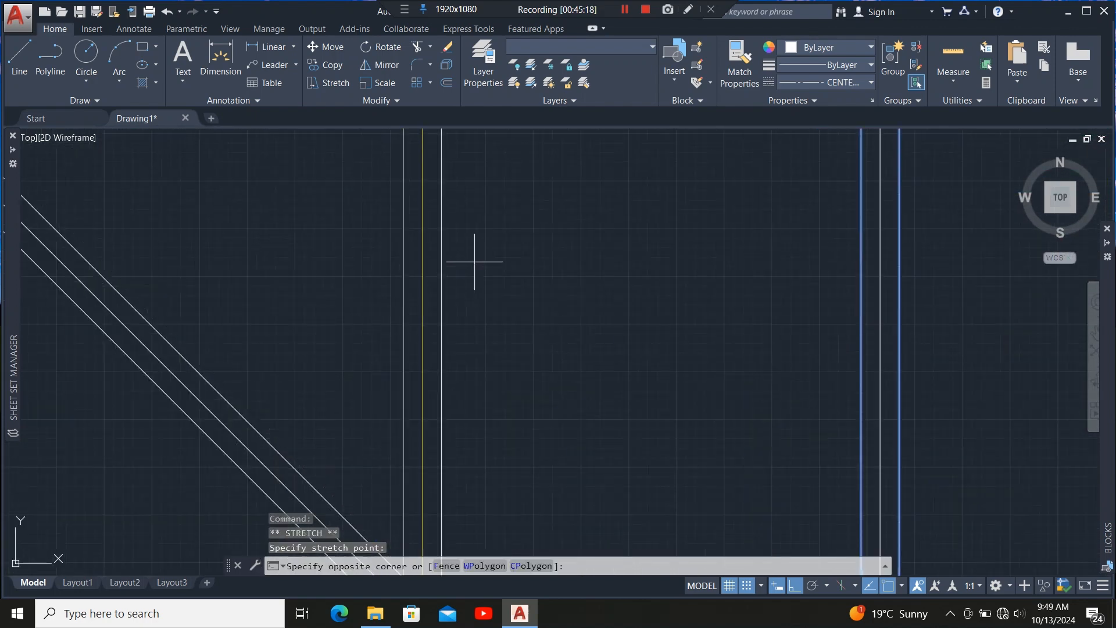
{"action": "left_click", "coordinate": [388, 317]}
{"action": "scroll", "coordinate": [377, 340], "scroll_direction": "down", "scroll_amount": 7}
{"action": "scroll", "coordinate": [378, 340], "scroll_direction": "up", "scroll_amount": 5}
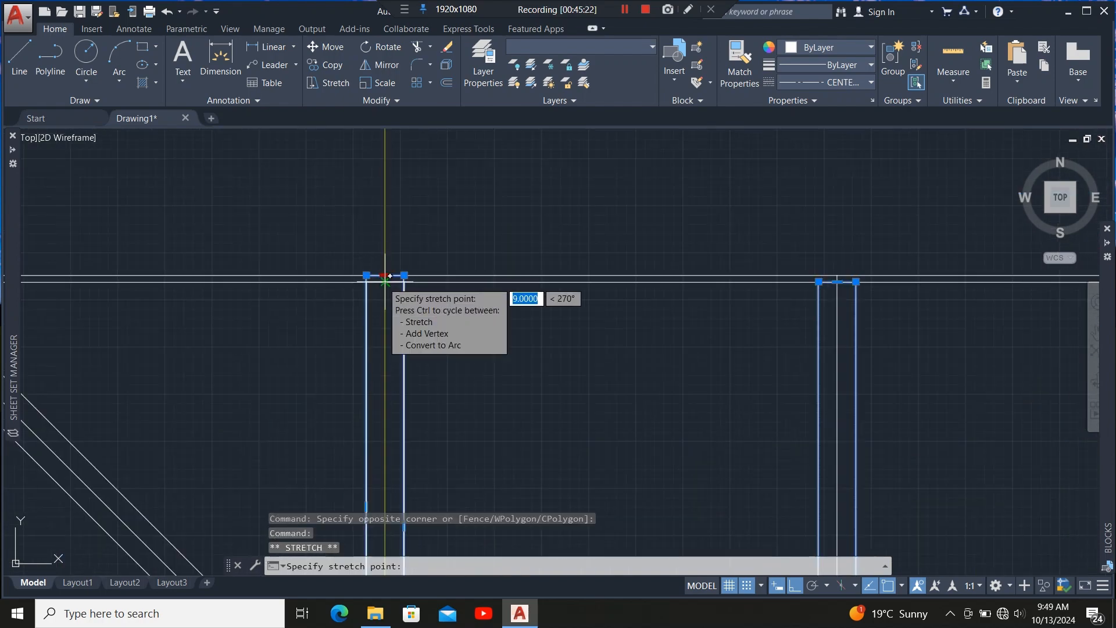
{"action": "left_click", "coordinate": [385, 281]}
{"action": "scroll", "coordinate": [337, 212], "scroll_direction": "down", "scroll_amount": 12}
{"action": "scroll", "coordinate": [551, 270], "scroll_direction": "up", "scroll_amount": 4}
{"action": "key", "text": "Escape"}
Stretch the right ends of the horizontal member outlines between grids 2 and 3 back to the inner line of the right wall.
{"action": "scroll", "coordinate": [520, 245], "scroll_direction": "down", "scroll_amount": 4}
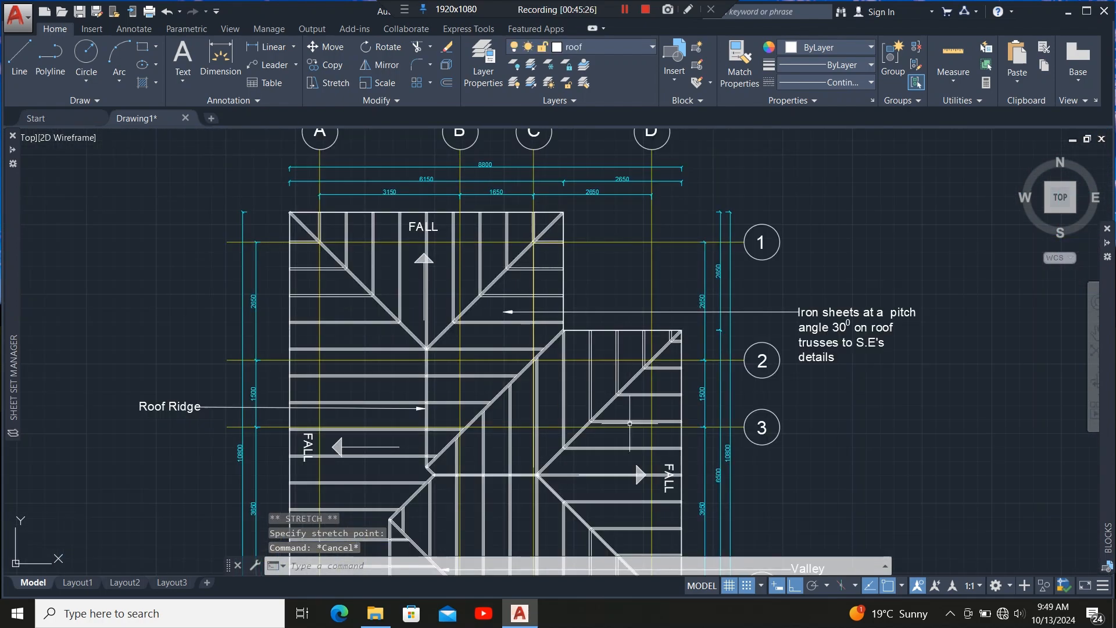
{"action": "scroll", "coordinate": [629, 424], "scroll_direction": "up", "scroll_amount": 8}
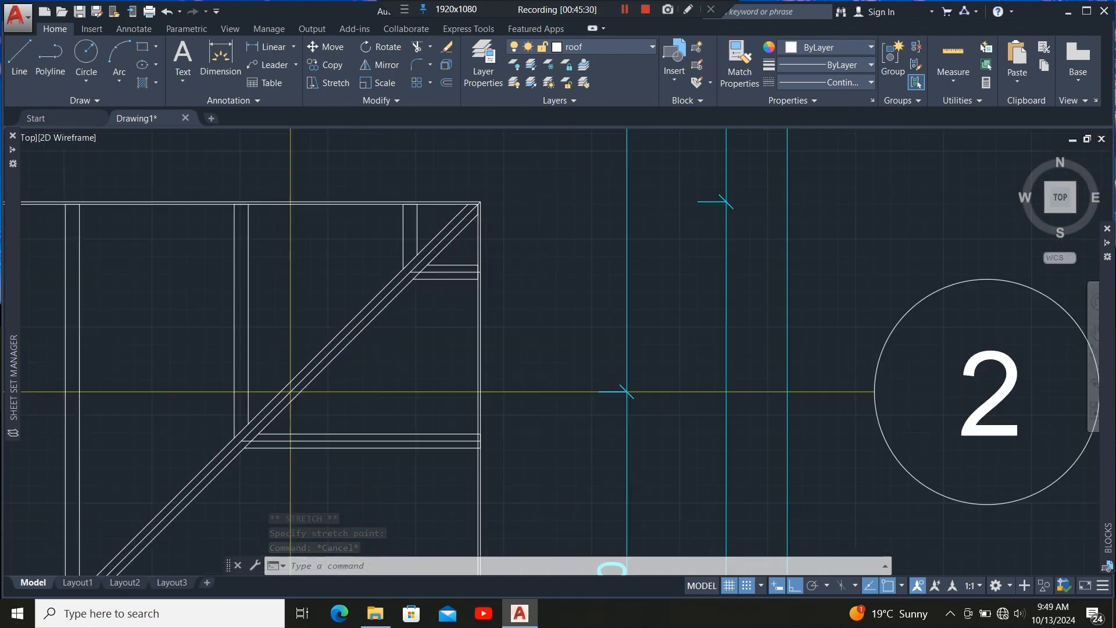
{"action": "scroll", "coordinate": [626, 392], "scroll_direction": "down", "scroll_amount": 10}
{"action": "scroll", "coordinate": [457, 471], "scroll_direction": "up", "scroll_amount": 4}
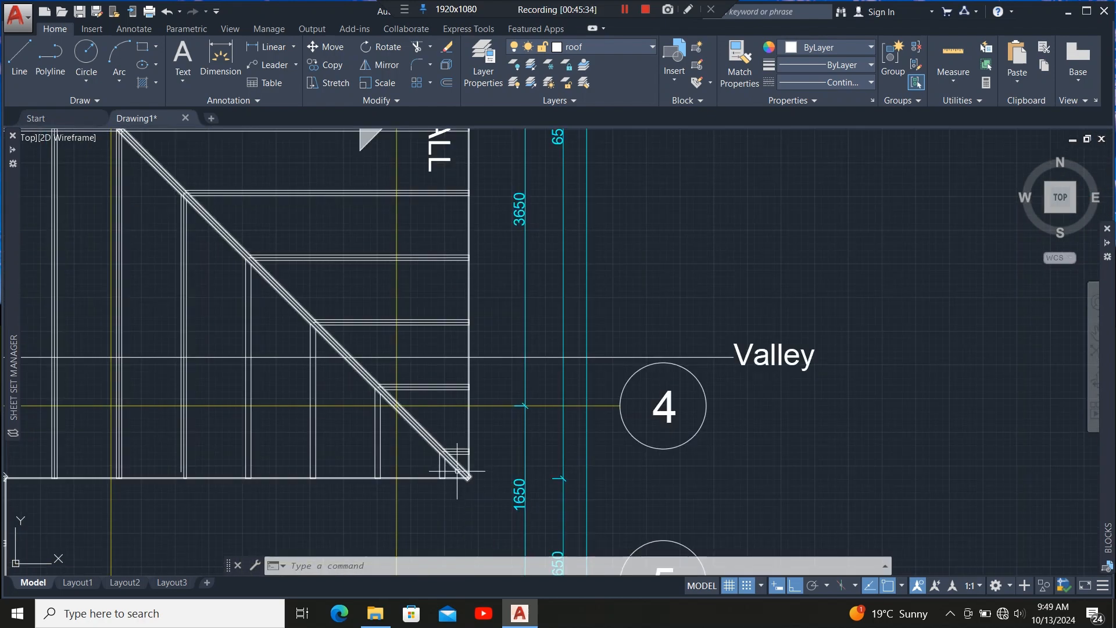
{"action": "scroll", "coordinate": [457, 471], "scroll_direction": "down", "scroll_amount": 4}
{"action": "scroll", "coordinate": [453, 243], "scroll_direction": "up", "scroll_amount": 8}
{"action": "scroll", "coordinate": [507, 184], "scroll_direction": "up", "scroll_amount": 4}
{"action": "left_click", "coordinate": [495, 213]}
{"action": "left_click", "coordinate": [490, 224]}
{"action": "scroll", "coordinate": [572, 193], "scroll_direction": "up", "scroll_amount": 6}
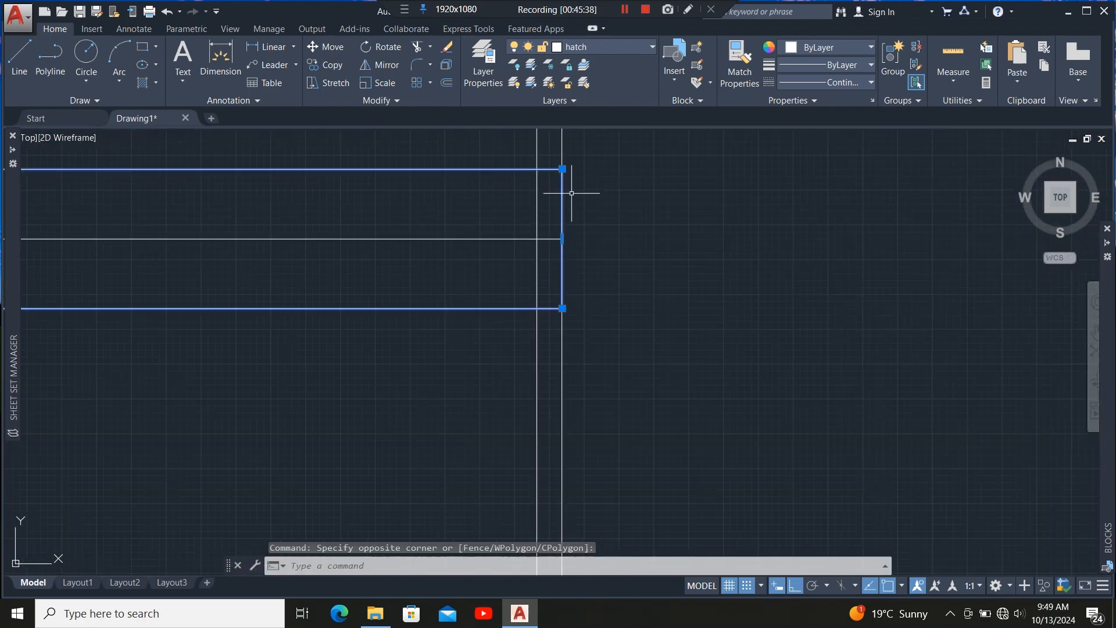
{"action": "scroll", "coordinate": [571, 193], "scroll_direction": "up", "scroll_amount": 2}
{"action": "left_click", "coordinate": [514, 260]}
{"action": "scroll", "coordinate": [479, 191], "scroll_direction": "down", "scroll_amount": 10}
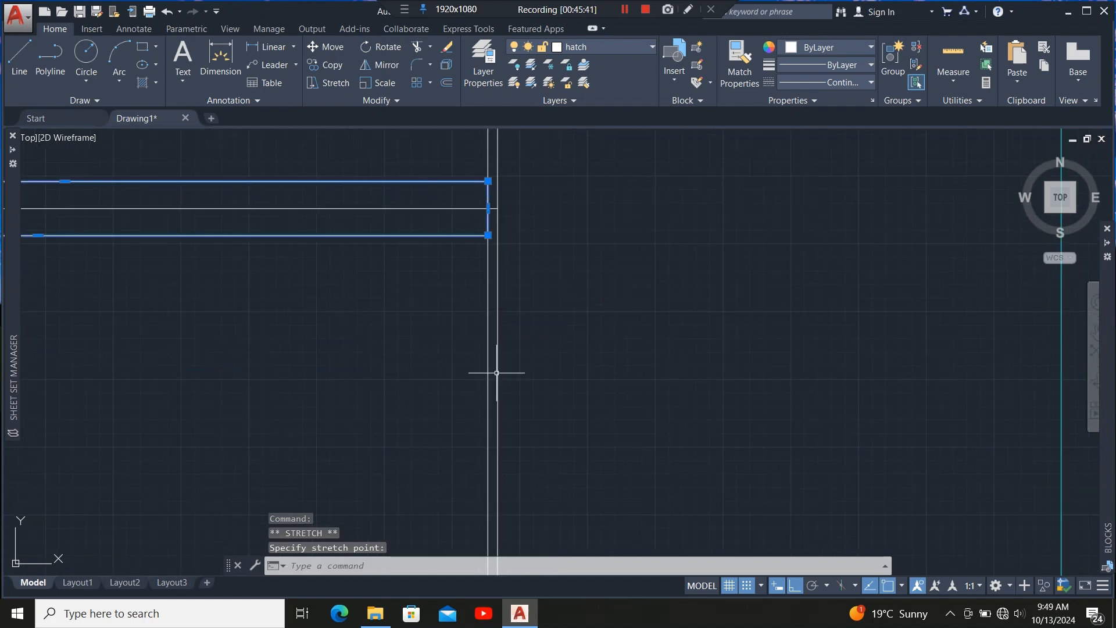
{"action": "scroll", "coordinate": [481, 353], "scroll_direction": "up", "scroll_amount": 5}
{"action": "left_click", "coordinate": [468, 360]}
{"action": "scroll", "coordinate": [488, 337], "scroll_direction": "up", "scroll_amount": 4}
{"action": "left_click", "coordinate": [482, 326]}
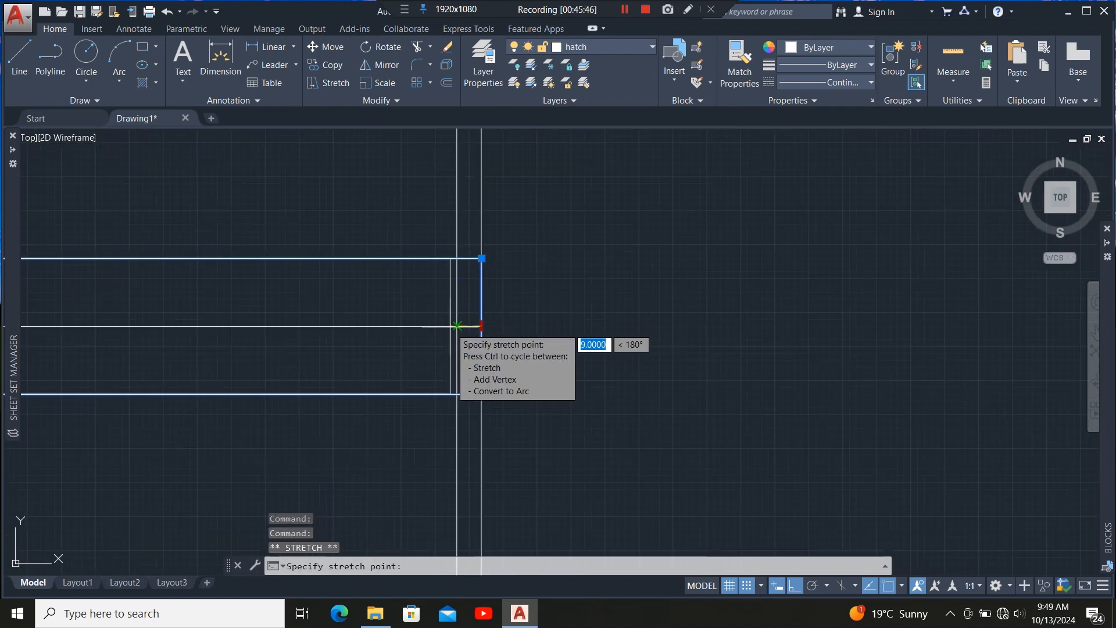
{"action": "scroll", "coordinate": [472, 207], "scroll_direction": "down", "scroll_amount": 8}
{"action": "left_click", "coordinate": [571, 369]}
{"action": "scroll", "coordinate": [571, 369], "scroll_direction": "up", "scroll_amount": 6}
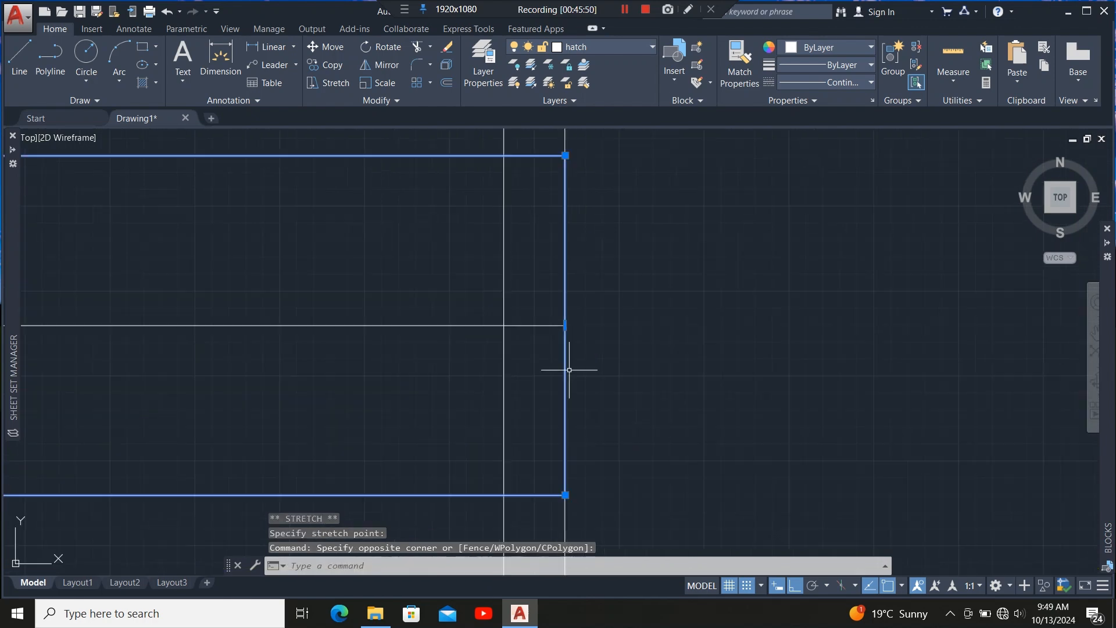
{"action": "left_click", "coordinate": [565, 325]}
{"action": "left_click", "coordinate": [503, 324]}
Stretch the right ends of the lower horizontal rafter outlines near the FALL label back onto the inner right wall line.
{"action": "scroll", "coordinate": [518, 325], "scroll_direction": "down", "scroll_amount": 10}
{"action": "scroll", "coordinate": [511, 329], "scroll_direction": "down", "scroll_amount": 7}
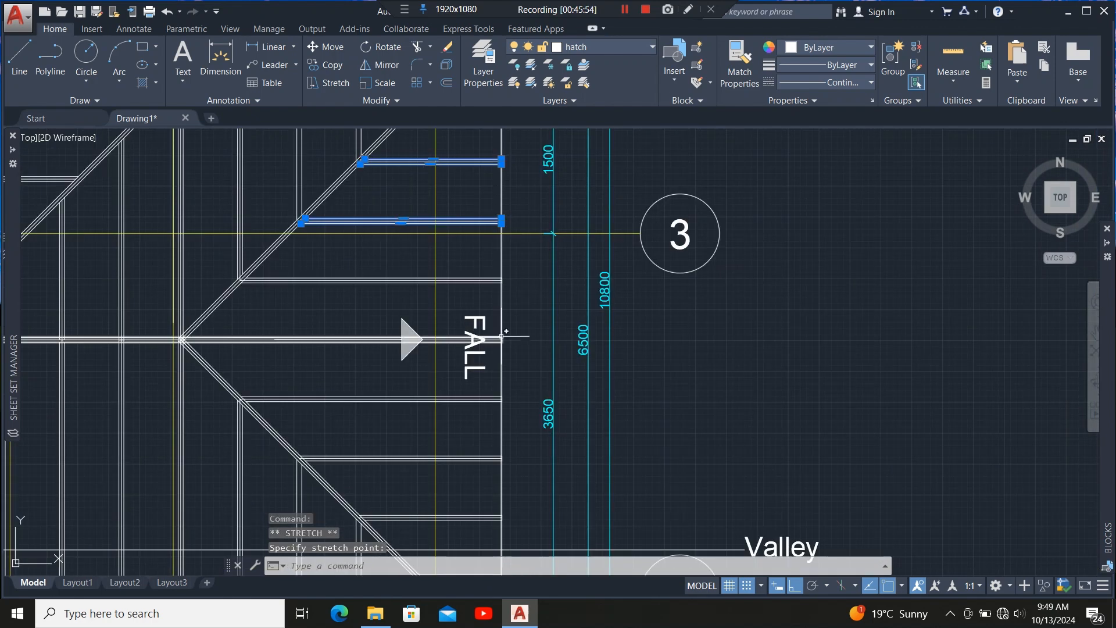
{"action": "scroll", "coordinate": [499, 283], "scroll_direction": "up", "scroll_amount": 10}
{"action": "scroll", "coordinate": [512, 288], "scroll_direction": "up", "scroll_amount": 2}
{"action": "left_click", "coordinate": [528, 304]}
{"action": "left_click", "coordinate": [520, 333]}
{"action": "scroll", "coordinate": [608, 270], "scroll_direction": "up", "scroll_amount": 4}
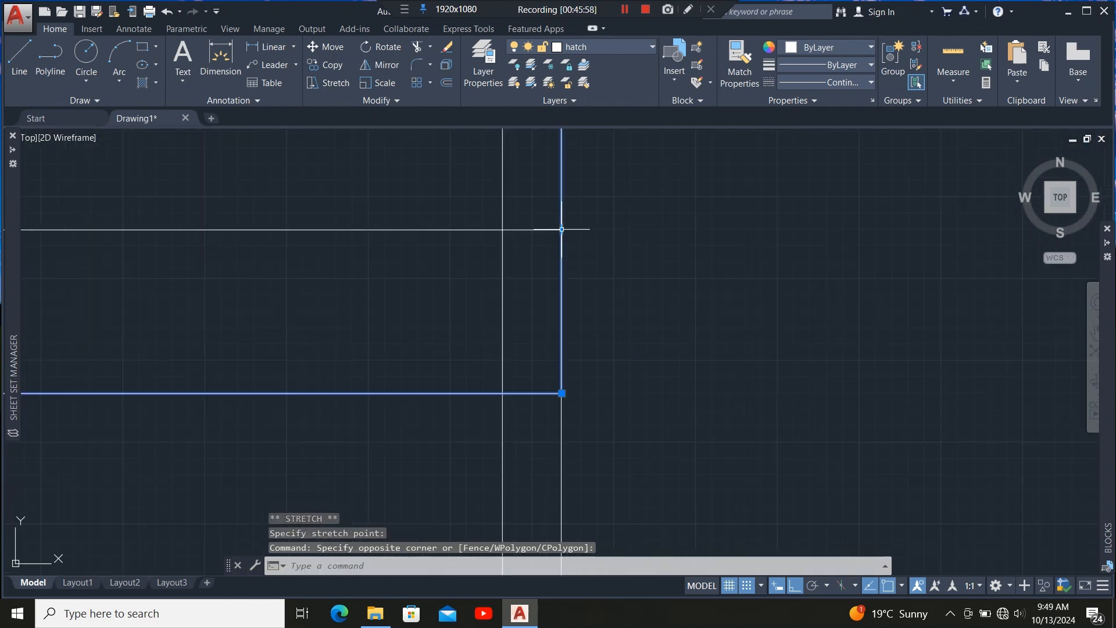
{"action": "left_click", "coordinate": [562, 229]}
{"action": "left_click", "coordinate": [502, 229]}
{"action": "scroll", "coordinate": [528, 186], "scroll_direction": "down", "scroll_amount": 14}
{"action": "scroll", "coordinate": [532, 262], "scroll_direction": "up", "scroll_amount": 9}
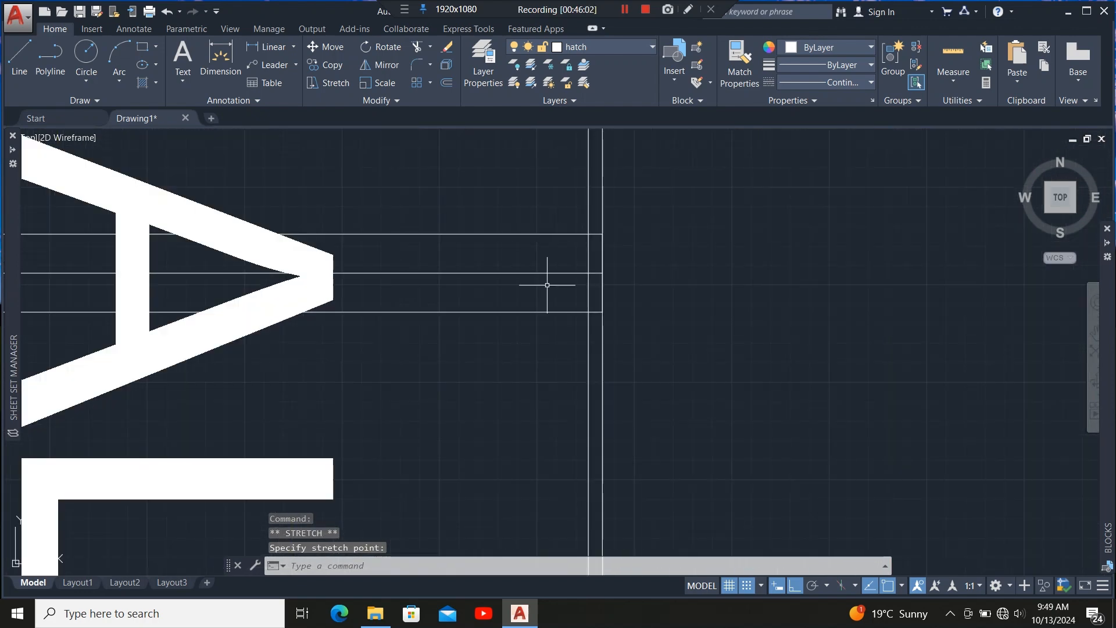
{"action": "left_click", "coordinate": [547, 286]}
{"action": "left_click", "coordinate": [536, 320]}
{"action": "scroll", "coordinate": [604, 250], "scroll_direction": "up", "scroll_amount": 4}
{"action": "left_click", "coordinate": [598, 312]}
{"action": "left_click", "coordinate": [562, 312]}
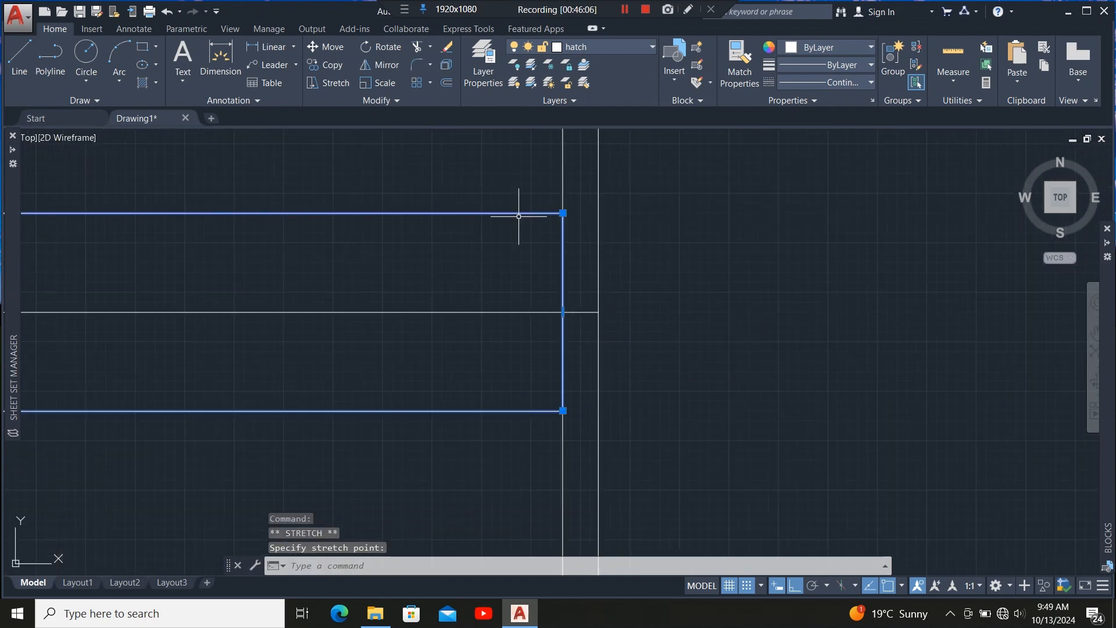
Stretch the right ends of further horizontal rafter outlines back onto the inner right wall line.
{"action": "scroll", "coordinate": [523, 213], "scroll_direction": "down", "scroll_amount": 13}
{"action": "scroll", "coordinate": [529, 304], "scroll_direction": "up", "scroll_amount": 9}
{"action": "left_click", "coordinate": [528, 307]}
{"action": "left_click", "coordinate": [483, 378]}
{"action": "scroll", "coordinate": [624, 294], "scroll_direction": "up", "scroll_amount": 6}
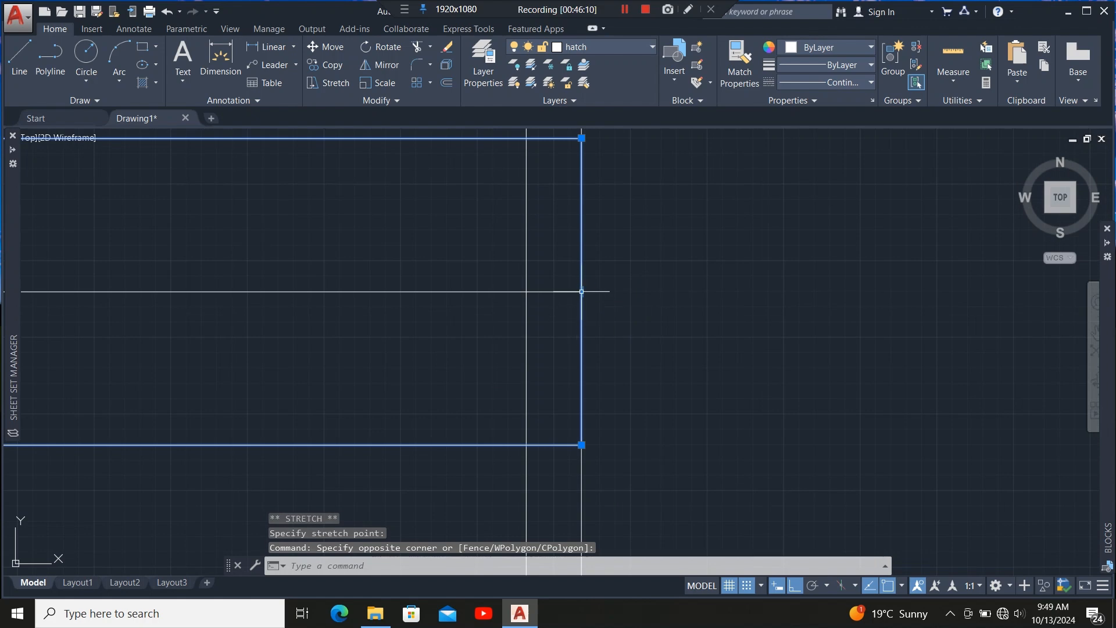
{"action": "left_click", "coordinate": [582, 291]}
{"action": "left_click", "coordinate": [526, 291]}
{"action": "scroll", "coordinate": [542, 227], "scroll_direction": "down", "scroll_amount": 14}
{"action": "scroll", "coordinate": [519, 381], "scroll_direction": "up", "scroll_amount": 8}
{"action": "left_click", "coordinate": [527, 320]}
{"action": "left_click", "coordinate": [490, 385]}
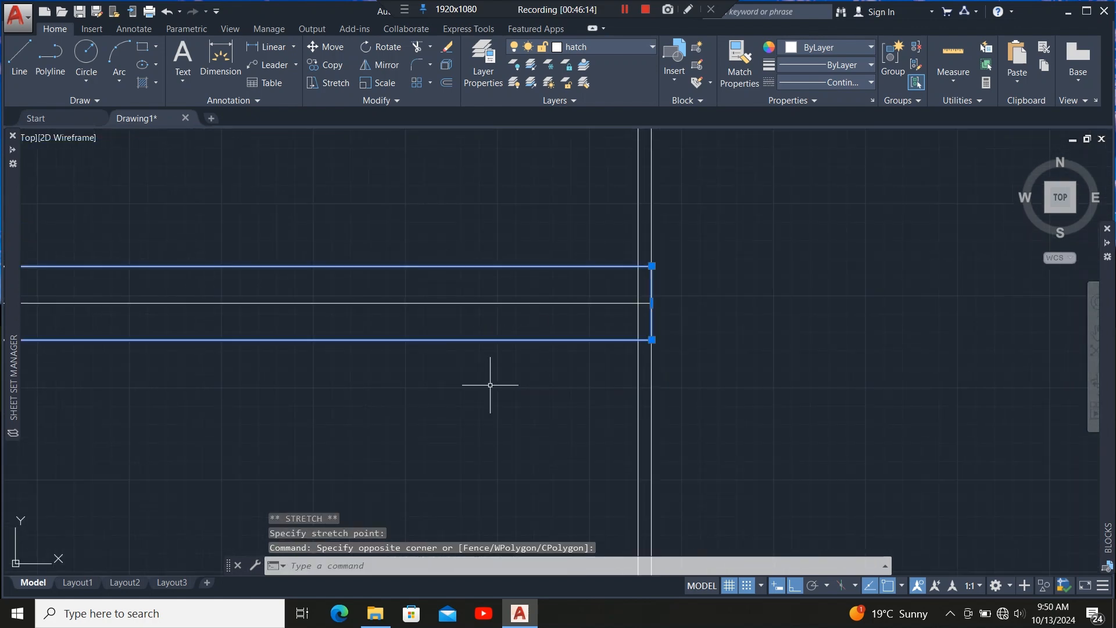
{"action": "scroll", "coordinate": [667, 297], "scroll_direction": "up", "scroll_amount": 6}
{"action": "left_click", "coordinate": [607, 320]}
{"action": "left_click", "coordinate": [553, 320]}
{"action": "scroll", "coordinate": [573, 239], "scroll_direction": "down", "scroll_amount": 14}
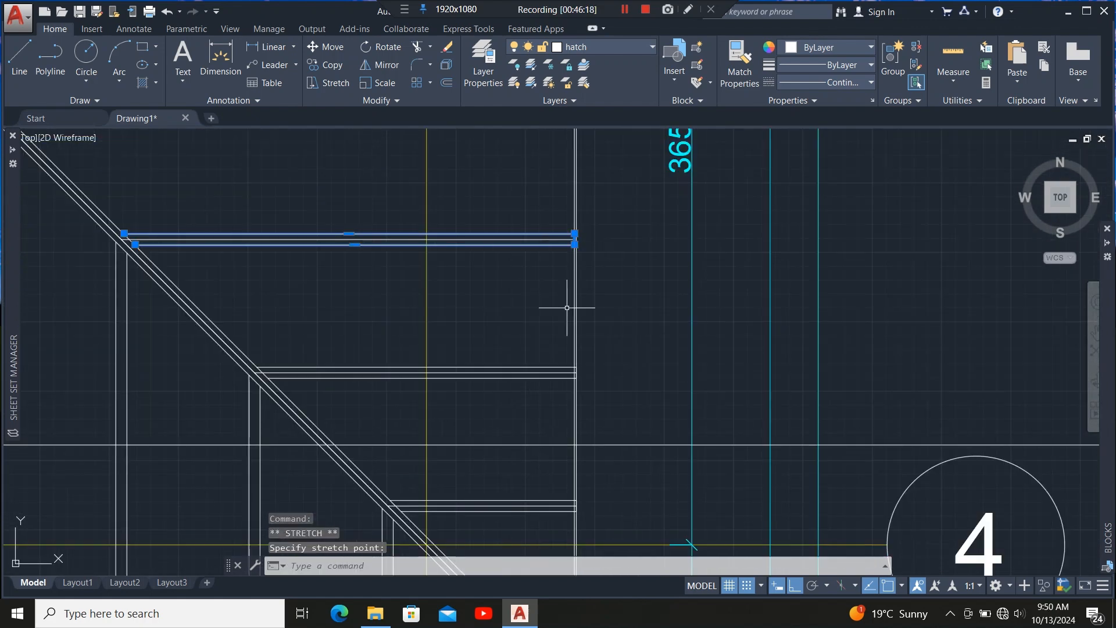
{"action": "scroll", "coordinate": [561, 388], "scroll_direction": "up", "scroll_amount": 7}
{"action": "left_click", "coordinate": [583, 333]}
{"action": "left_click", "coordinate": [546, 407]}
{"action": "scroll", "coordinate": [638, 297], "scroll_direction": "up", "scroll_amount": 6}
{"action": "left_click", "coordinate": [623, 344]}
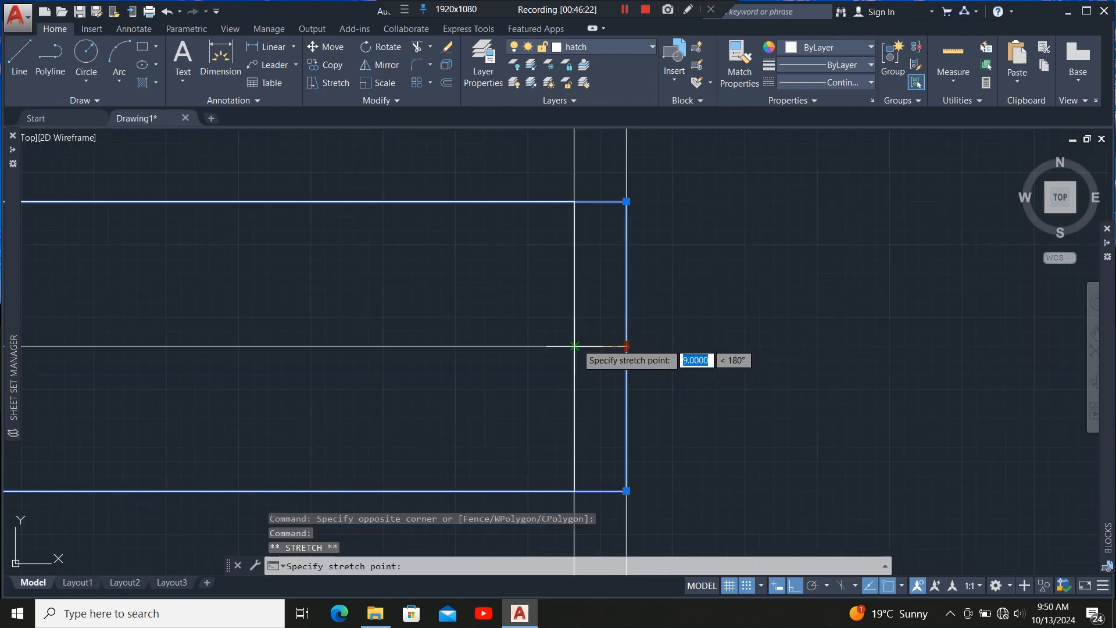
{"action": "left_click", "coordinate": [574, 344]}
Stretch the right ends of the upper horizontal rafter outlines back to the inner right wall line.
{"action": "scroll", "coordinate": [575, 326], "scroll_direction": "down", "scroll_amount": 14}
{"action": "scroll", "coordinate": [578, 333], "scroll_direction": "up", "scroll_amount": 7}
{"action": "scroll", "coordinate": [580, 335], "scroll_direction": "up", "scroll_amount": 10}
{"action": "left_click", "coordinate": [565, 204]}
{"action": "left_click", "coordinate": [552, 250]}
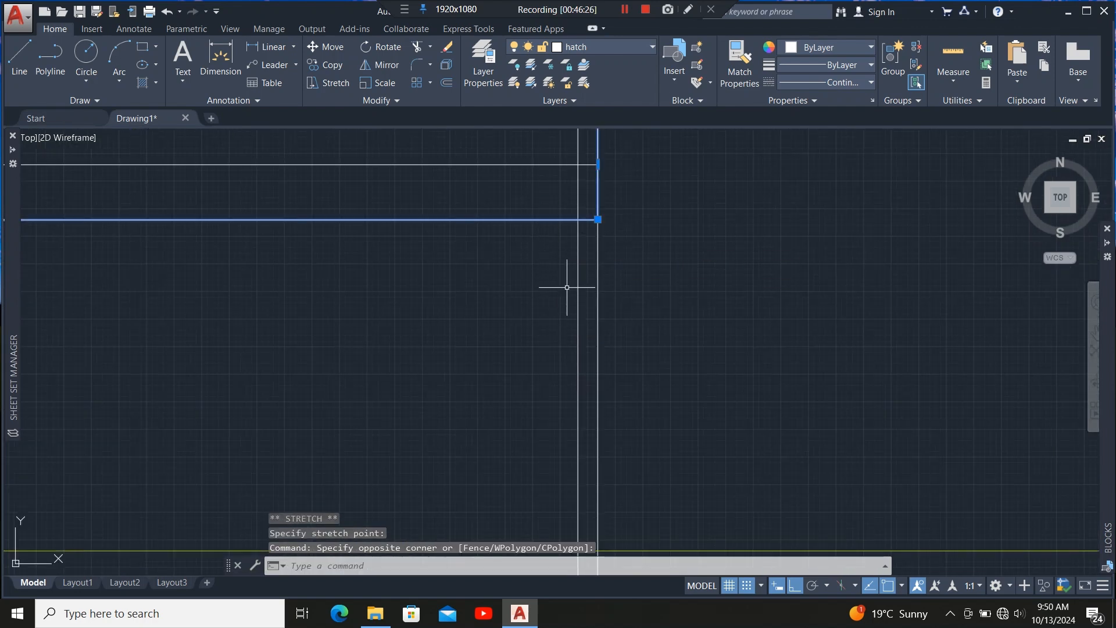
{"action": "scroll", "coordinate": [566, 287], "scroll_direction": "down", "scroll_amount": 4}
{"action": "scroll", "coordinate": [572, 229], "scroll_direction": "up", "scroll_amount": 8}
{"action": "left_click", "coordinate": [610, 294]}
{"action": "left_click", "coordinate": [560, 293]}
{"action": "scroll", "coordinate": [567, 302], "scroll_direction": "down", "scroll_amount": 12}
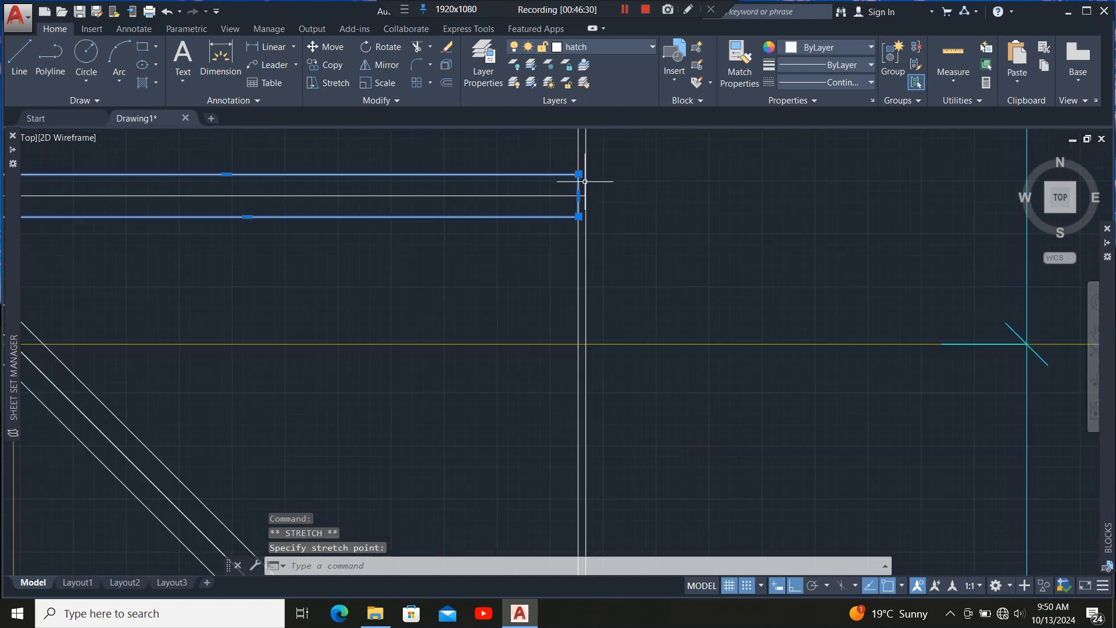
{"action": "scroll", "coordinate": [578, 334], "scroll_direction": "up", "scroll_amount": 8}
{"action": "scroll", "coordinate": [593, 317], "scroll_direction": "up", "scroll_amount": 6}
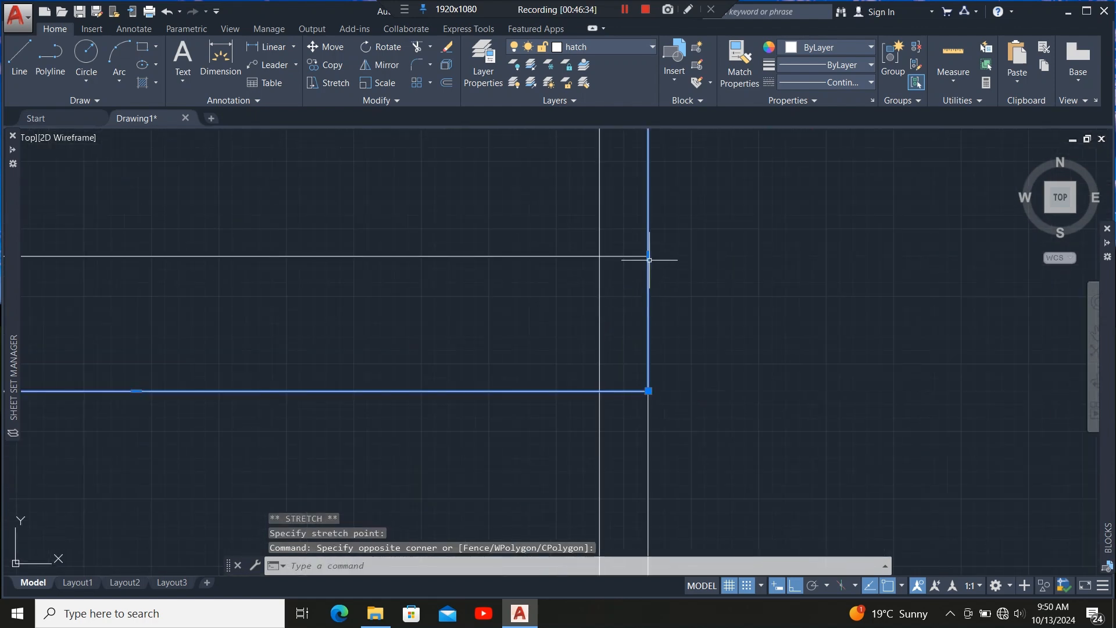
{"action": "left_click", "coordinate": [648, 256]}
{"action": "left_click", "coordinate": [599, 256]}
Add a vertex to the diagonal rafter outline at the bottom-right hip corner and stretch its end vertices onto the wall lines.
{"action": "scroll", "coordinate": [599, 264], "scroll_direction": "down", "scroll_amount": 10}
{"action": "scroll", "coordinate": [580, 381], "scroll_direction": "up", "scroll_amount": 5}
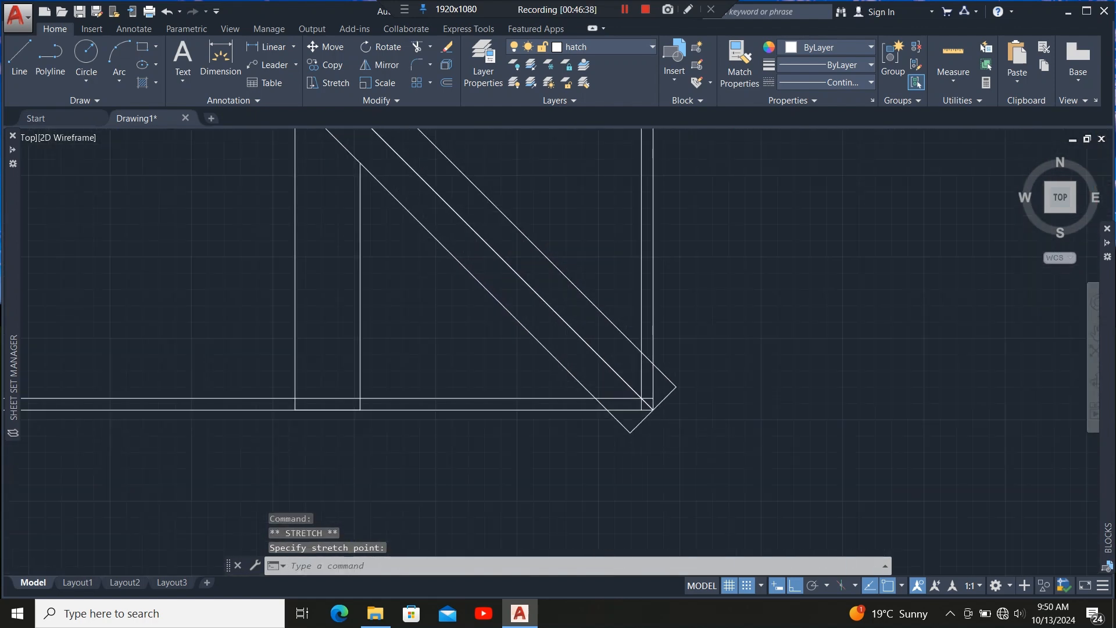
{"action": "scroll", "coordinate": [603, 418], "scroll_direction": "up", "scroll_amount": 6}
{"action": "scroll", "coordinate": [540, 418], "scroll_direction": "down", "scroll_amount": 2}
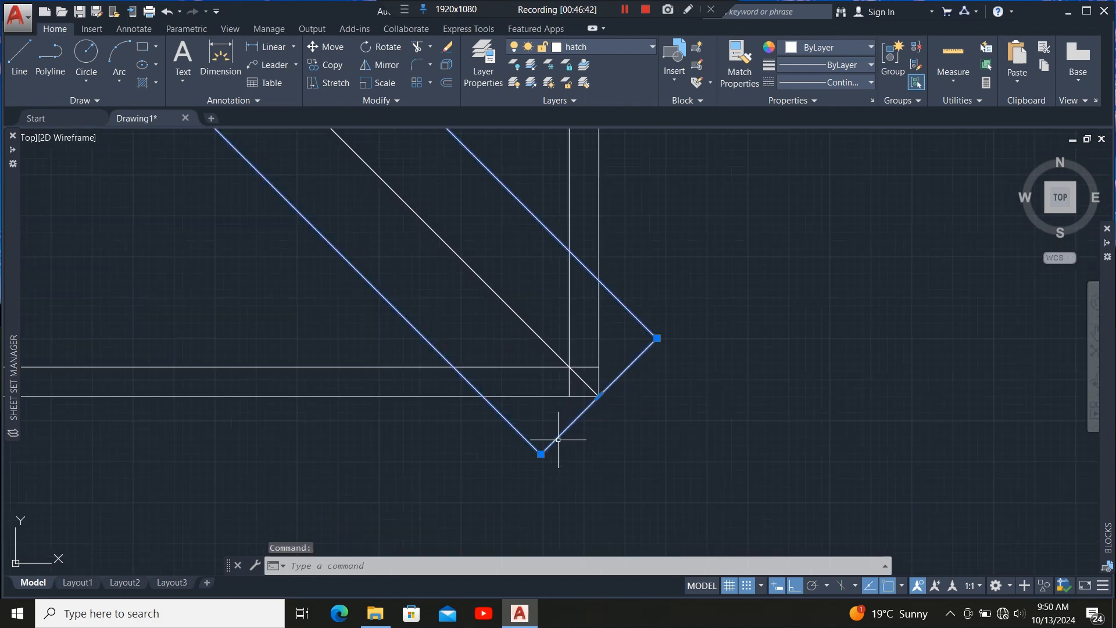
{"action": "left_click", "coordinate": [542, 455]}
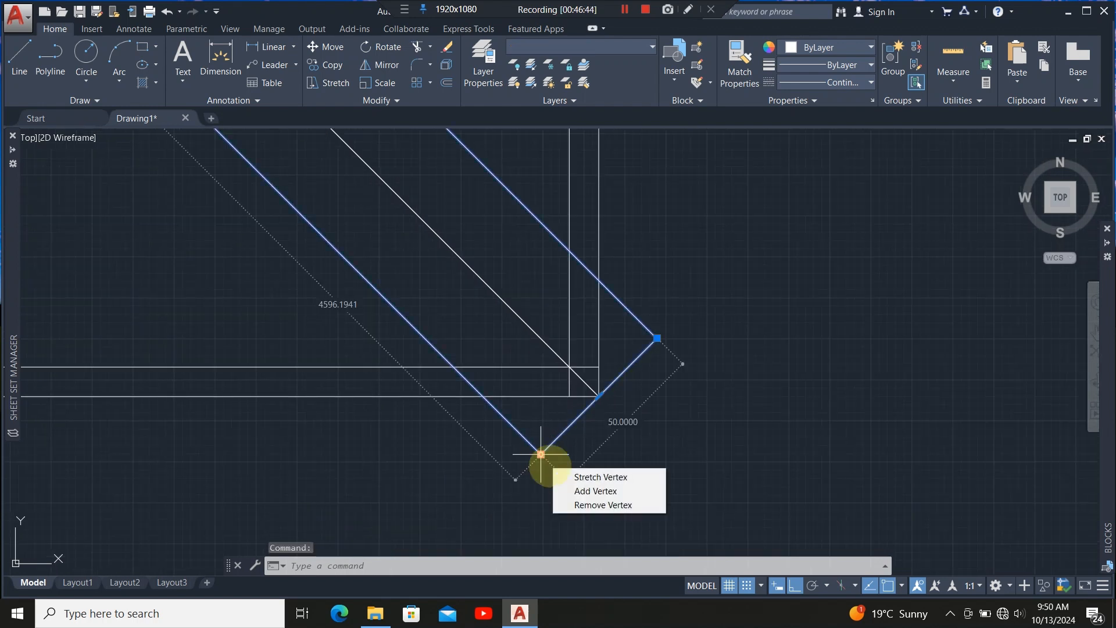
{"action": "left_click", "coordinate": [454, 366]}
{"action": "scroll", "coordinate": [565, 361], "scroll_direction": "up", "scroll_amount": 4}
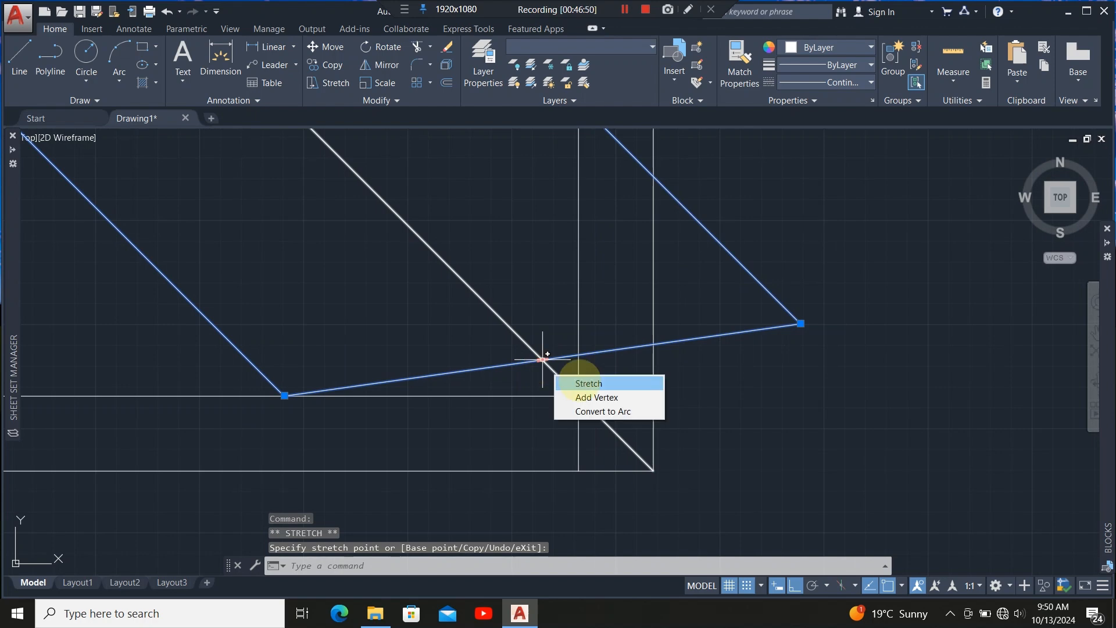
{"action": "left_click", "coordinate": [597, 397]}
{"action": "left_click", "coordinate": [579, 396]}
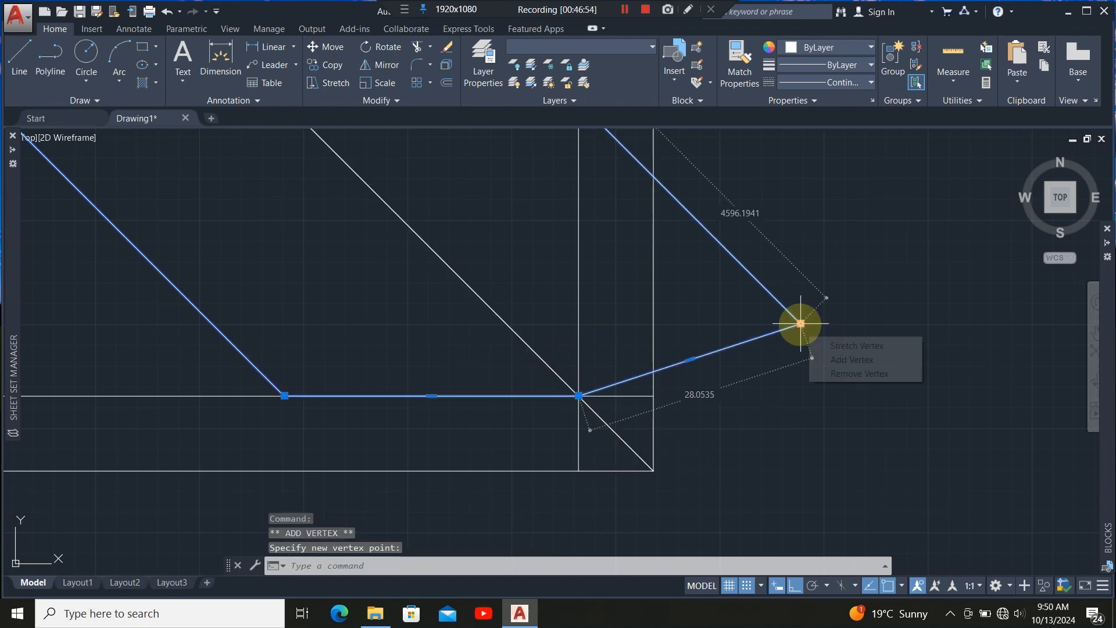
{"action": "left_click", "coordinate": [800, 323]}
{"action": "scroll", "coordinate": [556, 324], "scroll_direction": "down", "scroll_amount": 5}
{"action": "scroll", "coordinate": [558, 288], "scroll_direction": "up", "scroll_amount": 5}
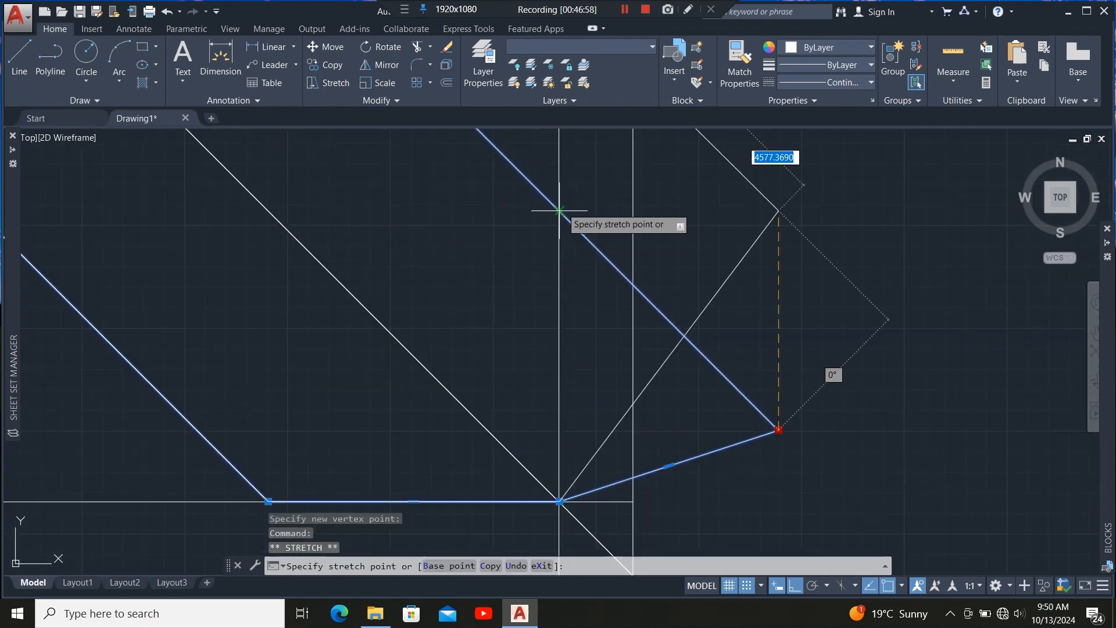
{"action": "left_click", "coordinate": [558, 211]}
Trim the leftover outline segments crossing the wall lines at the bottom-right hip corner.
{"action": "scroll", "coordinate": [555, 276], "scroll_direction": "down", "scroll_amount": 7}
{"action": "scroll", "coordinate": [430, 317], "scroll_direction": "up", "scroll_amount": 3}
{"action": "left_click", "coordinate": [441, 319]}
{"action": "left_click", "coordinate": [438, 325]}
{"action": "scroll", "coordinate": [694, 275], "scroll_direction": "up", "scroll_amount": 4}
{"action": "scroll", "coordinate": [576, 401], "scroll_direction": "down", "scroll_amount": 6}
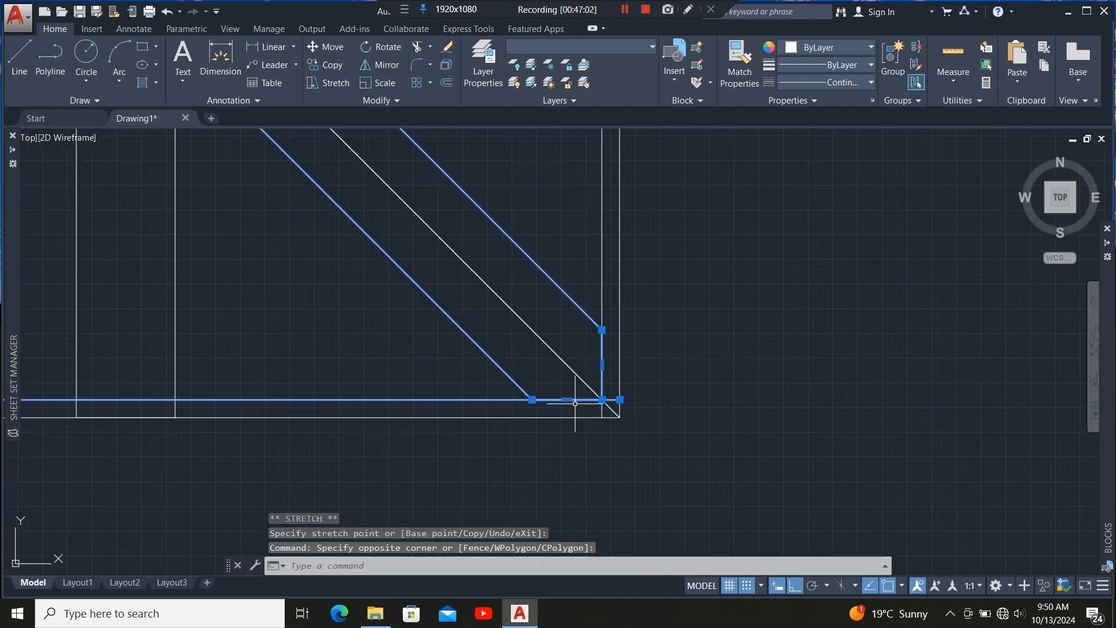
{"action": "left_click", "coordinate": [606, 274]}
{"action": "left_click", "coordinate": [603, 270]}
{"action": "left_click", "coordinate": [417, 47]}
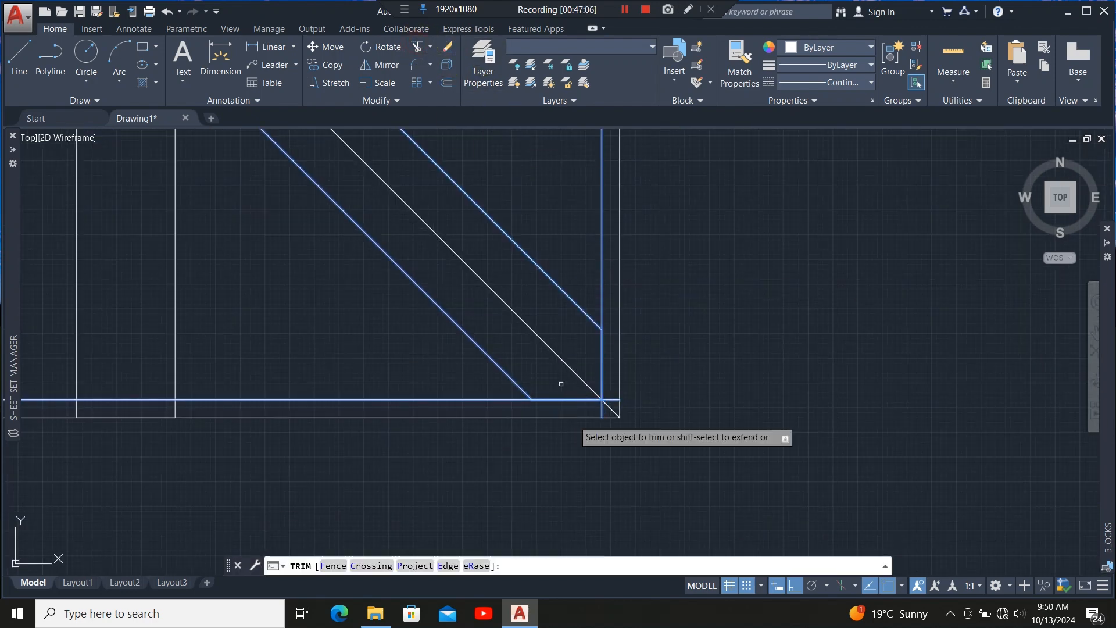
{"action": "scroll", "coordinate": [581, 388], "scroll_direction": "up", "scroll_amount": 3}
{"action": "left_click", "coordinate": [564, 363]}
{"action": "left_click", "coordinate": [610, 309]}
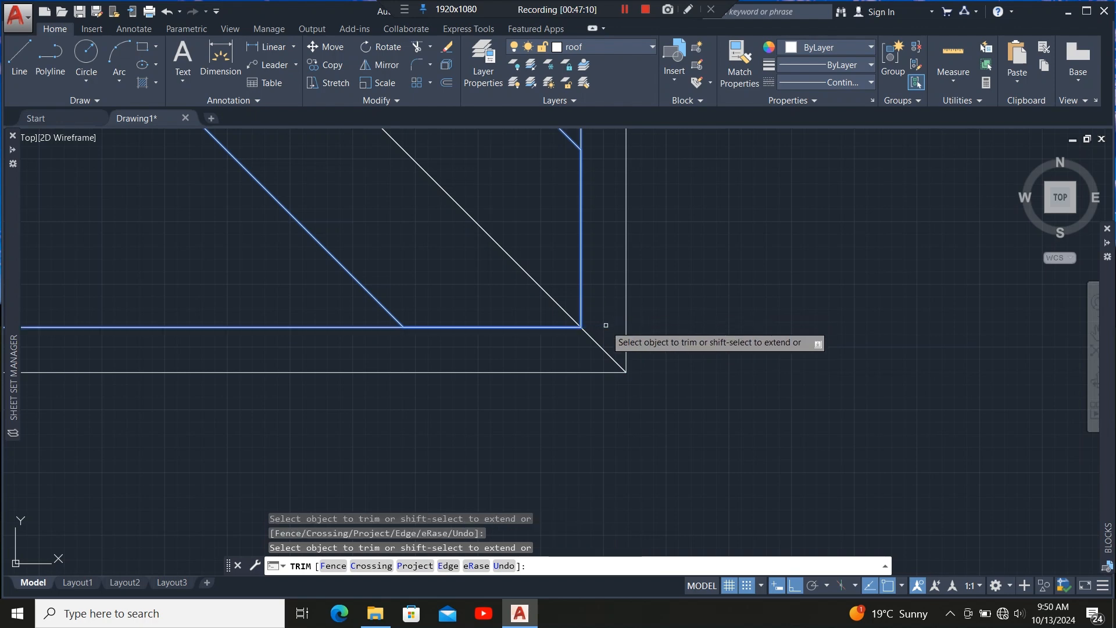
{"action": "scroll", "coordinate": [620, 426], "scroll_direction": "down", "scroll_amount": 3}
{"action": "scroll", "coordinate": [587, 413], "scroll_direction": "up", "scroll_amount": 2}
{"action": "key", "text": "Escape"}
Stretch the bottom edges of the vertical rafter outlines along the bottom wall up to its inner line.
{"action": "scroll", "coordinate": [599, 406], "scroll_direction": "down", "scroll_amount": 1}
{"action": "scroll", "coordinate": [541, 382], "scroll_direction": "up", "scroll_amount": 3}
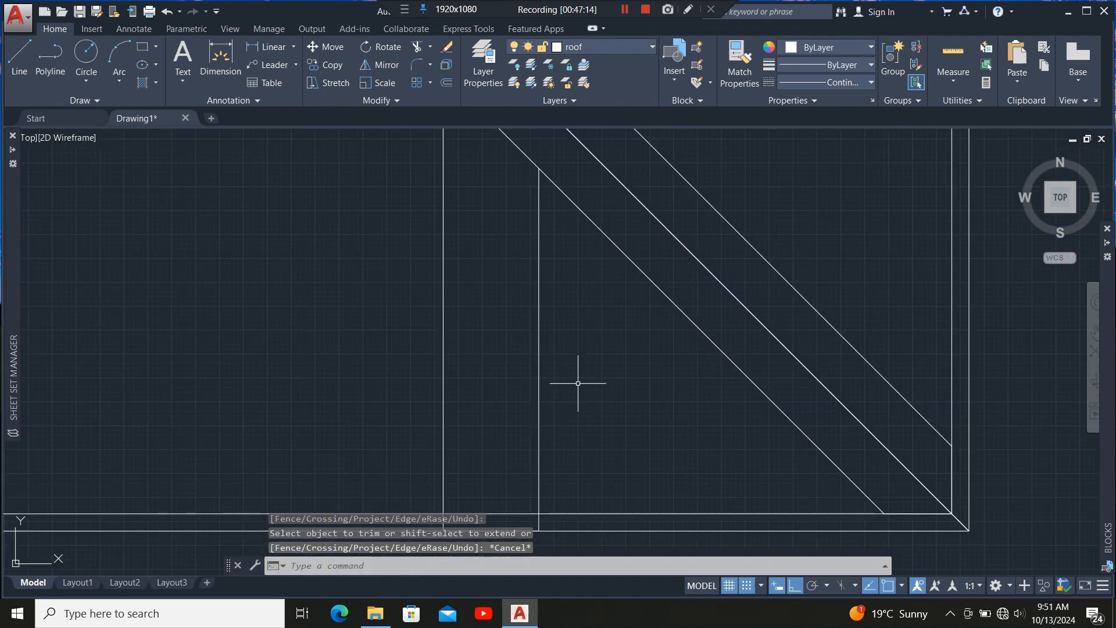
{"action": "left_click", "coordinate": [578, 384]}
{"action": "left_click", "coordinate": [359, 332]}
{"action": "scroll", "coordinate": [543, 370], "scroll_direction": "down", "scroll_amount": 3}
{"action": "scroll", "coordinate": [545, 403], "scroll_direction": "up", "scroll_amount": 4}
{"action": "left_click", "coordinate": [450, 441]}
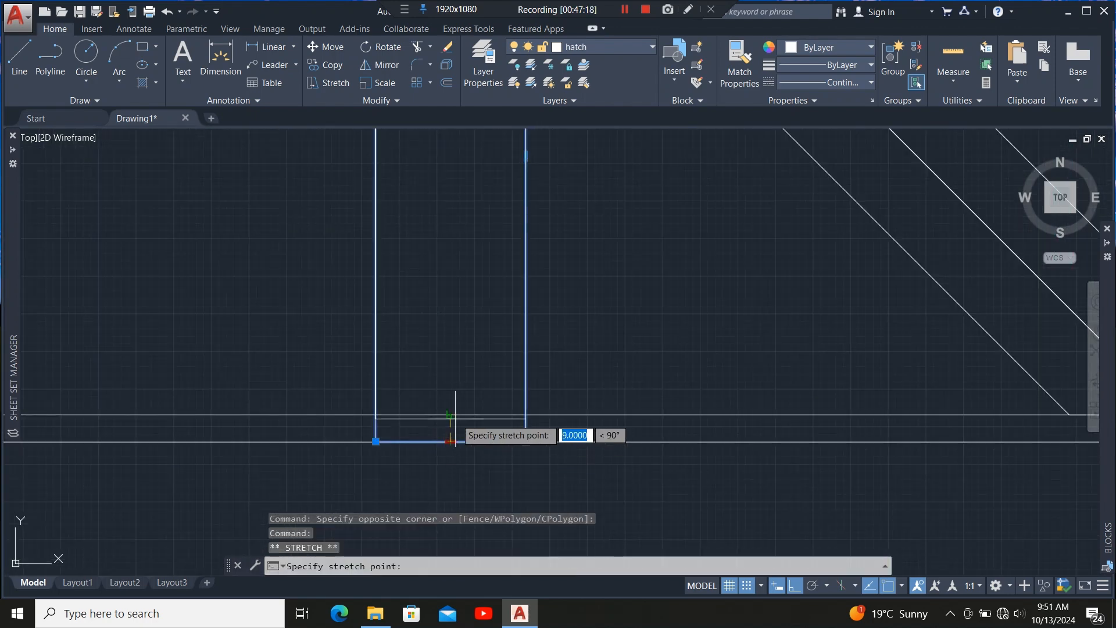
{"action": "scroll", "coordinate": [436, 392], "scroll_direction": "down", "scroll_amount": 3}
{"action": "scroll", "coordinate": [357, 396], "scroll_direction": "up", "scroll_amount": 3}
{"action": "scroll", "coordinate": [464, 375], "scroll_direction": "down", "scroll_amount": 3}
{"action": "scroll", "coordinate": [459, 382], "scroll_direction": "up", "scroll_amount": 3}
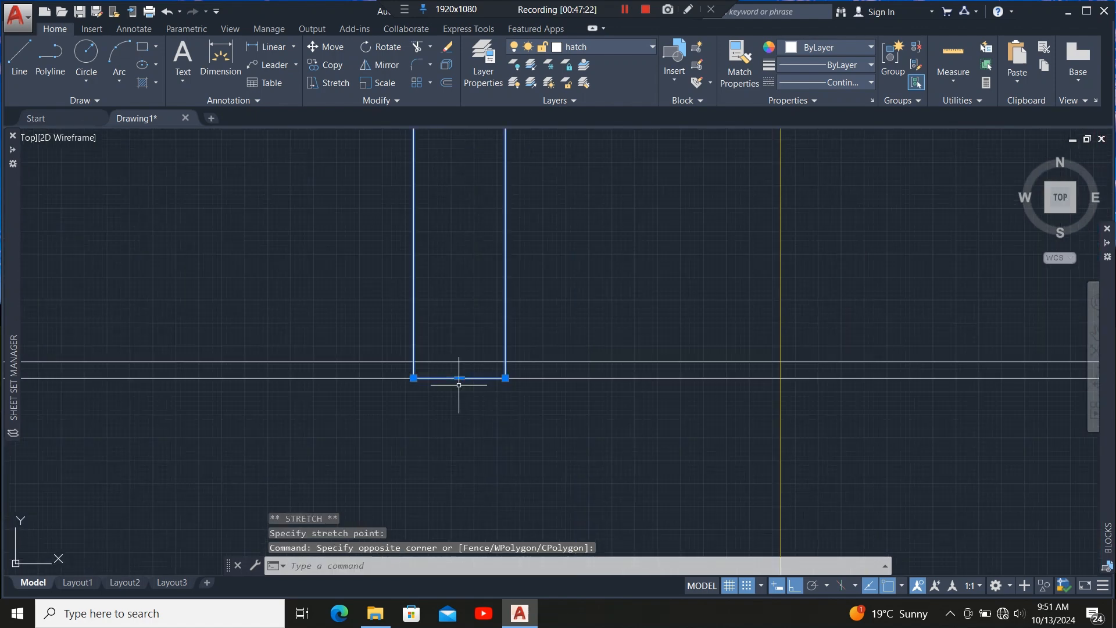
{"action": "left_click", "coordinate": [454, 371]}
{"action": "left_click", "coordinate": [455, 345]}
{"action": "scroll", "coordinate": [480, 398], "scroll_direction": "down", "scroll_amount": 5}
{"action": "scroll", "coordinate": [480, 398], "scroll_direction": "up", "scroll_amount": 4}
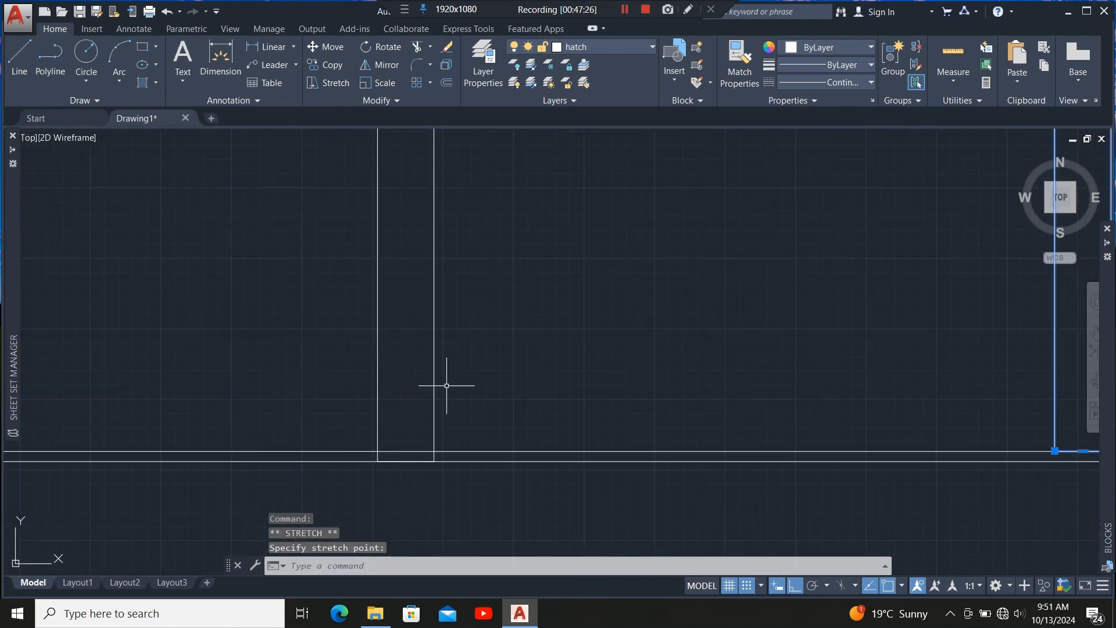
{"action": "left_click", "coordinate": [352, 394]}
{"action": "scroll", "coordinate": [419, 477], "scroll_direction": "up", "scroll_amount": 4}
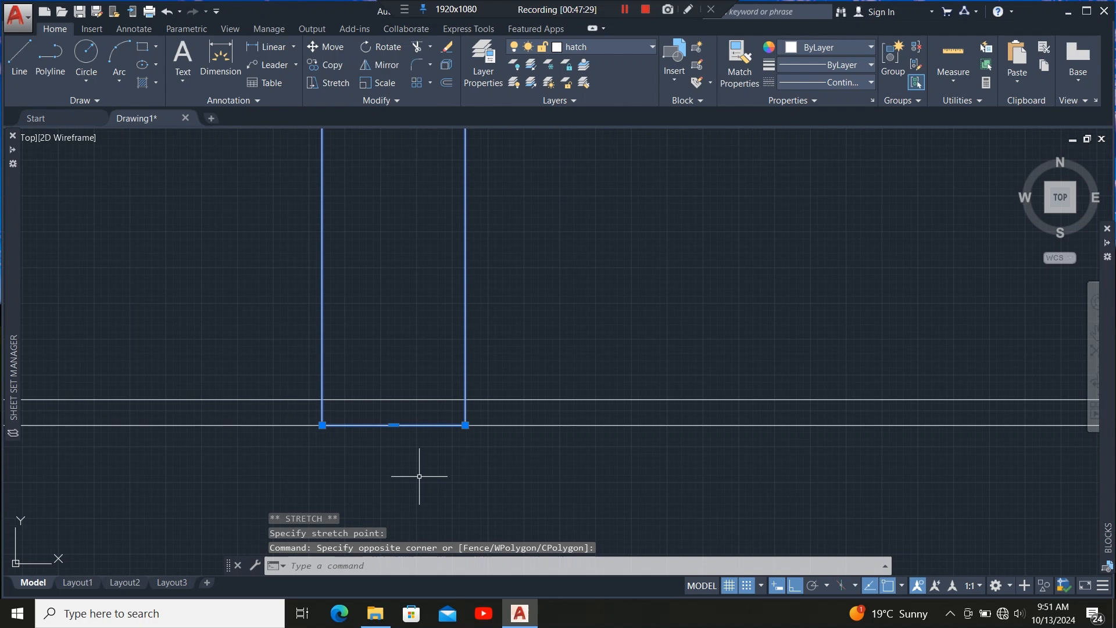
{"action": "left_click", "coordinate": [393, 425]}
{"action": "left_click", "coordinate": [395, 400]}
{"action": "scroll", "coordinate": [658, 384], "scroll_direction": "down", "scroll_amount": 10}
{"action": "scroll", "coordinate": [533, 371], "scroll_direction": "up", "scroll_amount": 6}
Move the bottom vertices of further vertical rafter outlines onto the inner bottom wall line.
{"action": "left_click", "coordinate": [620, 366]}
{"action": "left_click", "coordinate": [507, 343]}
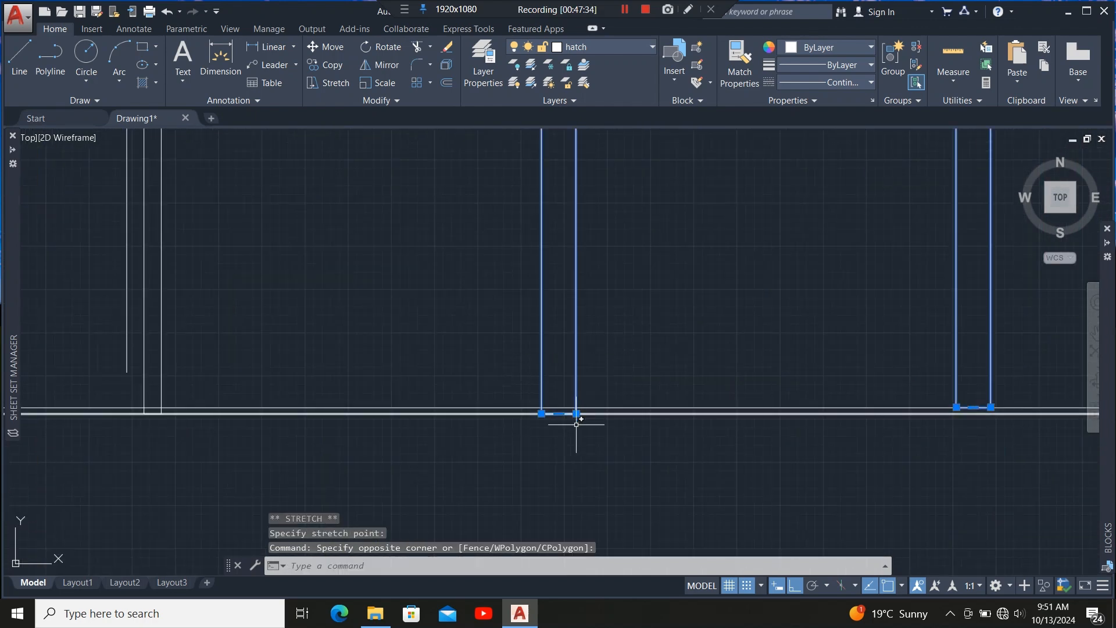
{"action": "scroll", "coordinate": [558, 411], "scroll_direction": "up", "scroll_amount": 8}
{"action": "left_click", "coordinate": [568, 461]}
{"action": "left_click", "coordinate": [576, 420]}
{"action": "scroll", "coordinate": [594, 384], "scroll_direction": "down", "scroll_amount": 12}
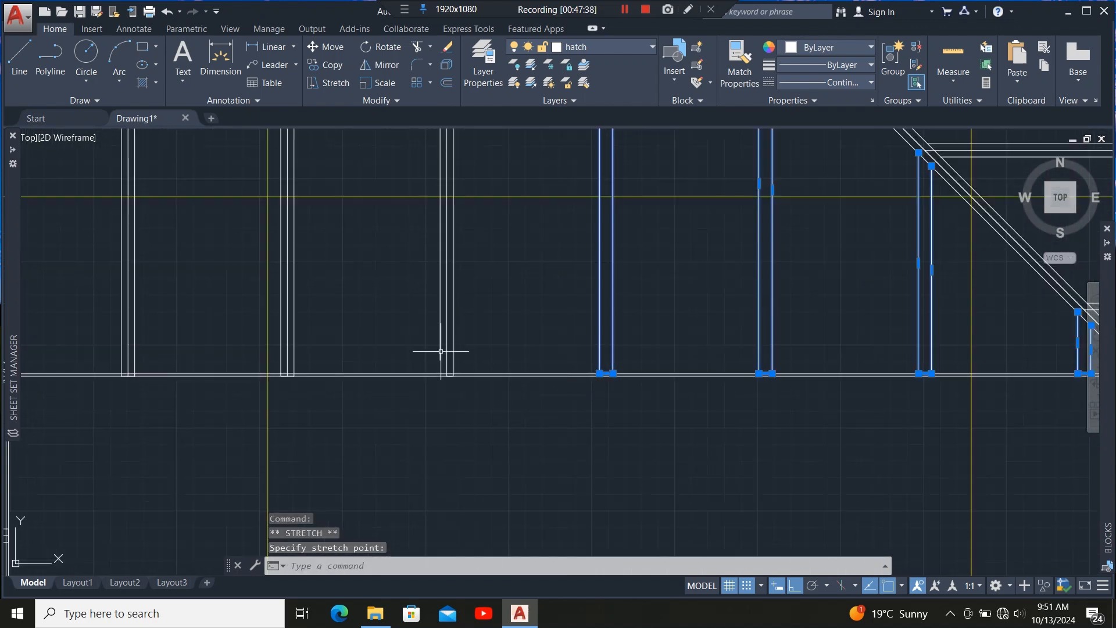
{"action": "scroll", "coordinate": [441, 351], "scroll_direction": "up", "scroll_amount": 5}
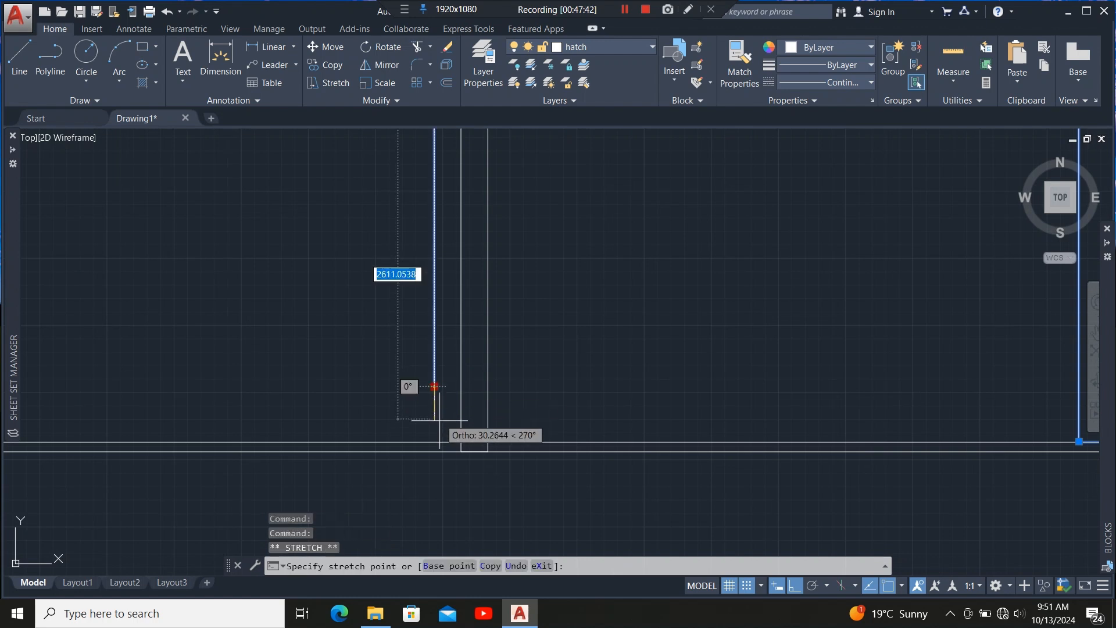
{"action": "left_click", "coordinate": [435, 443]}
{"action": "scroll", "coordinate": [474, 464], "scroll_direction": "up", "scroll_amount": 5}
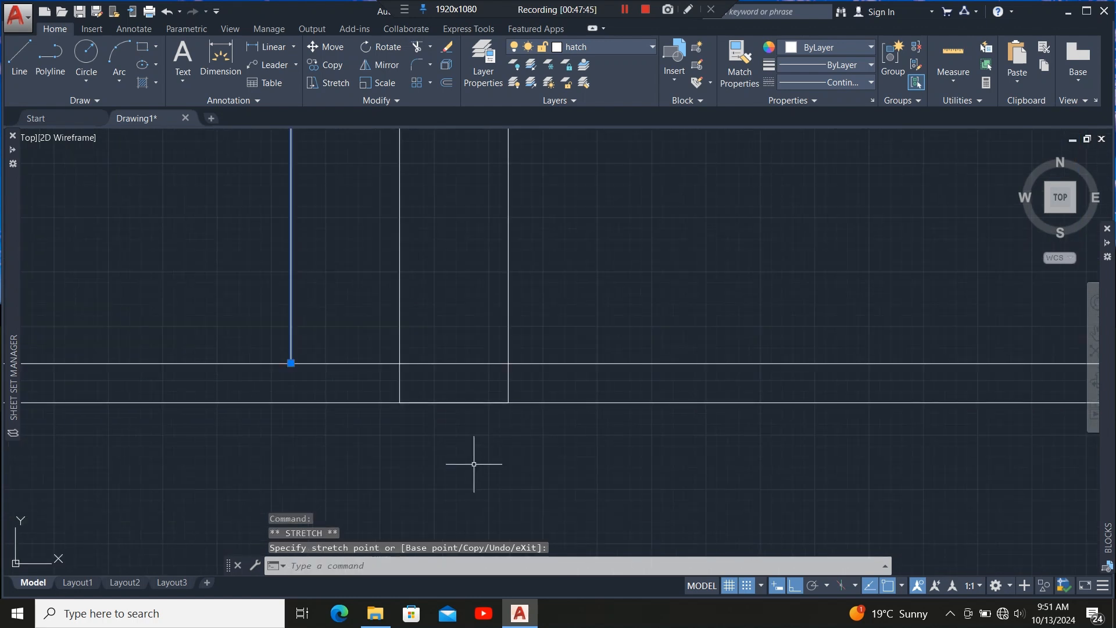
{"action": "left_click", "coordinate": [508, 386]}
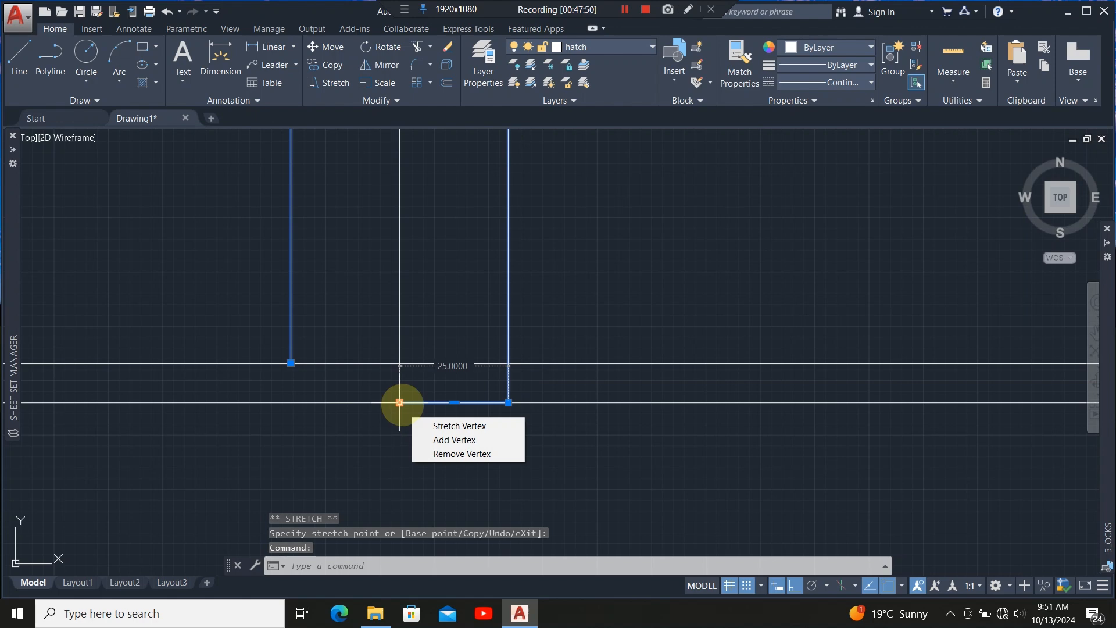
{"action": "left_click", "coordinate": [445, 426]}
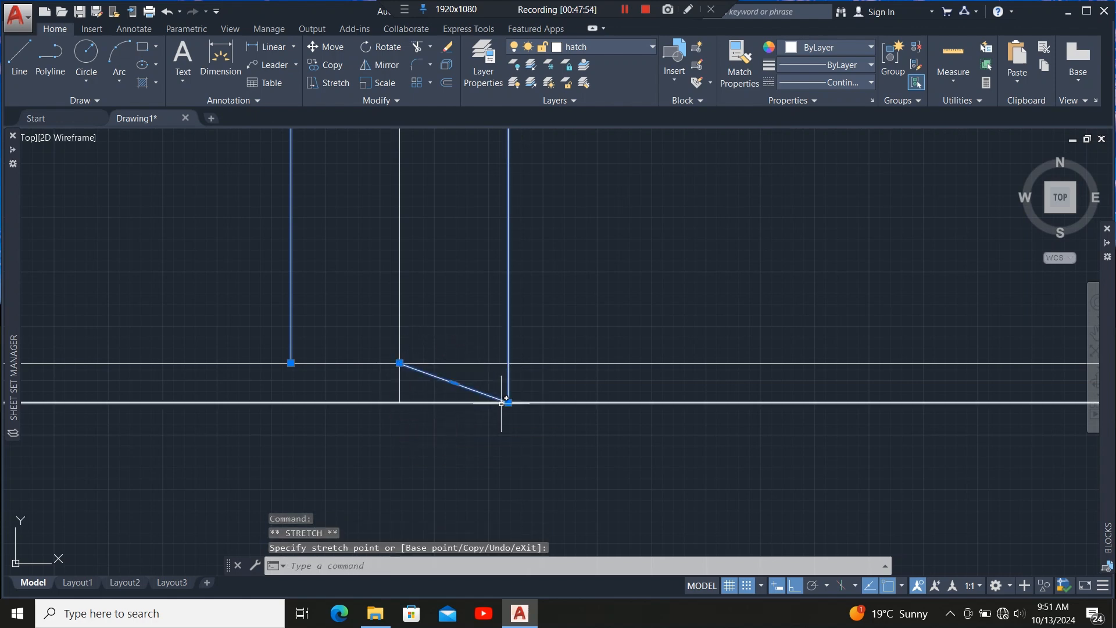
{"action": "left_click", "coordinate": [550, 423]}
{"action": "left_click", "coordinate": [508, 364]}
{"action": "scroll", "coordinate": [521, 372], "scroll_direction": "down", "scroll_amount": 6}
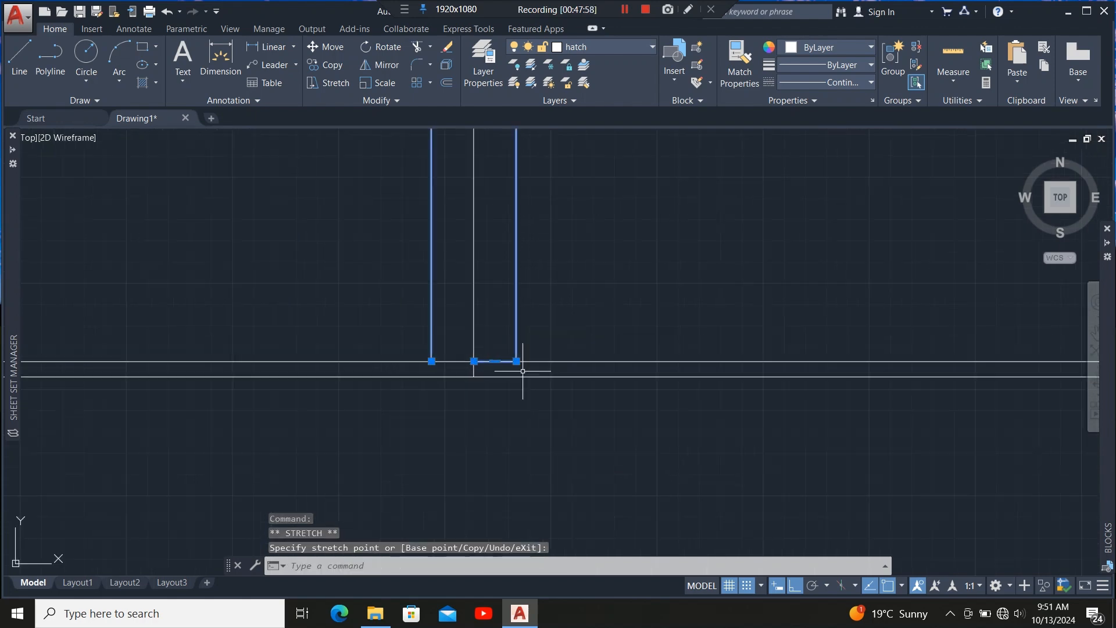
{"action": "scroll", "coordinate": [344, 393], "scroll_direction": "up", "scroll_amount": 4}
{"action": "scroll", "coordinate": [435, 418], "scroll_direction": "up", "scroll_amount": 4}
Stretch the bottom edge of another vertical rafter outline up to the inner bottom wall line.
{"action": "left_click", "coordinate": [515, 295]}
{"action": "left_click", "coordinate": [419, 413]}
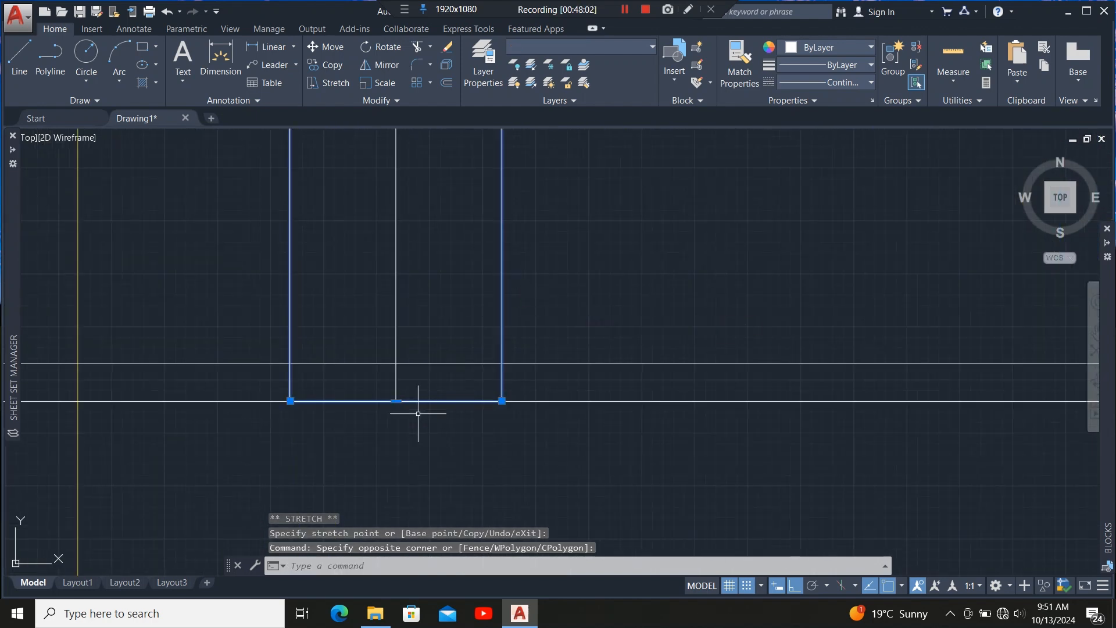
{"action": "left_click", "coordinate": [396, 401]}
{"action": "left_click", "coordinate": [395, 364]}
{"action": "scroll", "coordinate": [454, 368], "scroll_direction": "down", "scroll_amount": 5}
{"action": "scroll", "coordinate": [394, 389], "scroll_direction": "up", "scroll_amount": 4}
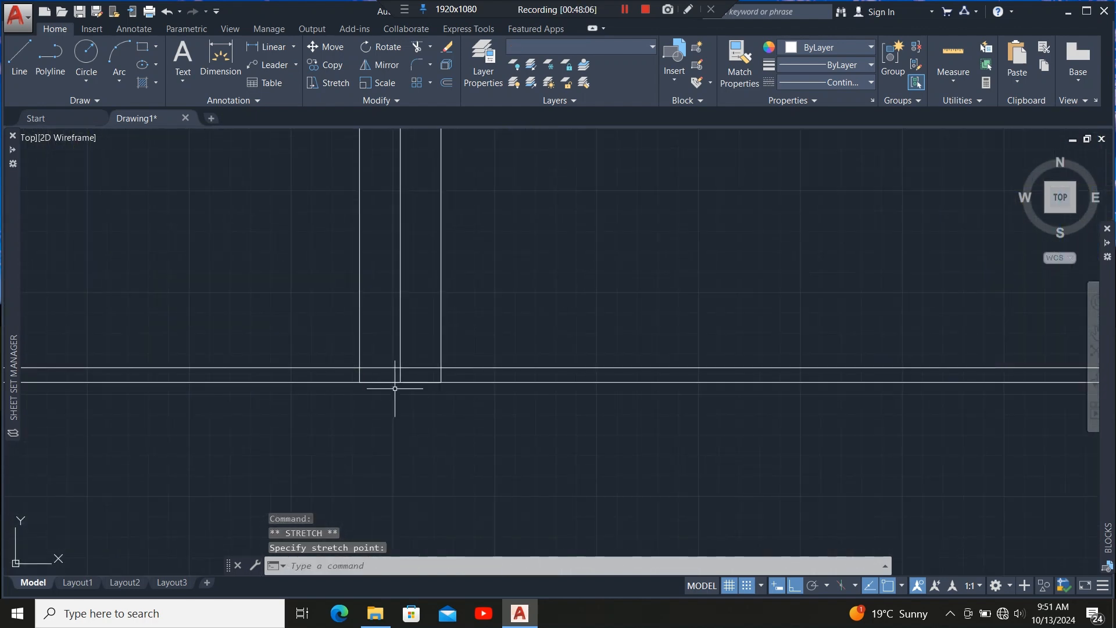
{"action": "left_click", "coordinate": [401, 382]}
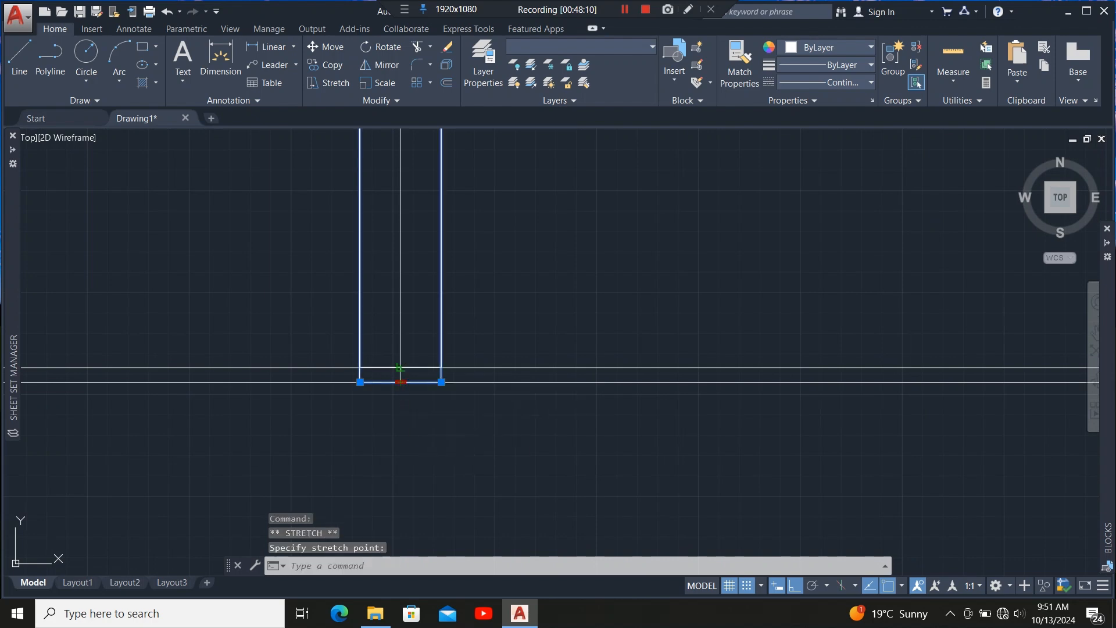
{"action": "scroll", "coordinate": [473, 398], "scroll_direction": "down", "scroll_amount": 2}
{"action": "scroll", "coordinate": [299, 317], "scroll_direction": "up", "scroll_amount": 4}
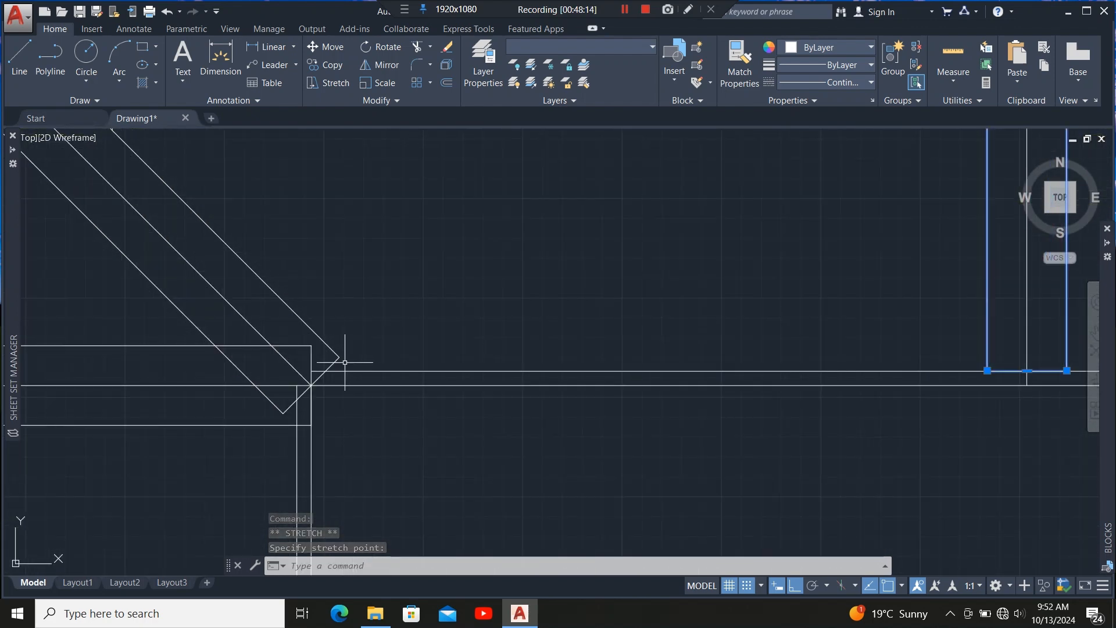
{"action": "scroll", "coordinate": [375, 387], "scroll_direction": "down", "scroll_amount": 2}
{"action": "scroll", "coordinate": [462, 425], "scroll_direction": "down", "scroll_amount": 8}
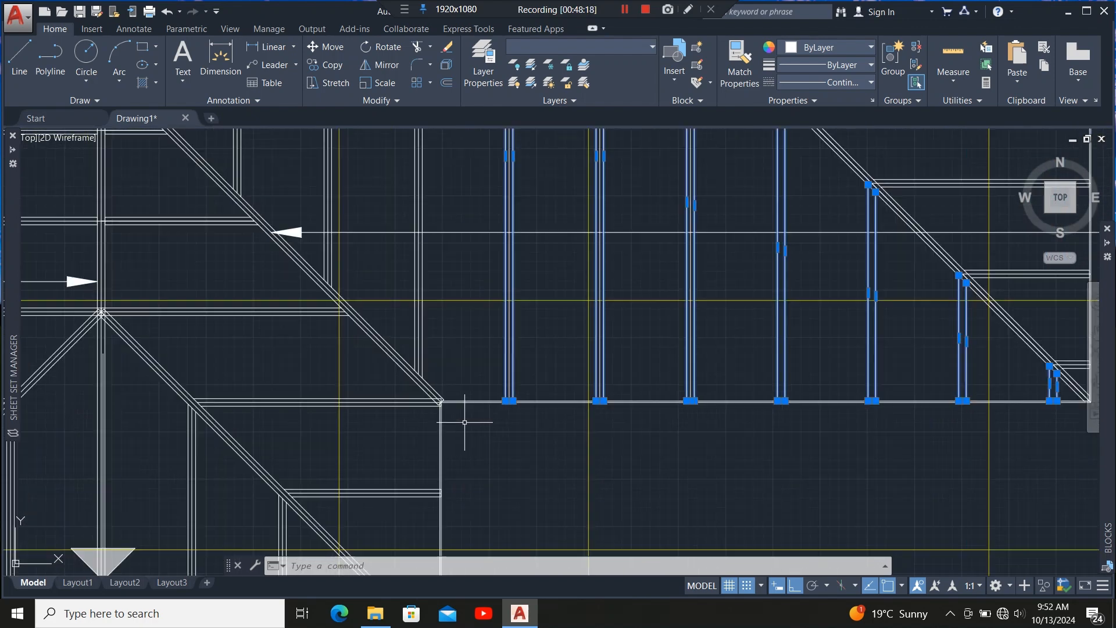
{"action": "scroll", "coordinate": [719, 383], "scroll_direction": "down", "scroll_amount": 3}
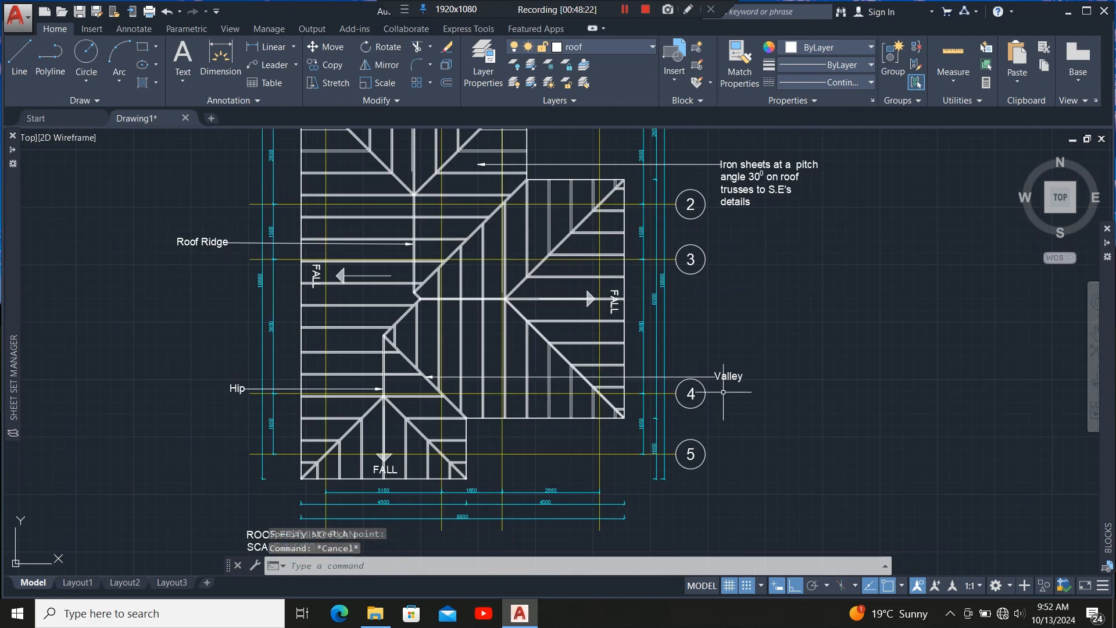
Select and erase leftover objects around the hip and valley area of the roof plan.
{"action": "left_click", "coordinate": [724, 386]}
{"action": "left_click", "coordinate": [746, 392]}
{"action": "left_click", "coordinate": [747, 391]}
{"action": "left_click", "coordinate": [737, 366]}
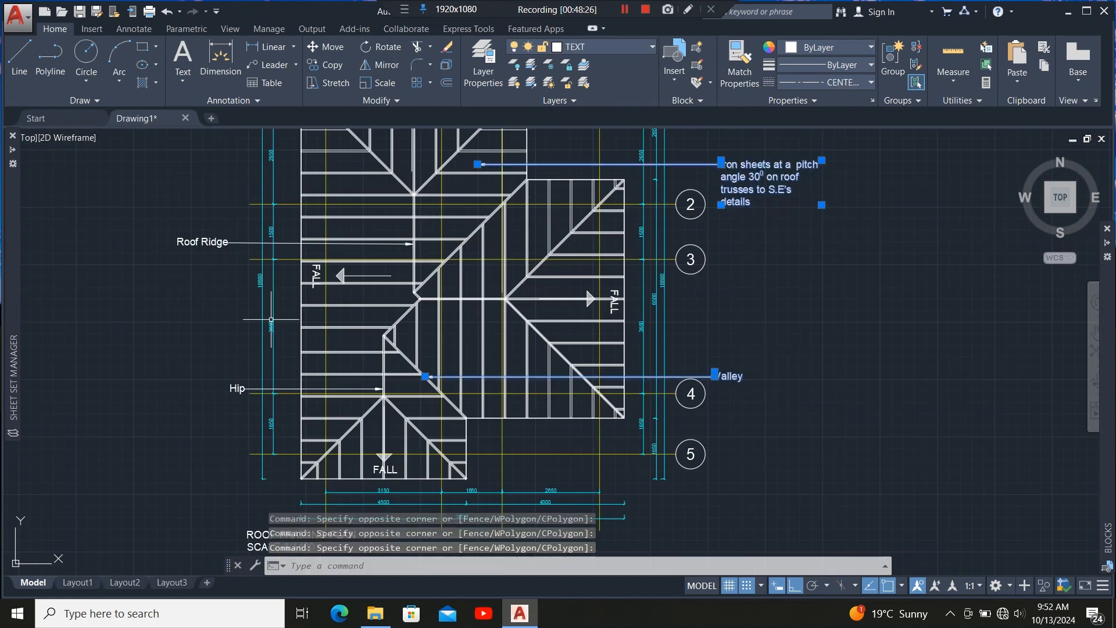
{"action": "scroll", "coordinate": [219, 401], "scroll_direction": "up", "scroll_amount": 6}
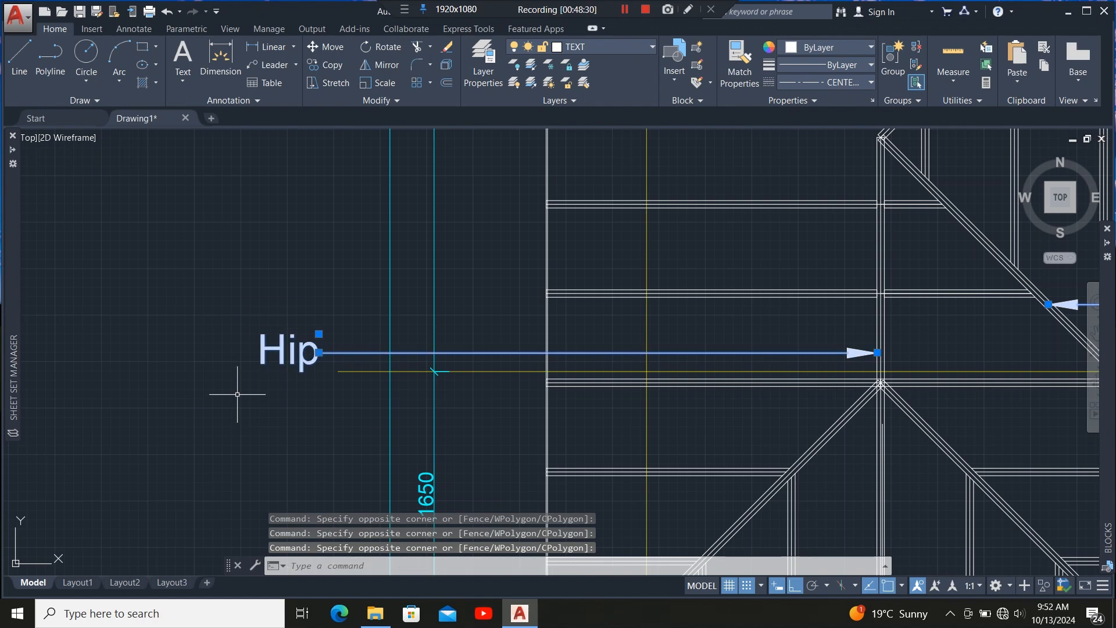
{"action": "key", "text": "Delete"}
Explode the hip rafter outline at the wall corner and remove its short diagonal end segment.
{"action": "scroll", "coordinate": [242, 389], "scroll_direction": "down", "scroll_amount": 5}
{"action": "scroll", "coordinate": [453, 476], "scroll_direction": "up", "scroll_amount": 5}
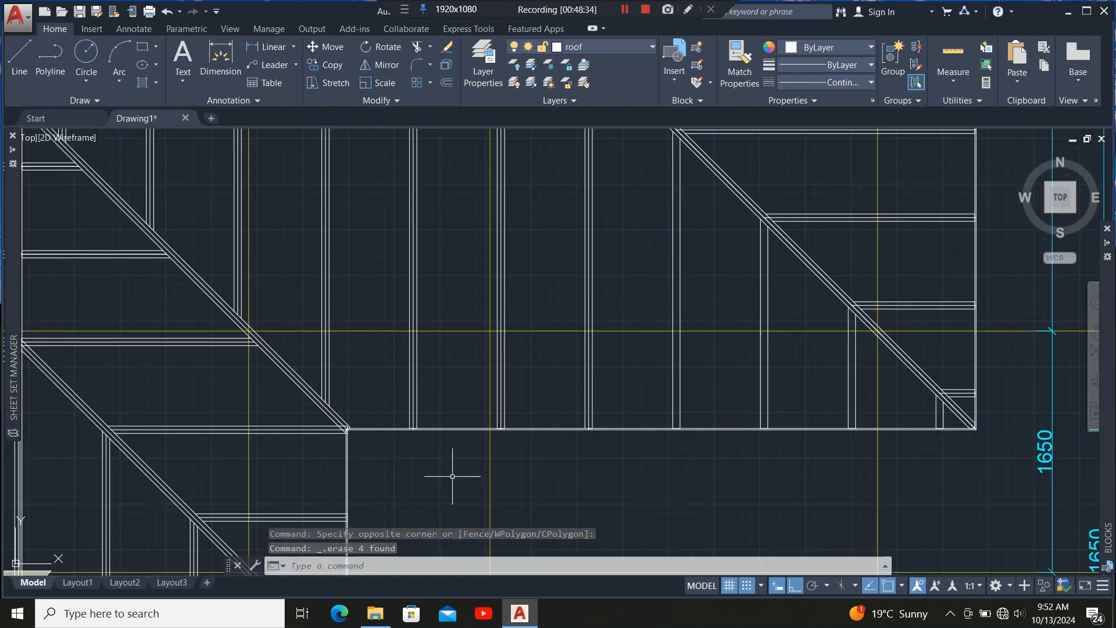
{"action": "scroll", "coordinate": [367, 428], "scroll_direction": "up", "scroll_amount": 6}
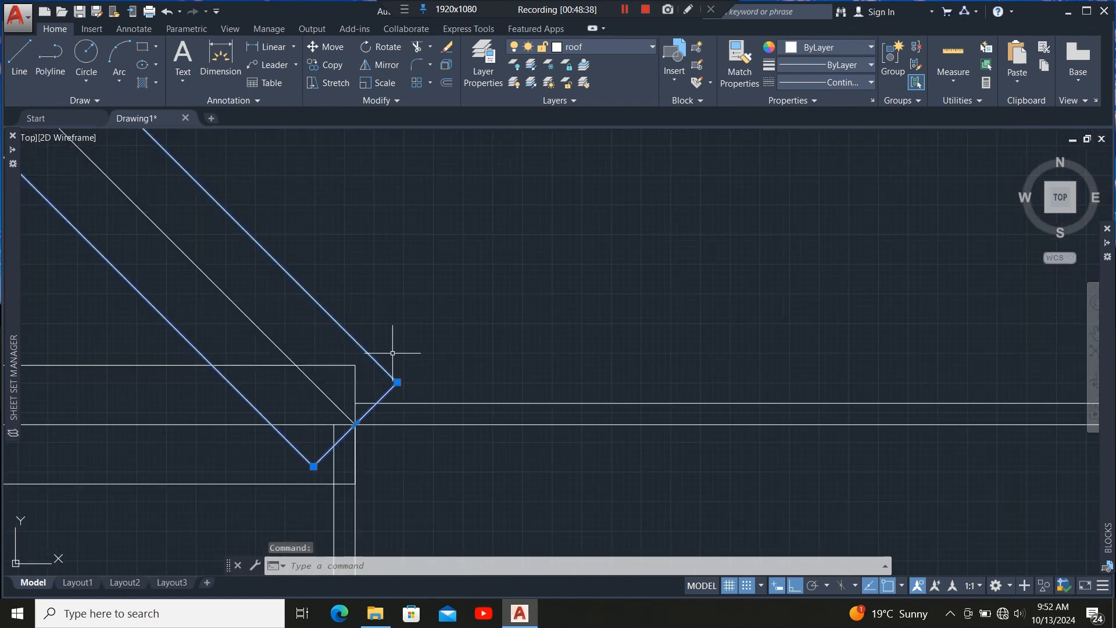
{"action": "scroll", "coordinate": [392, 352], "scroll_direction": "down", "scroll_amount": 4}
{"action": "scroll", "coordinate": [390, 381], "scroll_direction": "up", "scroll_amount": 5}
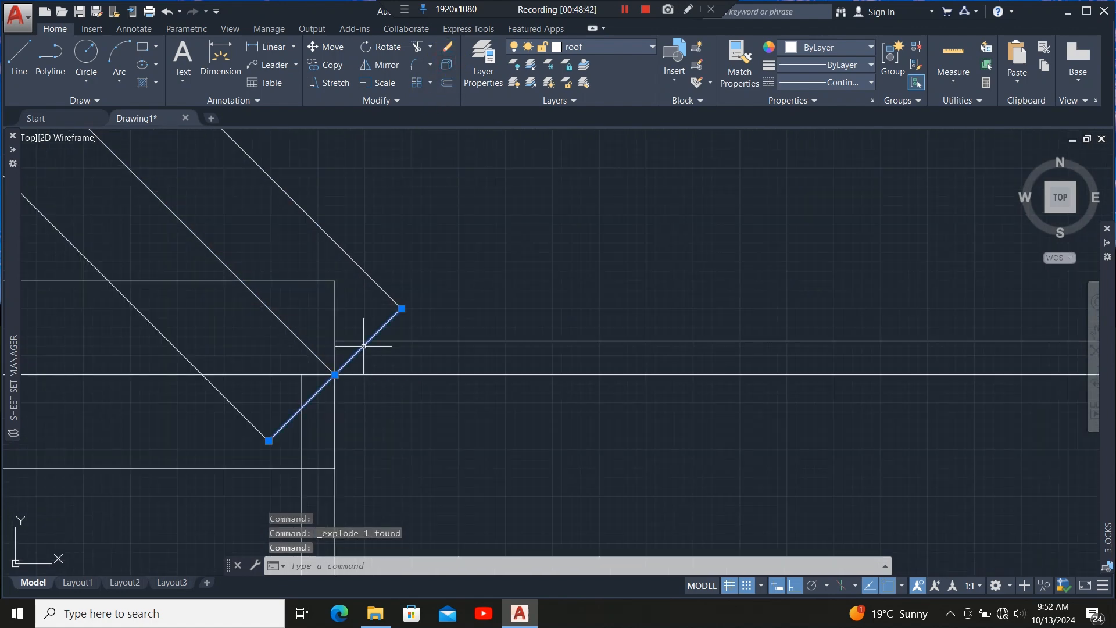
Stretch the inner wall line endpoints so the vertical and horizontal wall lines meet at the corner.
{"action": "left_click", "coordinate": [415, 340]}
{"action": "left_click", "coordinate": [329, 412]}
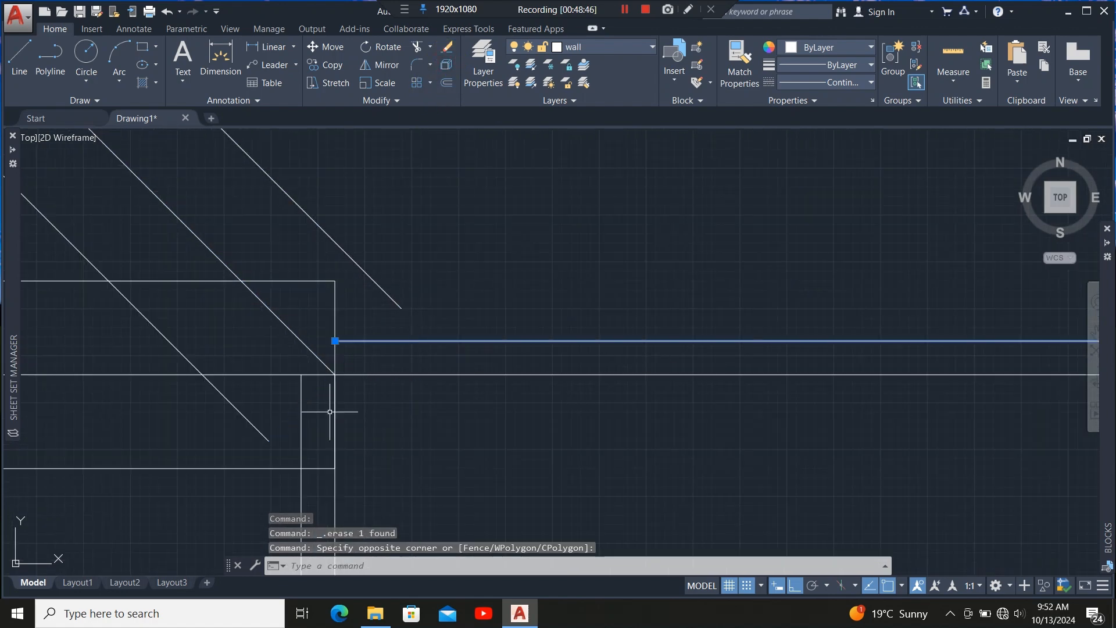
{"action": "left_click", "coordinate": [299, 374]}
{"action": "scroll", "coordinate": [299, 367], "scroll_direction": "up", "scroll_amount": 4}
{"action": "left_click", "coordinate": [302, 399]}
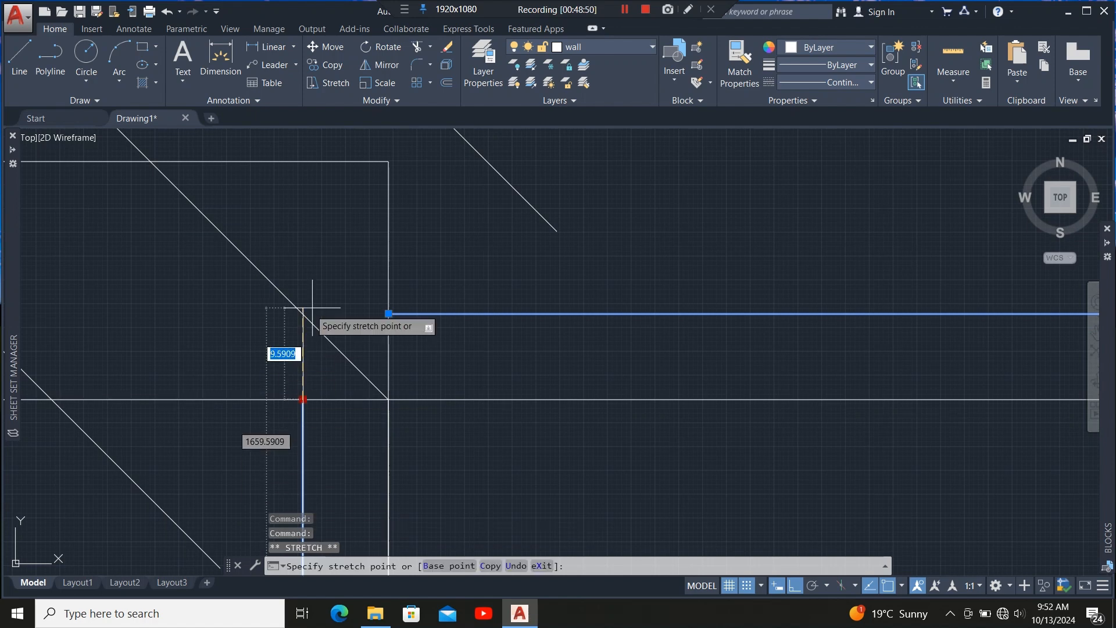
{"action": "left_click", "coordinate": [389, 314]}
{"action": "left_click", "coordinate": [302, 314]}
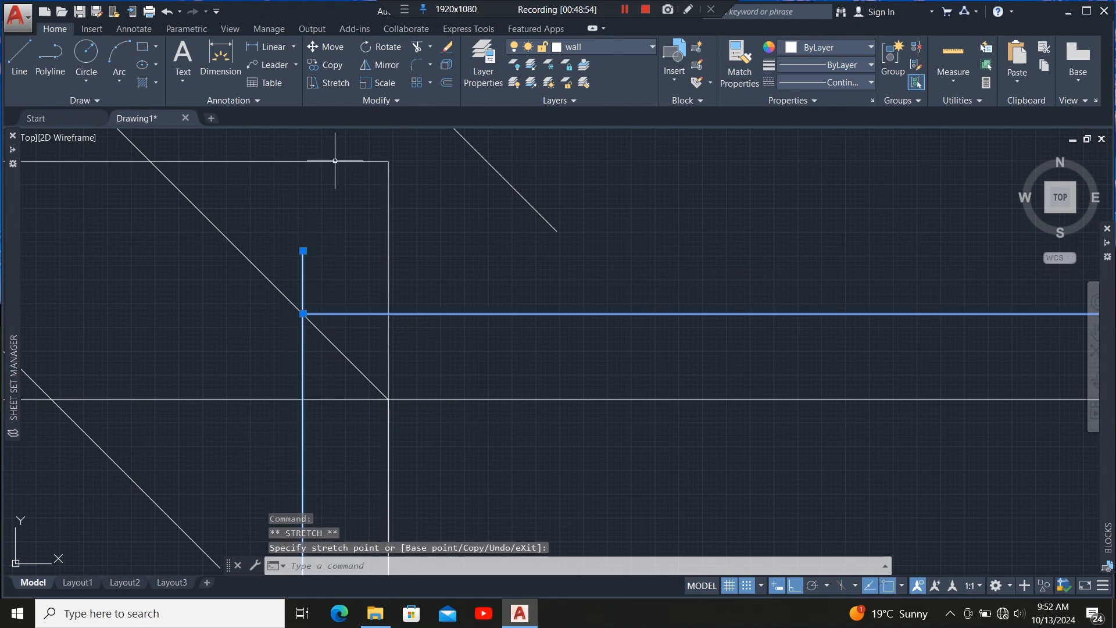
Trim the vertical inner wall line's overshoot above the corner.
{"action": "left_click", "coordinate": [417, 47]}
{"action": "left_click", "coordinate": [304, 273]}
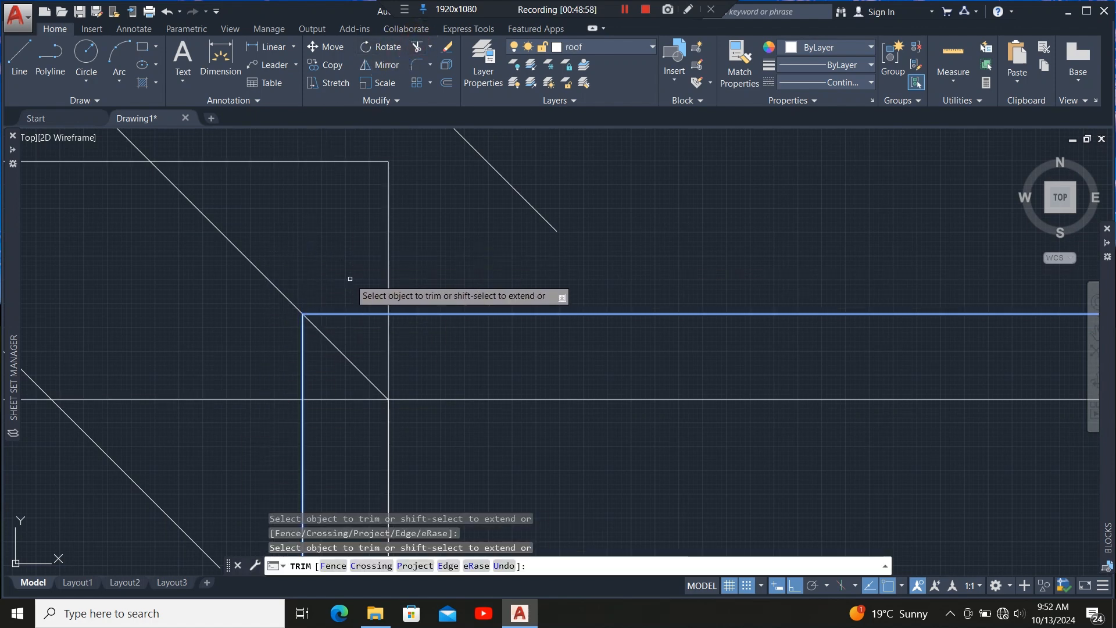
{"action": "key", "text": "Escape"}
{"action": "left_click", "coordinate": [361, 271]}
{"action": "left_click", "coordinate": [340, 323]}
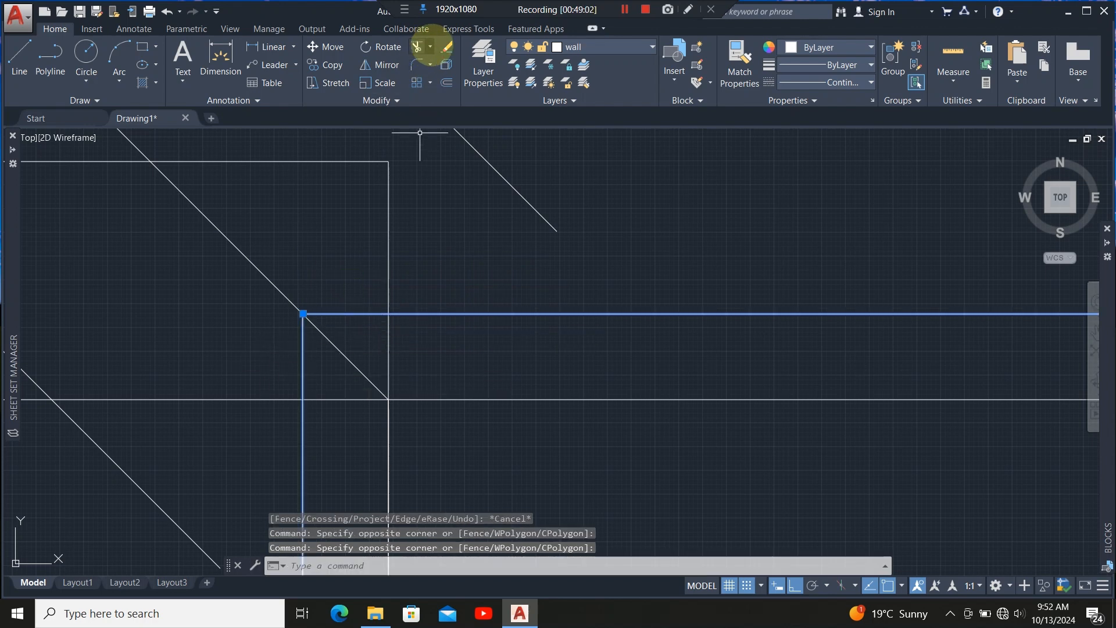
{"action": "left_click", "coordinate": [448, 99]}
{"action": "scroll", "coordinate": [599, 220], "scroll_direction": "down", "scroll_amount": 4}
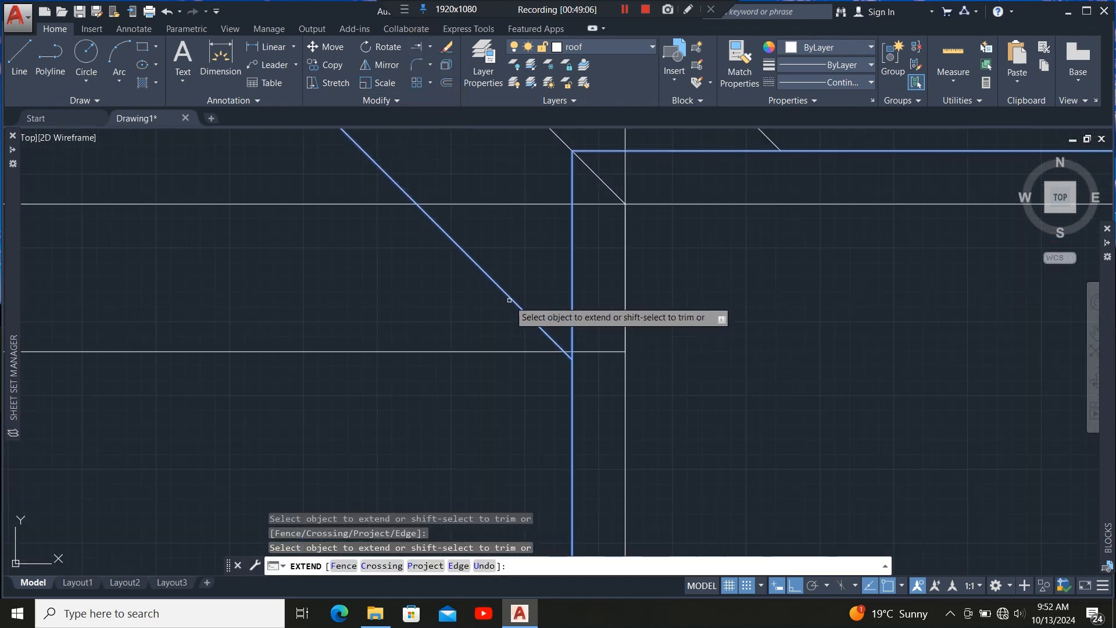
{"action": "scroll", "coordinate": [541, 346], "scroll_direction": "down", "scroll_amount": 2}
{"action": "key", "text": "Escape"}
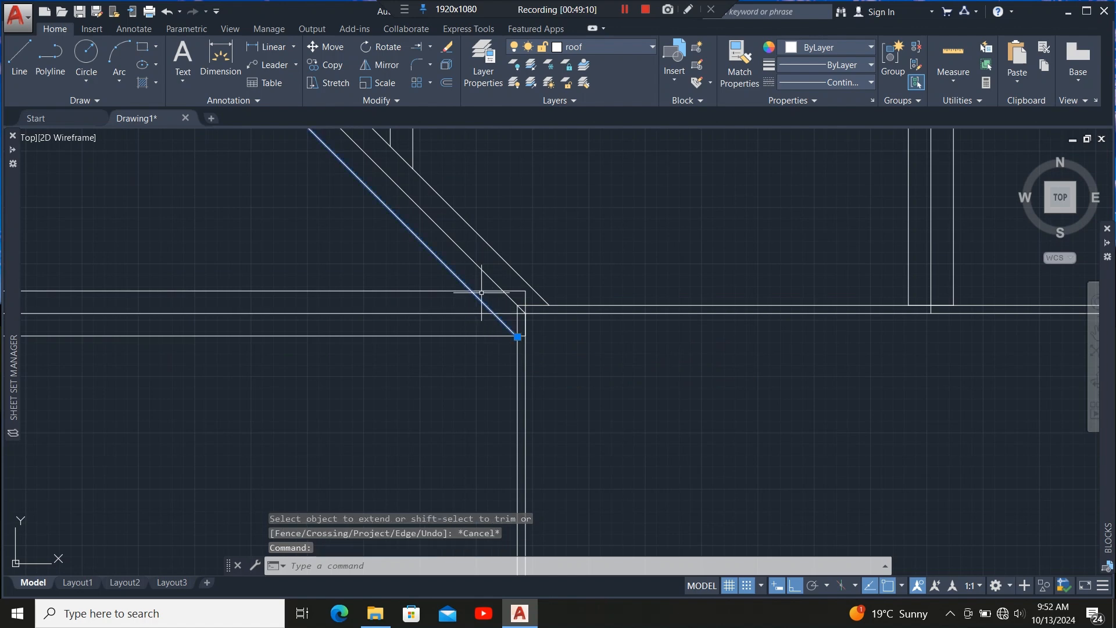
Trim the hip rafter line's end that projects beyond the inner wall line.
{"action": "left_click", "coordinate": [439, 63]}
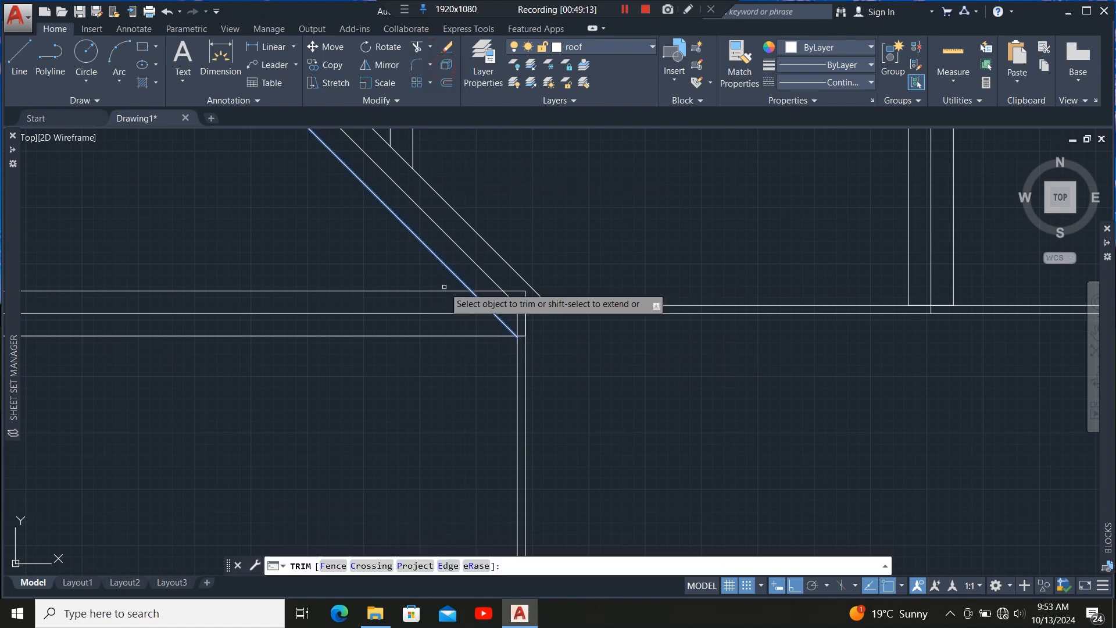
{"action": "left_click", "coordinate": [490, 289]}
{"action": "scroll", "coordinate": [499, 337], "scroll_direction": "up", "scroll_amount": 3}
{"action": "key", "text": "Escape"}
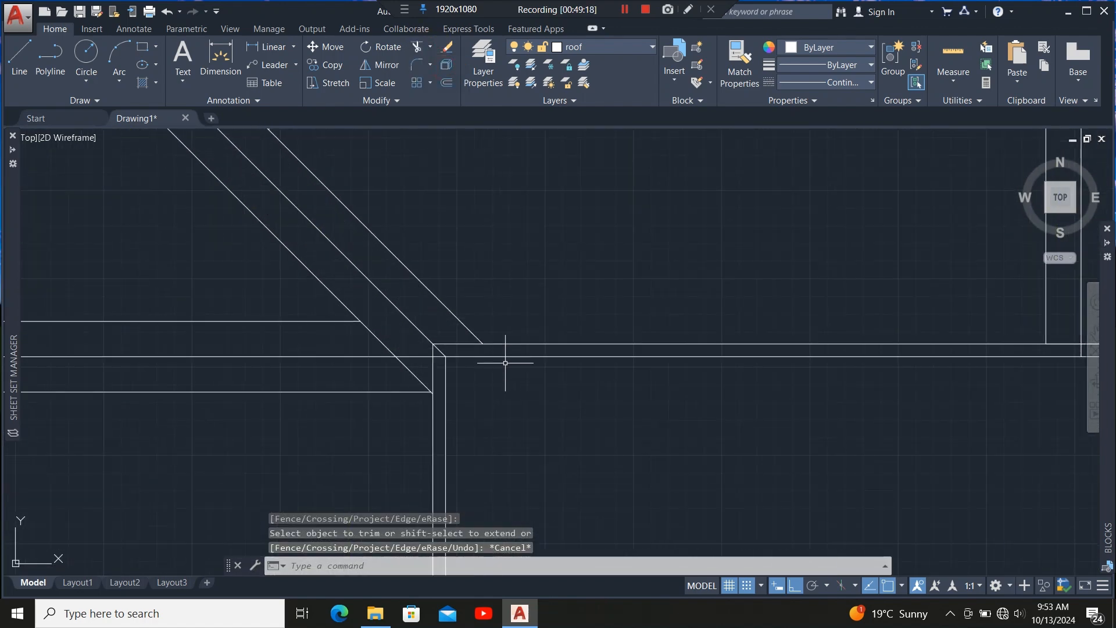
Stretch the end edges of two horizontal rafter outlines back onto the inner right wall line.
{"action": "scroll", "coordinate": [439, 366], "scroll_direction": "up", "scroll_amount": 4}
{"action": "scroll", "coordinate": [454, 237], "scroll_direction": "down", "scroll_amount": 4}
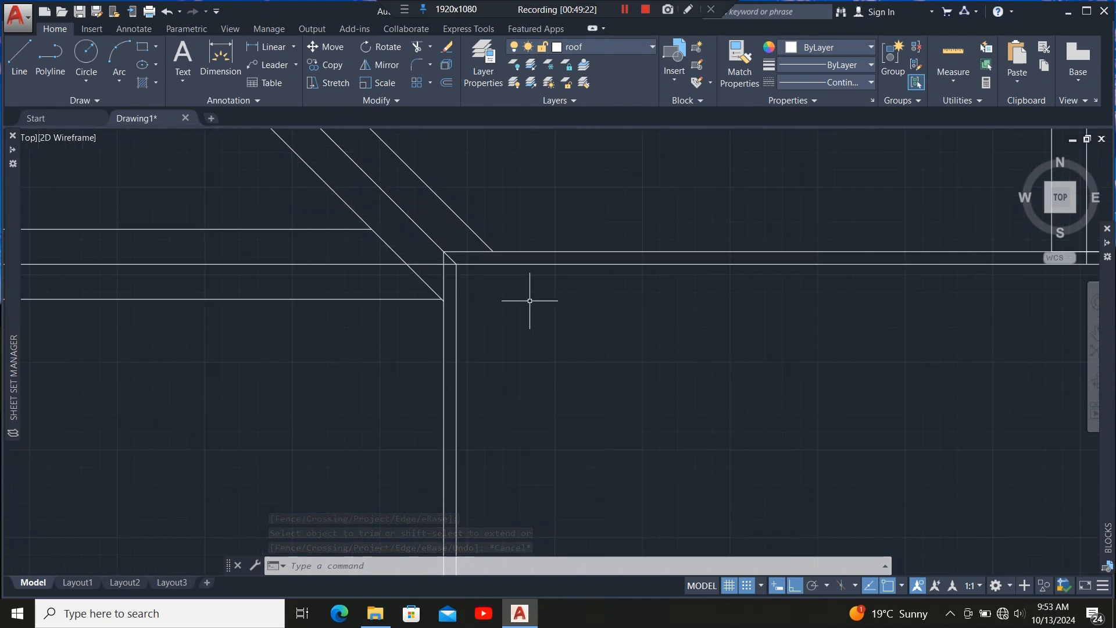
{"action": "scroll", "coordinate": [511, 221], "scroll_direction": "down", "scroll_amount": 4}
{"action": "scroll", "coordinate": [510, 286], "scroll_direction": "up", "scroll_amount": 6}
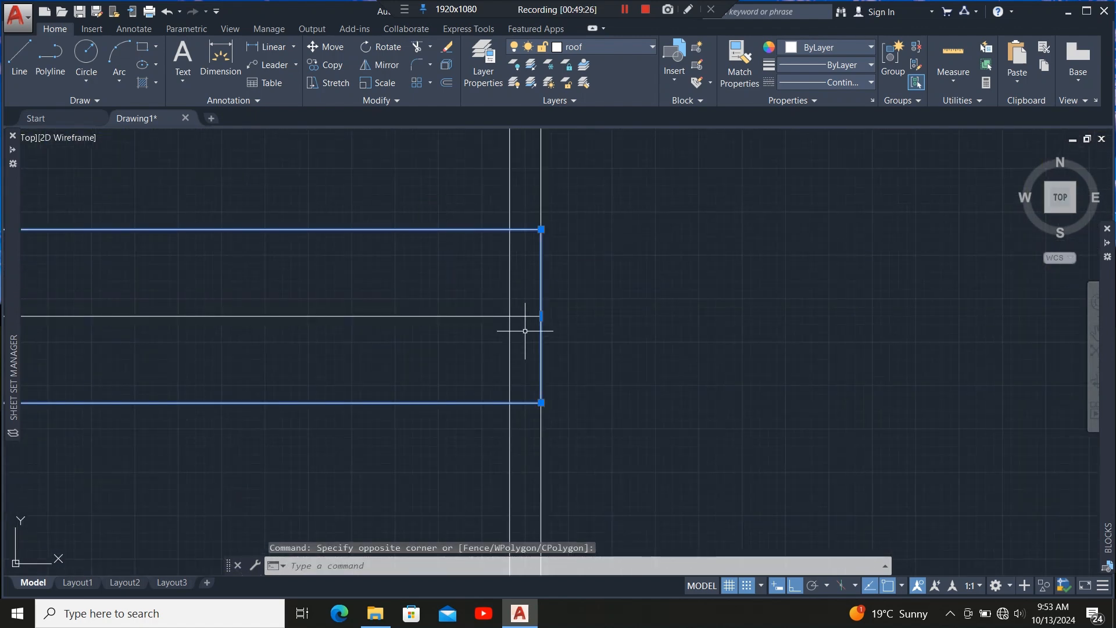
{"action": "left_click", "coordinate": [542, 315]}
{"action": "scroll", "coordinate": [506, 311], "scroll_direction": "down", "scroll_amount": 5}
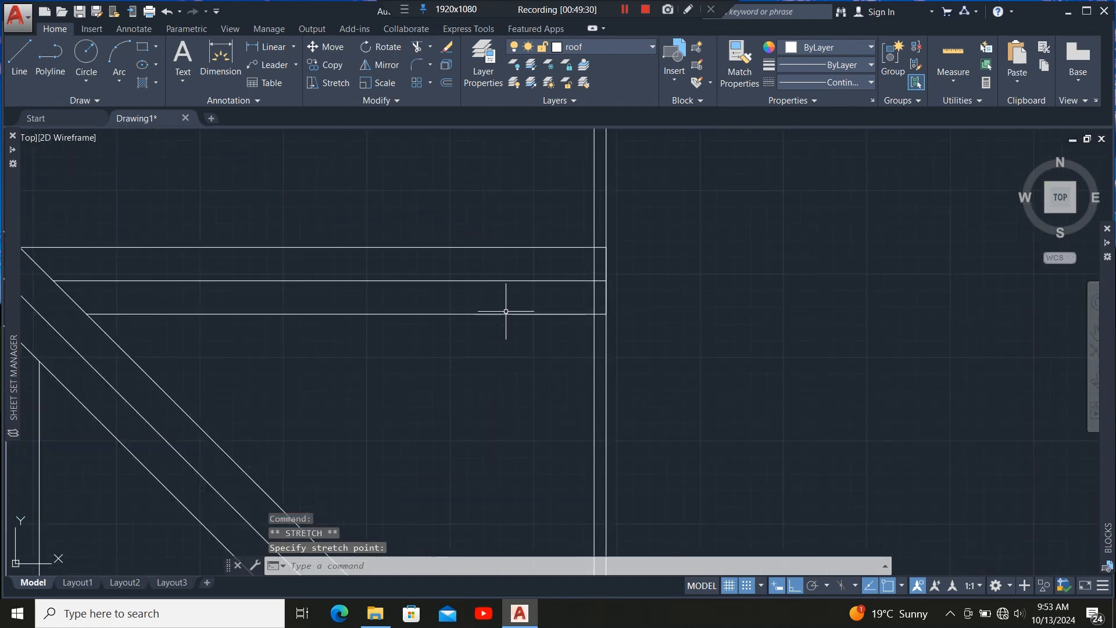
{"action": "left_click", "coordinate": [506, 311]}
{"action": "left_click", "coordinate": [494, 345]}
{"action": "scroll", "coordinate": [605, 283], "scroll_direction": "up", "scroll_amount": 5}
{"action": "left_click", "coordinate": [609, 278]}
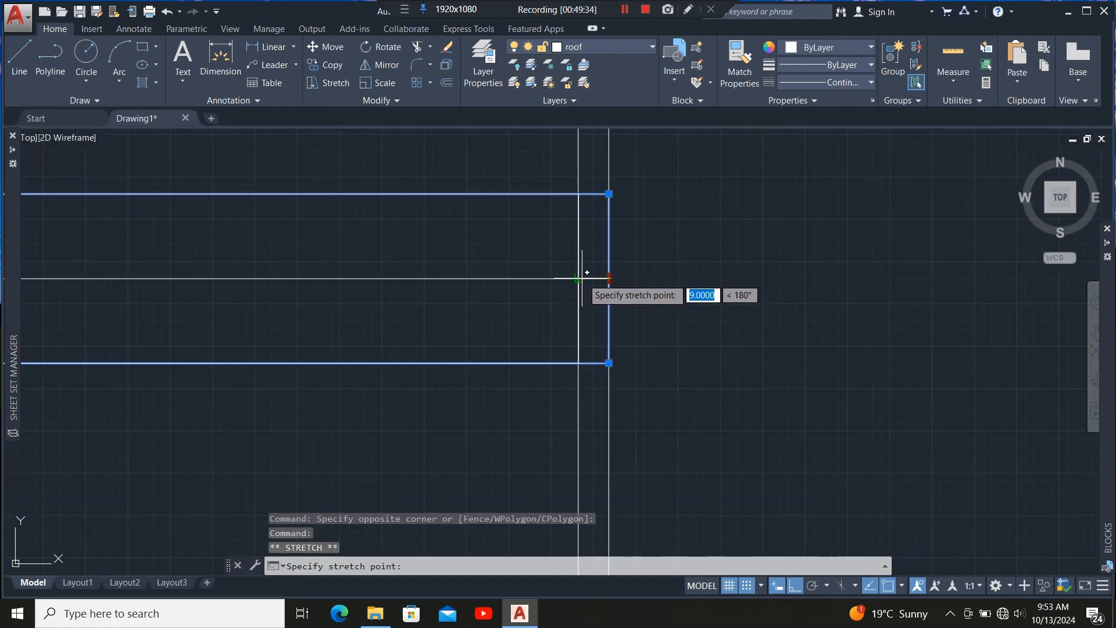
{"action": "left_click", "coordinate": [582, 278]}
Move the end vertices of the hip rafter outline onto the inner wall lines at the corner.
{"action": "scroll", "coordinate": [510, 250], "scroll_direction": "down", "scroll_amount": 5}
{"action": "scroll", "coordinate": [680, 297], "scroll_direction": "up", "scroll_amount": 7}
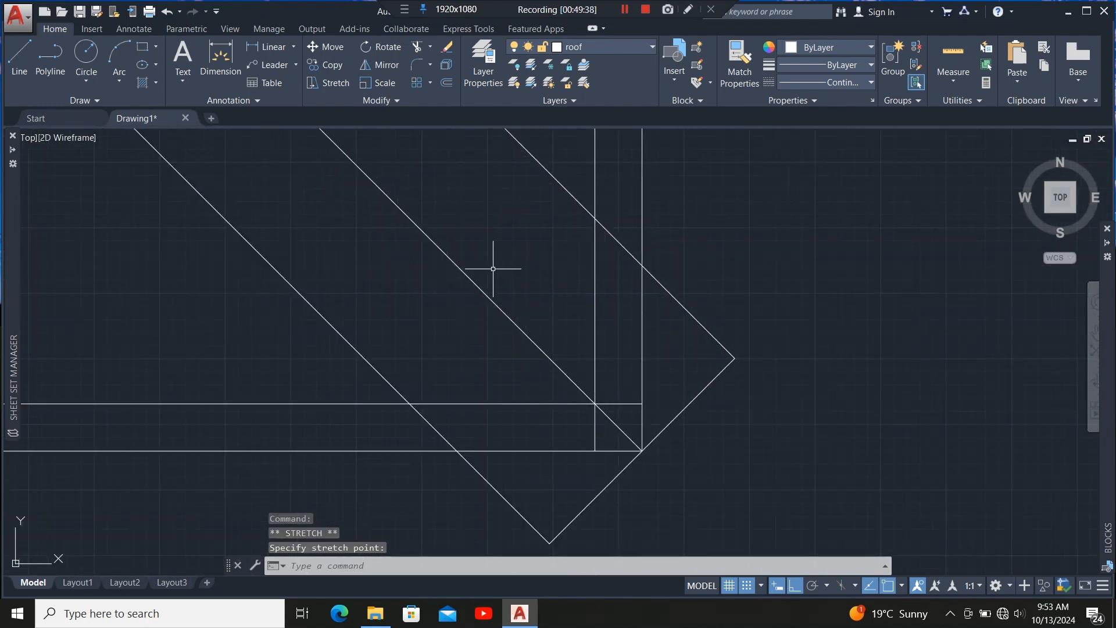
{"action": "scroll", "coordinate": [493, 268], "scroll_direction": "down", "scroll_amount": 4}
{"action": "left_click", "coordinate": [538, 370]}
{"action": "left_click", "coordinate": [520, 384]}
{"action": "scroll", "coordinate": [550, 343], "scroll_direction": "up", "scroll_amount": 4}
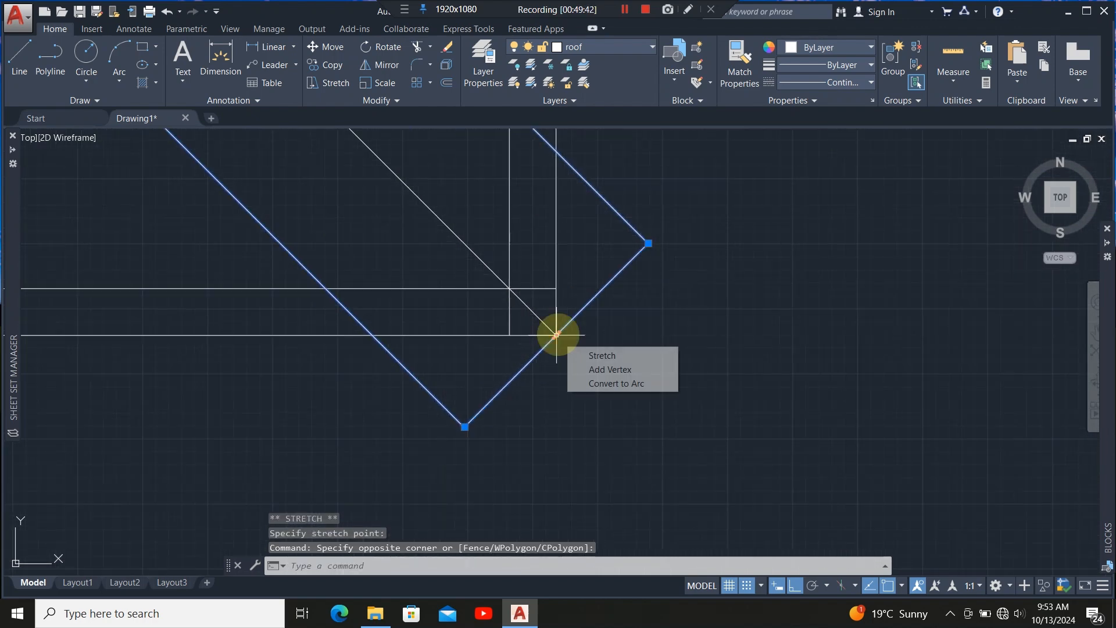
{"action": "left_click", "coordinate": [557, 335]}
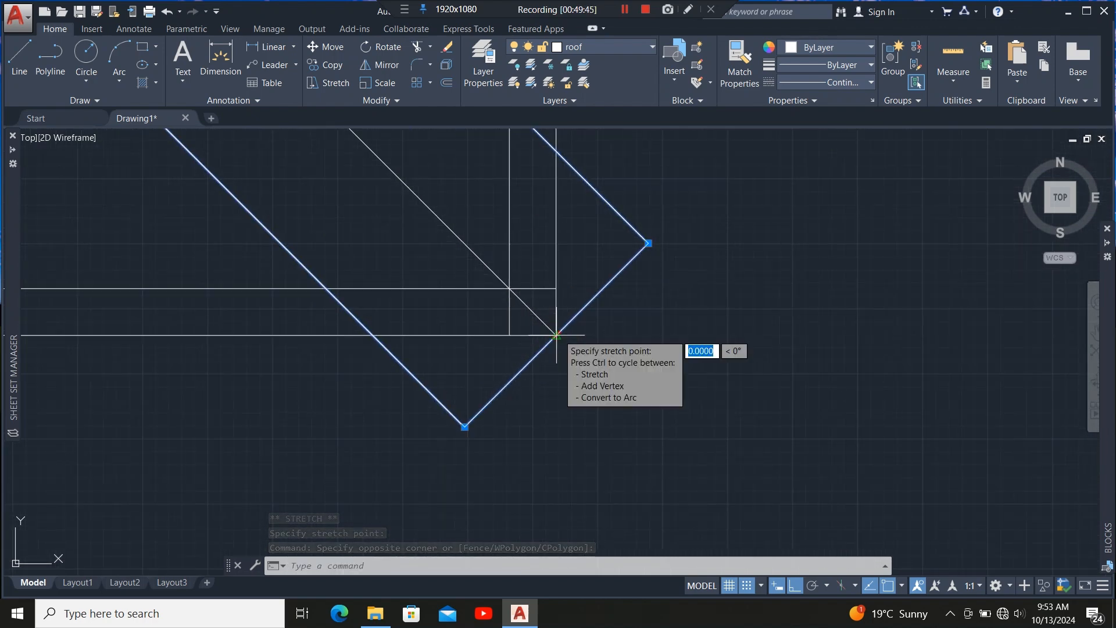
{"action": "left_click", "coordinate": [509, 288]}
{"action": "scroll", "coordinate": [529, 273], "scroll_direction": "down", "scroll_amount": 3}
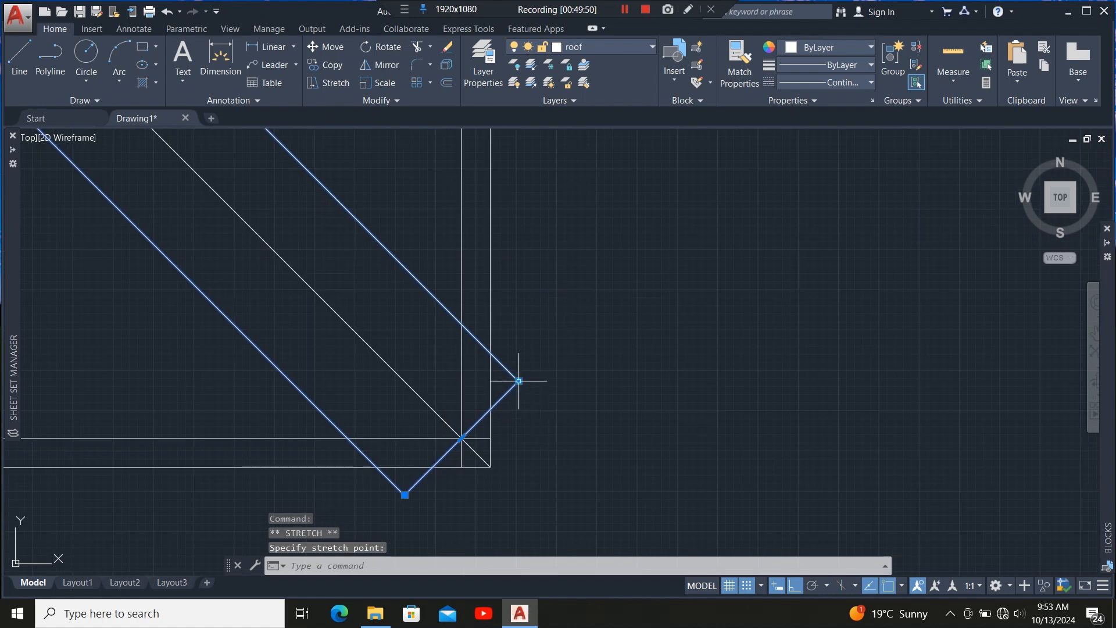
{"action": "left_click", "coordinate": [518, 381]}
{"action": "left_click", "coordinate": [550, 402]}
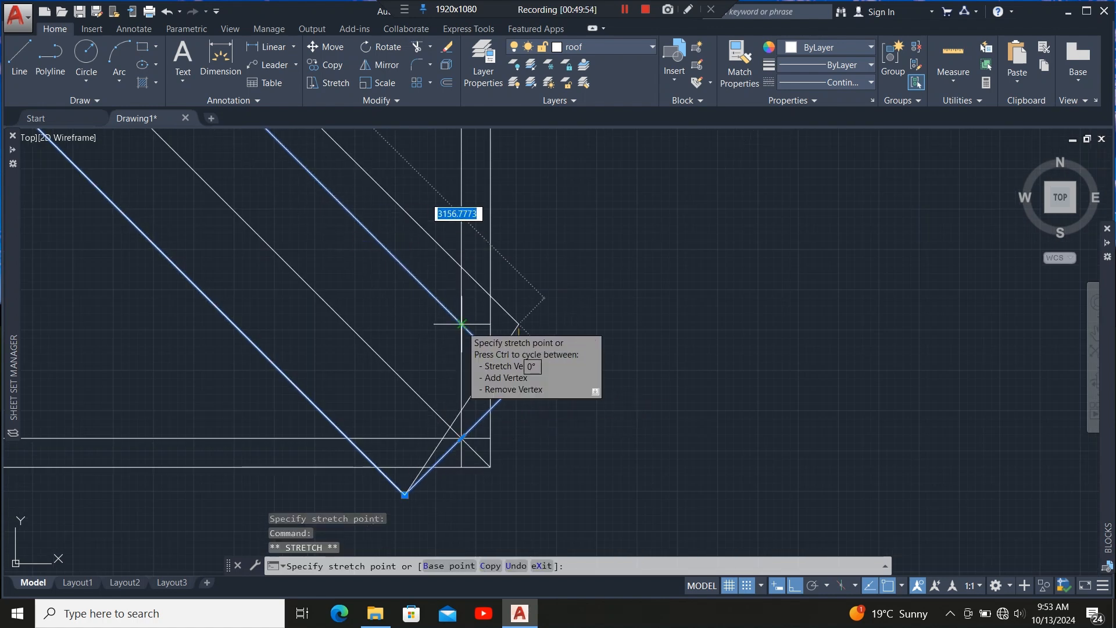
{"action": "left_click", "coordinate": [461, 323]}
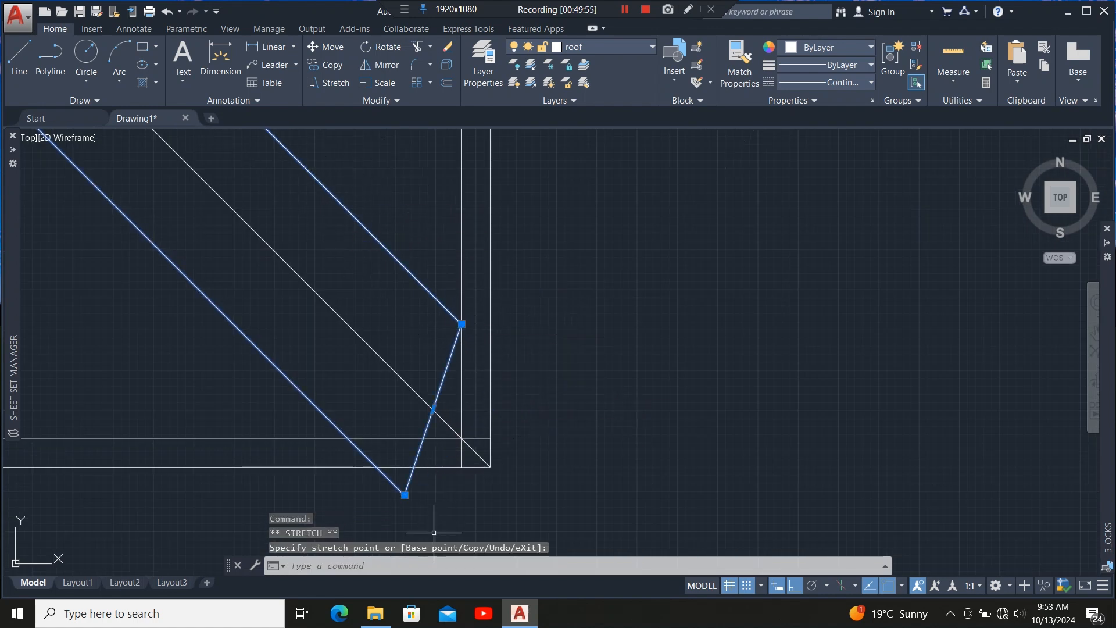
{"action": "left_click", "coordinate": [348, 438]}
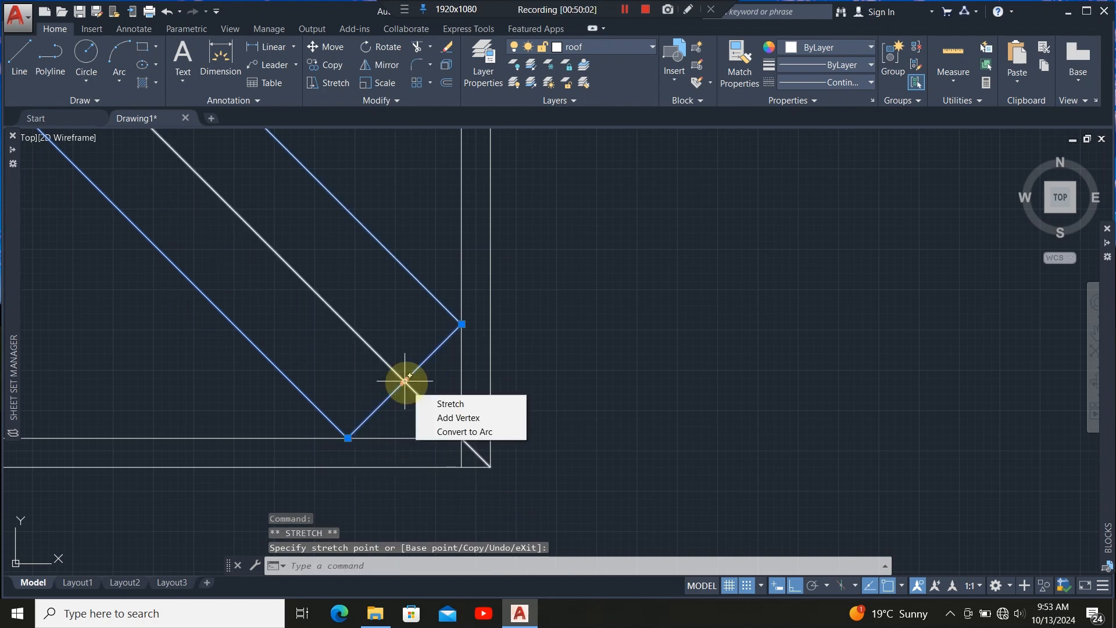
Add a vertex to the hip rafter outline at the inner wall corner.
{"action": "mouse_move", "coordinate": [404, 392]}
{"action": "left_click", "coordinate": [459, 417]}
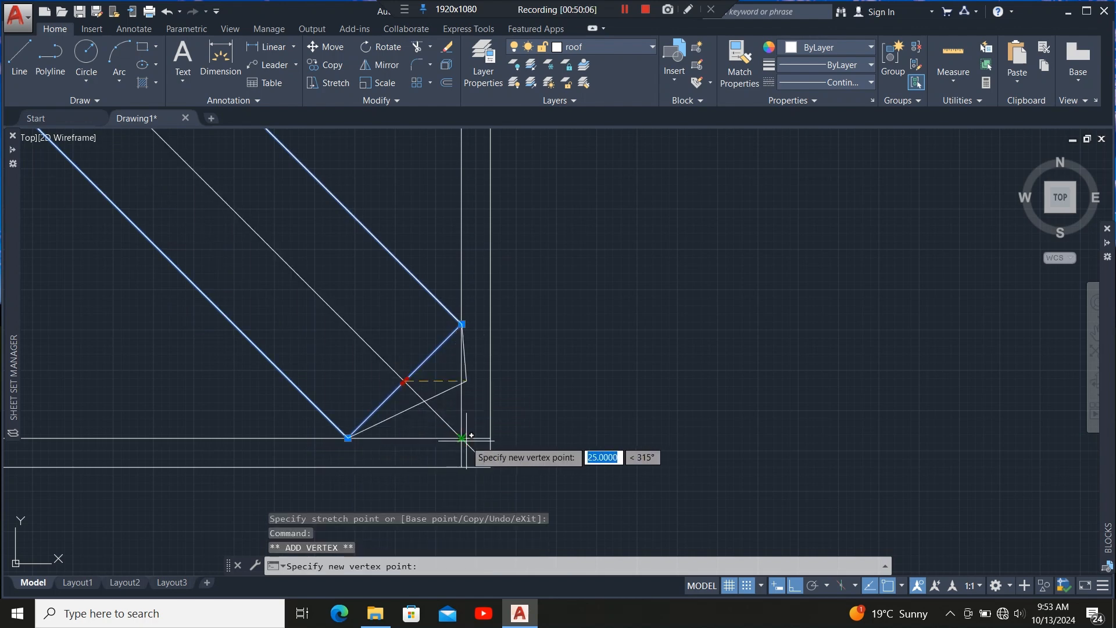
{"action": "left_click", "coordinate": [465, 440]}
Trim the overlapping outline segments that extend past the inner wall corner.
{"action": "middle_click_drag", "start_coordinate": [467, 440], "coordinate": [671, 388]}
{"action": "left_click", "coordinate": [386, 373]}
{"action": "left_click", "coordinate": [378, 408]}
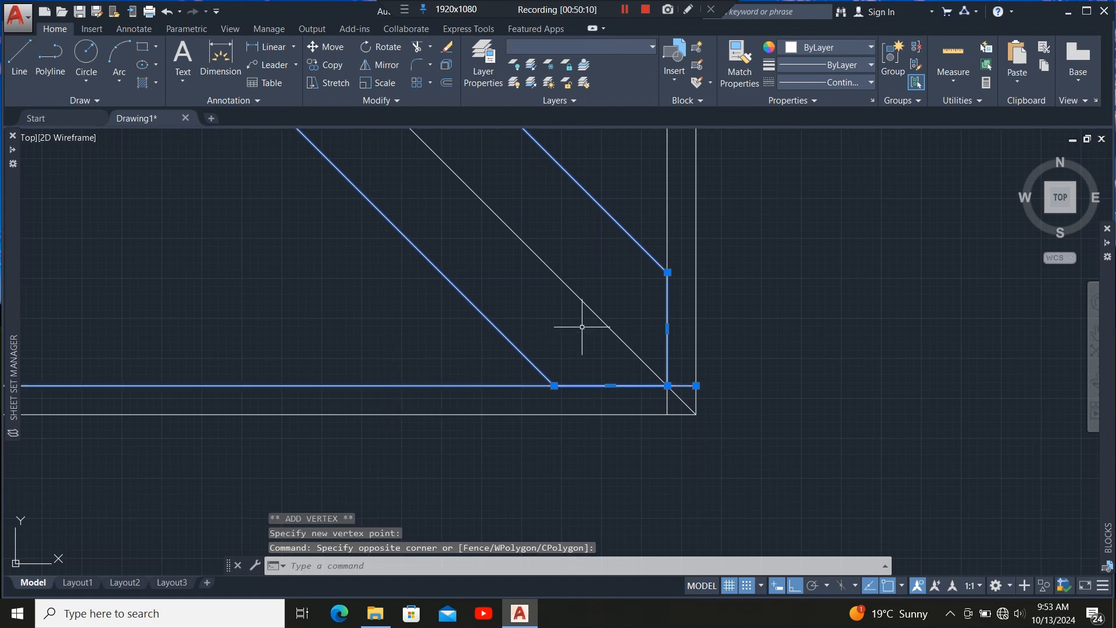
{"action": "left_click", "coordinate": [688, 229]}
{"action": "left_click", "coordinate": [660, 231]}
{"action": "left_click", "coordinate": [417, 46]}
{"action": "scroll", "coordinate": [693, 383], "scroll_direction": "up", "scroll_amount": 4}
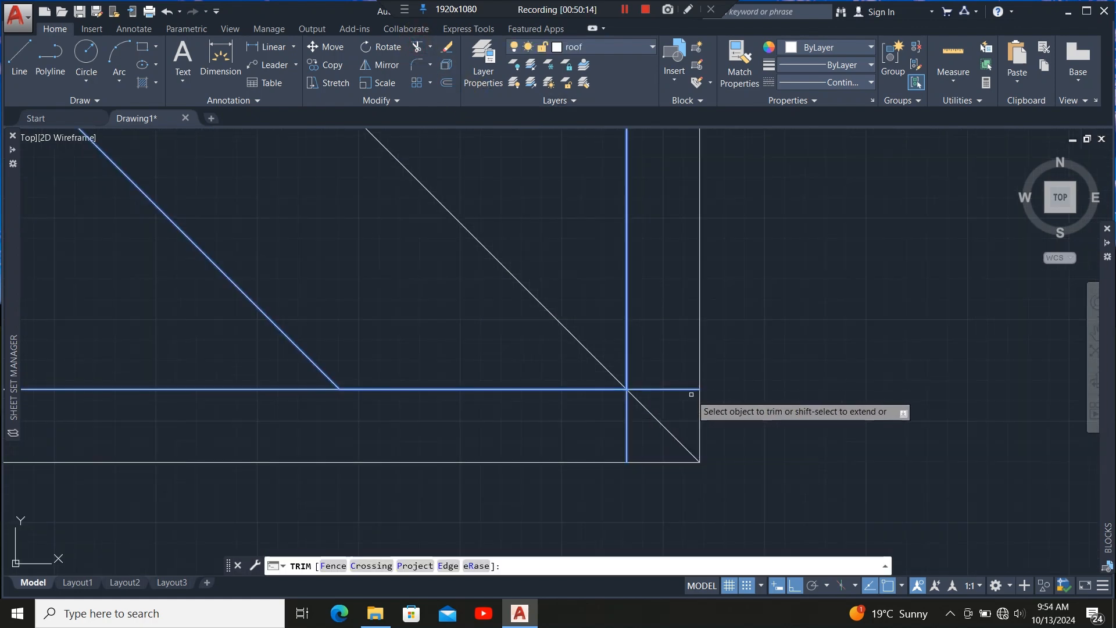
{"action": "left_click", "coordinate": [690, 390]}
{"action": "left_click", "coordinate": [627, 437]}
{"action": "scroll", "coordinate": [684, 377], "scroll_direction": "down", "scroll_amount": 10}
{"action": "key", "text": "Escape"}
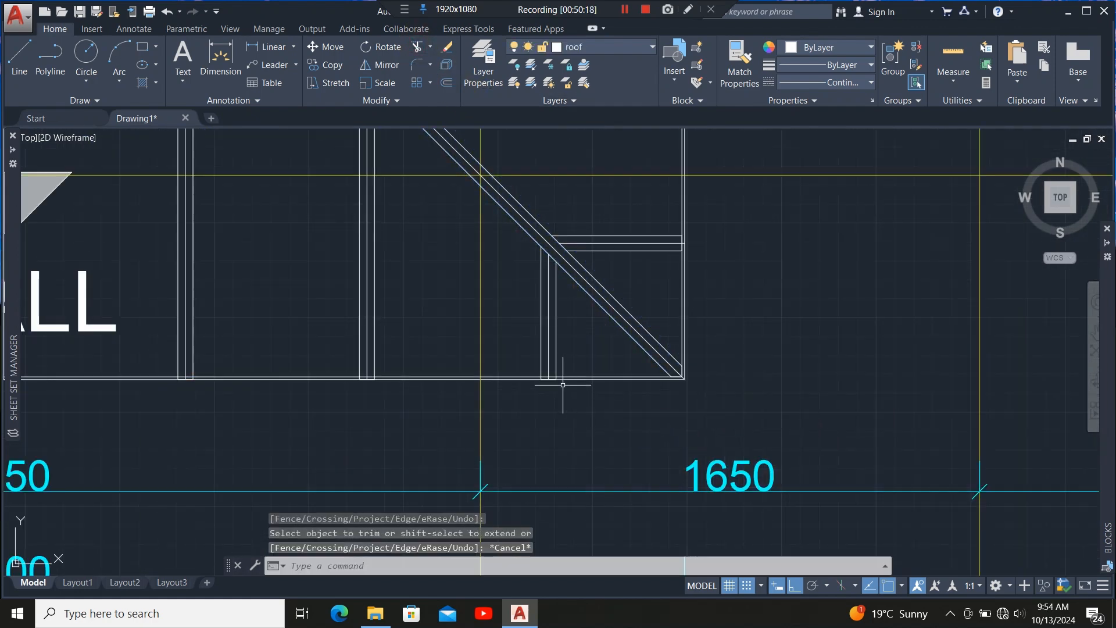
Stretch the bottom edge of a vertical rafter outline up onto the inner bottom wall line.
{"action": "scroll", "coordinate": [563, 385], "scroll_direction": "up", "scroll_amount": 8}
{"action": "left_click", "coordinate": [563, 239]}
{"action": "left_click", "coordinate": [472, 385]}
{"action": "left_click", "coordinate": [465, 340]}
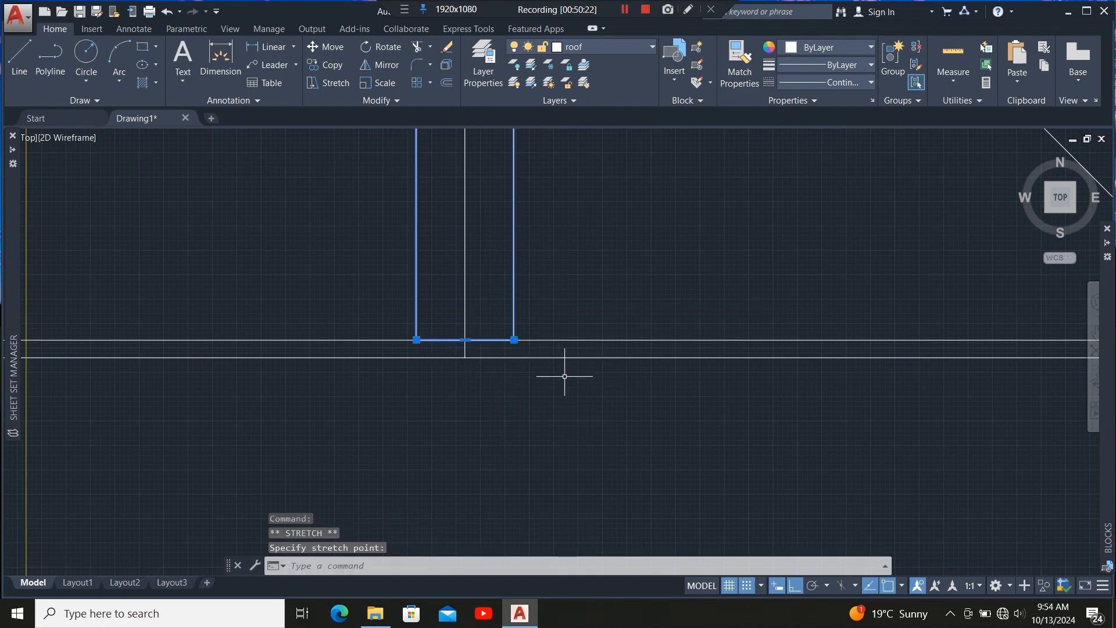
{"action": "scroll", "coordinate": [564, 376], "scroll_direction": "down", "scroll_amount": 8}
{"action": "scroll", "coordinate": [372, 366], "scroll_direction": "up", "scroll_amount": 6}
{"action": "left_click", "coordinate": [406, 377]}
{"action": "left_click", "coordinate": [381, 414]}
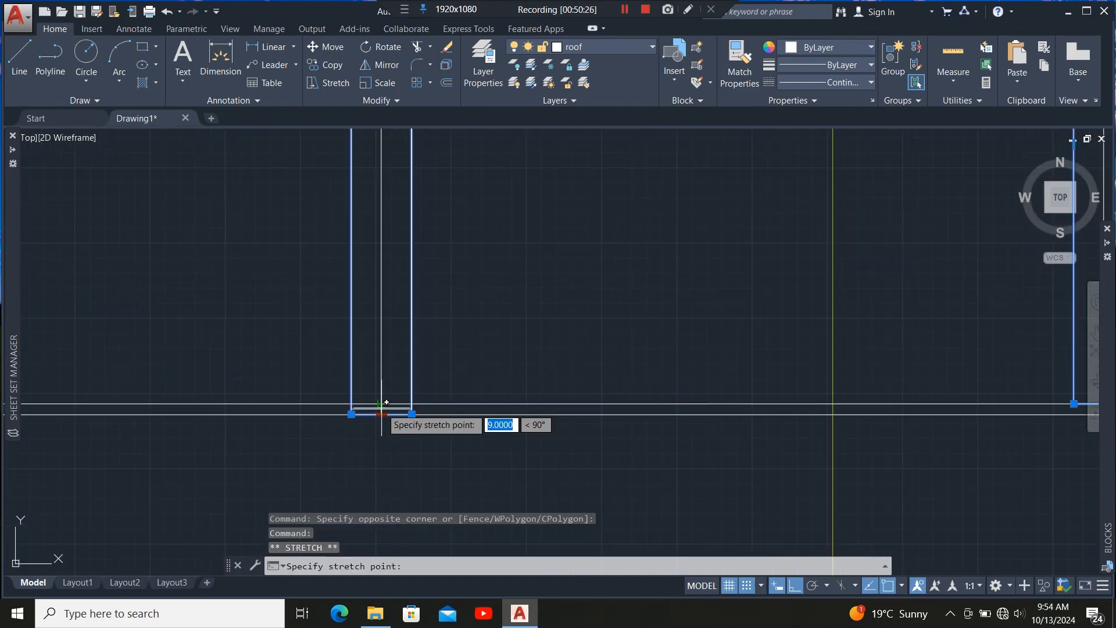
{"action": "left_click", "coordinate": [381, 404]}
Stretch the bottom edges of the vertical rafter outlines near the FALL label up to the inner bottom wall line.
{"action": "scroll", "coordinate": [593, 370], "scroll_direction": "down", "scroll_amount": 8}
{"action": "scroll", "coordinate": [459, 334], "scroll_direction": "up", "scroll_amount": 6}
{"action": "left_click", "coordinate": [526, 409]}
{"action": "left_click", "coordinate": [424, 411]}
{"action": "scroll", "coordinate": [442, 395], "scroll_direction": "down", "scroll_amount": 8}
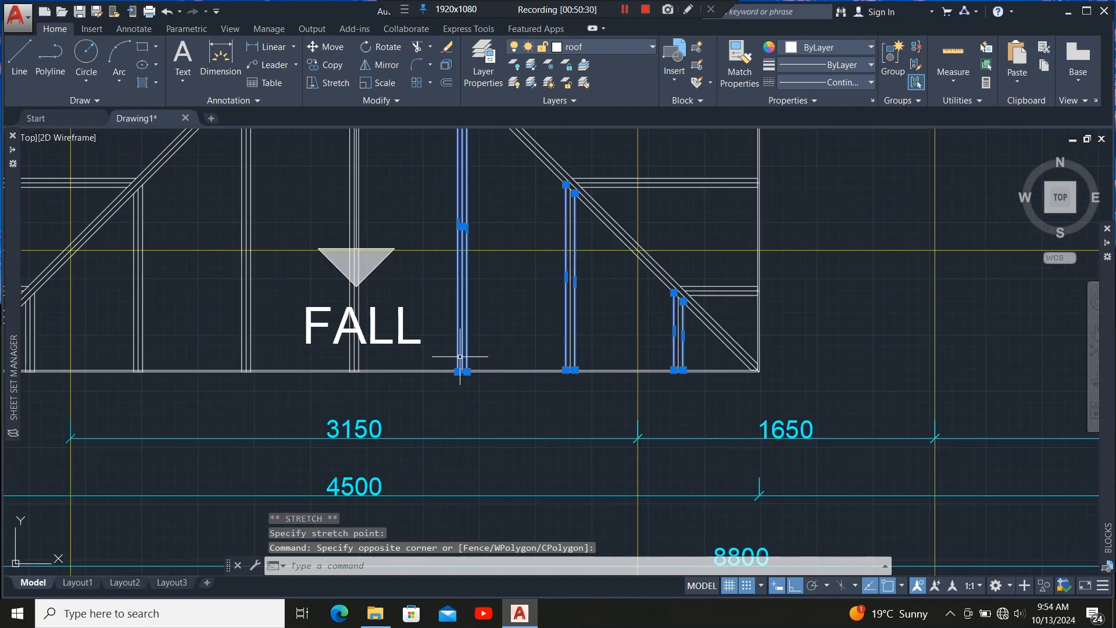
{"action": "scroll", "coordinate": [453, 445], "scroll_direction": "up", "scroll_amount": 6}
{"action": "left_click", "coordinate": [444, 440]}
{"action": "left_click", "coordinate": [445, 431]}
{"action": "scroll", "coordinate": [541, 364], "scroll_direction": "down", "scroll_amount": 8}
{"action": "scroll", "coordinate": [466, 356], "scroll_direction": "up", "scroll_amount": 8}
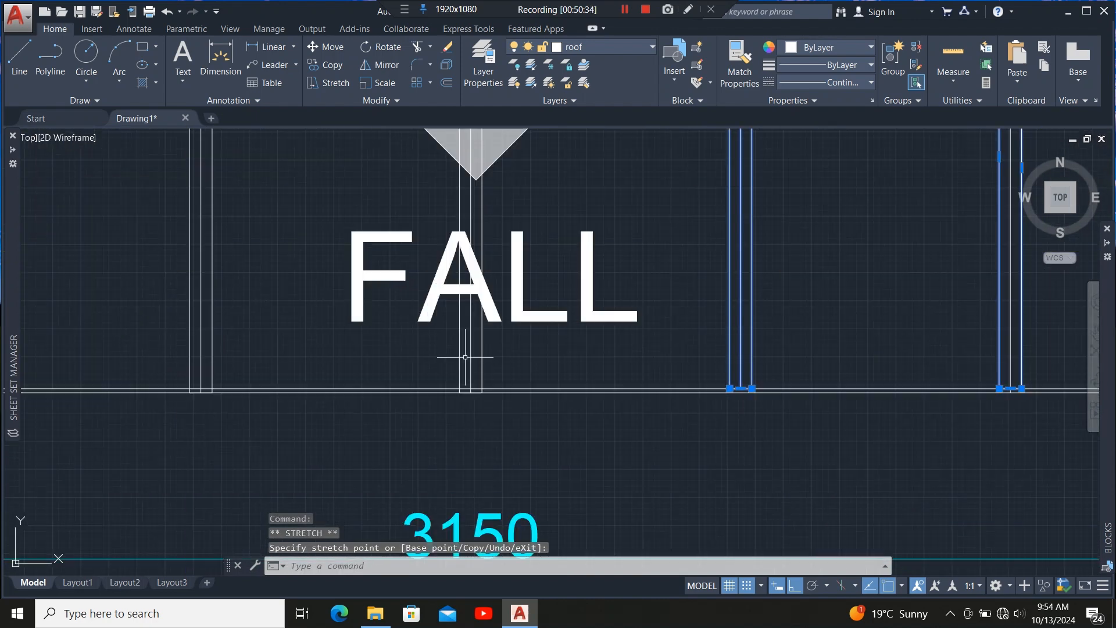
{"action": "left_click", "coordinate": [527, 361]}
{"action": "left_click", "coordinate": [489, 397]}
{"action": "scroll", "coordinate": [467, 447], "scroll_direction": "up", "scroll_amount": 6}
{"action": "left_click", "coordinate": [474, 443]}
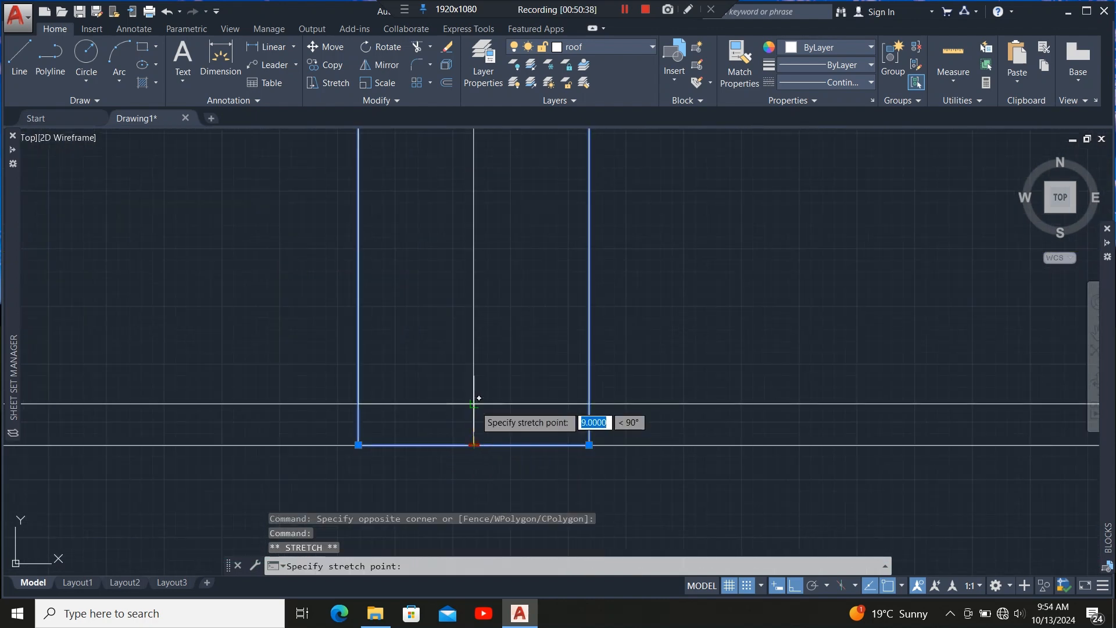
Stretch the bottom edges of two more vertical rafter outlines up onto the inner bottom wall line.
{"action": "scroll", "coordinate": [473, 442], "scroll_direction": "down", "scroll_amount": 8}
{"action": "scroll", "coordinate": [357, 366], "scroll_direction": "up", "scroll_amount": 8}
{"action": "left_click", "coordinate": [457, 360]}
{"action": "left_click", "coordinate": [408, 368]}
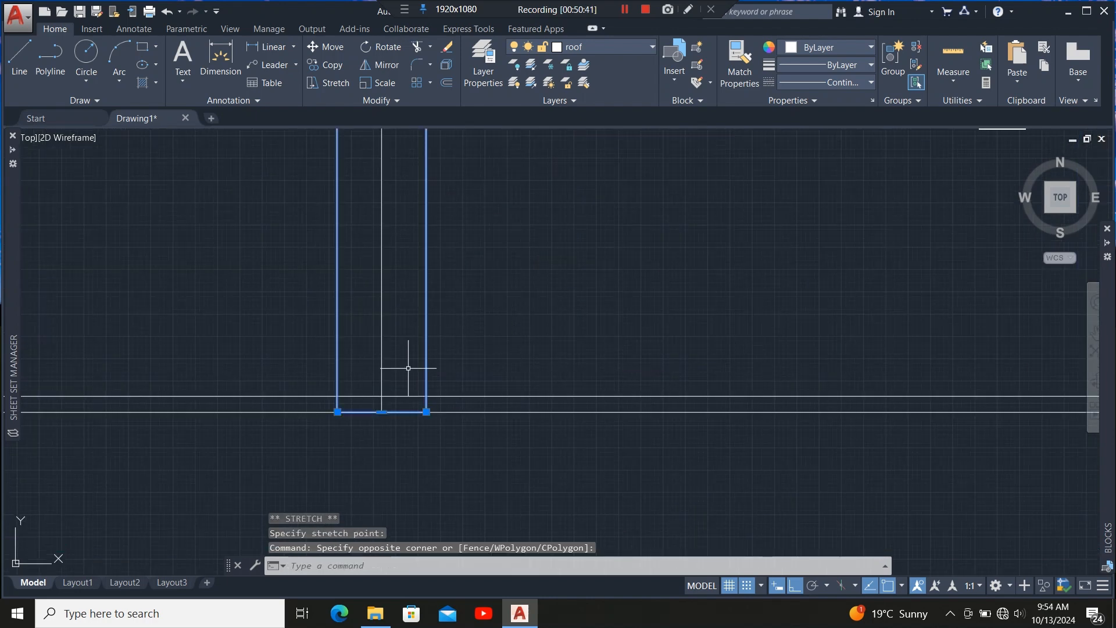
{"action": "left_click", "coordinate": [381, 412]}
{"action": "left_click", "coordinate": [381, 396]}
Stretch the bottom edge of the next vertical rafter outline up to the inner bottom wall line.
{"action": "scroll", "coordinate": [625, 356], "scroll_direction": "down", "scroll_amount": 5}
{"action": "scroll", "coordinate": [563, 349], "scroll_direction": "up", "scroll_amount": 5}
{"action": "left_click", "coordinate": [551, 361]}
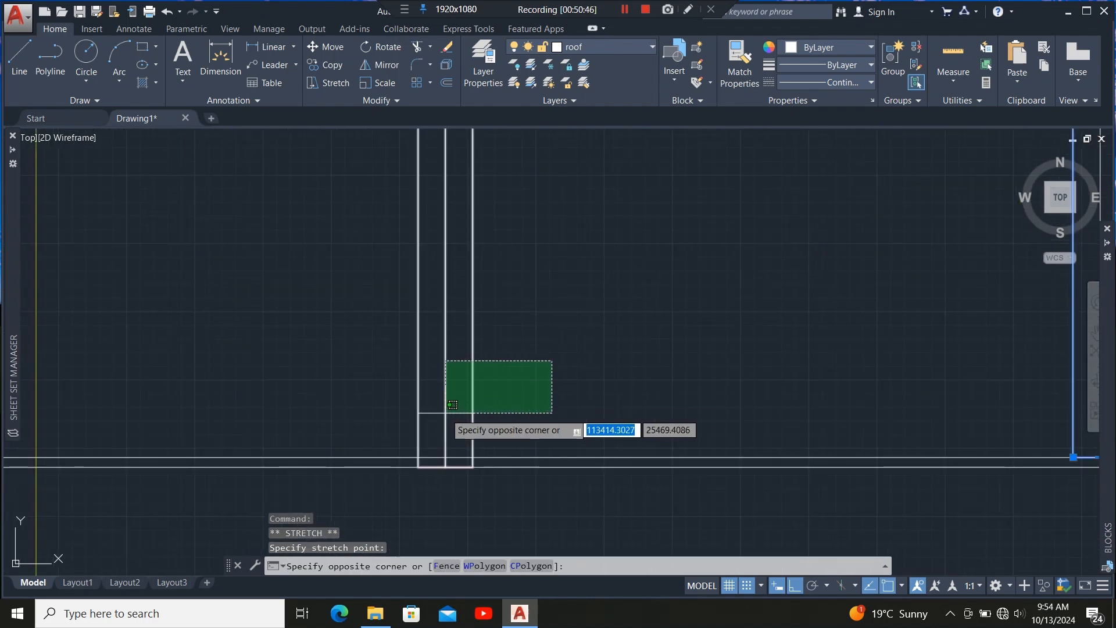
{"action": "left_click", "coordinate": [445, 413]}
{"action": "left_click", "coordinate": [446, 467]}
{"action": "left_click", "coordinate": [445, 458]}
Stretch the bottom edge of the vertical rafter outline beside the hip onto the inner wall line.
{"action": "scroll", "coordinate": [677, 386], "scroll_direction": "down", "scroll_amount": 8}
{"action": "scroll", "coordinate": [614, 391], "scroll_direction": "up", "scroll_amount": 7}
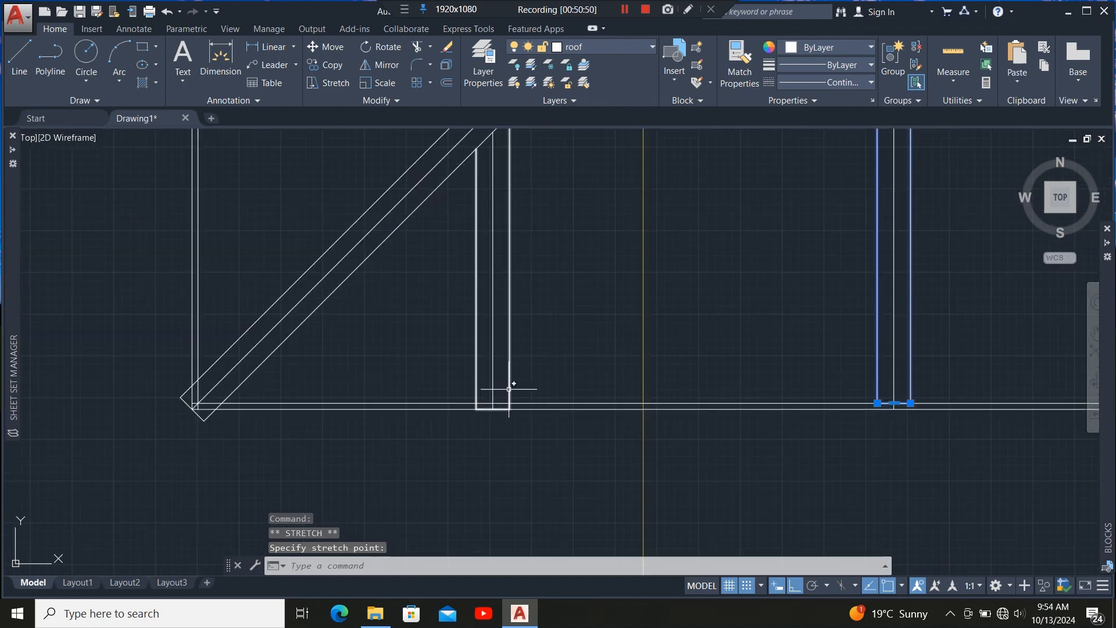
{"action": "left_click", "coordinate": [503, 389]}
{"action": "scroll", "coordinate": [510, 406], "scroll_direction": "up", "scroll_amount": 6}
{"action": "left_click", "coordinate": [443, 406]}
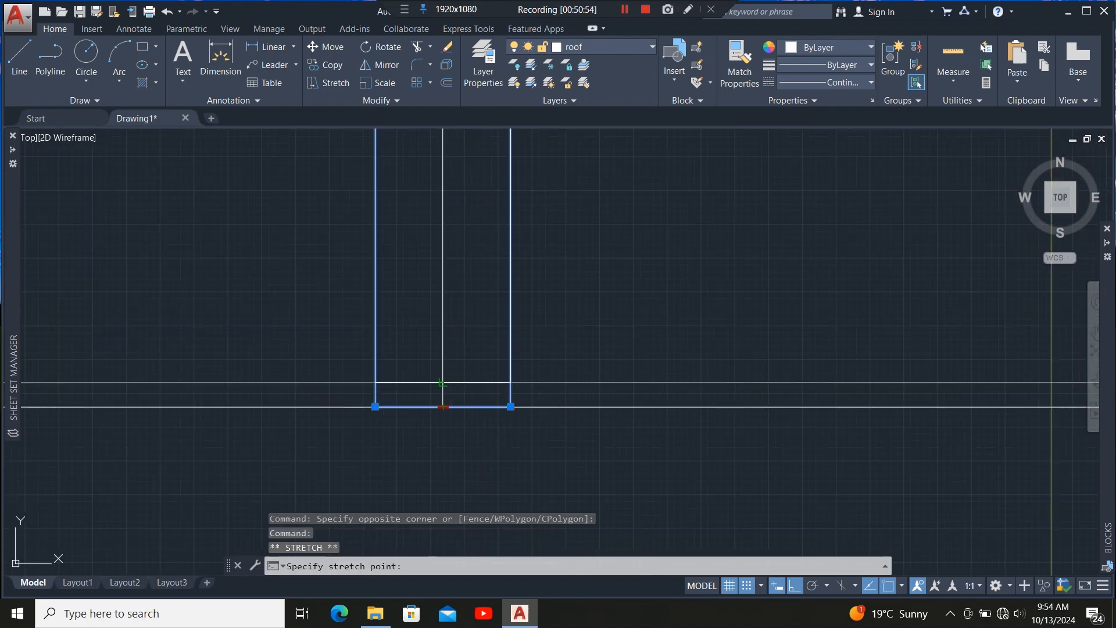
{"action": "scroll", "coordinate": [573, 386], "scroll_direction": "down", "scroll_amount": 5}
{"action": "scroll", "coordinate": [473, 391], "scroll_direction": "up", "scroll_amount": 5}
{"action": "scroll", "coordinate": [414, 399], "scroll_direction": "up", "scroll_amount": 8}
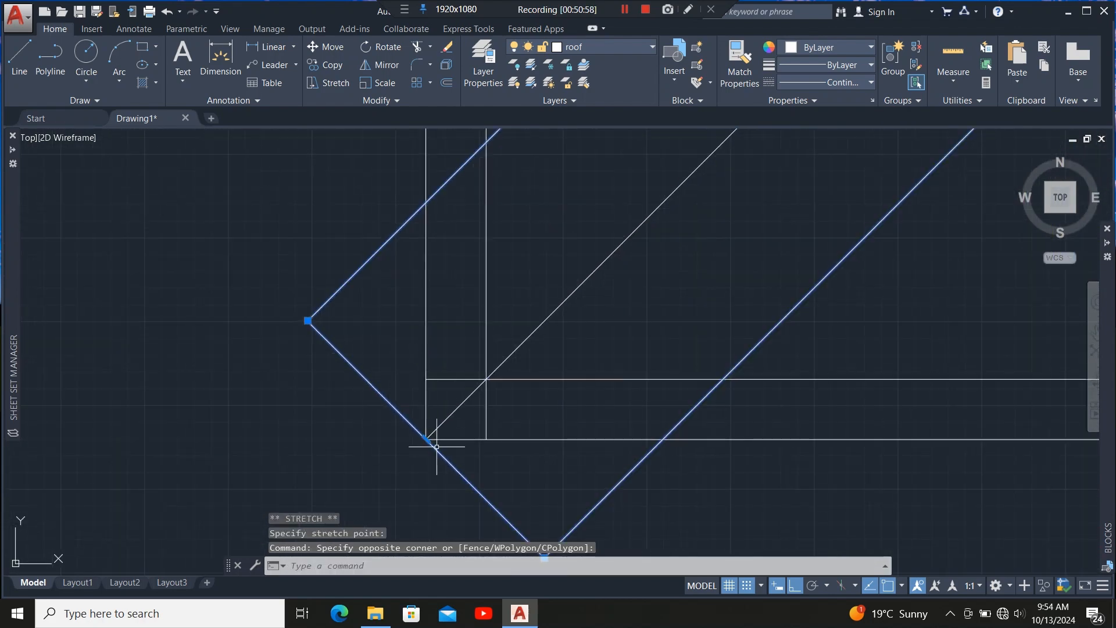
Reshape the hip rafter outline's end by moving its corner vertex and adding a vertex at the inner wall corner.
{"action": "left_click", "coordinate": [307, 320]}
{"action": "scroll", "coordinate": [314, 343], "scroll_direction": "up", "scroll_amount": 3}
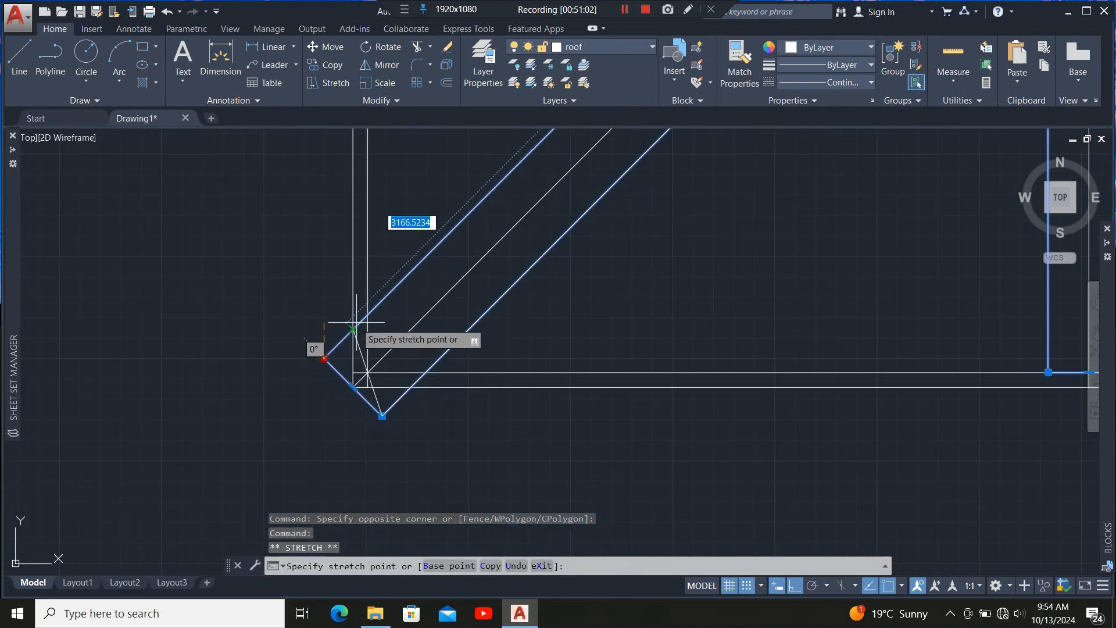
{"action": "scroll", "coordinate": [374, 295], "scroll_direction": "up", "scroll_amount": 4}
{"action": "scroll", "coordinate": [378, 325], "scroll_direction": "up", "scroll_amount": 6}
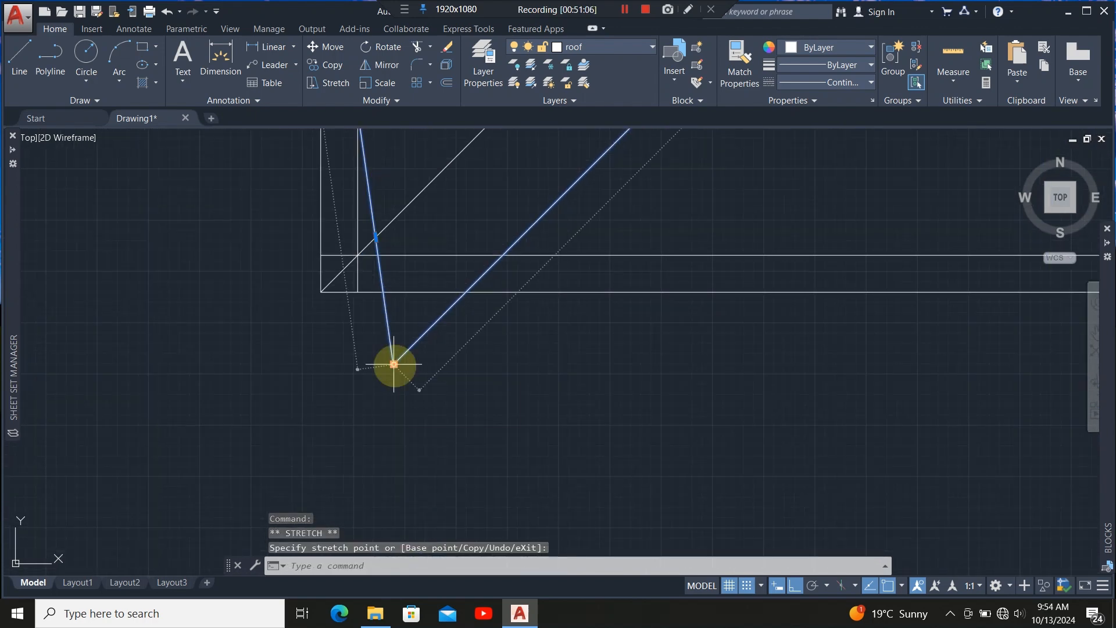
{"action": "left_click", "coordinate": [394, 364]}
{"action": "left_click", "coordinate": [503, 255]}
{"action": "scroll", "coordinate": [536, 368], "scroll_direction": "down", "scroll_amount": 6}
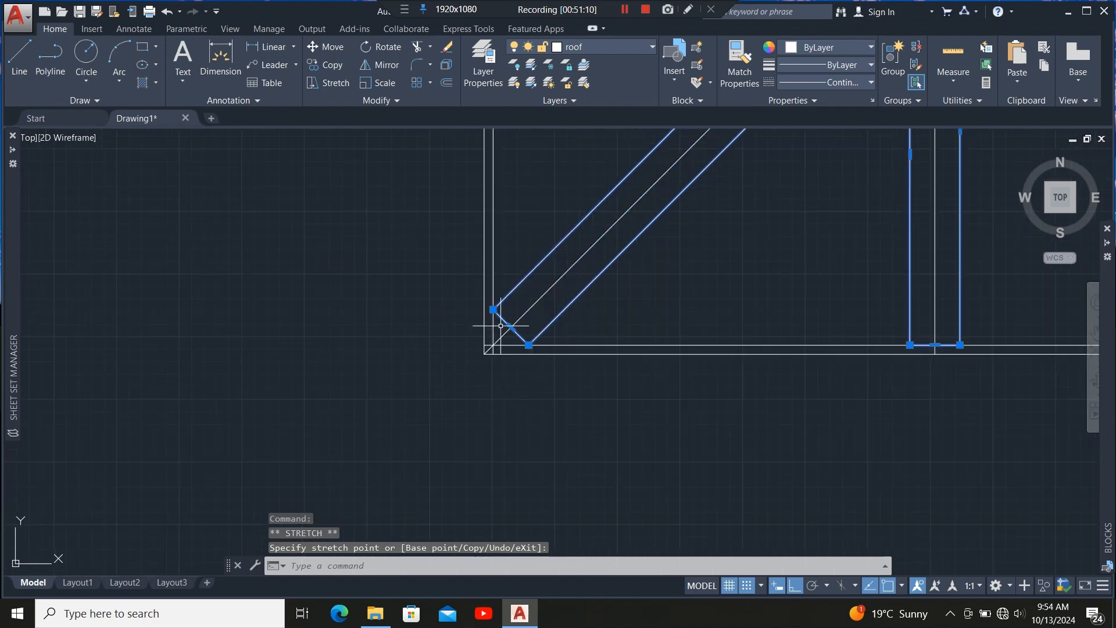
{"action": "scroll", "coordinate": [513, 333], "scroll_direction": "up", "scroll_amount": 6}
{"action": "left_click", "coordinate": [526, 327]}
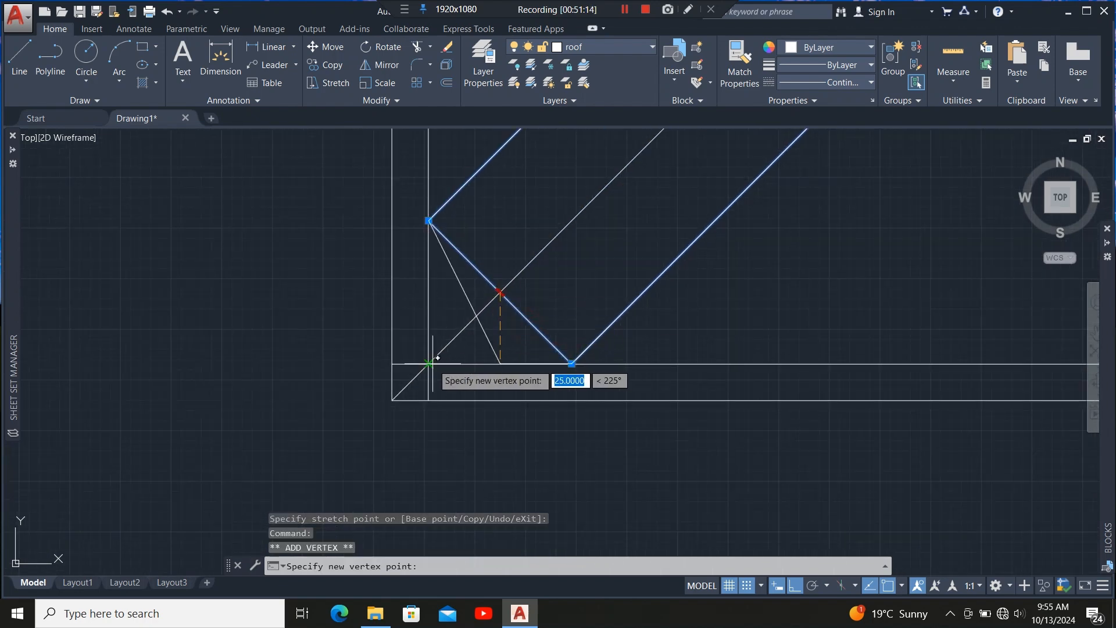
{"action": "left_click", "coordinate": [429, 363]}
Trim the outline segment that runs past the inner wall corner at the hip's end.
{"action": "left_click", "coordinate": [677, 354]}
{"action": "left_click", "coordinate": [464, 177]}
{"action": "left_click", "coordinate": [421, 176]}
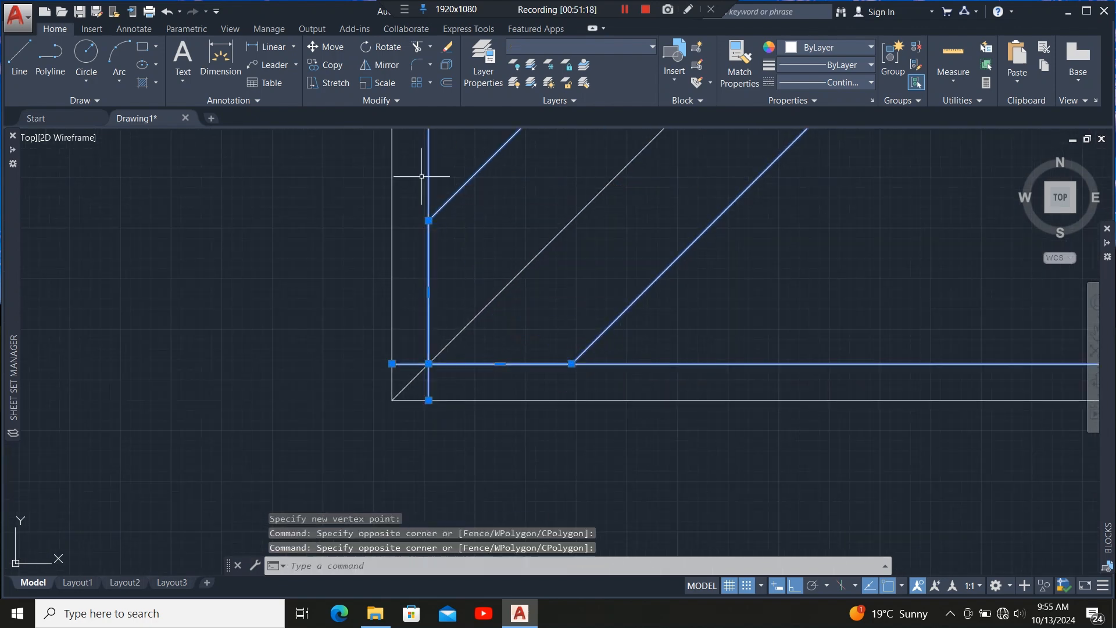
{"action": "left_click", "coordinate": [416, 46]}
{"action": "left_click", "coordinate": [412, 362]}
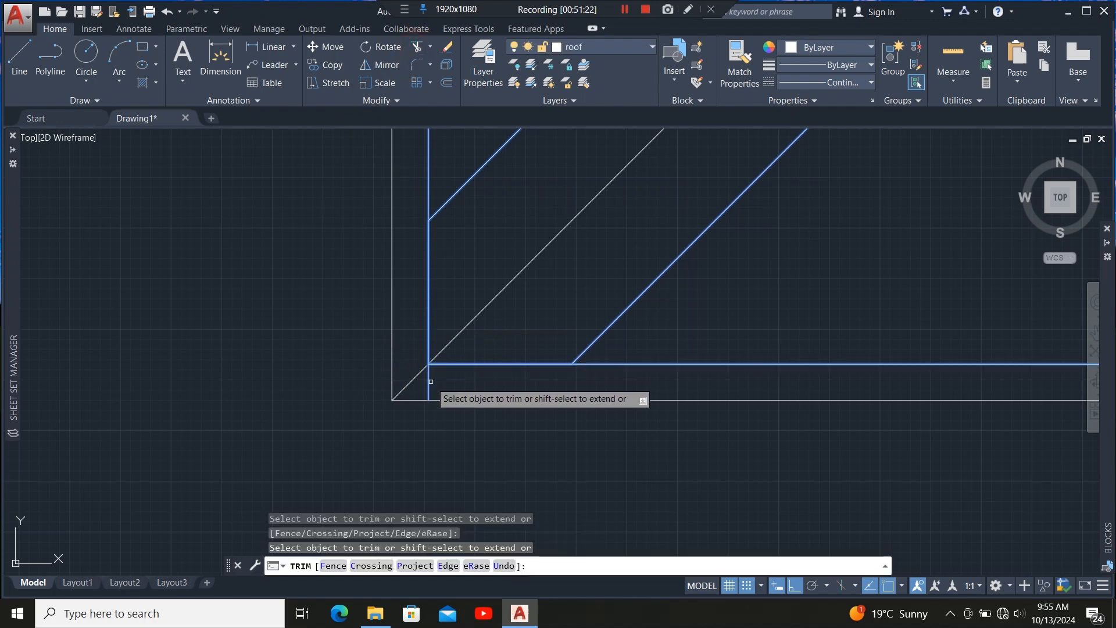
{"action": "scroll", "coordinate": [352, 450], "scroll_direction": "down", "scroll_amount": 6}
{"action": "scroll", "coordinate": [349, 358], "scroll_direction": "up", "scroll_amount": 4}
{"action": "key", "text": "Escape"}
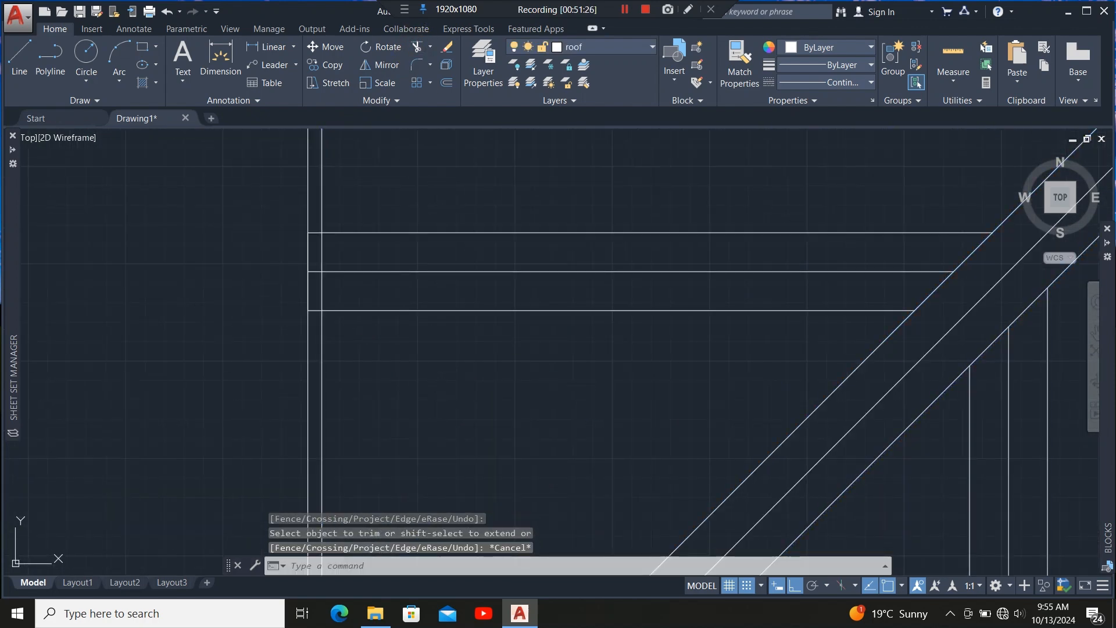
Stretch the left ends of two horizontal rafter outlines near the hip onto the inner left wall line.
{"action": "left_click", "coordinate": [352, 322]}
{"action": "left_click", "coordinate": [337, 293]}
{"action": "scroll", "coordinate": [310, 268], "scroll_direction": "up", "scroll_amount": 1}
{"action": "scroll", "coordinate": [307, 270], "scroll_direction": "up", "scroll_amount": 2}
{"action": "left_click", "coordinate": [316, 276]}
{"action": "left_click", "coordinate": [374, 276]}
{"action": "scroll", "coordinate": [352, 409], "scroll_direction": "down", "scroll_amount": 5}
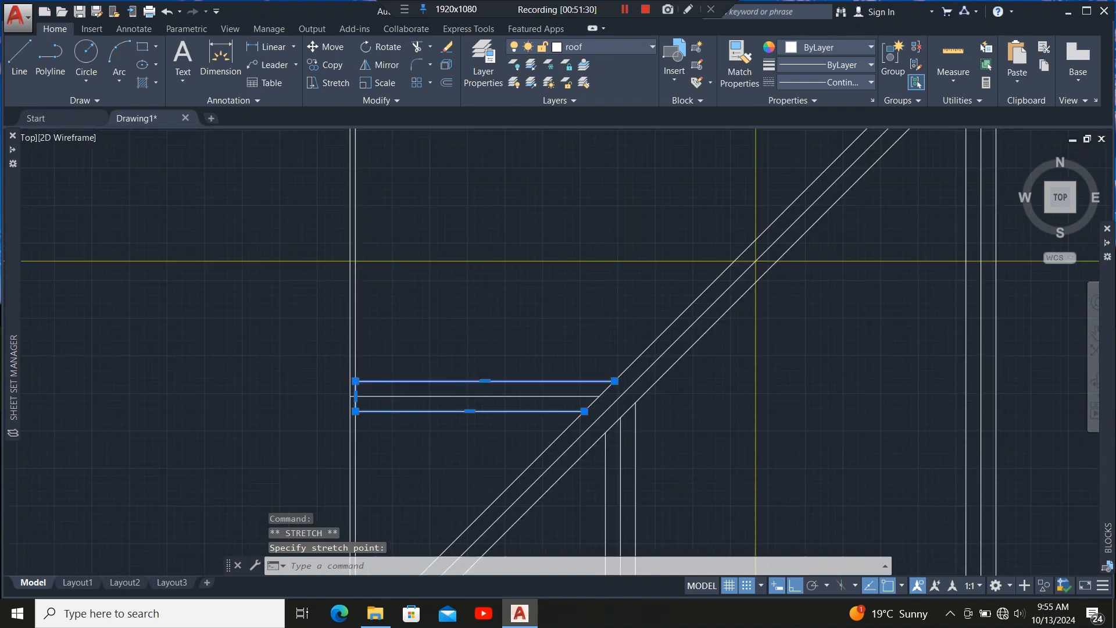
{"action": "scroll", "coordinate": [352, 409], "scroll_direction": "down", "scroll_amount": 3}
{"action": "scroll", "coordinate": [353, 343], "scroll_direction": "up", "scroll_amount": 4}
{"action": "scroll", "coordinate": [357, 355], "scroll_direction": "up", "scroll_amount": 4}
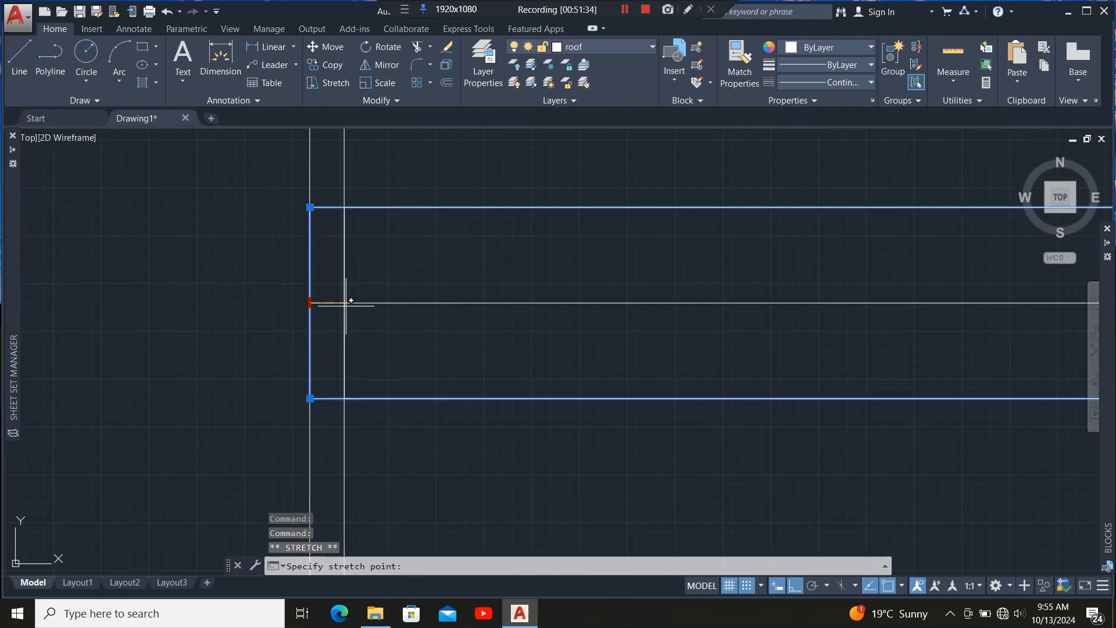
{"action": "left_click", "coordinate": [344, 302]}
Stretch the left ends of the next two horizontal rafter outlines onto the inner wall line.
{"action": "scroll", "coordinate": [351, 431], "scroll_direction": "down", "scroll_amount": 7}
{"action": "scroll", "coordinate": [377, 191], "scroll_direction": "up", "scroll_amount": 5}
{"action": "left_click", "coordinate": [364, 285]}
{"action": "left_click", "coordinate": [356, 333]}
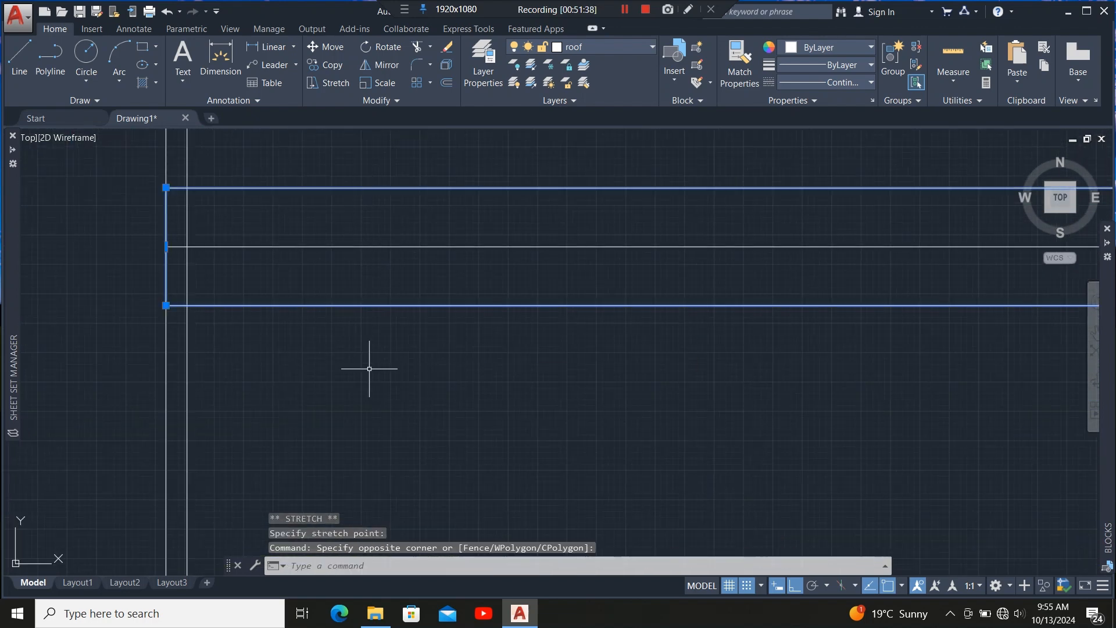
{"action": "middle_click_drag", "start_coordinate": [369, 369], "coordinate": [598, 446]}
{"action": "scroll", "coordinate": [419, 342], "scroll_direction": "up", "scroll_amount": 2}
{"action": "left_click", "coordinate": [385, 311]}
{"action": "left_click", "coordinate": [416, 311]}
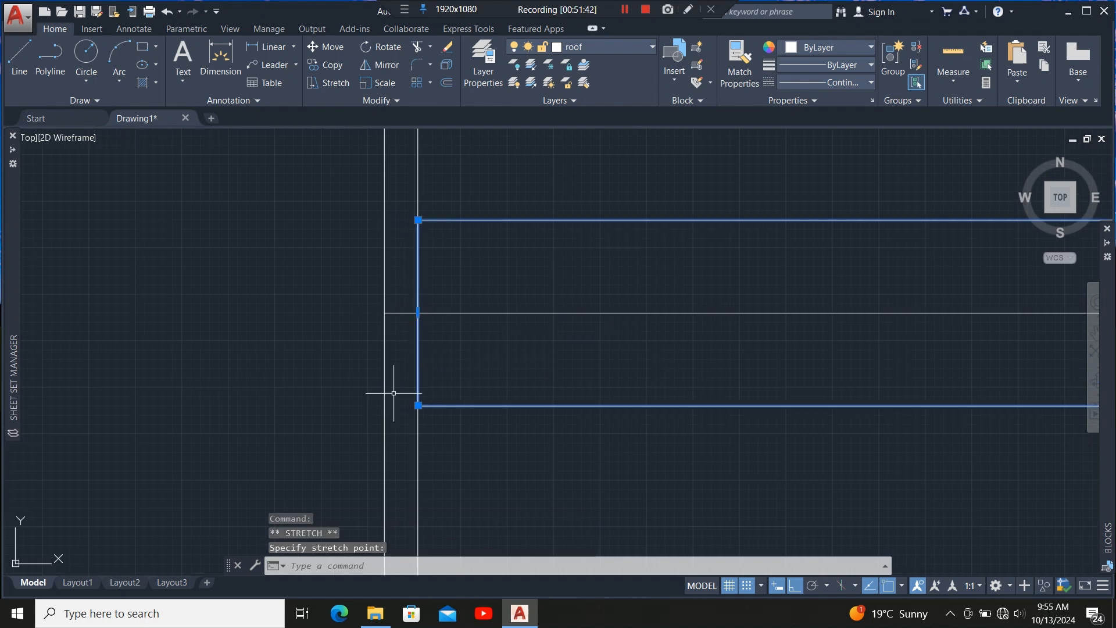
{"action": "scroll", "coordinate": [389, 389], "scroll_direction": "down", "scroll_amount": 8}
{"action": "scroll", "coordinate": [422, 254], "scroll_direction": "up", "scroll_amount": 6}
{"action": "left_click", "coordinate": [418, 322]}
{"action": "left_click", "coordinate": [407, 361]}
{"action": "scroll", "coordinate": [432, 385], "scroll_direction": "down", "scroll_amount": 3}
{"action": "scroll", "coordinate": [361, 351], "scroll_direction": "up", "scroll_amount": 5}
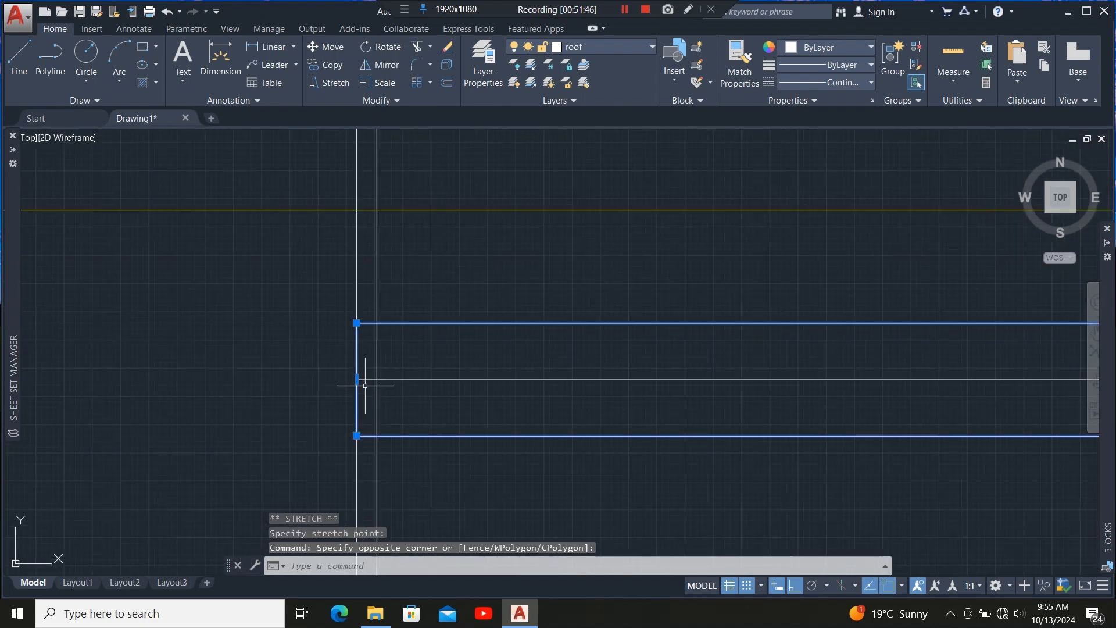
{"action": "left_click", "coordinate": [356, 379]}
{"action": "left_click", "coordinate": [377, 380]}
Stretch the left ends of three more horizontal rafter outlines to the inner left wall line.
{"action": "scroll", "coordinate": [363, 433], "scroll_direction": "down", "scroll_amount": 8}
{"action": "scroll", "coordinate": [398, 212], "scroll_direction": "up", "scroll_amount": 6}
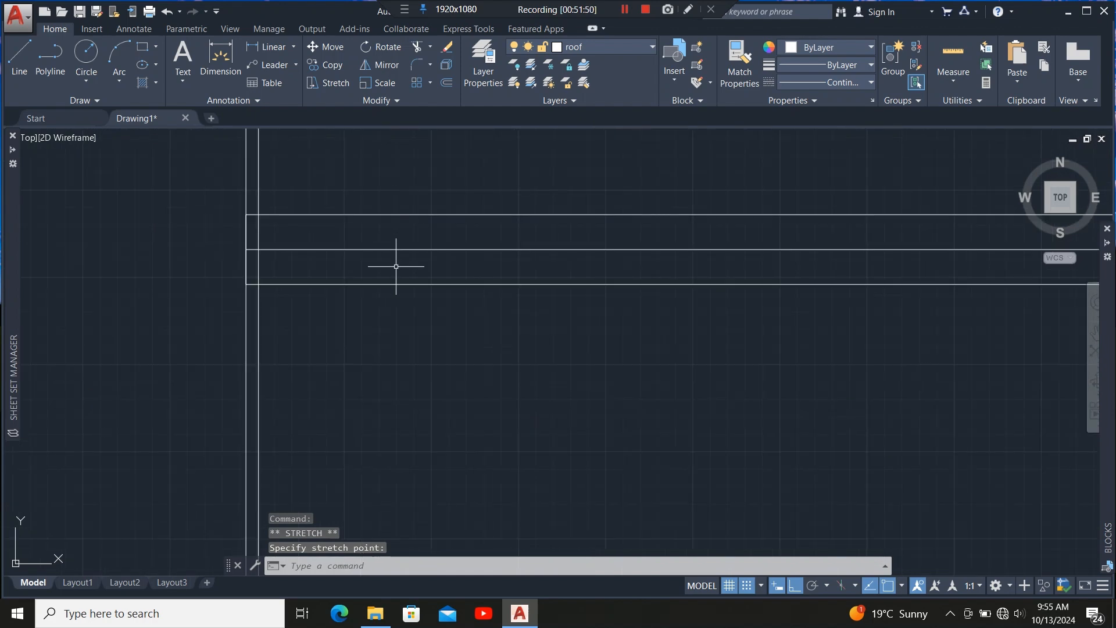
{"action": "left_click", "coordinate": [395, 266]}
{"action": "left_click", "coordinate": [375, 302]}
{"action": "scroll", "coordinate": [232, 220], "scroll_direction": "up", "scroll_amount": 6}
{"action": "left_click", "coordinate": [290, 336]}
{"action": "left_click", "coordinate": [337, 336]}
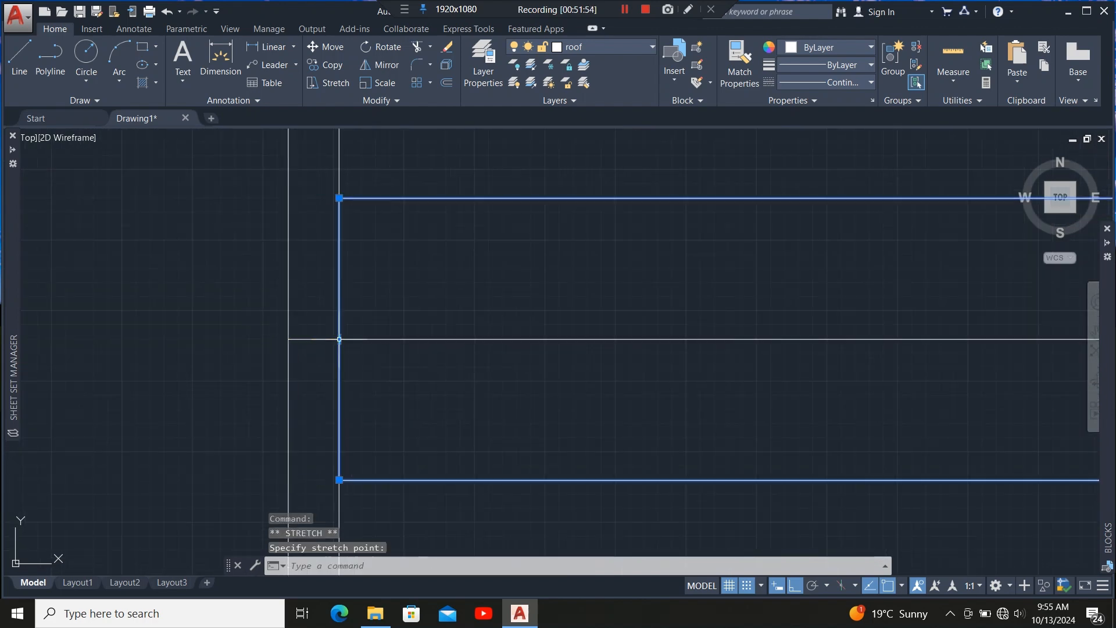
{"action": "scroll", "coordinate": [327, 365], "scroll_direction": "down", "scroll_amount": 10}
{"action": "scroll", "coordinate": [344, 247], "scroll_direction": "up", "scroll_amount": 6}
{"action": "left_click", "coordinate": [342, 251]}
{"action": "left_click", "coordinate": [328, 293]}
{"action": "scroll", "coordinate": [448, 350], "scroll_direction": "down", "scroll_amount": 6}
{"action": "scroll", "coordinate": [421, 331], "scroll_direction": "up", "scroll_amount": 6}
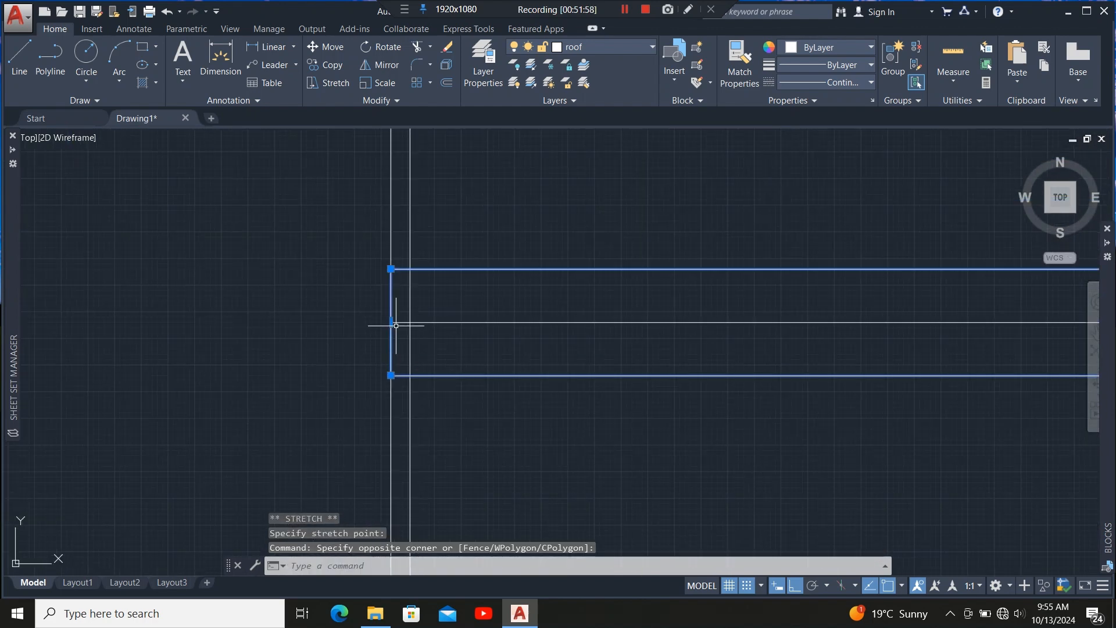
{"action": "left_click", "coordinate": [391, 323]}
{"action": "left_click", "coordinate": [410, 324]}
{"action": "scroll", "coordinate": [411, 325], "scroll_direction": "down", "scroll_amount": 10}
{"action": "scroll", "coordinate": [423, 246], "scroll_direction": "up", "scroll_amount": 8}
{"action": "left_click", "coordinate": [424, 237]}
{"action": "left_click", "coordinate": [408, 269]}
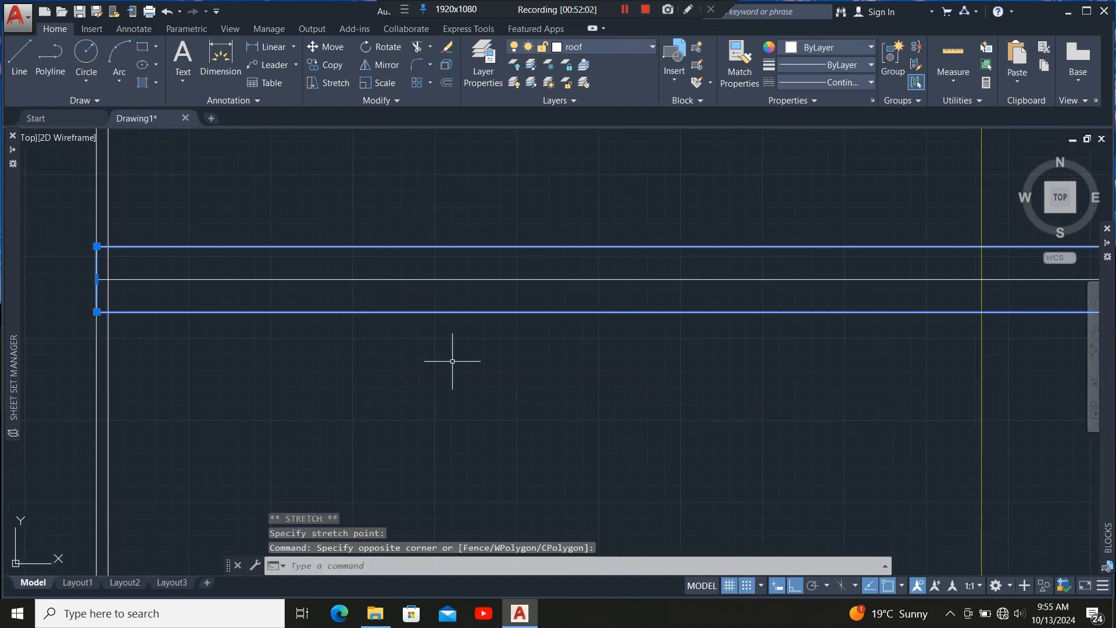
{"action": "scroll", "coordinate": [451, 361], "scroll_direction": "down", "scroll_amount": 6}
{"action": "scroll", "coordinate": [419, 354], "scroll_direction": "up", "scroll_amount": 6}
{"action": "left_click", "coordinate": [388, 293]}
{"action": "left_click", "coordinate": [399, 293]}
Stretch the left ends of the horizontal rafter outlines beside the FALL label onto the inner wall line.
{"action": "scroll", "coordinate": [419, 360], "scroll_direction": "down", "scroll_amount": 4}
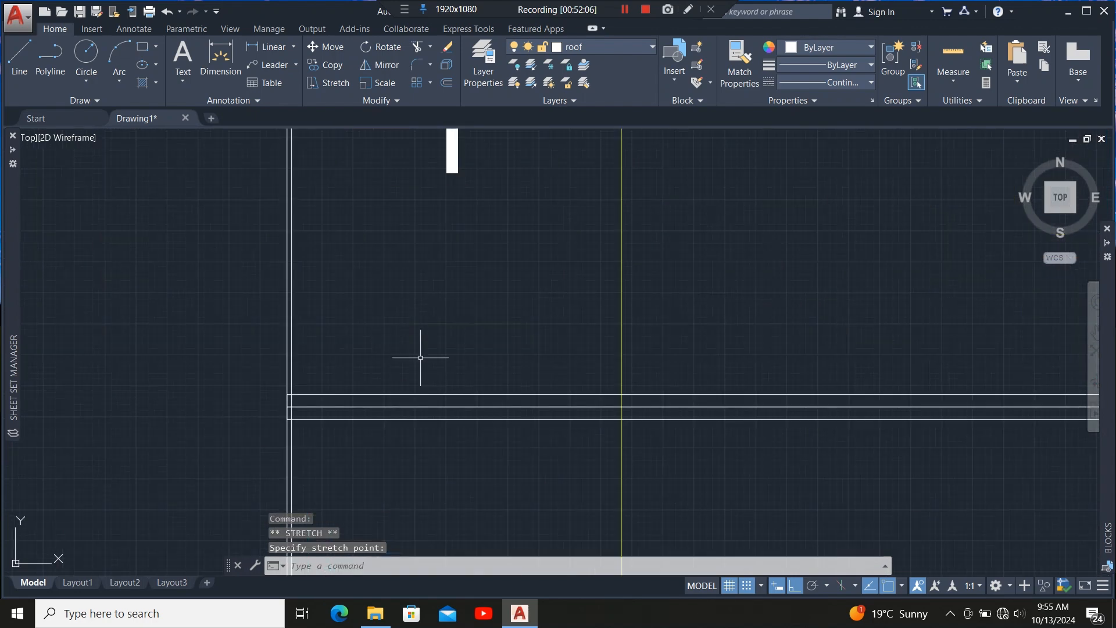
{"action": "scroll", "coordinate": [292, 426], "scroll_direction": "up", "scroll_amount": 8}
{"action": "left_click", "coordinate": [262, 299]}
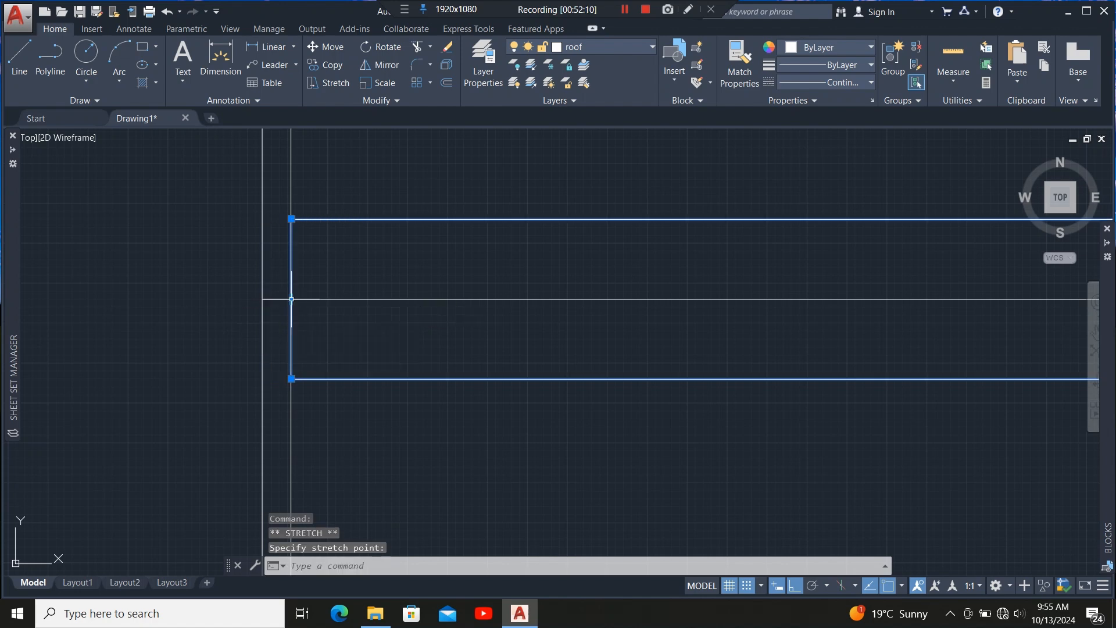
{"action": "scroll", "coordinate": [389, 372], "scroll_direction": "down", "scroll_amount": 12}
{"action": "scroll", "coordinate": [401, 306], "scroll_direction": "up", "scroll_amount": 9}
{"action": "left_click", "coordinate": [396, 269]}
{"action": "left_click", "coordinate": [378, 291]}
{"action": "scroll", "coordinate": [206, 249], "scroll_direction": "up", "scroll_amount": 8}
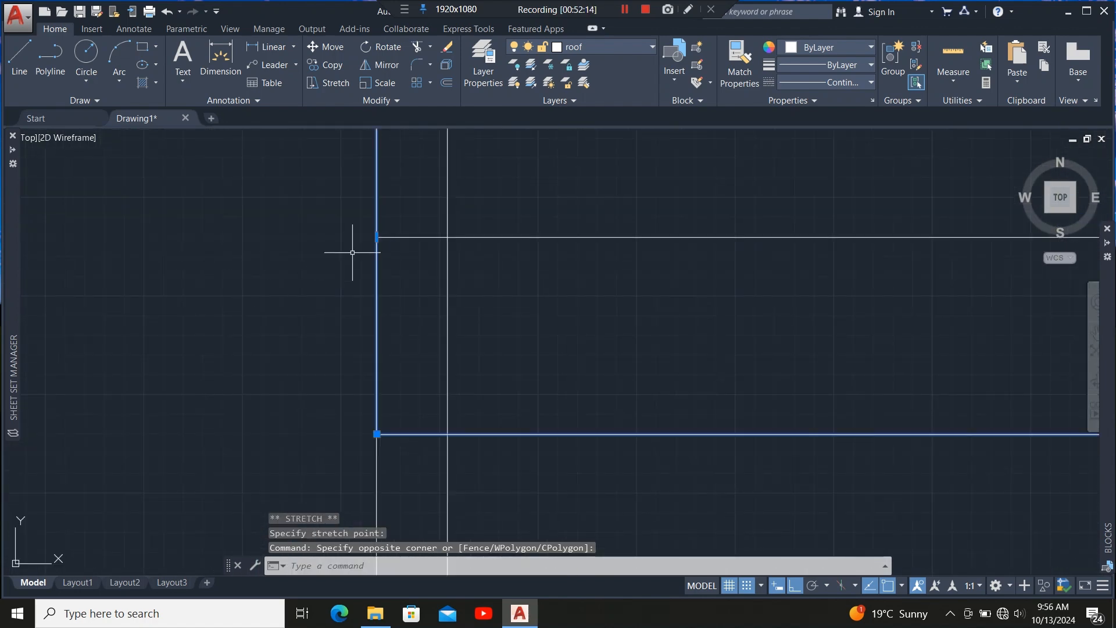
{"action": "left_click", "coordinate": [377, 237]}
{"action": "left_click", "coordinate": [449, 239]}
{"action": "scroll", "coordinate": [307, 373], "scroll_direction": "down", "scroll_amount": 12}
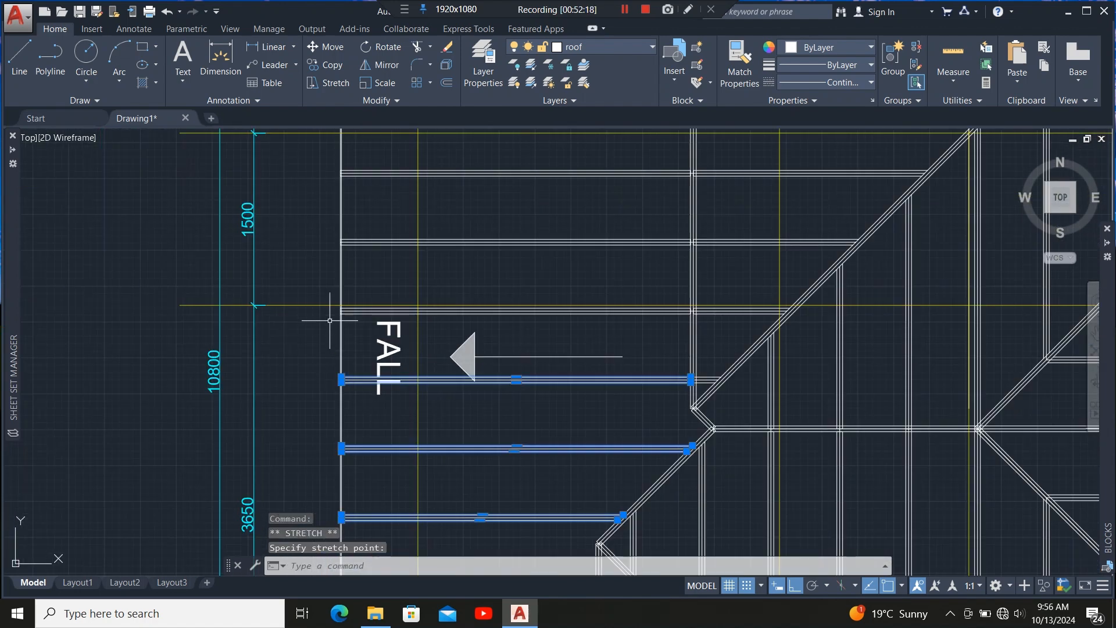
{"action": "scroll", "coordinate": [345, 316], "scroll_direction": "up", "scroll_amount": 9}
{"action": "left_click", "coordinate": [456, 259]}
{"action": "left_click", "coordinate": [443, 353]}
{"action": "scroll", "coordinate": [371, 305], "scroll_direction": "up", "scroll_amount": 4}
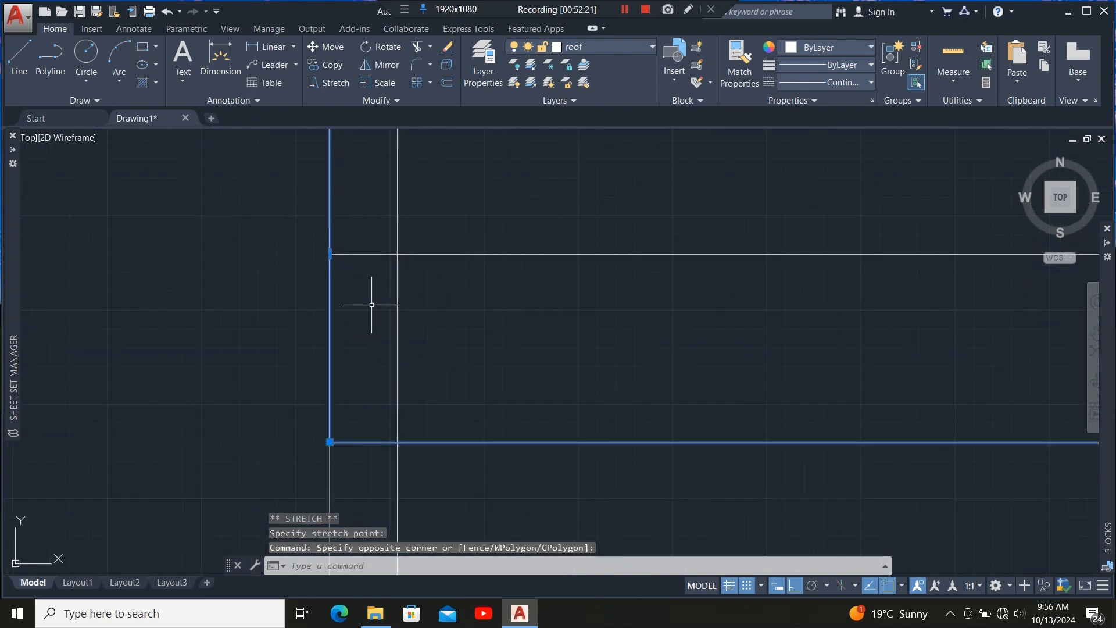
{"action": "left_click", "coordinate": [331, 254]}
Stretch the left ends of two further horizontal rafter outlines to meet the inner wall line.
{"action": "scroll", "coordinate": [365, 396], "scroll_direction": "down", "scroll_amount": 12}
{"action": "scroll", "coordinate": [367, 229], "scroll_direction": "up", "scroll_amount": 6}
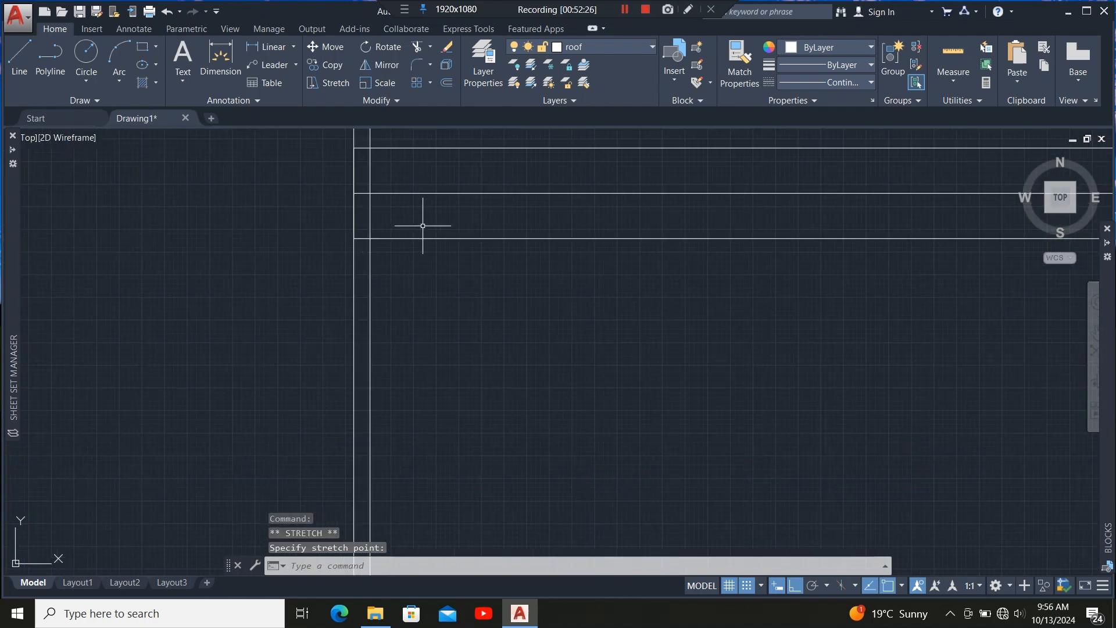
{"action": "left_click", "coordinate": [421, 225]}
{"action": "left_click", "coordinate": [409, 256]}
{"action": "scroll", "coordinate": [351, 163], "scroll_direction": "up", "scroll_amount": 6}
{"action": "left_click", "coordinate": [419, 286]}
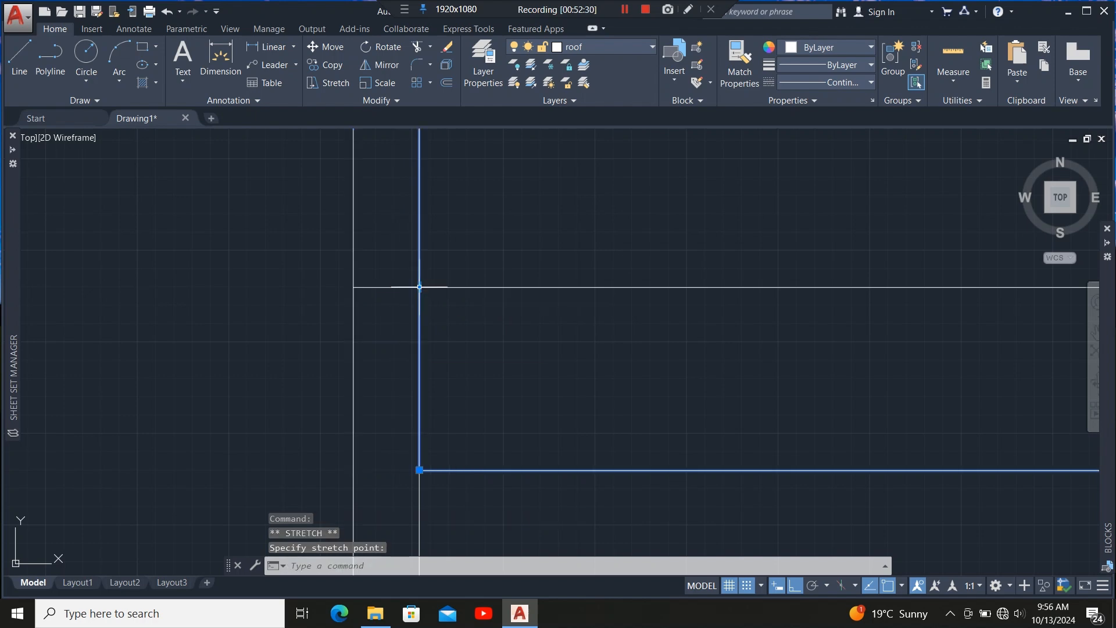
{"action": "scroll", "coordinate": [329, 410], "scroll_direction": "down", "scroll_amount": 12}
{"action": "scroll", "coordinate": [351, 244], "scroll_direction": "up", "scroll_amount": 7}
{"action": "left_click", "coordinate": [351, 316]}
{"action": "left_click", "coordinate": [326, 347]}
{"action": "scroll", "coordinate": [523, 330], "scroll_direction": "down", "scroll_amount": 6}
{"action": "scroll", "coordinate": [488, 334], "scroll_direction": "up", "scroll_amount": 8}
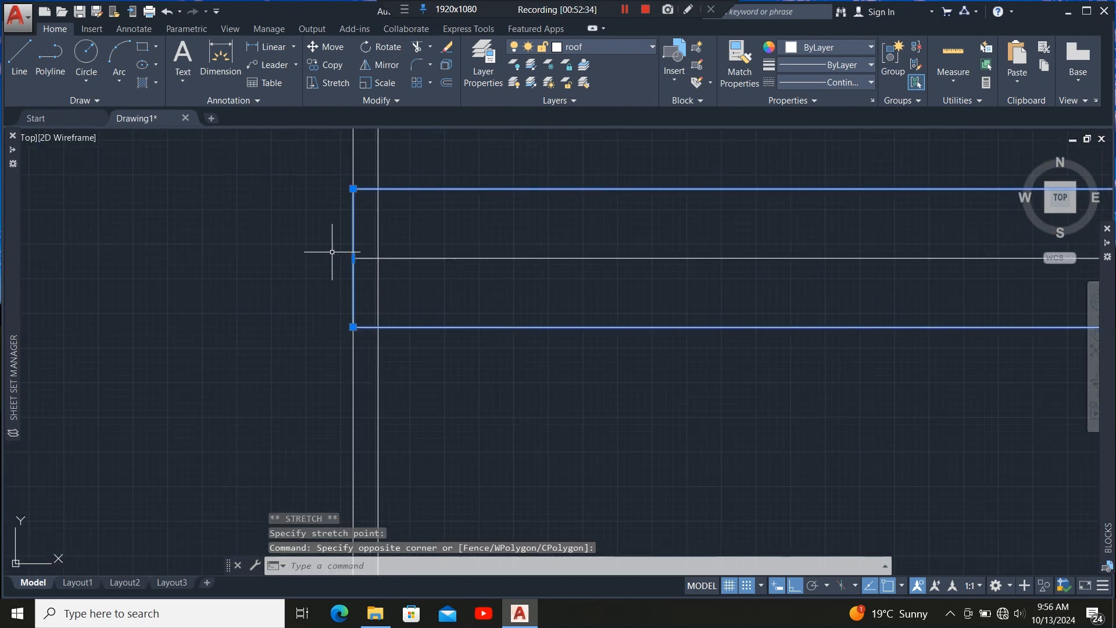
{"action": "left_click", "coordinate": [353, 258]}
{"action": "left_click", "coordinate": [378, 258]}
{"action": "scroll", "coordinate": [364, 379], "scroll_direction": "down", "scroll_amount": 14}
{"action": "scroll", "coordinate": [378, 304], "scroll_direction": "up", "scroll_amount": 10}
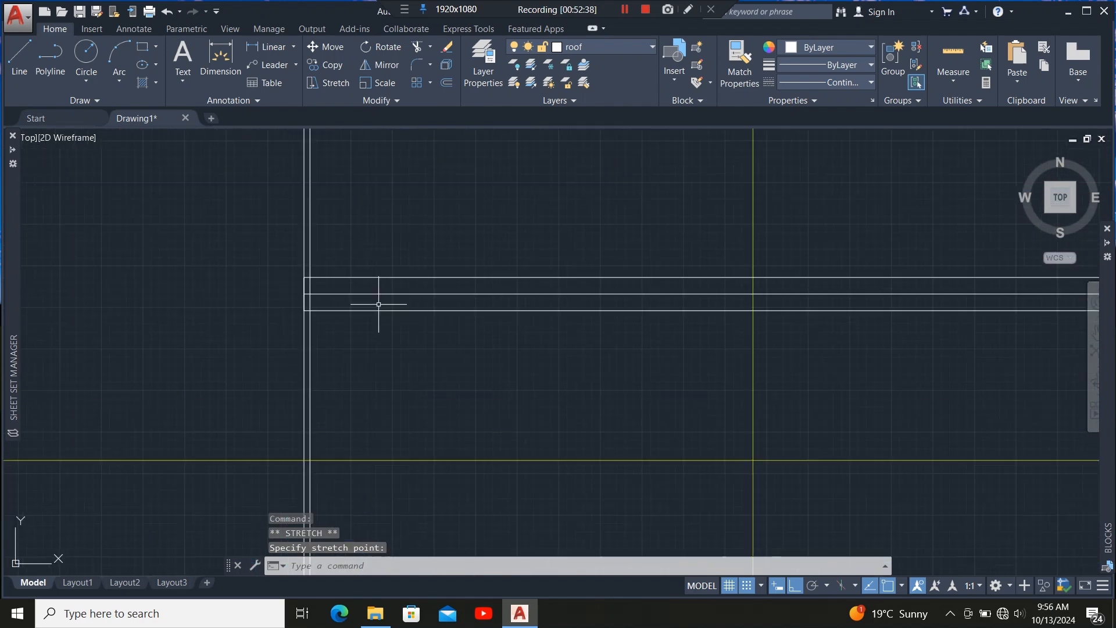
Stretch the left ends of the following two horizontal rafter outlines onto the inner left wall line.
{"action": "left_click", "coordinate": [379, 304]}
{"action": "left_click", "coordinate": [343, 332]}
{"action": "scroll", "coordinate": [271, 279], "scroll_direction": "up", "scroll_amount": 6}
{"action": "left_click", "coordinate": [223, 311]}
{"action": "left_click", "coordinate": [261, 311]}
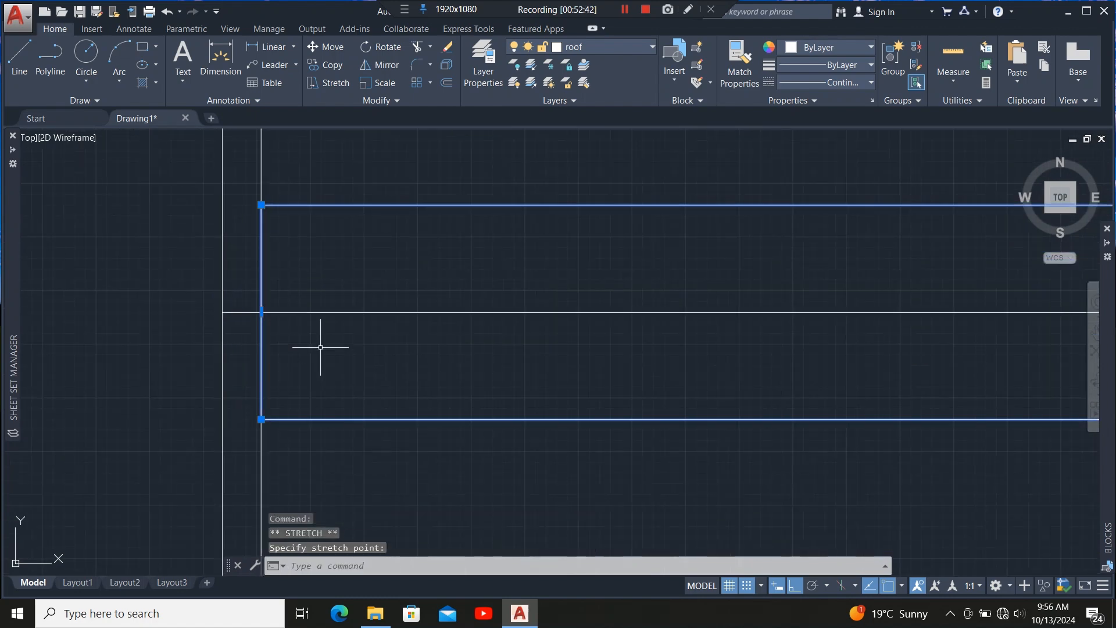
{"action": "scroll", "coordinate": [325, 334], "scroll_direction": "down", "scroll_amount": 12}
{"action": "scroll", "coordinate": [332, 317], "scroll_direction": "up", "scroll_amount": 10}
{"action": "left_click", "coordinate": [329, 320]}
{"action": "left_click", "coordinate": [308, 365]}
{"action": "scroll", "coordinate": [221, 306], "scroll_direction": "up", "scroll_amount": 6}
{"action": "left_click", "coordinate": [282, 311]}
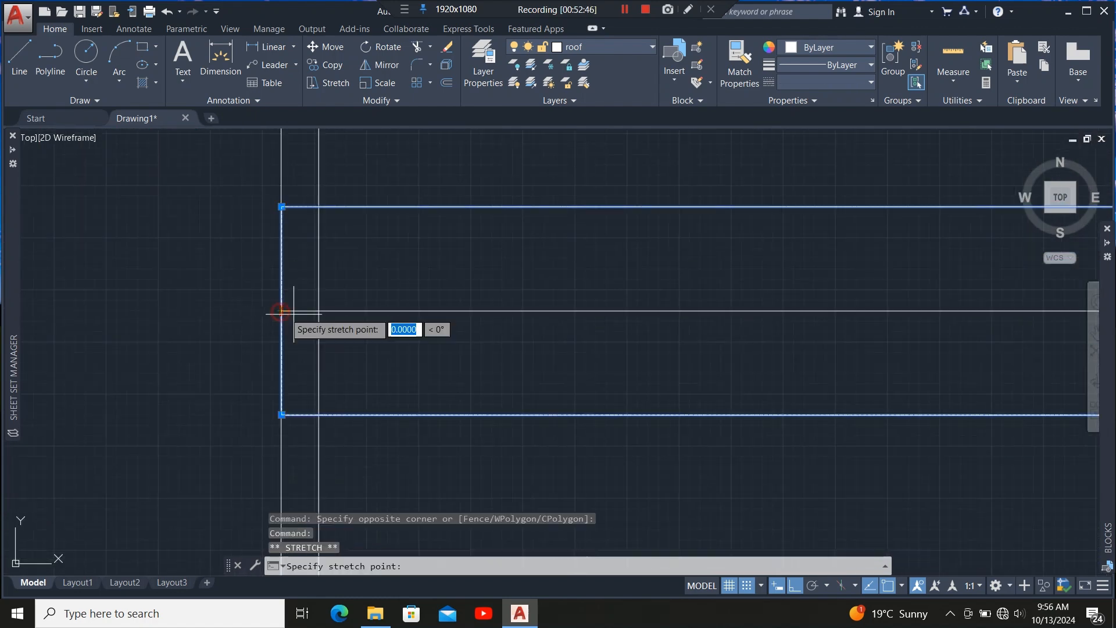
{"action": "left_click", "coordinate": [319, 310]}
{"action": "scroll", "coordinate": [338, 407], "scroll_direction": "down", "scroll_amount": 14}
{"action": "scroll", "coordinate": [347, 313], "scroll_direction": "up", "scroll_amount": 10}
{"action": "left_click", "coordinate": [343, 311]}
{"action": "left_click", "coordinate": [318, 346]}
{"action": "scroll", "coordinate": [264, 281], "scroll_direction": "up", "scroll_amount": 9}
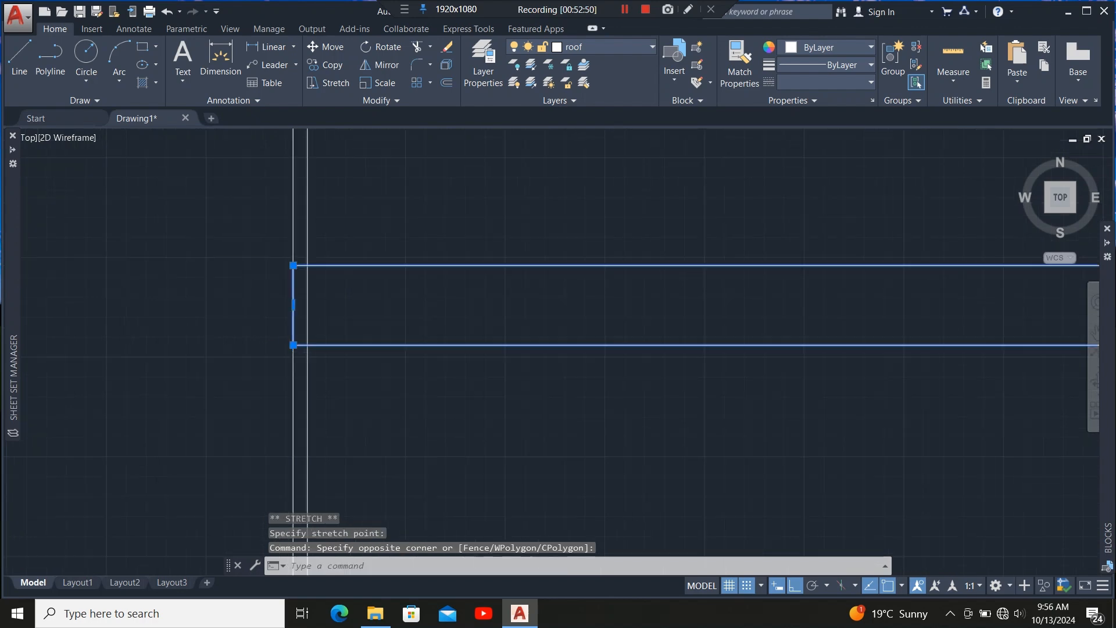
Stretch the left ends of two more horizontal rafter outlines so they end on the inner left wall line.
{"action": "left_click", "coordinate": [376, 369]}
{"action": "left_click", "coordinate": [435, 370]}
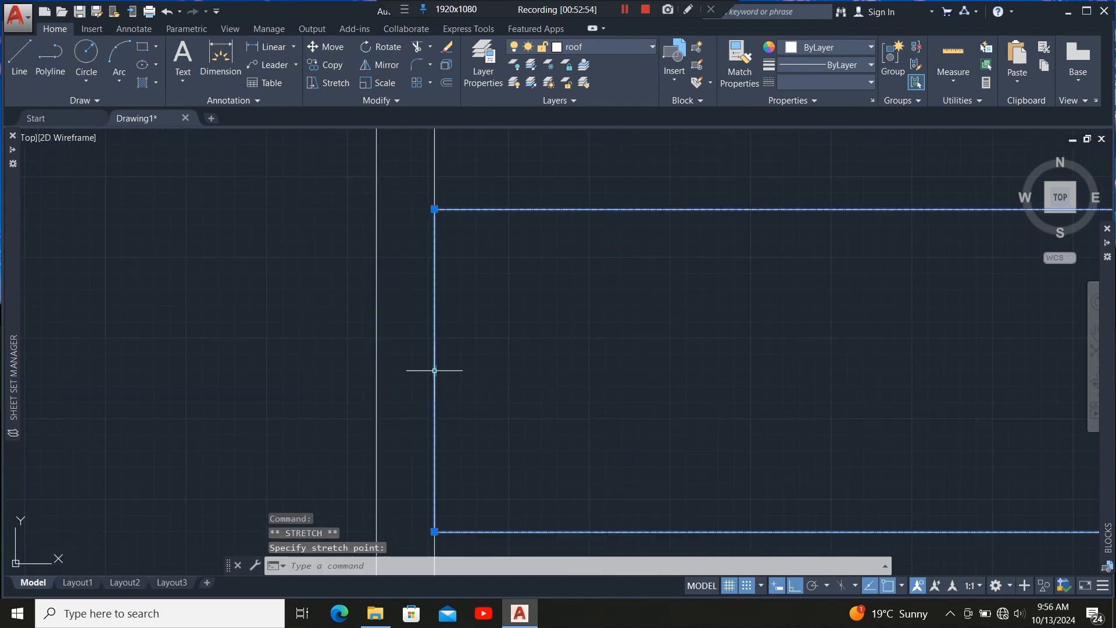
{"action": "scroll", "coordinate": [366, 274], "scroll_direction": "down", "scroll_amount": 10}
{"action": "scroll", "coordinate": [349, 198], "scroll_direction": "up", "scroll_amount": 10}
{"action": "left_click", "coordinate": [355, 192]}
{"action": "left_click", "coordinate": [318, 225]}
{"action": "scroll", "coordinate": [406, 384], "scroll_direction": "down", "scroll_amount": 9}
{"action": "scroll", "coordinate": [390, 361], "scroll_direction": "up", "scroll_amount": 9}
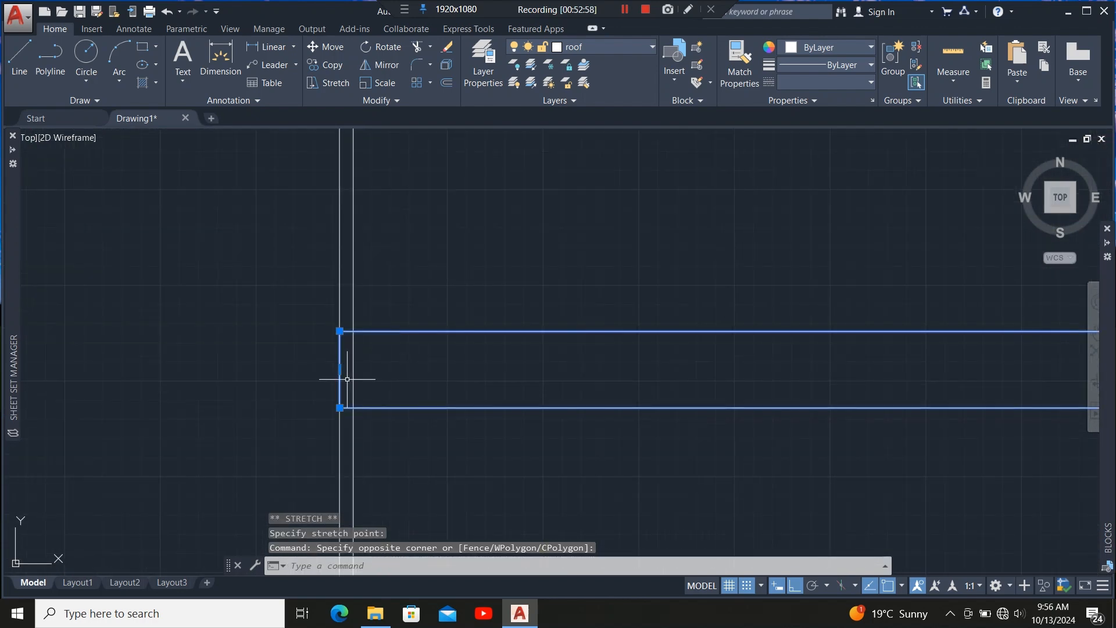
{"action": "left_click", "coordinate": [341, 370]}
{"action": "left_click", "coordinate": [355, 370]}
Stretch the left ends of the two short rafter outlines beside the hip onto the inner wall line.
{"action": "scroll", "coordinate": [394, 418], "scroll_direction": "down", "scroll_amount": 2}
{"action": "scroll", "coordinate": [395, 418], "scroll_direction": "down", "scroll_amount": 9}
{"action": "scroll", "coordinate": [406, 323], "scroll_direction": "up", "scroll_amount": 7}
{"action": "left_click", "coordinate": [404, 325]}
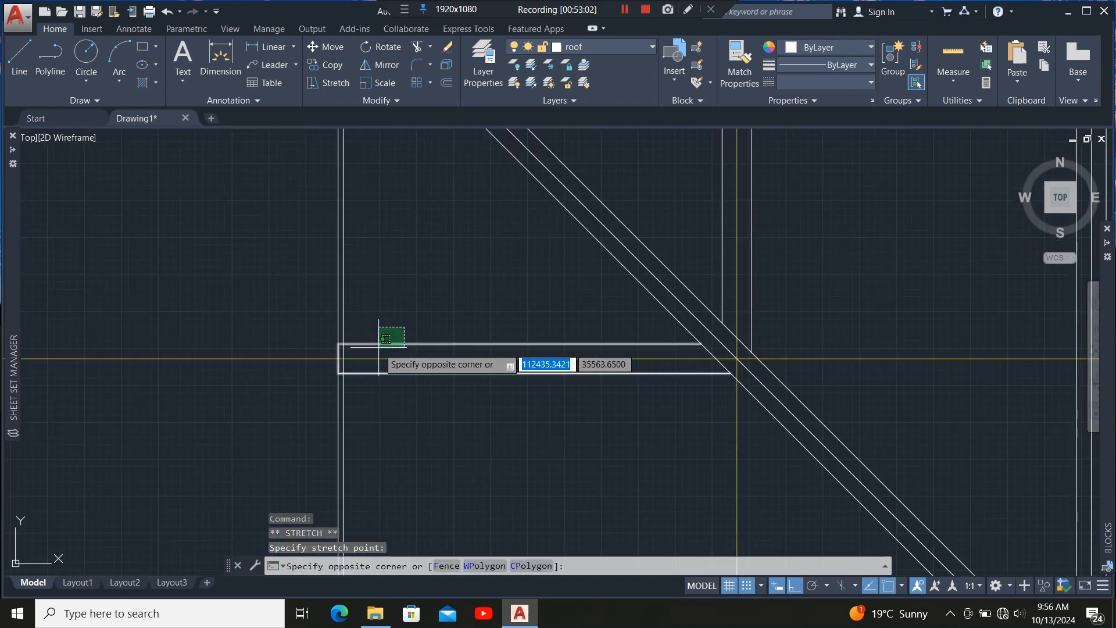
{"action": "left_click", "coordinate": [376, 352]}
{"action": "scroll", "coordinate": [342, 361], "scroll_direction": "up", "scroll_amount": 11}
{"action": "left_click", "coordinate": [293, 343]}
{"action": "left_click", "coordinate": [348, 343]}
Reshape the end of the diagonal hip rafter outline by moving its corner vertices and adding a vertex at the wall corner.
{"action": "scroll", "coordinate": [348, 343], "scroll_direction": "down", "scroll_amount": 10}
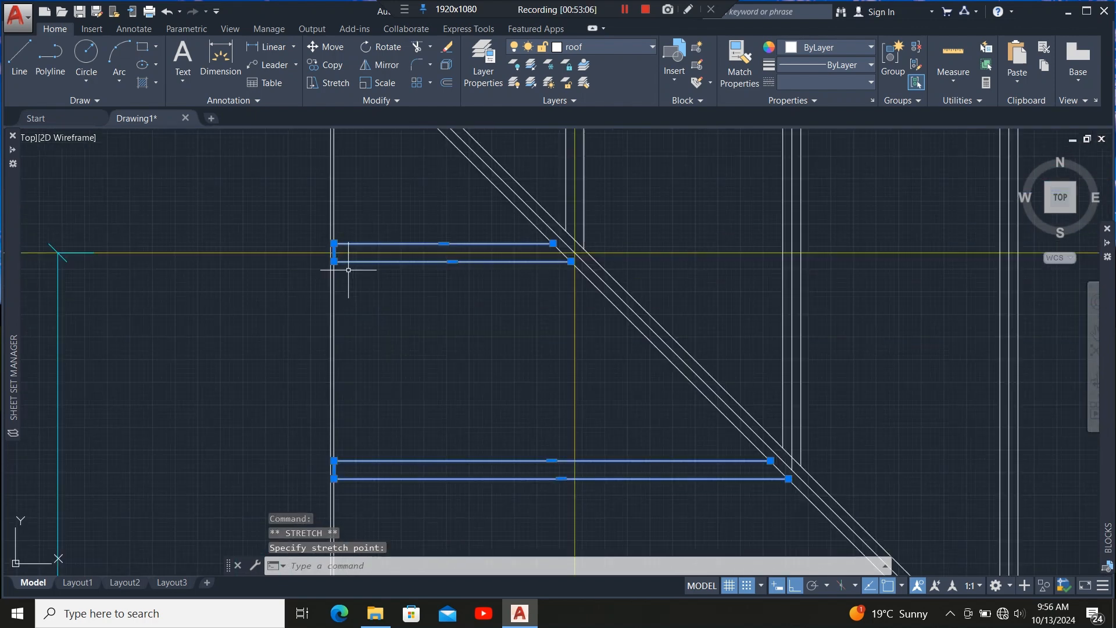
{"action": "scroll", "coordinate": [339, 267], "scroll_direction": "up", "scroll_amount": 5}
{"action": "left_click", "coordinate": [313, 293]}
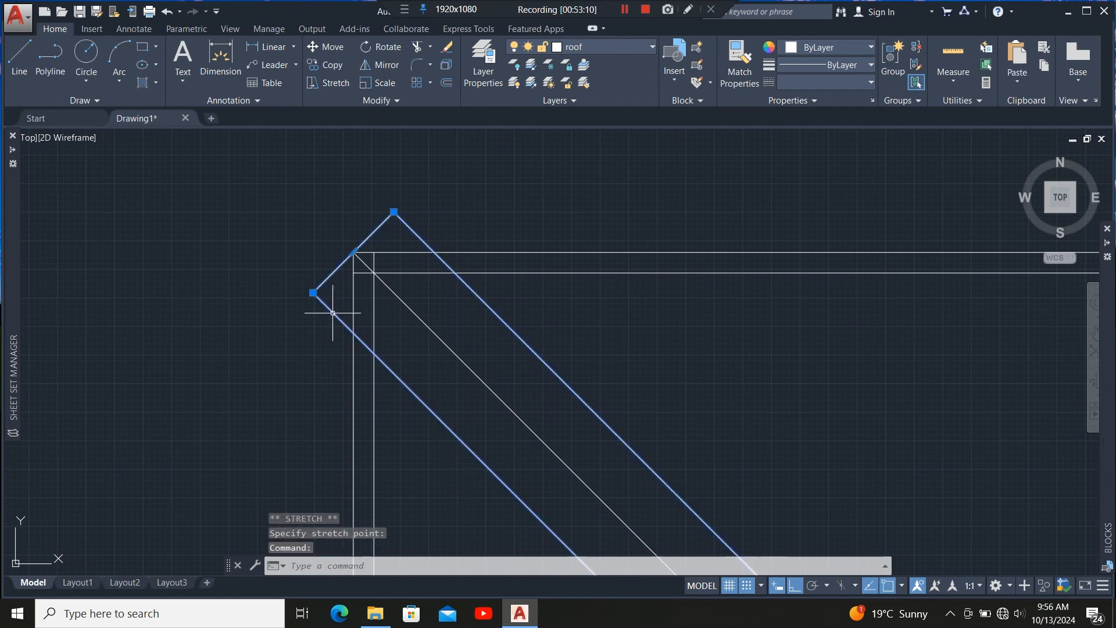
{"action": "scroll", "coordinate": [324, 319], "scroll_direction": "up", "scroll_amount": 3}
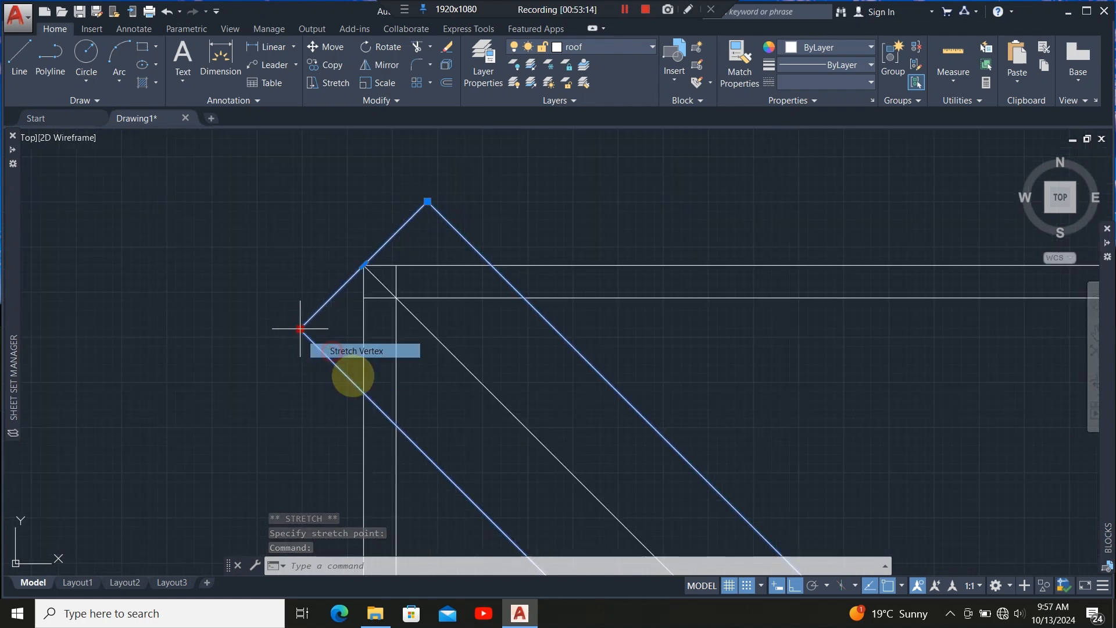
{"action": "left_click", "coordinate": [356, 350]}
{"action": "left_click", "coordinate": [396, 425]}
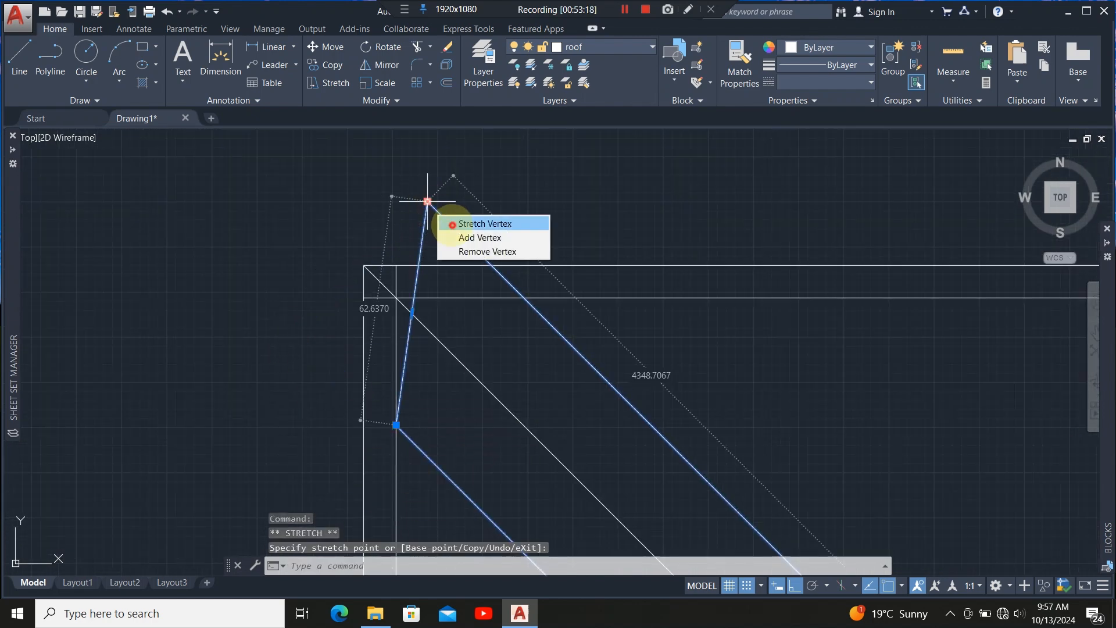
{"action": "left_click", "coordinate": [427, 201]}
{"action": "left_click", "coordinate": [524, 298]}
{"action": "mouse_move", "coordinate": [459, 361]}
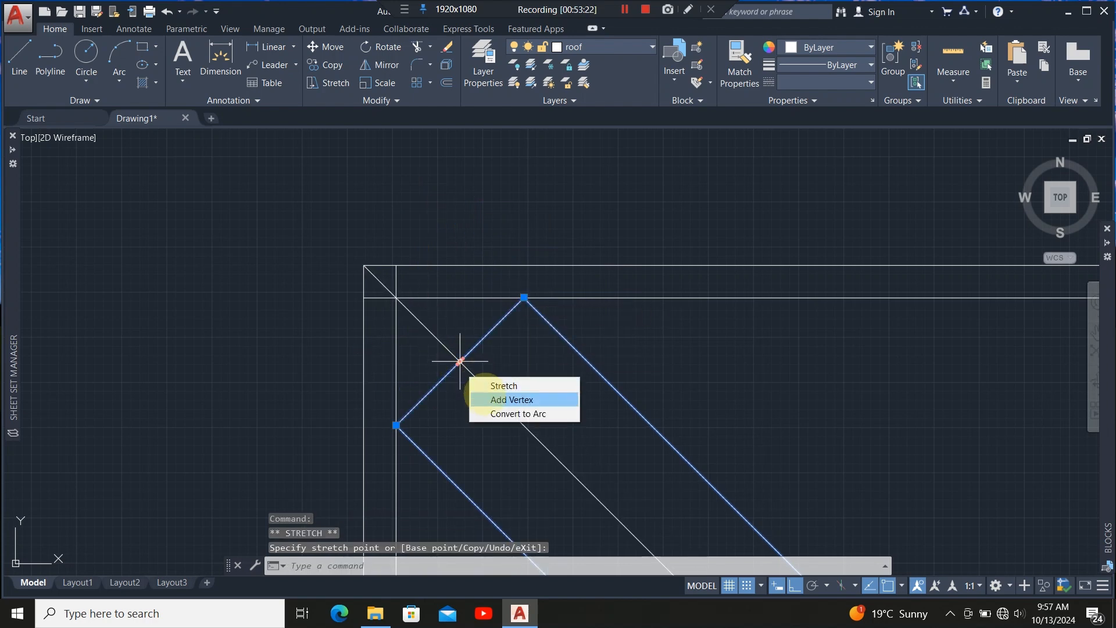
{"action": "left_click", "coordinate": [508, 396]}
{"action": "left_click", "coordinate": [614, 286]}
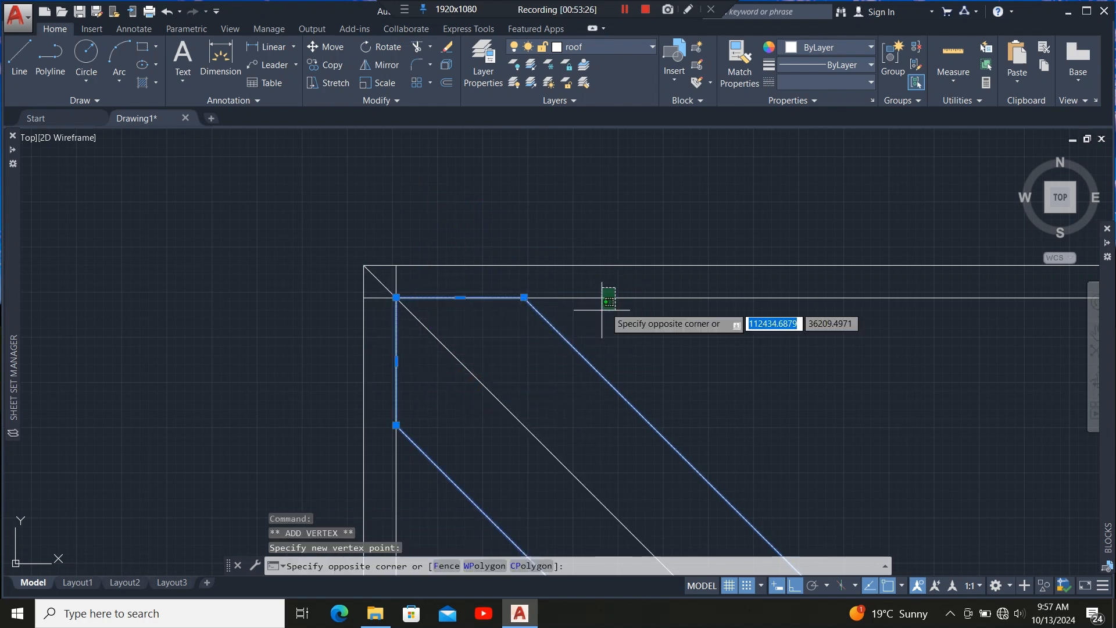
Trim the overhanging outline segments at the hip's wall corner.
{"action": "left_click", "coordinate": [600, 310]}
{"action": "left_click", "coordinate": [426, 482]}
{"action": "left_click", "coordinate": [388, 505]}
{"action": "left_click", "coordinate": [417, 46]}
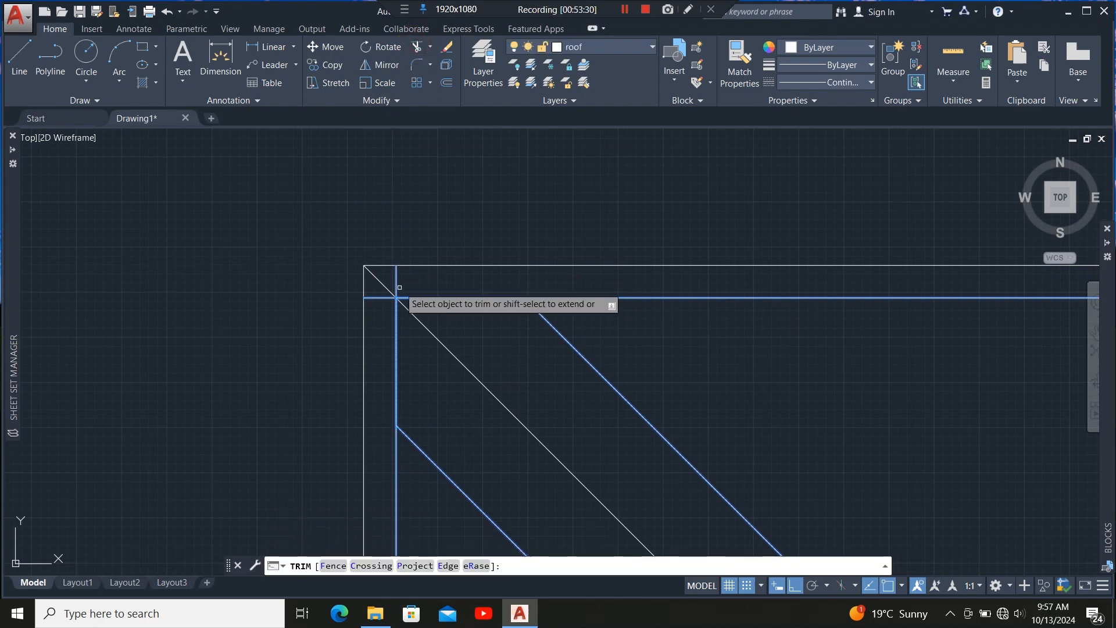
{"action": "left_click", "coordinate": [397, 283]}
{"action": "left_click", "coordinate": [385, 298]}
{"action": "scroll", "coordinate": [209, 257], "scroll_direction": "down", "scroll_amount": 10}
{"action": "scroll", "coordinate": [392, 289], "scroll_direction": "up", "scroll_amount": 5}
{"action": "key", "text": "Escape"}
Trim the diagonal valley rafter lines back to the two vertical members at the valley junction.
{"action": "scroll", "coordinate": [216, 253], "scroll_direction": "down", "scroll_amount": 6}
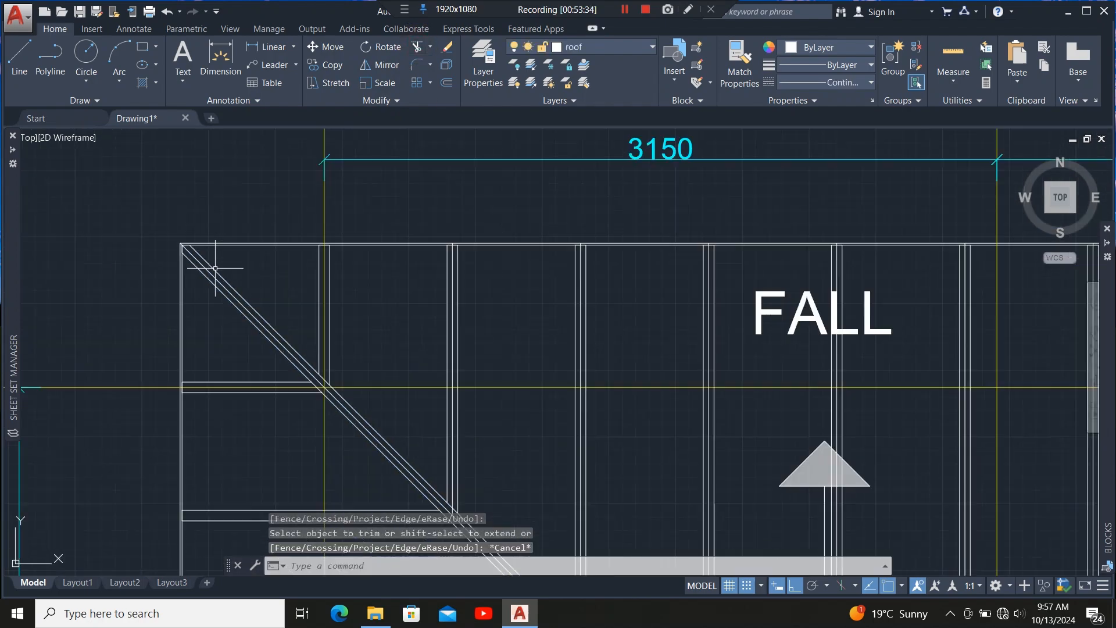
{"action": "scroll", "coordinate": [459, 235], "scroll_direction": "up", "scroll_amount": 3}
{"action": "scroll", "coordinate": [310, 204], "scroll_direction": "down", "scroll_amount": 8}
{"action": "scroll", "coordinate": [458, 361], "scroll_direction": "up", "scroll_amount": 7}
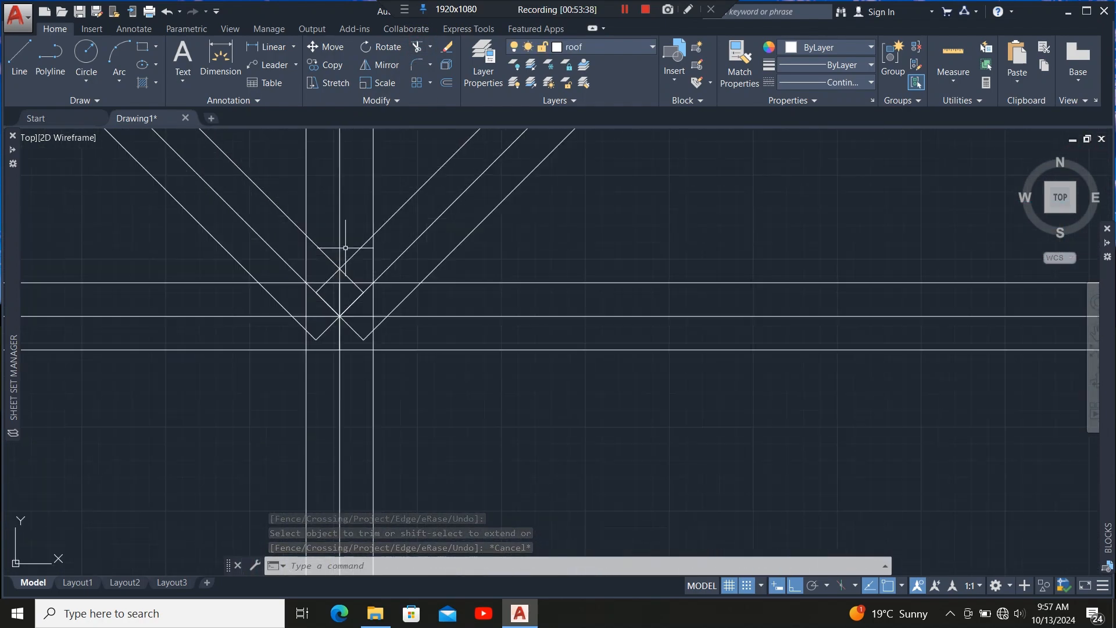
{"action": "scroll", "coordinate": [356, 294], "scroll_direction": "down", "scroll_amount": 2}
{"action": "scroll", "coordinate": [355, 302], "scroll_direction": "up", "scroll_amount": 2}
{"action": "scroll", "coordinate": [361, 247], "scroll_direction": "up", "scroll_amount": 2}
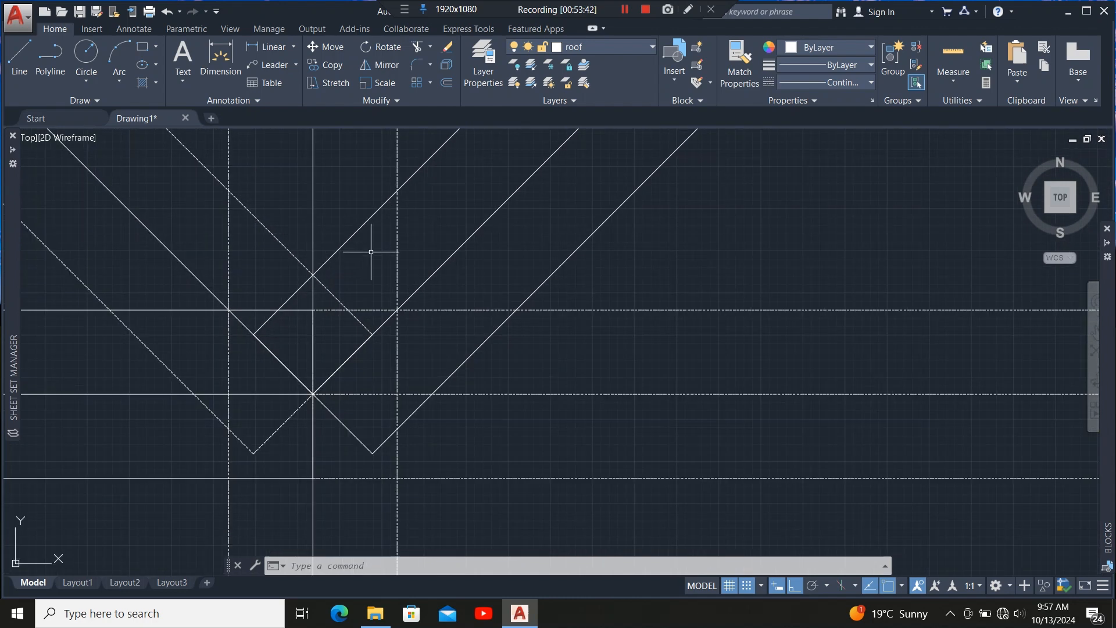
{"action": "scroll", "coordinate": [375, 244], "scroll_direction": "down", "scroll_amount": 2}
{"action": "left_click", "coordinate": [391, 219]}
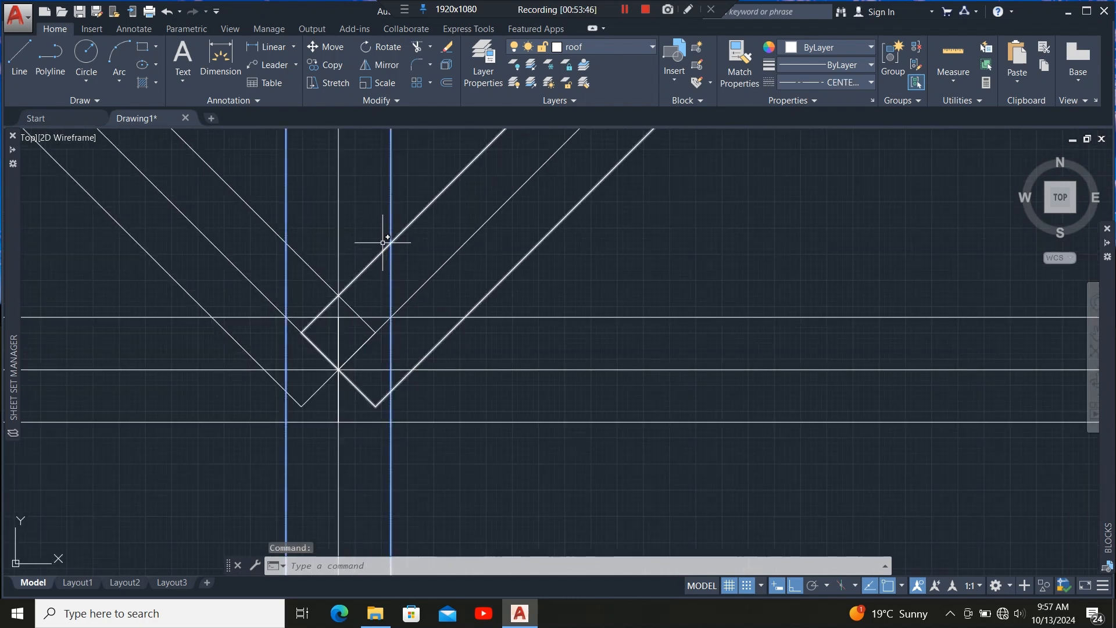
{"action": "left_click", "coordinate": [416, 45]}
{"action": "left_click", "coordinate": [367, 266]}
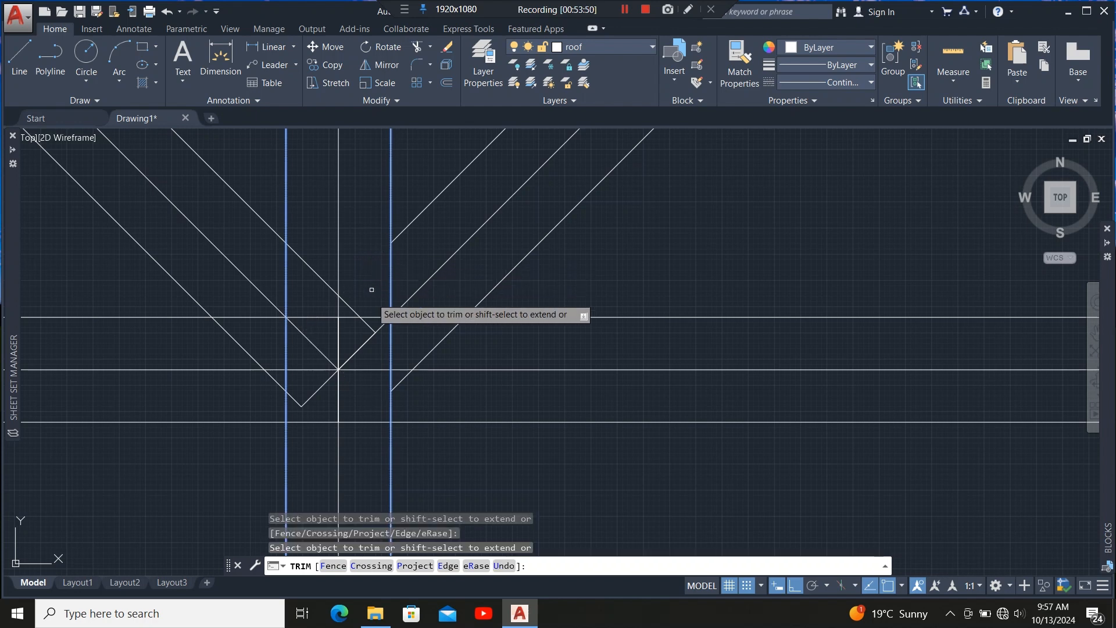
{"action": "left_click", "coordinate": [366, 323]}
{"action": "scroll", "coordinate": [319, 197], "scroll_direction": "down", "scroll_amount": 3}
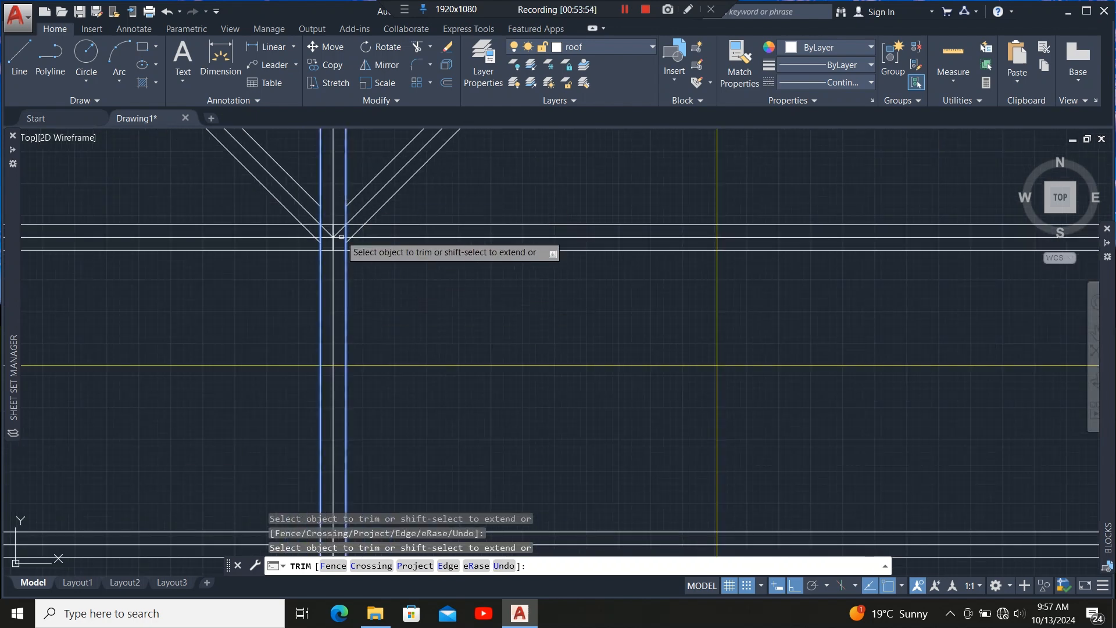
{"action": "scroll", "coordinate": [352, 304], "scroll_direction": "up", "scroll_amount": 3}
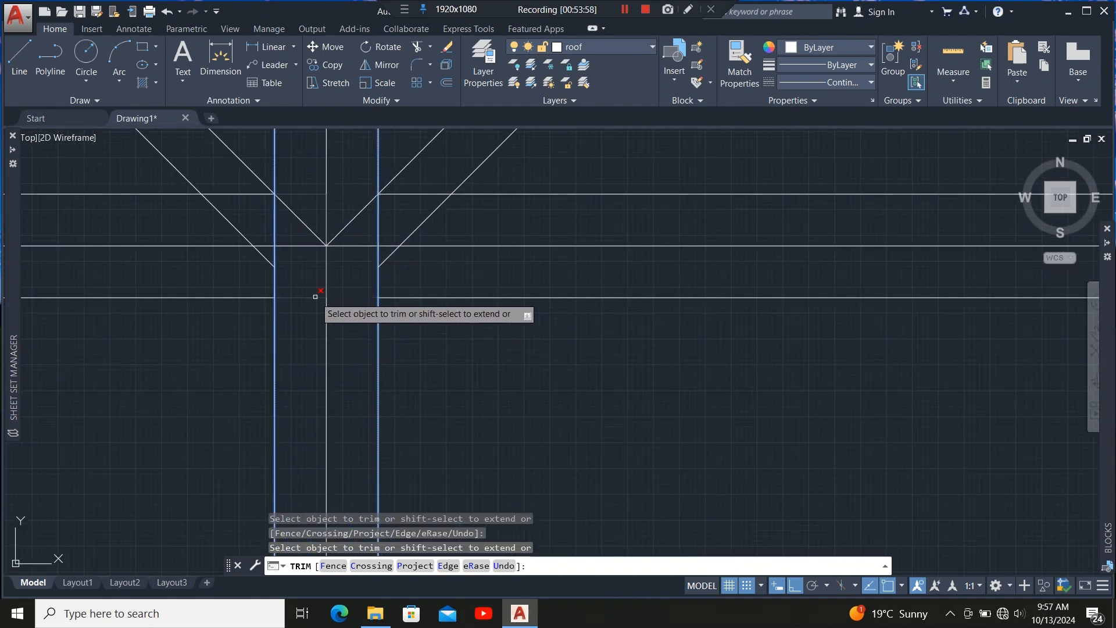
{"action": "scroll", "coordinate": [315, 296], "scroll_direction": "down", "scroll_amount": 2}
{"action": "scroll", "coordinate": [299, 169], "scroll_direction": "up", "scroll_amount": 2}
{"action": "key", "text": "Escape"}
Trim the horizontal line segments running between the valley rafters at the ridge junction.
{"action": "left_click", "coordinate": [304, 233]}
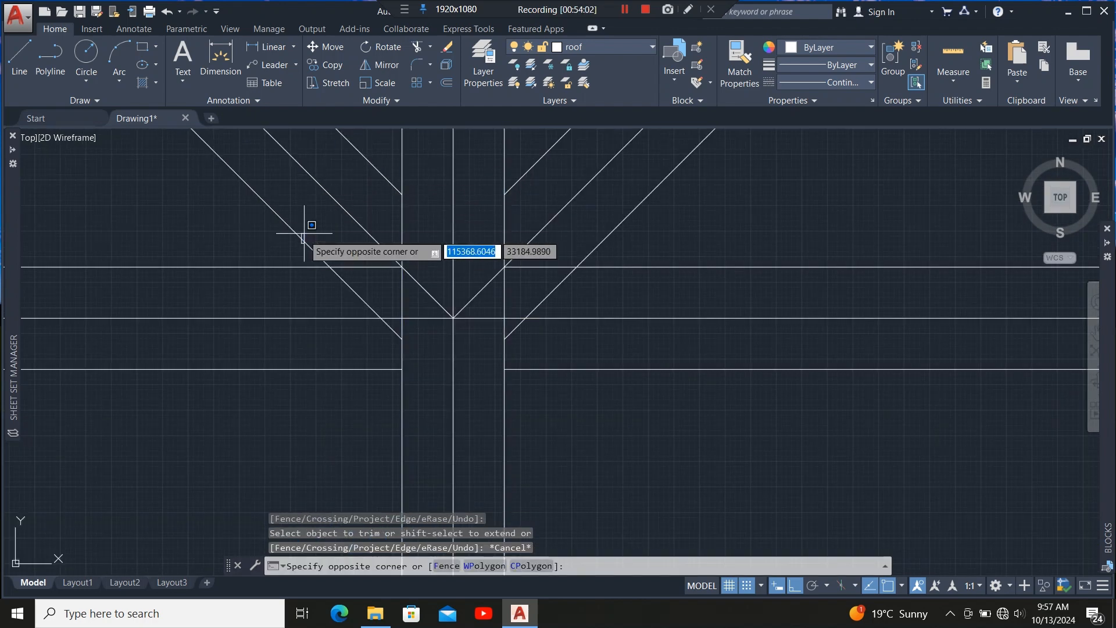
{"action": "left_click", "coordinate": [291, 220]}
{"action": "left_click", "coordinate": [645, 241]}
{"action": "left_click", "coordinate": [543, 159]}
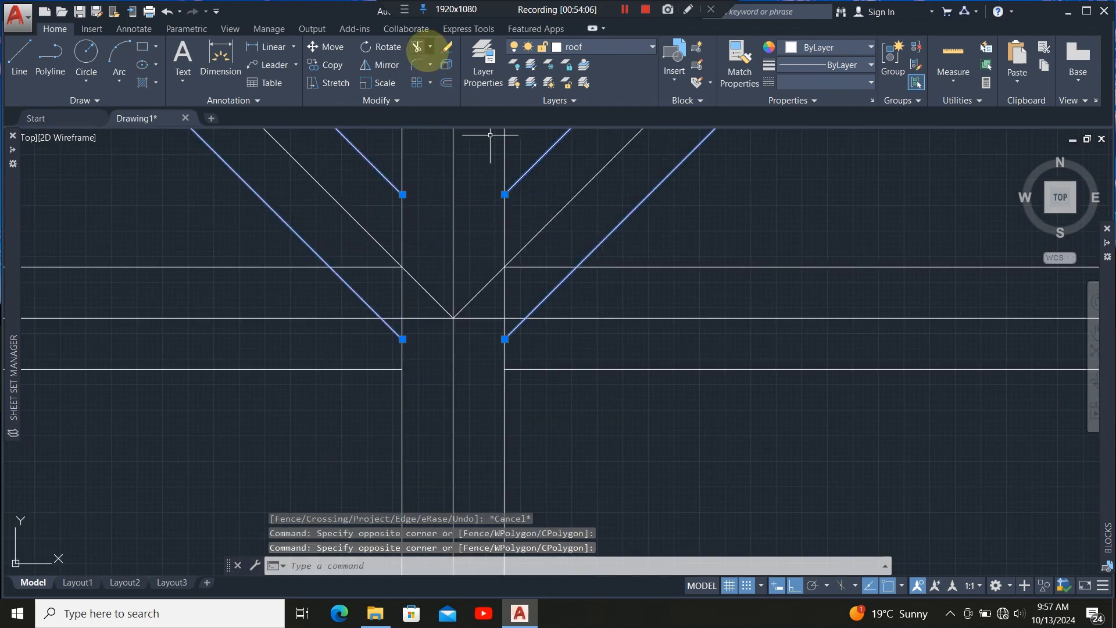
{"action": "left_click", "coordinate": [417, 47]}
{"action": "left_click", "coordinate": [544, 267]}
{"action": "left_click", "coordinate": [365, 263]}
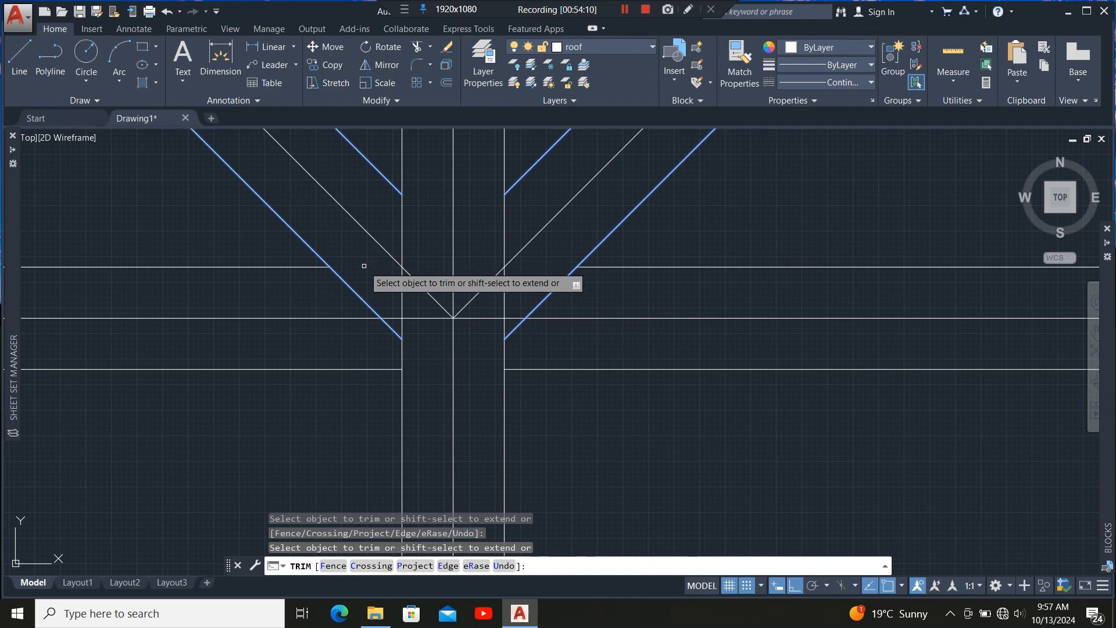
{"action": "scroll", "coordinate": [365, 262], "scroll_direction": "down", "scroll_amount": 4}
{"action": "key", "text": "Escape"}
Stretch the left end of a horizontal rafter outline near the valley onto the inner wall line.
{"action": "scroll", "coordinate": [279, 324], "scroll_direction": "down", "scroll_amount": 6}
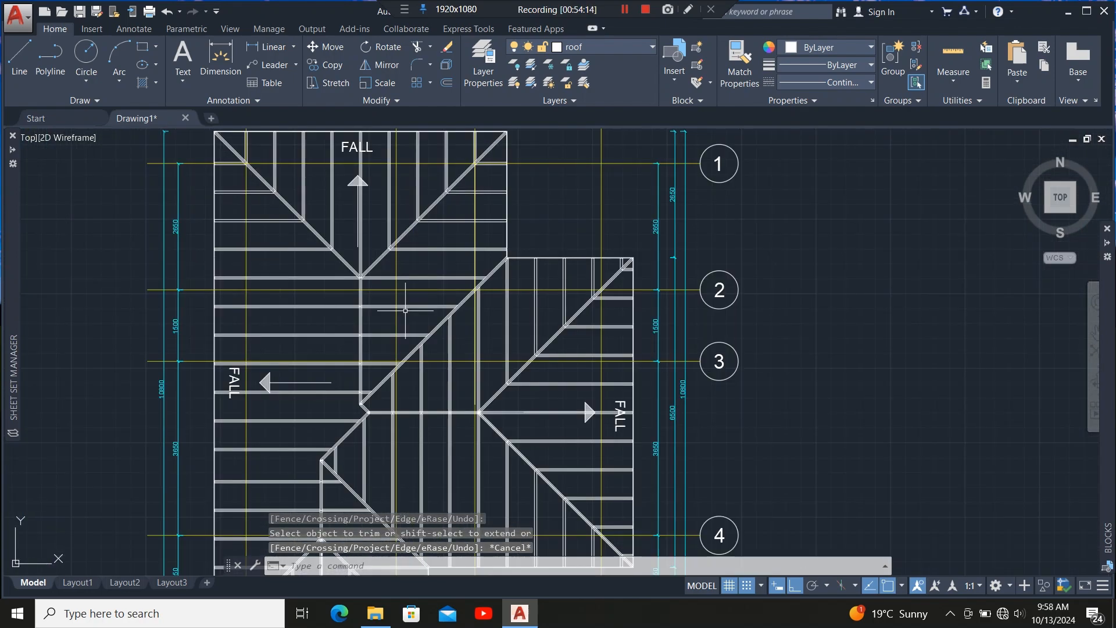
{"action": "scroll", "coordinate": [344, 345], "scroll_direction": "up", "scroll_amount": 7}
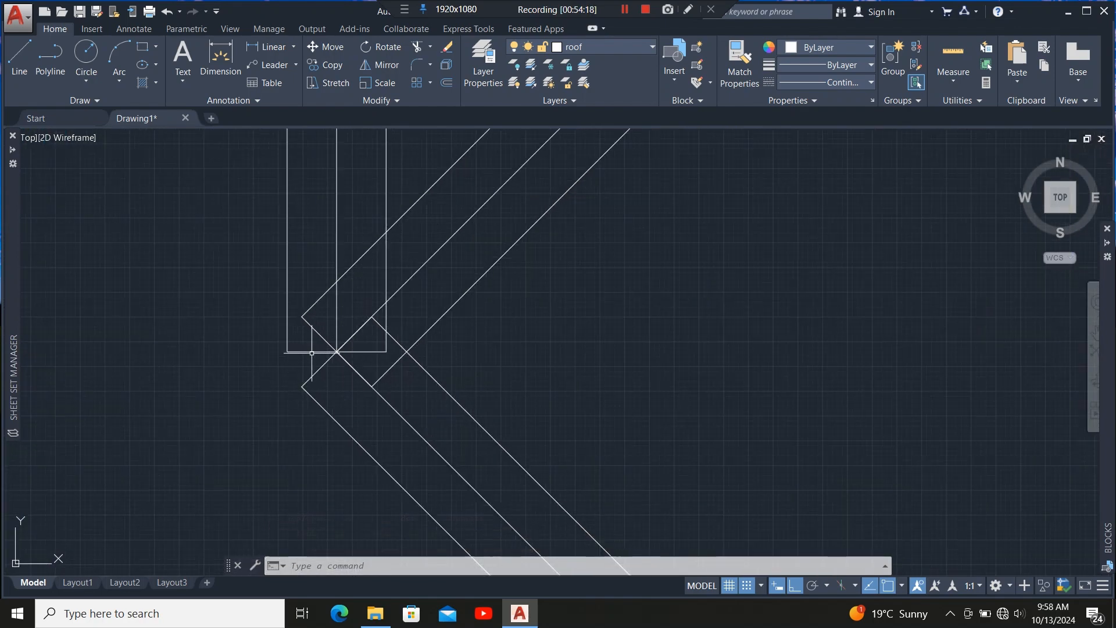
{"action": "left_click", "coordinate": [336, 351]}
{"action": "scroll", "coordinate": [337, 360], "scroll_direction": "up", "scroll_amount": 2}
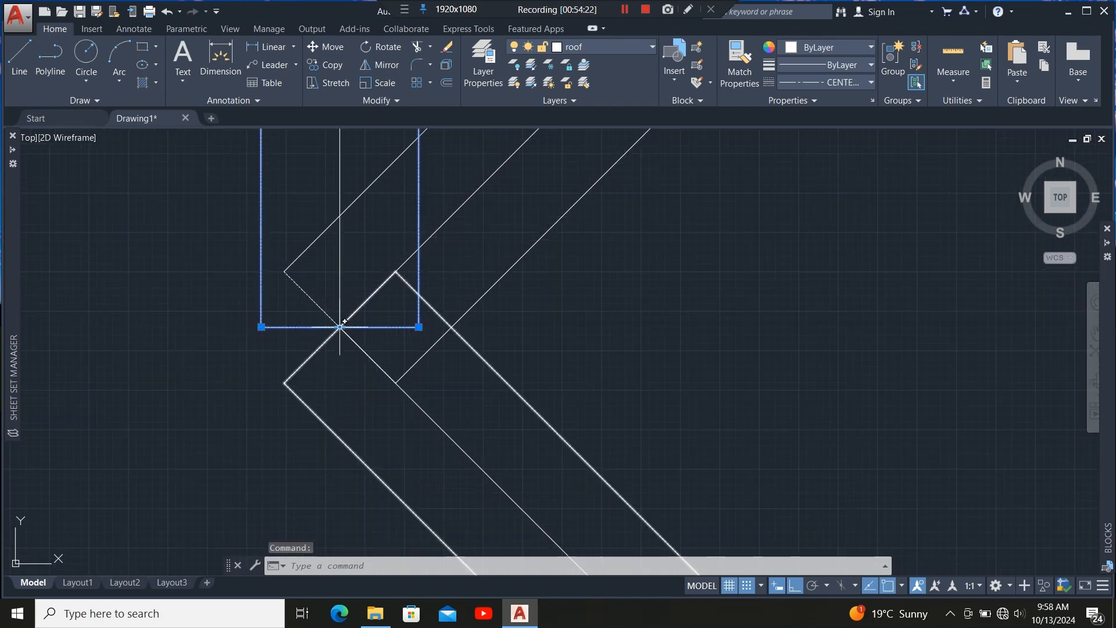
{"action": "scroll", "coordinate": [340, 349], "scroll_direction": "down", "scroll_amount": 7}
{"action": "scroll", "coordinate": [336, 366], "scroll_direction": "up", "scroll_amount": 3}
{"action": "scroll", "coordinate": [352, 343], "scroll_direction": "down", "scroll_amount": 5}
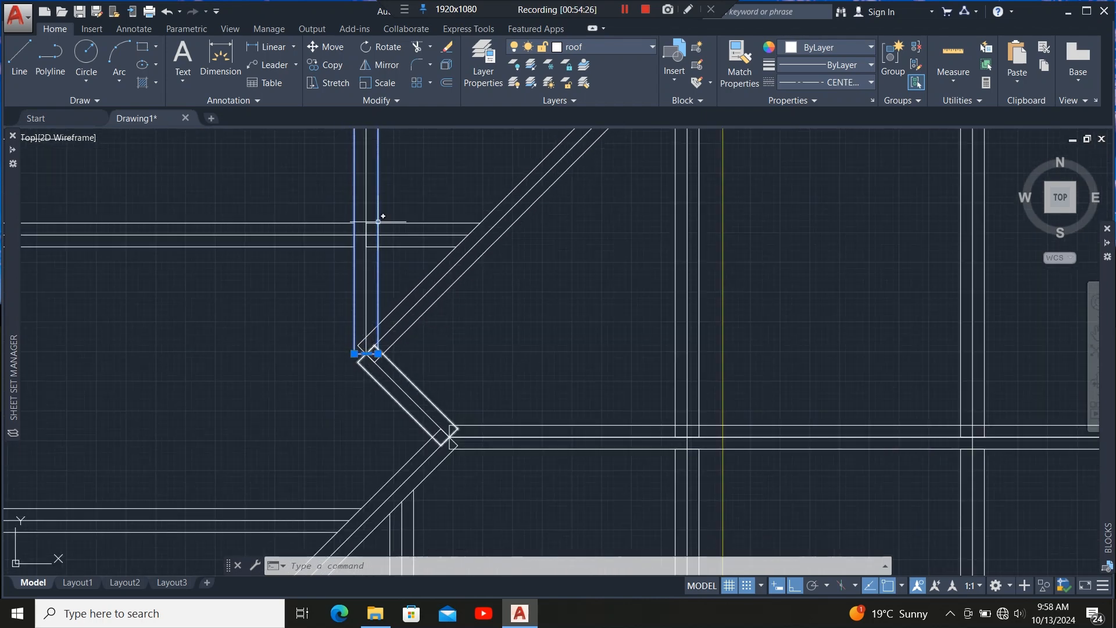
{"action": "scroll", "coordinate": [381, 218], "scroll_direction": "up", "scroll_amount": 5}
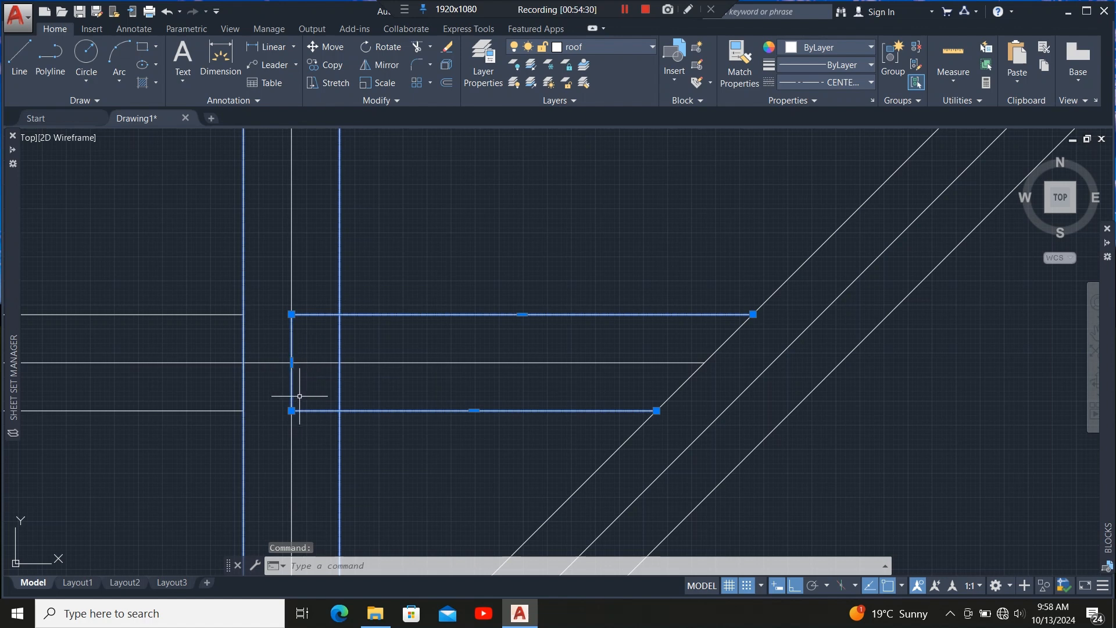
{"action": "left_click", "coordinate": [291, 363]}
{"action": "left_click", "coordinate": [339, 363]}
Stretch the left ends of two further horizontal rafter outlines near the valley to the inner wall line.
{"action": "scroll", "coordinate": [344, 406], "scroll_direction": "down", "scroll_amount": 7}
{"action": "scroll", "coordinate": [363, 209], "scroll_direction": "up", "scroll_amount": 5}
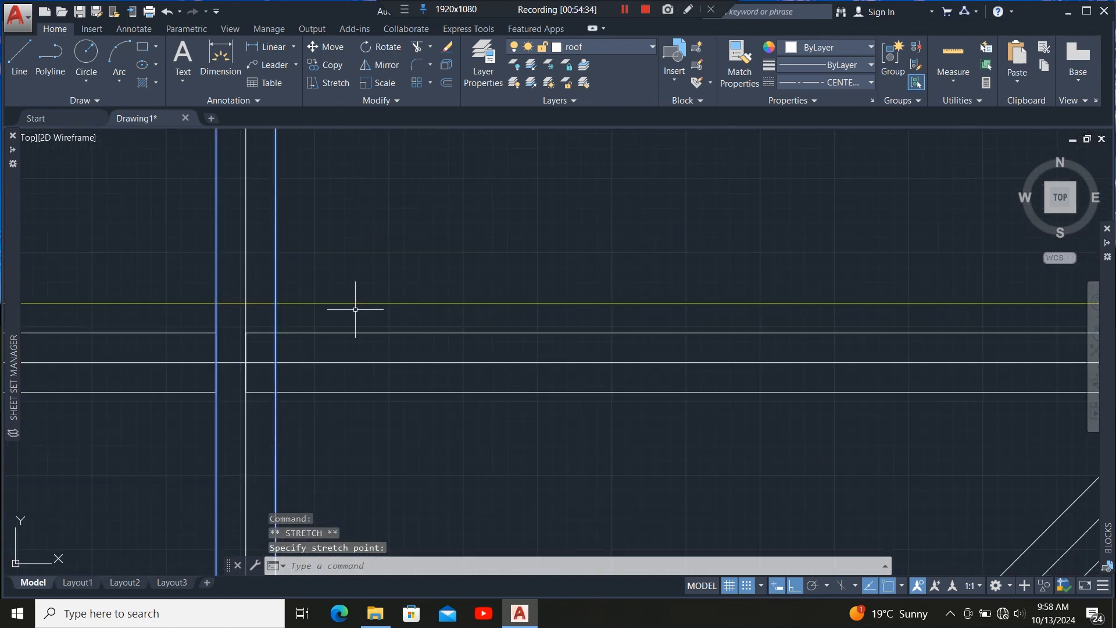
{"action": "left_click", "coordinate": [355, 309]}
{"action": "left_click", "coordinate": [249, 357]}
{"action": "left_click", "coordinate": [246, 363]}
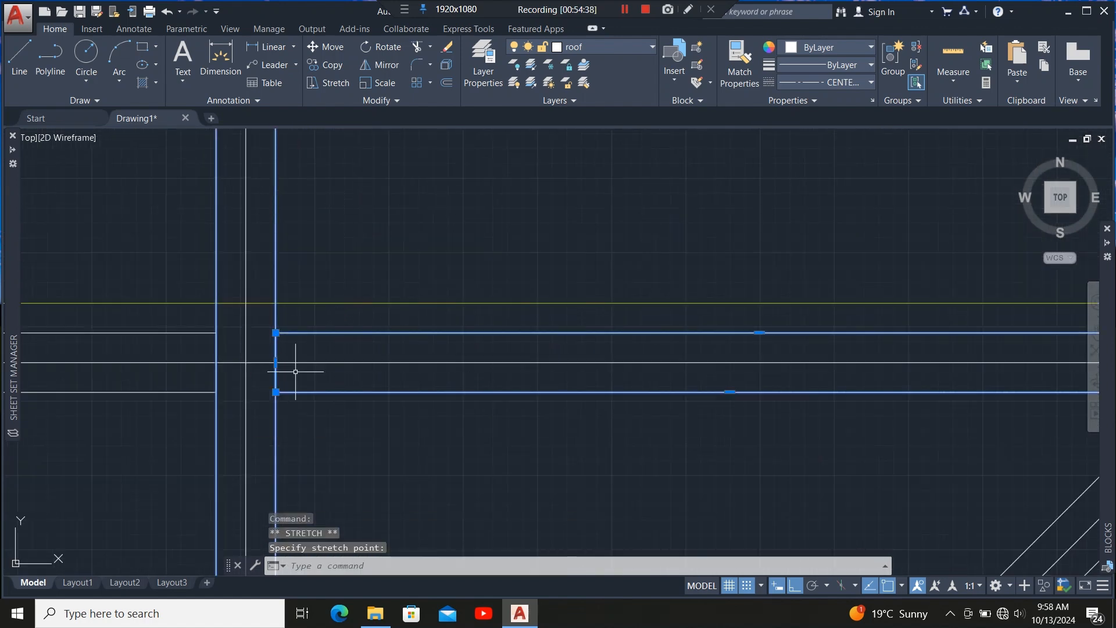
{"action": "scroll", "coordinate": [320, 401], "scroll_direction": "down", "scroll_amount": 10}
{"action": "scroll", "coordinate": [315, 325], "scroll_direction": "up", "scroll_amount": 12}
{"action": "left_click", "coordinate": [299, 380]}
{"action": "left_click", "coordinate": [254, 333]}
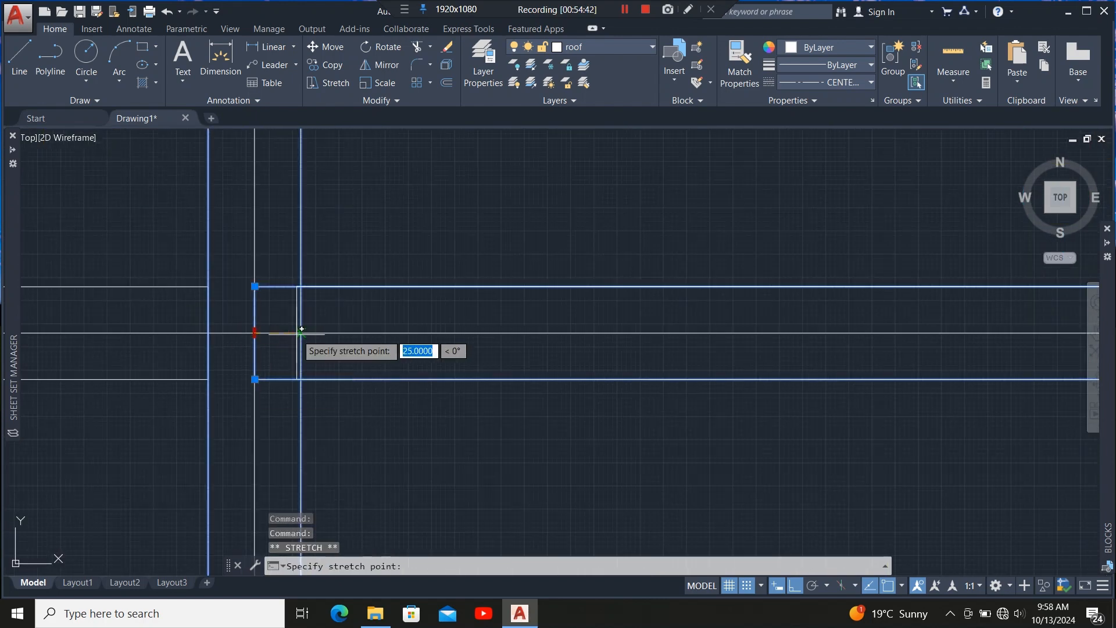
{"action": "left_click", "coordinate": [301, 333]}
{"action": "scroll", "coordinate": [304, 379], "scroll_direction": "down", "scroll_amount": 5}
{"action": "scroll", "coordinate": [311, 294], "scroll_direction": "up", "scroll_amount": 6}
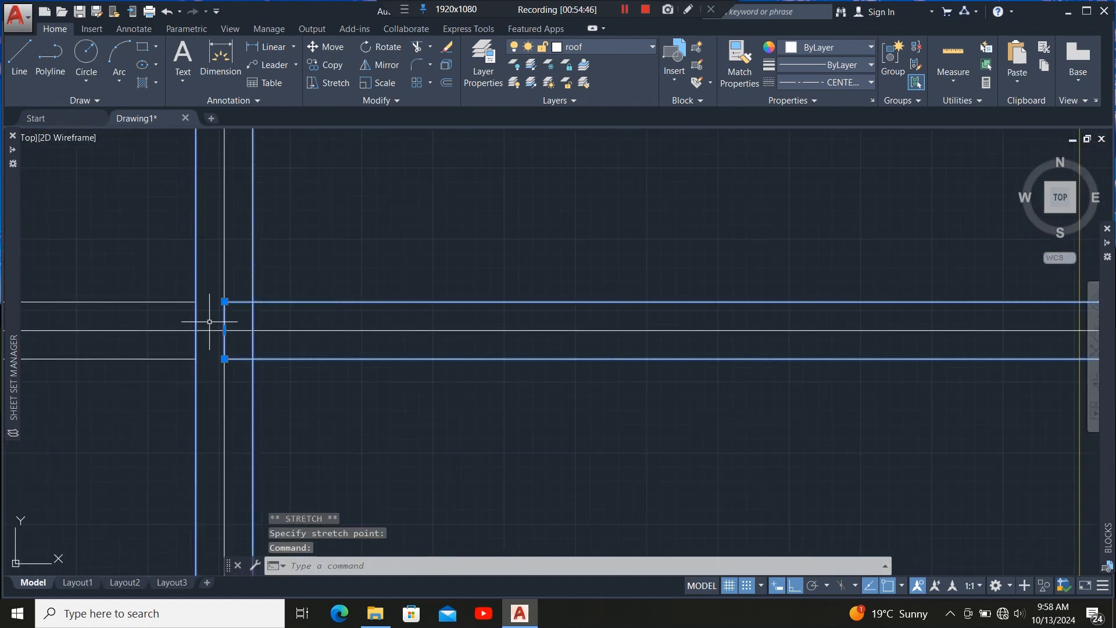
{"action": "left_click", "coordinate": [224, 330]}
{"action": "left_click", "coordinate": [253, 331]}
{"action": "scroll", "coordinate": [309, 389], "scroll_direction": "down", "scroll_amount": 7}
{"action": "scroll", "coordinate": [305, 346], "scroll_direction": "up", "scroll_amount": 7}
{"action": "scroll", "coordinate": [326, 226], "scroll_direction": "down", "scroll_amount": 7}
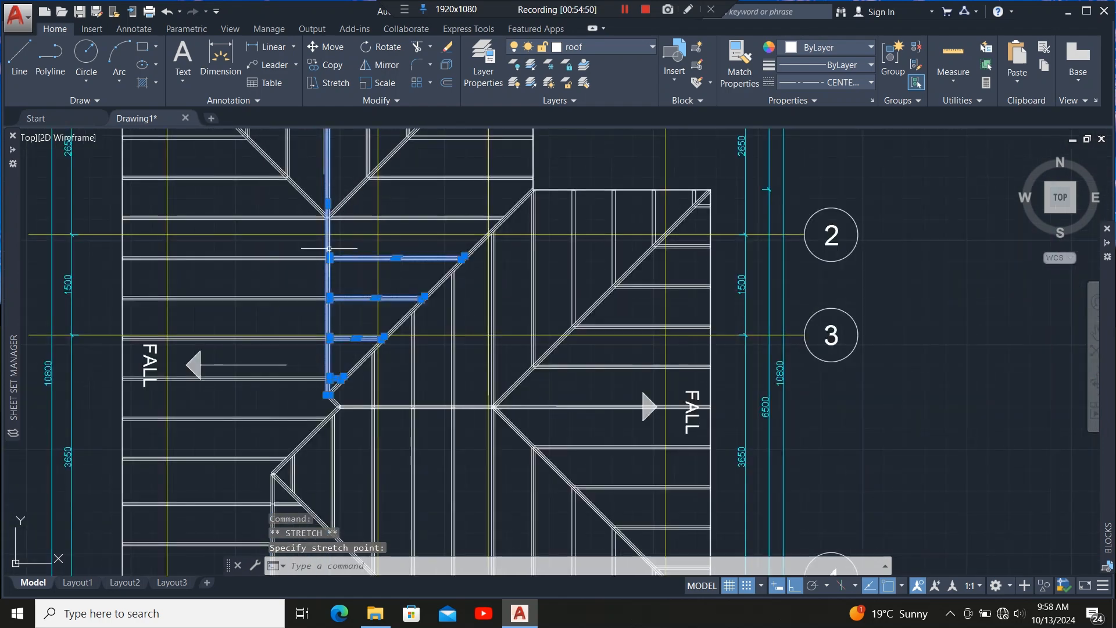
Explode the vertical member's end outline and stretch its left edge line down past the hip.
{"action": "scroll", "coordinate": [328, 372], "scroll_direction": "up", "scroll_amount": 10}
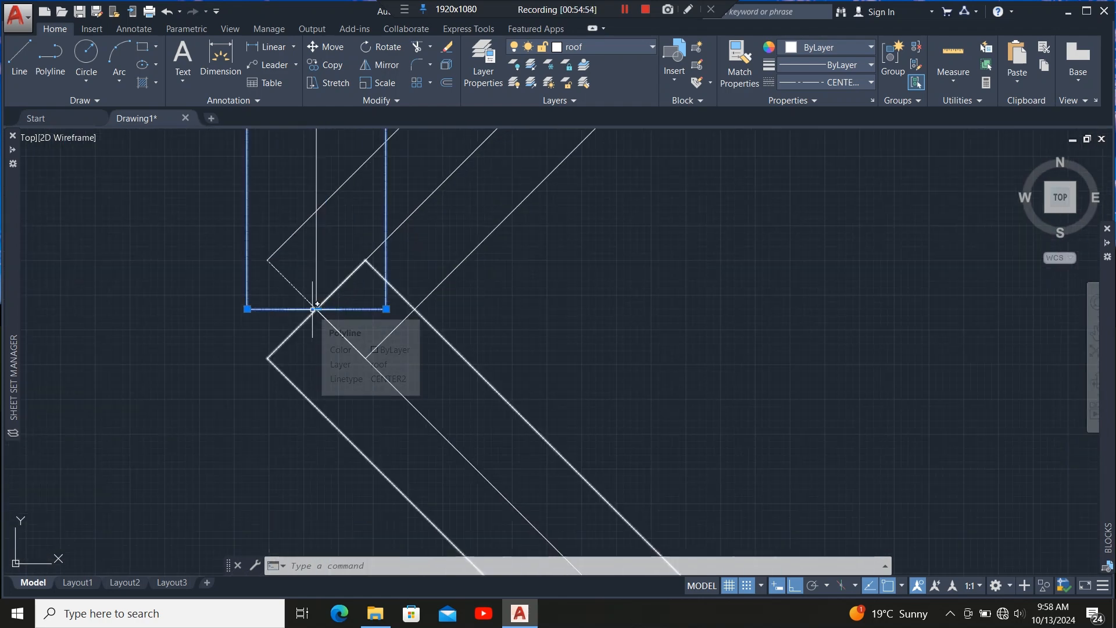
{"action": "left_click", "coordinate": [446, 63]}
{"action": "left_click", "coordinate": [246, 294]}
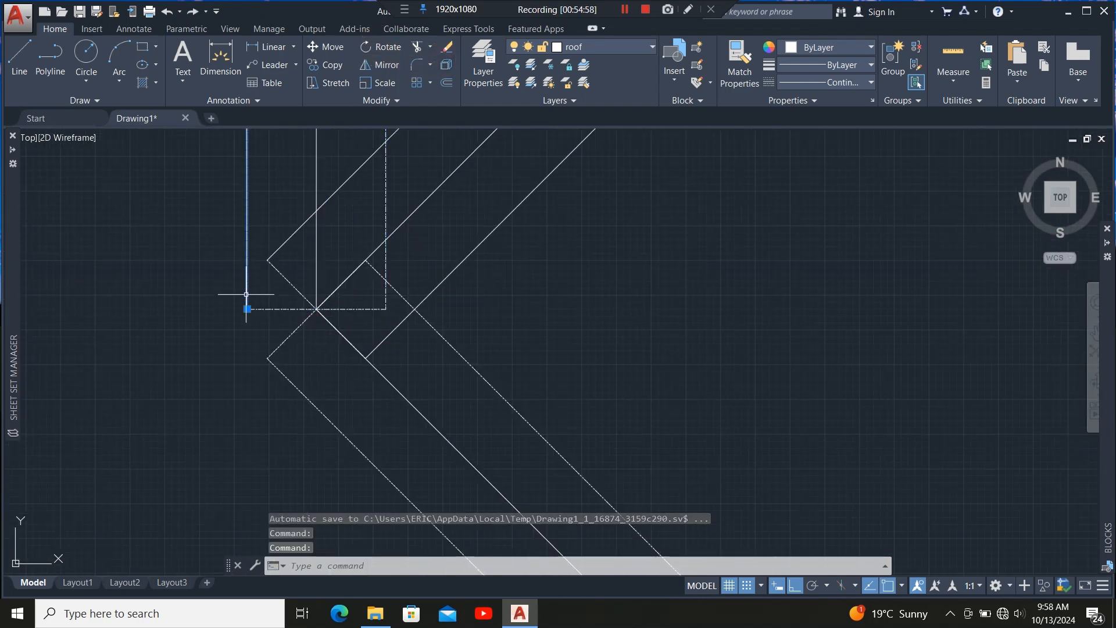
{"action": "left_click", "coordinate": [247, 309]}
{"action": "left_click", "coordinate": [247, 421]}
Explode the diagonal hip rafter outline near the valley into separate lines.
{"action": "left_click", "coordinate": [287, 377]}
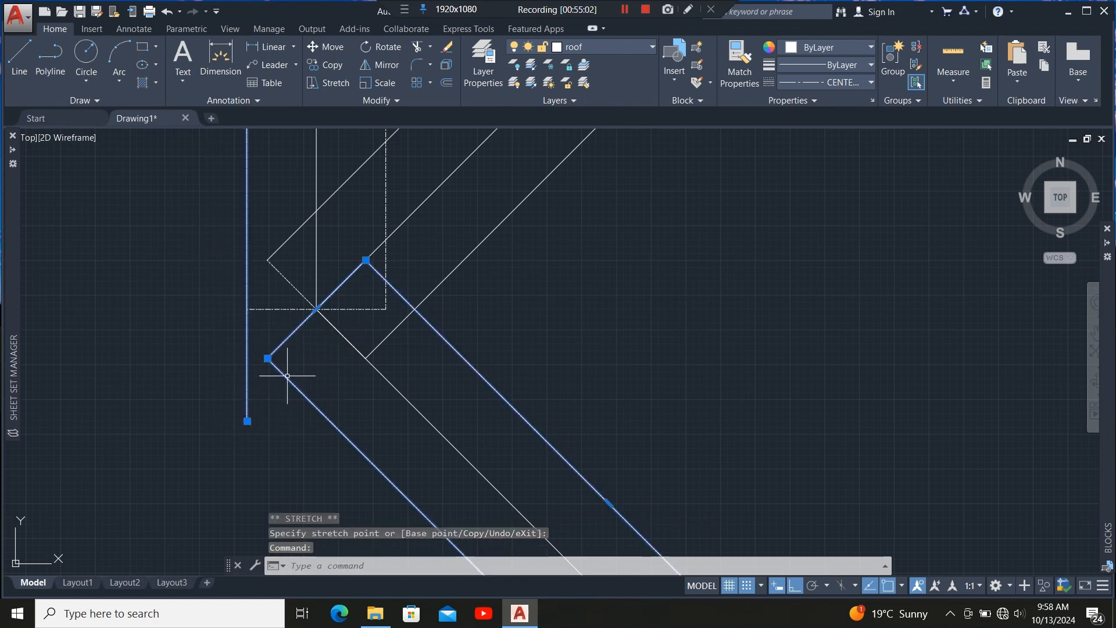
{"action": "left_click", "coordinate": [445, 63]}
{"action": "left_click", "coordinate": [247, 381]}
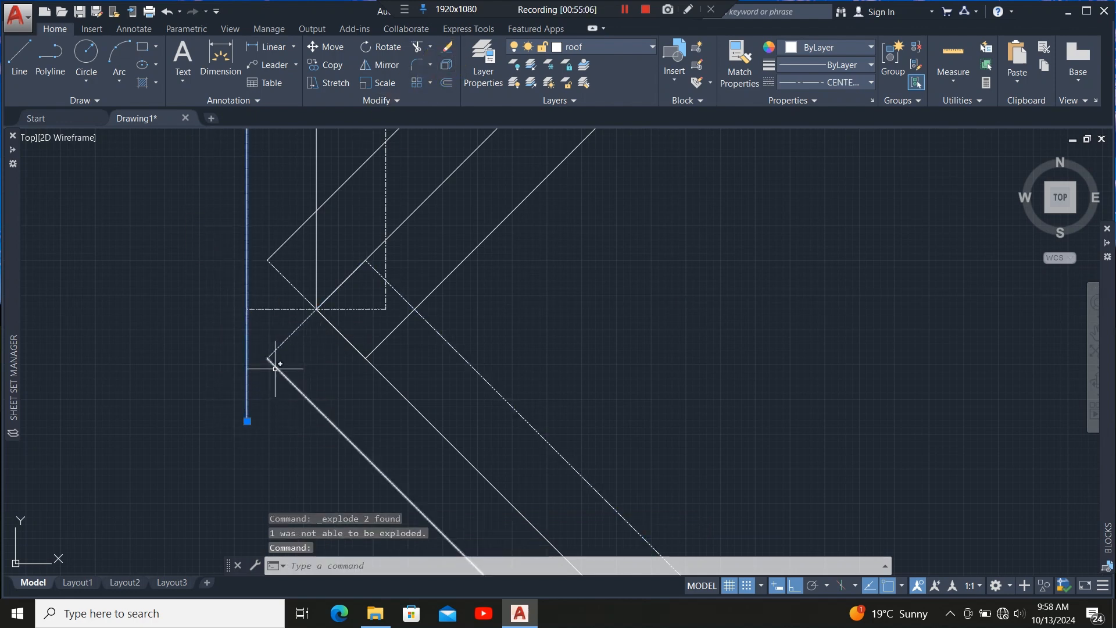
Try to extend the diagonal hip line up to the vertical wall line.
{"action": "left_click", "coordinate": [431, 47]}
{"action": "left_click", "coordinate": [436, 86]}
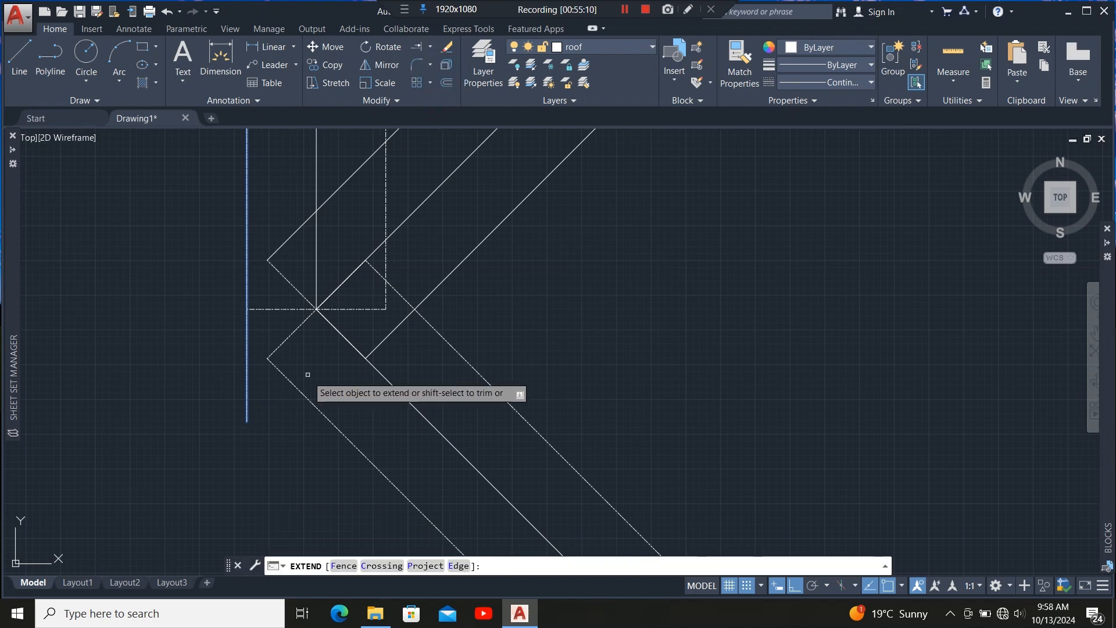
{"action": "scroll", "coordinate": [302, 378], "scroll_direction": "down", "scroll_amount": 3}
{"action": "scroll", "coordinate": [271, 281], "scroll_direction": "up", "scroll_amount": 2}
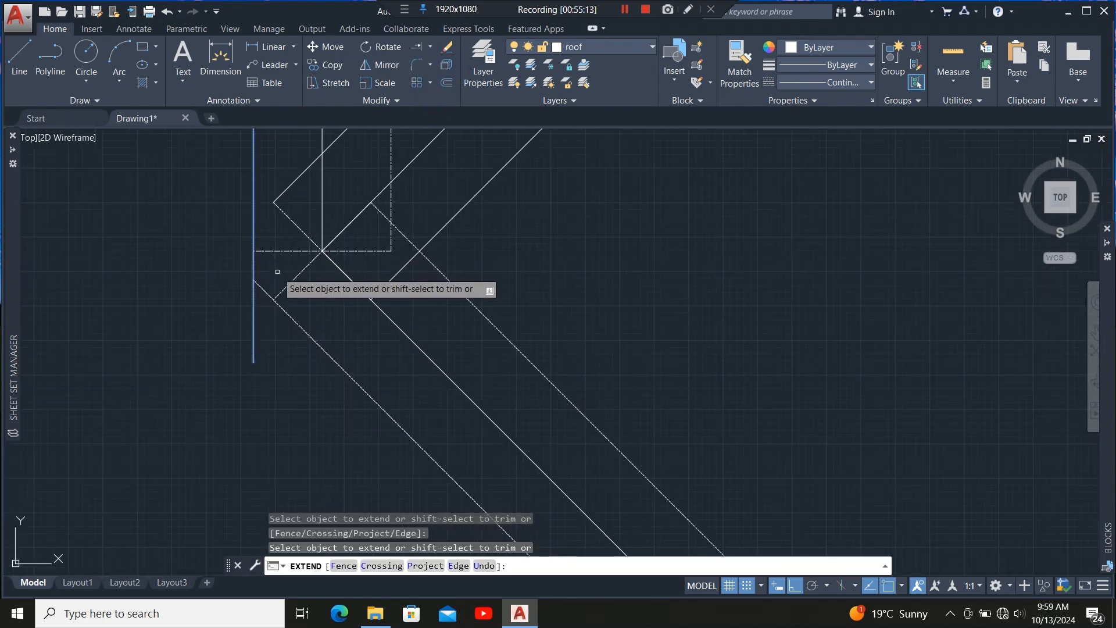
{"action": "key", "text": "Escape"}
{"action": "left_click", "coordinate": [296, 312]}
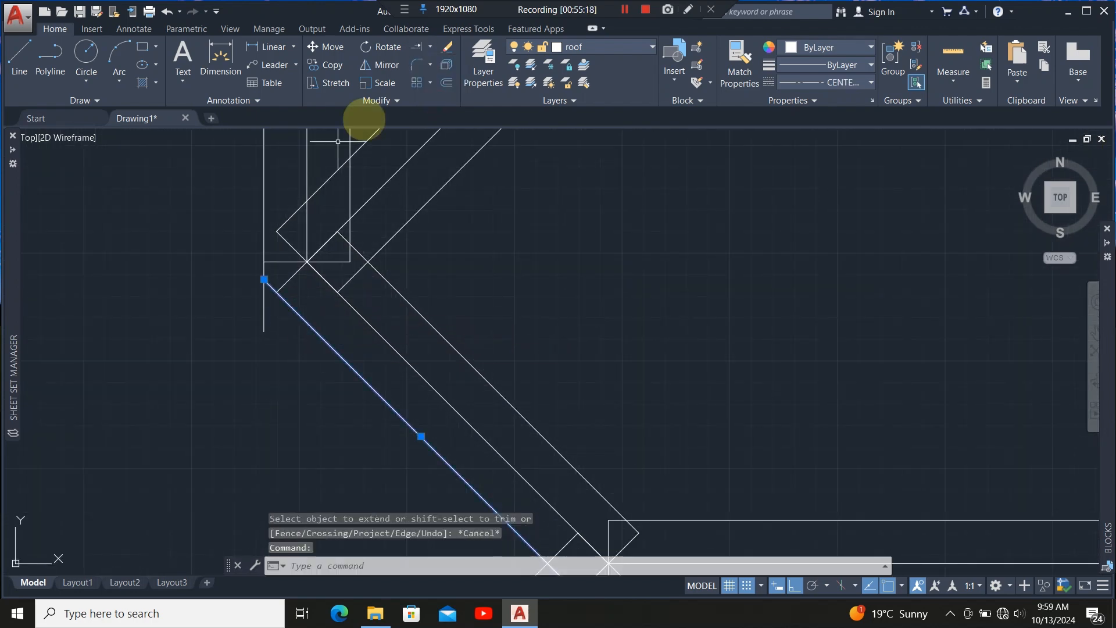
{"action": "left_click", "coordinate": [431, 46]}
{"action": "left_click", "coordinate": [439, 67]}
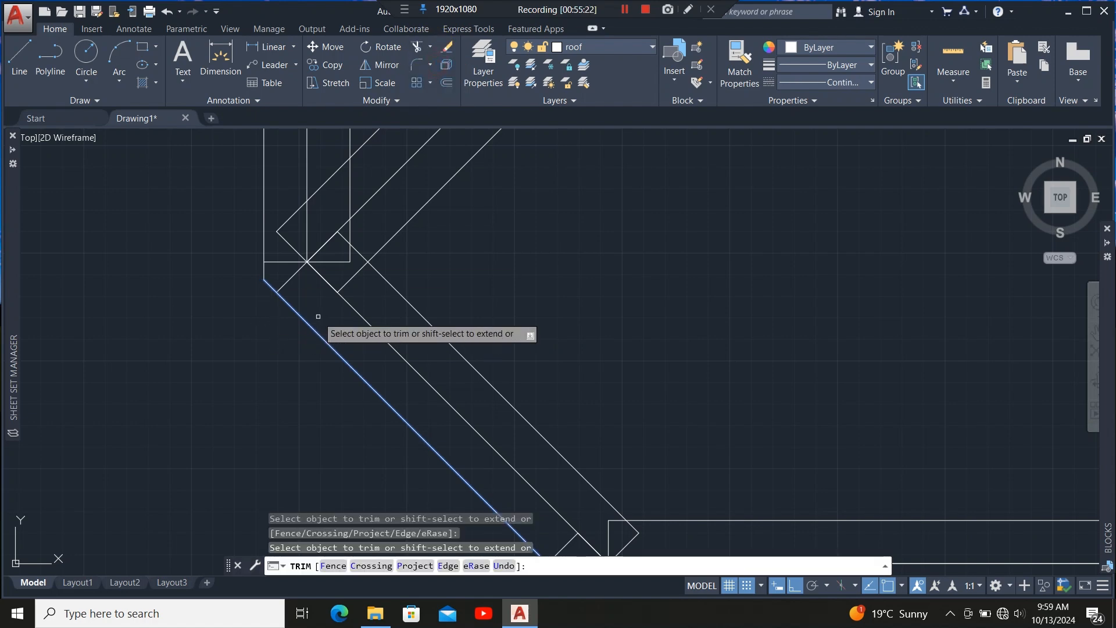
{"action": "key", "text": "Escape"}
Trim the short diagonal line segments crossing the wall line at the valley junction.
{"action": "scroll", "coordinate": [318, 316], "scroll_direction": "down", "scroll_amount": 3}
{"action": "scroll", "coordinate": [326, 335], "scroll_direction": "up", "scroll_amount": 3}
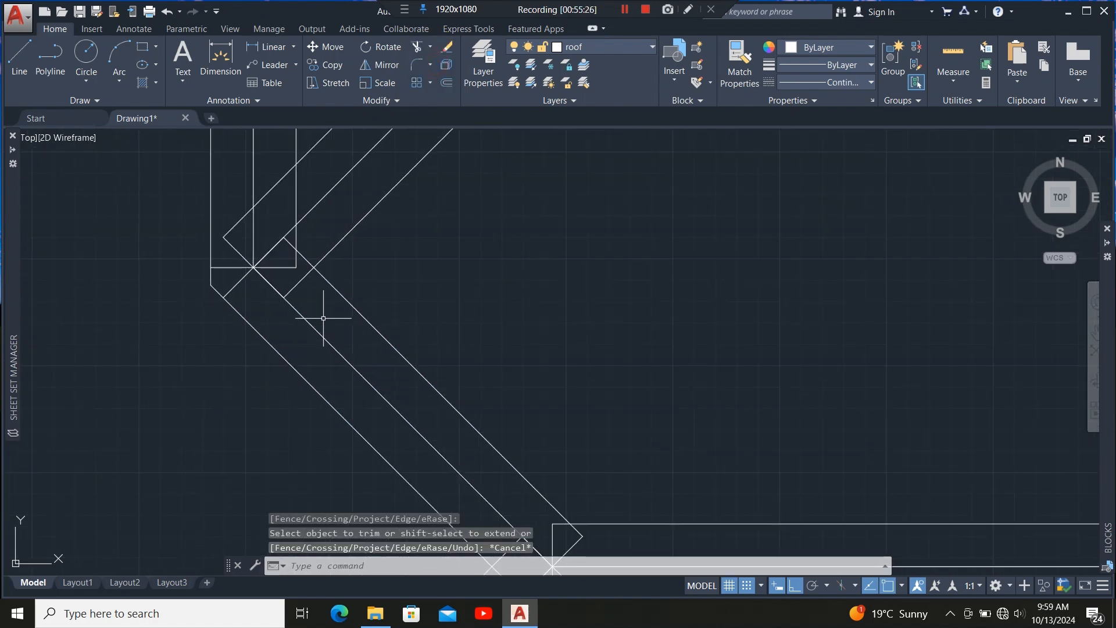
{"action": "left_click", "coordinate": [344, 297]}
{"action": "scroll", "coordinate": [335, 300], "scroll_direction": "down", "scroll_amount": 3}
{"action": "scroll", "coordinate": [324, 289], "scroll_direction": "up", "scroll_amount": 3}
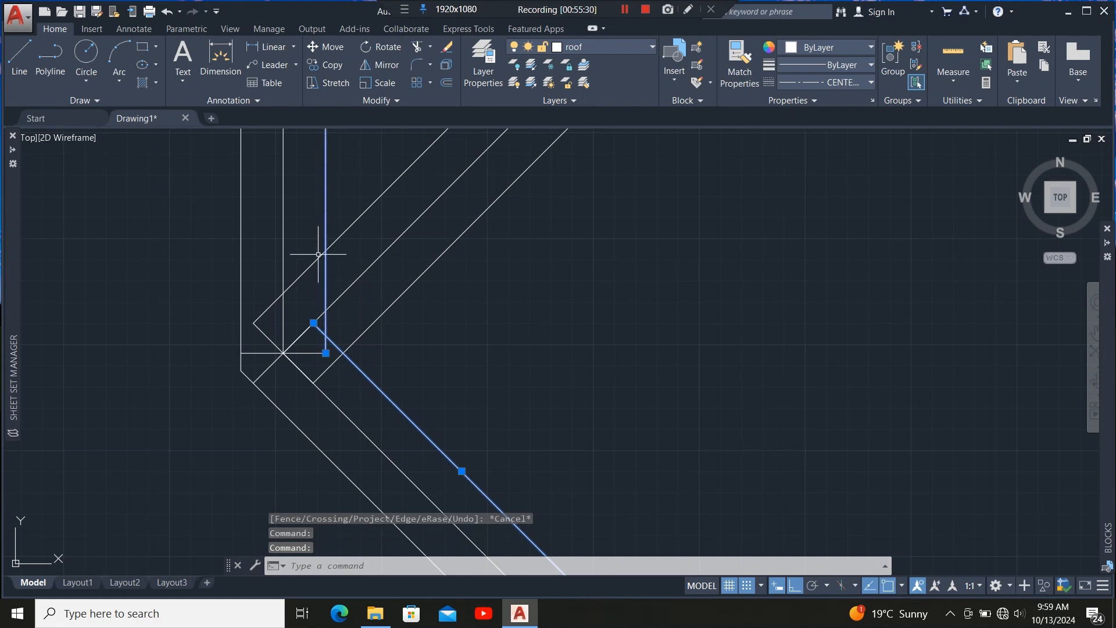
{"action": "left_click", "coordinate": [416, 46]}
{"action": "left_click", "coordinate": [307, 269]}
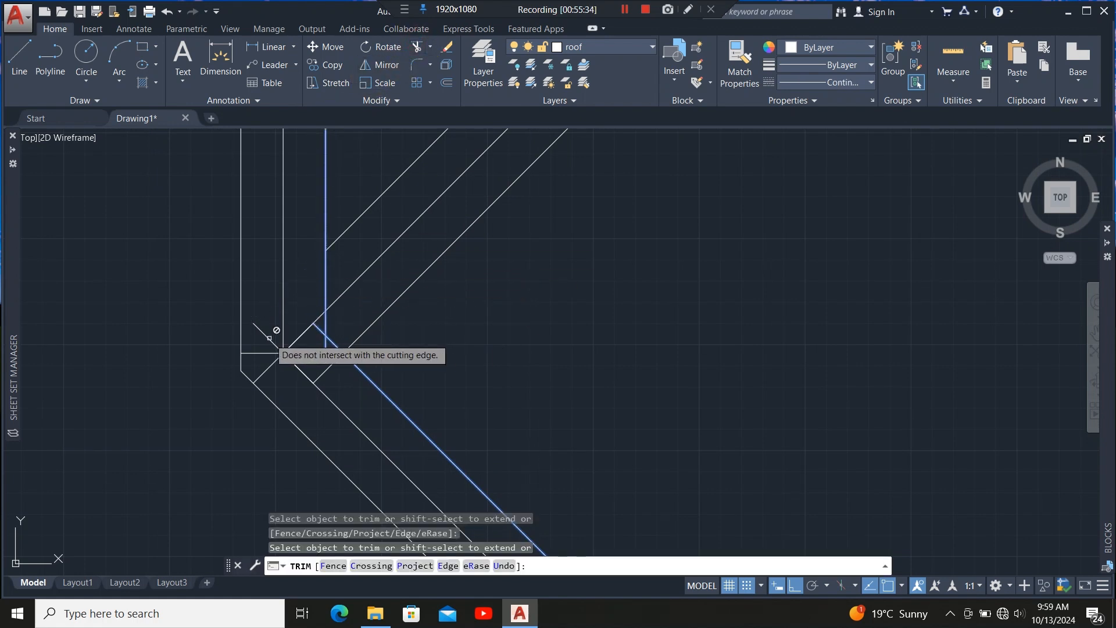
{"action": "left_click", "coordinate": [332, 366]}
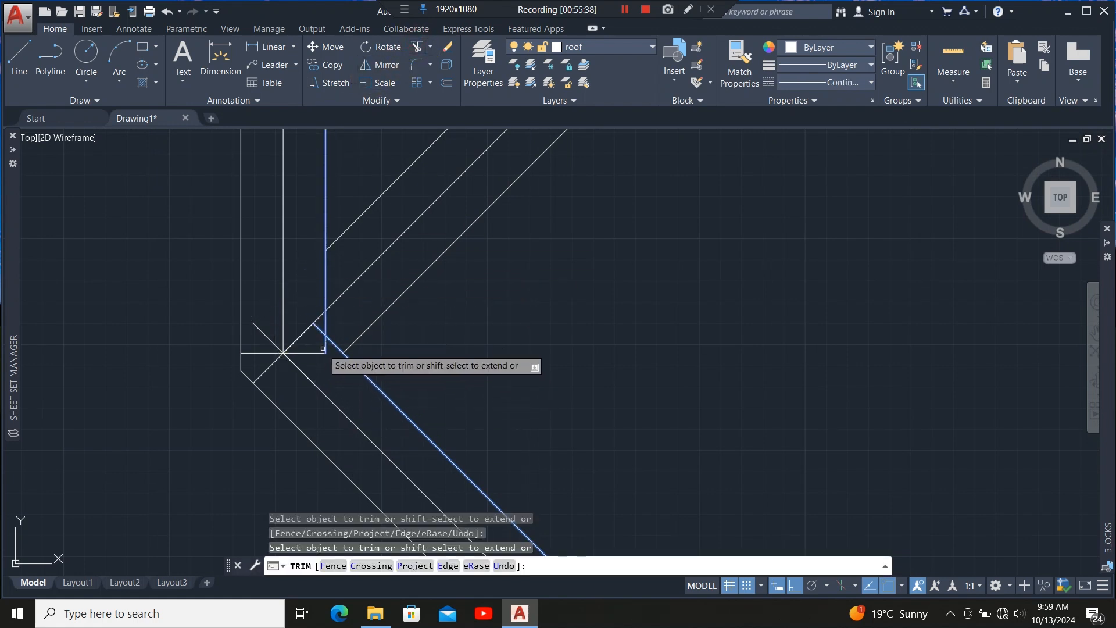
{"action": "left_click", "coordinate": [325, 347]}
{"action": "left_click", "coordinate": [321, 331]}
{"action": "scroll", "coordinate": [352, 325], "scroll_direction": "up", "scroll_amount": 1}
{"action": "scroll", "coordinate": [348, 289], "scroll_direction": "down", "scroll_amount": 1}
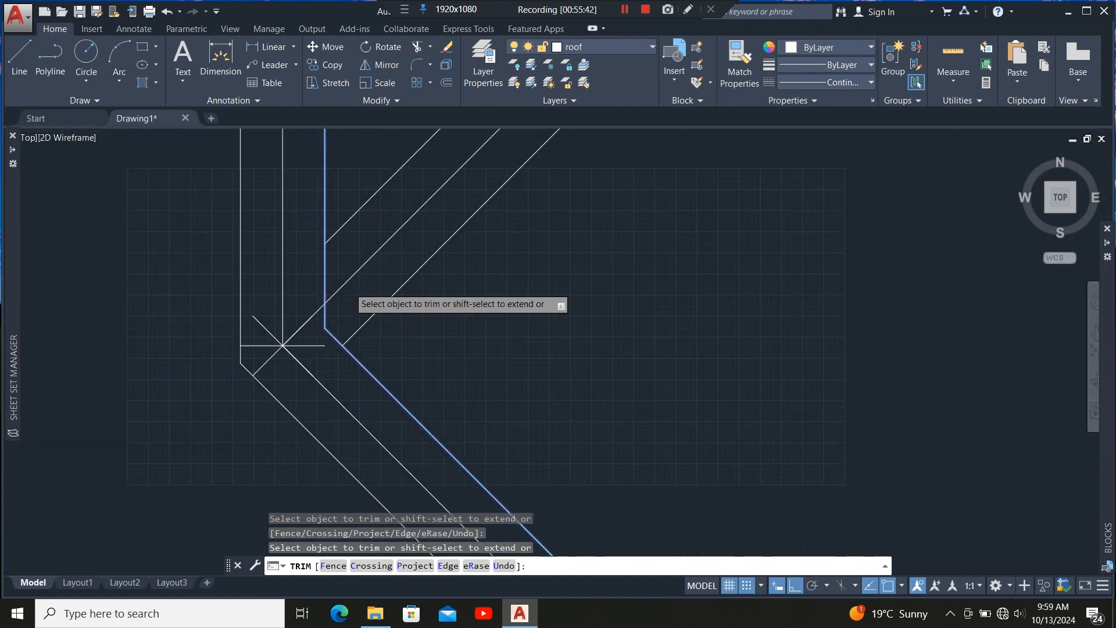
{"action": "scroll", "coordinate": [302, 335], "scroll_direction": "up", "scroll_amount": 1}
{"action": "key", "text": "Escape"}
Delete the leftover horizontal line at the valley junction.
{"action": "left_click", "coordinate": [320, 350]}
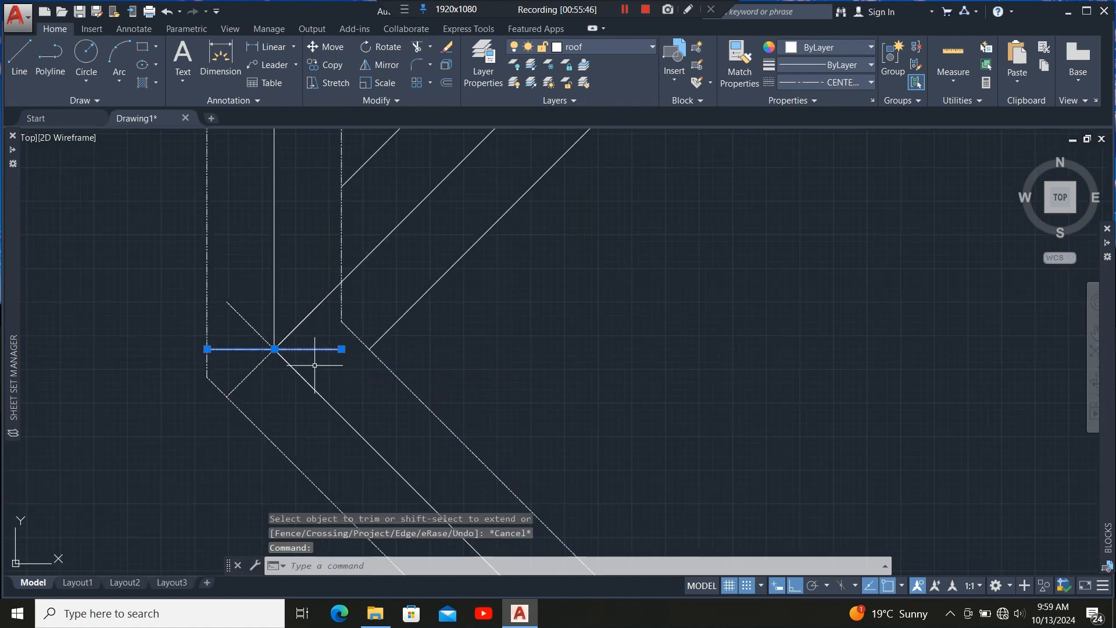
{"action": "key", "text": "Delete"}
{"action": "scroll", "coordinate": [364, 309], "scroll_direction": "down", "scroll_amount": 2}
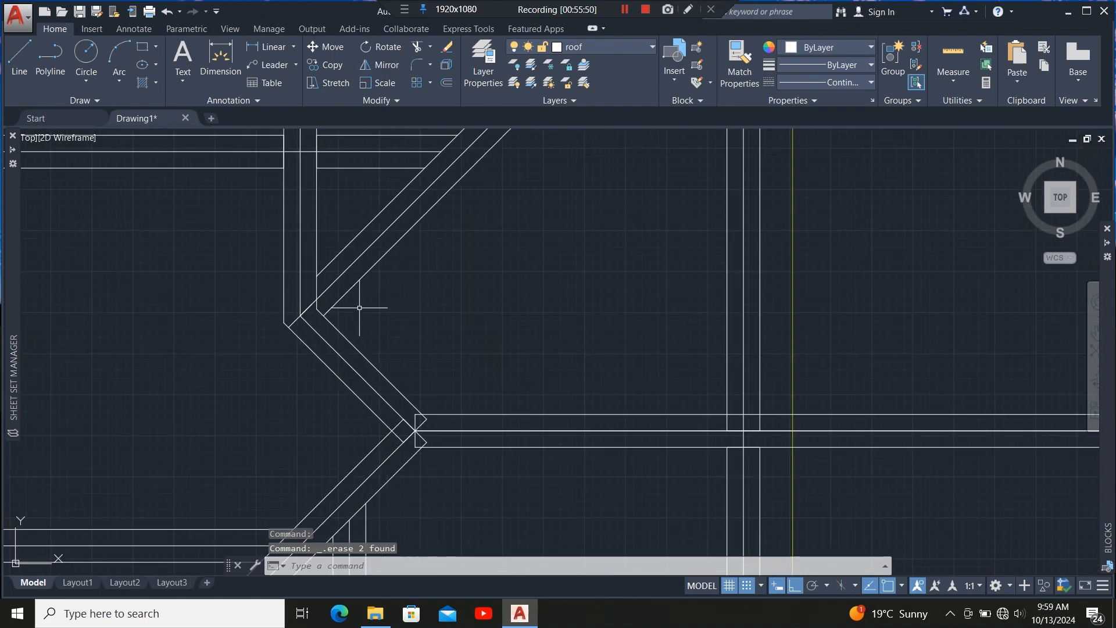
Select and inspect the hip rafter and horizontal member outlines where they meet at the junction.
{"action": "scroll", "coordinate": [361, 311], "scroll_direction": "down", "scroll_amount": 1}
{"action": "scroll", "coordinate": [366, 308], "scroll_direction": "up", "scroll_amount": 8}
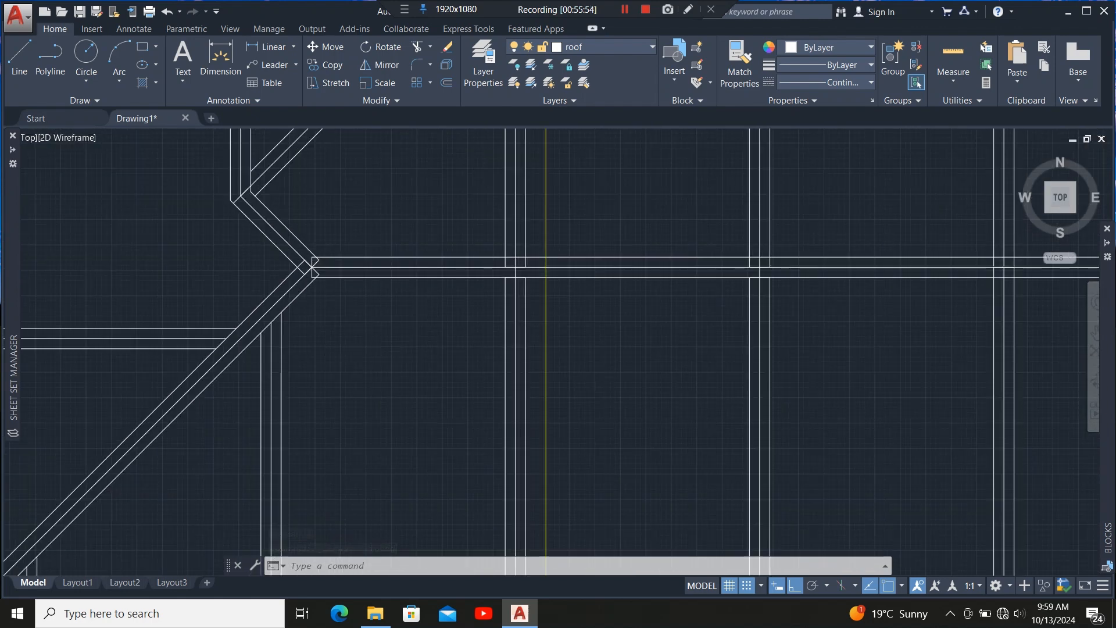
{"action": "scroll", "coordinate": [412, 304], "scroll_direction": "up", "scroll_amount": 2}
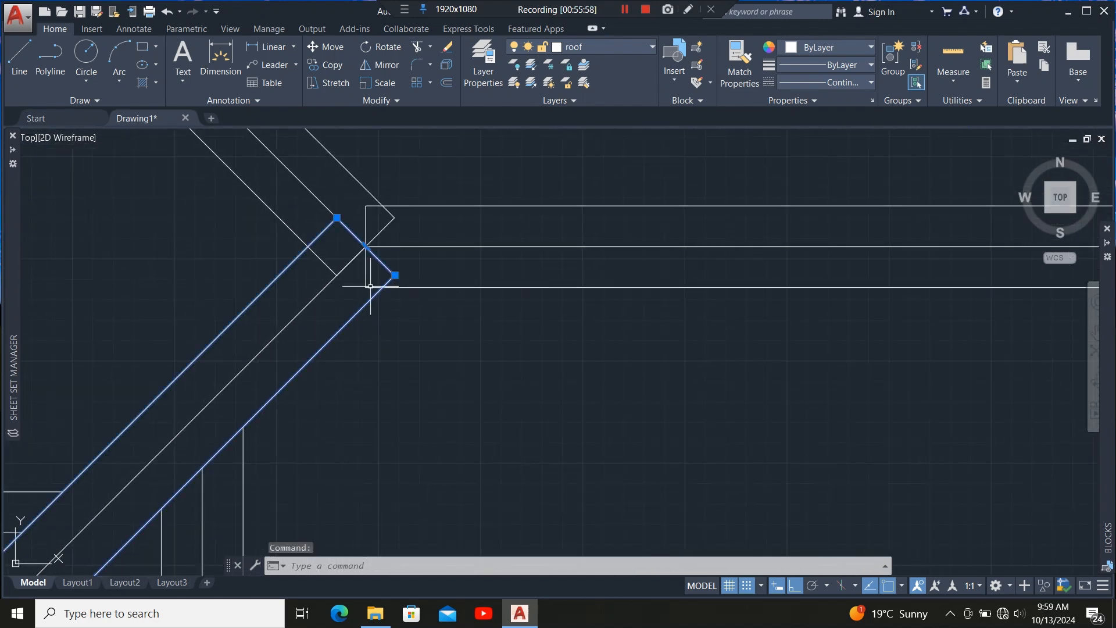
{"action": "left_click", "coordinate": [392, 206]}
{"action": "scroll", "coordinate": [392, 207], "scroll_direction": "up", "scroll_amount": 2}
{"action": "scroll", "coordinate": [409, 275], "scroll_direction": "down", "scroll_amount": 2}
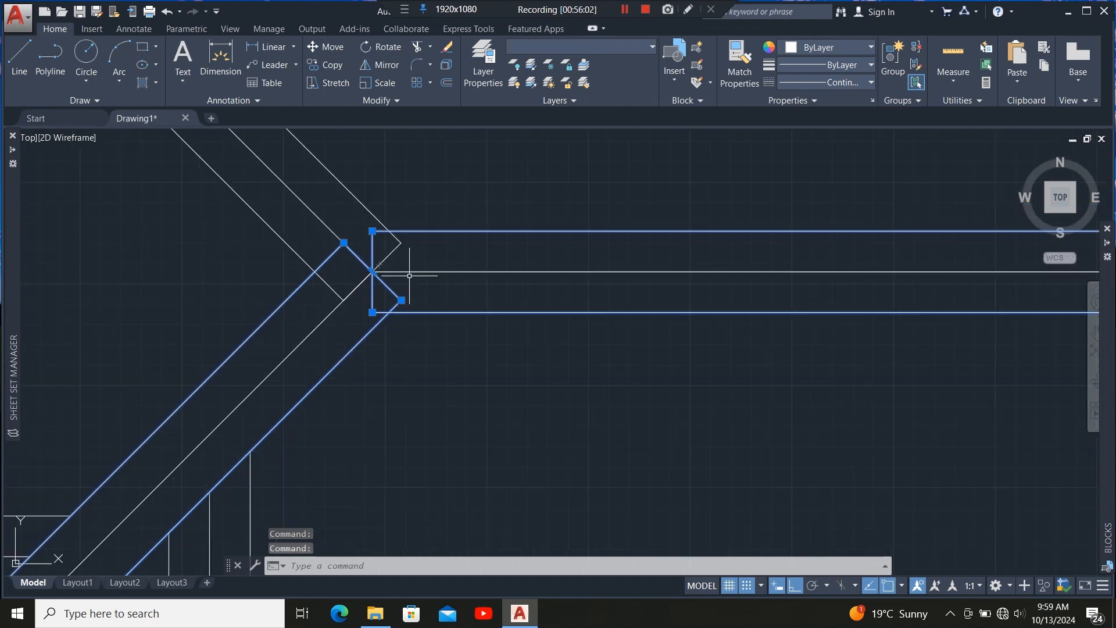
{"action": "scroll", "coordinate": [385, 294], "scroll_direction": "up", "scroll_amount": 2}
{"action": "scroll", "coordinate": [386, 311], "scroll_direction": "down", "scroll_amount": 6}
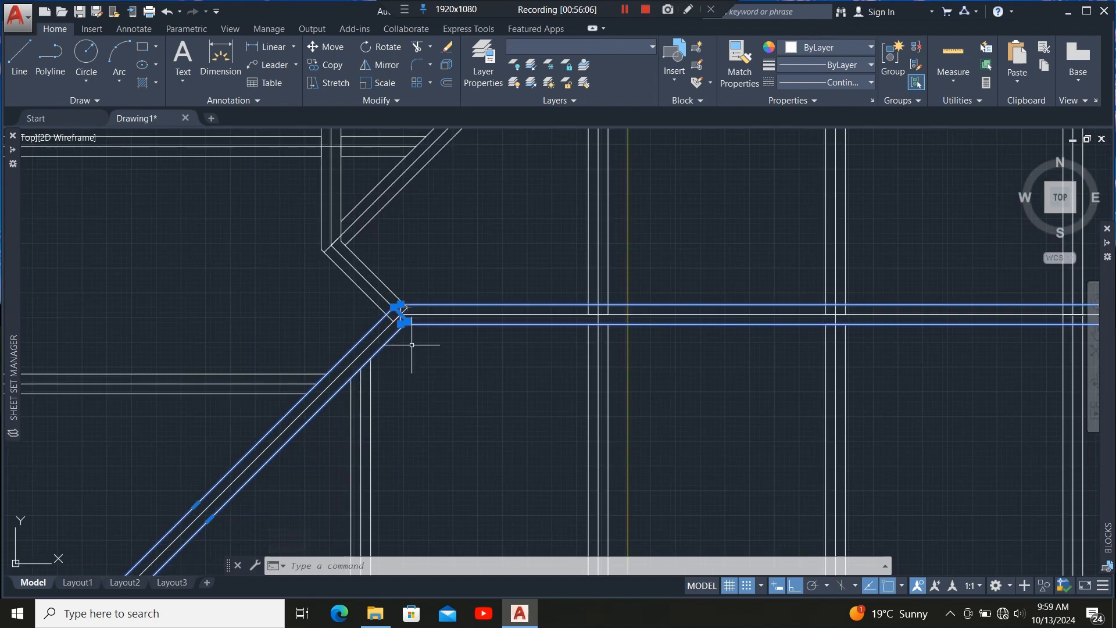
{"action": "scroll", "coordinate": [412, 329], "scroll_direction": "up", "scroll_amount": 2}
{"action": "scroll", "coordinate": [407, 317], "scroll_direction": "up", "scroll_amount": 6}
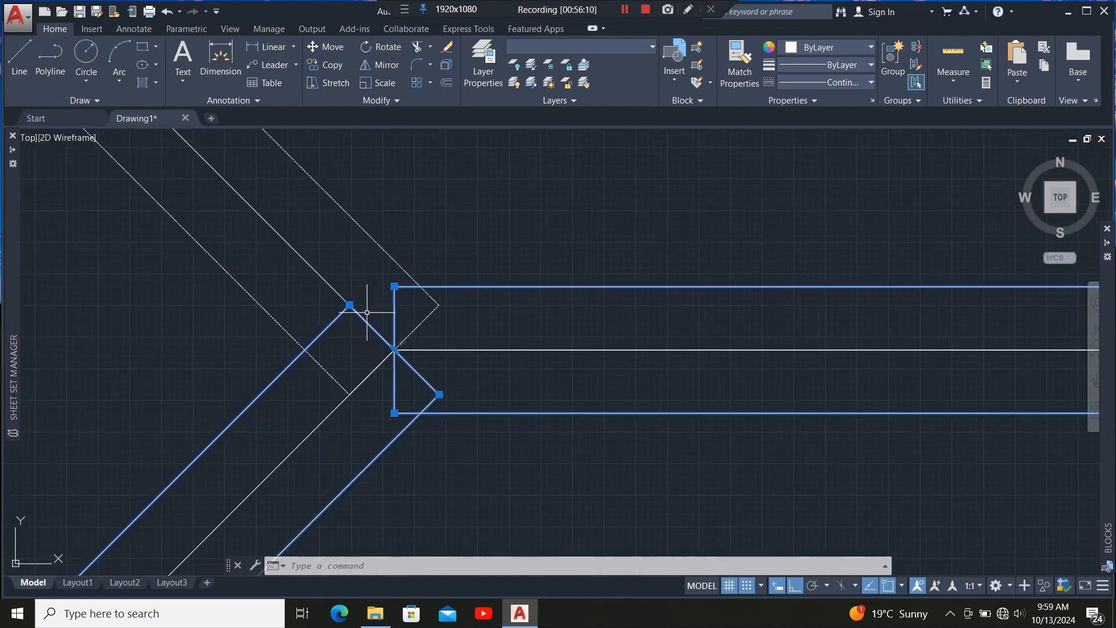
{"action": "scroll", "coordinate": [378, 302], "scroll_direction": "down", "scroll_amount": 8}
{"action": "scroll", "coordinate": [387, 307], "scroll_direction": "up", "scroll_amount": 4}
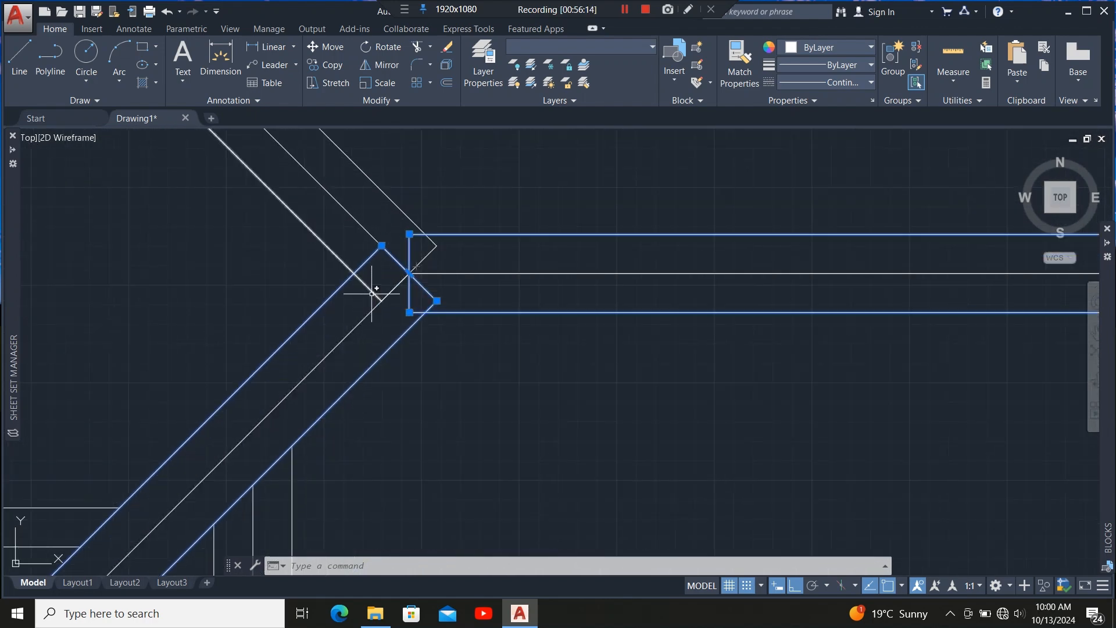
{"action": "scroll", "coordinate": [426, 276], "scroll_direction": "up", "scroll_amount": 2}
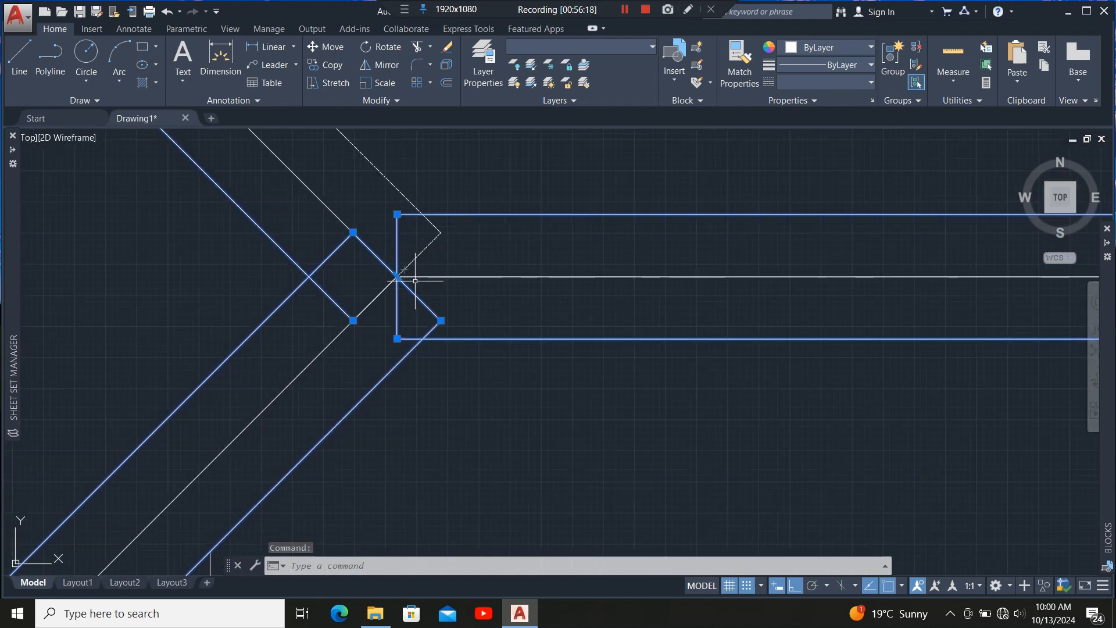
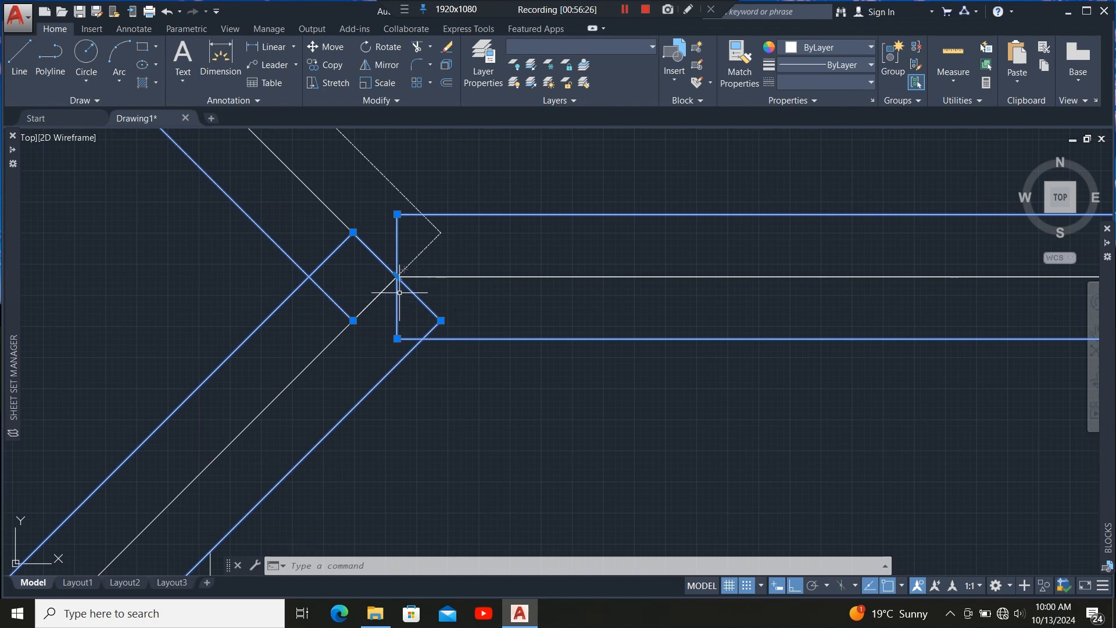
{"action": "left_click", "coordinate": [397, 276]}
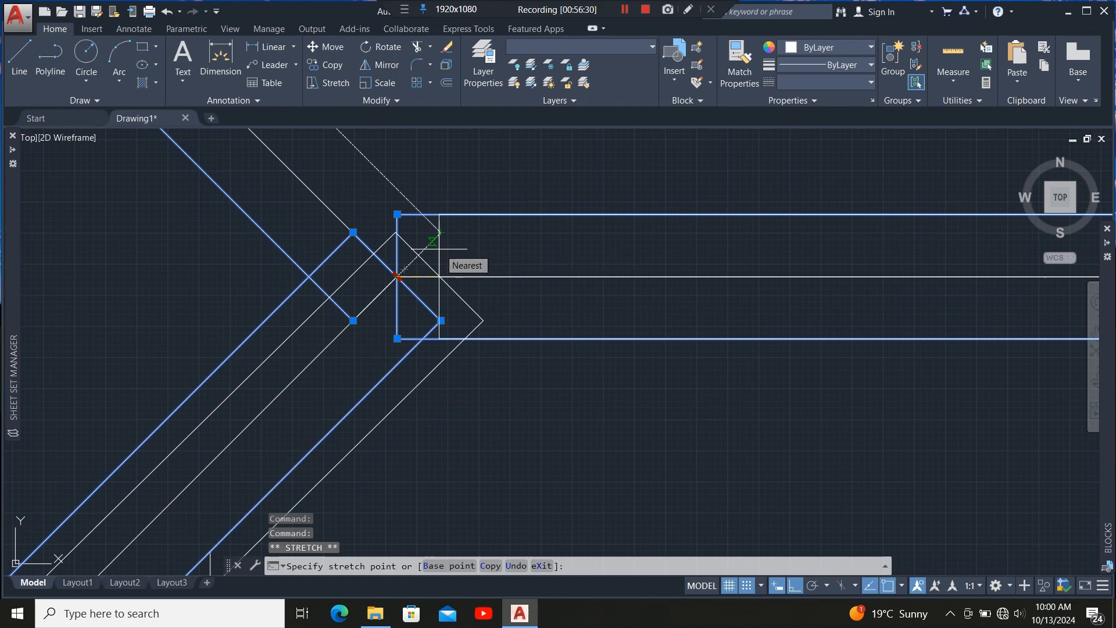
{"action": "key", "text": "Escape"}
{"action": "scroll", "coordinate": [394, 271], "scroll_direction": "up", "scroll_amount": 2}
{"action": "scroll", "coordinate": [399, 297], "scroll_direction": "down", "scroll_amount": 2}
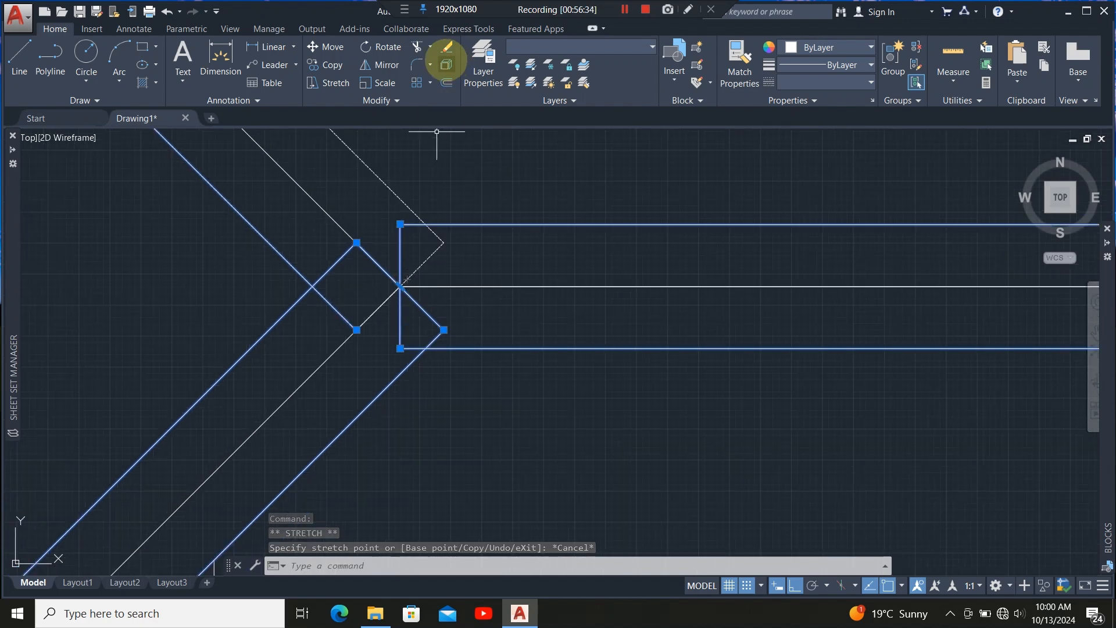
Explode the selected member outlines and try extending the upper diagonal hip line to the wall line.
{"action": "left_click", "coordinate": [446, 64]}
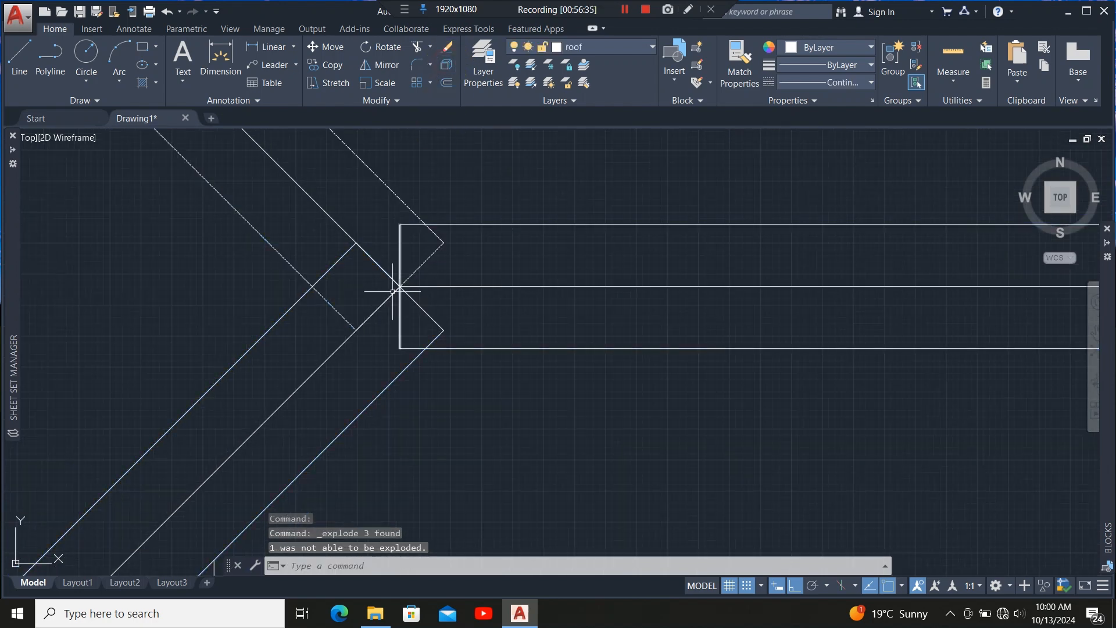
{"action": "left_click", "coordinate": [383, 185]}
{"action": "left_click", "coordinate": [430, 46]}
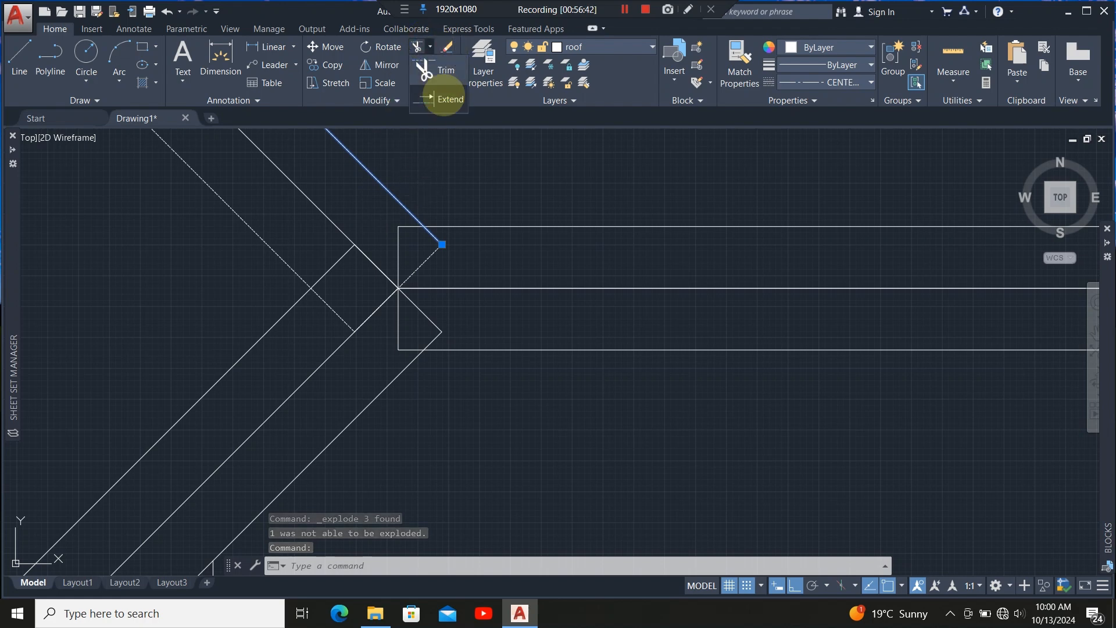
{"action": "left_click", "coordinate": [435, 96]}
{"action": "scroll", "coordinate": [439, 234], "scroll_direction": "down", "scroll_amount": 2}
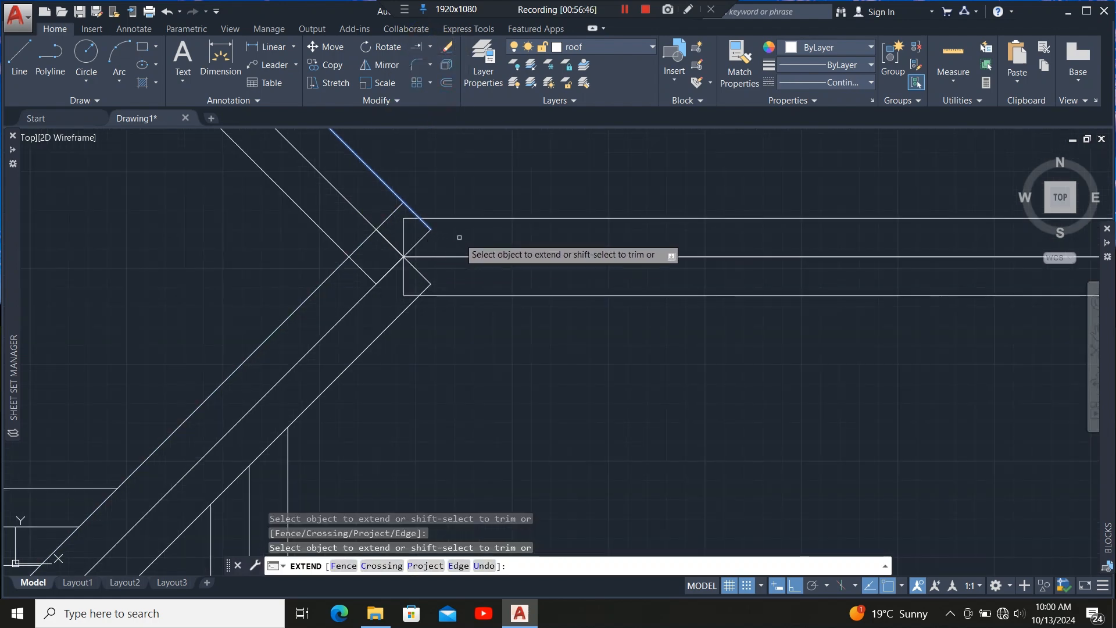
{"action": "key", "text": "Escape"}
{"action": "left_click", "coordinate": [445, 320]}
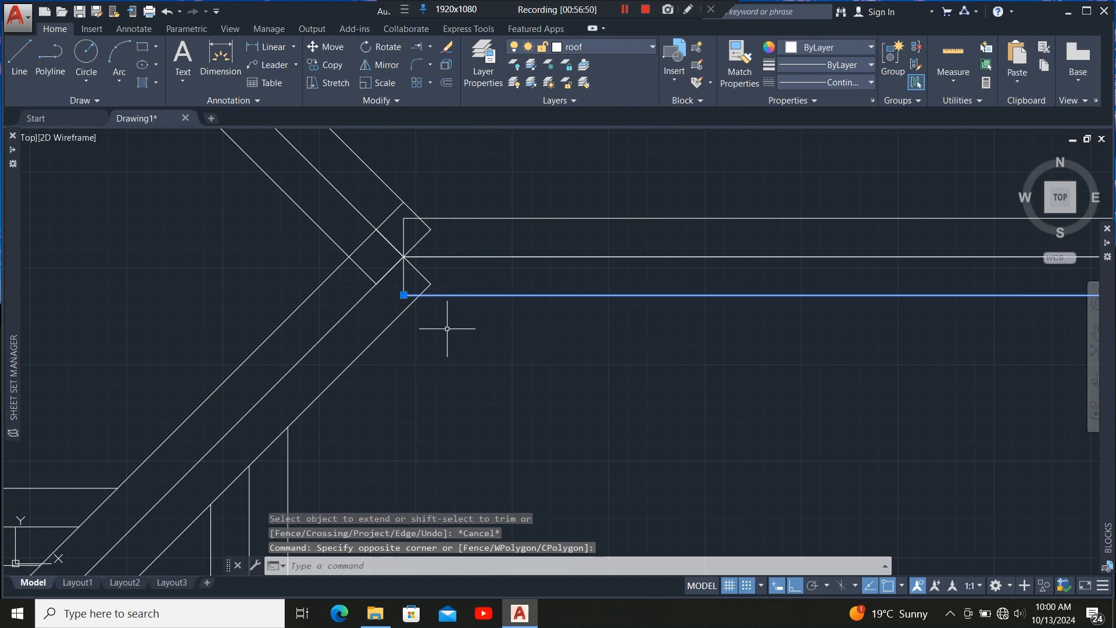
{"action": "left_click", "coordinate": [343, 320]}
{"action": "left_click", "coordinate": [338, 231]}
{"action": "left_click", "coordinate": [304, 223]}
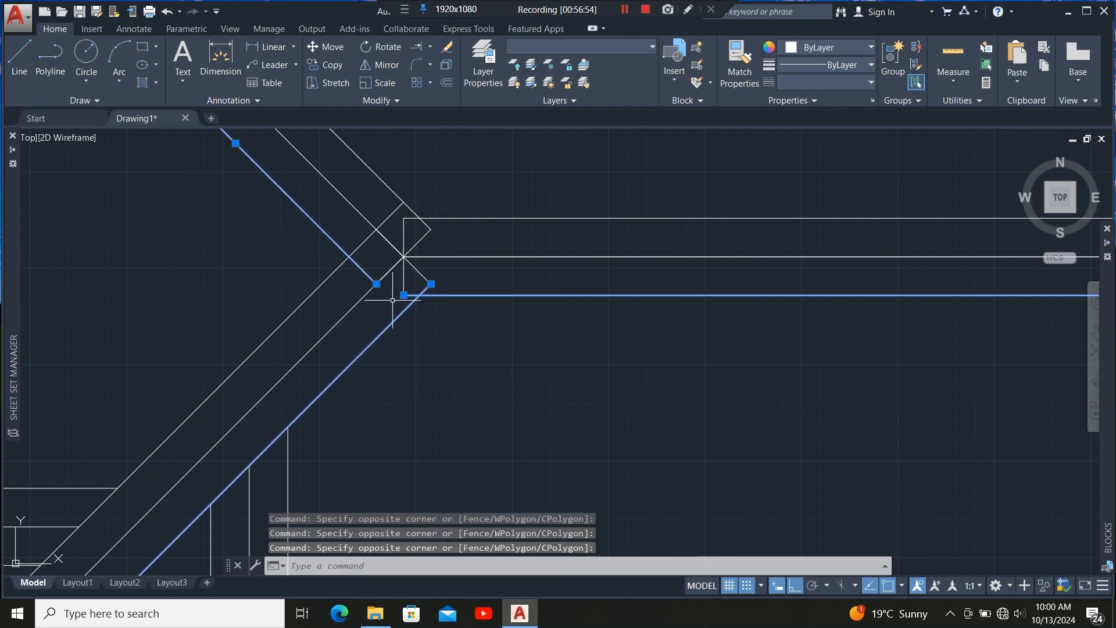
{"action": "left_click", "coordinate": [494, 234]}
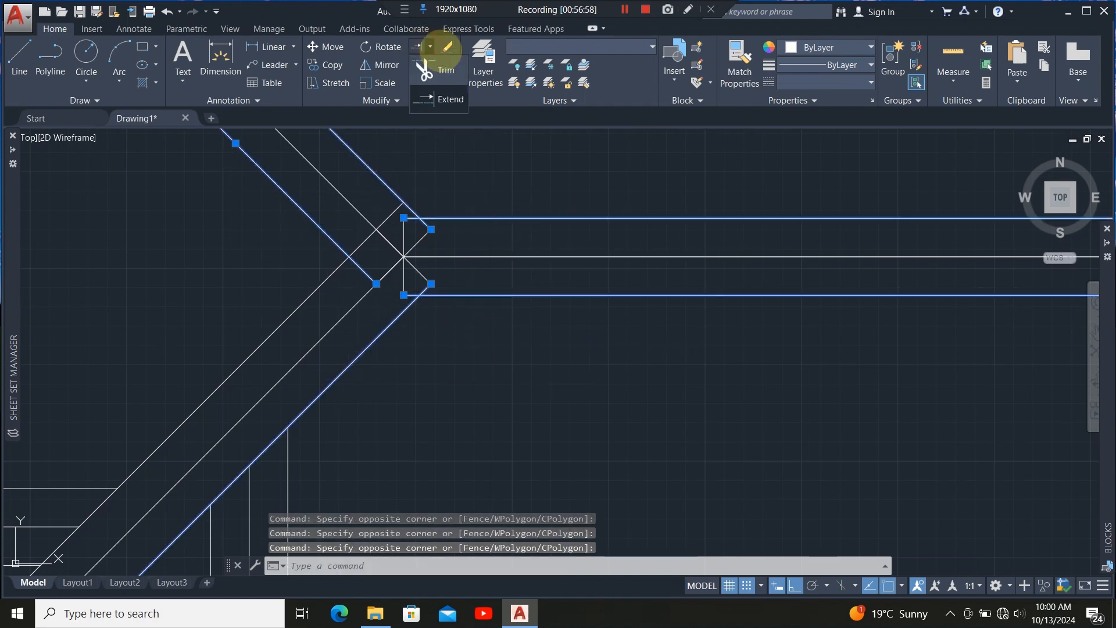
{"action": "left_click", "coordinate": [439, 70]}
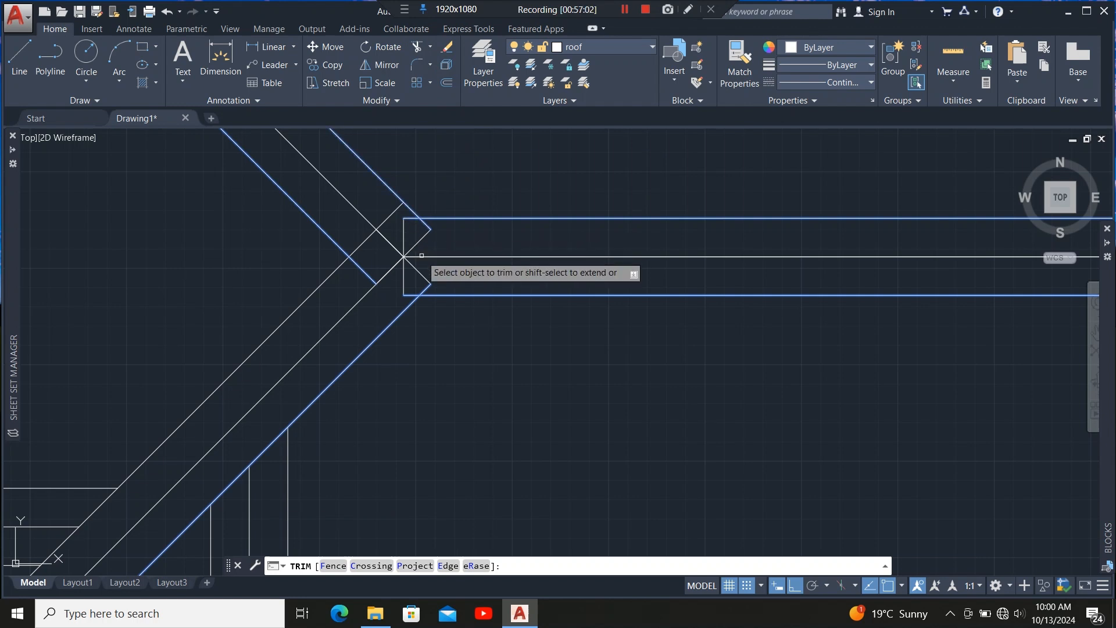
{"action": "scroll", "coordinate": [435, 247], "scroll_direction": "up", "scroll_amount": 2}
{"action": "key", "text": "Escape"}
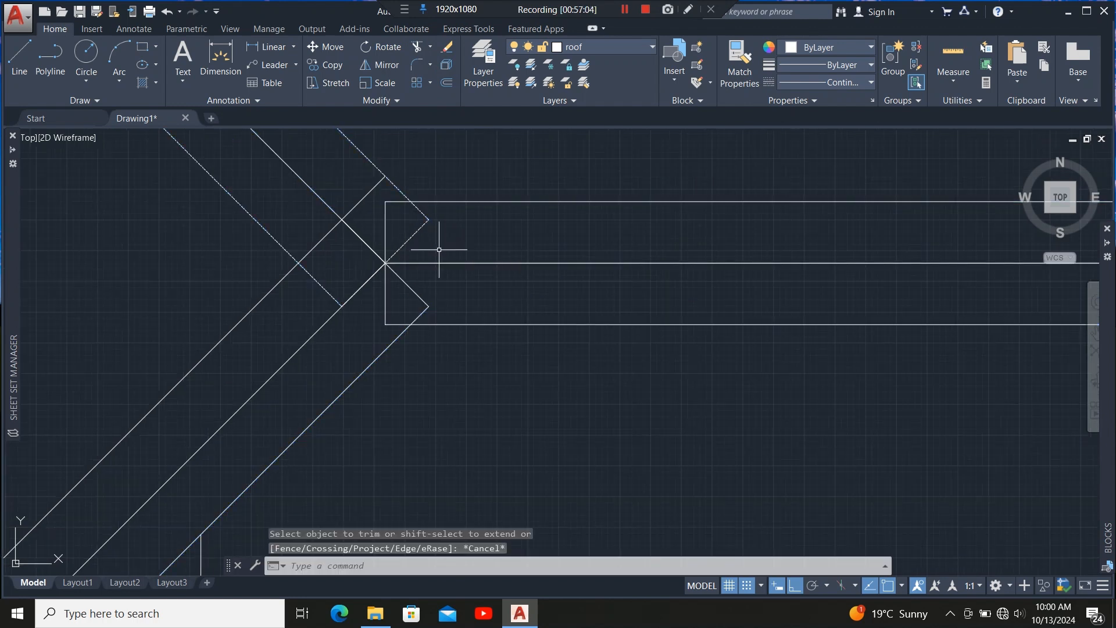
Stretch the top and bottom horizontal member lines leftward past the hip junction.
{"action": "left_click", "coordinate": [395, 201]}
{"action": "left_click", "coordinate": [385, 201]}
{"action": "left_click", "coordinate": [202, 203]}
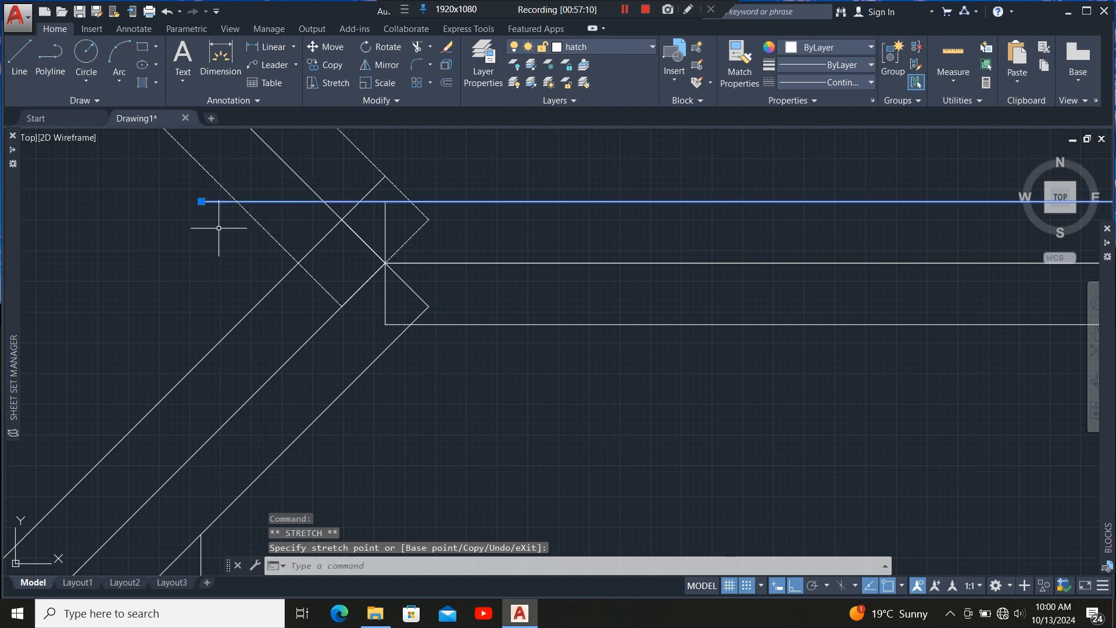
{"action": "left_click", "coordinate": [399, 324]}
{"action": "left_click", "coordinate": [385, 324]}
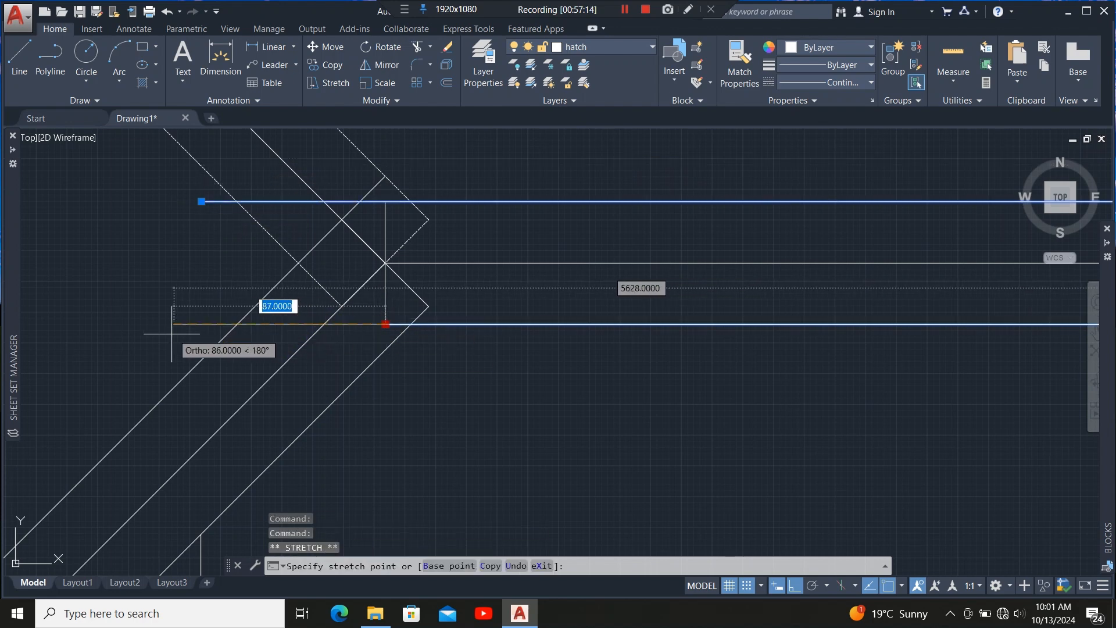
{"action": "left_click", "coordinate": [134, 325]}
{"action": "scroll", "coordinate": [372, 242], "scroll_direction": "down", "scroll_amount": 2}
{"action": "scroll", "coordinate": [291, 241], "scroll_direction": "up", "scroll_amount": 2}
{"action": "left_click", "coordinate": [428, 286]}
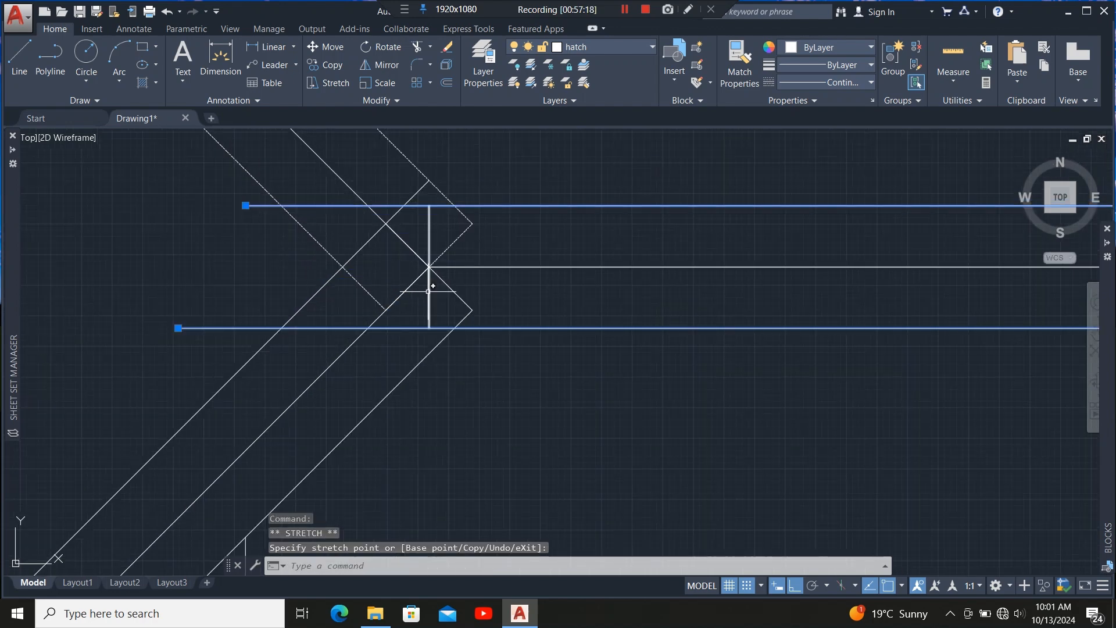
{"action": "key", "text": "Escape"}
{"action": "key", "text": "Escape"}
Move the vertical end line of the member left to the new ends of the horizontal lines.
{"action": "left_click", "coordinate": [428, 208]}
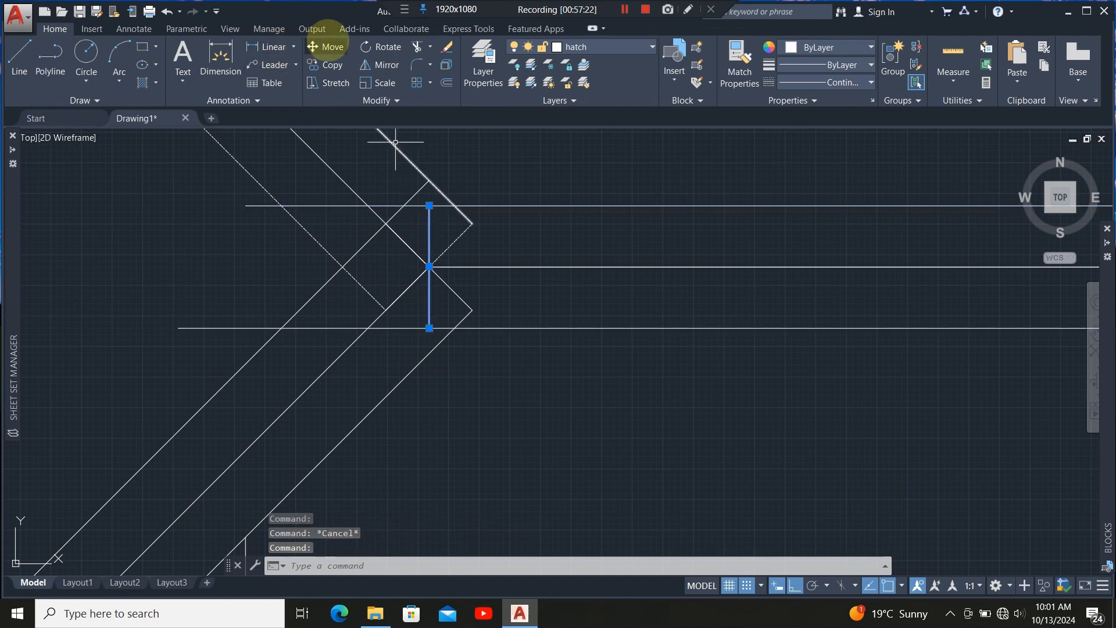
{"action": "left_click", "coordinate": [429, 206]}
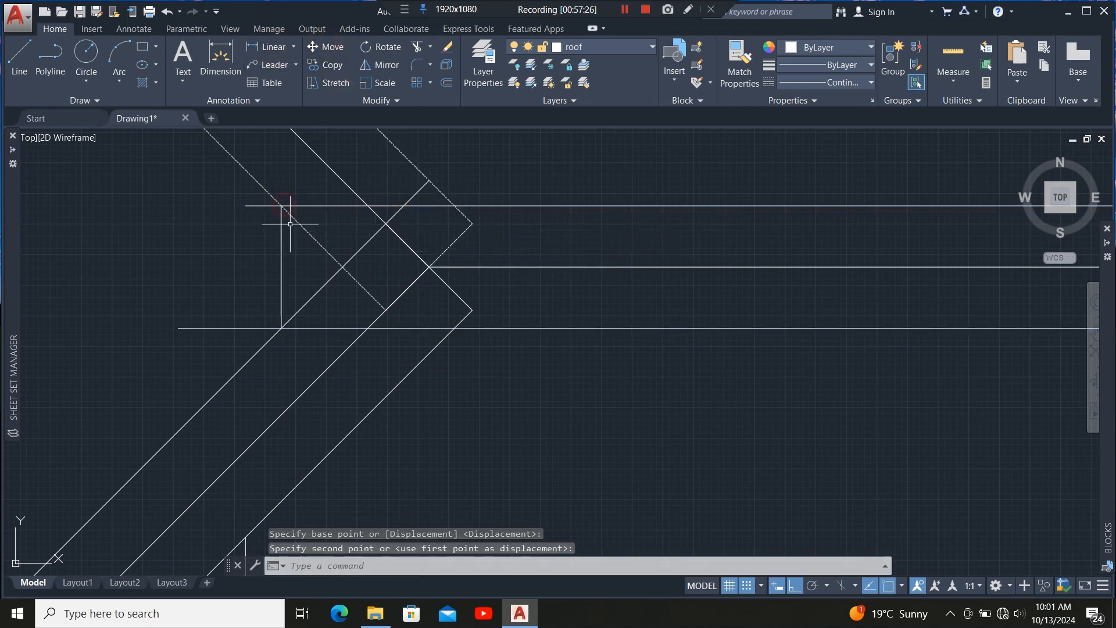
{"action": "left_click", "coordinate": [290, 223]}
{"action": "key", "text": "Escape"}
Trim the diagonal hip lines at the member's top and bottom horizontal lines.
{"action": "scroll", "coordinate": [226, 186], "scroll_direction": "down", "scroll_amount": 2}
{"action": "left_click", "coordinate": [297, 199]}
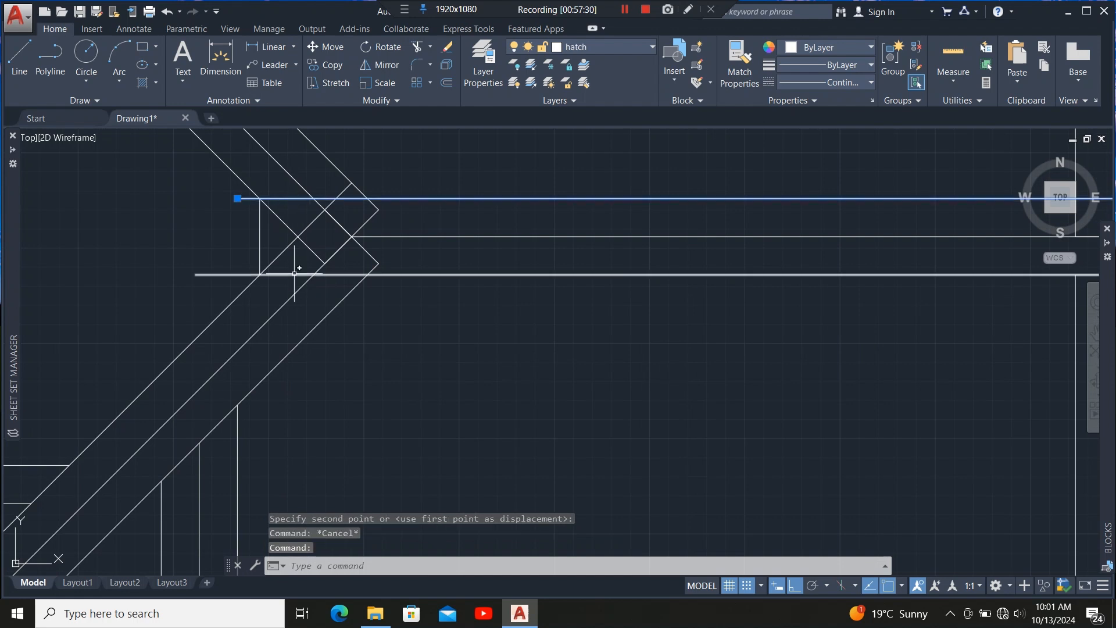
{"action": "left_click", "coordinate": [278, 274]}
{"action": "left_click", "coordinate": [417, 47]}
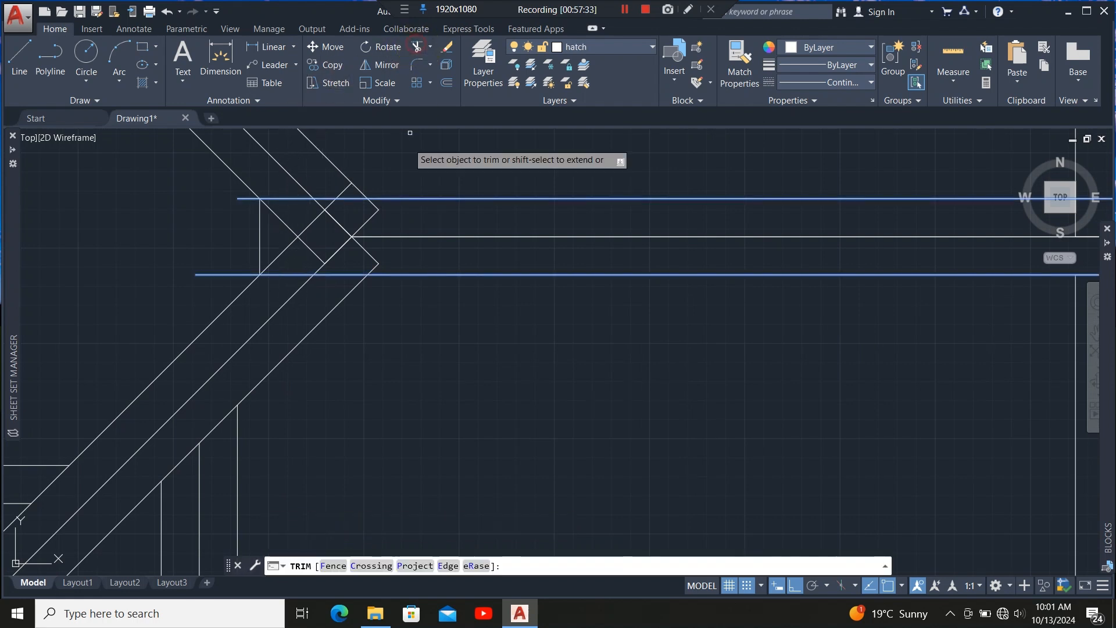
{"action": "left_click", "coordinate": [383, 203]}
{"action": "left_click", "coordinate": [343, 203]}
{"action": "left_click", "coordinate": [306, 213]}
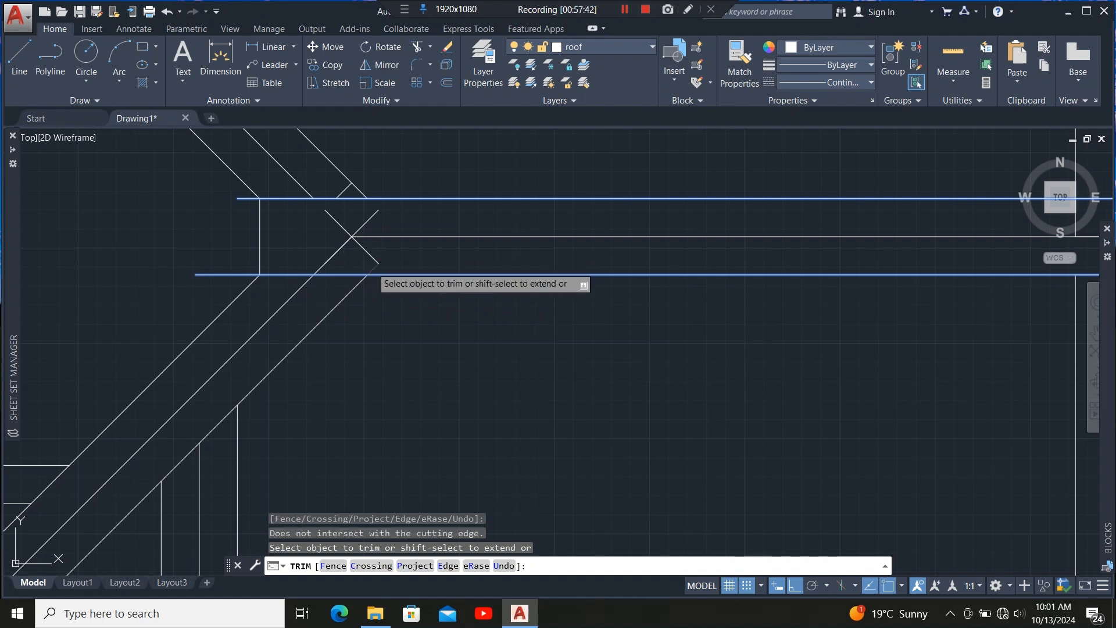
{"action": "left_click", "coordinate": [372, 268]}
{"action": "key", "text": "Escape"}
Delete the crossing diagonal segments left inside the member at the junction.
{"action": "left_click", "coordinate": [383, 250]}
{"action": "left_click", "coordinate": [340, 265]}
{"action": "left_click", "coordinate": [377, 220]}
{"action": "left_click", "coordinate": [357, 219]}
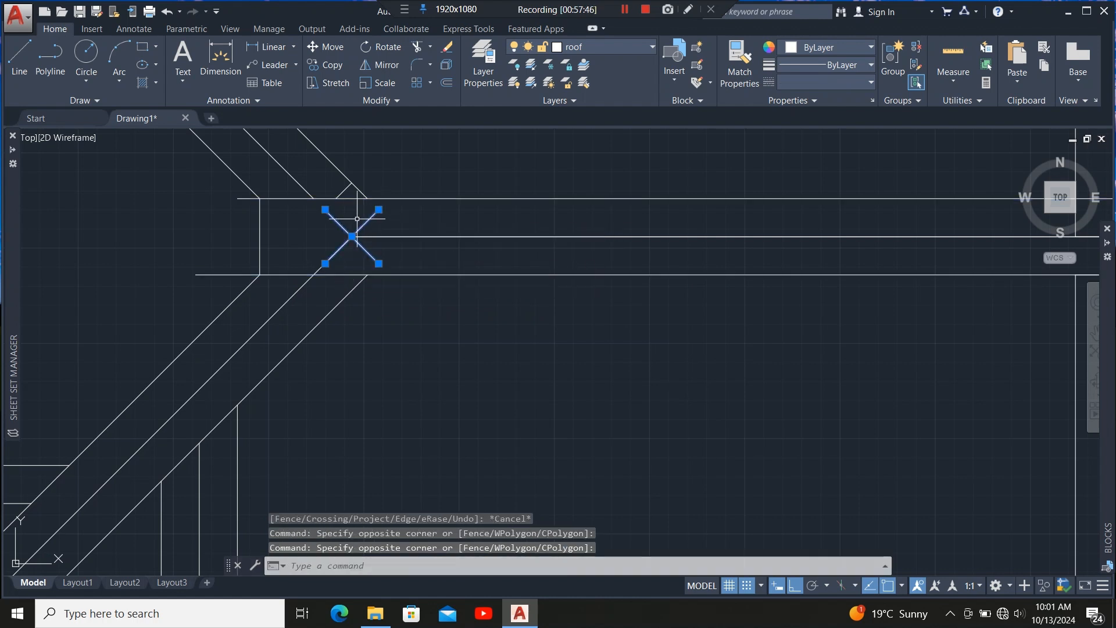
{"action": "key", "text": "Delete"}
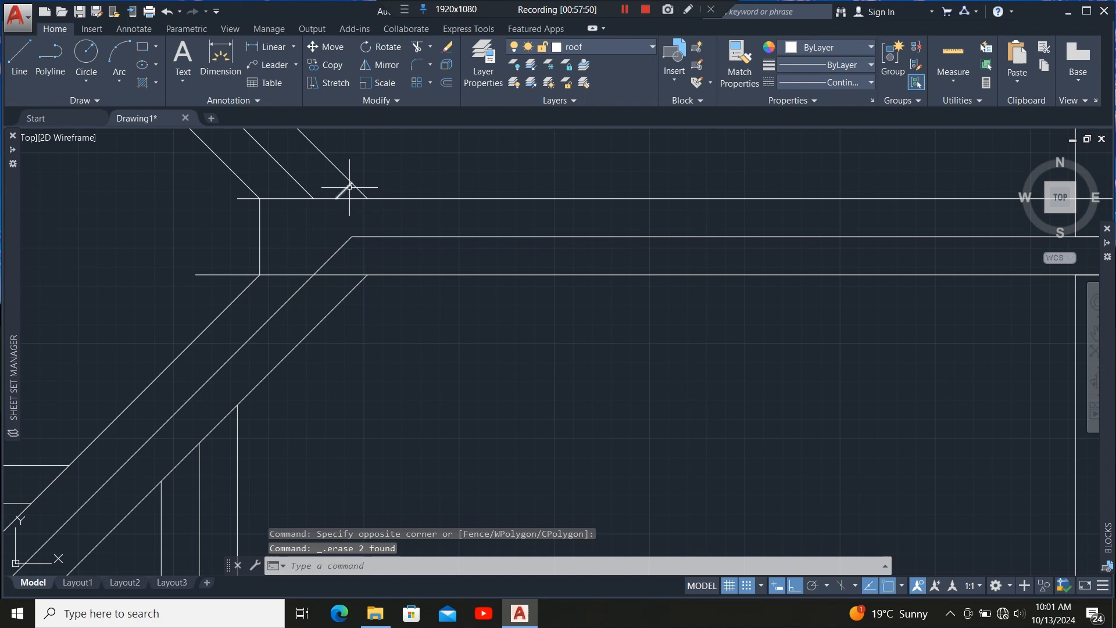
Delete the leftover short diagonal stub above the member's top line.
{"action": "left_click", "coordinate": [350, 187]}
{"action": "left_click", "coordinate": [289, 211]}
{"action": "left_click", "coordinate": [256, 226]}
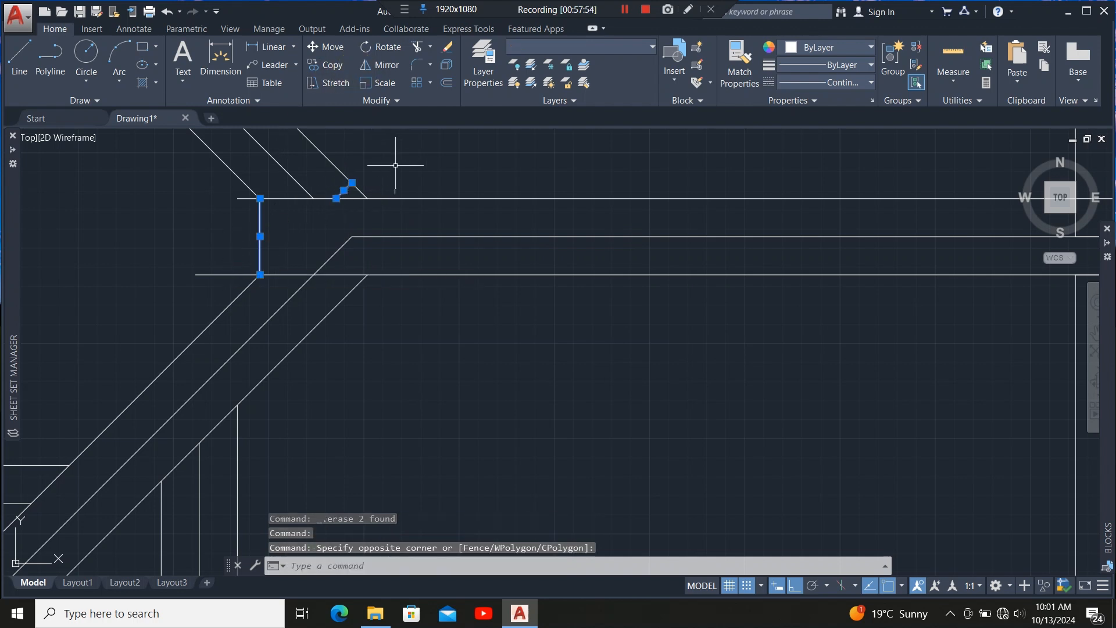
{"action": "key", "text": "Escape"}
{"action": "left_click", "coordinate": [348, 187]}
{"action": "key", "text": "Delete"}
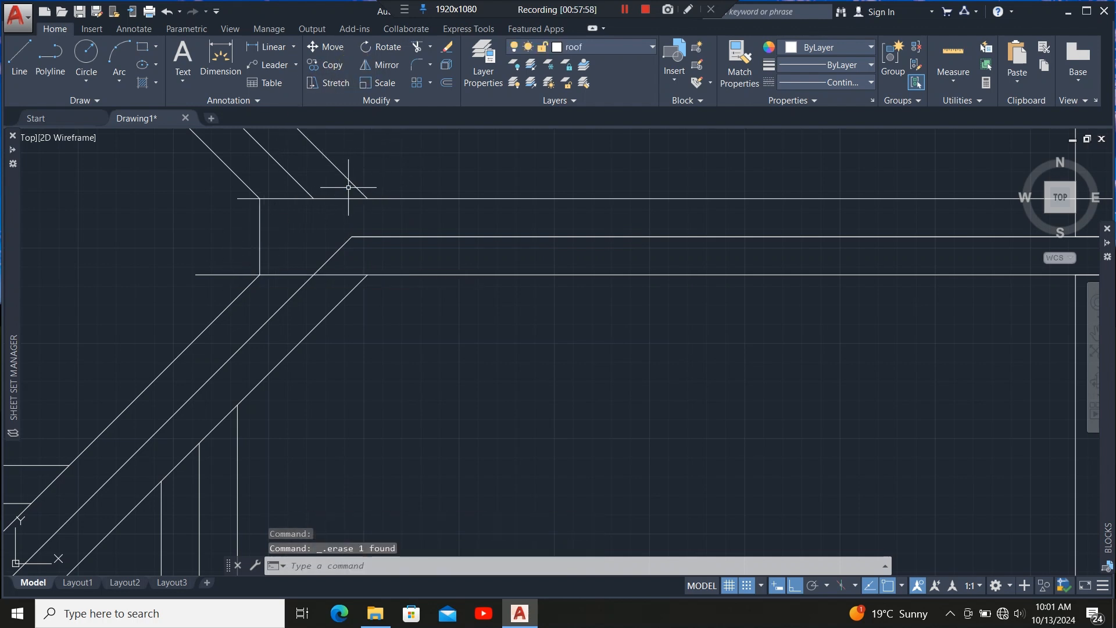
{"action": "left_click", "coordinate": [282, 225]}
{"action": "left_click", "coordinate": [252, 233]}
{"action": "left_click", "coordinate": [417, 47]}
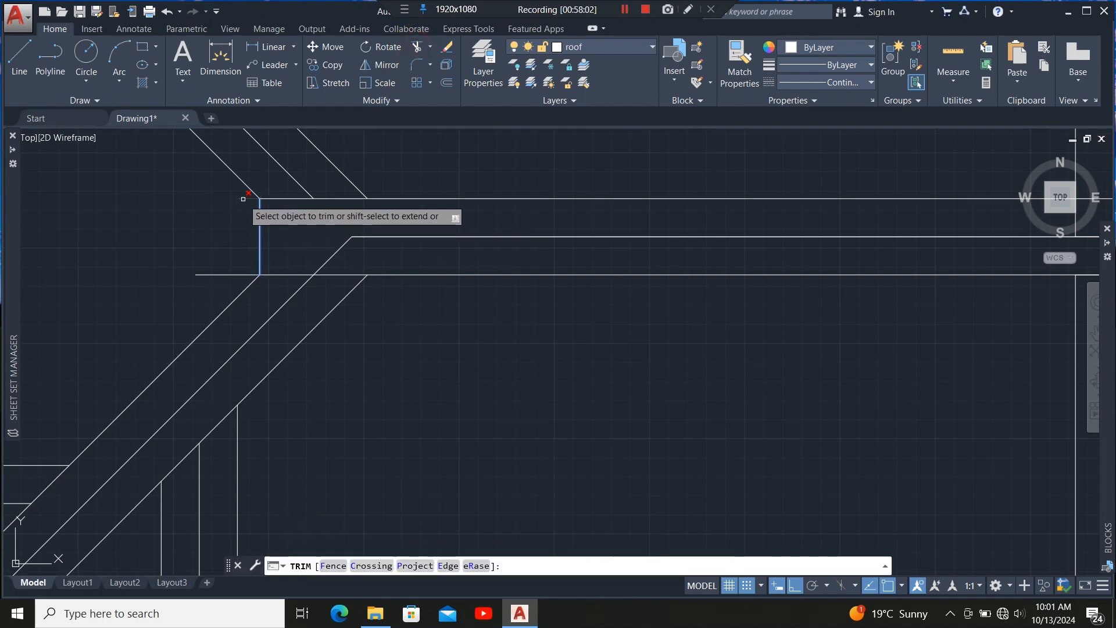
{"action": "key", "text": "Escape"}
{"action": "left_click", "coordinate": [371, 237]}
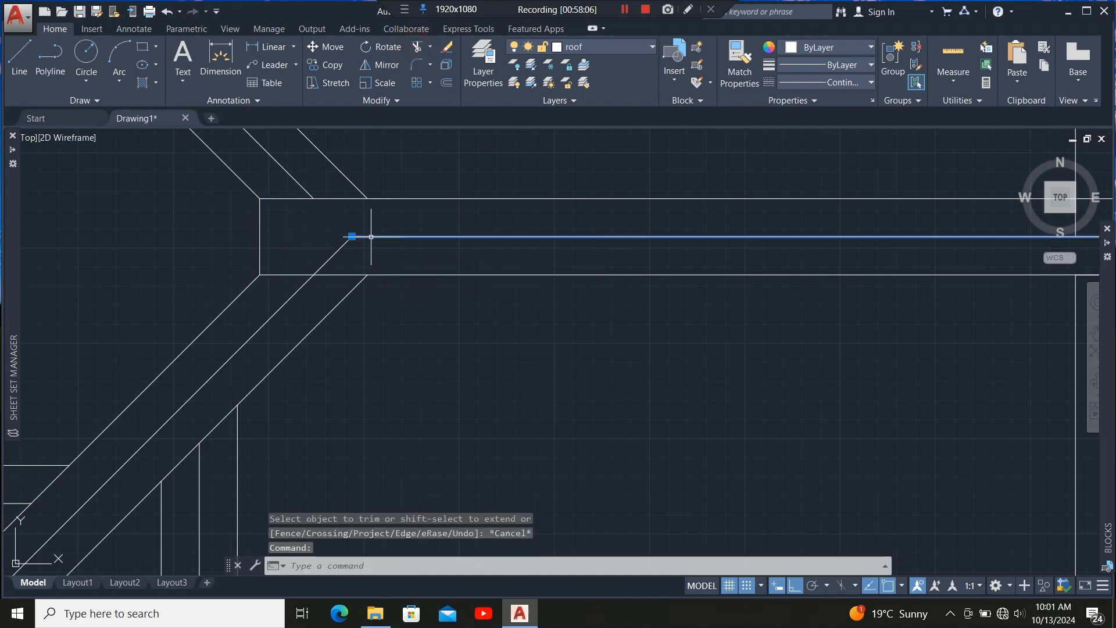
{"action": "left_click", "coordinate": [436, 99]}
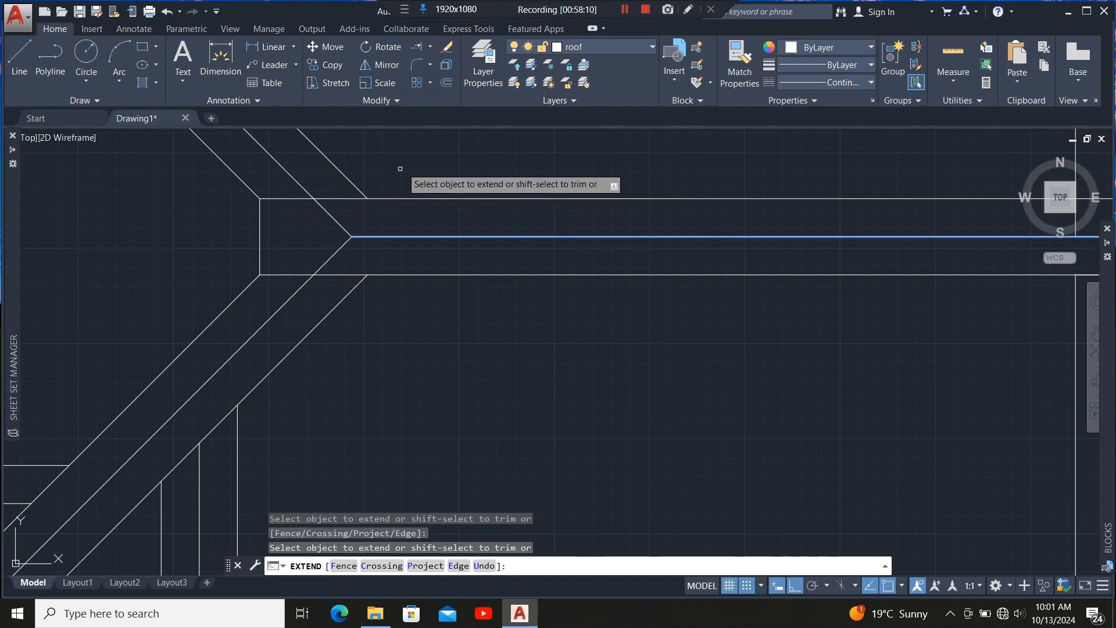
Extend the vertical member's left line upward past the hip corner at the next junction.
{"action": "scroll", "coordinate": [428, 192], "scroll_direction": "down", "scroll_amount": 3}
{"action": "scroll", "coordinate": [384, 215], "scroll_direction": "down", "scroll_amount": 6}
{"action": "scroll", "coordinate": [340, 138], "scroll_direction": "up", "scroll_amount": 4}
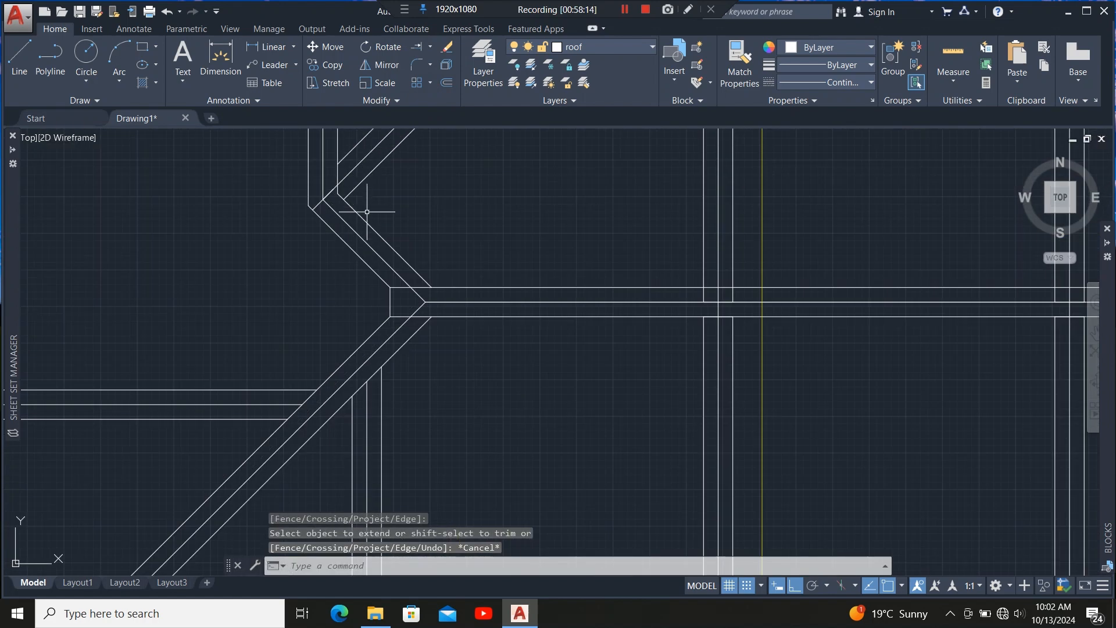
{"action": "scroll", "coordinate": [292, 244], "scroll_direction": "down", "scroll_amount": 2}
{"action": "scroll", "coordinate": [398, 298], "scroll_direction": "down", "scroll_amount": 3}
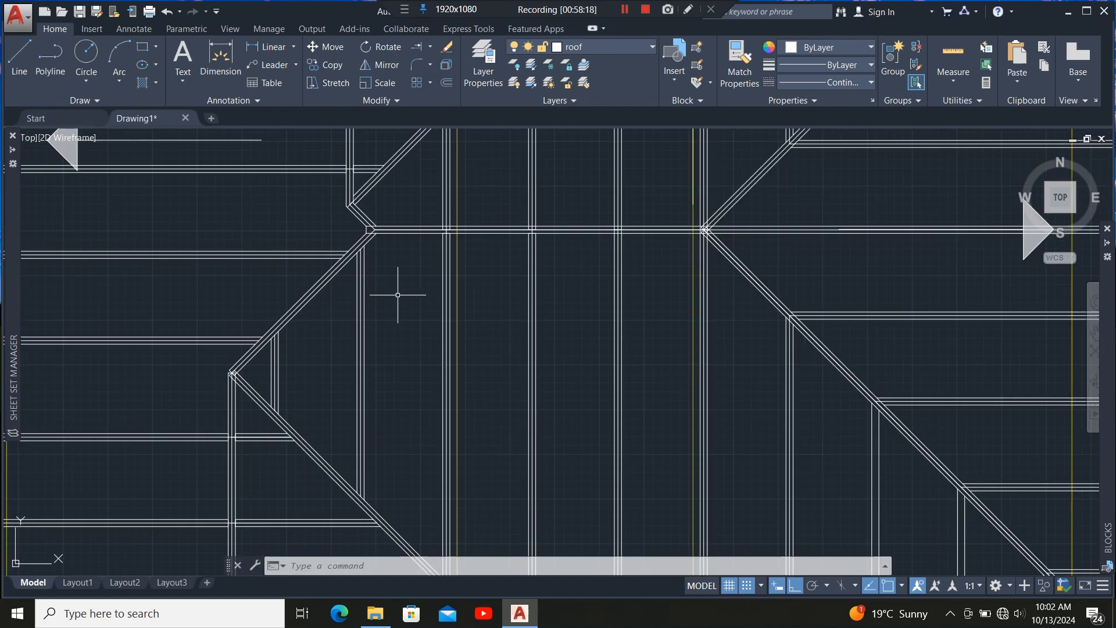
{"action": "scroll", "coordinate": [310, 356], "scroll_direction": "up", "scroll_amount": 5}
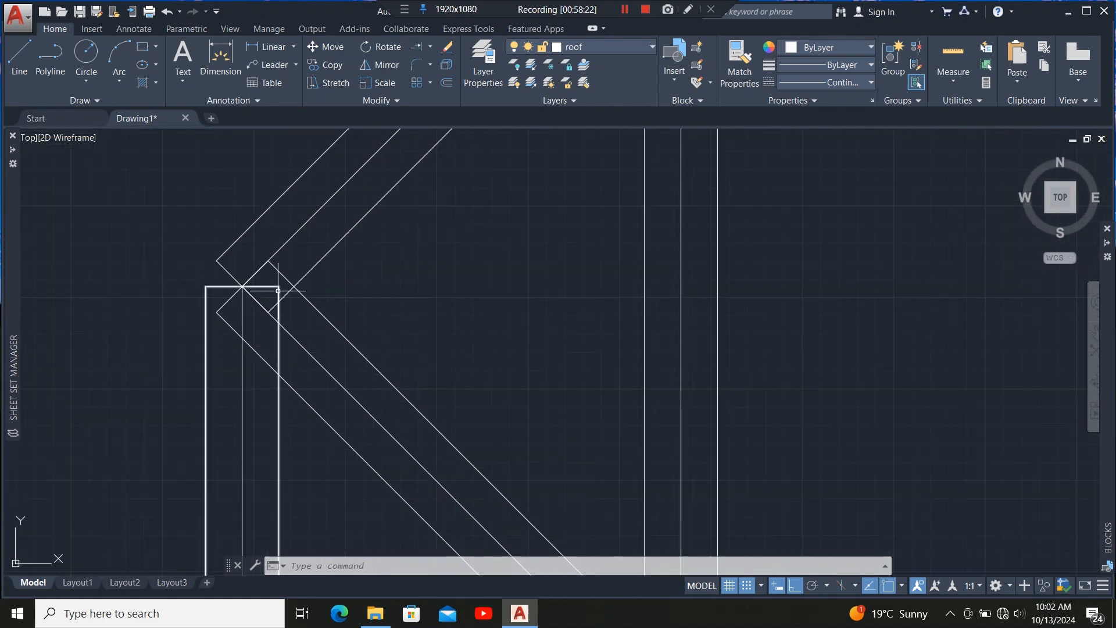
{"action": "scroll", "coordinate": [337, 257], "scroll_direction": "up", "scroll_amount": 4}
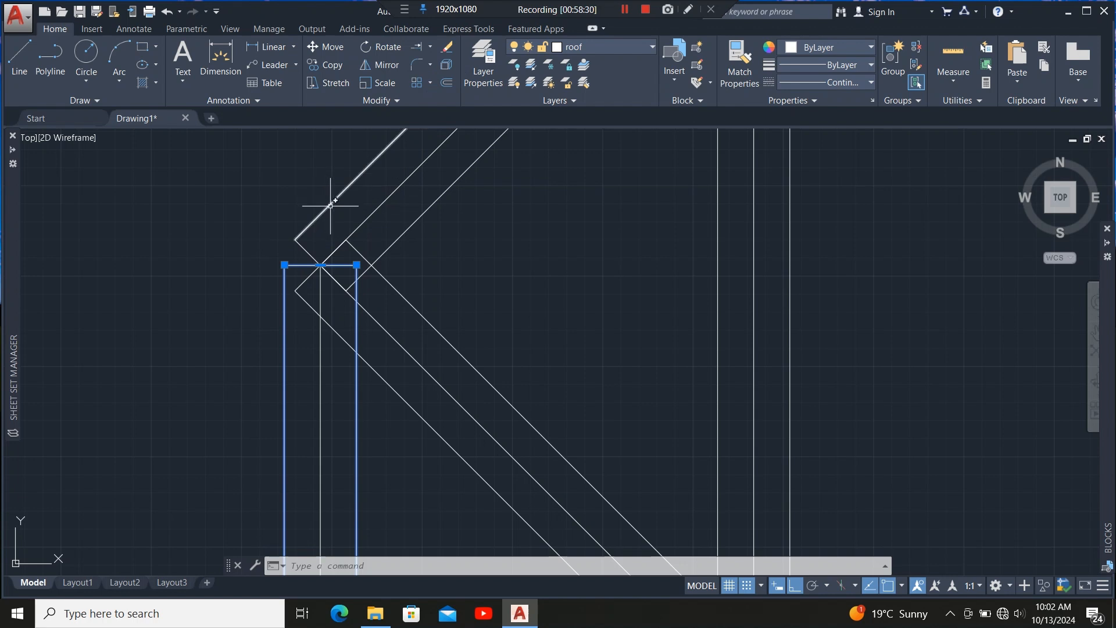
{"action": "key", "text": "Escape"}
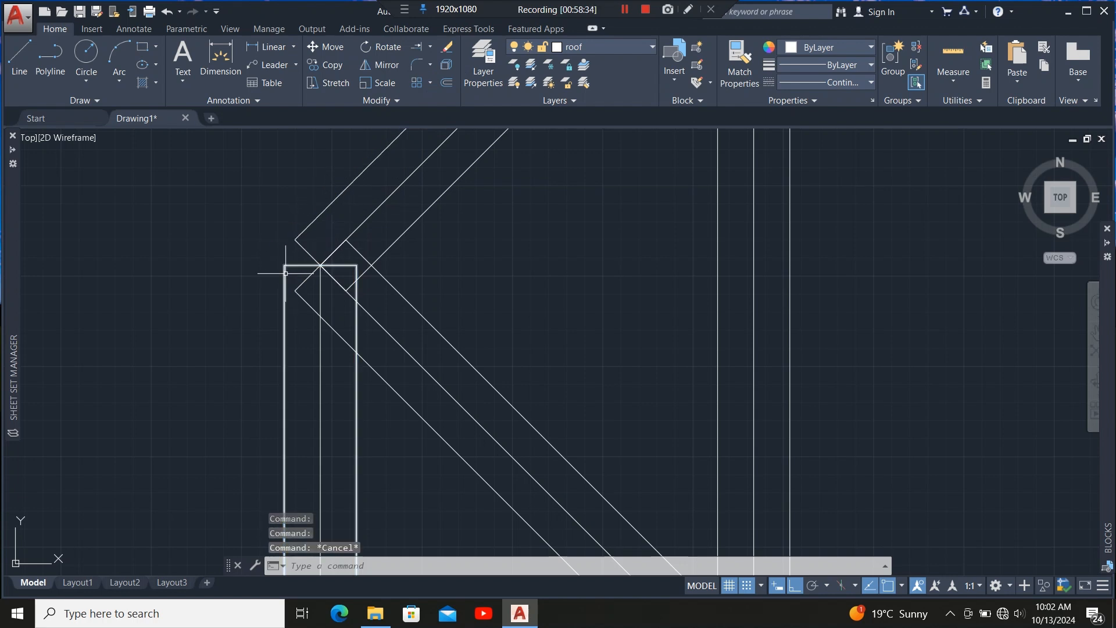
{"action": "left_click", "coordinate": [284, 264]}
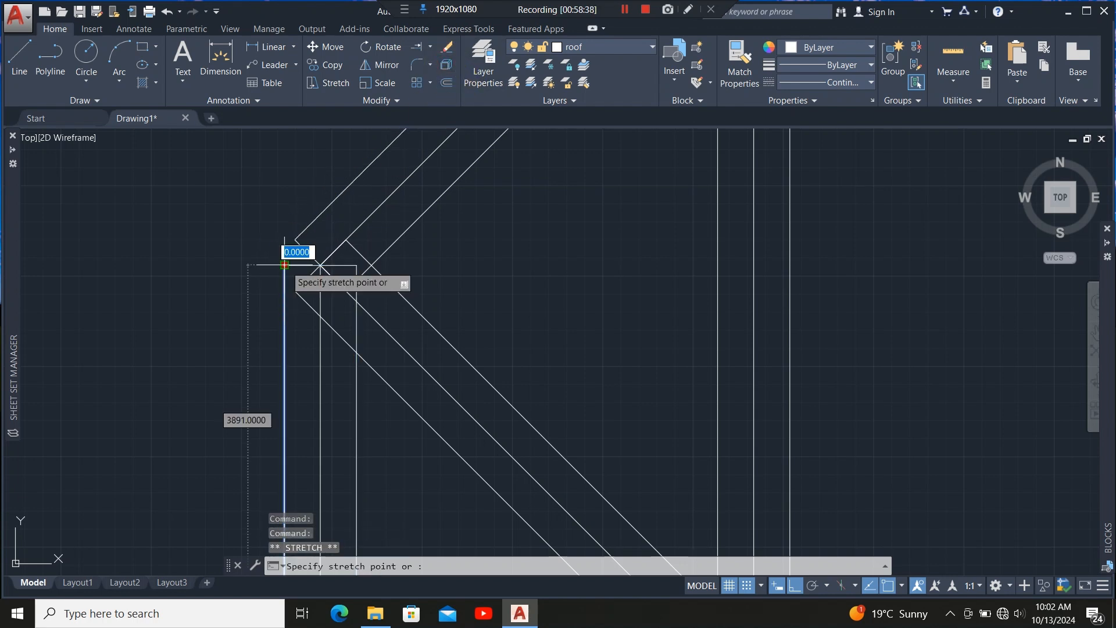
{"action": "left_click", "coordinate": [416, 47]}
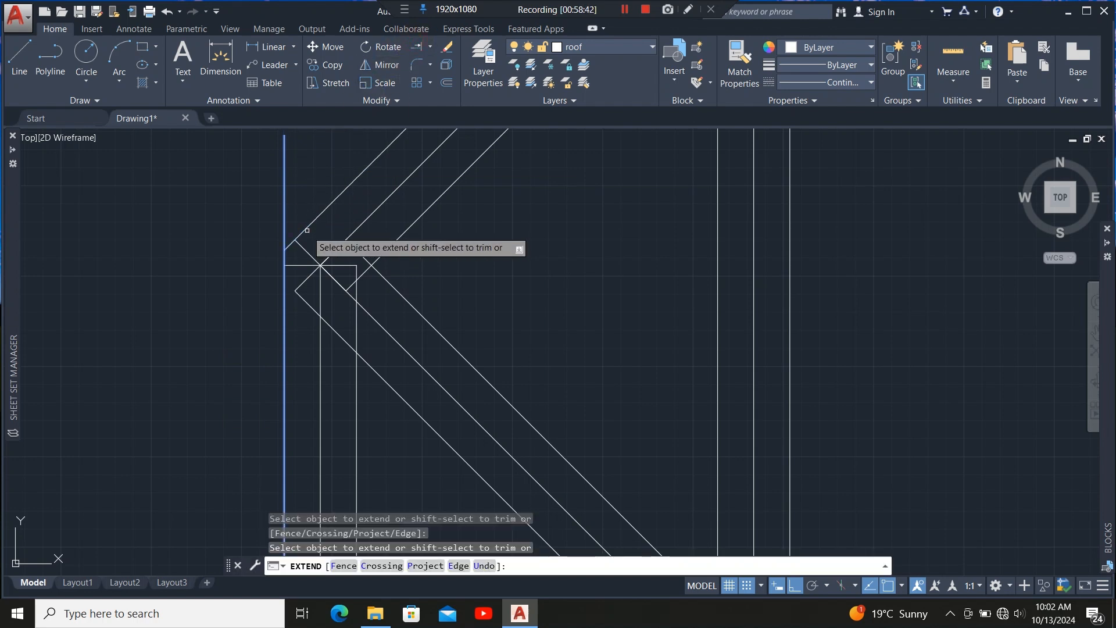
{"action": "scroll", "coordinate": [363, 314], "scroll_direction": "up", "scroll_amount": 2}
{"action": "scroll", "coordinate": [322, 244], "scroll_direction": "down", "scroll_amount": 2}
{"action": "key", "text": "Escape"}
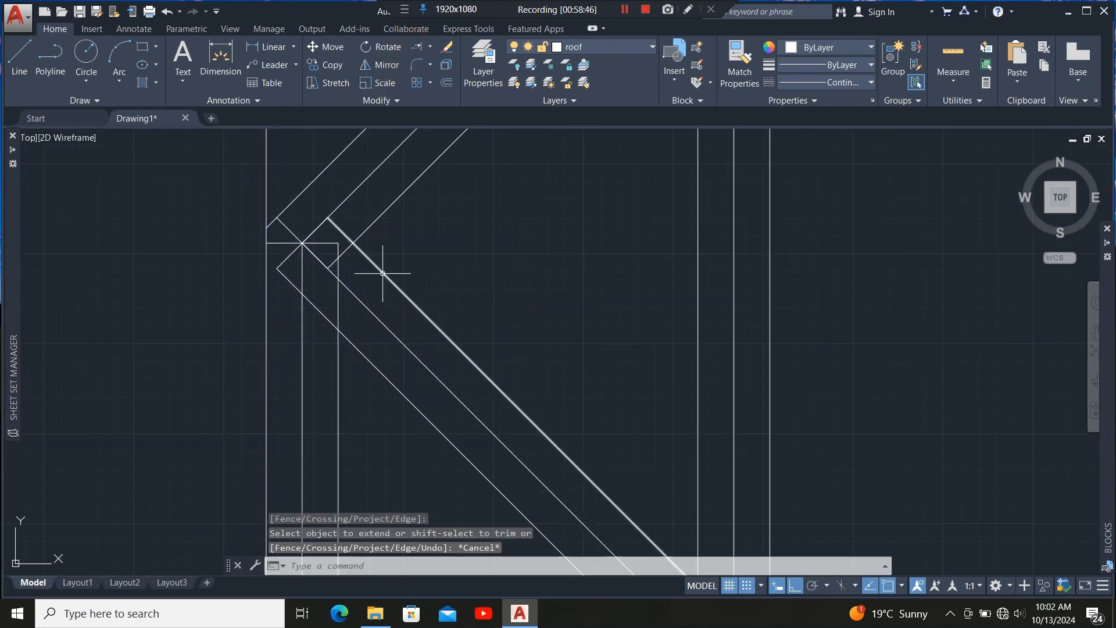
Trim the lines crossing the upper hip corner, using the two outer hip lines as cutting edges.
{"action": "left_click", "coordinate": [372, 263]}
{"action": "left_click", "coordinate": [324, 317]}
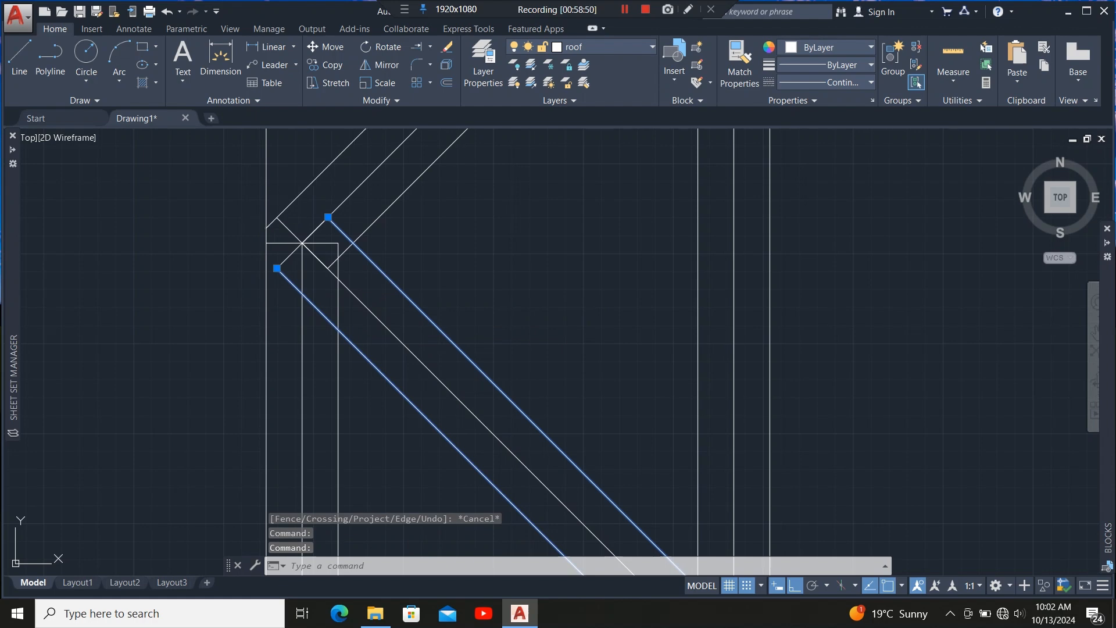
{"action": "left_click", "coordinate": [433, 70]}
{"action": "left_click_drag", "start_coordinate": [299, 175], "coordinate": [236, 212]}
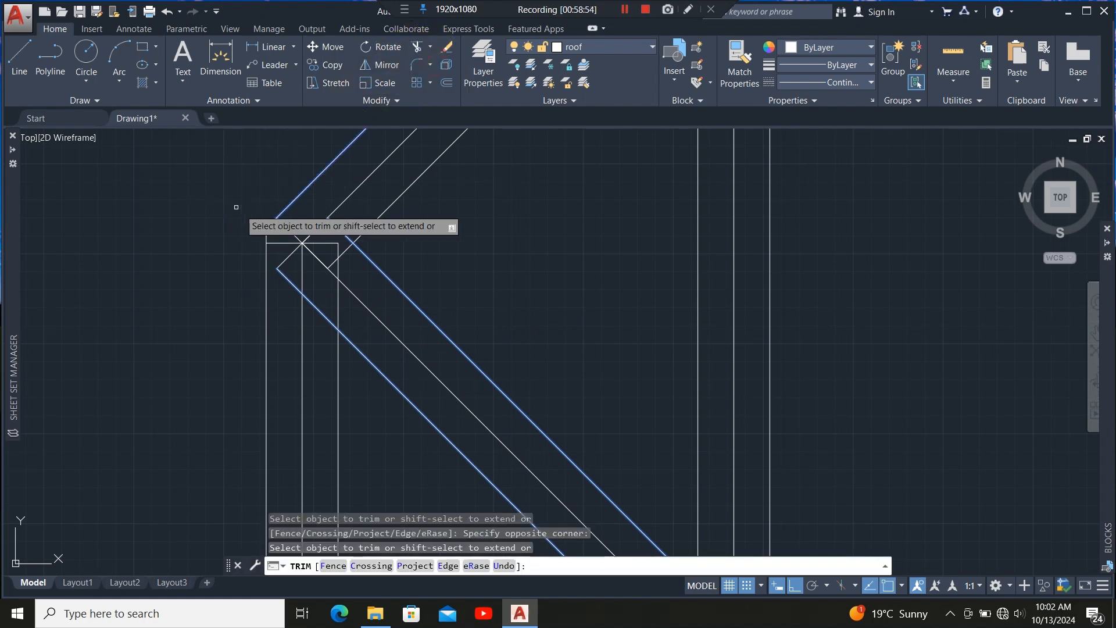
{"action": "scroll", "coordinate": [337, 250], "scroll_direction": "up", "scroll_amount": 2}
{"action": "left_click", "coordinate": [341, 236]}
{"action": "scroll", "coordinate": [335, 273], "scroll_direction": "down", "scroll_amount": 9}
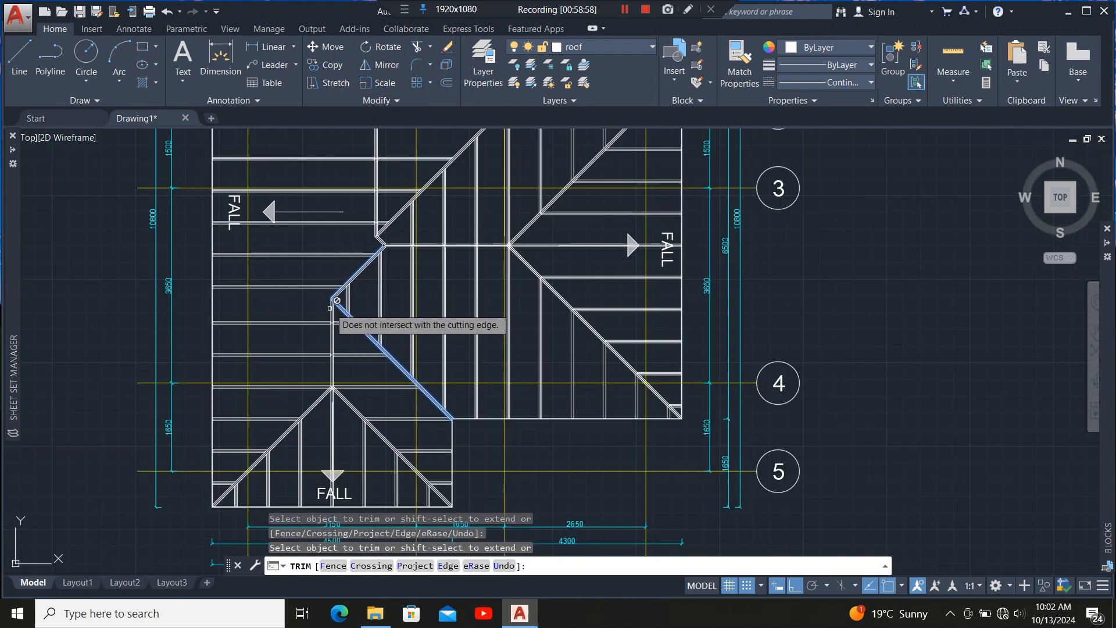
{"action": "scroll", "coordinate": [387, 247], "scroll_direction": "up", "scroll_amount": 5}
{"action": "scroll", "coordinate": [388, 198], "scroll_direction": "down", "scroll_amount": 5}
{"action": "scroll", "coordinate": [349, 265], "scroll_direction": "up", "scroll_amount": 10}
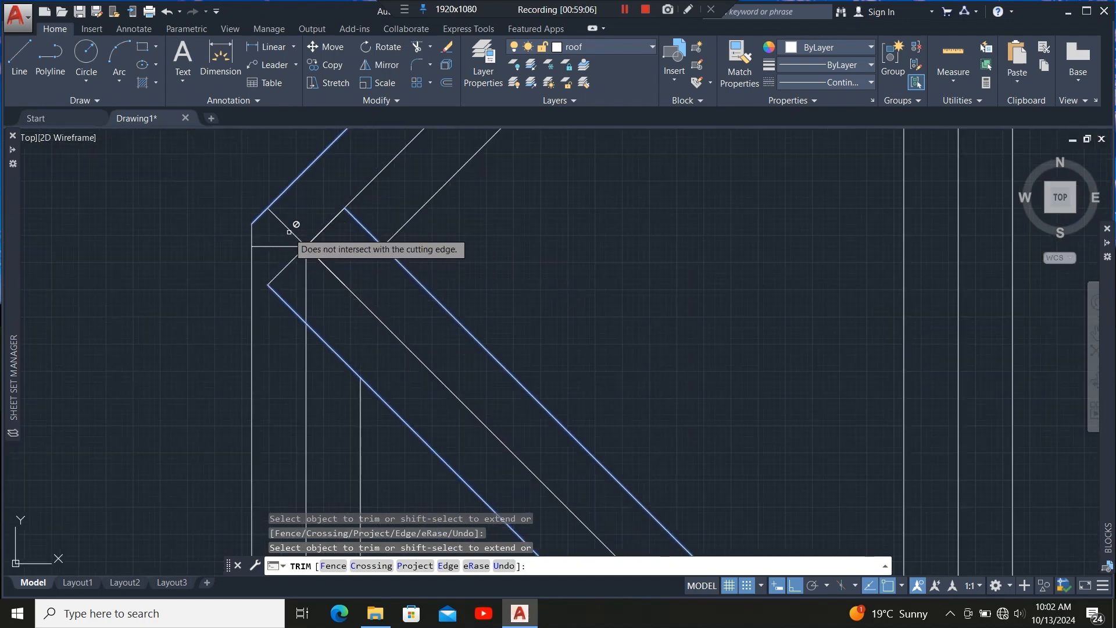
{"action": "key", "text": "Escape"}
{"action": "key", "text": "Escape"}
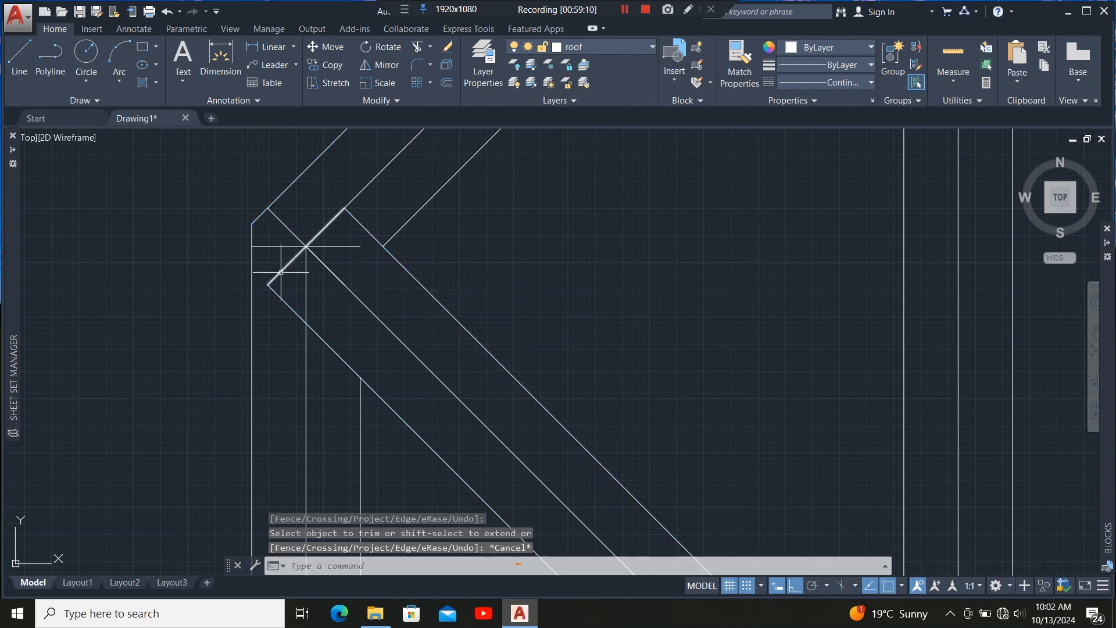
Delete the short leftover horizontal and diagonal stubs at the hip corner.
{"action": "left_click", "coordinate": [285, 267]}
{"action": "left_click", "coordinate": [288, 246]}
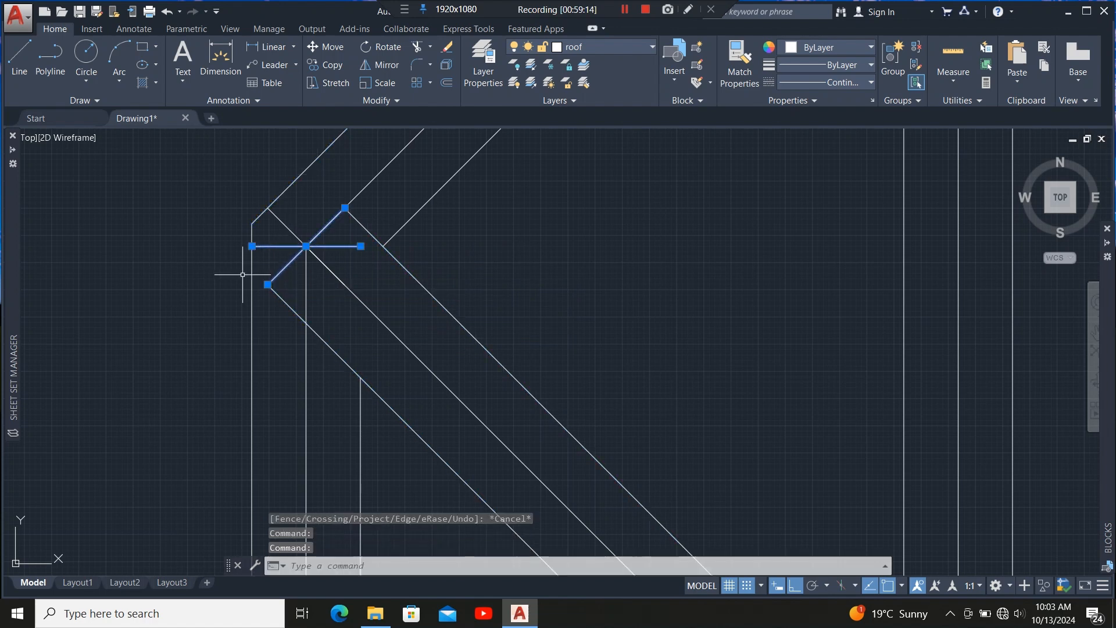
{"action": "key", "text": "Delete"}
Trim the hip diagonals between the two horizontal member lines at the next junction.
{"action": "scroll", "coordinate": [257, 267], "scroll_direction": "down", "scroll_amount": 4}
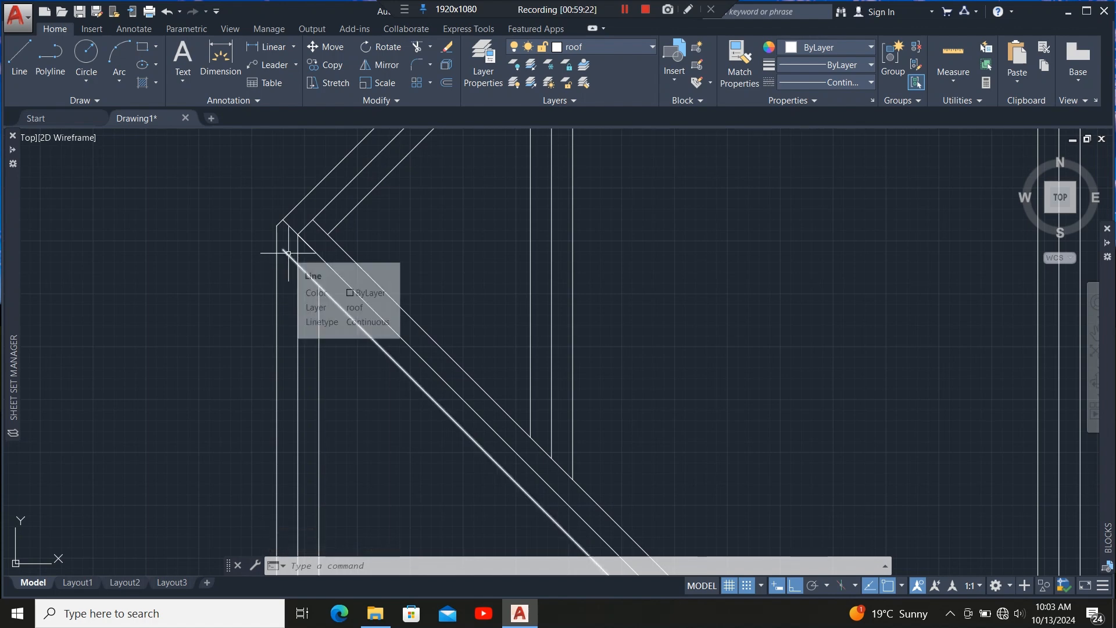
{"action": "scroll", "coordinate": [273, 239], "scroll_direction": "down", "scroll_amount": 2}
{"action": "scroll", "coordinate": [273, 239], "scroll_direction": "down", "scroll_amount": 3}
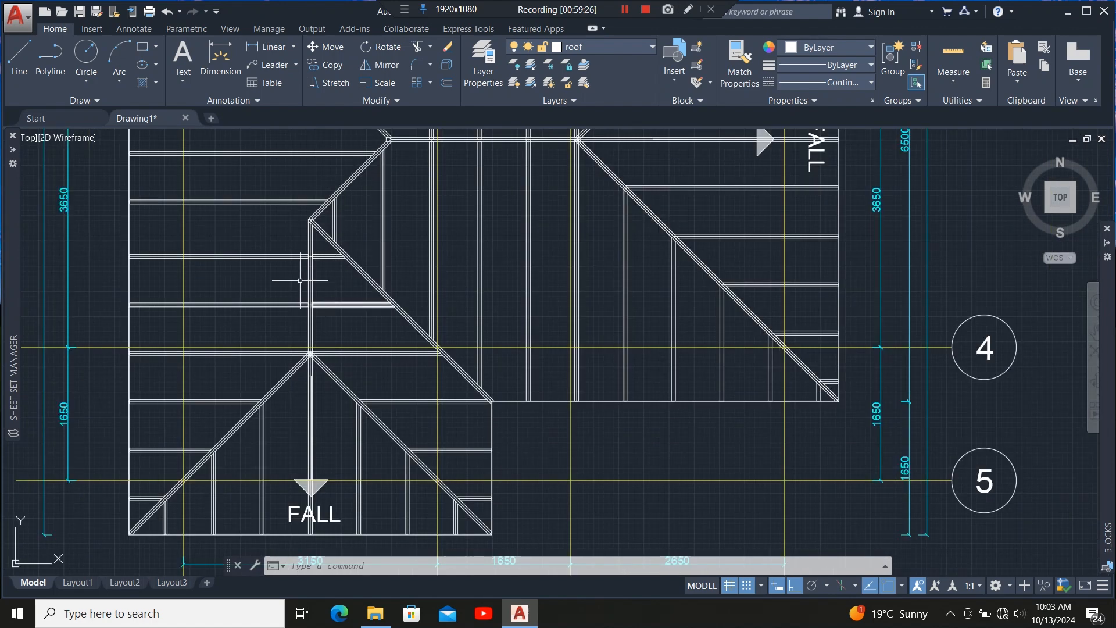
{"action": "scroll", "coordinate": [302, 281], "scroll_direction": "up", "scroll_amount": 2}
{"action": "scroll", "coordinate": [310, 200], "scroll_direction": "down", "scroll_amount": 3}
{"action": "scroll", "coordinate": [461, 291], "scroll_direction": "up", "scroll_amount": 6}
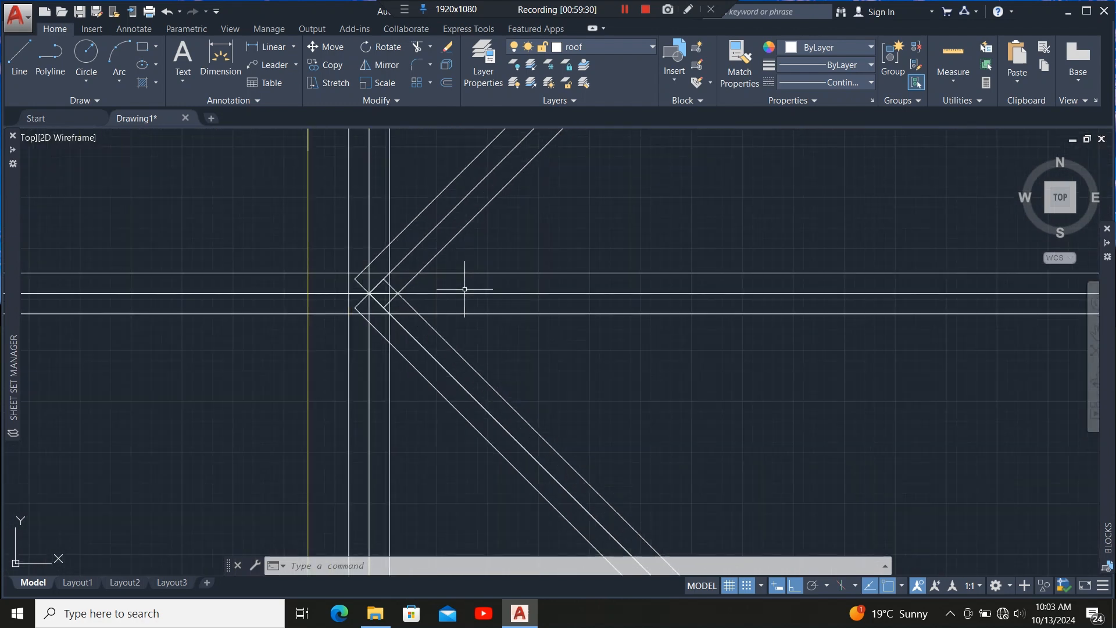
{"action": "scroll", "coordinate": [356, 317], "scroll_direction": "down", "scroll_amount": 4}
{"action": "scroll", "coordinate": [391, 324], "scroll_direction": "up", "scroll_amount": 4}
{"action": "left_click", "coordinate": [391, 324]}
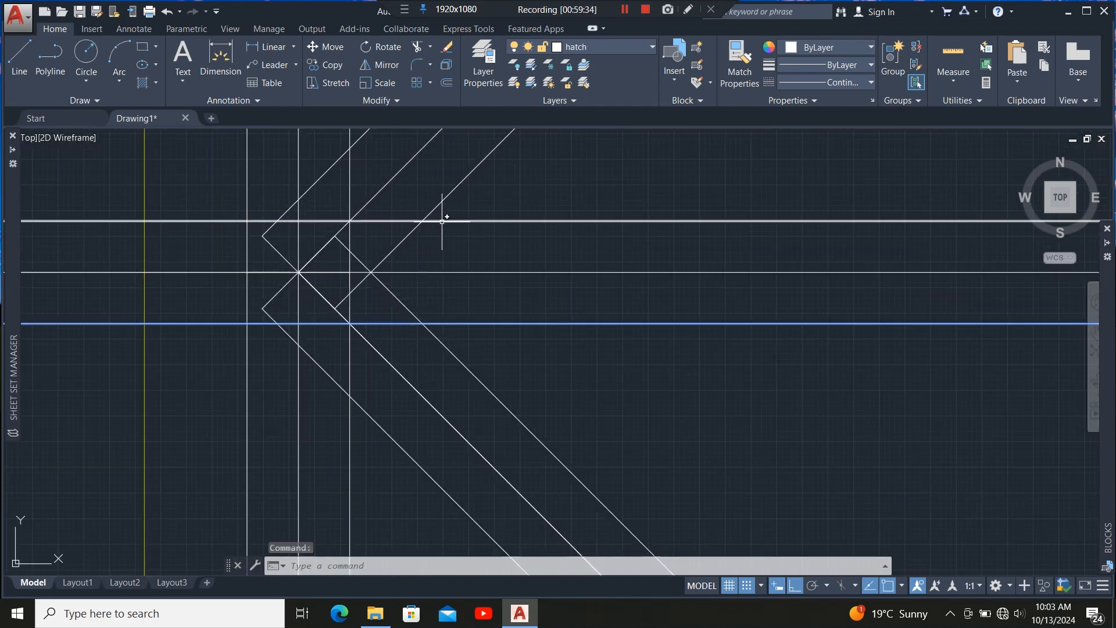
{"action": "left_click", "coordinate": [445, 220]}
{"action": "left_click", "coordinate": [417, 47]}
{"action": "left_click", "coordinate": [398, 242]}
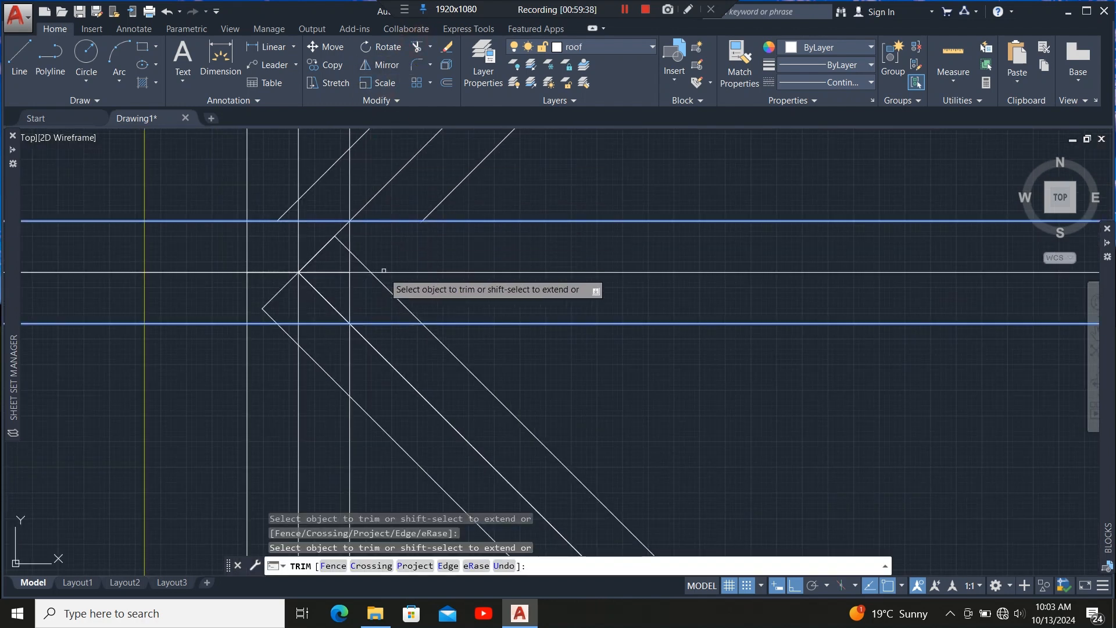
{"action": "scroll", "coordinate": [377, 291], "scroll_direction": "down", "scroll_amount": 5}
{"action": "scroll", "coordinate": [362, 256], "scroll_direction": "up", "scroll_amount": 3}
{"action": "scroll", "coordinate": [349, 233], "scroll_direction": "down", "scroll_amount": 5}
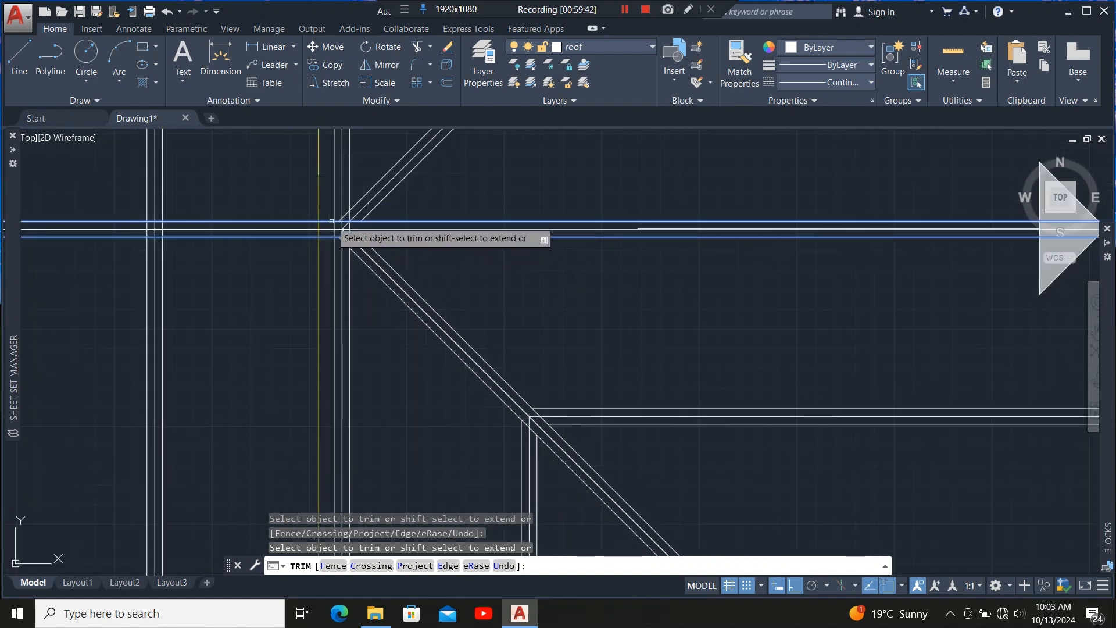
{"action": "scroll", "coordinate": [334, 238], "scroll_direction": "up", "scroll_amount": 5}
{"action": "scroll", "coordinate": [343, 210], "scroll_direction": "down", "scroll_amount": 1}
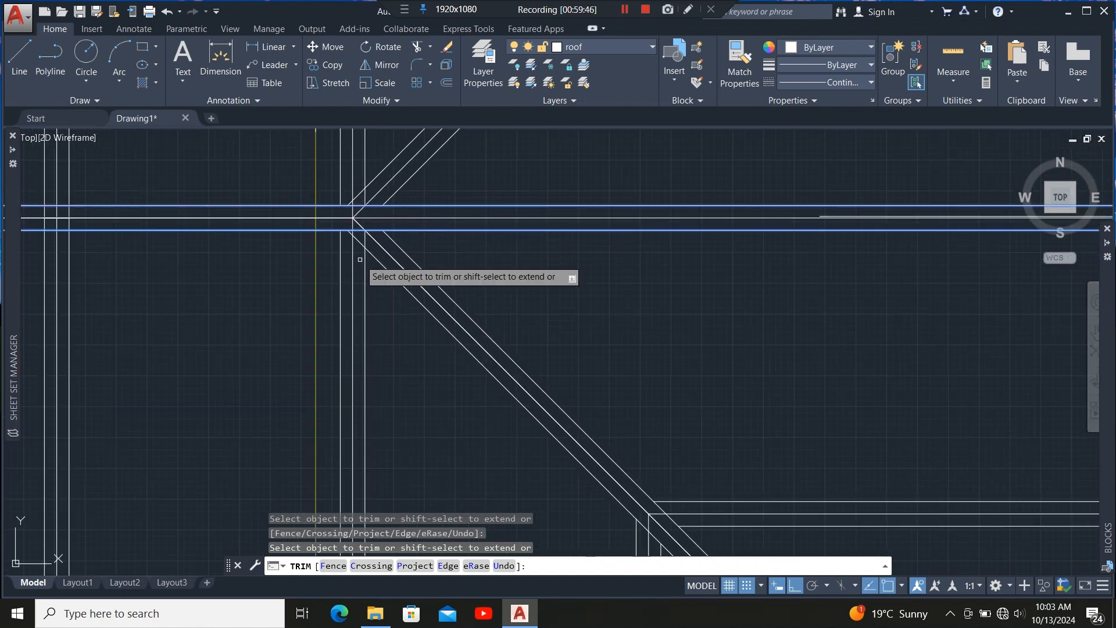
{"action": "scroll", "coordinate": [382, 277], "scroll_direction": "down", "scroll_amount": 1}
{"action": "key", "text": "Escape"}
Trim the member line ending between the diagonal hip lines at this junction.
{"action": "left_click", "coordinate": [382, 277]}
{"action": "scroll", "coordinate": [366, 296], "scroll_direction": "down", "scroll_amount": 5}
{"action": "scroll", "coordinate": [373, 252], "scroll_direction": "up", "scroll_amount": 5}
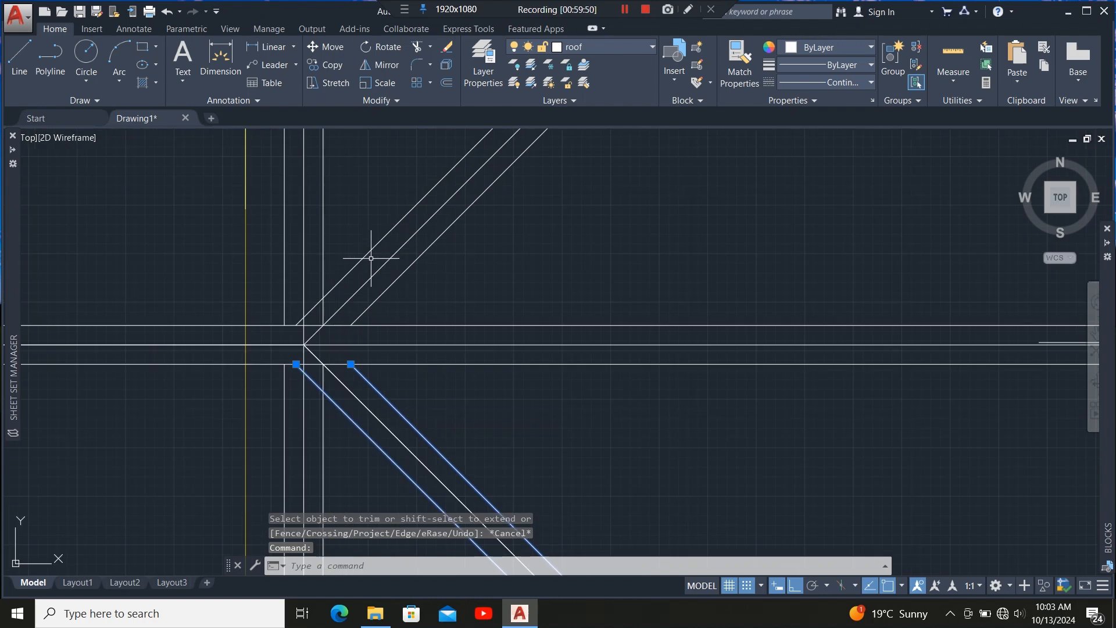
{"action": "left_click", "coordinate": [374, 249]}
{"action": "left_click", "coordinate": [416, 46]}
{"action": "left_click", "coordinate": [320, 310]}
{"action": "left_click", "coordinate": [321, 310]}
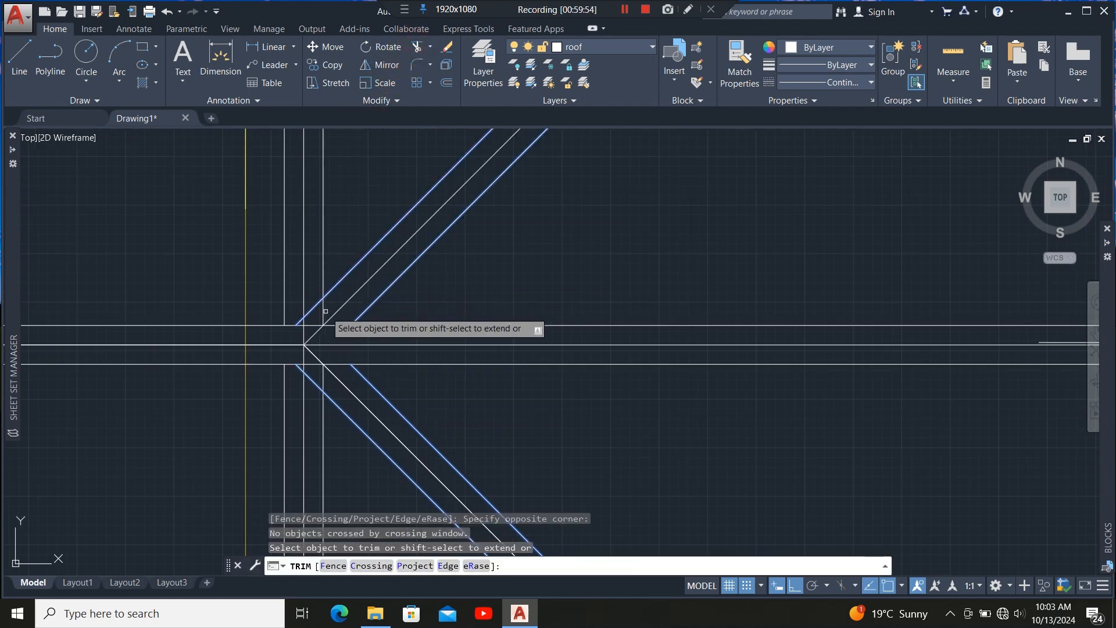
{"action": "left_click", "coordinate": [324, 311]}
{"action": "scroll", "coordinate": [393, 170], "scroll_direction": "down", "scroll_amount": 4}
{"action": "scroll", "coordinate": [366, 256], "scroll_direction": "up", "scroll_amount": 6}
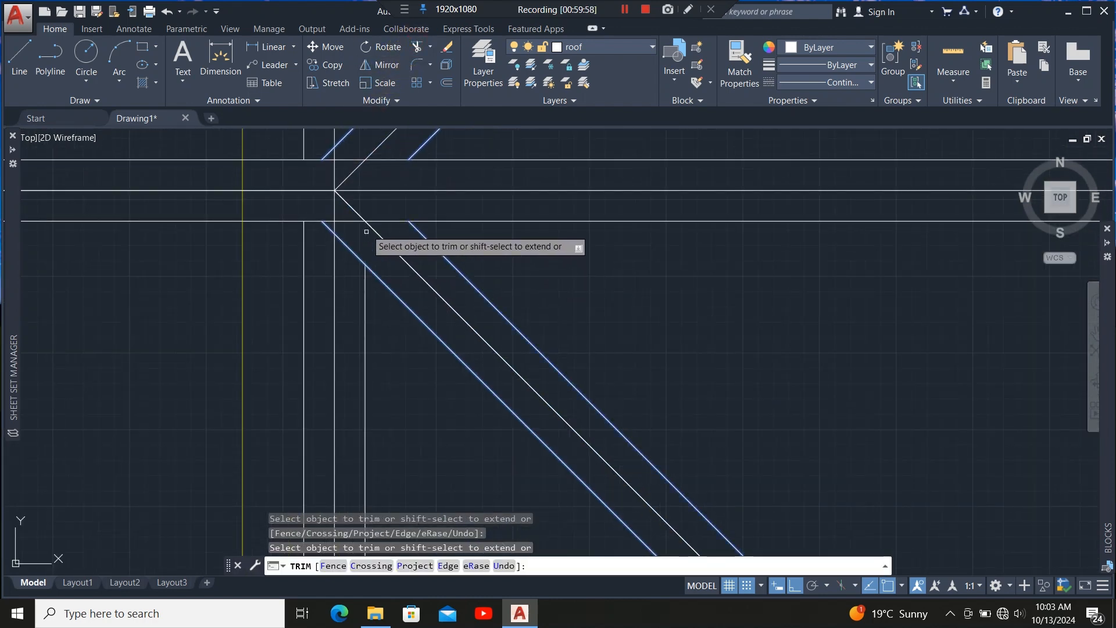
{"action": "scroll", "coordinate": [372, 249], "scroll_direction": "down", "scroll_amount": 8}
{"action": "key", "text": "Escape"}
Trim the hip diagonals' crossing segments inside the vertical member at the lower hip apex.
{"action": "scroll", "coordinate": [381, 224], "scroll_direction": "up", "scroll_amount": 9}
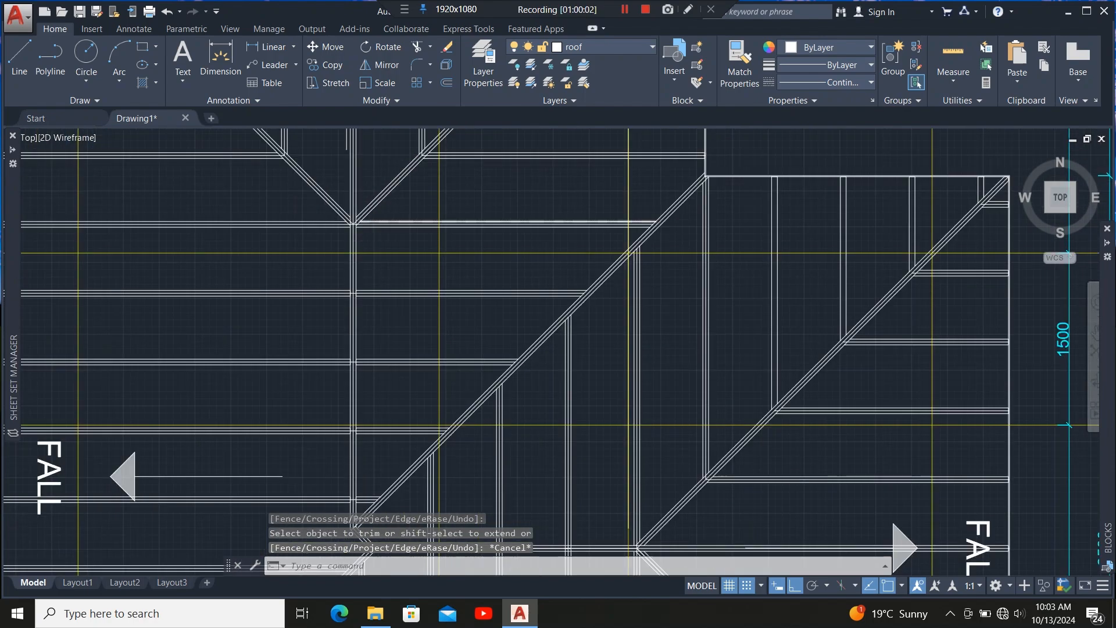
{"action": "scroll", "coordinate": [356, 170], "scroll_direction": "down", "scroll_amount": 9}
{"action": "scroll", "coordinate": [356, 203], "scroll_direction": "up", "scroll_amount": 9}
{"action": "scroll", "coordinate": [359, 197], "scroll_direction": "down", "scroll_amount": 4}
{"action": "scroll", "coordinate": [359, 197], "scroll_direction": "down", "scroll_amount": 2}
{"action": "scroll", "coordinate": [328, 340], "scroll_direction": "up", "scroll_amount": 8}
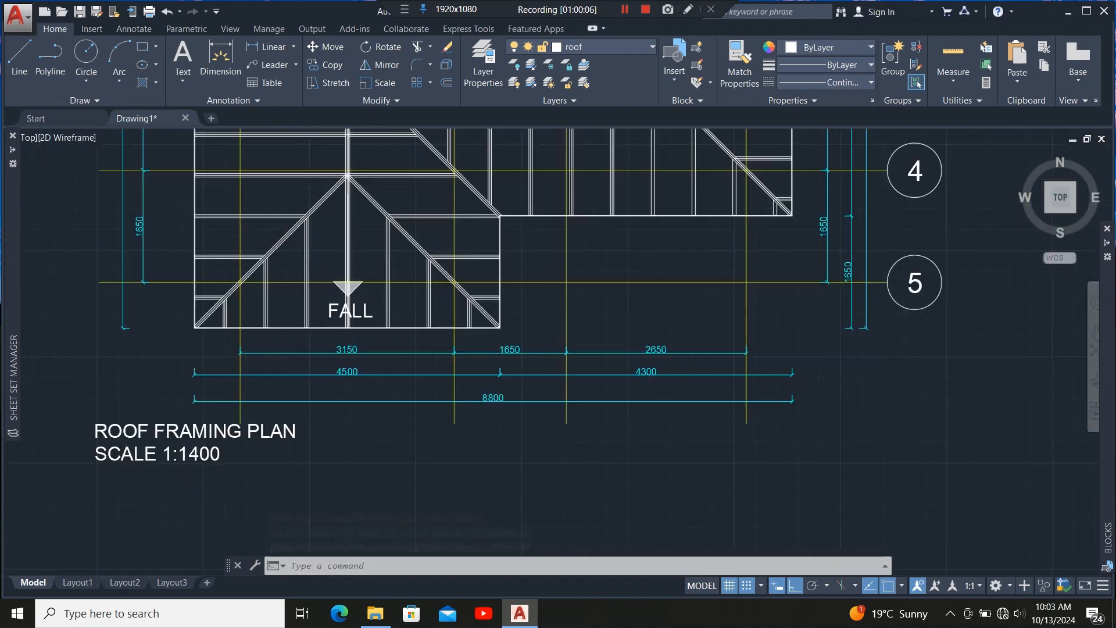
{"action": "scroll", "coordinate": [346, 340], "scroll_direction": "down", "scroll_amount": 6}
{"action": "scroll", "coordinate": [354, 235], "scroll_direction": "up", "scroll_amount": 13}
{"action": "left_click", "coordinate": [442, 335]}
{"action": "left_click", "coordinate": [406, 375]}
{"action": "scroll", "coordinate": [398, 380], "scroll_direction": "down", "scroll_amount": 5}
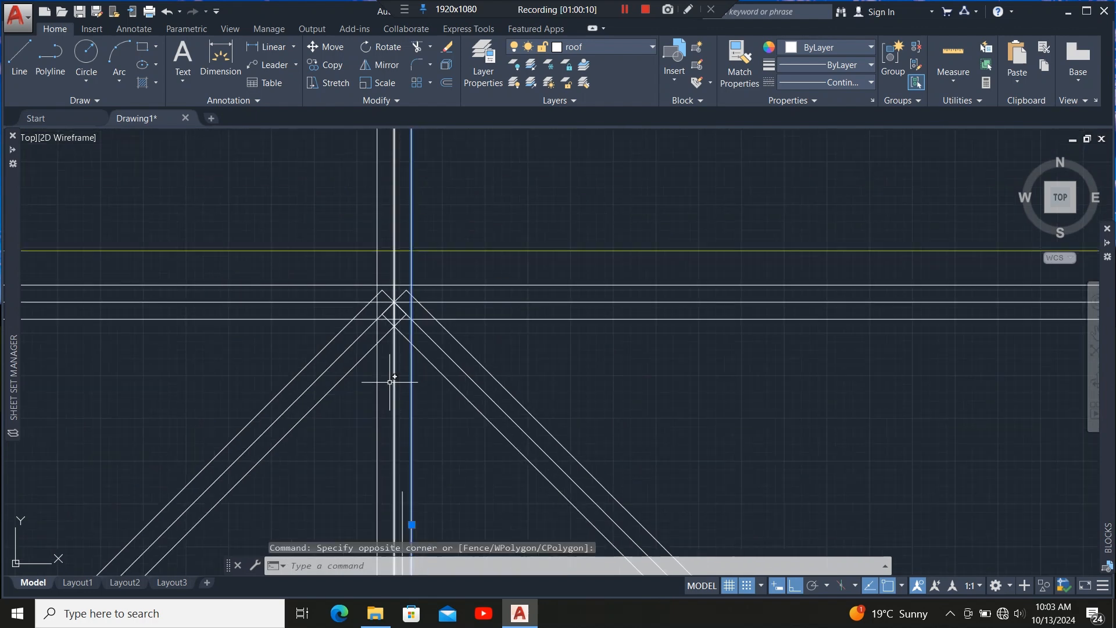
{"action": "left_click", "coordinate": [385, 377]}
{"action": "left_click", "coordinate": [371, 388]}
{"action": "scroll", "coordinate": [393, 310], "scroll_direction": "up", "scroll_amount": 5}
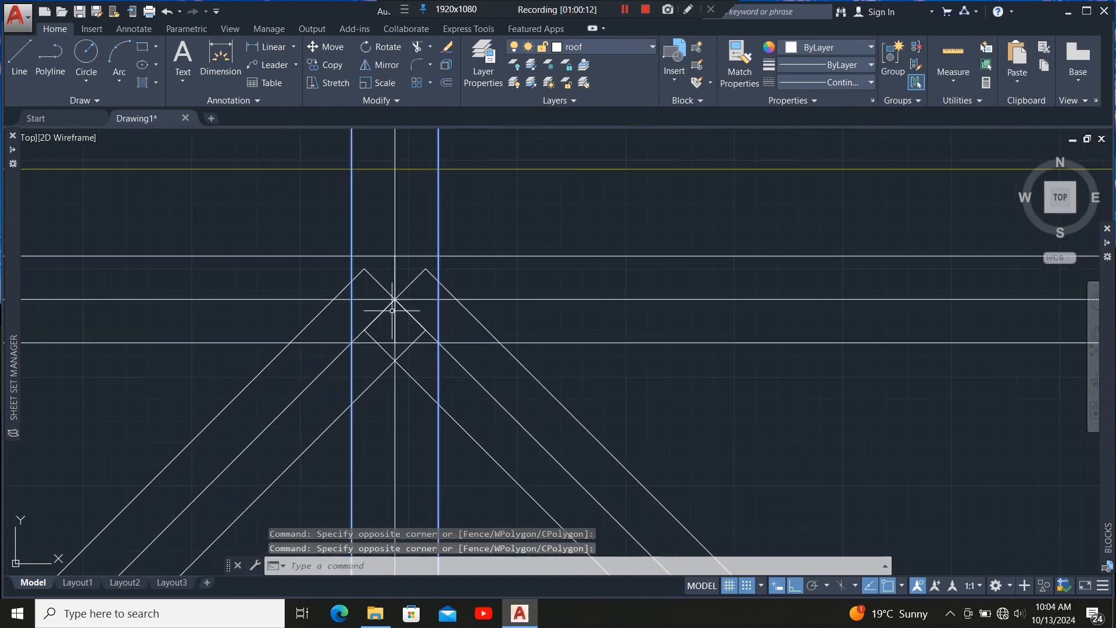
{"action": "left_click", "coordinate": [308, 325]}
{"action": "left_click", "coordinate": [525, 368]}
{"action": "left_click", "coordinate": [416, 46]}
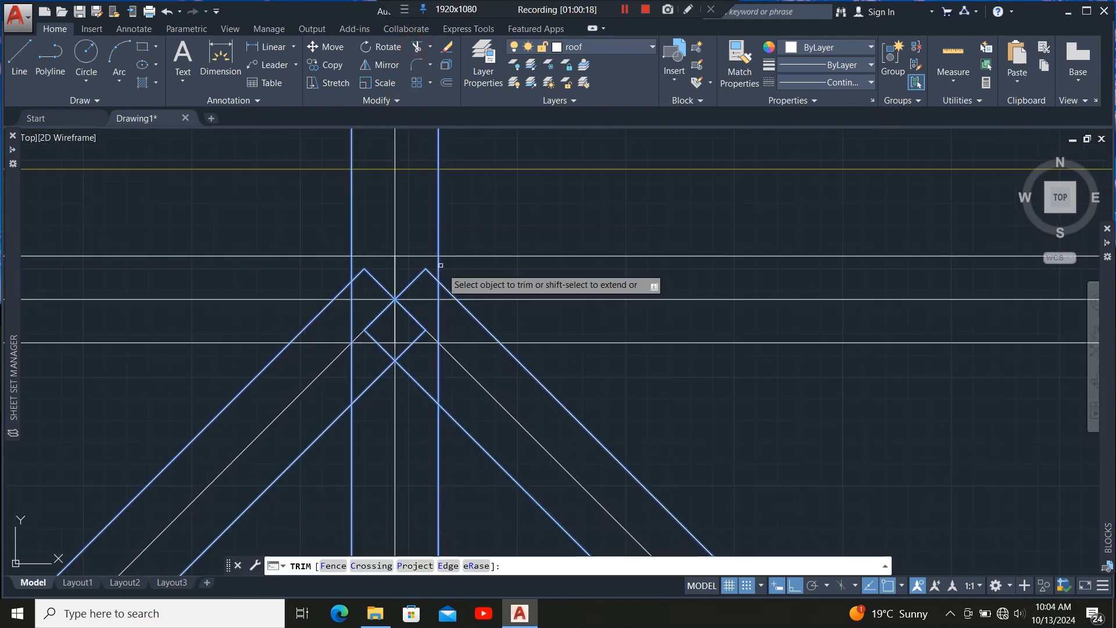
{"action": "left_click", "coordinate": [429, 277]}
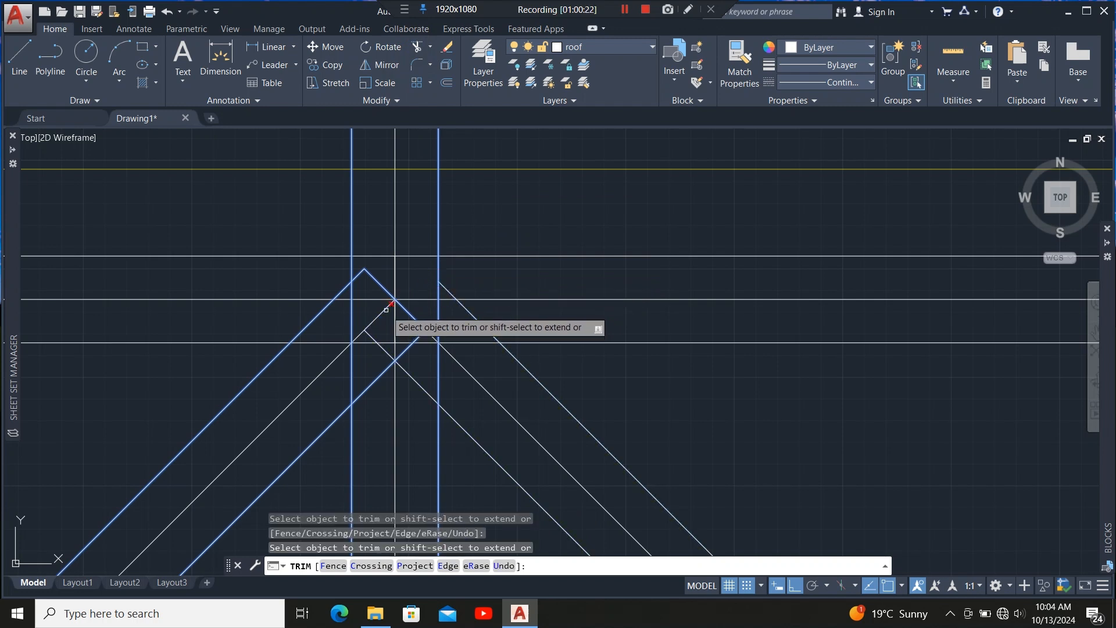
{"action": "left_click", "coordinate": [376, 343]}
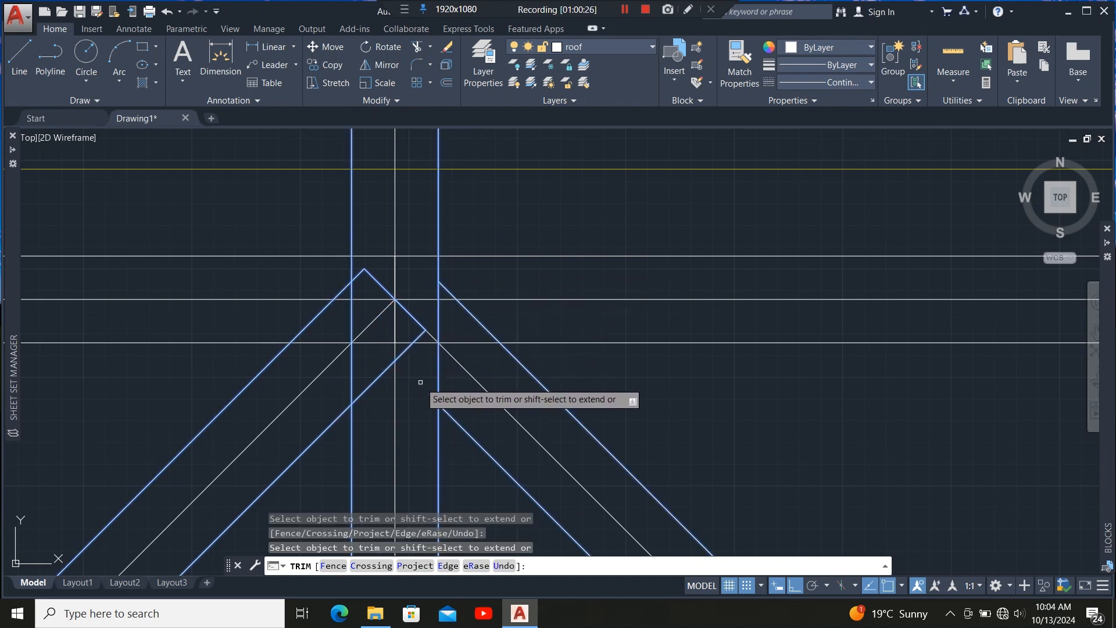
{"action": "left_click", "coordinate": [406, 350]}
{"action": "left_click", "coordinate": [412, 316]}
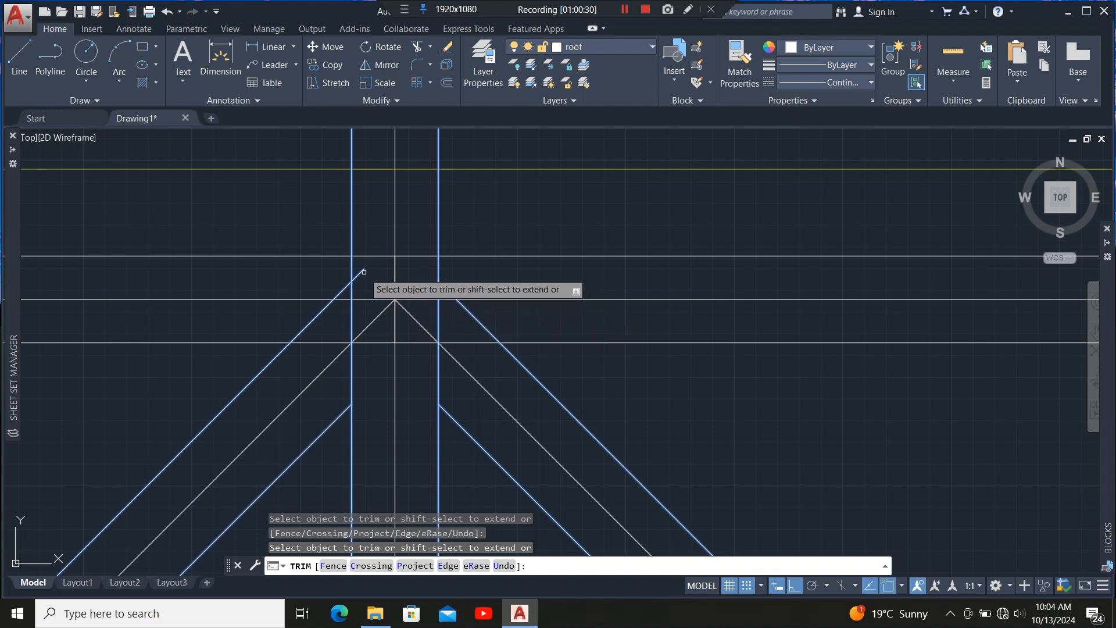
{"action": "left_click", "coordinate": [364, 272]}
Trim the remaining hip line segments so they end at the vertical member's sides.
{"action": "scroll", "coordinate": [346, 249], "scroll_direction": "down", "scroll_amount": 2}
{"action": "scroll", "coordinate": [323, 303], "scroll_direction": "up", "scroll_amount": 2}
{"action": "left_click", "coordinate": [320, 302]}
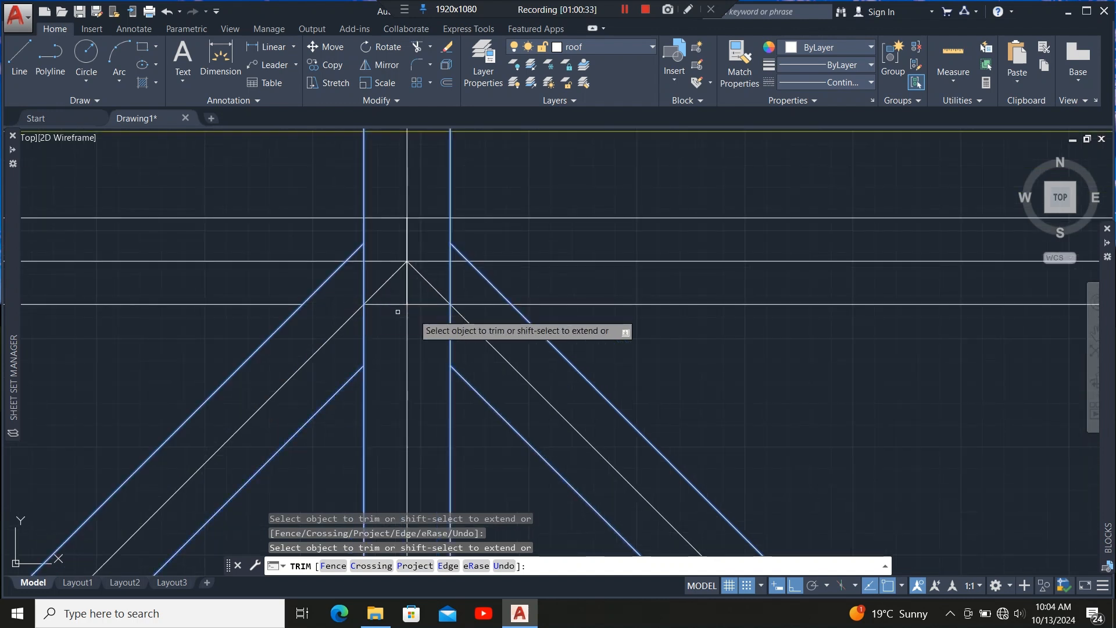
{"action": "left_click", "coordinate": [484, 303]}
{"action": "scroll", "coordinate": [406, 329], "scroll_direction": "down", "scroll_amount": 2}
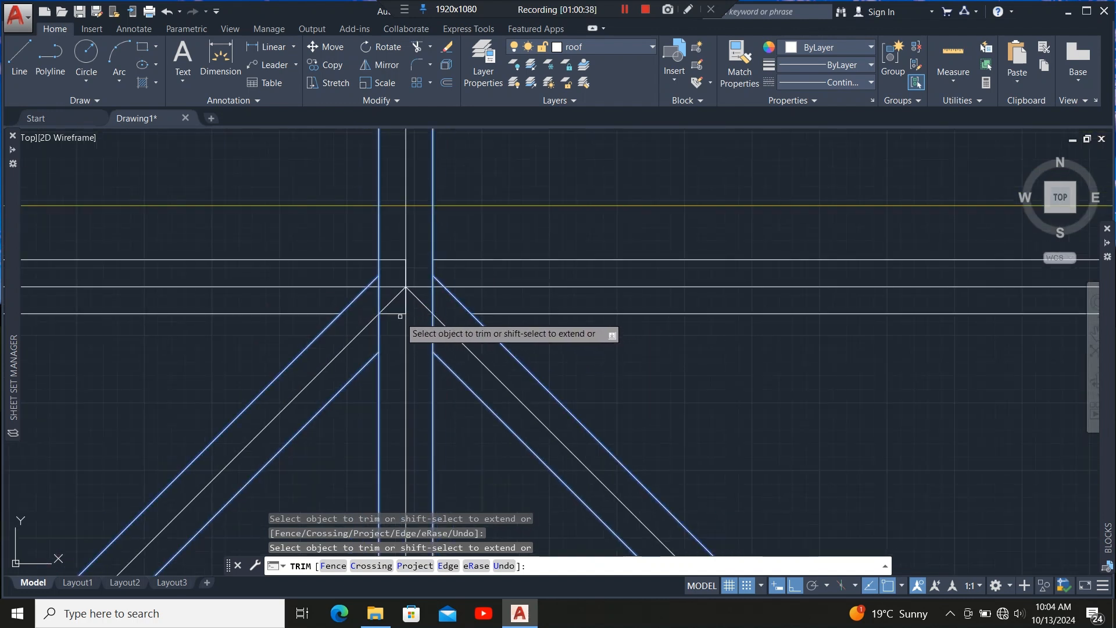
{"action": "scroll", "coordinate": [401, 317], "scroll_direction": "down", "scroll_amount": 3}
{"action": "key", "text": "Escape"}
Examine the complete roof framing plan for remaining untrimmed member lines.
{"action": "scroll", "coordinate": [408, 318], "scroll_direction": "down", "scroll_amount": 3}
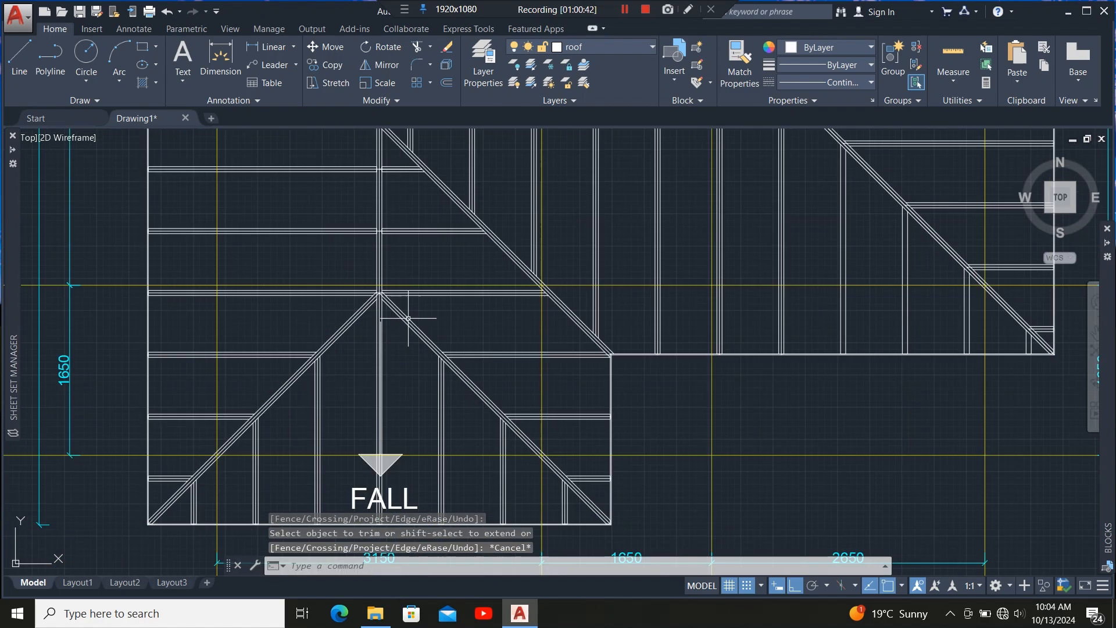
{"action": "scroll", "coordinate": [408, 318], "scroll_direction": "down", "scroll_amount": 3}
{"action": "scroll", "coordinate": [332, 369], "scroll_direction": "up", "scroll_amount": 5}
{"action": "scroll", "coordinate": [349, 378], "scroll_direction": "down", "scroll_amount": 6}
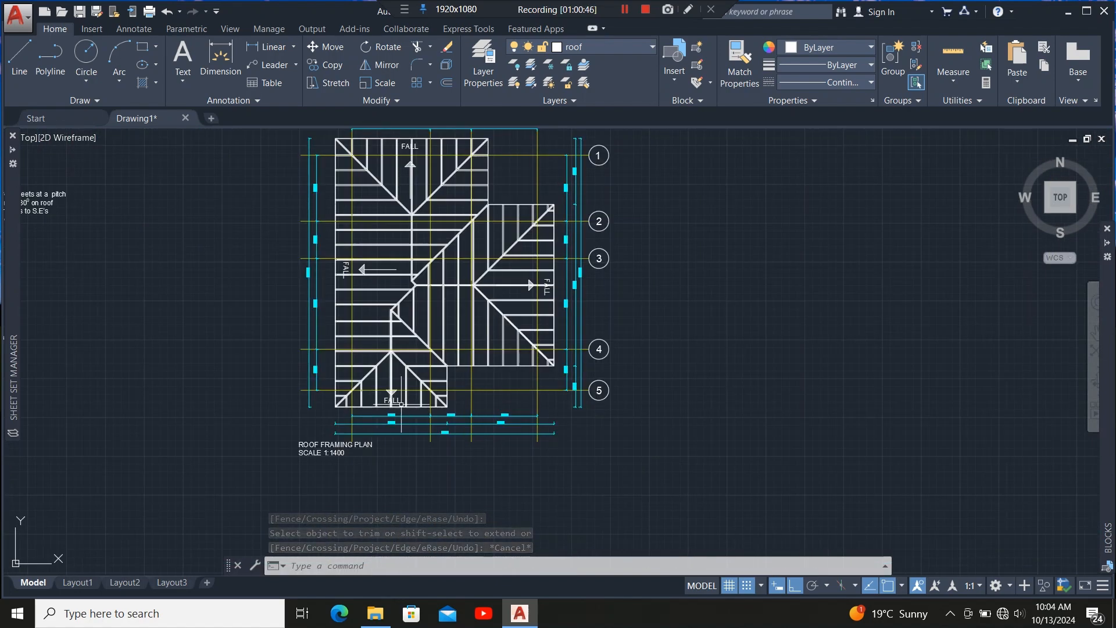
{"action": "scroll", "coordinate": [401, 404], "scroll_direction": "up", "scroll_amount": 8}
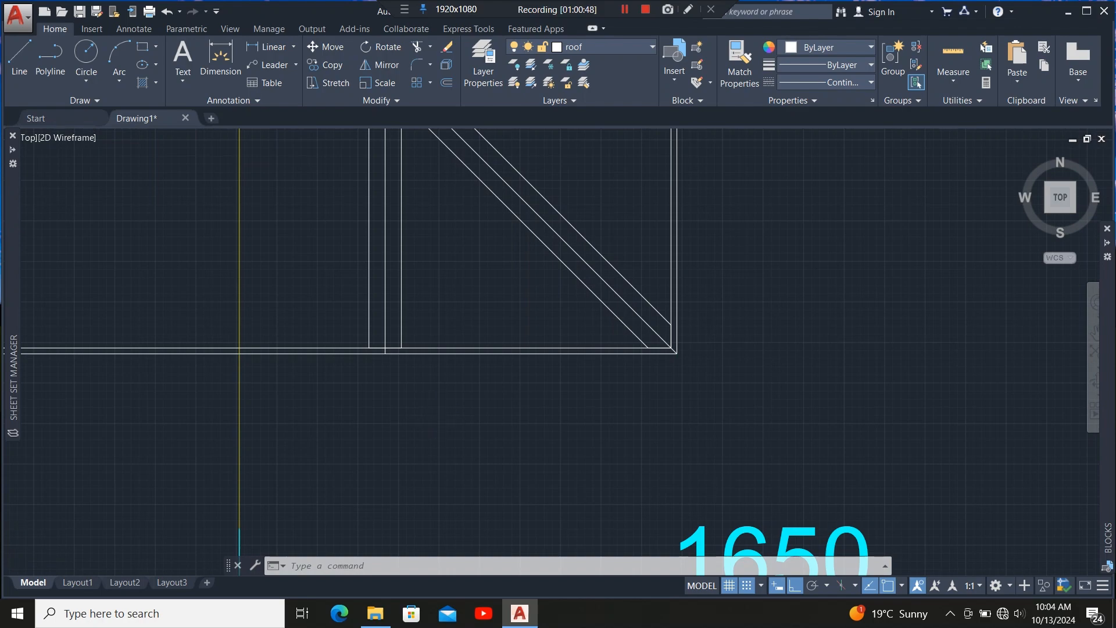
{"action": "scroll", "coordinate": [402, 401], "scroll_direction": "down", "scroll_amount": 8}
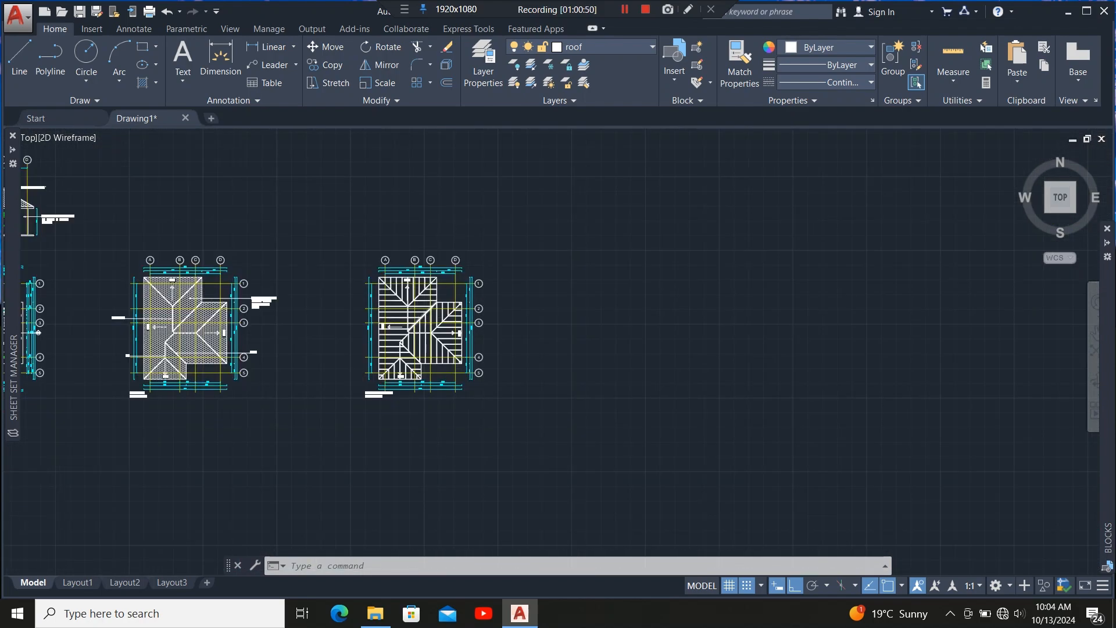
{"action": "scroll", "coordinate": [422, 331], "scroll_direction": "up", "scroll_amount": 4}
{"action": "scroll", "coordinate": [502, 185], "scroll_direction": "up", "scroll_amount": 3}
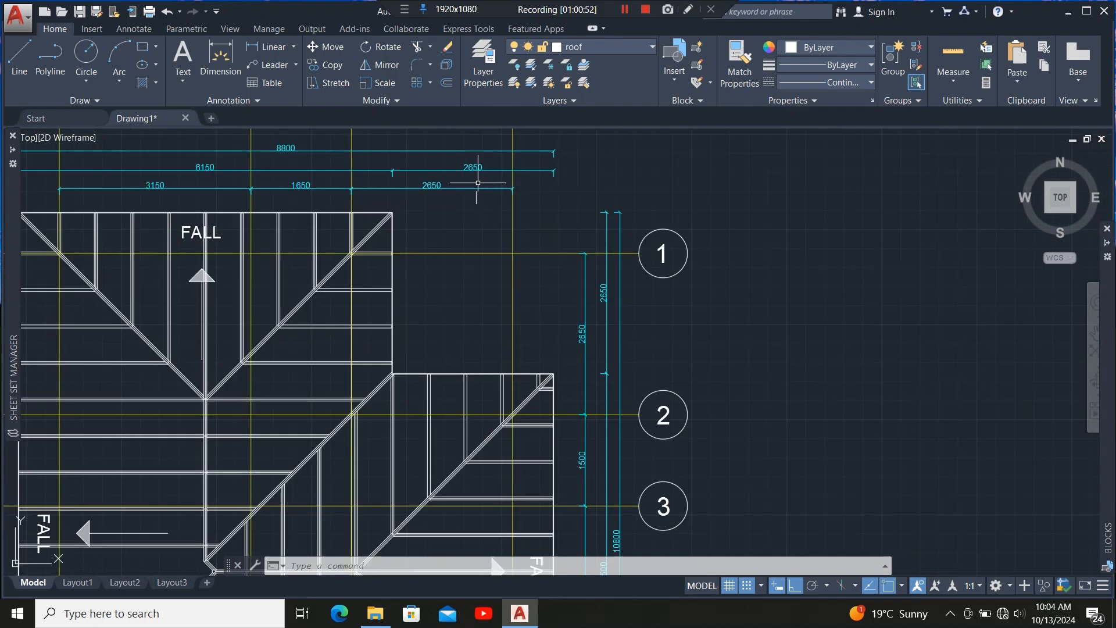
Select all the dimension lines around the roof framing plan and delete them.
{"action": "left_click", "coordinate": [482, 140]}
{"action": "left_click", "coordinate": [447, 232]}
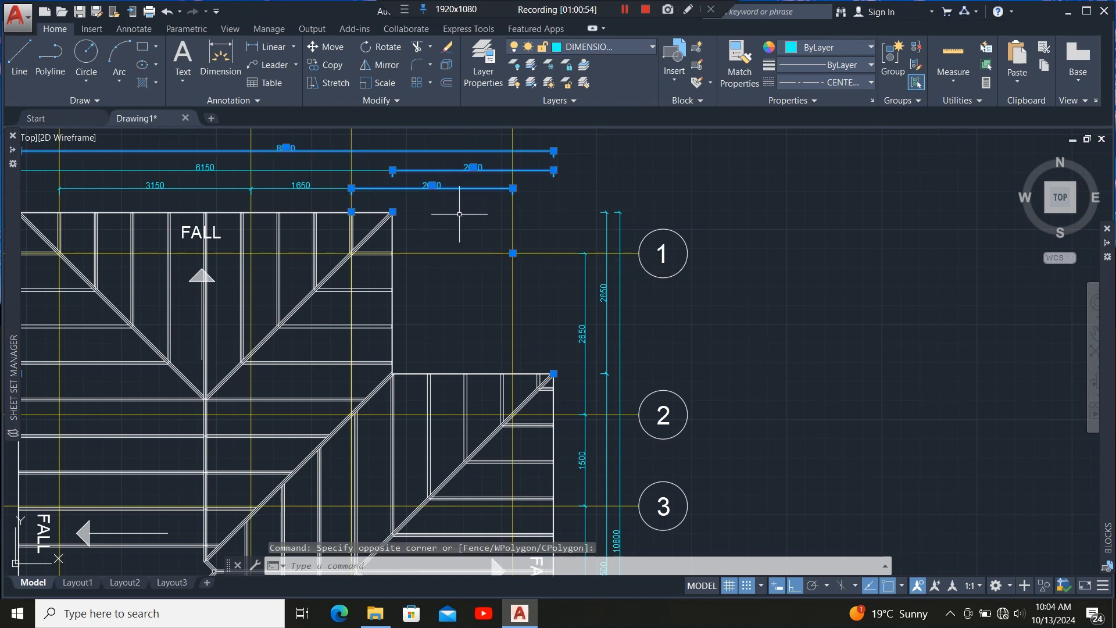
{"action": "scroll", "coordinate": [504, 214], "scroll_direction": "down", "scroll_amount": 2}
{"action": "scroll", "coordinate": [384, 198], "scroll_direction": "up", "scroll_amount": 4}
{"action": "left_click", "coordinate": [400, 156]}
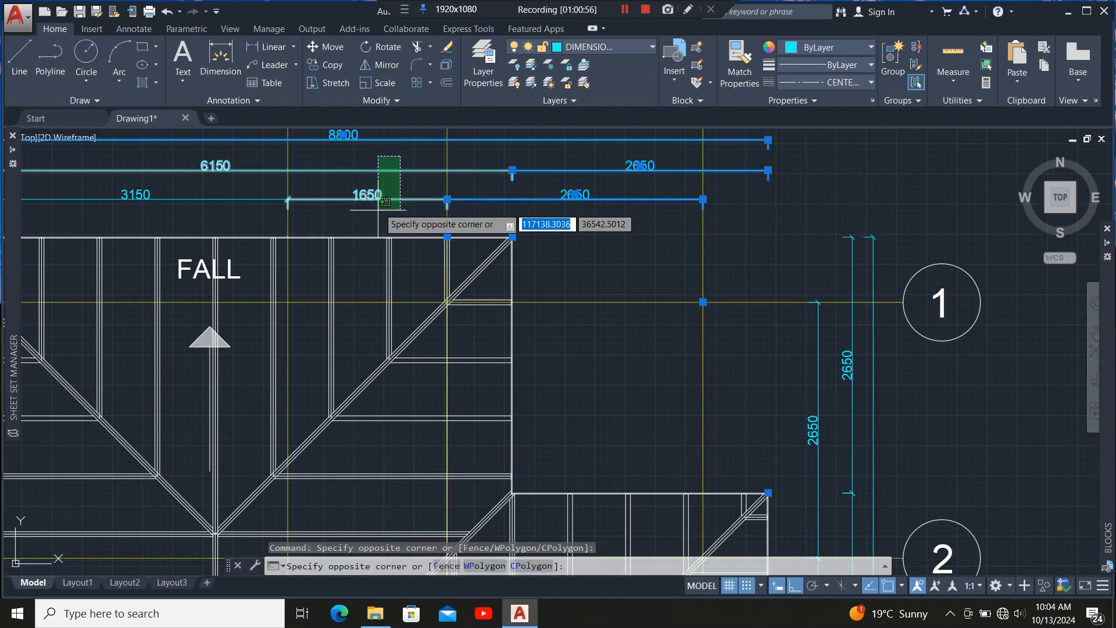
{"action": "left_click", "coordinate": [384, 201]}
{"action": "scroll", "coordinate": [385, 202], "scroll_direction": "down", "scroll_amount": 3}
{"action": "scroll", "coordinate": [354, 169], "scroll_direction": "up", "scroll_amount": 3}
{"action": "left_click", "coordinate": [352, 169]}
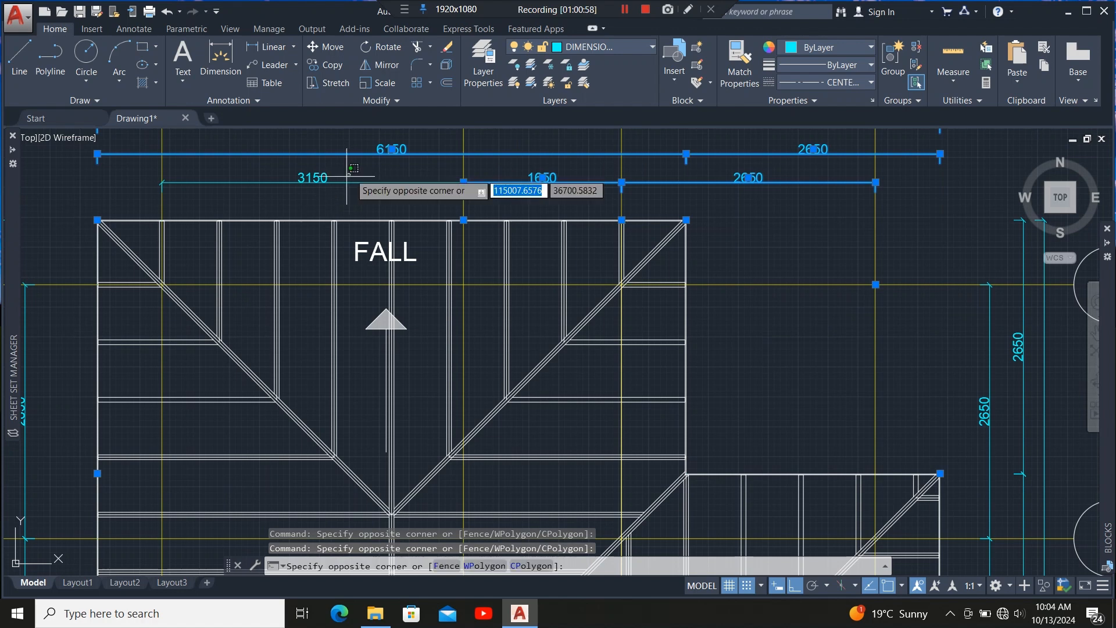
{"action": "left_click", "coordinate": [160, 210]}
{"action": "scroll", "coordinate": [383, 185], "scroll_direction": "down", "scroll_amount": 3}
{"action": "left_click", "coordinate": [283, 261]}
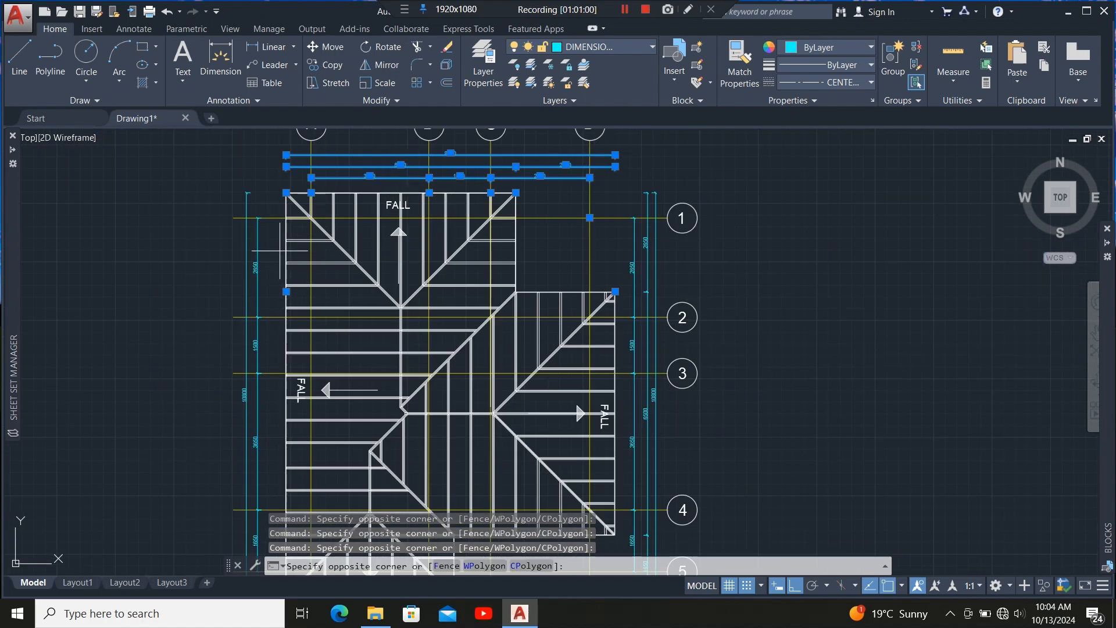
{"action": "left_click", "coordinate": [224, 304]}
{"action": "left_click", "coordinate": [265, 343]}
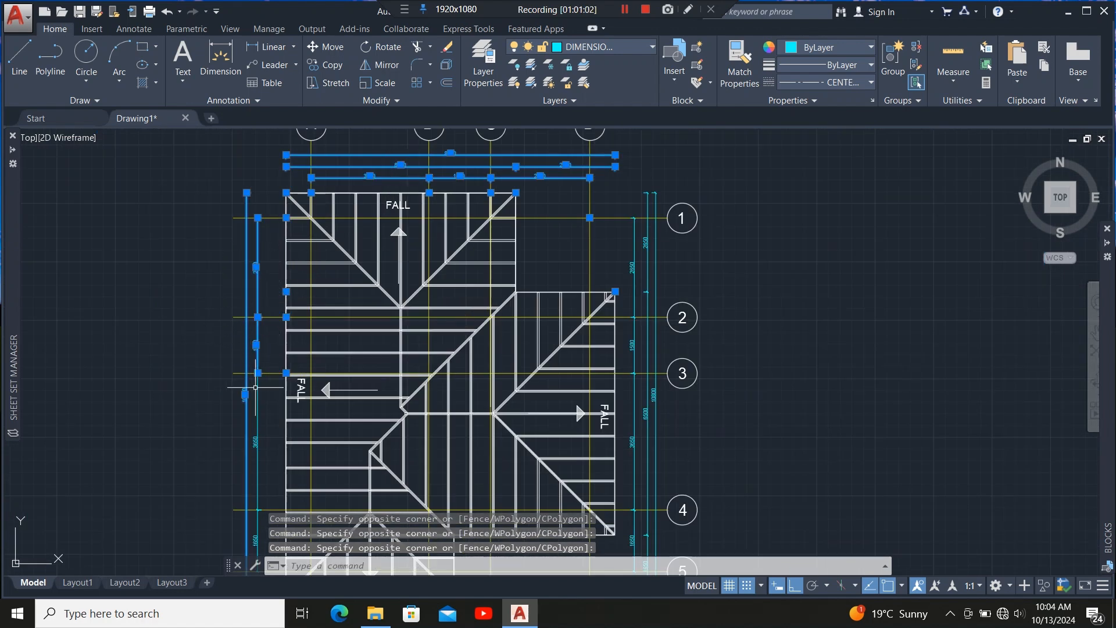
{"action": "left_click", "coordinate": [226, 425]}
{"action": "scroll", "coordinate": [273, 348], "scroll_direction": "down", "scroll_amount": 4}
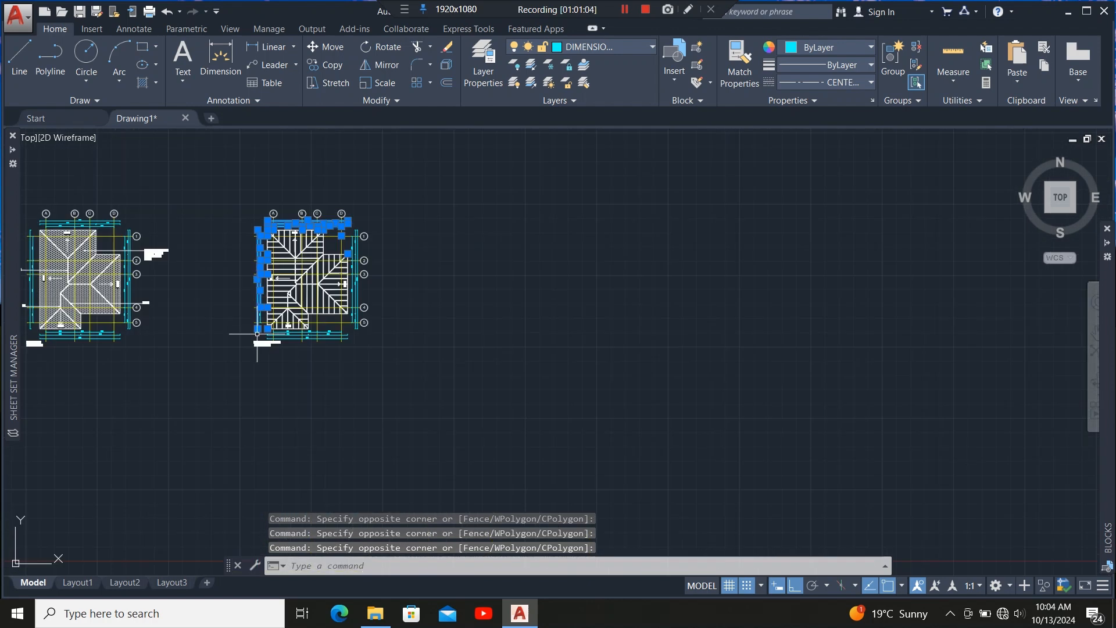
{"action": "scroll", "coordinate": [273, 349], "scroll_direction": "up", "scroll_amount": 4}
{"action": "left_click", "coordinate": [274, 349]}
{"action": "left_click", "coordinate": [230, 384]}
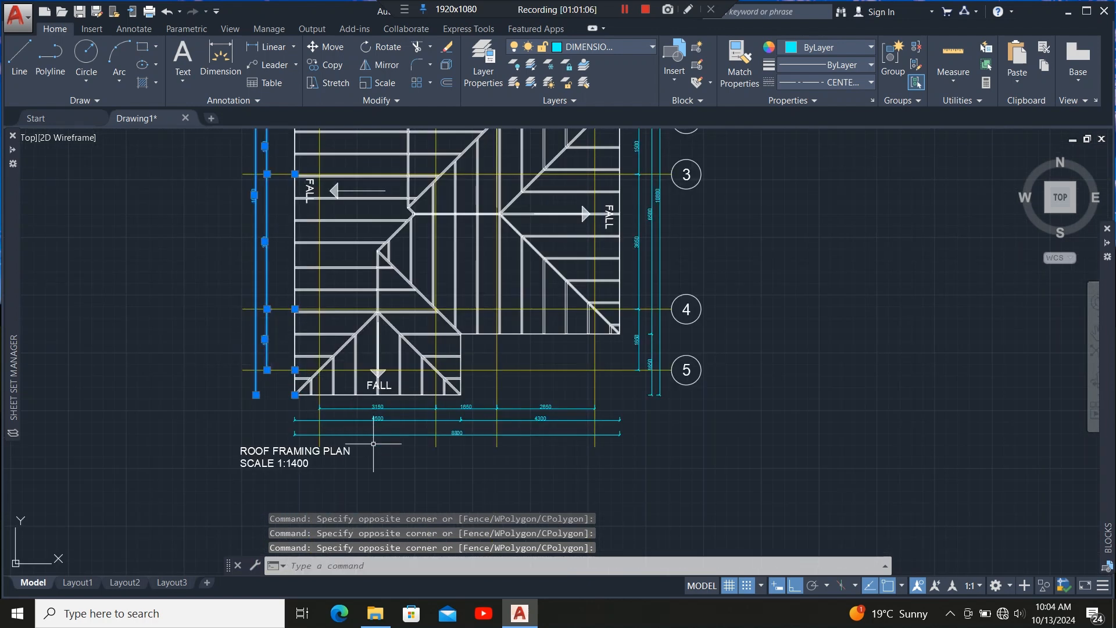
{"action": "scroll", "coordinate": [373, 444], "scroll_direction": "up", "scroll_amount": 4}
{"action": "left_click", "coordinate": [449, 306]}
{"action": "left_click", "coordinate": [401, 400]}
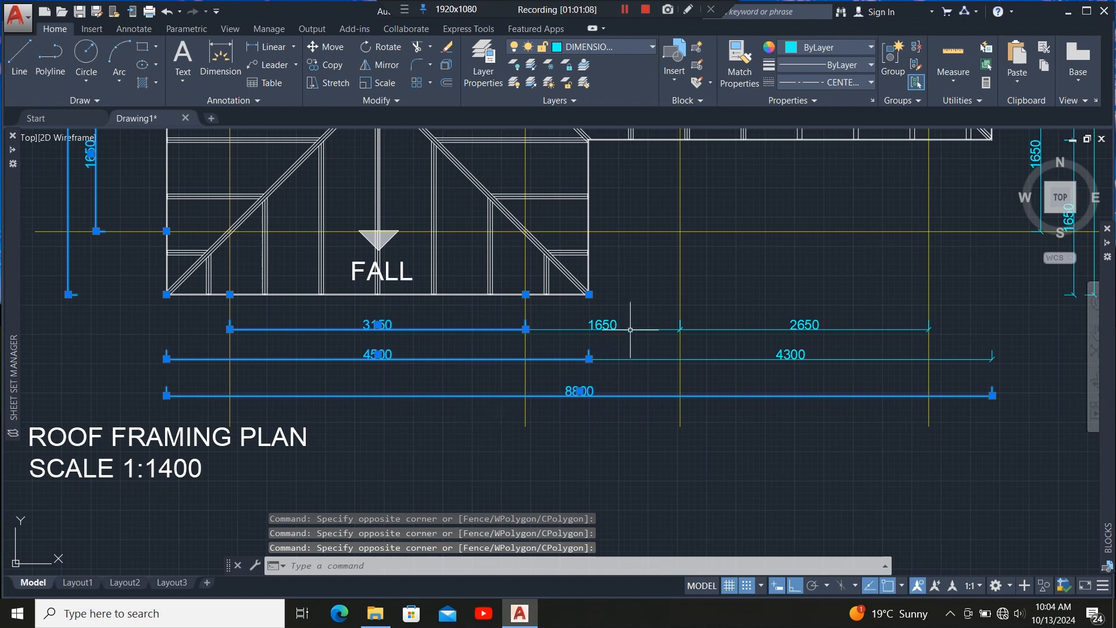
{"action": "left_click", "coordinate": [651, 305]}
{"action": "left_click", "coordinate": [621, 351]}
{"action": "left_click", "coordinate": [824, 310]}
{"action": "left_click", "coordinate": [777, 365]}
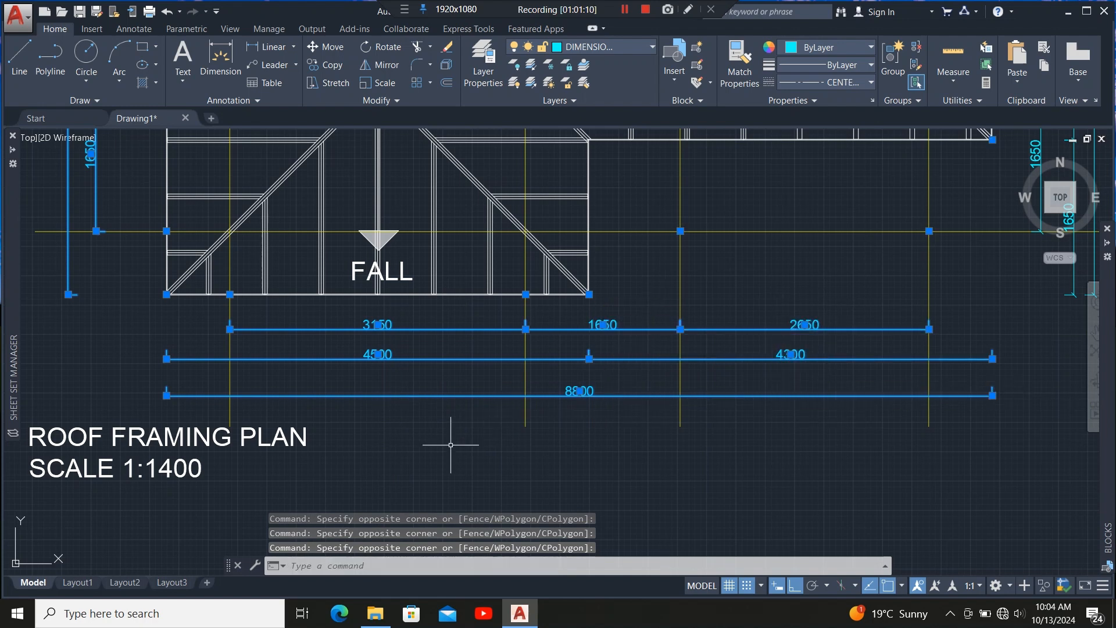
{"action": "scroll", "coordinate": [451, 445], "scroll_direction": "down", "scroll_amount": 5}
{"action": "scroll", "coordinate": [563, 401], "scroll_direction": "up", "scroll_amount": 5}
{"action": "left_click", "coordinate": [564, 399]}
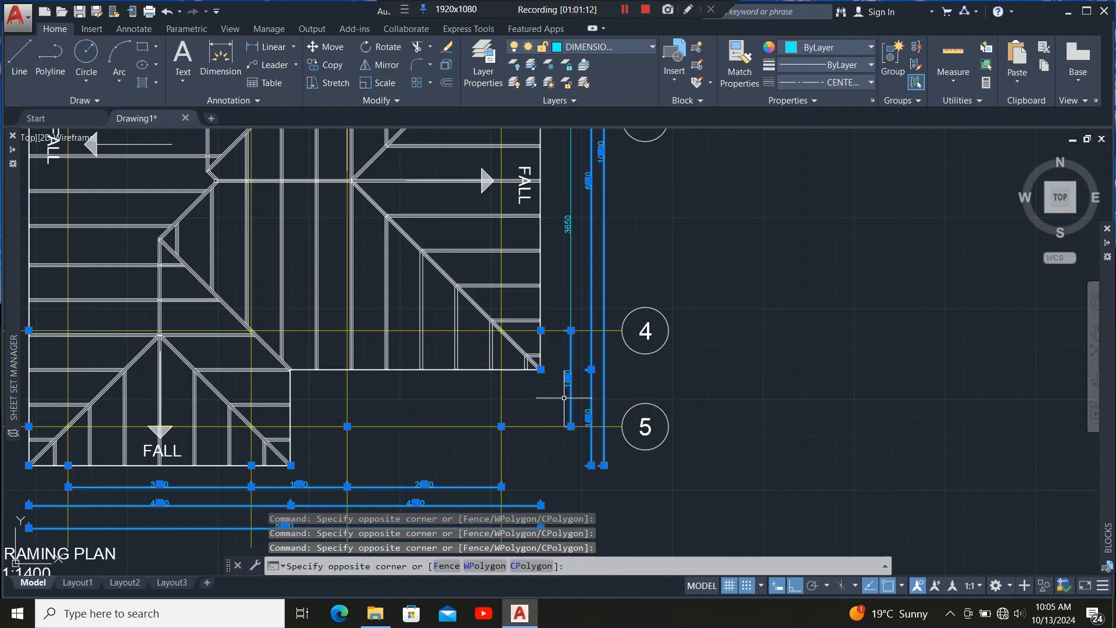
{"action": "left_click", "coordinate": [619, 266]}
{"action": "left_click", "coordinate": [567, 299]}
{"action": "scroll", "coordinate": [542, 415], "scroll_direction": "down", "scroll_amount": 5}
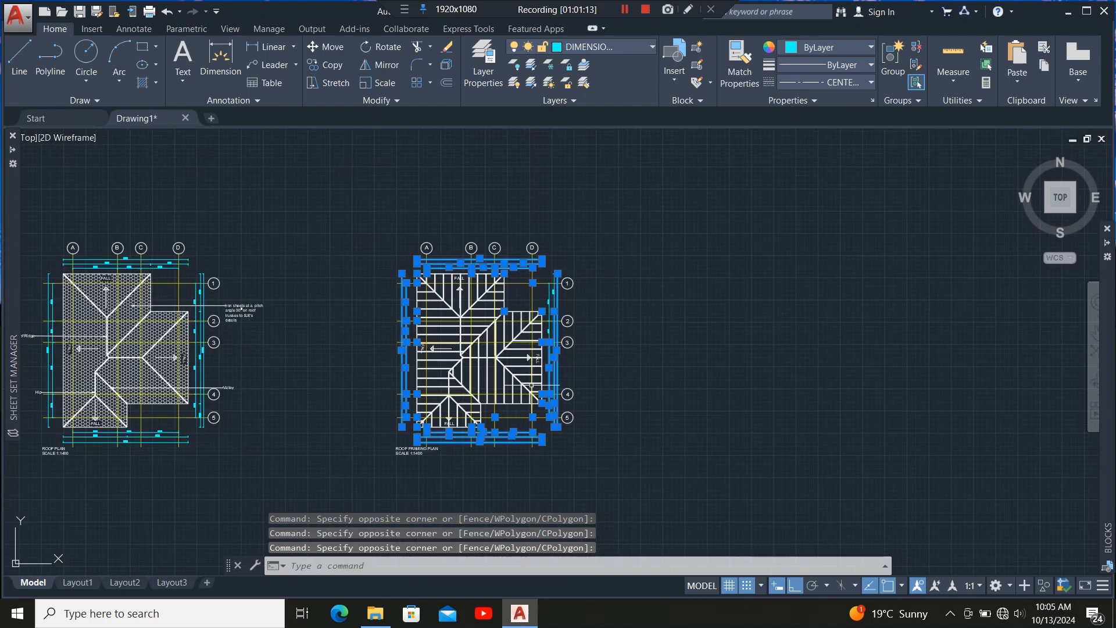
{"action": "scroll", "coordinate": [545, 326], "scroll_direction": "up", "scroll_amount": 5}
{"action": "left_click", "coordinate": [600, 334]}
{"action": "left_click", "coordinate": [547, 386]}
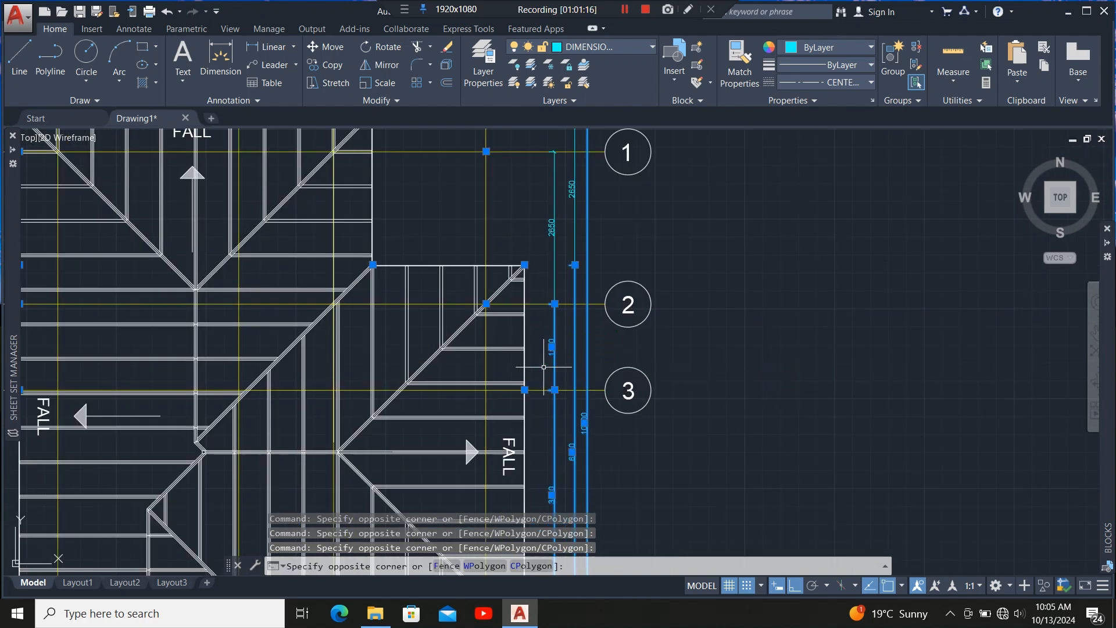
{"action": "left_click", "coordinate": [621, 193]}
{"action": "left_click", "coordinate": [563, 233]}
{"action": "scroll", "coordinate": [556, 303], "scroll_direction": "down", "scroll_amount": 5}
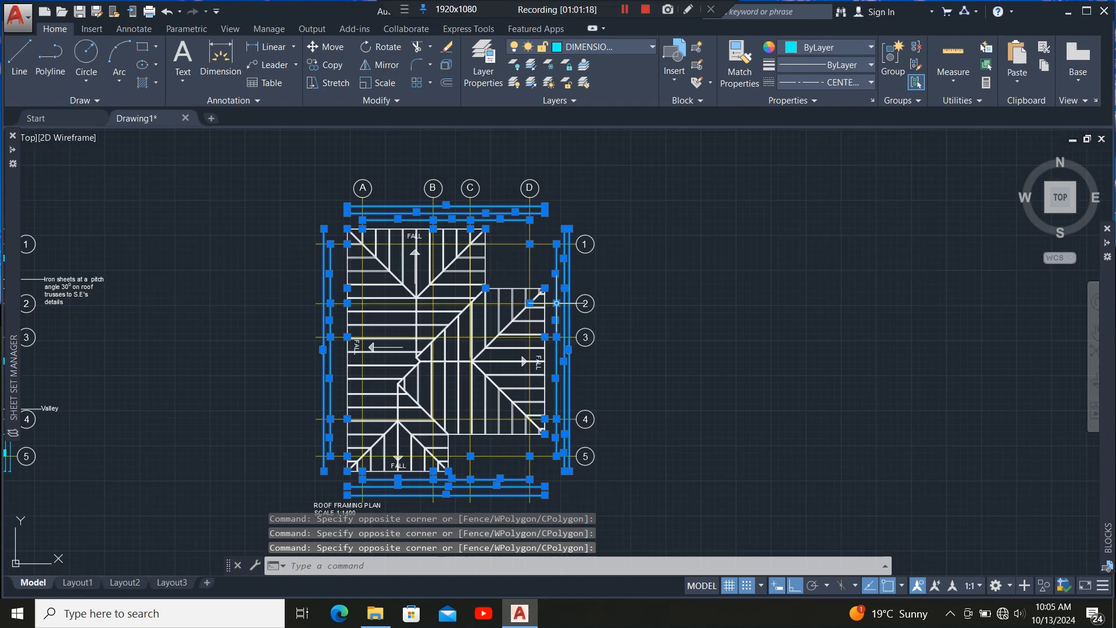
{"action": "key", "text": "Delete"}
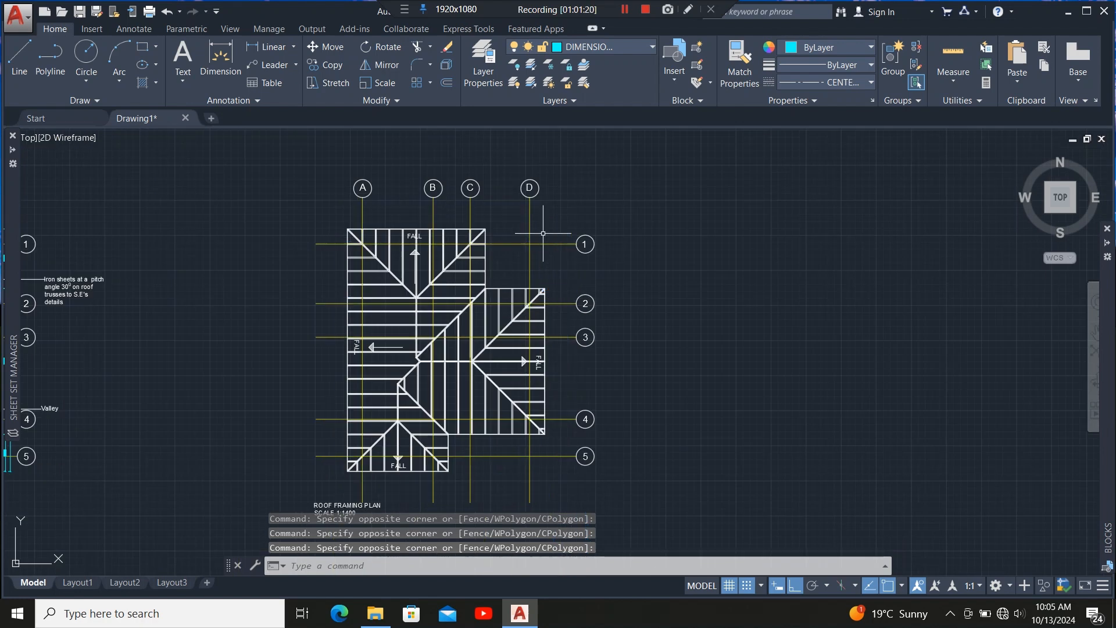
{"action": "scroll", "coordinate": [399, 318], "scroll_direction": "up", "scroll_amount": 2}
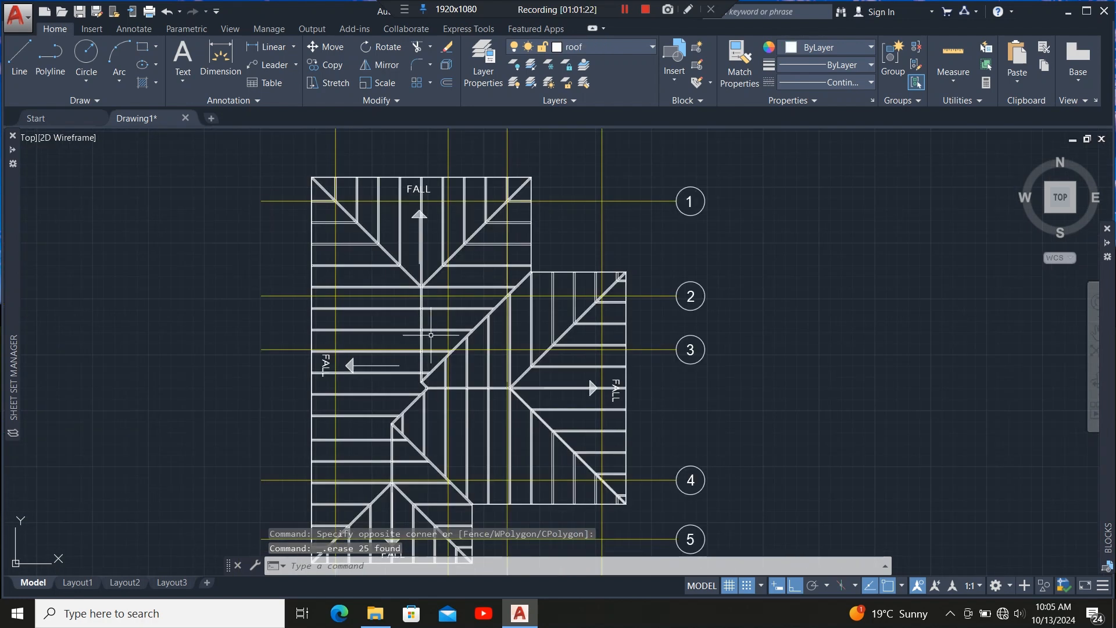
{"action": "scroll", "coordinate": [396, 243], "scroll_direction": "down", "scroll_amount": 2}
{"action": "scroll", "coordinate": [425, 231], "scroll_direction": "up", "scroll_amount": 2}
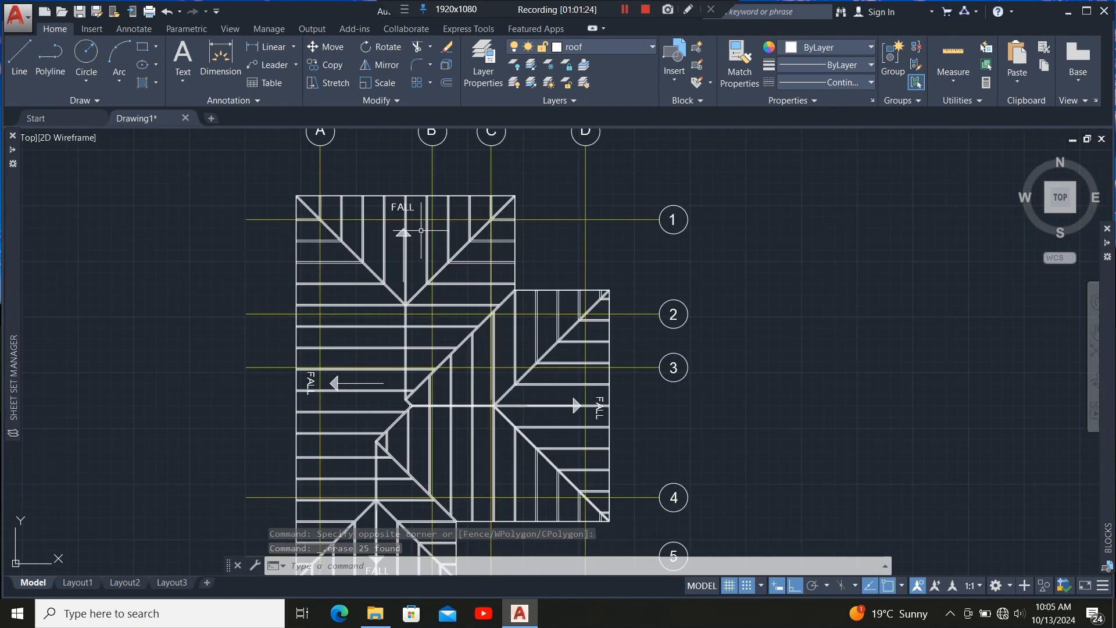
{"action": "scroll", "coordinate": [414, 205], "scroll_direction": "down", "scroll_amount": 2}
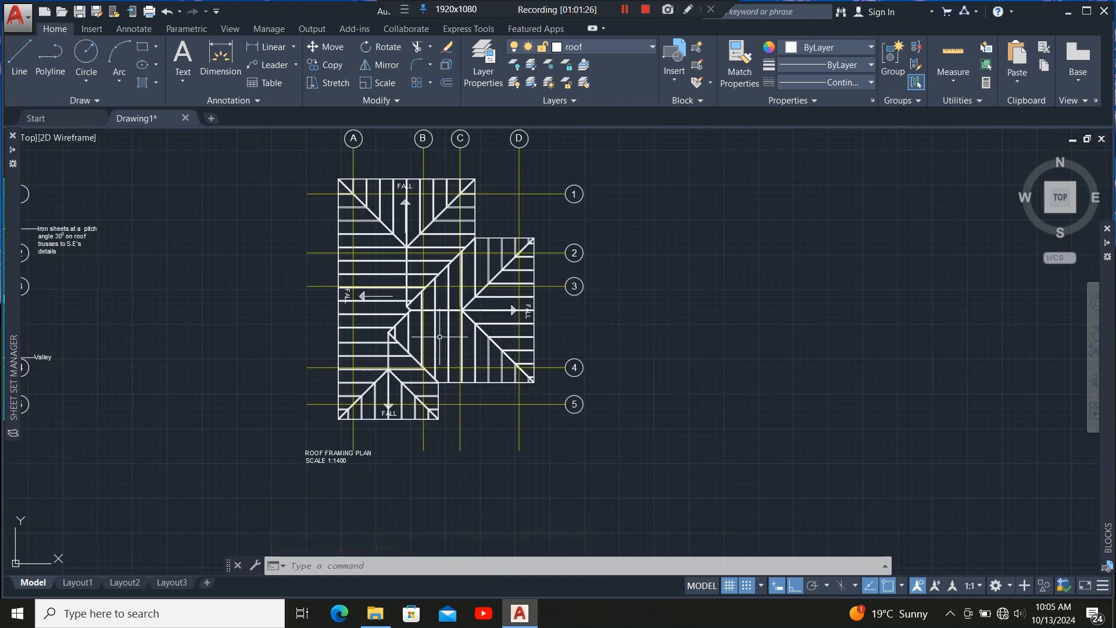
{"action": "scroll", "coordinate": [449, 280], "scroll_direction": "up", "scroll_amount": 2}
{"action": "scroll", "coordinate": [431, 347], "scroll_direction": "down", "scroll_amount": 2}
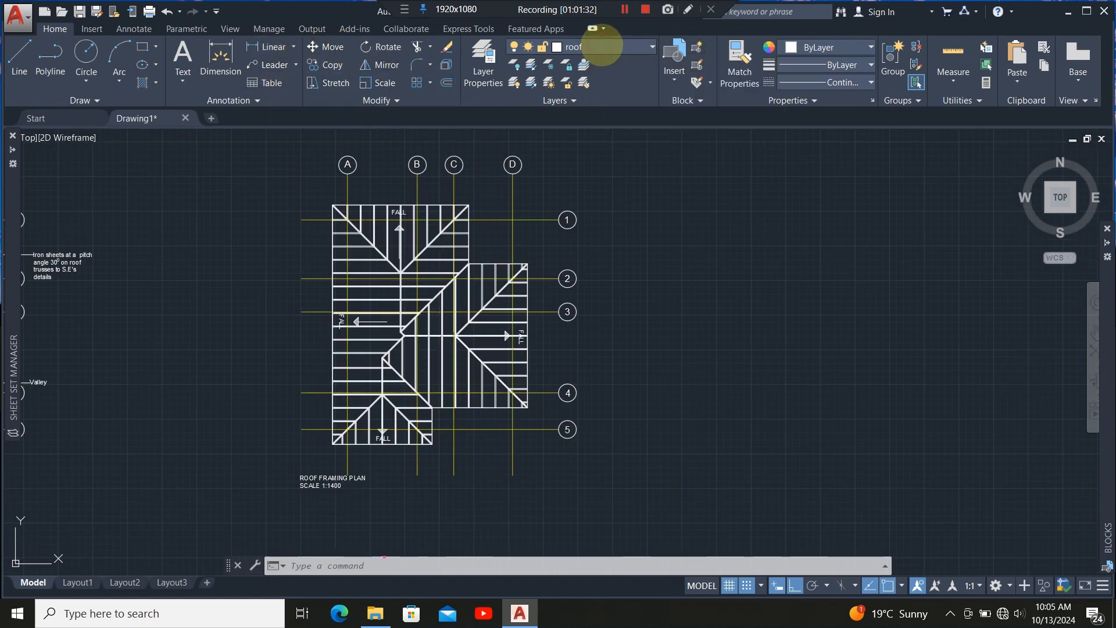
Make TEXT the current layer.
{"action": "left_click", "coordinate": [605, 47]}
{"action": "left_click", "coordinate": [605, 290]}
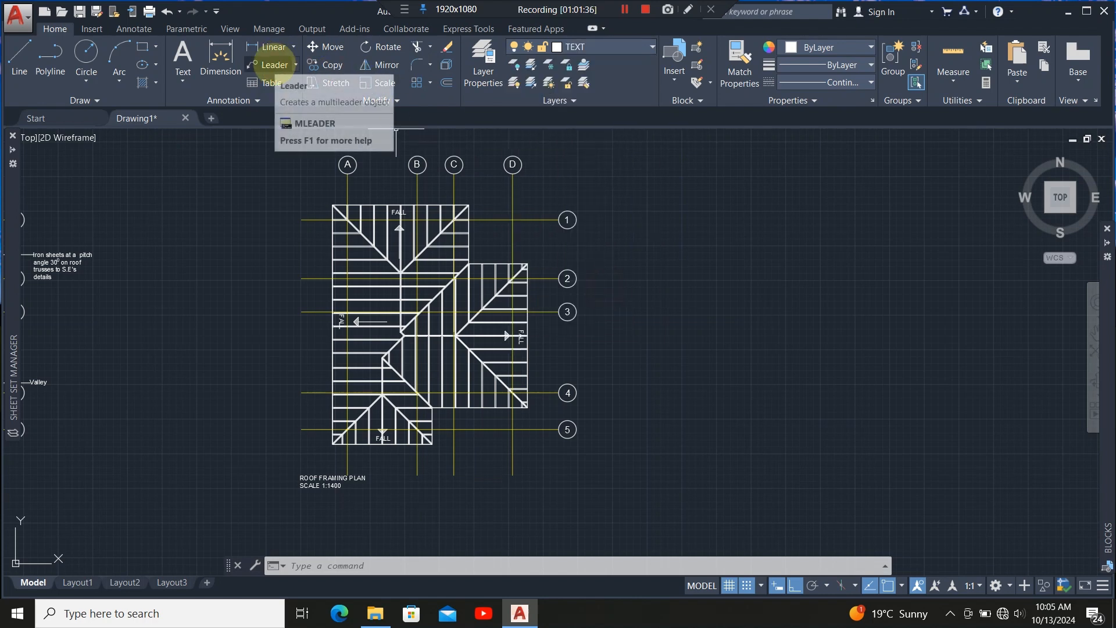
{"action": "left_click", "coordinate": [269, 64]}
{"action": "scroll", "coordinate": [469, 280], "scroll_direction": "up", "scroll_amount": 4}
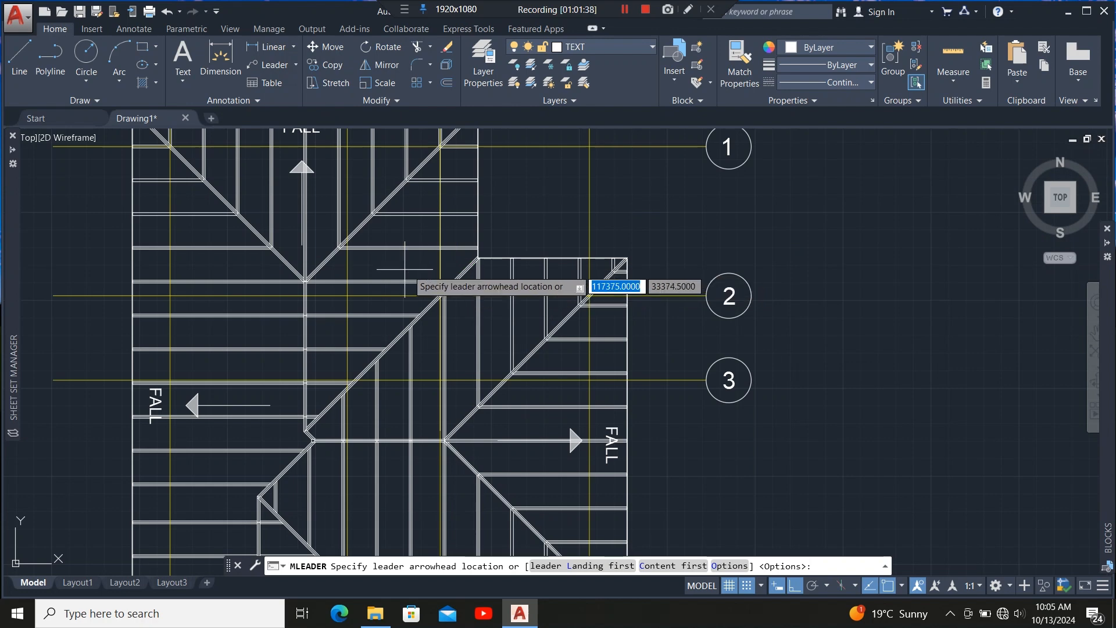
{"action": "scroll", "coordinate": [469, 280], "scroll_direction": "down", "scroll_amount": 2}
{"action": "scroll", "coordinate": [473, 279], "scroll_direction": "up", "scroll_amount": 2}
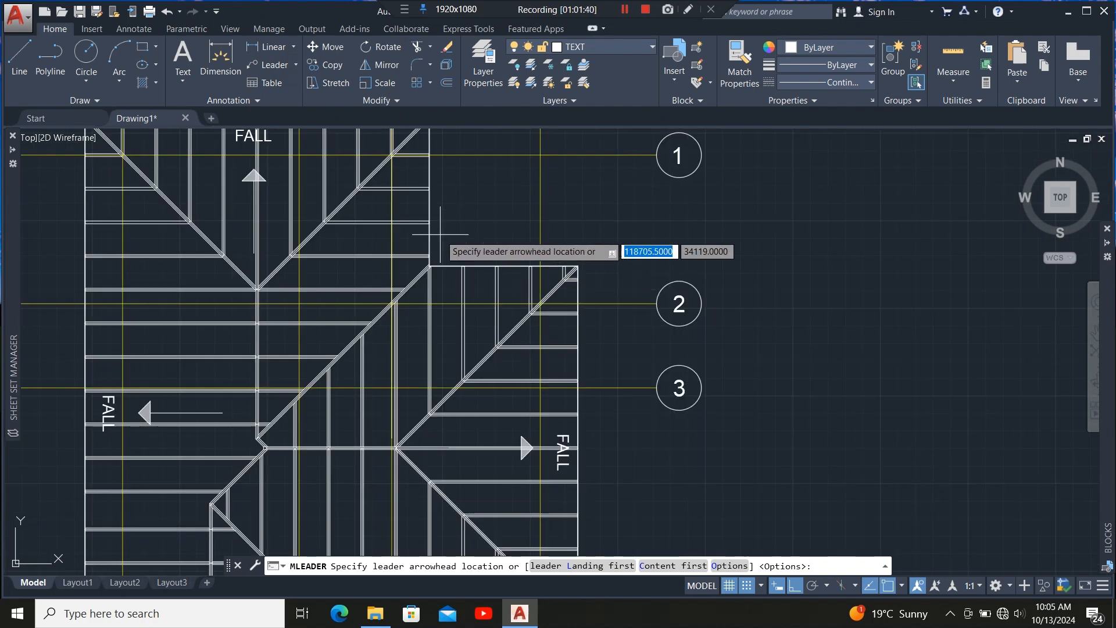
{"action": "scroll", "coordinate": [446, 237], "scroll_direction": "up", "scroll_amount": 4}
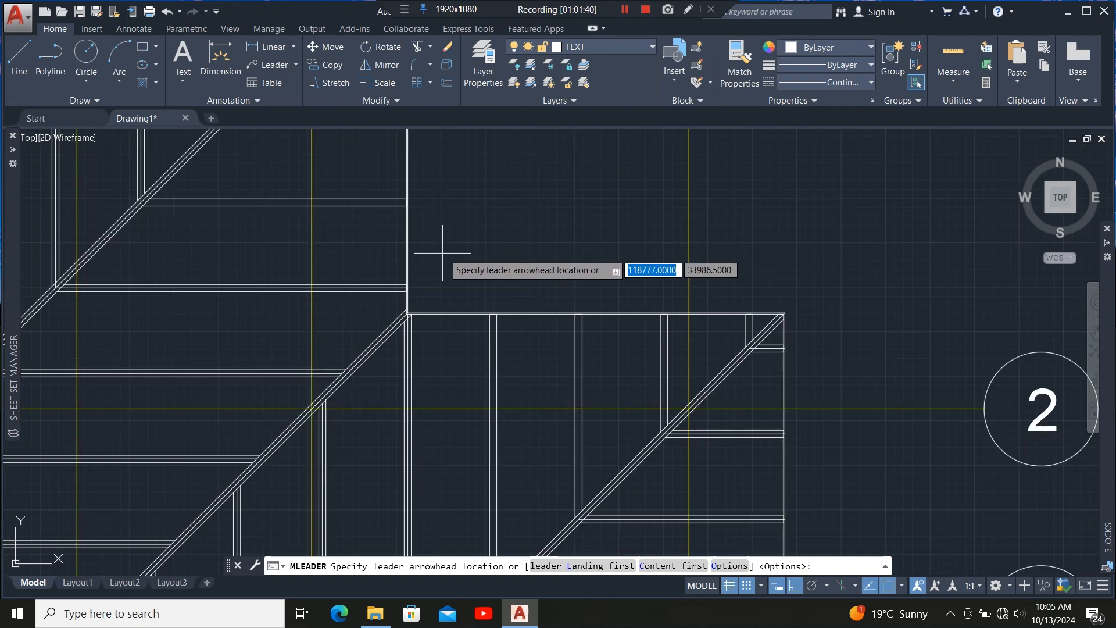
{"action": "left_click", "coordinate": [409, 224]}
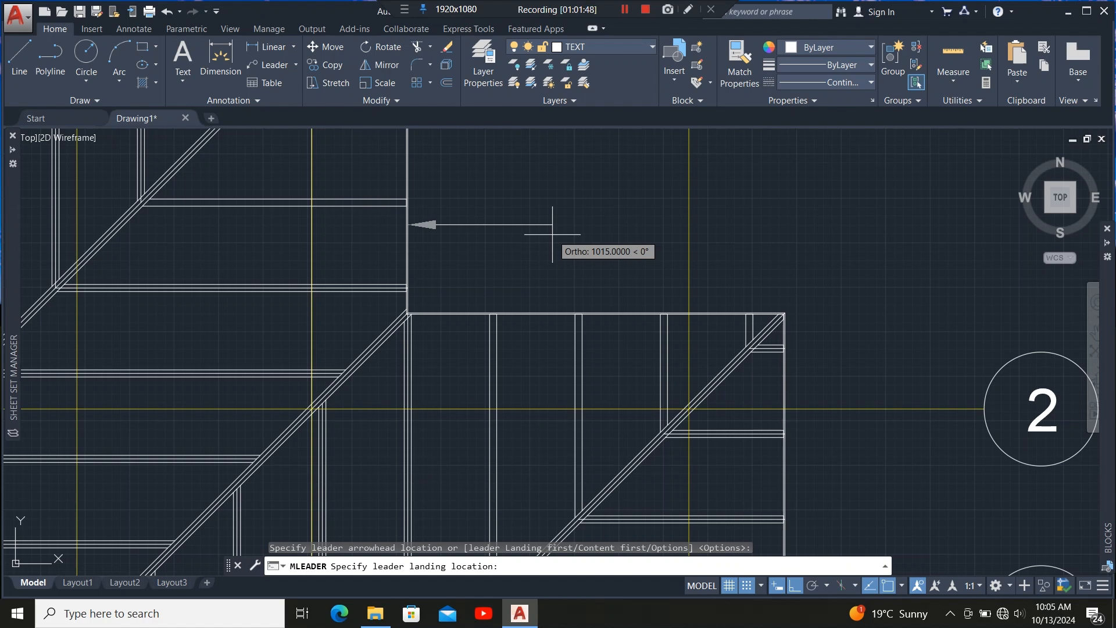
{"action": "type", "text": "9X225mm"}
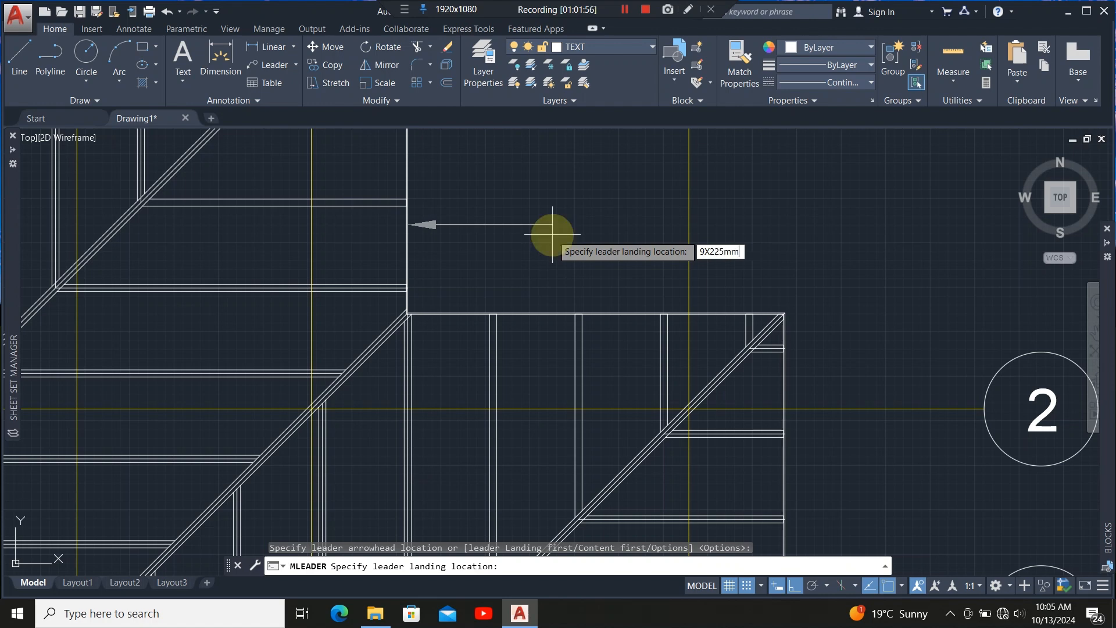
{"action": "key", "text": "Escape"}
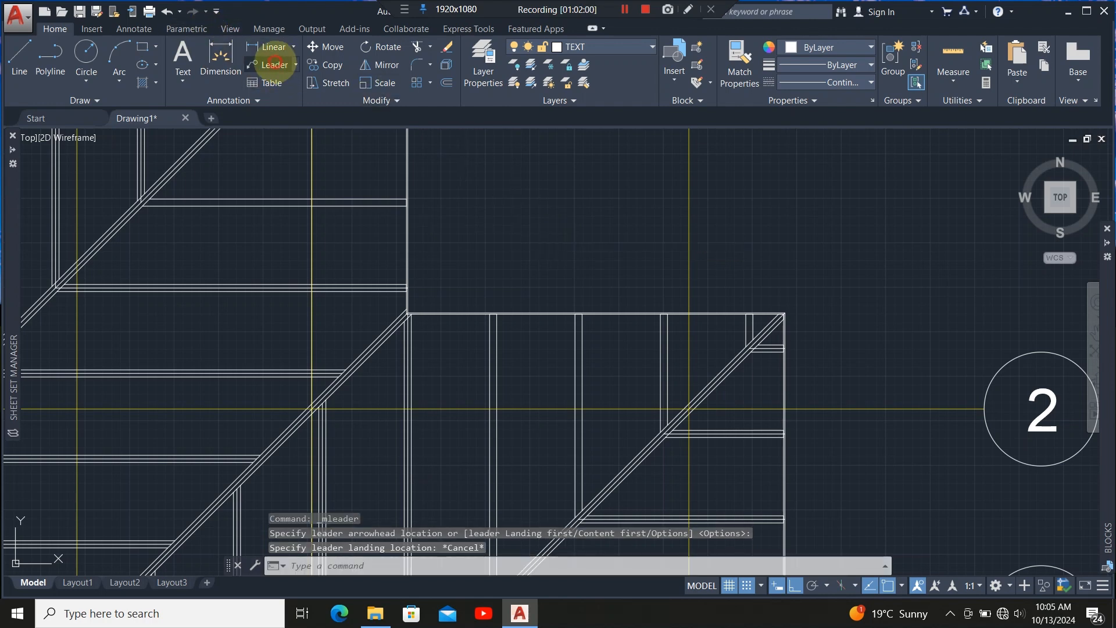
Add a multileader pointing at the roof's outer edge reading "9X225mm fascia board" with text height 200.
{"action": "left_click", "coordinate": [274, 65]}
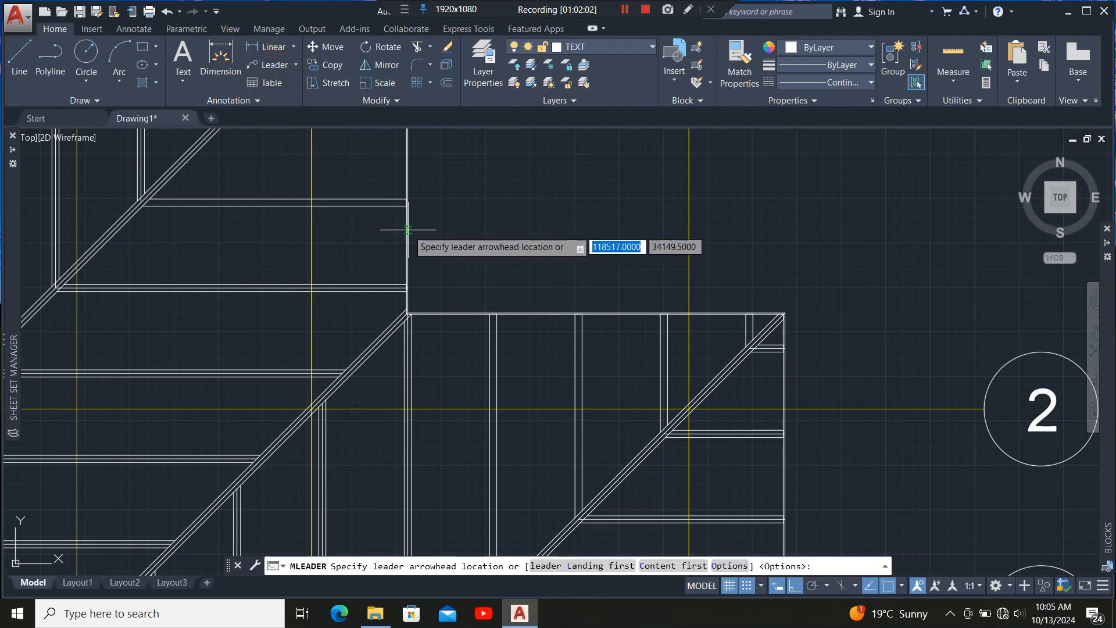
{"action": "left_click", "coordinate": [408, 229]}
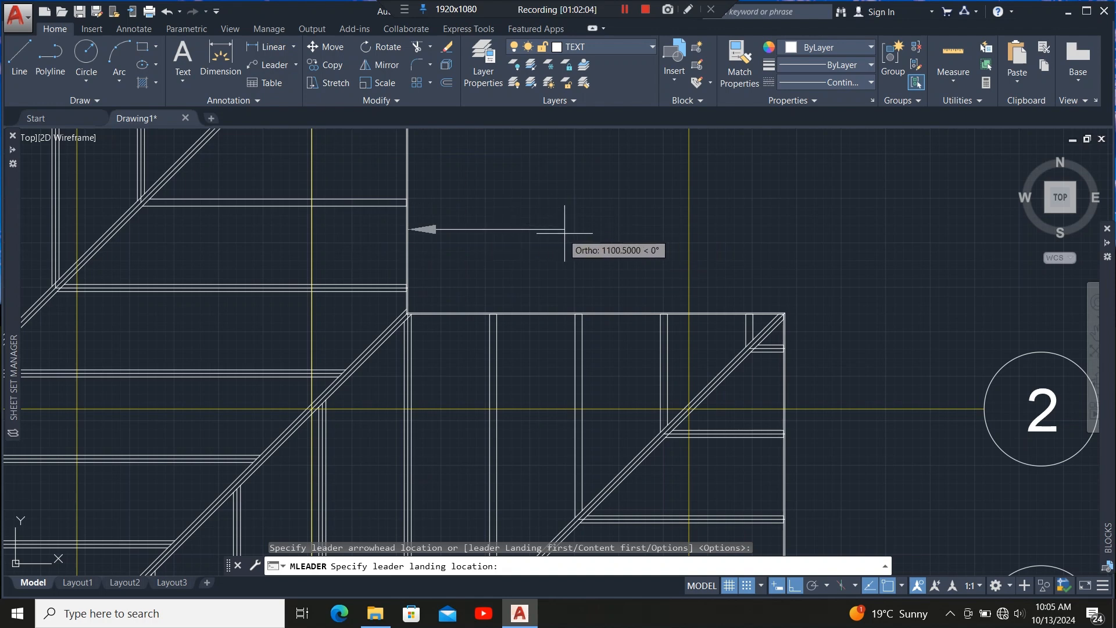
{"action": "left_click", "coordinate": [533, 230]}
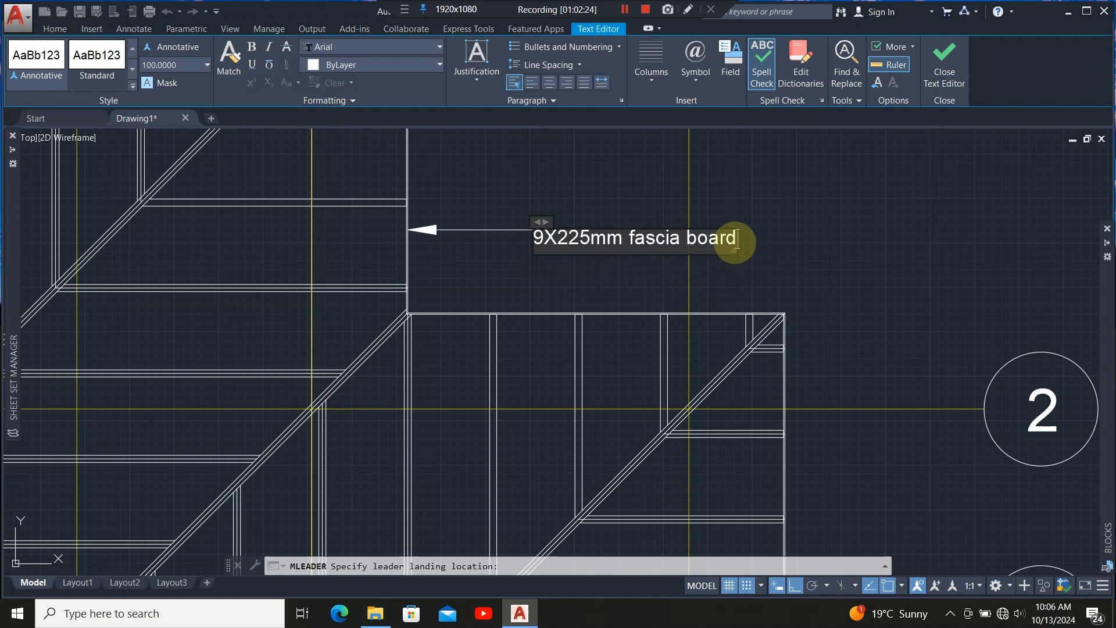
{"action": "left_click_drag", "start_coordinate": [734, 243], "coordinate": [501, 224]}
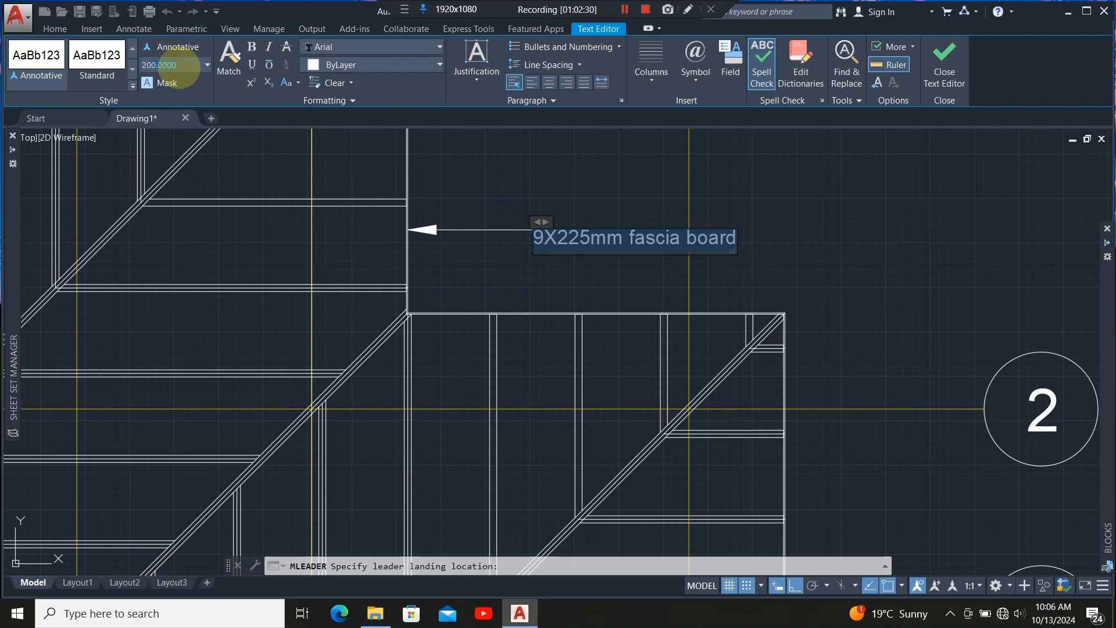
{"action": "key", "text": "Return"}
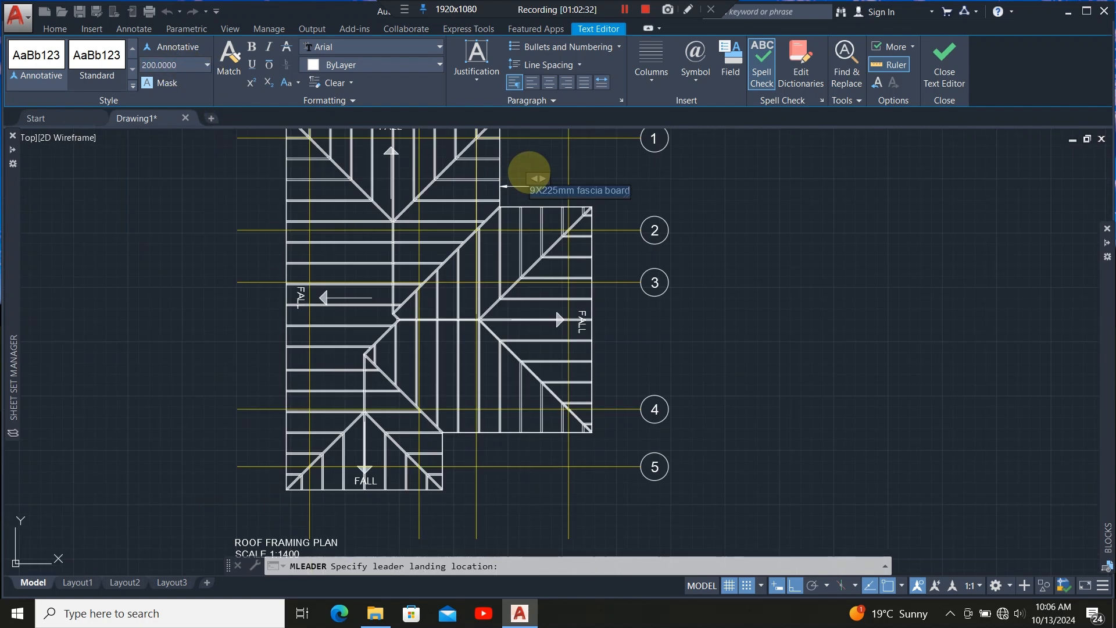
{"action": "scroll", "coordinate": [426, 183], "scroll_direction": "down", "scroll_amount": 4}
{"action": "scroll", "coordinate": [632, 170], "scroll_direction": "up", "scroll_amount": 3}
{"action": "left_click", "coordinate": [658, 237]}
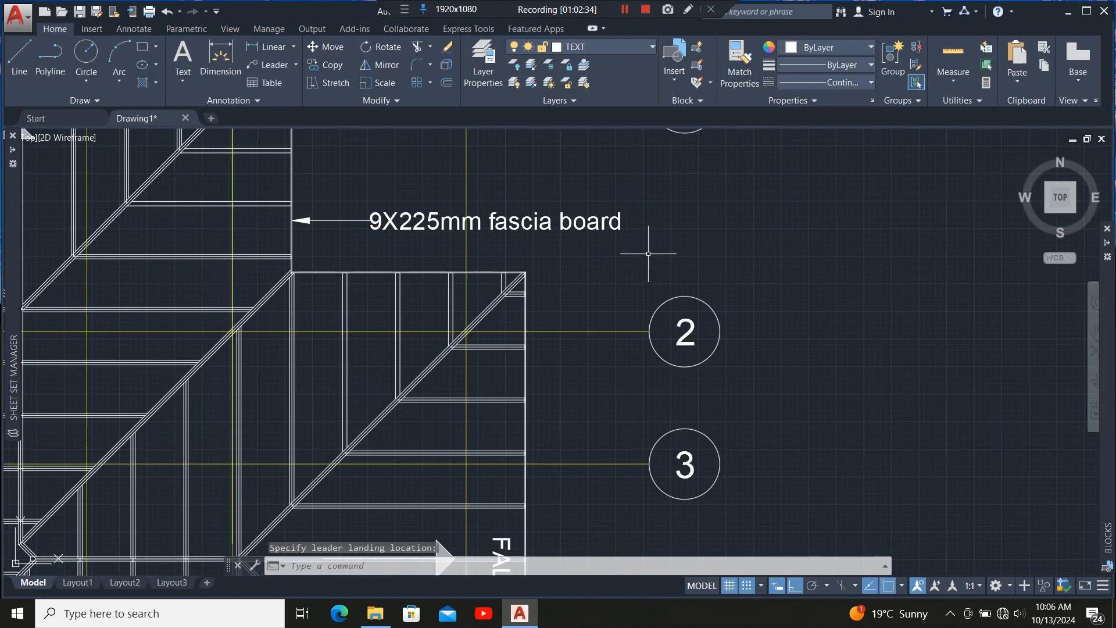
Move the fascia board leader up so it points at the upper roof edge near grid line 1.
{"action": "left_click", "coordinate": [322, 222]}
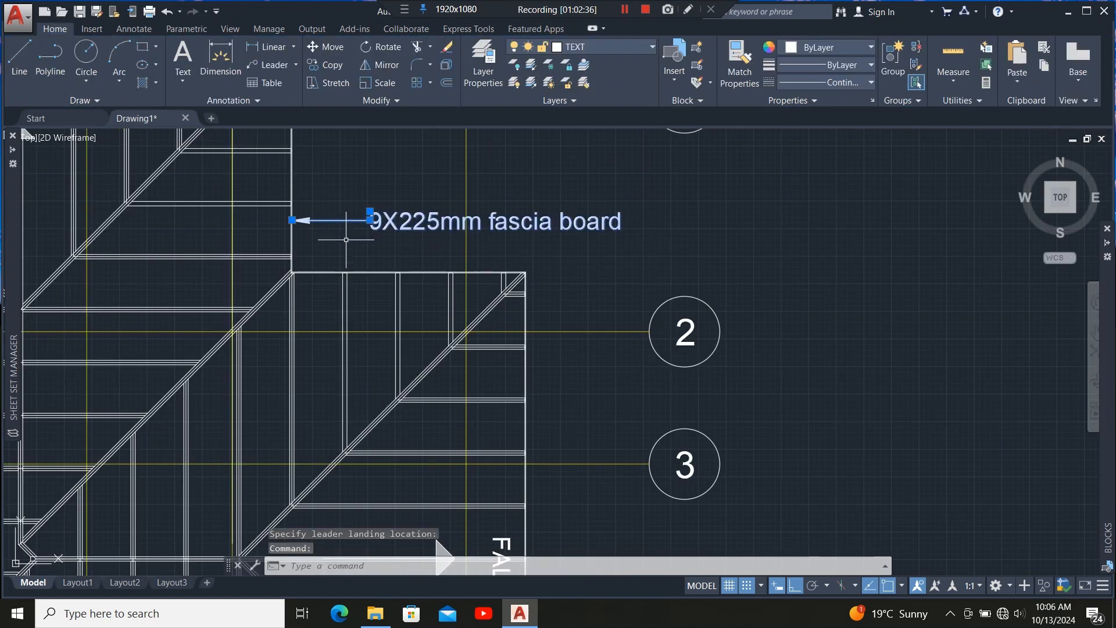
{"action": "scroll", "coordinate": [326, 226], "scroll_direction": "down", "scroll_amount": 5}
{"action": "scroll", "coordinate": [351, 261], "scroll_direction": "up", "scroll_amount": 4}
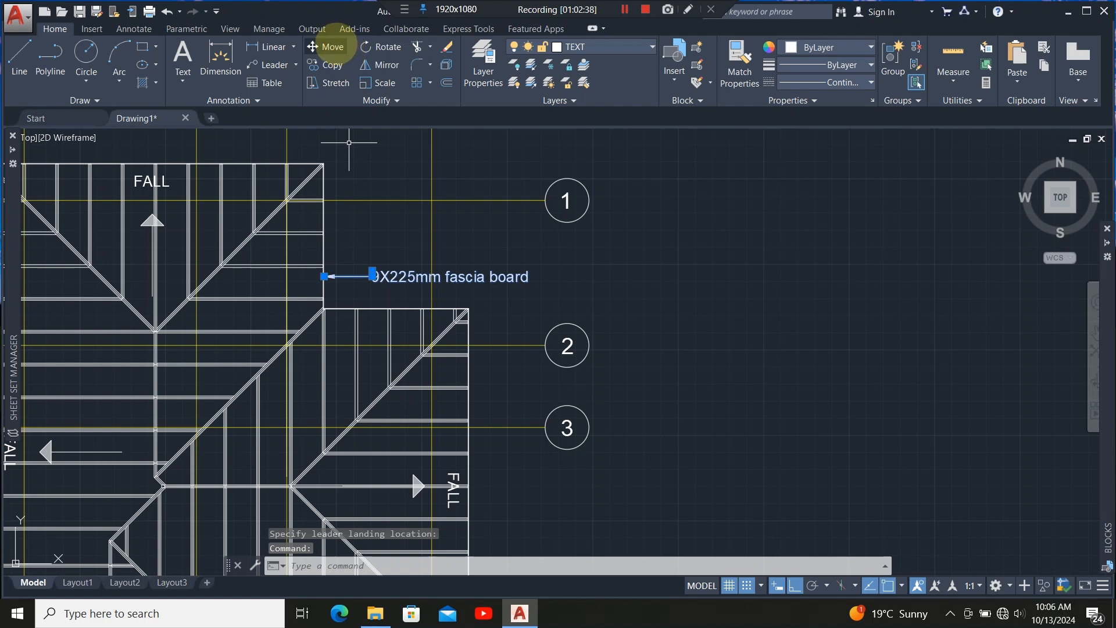
{"action": "left_click", "coordinate": [333, 46]}
{"action": "left_click", "coordinate": [612, 287]}
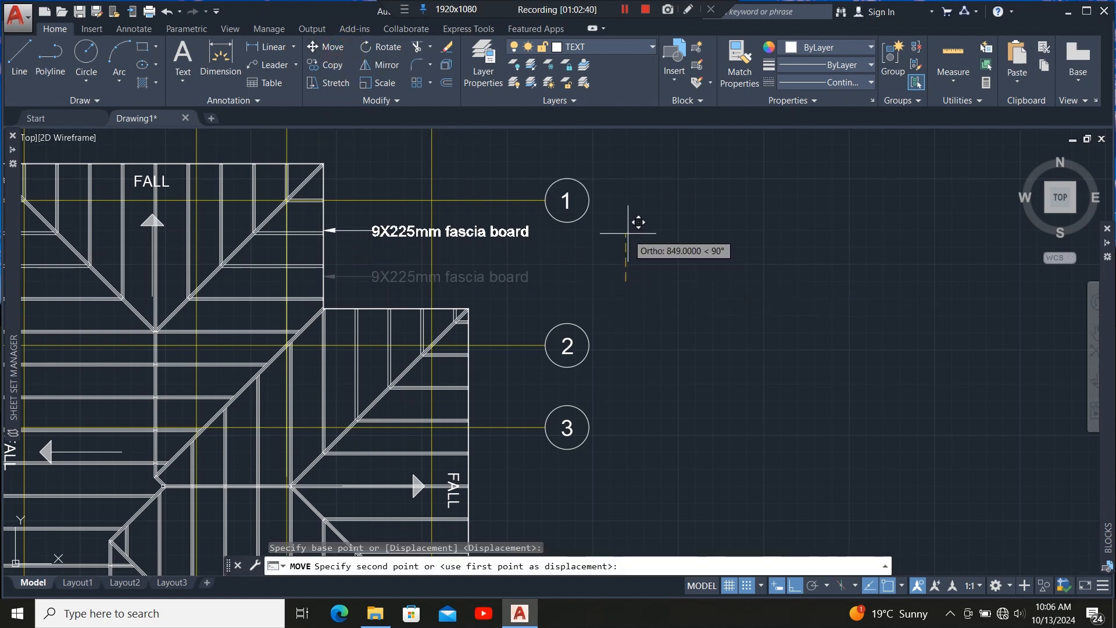
{"action": "left_click", "coordinate": [560, 256]}
{"action": "left_click", "coordinate": [401, 230]}
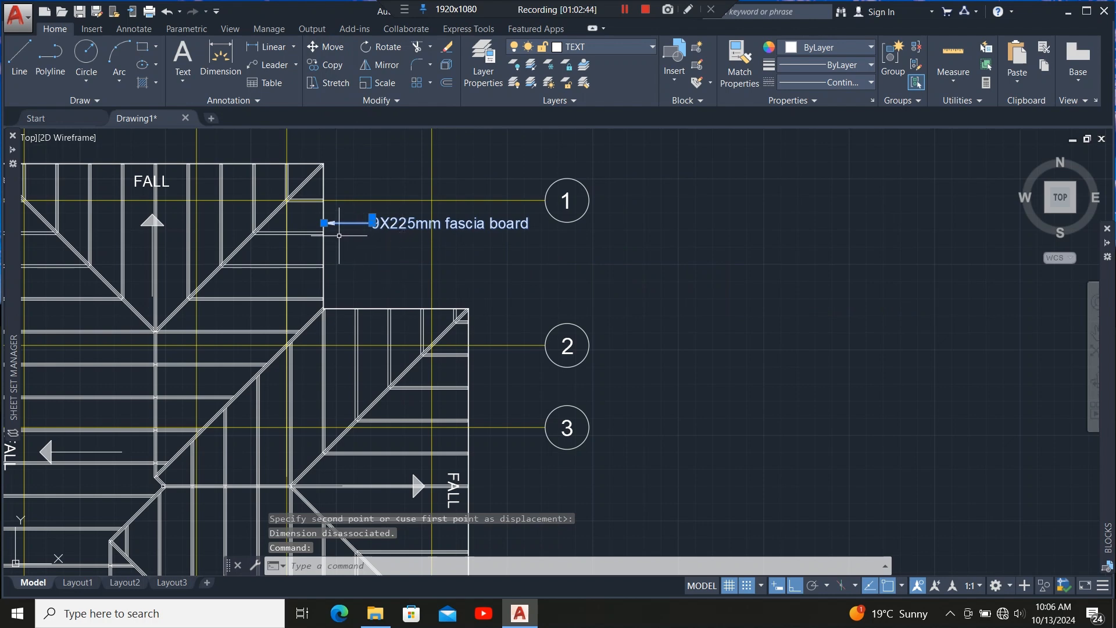
{"action": "scroll", "coordinate": [349, 231], "scroll_direction": "up", "scroll_amount": 6}
{"action": "scroll", "coordinate": [421, 207], "scroll_direction": "up", "scroll_amount": 8}
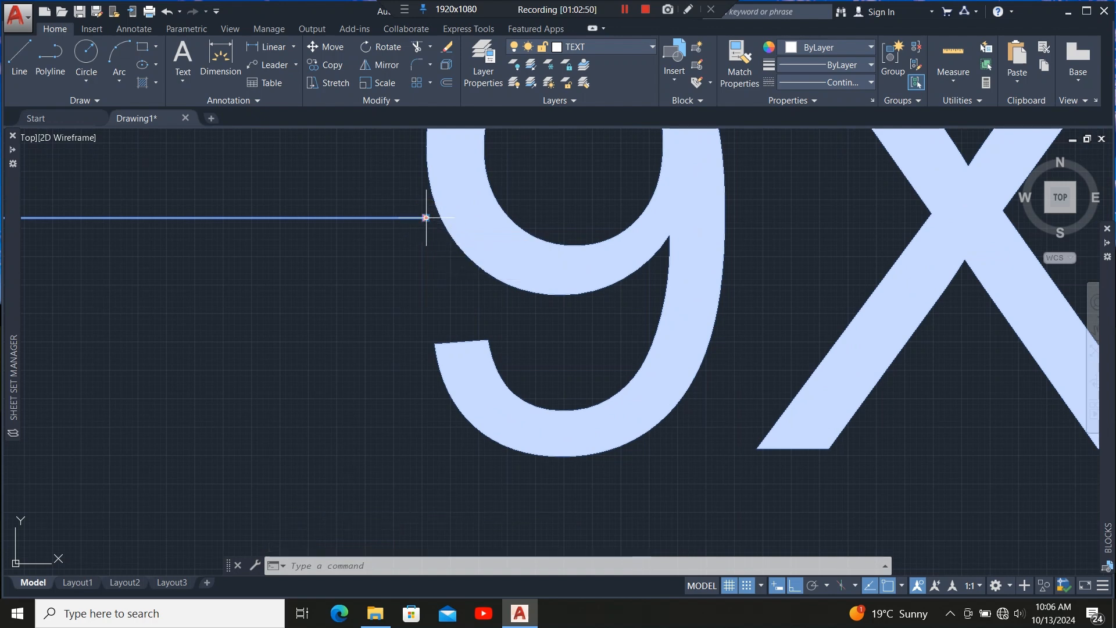
{"action": "mouse_move", "coordinate": [426, 218]}
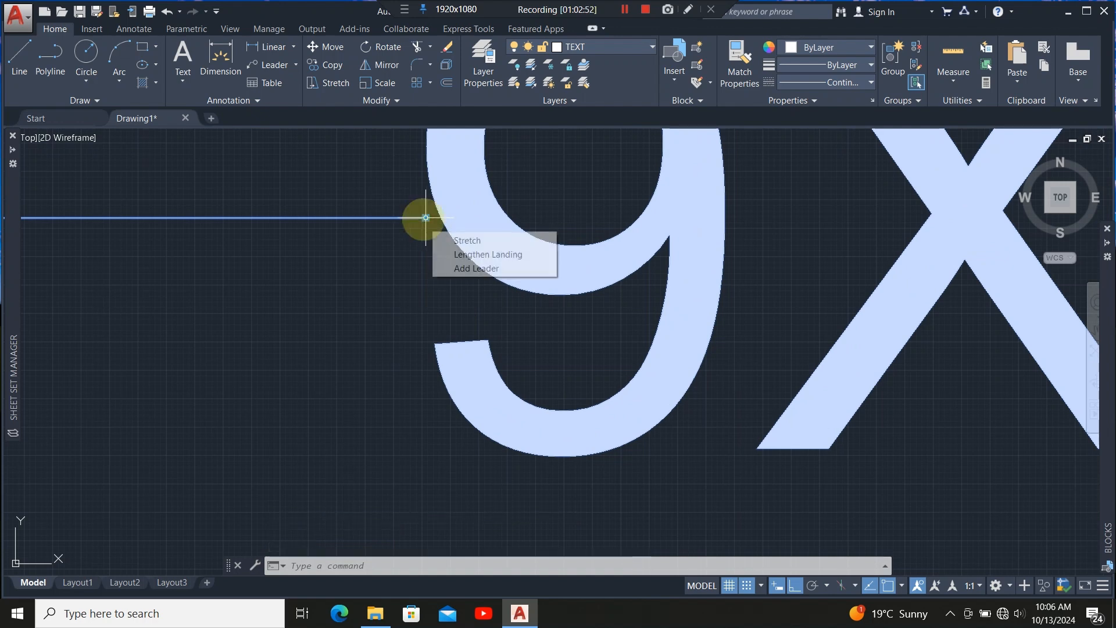
{"action": "left_click", "coordinate": [457, 266]}
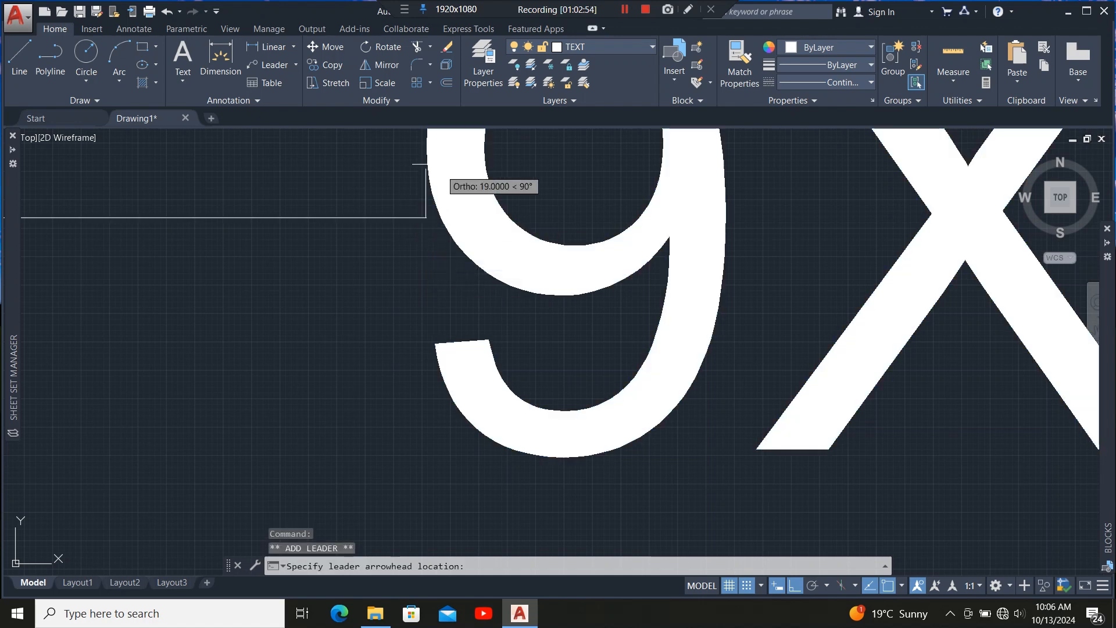
{"action": "scroll", "coordinate": [438, 170], "scroll_direction": "down", "scroll_amount": 10}
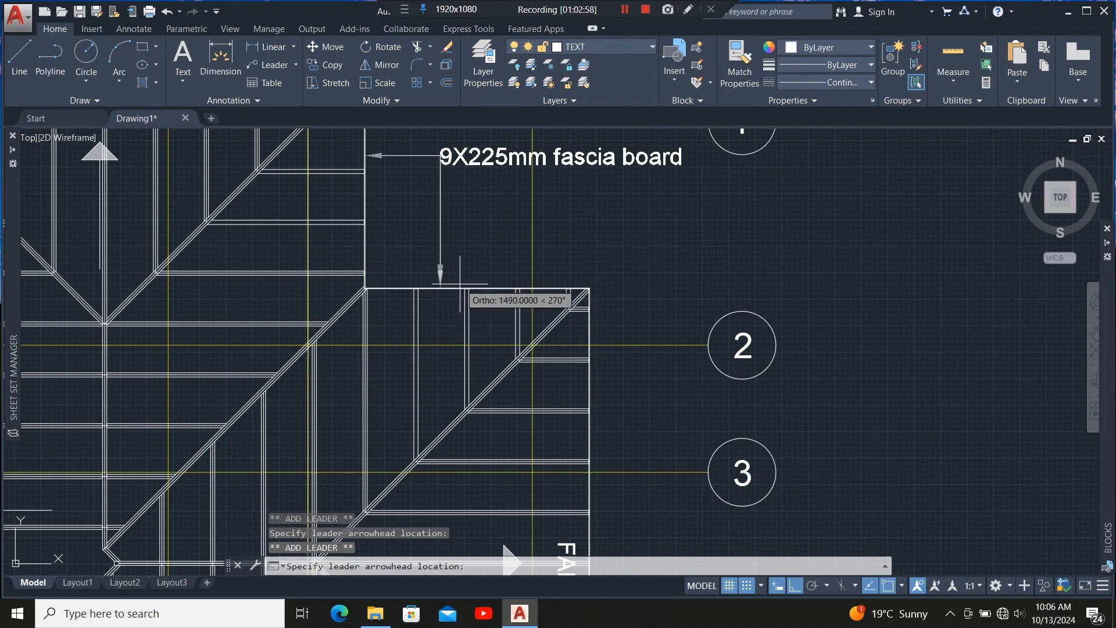
{"action": "key", "text": "Escape"}
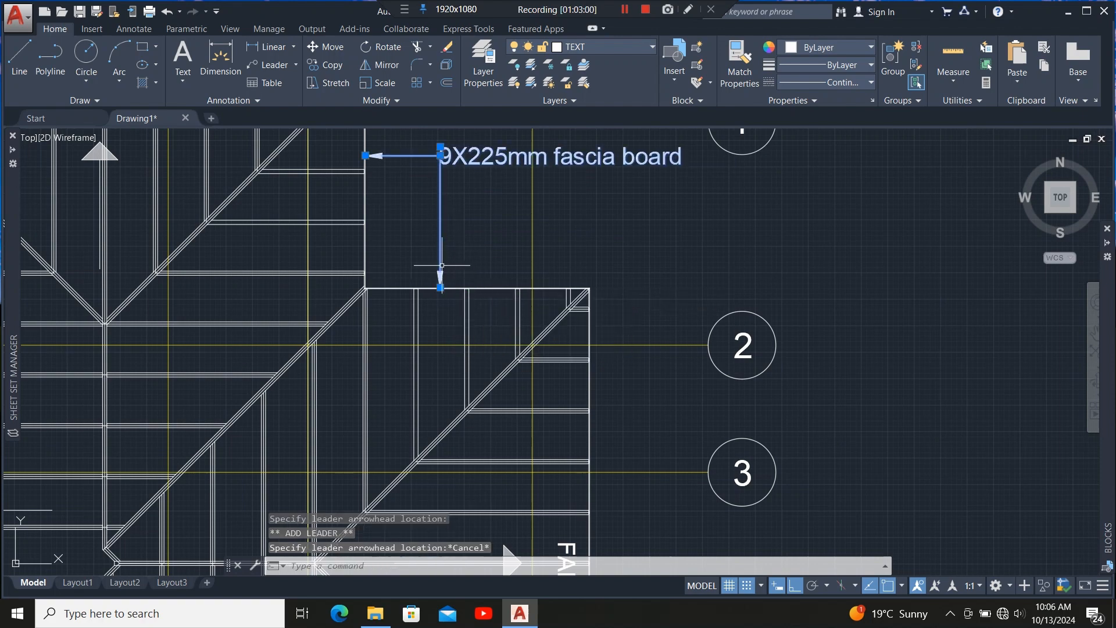
{"action": "scroll", "coordinate": [410, 233], "scroll_direction": "down", "scroll_amount": 5}
{"action": "scroll", "coordinate": [413, 210], "scroll_direction": "up", "scroll_amount": 6}
{"action": "key", "text": "Escape"}
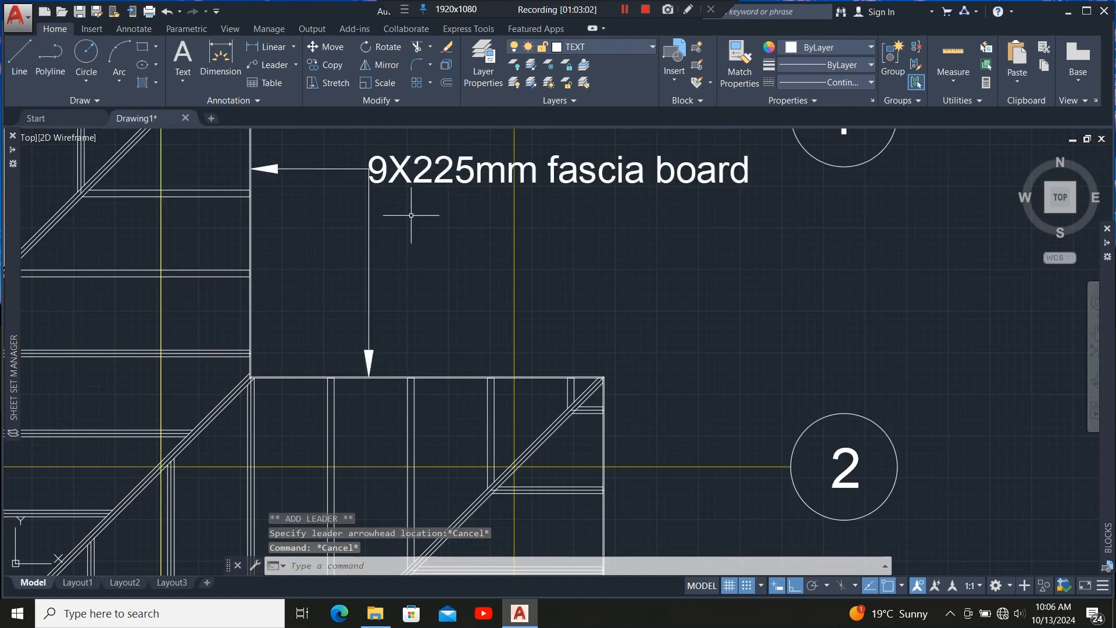
Add a multileader pointing at the valley rafter between grid lines 2 and 3, reading "50X100mm valley rafter".
{"action": "scroll", "coordinate": [404, 141], "scroll_direction": "down", "scroll_amount": 4}
{"action": "scroll", "coordinate": [418, 208], "scroll_direction": "down", "scroll_amount": 2}
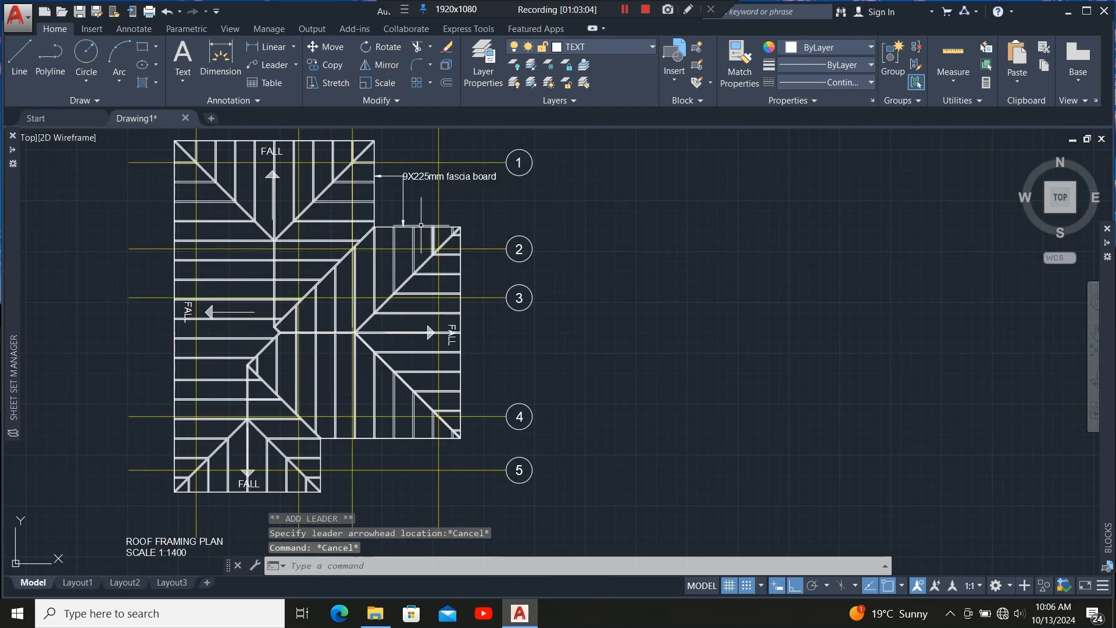
{"action": "scroll", "coordinate": [418, 209], "scroll_direction": "up", "scroll_amount": 2}
{"action": "scroll", "coordinate": [546, 224], "scroll_direction": "down", "scroll_amount": 2}
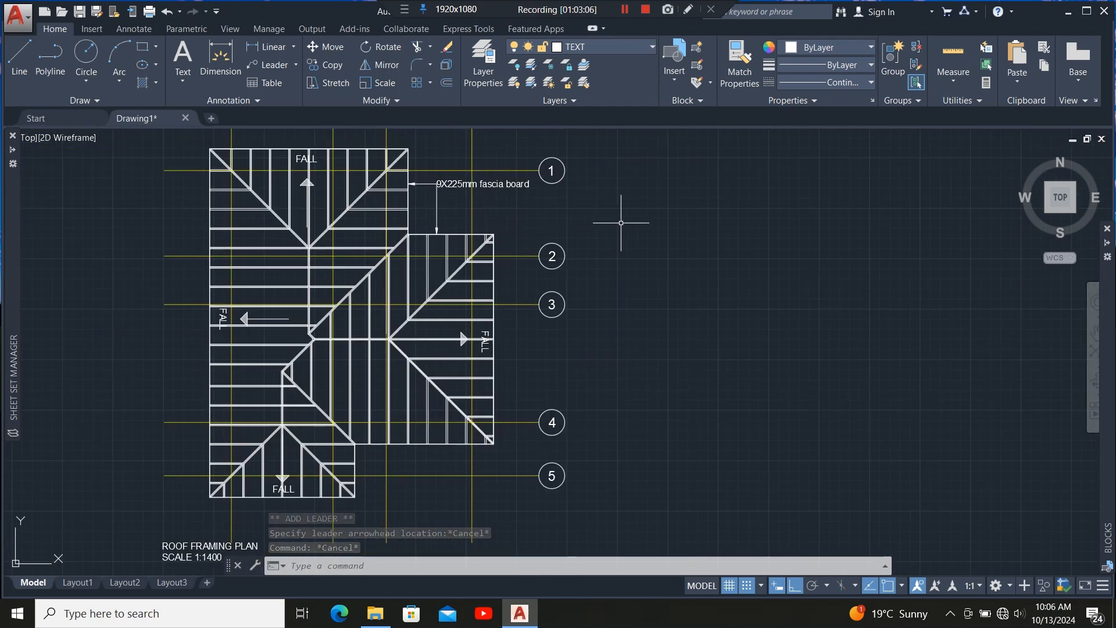
{"action": "scroll", "coordinate": [625, 234], "scroll_direction": "down", "scroll_amount": 2}
{"action": "scroll", "coordinate": [565, 222], "scroll_direction": "up", "scroll_amount": 2}
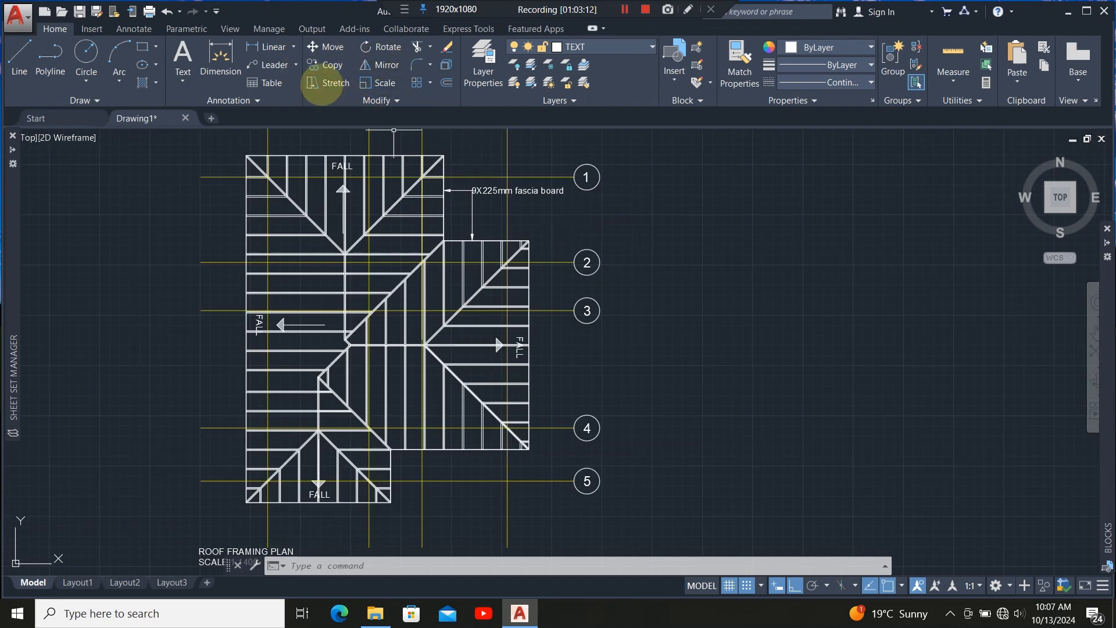
{"action": "left_click", "coordinate": [271, 65]}
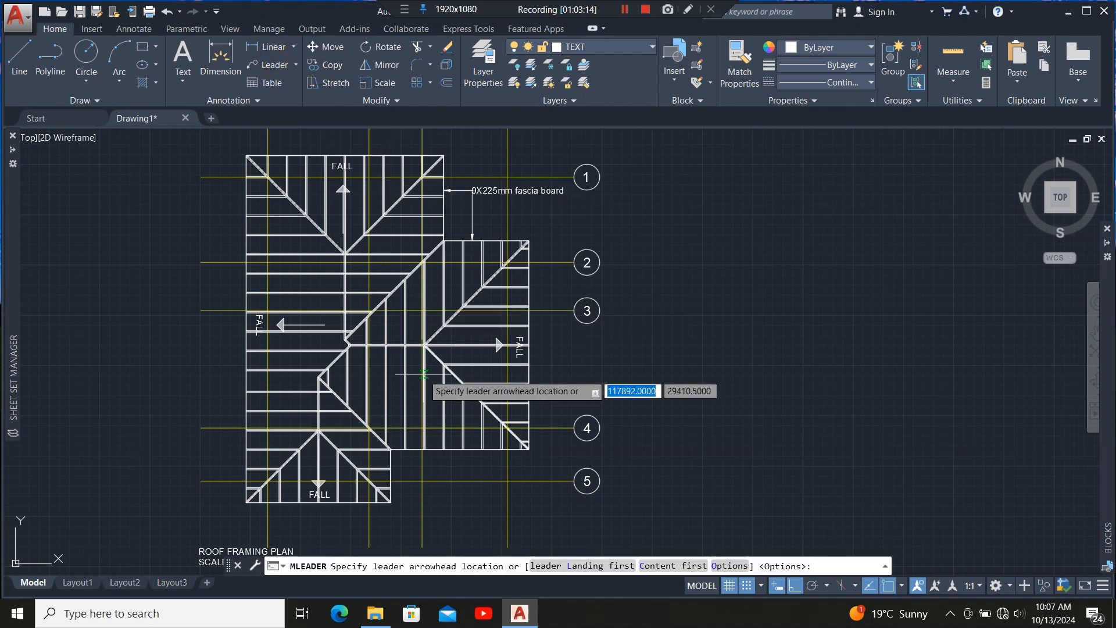
{"action": "scroll", "coordinate": [412, 322], "scroll_direction": "up", "scroll_amount": 4}
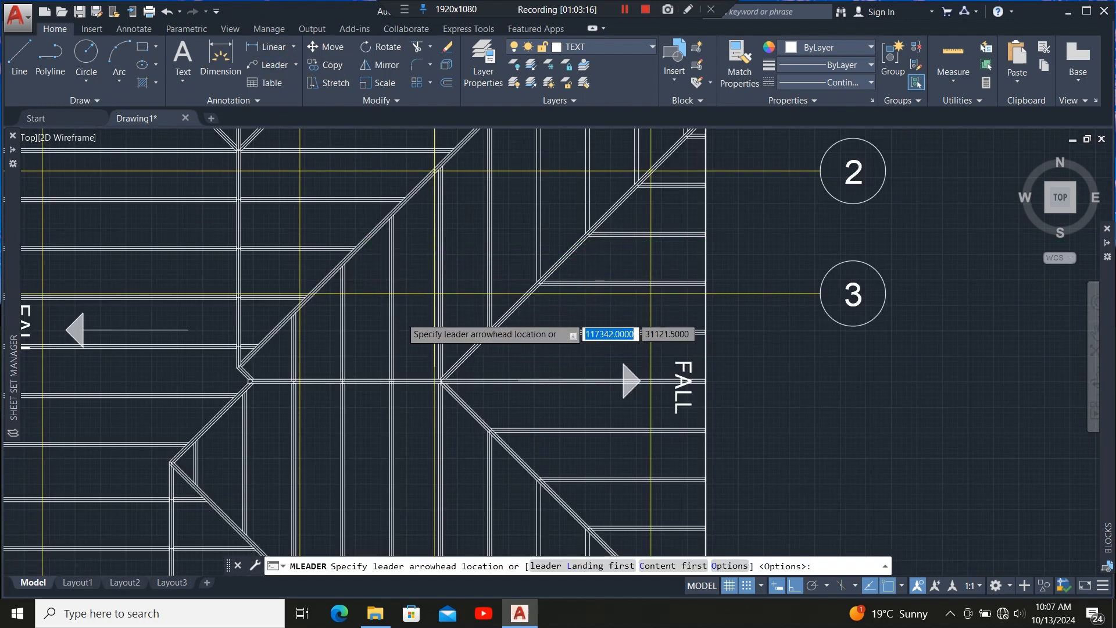
{"action": "scroll", "coordinate": [401, 311], "scroll_direction": "down", "scroll_amount": 4}
{"action": "scroll", "coordinate": [399, 305], "scroll_direction": "up", "scroll_amount": 2}
{"action": "scroll", "coordinate": [397, 298], "scroll_direction": "up", "scroll_amount": 3}
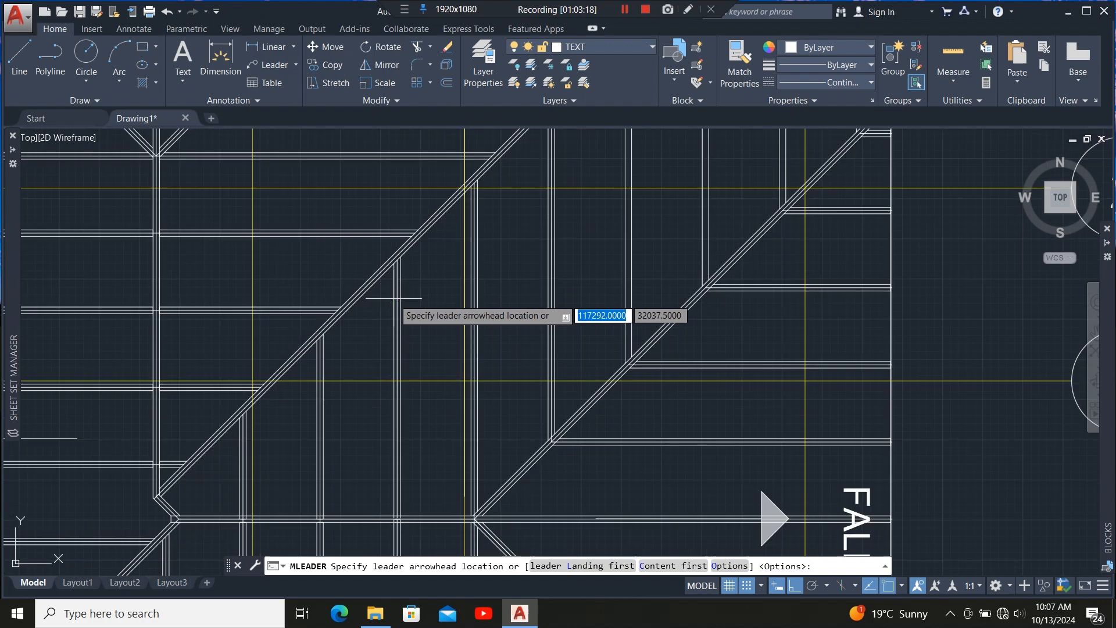
{"action": "left_click", "coordinate": [357, 300]}
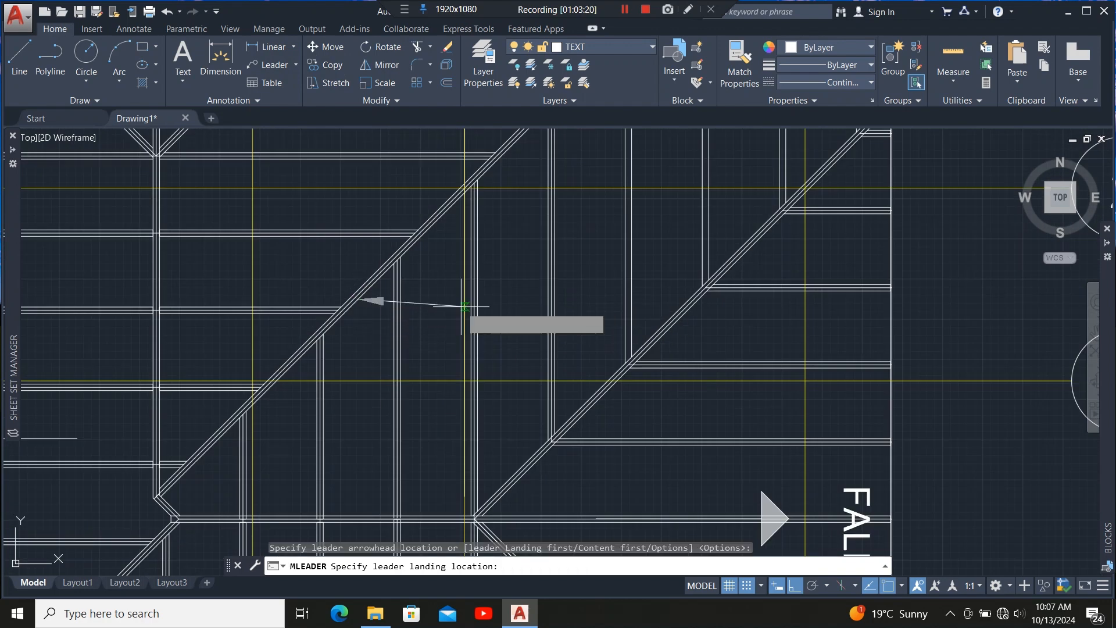
{"action": "scroll", "coordinate": [465, 325], "scroll_direction": "down", "scroll_amount": 4}
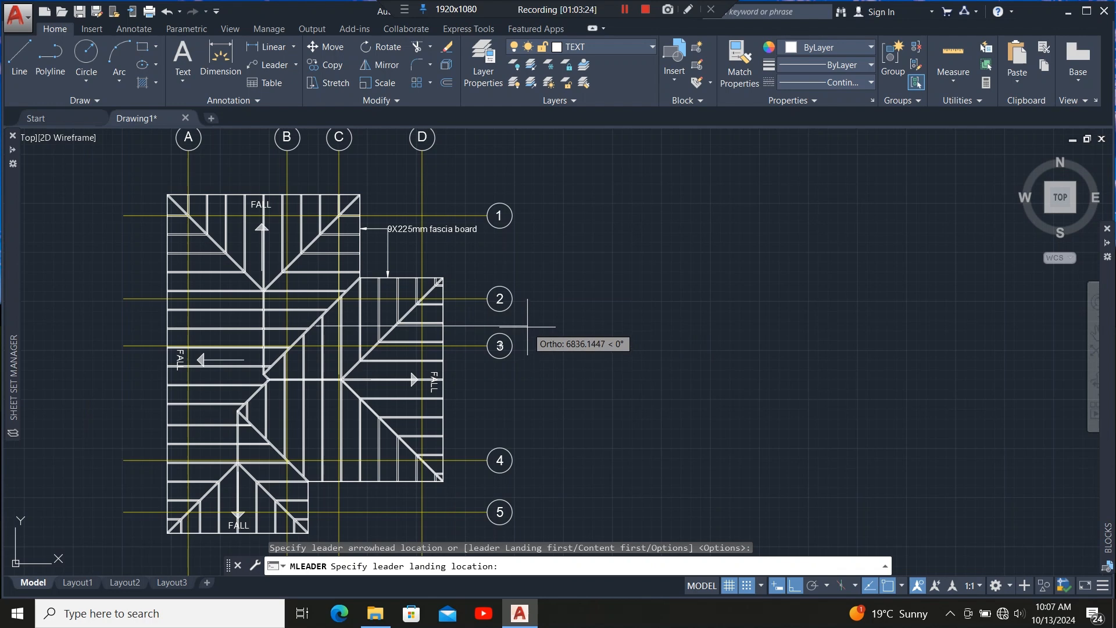
{"action": "left_click", "coordinate": [527, 327]}
{"action": "scroll", "coordinate": [540, 328], "scroll_direction": "up", "scroll_amount": 3}
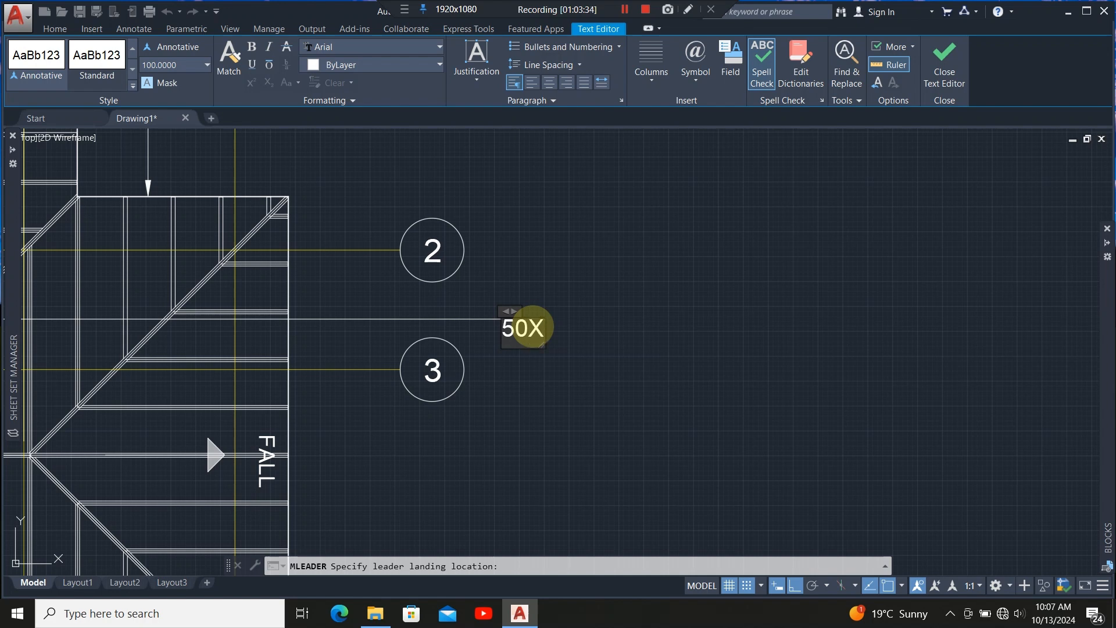
{"action": "type", "text": "mm"}
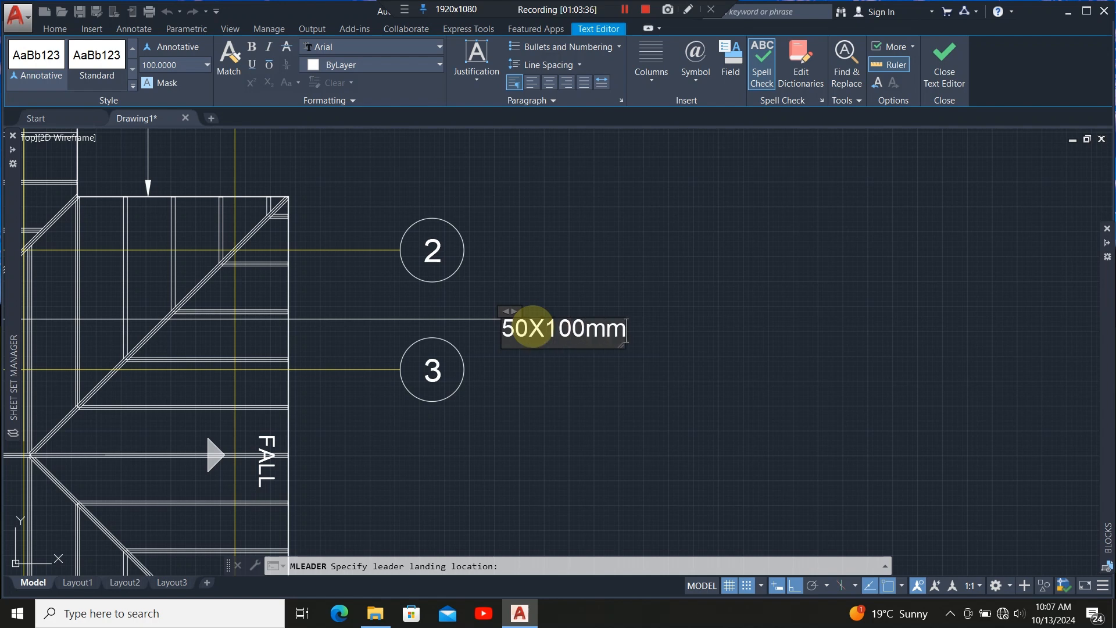
{"action": "type", "text": " valley rafter"}
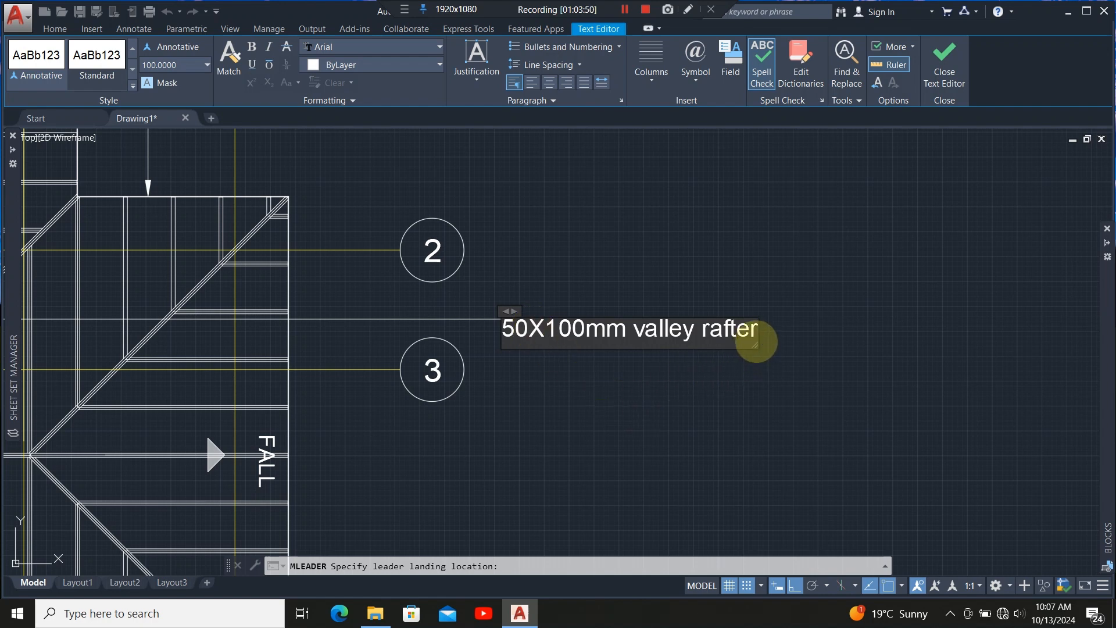
Set the valley rafter label's text height to 200 and resize its text frame so it wraps onto two lines.
{"action": "left_click_drag", "start_coordinate": [756, 344], "coordinate": [748, 331]}
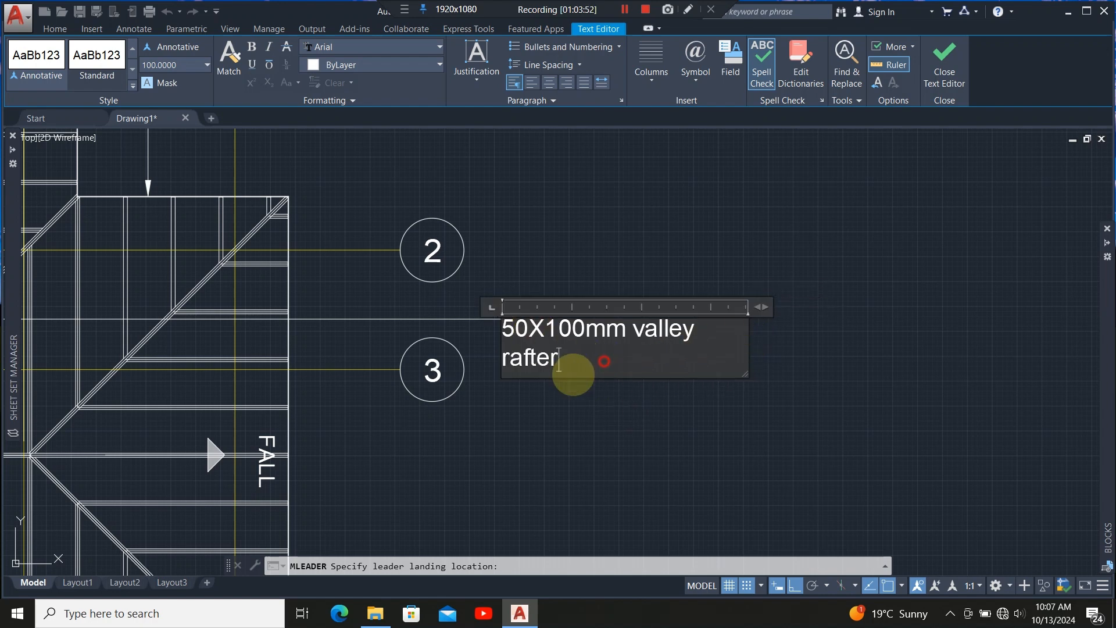
{"action": "left_click_drag", "start_coordinate": [573, 372], "coordinate": [490, 330]}
{"action": "left_click", "coordinate": [185, 64]}
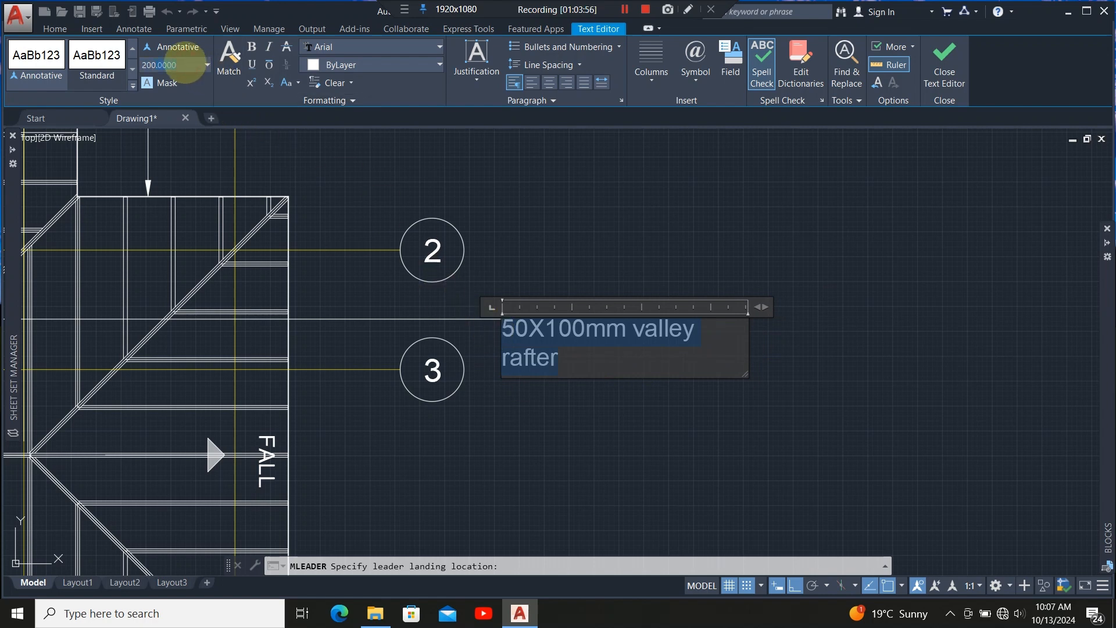
{"action": "key", "text": "Return"}
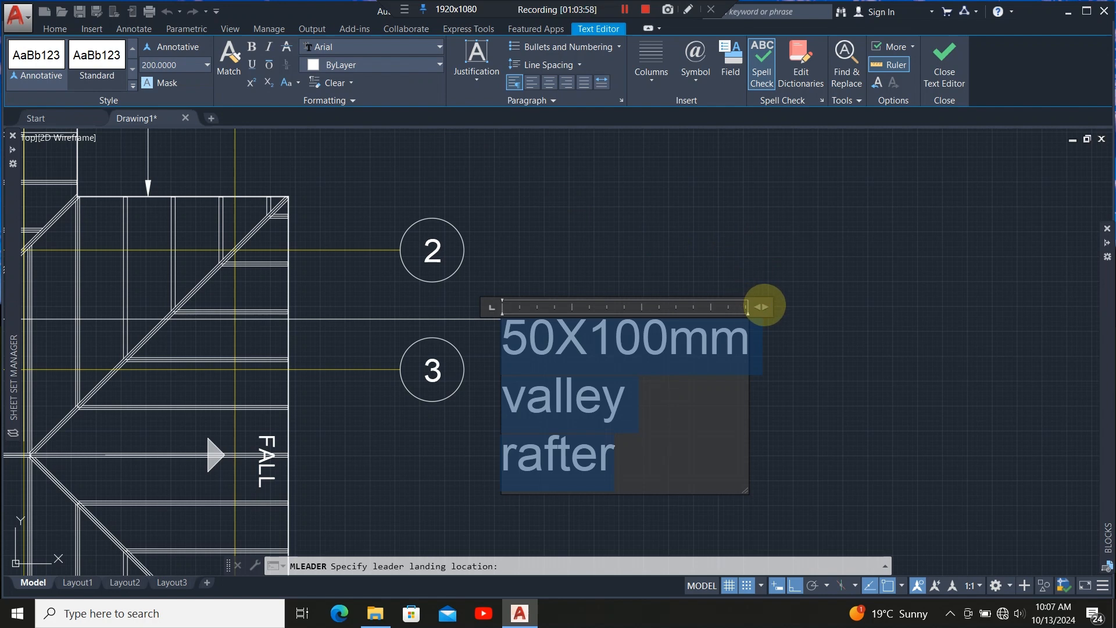
{"action": "left_click_drag", "start_coordinate": [763, 306], "coordinate": [950, 306]}
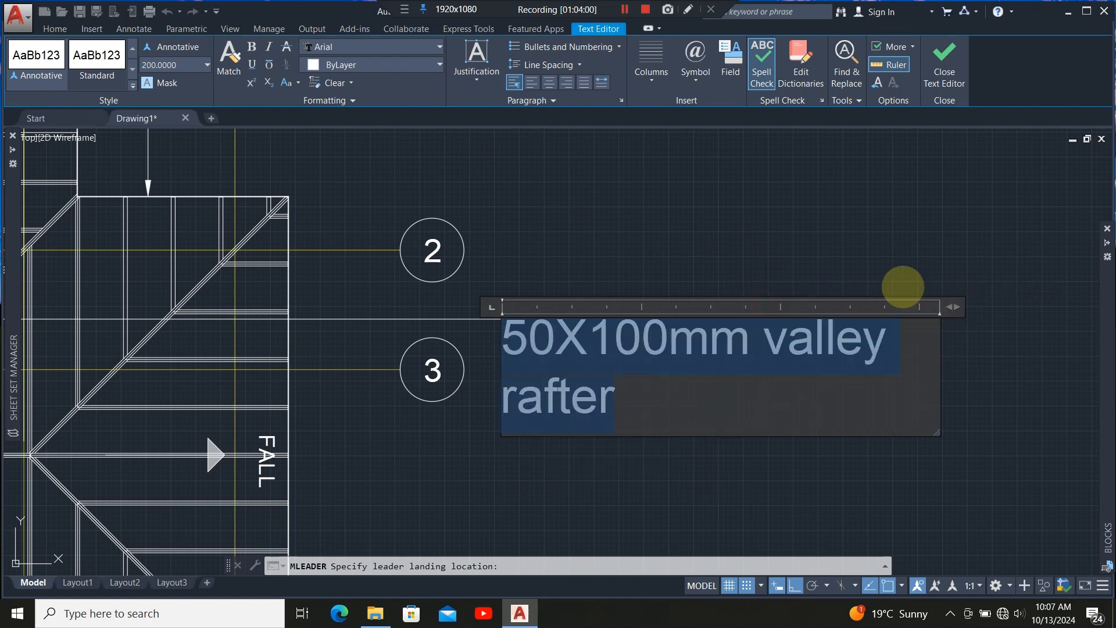
{"action": "scroll", "coordinate": [636, 220], "scroll_direction": "down", "scroll_amount": 5}
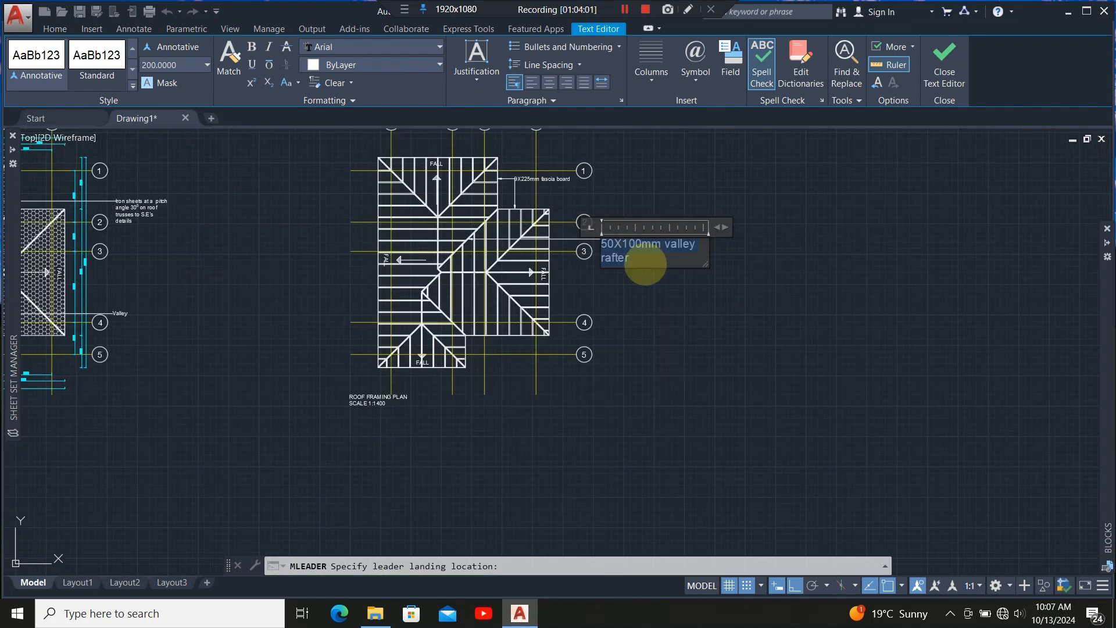
{"action": "left_click", "coordinate": [663, 321]}
Add a multileader pointing at the hip rafter just above grid line 4, reading "50X100mm hip rafter".
{"action": "scroll", "coordinate": [555, 247], "scroll_direction": "up", "scroll_amount": 4}
{"action": "scroll", "coordinate": [487, 298], "scroll_direction": "down", "scroll_amount": 2}
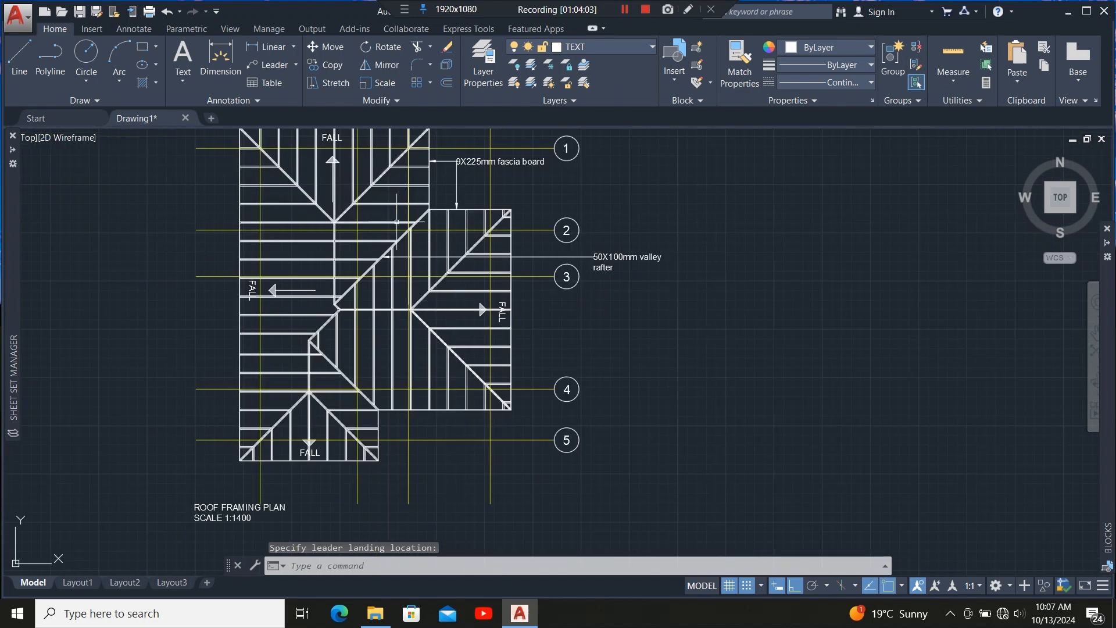
{"action": "left_click", "coordinate": [271, 65]}
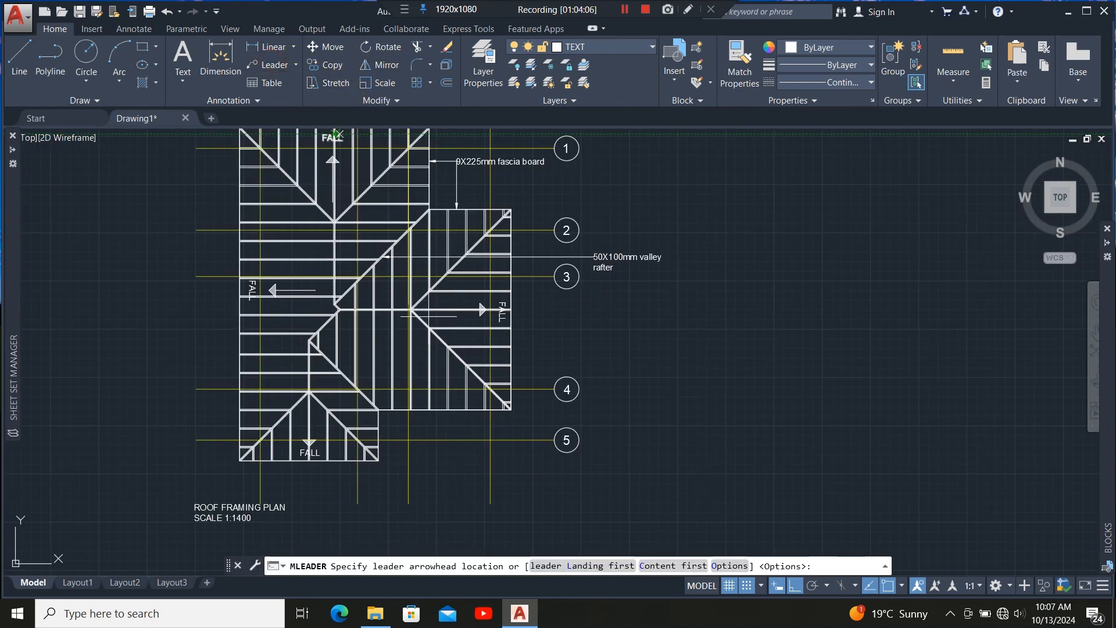
{"action": "scroll", "coordinate": [512, 369], "scroll_direction": "up", "scroll_amount": 3}
{"action": "scroll", "coordinate": [488, 388], "scroll_direction": "down", "scroll_amount": 3}
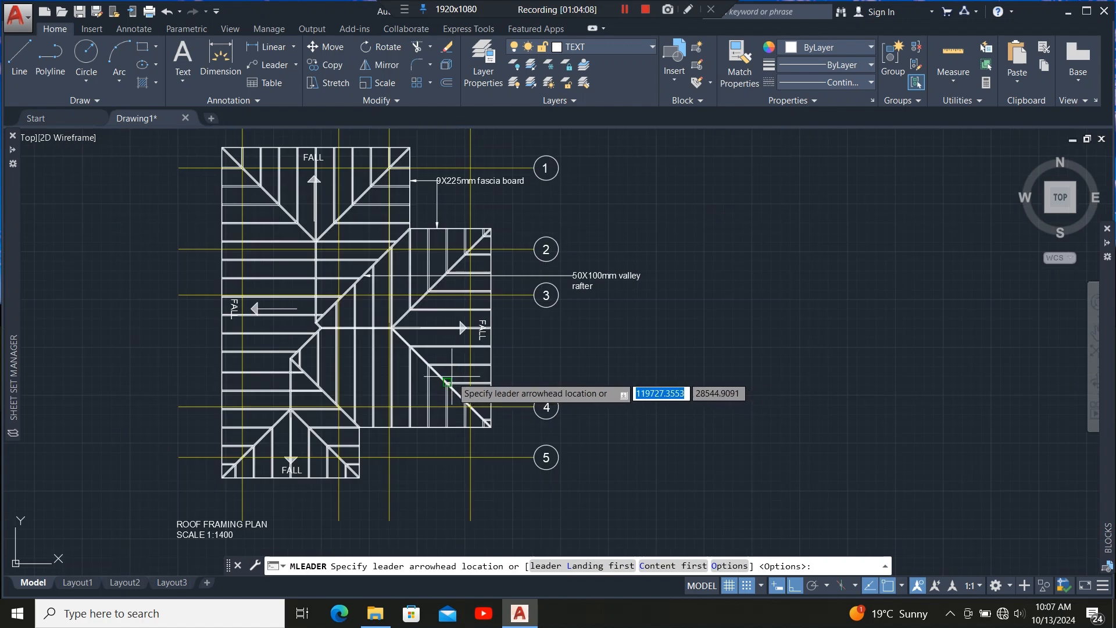
{"action": "scroll", "coordinate": [447, 382], "scroll_direction": "up", "scroll_amount": 5}
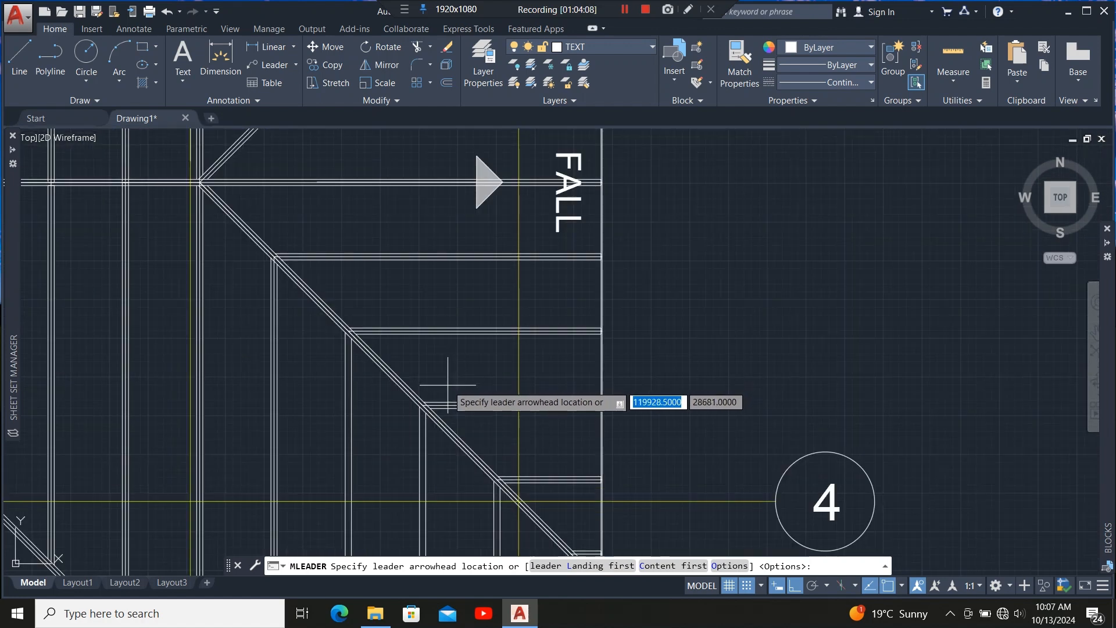
{"action": "left_click", "coordinate": [396, 381]}
{"action": "scroll", "coordinate": [480, 391], "scroll_direction": "down", "scroll_amount": 5}
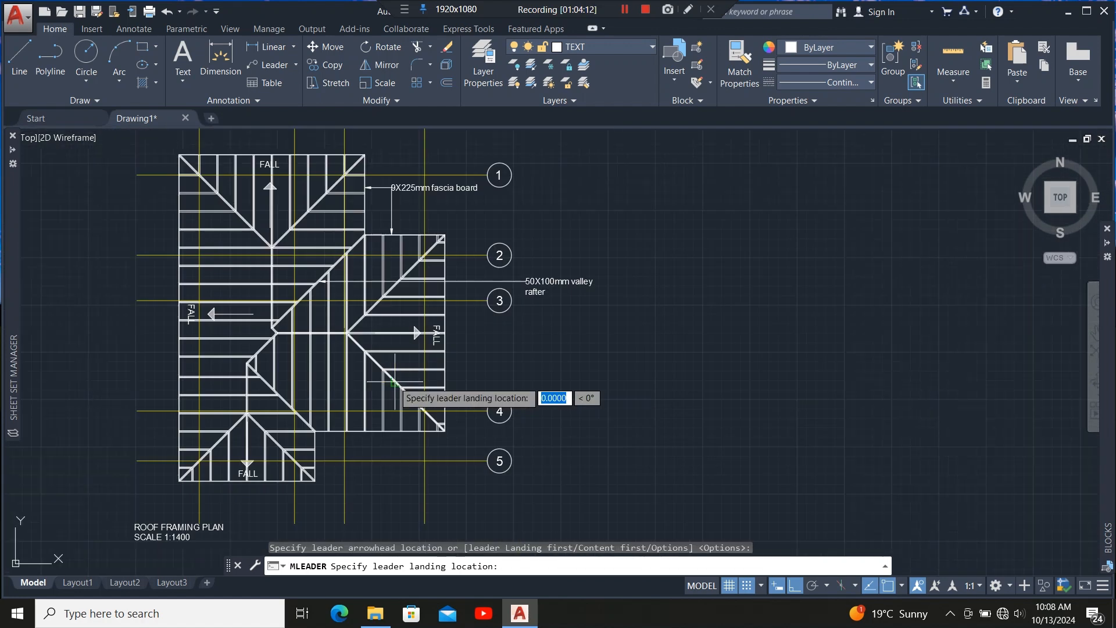
{"action": "left_click", "coordinate": [531, 382]}
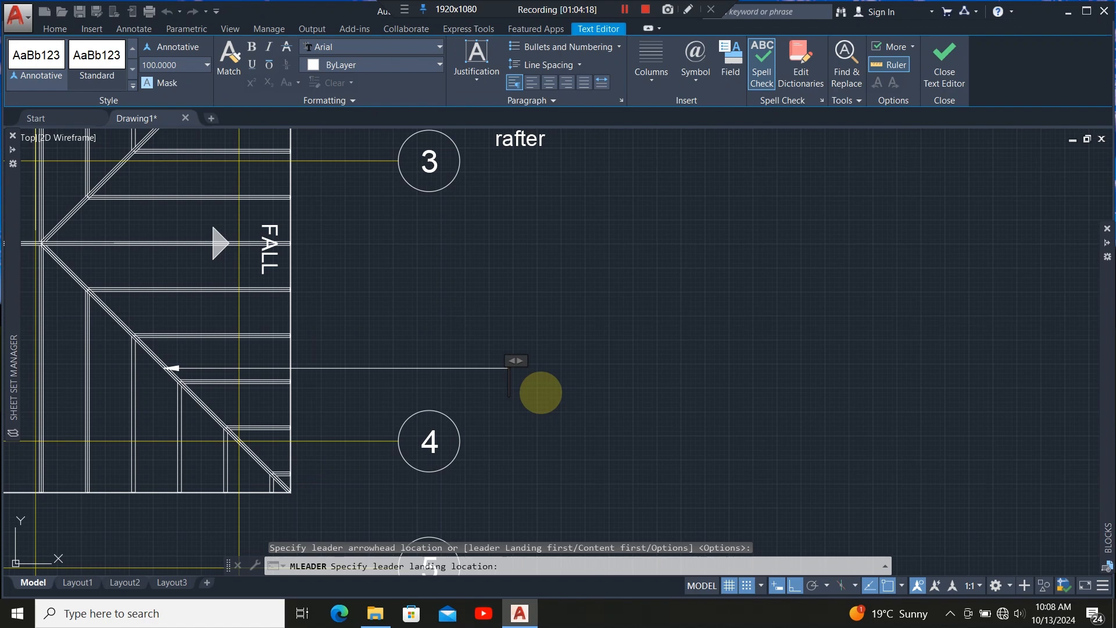
{"action": "type", "text": "50"}
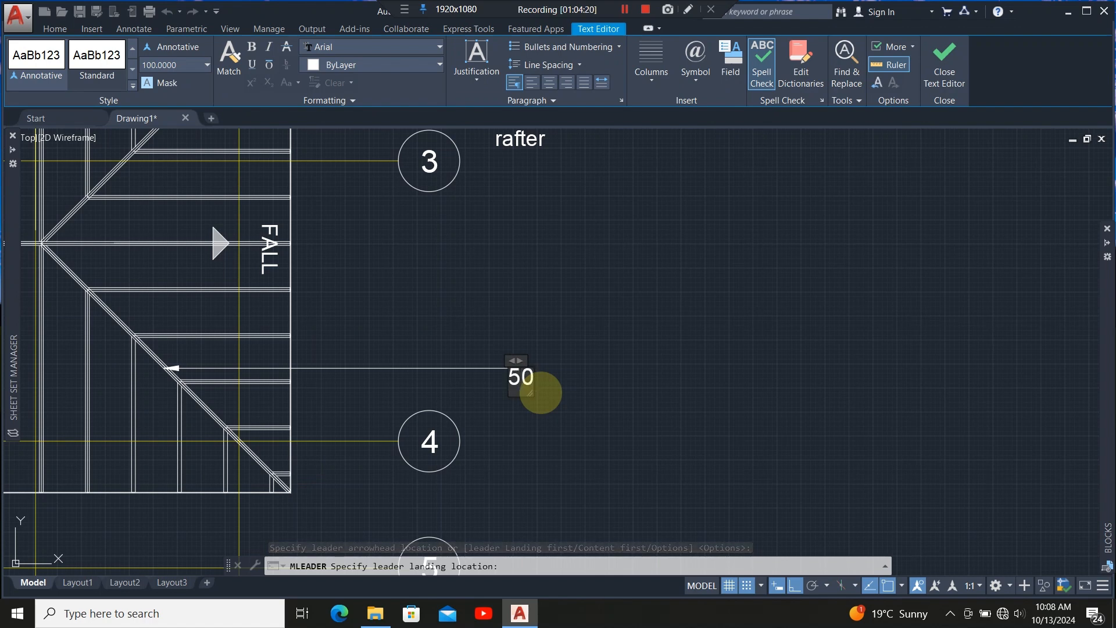
{"action": "type", "text": "X100mm hip"}
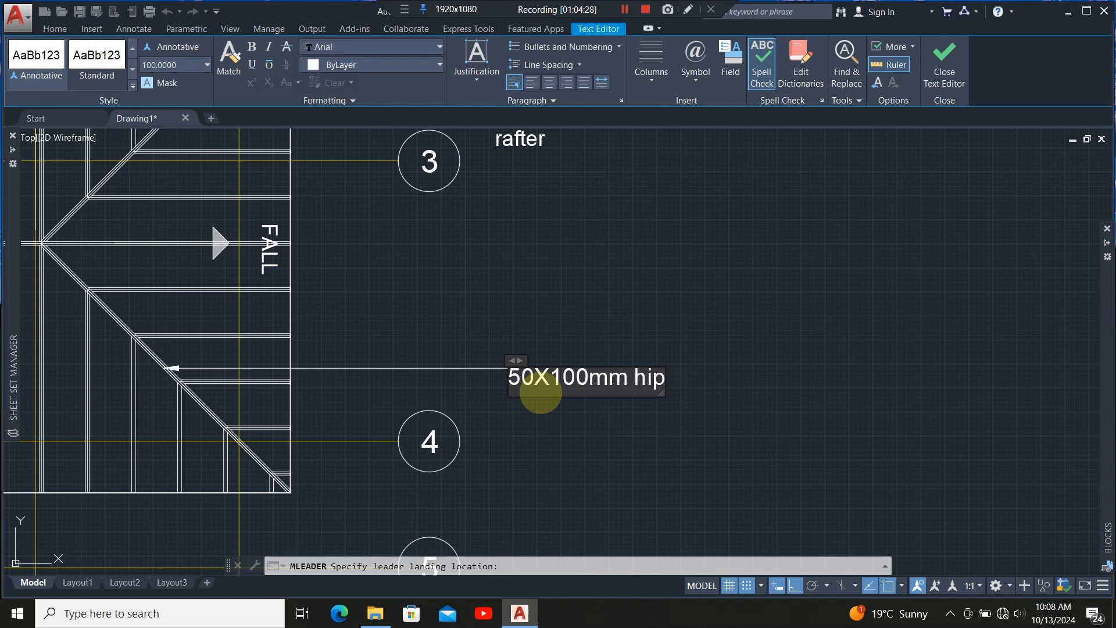
{"action": "type", "text": "fter"}
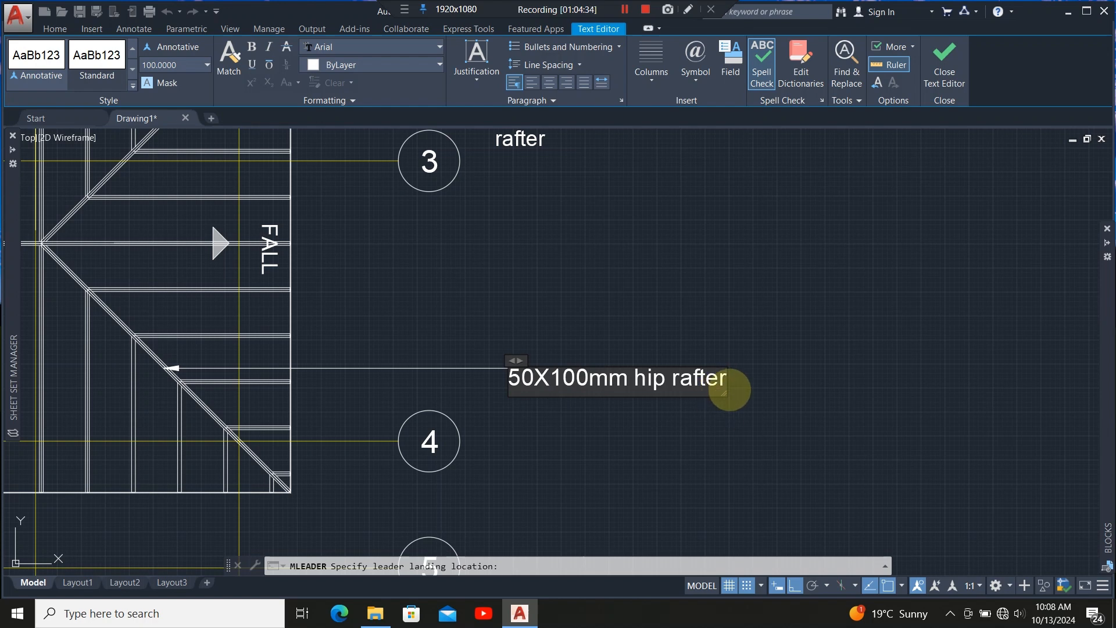
Narrow the hip rafter label's text frame so it wraps onto two lines and close the text editor.
{"action": "left_click_drag", "start_coordinate": [727, 382], "coordinate": [717, 382]}
{"action": "left_click_drag", "start_coordinate": [642, 418], "coordinate": [507, 375]}
{"action": "left_click", "coordinate": [301, 247]}
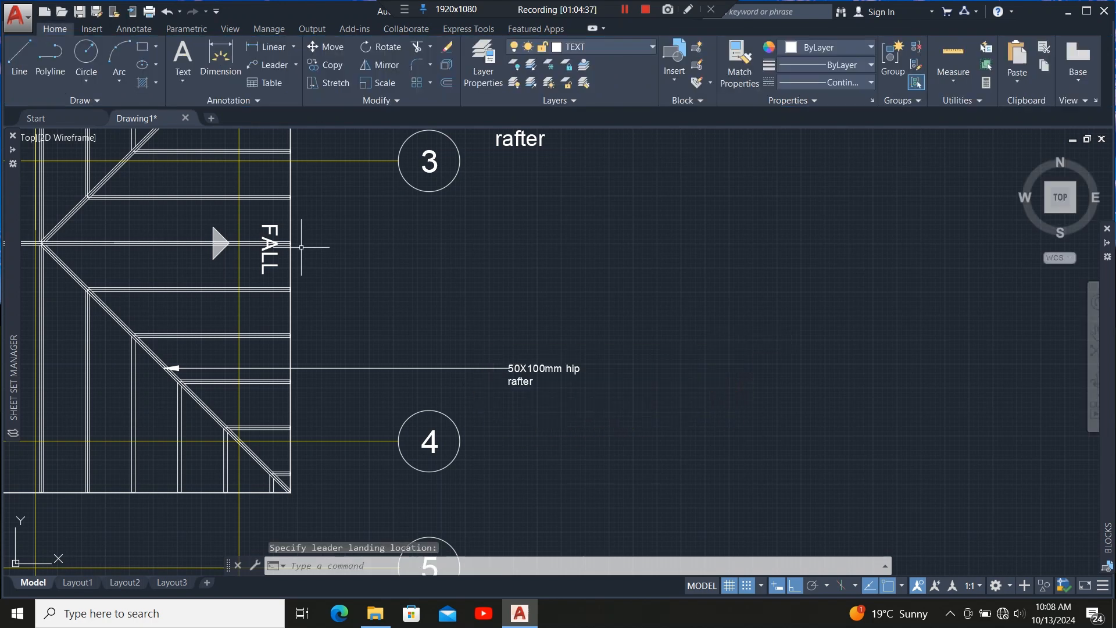
Set the hip rafter label's text height to 200 and widen its text frame so it fits on one line.
{"action": "double_click", "coordinate": [522, 382]}
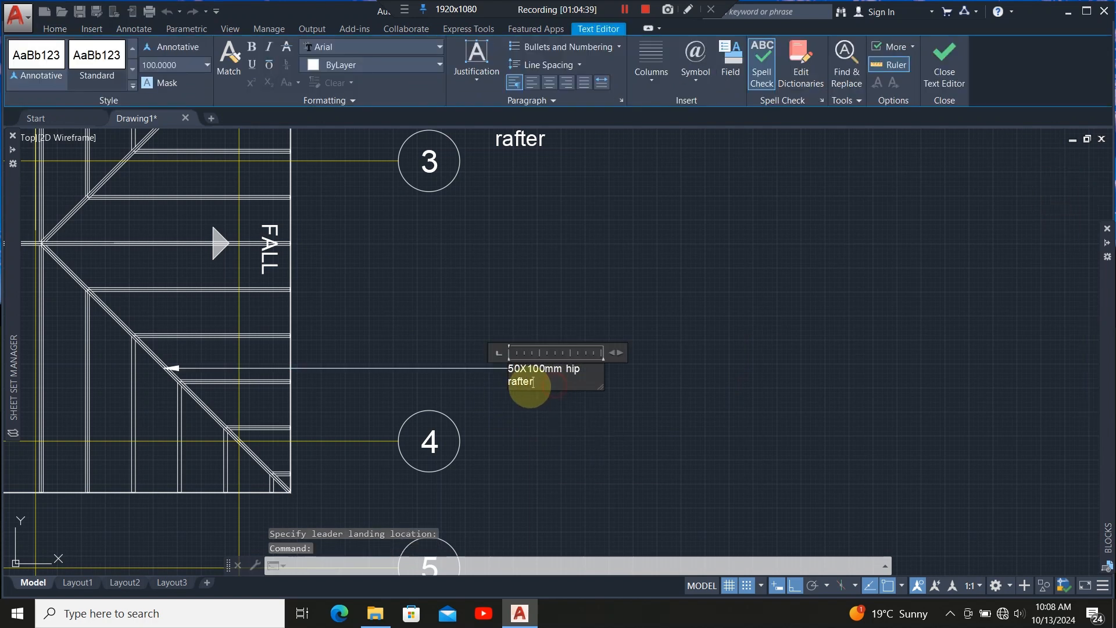
{"action": "left_click", "coordinate": [507, 370]}
{"action": "left_click", "coordinate": [509, 368]}
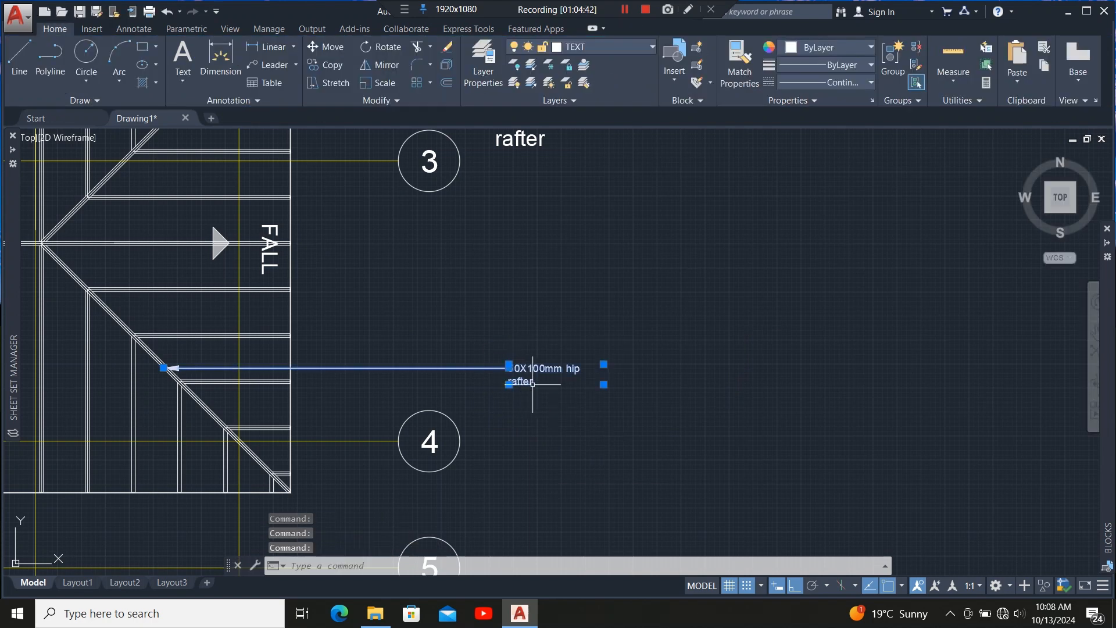
{"action": "double_click", "coordinate": [532, 384]}
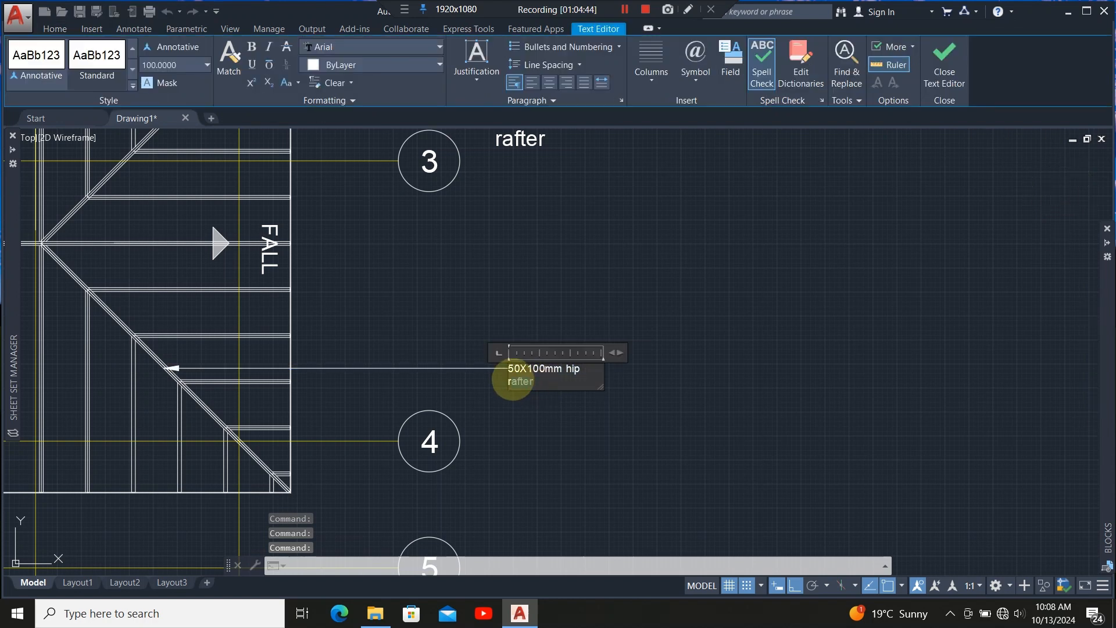
{"action": "left_click", "coordinate": [509, 368]}
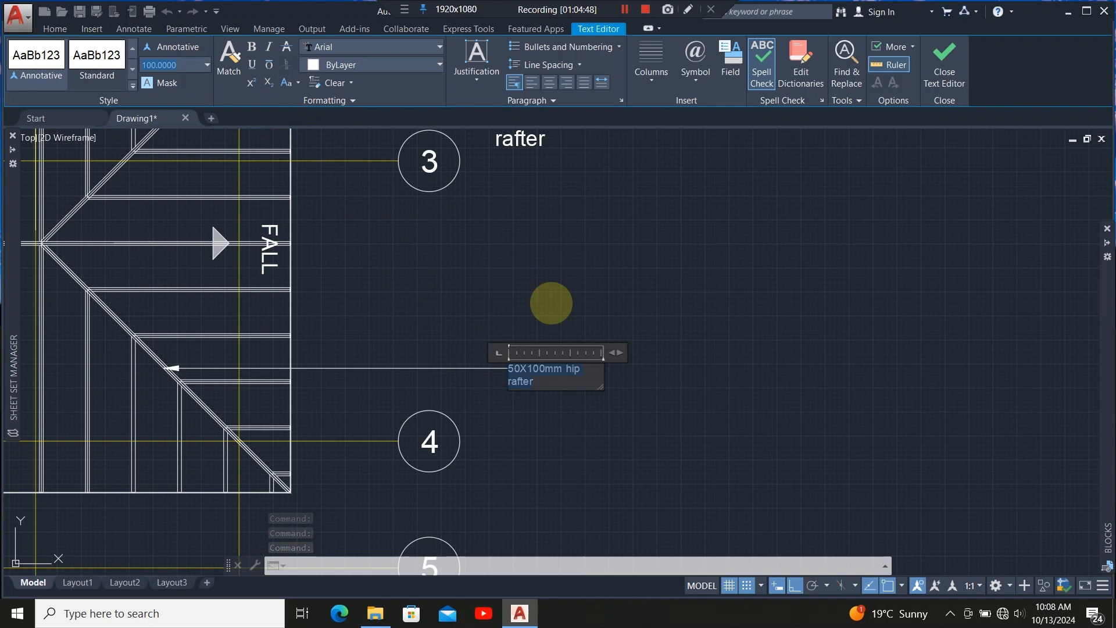
{"action": "key", "text": "Return"}
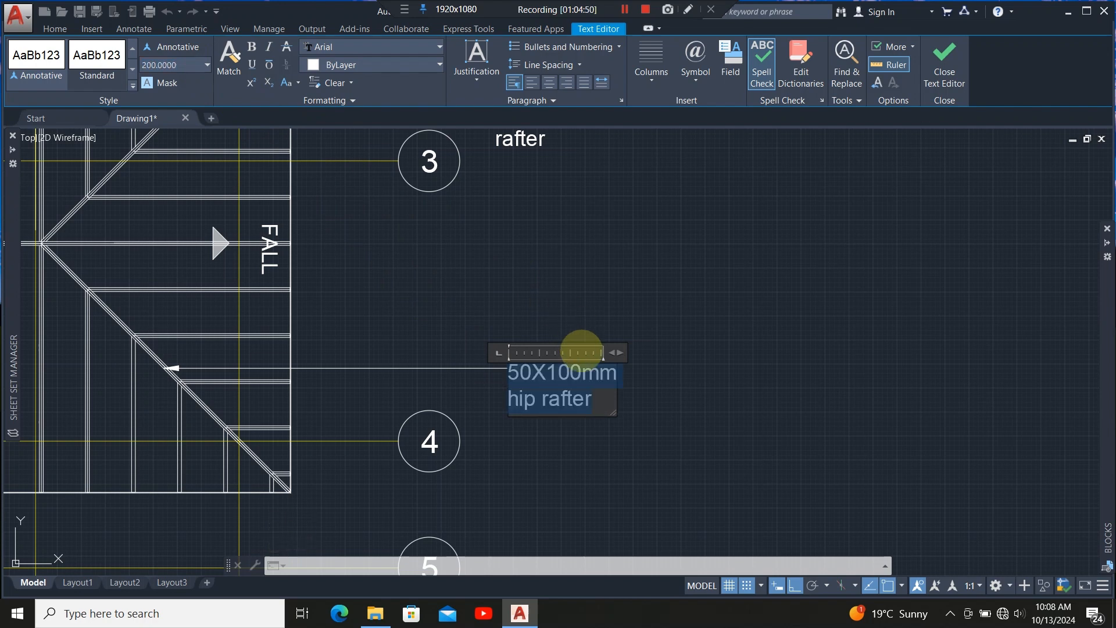
{"action": "left_click_drag", "start_coordinate": [618, 355], "coordinate": [734, 352]}
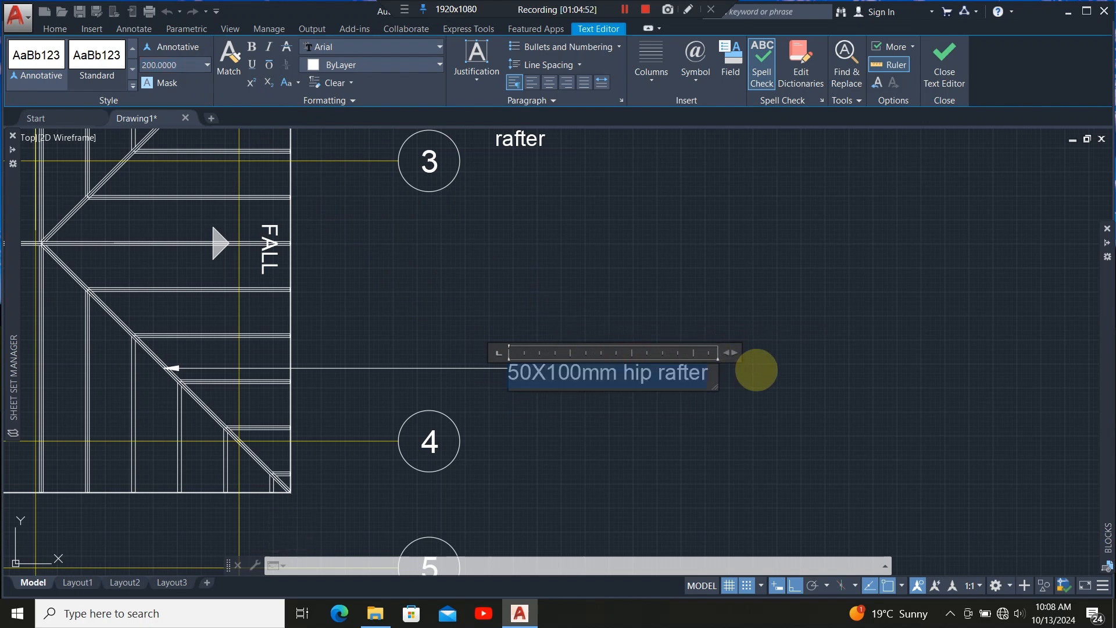
{"action": "left_click", "coordinate": [769, 375]}
Draw a small circle in the empty area left of the roof framing plan.
{"action": "scroll", "coordinate": [619, 365], "scroll_direction": "down", "scroll_amount": 5}
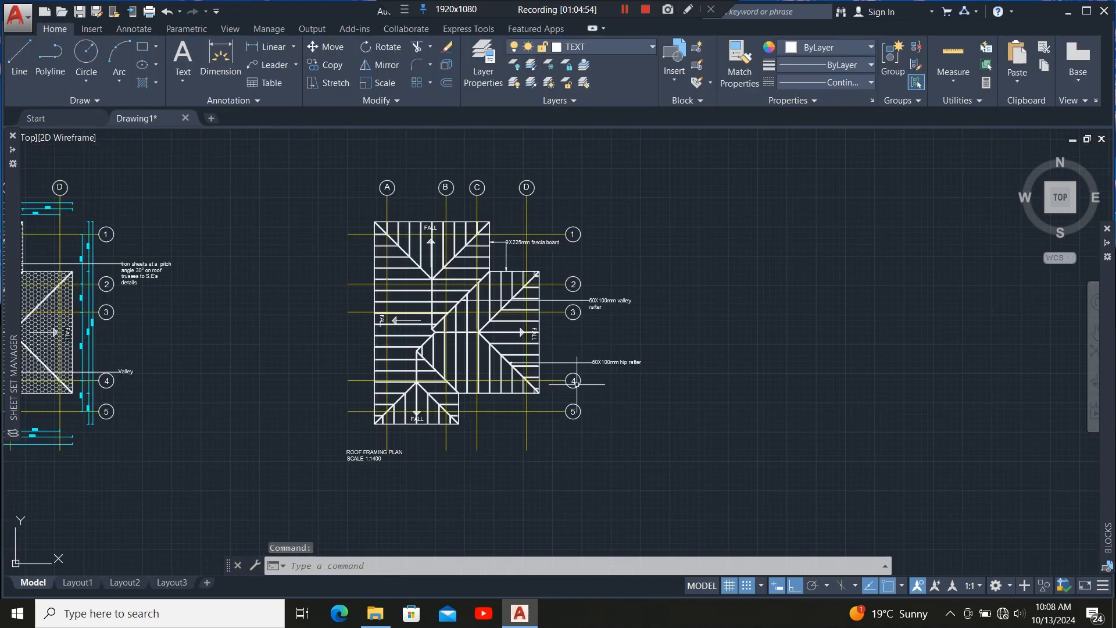
{"action": "scroll", "coordinate": [575, 384], "scroll_direction": "up", "scroll_amount": 3}
{"action": "scroll", "coordinate": [628, 314], "scroll_direction": "down", "scroll_amount": 2}
{"action": "scroll", "coordinate": [424, 380], "scroll_direction": "up", "scroll_amount": 2}
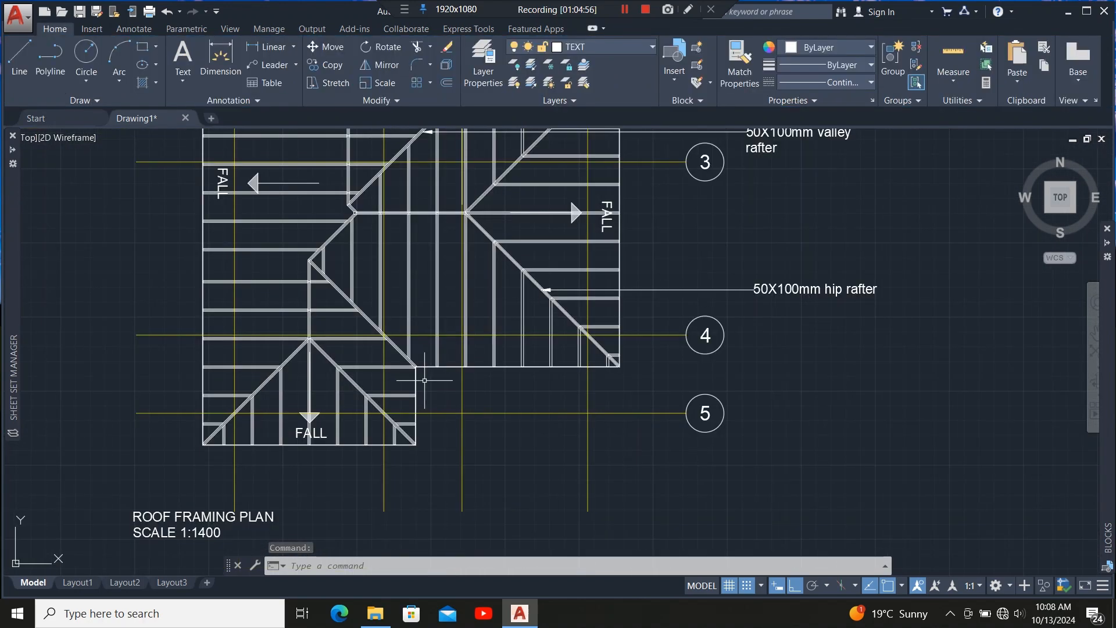
{"action": "scroll", "coordinate": [441, 349], "scroll_direction": "down", "scroll_amount": 2}
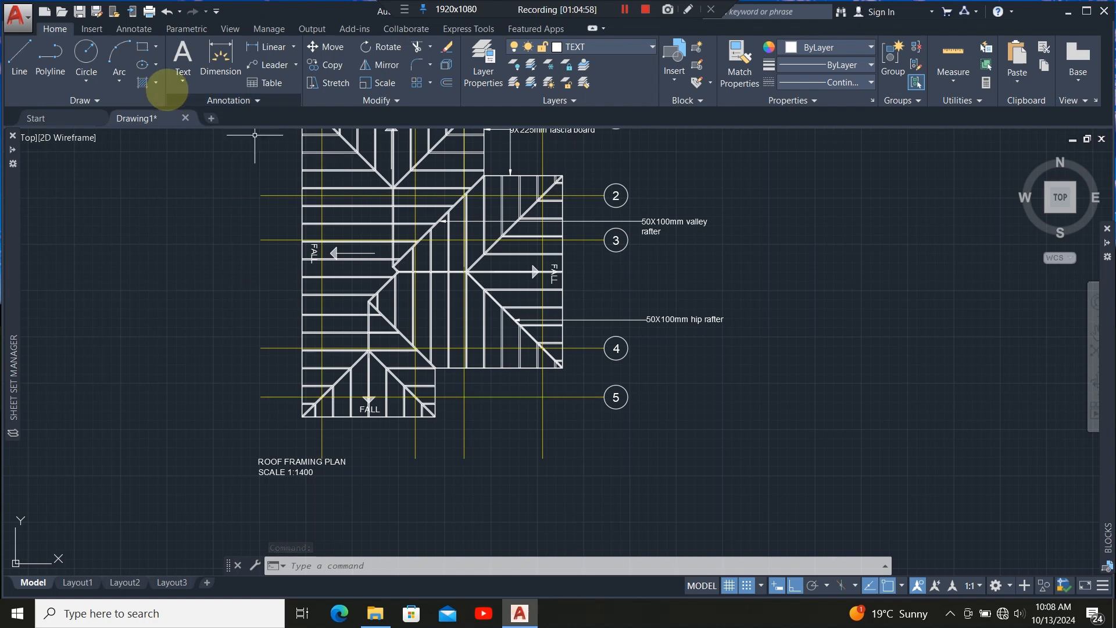
{"action": "left_click", "coordinate": [86, 51]}
{"action": "scroll", "coordinate": [268, 273], "scroll_direction": "up", "scroll_amount": 4}
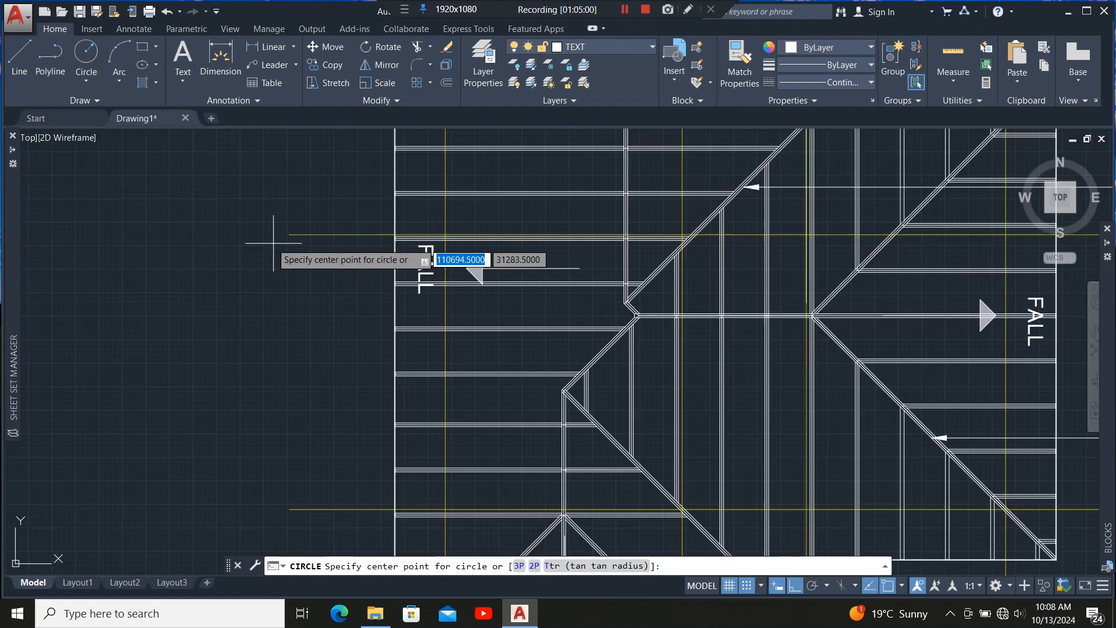
{"action": "scroll", "coordinate": [364, 300], "scroll_direction": "down", "scroll_amount": 3}
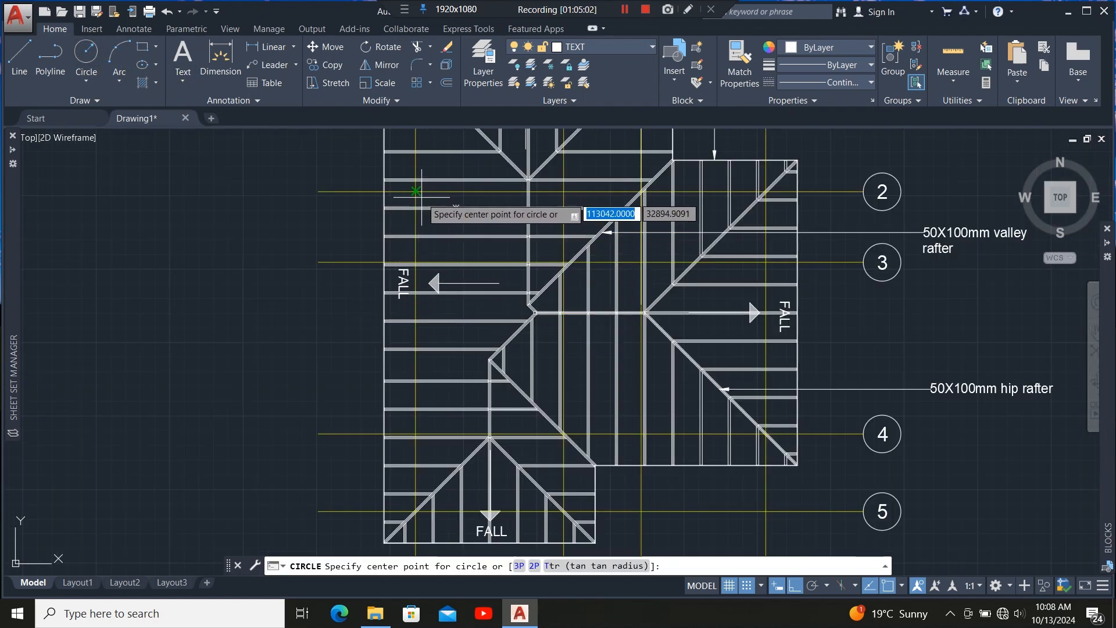
{"action": "left_click", "coordinate": [312, 306]}
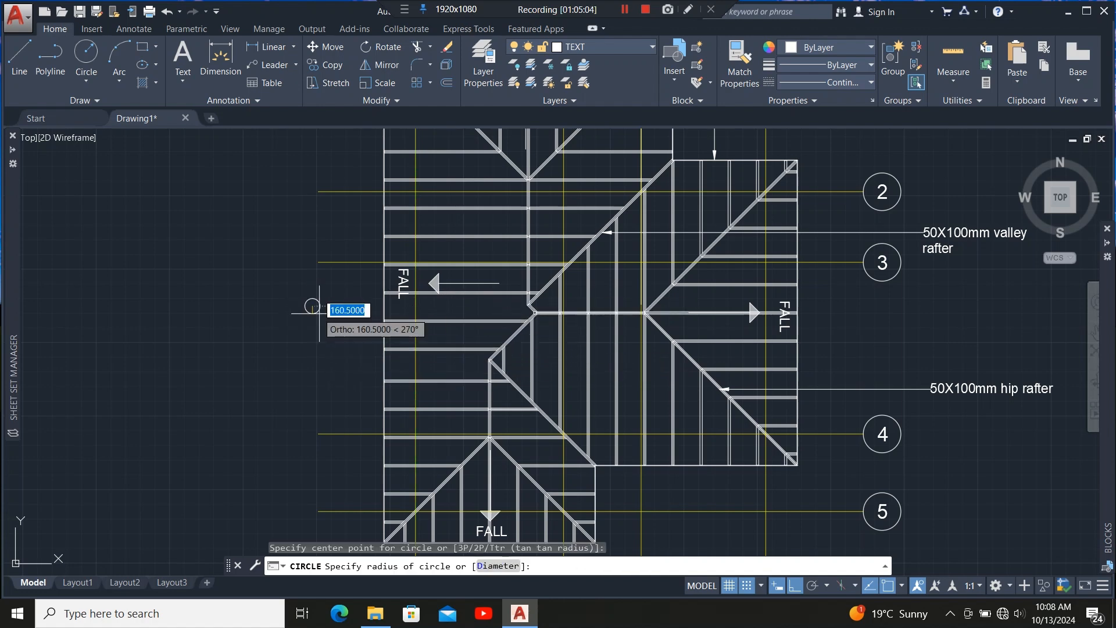
{"action": "scroll", "coordinate": [321, 309], "scroll_direction": "up", "scroll_amount": 2}
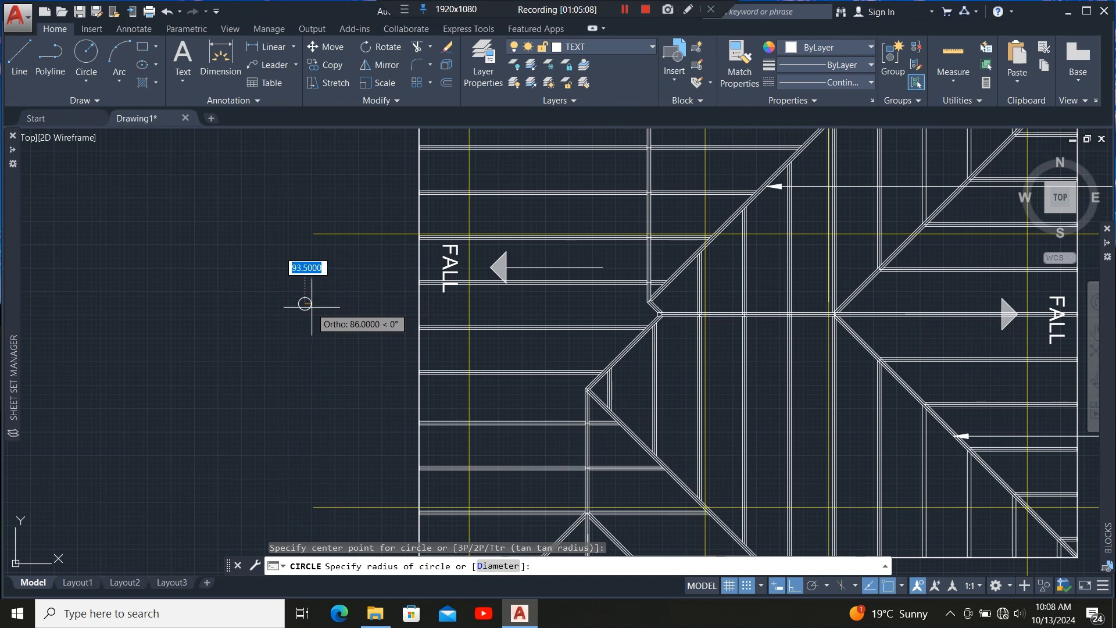
{"action": "left_click", "coordinate": [306, 305]}
Fill the circle with a SOLID hatch.
{"action": "scroll", "coordinate": [296, 312], "scroll_direction": "up", "scroll_amount": 3}
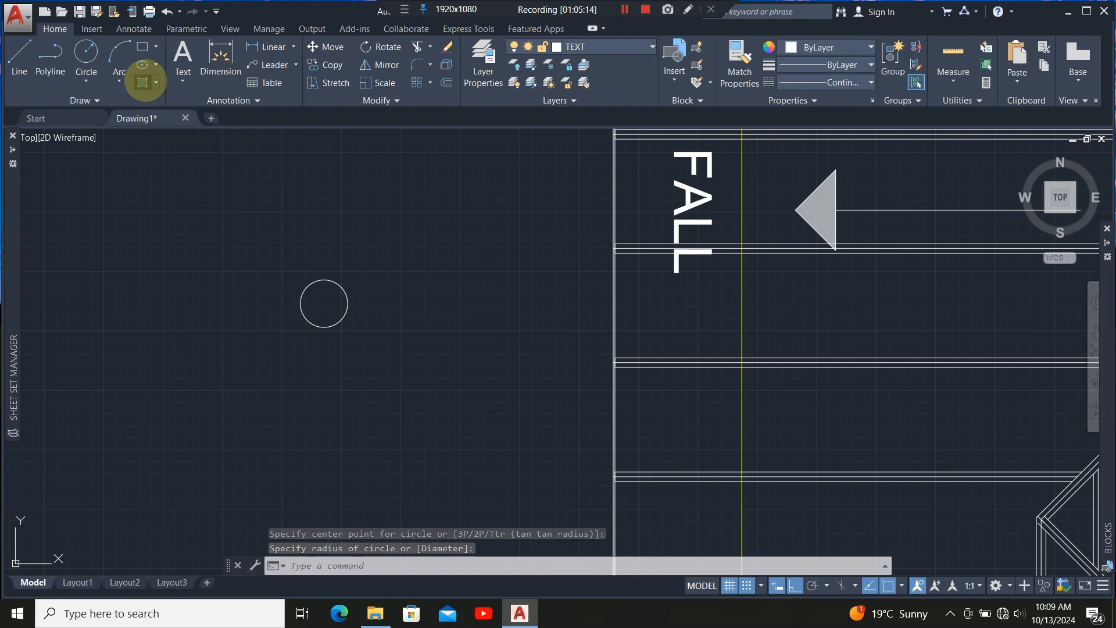
{"action": "left_click", "coordinate": [143, 82]}
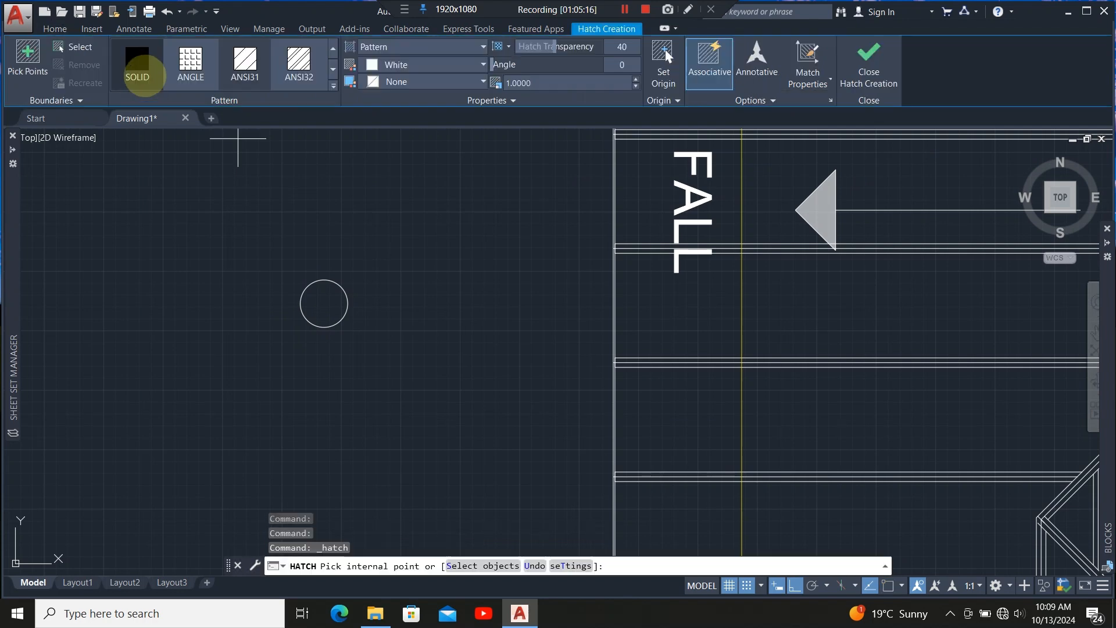
{"action": "left_click", "coordinate": [140, 75]}
{"action": "left_click", "coordinate": [328, 308]}
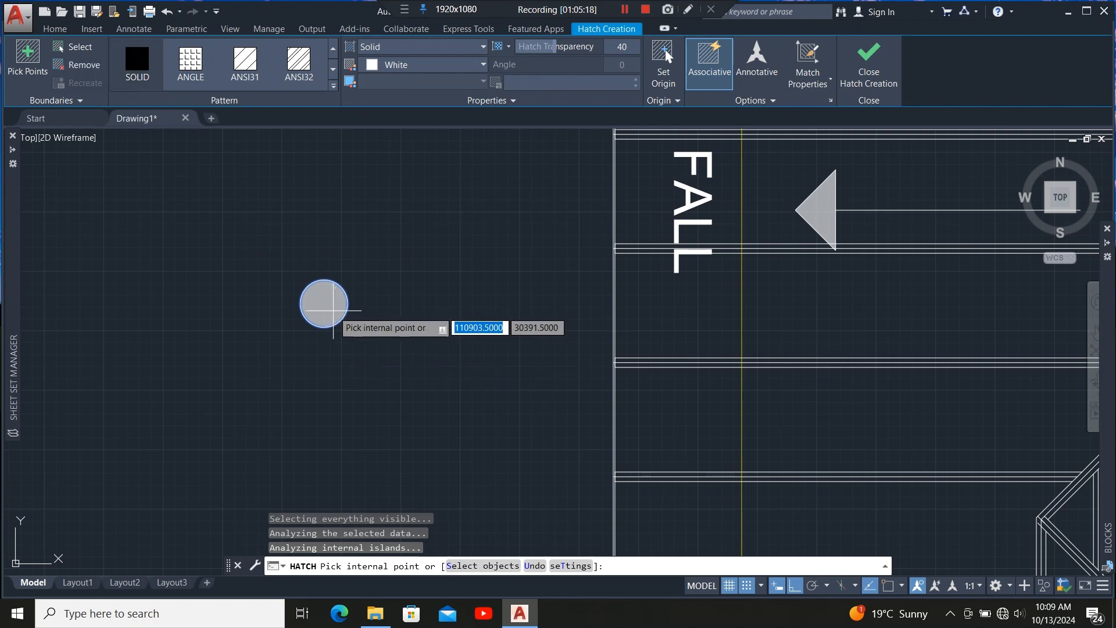
{"action": "scroll", "coordinate": [333, 311], "scroll_direction": "down", "scroll_amount": 4}
{"action": "key", "text": "Escape"}
Move the filled circle onto a rafter where it crosses the vertical grid line near the plan's left edge.
{"action": "left_click", "coordinate": [354, 265]}
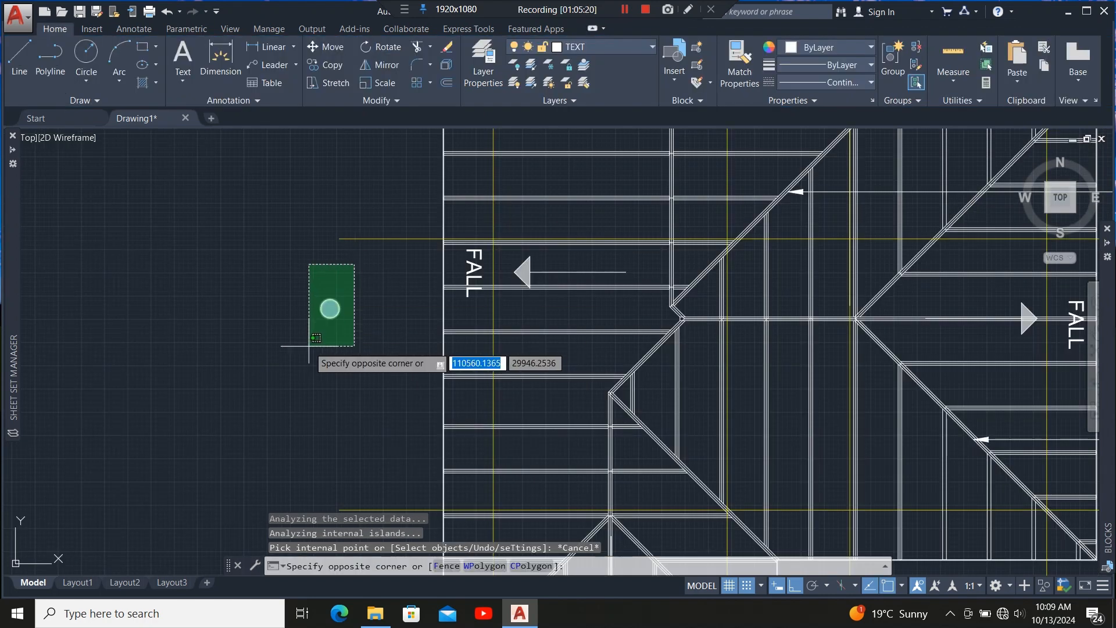
{"action": "left_click", "coordinate": [308, 346]}
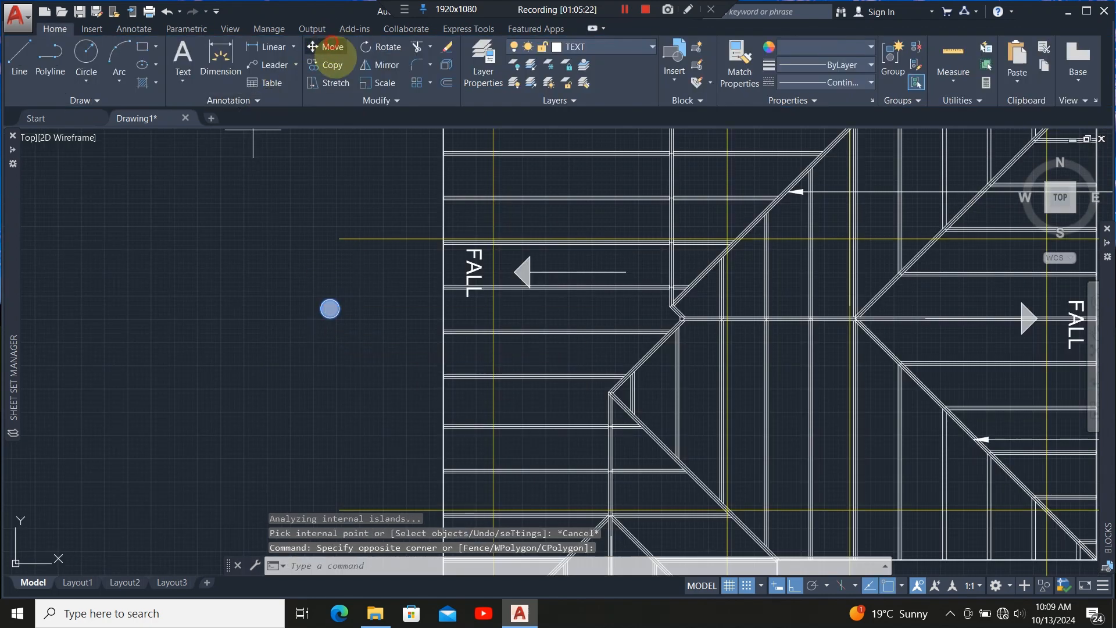
{"action": "left_click", "coordinate": [331, 47]}
{"action": "scroll", "coordinate": [329, 305], "scroll_direction": "up", "scroll_amount": 3}
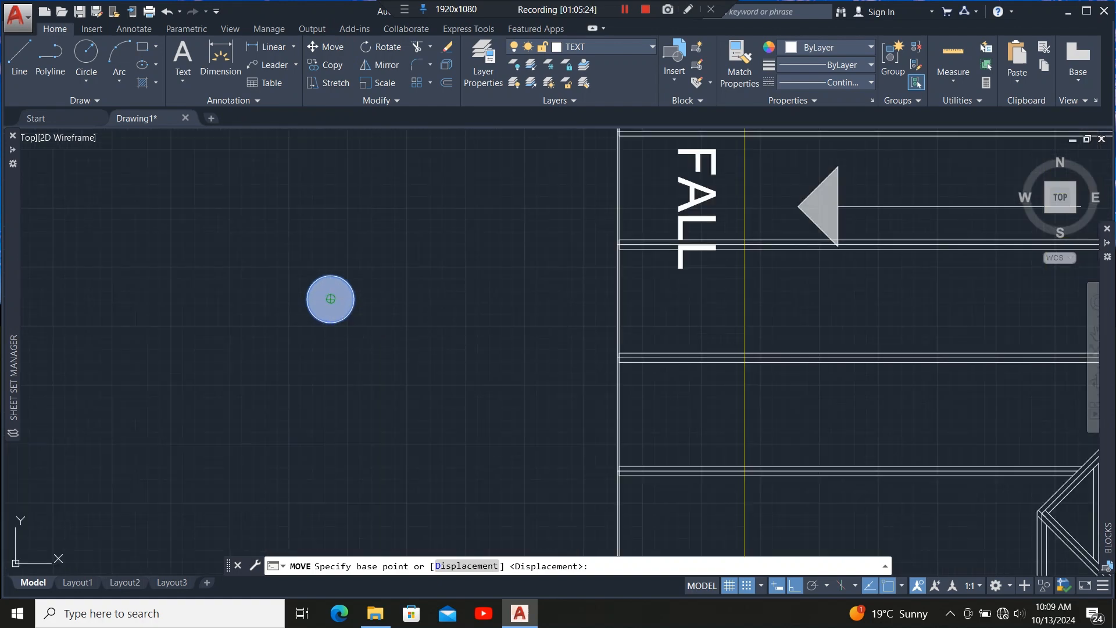
{"action": "left_click", "coordinate": [330, 299]}
{"action": "scroll", "coordinate": [325, 401], "scroll_direction": "down", "scroll_amount": 4}
{"action": "scroll", "coordinate": [336, 370], "scroll_direction": "up", "scroll_amount": 2}
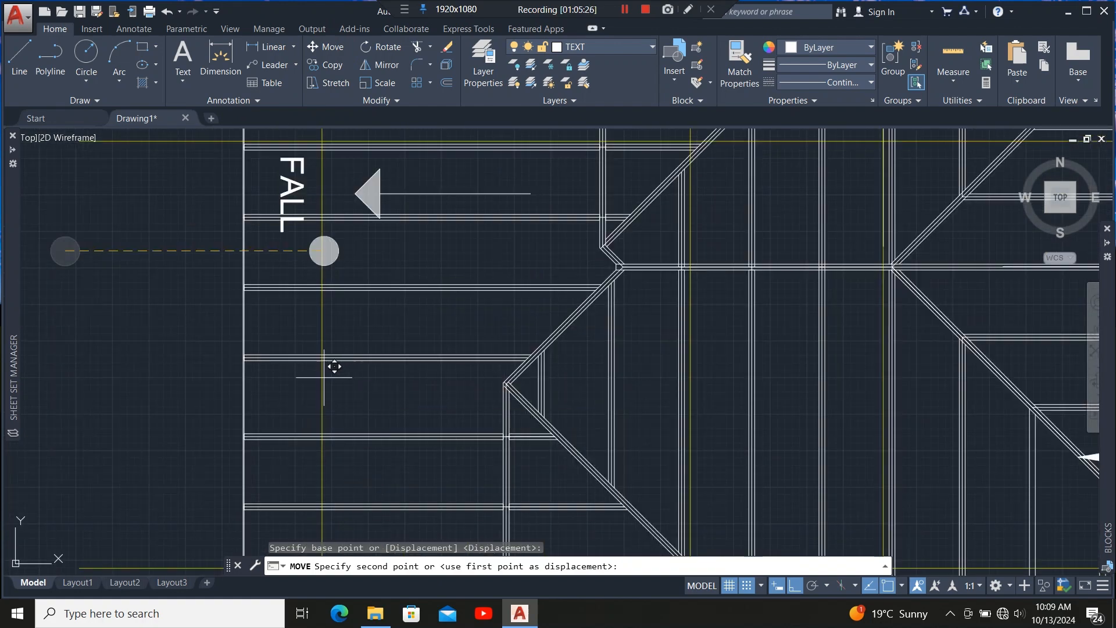
{"action": "scroll", "coordinate": [334, 366], "scroll_direction": "down", "scroll_amount": 4}
{"action": "scroll", "coordinate": [339, 254], "scroll_direction": "up", "scroll_amount": 4}
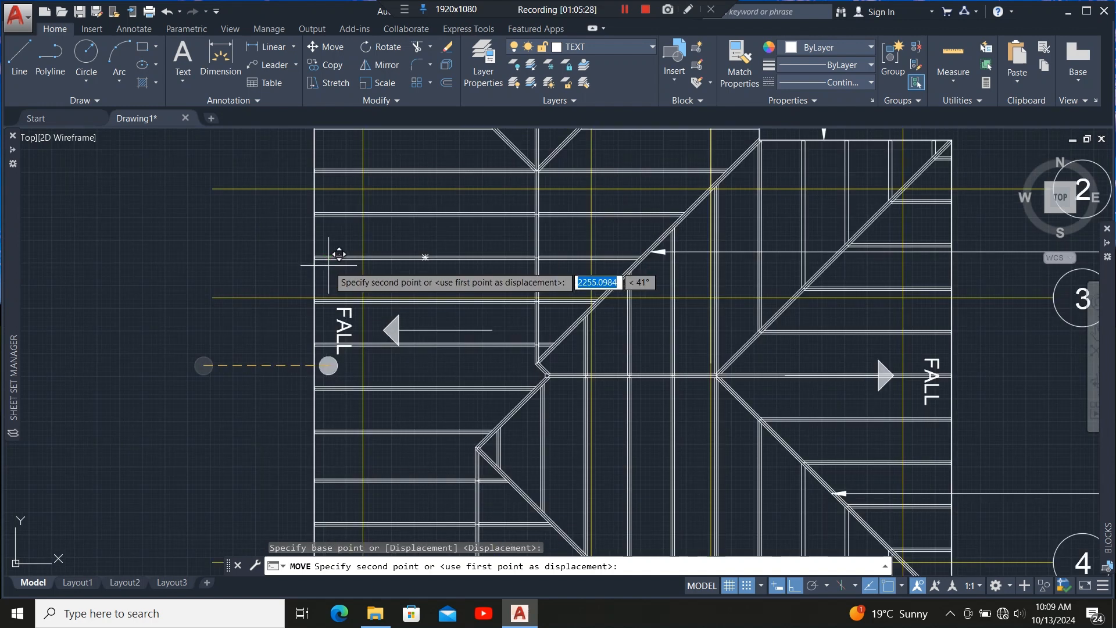
{"action": "scroll", "coordinate": [369, 205], "scroll_direction": "up", "scroll_amount": 6}
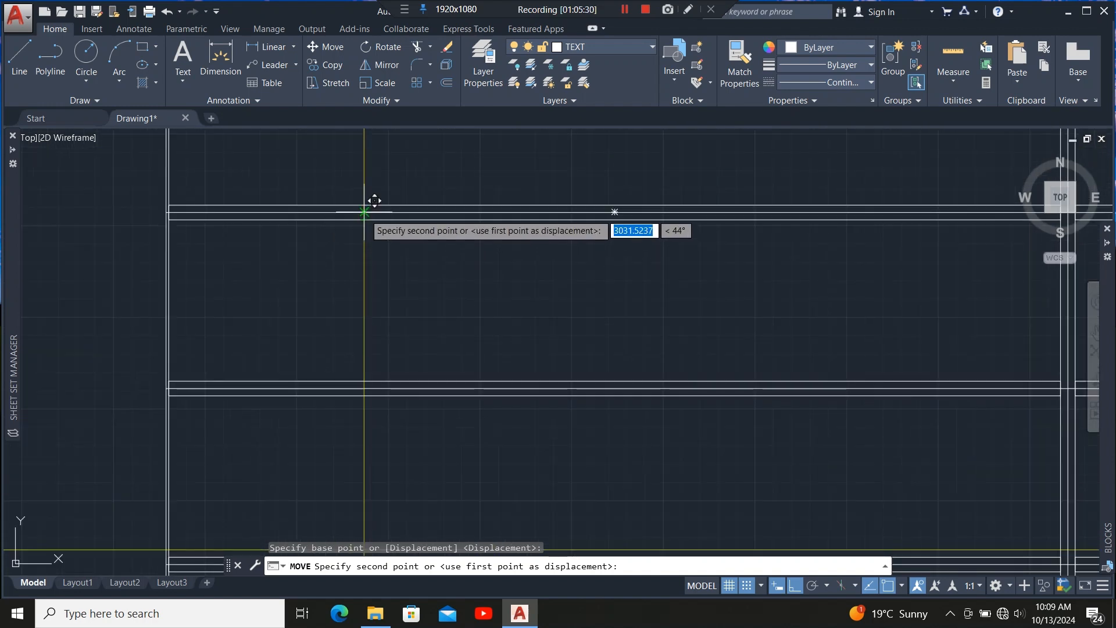
{"action": "left_click", "coordinate": [373, 201]}
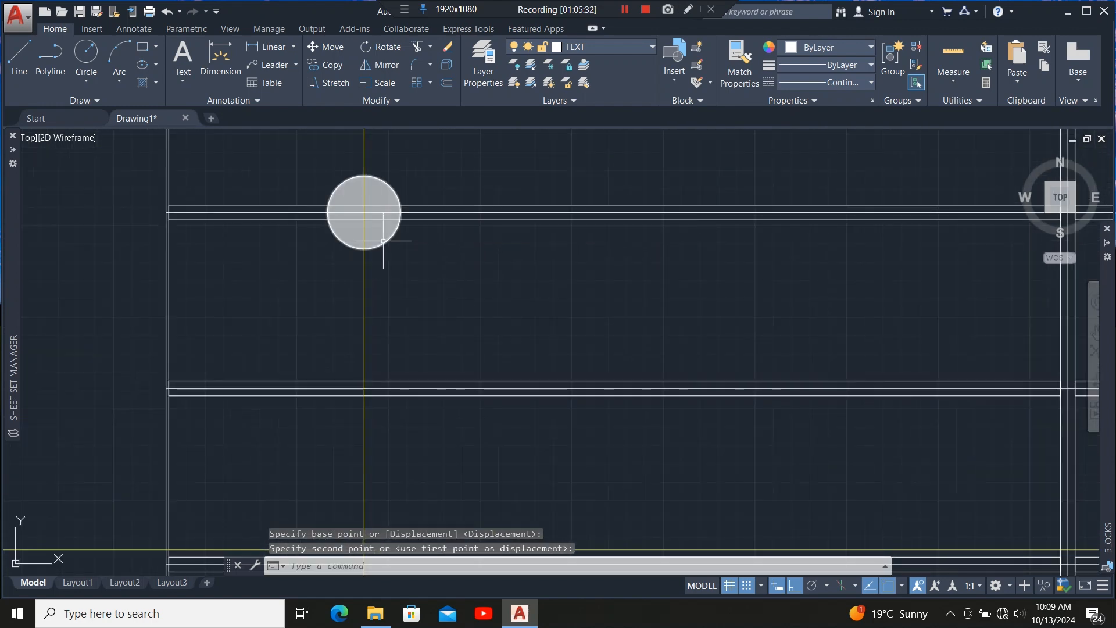
Copy the filled circle down onto the next three rafters along the same grid line.
{"action": "left_click", "coordinate": [413, 238]}
{"action": "left_click", "coordinate": [377, 243]}
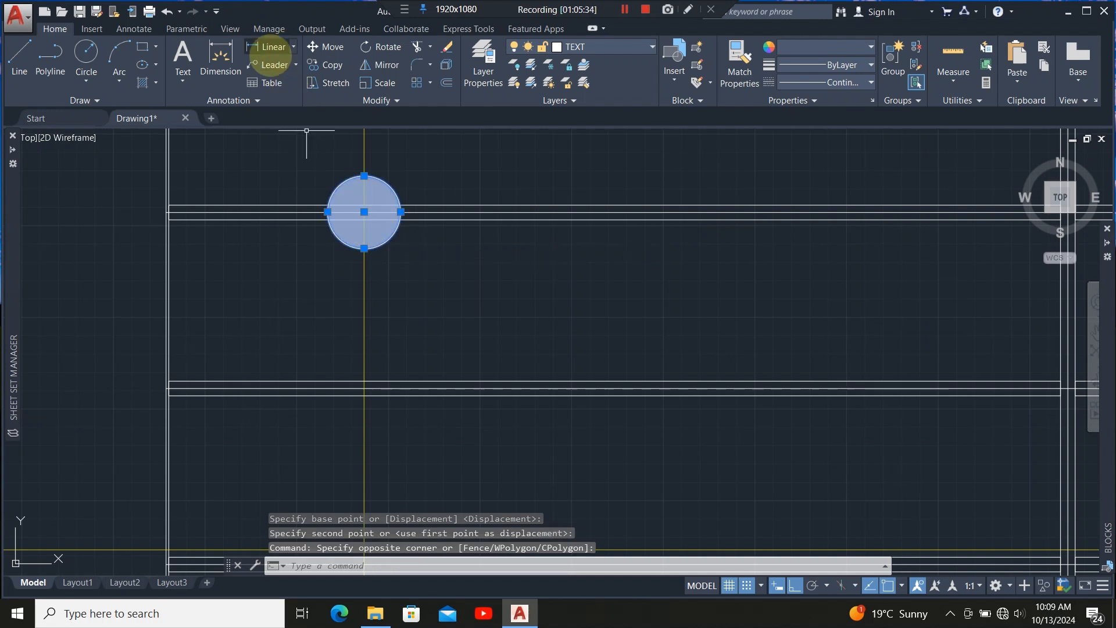
{"action": "left_click", "coordinate": [364, 213]}
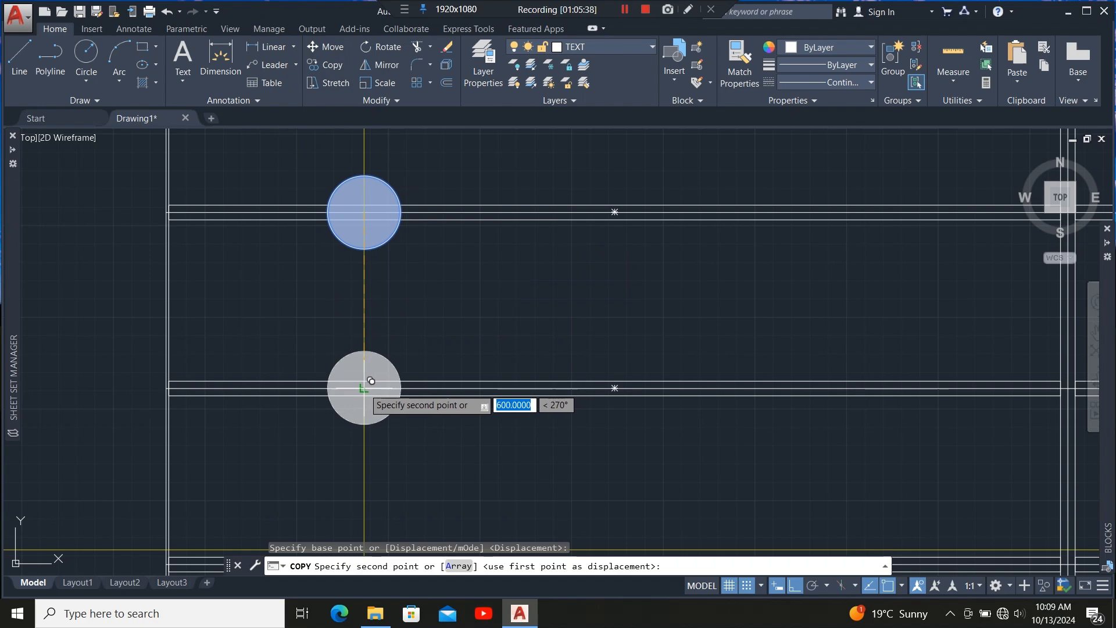
{"action": "left_click", "coordinate": [366, 389]}
{"action": "scroll", "coordinate": [361, 275], "scroll_direction": "down", "scroll_amount": 5}
{"action": "scroll", "coordinate": [362, 291], "scroll_direction": "up", "scroll_amount": 5}
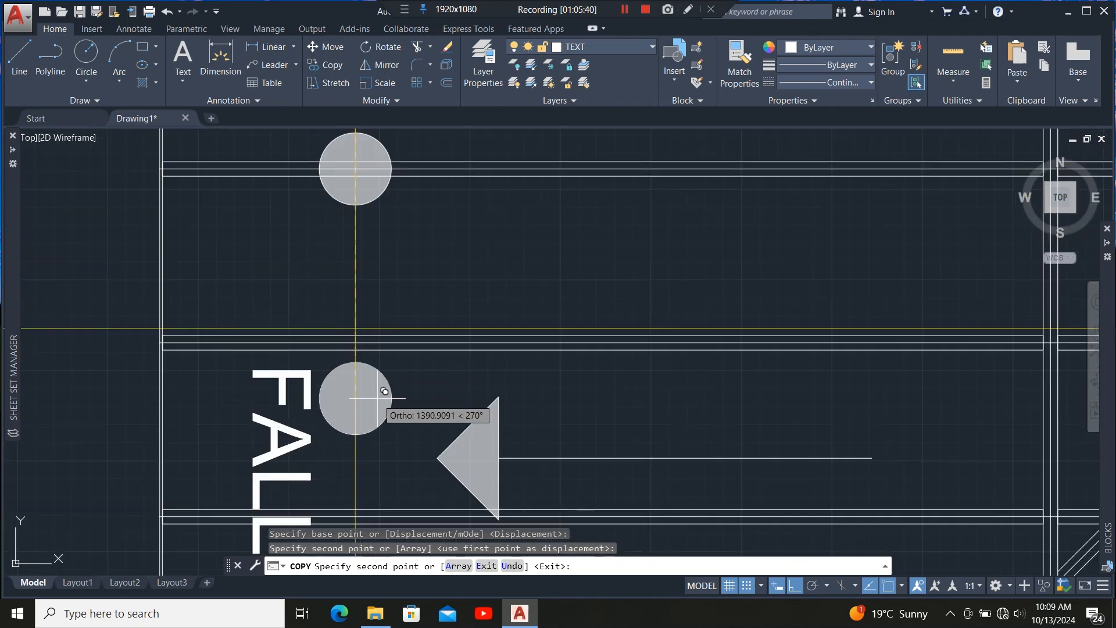
{"action": "left_click", "coordinate": [365, 337]}
{"action": "scroll", "coordinate": [365, 338], "scroll_direction": "down", "scroll_amount": 5}
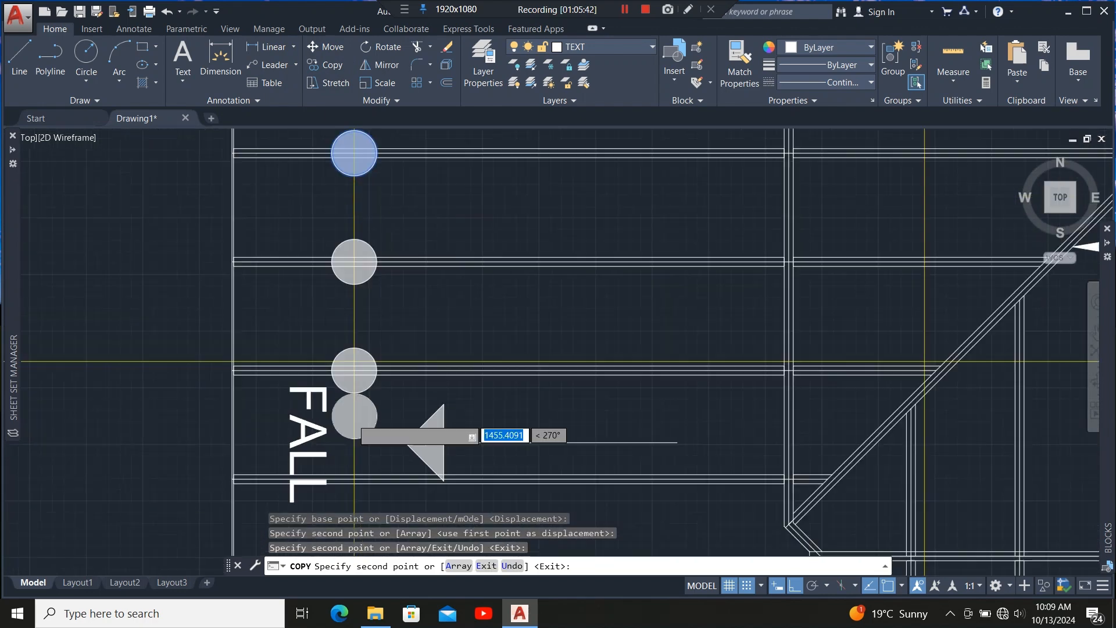
{"action": "scroll", "coordinate": [360, 298], "scroll_direction": "down", "scroll_amount": 5}
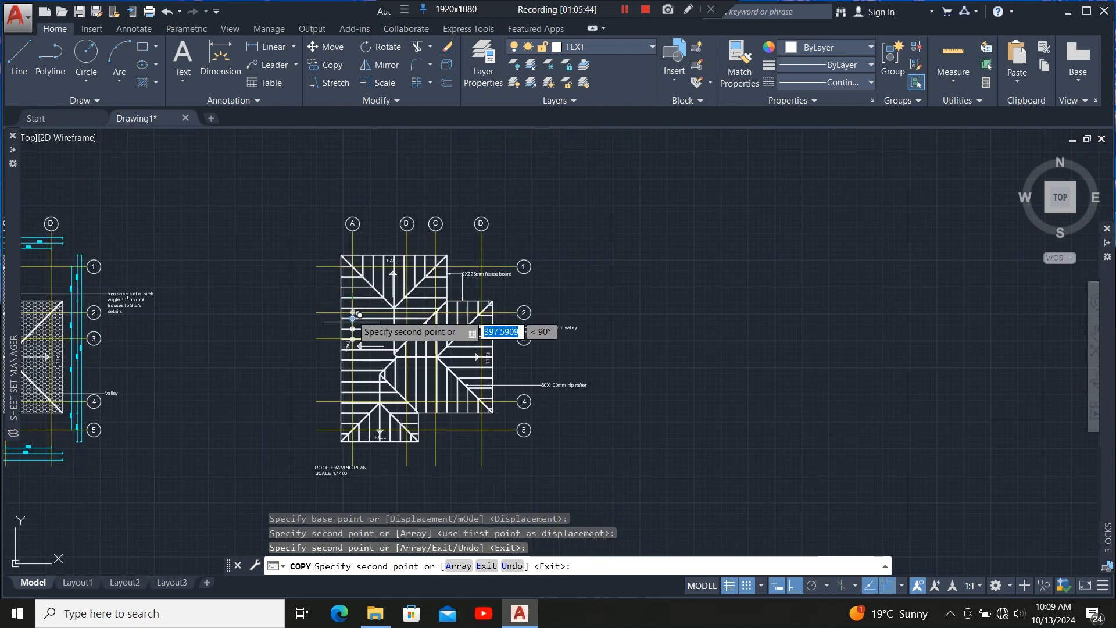
{"action": "scroll", "coordinate": [361, 352], "scroll_direction": "up", "scroll_amount": 5}
{"action": "scroll", "coordinate": [360, 351], "scroll_direction": "up", "scroll_amount": 3}
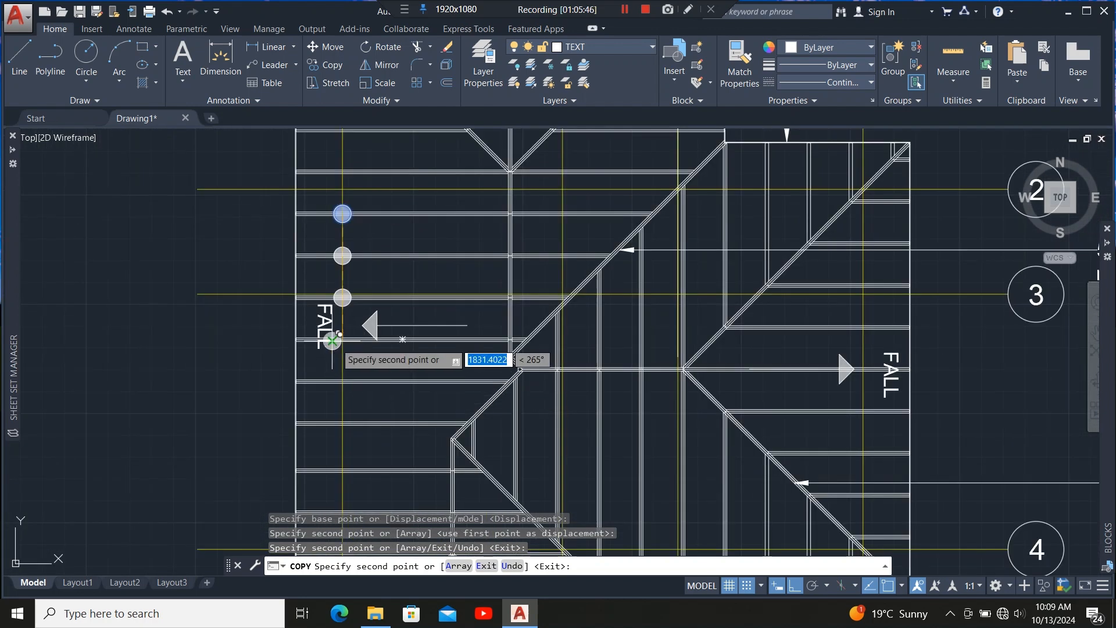
{"action": "scroll", "coordinate": [351, 364], "scroll_direction": "up", "scroll_amount": 2}
{"action": "left_click", "coordinate": [350, 331]}
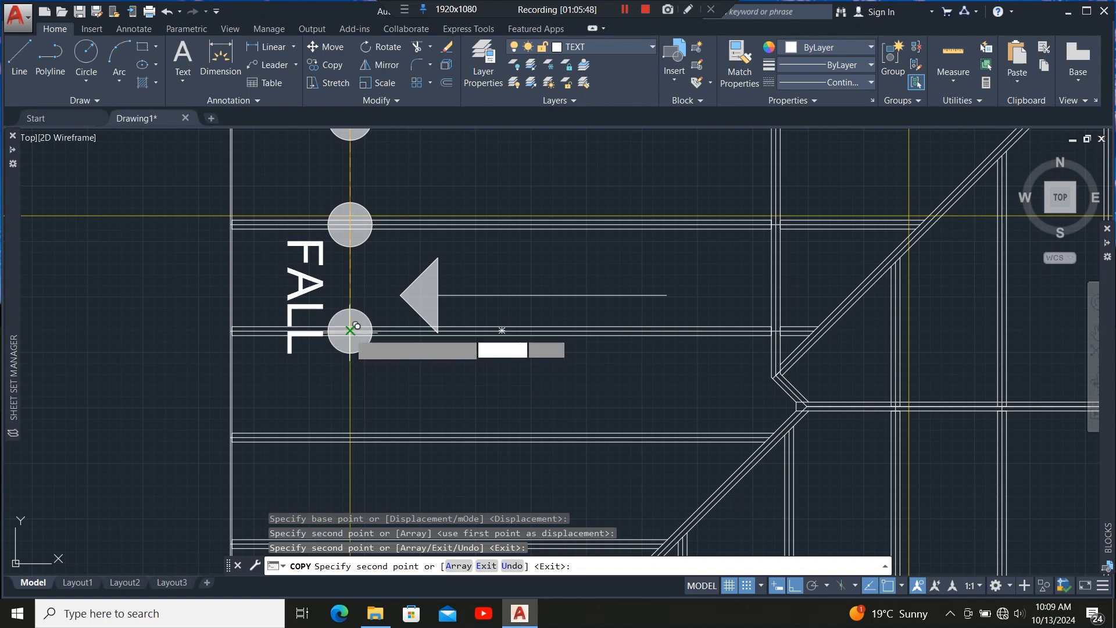
{"action": "scroll", "coordinate": [350, 377], "scroll_direction": "down", "scroll_amount": 3}
{"action": "key", "text": "Escape"}
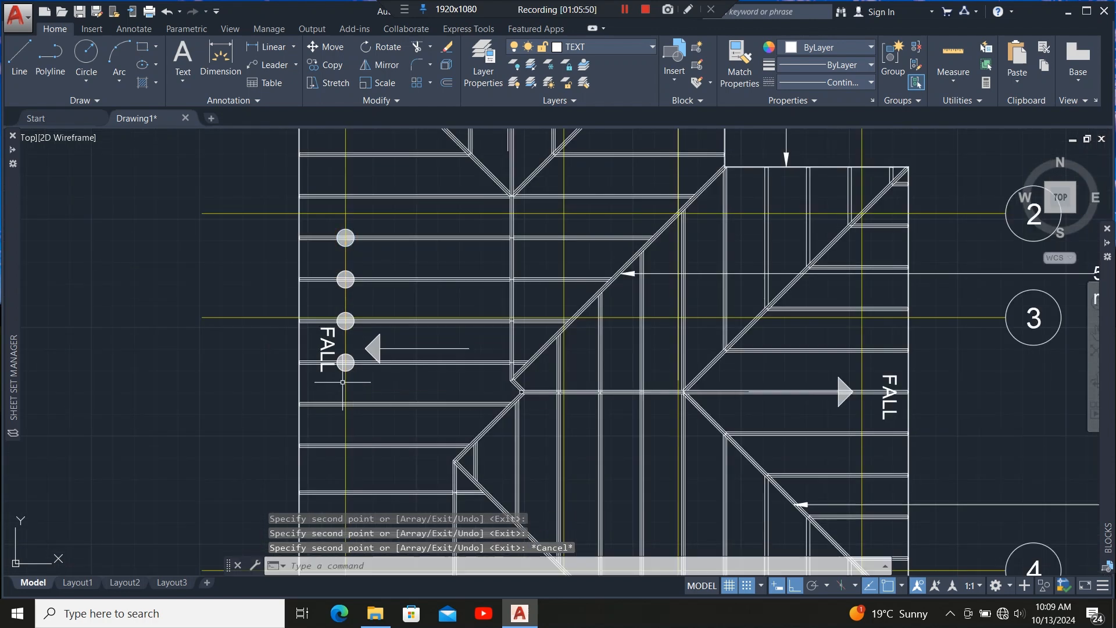
Draw a vertical line along the grid line from the top circle marker down to the bottom one.
{"action": "left_click", "coordinate": [19, 56]}
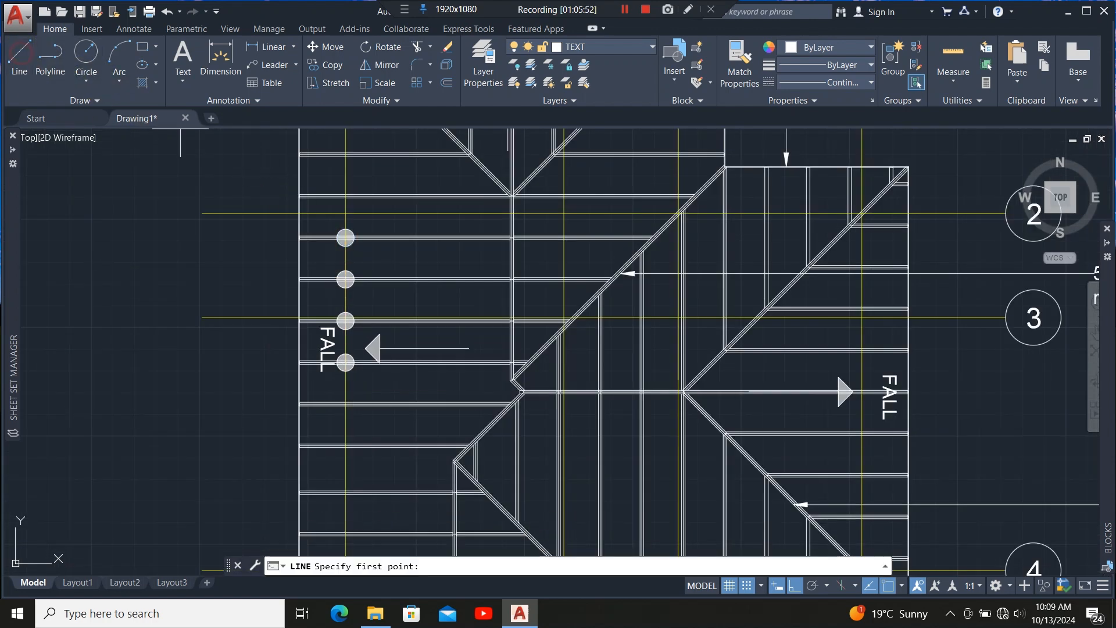
{"action": "scroll", "coordinate": [342, 244], "scroll_direction": "up", "scroll_amount": 8}
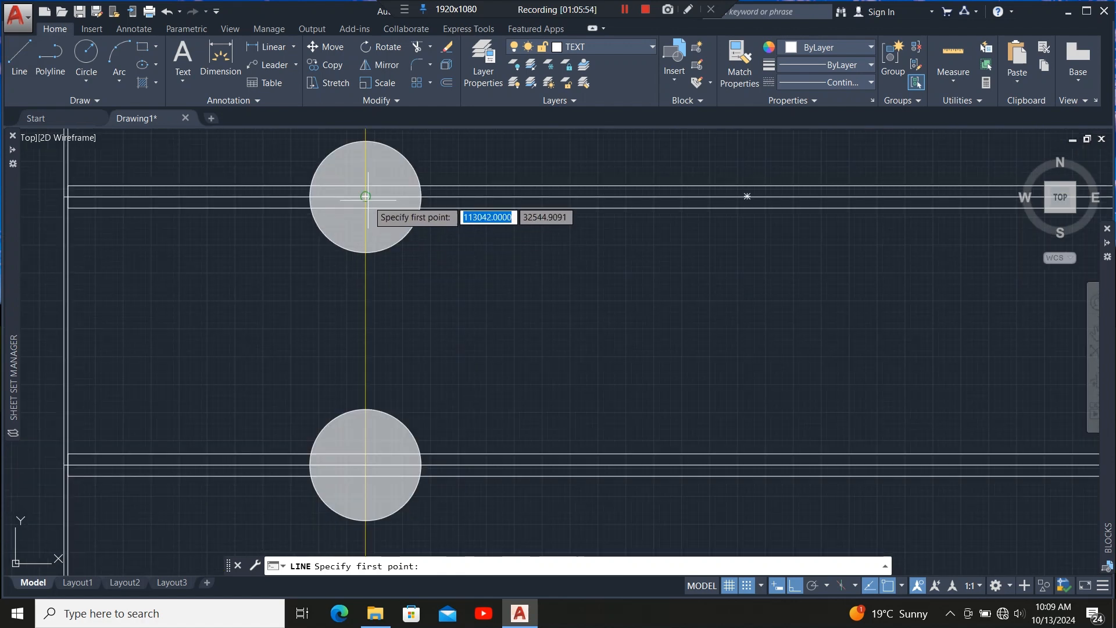
{"action": "left_click", "coordinate": [346, 238]}
{"action": "scroll", "coordinate": [363, 271], "scroll_direction": "down", "scroll_amount": 5}
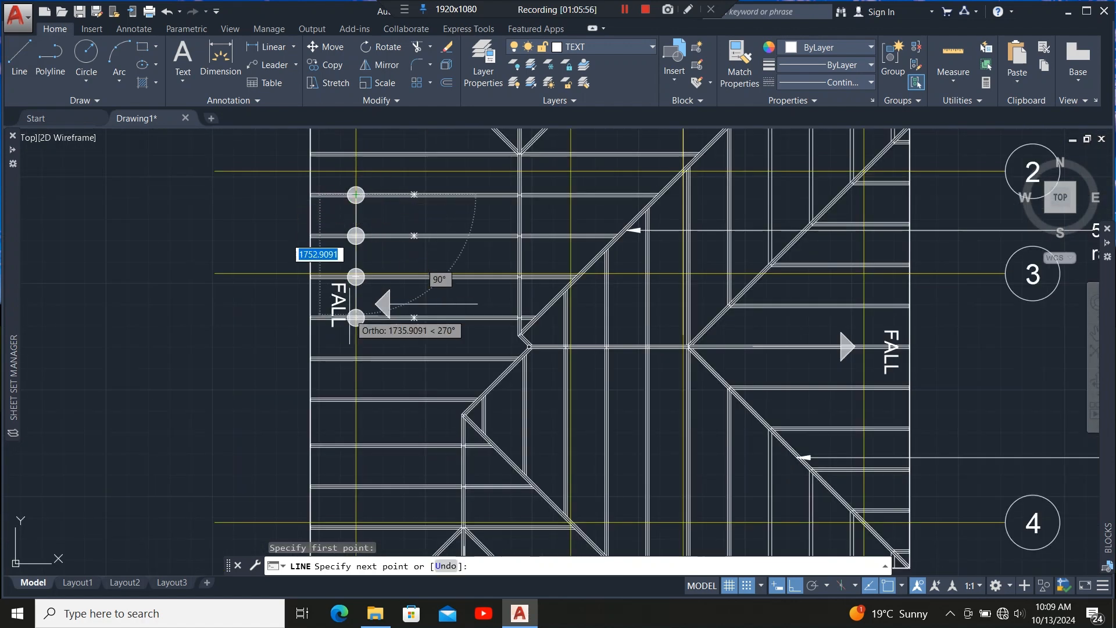
{"action": "scroll", "coordinate": [358, 303], "scroll_direction": "up", "scroll_amount": 4}
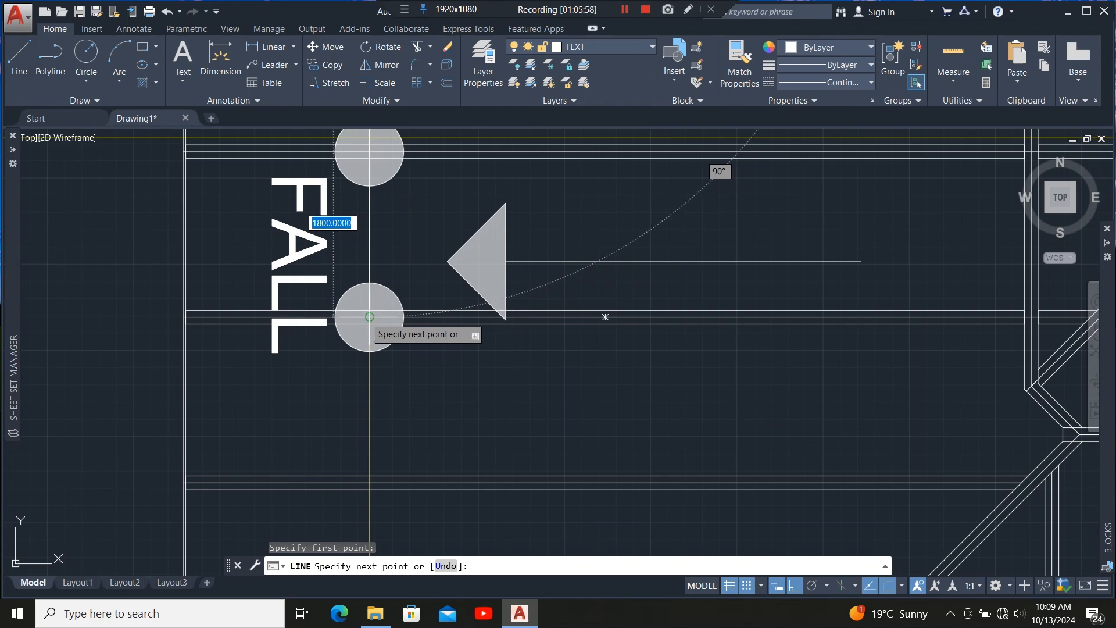
{"action": "left_click", "coordinate": [368, 322]}
{"action": "scroll", "coordinate": [367, 396], "scroll_direction": "down", "scroll_amount": 2}
{"action": "scroll", "coordinate": [367, 397], "scroll_direction": "down", "scroll_amount": 3}
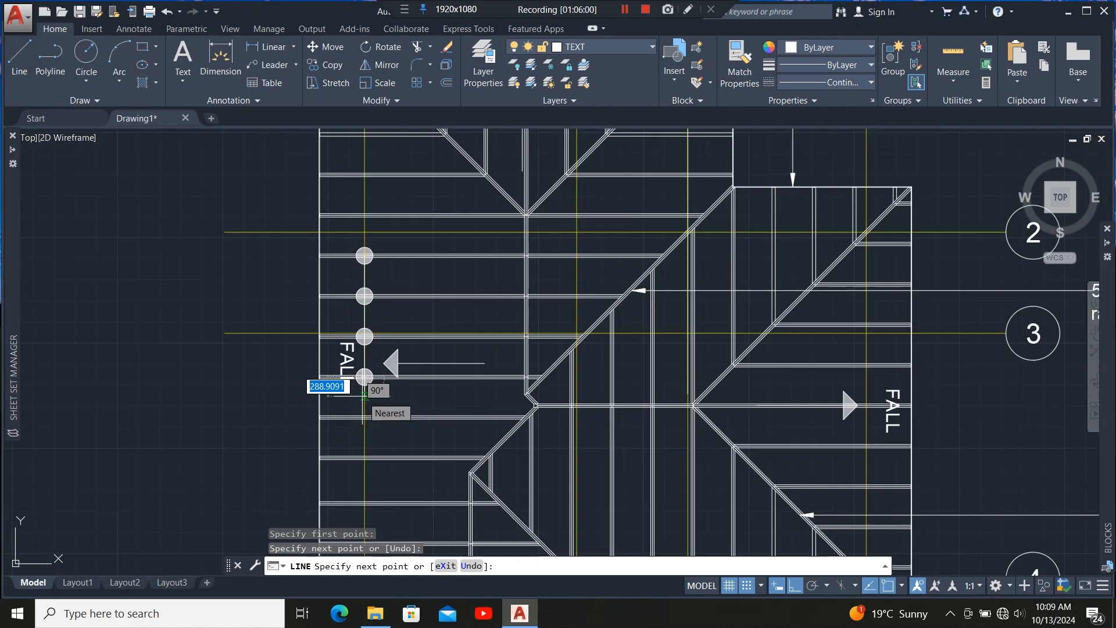
{"action": "key", "text": "Escape"}
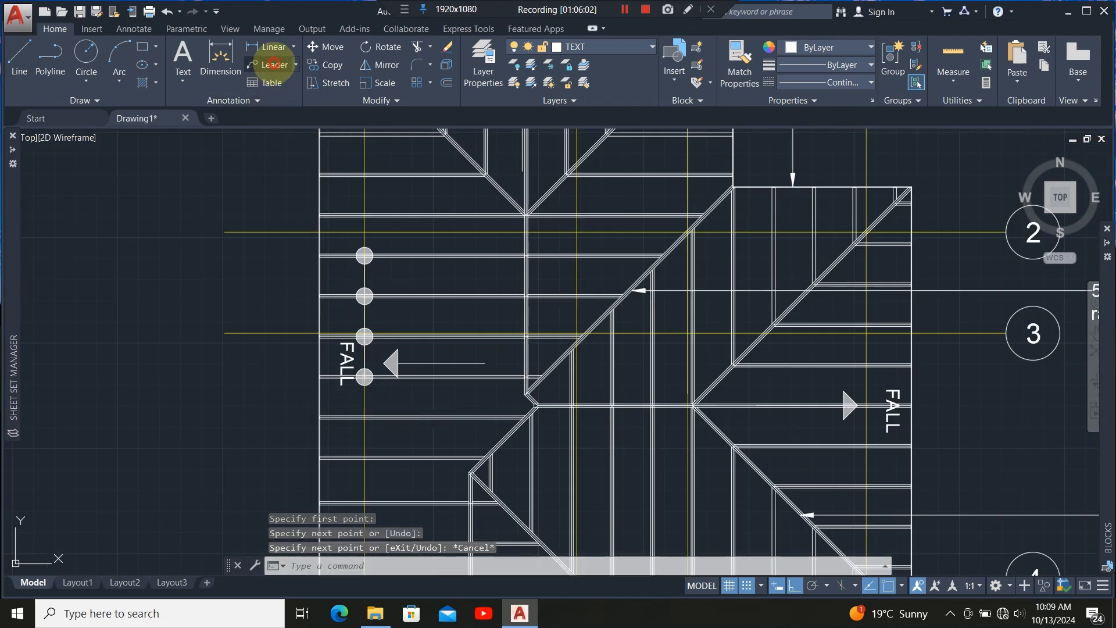
Add a multileader from the circle markers out to the left, labelled 50X100mm common rafters.
{"action": "left_click", "coordinate": [274, 64]}
{"action": "scroll", "coordinate": [349, 317], "scroll_direction": "up", "scroll_amount": 4}
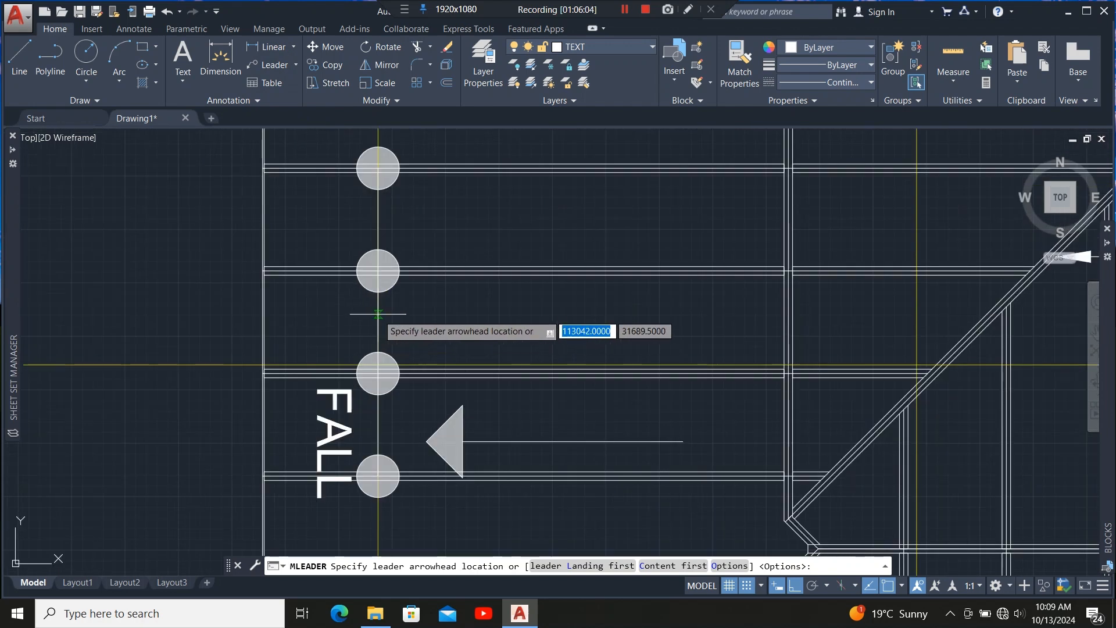
{"action": "left_click", "coordinate": [376, 315]}
{"action": "scroll", "coordinate": [373, 315], "scroll_direction": "down", "scroll_amount": 5}
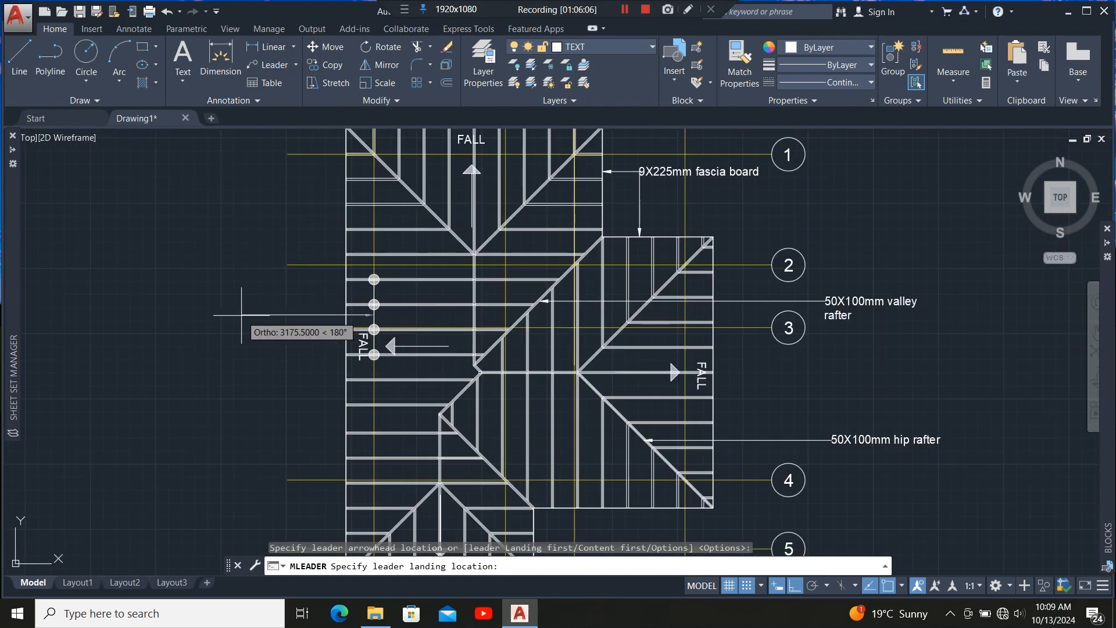
{"action": "left_click", "coordinate": [232, 352]}
{"action": "scroll", "coordinate": [463, 329], "scroll_direction": "down", "scroll_amount": 4}
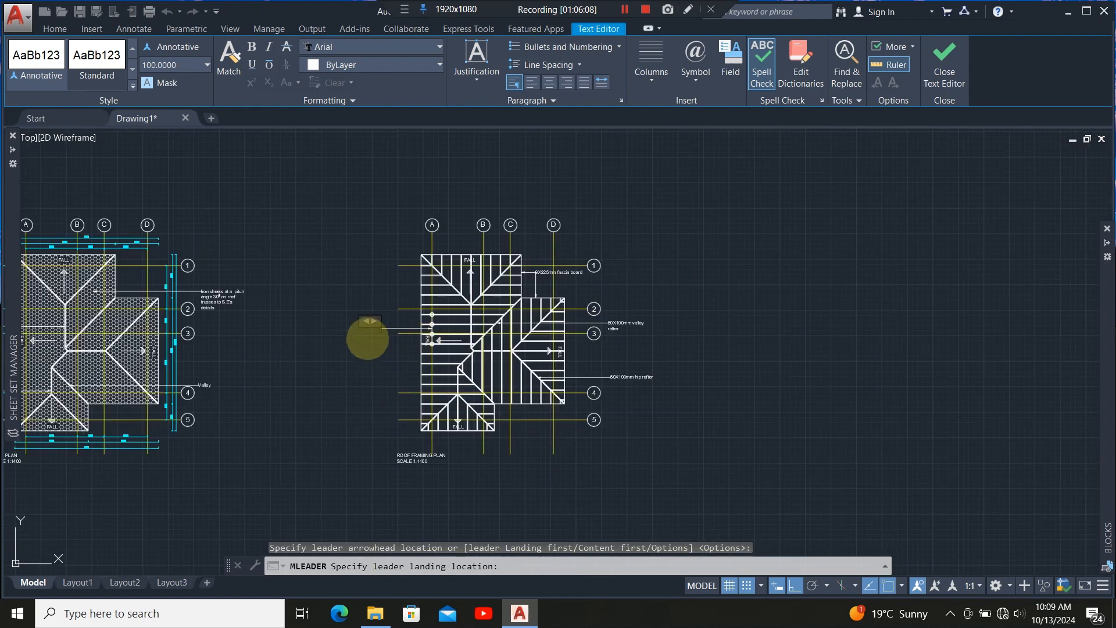
{"action": "scroll", "coordinate": [367, 339], "scroll_direction": "up", "scroll_amount": 4}
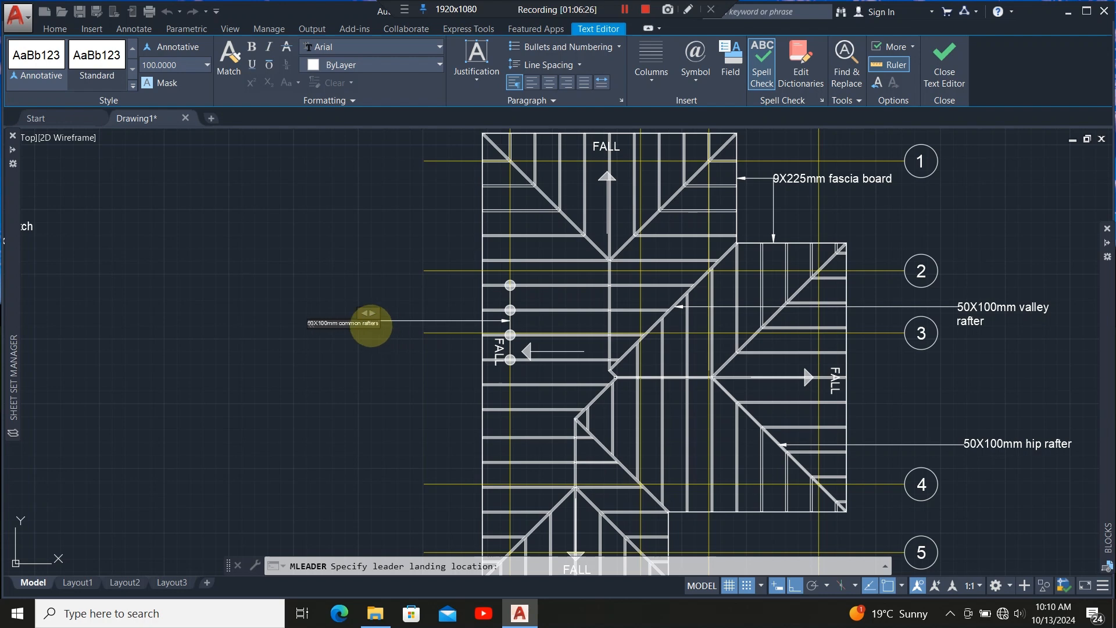
Set the common rafters label's text height to 200.
{"action": "scroll", "coordinate": [367, 324], "scroll_direction": "up", "scroll_amount": 5}
{"action": "left_click_drag", "start_coordinate": [414, 330], "coordinate": [132, 331]}
{"action": "left_click", "coordinate": [190, 62]}
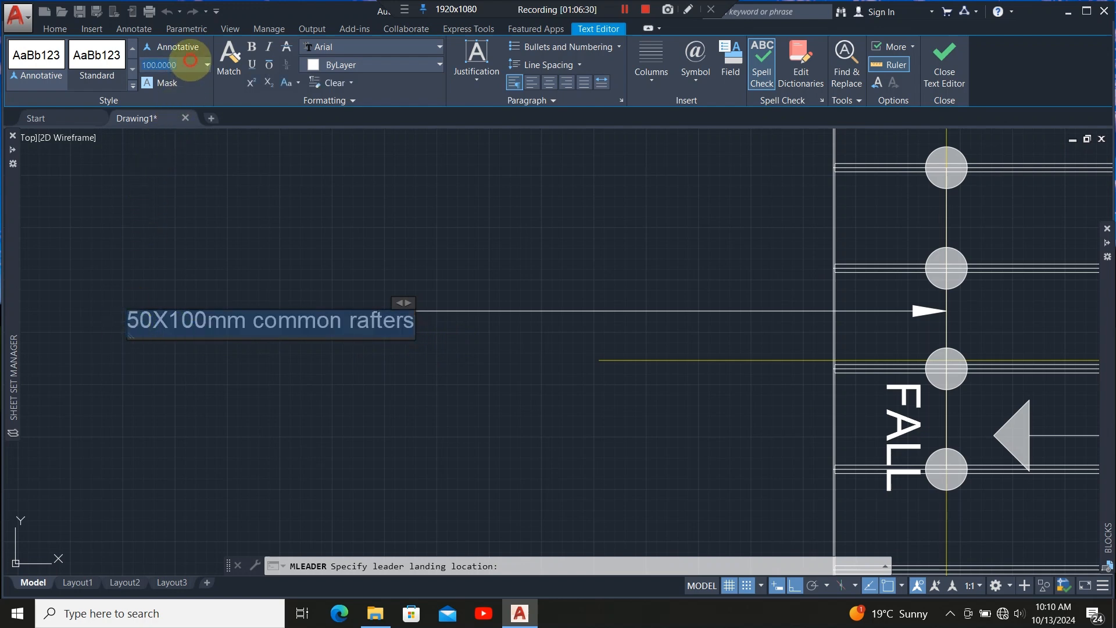
{"action": "type", "text": "2"}
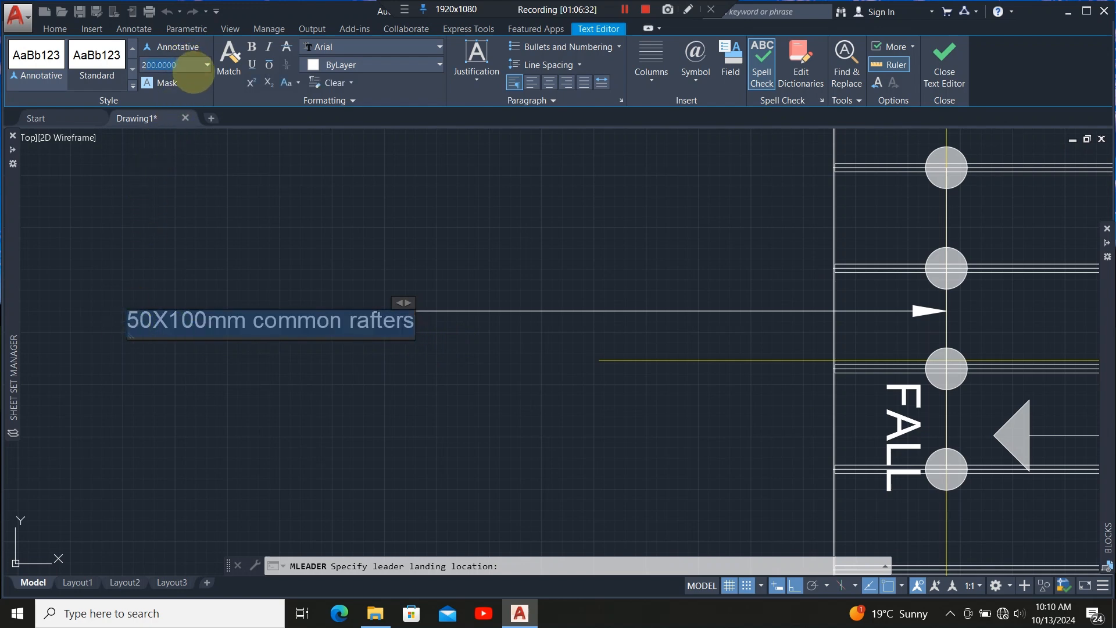
{"action": "key", "text": "Return"}
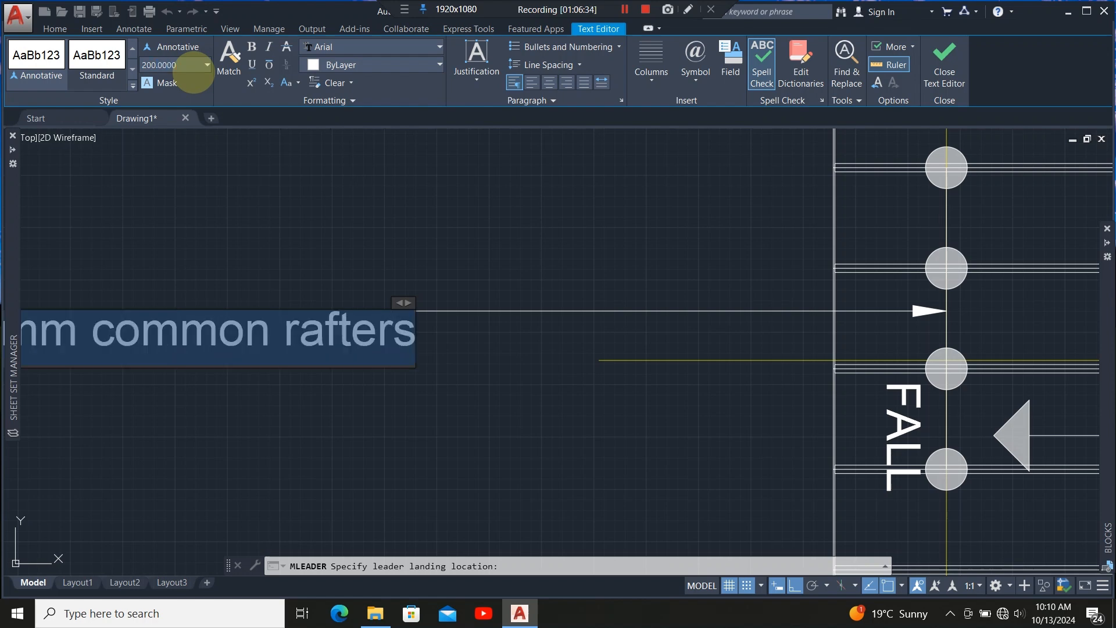
{"action": "scroll", "coordinate": [411, 366], "scroll_direction": "down", "scroll_amount": 5}
{"action": "scroll", "coordinate": [305, 365], "scroll_direction": "up", "scroll_amount": 4}
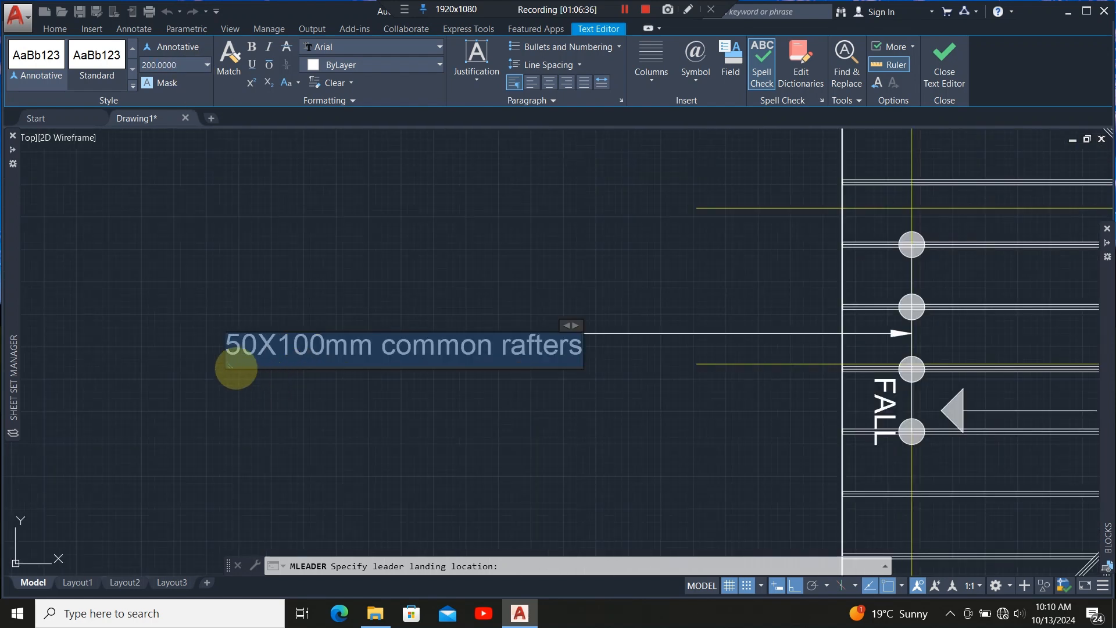
{"action": "left_click_drag", "start_coordinate": [263, 345], "coordinate": [301, 346]}
{"action": "left_click", "coordinate": [524, 470]}
Add a multileader pointing to the ridge board above grid line 4, with the text 50X100 ridge board.
{"action": "scroll", "coordinate": [458, 336], "scroll_direction": "down", "scroll_amount": 5}
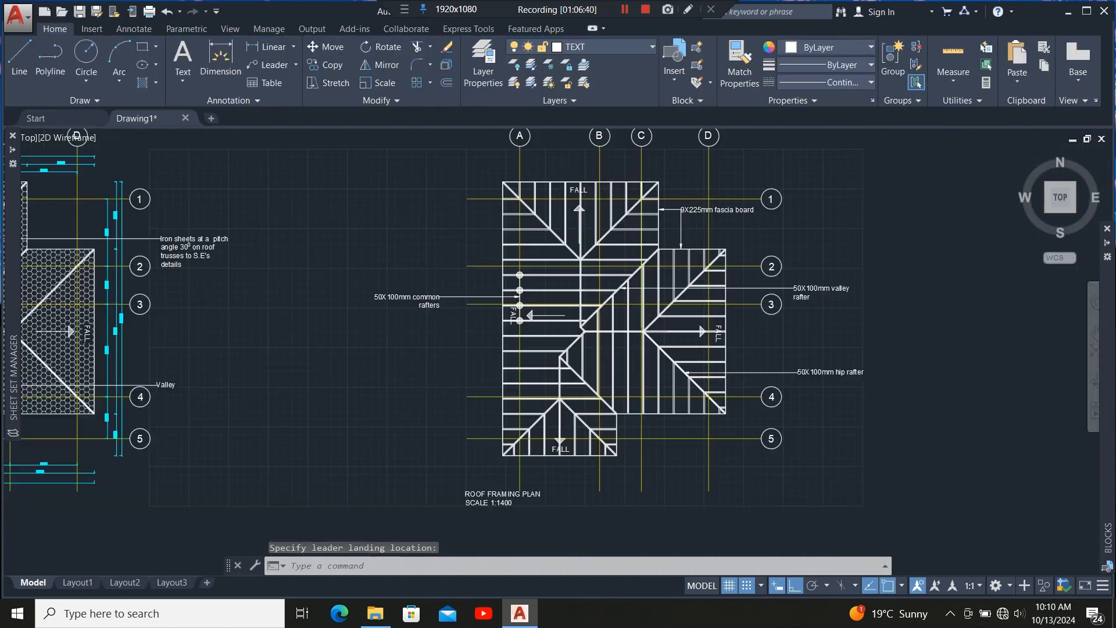
{"action": "scroll", "coordinate": [442, 363], "scroll_direction": "up", "scroll_amount": 4}
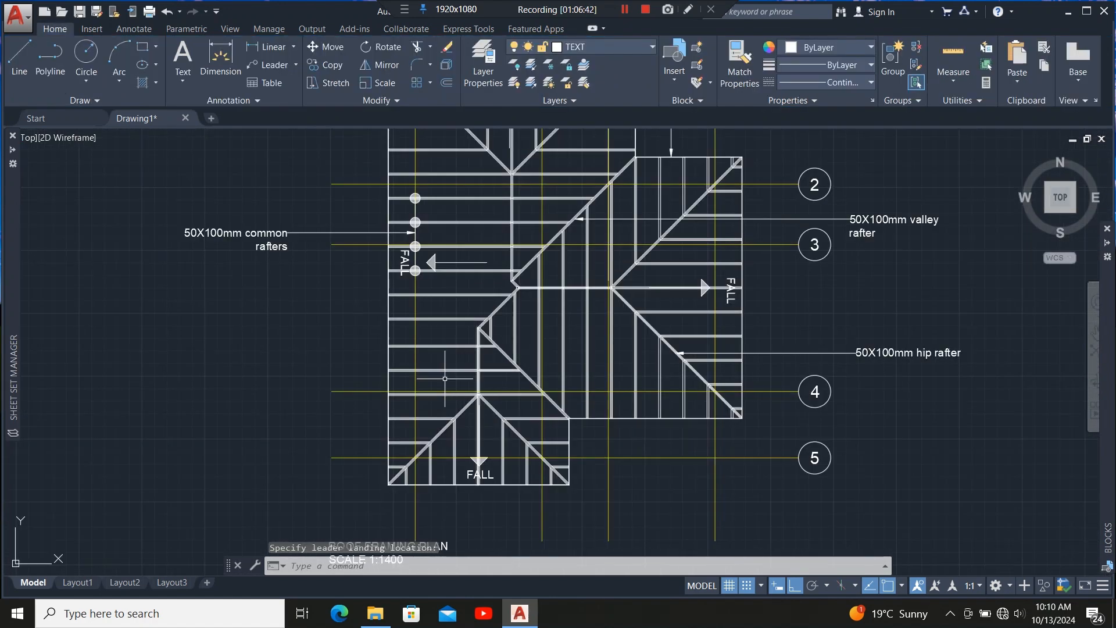
{"action": "scroll", "coordinate": [455, 428], "scroll_direction": "down", "scroll_amount": 2}
{"action": "scroll", "coordinate": [511, 329], "scroll_direction": "up", "scroll_amount": 2}
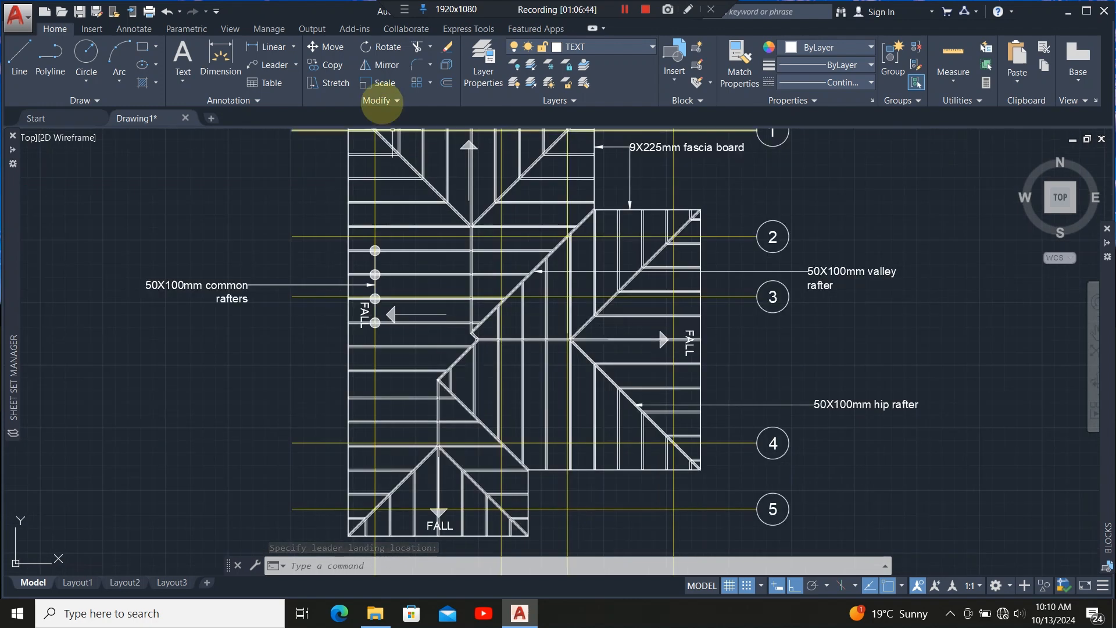
{"action": "left_click", "coordinate": [272, 65]}
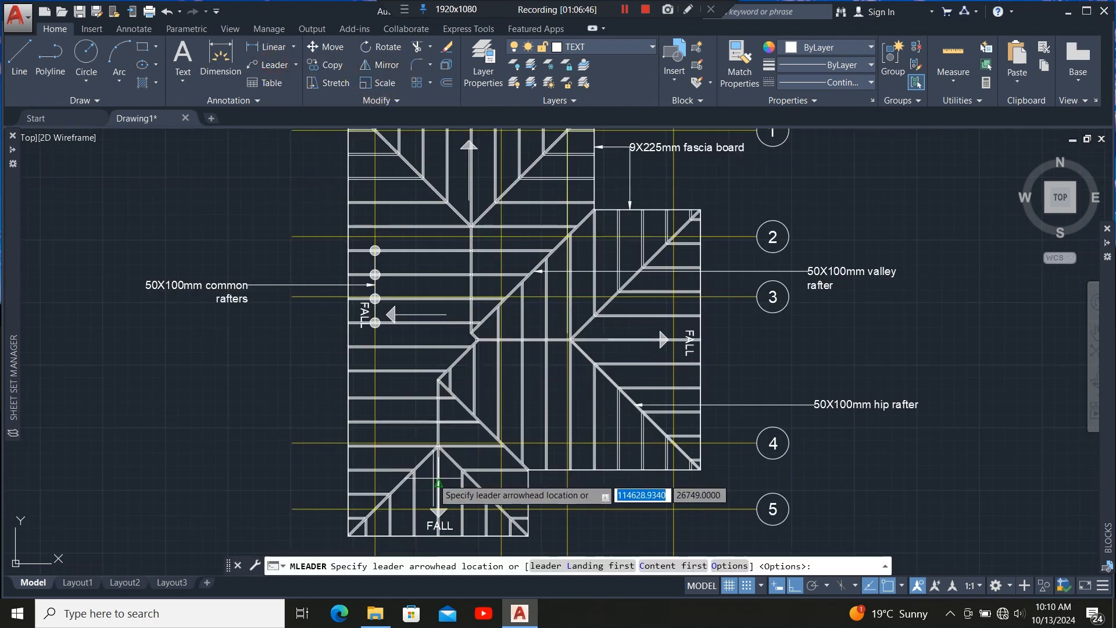
{"action": "scroll", "coordinate": [459, 441], "scroll_direction": "up", "scroll_amount": 6}
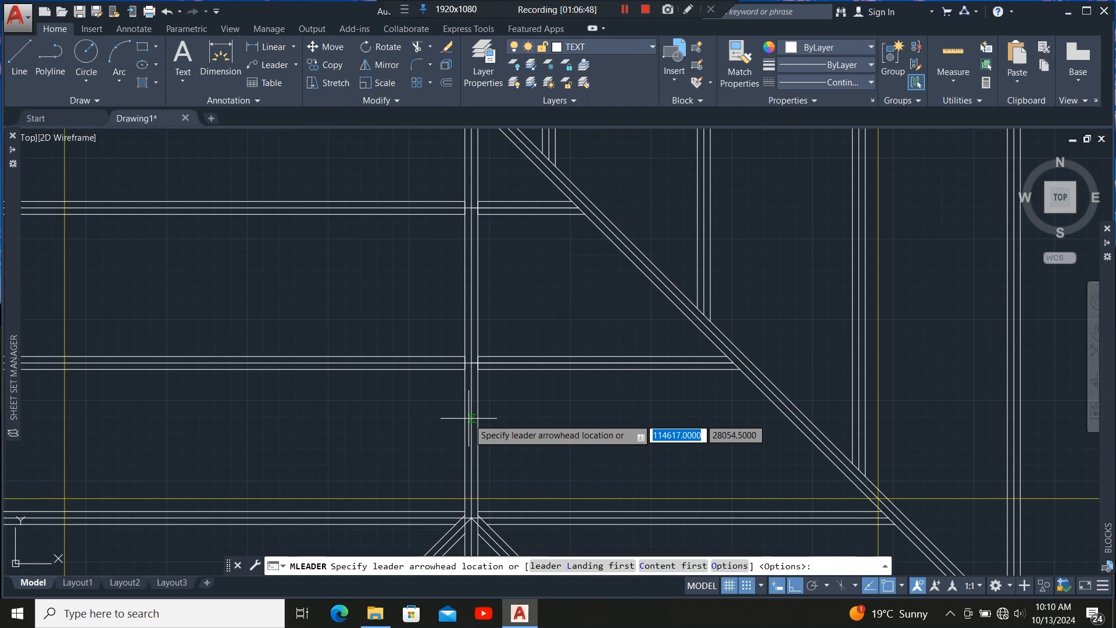
{"action": "left_click", "coordinate": [472, 418]}
{"action": "scroll", "coordinate": [442, 424], "scroll_direction": "down", "scroll_amount": 5}
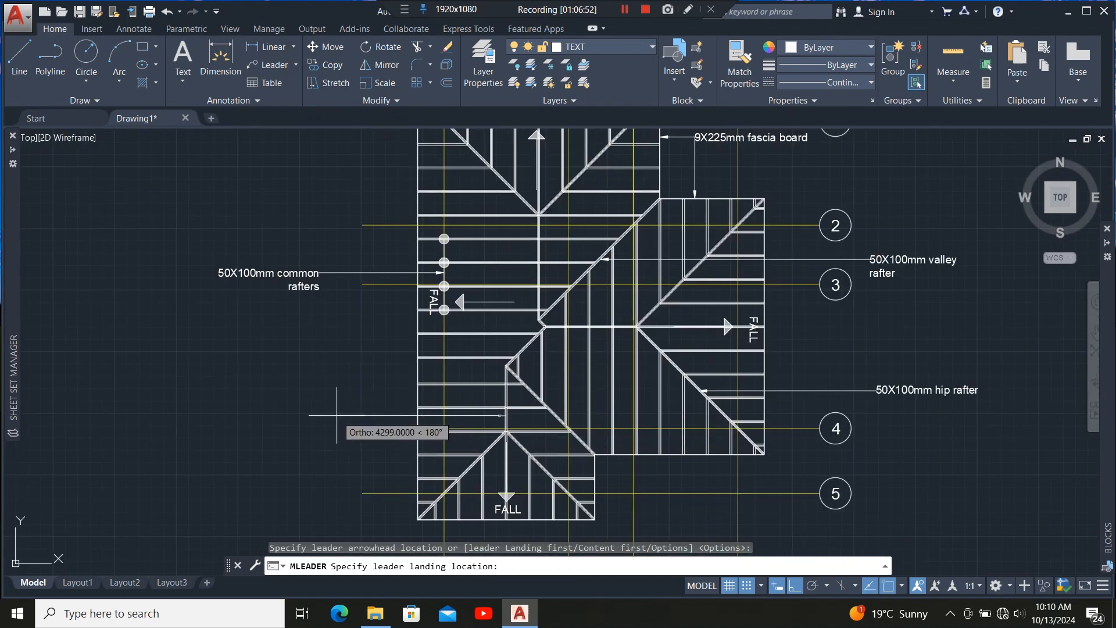
{"action": "left_click", "coordinate": [320, 439]}
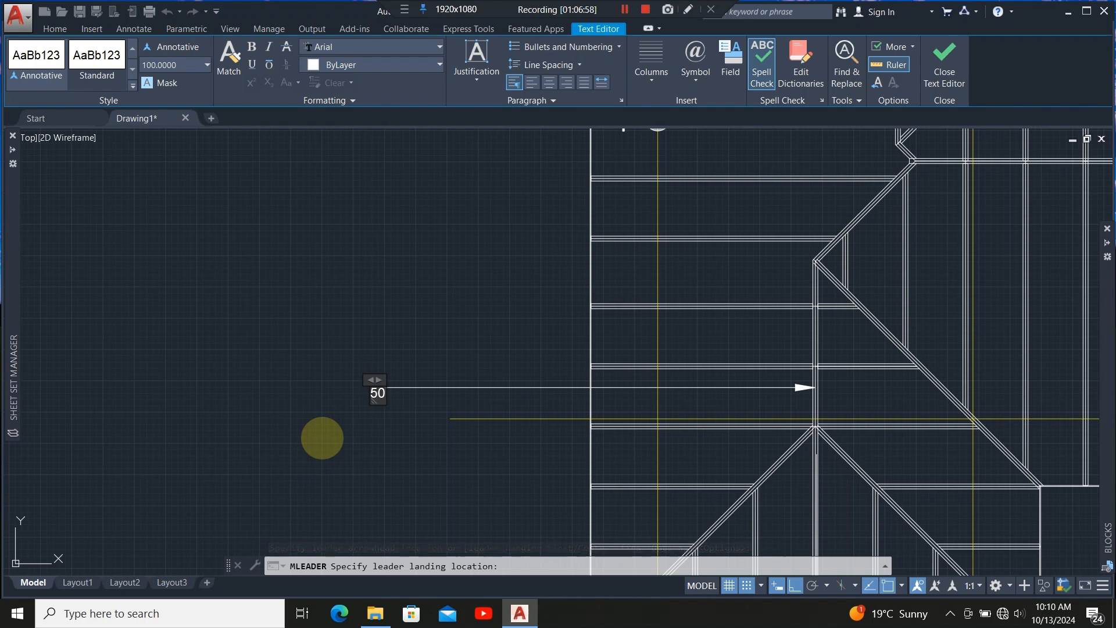
{"action": "type", "text": "50X100"}
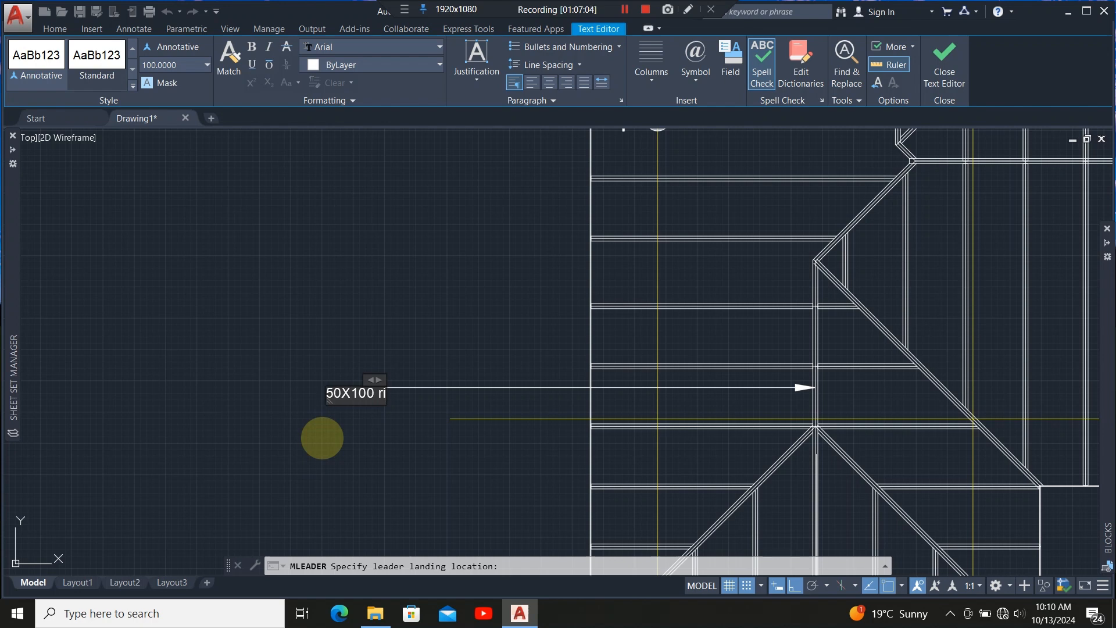
{"action": "type", "text": "ridge b"}
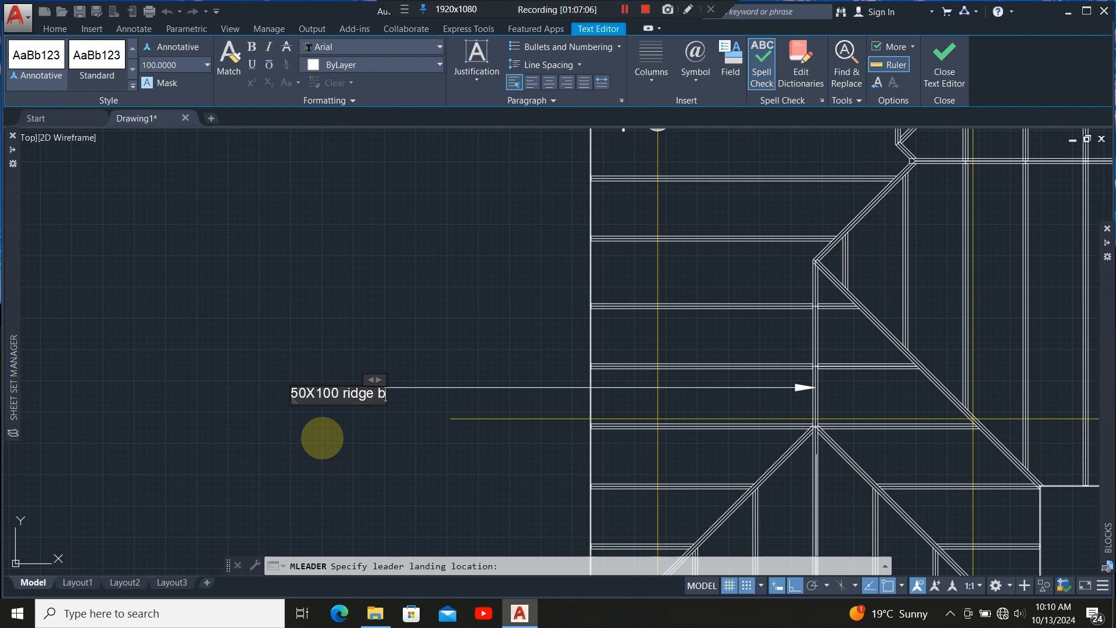
{"action": "type", "text": "oard"}
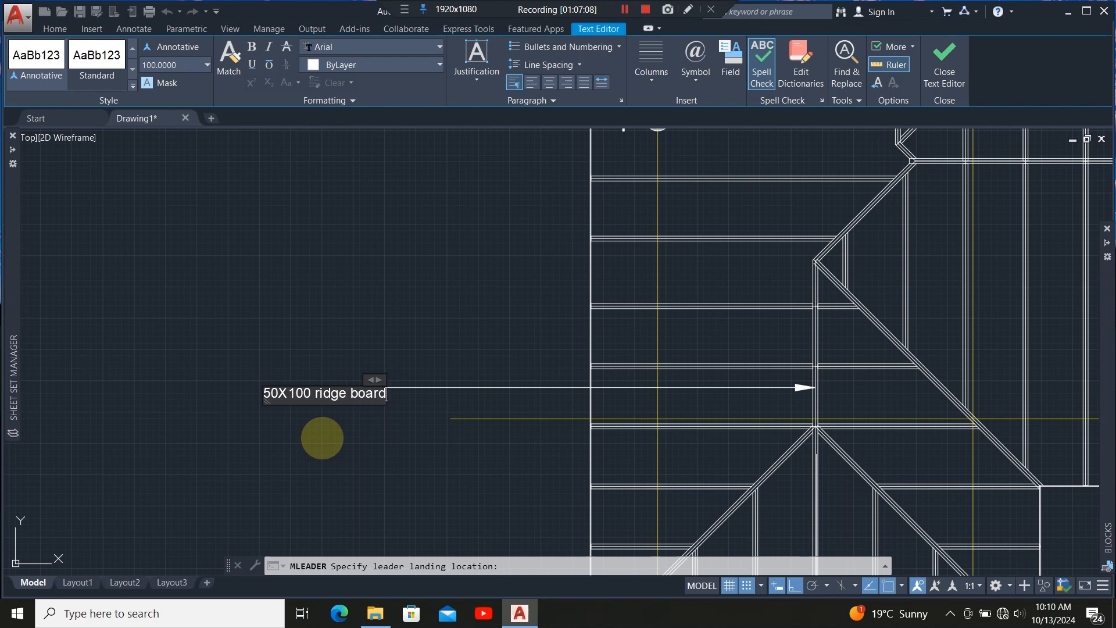
Set the ridge board label's text height to 200.
{"action": "scroll", "coordinate": [332, 412], "scroll_direction": "up", "scroll_amount": 2}
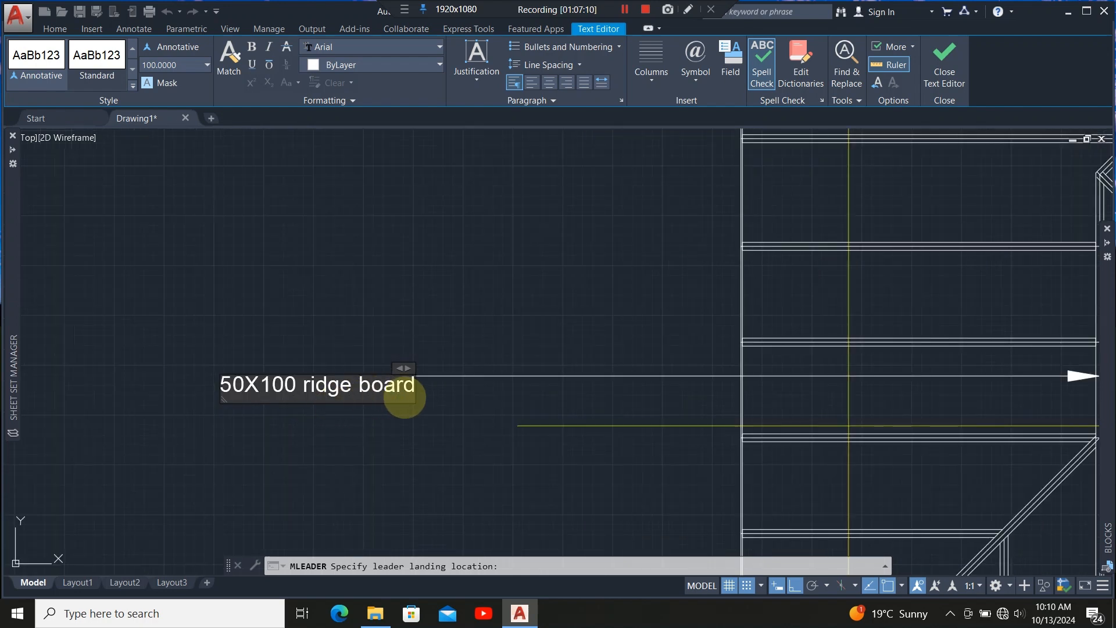
{"action": "left_click_drag", "start_coordinate": [413, 395], "coordinate": [224, 386]}
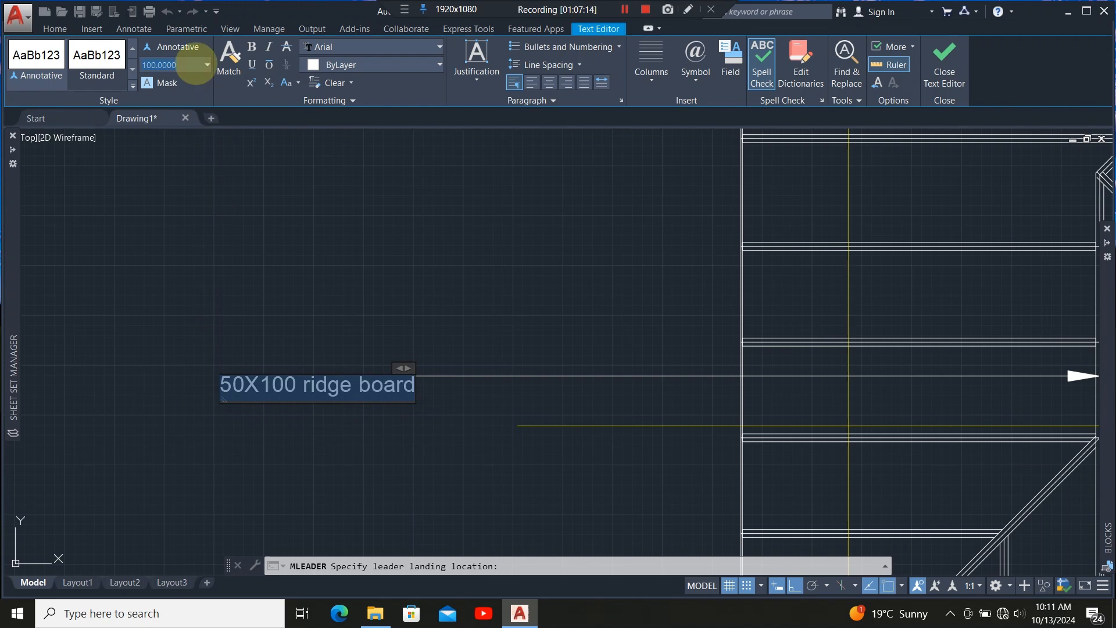
{"action": "key", "text": "Return"}
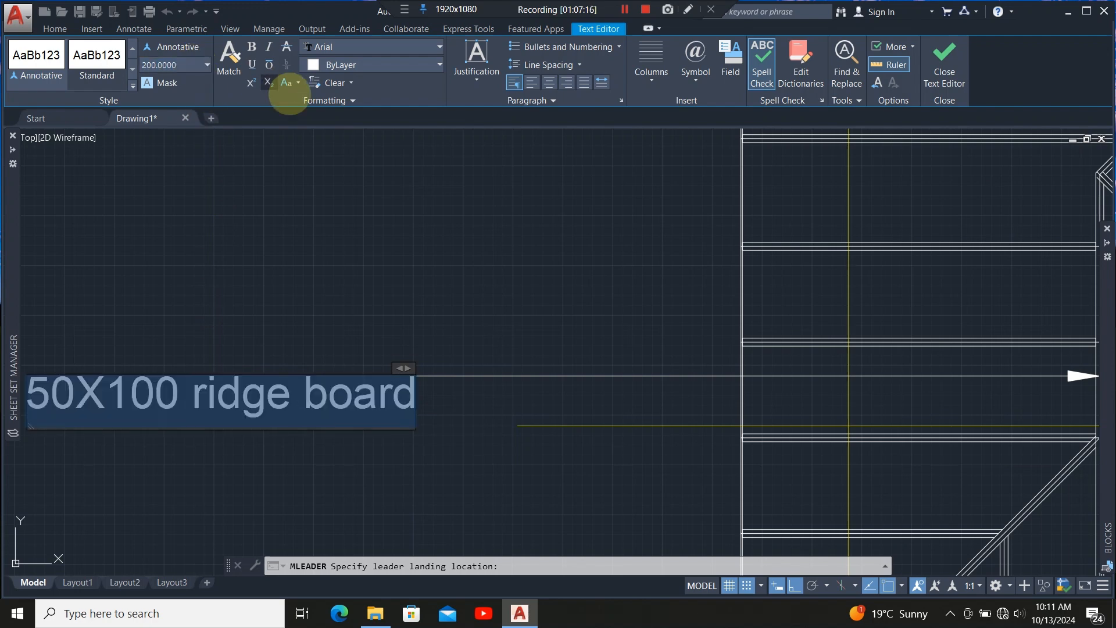
{"action": "scroll", "coordinate": [482, 357], "scroll_direction": "down", "scroll_amount": 4}
{"action": "left_click", "coordinate": [441, 419]}
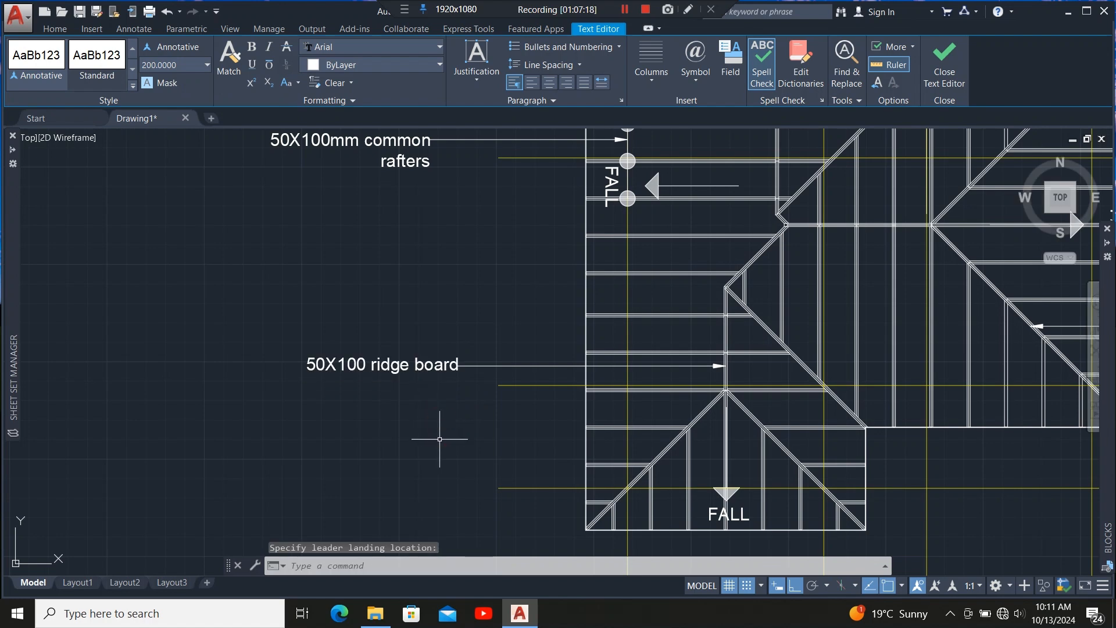
Review the labels around the roof framing plan.
{"action": "scroll", "coordinate": [443, 439], "scroll_direction": "down", "scroll_amount": 6}
{"action": "scroll", "coordinate": [339, 397], "scroll_direction": "up", "scroll_amount": 4}
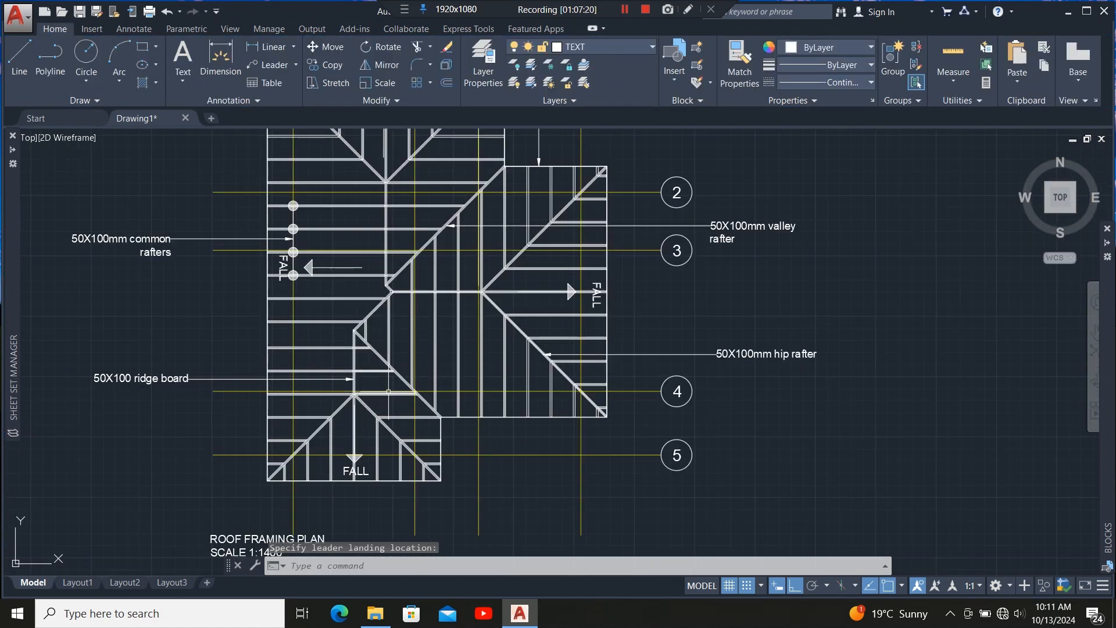
{"action": "scroll", "coordinate": [388, 391], "scroll_direction": "up", "scroll_amount": 2}
{"action": "scroll", "coordinate": [383, 390], "scroll_direction": "down", "scroll_amount": 2}
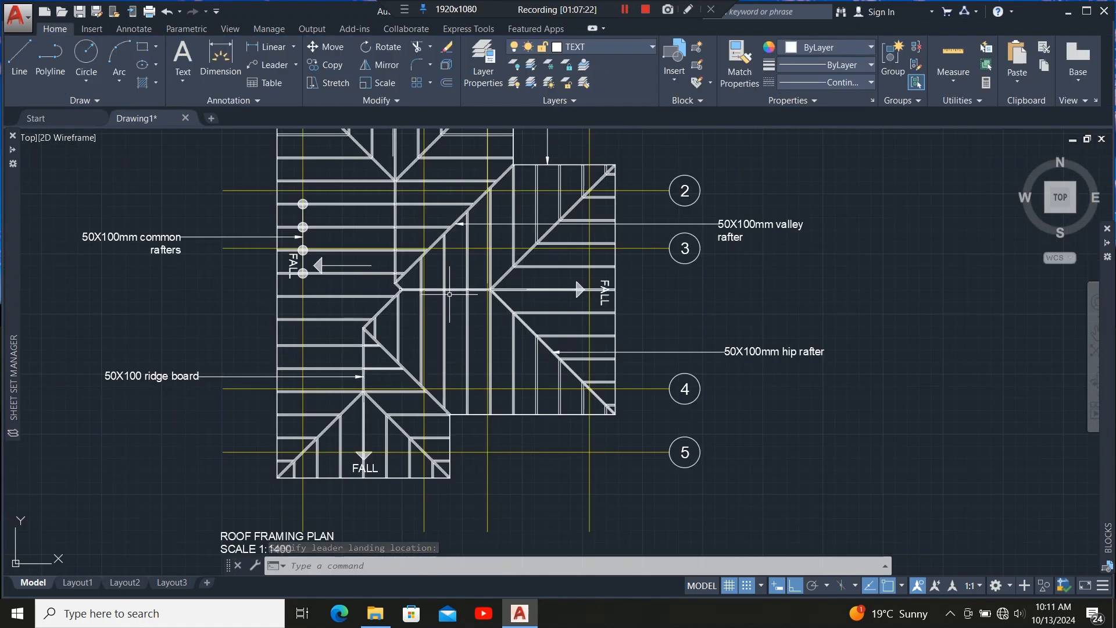
{"action": "scroll", "coordinate": [449, 294], "scroll_direction": "up", "scroll_amount": 2}
{"action": "scroll", "coordinate": [452, 296], "scroll_direction": "down", "scroll_amount": 4}
{"action": "scroll", "coordinate": [465, 440], "scroll_direction": "up", "scroll_amount": 2}
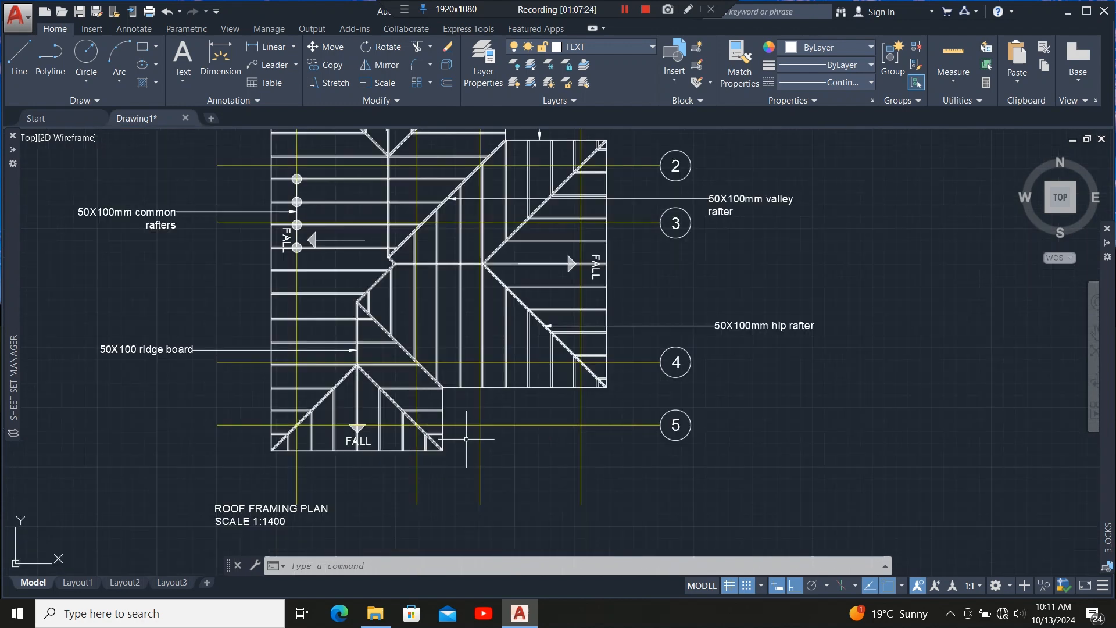
{"action": "scroll", "coordinate": [443, 437], "scroll_direction": "down", "scroll_amount": 2}
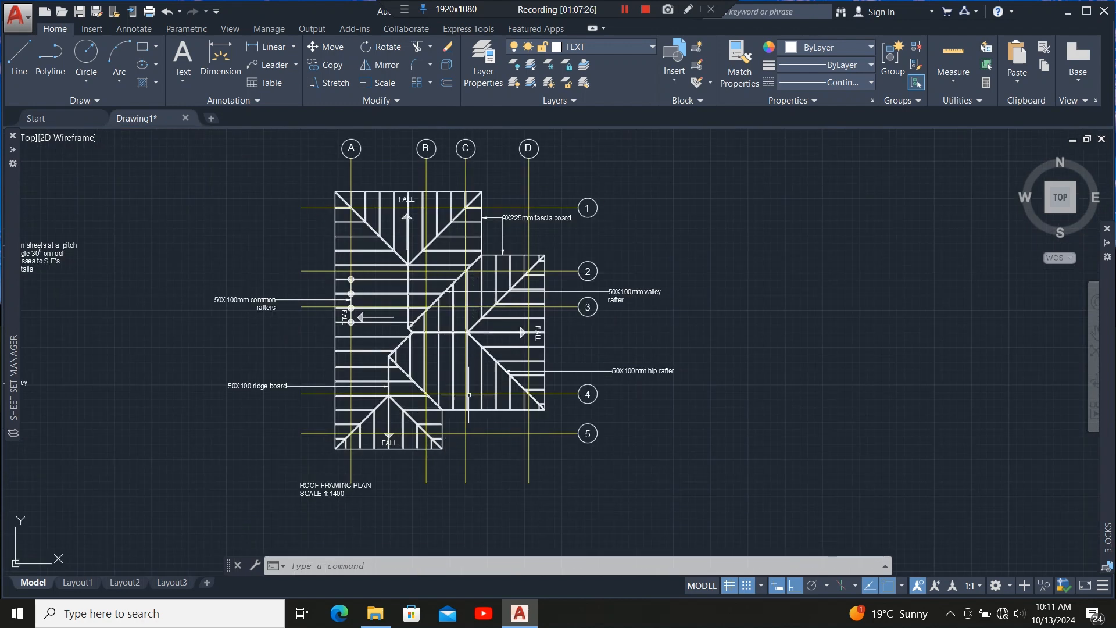
{"action": "left_click", "coordinate": [269, 65]}
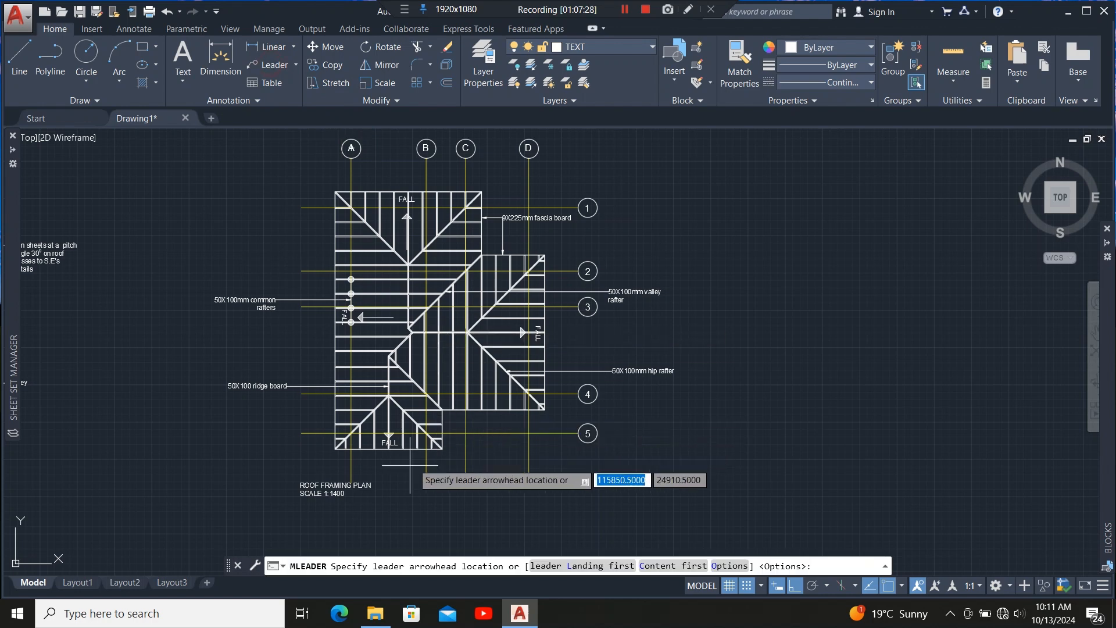
{"action": "scroll", "coordinate": [392, 468], "scroll_direction": "up", "scroll_amount": 3}
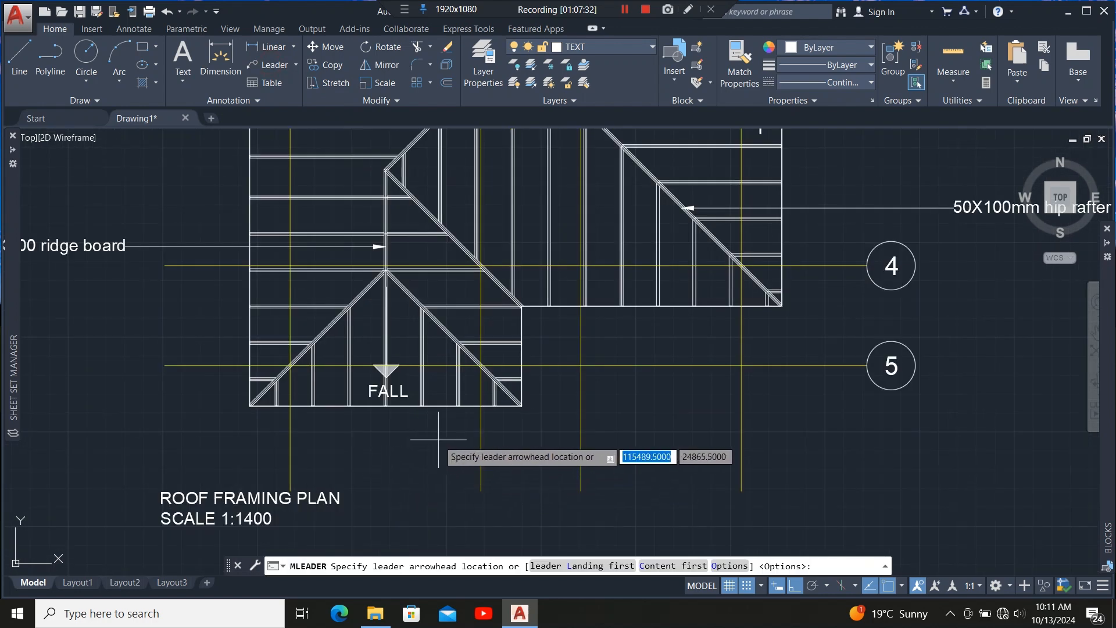
{"action": "key", "text": "Escape"}
{"action": "scroll", "coordinate": [438, 440], "scroll_direction": "down", "scroll_amount": 5}
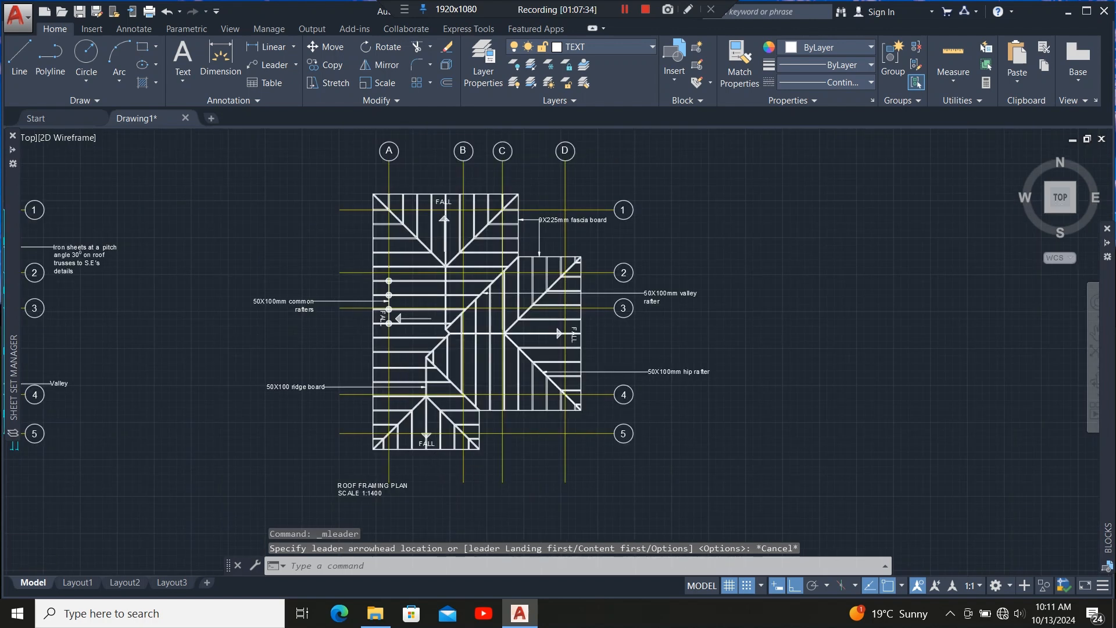
Copy the rafter-point circle twice onto the hip rafters either side of the bottom FALL arrow near grid line 5.
{"action": "scroll", "coordinate": [391, 278], "scroll_direction": "up", "scroll_amount": 9}
{"action": "left_click", "coordinate": [422, 268]}
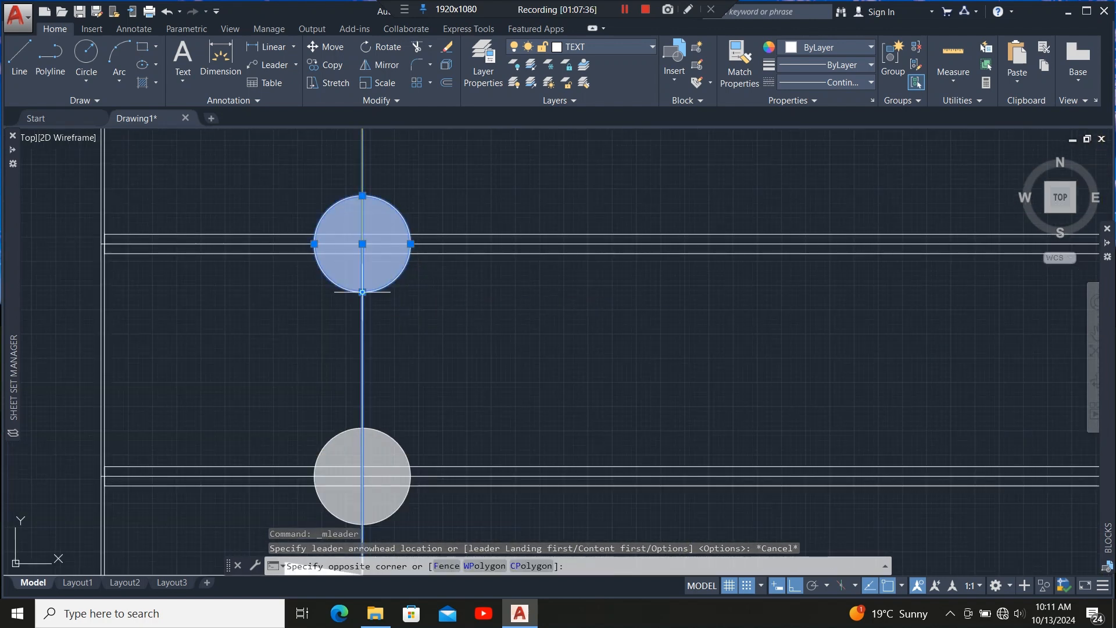
{"action": "key", "text": "Escape"}
{"action": "left_click", "coordinate": [439, 260]}
{"action": "left_click", "coordinate": [411, 275]}
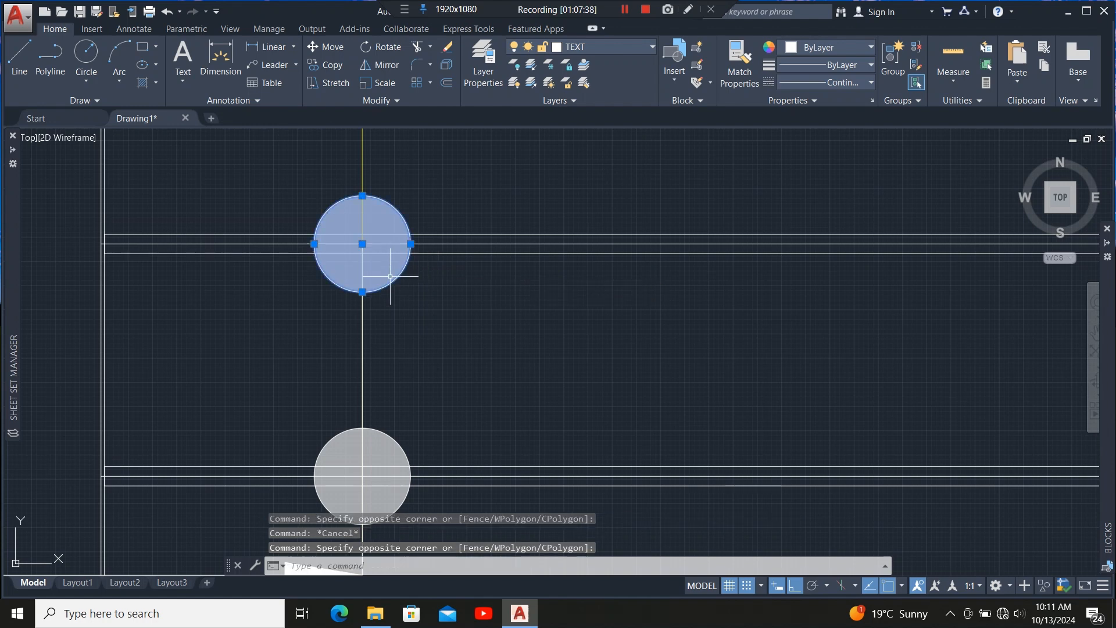
{"action": "left_click", "coordinate": [329, 64]}
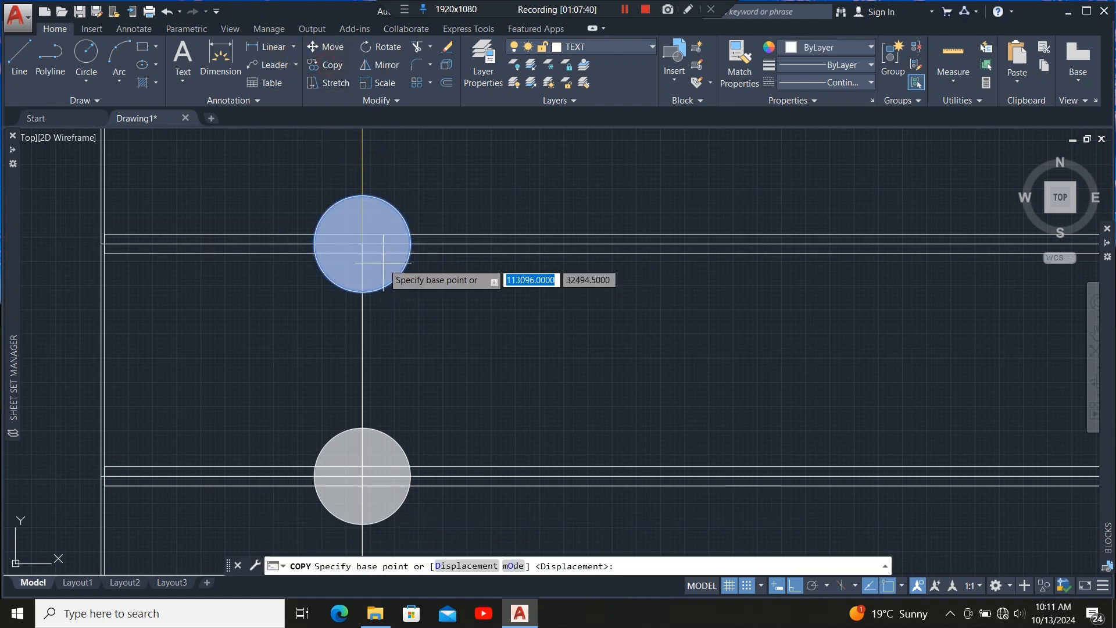
{"action": "left_click", "coordinate": [362, 243]}
{"action": "scroll", "coordinate": [331, 152], "scroll_direction": "down", "scroll_amount": 6}
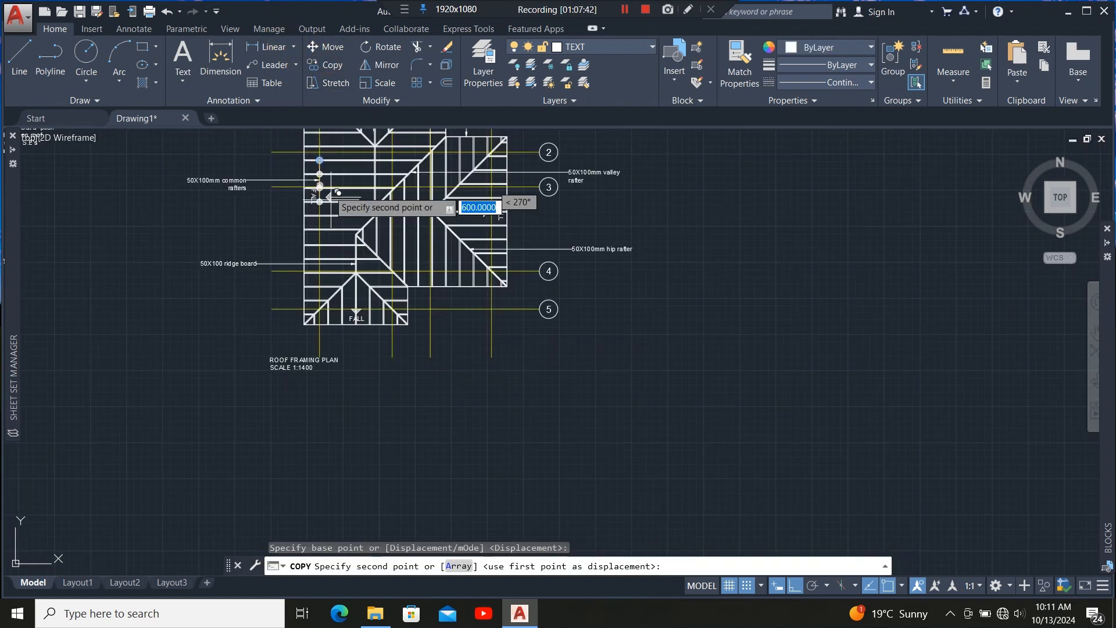
{"action": "scroll", "coordinate": [372, 326], "scroll_direction": "up", "scroll_amount": 5}
{"action": "scroll", "coordinate": [347, 295], "scroll_direction": "up", "scroll_amount": 3}
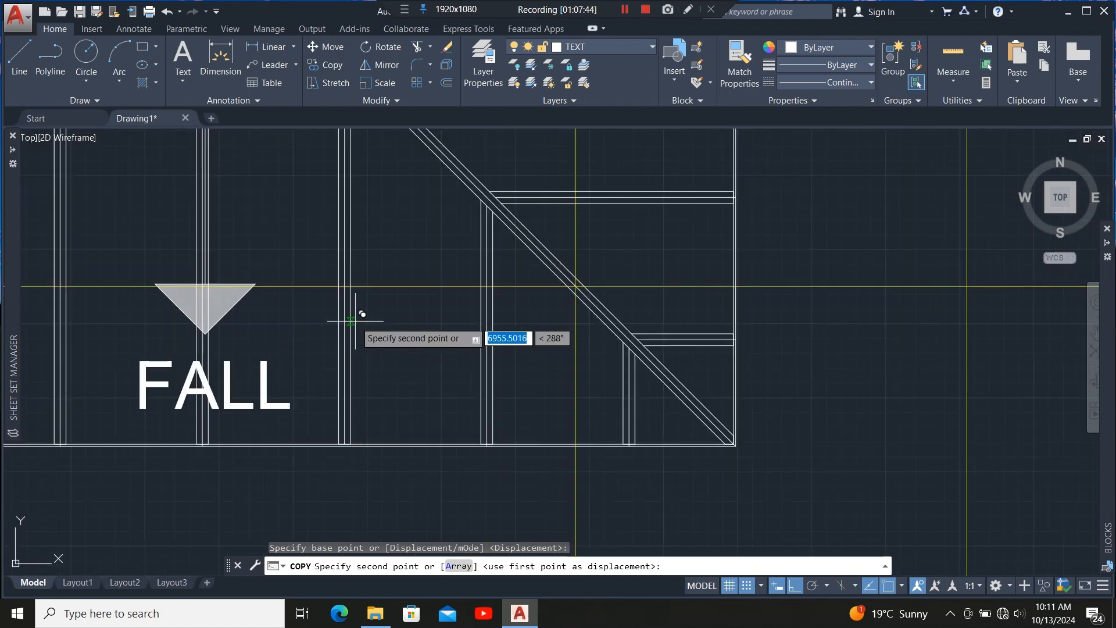
{"action": "left_click", "coordinate": [345, 286]}
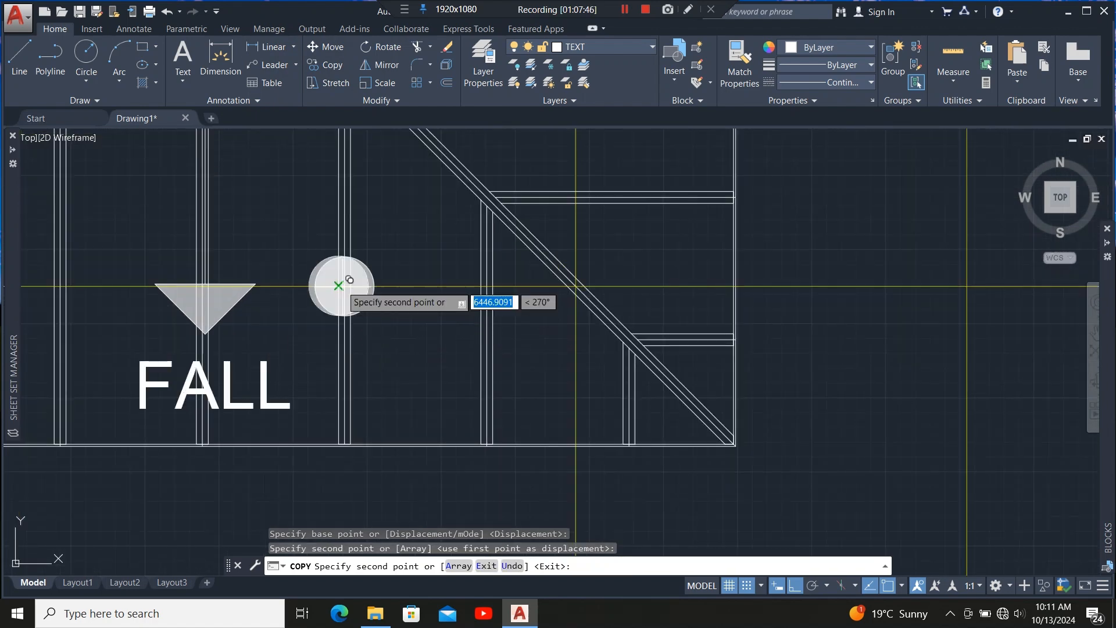
{"action": "left_click", "coordinate": [486, 286]}
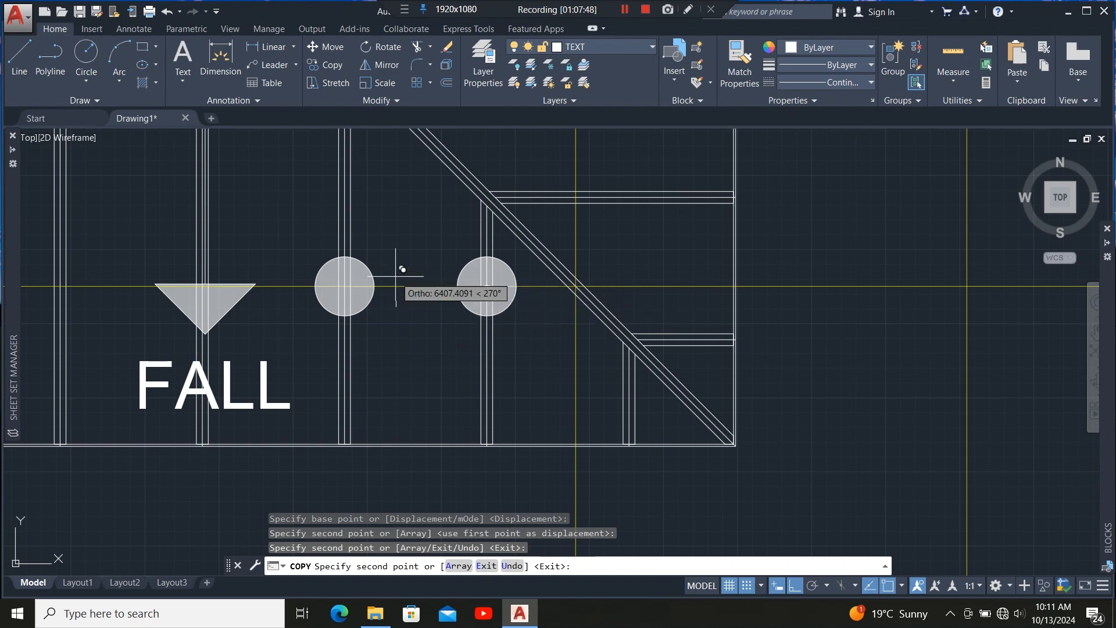
{"action": "key", "text": "Escape"}
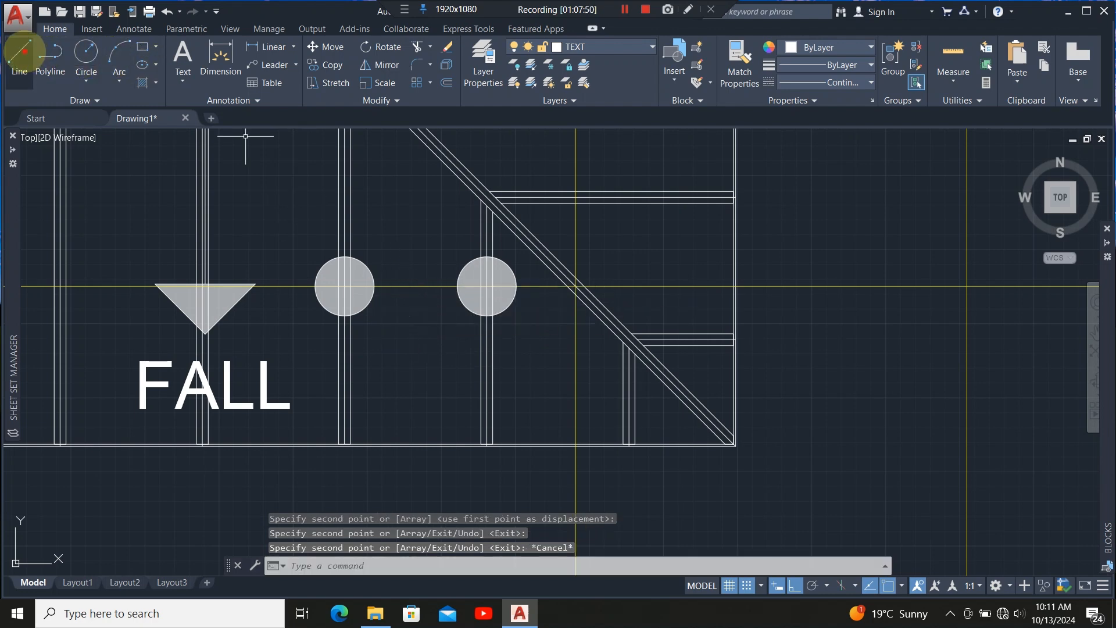
Draw a line joining the centres of the two copied circles.
{"action": "type", "text": "l"}
{"action": "key", "text": "Return"}
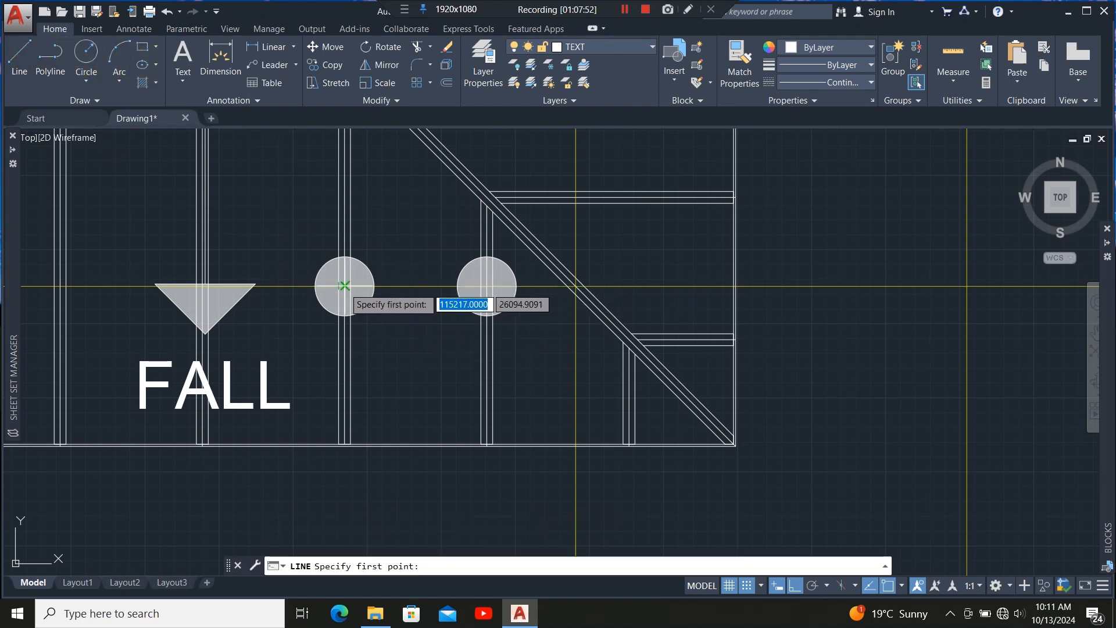
{"action": "left_click", "coordinate": [343, 285]}
{"action": "left_click", "coordinate": [486, 286]}
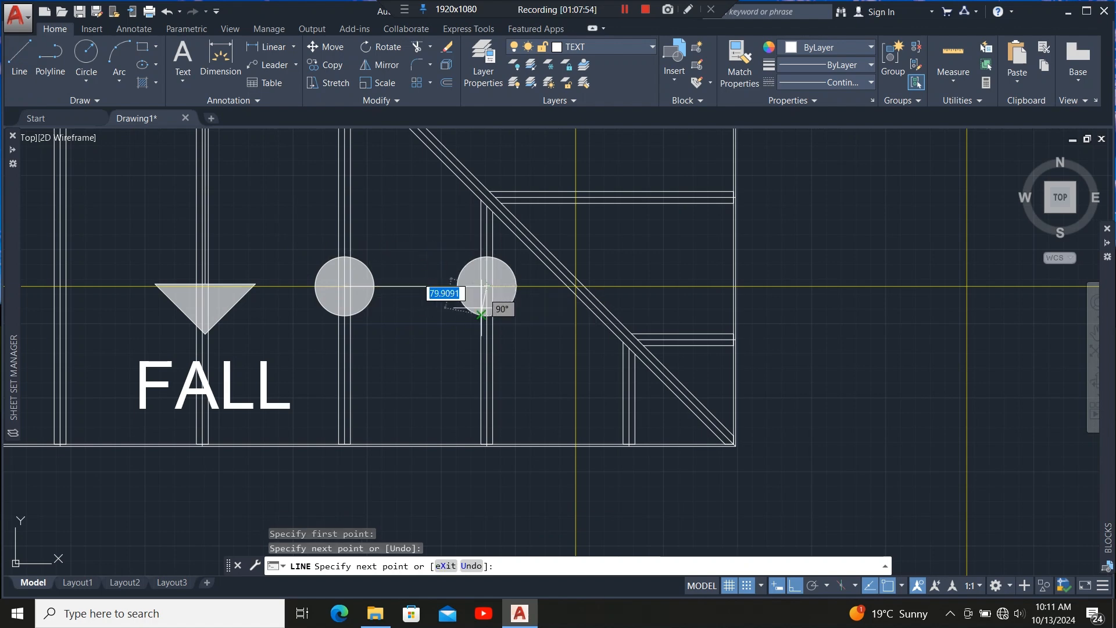
{"action": "key", "text": "Escape"}
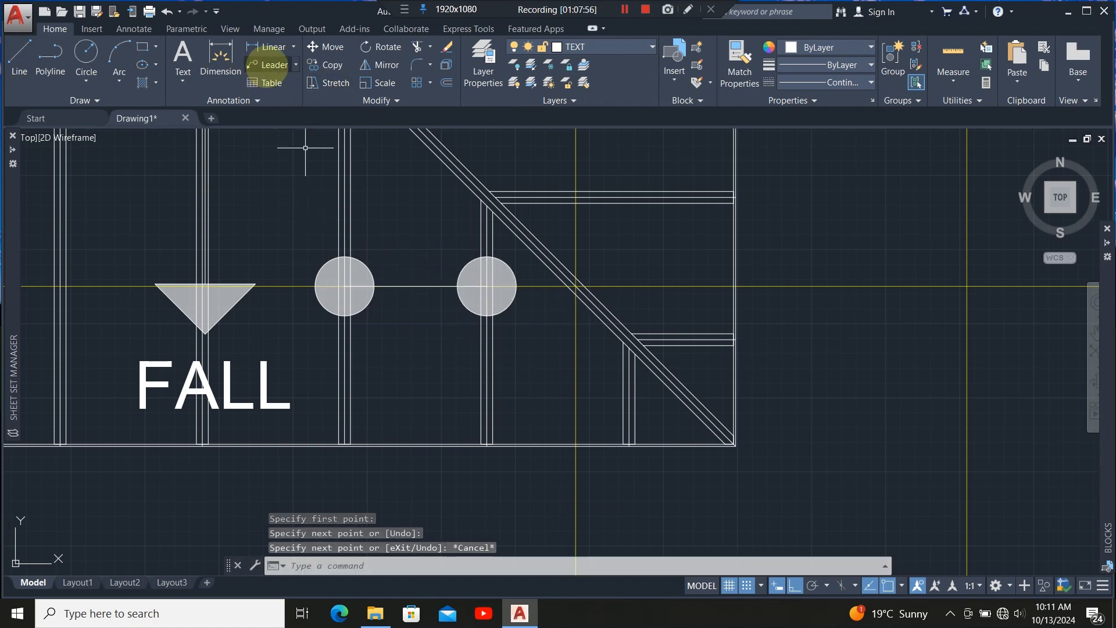
Add a multileader pointing to the line between the two circles, with the text 30X100mm hip jack rafters below the plan.
{"action": "left_click", "coordinate": [269, 64]}
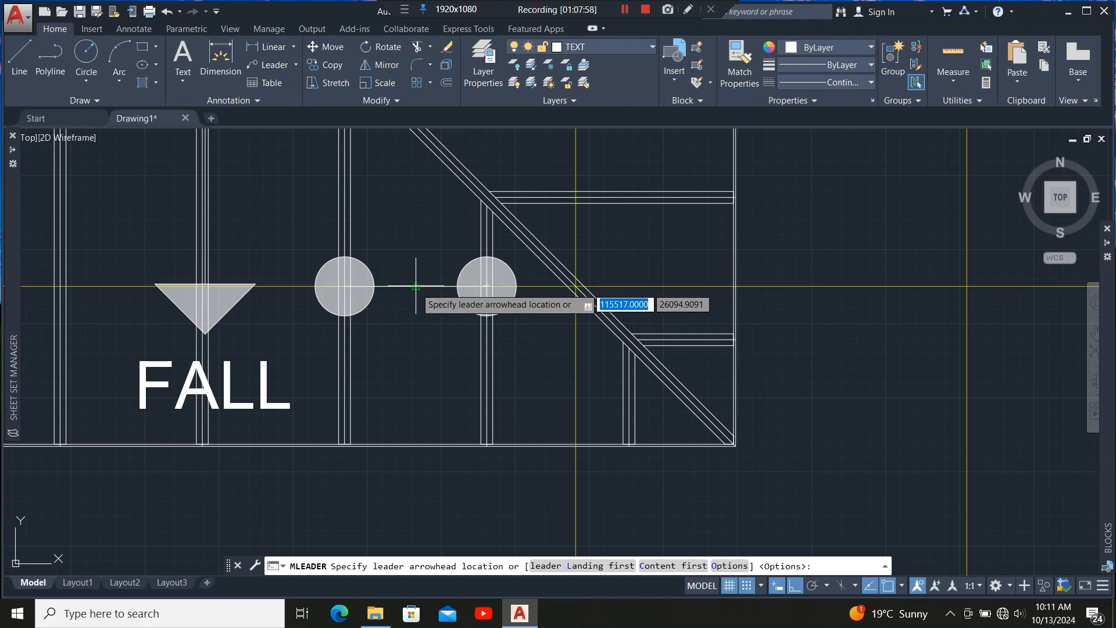
{"action": "left_click", "coordinate": [416, 290]}
{"action": "scroll", "coordinate": [401, 244], "scroll_direction": "down", "scroll_amount": 10}
{"action": "scroll", "coordinate": [407, 297], "scroll_direction": "up", "scroll_amount": 6}
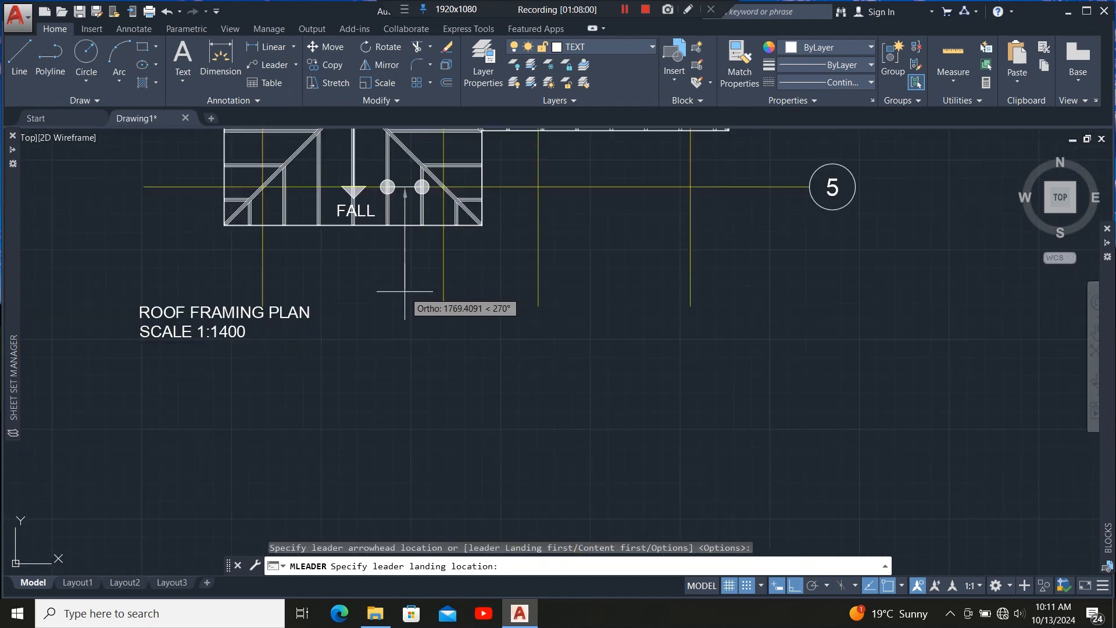
{"action": "left_click", "coordinate": [441, 331]}
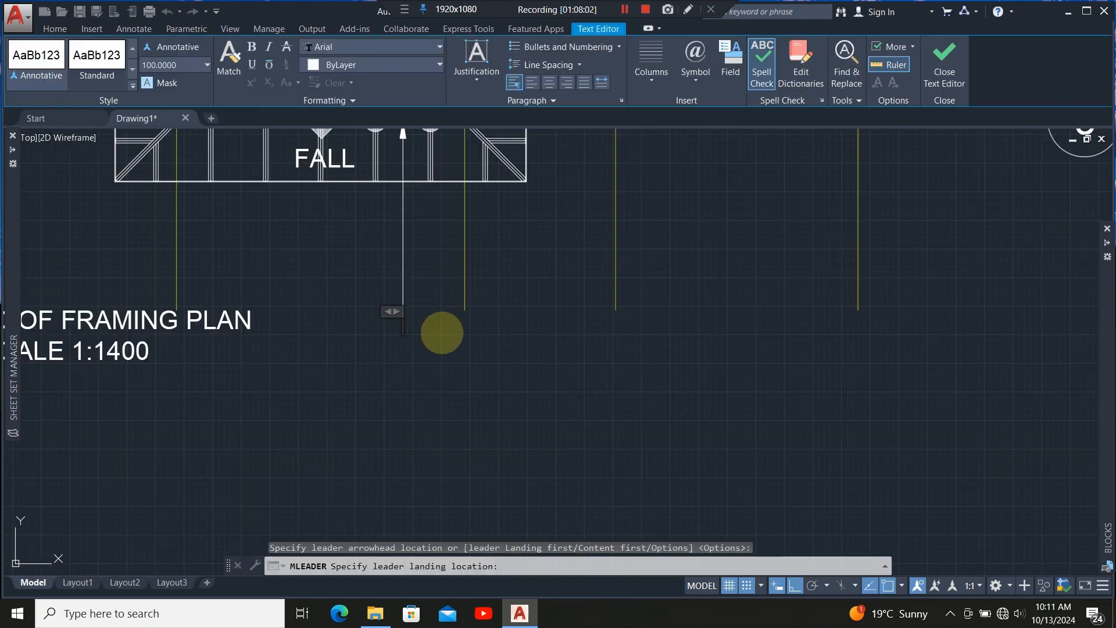
Set the hip jack rafters label's text height to 200.
{"action": "scroll", "coordinate": [449, 333], "scroll_direction": "down", "scroll_amount": 4}
{"action": "scroll", "coordinate": [449, 334], "scroll_direction": "up", "scroll_amount": 2}
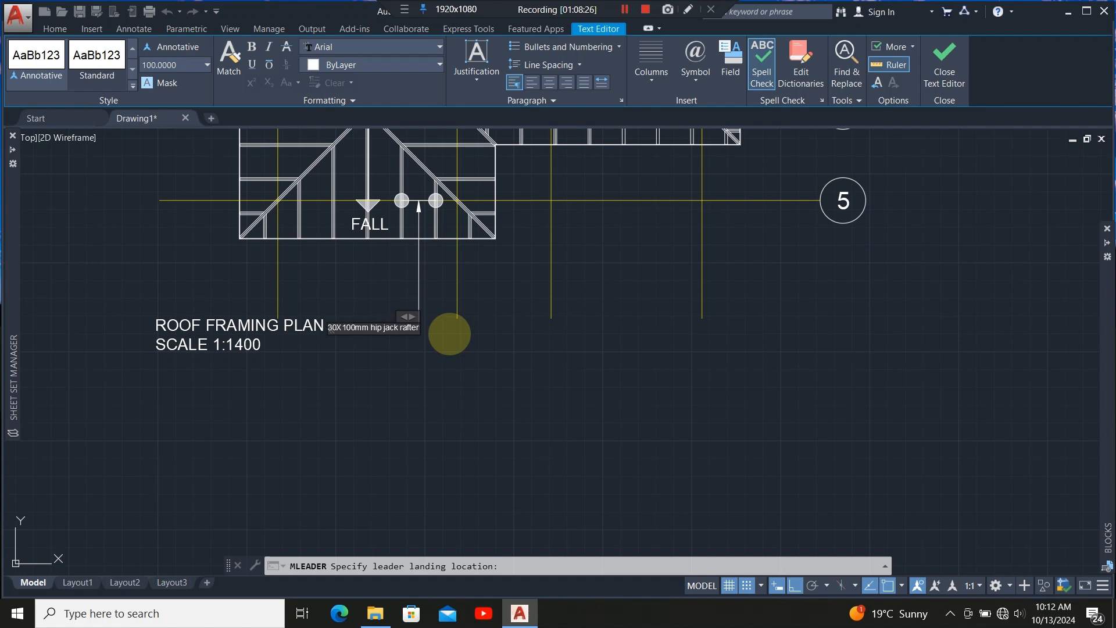
{"action": "scroll", "coordinate": [436, 328], "scroll_direction": "up", "scroll_amount": 3}
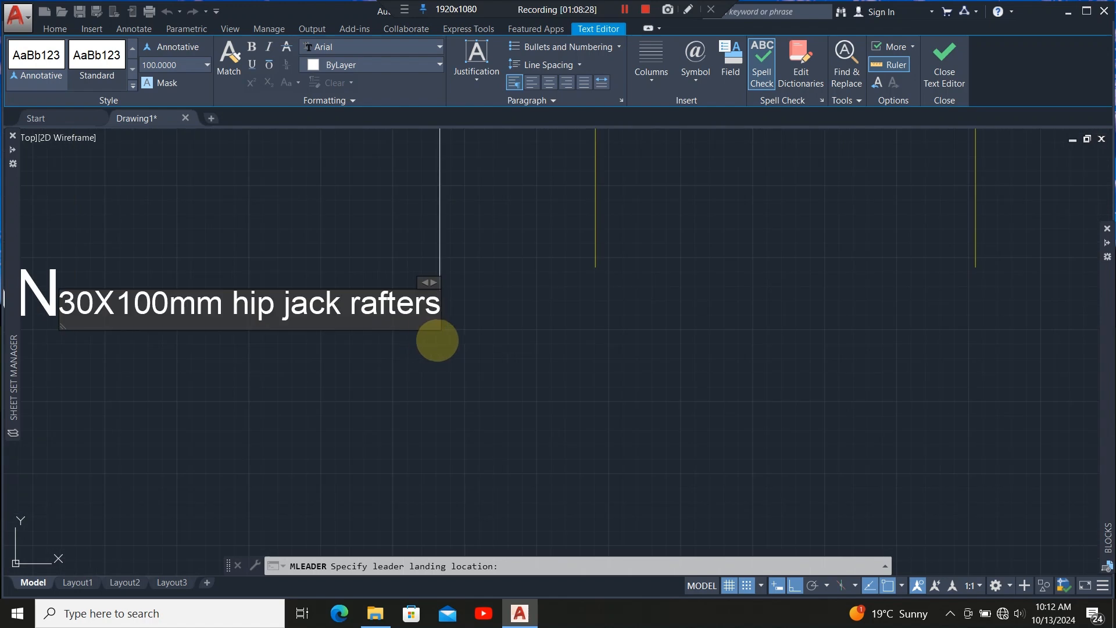
{"action": "scroll", "coordinate": [482, 343], "scroll_direction": "down", "scroll_amount": 3}
{"action": "scroll", "coordinate": [473, 331], "scroll_direction": "up", "scroll_amount": 5}
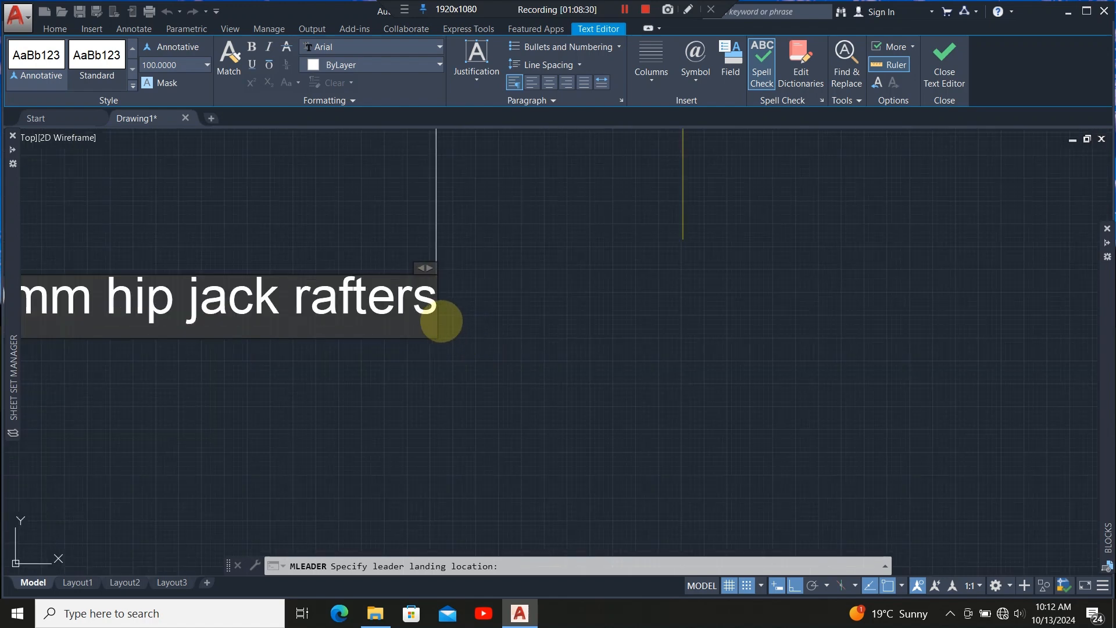
{"action": "left_click_drag", "start_coordinate": [437, 318], "coordinate": [9, 323]}
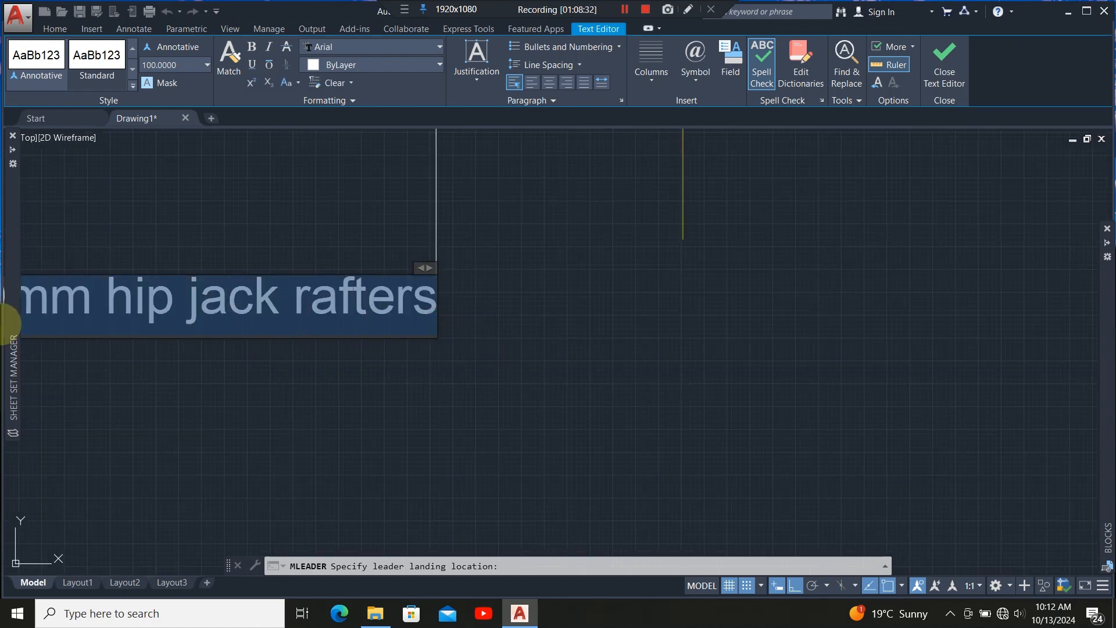
{"action": "scroll", "coordinate": [548, 354], "scroll_direction": "down", "scroll_amount": 5}
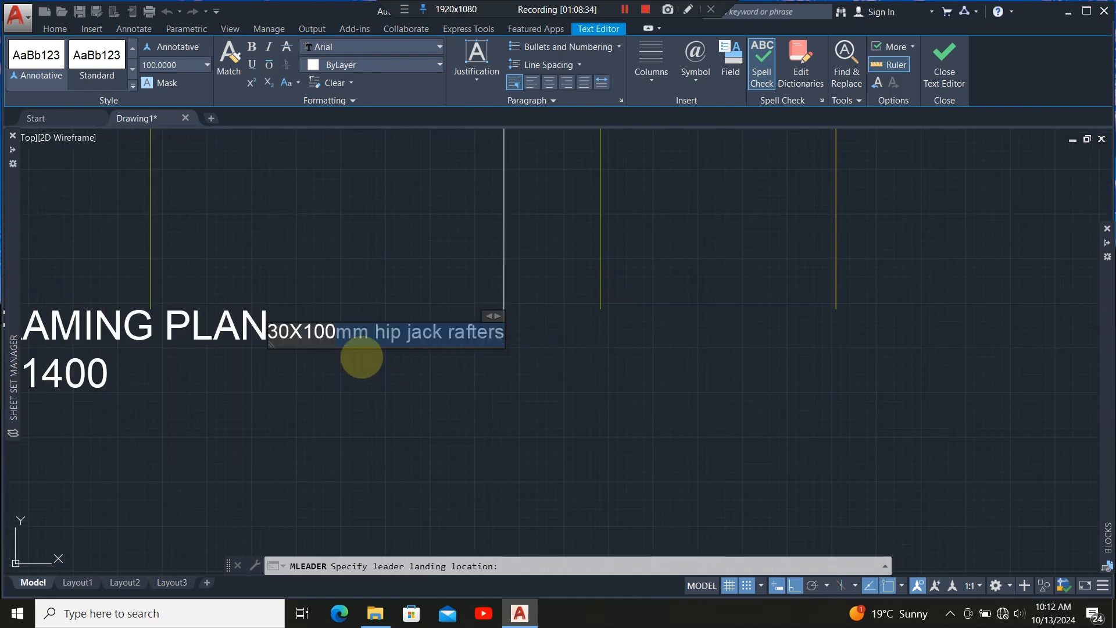
{"action": "scroll", "coordinate": [402, 351], "scroll_direction": "up", "scroll_amount": 7}
{"action": "scroll", "coordinate": [401, 351], "scroll_direction": "down", "scroll_amount": 2}
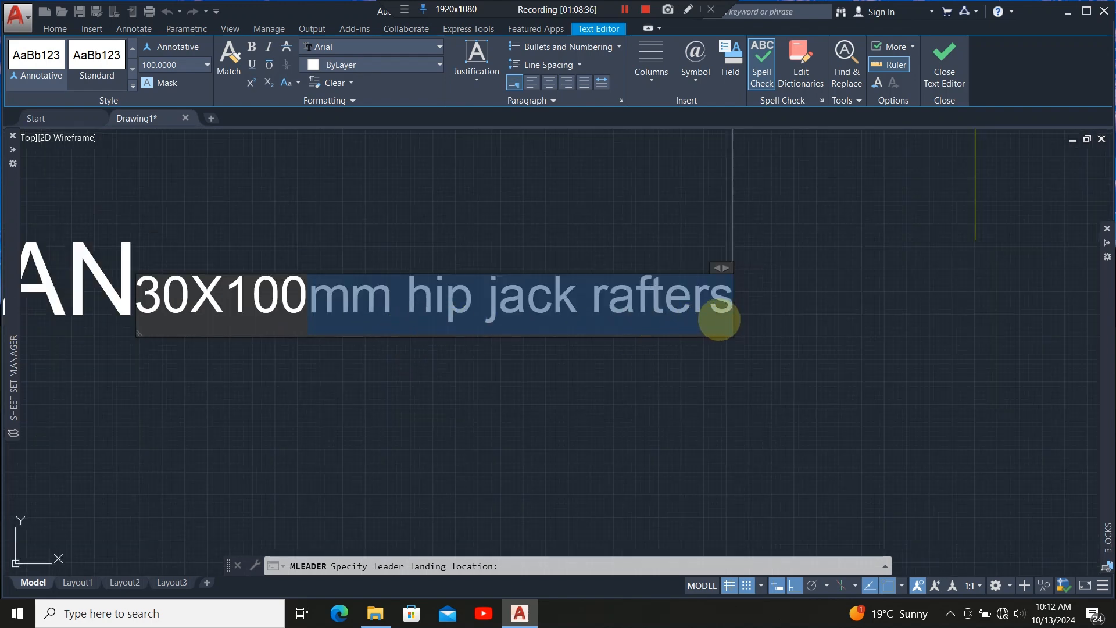
{"action": "left_click", "coordinate": [720, 319]}
{"action": "left_click_drag", "start_coordinate": [721, 317], "coordinate": [138, 326]}
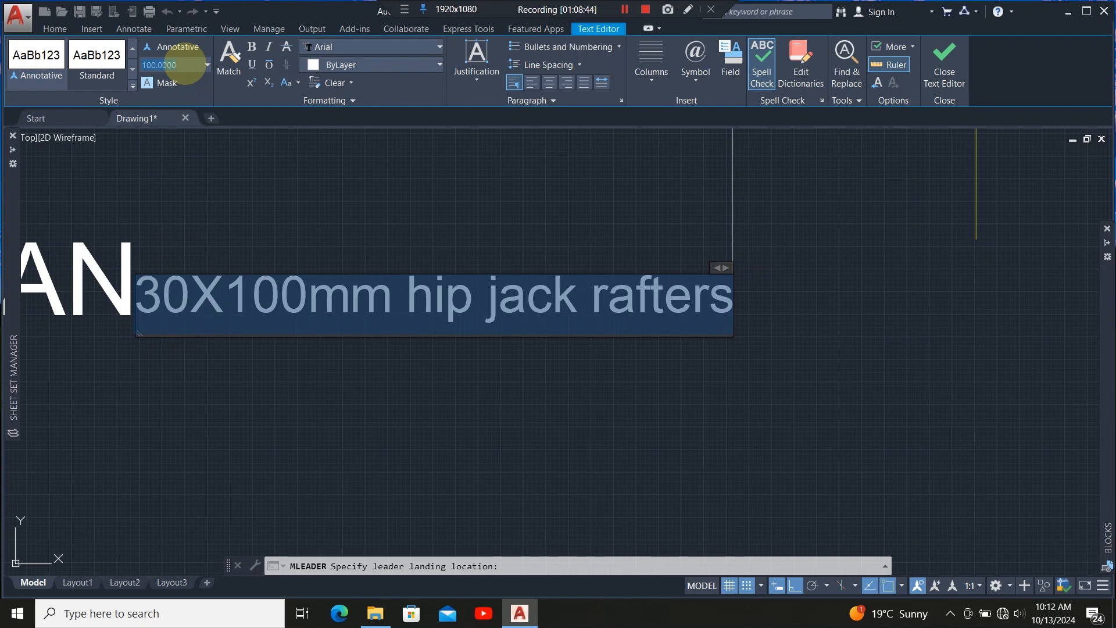
{"action": "key", "text": "Return"}
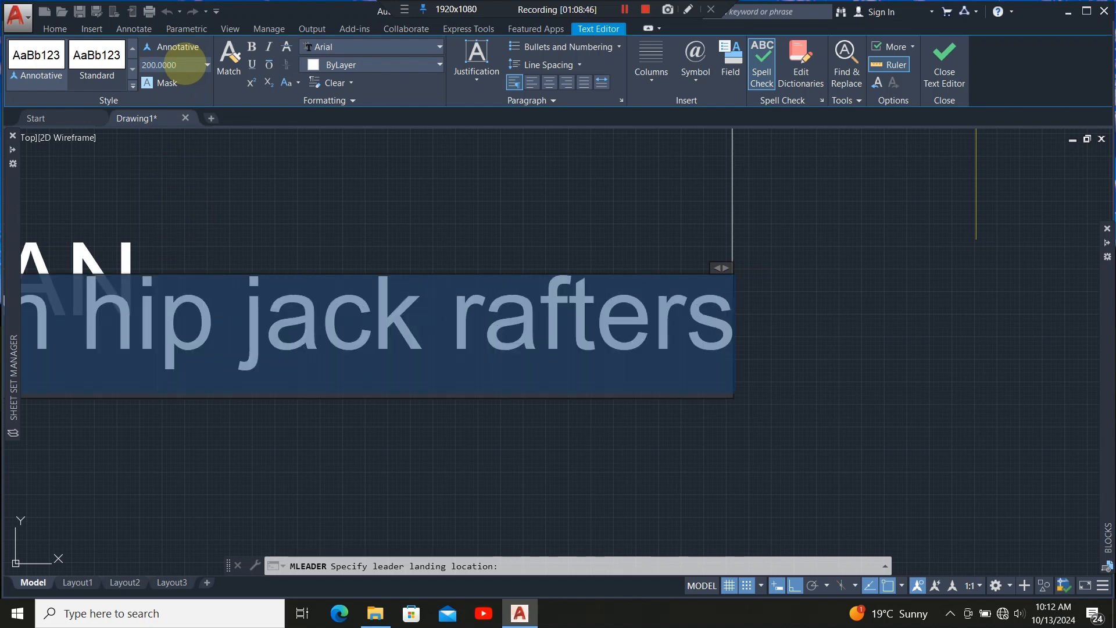
Correct the label's size to 50X100mm hip jack rafters and close the text editor.
{"action": "scroll", "coordinate": [668, 324], "scroll_direction": "down", "scroll_amount": 6}
{"action": "scroll", "coordinate": [439, 332], "scroll_direction": "up", "scroll_amount": 4}
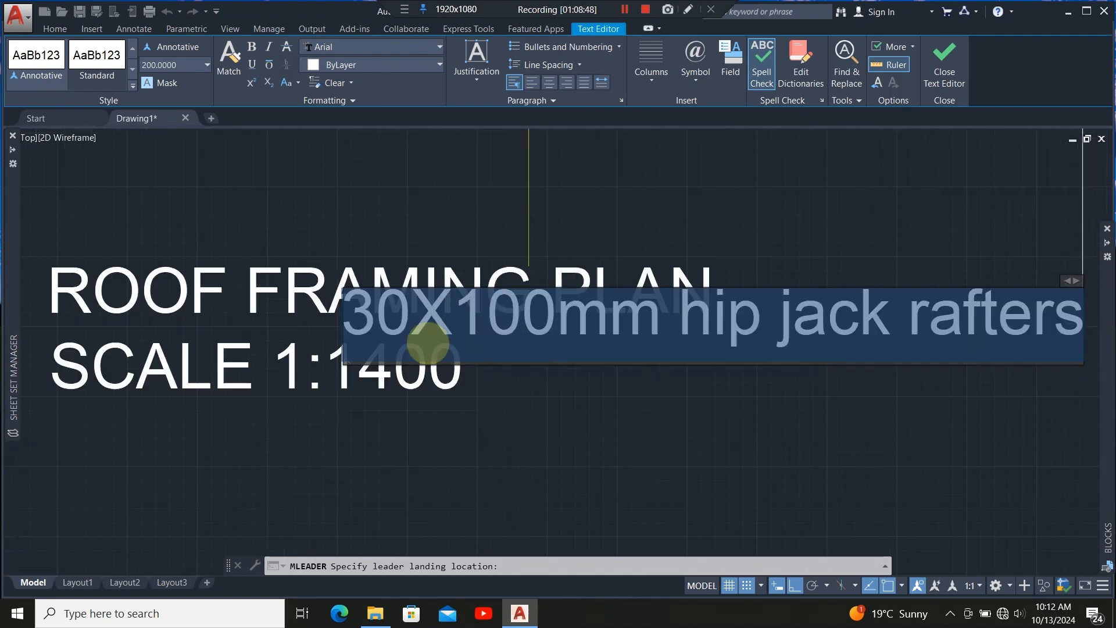
{"action": "left_click", "coordinate": [410, 343]}
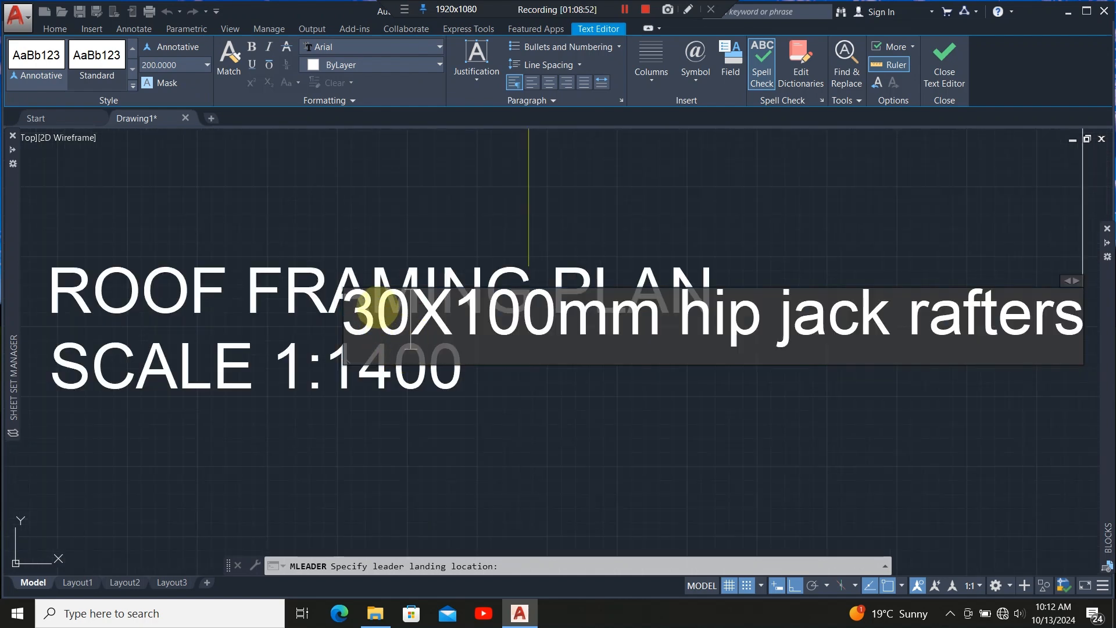
{"action": "key", "text": "BackSpace"}
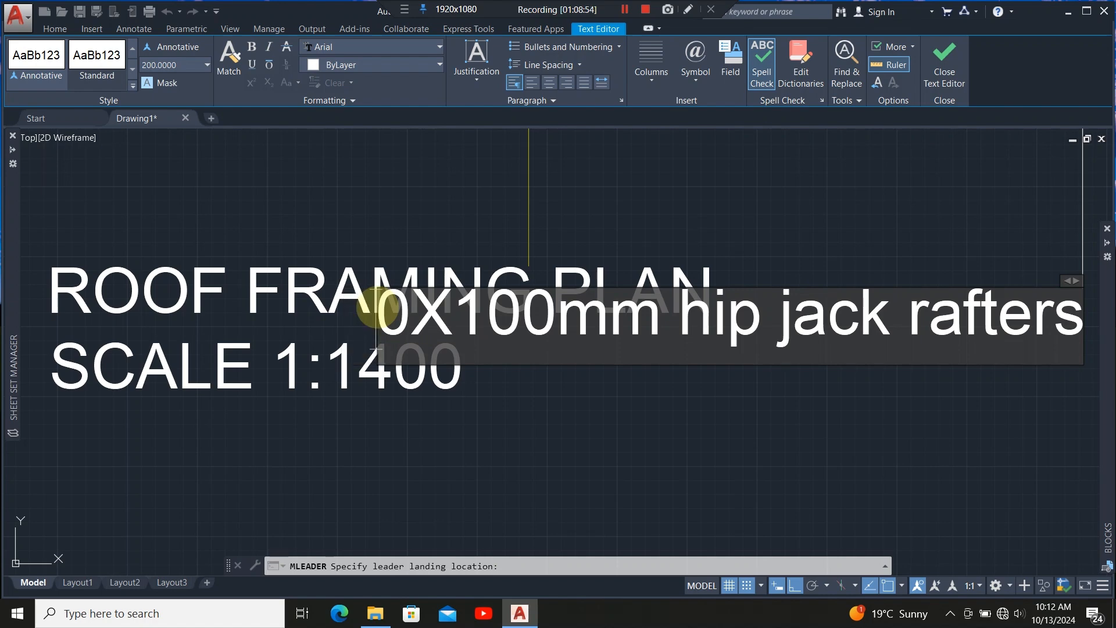
{"action": "type", "text": "5"}
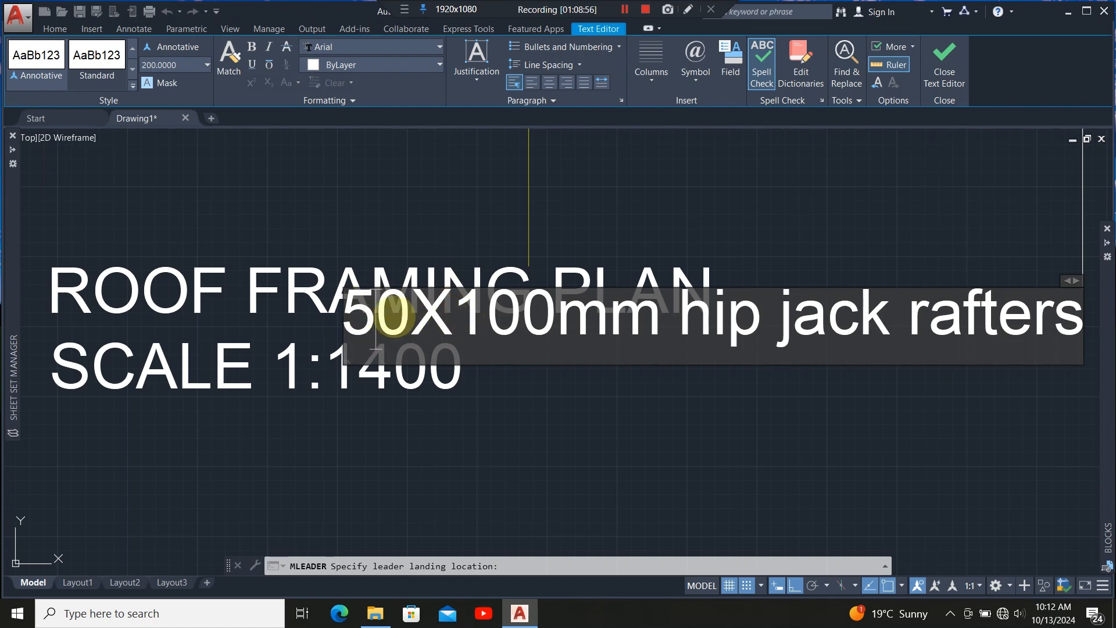
{"action": "scroll", "coordinate": [300, 317], "scroll_direction": "down", "scroll_amount": 4}
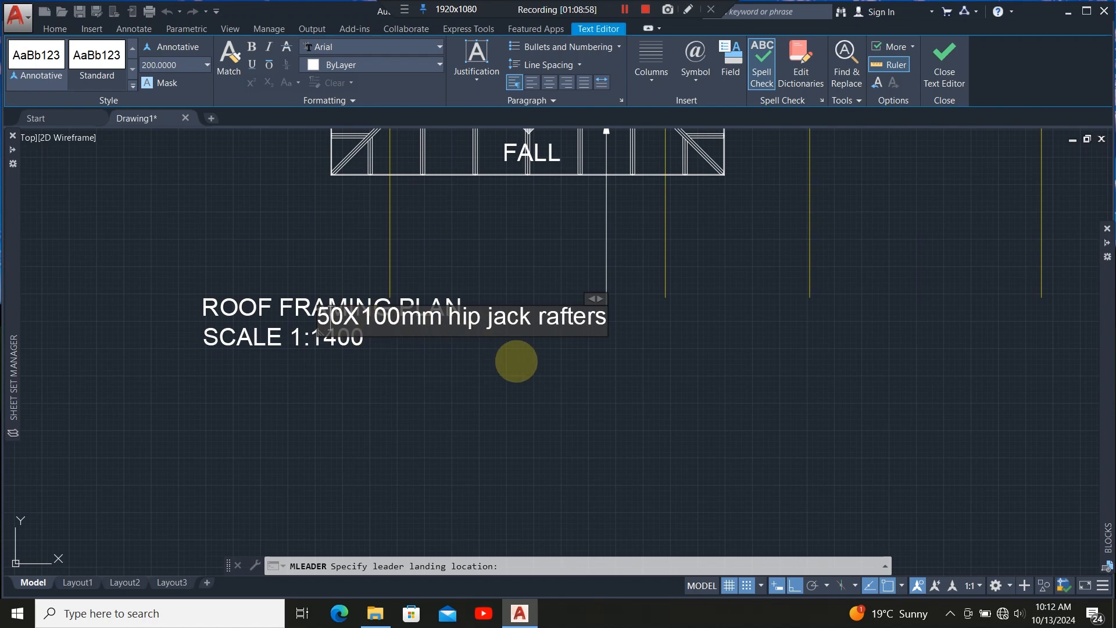
{"action": "scroll", "coordinate": [513, 375], "scroll_direction": "up", "scroll_amount": 2}
{"action": "left_click", "coordinate": [513, 375]}
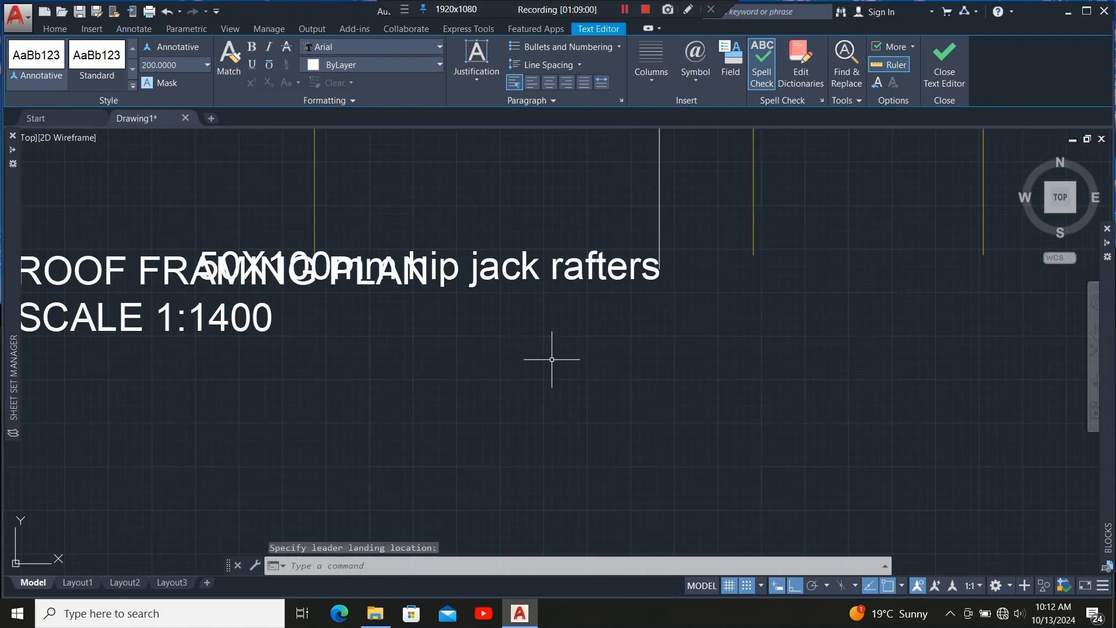
Stretch the hip jack rafters leader's landing to the left, adding a horizontal segment to the leader.
{"action": "scroll", "coordinate": [674, 277], "scroll_direction": "up", "scroll_amount": 5}
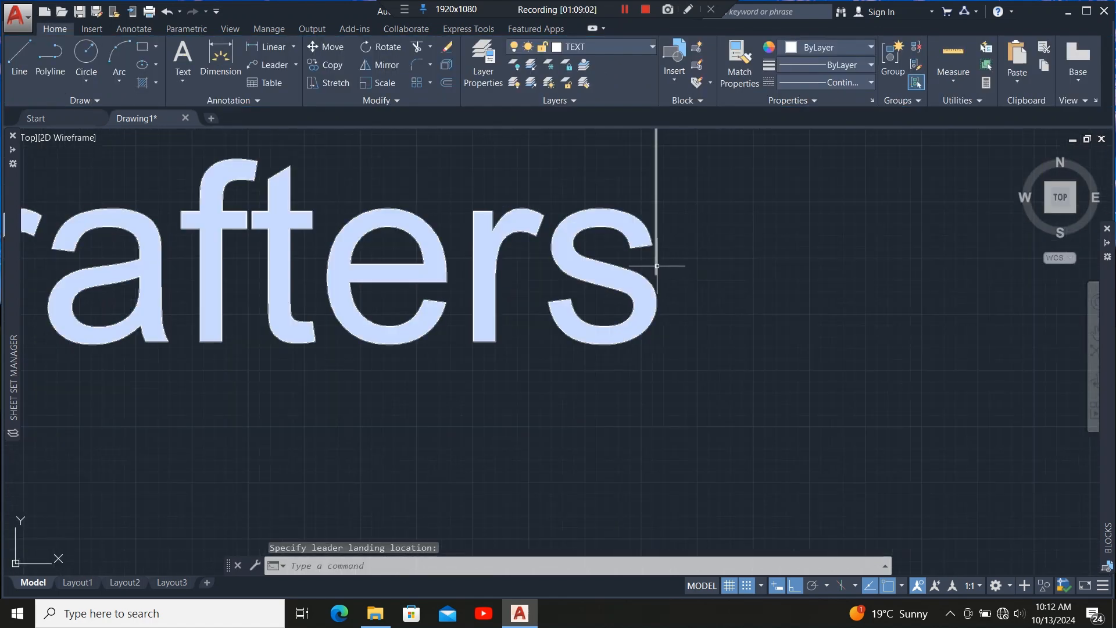
{"action": "left_click", "coordinate": [656, 265]}
{"action": "scroll", "coordinate": [653, 288], "scroll_direction": "up", "scroll_amount": 4}
{"action": "scroll", "coordinate": [633, 285], "scroll_direction": "up", "scroll_amount": 2}
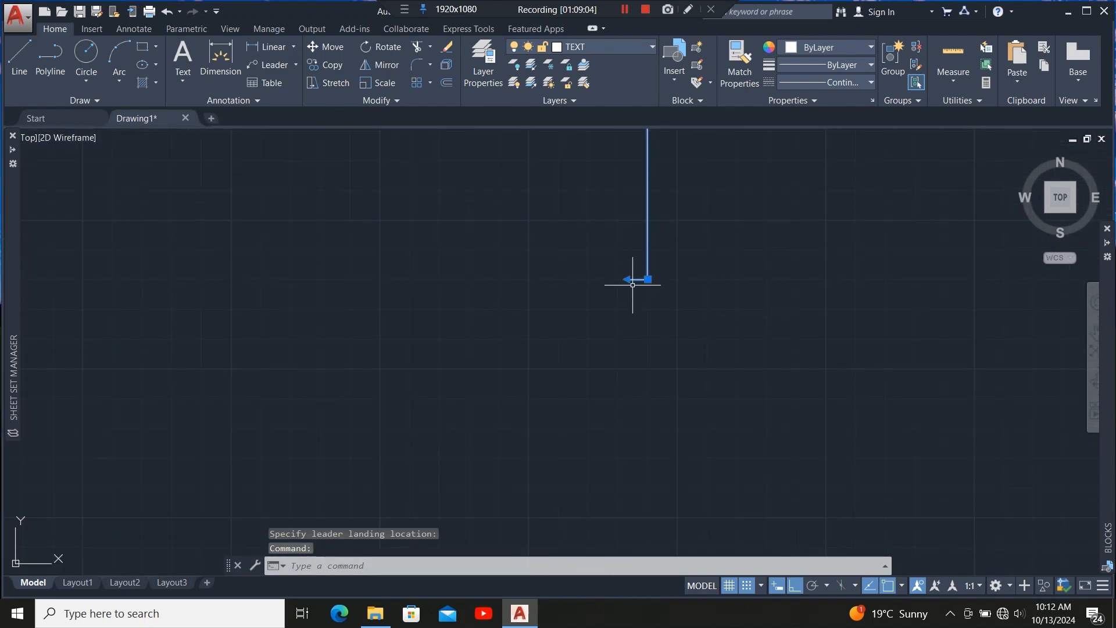
{"action": "left_click", "coordinate": [648, 279]}
{"action": "scroll", "coordinate": [606, 294], "scroll_direction": "up", "scroll_amount": 4}
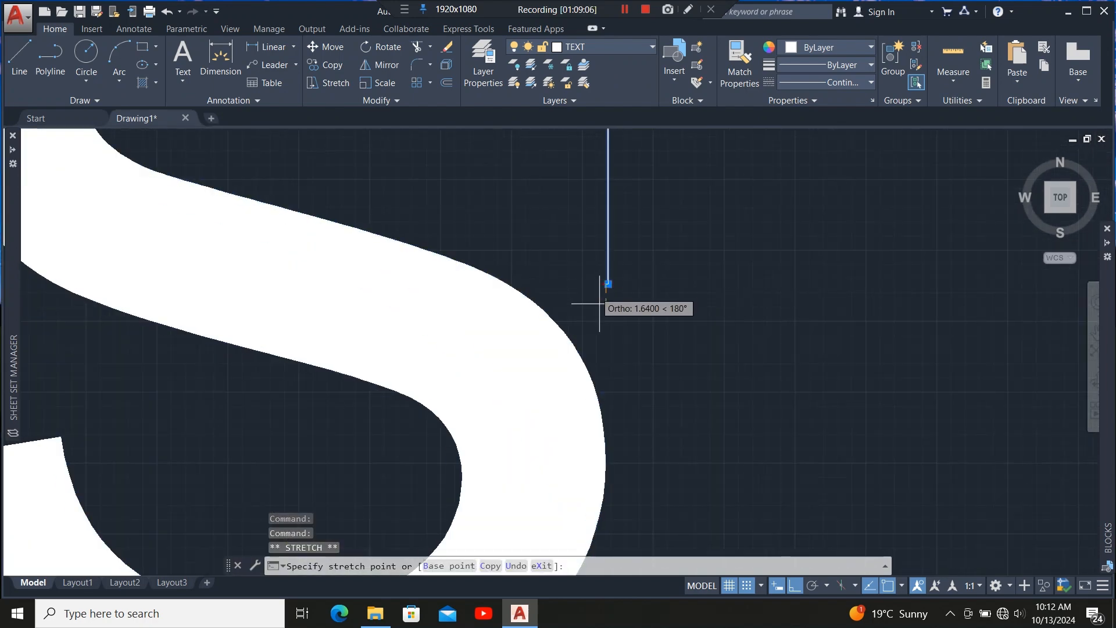
{"action": "scroll", "coordinate": [599, 307], "scroll_direction": "down", "scroll_amount": 2}
{"action": "left_click", "coordinate": [381, 232]}
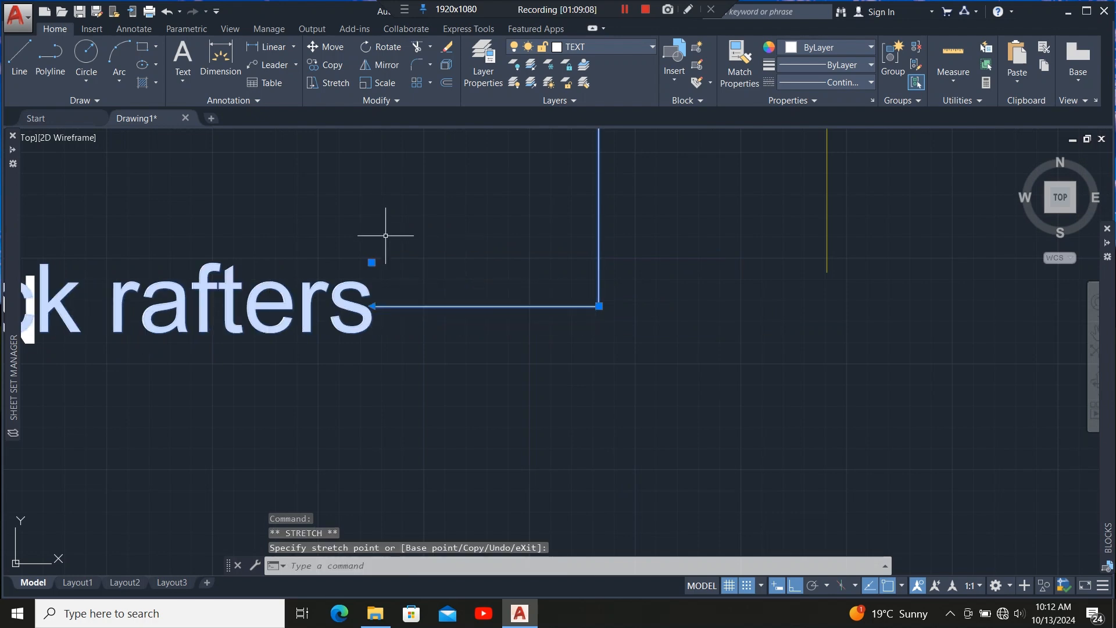
{"action": "scroll", "coordinate": [438, 308], "scroll_direction": "down", "scroll_amount": 5}
{"action": "scroll", "coordinate": [456, 324], "scroll_direction": "up", "scroll_amount": 2}
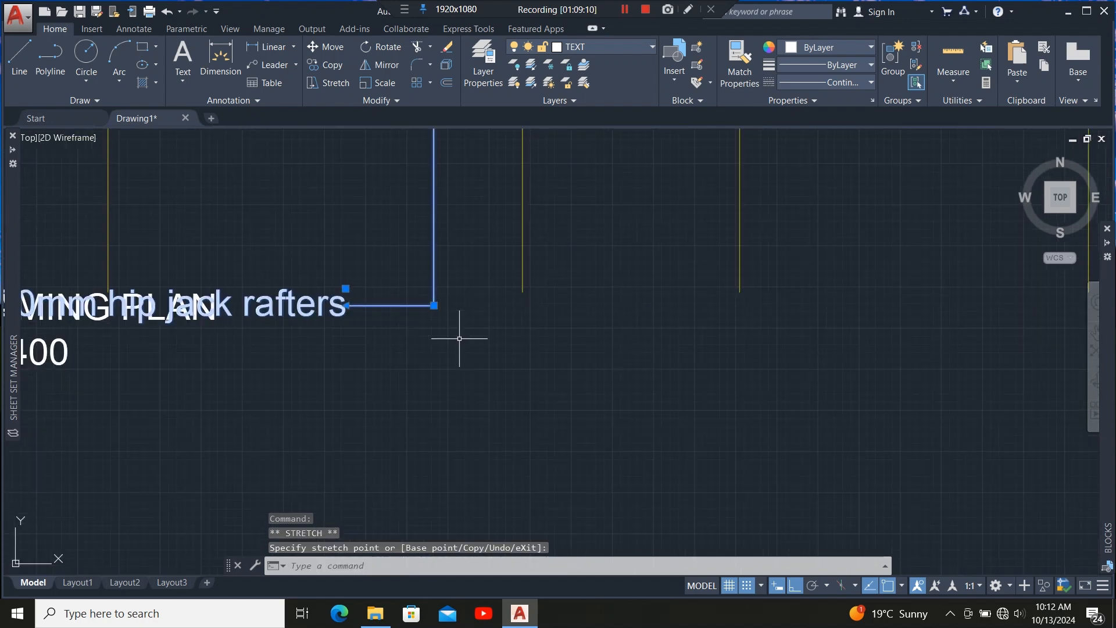
{"action": "scroll", "coordinate": [459, 334], "scroll_direction": "down", "scroll_amount": 2}
{"action": "scroll", "coordinate": [289, 342], "scroll_direction": "up", "scroll_amount": 2}
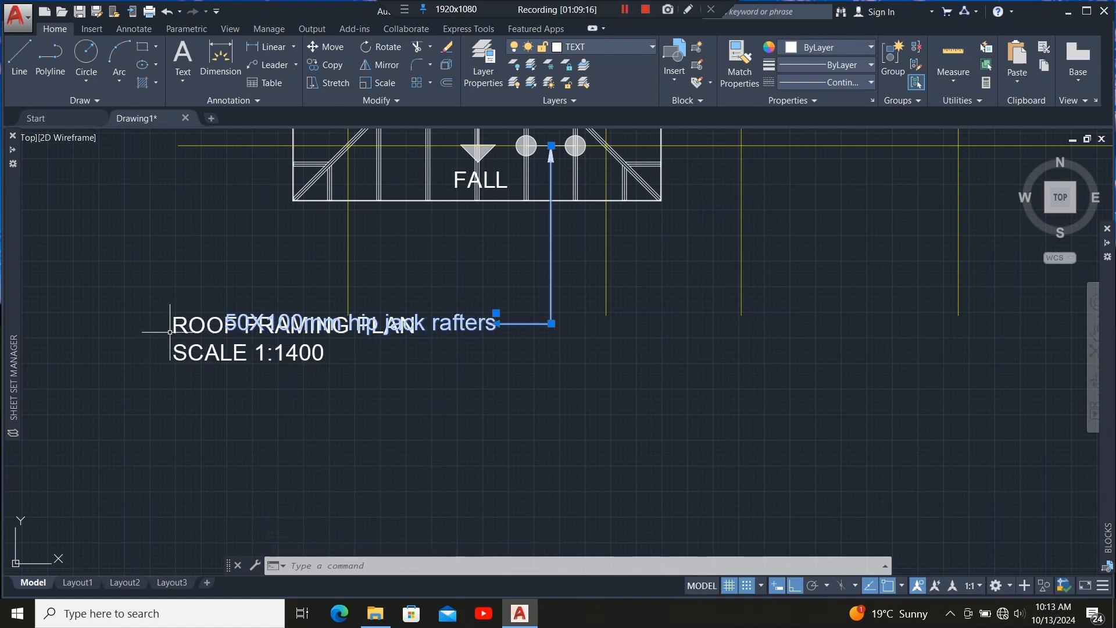
{"action": "scroll", "coordinate": [332, 305], "scroll_direction": "down", "scroll_amount": 2}
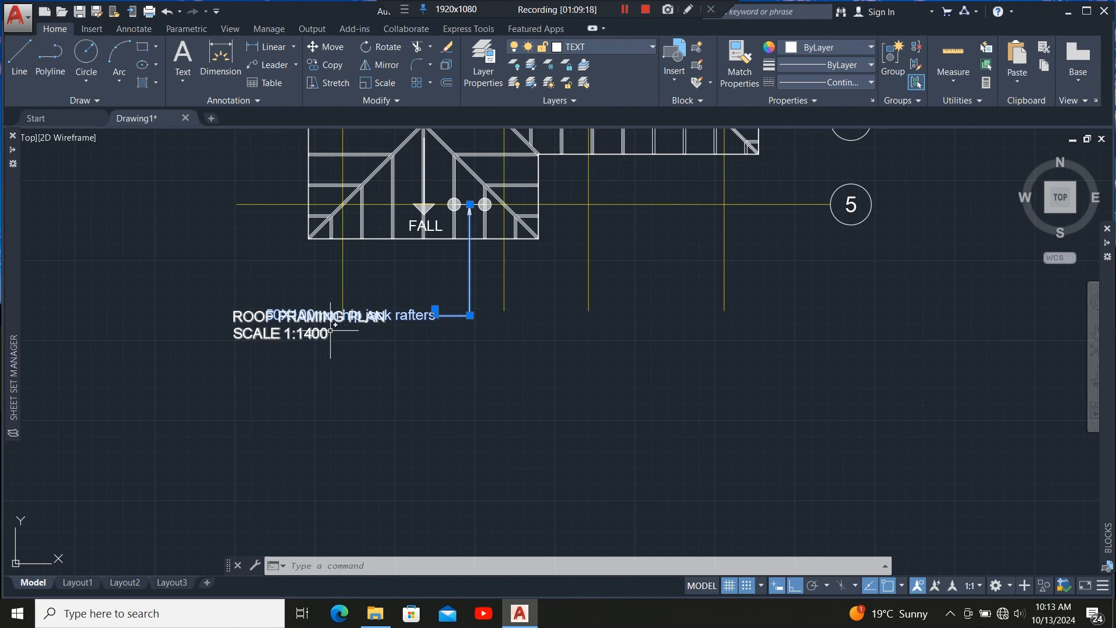
Stretch the hip jack rafters leader's landing to the right so the label sits right of the vertical leader.
{"action": "scroll", "coordinate": [465, 339], "scroll_direction": "up", "scroll_amount": 2}
{"action": "scroll", "coordinate": [376, 330], "scroll_direction": "down", "scroll_amount": 2}
{"action": "scroll", "coordinate": [424, 331], "scroll_direction": "up", "scroll_amount": 2}
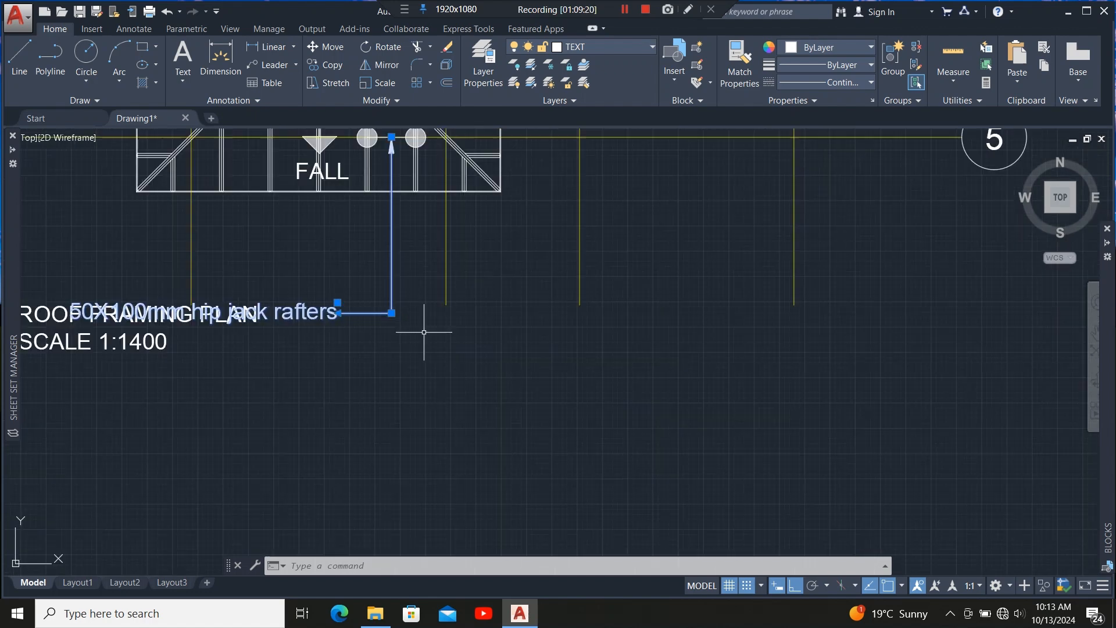
{"action": "scroll", "coordinate": [433, 315], "scroll_direction": "down", "scroll_amount": 2}
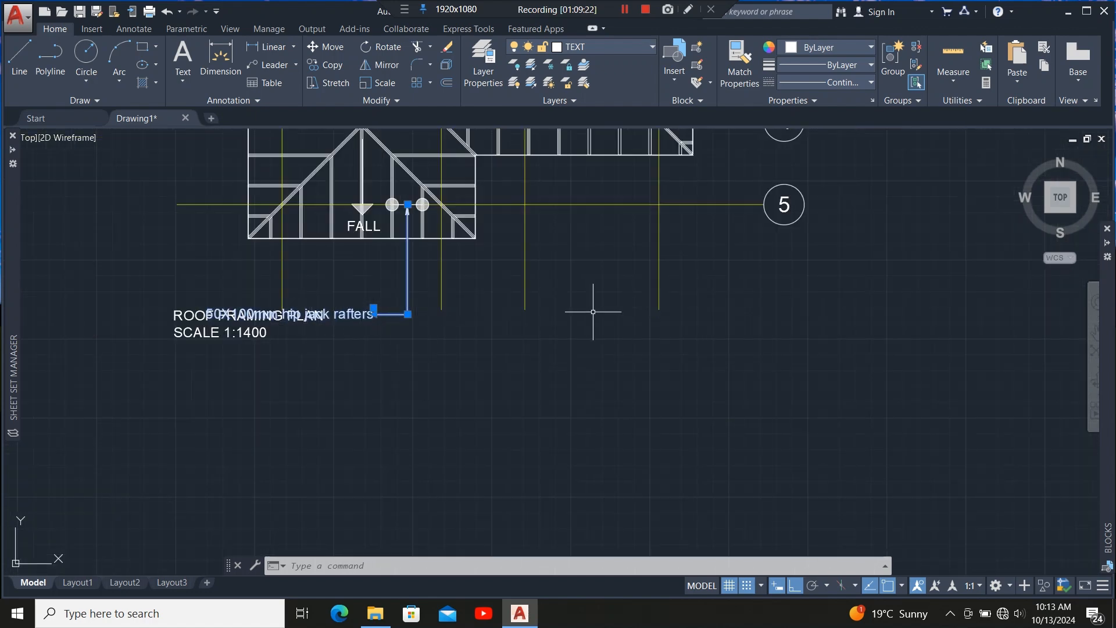
{"action": "scroll", "coordinate": [414, 321], "scroll_direction": "up", "scroll_amount": 4}
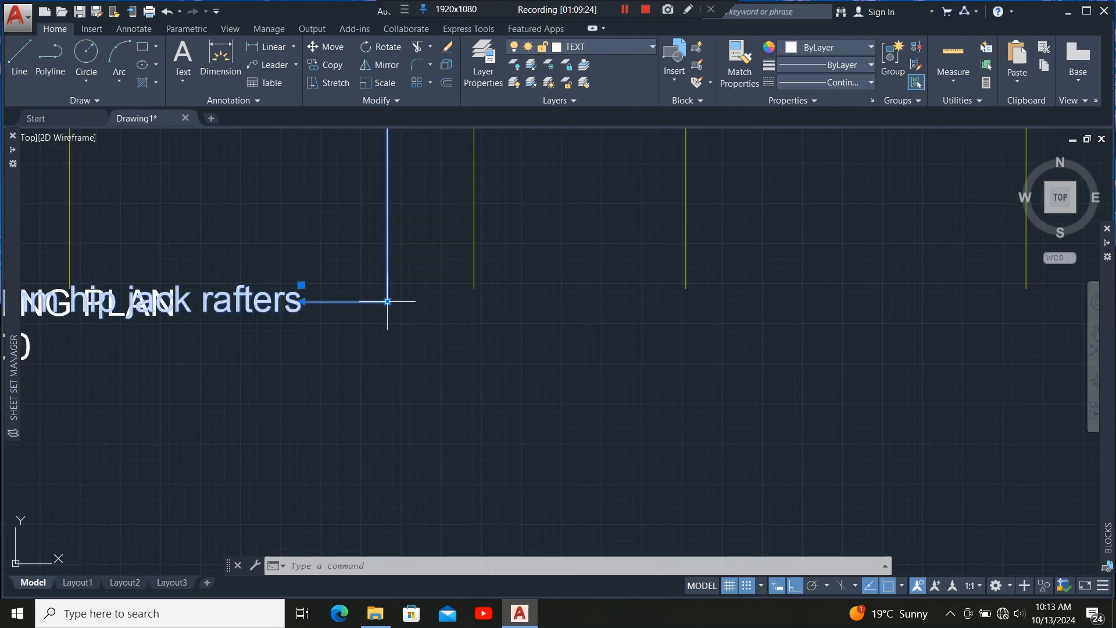
{"action": "mouse_move", "coordinate": [388, 301]}
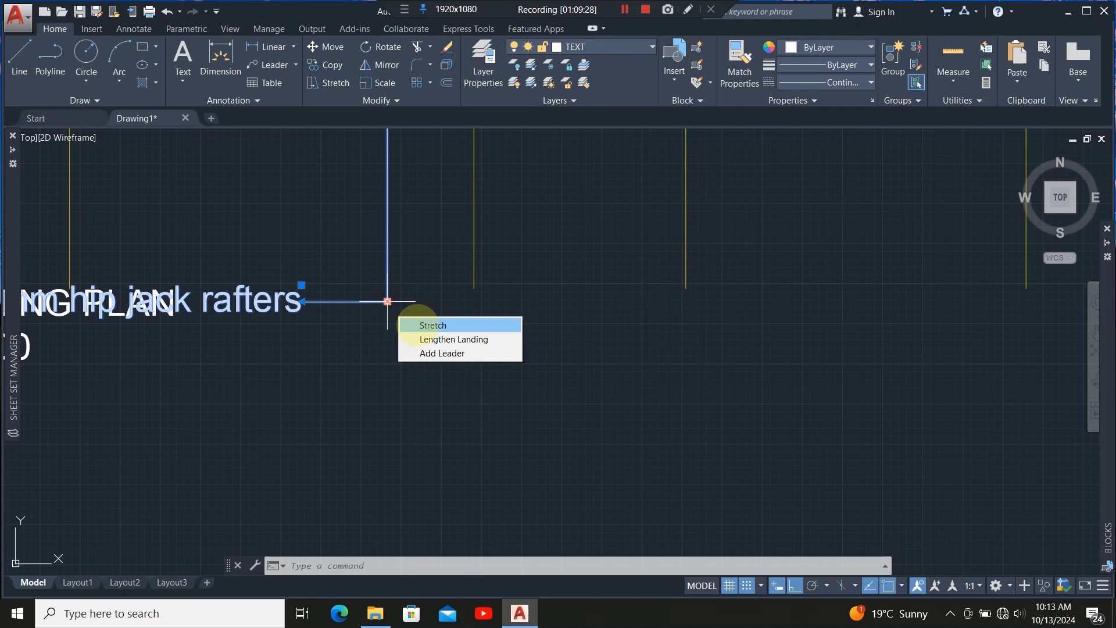
{"action": "left_click", "coordinate": [410, 324]}
{"action": "scroll", "coordinate": [392, 343], "scroll_direction": "down", "scroll_amount": 4}
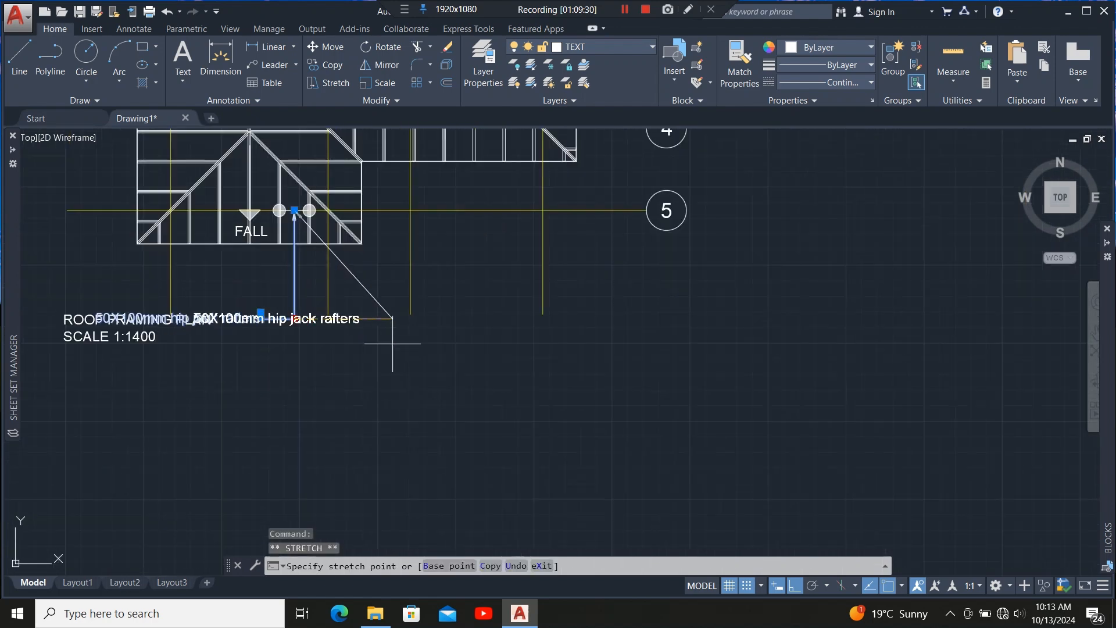
{"action": "scroll", "coordinate": [392, 344], "scroll_direction": "up", "scroll_amount": 2}
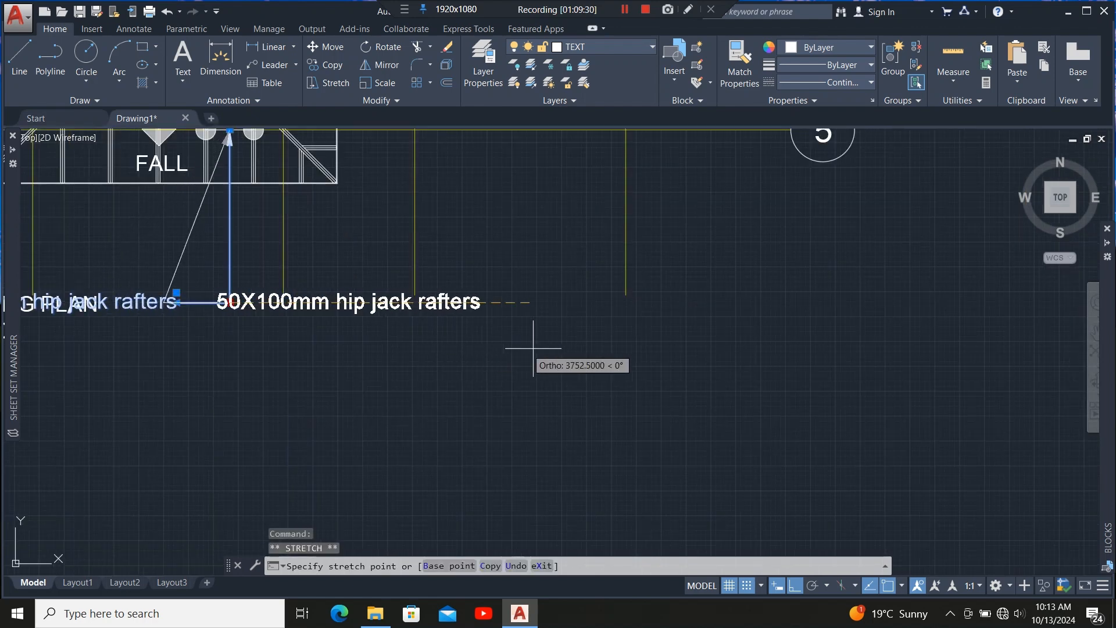
{"action": "left_click", "coordinate": [598, 359]}
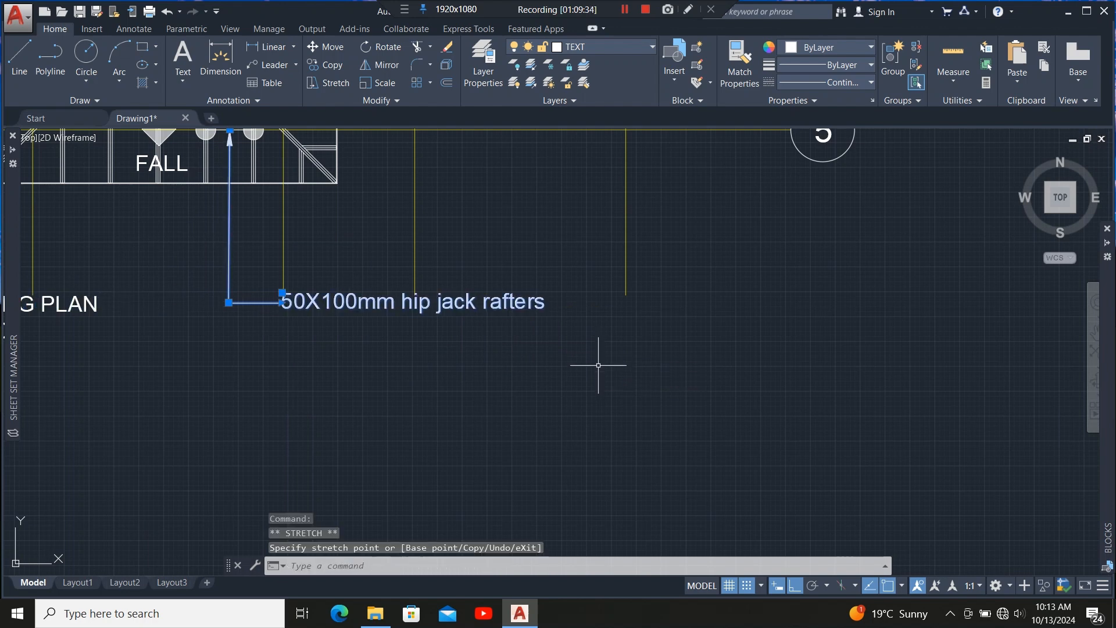
{"action": "scroll", "coordinate": [611, 366], "scroll_direction": "down", "scroll_amount": 4}
{"action": "scroll", "coordinate": [567, 354], "scroll_direction": "up", "scroll_amount": 4}
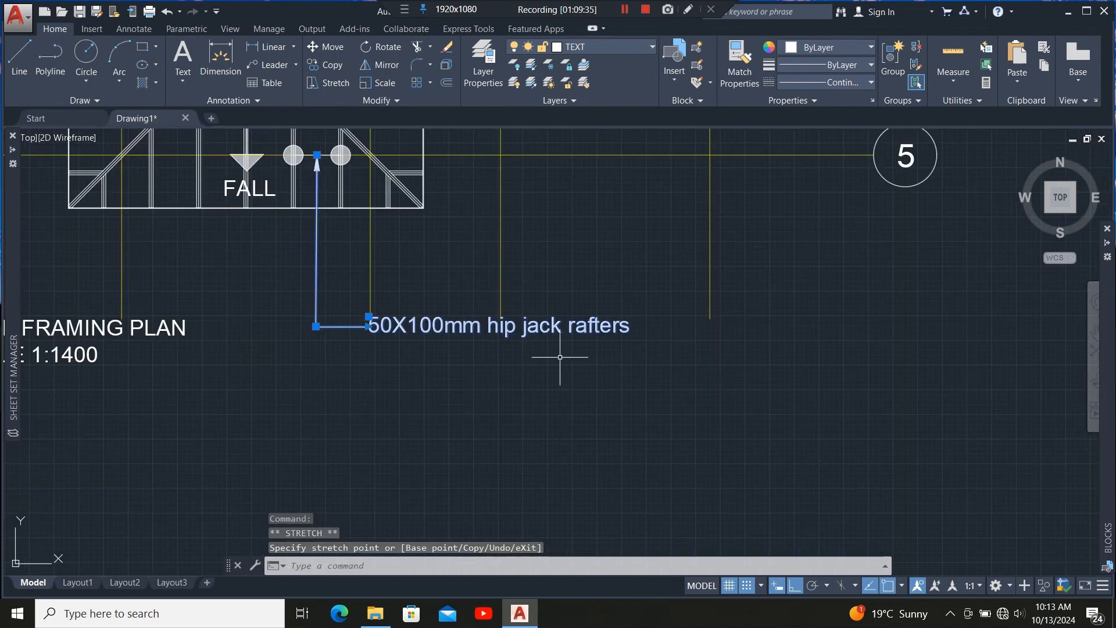
{"action": "scroll", "coordinate": [530, 372], "scroll_direction": "down", "scroll_amount": 2}
{"action": "key", "text": "Escape"}
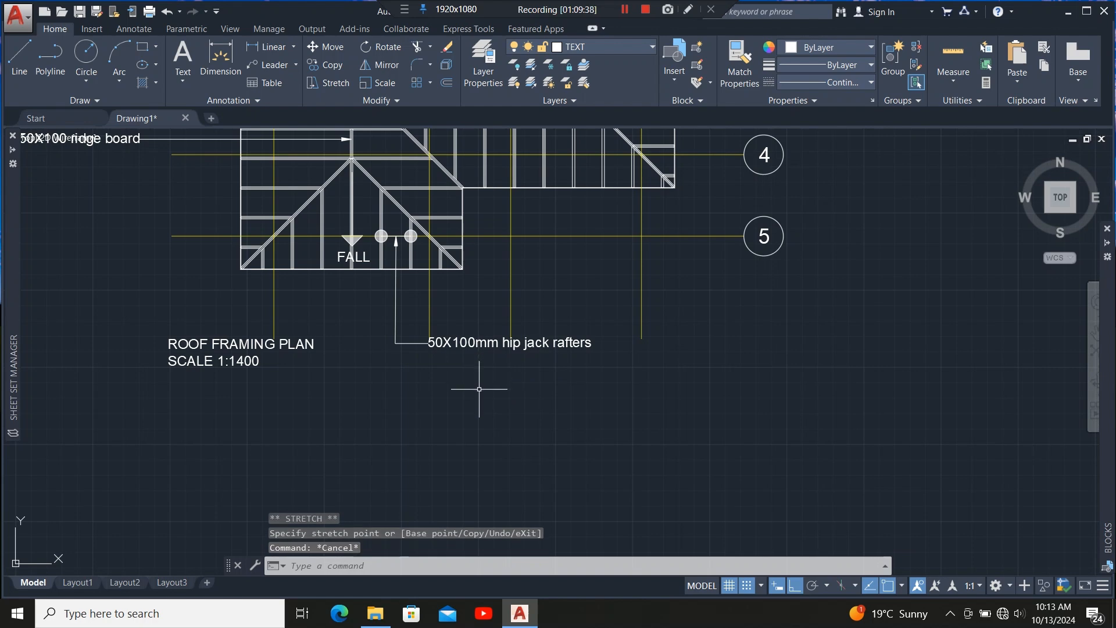
Add a multileader pointing to a valley jack rafter near grid line 4 with the text 50X100mm valley jack rafters.
{"action": "scroll", "coordinate": [482, 410], "scroll_direction": "down", "scroll_amount": 3}
{"action": "scroll", "coordinate": [461, 439], "scroll_direction": "down", "scroll_amount": 2}
{"action": "scroll", "coordinate": [445, 372], "scroll_direction": "up", "scroll_amount": 4}
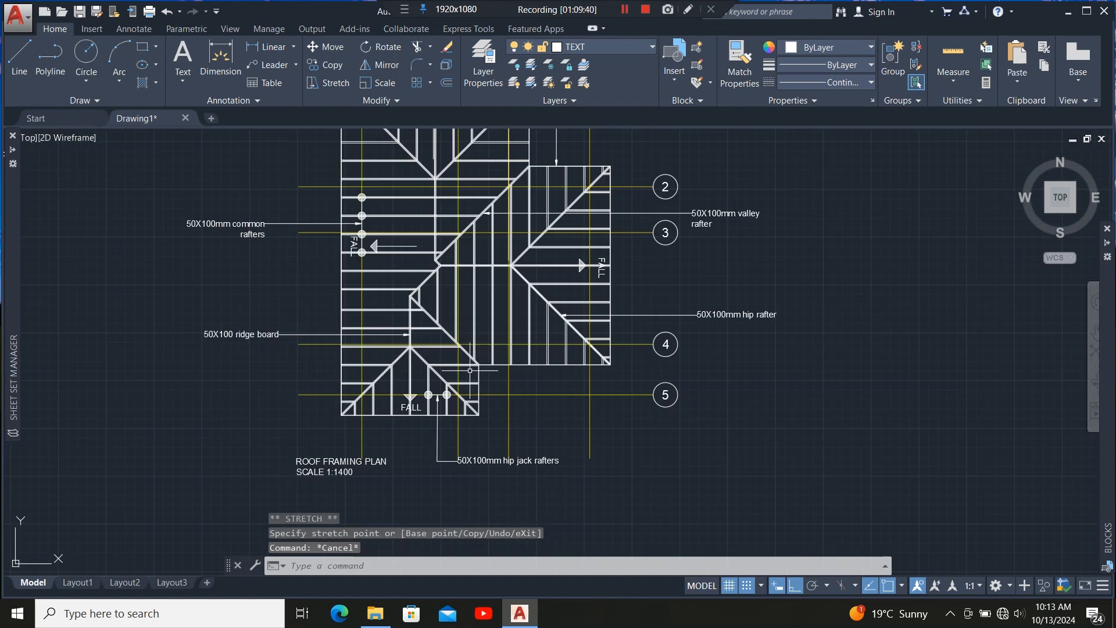
{"action": "scroll", "coordinate": [444, 372], "scroll_direction": "down", "scroll_amount": 1}
{"action": "scroll", "coordinate": [421, 372], "scroll_direction": "up", "scroll_amount": 4}
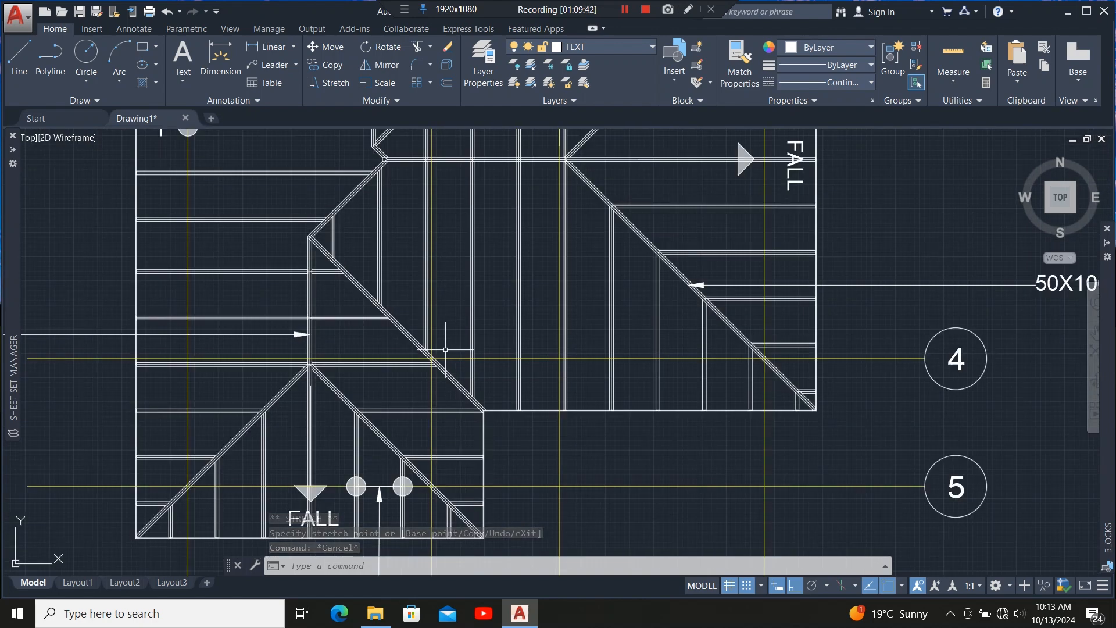
{"action": "scroll", "coordinate": [429, 356], "scroll_direction": "down", "scroll_amount": 4}
{"action": "scroll", "coordinate": [427, 396], "scroll_direction": "down", "scroll_amount": 2}
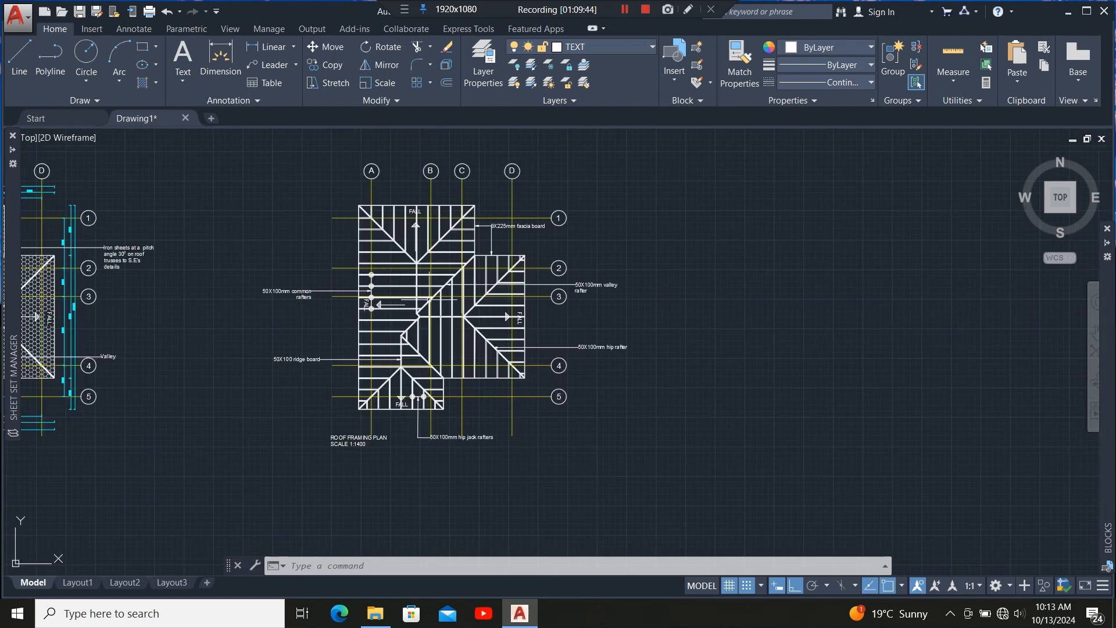
{"action": "scroll", "coordinate": [447, 268], "scroll_direction": "up", "scroll_amount": 4}
{"action": "scroll", "coordinate": [439, 329], "scroll_direction": "down", "scroll_amount": 2}
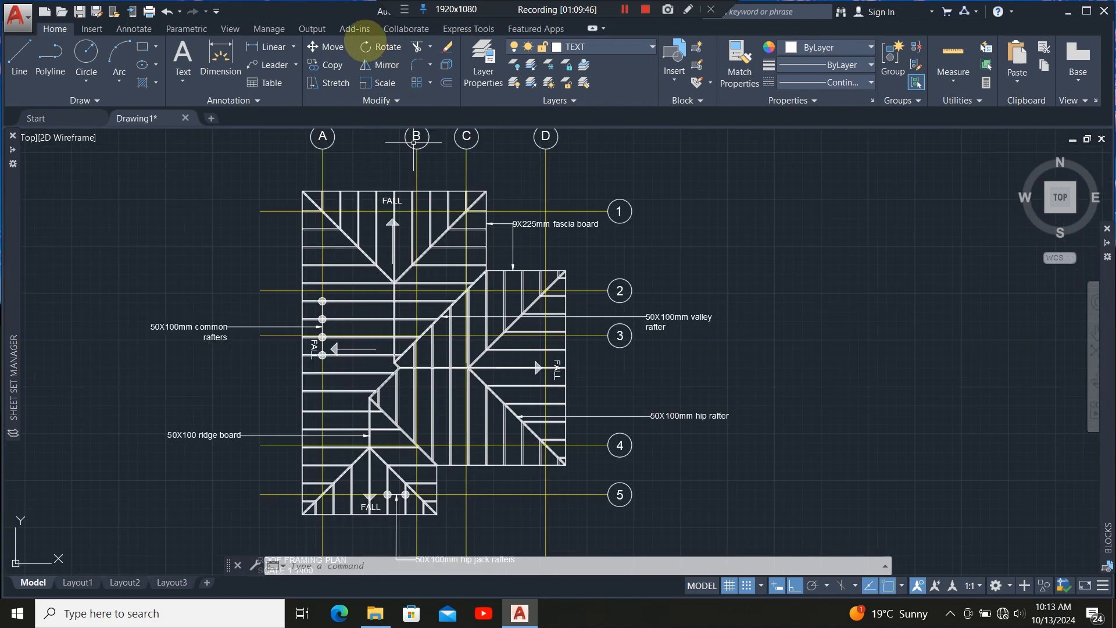
{"action": "left_click", "coordinate": [272, 64]}
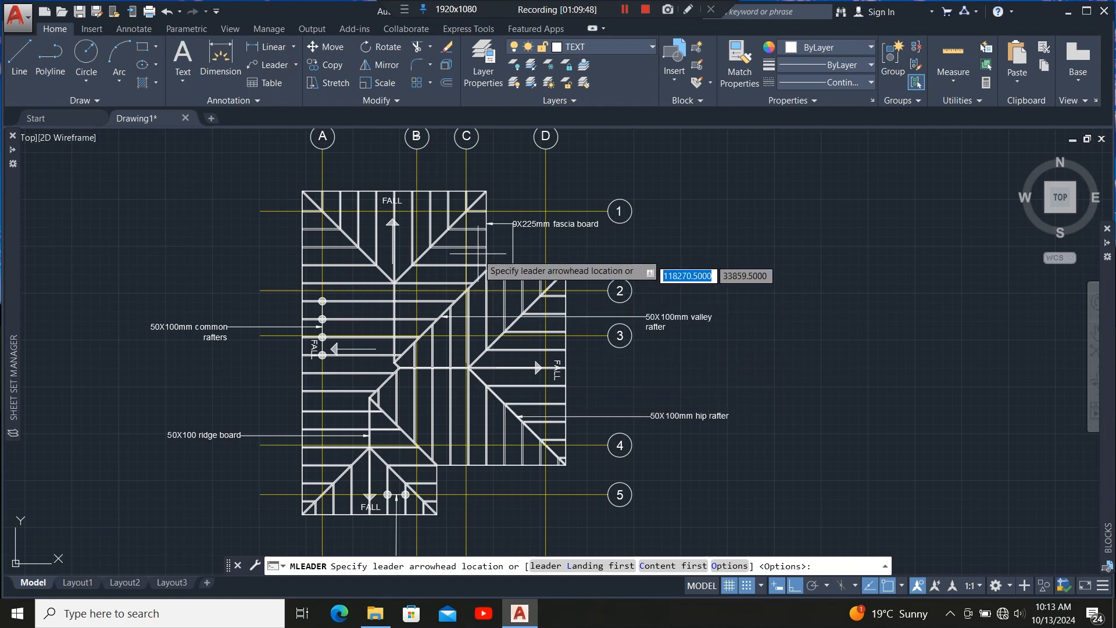
{"action": "scroll", "coordinate": [477, 252], "scroll_direction": "up", "scroll_amount": 2}
{"action": "scroll", "coordinate": [410, 232], "scroll_direction": "down", "scroll_amount": 2}
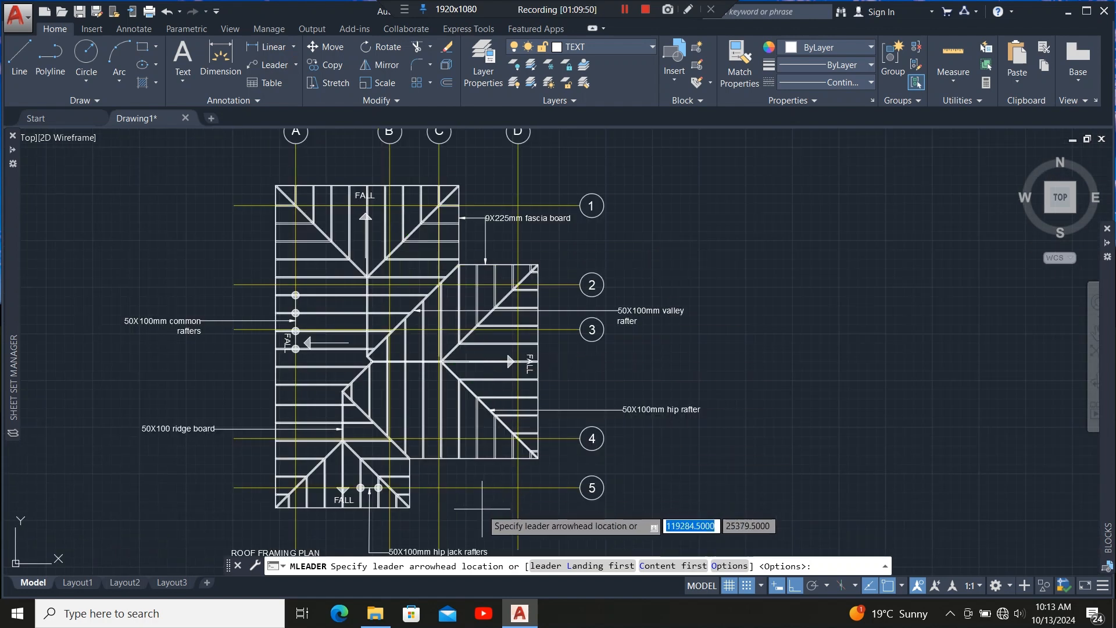
{"action": "scroll", "coordinate": [482, 508], "scroll_direction": "up", "scroll_amount": 4}
{"action": "scroll", "coordinate": [465, 442], "scroll_direction": "down", "scroll_amount": 2}
{"action": "scroll", "coordinate": [356, 364], "scroll_direction": "up", "scroll_amount": 2}
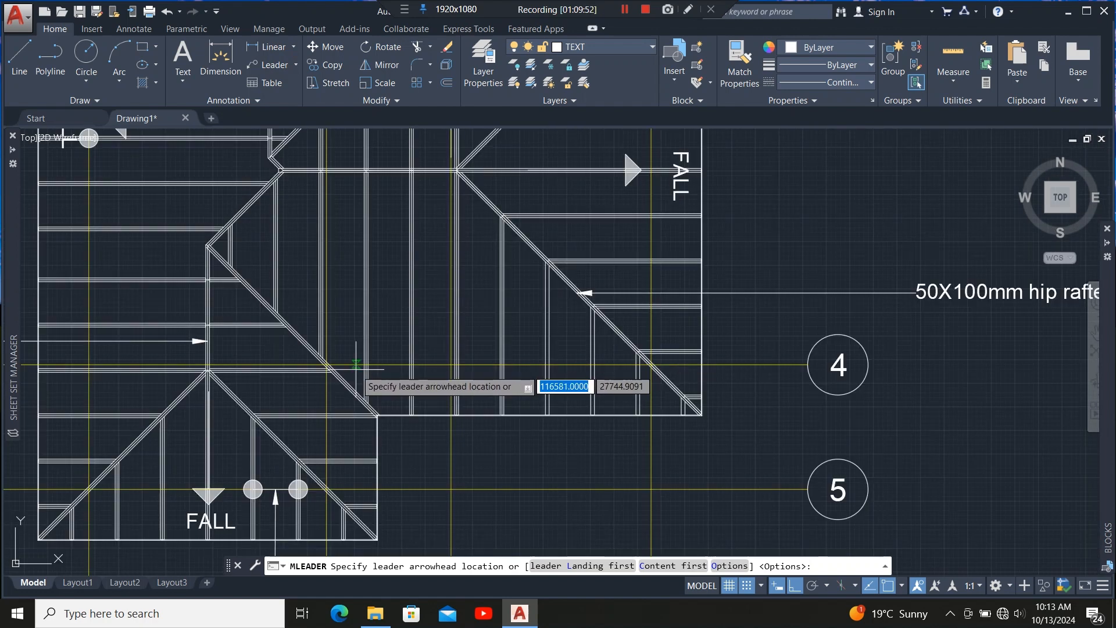
{"action": "scroll", "coordinate": [336, 330], "scroll_direction": "up", "scroll_amount": 2}
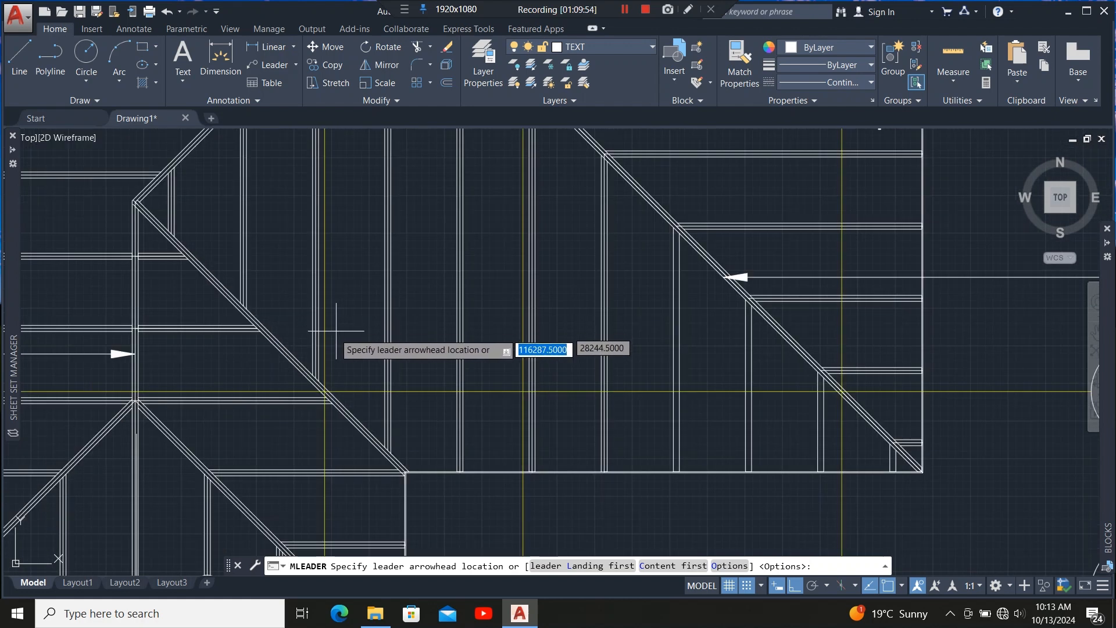
{"action": "scroll", "coordinate": [325, 334], "scroll_direction": "up", "scroll_amount": 2}
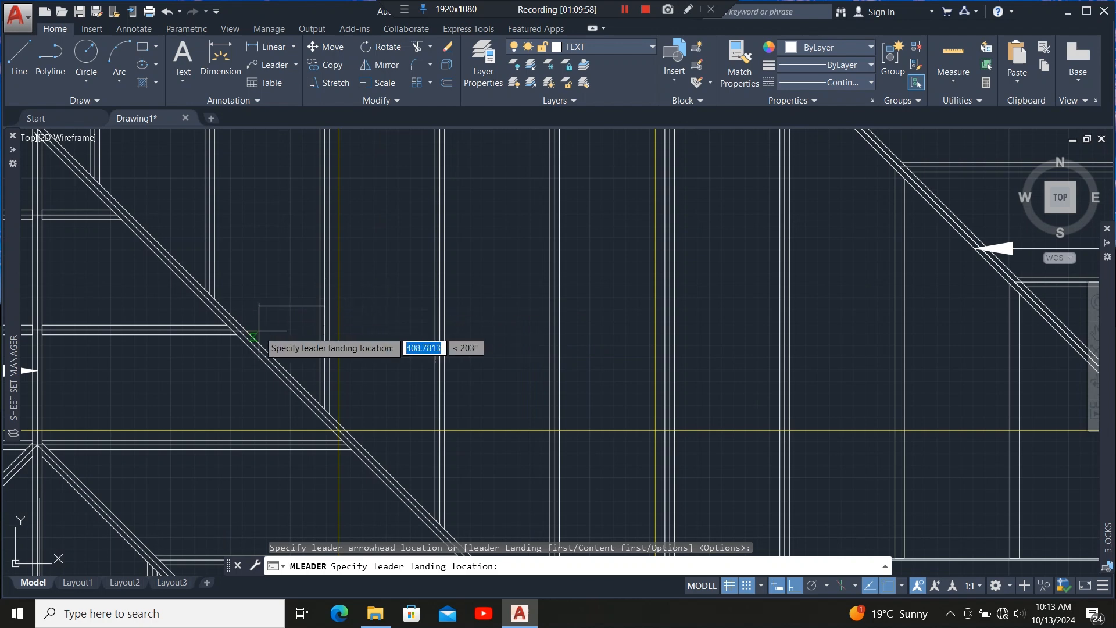
{"action": "scroll", "coordinate": [258, 326], "scroll_direction": "down", "scroll_amount": 5}
{"action": "scroll", "coordinate": [373, 324], "scroll_direction": "up", "scroll_amount": 2}
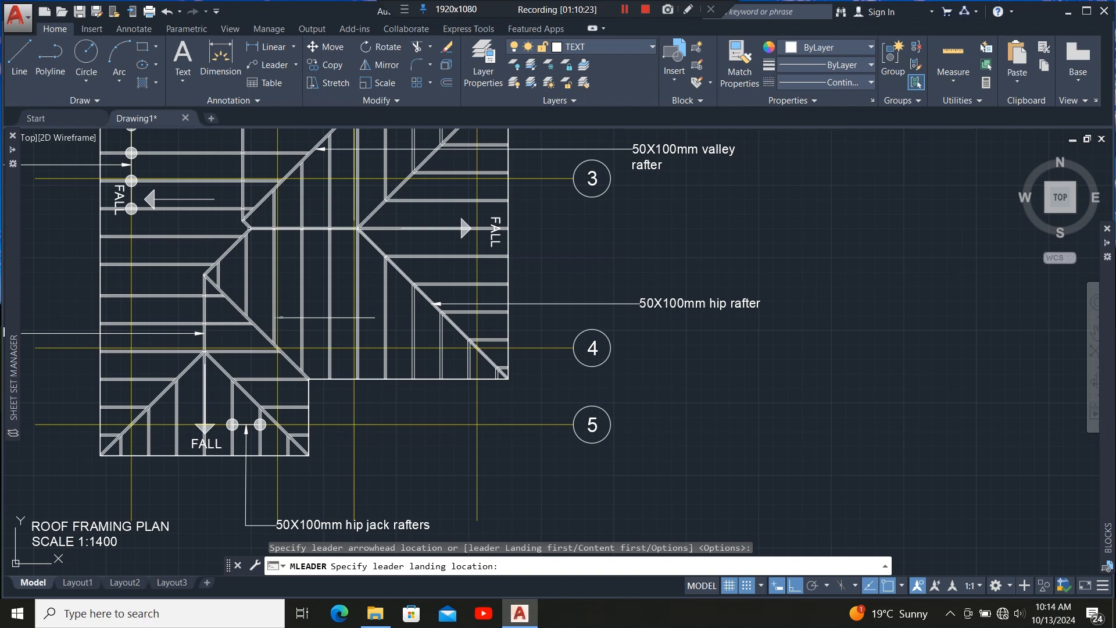
{"action": "left_click", "coordinate": [375, 317]}
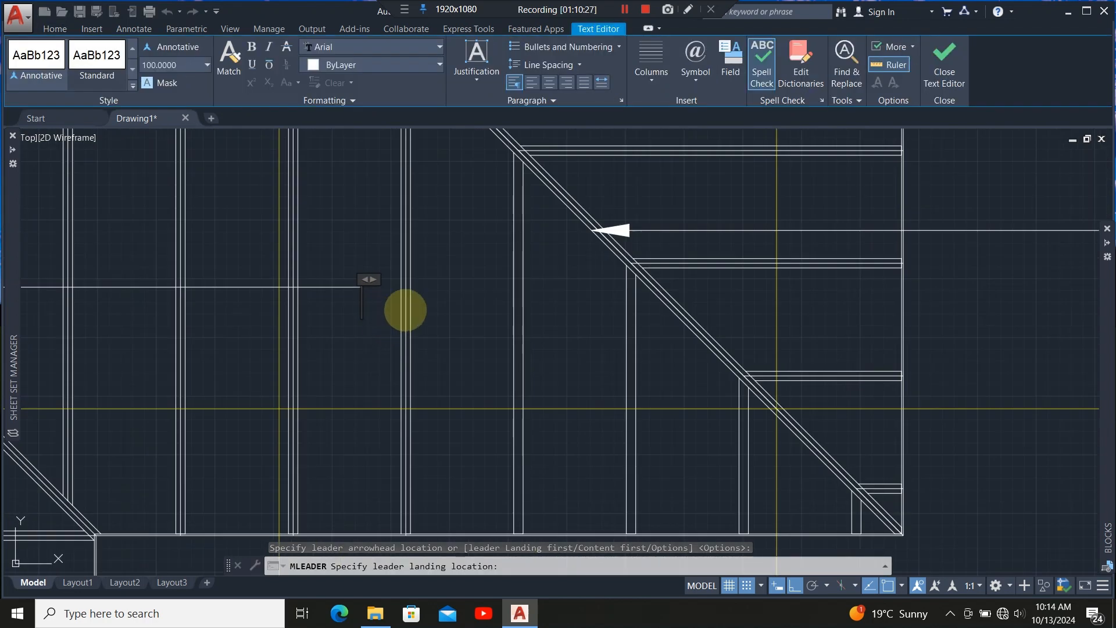
{"action": "type", "text": "50"}
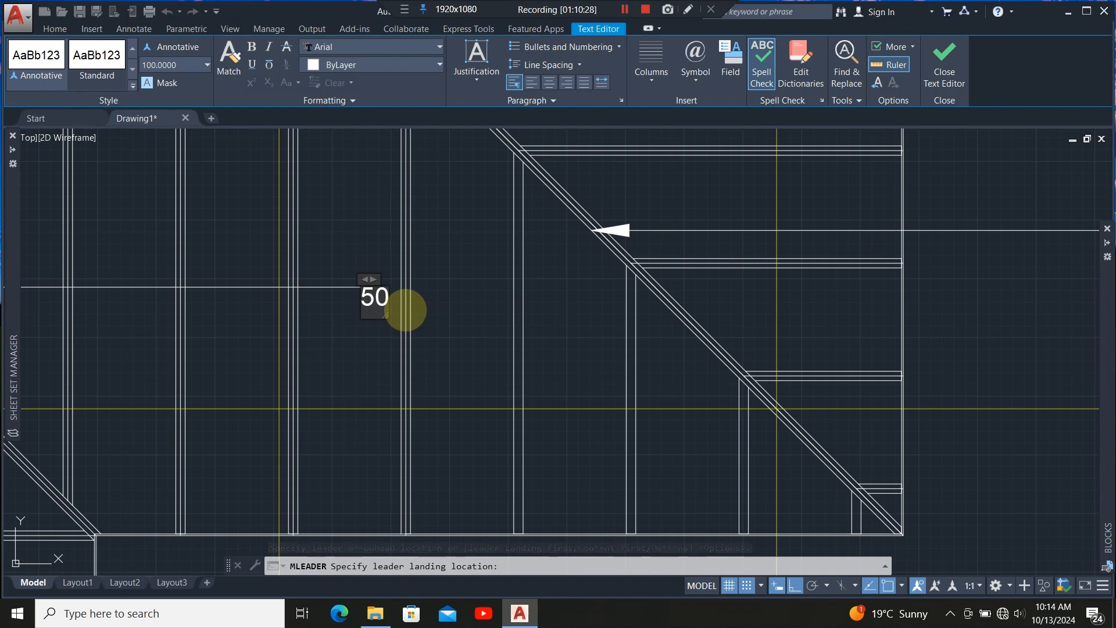
{"action": "type", "text": "X100mm"}
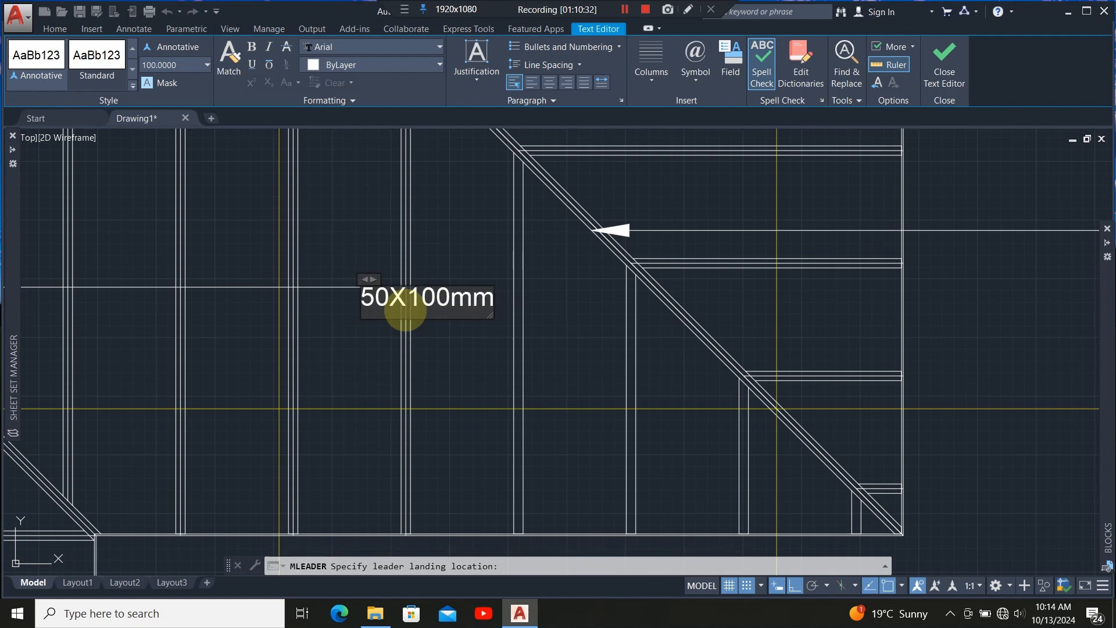
{"action": "type", "text": " va"}
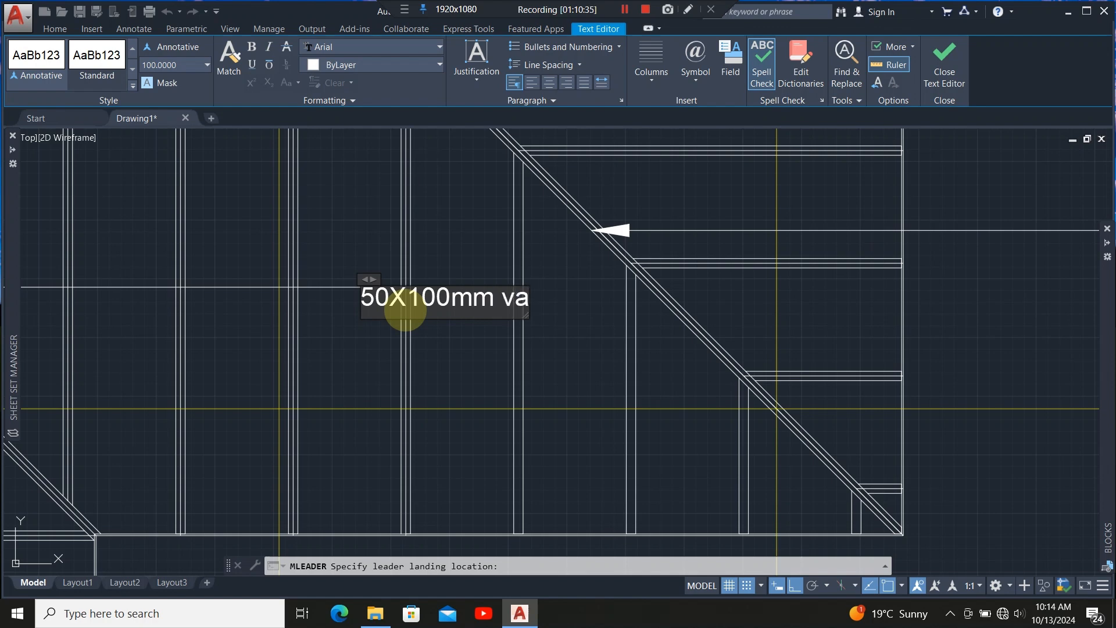
{"action": "type", "text": "lley"}
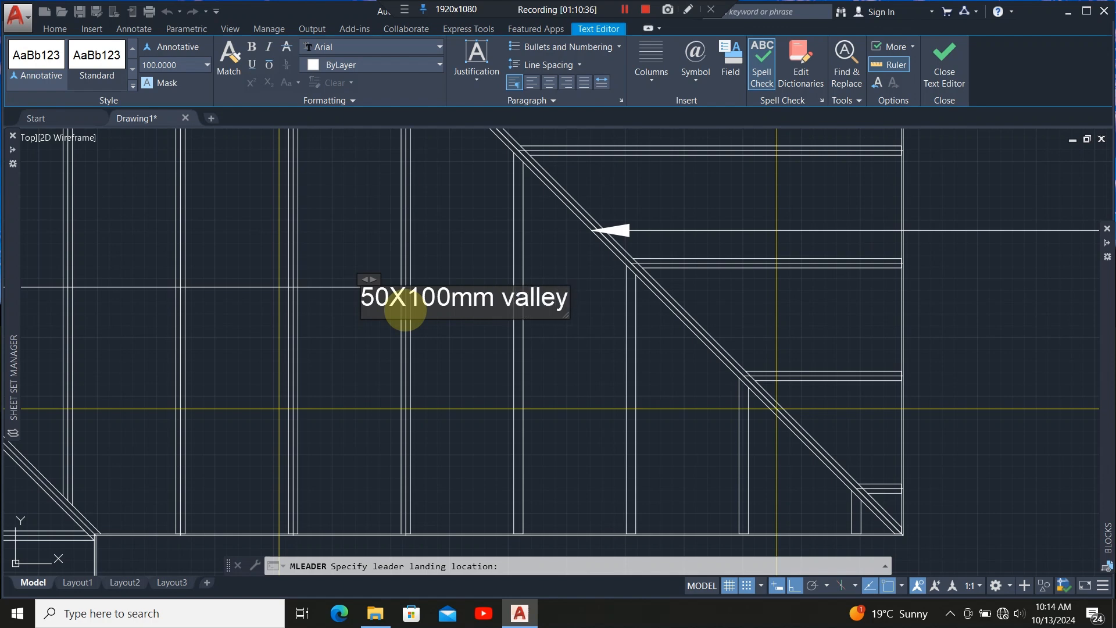
{"action": "type", "text": " jack"}
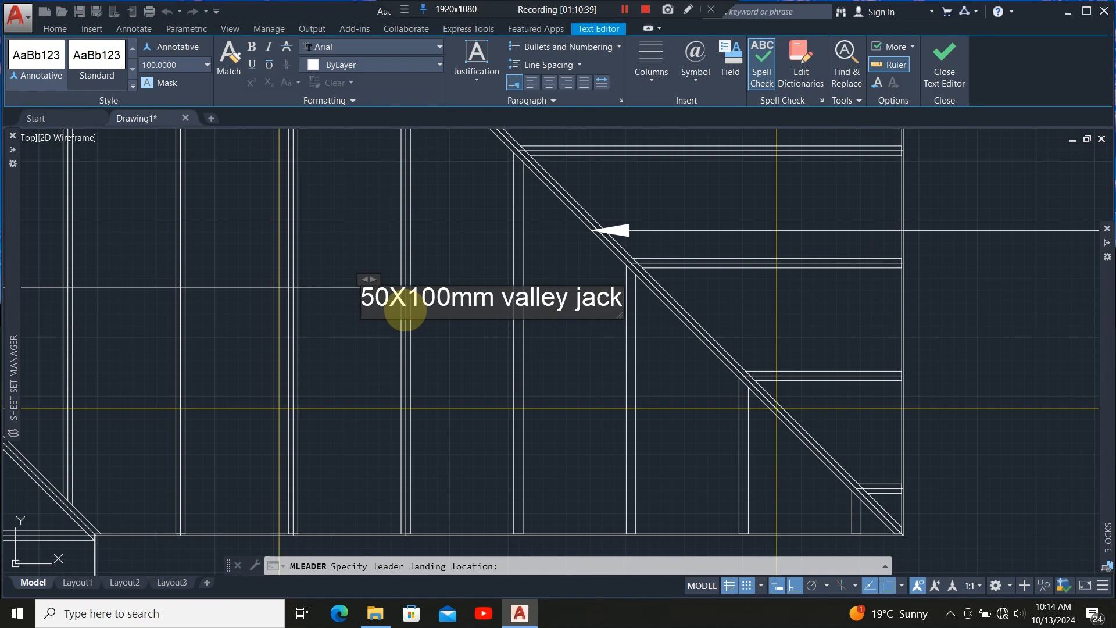
{"action": "type", "text": " ra"}
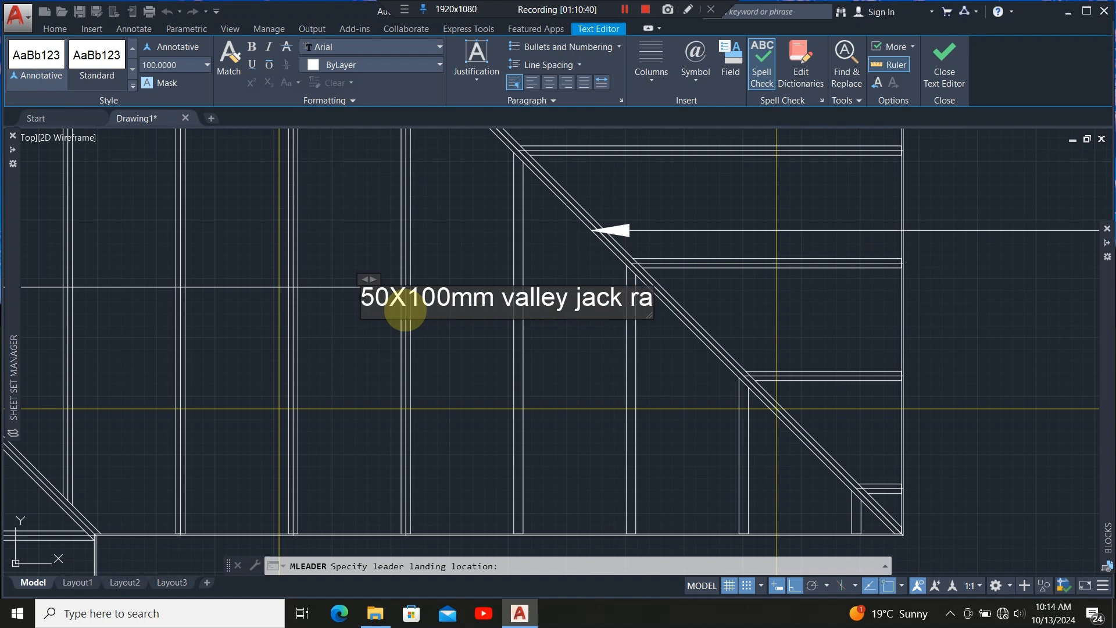
{"action": "type", "text": "fters"}
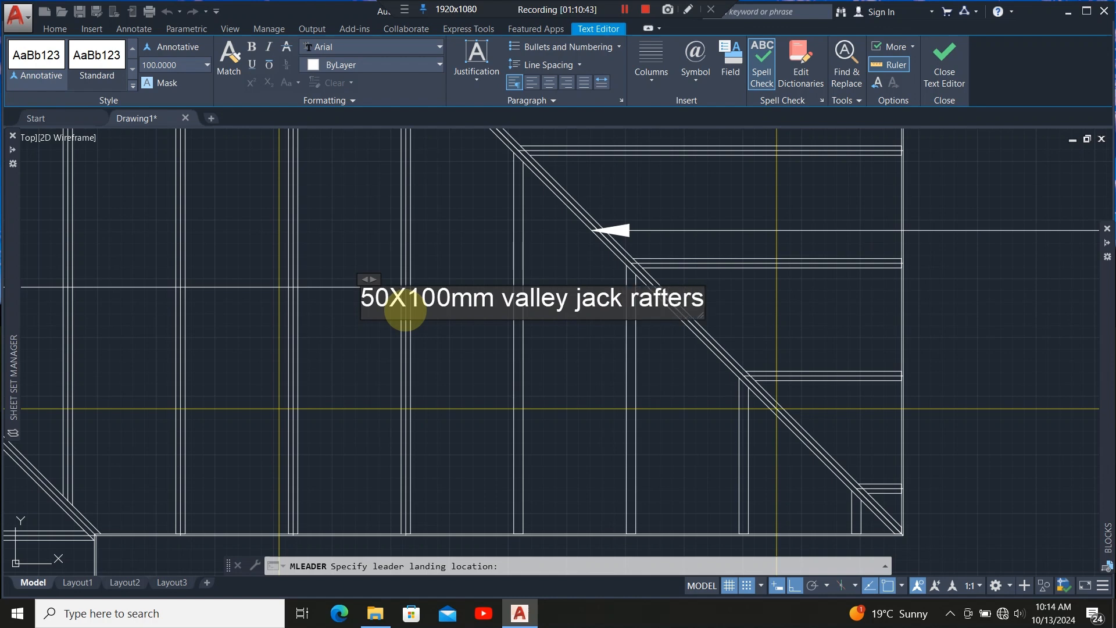
Change the label to 50X100mm valley jack rafter, set its text height to 200, and close the editor.
{"action": "key", "text": "BackSpace"}
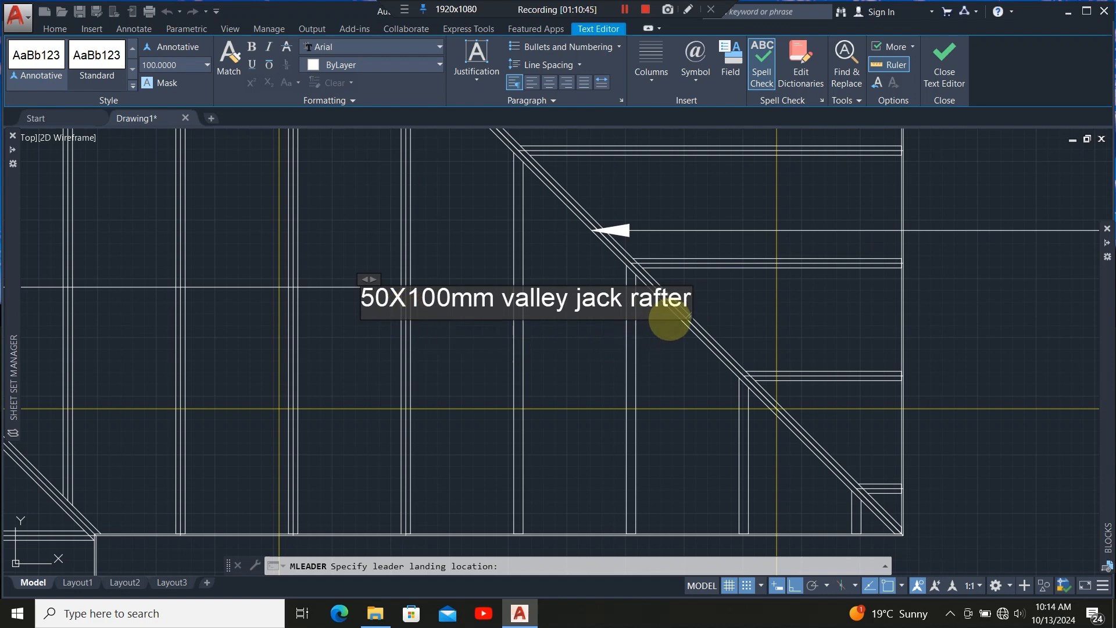
{"action": "left_click_drag", "start_coordinate": [685, 308], "coordinate": [388, 299]}
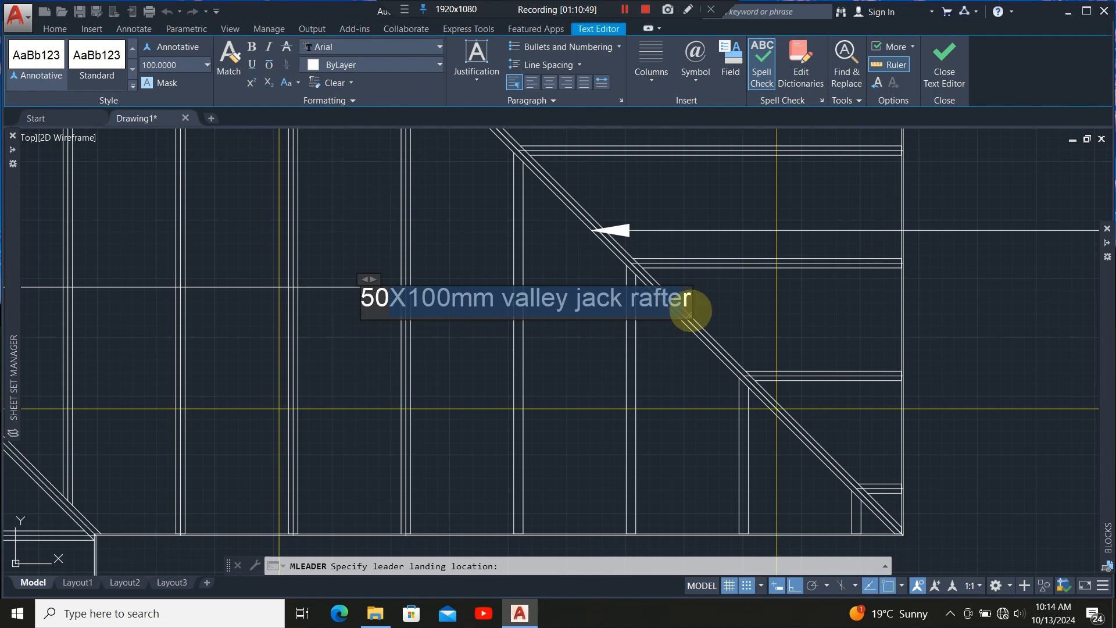
{"action": "left_click_drag", "start_coordinate": [688, 310], "coordinate": [326, 309]}
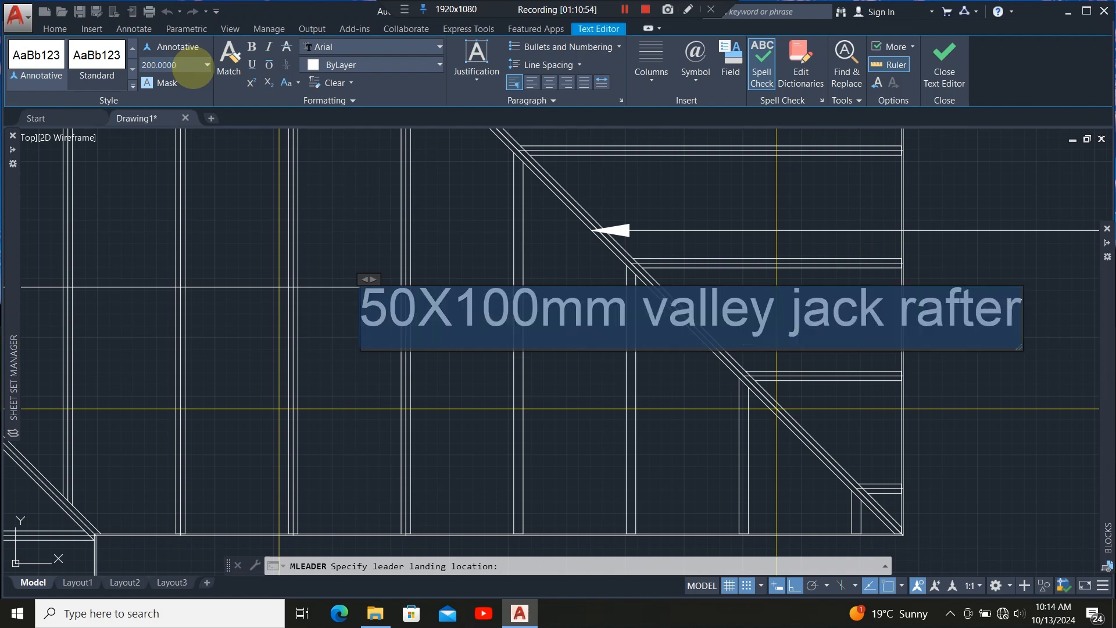
{"action": "scroll", "coordinate": [349, 331], "scroll_direction": "down", "scroll_amount": 3}
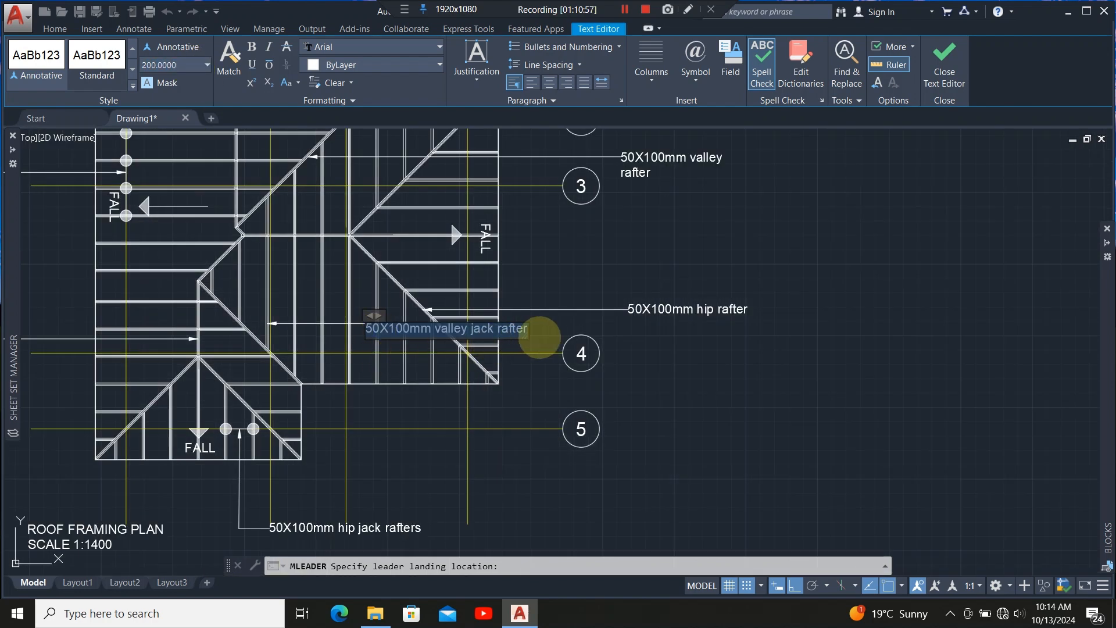
{"action": "left_click", "coordinate": [530, 339]}
Stretch the valley jack rafter leader's landing endpoint grip to reposition its label.
{"action": "scroll", "coordinate": [336, 311], "scroll_direction": "up", "scroll_amount": 10}
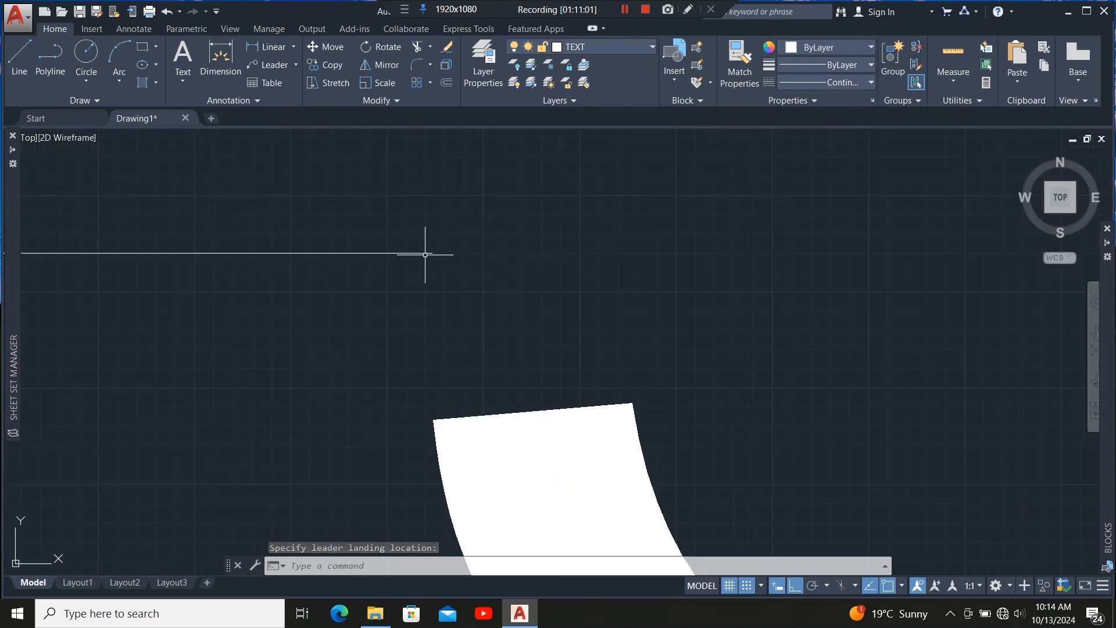
{"action": "left_click", "coordinate": [424, 255]}
{"action": "scroll", "coordinate": [434, 252], "scroll_direction": "up", "scroll_amount": 5}
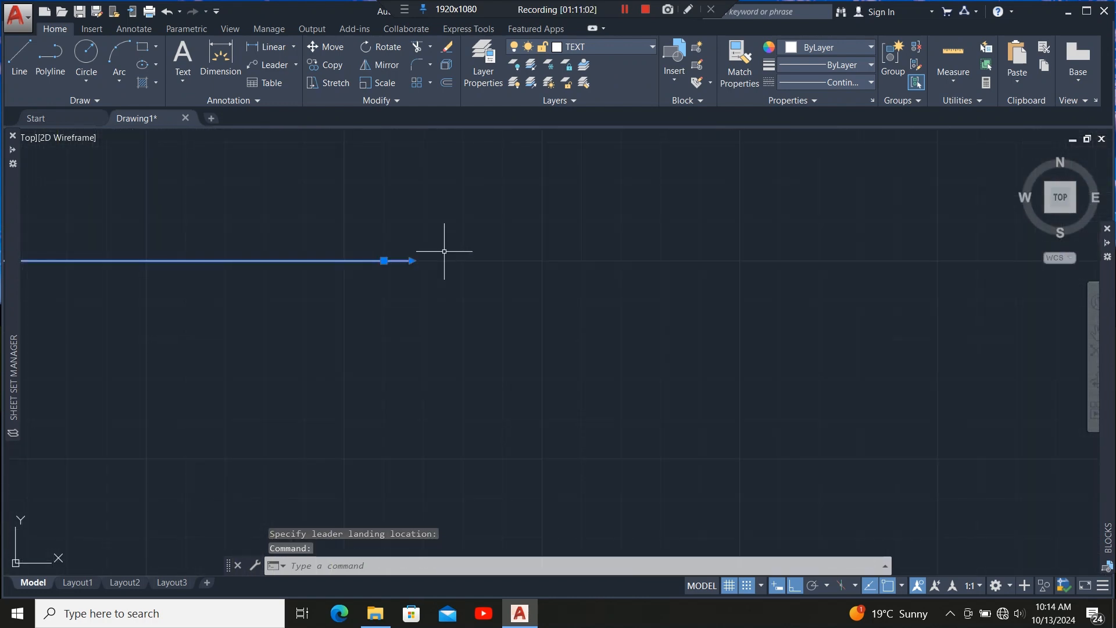
{"action": "left_click", "coordinate": [416, 261]}
{"action": "scroll", "coordinate": [322, 295], "scroll_direction": "down", "scroll_amount": 4}
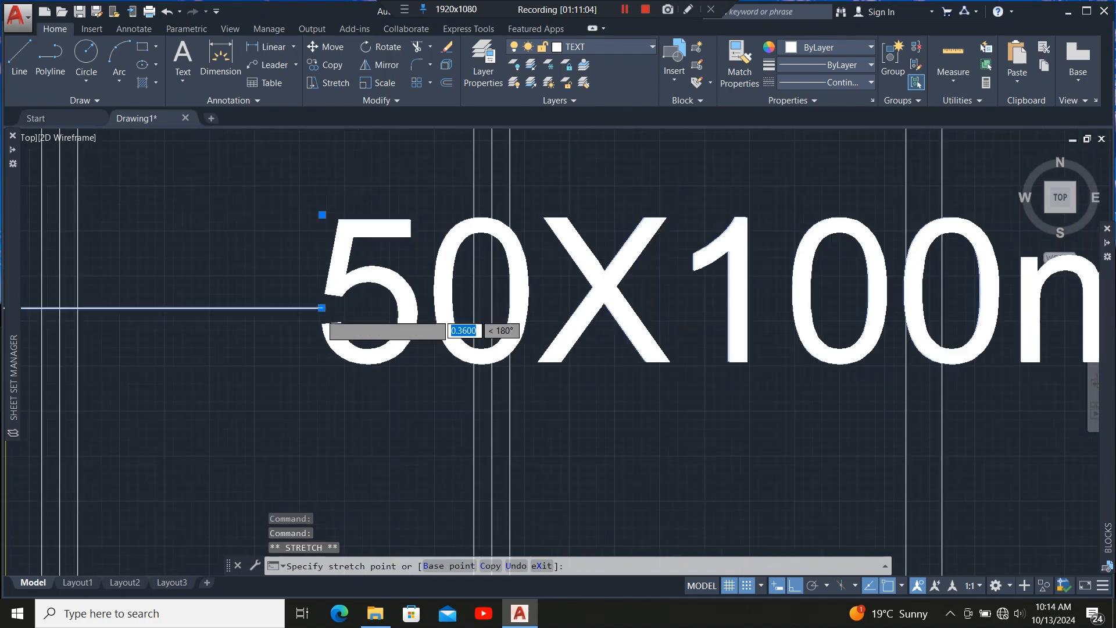
{"action": "scroll", "coordinate": [321, 307], "scroll_direction": "down", "scroll_amount": 5}
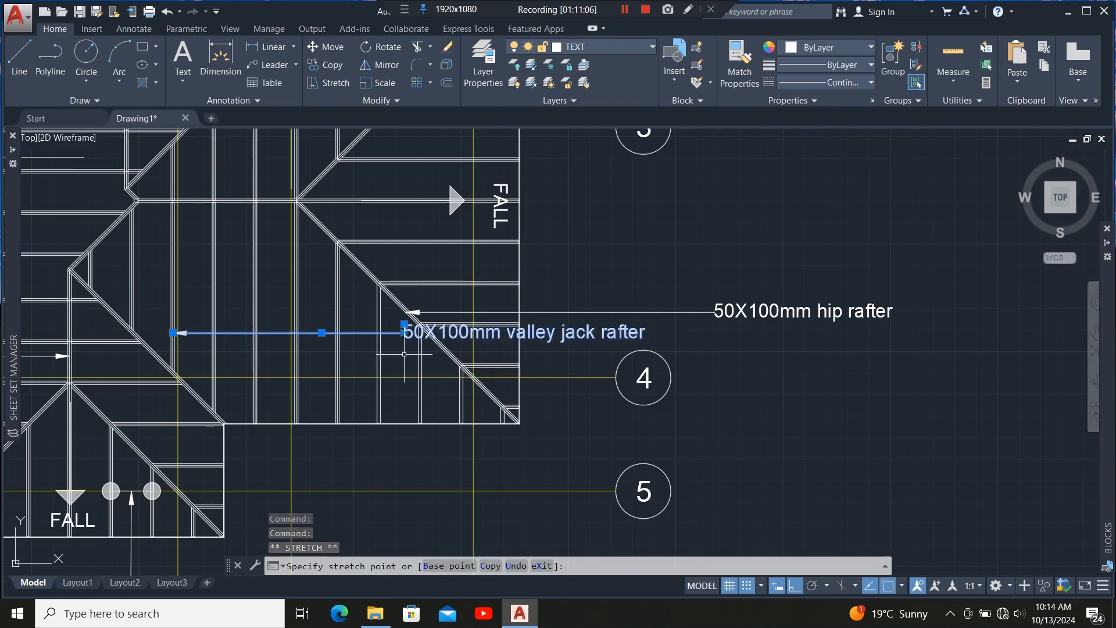
{"action": "left_click", "coordinate": [404, 354]}
{"action": "scroll", "coordinate": [299, 356], "scroll_direction": "up", "scroll_amount": 6}
{"action": "scroll", "coordinate": [372, 342], "scroll_direction": "down", "scroll_amount": 4}
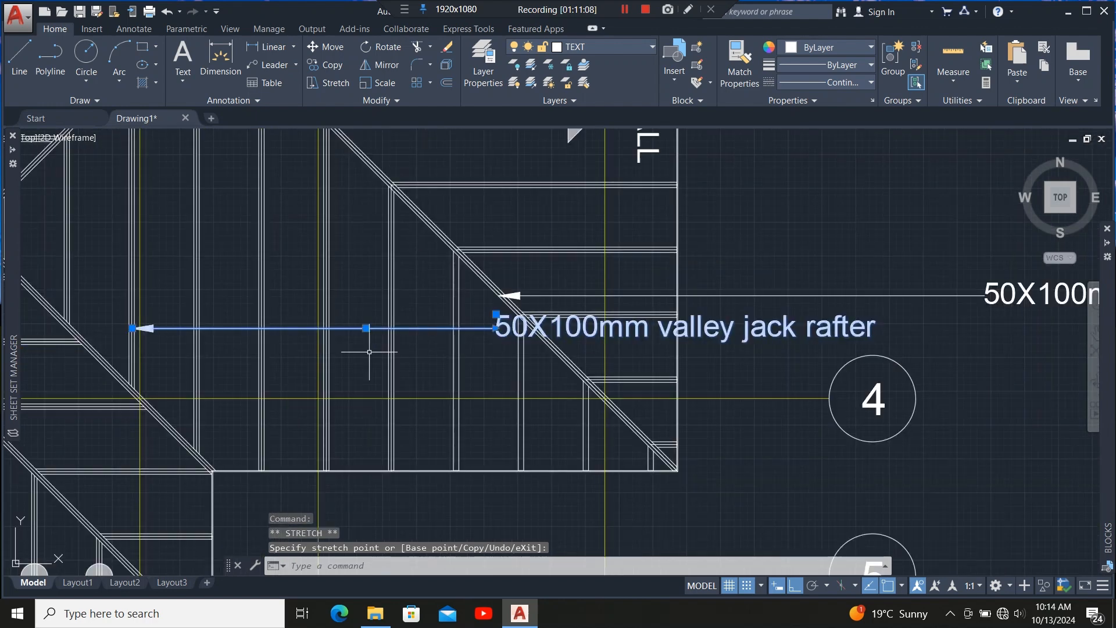
{"action": "mouse_move", "coordinate": [366, 328]}
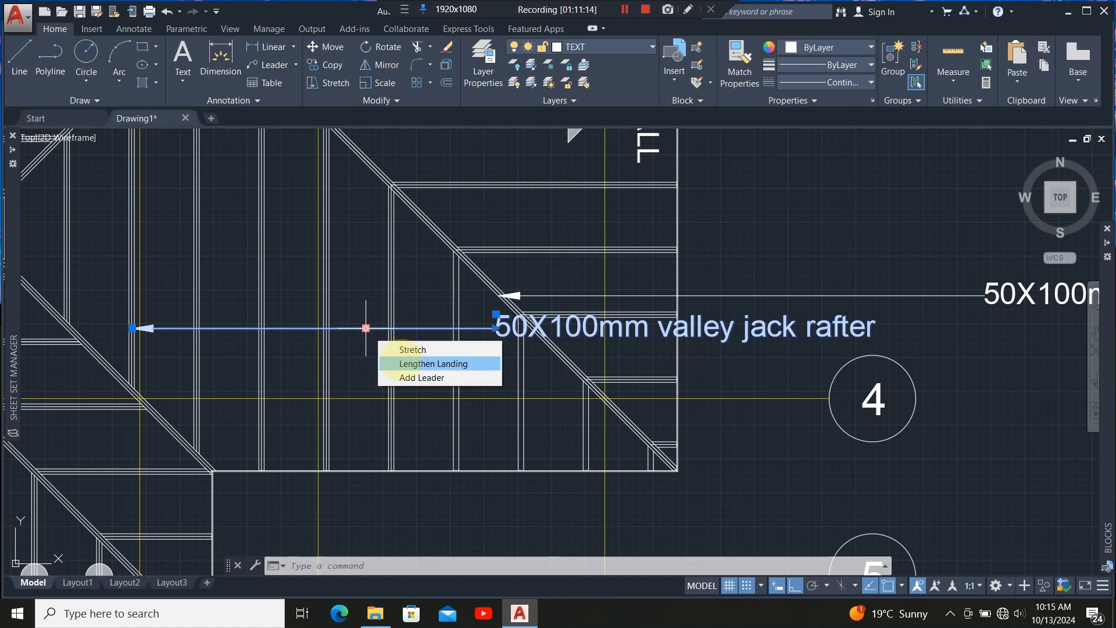
{"action": "left_click", "coordinate": [401, 359]}
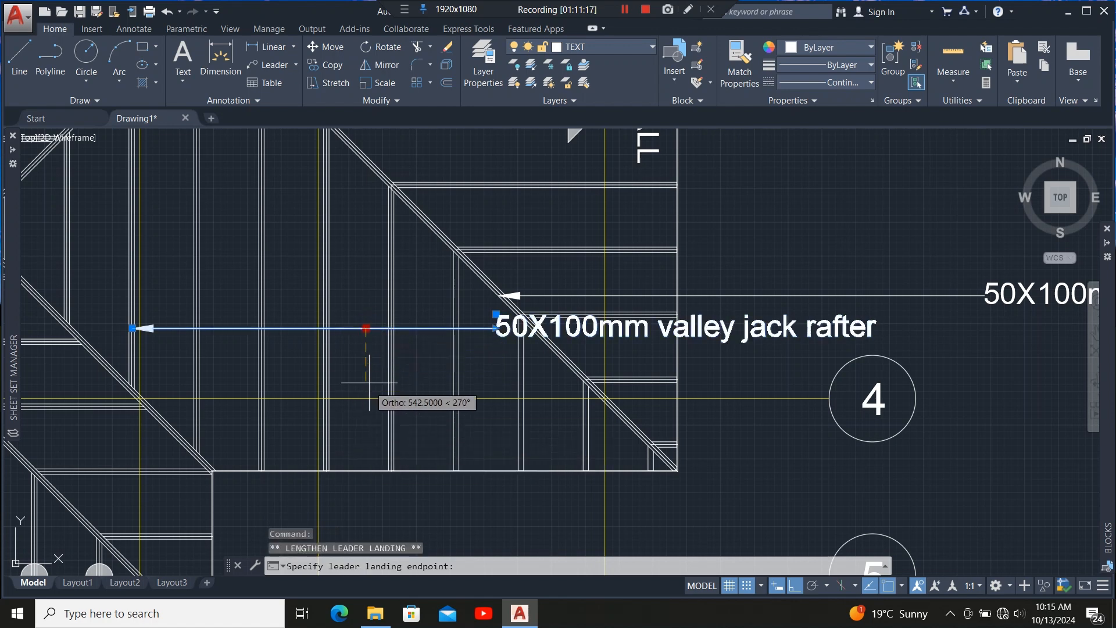
{"action": "key", "text": "Escape"}
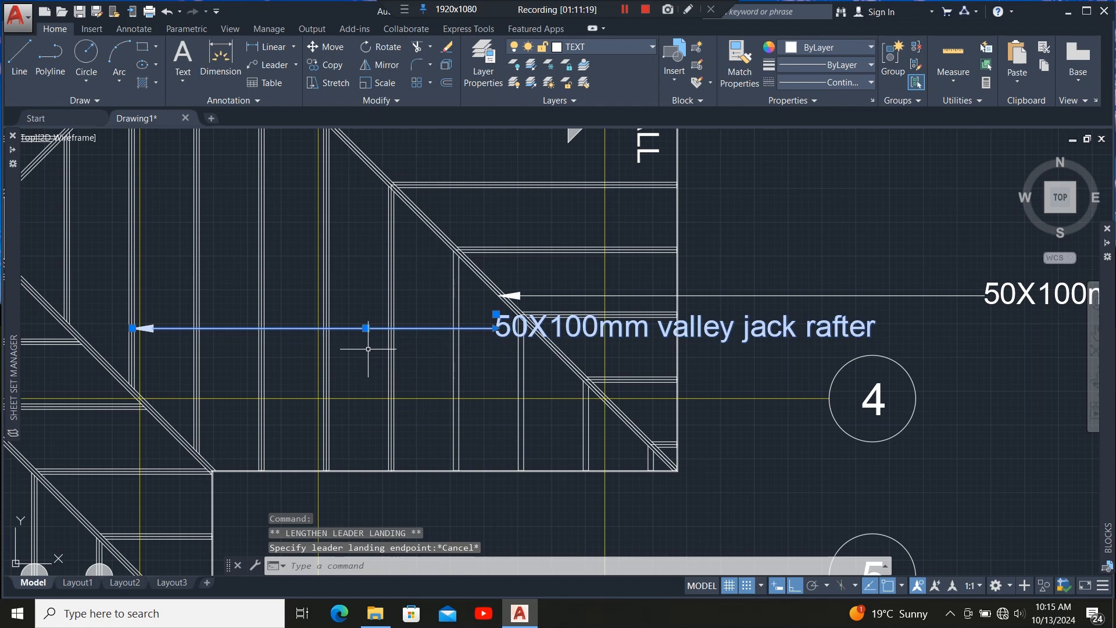
Stretch the valley jack rafter leader's landing down near grid line 5 so the leader angles from the rafter.
{"action": "left_click", "coordinate": [365, 328]}
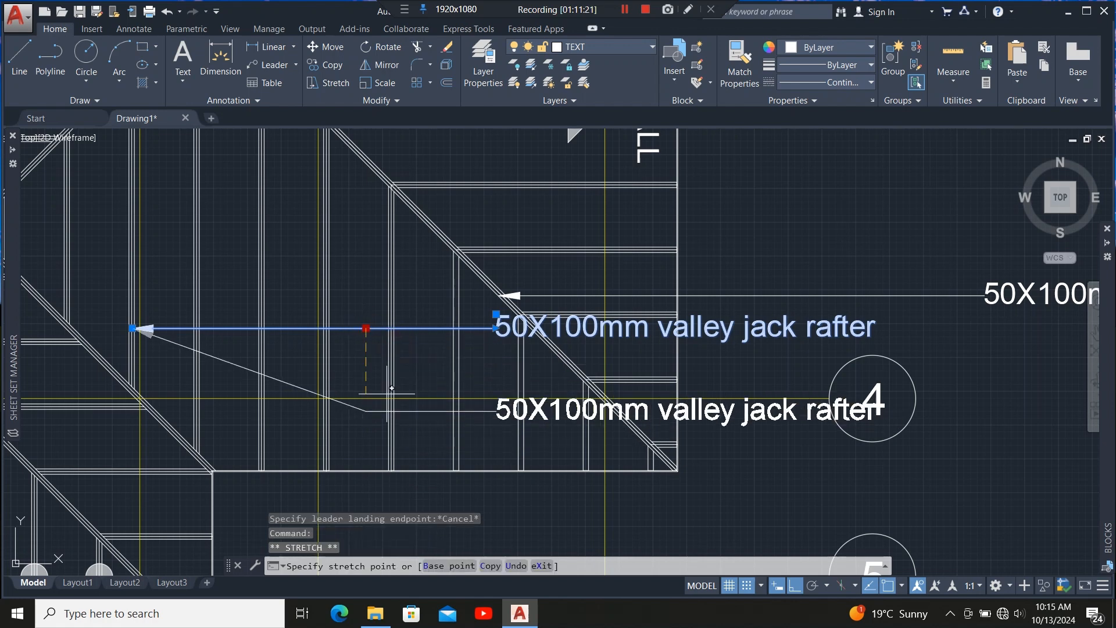
{"action": "scroll", "coordinate": [365, 328], "scroll_direction": "down", "scroll_amount": 5}
{"action": "scroll", "coordinate": [379, 405], "scroll_direction": "up", "scroll_amount": 4}
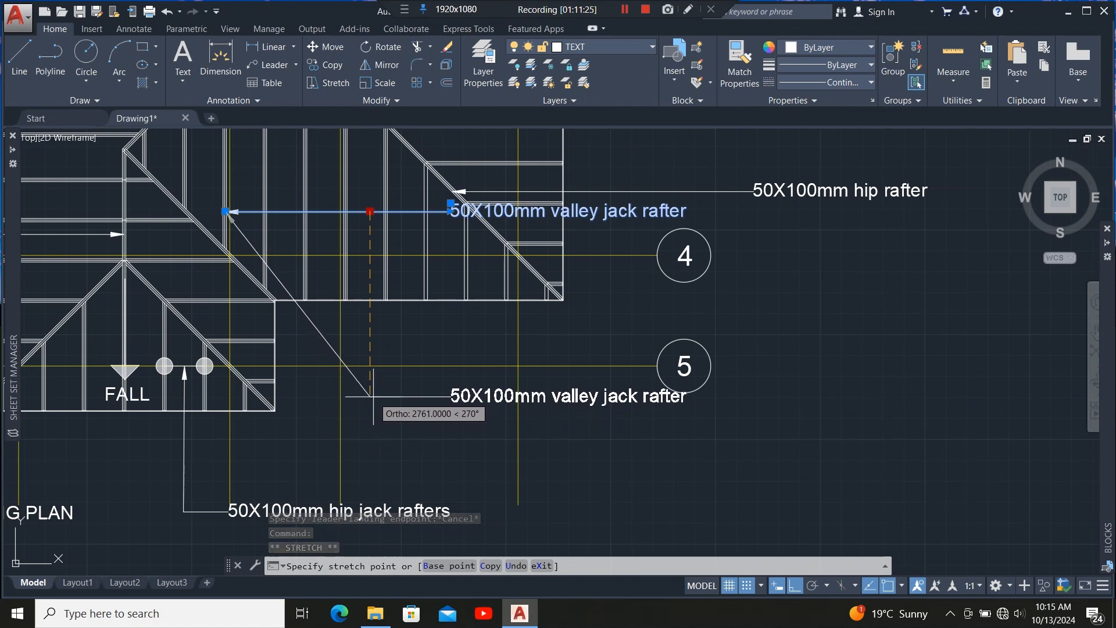
{"action": "left_click", "coordinate": [385, 396]}
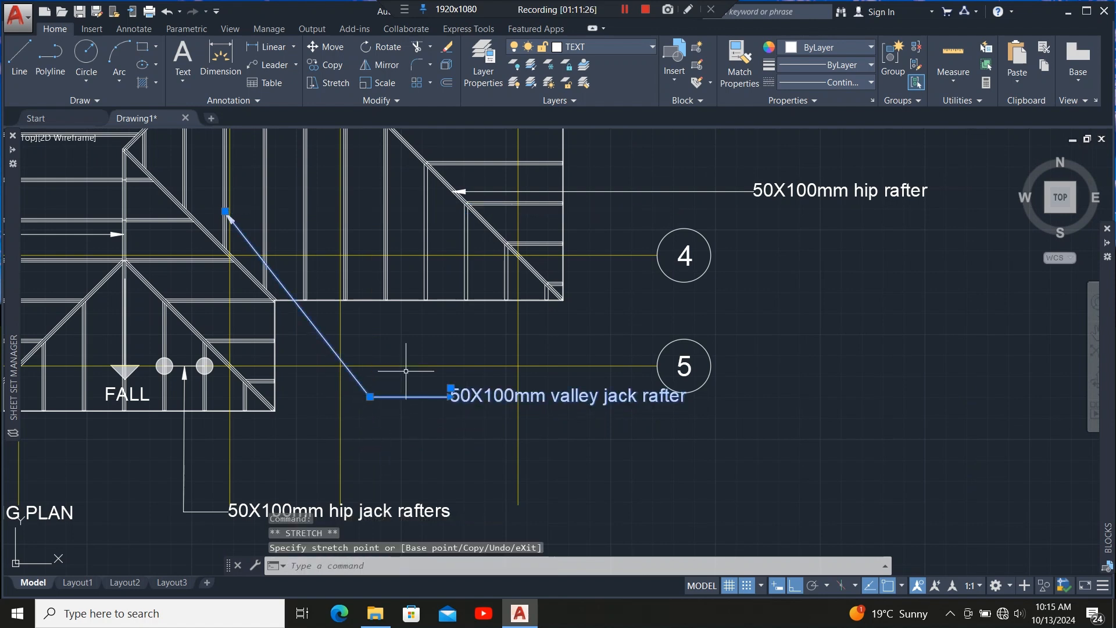
{"action": "key", "text": "Escape"}
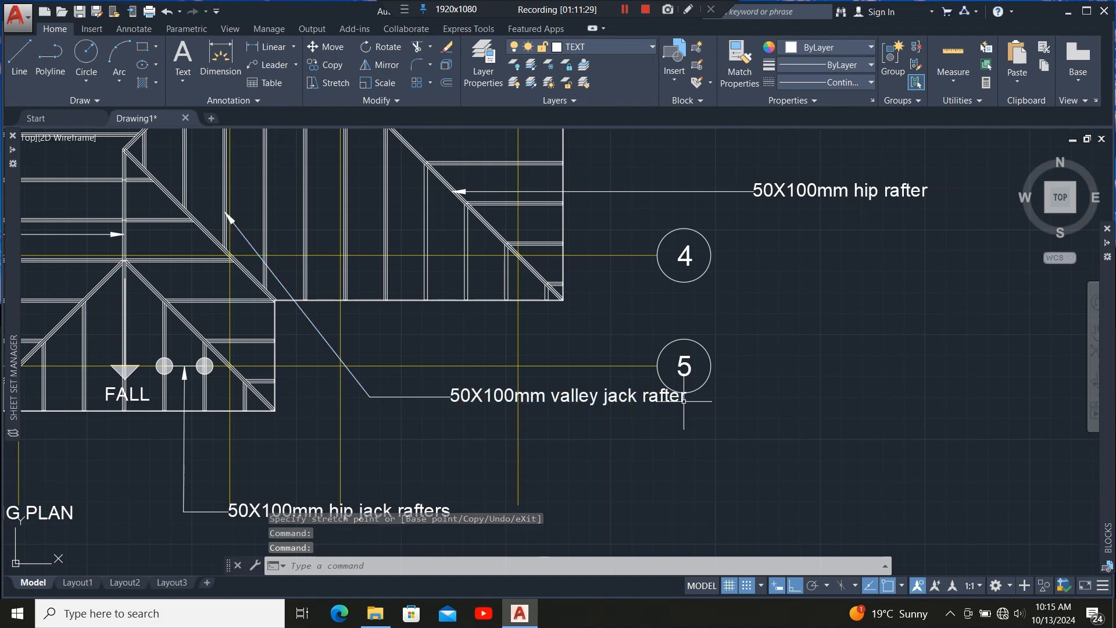
{"action": "key", "text": "Escape"}
Narrow the valley jack rafter label's text width so it wraps onto two lines, and close the editor.
{"action": "double_click", "coordinate": [686, 404]}
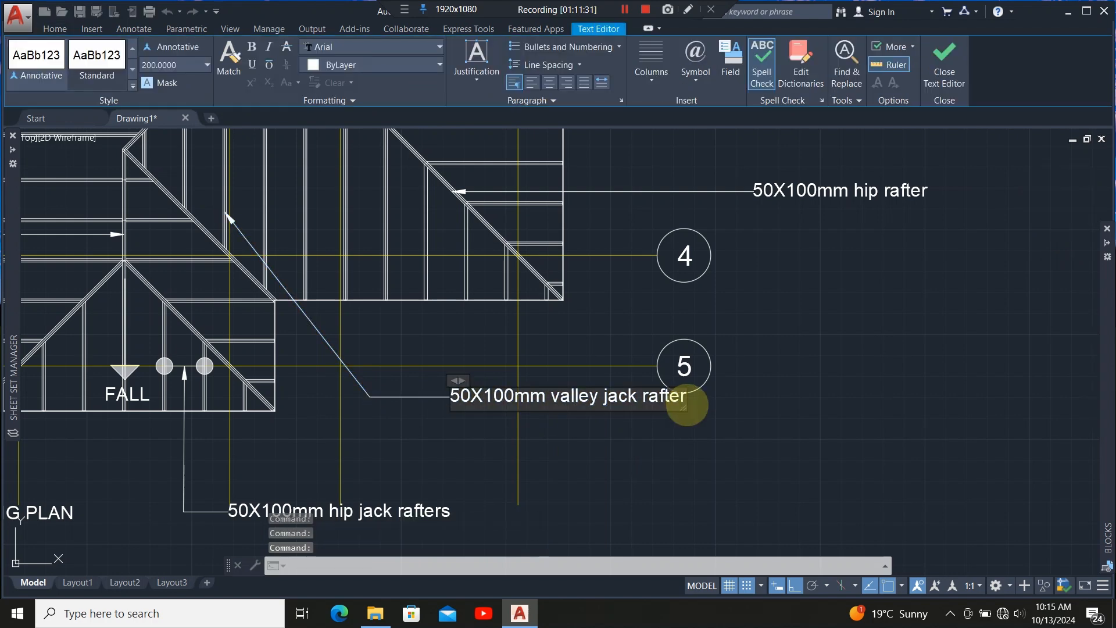
{"action": "left_click_drag", "start_coordinate": [686, 401], "coordinate": [653, 406]}
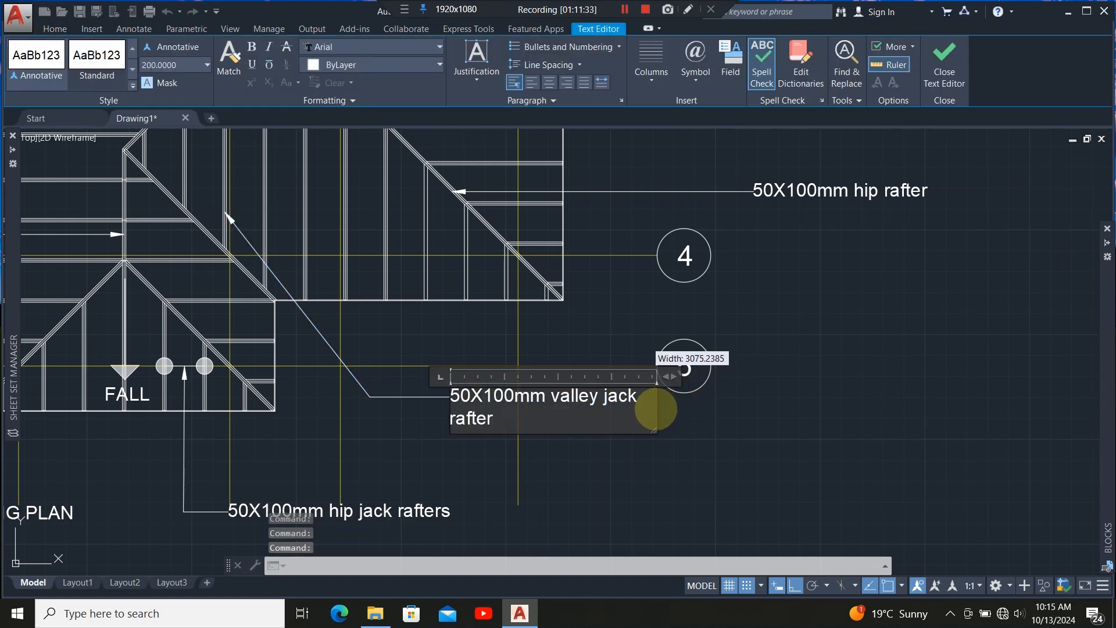
{"action": "left_click", "coordinate": [589, 475]}
Zoom out and pan to review the completed roof framing plan annotations.
{"action": "scroll", "coordinate": [585, 448], "scroll_direction": "down", "scroll_amount": 4}
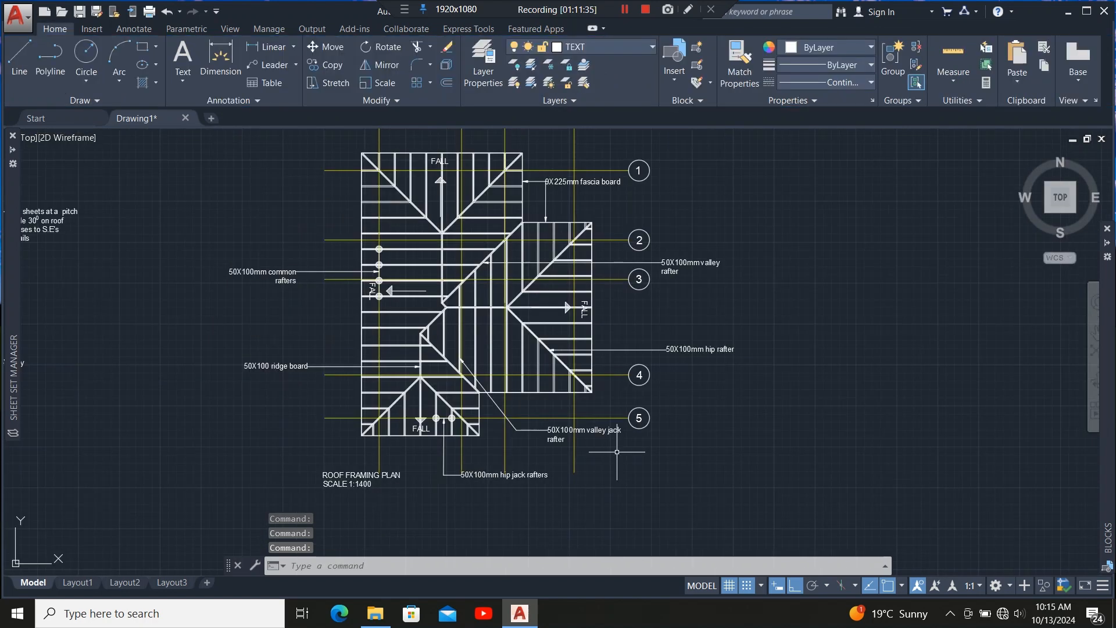
{"action": "scroll", "coordinate": [551, 382], "scroll_direction": "down", "scroll_amount": 3}
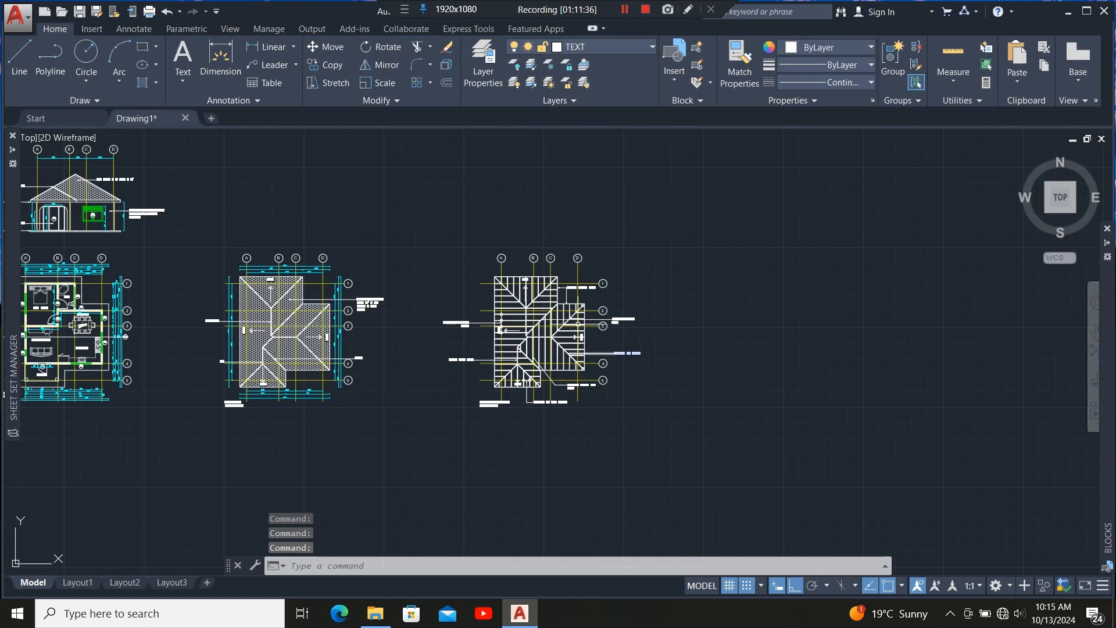
{"action": "scroll", "coordinate": [540, 397], "scroll_direction": "up", "scroll_amount": 1}
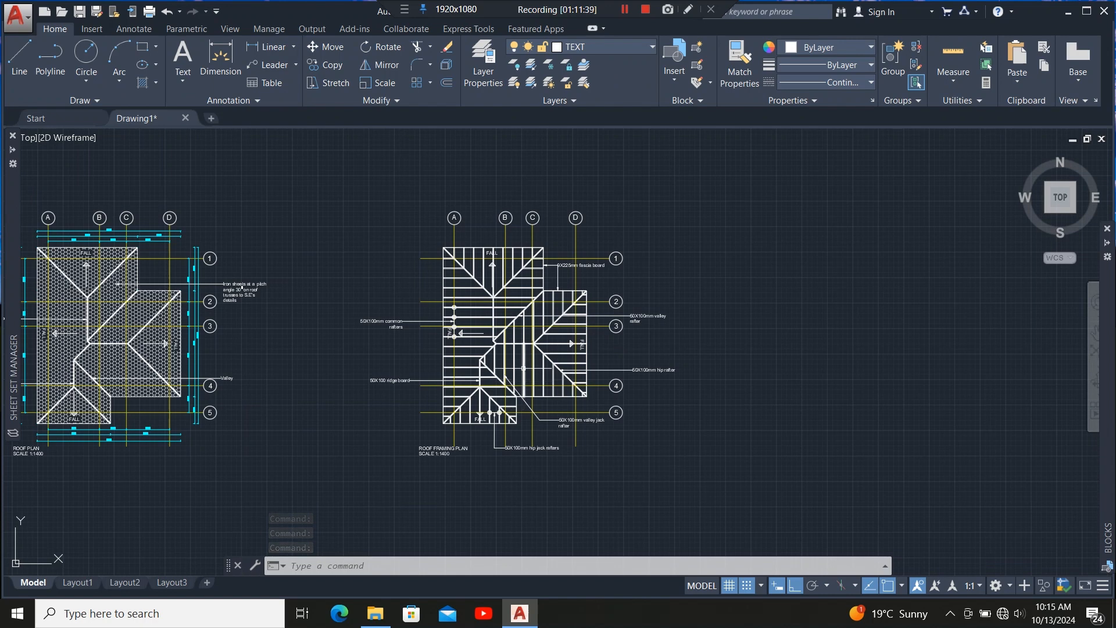
{"action": "scroll", "coordinate": [522, 364], "scroll_direction": "up", "scroll_amount": 2}
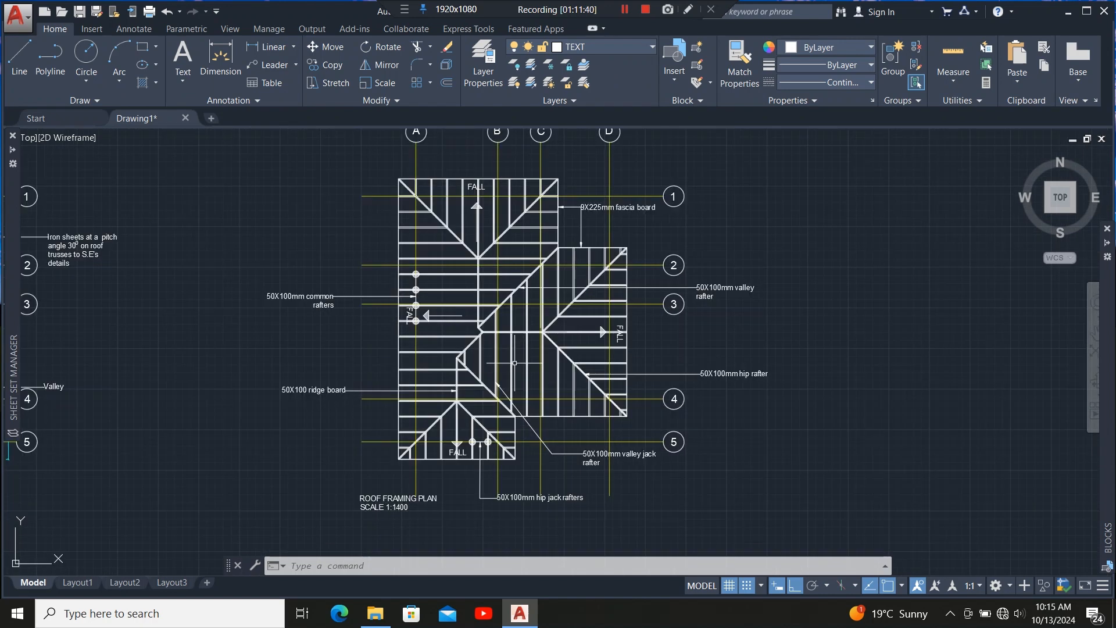
{"action": "scroll", "coordinate": [518, 362], "scroll_direction": "down", "scroll_amount": 2}
{"action": "scroll", "coordinate": [508, 251], "scroll_direction": "up", "scroll_amount": 2}
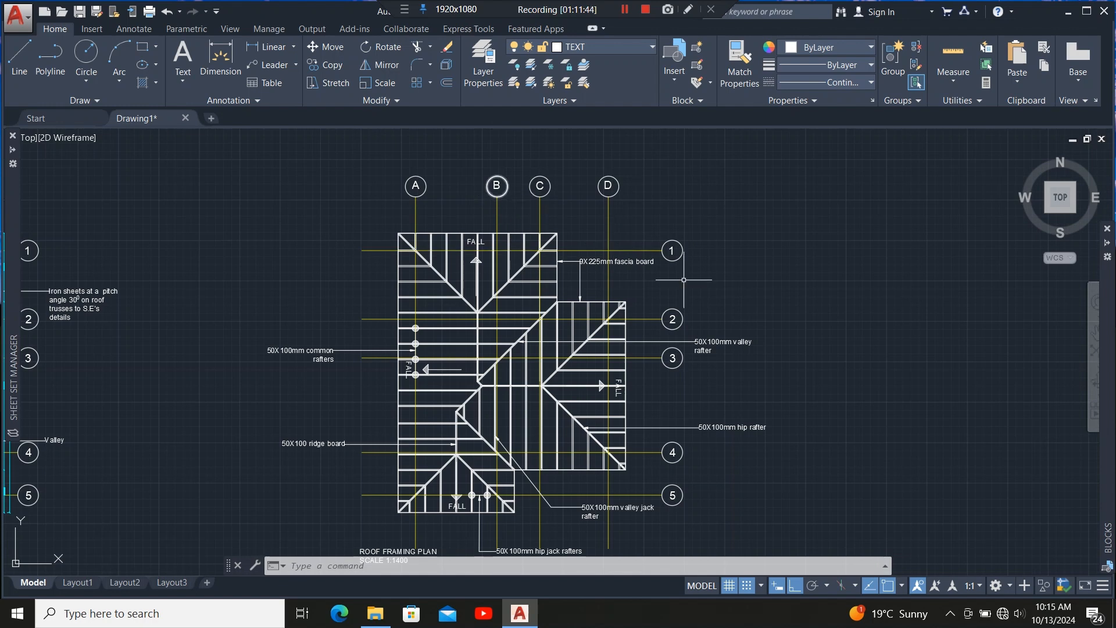
{"action": "scroll", "coordinate": [740, 279], "scroll_direction": "up", "scroll_amount": 2}
{"action": "scroll", "coordinate": [732, 264], "scroll_direction": "down", "scroll_amount": 2}
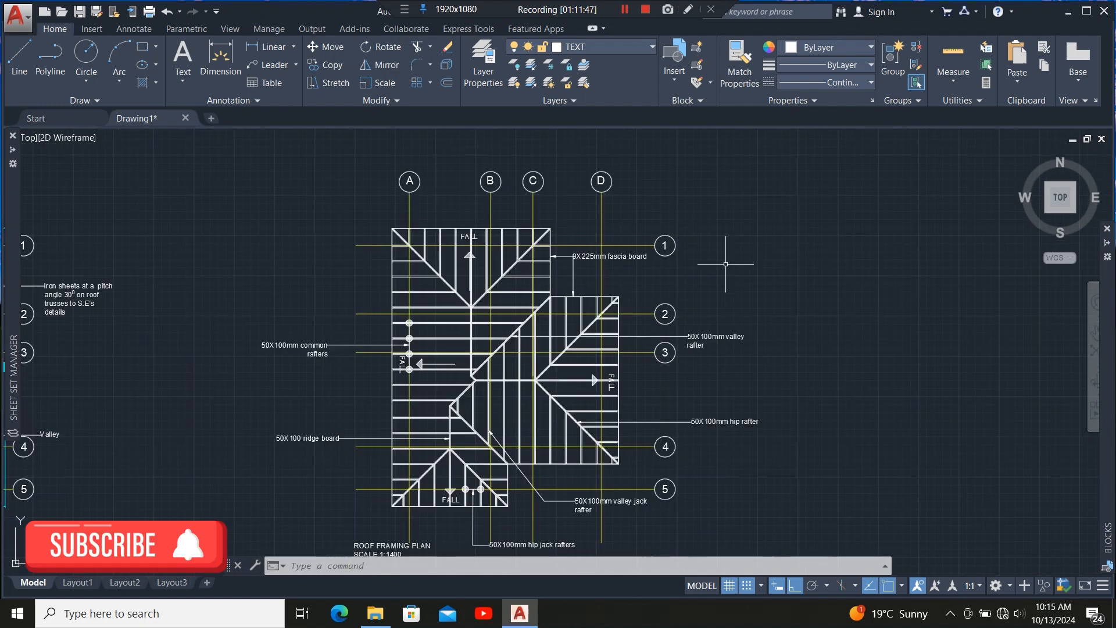
{"action": "mouse_move", "coordinate": [730, 289]}
{"action": "middle_mouse_down"}
{"action": "mouse_move", "coordinate": [730, 256]}
{"action": "mouse_move", "coordinate": [739, 264]}
{"action": "middle_mouse_up"}
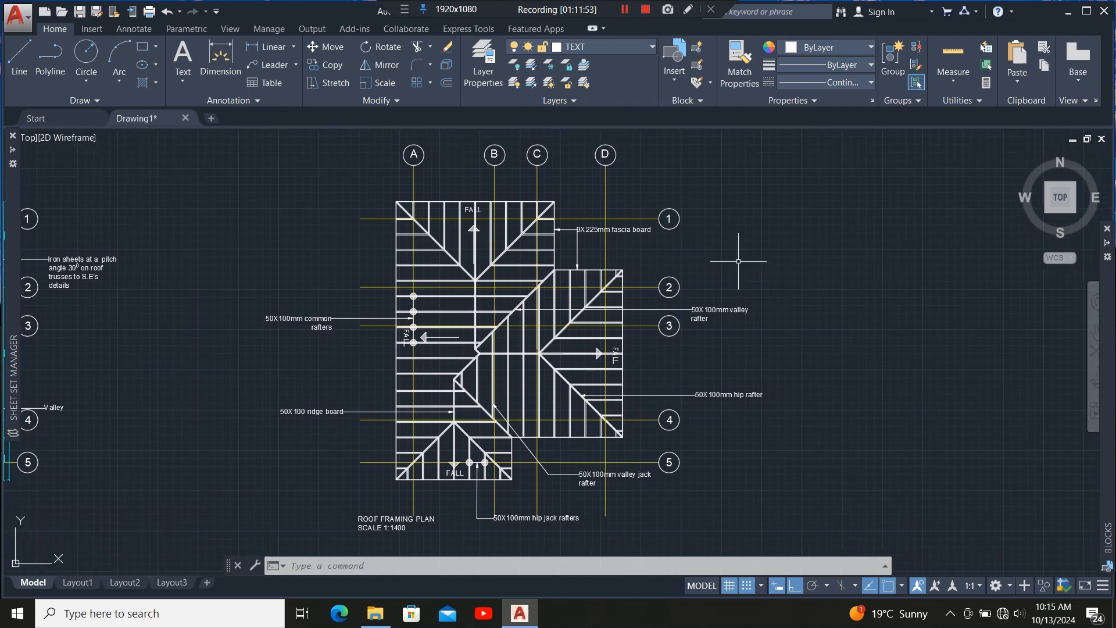